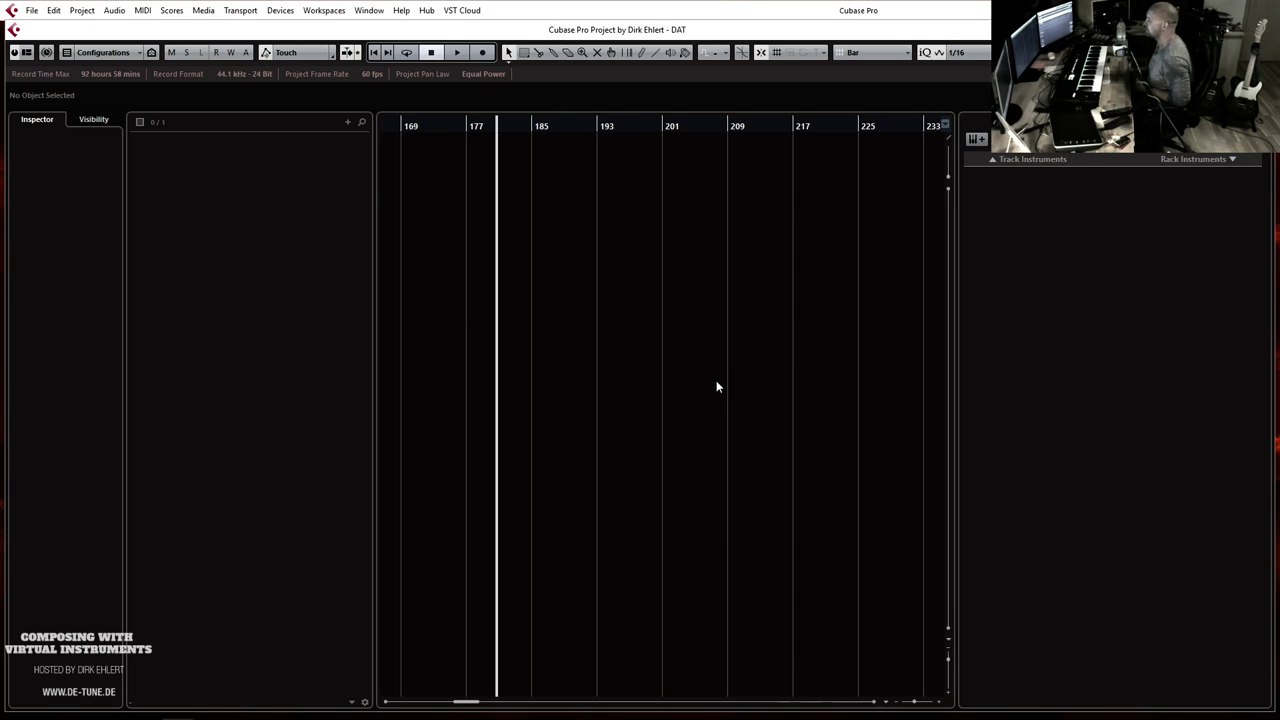
Step: Return the project cursor to bar 1, then switch to the browser and view the Dream Audio Tools website maximized
key("Home")
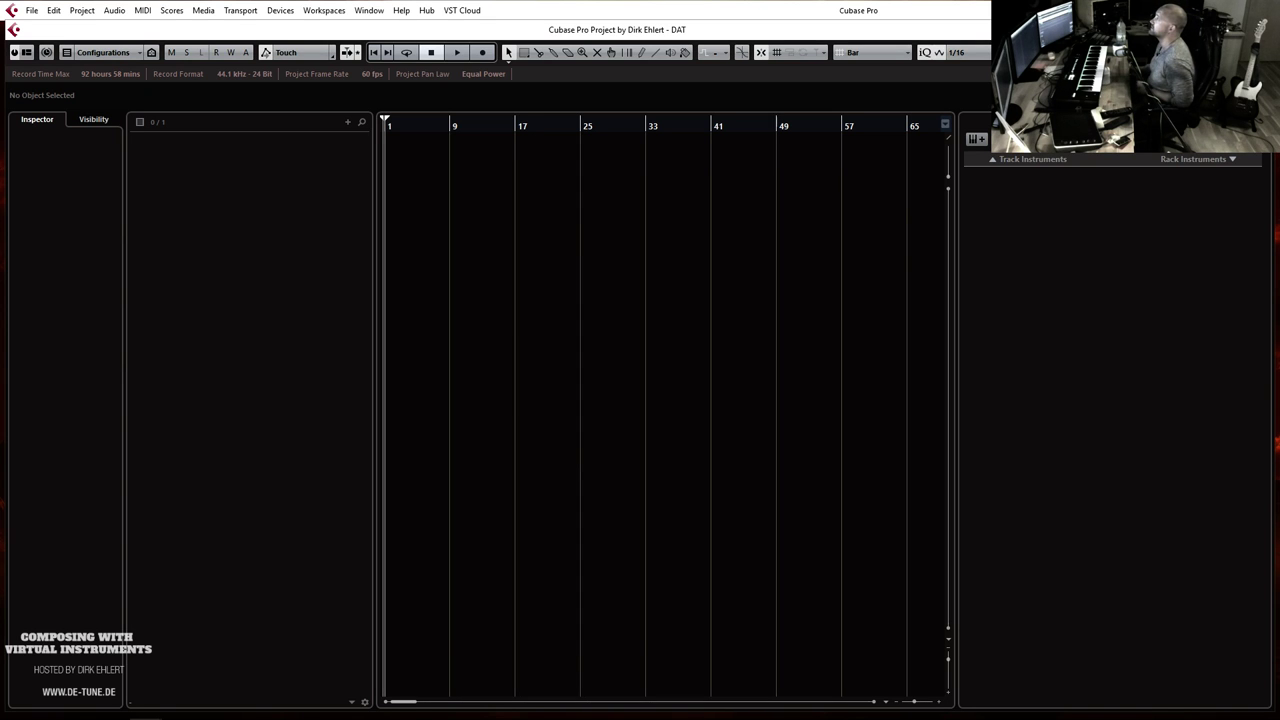
key("alt+Tab")
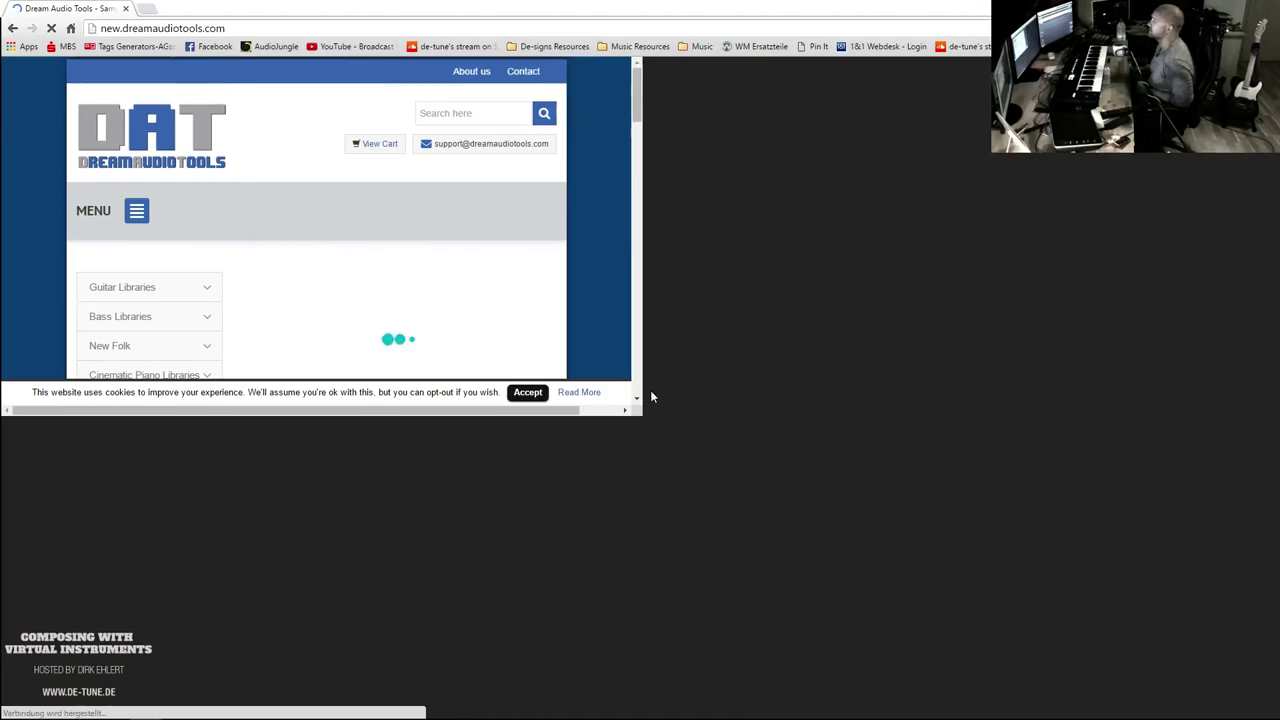
key("super+Up")
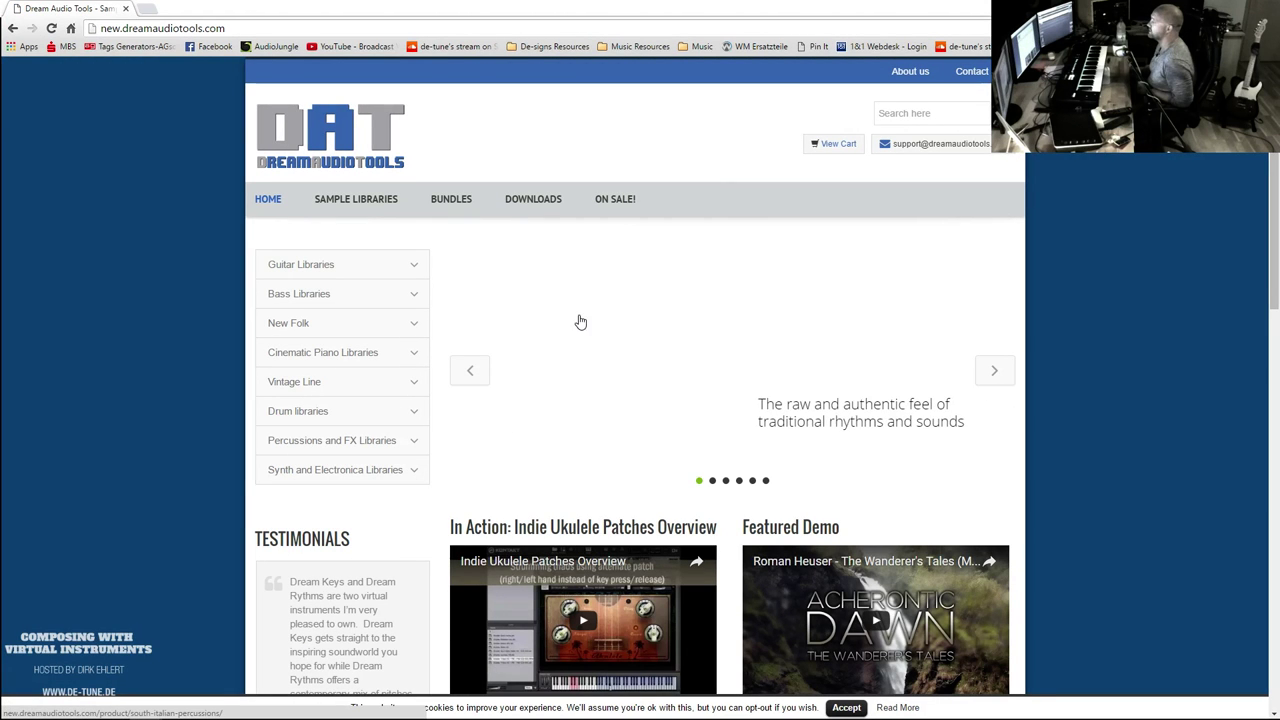
mouse_move(336, 203)
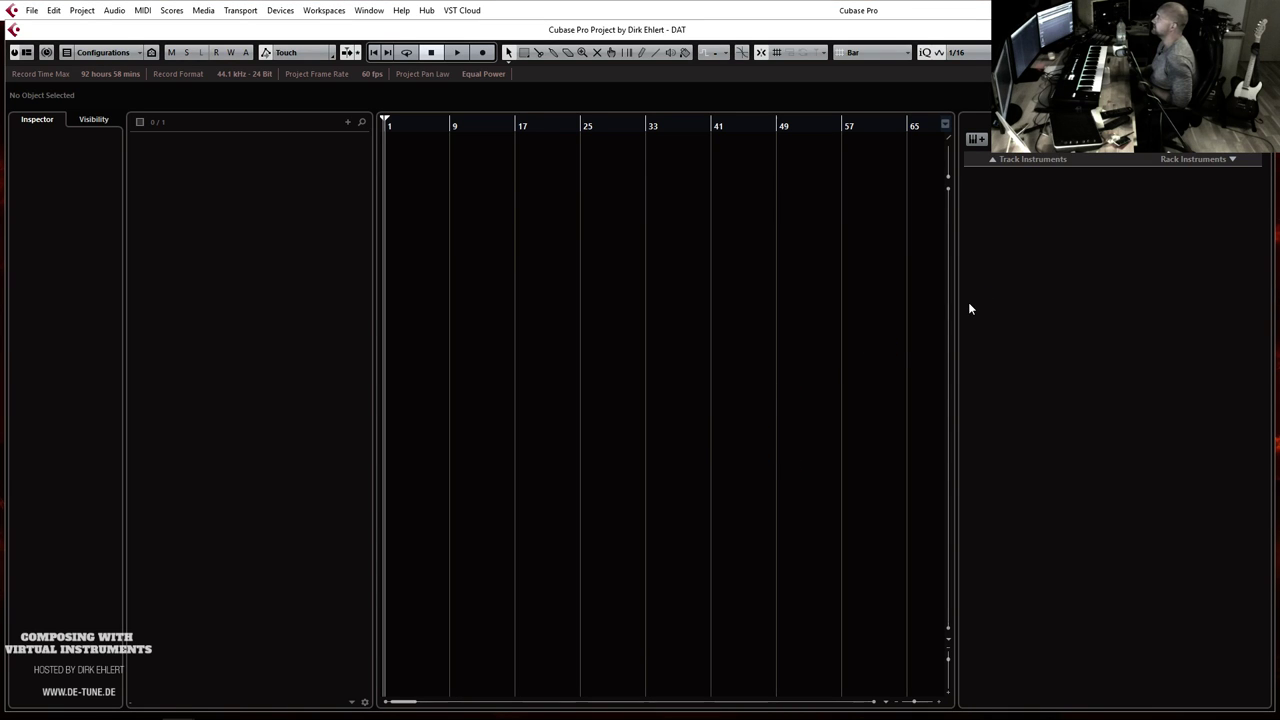
Step: Add one instrument track that uses the Kontakt 5 sampler, routed to Stereo Out
left_click(1021, 162)
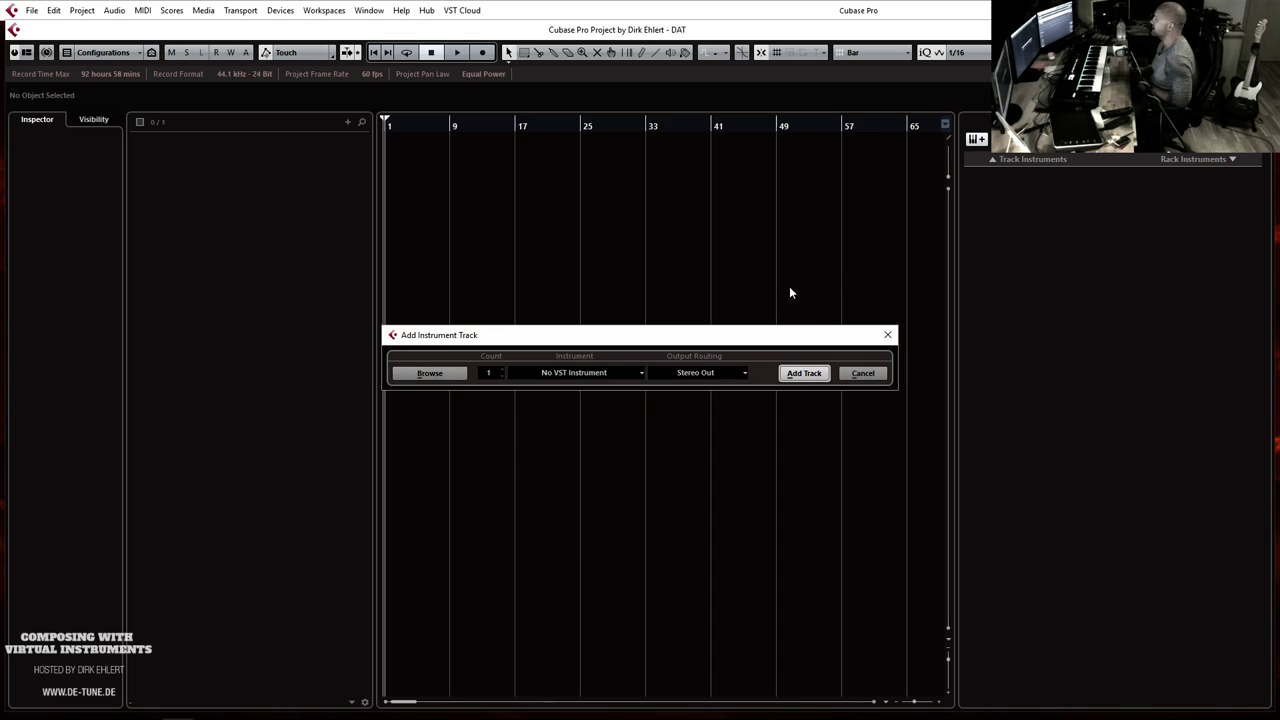
left_click(593, 373)
left_click(528, 466)
double_click(580, 509)
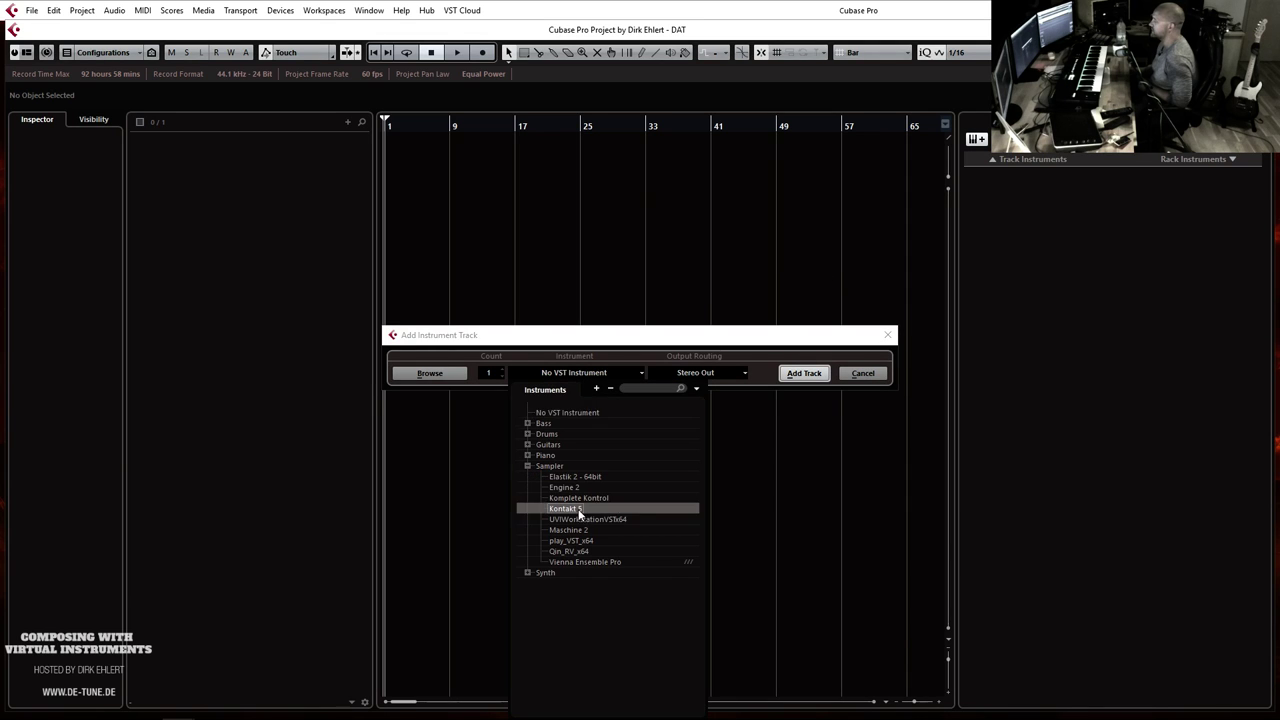
left_click(805, 373)
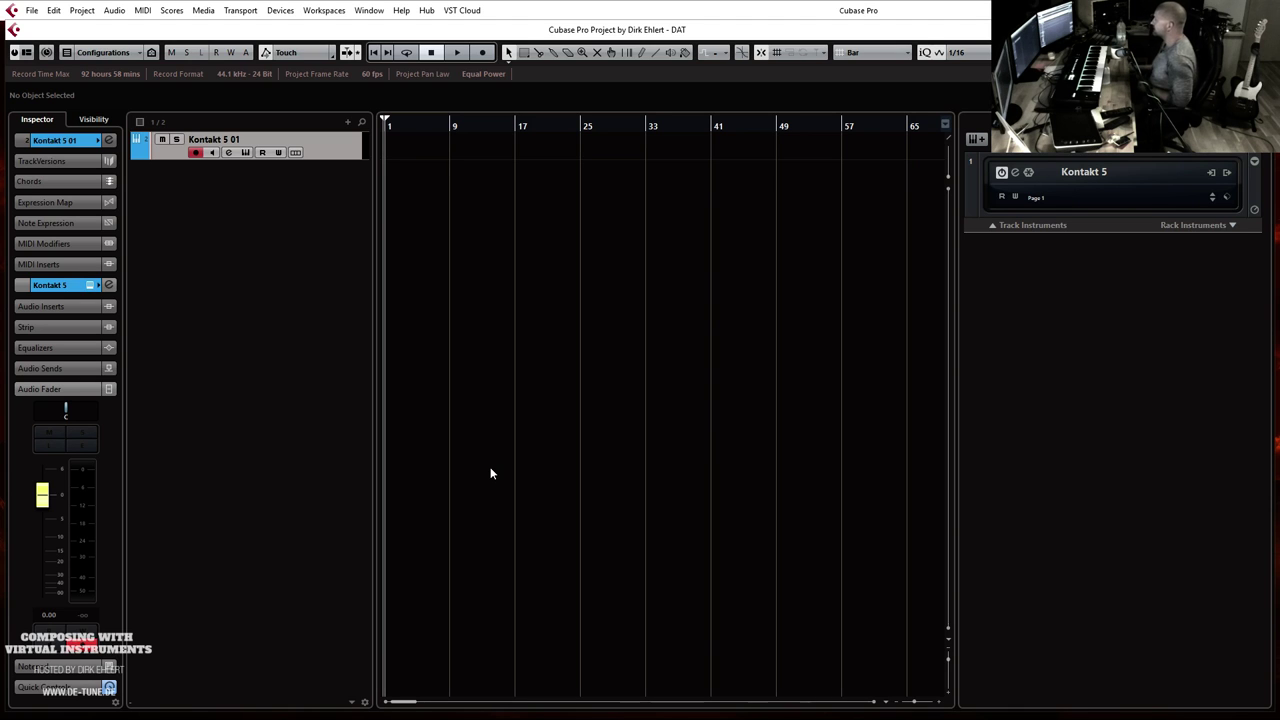
Step: Open the Kontakt 5 instrument window and show the contents of the Dream Audio Tools folder in its file browser
left_click(1020, 175)
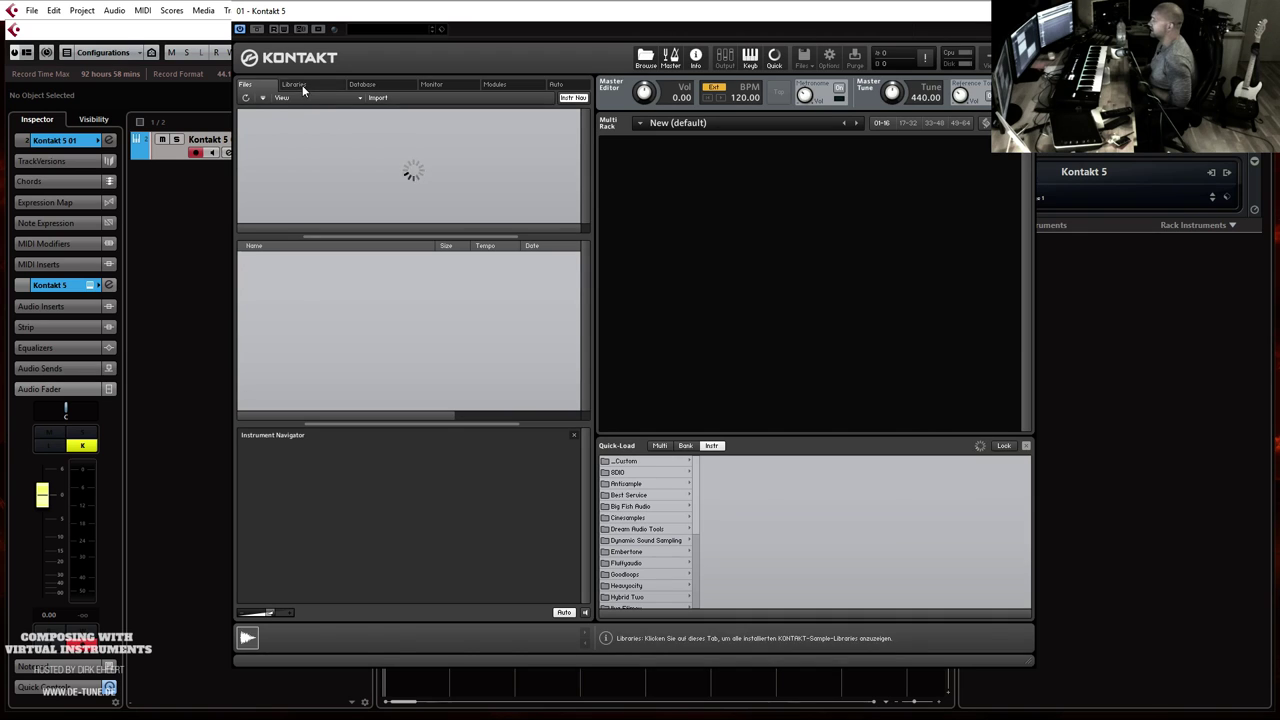
scroll(282, 165, "up", 3)
scroll(282, 165, "up", 3)
left_click(259, 142)
left_click(323, 143)
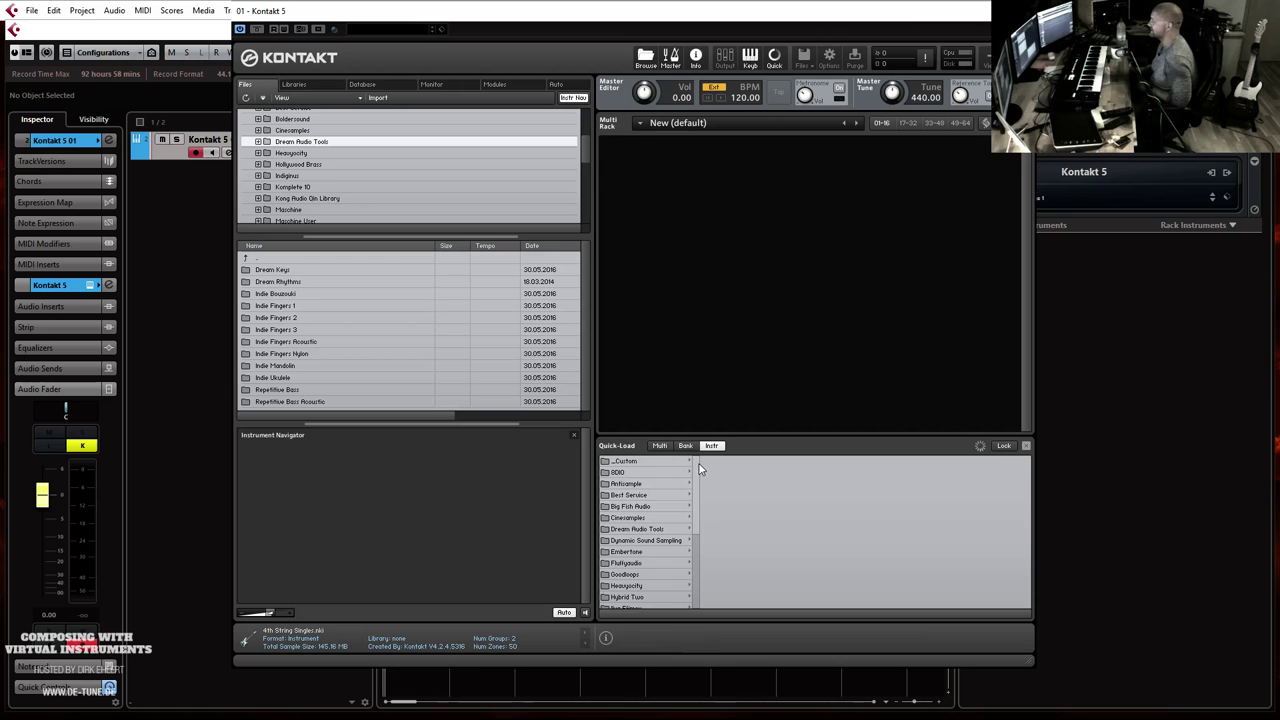
Step: Look through the Dream Audio Tools Quick-Load folders, including Indie Mandolin, Indie Ukulele, Repetitive Bass, Repetitive Bass Acoustic and Indie Bouzouki
scroll(697, 490, "down", 3)
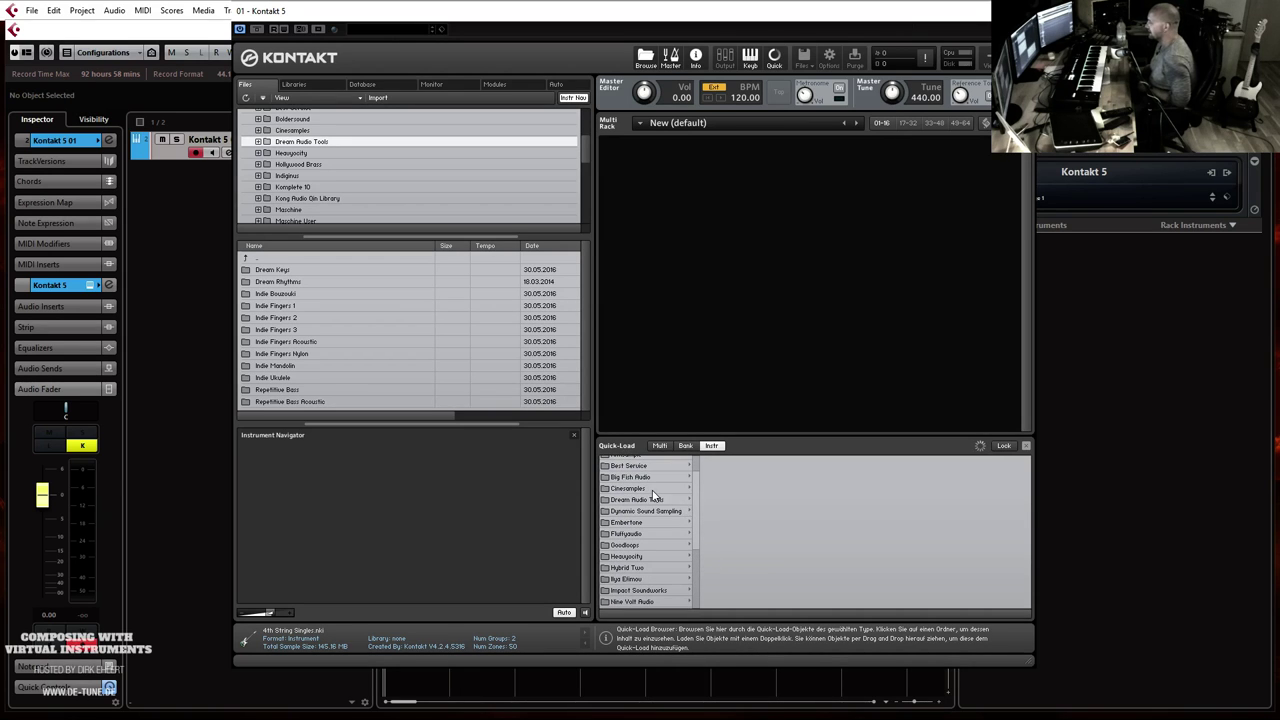
left_click(660, 500)
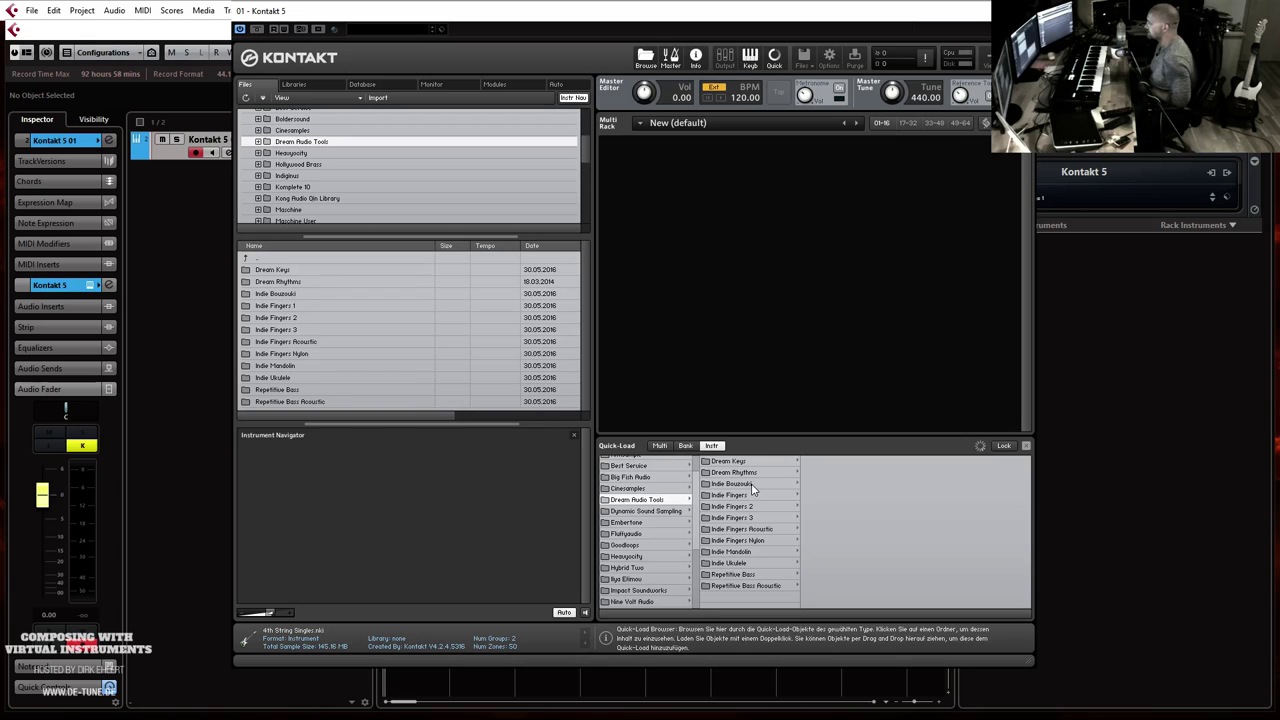
left_click(761, 539)
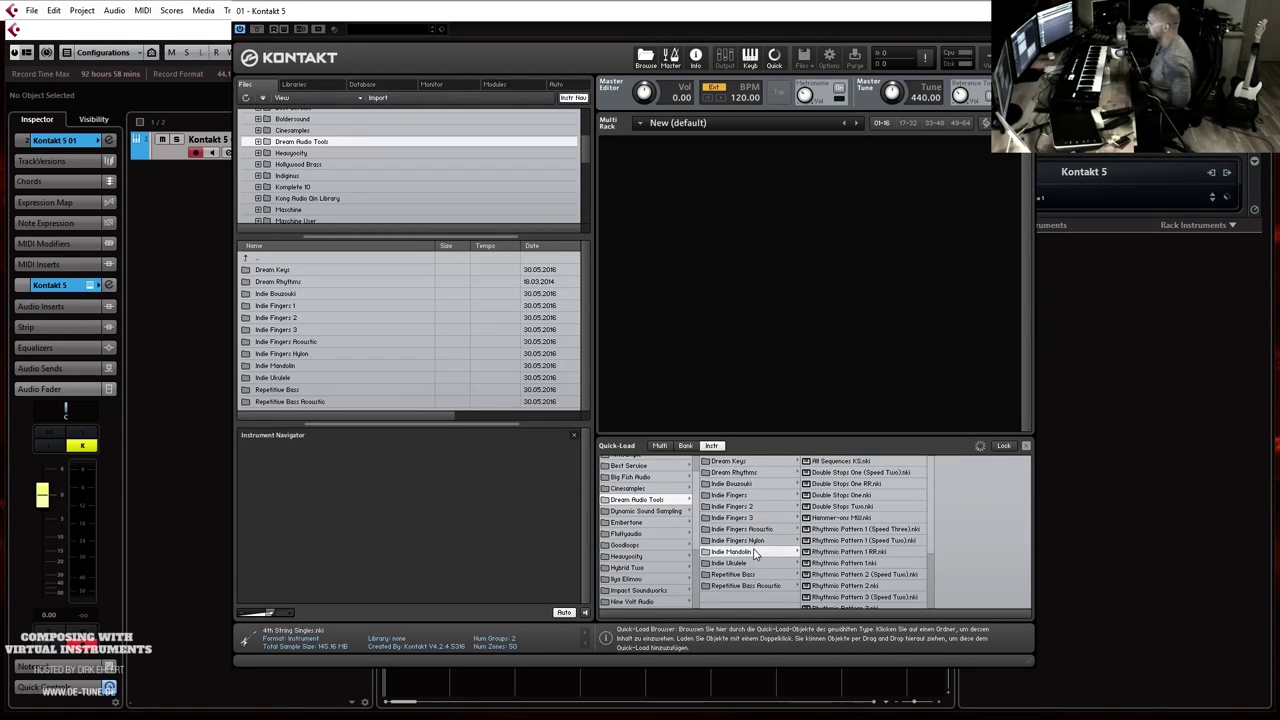
left_click(757, 564)
left_click(758, 575)
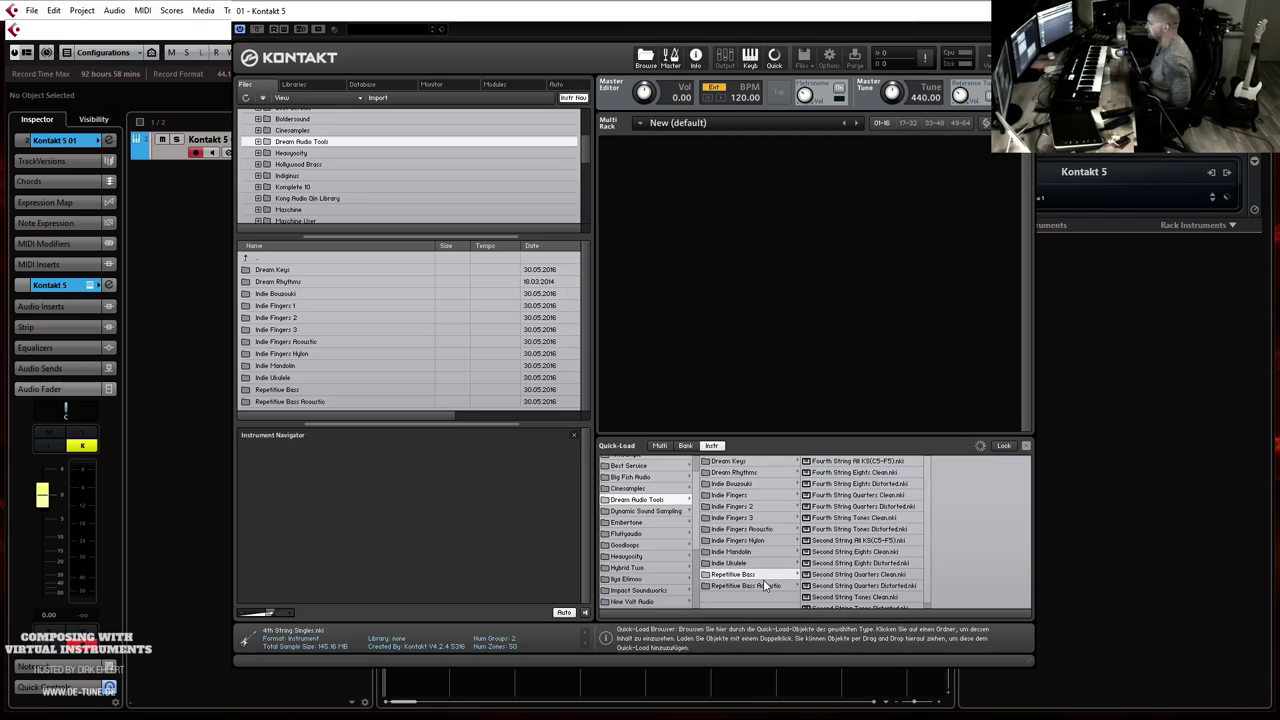
left_click(763, 584)
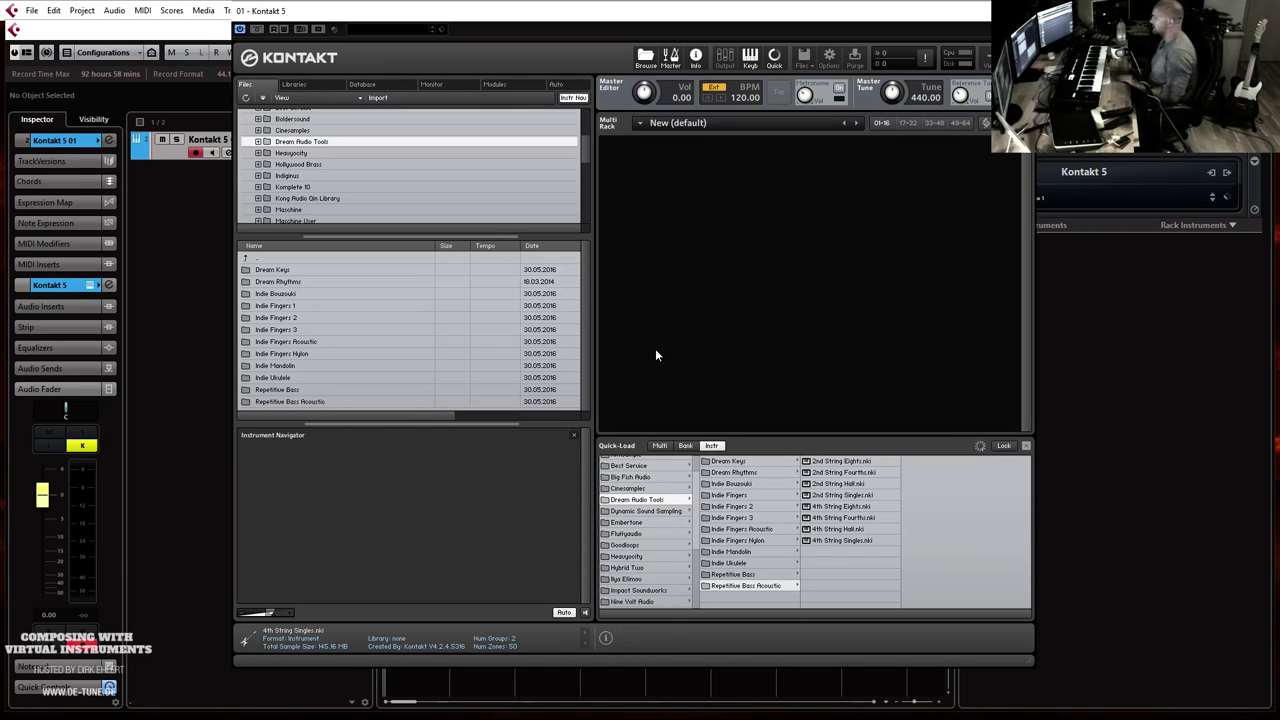
left_click(733, 496)
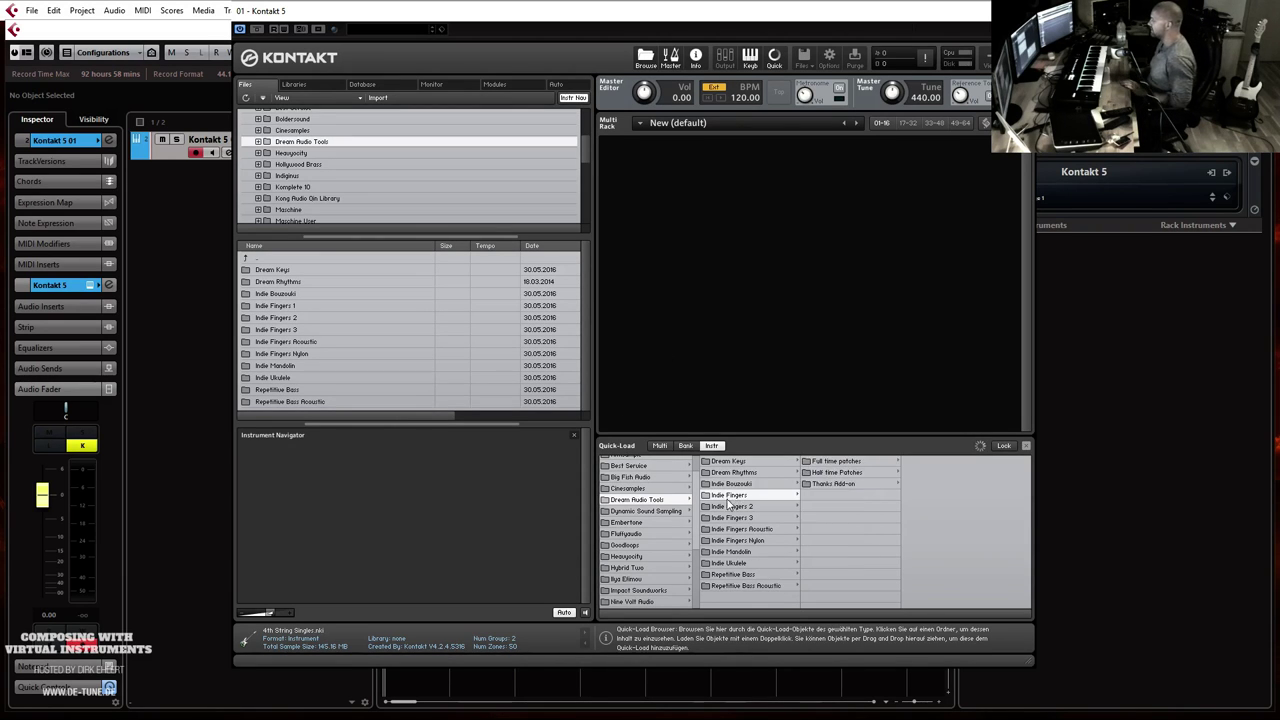
left_click(728, 485)
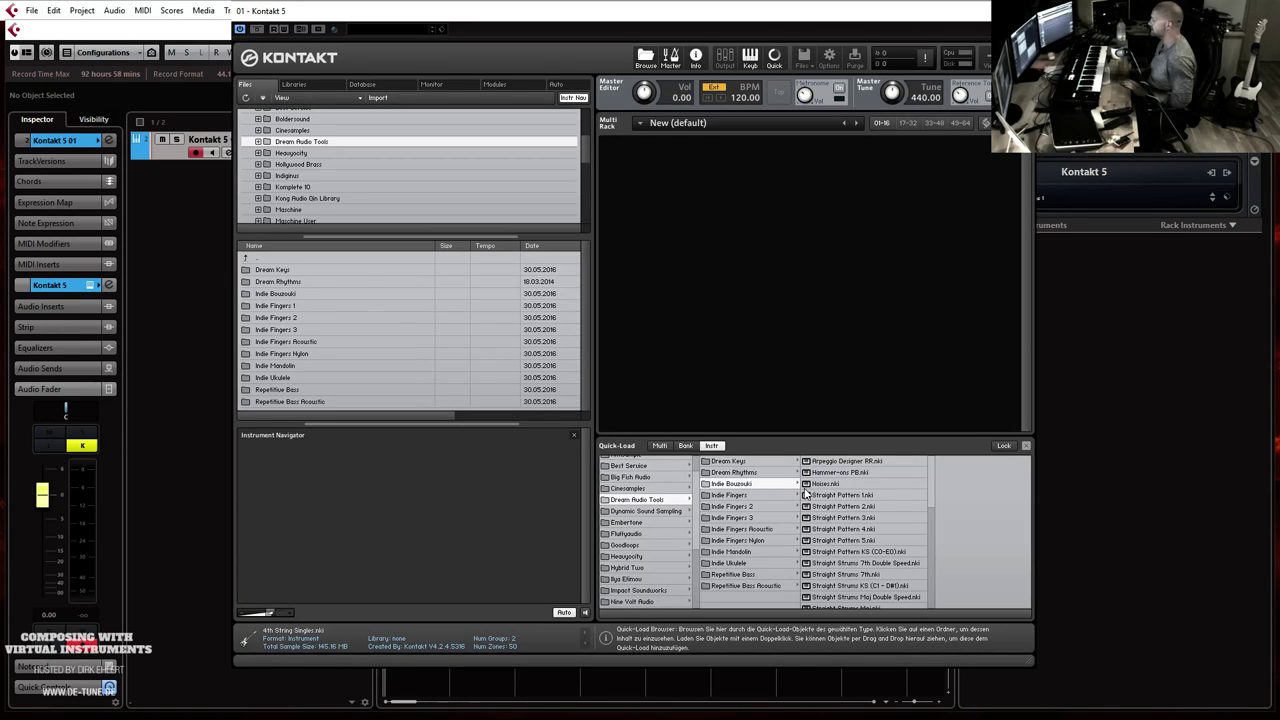
Step: Load the Double Stops 1 patch from the full time patches of the Indie Fingers library
left_click(760, 497)
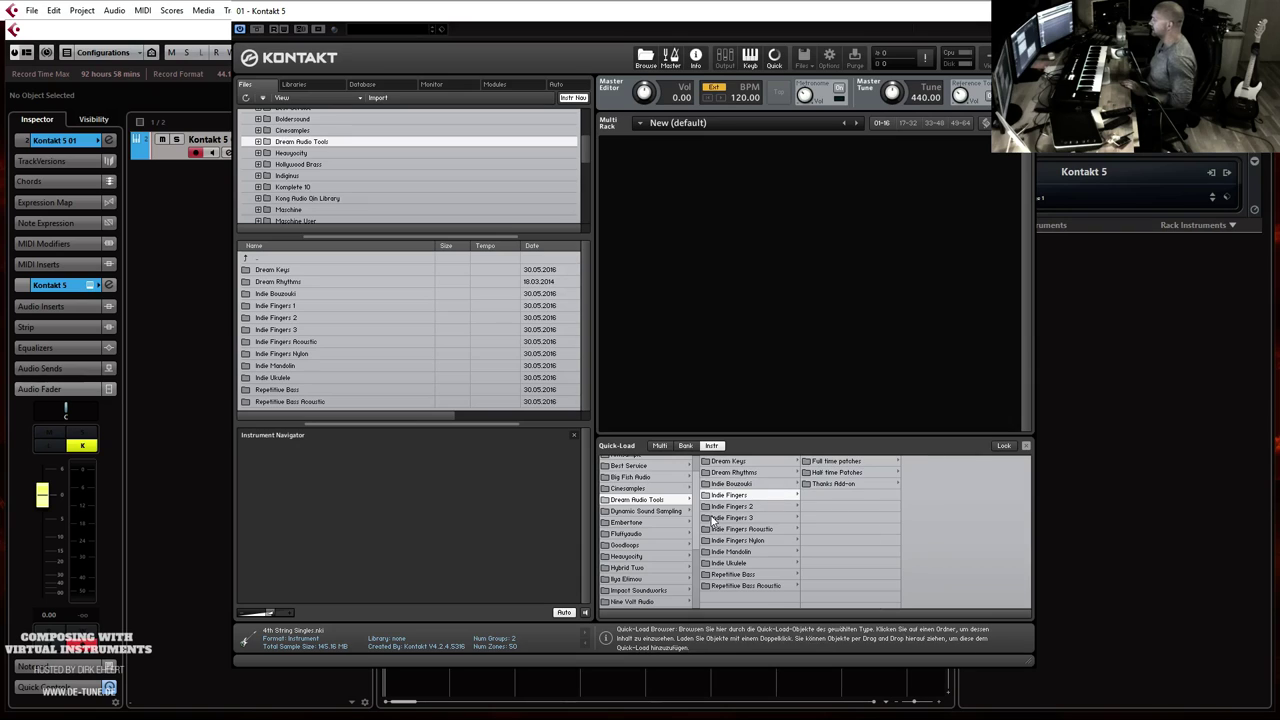
left_click(830, 462)
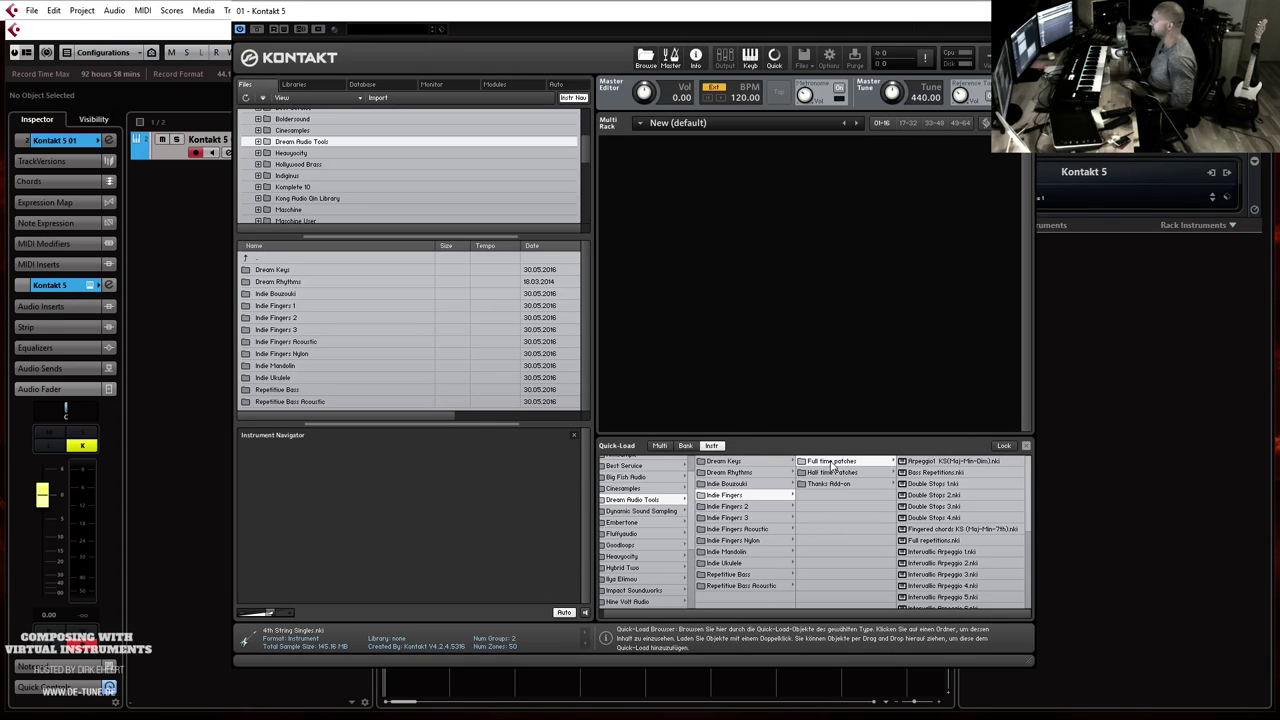
left_click(931, 484)
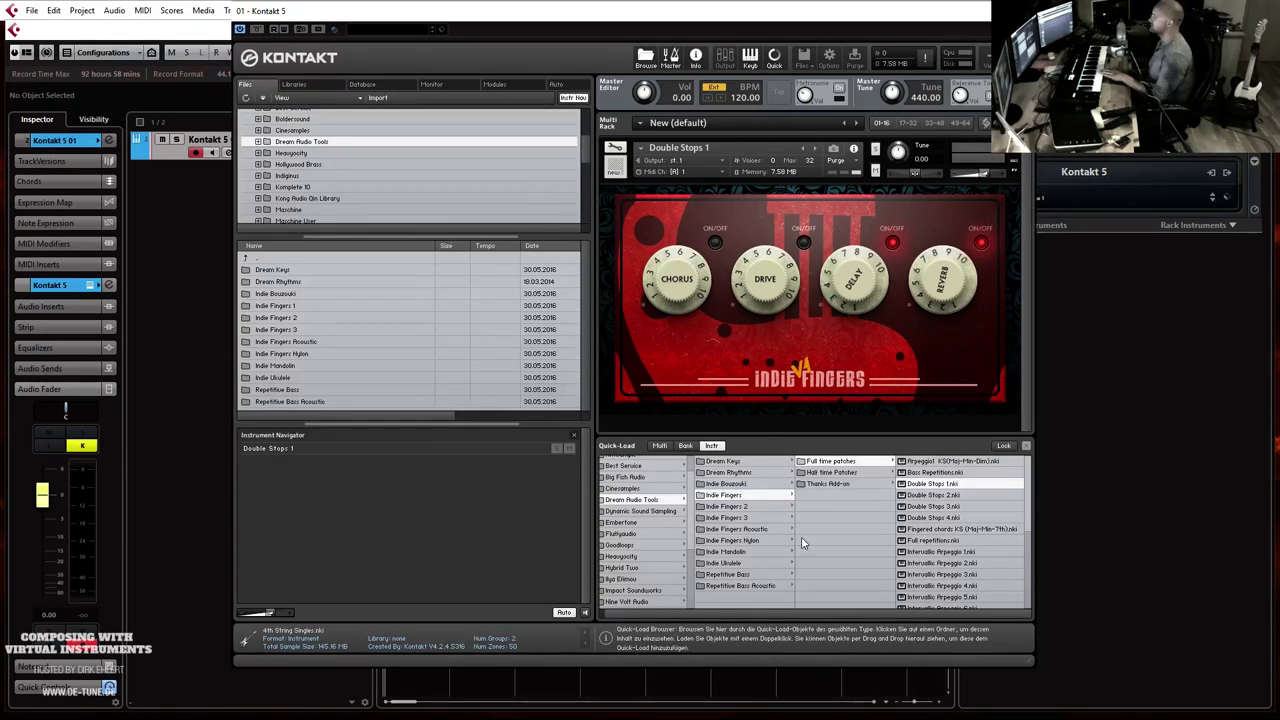
Step: Replace the loaded instrument with the Fourth String Eights Clean patch from the Repetitive Bass library
left_click(737, 575)
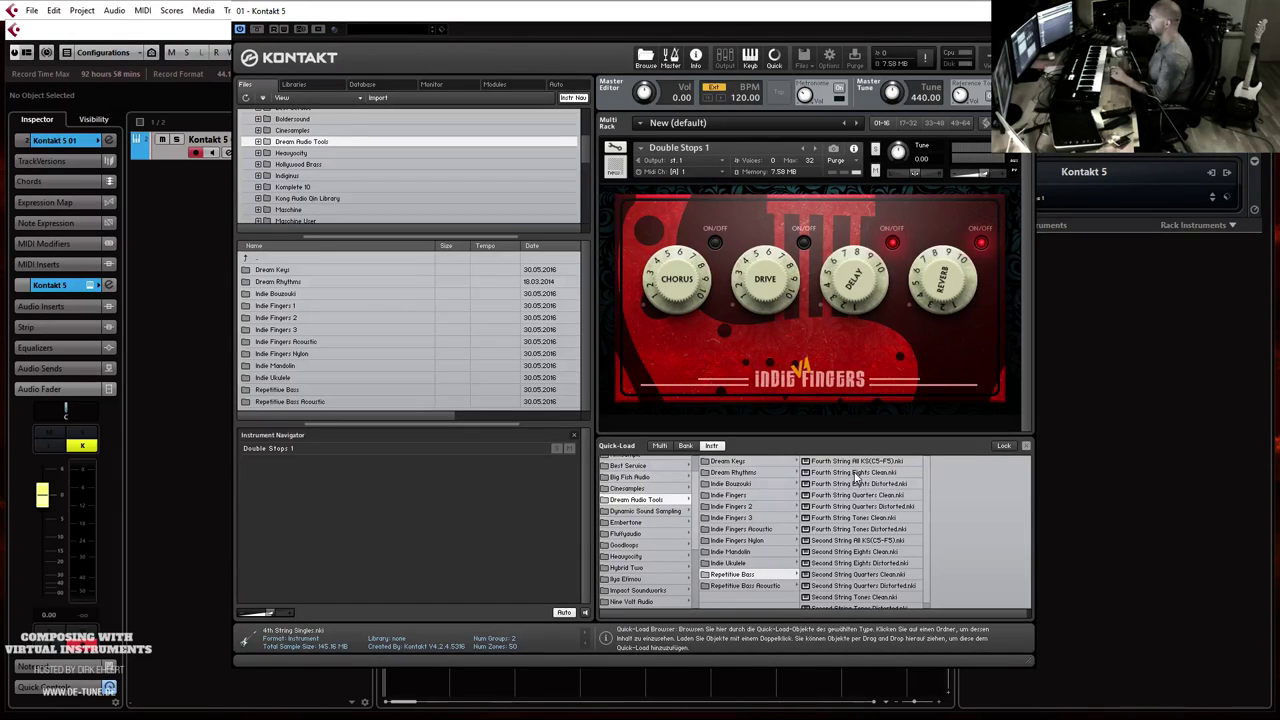
left_click_drag(719, 288, 720, 288)
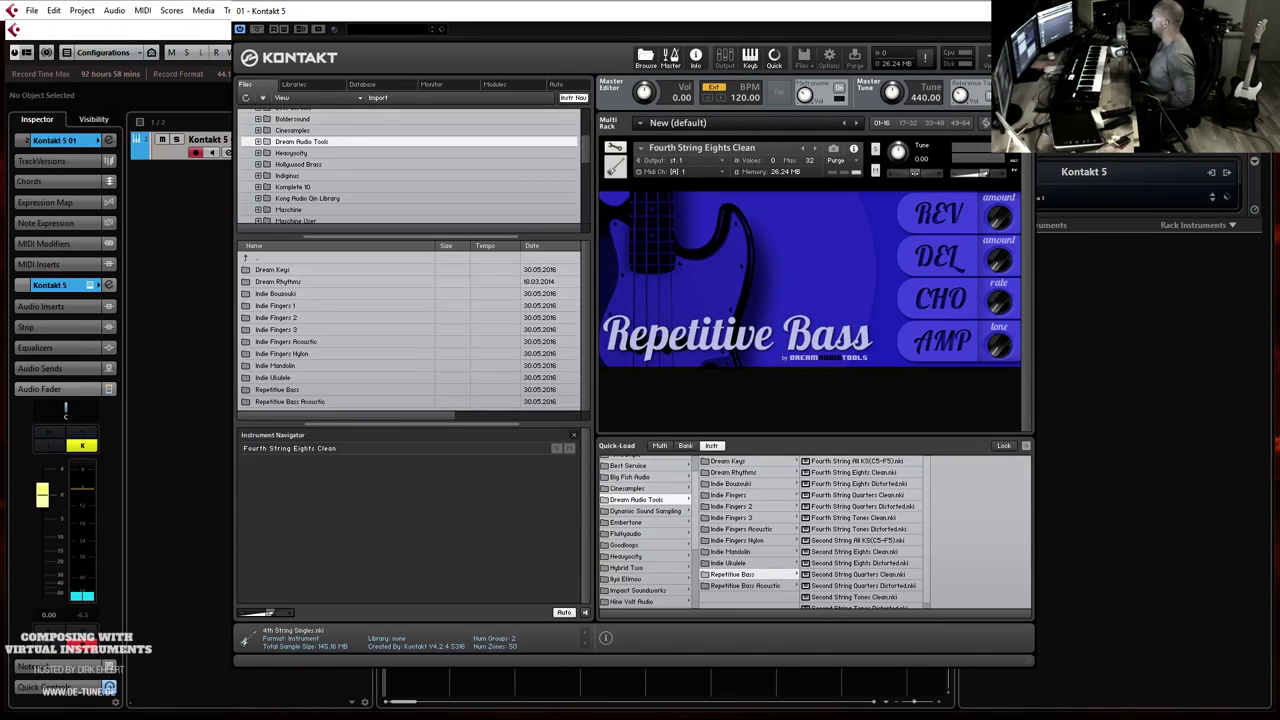
Step: Set the project tempo to 100 BPM and hide the transport controls
key("F2")
double_click(800, 561)
type("100")
key("Return")
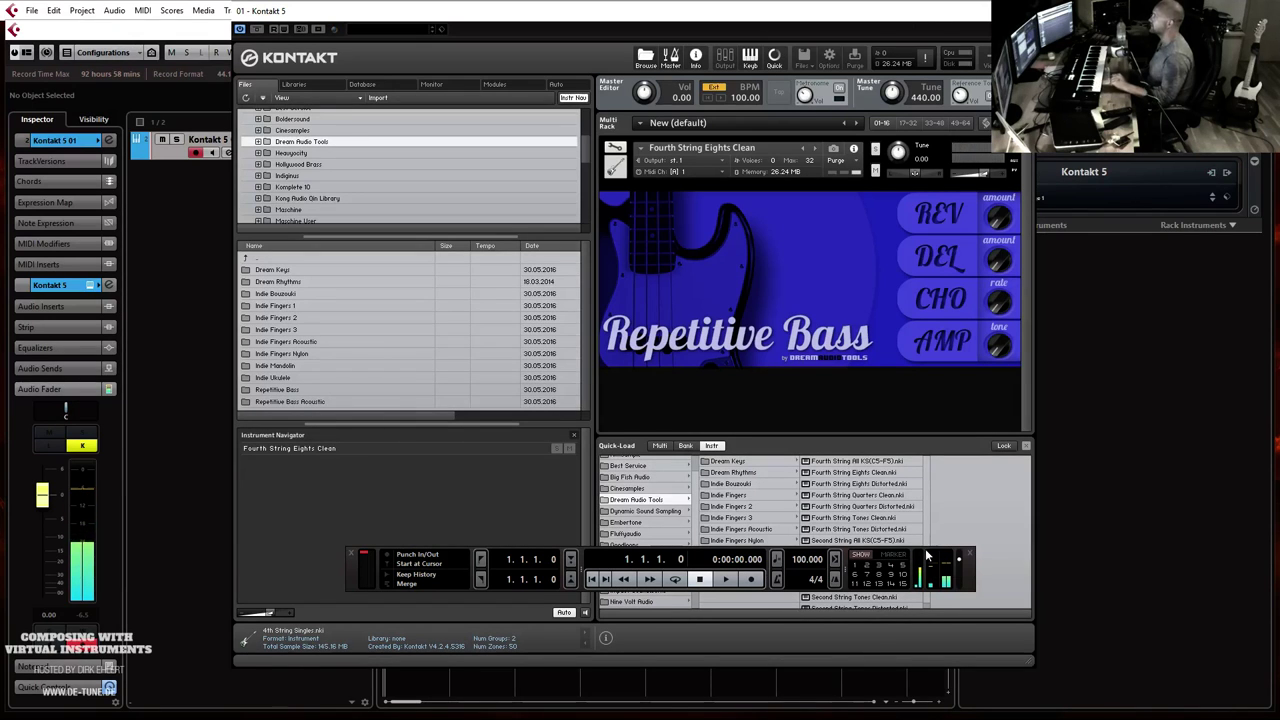
left_click(815, 345)
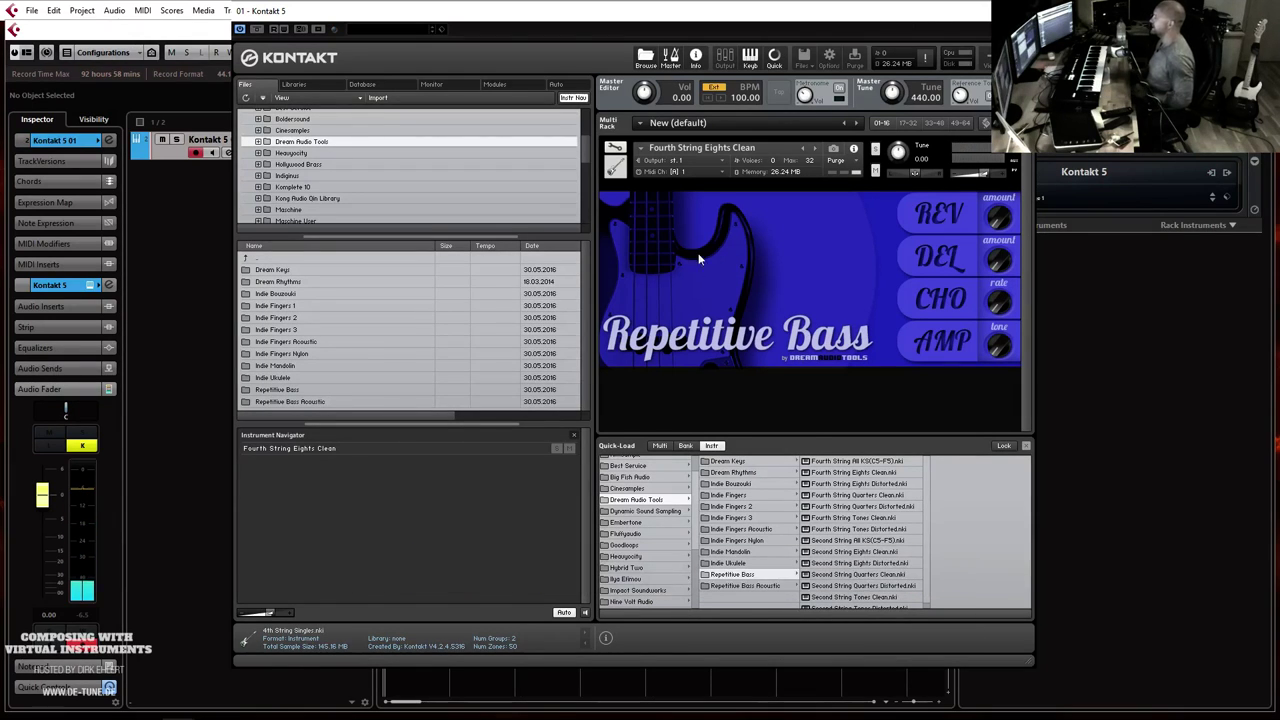
Step: Open the bass patch for editing, extend its lowest sample zone's key range downward in the Mapping Editor, and return to the performance view
left_click(616, 150)
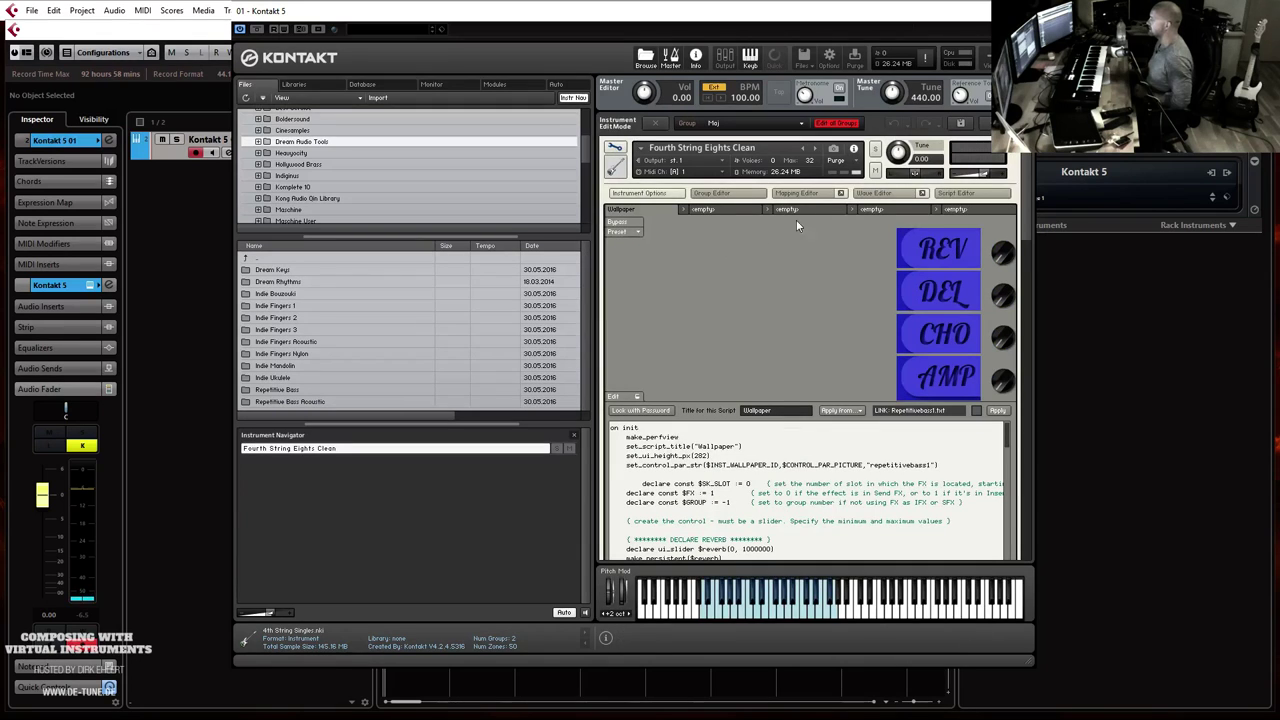
left_click_drag(1028, 205, 1027, 348)
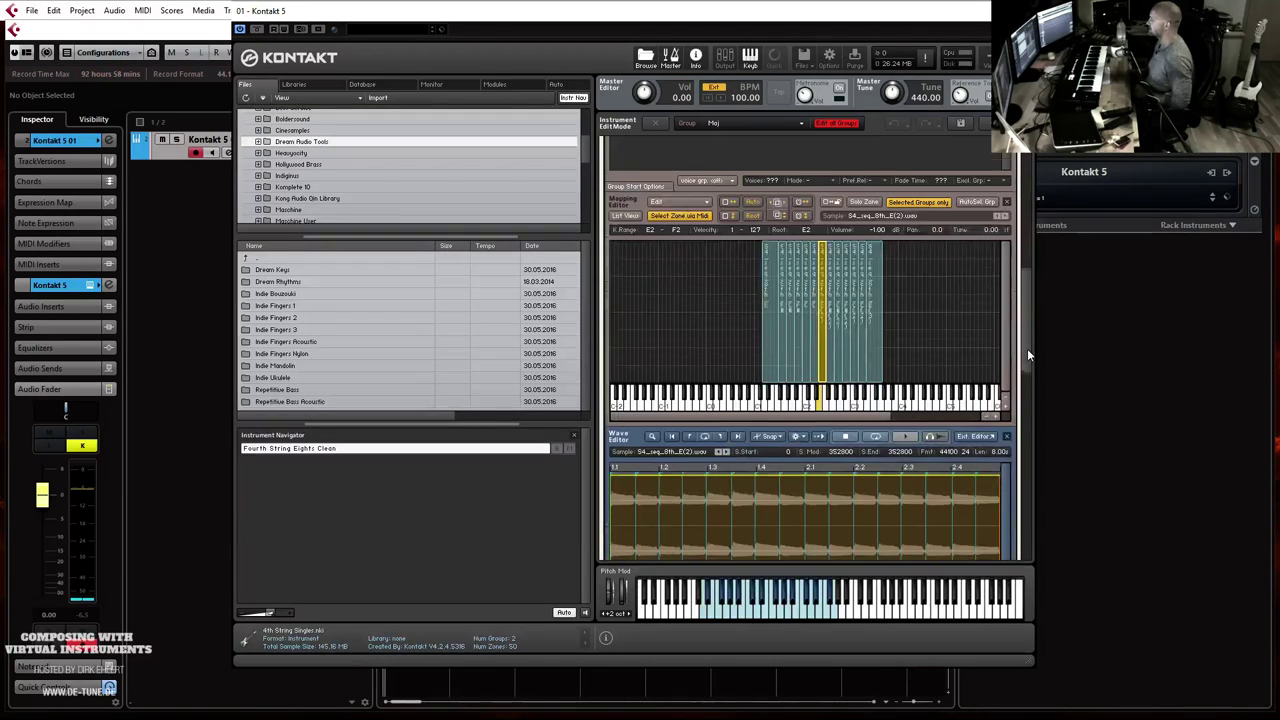
left_click(767, 317)
left_click_drag(760, 318, 755, 325)
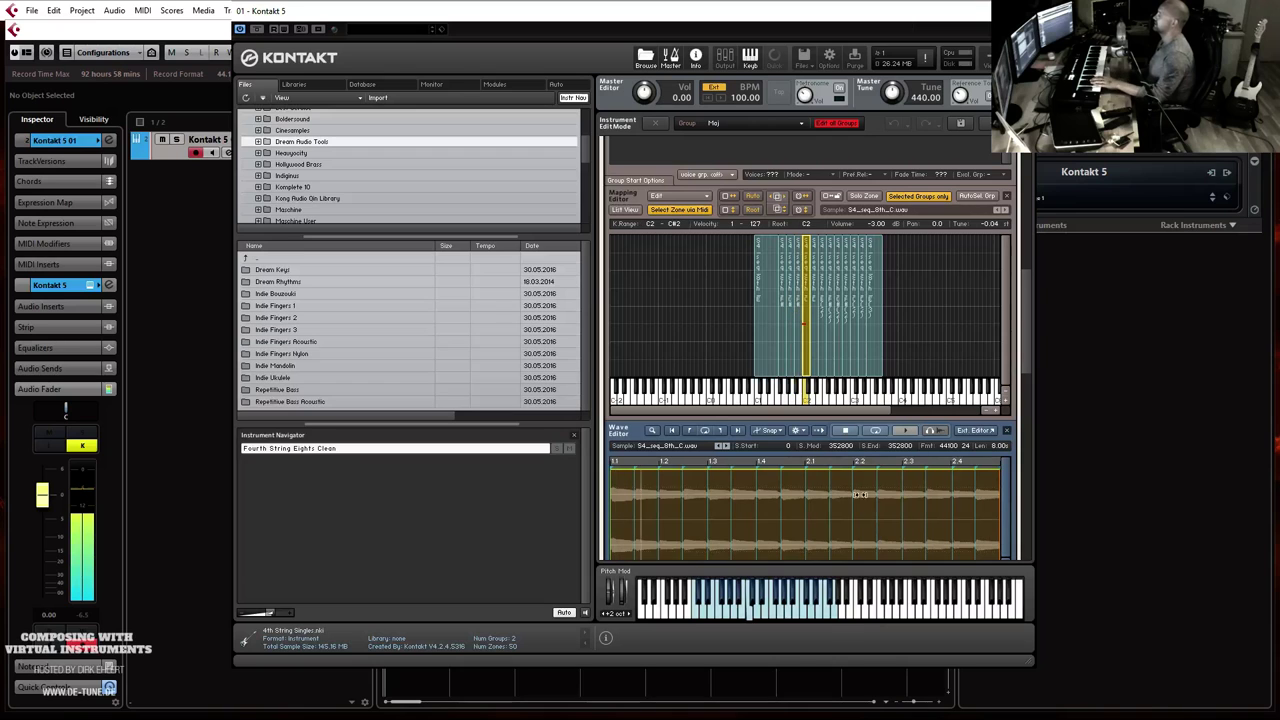
scroll(1032, 308, "up", 2)
scroll(1032, 308, "up", 5)
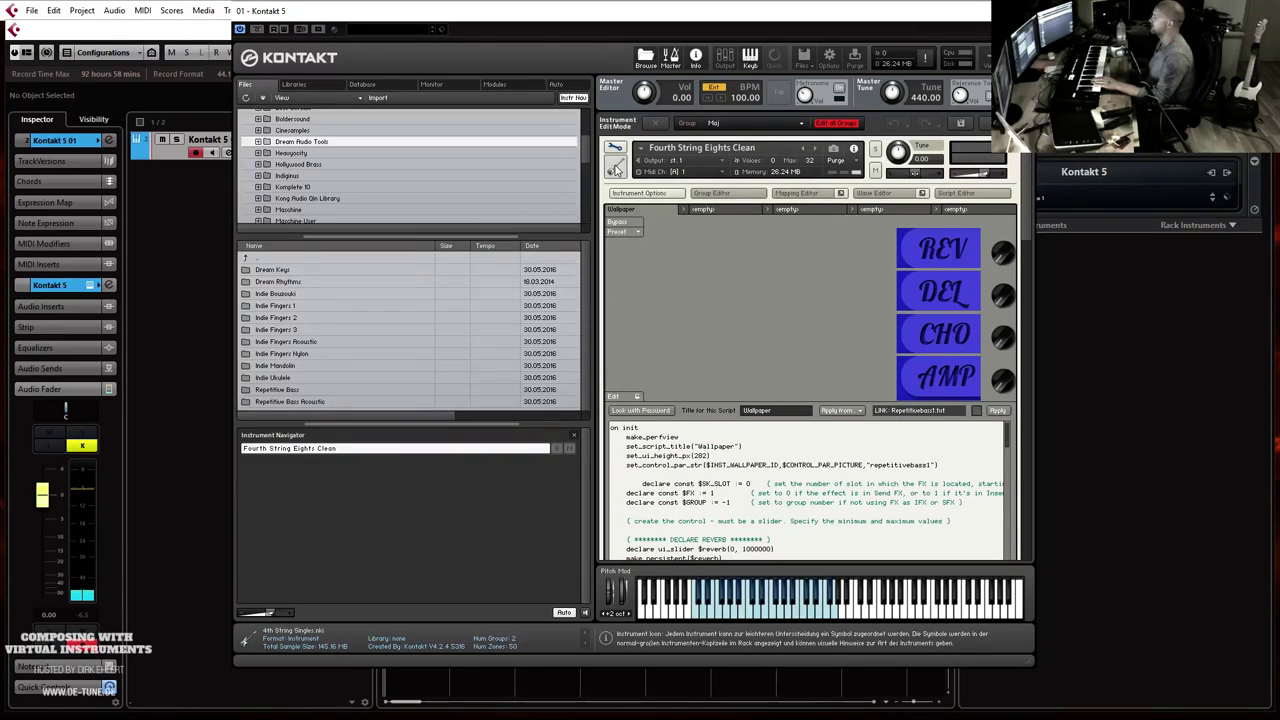
left_click(616, 167)
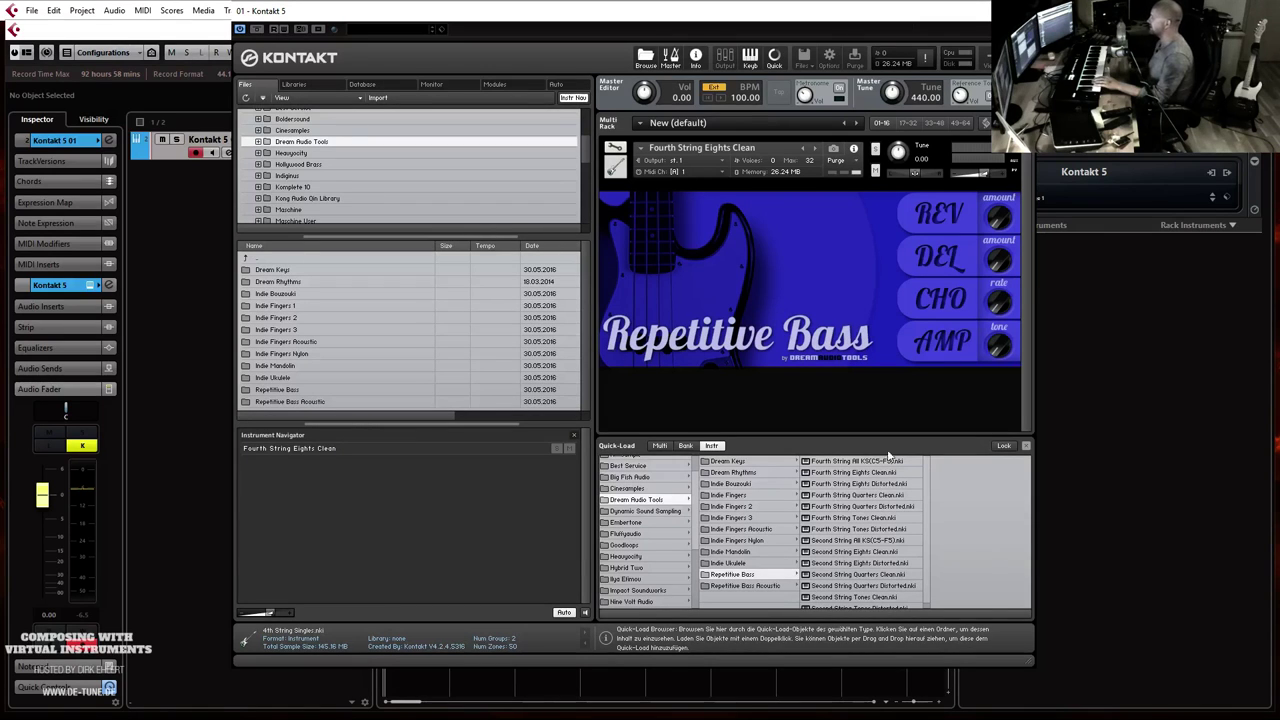
Step: Audition the bass patch with its AMP effect switched on, and turn the effect back off
left_click(946, 347)
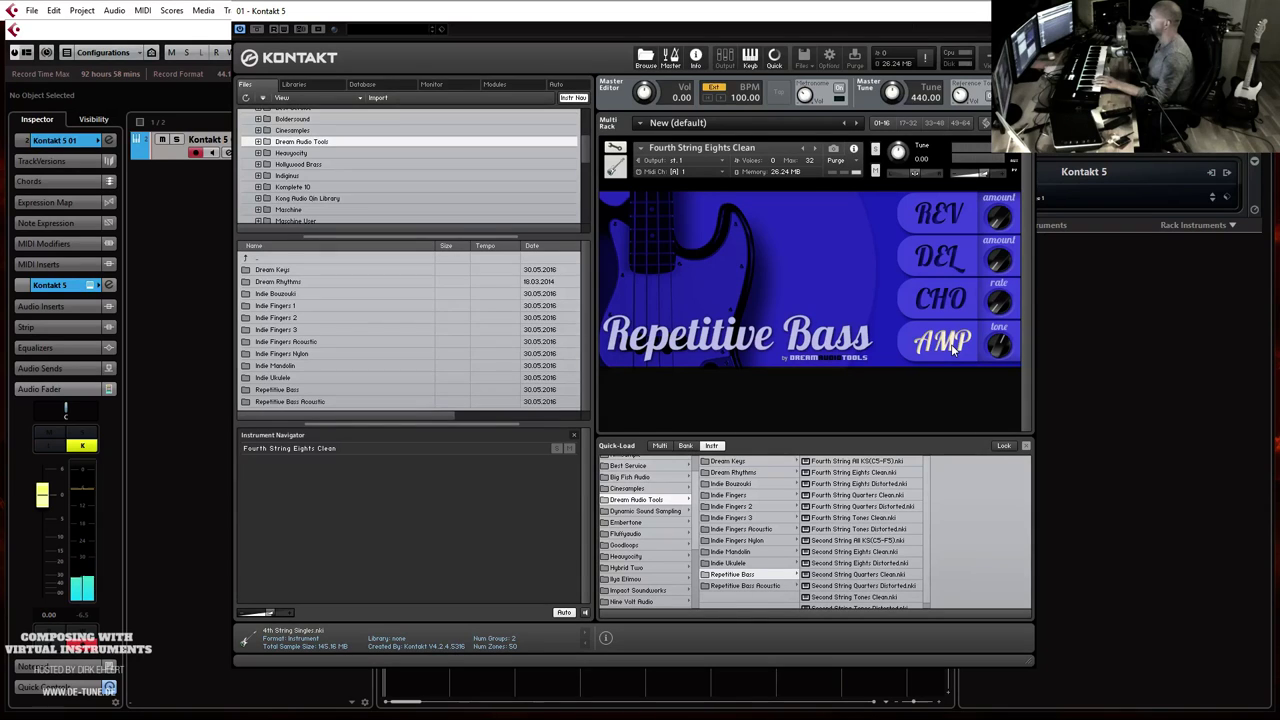
left_click(951, 344)
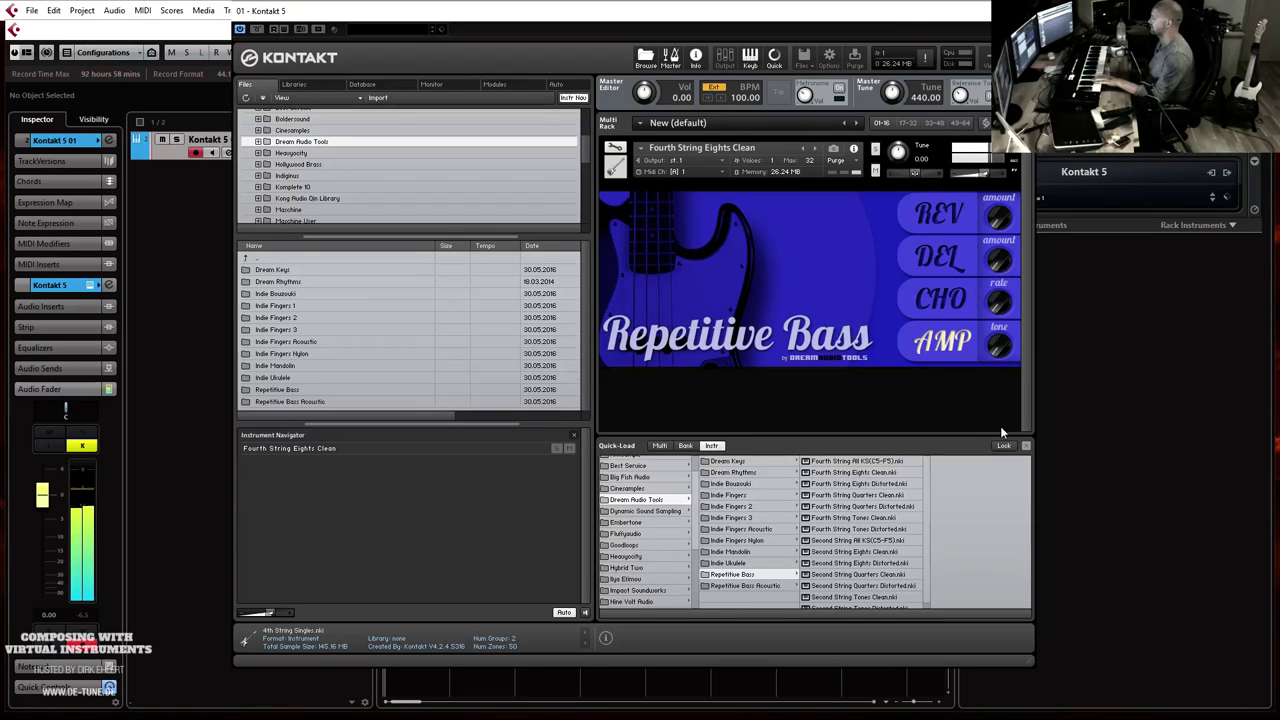
left_click(955, 346)
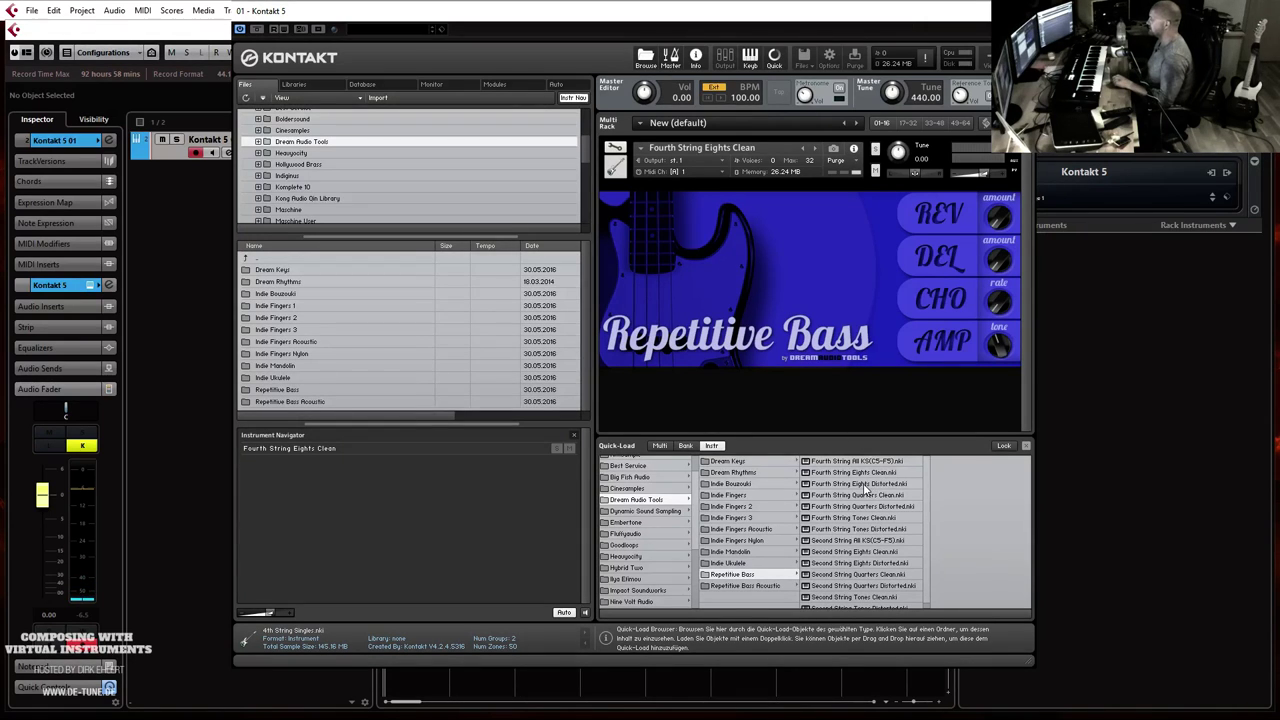
Step: Replace the clean bass patch with Fourth String Eights Distorted, accepting the loss of its changes
left_click_drag(866, 489, 722, 172)
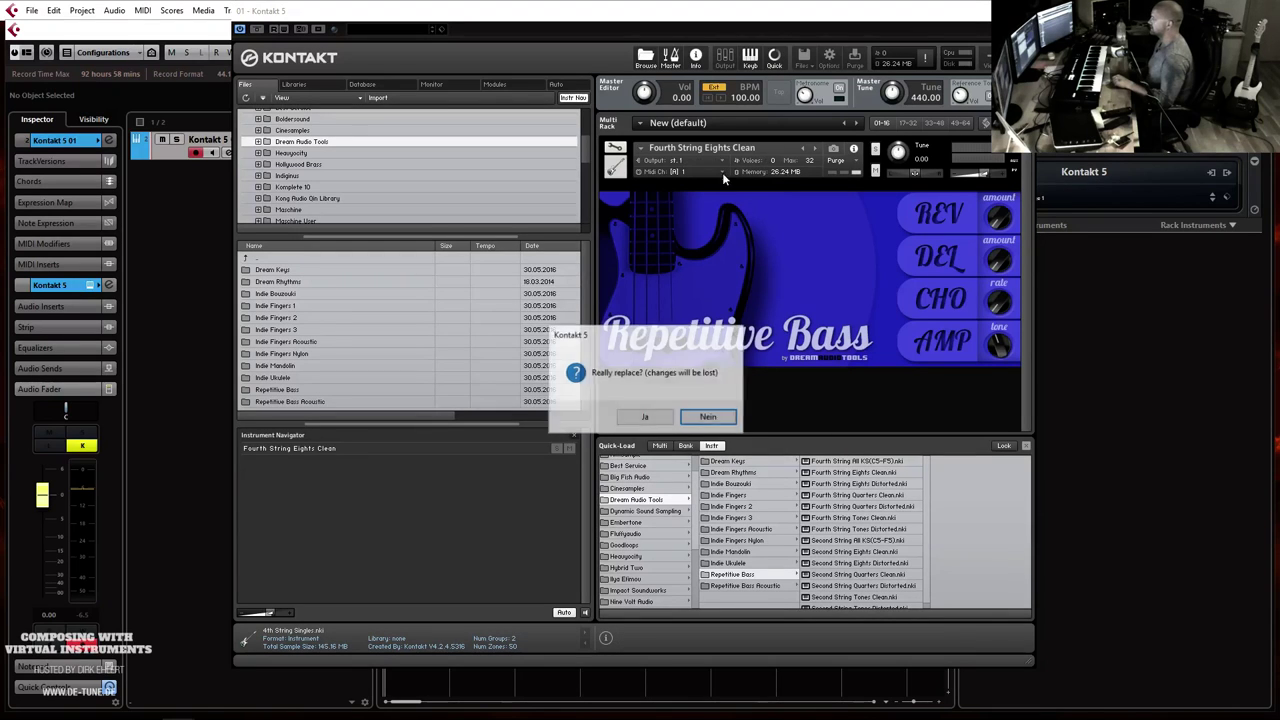
left_click(645, 417)
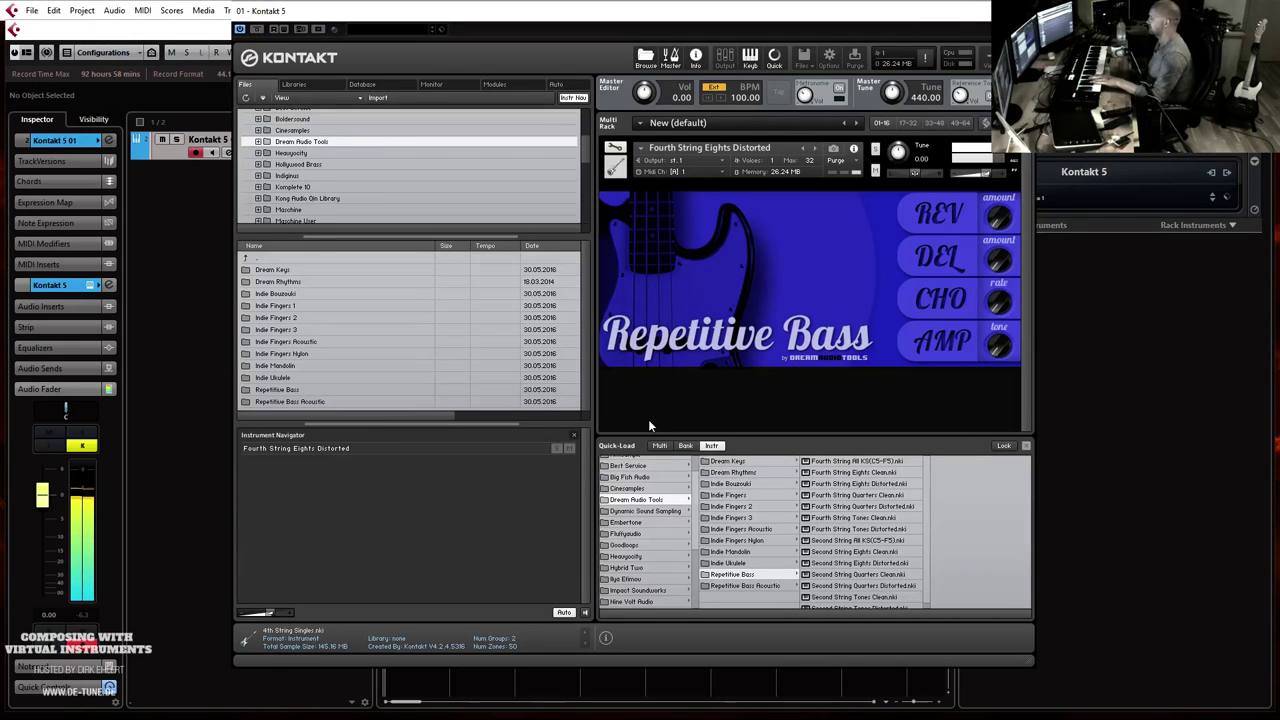
Step: Set the project tempo to 126 BPM
key("F2")
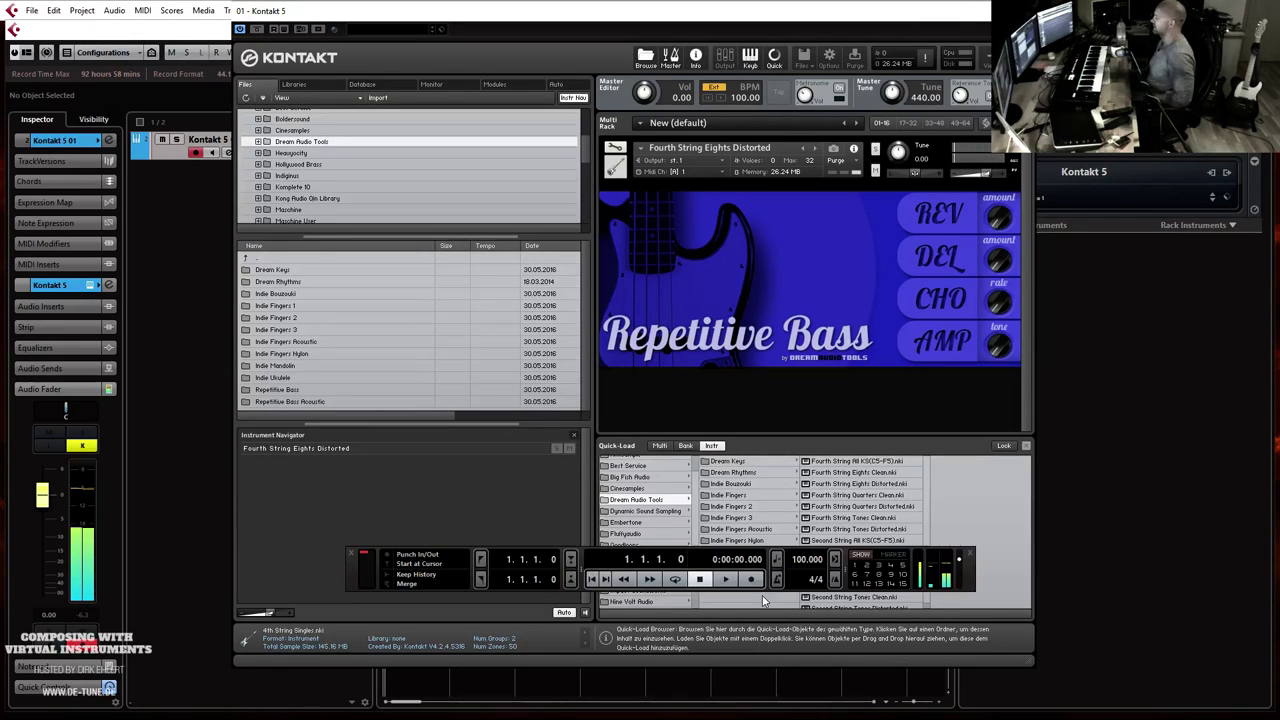
double_click(804, 560)
type("1")
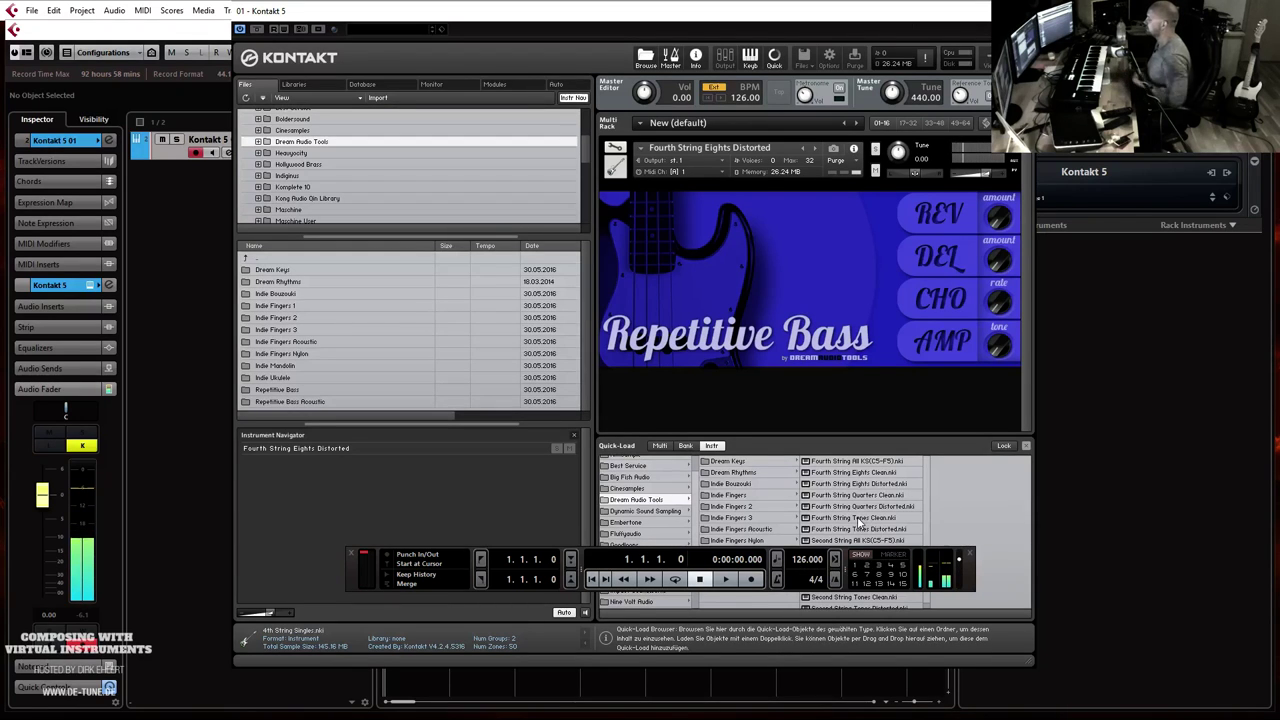
Step: Load Fourth String Quarters Clean from the Repetitive Bass library, audition it, and replace it with Fourth String Tones Clean
left_click(868, 515)
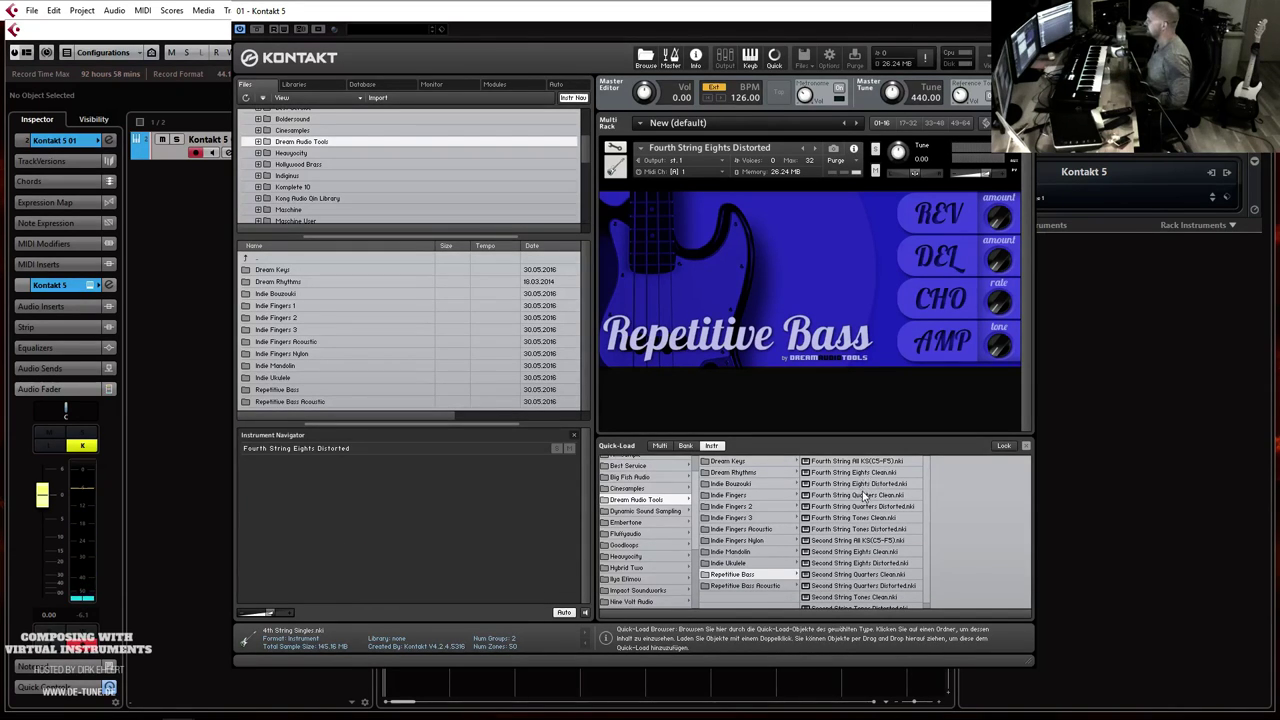
double_click(866, 496)
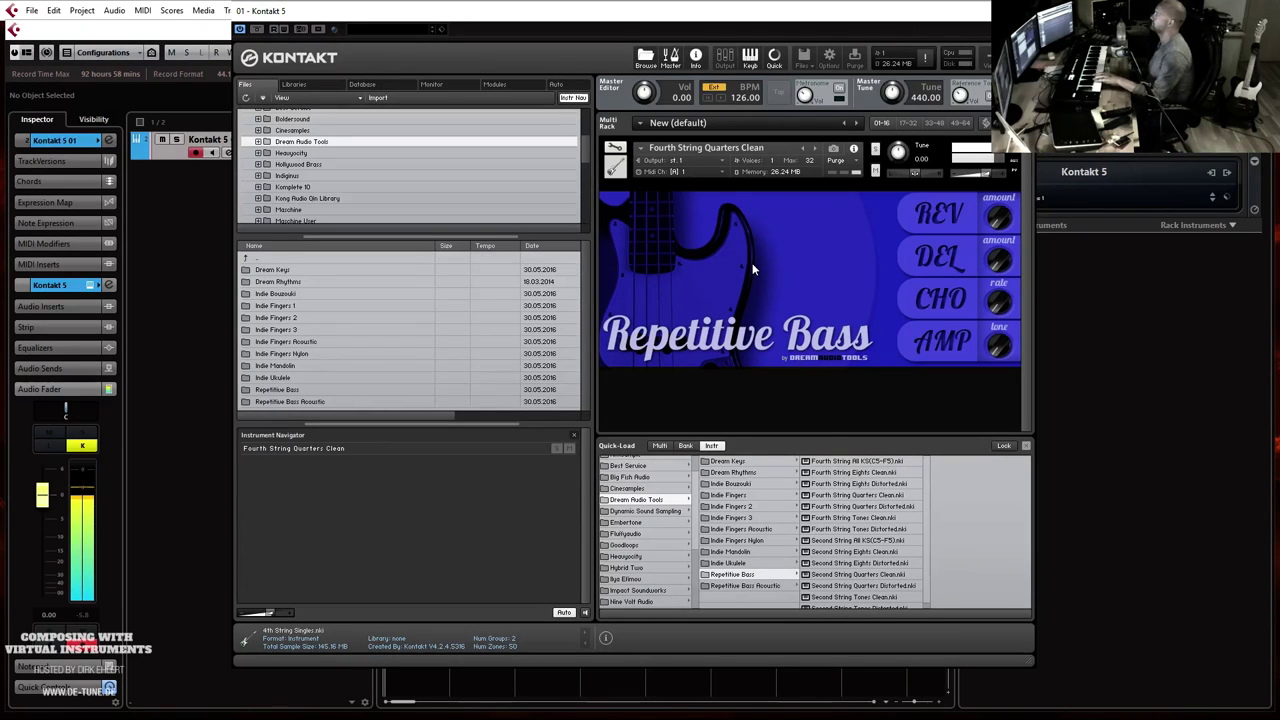
double_click(855, 517)
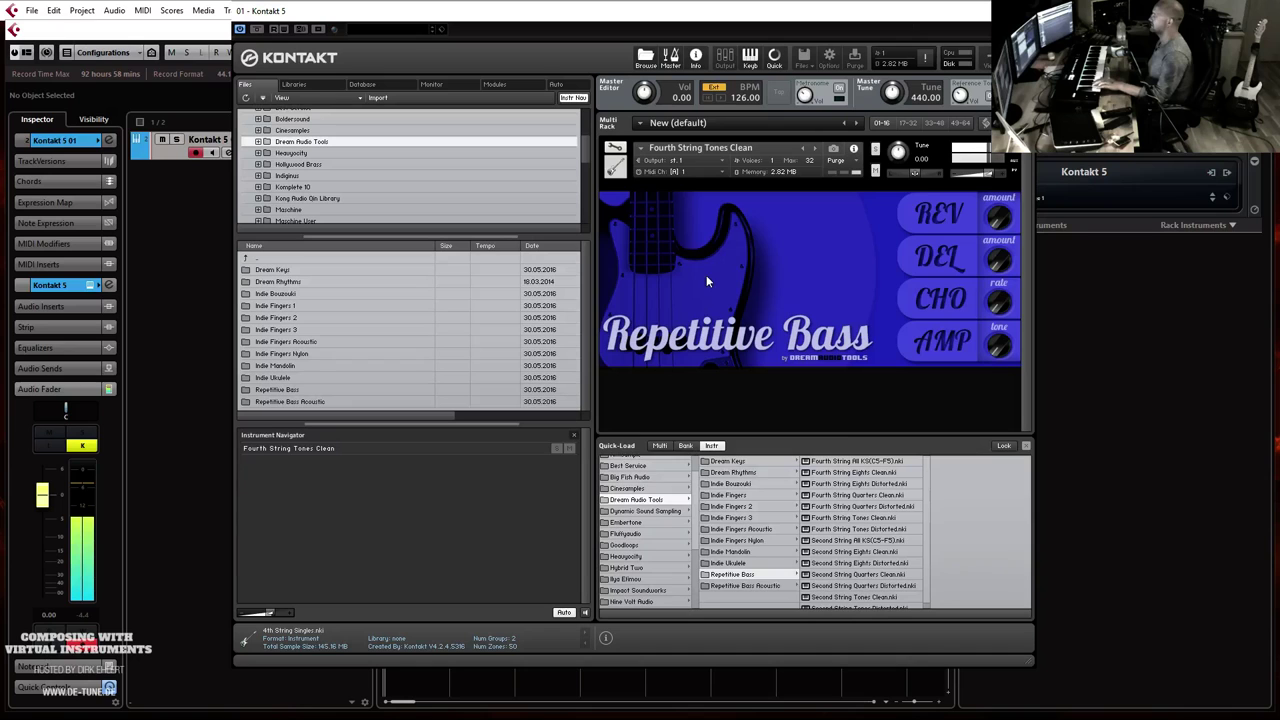
Step: Extend the lowest sample zone of Fourth String Tones Clean down to C1 in the Mapping Editor and return to the performance view
left_click(614, 148)
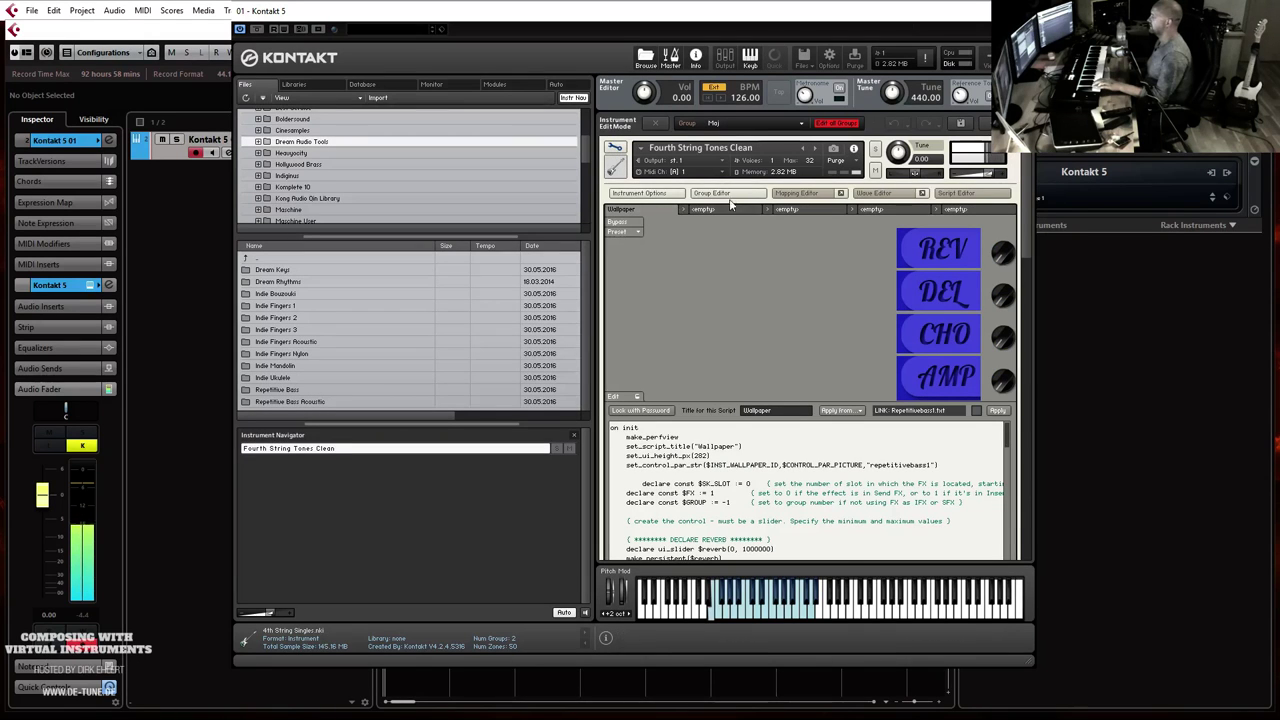
scroll(1027, 303, "down", 3)
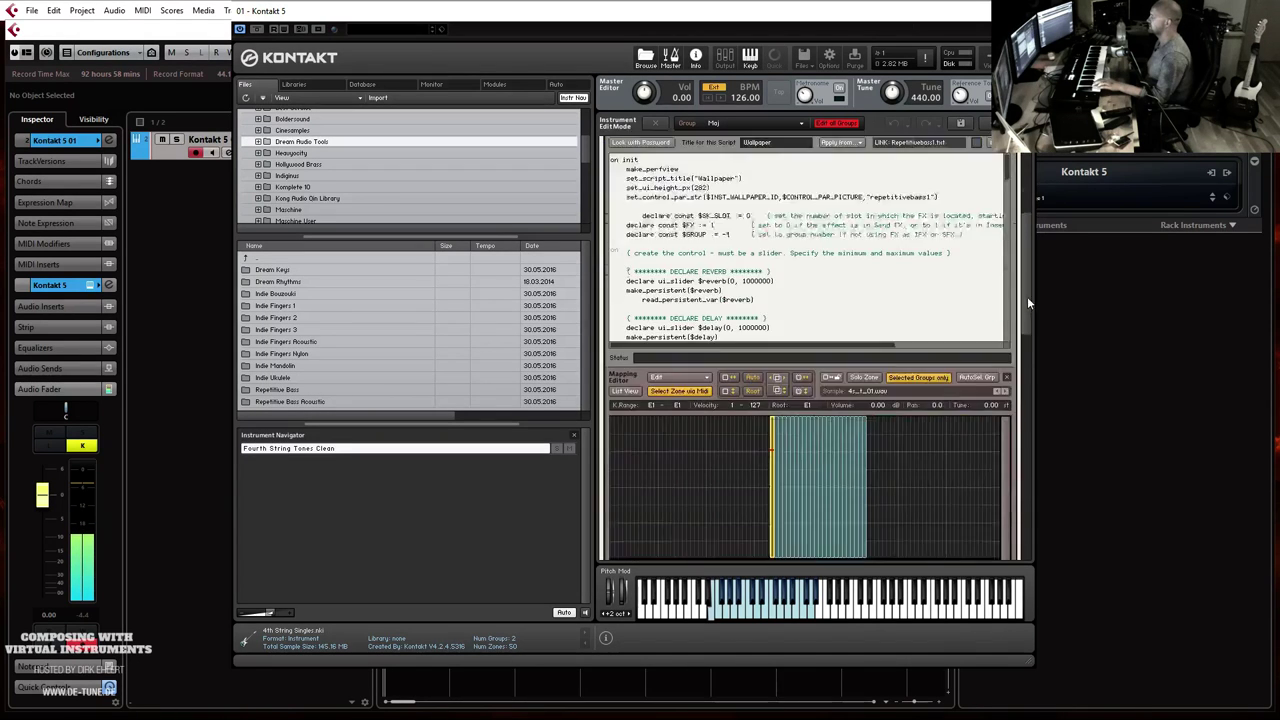
scroll(1027, 303, "down", 2)
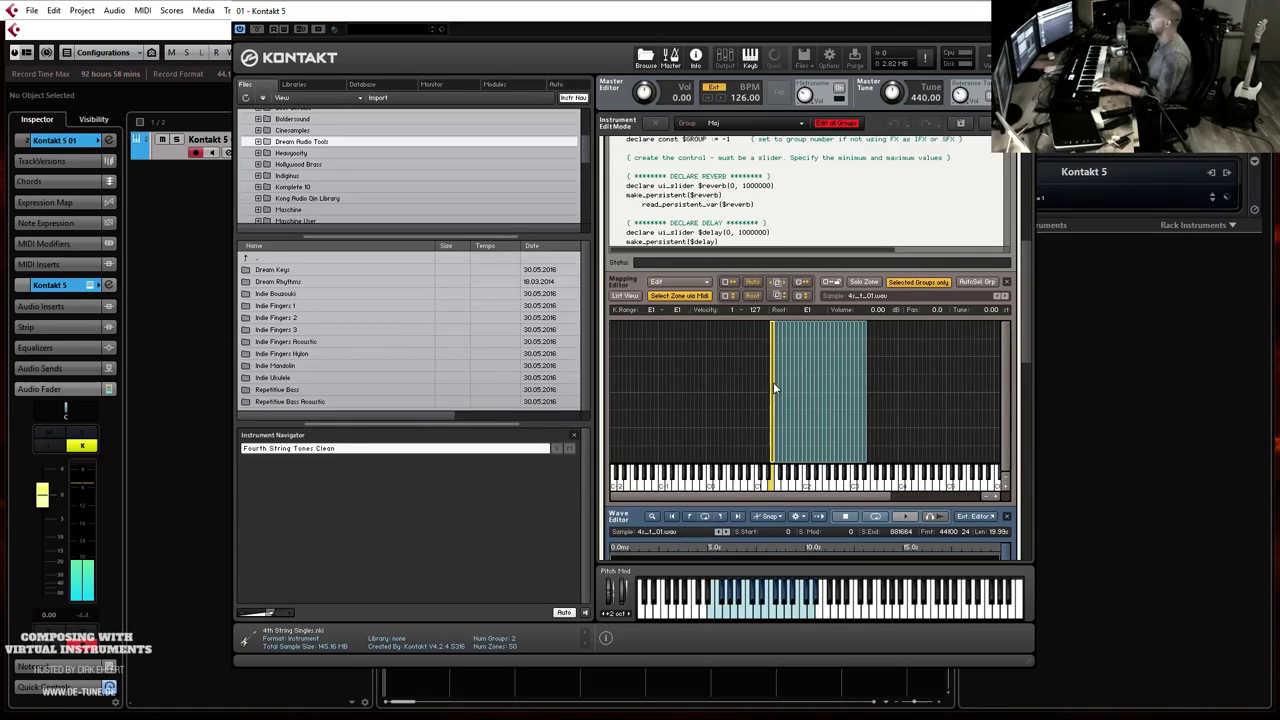
left_click_drag(766, 382, 751, 382)
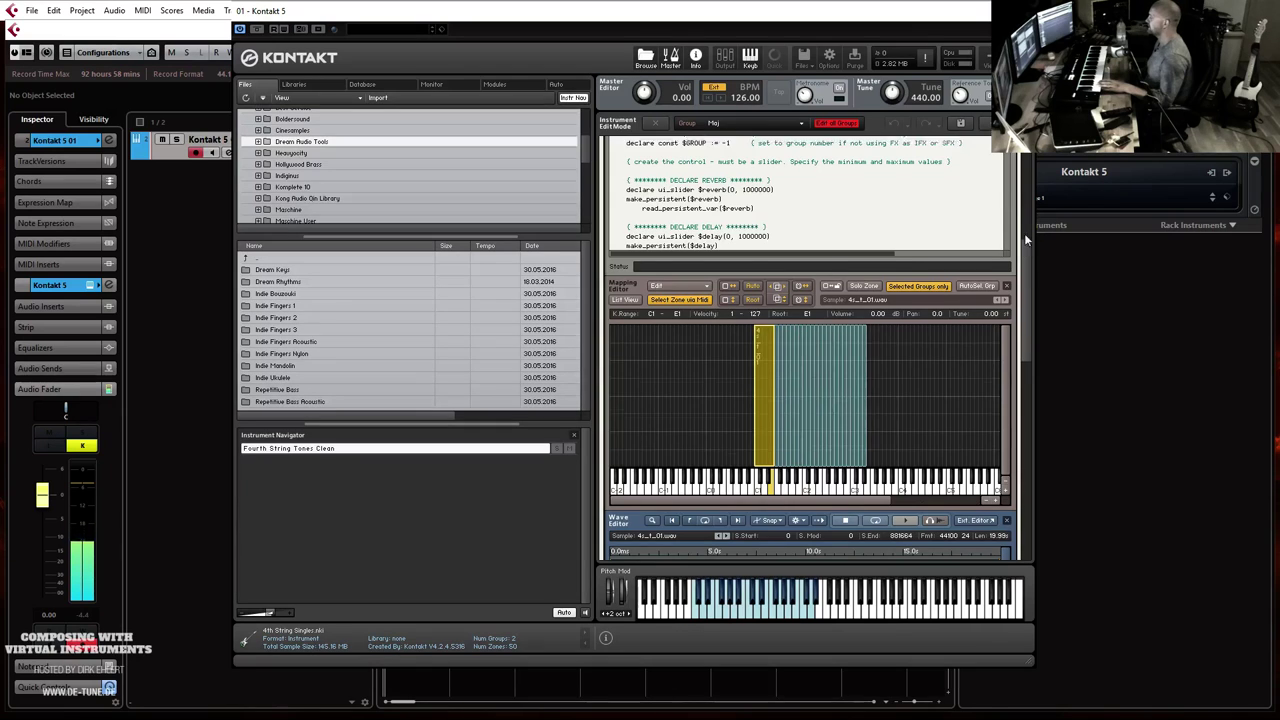
scroll(1025, 238, "up", 5)
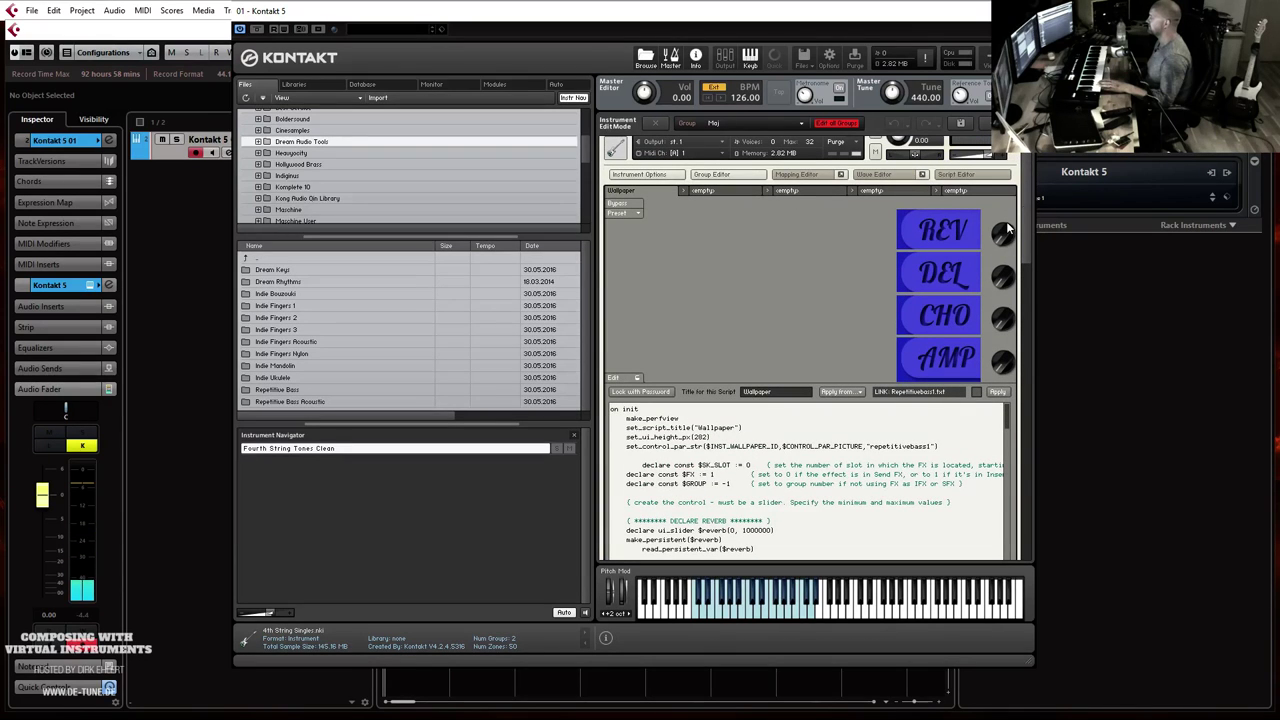
scroll(1010, 230, "up", 1)
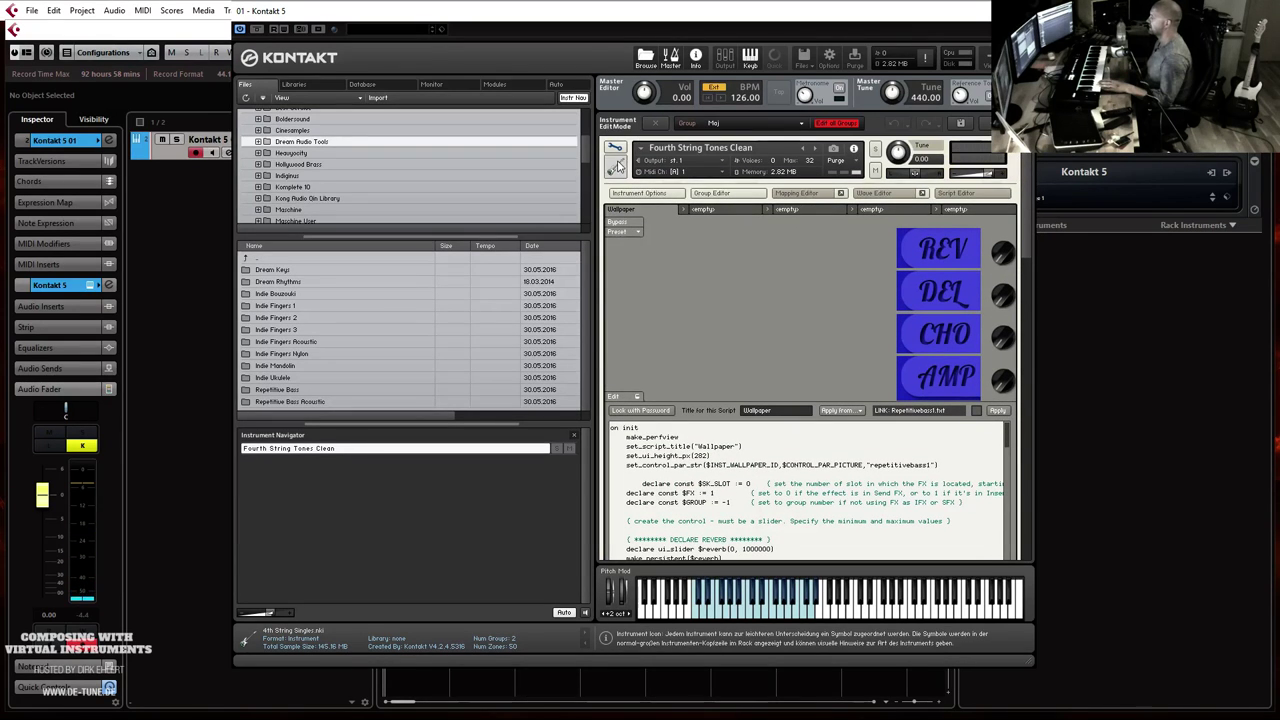
left_click(615, 148)
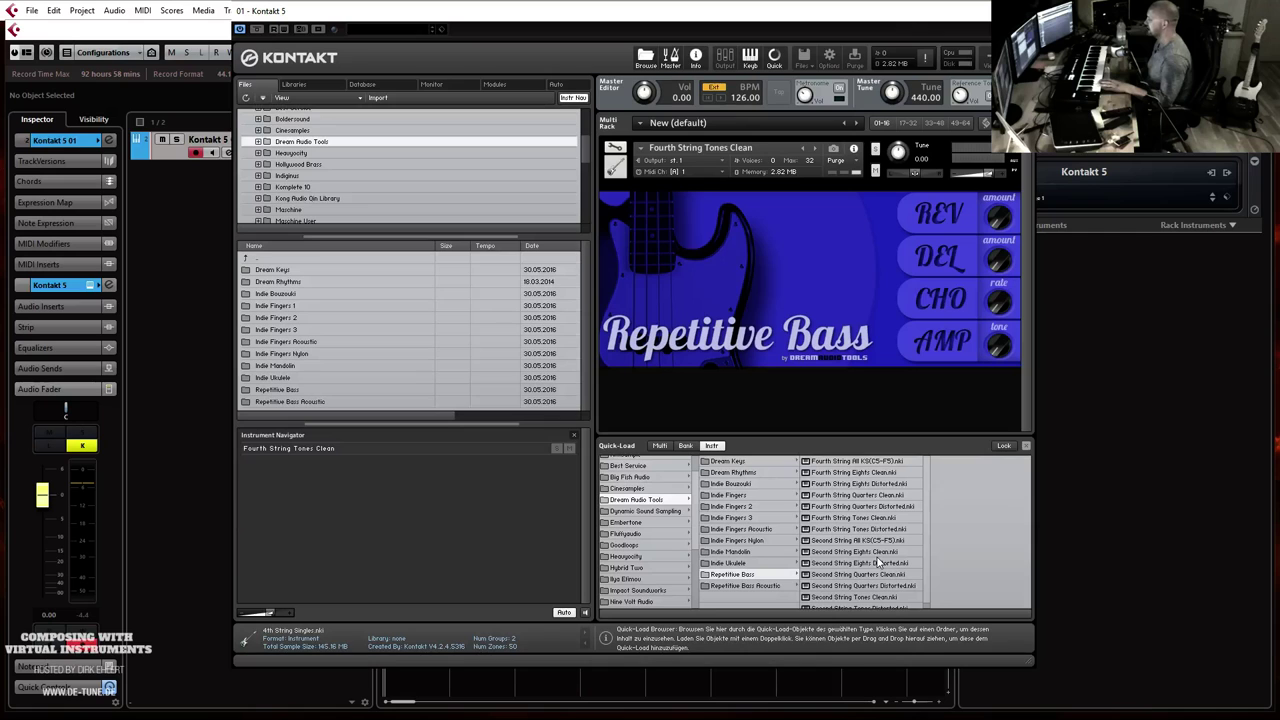
Step: Replace the edited bass patch with Second String Eights Clean, discarding its changes
left_click_drag(861, 555, 714, 177)
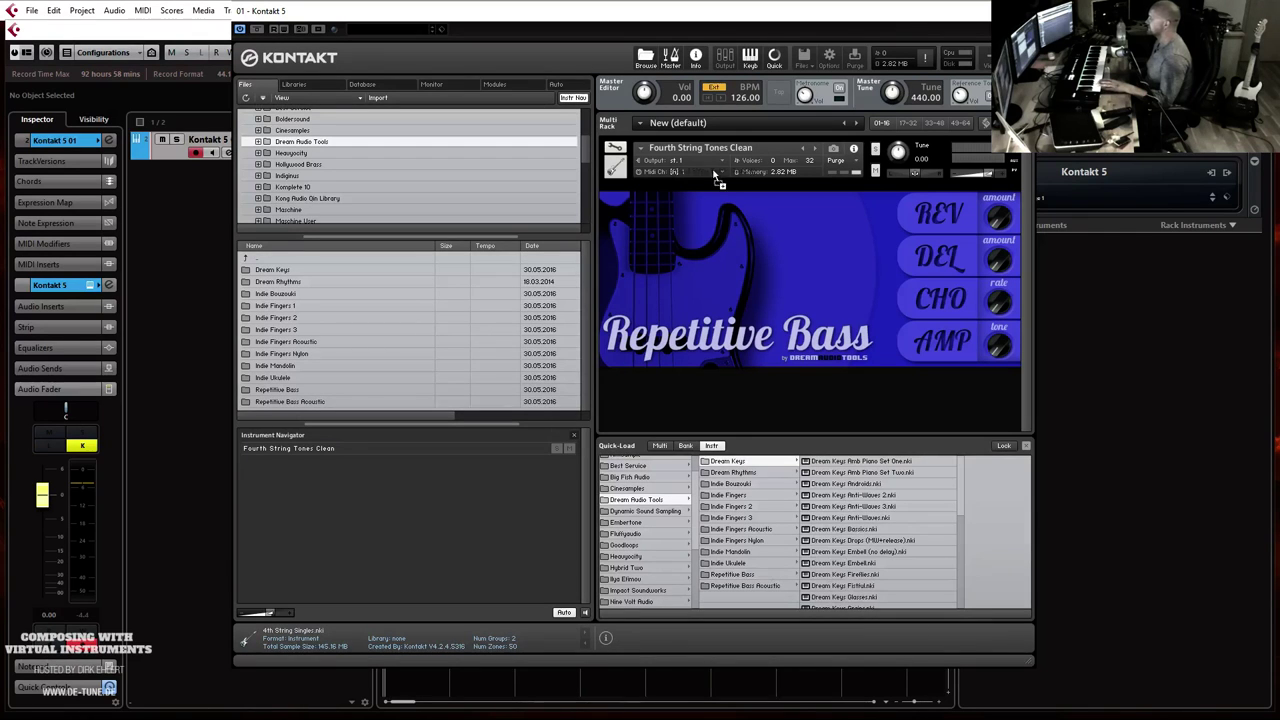
left_click(645, 418)
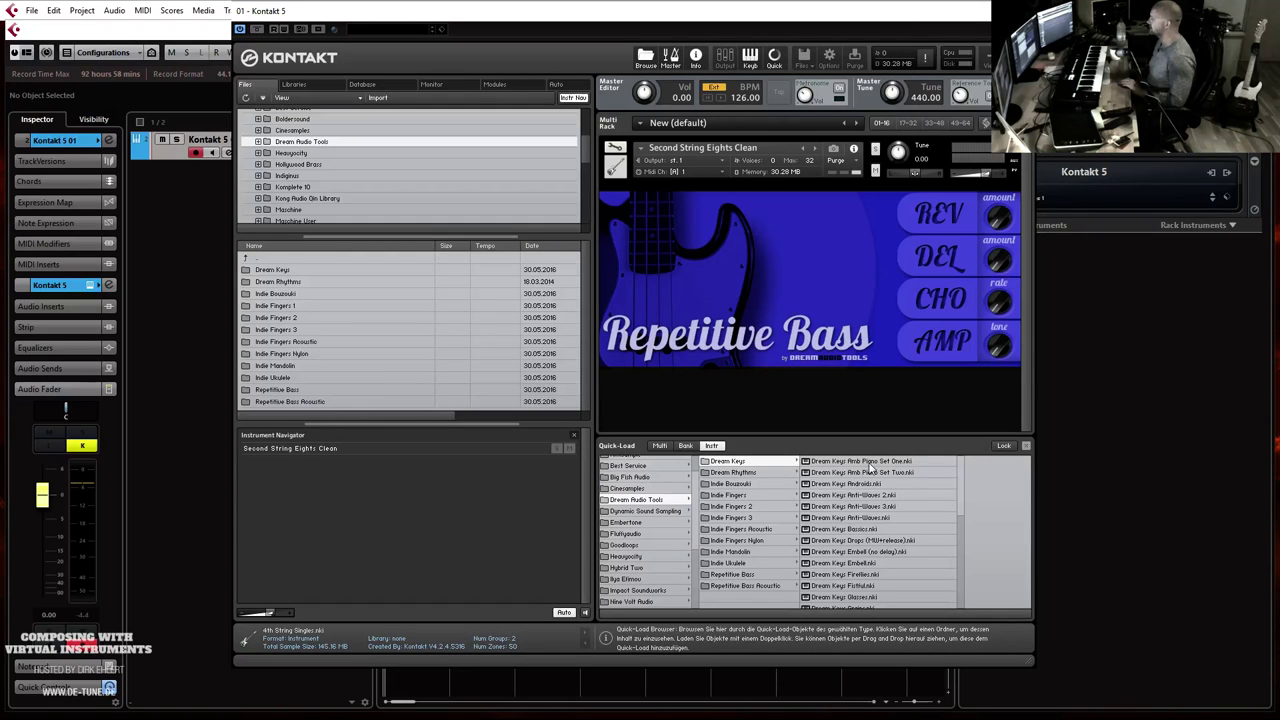
Step: Load Dream Keys Amb Piano Set One and audition it, switching the high-pass filter off and the delay on
double_click(872, 463)
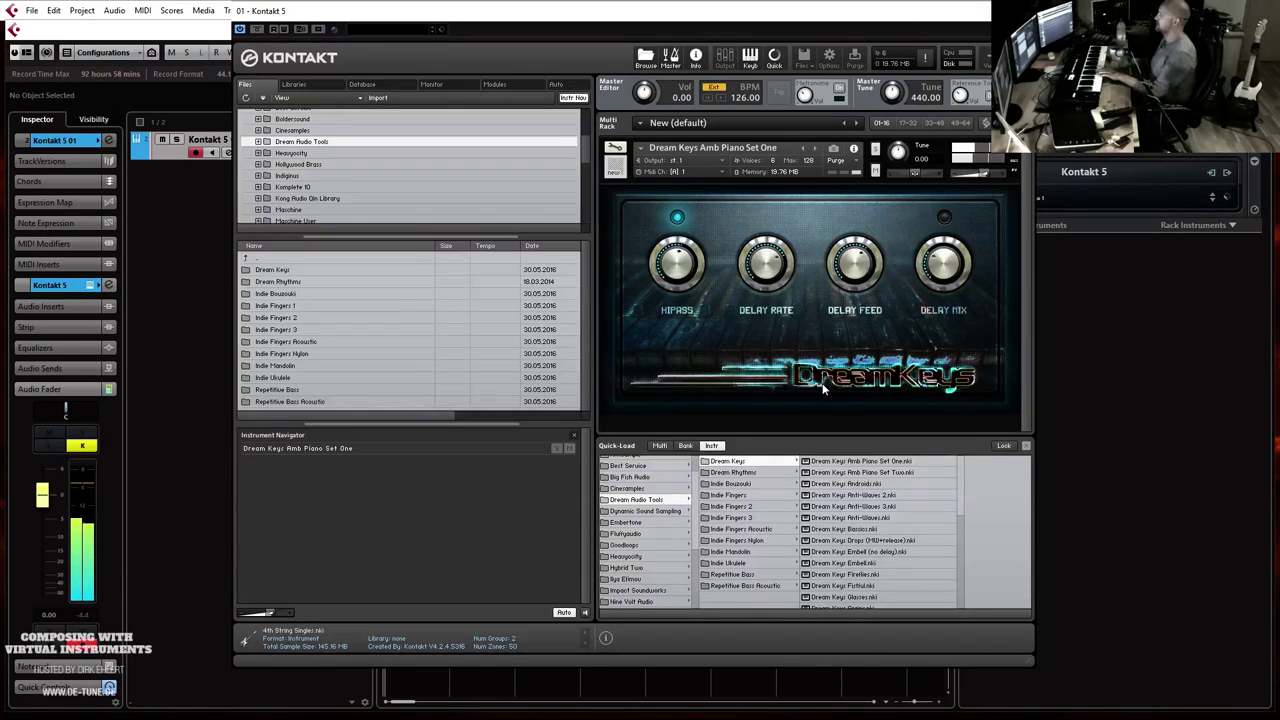
left_click(677, 217)
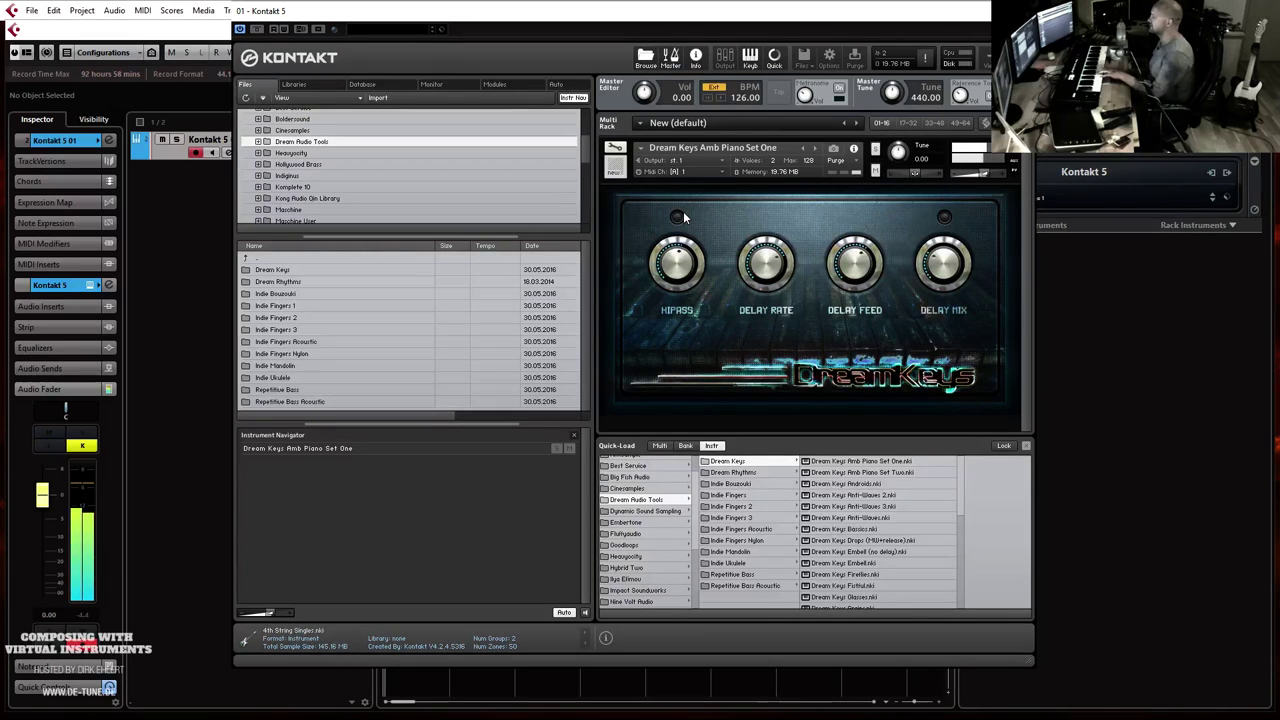
left_click(677, 217)
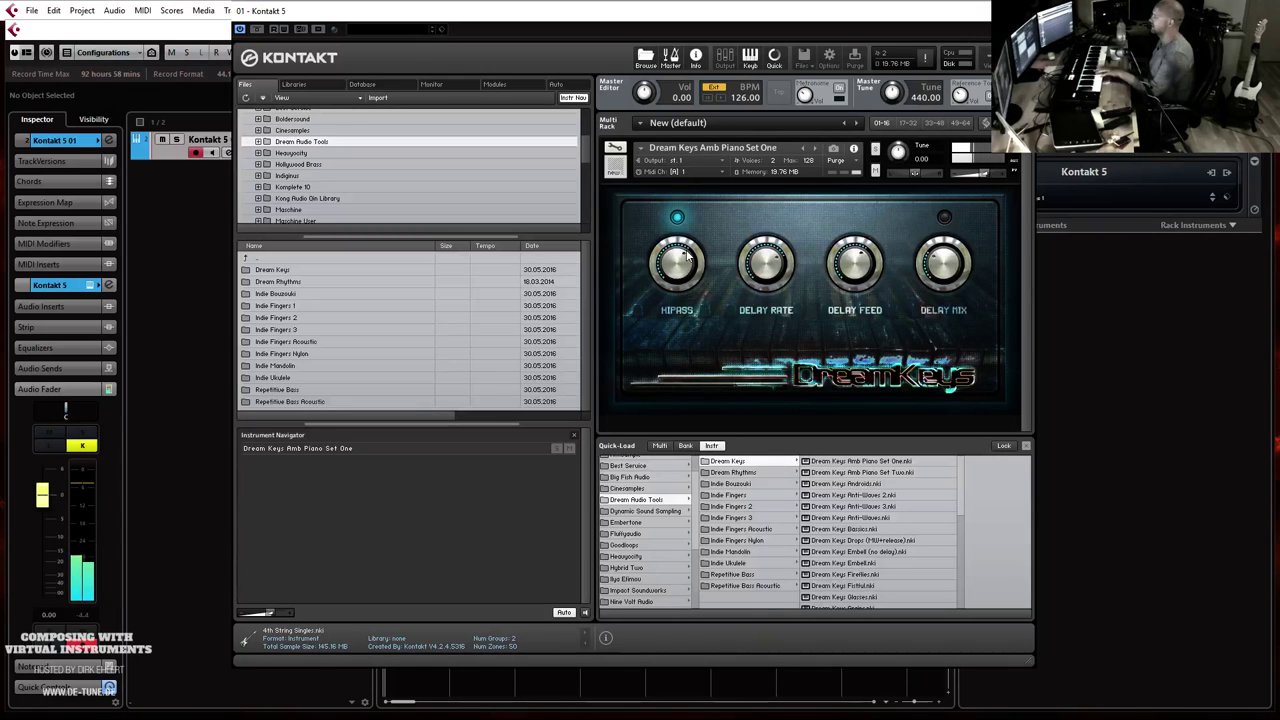
left_click(677, 217)
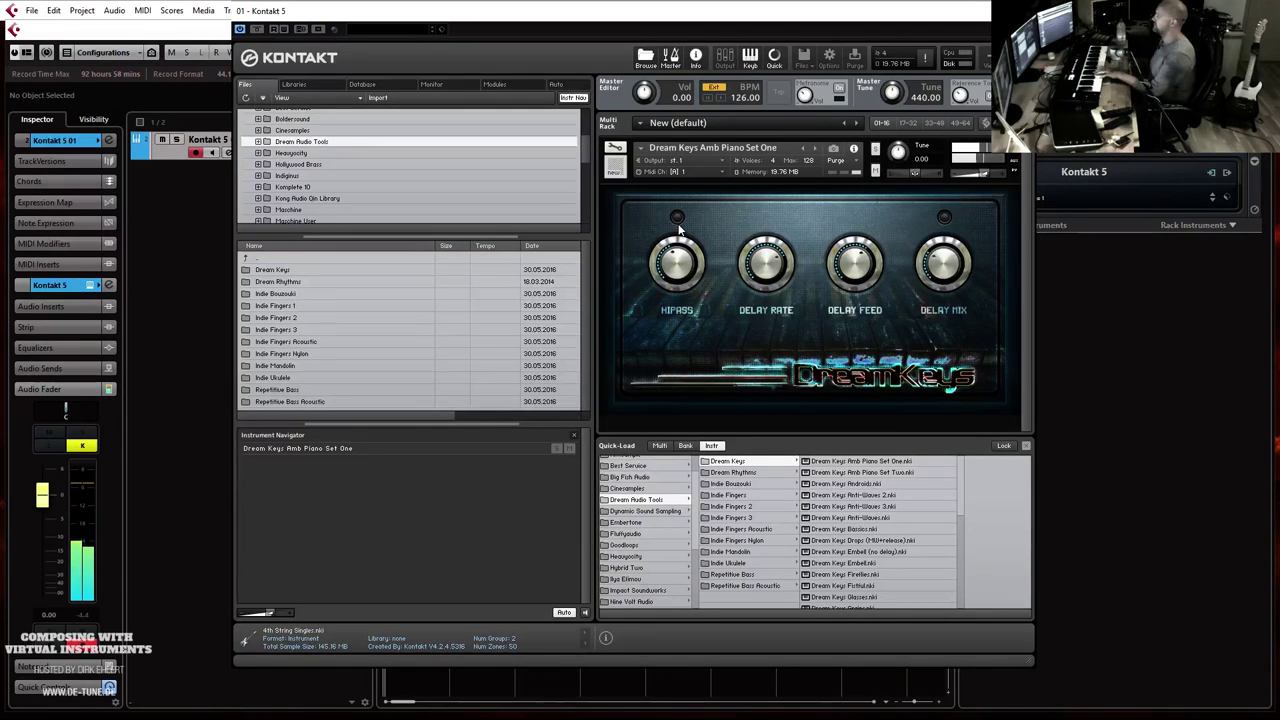
left_click(945, 217)
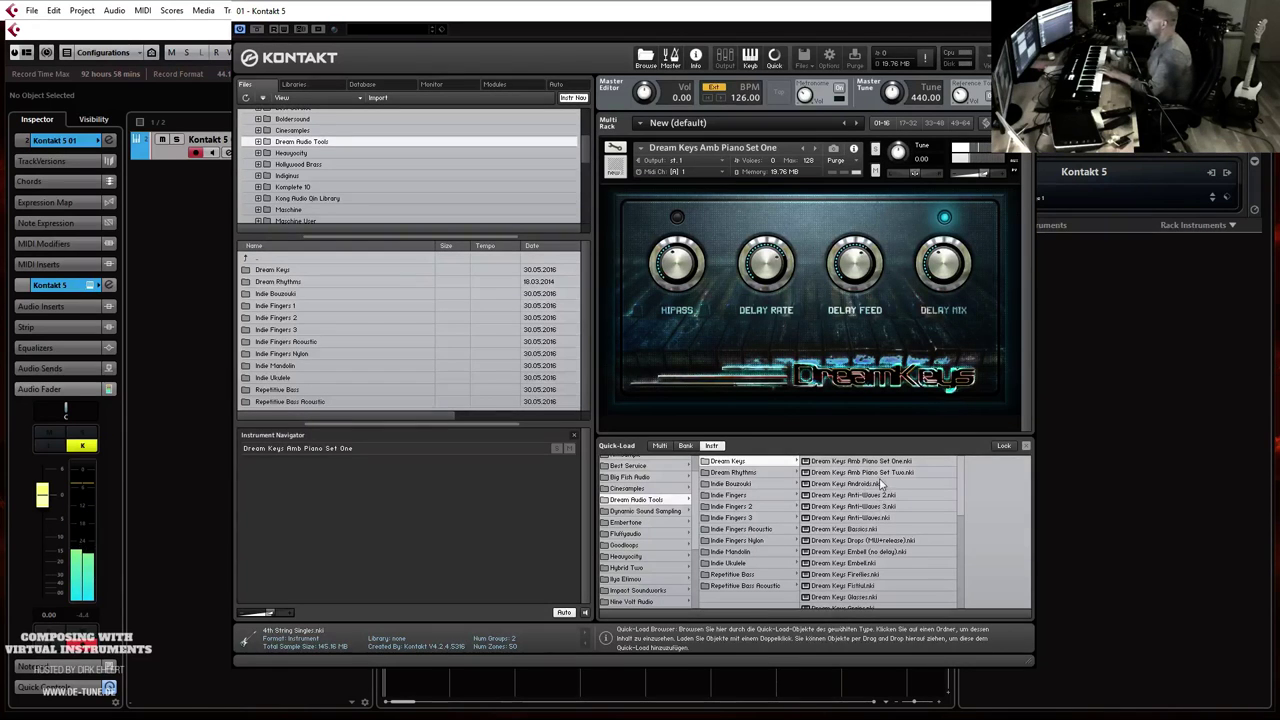
Step: Replace the piano patch with Dream Keys Amb Piano Set Two, discarding its changes, and follow it with Dream Keys Anti-Waves 2
left_click_drag(862, 476, 762, 172)
left_click(666, 414)
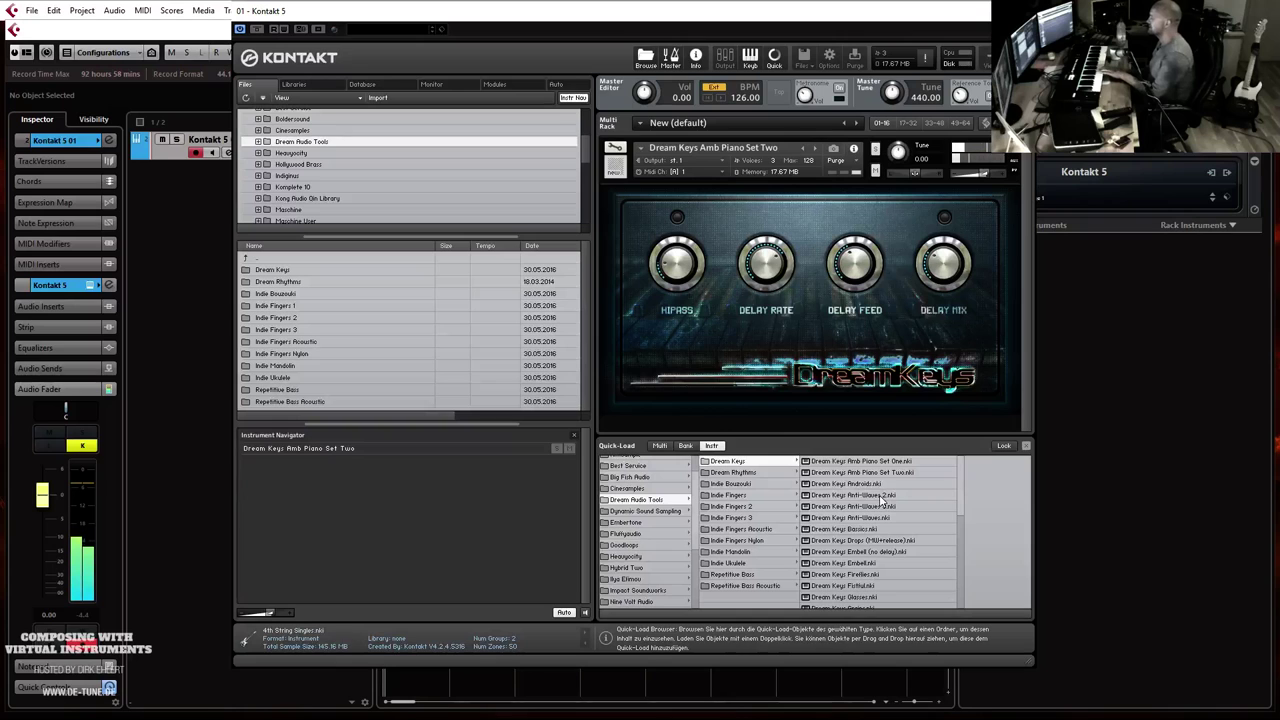
left_click_drag(870, 497, 762, 172)
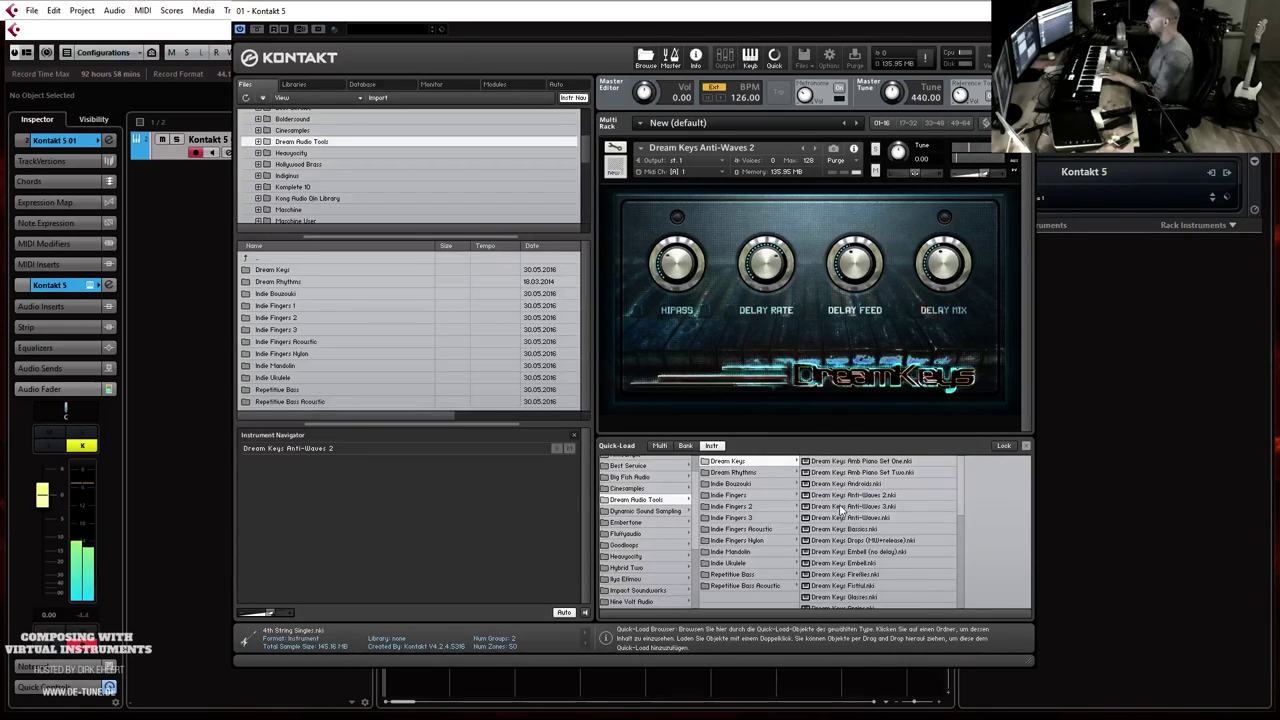
Step: Load Dream Keys Drops (MW+release) for auditioning and advance to the Dream Keys Embell (no delay) patch
double_click(863, 541)
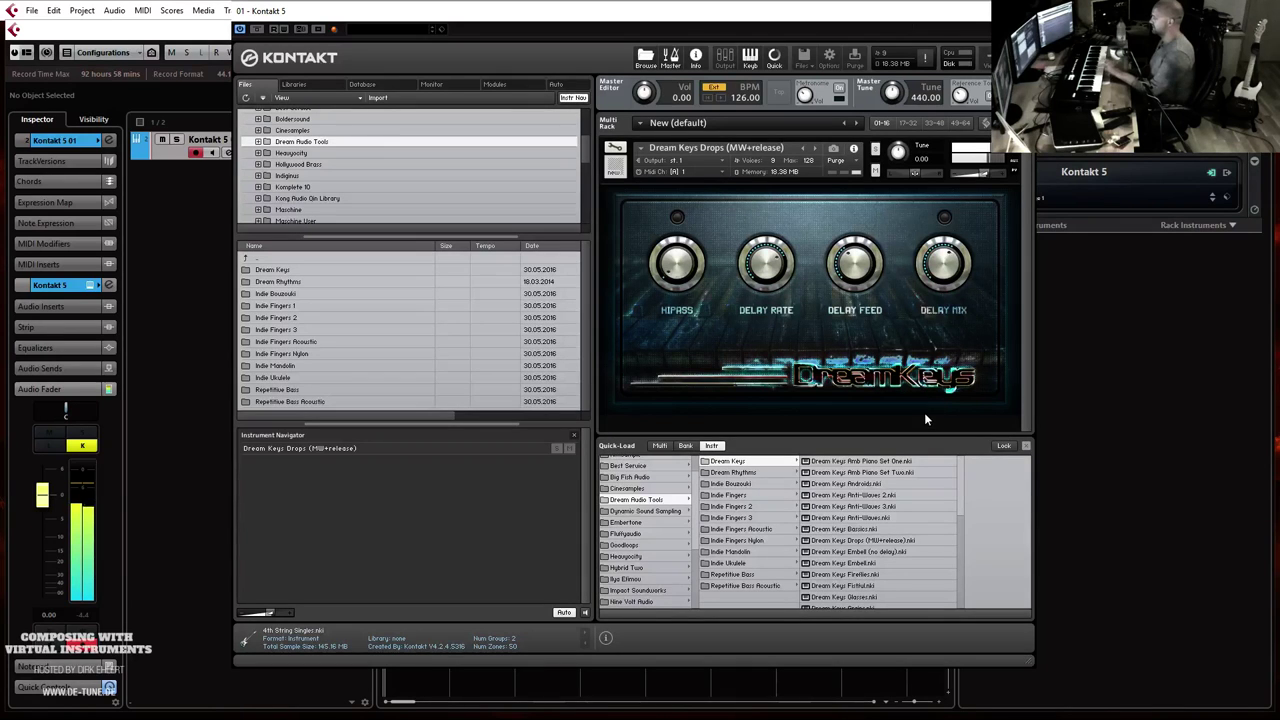
left_click(815, 151)
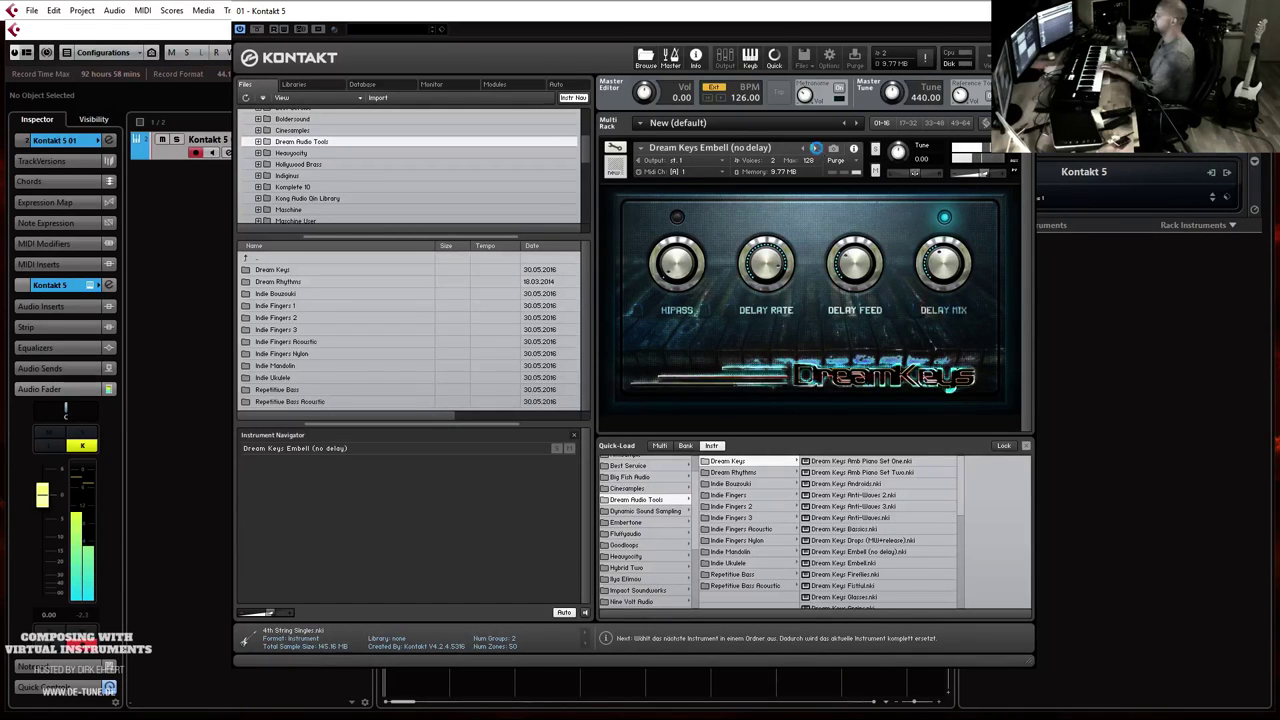
Step: Advance to the Dream Keys Embell patch and resolve its missing samples using the Instruments folder inside Dream Keys
left_click(816, 147)
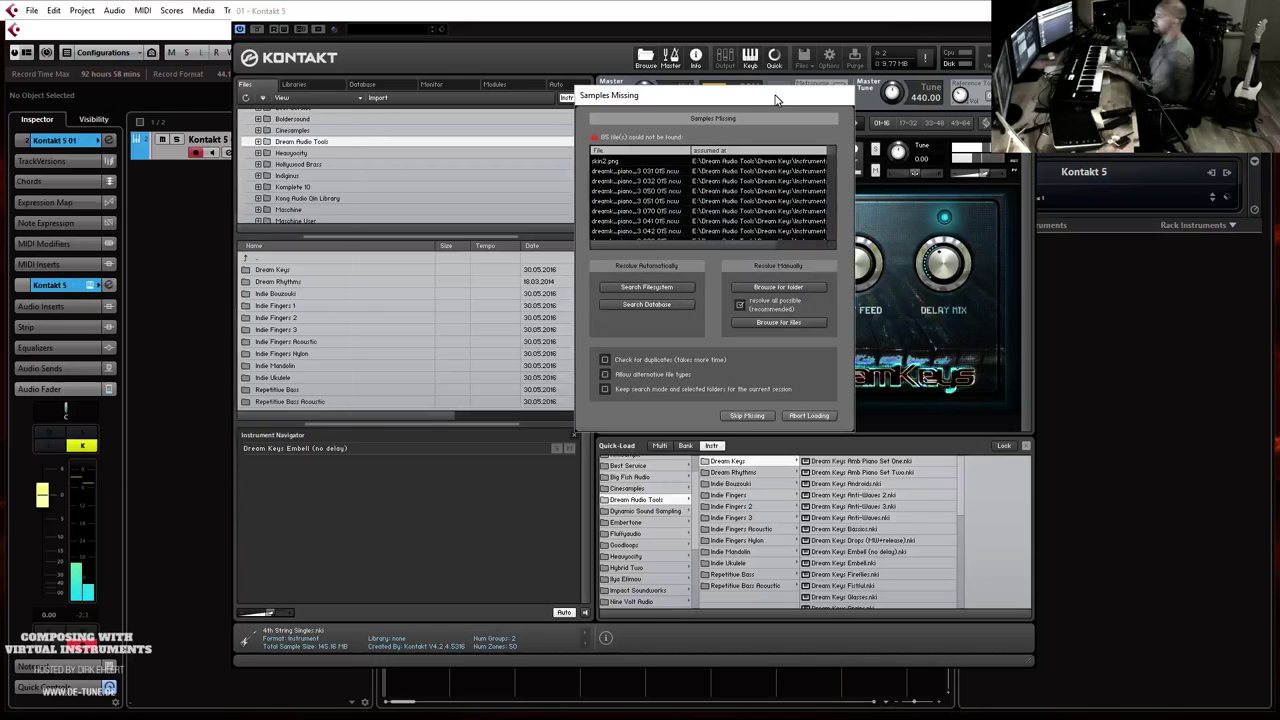
left_click(793, 285)
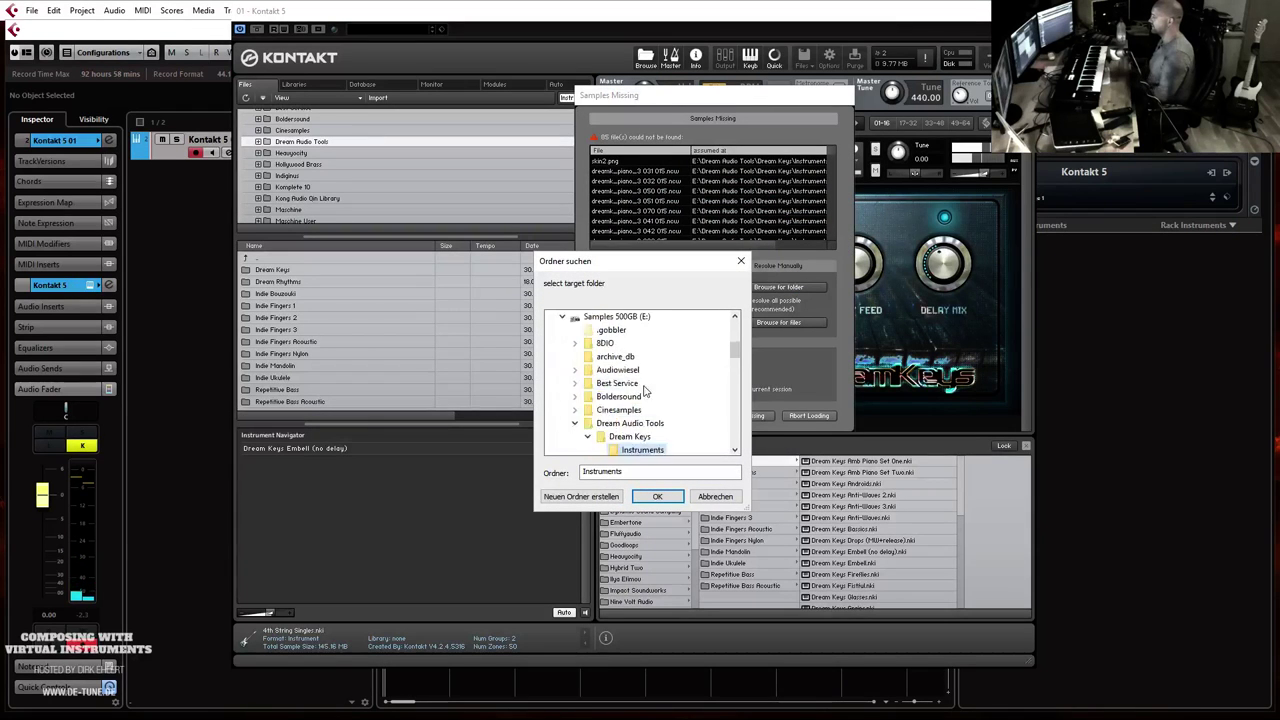
left_click(657, 496)
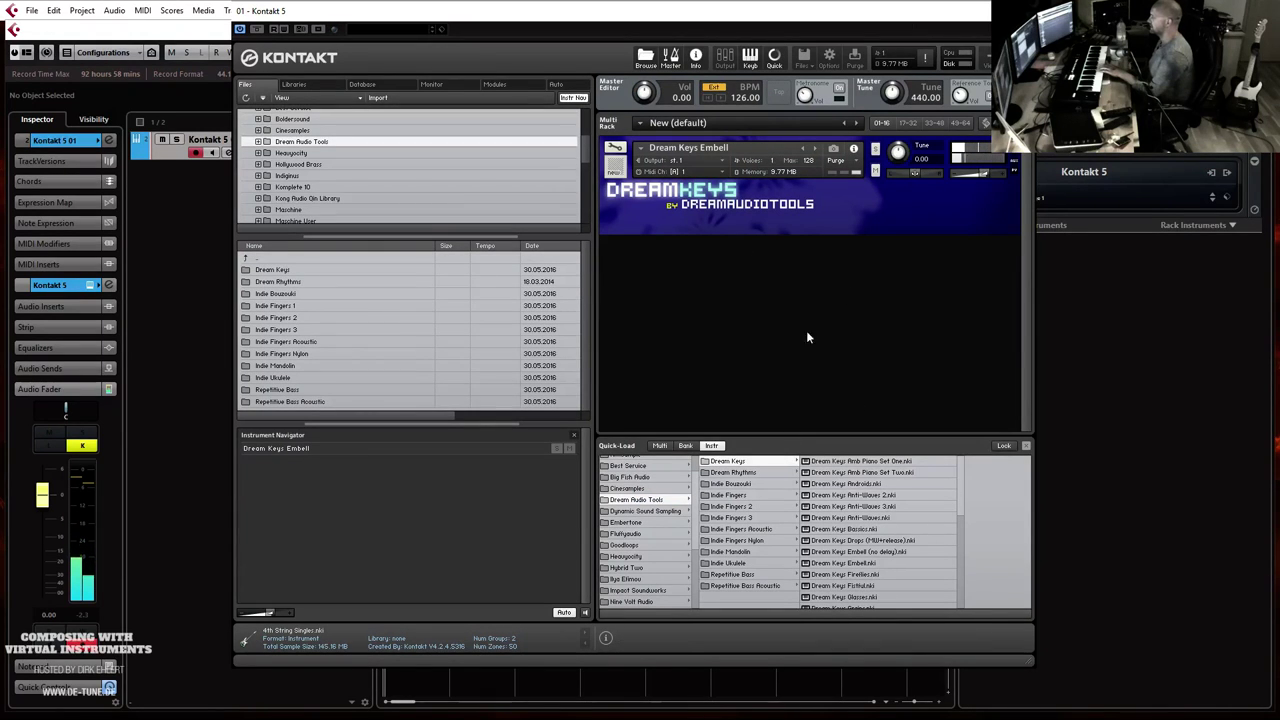
Step: Audition the Dream Keys patches Fireflies, Fistful and Glasses one after another, leaving Glasses loaded
left_click(887, 511)
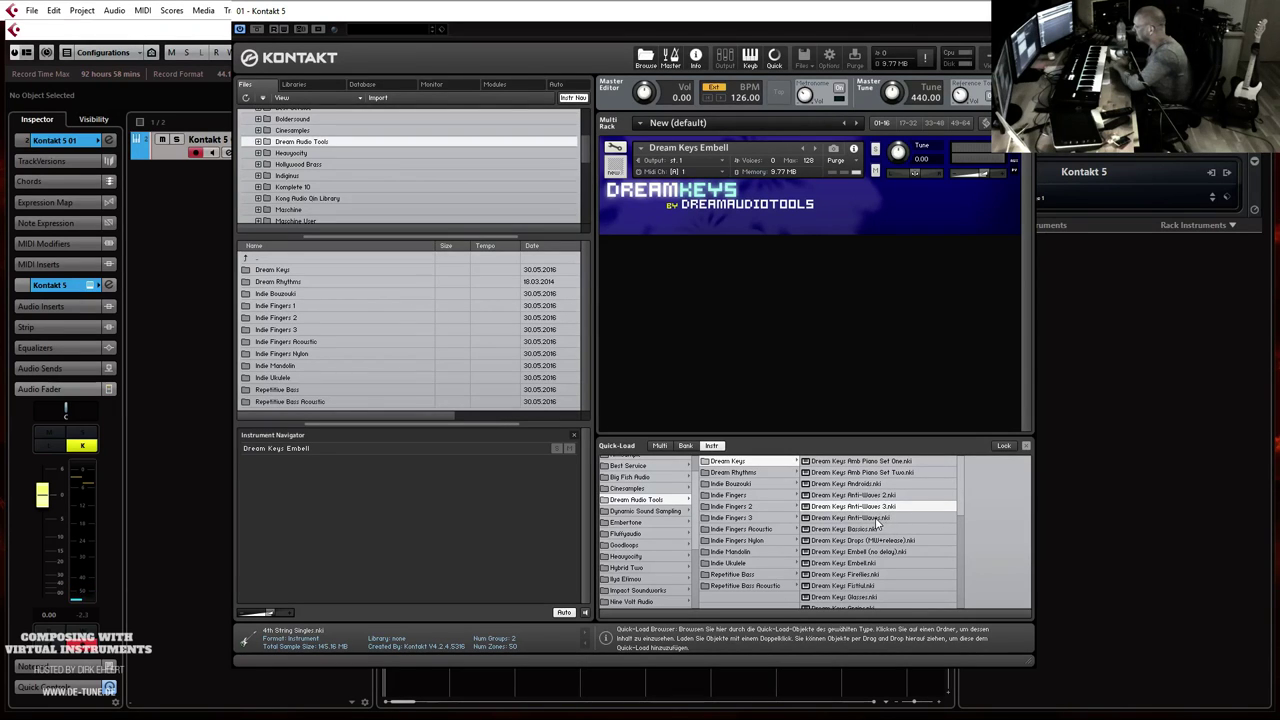
double_click(858, 575)
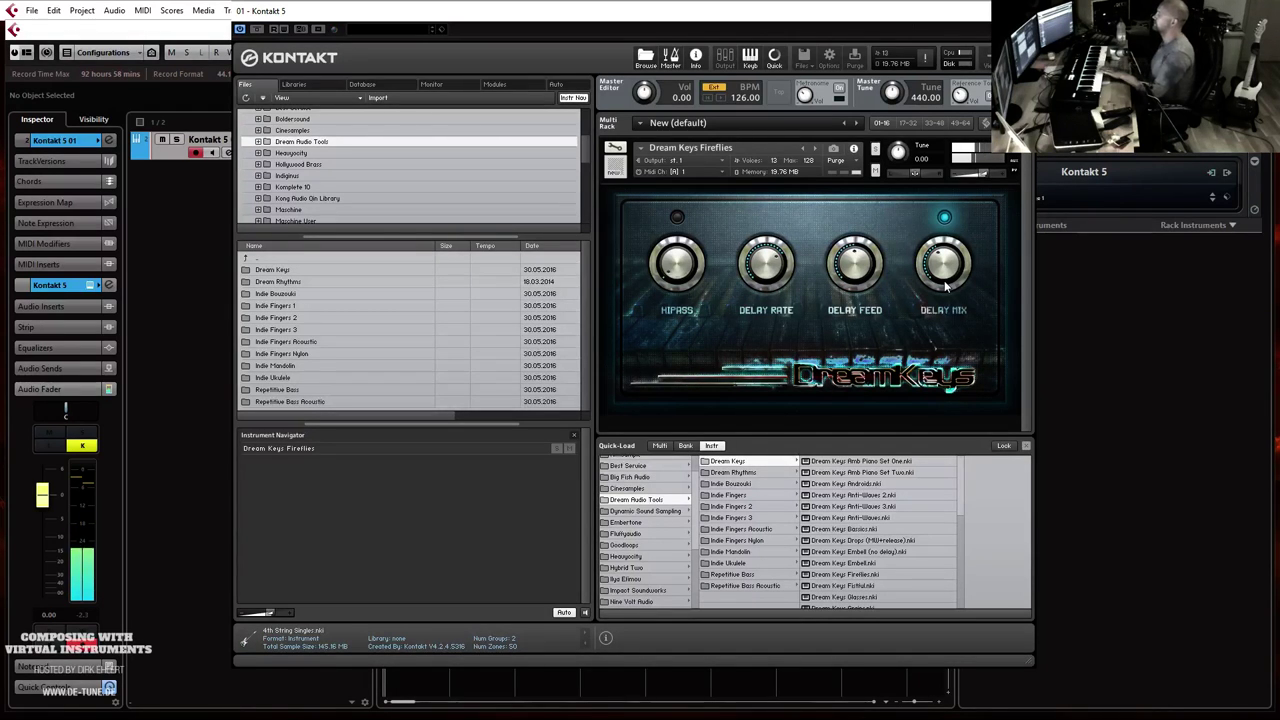
left_click(814, 147)
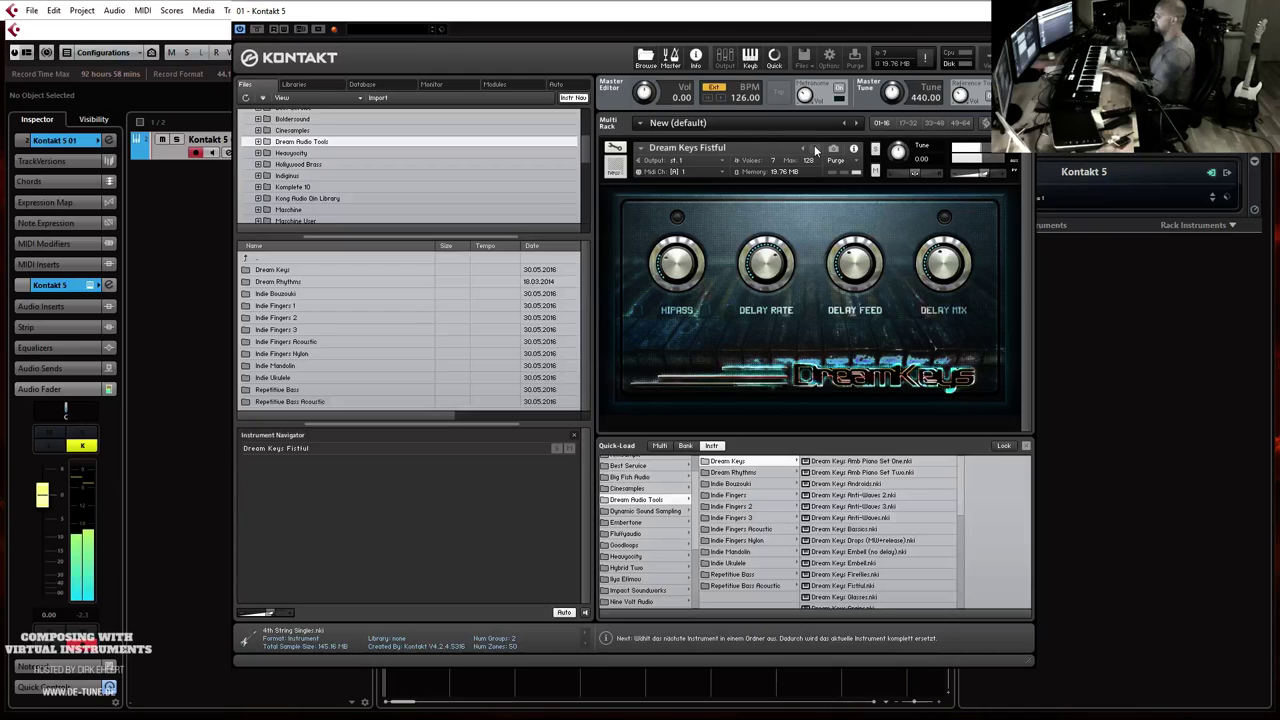
left_click(814, 148)
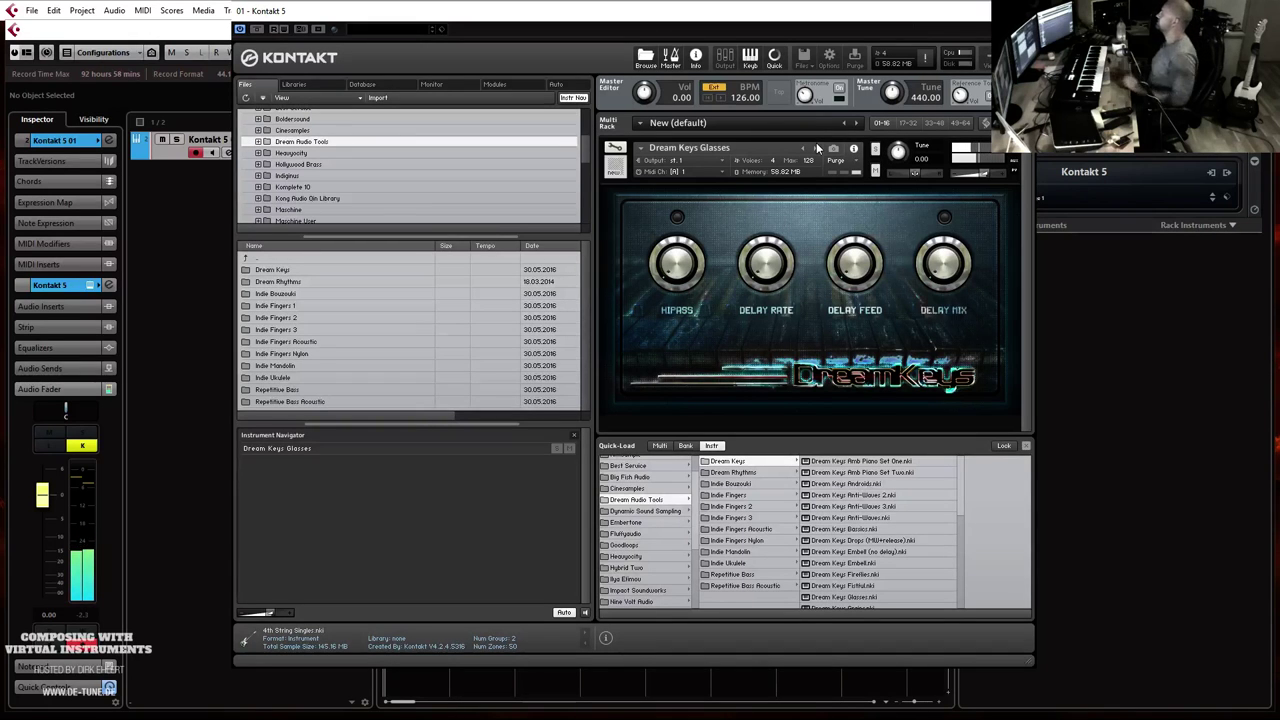
Step: Show the MixConsole full size and widen its channel strips until the insert slots are easy to read
key("F3")
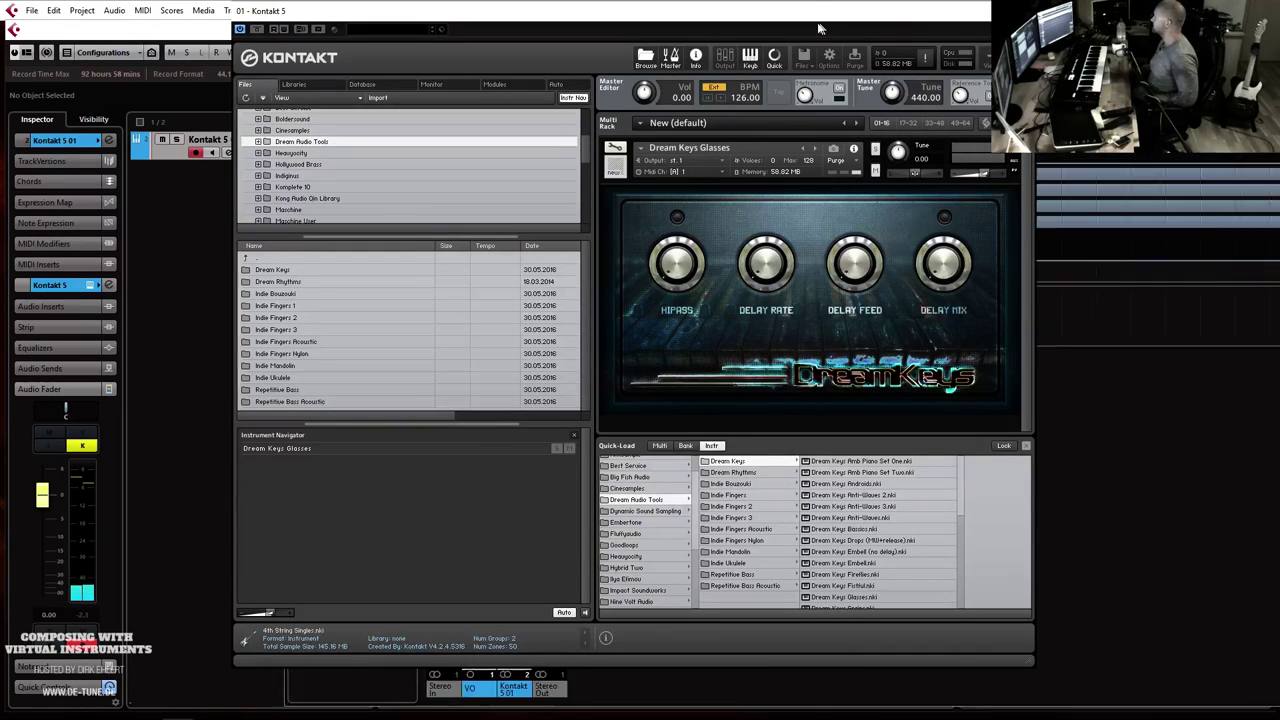
left_click(1028, 10)
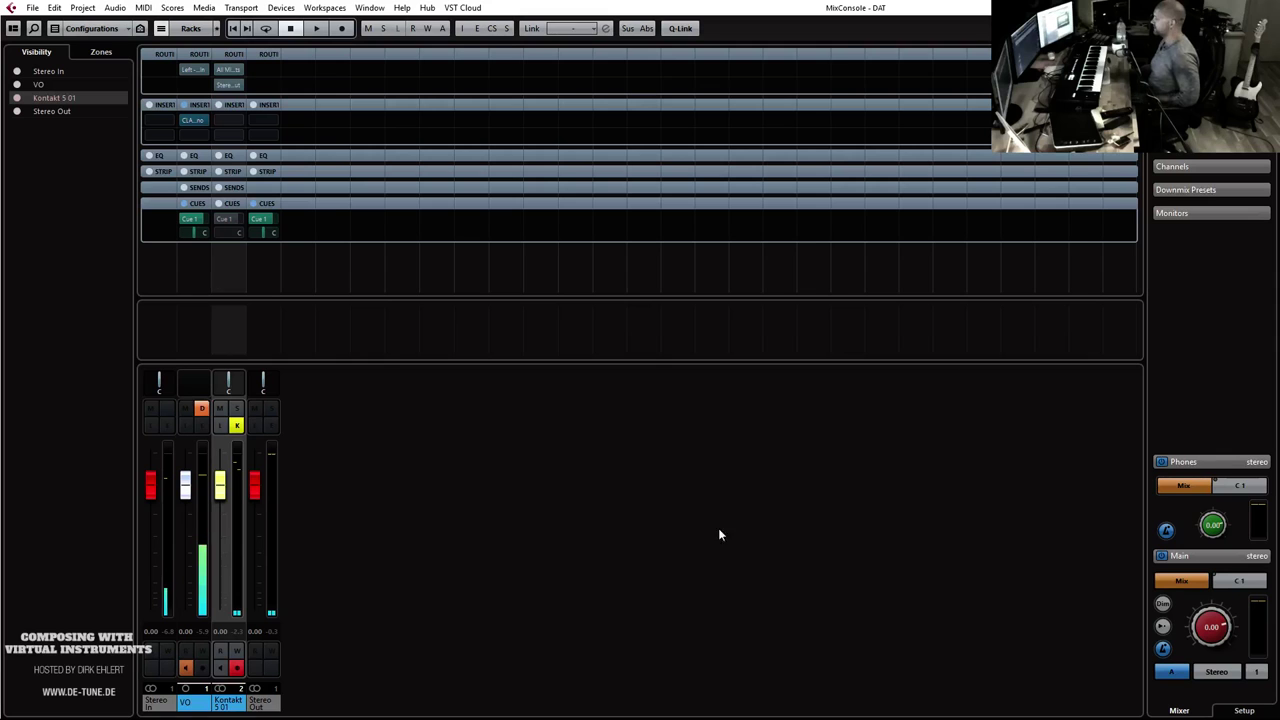
key("h")
key("h")
key("h")
key("h")
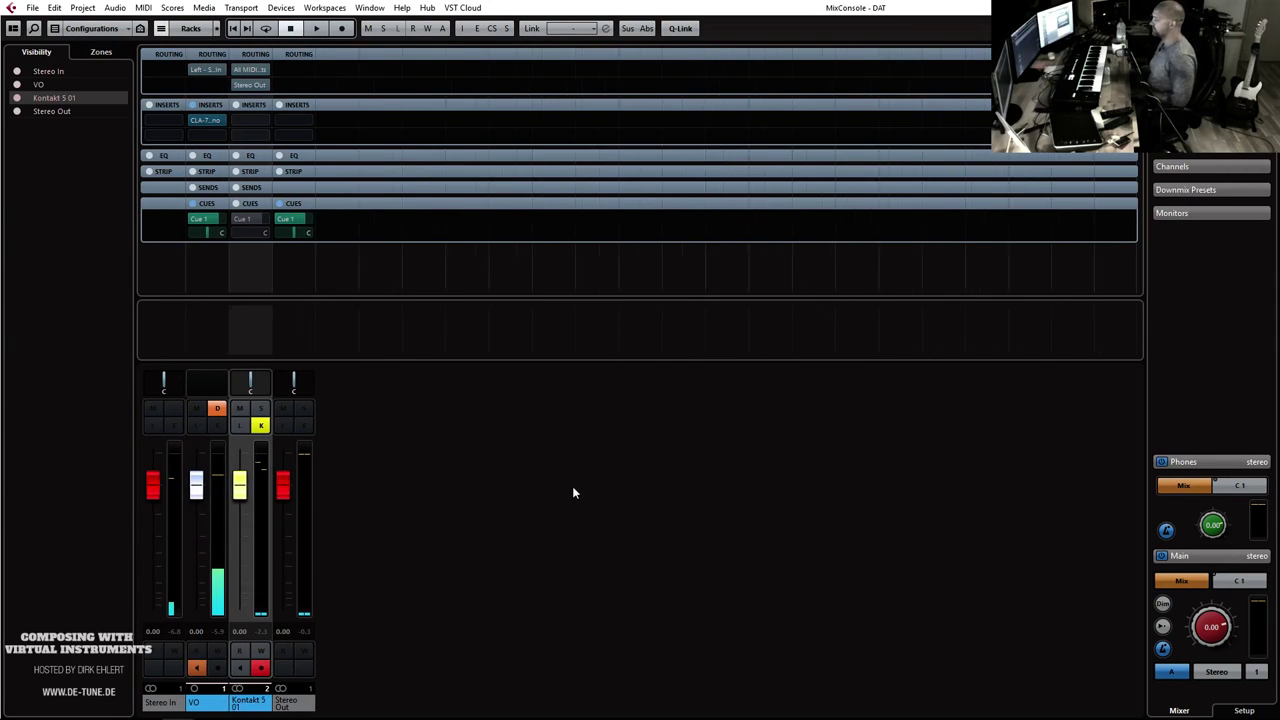
key("h")
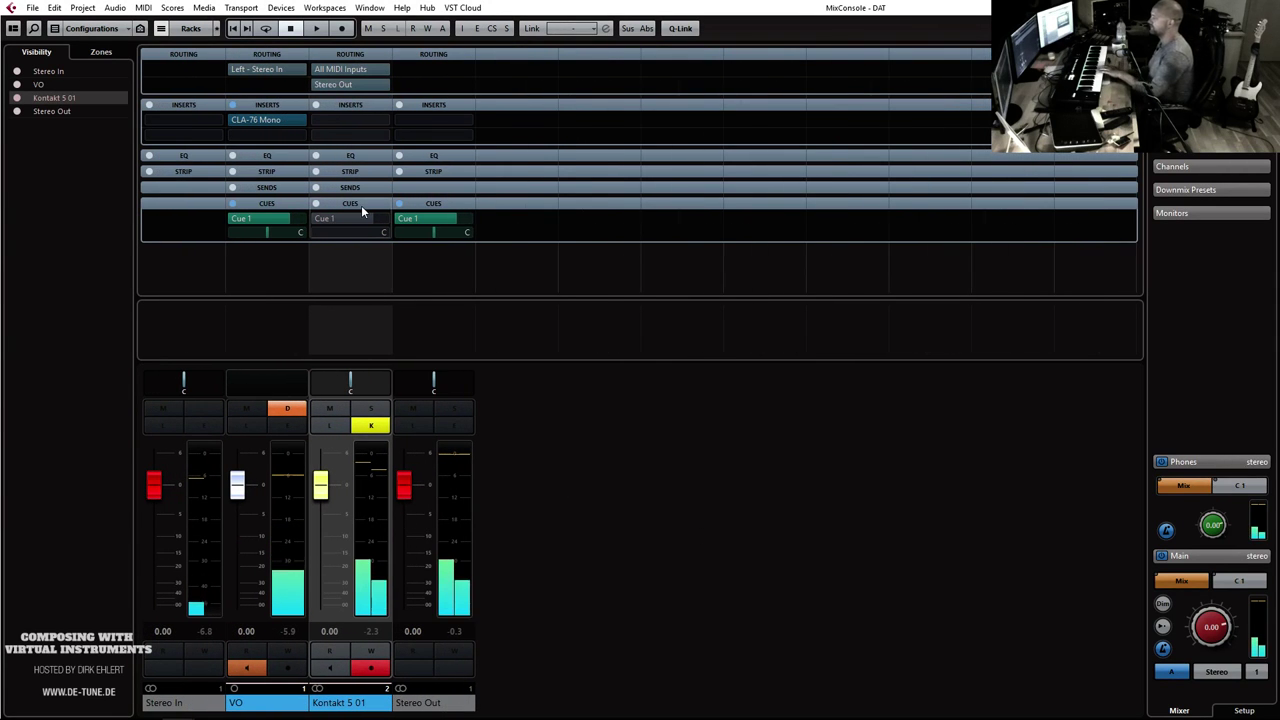
Step: Insert the ValhallaShimmer reverb from the Verb Delay category in the first insert slot of the Kontakt 5 01 channel
left_click(374, 120)
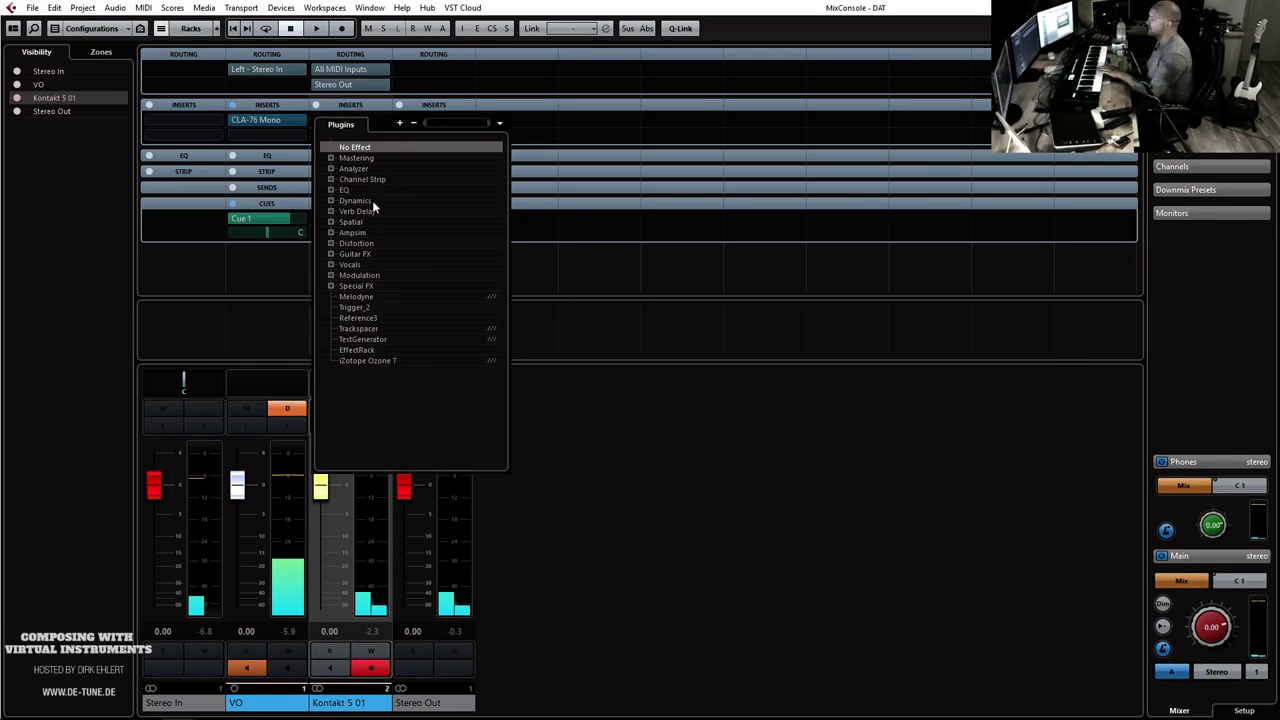
left_click(331, 211)
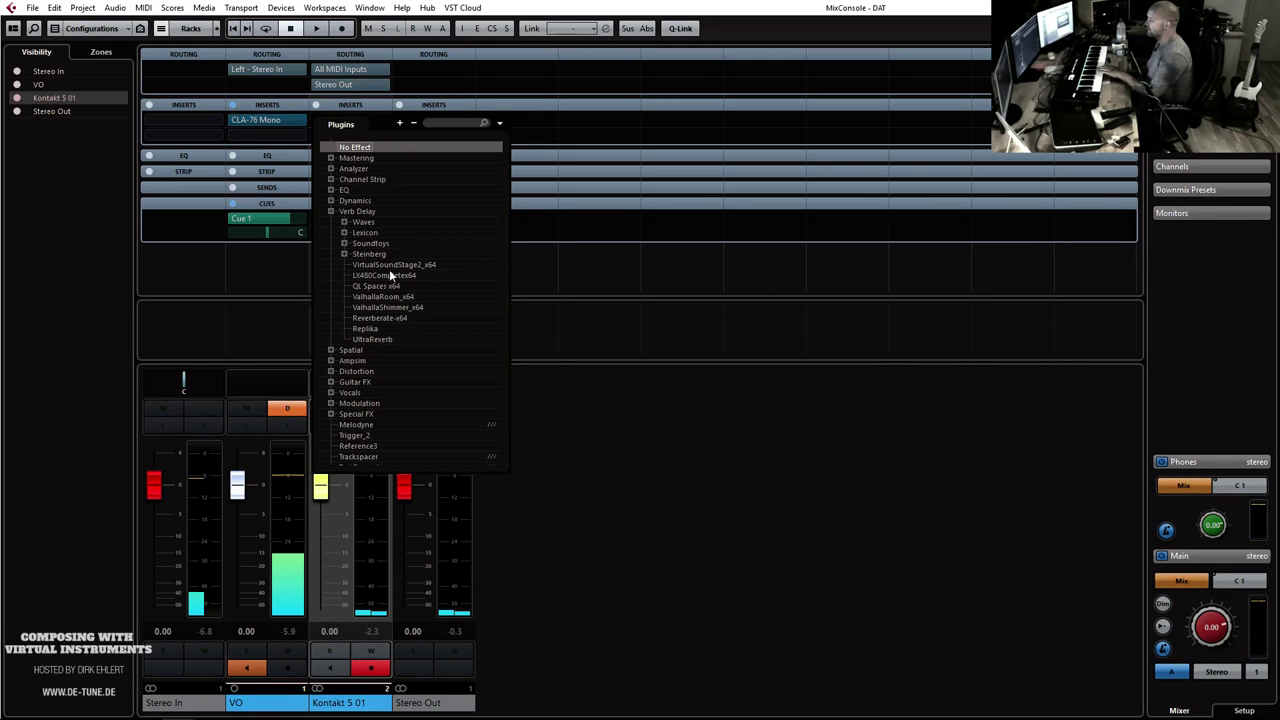
left_click(392, 316)
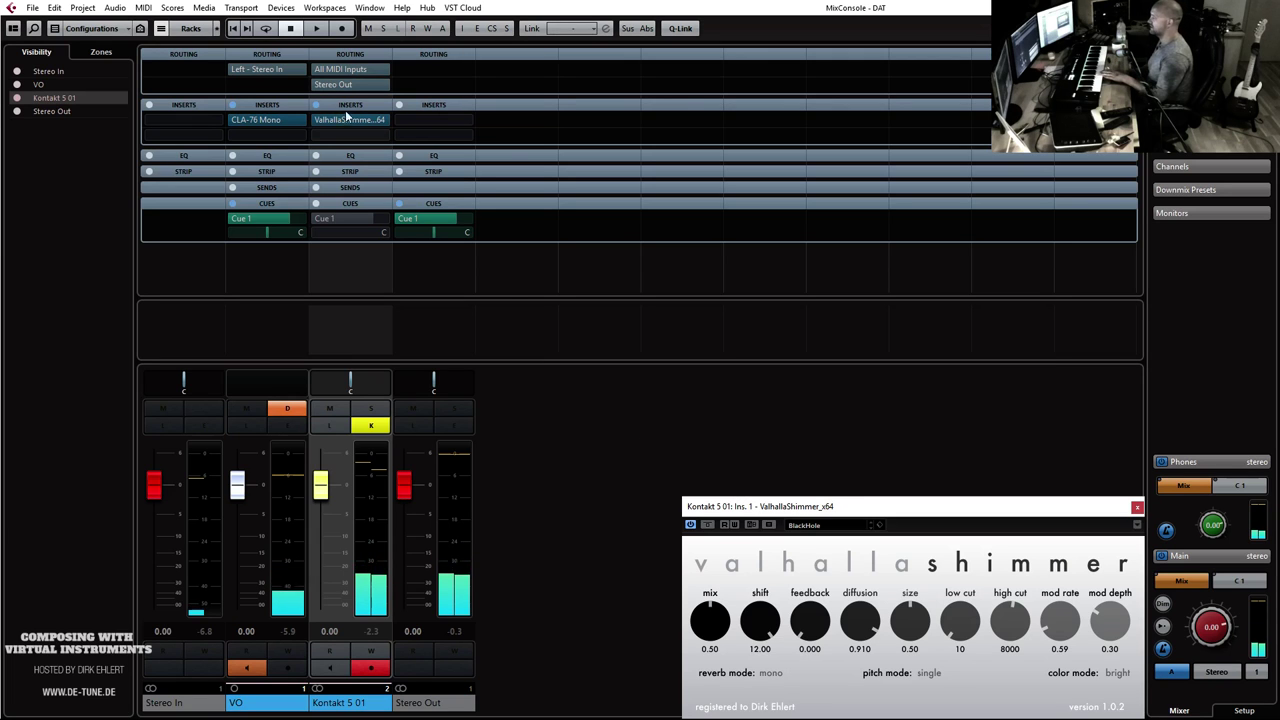
Step: Remove ValhallaShimmer from the first insert slot of the Kontakt 5 01 channel, and return to the Kontakt instrument with the MixConsole closed
left_click(384, 119)
left_click(378, 148)
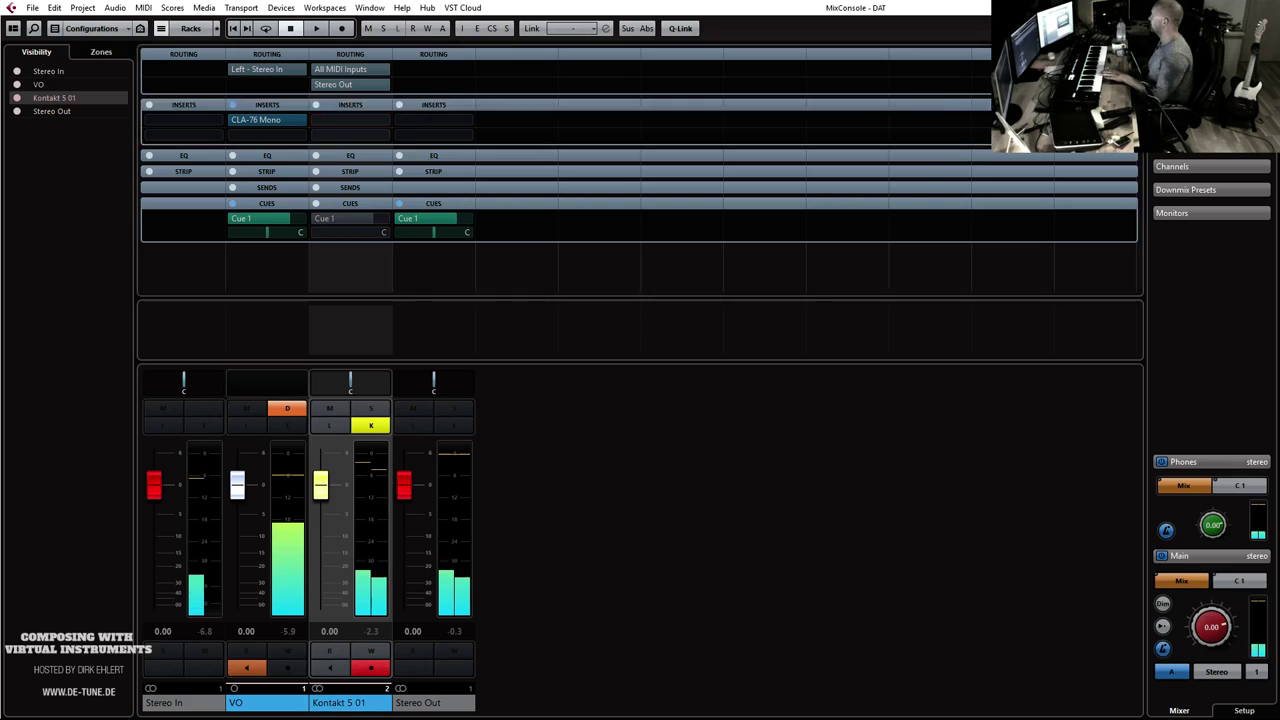
left_click(370, 425)
key("F3")
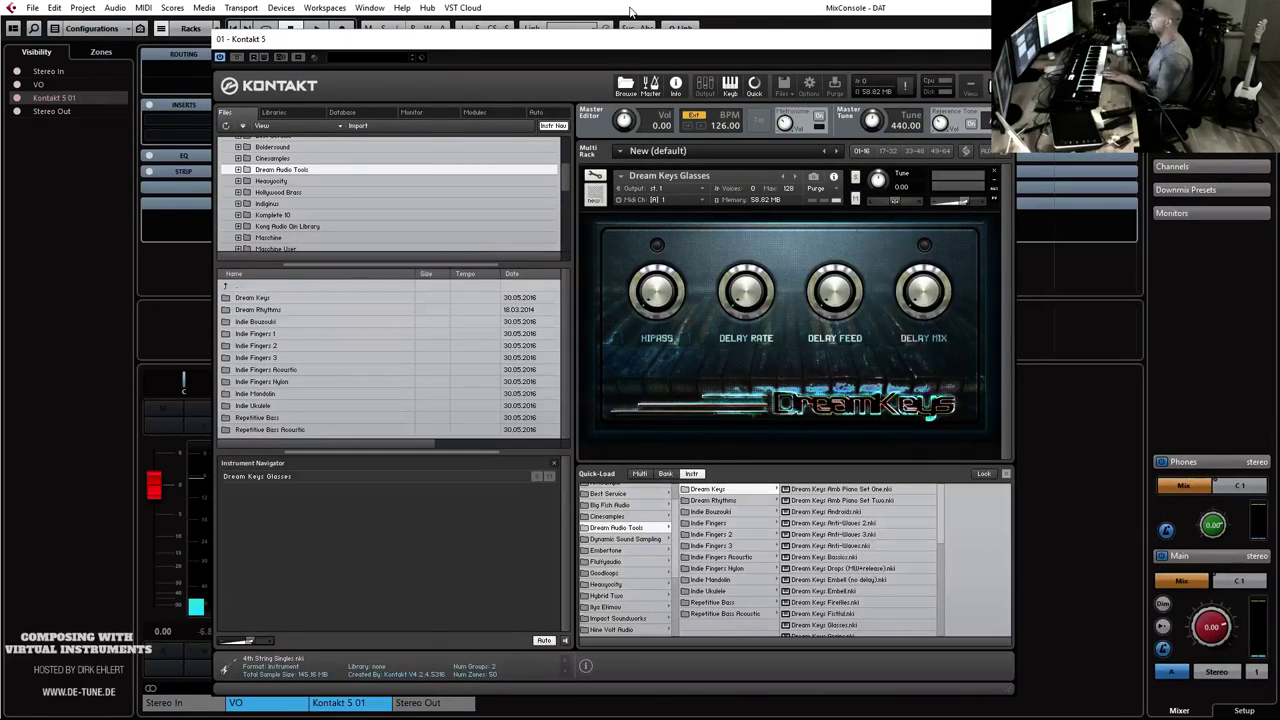
Step: Audition the Dream Keys patches Grains and Mermaids(MW), switching on the delay for Mermaids(MW)
left_click(788, 180)
left_click(790, 177)
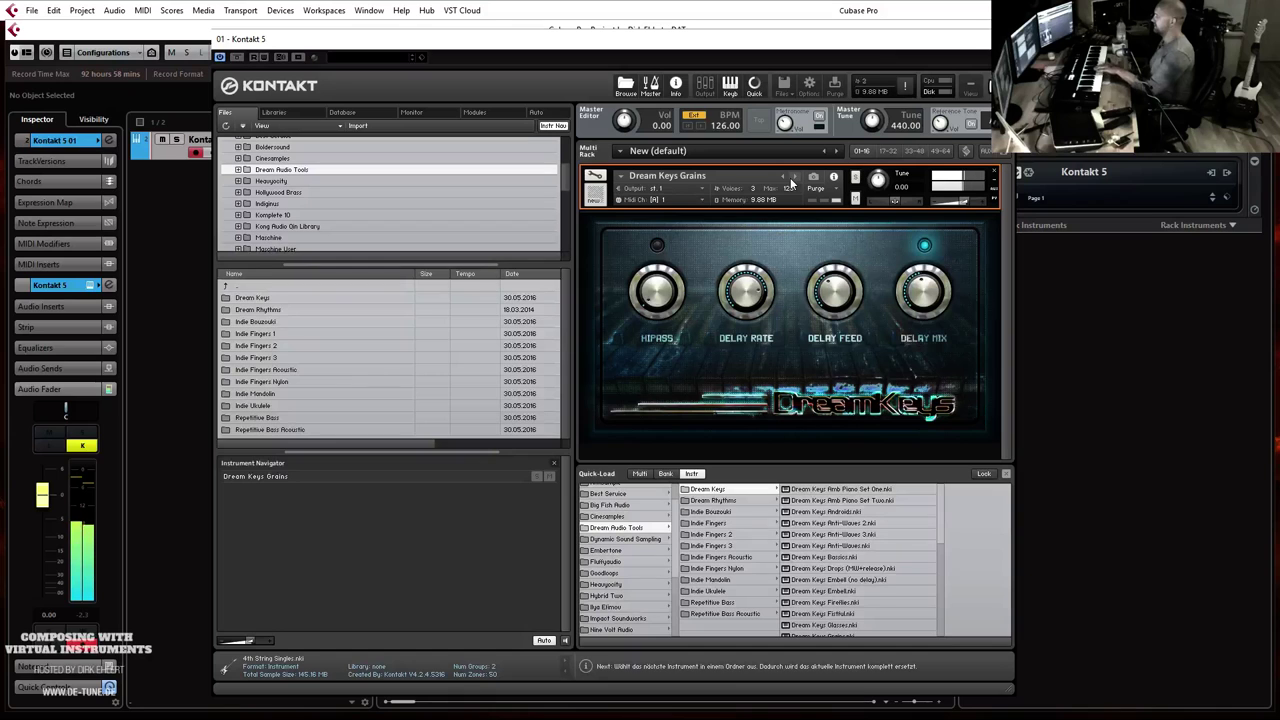
left_click(791, 177)
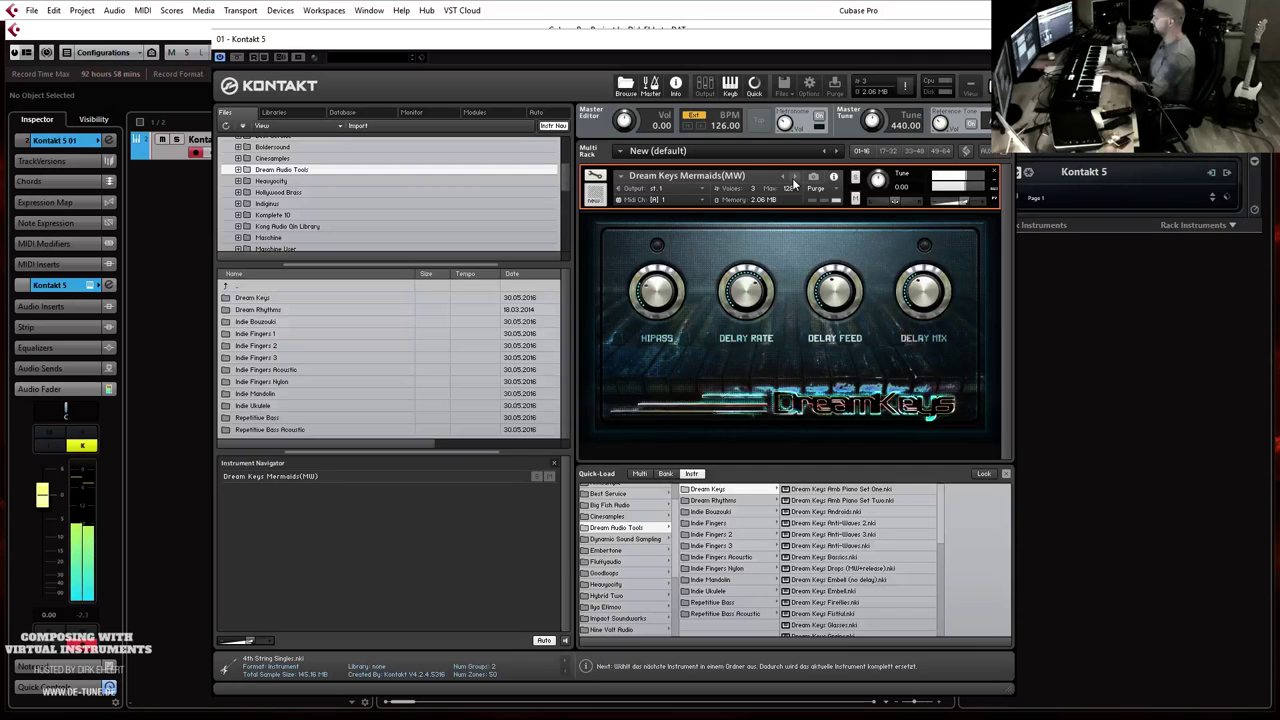
left_click(924, 246)
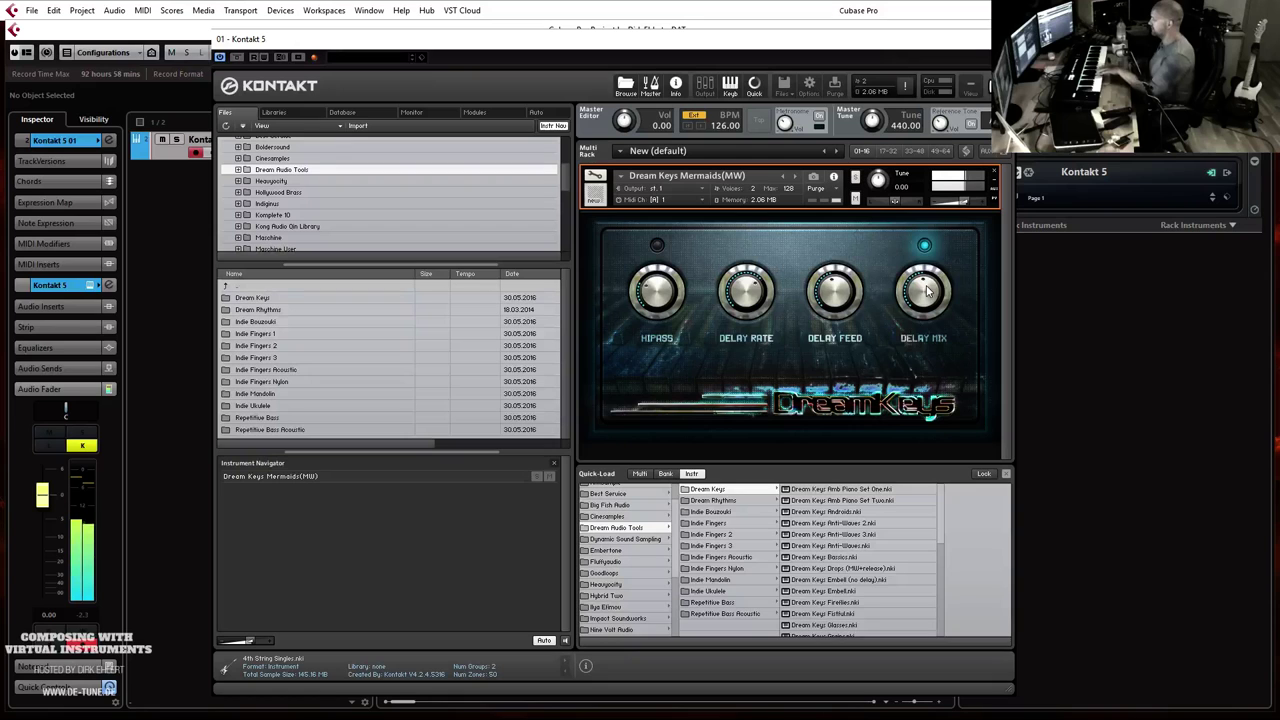
Step: Audition the Dream Keys patches Nightmares, Organique, Picks, Reductor and Seq 1 KS (C1-G#1) in turn, leaving Seq 1 KS loaded
left_click(792, 174)
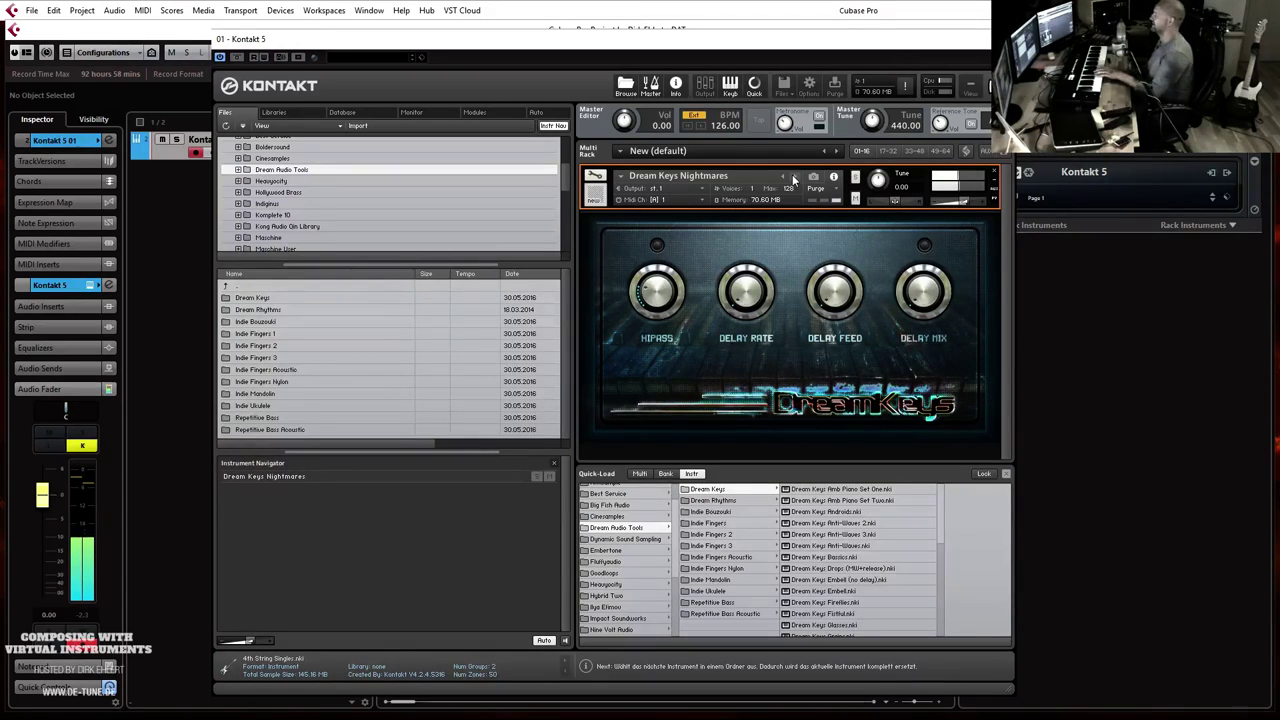
left_click(793, 176)
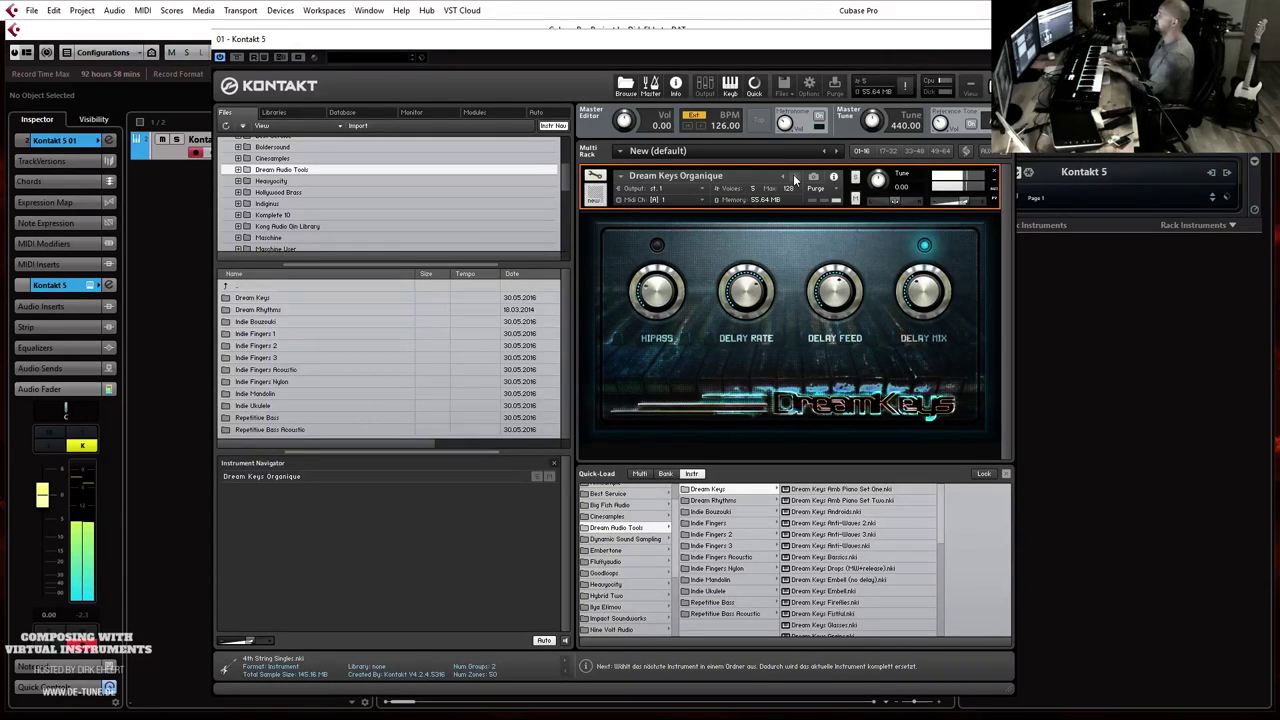
scroll(863, 573, "down", 10)
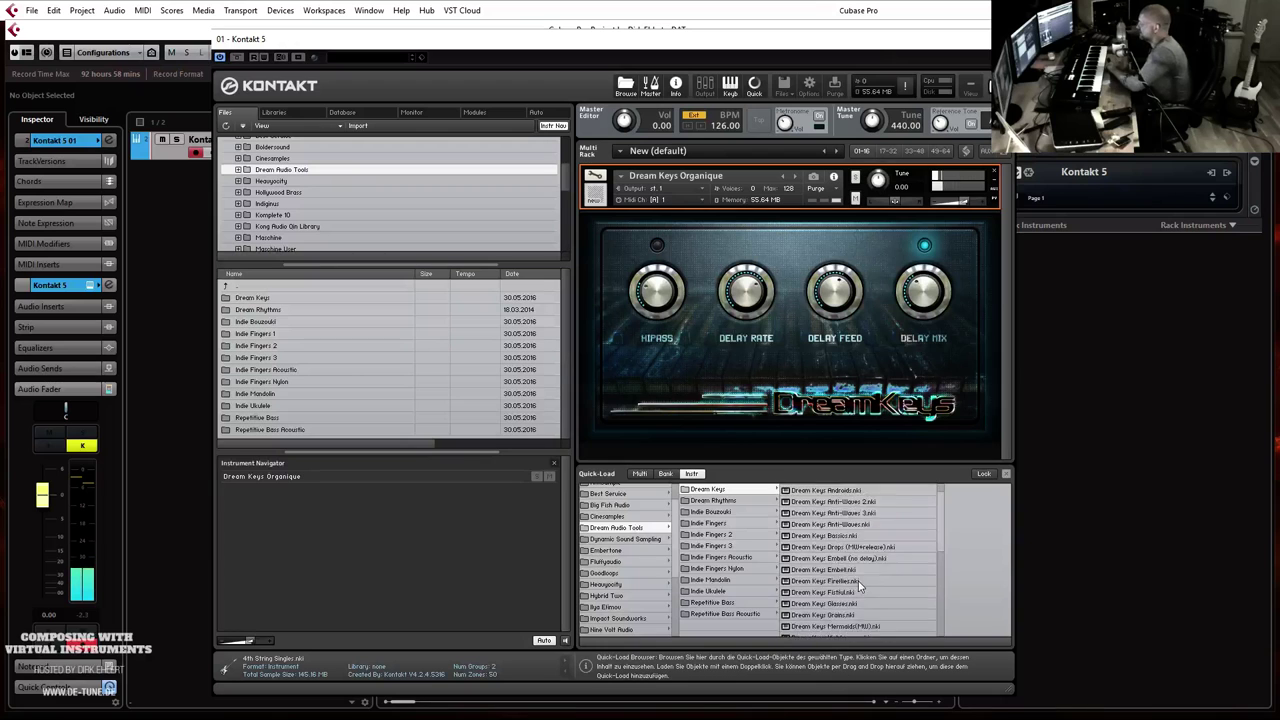
scroll(863, 573, "up", 3)
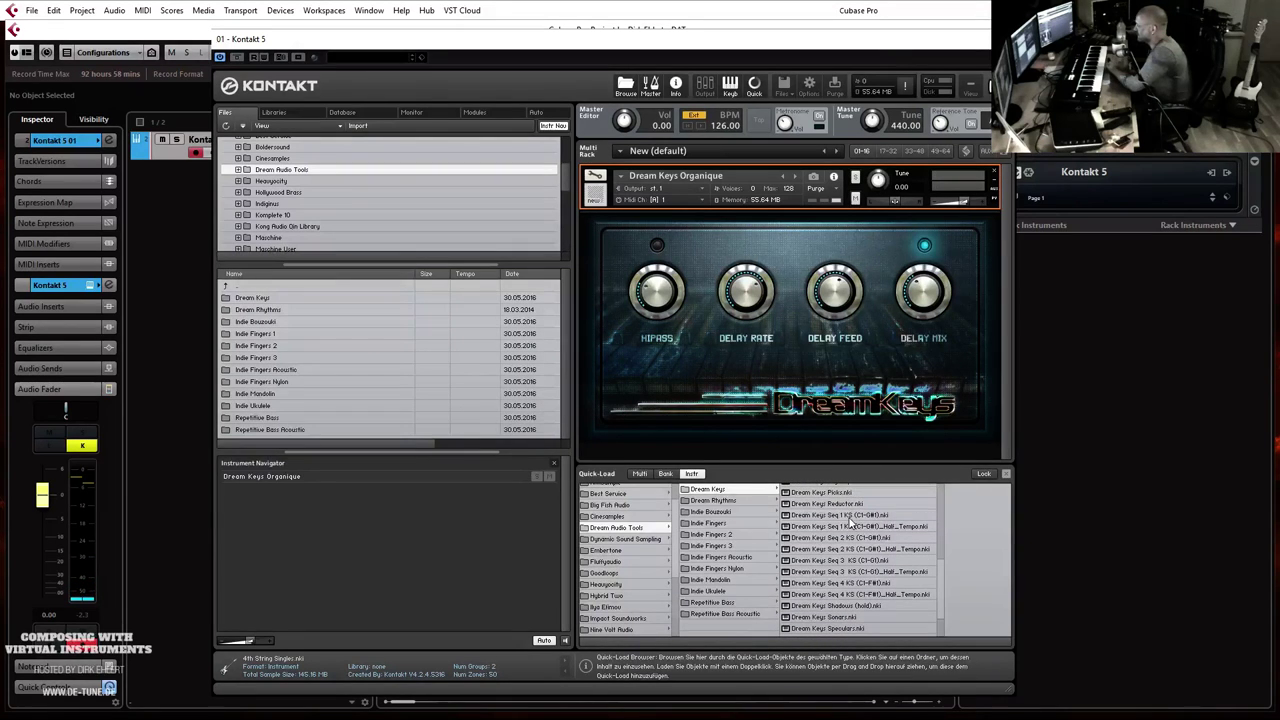
scroll(822, 495, "up", 1)
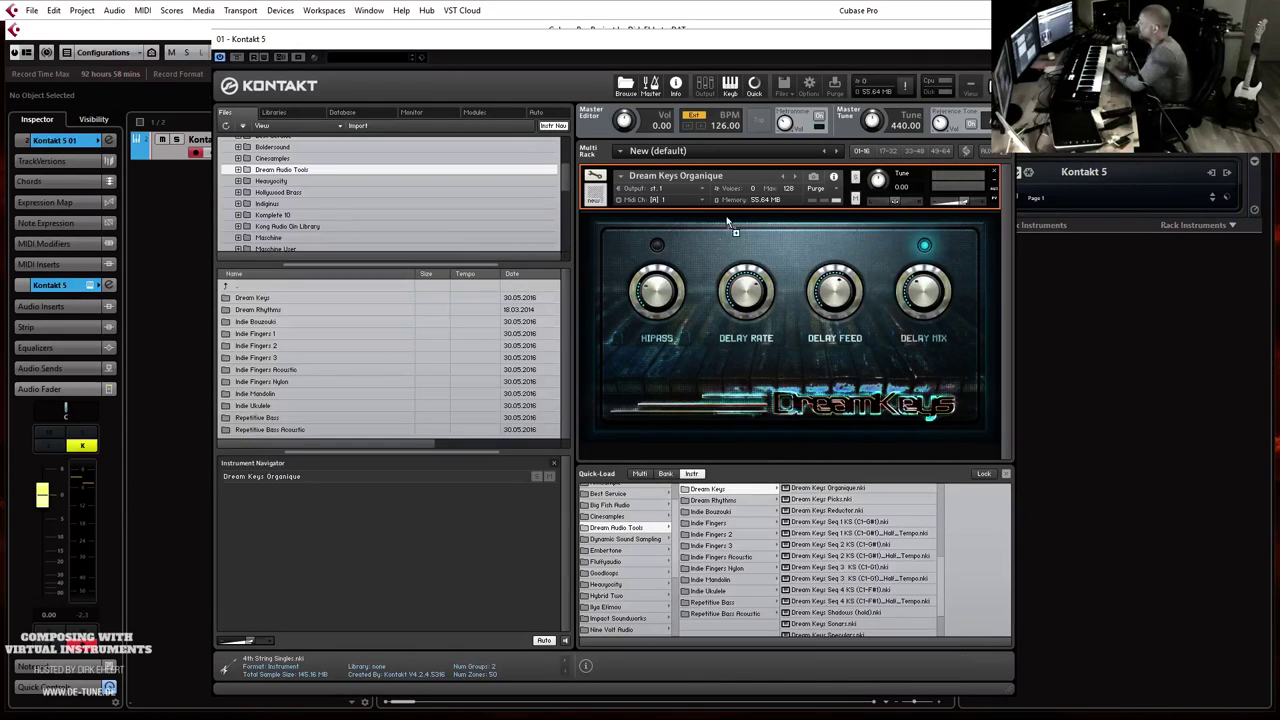
left_click_drag(727, 222, 720, 198)
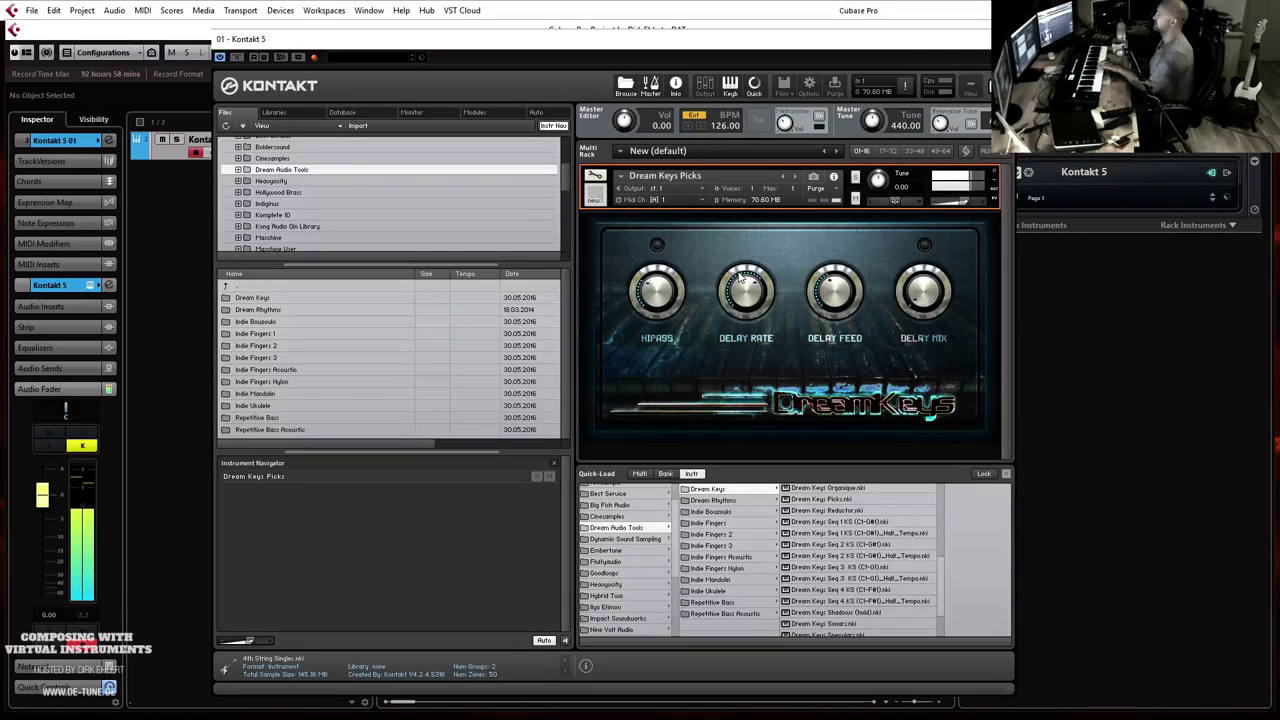
left_click(795, 177)
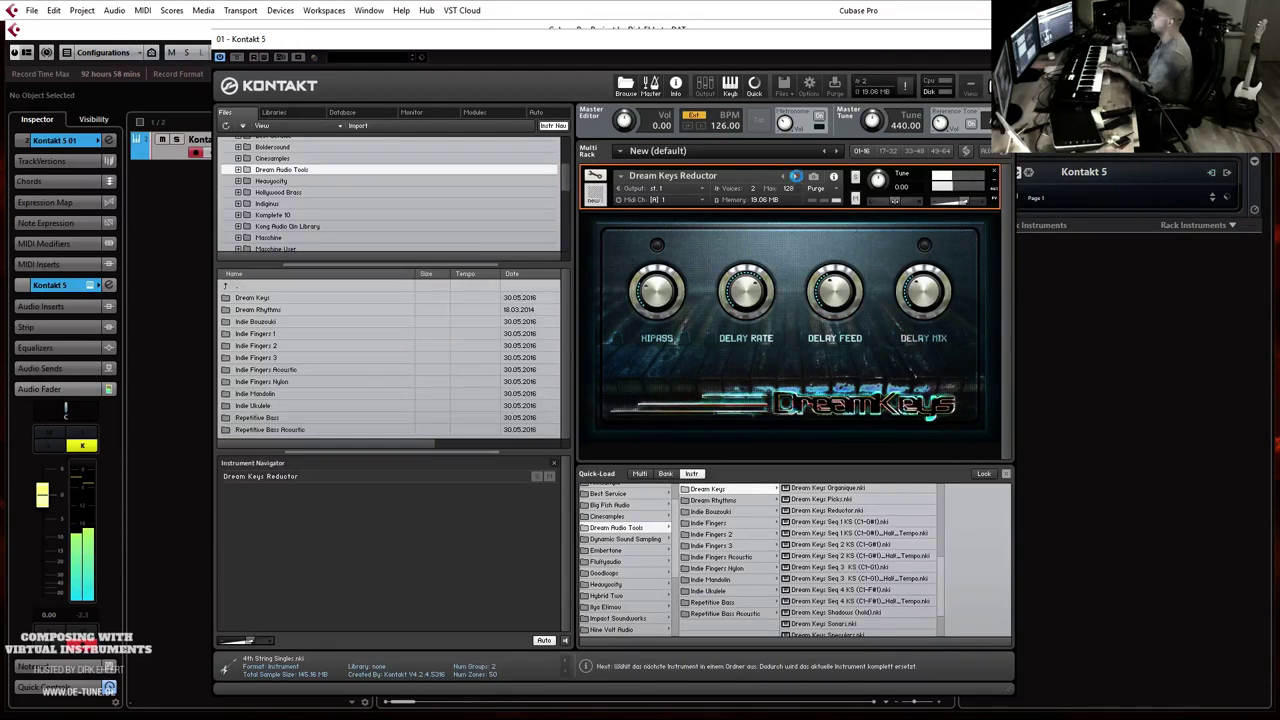
left_click(795, 177)
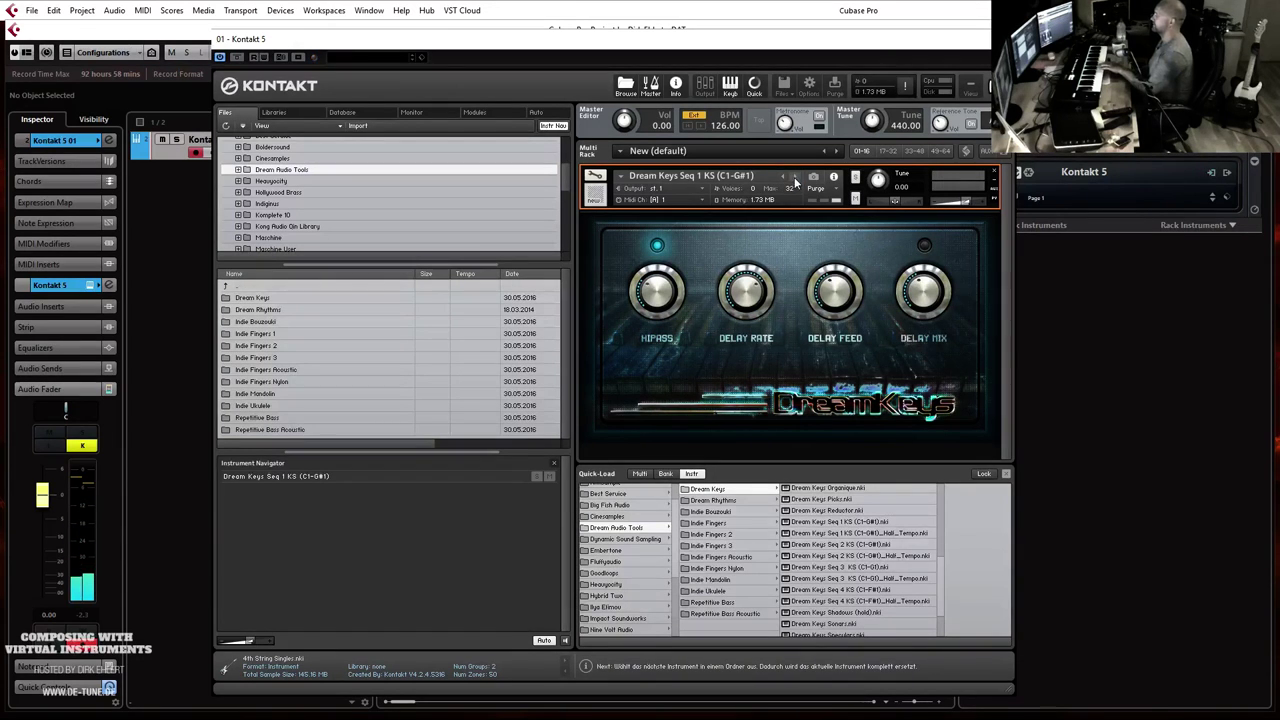
Step: Hide the Quick-Load browser to reveal the virtual keyboard, and switch on the delay of Dream Keys Seq 1 KS
left_click(1006, 474)
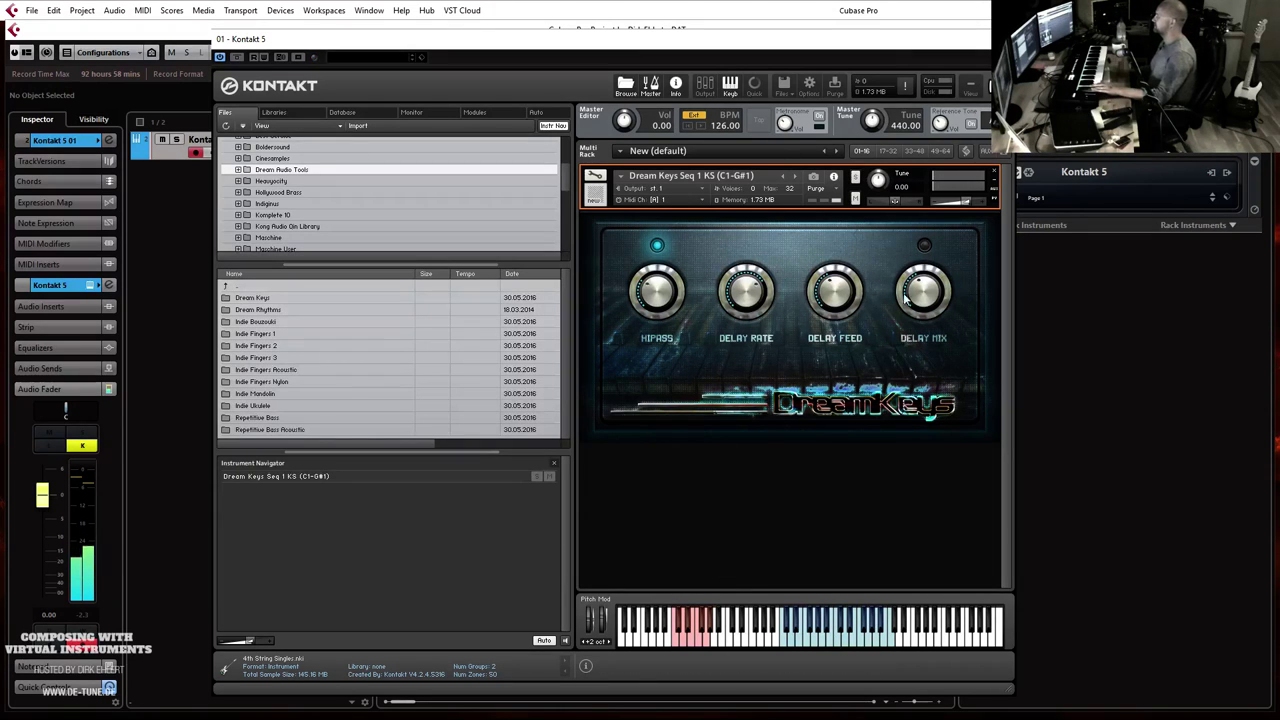
left_click(923, 246)
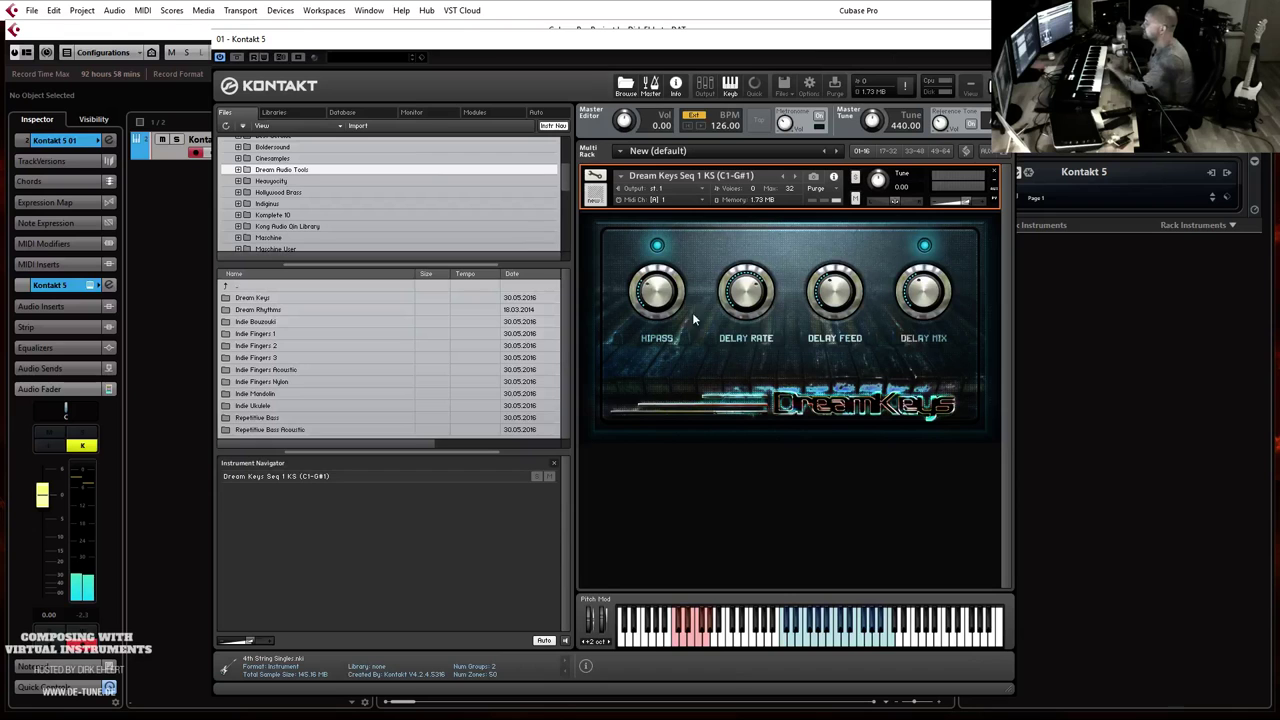
Step: Bring back the Quick-Load browser and replace the Seq 1 KS patch with Dream Keys Sonars
key("F7")
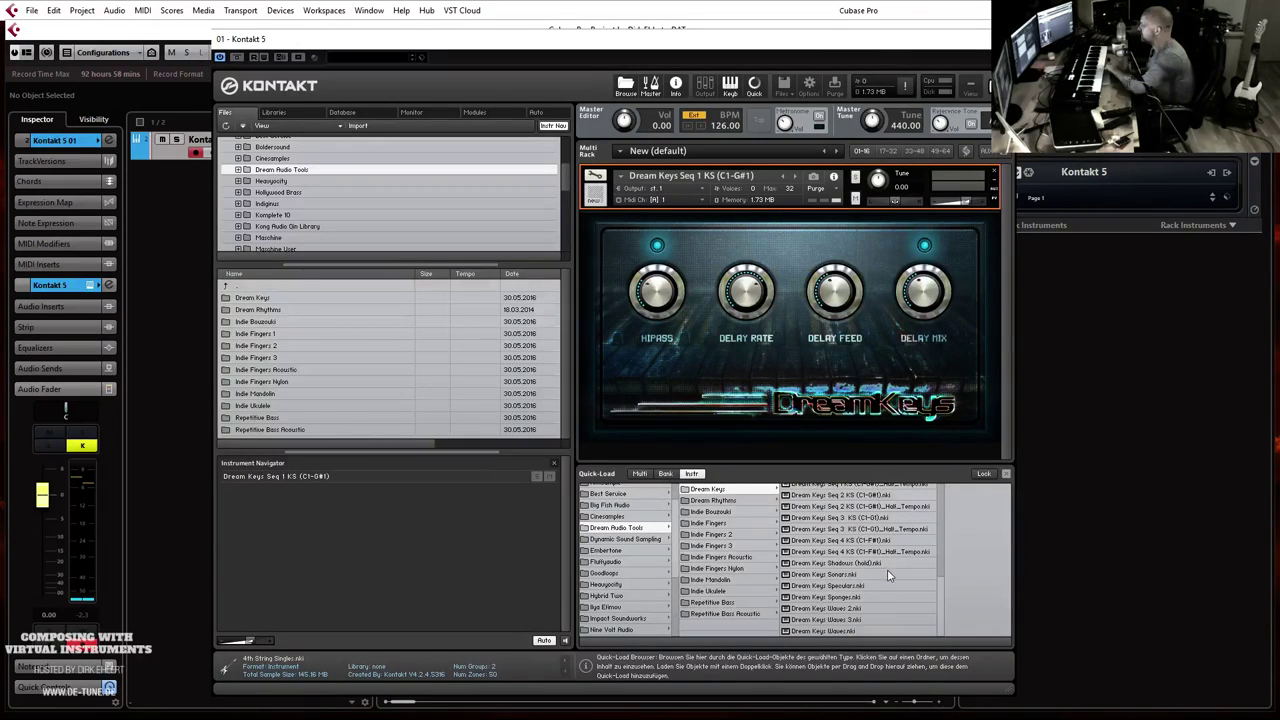
double_click(856, 577)
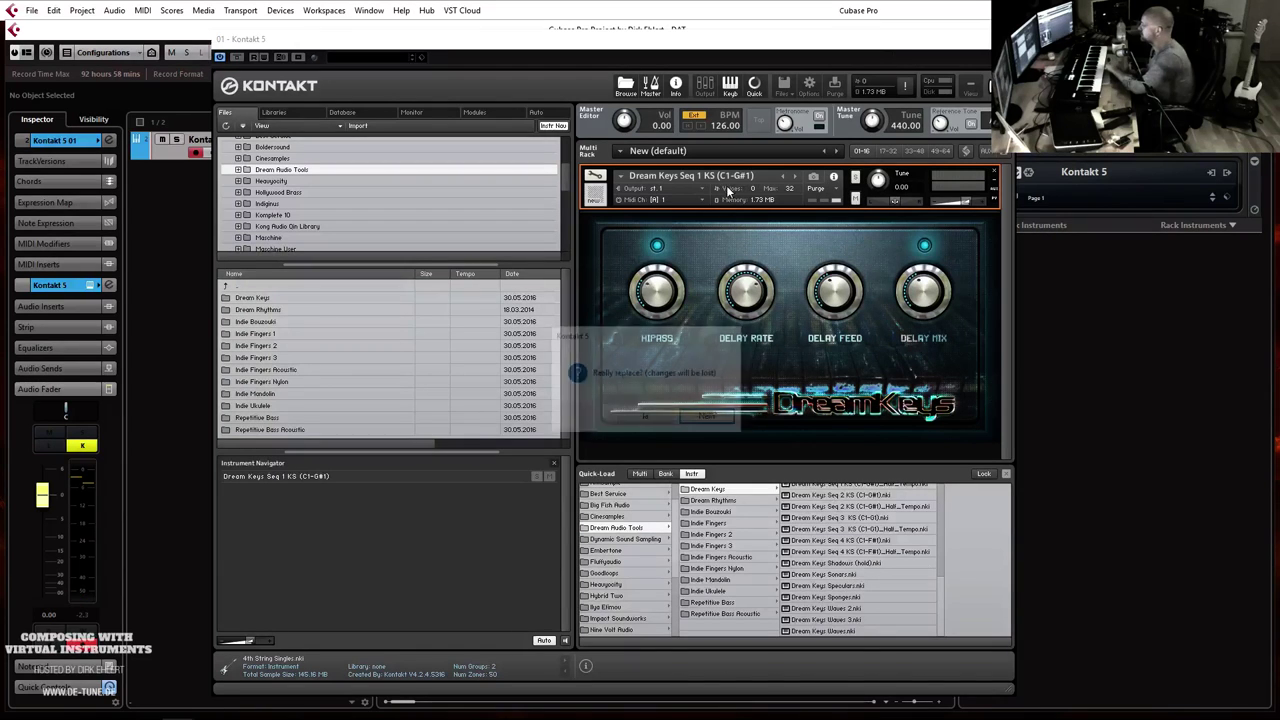
left_click(645, 416)
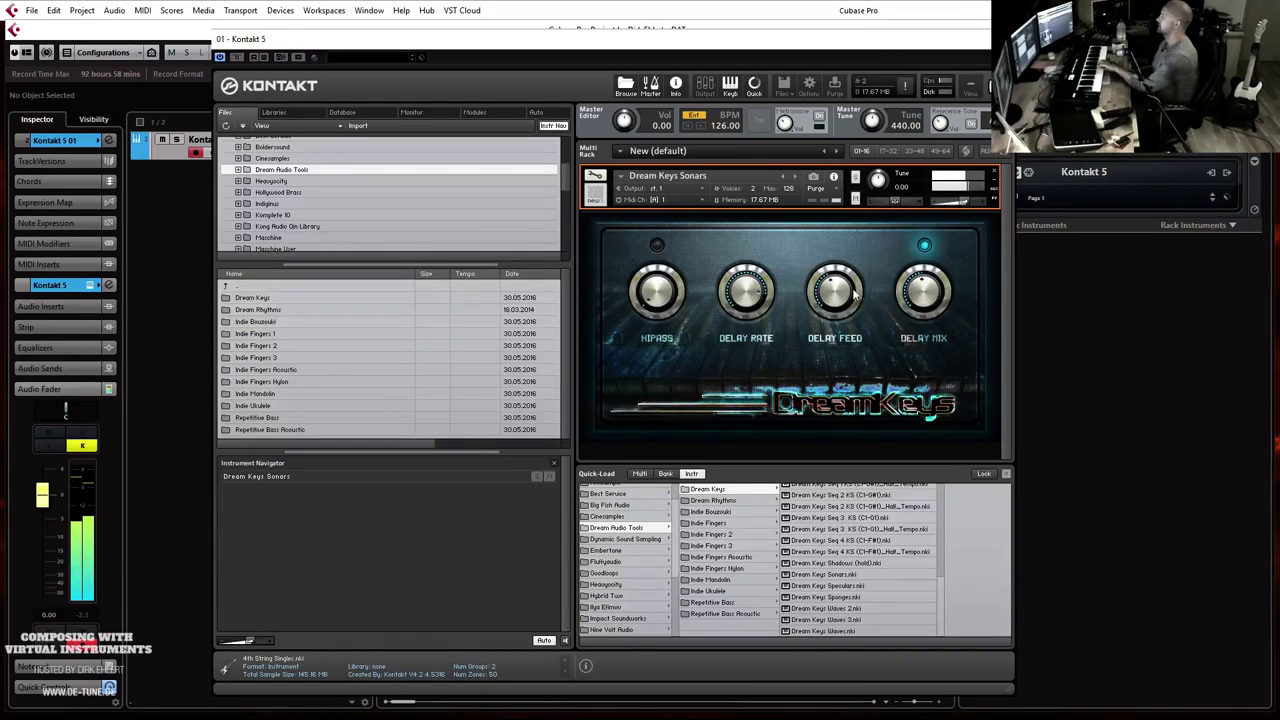
Step: Replace Sonars with Dream Rythms Bassistic 1 from the Full tempo folder of Dream Rhythms, and advance to Bassistic 10
left_click(730, 502)
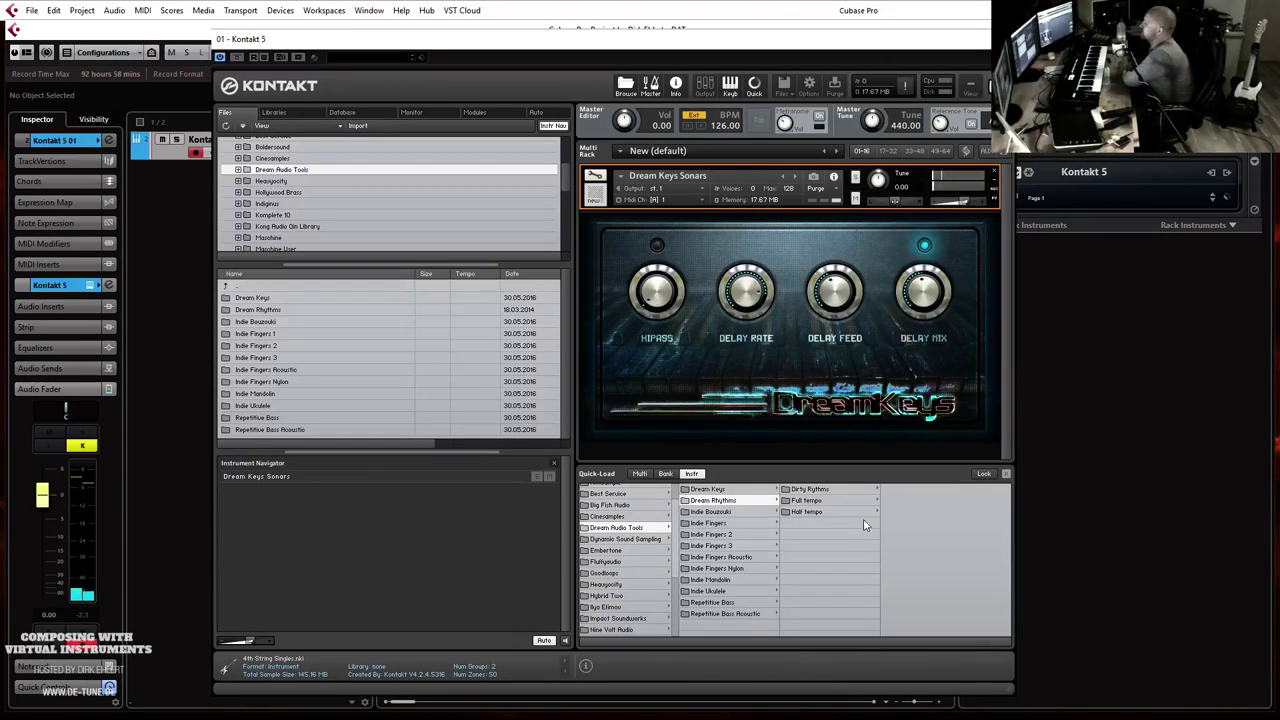
left_click(826, 501)
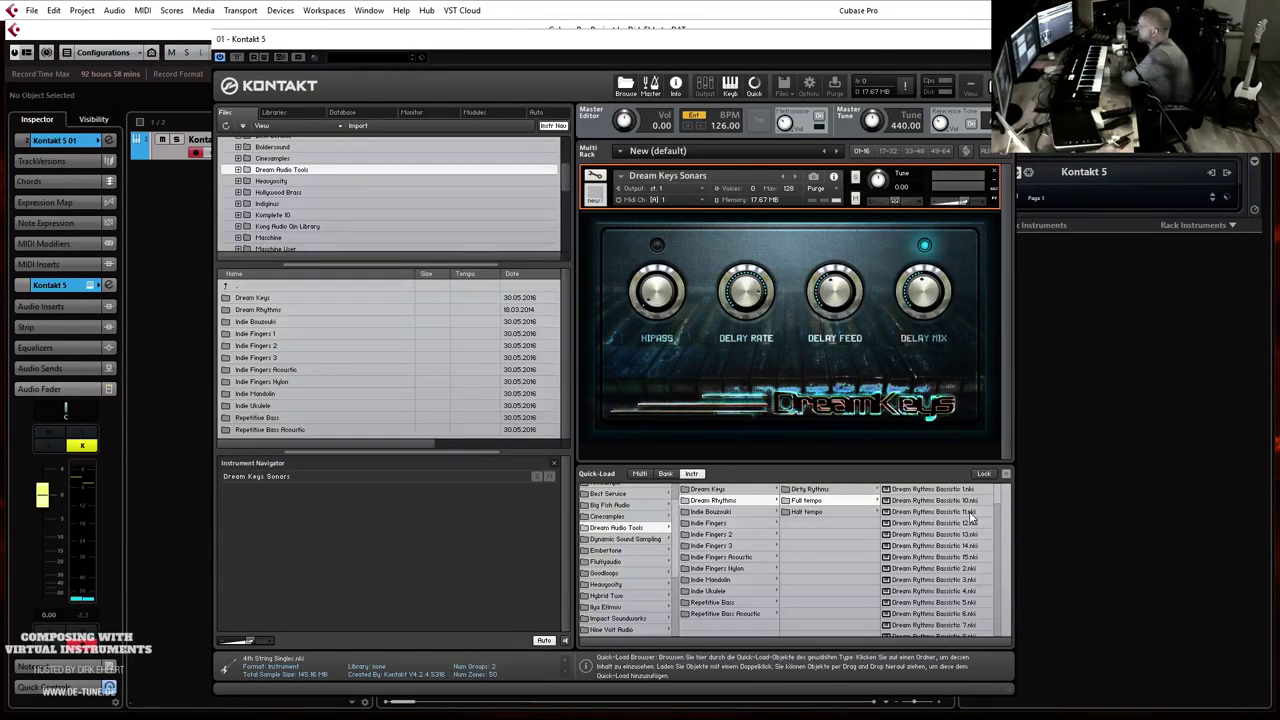
left_click_drag(946, 490, 746, 182)
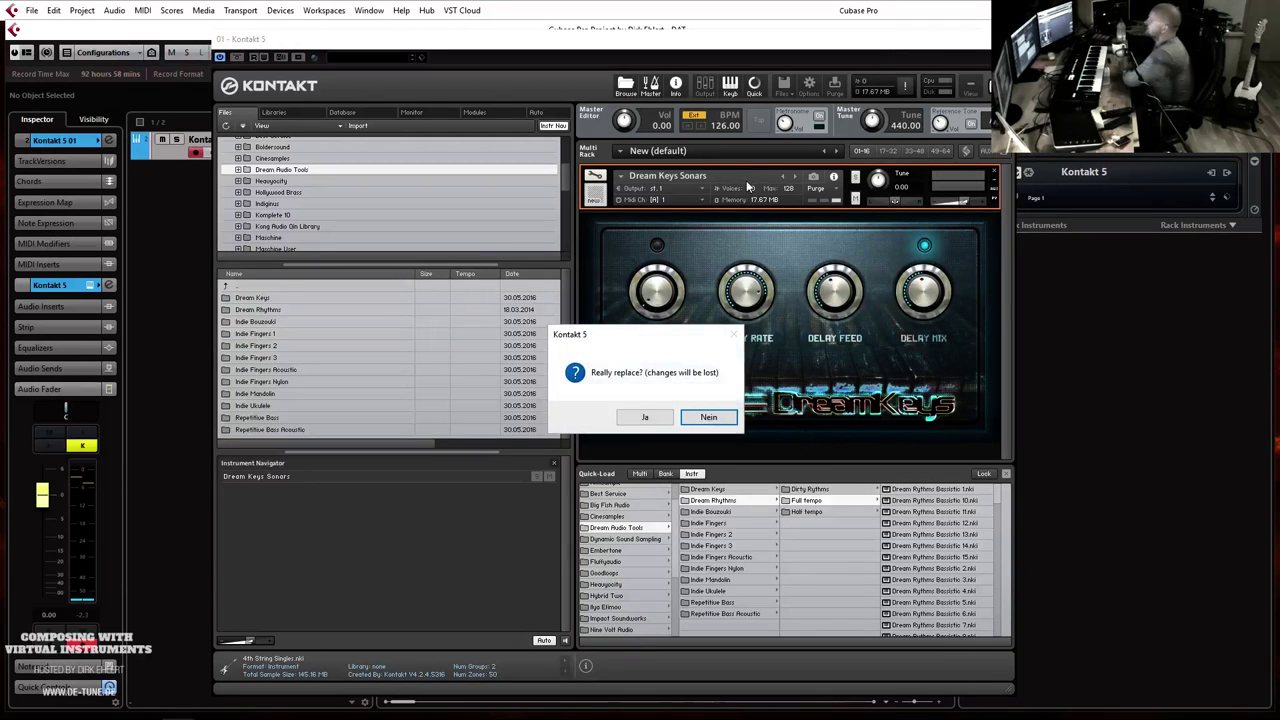
left_click(655, 418)
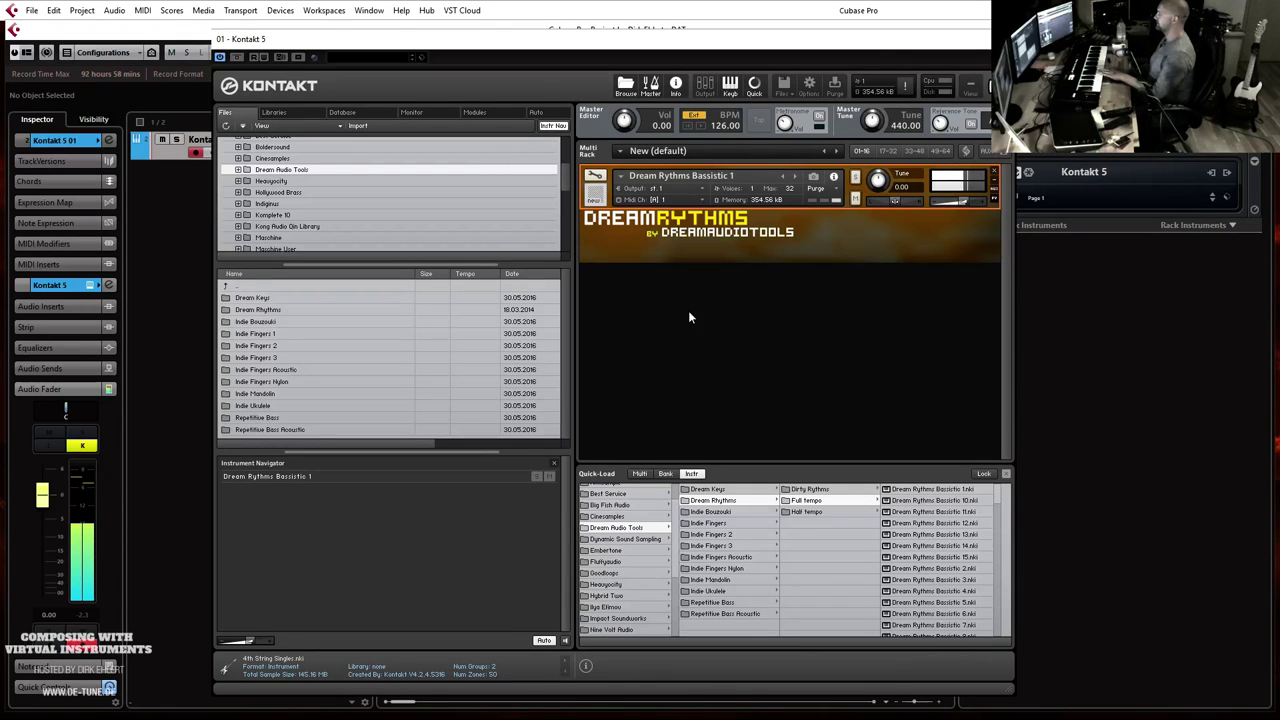
left_click(795, 175)
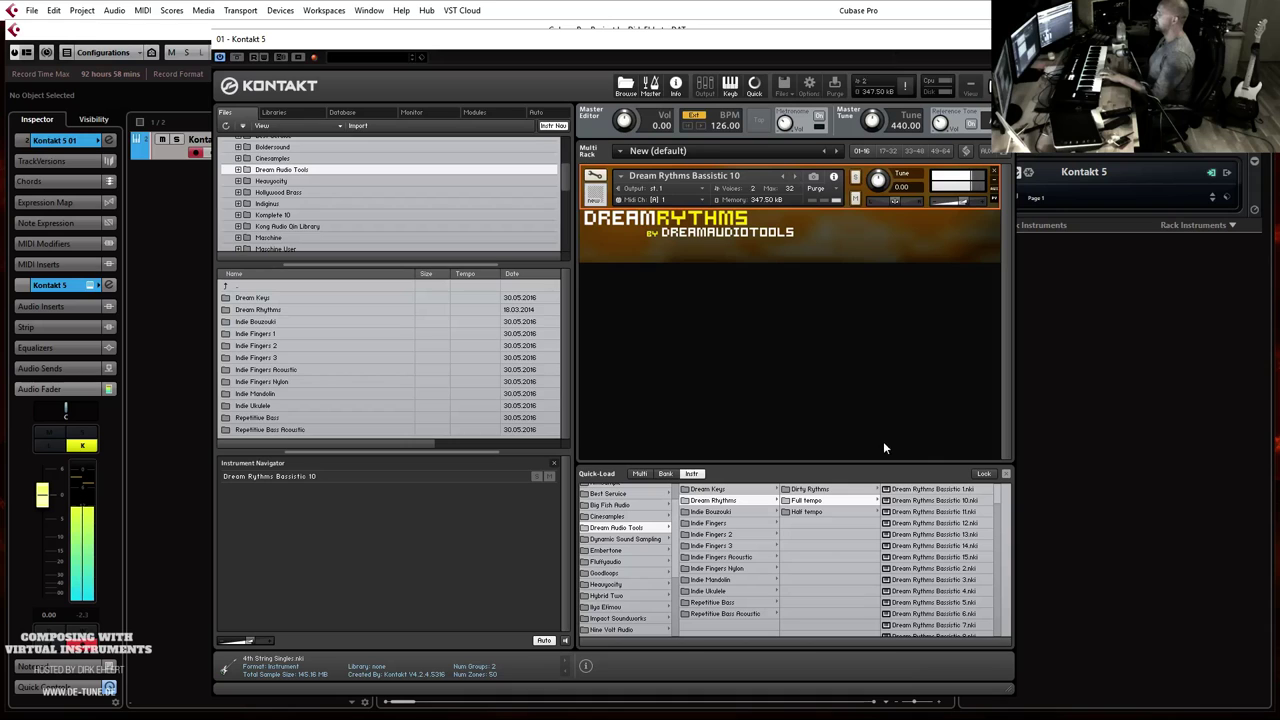
Step: Replace the loaded Bassistic patch with Dream Rythms Key 1, and list the patches in the Dirty Rythms folder
scroll(968, 535, "down", 3)
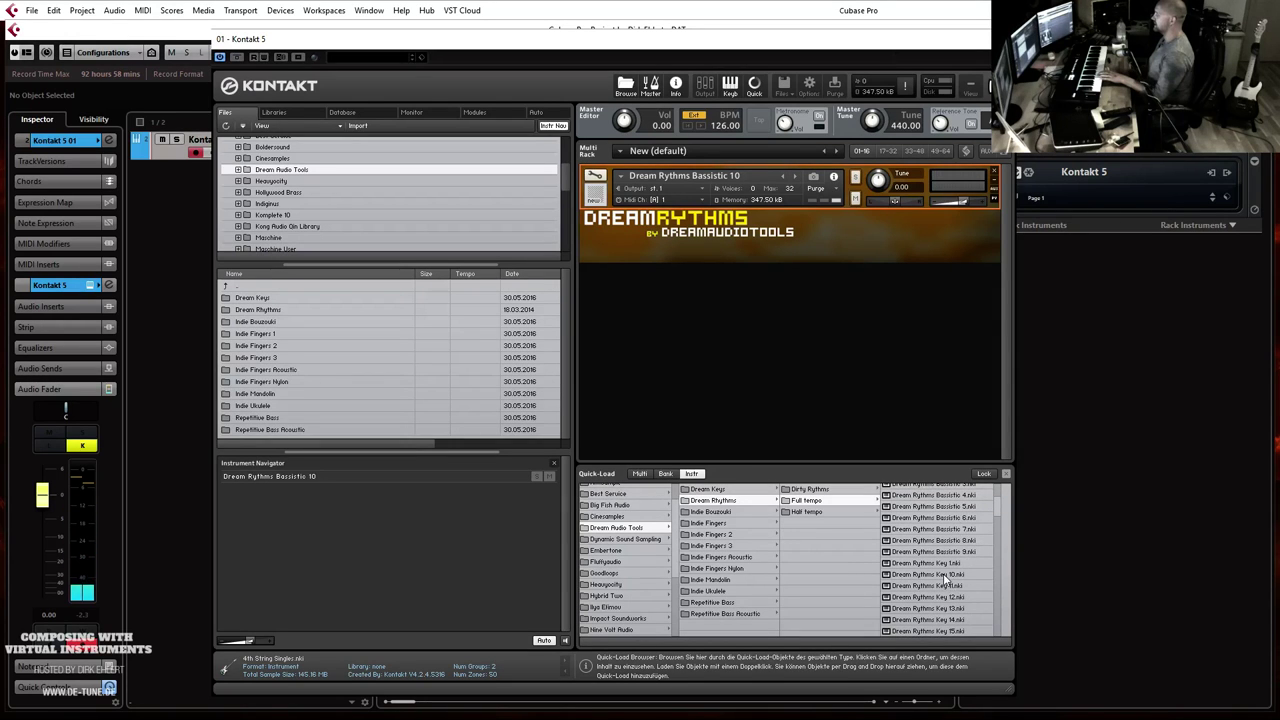
left_click(810, 489)
left_click_drag(781, 238, 783, 242)
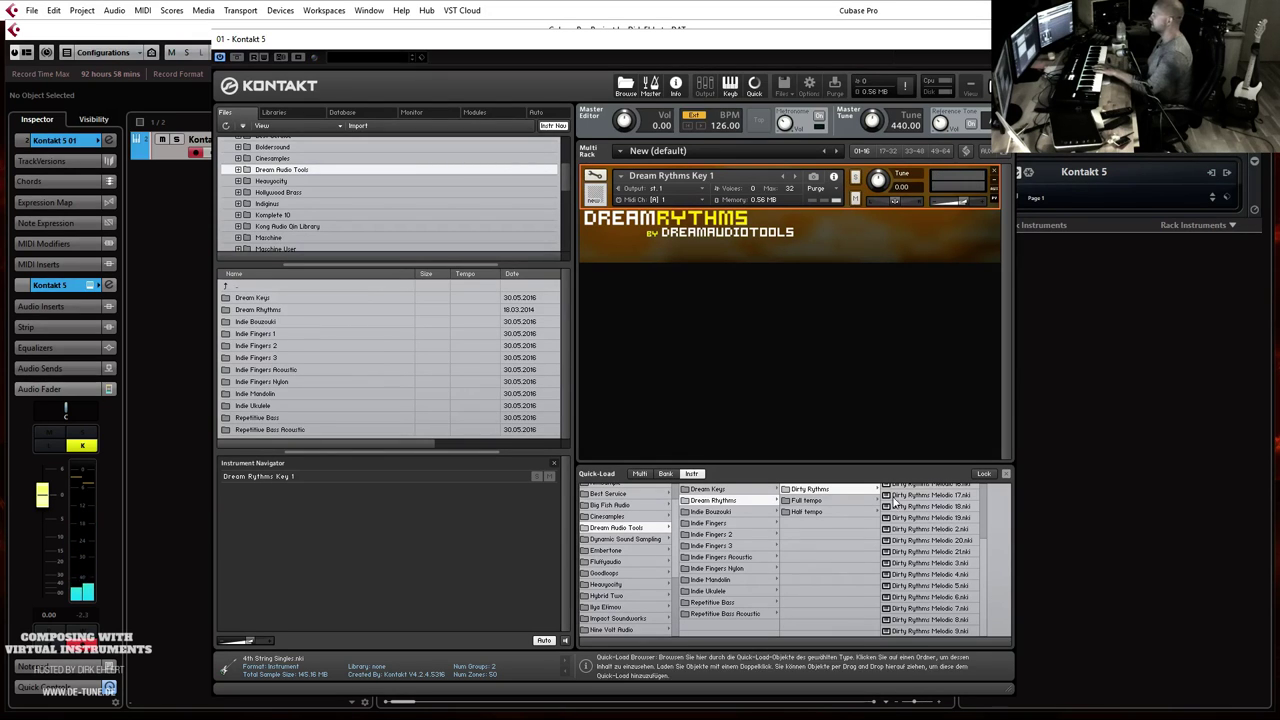
Step: Load Dirty Rythms Melodic 15 in place of Key 1, and advance through the patches to Melodic 17
scroll(958, 546, "up", 4)
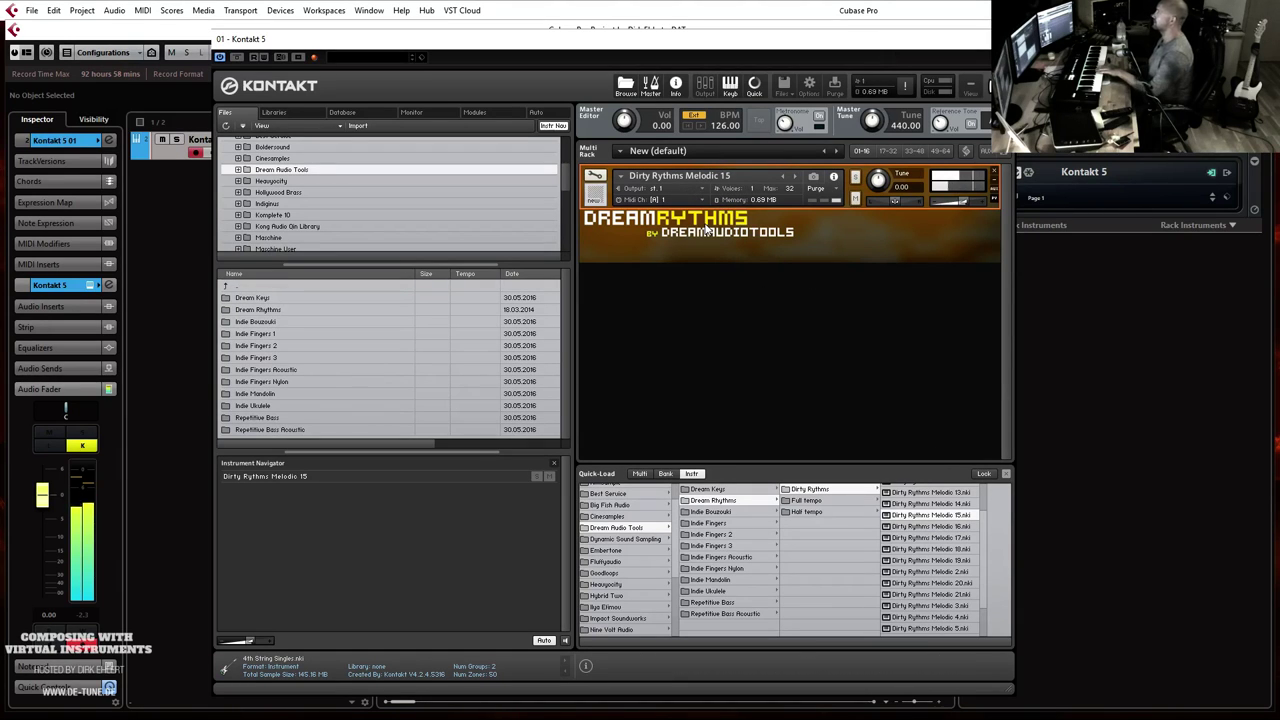
left_click(796, 177)
left_click(794, 175)
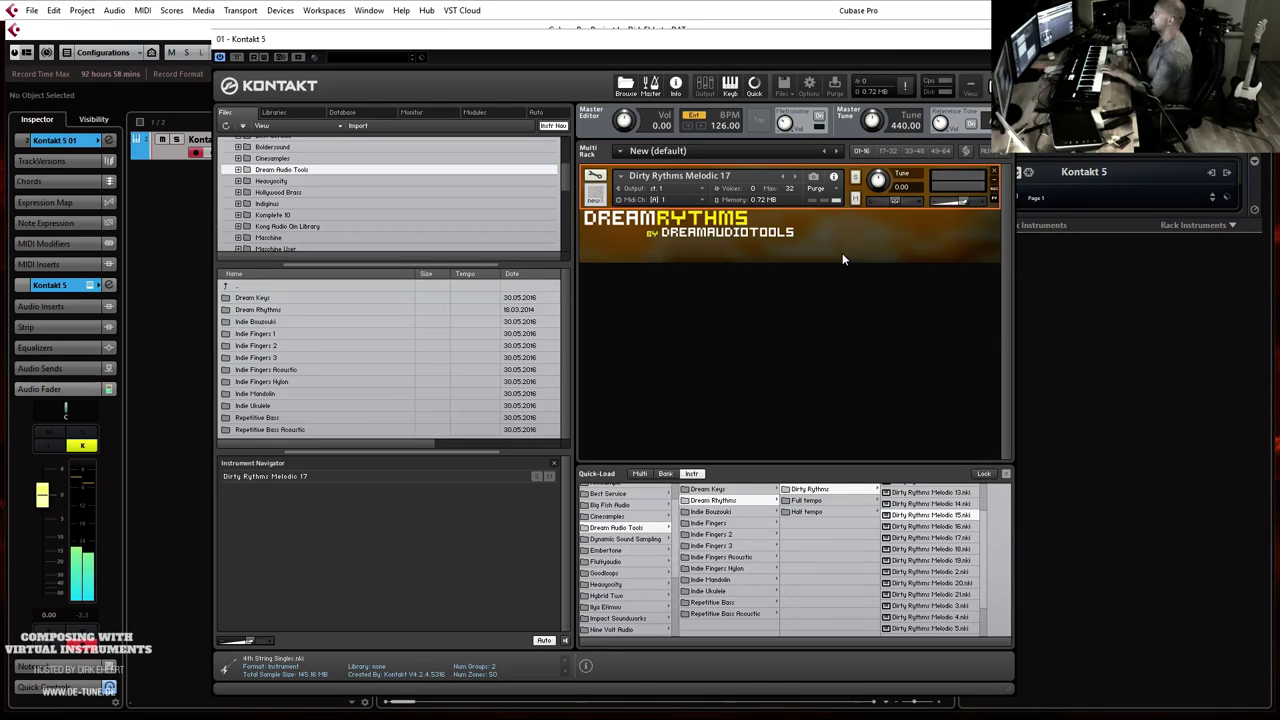
Step: Replace Melodic 17 with Dream Rythms Kikk 2 from the Full tempo folder
left_click(842, 500)
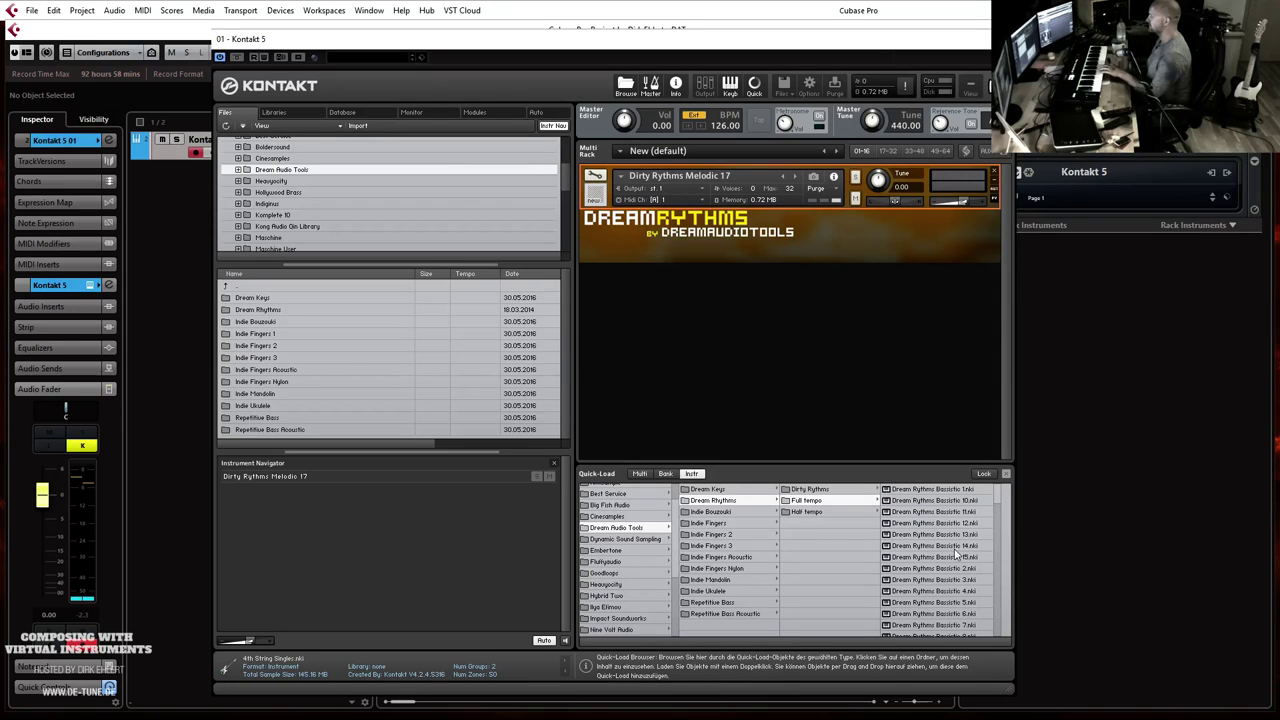
scroll(950, 570, "down", 10)
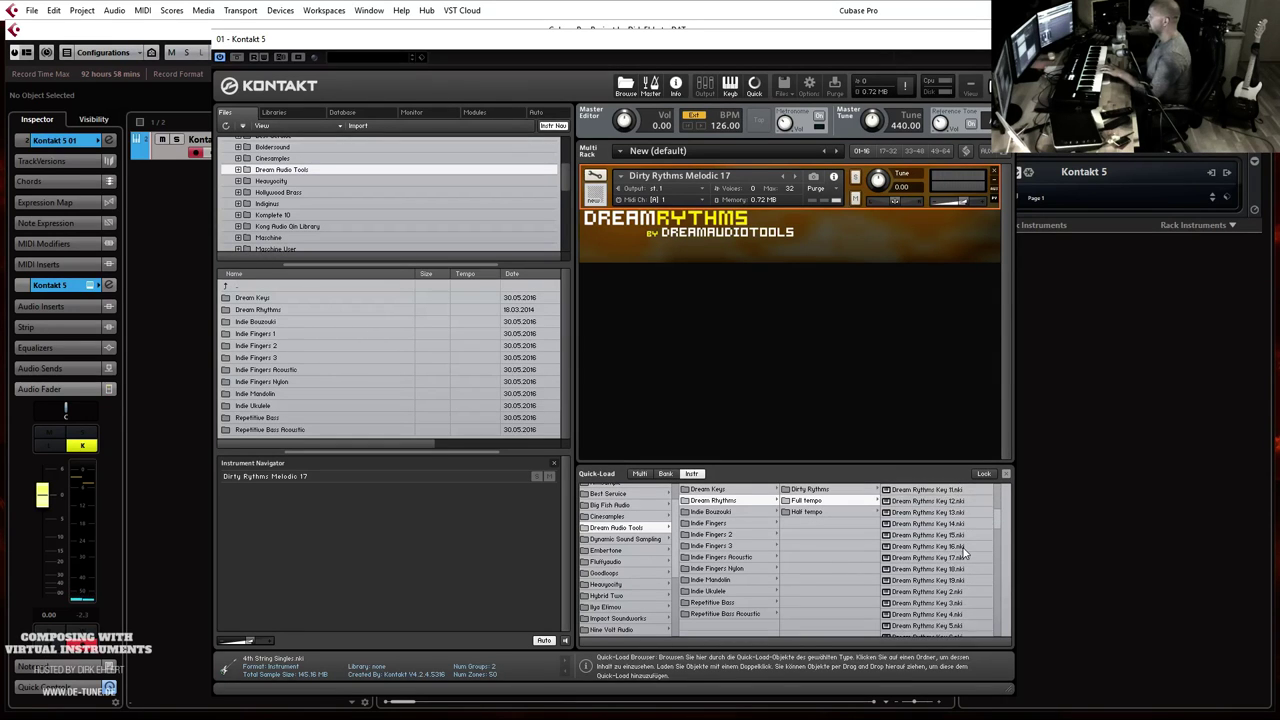
scroll(963, 553, "down", 2)
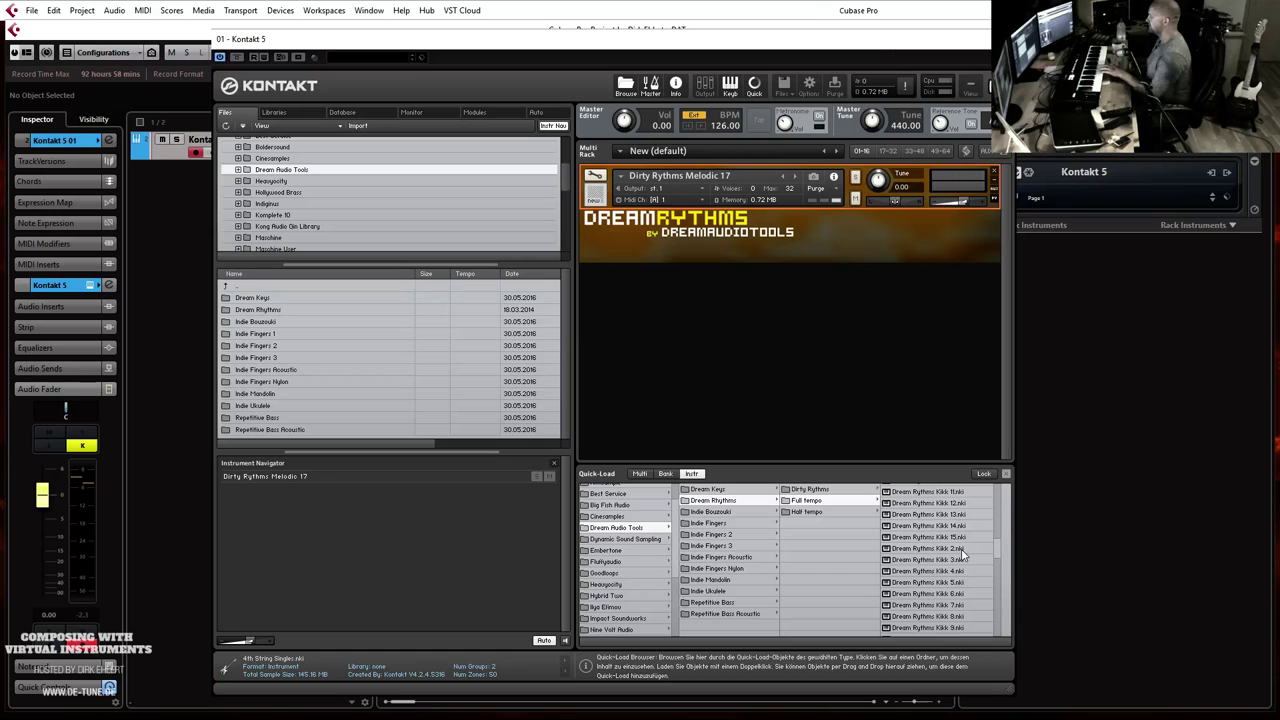
left_click_drag(870, 522, 722, 196)
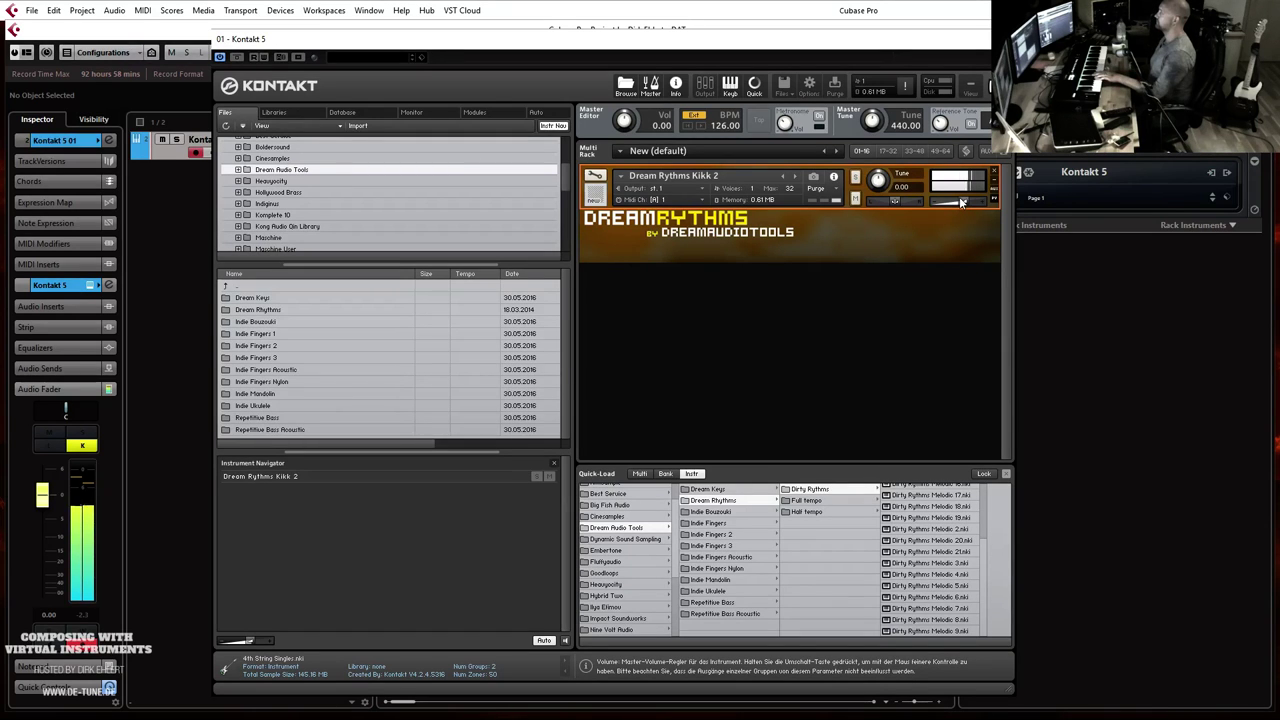
Step: Audition the Dream Rythms Kikk patches following Kikk 2, ending on Kikk 5
left_click(795, 177)
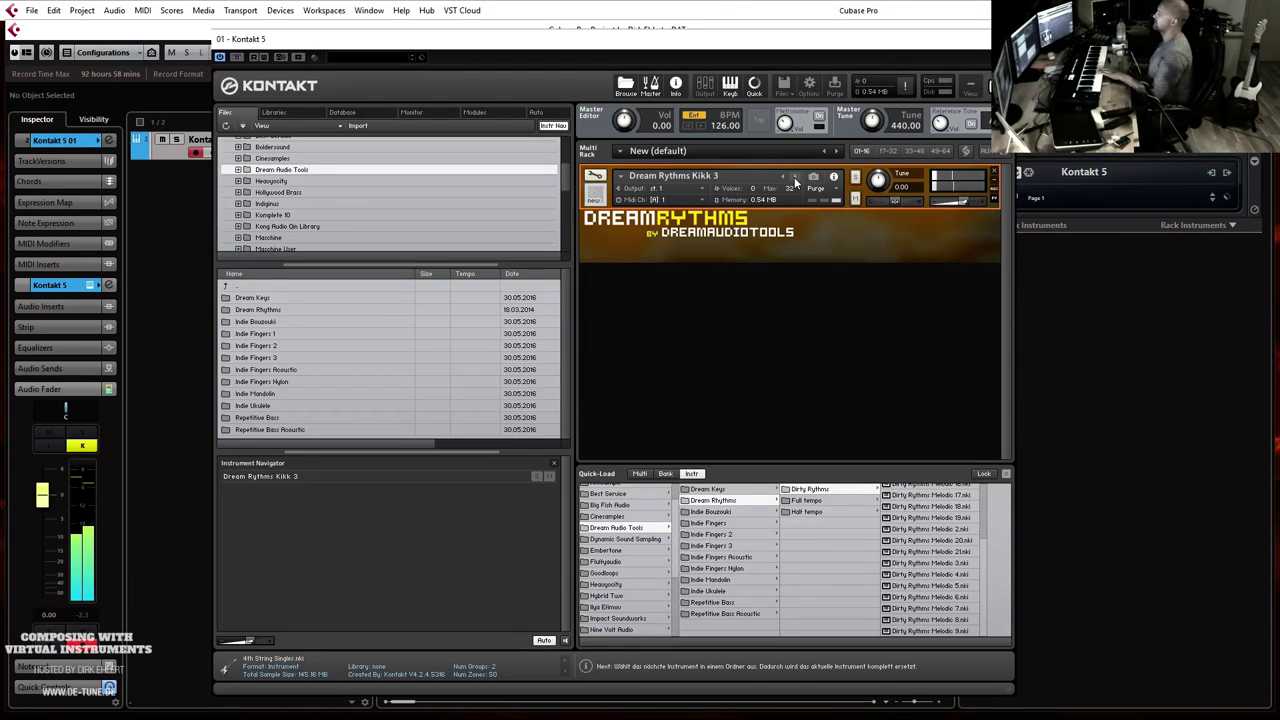
left_click(796, 175)
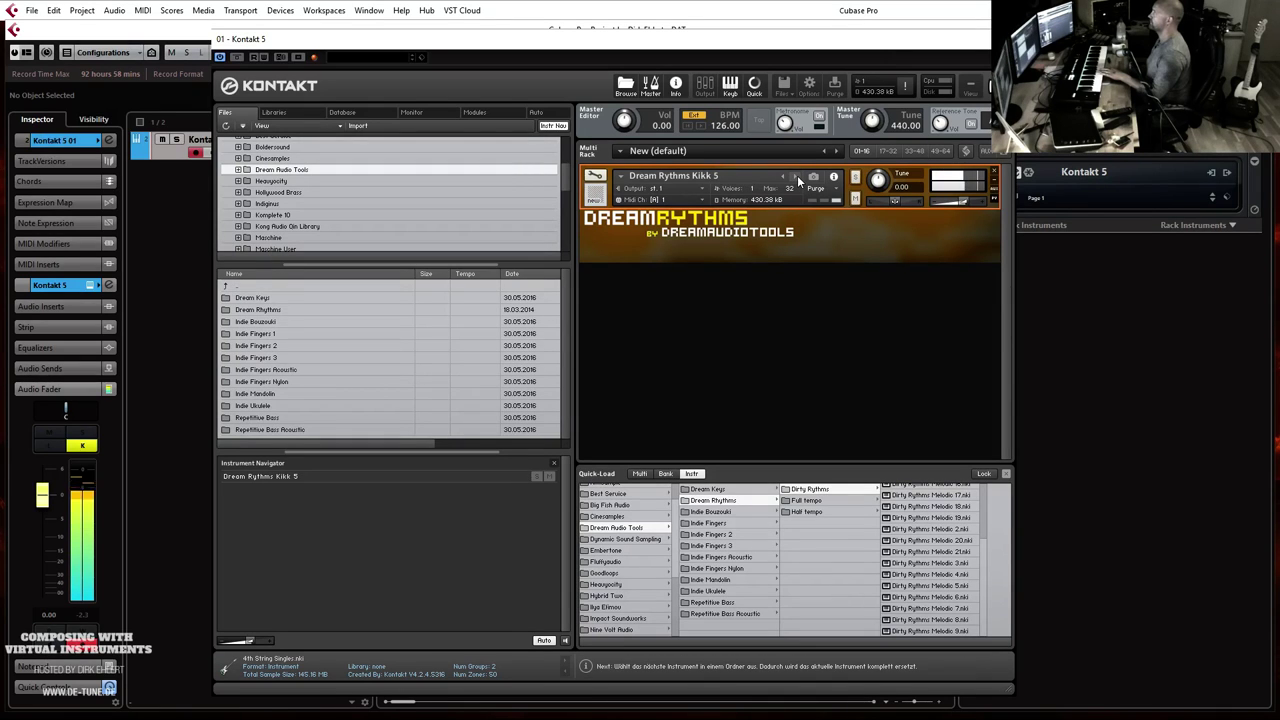
left_click(797, 175)
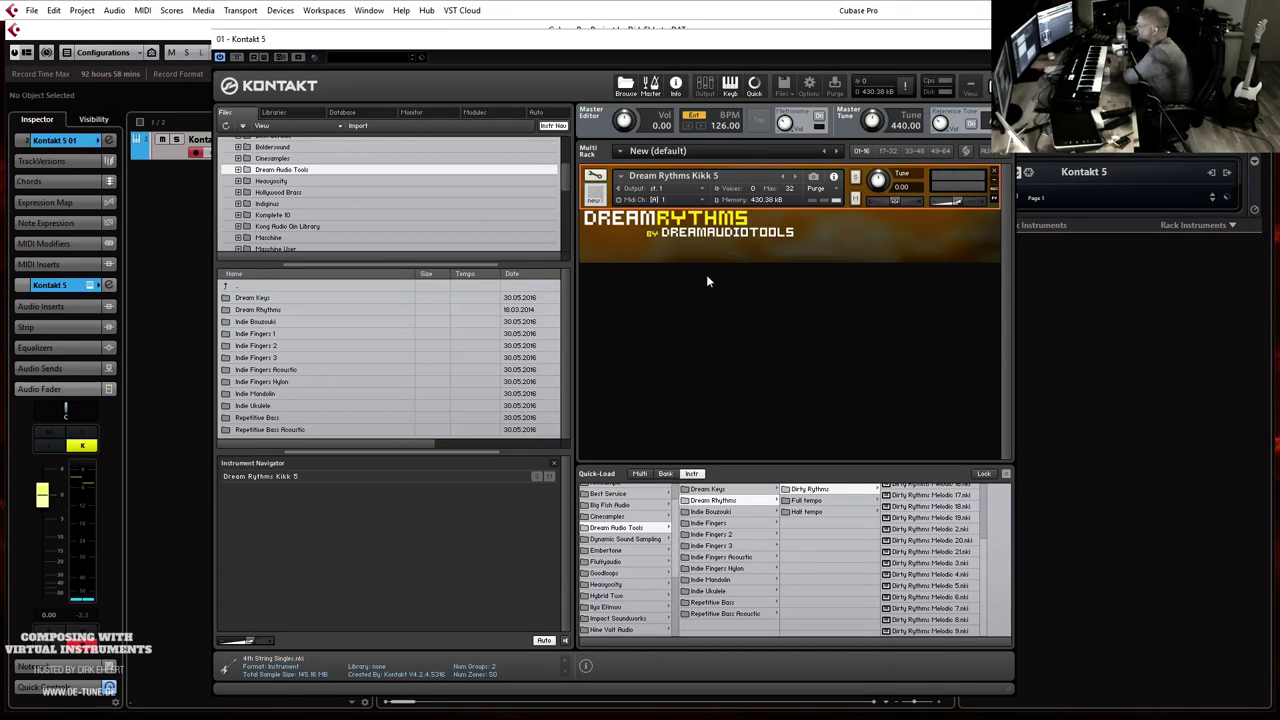
Step: Replace Dream Rythms Kikk 5 with Double Stops 1 from the Indie Fingers Full time patches folder
left_click(725, 526)
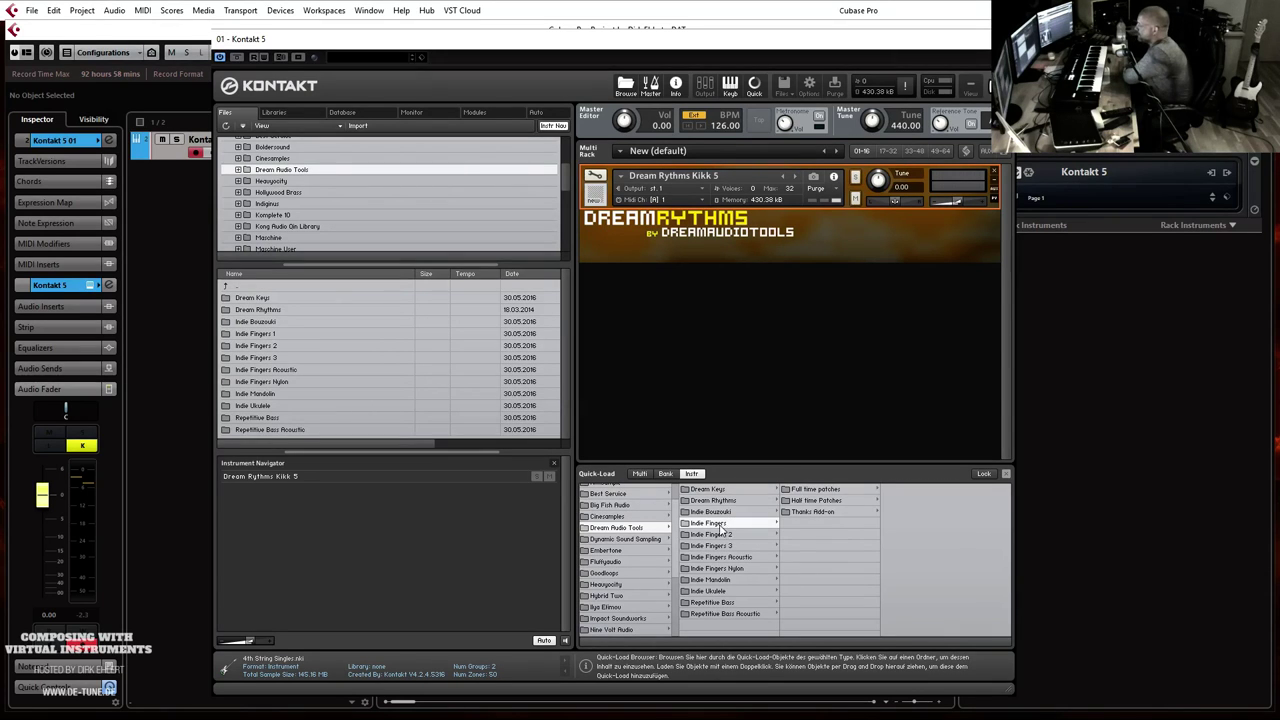
left_click(819, 501)
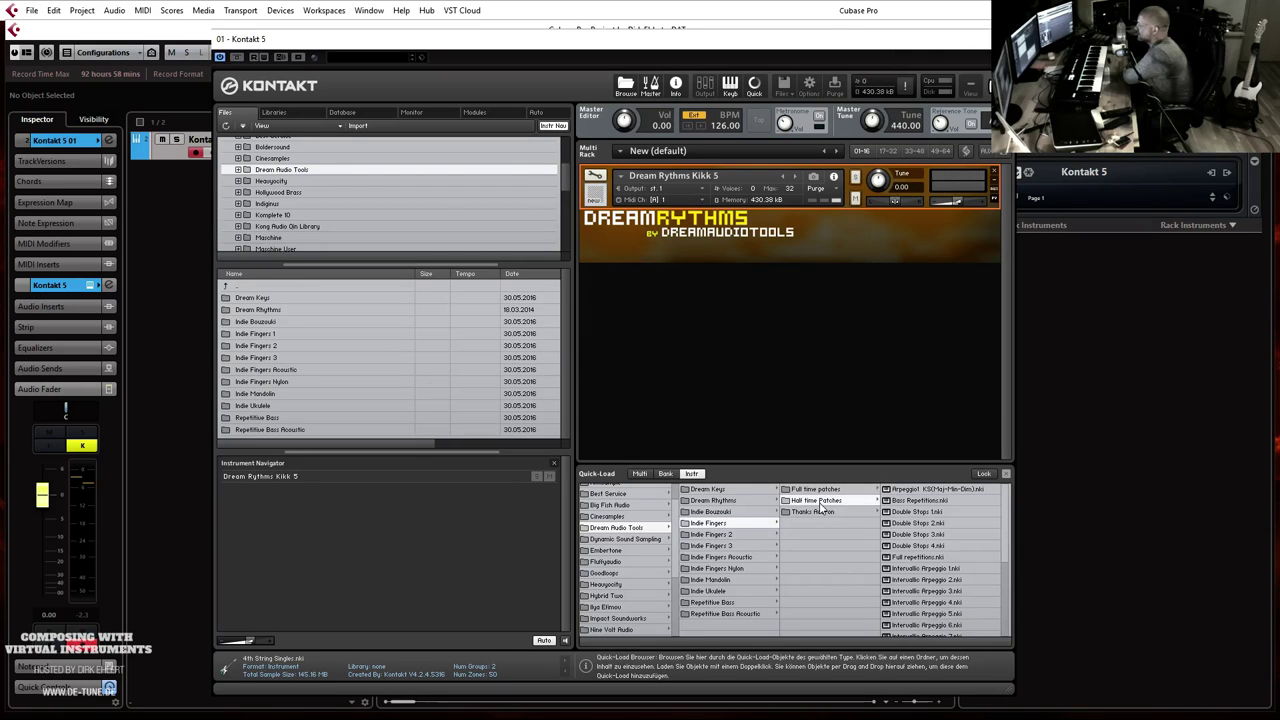
left_click(817, 490)
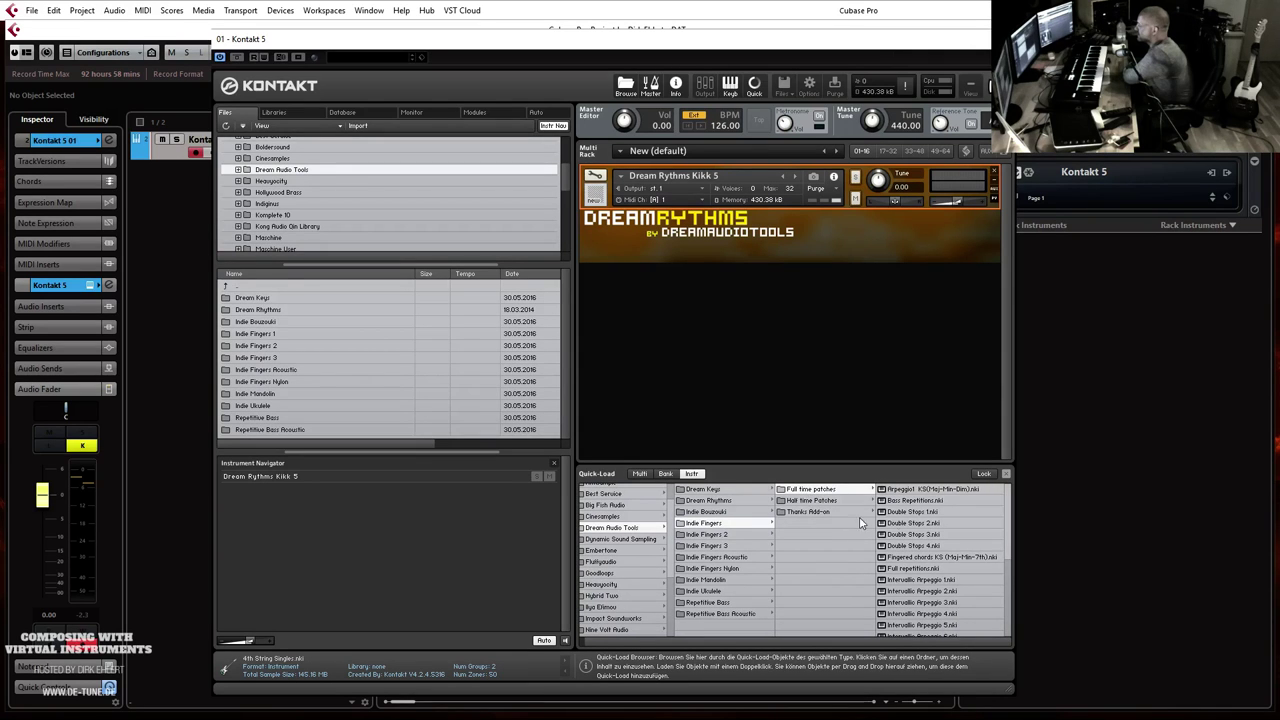
left_click_drag(925, 512, 707, 189)
left_click(646, 418)
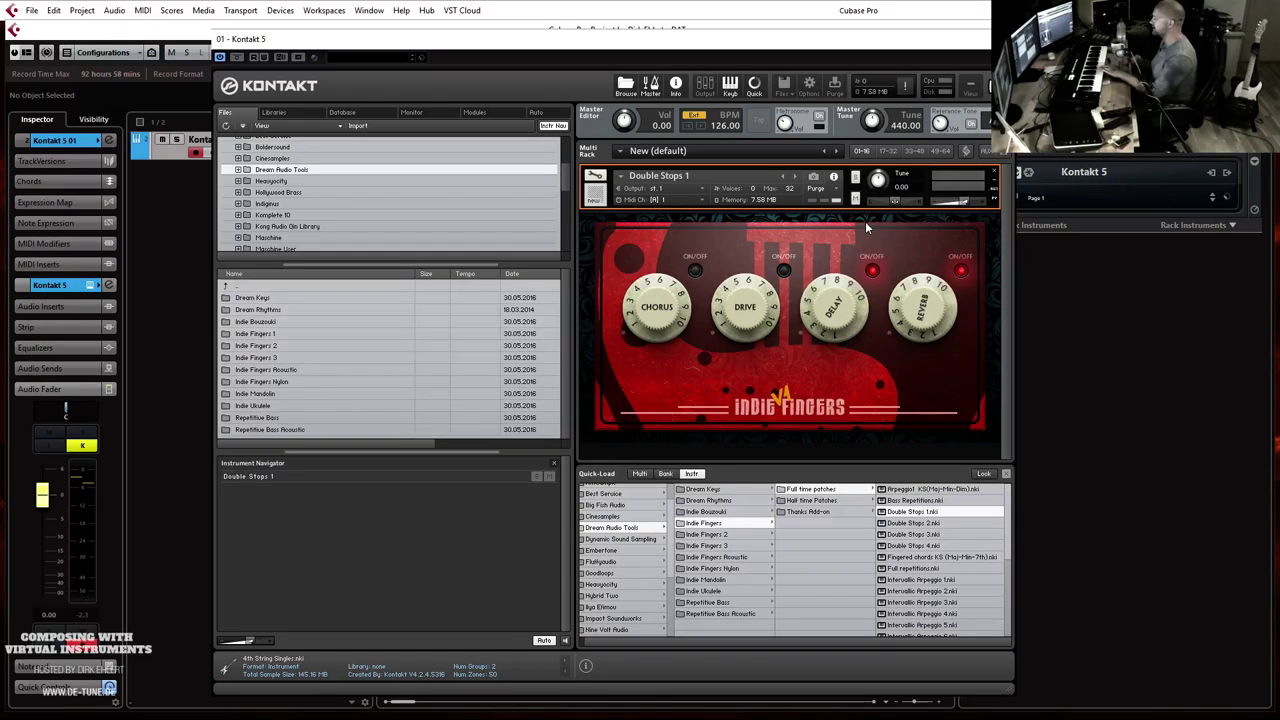
Step: Audition the Double Stops patches from 2 to 4, and enable and adjust the Drive effect on Double Stops 4
left_click_drag(912, 524, 732, 204)
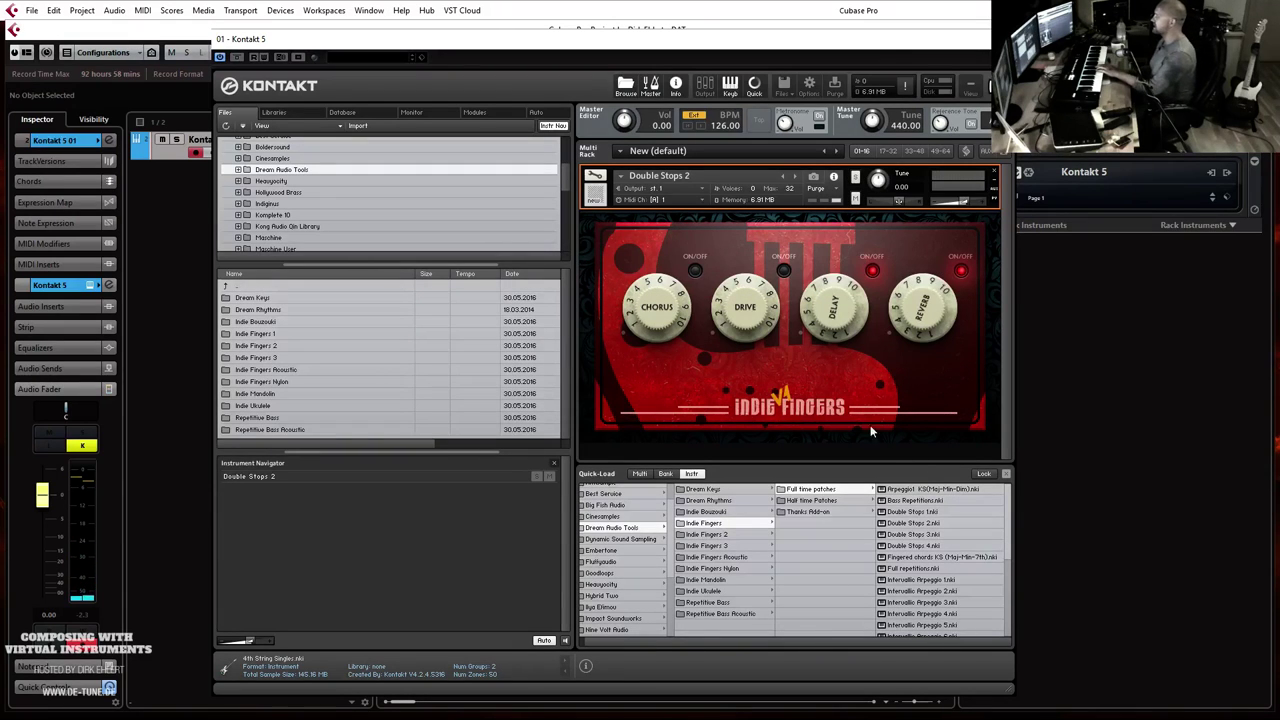
left_click(797, 177)
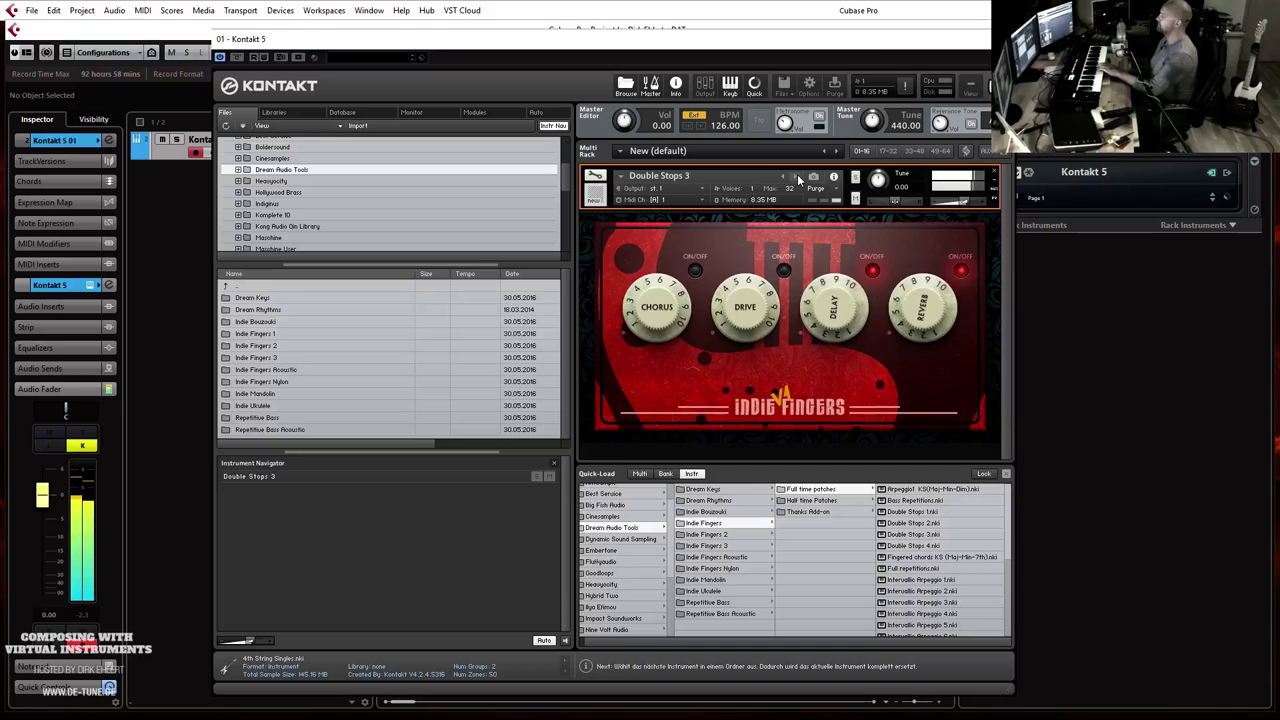
left_click(797, 177)
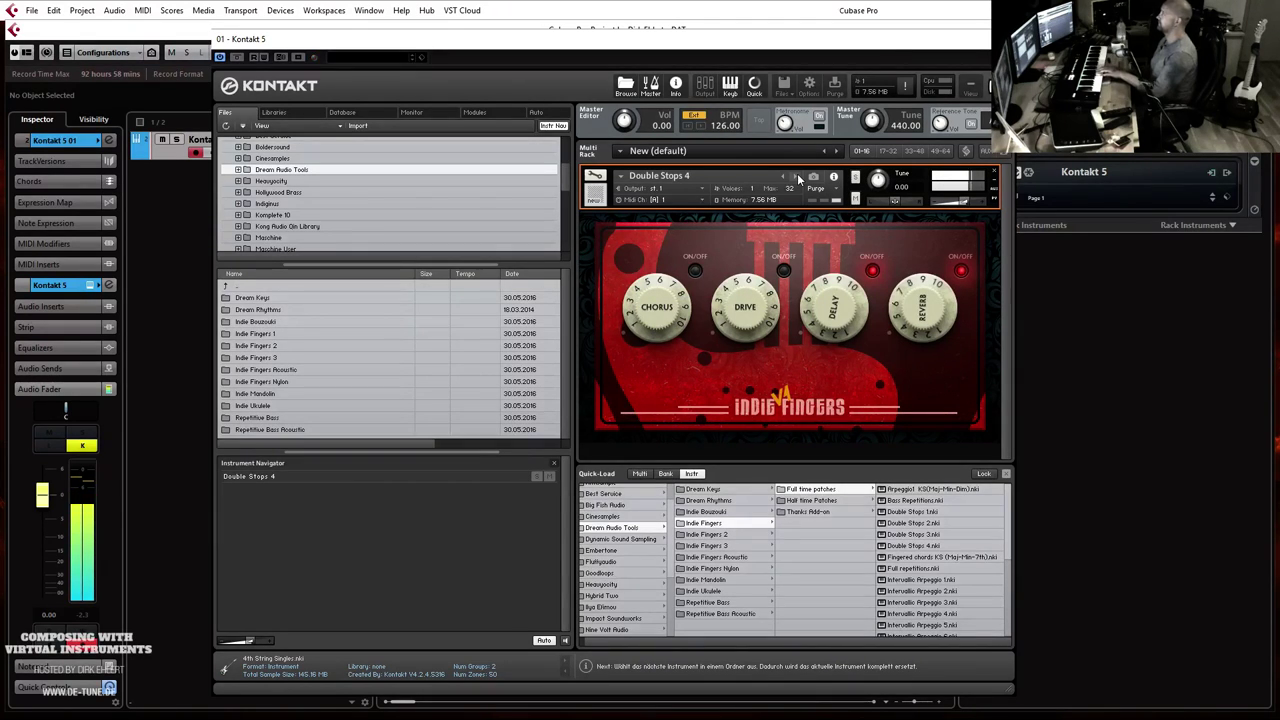
left_click(783, 270)
mouse_move(745, 327)
left_mouse_down()
mouse_move(748, 349)
mouse_move(740, 312)
left_mouse_up()
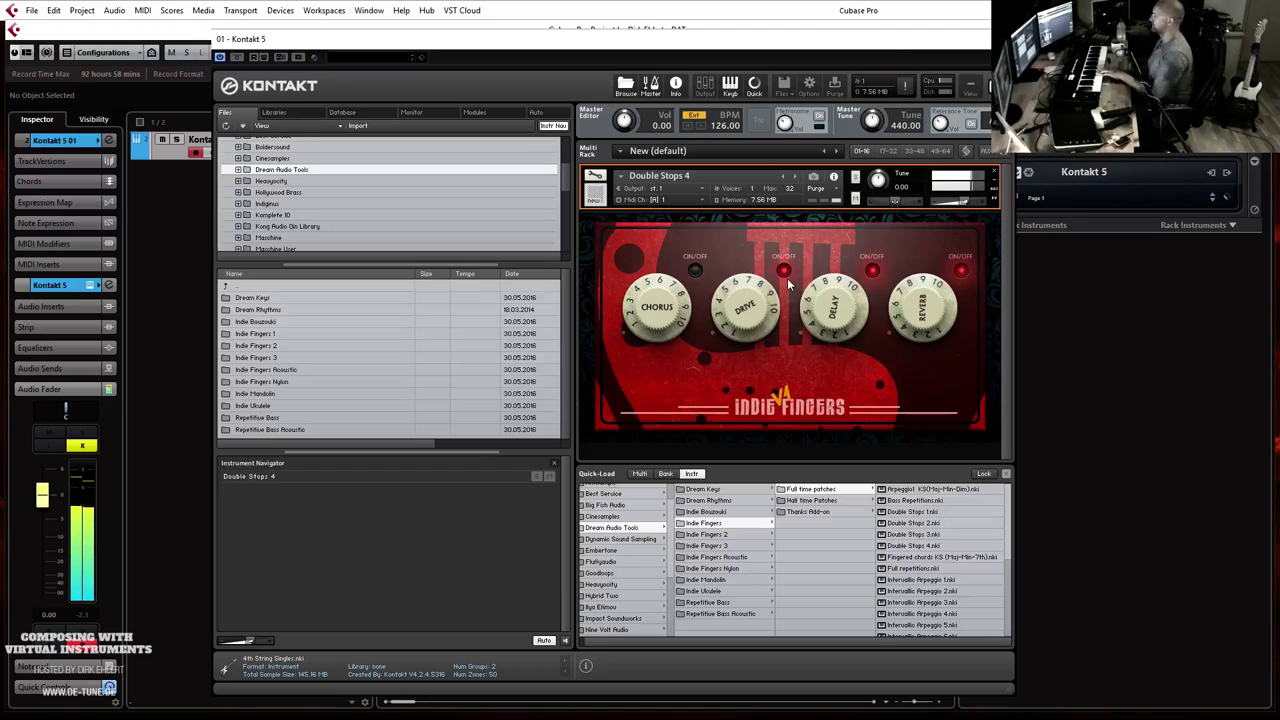
Step: Advance to the Fingered chords KS (Maj-Min-7th) patch and hide the Quick-Load browser so the on-screen keyboard is in view
left_click(795, 177)
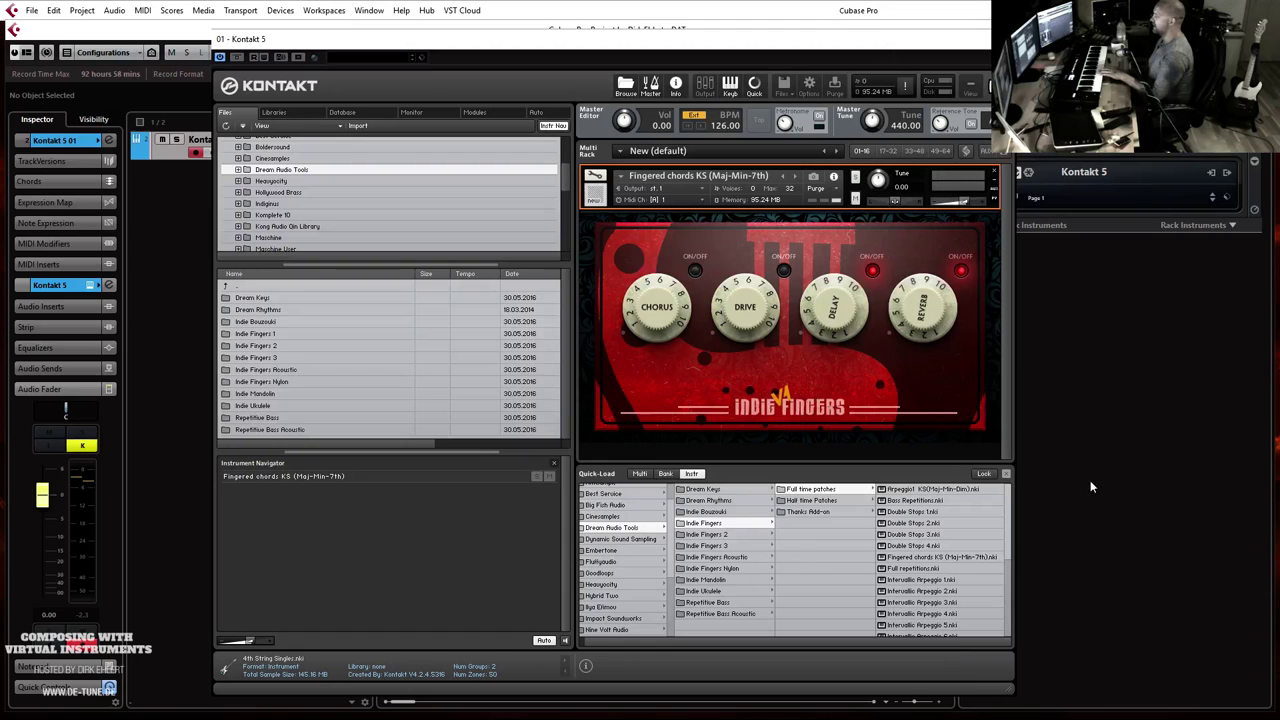
left_click(754, 85)
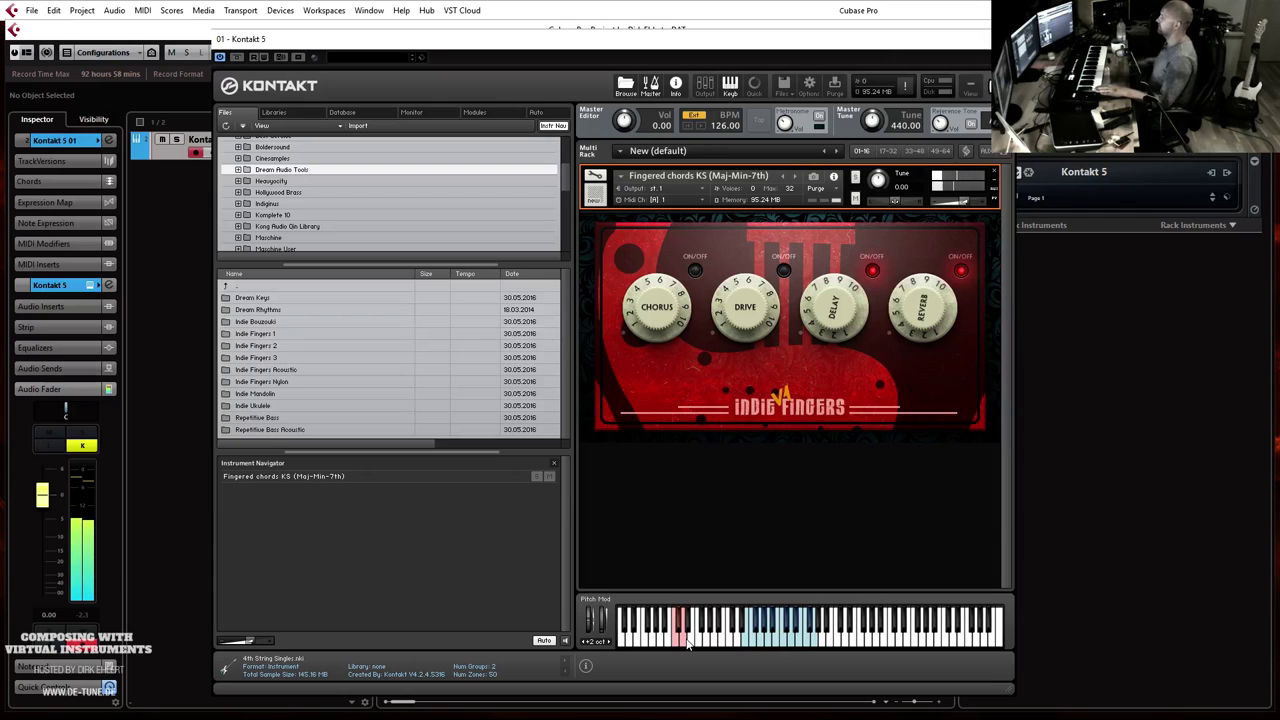
Step: Advance to Full repetitions, try its Drive effect at different knob settings, and switch Drive off again
left_click(795, 176)
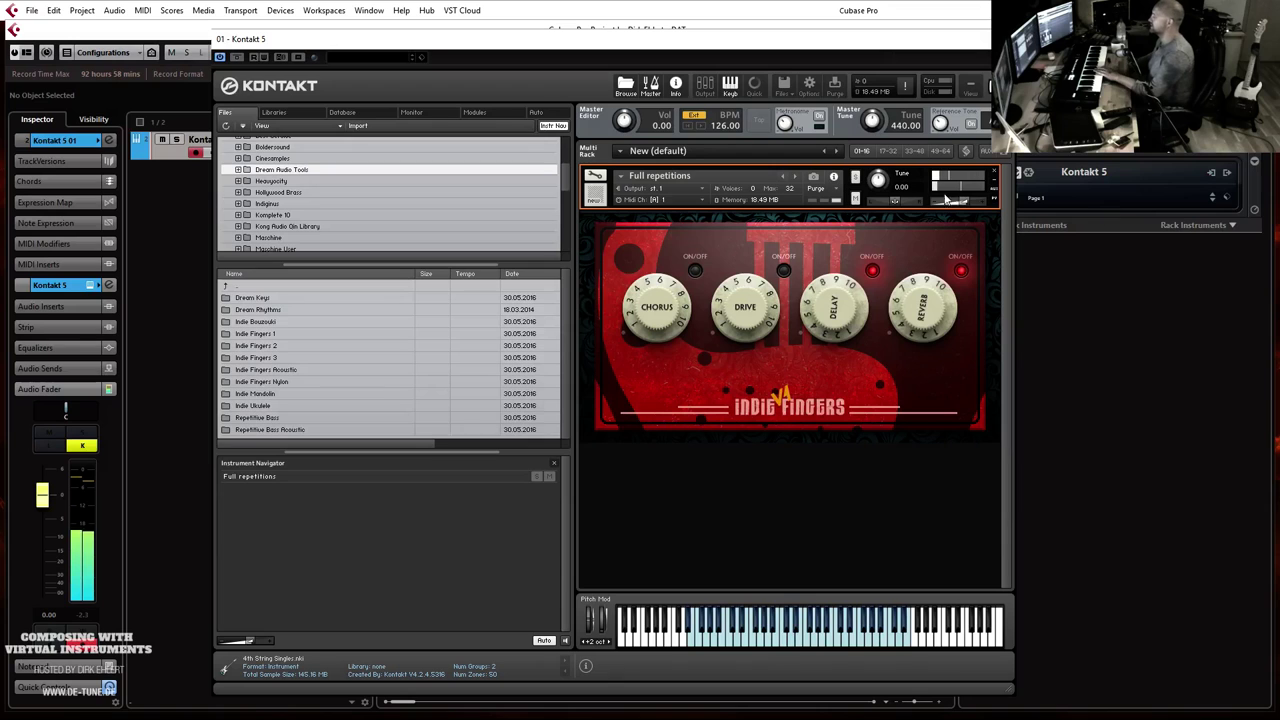
left_click(785, 270)
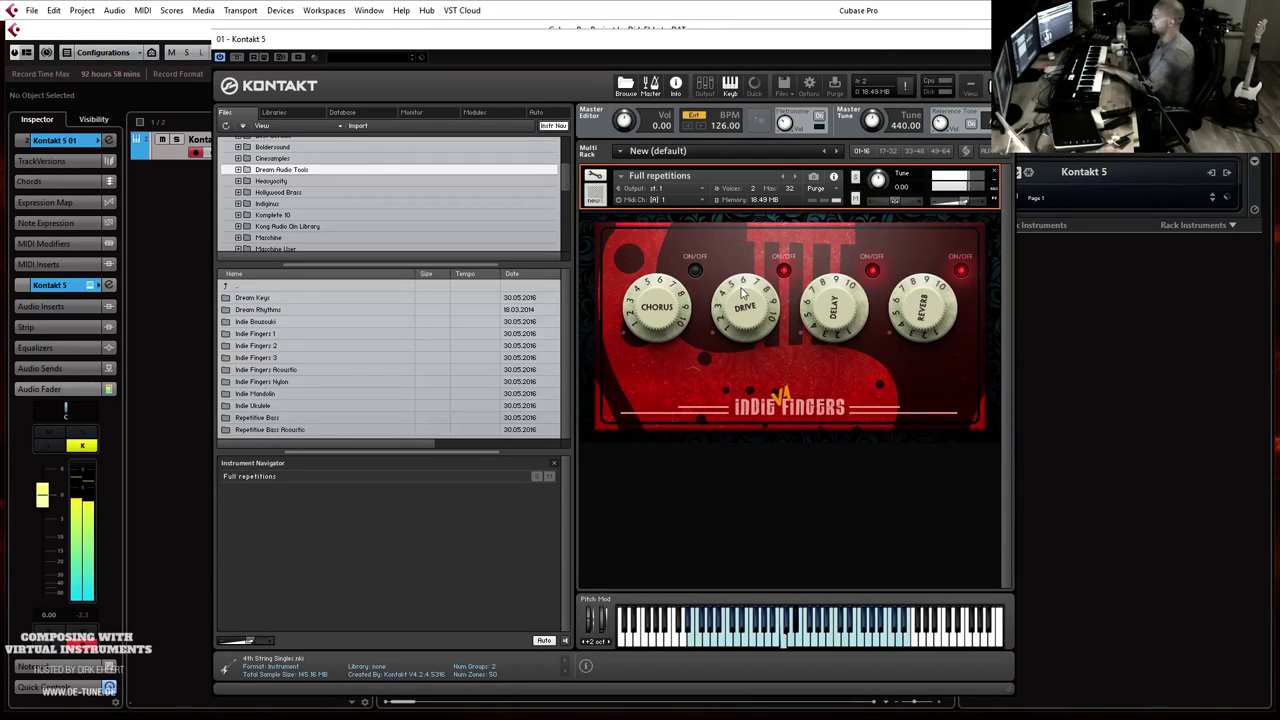
left_click_drag(742, 290, 733, 155)
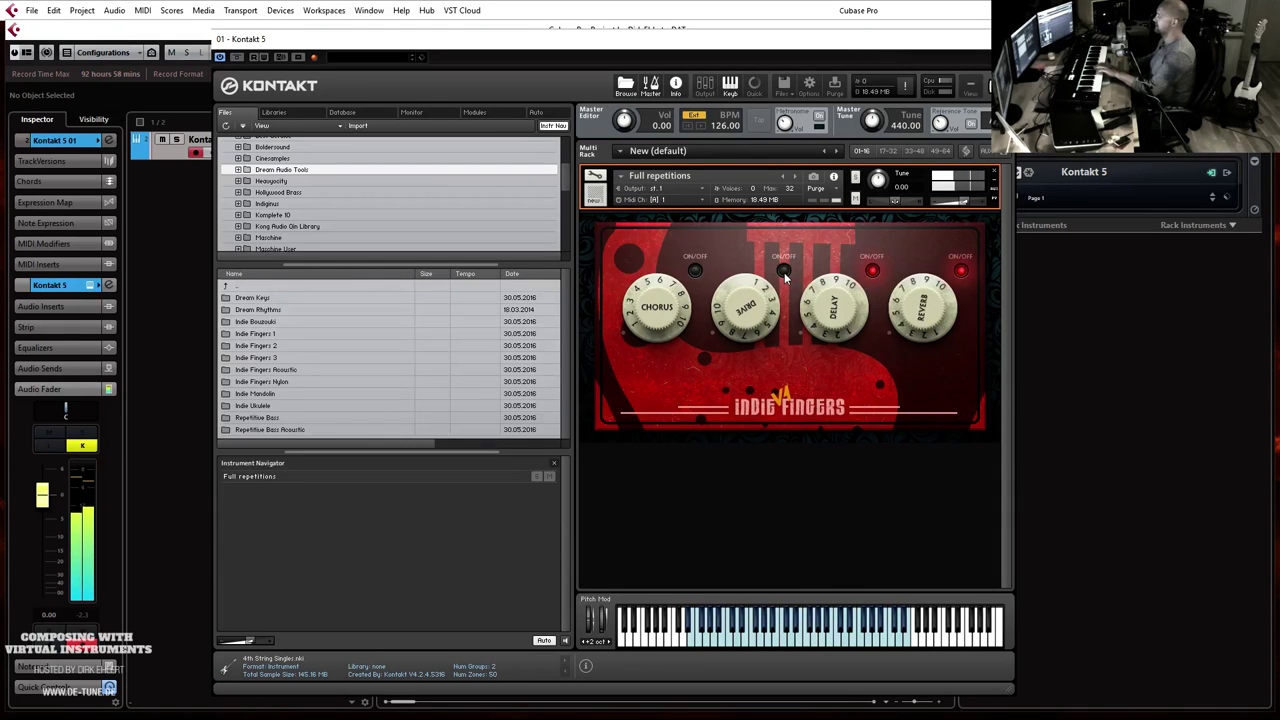
left_click_drag(757, 299, 754, 526)
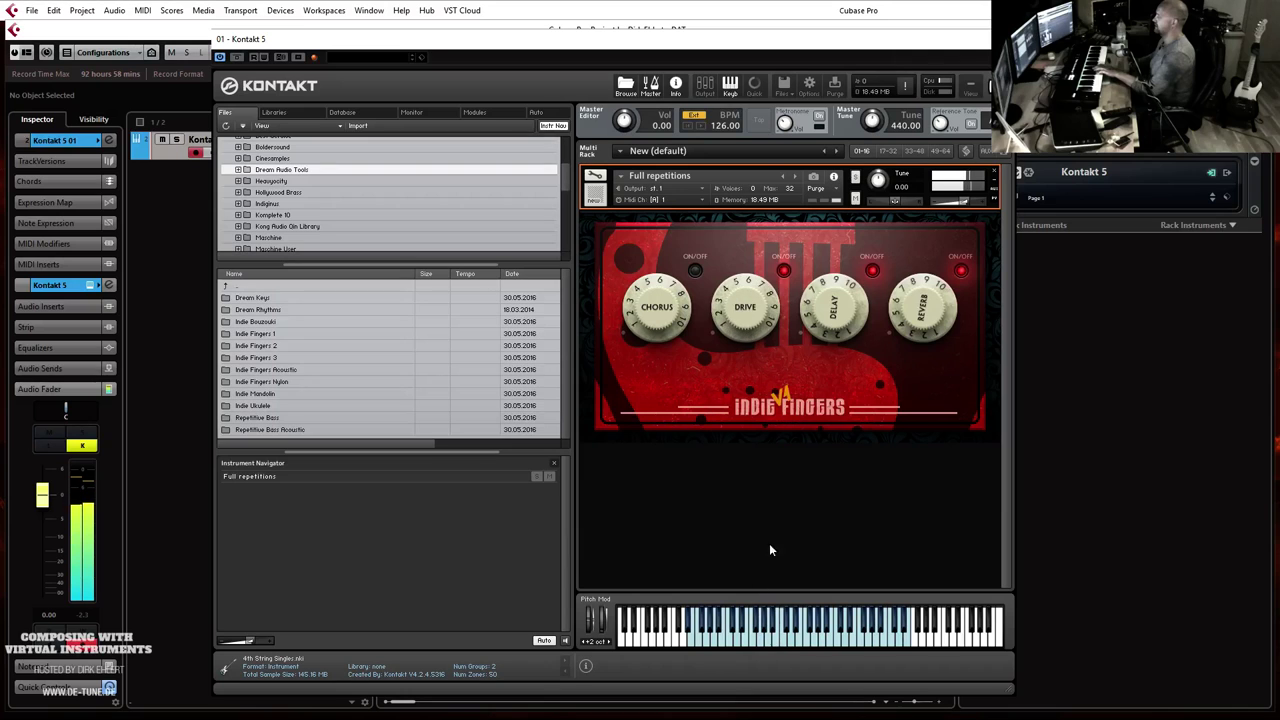
left_click(784, 272)
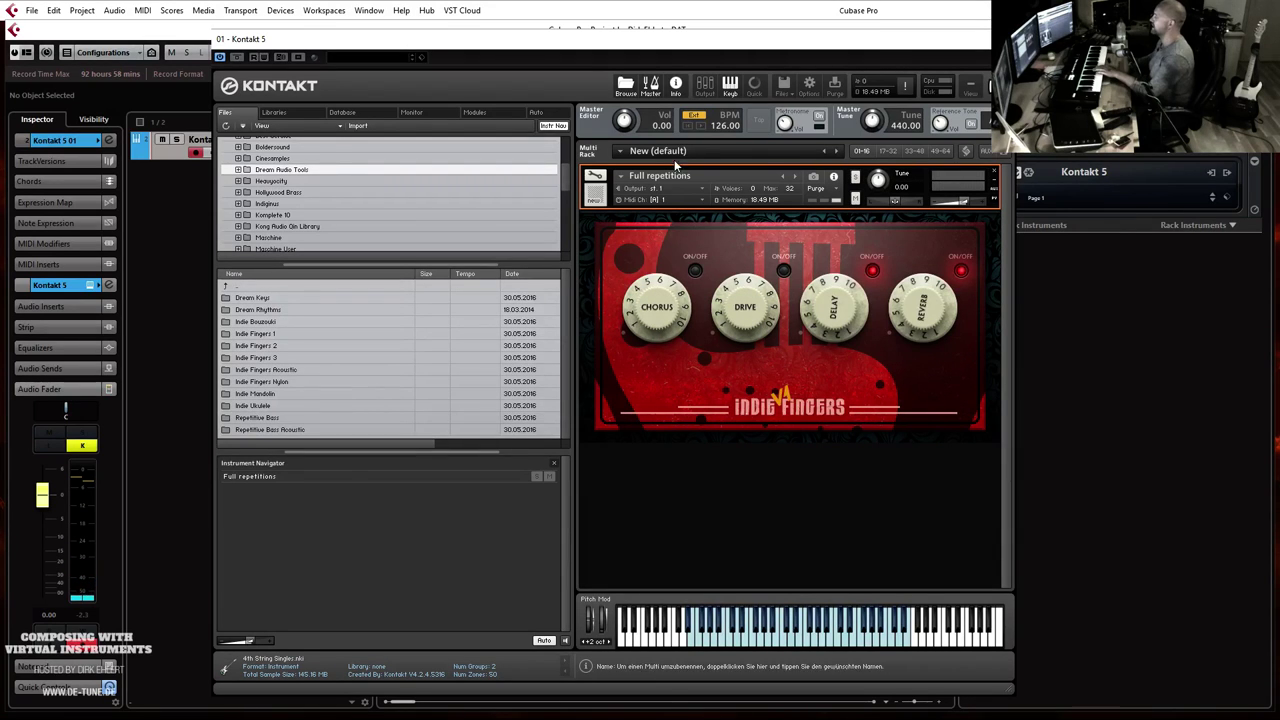
Step: Advance through Intervallic Arpeggio 1 and 2, switching Drive on for each and adjusting the effect knobs on Arpeggio 2
left_click(795, 176)
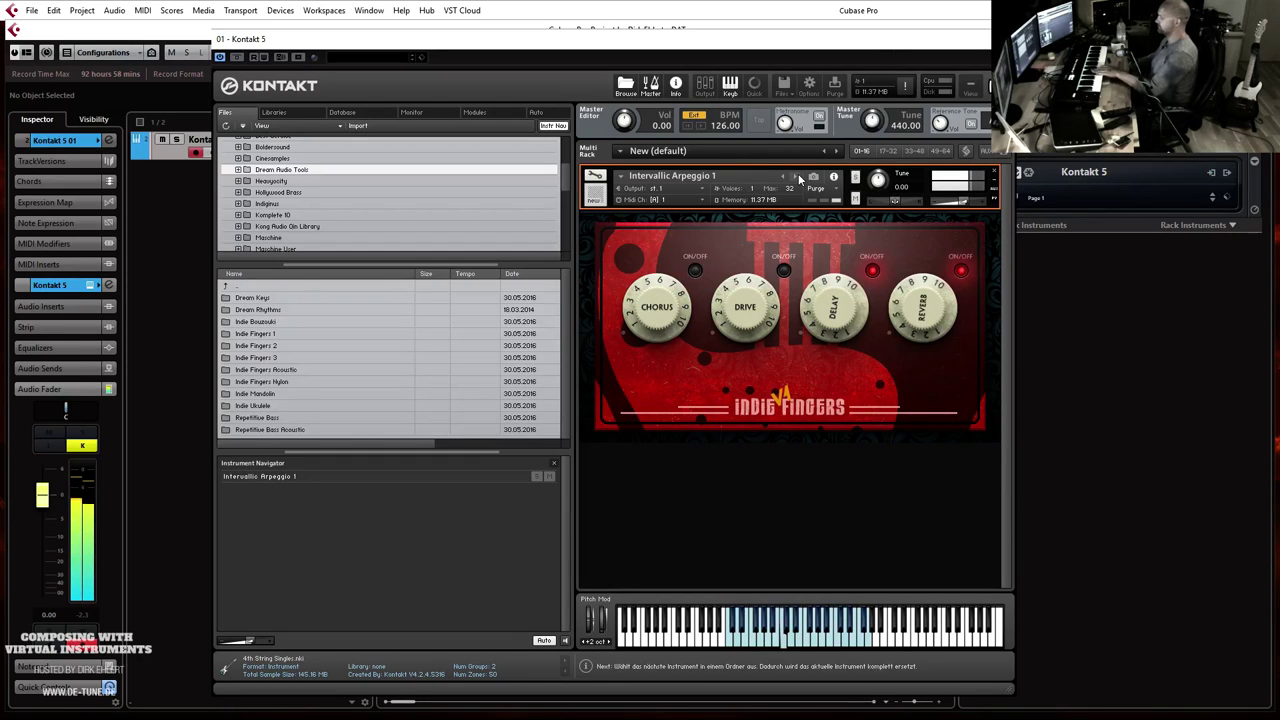
left_click(782, 271)
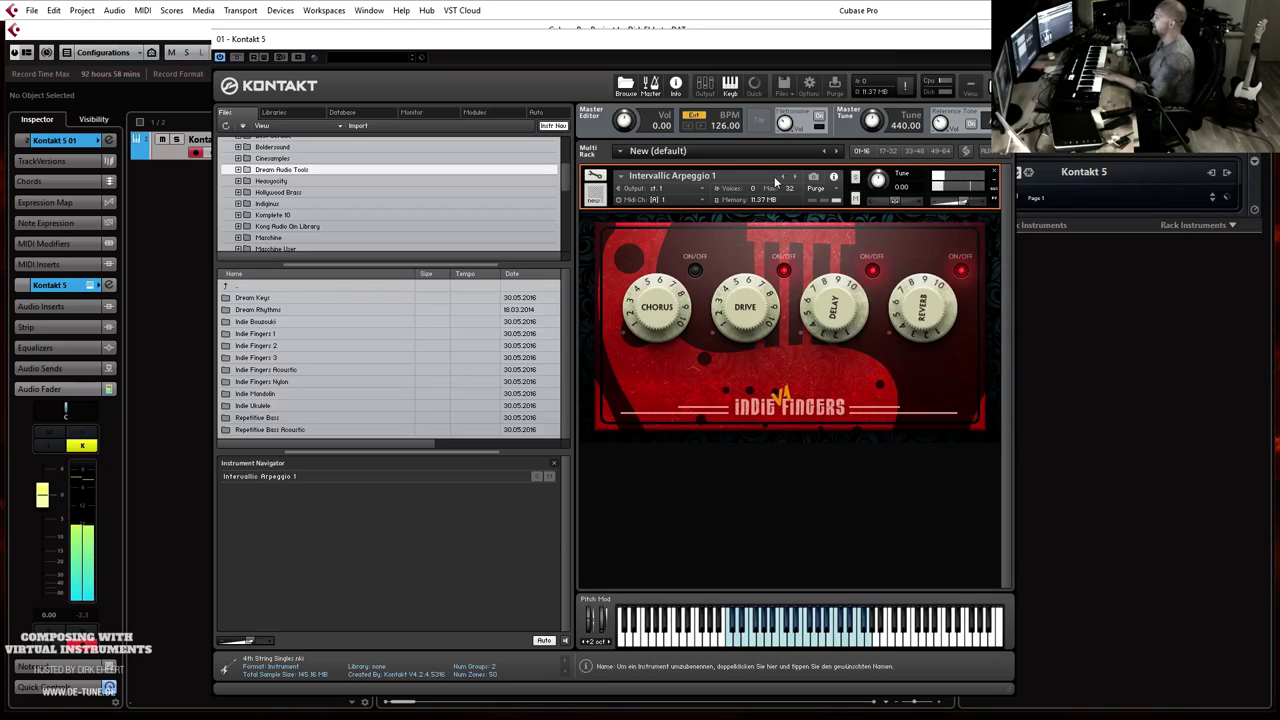
left_click(793, 177)
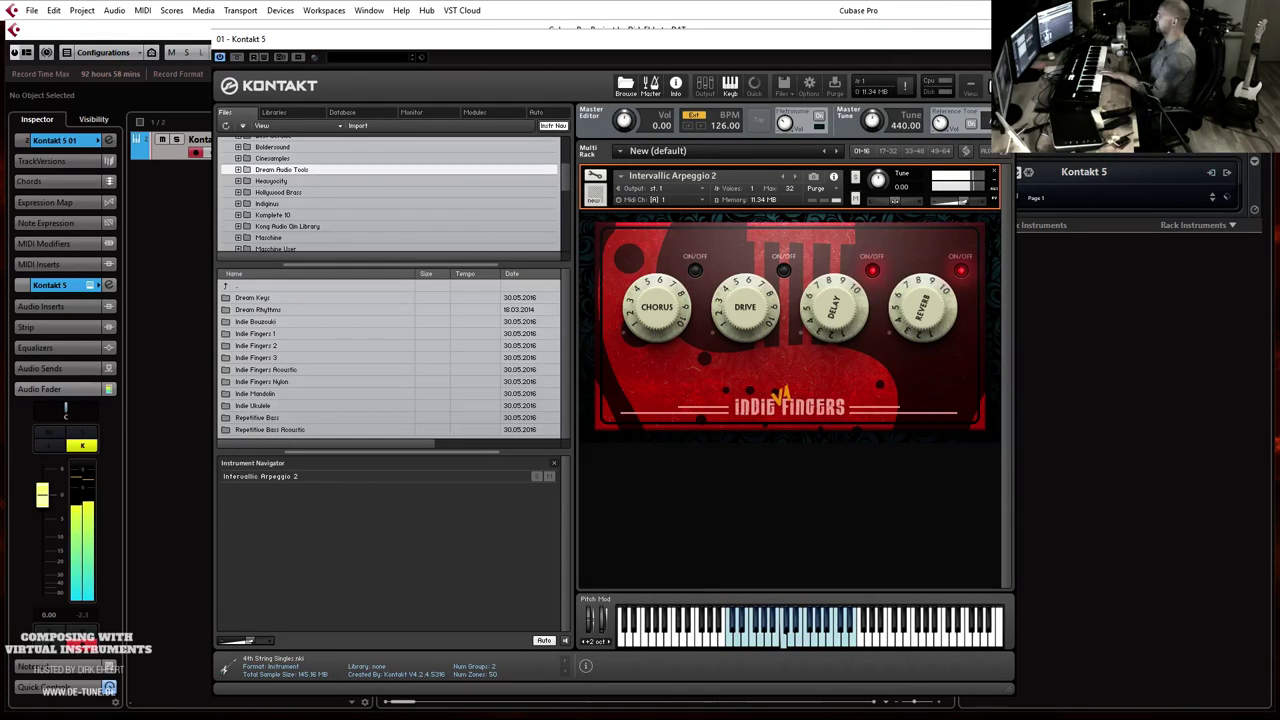
left_click(783, 271)
left_click_drag(748, 306, 754, 268)
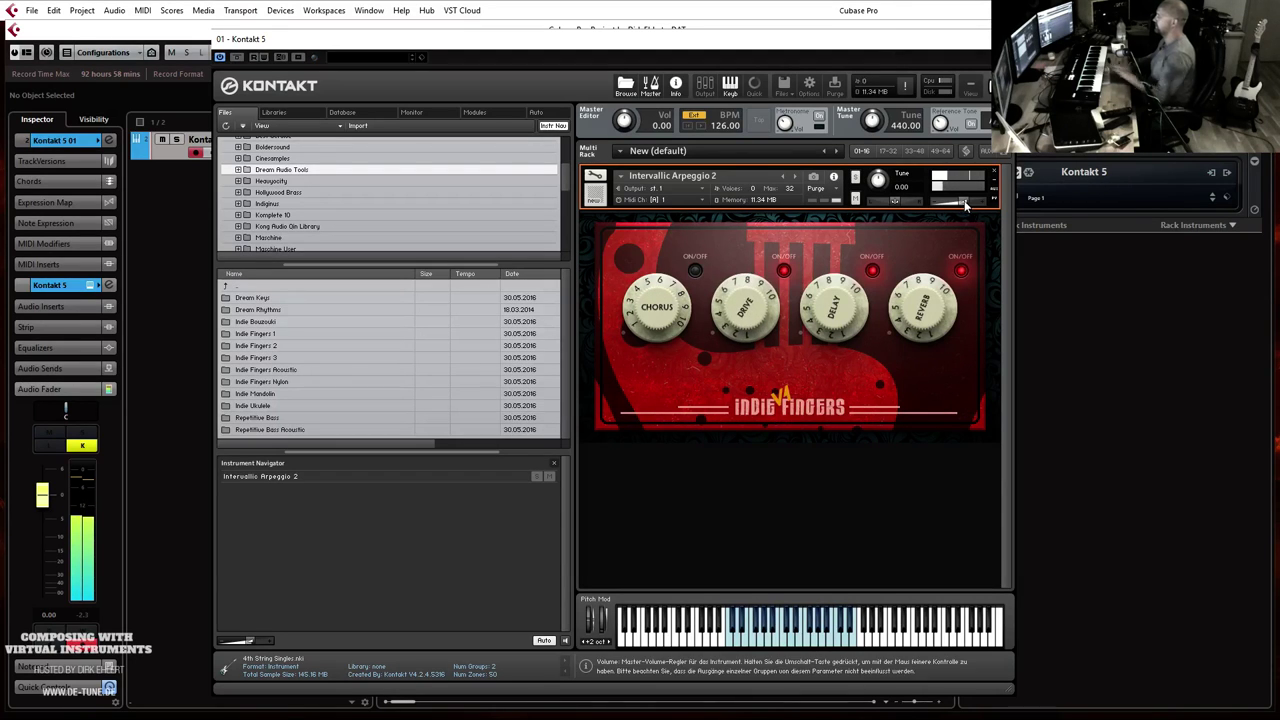
left_click_drag(928, 308, 915, 335)
Step: Show the transport panel and set the project tempo to 110 BPM
key("F2")
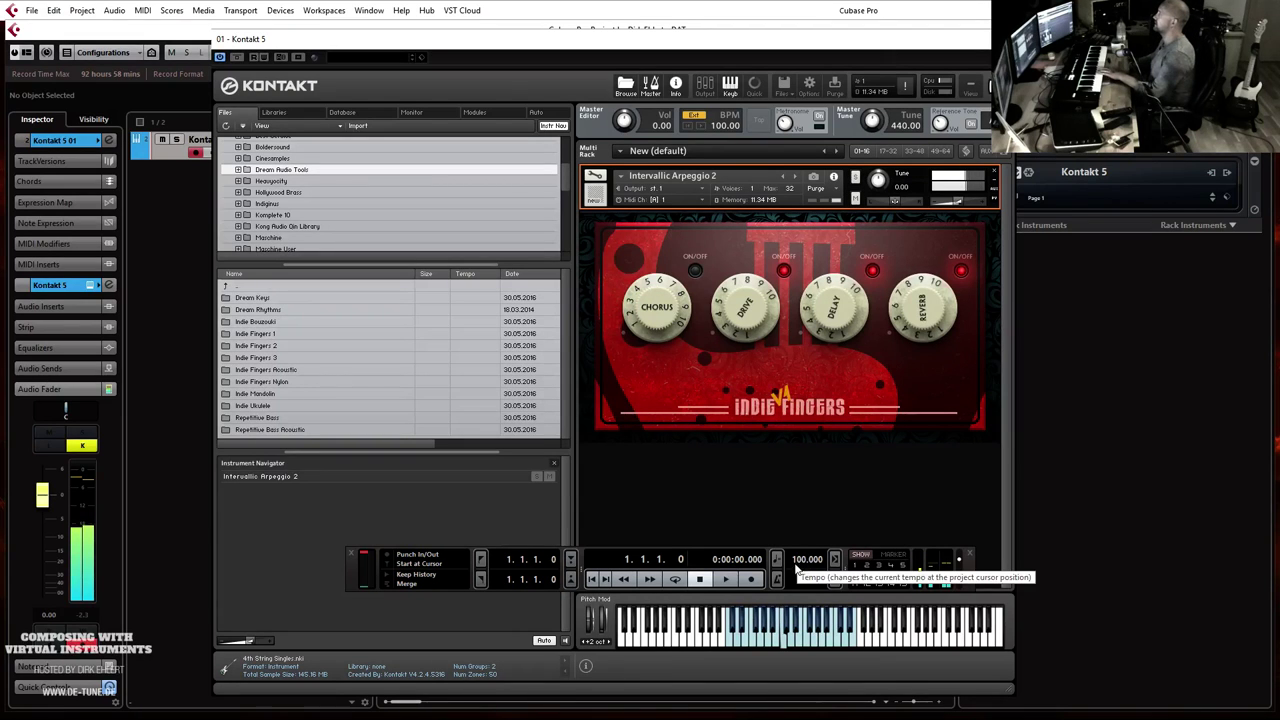
scroll(795, 561, "up", 10)
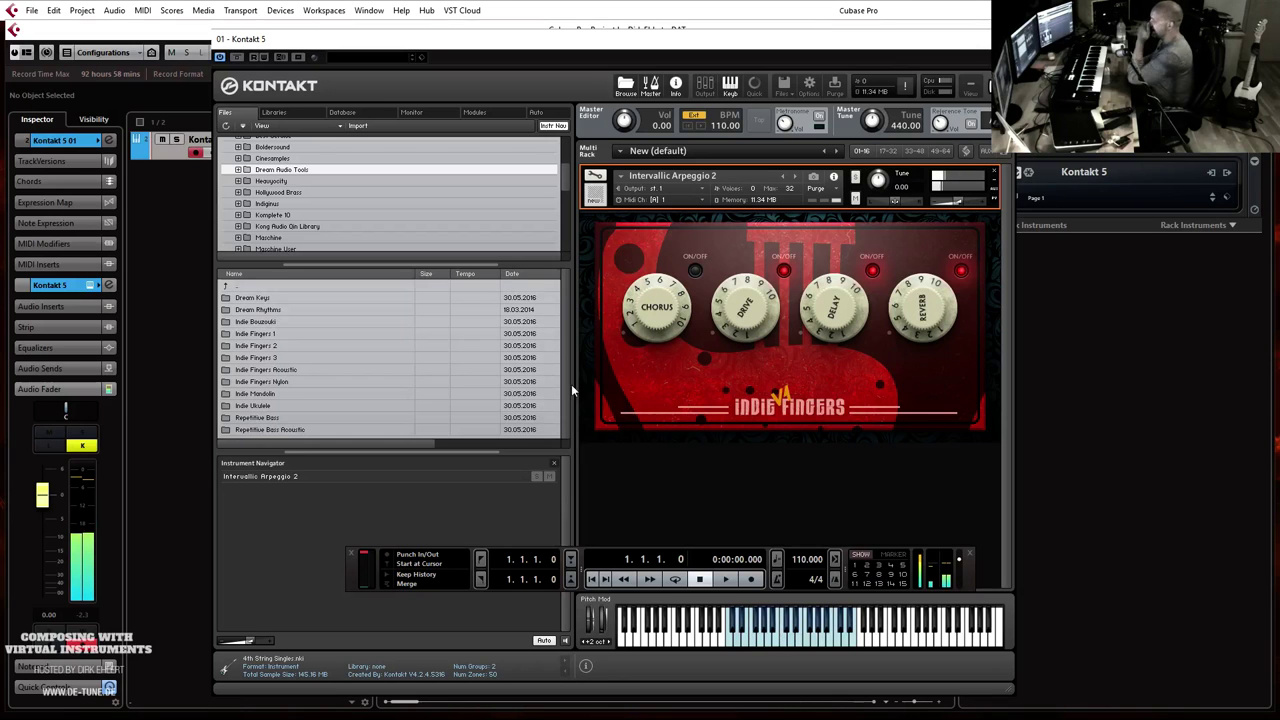
Step: Reload Intervallic Arpeggio 2 from the Quick-Load browser's Full time patches over the edited instance, and switch on its Drive effect
right_click(738, 479)
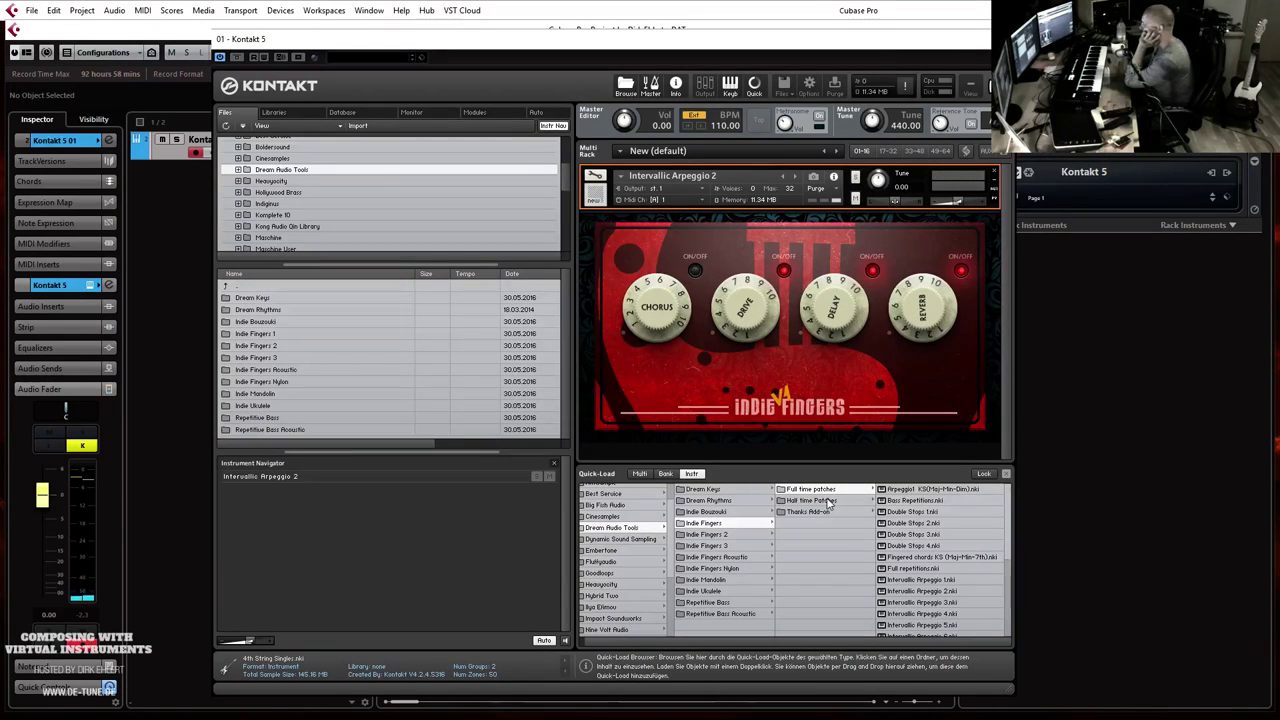
left_click(826, 502)
left_click_drag(938, 591, 718, 184)
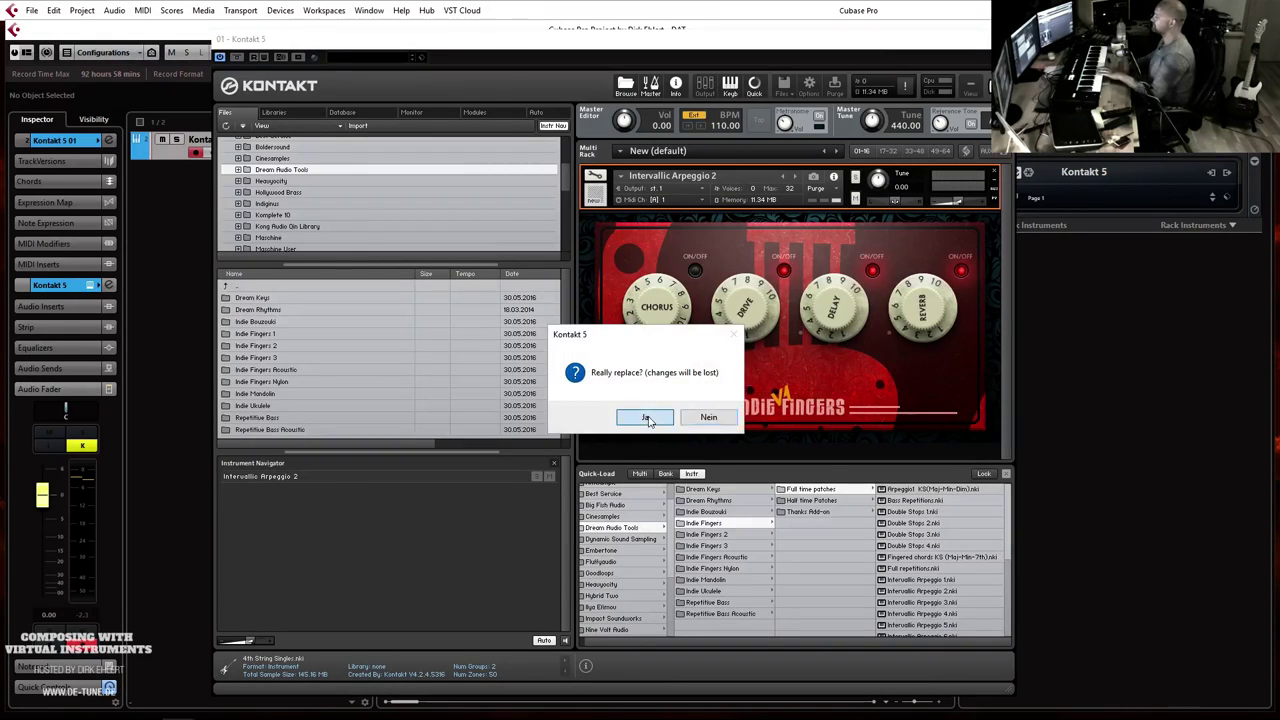
left_click(645, 418)
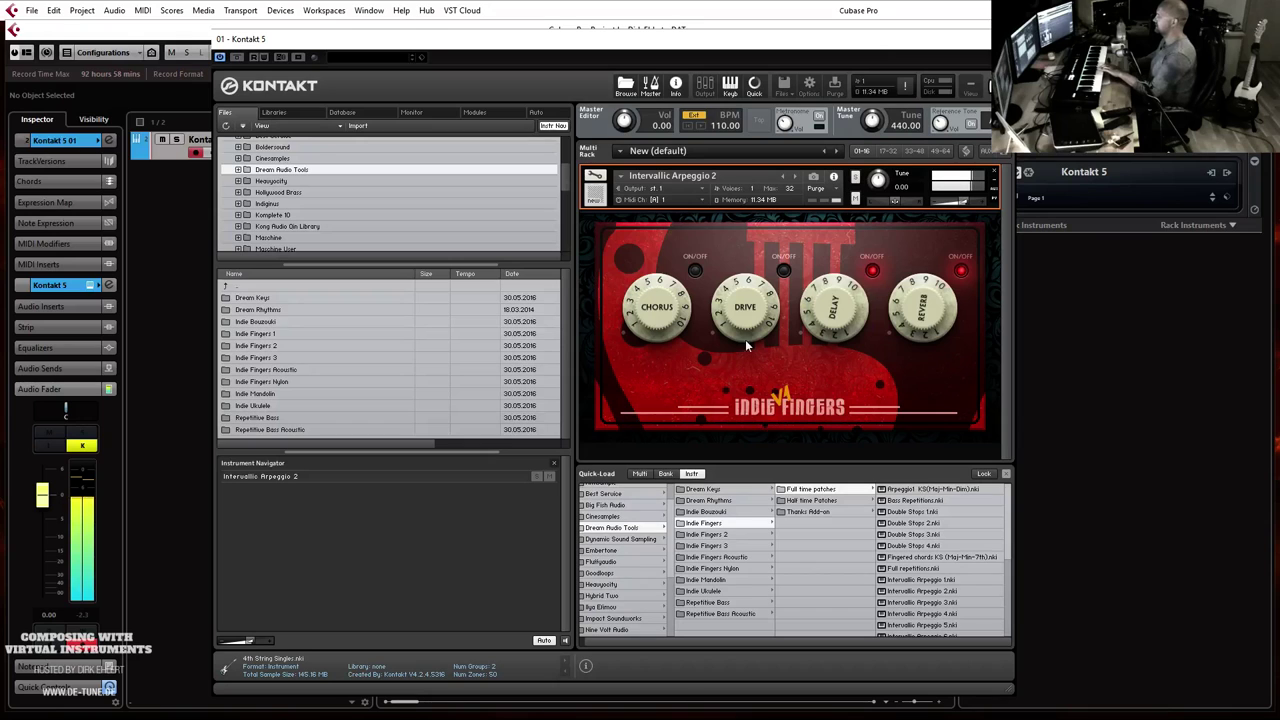
left_click(783, 270)
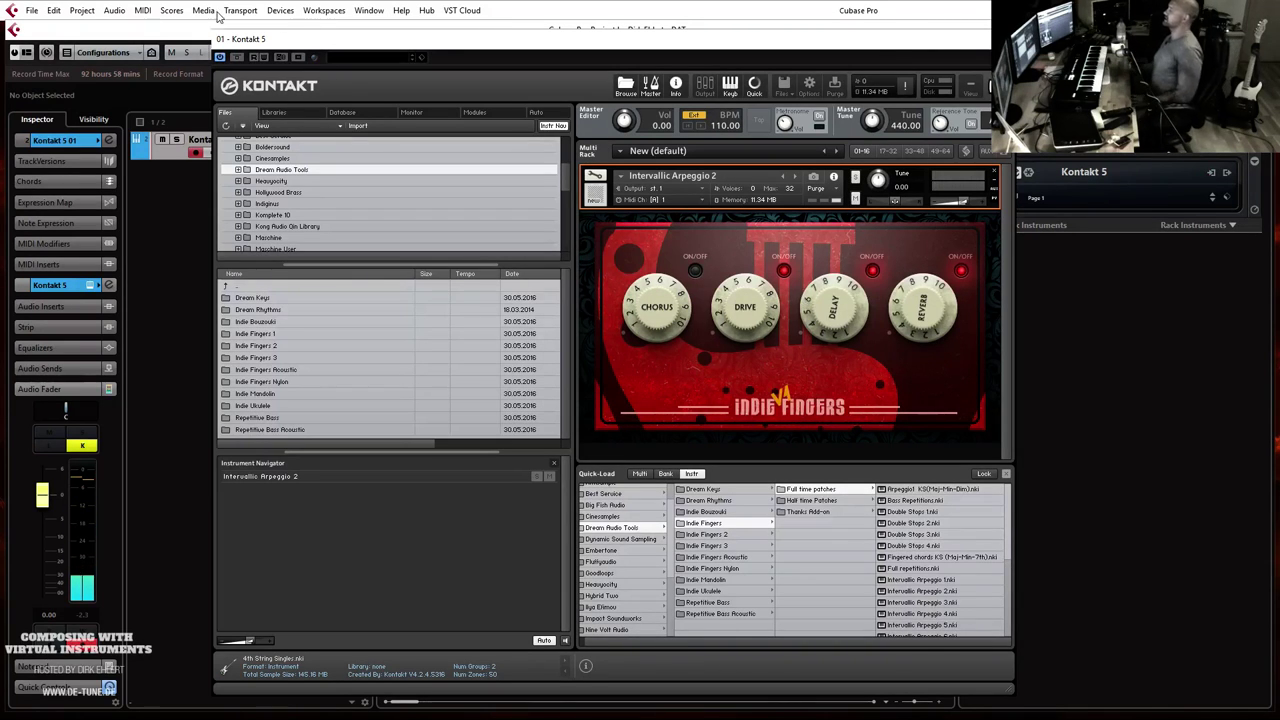
Step: Move the Kontakt window aside, draw a four-bar MIDI part from bar 2 on the Kontakt 5 01 track, and open it in the Key Editor
left_click_drag(508, 53, 1279, 60)
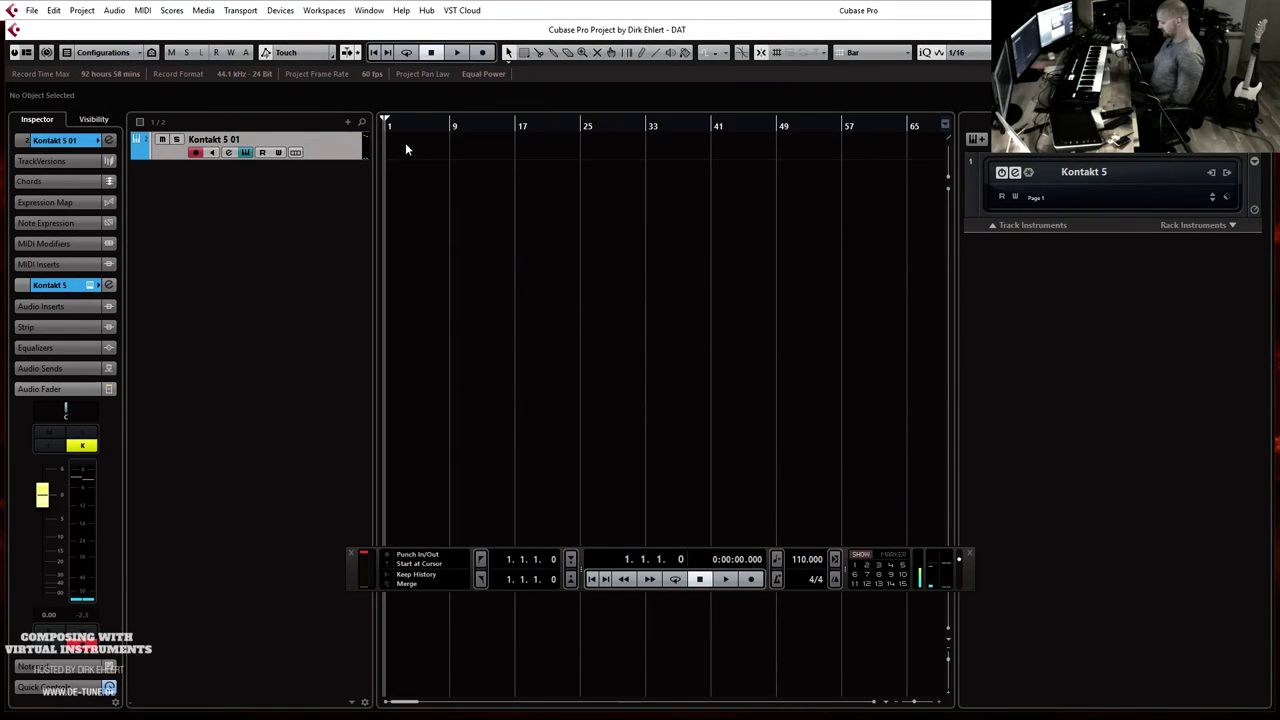
key("h")
key("h")
key("h")
key("h")
left_click_drag(454, 147, 632, 141)
left_click(435, 126)
double_click(457, 149)
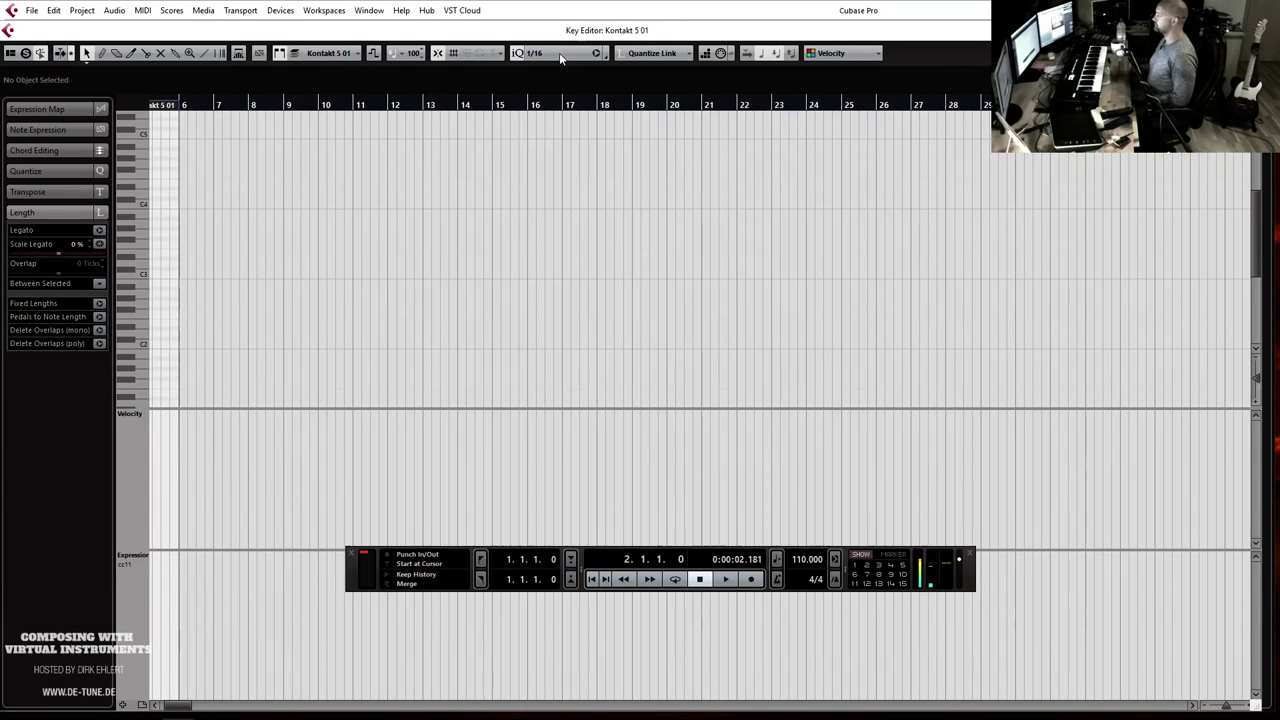
Step: Set the quantize value to 1/8, and draw and play back a C3 note spanning bar 2 to bar 6
left_click(560, 53)
left_click(571, 117)
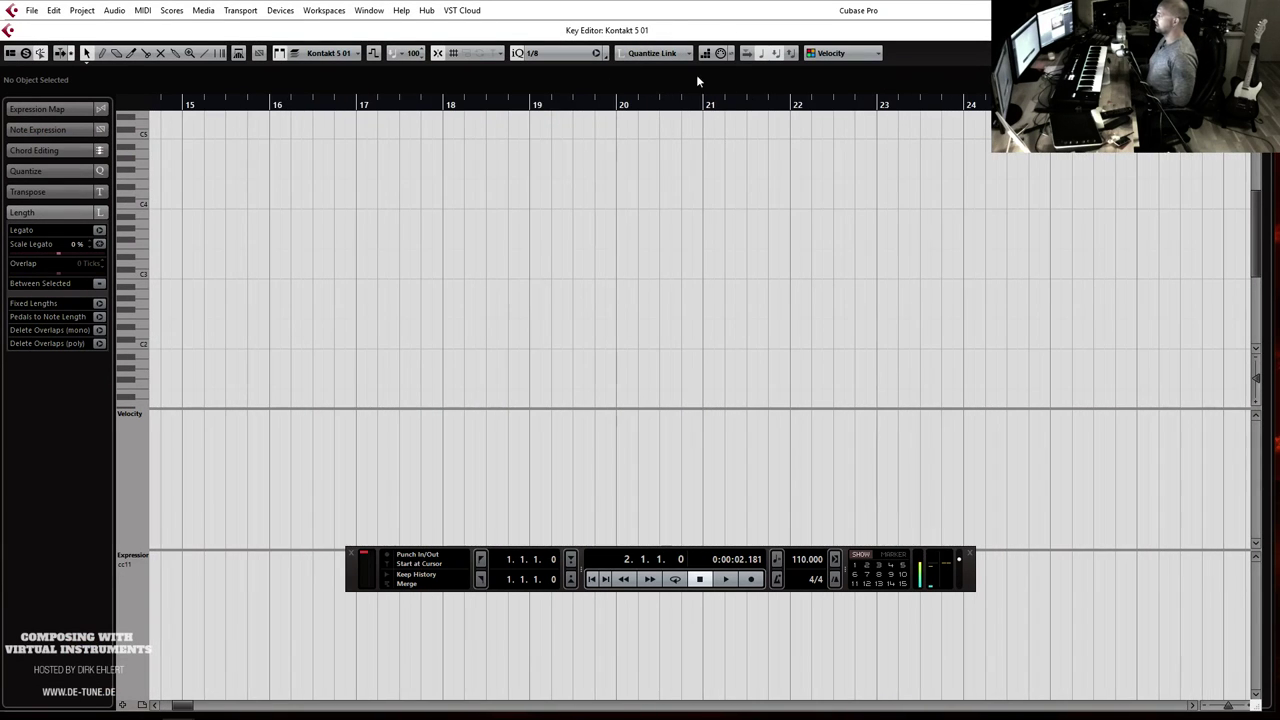
scroll(640, 200, "left", 10)
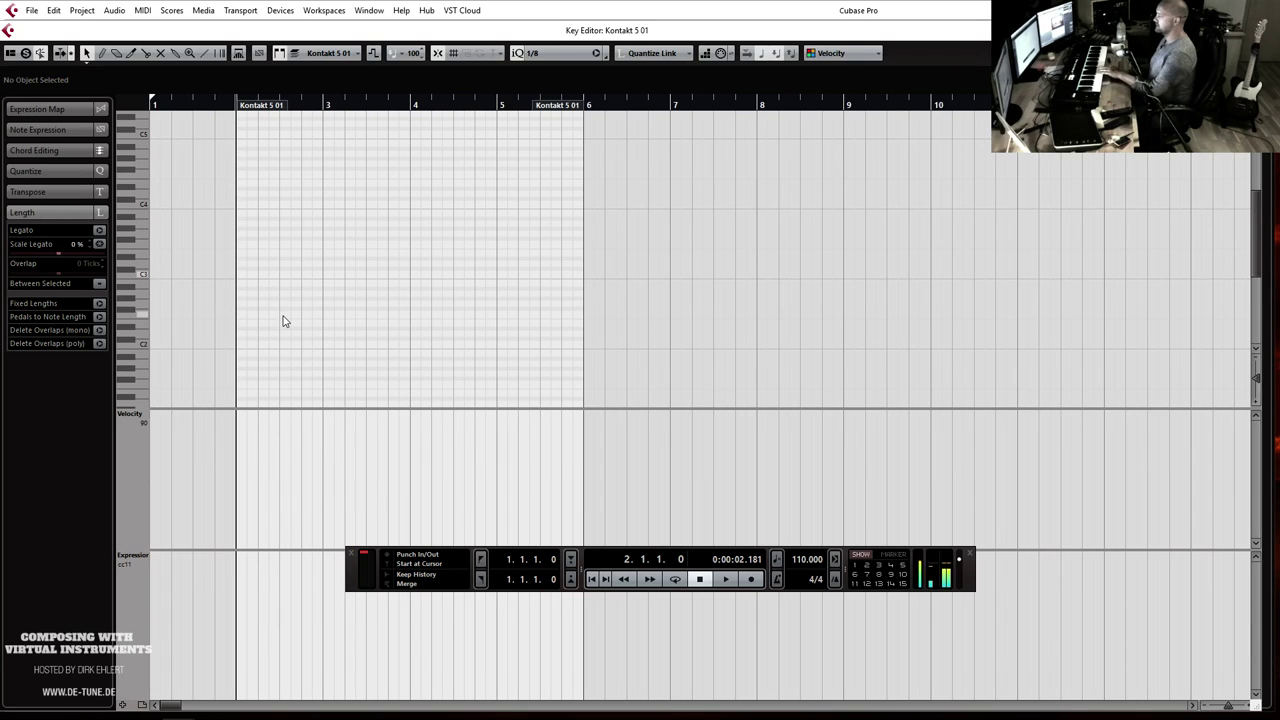
mouse_move(237, 273)
left_mouse_down()
mouse_move(593, 262)
mouse_move(578, 266)
left_mouse_up()
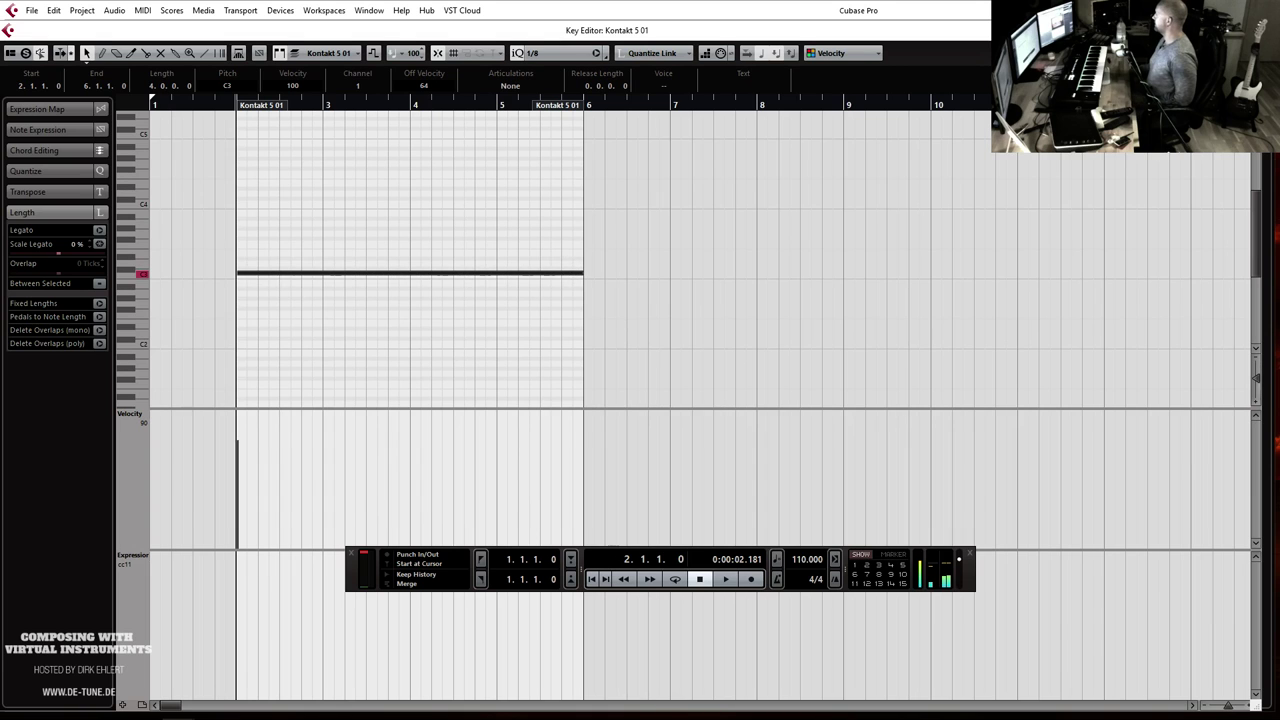
key("space")
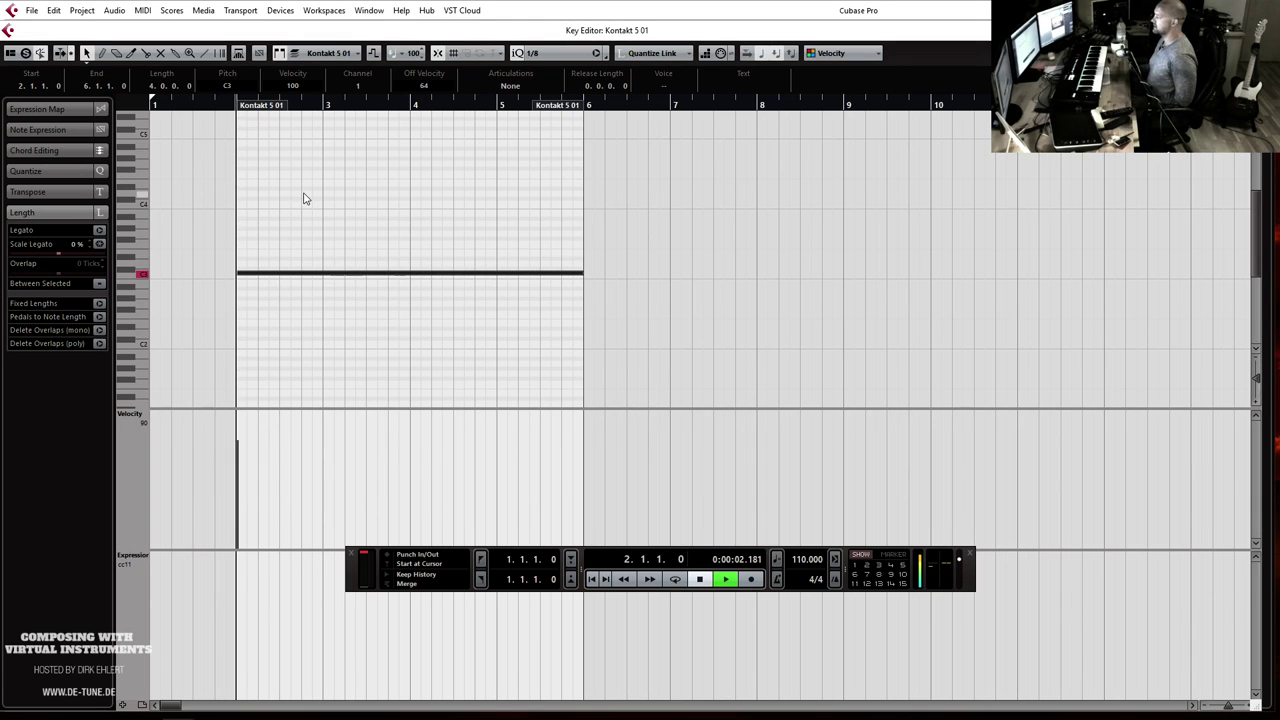
key("space")
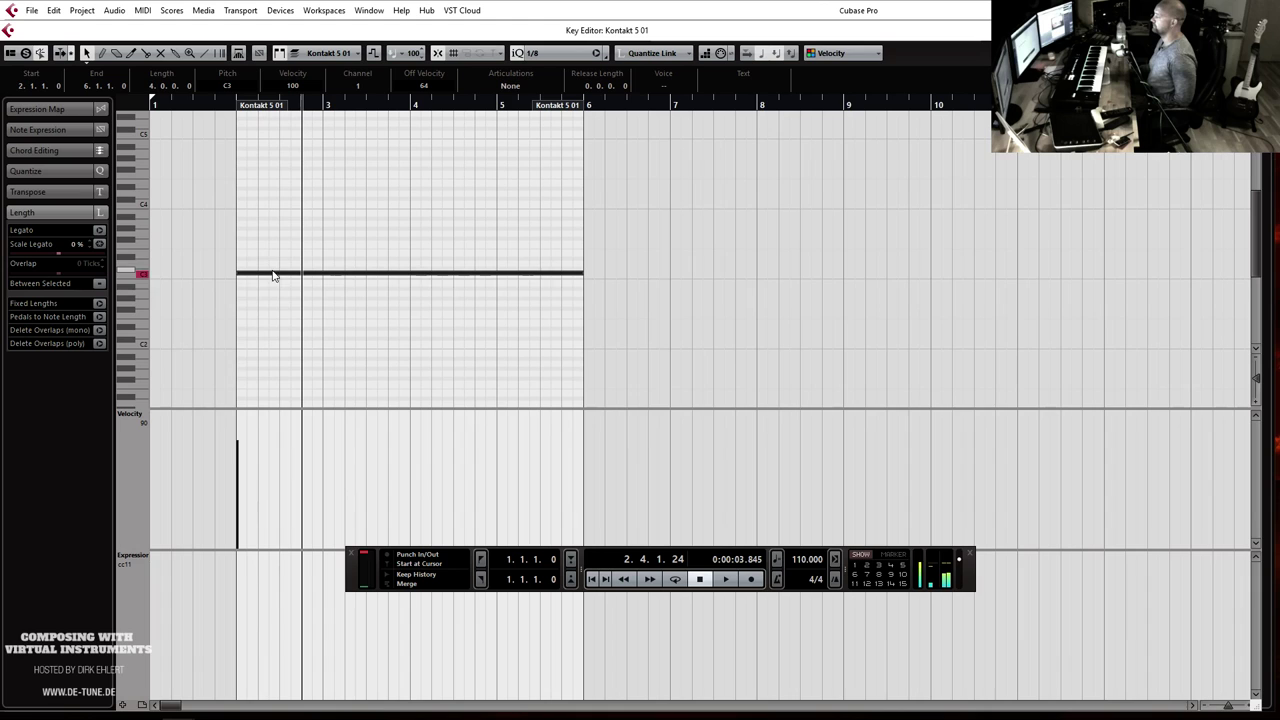
Step: Add a G2 note from 2.1.3 to bar 6 below the C3 note, and set both notes' velocity to 110
key("8")
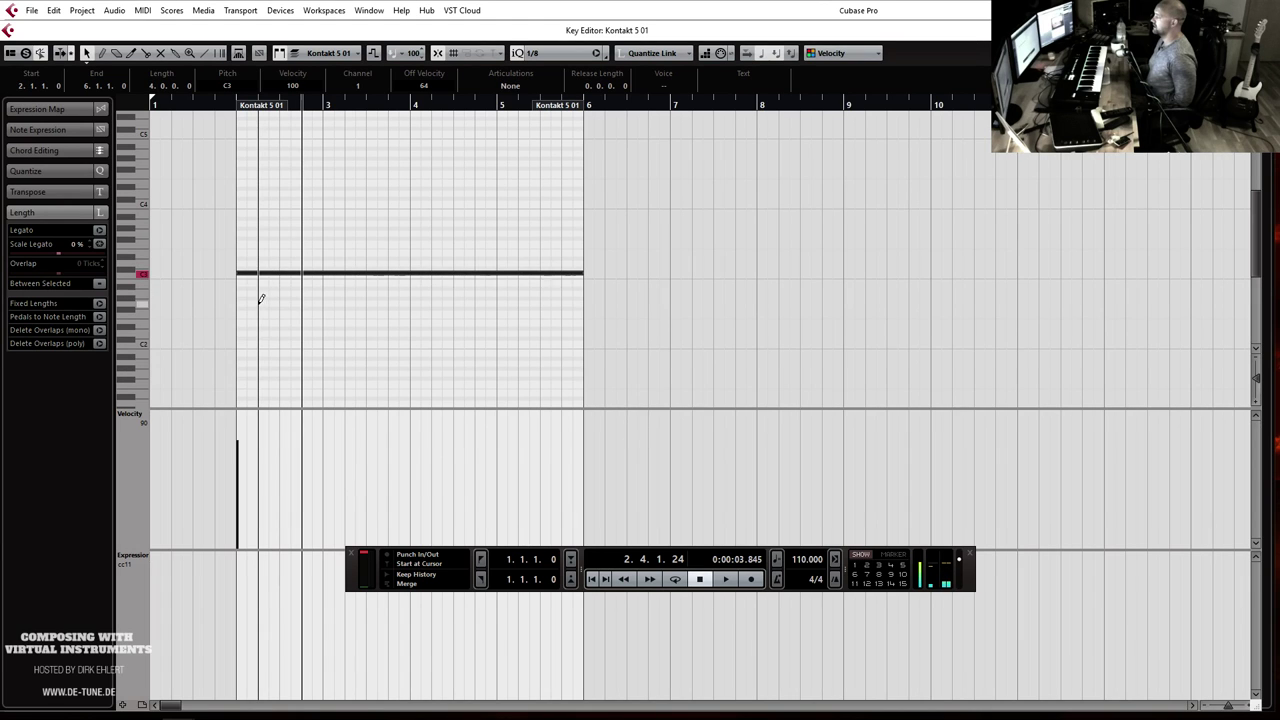
left_click_drag(256, 299, 580, 298)
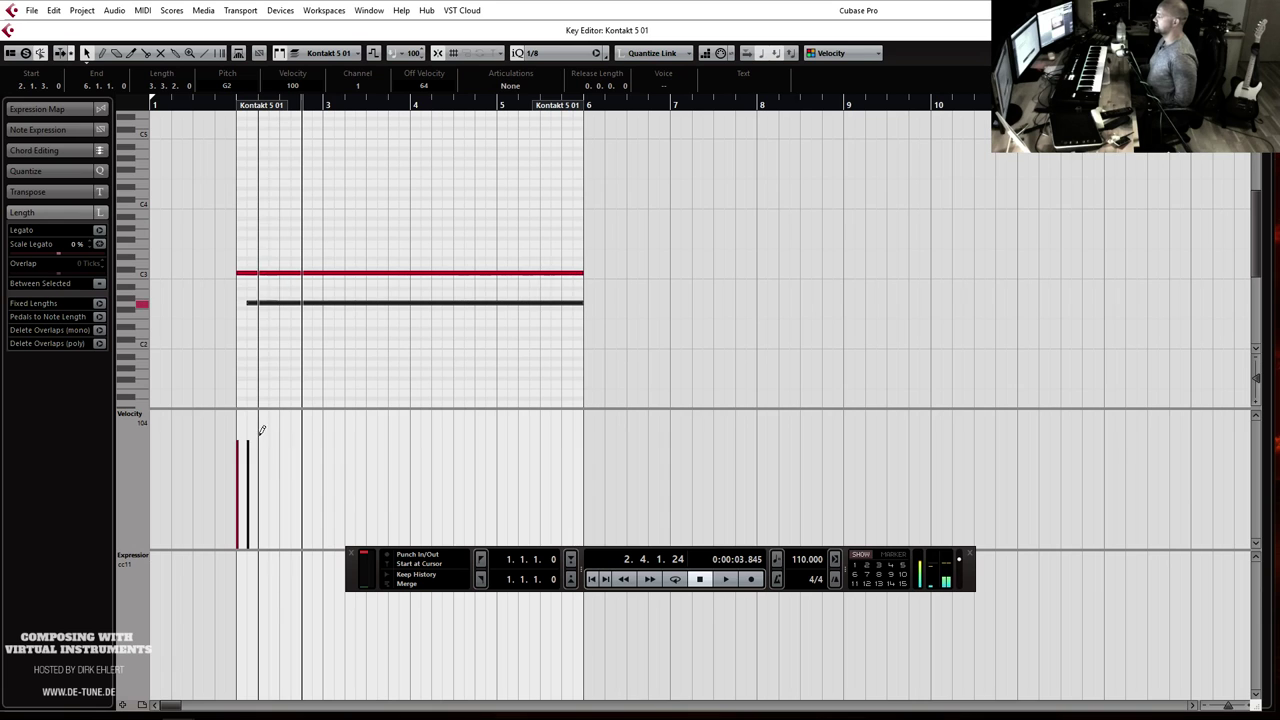
left_click_drag(236, 431, 252, 430)
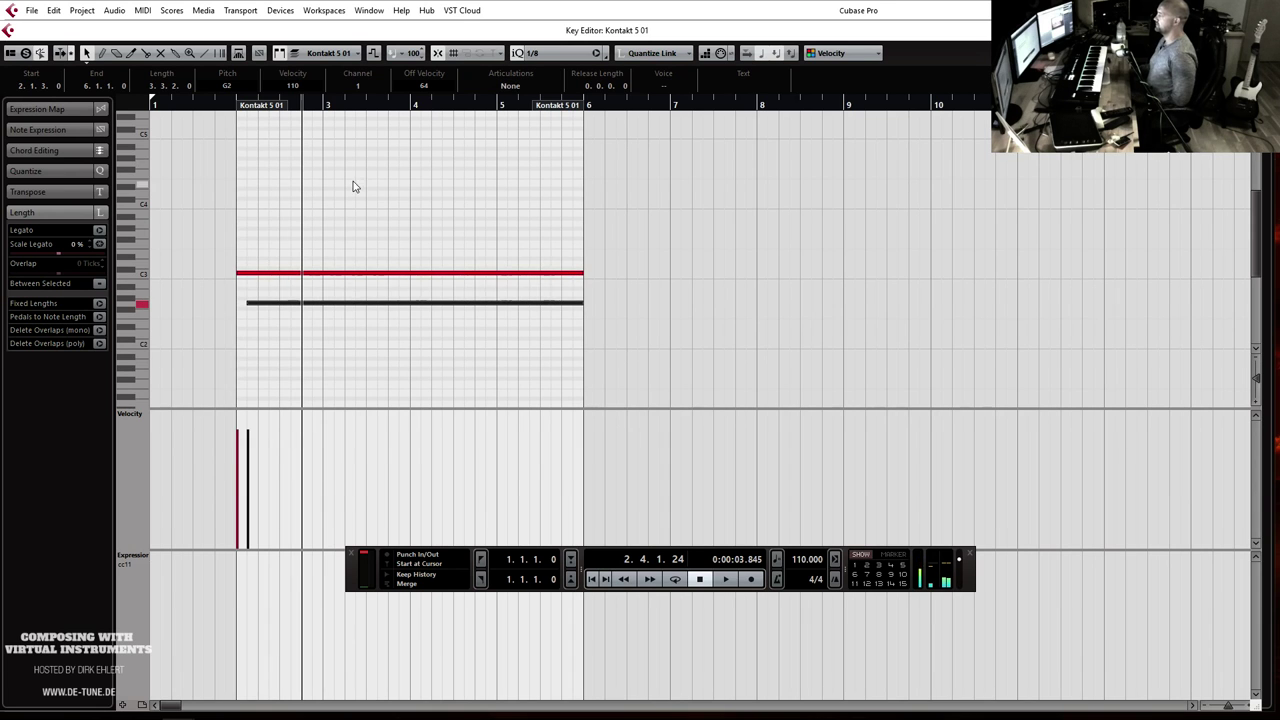
Step: Play back the C3 and G2 notes from bar 2
key("h")
key("h")
key("h")
double_click(370, 114)
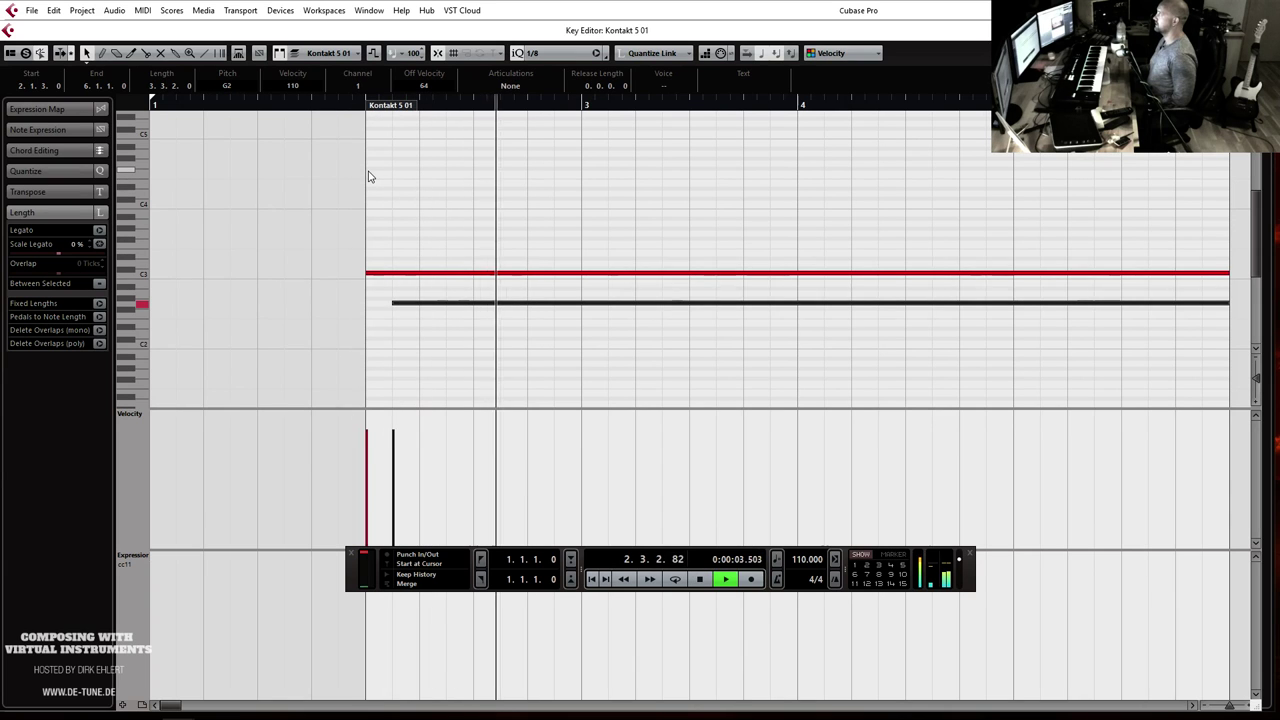
key("g")
key("g")
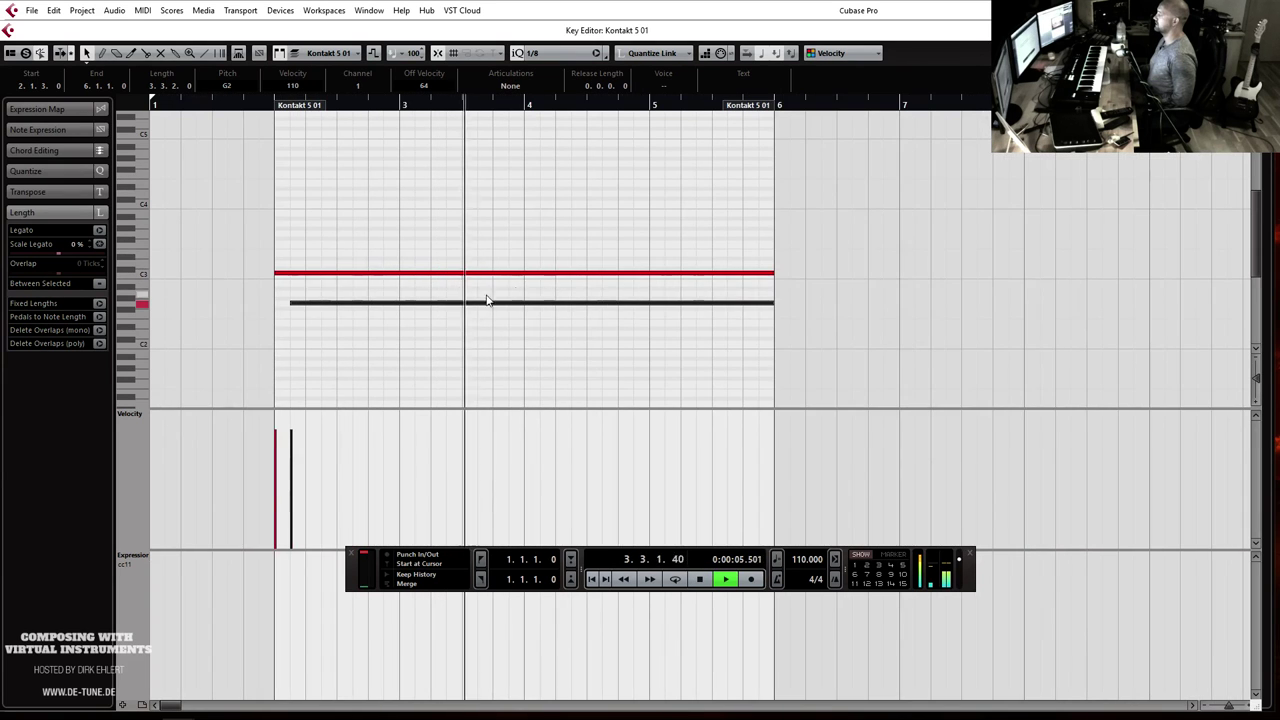
key("space")
Step: Split the G2 note at 4.1.3, transpose its second half down to F2, and play the change back
key("3")
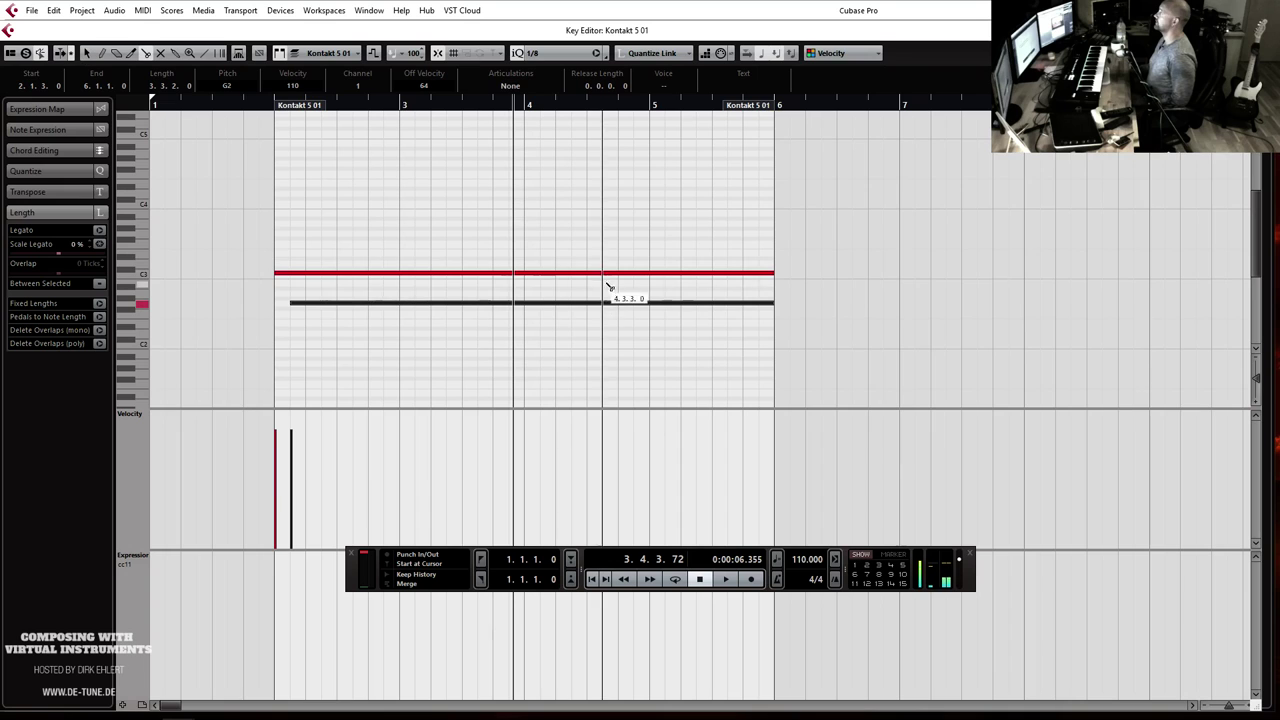
left_click(648, 204)
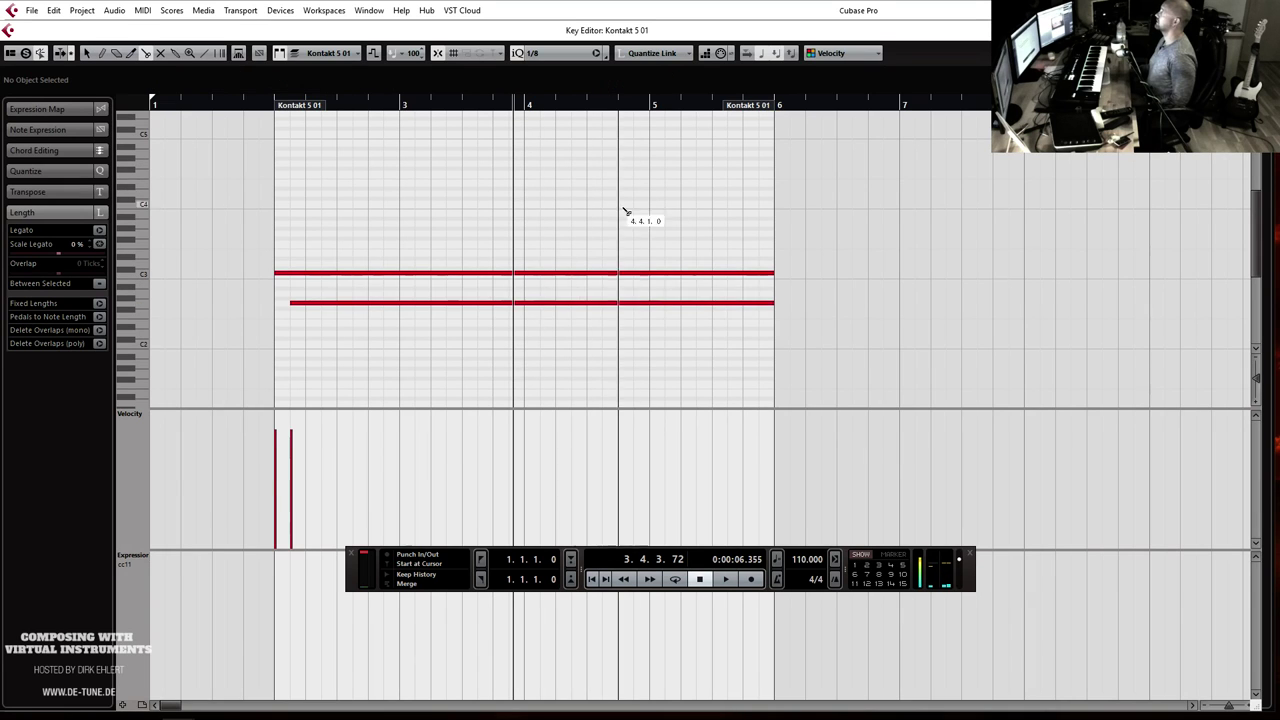
left_click(541, 304)
key("1")
left_click(566, 304)
key("Down")
key("Down")
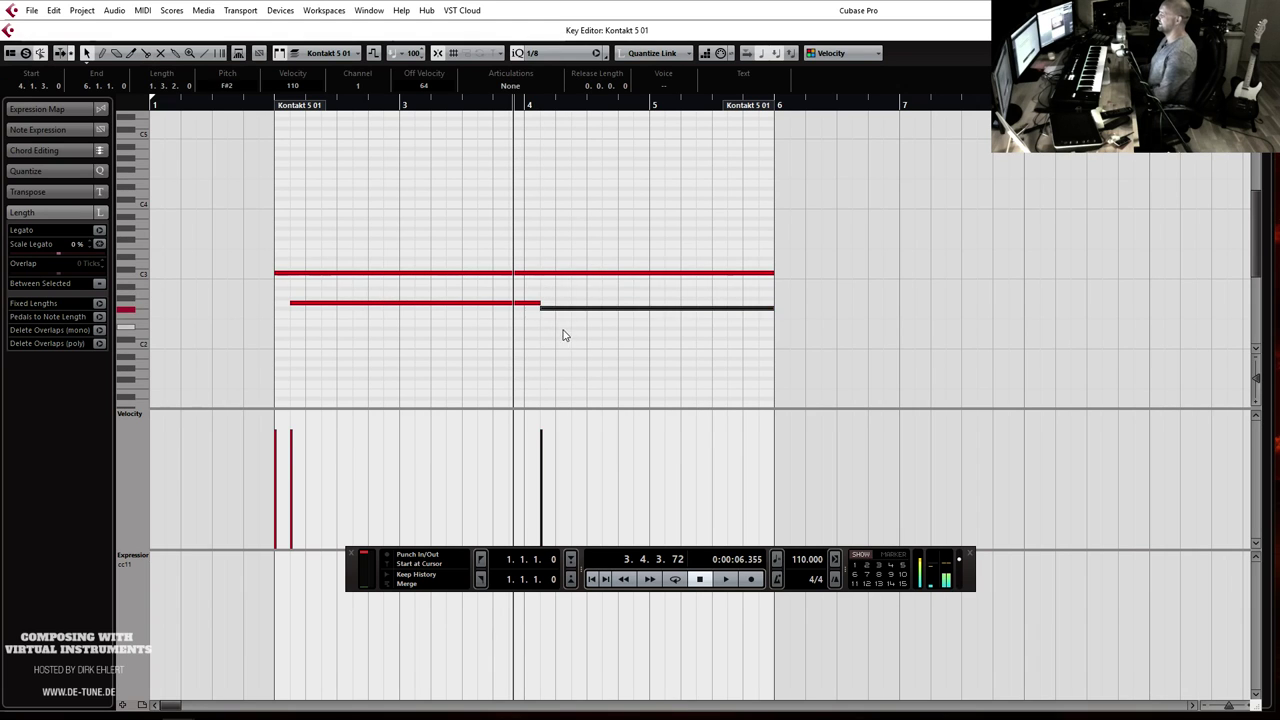
key("space")
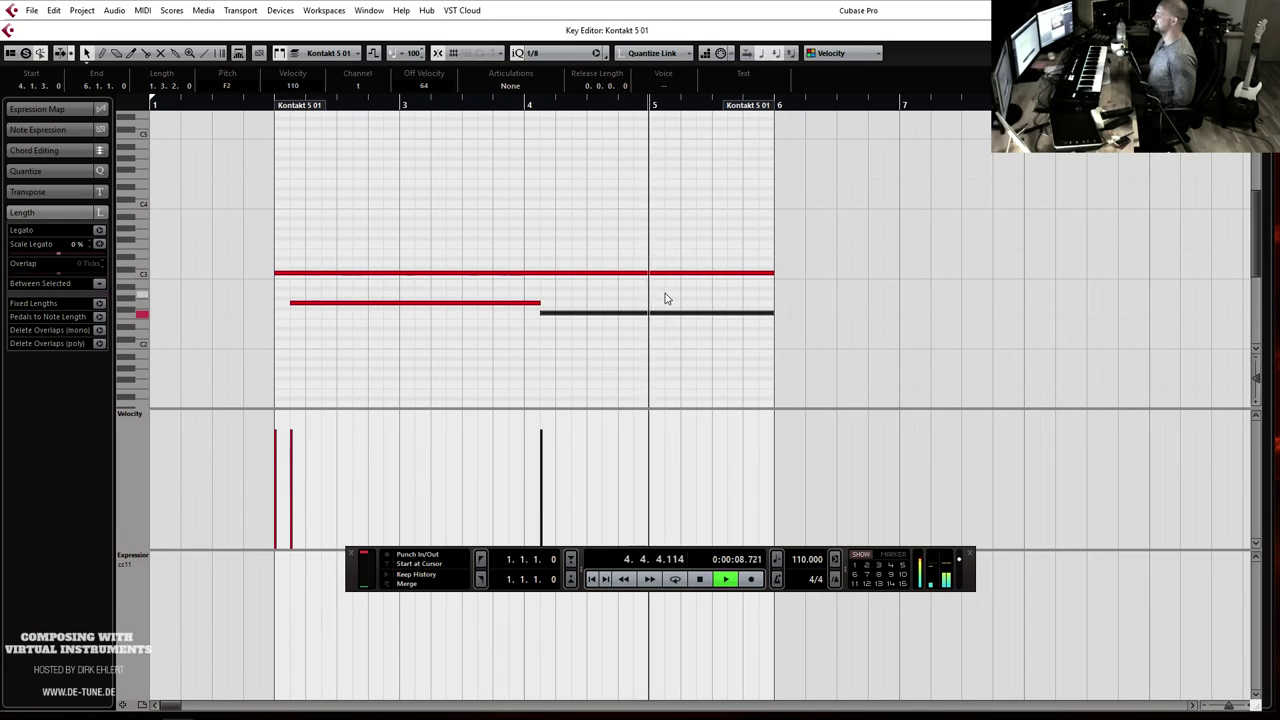
Step: Extend the end of the MIDI part to 12.3.1.0, dismiss the Kontakt window, and play back from bar 2
key("g")
key("g")
key("g")
key("g")
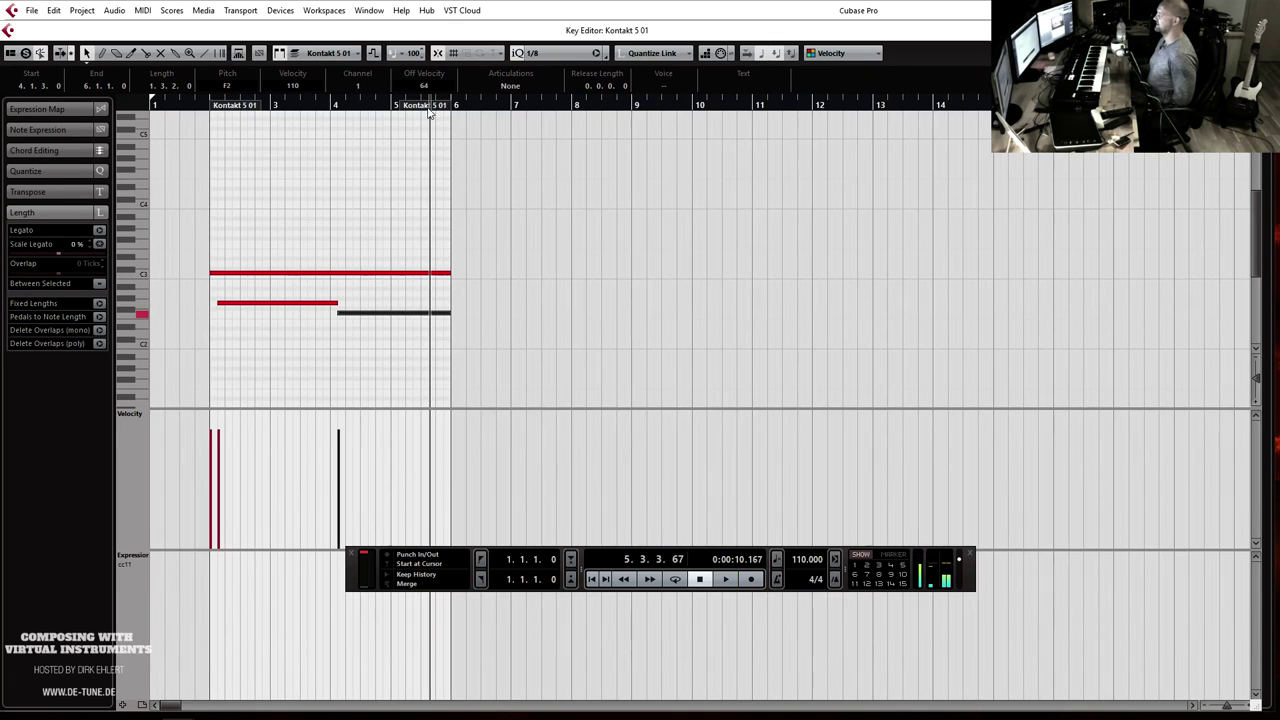
left_click(632, 104)
left_click_drag(410, 112, 845, 110)
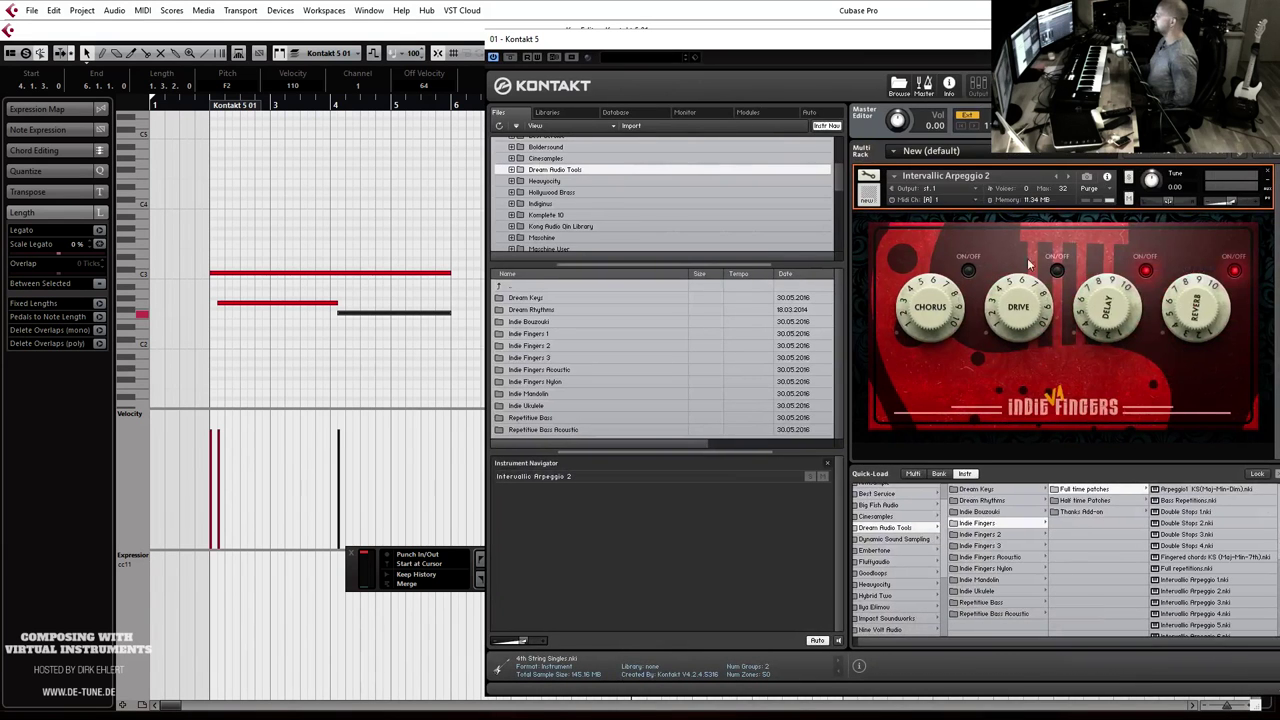
left_click(968, 46)
left_click(209, 106)
key("space")
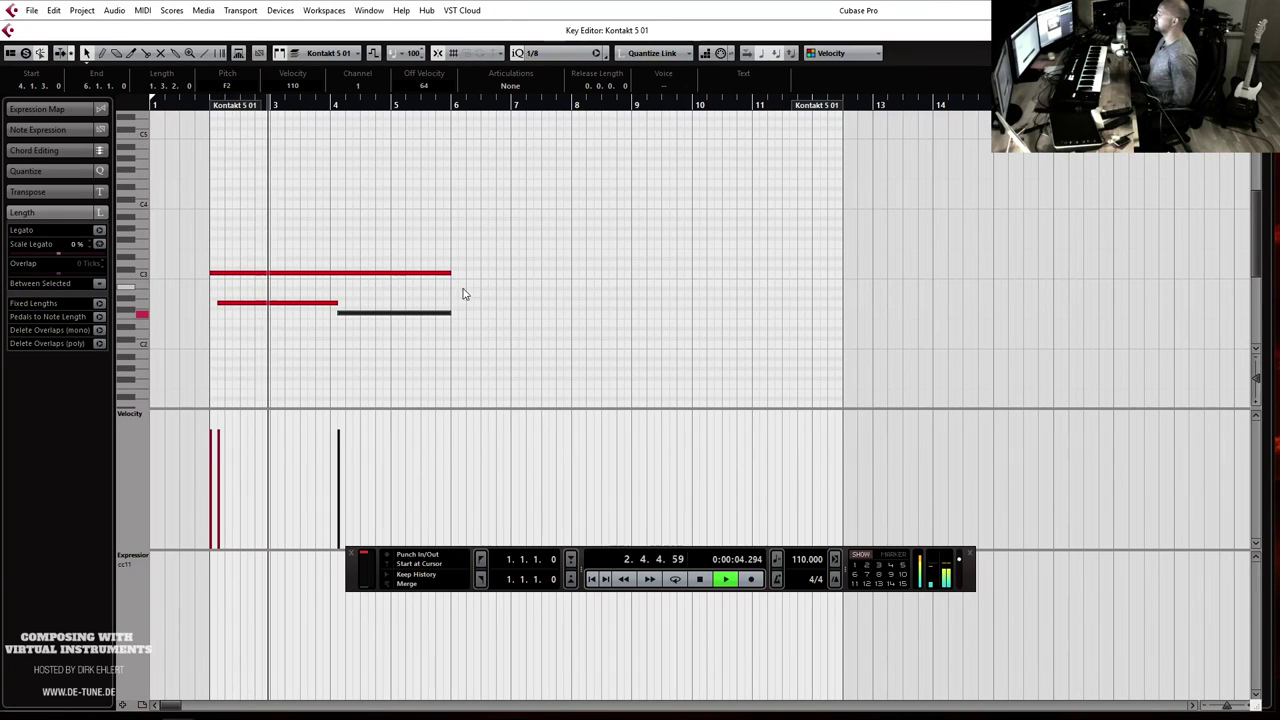
Step: Split the C3 note at bar 4, then copy the bar 4 note pair to bar 6 with the lower copy at A2
left_click_drag(377, 251, 434, 360)
left_click(377, 245)
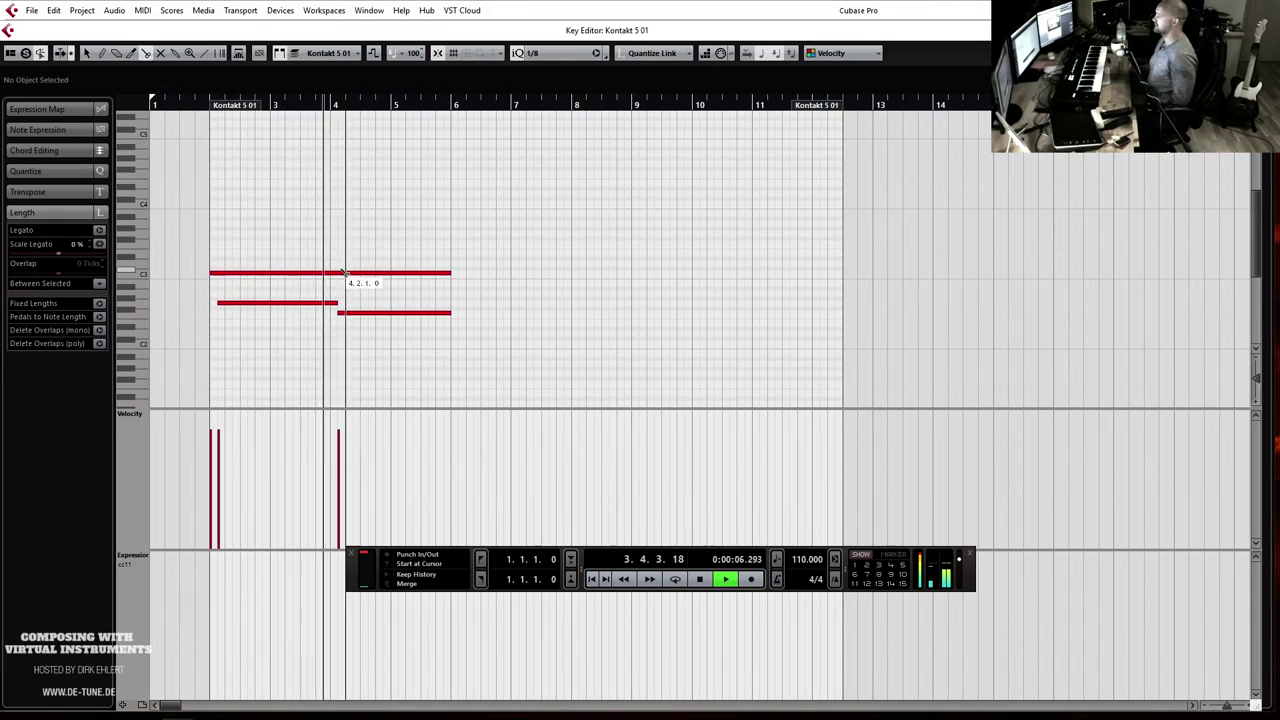
left_click(330, 272, "alt")
left_click_drag(363, 266, 407, 366)
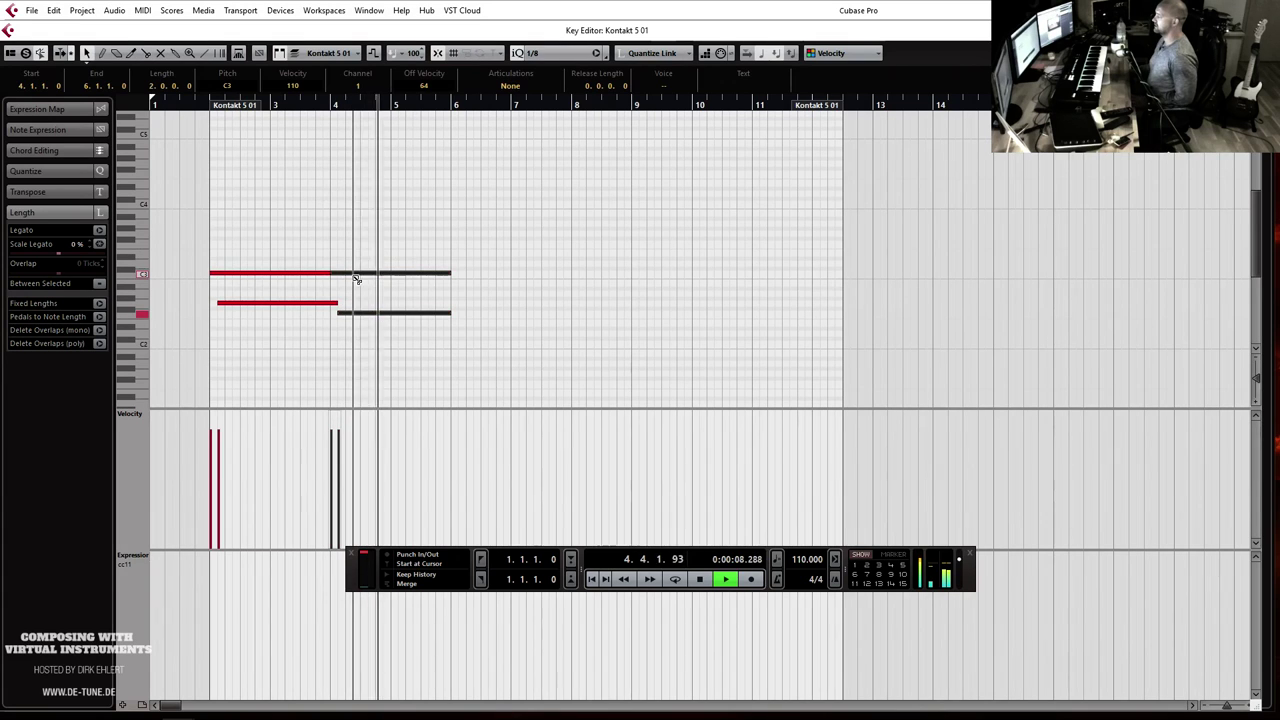
left_click_drag(350, 273, 491, 335)
key("space")
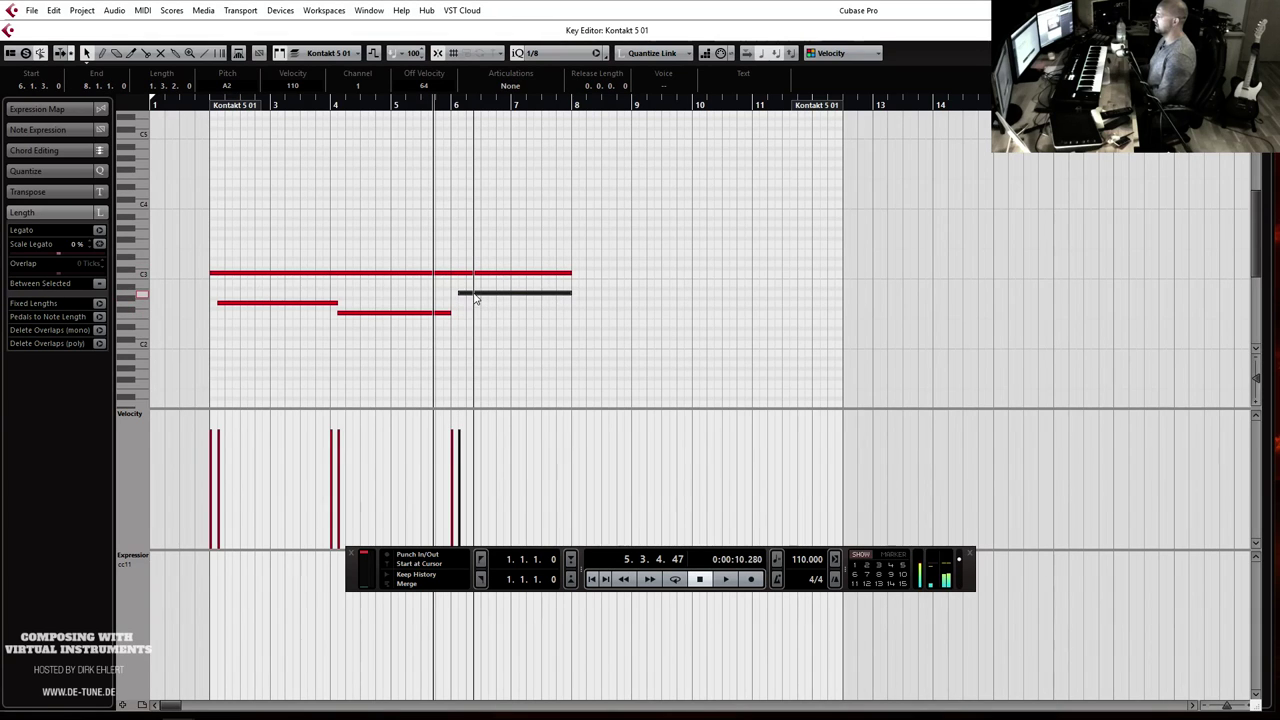
key("space")
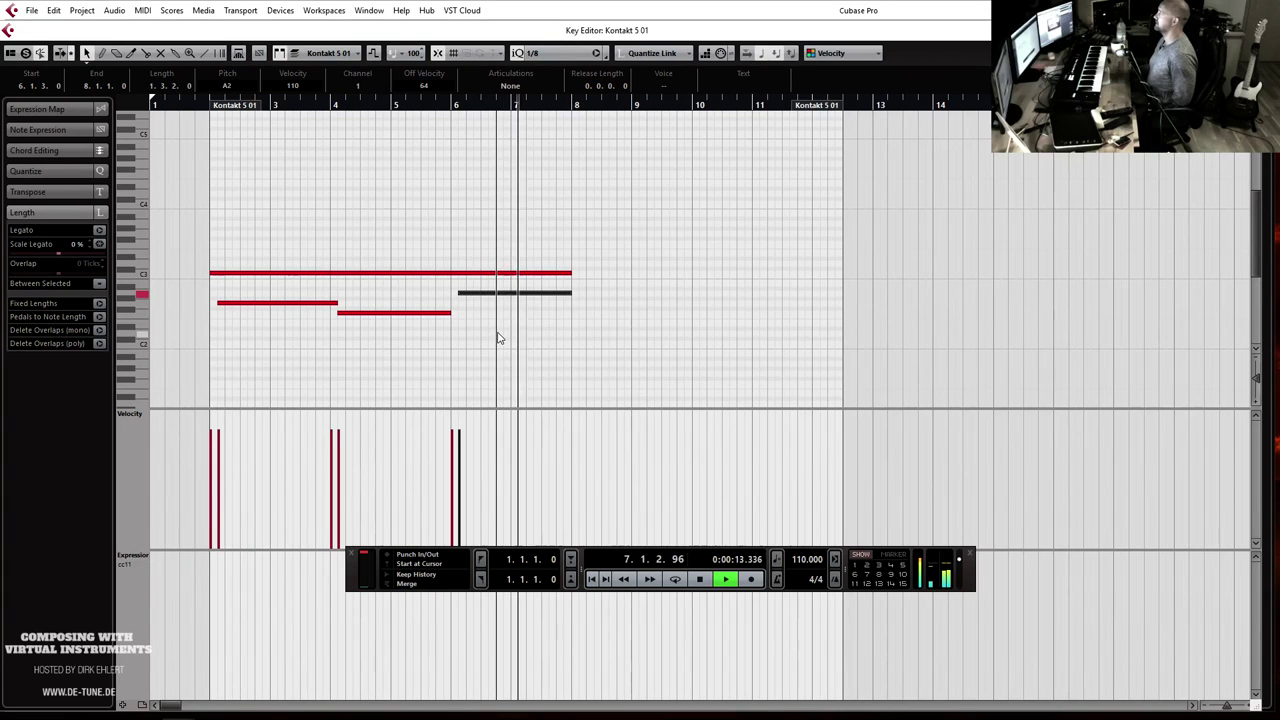
key("space")
Step: Copy the bar 6 note pair to bar 8, quantize it, lower its bottom note to F2, and play from bar 2
left_click(490, 273)
left_click_drag(467, 274, 588, 282)
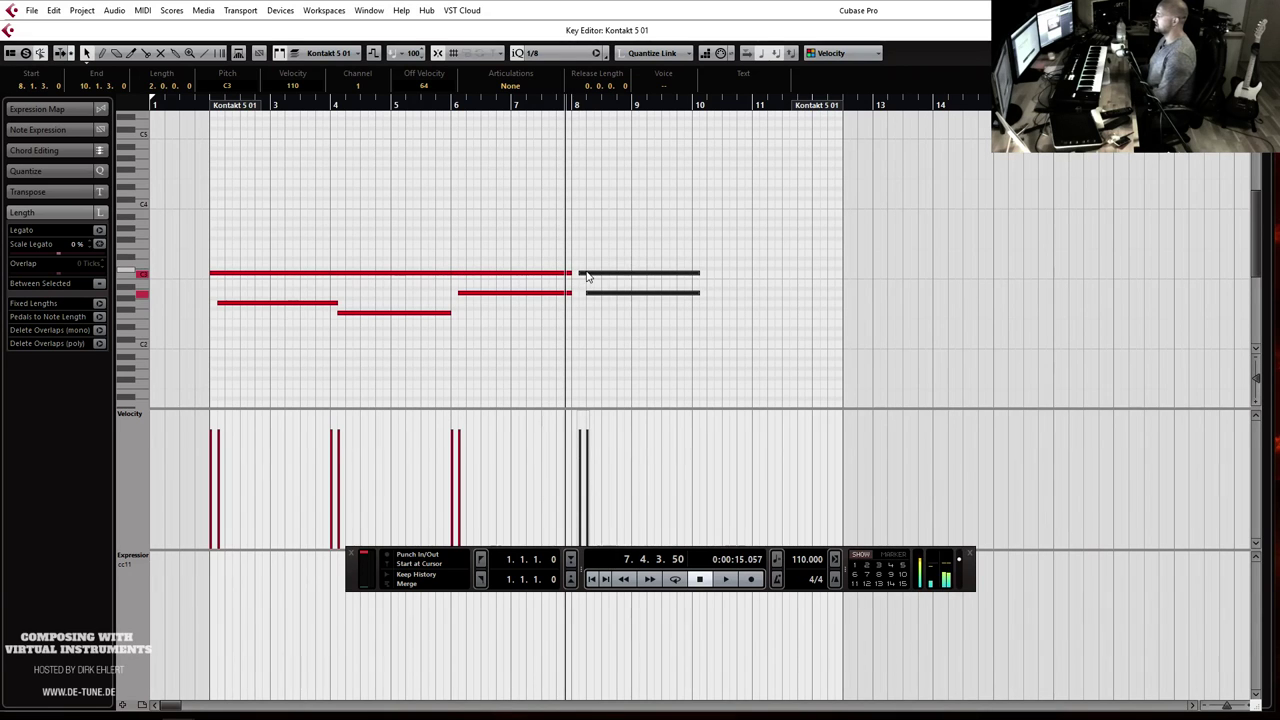
key("q")
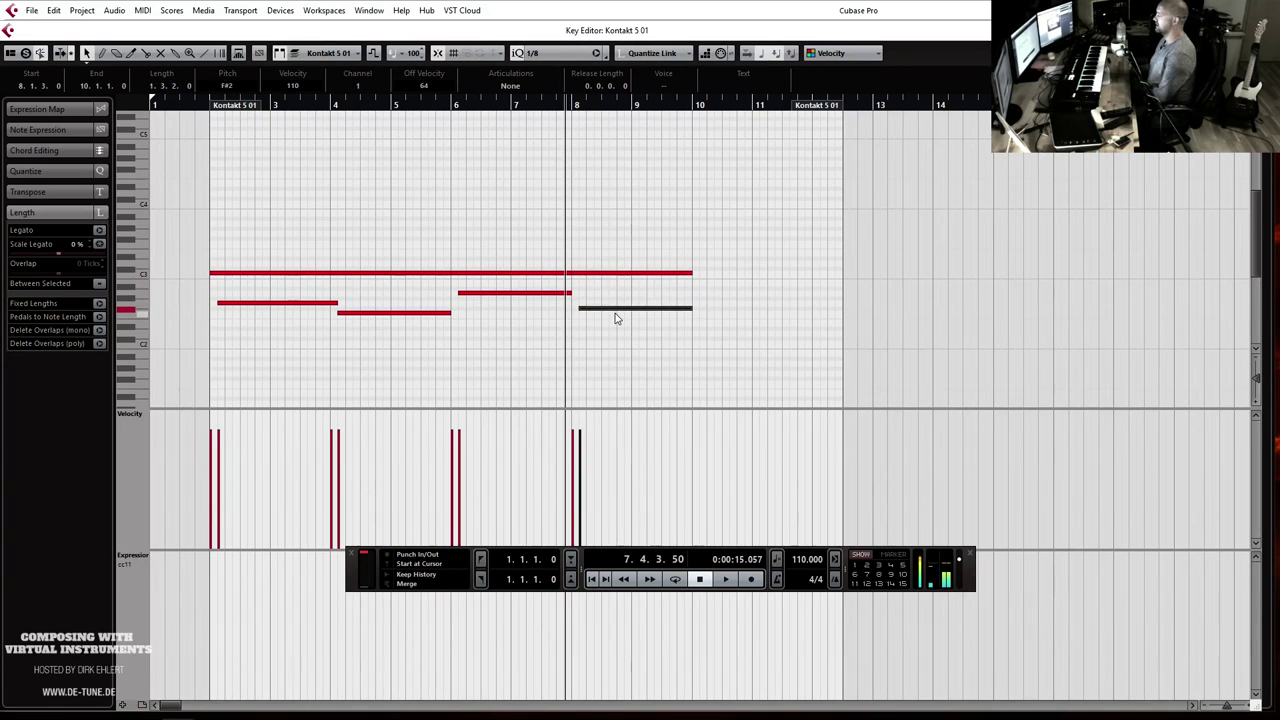
left_click(206, 106)
key("space")
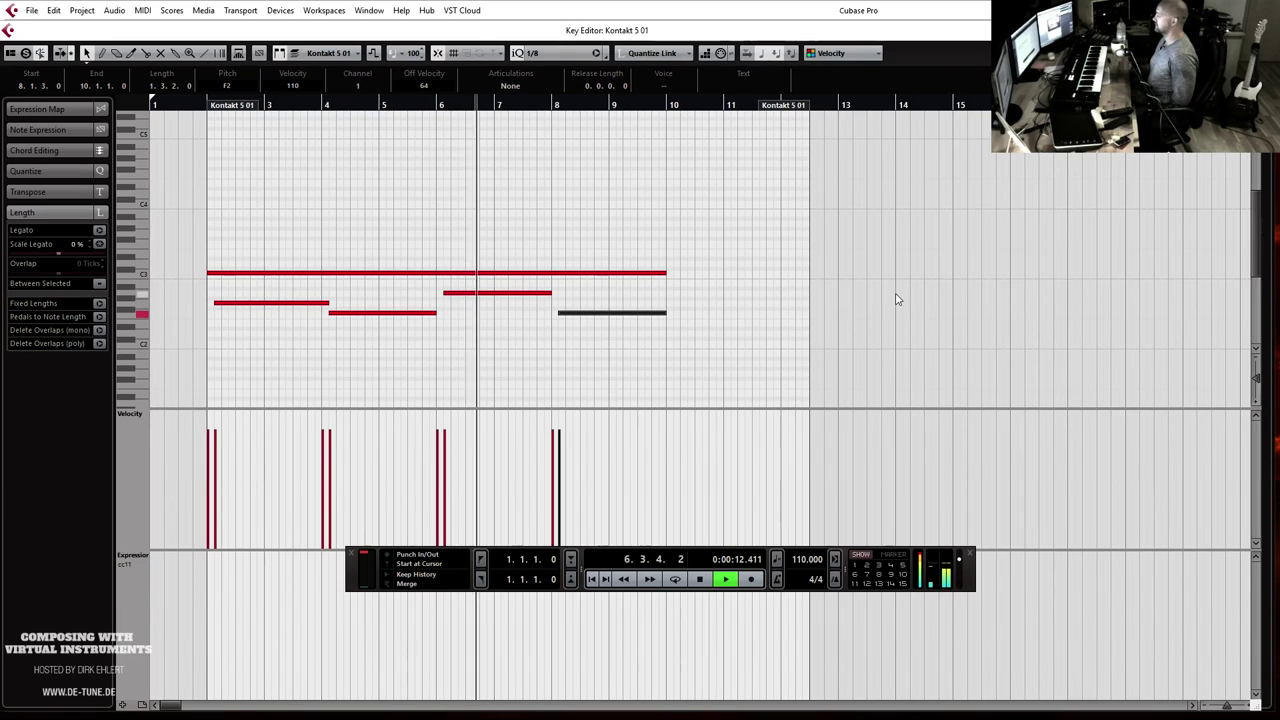
Step: Lengthen the first F2 note to end at 6.1.3 and the A2 note to end at 8.1.3
left_click_drag(434, 314, 443, 313)
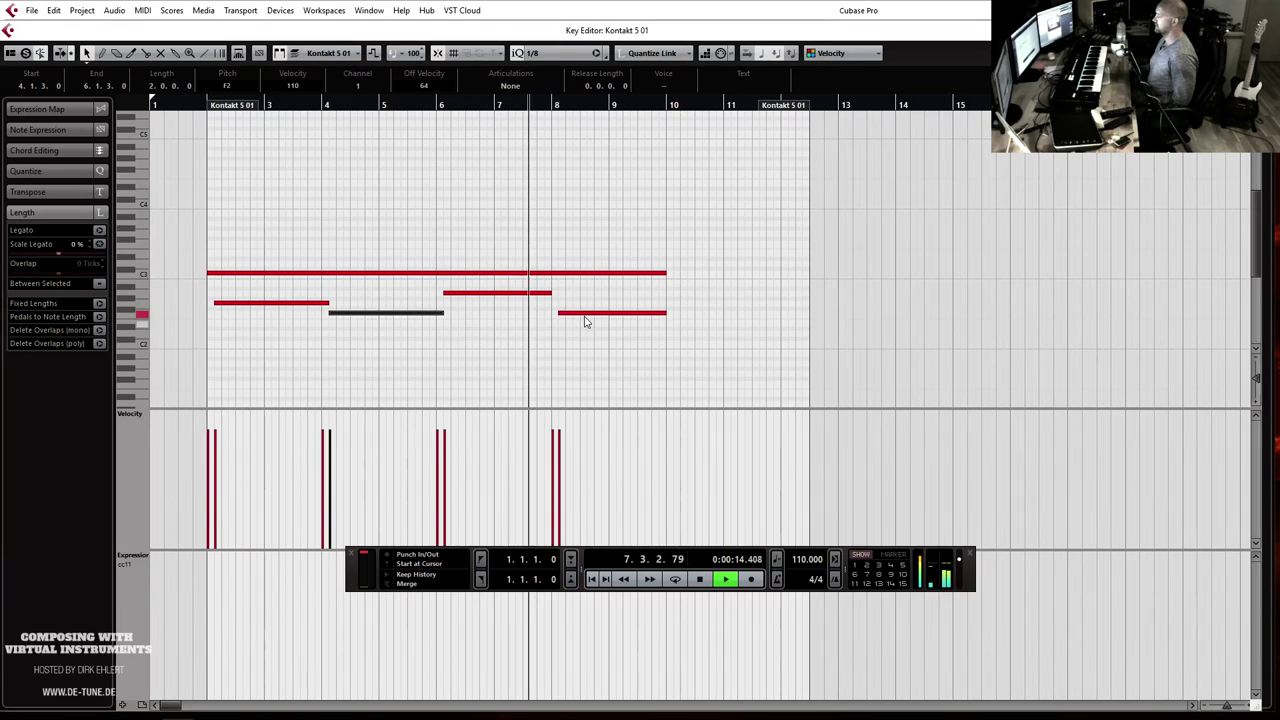
left_click(550, 292)
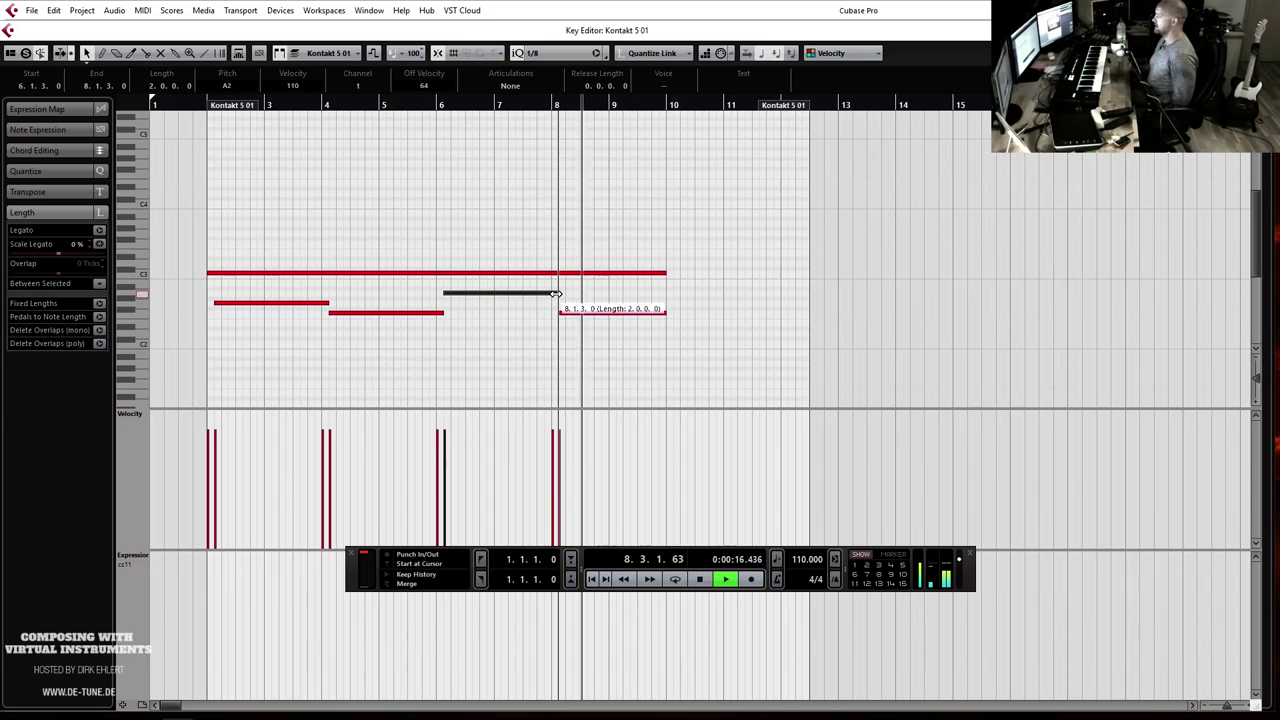
key("space")
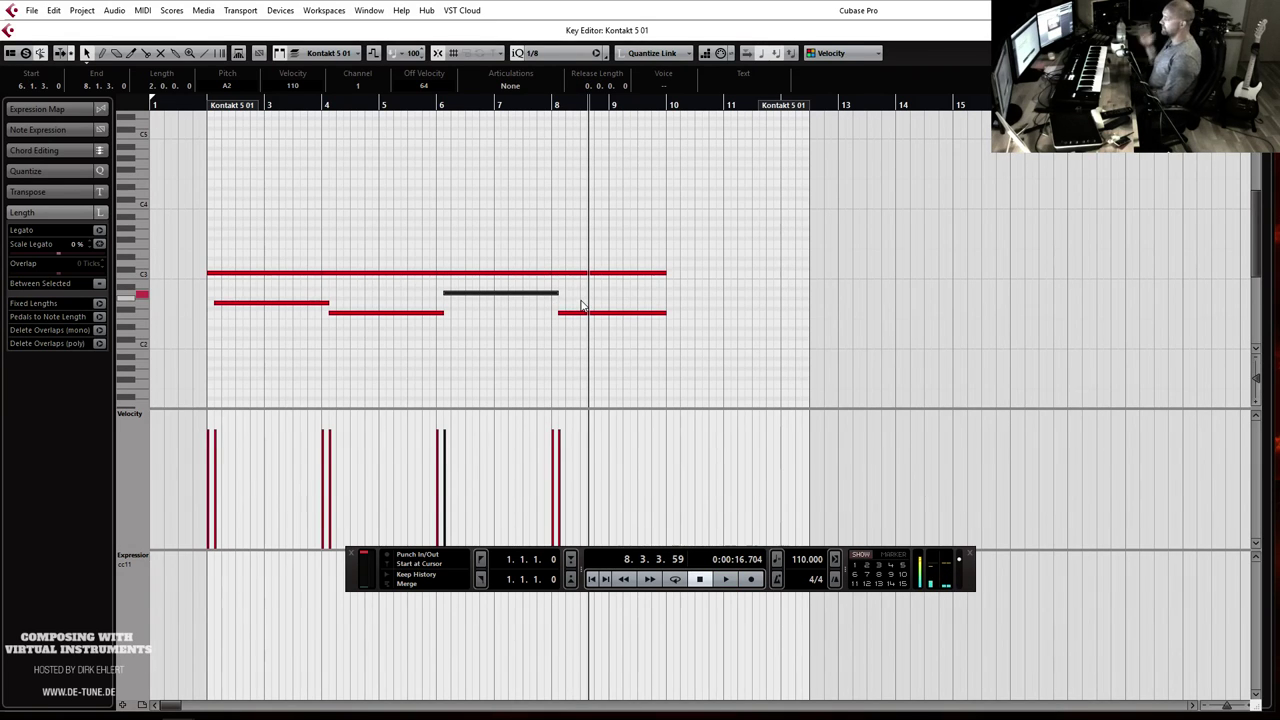
Step: Return to the project view, shorten the MIDI part to end at bar 10, and play it from bar 2
key("ctrl+e")
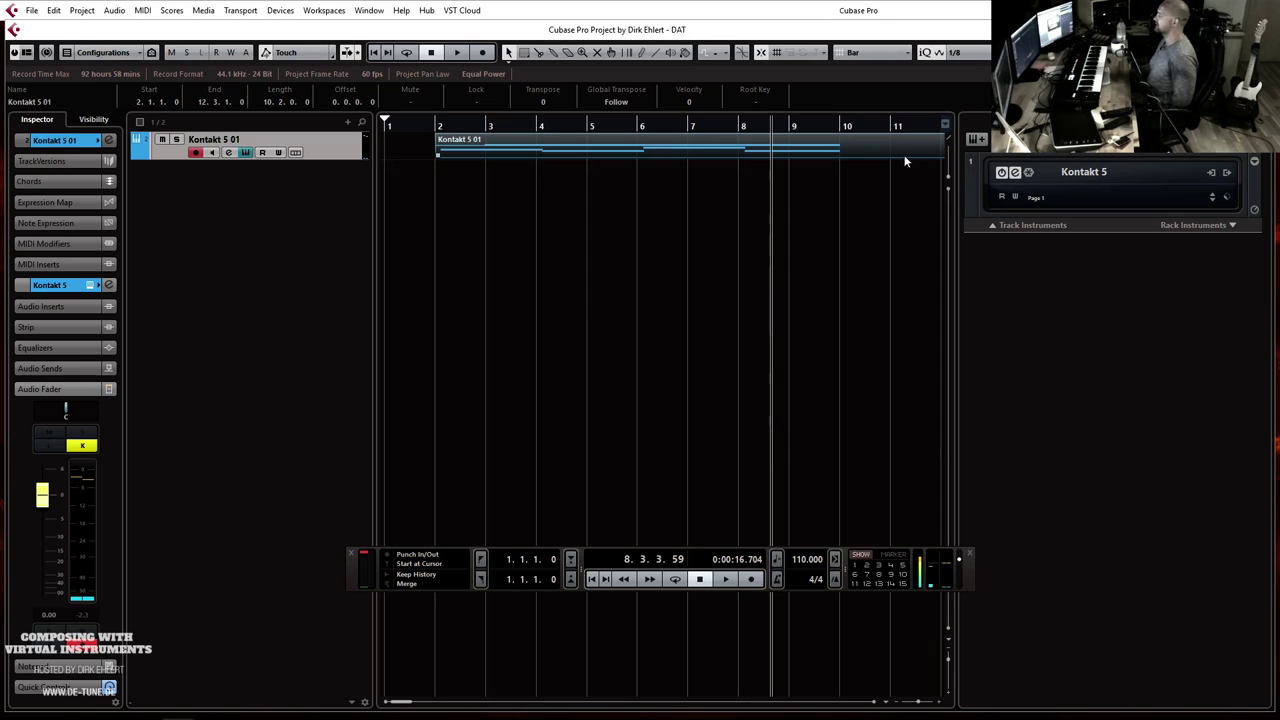
left_click(858, 156)
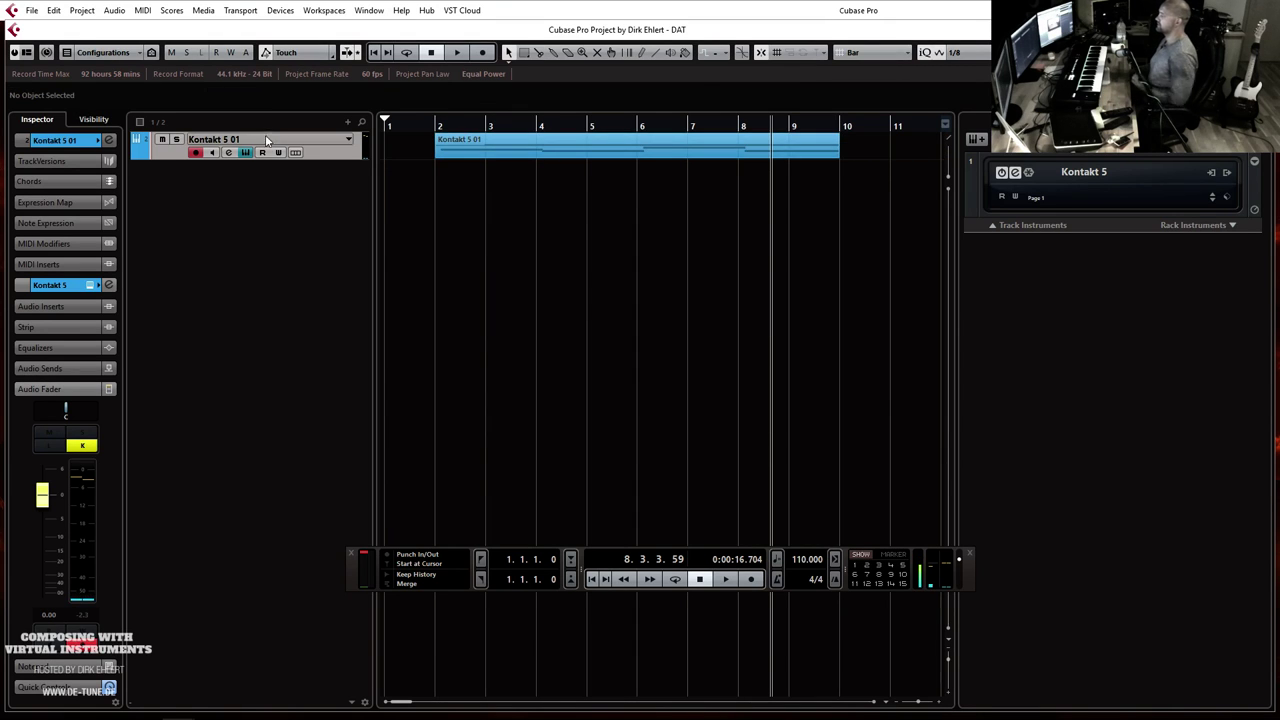
left_click(430, 124)
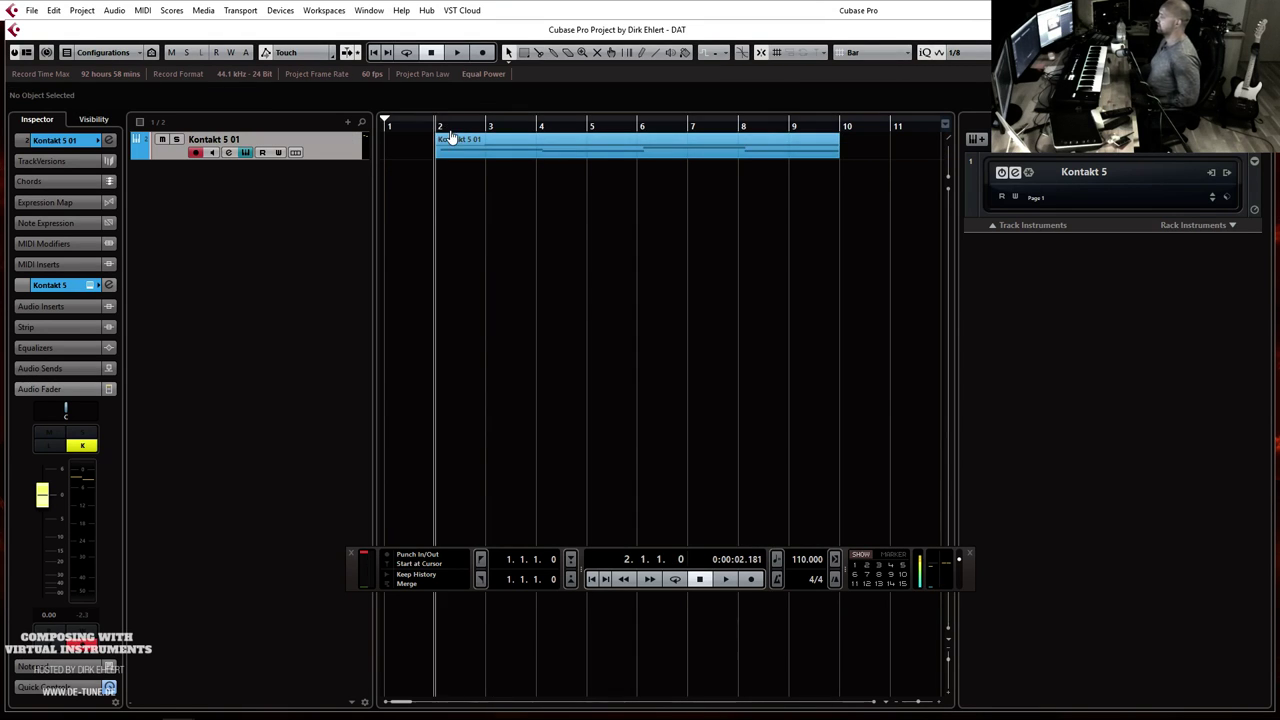
key("space")
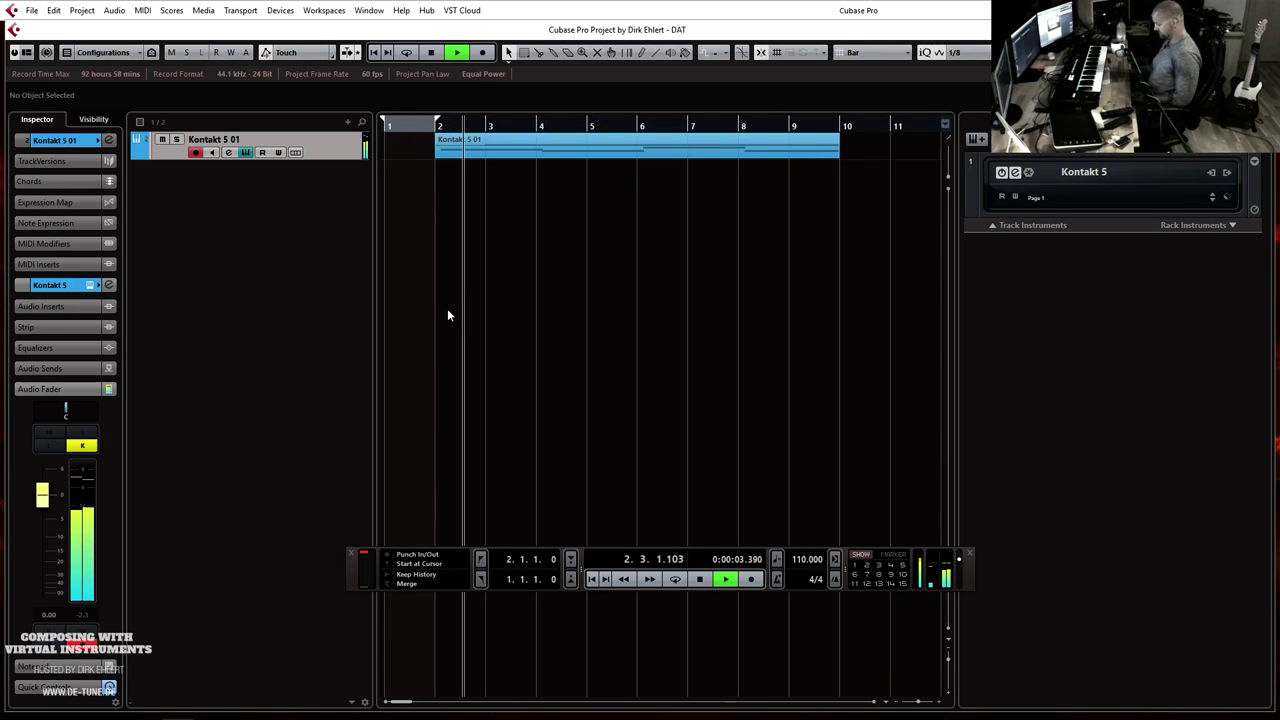
key("g")
key("g")
key("g")
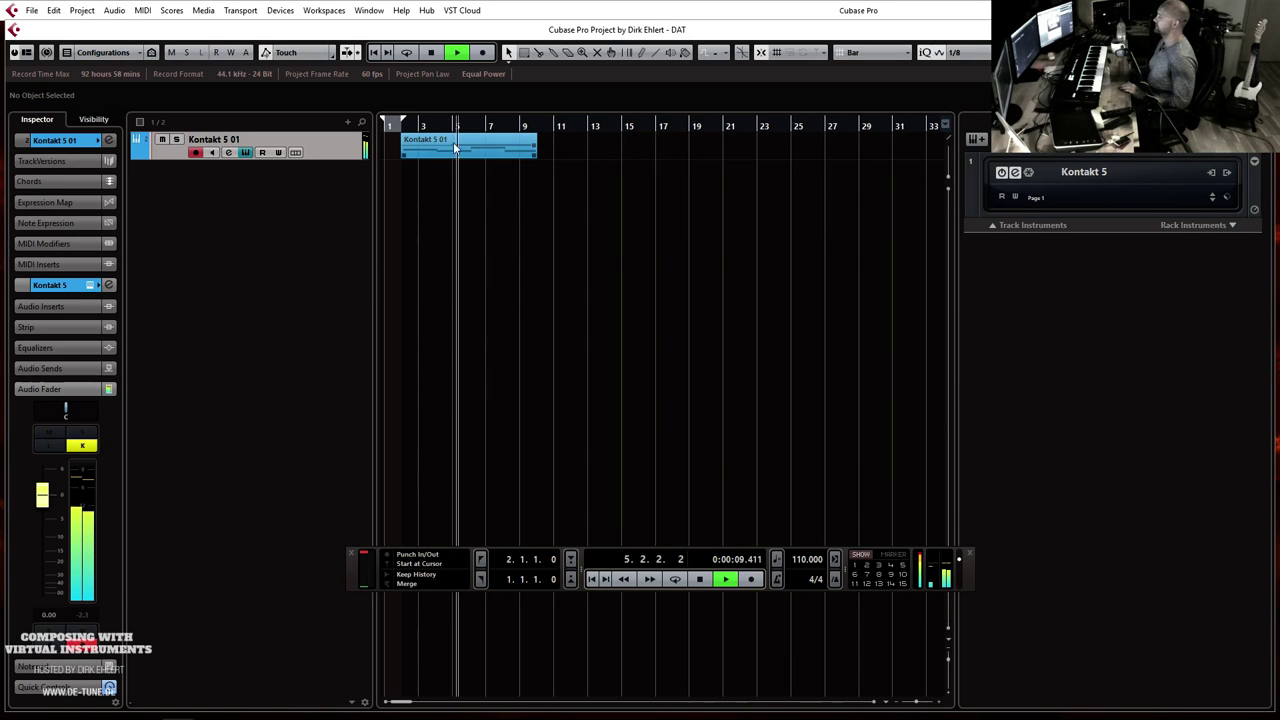
Step: Rename the Kontakt 5 01 track to "IF 1 Arp 2", colour it green with Color 5, and stop playback
double_click(228, 140)
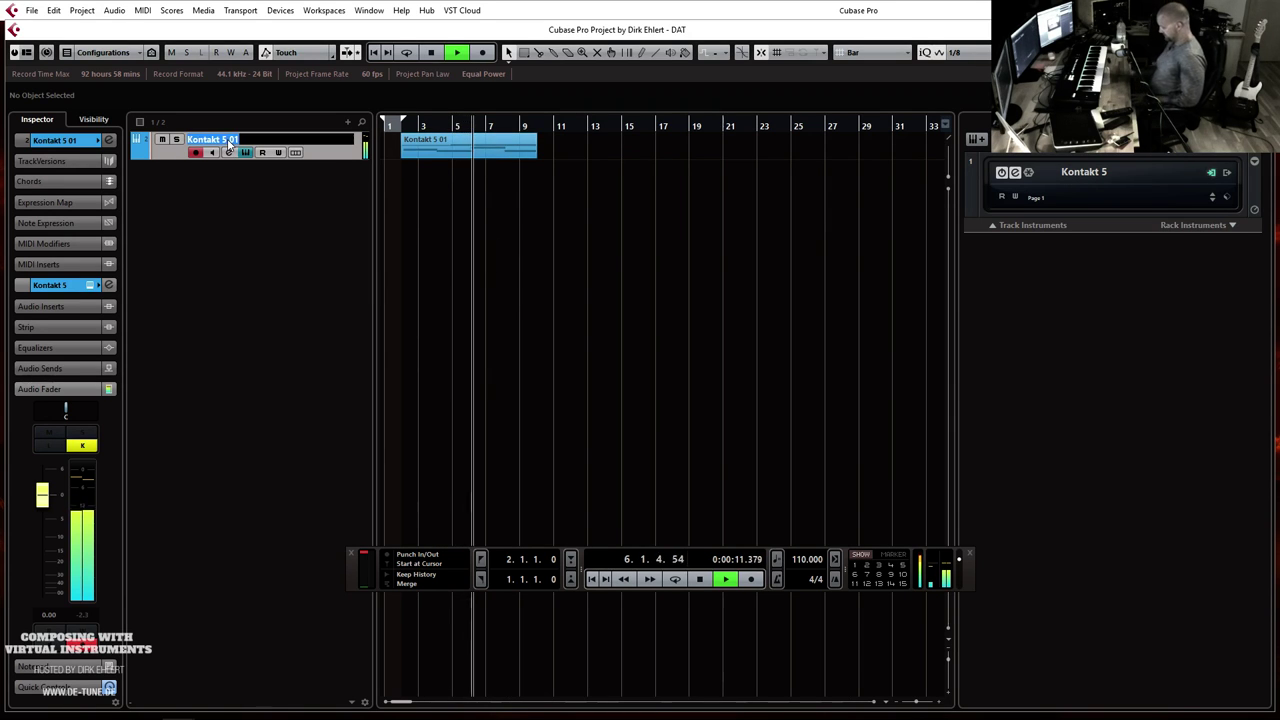
type("F 1 Arp 2")
key("Return")
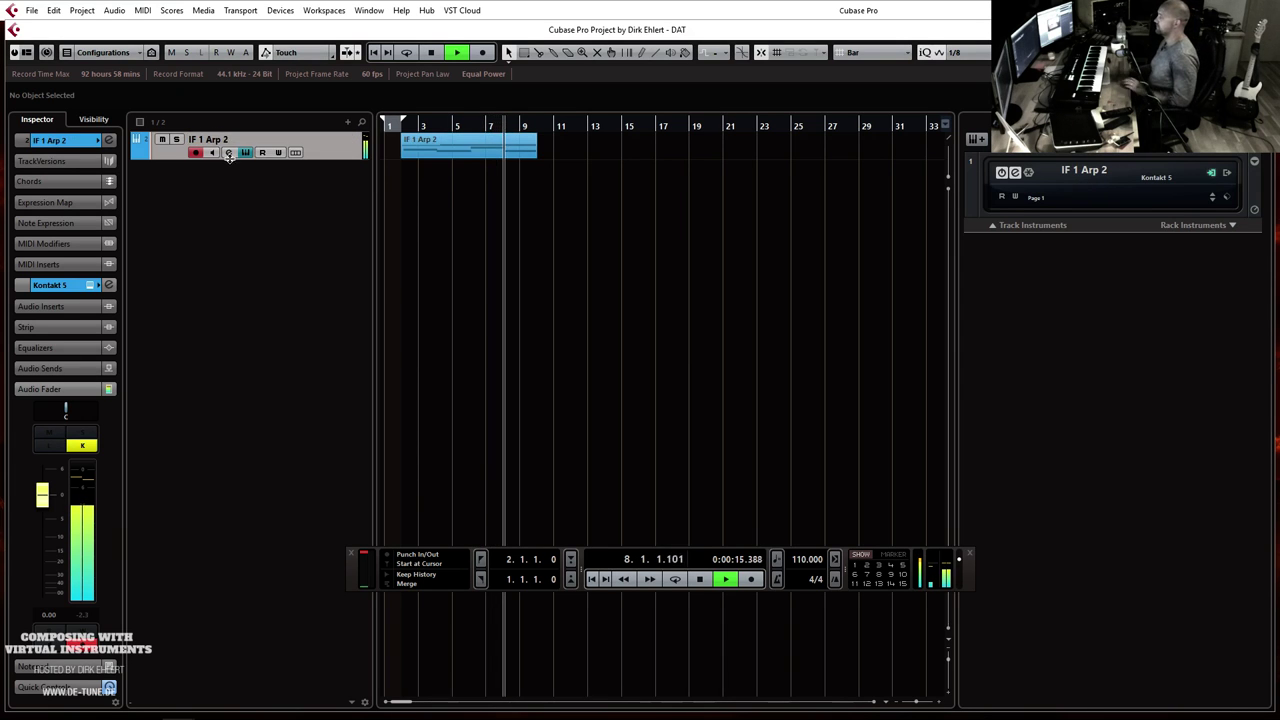
left_click(137, 142)
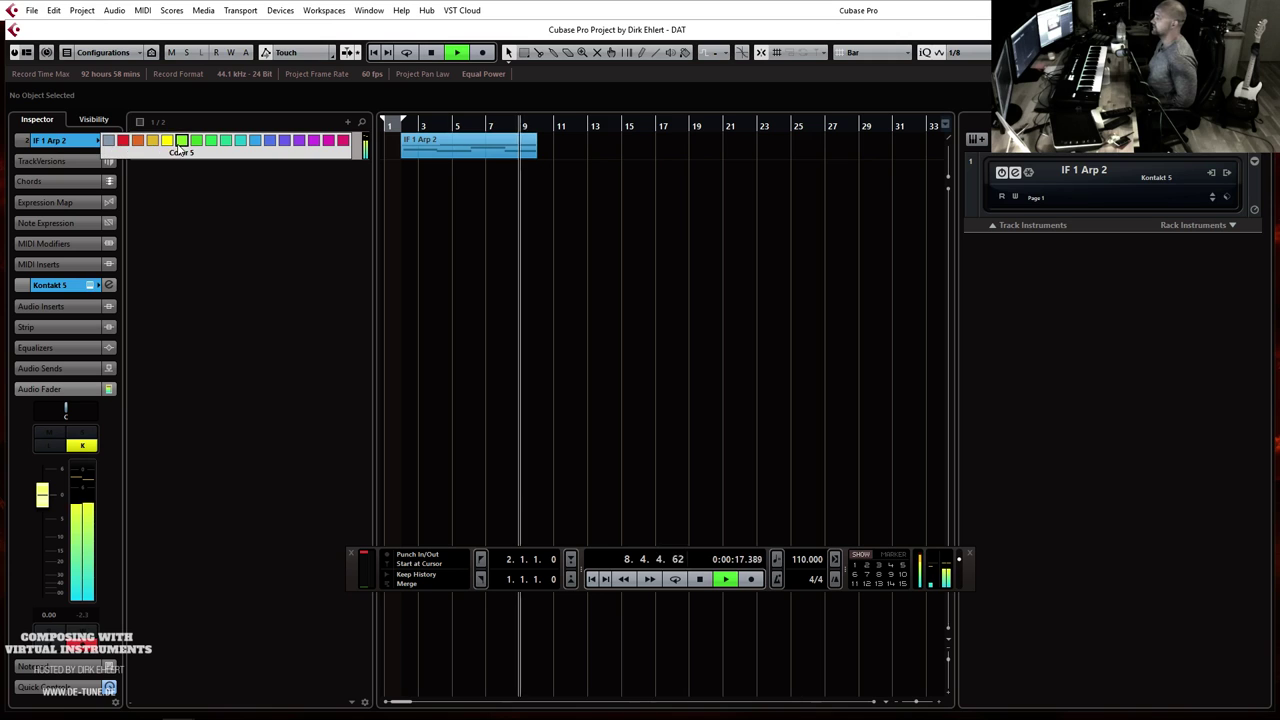
left_click(178, 136)
key("space")
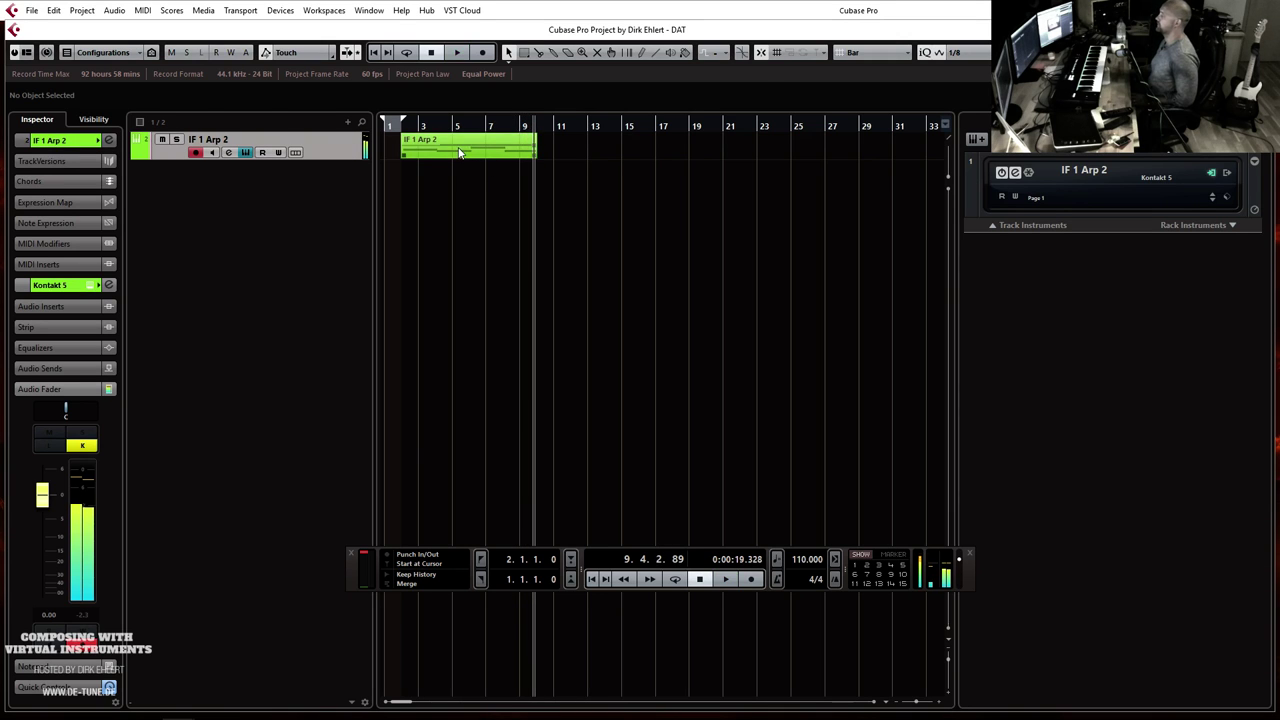
Step: Duplicate the MIDI part directly after itself, and make a copy of the IF 1 Arp 2 track without any parts
left_click(472, 158)
key("ctrl+d")
right_click(323, 148)
left_click(374, 187)
left_click_drag(740, 176, 326, 207)
key("Delete")
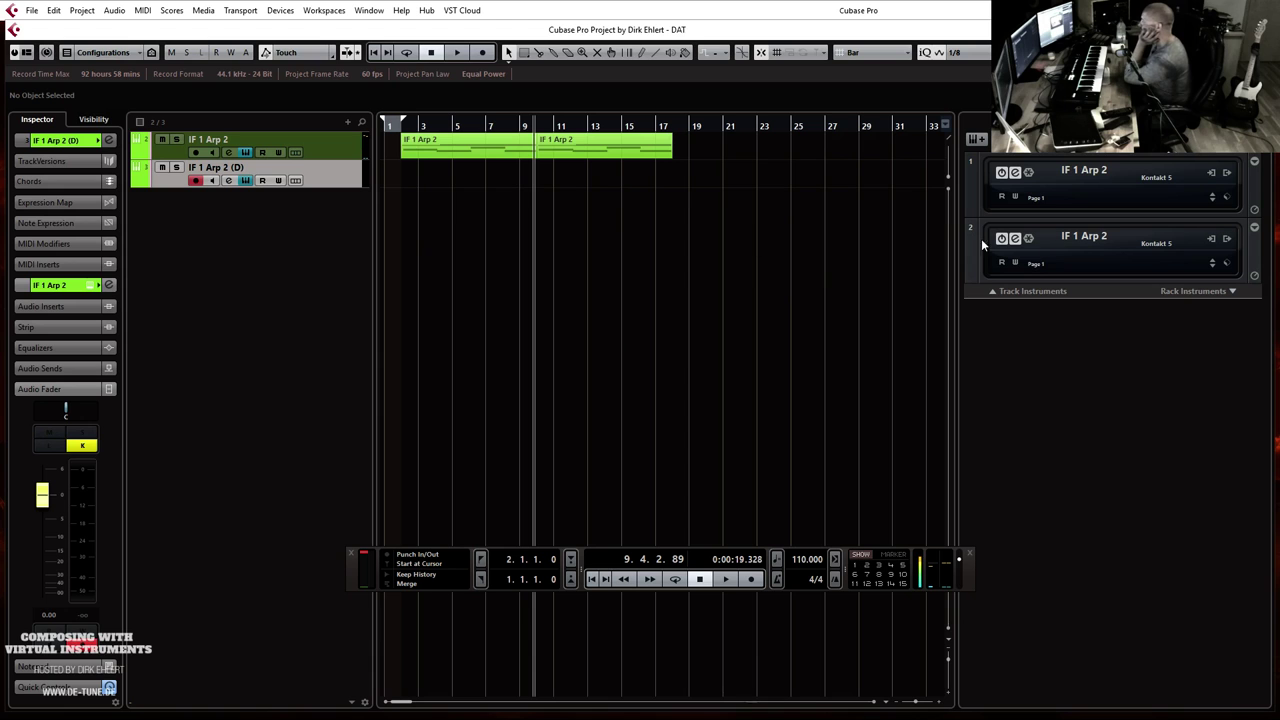
Step: Open the duplicated track's Kontakt instance and replace Intervallic Arpeggio 2 with Fourth String Quarters Clean from Dream Audio Tools' Repetitive Bass
left_click(1014, 238)
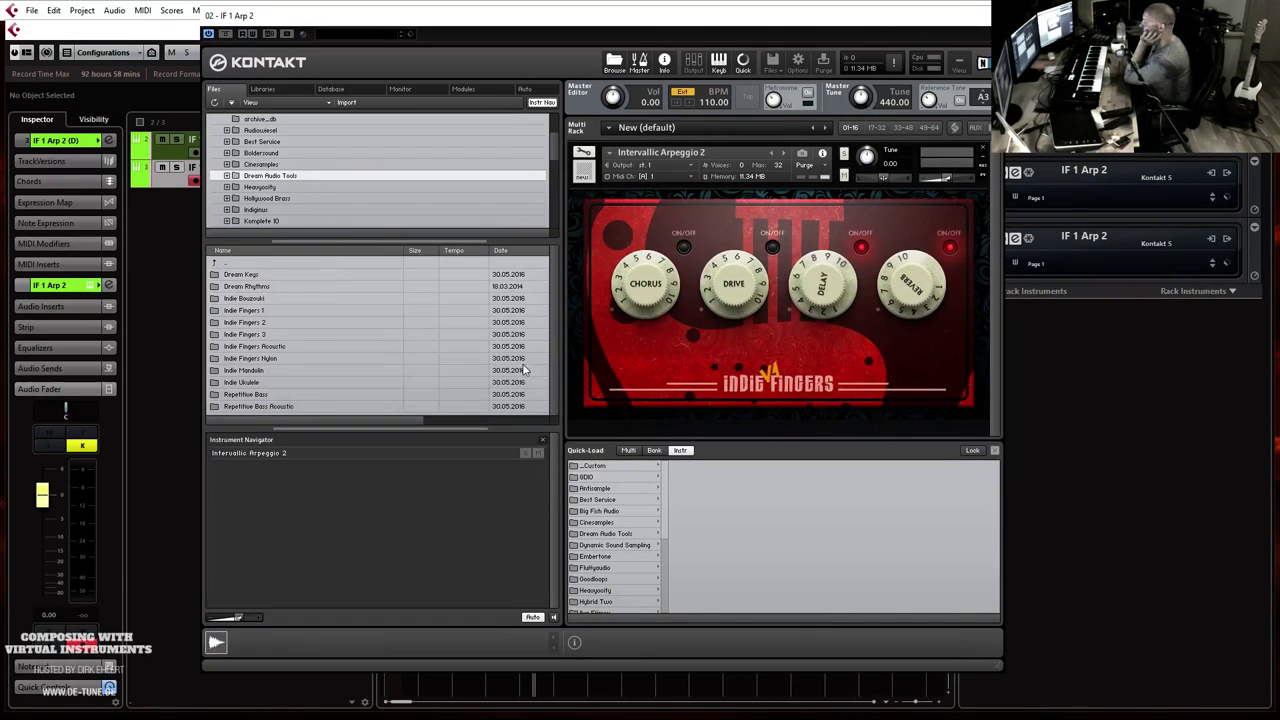
left_click(611, 535)
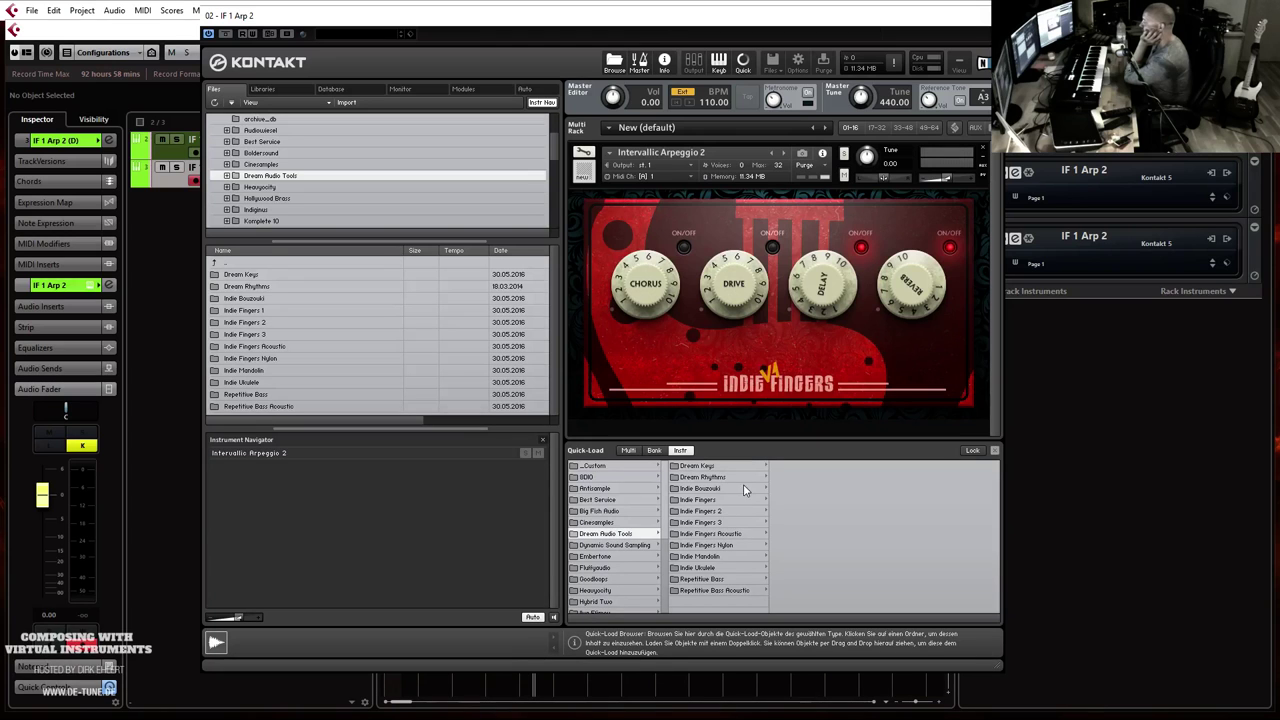
left_click(712, 580)
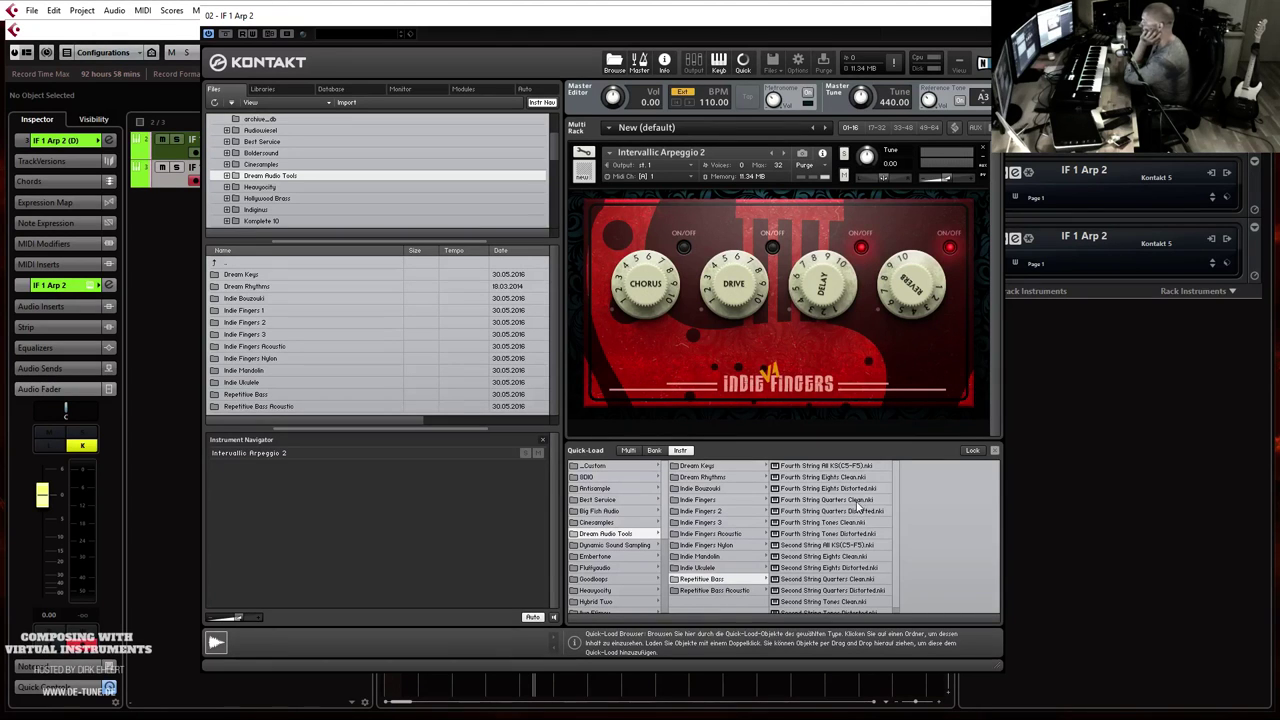
left_click_drag(836, 506, 830, 500)
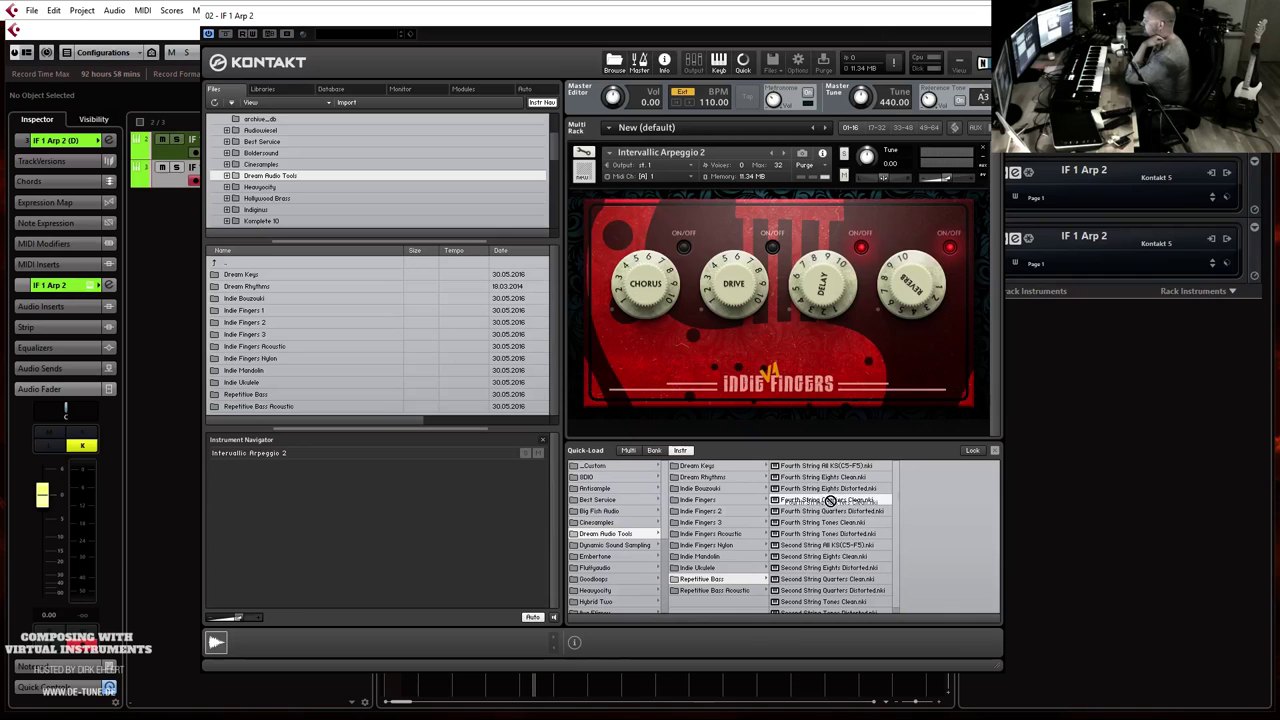
left_click_drag(692, 168, 696, 172)
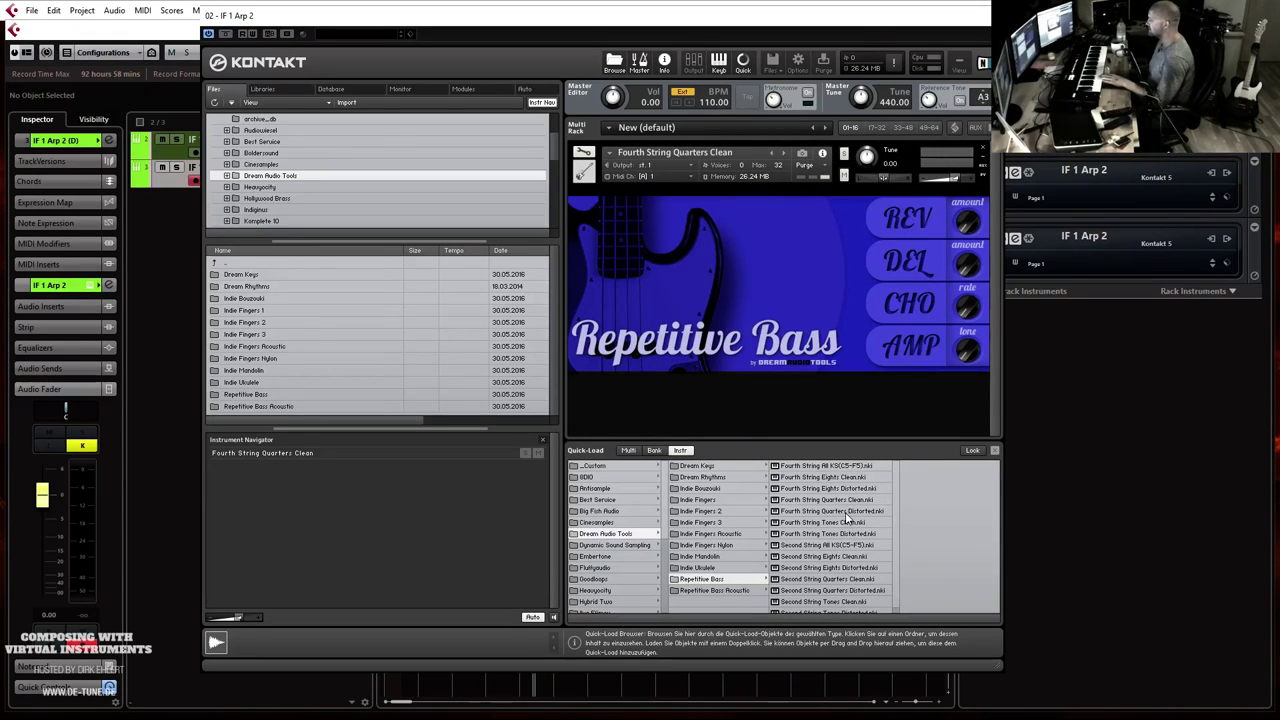
Step: Replace Fourth String Quarters Clean with Fourth String Tones Clean from Repetitive Bass, and move the Kontakt window aside to reveal the project
left_click_drag(834, 525, 762, 428)
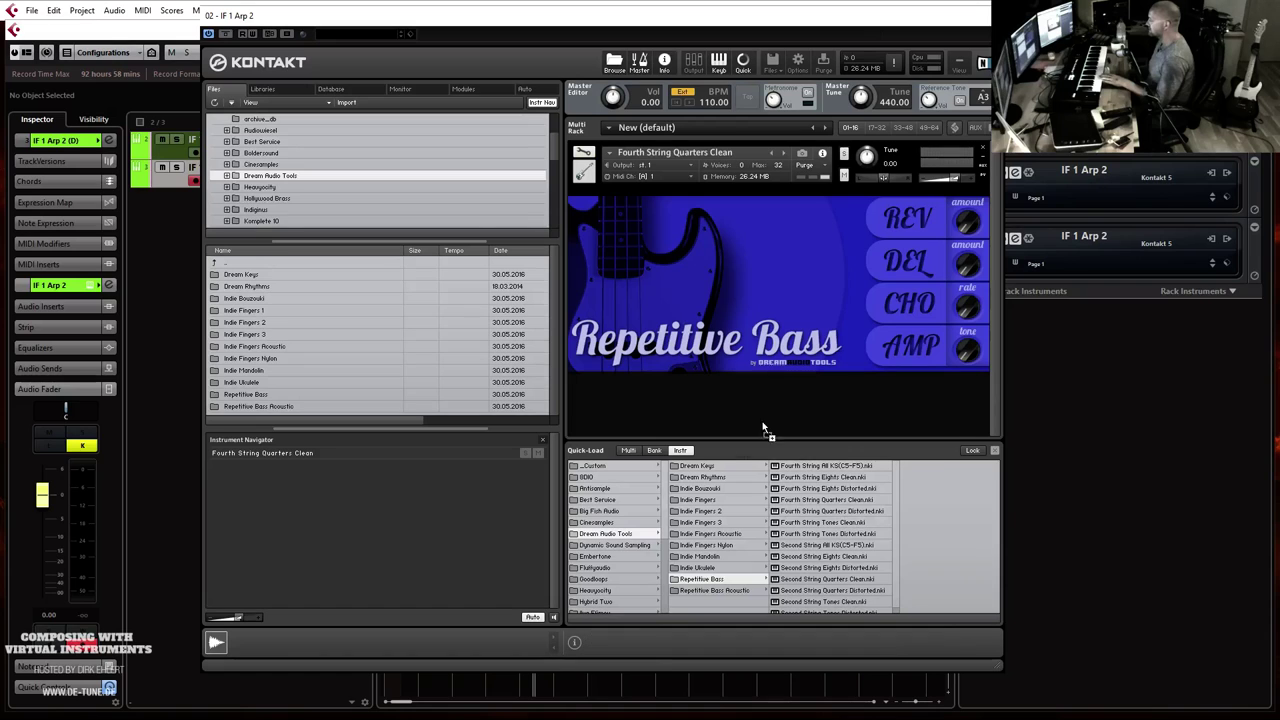
left_click_drag(705, 161, 705, 163)
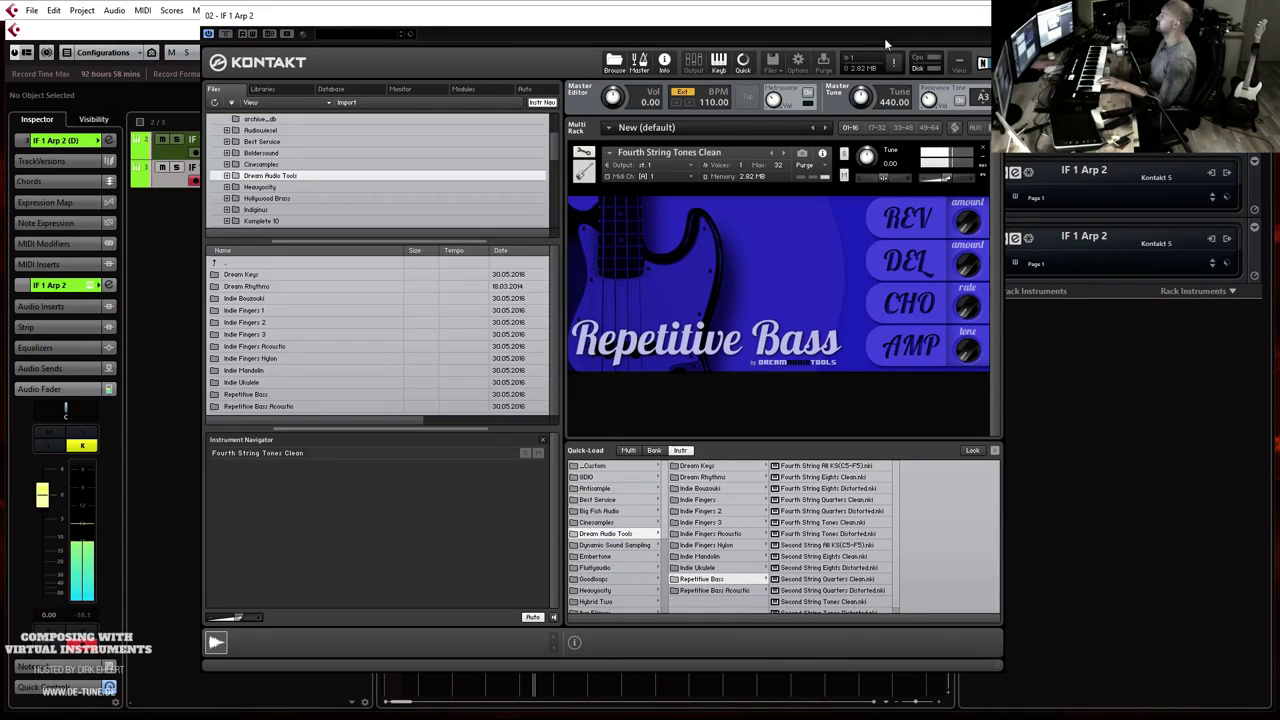
left_click_drag(872, 22, 1279, 22)
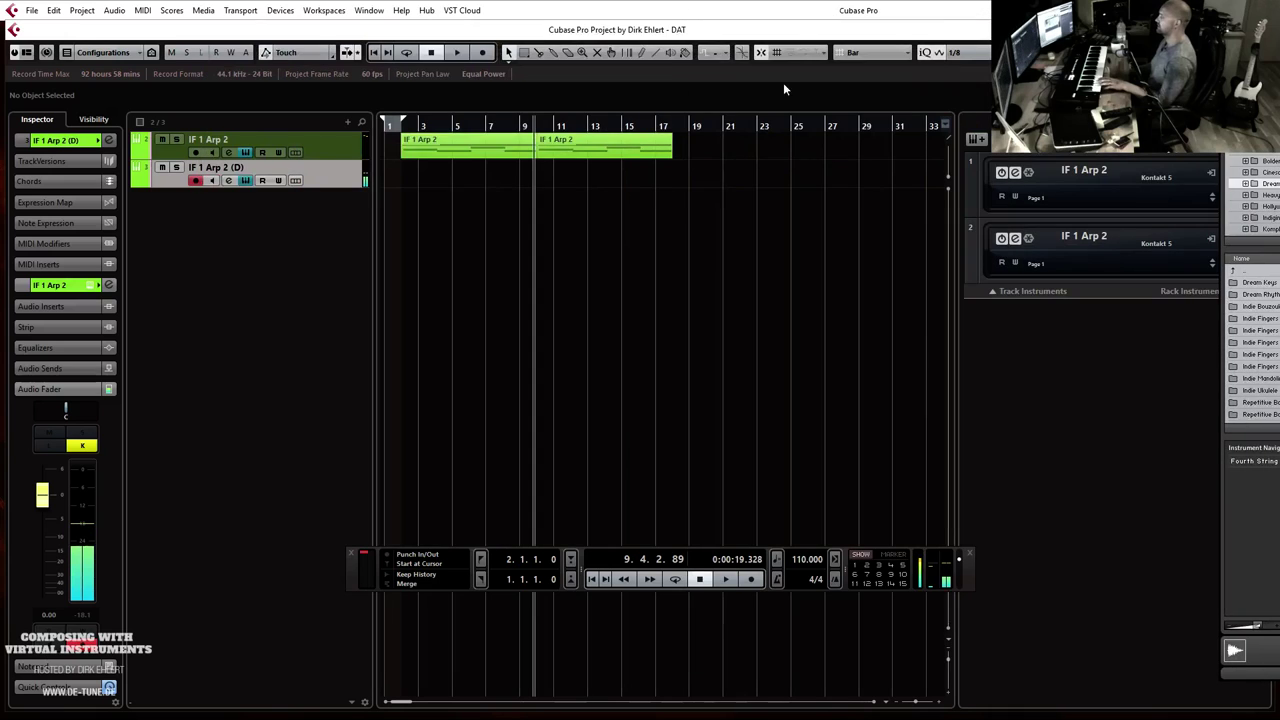
Step: Record a bass take on the IF 1 Arp 2 (D) track from bar 9, stopping before bar 13
left_click(521, 125)
key("KP_Multiply")
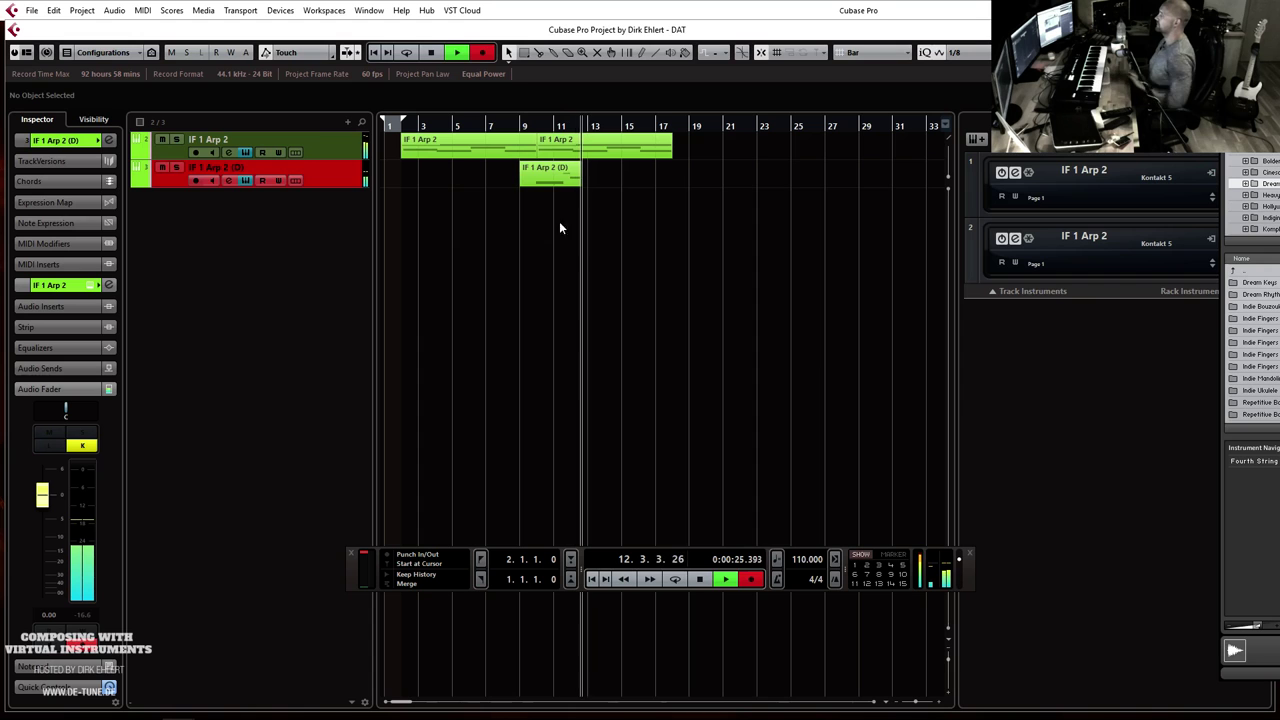
key("space")
Step: Try the last low note at bar 16 of the second IF 1 Arp 2 part two semitones higher
double_click(601, 150)
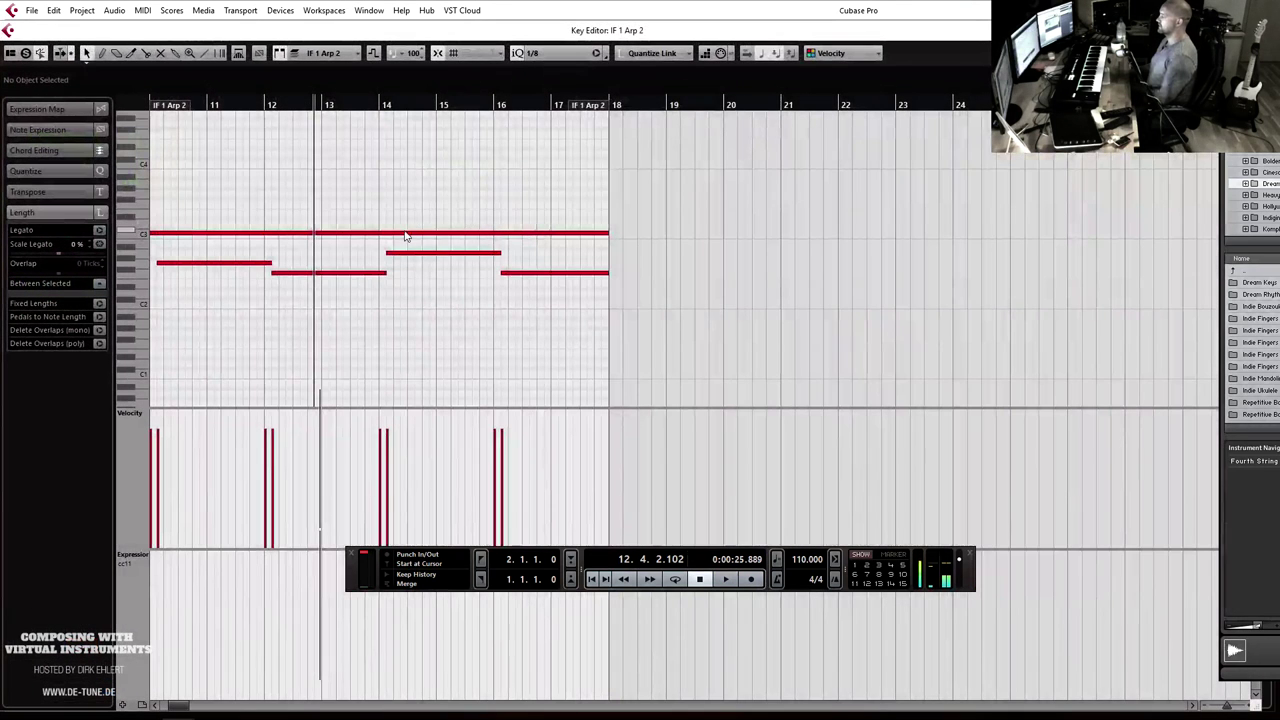
left_click(504, 271)
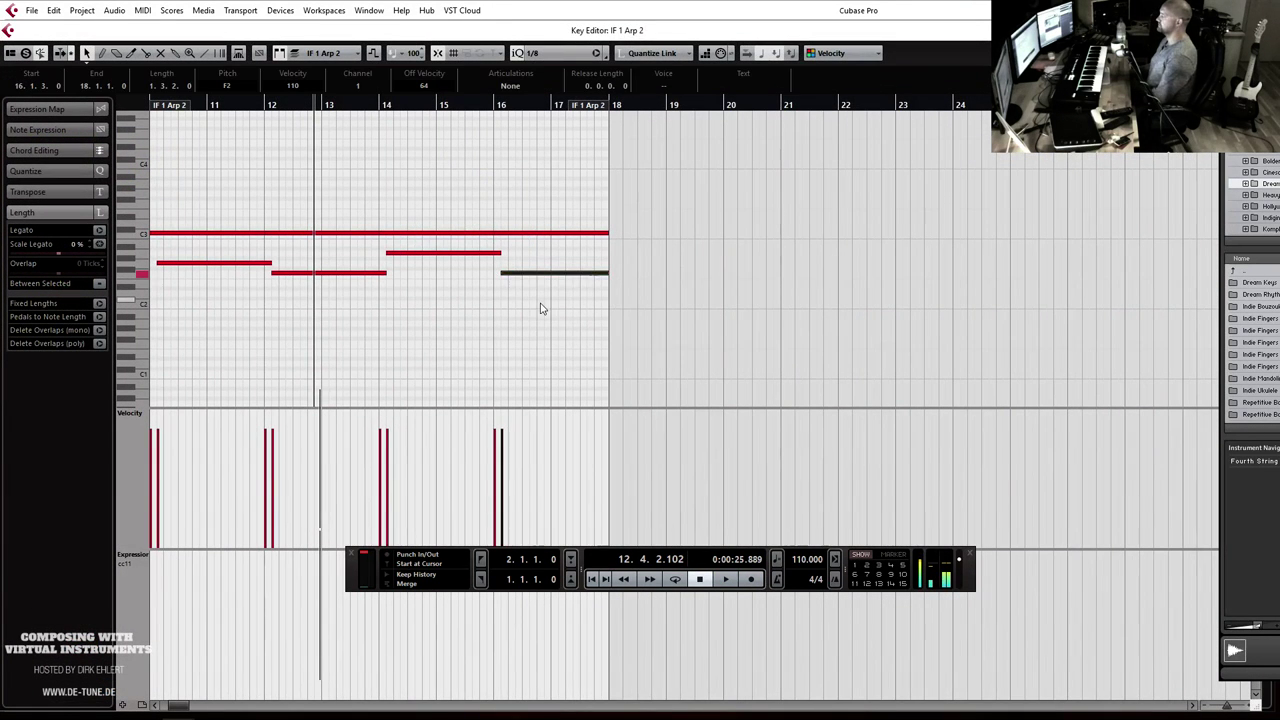
key("Return")
double_click(453, 152)
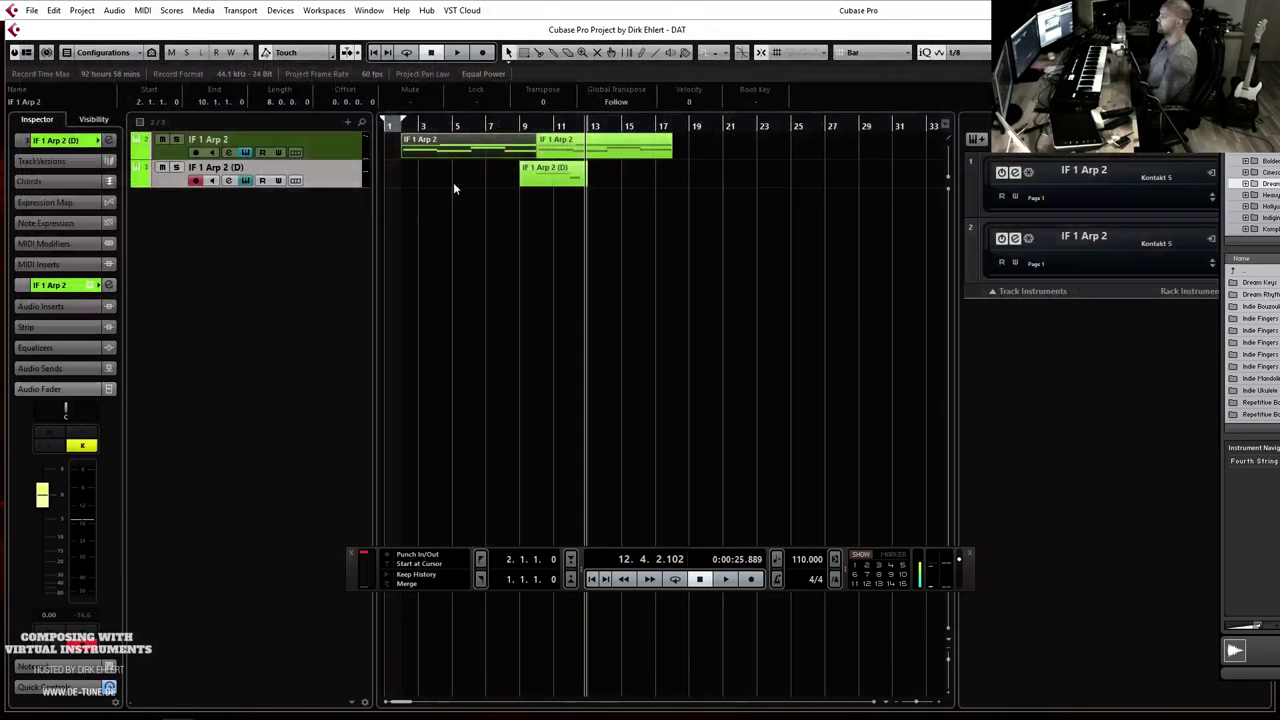
Step: Lower the last low note of the second IF 1 Arp 2 part by two semitones and return to the project
double_click(571, 160)
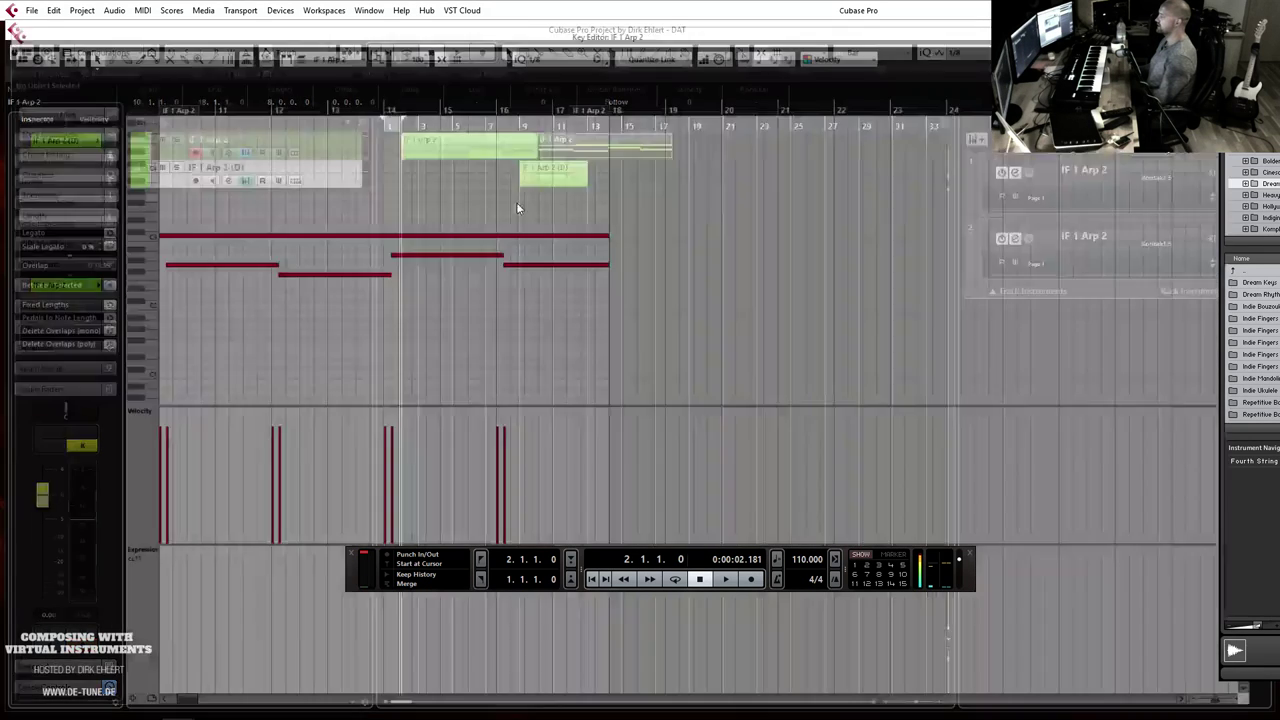
left_click(303, 271)
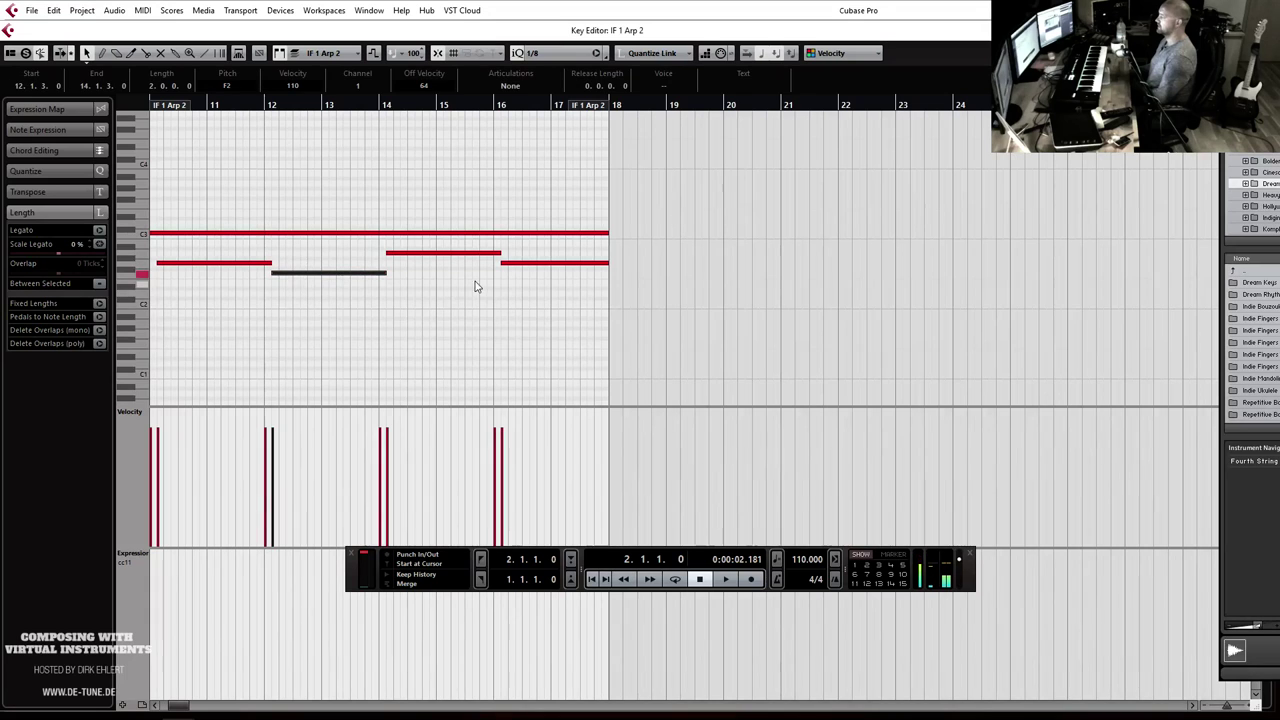
left_click(520, 261)
key("Down")
key("Down")
key("Return")
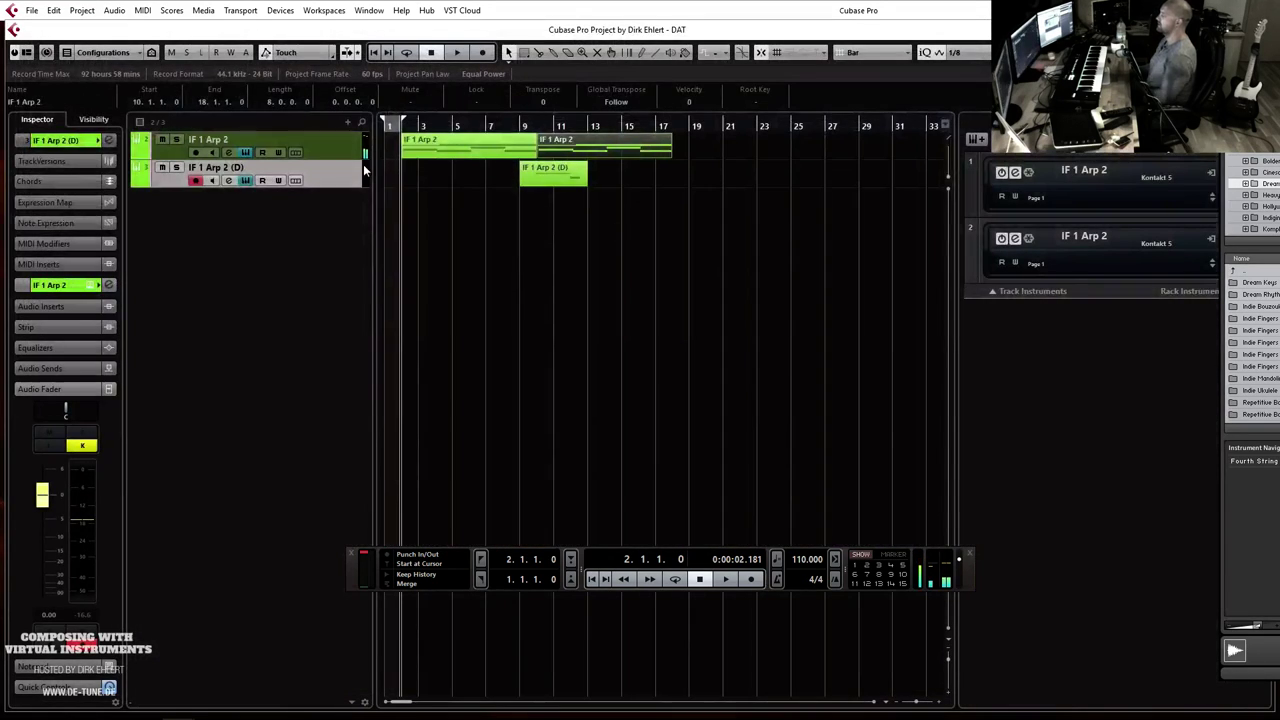
Step: Delete the recorded bass take, and record a new one on IF 1 Arp 2 (D) from bar 10 to bar 18
key("Delete")
left_click(535, 127)
key("KP_Multiply")
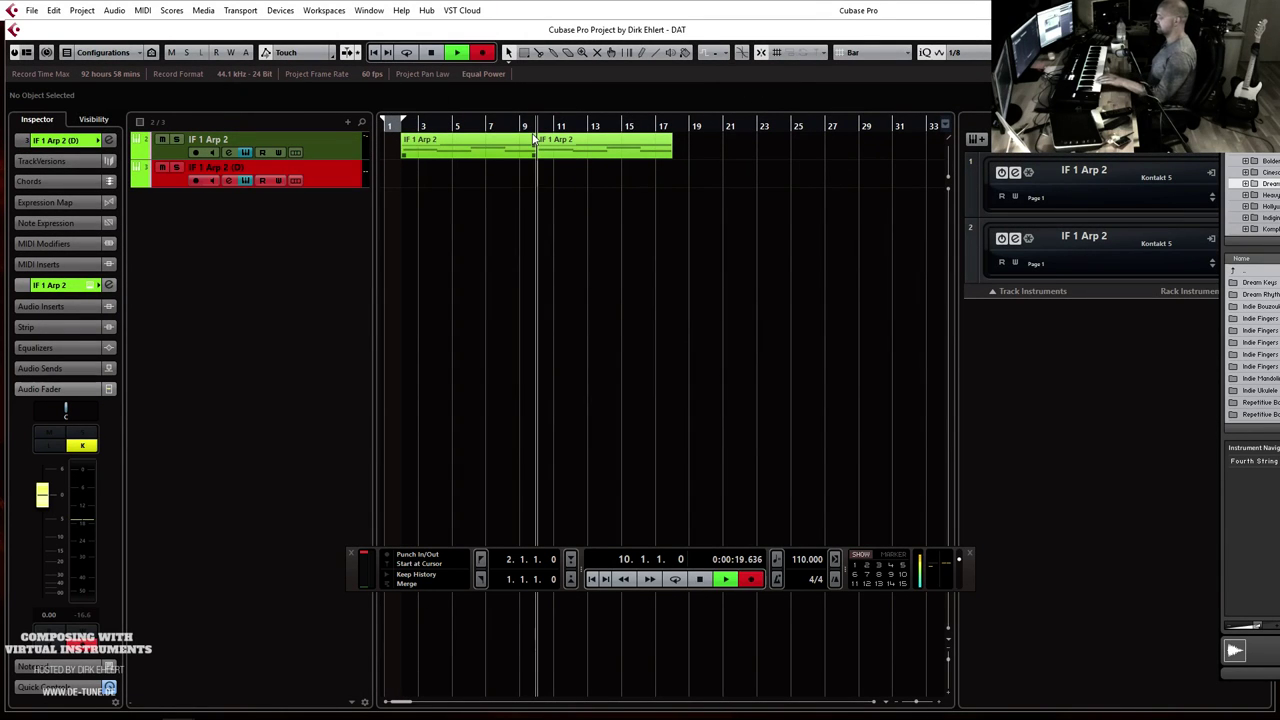
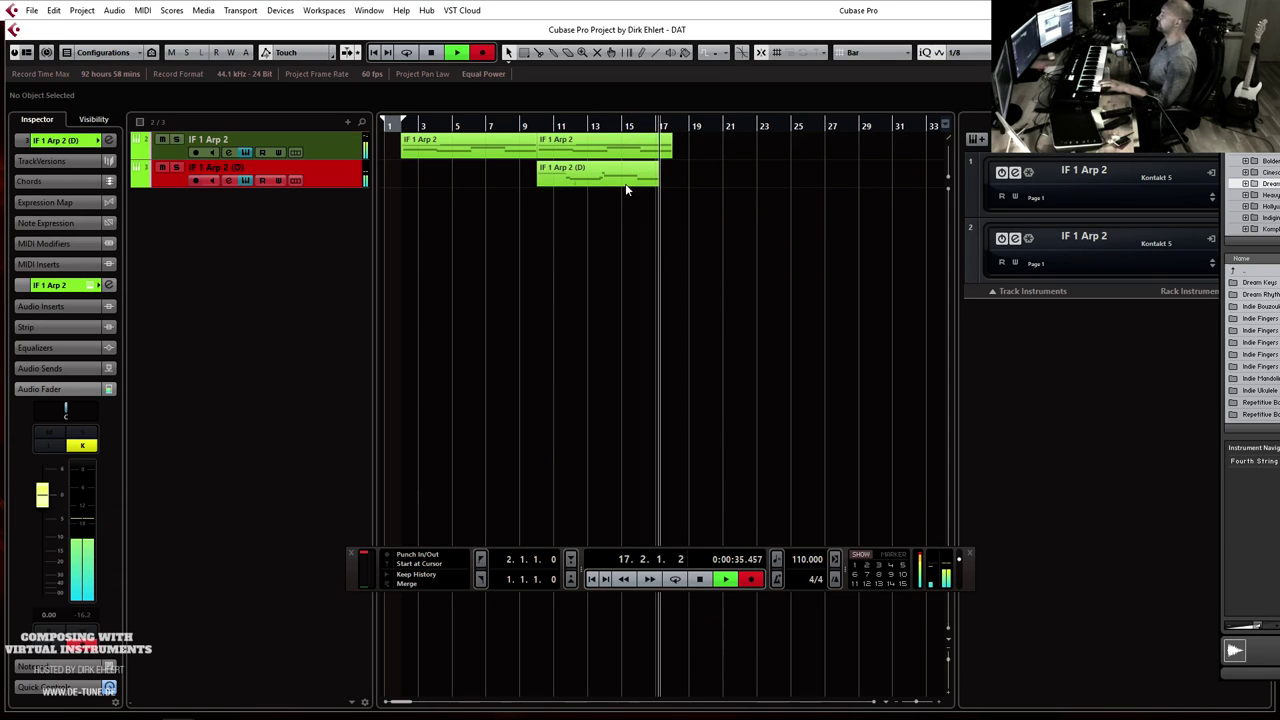
key("space")
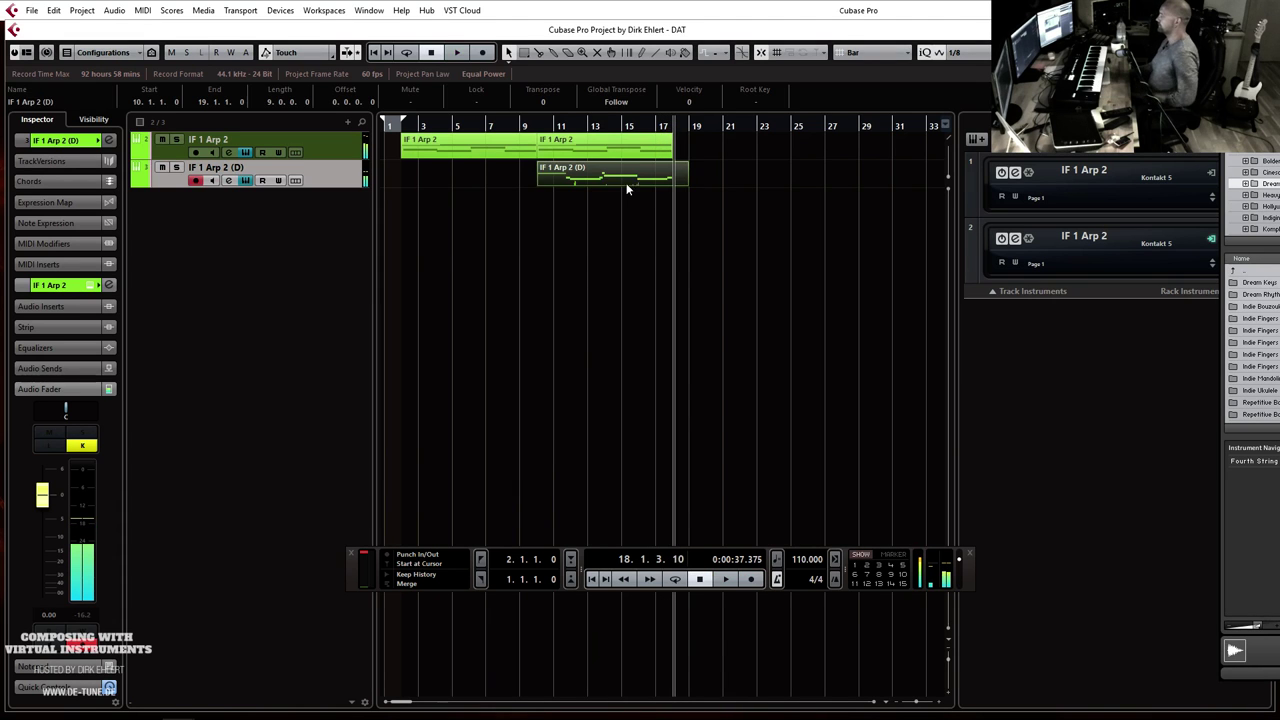
Step: Split the second IF 1 Arp 2 part's last low note at 17.3.3, raise the end piece to B2, and play from bar 16
double_click(663, 150)
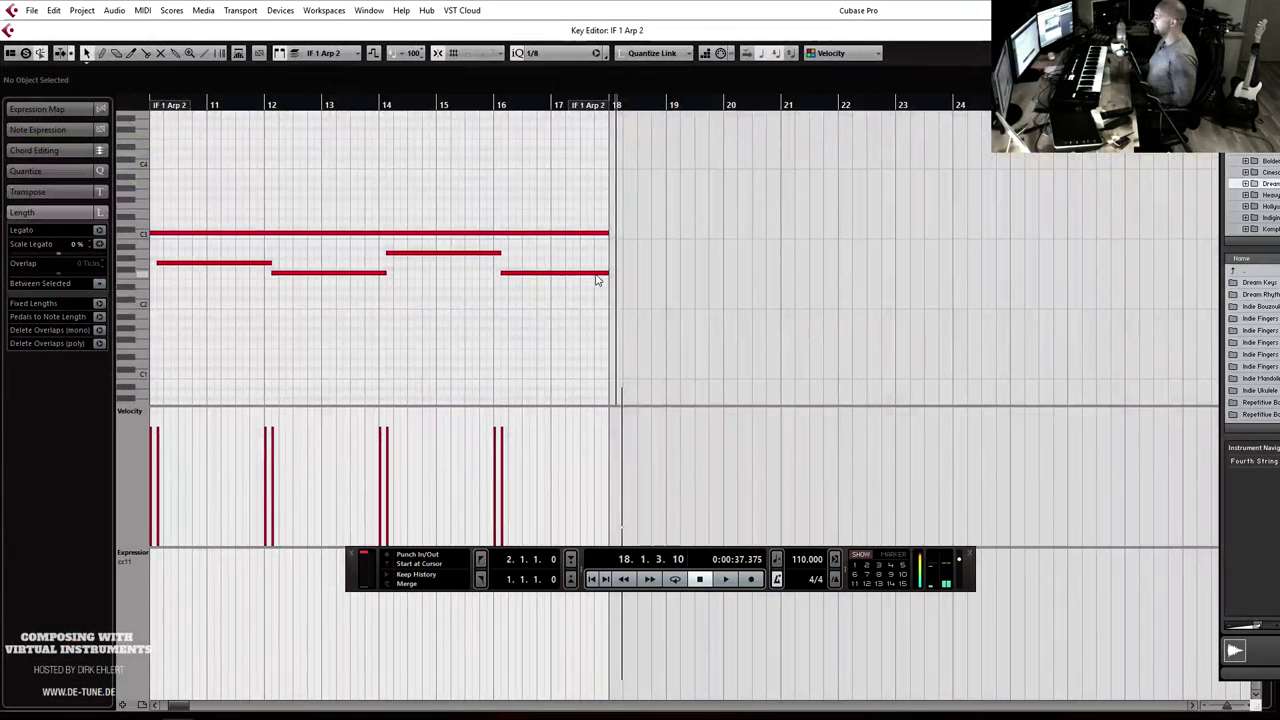
left_click(595, 273, "alt")
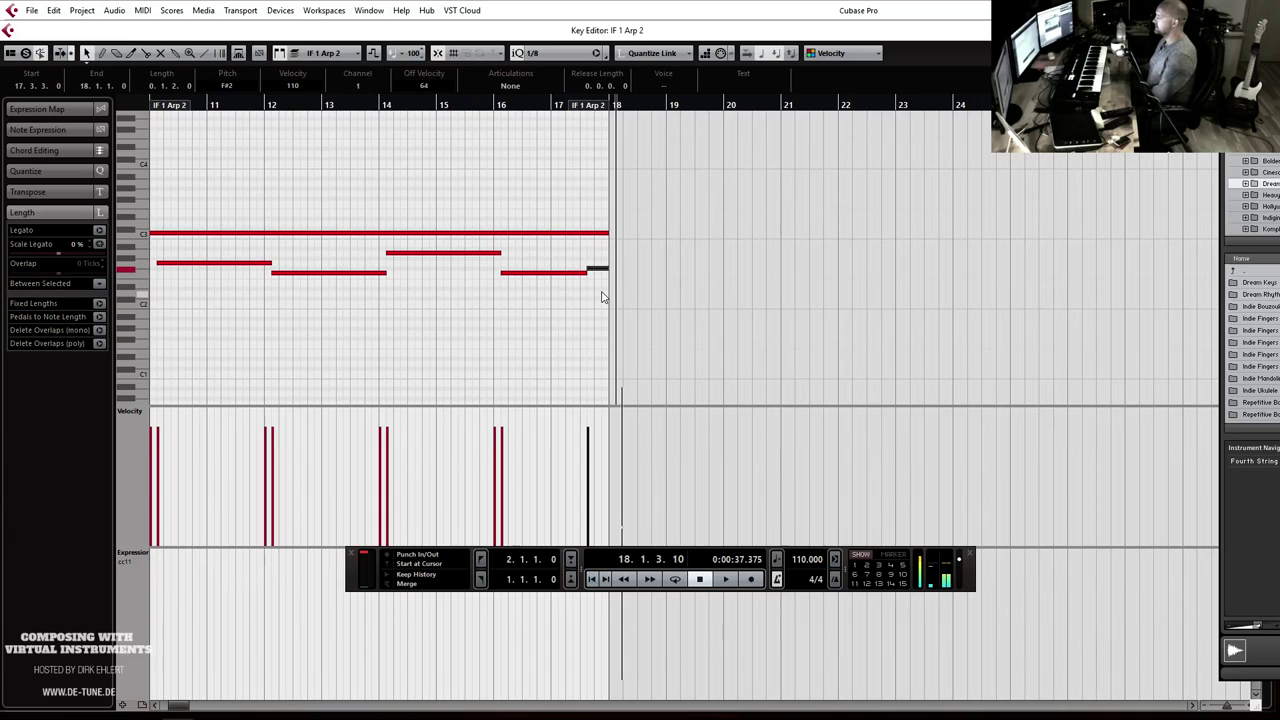
key("Up")
key("Up")
key("Up")
key("Up")
left_click(497, 105)
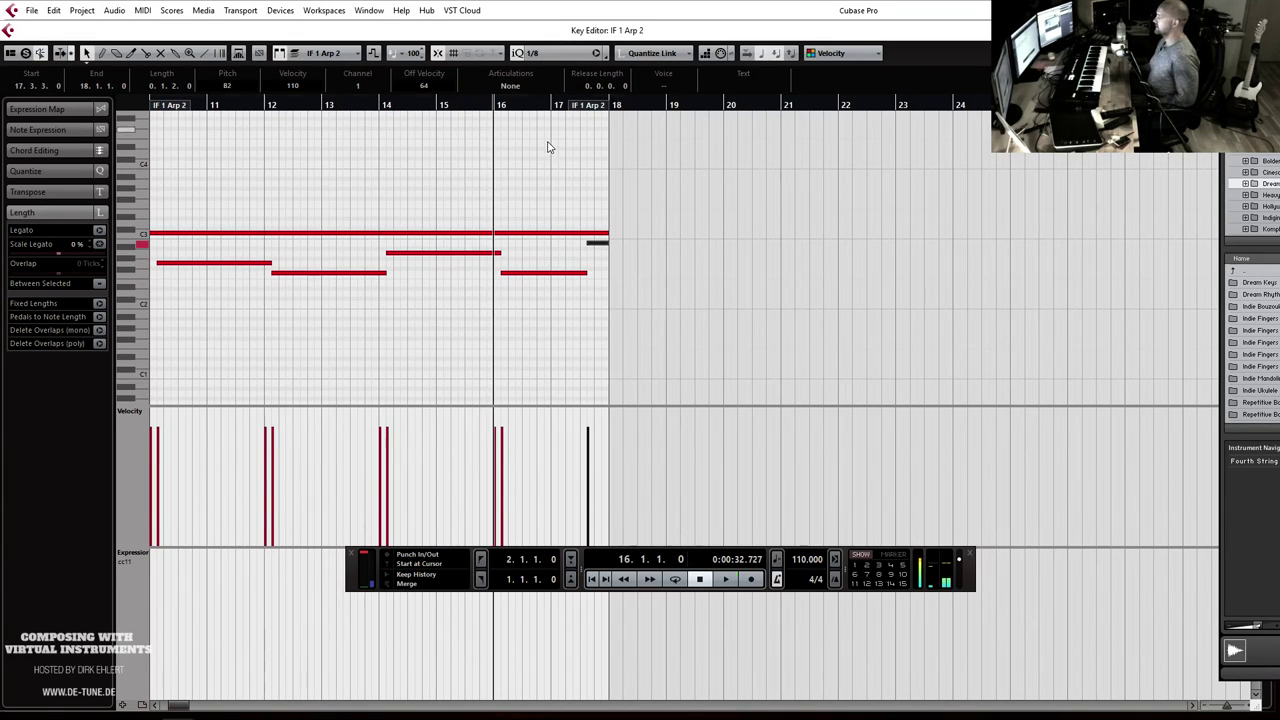
key("space")
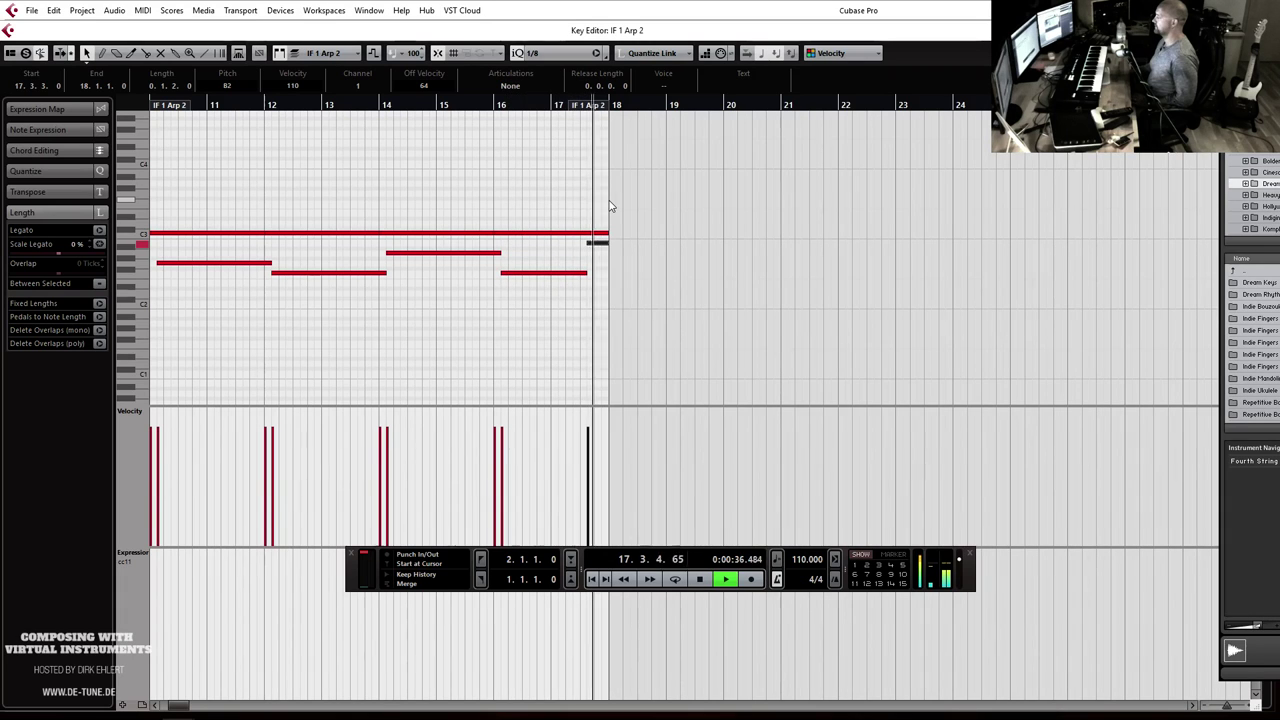
key("space")
Step: Move the boundary between the last F2 and B2 notes to 17.4.3, and play the result from bar 16
left_click_drag(590, 242, 602, 273)
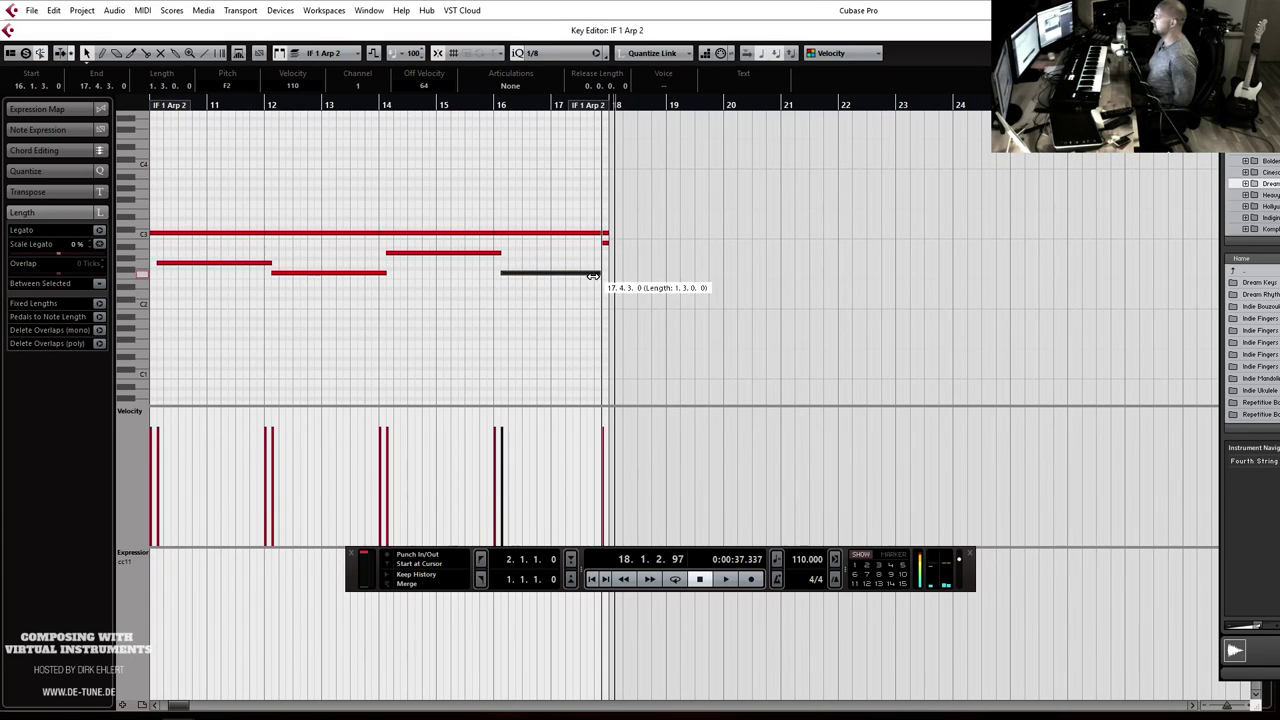
left_click(495, 106)
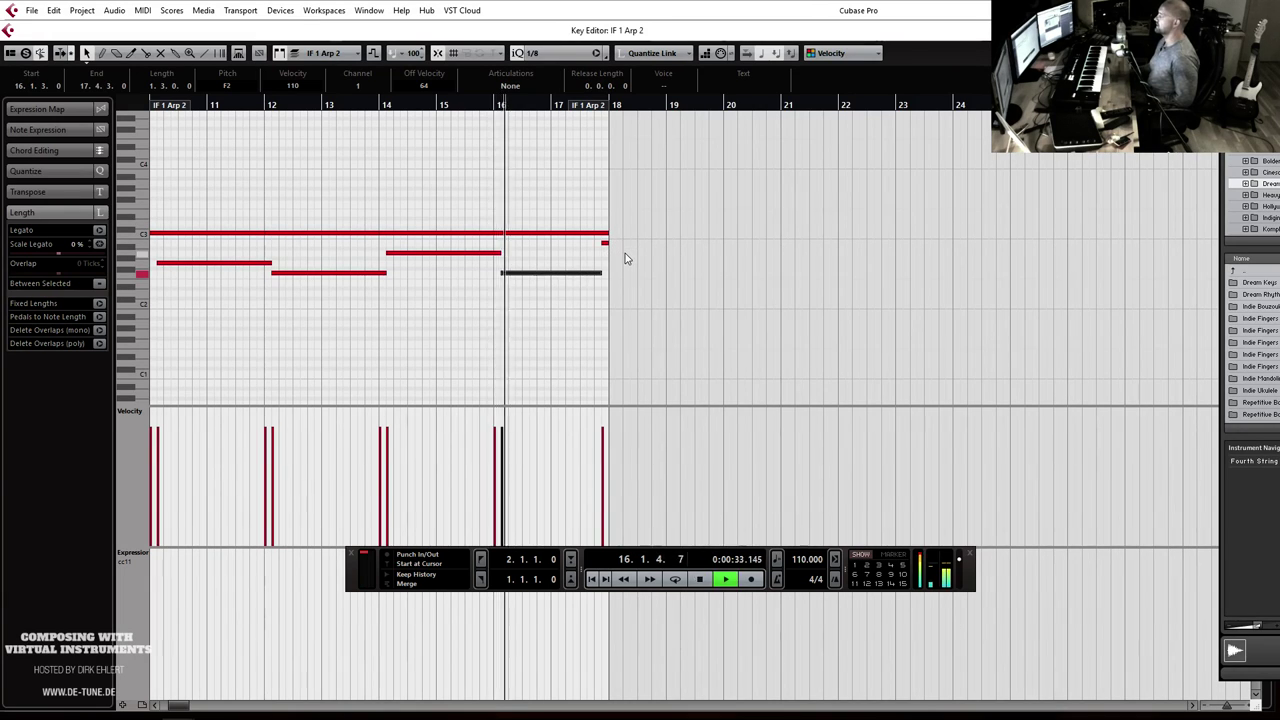
scroll(615, 257, "up", 1)
scroll(788, 285, "up", 3)
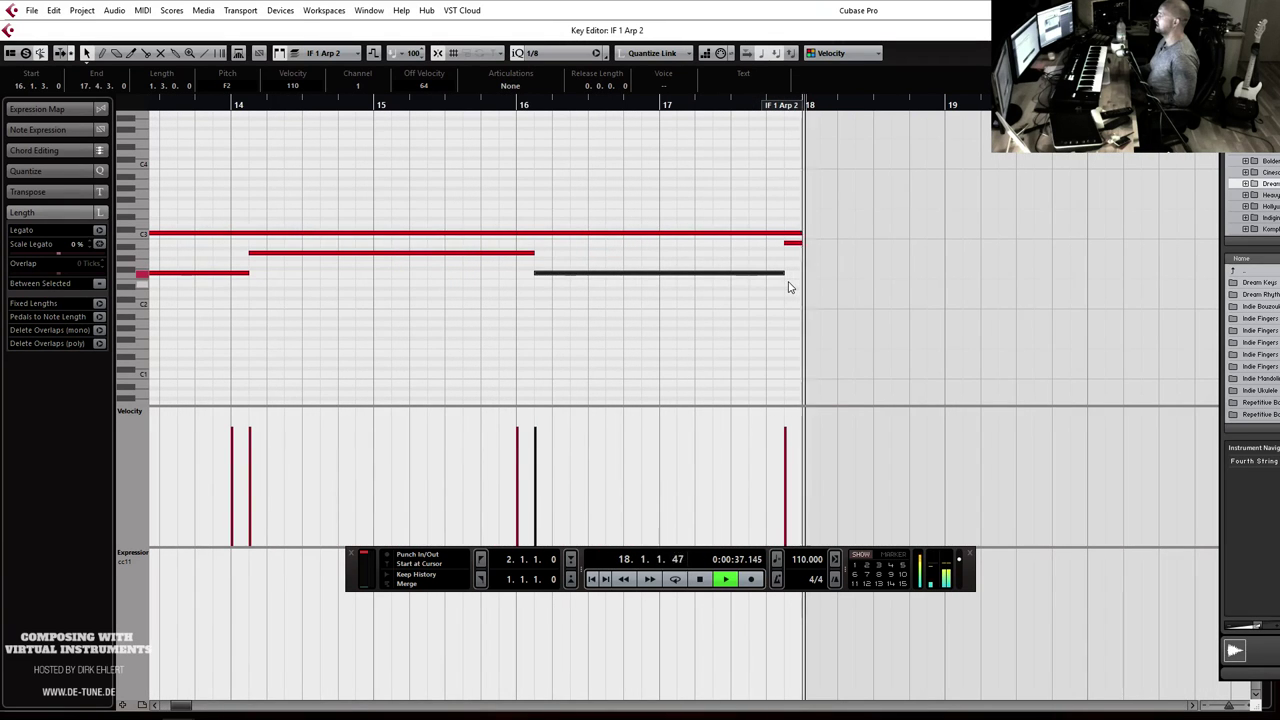
key("space")
key("Return")
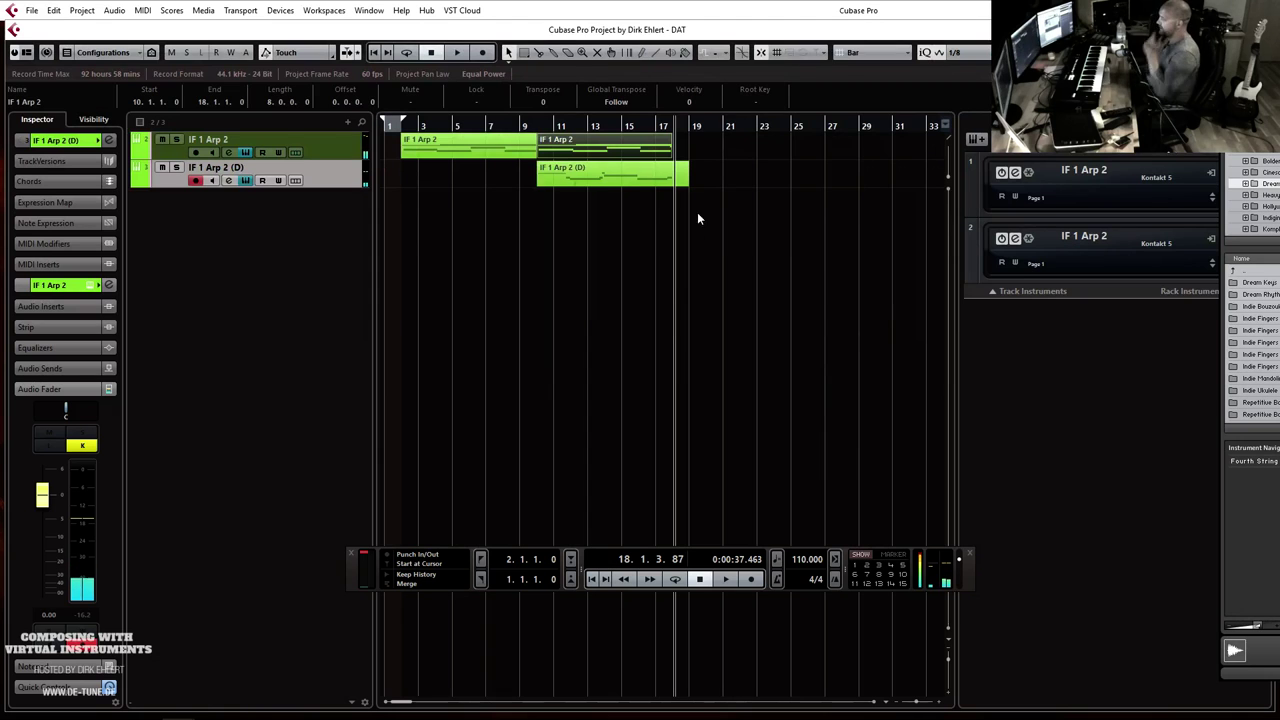
Step: Shorten the recorded IF 1 Arp 2 (D) part to end at bar 18, and check its notes in the Key Editor
left_click_drag(685, 183, 667, 184)
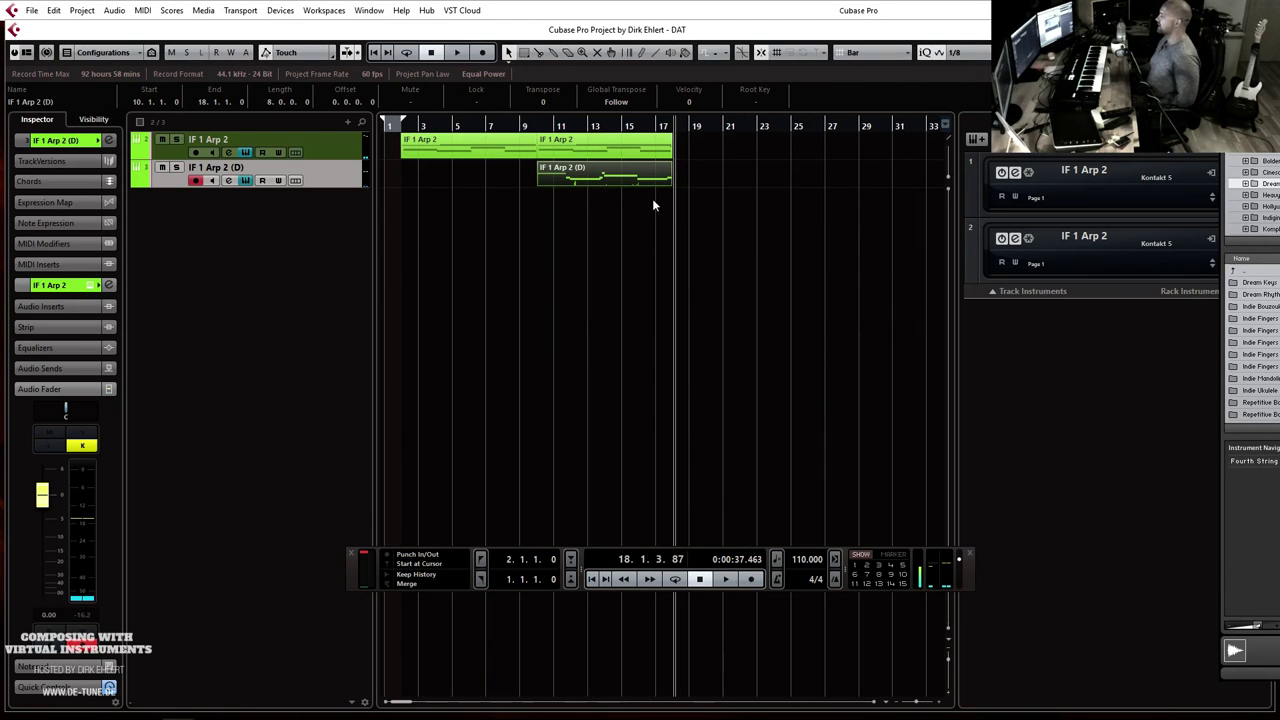
double_click(608, 178)
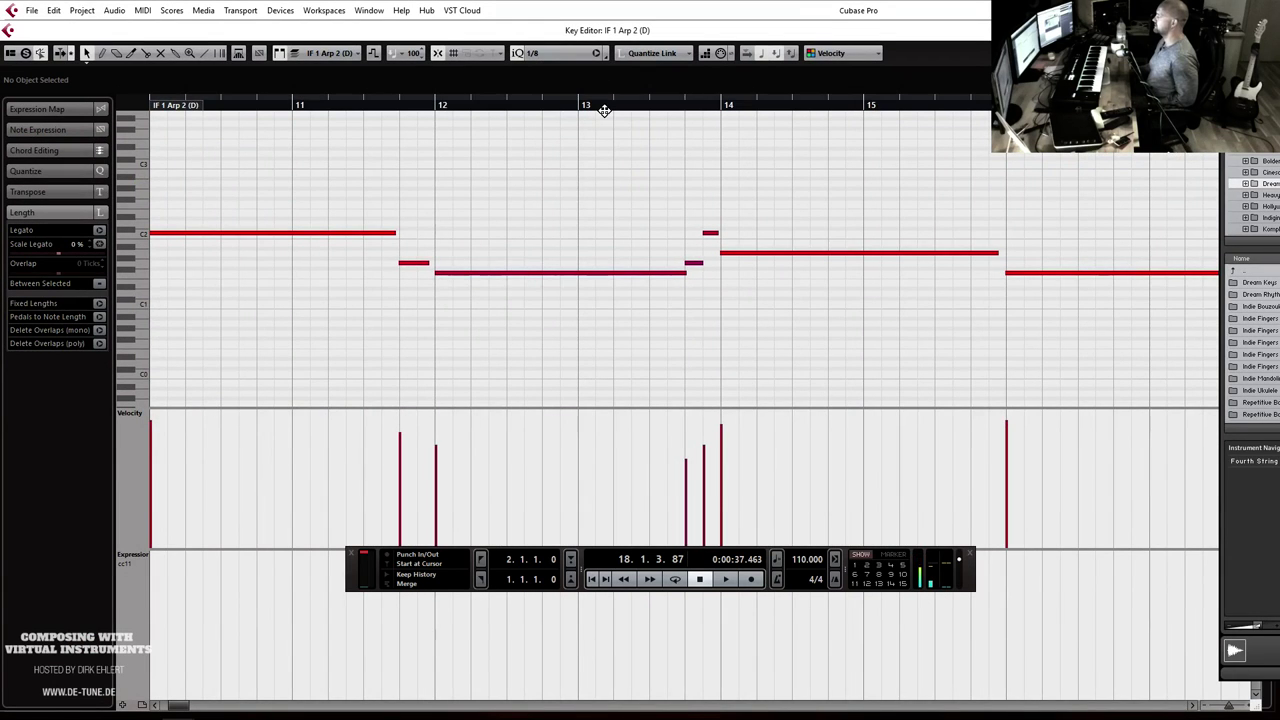
scroll(600, 108, "down", 1)
scroll(640, 194, "down", 1)
key("Escape")
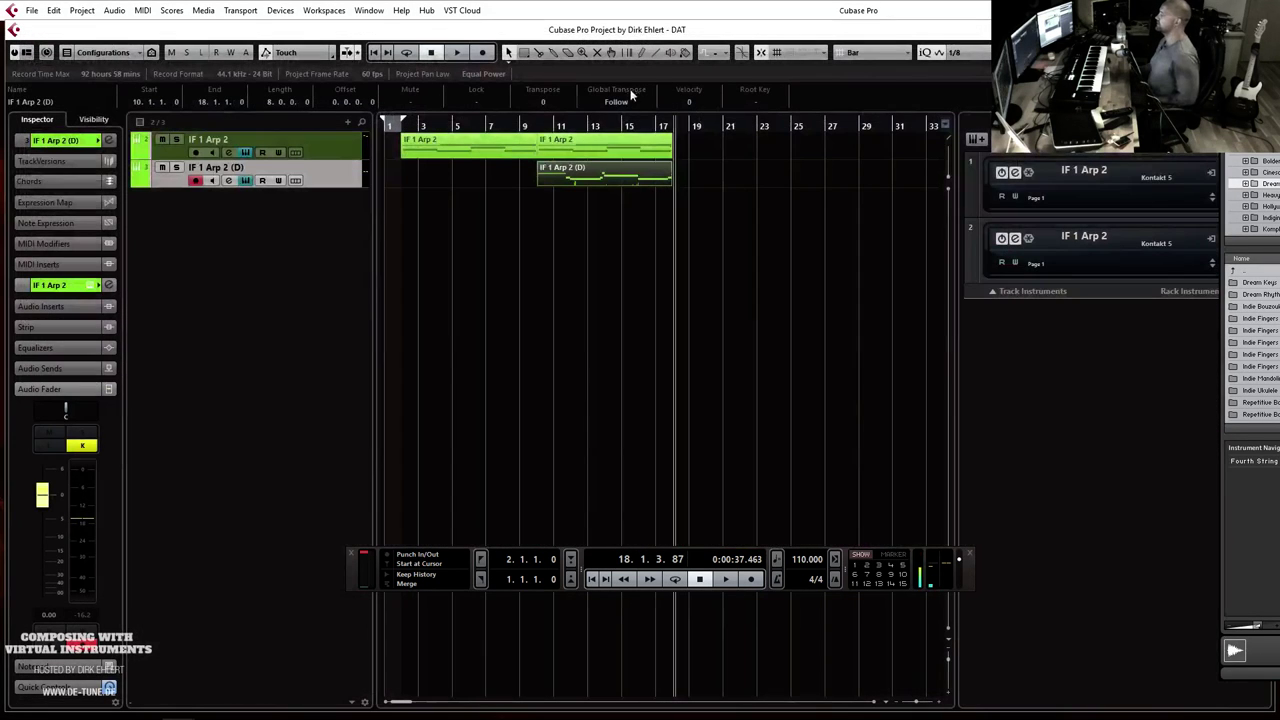
Step: Colour the IF 1 Arp 2 (D) track blue with Color 11
left_click(97, 143)
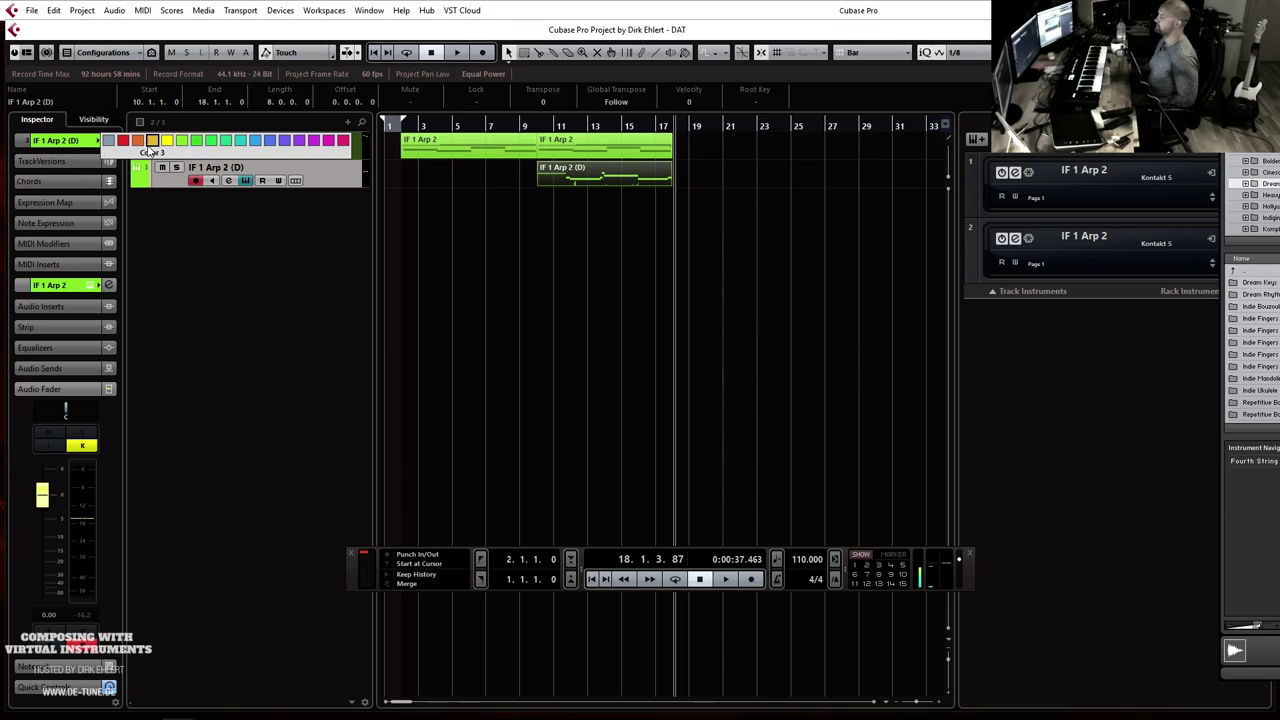
left_click(269, 142)
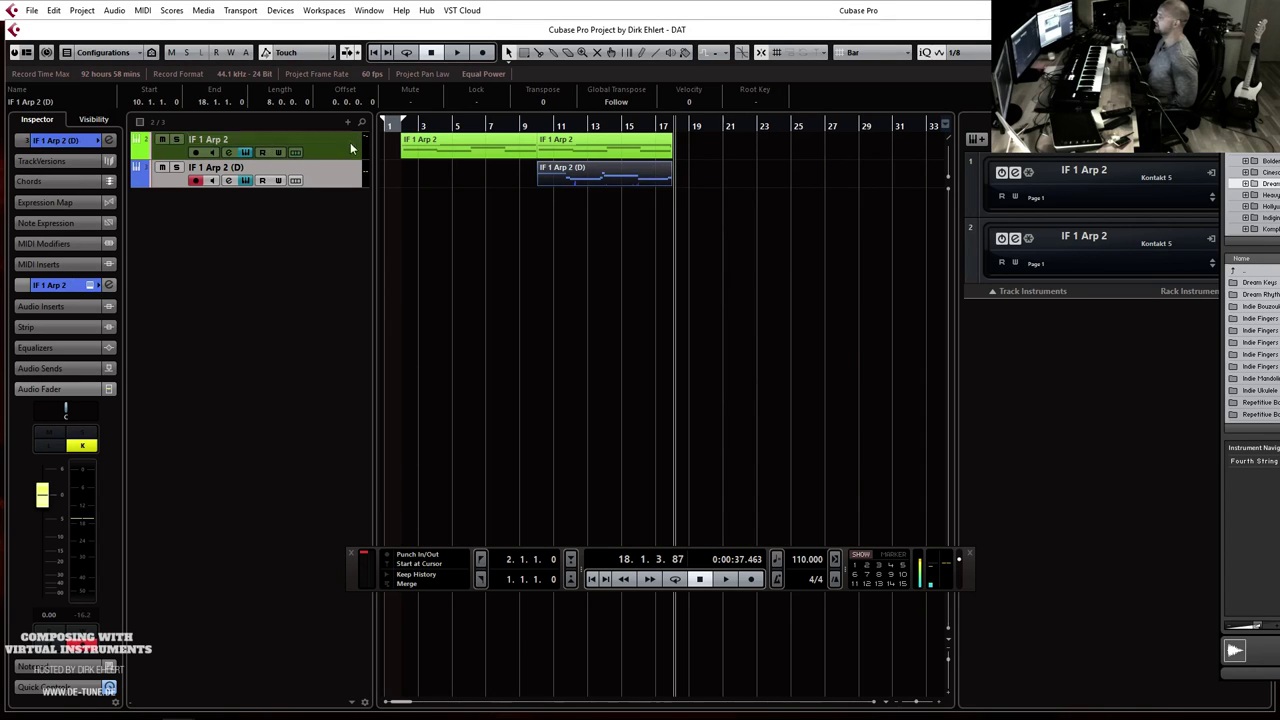
left_click(99, 142)
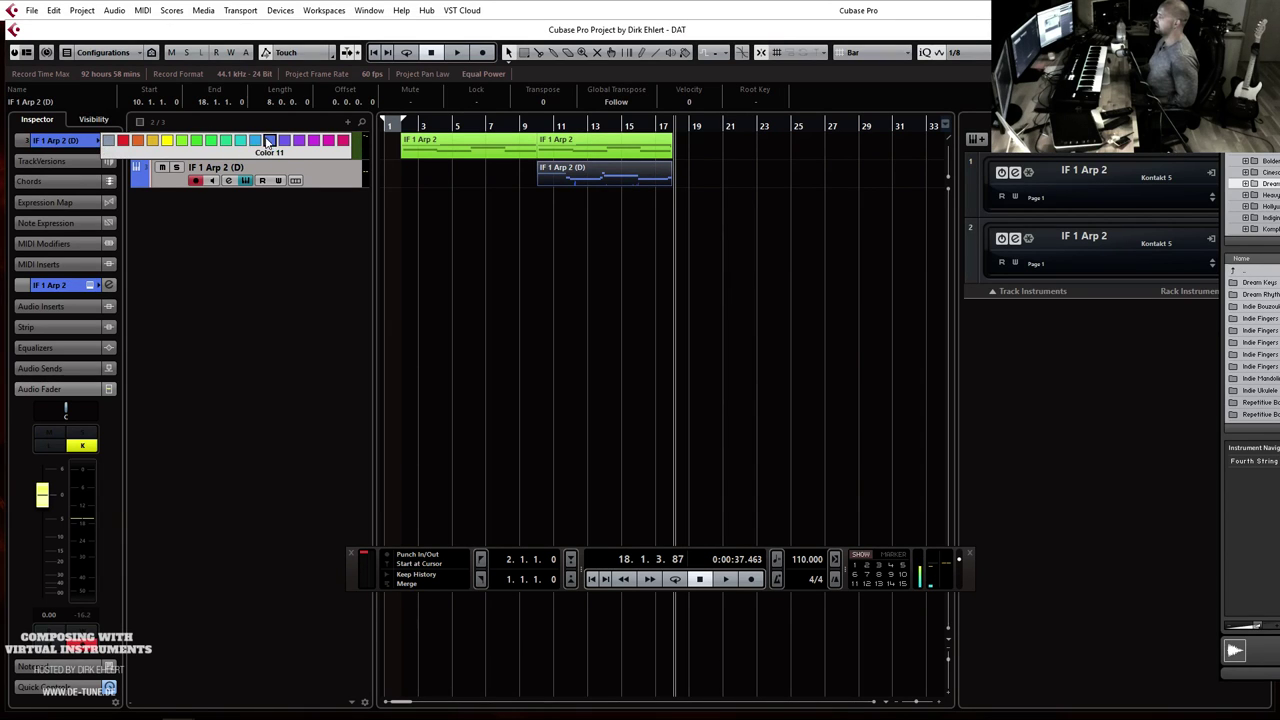
left_click(269, 142)
Step: Rename the blue bass track to "Rep Bass Single"
double_click(205, 168)
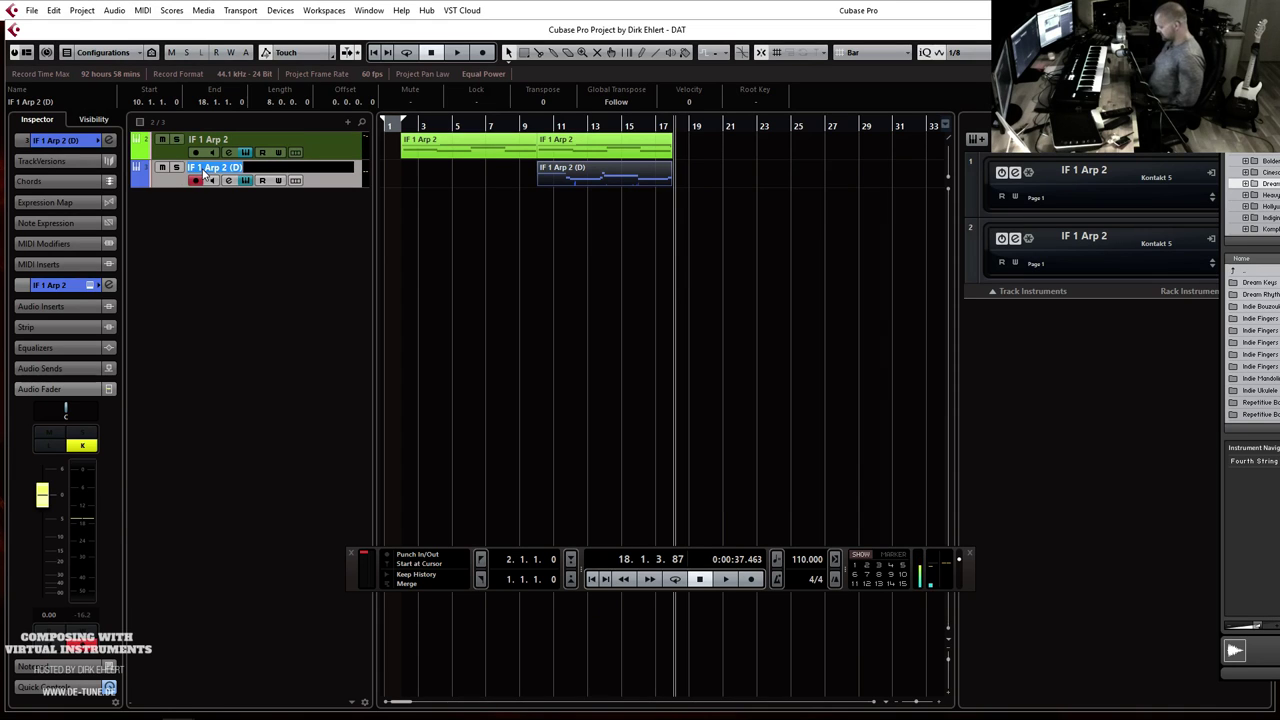
type("Rep Bass ISngle")
key("Return")
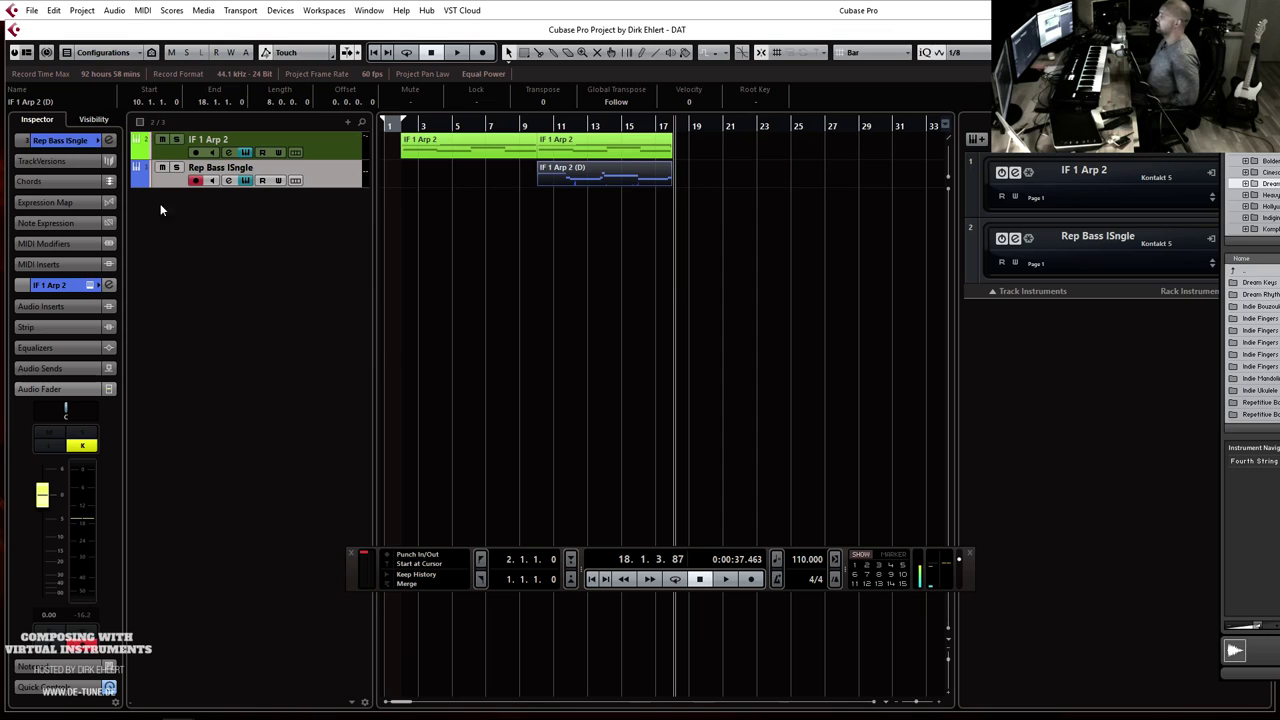
double_click(229, 169)
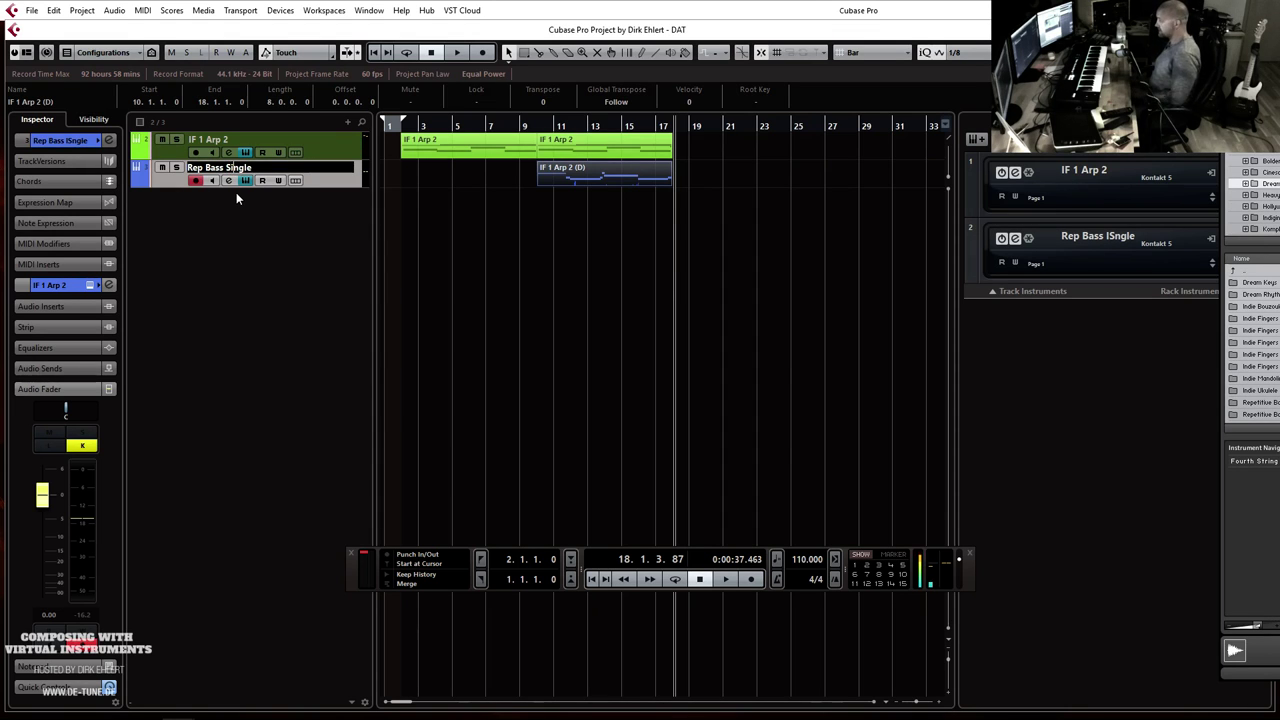
key("Return")
Step: Play the arrangement from the start of the project, selecting the IF 1 Arp 2 track during playback
key("Home")
key("space")
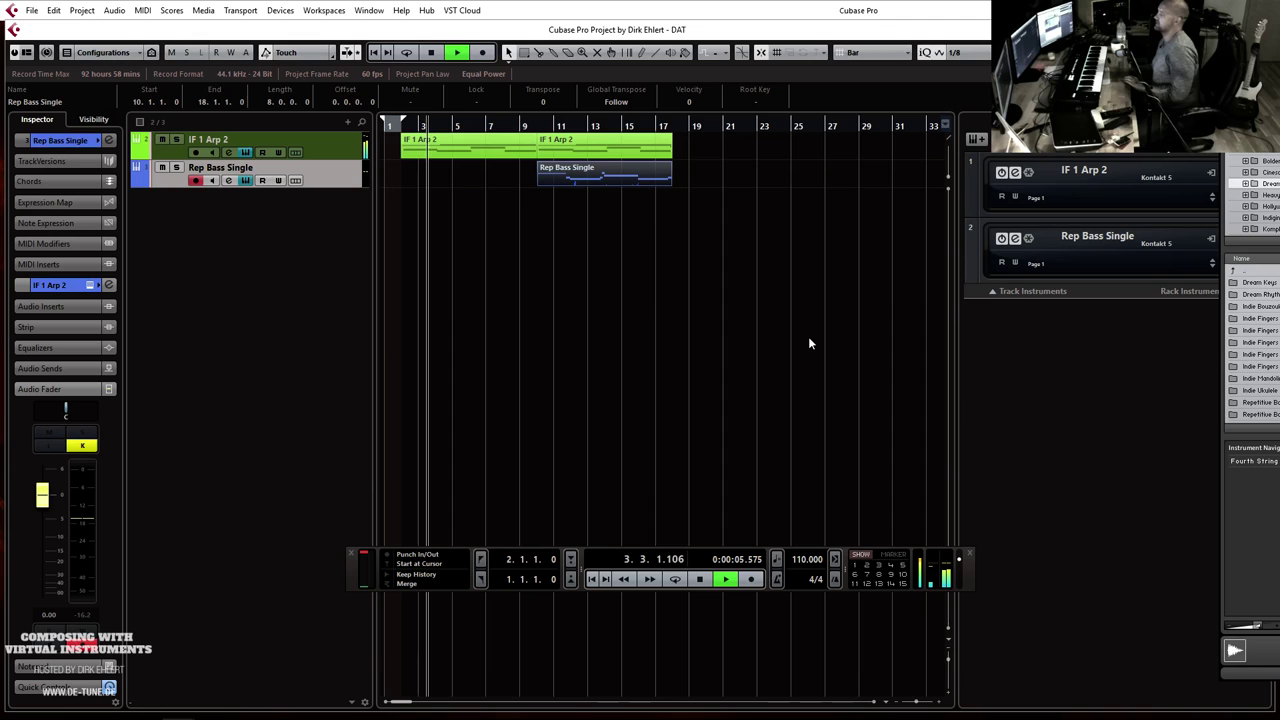
right_click(344, 153)
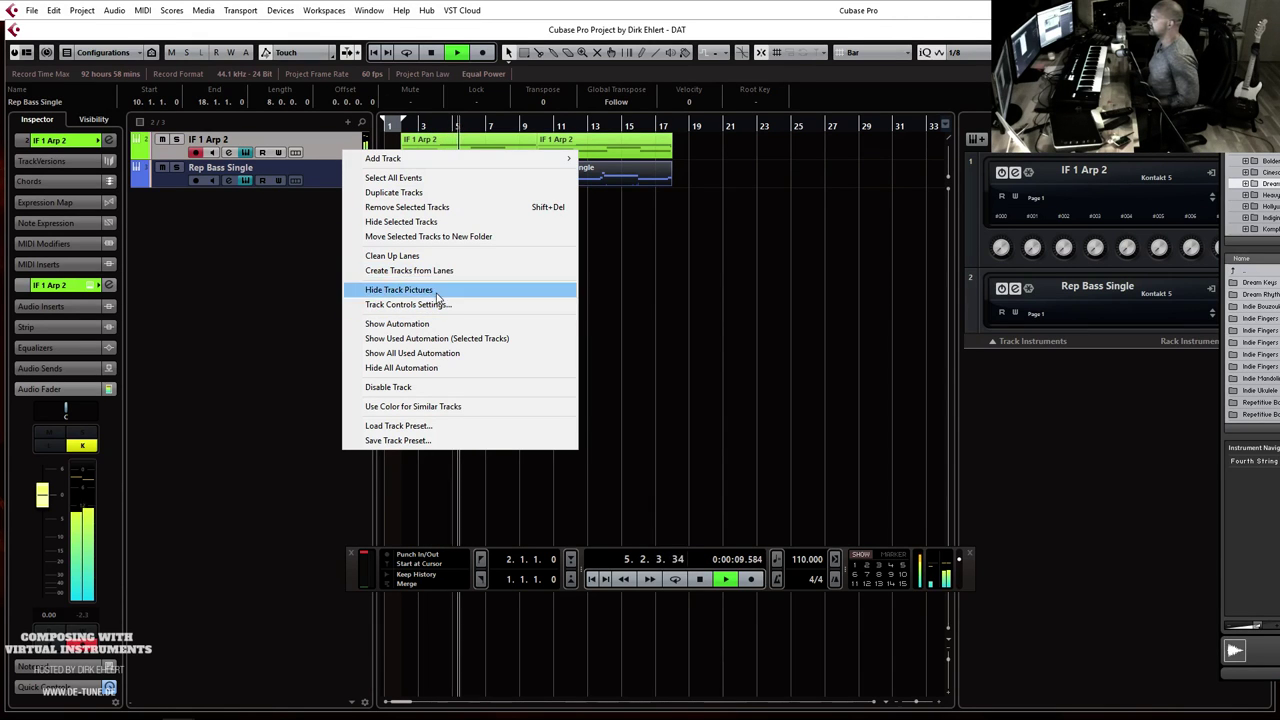
left_click(721, 263)
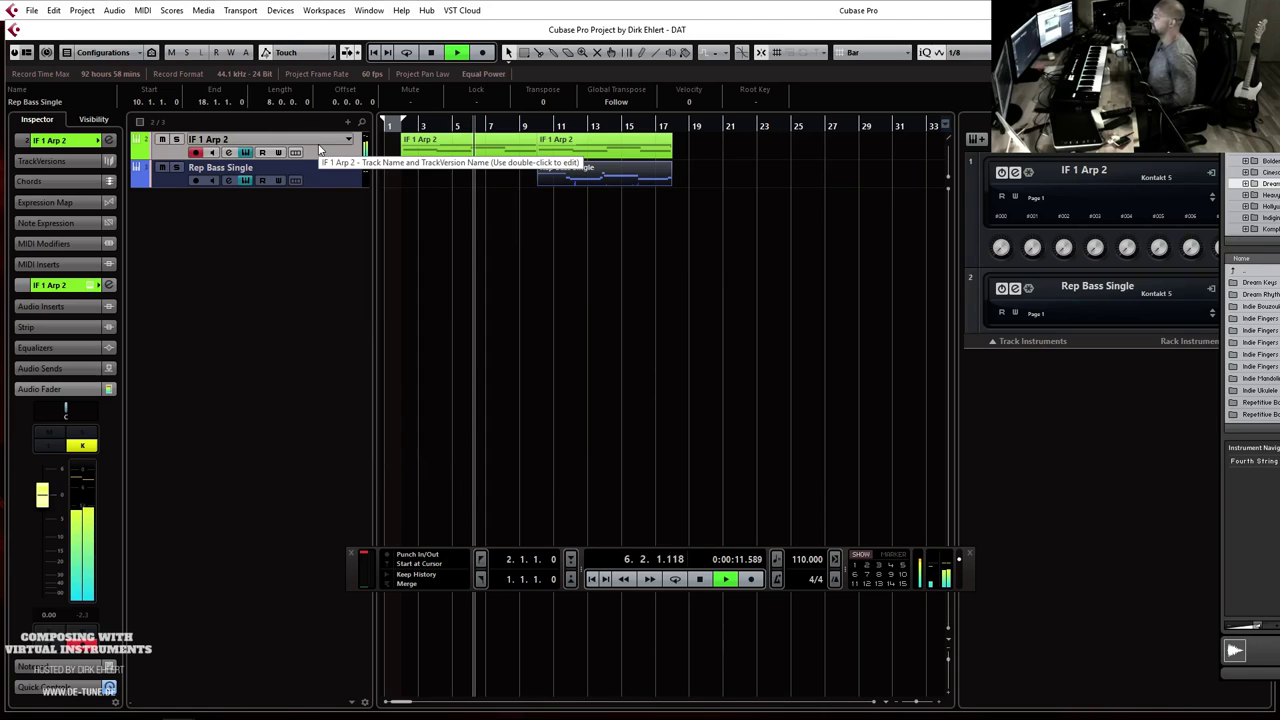
key("space")
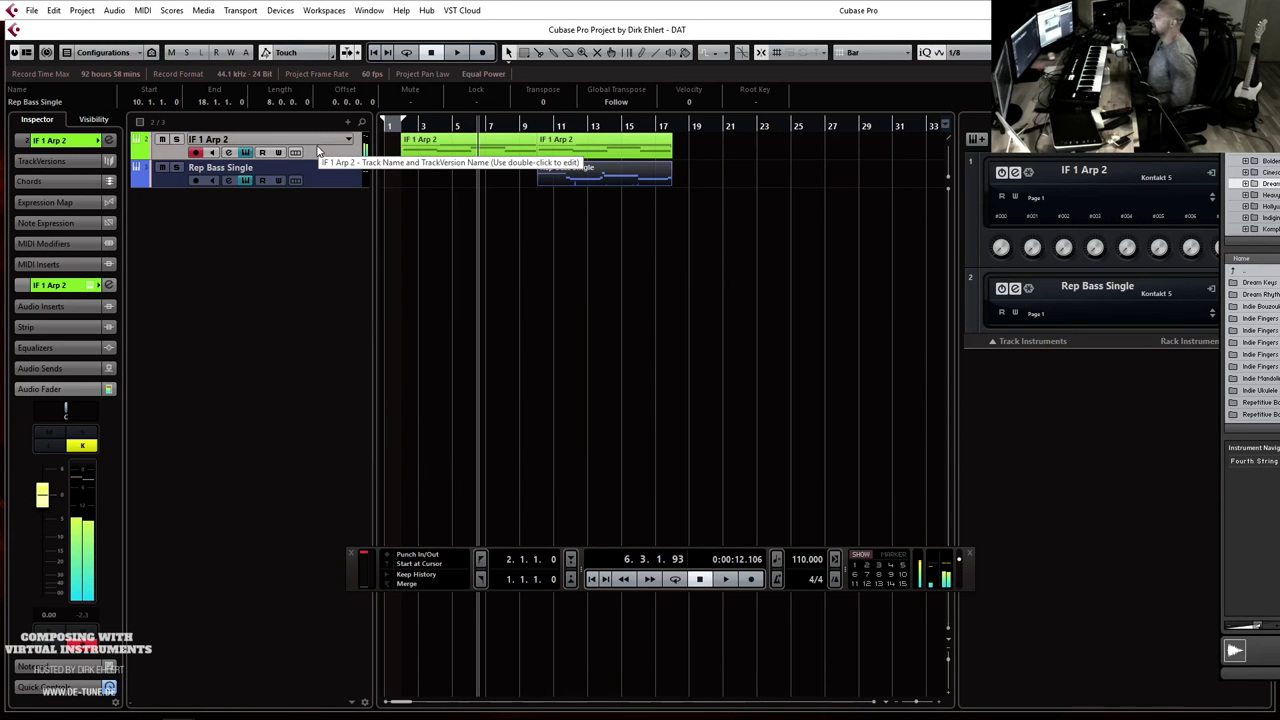
Step: Inspect the Intervallic Arpeggio 2 instrument loaded on the IF 1 Arp 2 track, and close its window
left_click(92, 286)
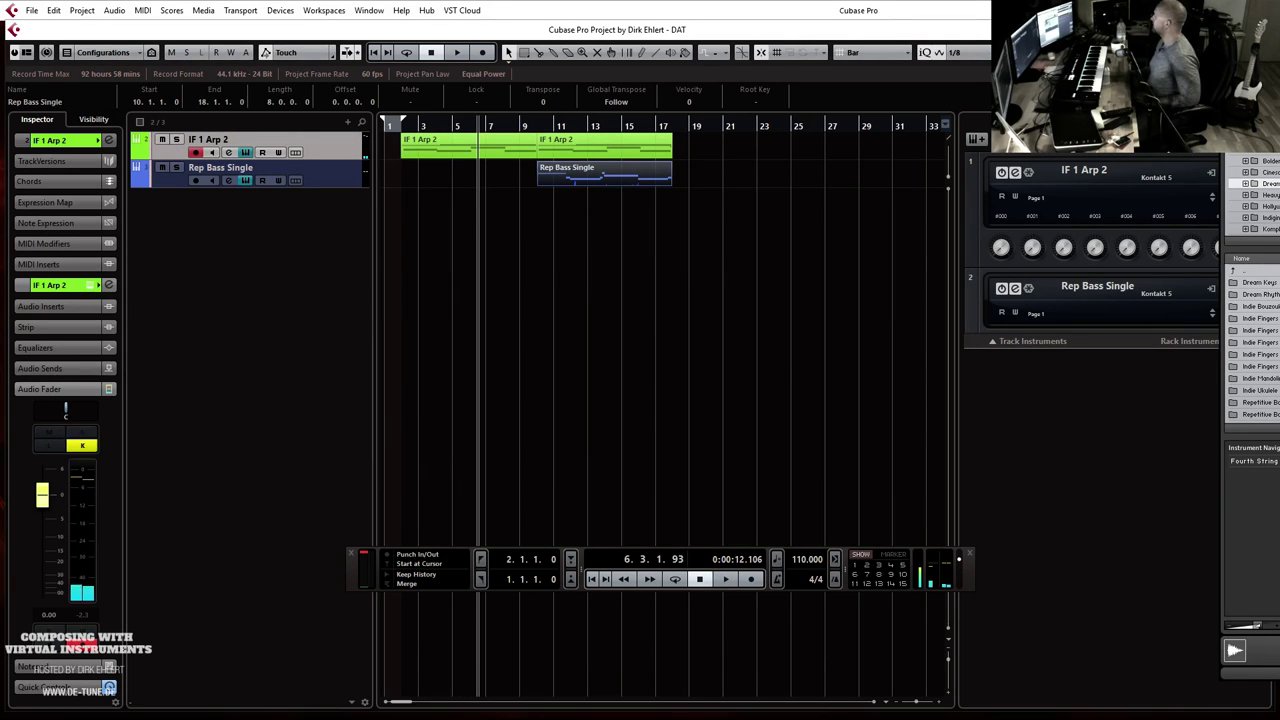
left_click(108, 285)
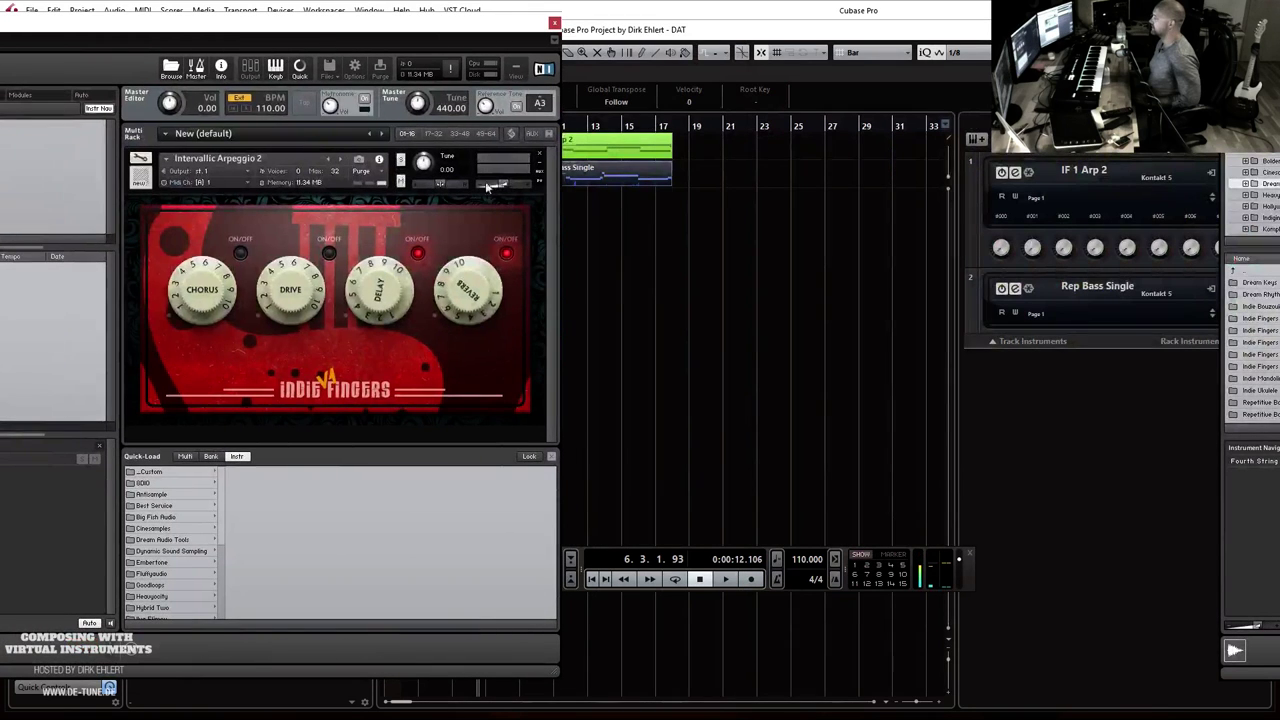
left_click(555, 22)
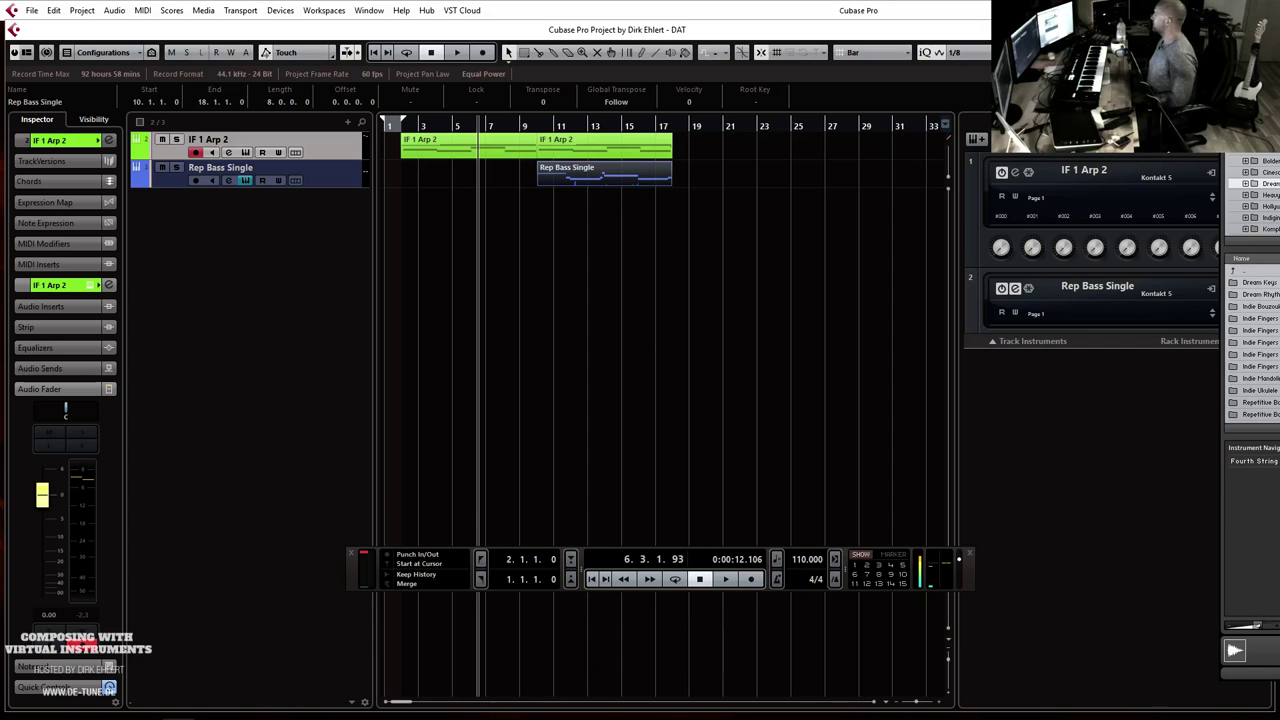
Step: Add a stereo group channel named "E Guit" for IF 1 Arp 2 in the MixConsole, routed to Stereo Out
key("F3")
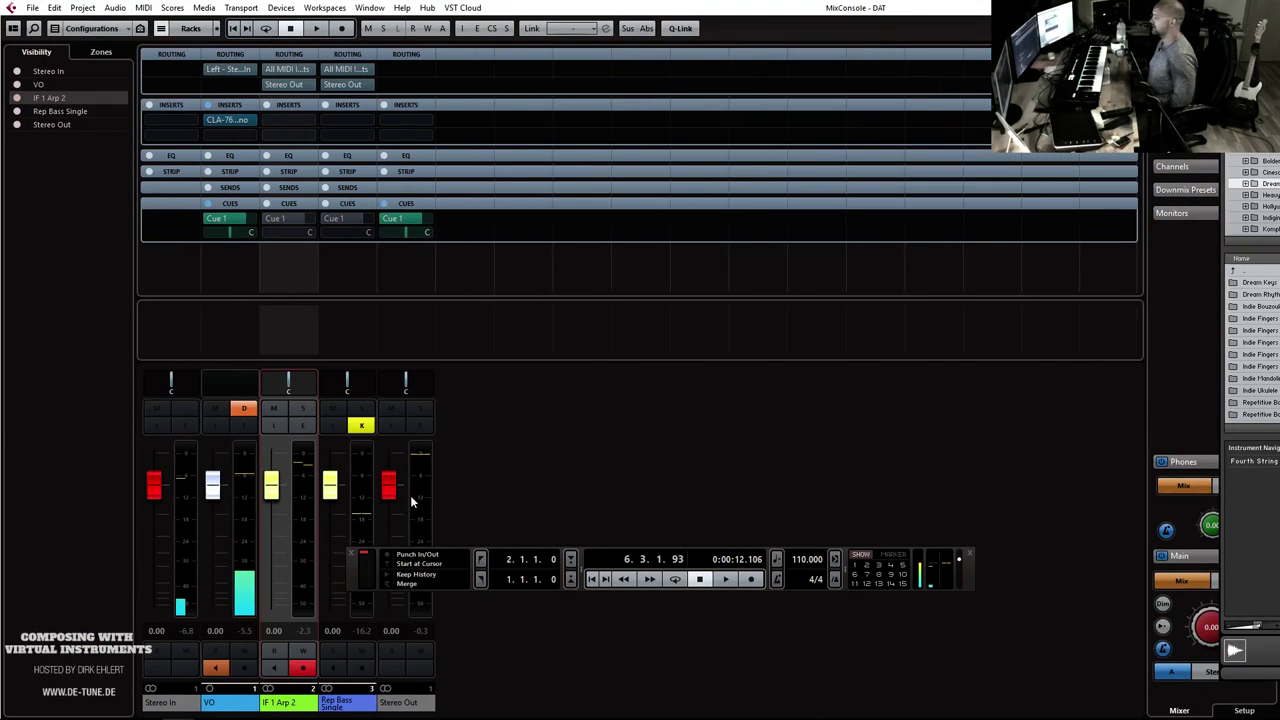
right_click(254, 575)
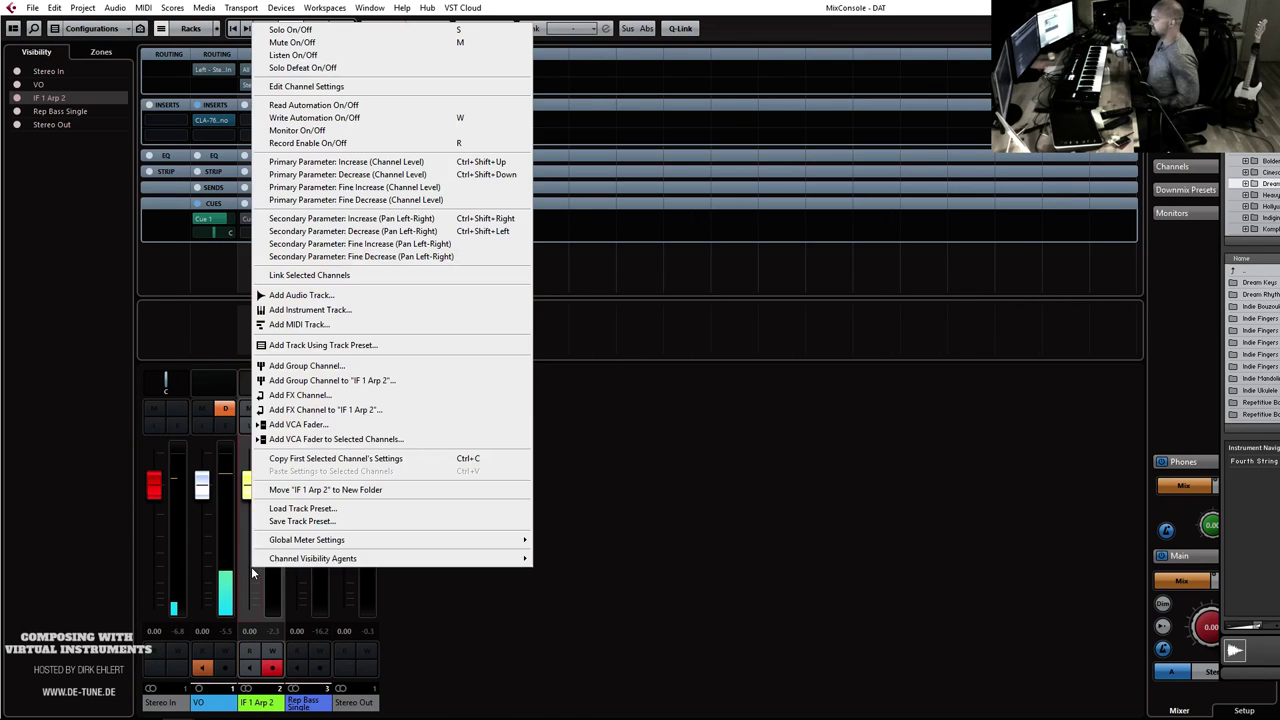
left_click(398, 380)
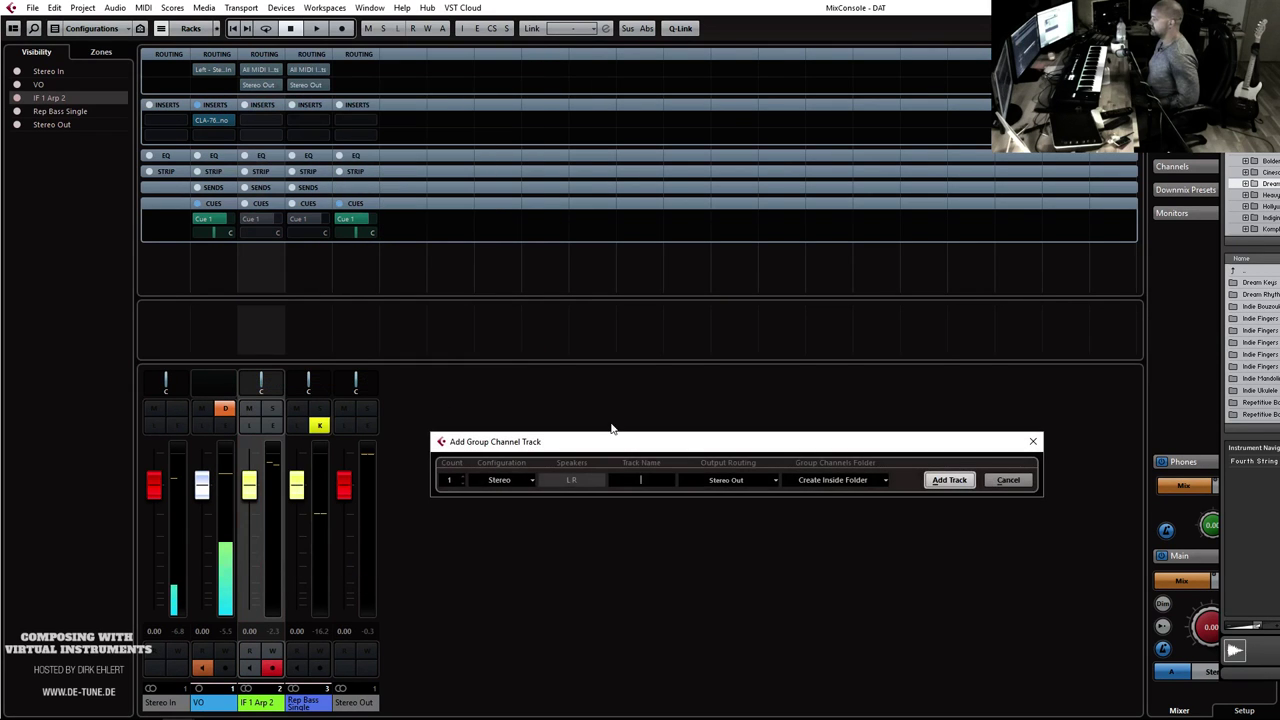
type("E Guit")
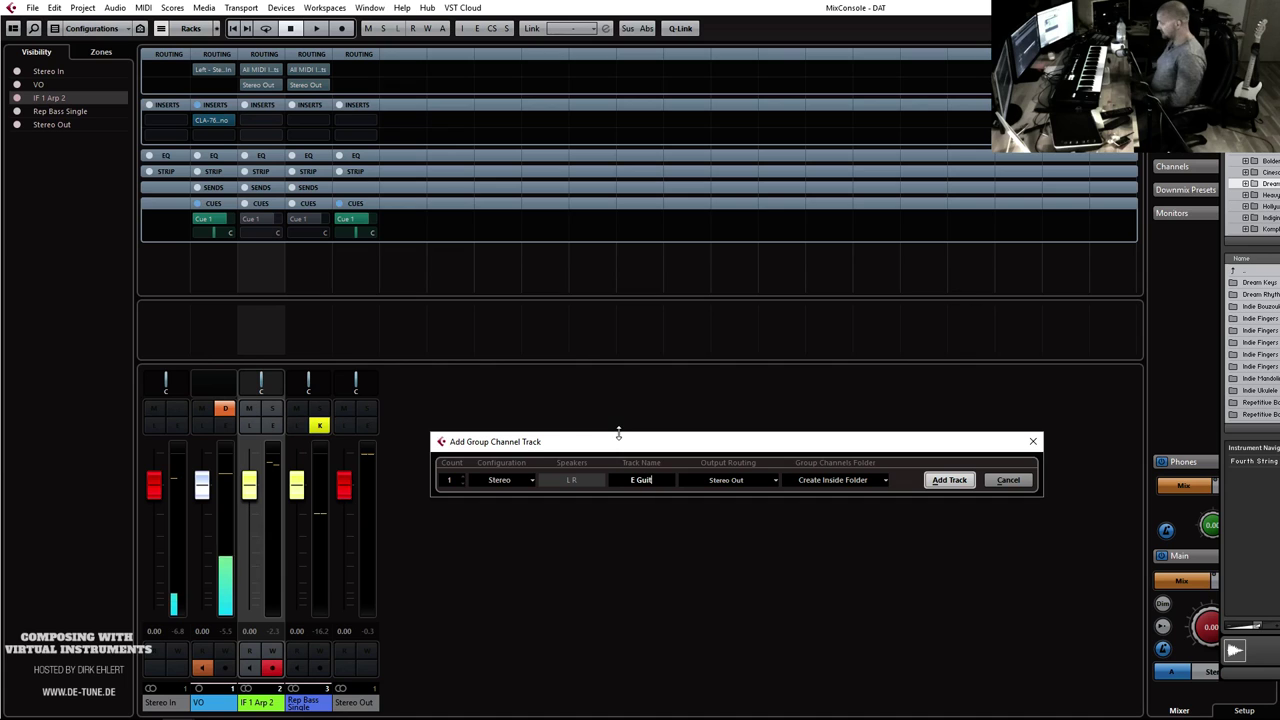
key("Return")
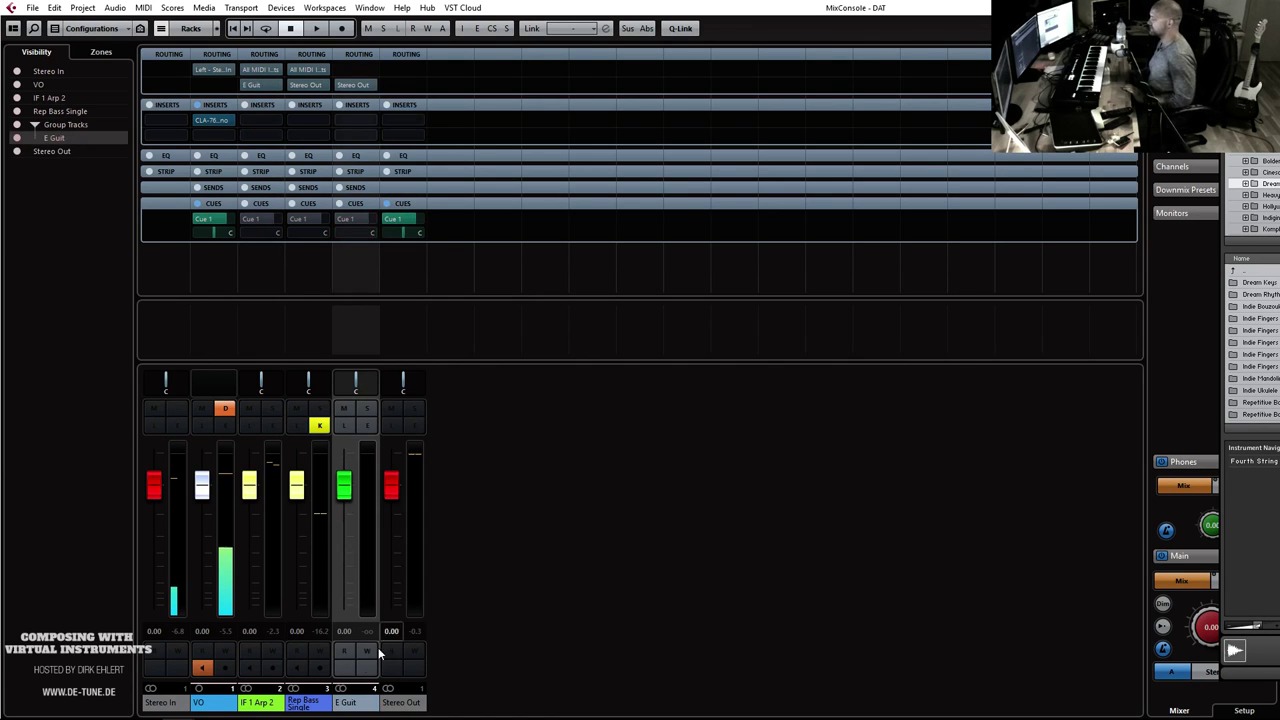
Step: Colour the E Guit group channel green, and fix it together with Stereo Out in the mixer's right zone
left_click(374, 704)
left_click(425, 670)
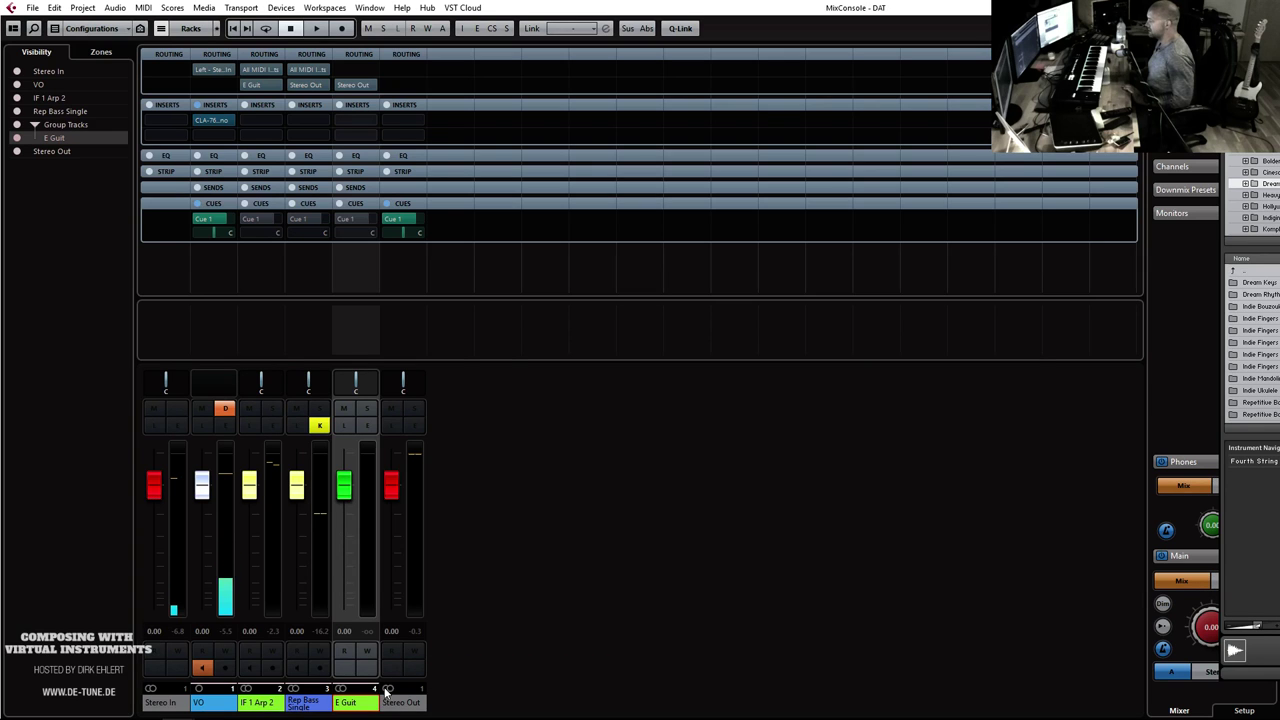
left_click(101, 53)
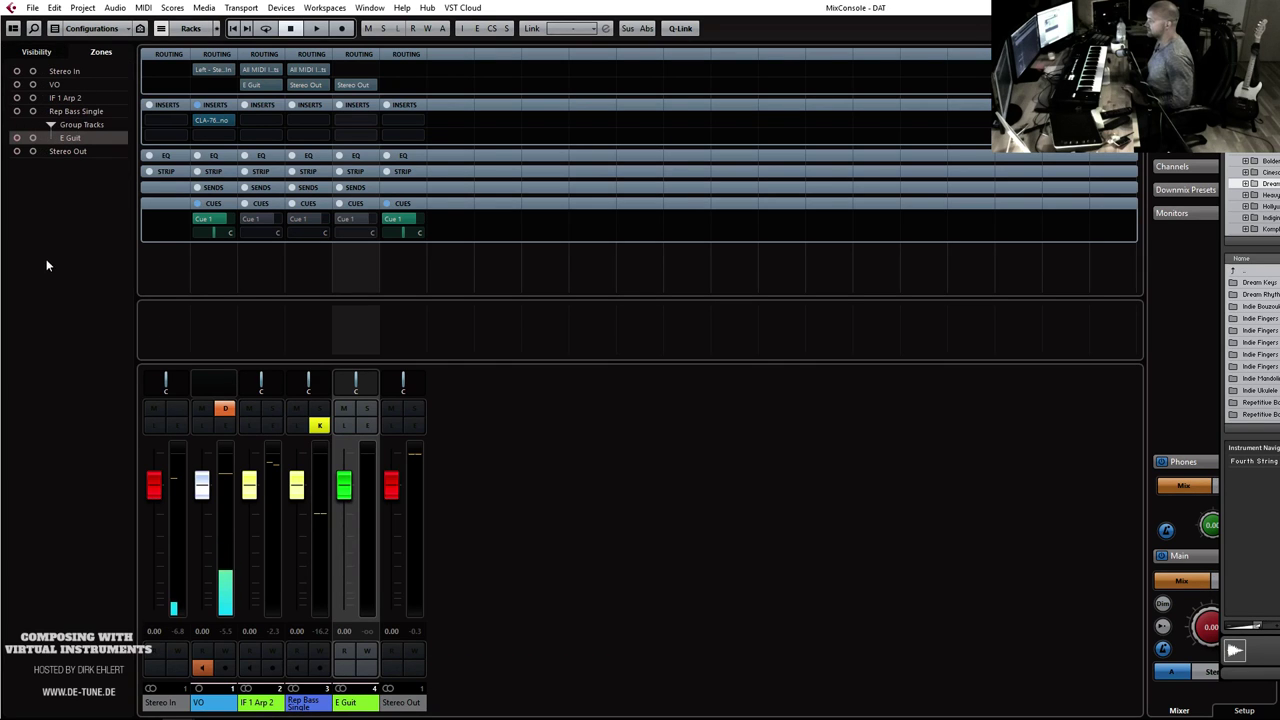
left_click(32, 151)
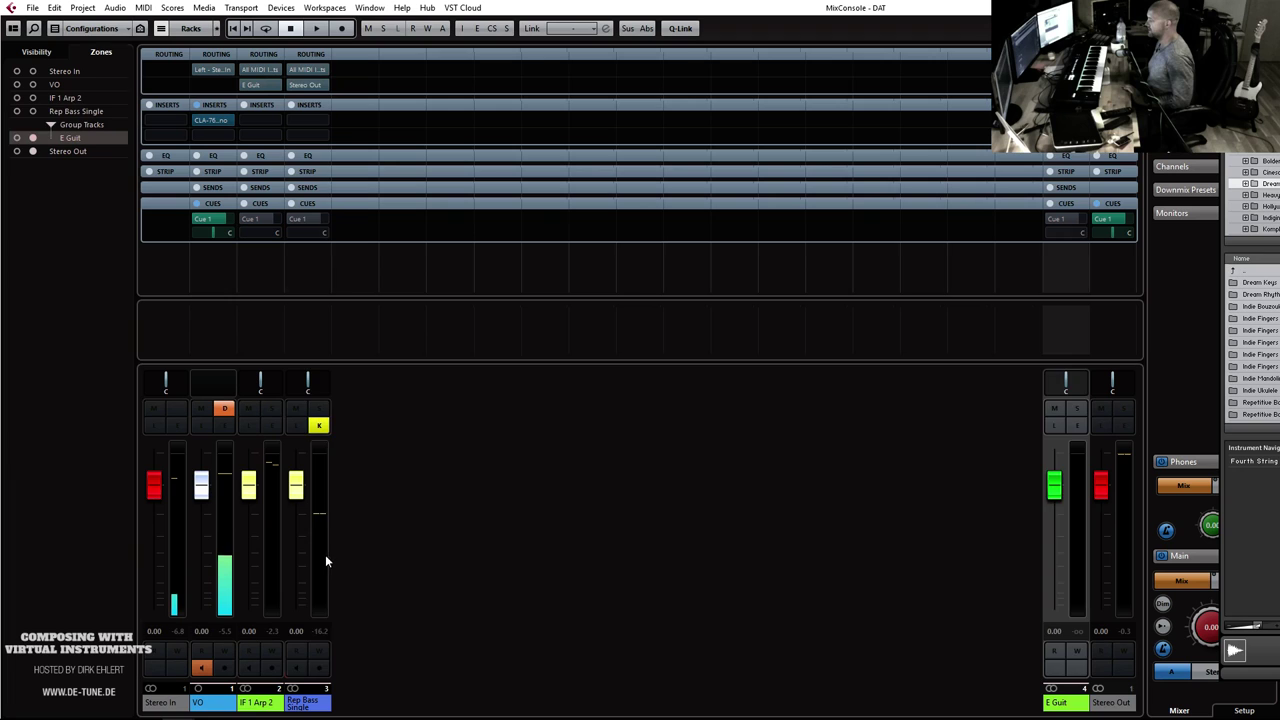
Step: Add a stereo group channel named "Bass" for Rep Bass Single, routed to Stereo Out
right_click(301, 564)
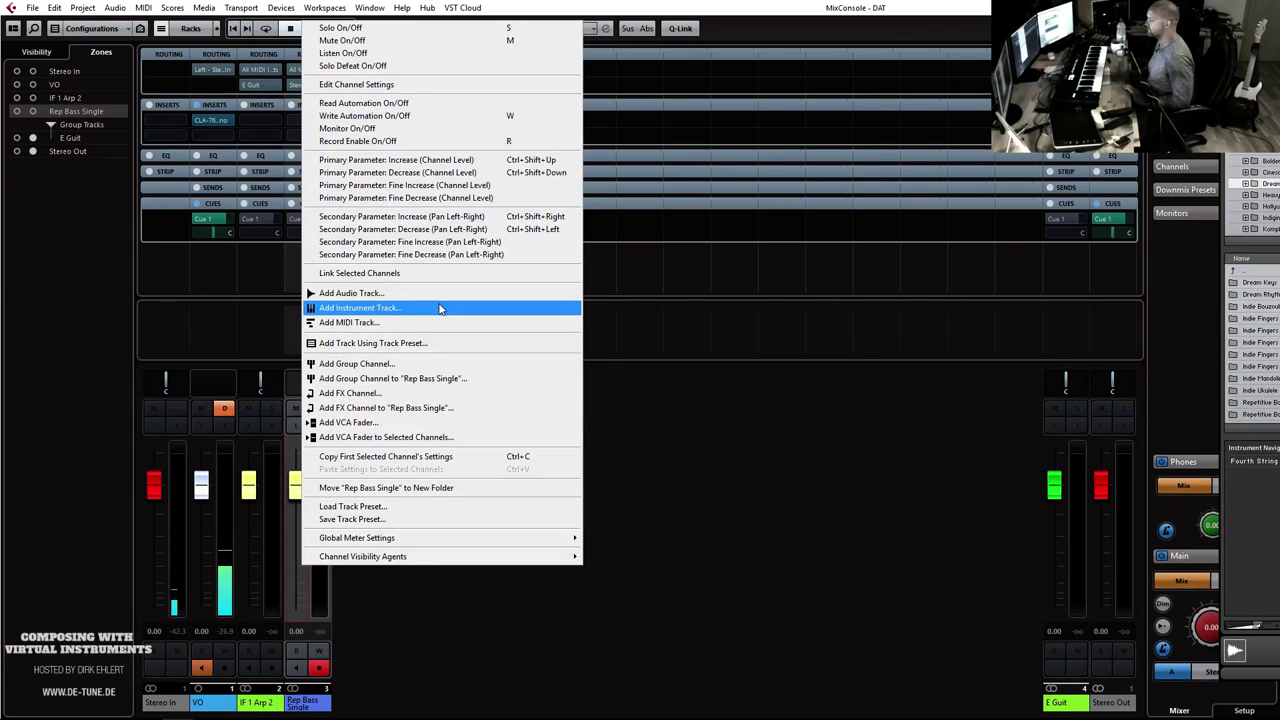
left_click(420, 378)
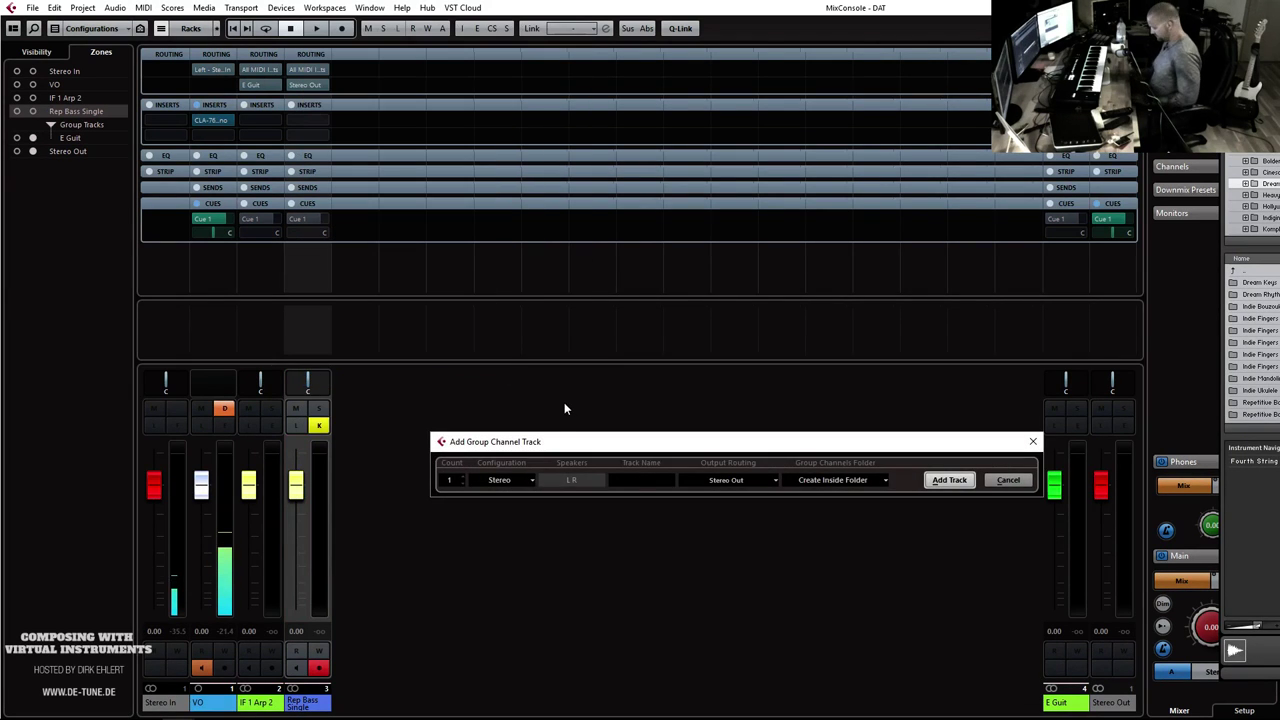
type("Bass")
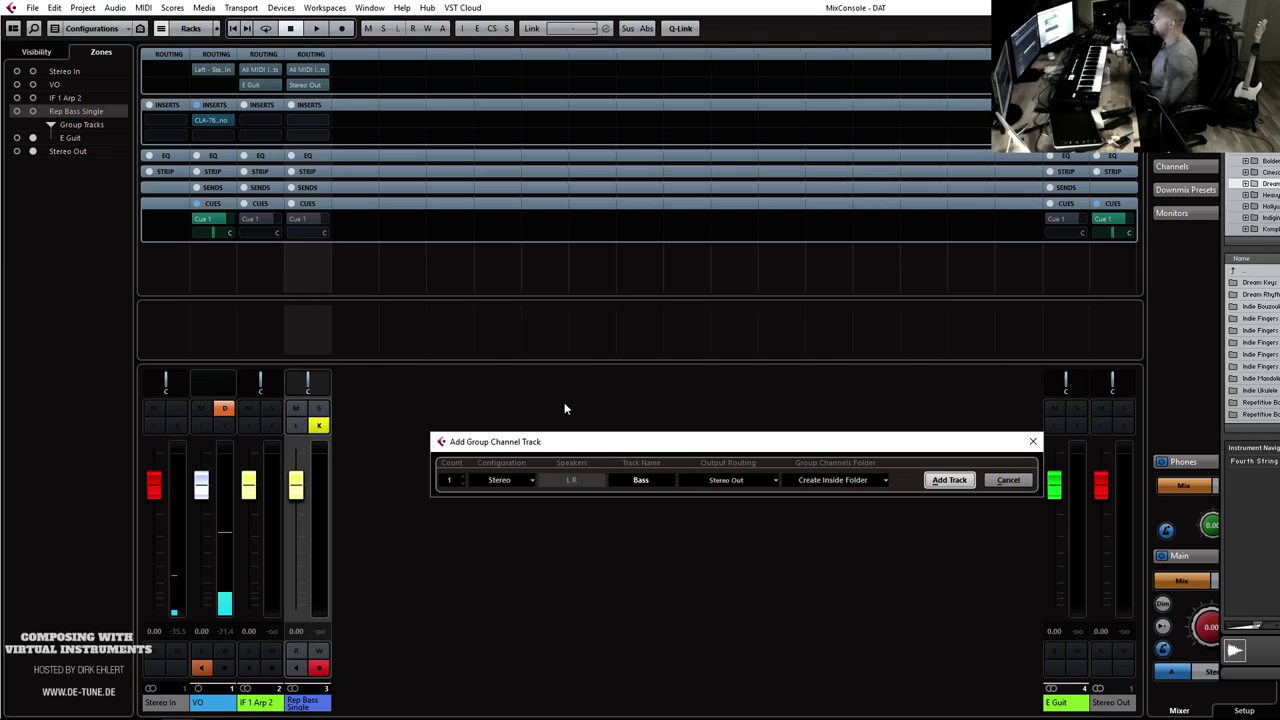
key("Return")
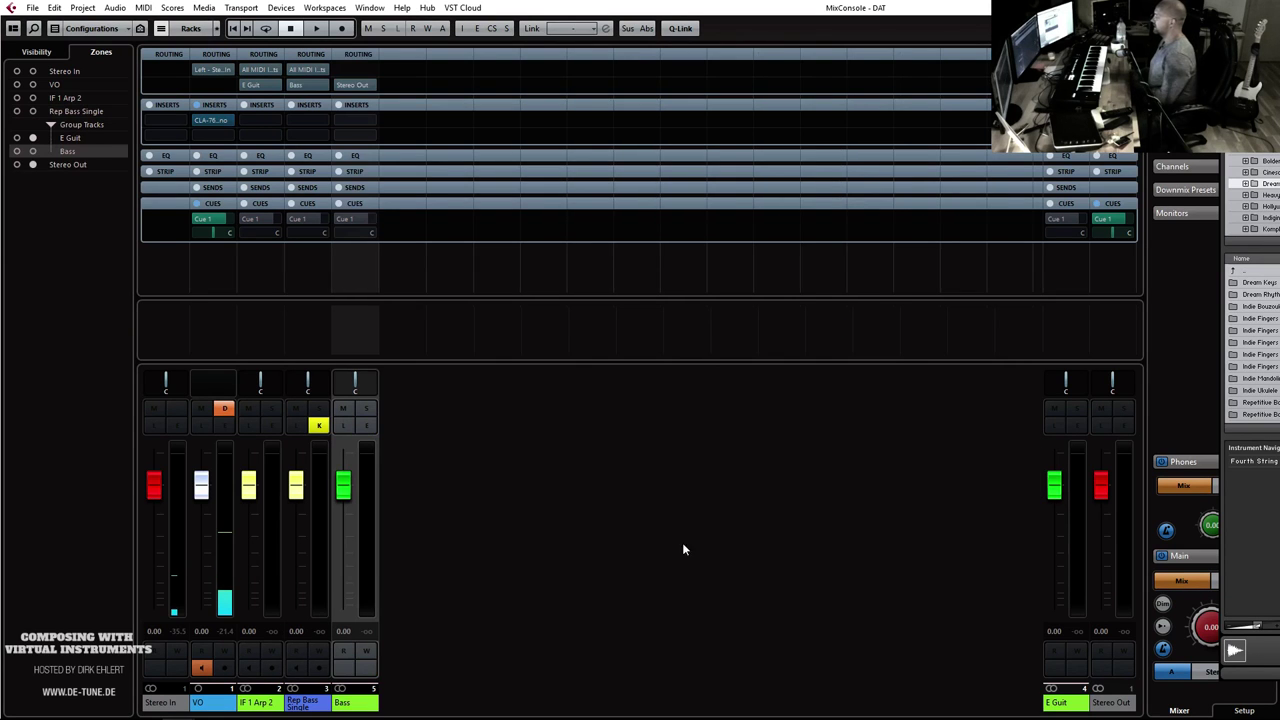
Step: Fix the Bass group channel in the mixer's right zone, and colour it blue like the Rep Bass Single channel
left_click(32, 151)
left_click(1081, 705)
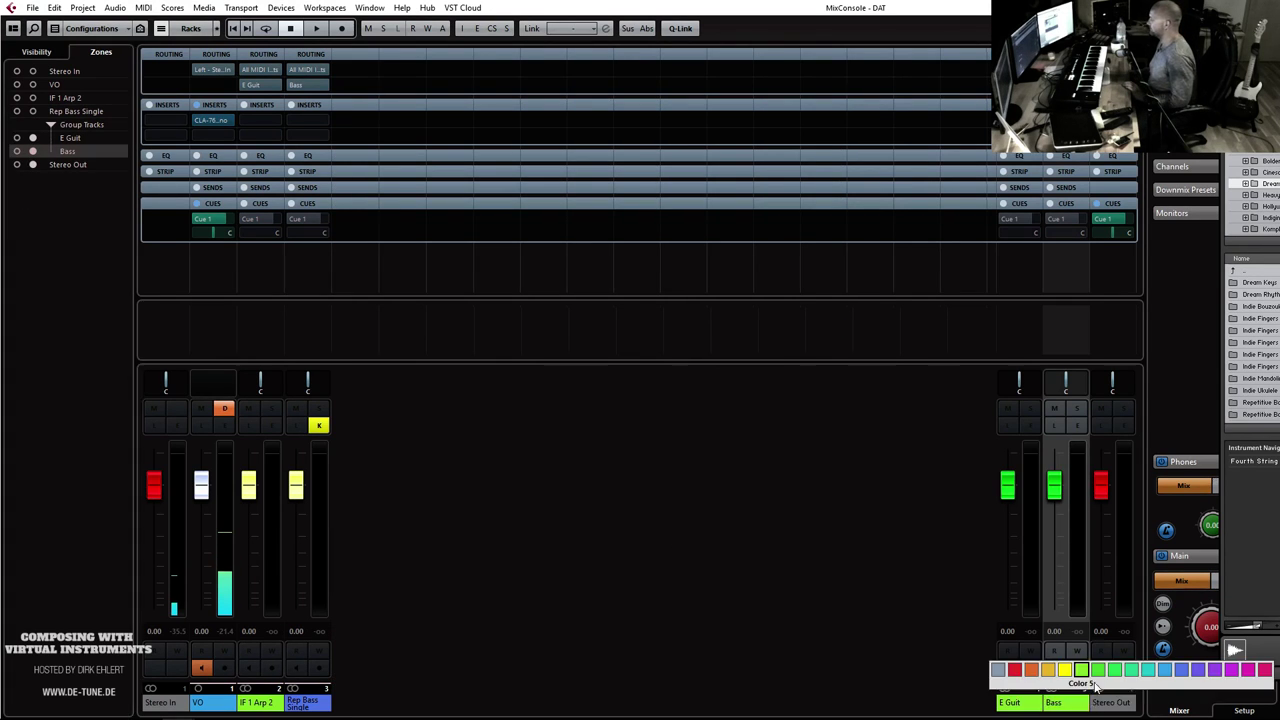
left_click(1183, 670)
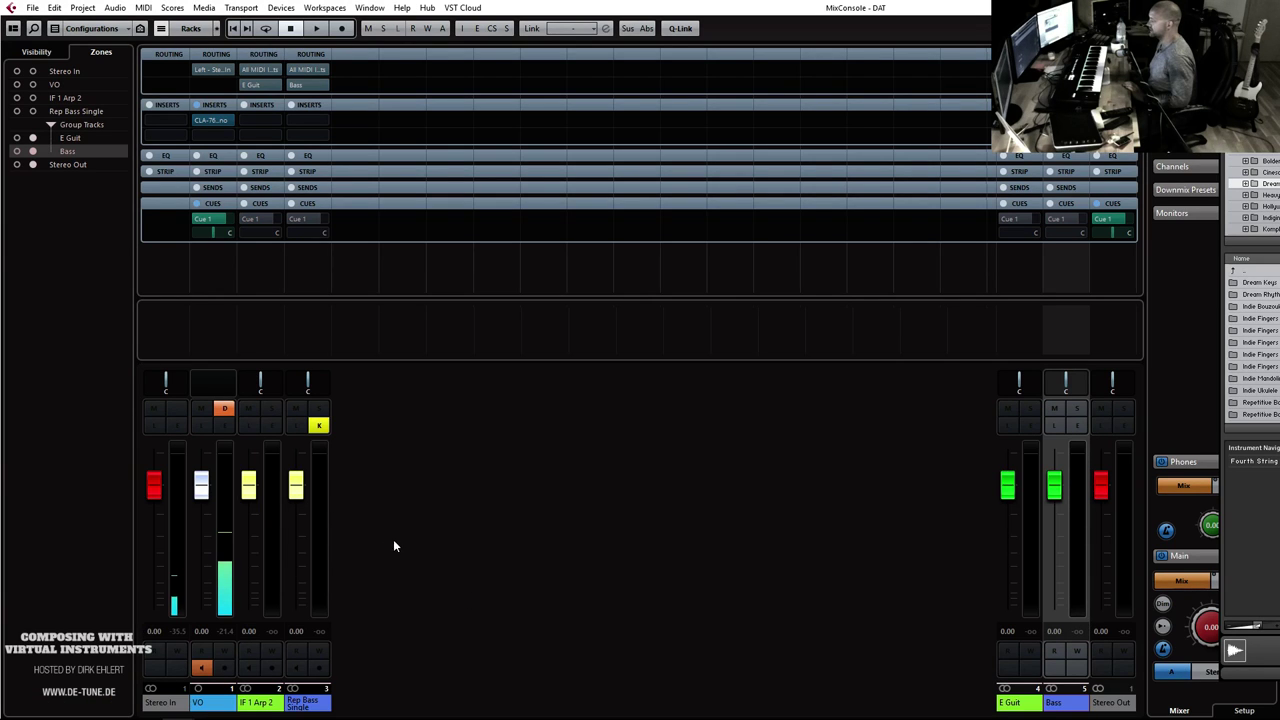
Step: Check the mixer levels during playback, and turn down the Reverb on the IF 1 Arp 2 track's Indie Fingers instrument
key("space")
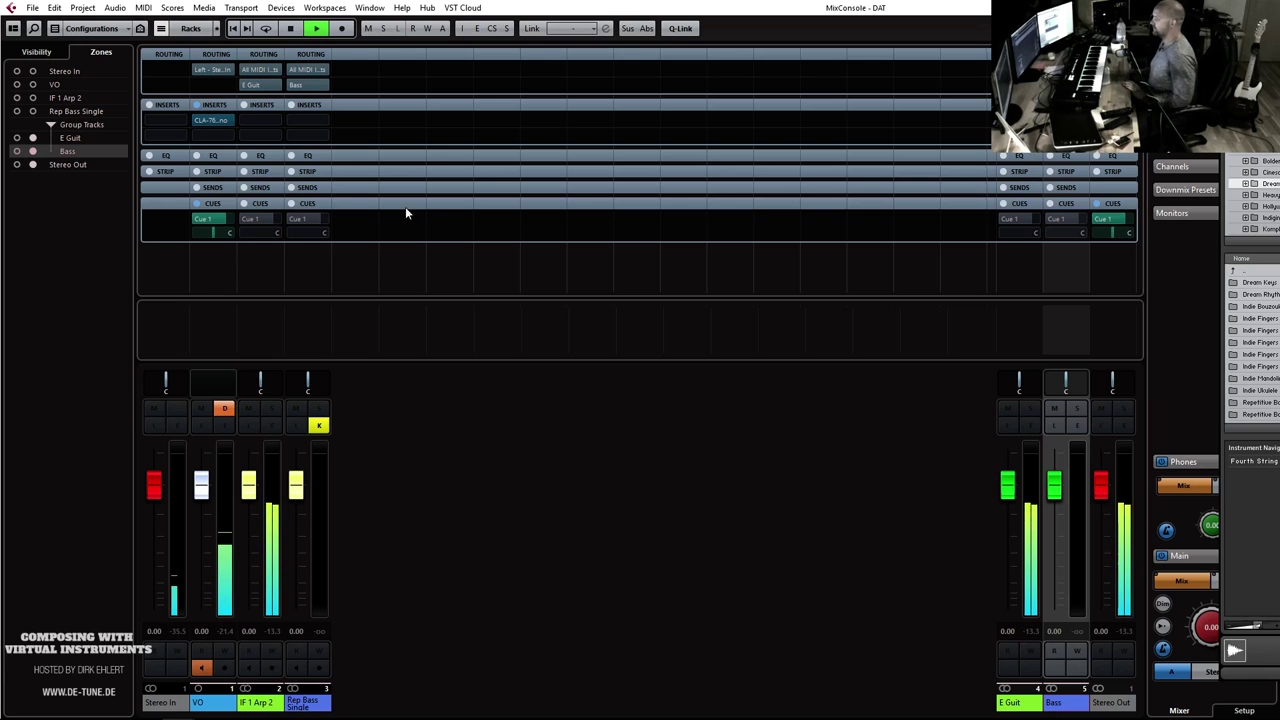
left_click(280, 497)
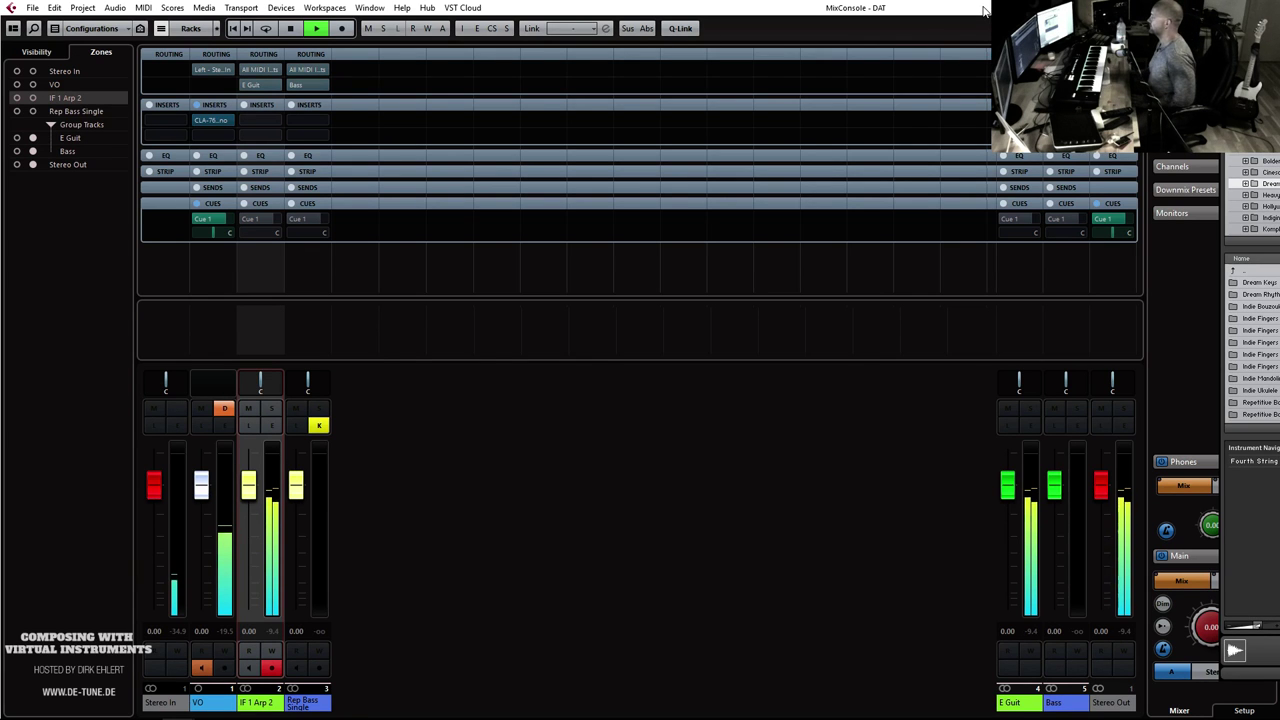
key("F3")
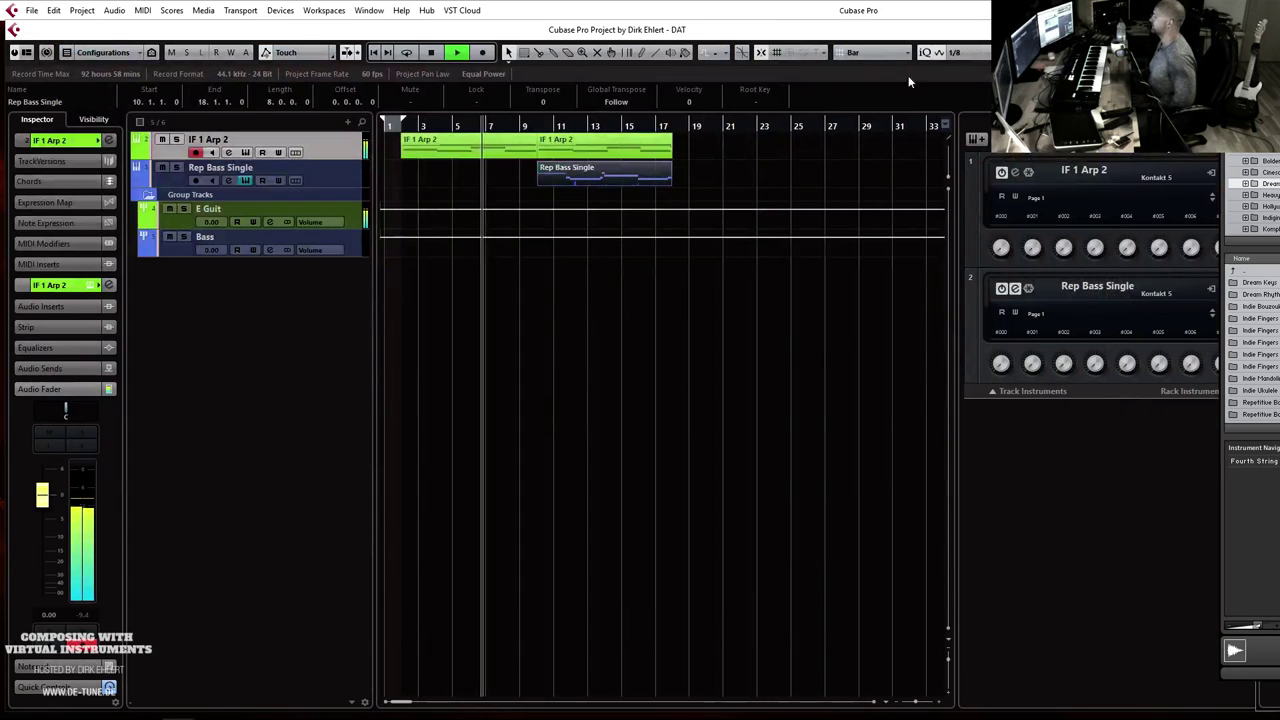
left_click(262, 152)
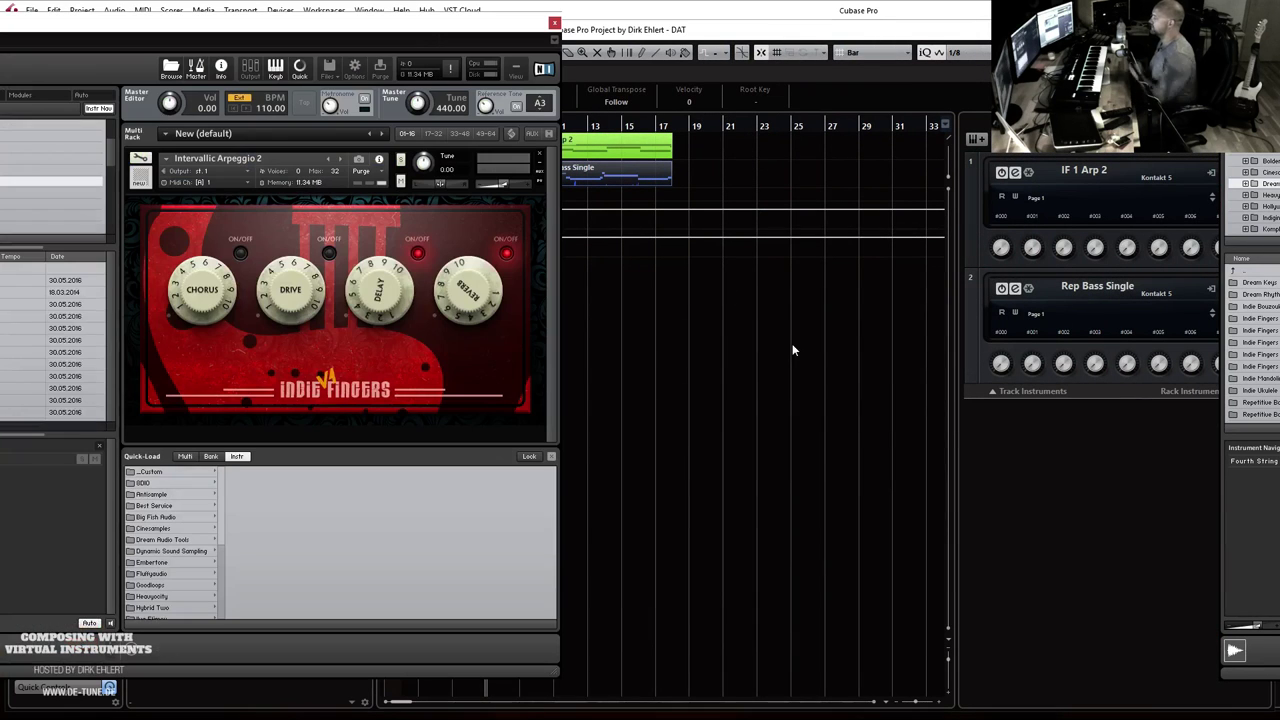
left_click_drag(444, 282, 481, 322)
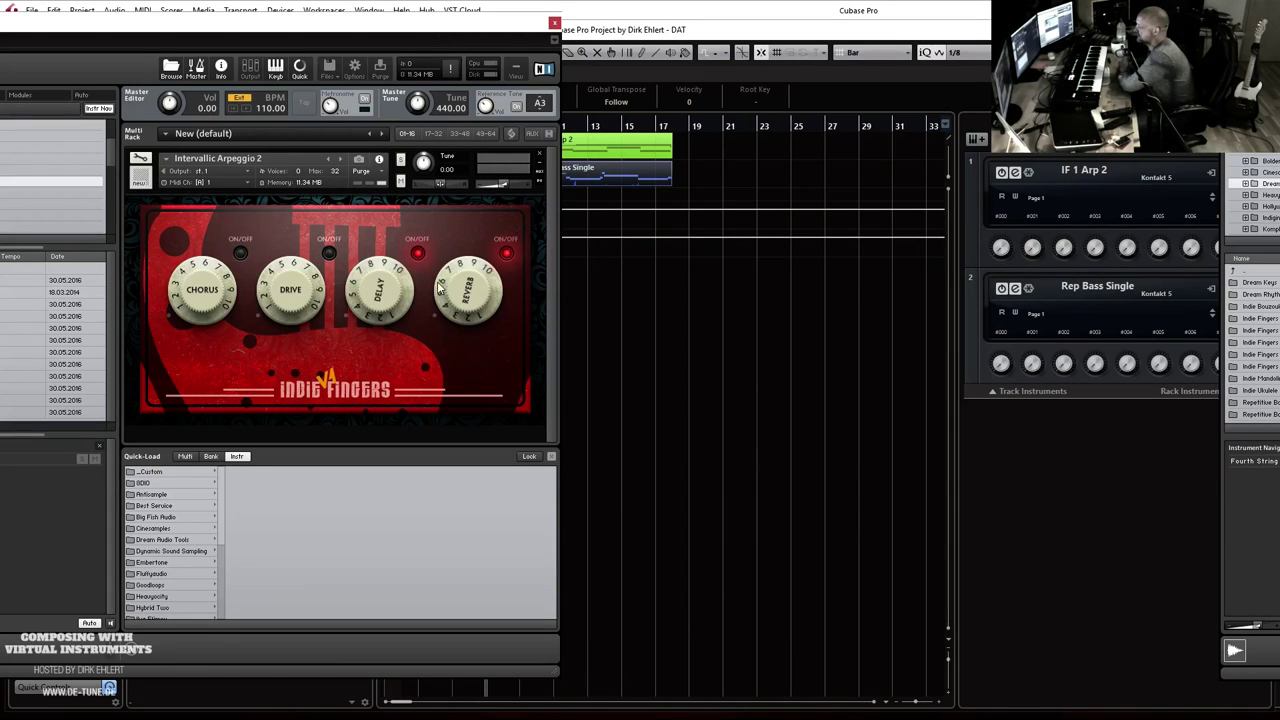
left_click_drag(447, 270, 450, 298)
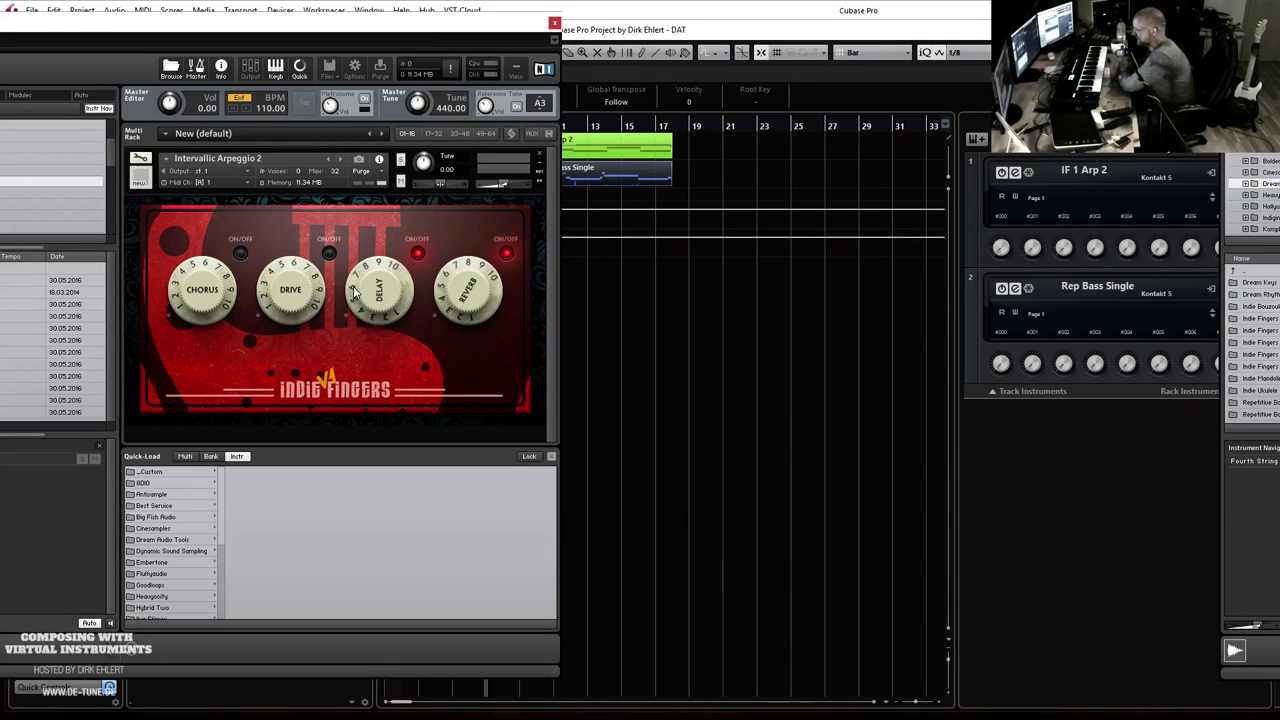
Step: Try out a raised Chorus effect on Indie Fingers, and turn up its Delay before closing the instrument
left_click(240, 252)
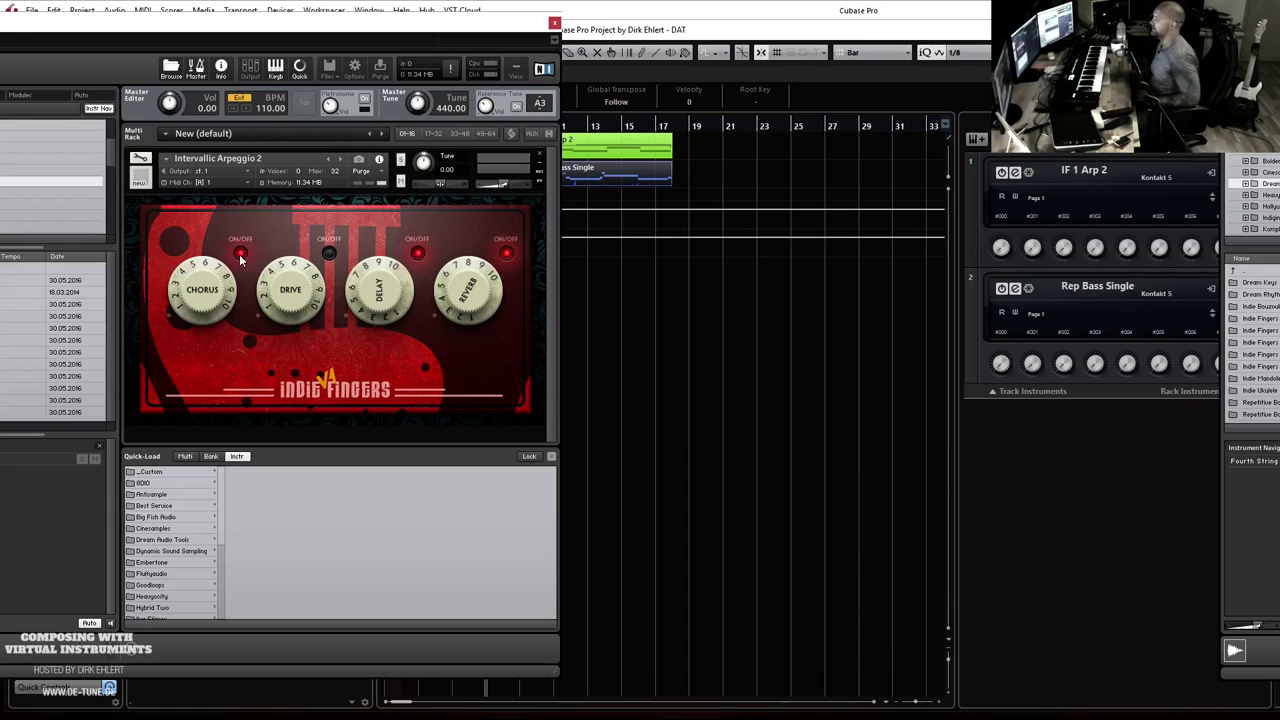
left_click_drag(195, 312, 178, 273)
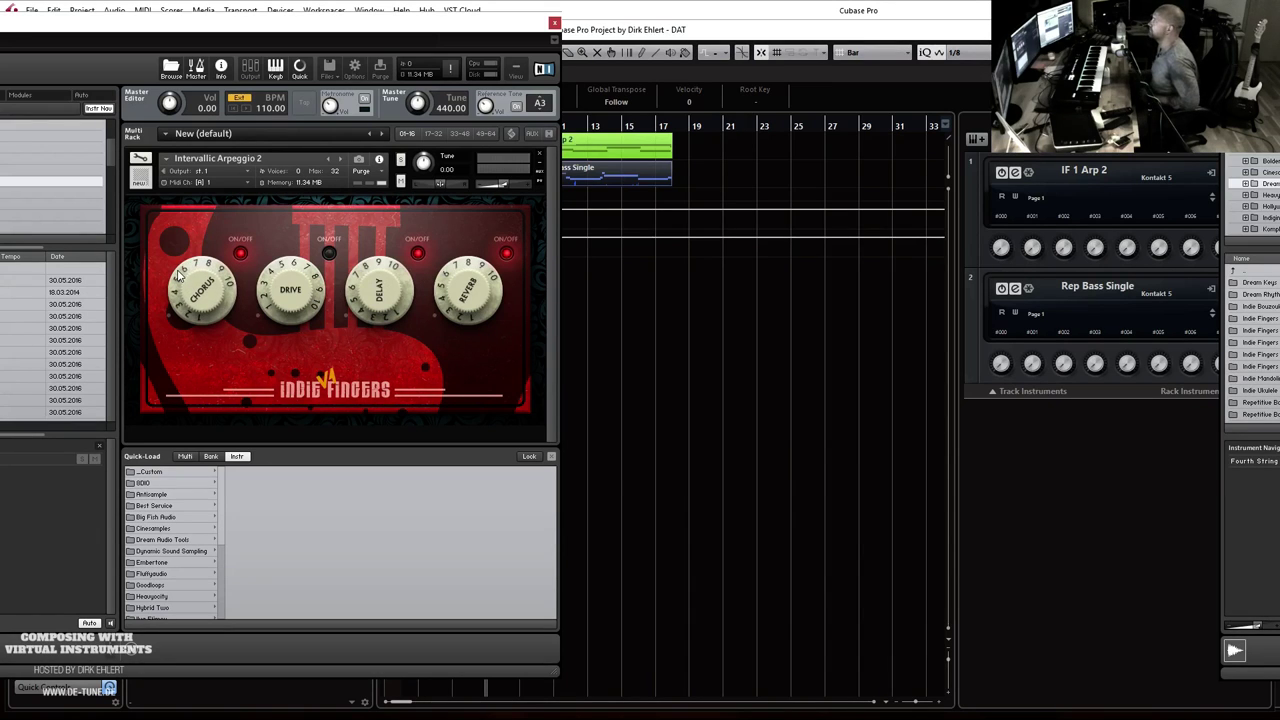
mouse_move(502, 186)
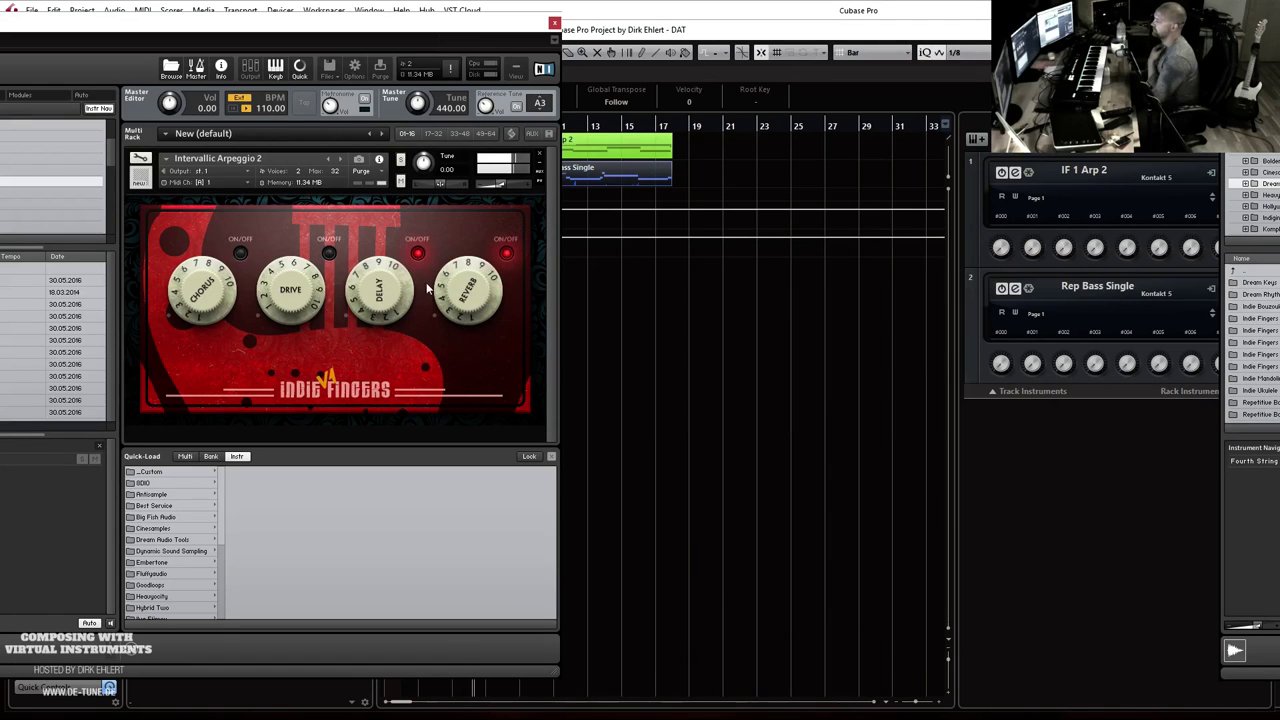
left_click_drag(358, 290, 356, 274)
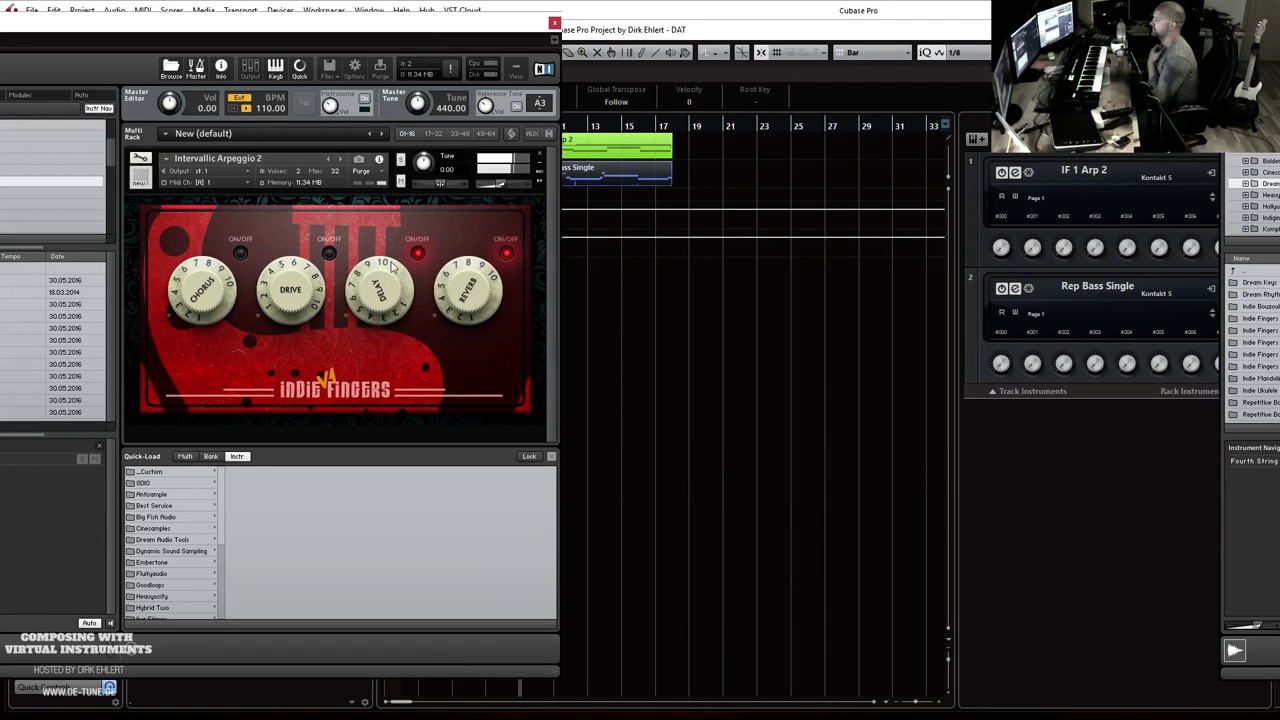
left_click(554, 22)
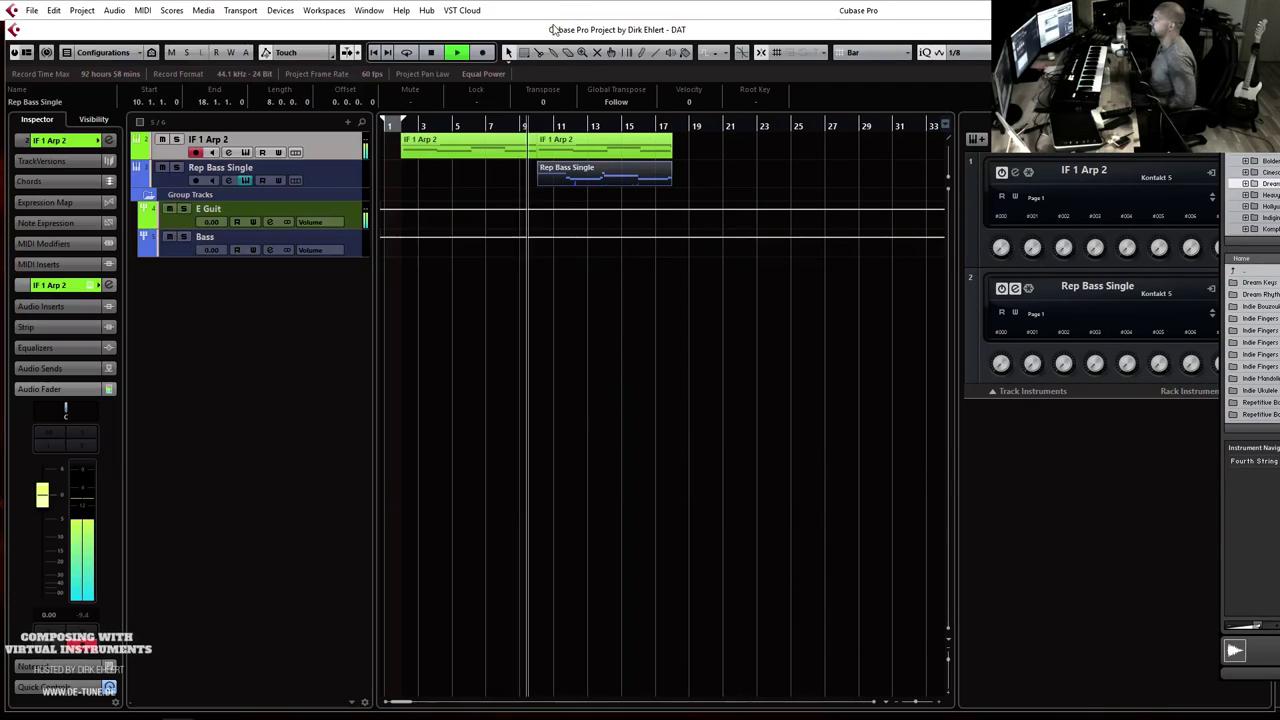
Step: Enable the low-cut filter in the IF 1 Arp 2 channel settings, and raise it to about 235 Hz during playback
left_click(105, 285)
key("space")
left_click(614, 391)
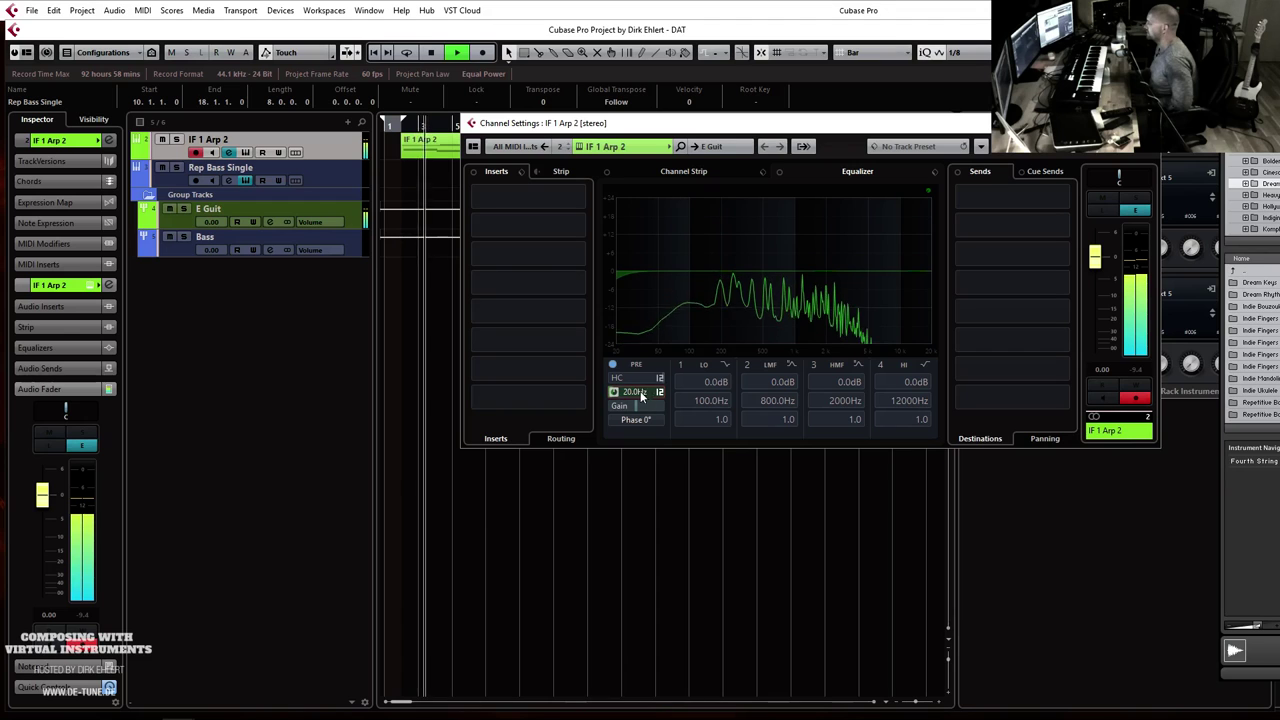
scroll(641, 396, "up", 10)
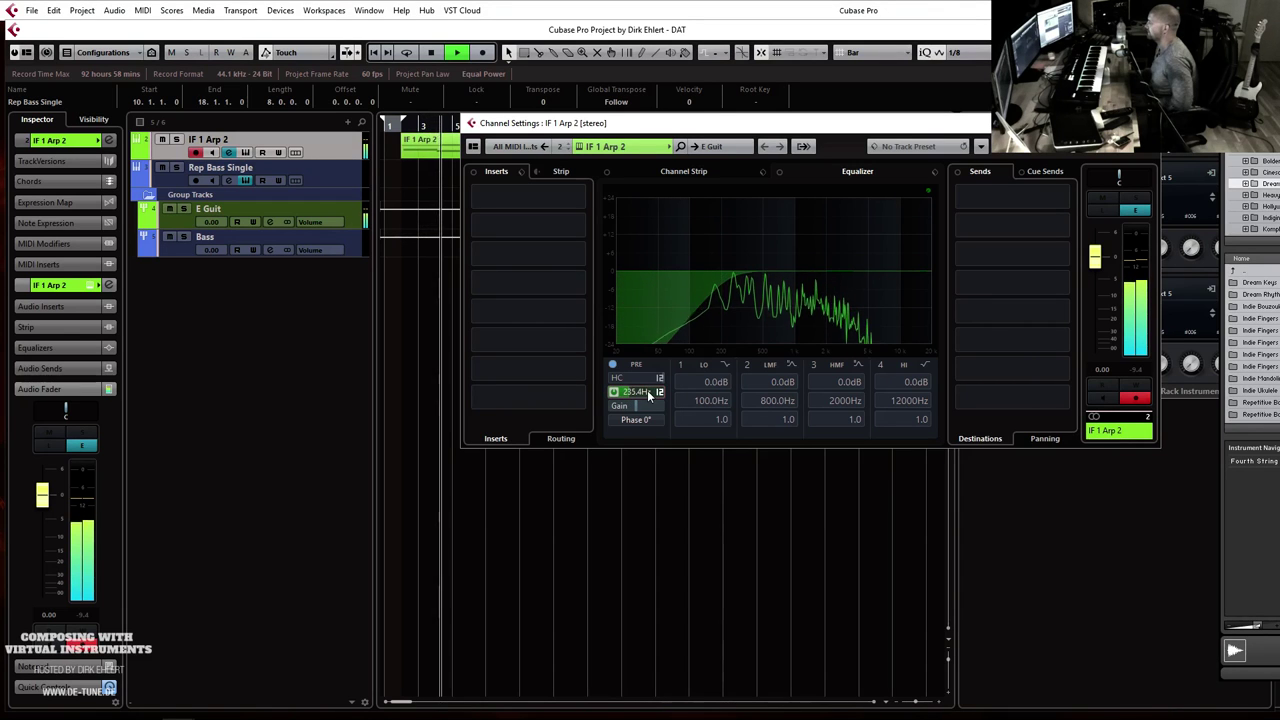
key("Escape")
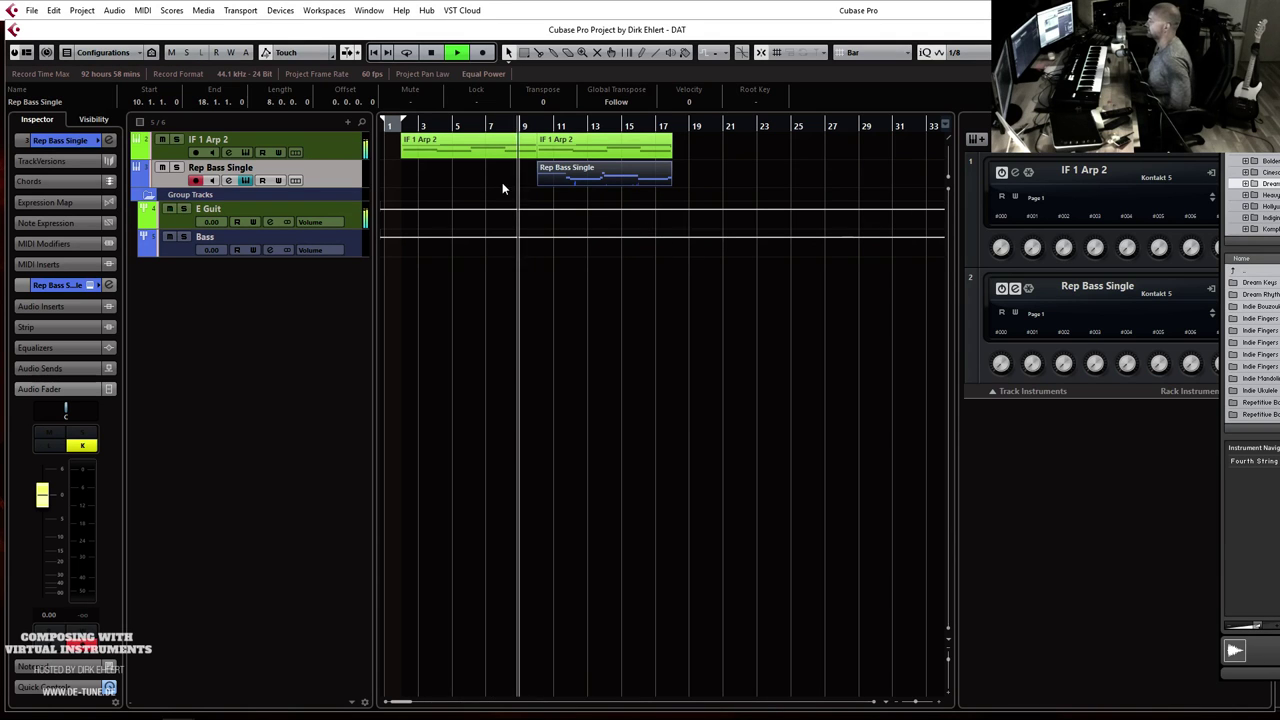
Step: Set the project tempo to 116 BPM, and play the arrangement from the left locator to check it
key("g")
key("g")
key("g")
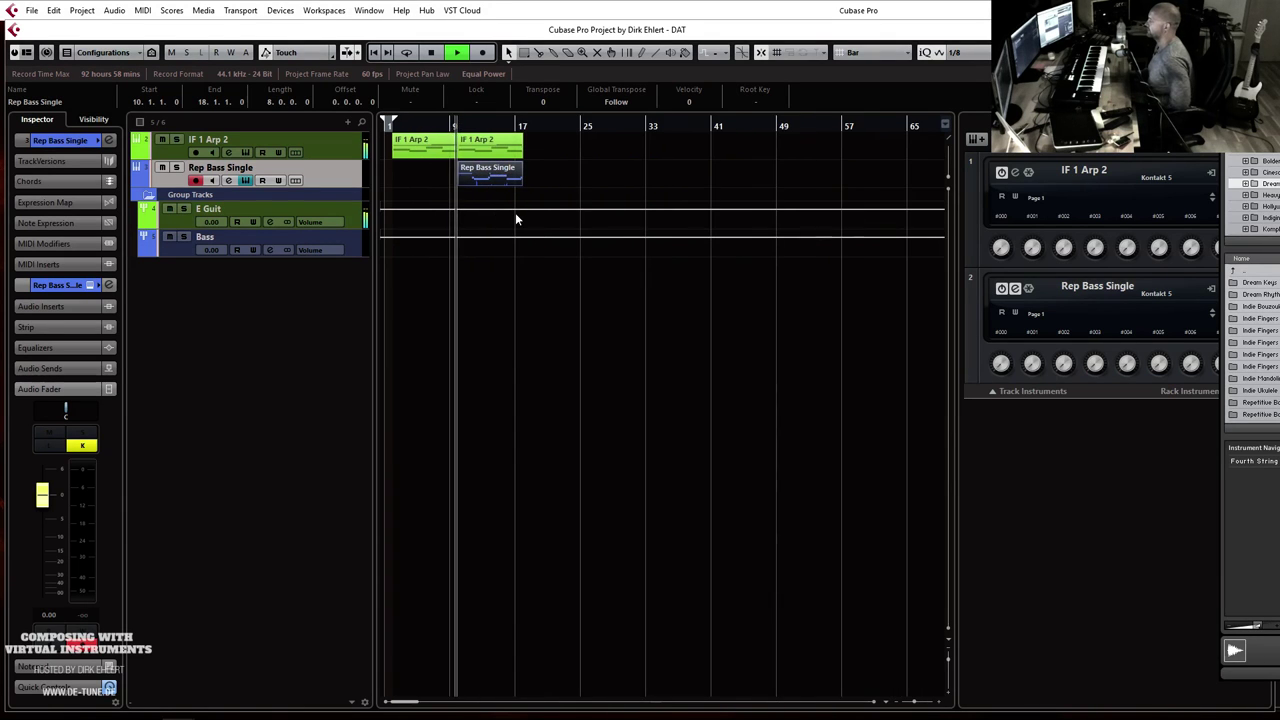
key("g")
key("h")
key("h")
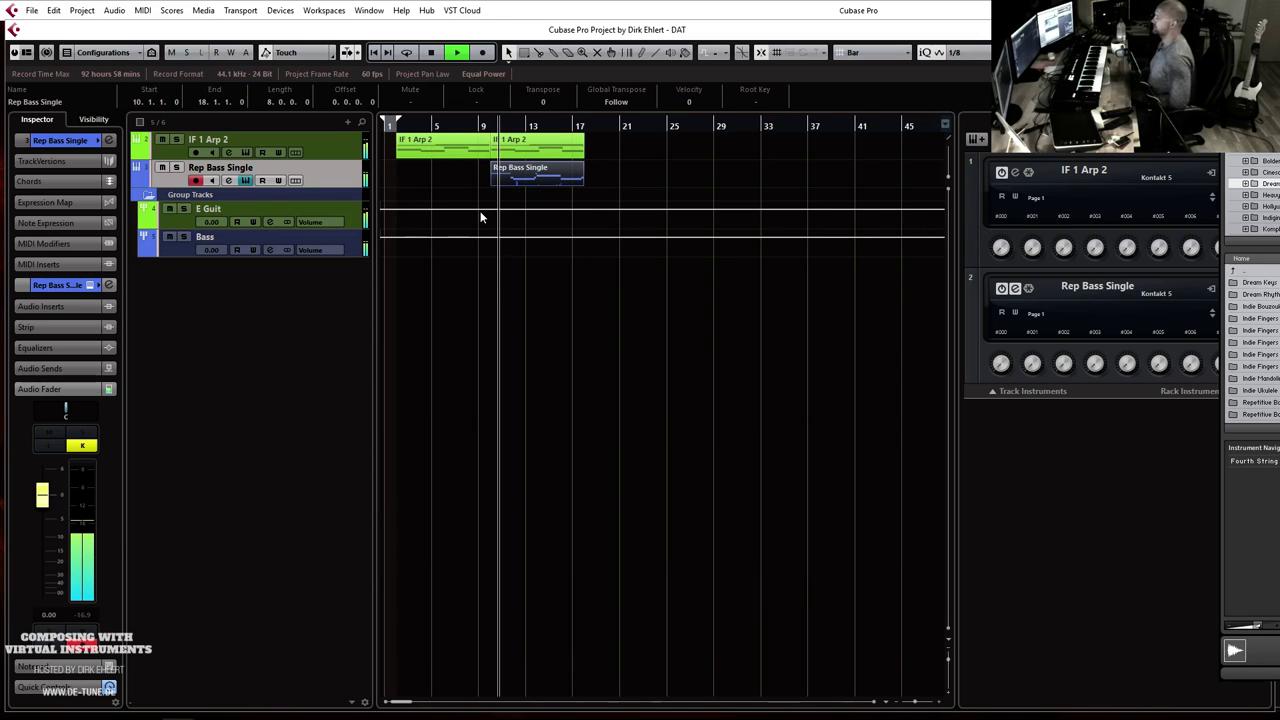
key("g")
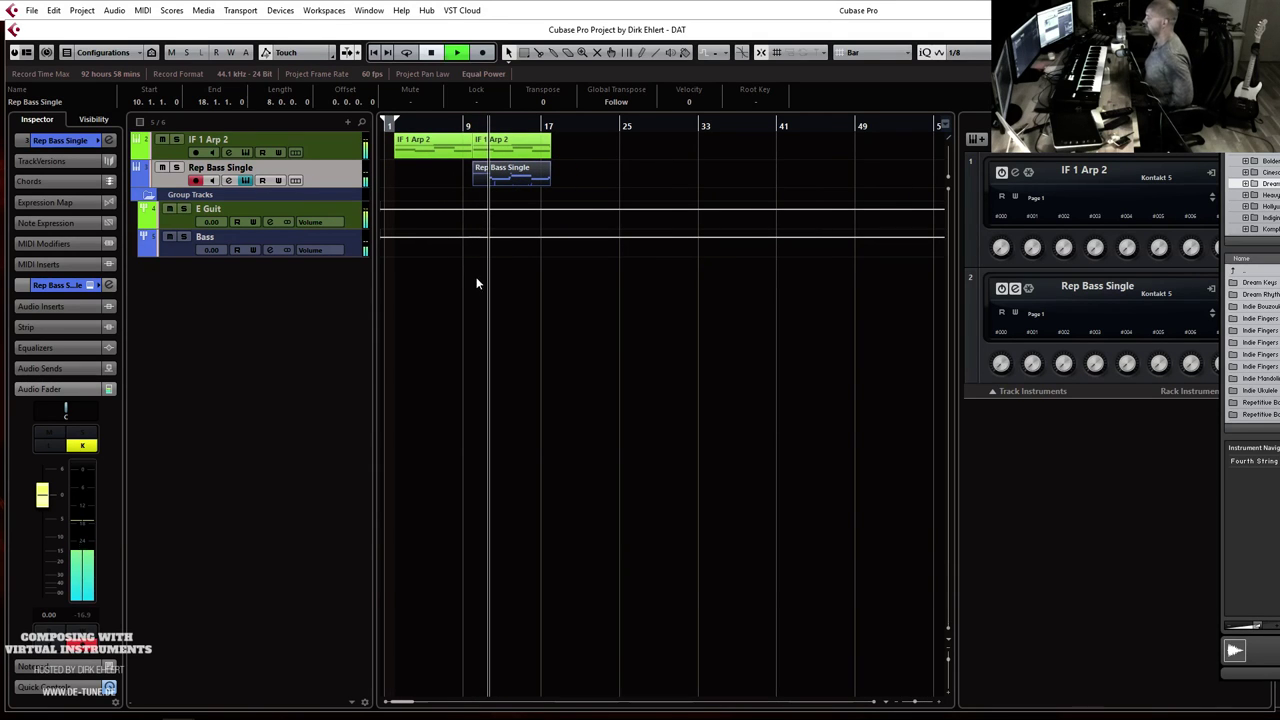
key("space")
key("F2")
scroll(797, 563, "up", 6)
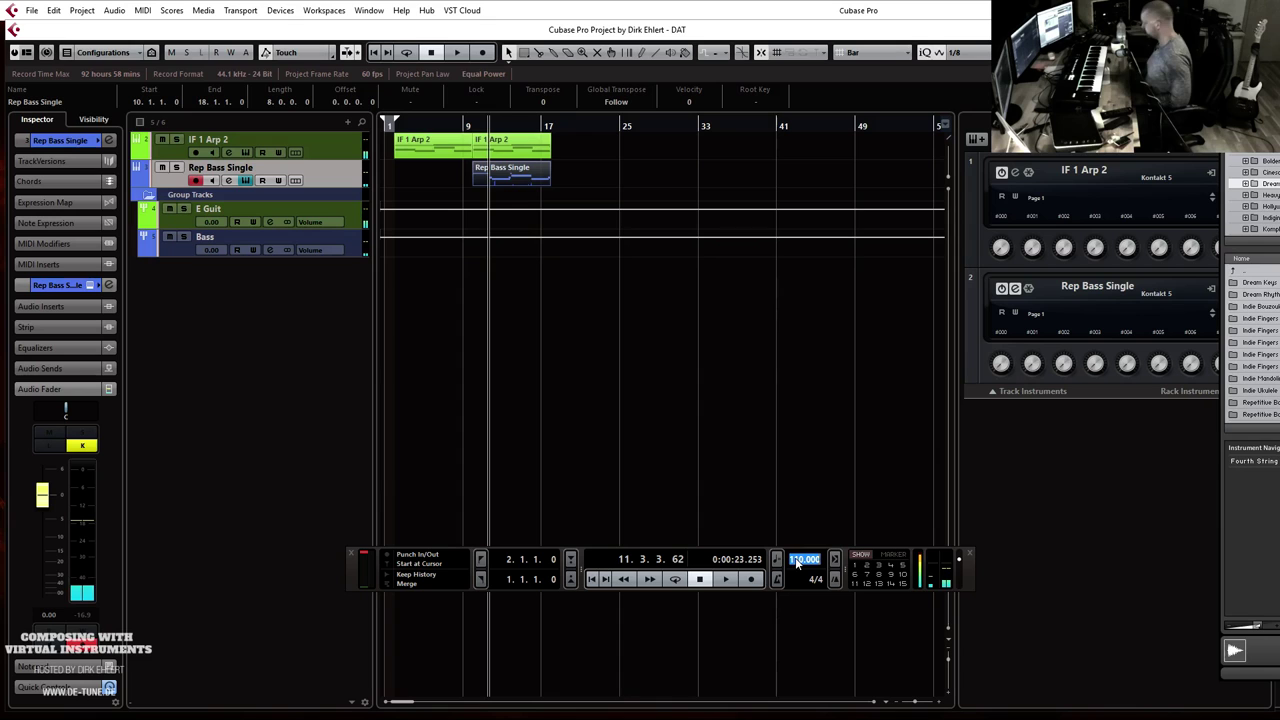
key("1")
key("space")
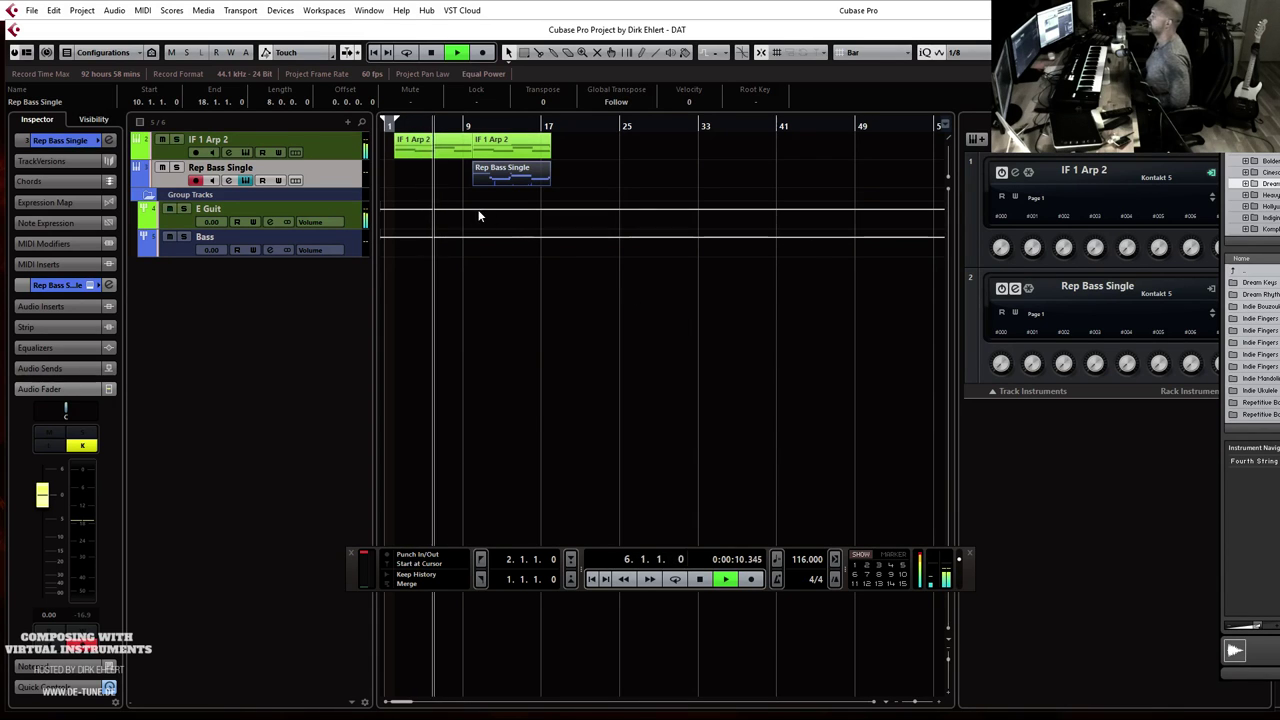
key("space")
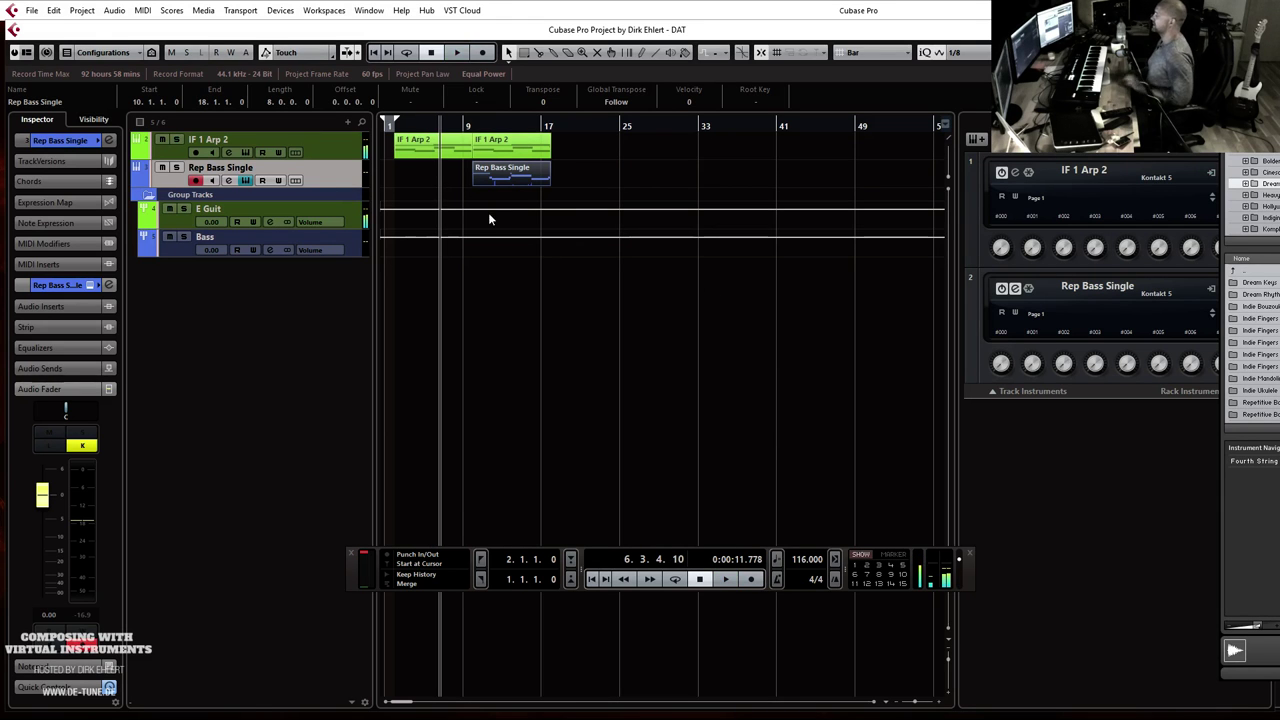
Step: Duplicate the IF 1 Arp 2 track inside the E Guitars folder, and delete the copied events from the duplicate
left_click(324, 187)
left_click(679, 150)
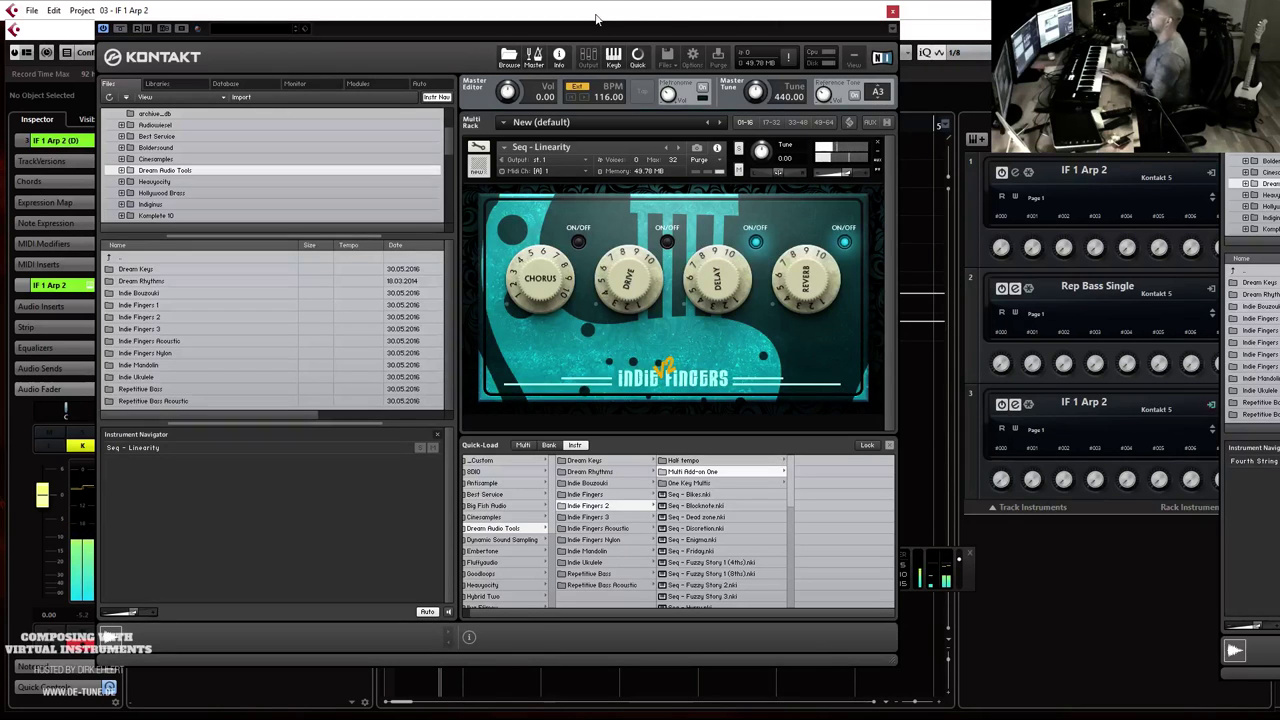
left_click(892, 11)
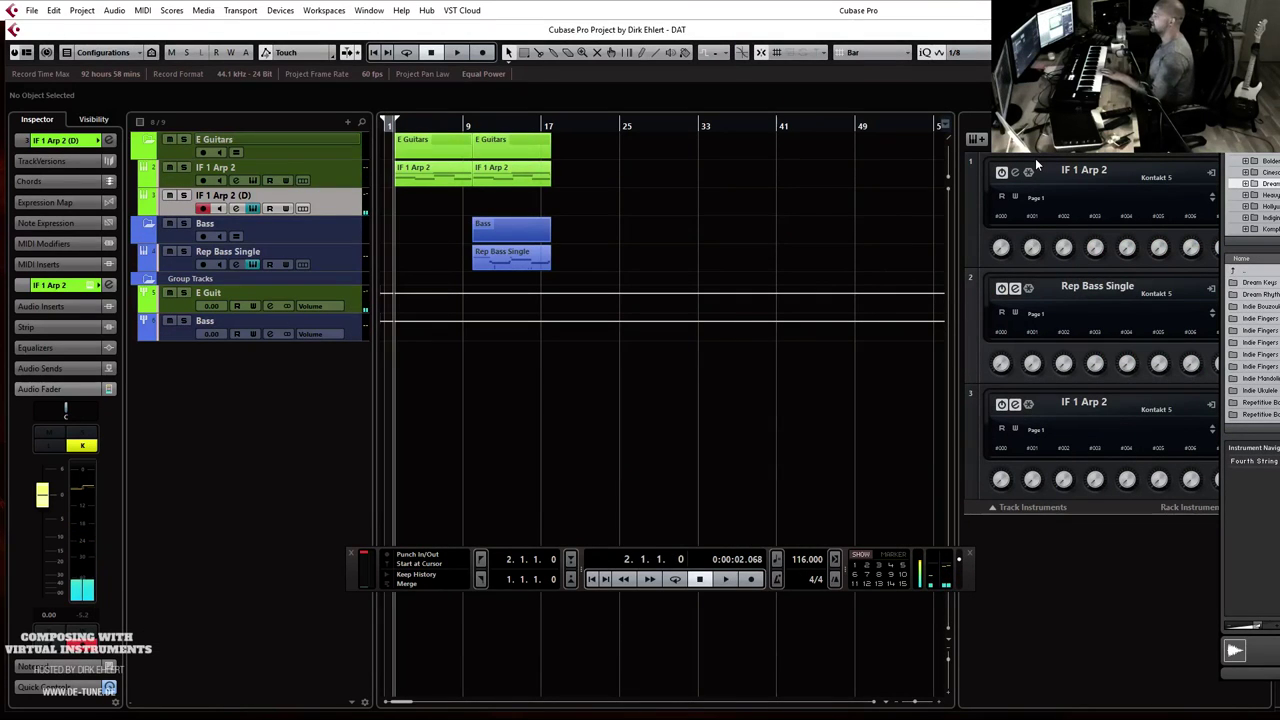
key("space")
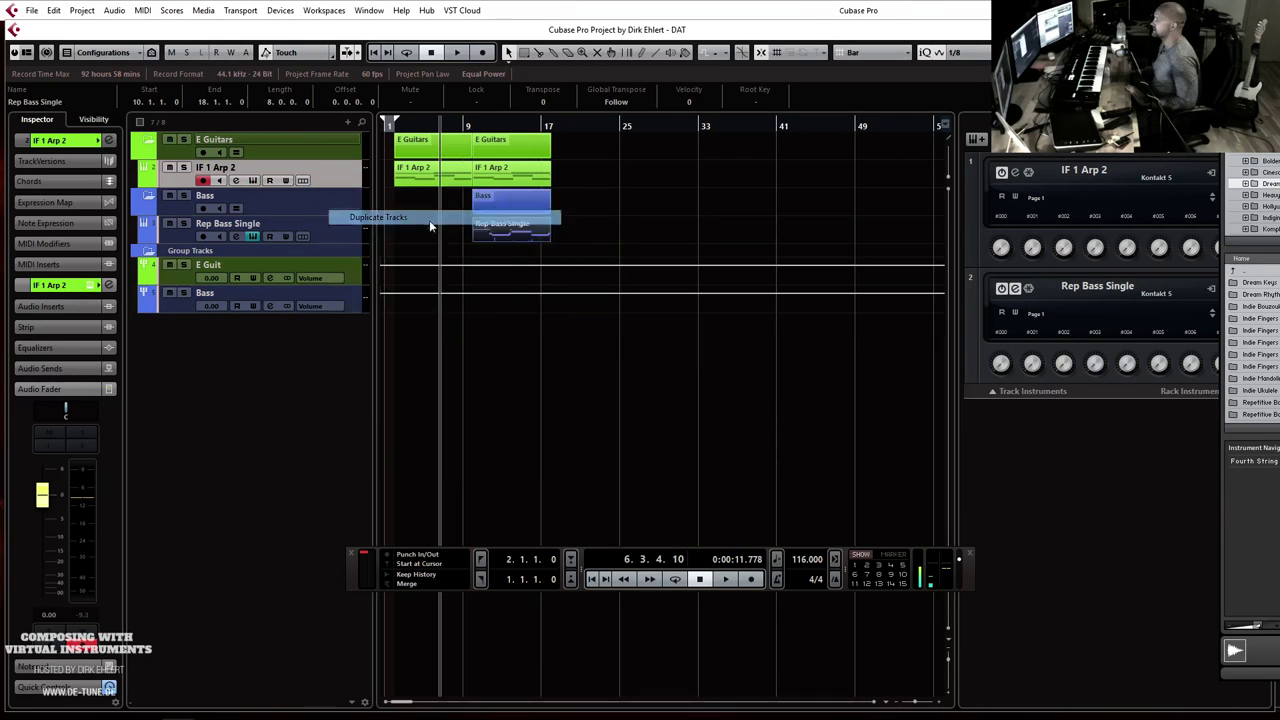
left_click_drag(594, 196, 520, 212)
key("Delete")
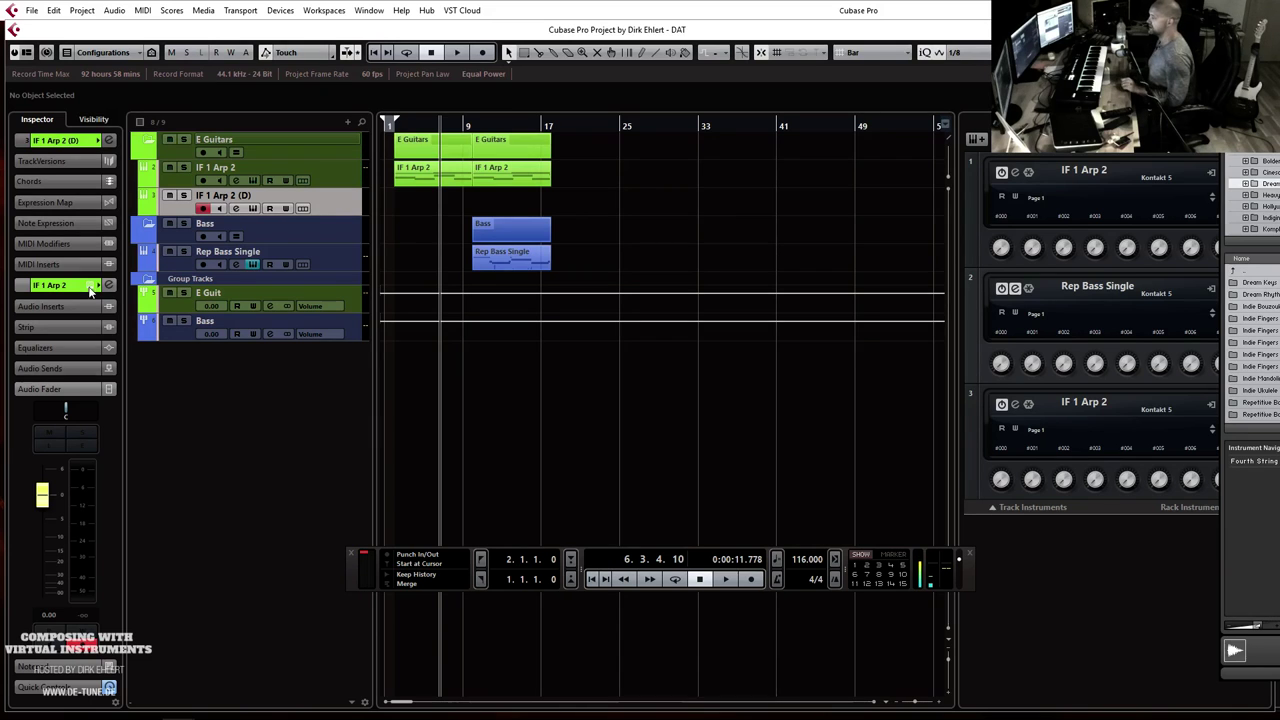
Step: Load Seq - Bikes from the Dream Audio Tools Indie Fingers 2 library into the duplicated track's Kontakt instrument
left_click_drag(1222, 560, 1152, 560)
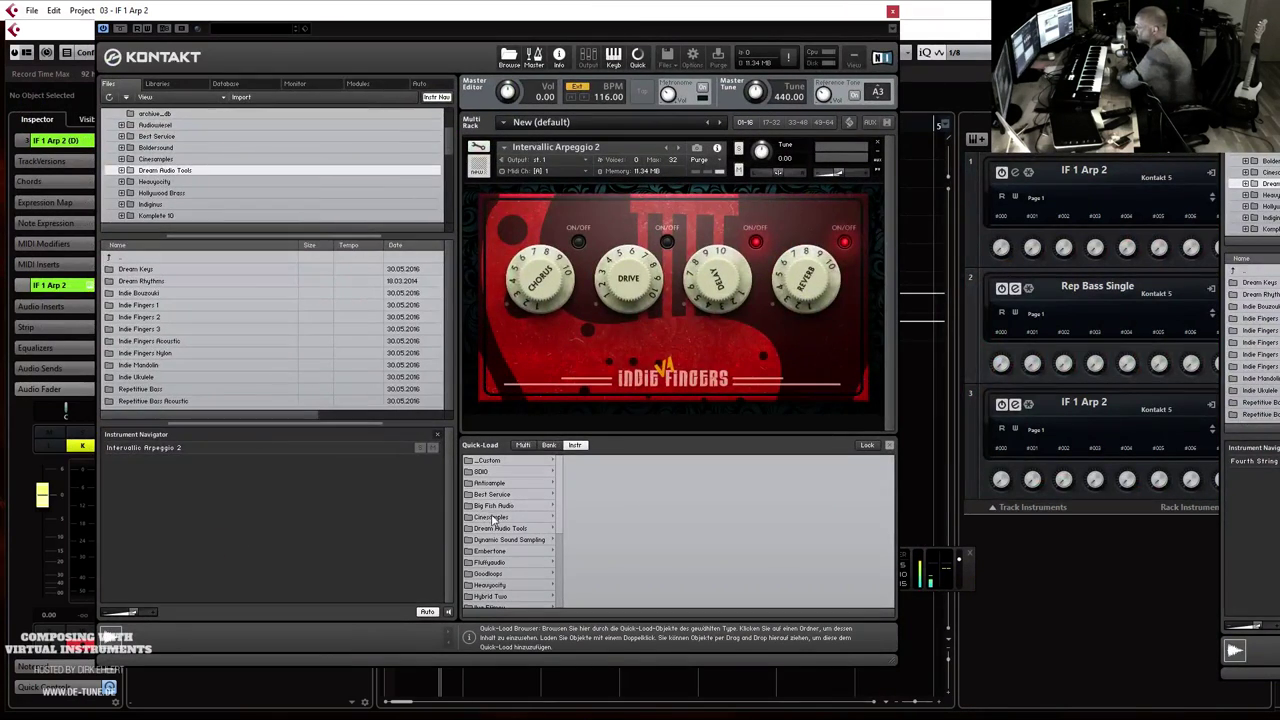
left_click(496, 528)
left_click(606, 506)
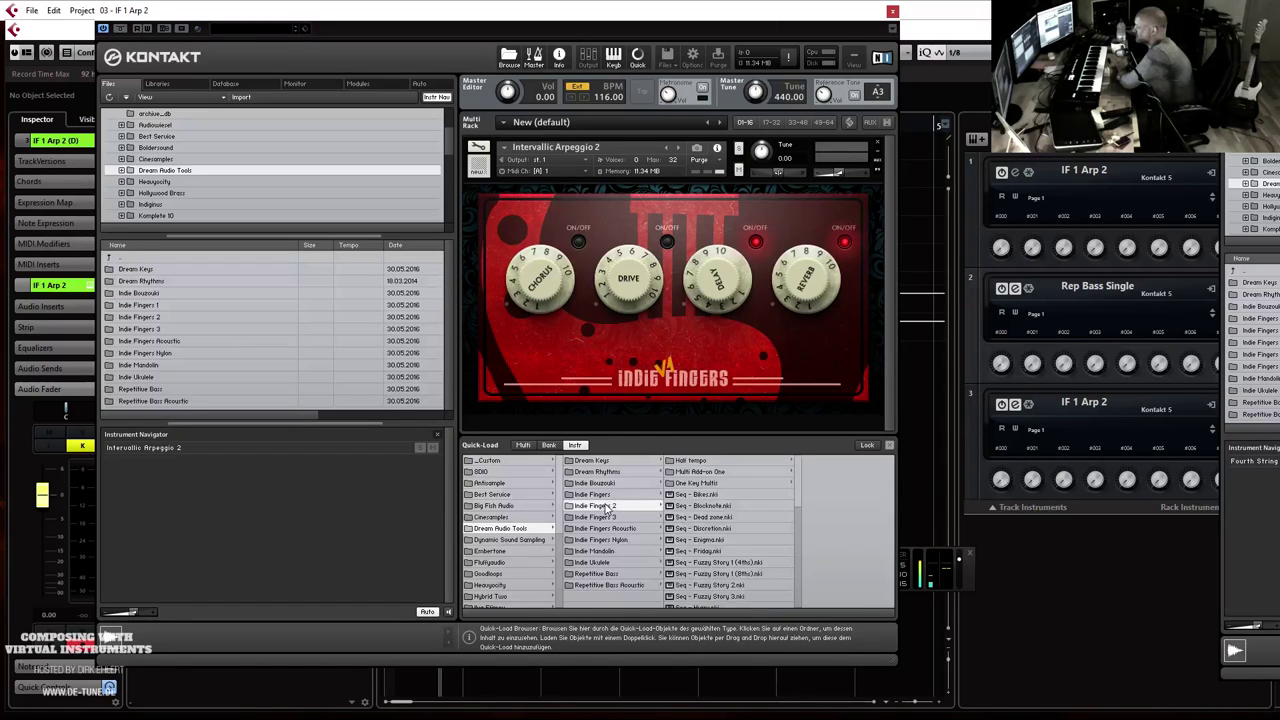
left_click(700, 471)
left_click_drag(640, 160, 642, 162)
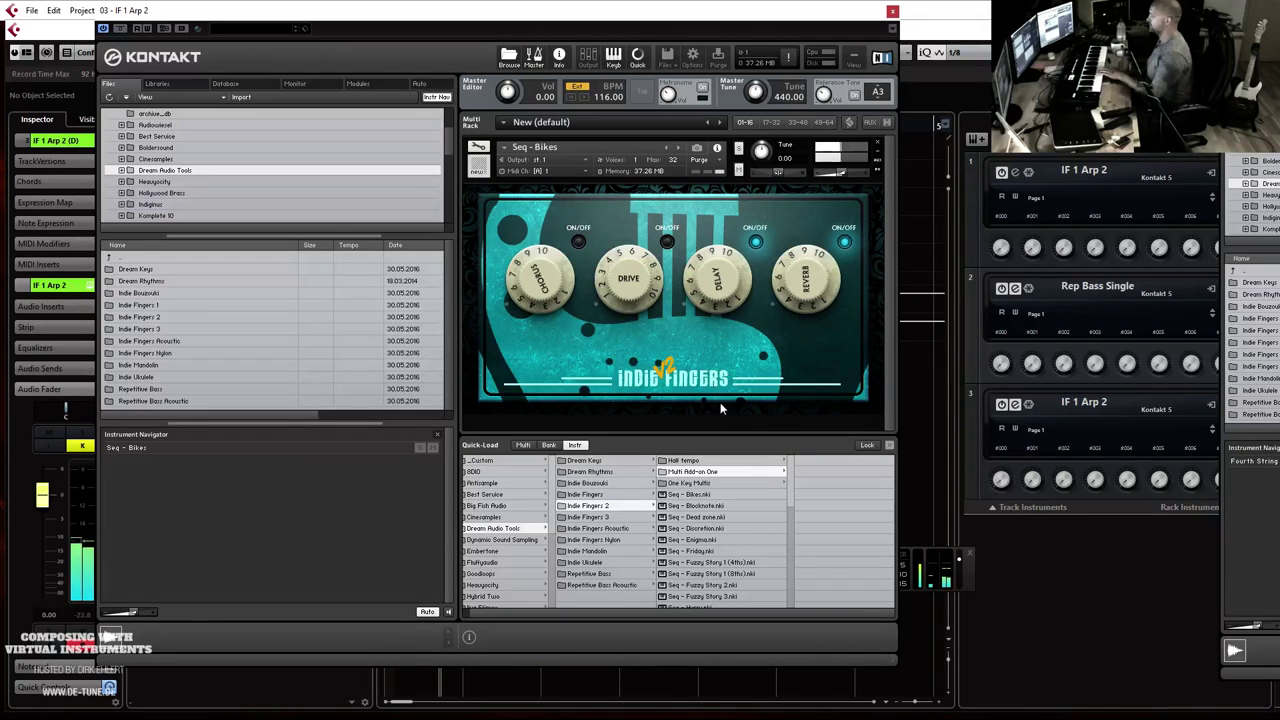
Step: Audition the following Indie Fingers 2 sequence patches one after another, and settle on Seq - Linearity
left_click(678, 148)
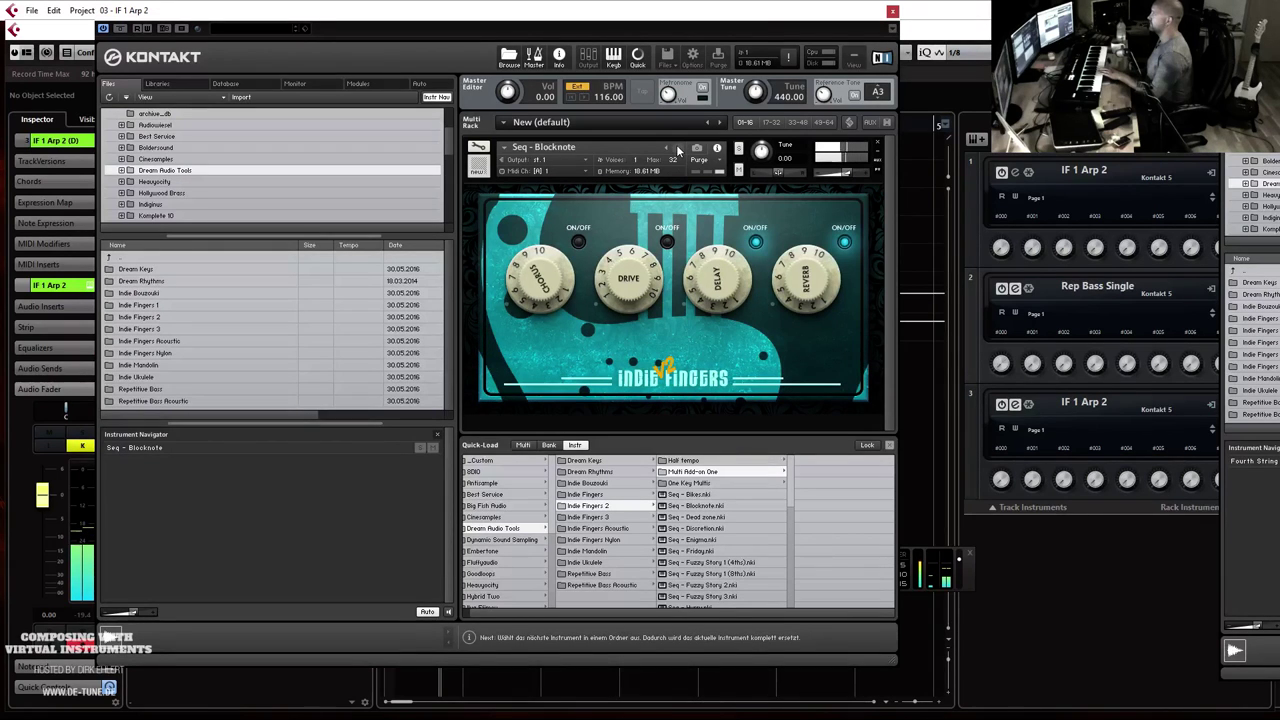
left_click(678, 148)
left_click(678, 148)
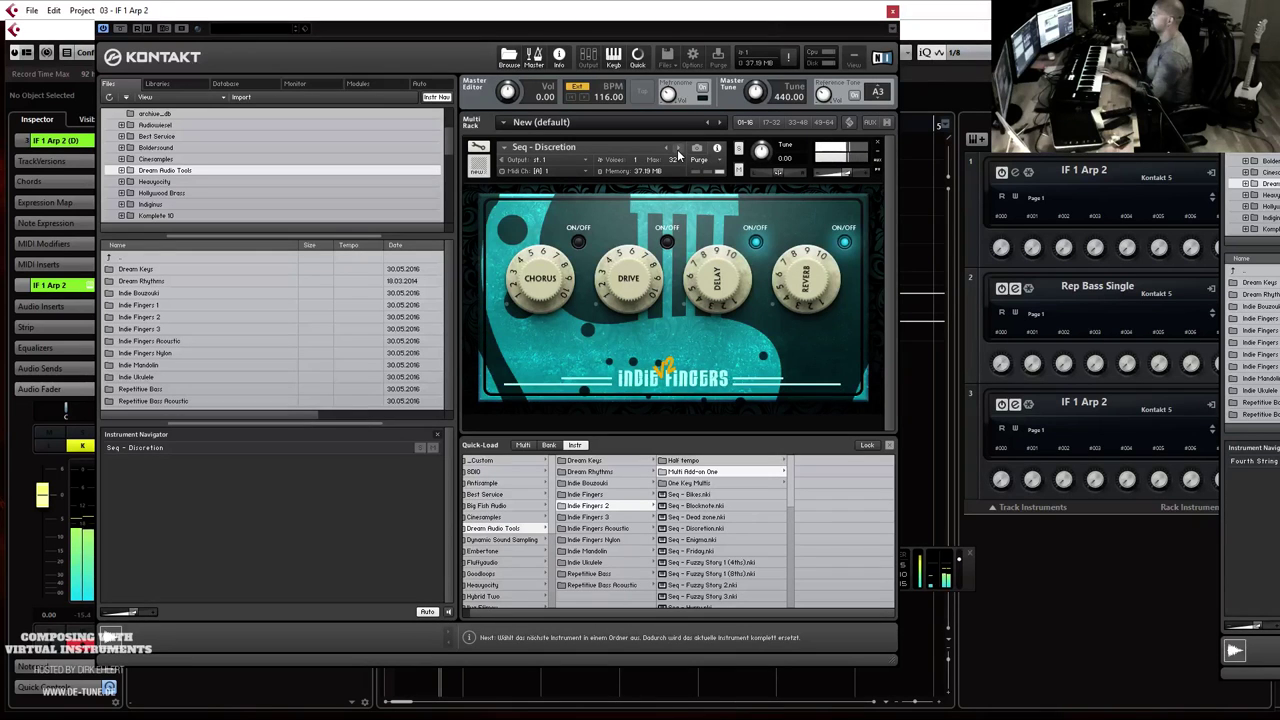
left_click(678, 148)
left_click(678, 148)
left_click(680, 150)
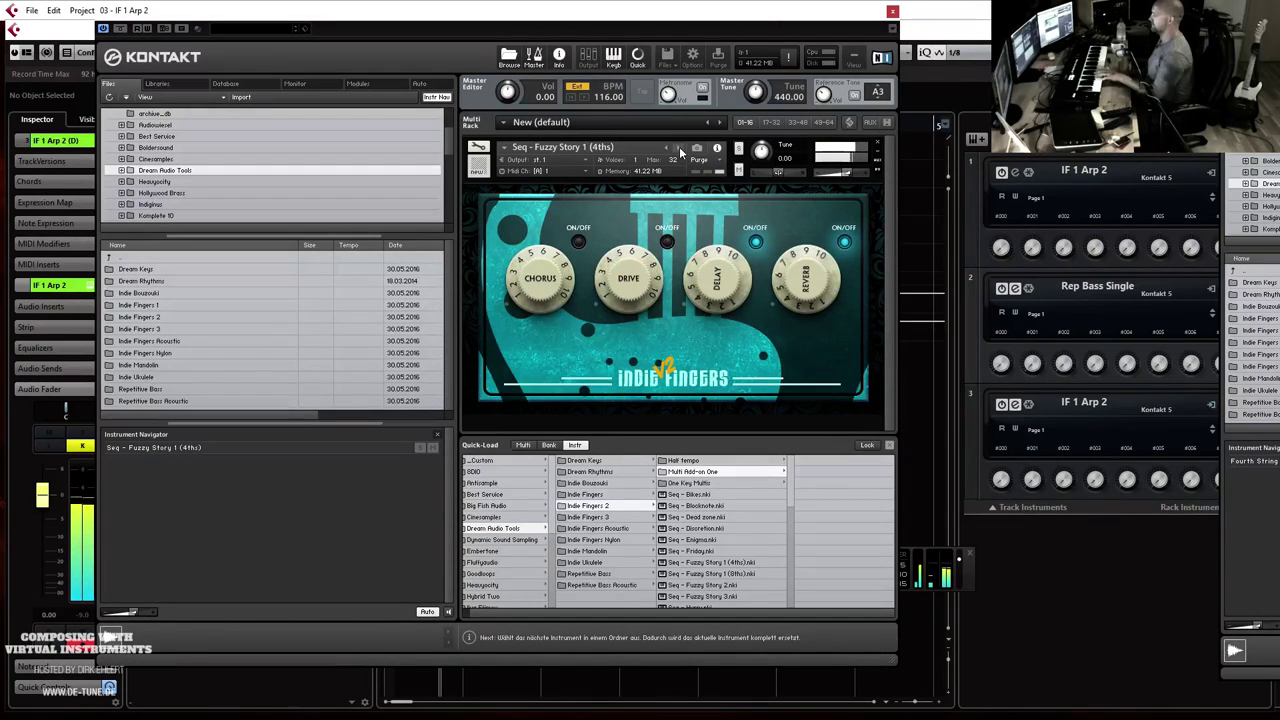
left_click(680, 150)
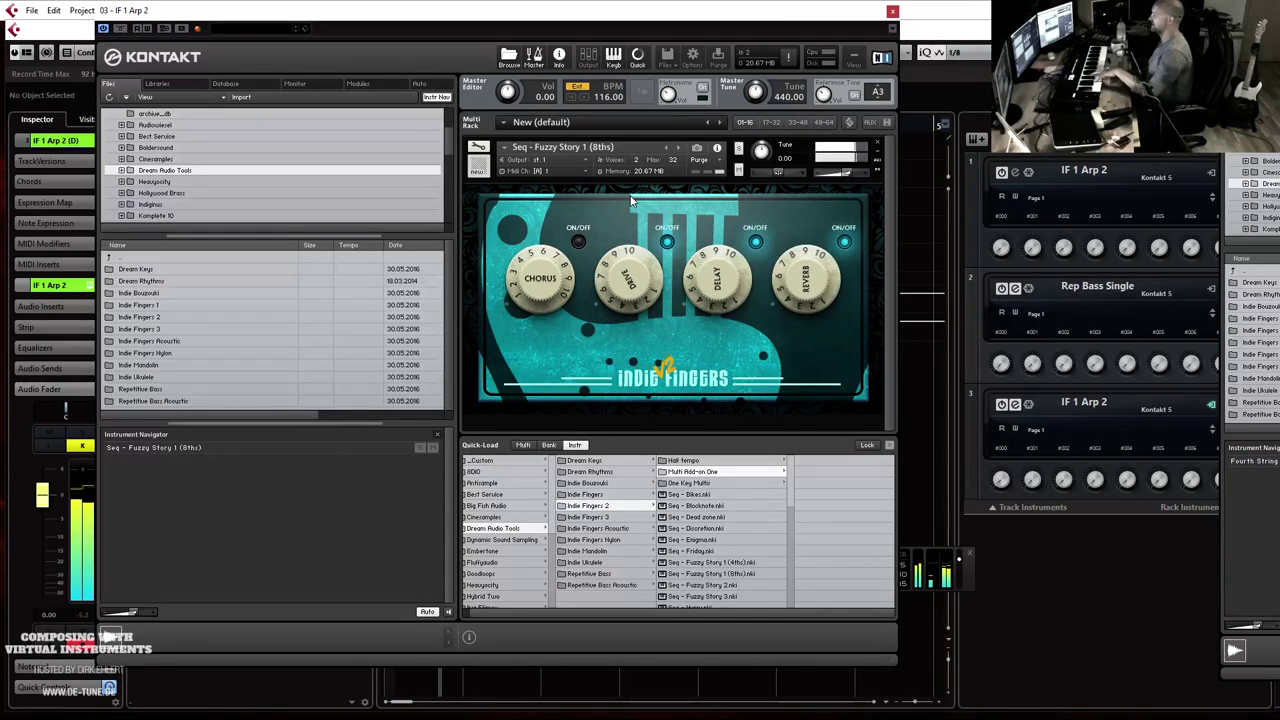
left_click(680, 150)
left_click(680, 150)
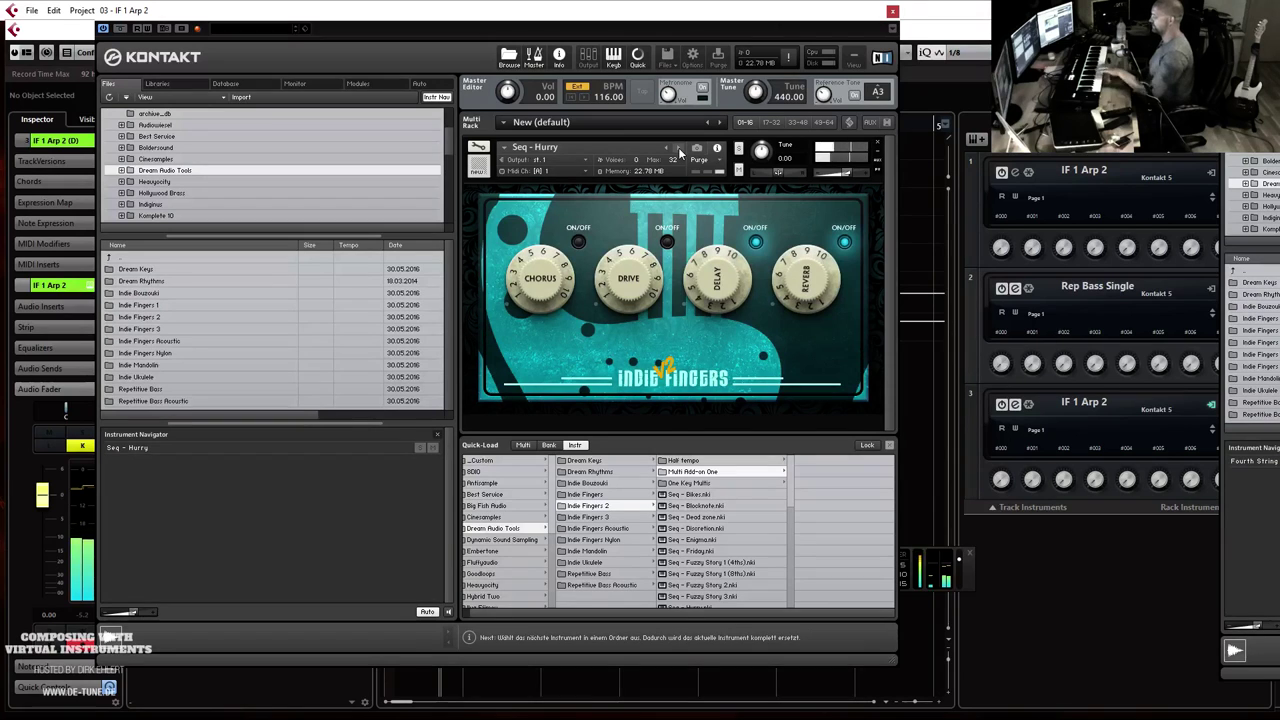
left_click(680, 150)
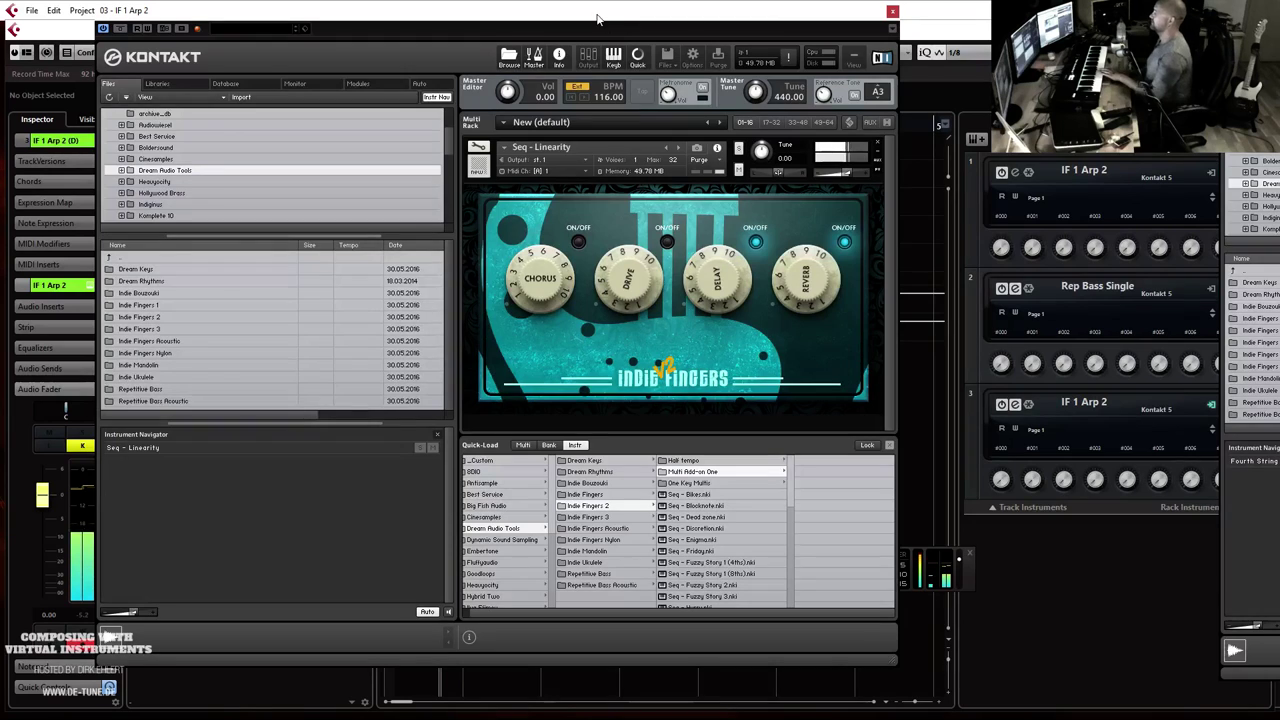
Step: Close the instrument, and play the arrangement from the start to hear Seq - Linearity against the other tracks
left_click(892, 11)
key("KP_Decimal")
key("space")
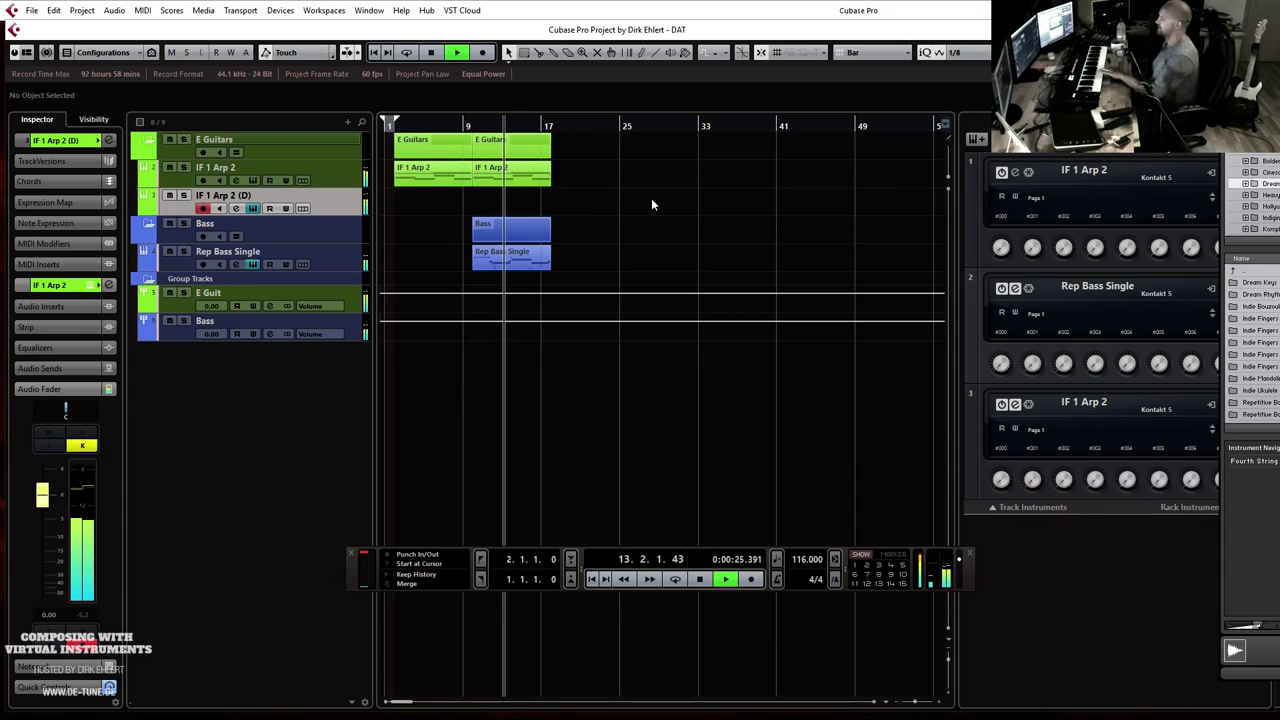
key("space")
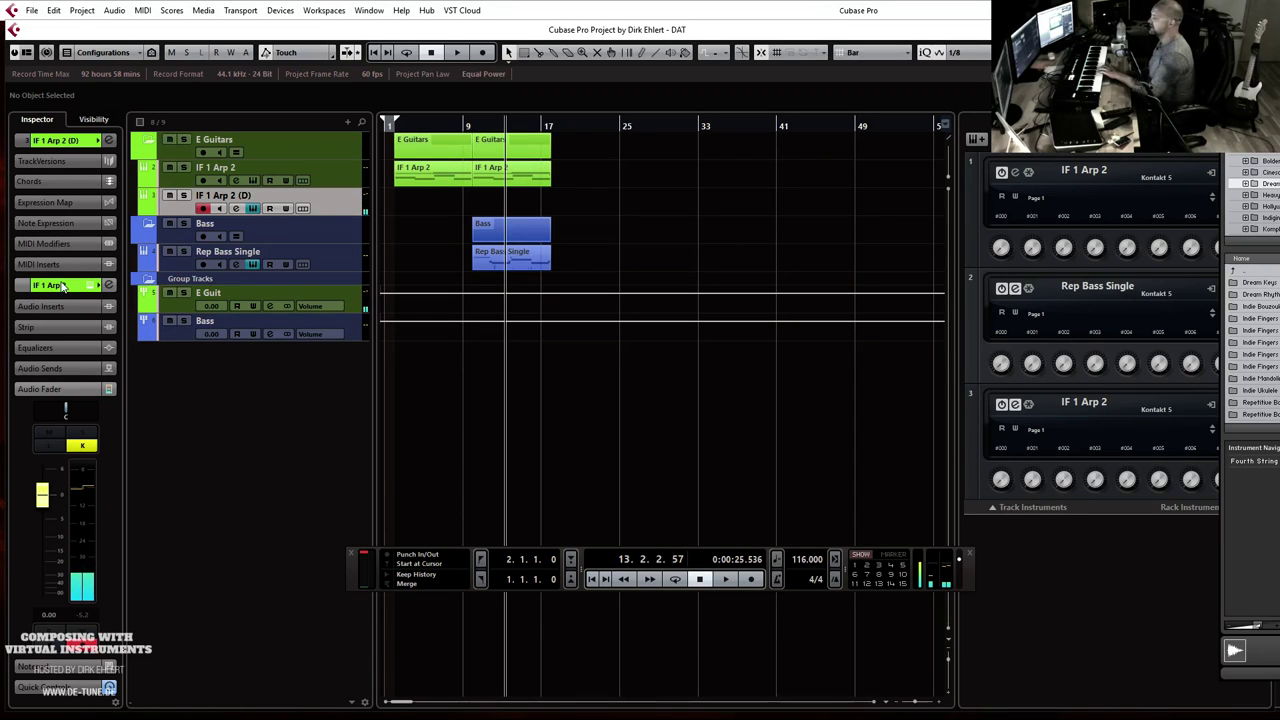
Step: Add the PanMan modulation plug-in as the first audio insert on the IF 1 Arp 2 (D) track
left_click(46, 328)
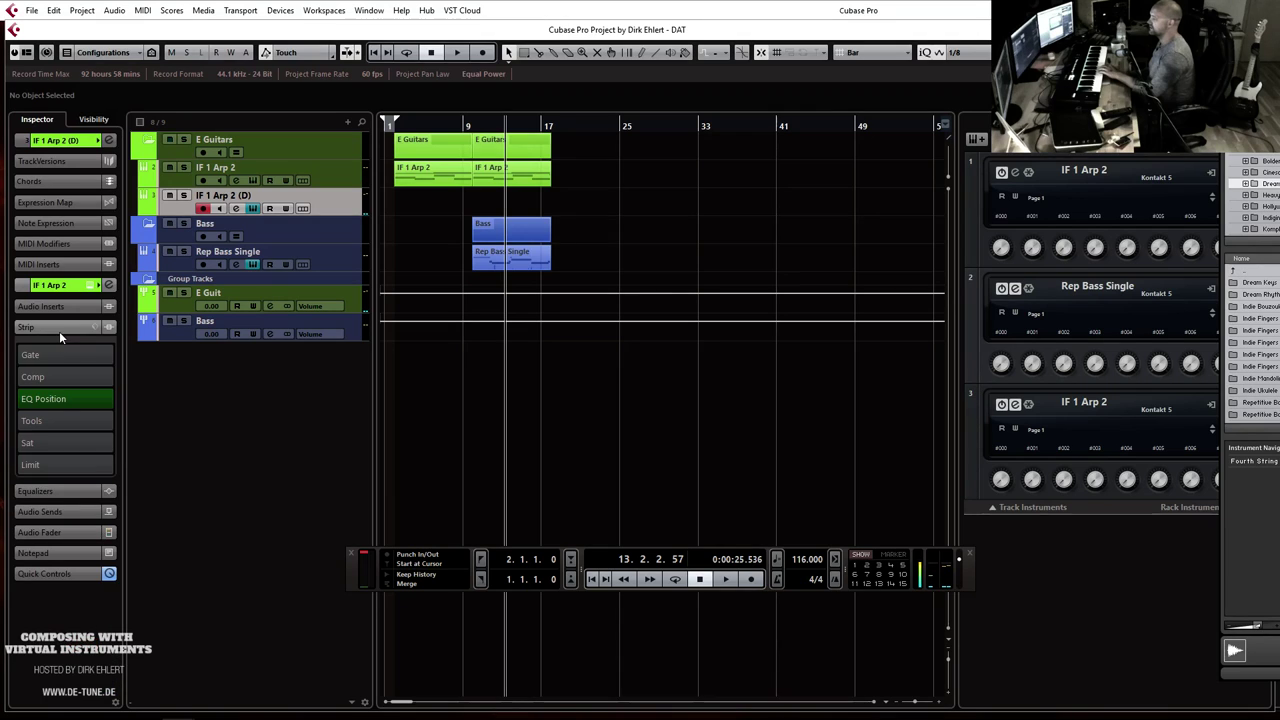
left_click(58, 330)
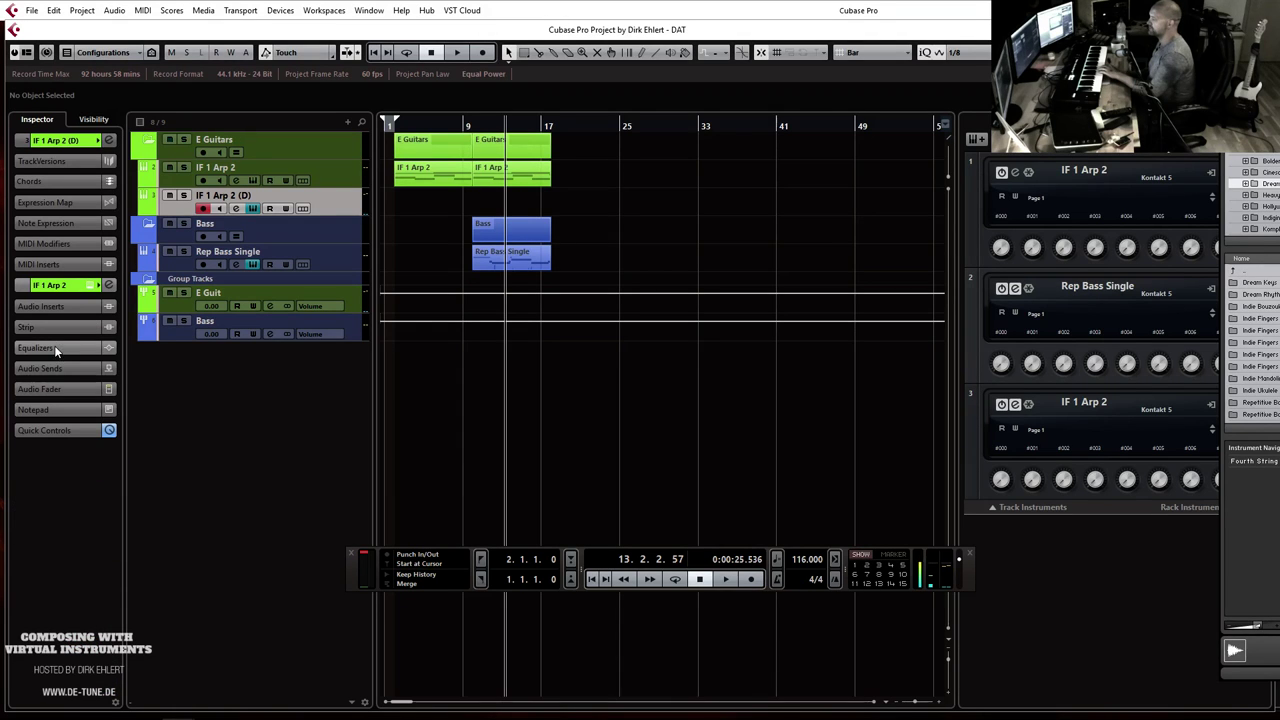
left_click(57, 328)
left_click(55, 307)
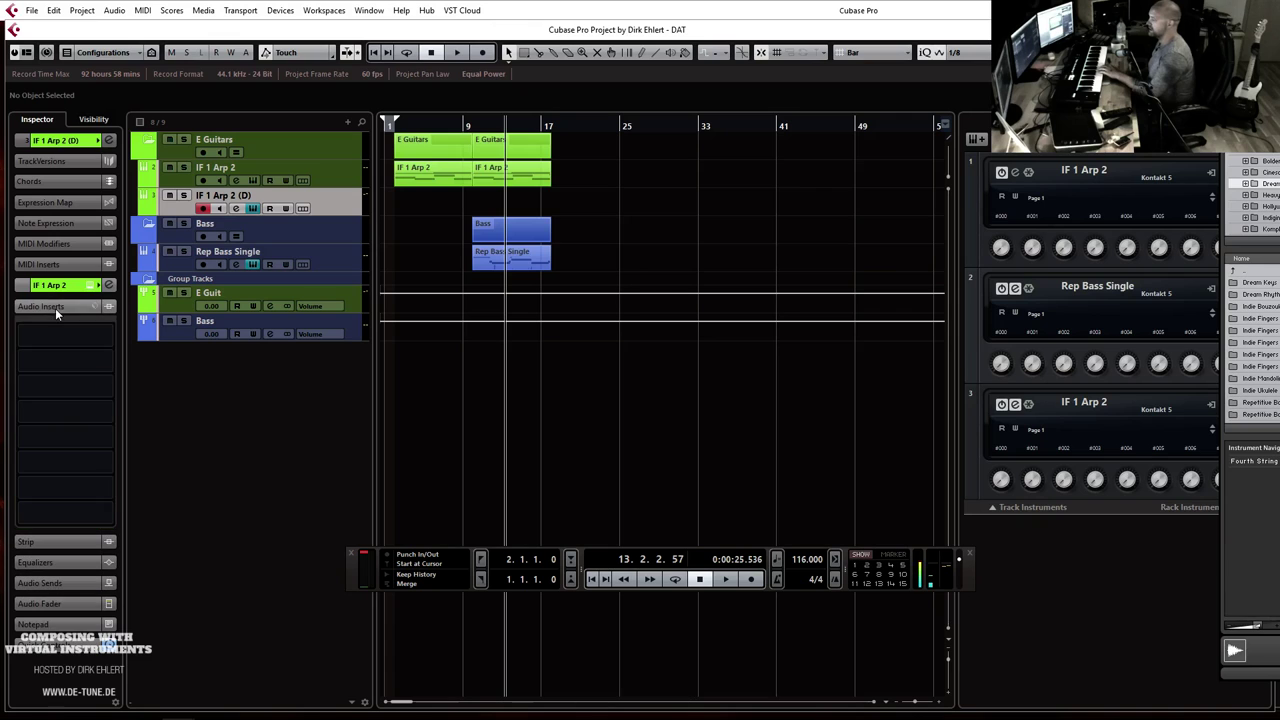
left_click(105, 338)
left_click(37, 485)
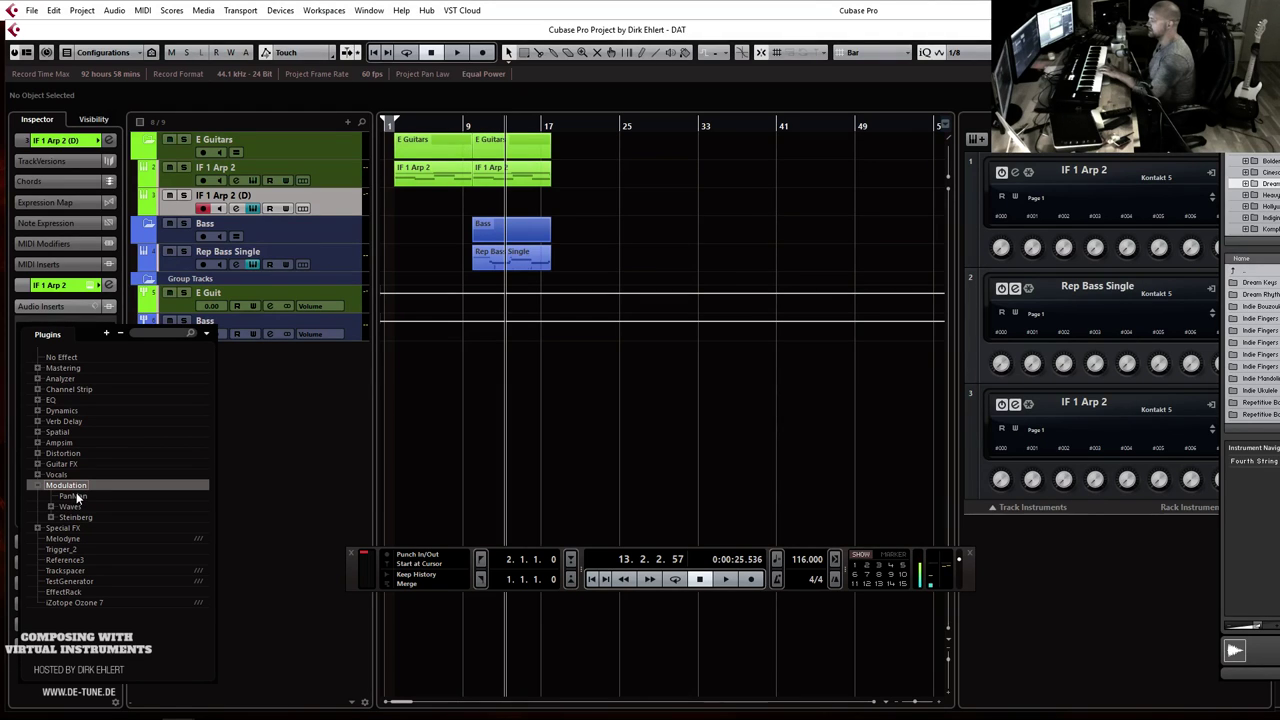
left_click(75, 497)
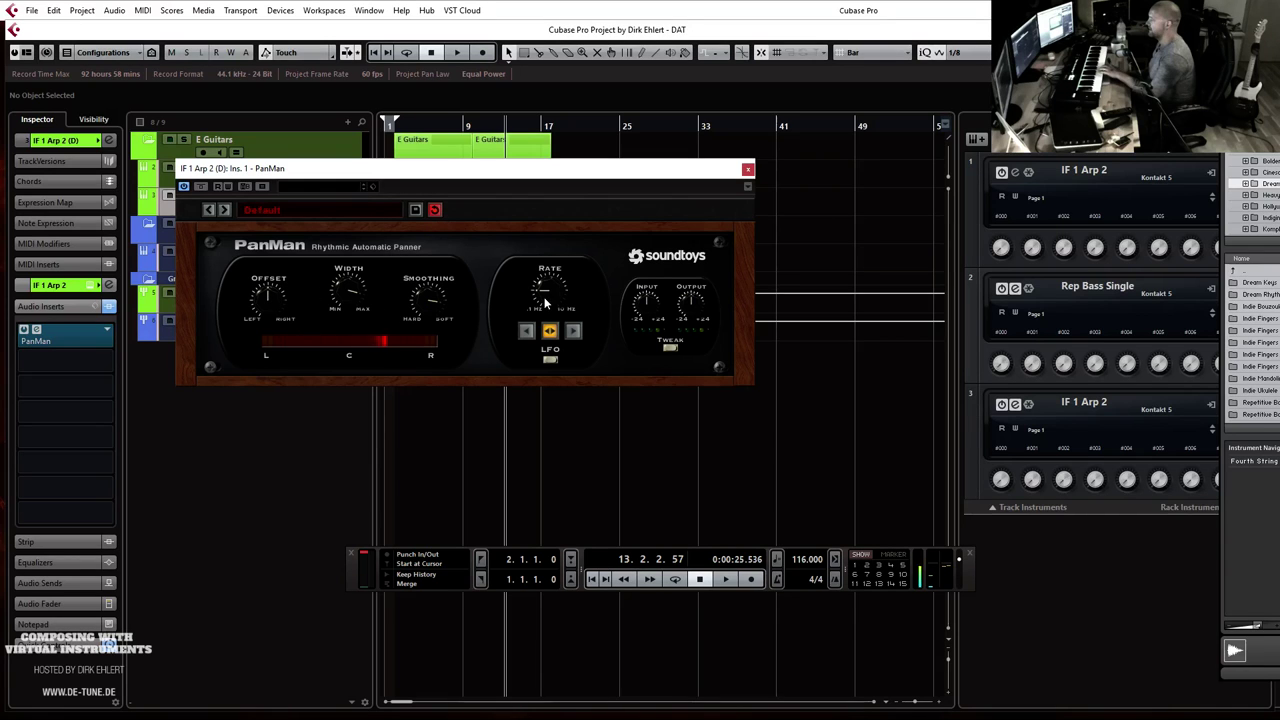
Step: Set PanMan's panning mode to Rhythm Step, and move its window aside to free the arrangement
left_click(550, 359)
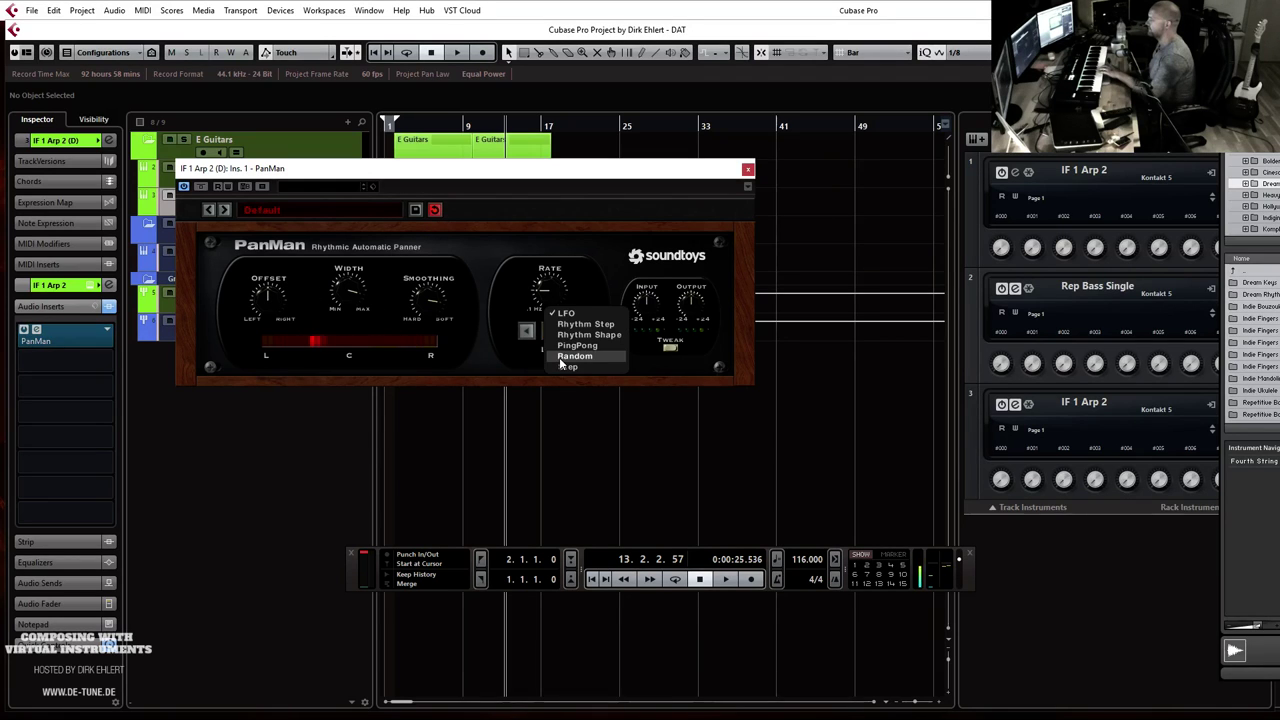
left_click(580, 324)
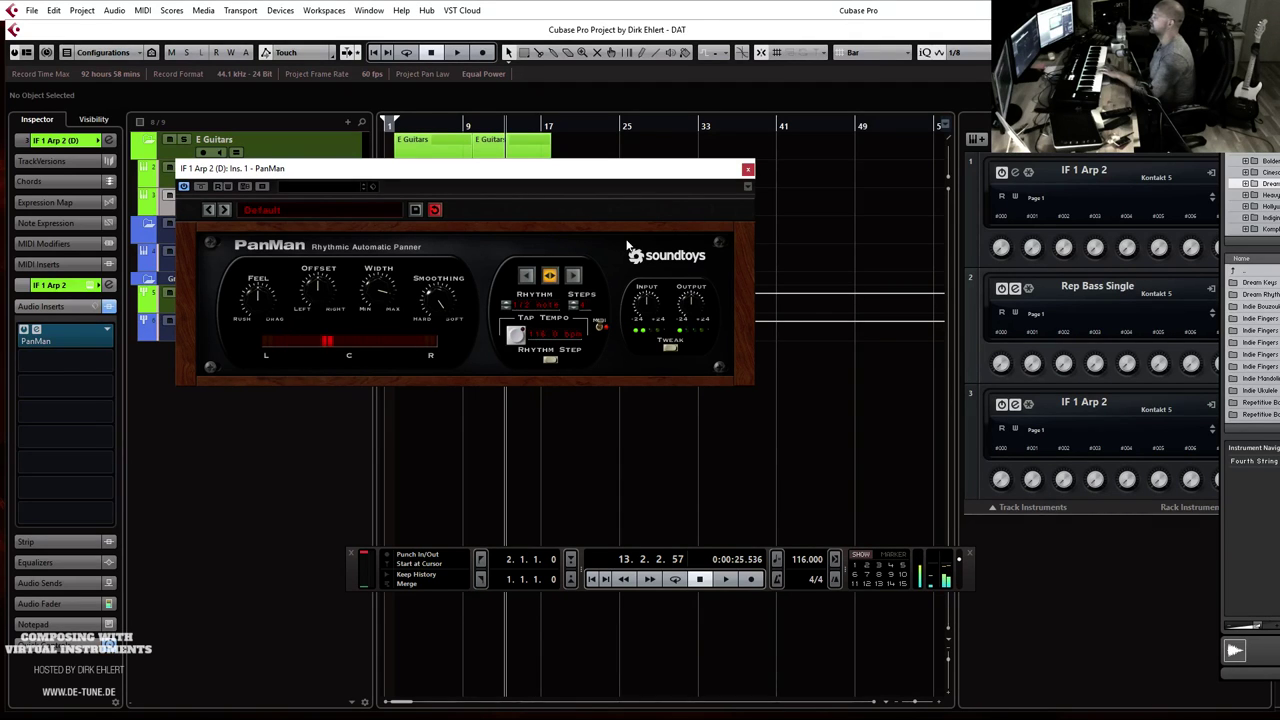
left_click_drag(572, 176, 1279, 182)
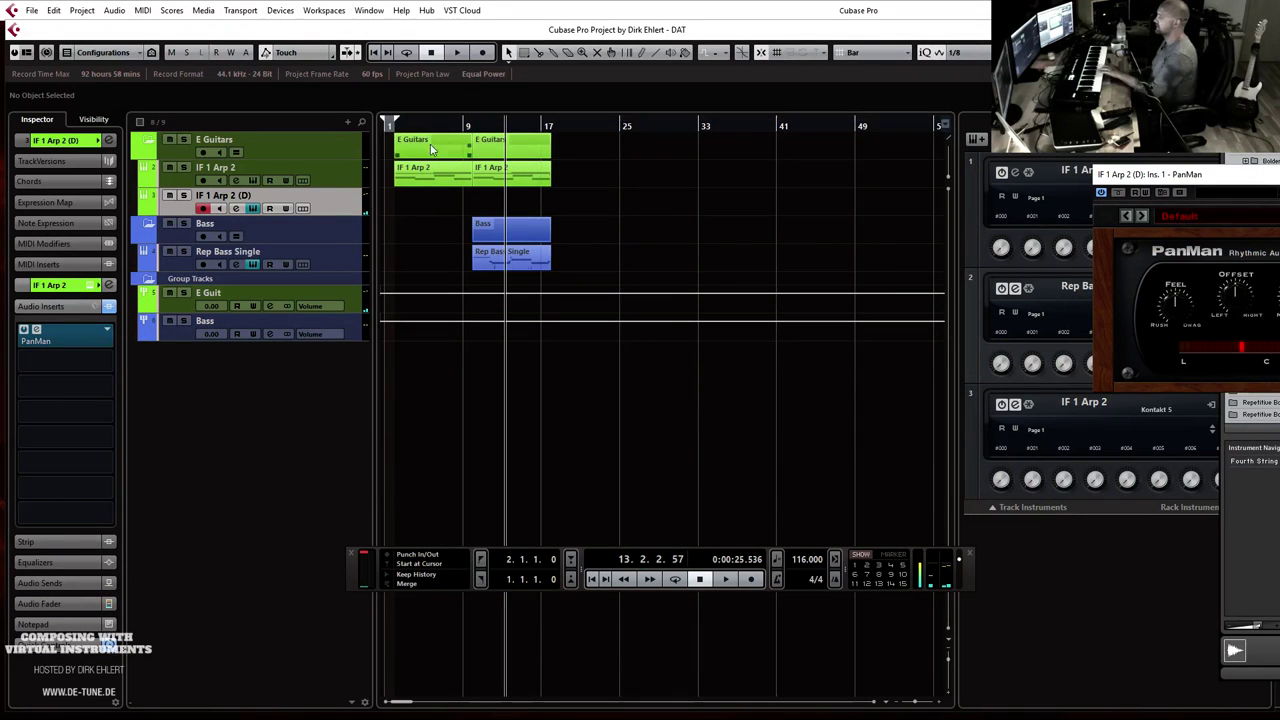
Step: Create an eight-bar part from bar 2 on IF 1 Arp 2 (D), and draw a C3 note from bar 2 to 9.4.3 in it
mouse_move(400, 200)
left_mouse_down()
mouse_move(555, 208)
mouse_move(470, 208)
left_mouse_up()
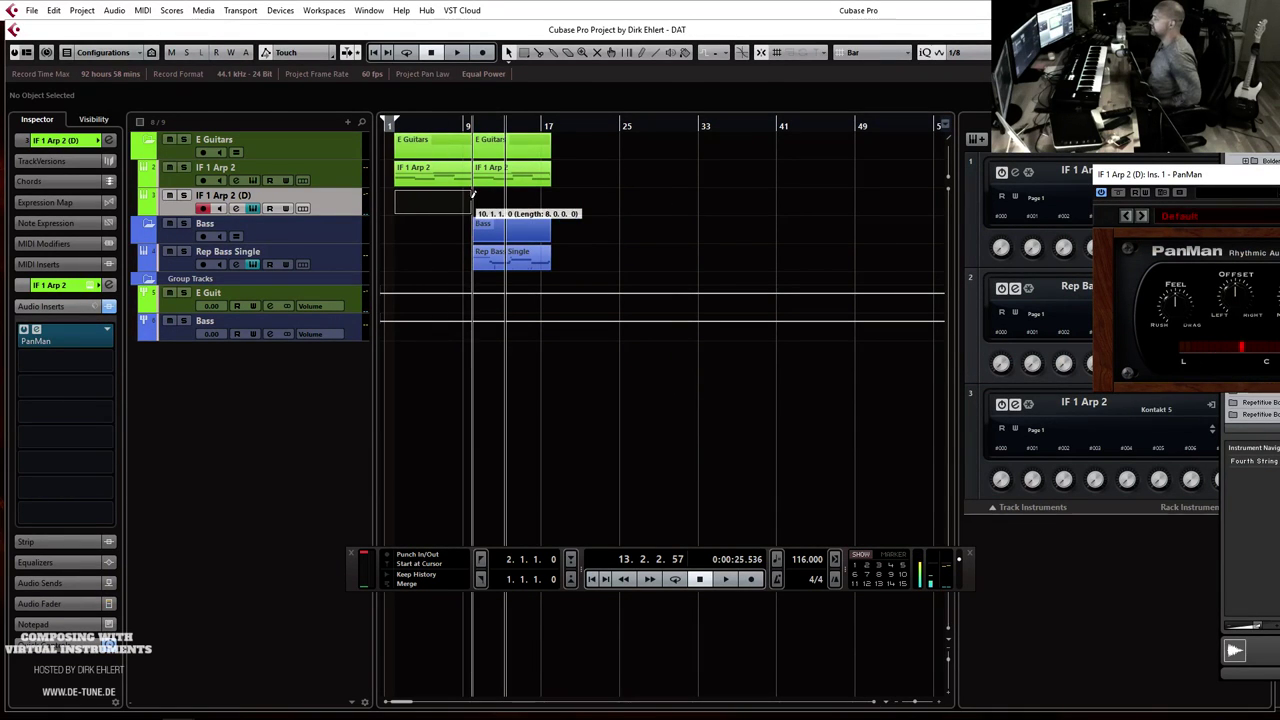
double_click(426, 212)
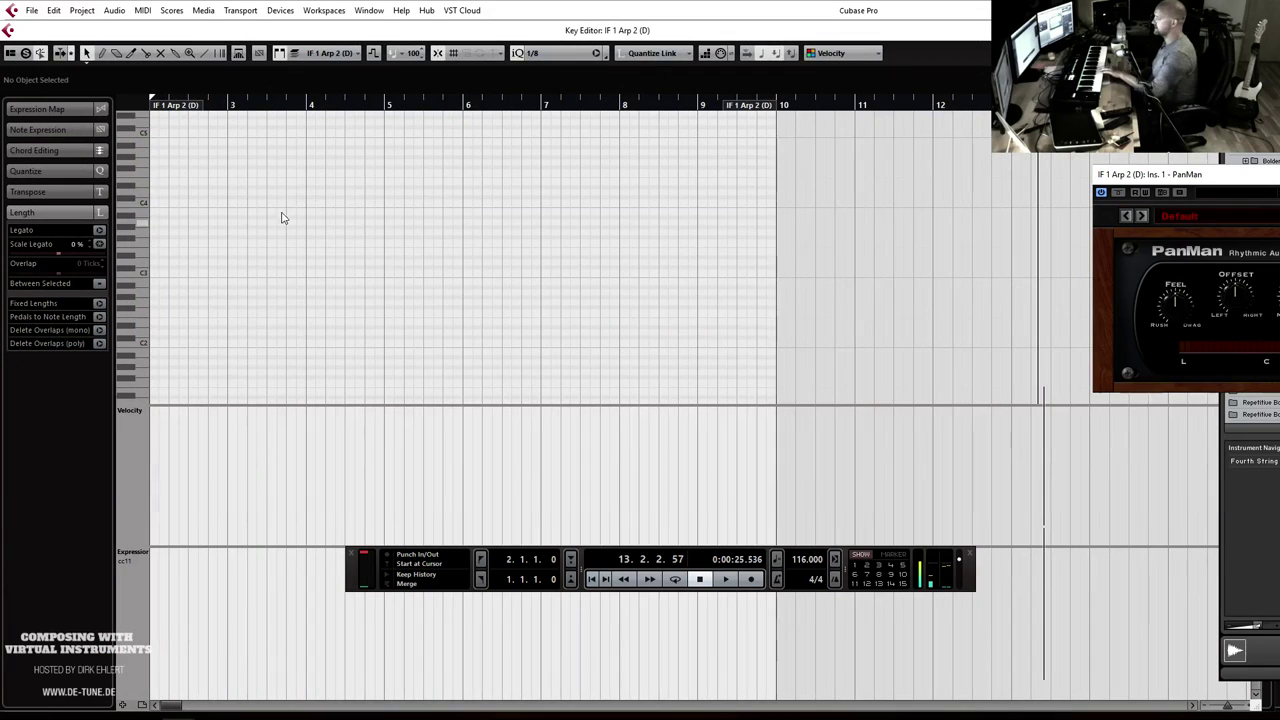
left_click_drag(151, 271, 764, 250)
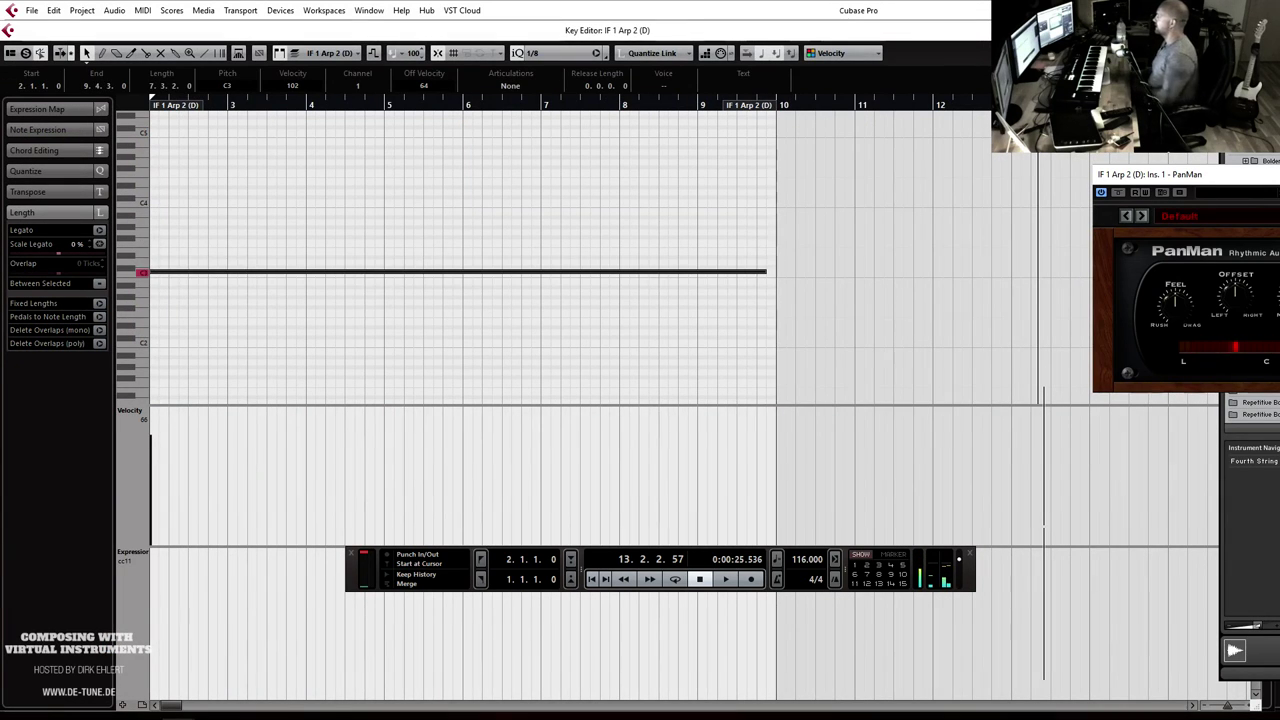
key("ctrl+w")
key("Return")
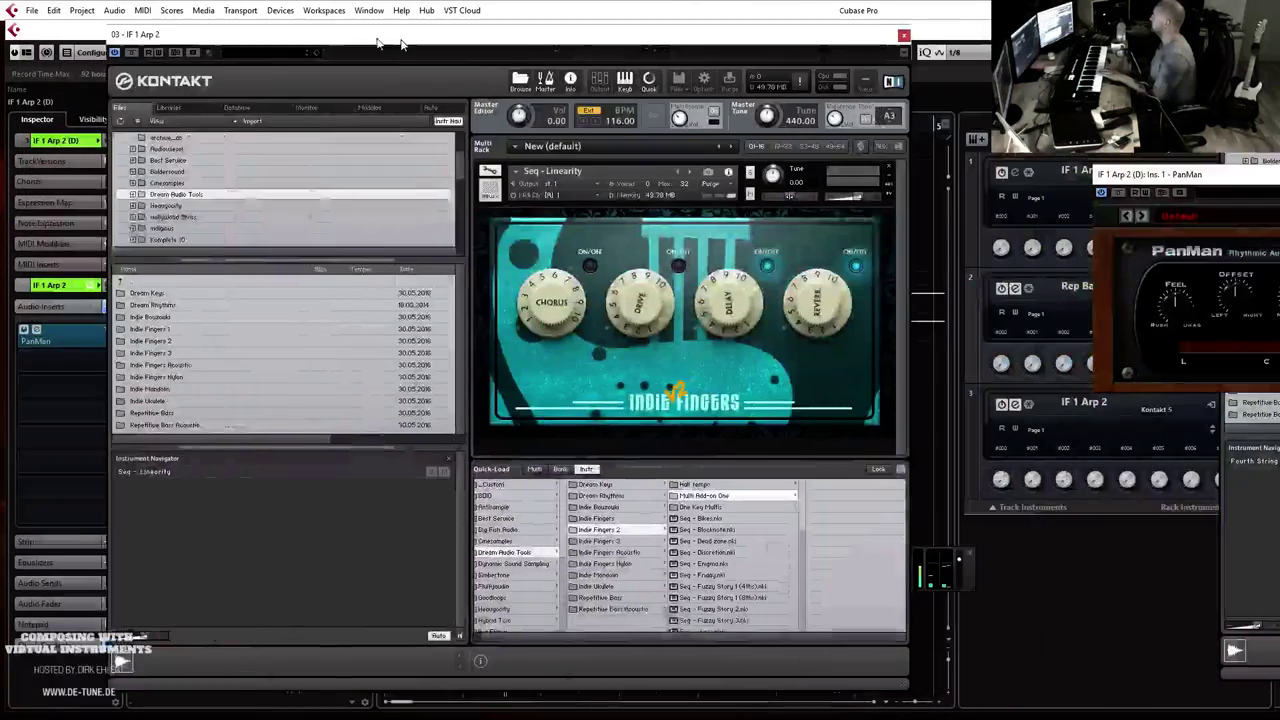
Step: Turn up the Delay and Reverb on the Seq - Linearity instrument, close it, and play the arrangement from bar 2
left_click_drag(639, 297, 634, 269)
left_click_drag(733, 292, 733, 275)
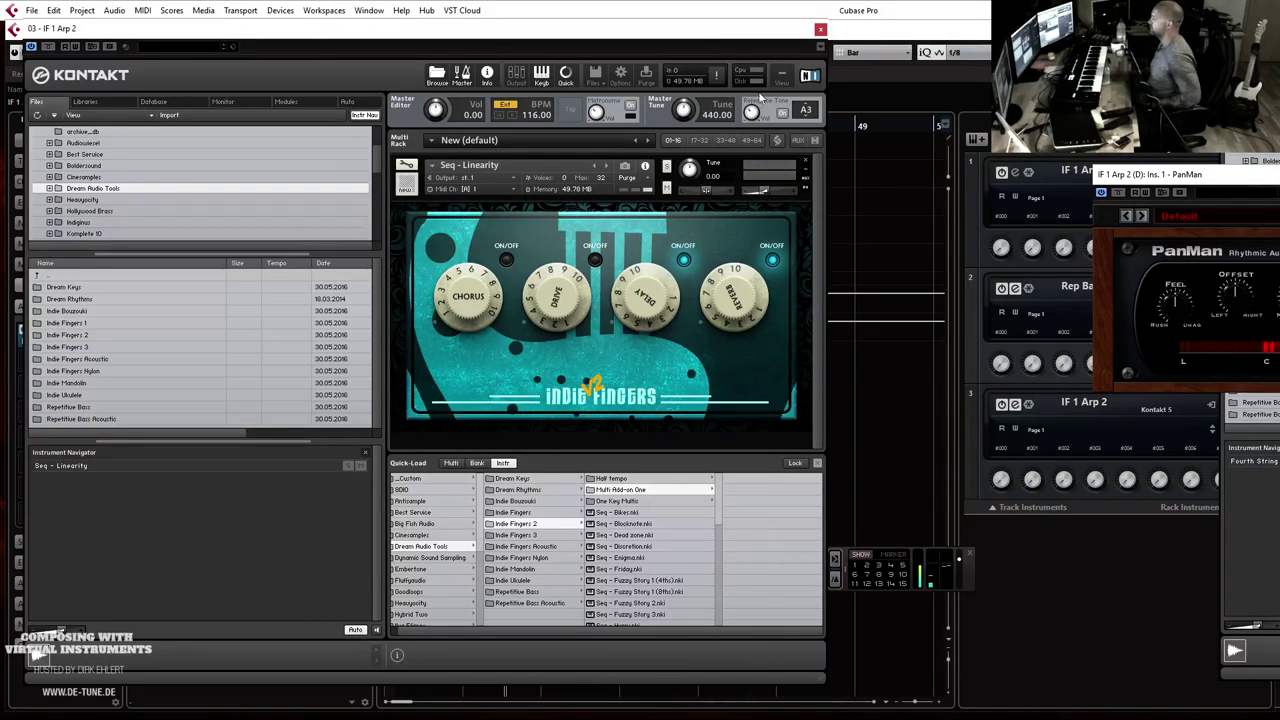
left_click(820, 31)
key("space")
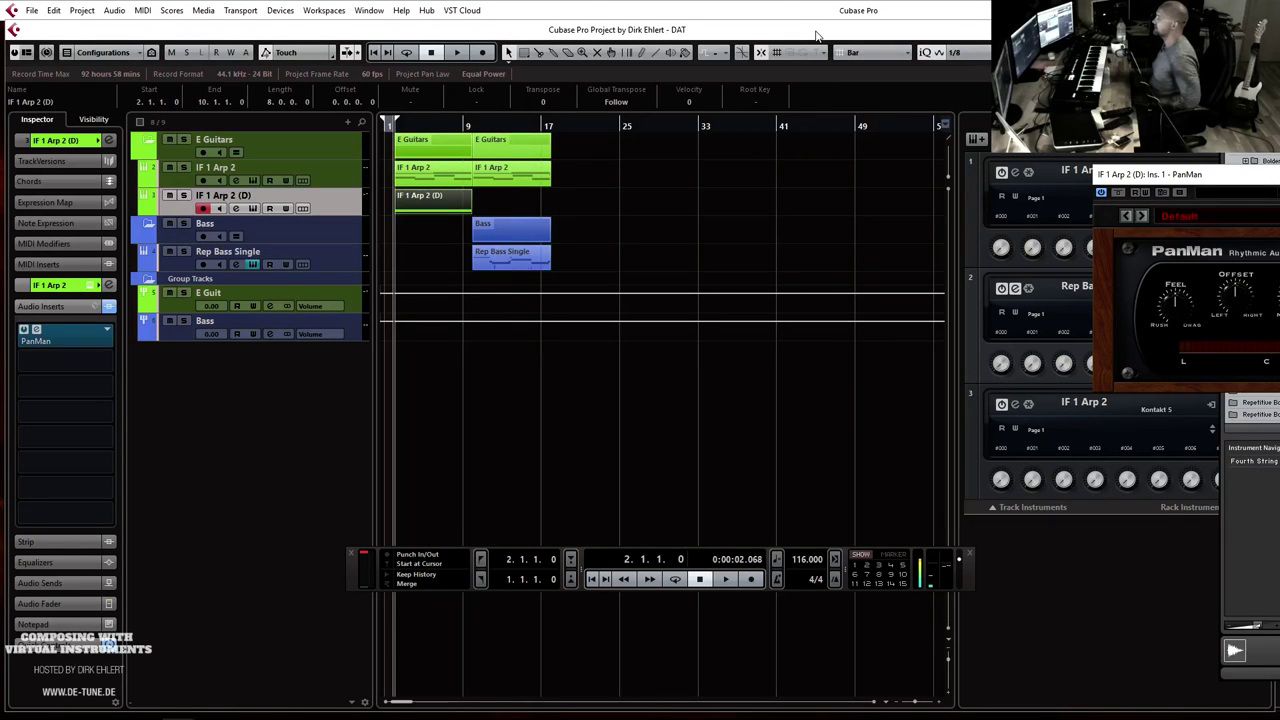
Step: Rename the IF 1 Arp 2 (D) track to IF 2 Linearity
double_click(245, 197)
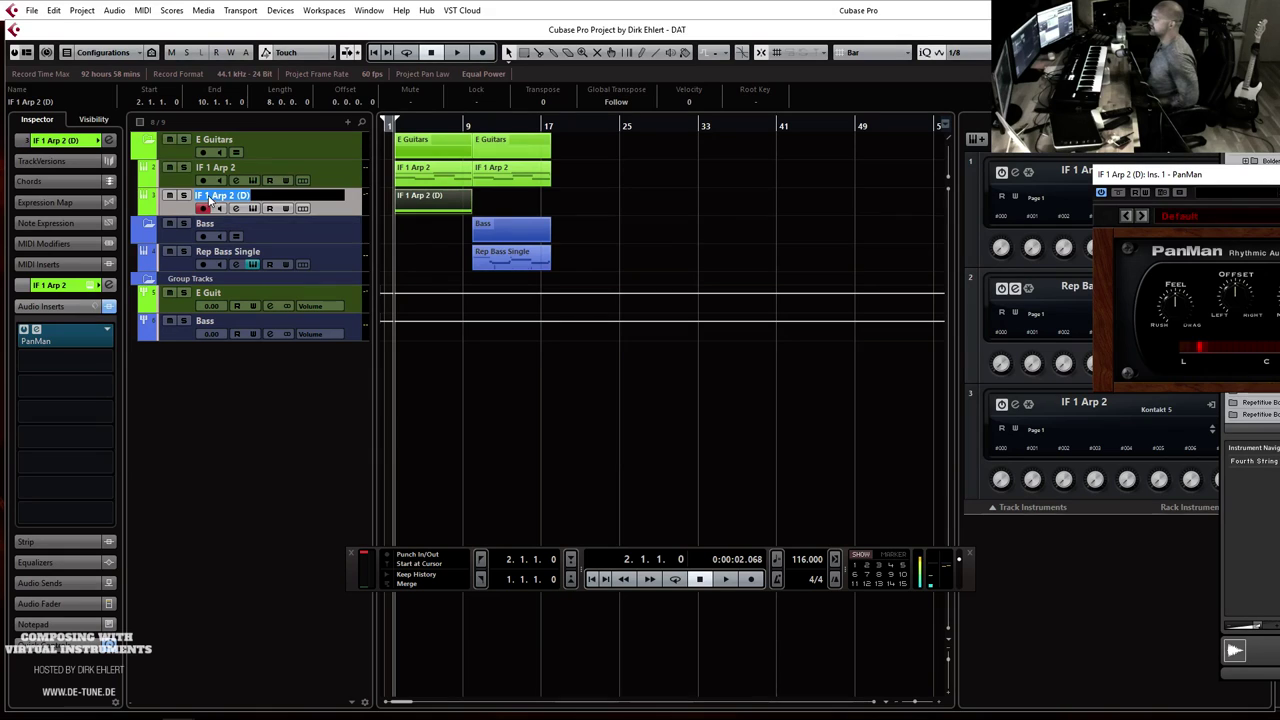
type("2")
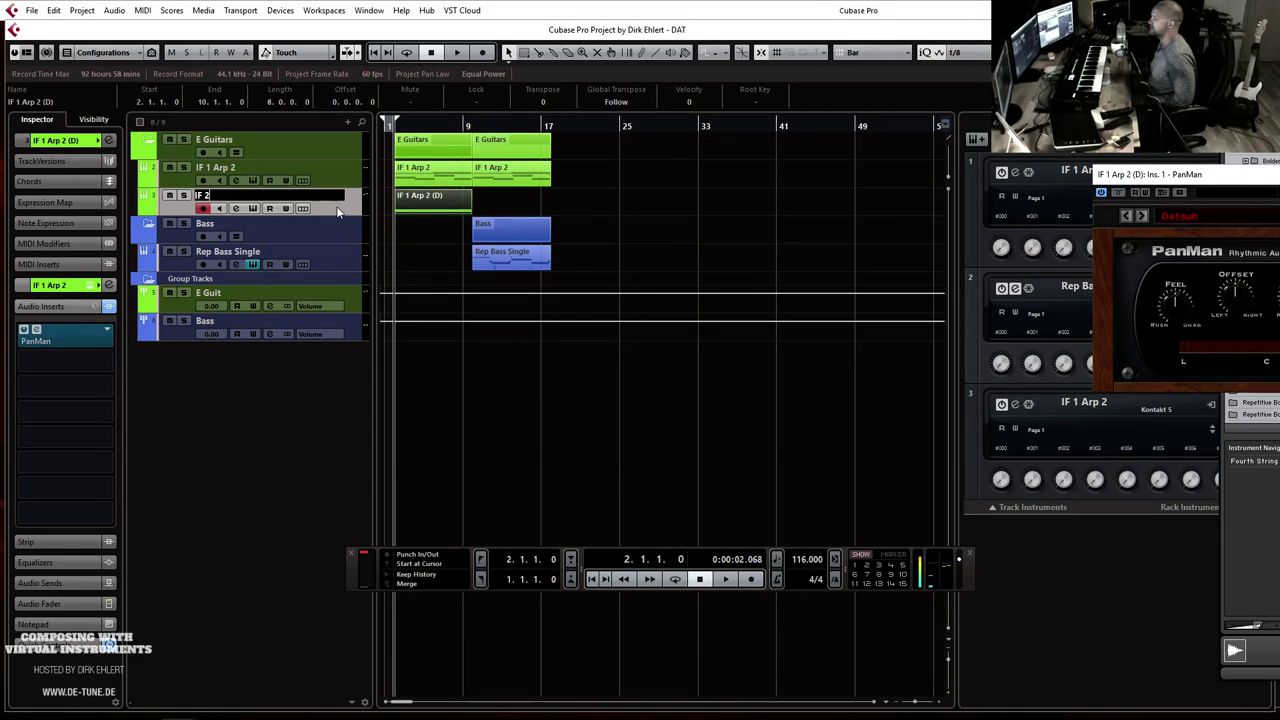
key("Return")
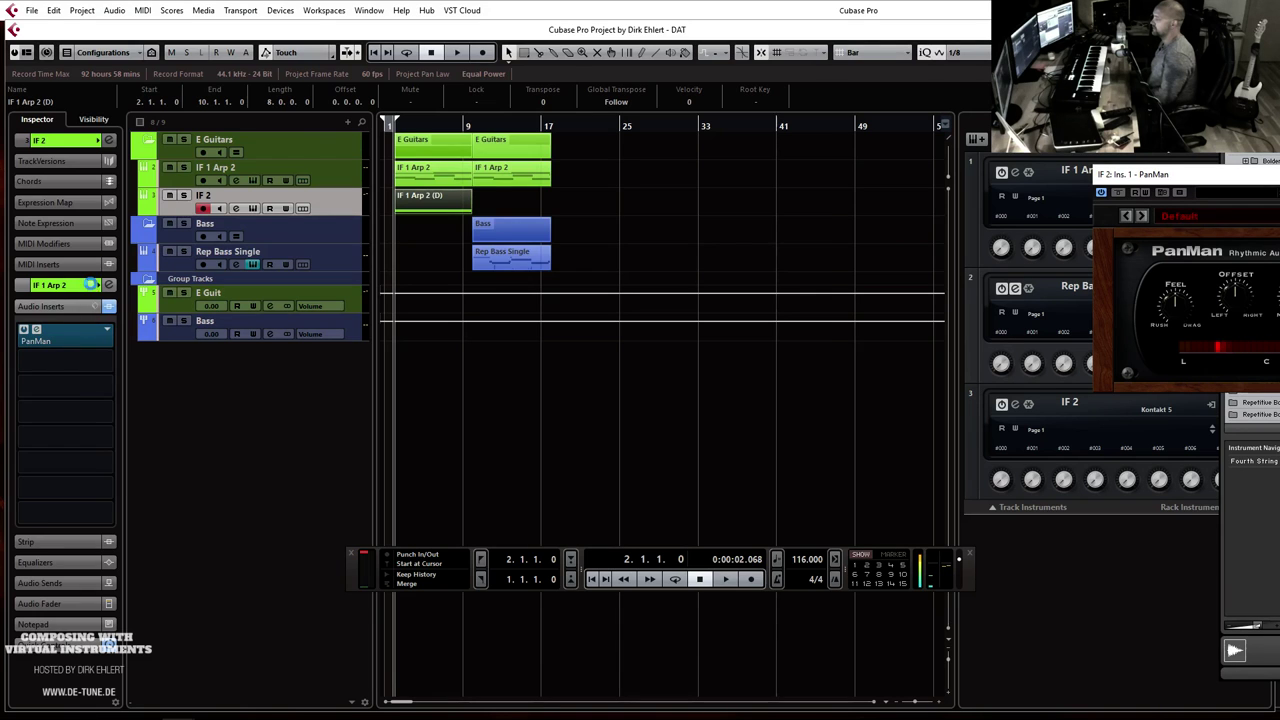
left_click(91, 285)
left_click(820, 28)
double_click(218, 198)
key("End")
type("Line")
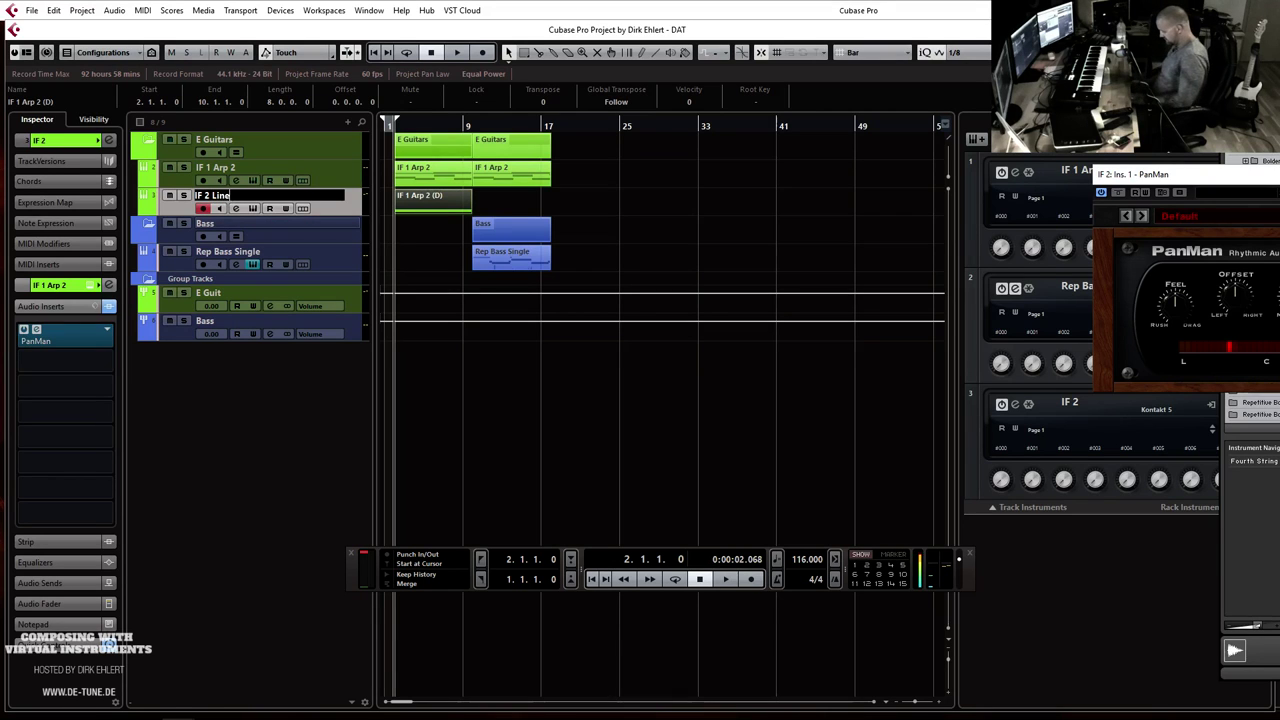
type("arity")
key("Return")
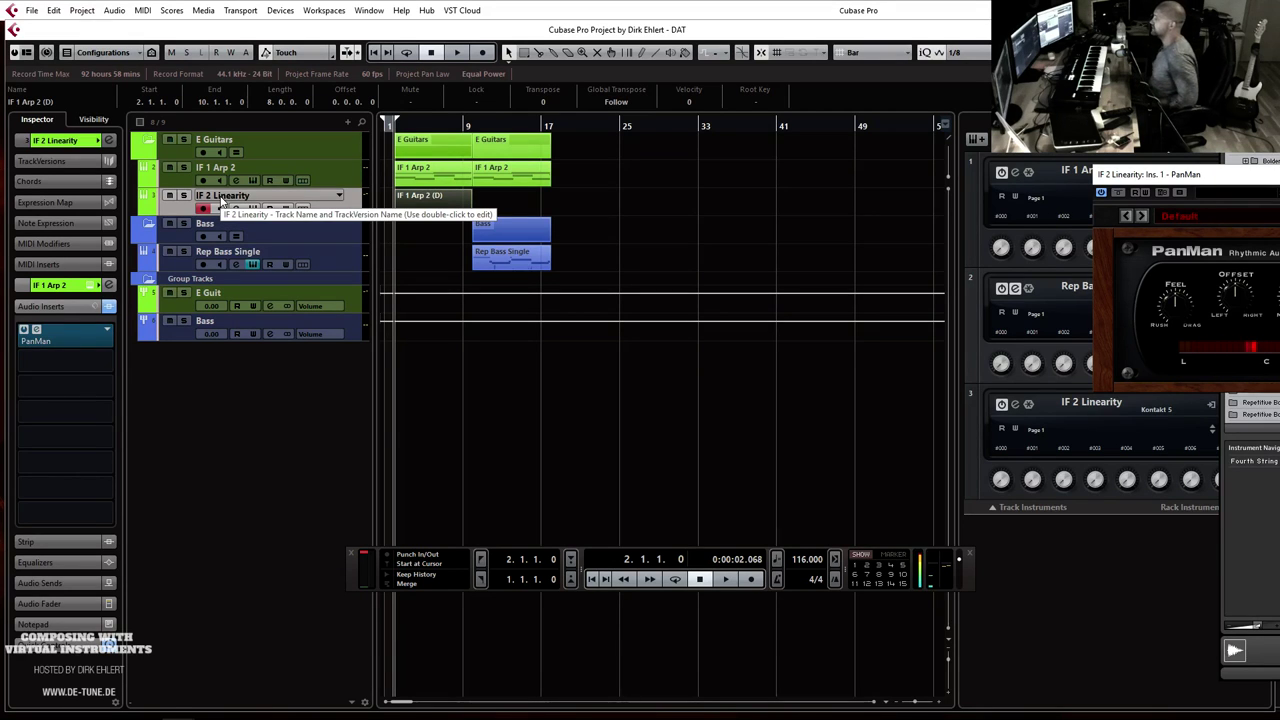
Step: Play the arrangement from bar 2, and repeat the eight-bar part on IF 2 Linearity at bar 10
key("space")
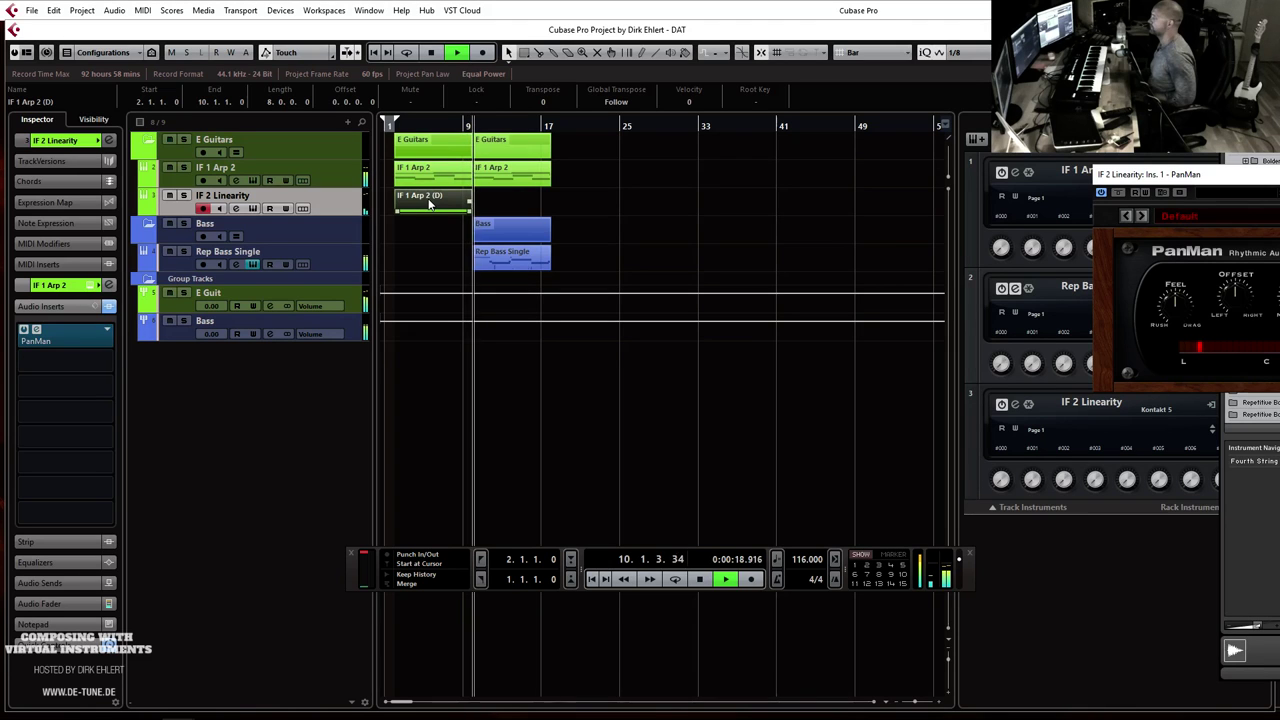
key("space")
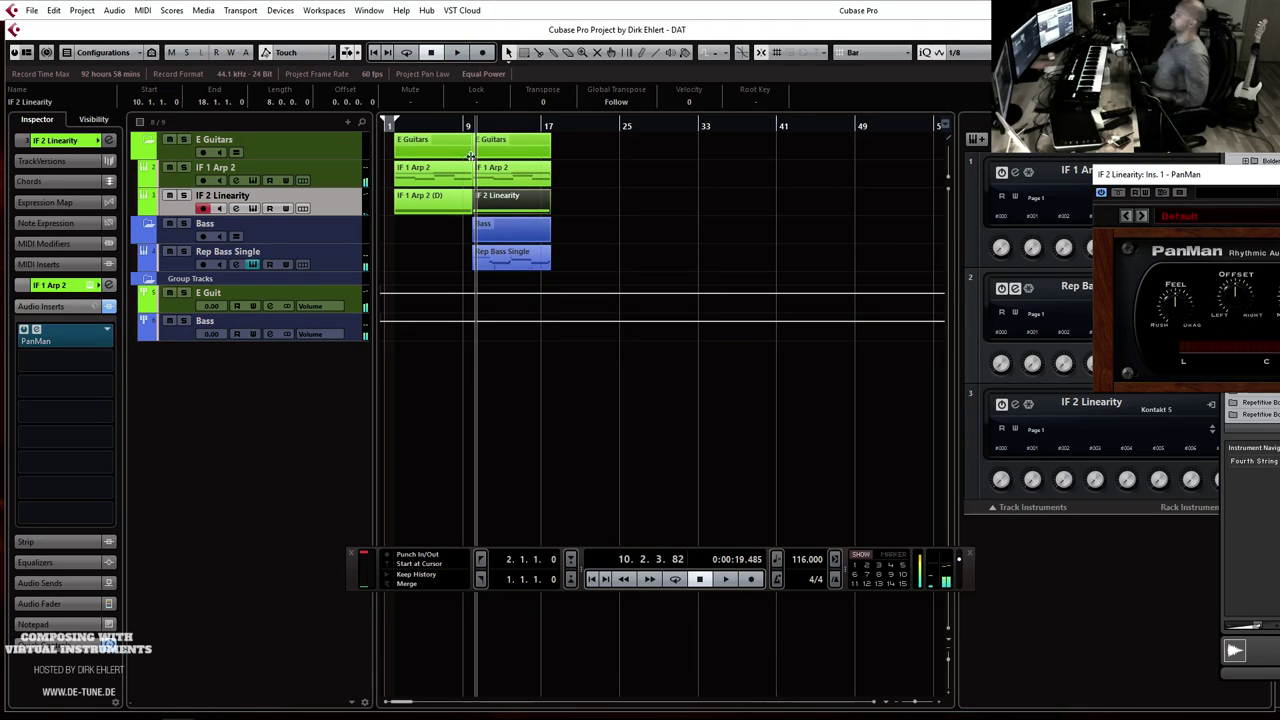
key("space")
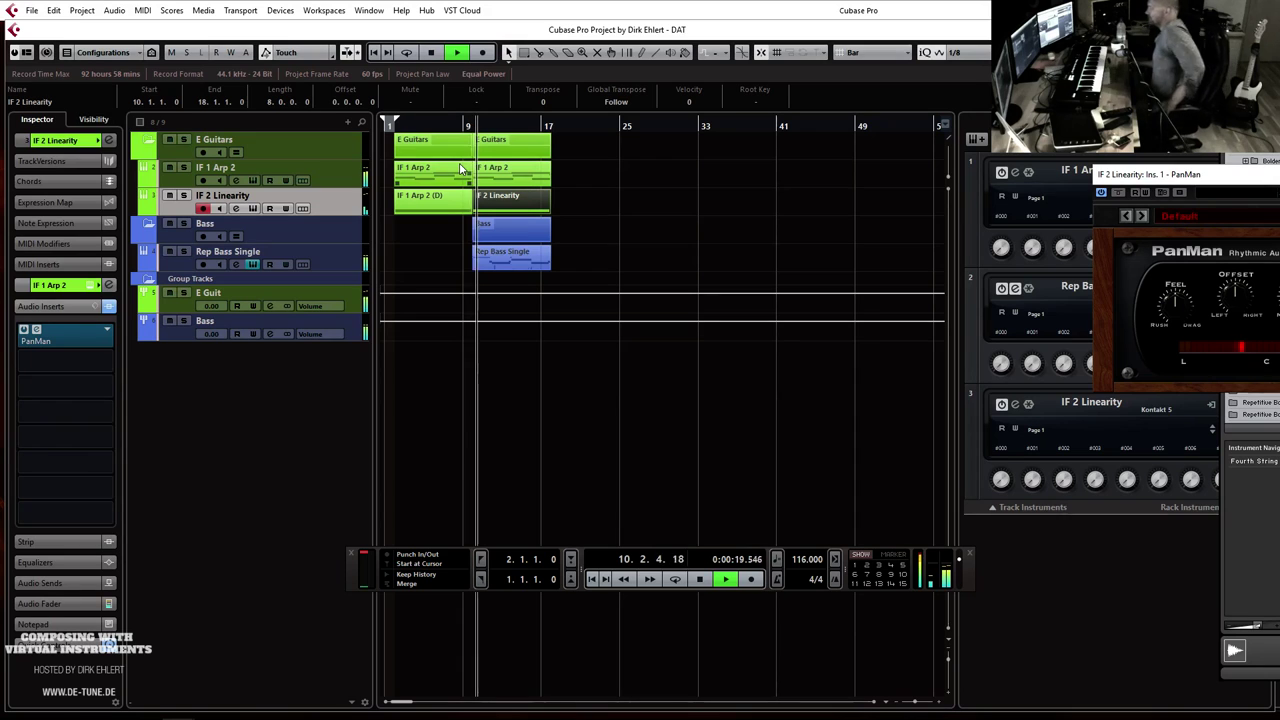
key("space")
Step: Draw a D3 note from 10.1.3 to 18.1.1 in the second IF 2 Linearity part, and close the editor
double_click(510, 208)
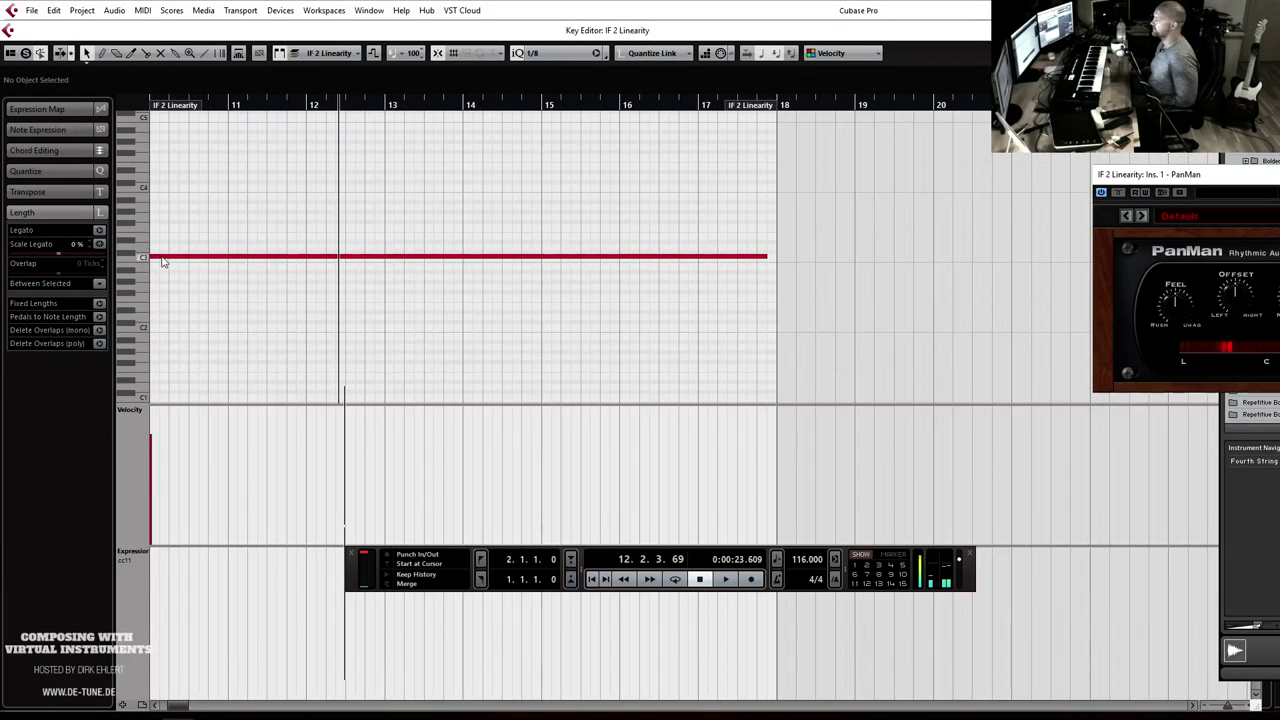
mouse_move(165, 244)
left_mouse_down()
mouse_move(671, 214)
mouse_move(775, 232)
left_mouse_up()
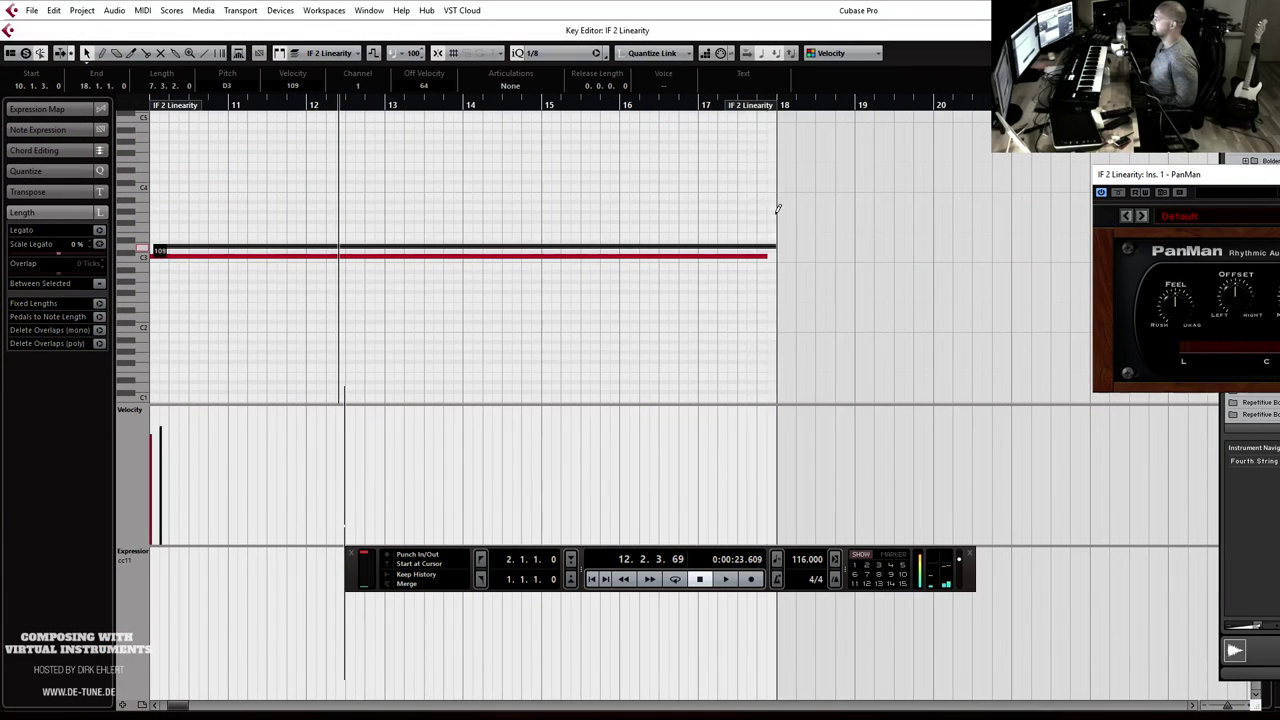
key("Escape")
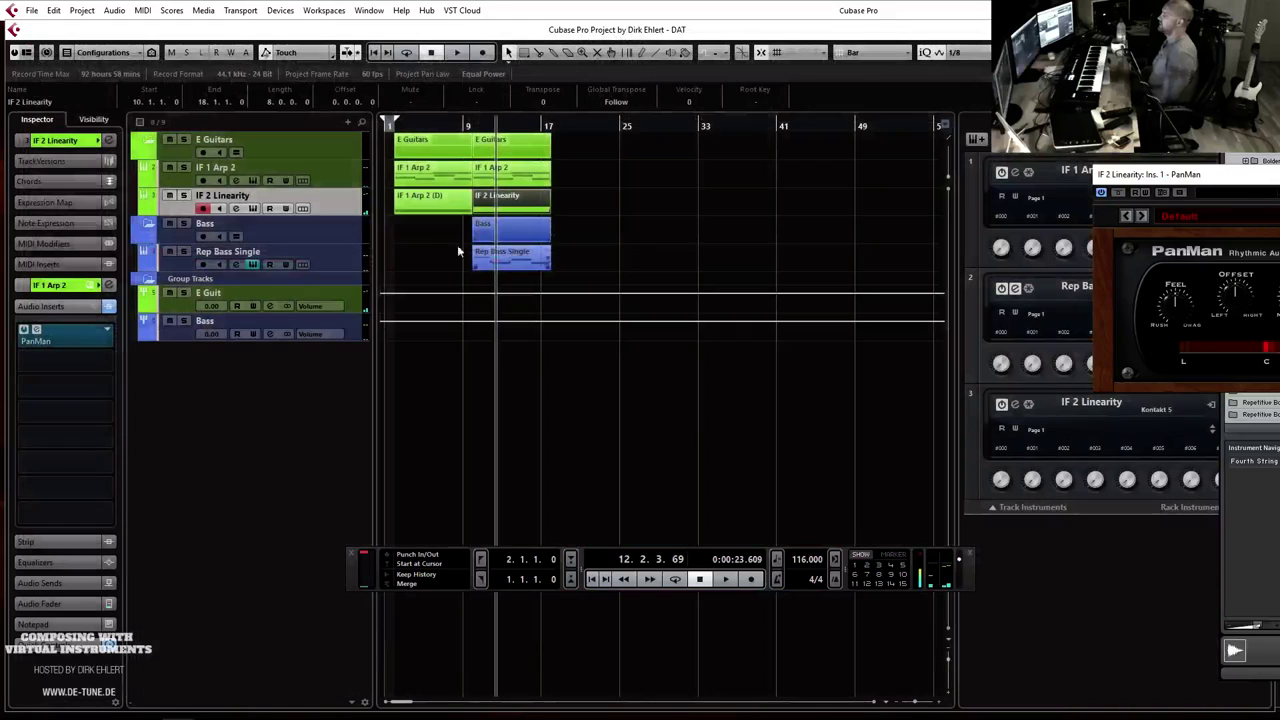
Step: Play the arrangement from bar 10, and reopen the second IF 2 Linearity part to select its long D3 note
left_click(471, 130)
key("space")
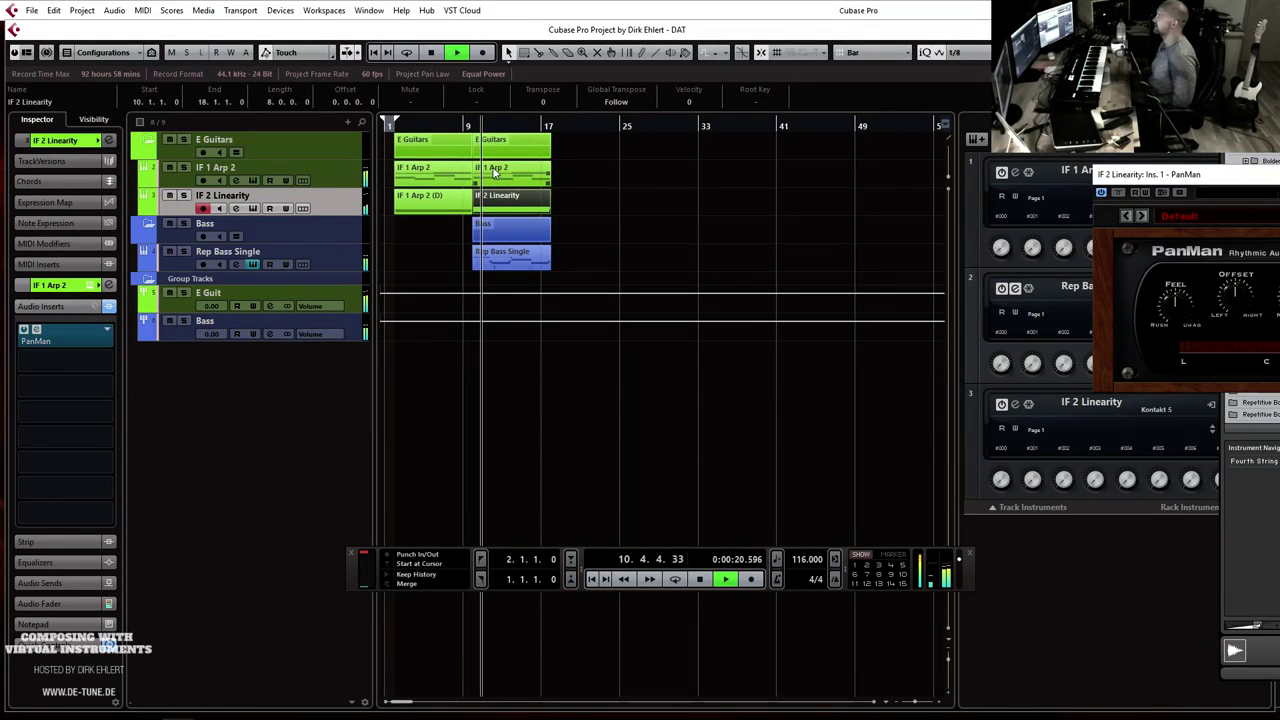
key("h")
key("h")
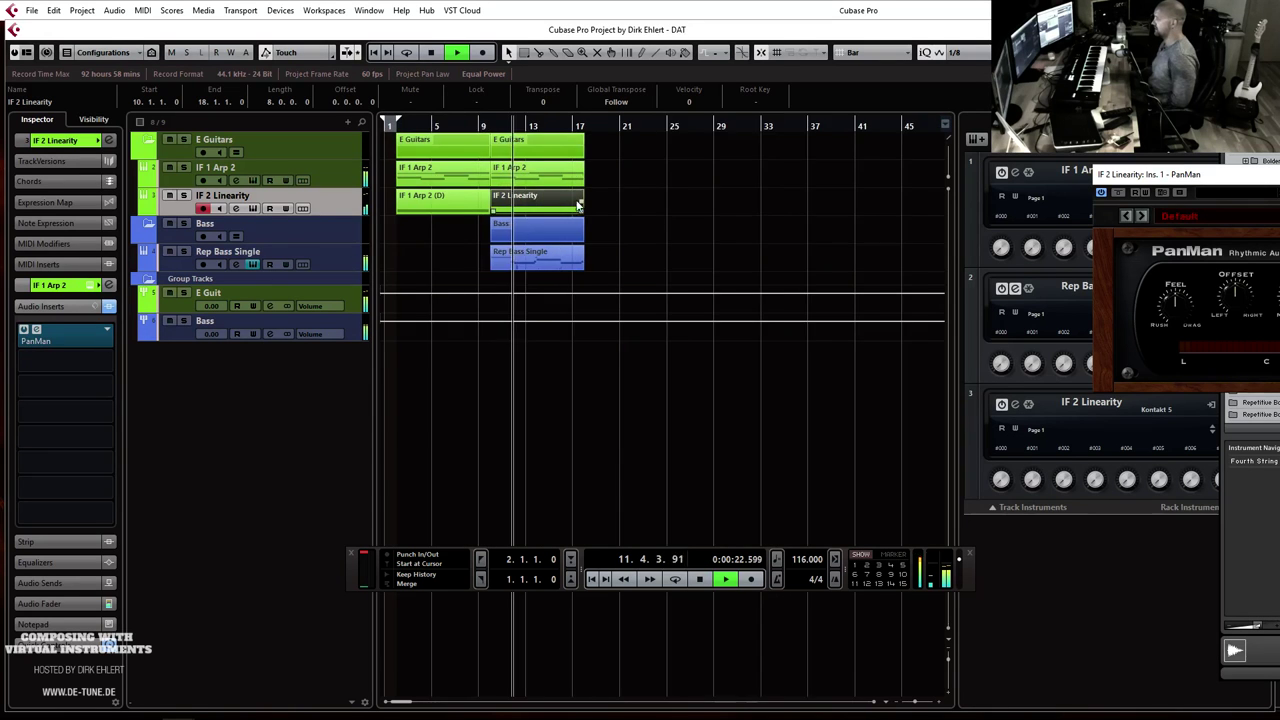
key("g")
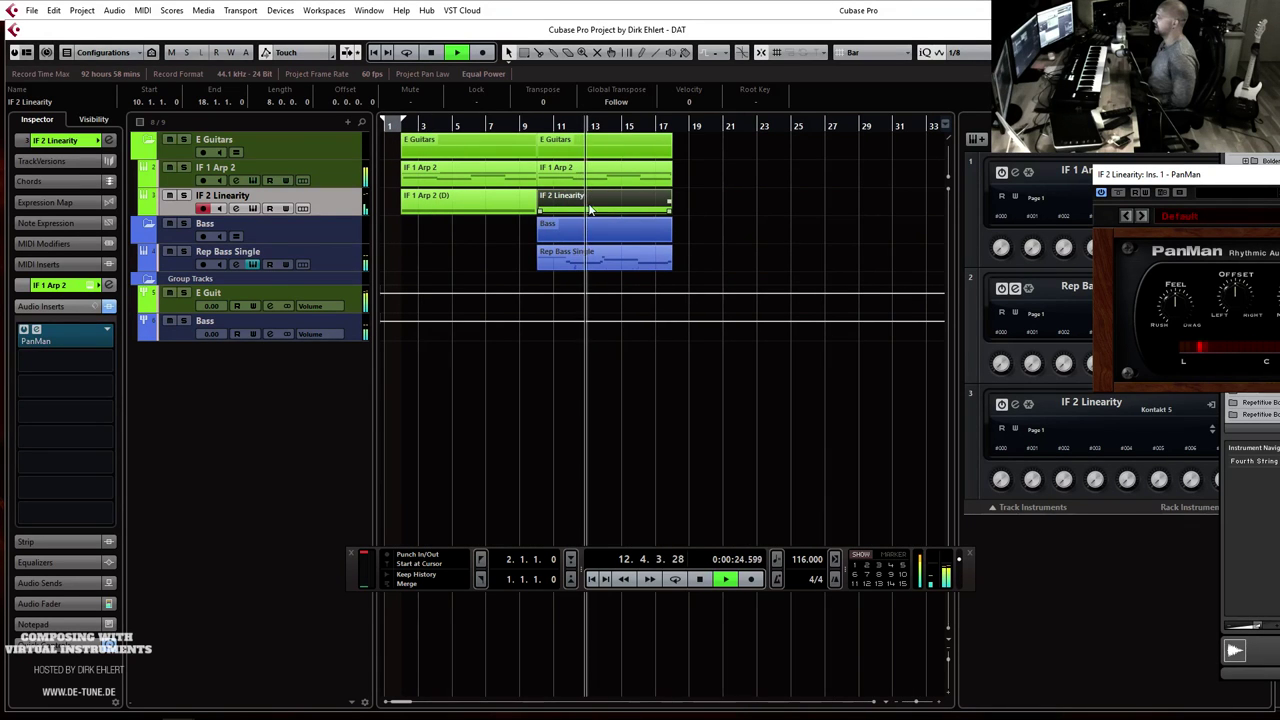
key("space")
double_click(640, 203)
left_click_drag(333, 229, 349, 250)
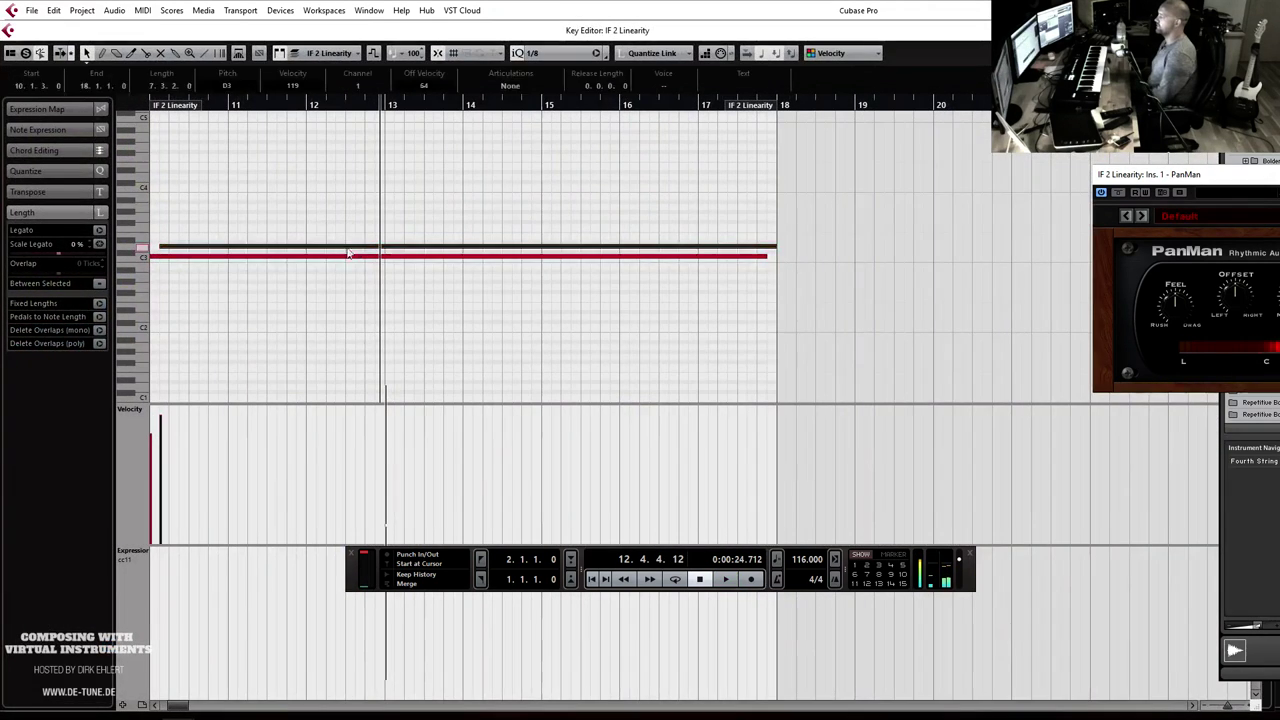
key("Return")
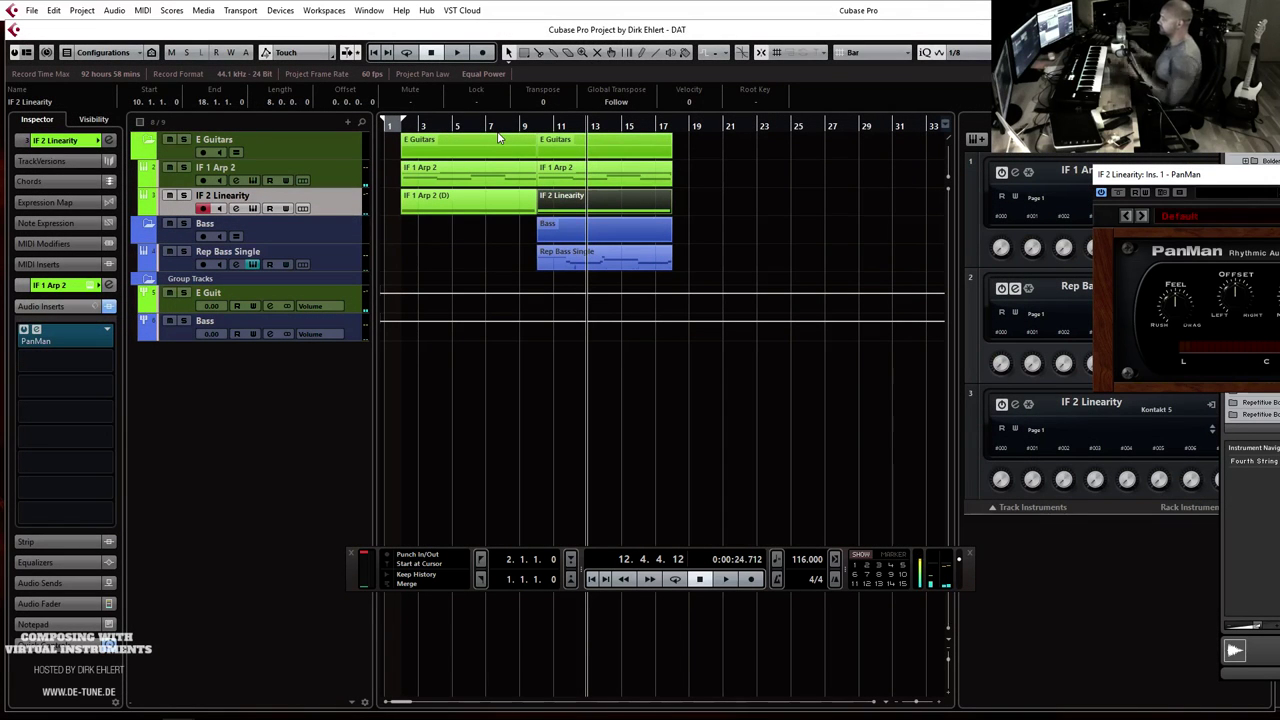
Step: Return to bar 2, switch on Drive in the Seq - Linearity instrument and adjust its amount
key("KP_1")
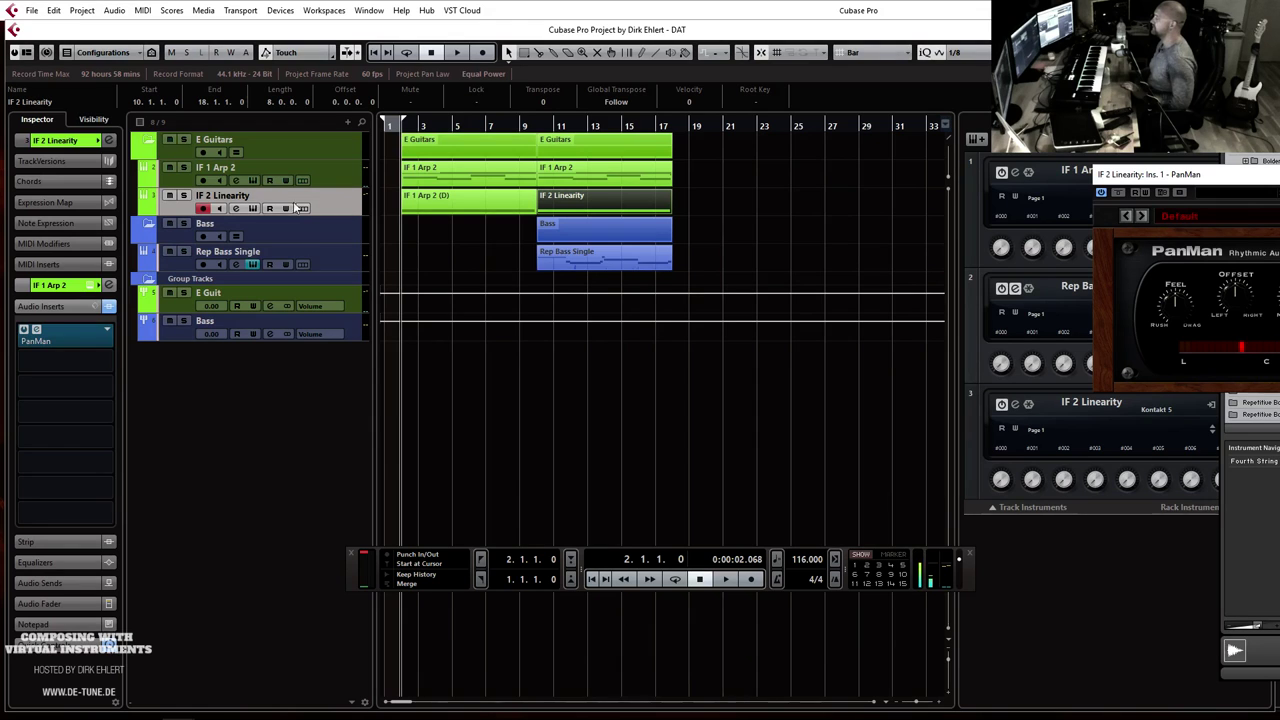
left_click(91, 285)
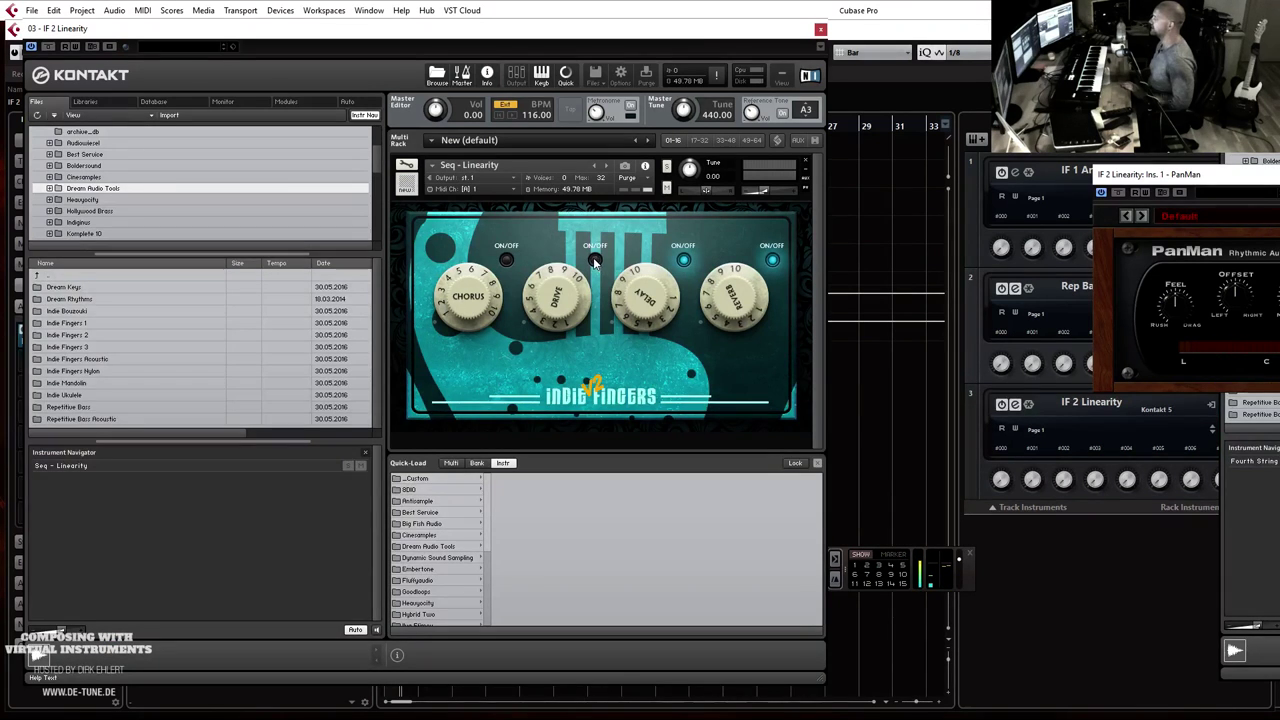
left_click_drag(530, 309, 540, 332)
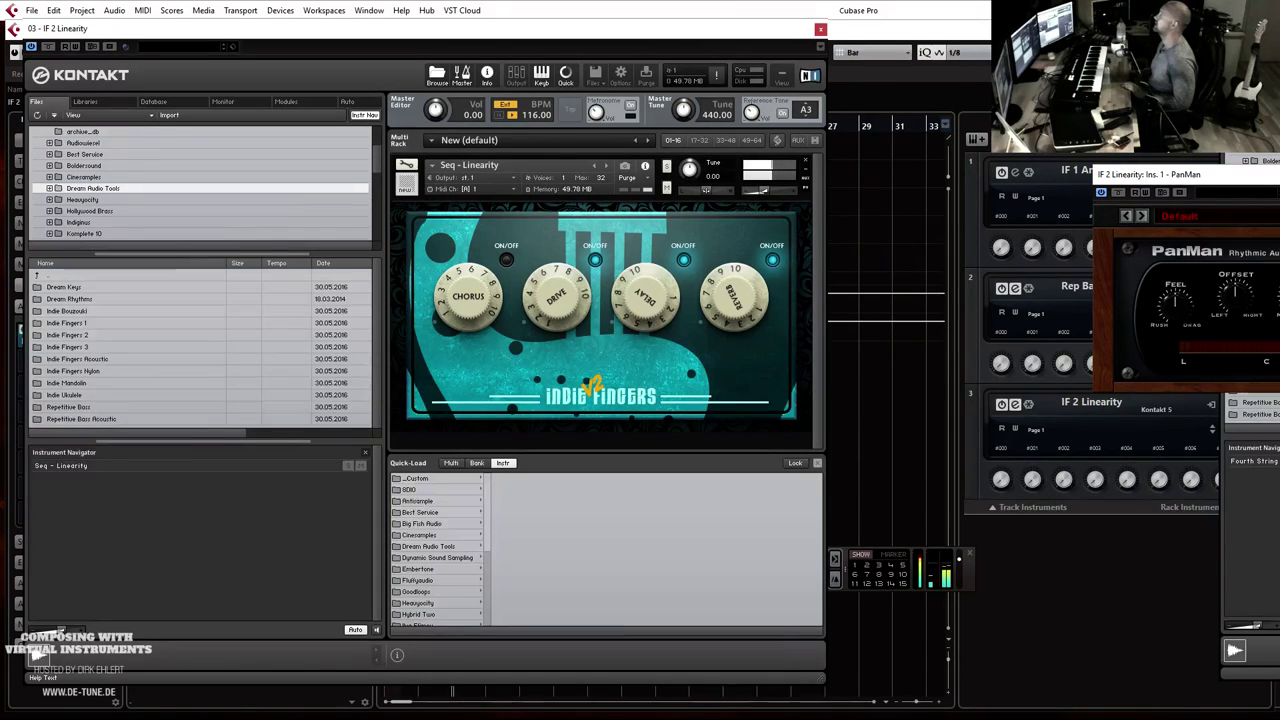
Step: Close the PanMan and Kontakt windows, and apply the IF 2 Linearity track name to the parts on that track
key("Escape")
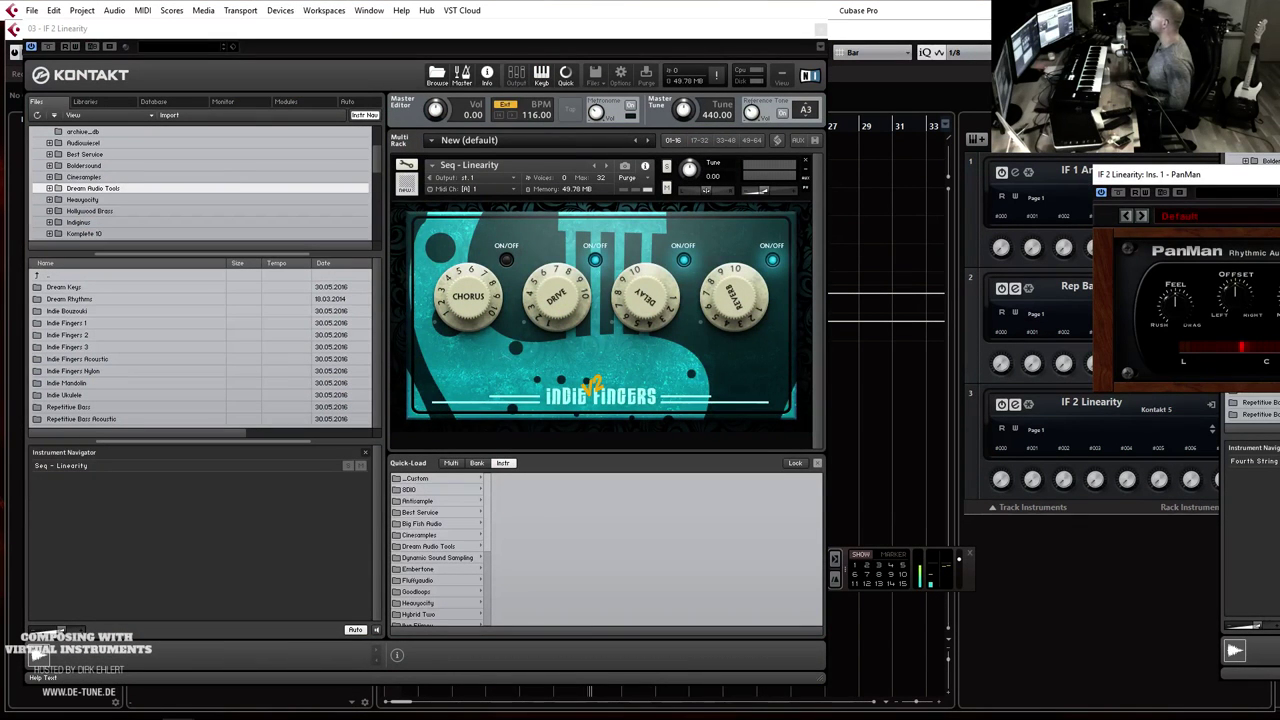
key("Escape")
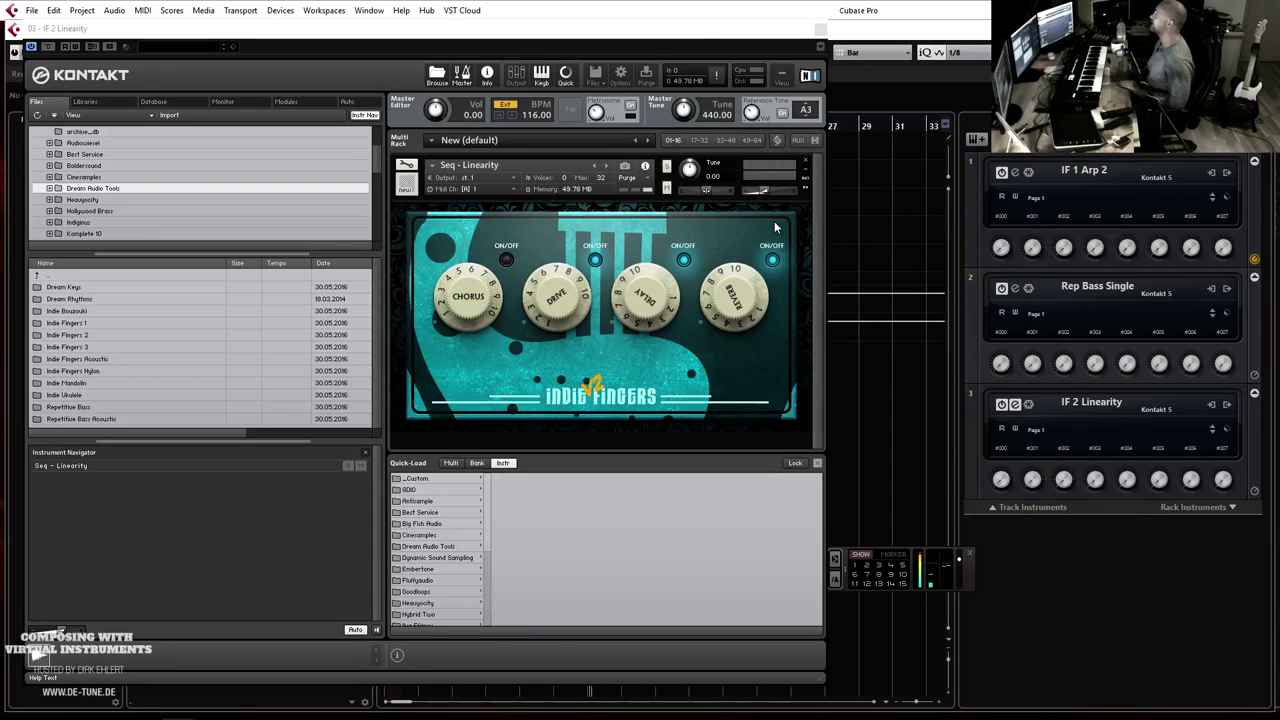
left_click_drag(790, 44, 862, 45)
left_click(891, 31)
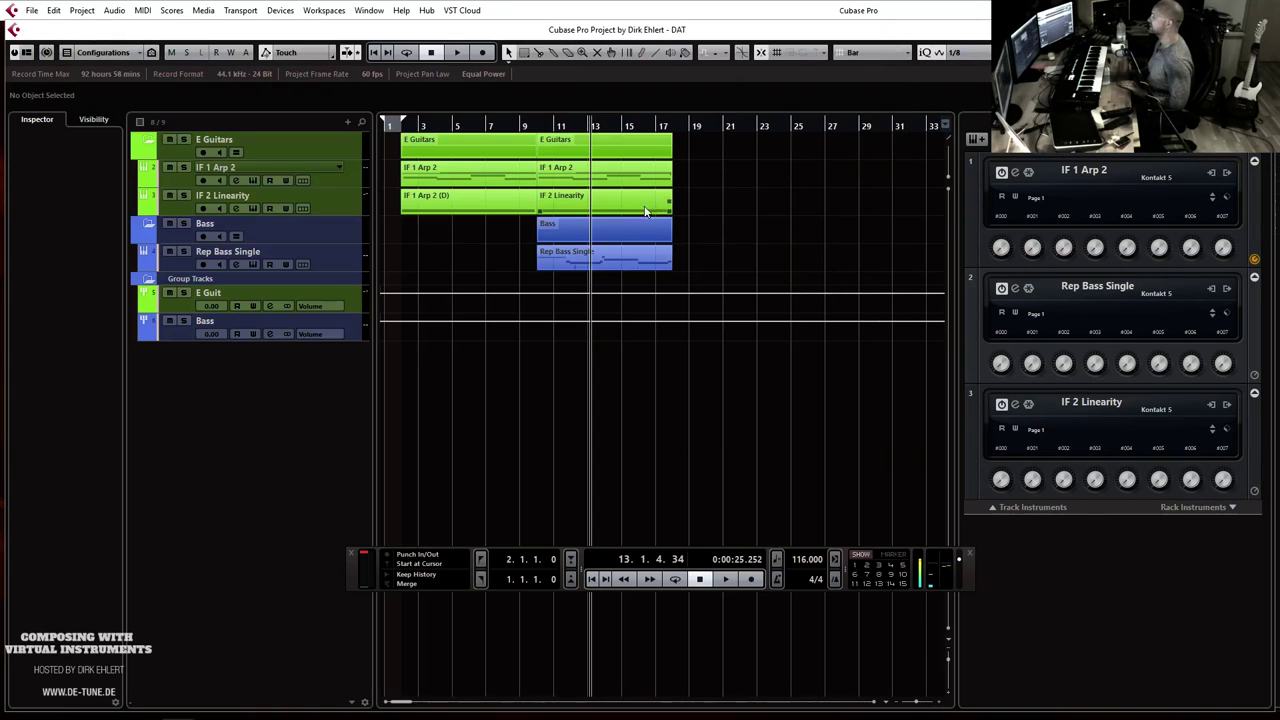
double_click(268, 200)
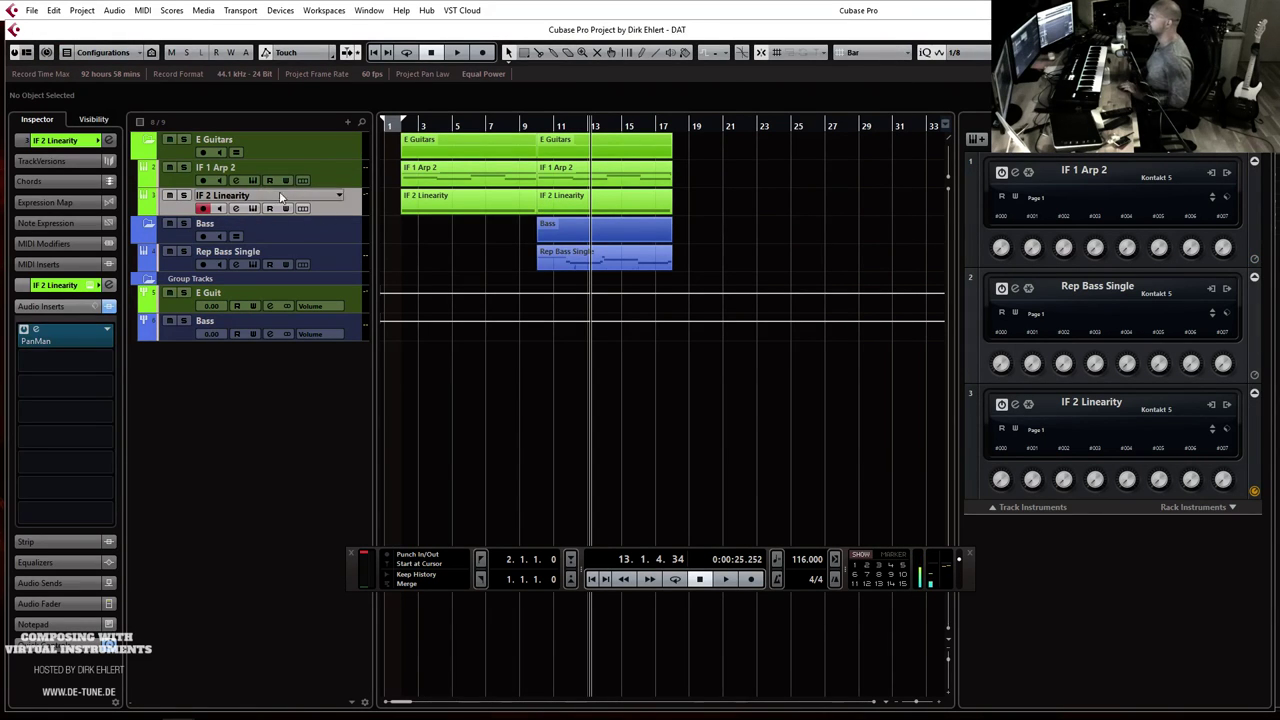
Step: Add a folder track below the electric guitars and name it Acoustic Guitars
right_click(301, 146)
mouse_move(330, 152)
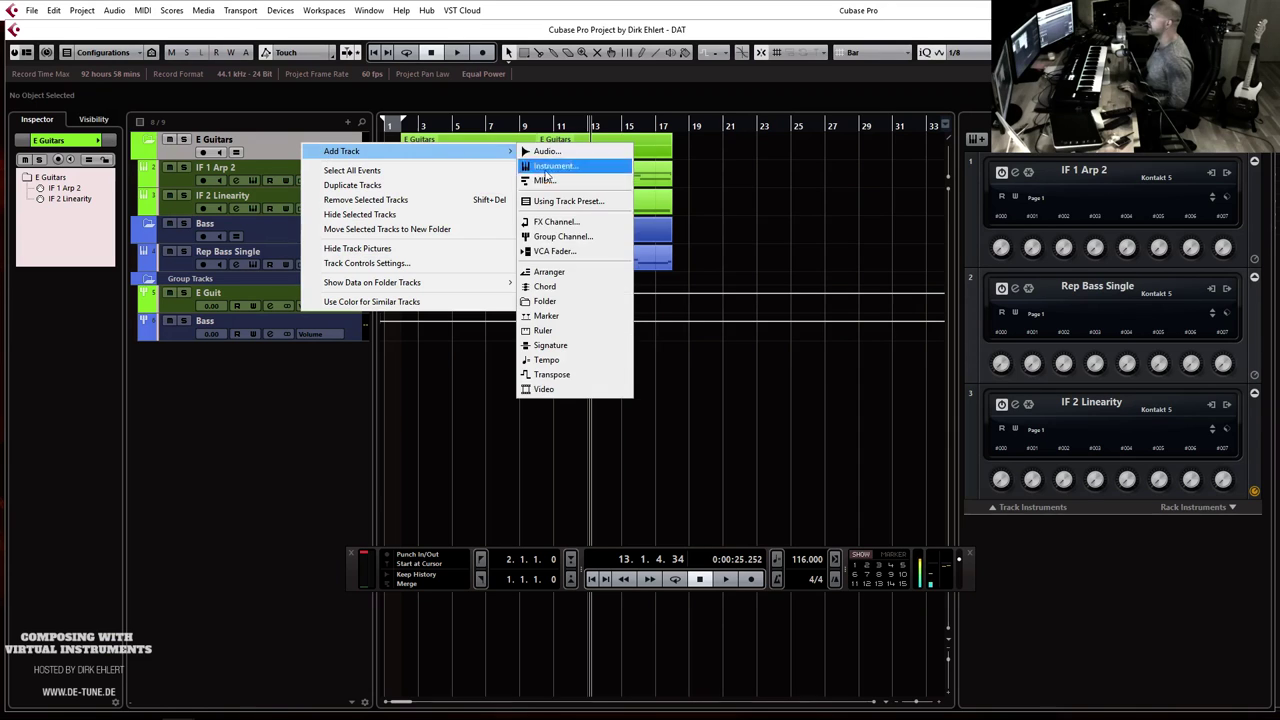
left_click(556, 297)
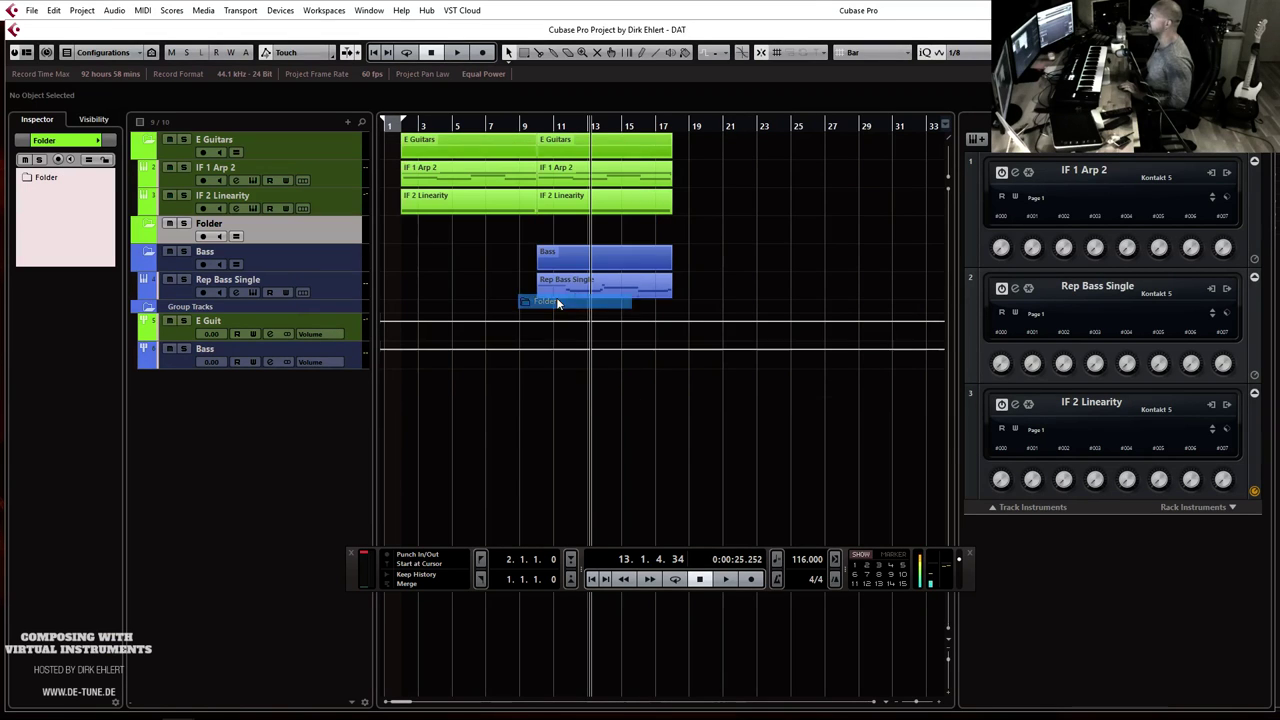
double_click(214, 223)
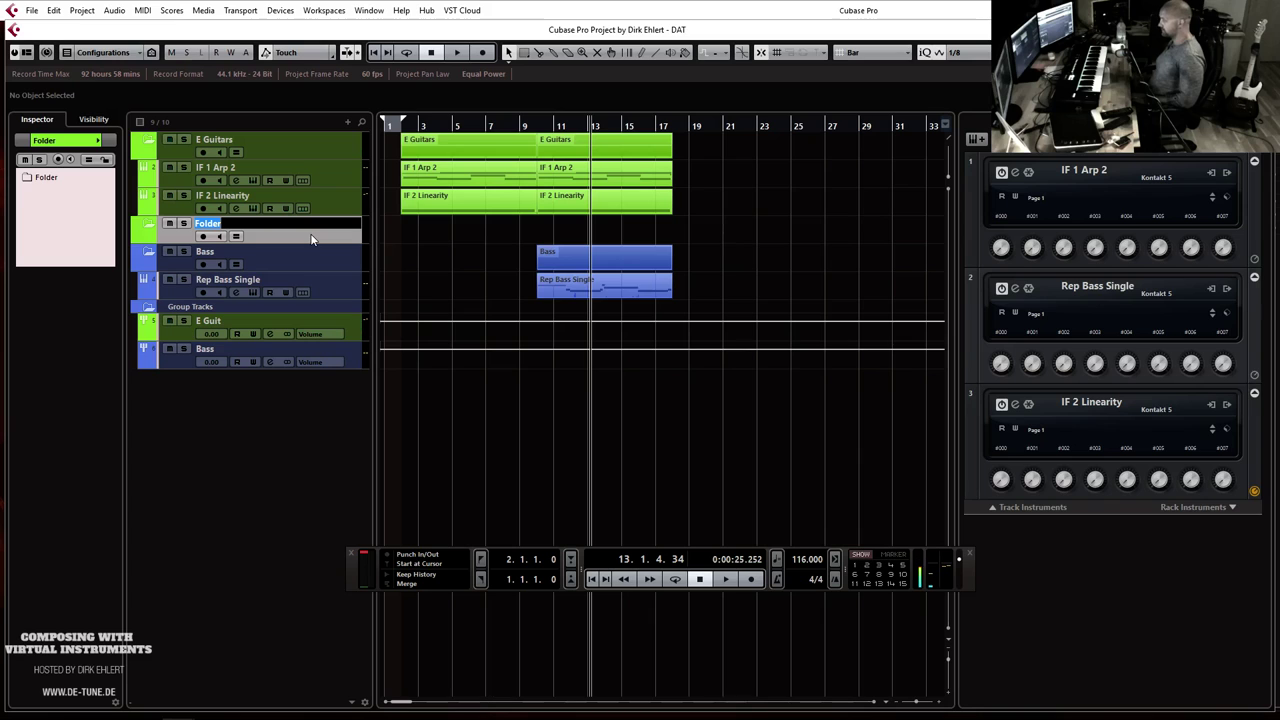
type("Acoustic Guitars")
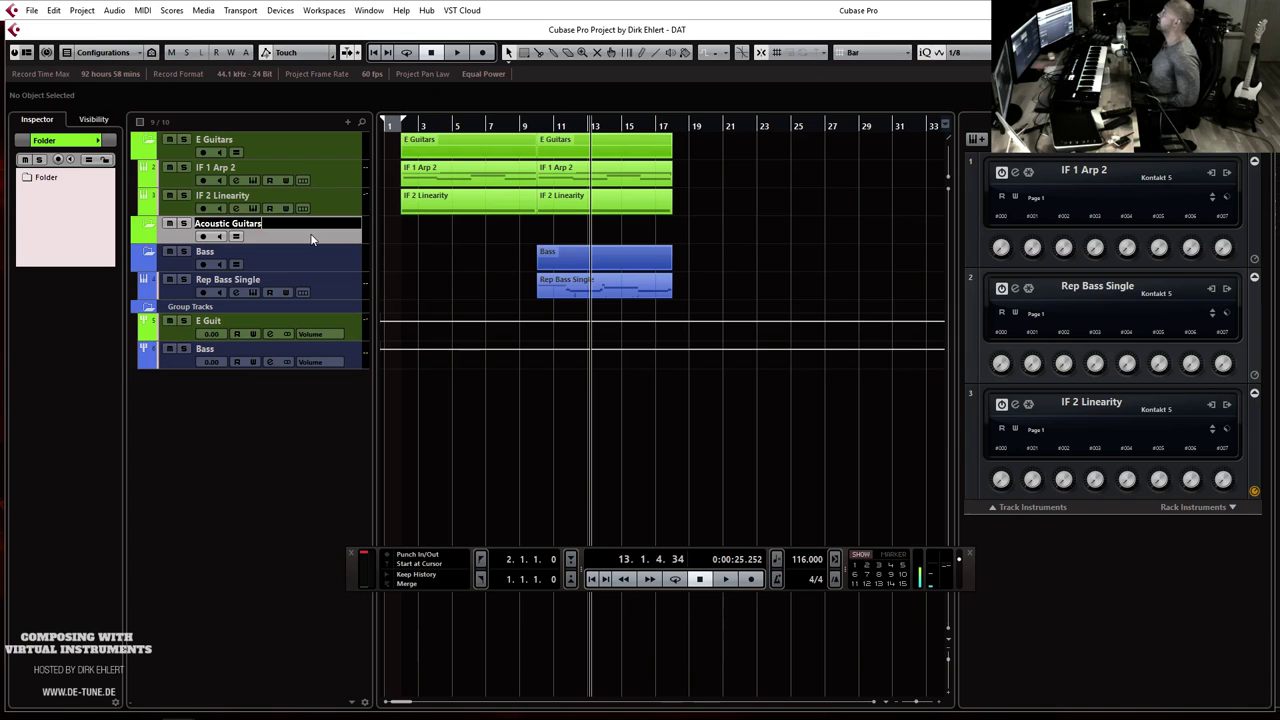
key("Return")
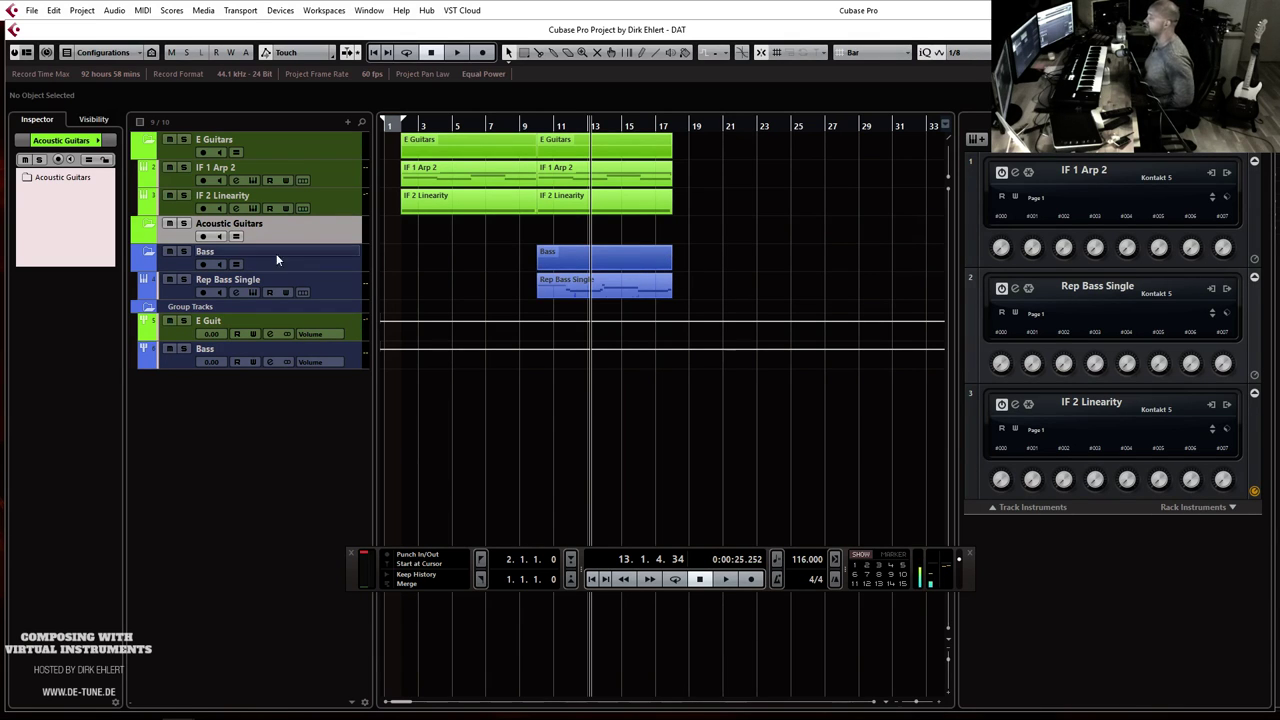
Step: Duplicate the IF 2 Linearity track and move the copy into the Acoustic Guitars folder
right_click(264, 201)
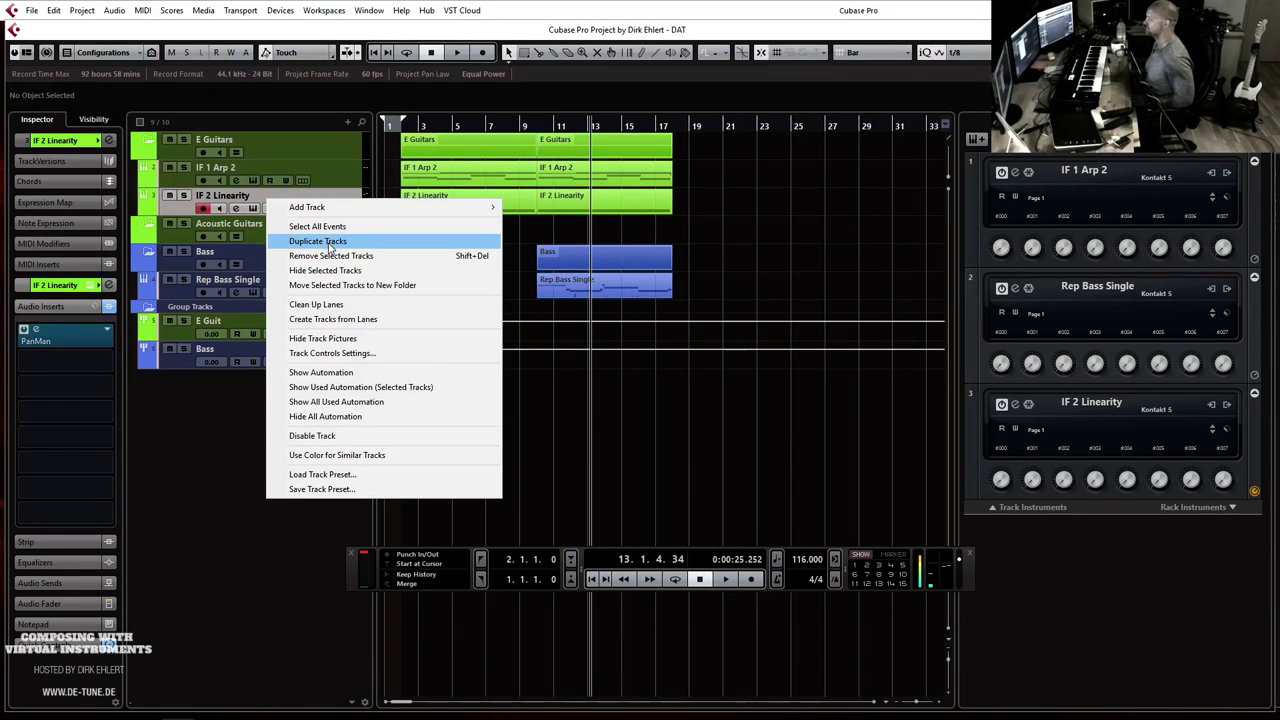
left_click(330, 243)
left_click_drag(337, 212, 330, 244)
Step: Assign the next green shade in the palette to the Acoustic Guitars folder and the IF 2 Linearity (D) track
left_click(312, 238)
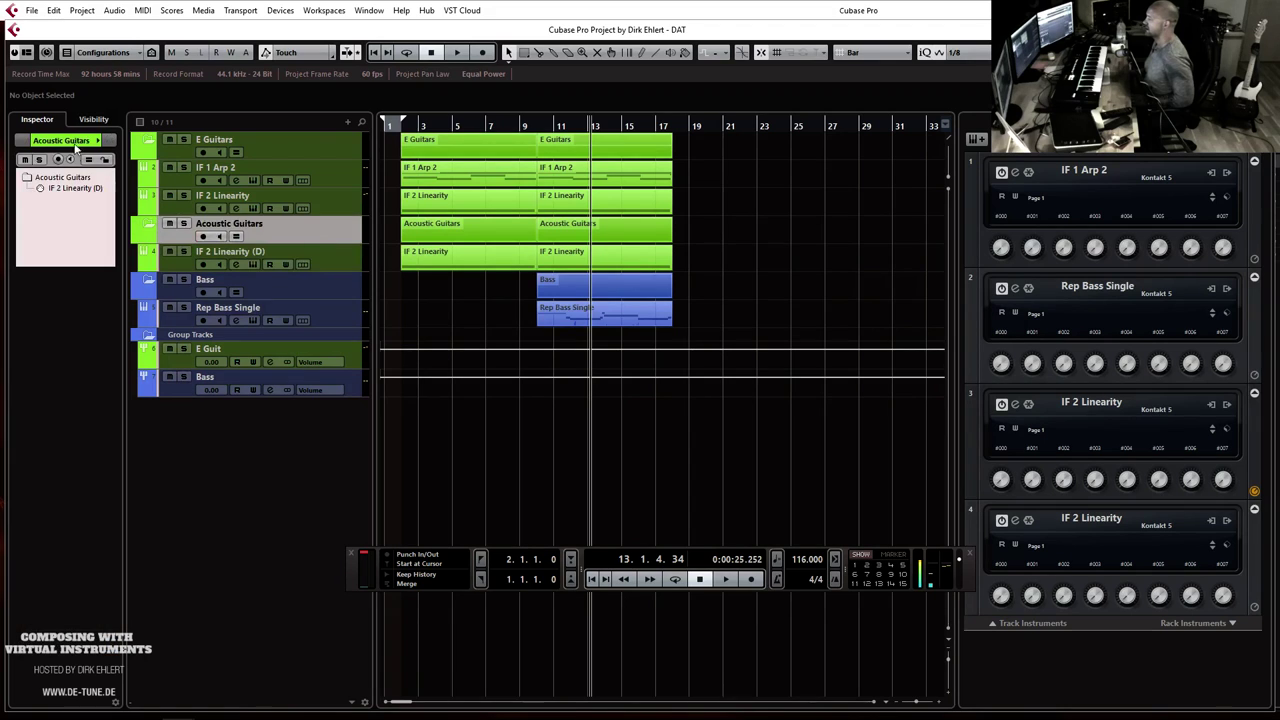
left_click(98, 140)
left_click(197, 142)
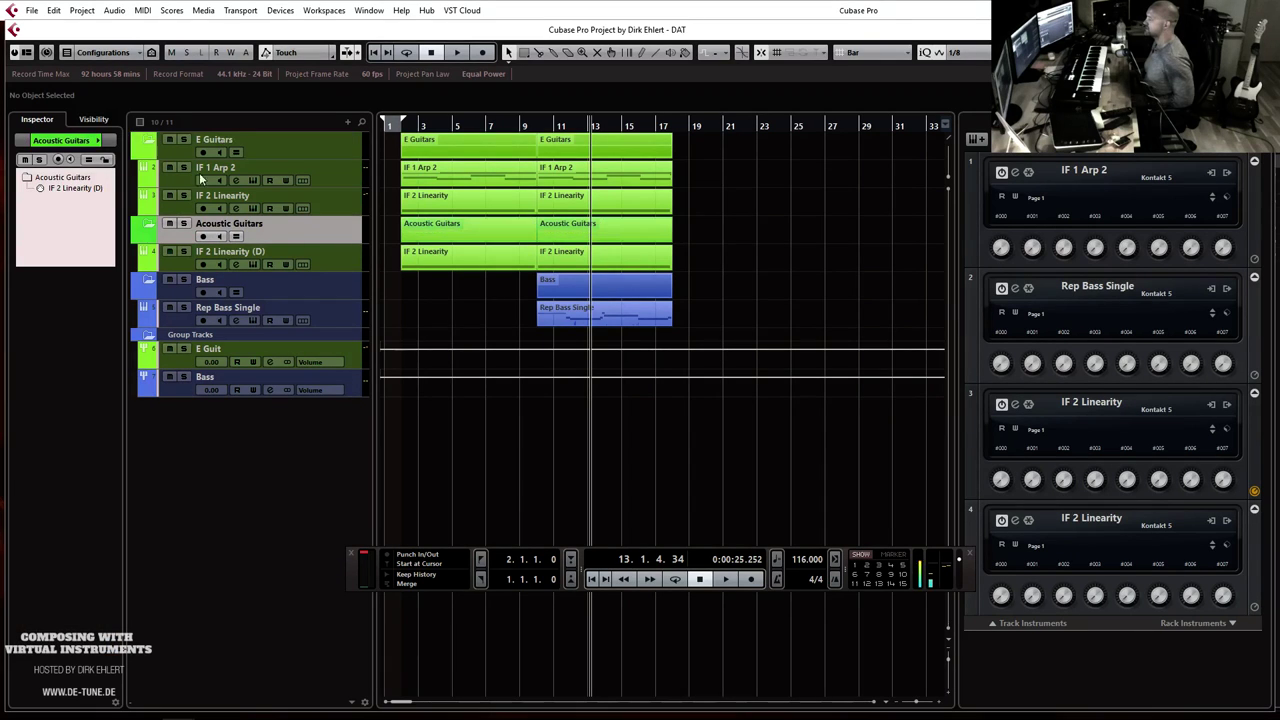
left_click(297, 254)
left_click(100, 141)
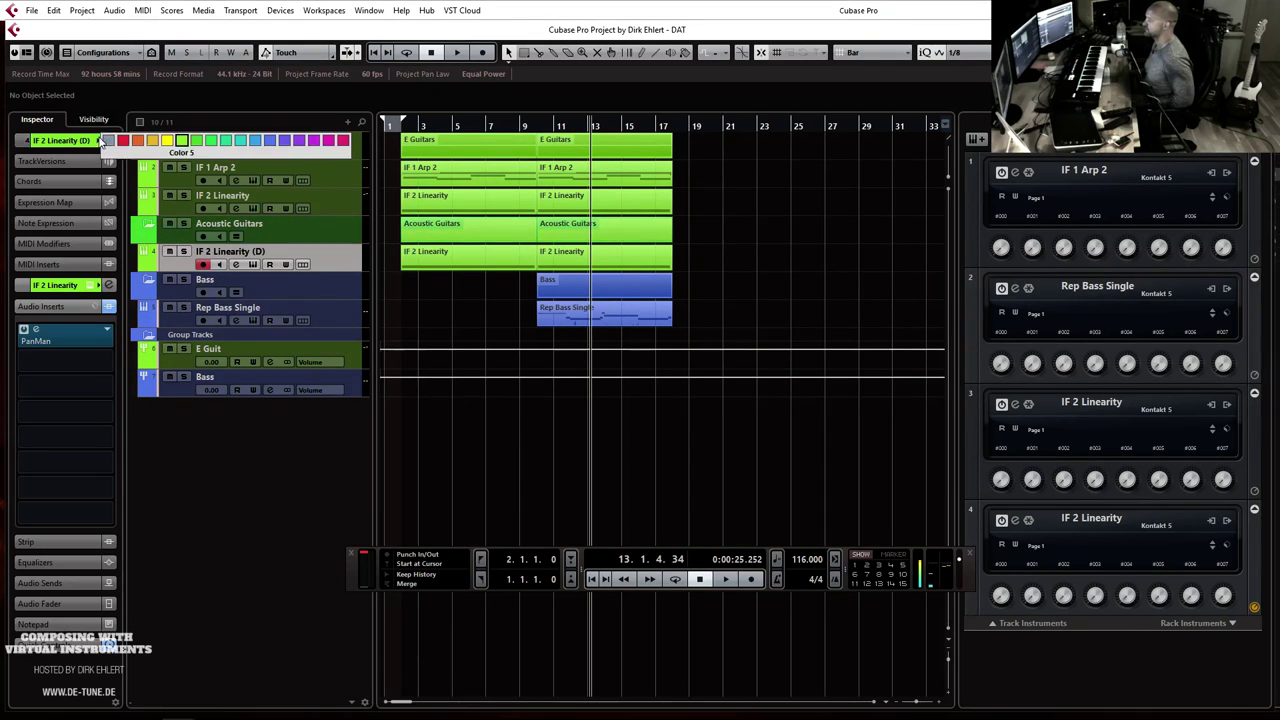
left_click(195, 140)
Step: Delete the duplicated parts from the IF 2 Linearity (D) track
left_click_drag(714, 253, 360, 250)
key("Delete")
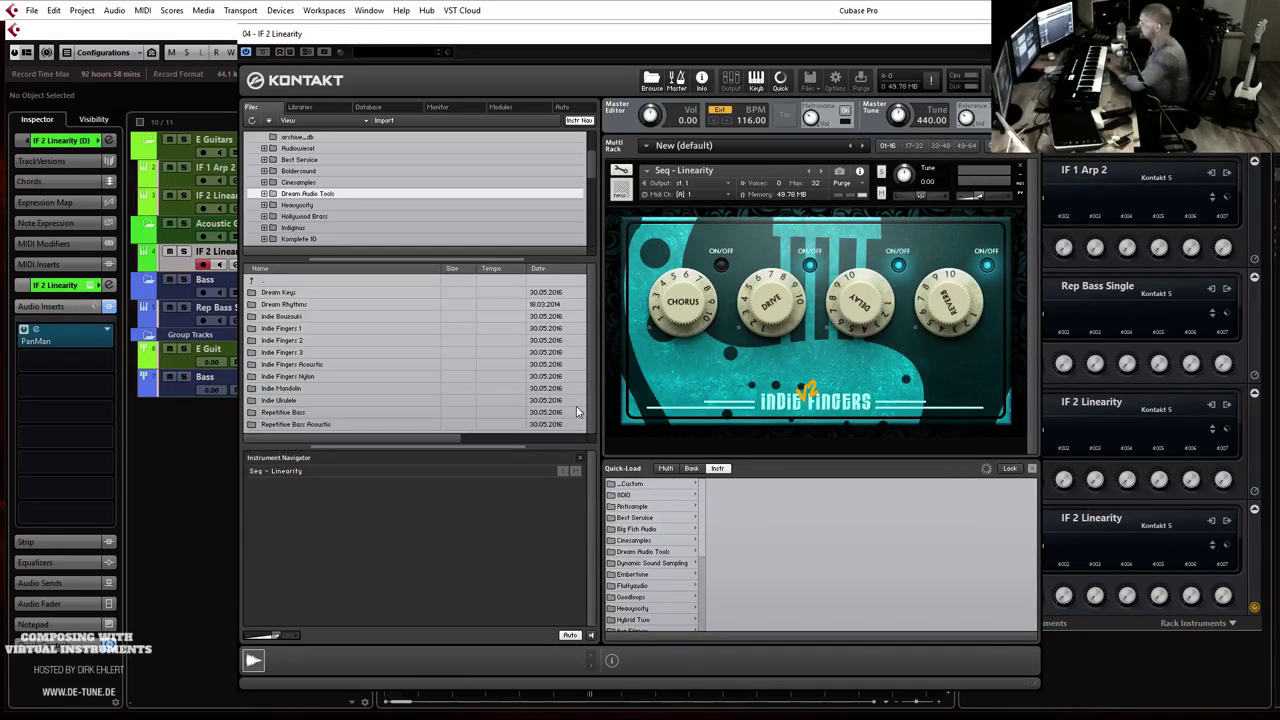
Step: Audition the Indie Fingers Acoustic patches Bass + Arpeggio Eight KS, Eleven KS and Fifteen KS in Kontakt on the IF 2 Linearity (D) track
left_click(643, 552)
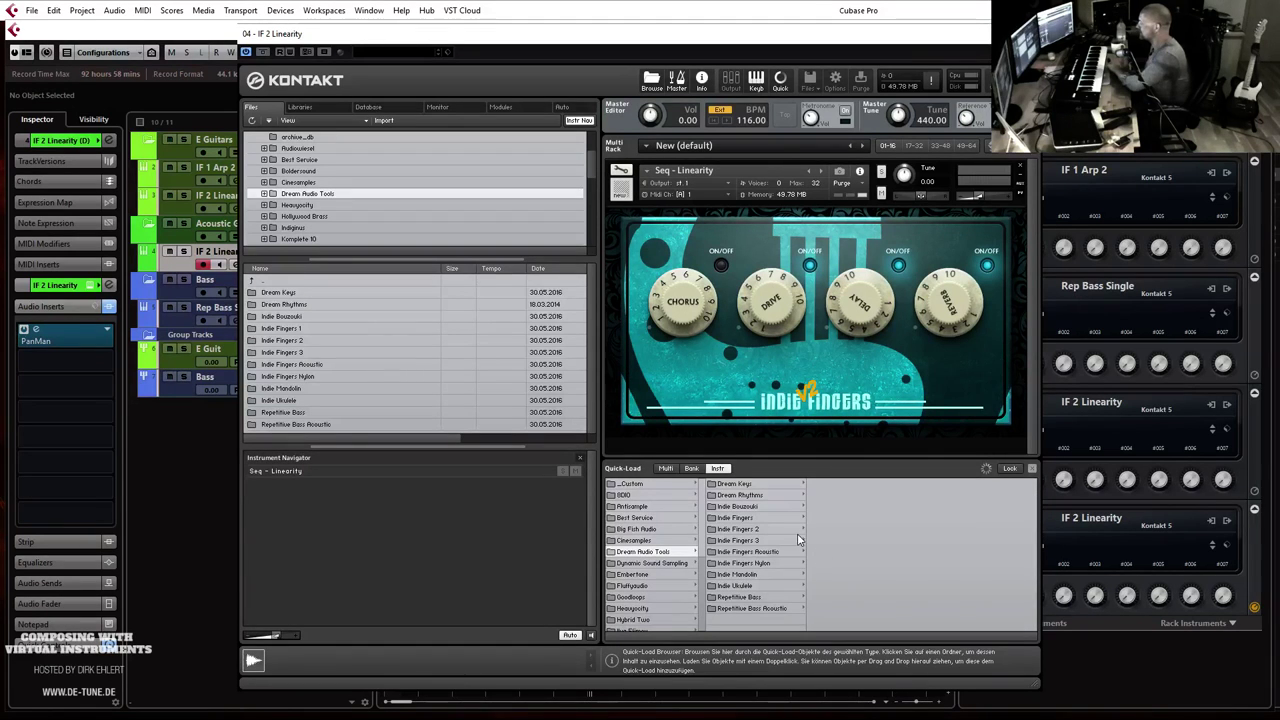
left_click(744, 553)
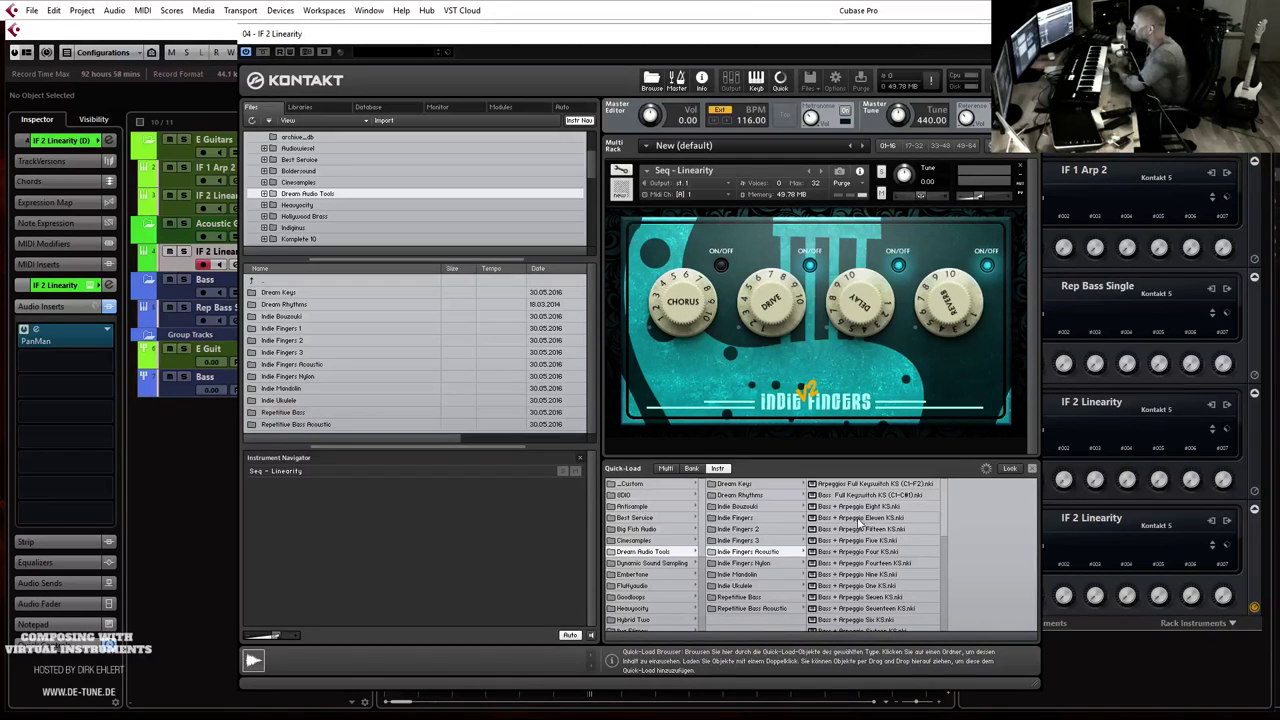
left_click_drag(725, 171, 729, 180)
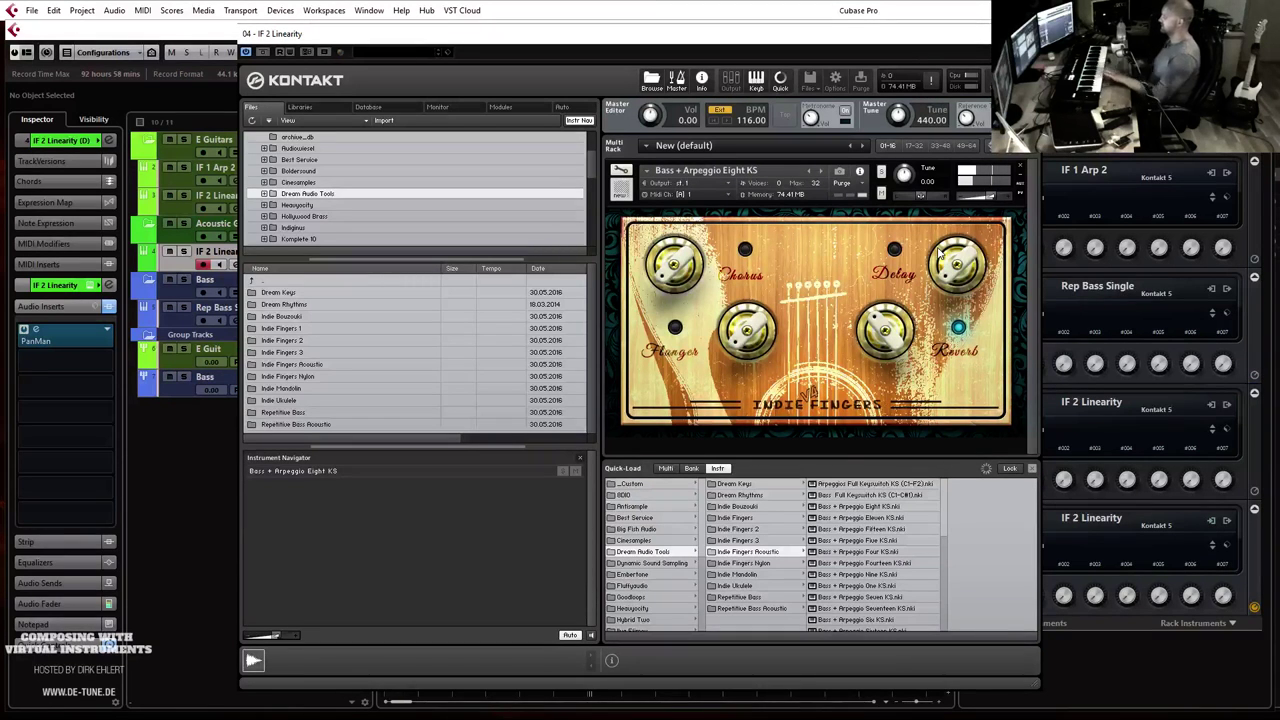
left_click(819, 173)
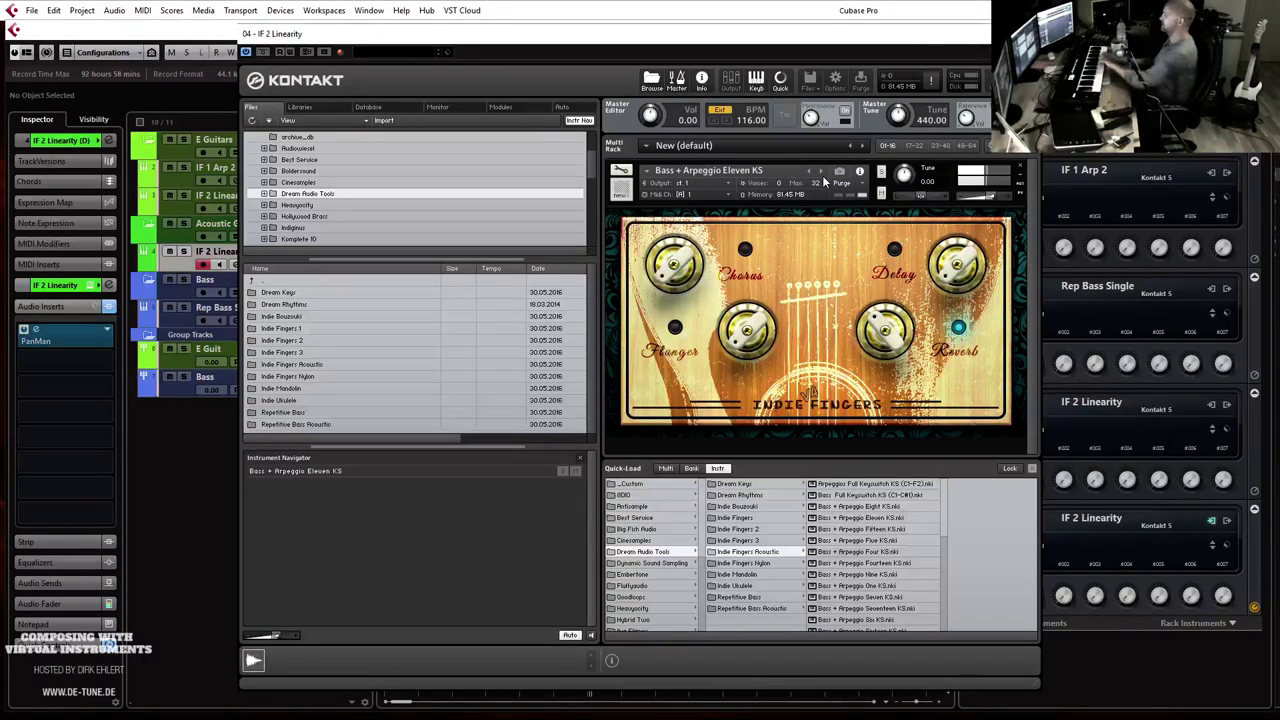
left_click(822, 172)
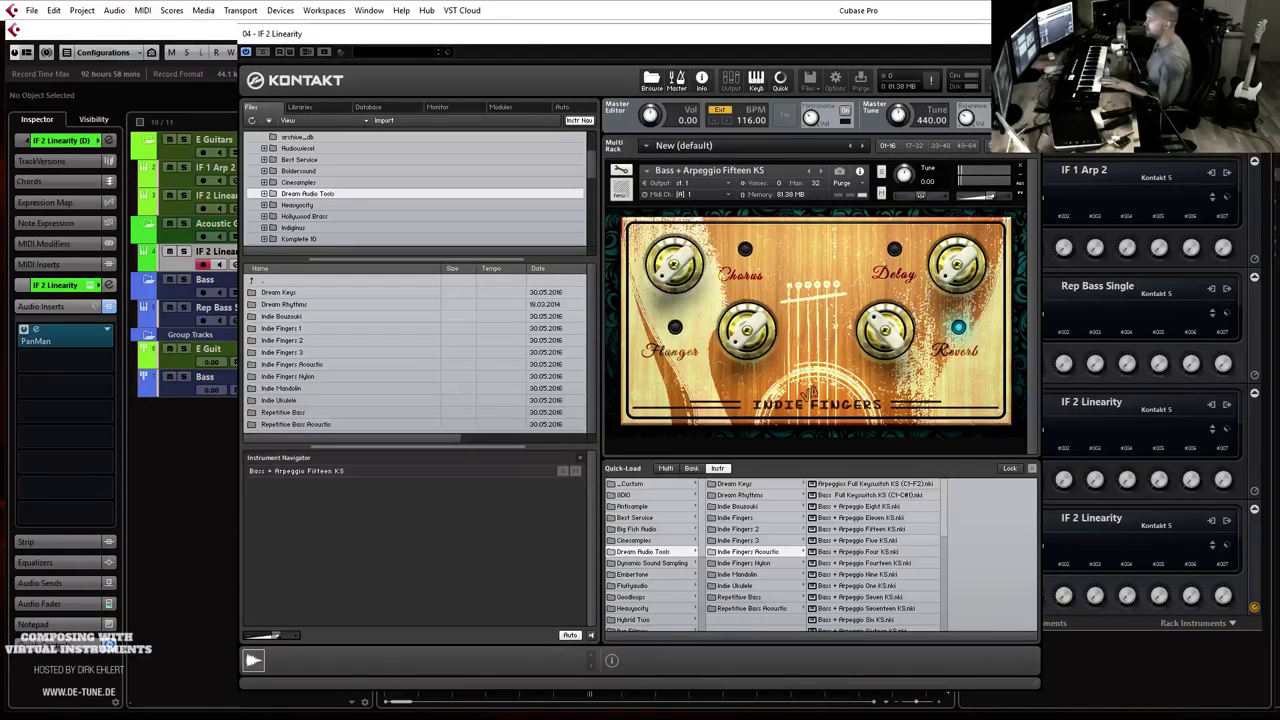
Step: Remove the PanMan insert from the IF 2 Linearity (D) track and turn on Delay in the Bass + Arpeggio Fifteen KS patch
left_click(108, 331)
left_click(83, 358)
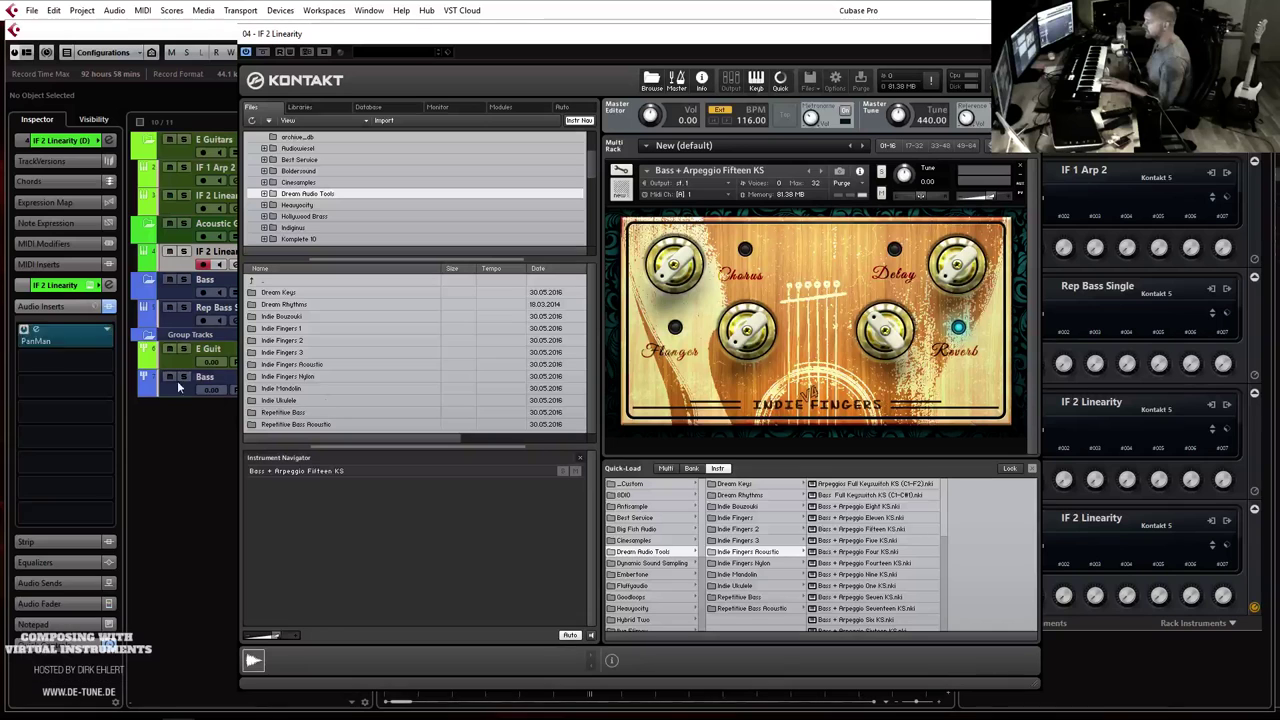
left_click(894, 249)
left_click_drag(882, 337, 870, 330)
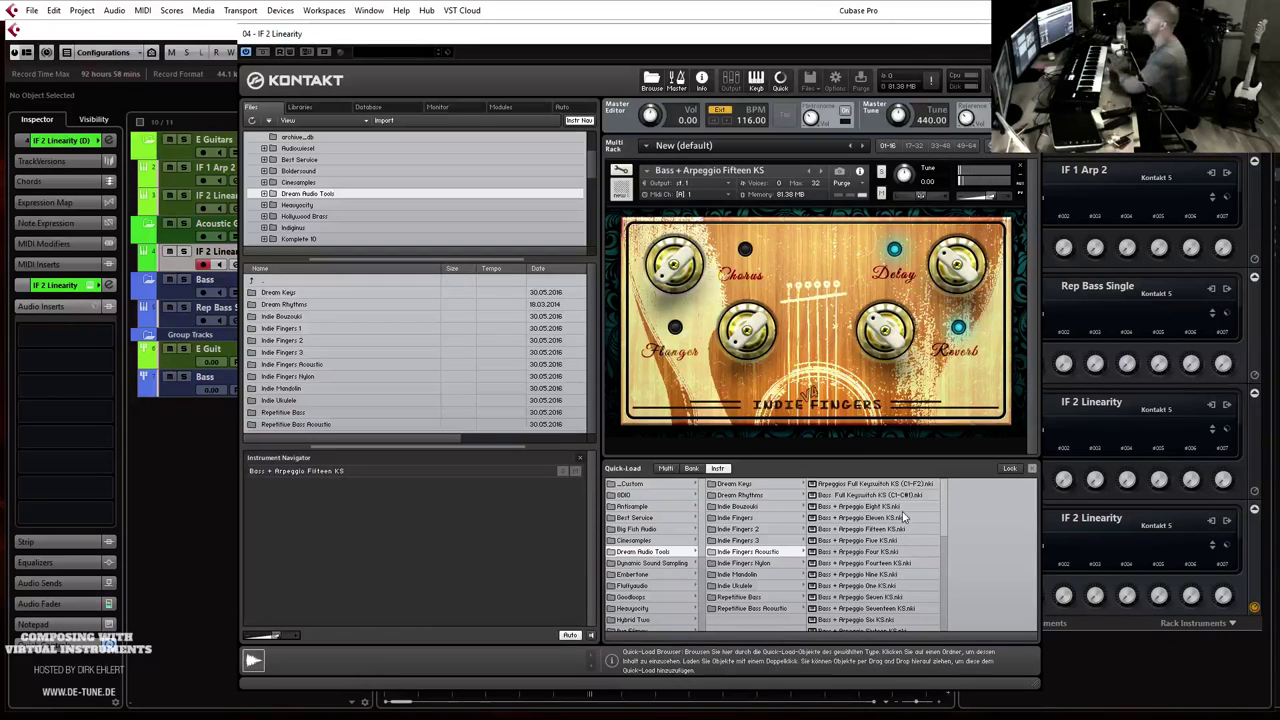
Step: Load Rhythmic Pattern 1 (Full tempo) from Indie Fingers Acoustic, advance to Rhythmic Pattern 2 (Full tempo), and close Kontakt
scroll(898, 518, "down", 2)
scroll(898, 518, "down", 3)
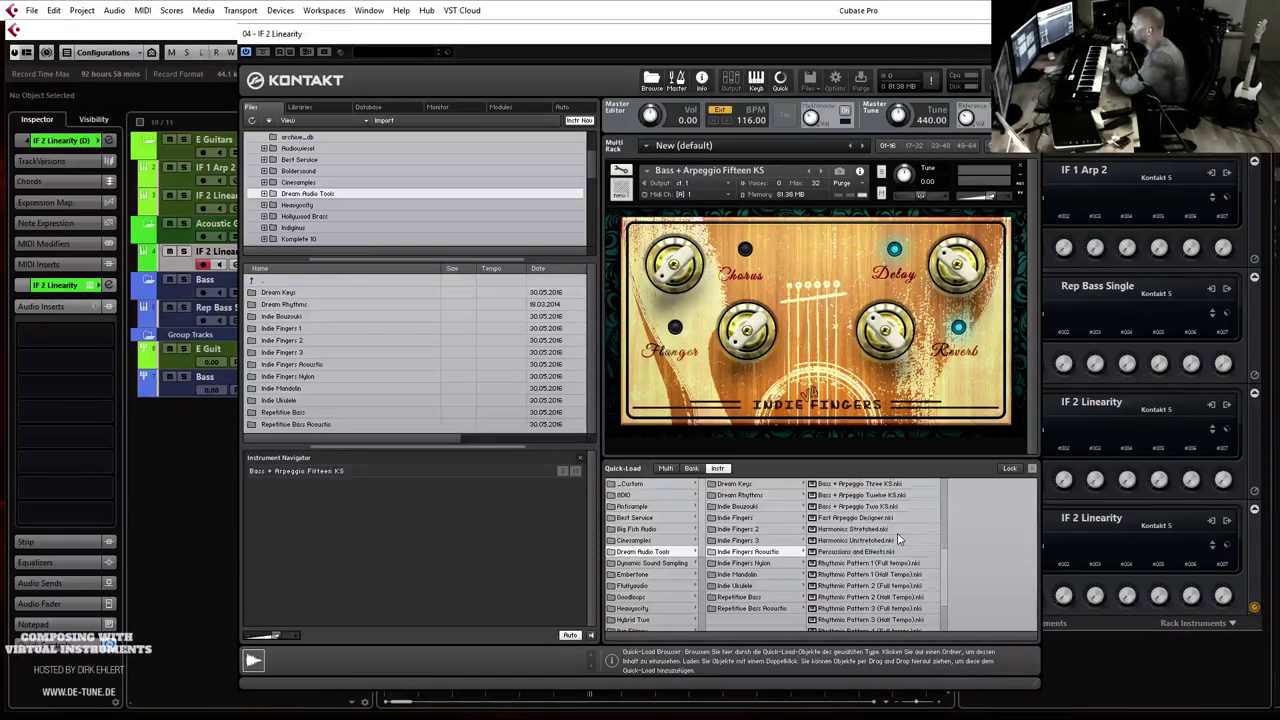
left_click_drag(862, 574, 756, 188)
left_click(645, 415)
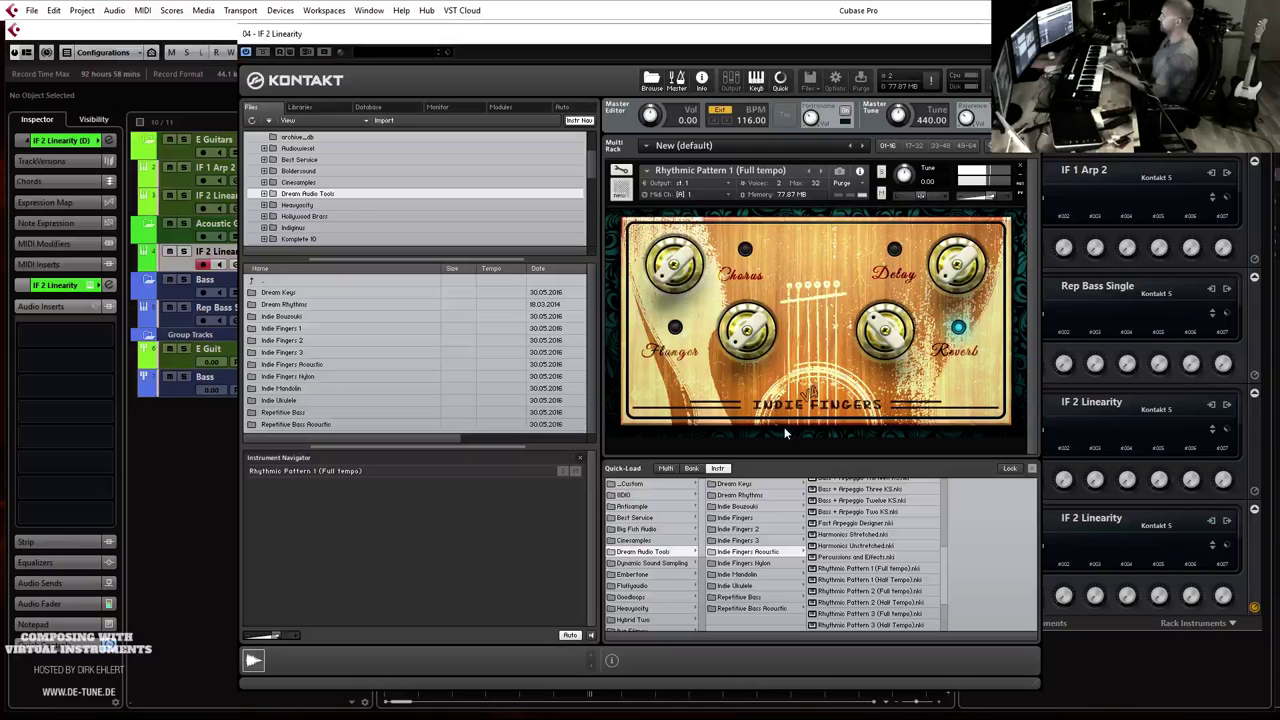
left_click(821, 169)
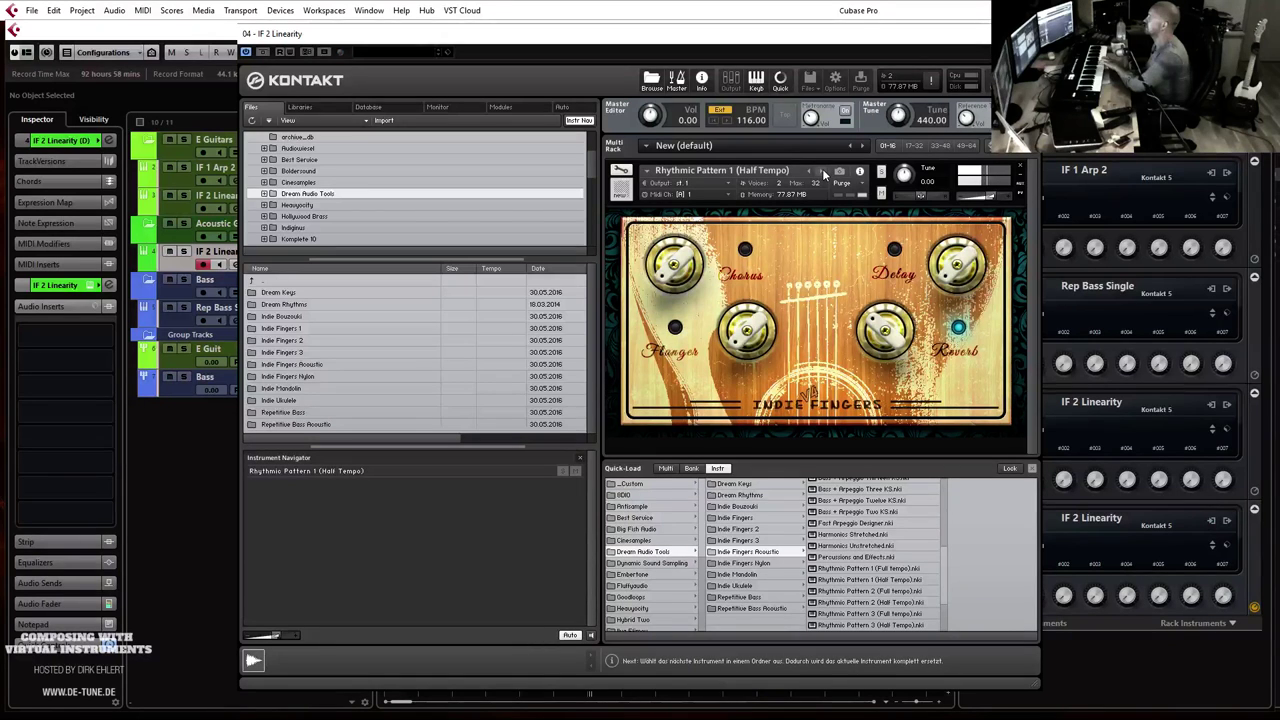
left_click(823, 172)
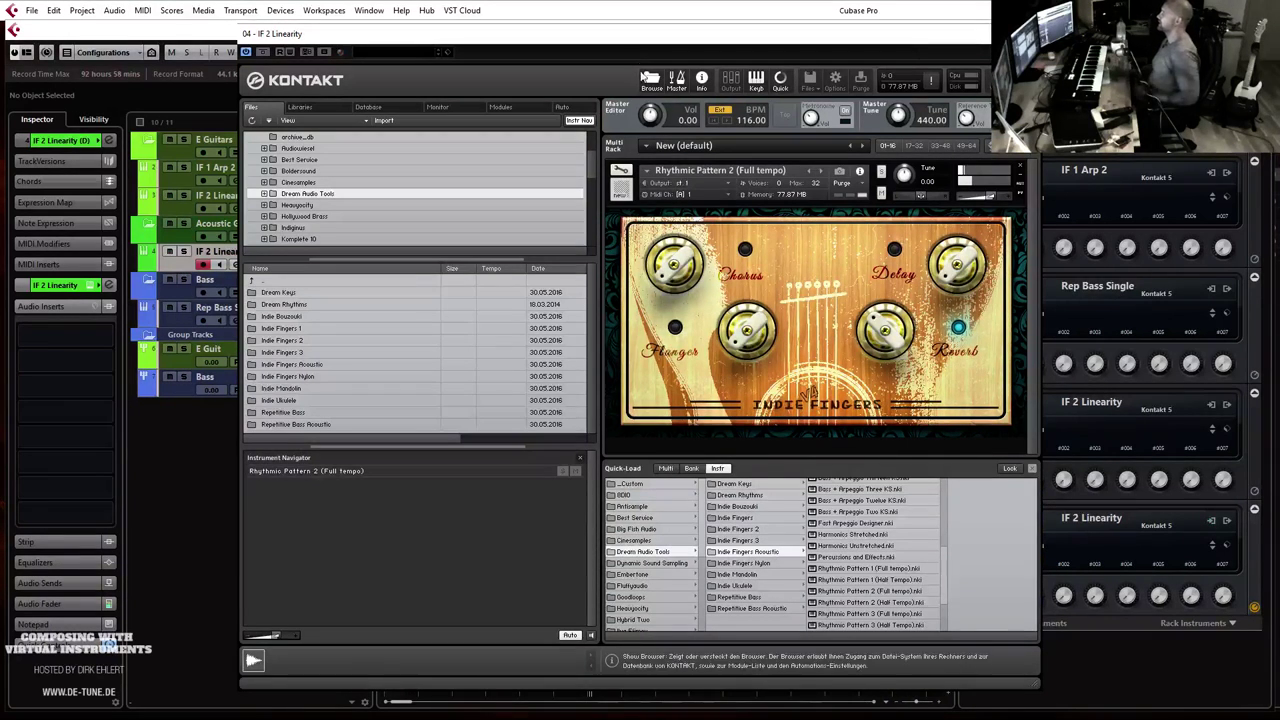
key("ctrl+w")
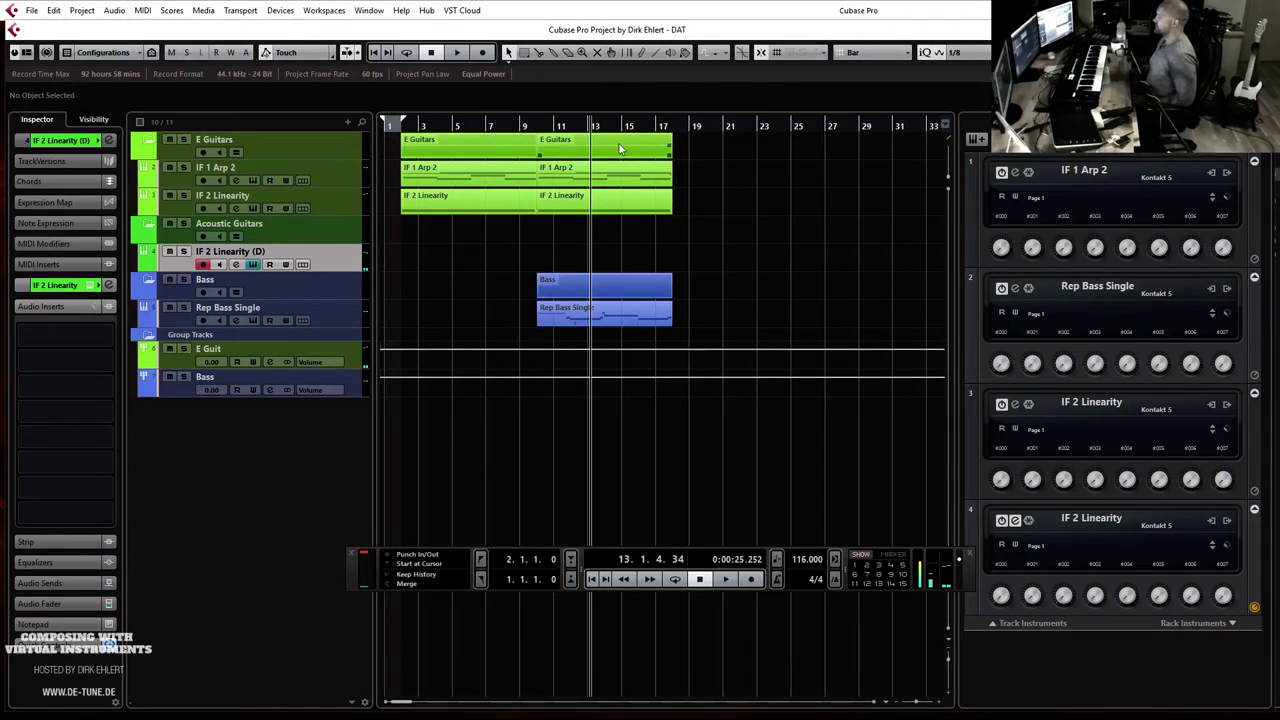
Step: Check the closing notes of the second IF 1 Arp 2 part and transpose the final note of the Rep Bass Single part to A1
double_click(624, 186)
left_click_drag(668, 262, 689, 300)
key("ctrl+w")
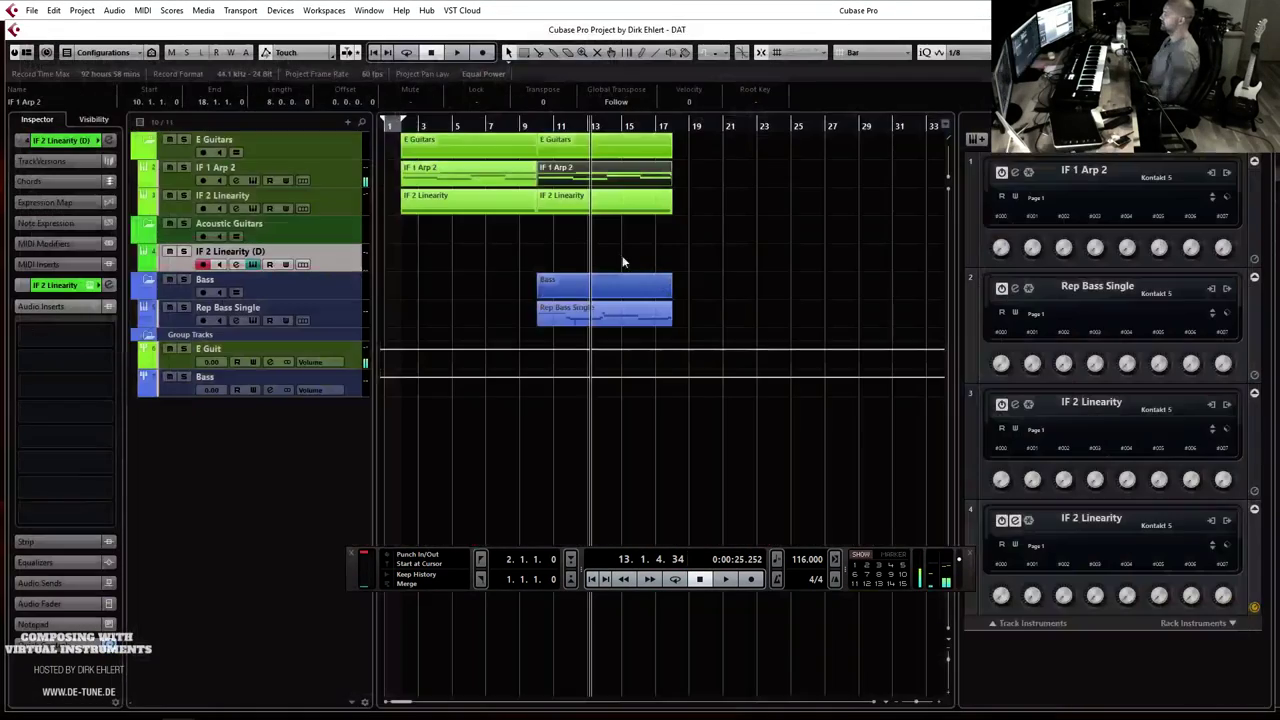
double_click(612, 316)
left_click_drag(649, 238, 674, 320)
key("Up")
key("Up")
left_click(746, 289)
left_click(769, 263)
key("Up")
key("Up")
key("Up")
key("Up")
key("Up")
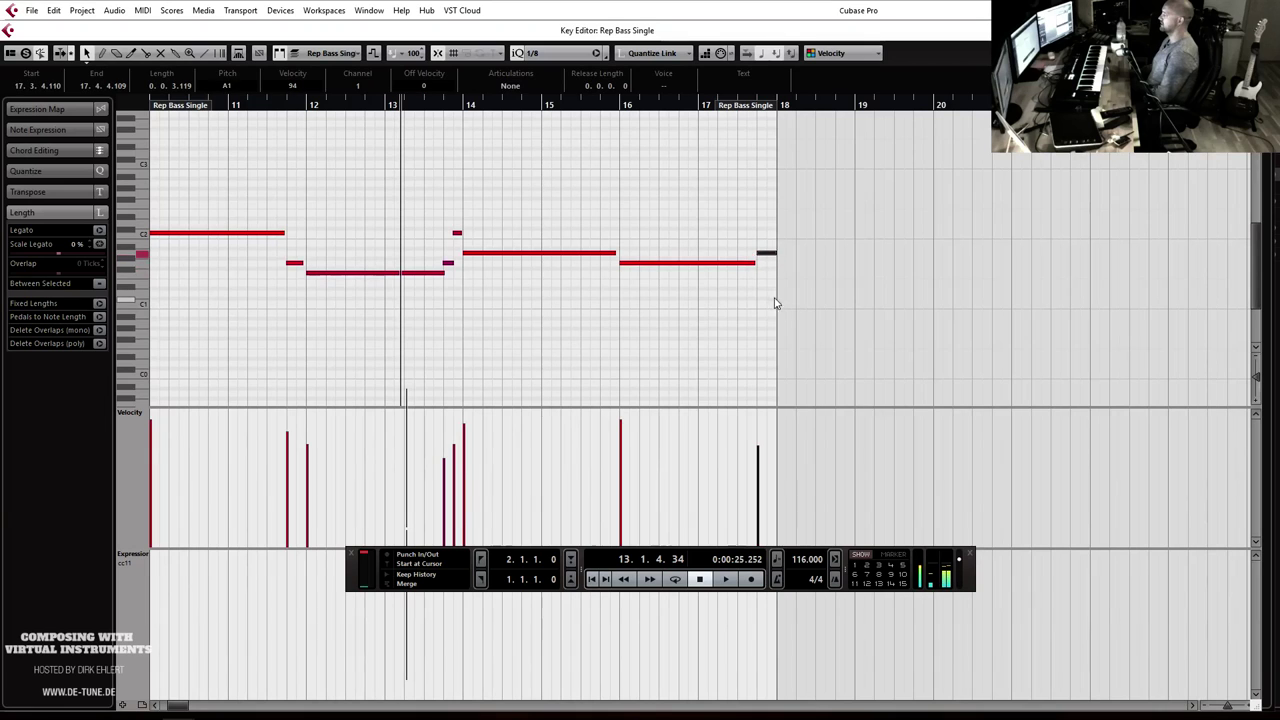
key("Return")
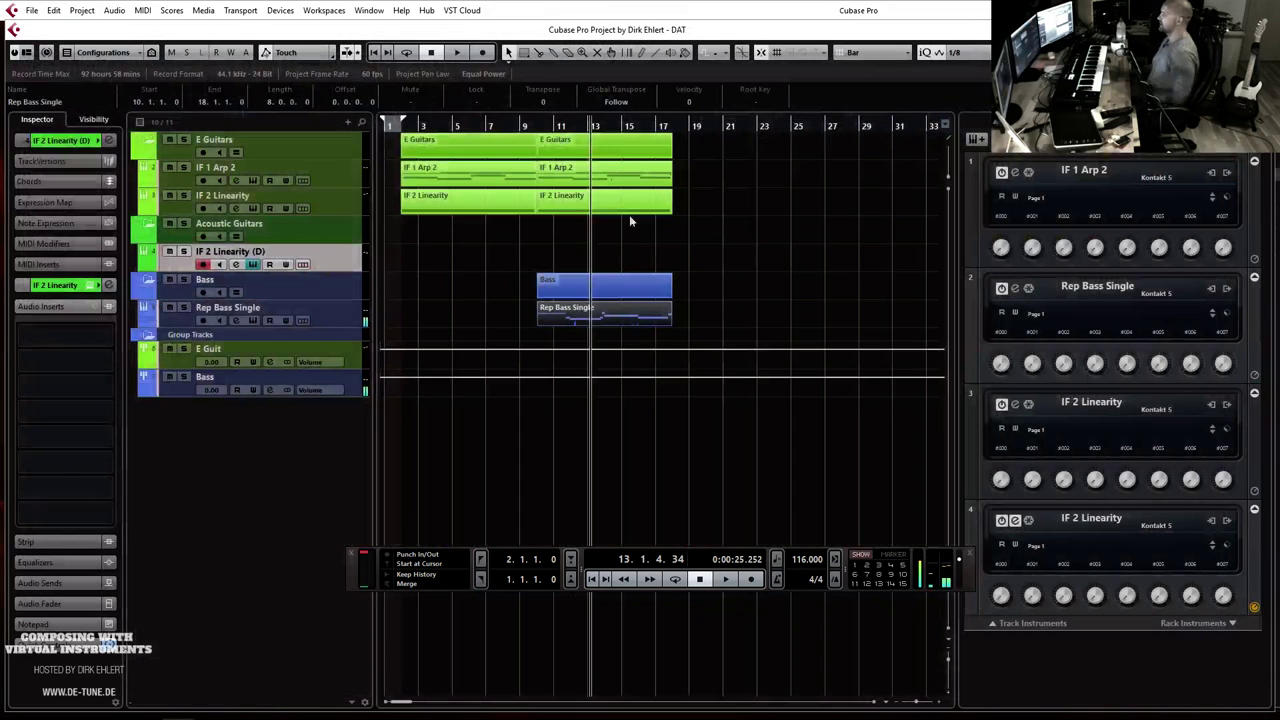
Step: Play the arrangement from the start of the Rep Bass Single part at bar 10 through to its end
key("l")
key("space")
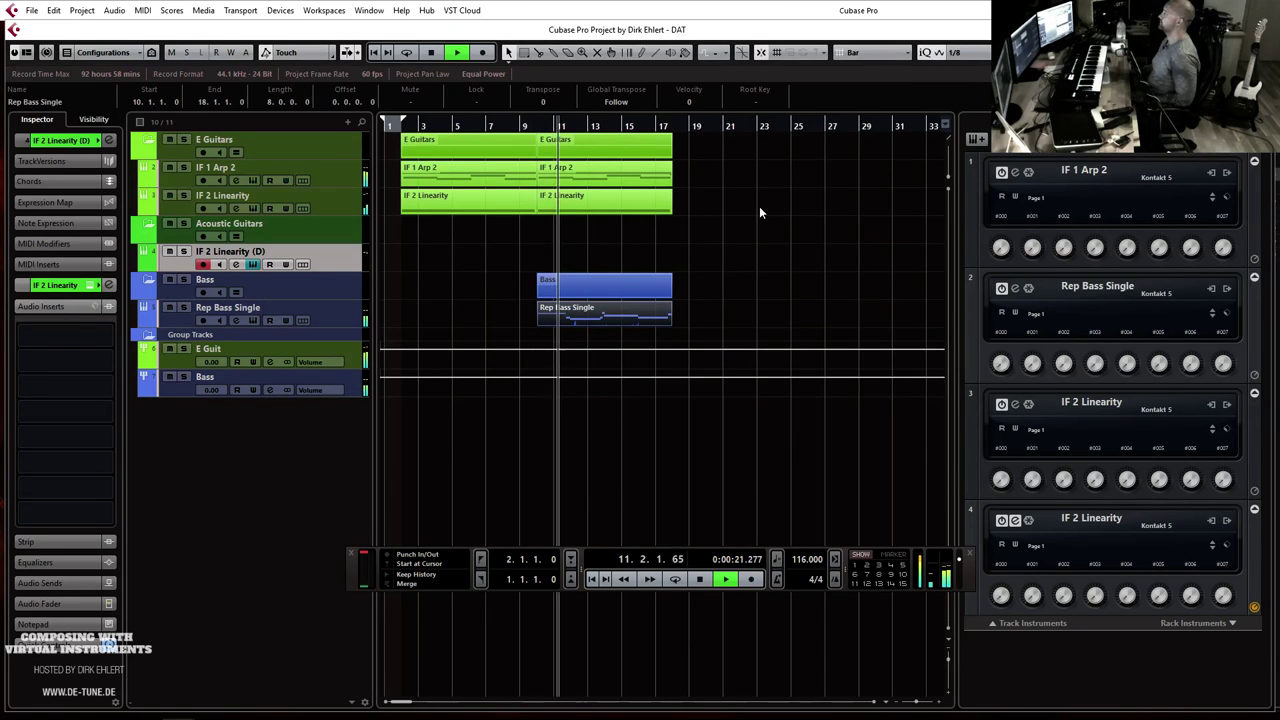
key("g")
key("g")
key("h")
key("h")
key("h")
key("h")
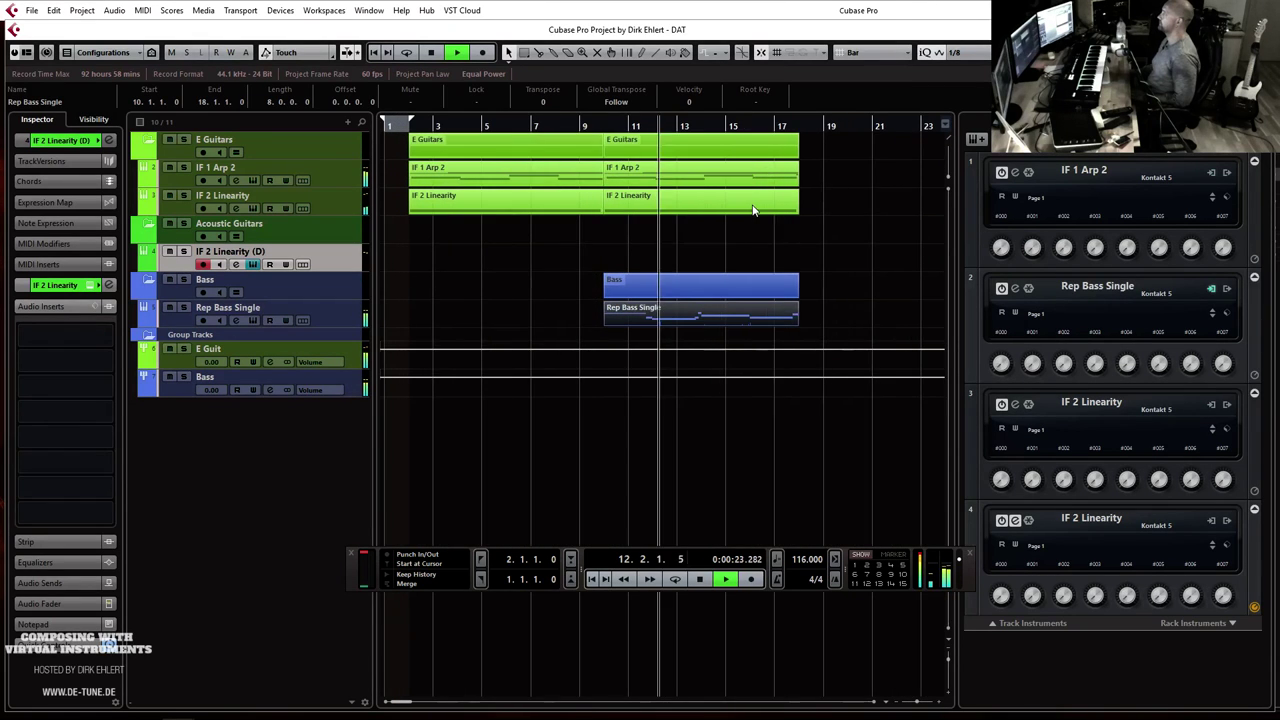
key("g")
key("g")
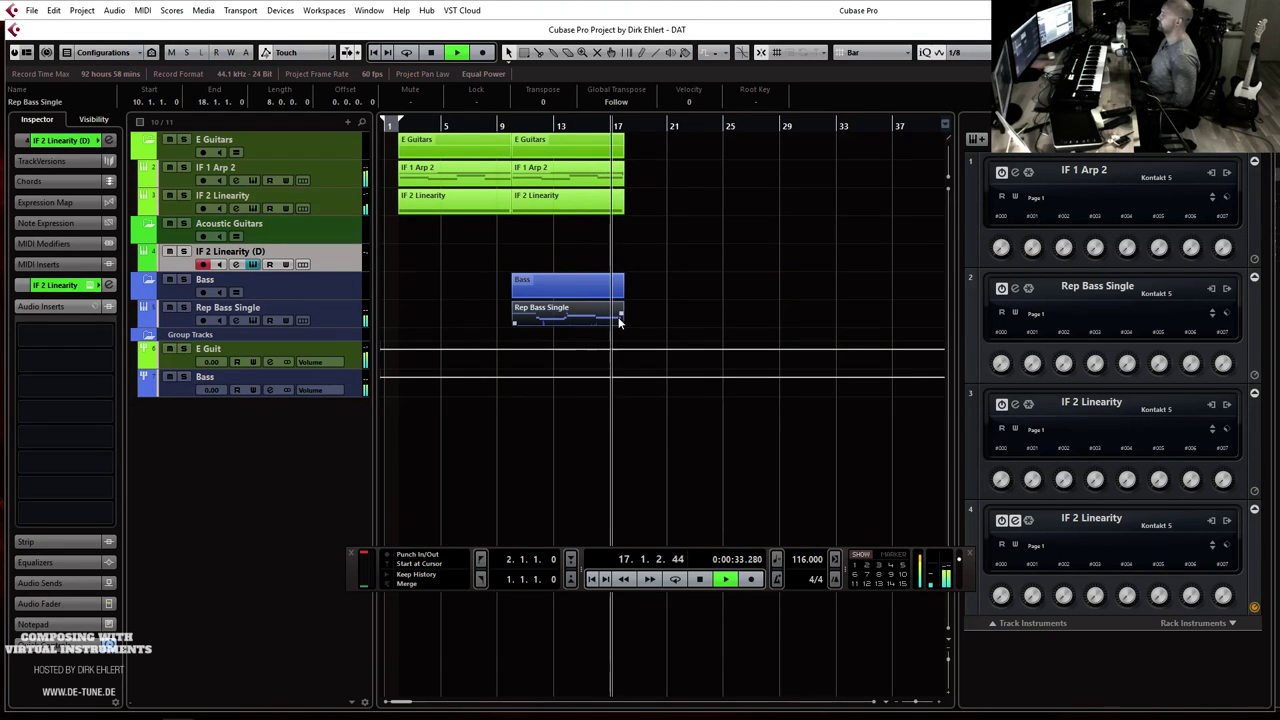
key("space")
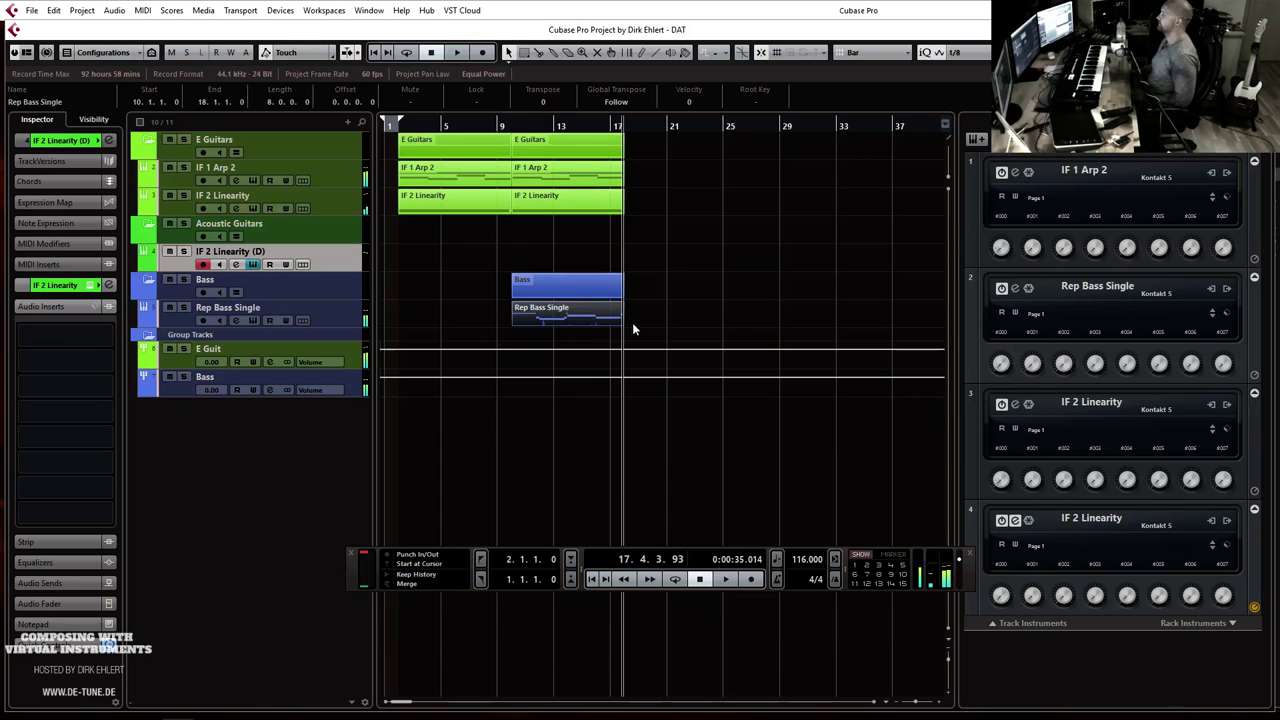
Step: Duplicate the guitar and bass parts of bars 10 to 18 to bar 18, and delete the Rep Bass Single copy
left_click(350, 310)
left_click_drag(659, 306, 511, 133)
key("ctrl+d")
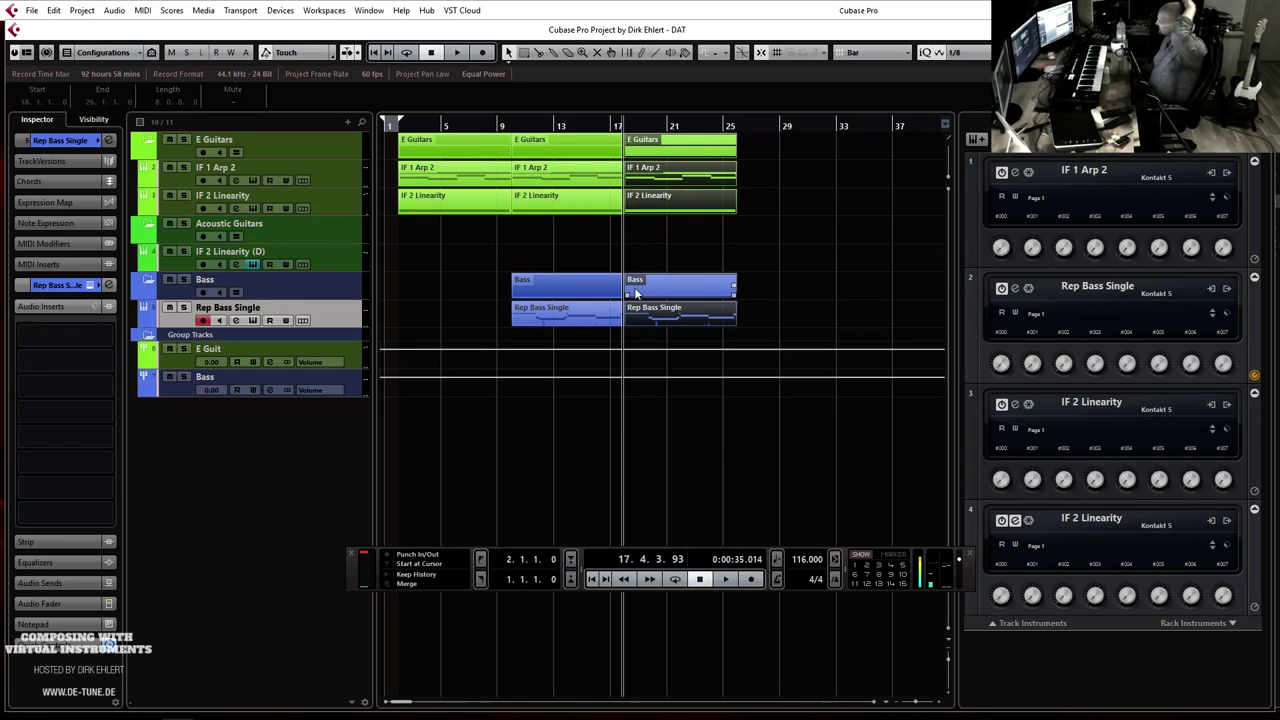
left_click(315, 322)
key("Delete")
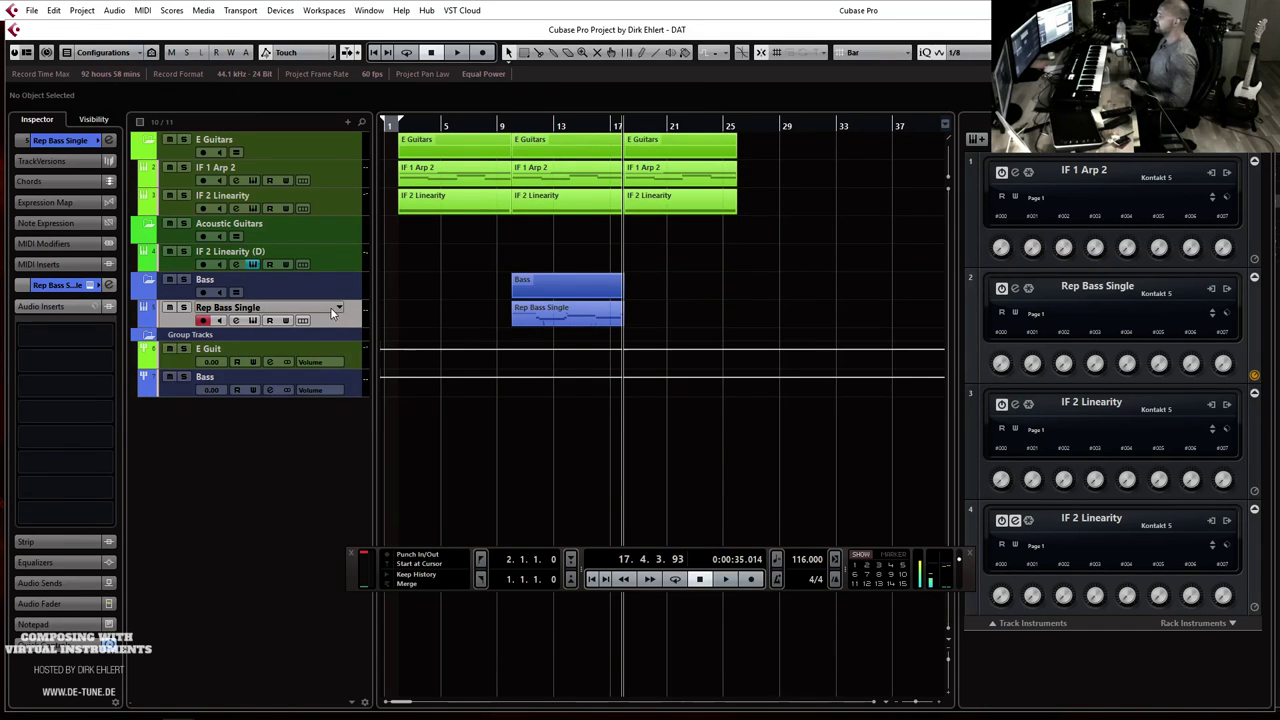
Step: Add a MIDI track named Rep Bass 8th below the Rep Bass Single track
right_click(333, 313)
mouse_move(562, 323)
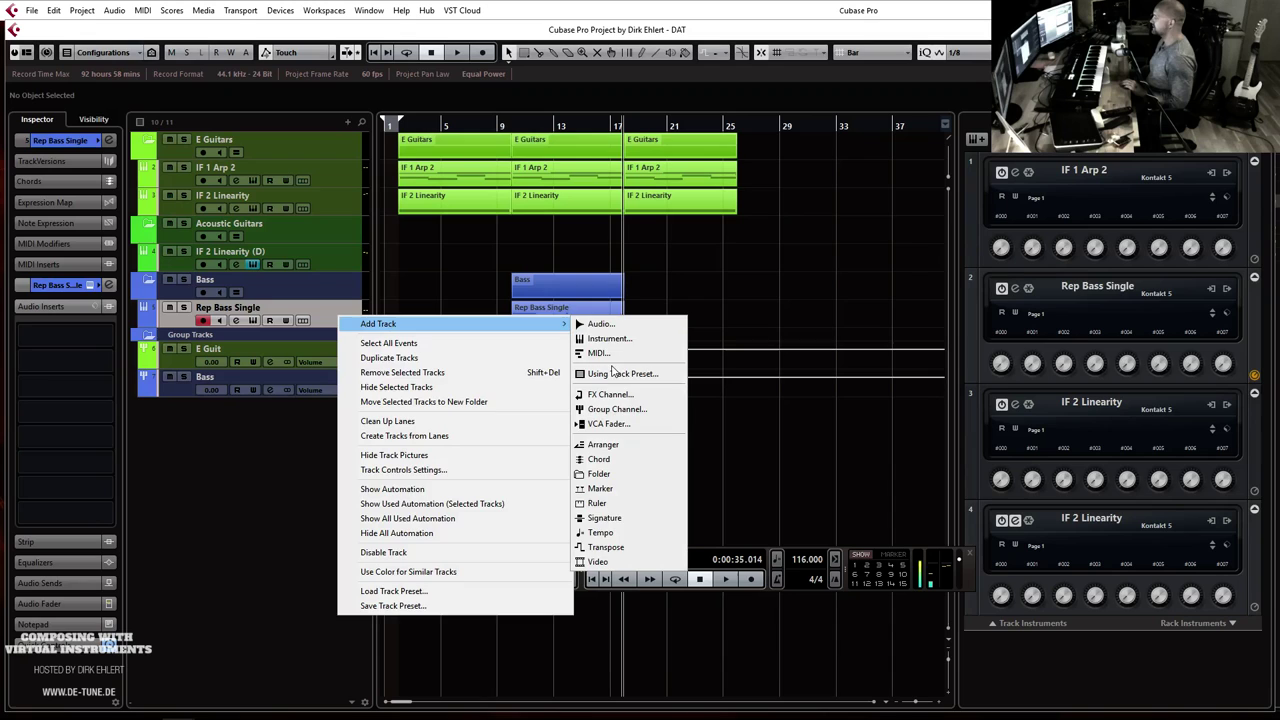
left_click(600, 353)
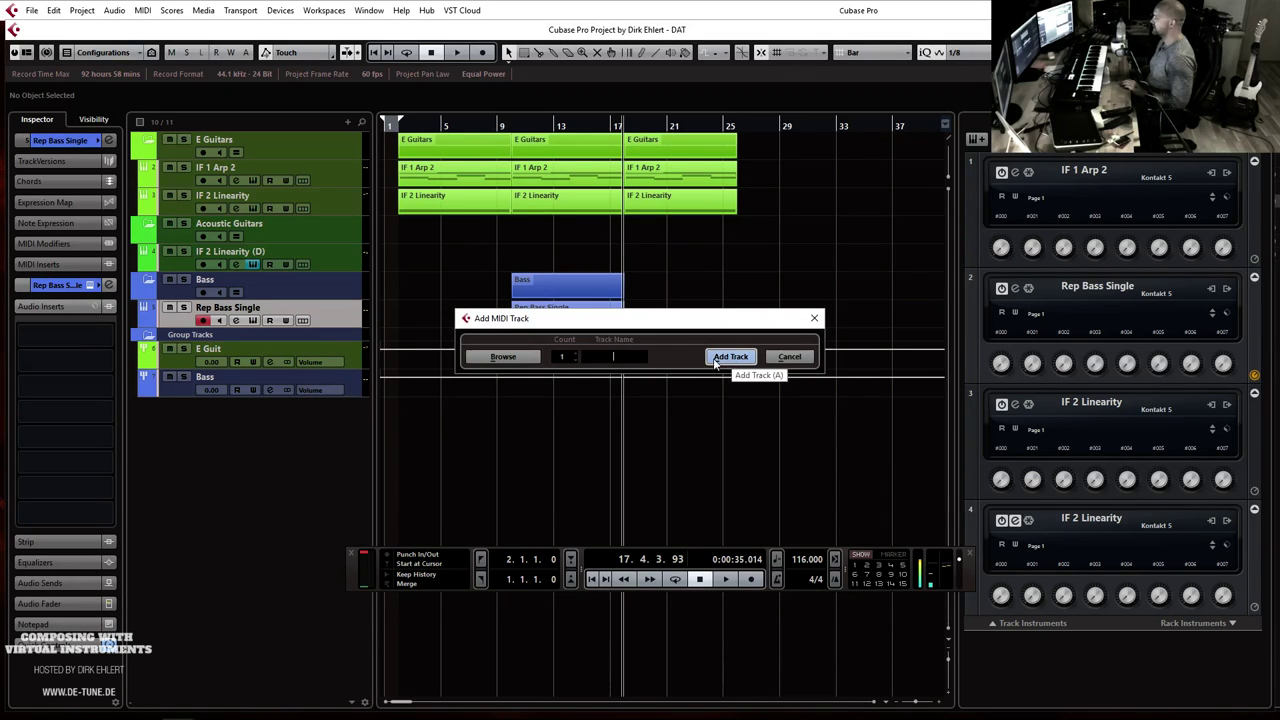
type("Rep Bass")
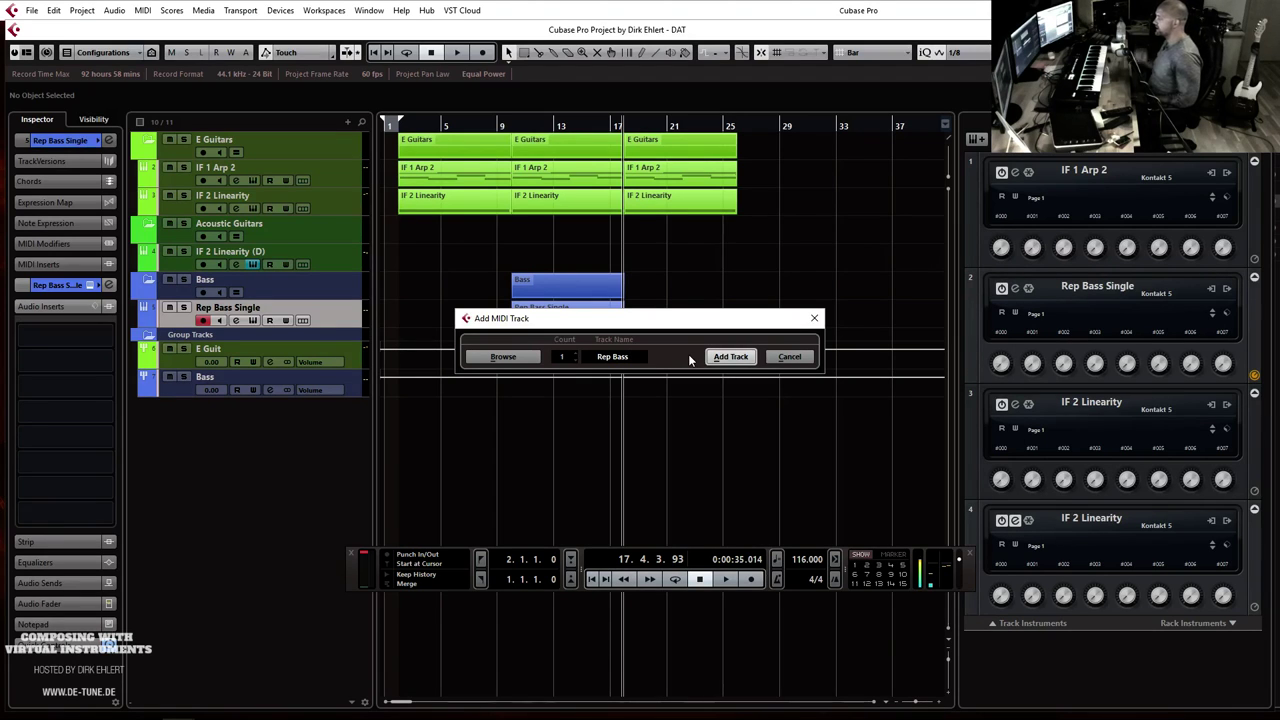
type(" 8th")
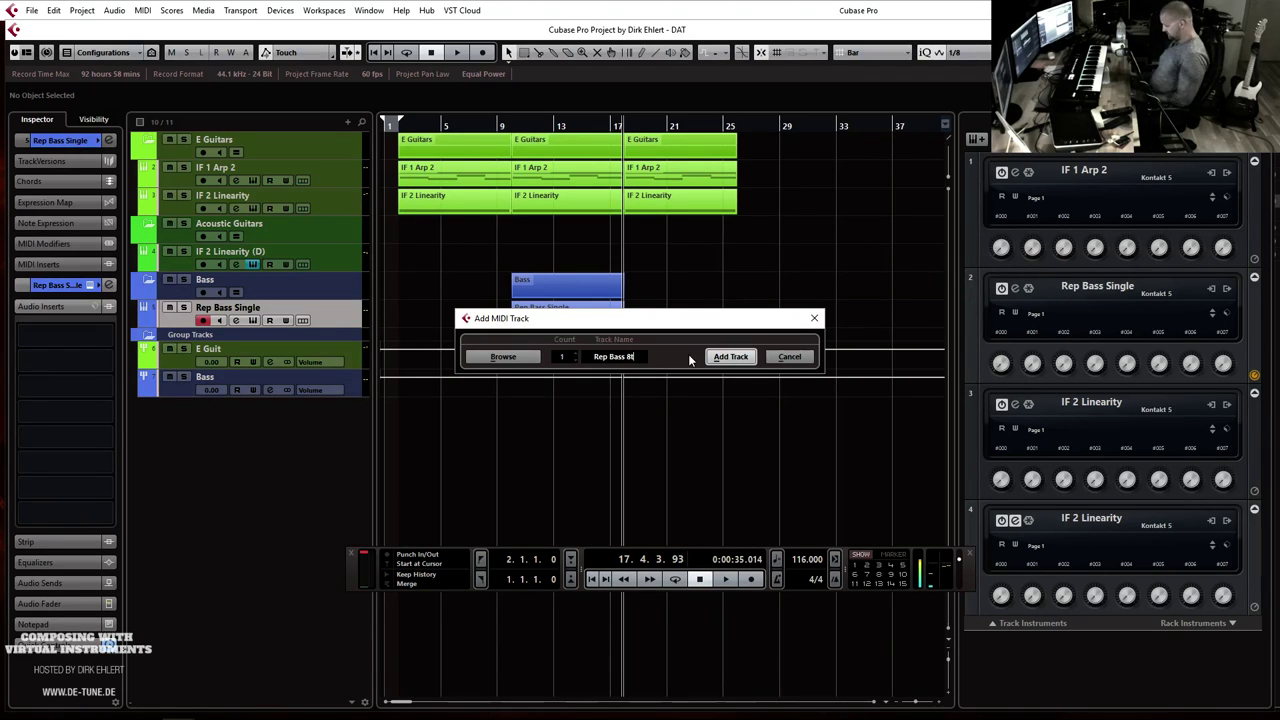
key("Return")
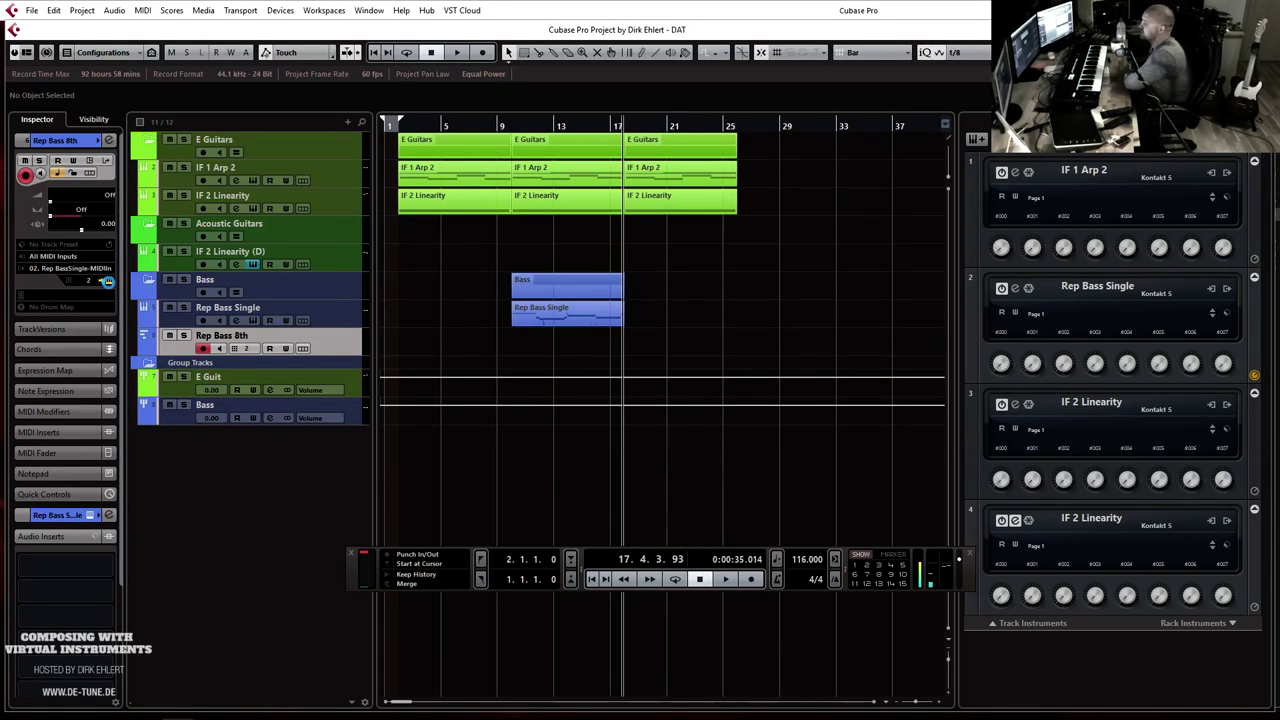
Step: Add the Repetitive Bass patch Fourth String Eights Clean on MIDI channel 2 of the Rep Bass Single Kontakt, and close its window
left_click(107, 281)
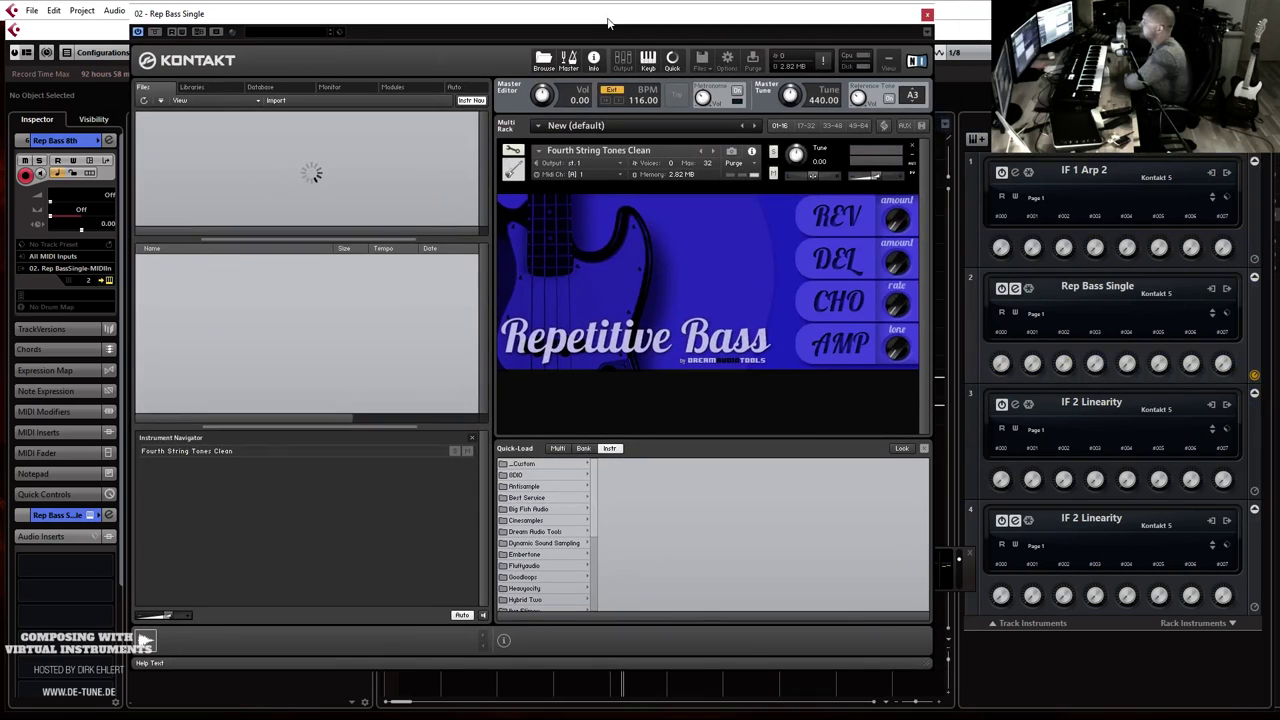
left_click(540, 533)
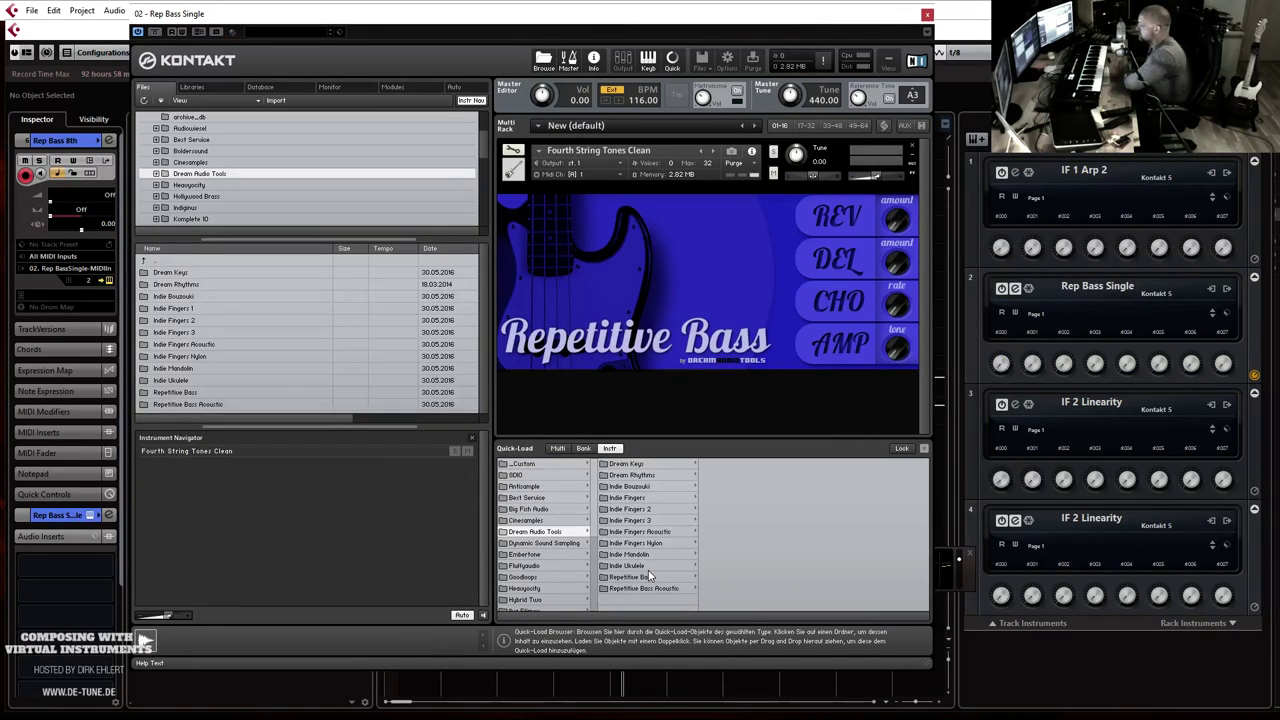
left_click(648, 577)
left_click(514, 170)
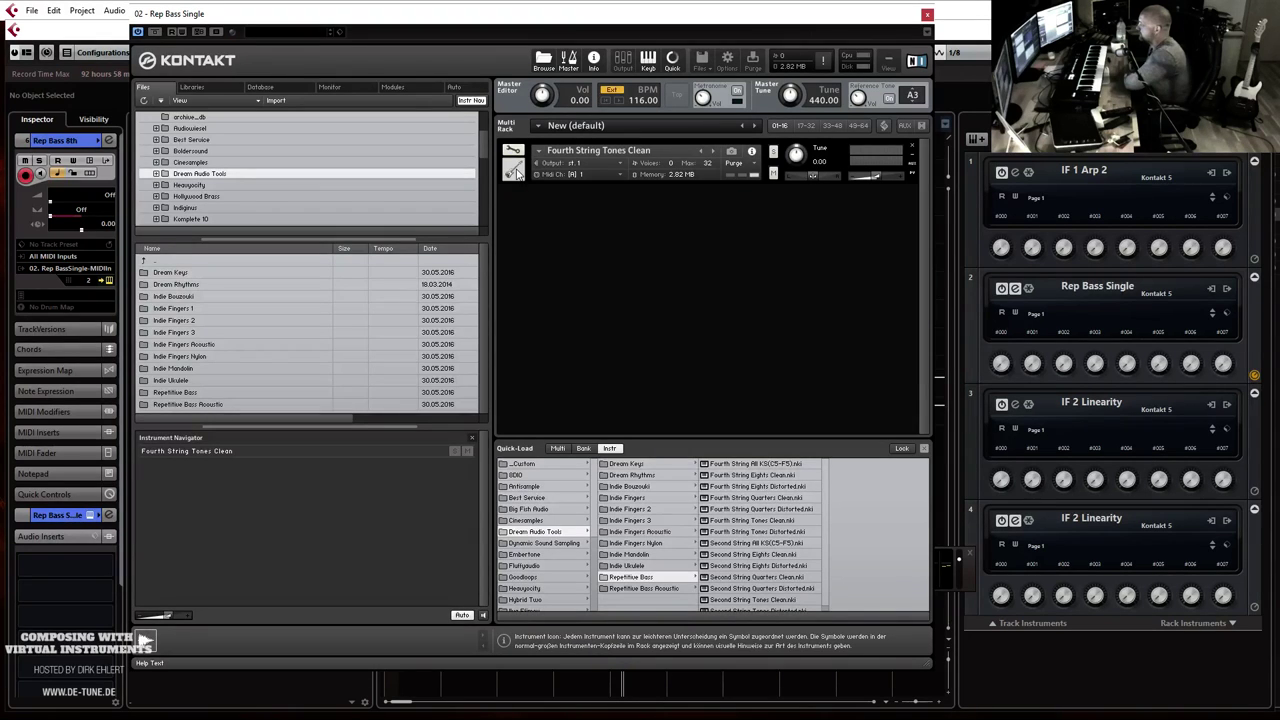
double_click(757, 488)
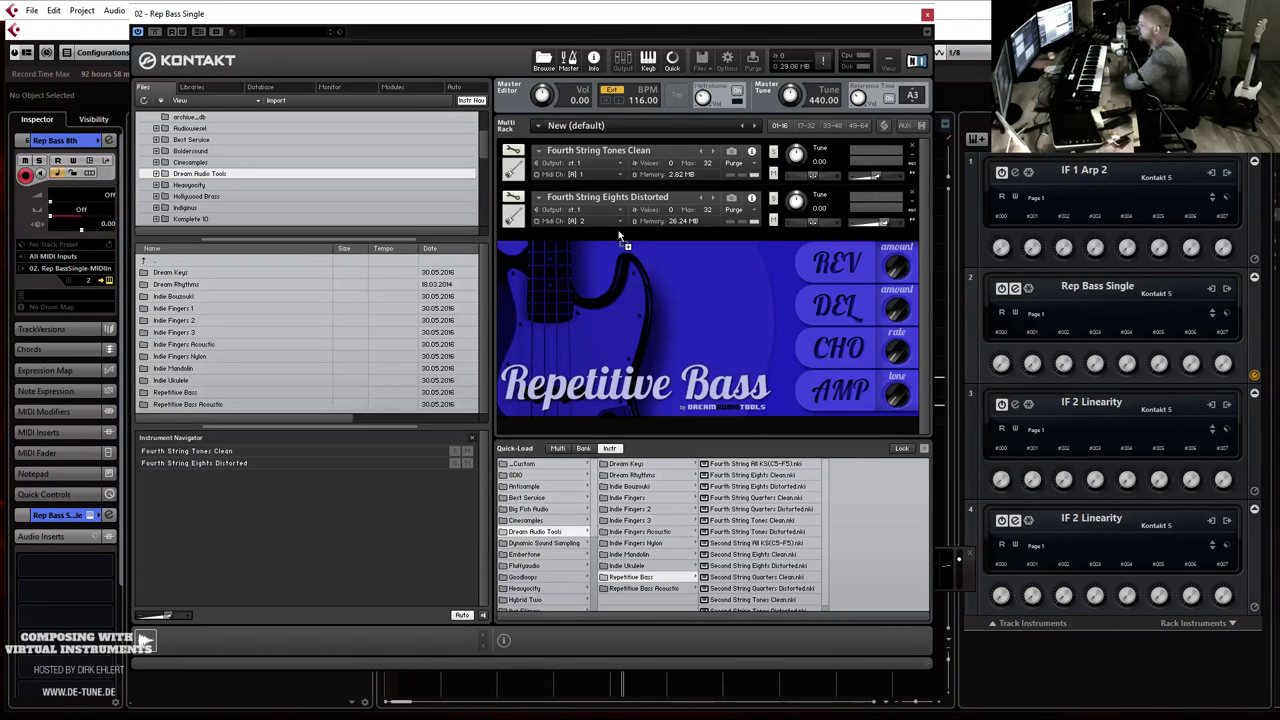
left_click(701, 197)
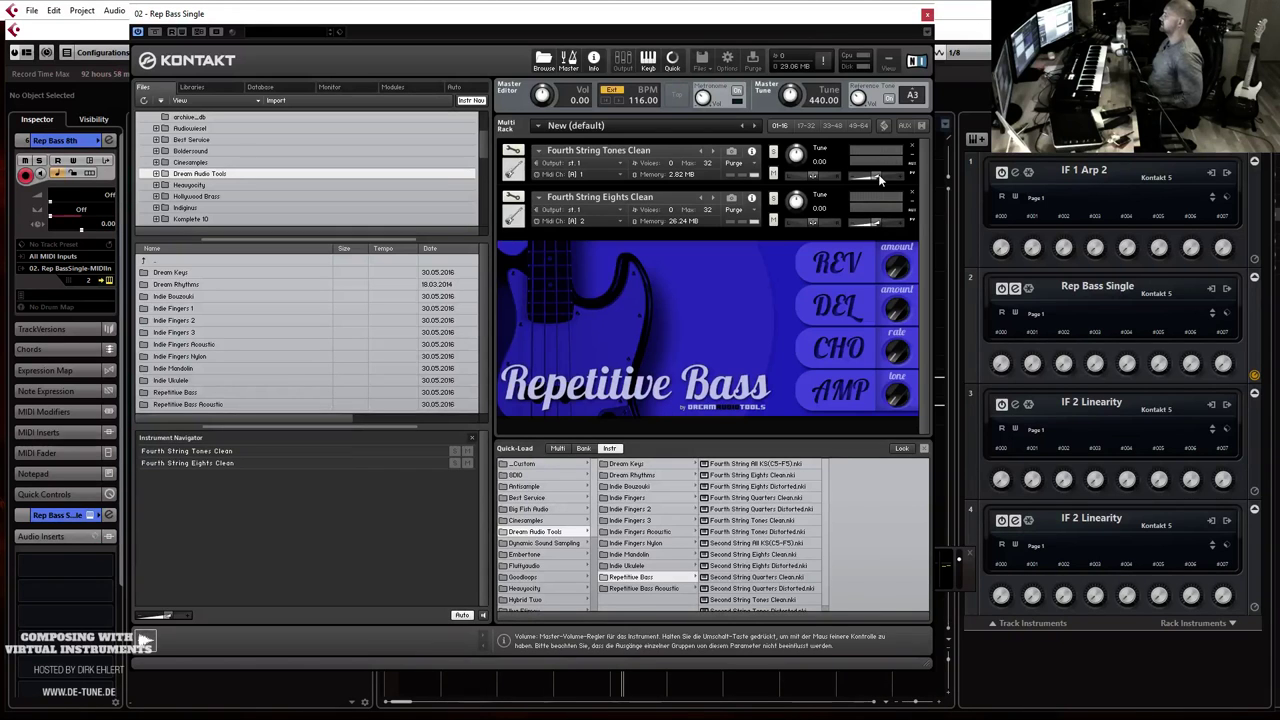
left_click(927, 14)
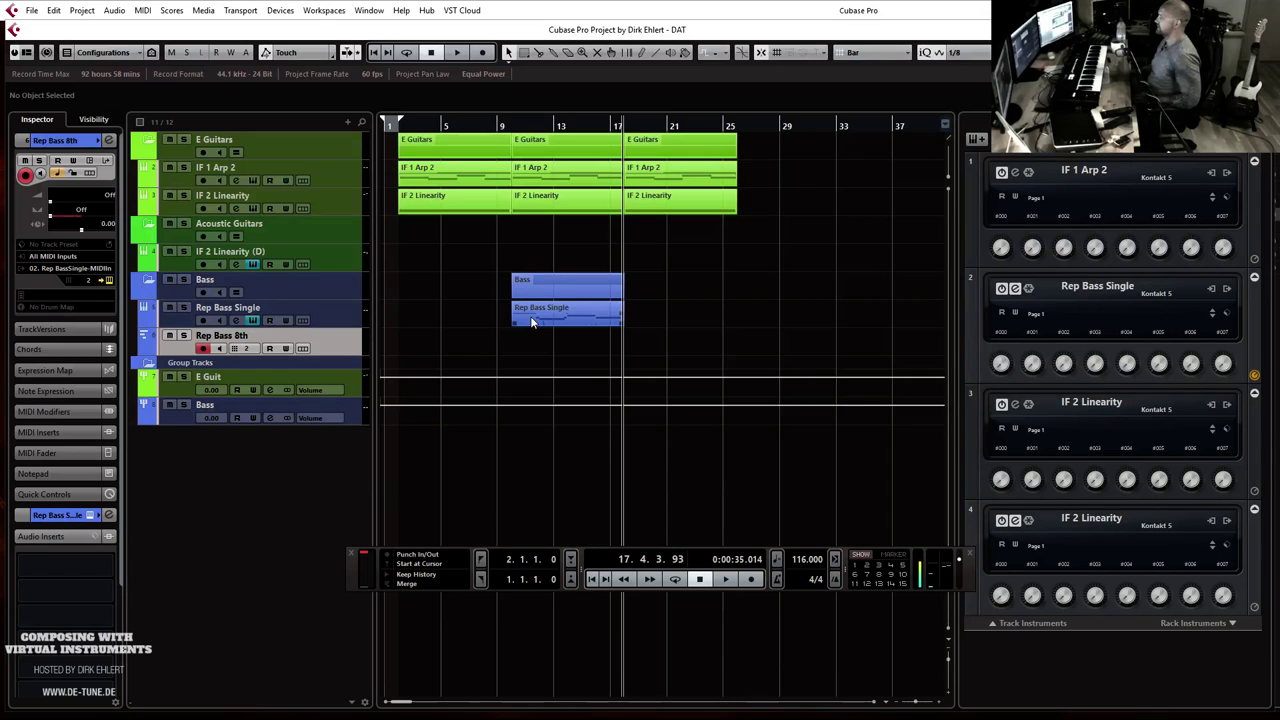
Step: Copy the Rep Bass Single part to bar 18 on the Rep Bass 8th track, and place the playhead at bar 17
left_click_drag(519, 317, 632, 338)
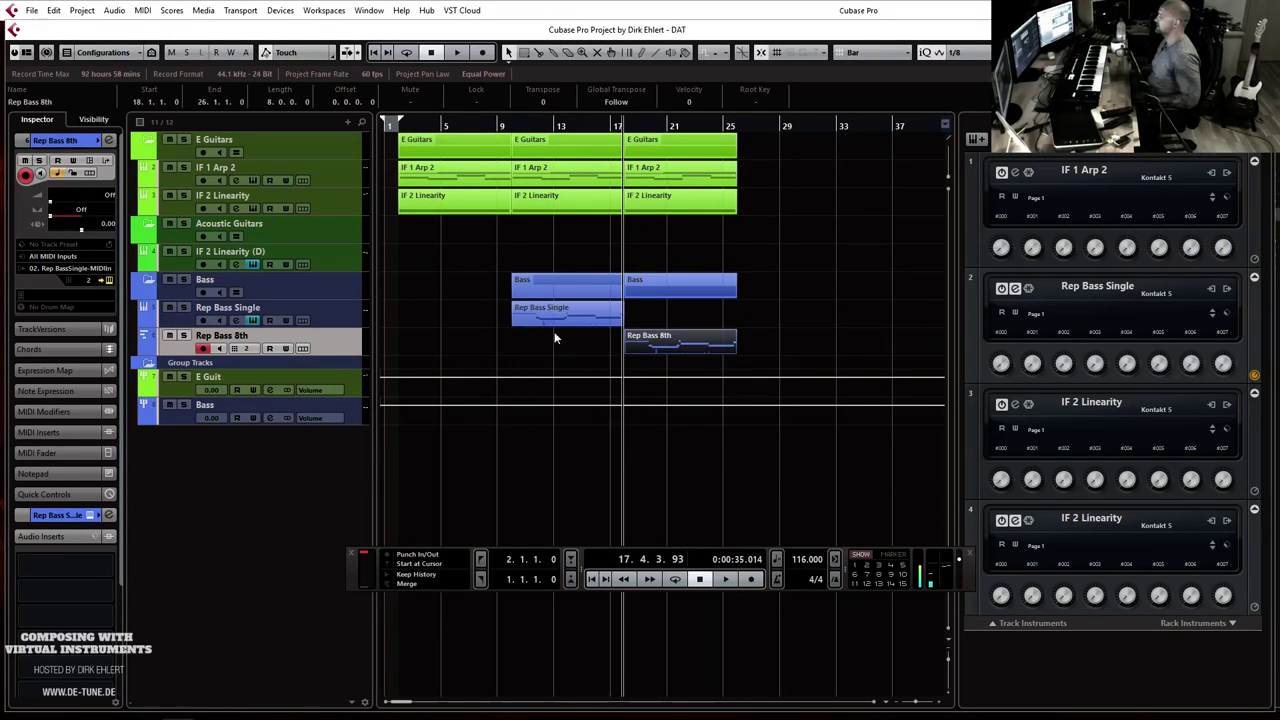
left_click(605, 126)
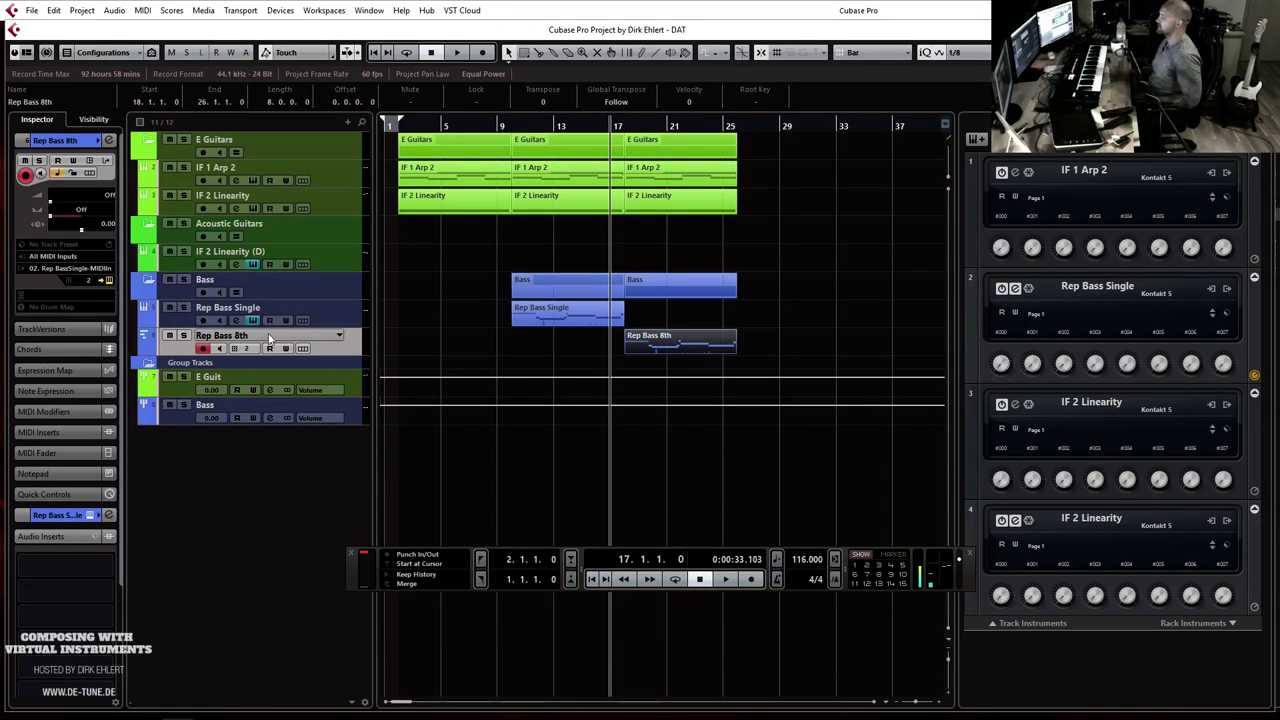
Step: Play back the arrangement from bar 17 to check the Rep Bass 8th part with the guitars
key("space")
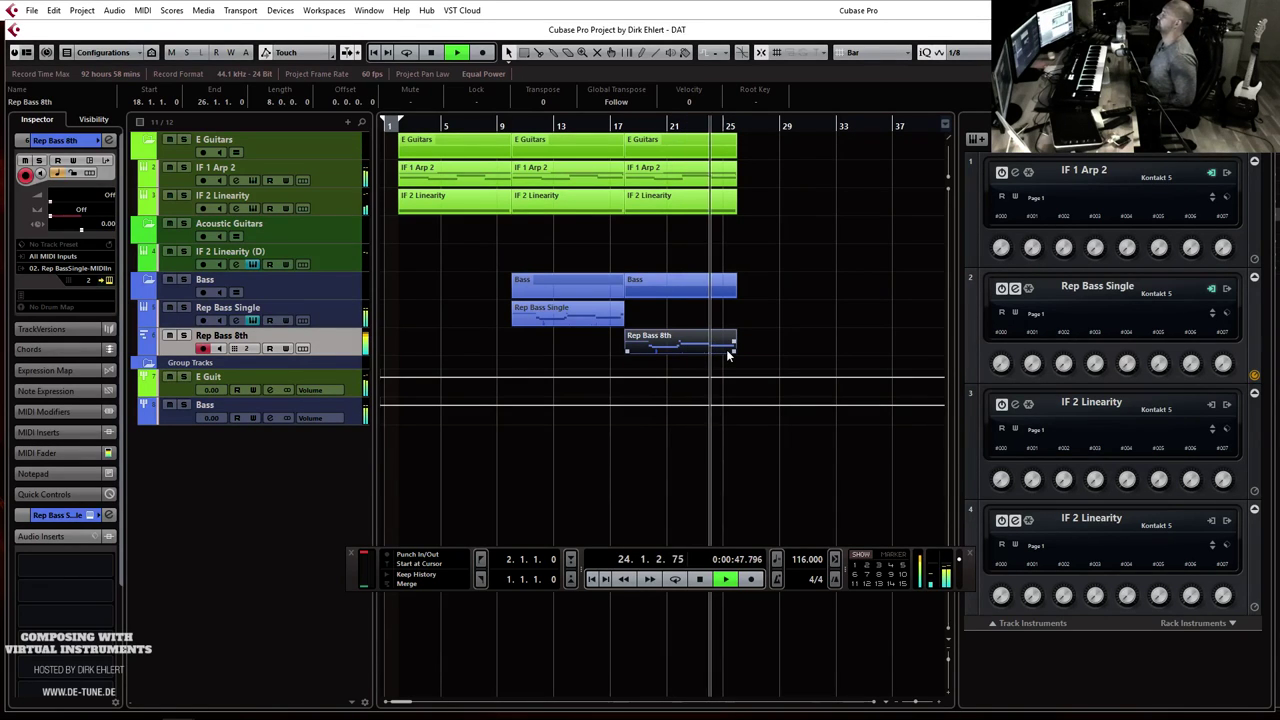
key("space")
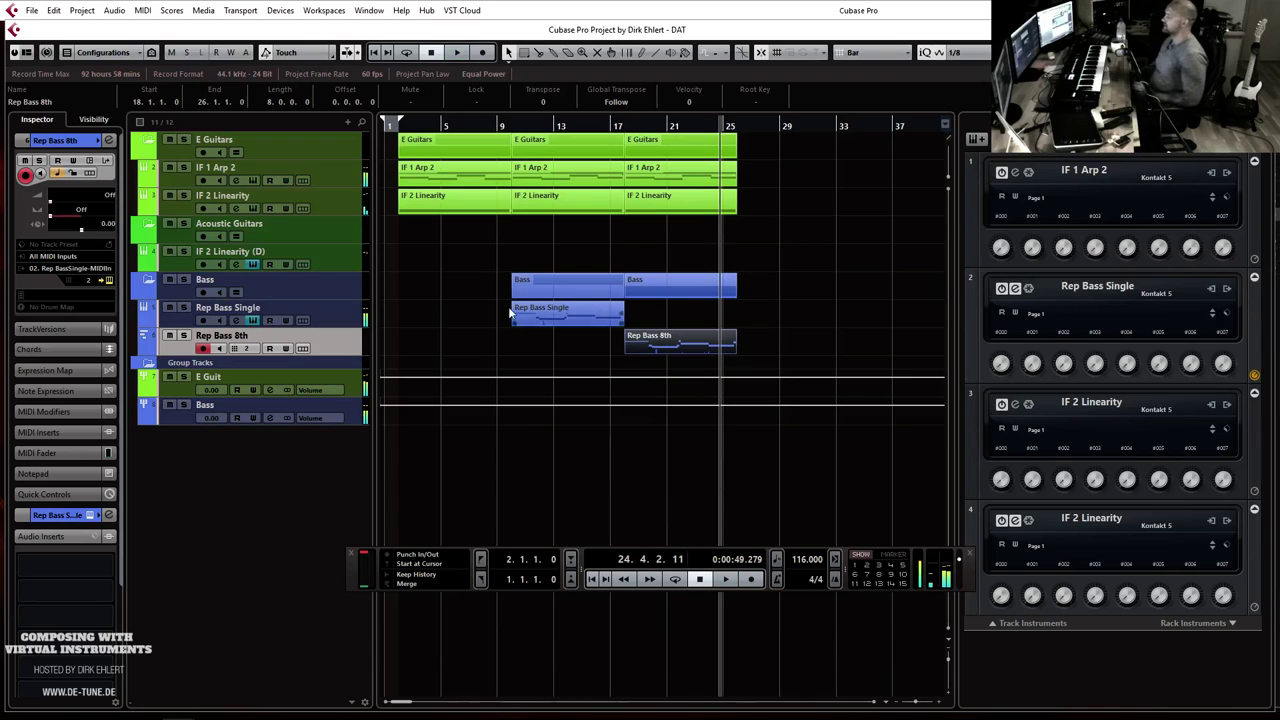
Step: Switch the IF 2 Linearity (D) Kontakt from Rhythmic Pattern 2 to the Rhythmic Pattern 3 (Full tempo) patch, and close its window
left_click(340, 252)
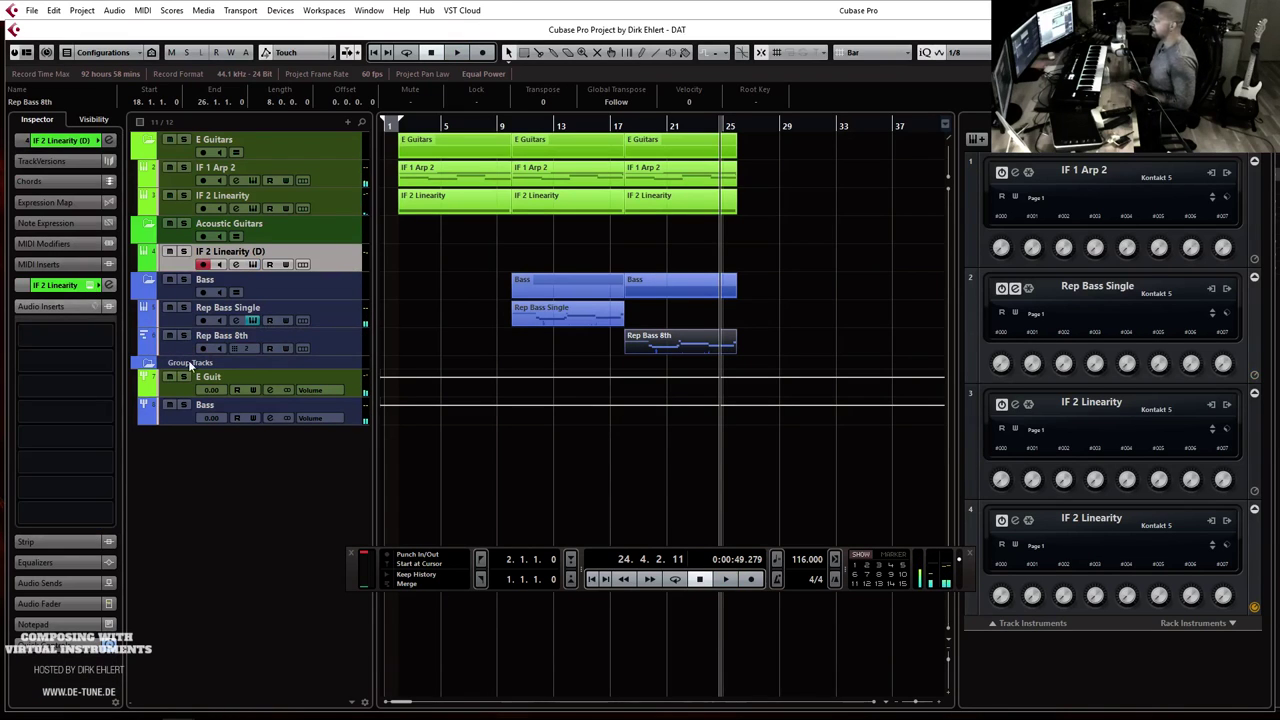
left_click(91, 285)
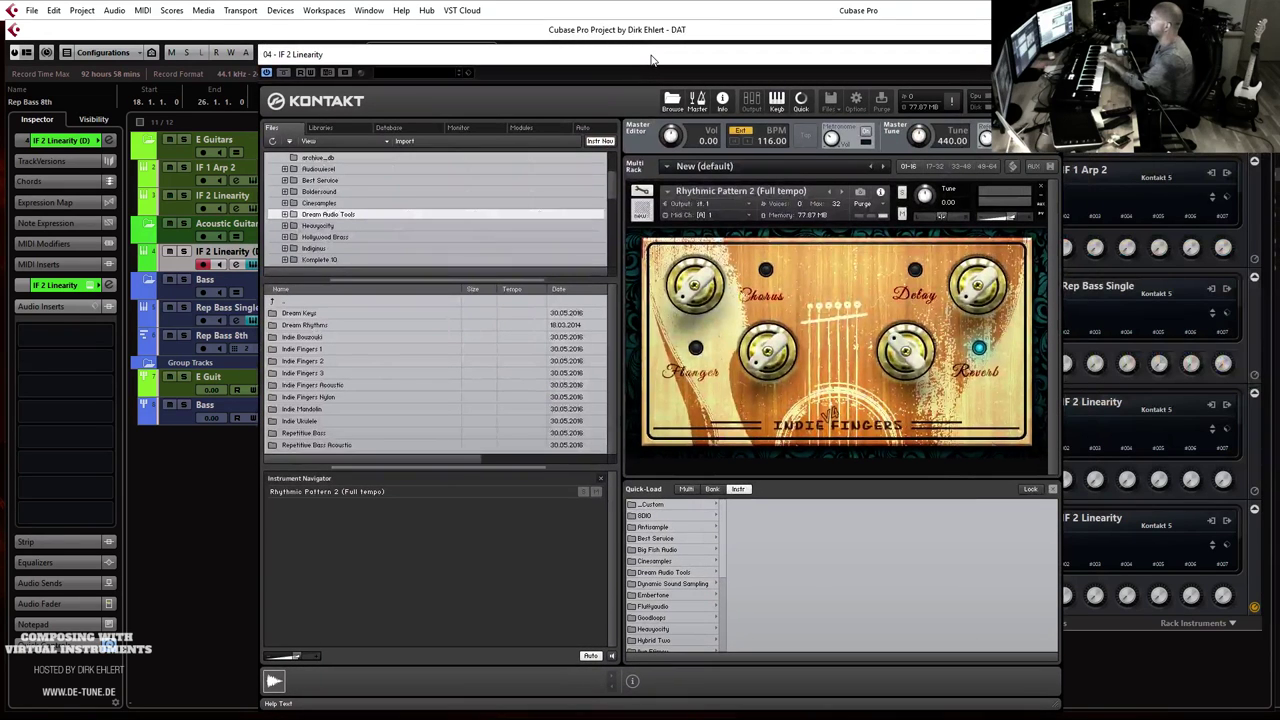
left_click(840, 192)
left_click(840, 192)
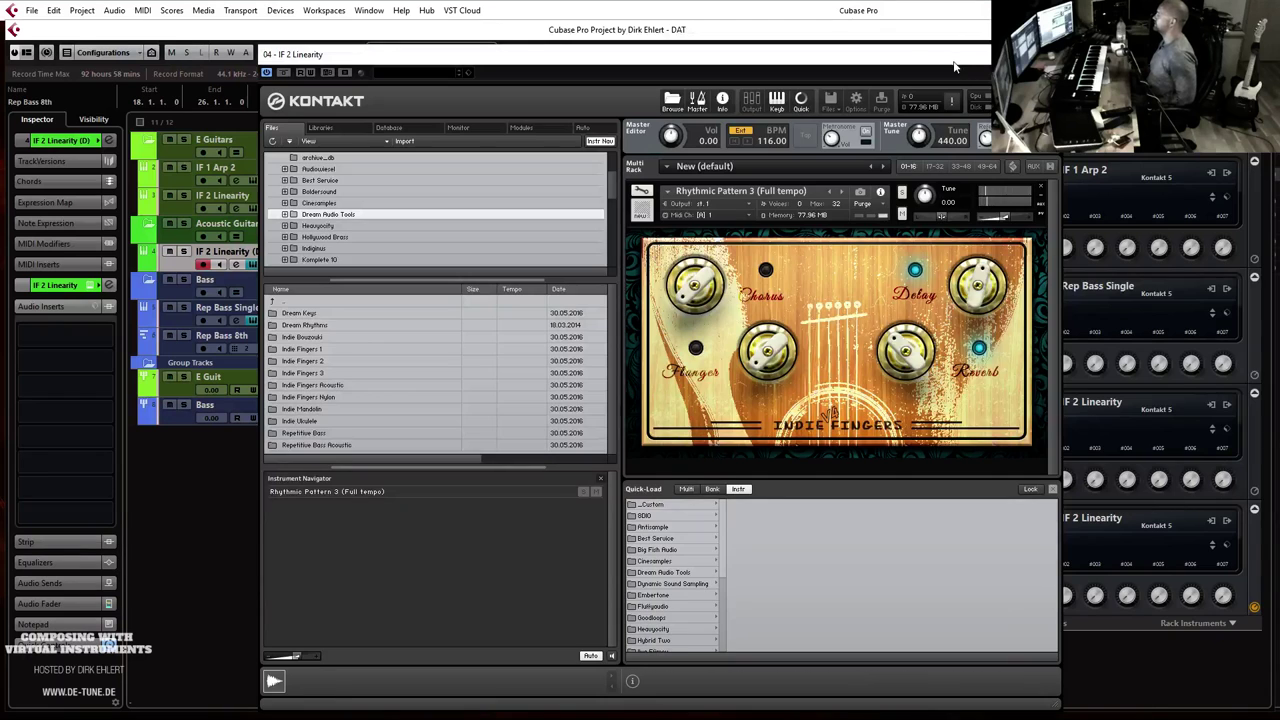
left_click(1066, 53)
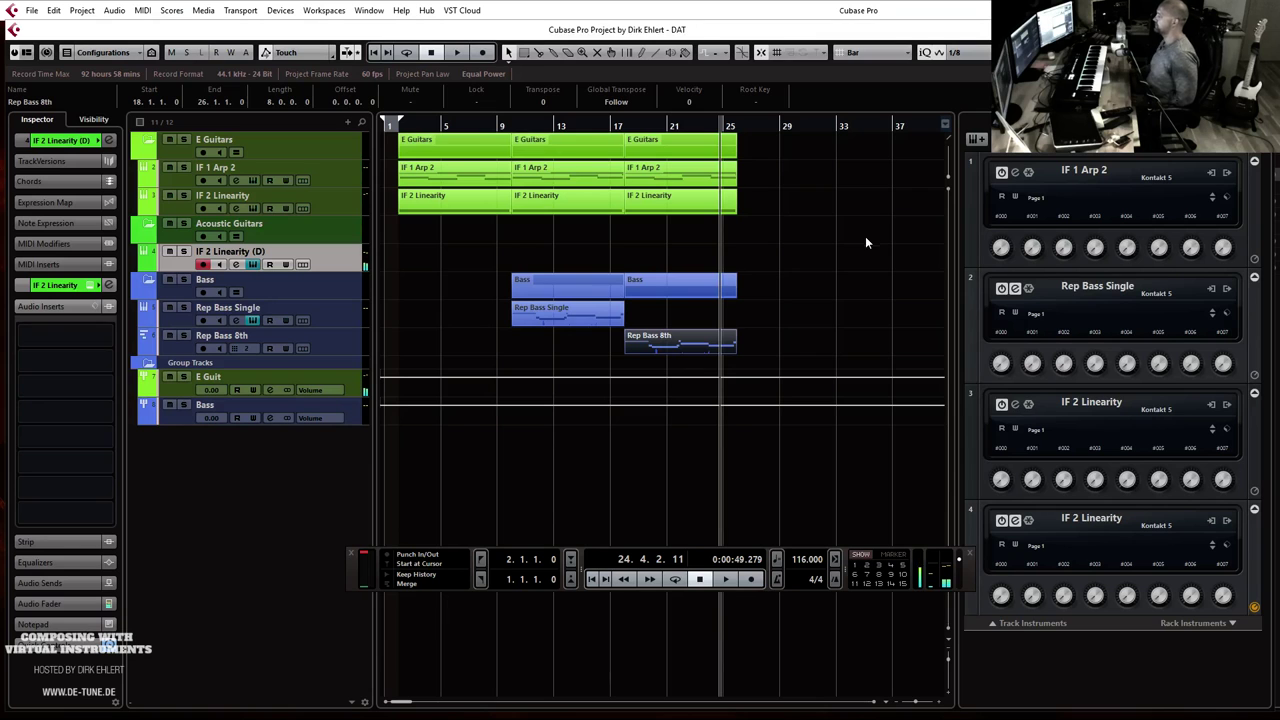
Step: Create an empty part from bar 10 to 18 on the IF 2 Linearity (D) track, and place the playhead at bar 10
left_click_drag(514, 250, 624, 245)
left_click(518, 126)
Step: Open the empty IF 2 Linearity (D) part in the Key Editor and set the quantize value to 1/16
double_click(533, 262)
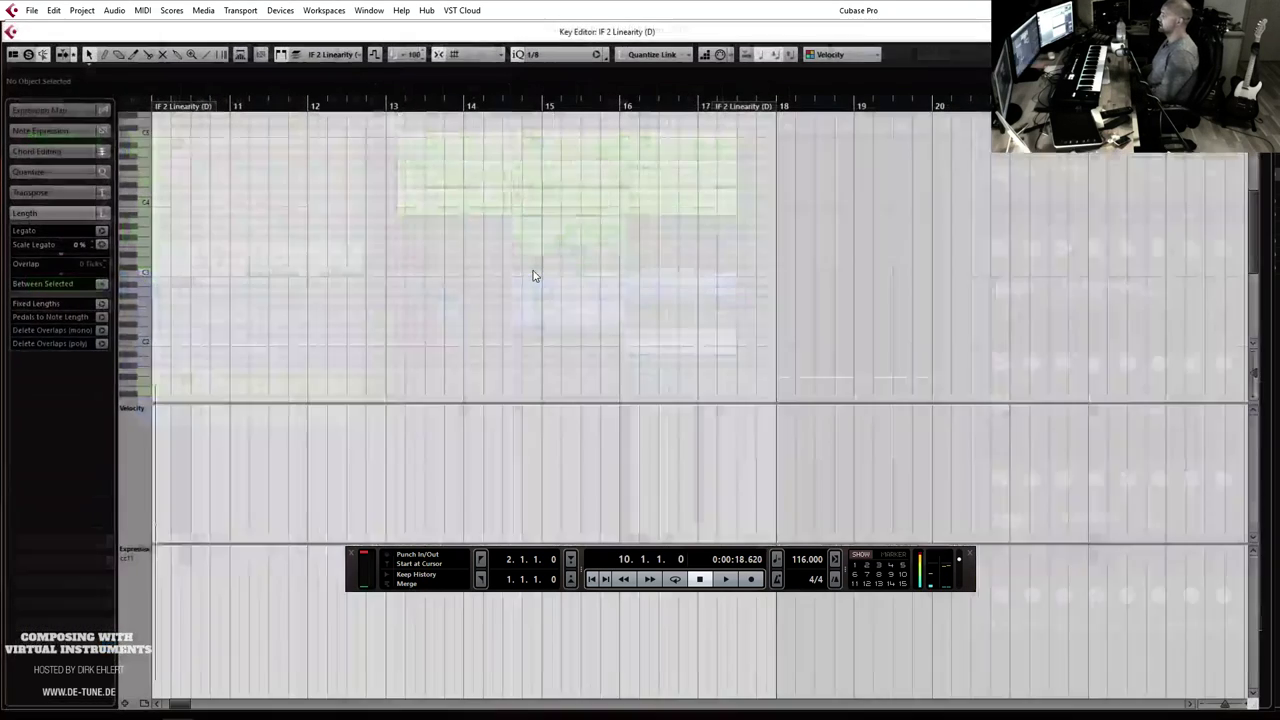
left_click(557, 53)
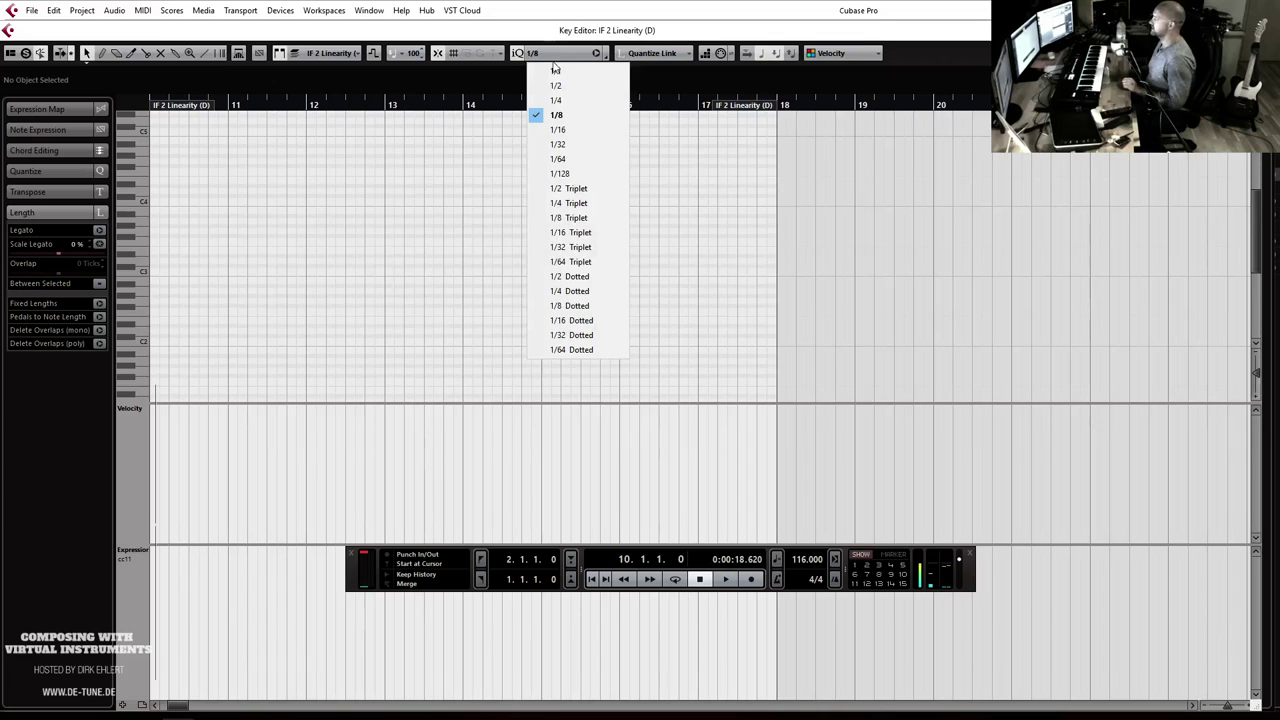
left_click(558, 127)
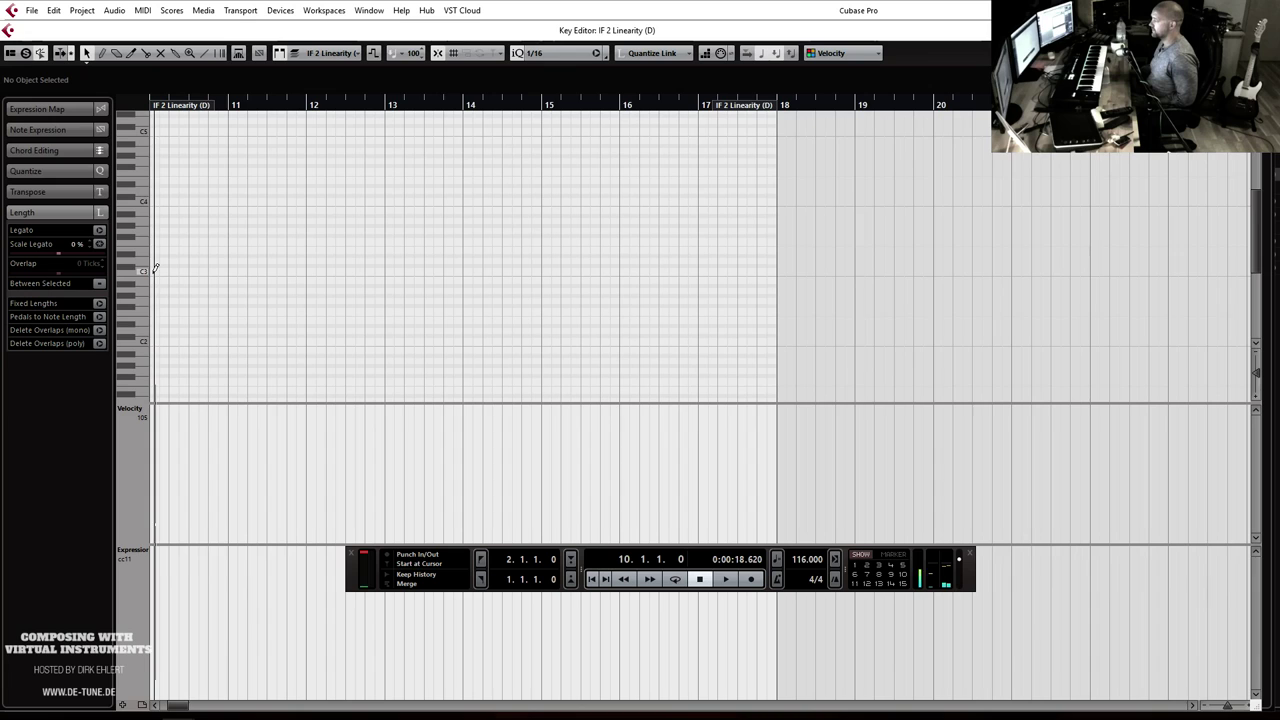
Step: Draw a one-bar C3 note at the start of bar 10 and select it
left_click_drag(154, 269, 229, 268)
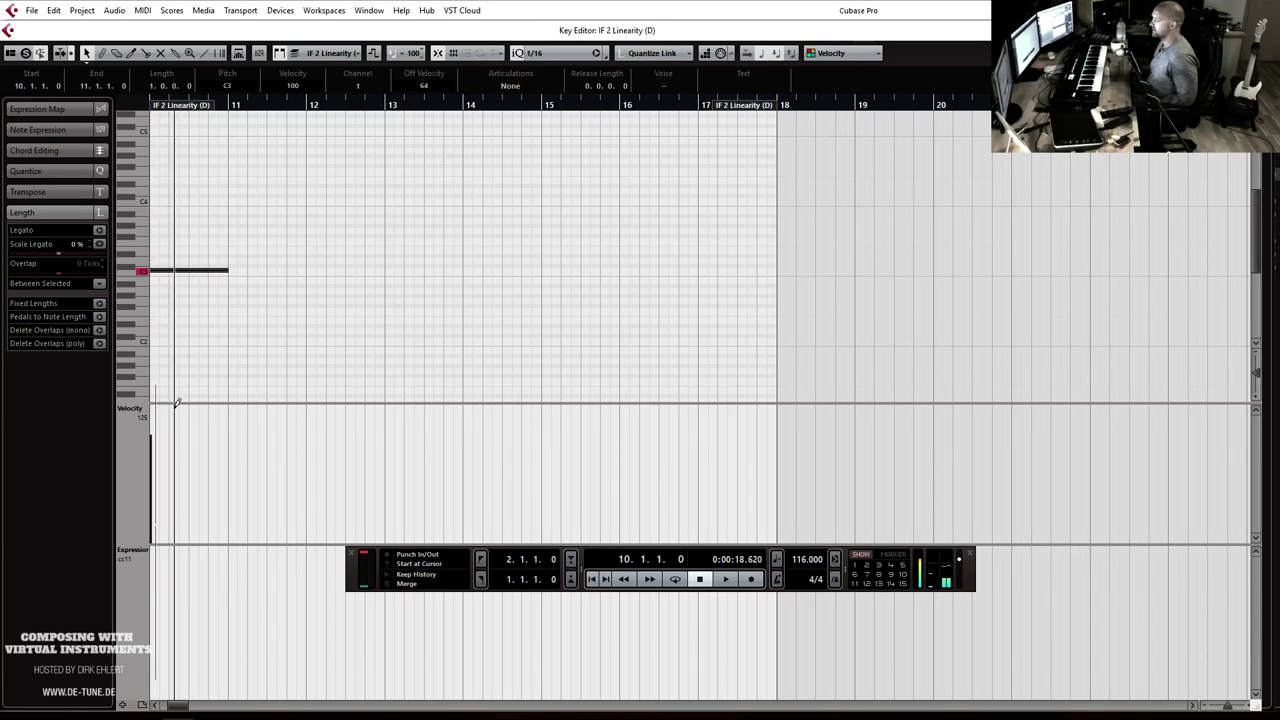
left_click(186, 250)
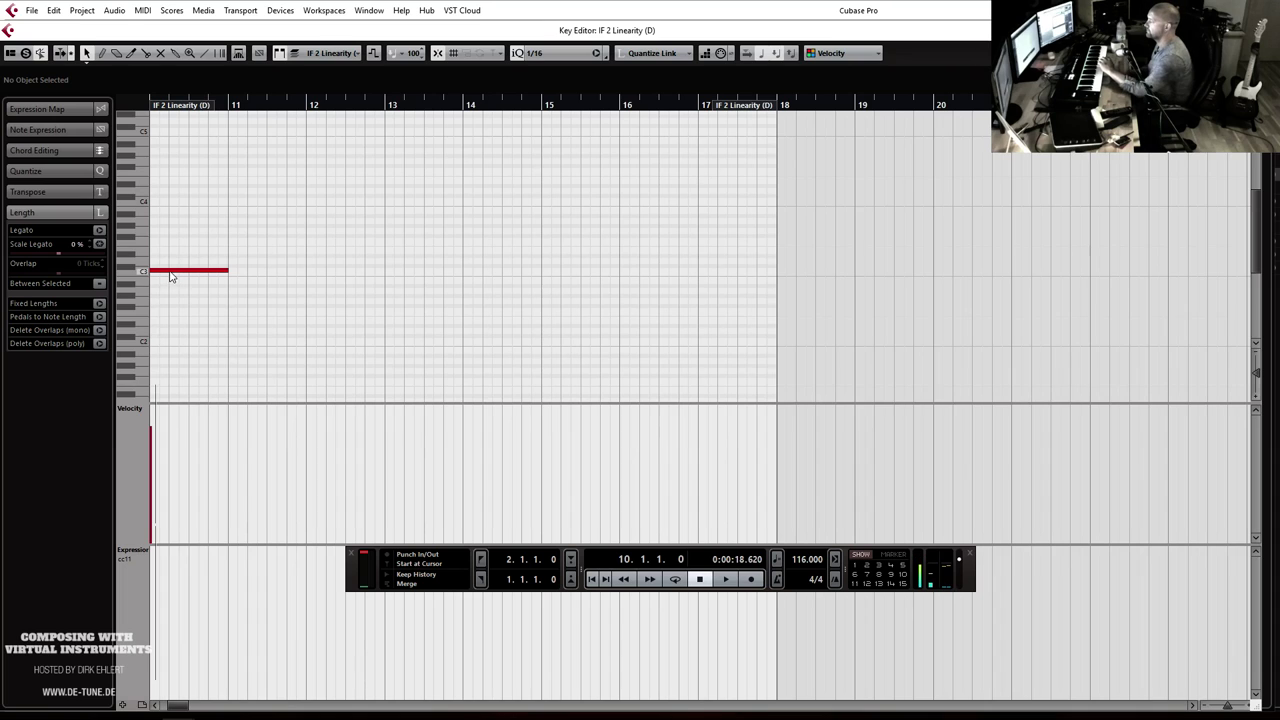
left_click(170, 271)
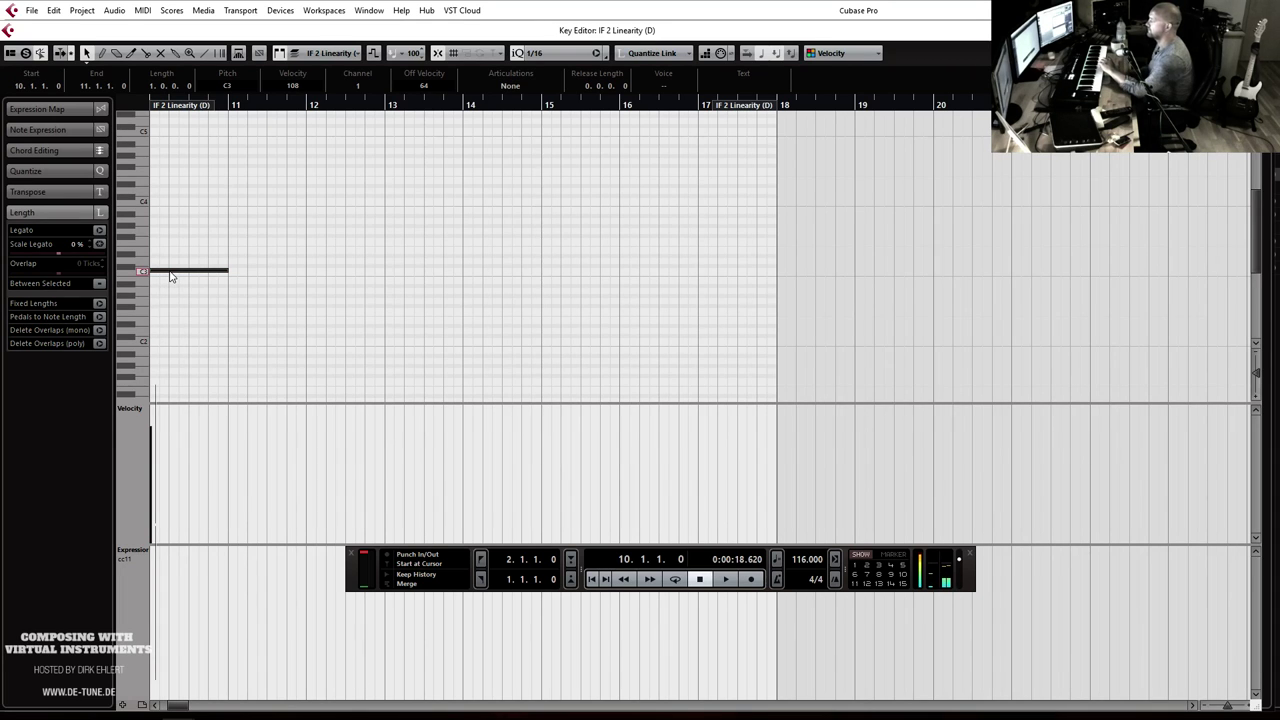
Step: Copy the one-bar note to D3 at 10.1.2 and to G3 at 10.1.3, and audition the three notes
left_click_drag(163, 272, 186, 267)
key("h")
key("h")
key("h")
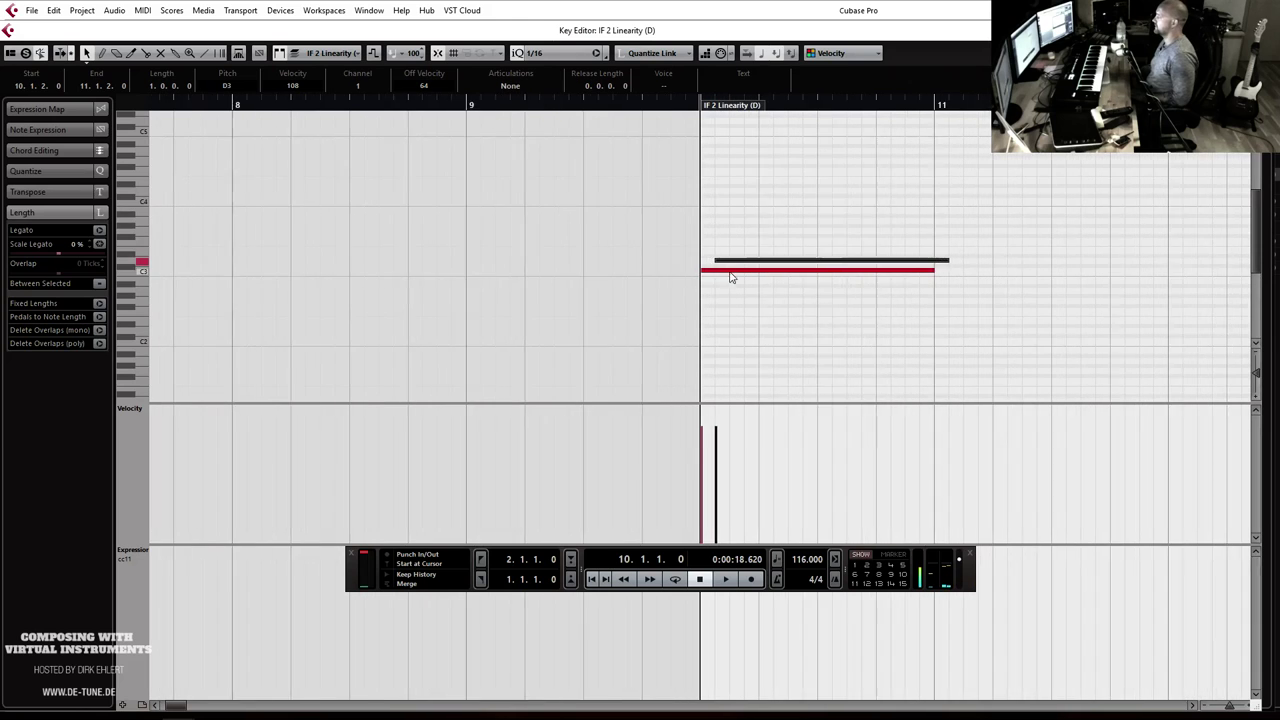
key("h")
left_click_drag(725, 265, 744, 240)
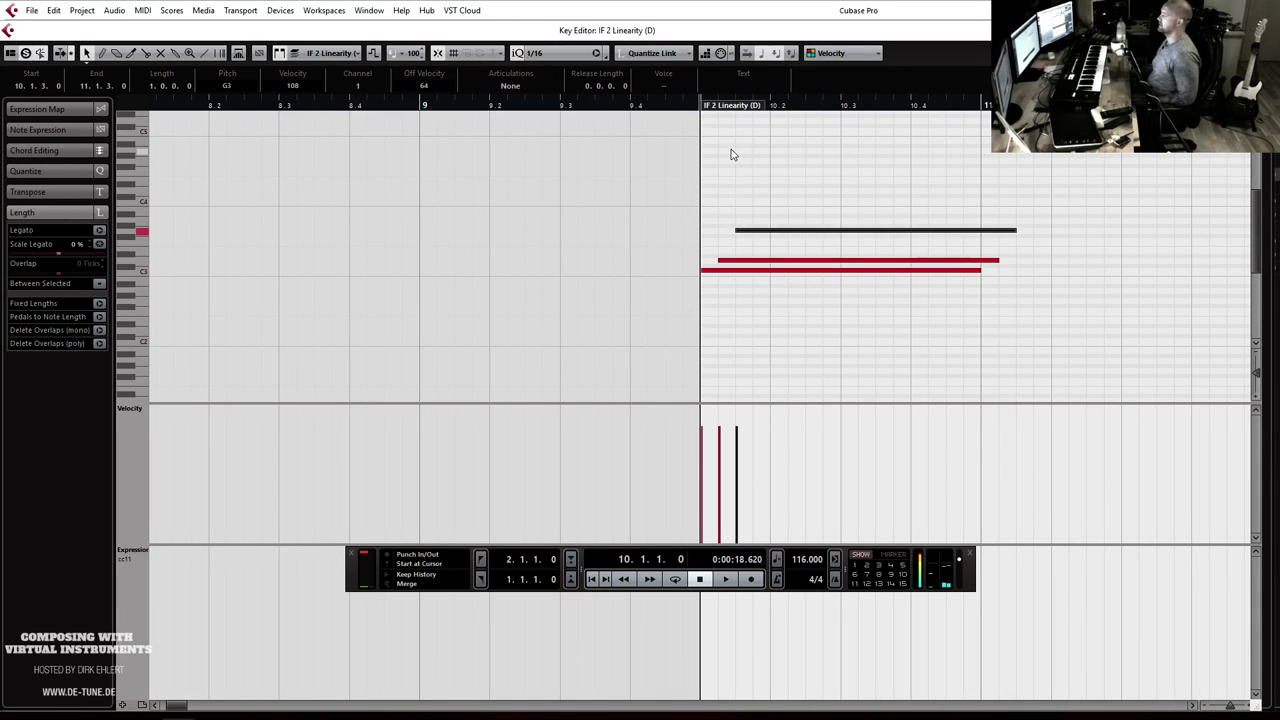
key("space")
key("space")
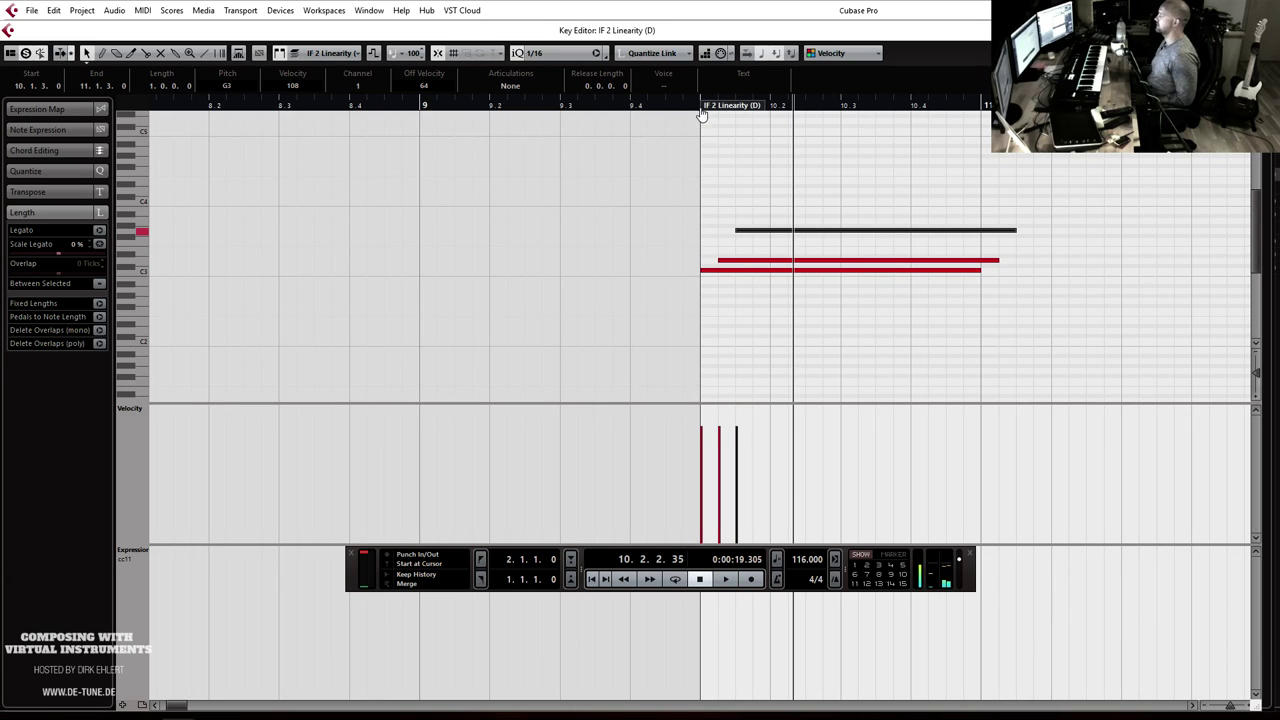
Step: Delay the starts of the two upper notes so D3 begins at 10.1.3 and G3 at 10.2.1, and play the phrase
left_click_drag(718, 260, 771, 229)
left_click(702, 106)
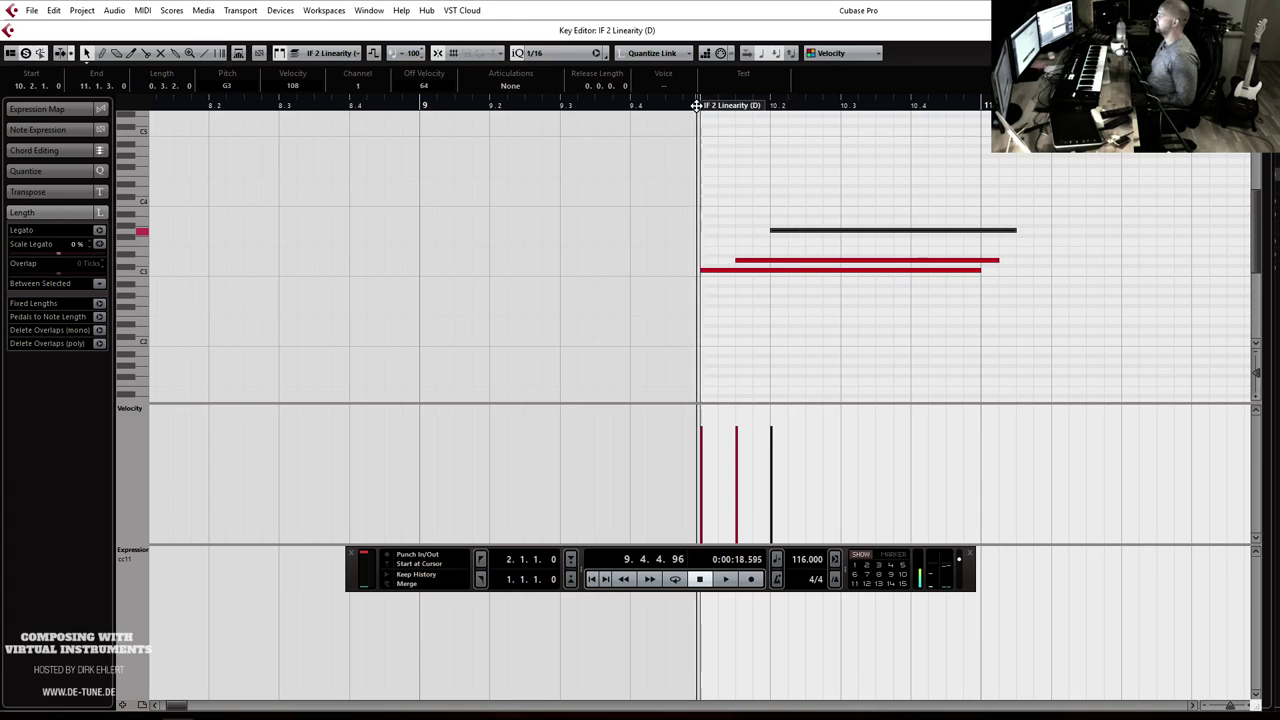
key("space")
key("g")
key("g")
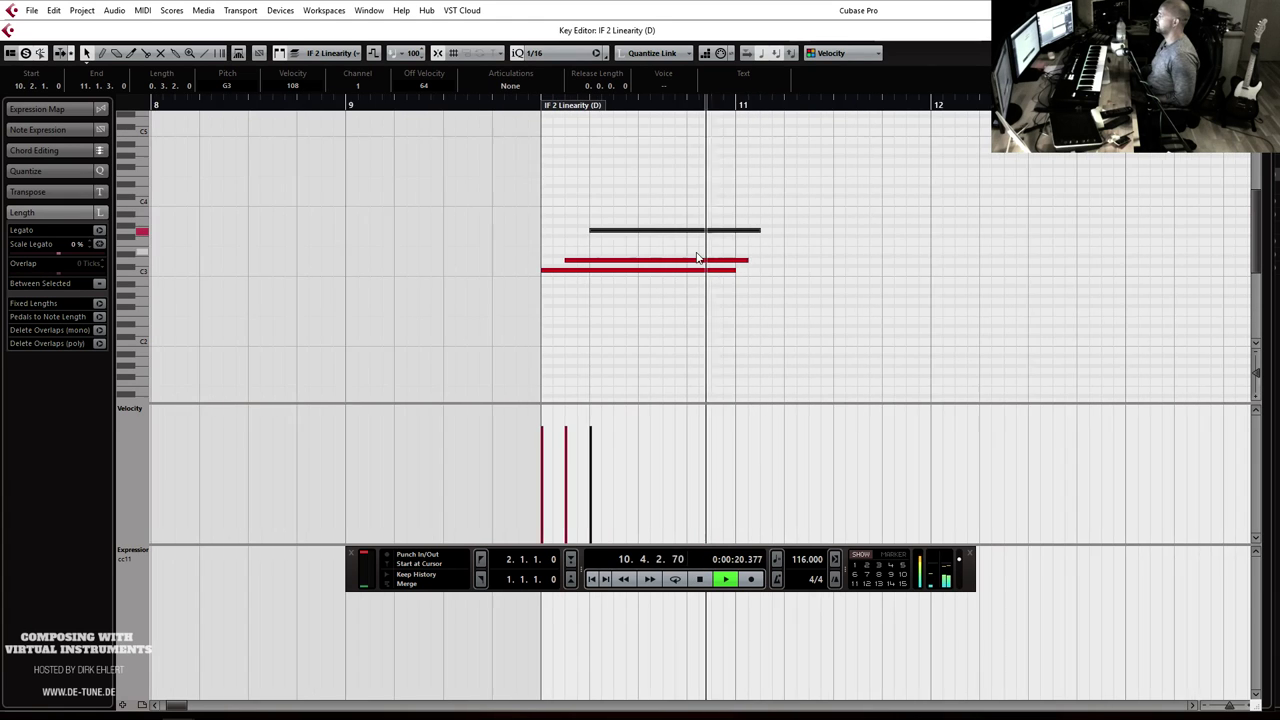
key("space")
Step: Select all three notes and lengthen them together until the C3 note ends at 12.1.3
left_click_drag(730, 196, 580, 272)
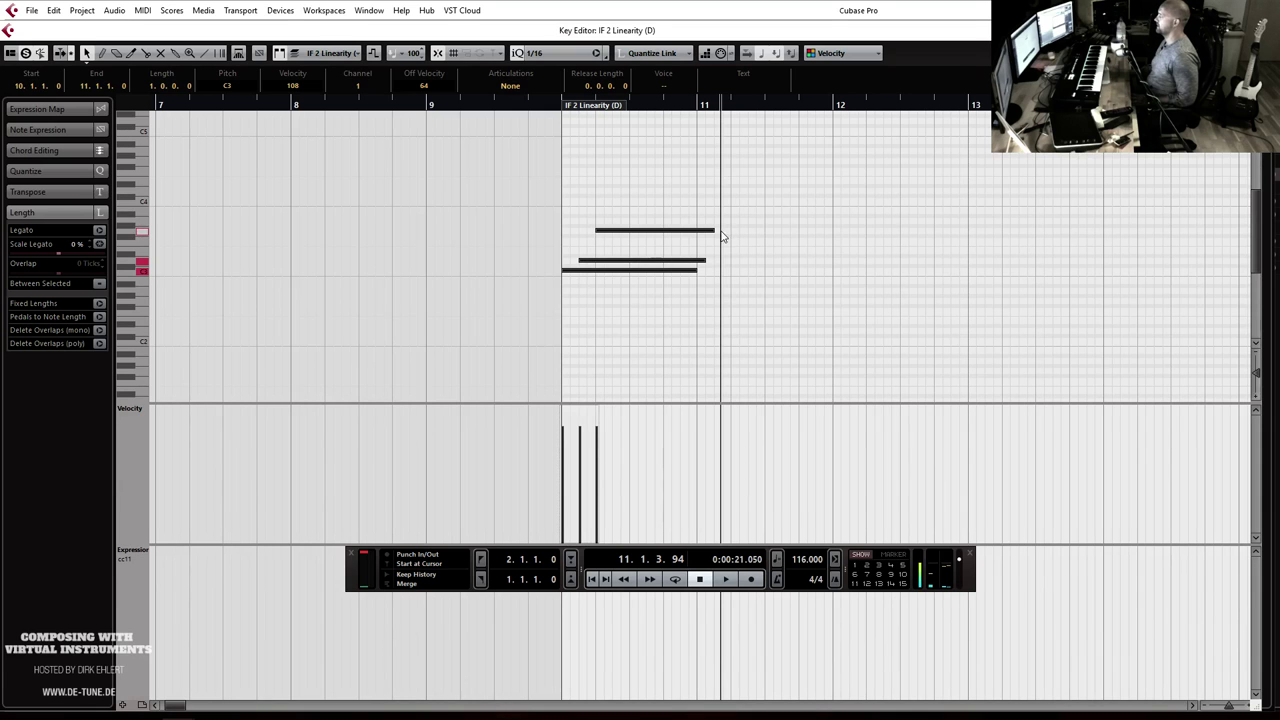
left_click_drag(710, 229, 844, 237)
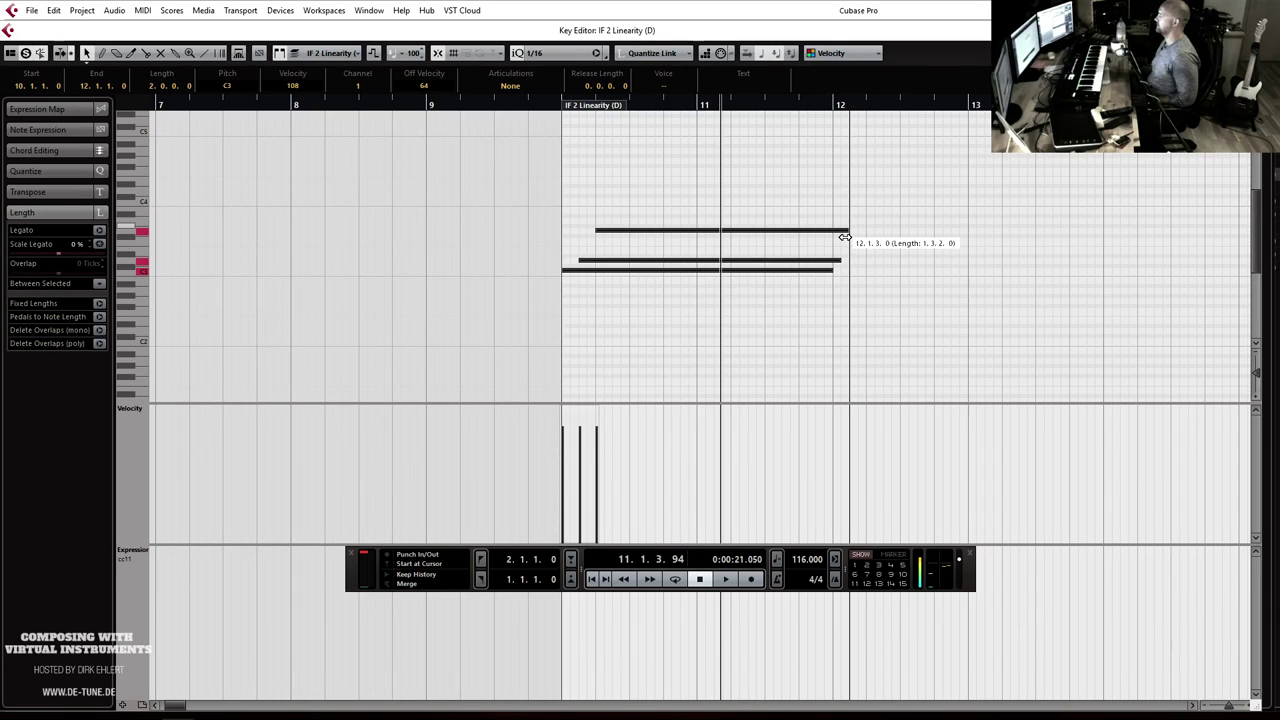
left_click_drag(845, 237, 866, 237)
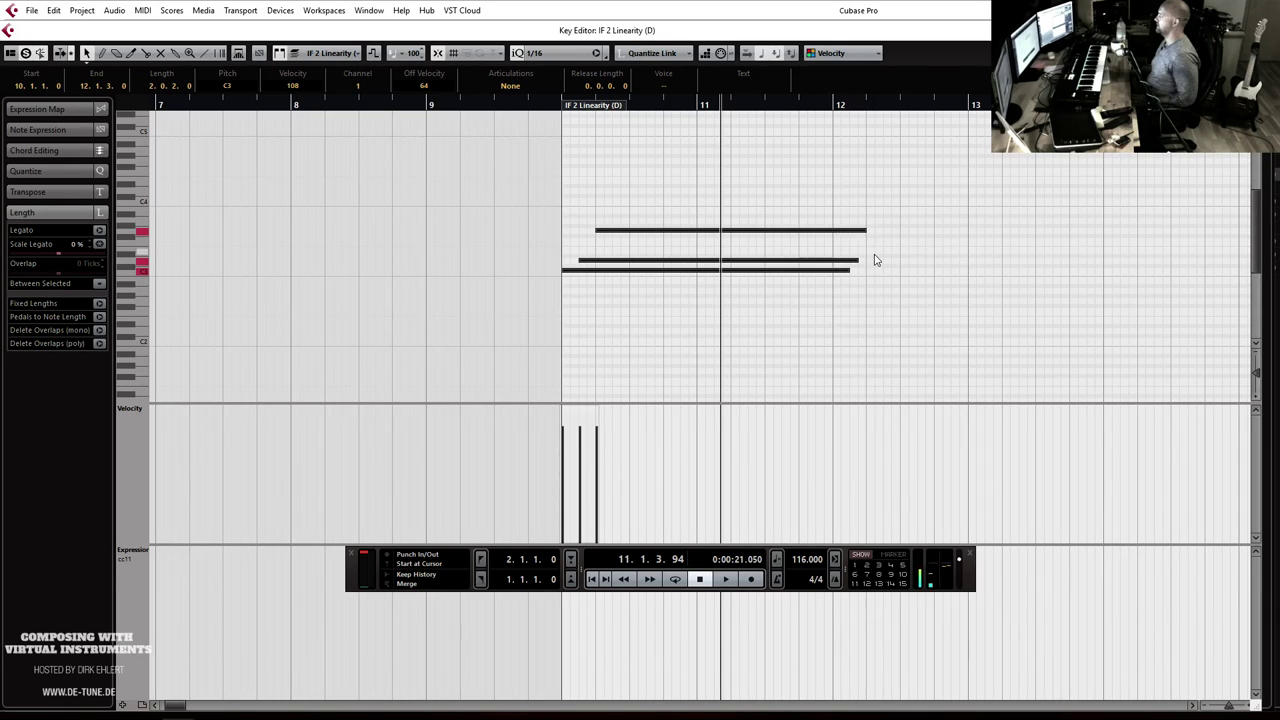
left_click(874, 260)
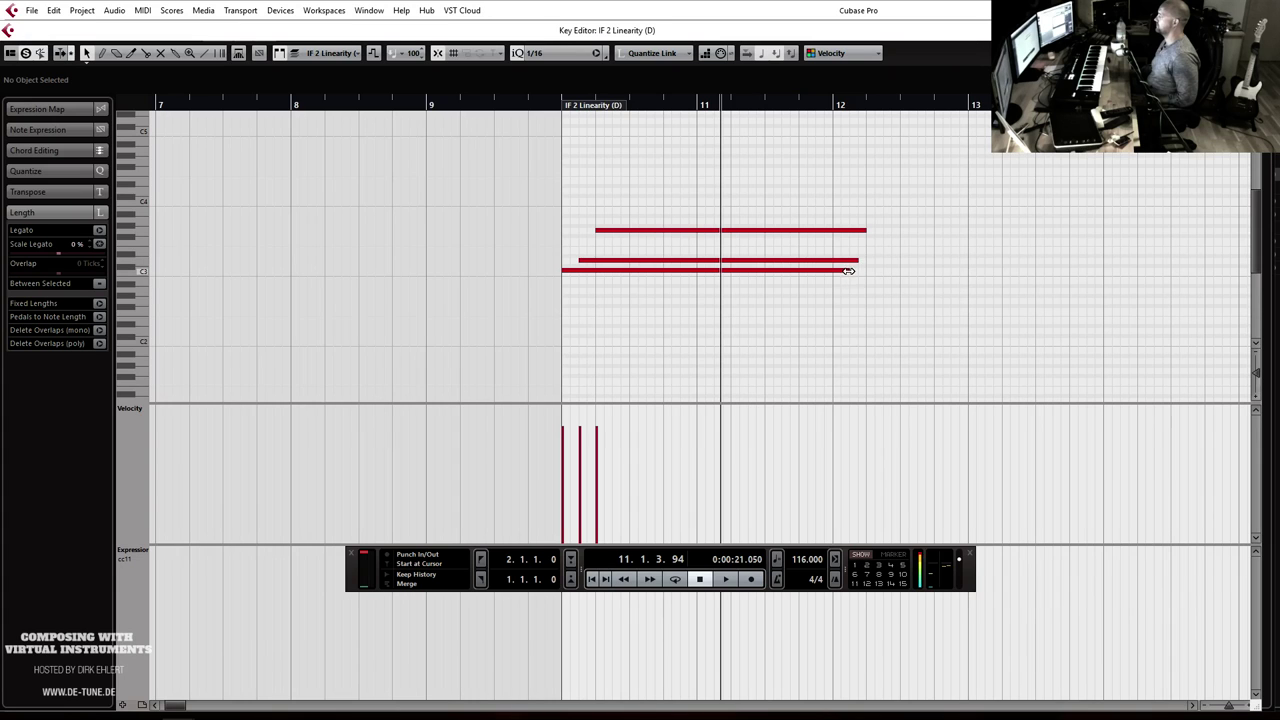
Step: Trim the C3 note's end to 12.1.1 and the D3 note's end to 12.1.3, with the quantize value set to 1/8
mouse_move(848, 270)
left_mouse_down()
mouse_move(831, 280)
mouse_move(843, 264)
left_mouse_up()
left_click(578, 55)
left_click(578, 58)
left_click(578, 58)
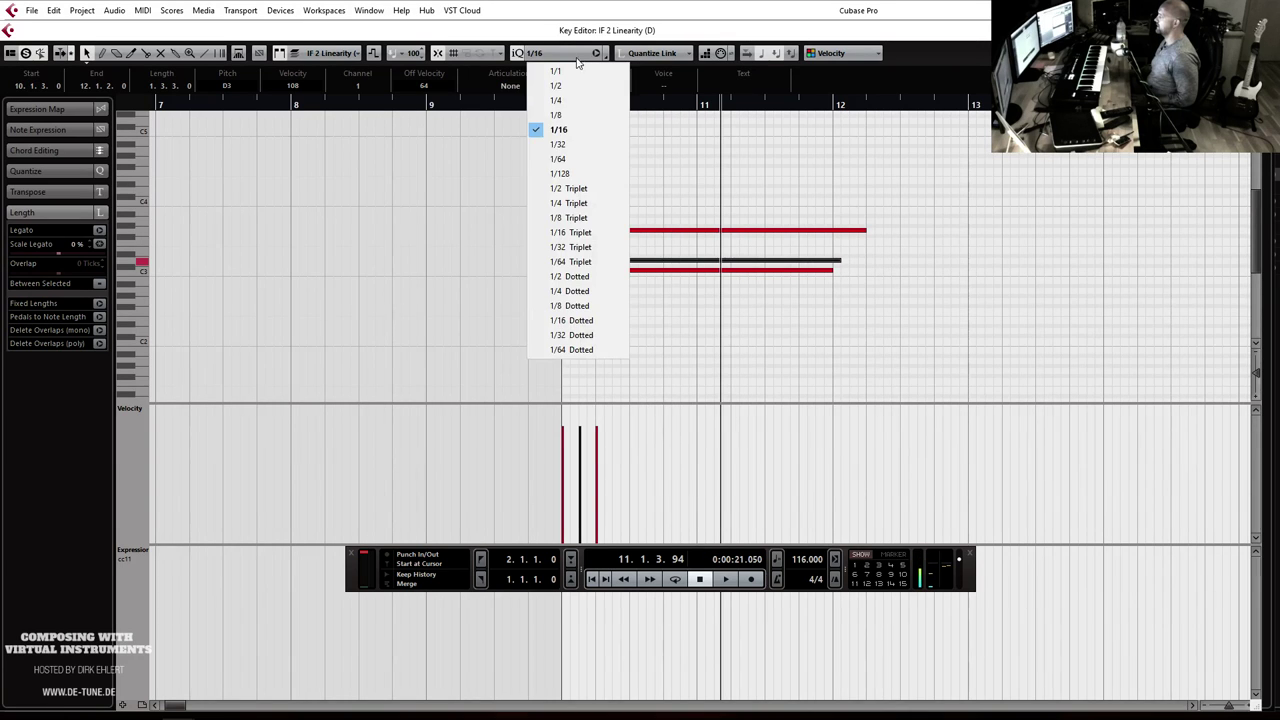
left_click(566, 112)
left_click_drag(842, 268, 850, 262)
Step: Play back the three-note phrase from the start of bar 10
double_click(558, 106)
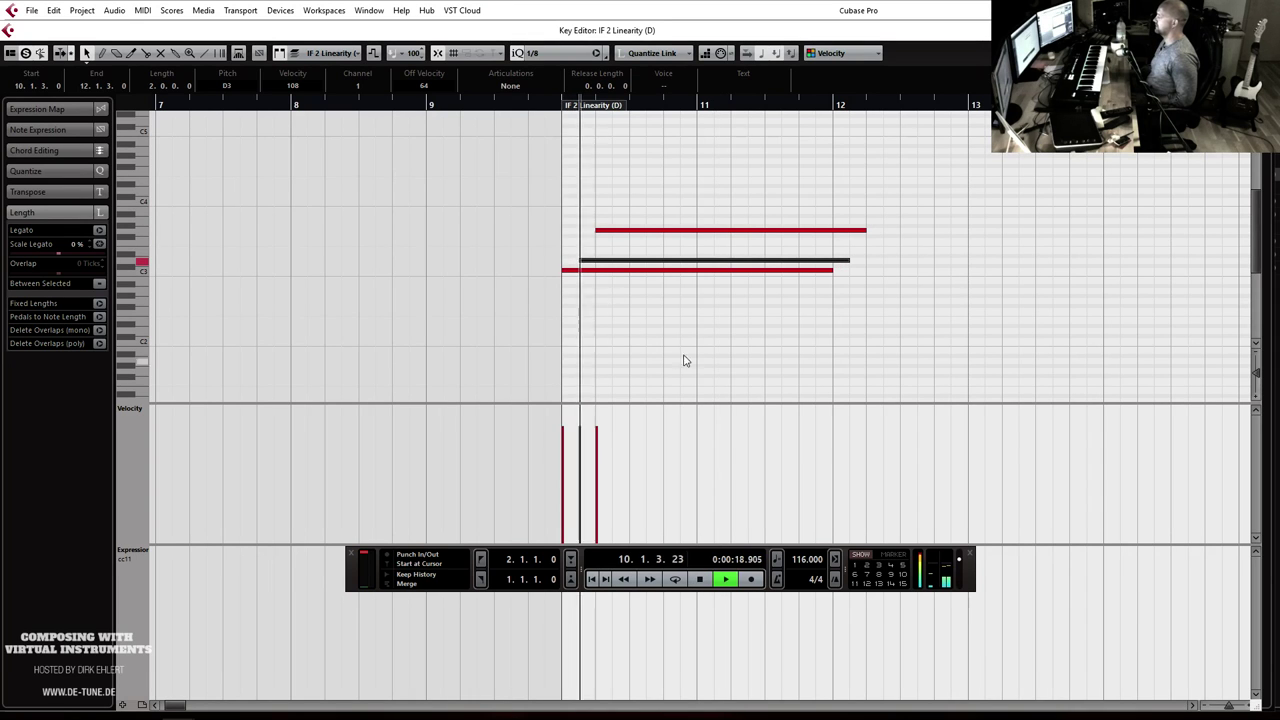
key("g")
key("g")
key("g")
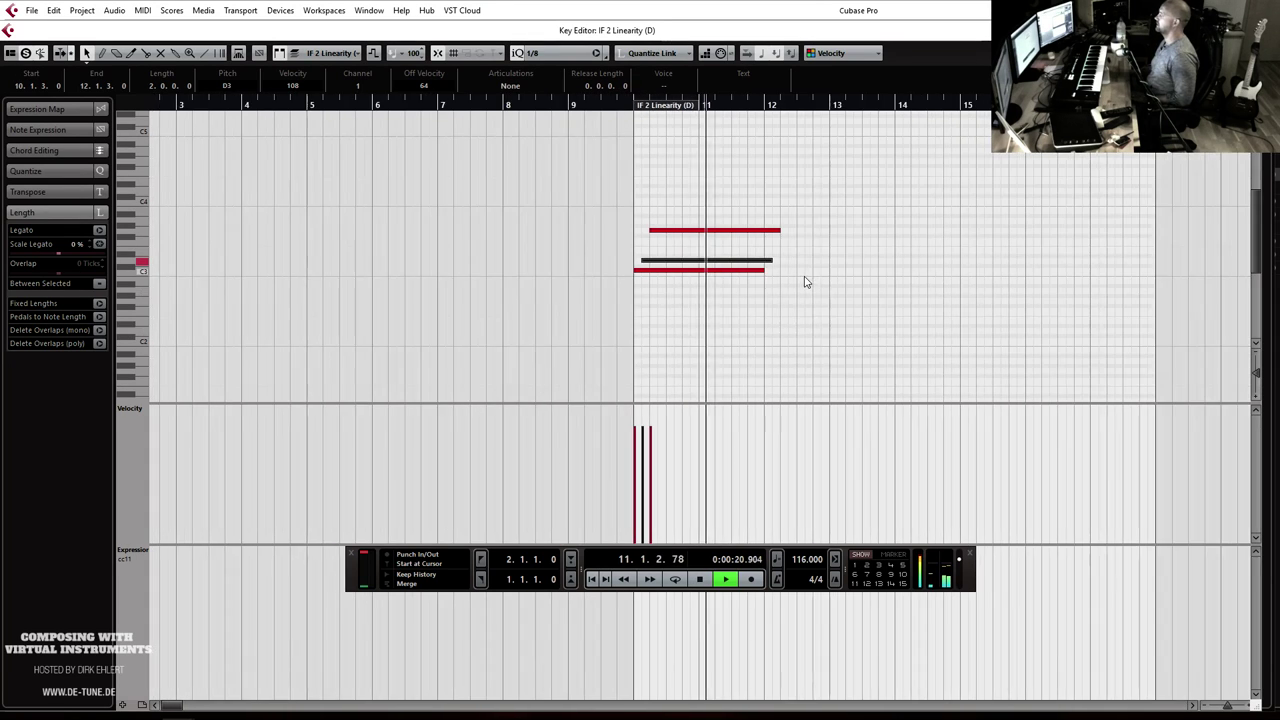
key("space")
Step: Copy the three-note phrase to bar 12, transposed up to F3, G3 and C4, and play both phrases
left_click_drag(791, 211, 697, 238)
left_click(770, 259)
scroll(773, 257, "up", 4)
scroll(703, 283, "down", 3)
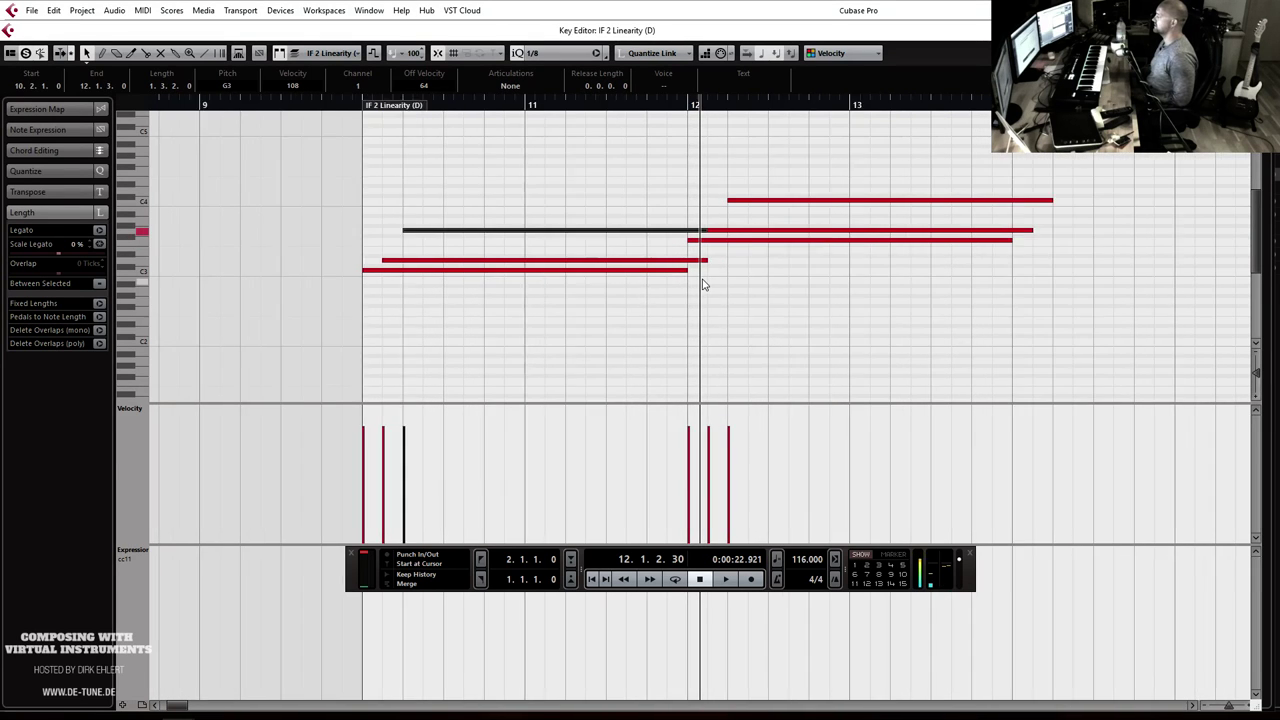
key("space")
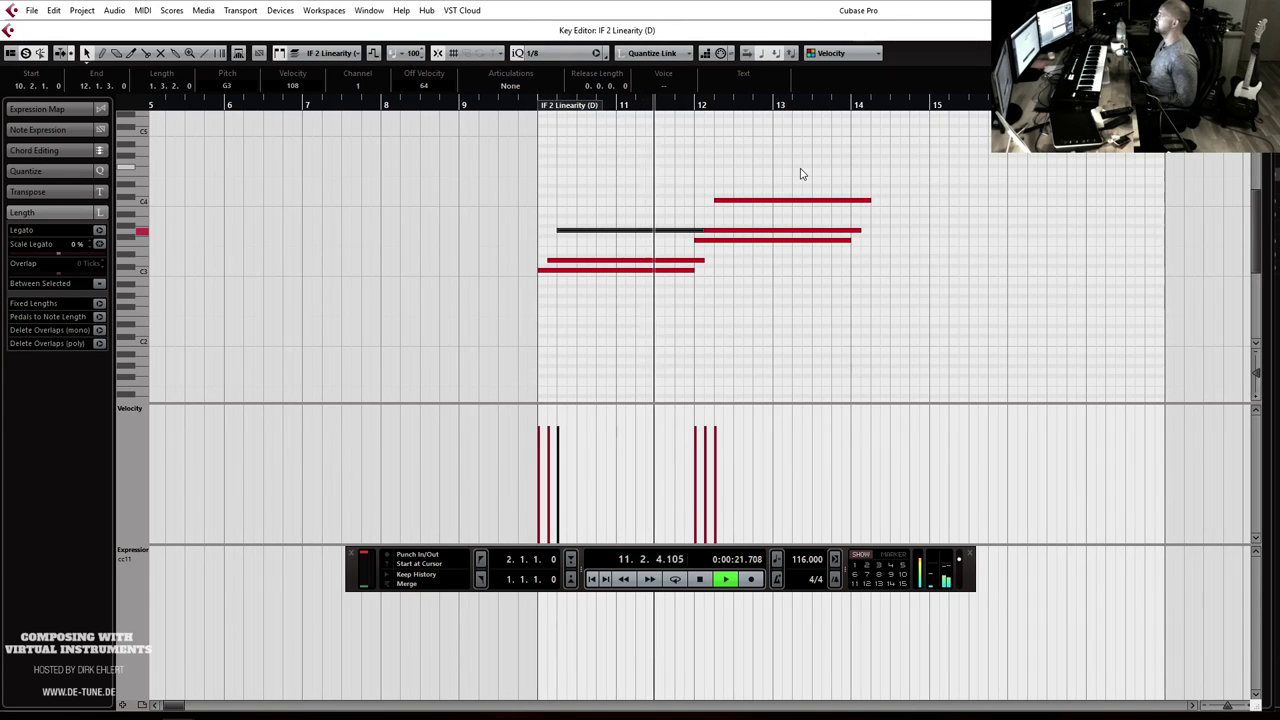
key("space")
Step: Select the copied notes at bar 12 and shift their pitch down and back up in semitone steps
left_click_drag(800, 174, 737, 268)
key("Down")
key("Down")
key("Down")
key("Down")
key("Up")
key("Up")
key("Up")
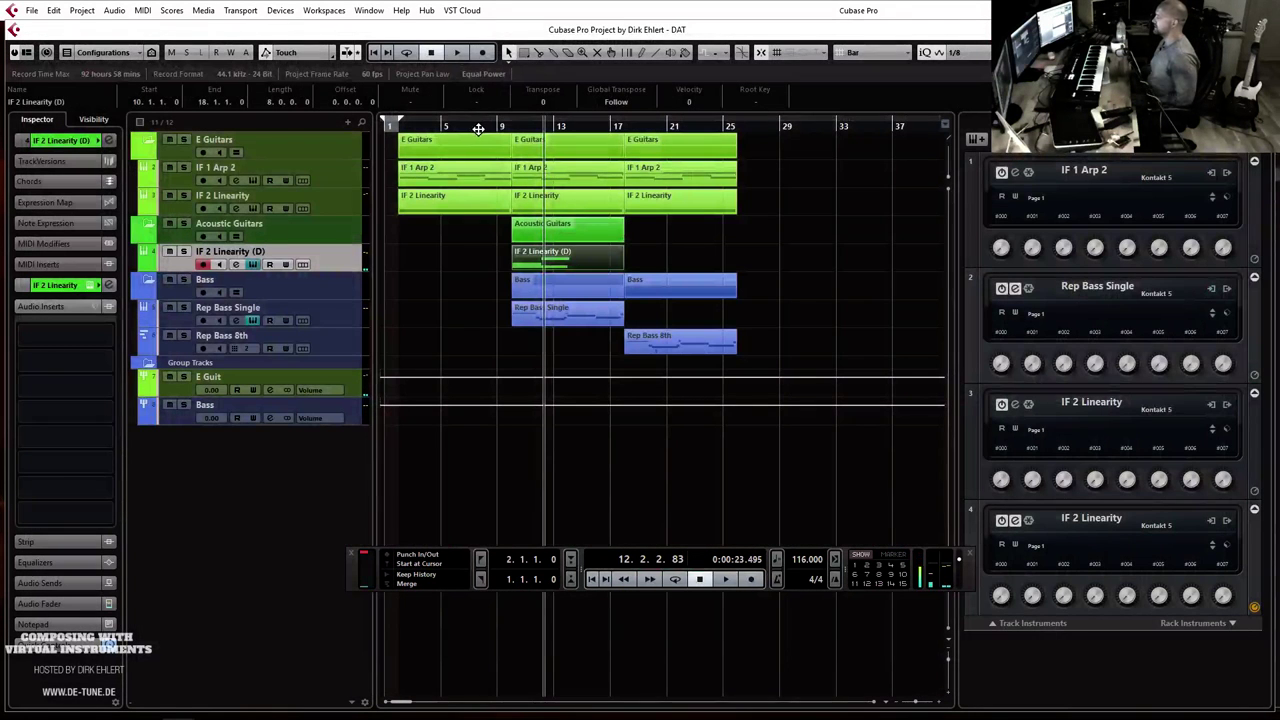
Step: Play the arrangement from just before bar 9 and inspect the Kontakt instrument of the IF 2 Linearity (D) track
left_click(496, 127)
key("space")
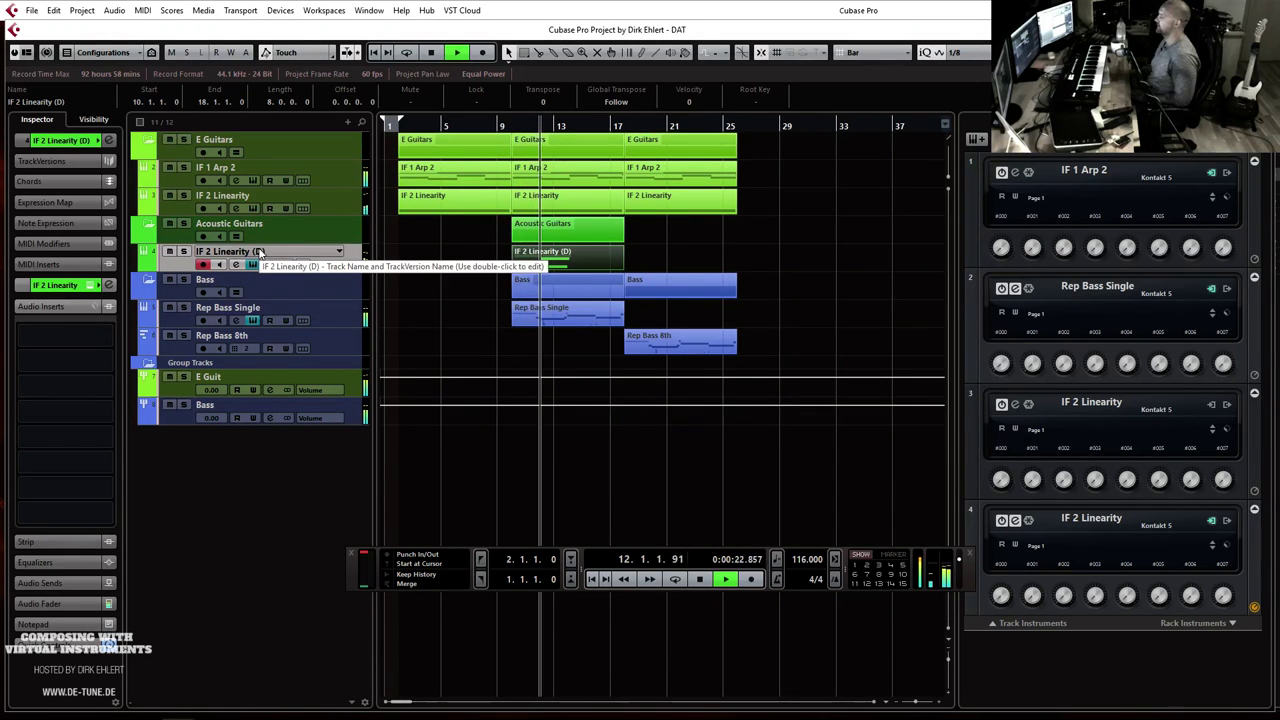
left_click(95, 286)
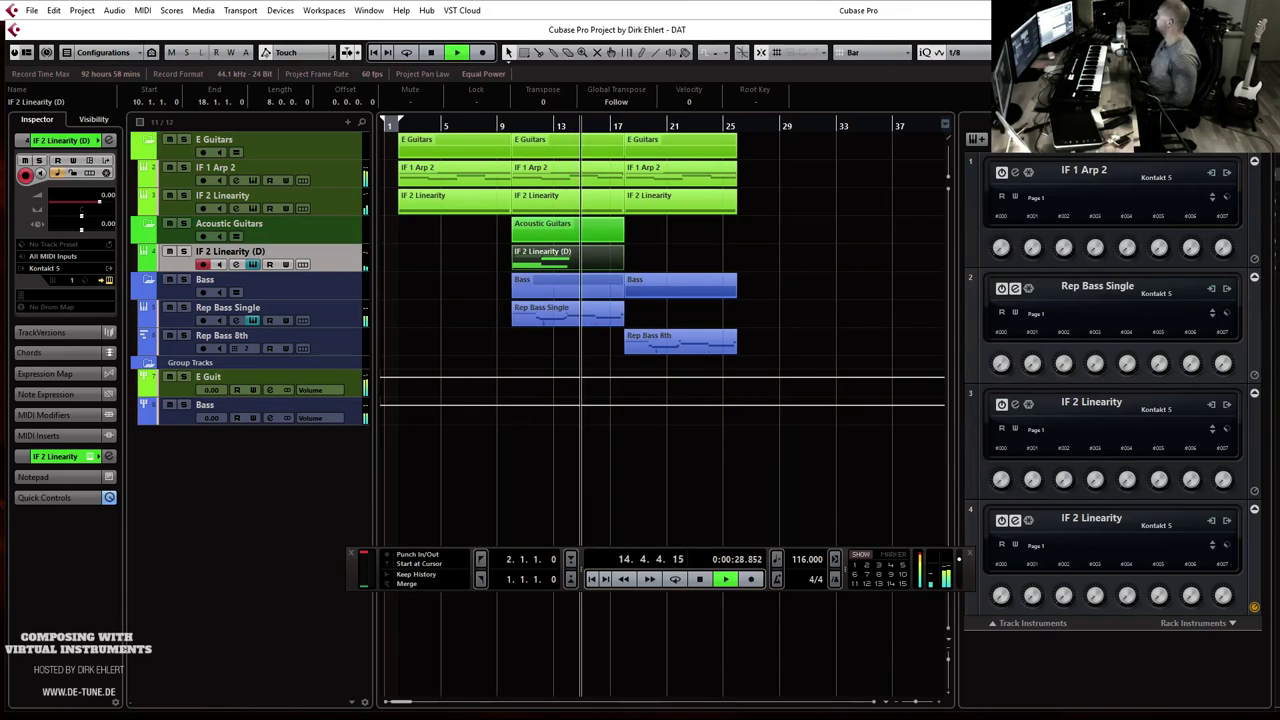
left_click(109, 280)
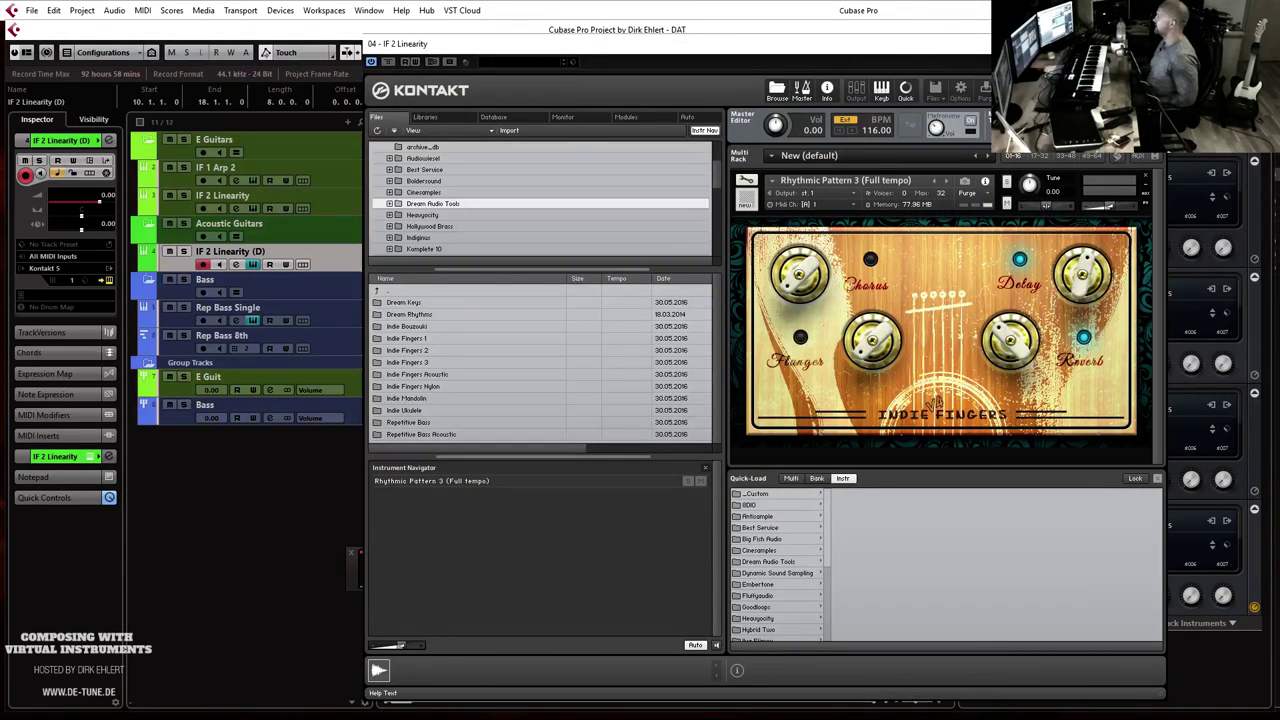
key("Escape")
Step: Go through the rack's Kontakt instruments, setting the Intervallic Arpeggio 2 volume to -12.0 and adjusting the Seq - Linearity volume
left_click(1014, 173)
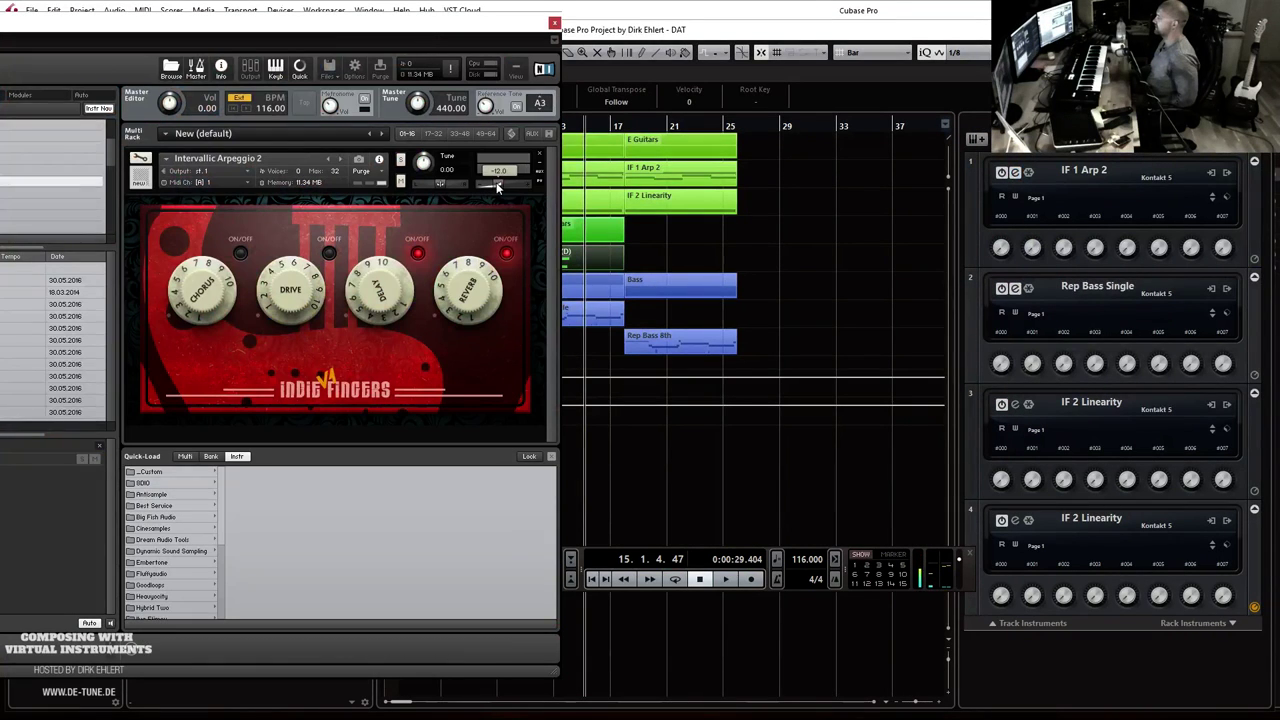
left_click(555, 23)
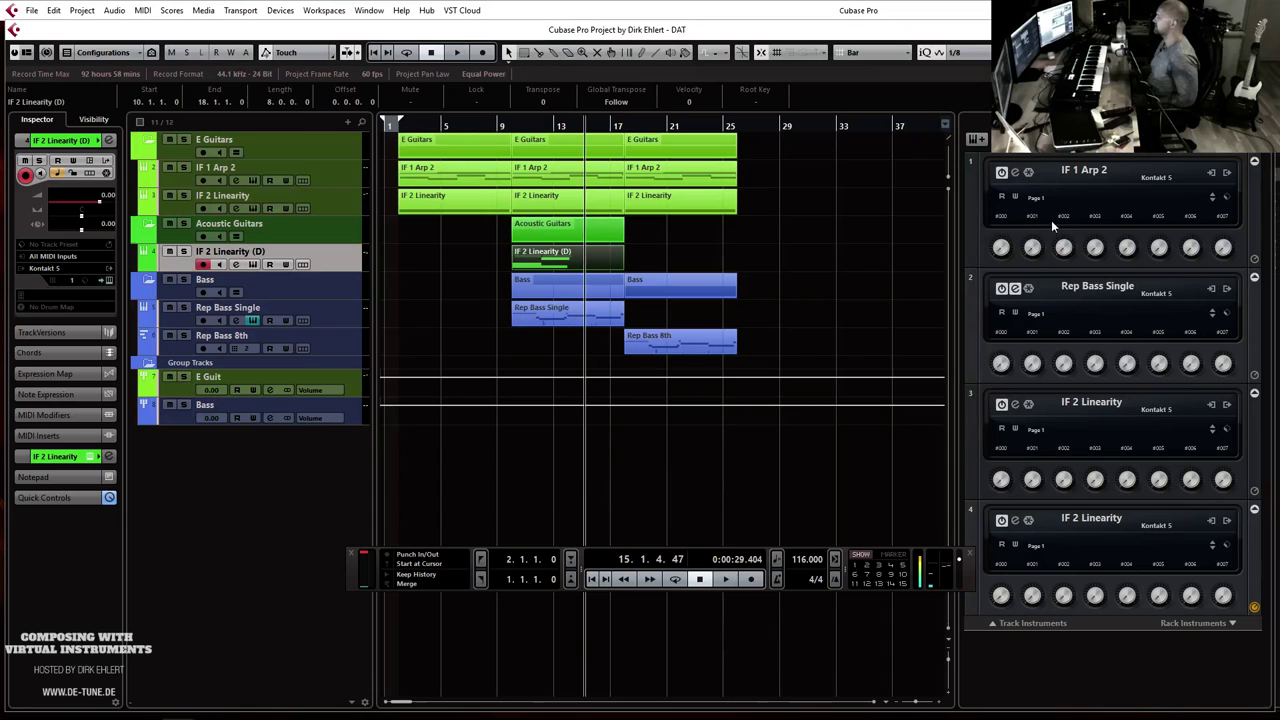
left_click(1015, 288)
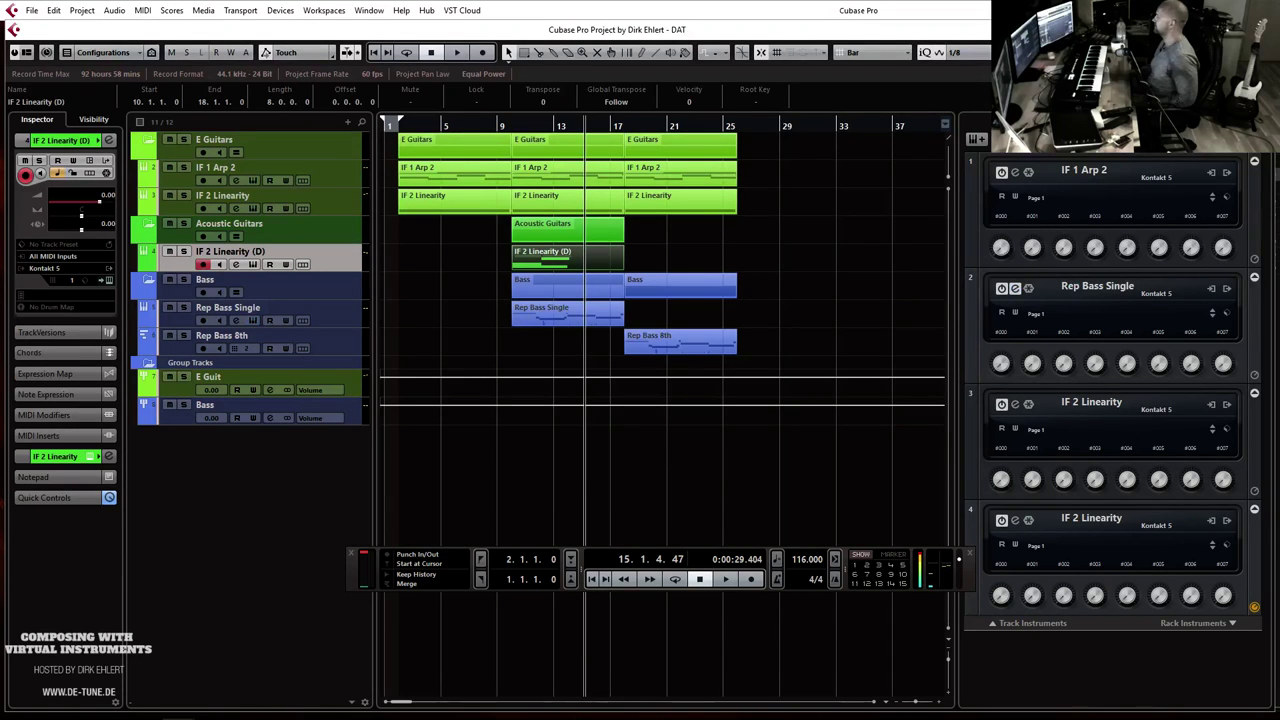
left_click(1002, 405)
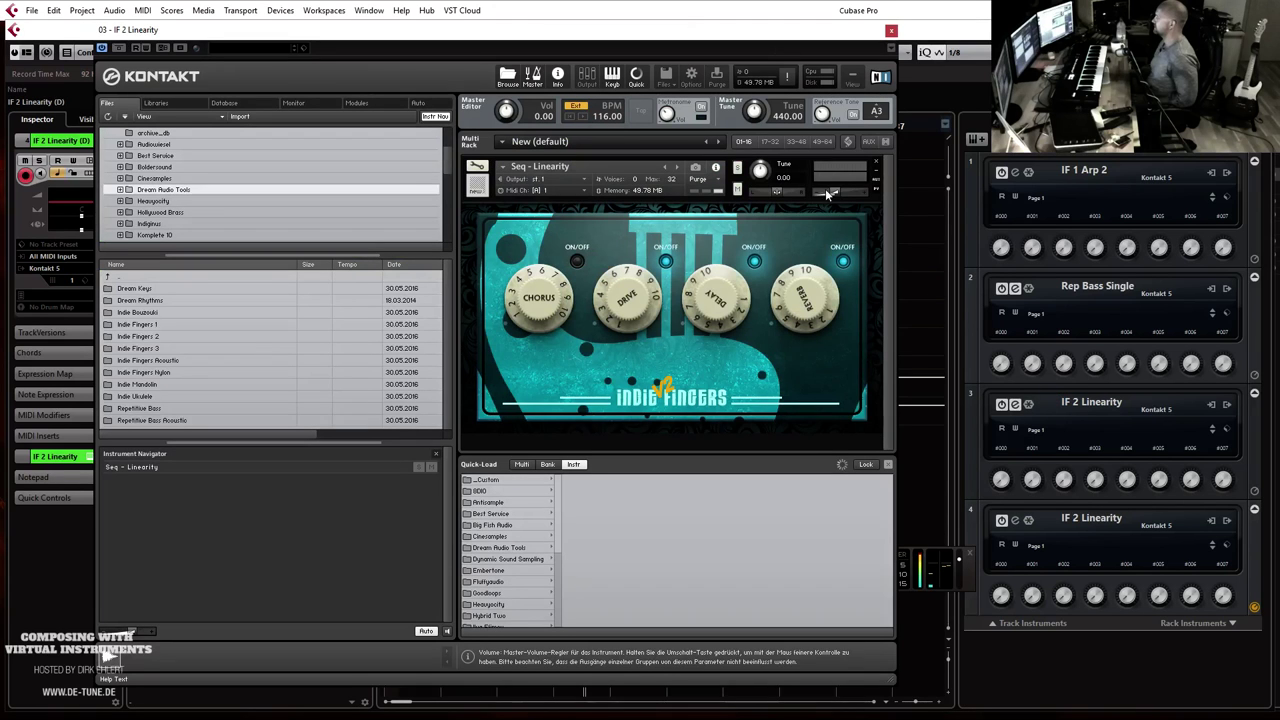
left_click(835, 193)
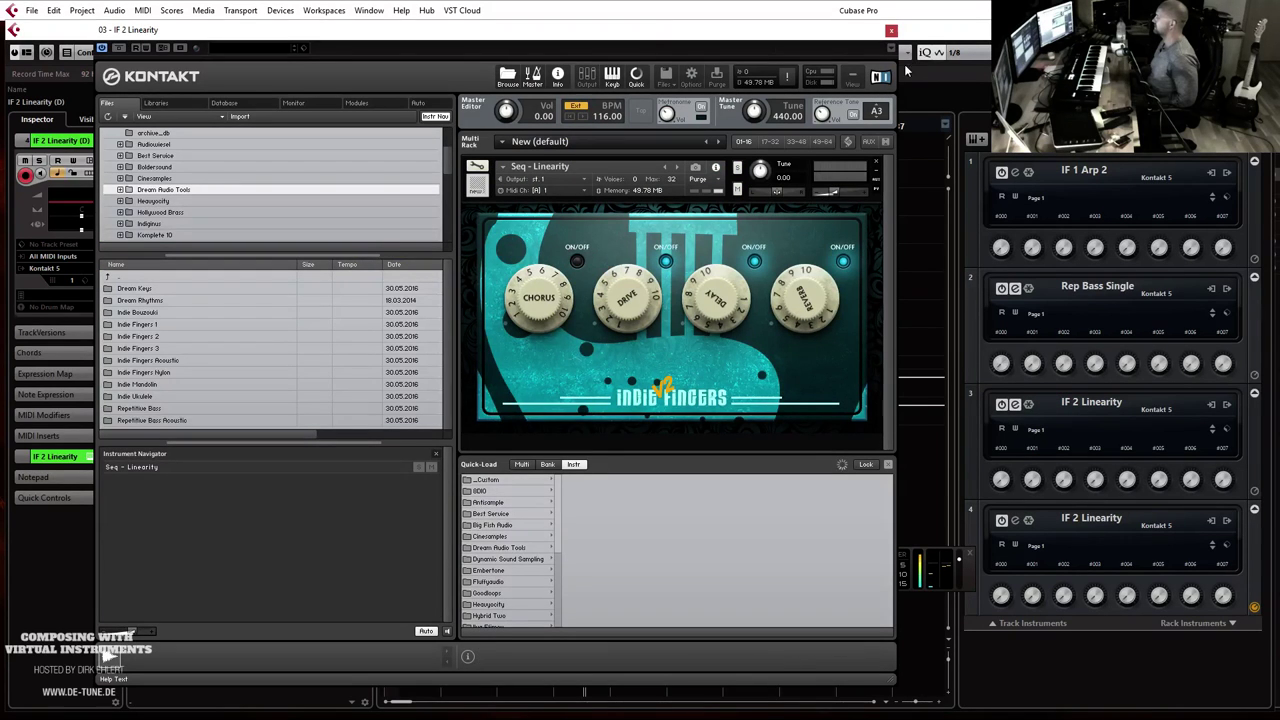
left_click(891, 32)
left_click(1015, 521)
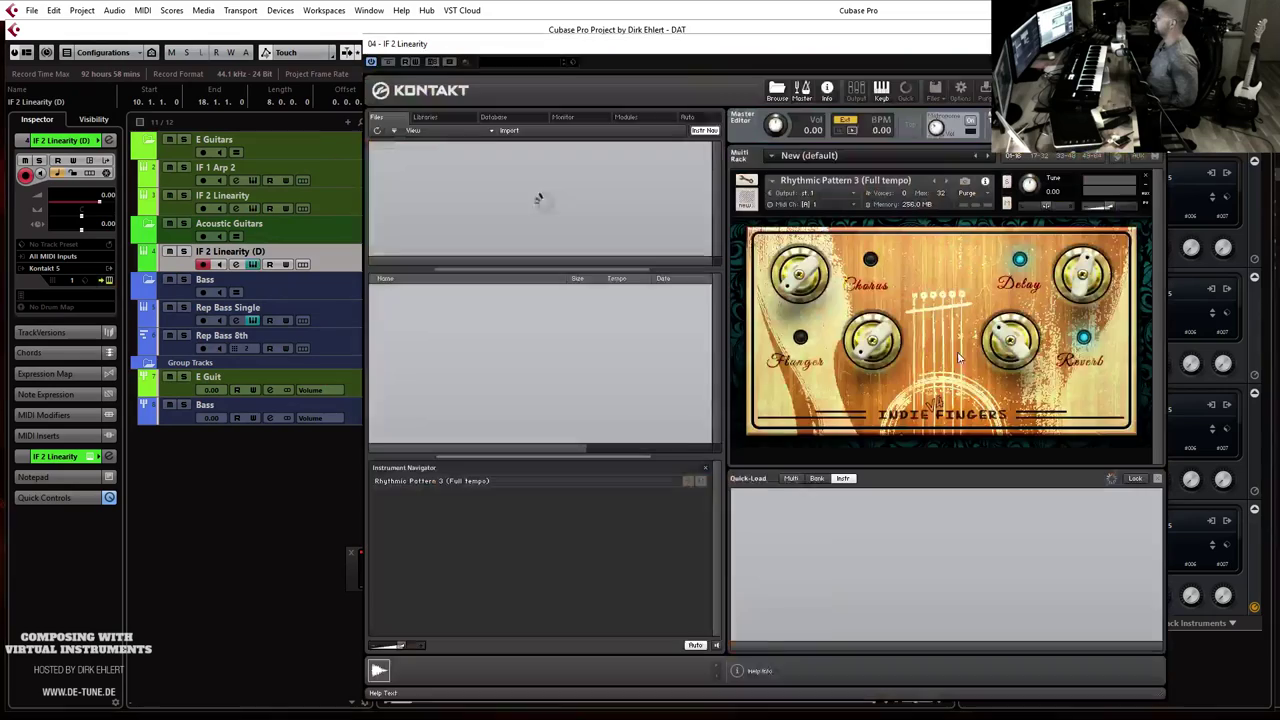
key("ctrl+w")
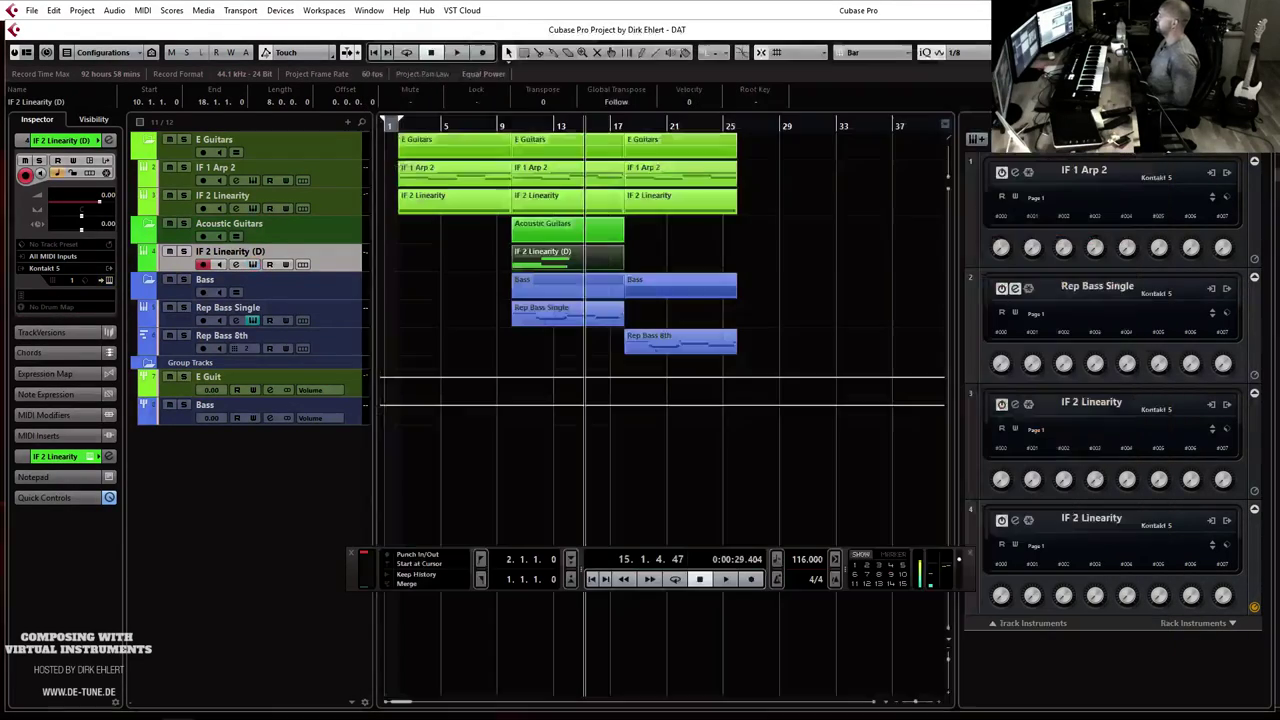
Step: Add a stereo group channel named Acoustic in the MixConsole and route the IF 2 Linearity (D) channel to it
key("F3")
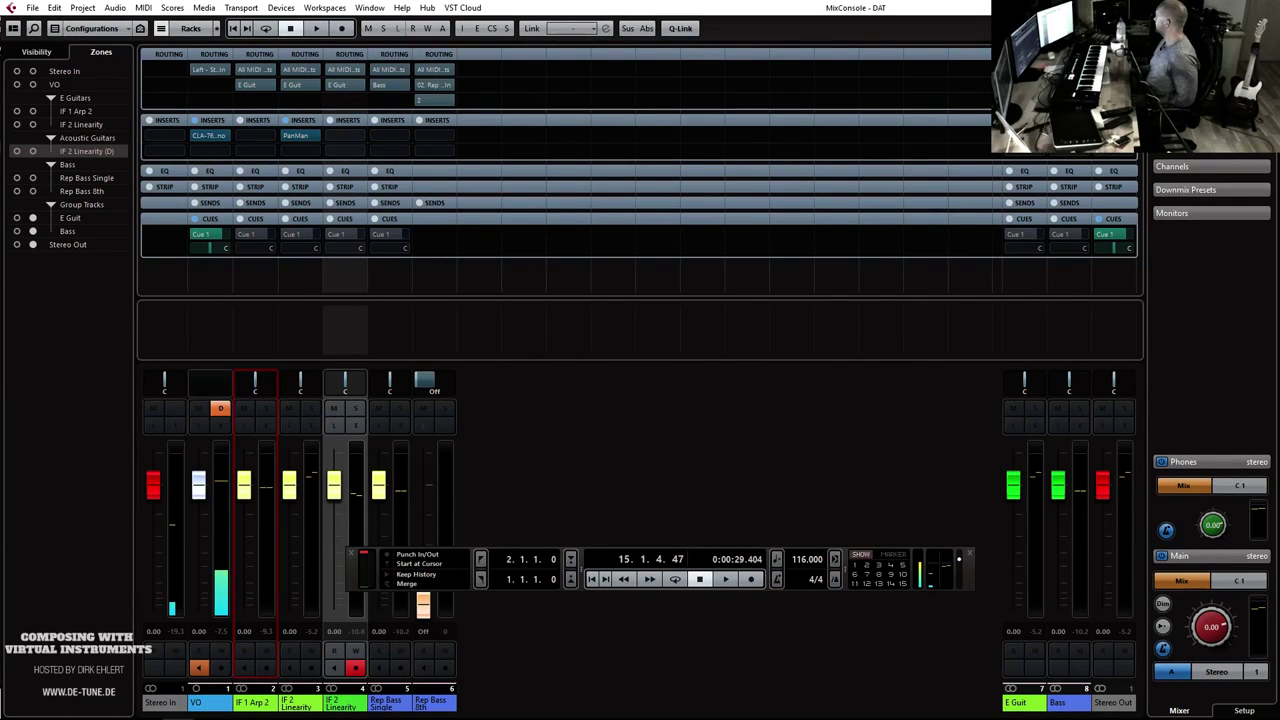
key("F2")
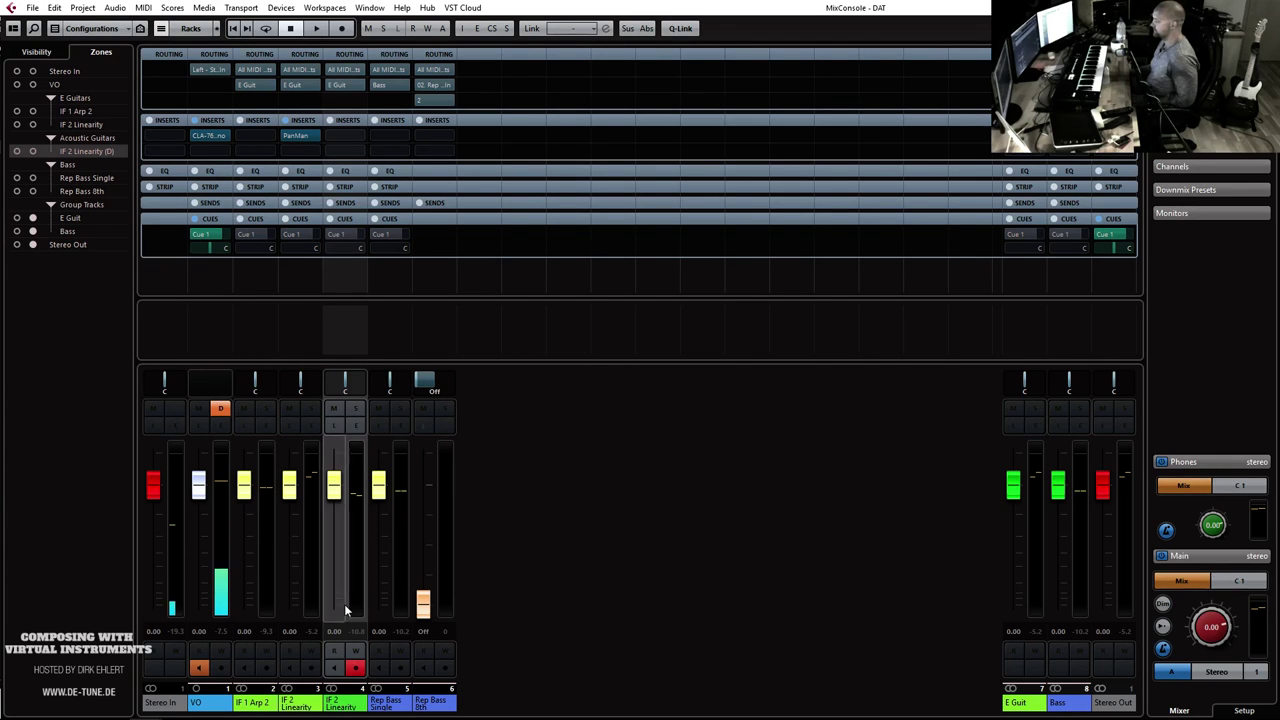
right_click(337, 576)
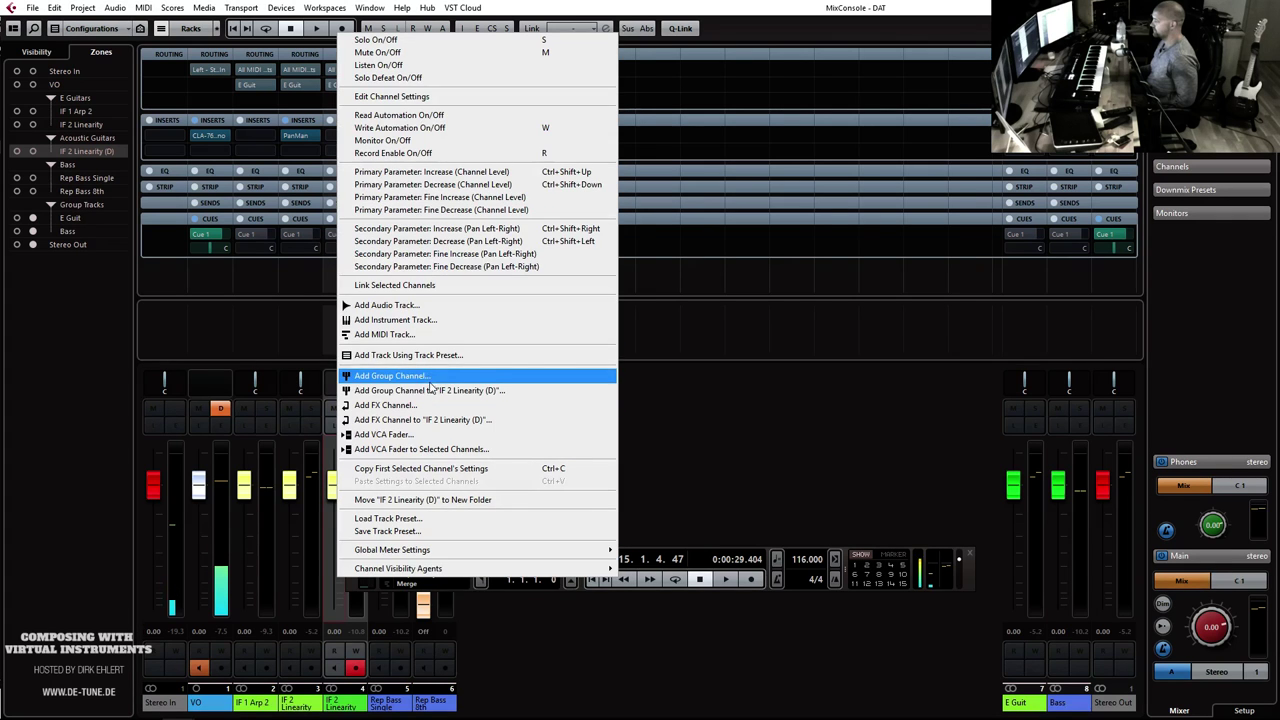
left_click(400, 374)
type("Ac")
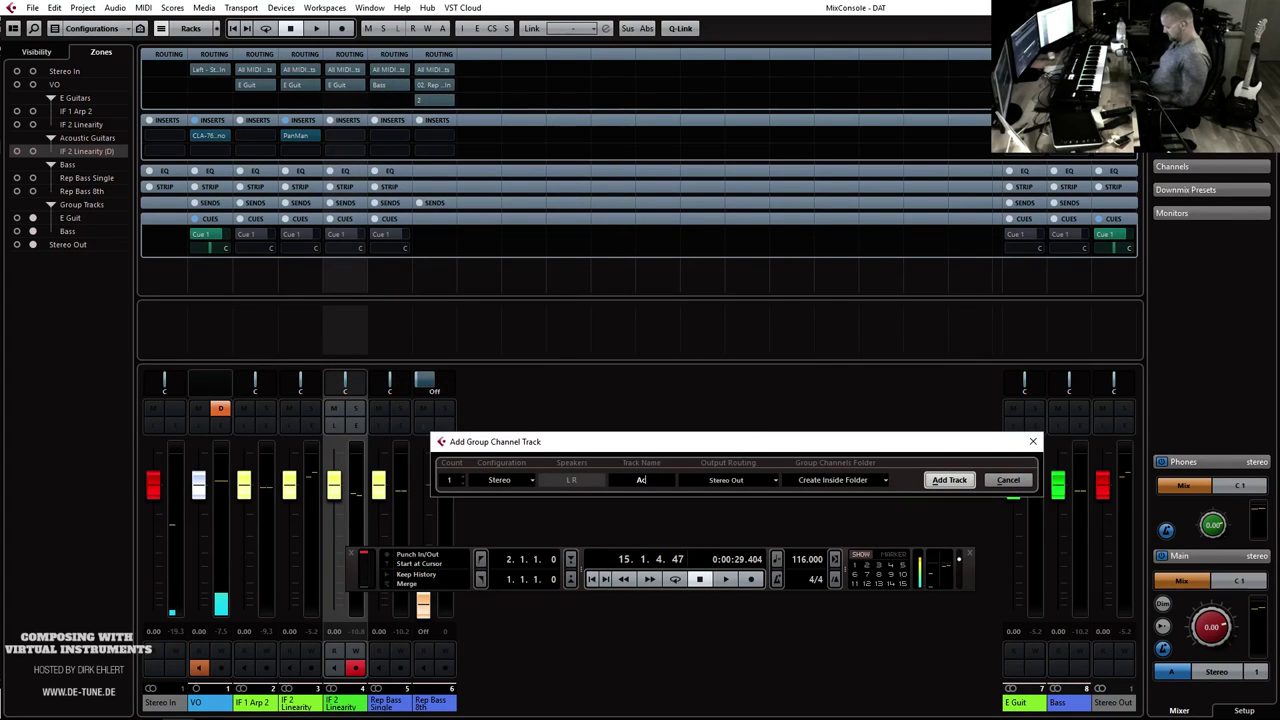
type("oustic")
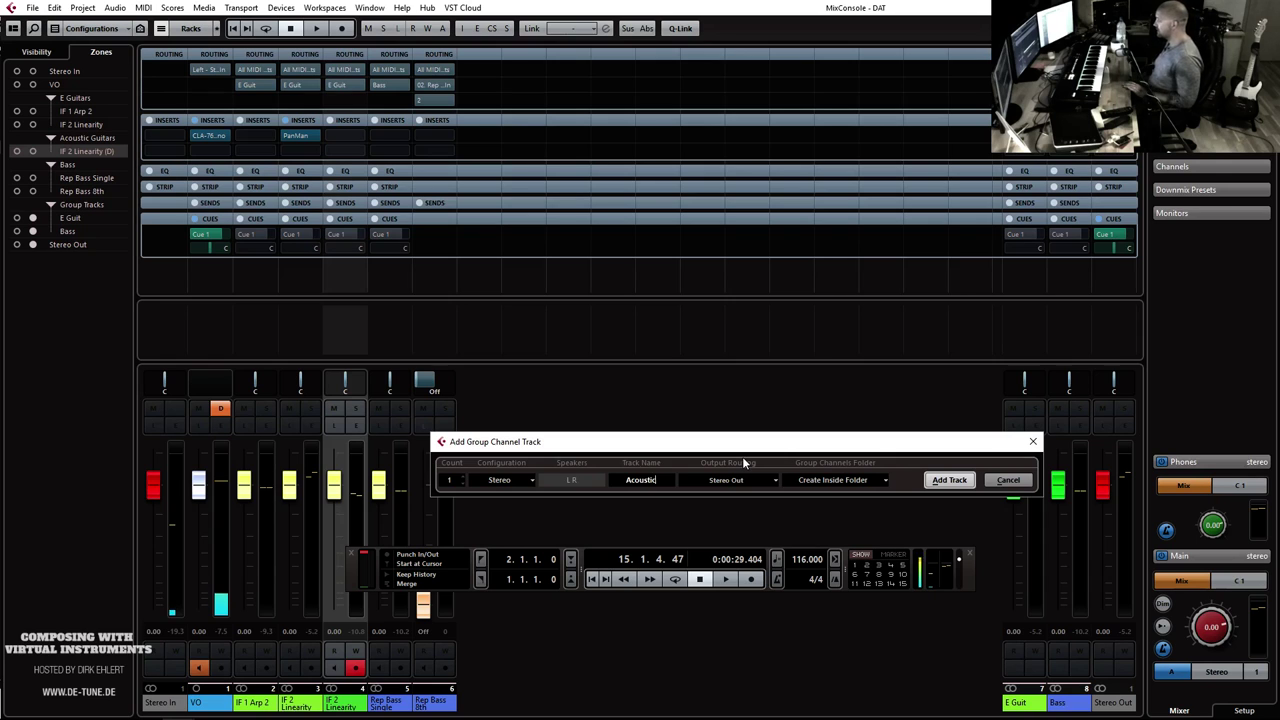
key("Return")
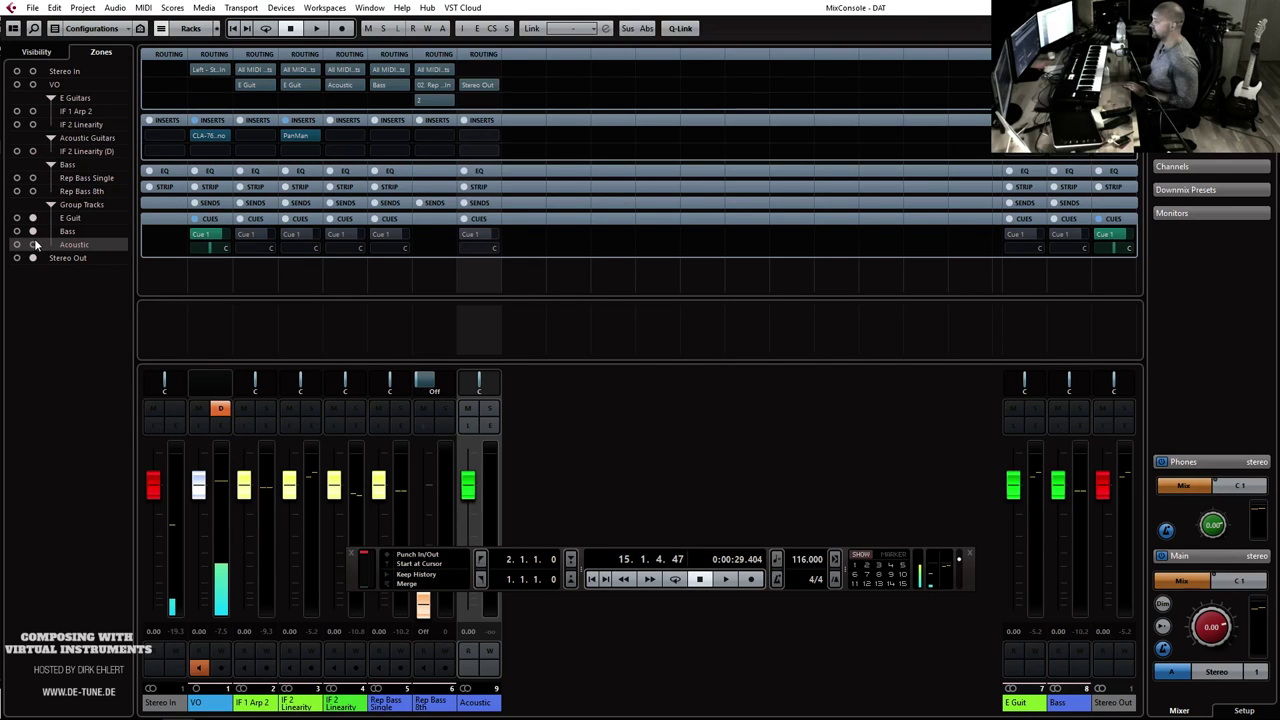
Step: Lock the Acoustic group channel to the right zone beside Bass, color it green and close the MixConsole
left_click(33, 244)
left_click(1086, 704)
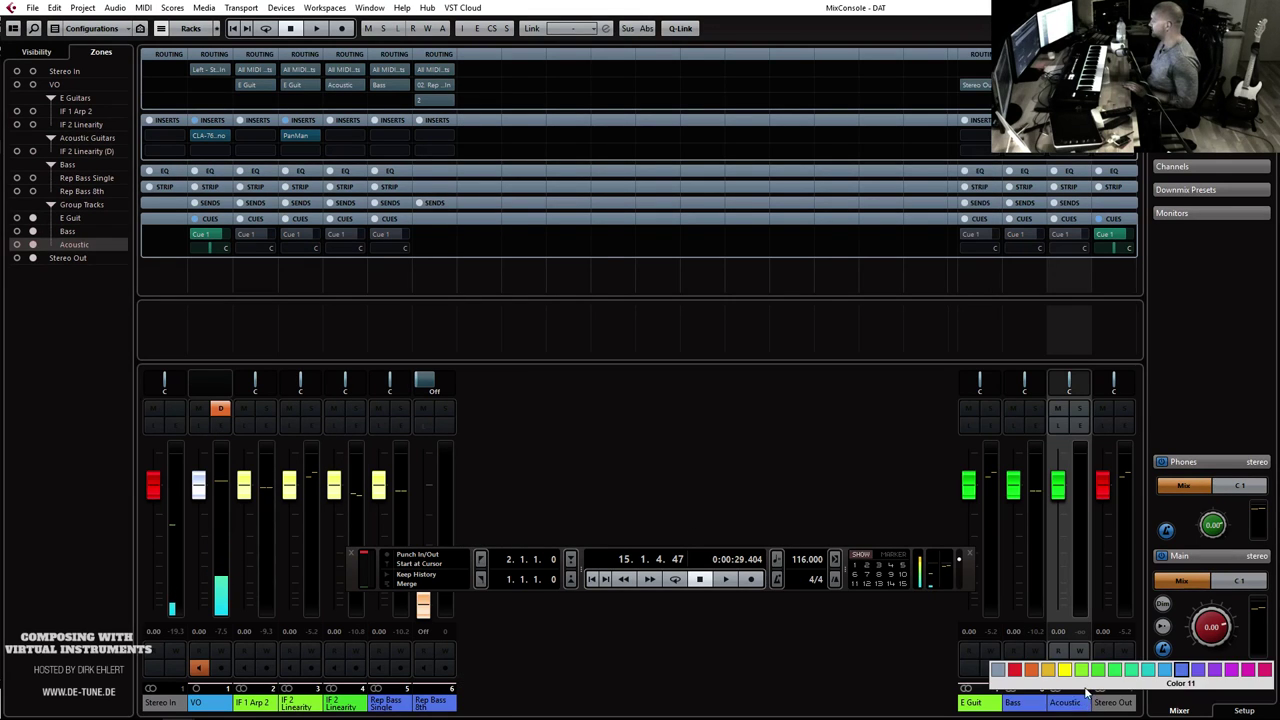
left_click(1096, 669)
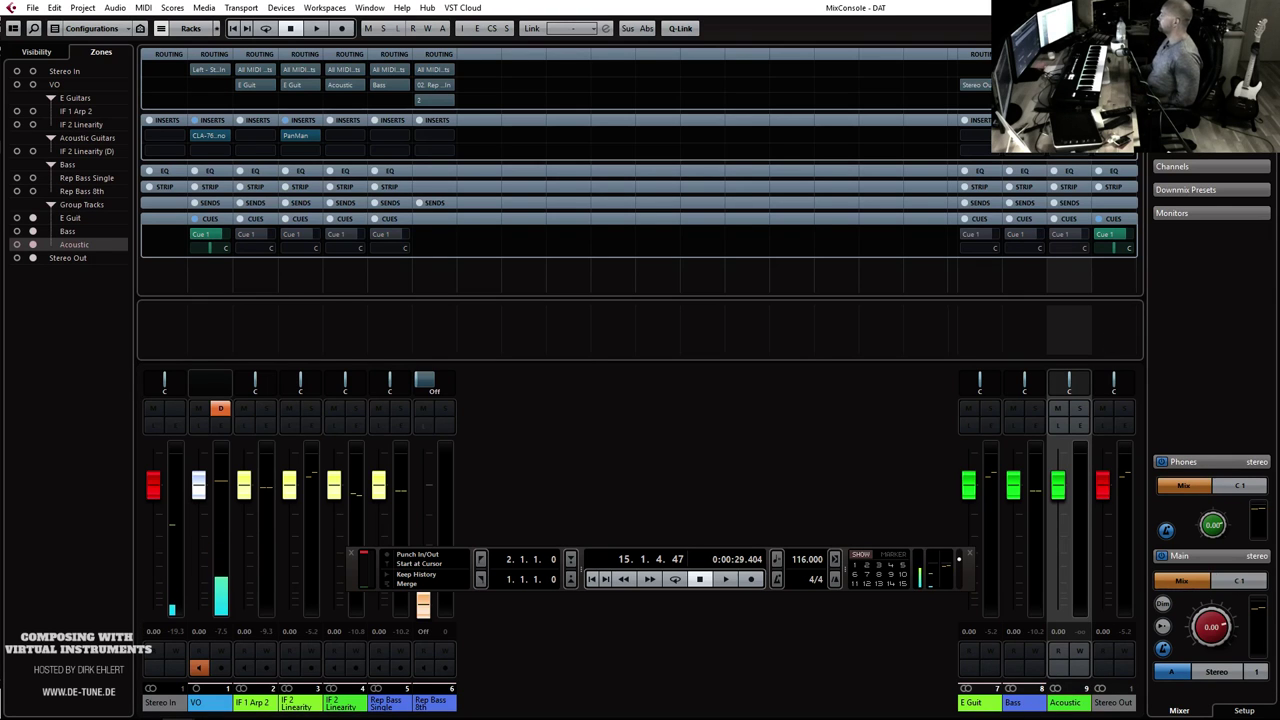
key("F3")
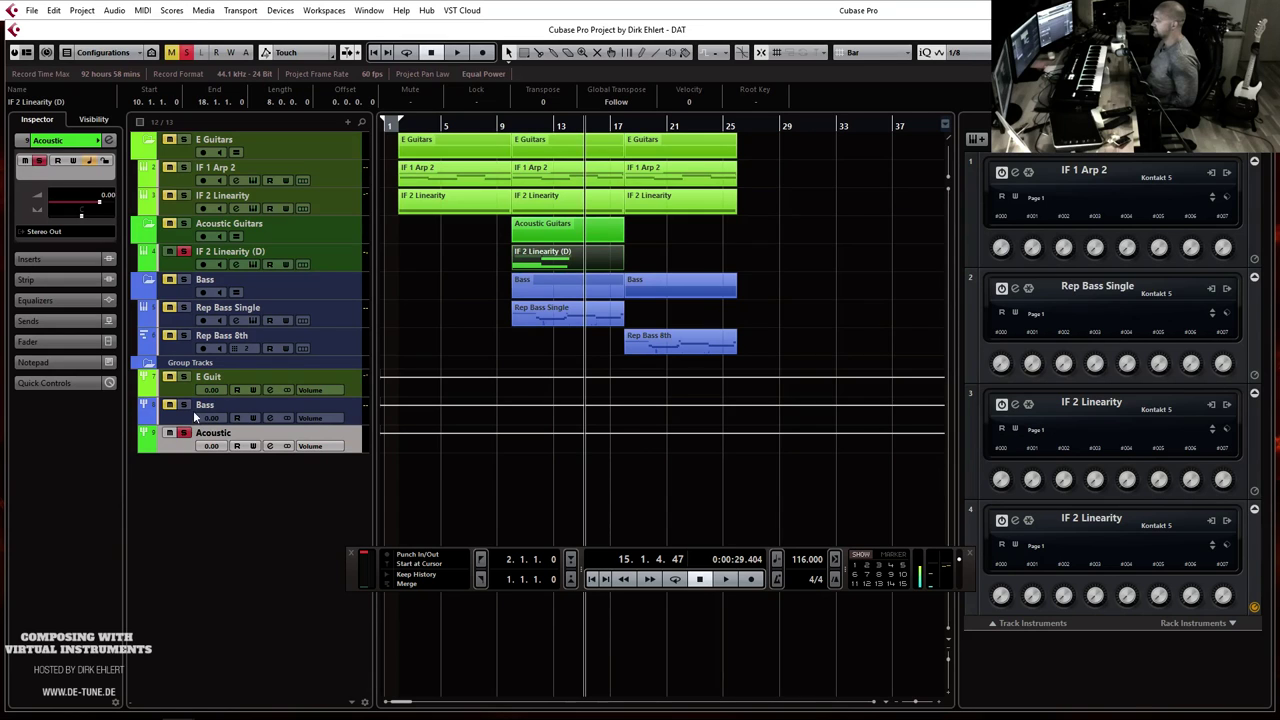
Step: Move the Acoustic group track above the Bass group track and play the arrangement from its beginning
left_click_drag(183, 442, 281, 395)
key("period")
key("space")
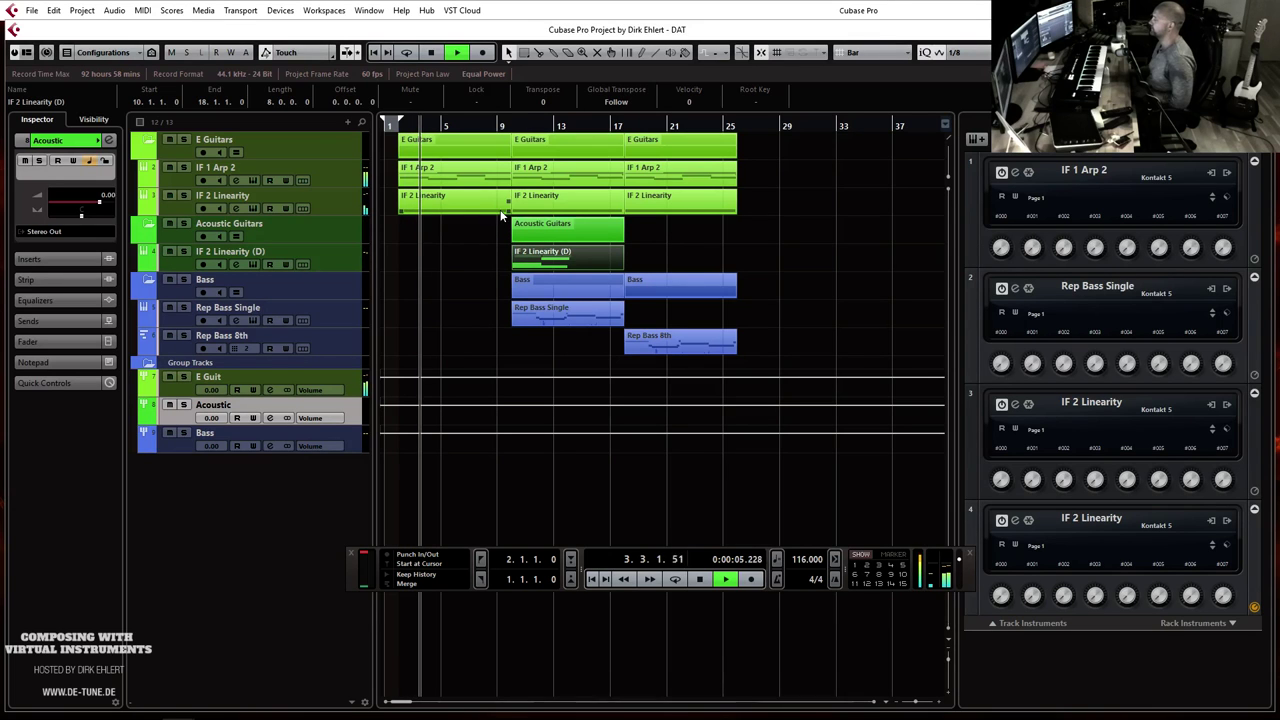
Step: Check the patch name in the Kontakt instrument of IF 2 Linearity (D) and rename the track Acoustic Rhythmic Pattern 3
left_click(262, 253)
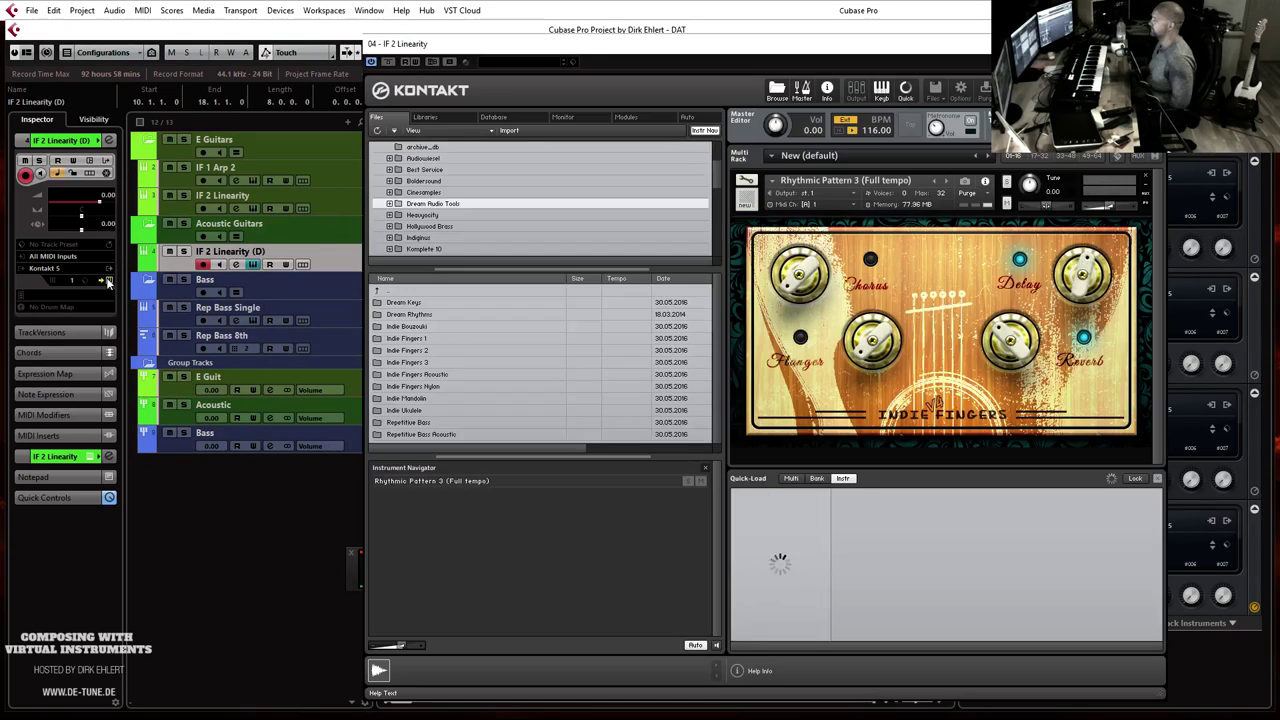
left_click(252, 264)
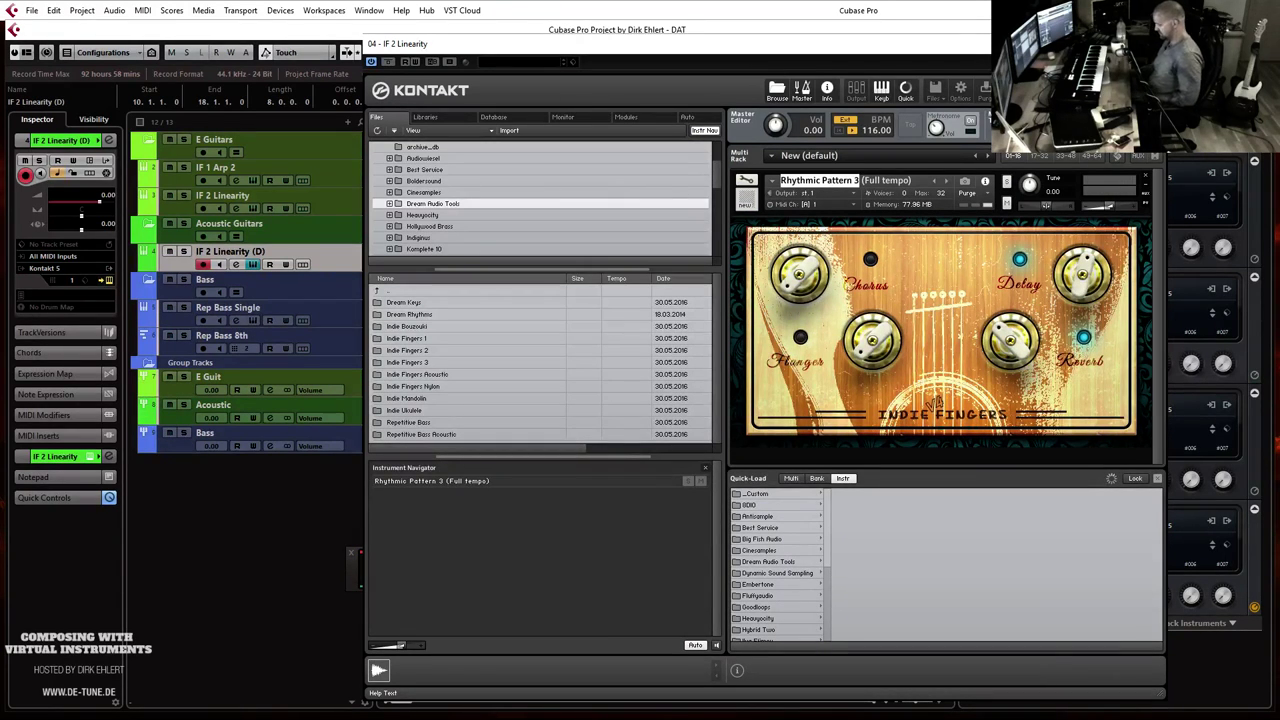
key("Escape")
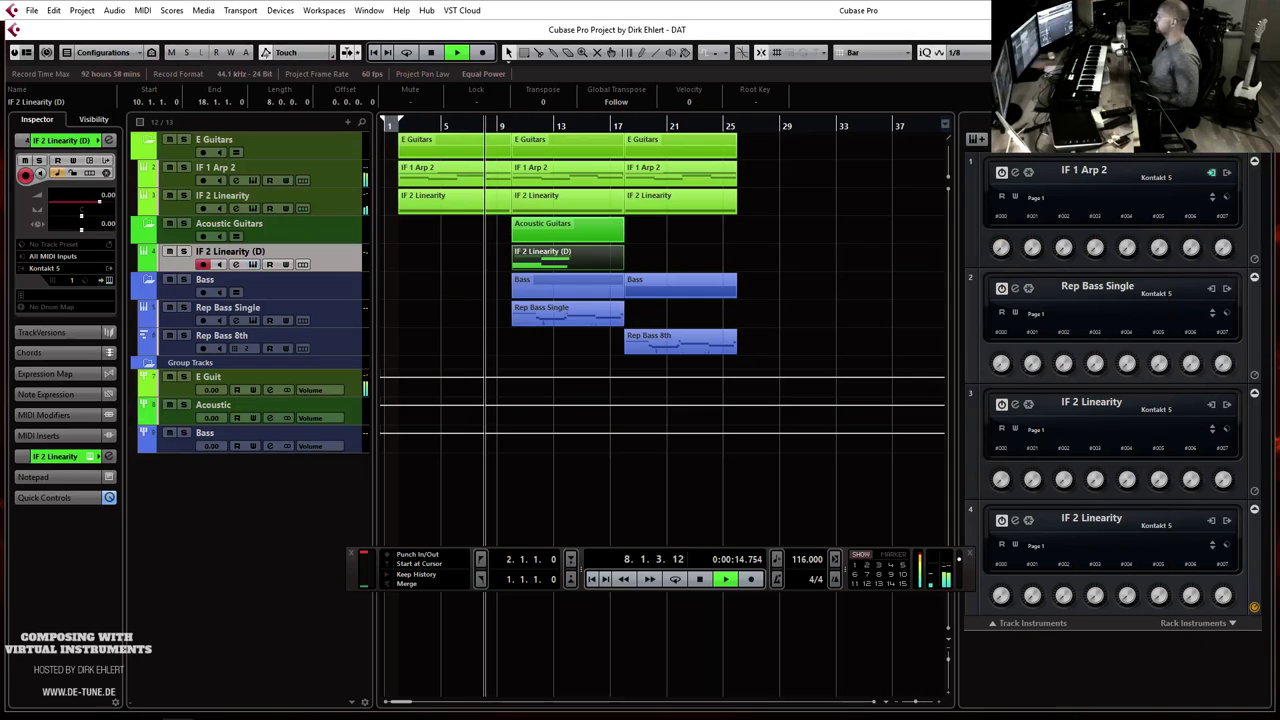
double_click(222, 252)
type("Acoustic Rhythmic Pattern 3")
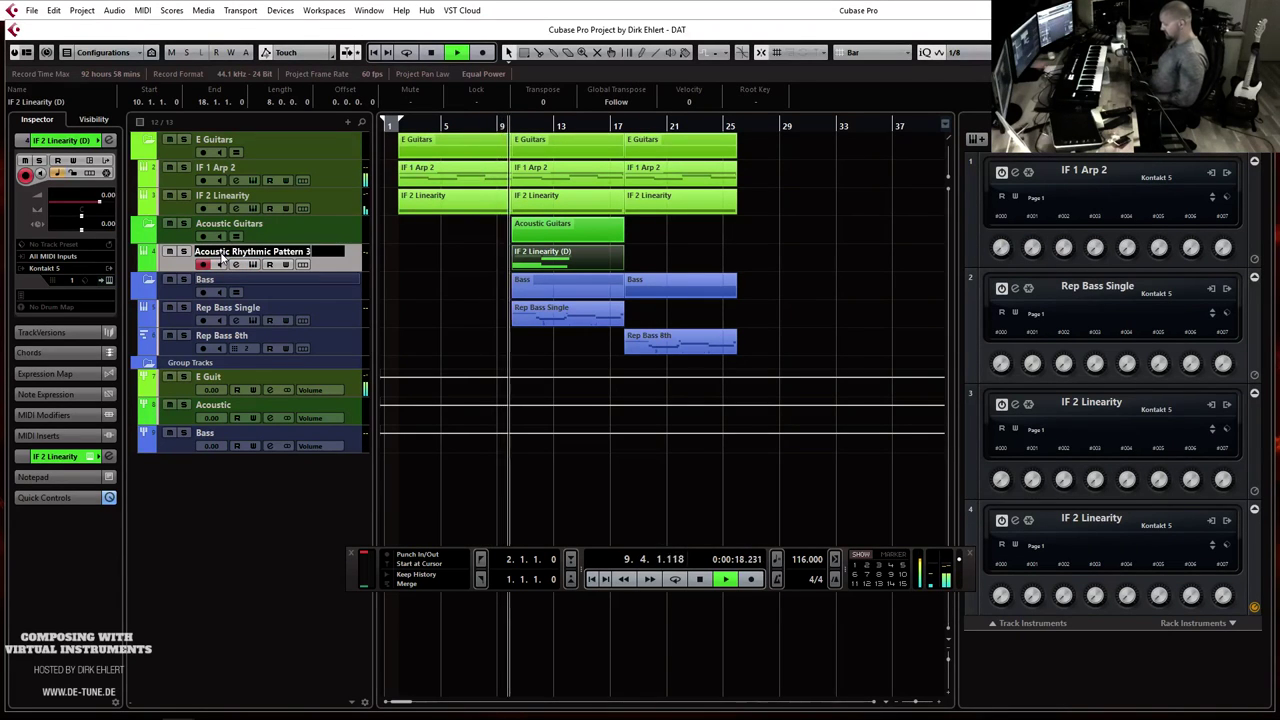
key("Return")
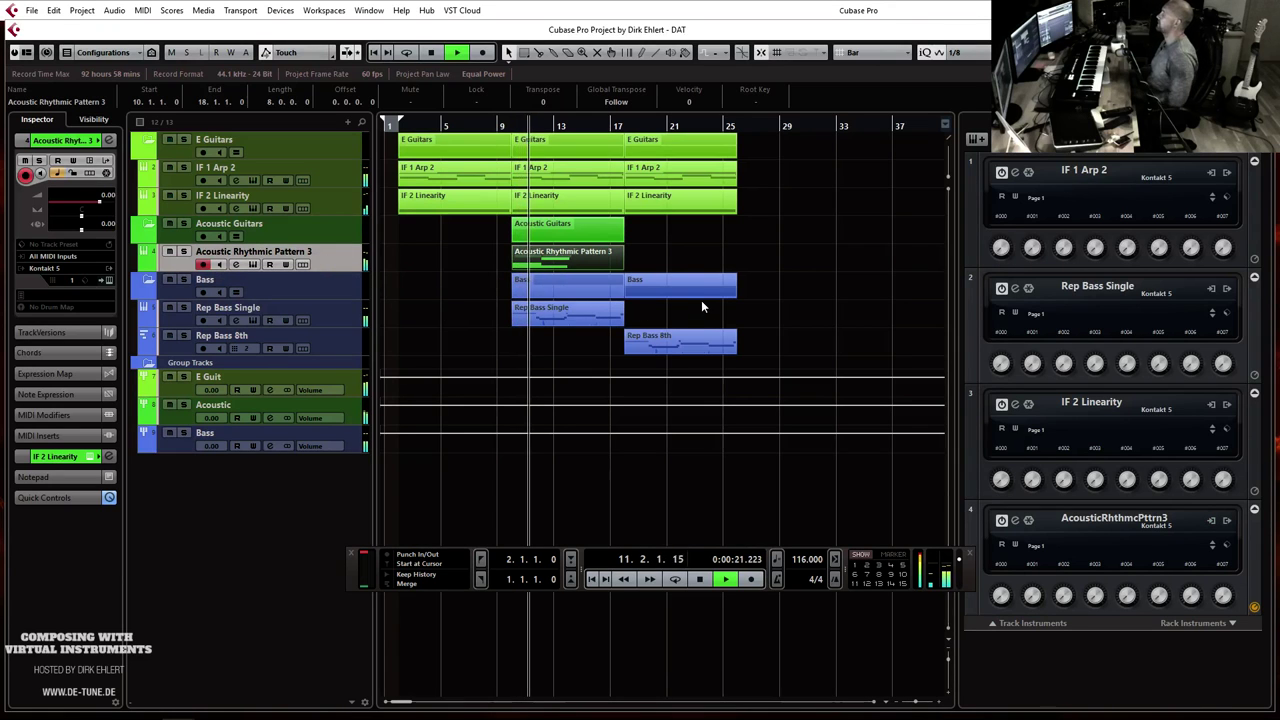
Step: Stop playback, add a Chord Track and place it above the E Guitars folder in the track list
key("h")
key("g")
key("g")
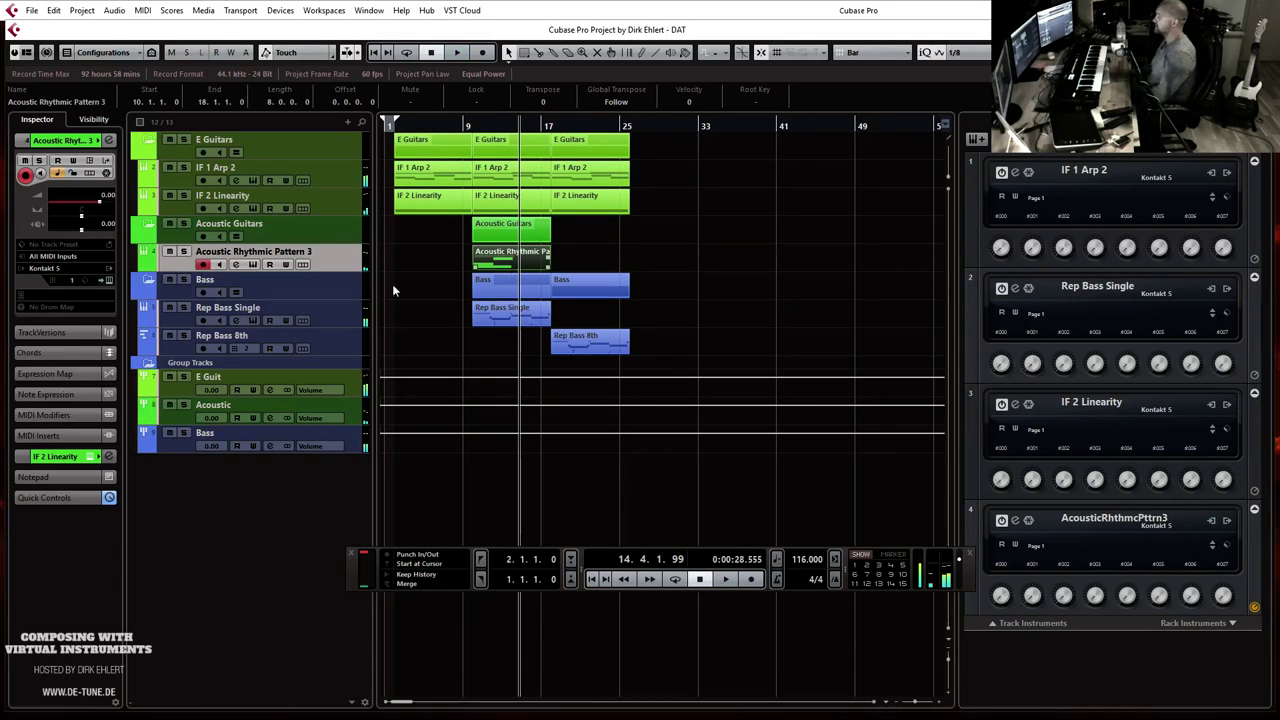
key("Return")
key("Return")
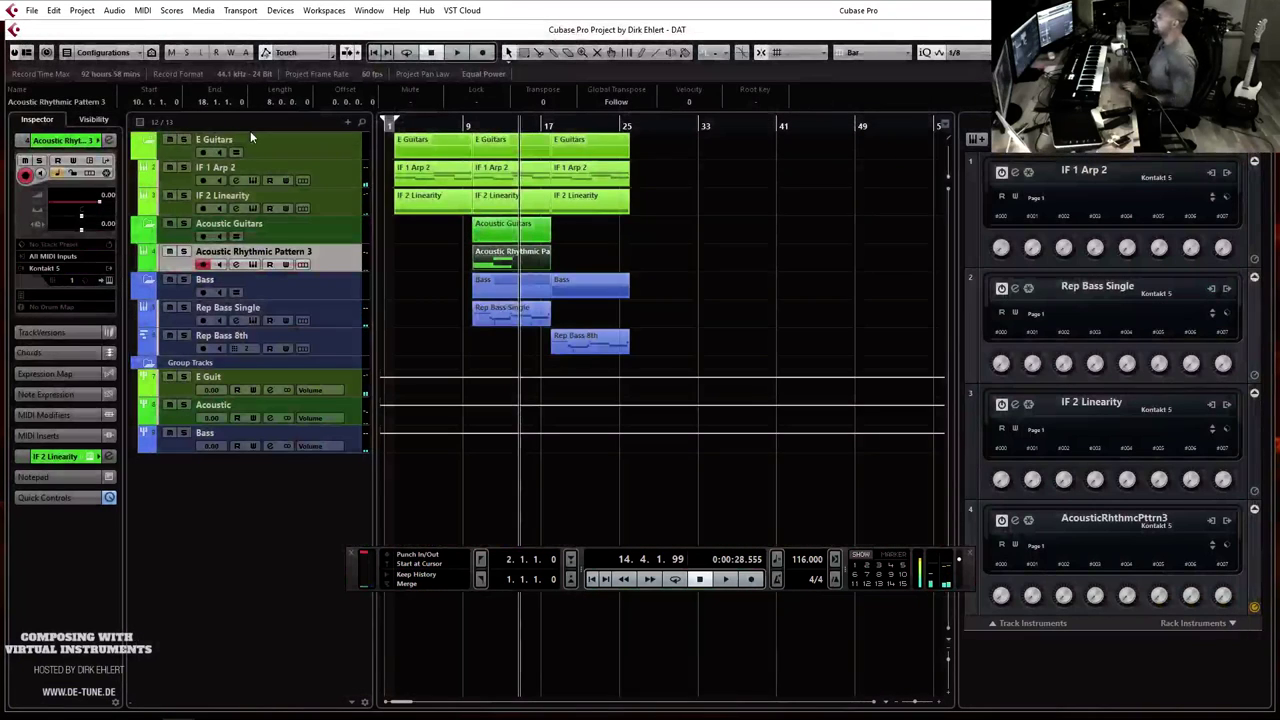
right_click(298, 144)
mouse_move(400, 154)
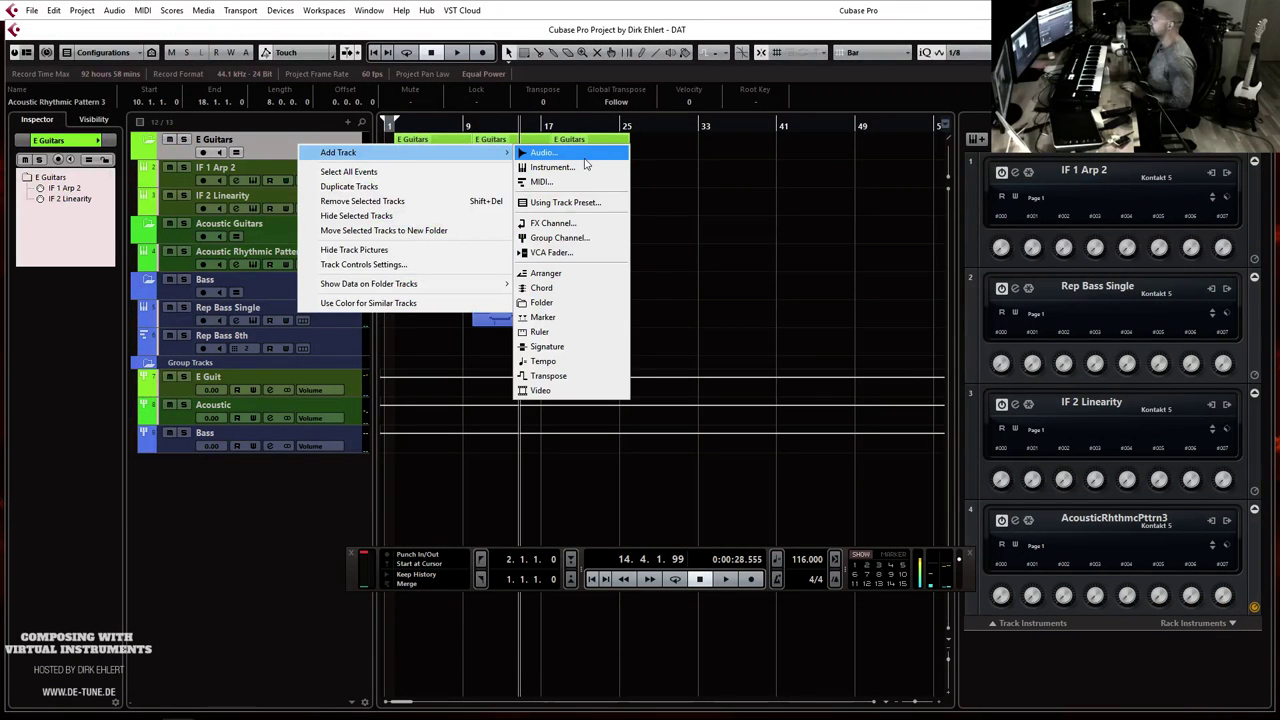
left_click(560, 287)
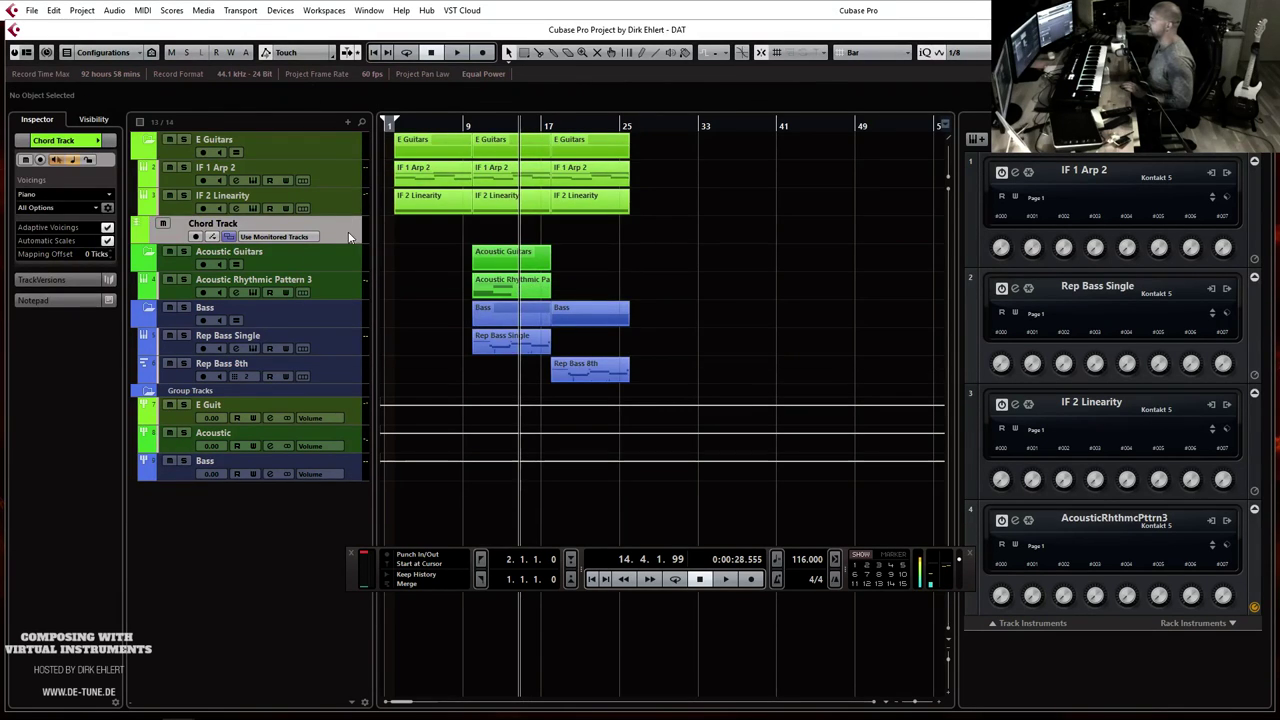
left_click_drag(334, 143, 334, 138)
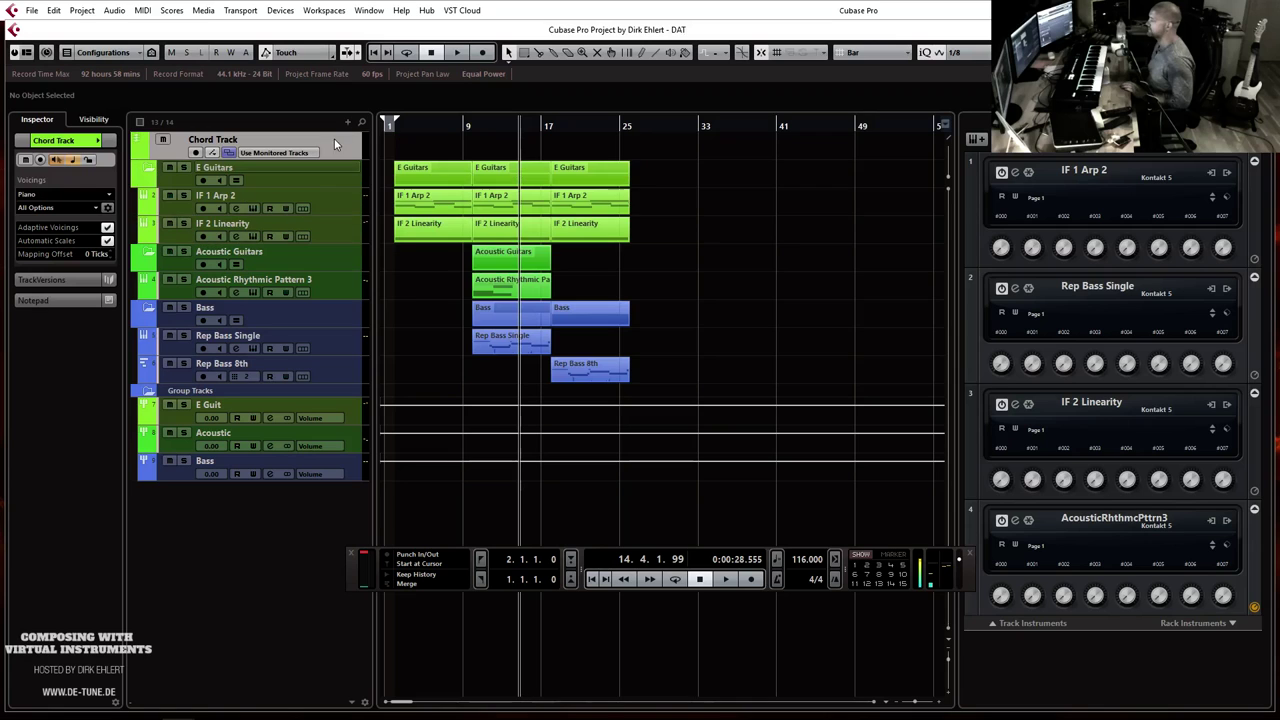
Step: Set the Chord Track's color to red and display its basic settings
left_click(96, 146)
left_click(99, 142)
left_click(132, 142)
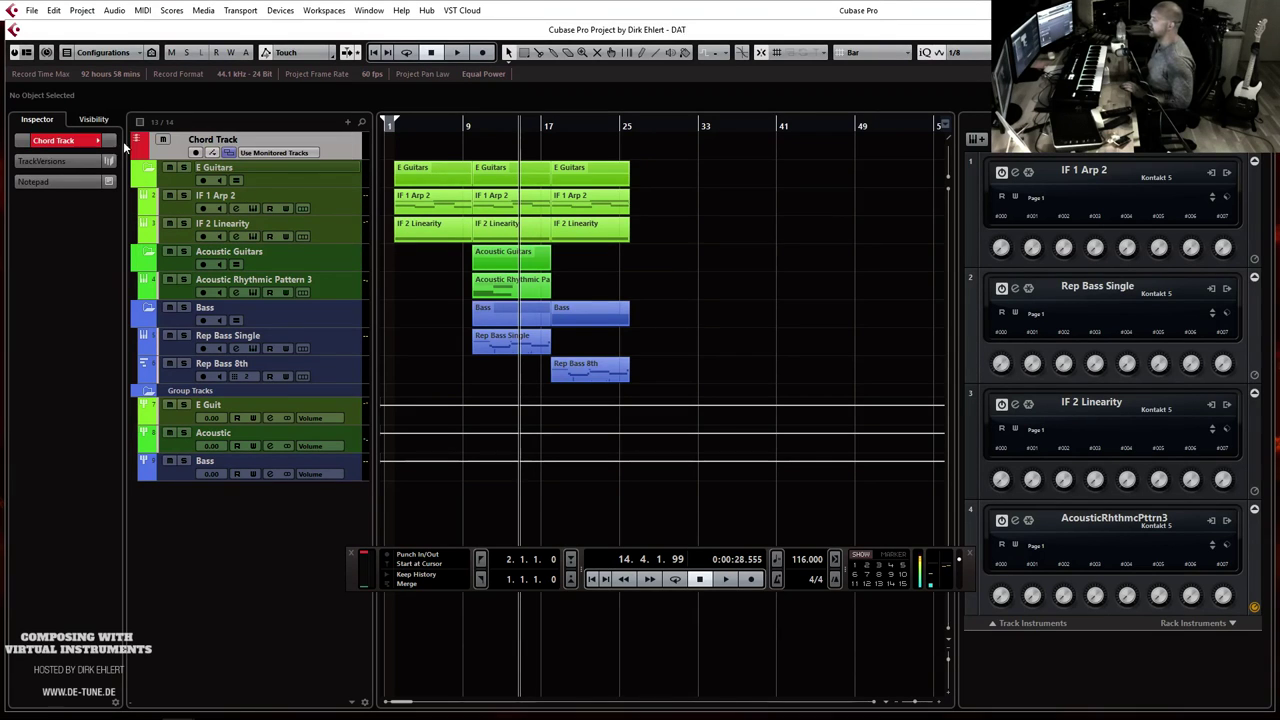
left_click(83, 142)
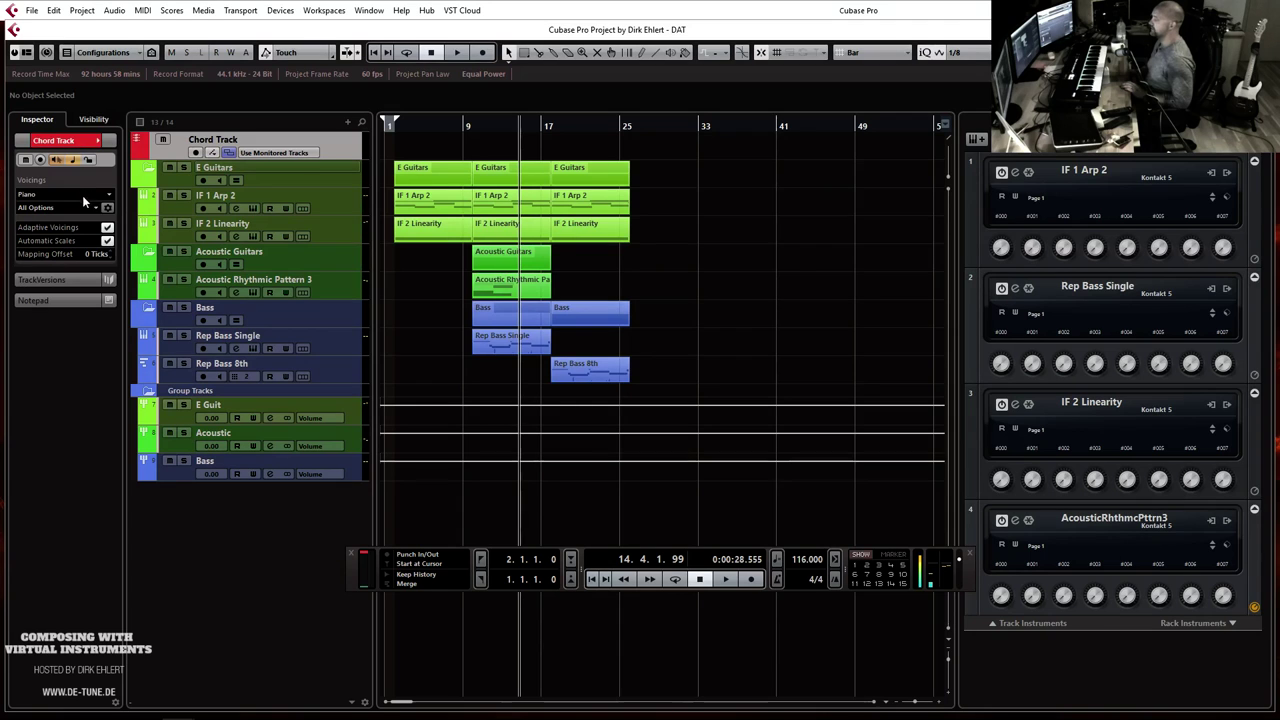
Step: Add a MIDI track below the Chord Track and set its output to Not Connected
right_click(165, 152)
mouse_move(340, 160)
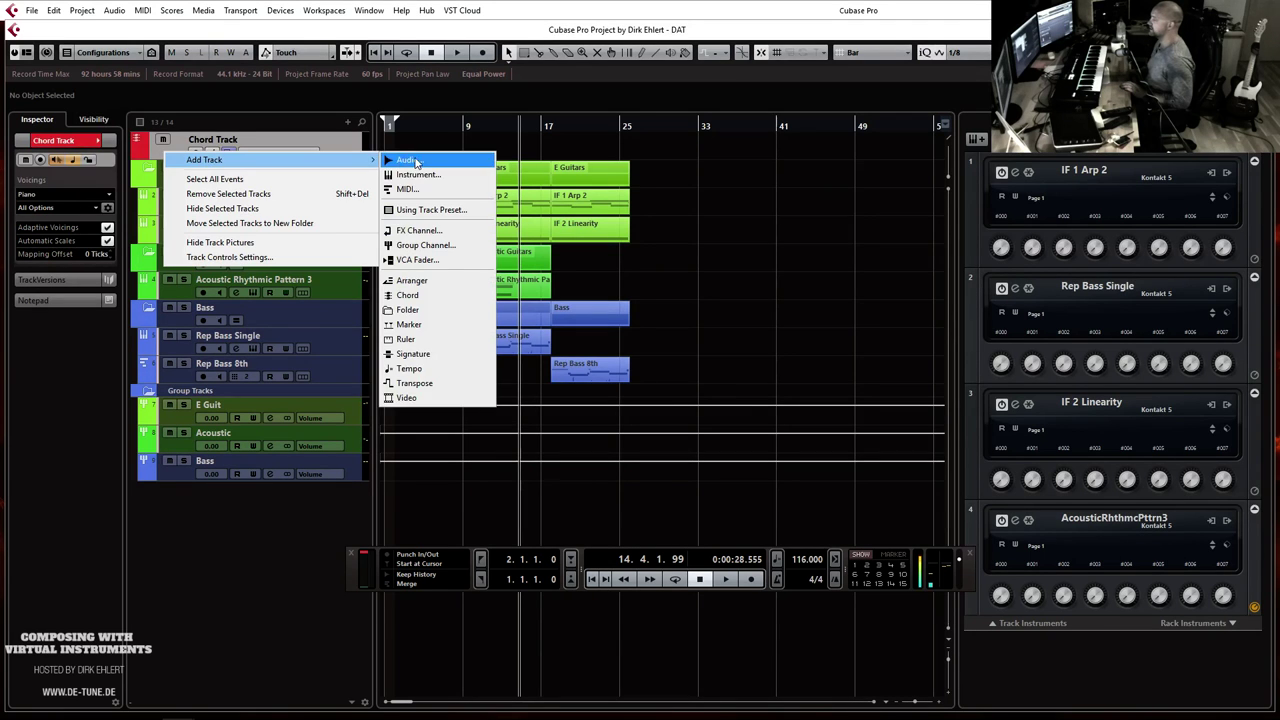
left_click(425, 189)
left_click(728, 356)
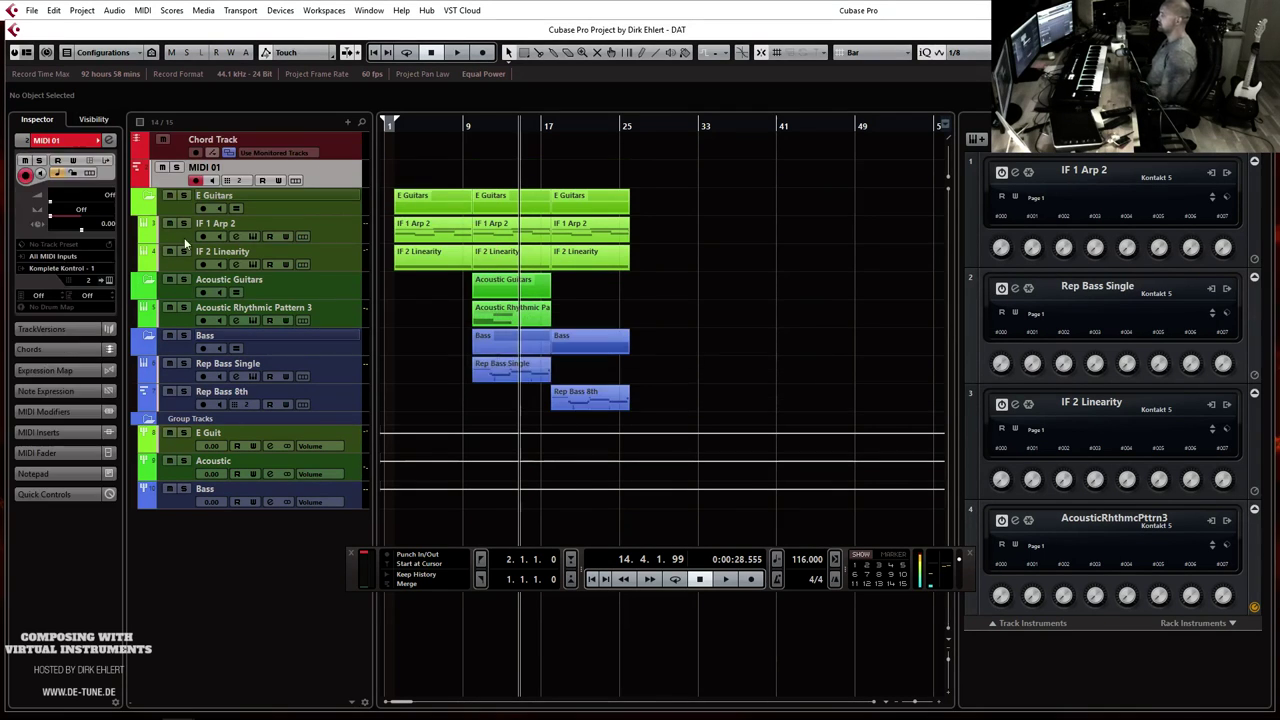
left_click(65, 268)
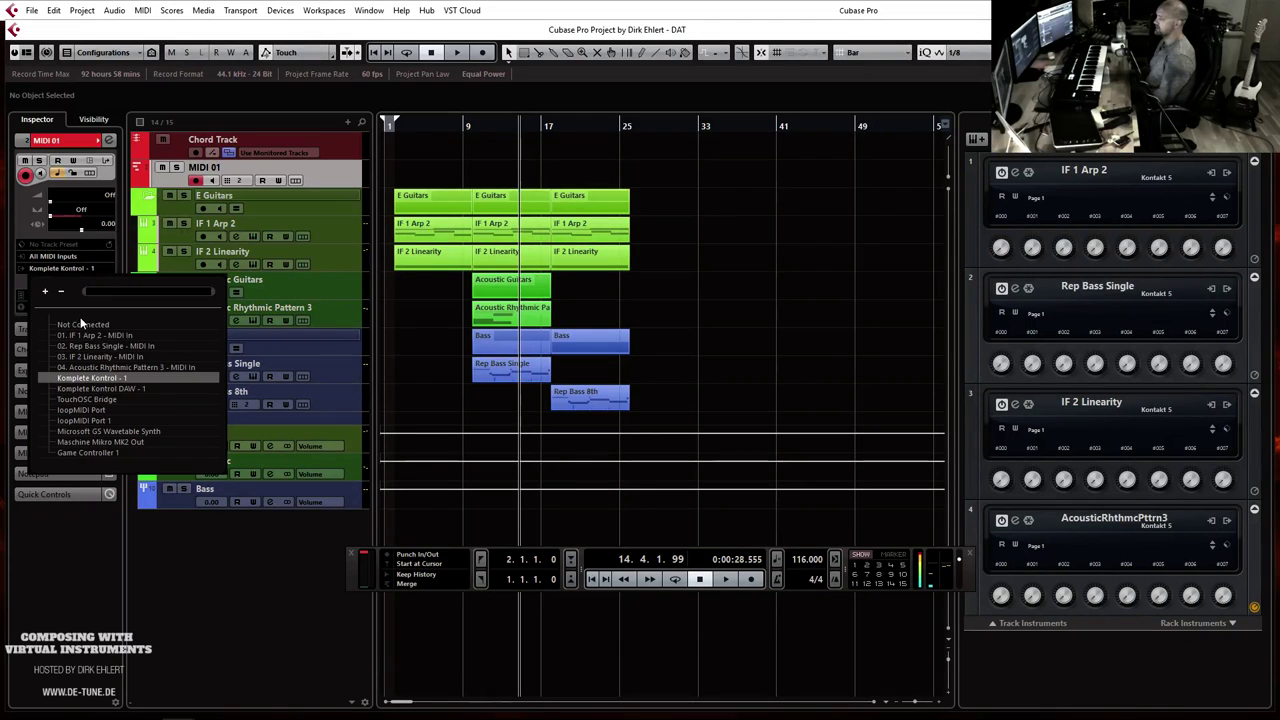
left_click(150, 324)
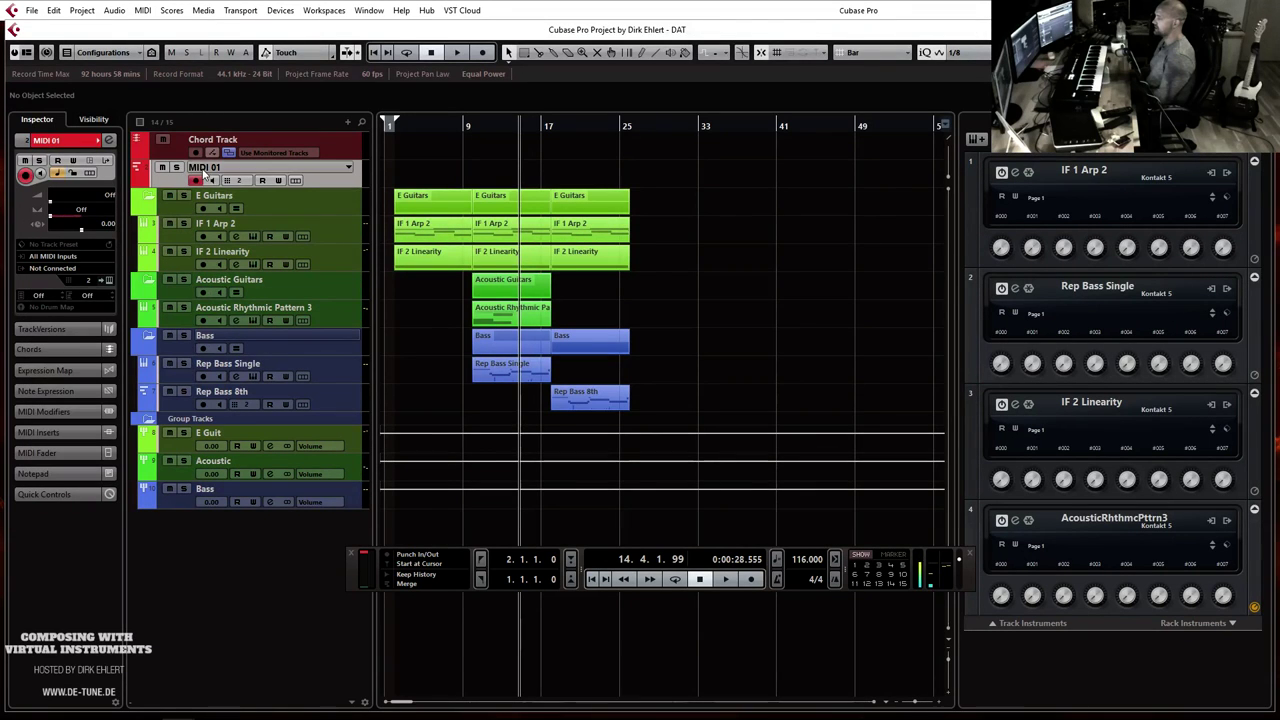
Step: Rename the new MIDI track Chrd and hide it from the track list
double_click(205, 170)
type("Chr")
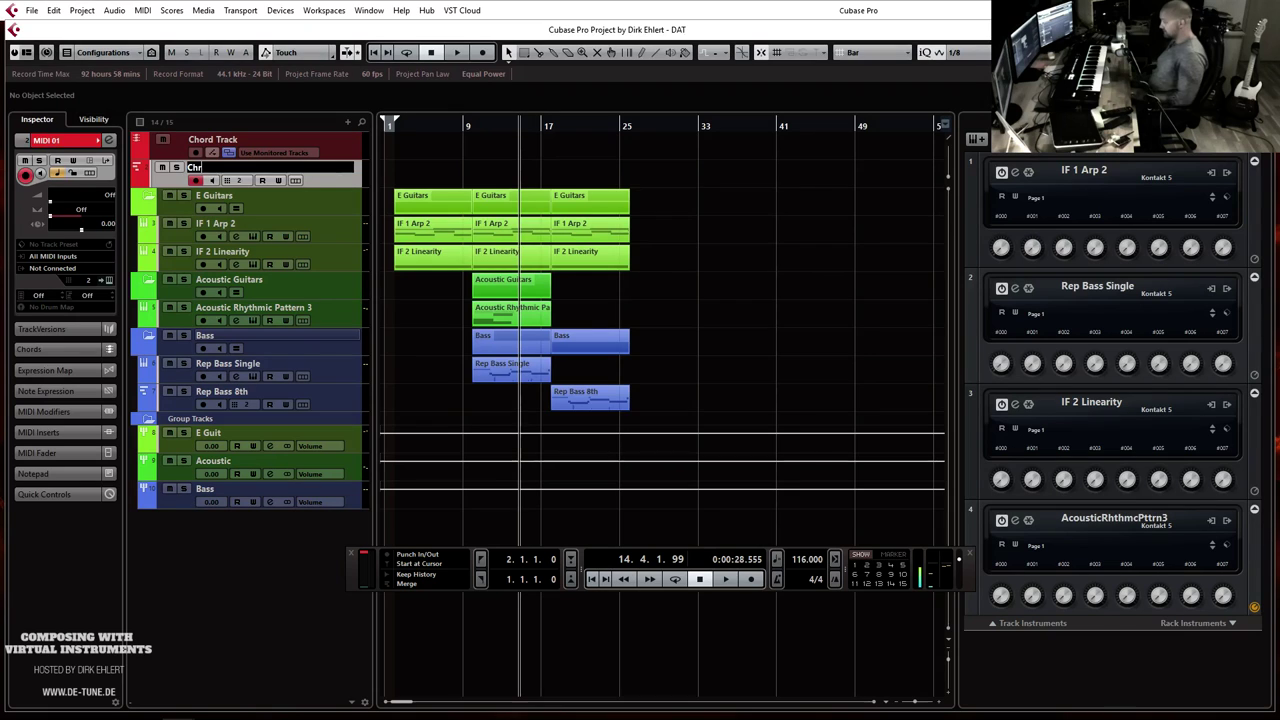
type("d")
key("Return")
left_click(93, 119)
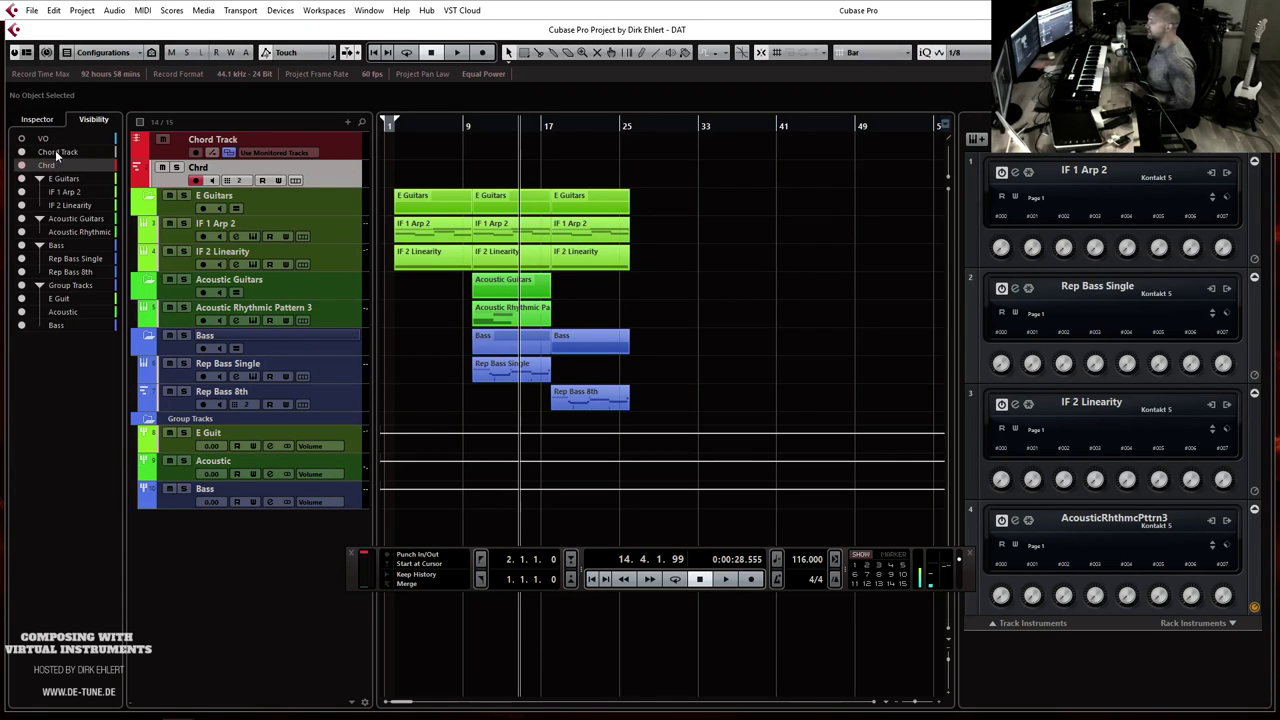
left_click(23, 165)
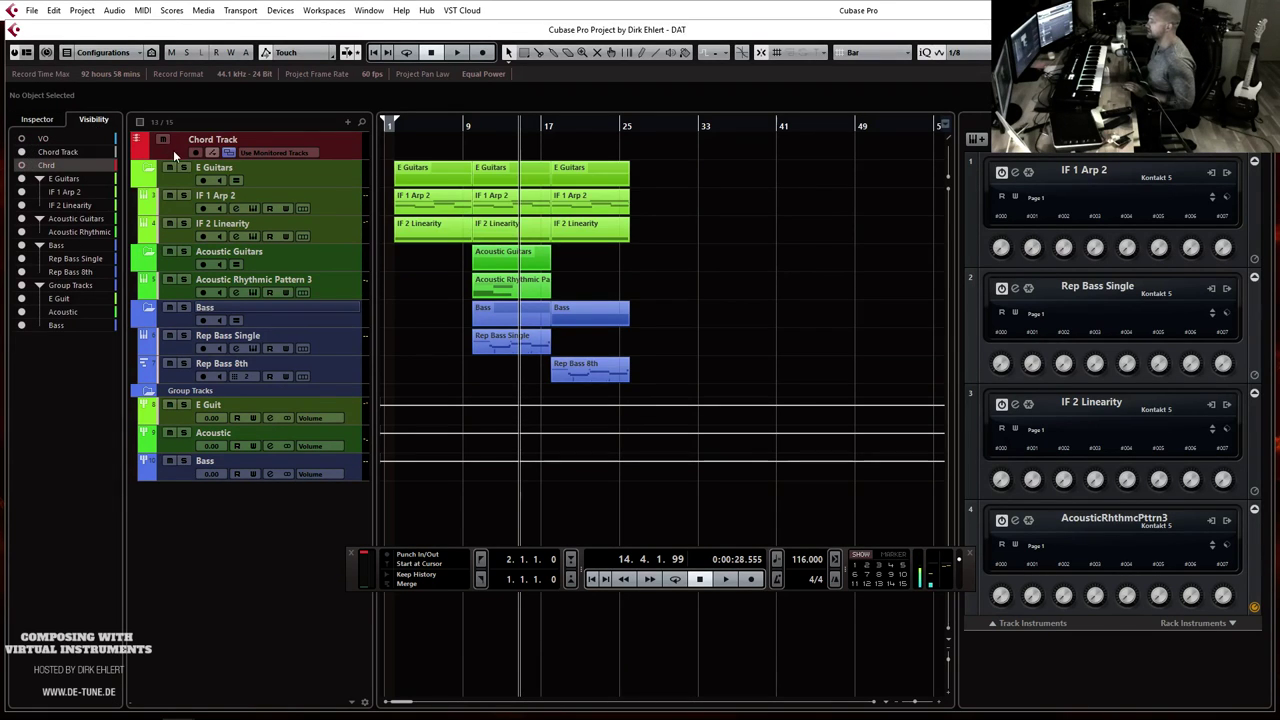
Step: Increase the Chord Track's height and choose Chrd as the track it uses for auditioning
left_click(172, 157)
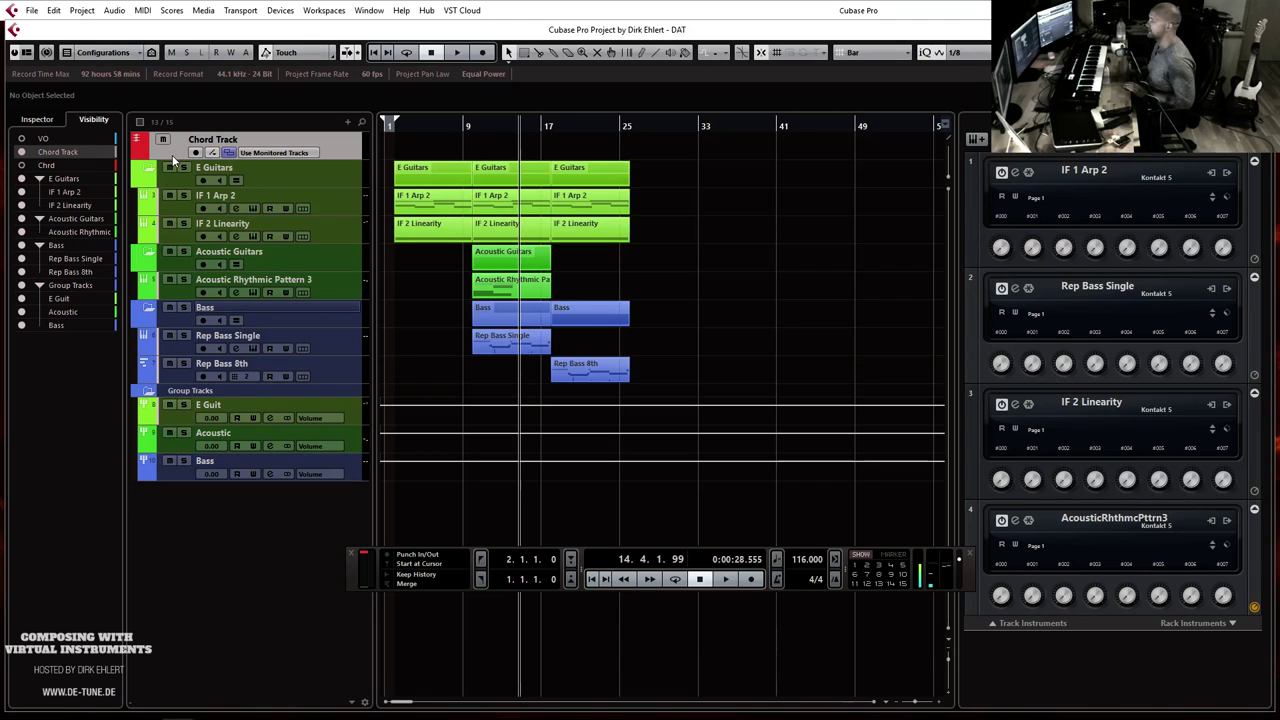
left_click_drag(168, 158, 164, 171)
left_click(295, 153)
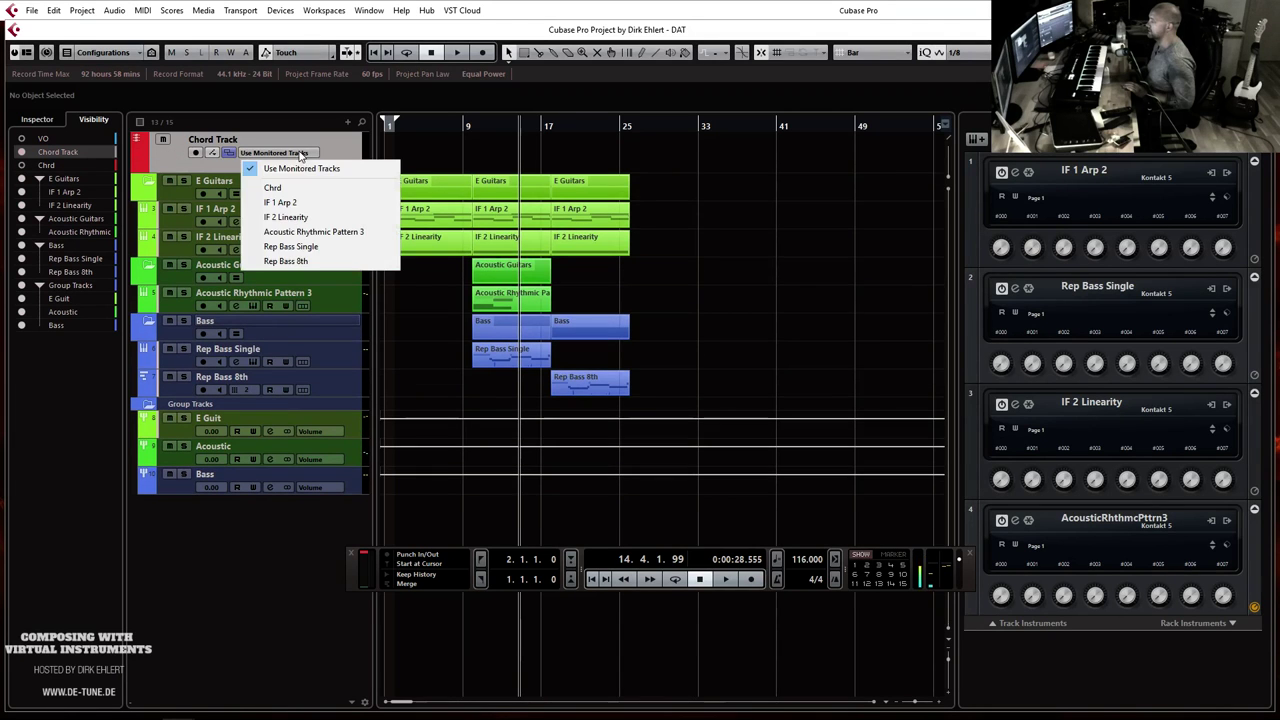
left_click(293, 189)
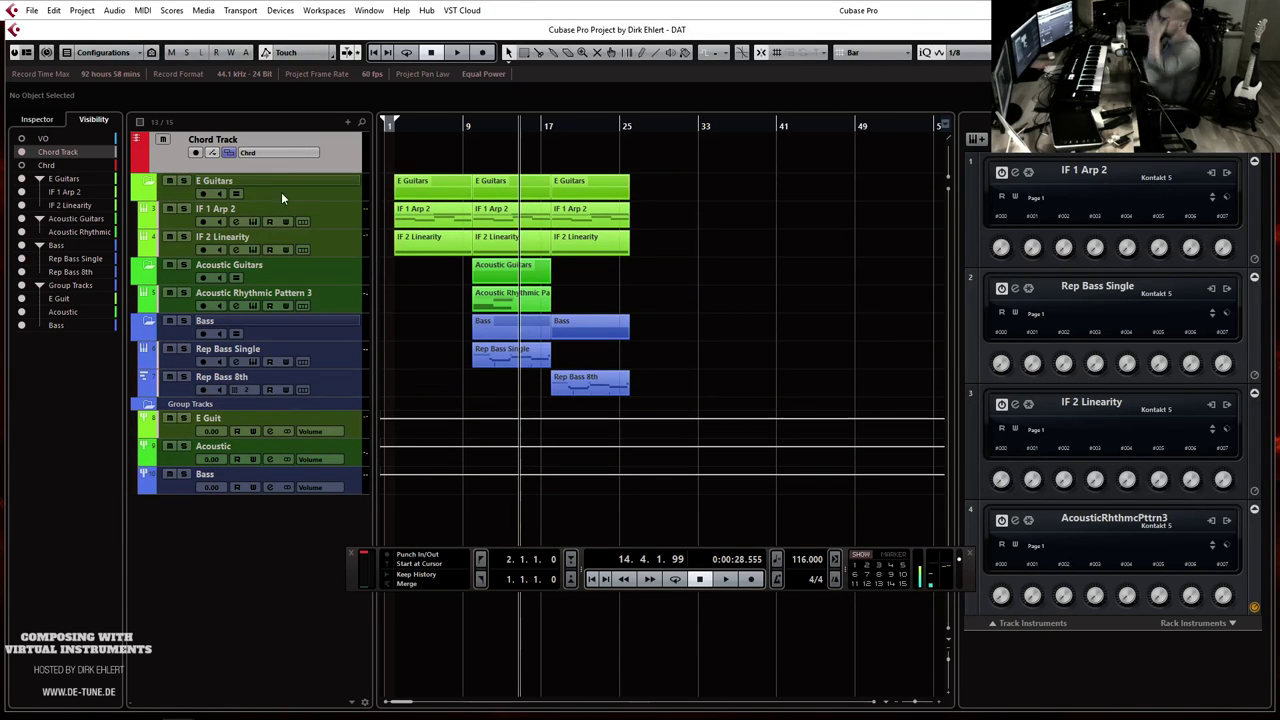
Step: Create a chord event at bar 2 on the Chord Track and define it as C major
left_click(406, 148)
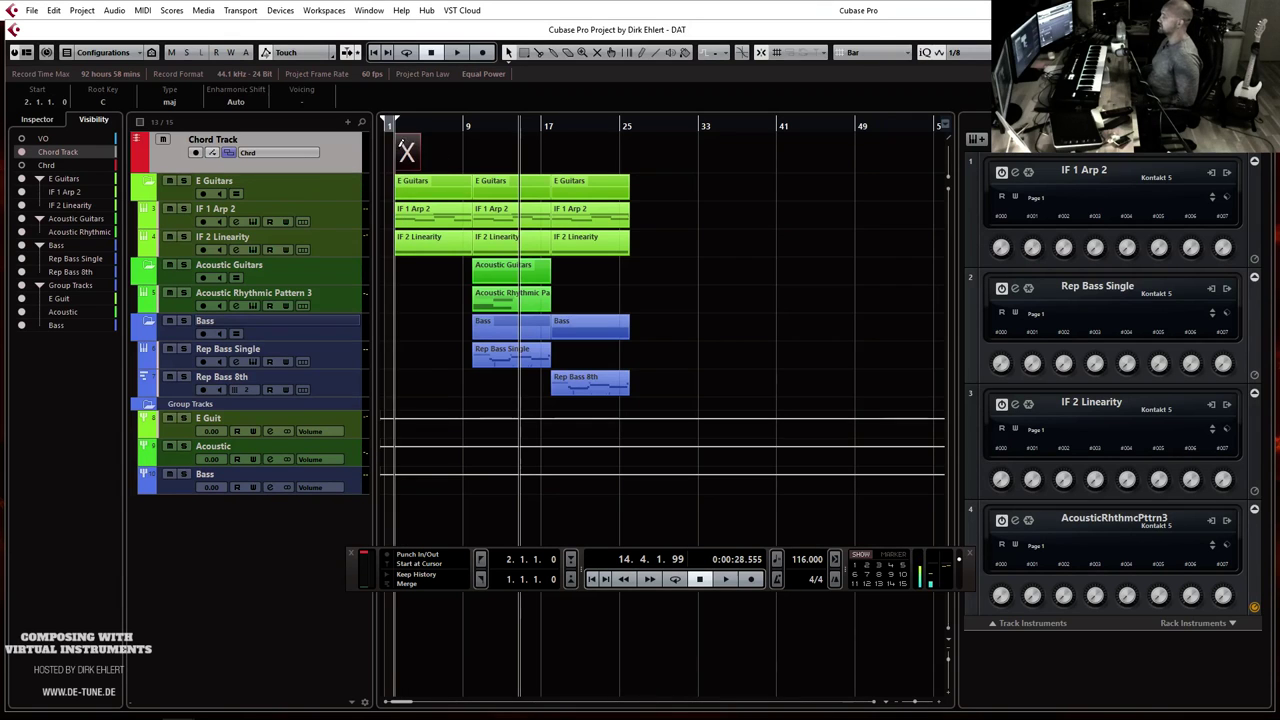
left_click(108, 102)
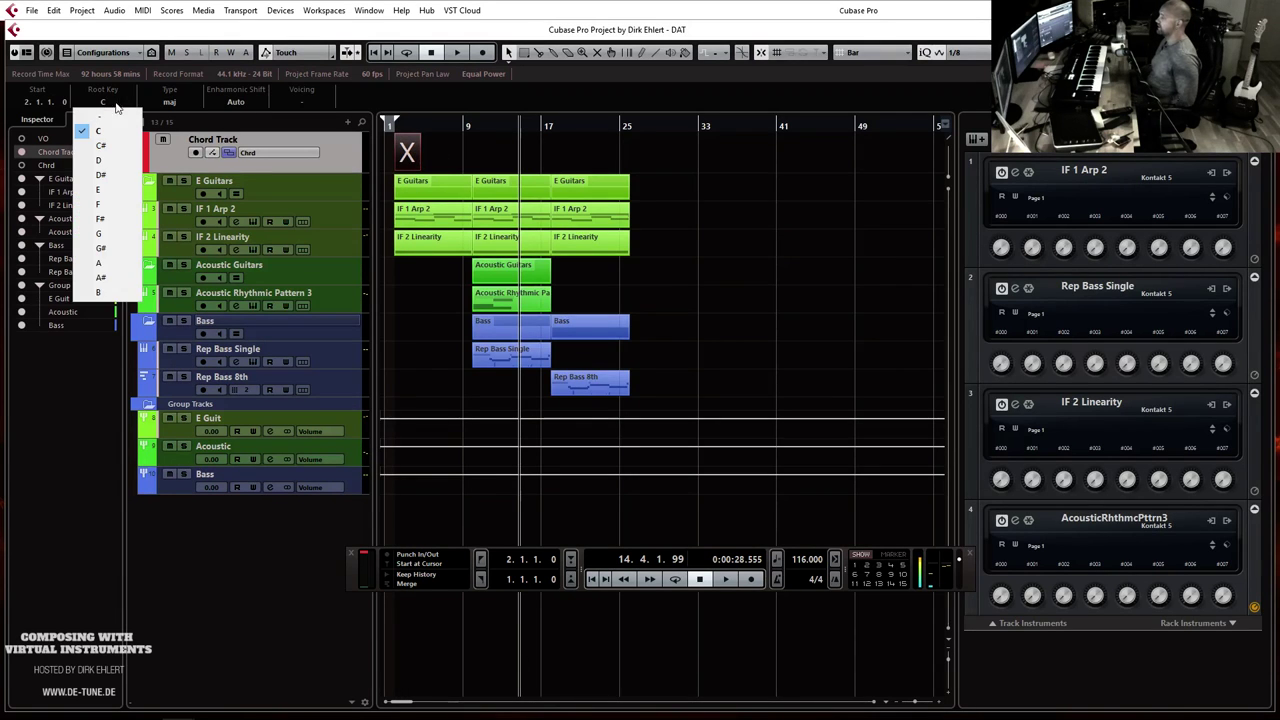
left_click(169, 102)
left_click(169, 102)
left_click(175, 118)
left_click(408, 152)
left_click(169, 102)
left_click(172, 128)
left_click(172, 102)
left_click(176, 116)
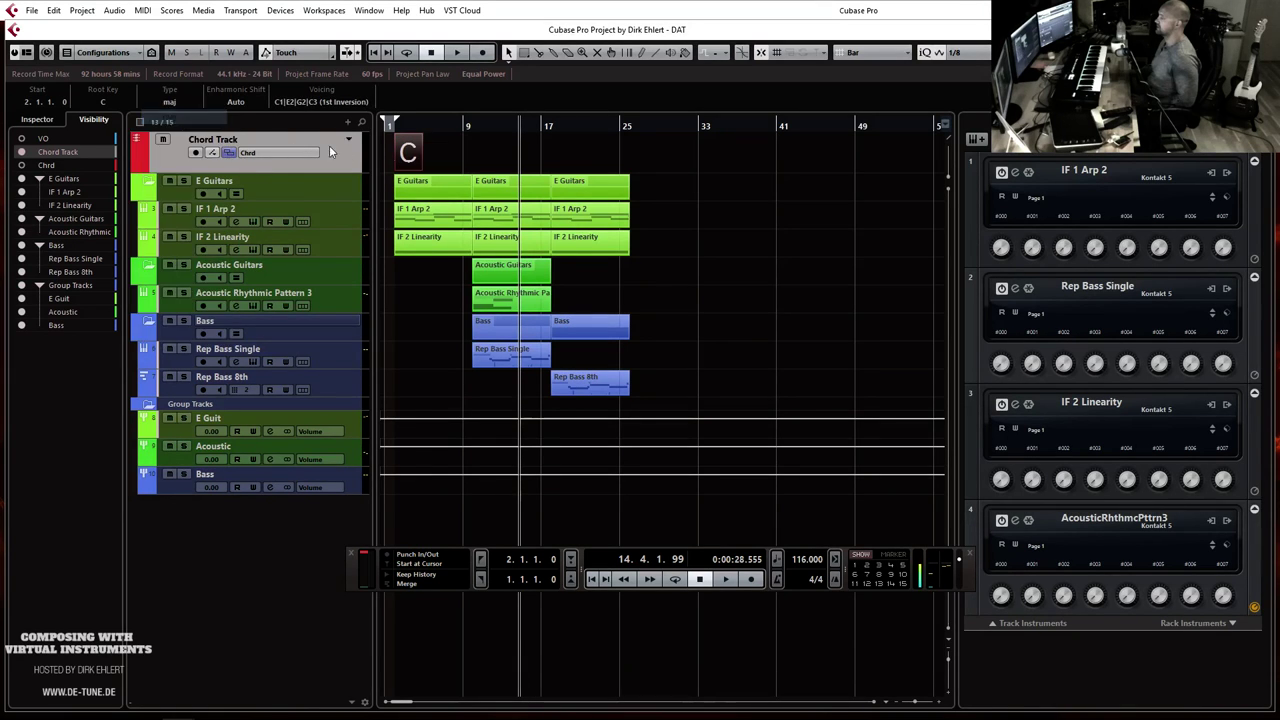
Step: Copy the C chord event from bar 2 to bar 4 on the Chord Track
left_click(774, 278)
key("h")
key("h")
key("h")
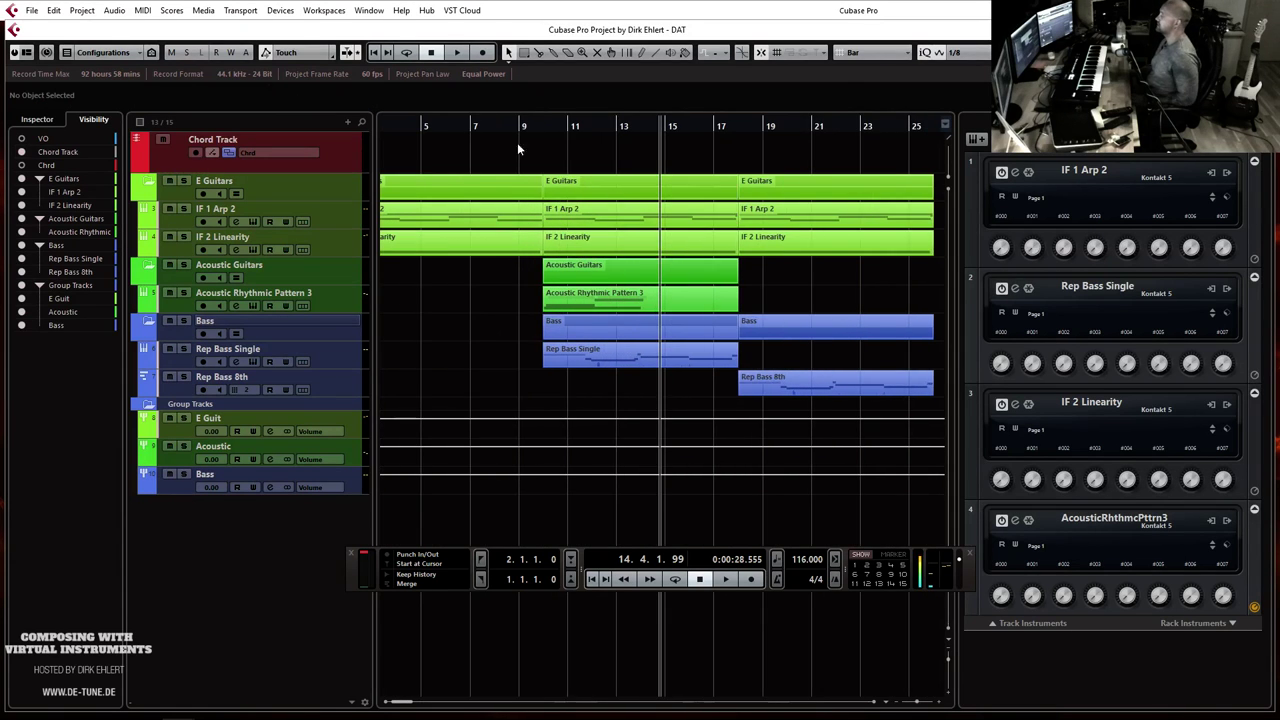
scroll(448, 212, "left", 3)
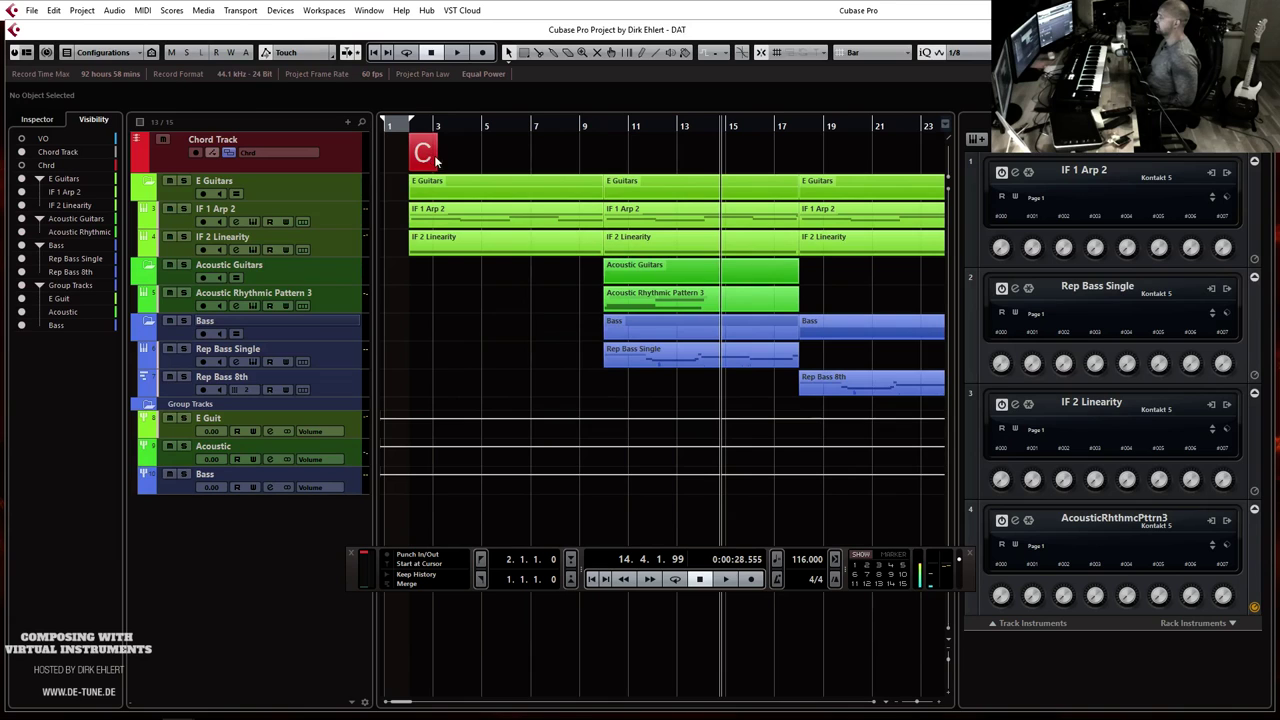
left_click_drag(434, 158, 483, 158)
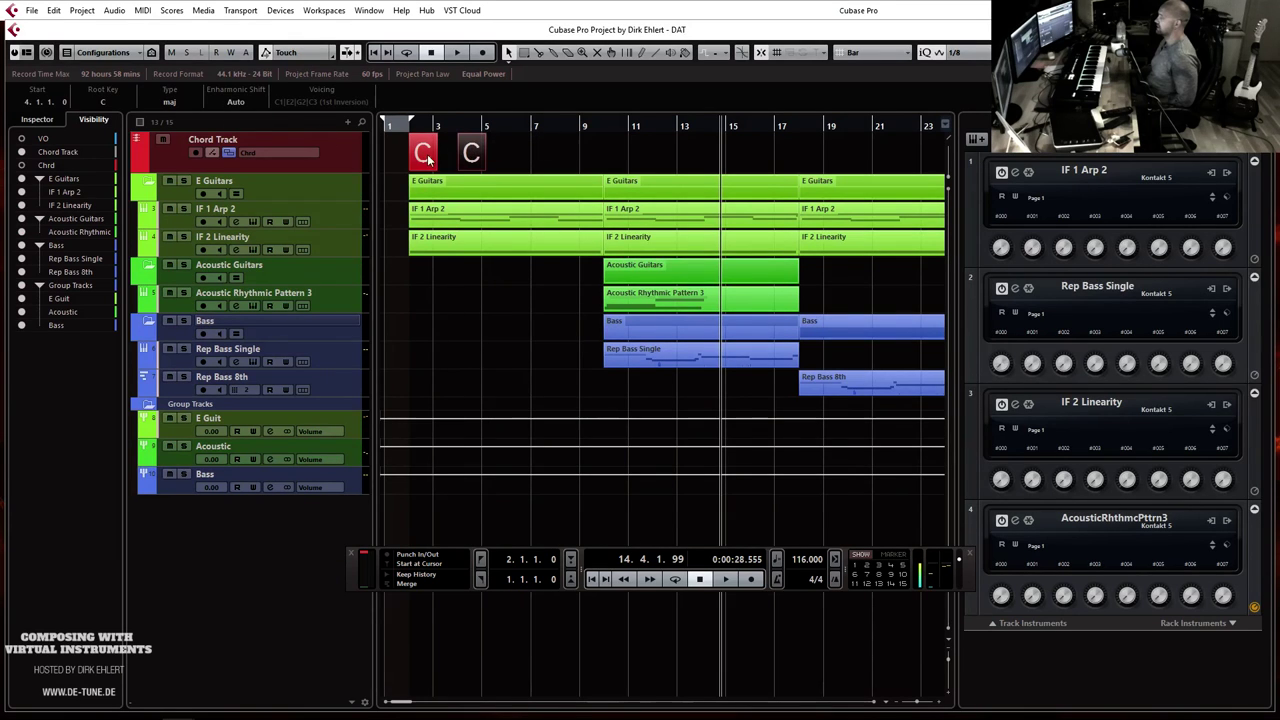
Step: Change the bar 2 chord event's type to sus2 and play the arrangement from there
left_click(170, 102)
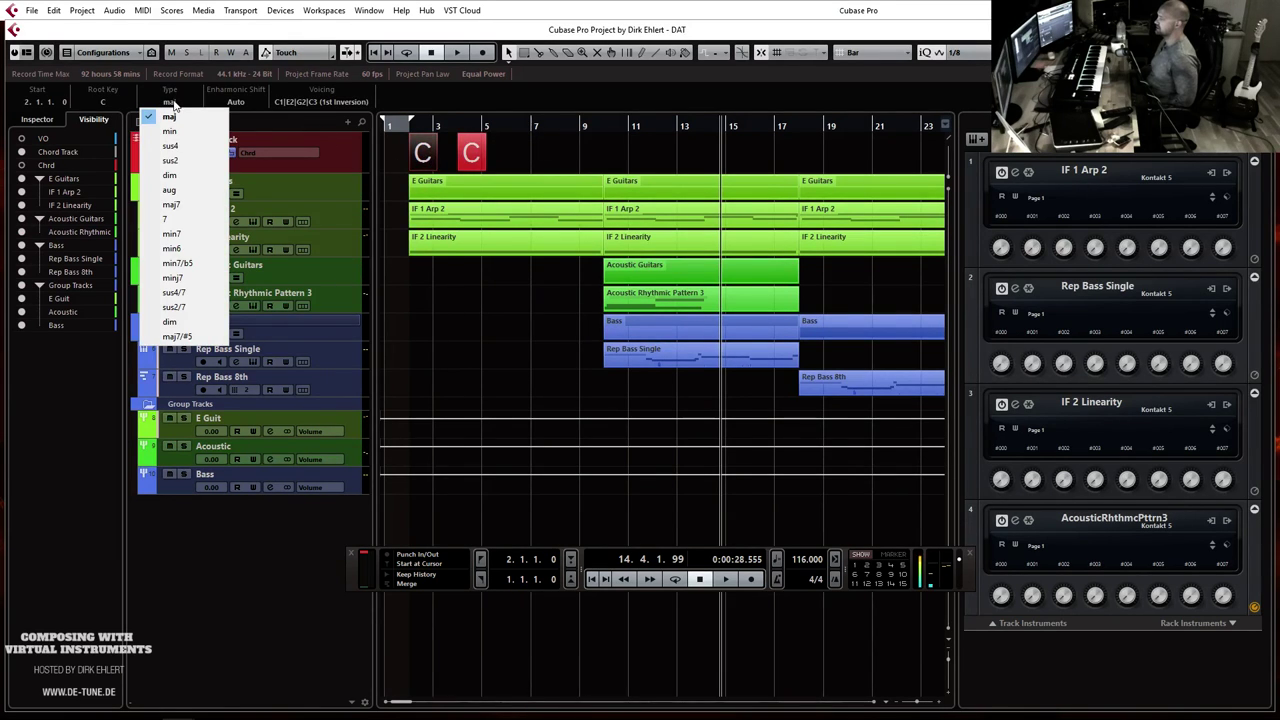
left_click(184, 164)
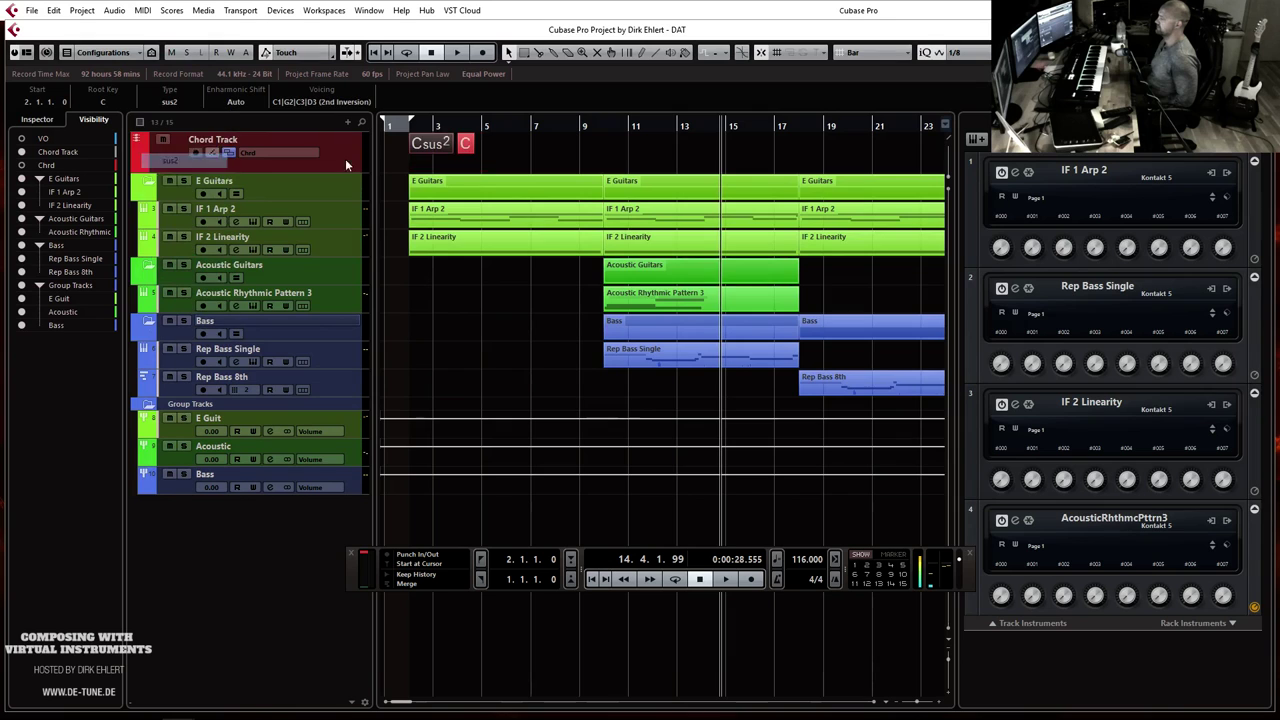
key("space")
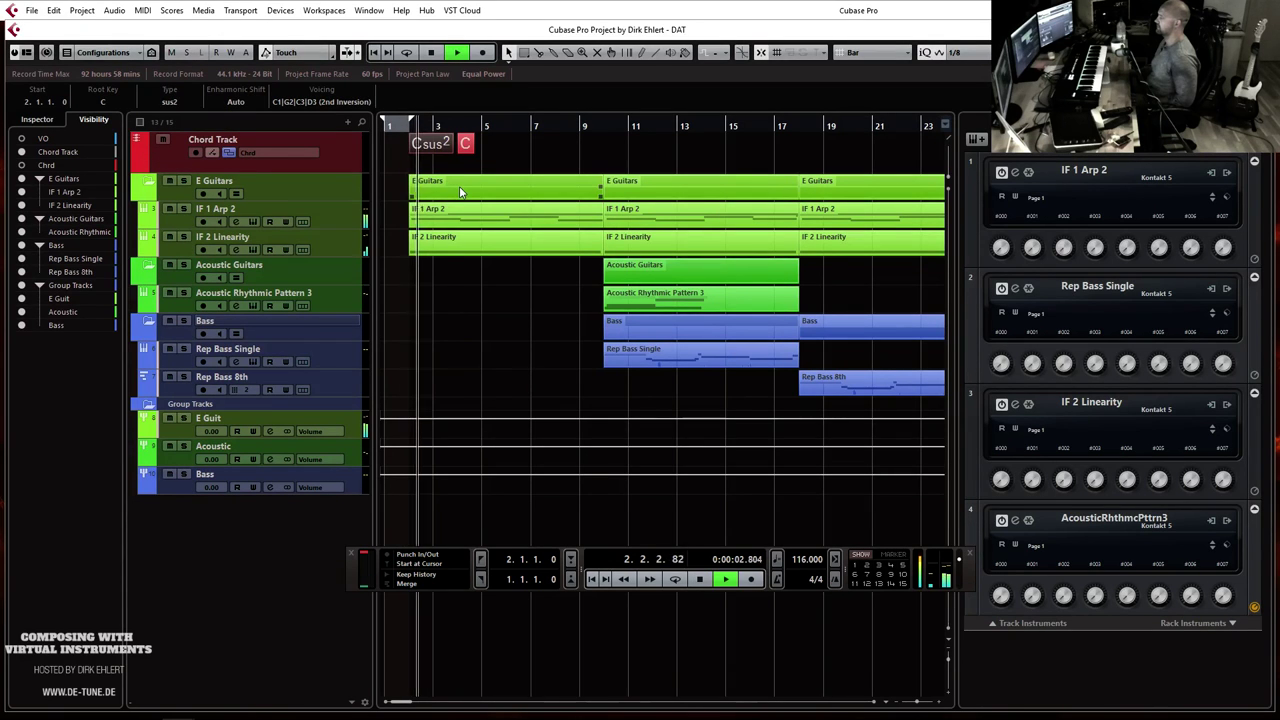
Step: Stop playback and set the bar 2 chord event's type back to maj
key("space")
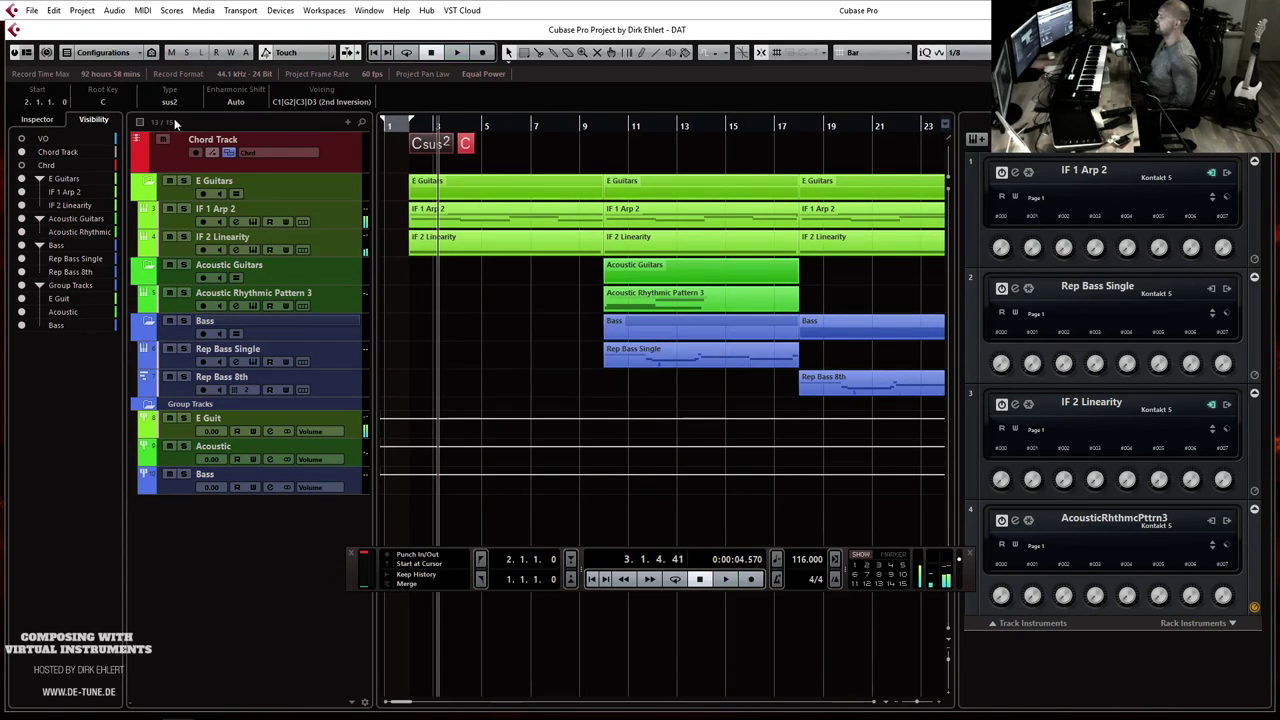
left_click(172, 102)
left_click(171, 117)
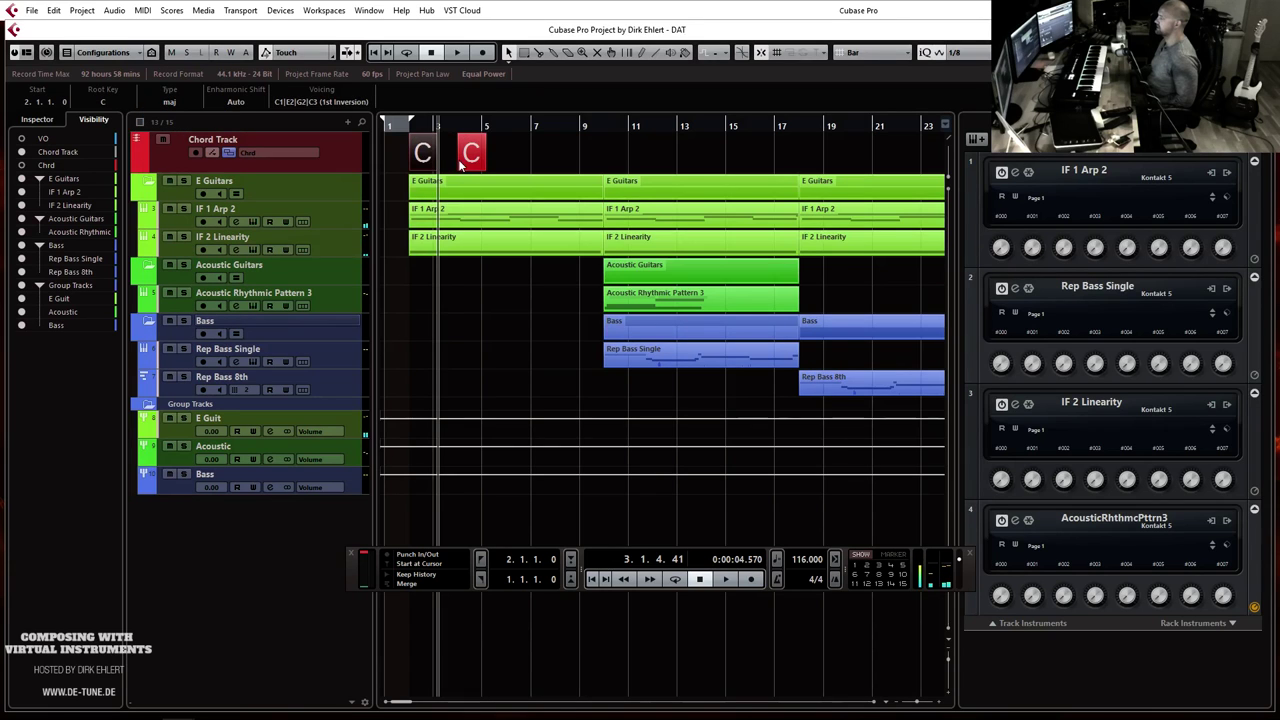
Step: Change the root key of the bar 4 chord event to F
key("Left")
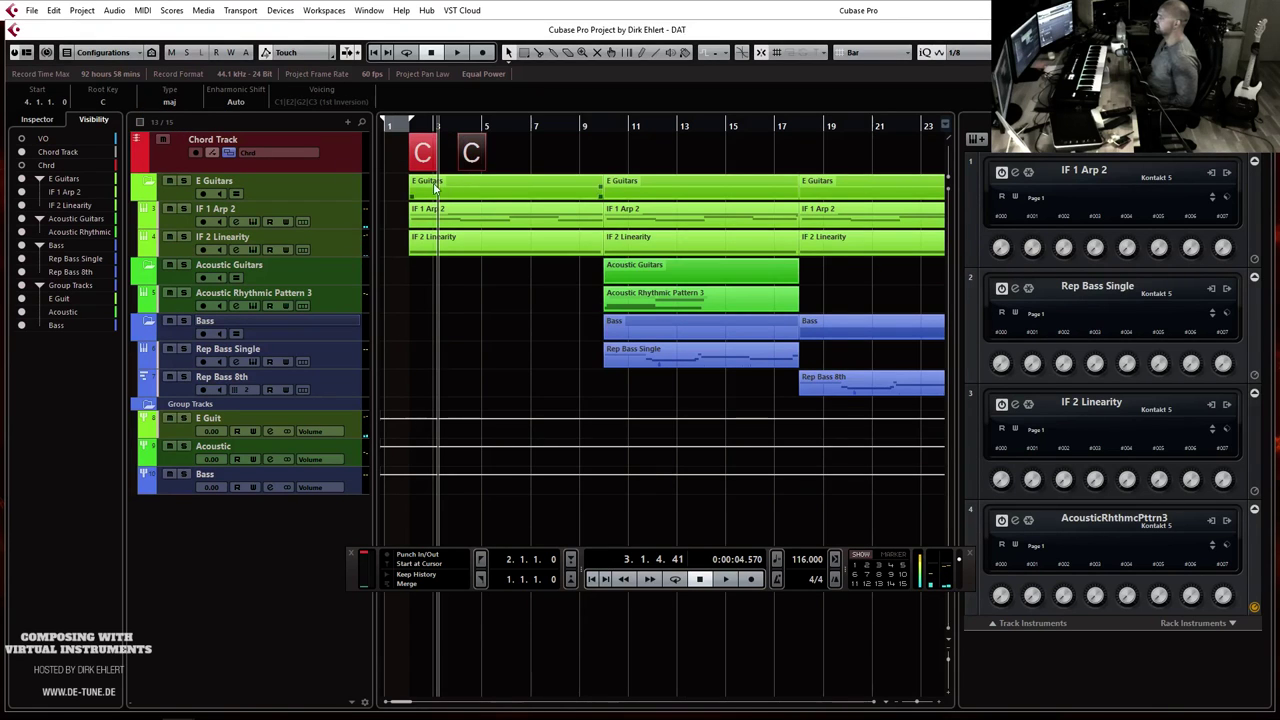
left_click(106, 102)
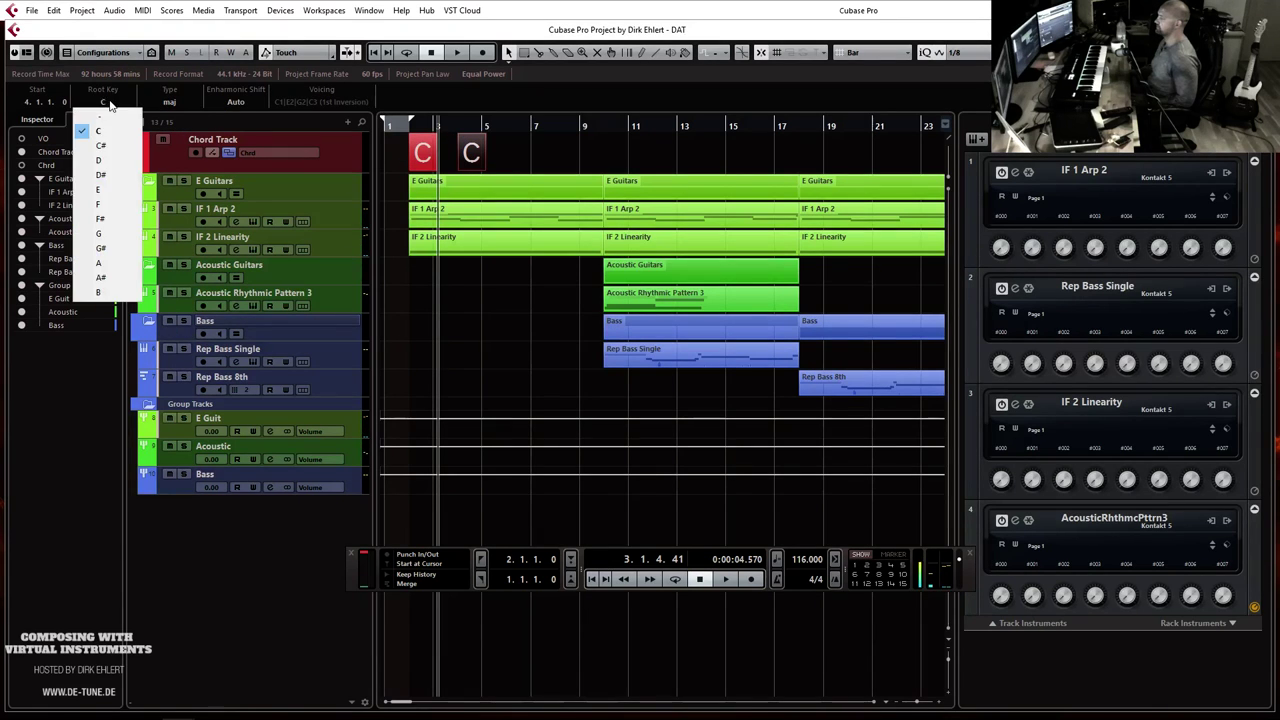
left_click(117, 205)
Step: Copy the F chord event to bar 6 and define the copy as an A min7 chord
key("ctrl+d")
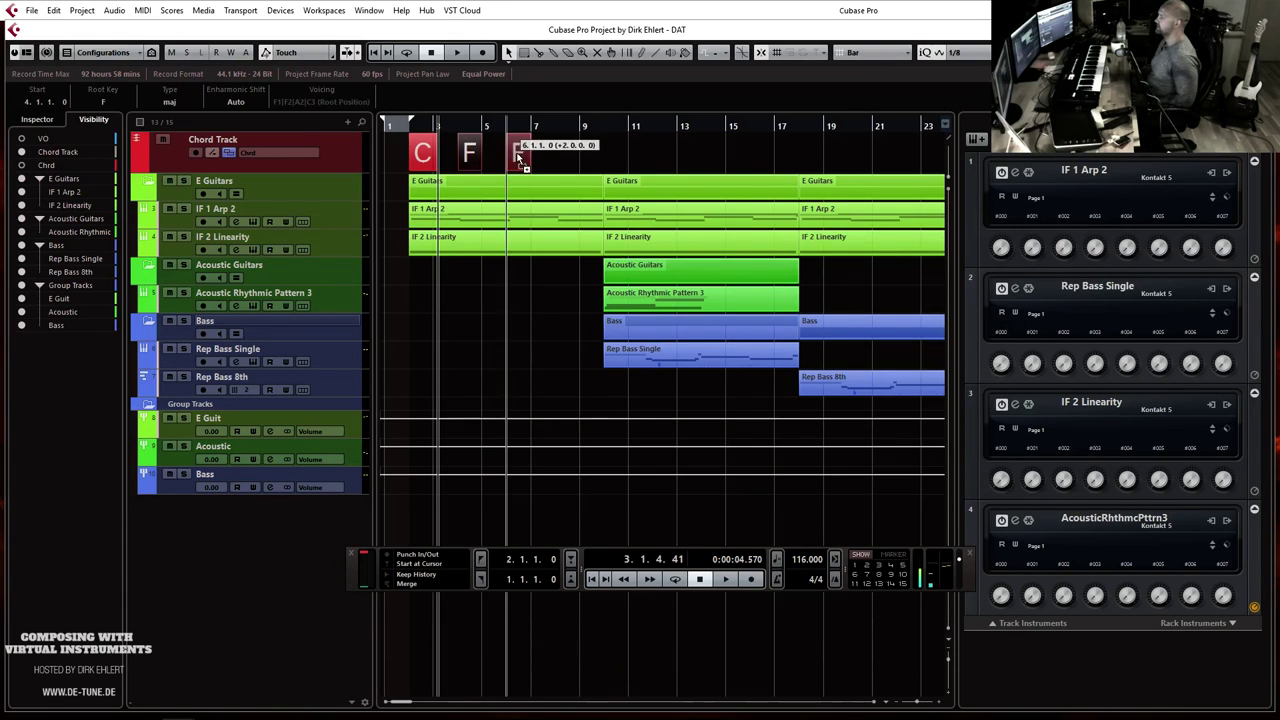
left_click(120, 104)
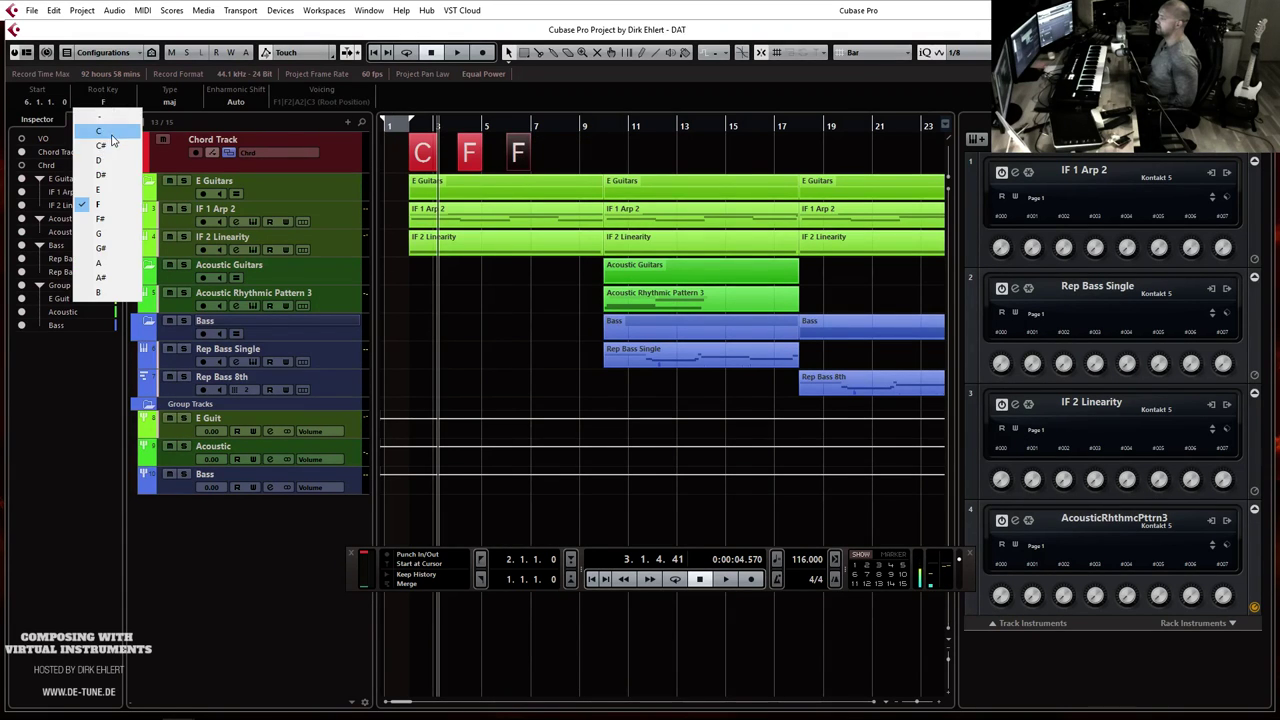
left_click(100, 262)
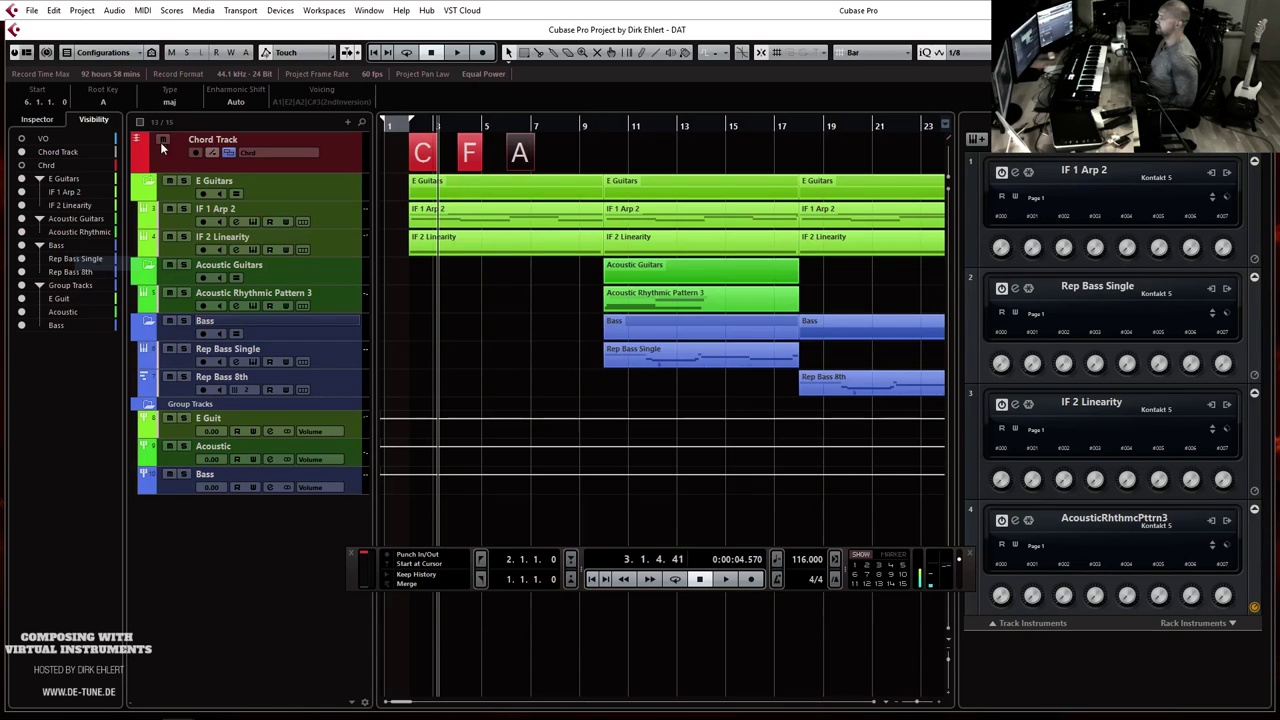
left_click(169, 102)
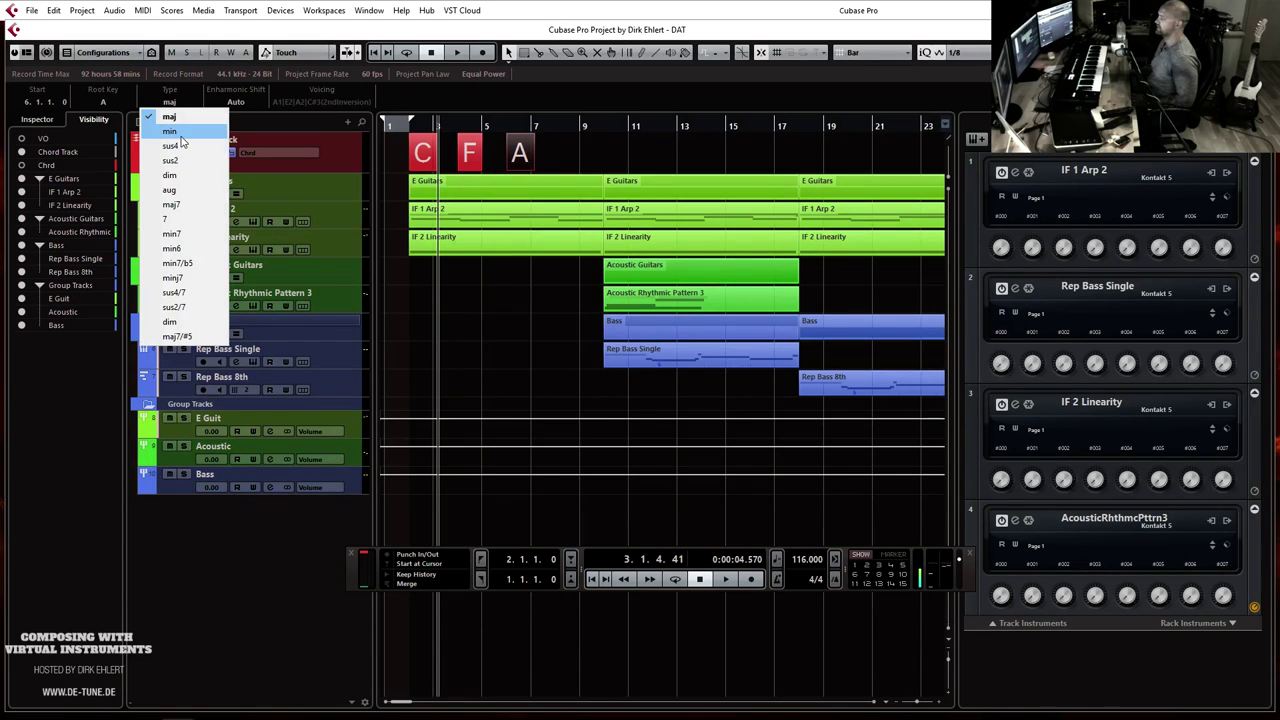
left_click(186, 234)
Step: Copy the F chord event from bar 4 to bar 8 and define the copy as G sus4
left_click_drag(469, 152, 570, 150)
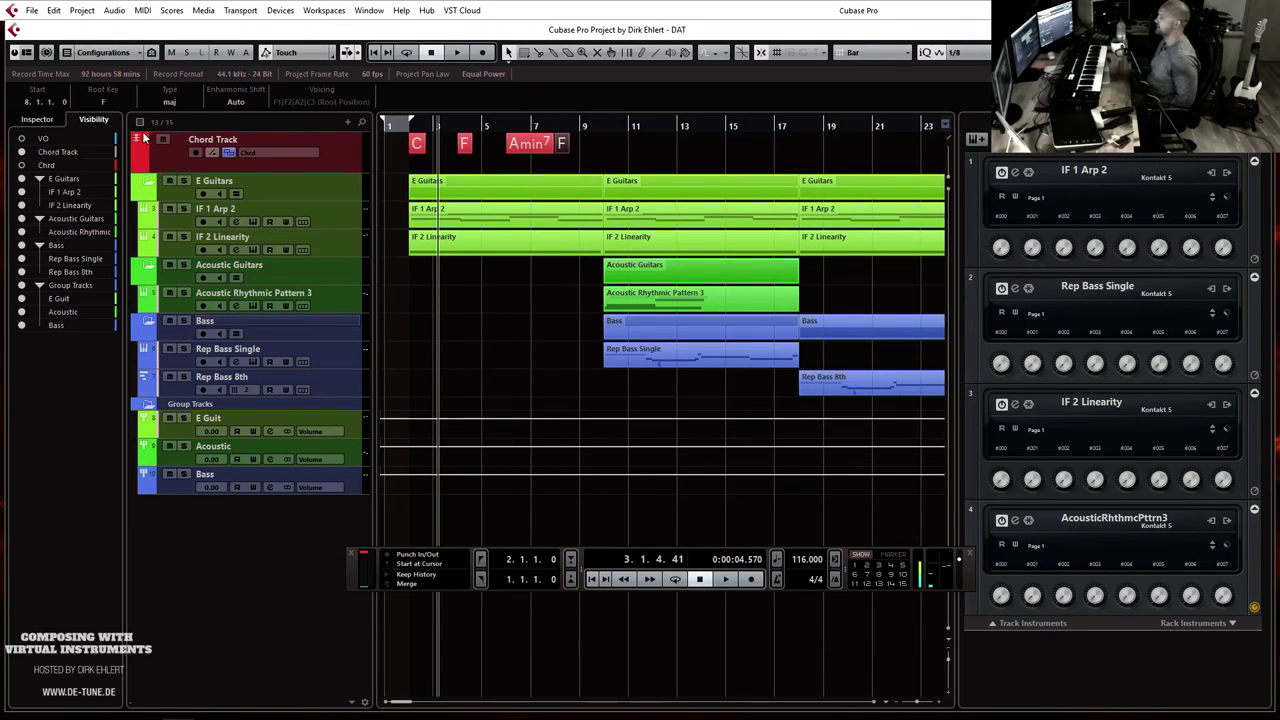
left_click(103, 101)
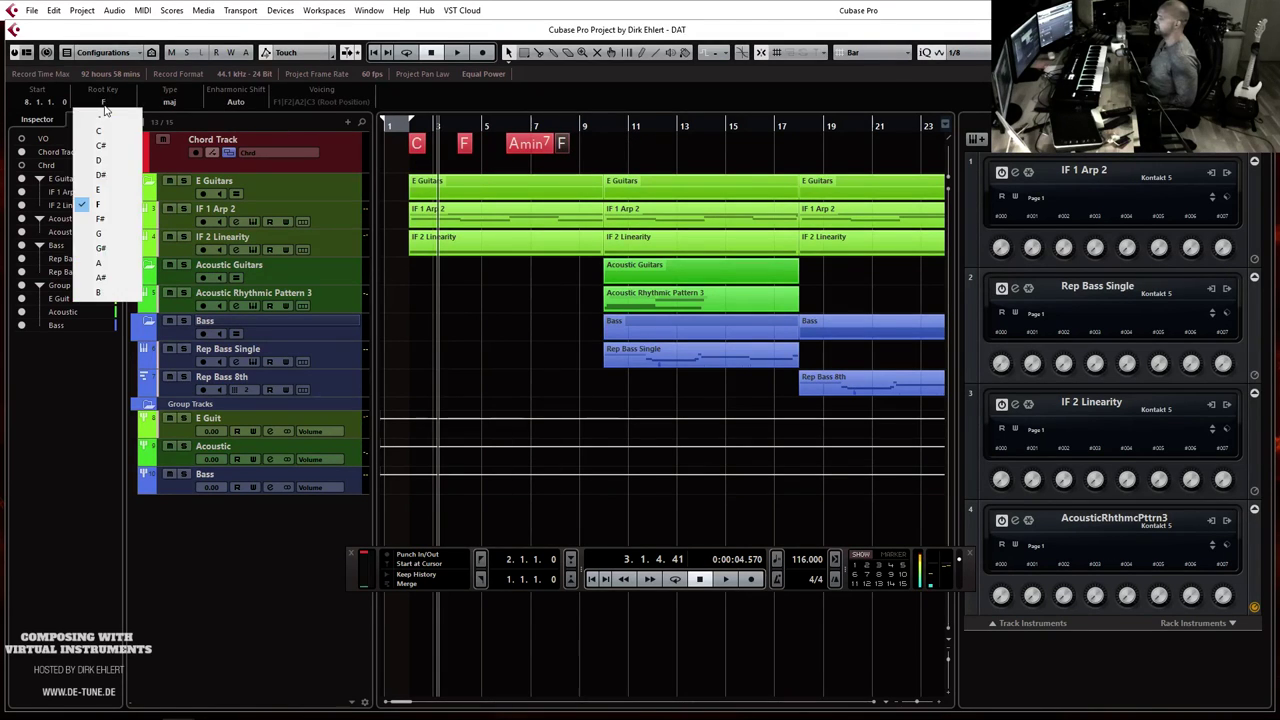
left_click(104, 233)
left_click(176, 103)
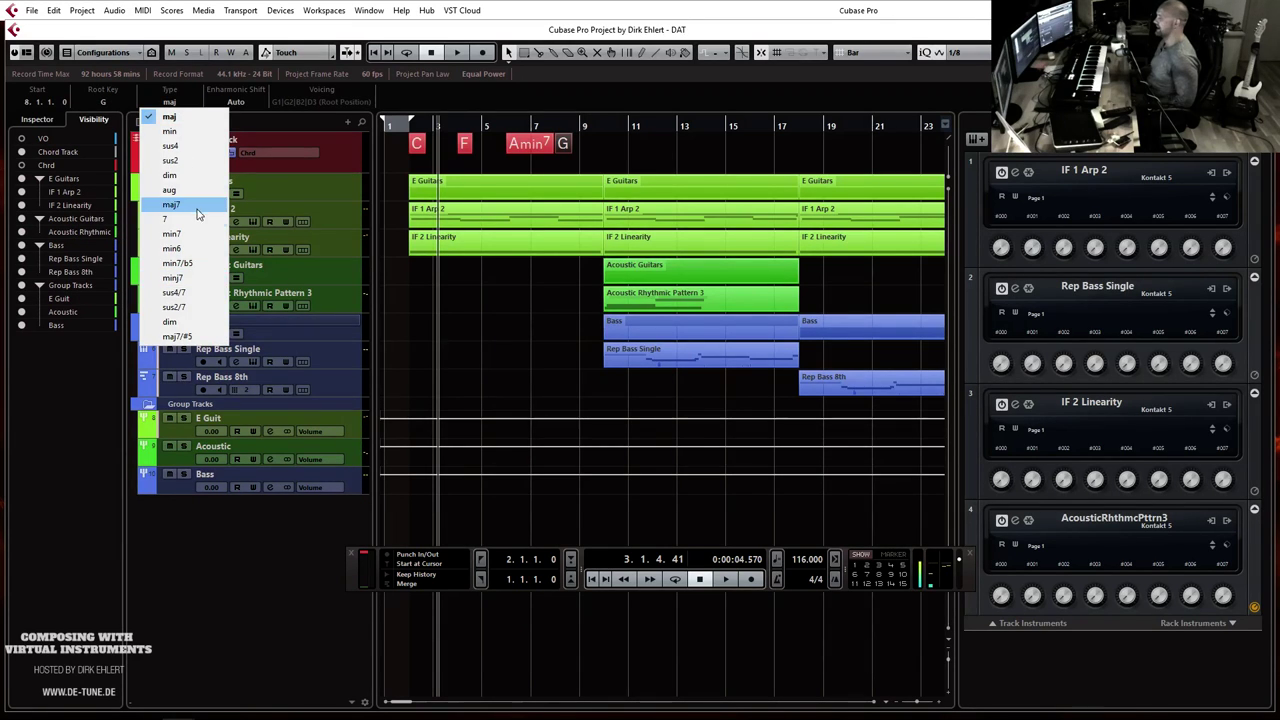
left_click(170, 146)
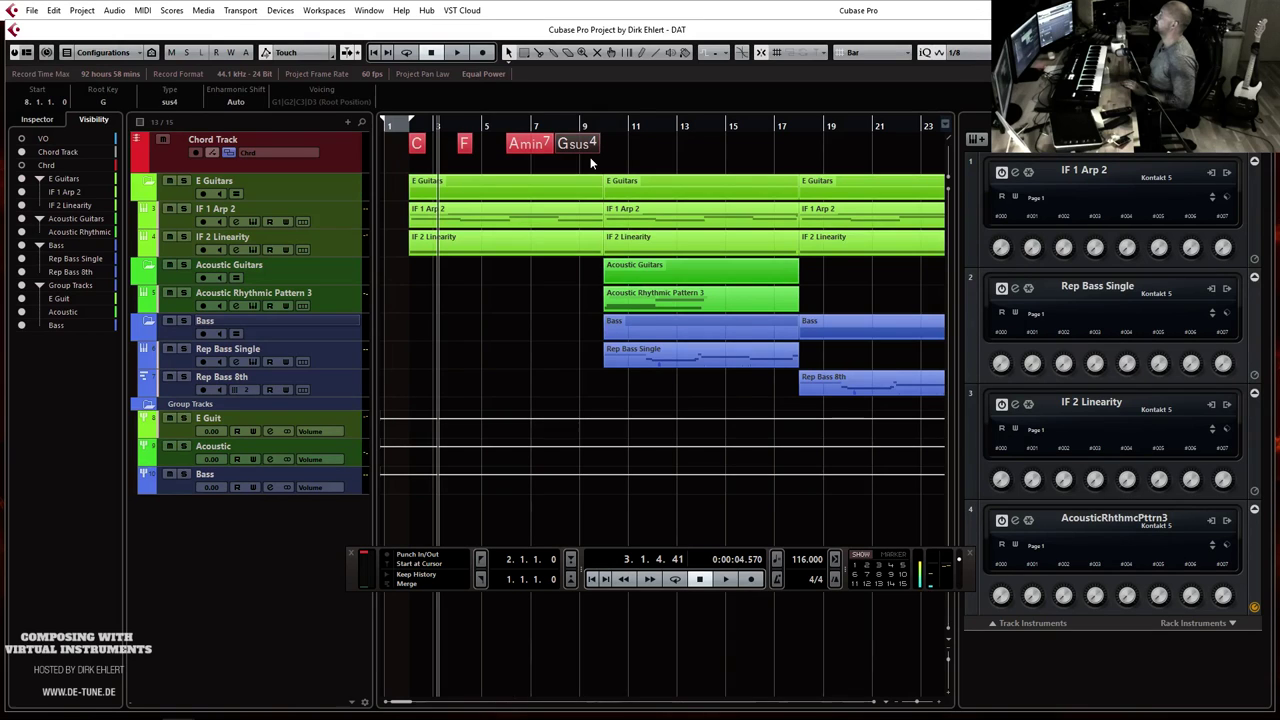
Step: Select all four chord events, play the arrangement from bar 2, and copy the progression to bars 10 and 18
left_click_drag(634, 146, 405, 152)
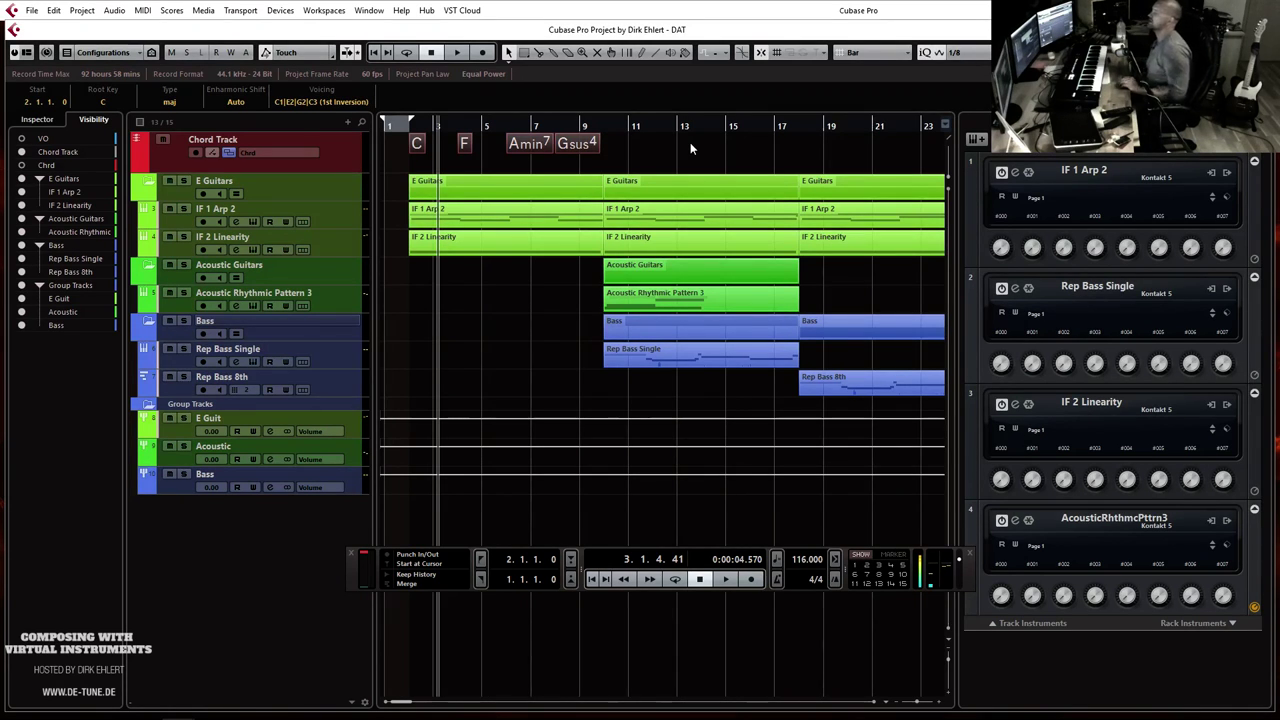
key("KP_1")
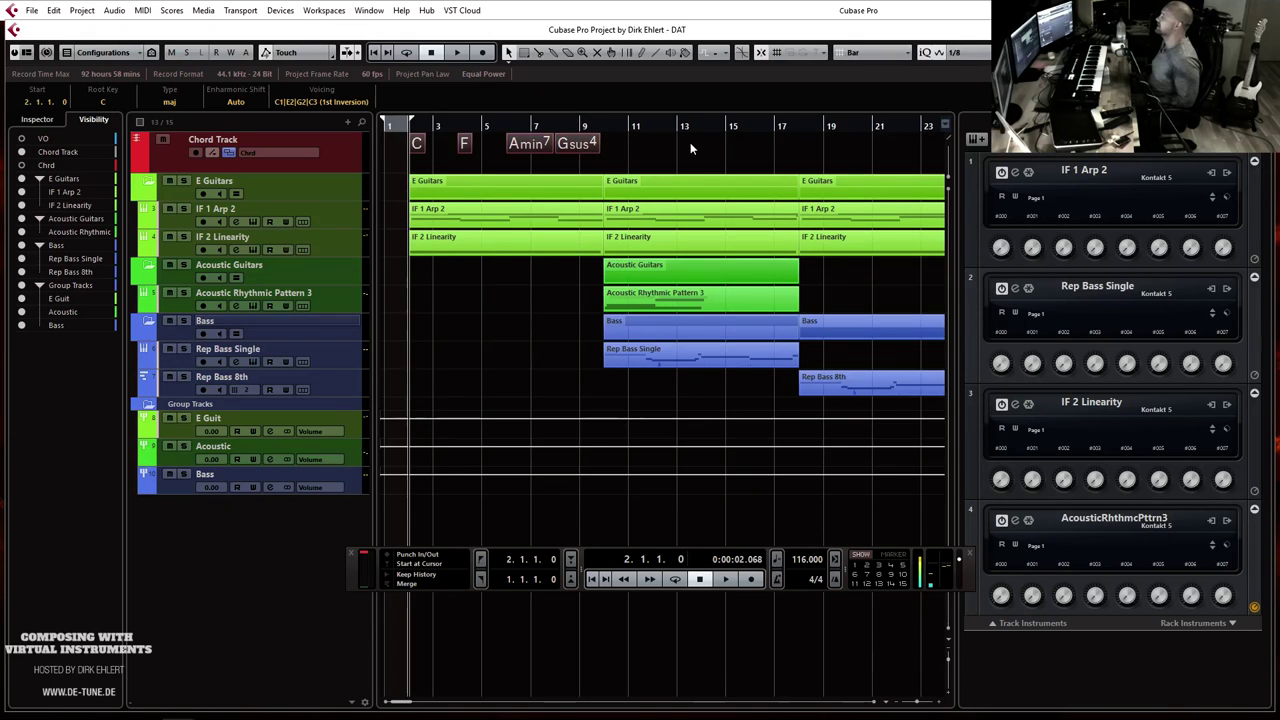
key("space")
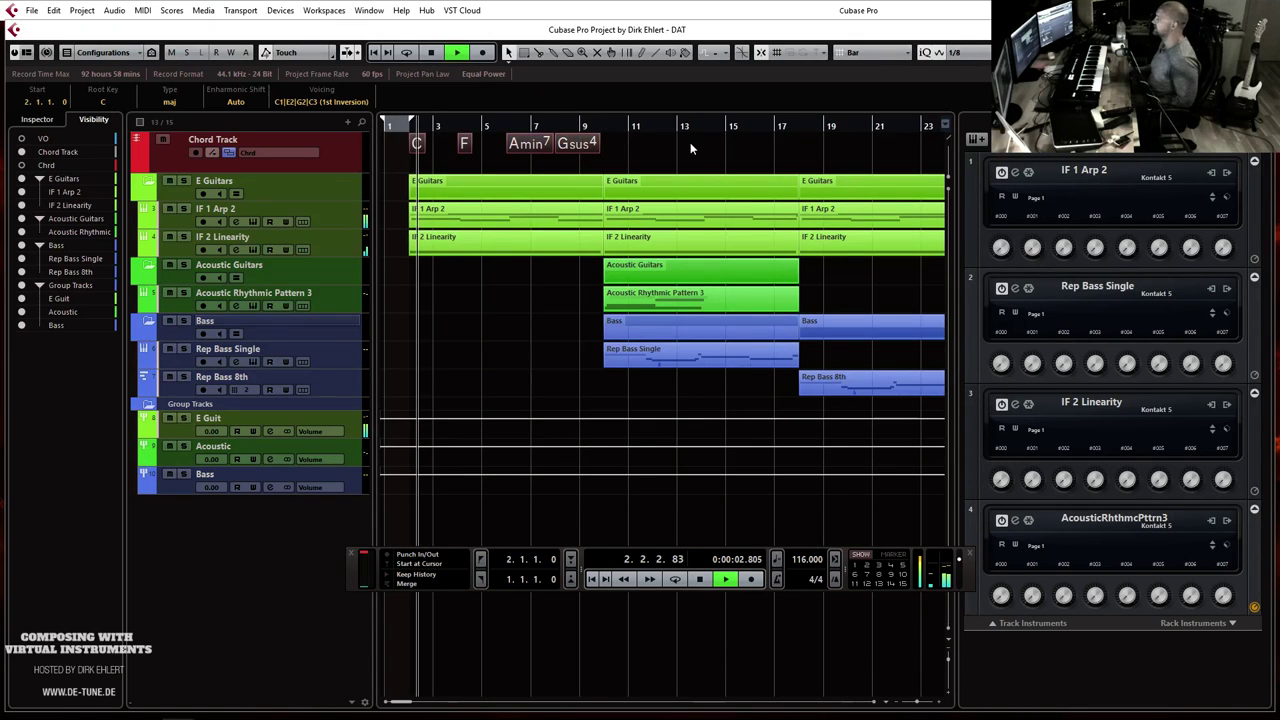
mouse_move(630, 144)
left_mouse_down()
mouse_move(400, 150)
mouse_move(625, 158)
left_mouse_up()
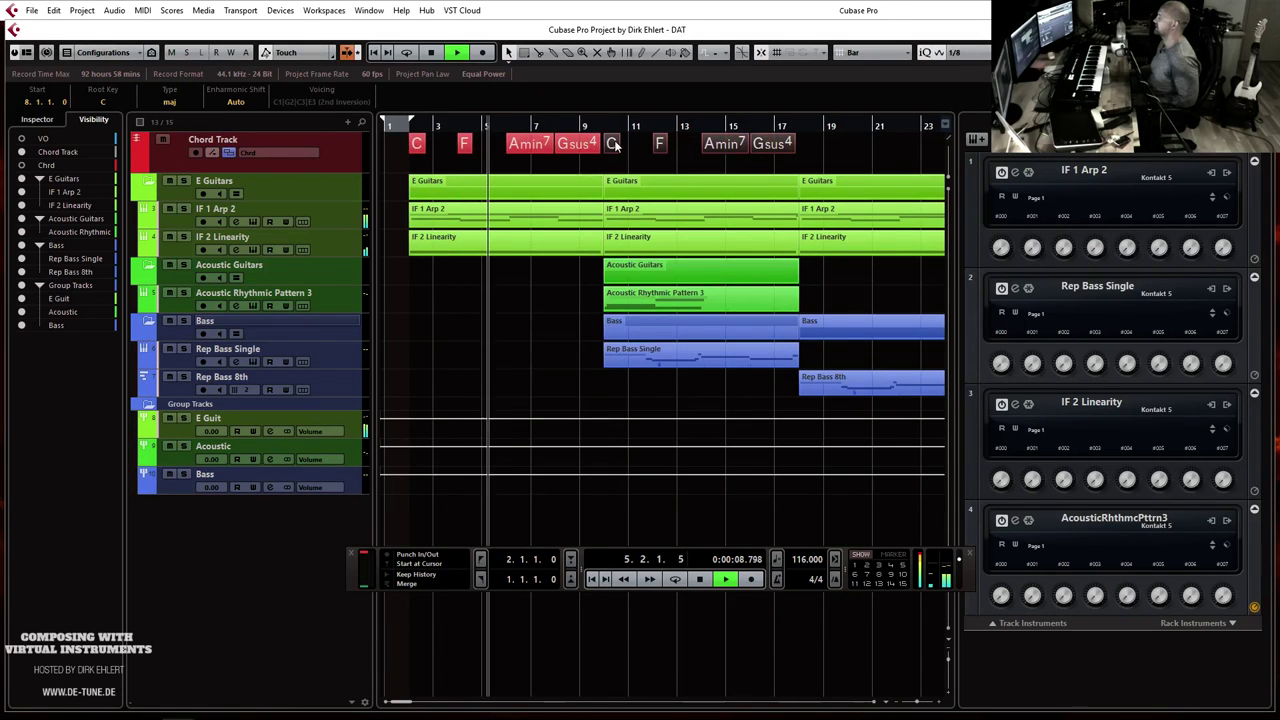
left_click_drag(615, 144, 820, 145)
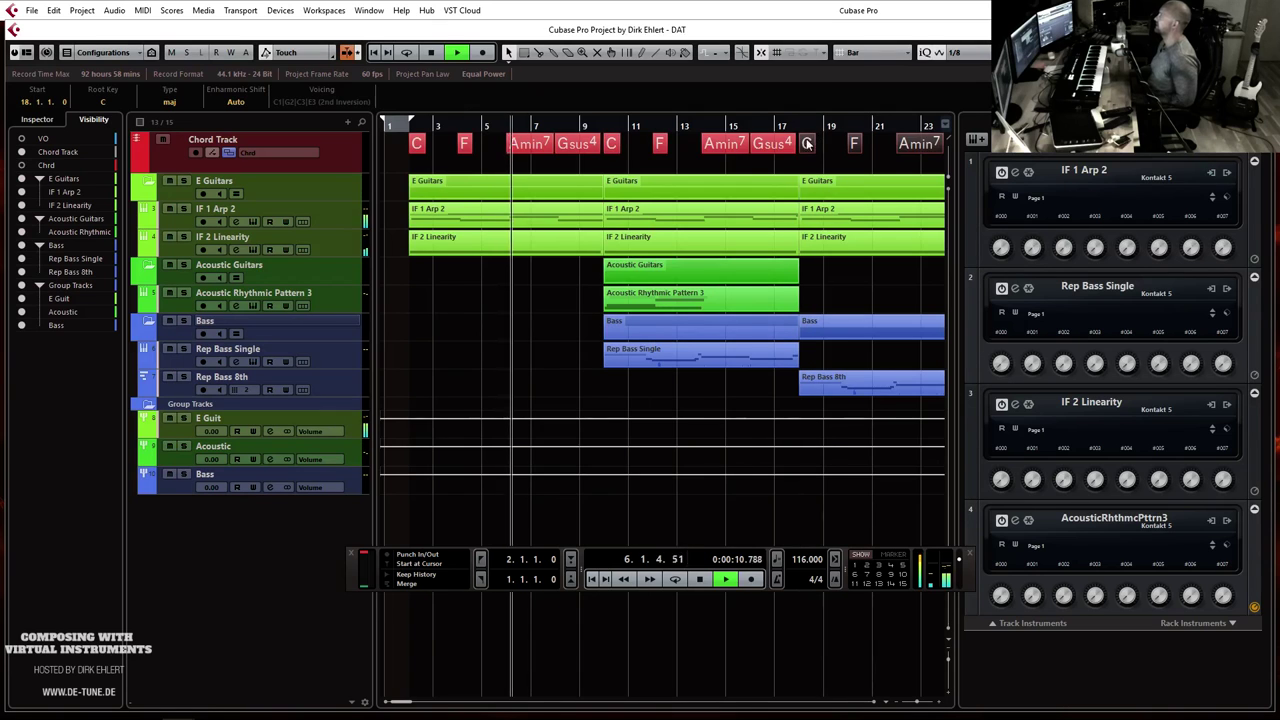
Step: Select the Acoustic Rhythmic Pattern 3 track, listen to the arrangement past bar 12, and stop playback
key("g")
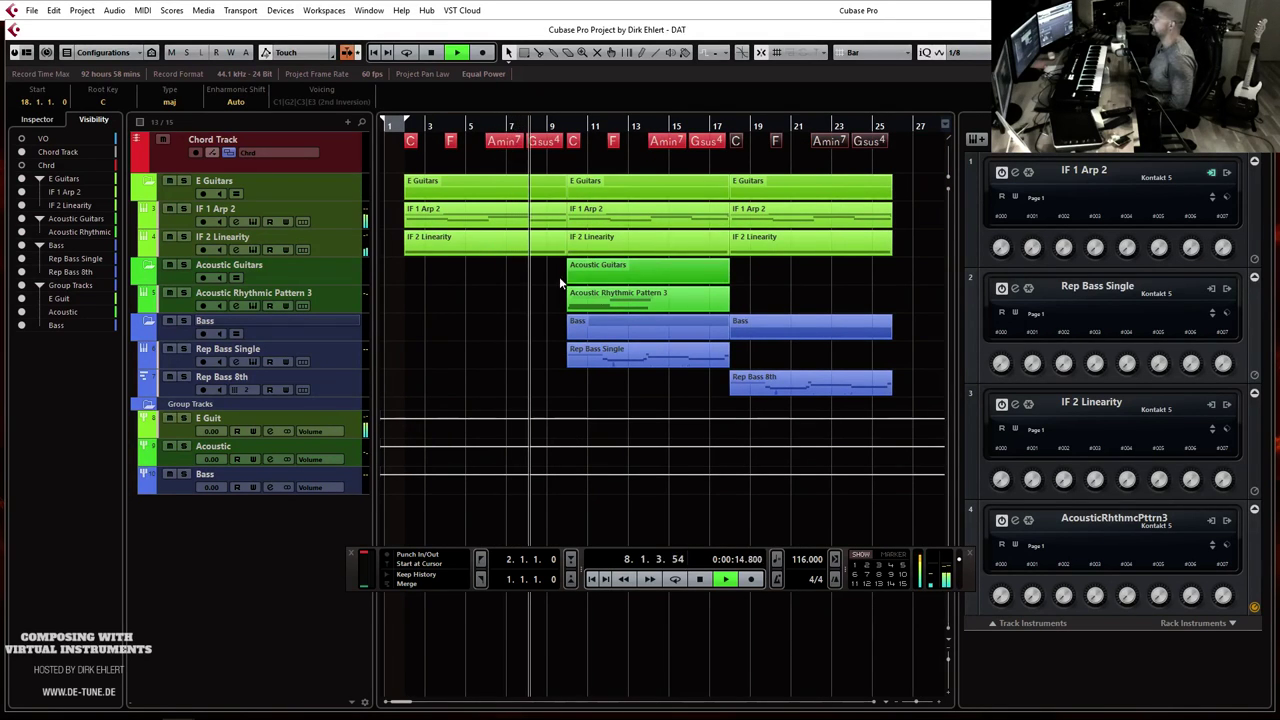
left_click(336, 294)
left_click(432, 282)
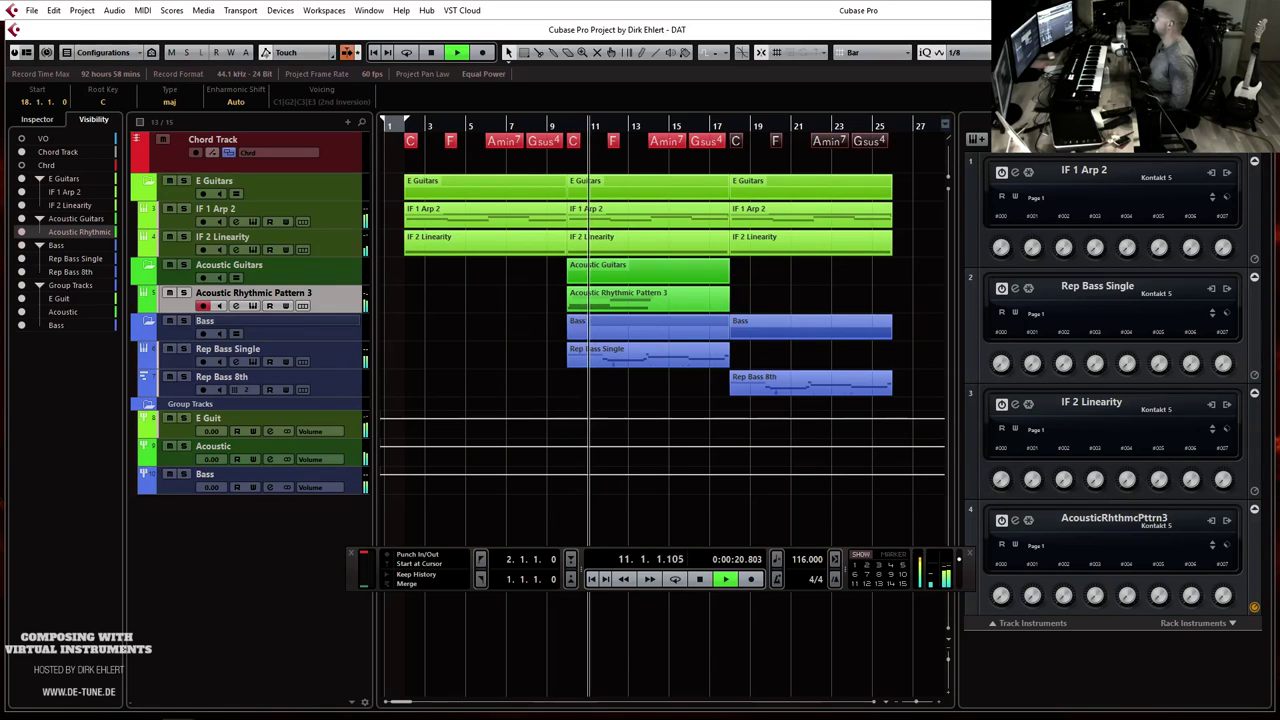
left_click(773, 320)
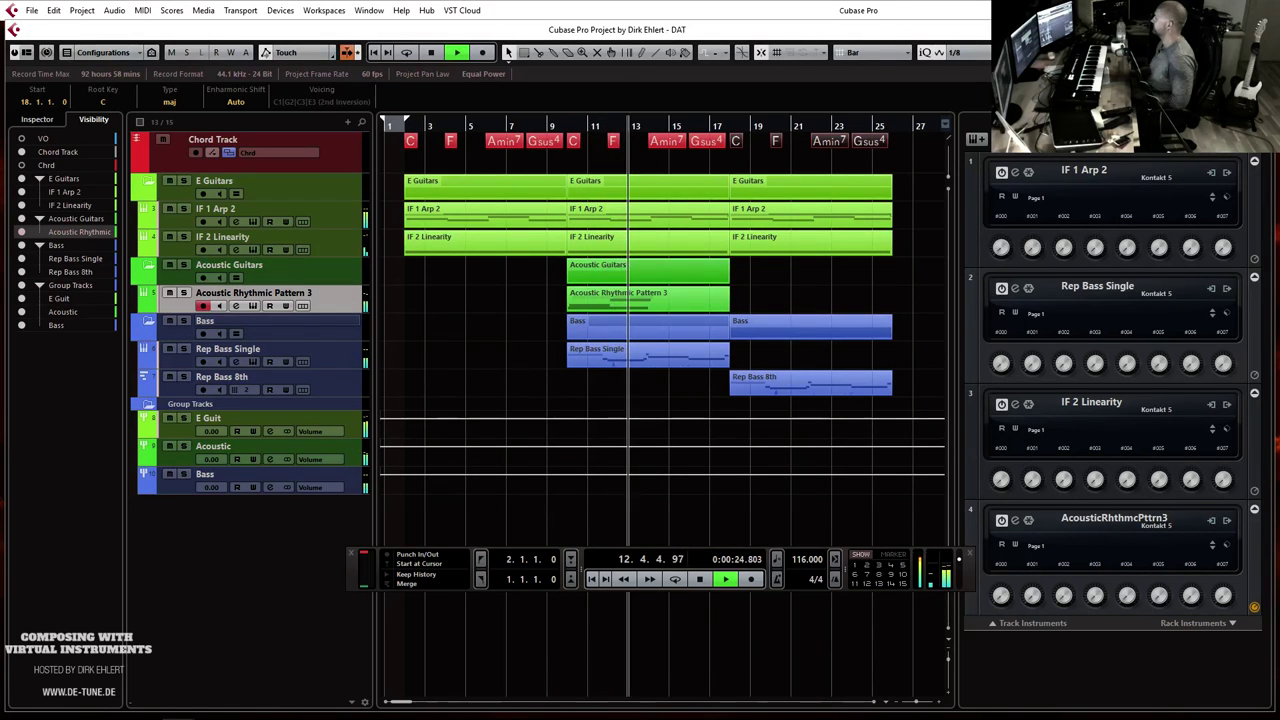
key("space")
Step: Review the Acoustic Rhythmic Pattern 3 channel in the MixConsole and return to the project window
key("F3")
key("F3")
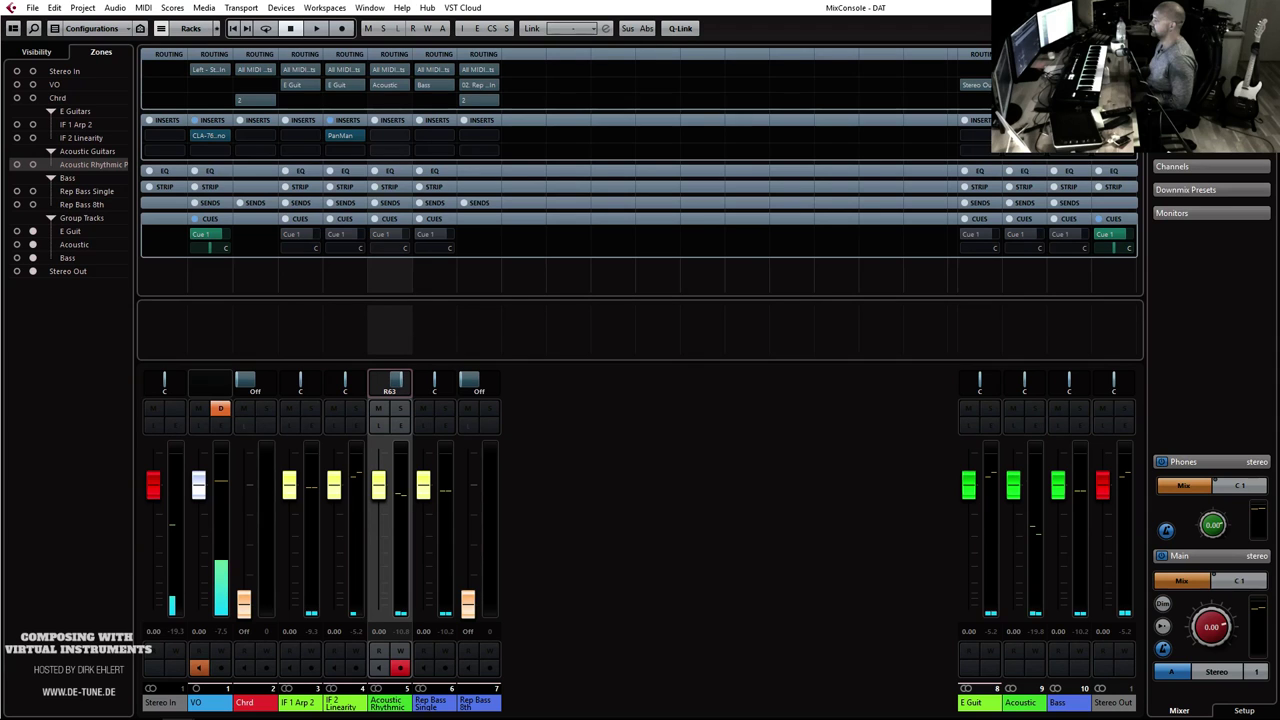
left_click(462, 8)
left_click(636, 16)
key("F3")
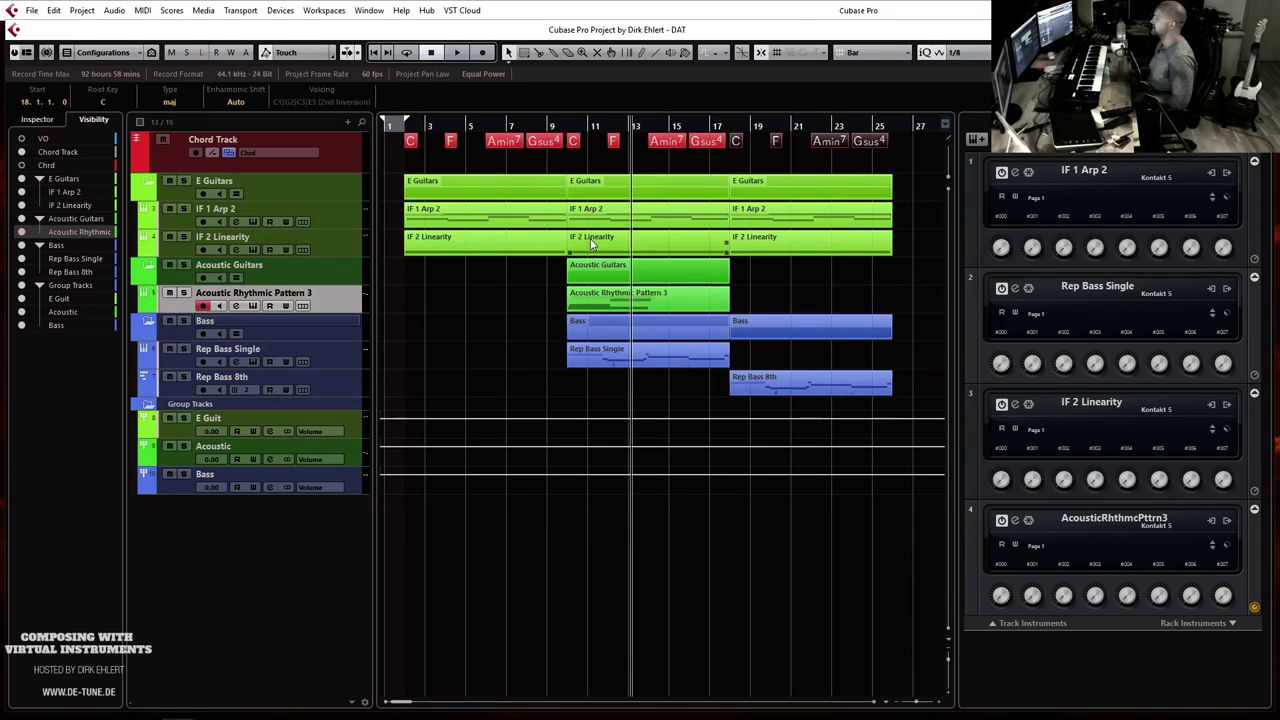
Step: Check the acoustic pattern's notes, then adjust the volume of the Rhythmic Pattern 3 instrument in Kontakt
double_click(612, 302)
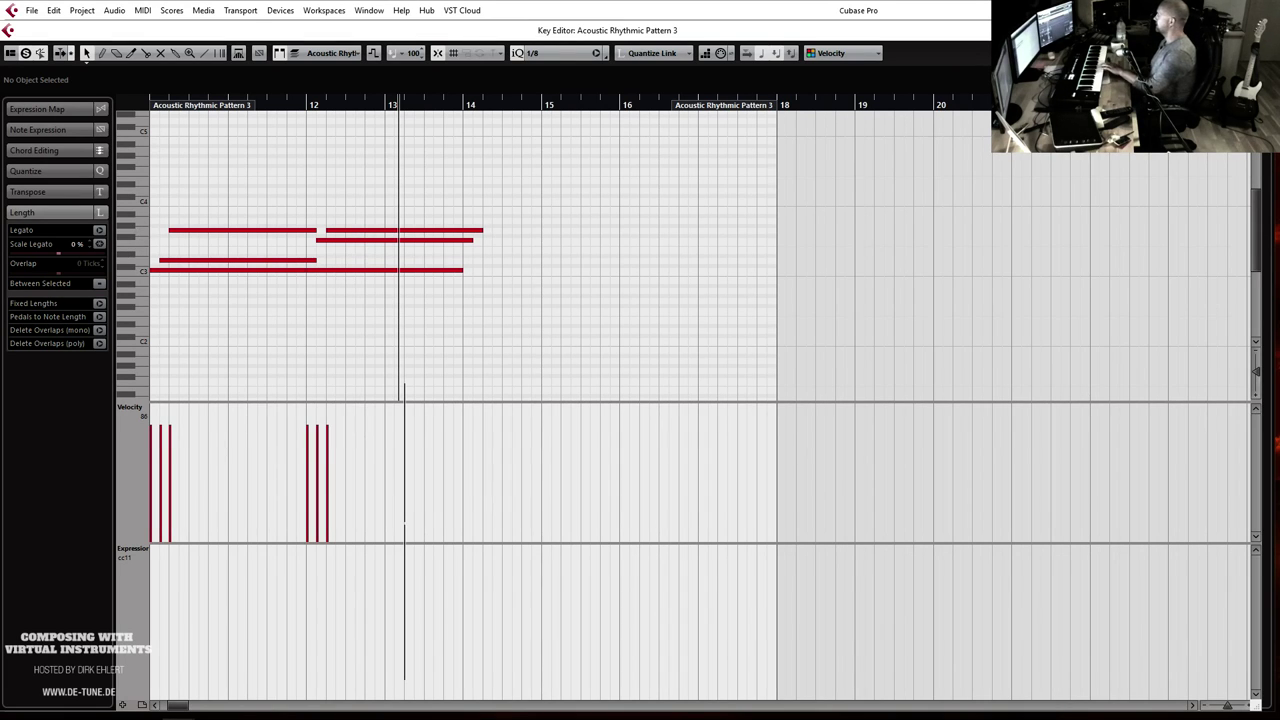
key("Escape")
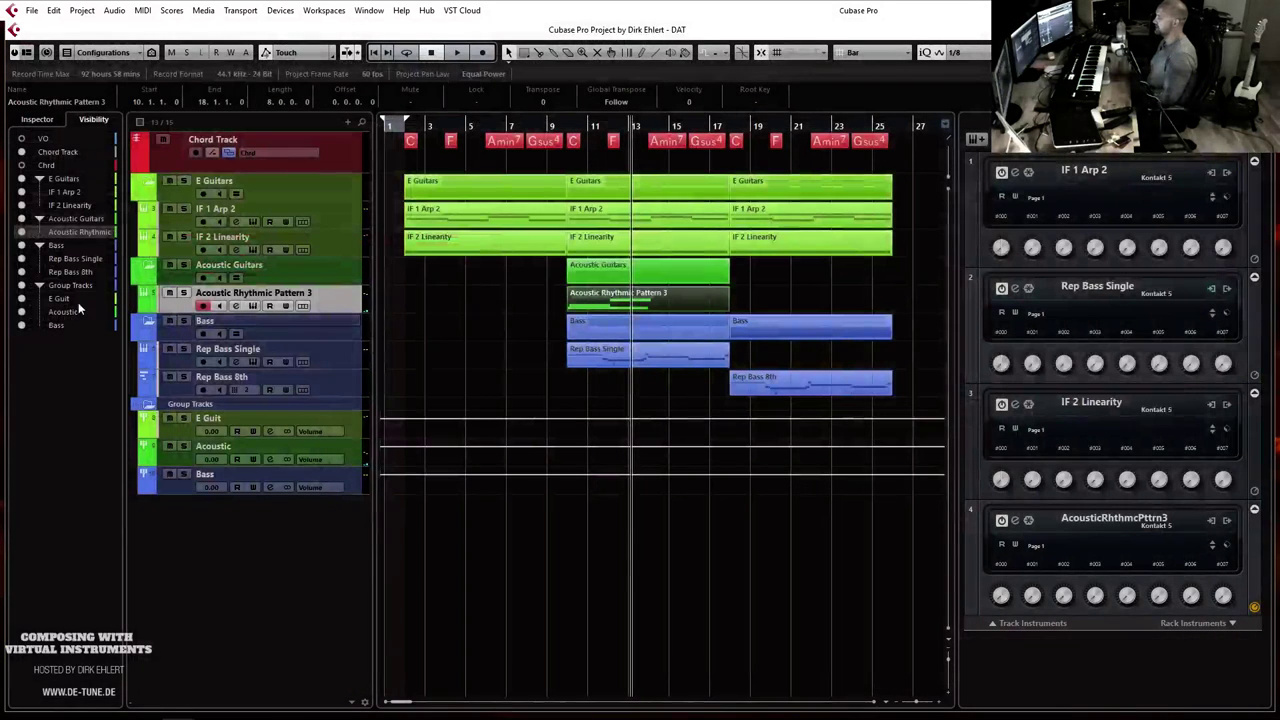
left_click(38, 119)
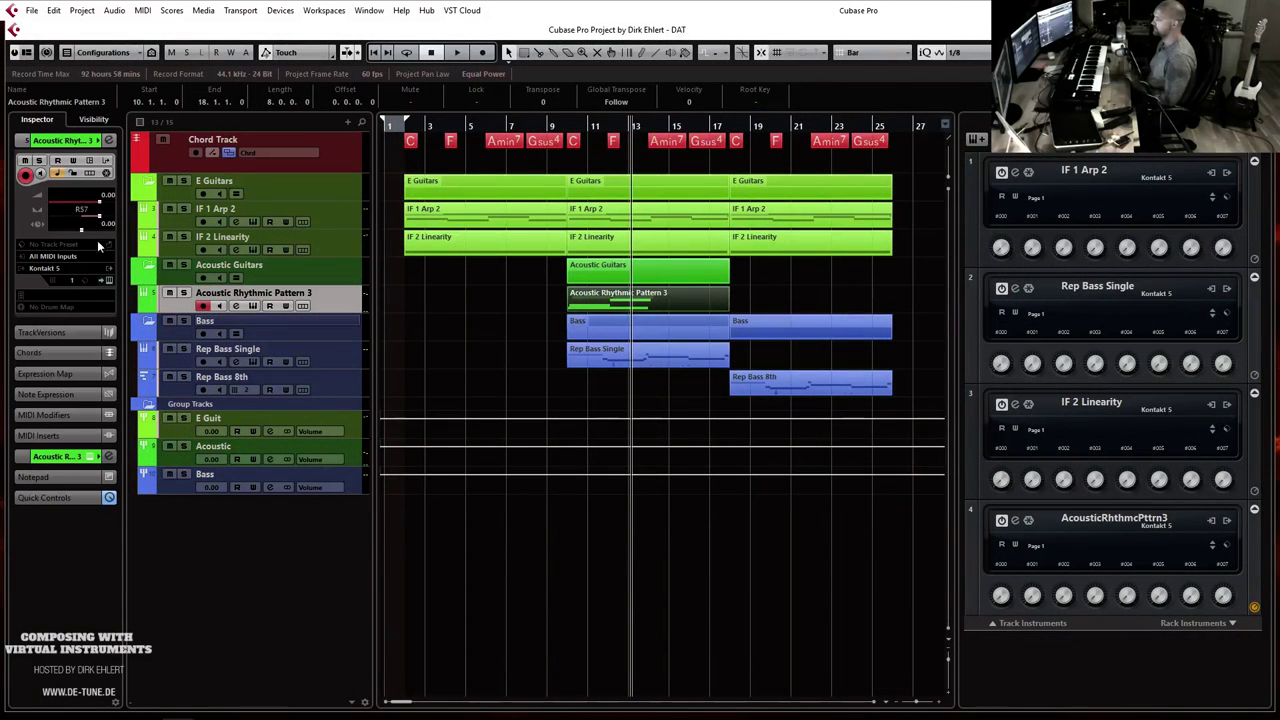
key("F12")
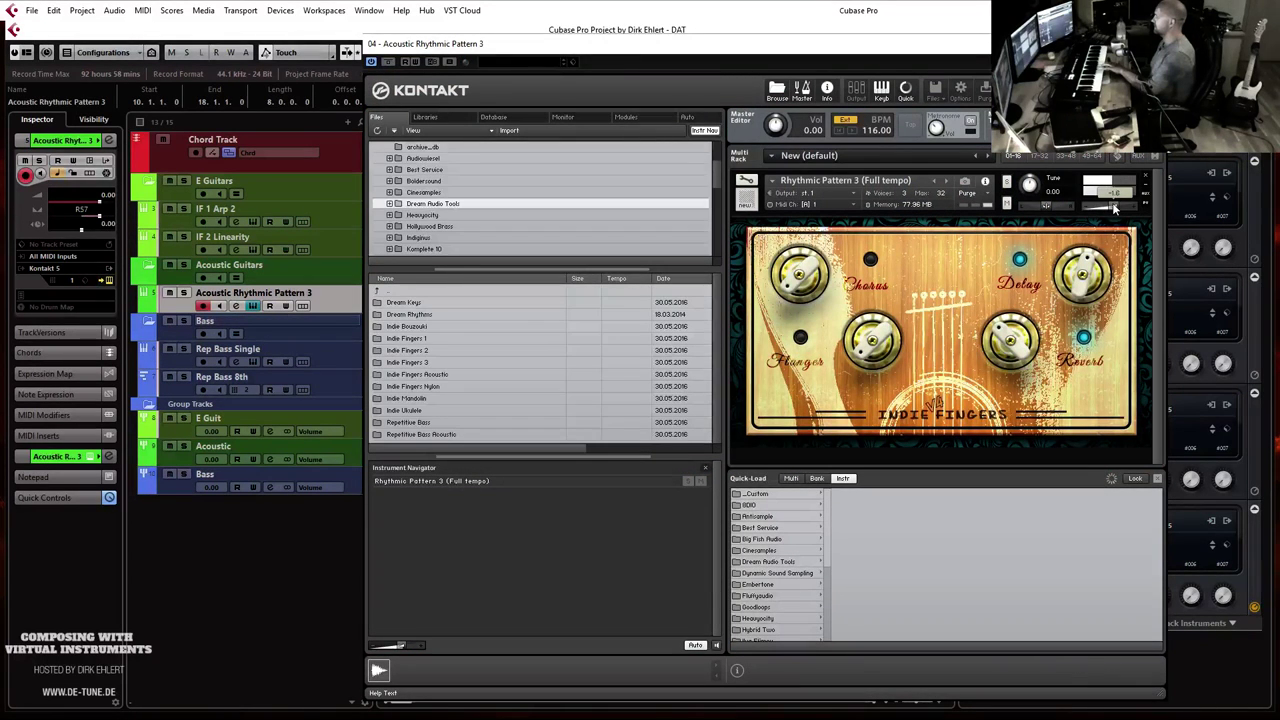
key("F12")
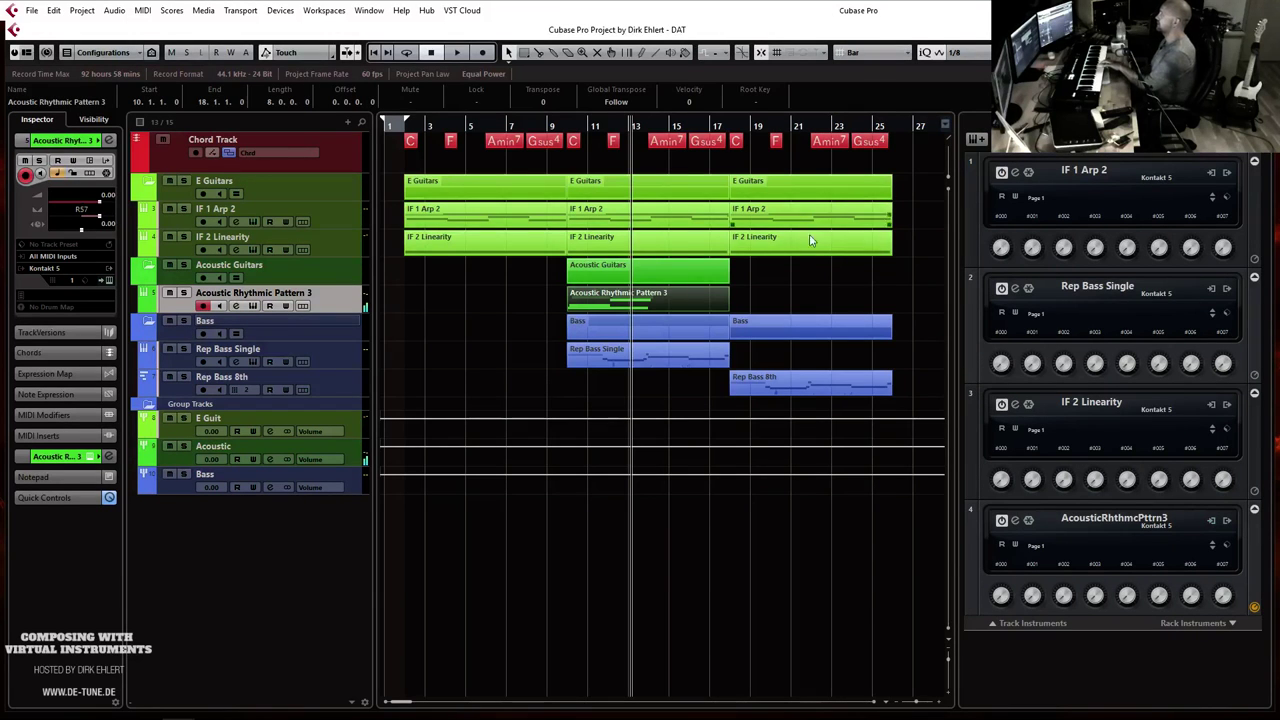
Step: Draw staggered E3, A3 and C4 notes from bar 14 to bar 16 in the acoustic part, raise their velocities to about 117, and play them
double_click(664, 305)
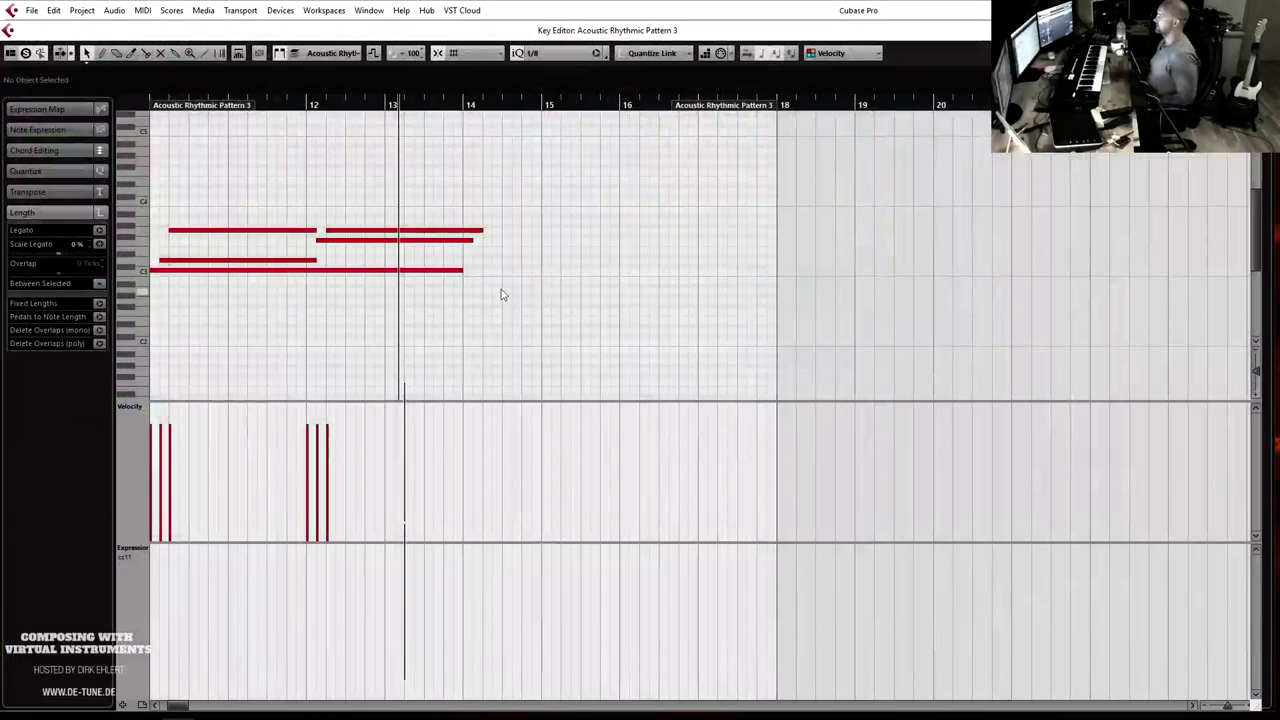
left_click_drag(467, 250, 619, 242)
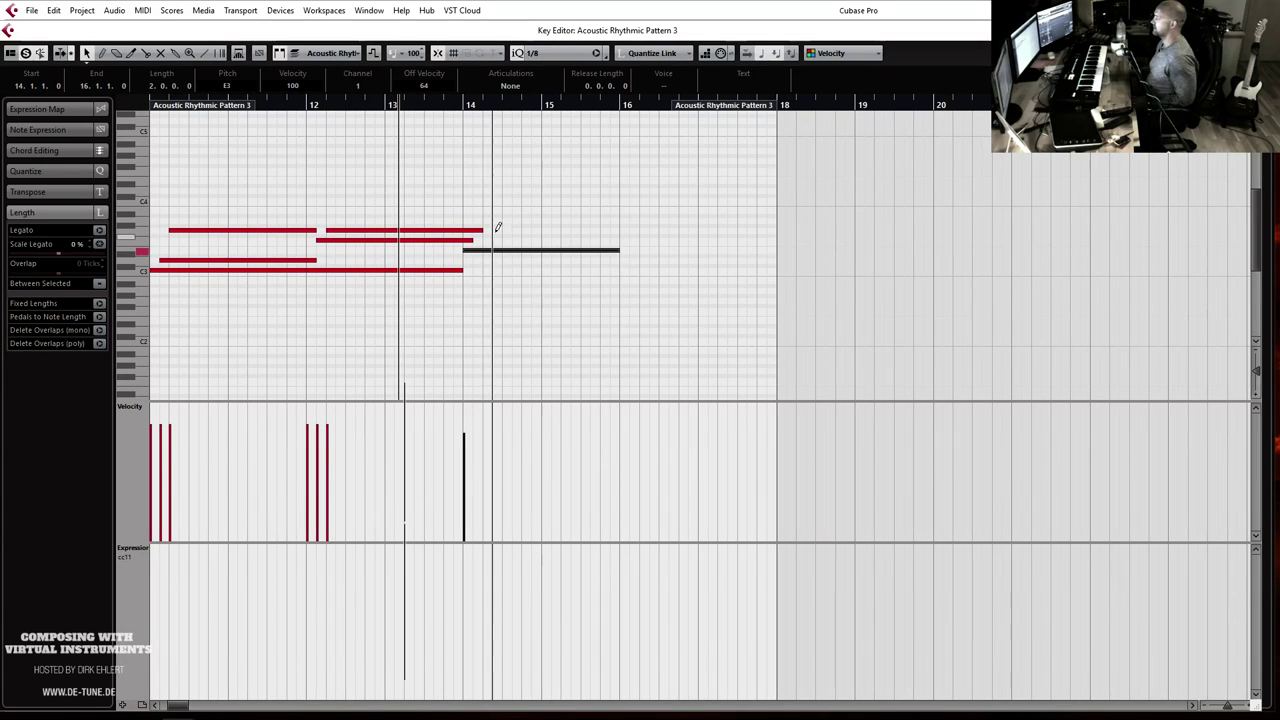
left_click_drag(479, 219, 620, 216)
left_click_drag(486, 199, 623, 191)
left_click(653, 226)
left_click_drag(472, 408, 491, 408)
key("space")
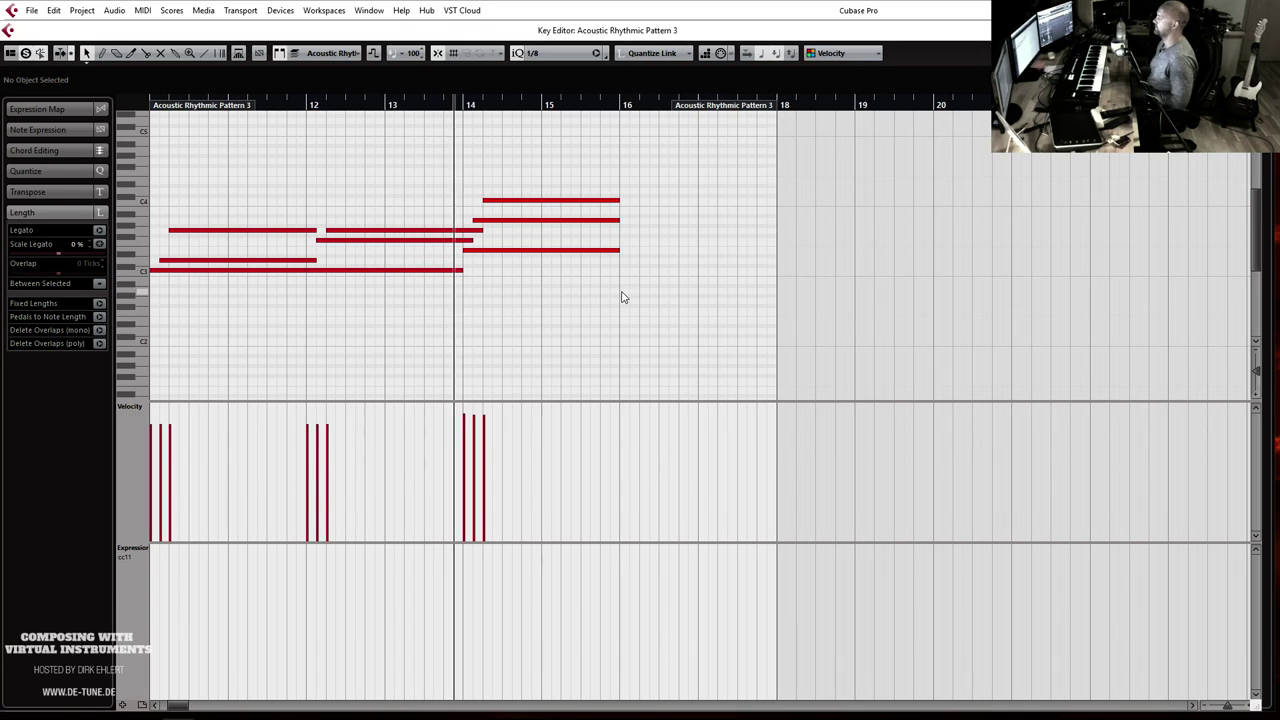
Step: Trim the overlapping F3 and G3 notes to end at bar 14 and audition the part from bar 12
left_click_drag(482, 233, 462, 240)
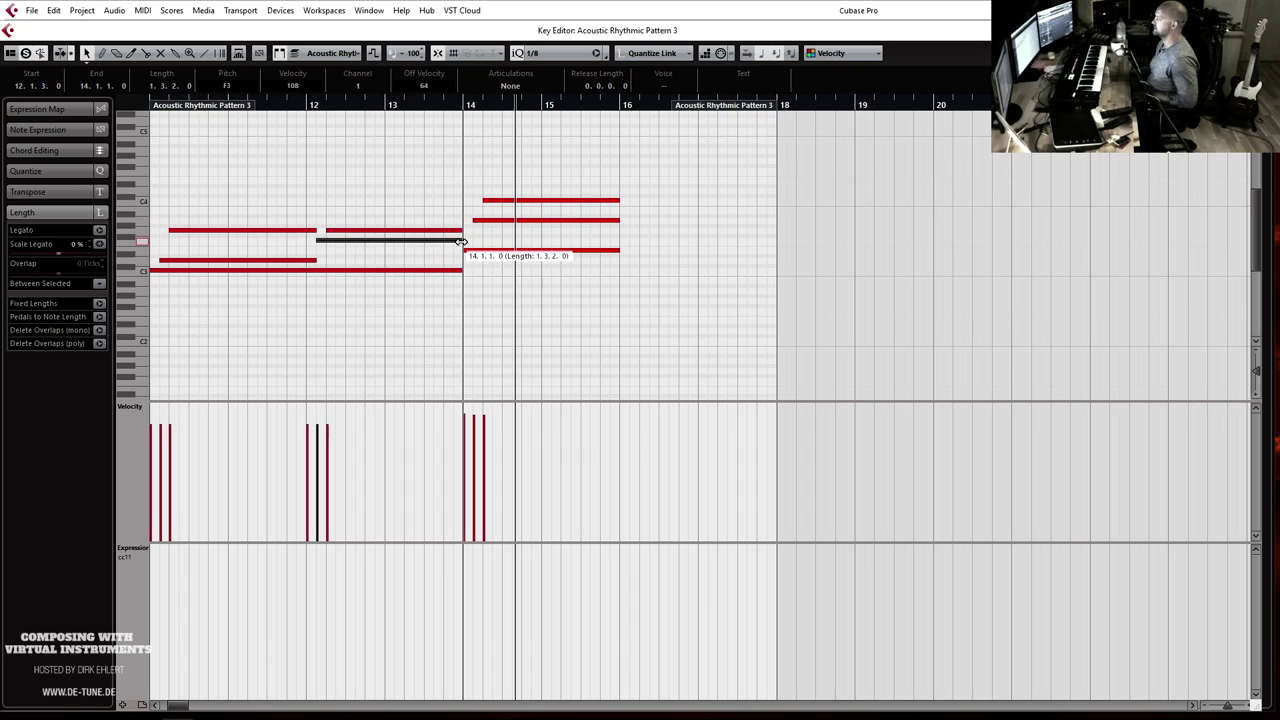
left_click(306, 106)
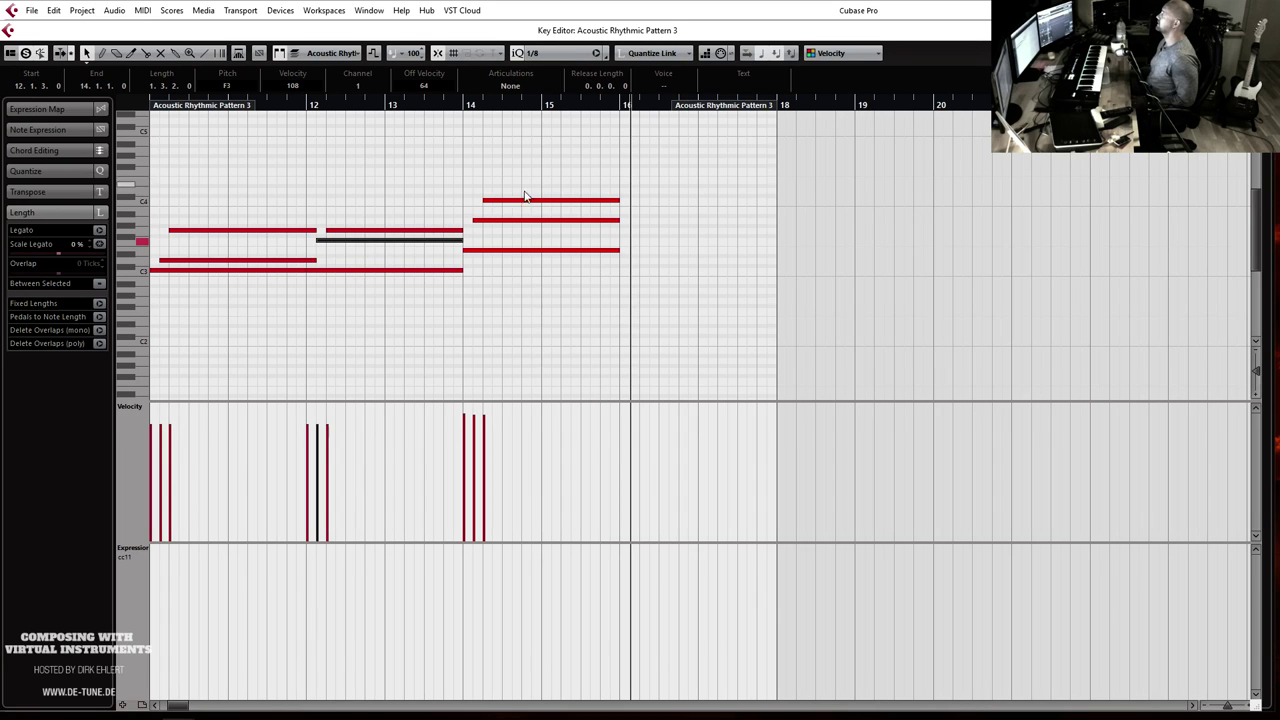
Step: Copy the three-note figure to bar 16, repitch it to D3, B3 and C4, and audition the part from bar 14
left_click_drag(498, 147, 644, 243)
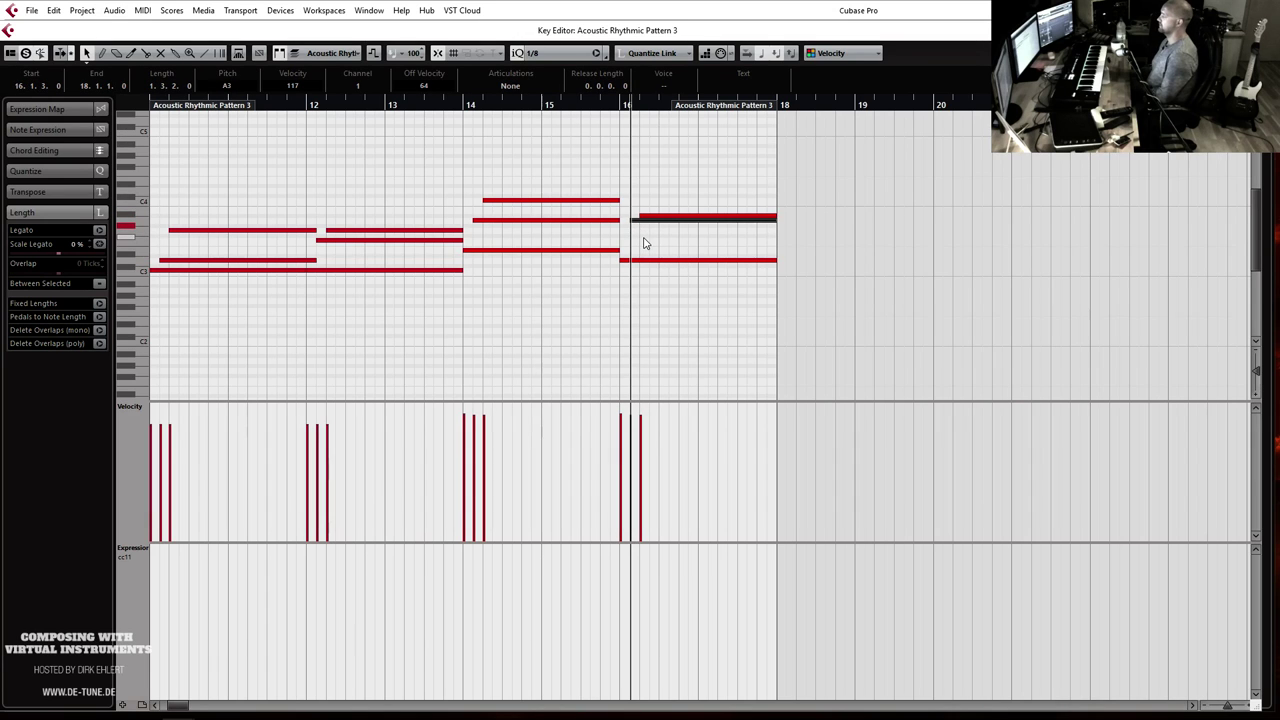
key("Up")
key("Up")
left_click(640, 215)
key("Up")
key("Up")
key("Up")
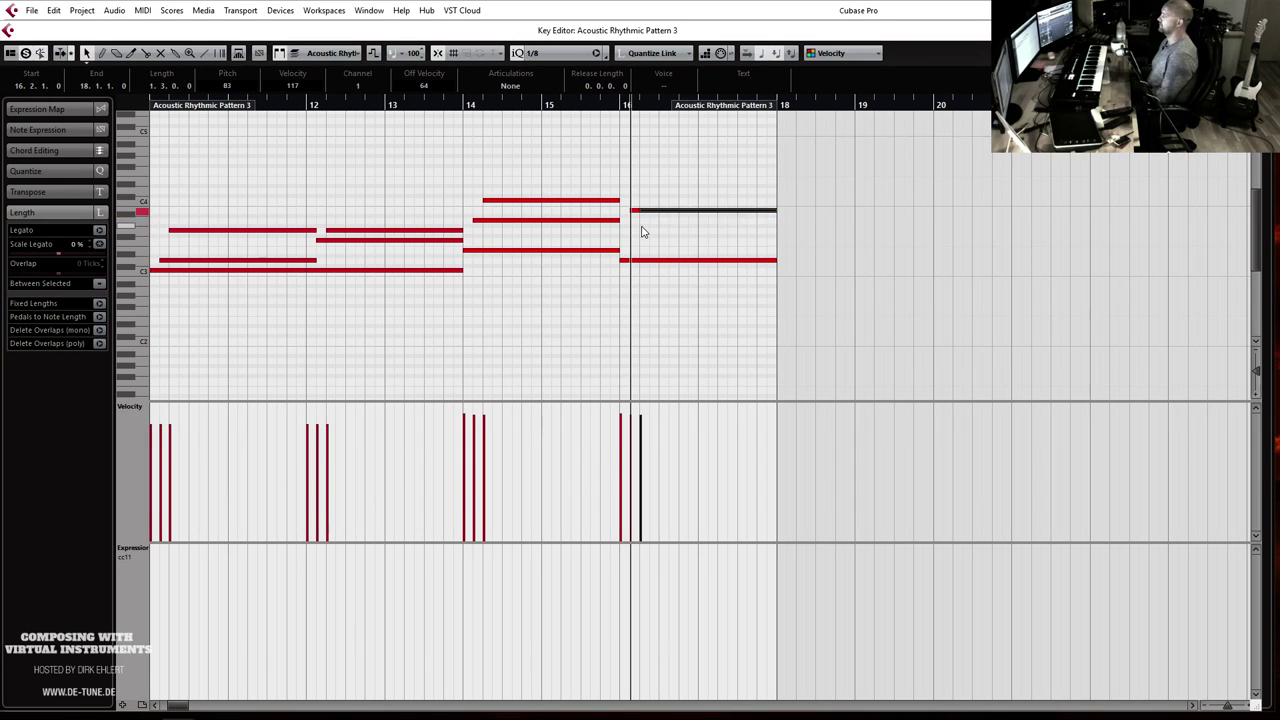
key("Down")
left_click(466, 106)
key("space")
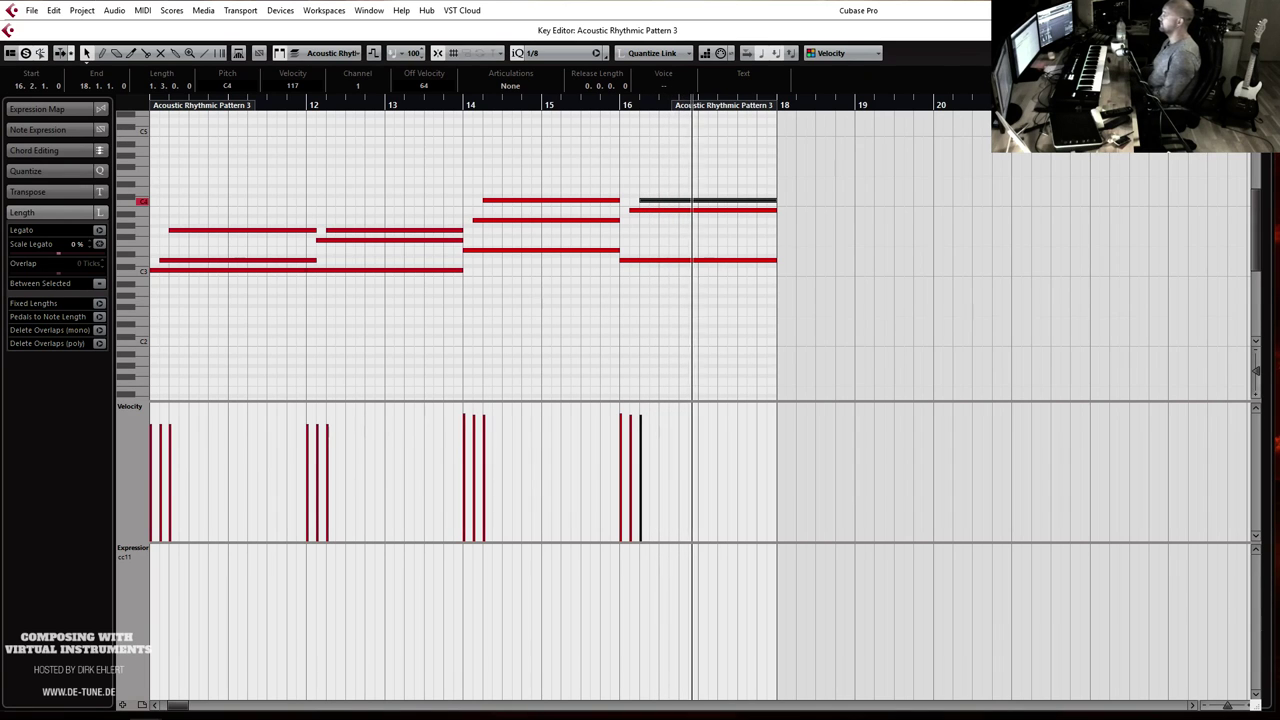
Step: Close the note editor, play the arrangement, and repeat the Acoustic Rhythmic Pattern 3 part from bar 18 to bar 26
key("Return")
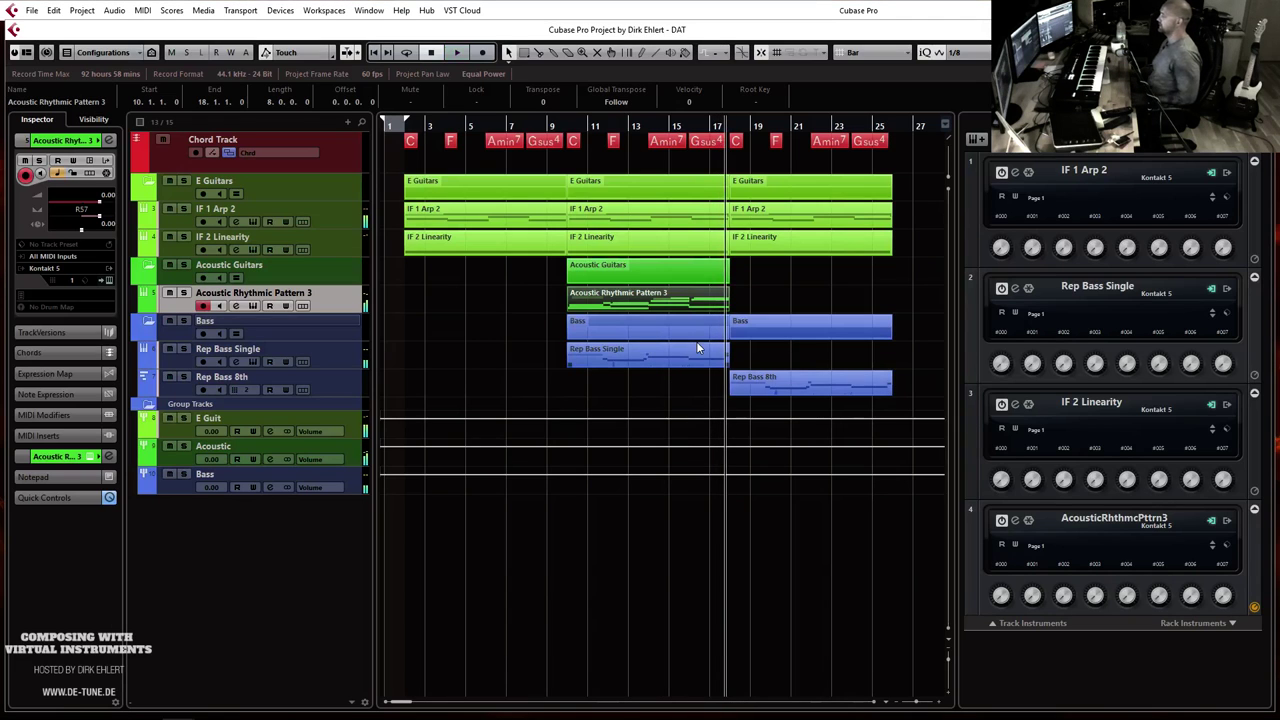
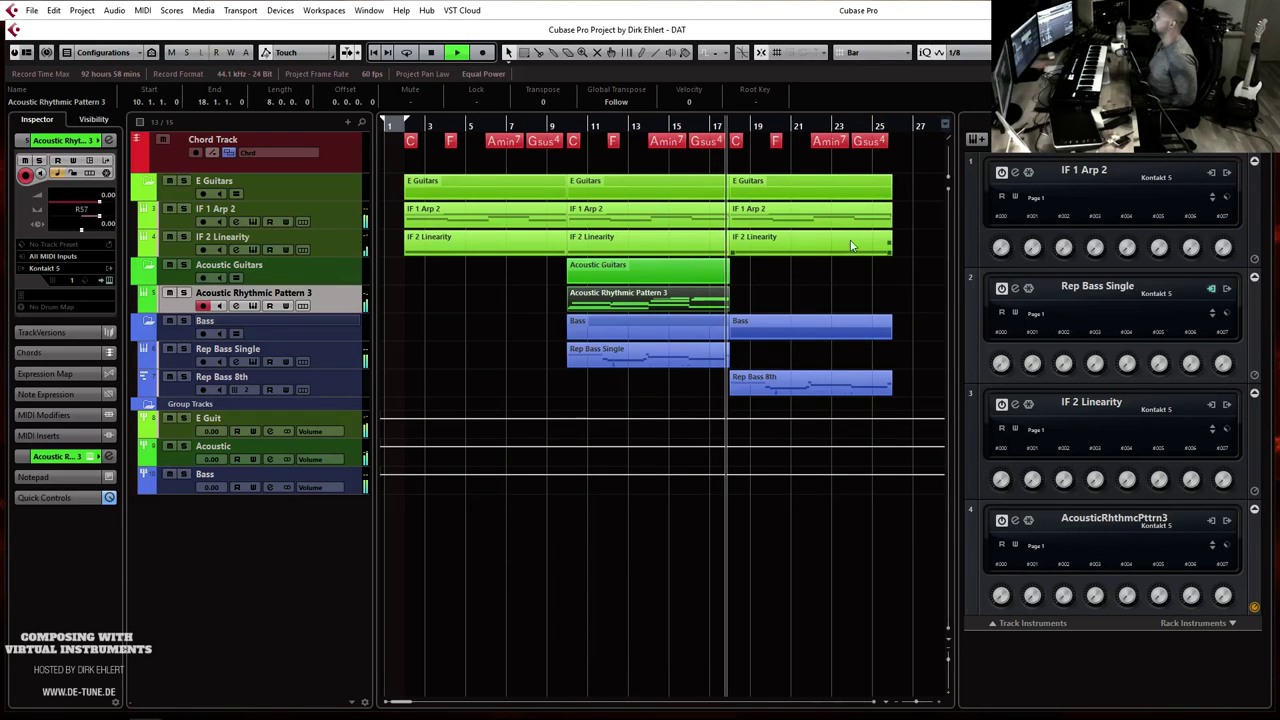
left_click(760, 305)
key("space")
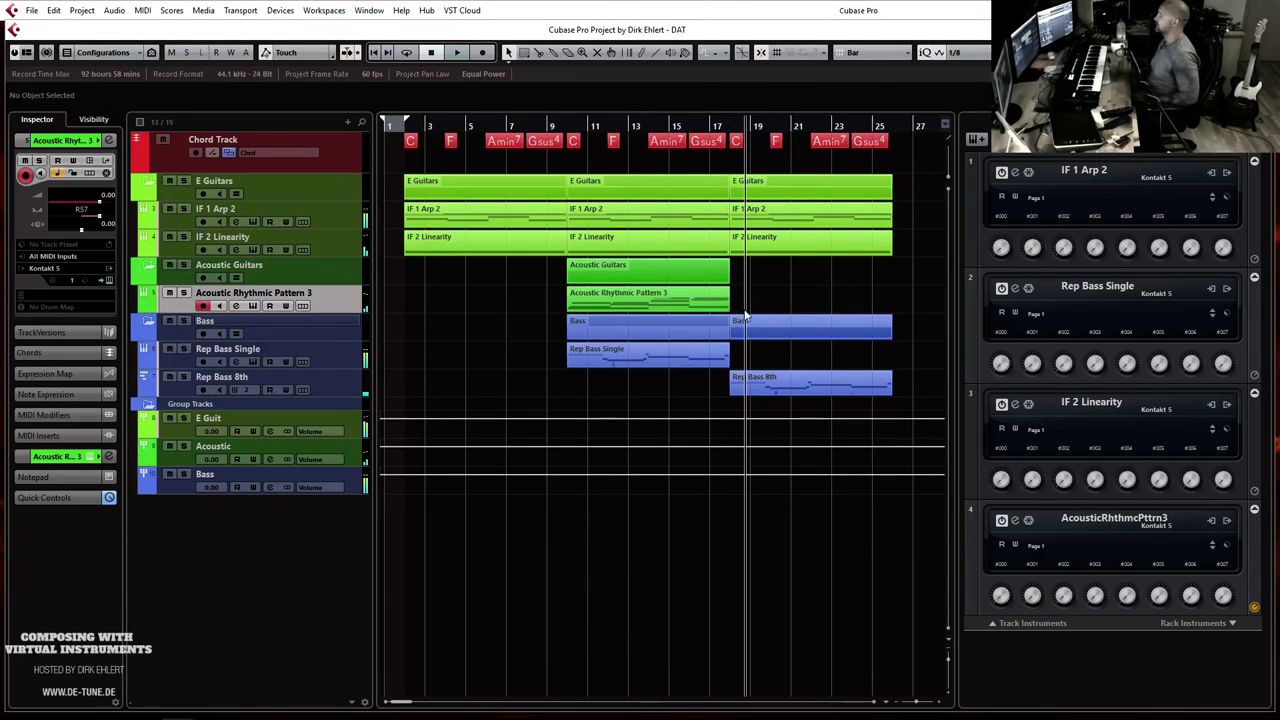
left_click(661, 300)
key("ctrl+d")
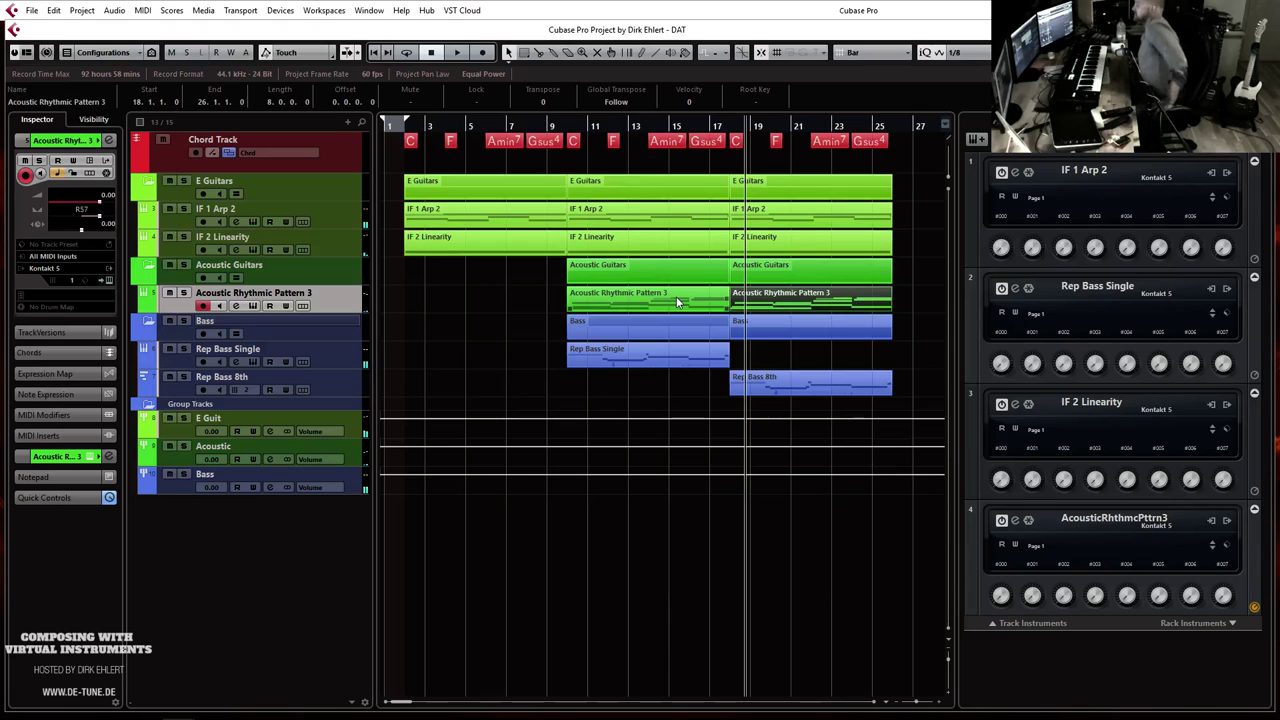
Step: Duplicate the Acoustic Rhythmic Pattern 3 track and delete both parts on the duplicate
right_click(320, 310)
left_click(425, 347)
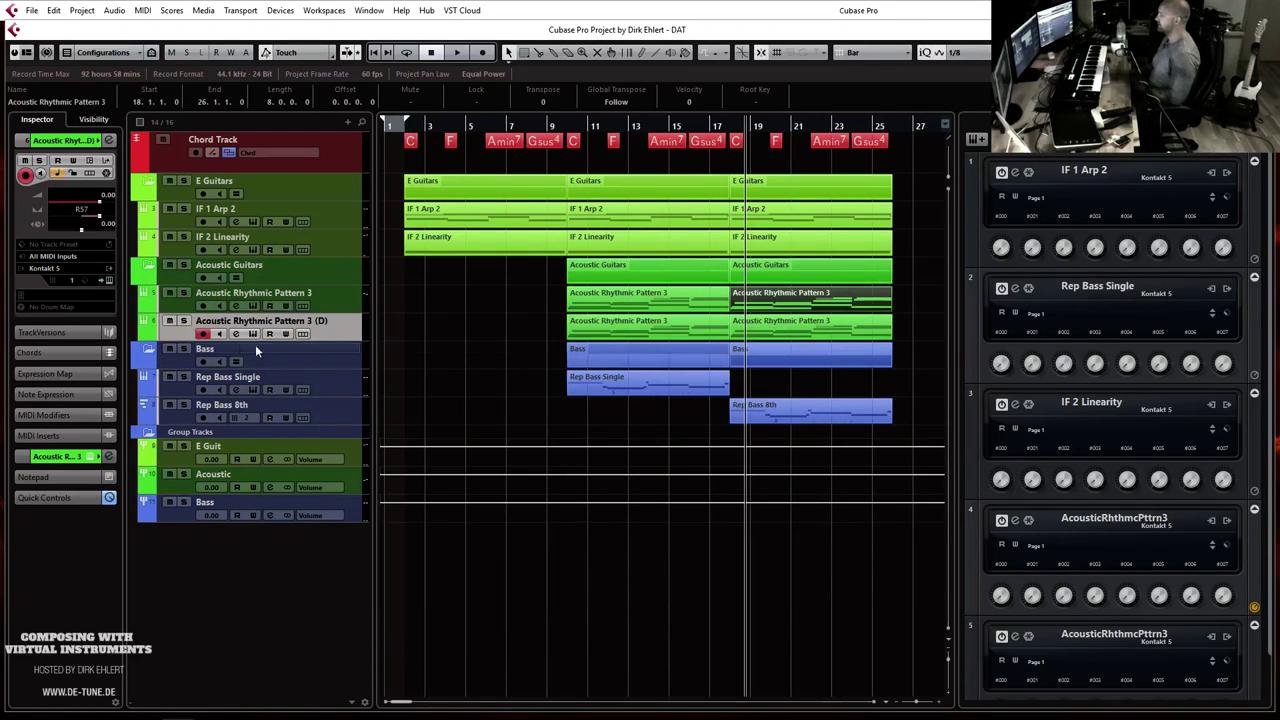
left_click_drag(549, 342, 748, 318)
key("Delete")
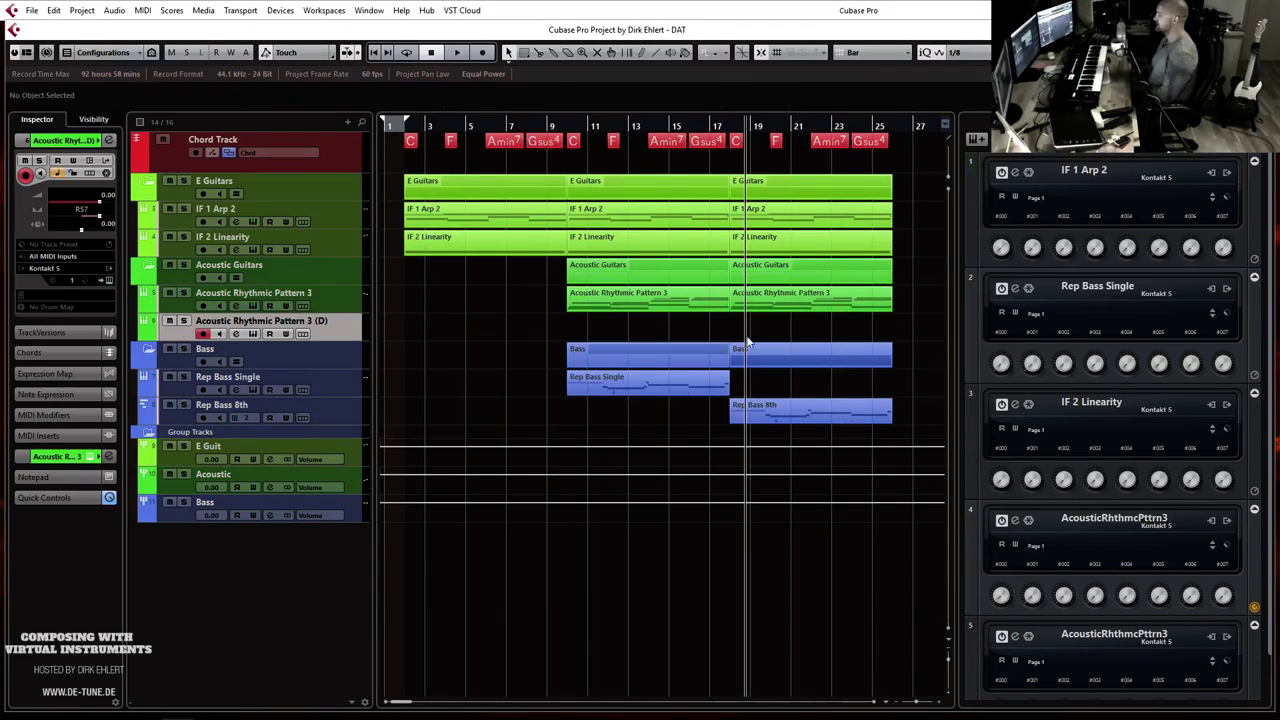
Step: Pan the duplicated track to L45 and replace its Kontakt instrument with Double Stops One (Speed Two) from Indie Mandolin
left_click(107, 277)
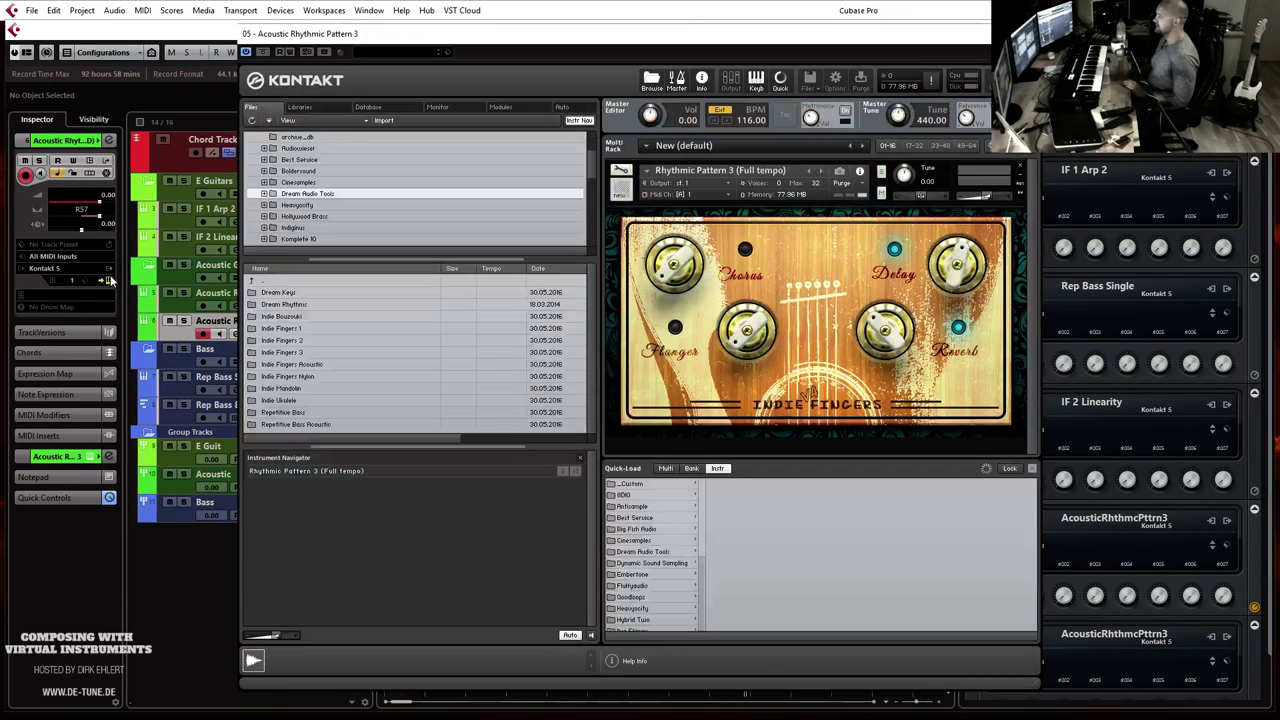
left_click_drag(97, 222, 69, 222)
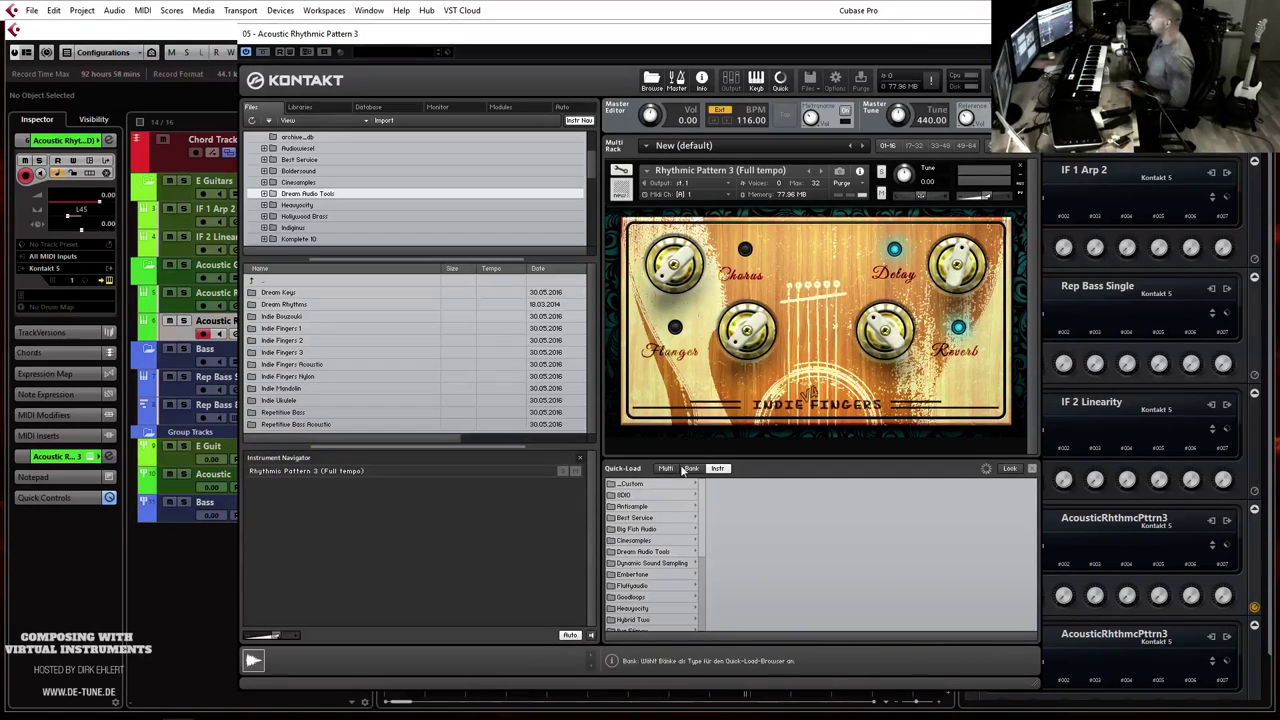
left_click(651, 557)
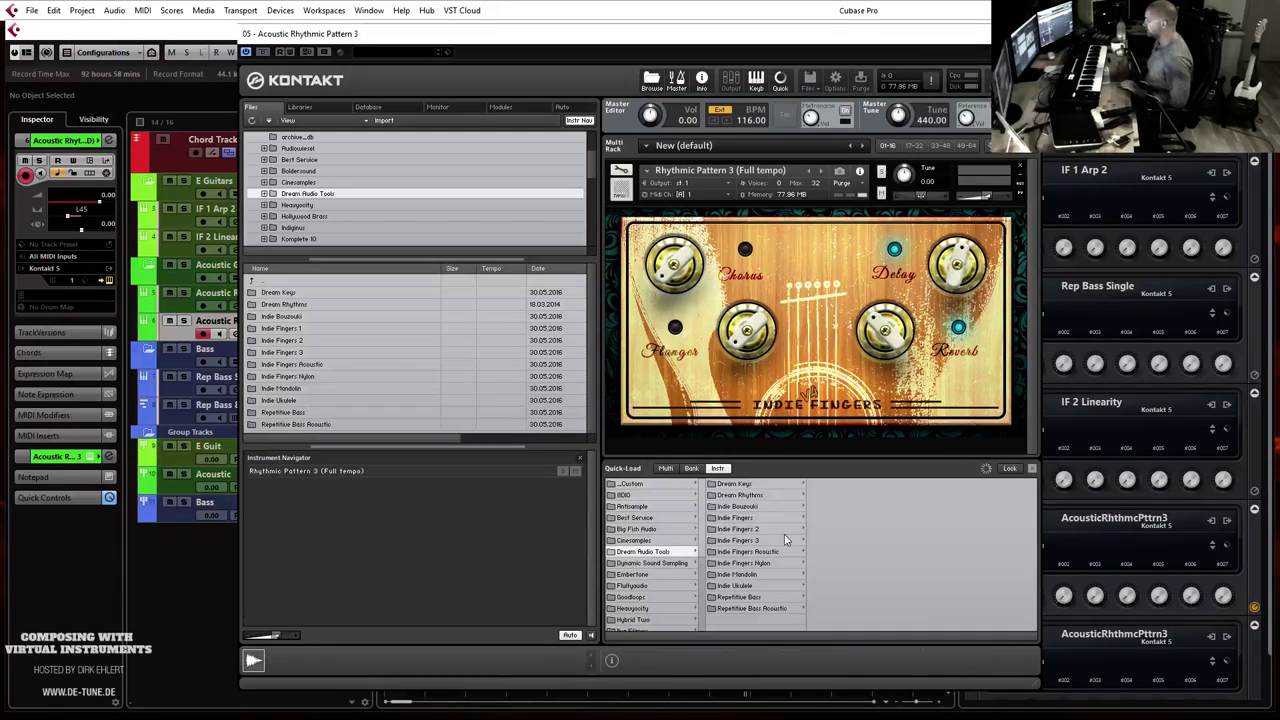
left_click(752, 508)
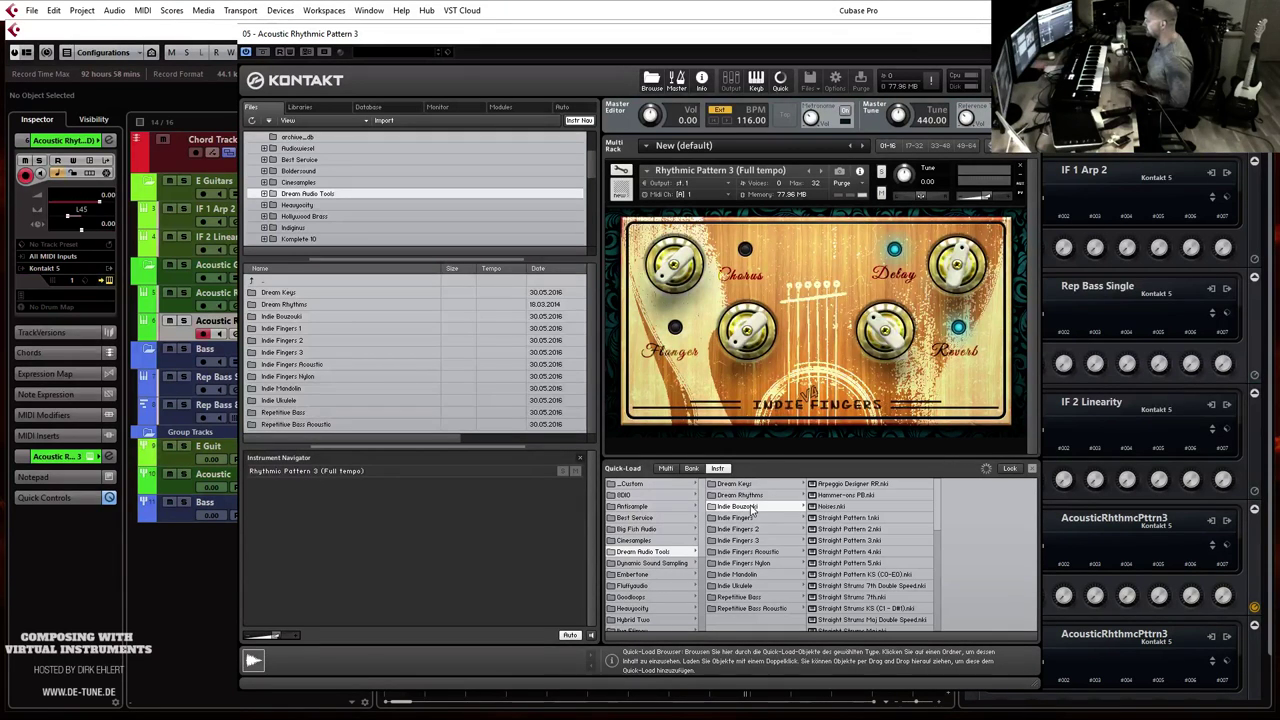
left_click(756, 575)
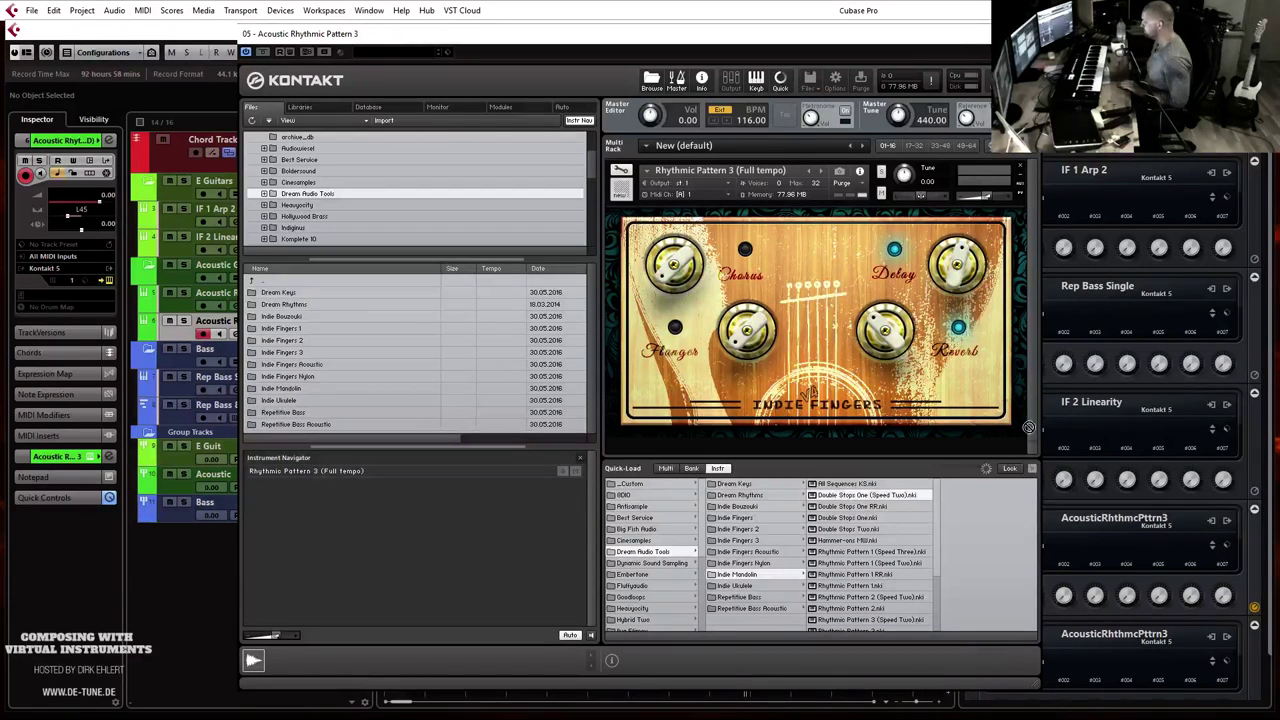
double_click(856, 496)
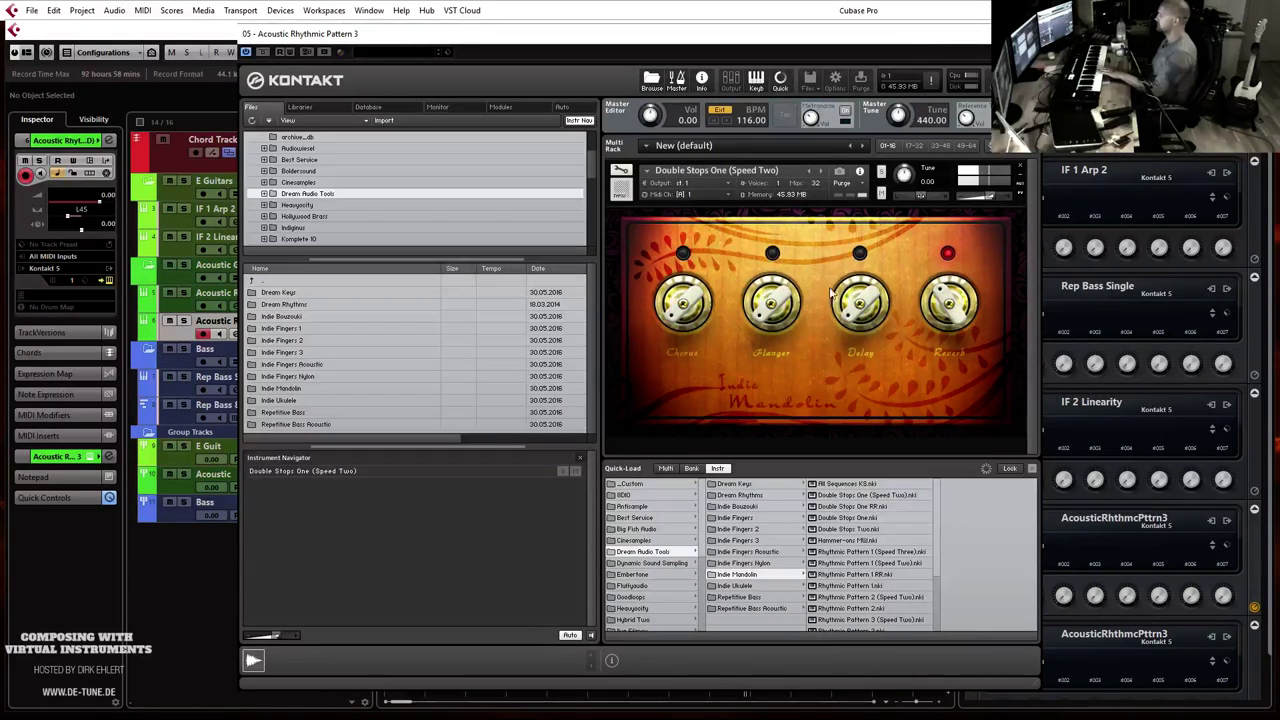
Step: Audition the mandolin patches Double Stops Two, Rhythmic Pattern 1 RR and Rhythmic Pattern 1, settling on Rhythmic Pattern 2 (Speed Two)
double_click(861, 530)
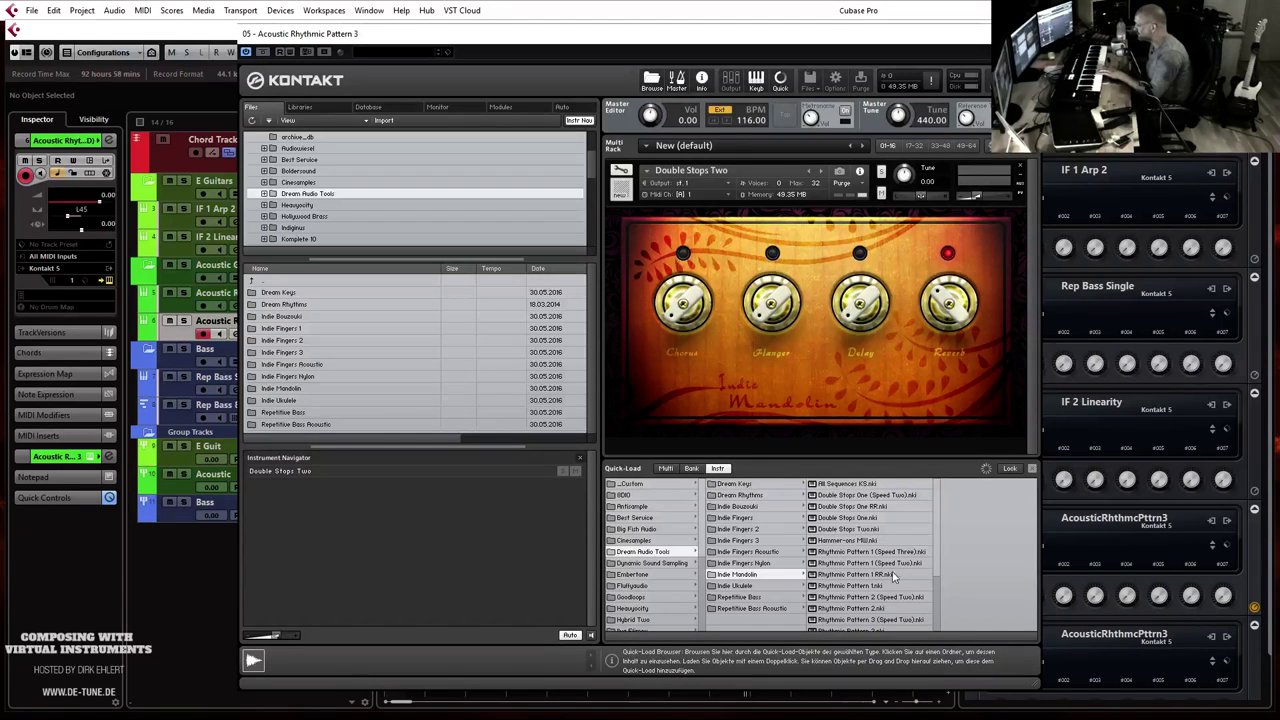
left_click_drag(883, 578, 768, 177)
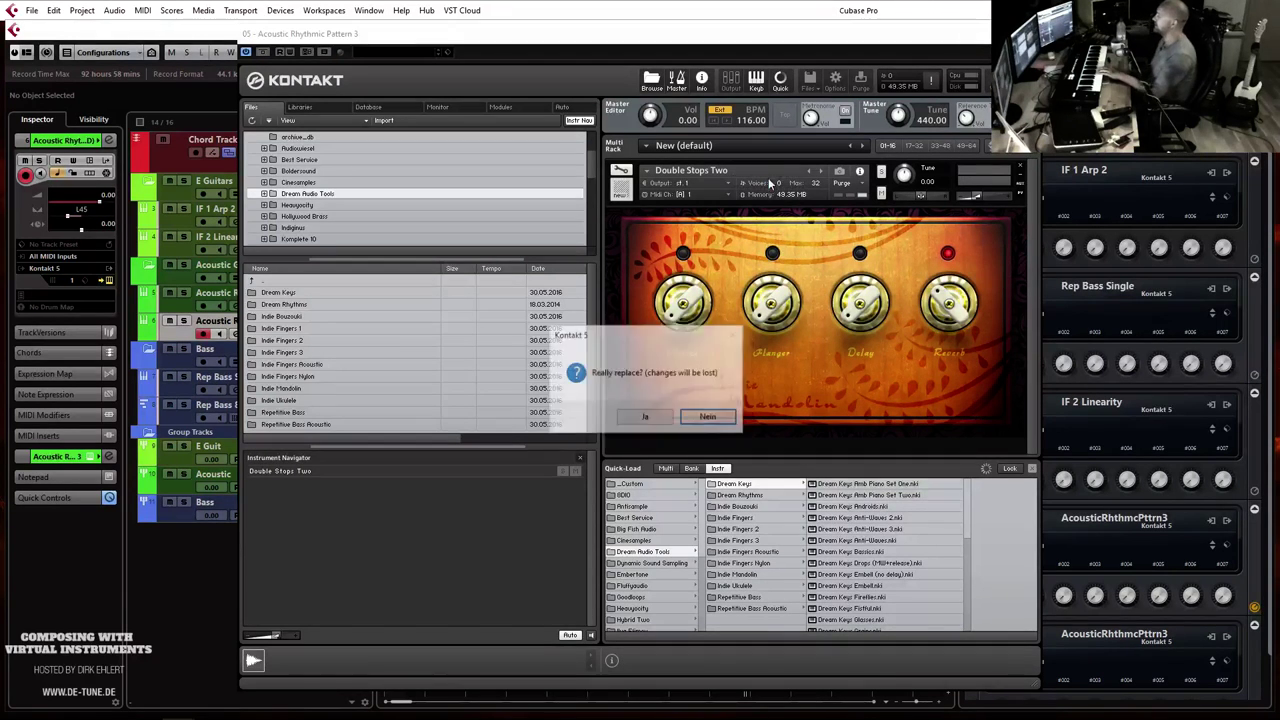
left_click(645, 419)
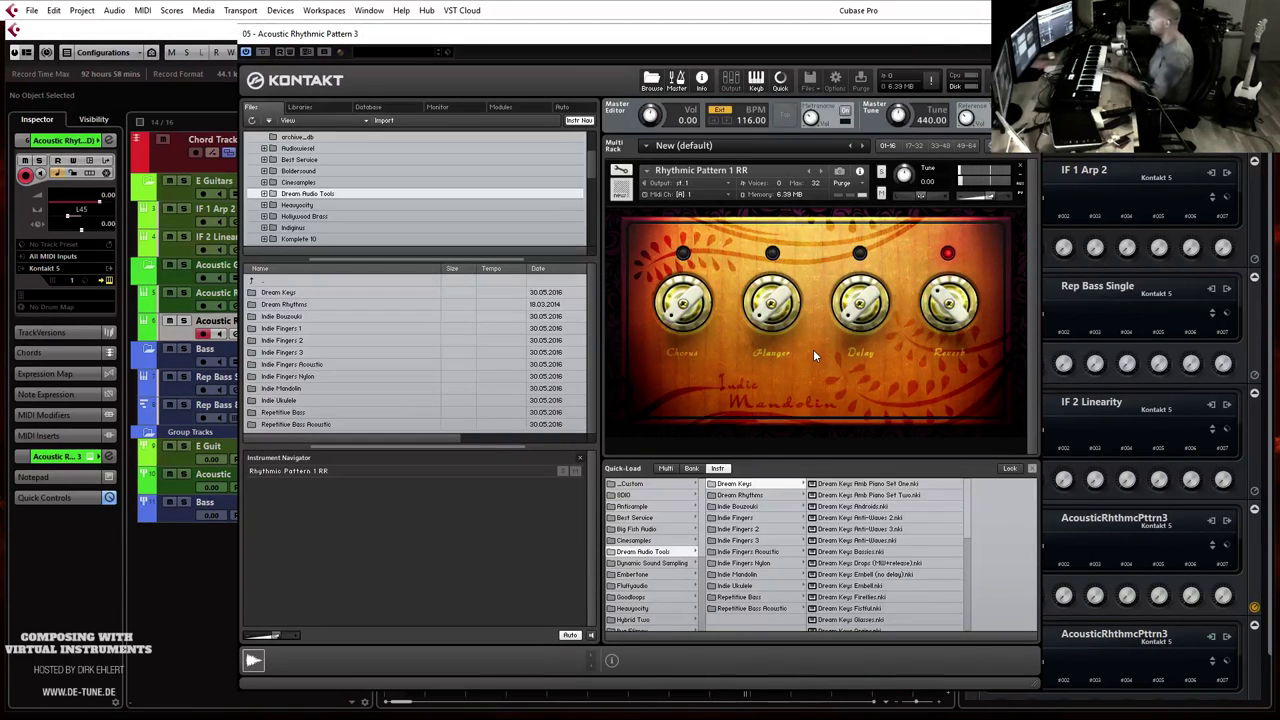
left_click(819, 173)
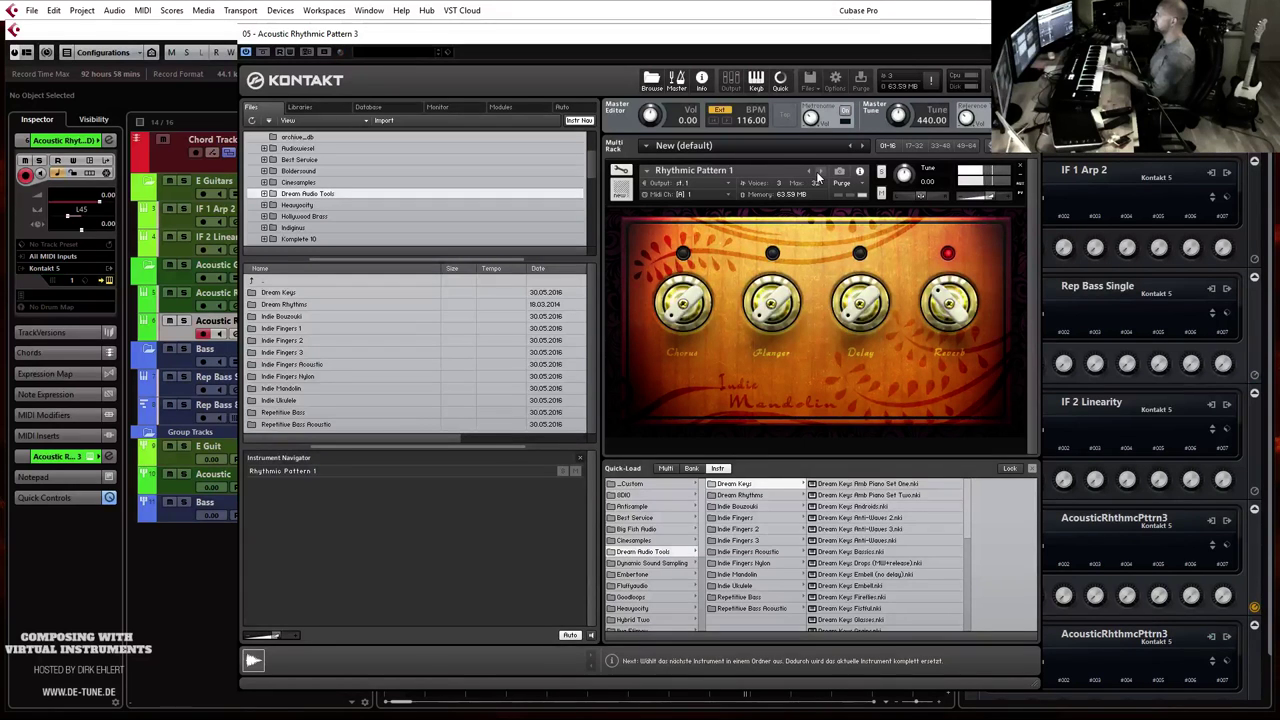
left_click(819, 174)
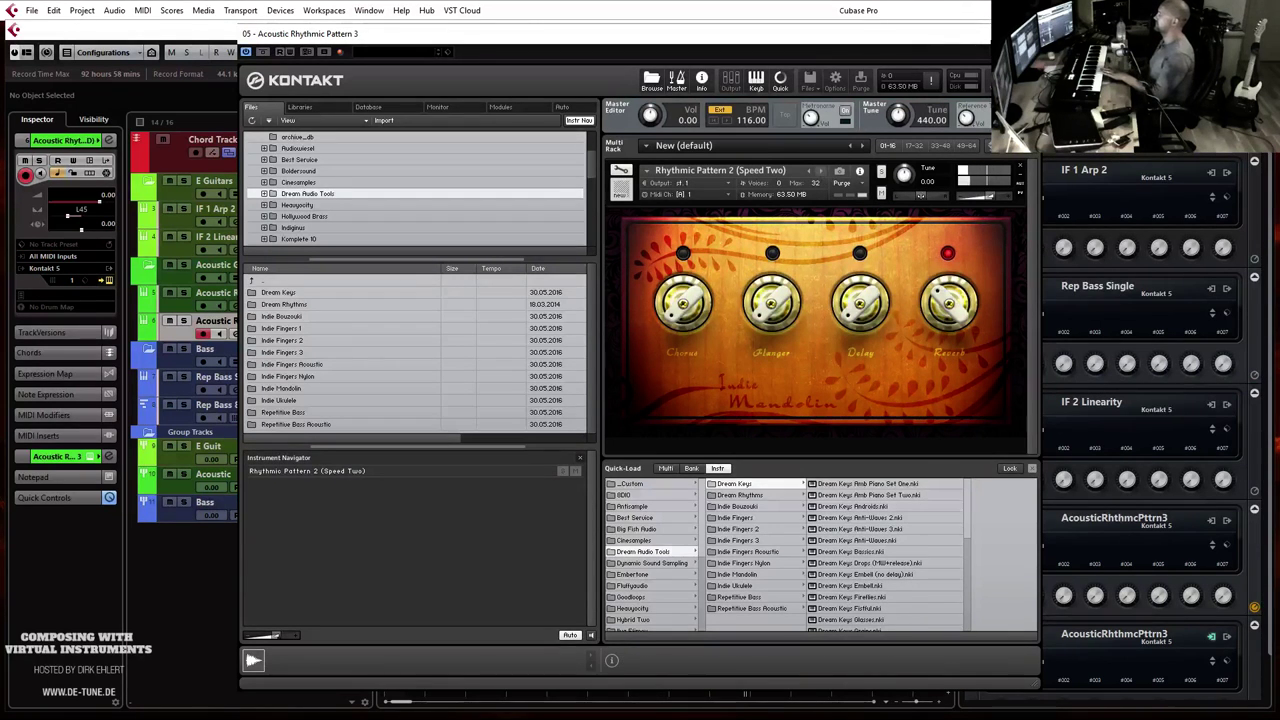
left_click(1028, 33)
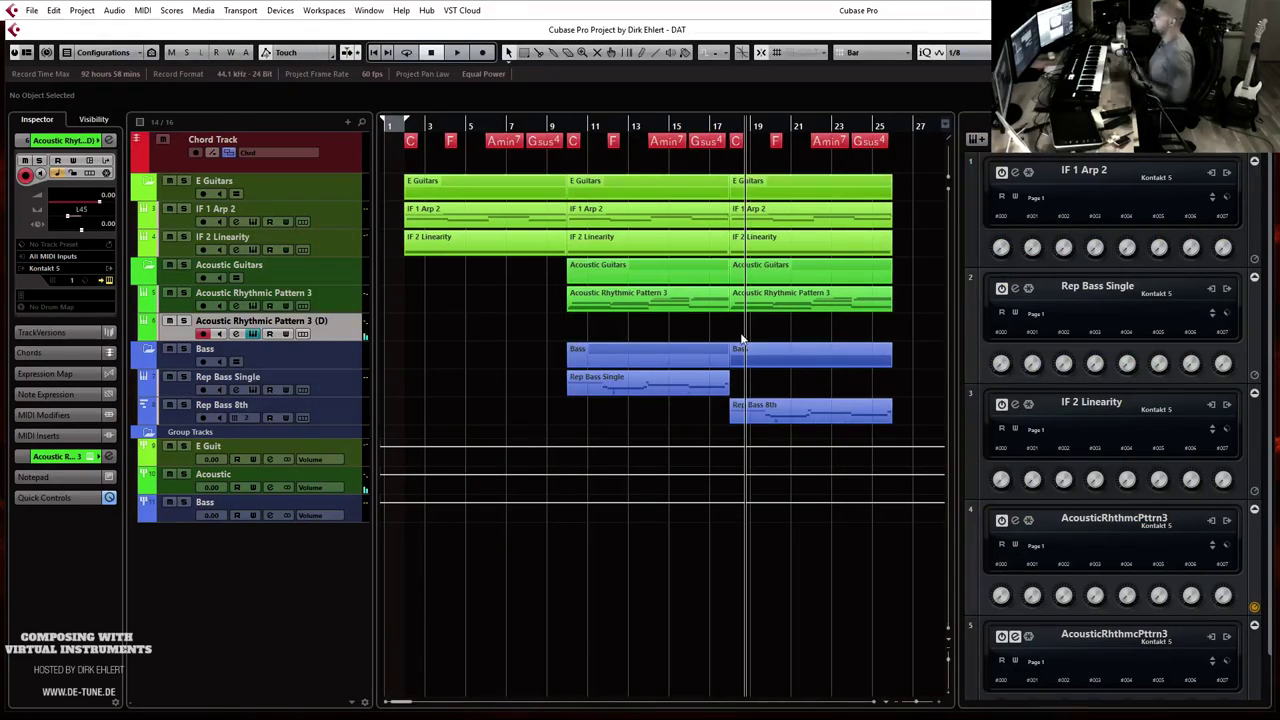
Step: Draw an empty part from bar 18 to bar 26 on the duplicated track and move the Kontakt window aside
left_click_drag(735, 334, 894, 340)
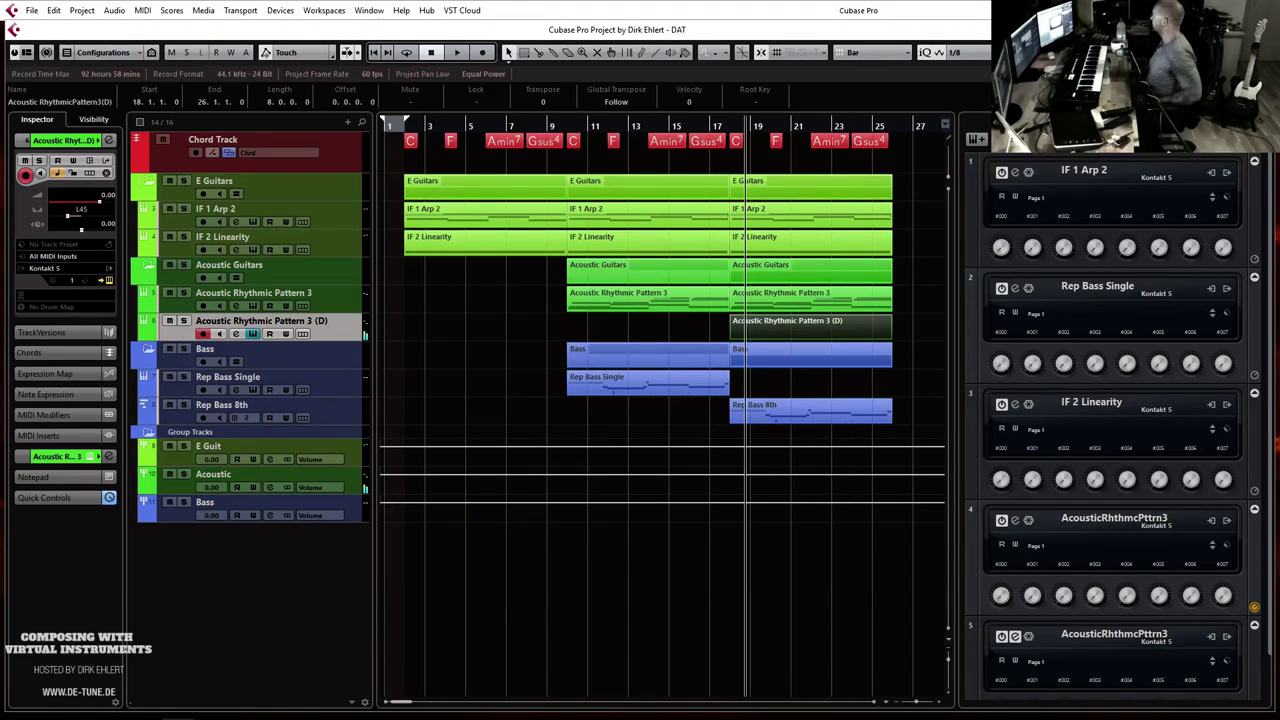
left_click(1015, 635)
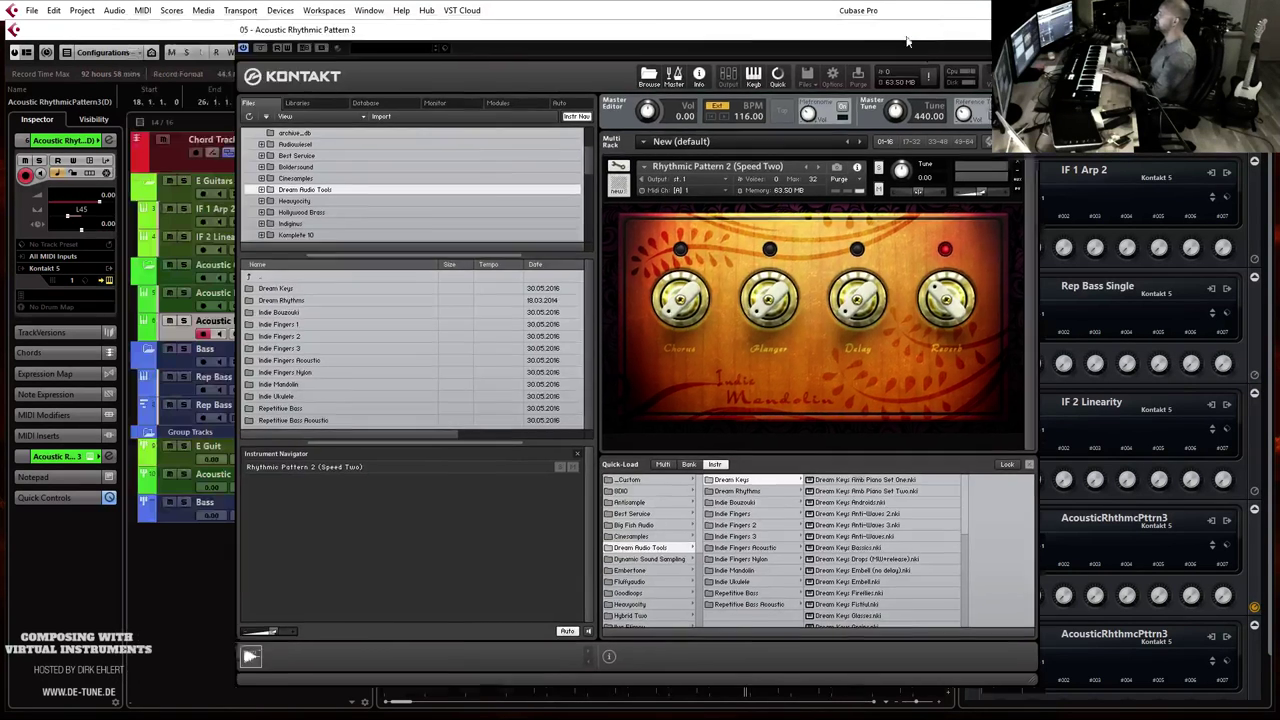
left_click(911, 25)
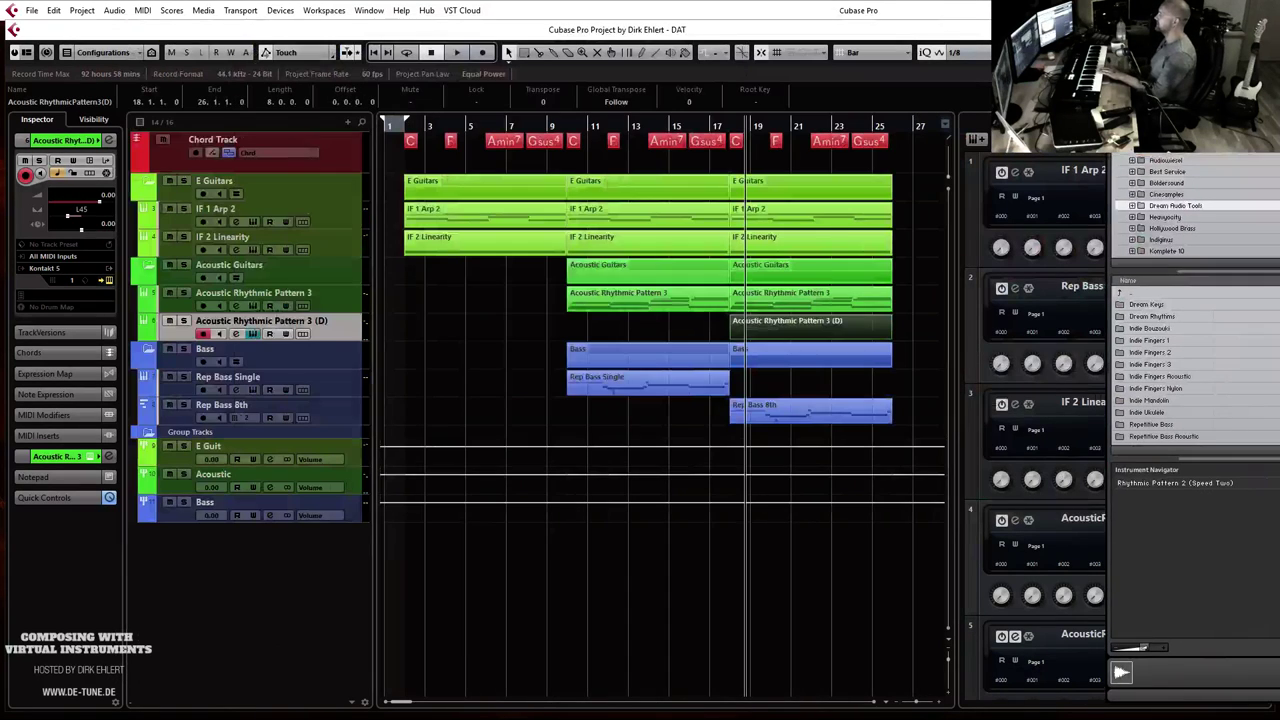
Step: Try out the mandolin pattern with playback running from bar 27, and return the playhead to bar 18
left_click(912, 126)
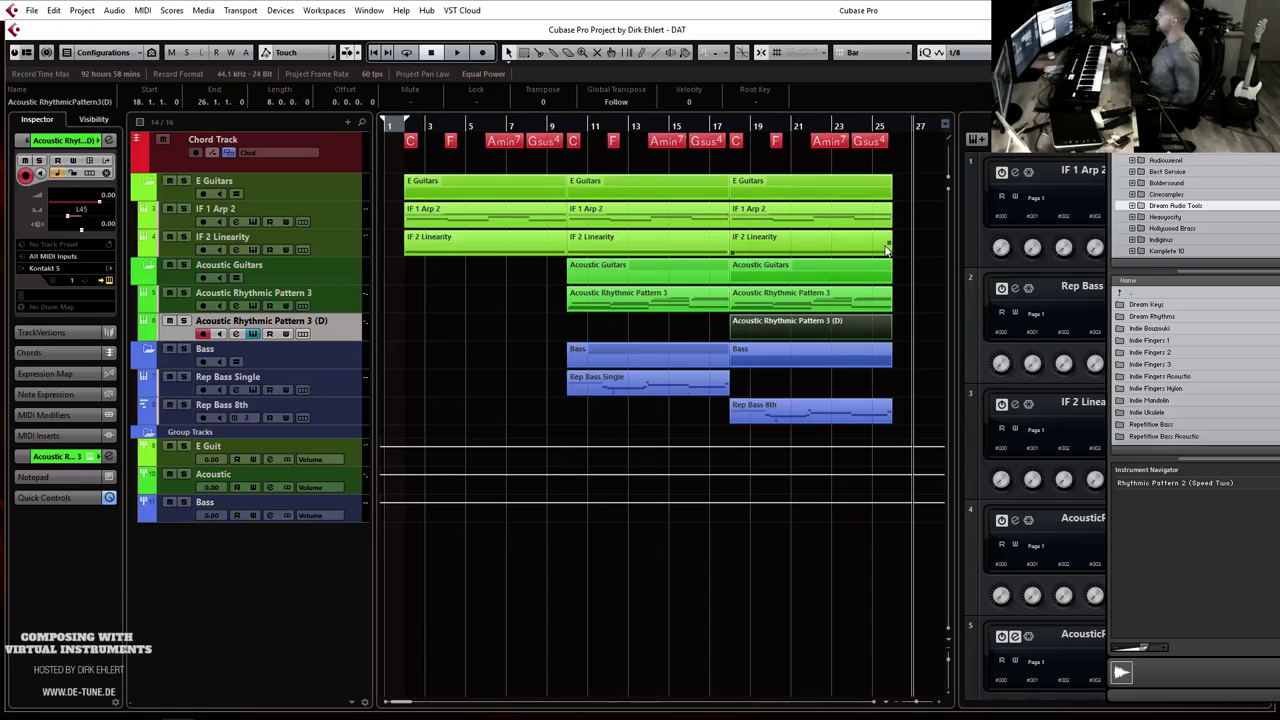
key("space")
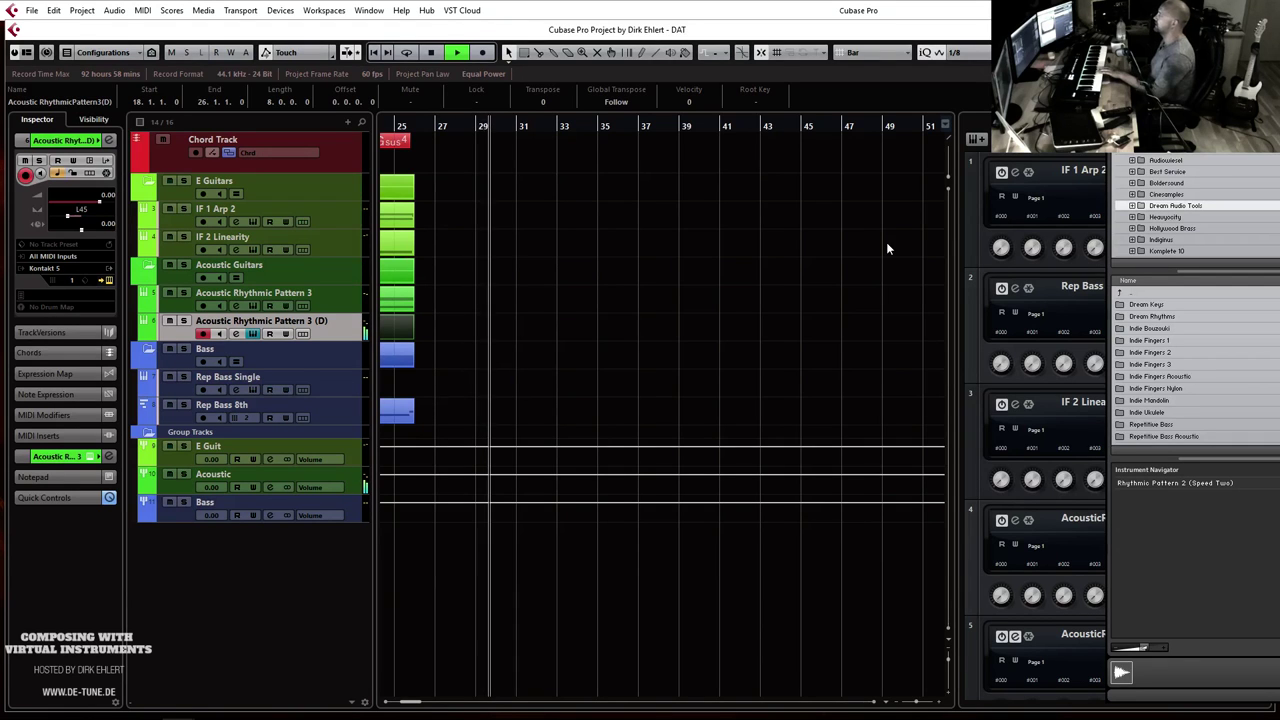
key("space")
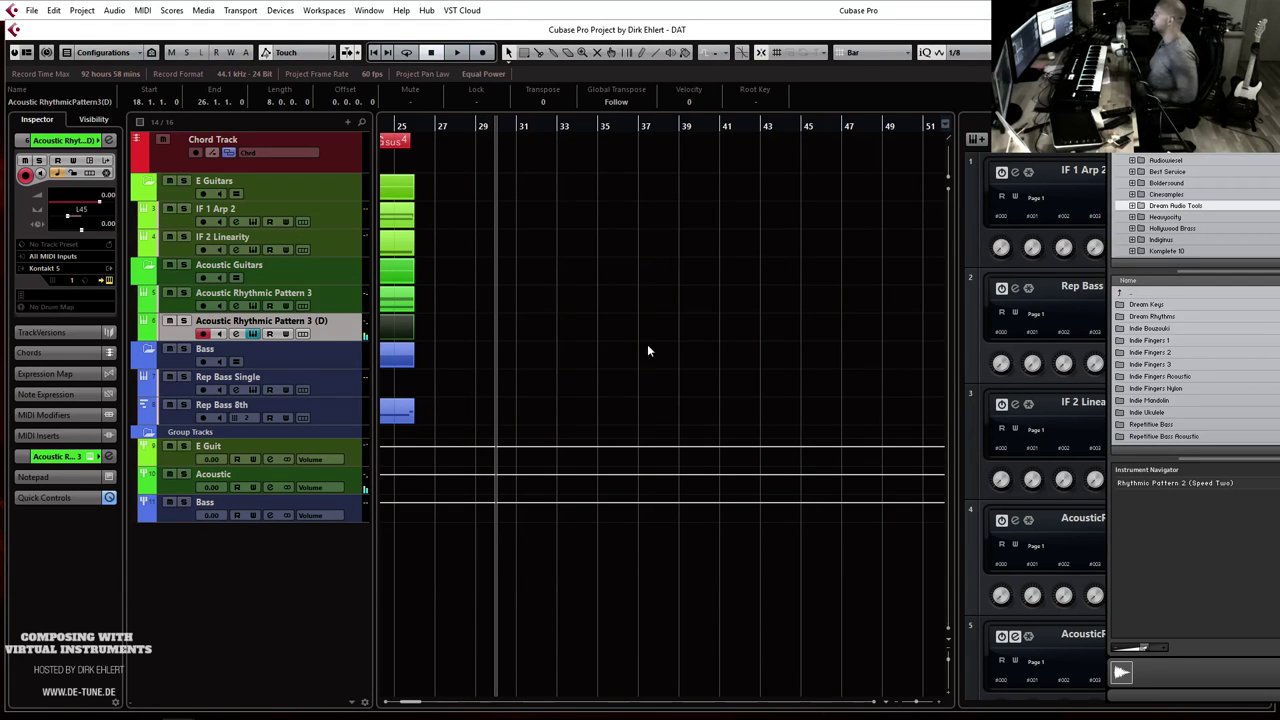
scroll(618, 347, "left", 5)
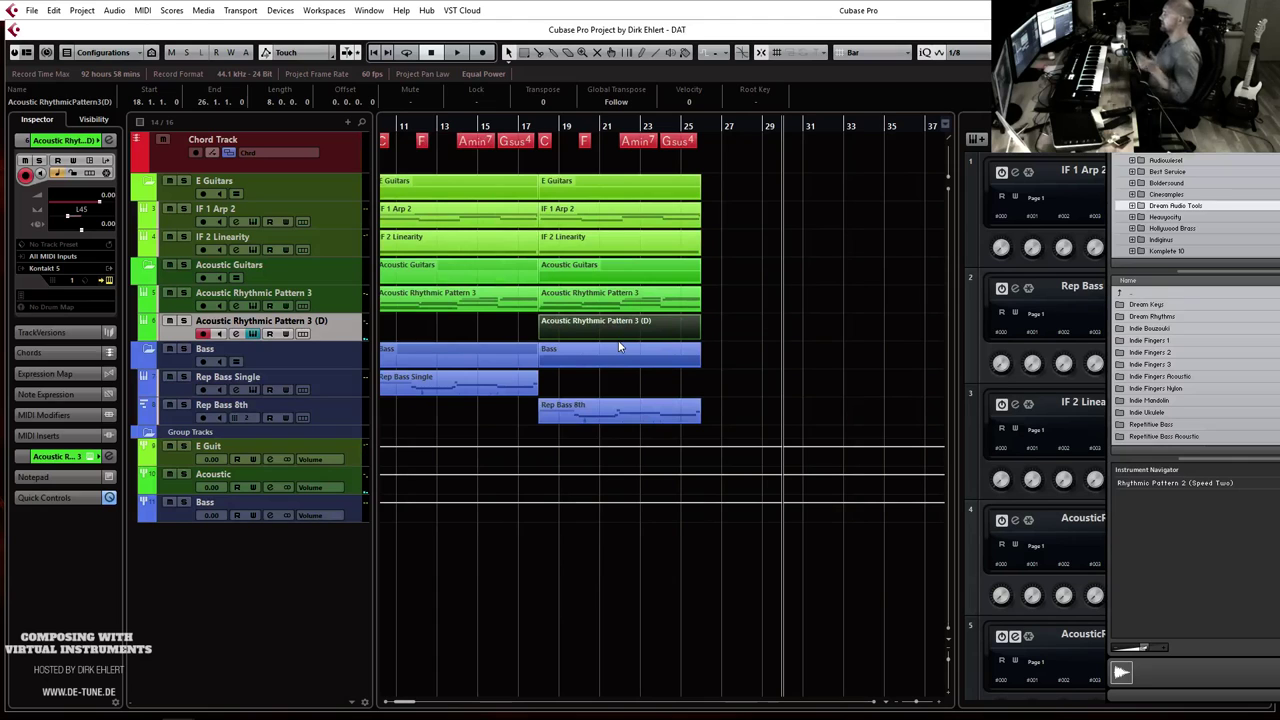
left_click(538, 128)
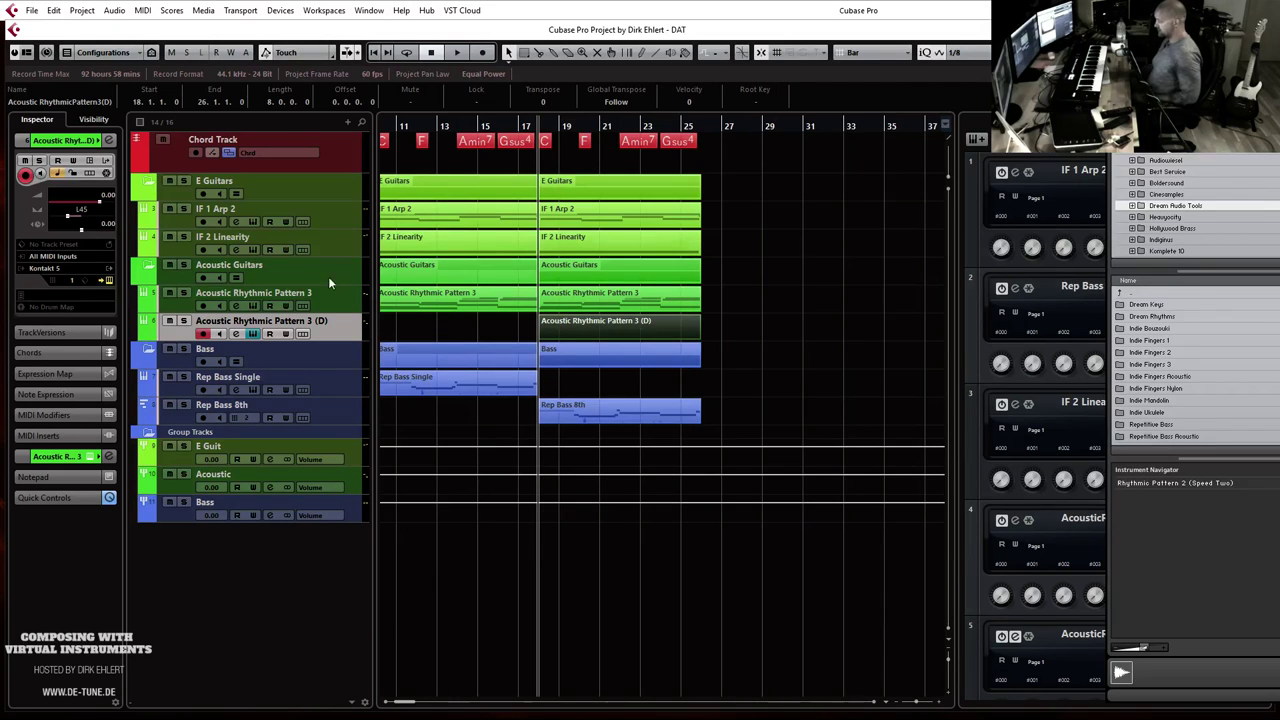
Step: Rename the duplicated track as Rhythmic Pattern 2 (Speed Two)
double_click(238, 322)
type("Rhythmic Pattern 2 (Speed Two)")
key("Return")
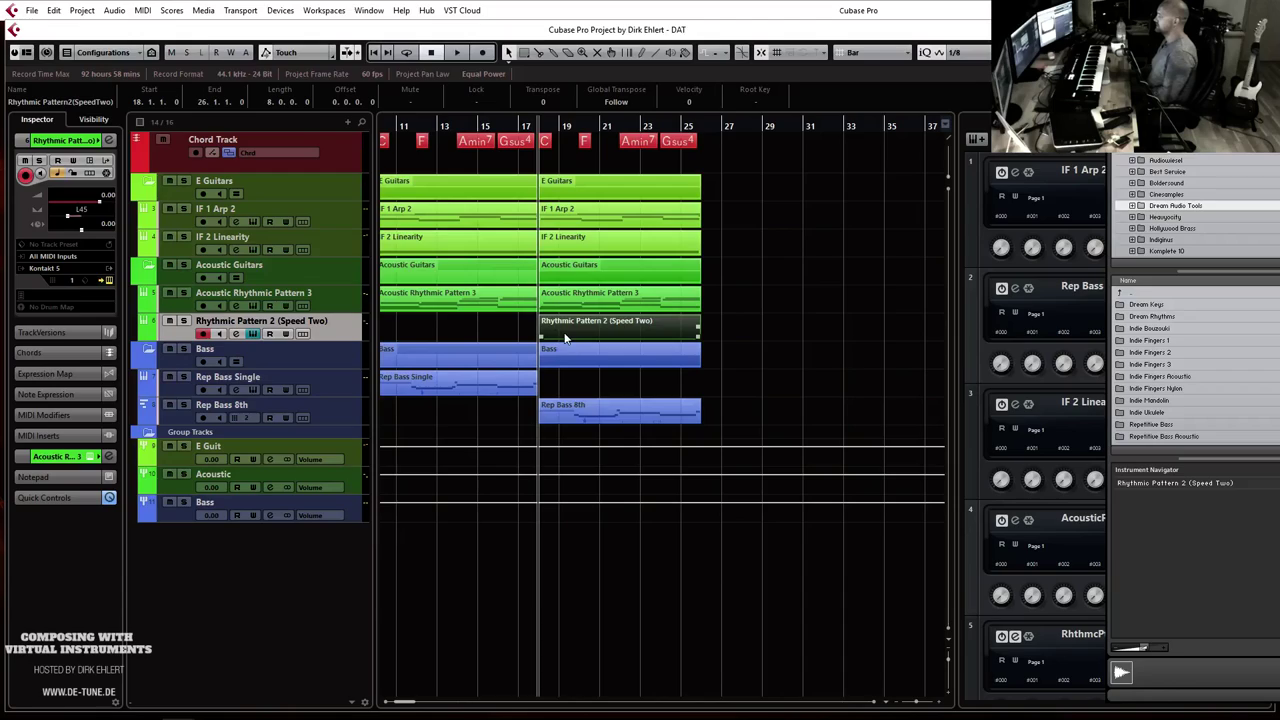
Step: Open the empty mandolin part, enter a one-bar C3 note at bar 18, and play from bar 17
double_click(565, 338)
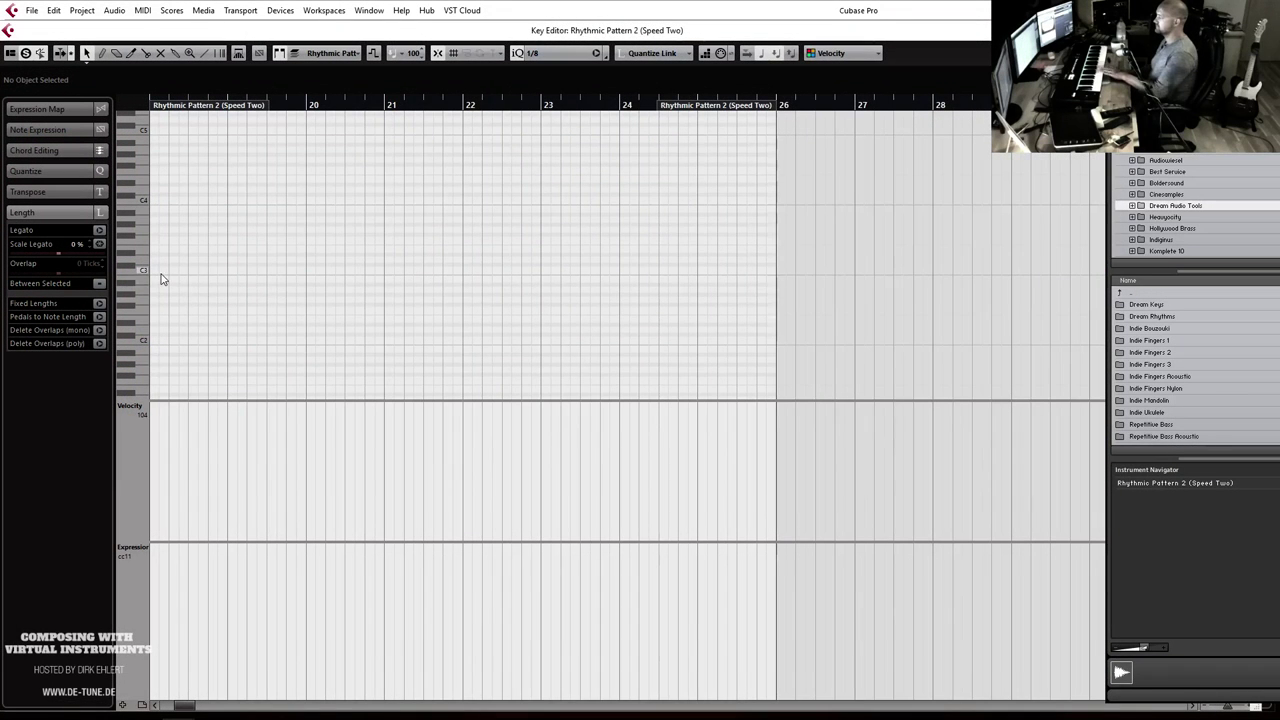
left_click_drag(152, 268, 228, 265)
key("g")
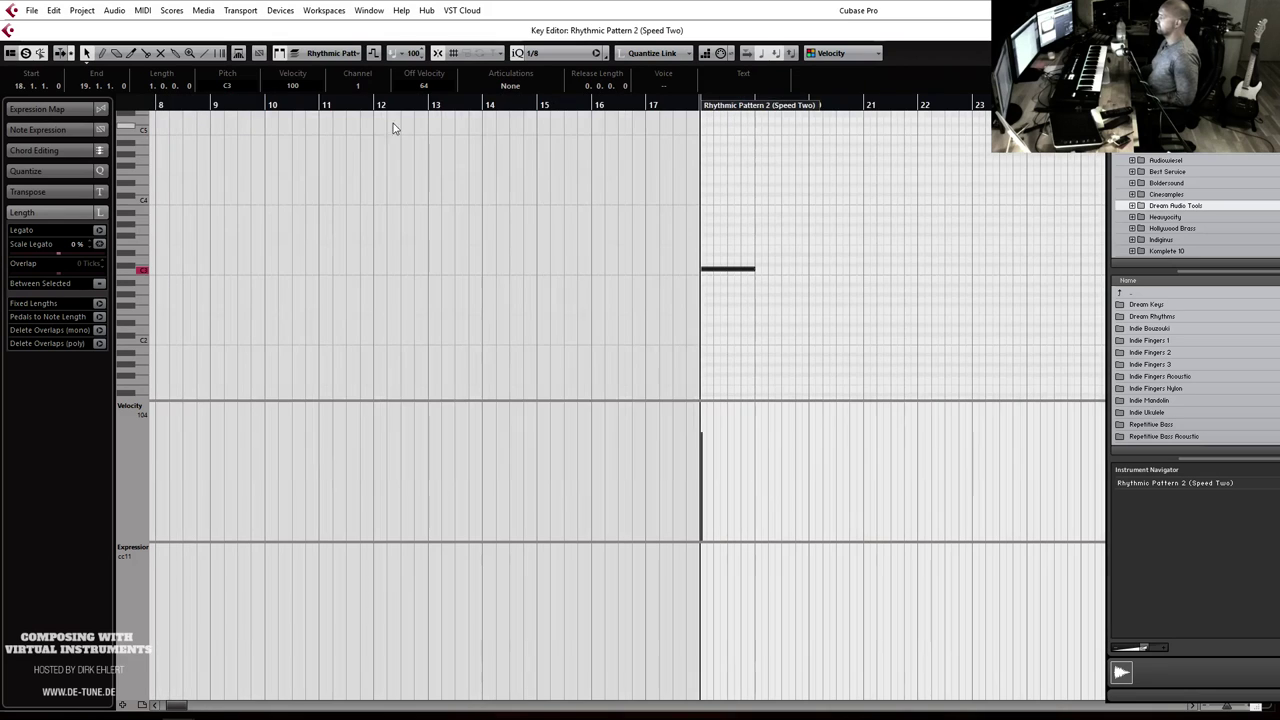
left_click(643, 100)
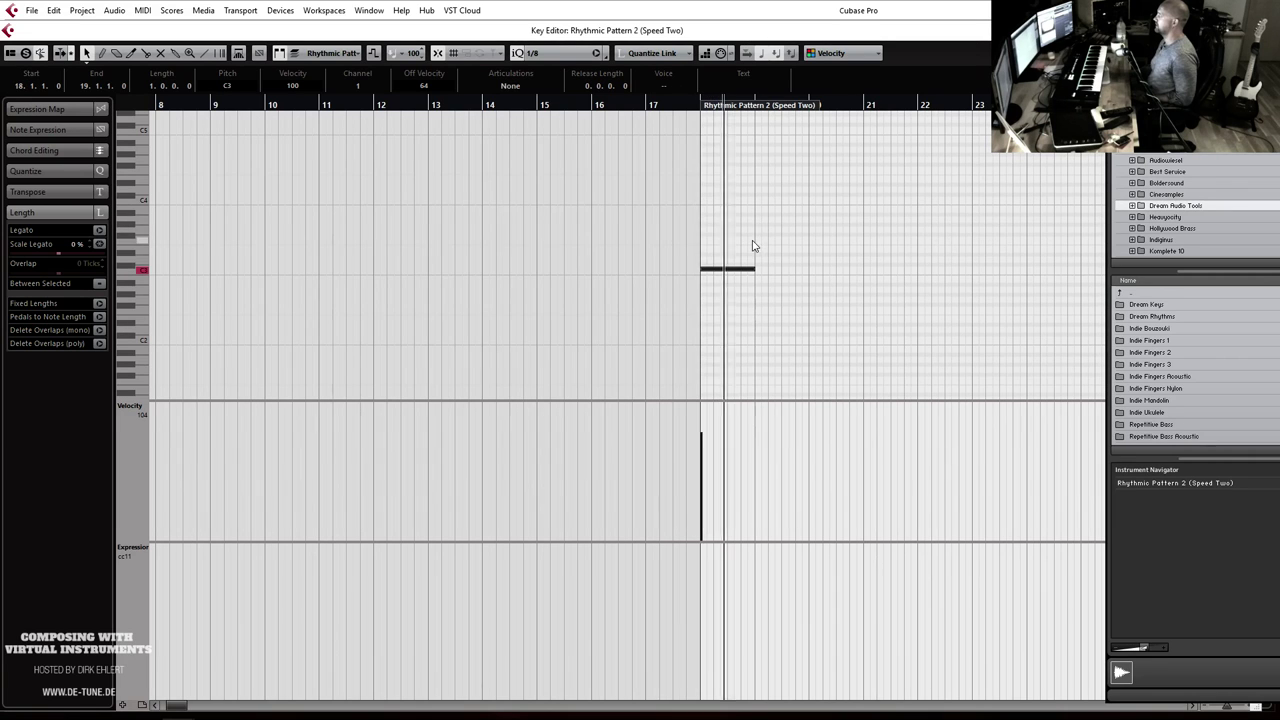
Step: Lengthen the C3 note to two bars and repeat it to bar 26, repitching the copies to D3, C3 and B2
left_click_drag(750, 269, 806, 270)
key("alt+d")
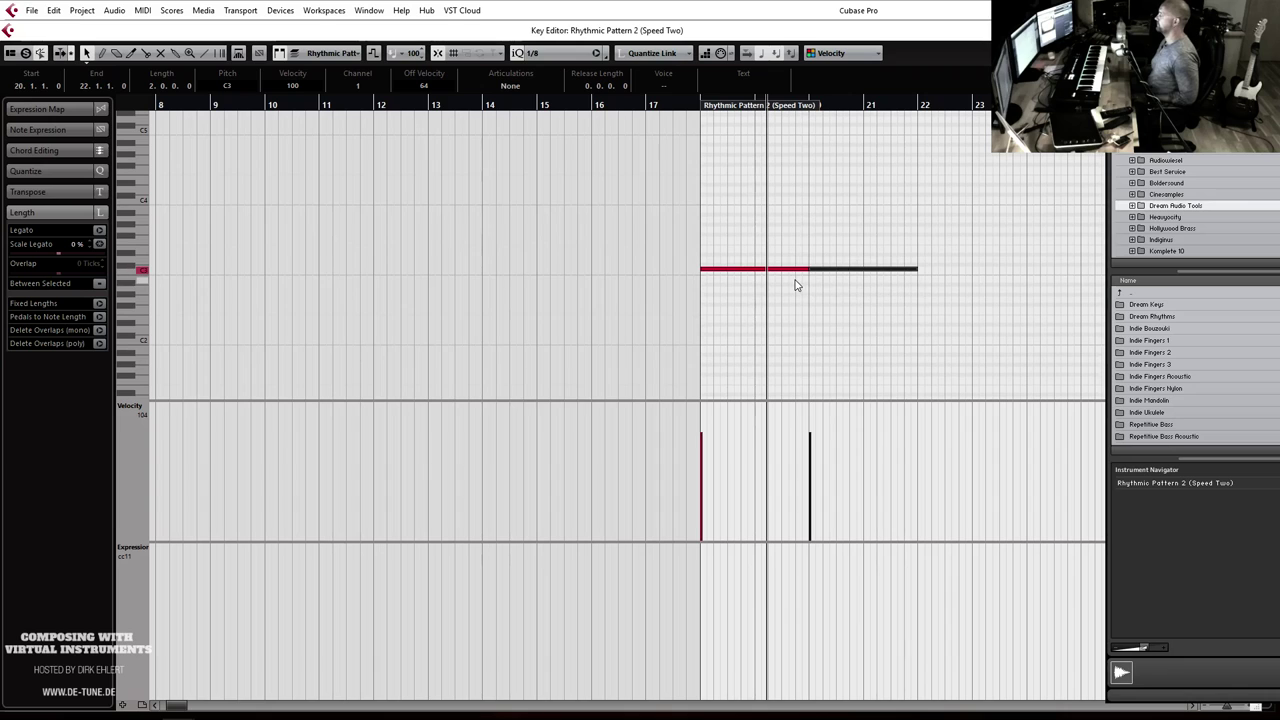
key("Up")
key("alt+d")
key("Down")
key("alt+d")
key("Down")
Step: Split the D3 note at bar 21, raise its second half to E3, and audition the part from bar 18
left_click(703, 104)
key("g")
key("g")
key("g")
key("g")
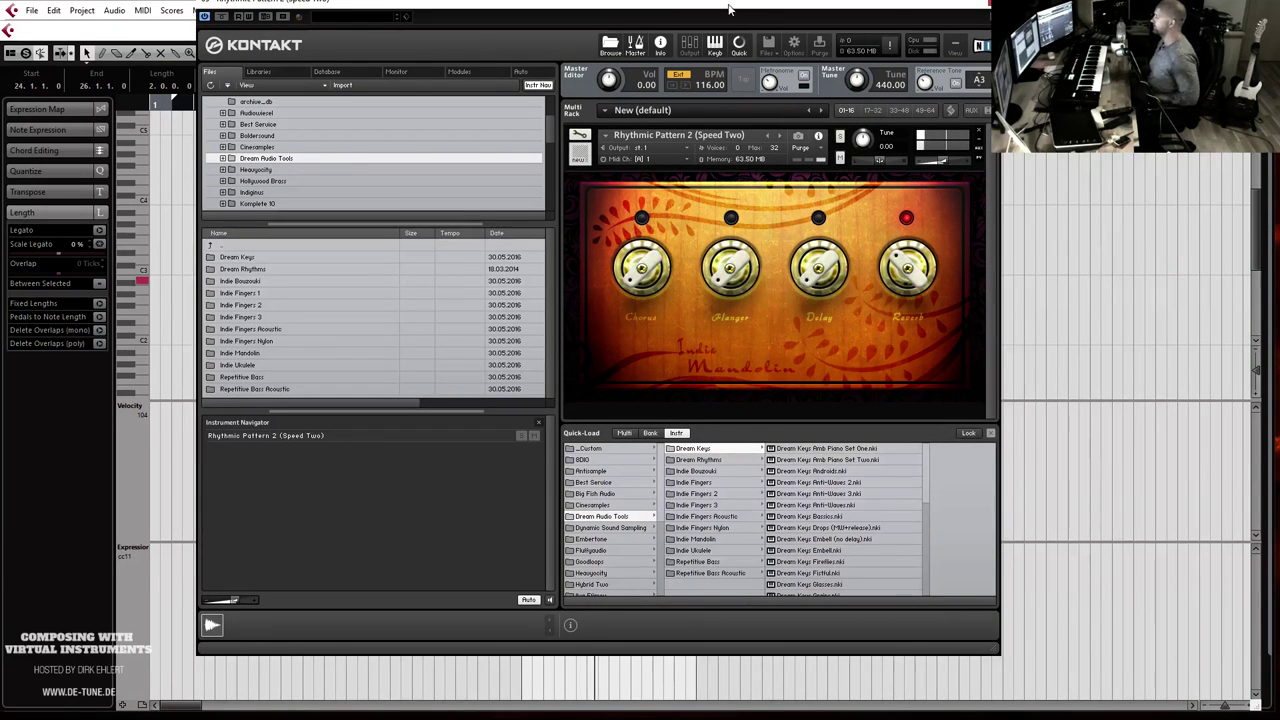
left_click_drag(730, 10, 1275, 37)
left_click(586, 260, "alt")
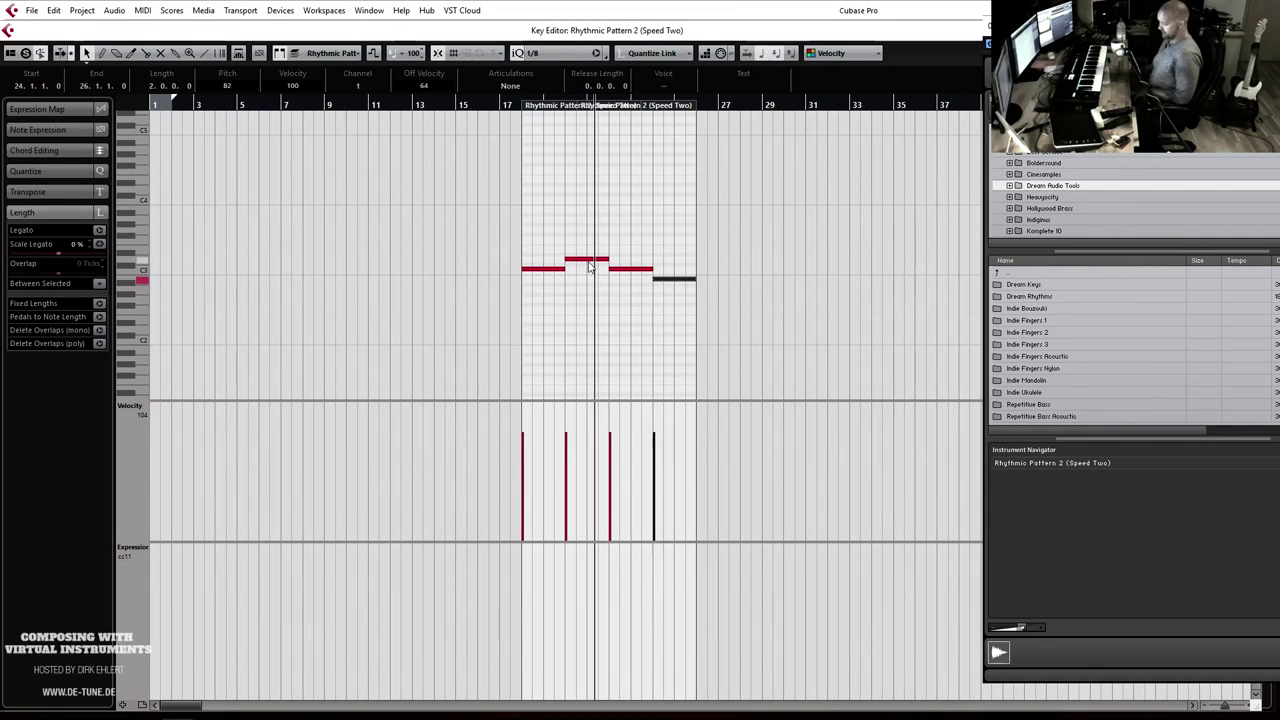
left_click_drag(590, 265, 591, 257)
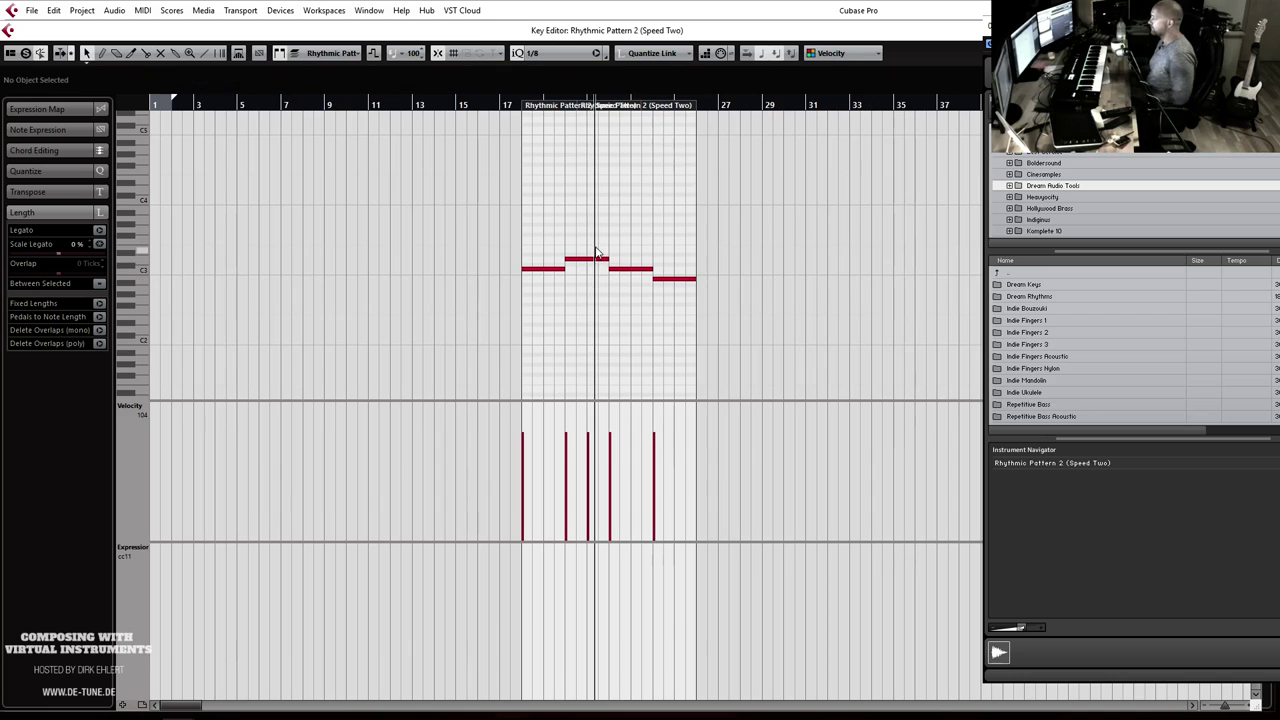
left_click(523, 105)
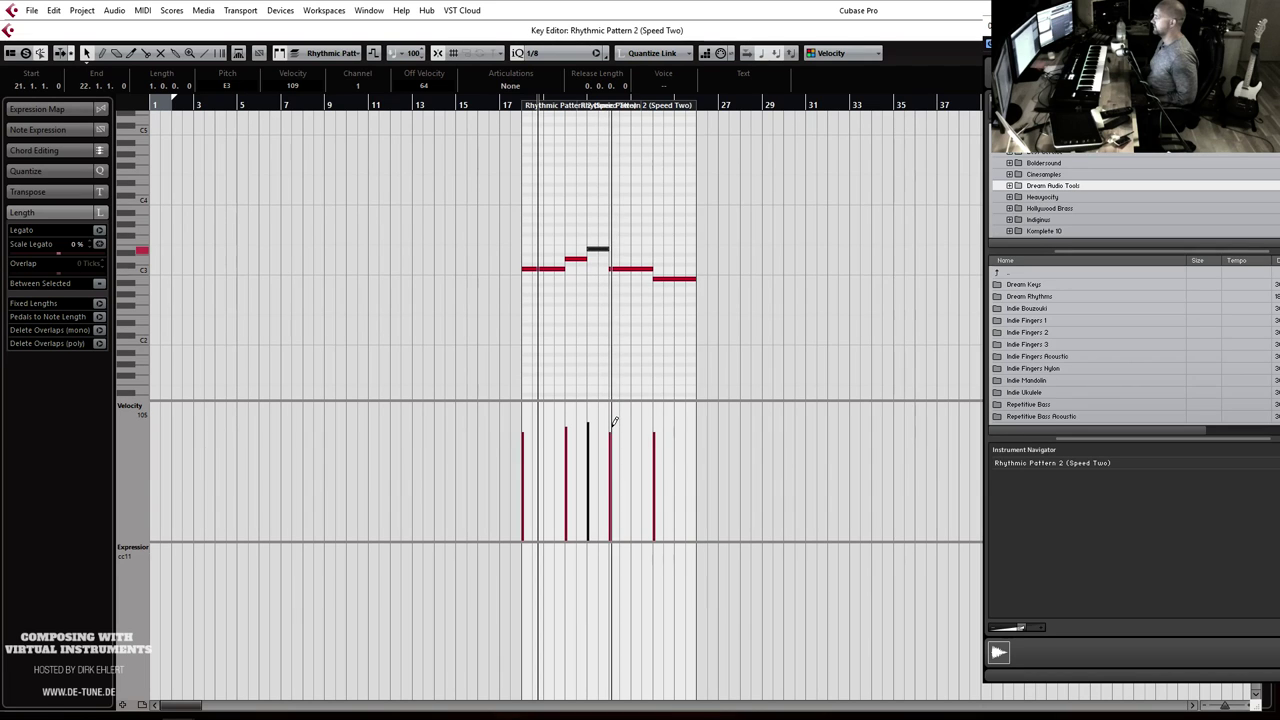
Step: Split the C3 note at bar 23 and the B2 note at bar 25, repitching bars 23–25 to B2, C3 and B2, the last at velocity 110
left_click(638, 270, "alt")
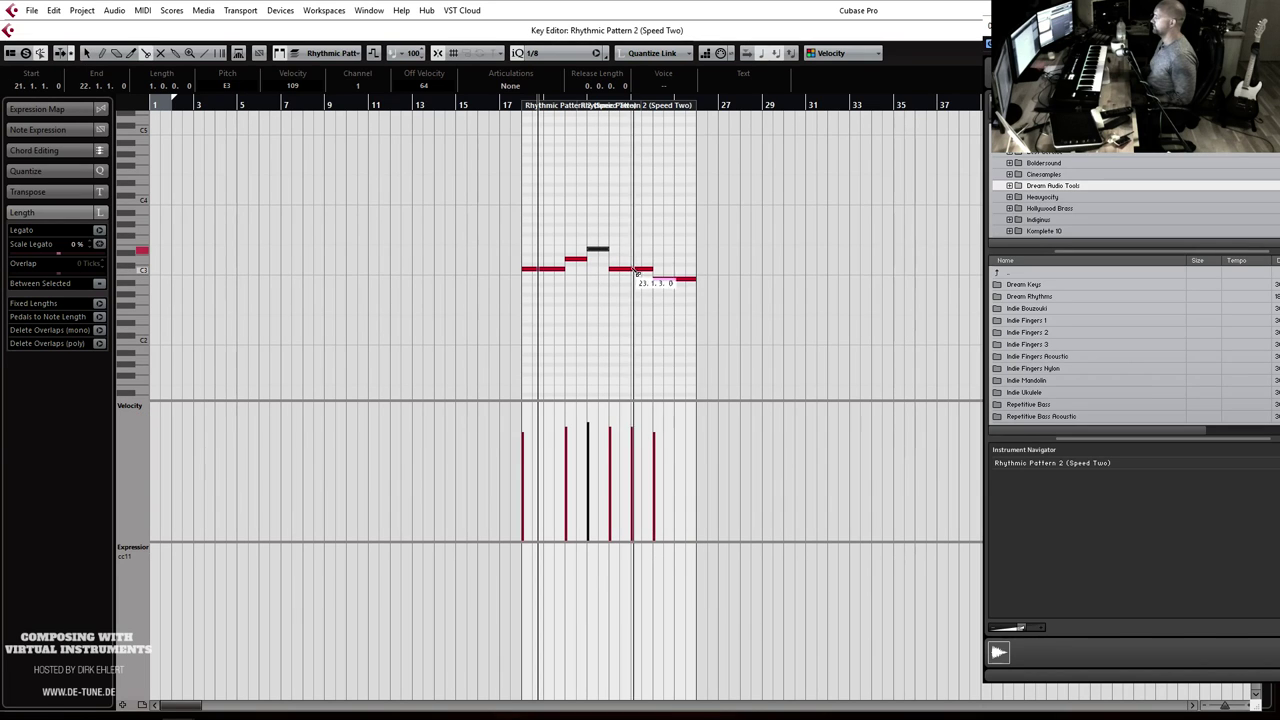
key("Down")
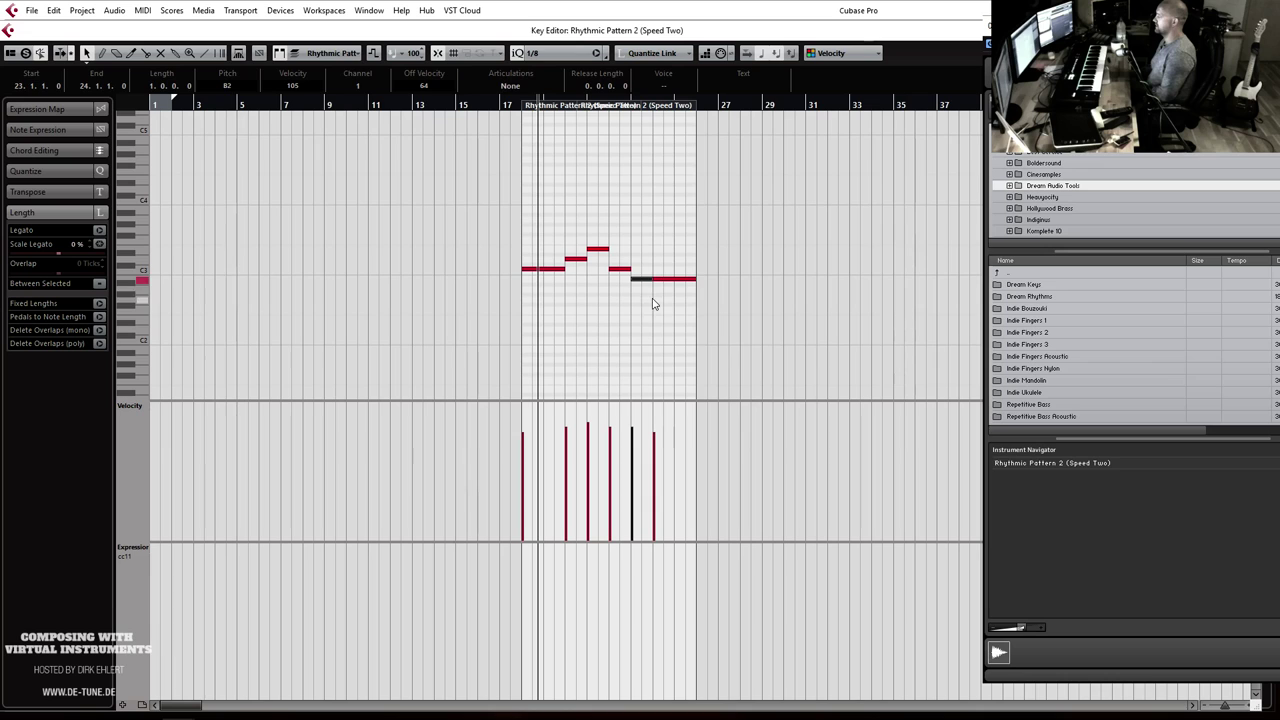
left_click(670, 278)
key("Up")
left_click(678, 269, "alt")
key("Down")
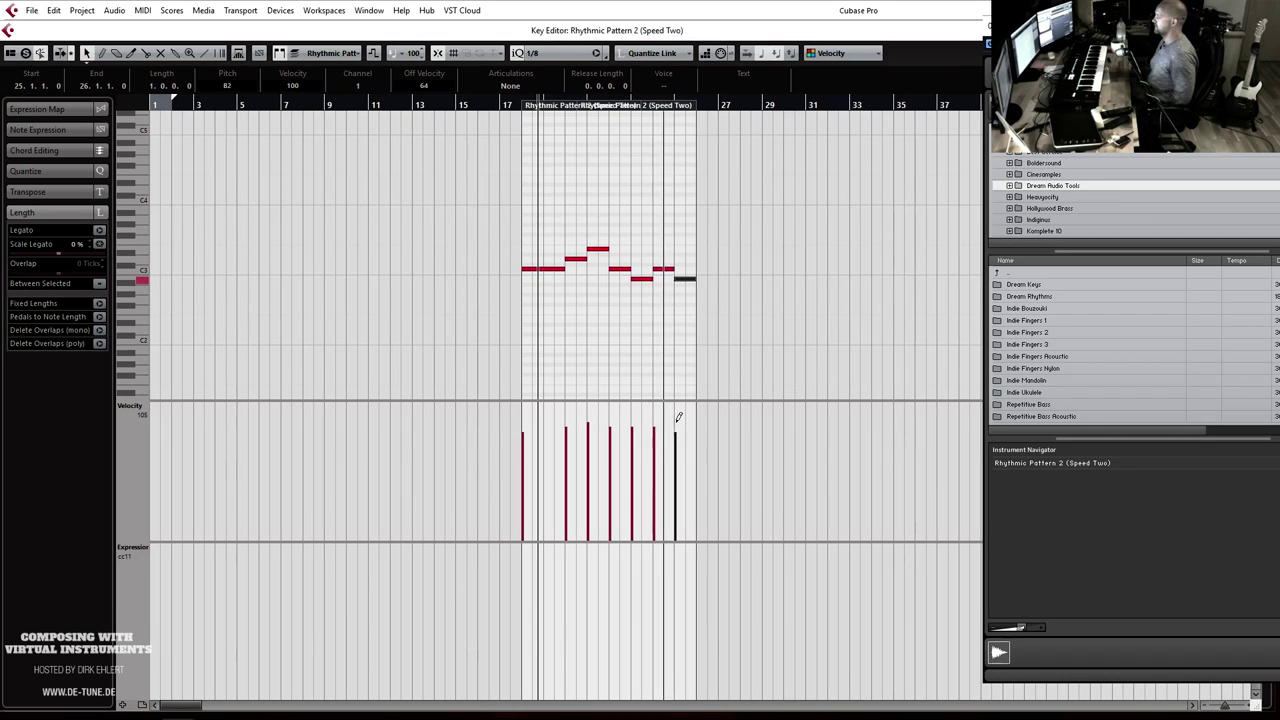
left_click(682, 418)
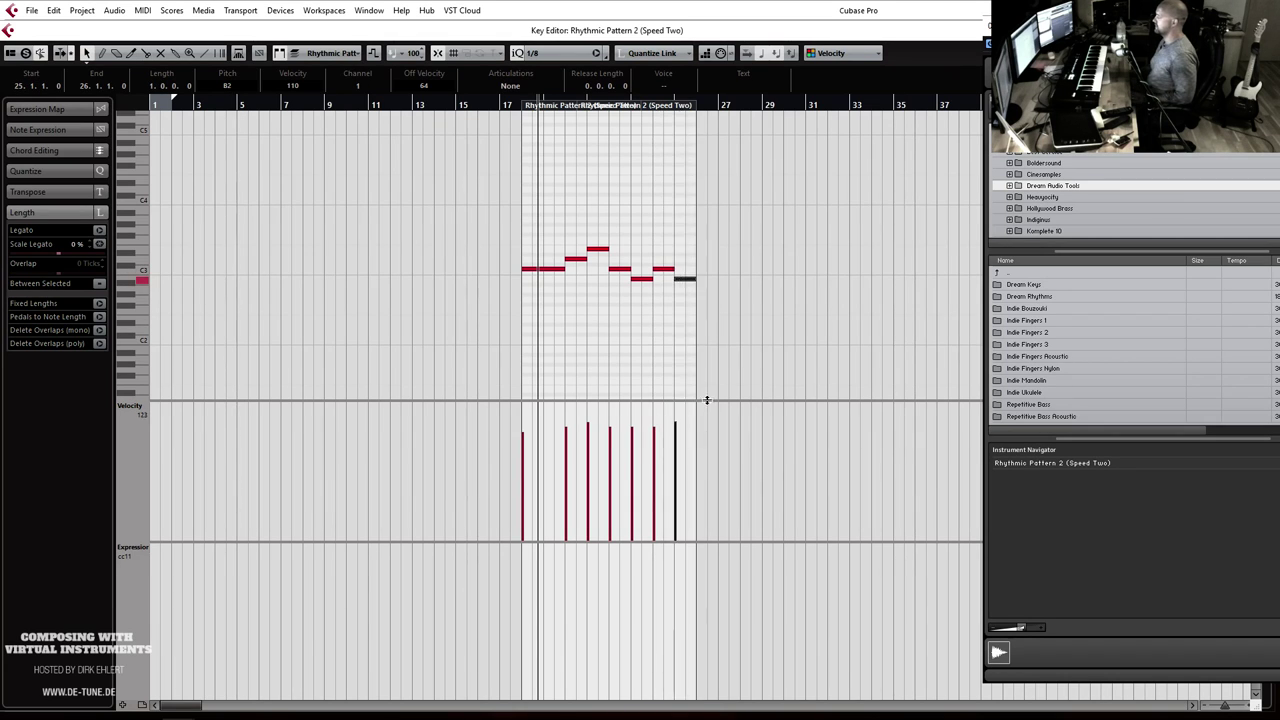
Step: Play the mandolin part from bar 17 and switch on the Indie Mandolin's Delay effect
left_click(498, 105)
key("space")
left_click_drag(1100, 26, 334, 10)
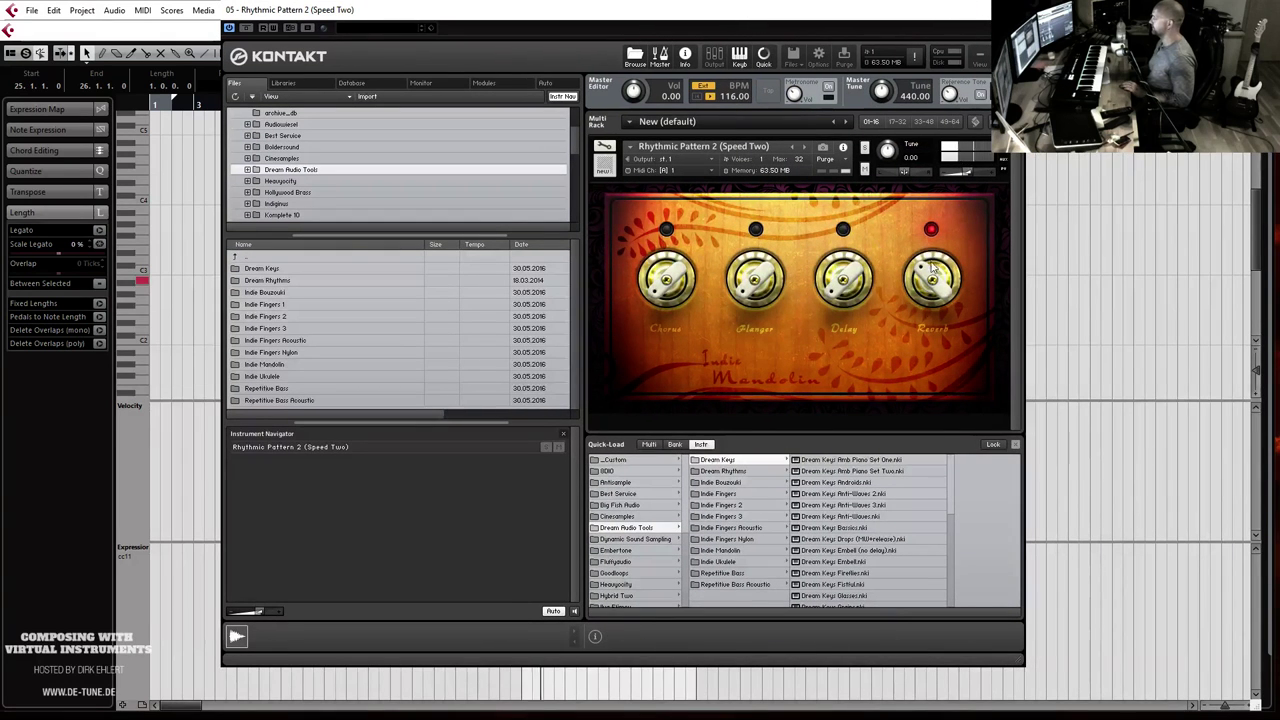
left_click(843, 230)
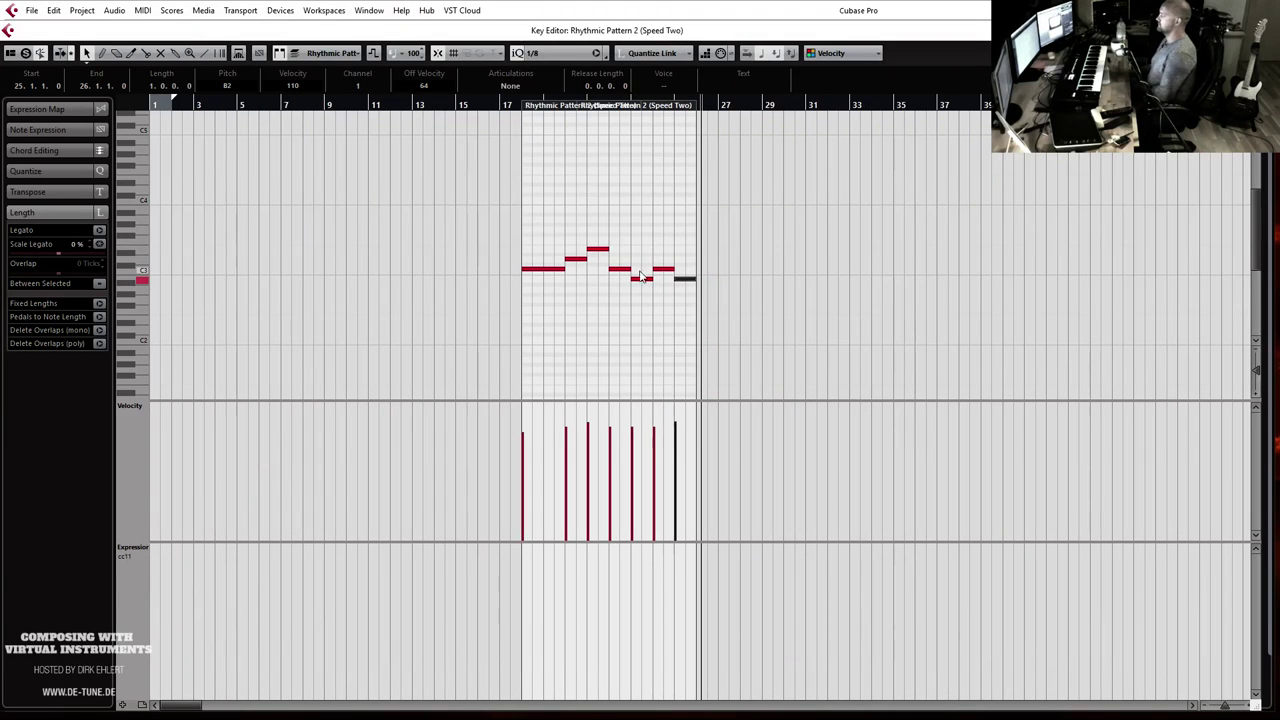
Step: Raise the notes at bars 23 and 25 to D3 and play the part from bar 18
key("Left")
key("Left")
key("Left")
key("Right")
key("Up")
key("Up")
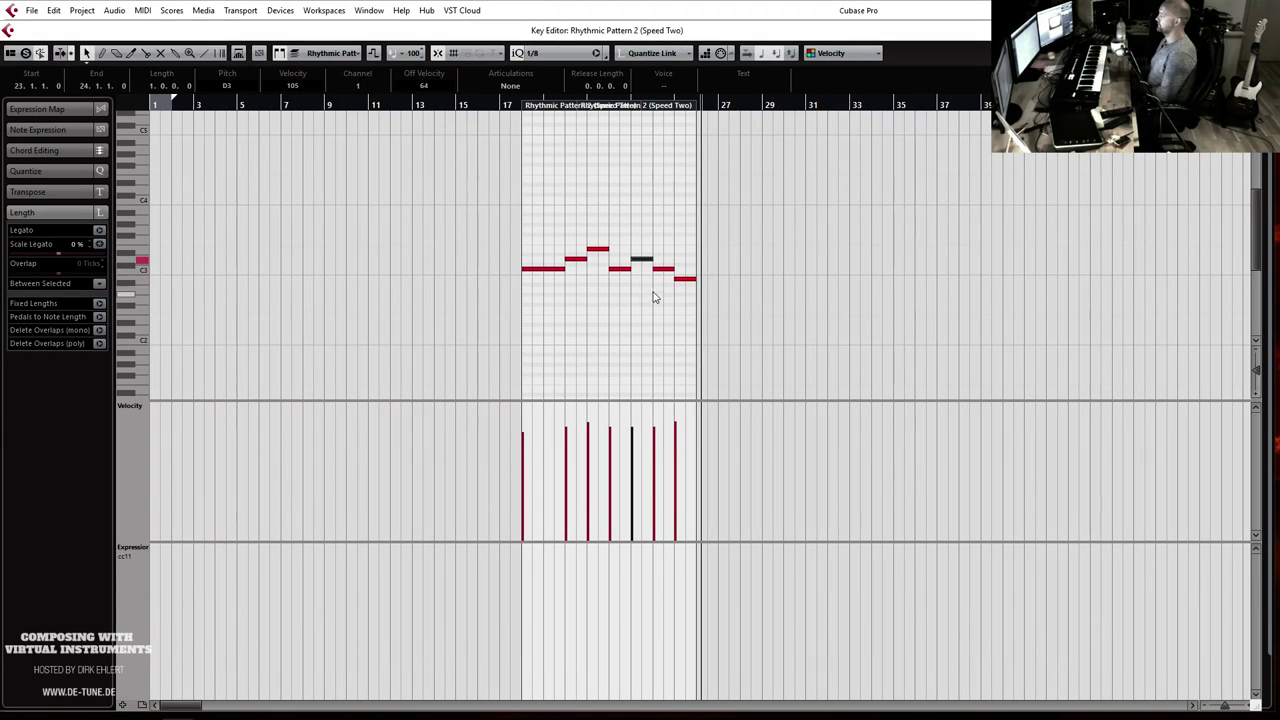
key("Right")
key("Right")
key("Up")
key("Up")
key("Up")
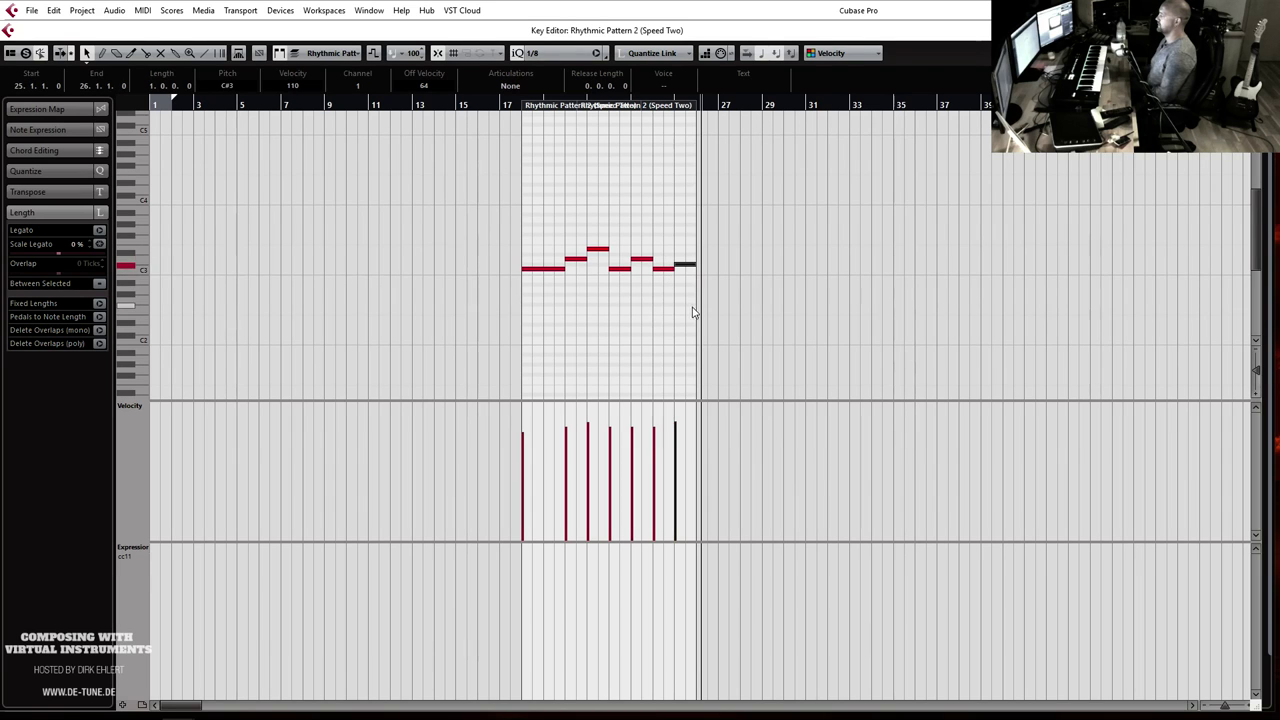
left_click(522, 105)
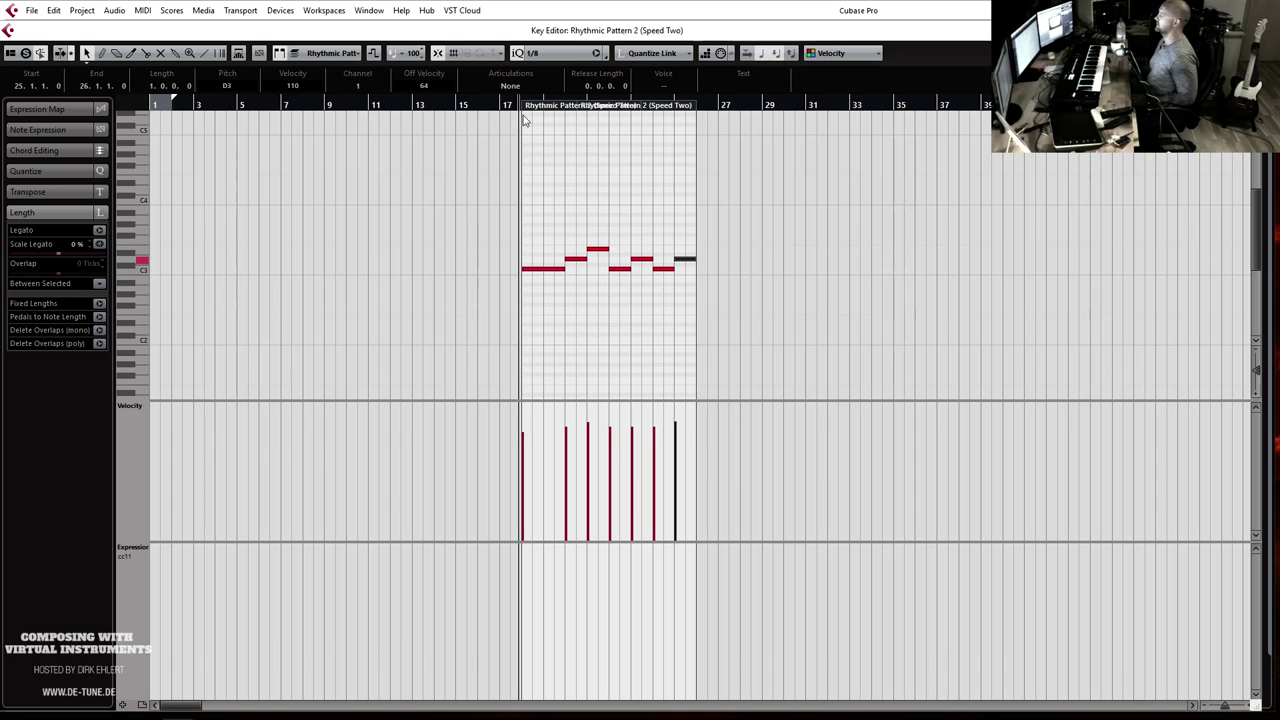
key("space")
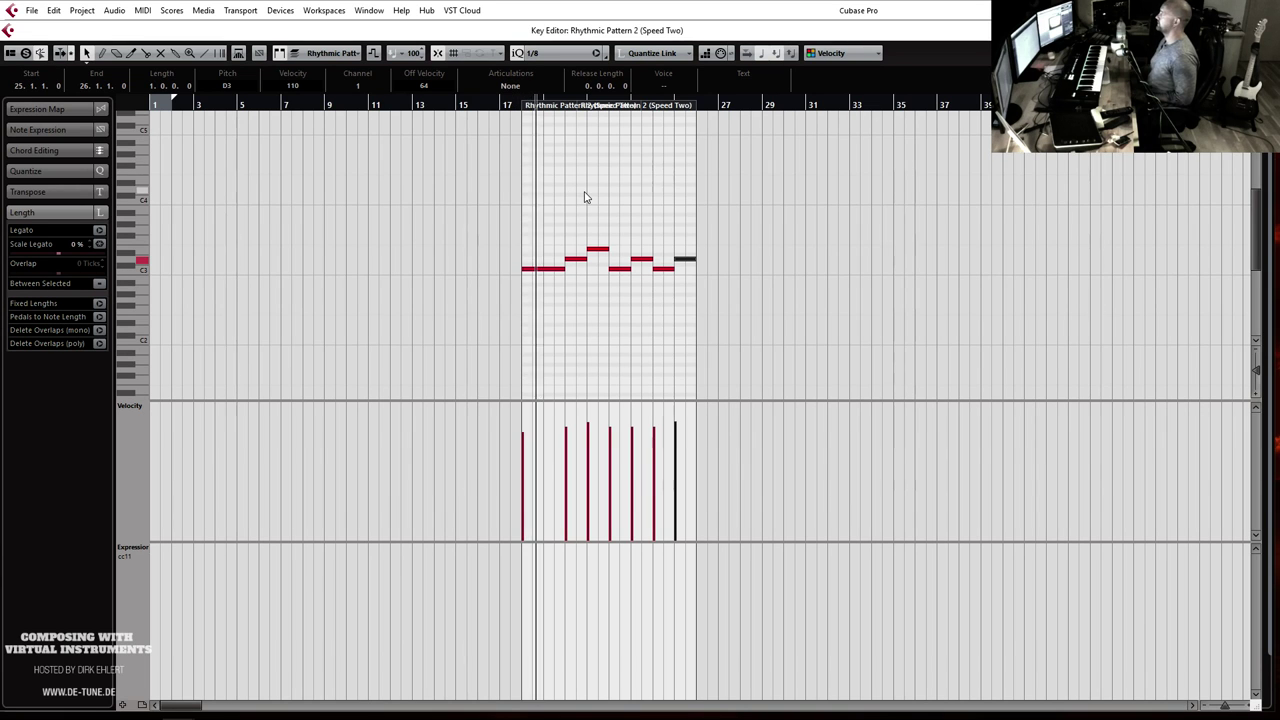
Step: Select the last two notes, at bars 24 and 25, and lower them to B2 and C3
key("h")
key("h")
key("h")
key("h")
key("h")
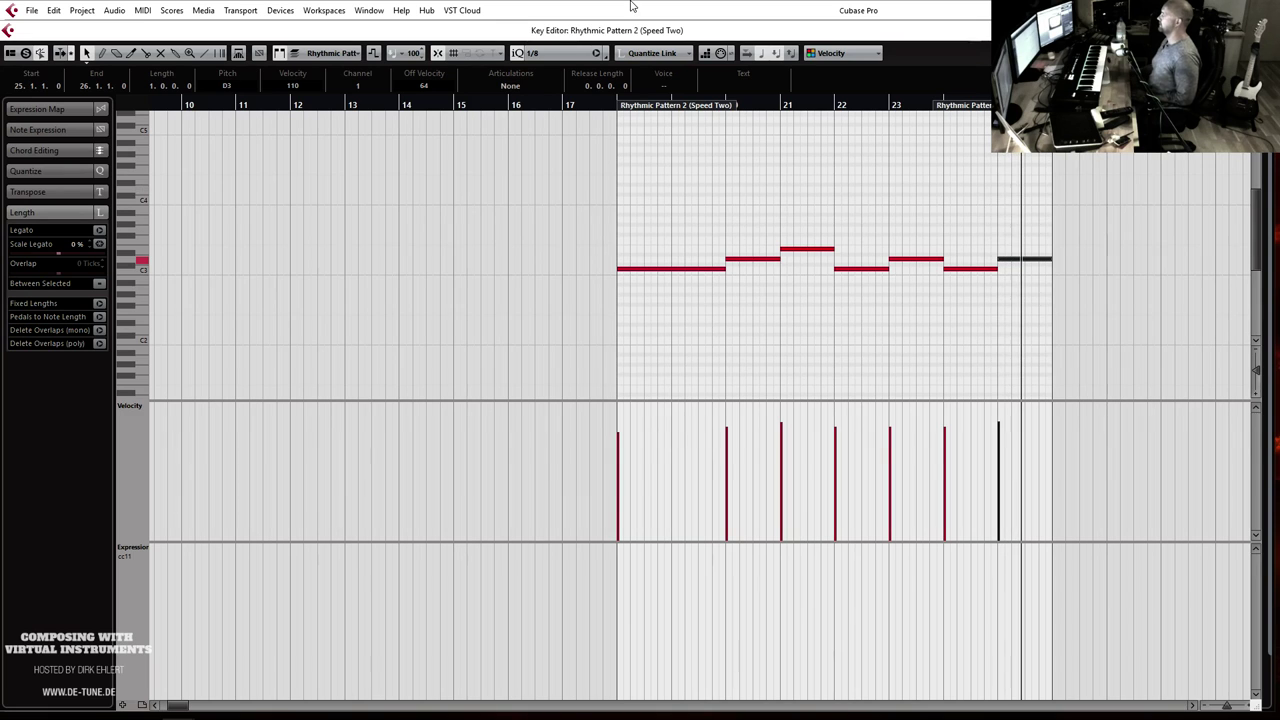
left_click_drag(970, 203, 1130, 373)
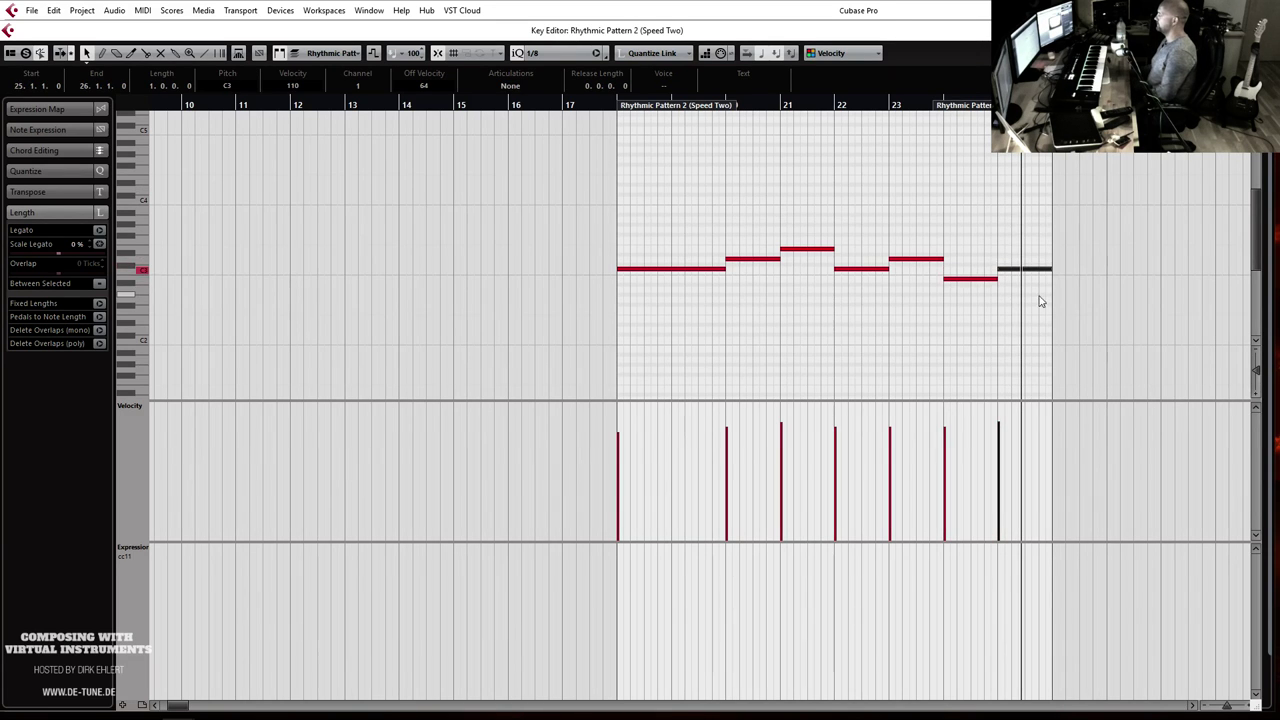
Step: Return to the arrangement and listen to all tracks from bar 18 to bar 26
key("ctrl+e")
left_click(540, 125)
key("space")
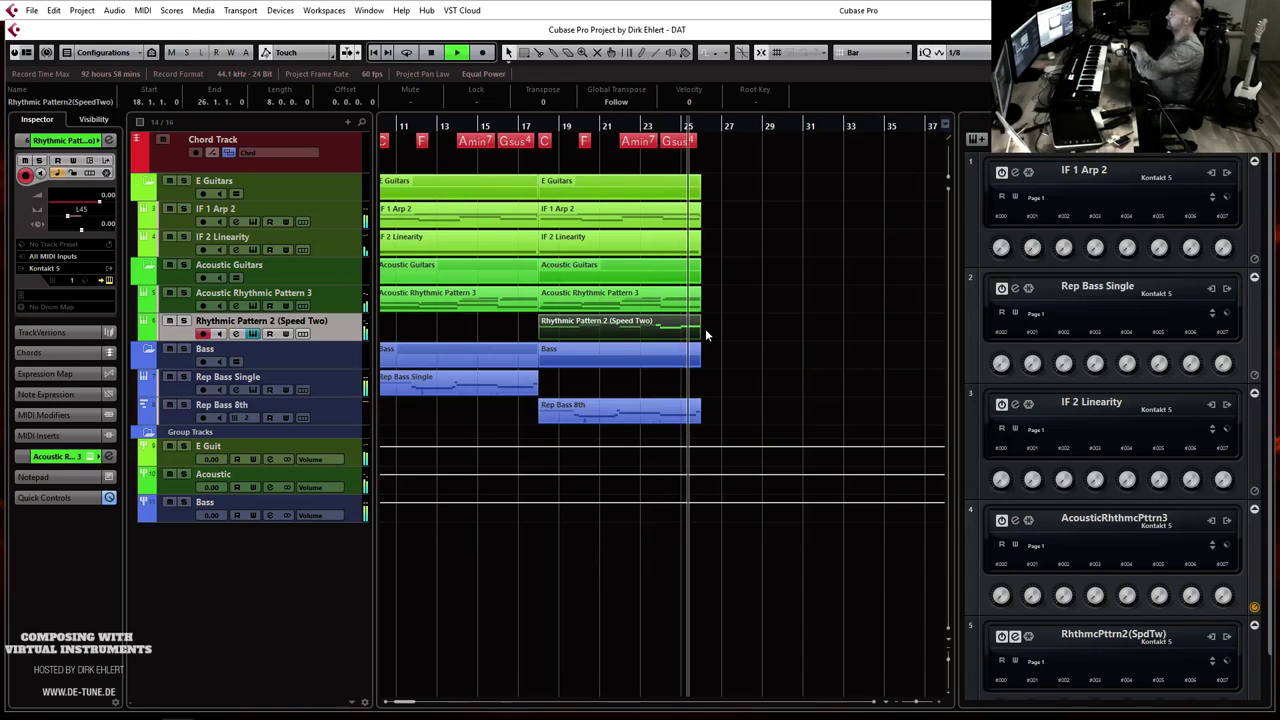
key("space")
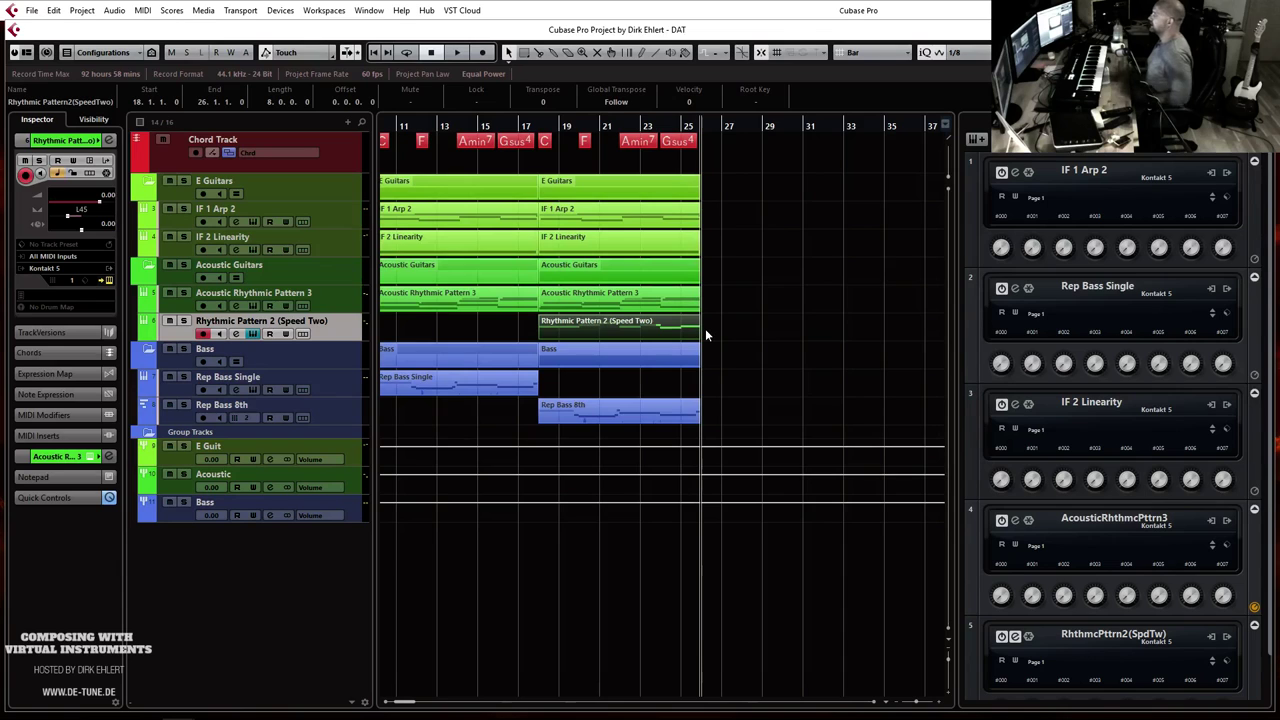
Step: Reopen the mandolin part, split the final C3 note at 25.2.3, raise its second piece to D3, and audition the ending from bar 23
double_click(676, 330)
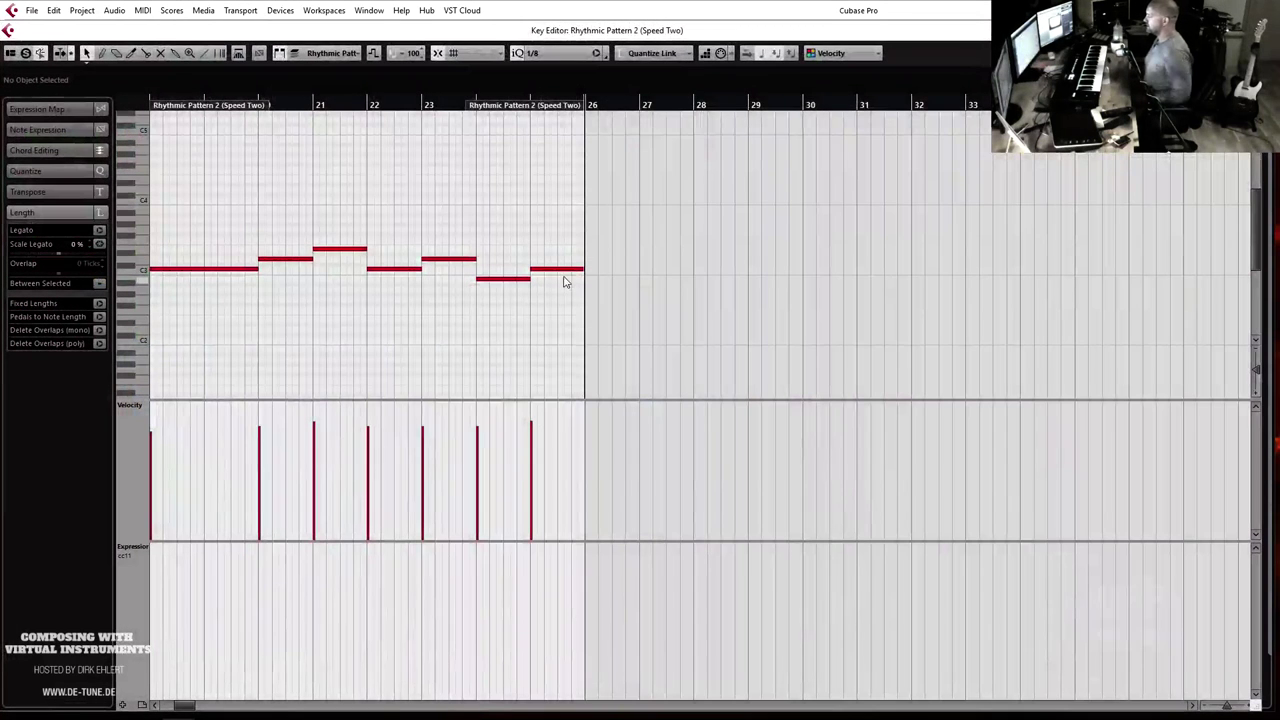
left_click(551, 270, "alt")
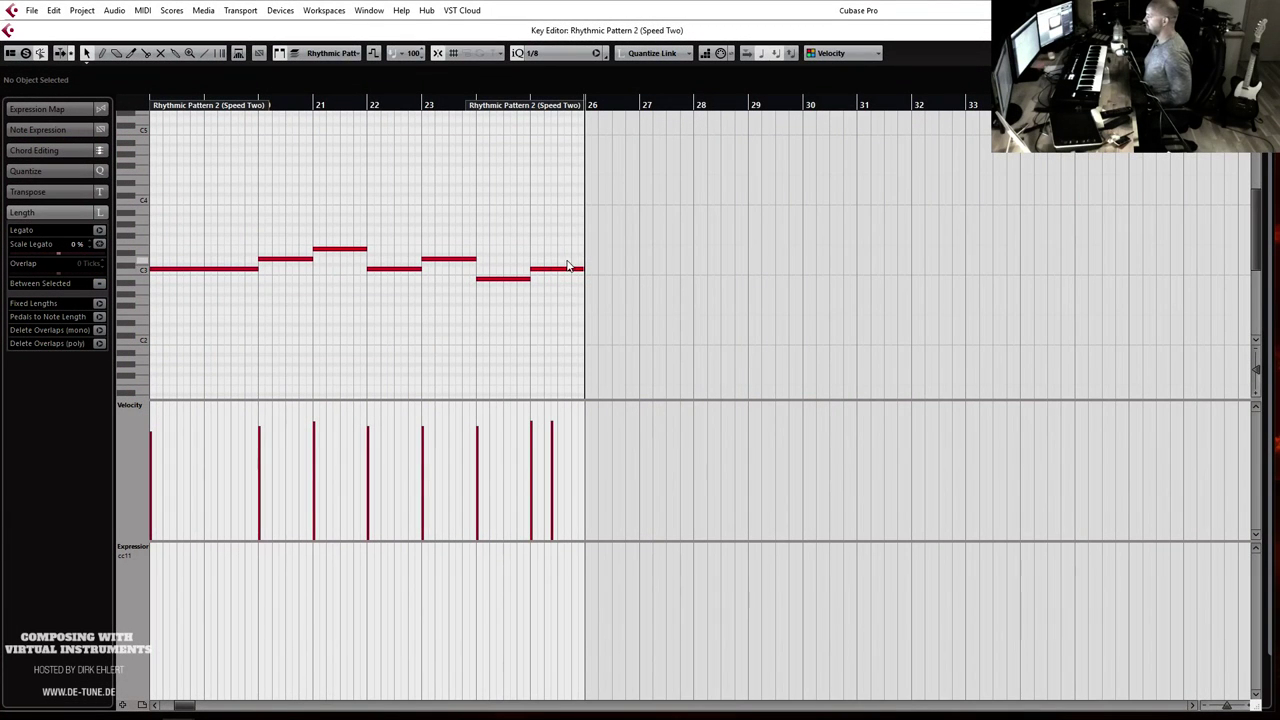
key("Up")
key("Up")
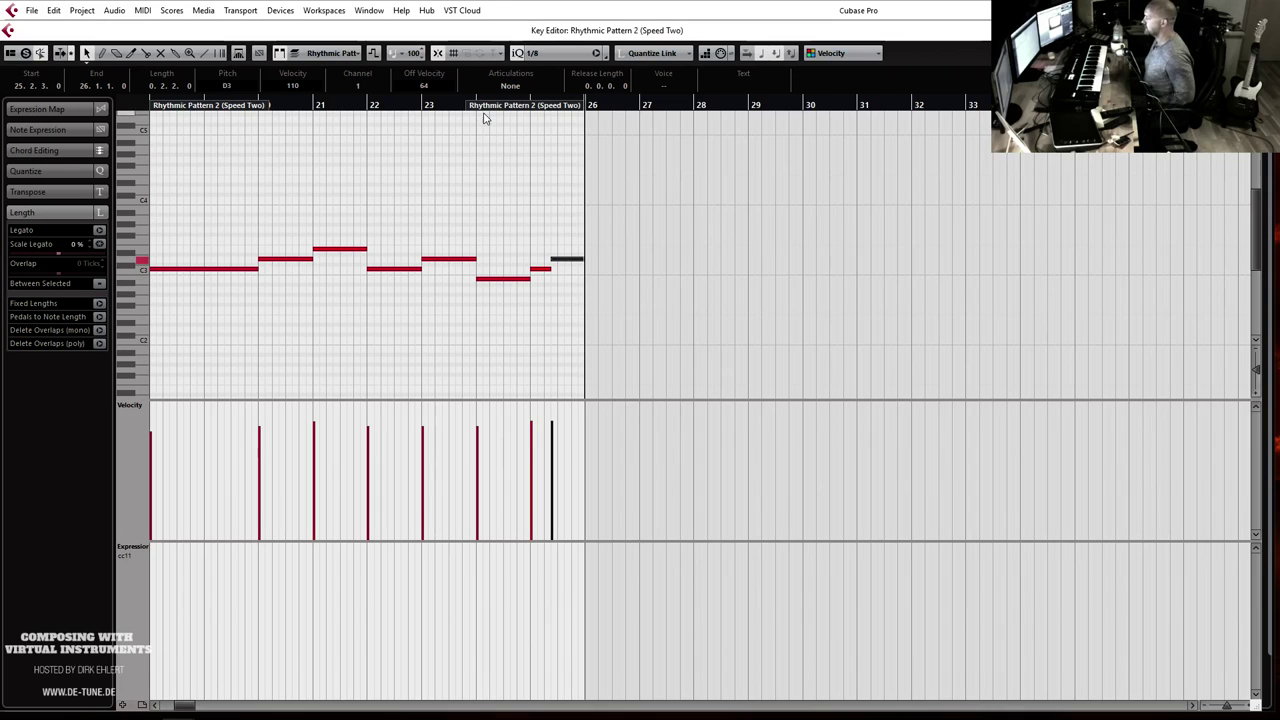
left_click(420, 108)
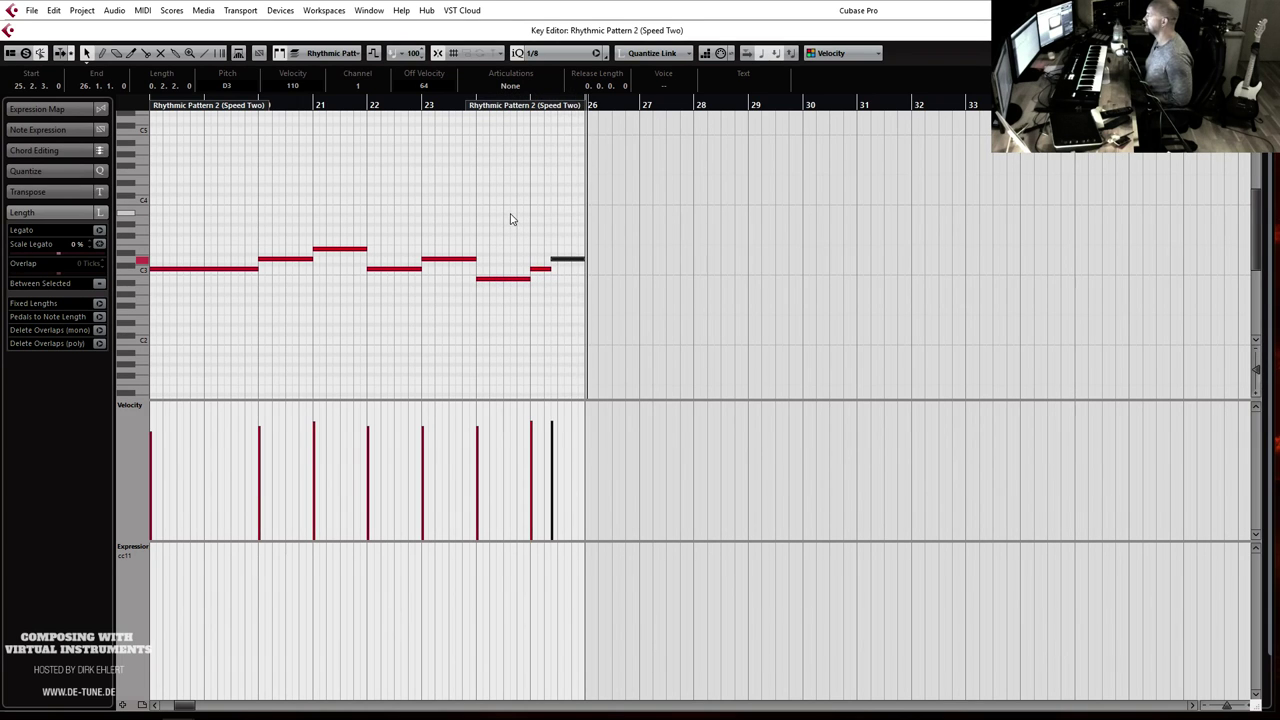
key("Escape")
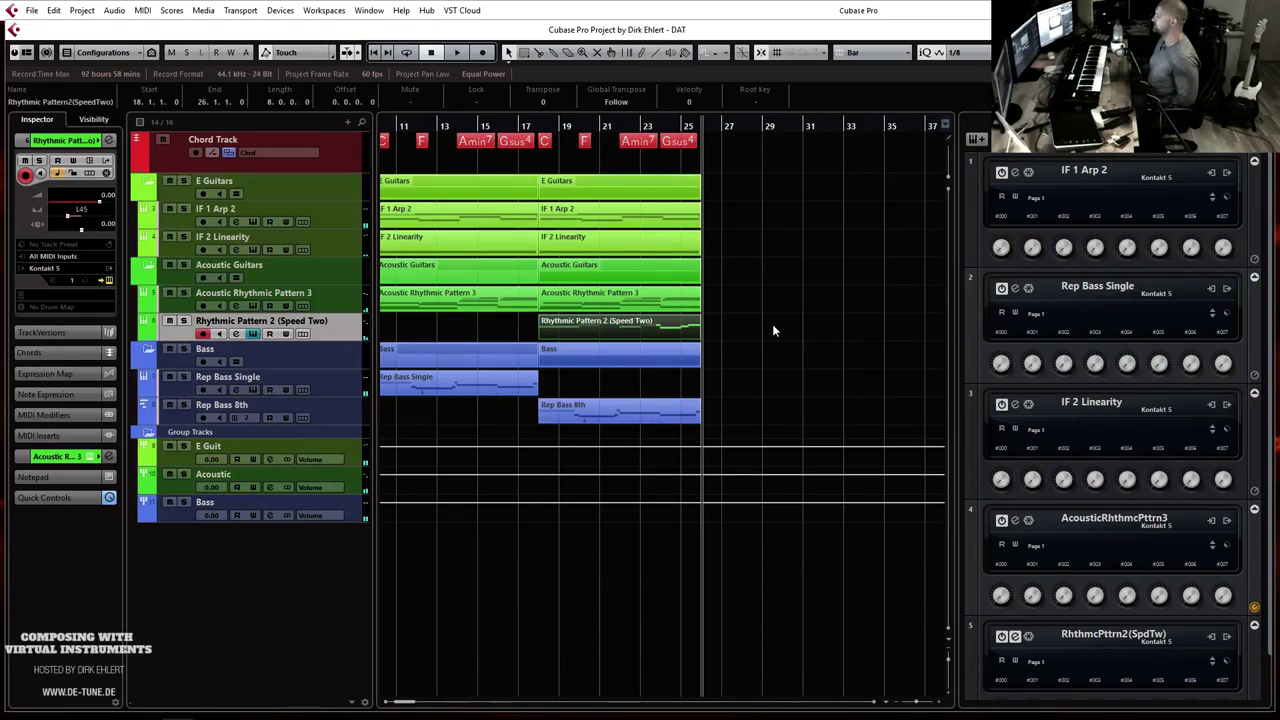
Step: Set the playback position to bar 18 and add an amber folder track named Percussion below the bass tracks
key("Home")
left_click(728, 128)
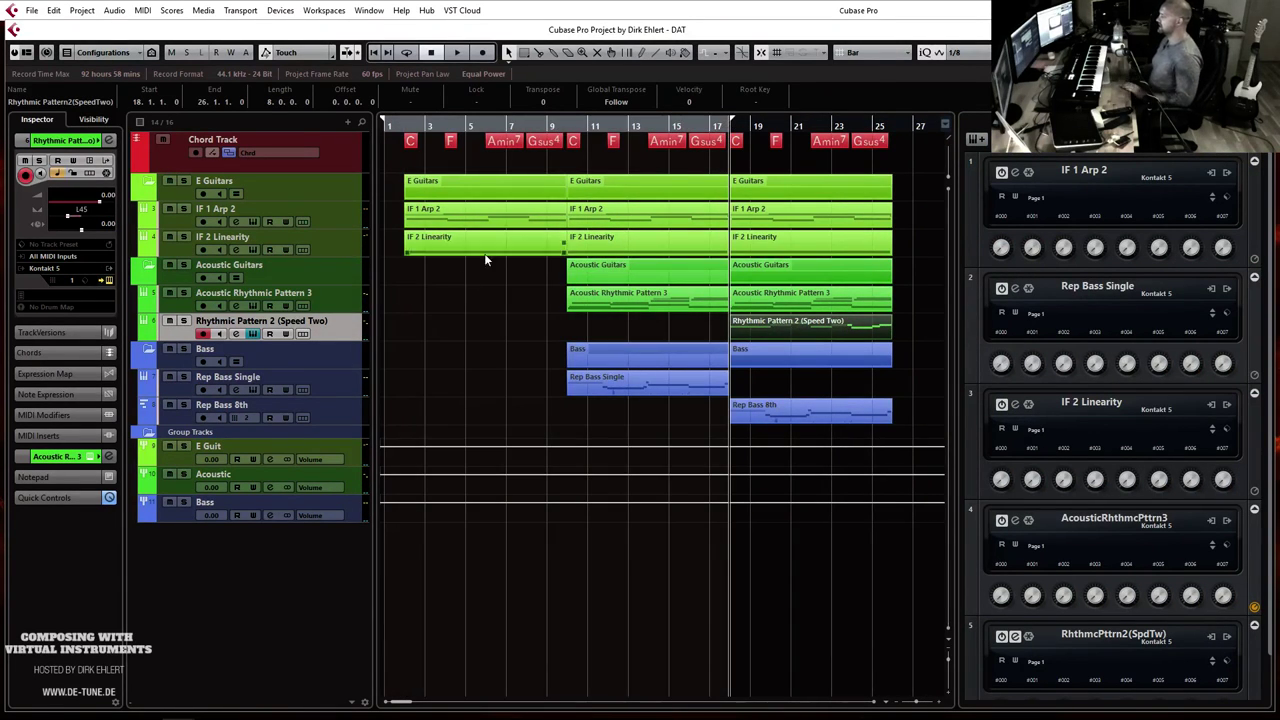
right_click(338, 350)
mouse_move(396, 358)
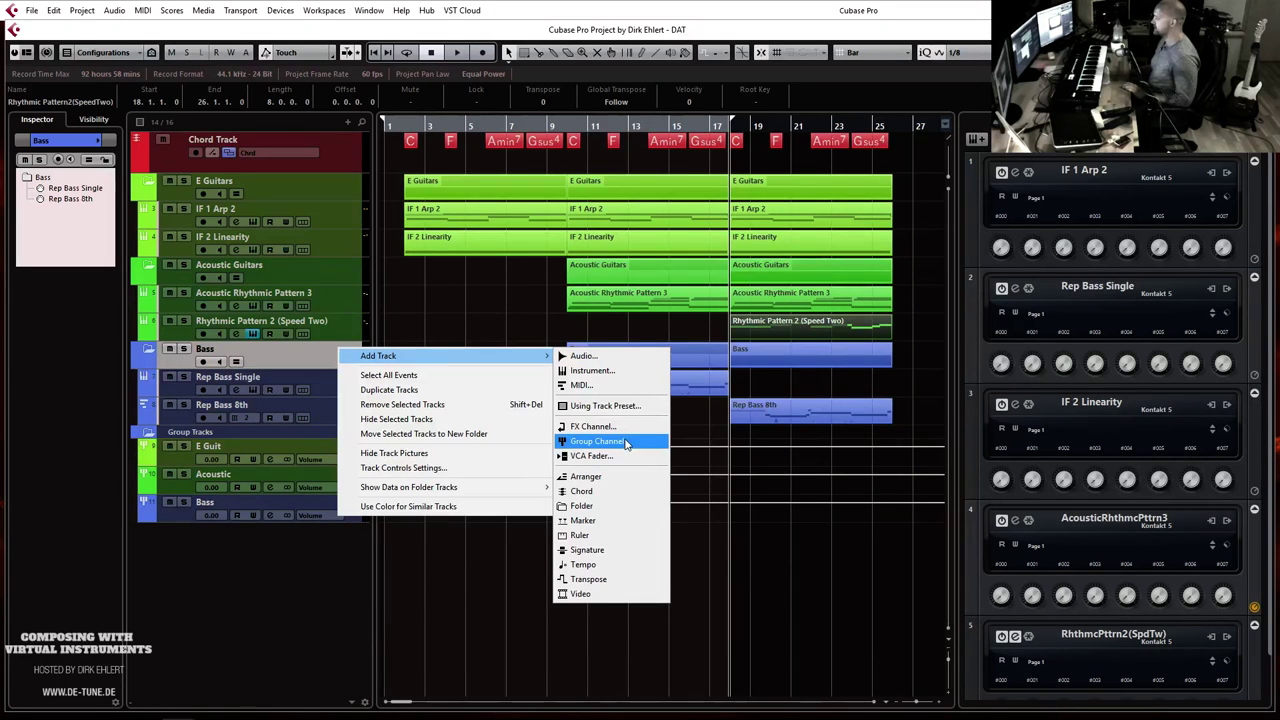
left_click(622, 506)
left_click(104, 145)
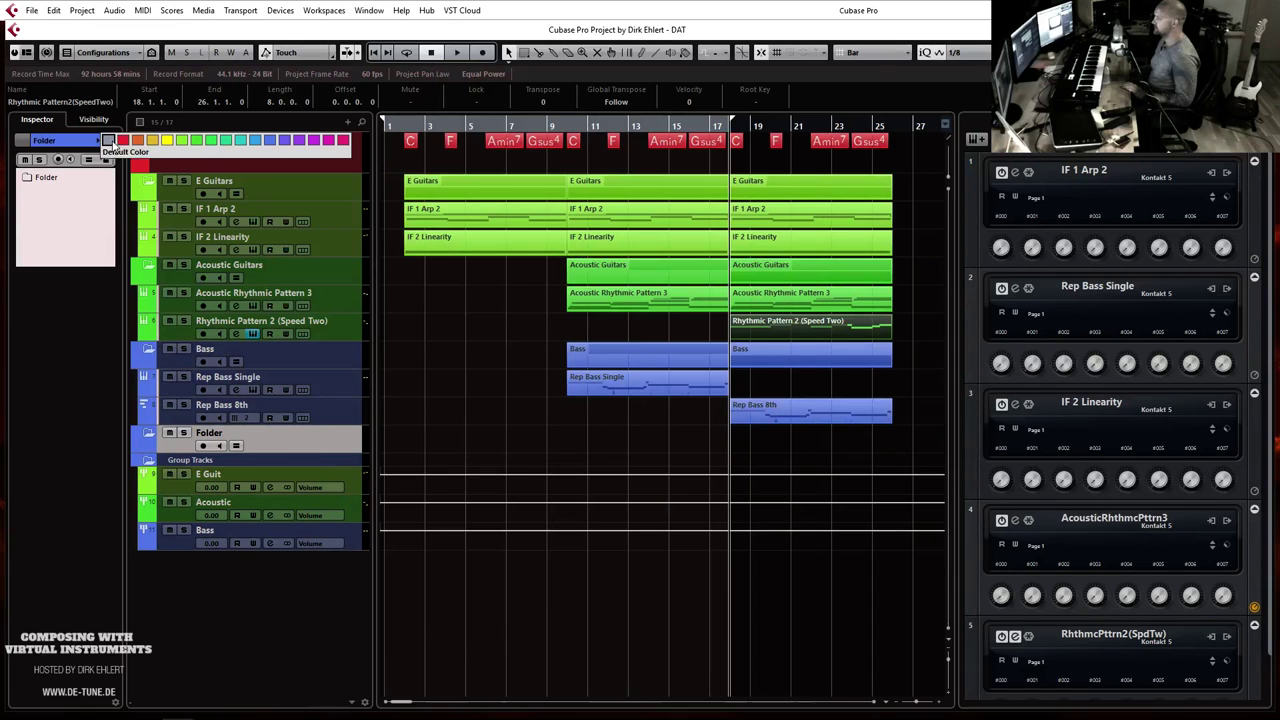
left_click(151, 141)
double_click(210, 432)
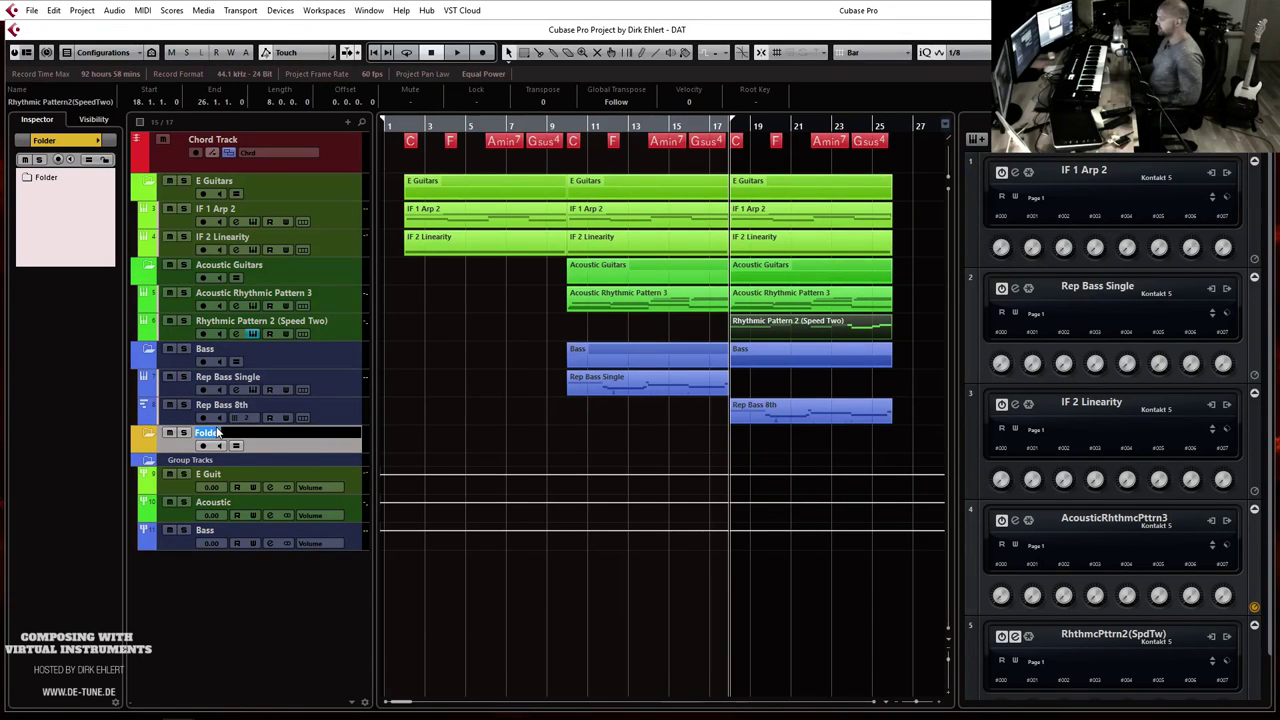
type("Percu")
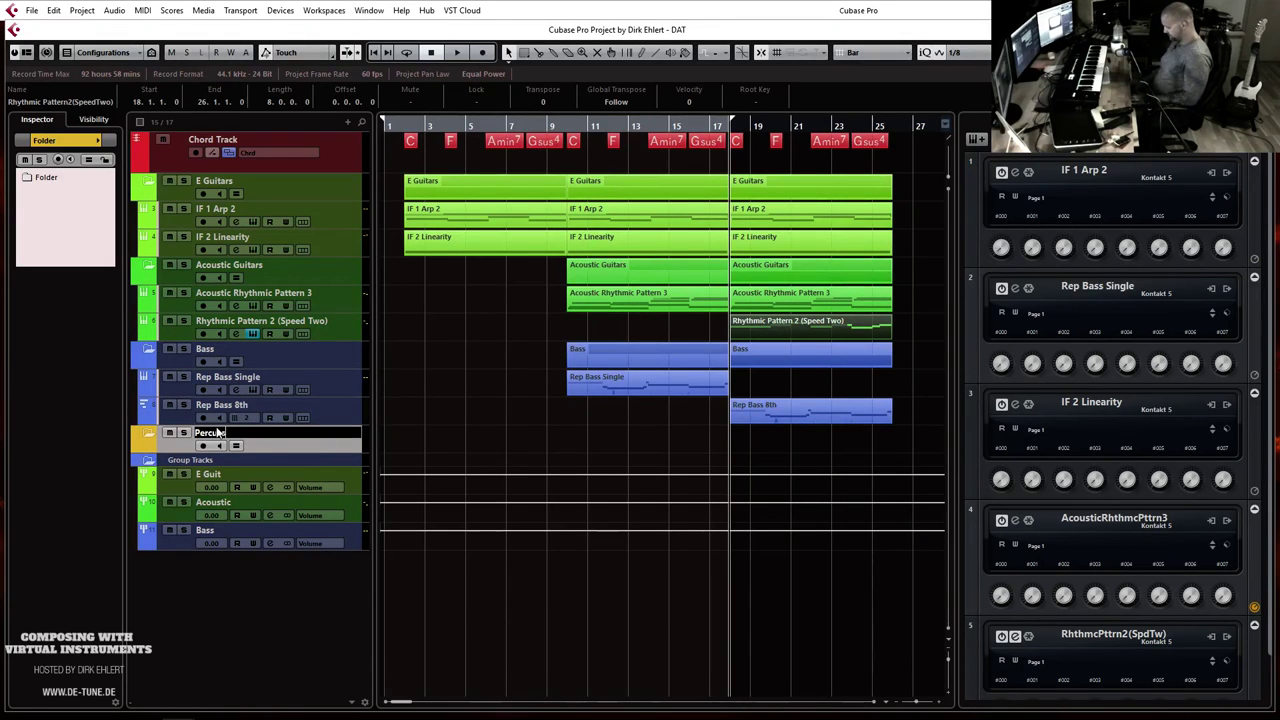
type("ssion")
key("Return")
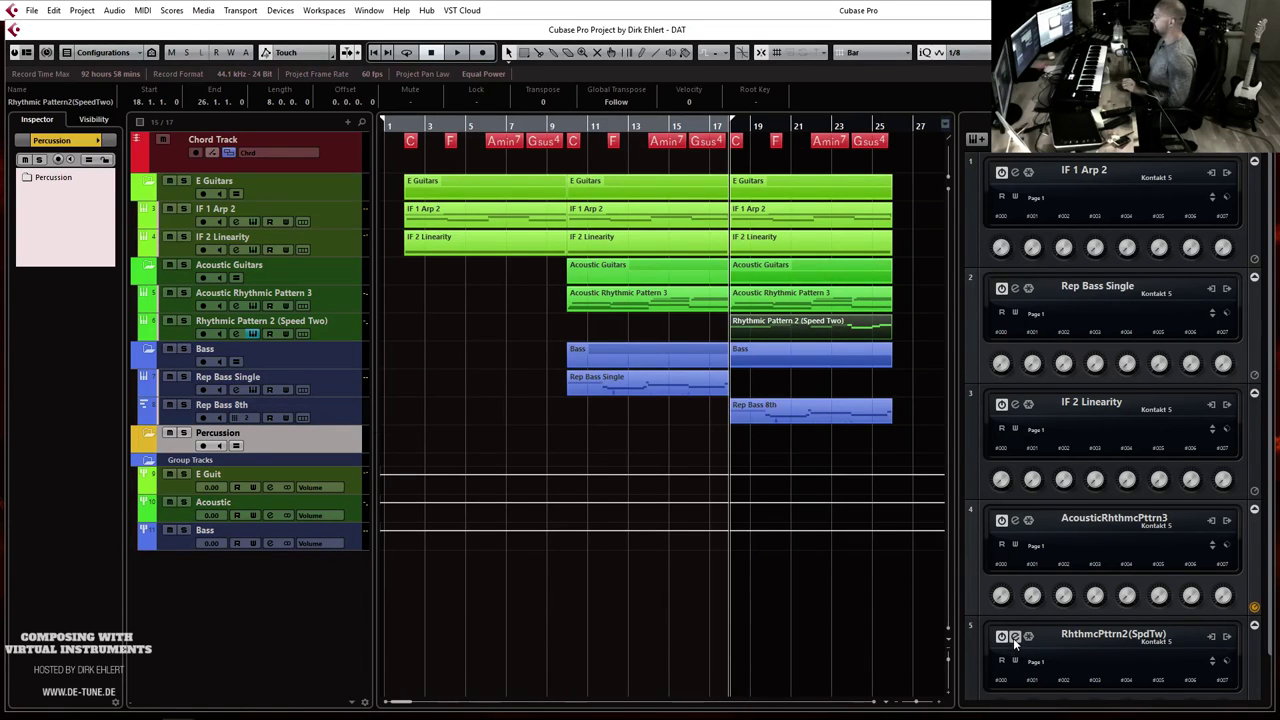
Step: Add one instrument track with the Kontakt 5 sampler, routed to Stereo Out
scroll(1013, 638, "down", 2)
left_click(995, 690)
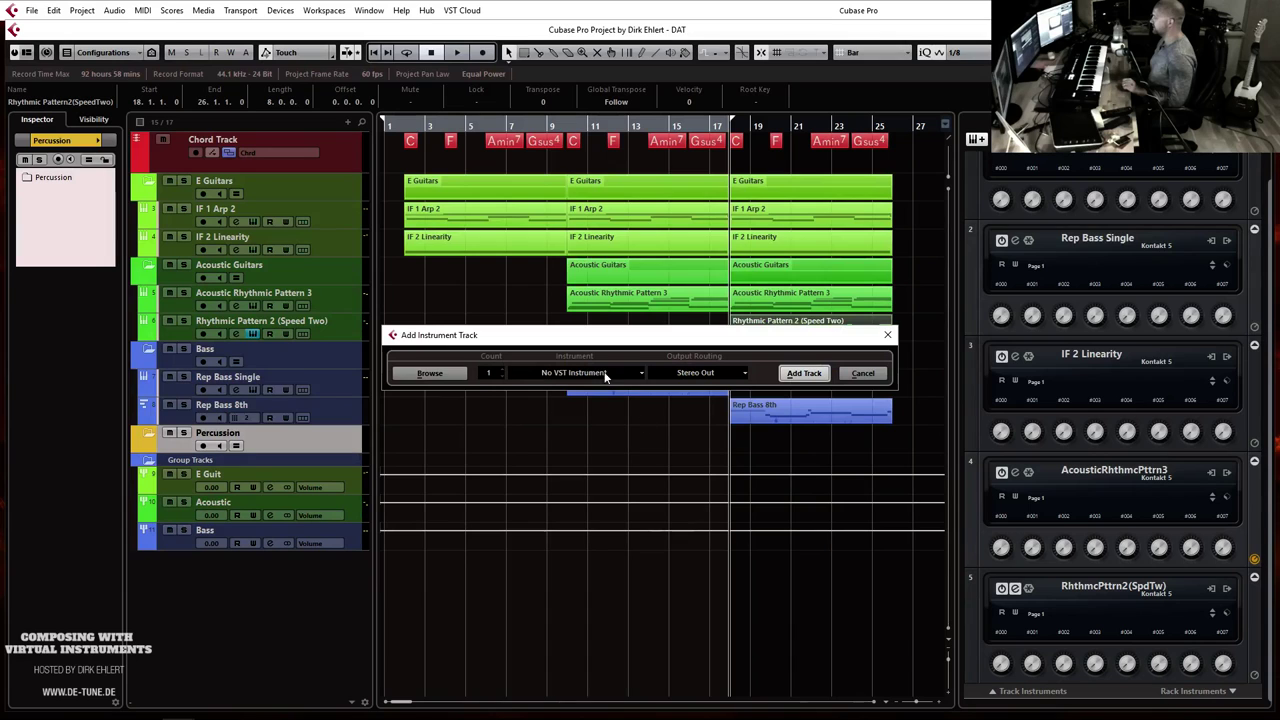
left_click(601, 374)
left_click(527, 466)
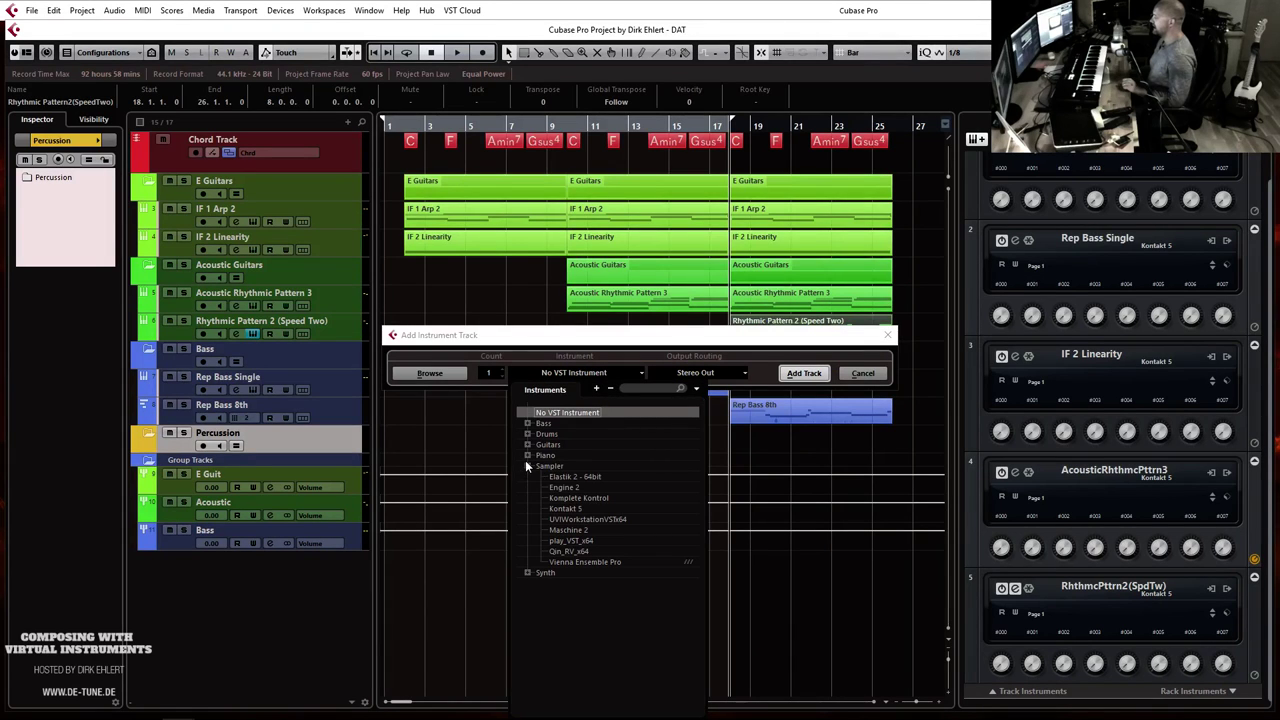
left_click(570, 509)
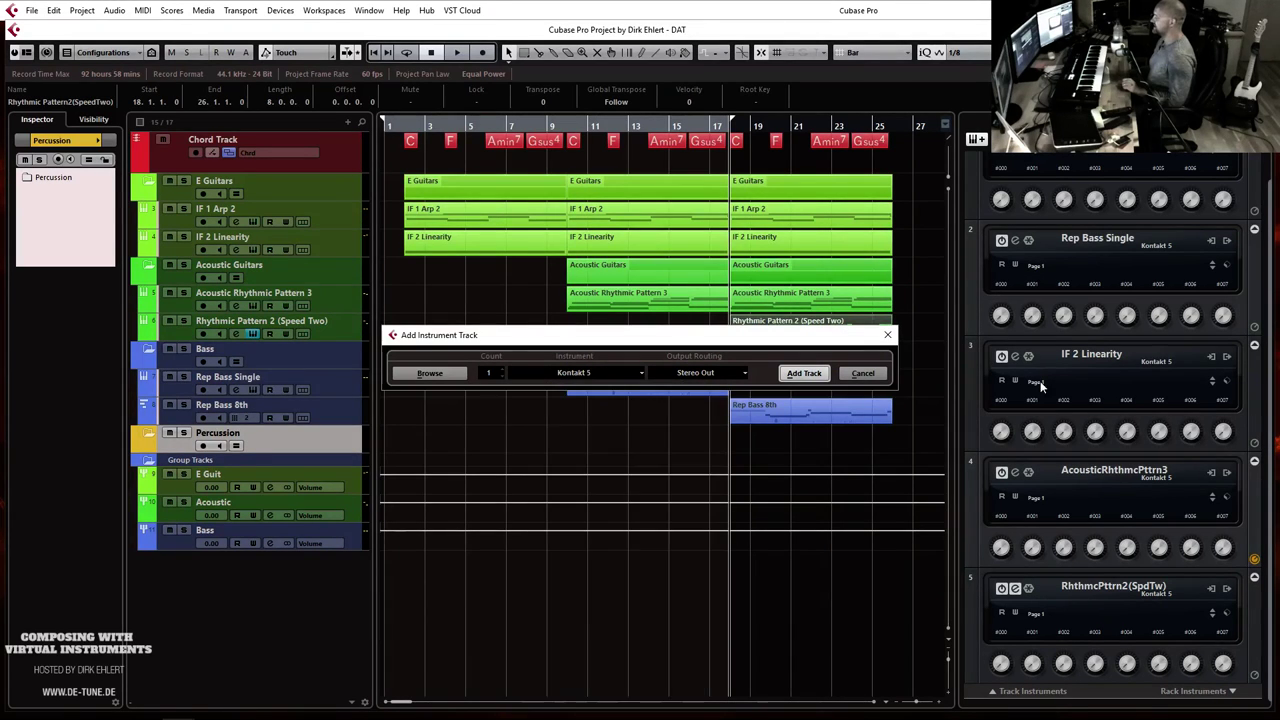
left_click(803, 373)
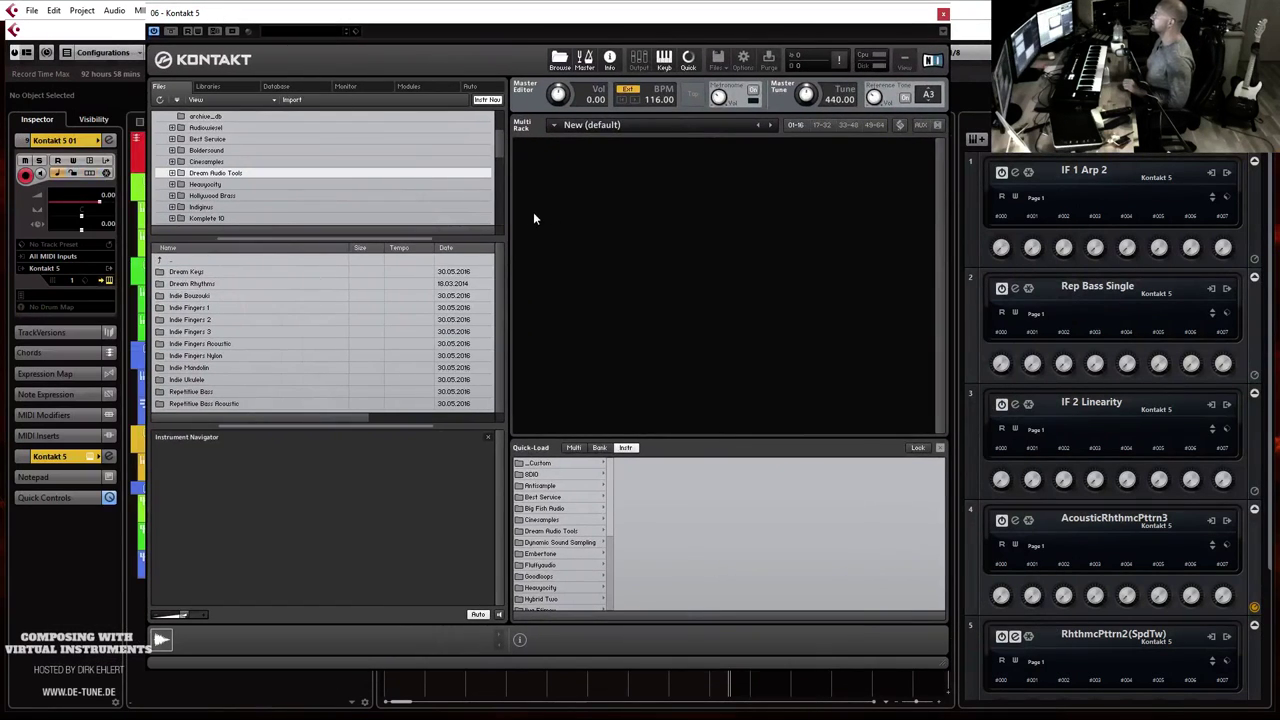
Step: Load Dream Rythms Percussive 1 from the Full tempo folder of Dream Audio Tools' Dream Rhythms, and switch the patch to Percussive 11
left_click(556, 530)
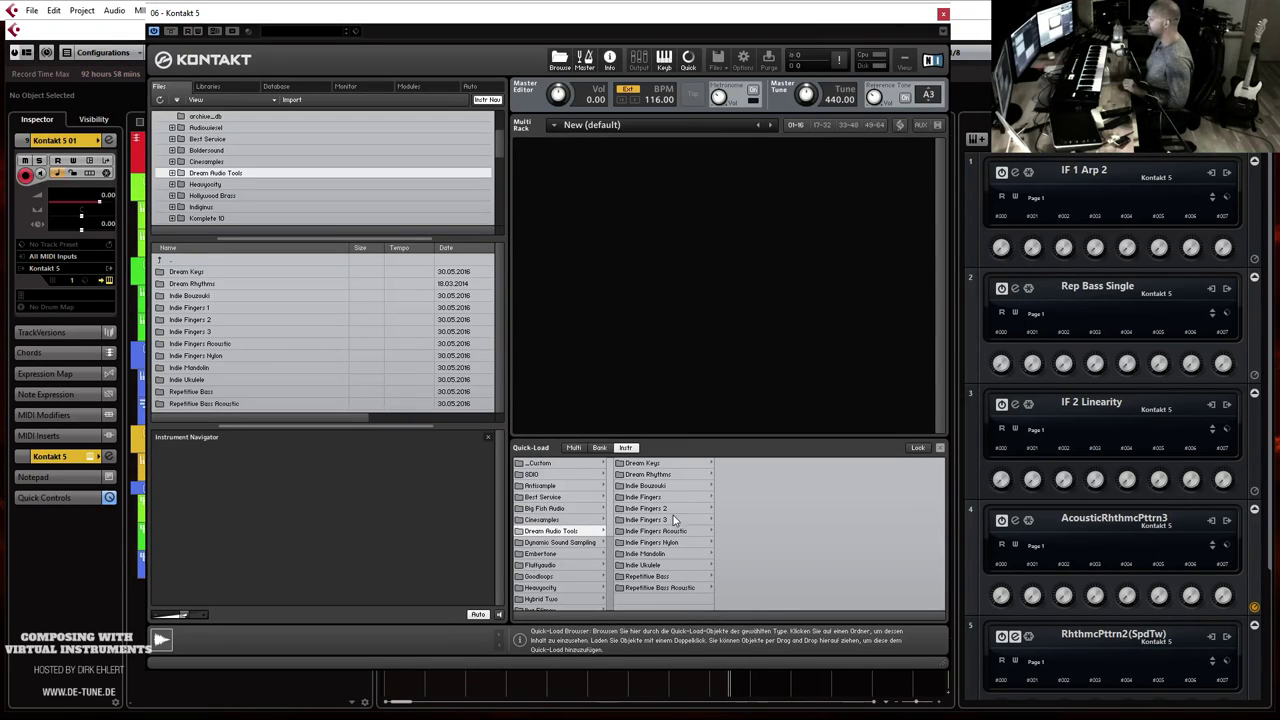
left_click(672, 475)
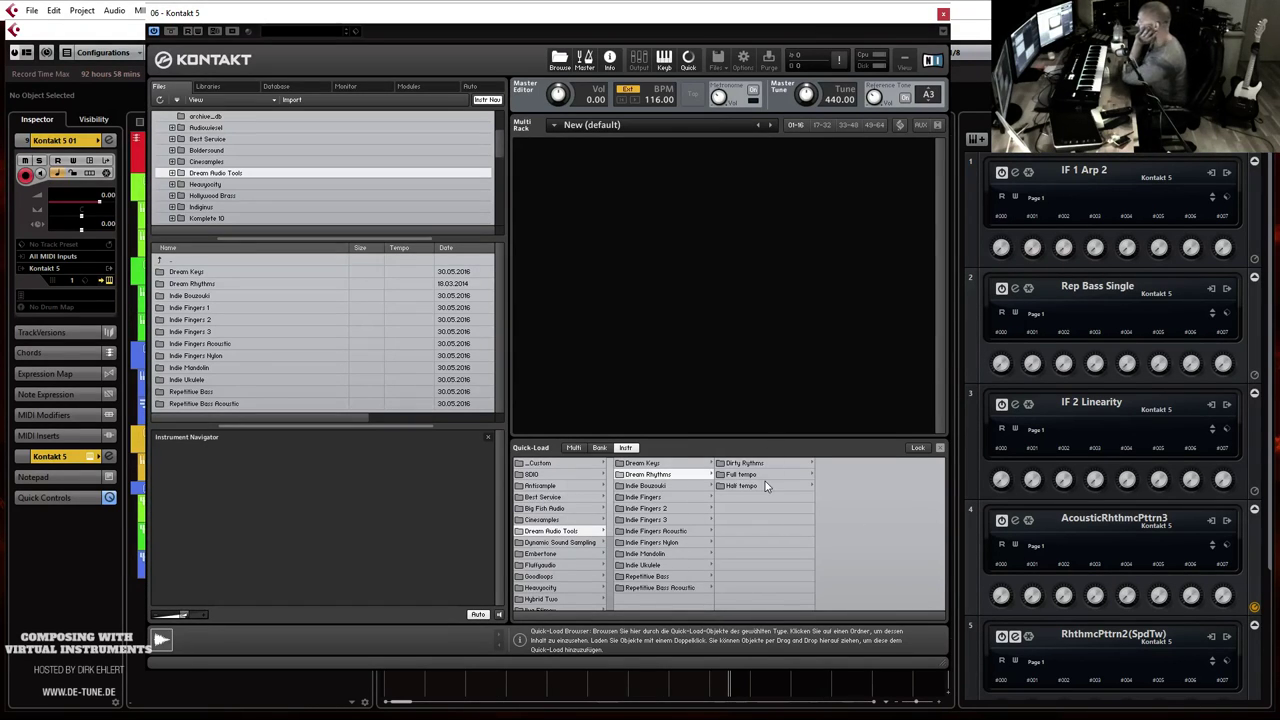
left_click(758, 476)
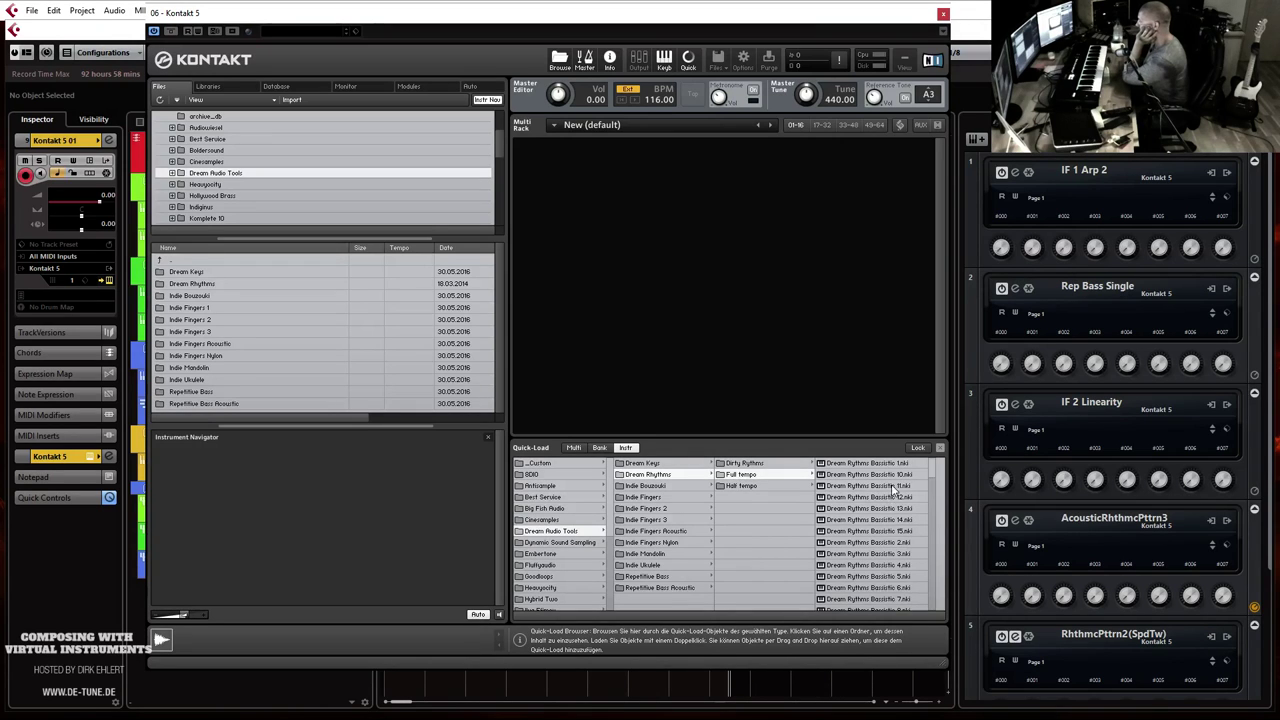
scroll(890, 500, "down", 8)
scroll(887, 507, "down", 6)
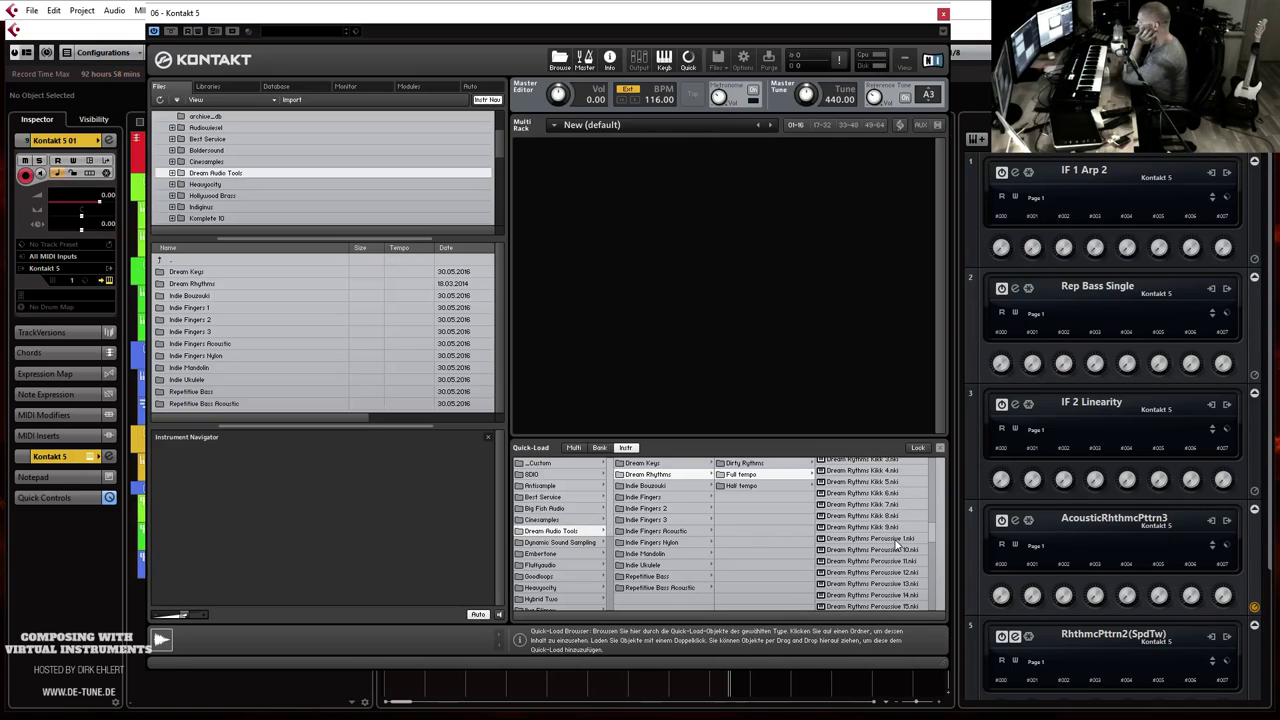
left_click_drag(897, 541, 796, 267)
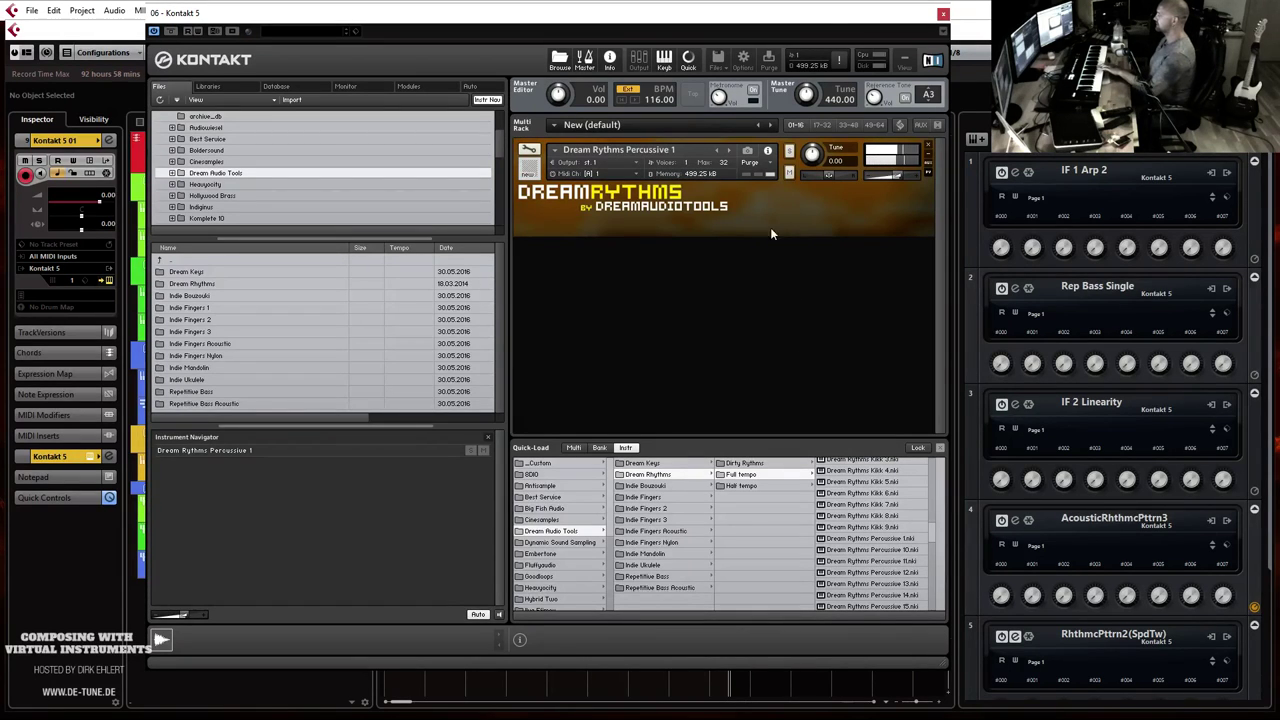
left_click(728, 151)
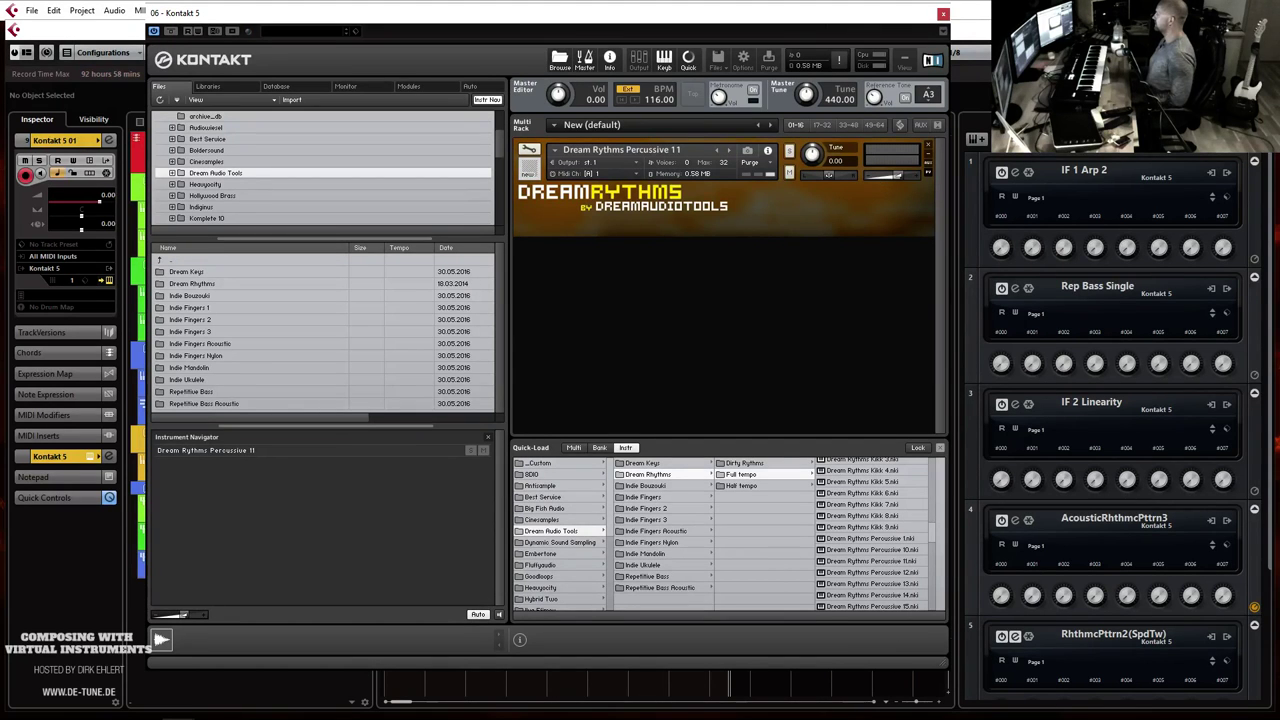
Step: Leave the Kontakt window for the mixer and lower the Kontakt 5 01 channel level to -10.7 dB
key("F3")
left_click(943, 14)
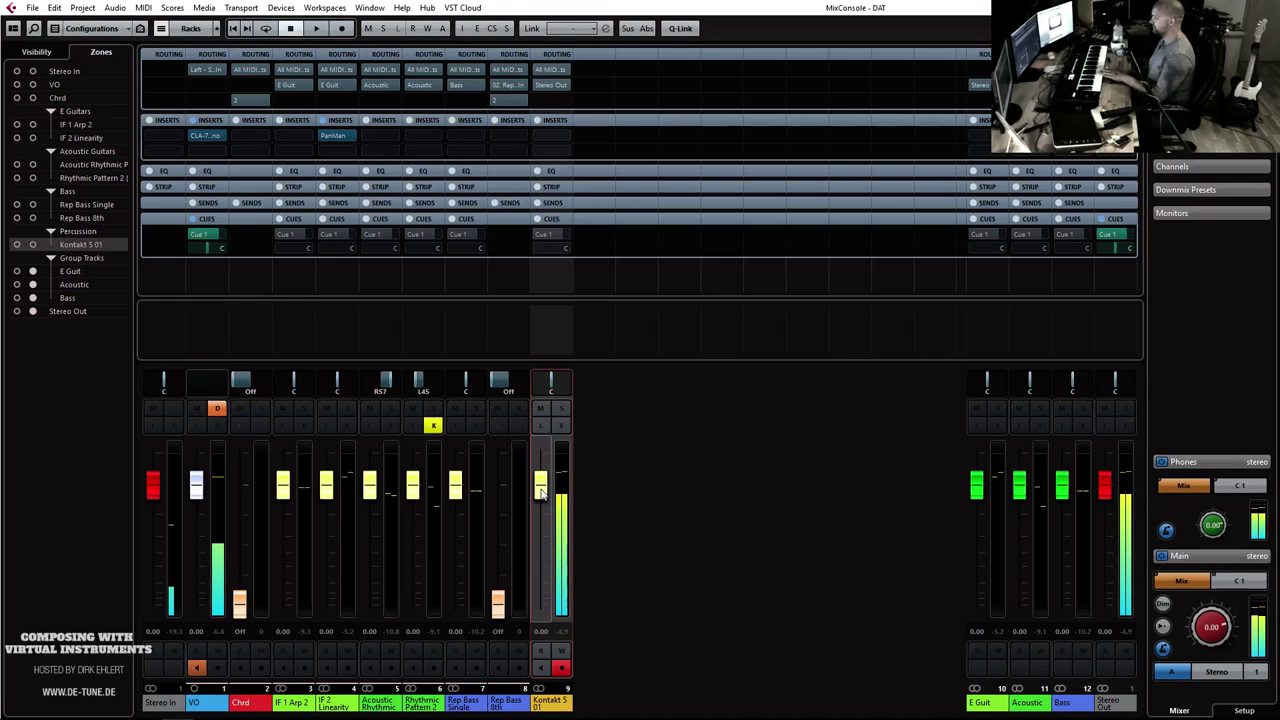
left_click_drag(541, 487, 543, 524)
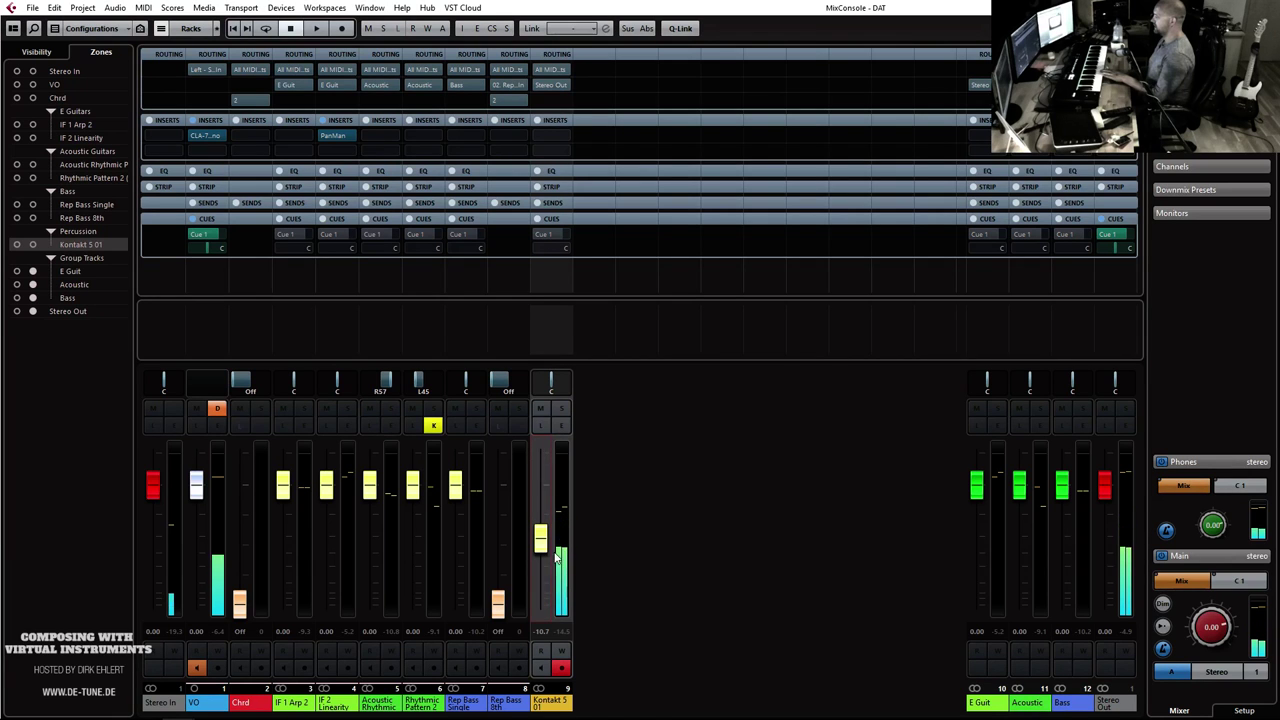
Step: Add a stereo group channel named Percussion for the Kontakt 5 01 channel, with its output on Stereo Out
right_click(557, 557)
left_click(600, 380)
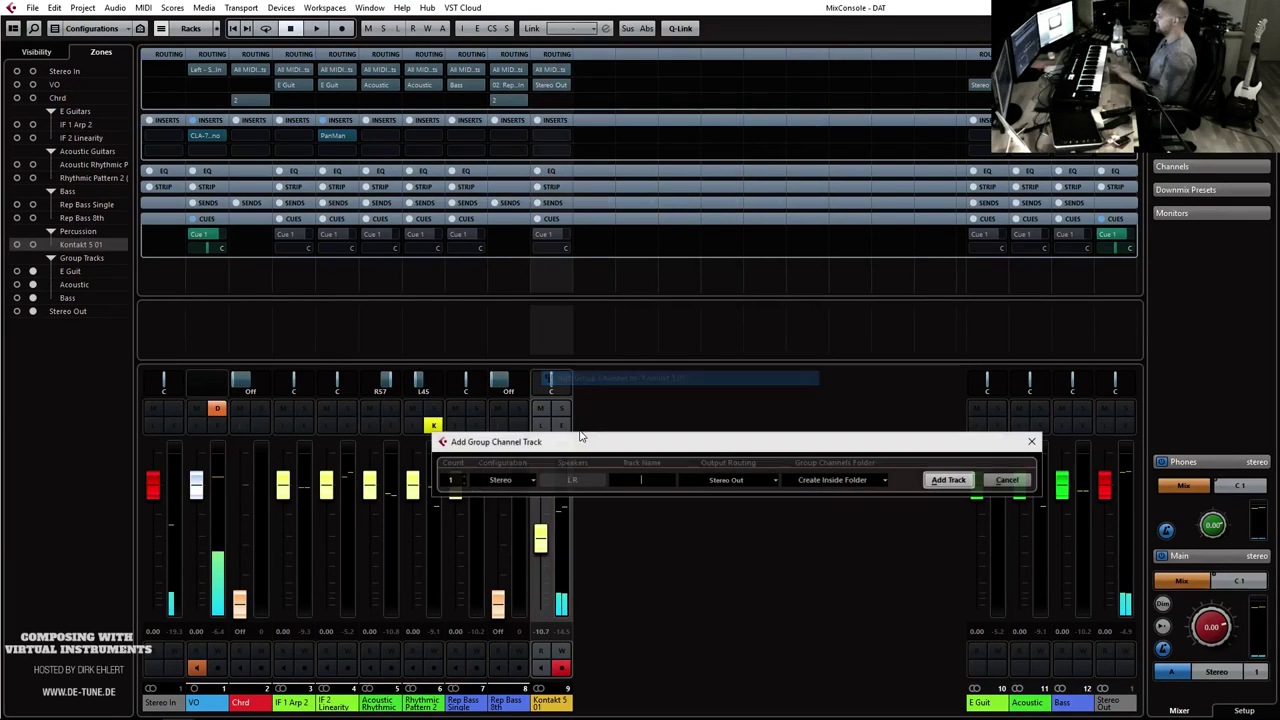
type("Percussion")
key("Return")
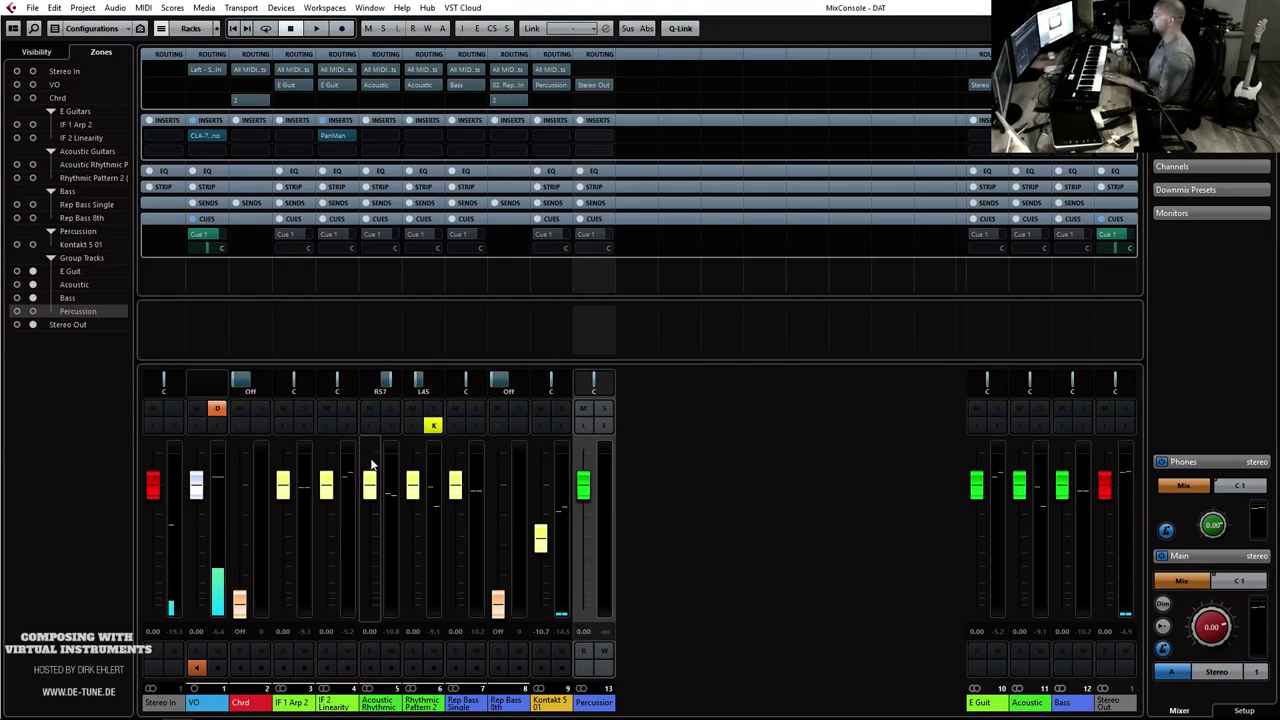
Step: Pin the Percussion group channel to the mixer zone that holds the other groups and colour it amber
left_click(33, 311)
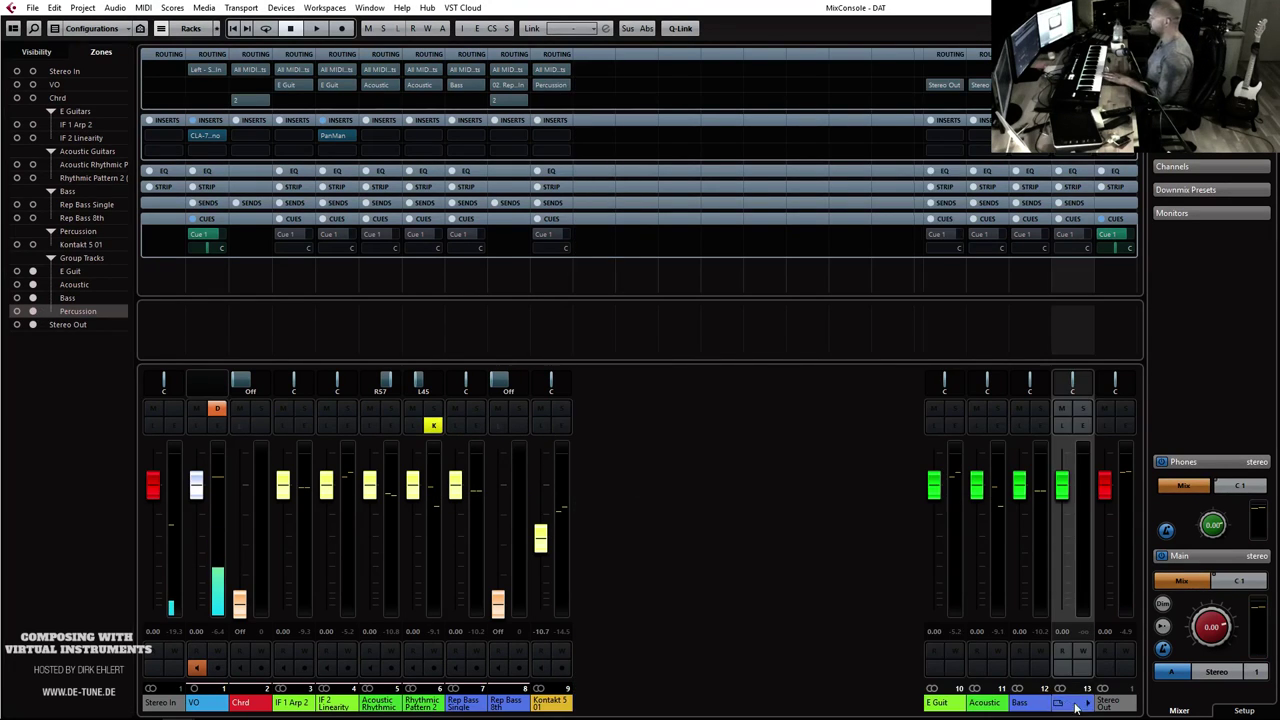
left_click(1089, 705)
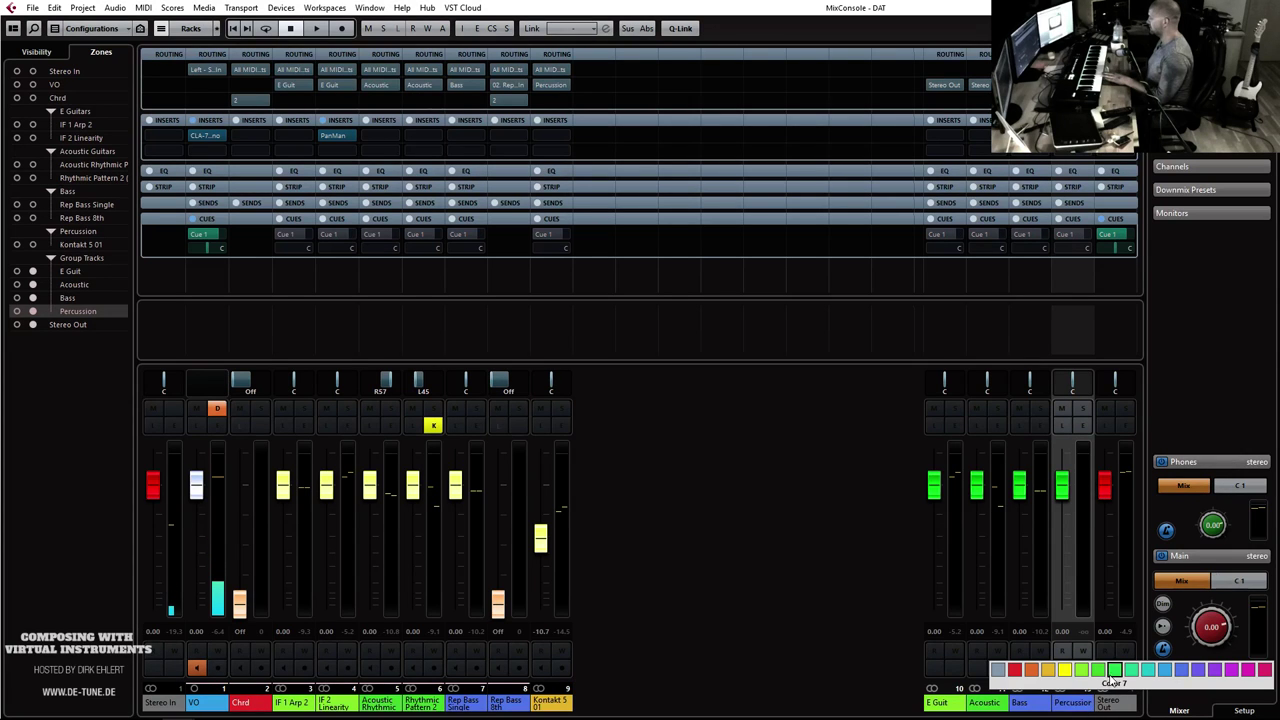
left_click(1048, 670)
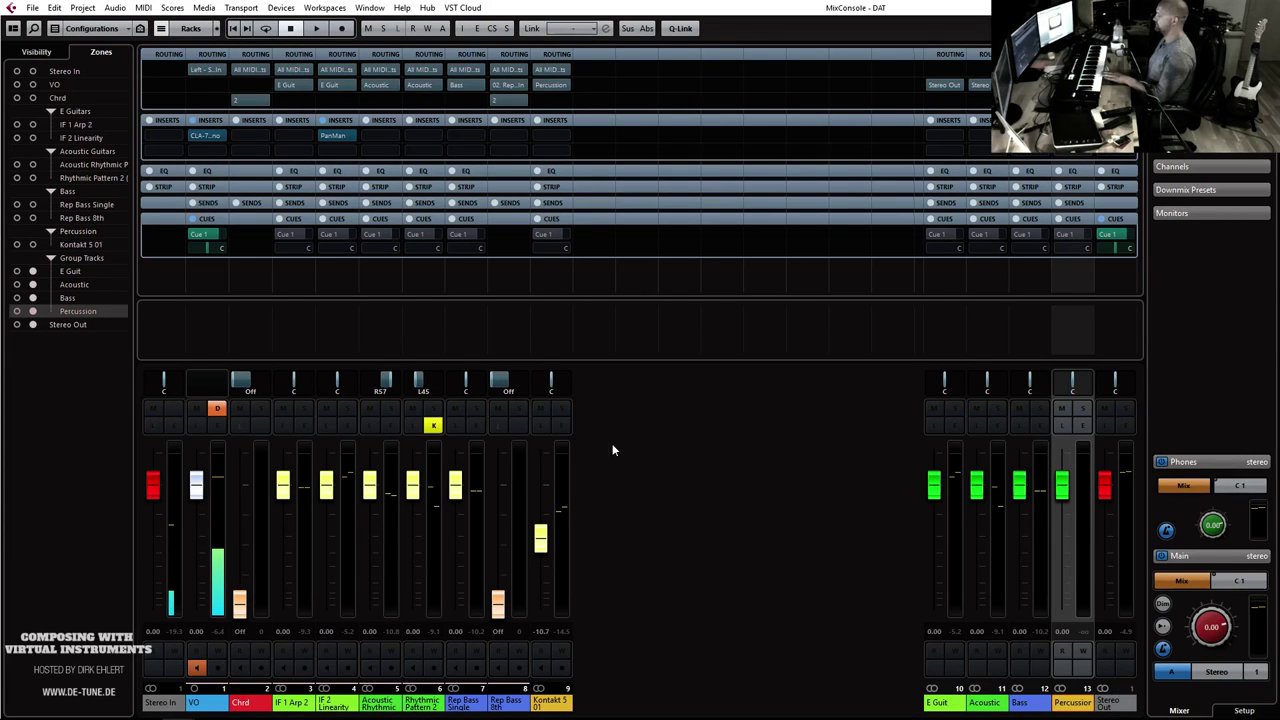
Step: Reopen the Kontakt instrument of the Kontakt 5 01 channel and switch its patch to Dream Rythms Percussive 13
left_click(558, 500)
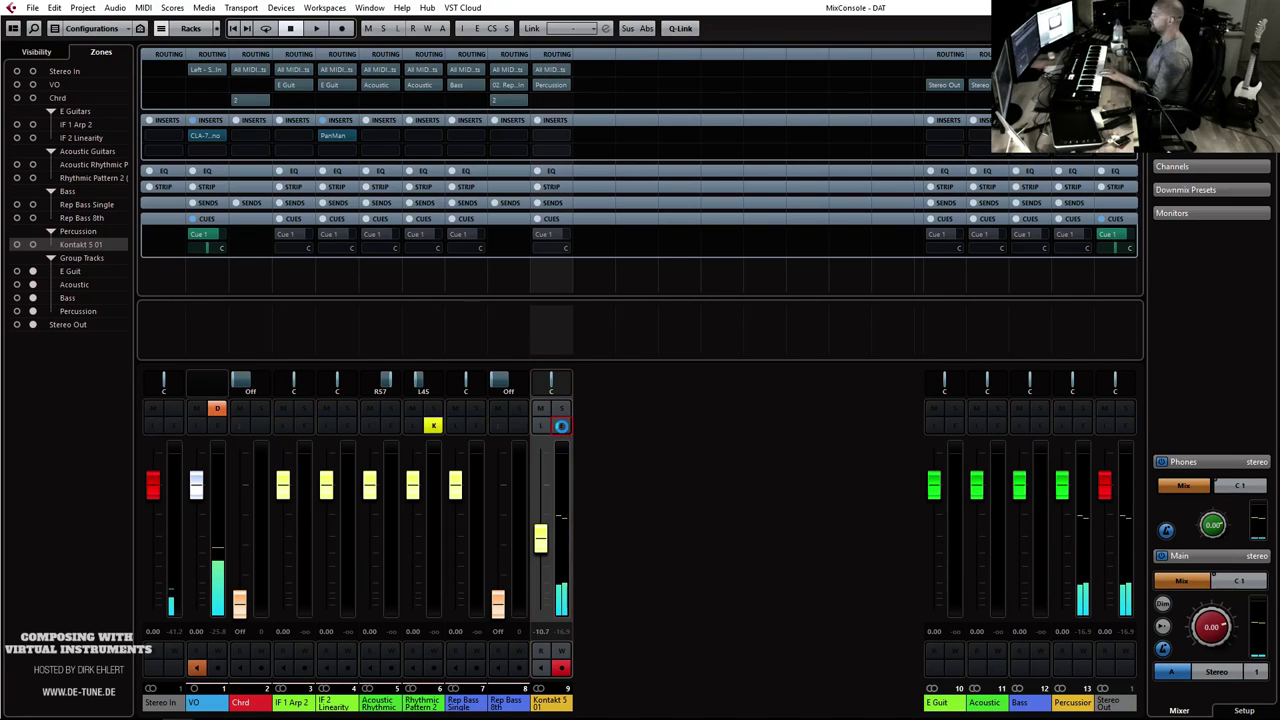
left_click(561, 426)
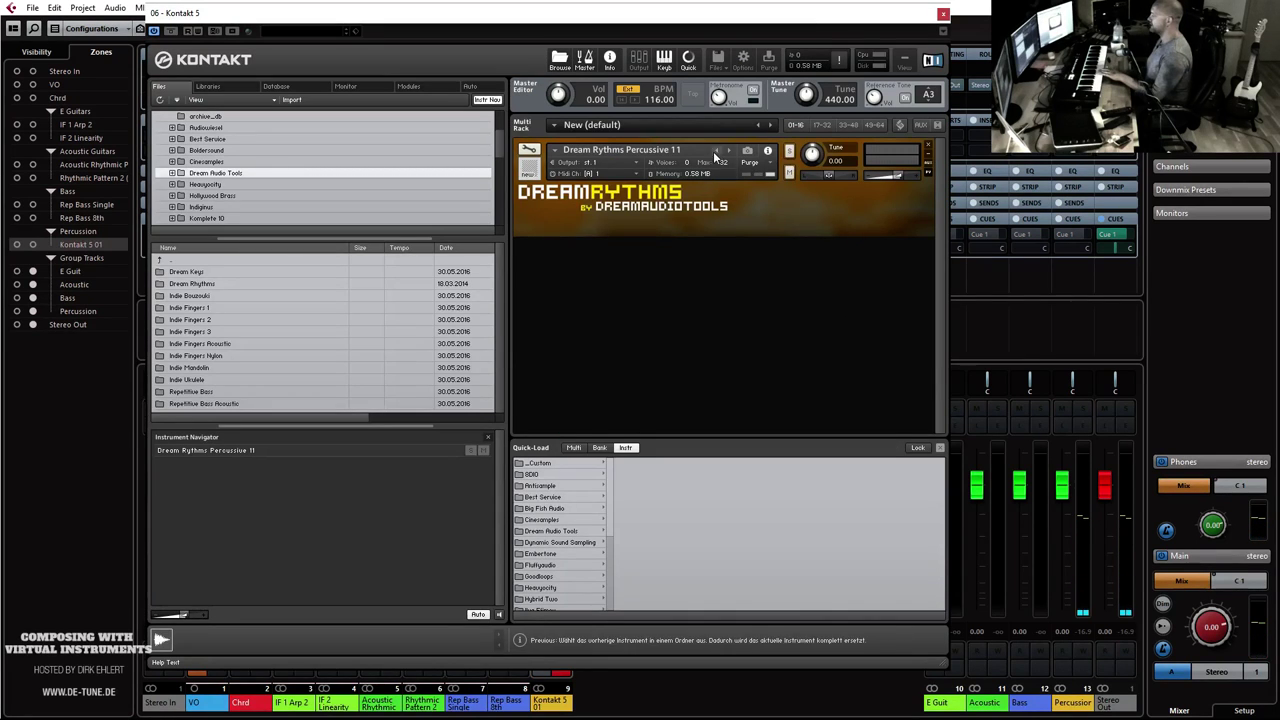
left_click(727, 153)
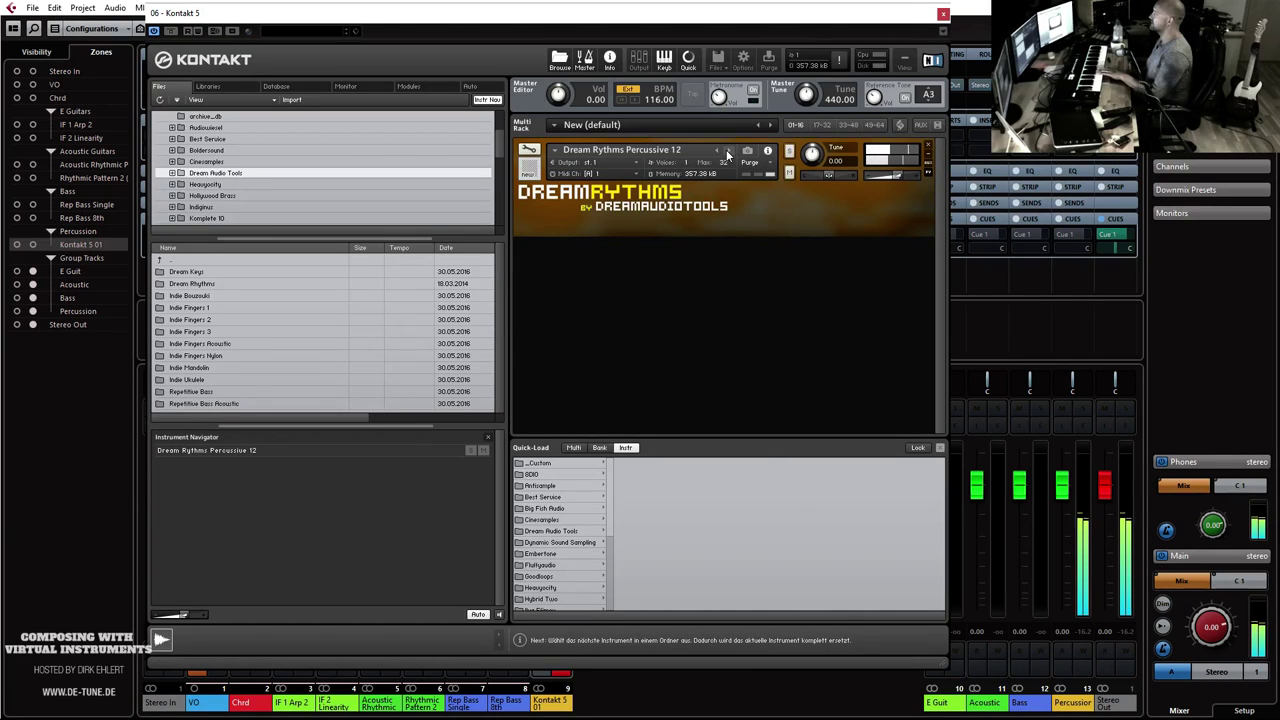
left_click(727, 153)
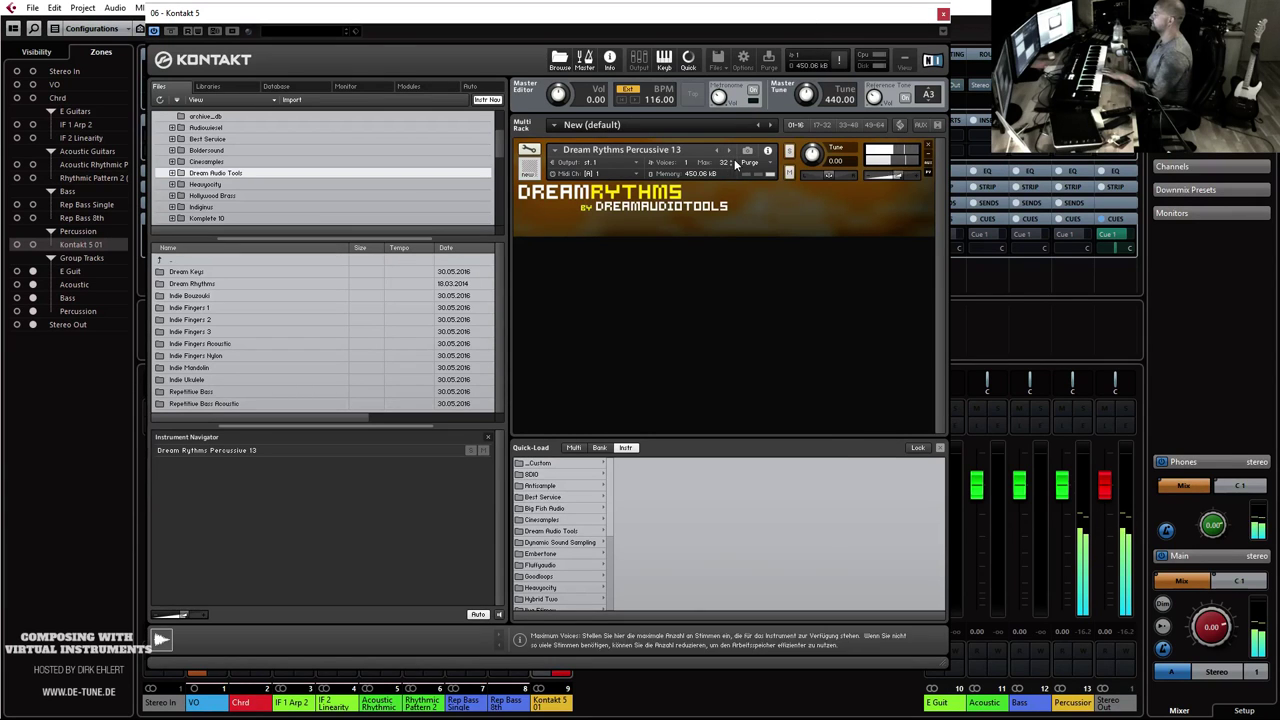
right_click(740, 20)
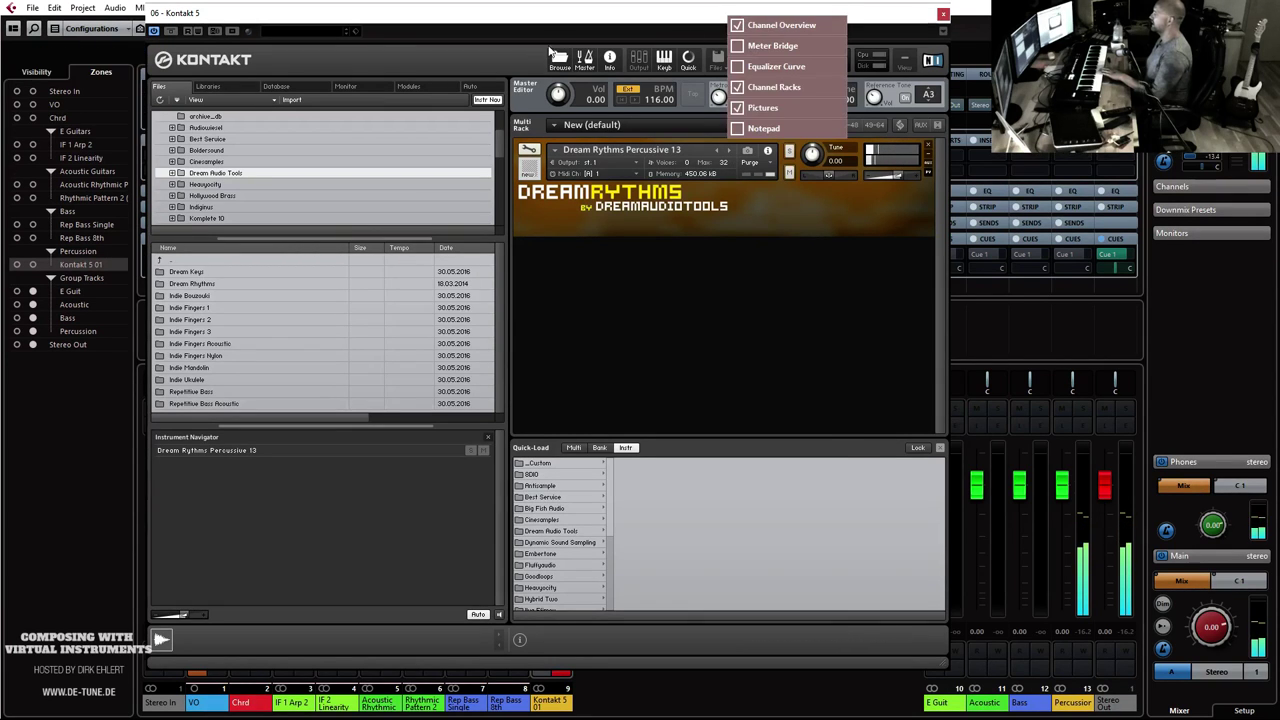
left_click(768, 33)
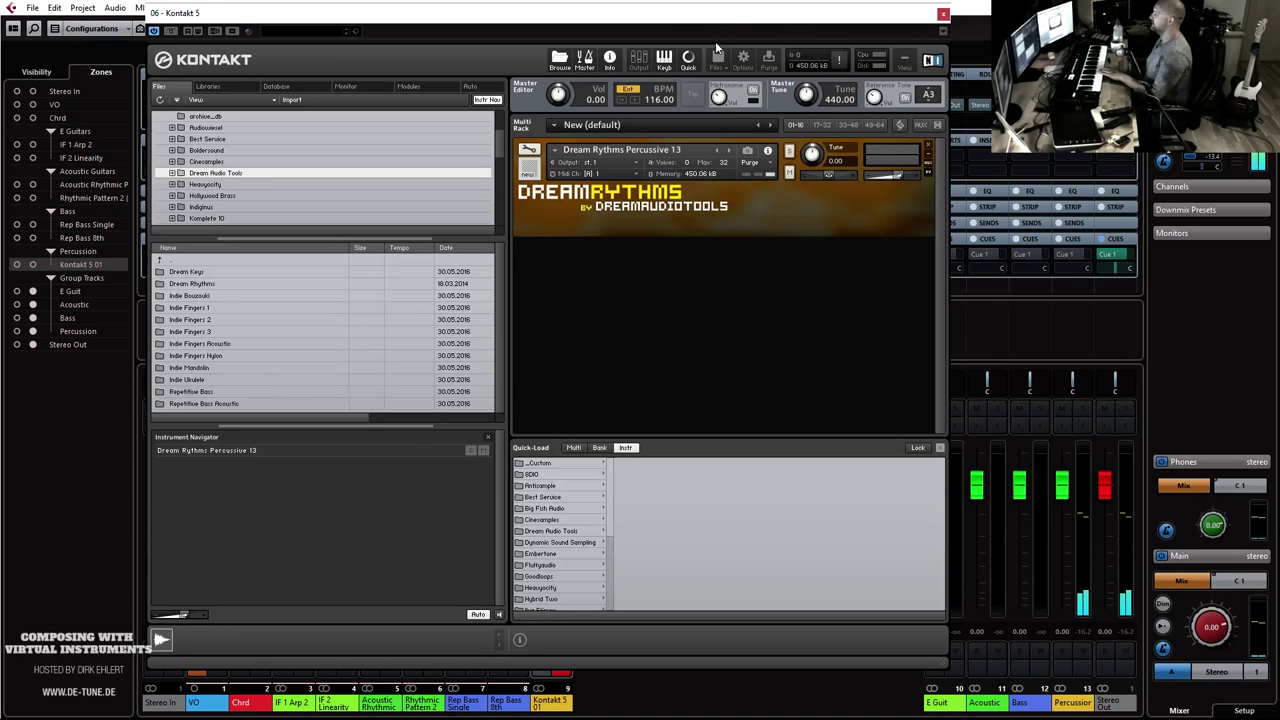
left_click_drag(716, 13, 1279, 13)
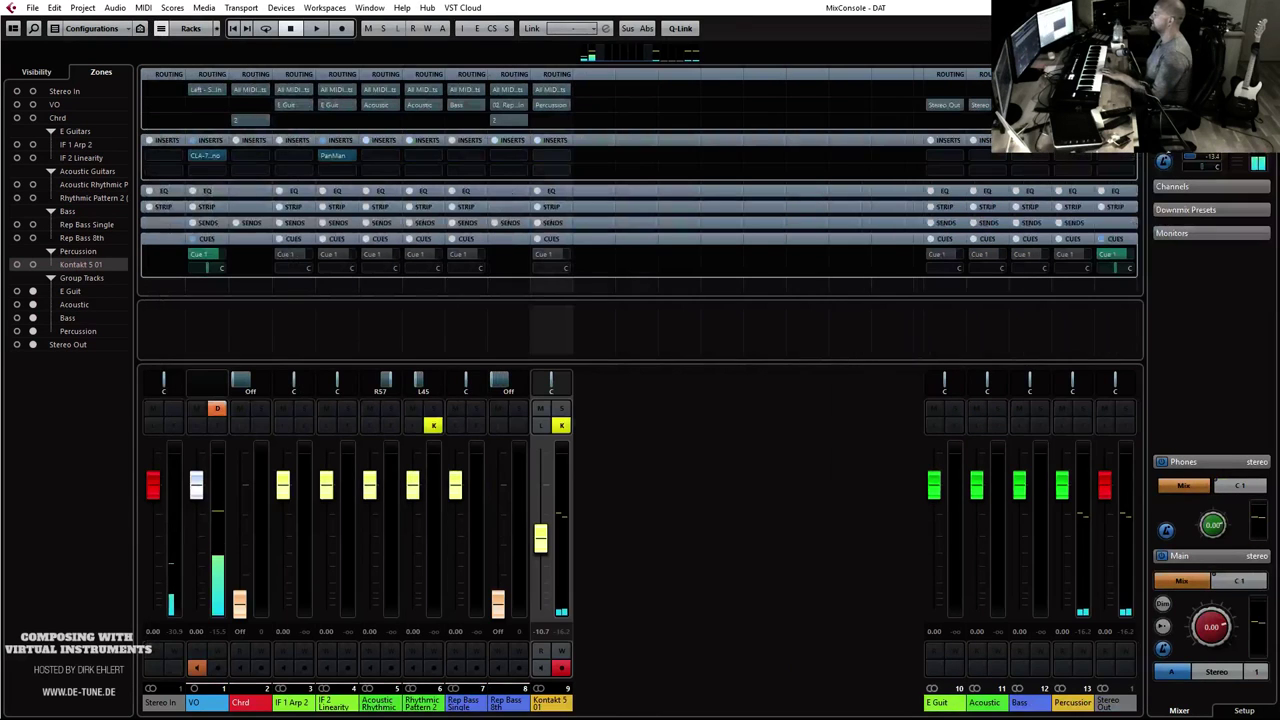
left_click(714, 21)
left_click(711, 25)
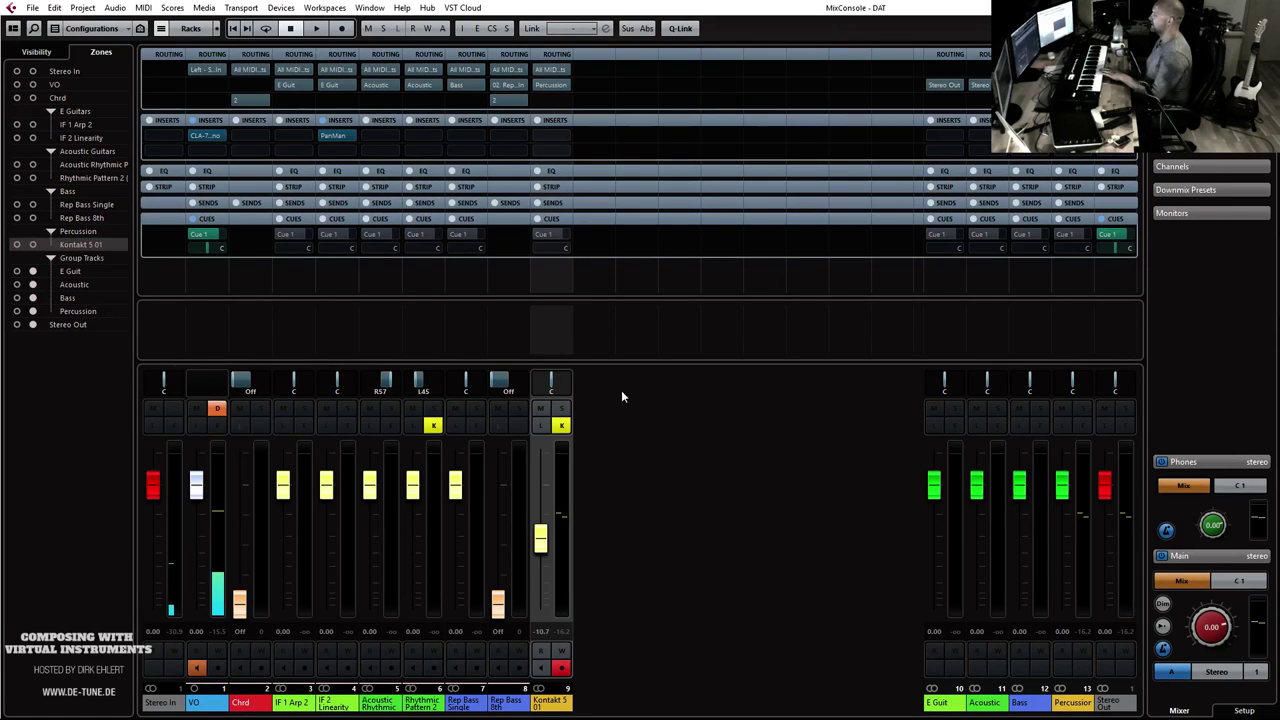
Step: Expand the mixer's EQ rack, filter the Kontakt 5 01 channel with the equalizer's low cut, and set its level to -7.34 dB
left_click_drag(547, 542, 547, 521)
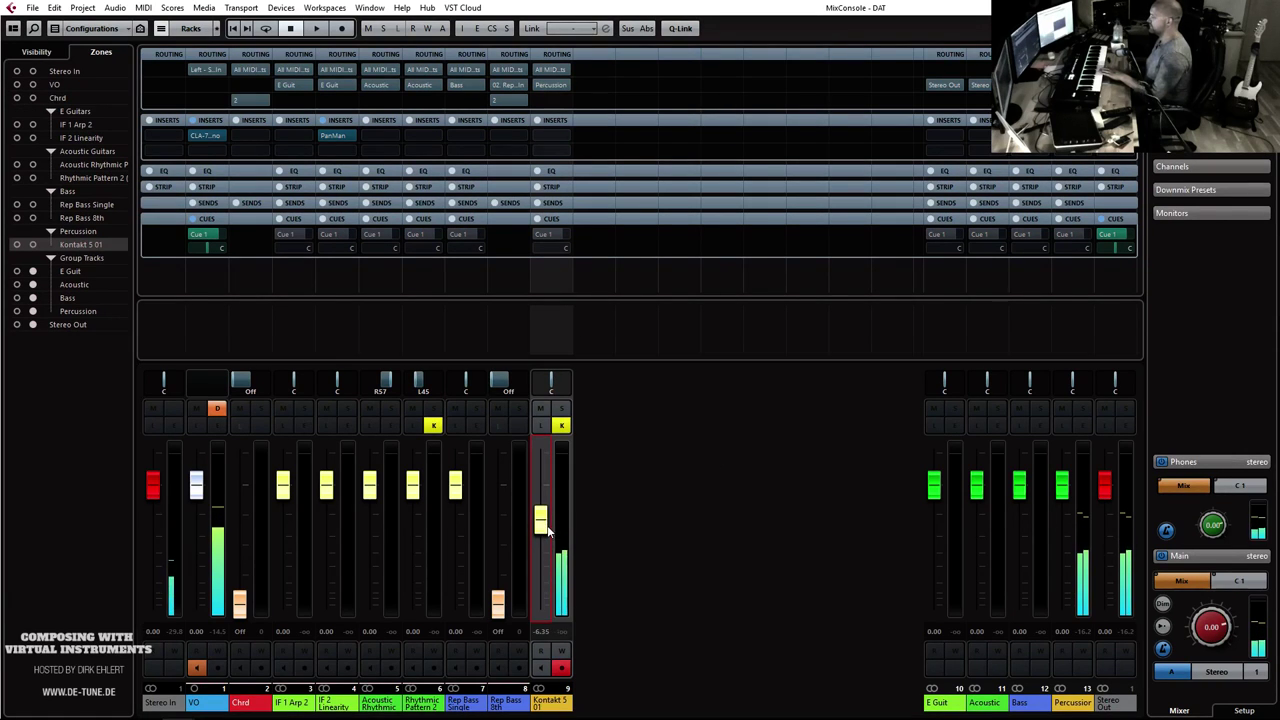
left_click(549, 174)
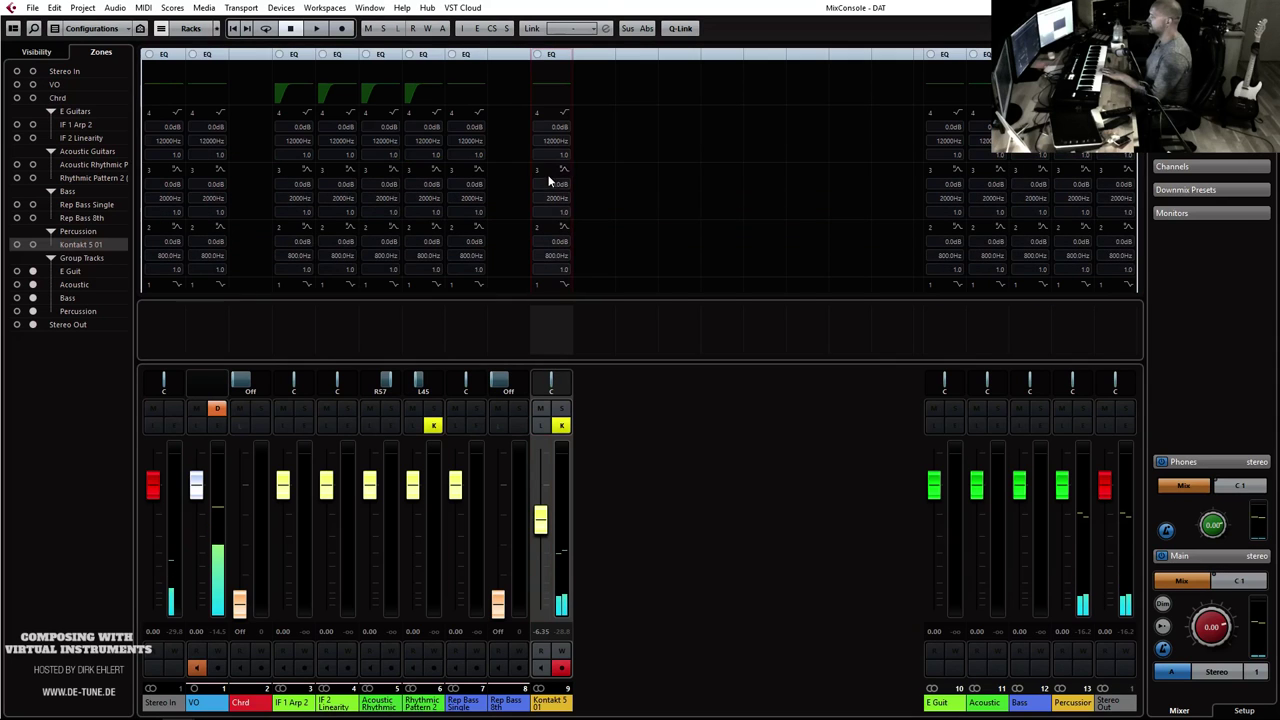
left_click(561, 427)
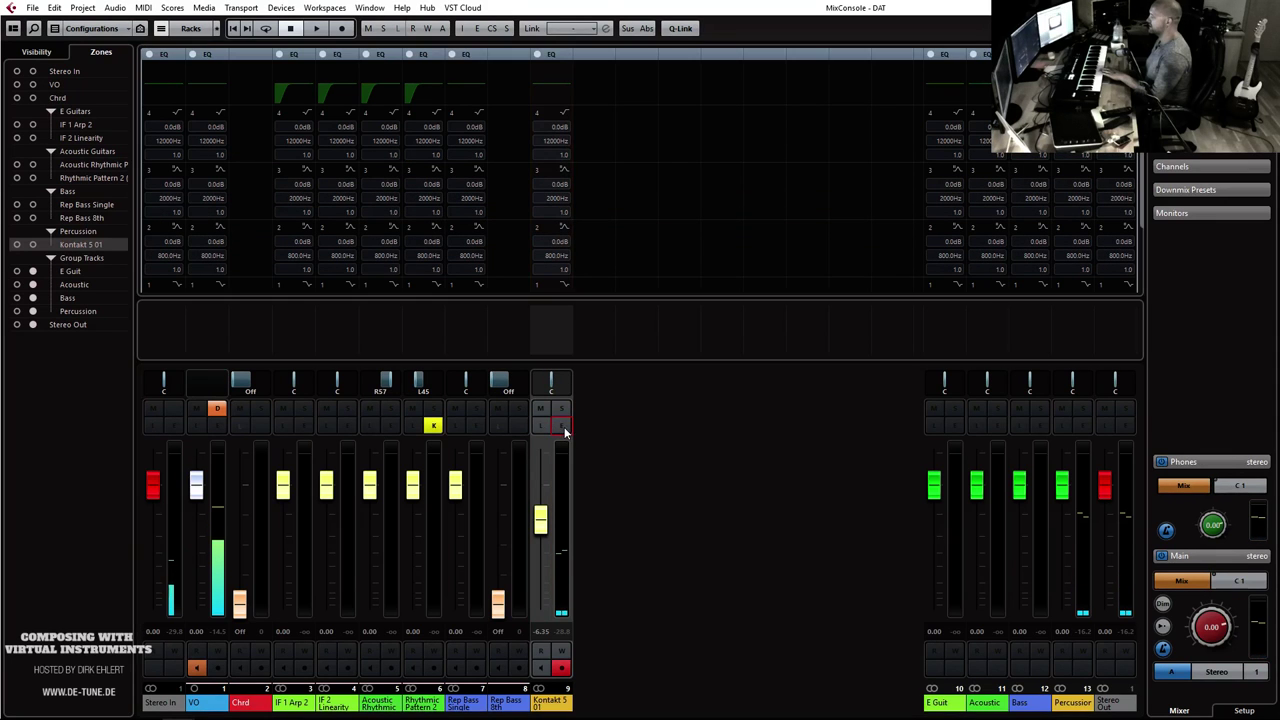
left_click(614, 392)
left_click_drag(646, 395, 683, 398)
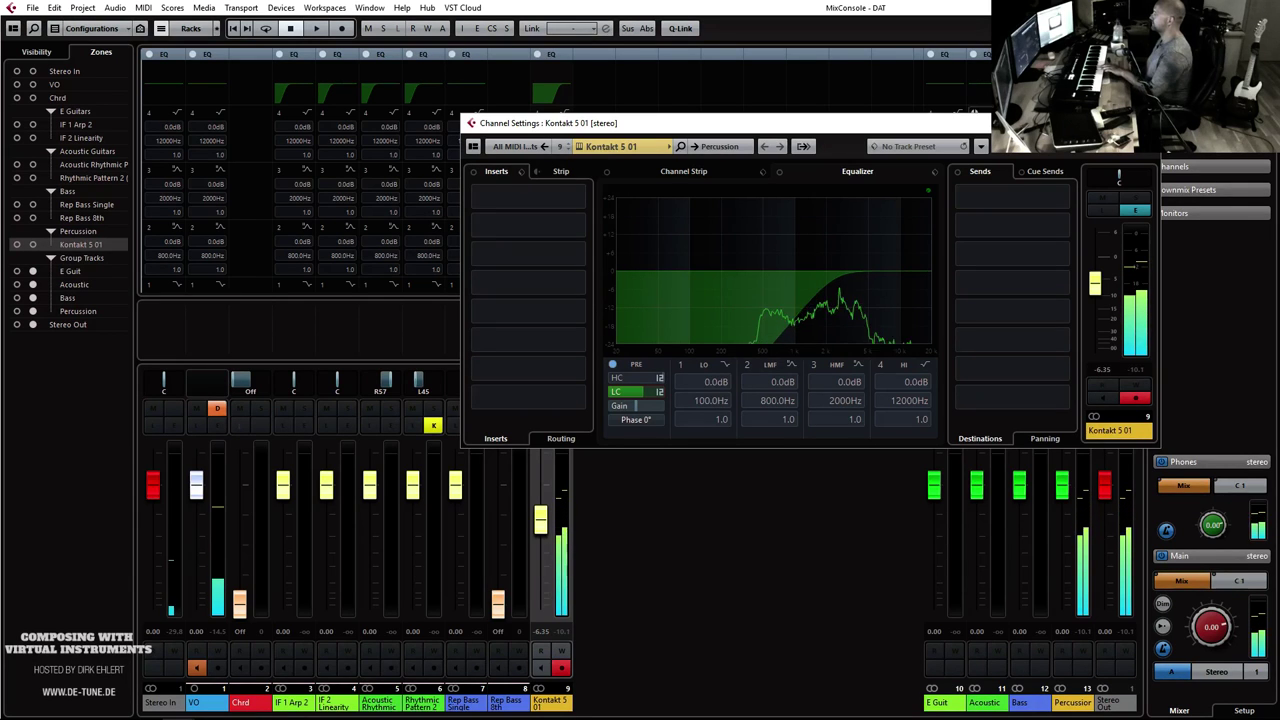
left_click(562, 630)
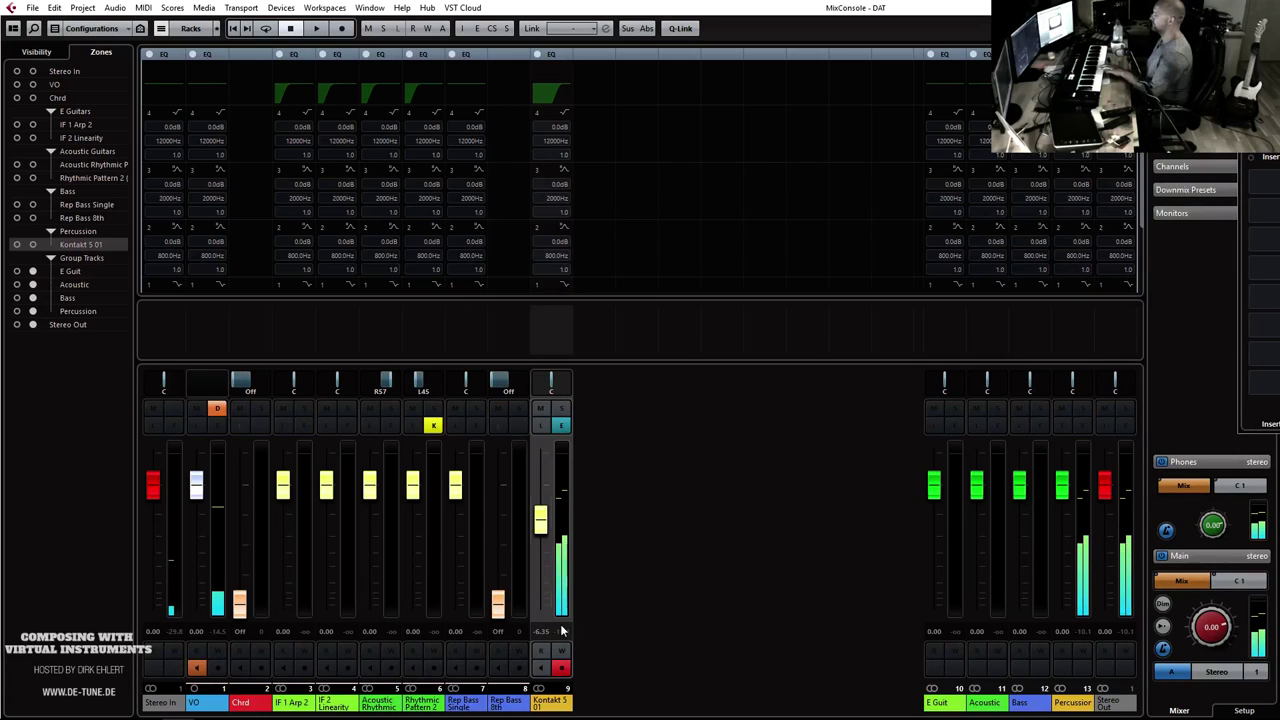
left_click_drag(538, 528, 540, 537)
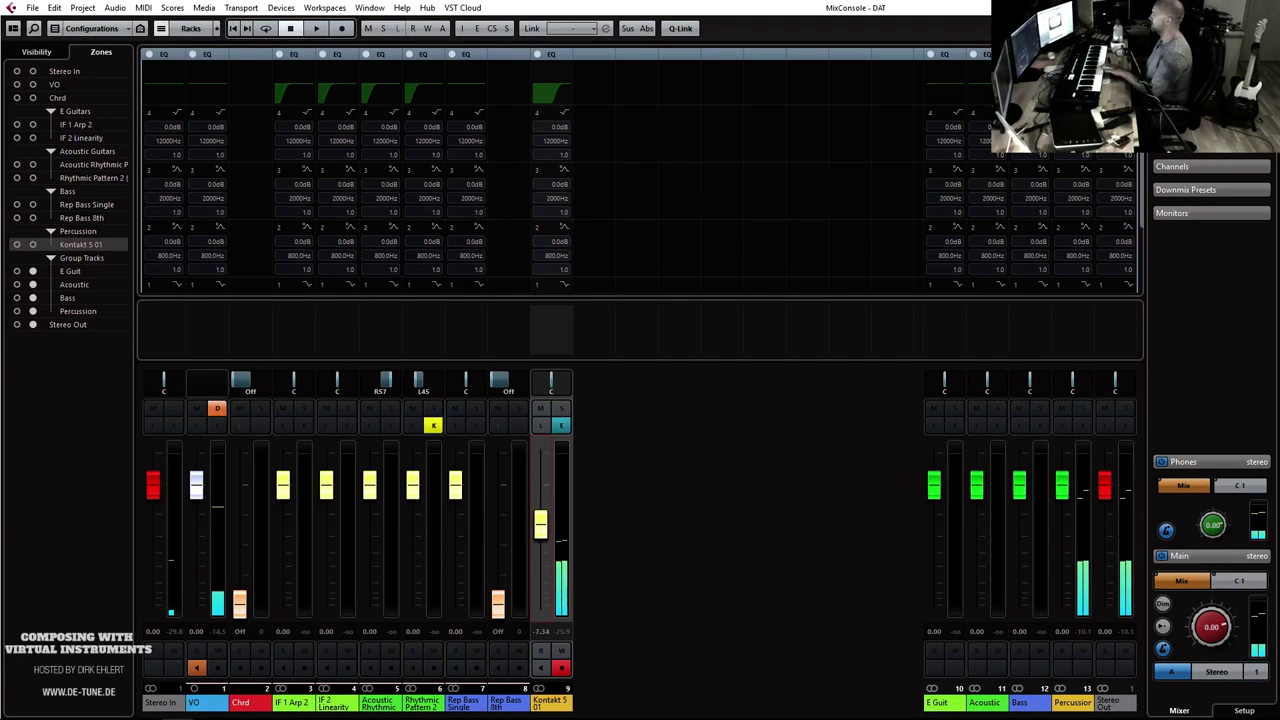
Step: Close the mandolin's instrument window and bring up the Kontakt window of the Kontakt 5 01 channel
left_click(561, 425)
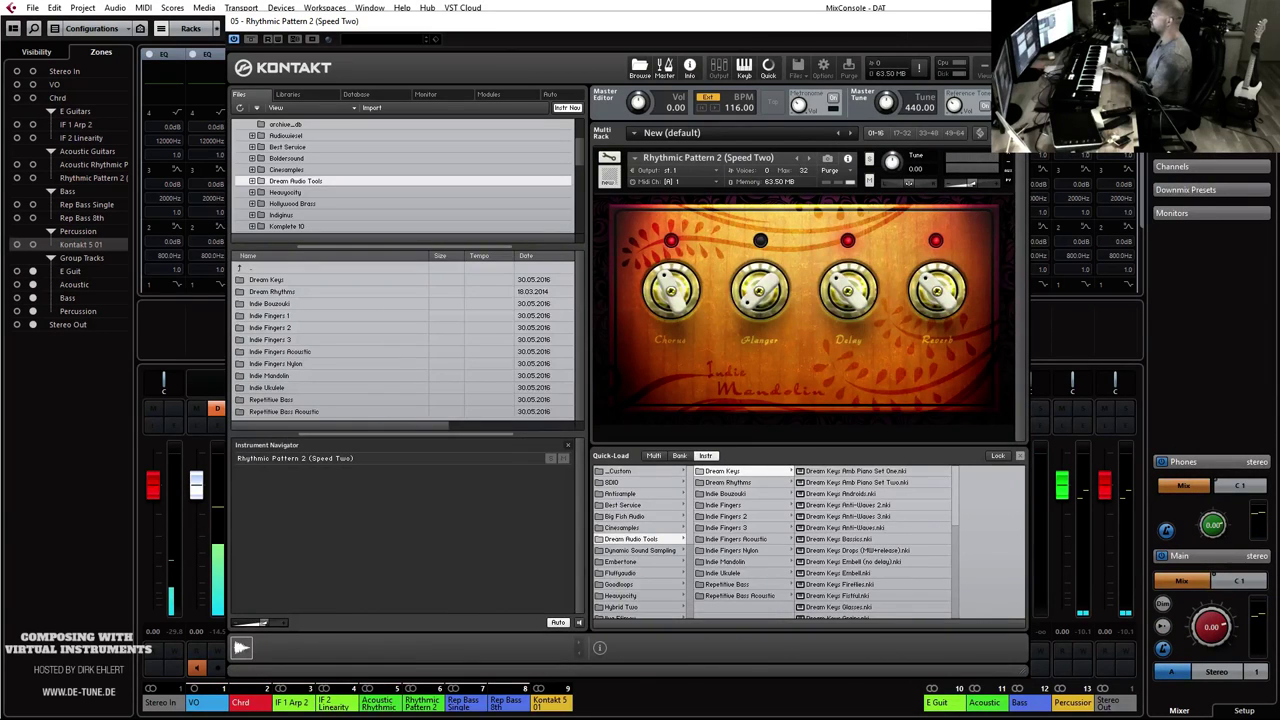
left_click(1018, 38)
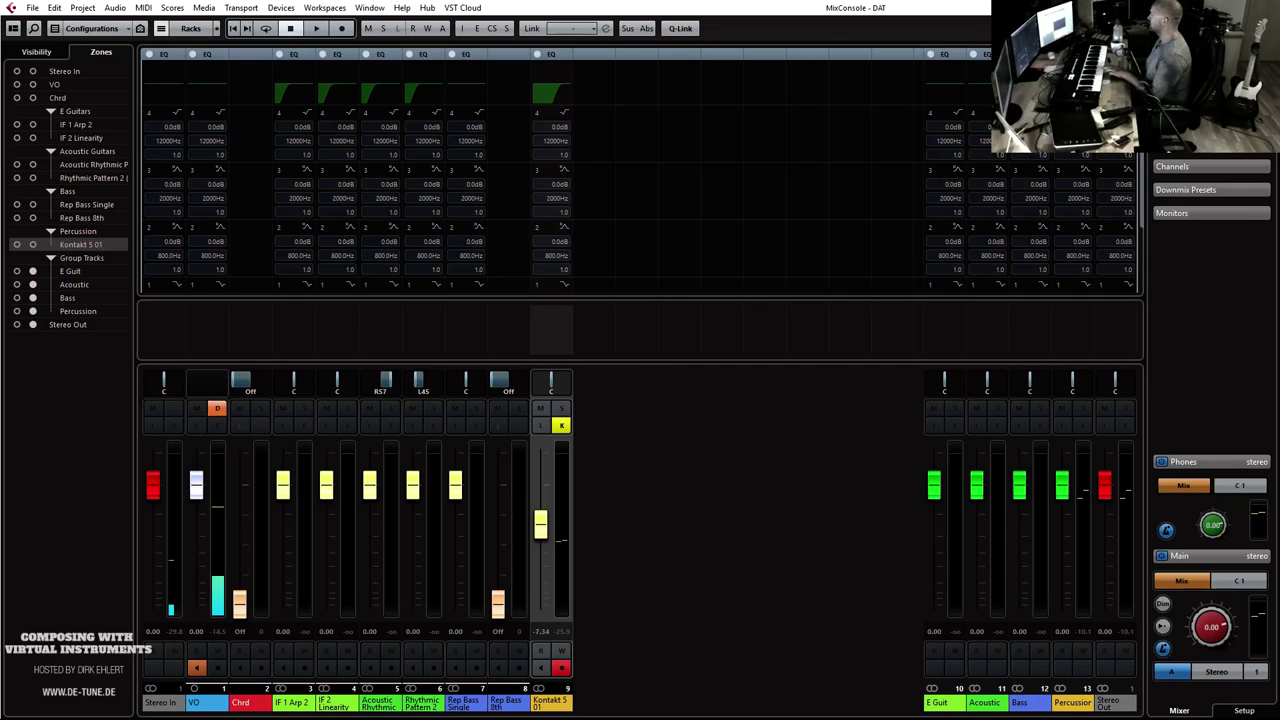
left_click(561, 425)
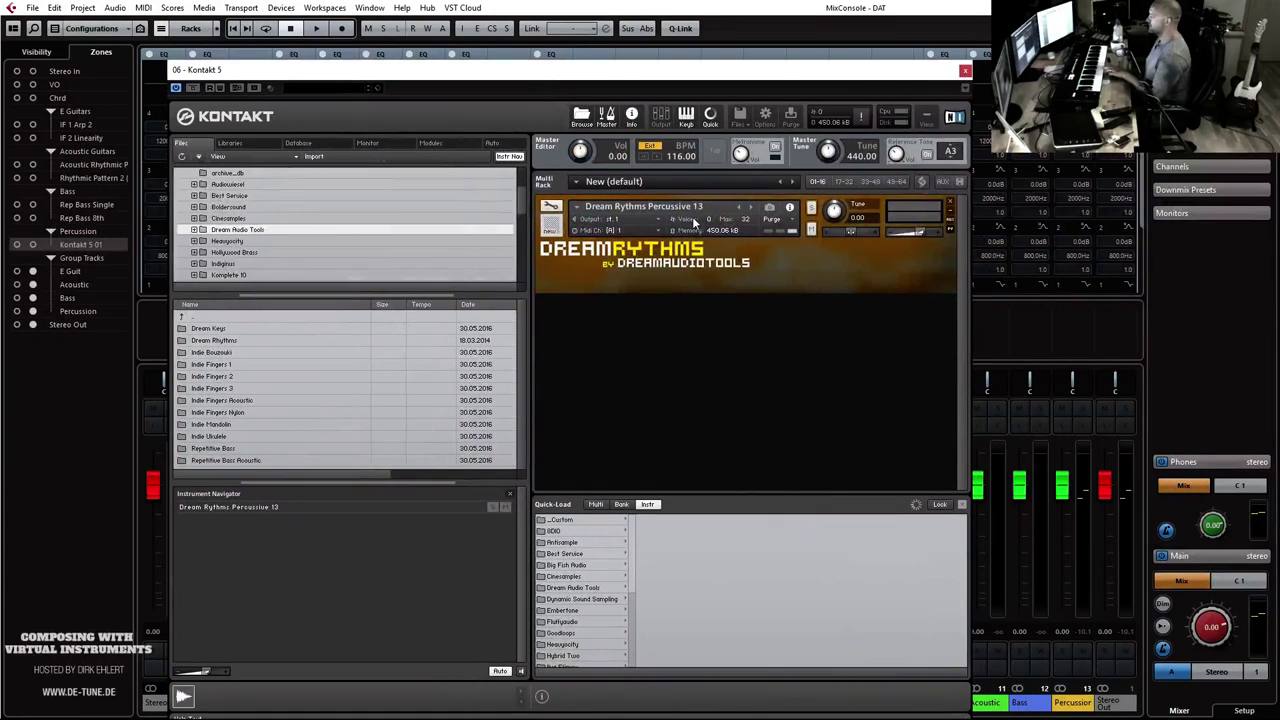
Step: Audition the Dream Rythms patches following Percussive 13, stepping through the remaining Percussive ones up to Stringey 1
left_click(751, 208)
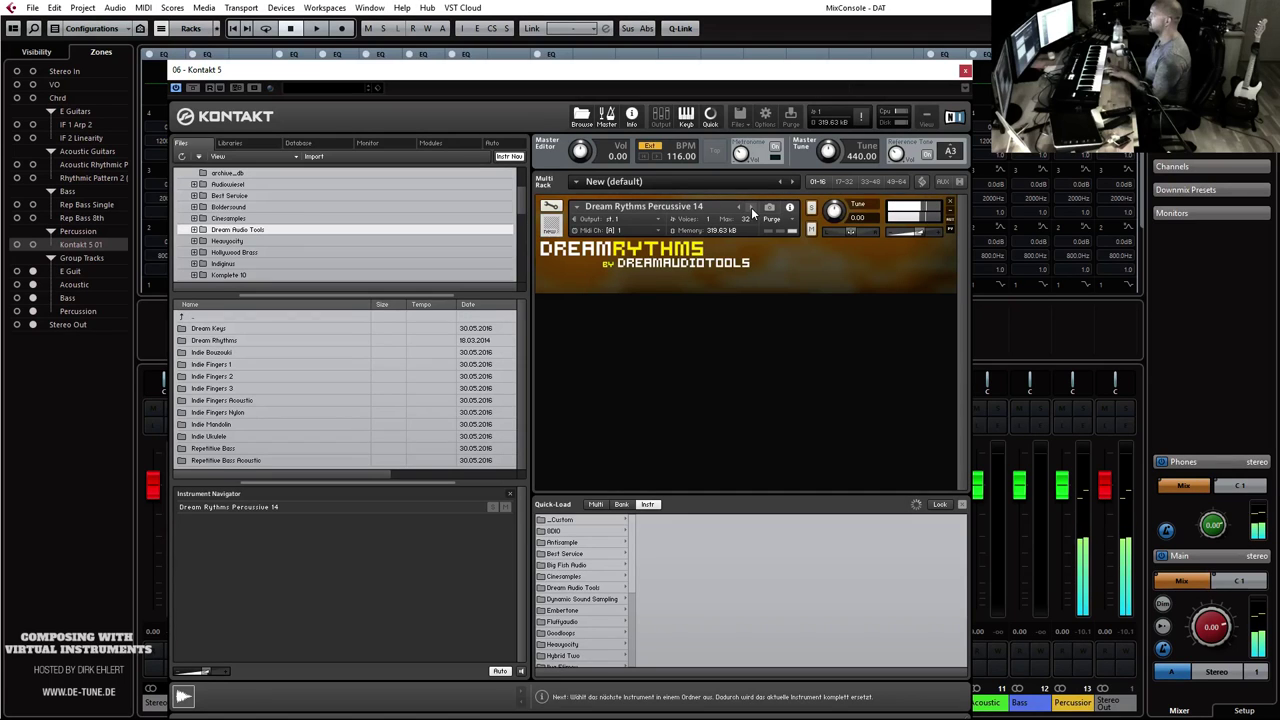
left_click(752, 210)
left_click(751, 209)
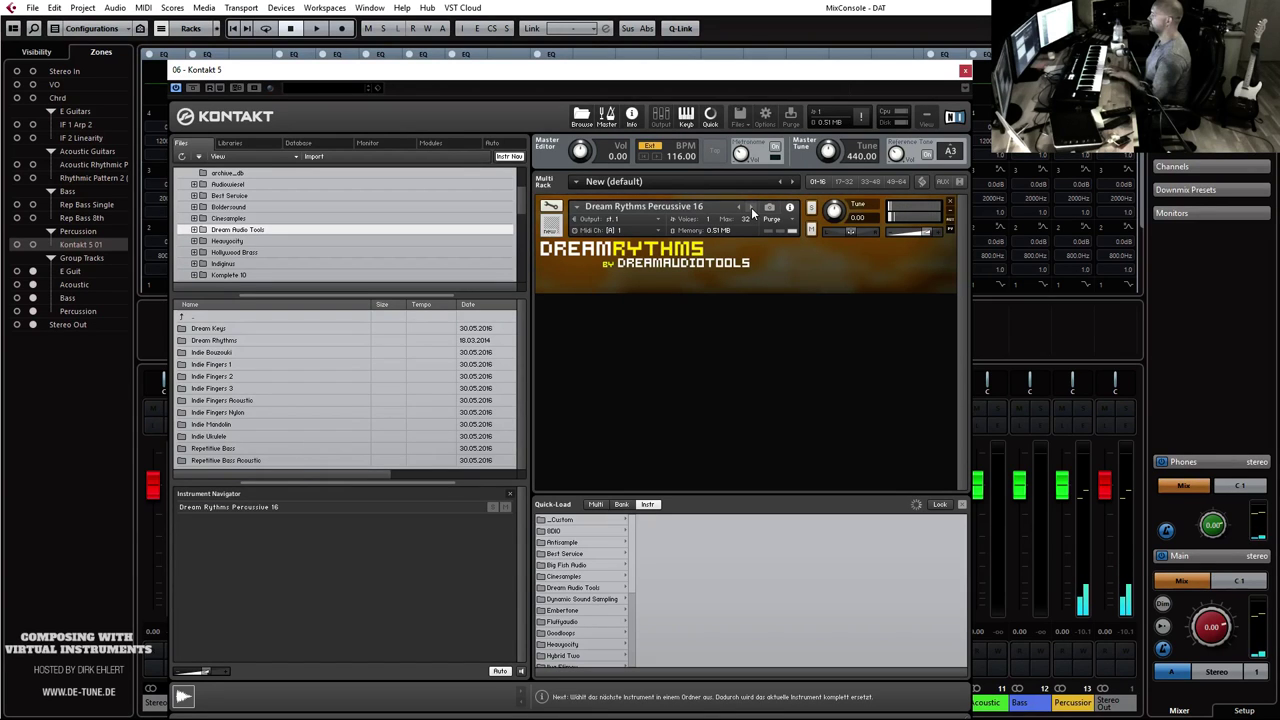
left_click(752, 210)
left_click(752, 210)
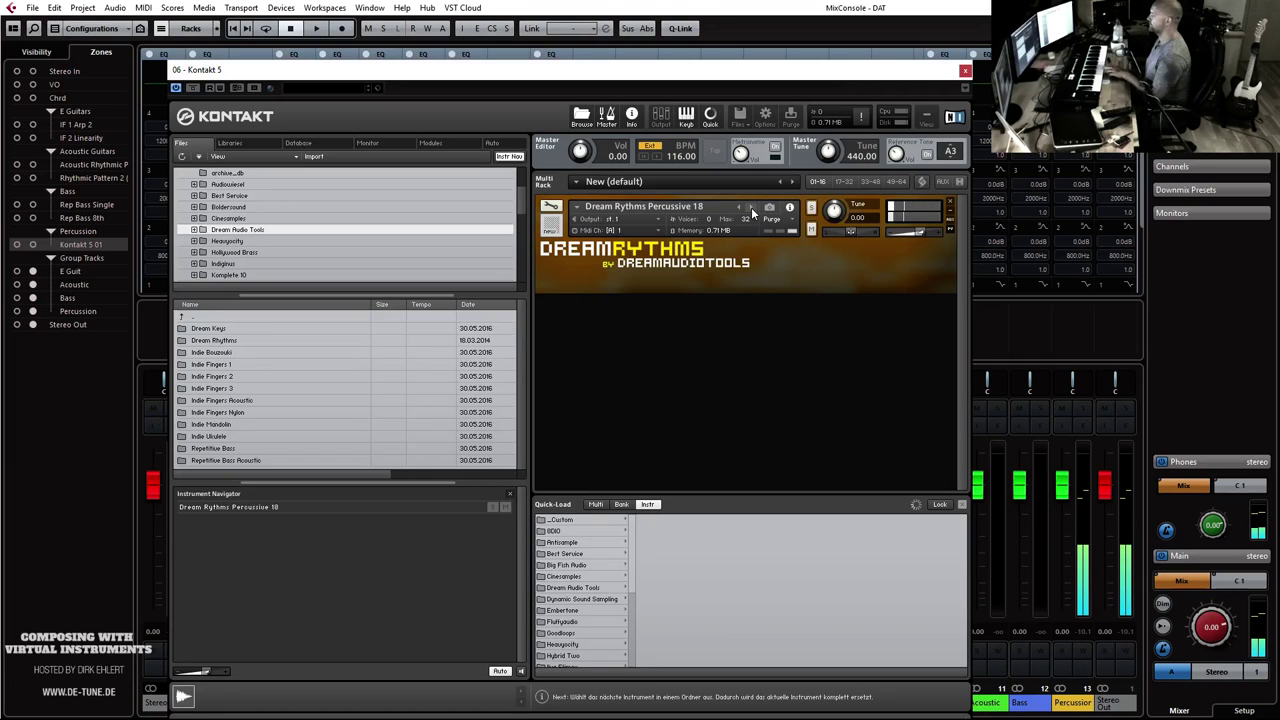
left_click(752, 210)
left_click(752, 210)
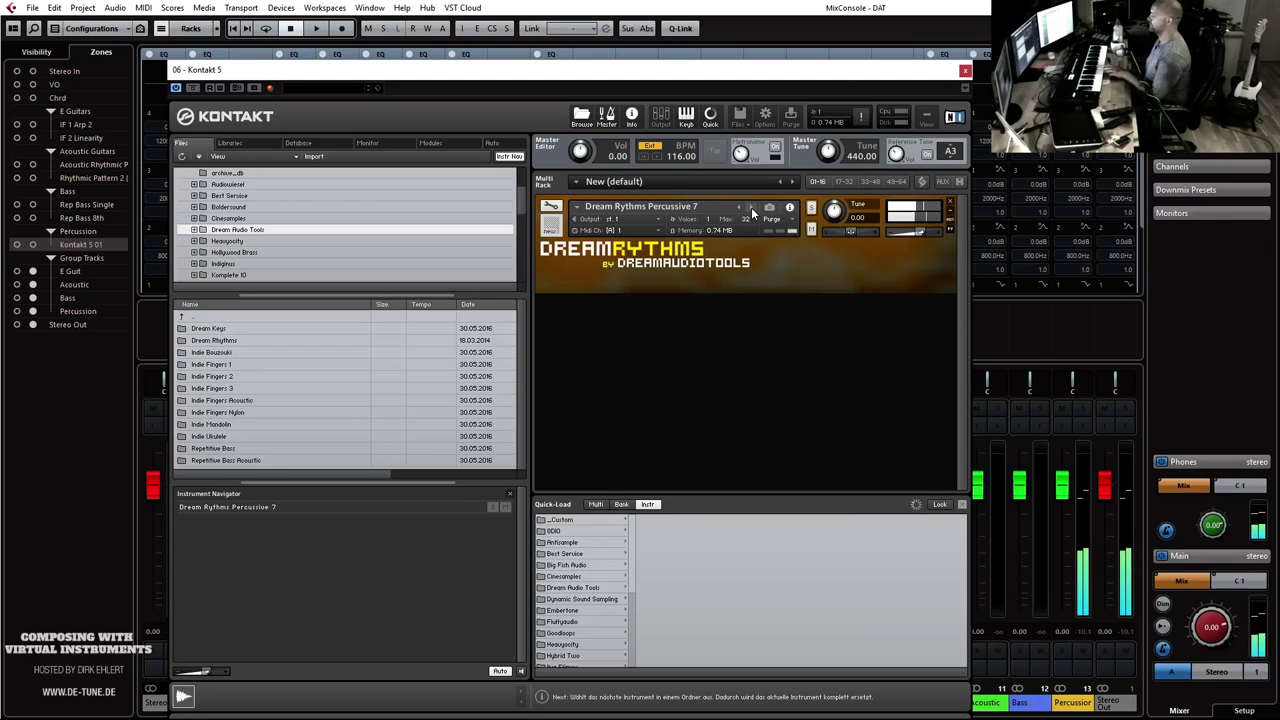
left_click(752, 212)
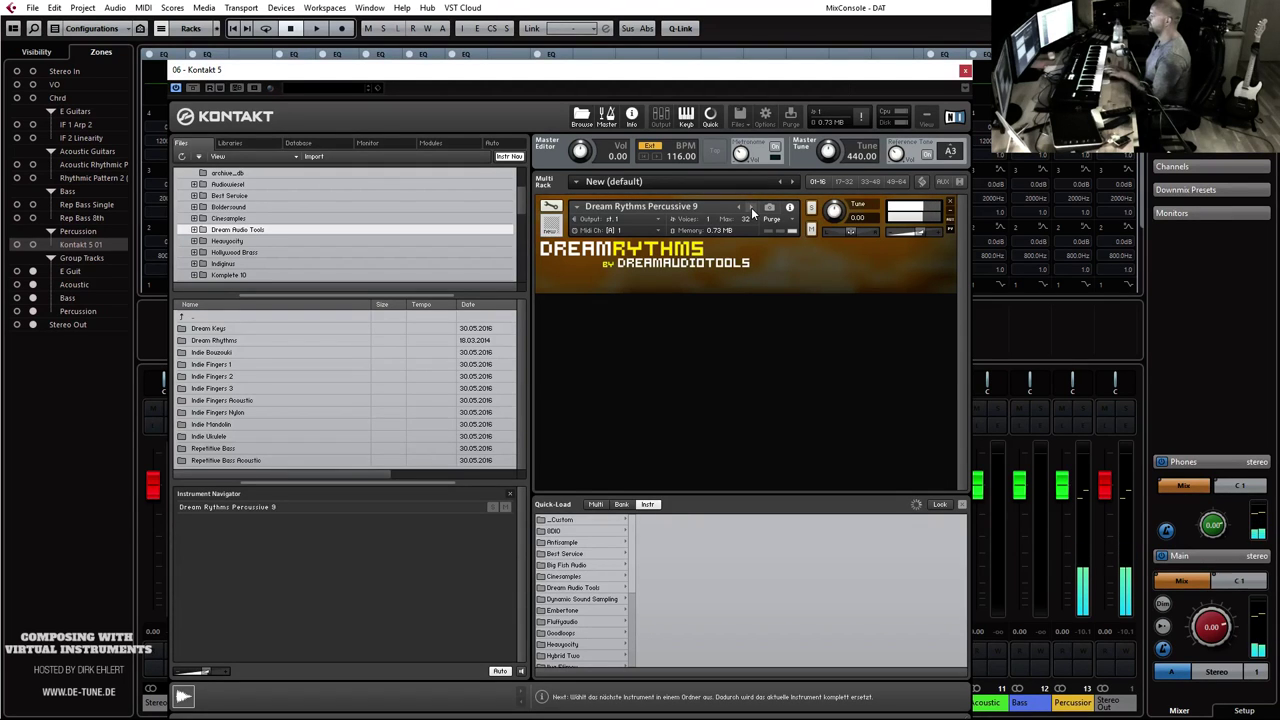
left_click(752, 212)
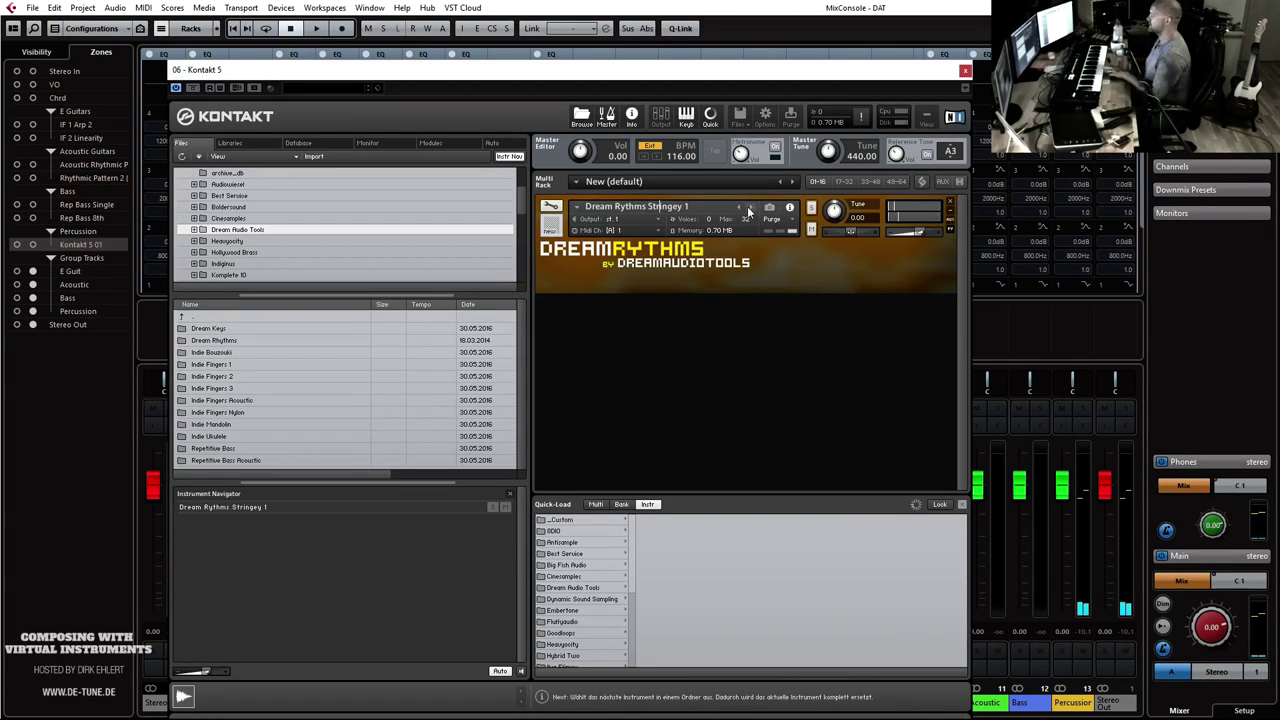
Step: Load Dream Rythms Percussive 13 from the Full tempo folder of Dream Audio Tools' Dream Rhythms in place of Stringey 1
left_click(572, 591)
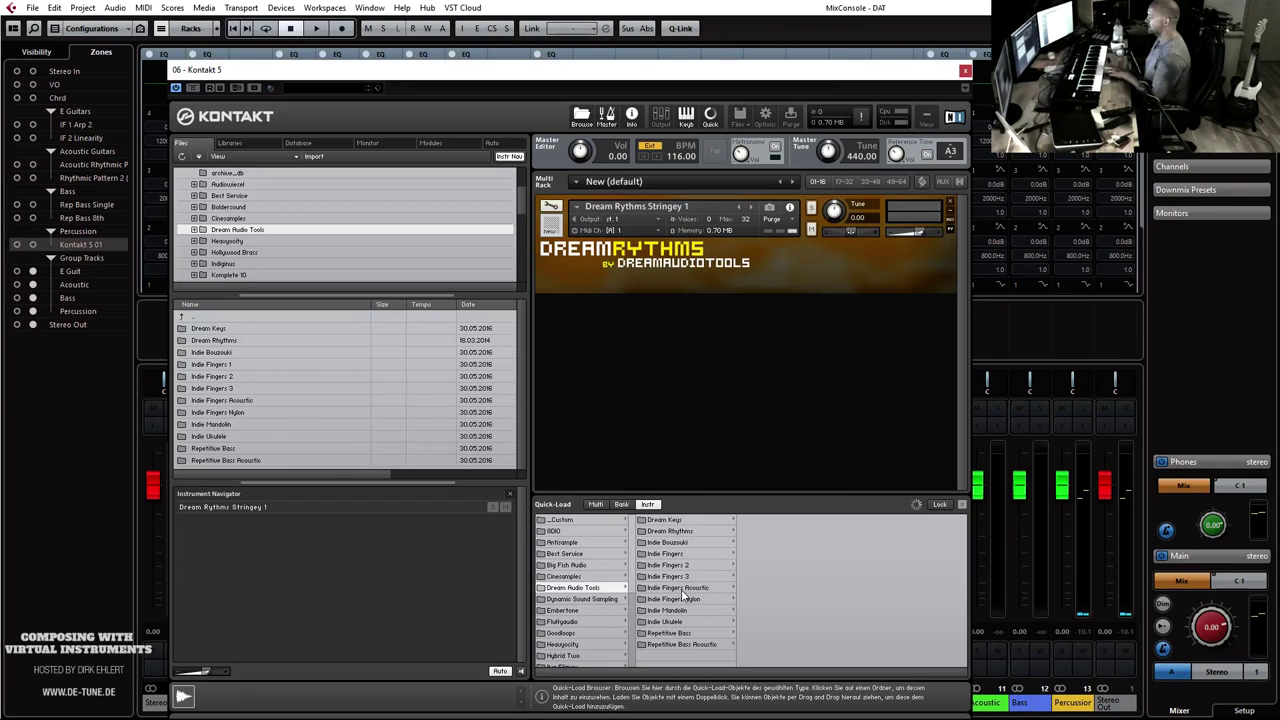
left_click(684, 532)
left_click(779, 536)
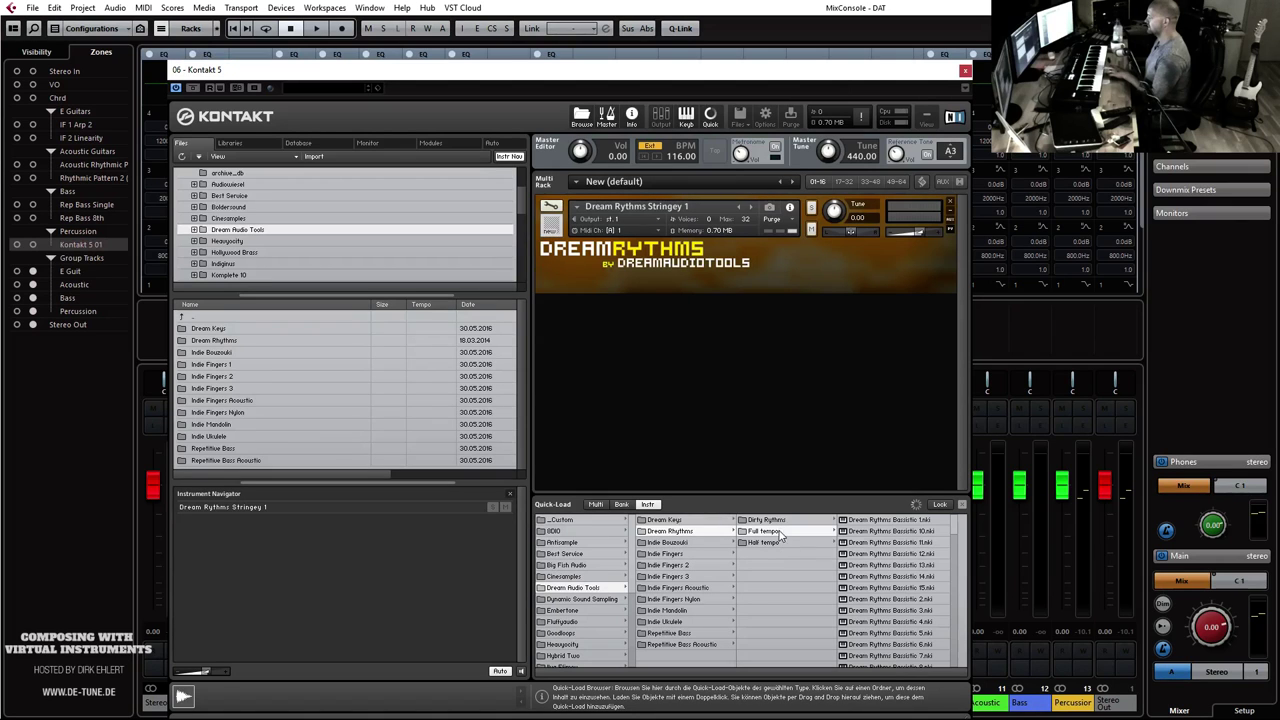
scroll(883, 578, "down", 8)
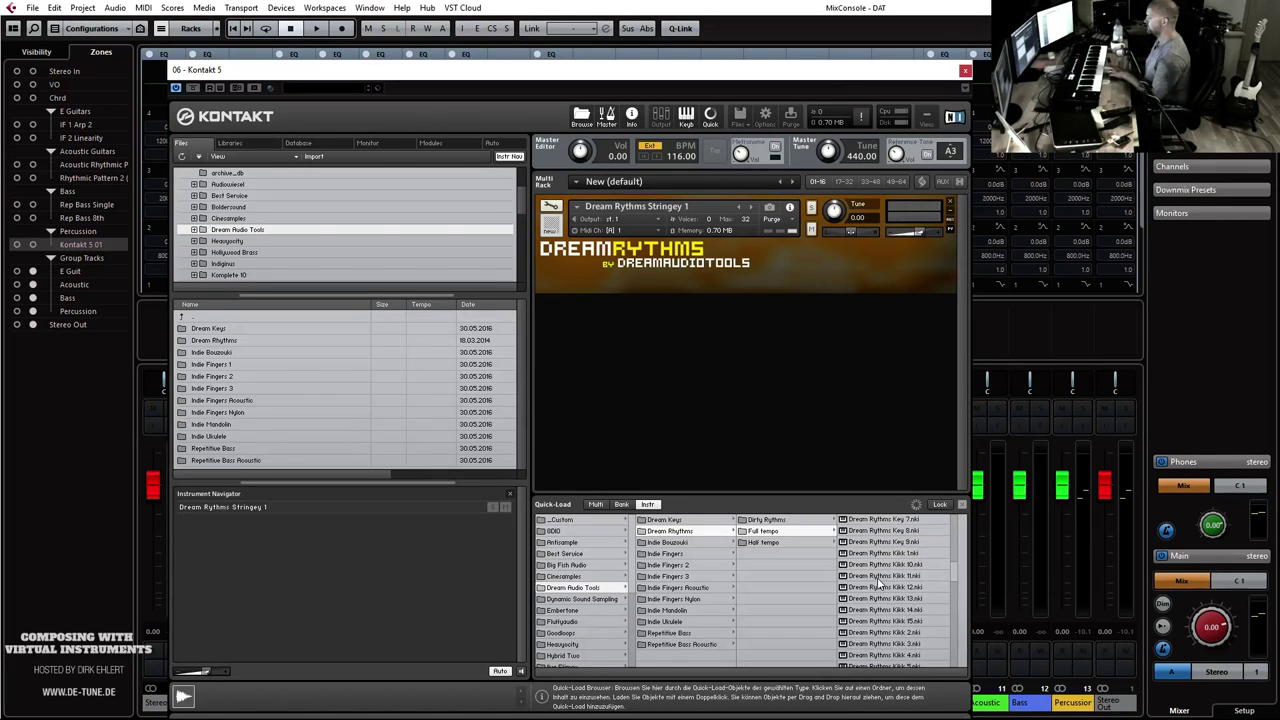
scroll(880, 582, "down", 3)
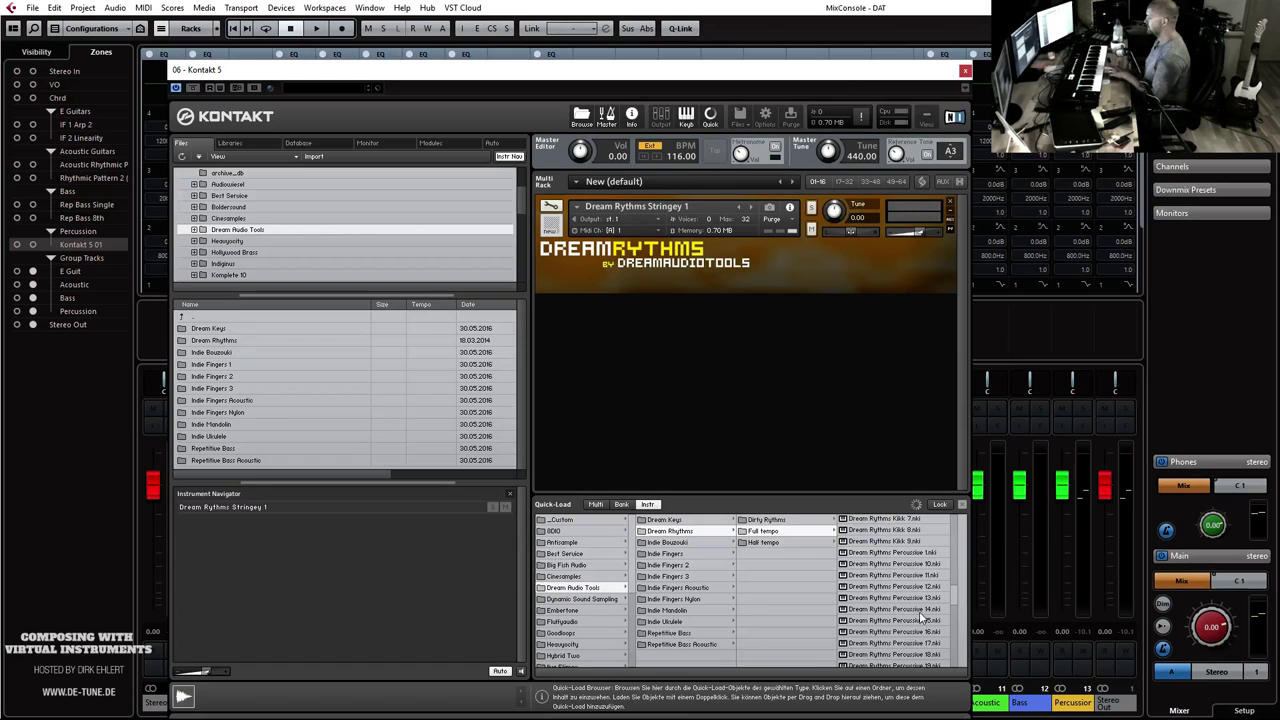
left_click_drag(921, 603, 690, 245)
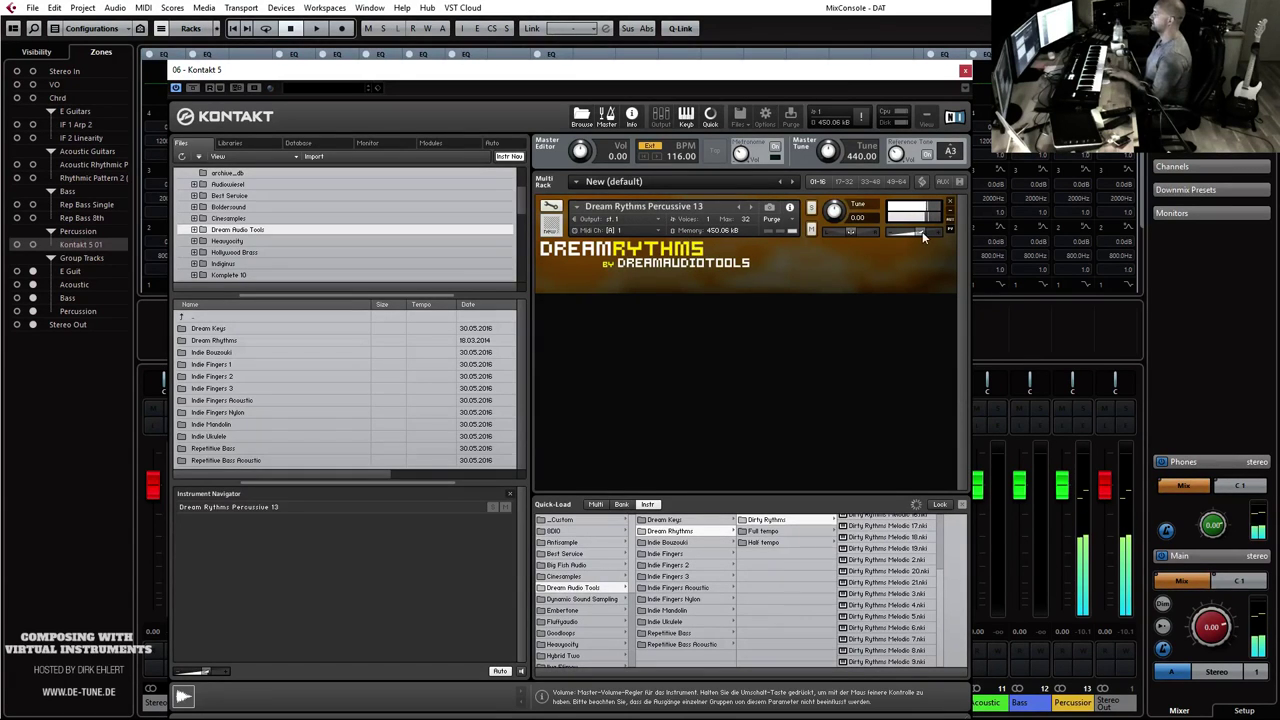
Step: Lower the Dream Rythms Percussive 13 instrument's volume slightly in Kontakt, close its window and return to the project arrangement
left_click_drag(919, 230, 912, 230)
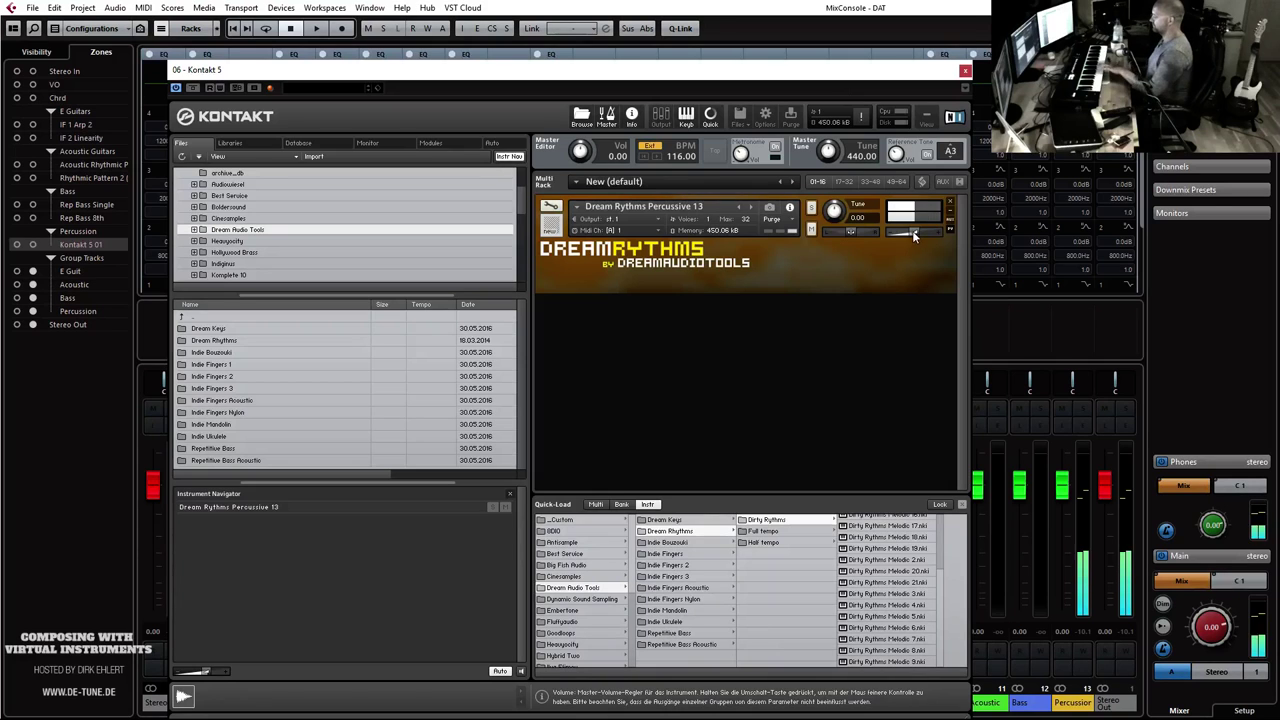
left_click(964, 70)
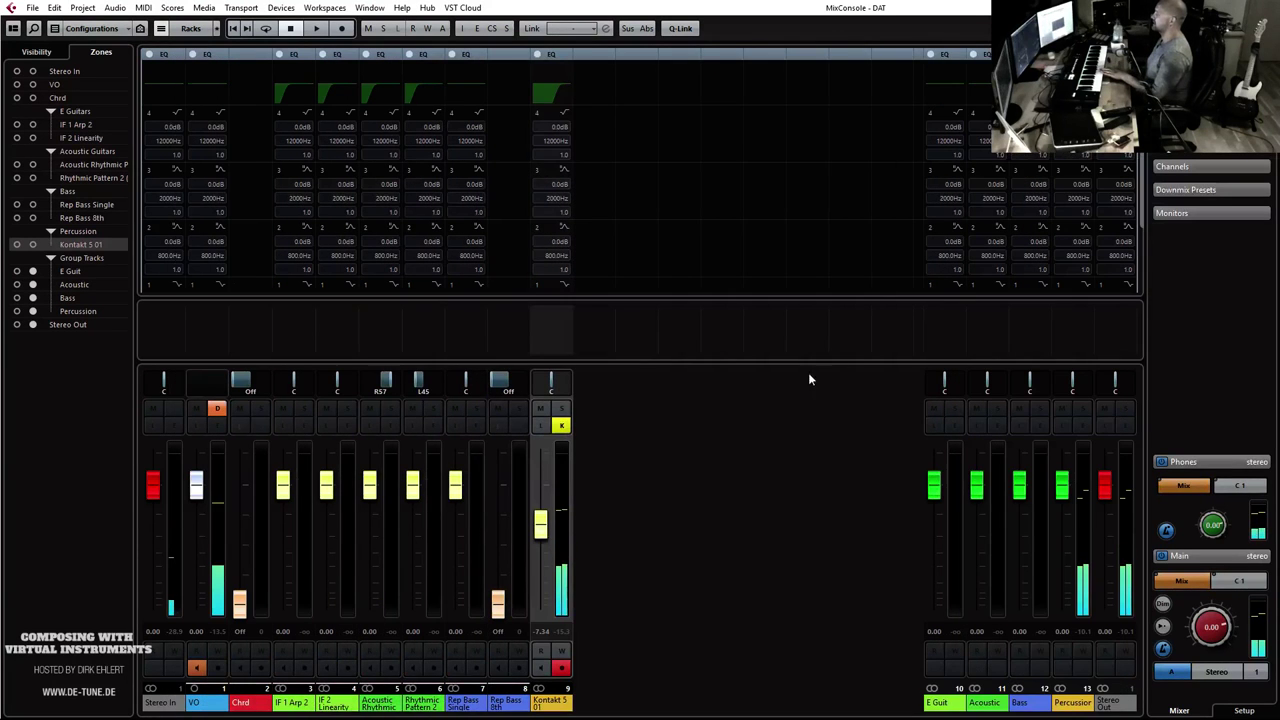
key("F3")
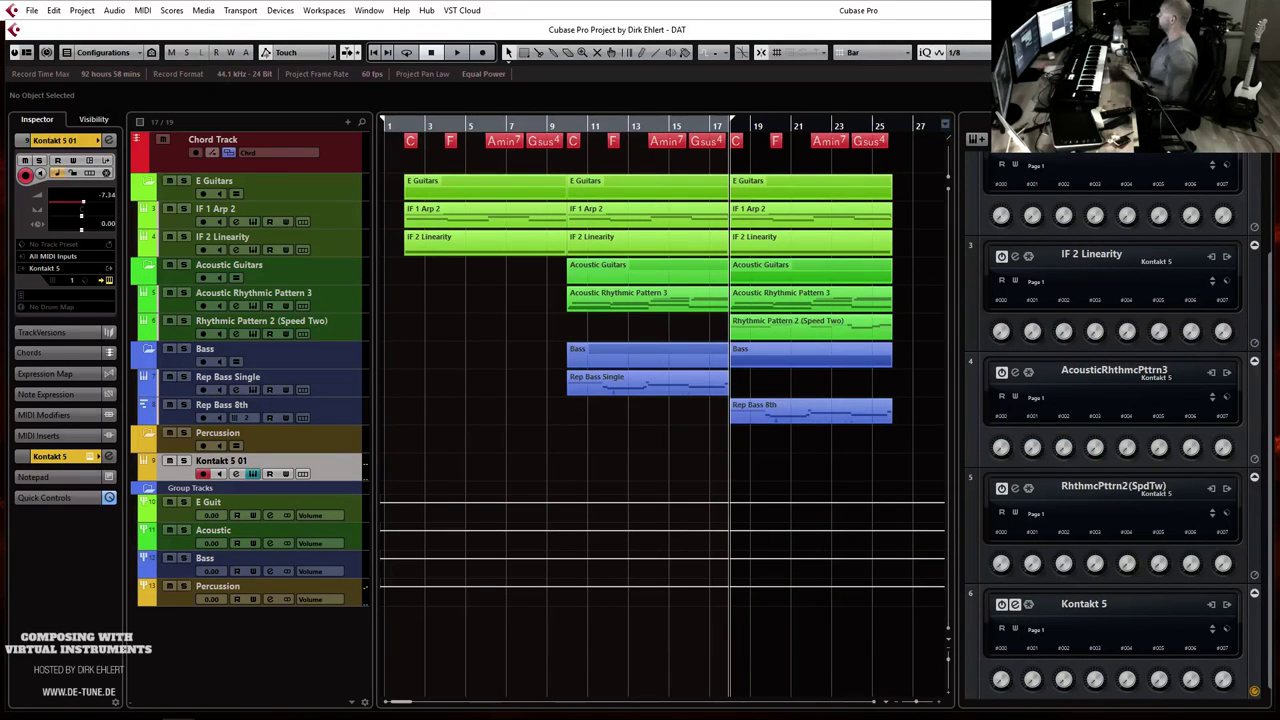
Step: Rename the Kontakt 5 01 track as Dream Rythms Percussive 13
double_click(215, 461)
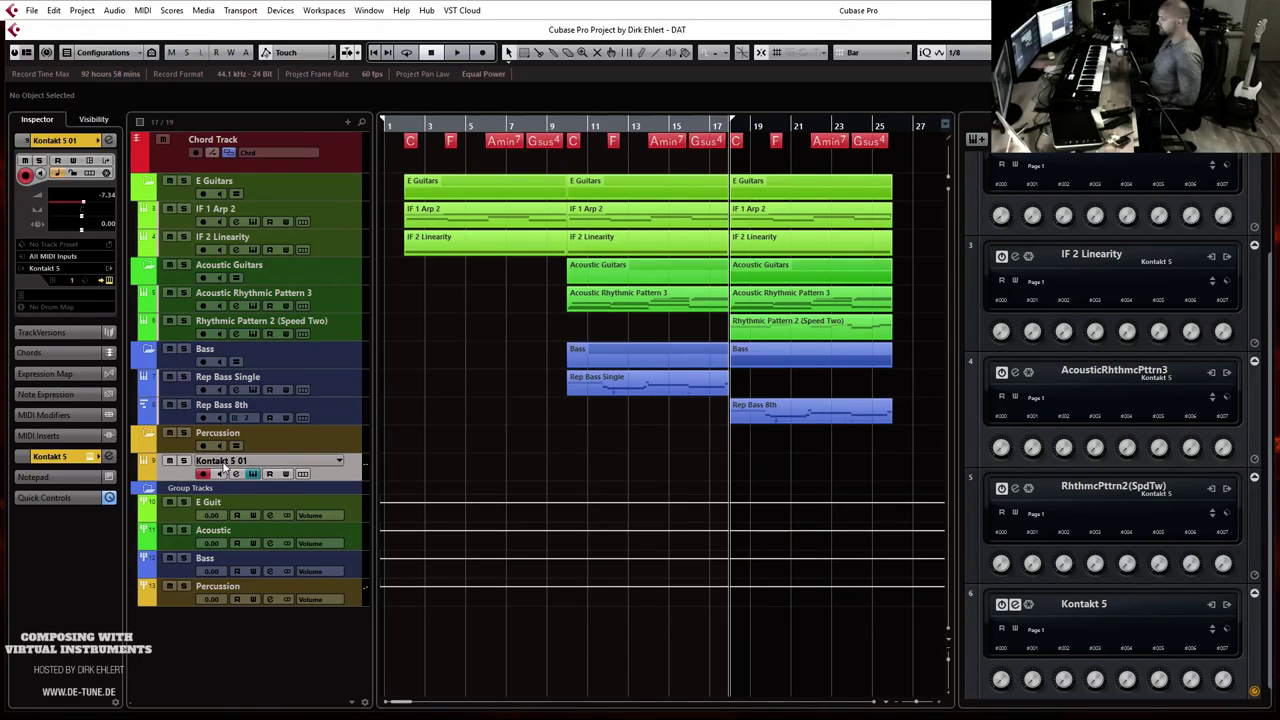
type("Dream Rhythms Percussive 13")
key("Return")
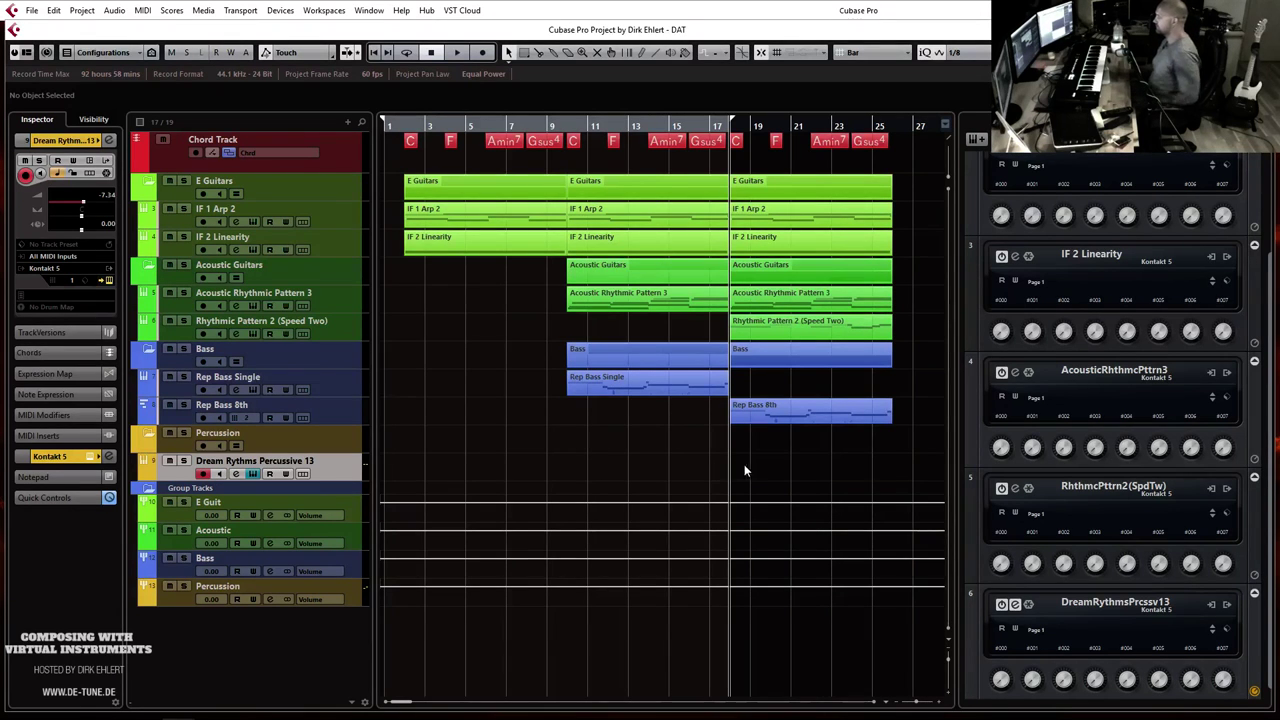
Step: Create a MIDI part from bar 18 to bar 26 on the Dream Rythms Percussive 13 track and fill it with one sustained note
left_click_drag(735, 474, 889, 474)
double_click(886, 472)
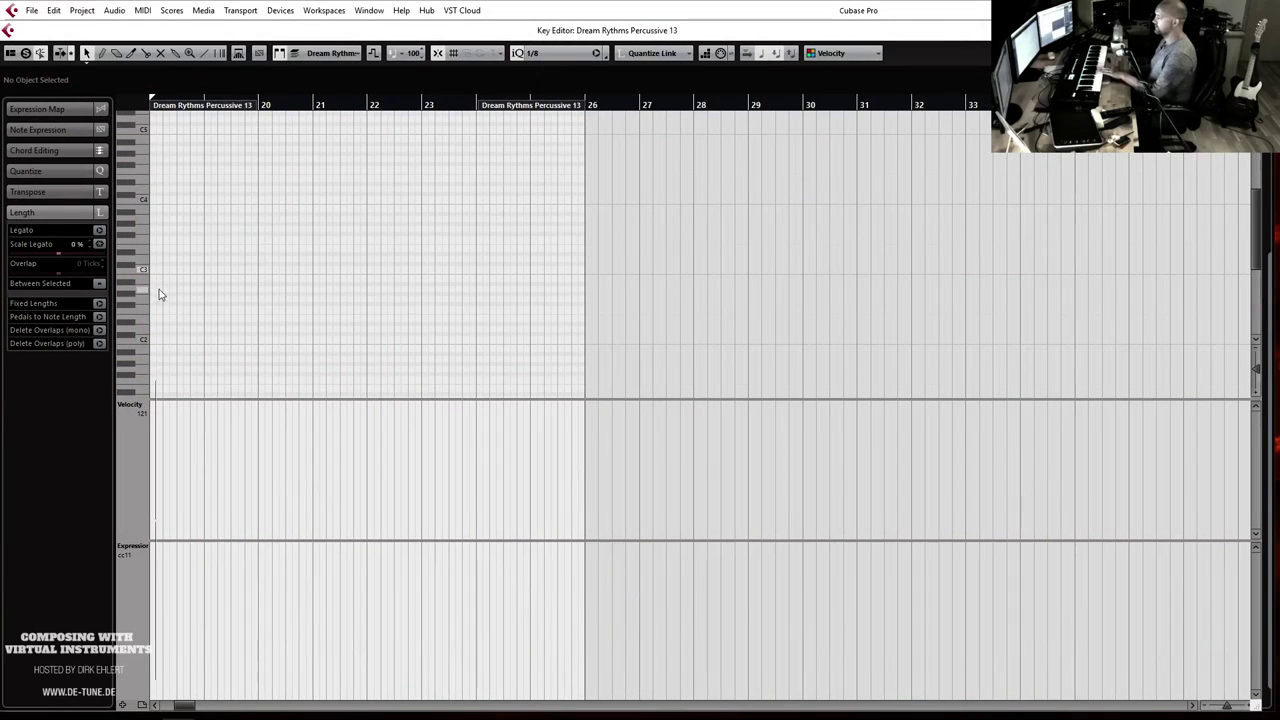
left_click_drag(151, 268, 586, 249)
key("Return")
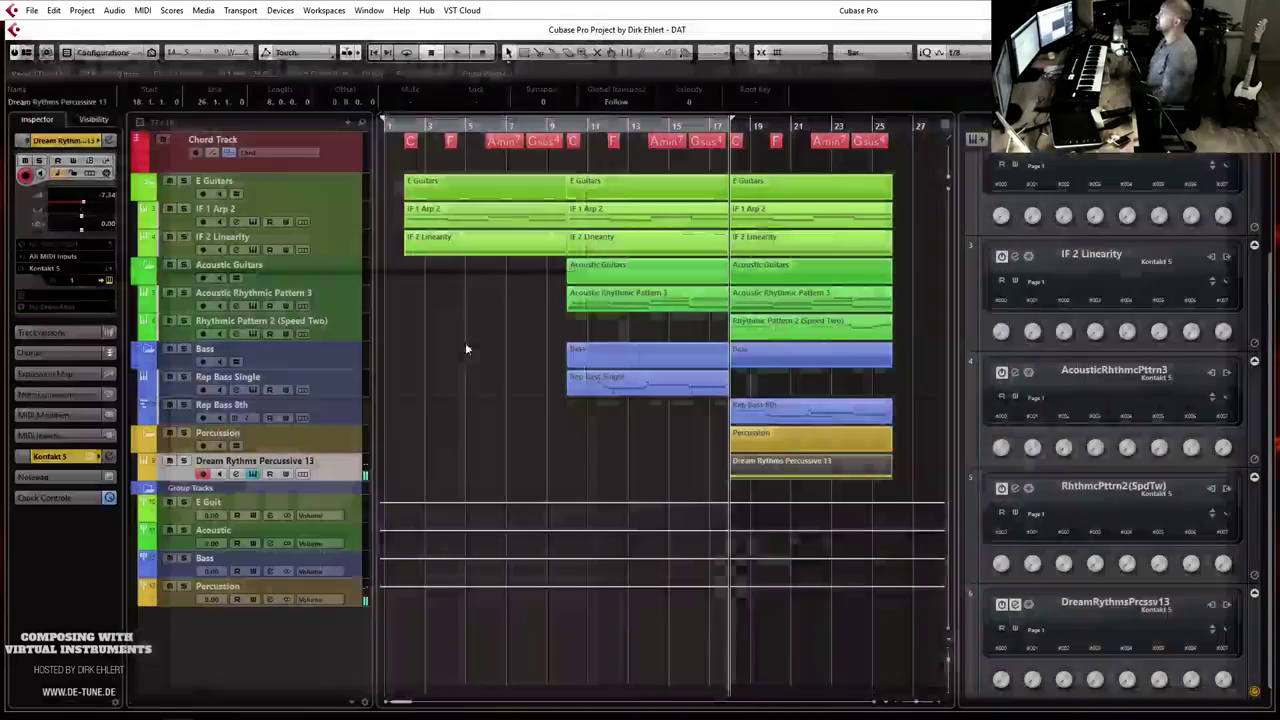
Step: Play the arrangement from just before bar 18, set the Dream Rythms Percussive 13 channel level to -3.79 dB, and show the whole project
left_click(713, 127)
key("space")
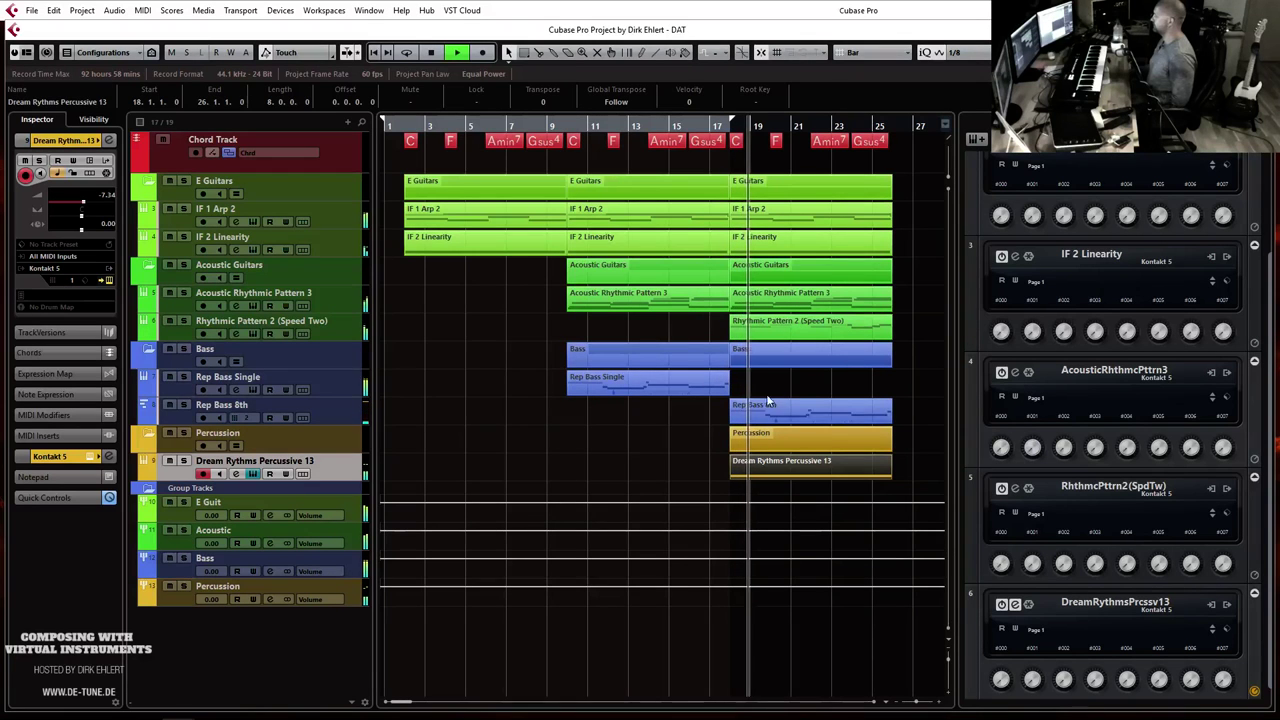
key("F2")
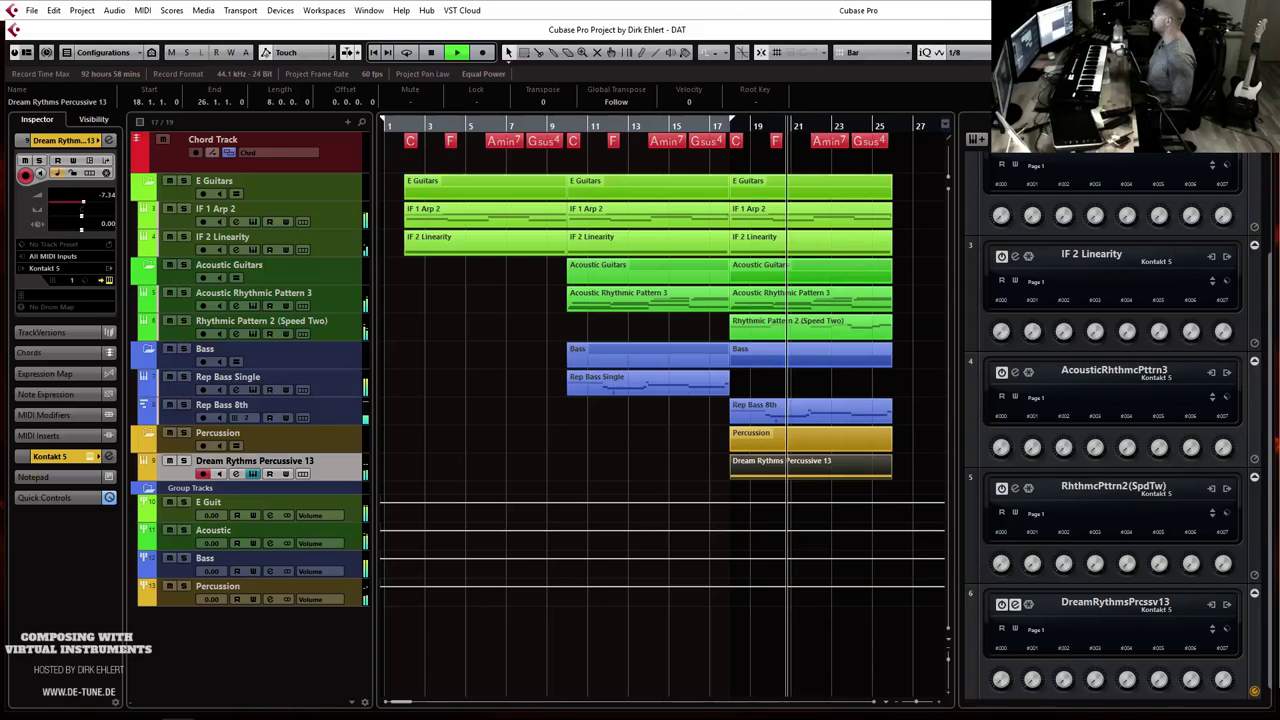
key("F3")
left_click_drag(510, 534, 510, 515)
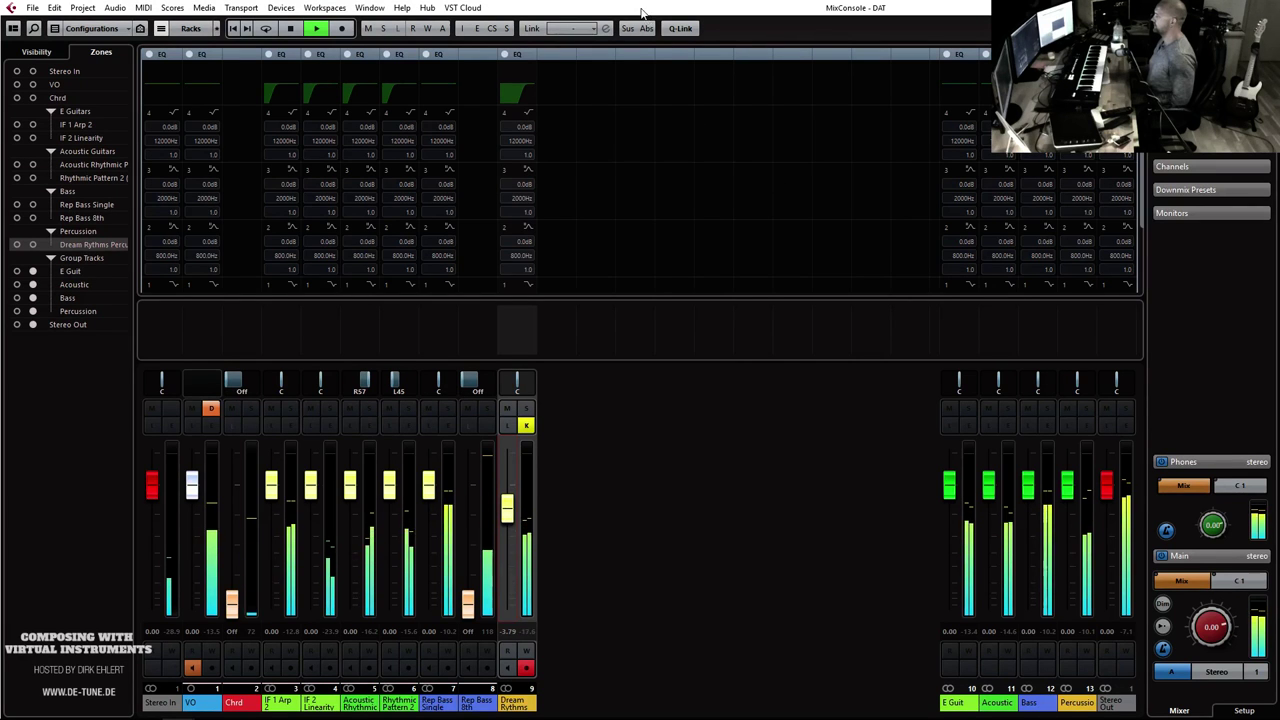
key("F3")
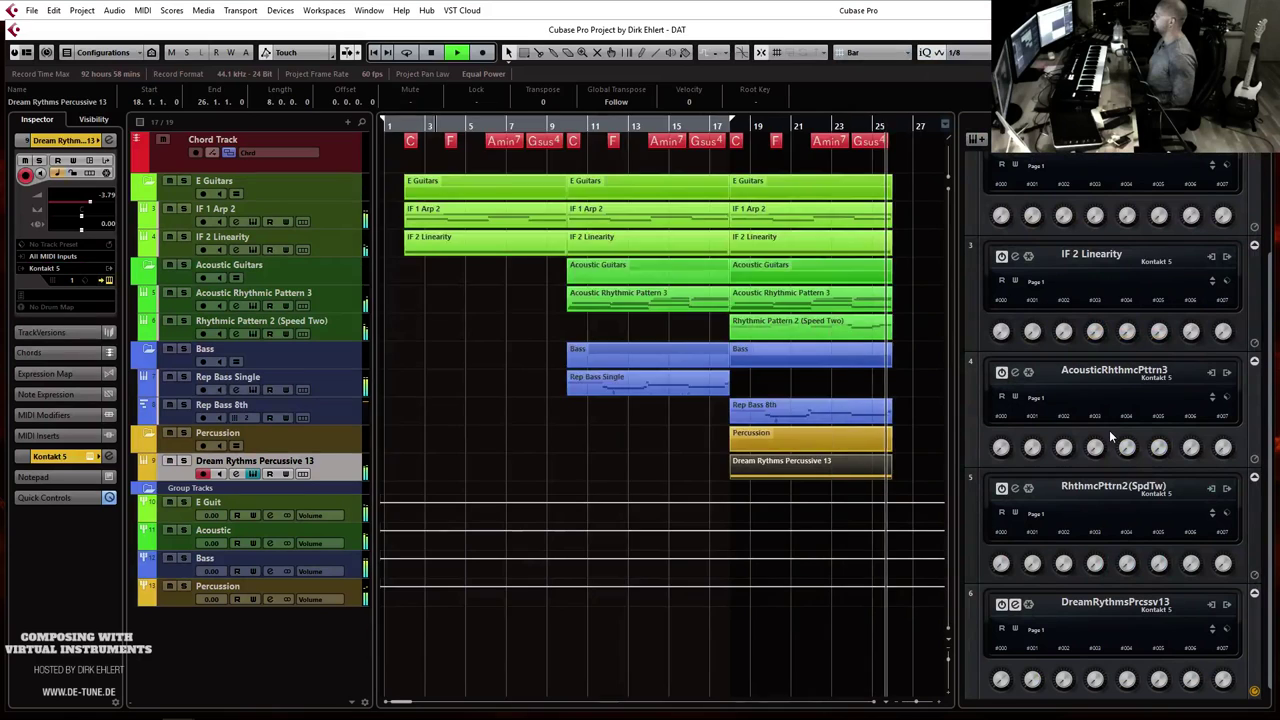
key("space")
left_click(523, 451)
key("shift+f")
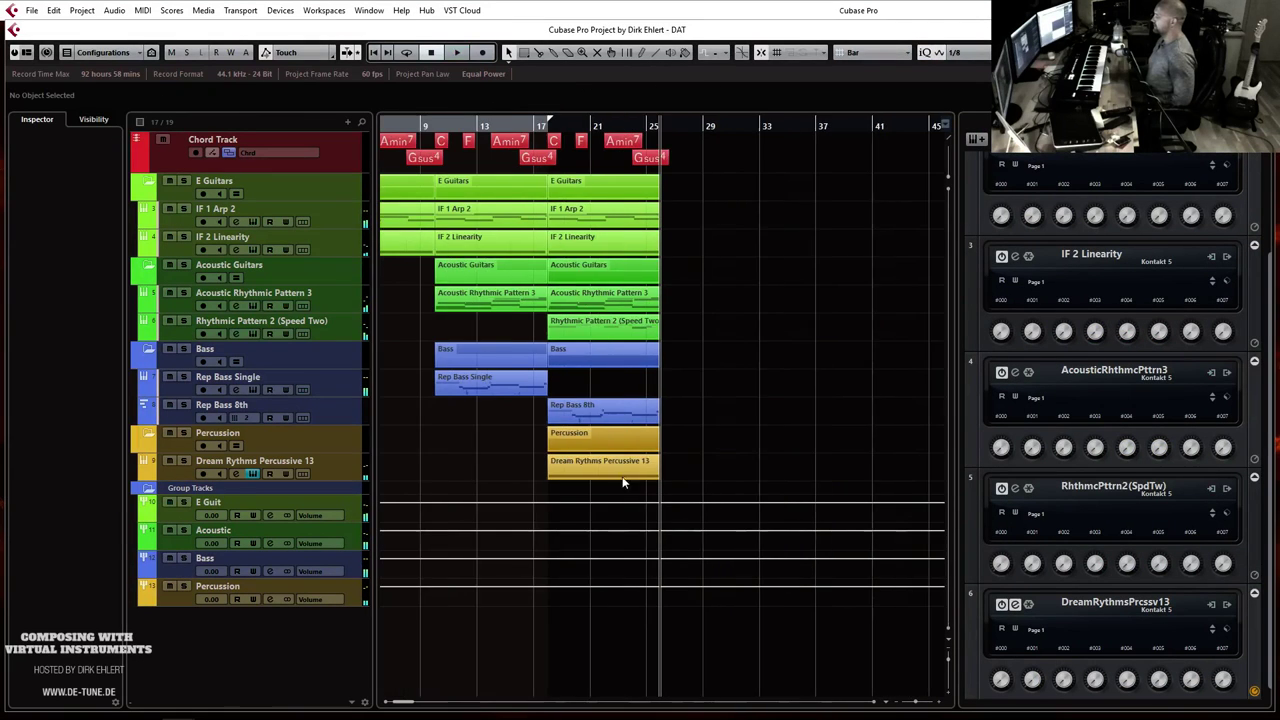
Step: Import the 01 Egg 16th audio loop onto a new track at bar 18, copying the file to the working directory
left_click(176, 479)
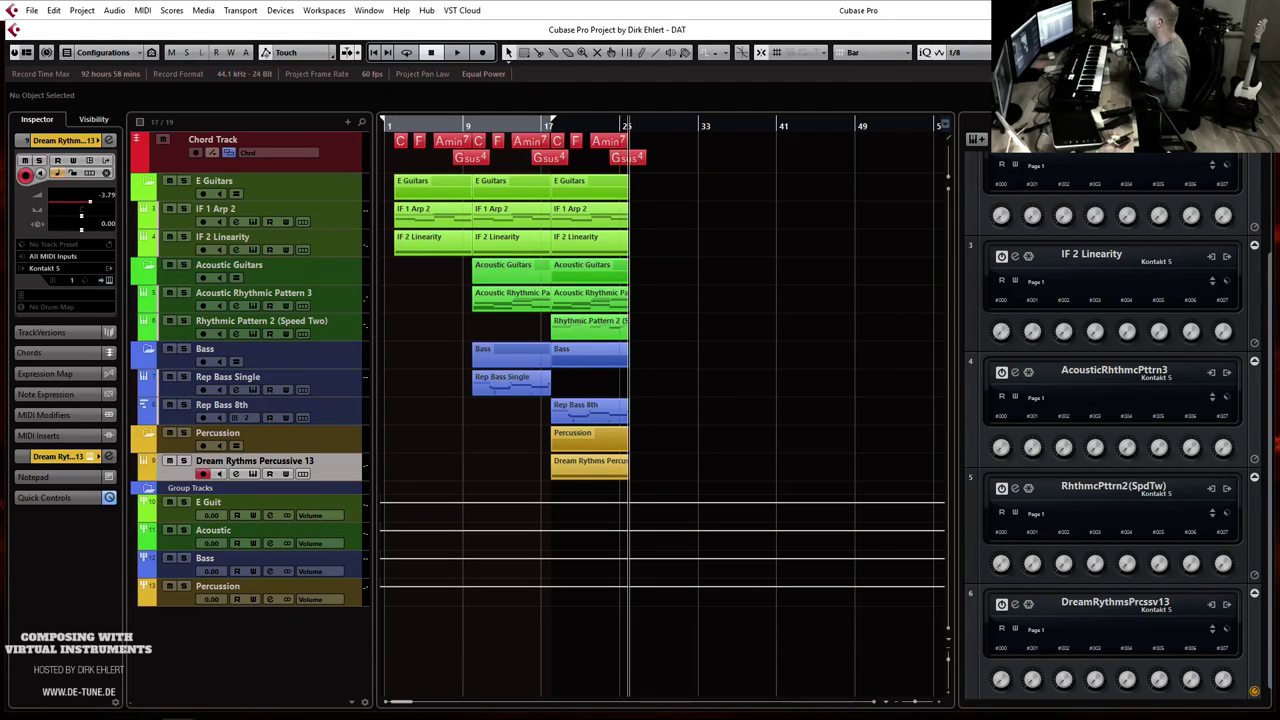
left_click_drag(660, 698, 552, 658)
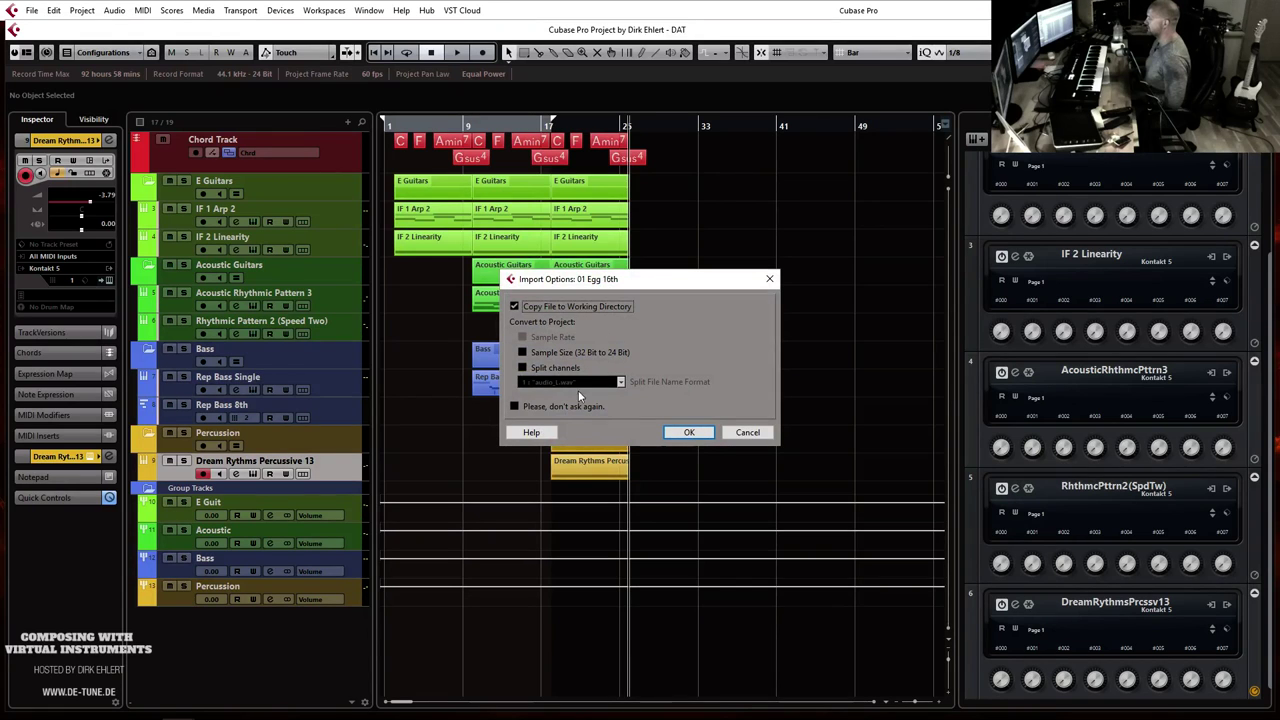
left_click(699, 437)
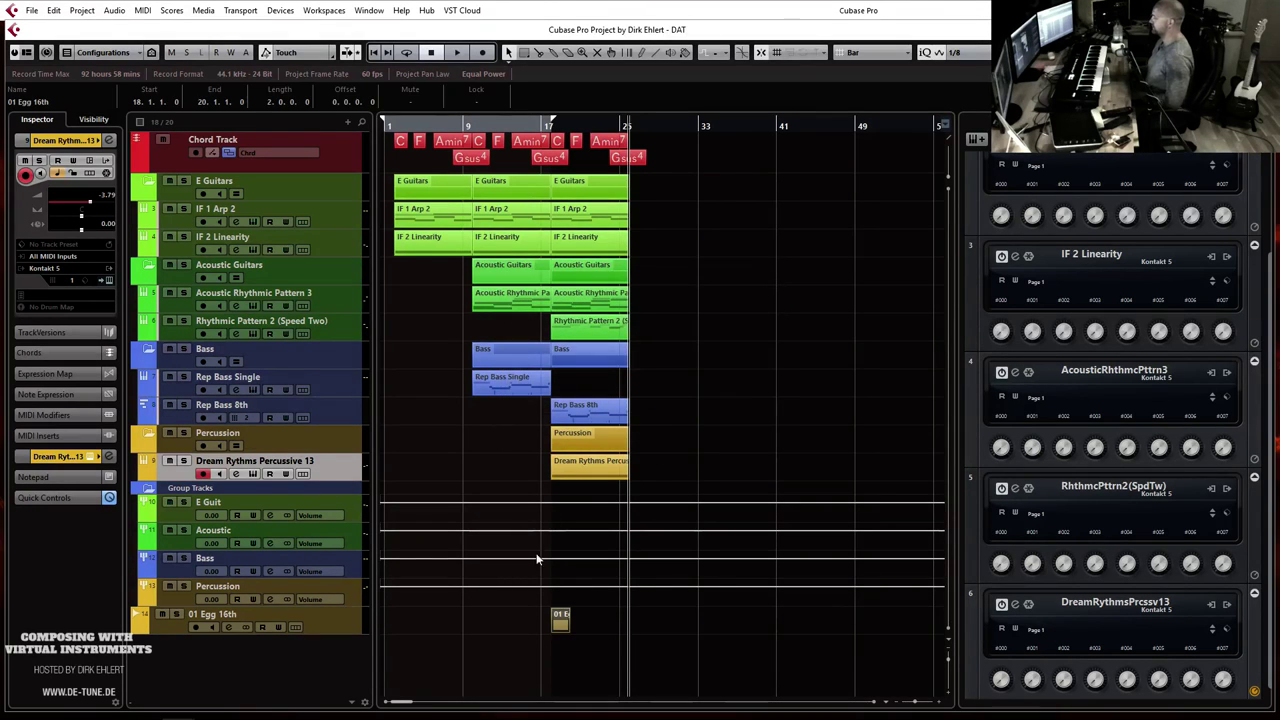
Step: Mute the Dream Rythms Percussive 13 track and move the 01 Egg 16th track beneath it in the Percussion folder
left_click(280, 615)
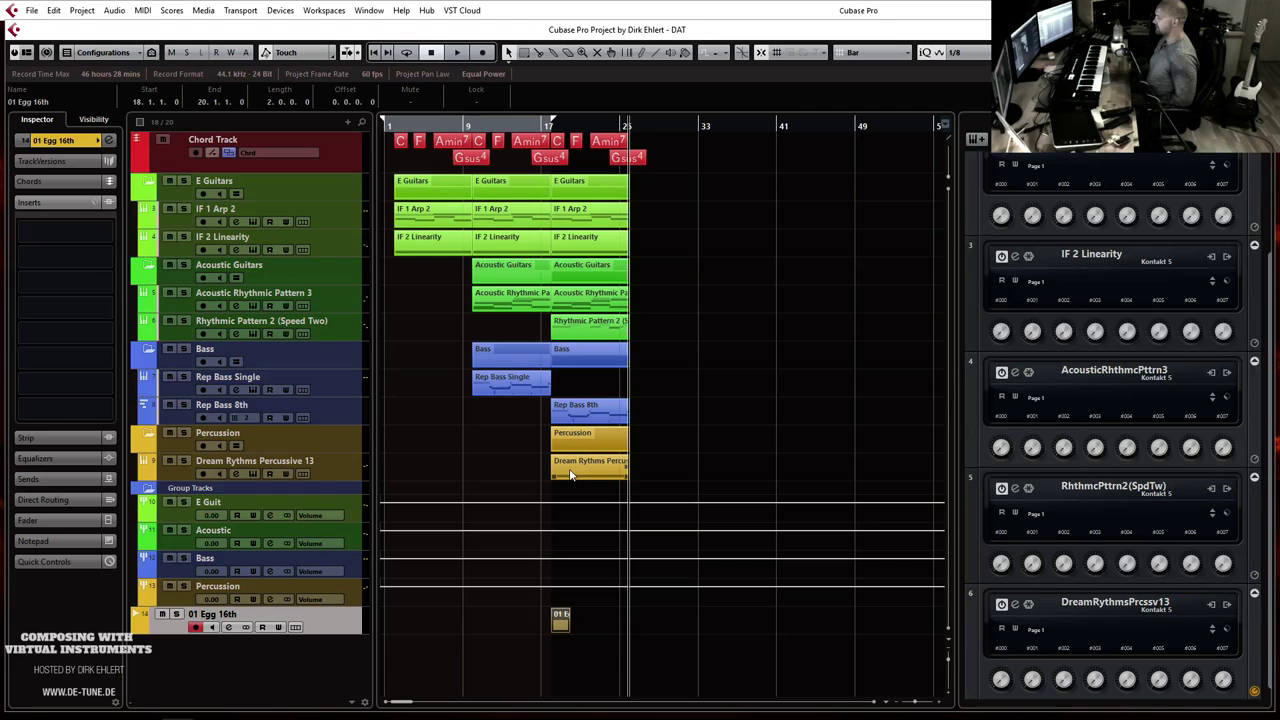
left_click(169, 460)
left_click_drag(184, 614, 217, 483)
Step: Route the 01 Egg 16th track's output to the Percussion group
left_click(79, 145)
left_click(63, 269)
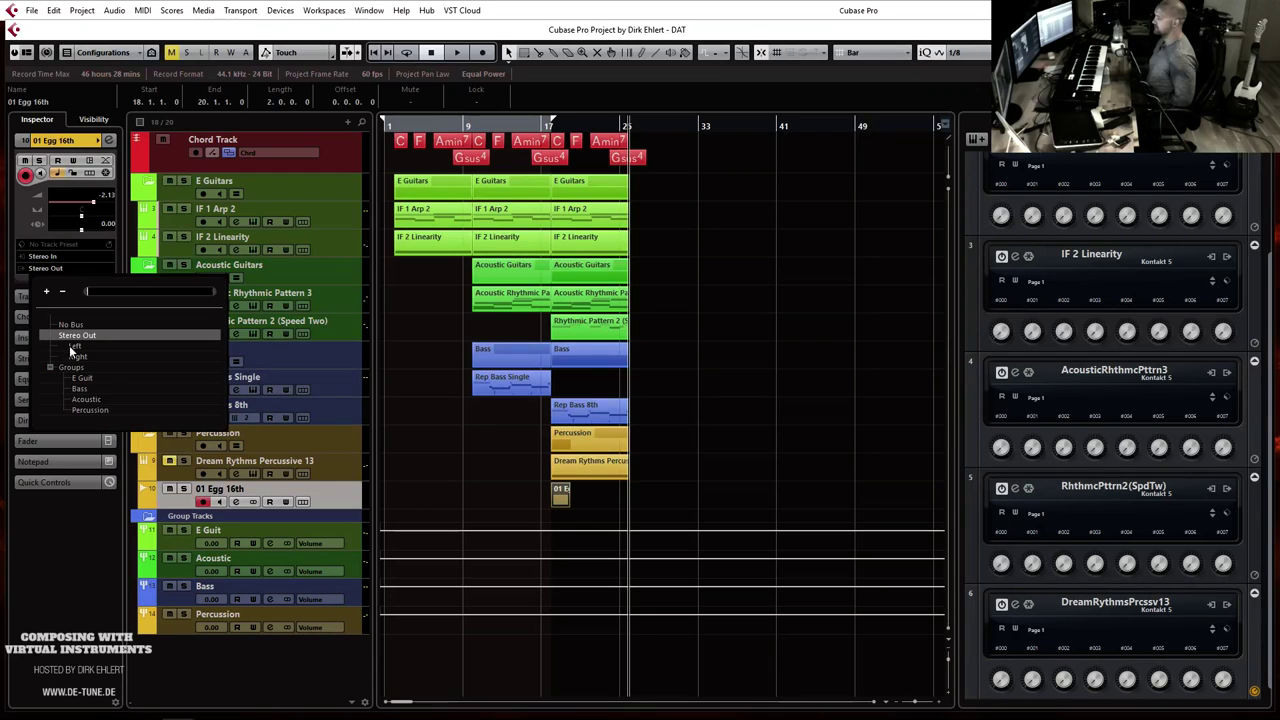
left_click(91, 410)
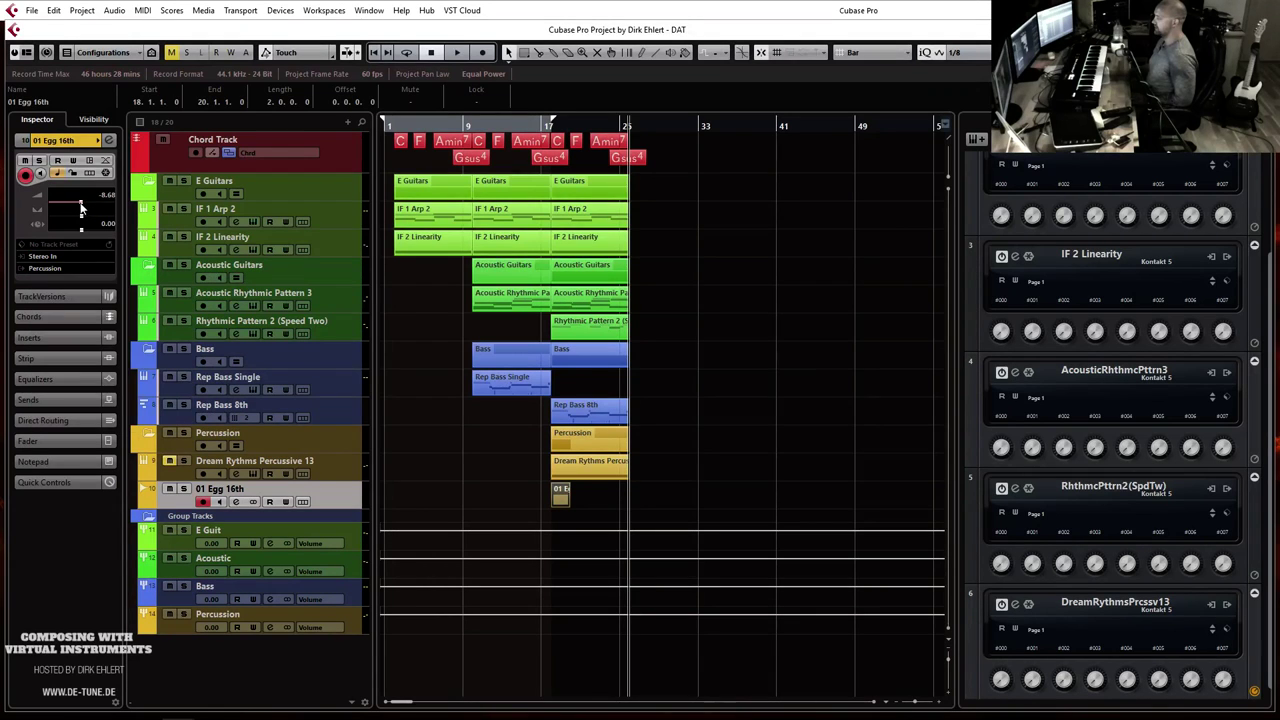
Step: During playback, duplicate the 01 Egg 16th clip three times to fill up to bar 26 and set its track level to -12.5 dB
key("space")
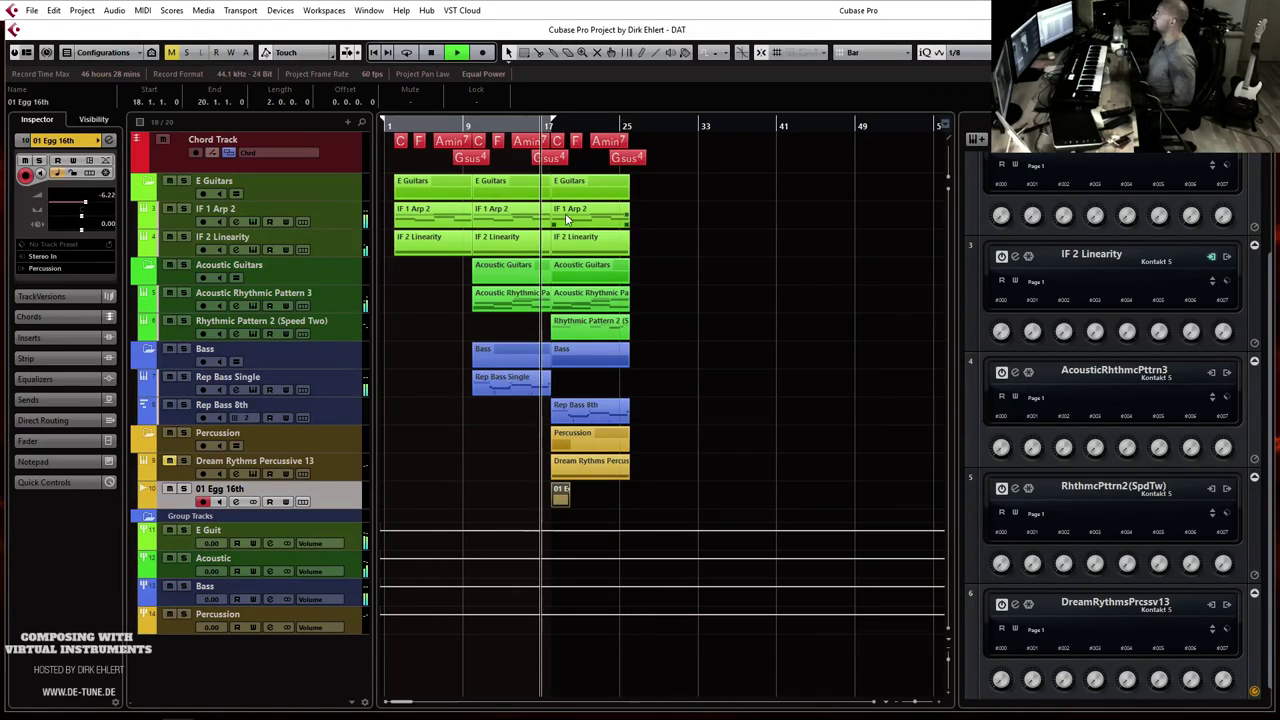
key("h")
key("h")
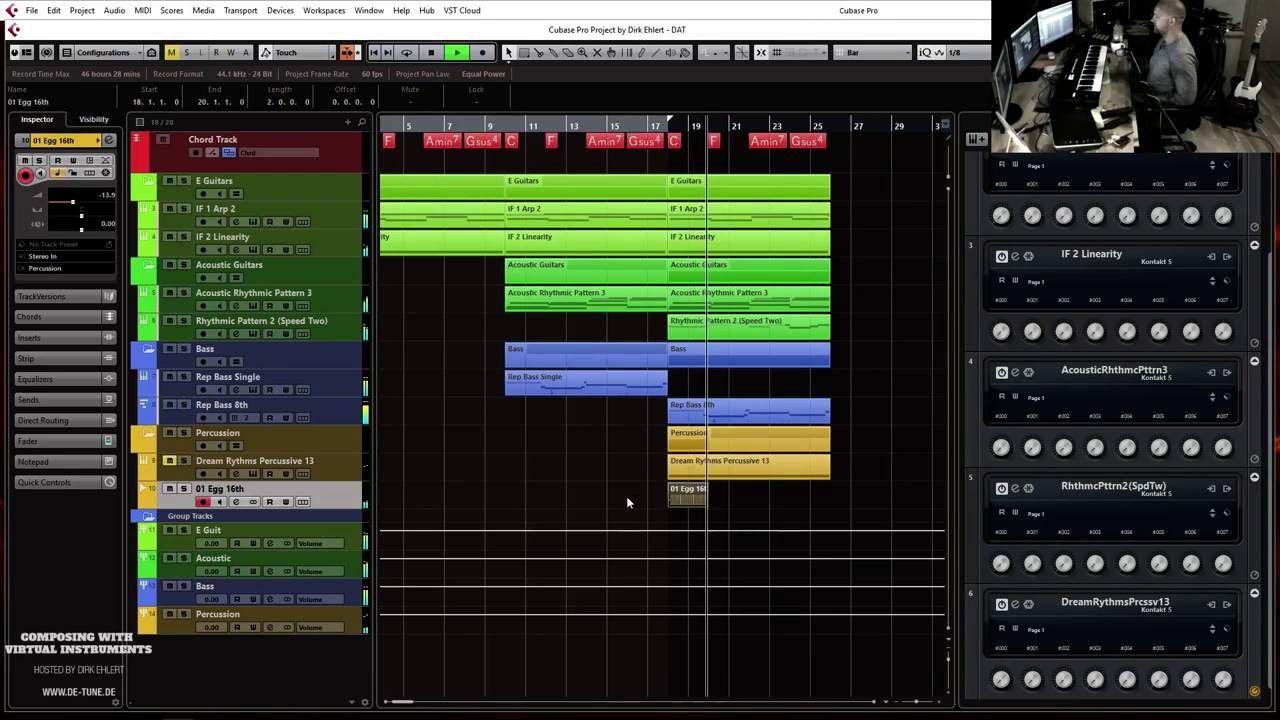
key("ctrl+d")
key("ctrl+d")
key("ctrl+d")
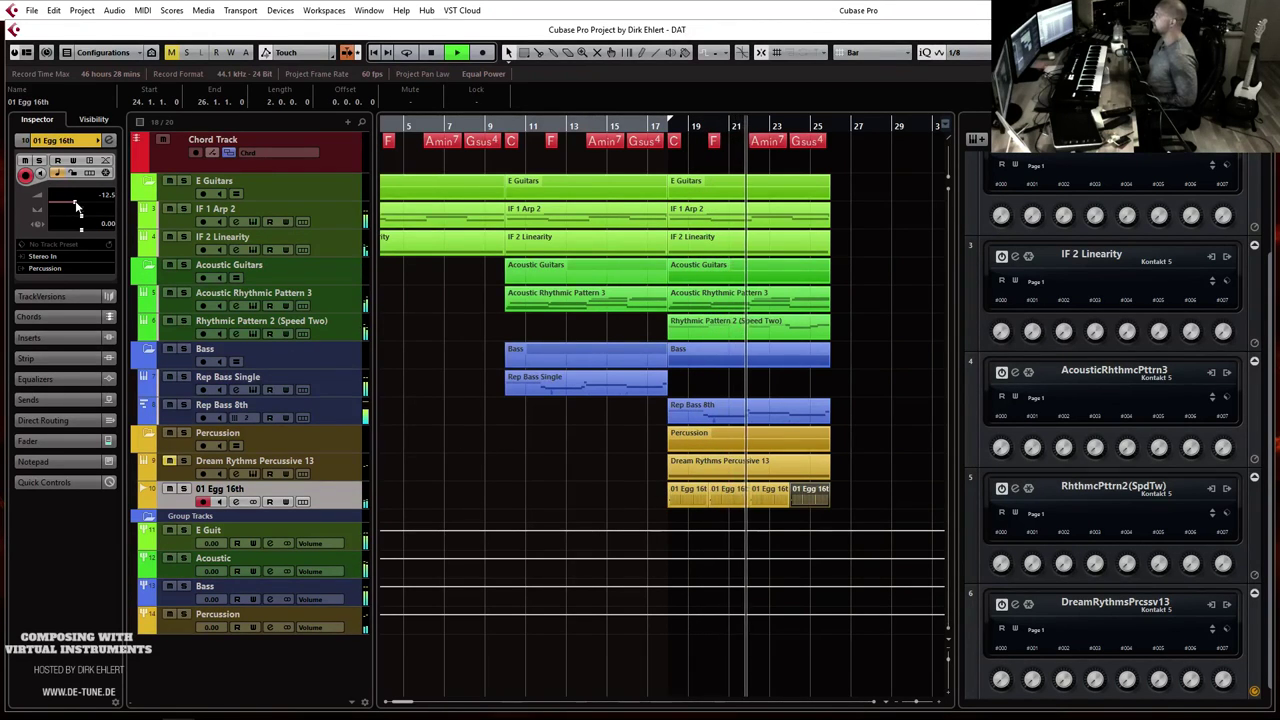
scroll(518, 292, "down", 2)
key("space")
Step: Unmute the Dream Rythms Percussive 13 track and turn off the low cut in its channel equalizer
left_click(174, 479)
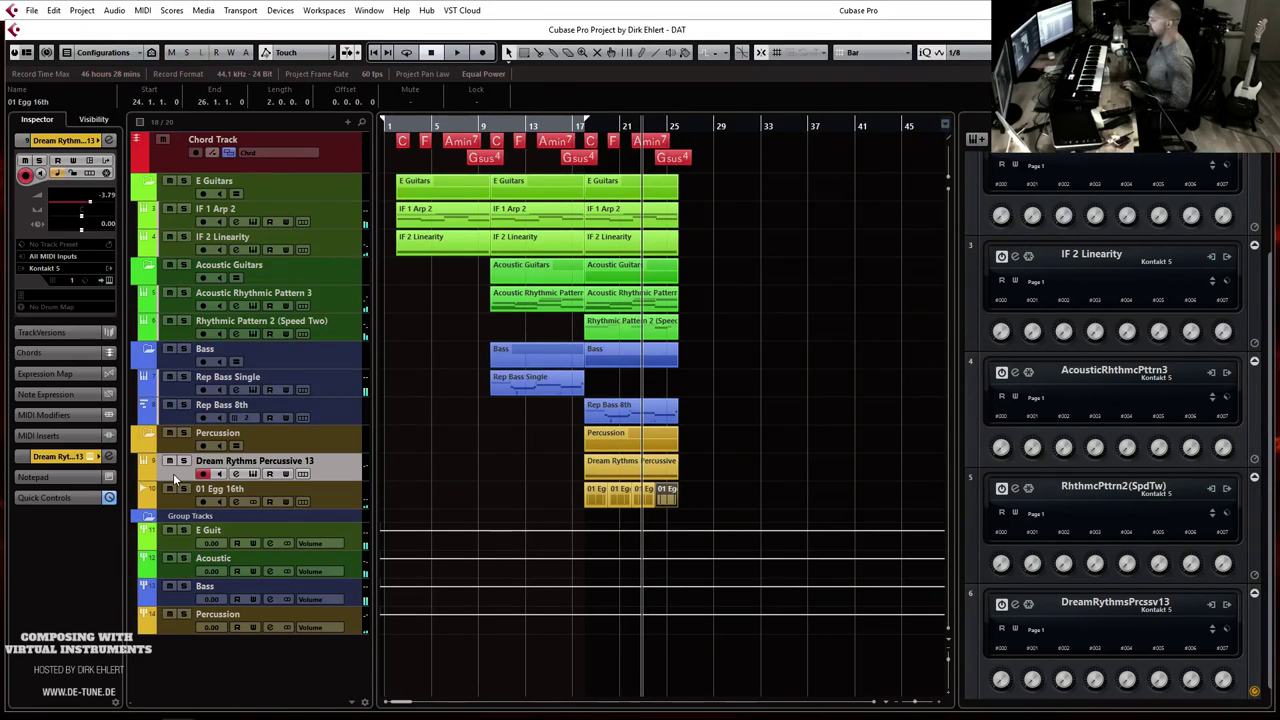
left_click(62, 456)
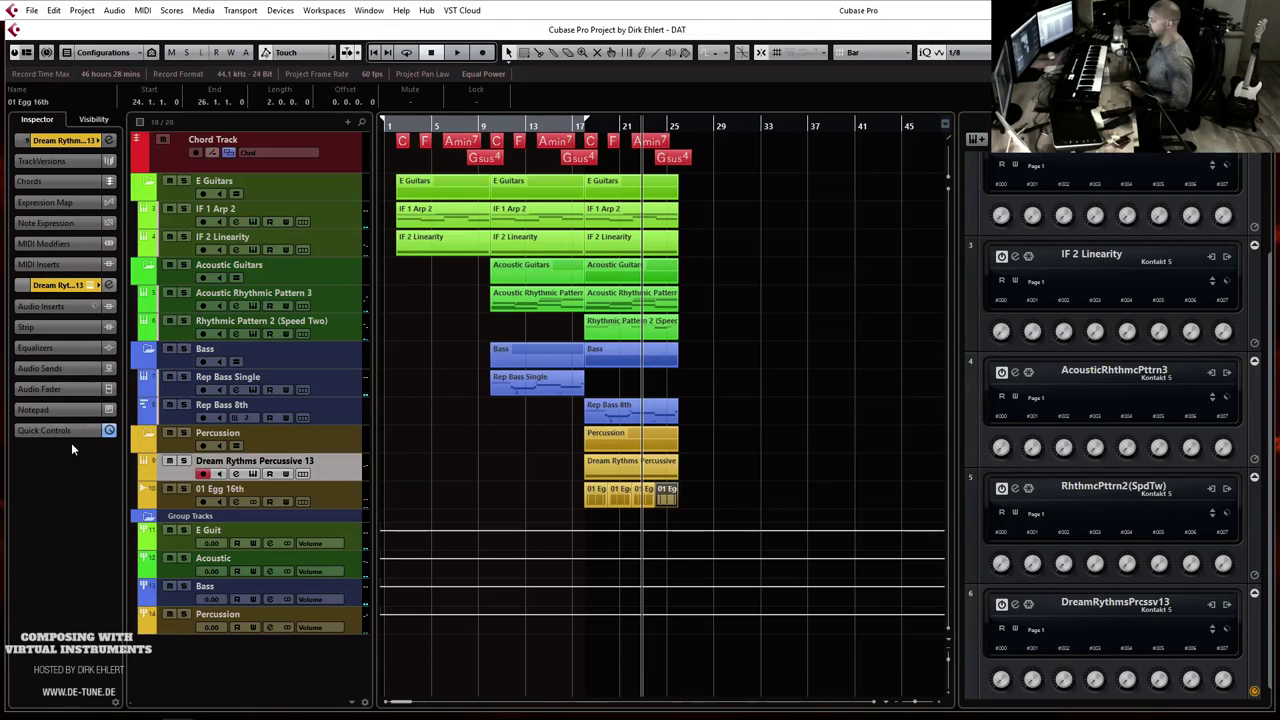
left_click(110, 286)
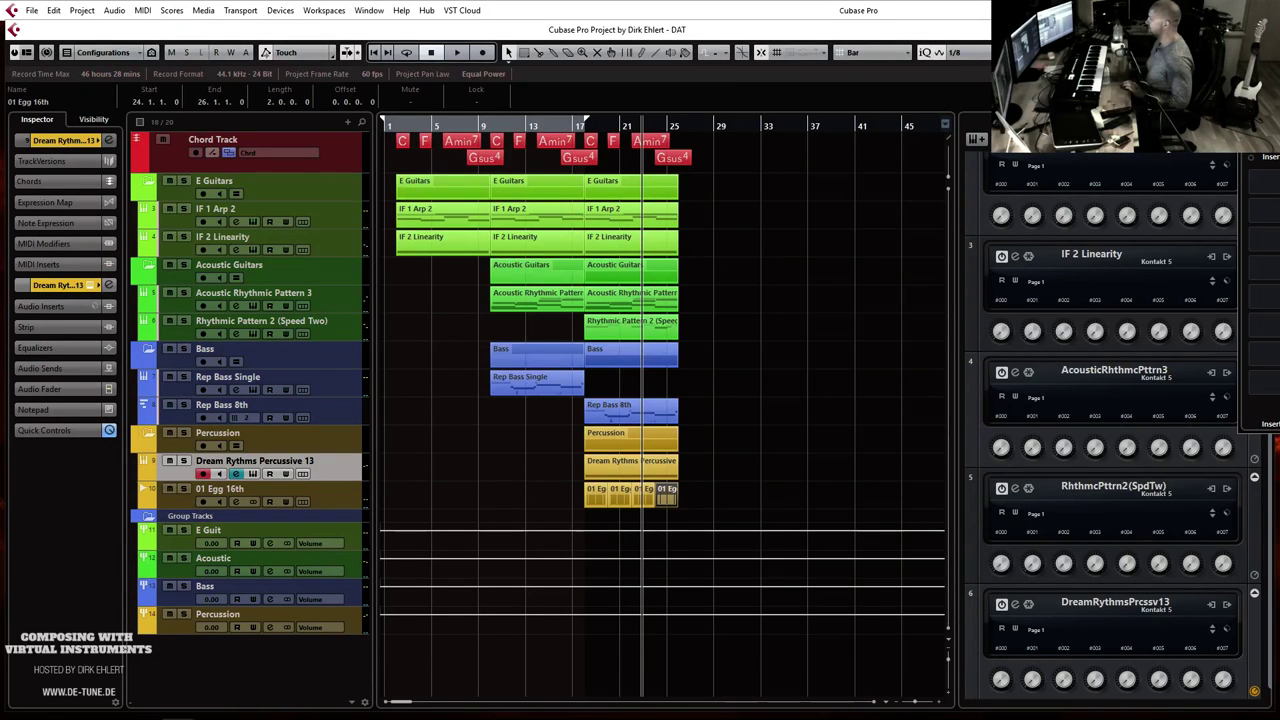
left_click(365, 392)
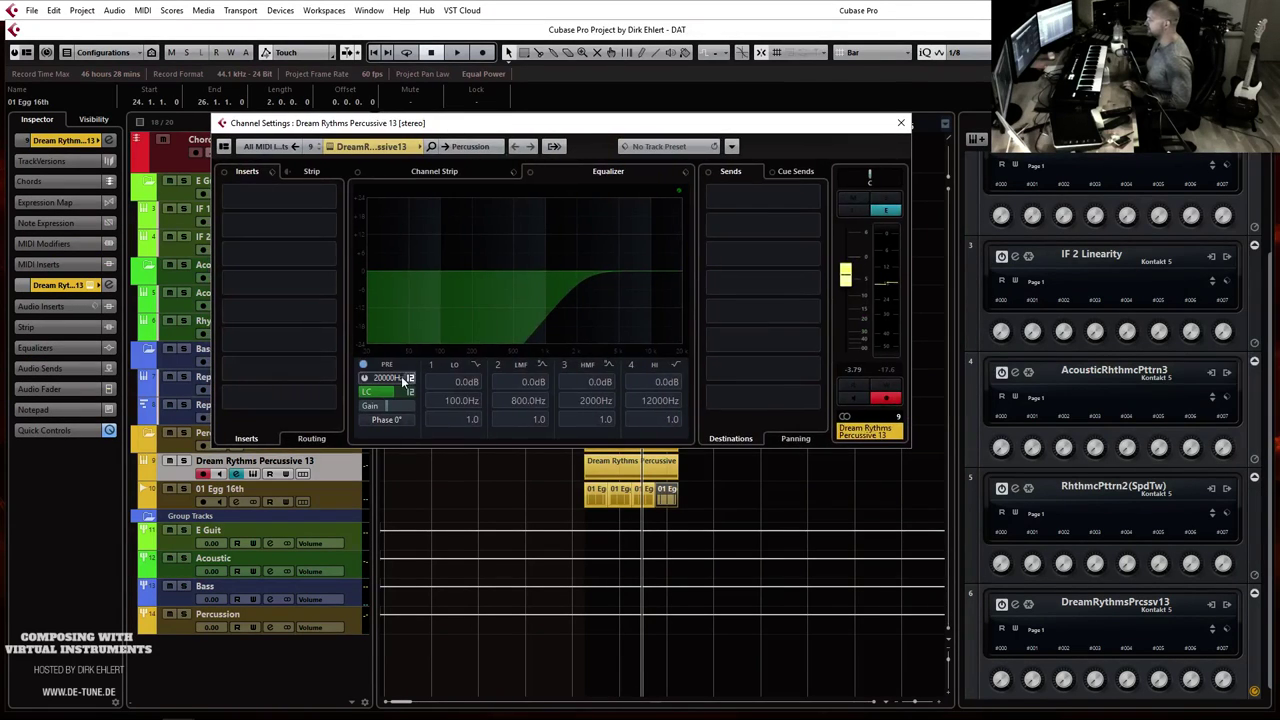
left_click(366, 392)
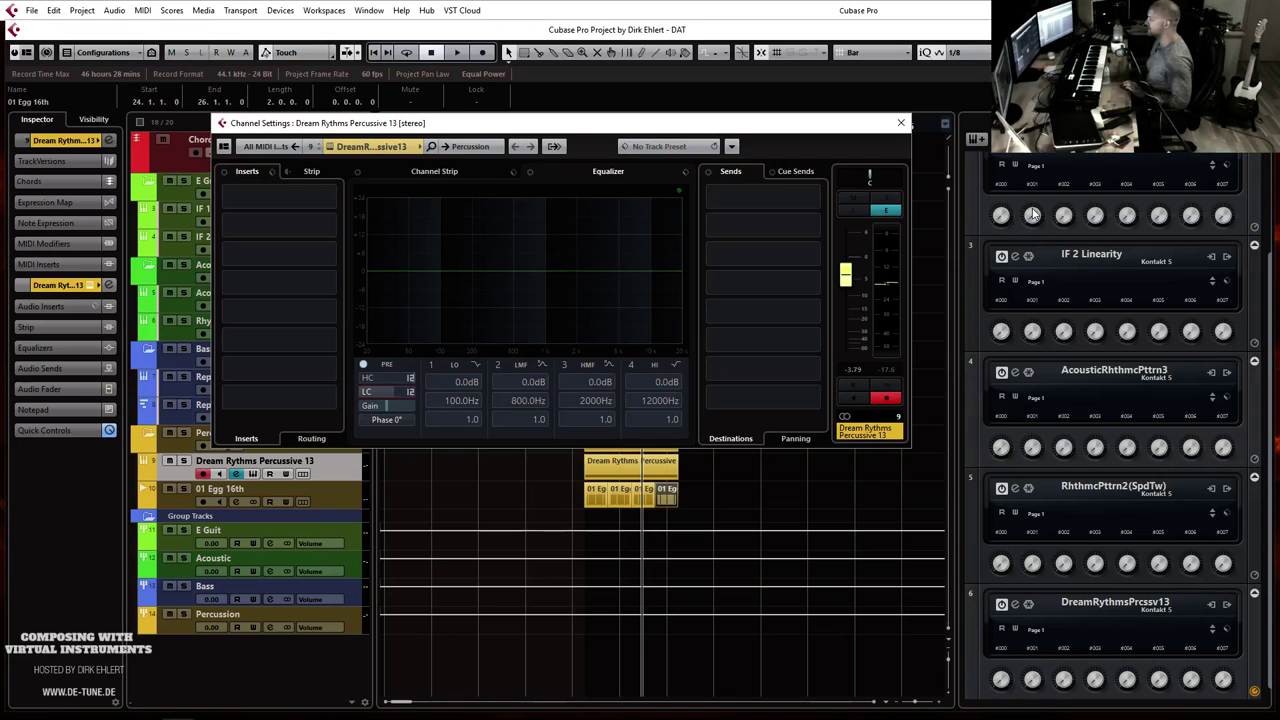
left_click(901, 123)
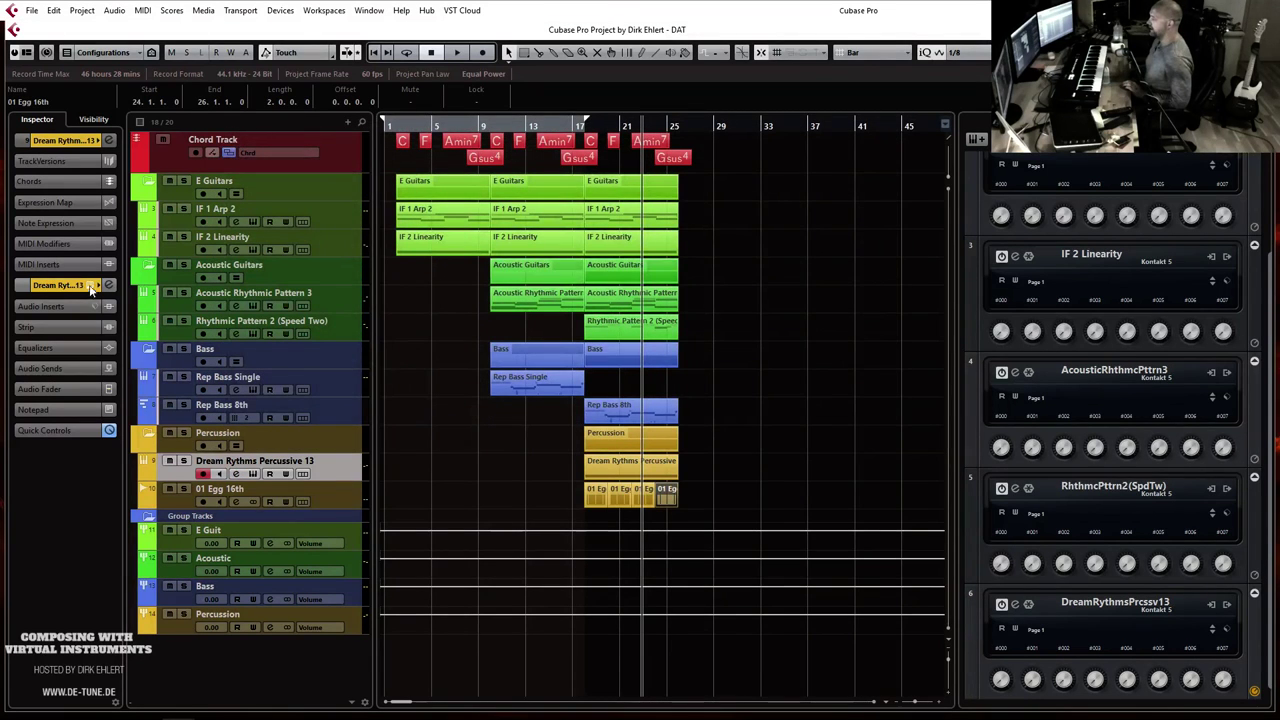
Step: Load Dream Rythms Kikk 10 from the Full tempo folder of Dream Audio Tools' Dream Rhythms in place of Percussive 13
left_click(90, 285)
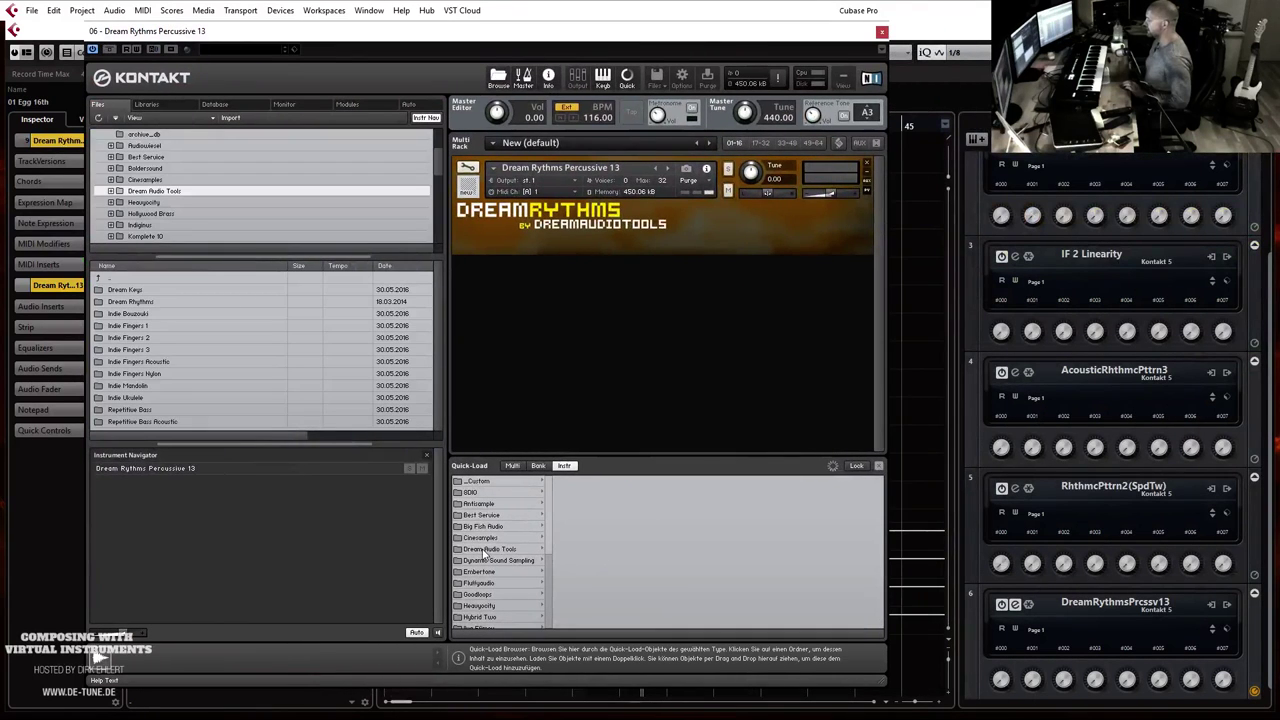
left_click(485, 550)
left_click(600, 494)
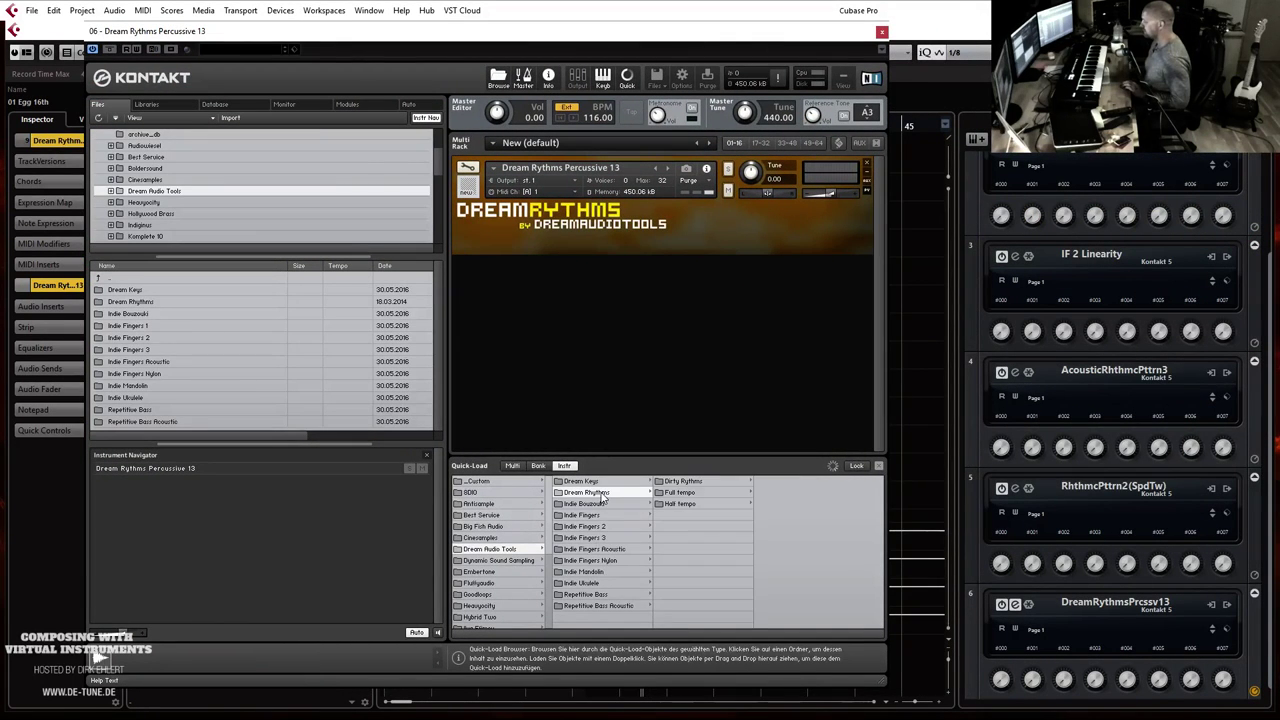
left_click(700, 494)
scroll(836, 560, "down", 15)
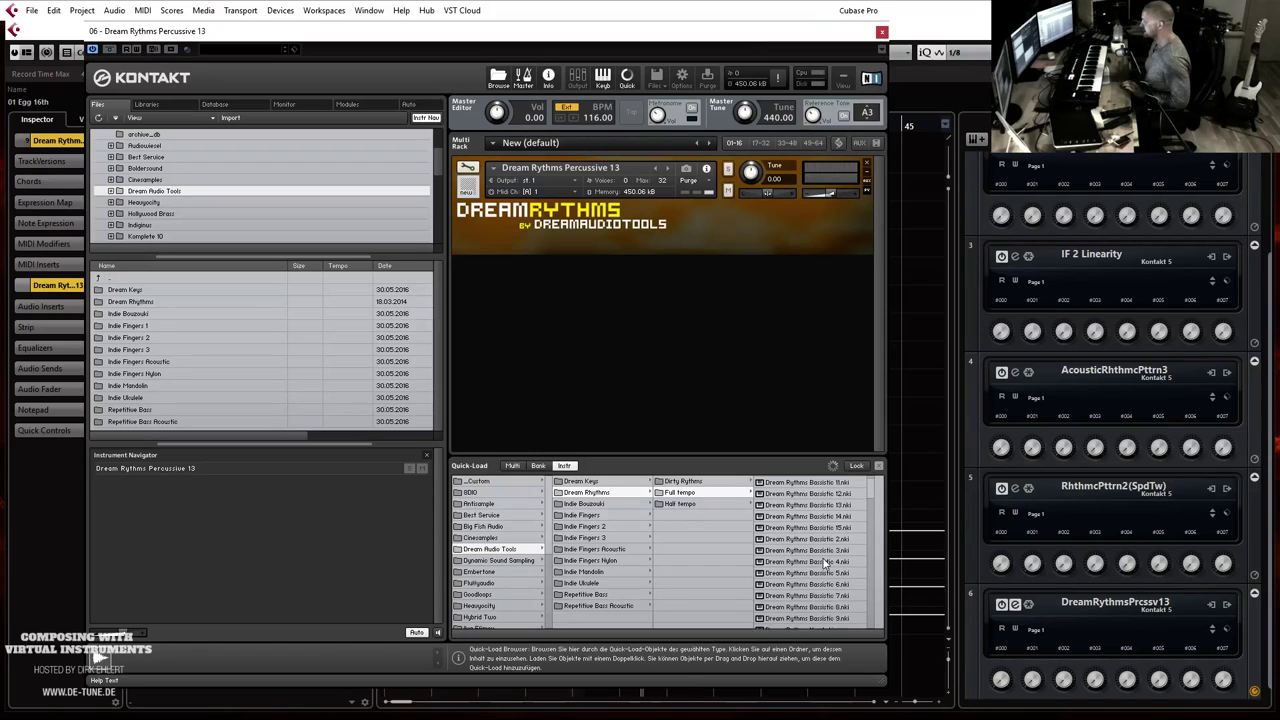
left_click_drag(830, 541, 603, 200)
left_click(645, 417)
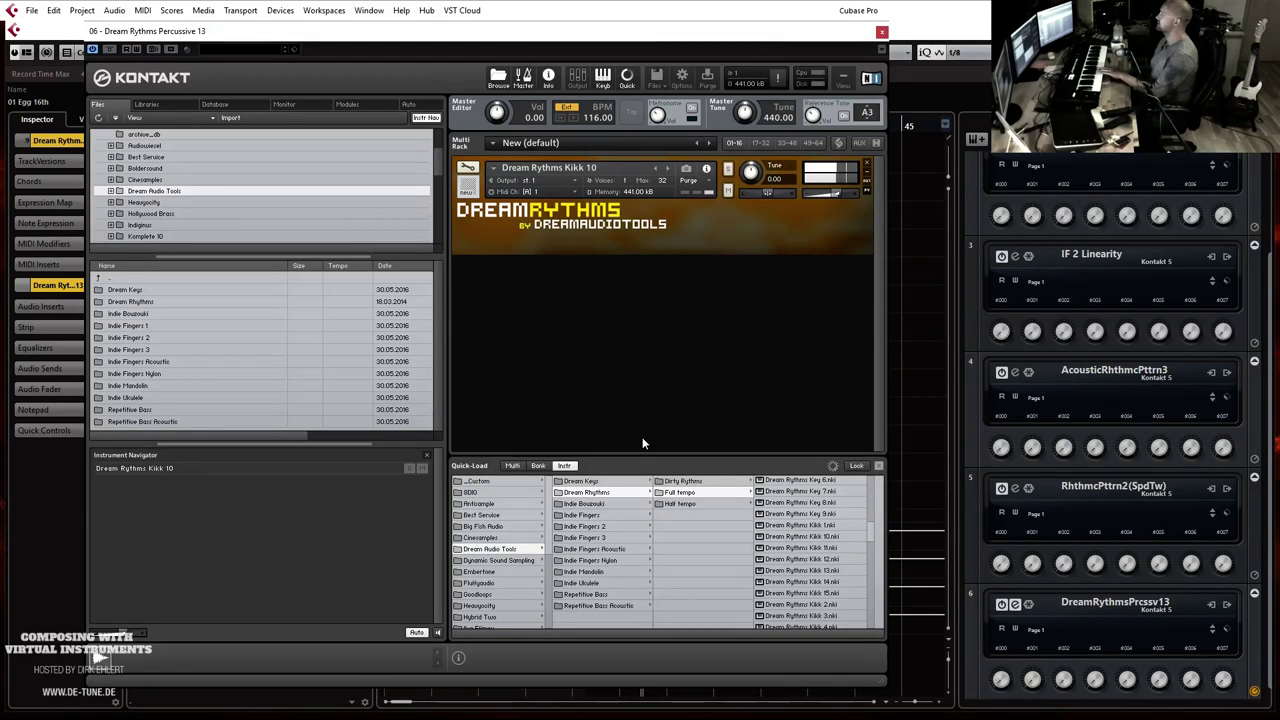
Step: Step through the following Kikk patches to Dream Rythms Kikk 3 and close the Kontakt window
left_click(668, 168)
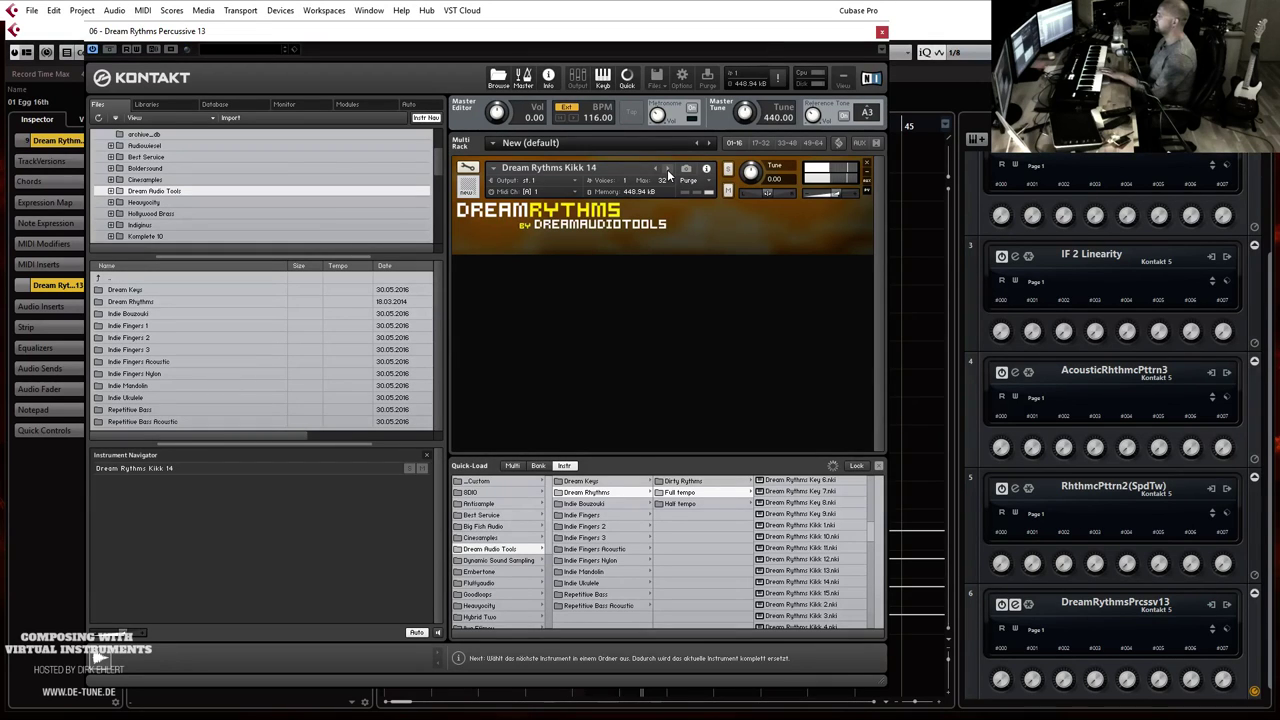
left_click(668, 168)
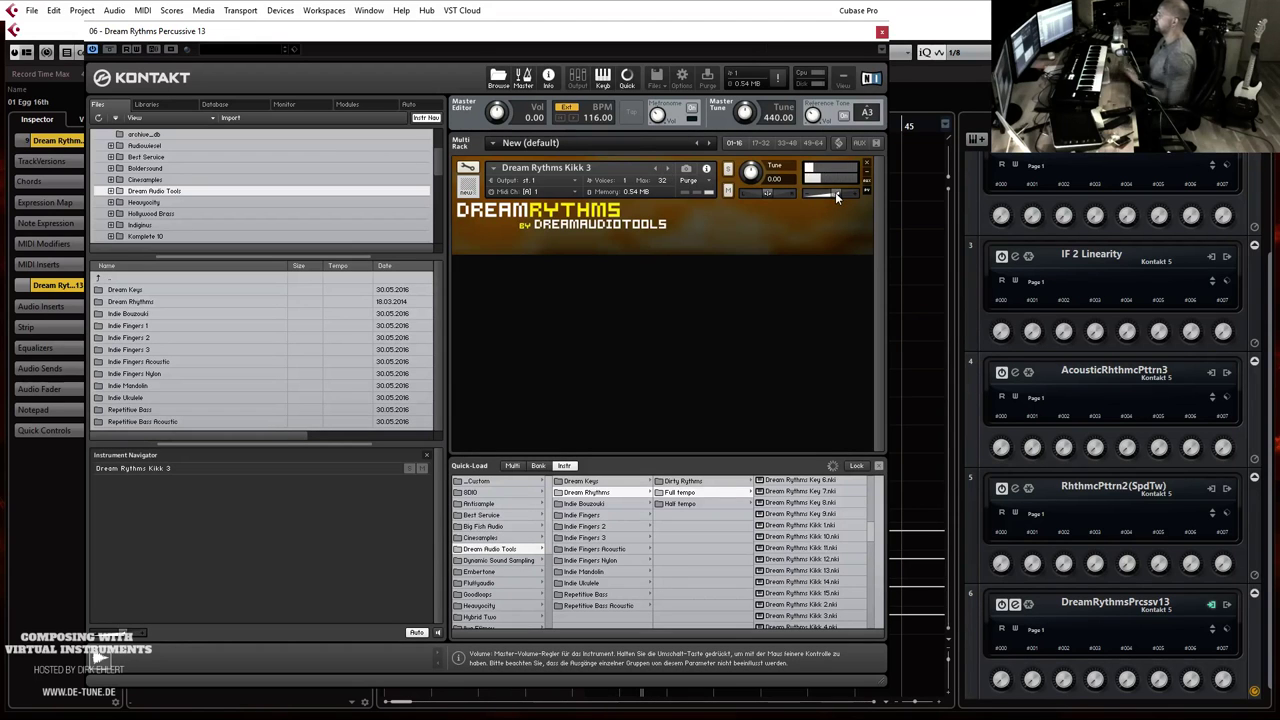
key("Escape")
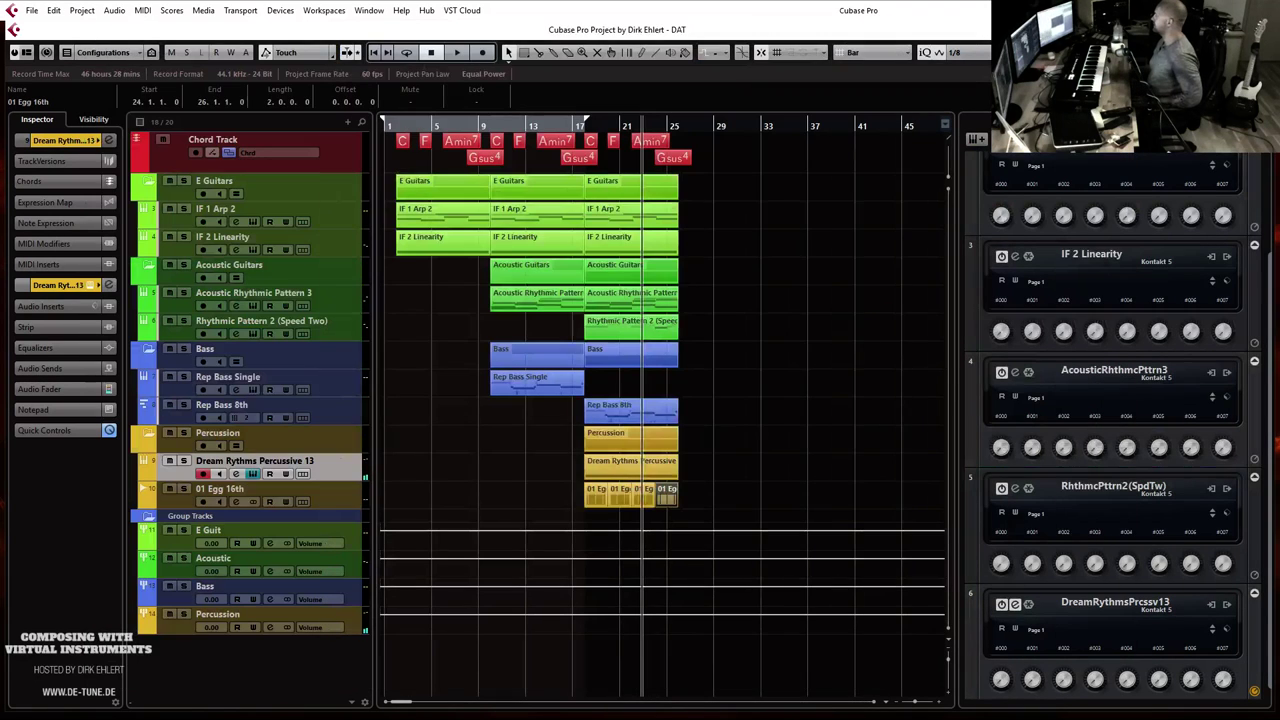
Step: Inspect the Dream Rythms Percussive 13 clip in the Key Editor and return to the project
double_click(607, 461)
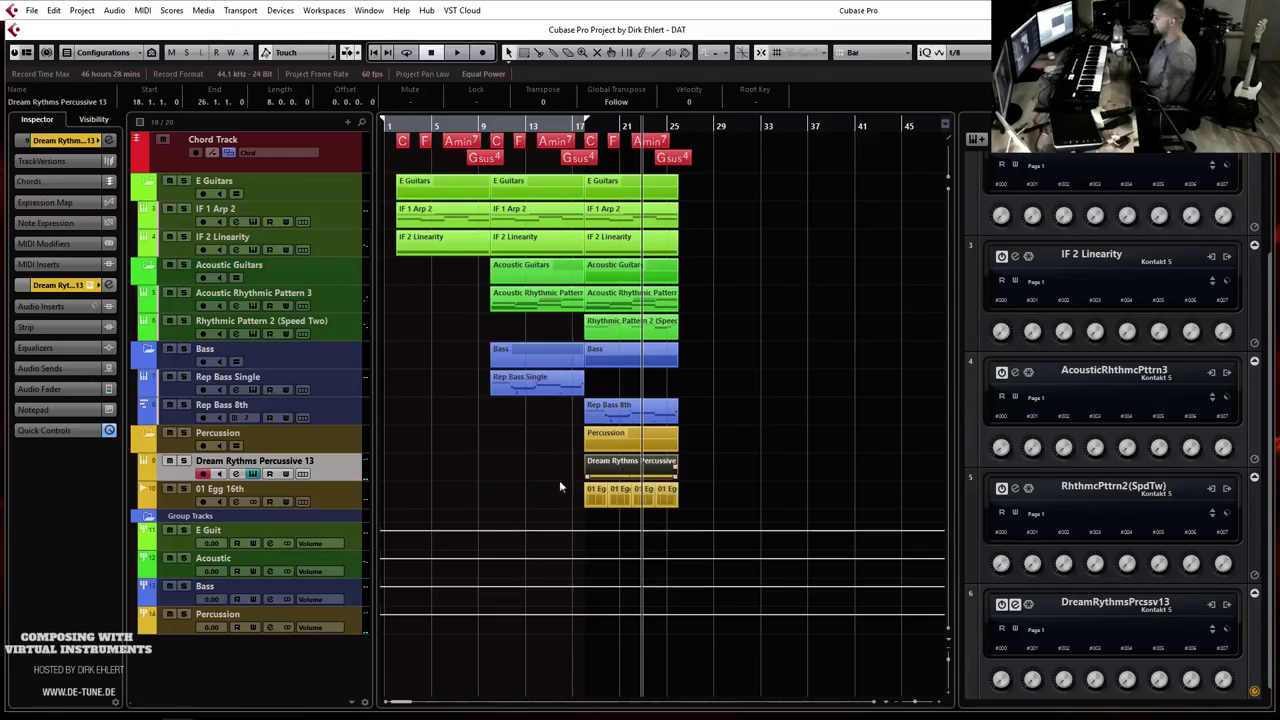
left_click(180, 269)
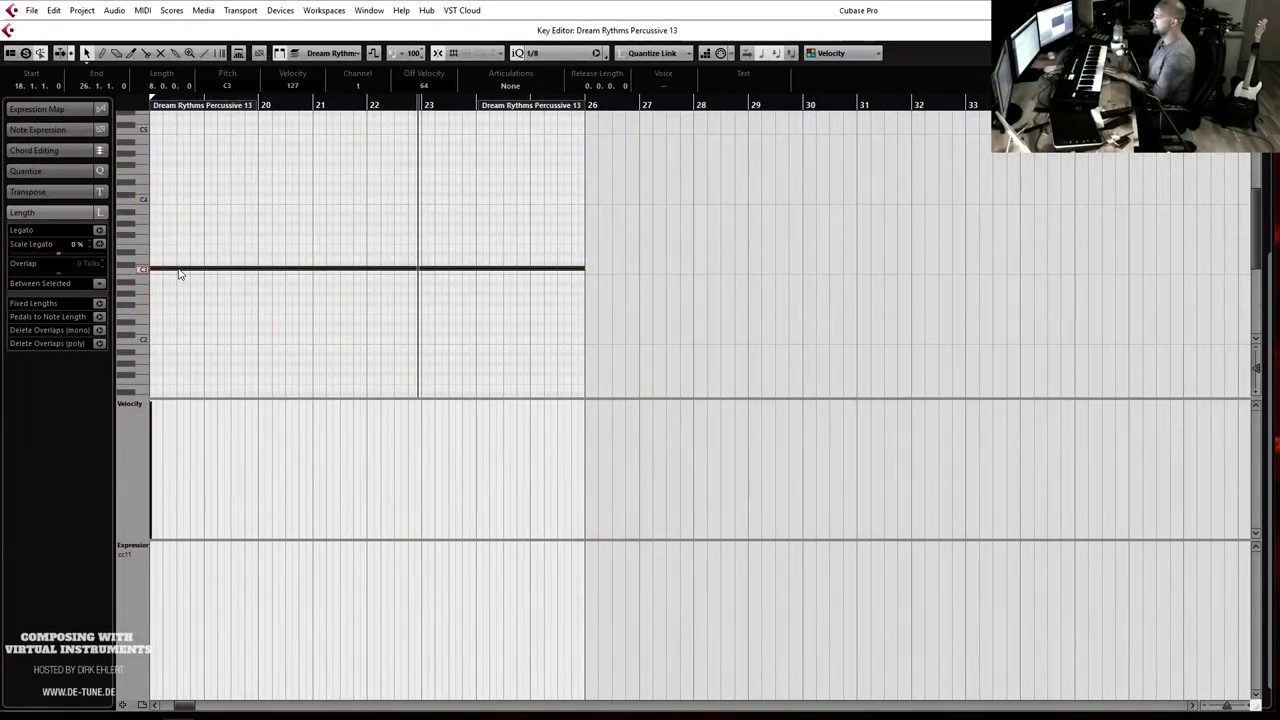
key("Escape")
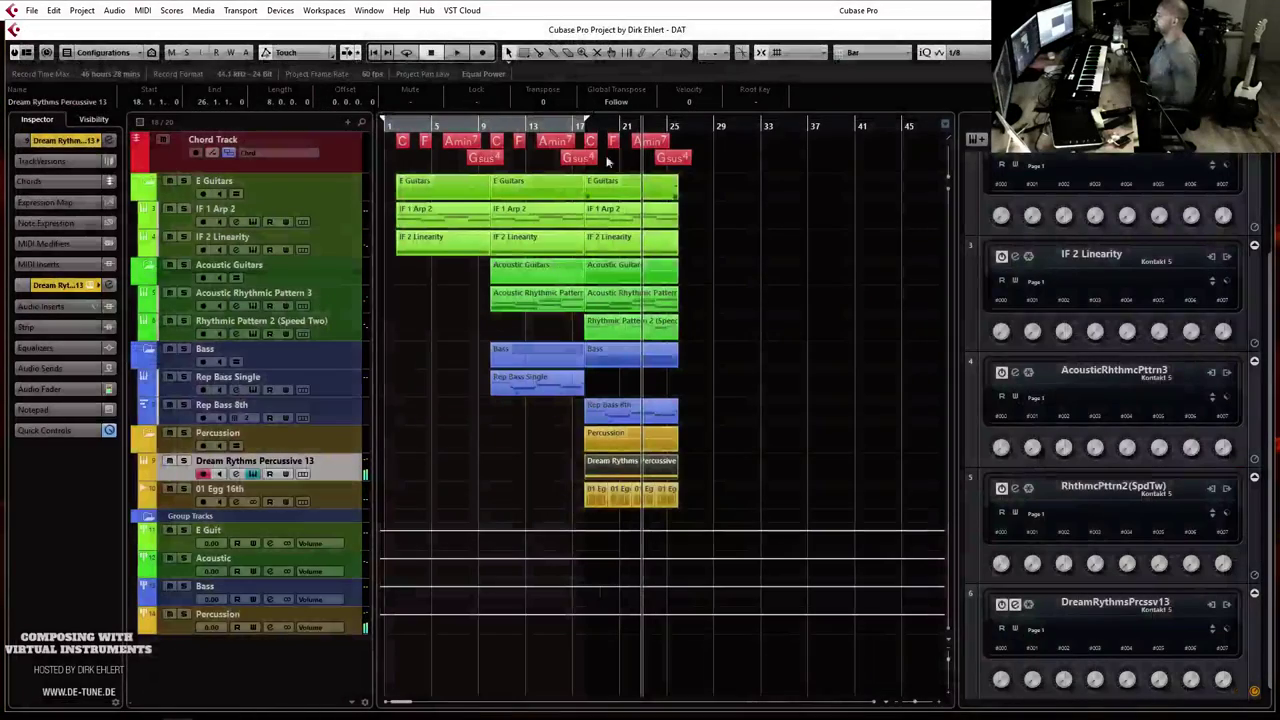
Step: Play from just before bar 18 and set the 01 Egg 16th track level to -14.5 dB
left_click(567, 126)
key("space")
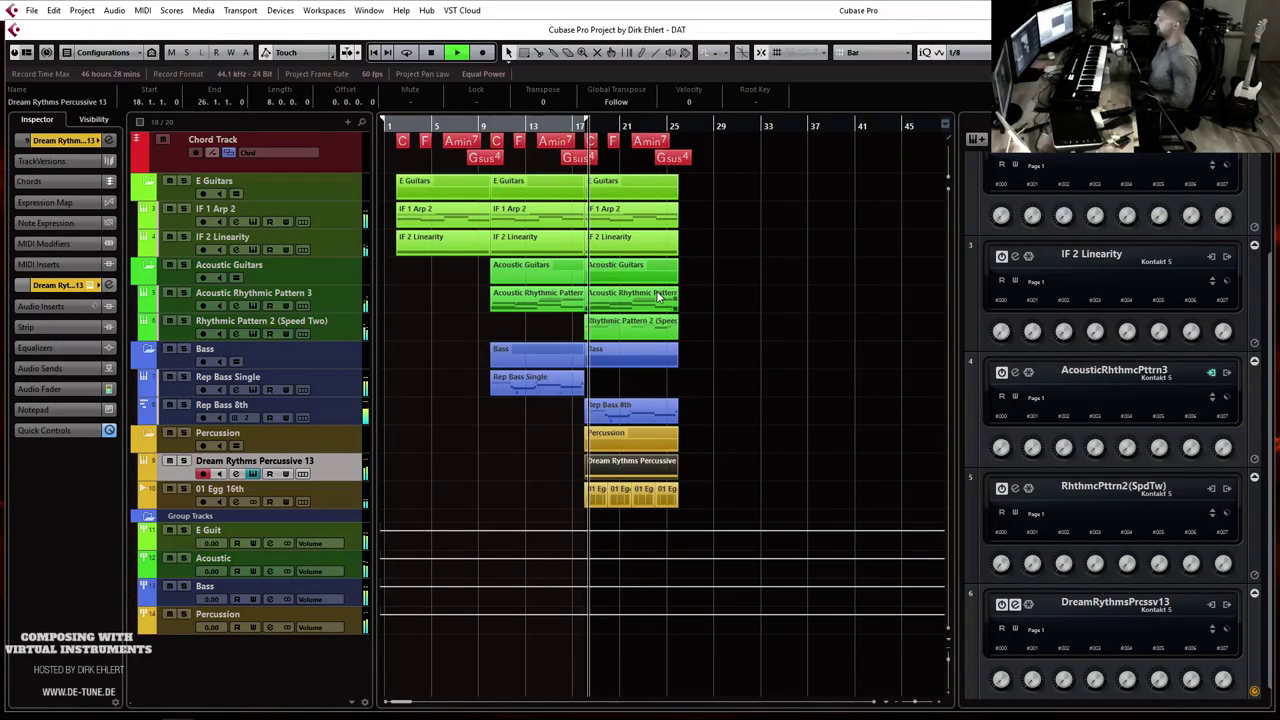
left_click(278, 490)
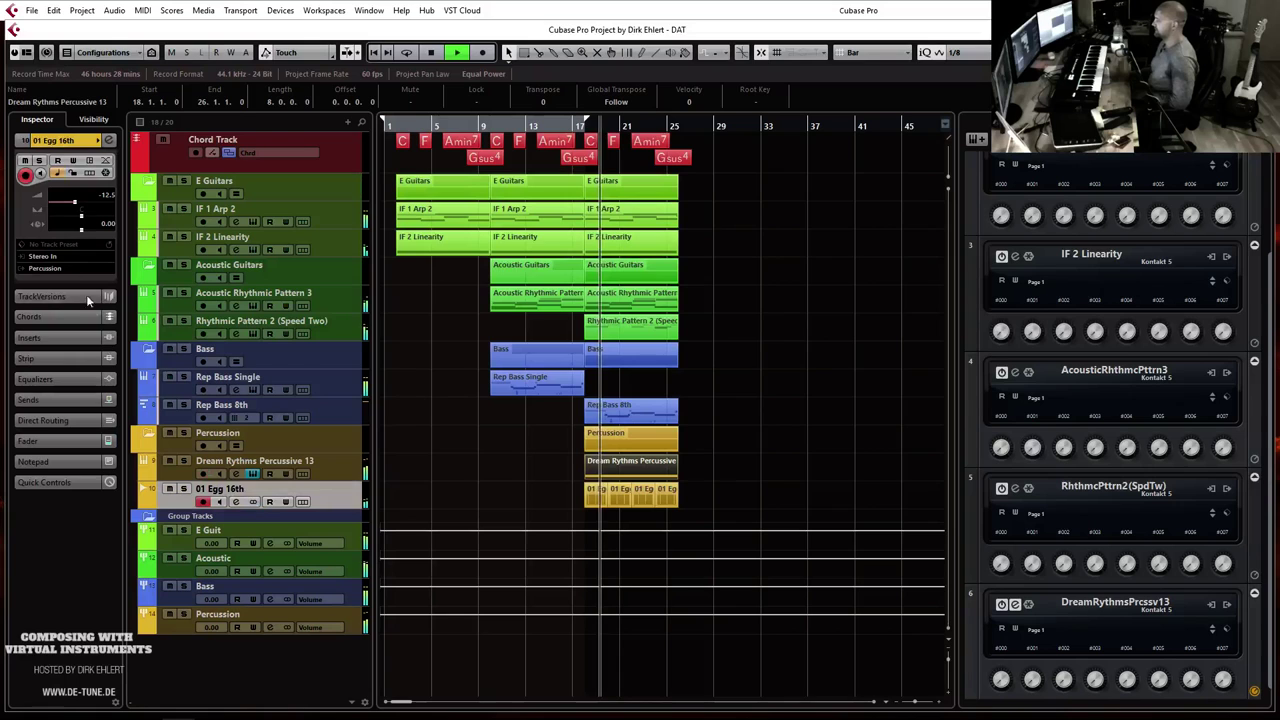
left_click_drag(75, 204, 71, 204)
key("space")
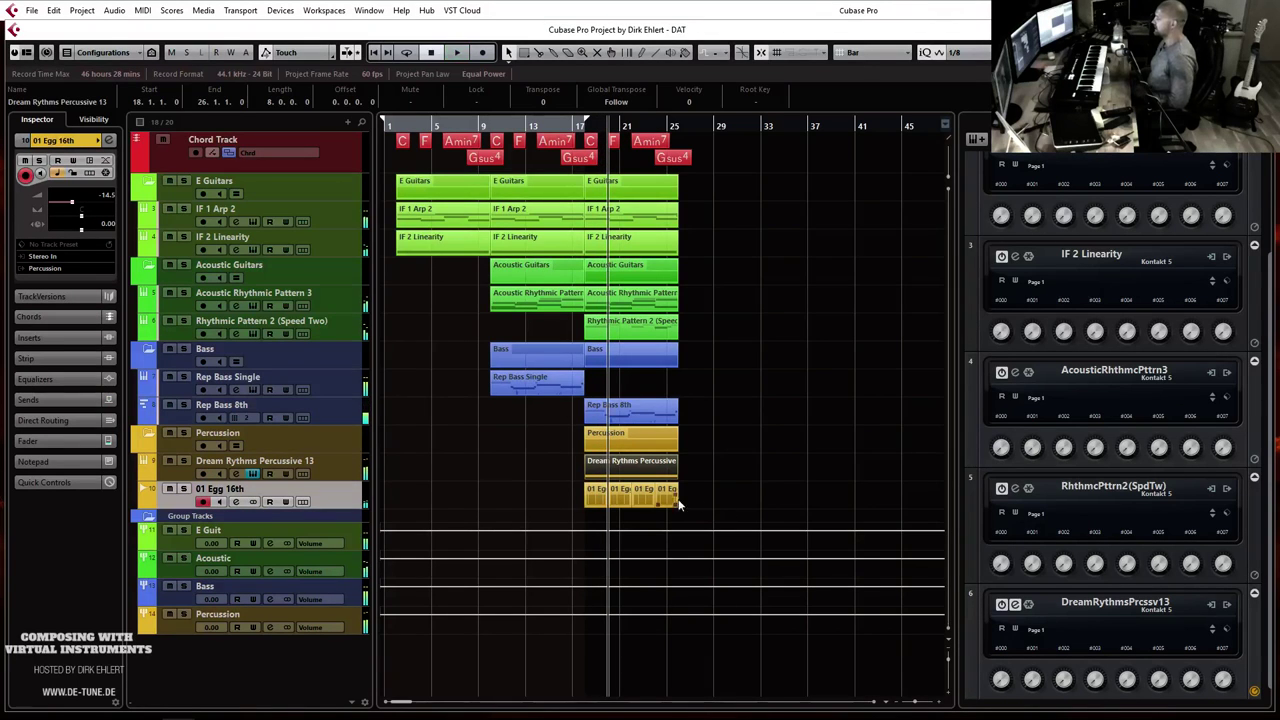
Step: Replace the clips on the 01 Egg 16th track with one freshly imported two-bar egg shaker loop at bar 18
key("Delete")
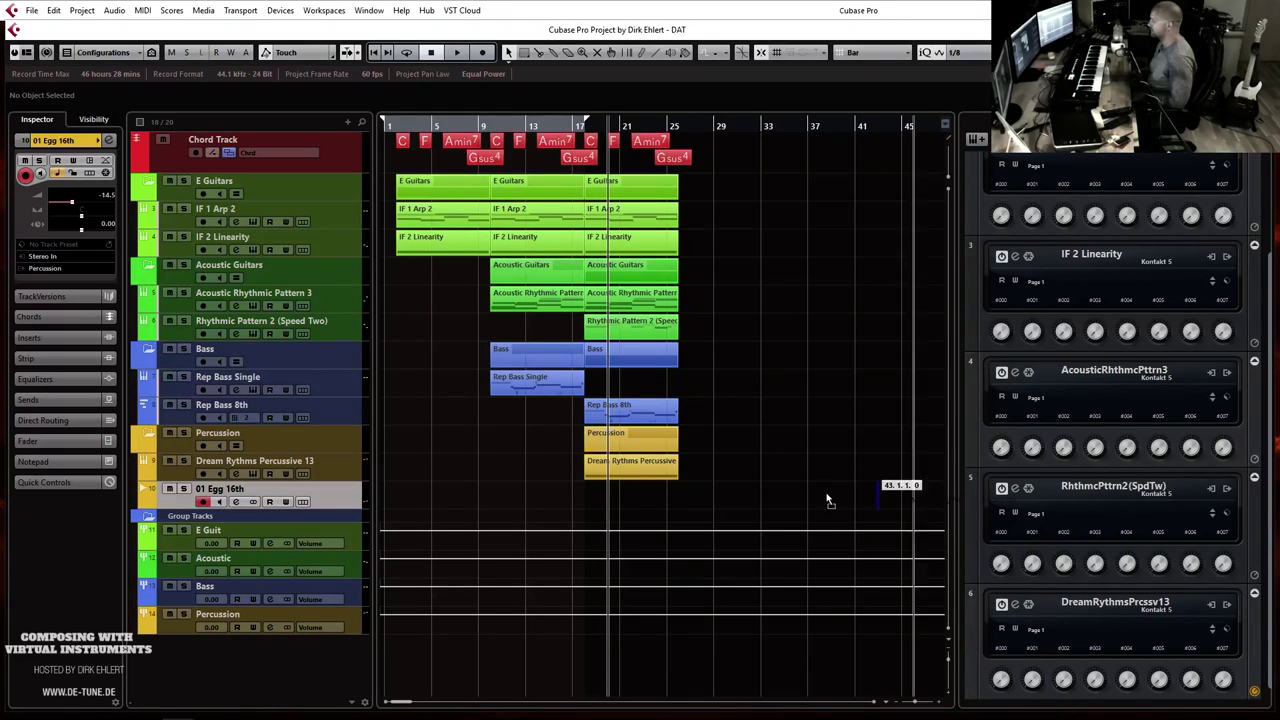
left_click_drag(594, 497, 584, 491)
key("Return")
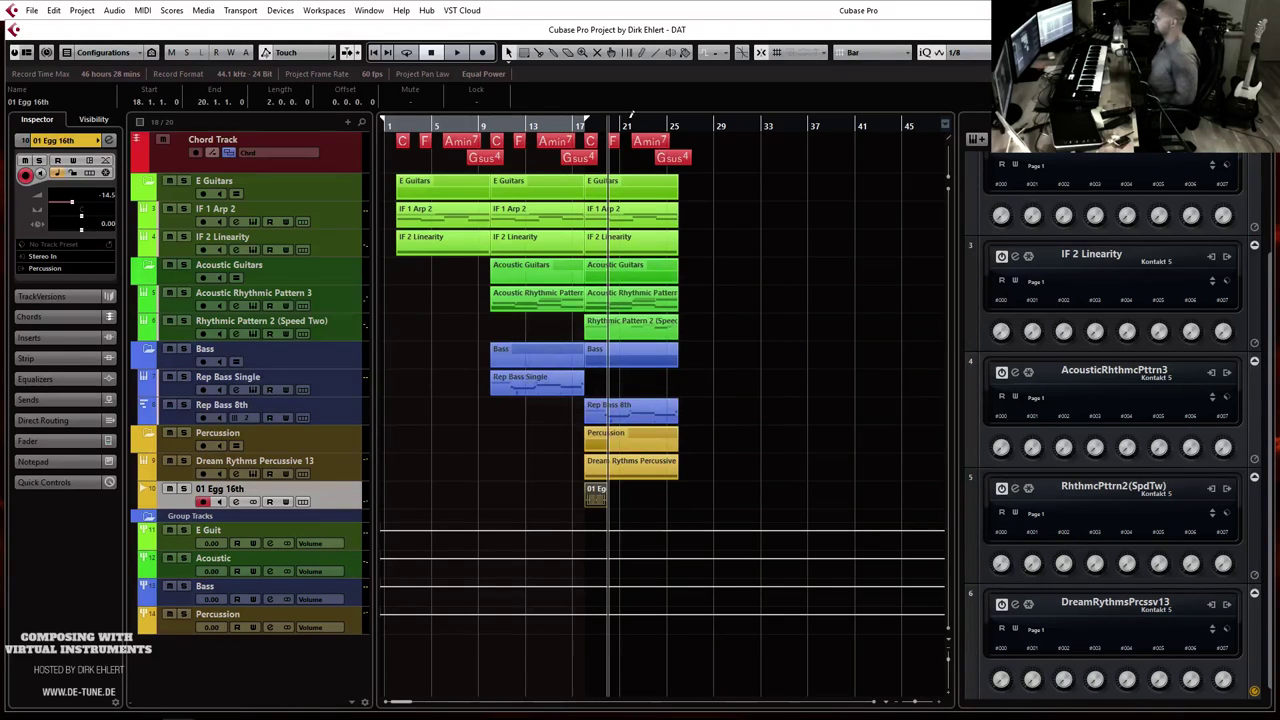
Step: During playback from just before bar 18, duplicate the new 01 Egg 16th clip three times to fill up to bar 26
left_click(578, 121)
key("space")
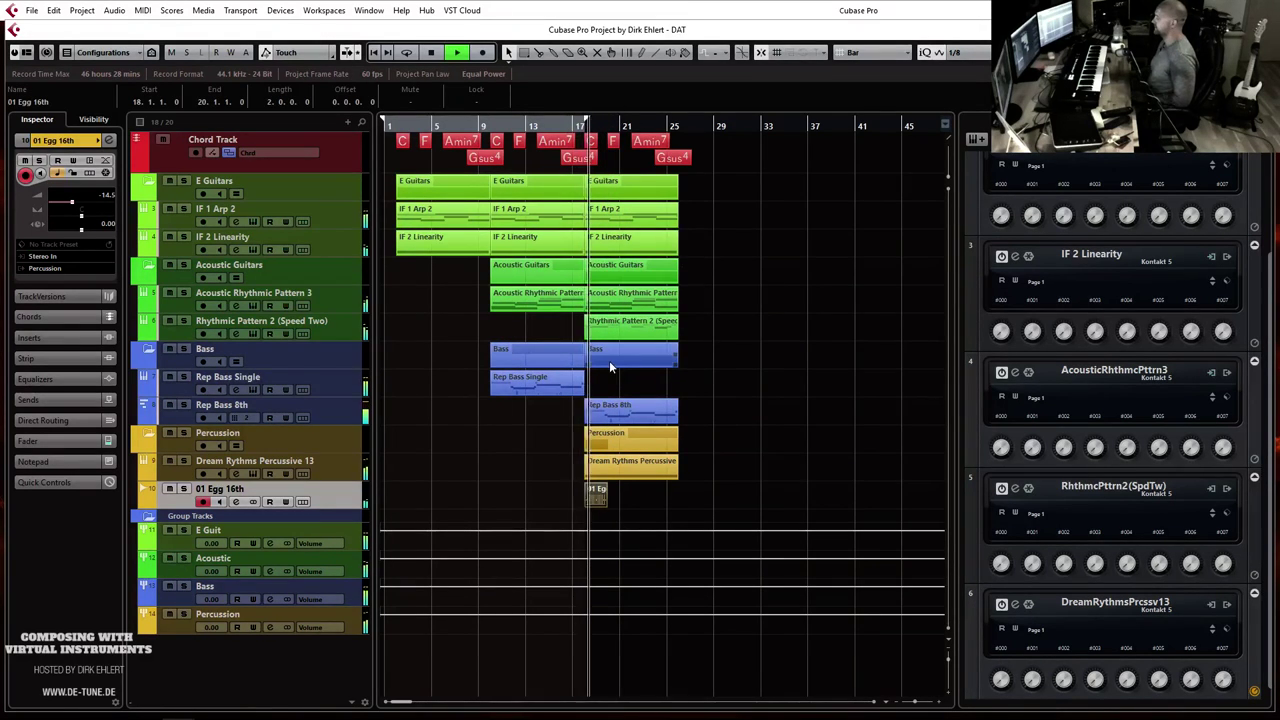
key("ctrl+d")
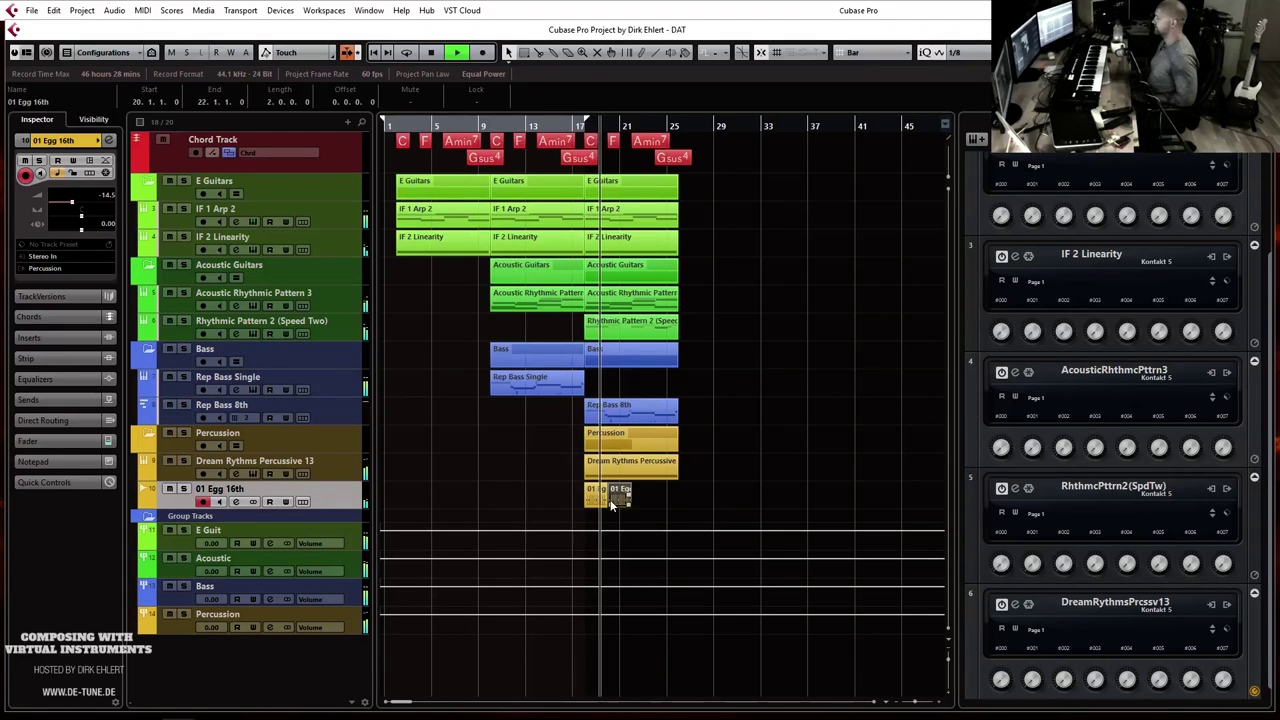
key("ctrl+d")
key("ctrl+d")
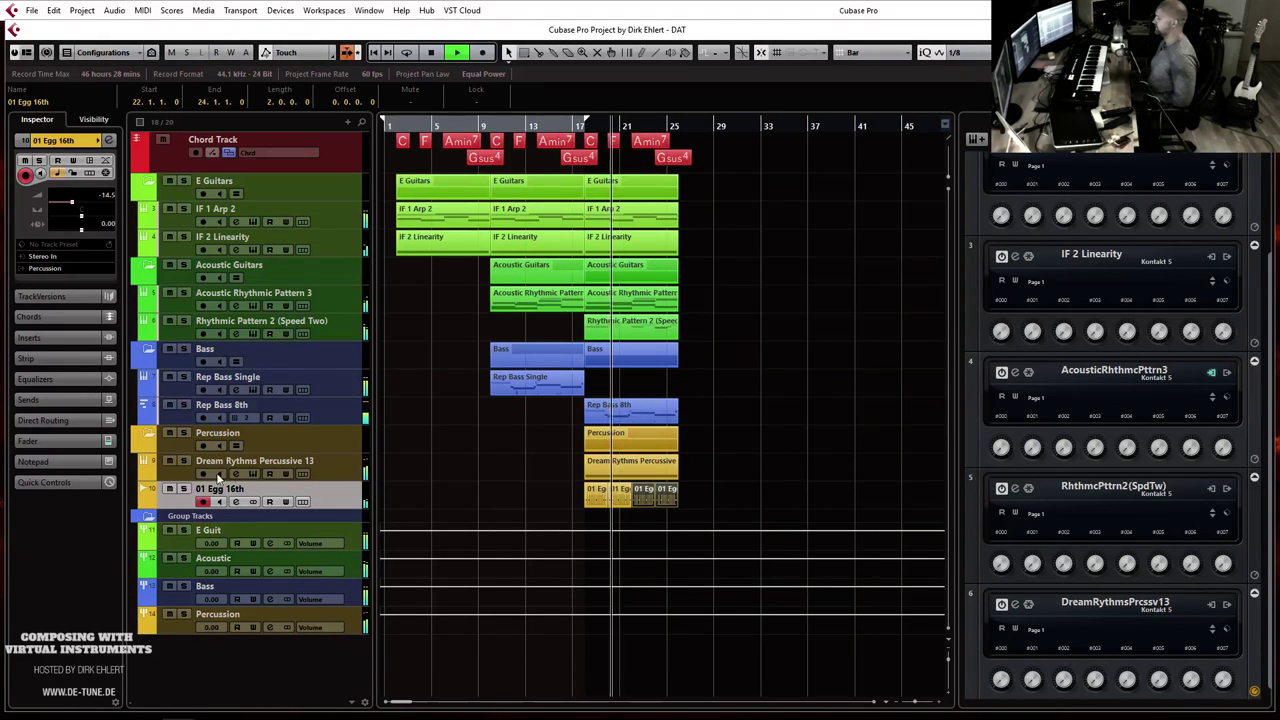
Step: Solo the Dream Rythms Percussive 13 track and step its Kontakt patch forward to Dream Rythms Kikk 7, closing the instrument window
left_click(184, 462)
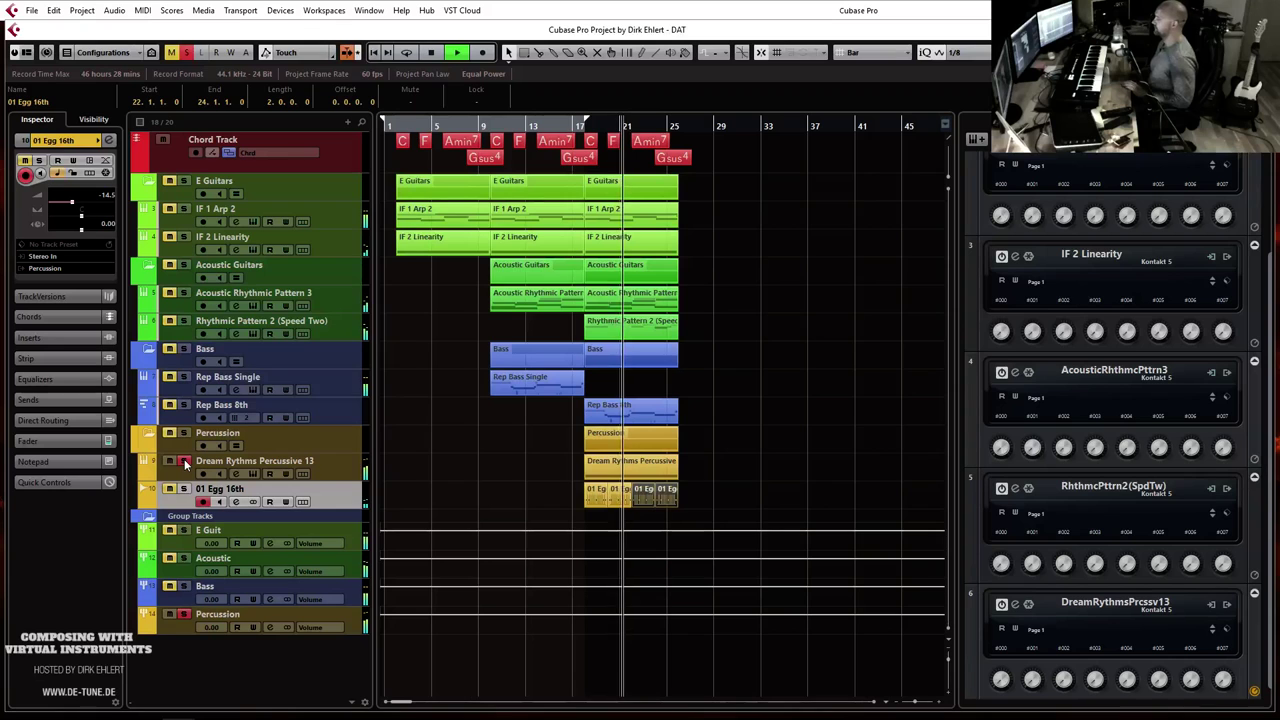
key("space")
left_click(184, 476)
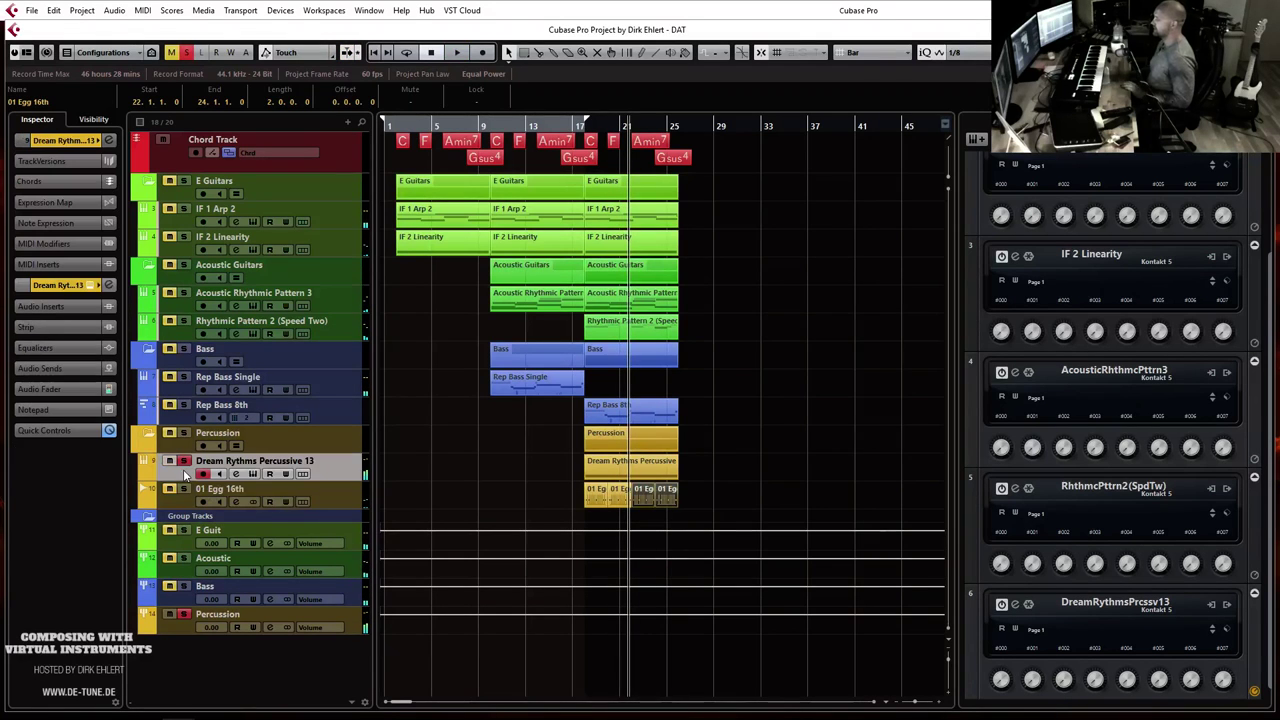
left_click(253, 473)
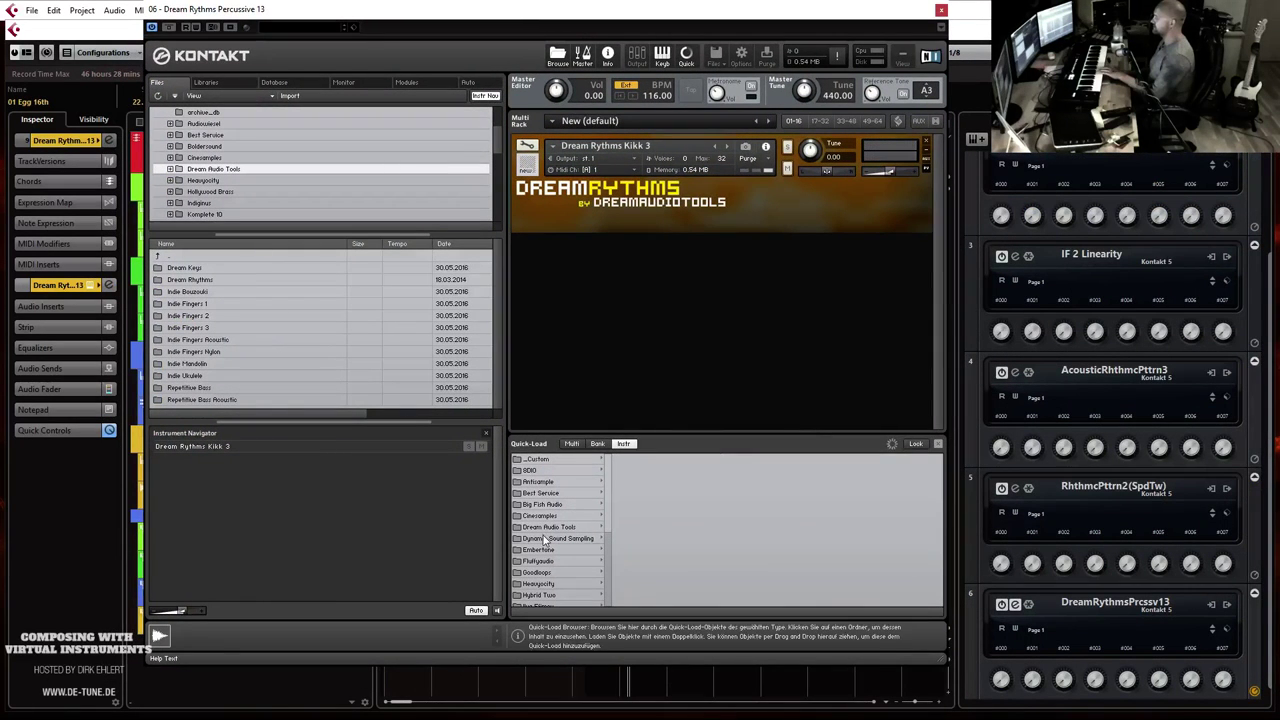
left_click(727, 146)
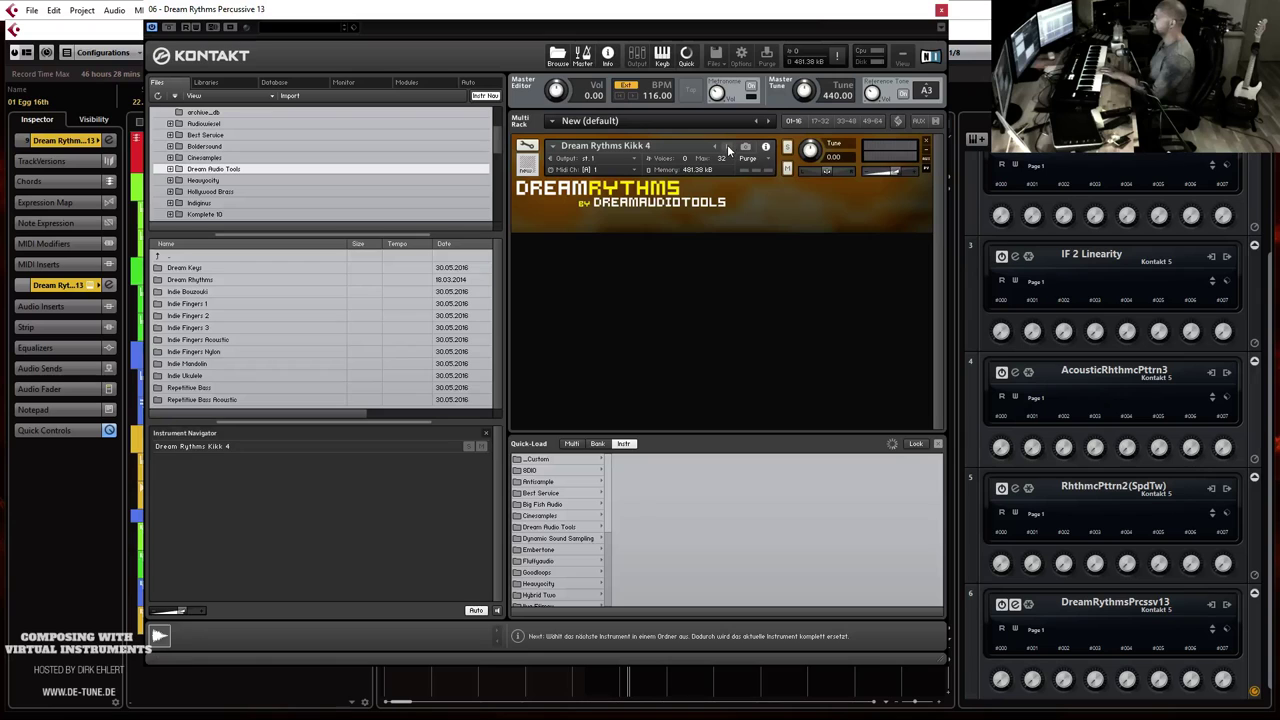
left_click(727, 146)
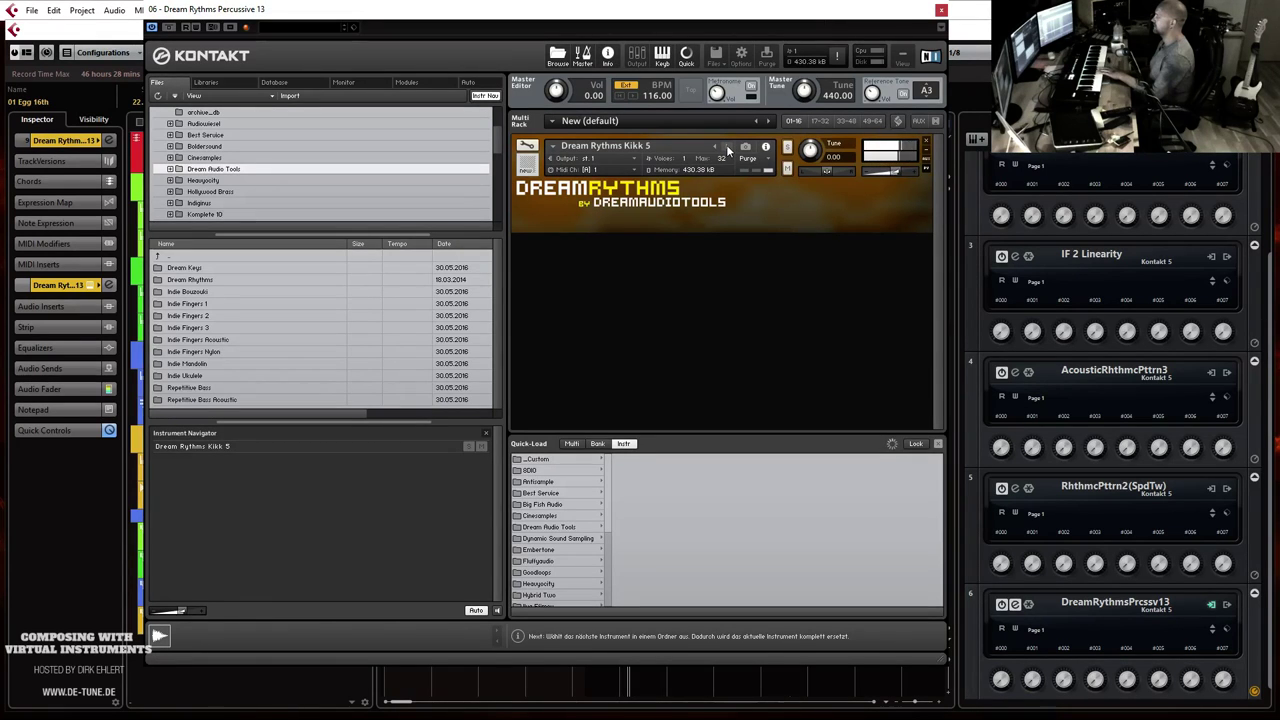
left_click(726, 145)
left_click(726, 145)
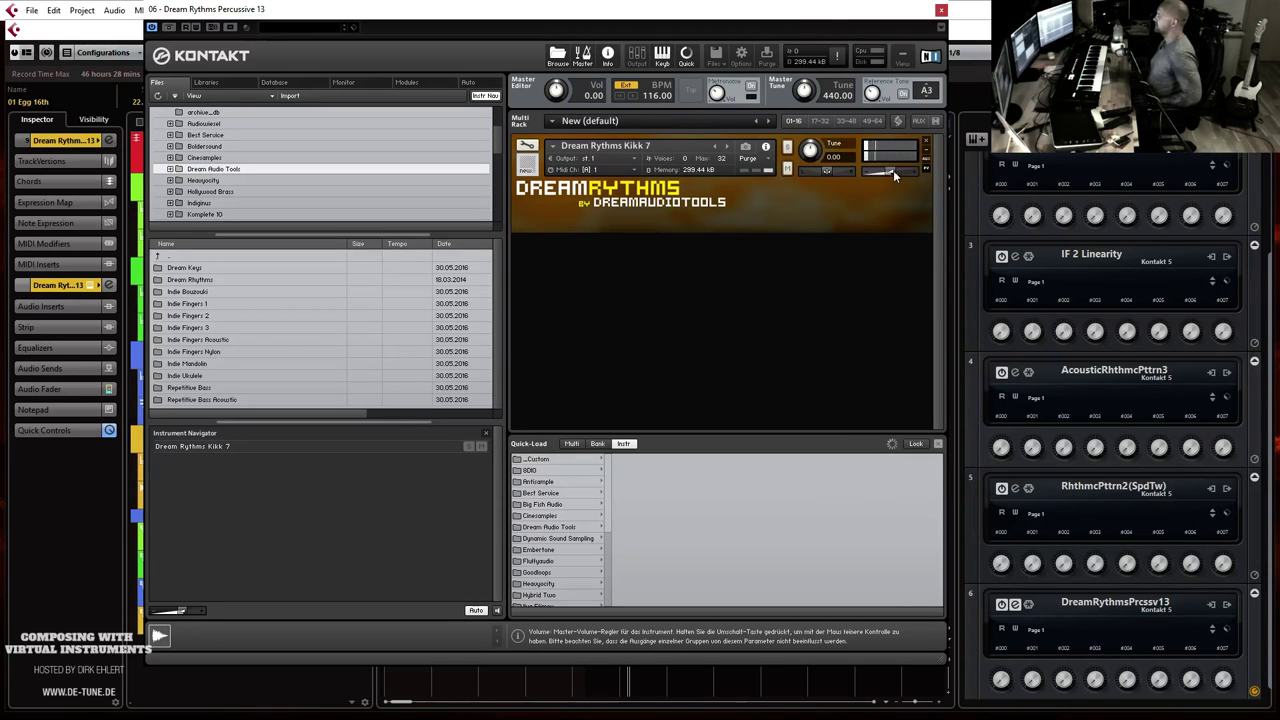
left_click(940, 9)
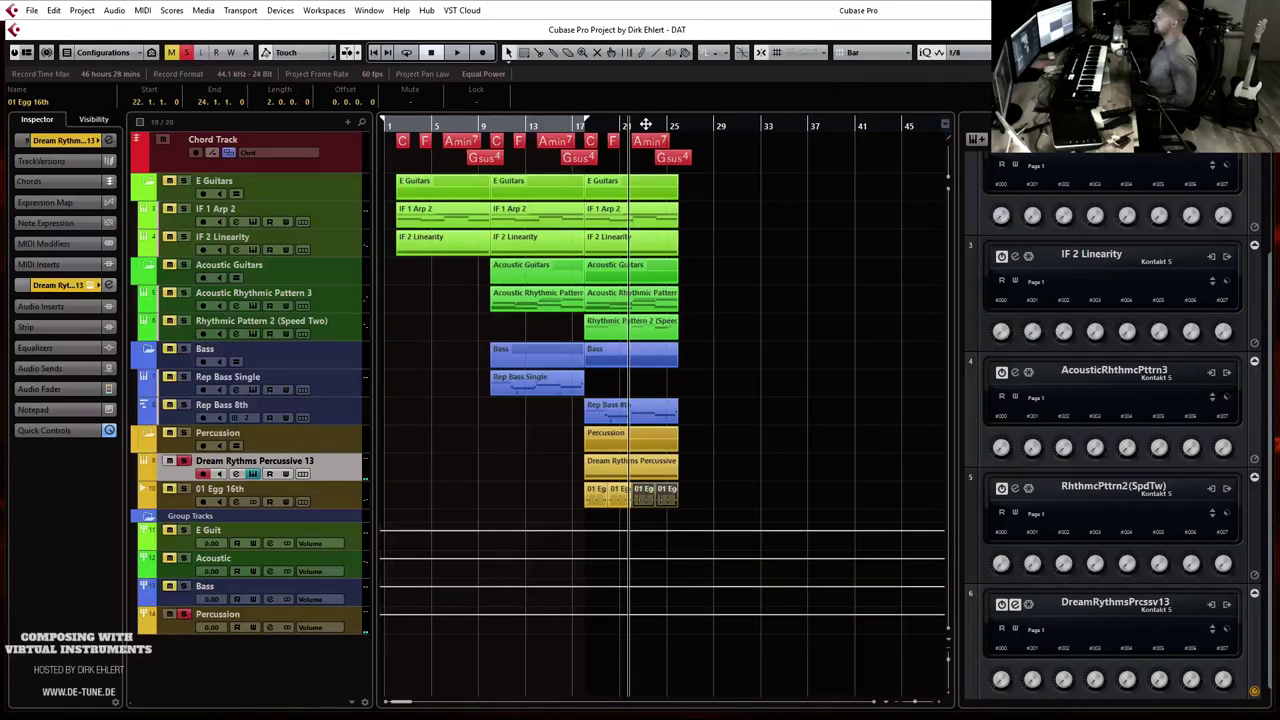
Step: Play the arrangement from bar 18 with the Dream Rythms Percussive 13 solo switched off
key("KP_1")
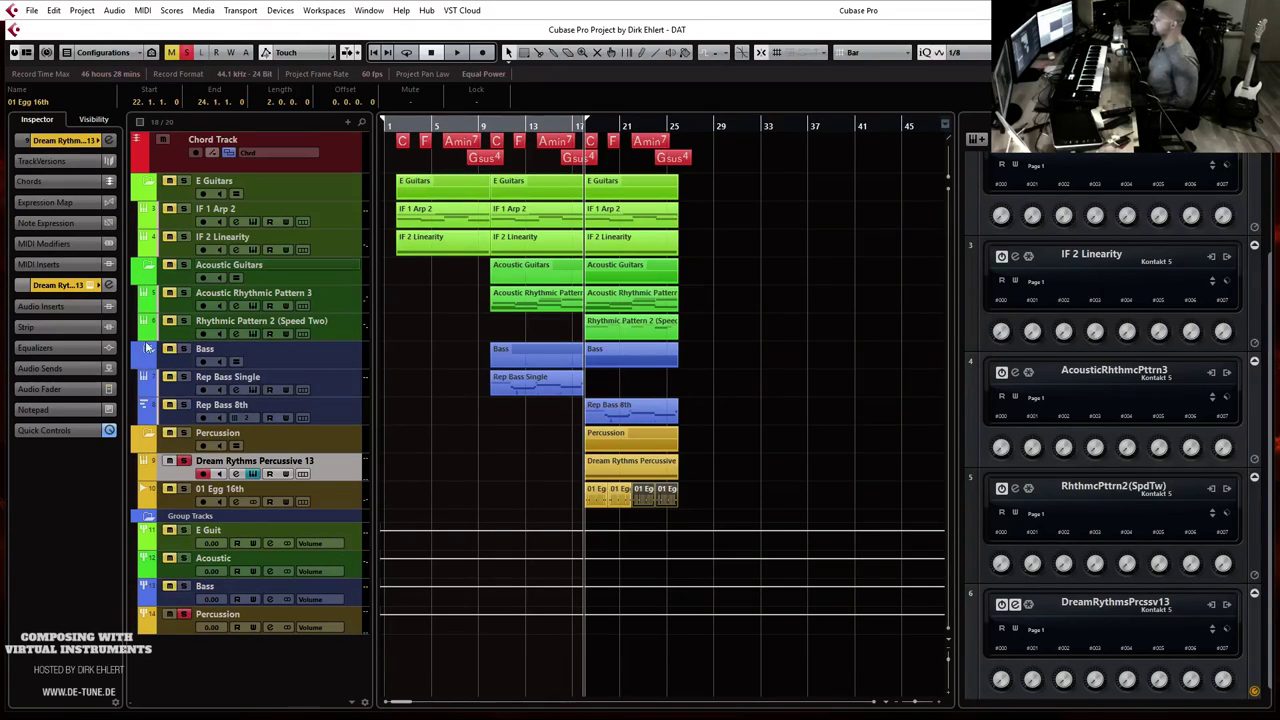
key("space")
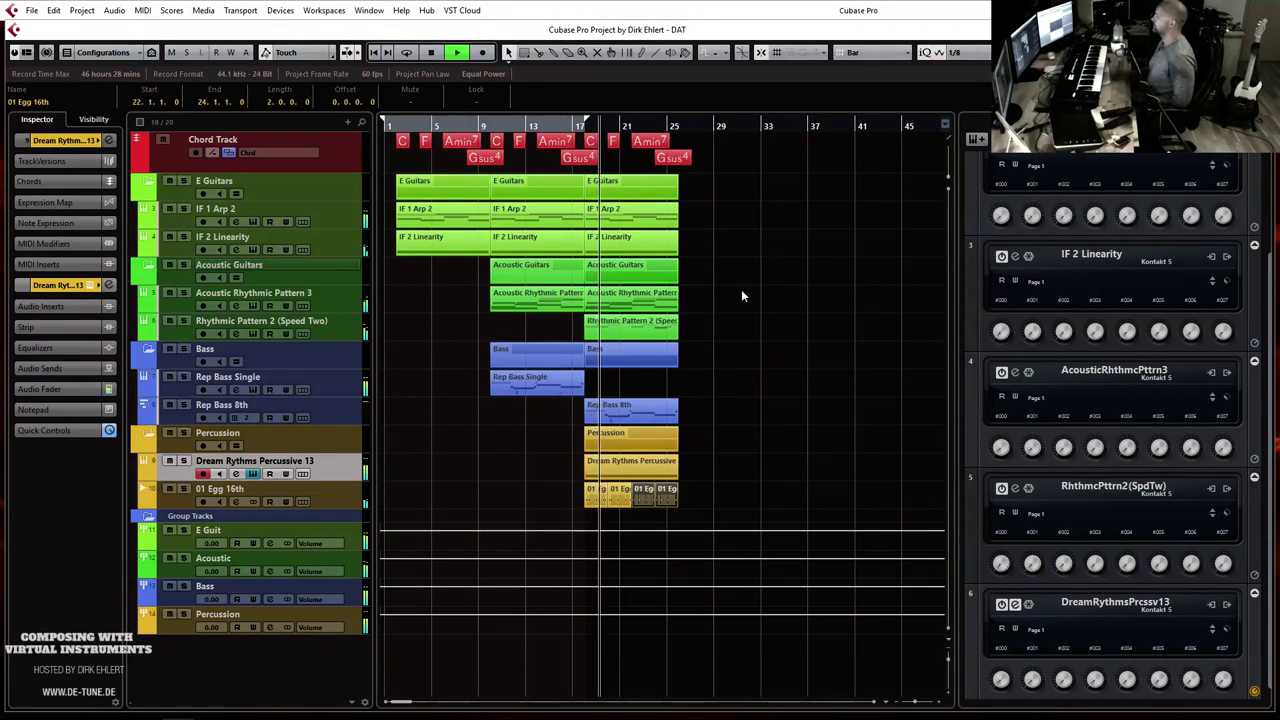
key("h")
key("g")
key("g")
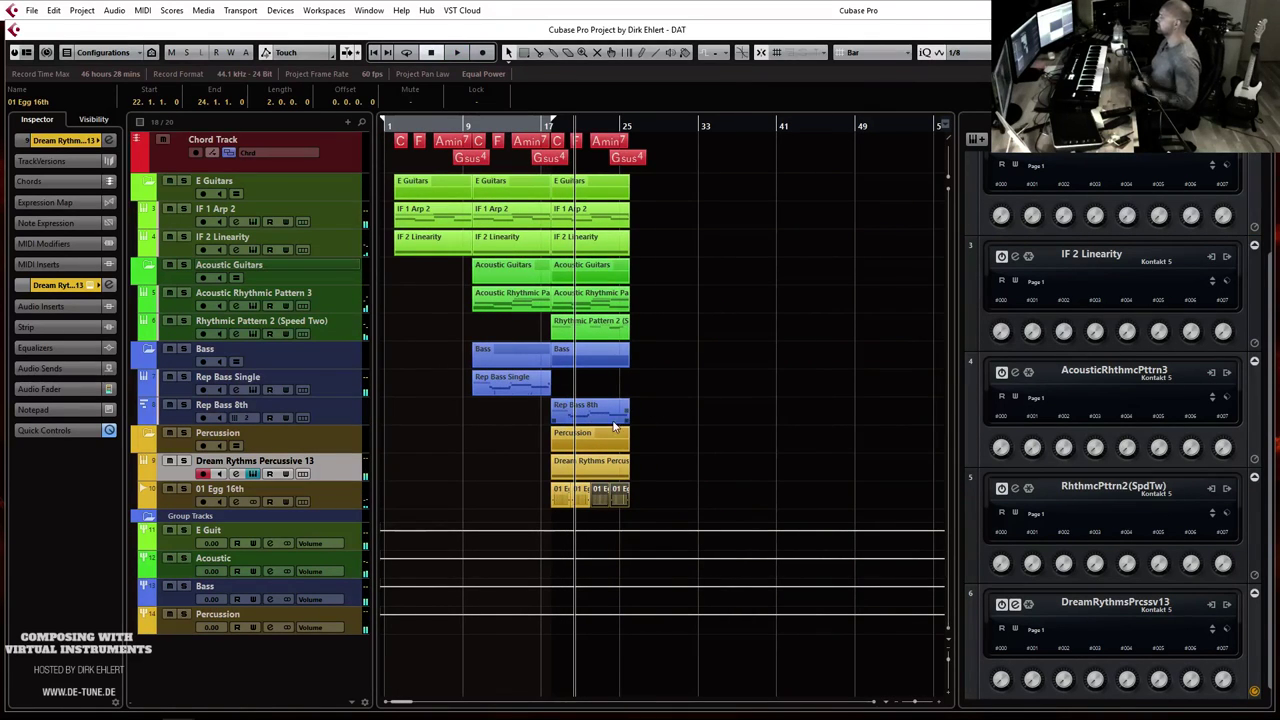
Step: Set the left locator to bar 2 and duplicate the section from bar 18 to 26, chords included, to bar 26
left_click(394, 125)
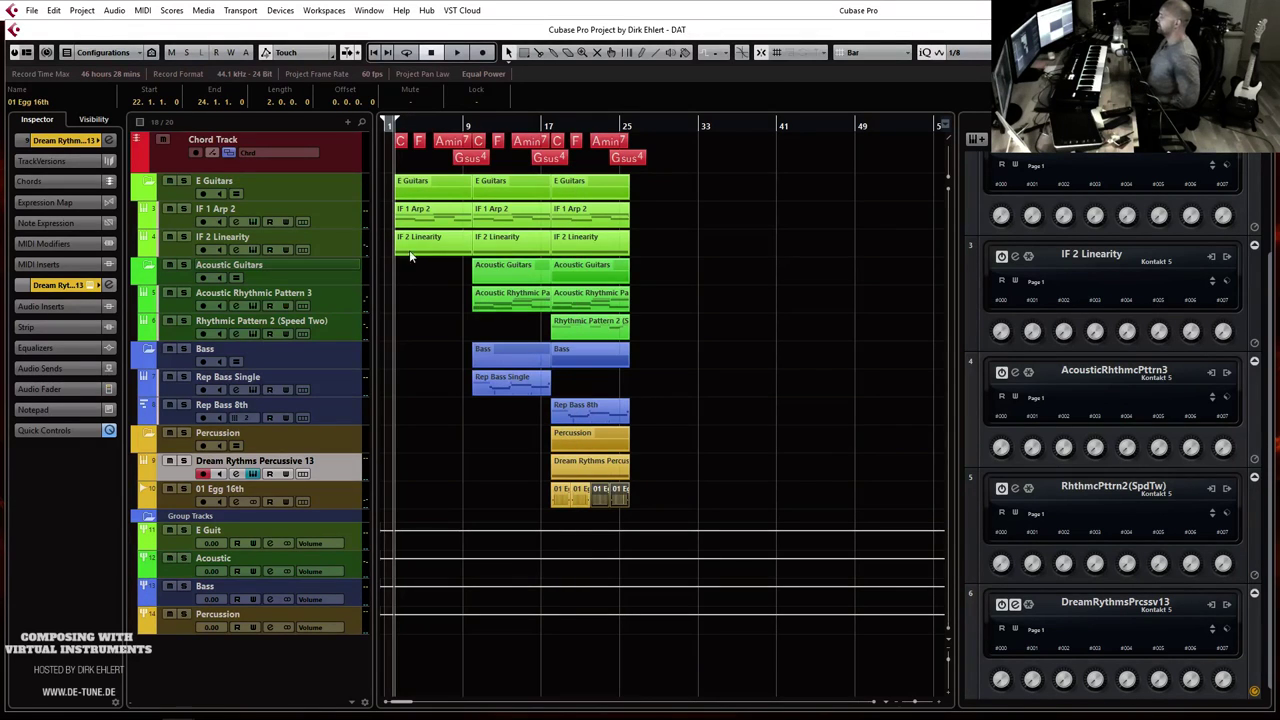
left_click_drag(661, 518, 648, 157)
key("ctrl+d")
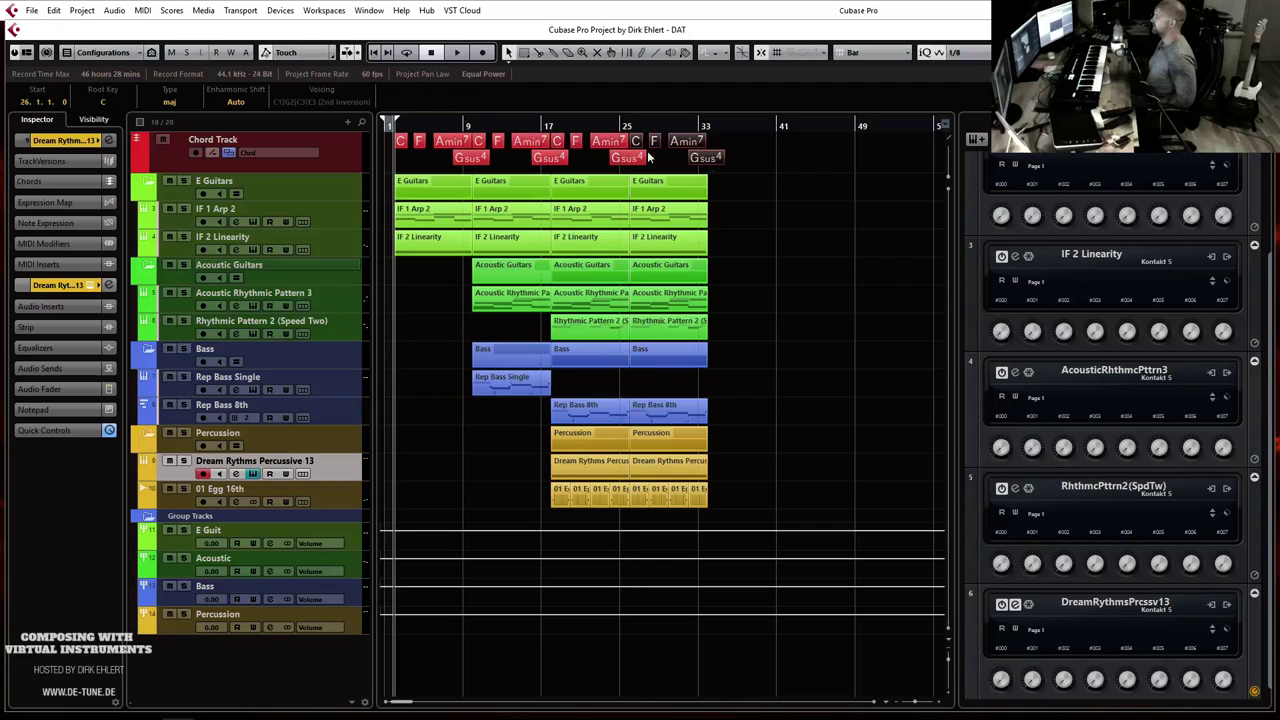
Step: Set the right locator to bar 34, return to the beginning and turn on cycle playback
left_click(703, 124)
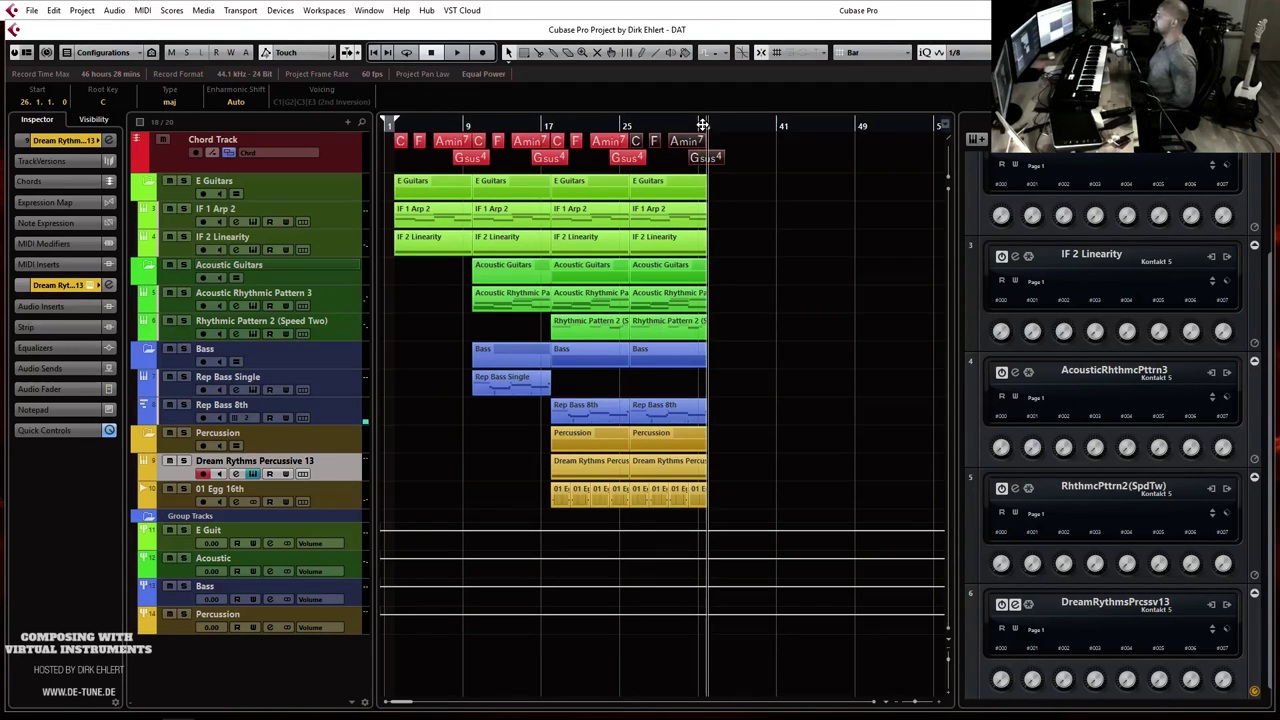
left_click(706, 128, "alt")
key("Home")
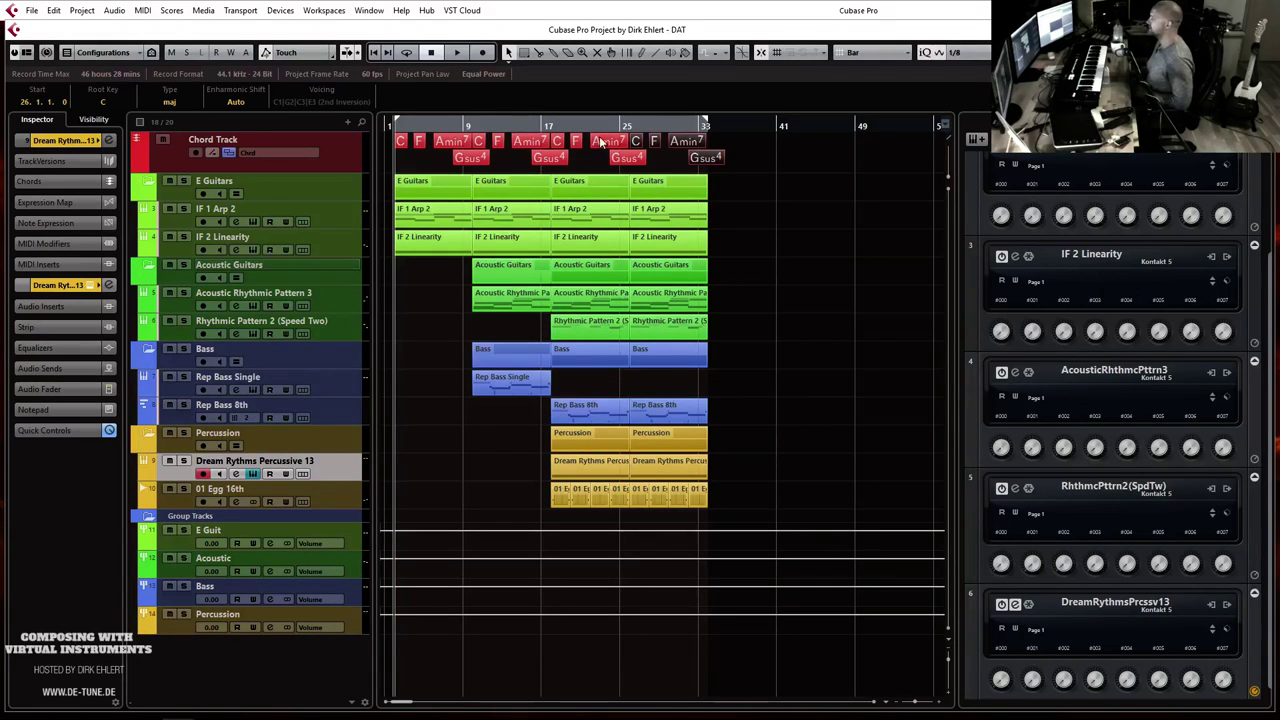
key("KP_Divide")
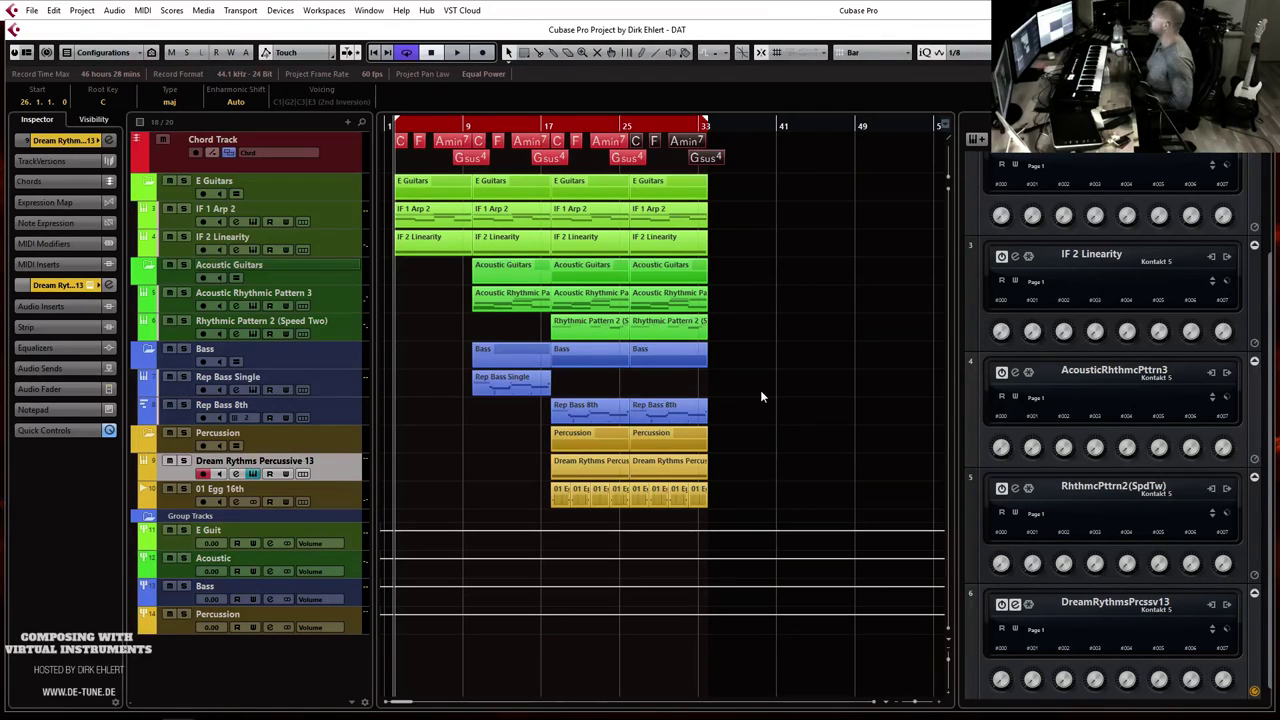
Step: Listen to the cycled arrangement and stop playback at about bar 18
key("space")
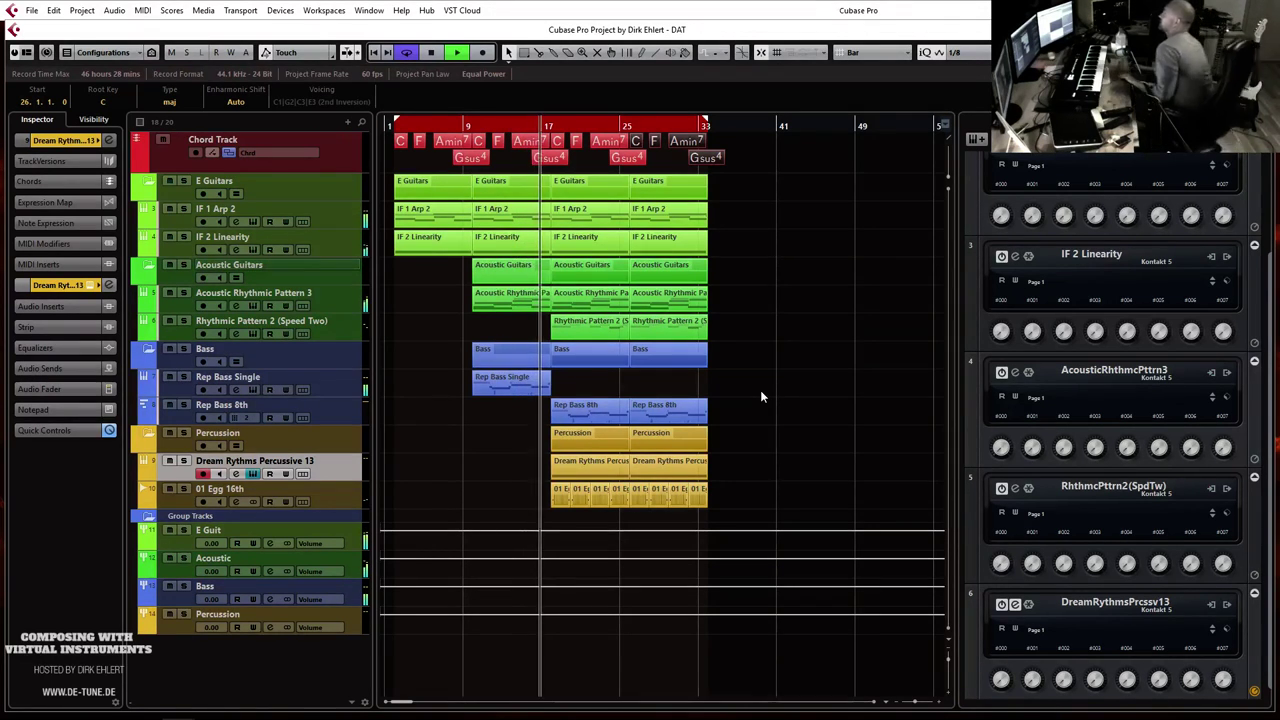
left_click(787, 446)
key("space")
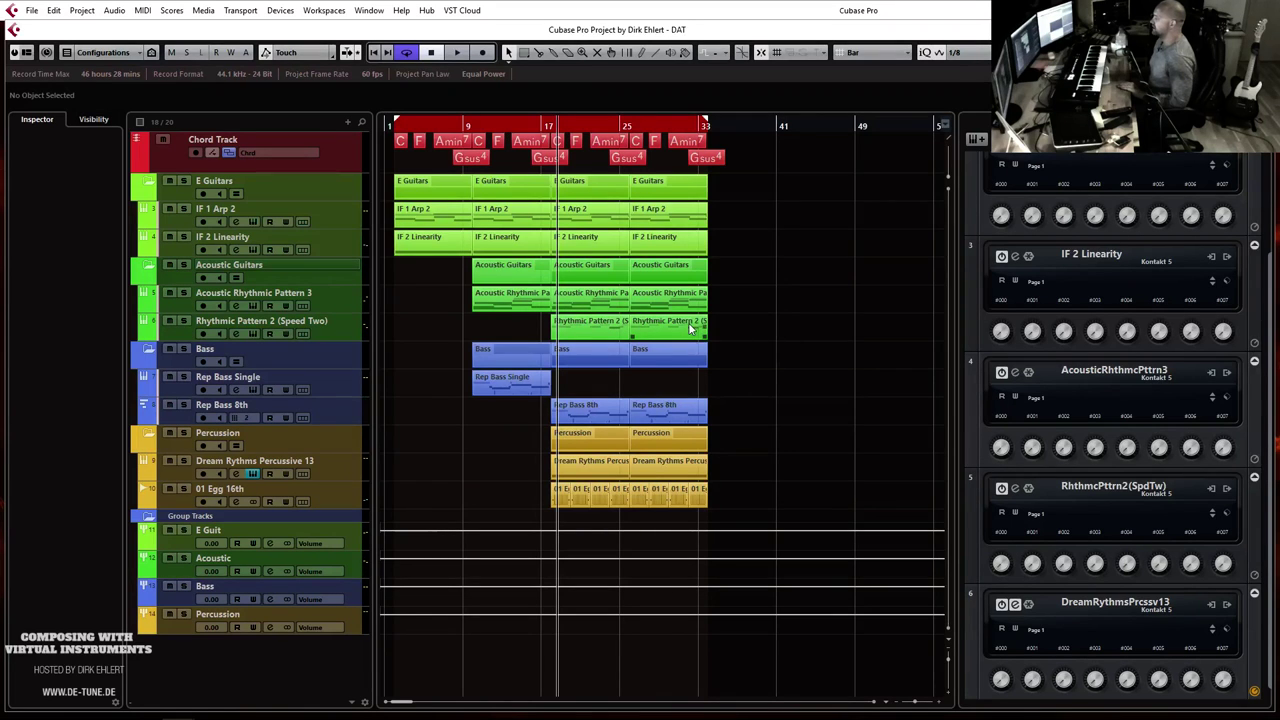
Step: Rename the Rhythmic Pattern 2 (Speed Two) track by putting "Mandolin" in front of its name
double_click(201, 320)
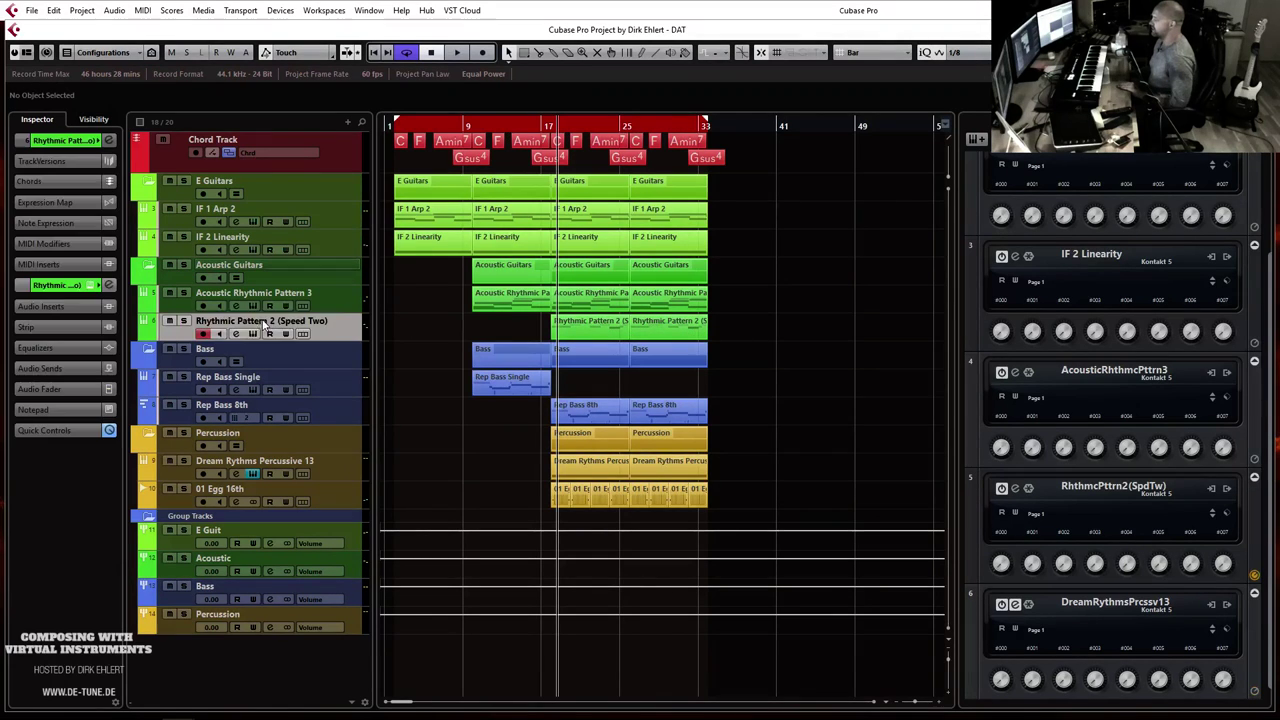
left_click(200, 324)
type("Mandolin")
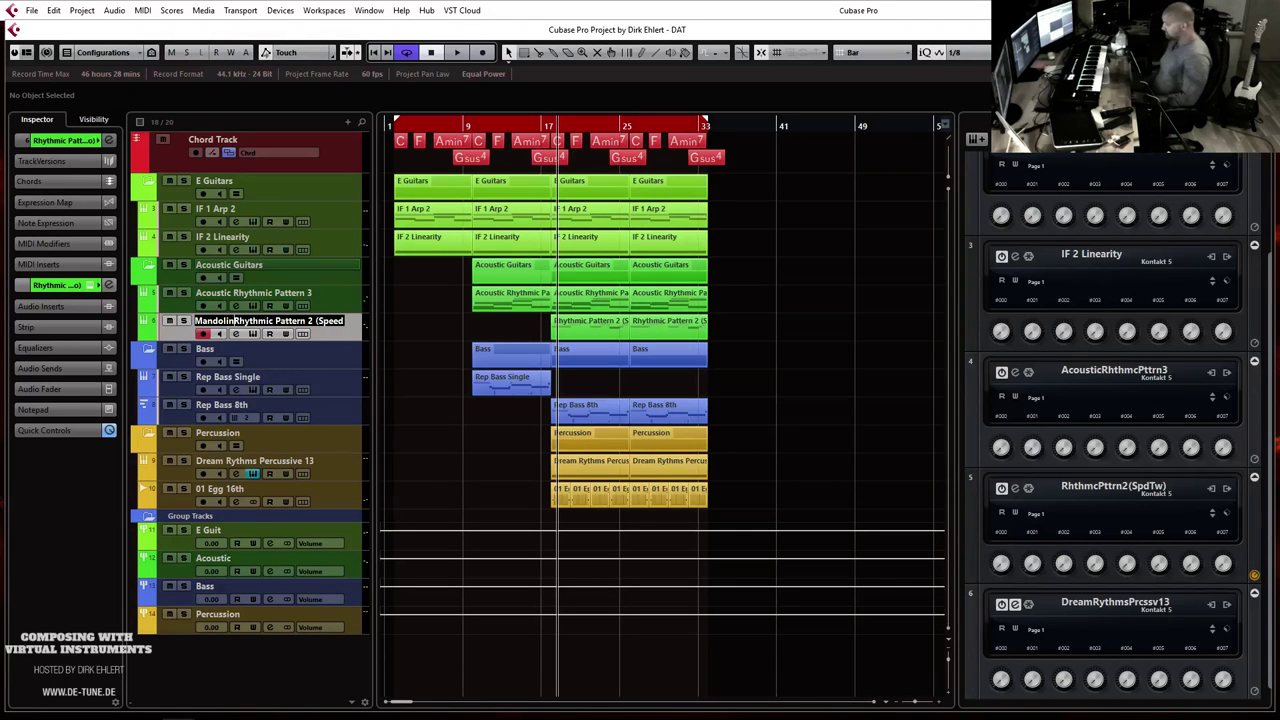
key("Return")
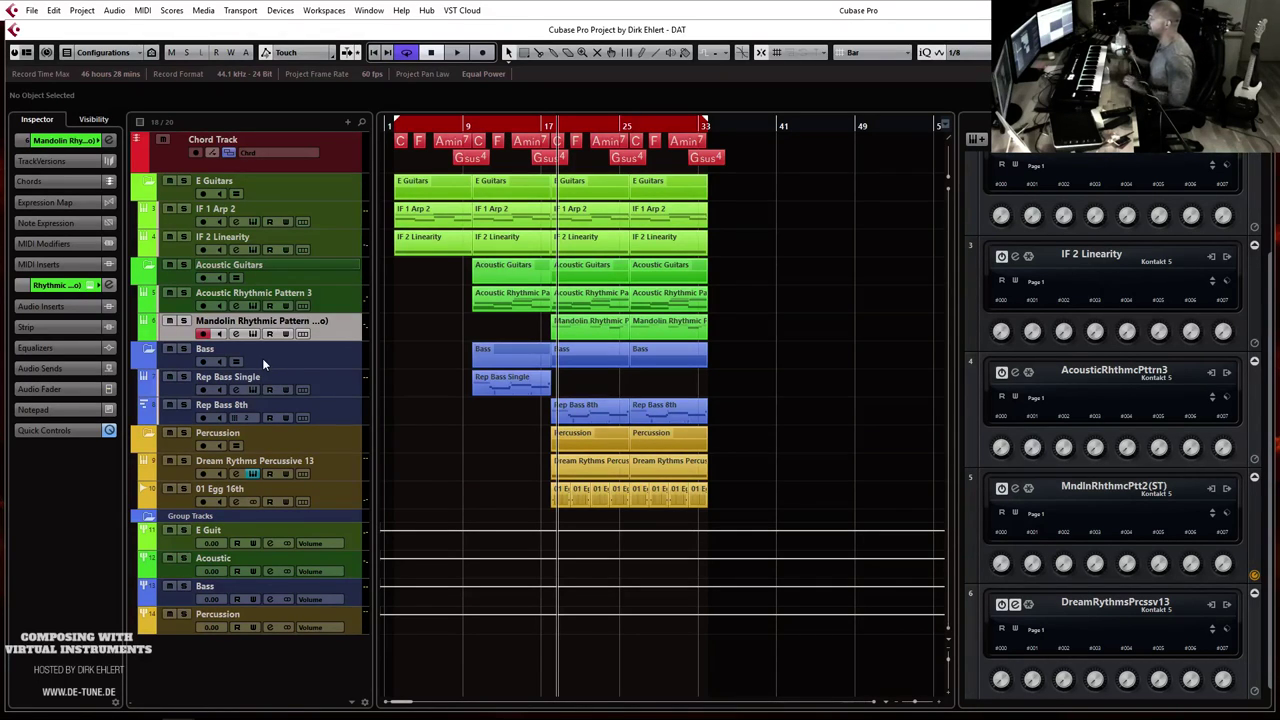
Step: With the playhead at bar 26, select the Bass folder track and extend the cycle range to about bar 50
left_click(628, 127)
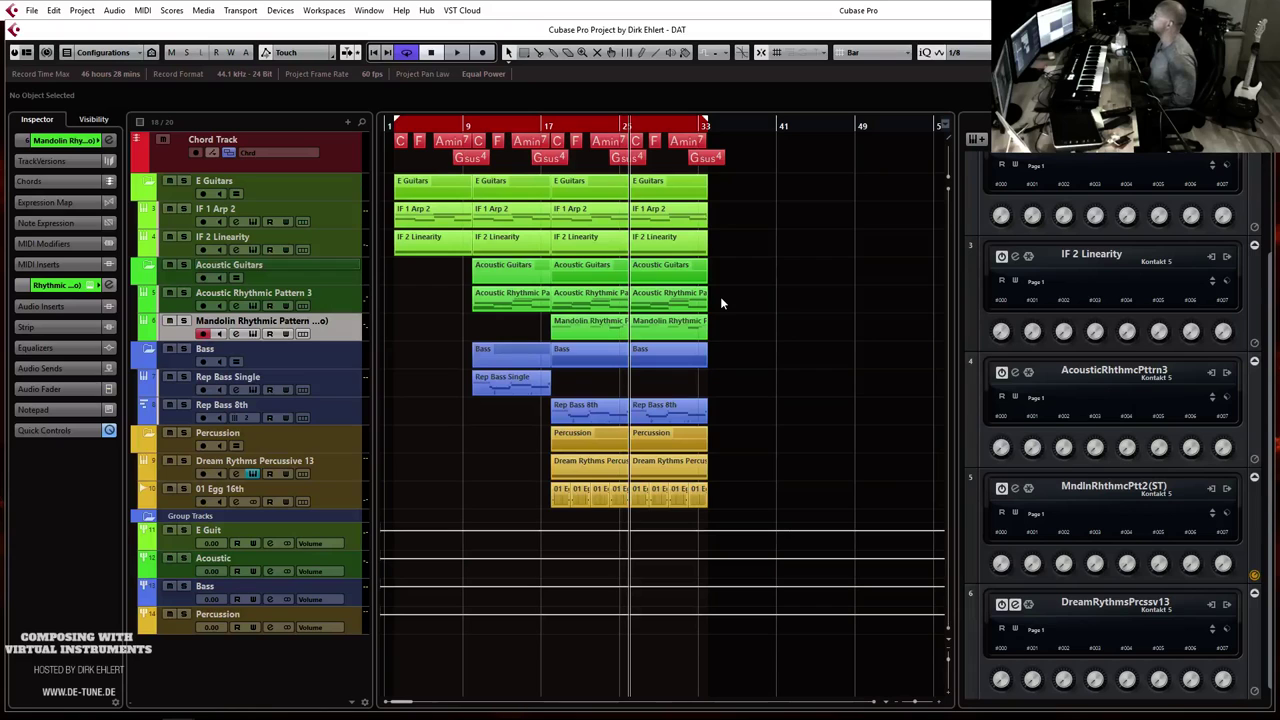
left_click(672, 334)
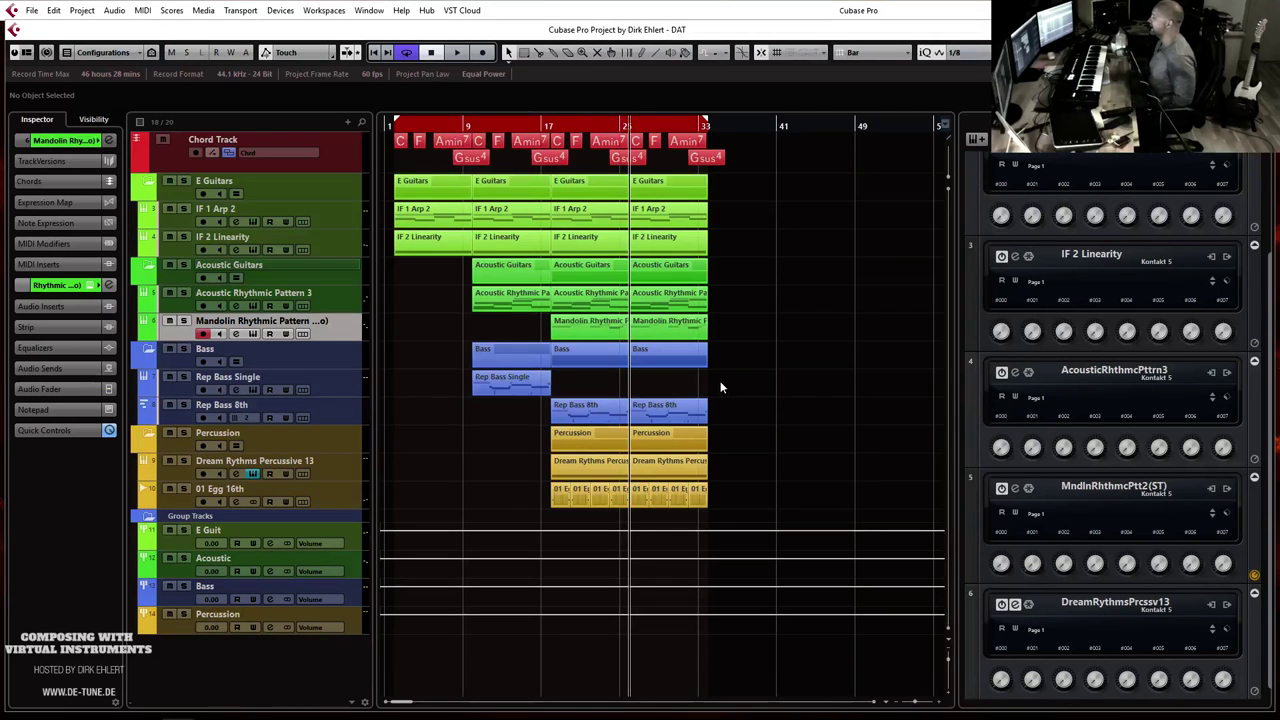
left_click(288, 350)
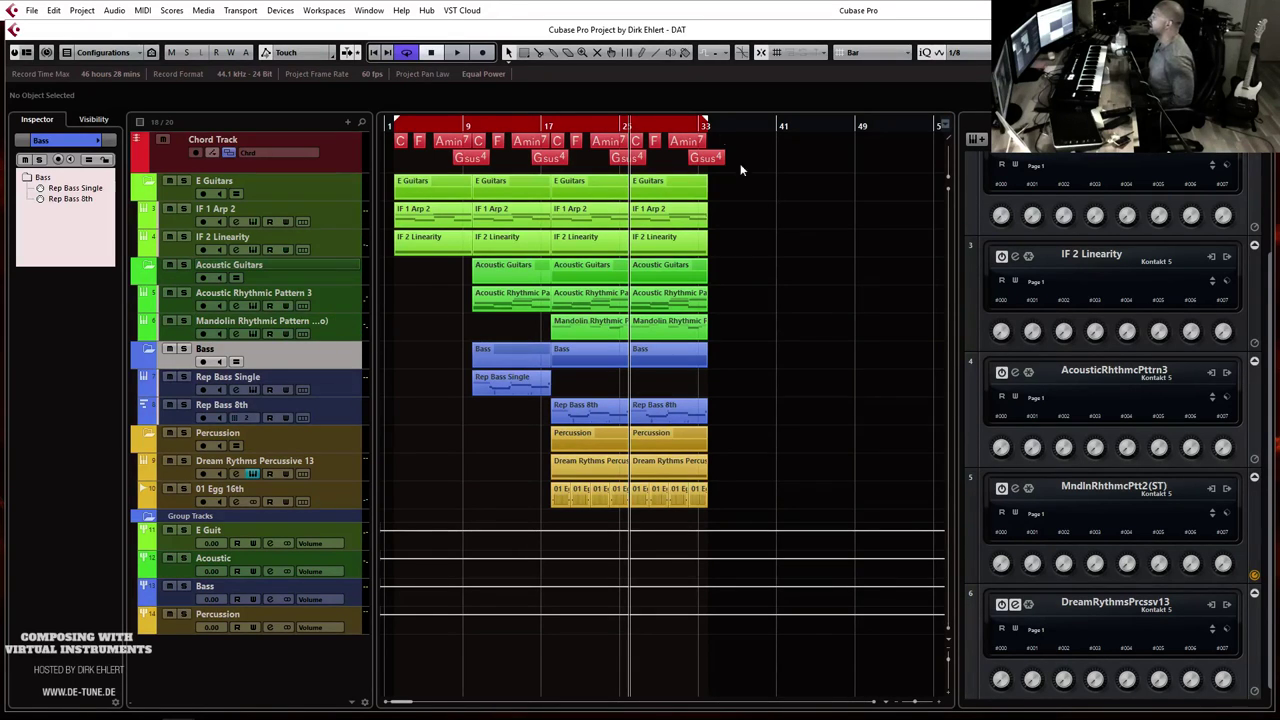
left_click_drag(708, 121, 861, 127)
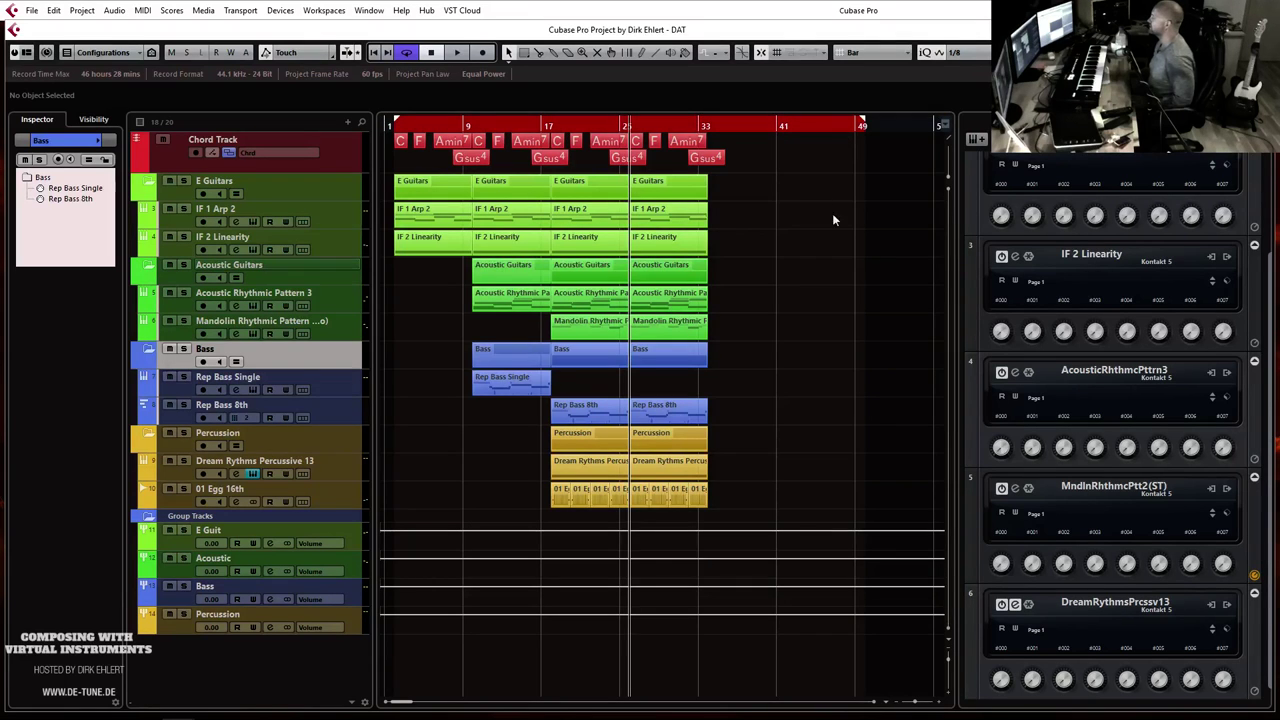
Step: Add a folder track between the Bass and Percussion groups and color it magenta
right_click(281, 354)
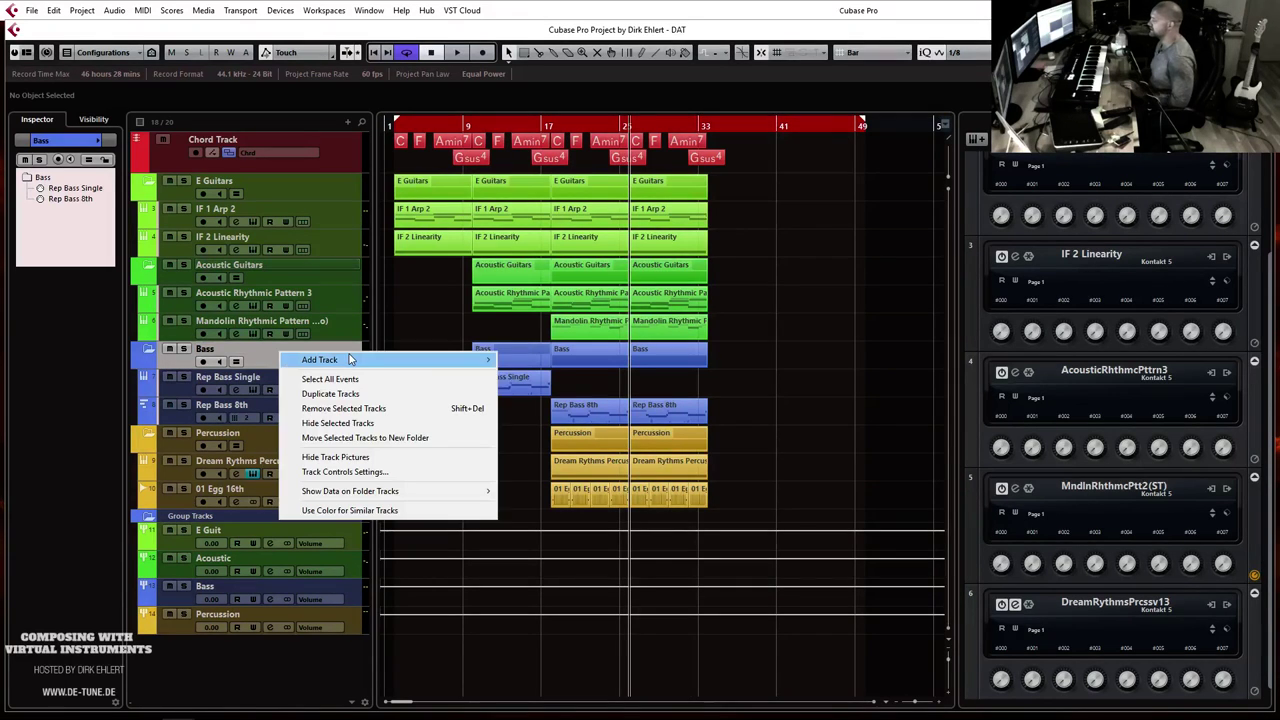
mouse_move(350, 360)
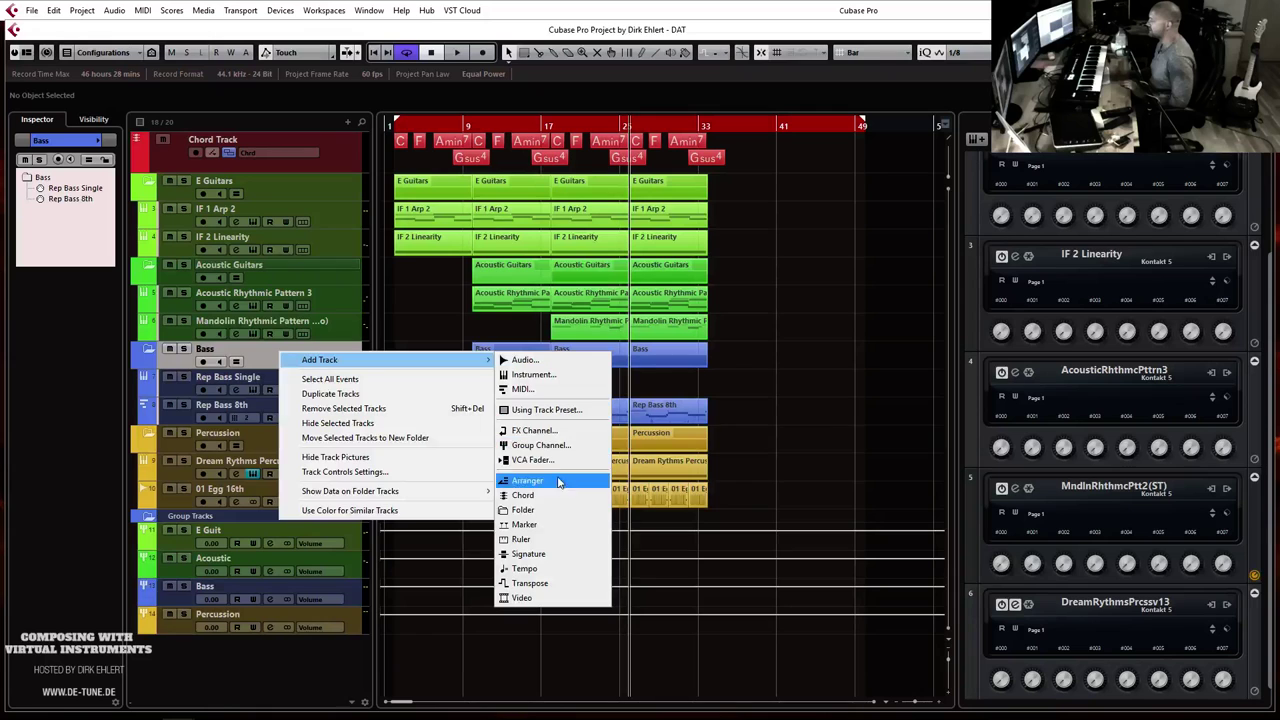
left_click(560, 510)
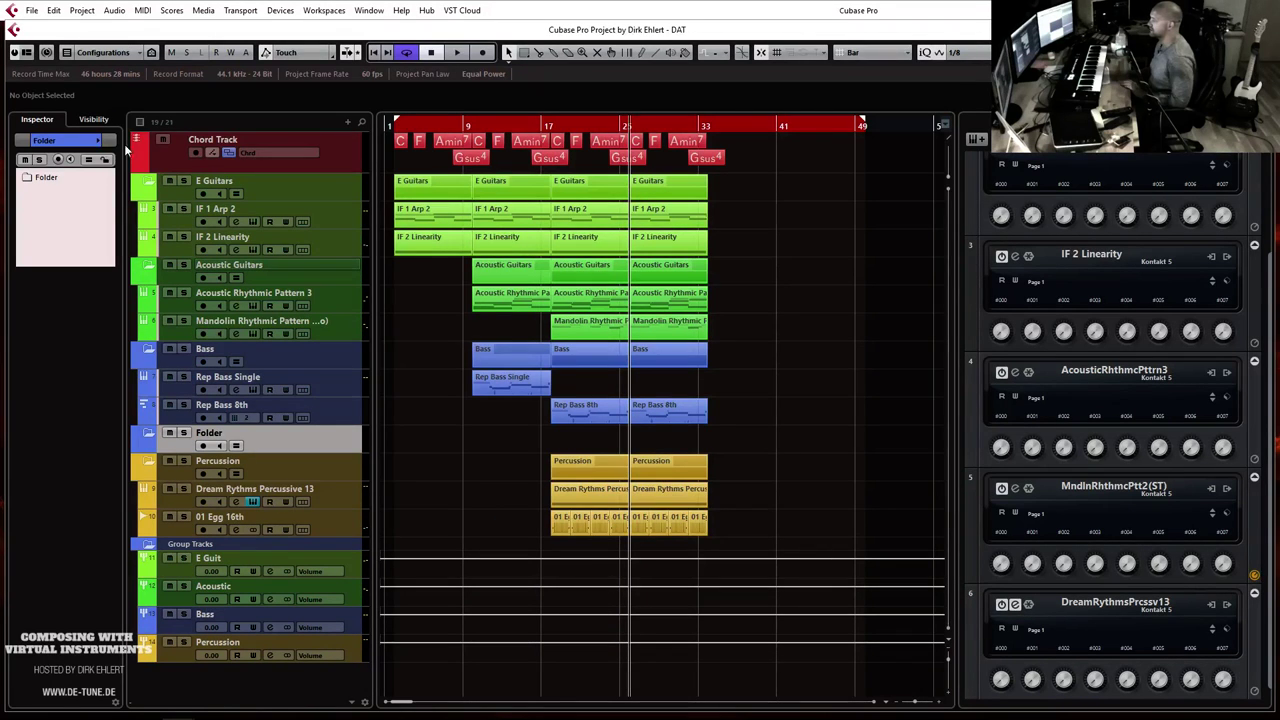
left_click(112, 141)
left_click(314, 143)
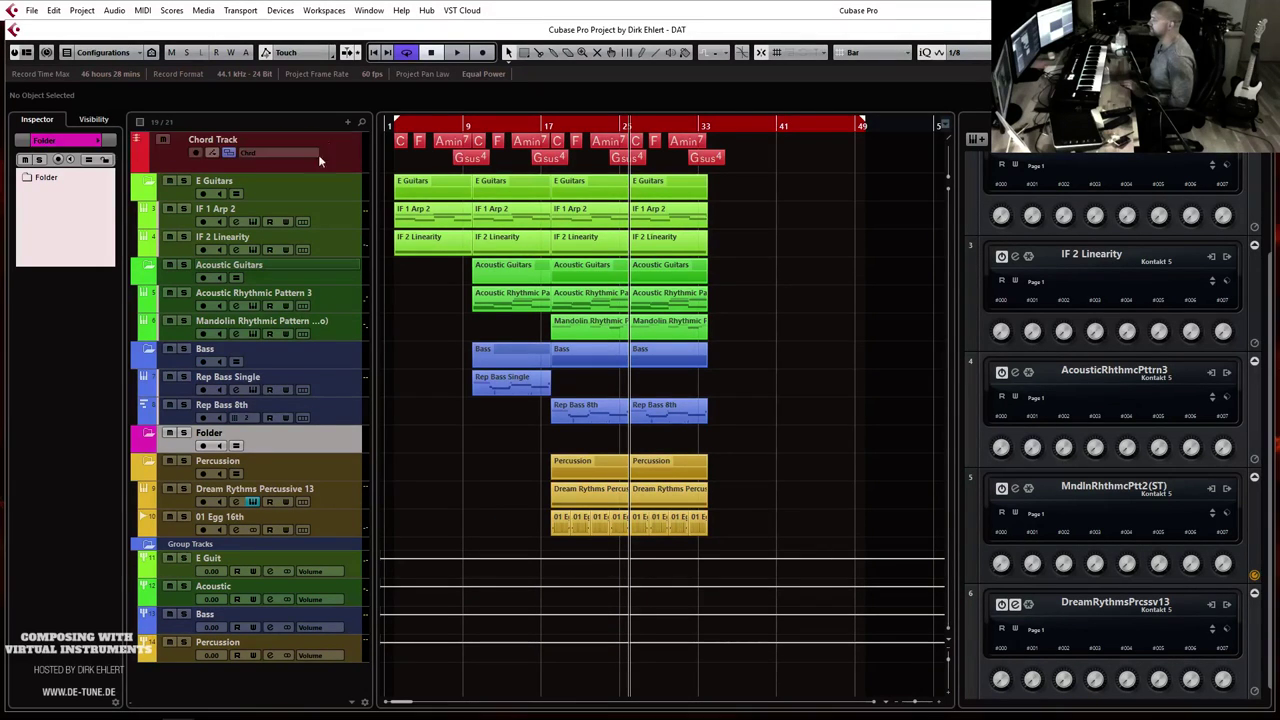
Step: Rename the magenta folder track as Synth
double_click(256, 431)
type("Synth")
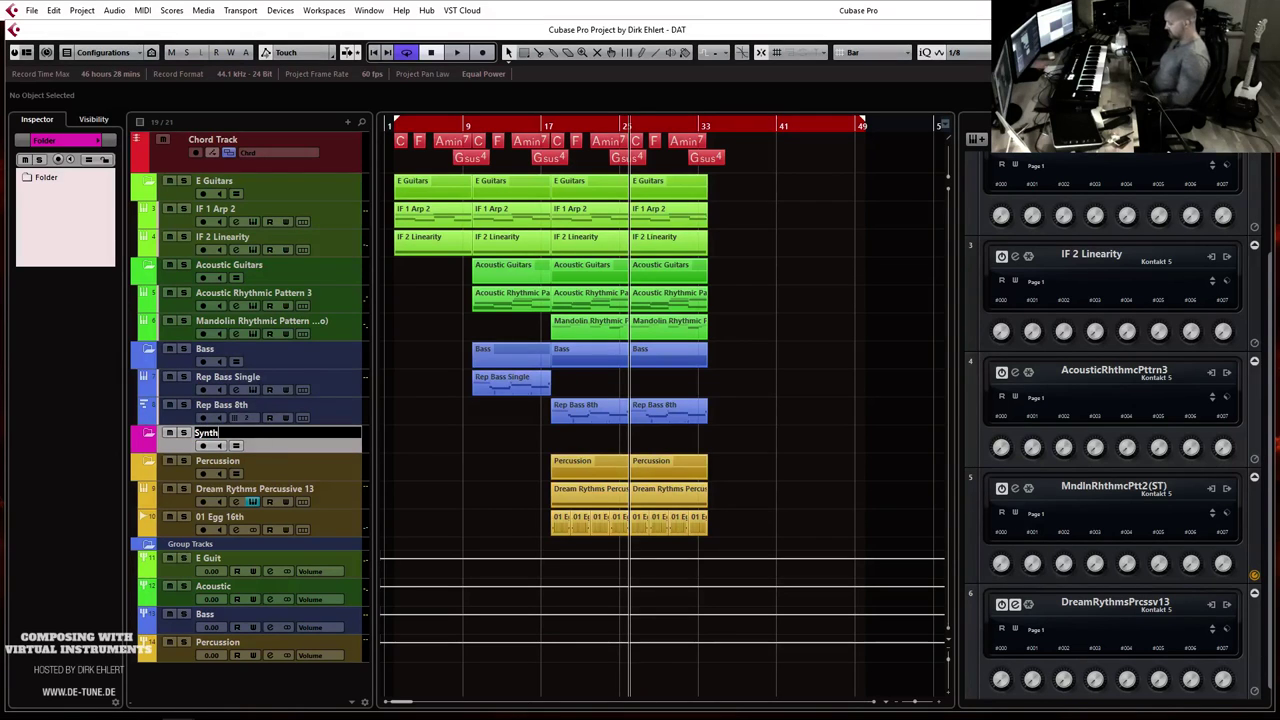
key("Return")
Step: Add a Kontakt 5 instrument track inside the Synth folder, routed to Stereo Out
scroll(998, 660, "down", 1)
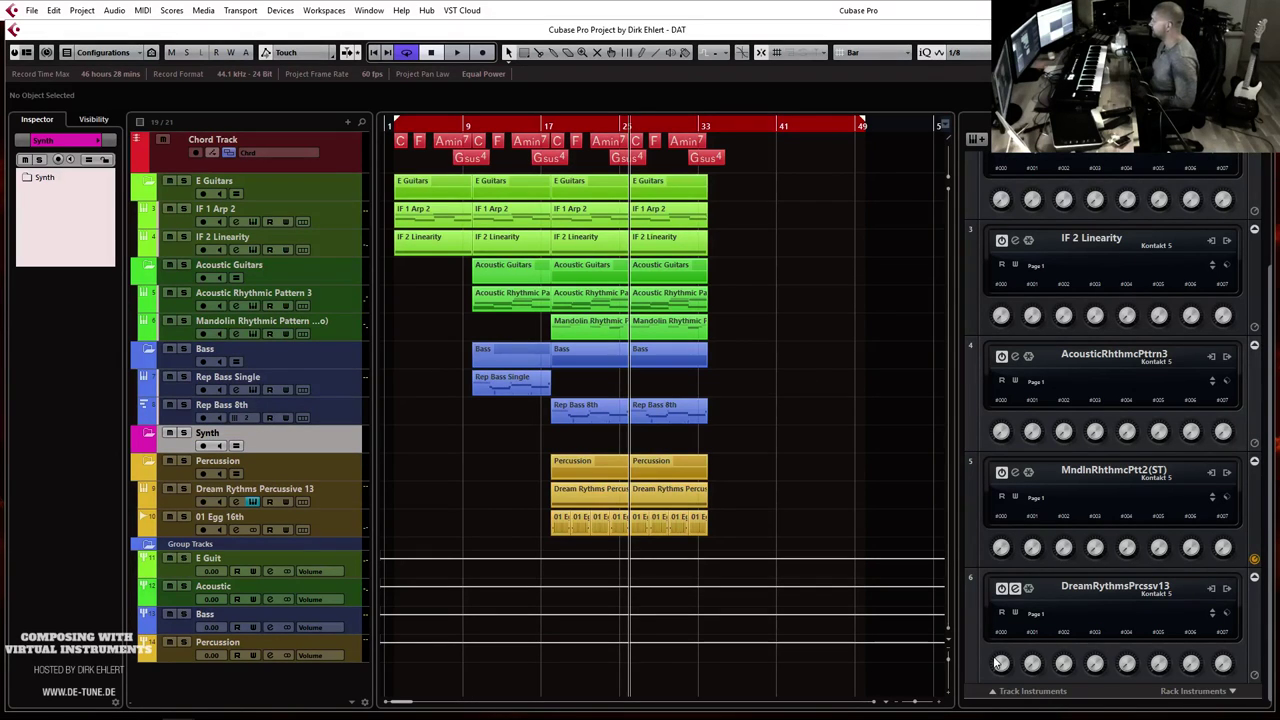
left_click(1011, 690)
left_click(597, 372)
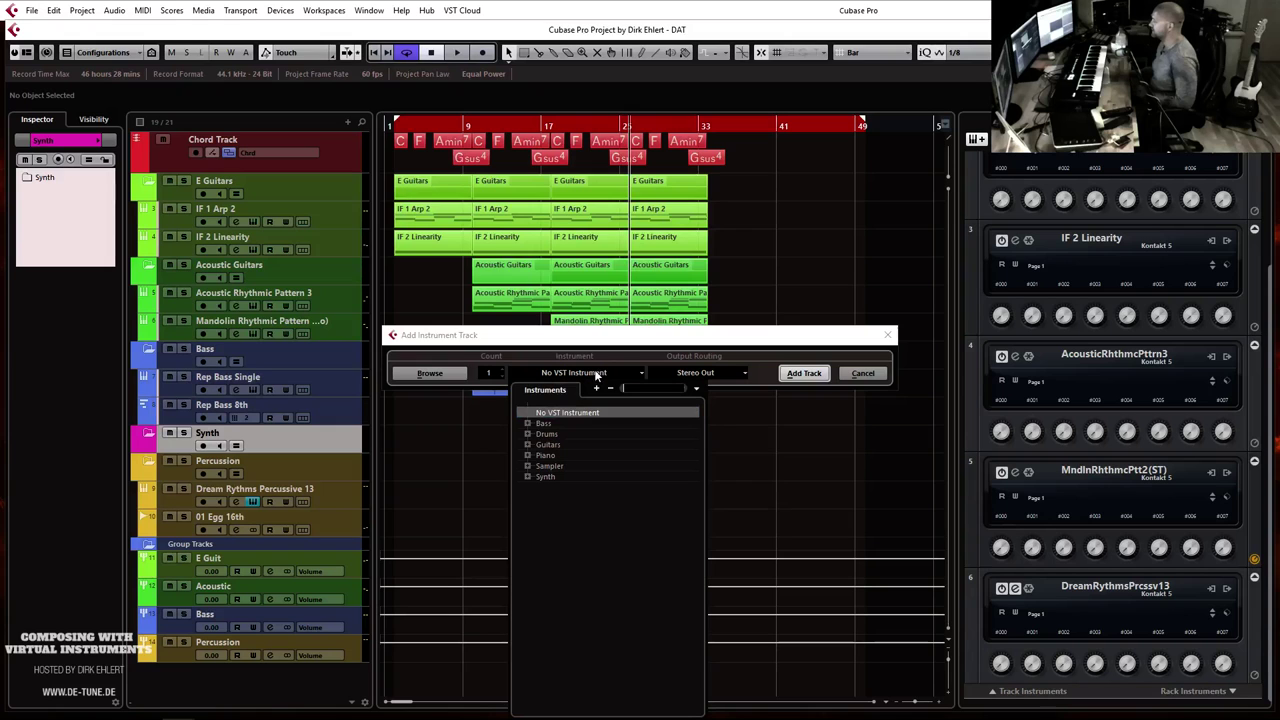
left_click(527, 466)
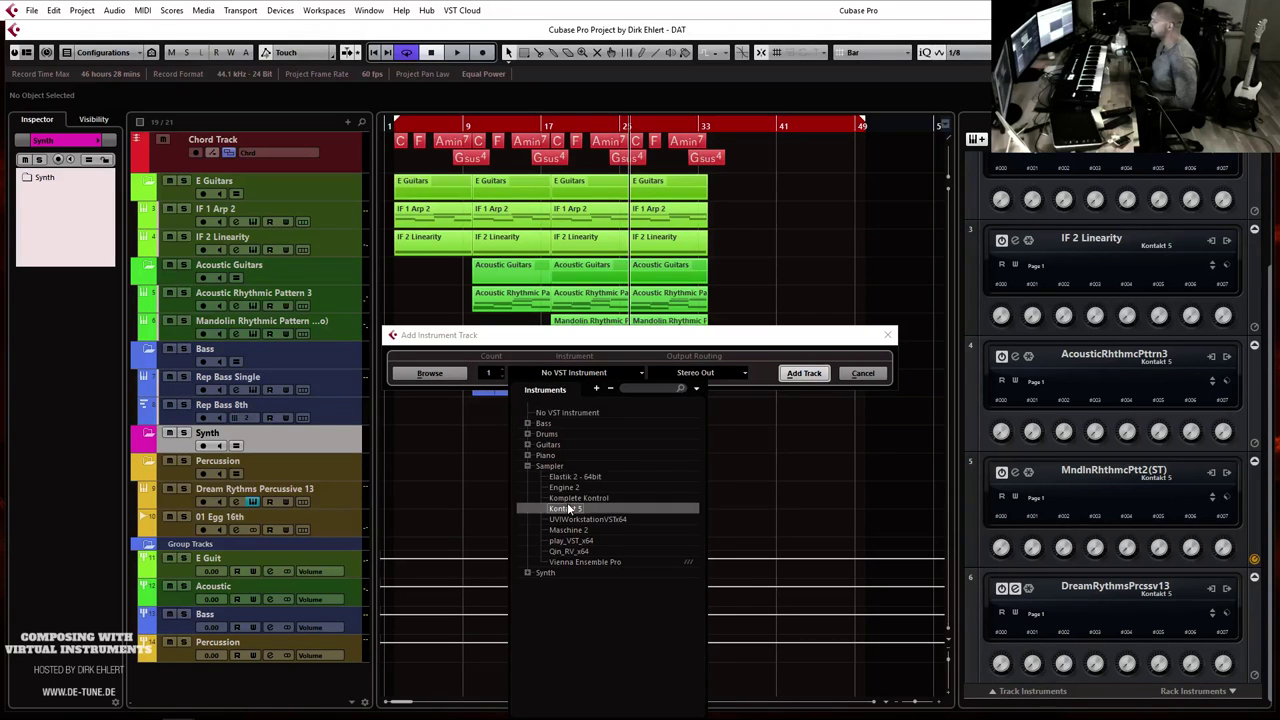
left_click(565, 508)
left_click(802, 373)
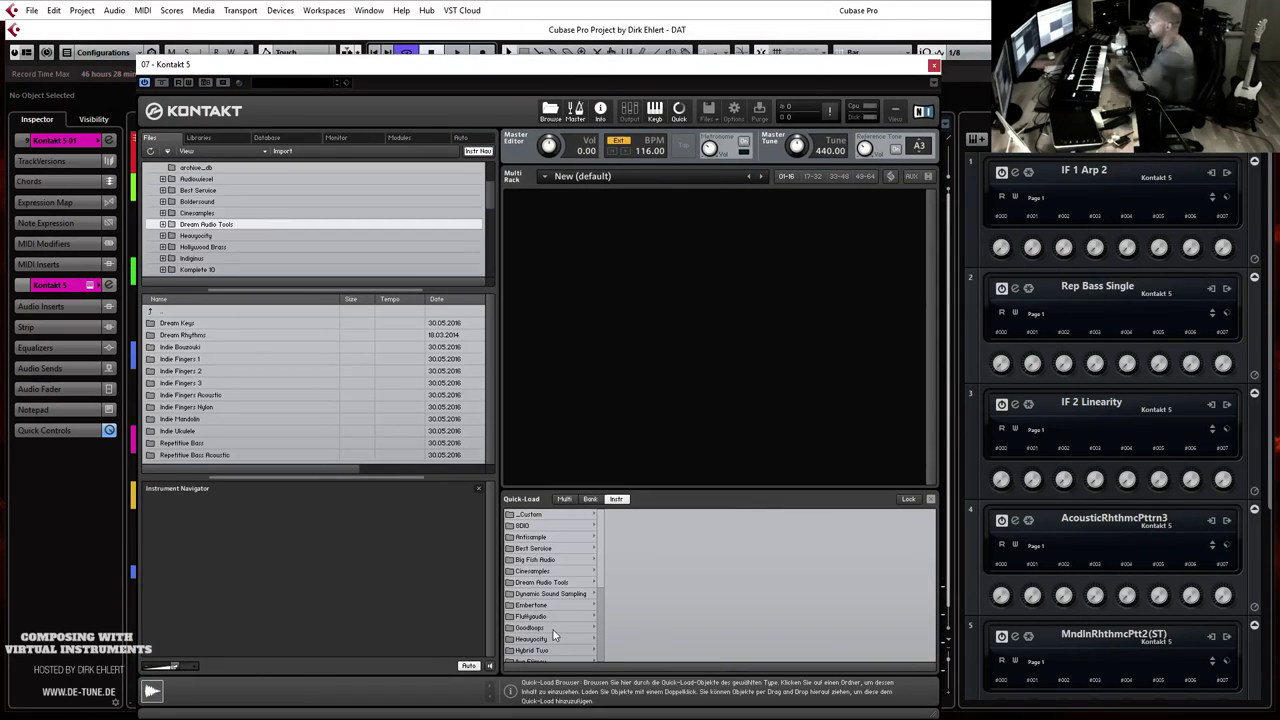
Step: Load Dream Keys Waves from the Dream Audio Tools library into Kontakt and lower its volume to about -8.2
left_click(541, 582)
left_click(655, 515)
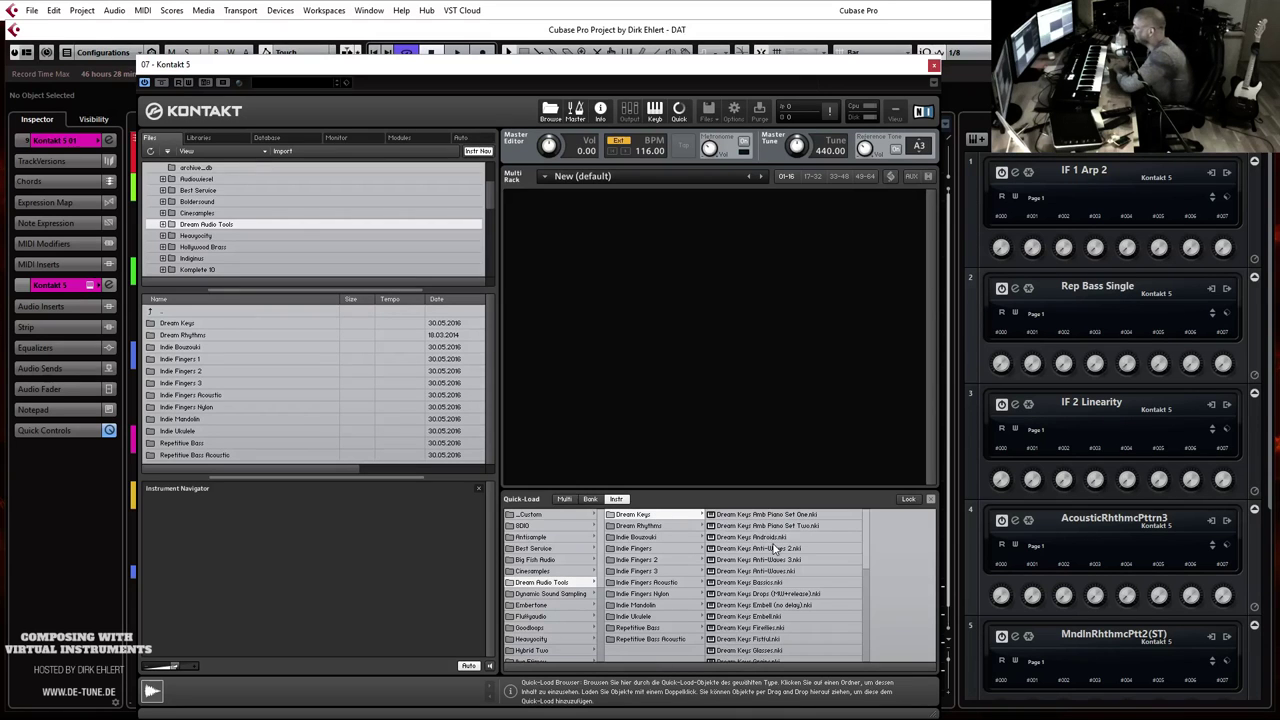
scroll(790, 548, "down", 10)
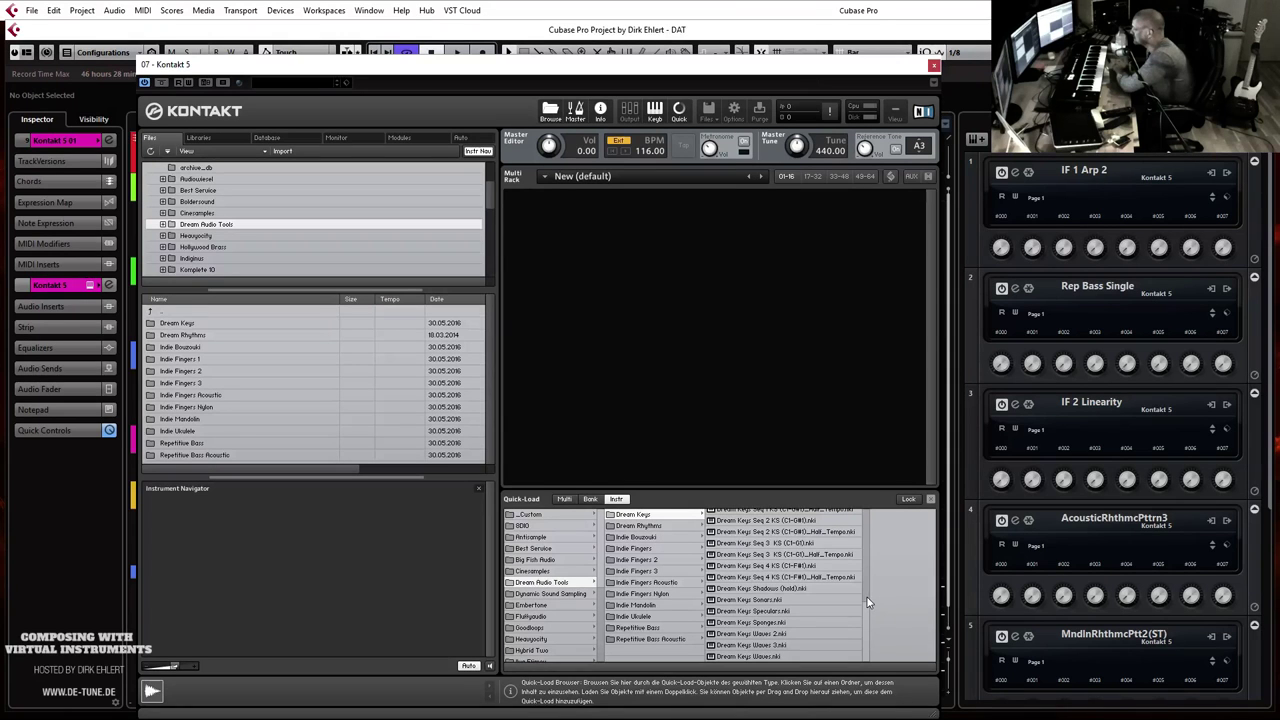
left_click_drag(753, 314, 719, 371)
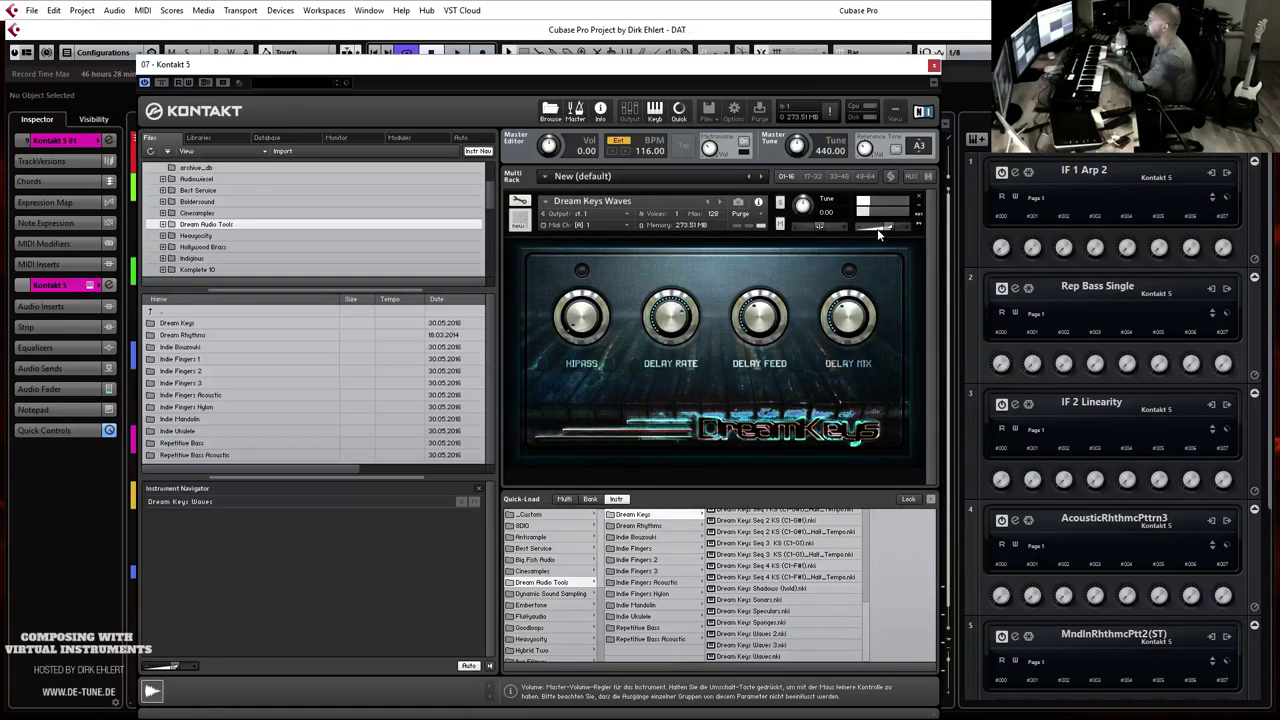
left_click_drag(891, 224, 887, 224)
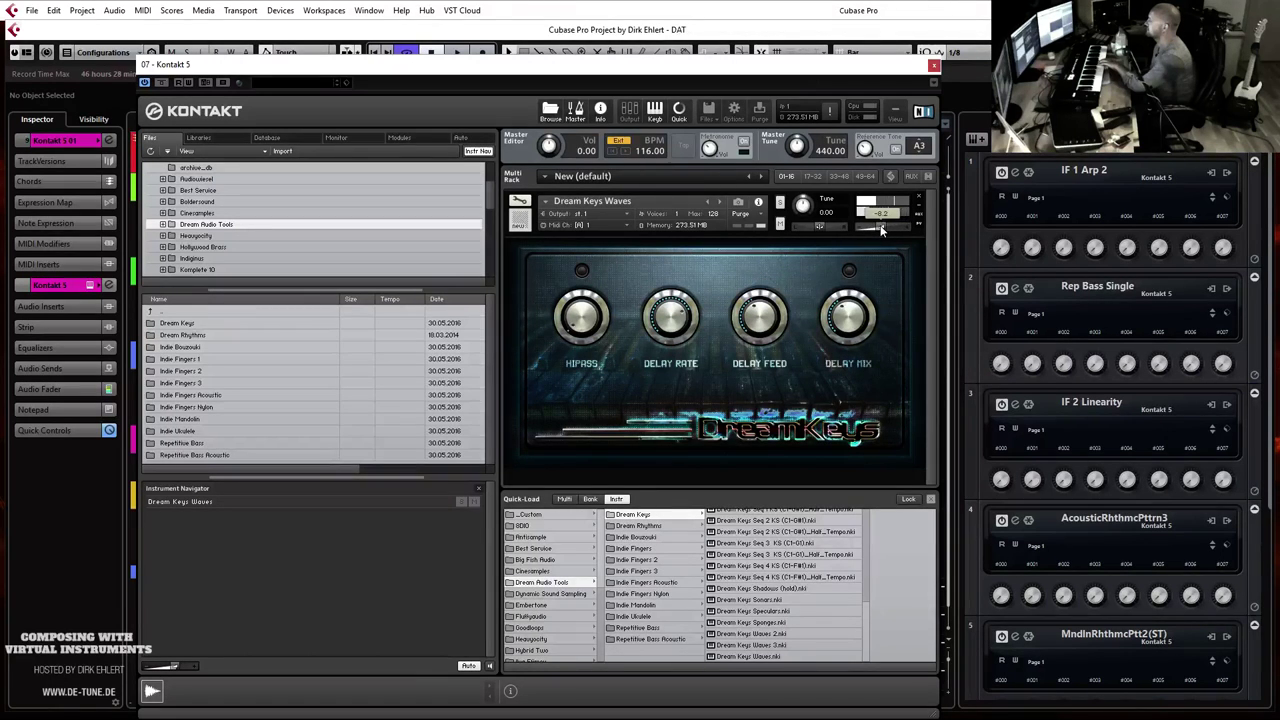
left_click(933, 65)
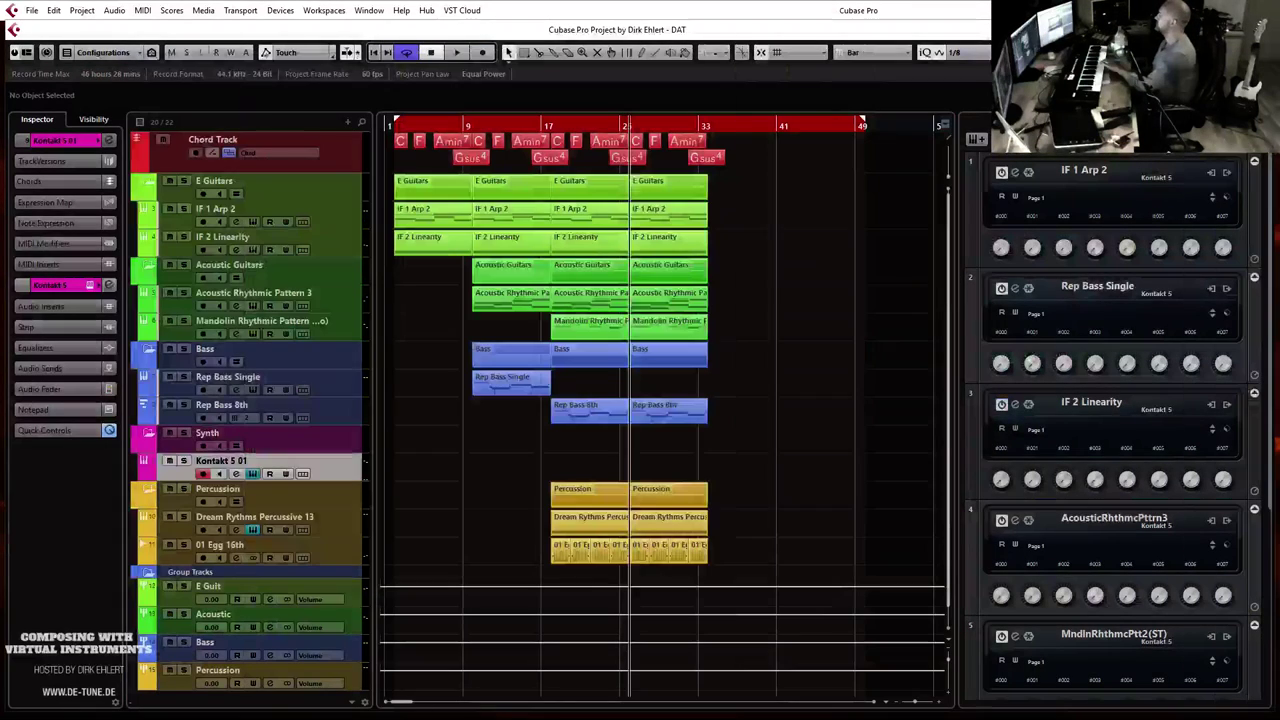
Step: Play the arrangement from bar 18 to try the synth sound against it, and stop playback
left_click(540, 128)
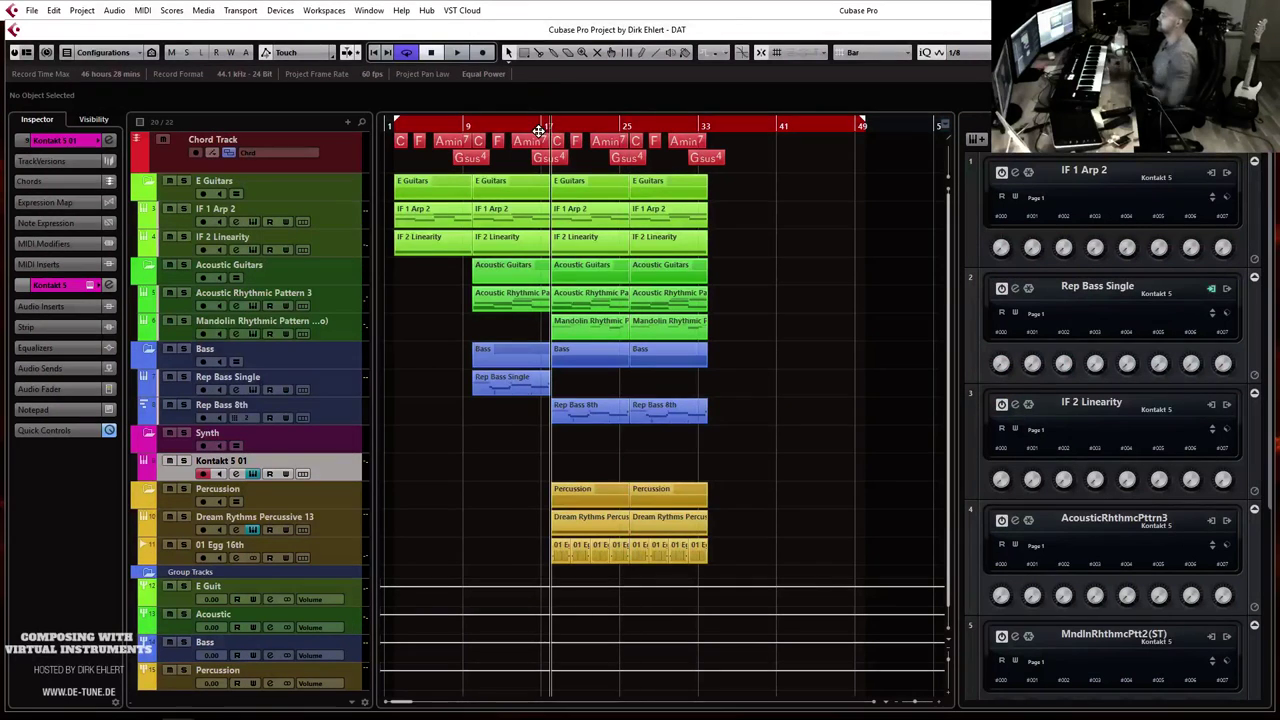
left_click(542, 126)
key("space")
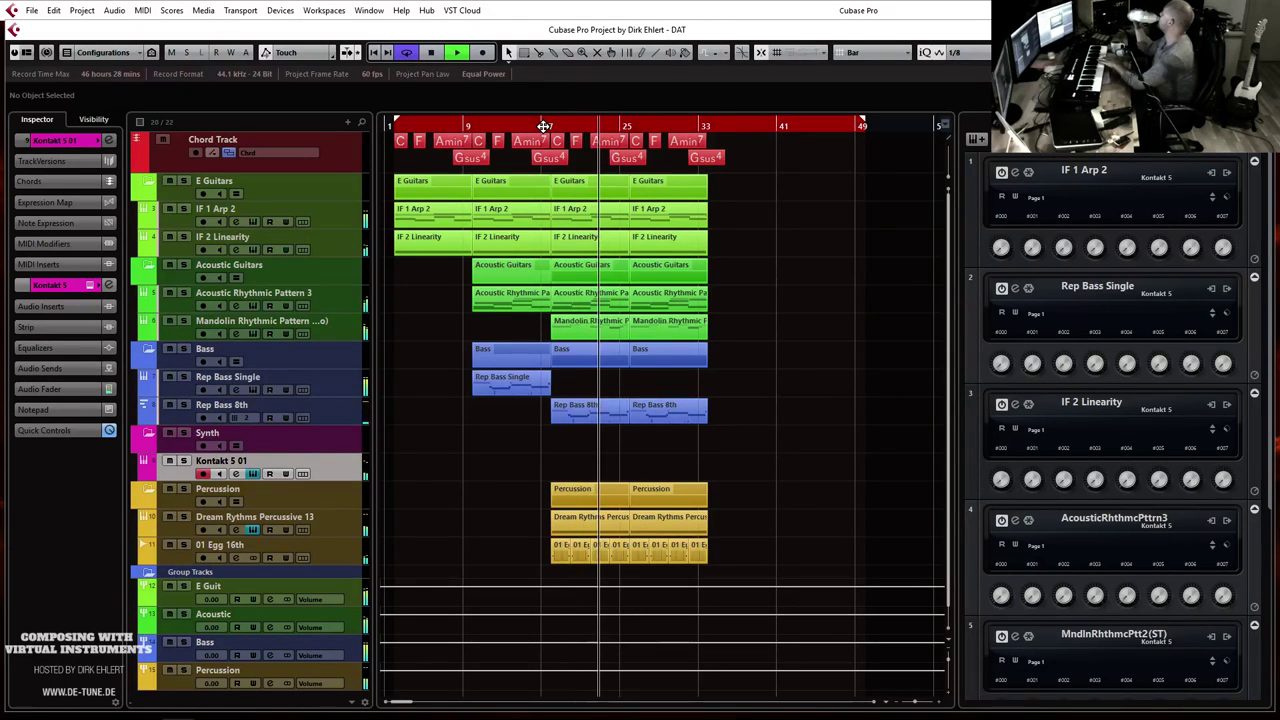
key("space")
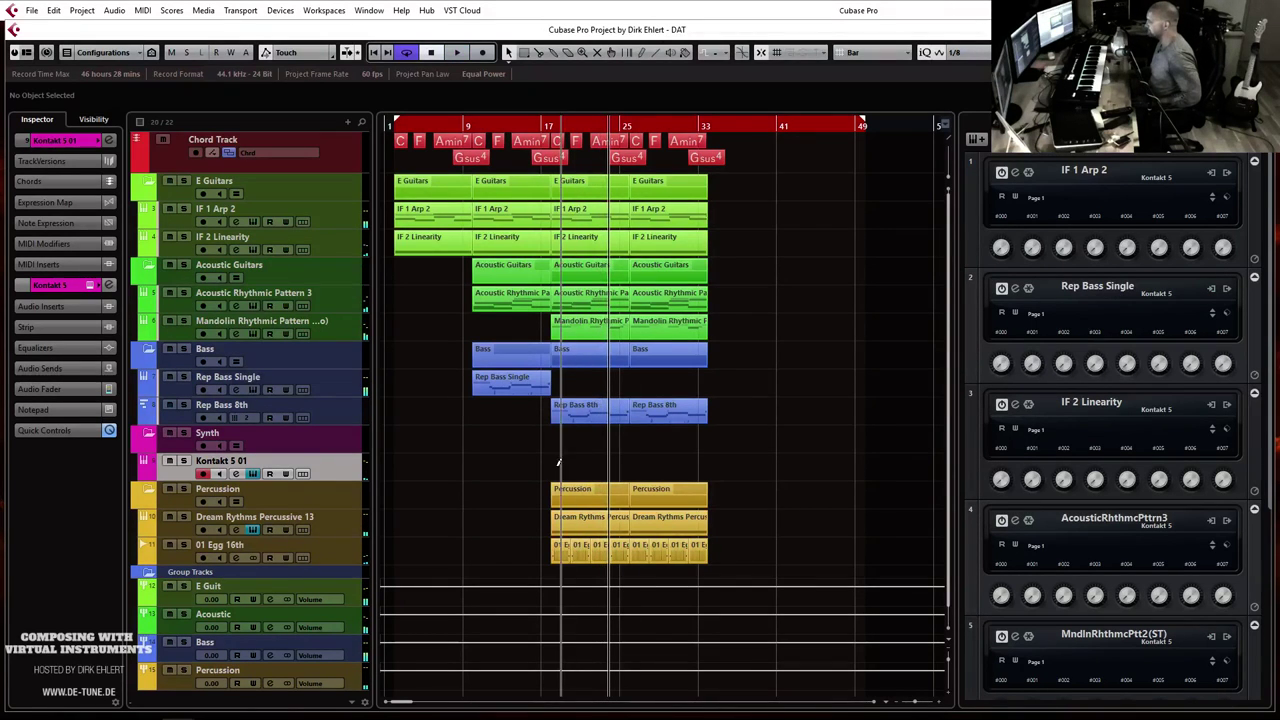
Step: Draw a part from bar 18 to bar 26 on the Kontakt 5 01 track and enter a C4 note spanning it
left_click_drag(557, 461, 628, 468)
double_click(603, 470)
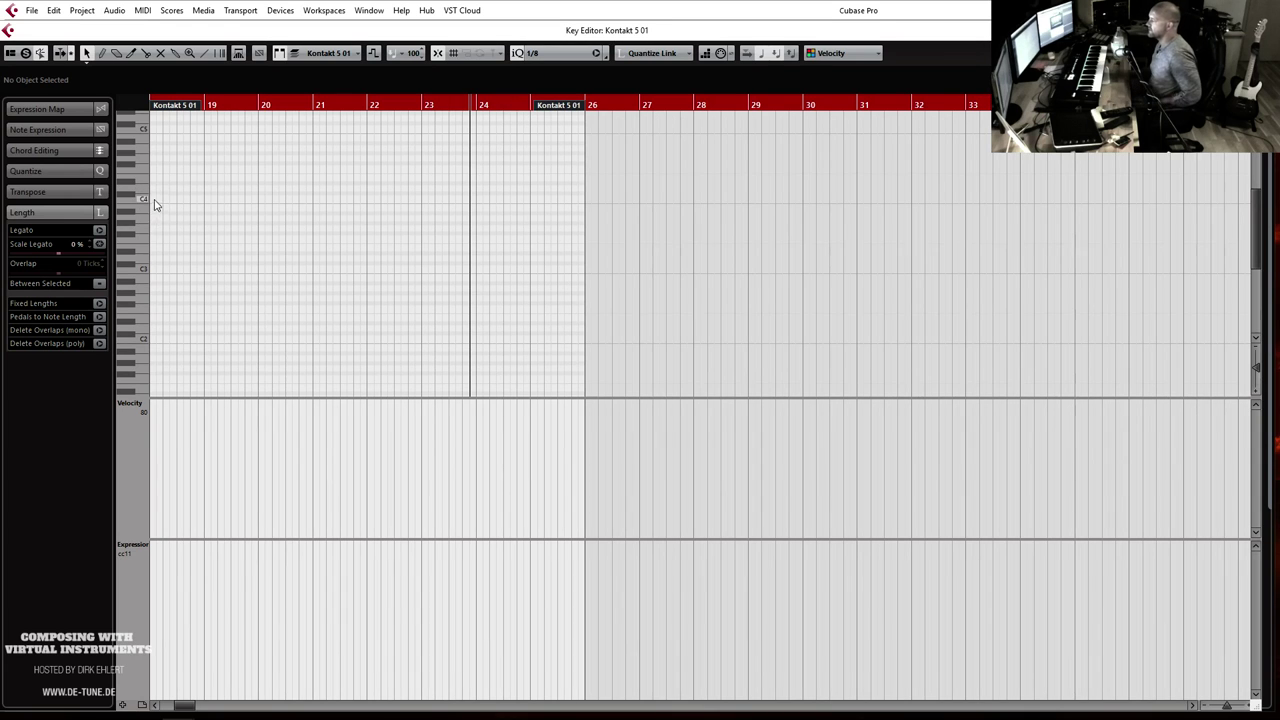
mouse_move(152, 196)
left_mouse_down()
mouse_move(585, 178)
mouse_move(577, 189)
left_mouse_up()
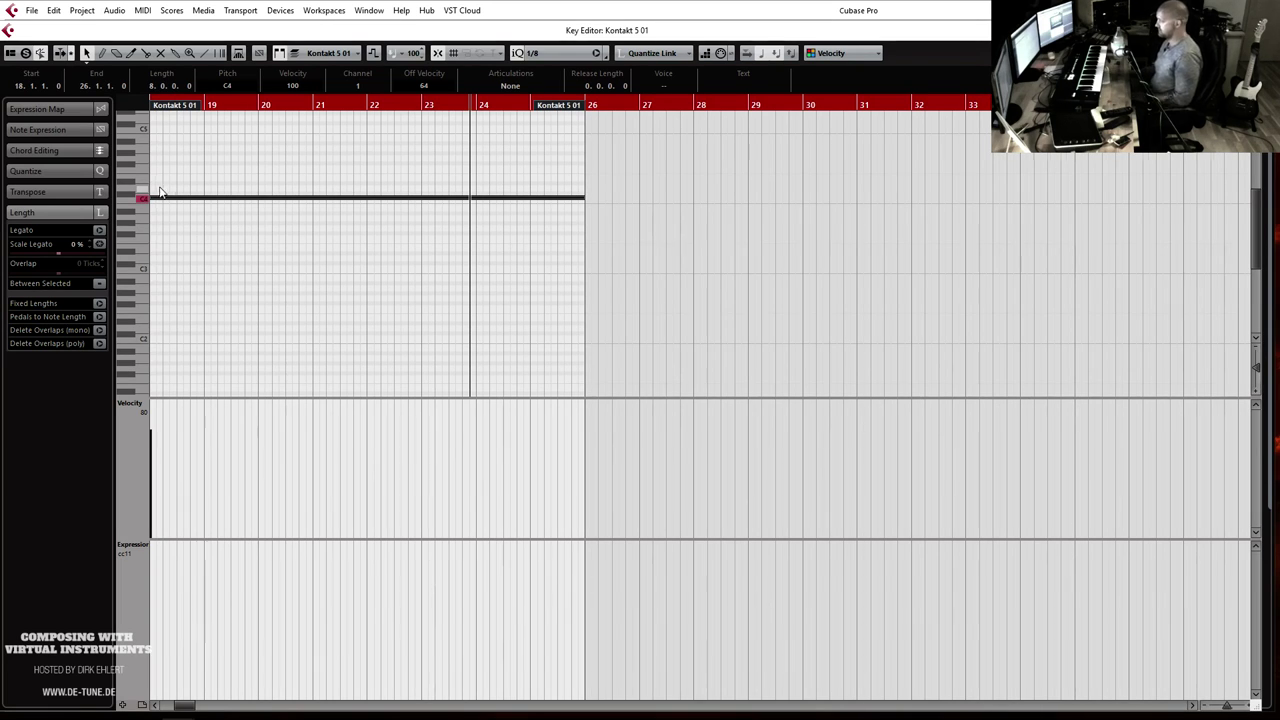
Step: Add an eight-bar D4 note starting at 18.1.3 and raise the velocity of both notes to 127
scroll(185, 195, "up", 2)
scroll(330, 195, "up", 2)
scroll(266, 200, "left", 5)
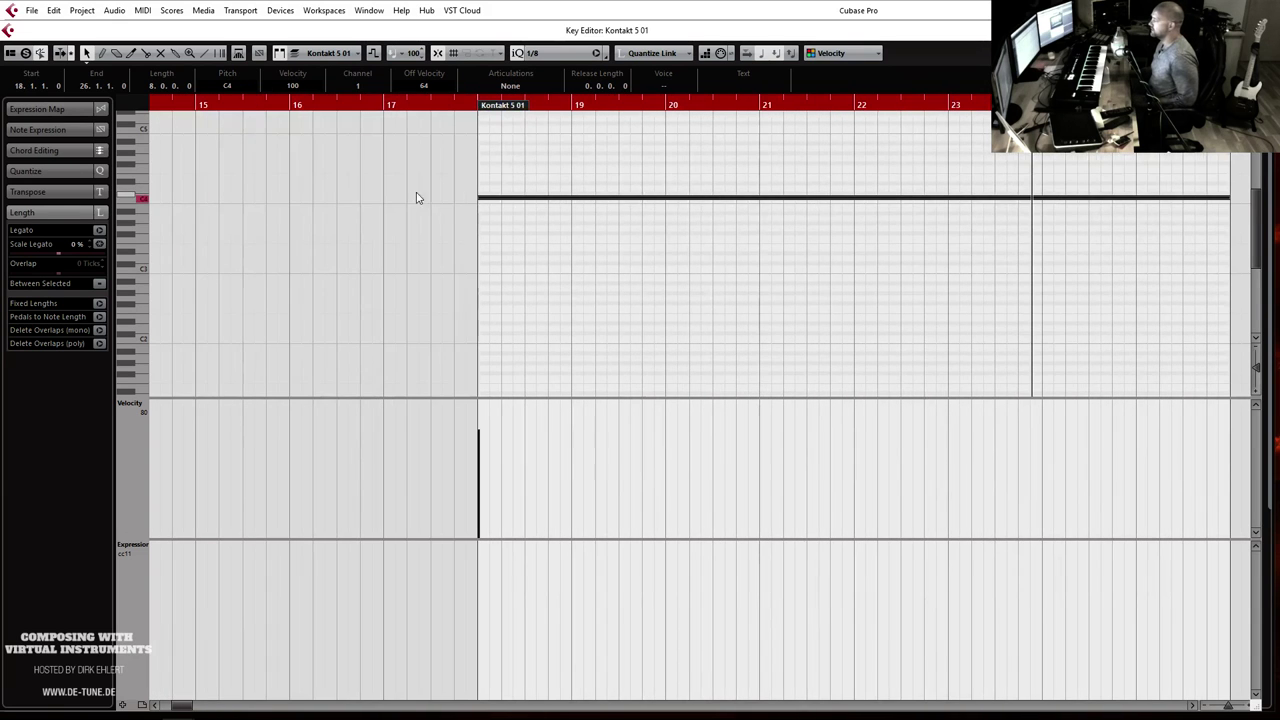
left_click_drag(493, 181, 1242, 160)
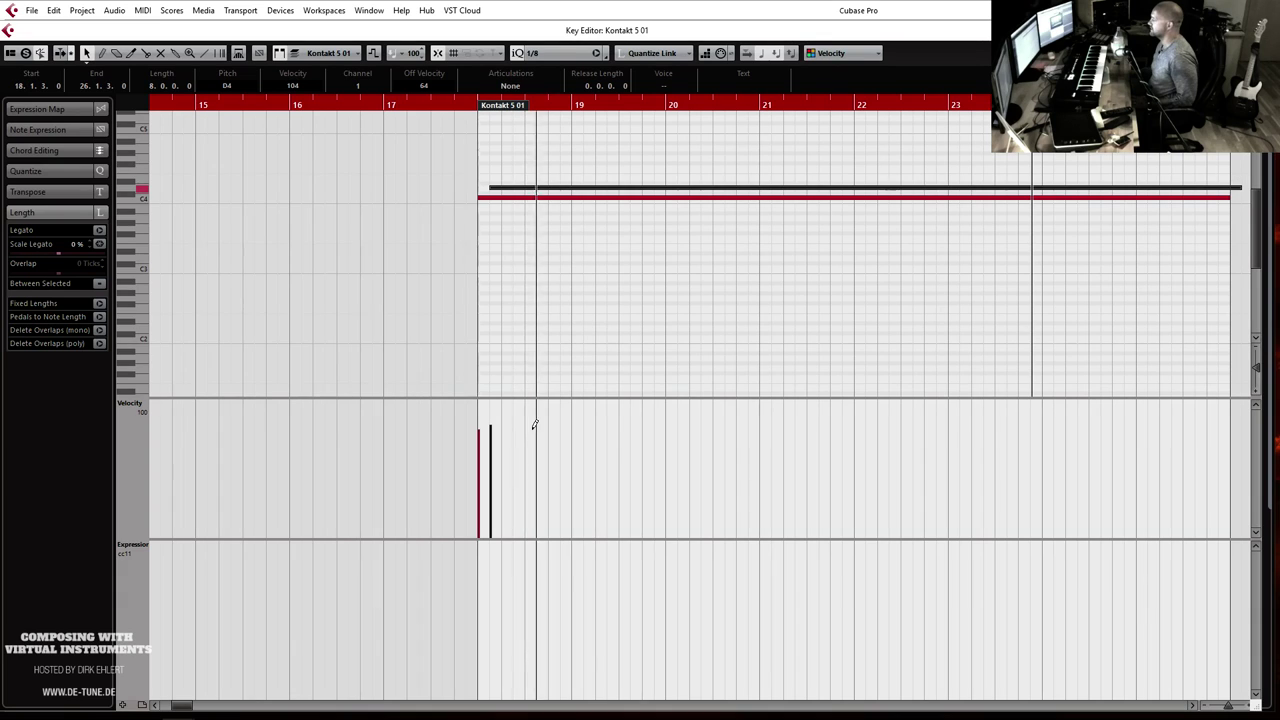
left_click_drag(505, 407, 472, 401)
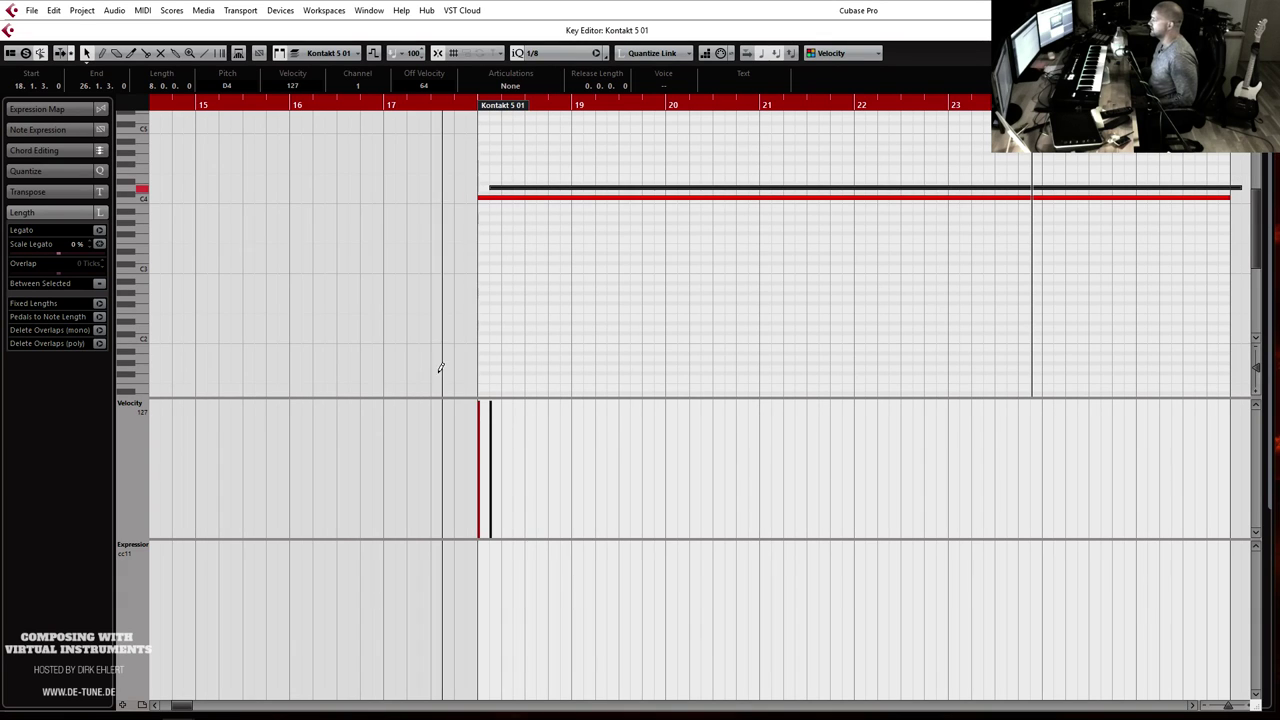
Step: Listen to the two synth notes from bar 18 and close the Key Editor
left_click(472, 105)
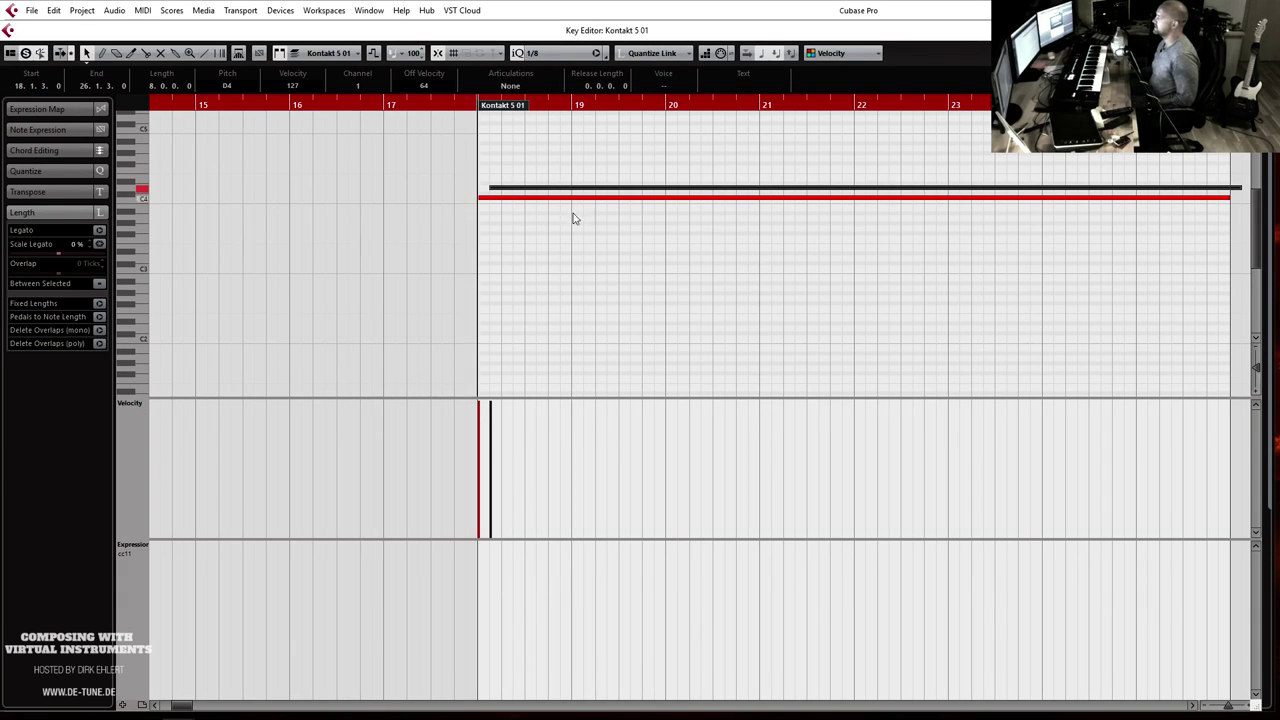
key("space")
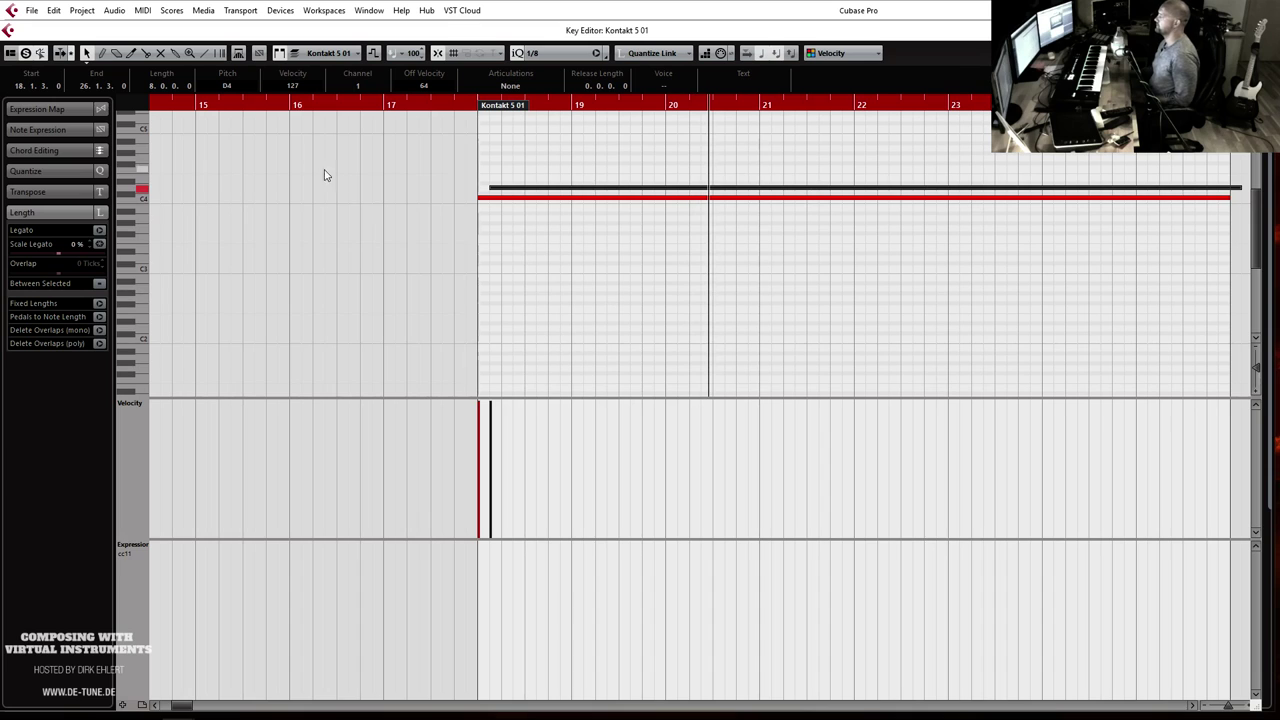
key("Return")
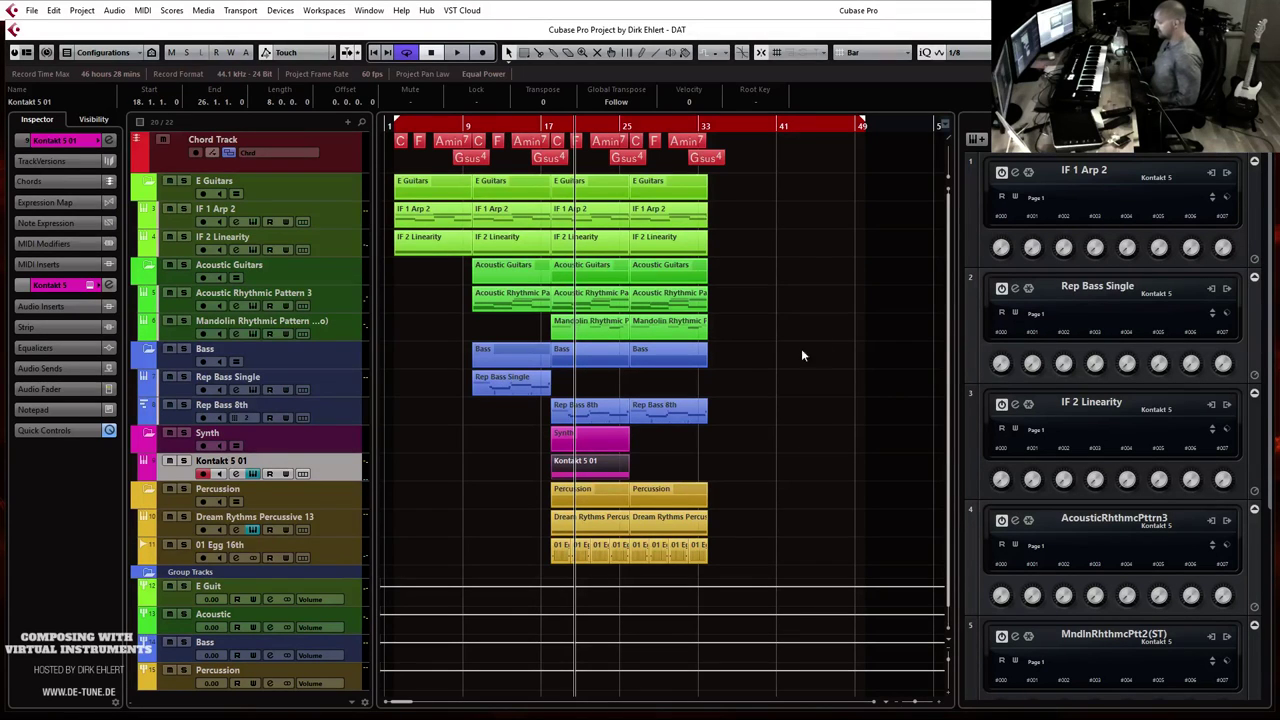
Step: Rename the Kontakt 5 01 track as Dream Keys Waves
double_click(228, 462)
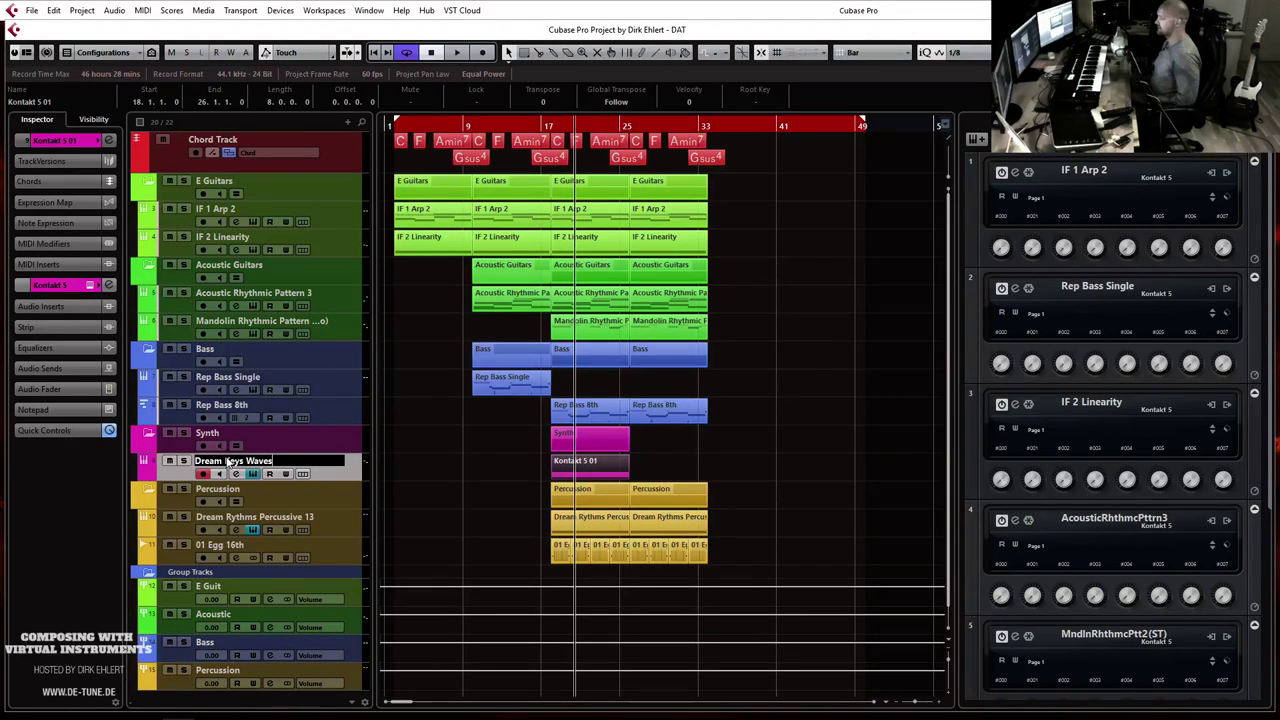
type("Dream Keys Waves")
key("Return")
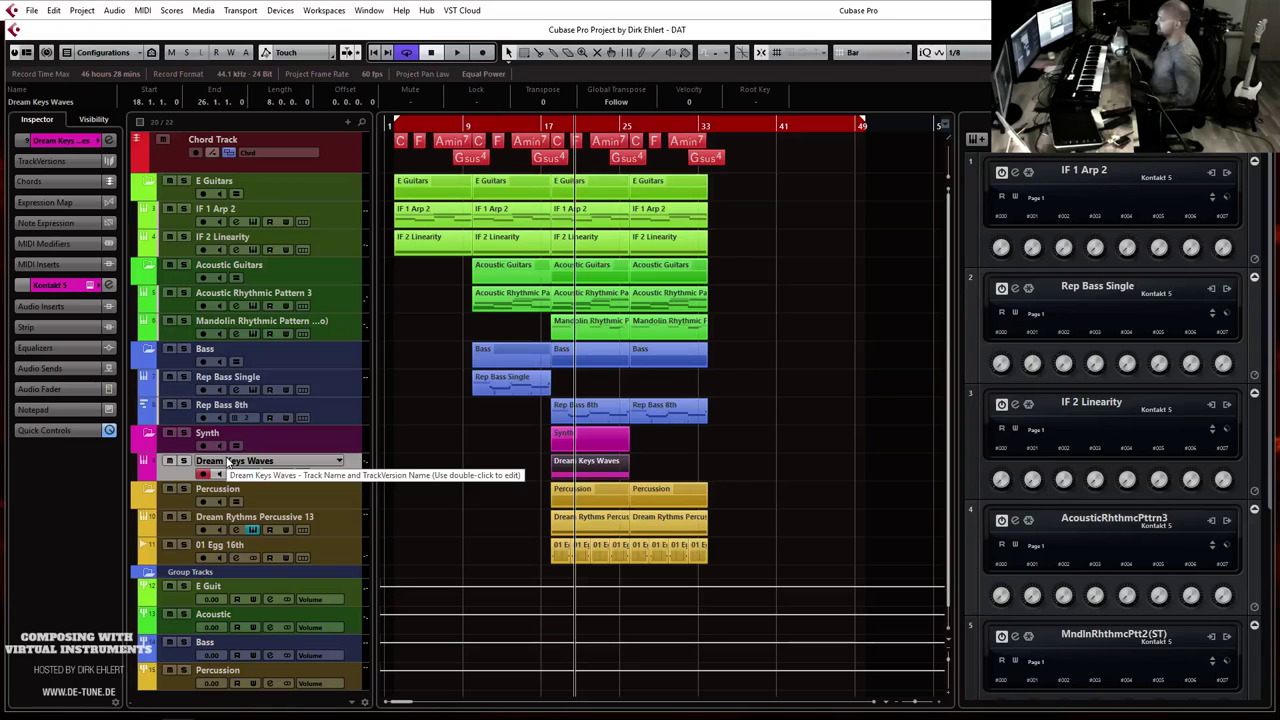
Step: Play the arrangement from bar 18 and duplicate the Dream Keys Waves part to bars 26–34
left_click(550, 127)
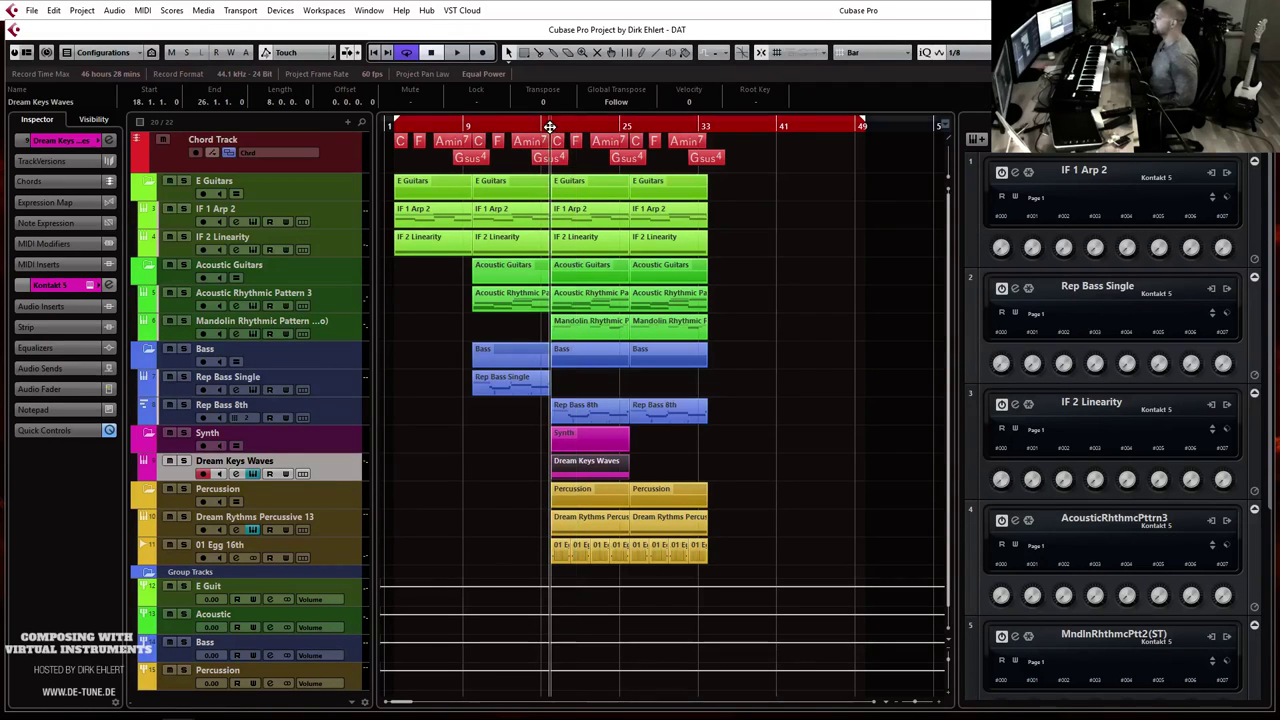
key("space")
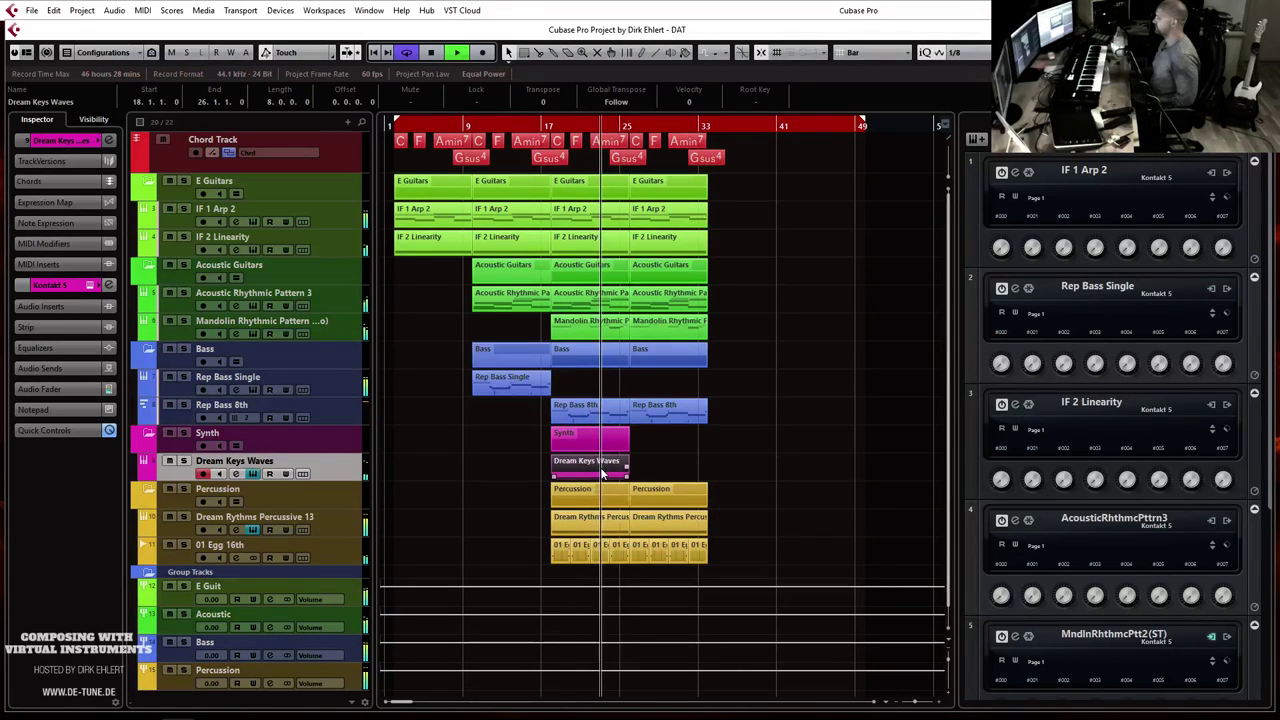
key("ctrl+d")
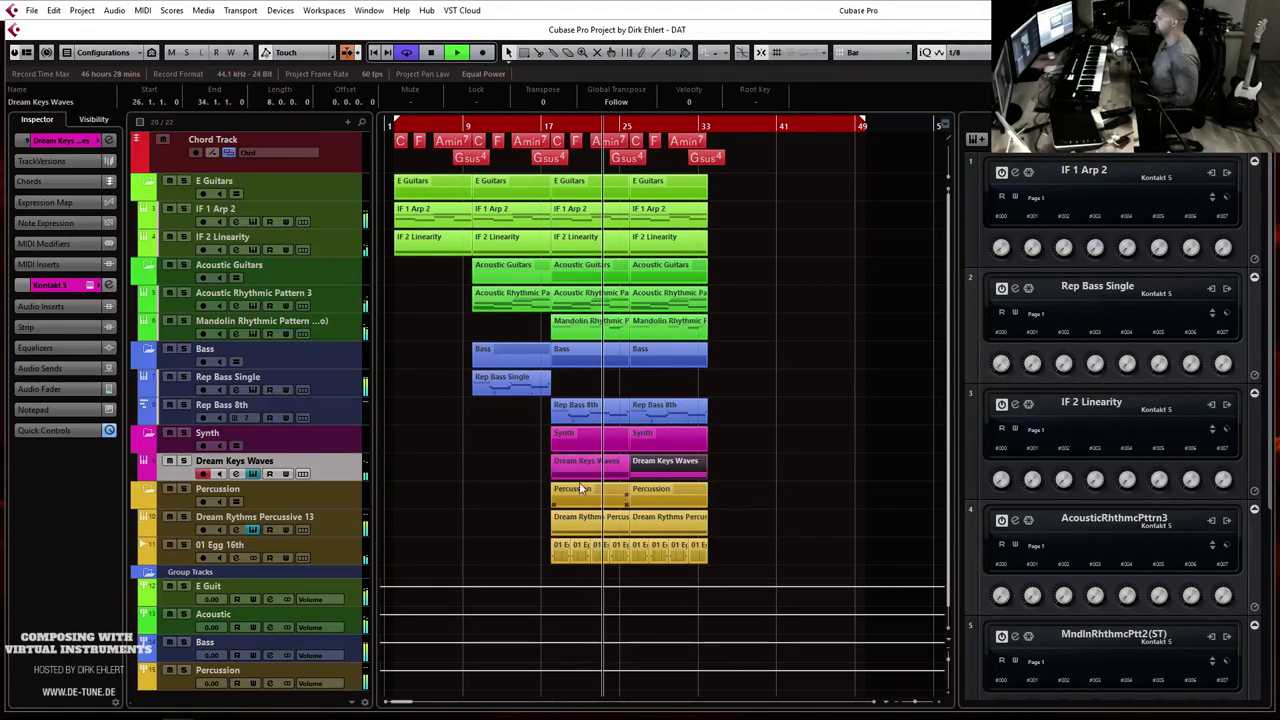
Step: Add a MIDI track below Dream Keys Waves, routed to that track's Kontakt instrument on channel 2
right_click(342, 477)
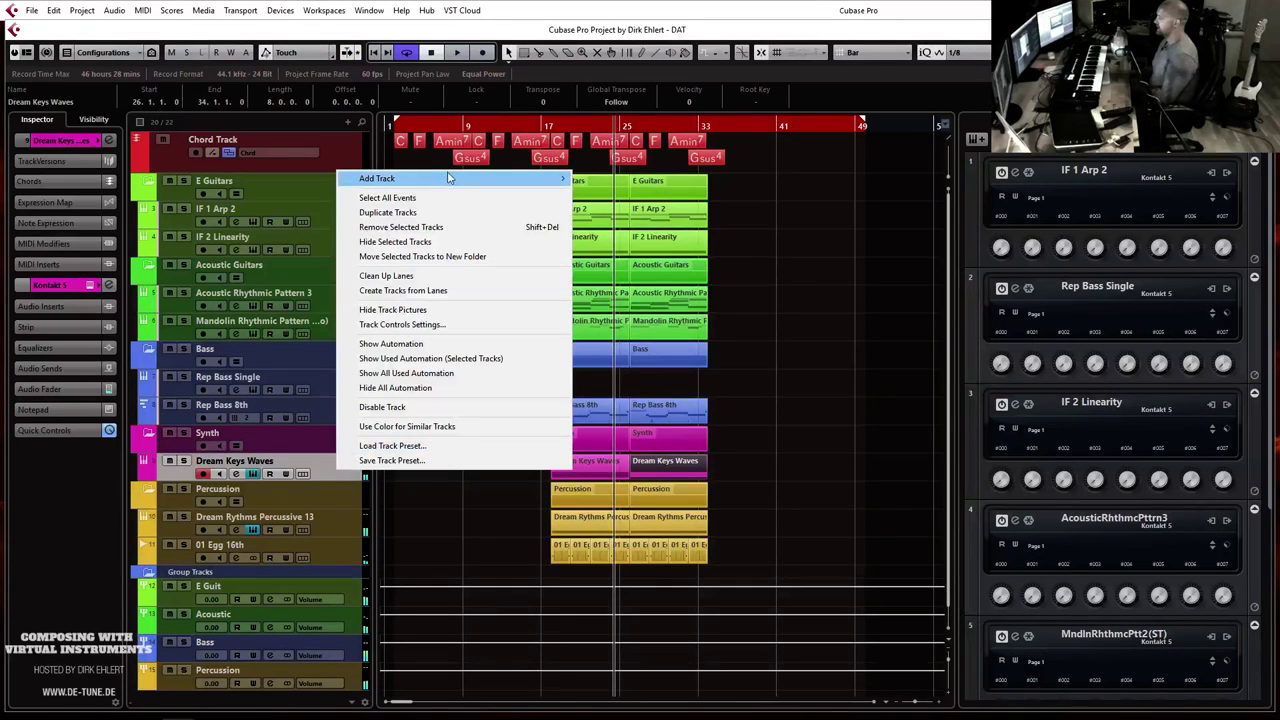
mouse_move(466, 182)
left_click(597, 207)
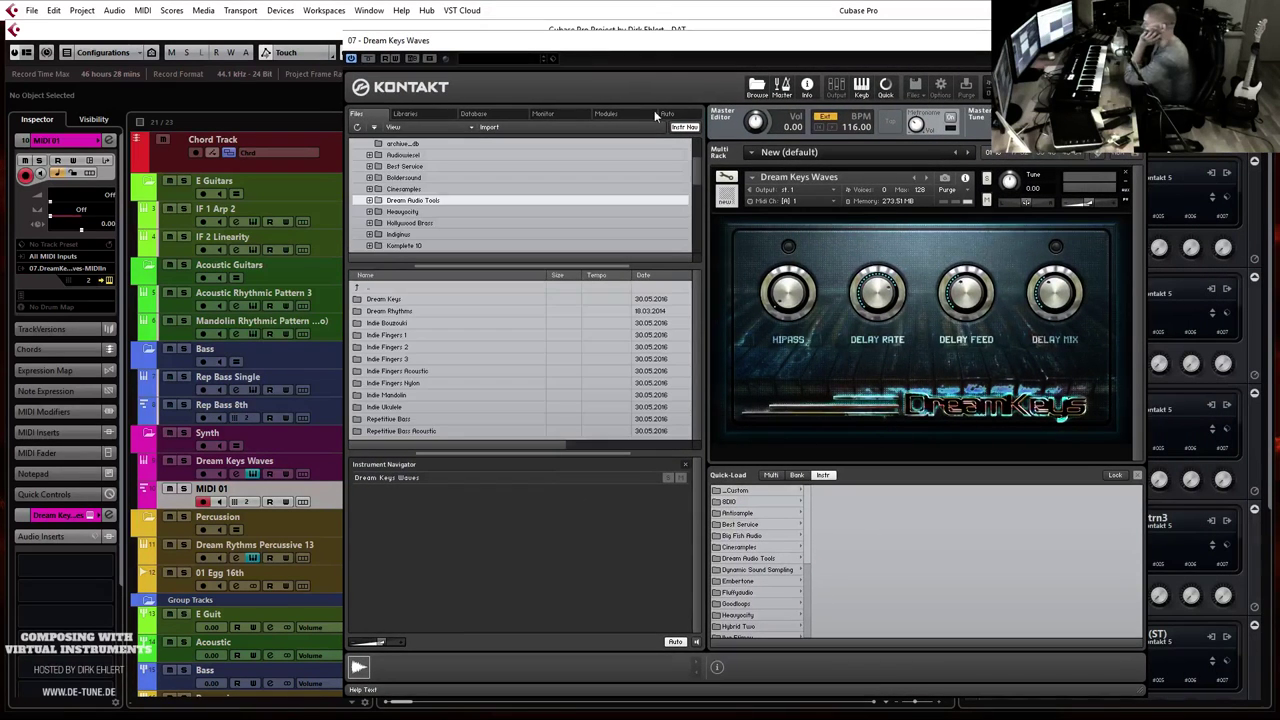
Step: Load Dream Keys Fireflies from the Dream Audio Tools library as the second instrument in the Dream Keys Waves Kontakt
left_click(768, 557)
left_click(842, 490)
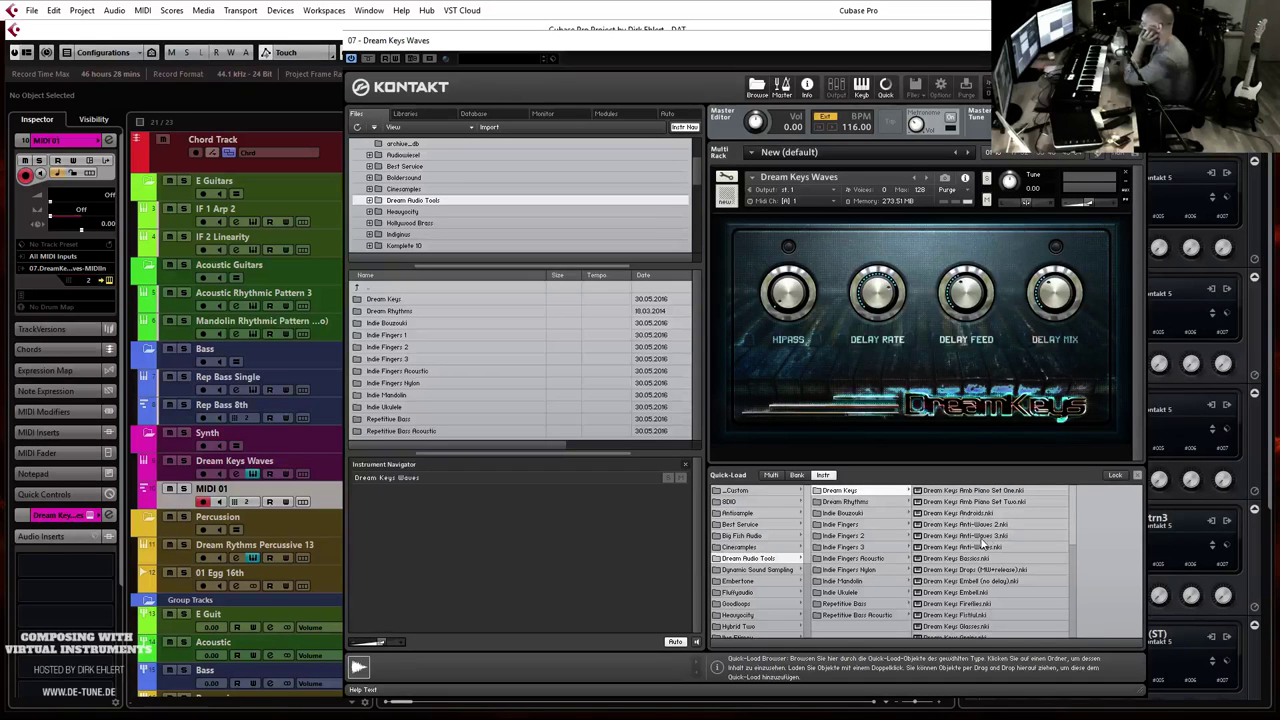
scroll(1035, 534, "down", 1)
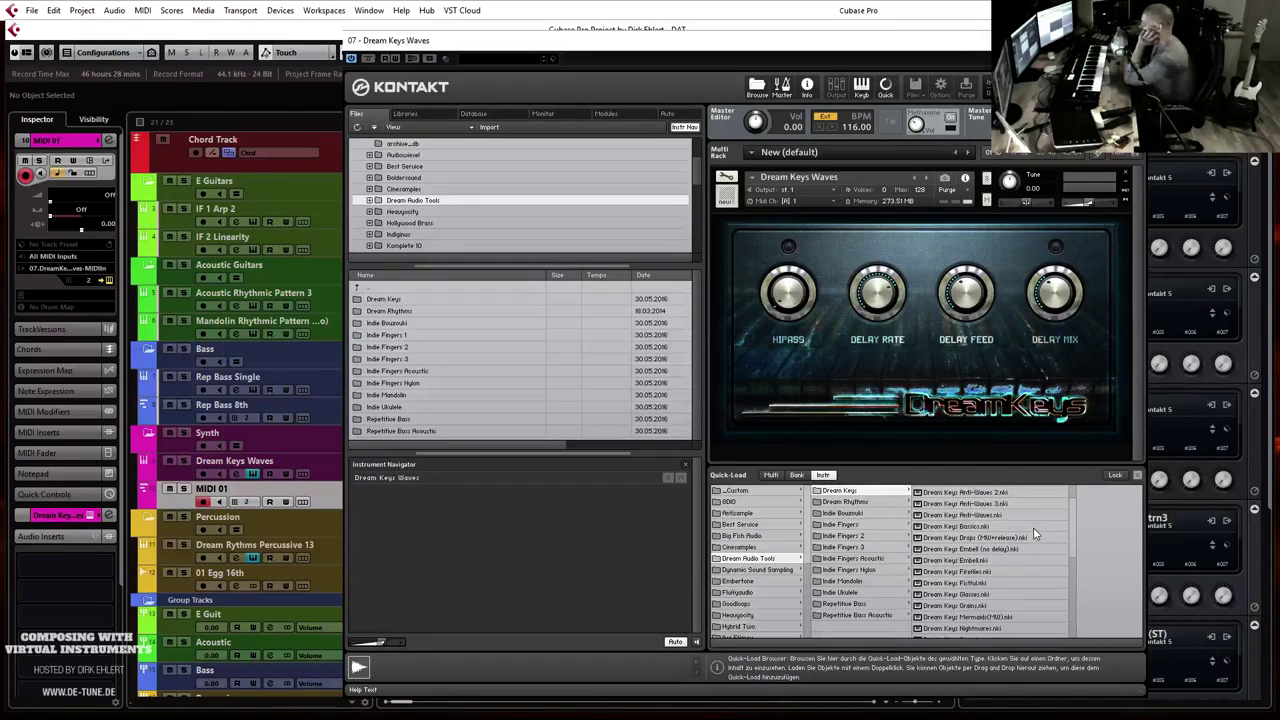
double_click(985, 572)
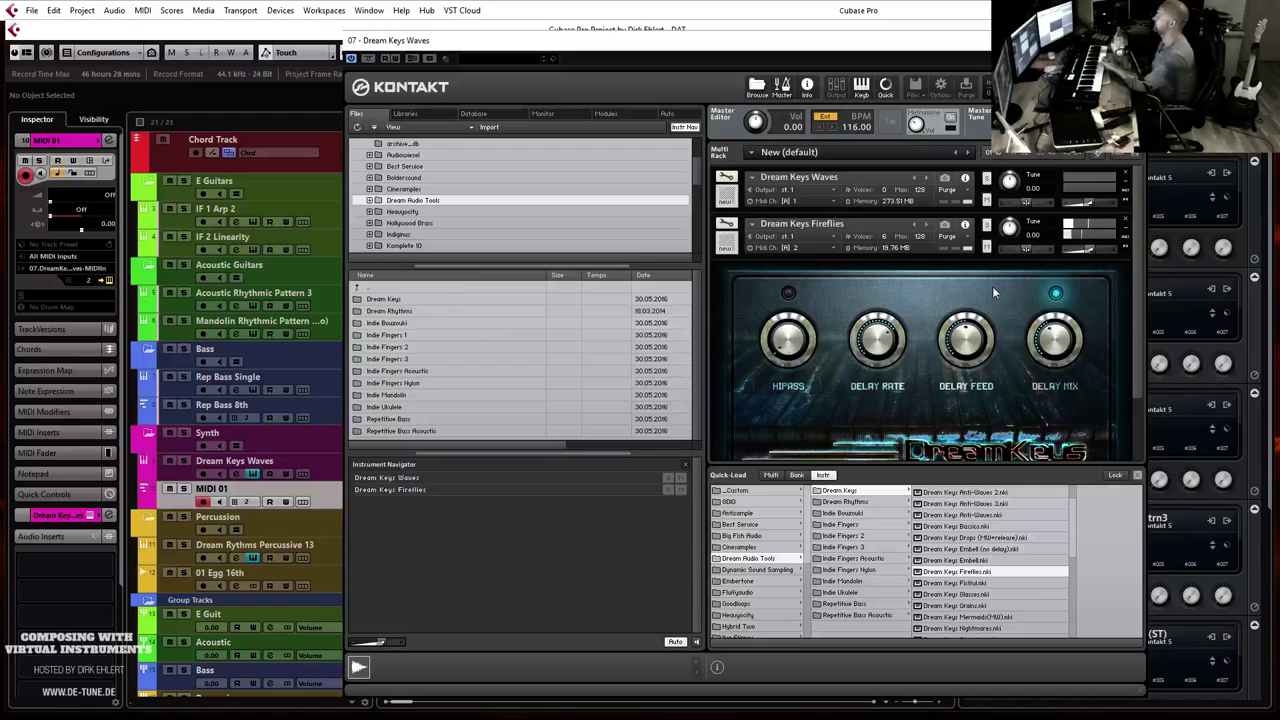
Step: Play the arrangement from about bar 17 to audition the Dream Keys Fireflies sound against the other tracks
left_click(982, 40)
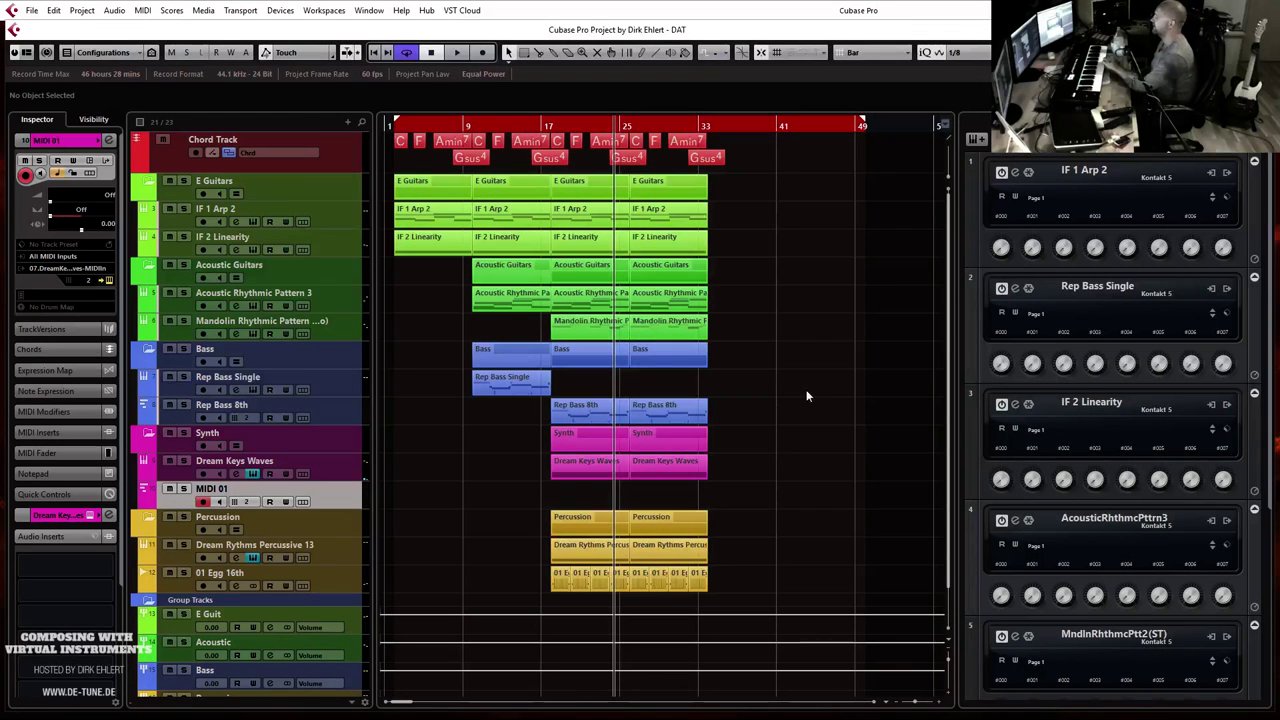
left_click(541, 126)
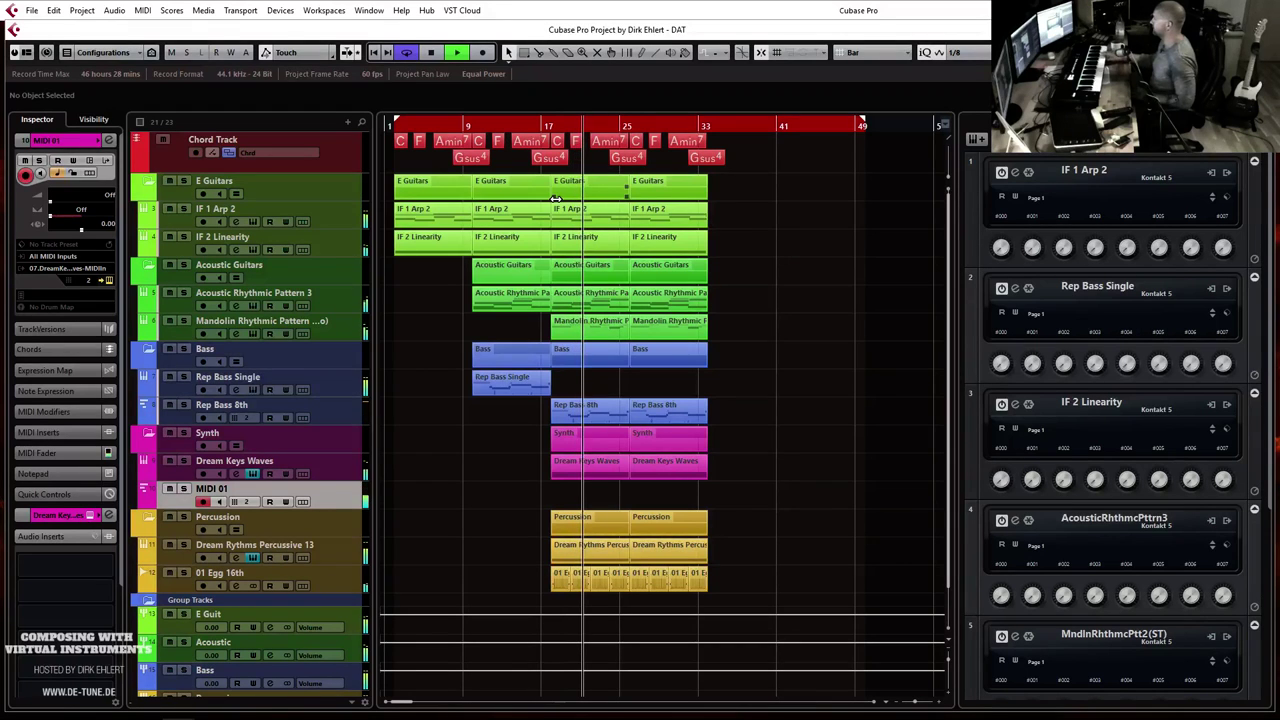
key("space")
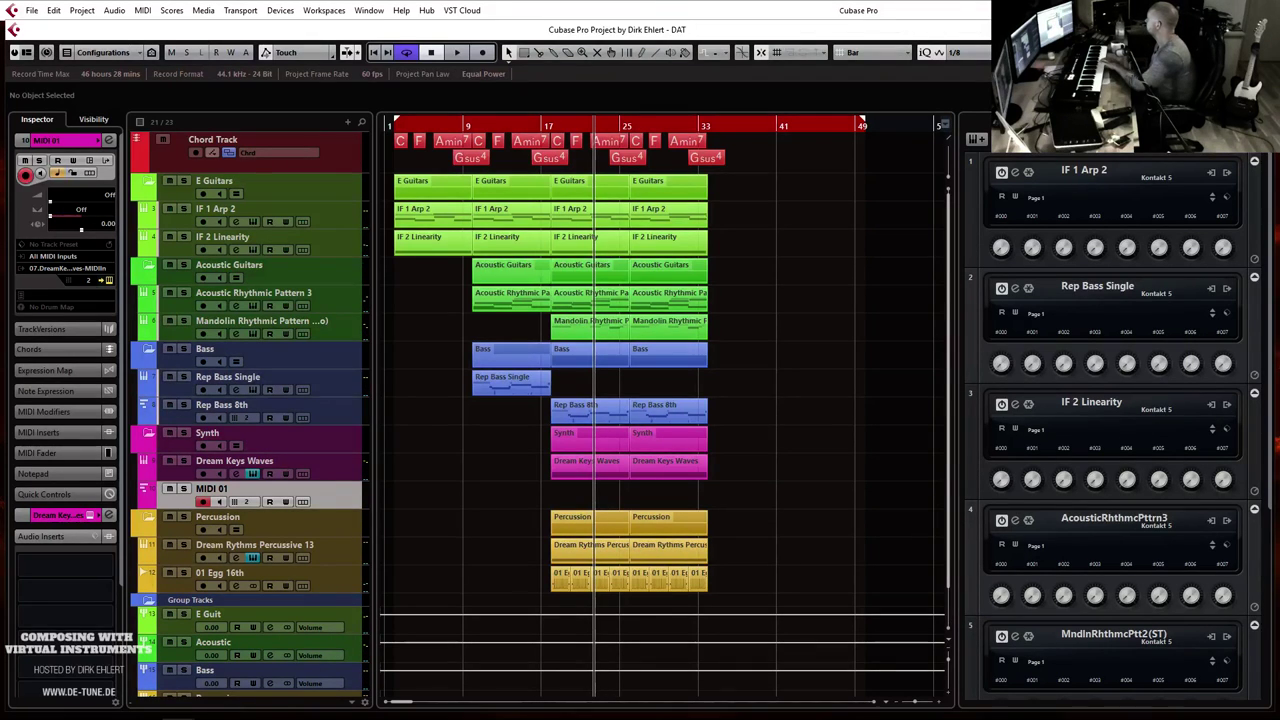
Step: Remove Dream Keys Fireflies from the Dream Keys Waves Kontakt without saving changes to the instrument
left_click(89, 514)
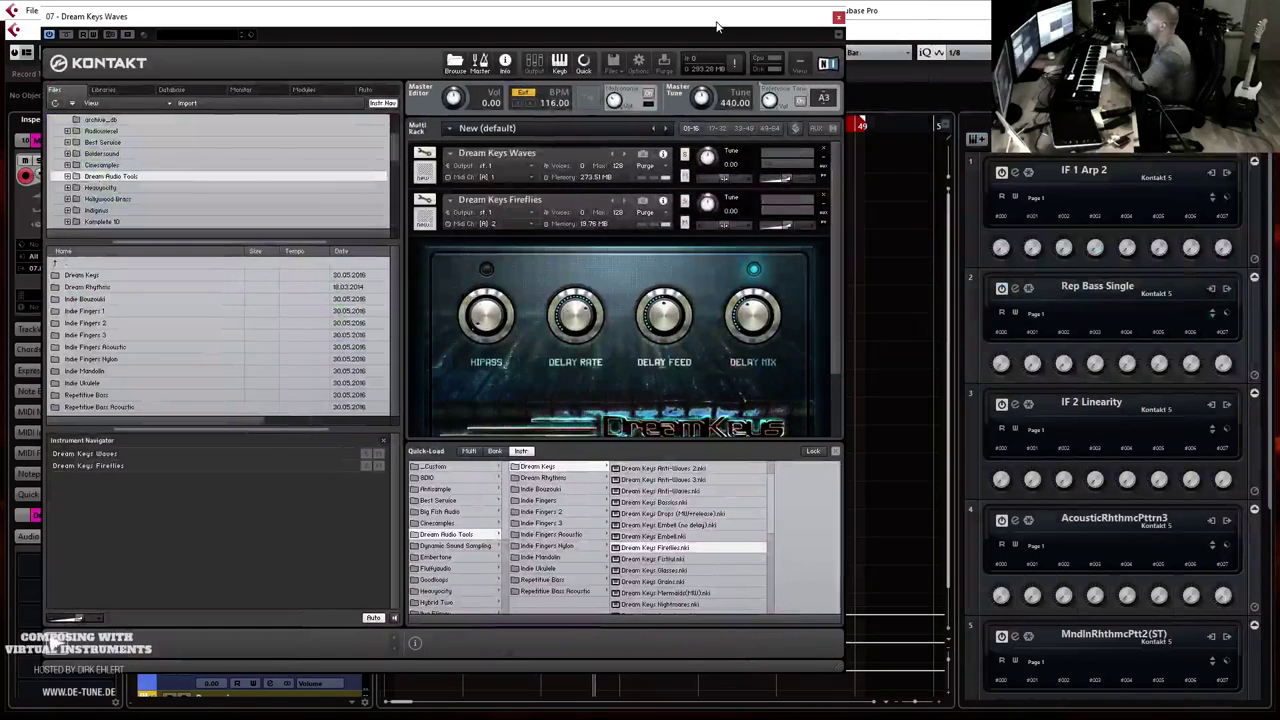
left_click(825, 197)
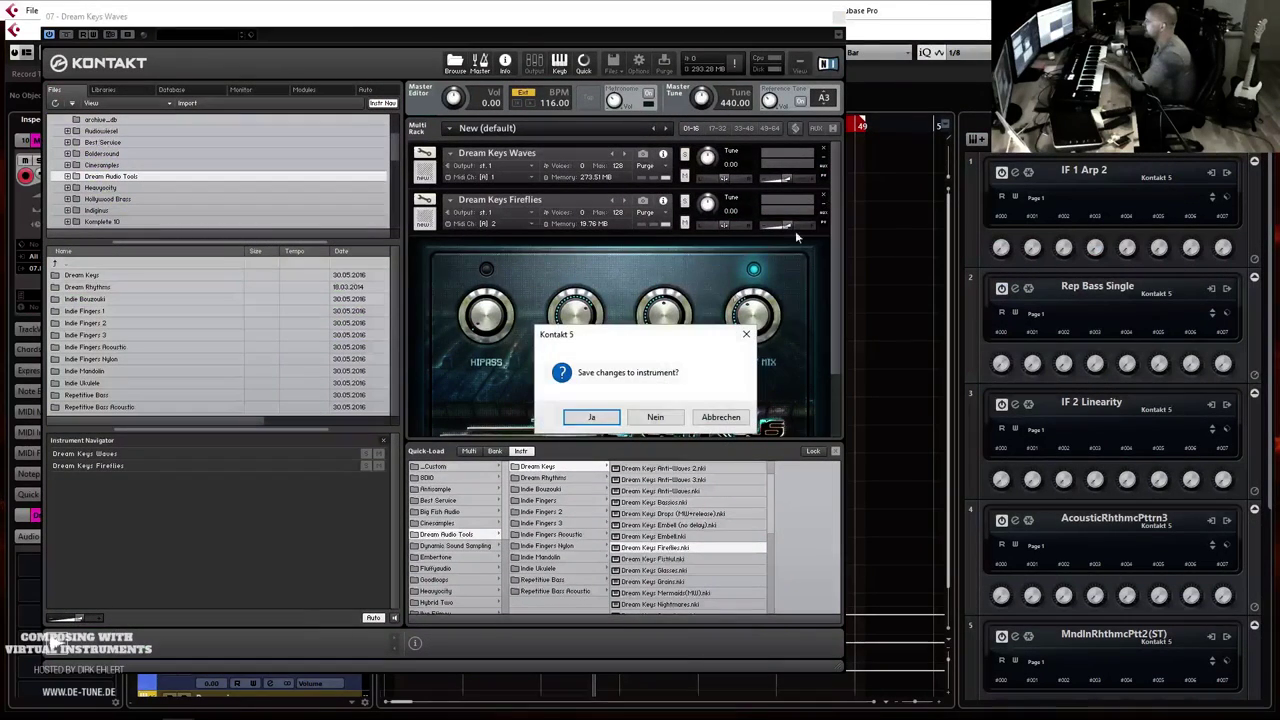
left_click(680, 416)
left_click(838, 17)
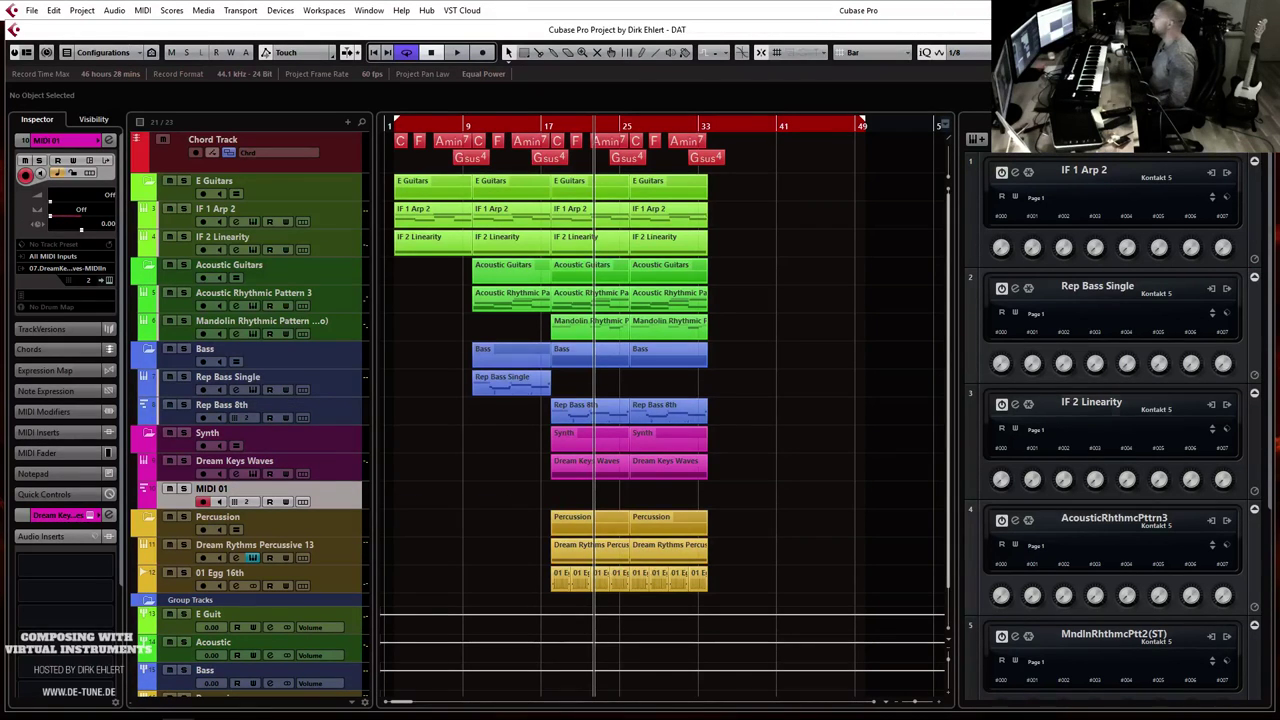
Step: Show the MixConsole with wider channel strips and the EQ rack collapsed
key("F3")
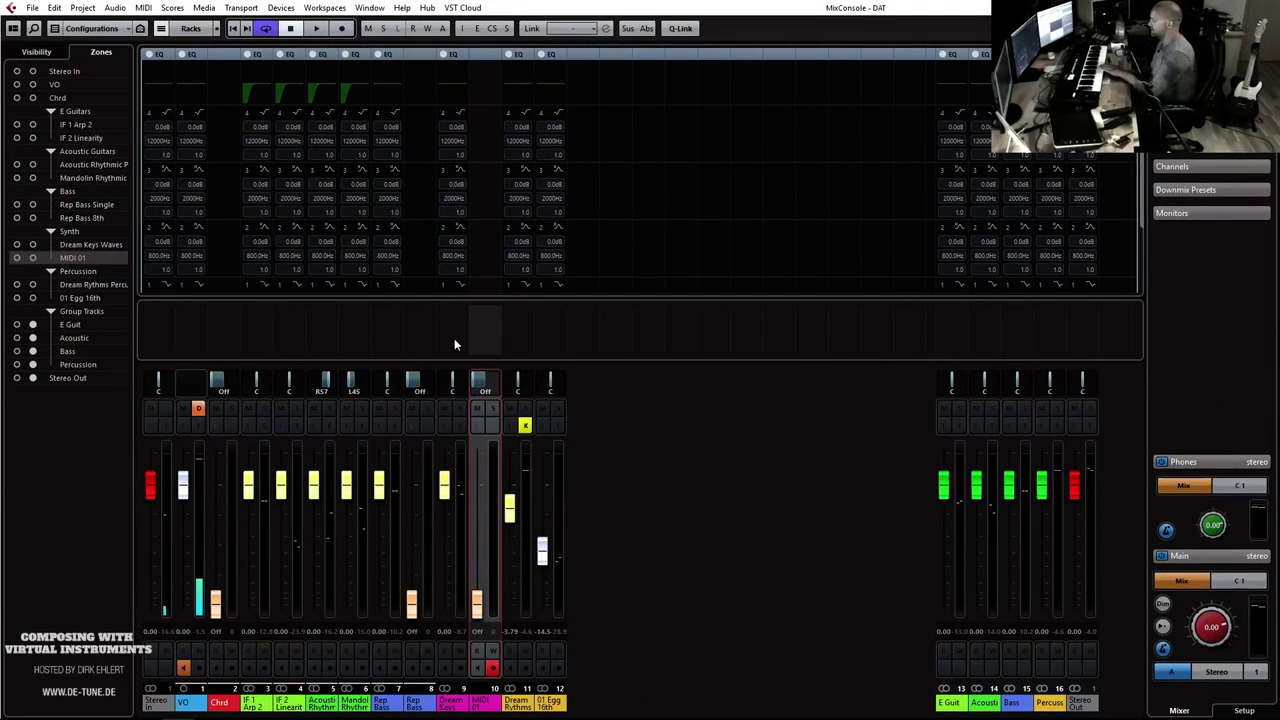
left_click(453, 56)
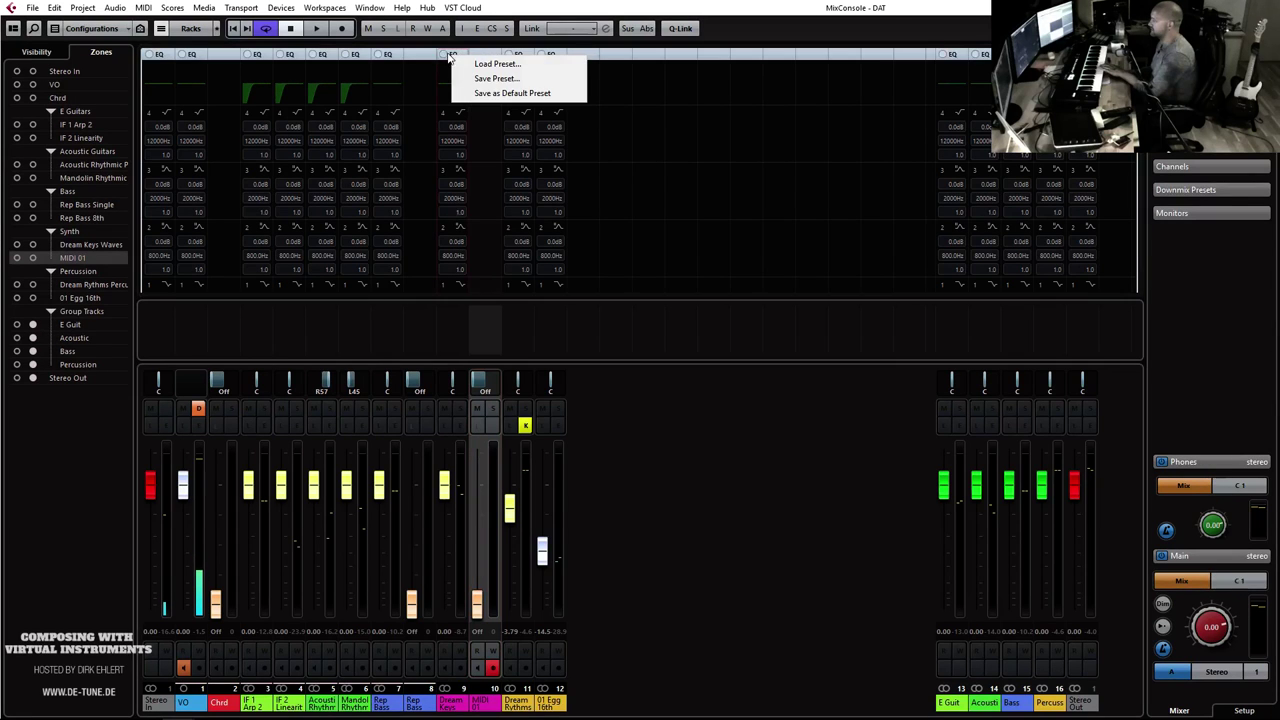
left_click(445, 58)
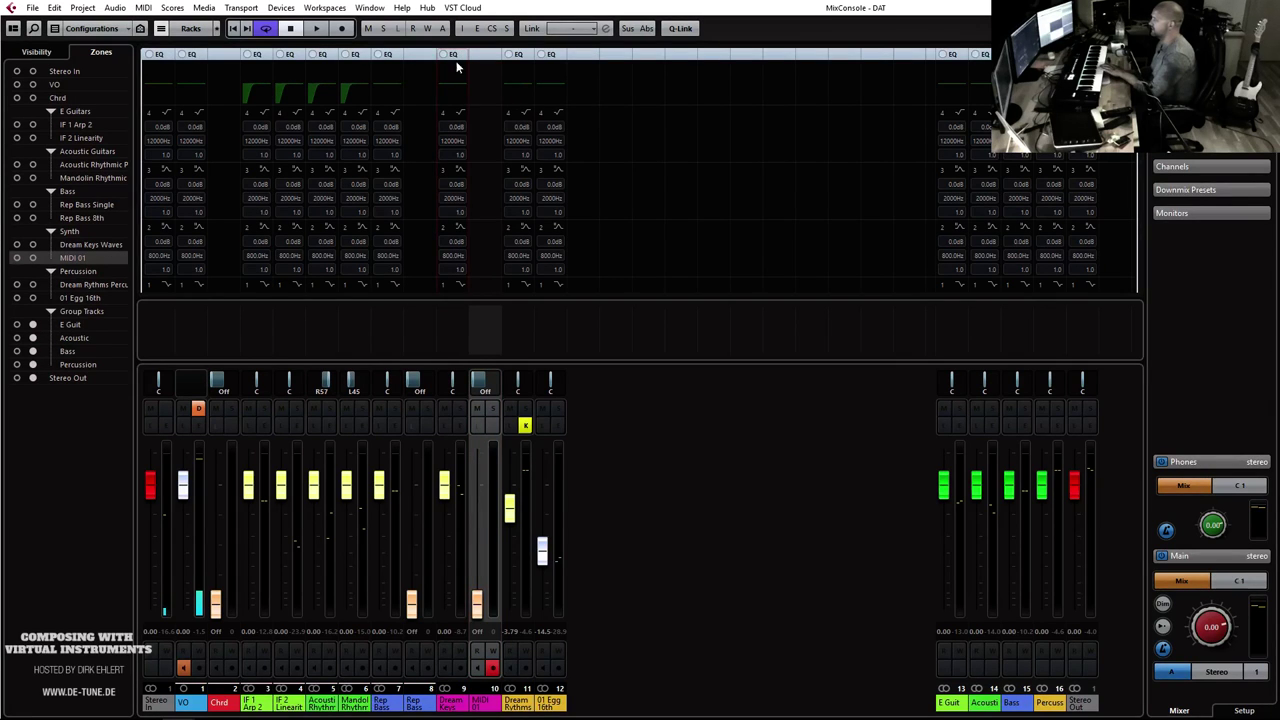
left_click(455, 55)
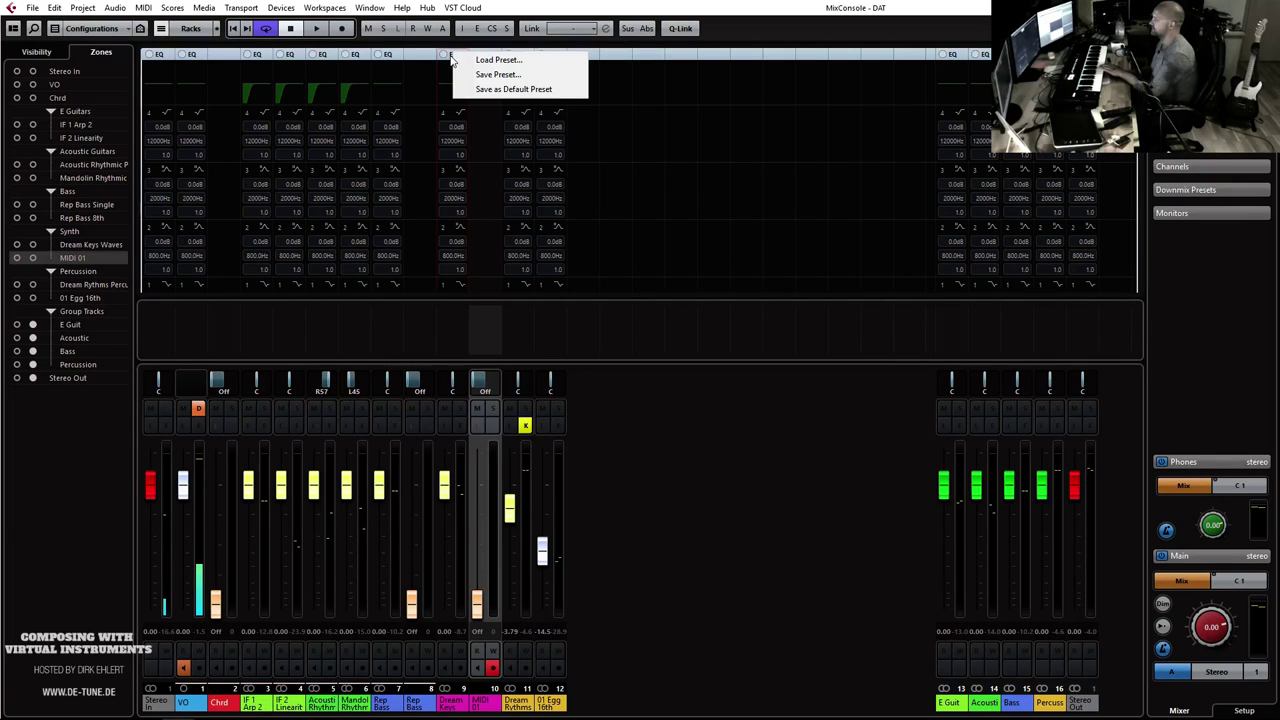
left_click(457, 314)
key("h")
key("h")
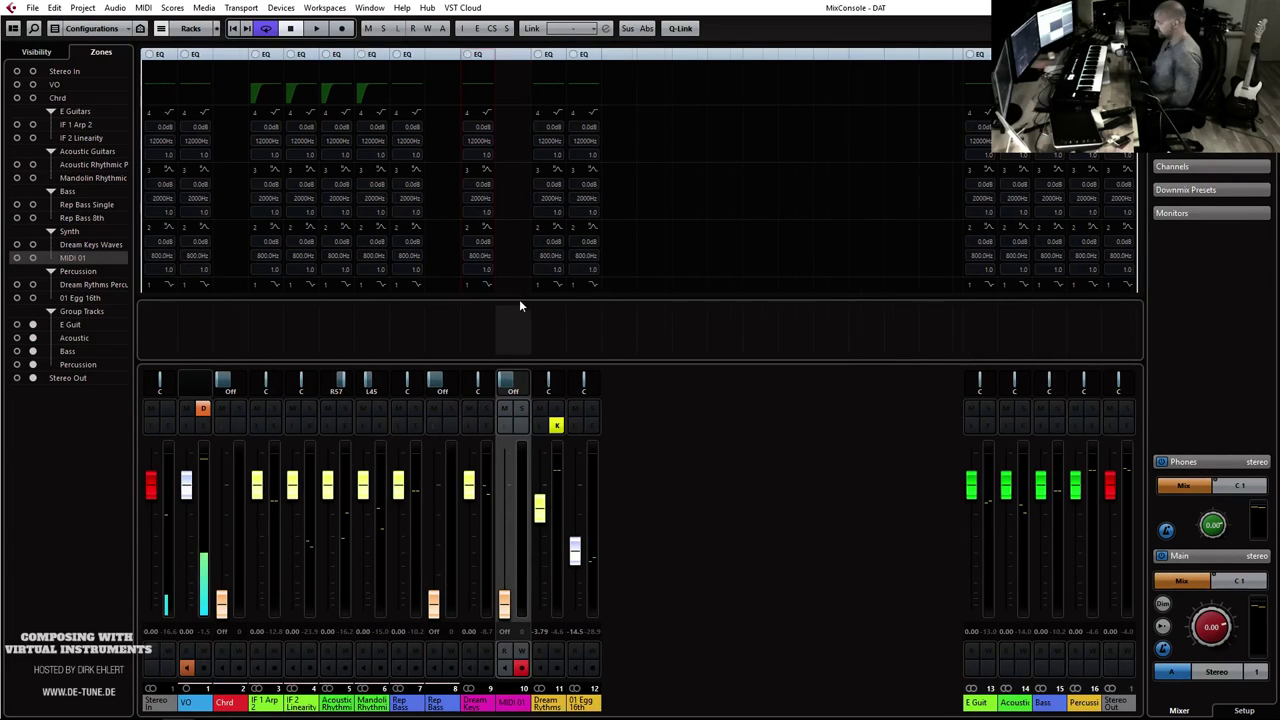
key("h")
key("h")
left_click(594, 55)
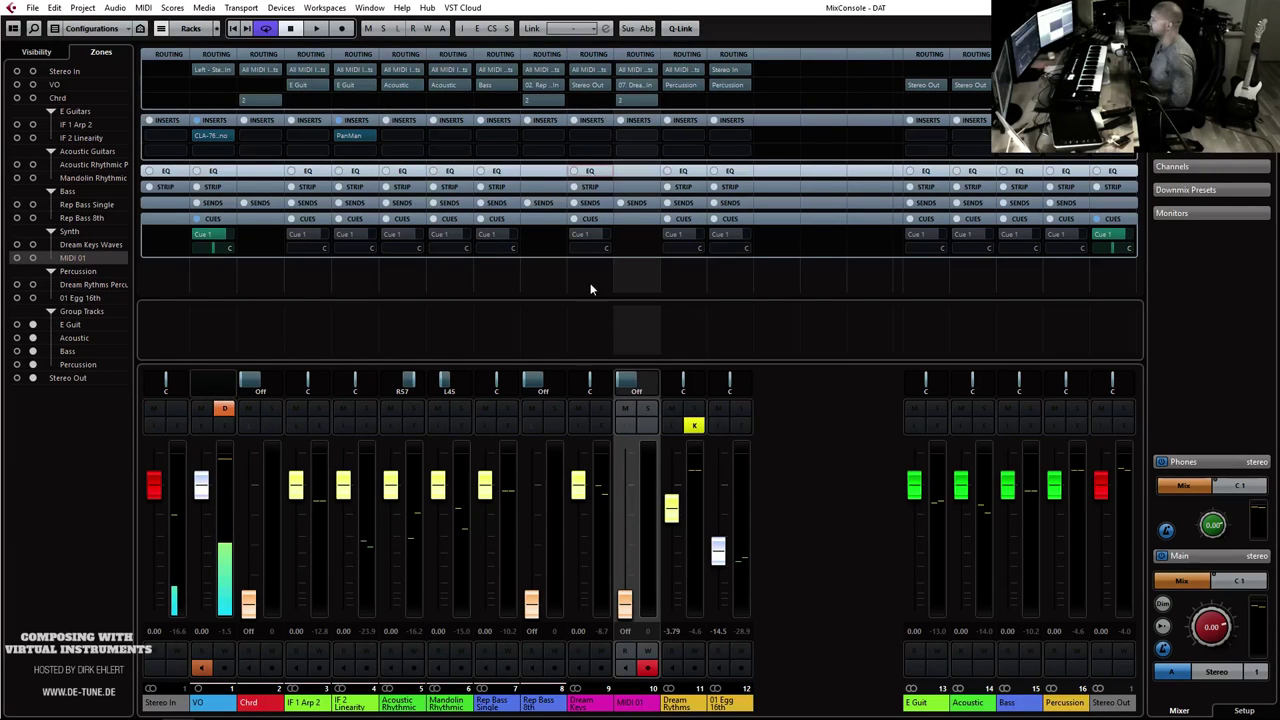
Step: Add a group channel named Keys and route the Dream Keys Waves channel to it
left_click(600, 542)
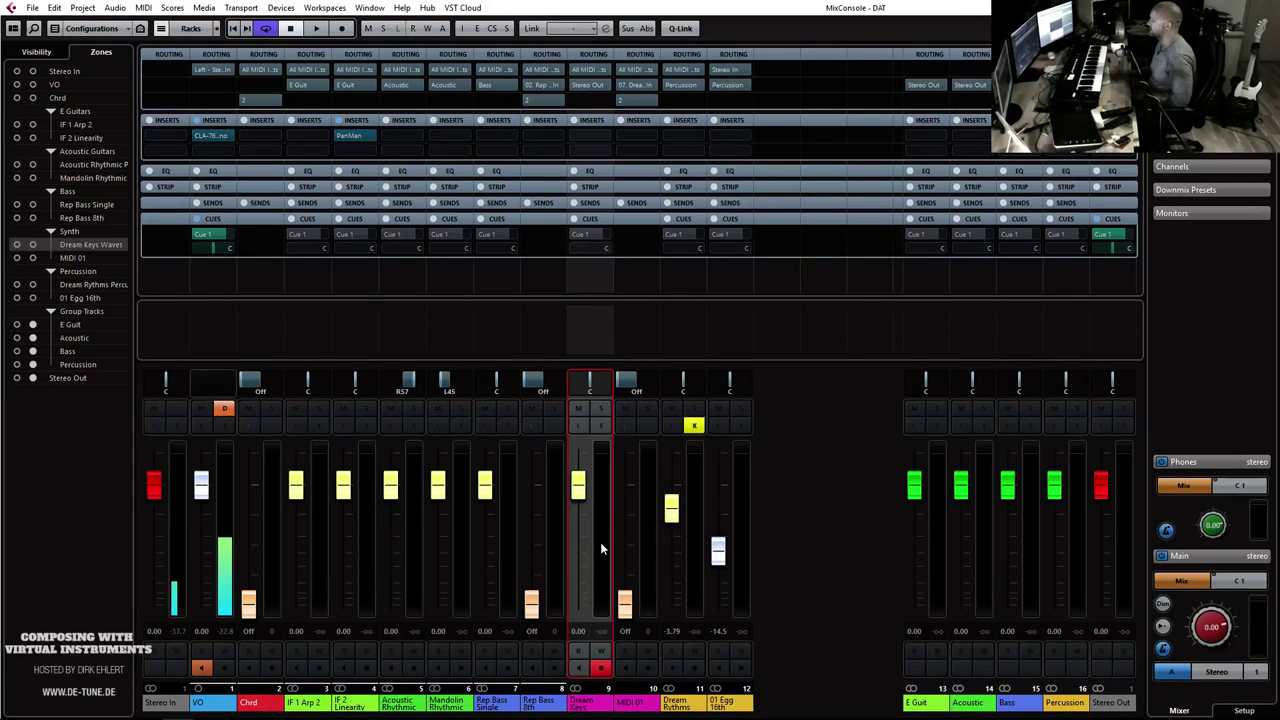
right_click(585, 520)
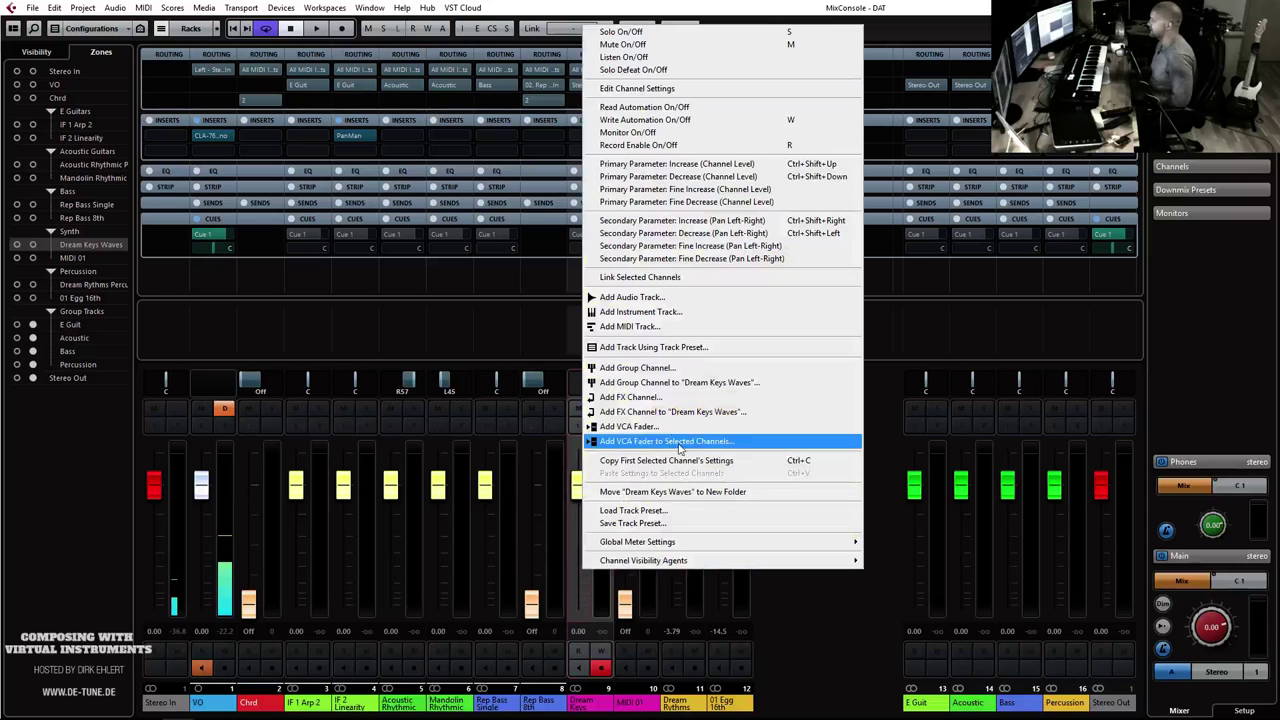
left_click(676, 384)
type("Keys")
key("Return")
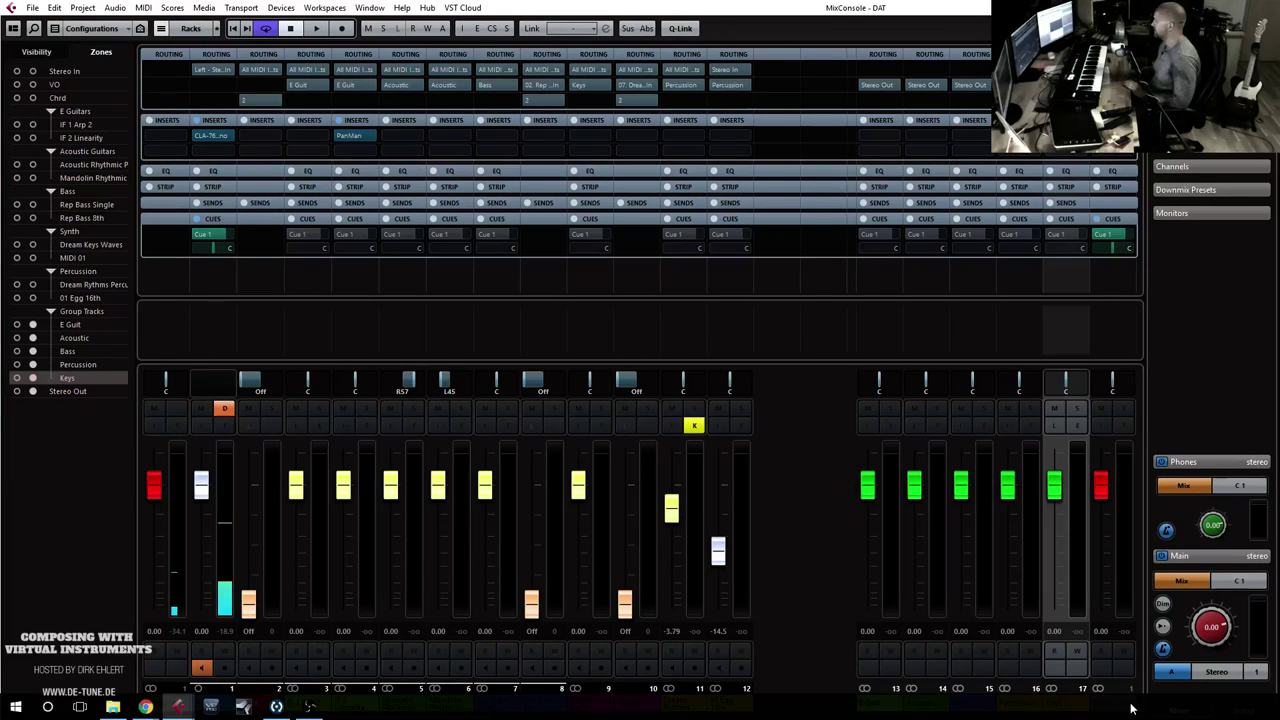
Step: Colour the Keys group channel magenta and return to the project window
left_click(1085, 705)
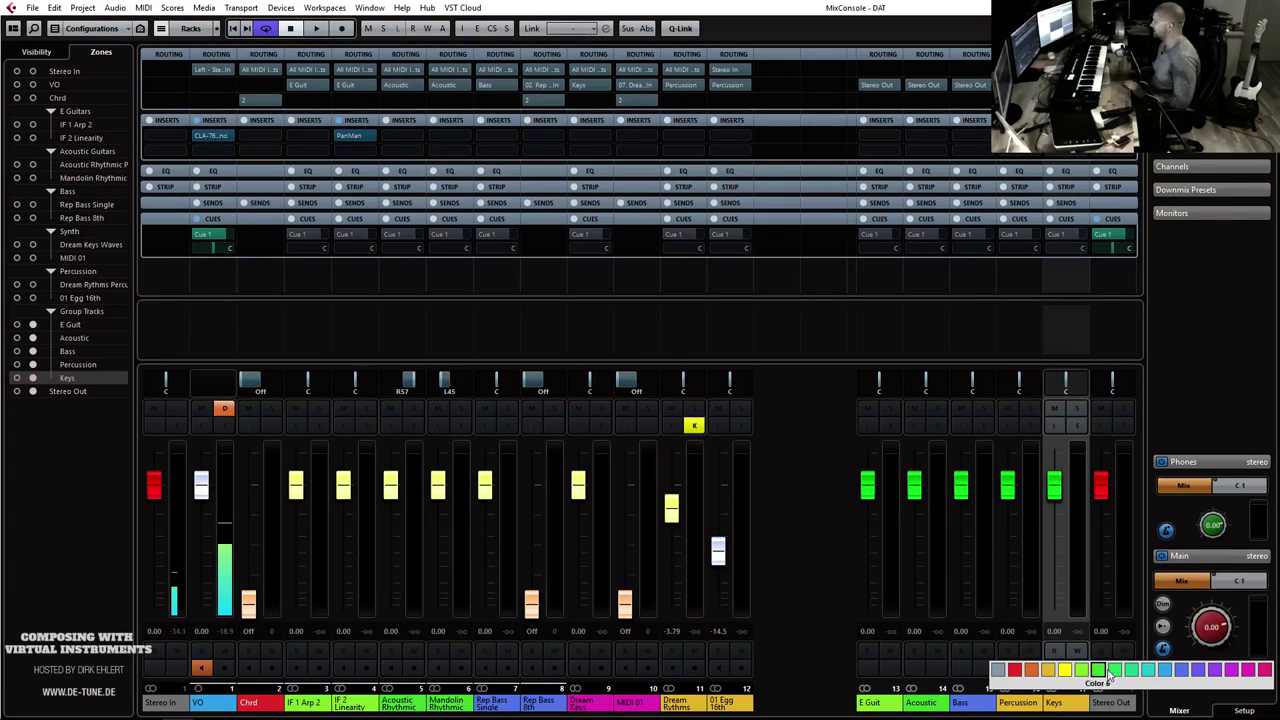
left_click(1249, 671)
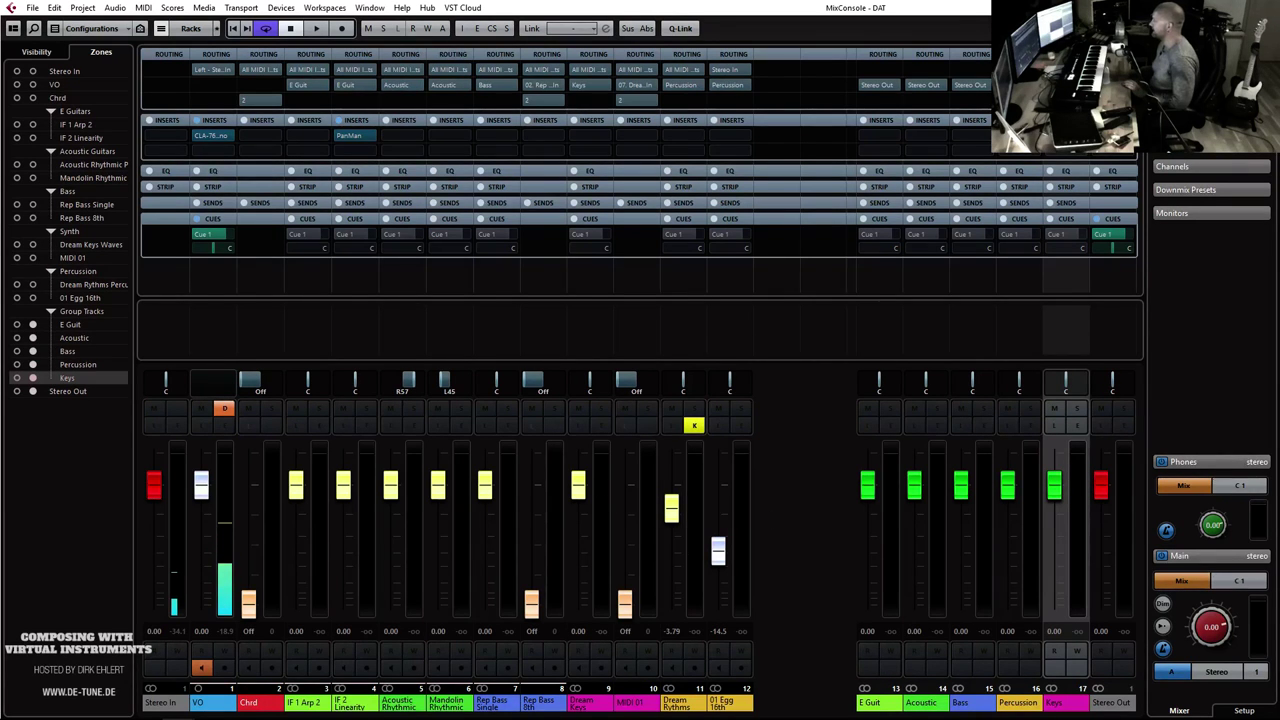
key("F3")
Step: Delete the MIDI 01 track and duplicate the Dream Keys Waves track without its parts
left_click(264, 493)
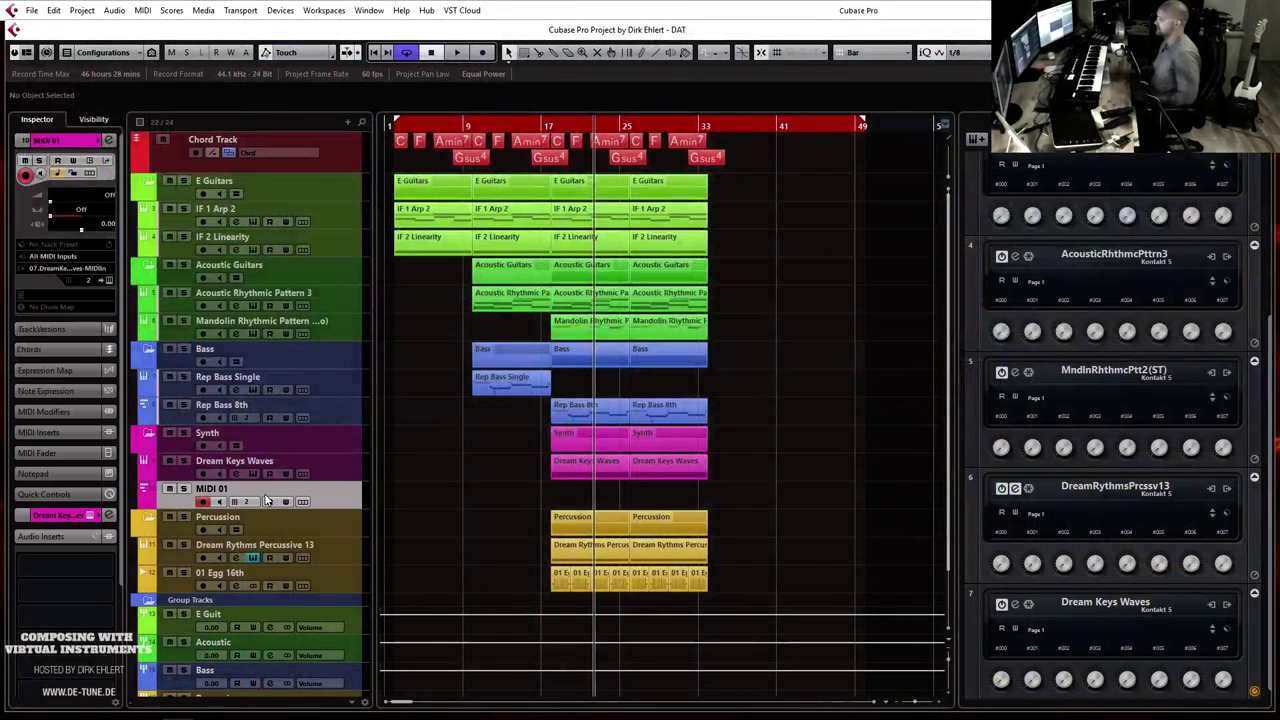
key("shift+Delete")
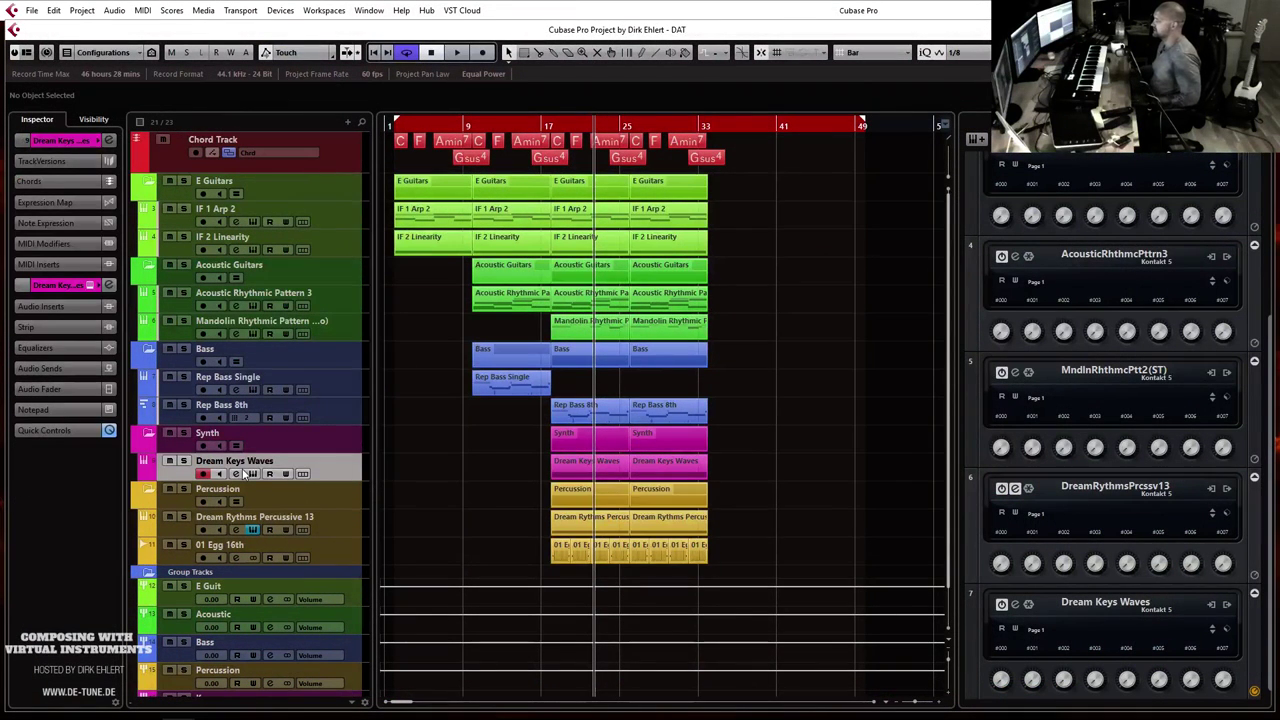
right_click(242, 170)
left_click(339, 212)
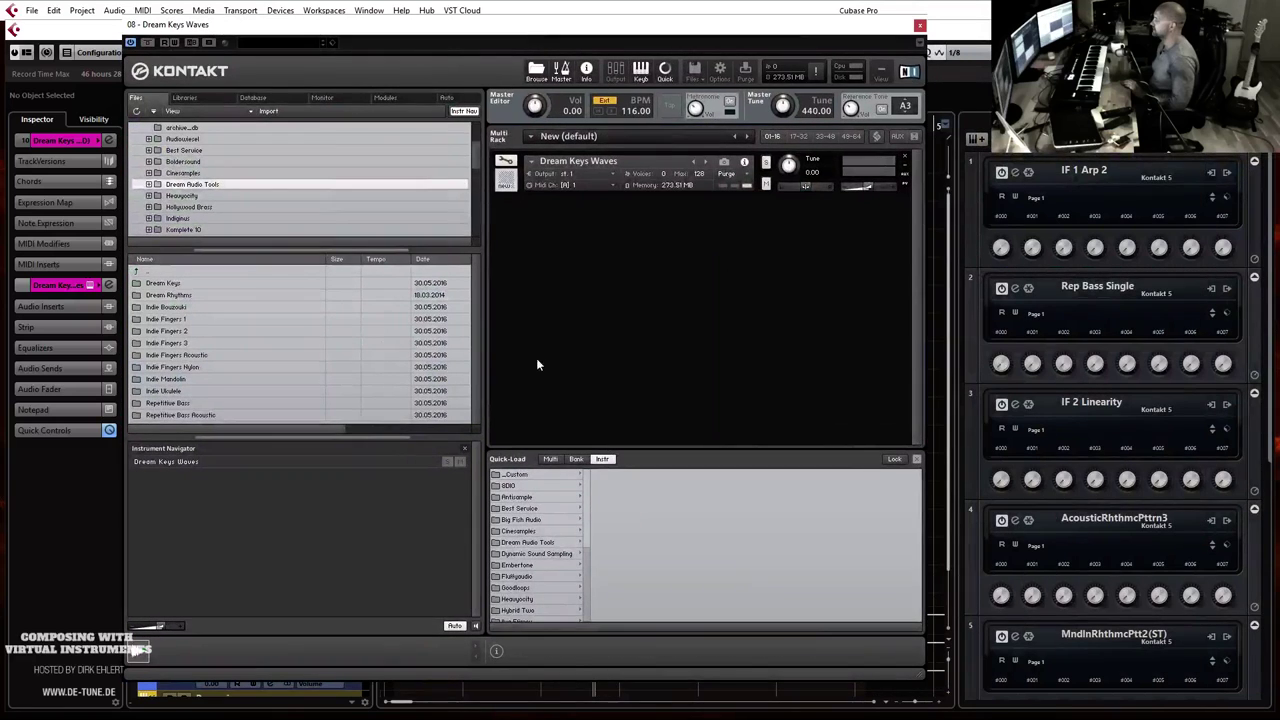
Step: Replace Dream Keys Waves with Dream Keys Fireflies from the Dream Audio Tools library in the duplicated track's Kontakt
left_click(522, 543)
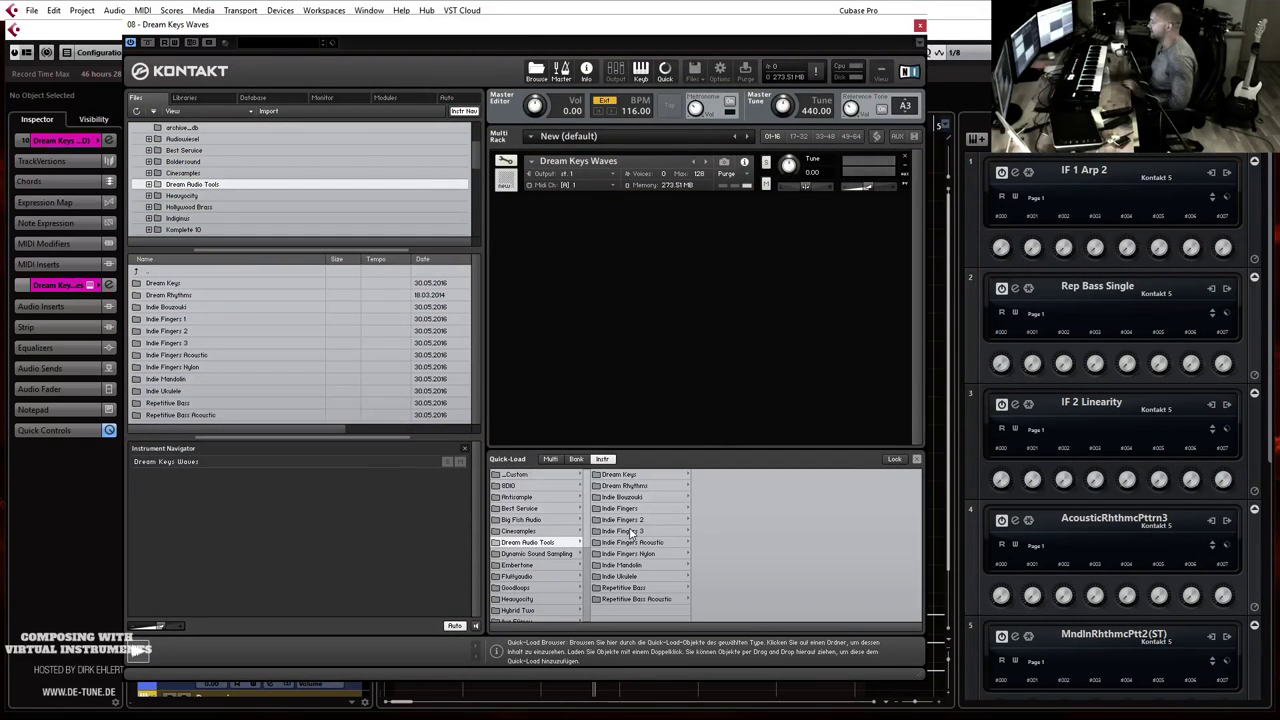
left_click(632, 476)
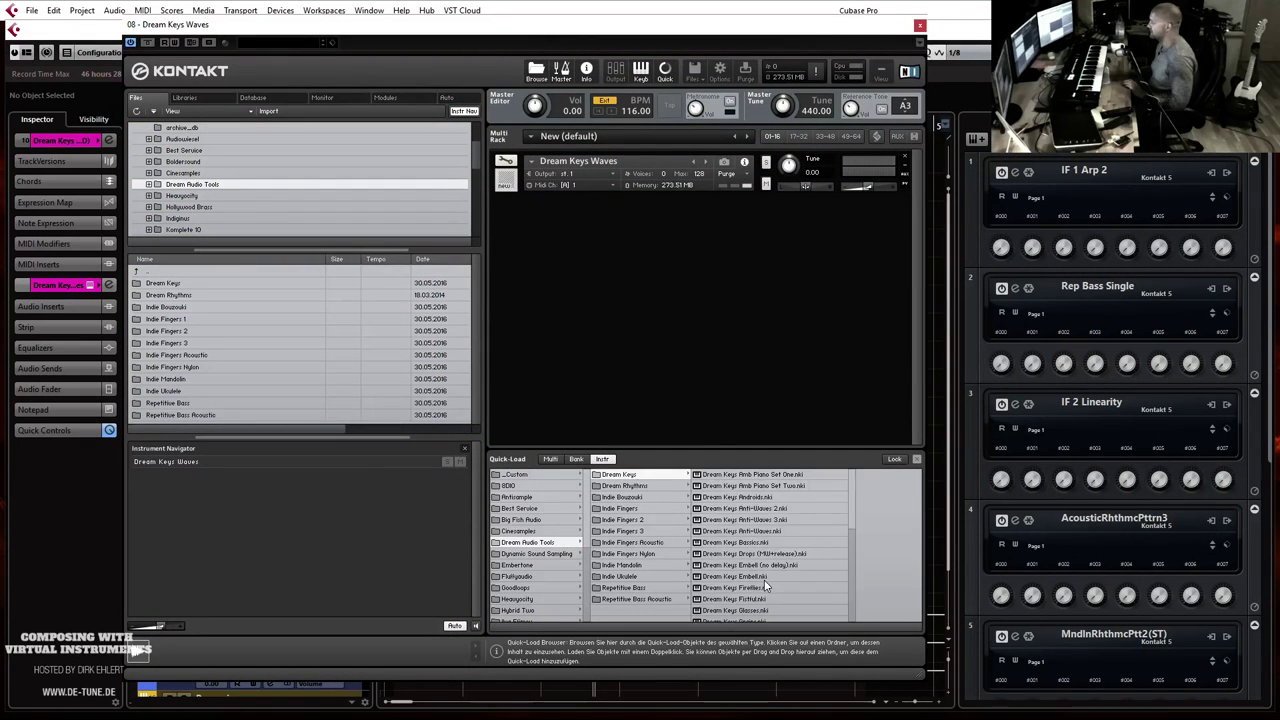
left_click_drag(766, 584, 656, 197)
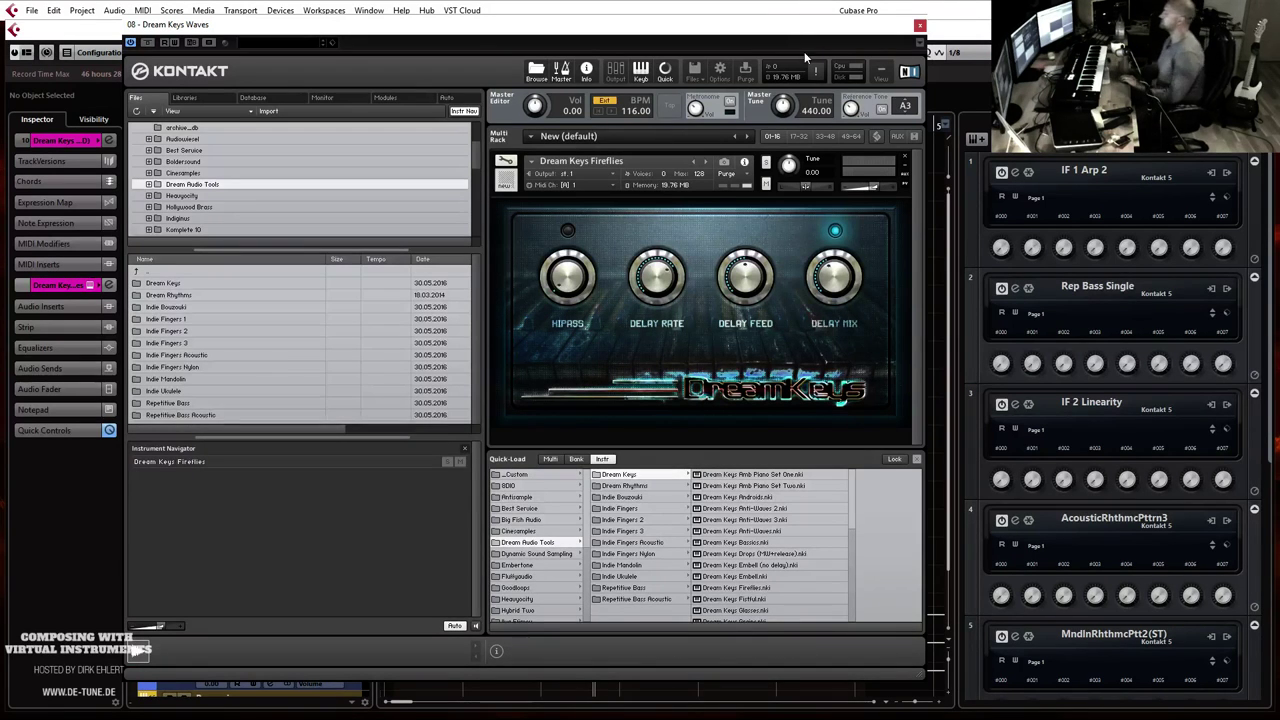
left_click_drag(737, 25, 1279, 25)
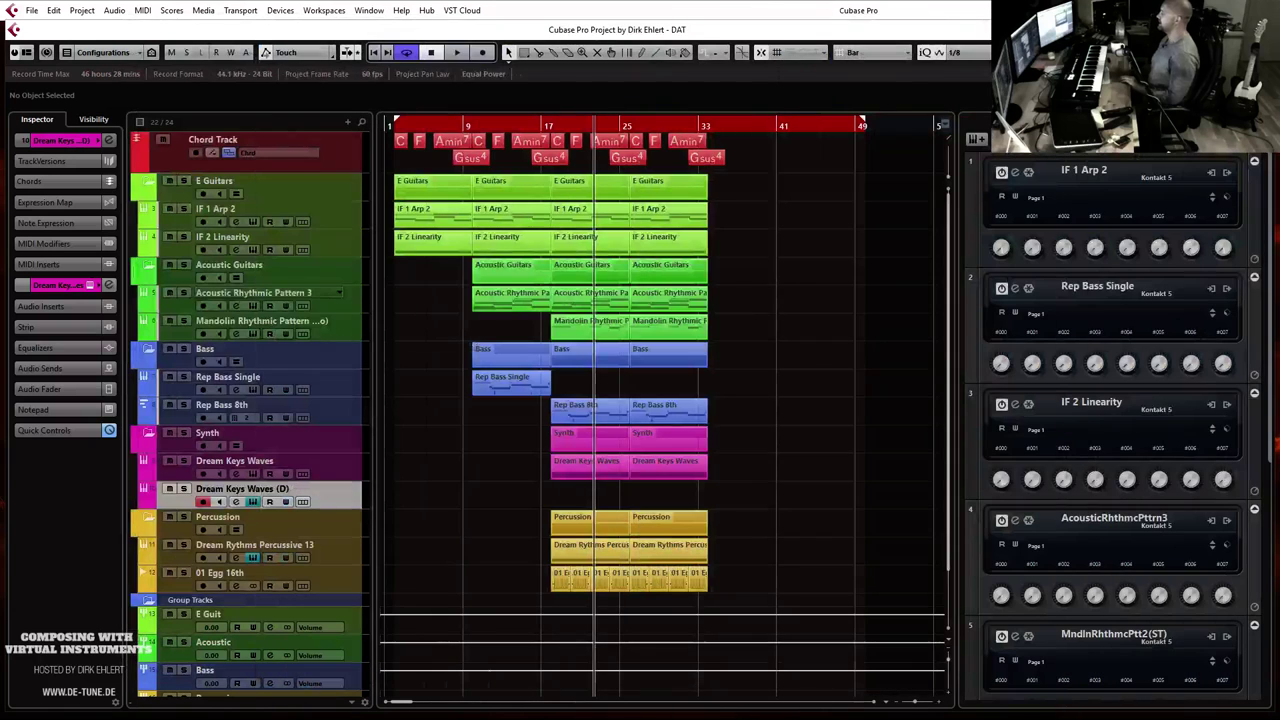
Step: Rename the duplicated track as Dream Keys Fireflies
double_click(251, 490)
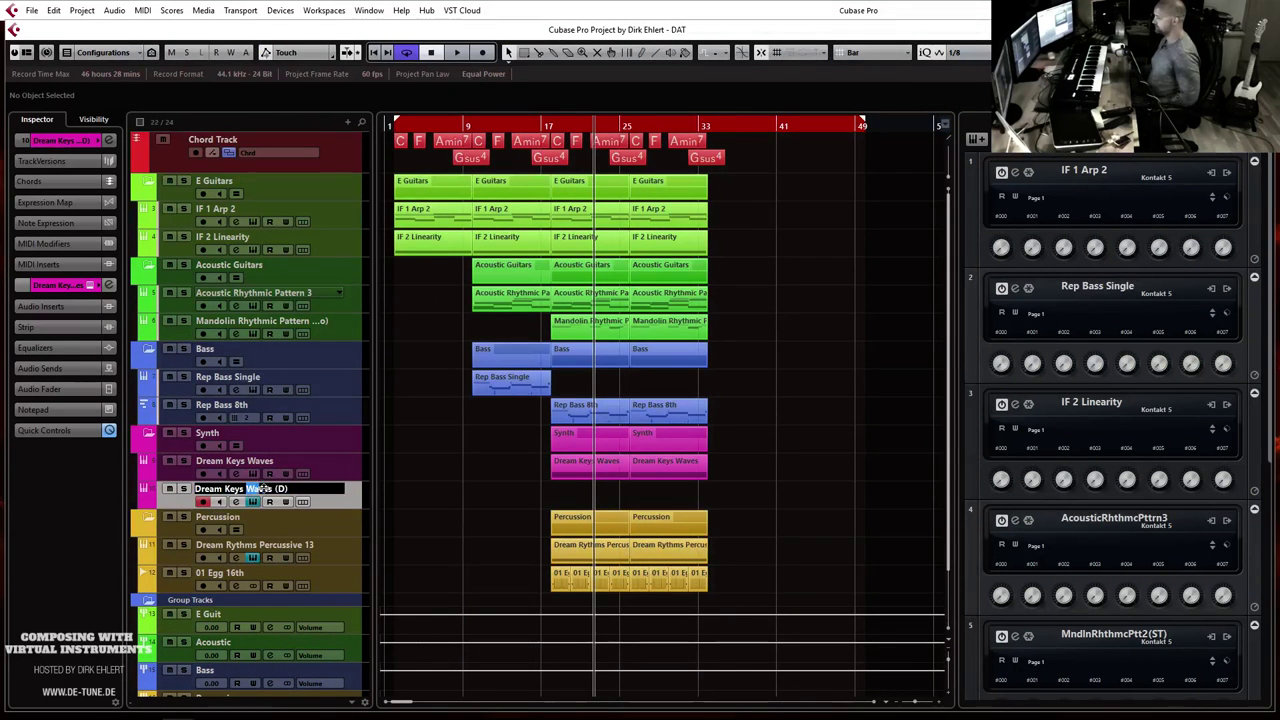
type("Fire")
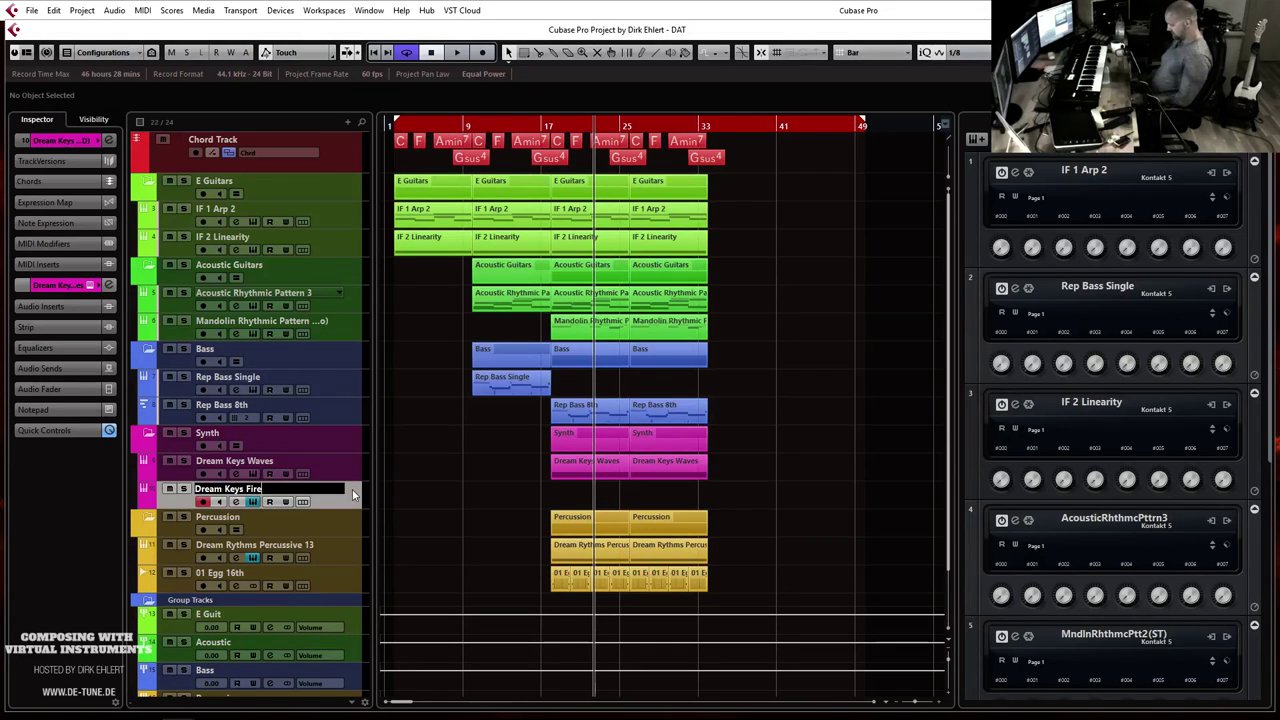
type("flies")
key("Return")
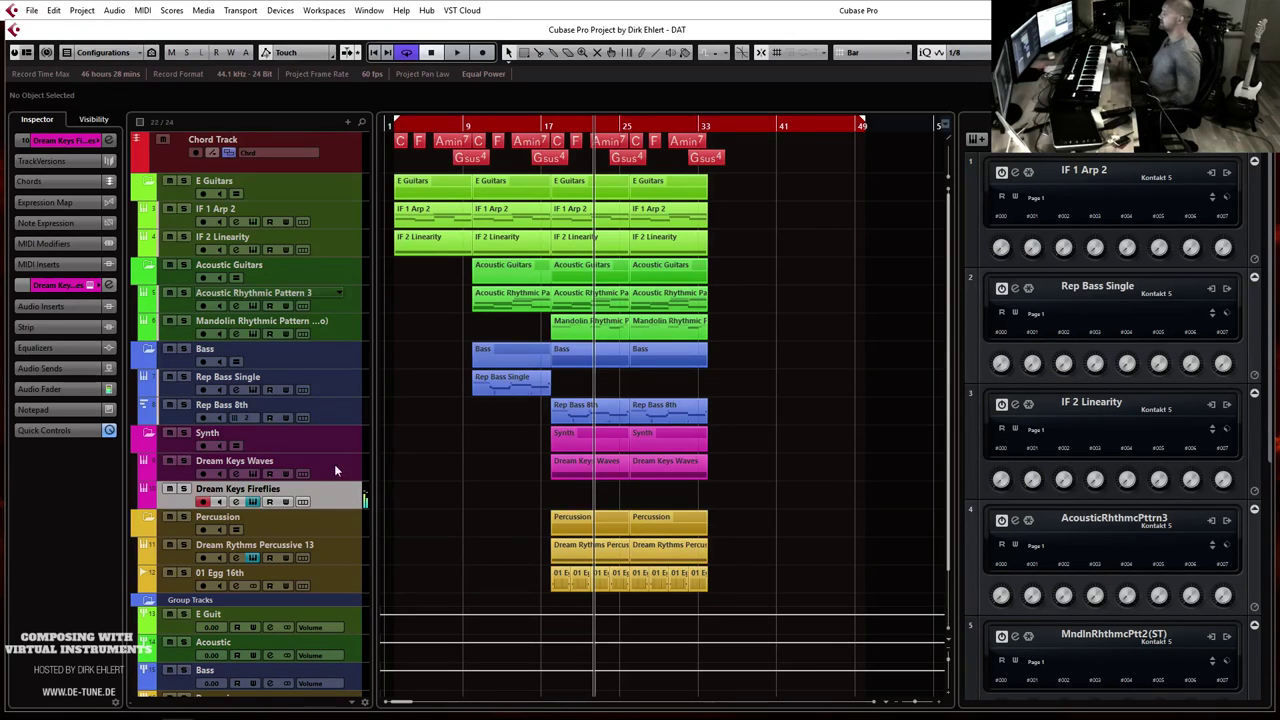
Step: Play the arrangement from bar 18 to try out a Dream Keys Fireflies line
left_click(549, 128)
key("space")
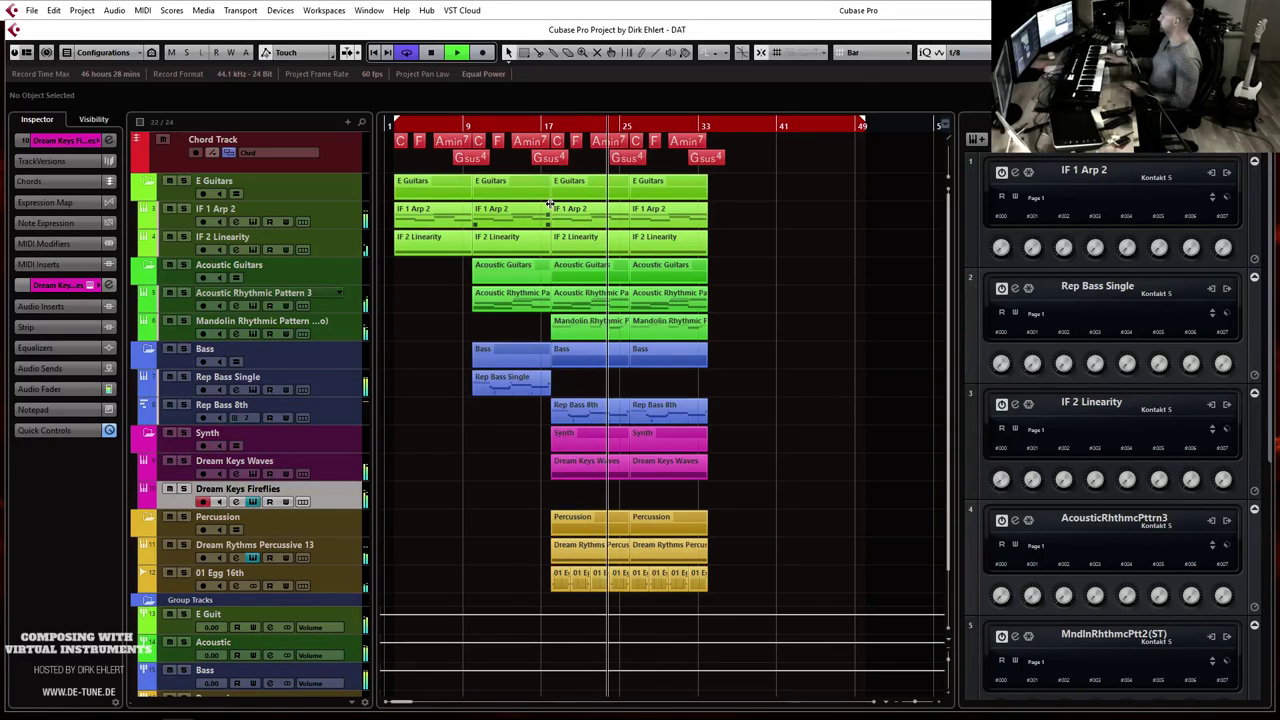
key("space")
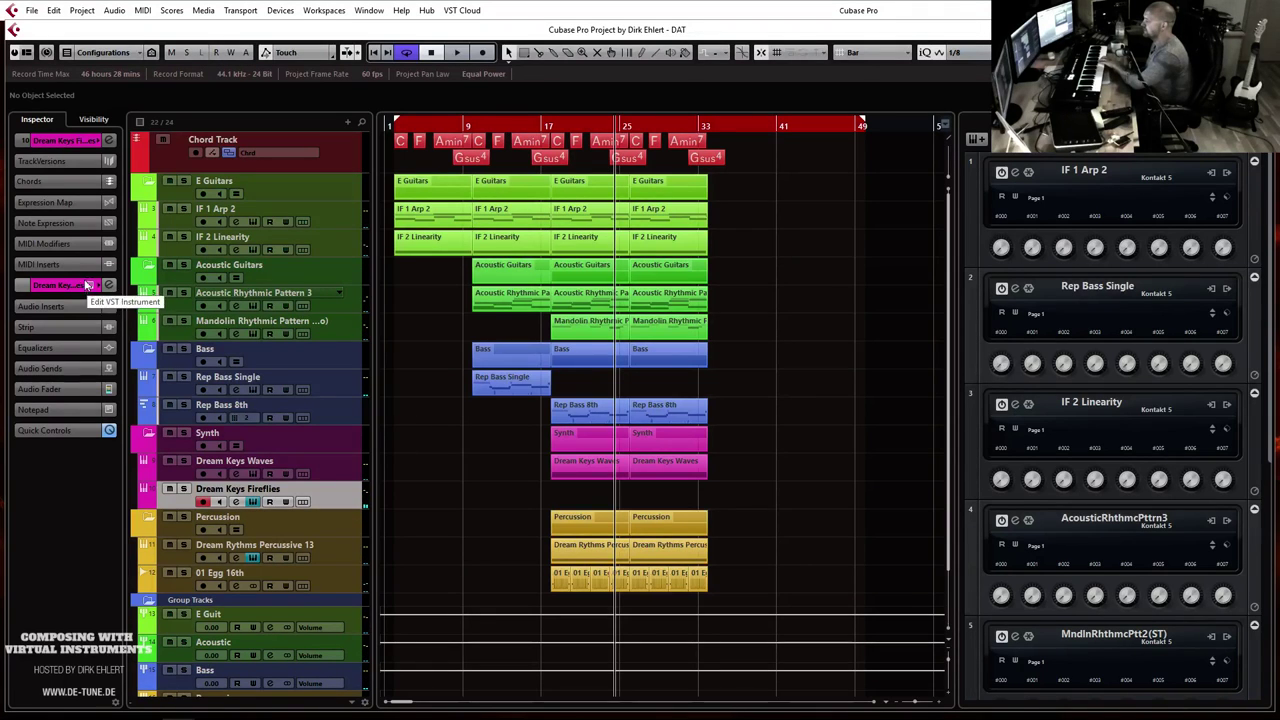
Step: Insert FabFilter Pro-Q 2 as the first audio insert on the Dream Keys Fireflies track
left_click(53, 305)
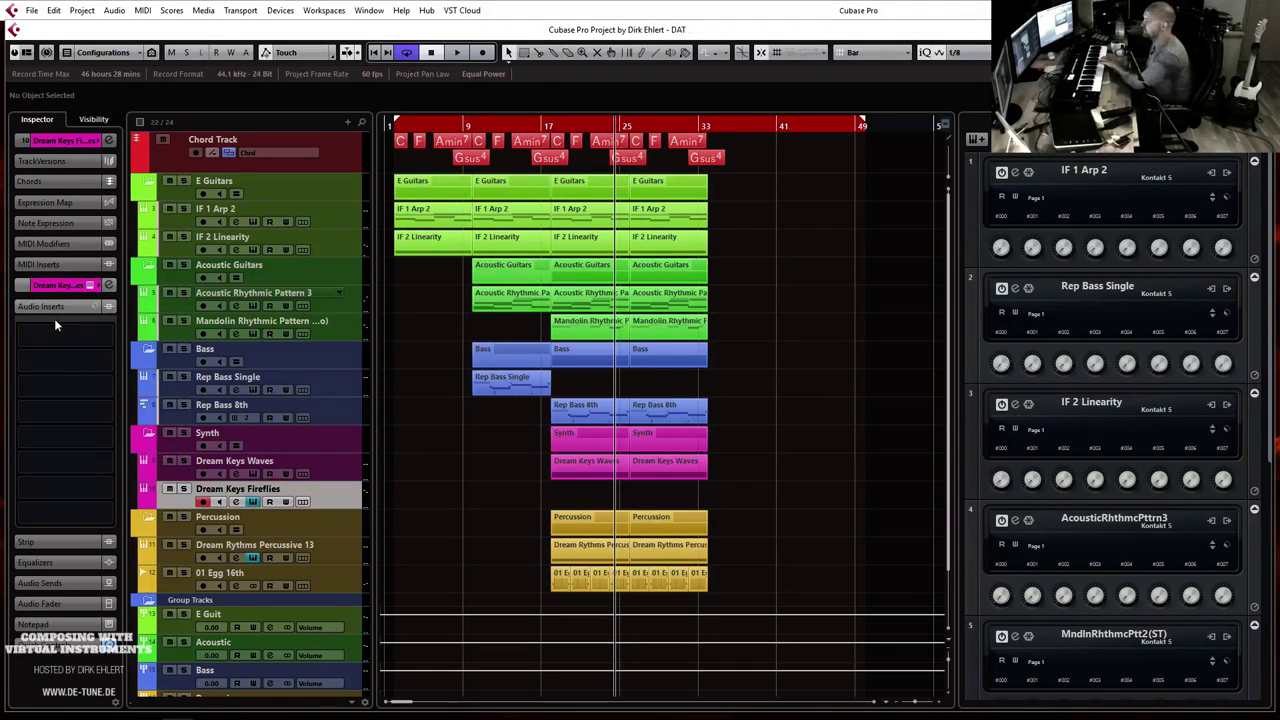
left_click(108, 335)
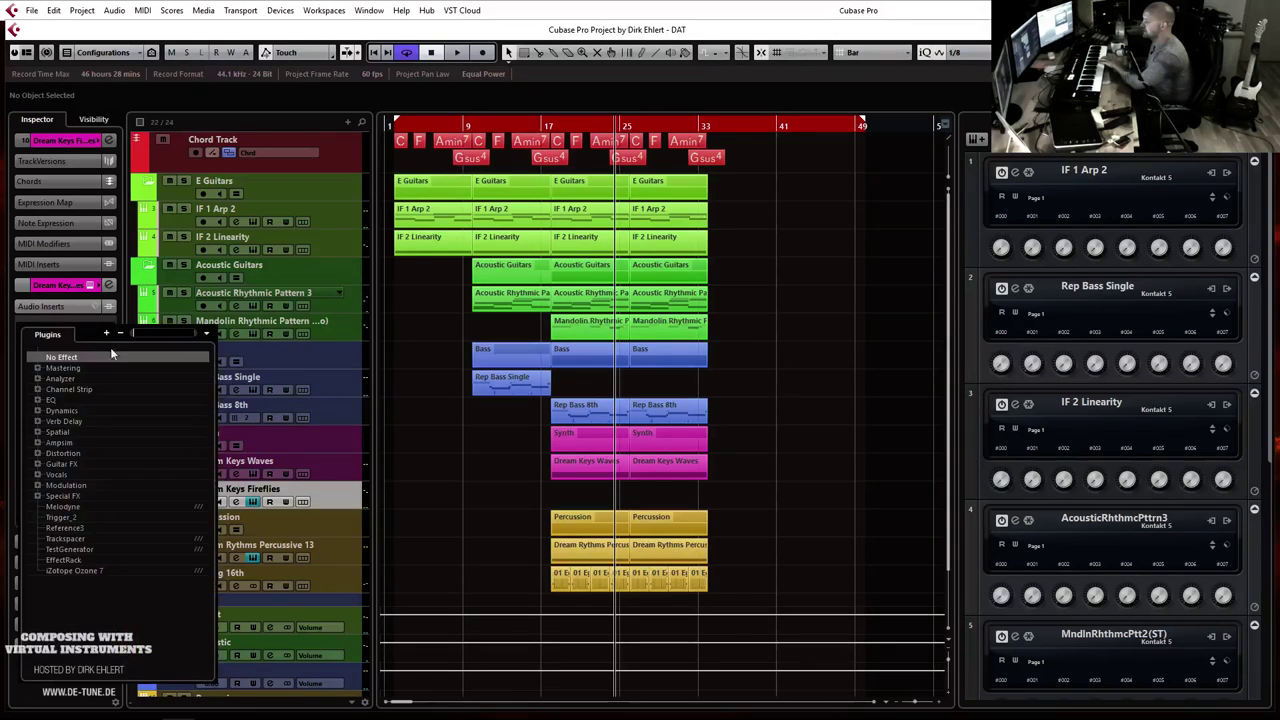
left_click(38, 400)
left_click(51, 453)
left_click(96, 474)
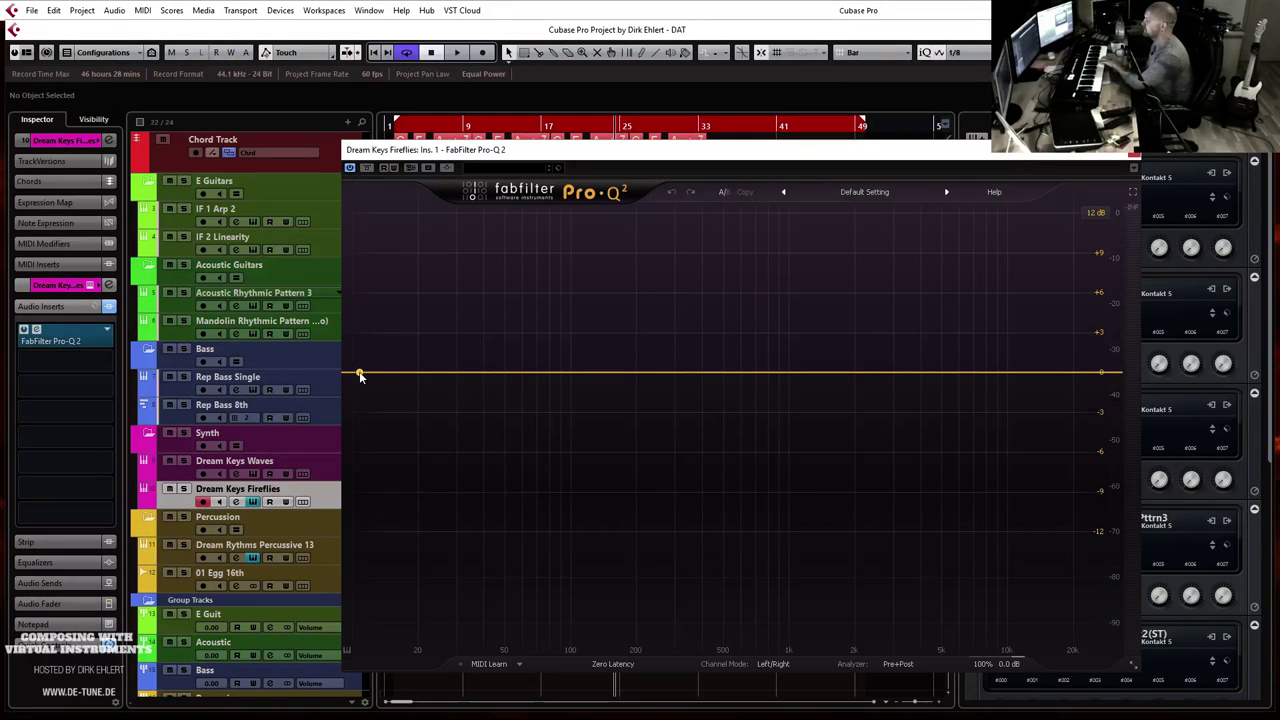
Step: Add a low cut at about 424 Hz and a narrow bell cut of about 4 dB just above it in Pro-Q 2
left_click_drag(360, 376, 707, 379)
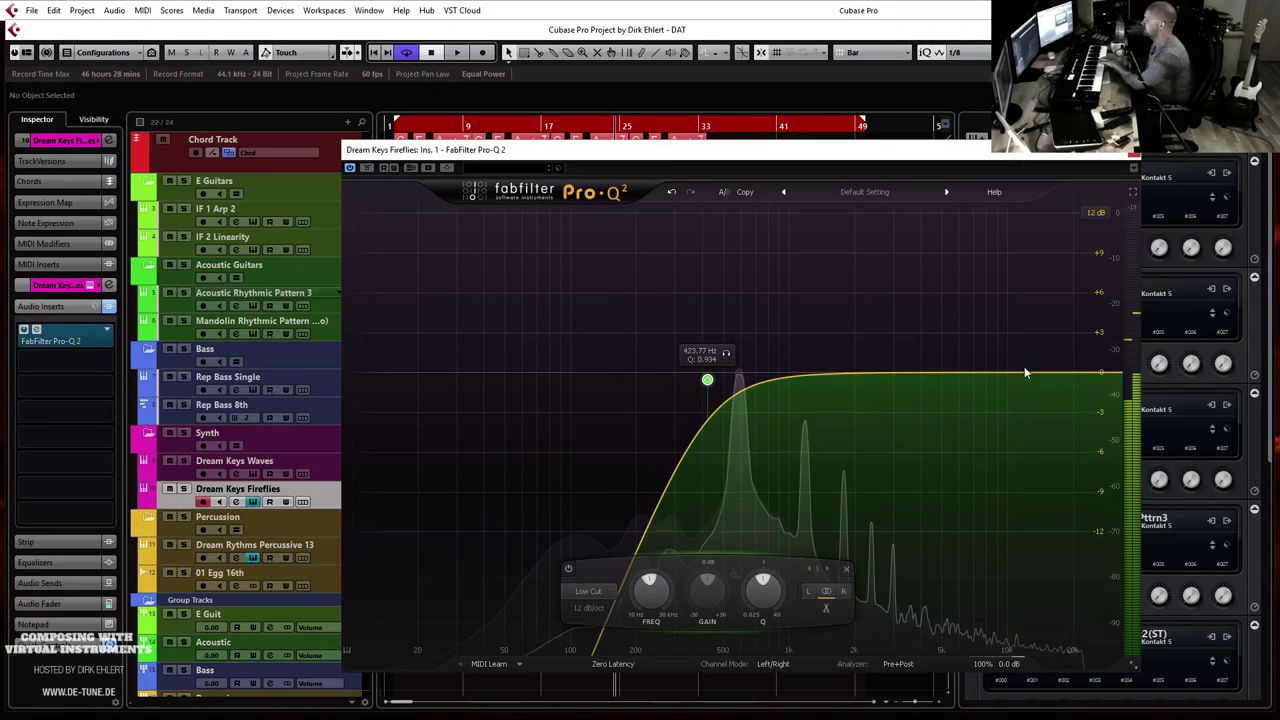
left_click_drag(900, 372, 766, 297)
scroll(766, 297, "up", 10)
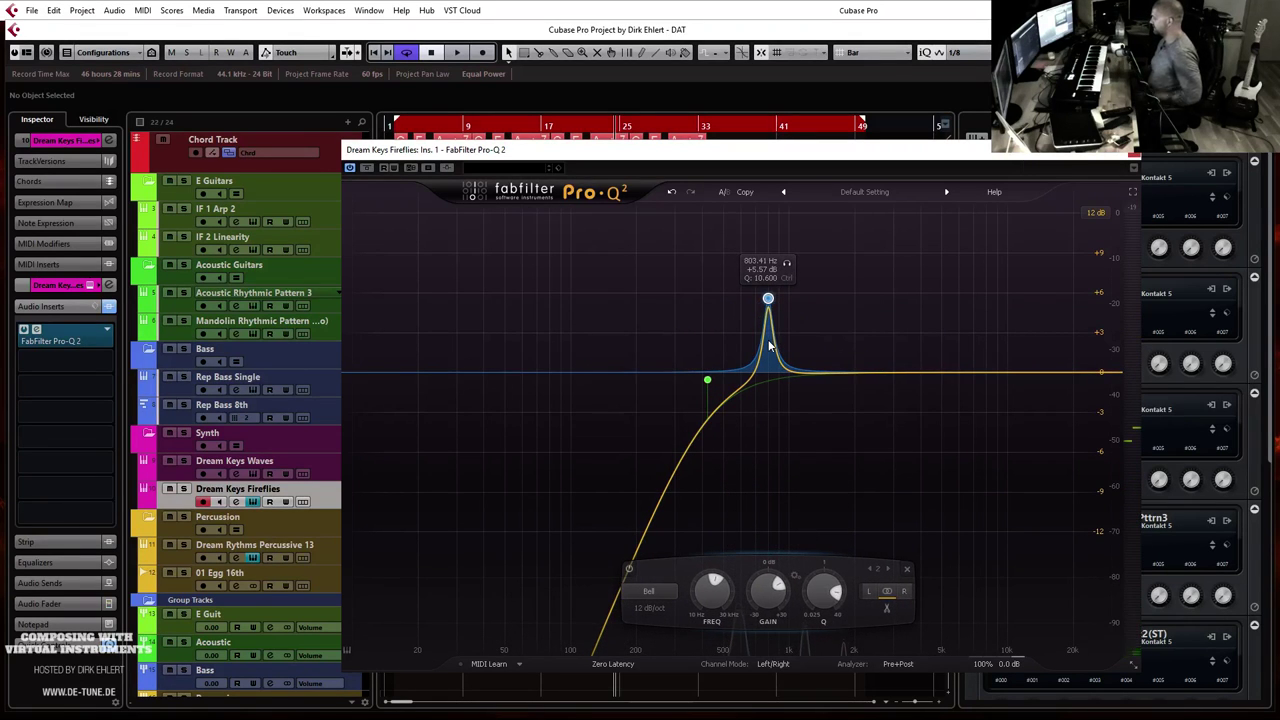
left_click_drag(768, 298, 727, 428)
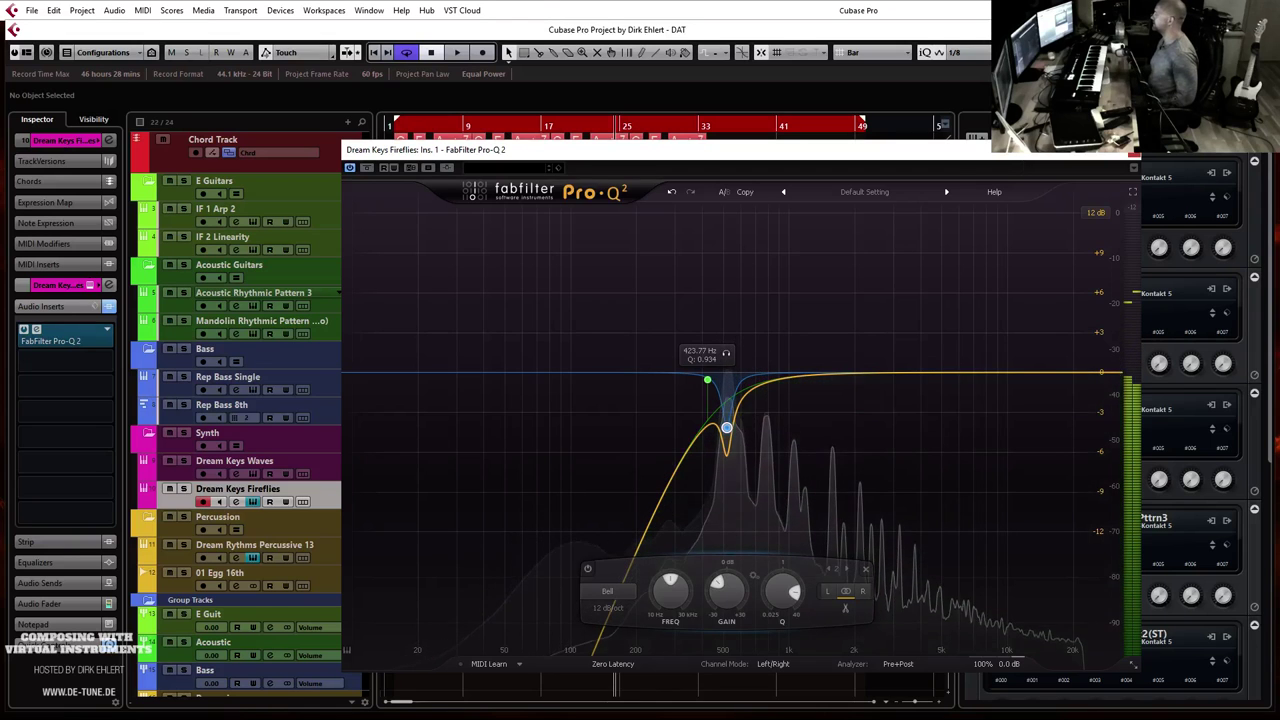
key("ctrl+w")
Step: Record a Dream Keys Fireflies part from bar 18 with cycle playback off
left_click(550, 123)
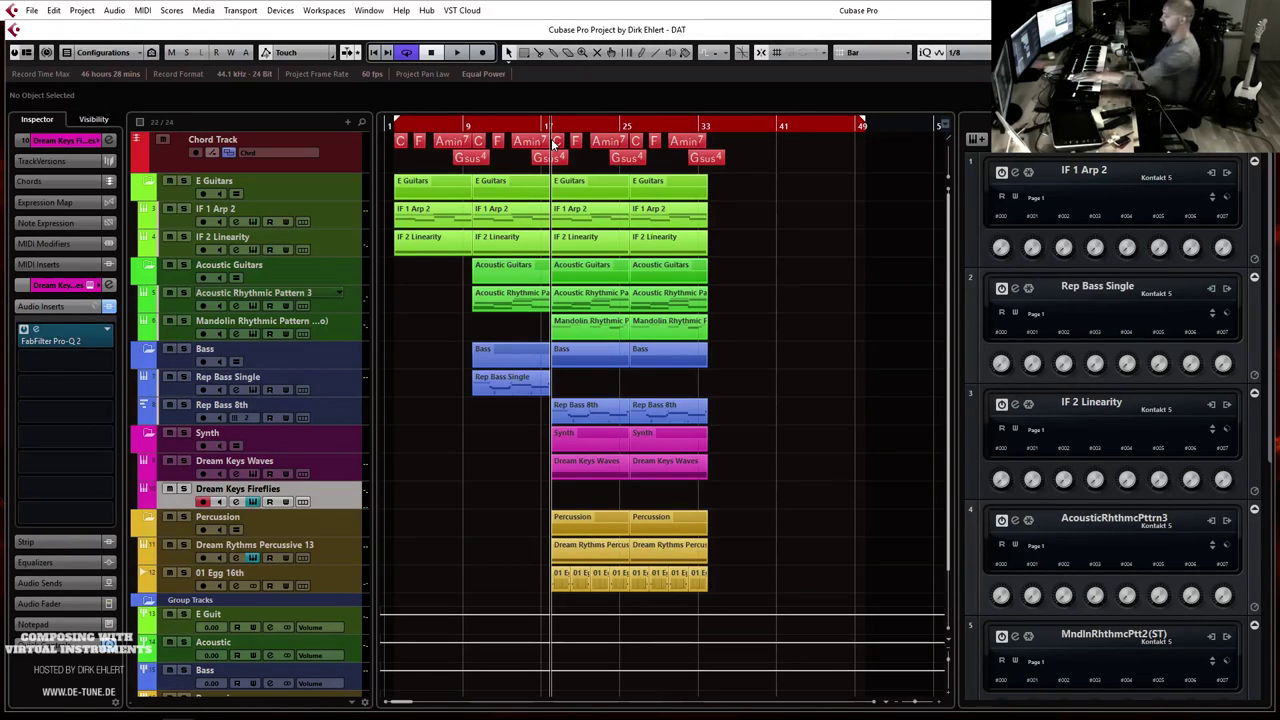
key("slash")
key("KP_Multiply")
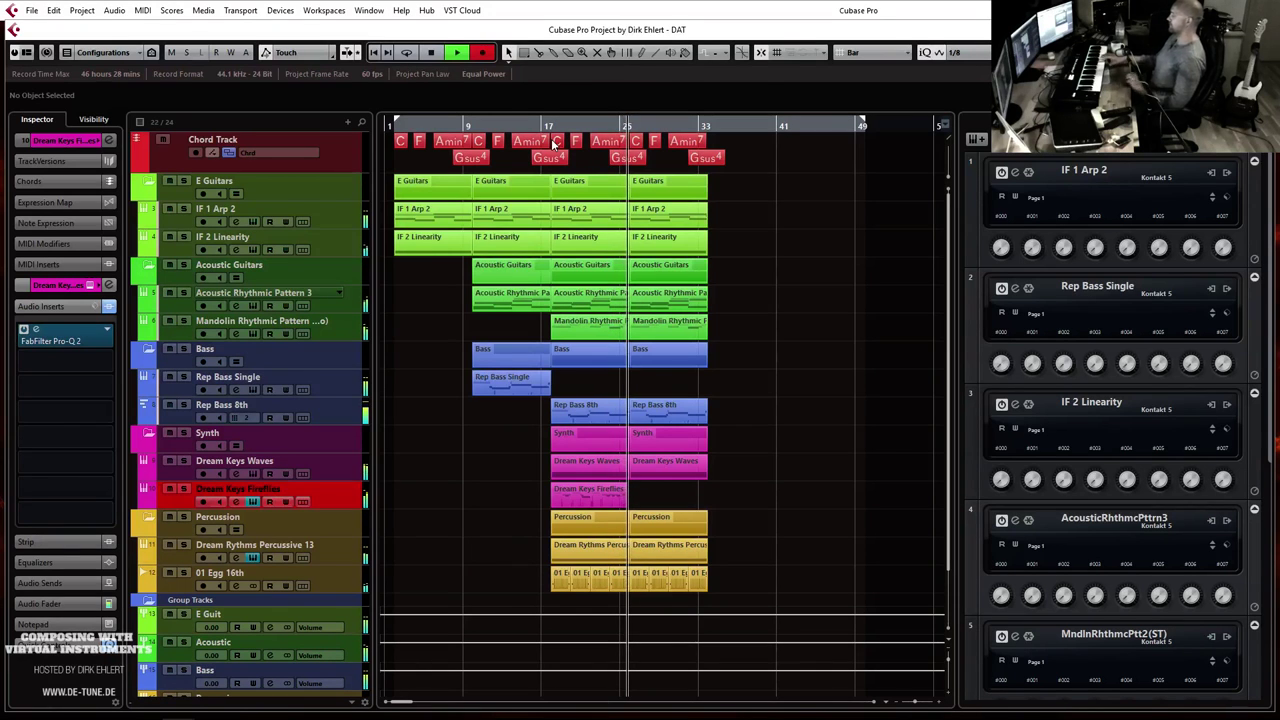
Step: Stop playback and quantize the notes of the Dream Keys Fireflies part to 1/8
key("space")
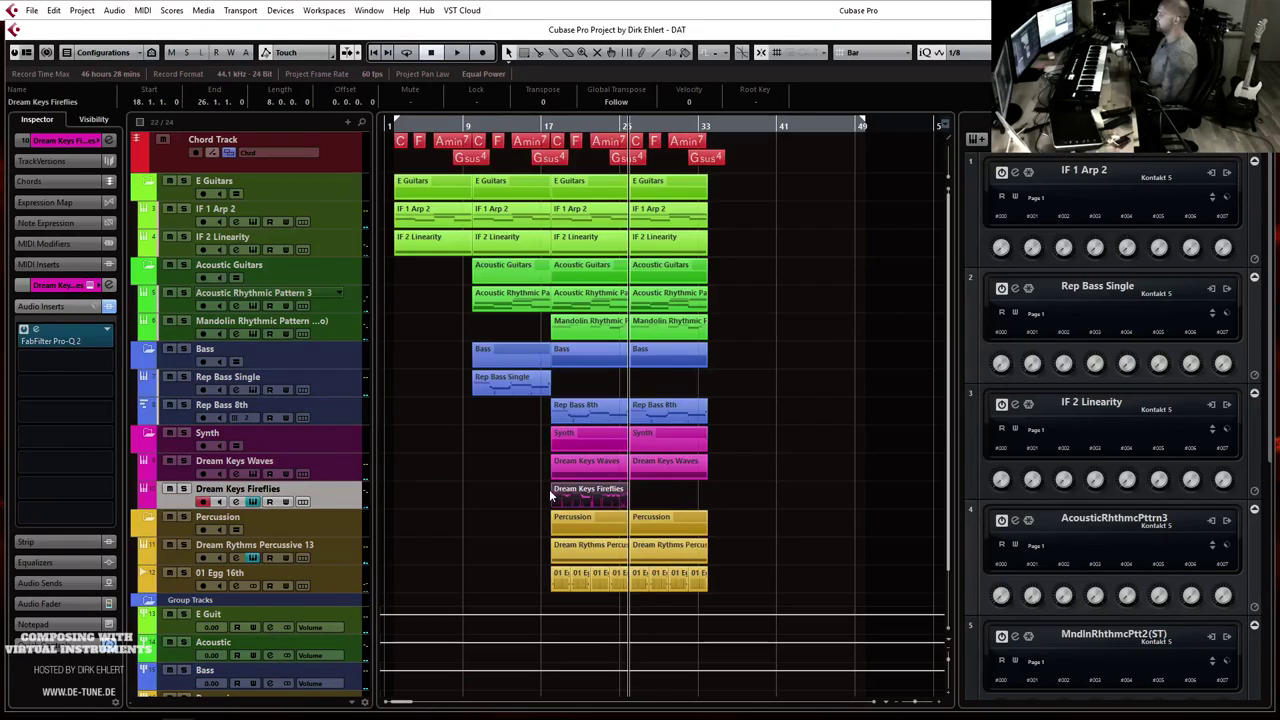
double_click(590, 492)
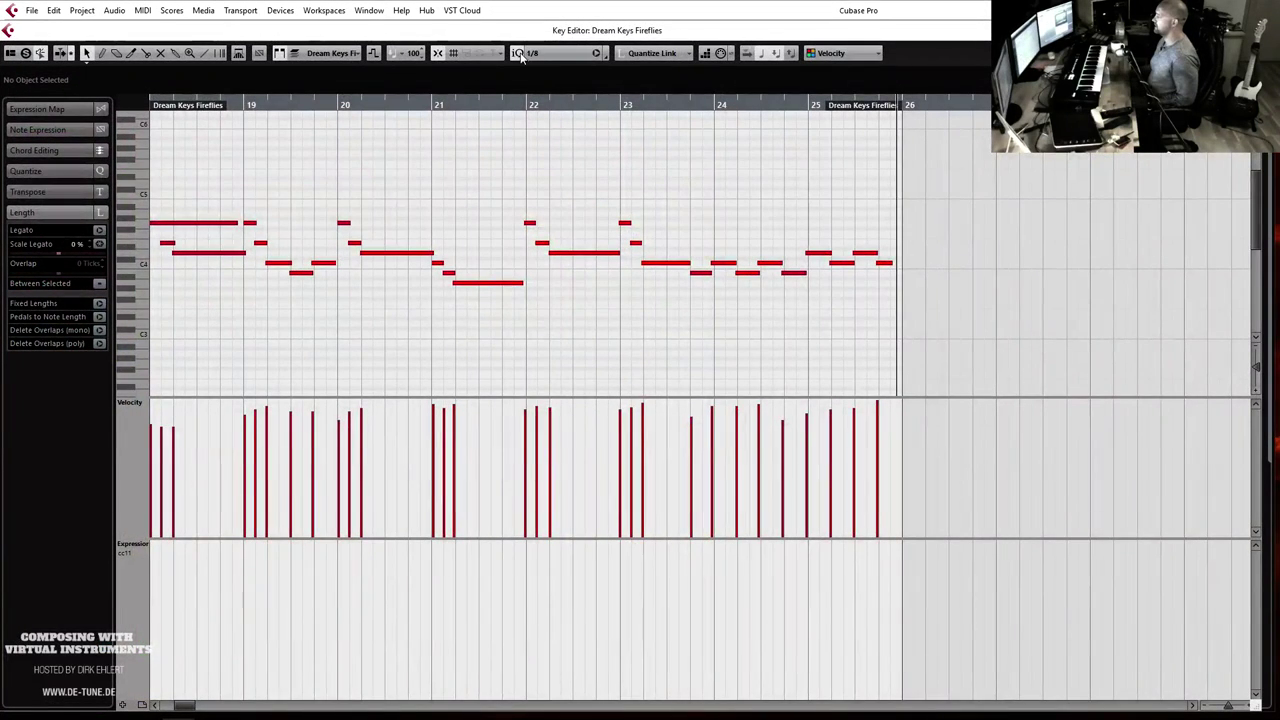
key("q")
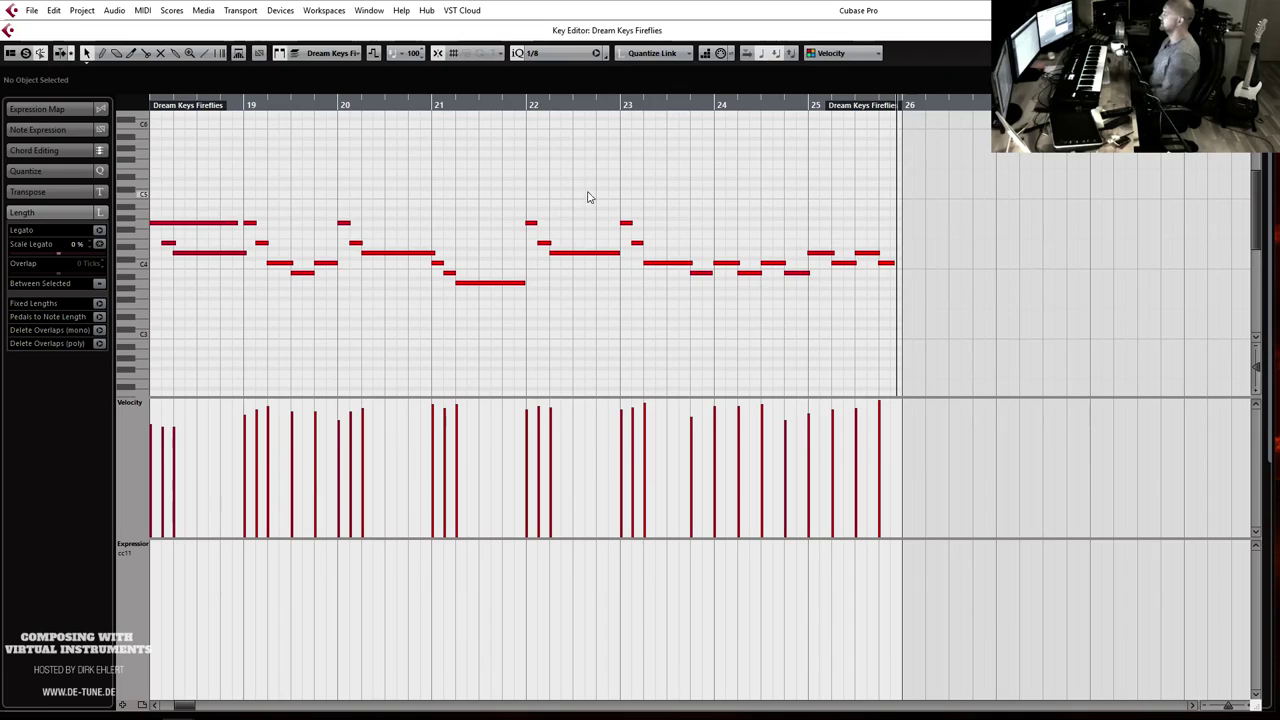
key("Escape")
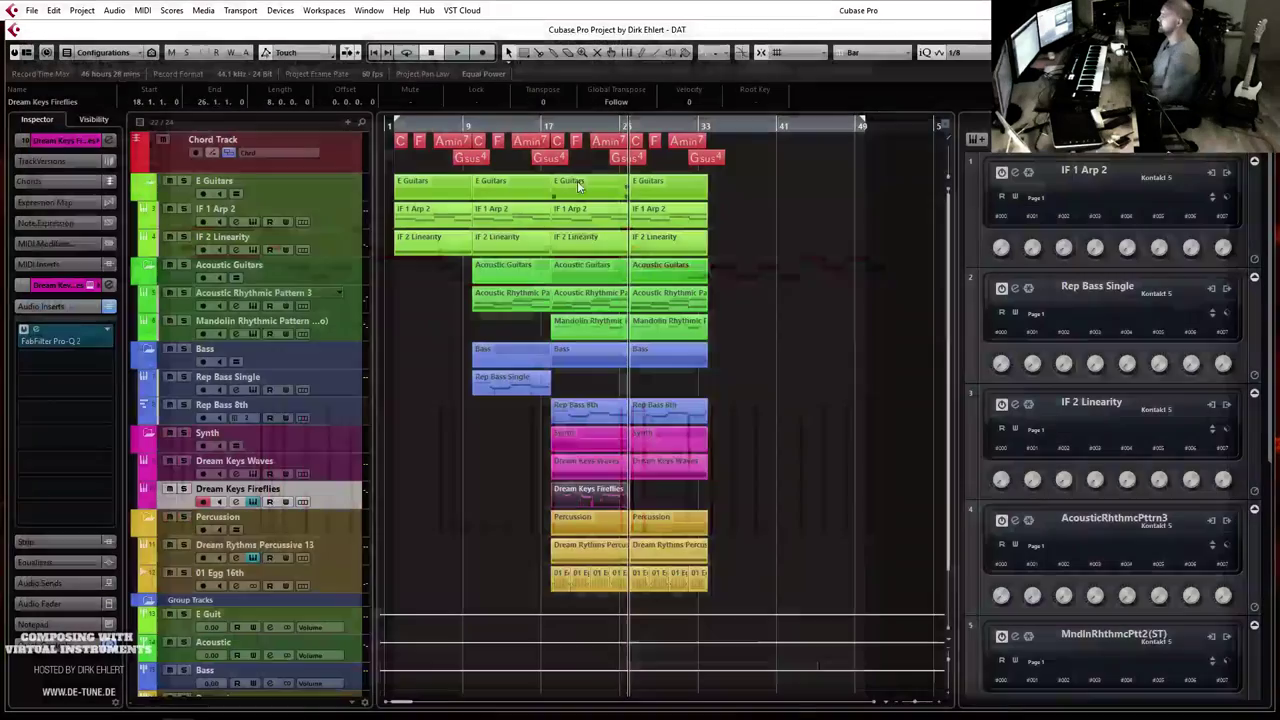
Step: Open the first Dream Keys Waves and Fireflies parts together in the Key Editor, start playback, and make Dream Keys Fireflies the active part
left_click_drag(600, 462, 513, 494)
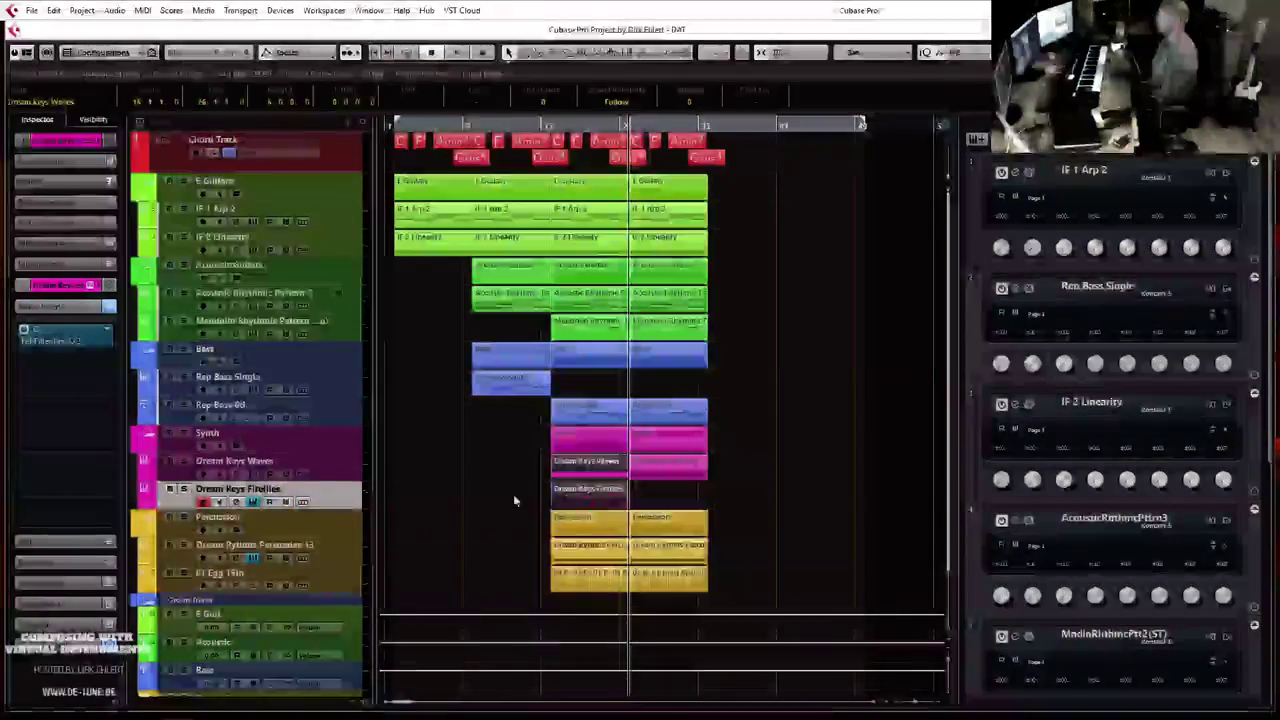
key("ctrl+e")
scroll(651, 266, "down", 1)
scroll(651, 266, "left", 2)
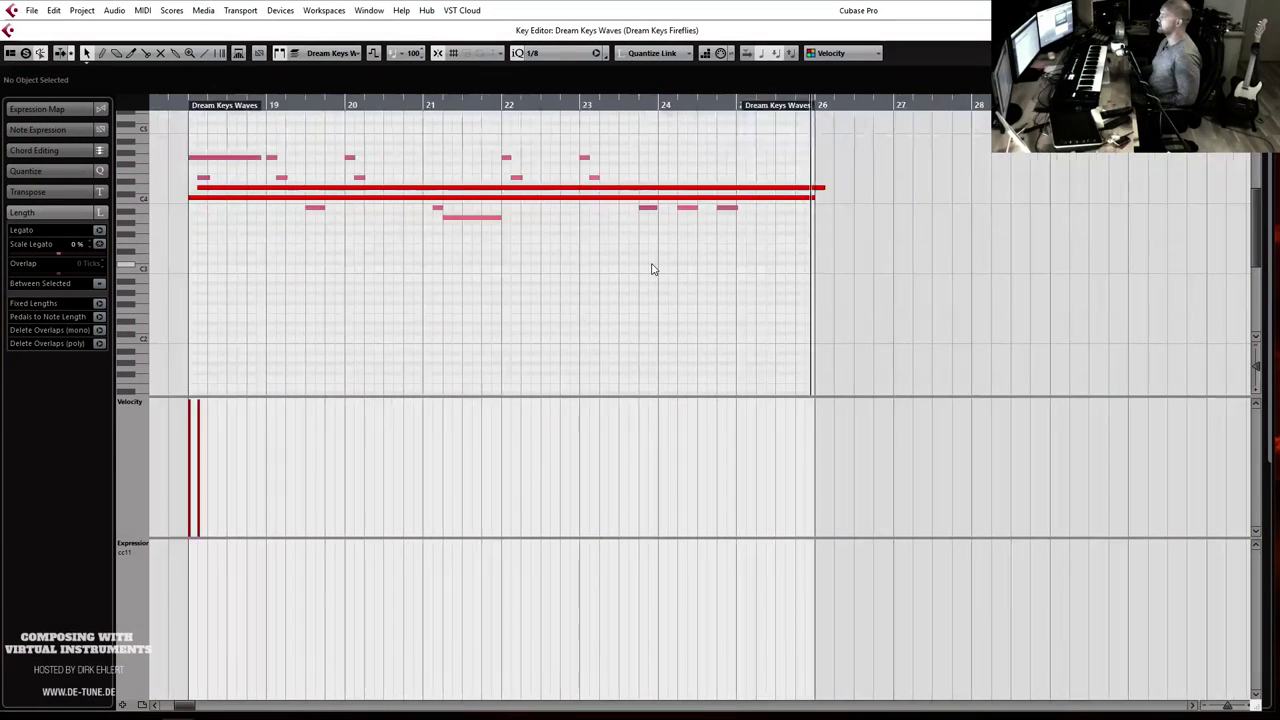
key("space")
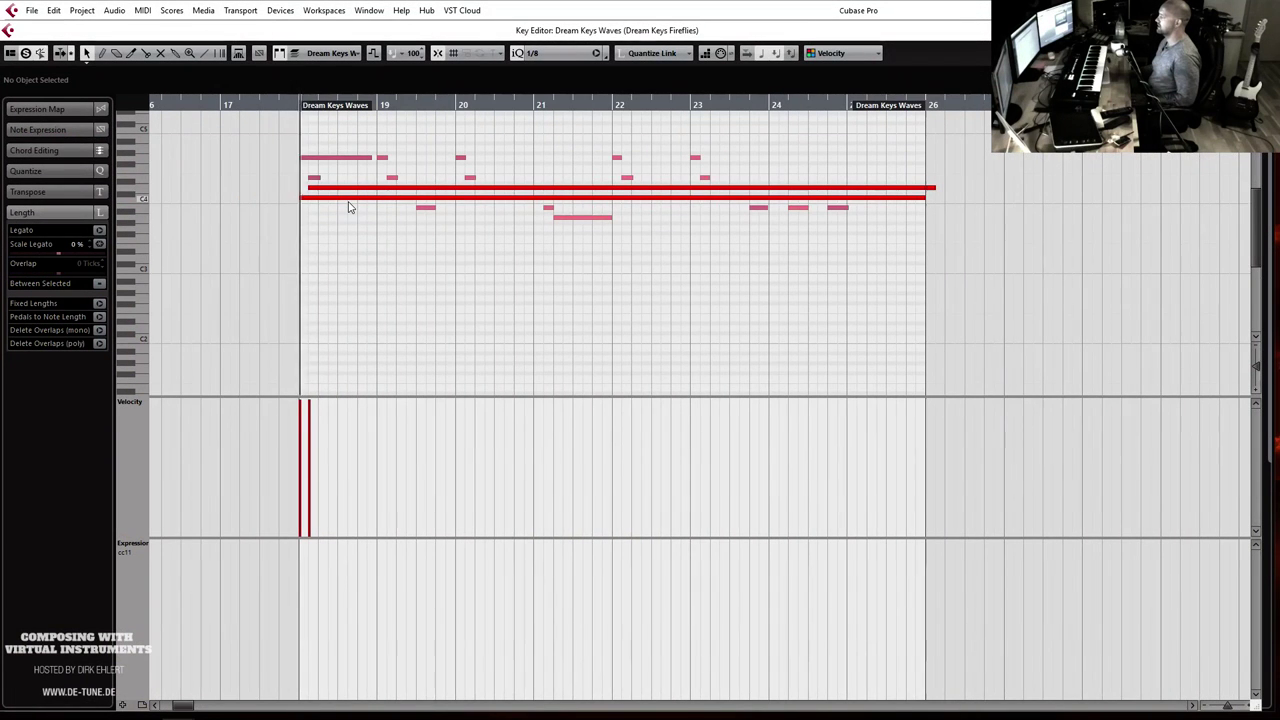
left_click(327, 53)
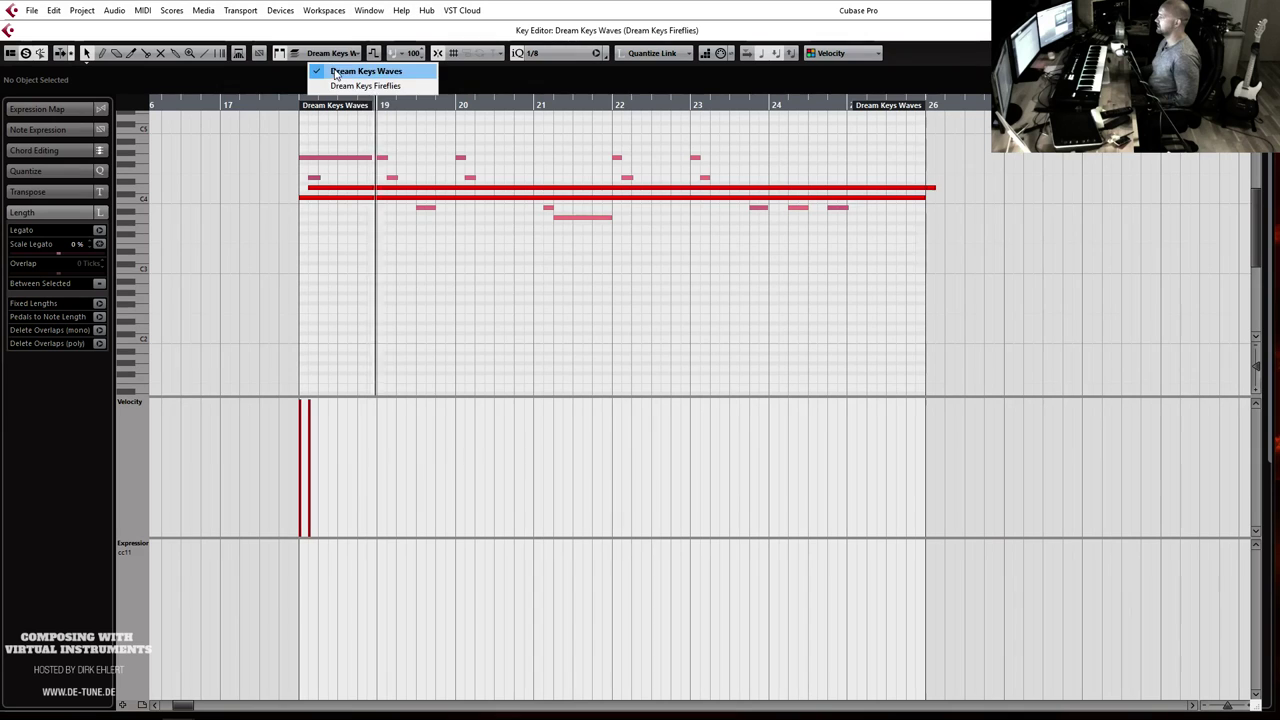
left_click(352, 86)
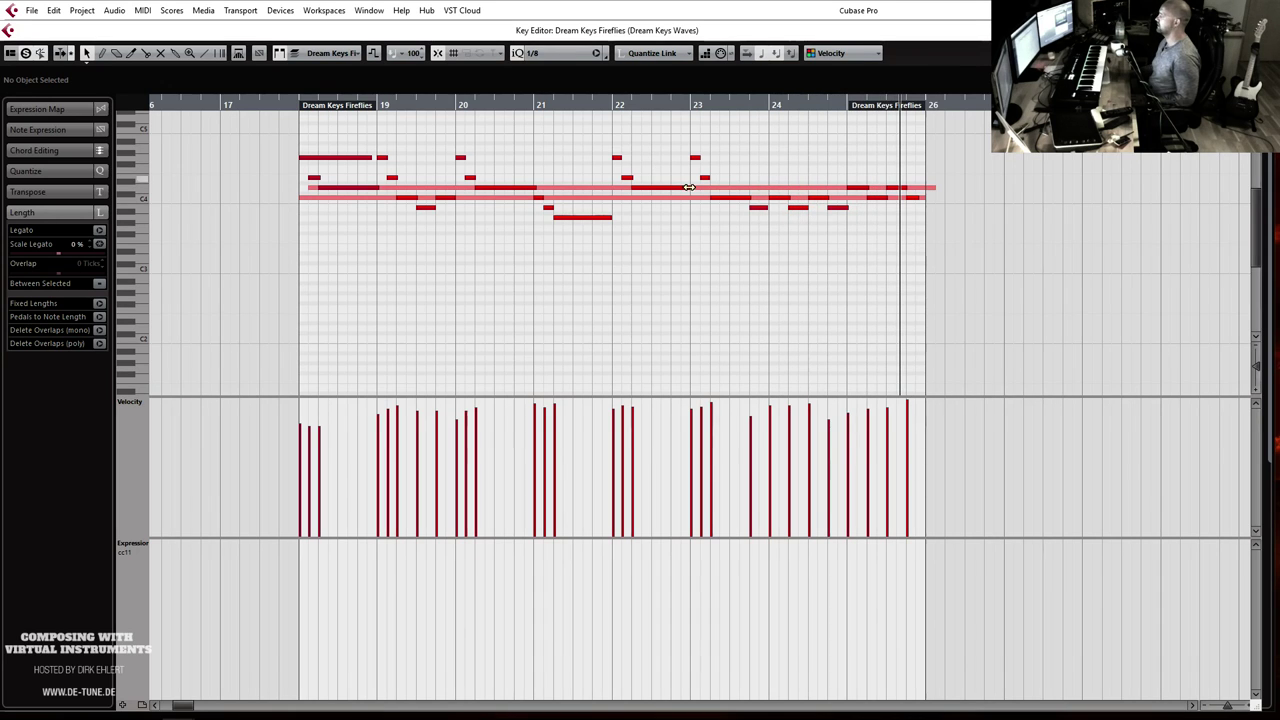
Step: In Dream Keys Fireflies, lower the two low notes in bar 24 to G3 and the two lower notes in bar 25 to B3, auditioning the phrase
left_click(782, 199)
left_click(790, 222)
left_click_drag(857, 212, 838, 237)
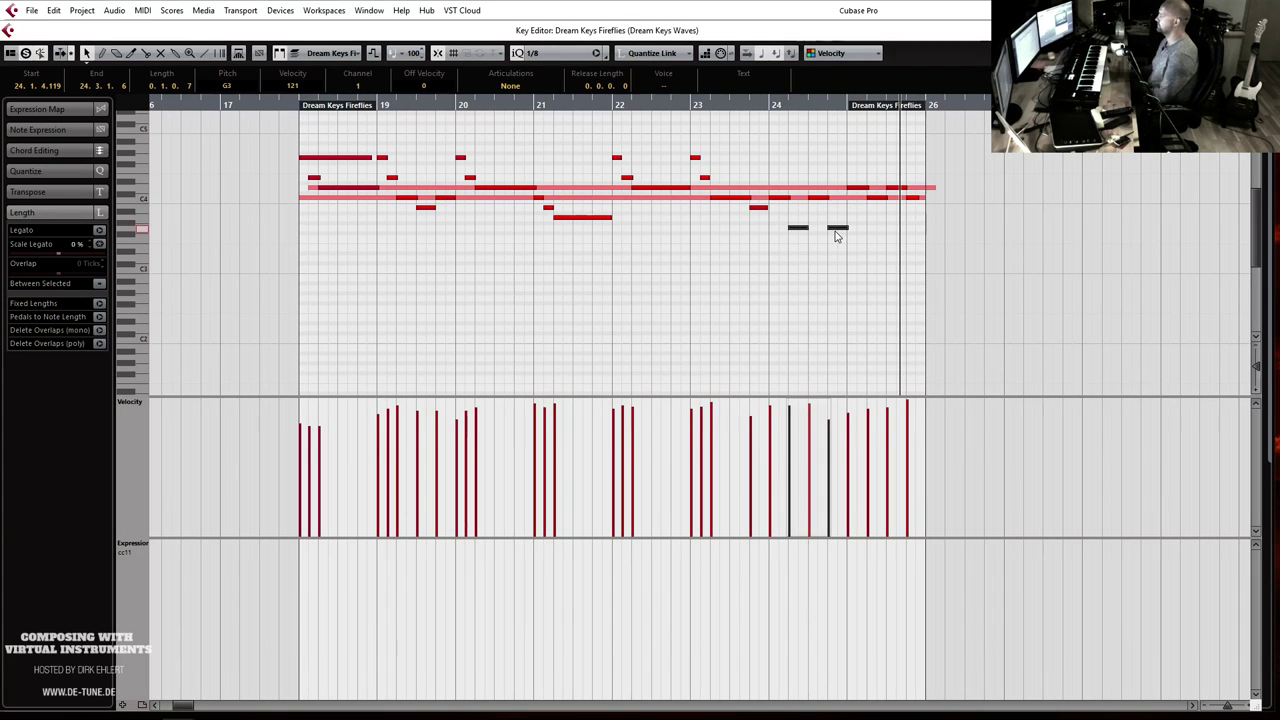
left_click(770, 106)
key("space")
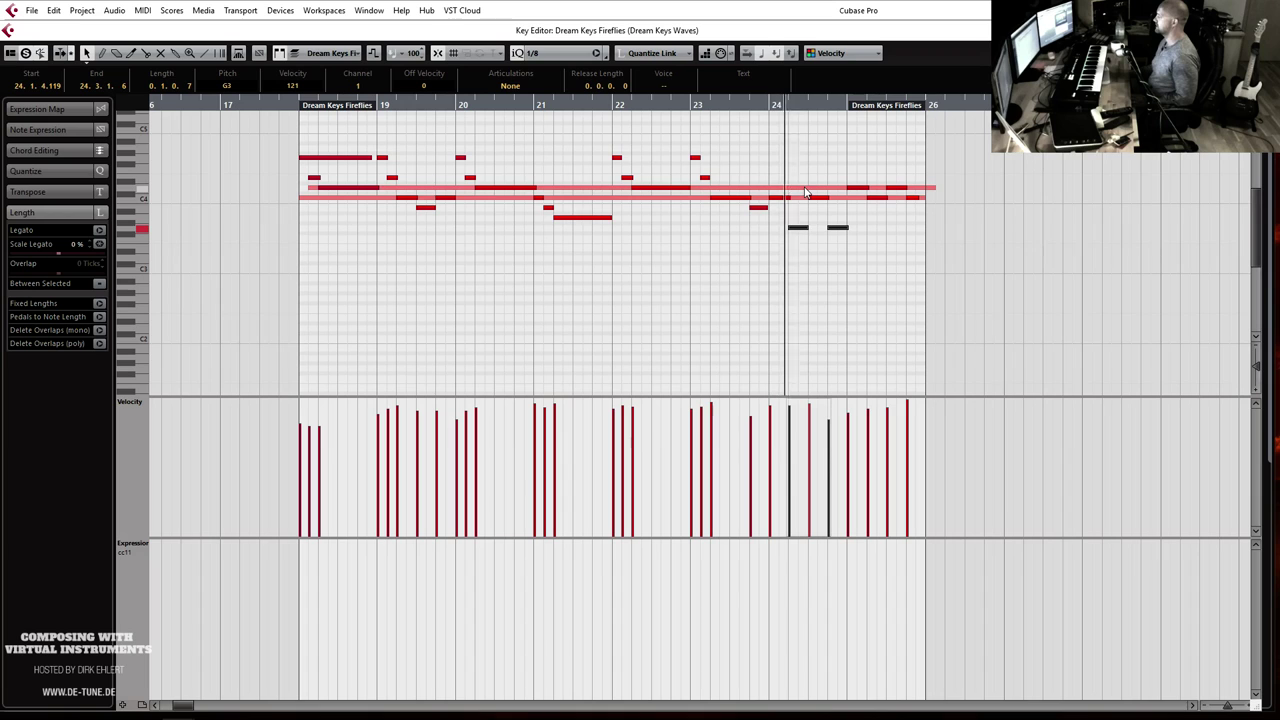
left_click(880, 198)
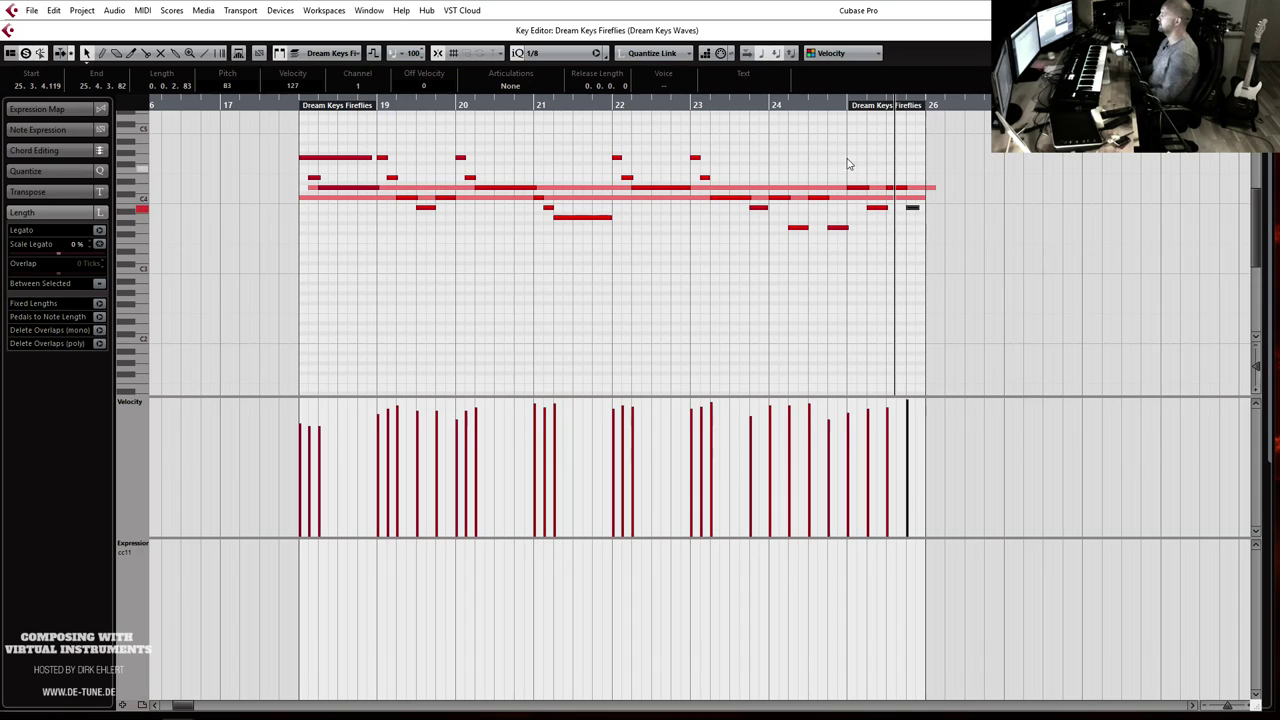
key("space")
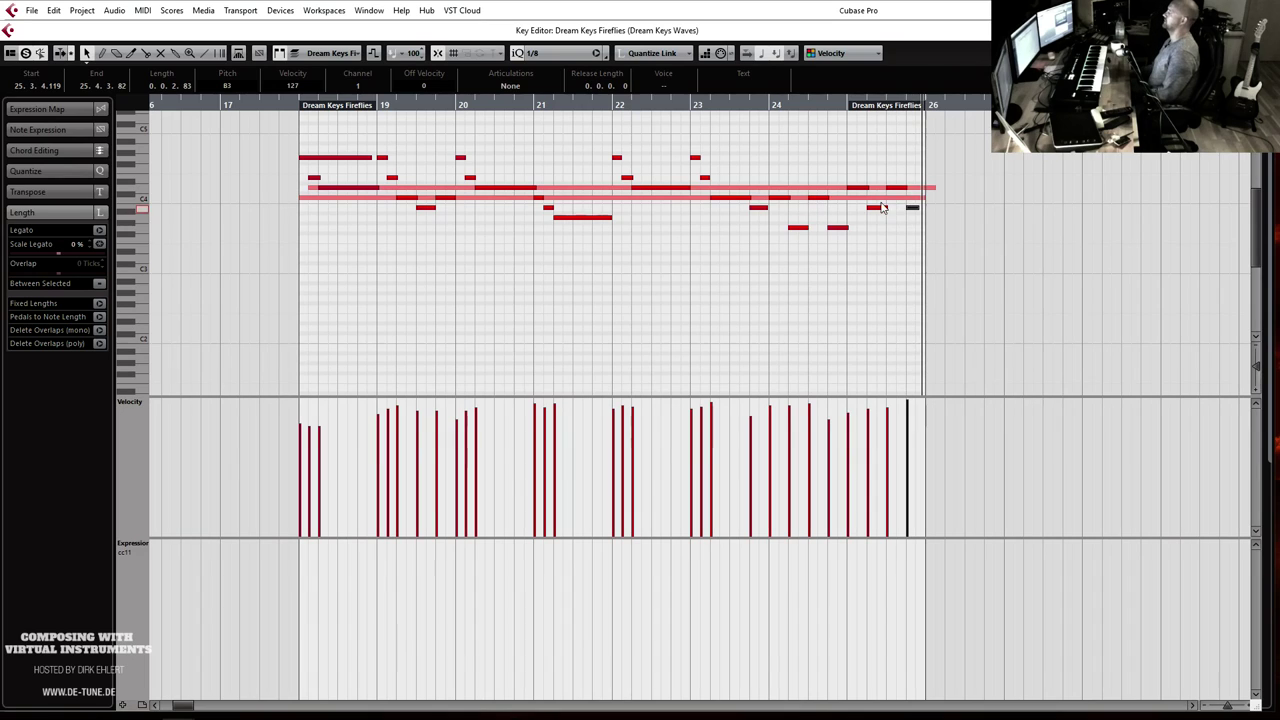
Step: Close the Key Editor and duplicate the Dream Keys Fireflies part directly after the original, at bar 26
key("Escape")
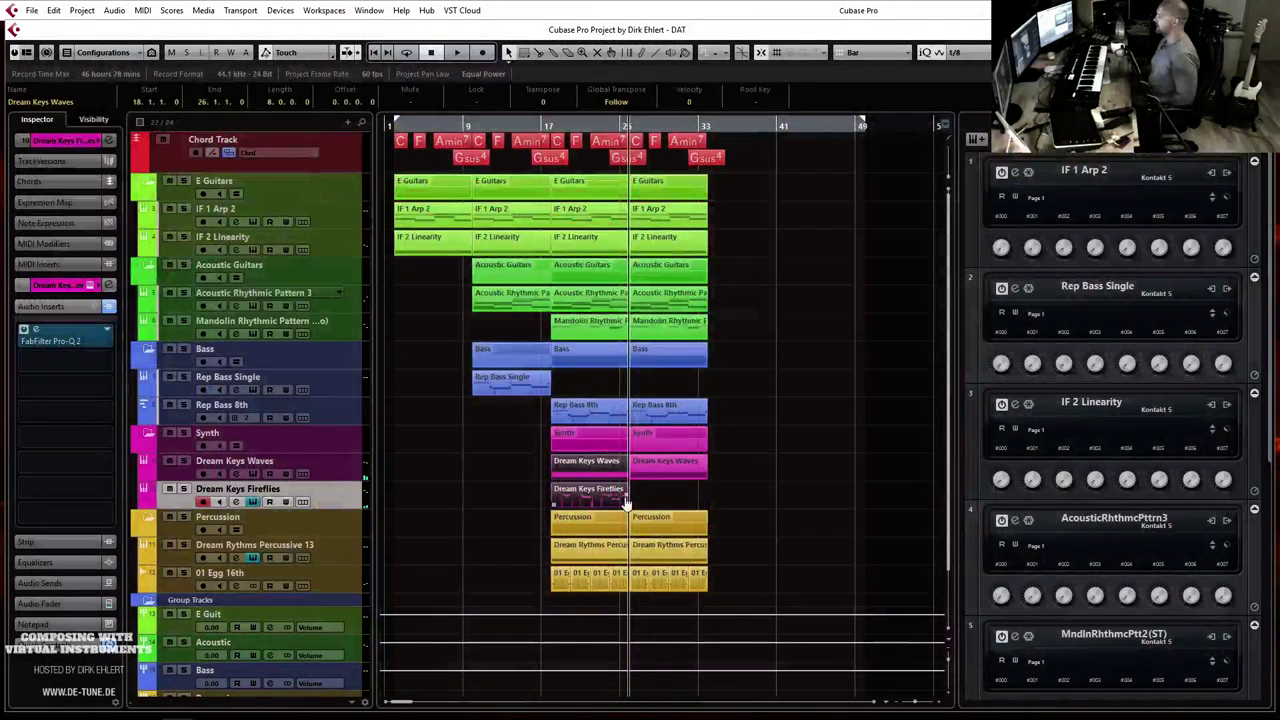
left_click(558, 494)
key("ctrl+d")
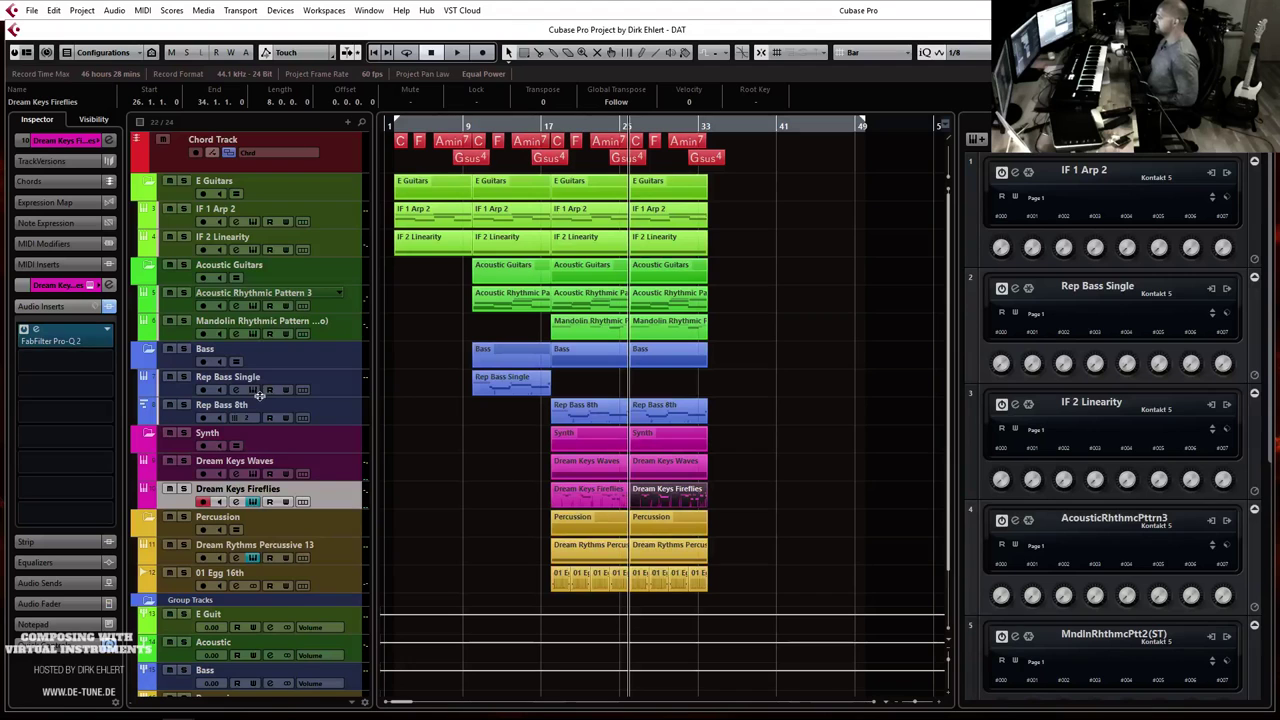
Step: Solo the Dream Keys Waves track and play it from the start of its first part
left_click(245, 470)
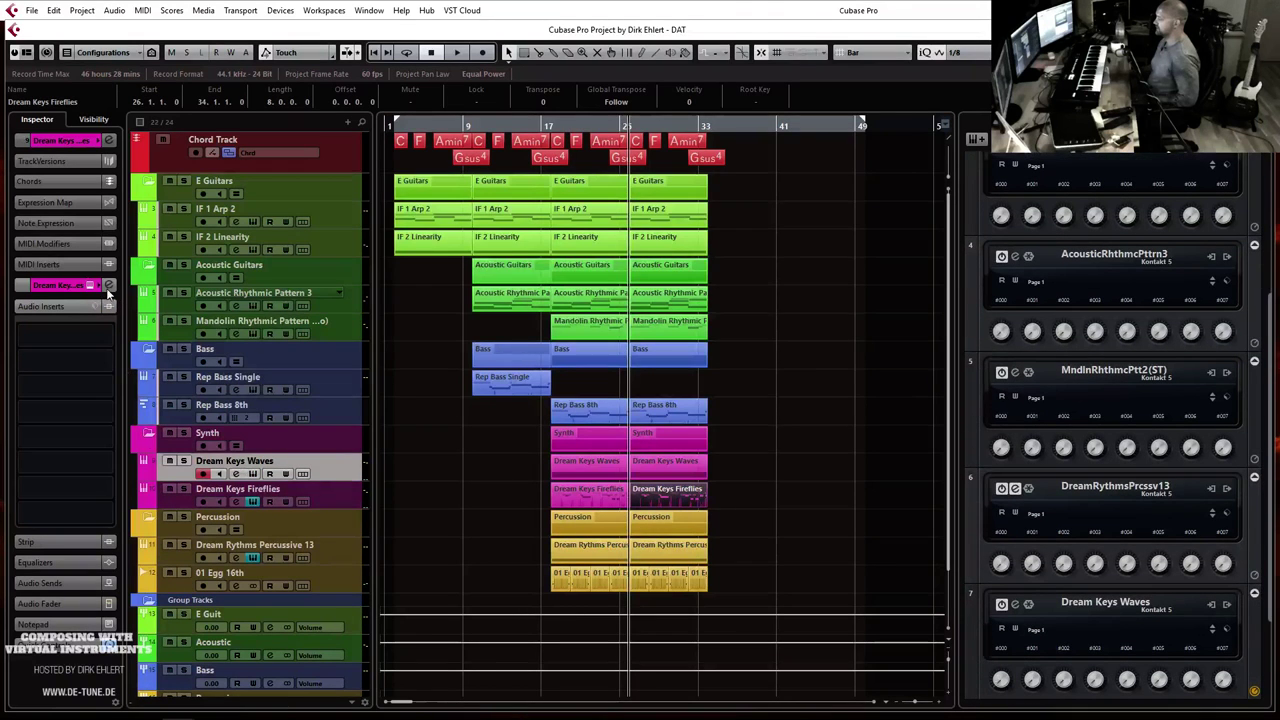
left_click(109, 286)
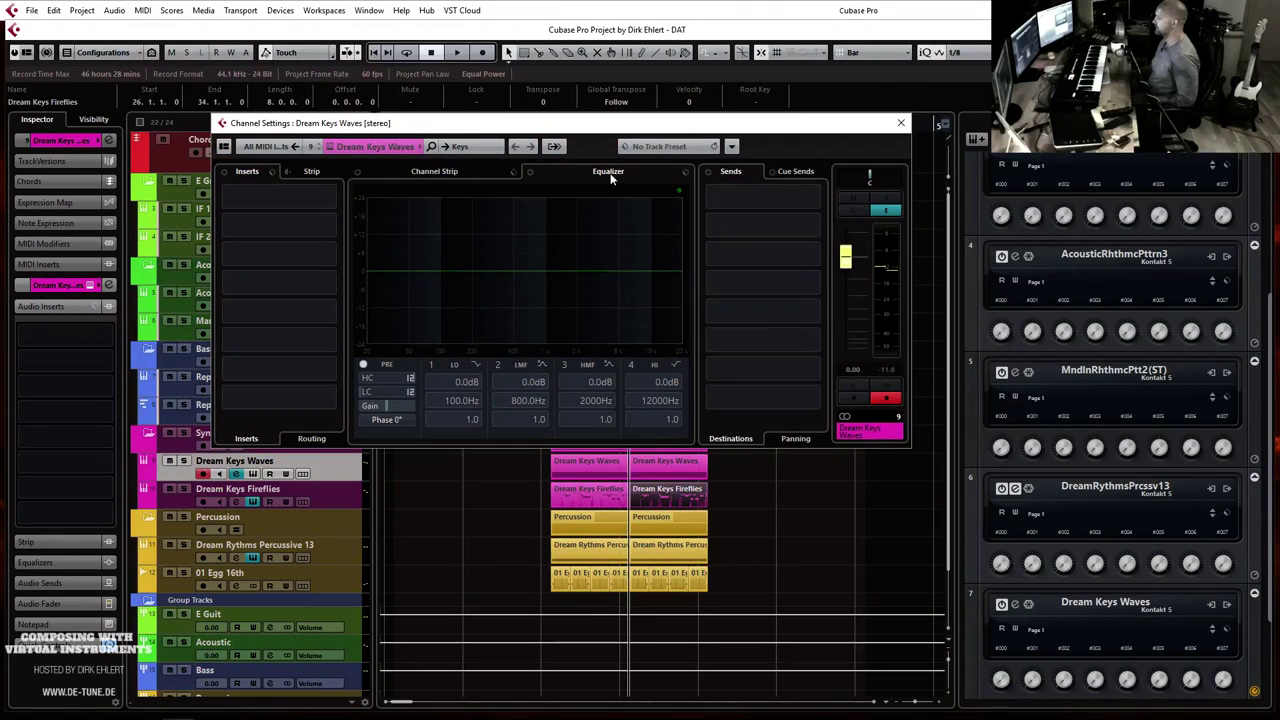
left_click_drag(610, 133, 587, 355)
left_click(557, 124)
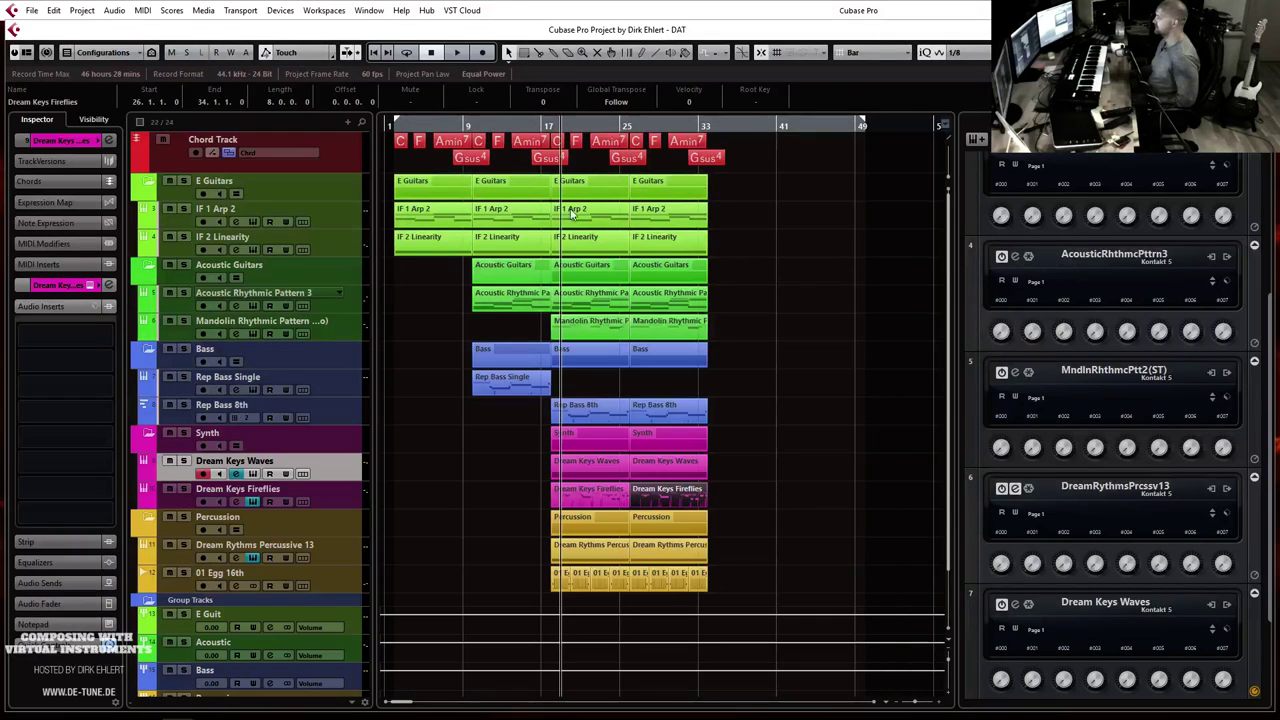
left_click(550, 125)
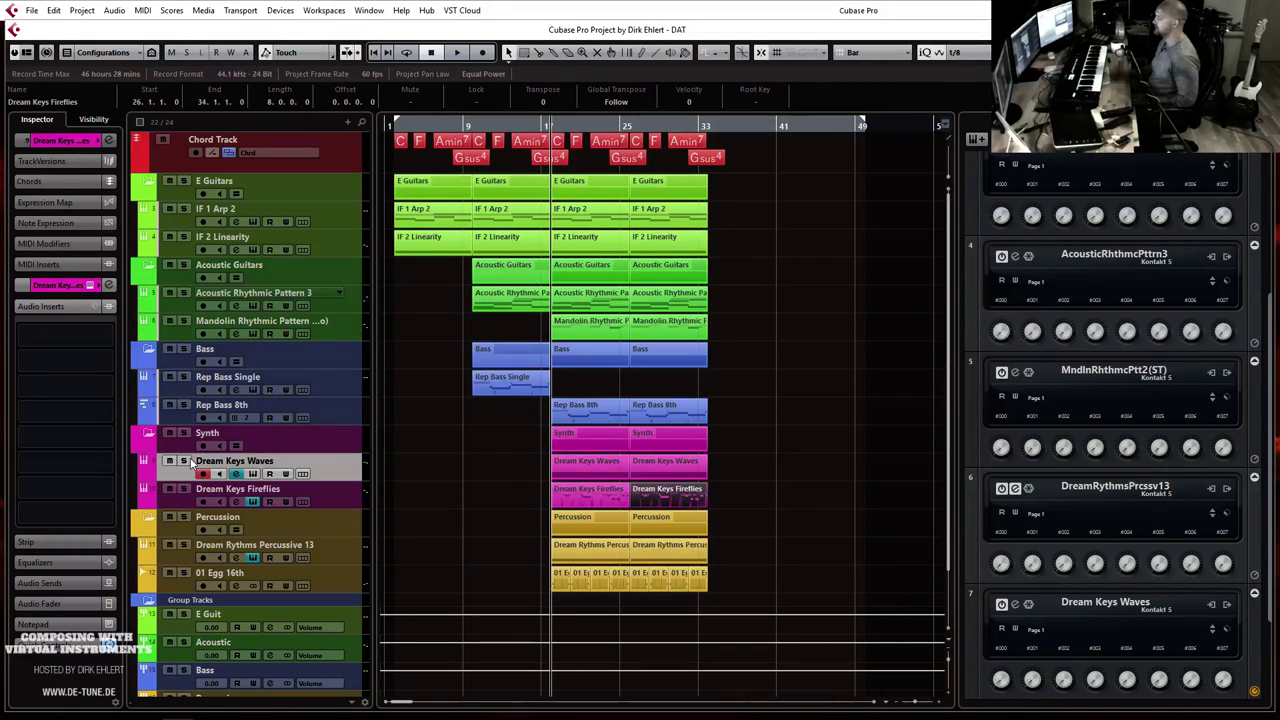
left_click(184, 462)
key("space")
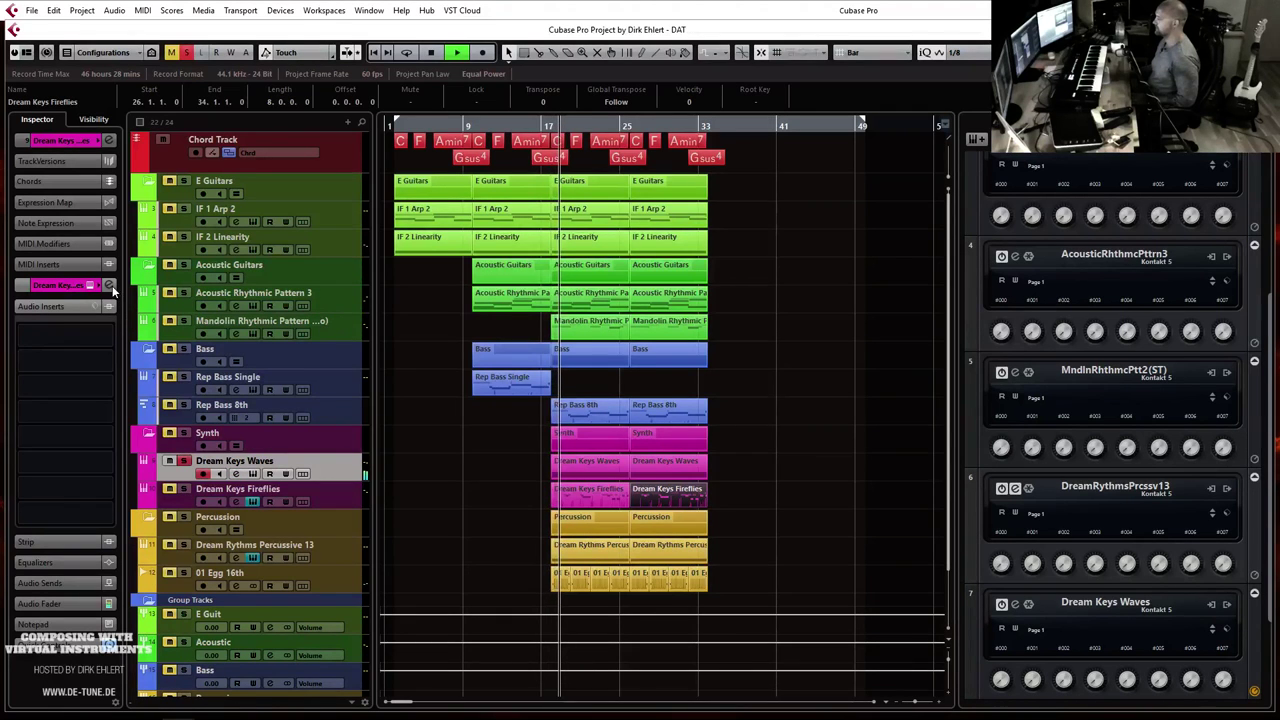
Step: Enable a low cut at 391.3 Hz in the Dream Keys Waves channel settings, comparing the sound with and without it
left_click(109, 285)
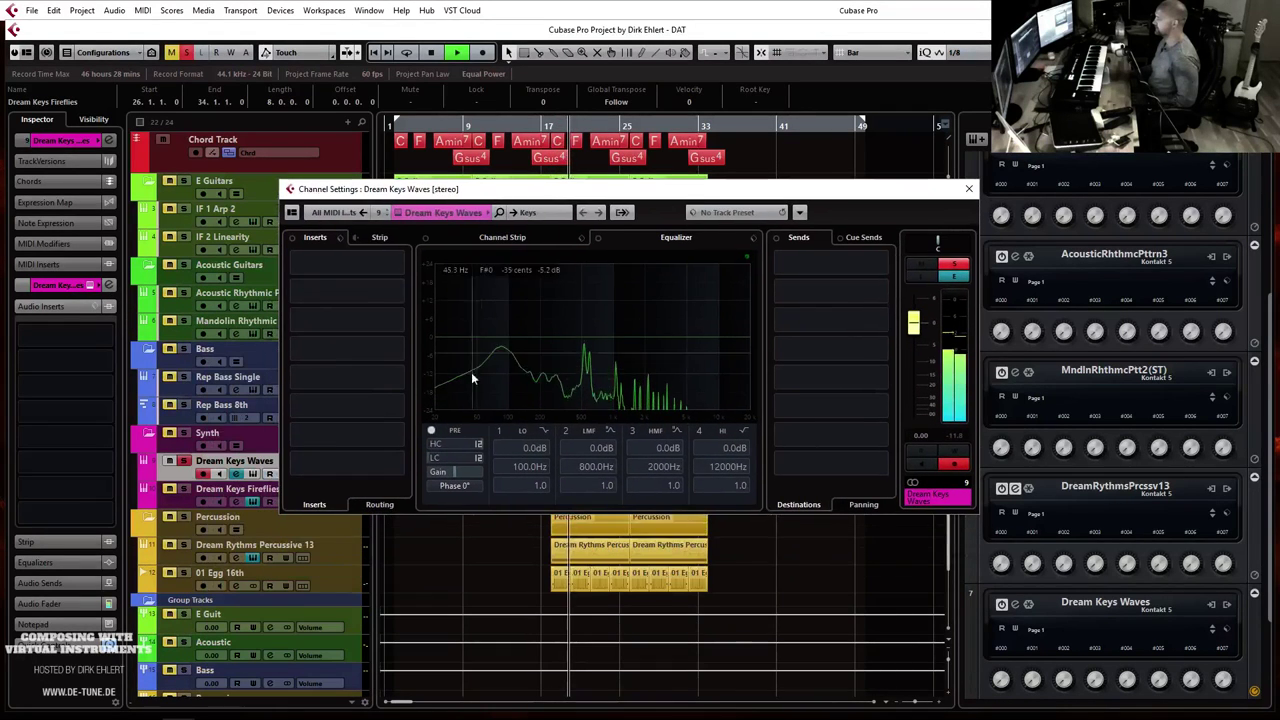
left_click(460, 458)
left_click_drag(465, 458, 479, 464)
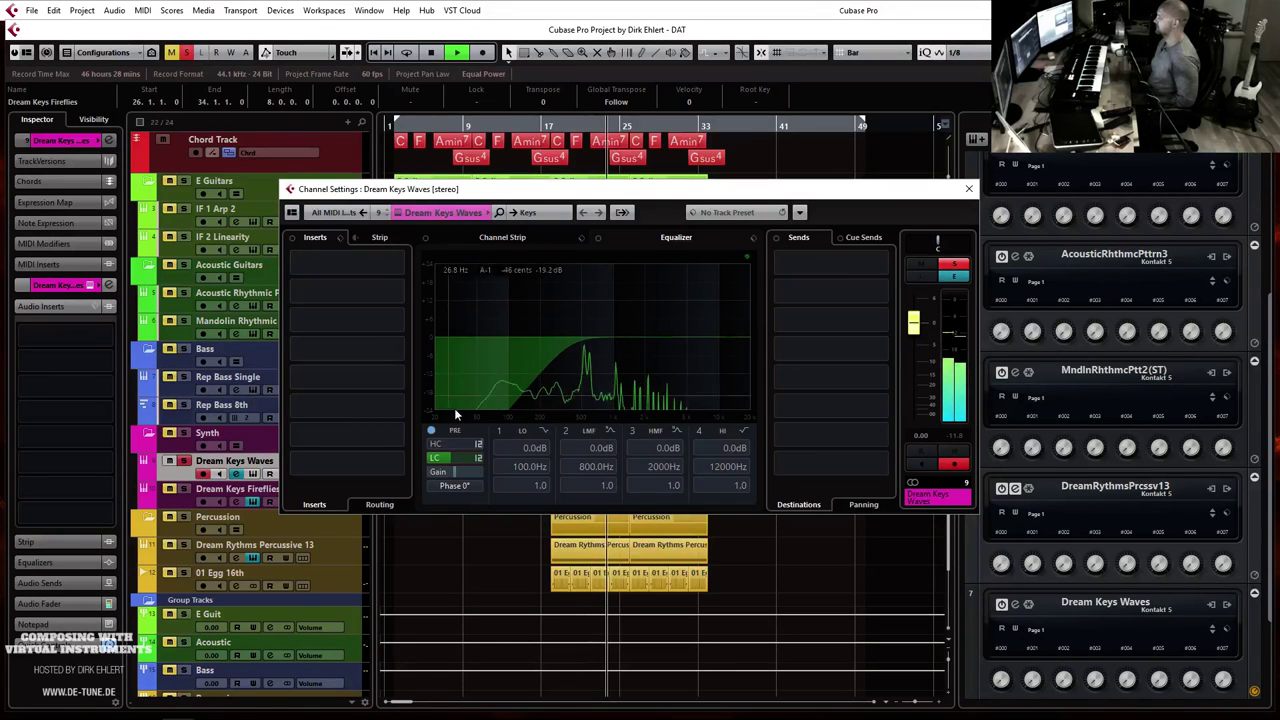
left_click(433, 458)
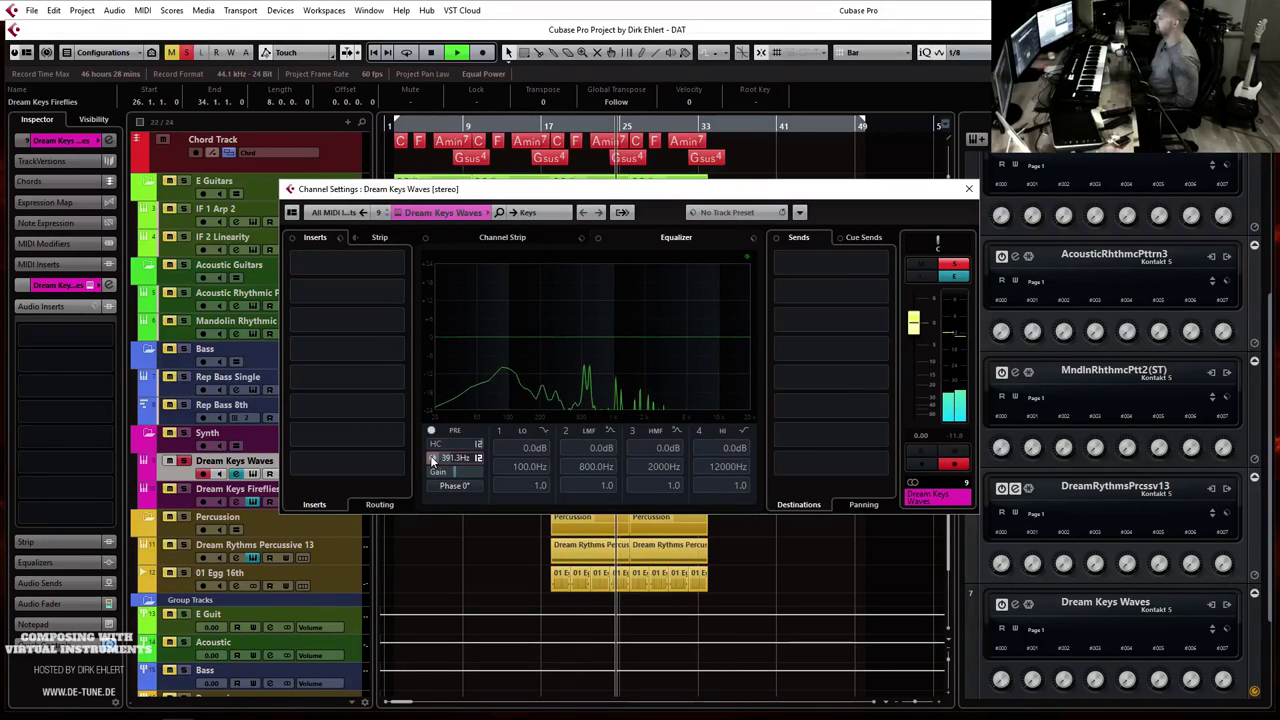
left_click(433, 458)
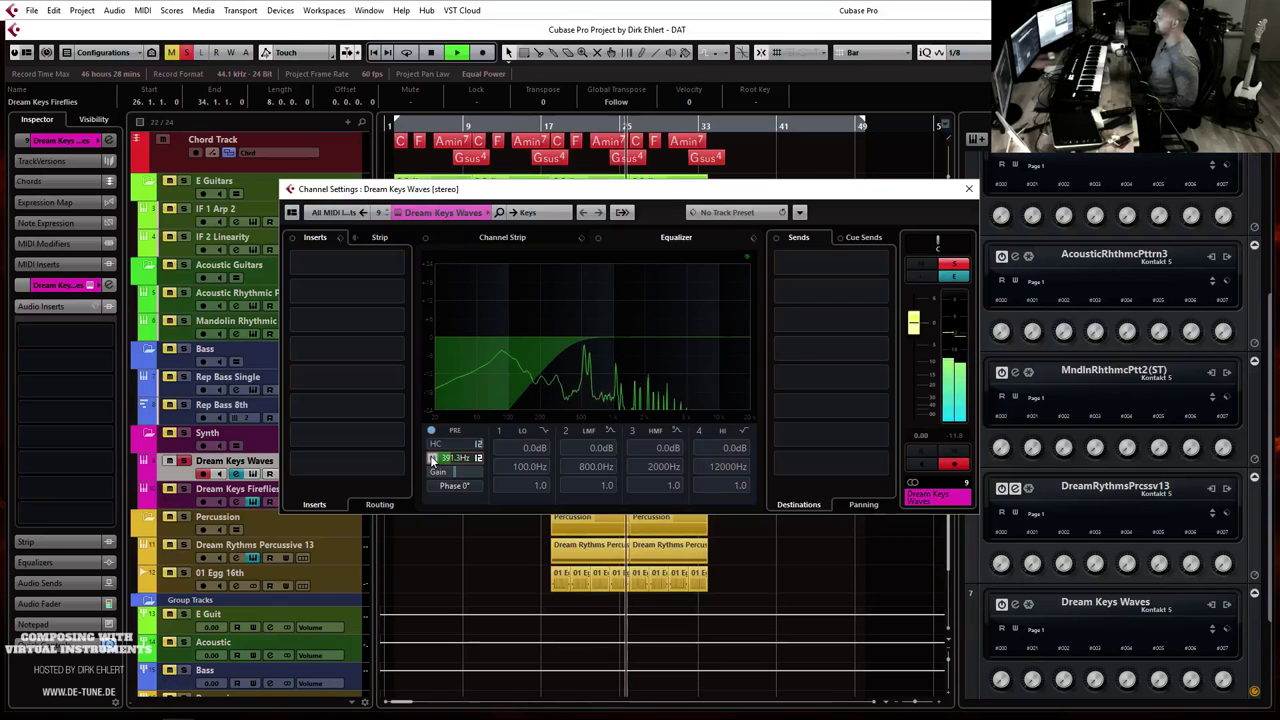
left_click(968, 188)
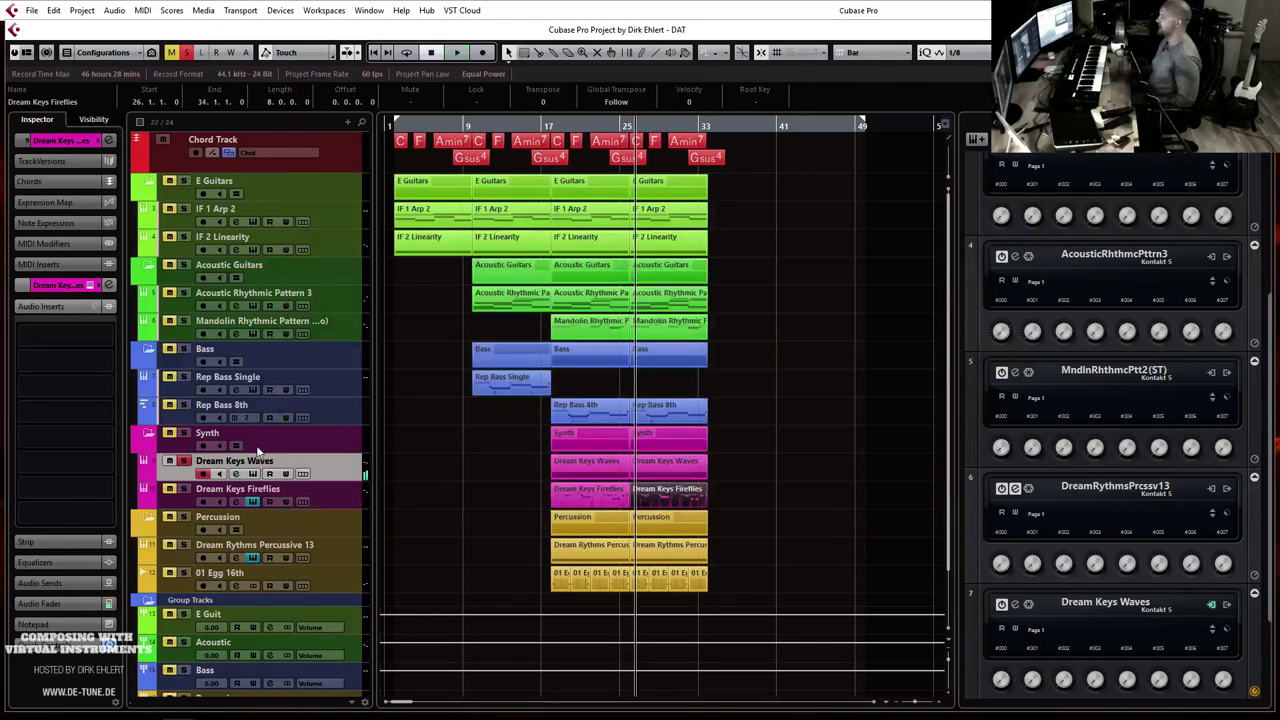
Step: Unsolo the Dream Keys Waves track and return to the project start to play back the full arrangement
left_click(185, 462)
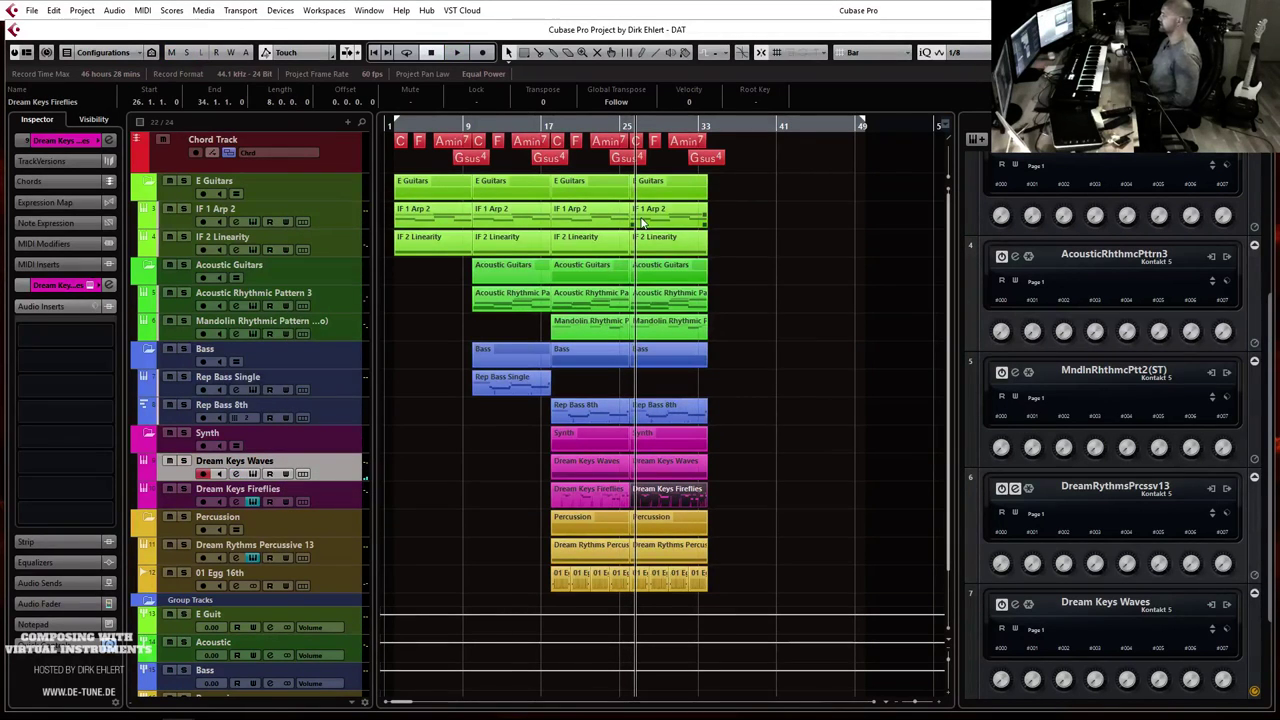
key("g")
key("Home")
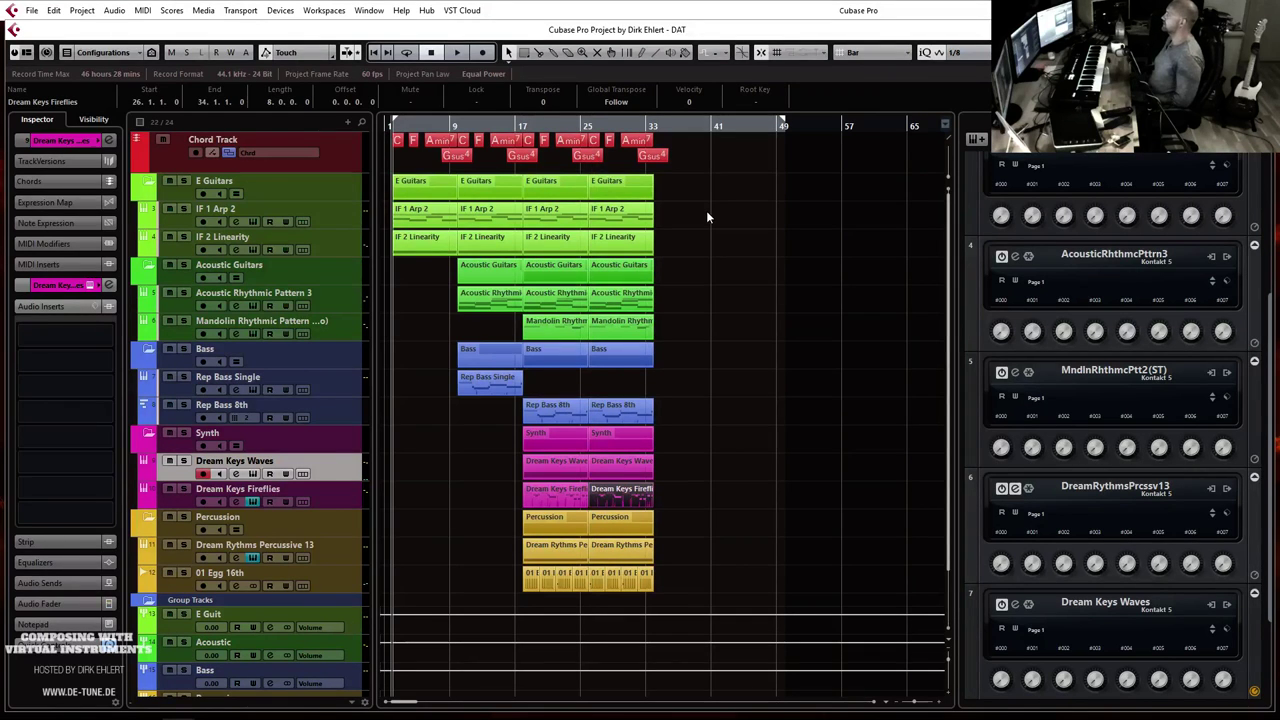
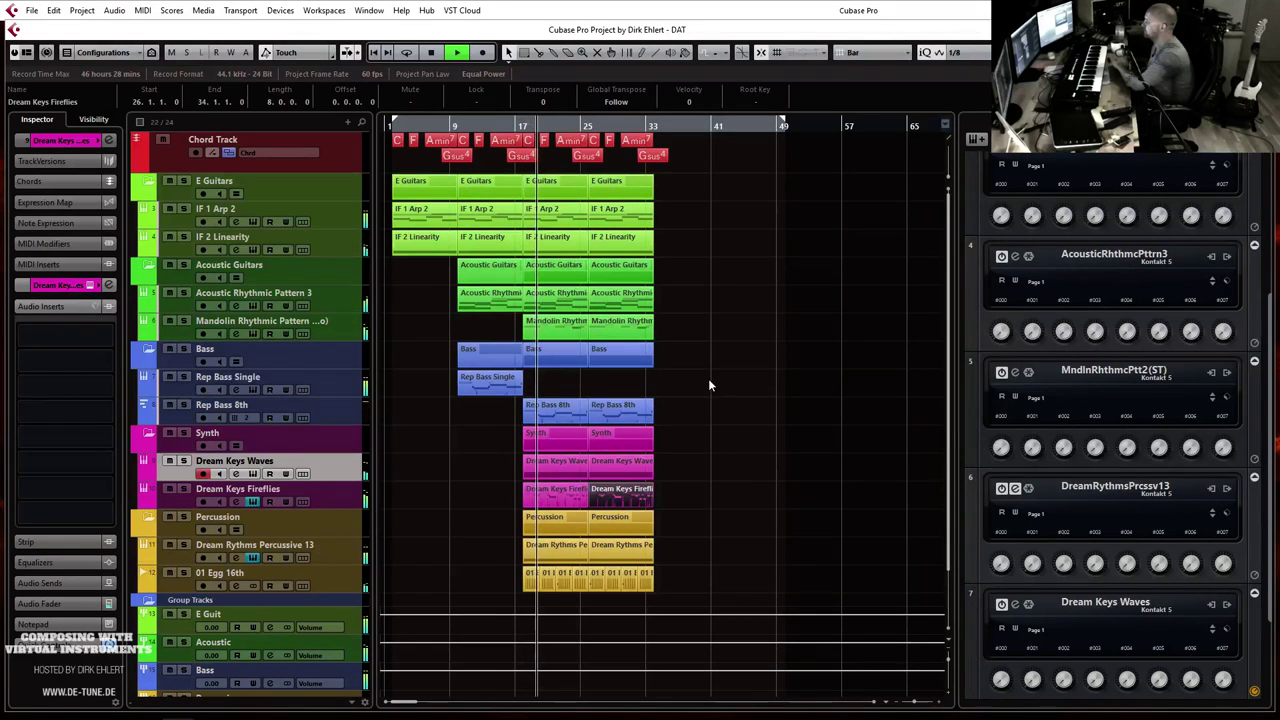
Step: Lower the Mandolin Rhythmic Pattern channel to -2.53 dB in the MixConsole and check its Kontakt instrument
left_click(341, 333)
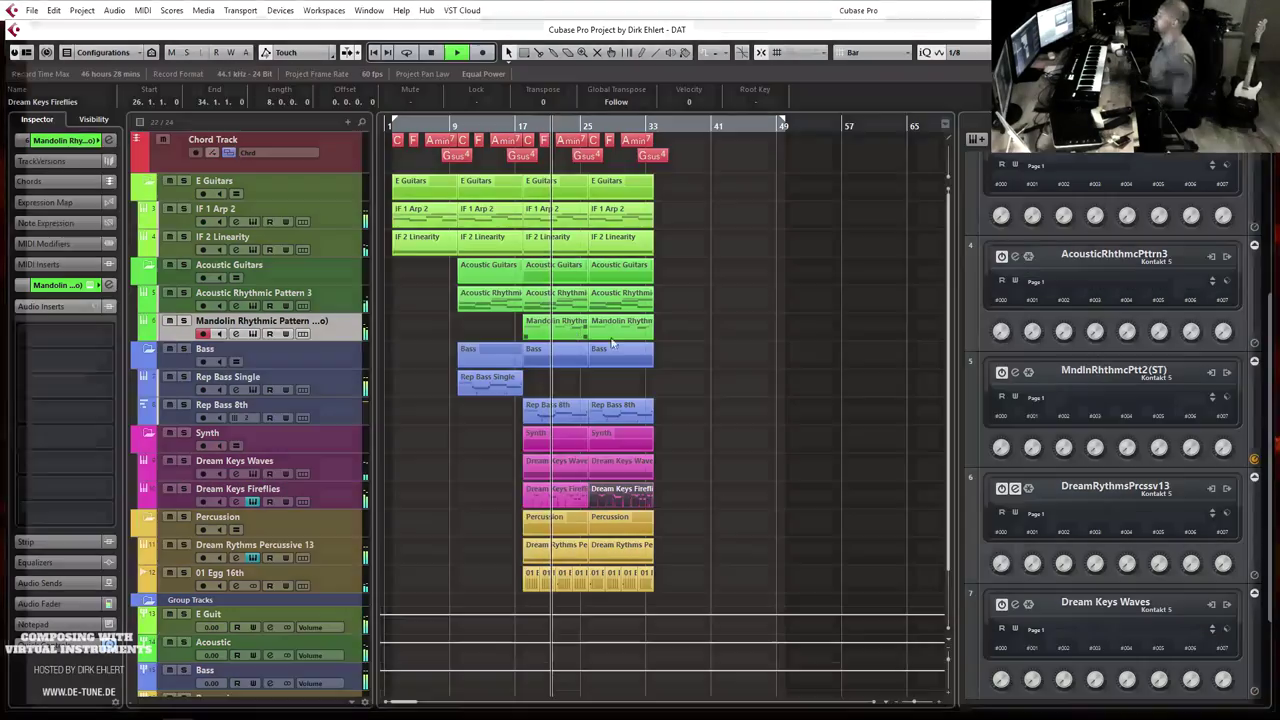
key("F3")
left_click_drag(438, 486, 437, 505)
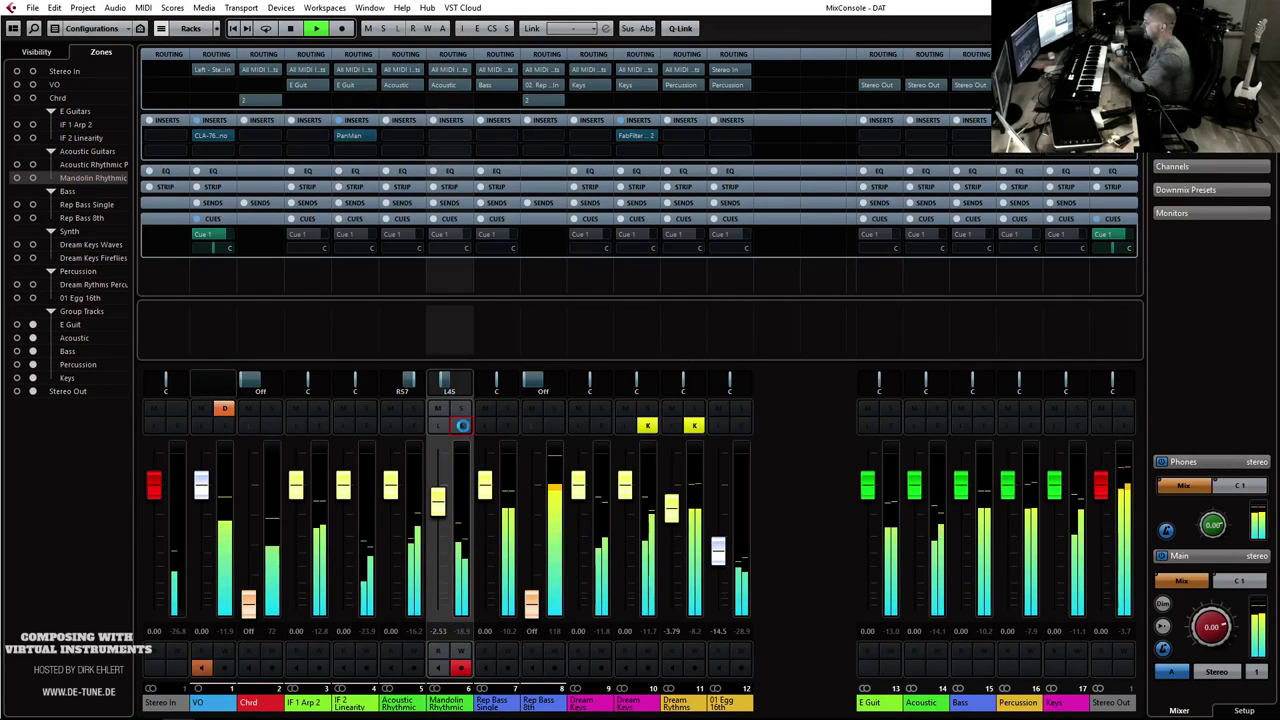
left_click(462, 425)
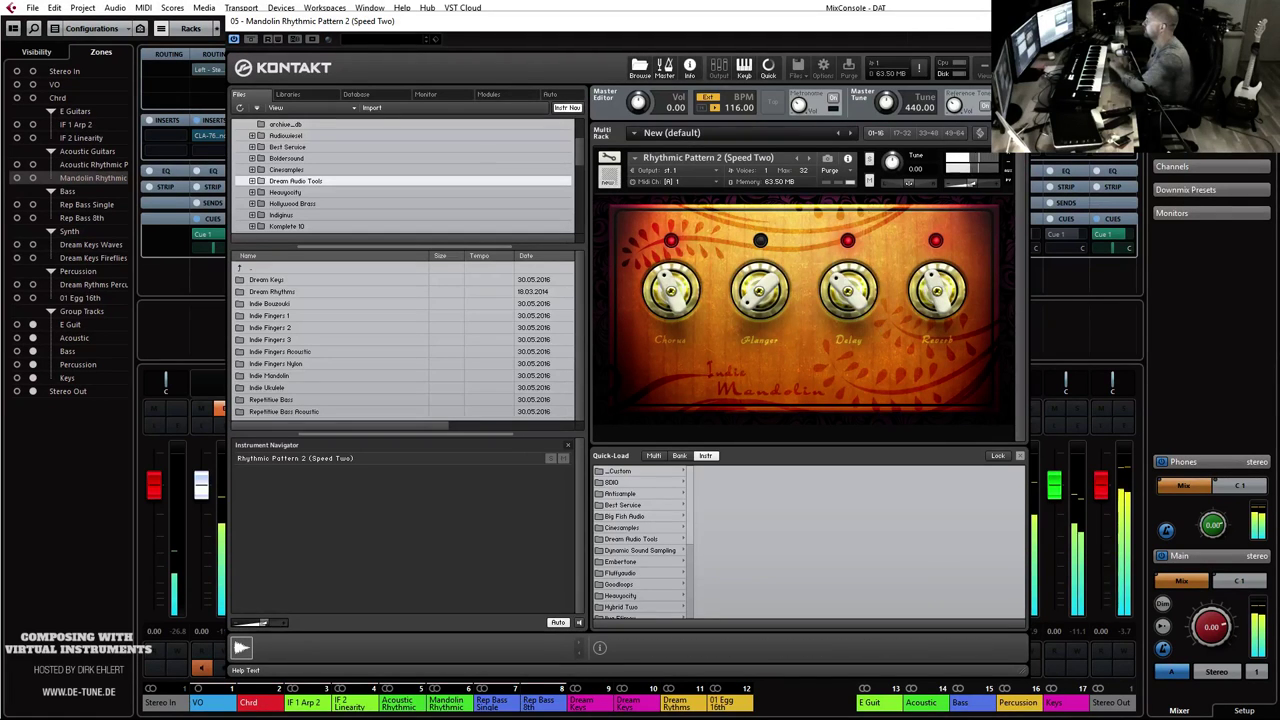
left_click(1018, 38)
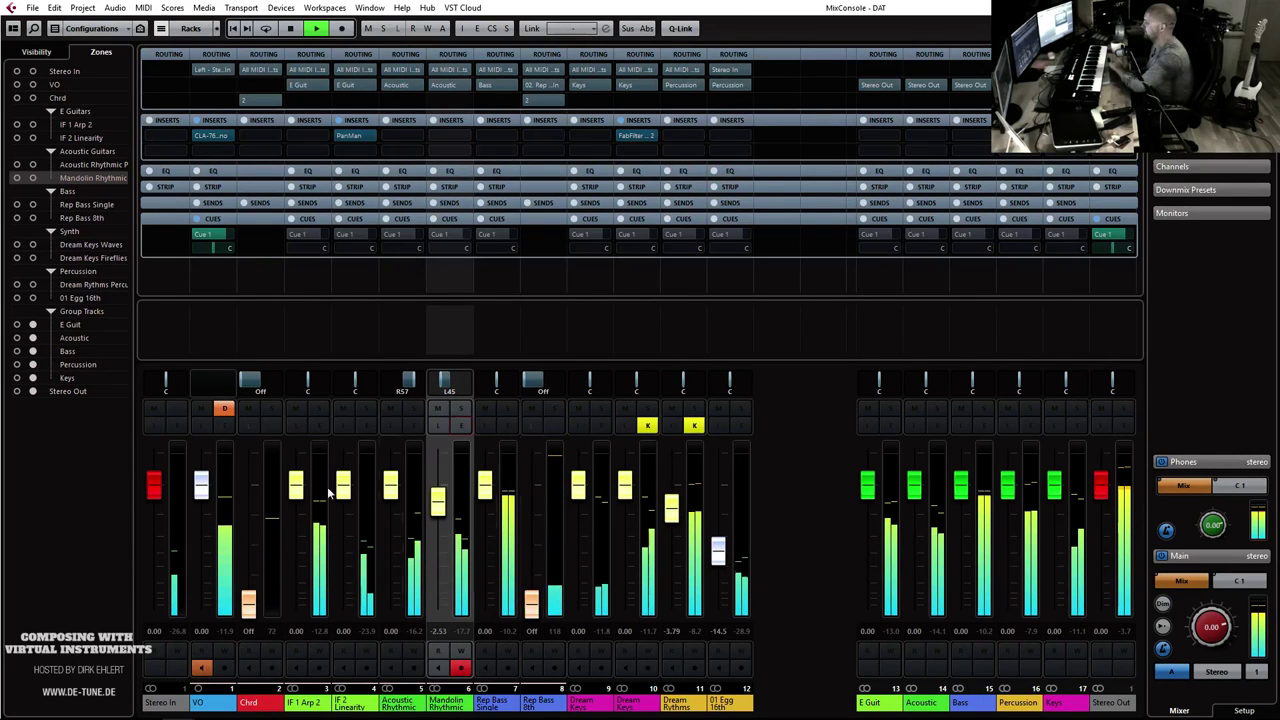
Step: Hide the Chrd and Rep Bass 8th channels in the MixConsole and return to the project view
left_click(55, 28)
left_click(65, 120)
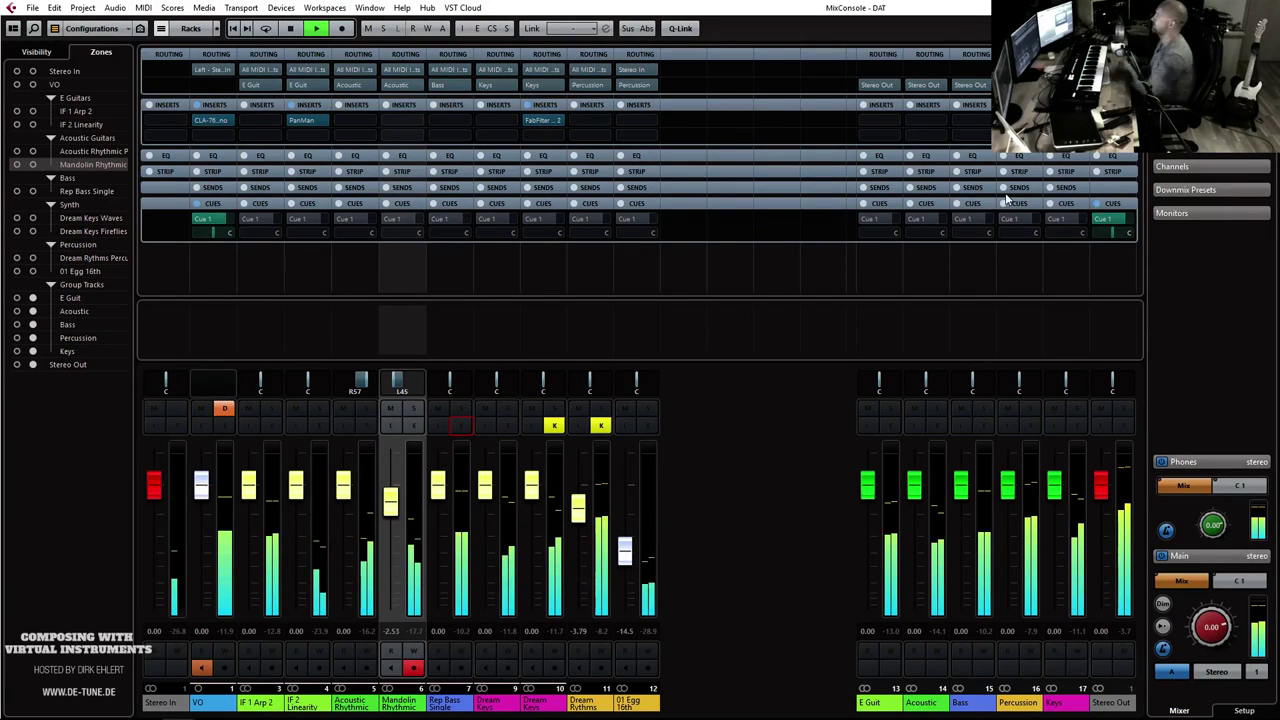
key("F3")
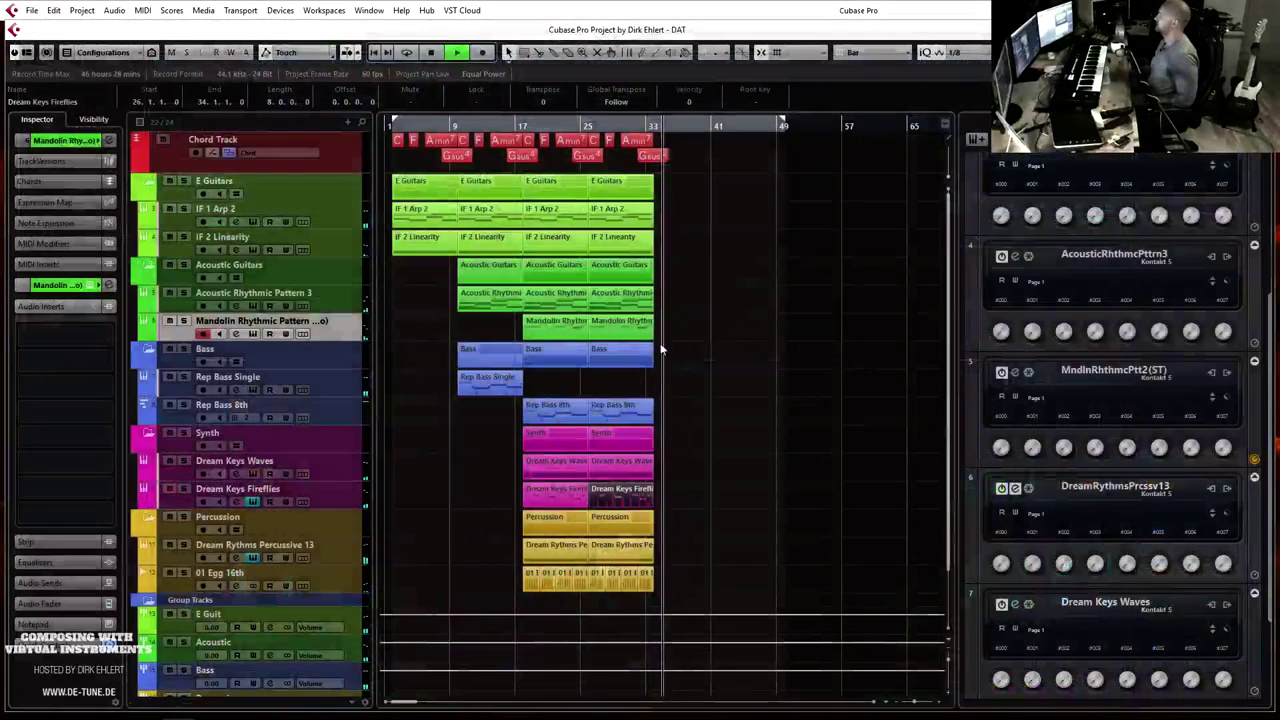
Step: Duplicate the Dream Rythms Percussive 13 and 01 Egg 16th clips of bars 18 to 34 so they continue to bar 50
left_click_drag(533, 583, 526, 586)
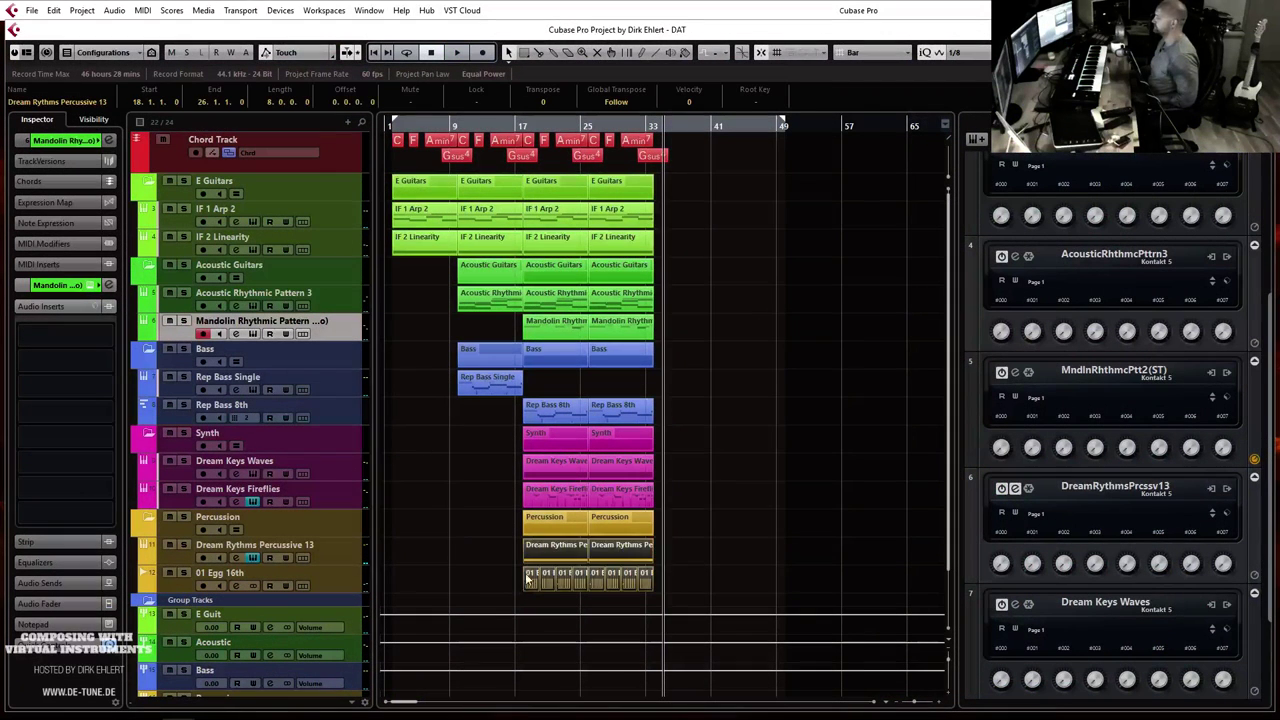
key("ctrl+d")
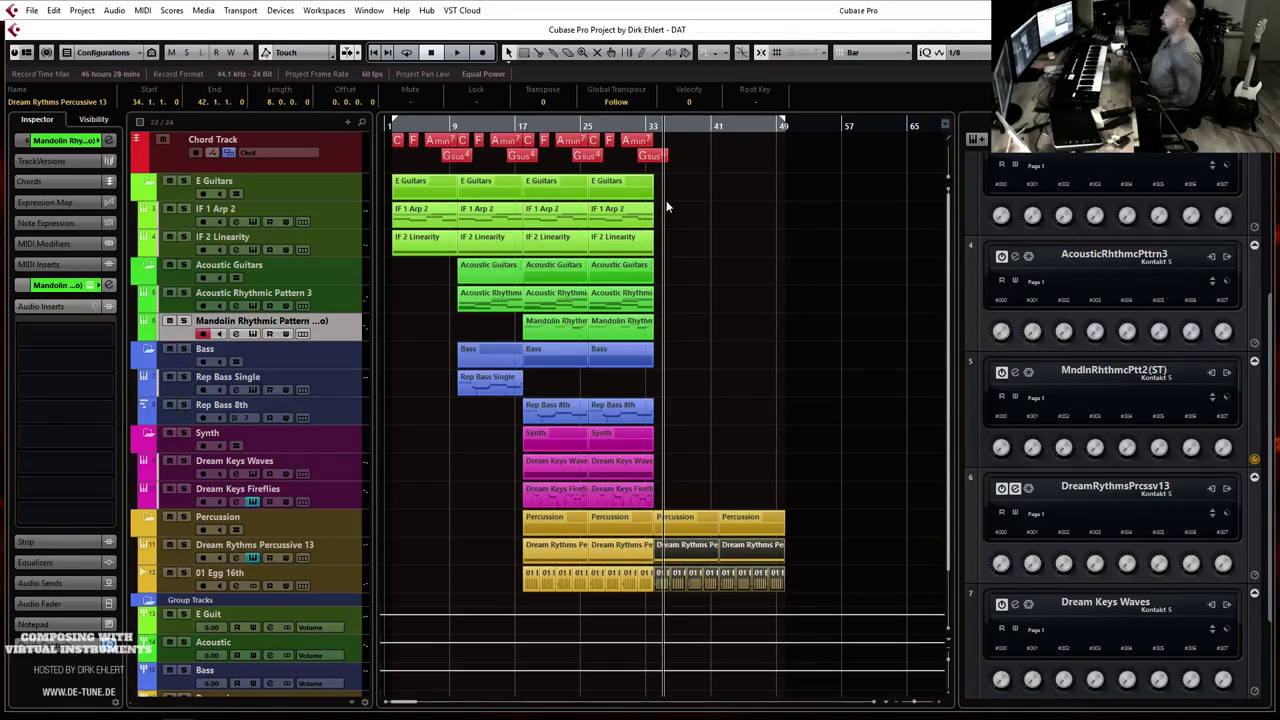
key("h")
key("h")
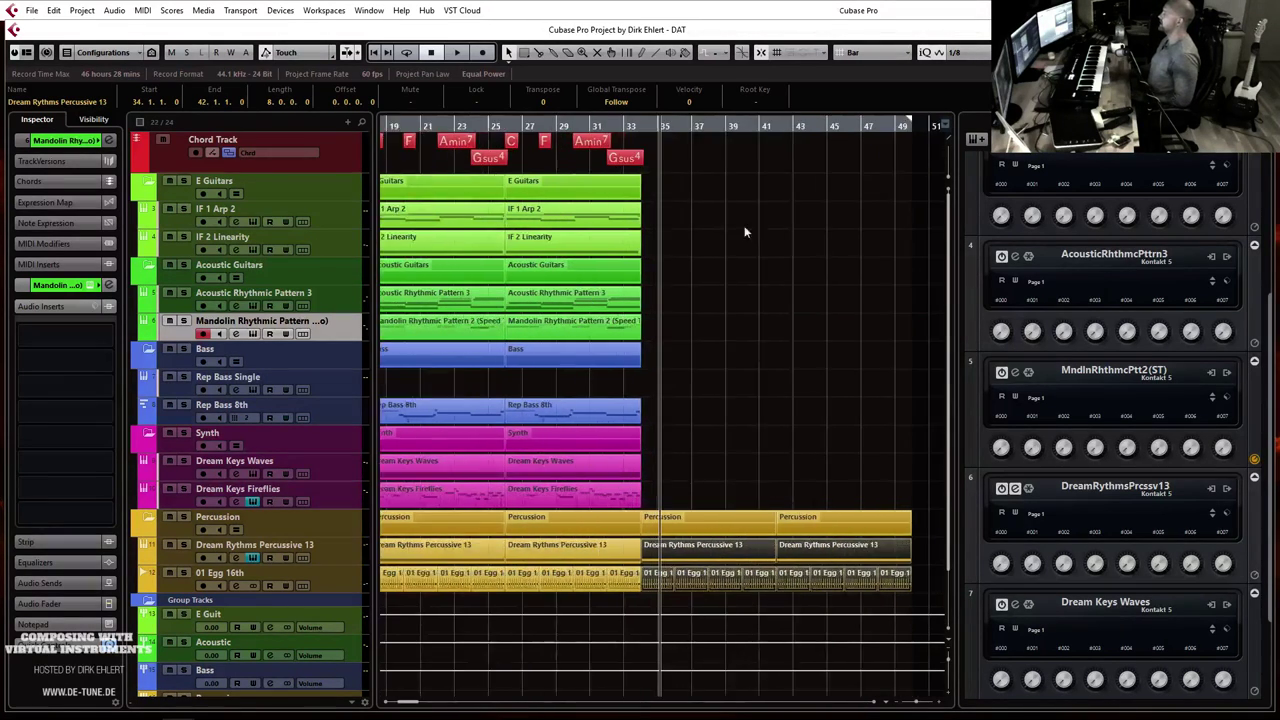
Step: Copy the clips of all tracks from bars 18 to 34 so that the copies start at bar 50
key("g")
key("g")
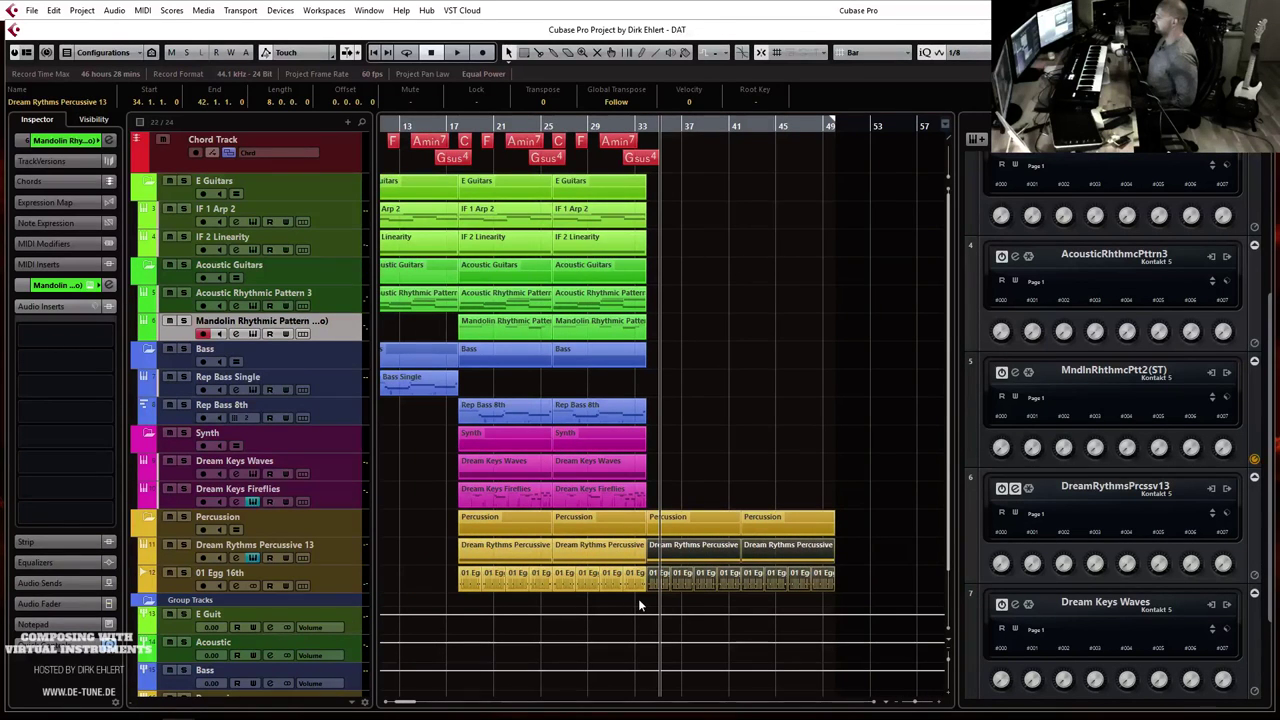
key("g")
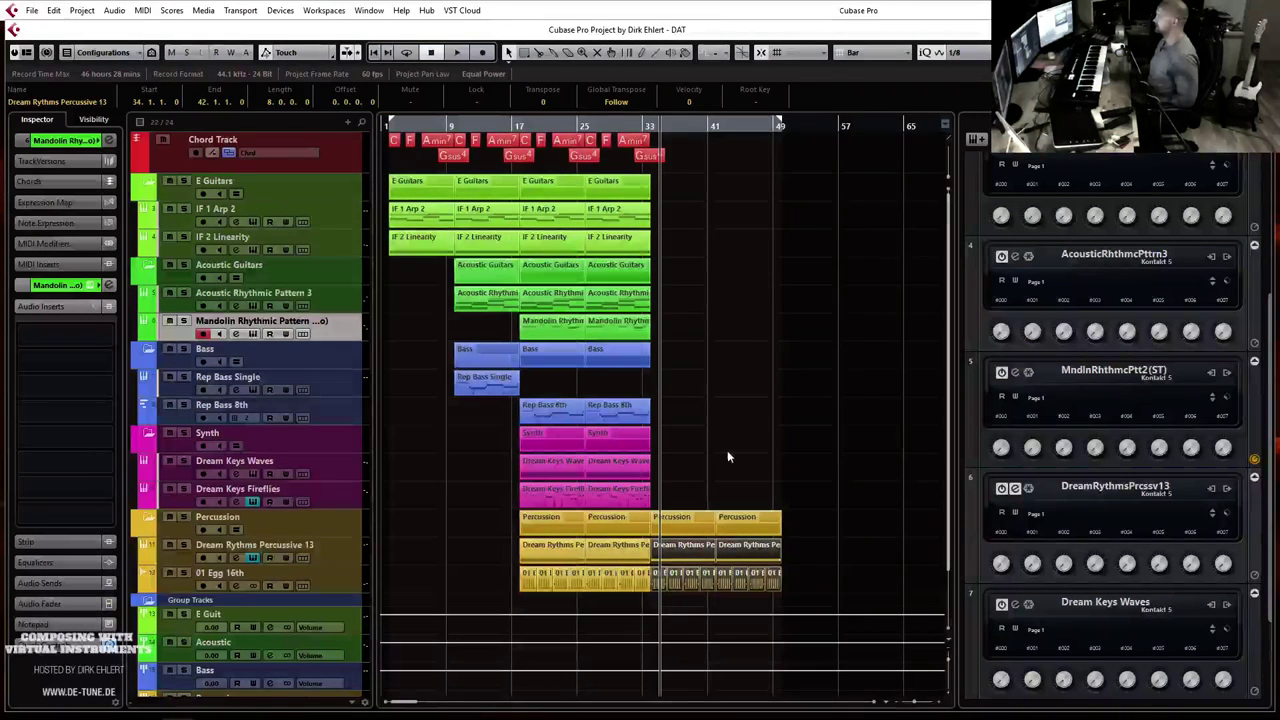
left_click_drag(643, 604, 783, 232)
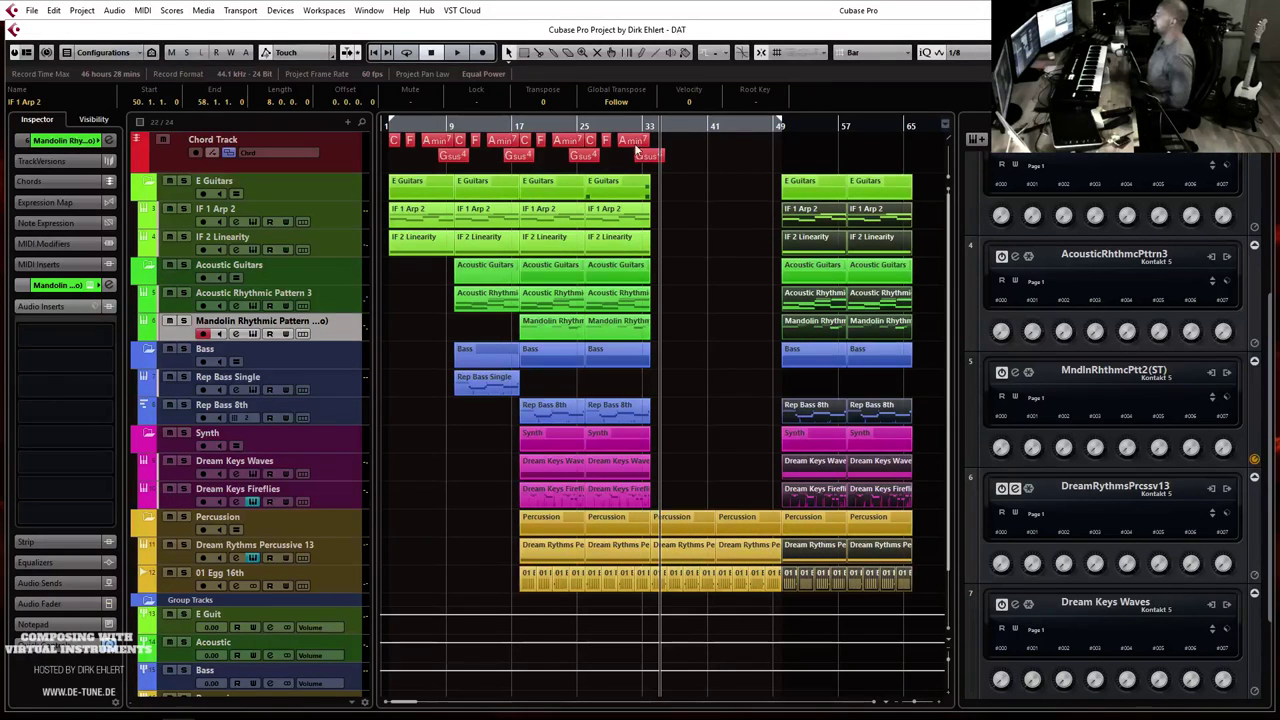
Step: Play the end of the first section and add an Fmaj7 chord event at bar 34 on the Chord Track
key("h")
key("space")
key("h")
key("h")
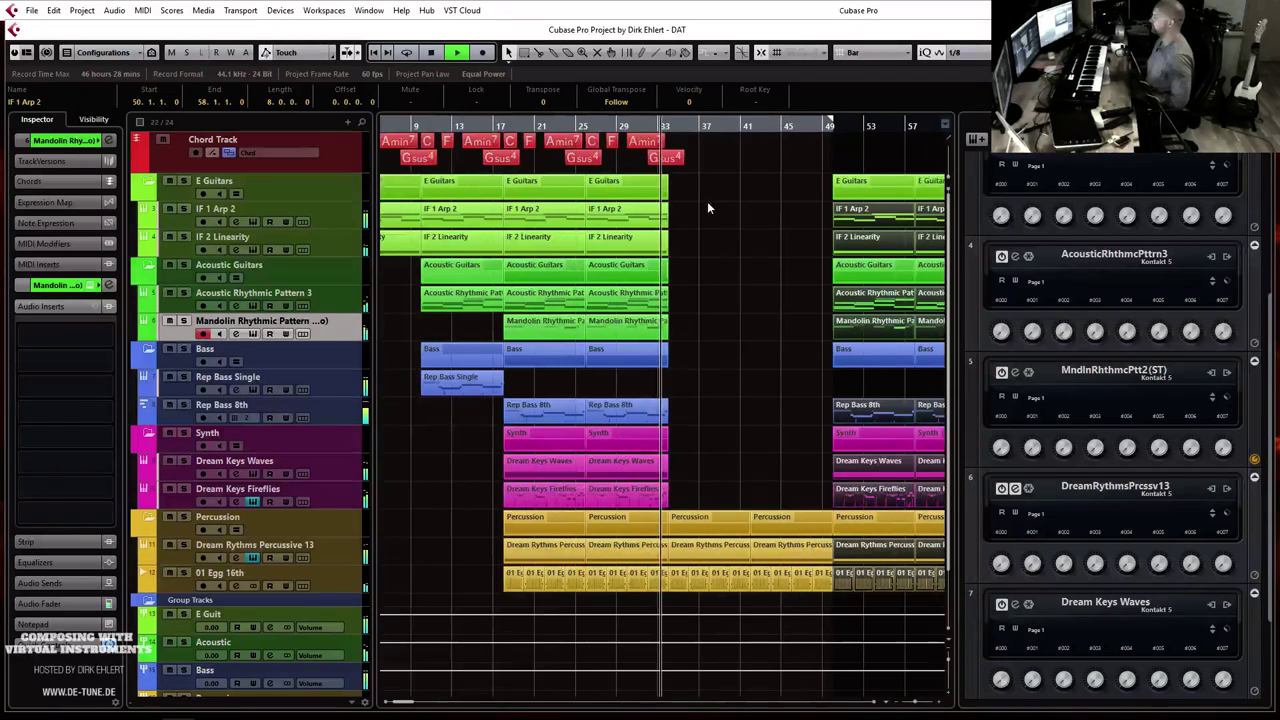
key("h")
key("space")
left_click(694, 145)
left_click(111, 100)
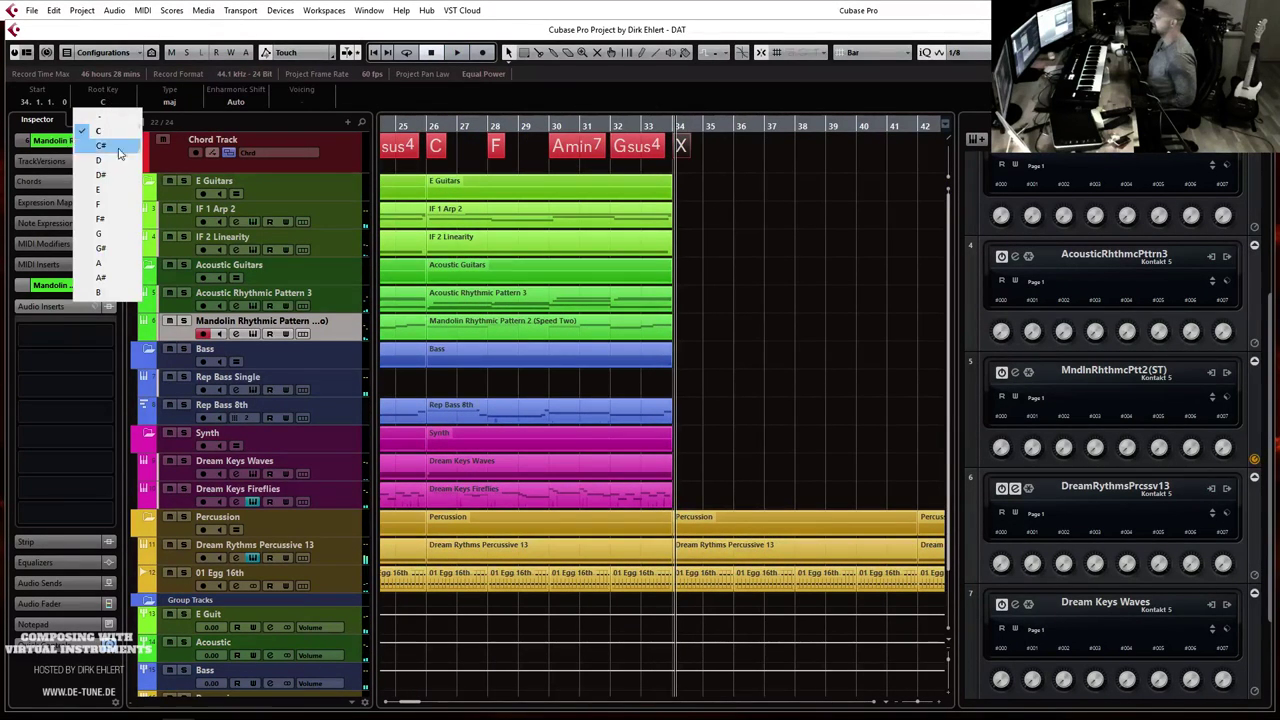
left_click(121, 205)
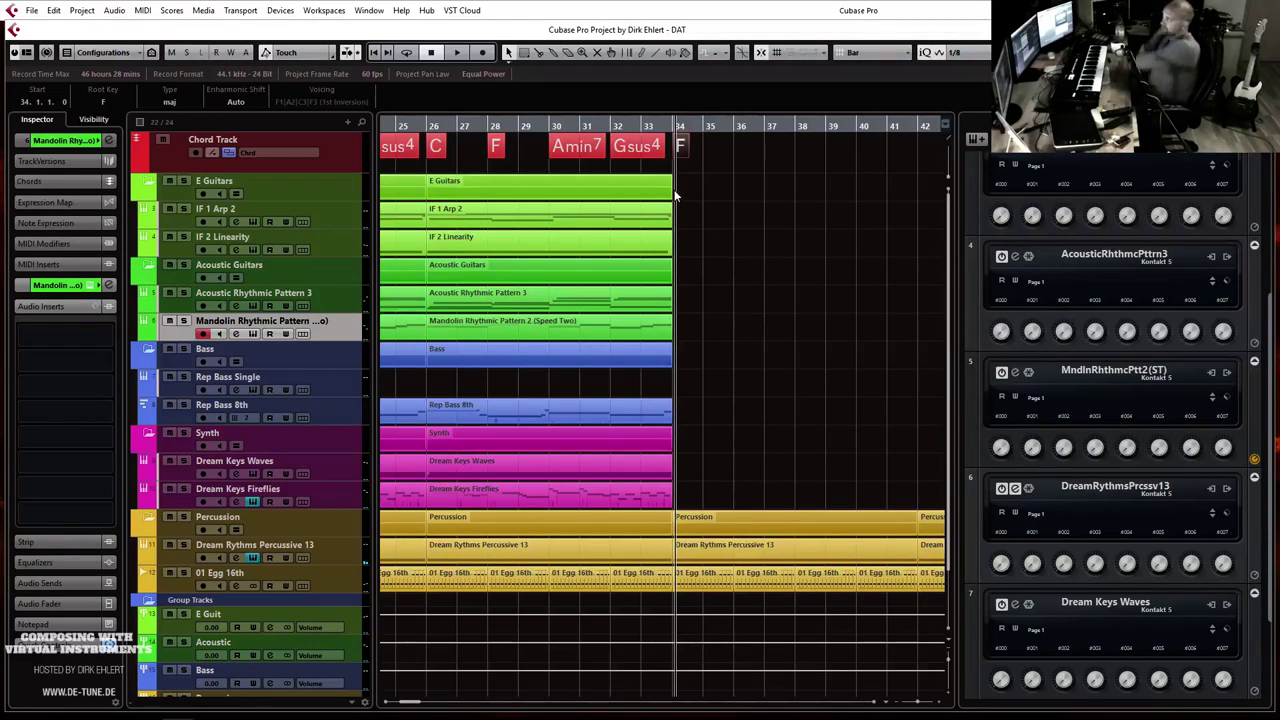
left_click(172, 102)
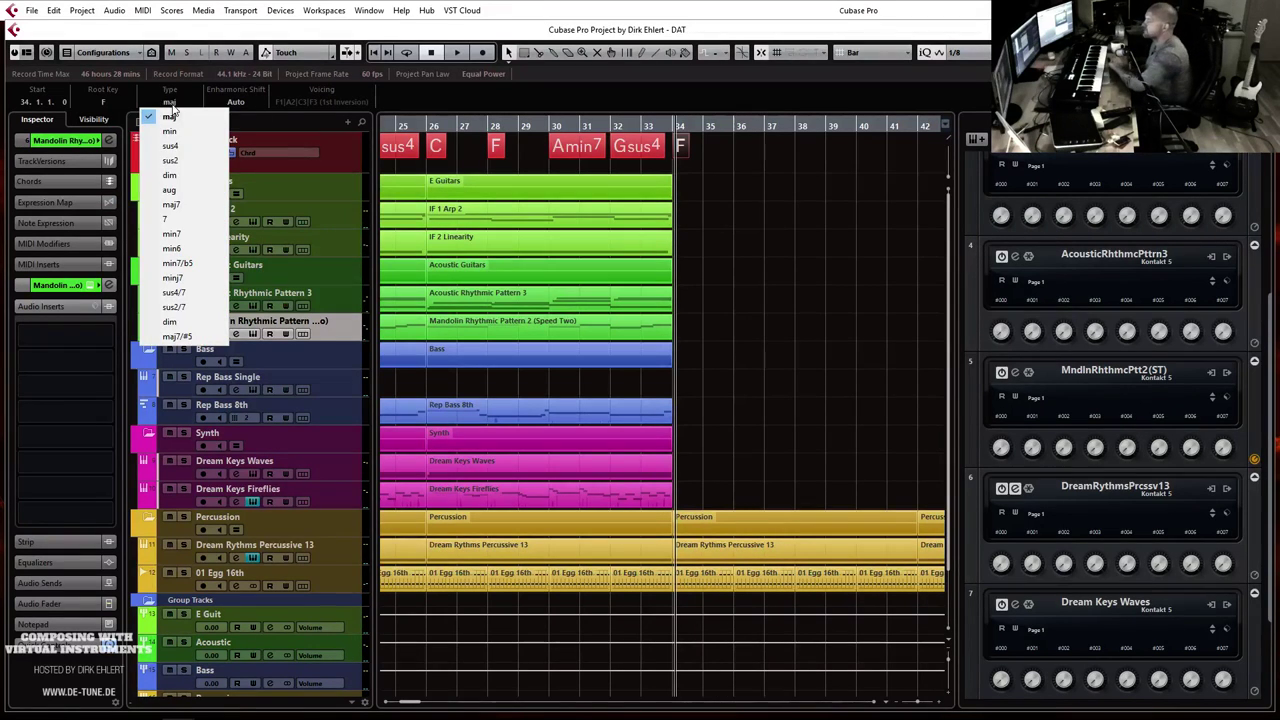
left_click(197, 205)
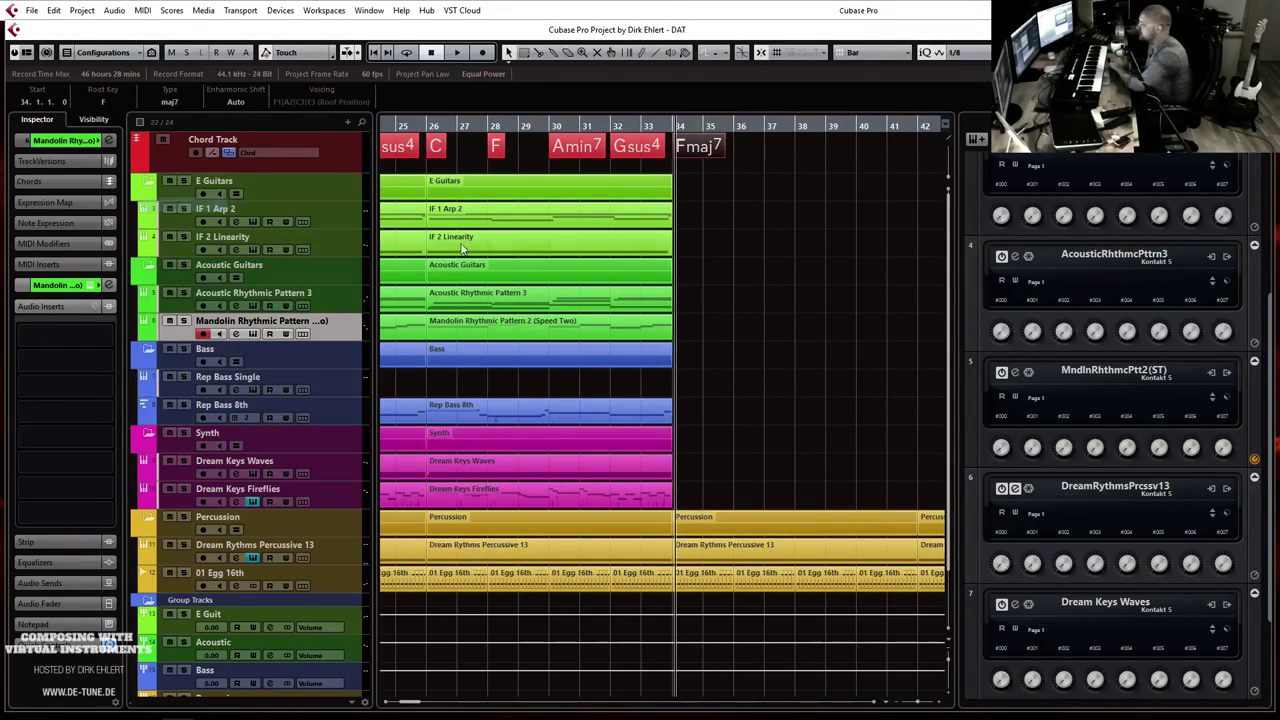
Step: Copy the IF 1 Arp 2 clip at bar 26 to bar 34 and open the copy in the Key Editor
left_click(645, 222)
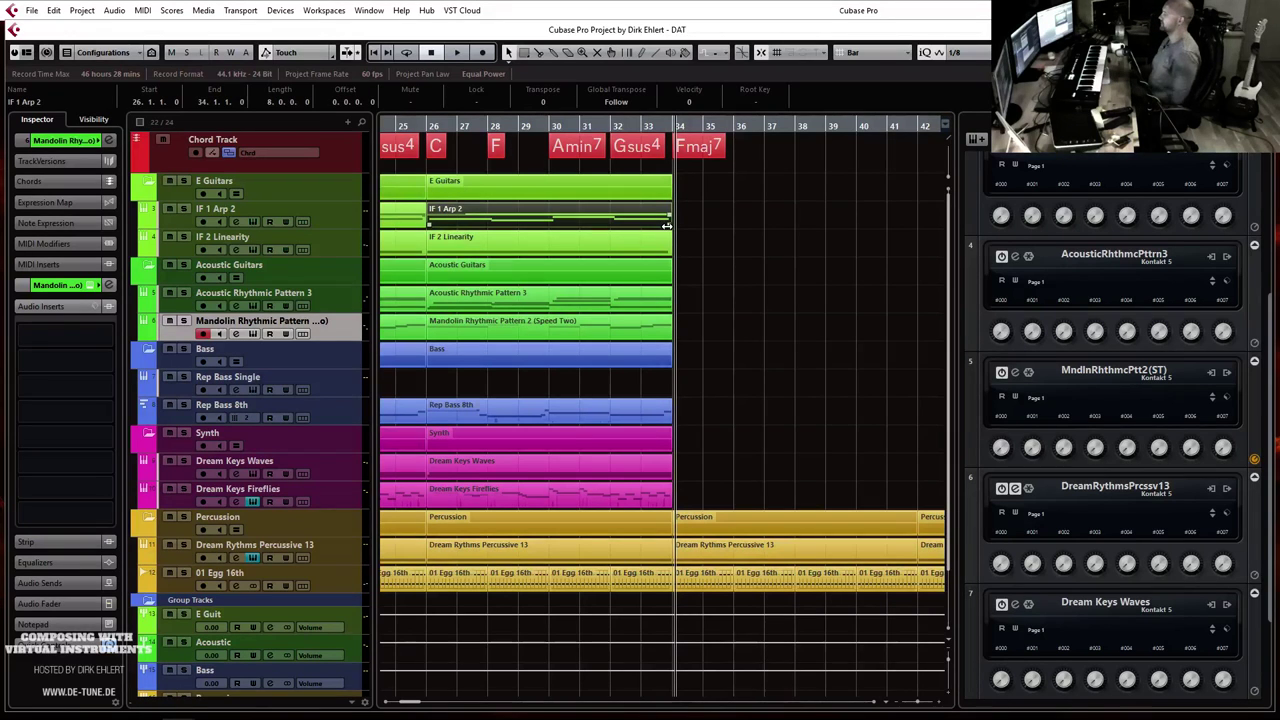
left_click_drag(541, 224, 790, 226)
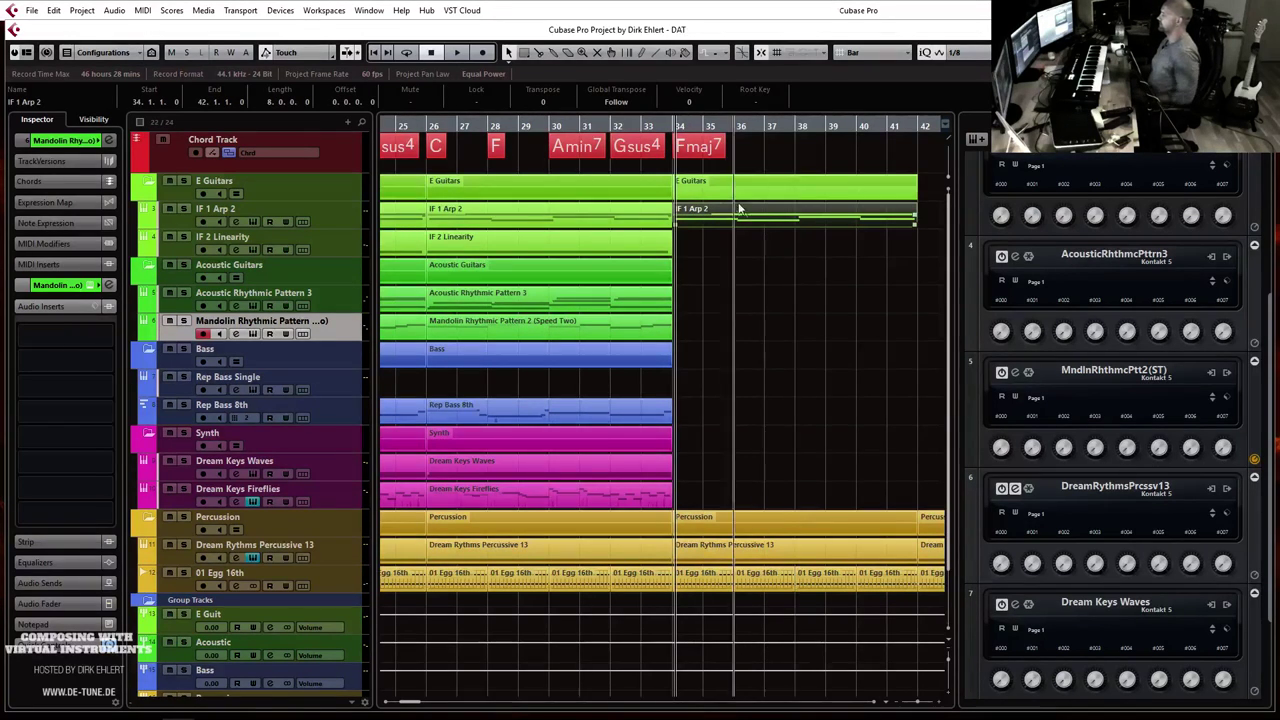
double_click(705, 211)
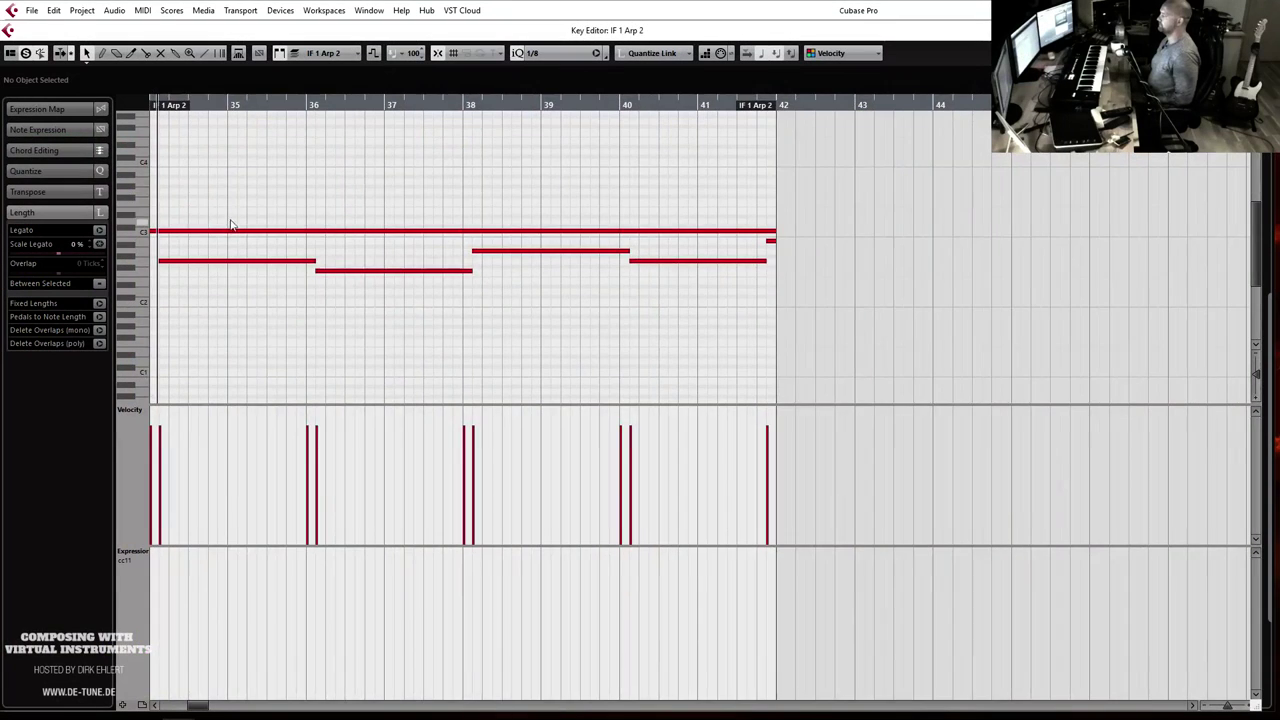
Step: Lower the first low note of the copied arp clip, starting at 34.1.3, to F2 and audition it
scroll(671, 209, "left", 5)
scroll(749, 251, "down", 2)
scroll(750, 233, "up", 4)
scroll(688, 174, "up", 2)
key("space")
scroll(880, 266, "down", 3)
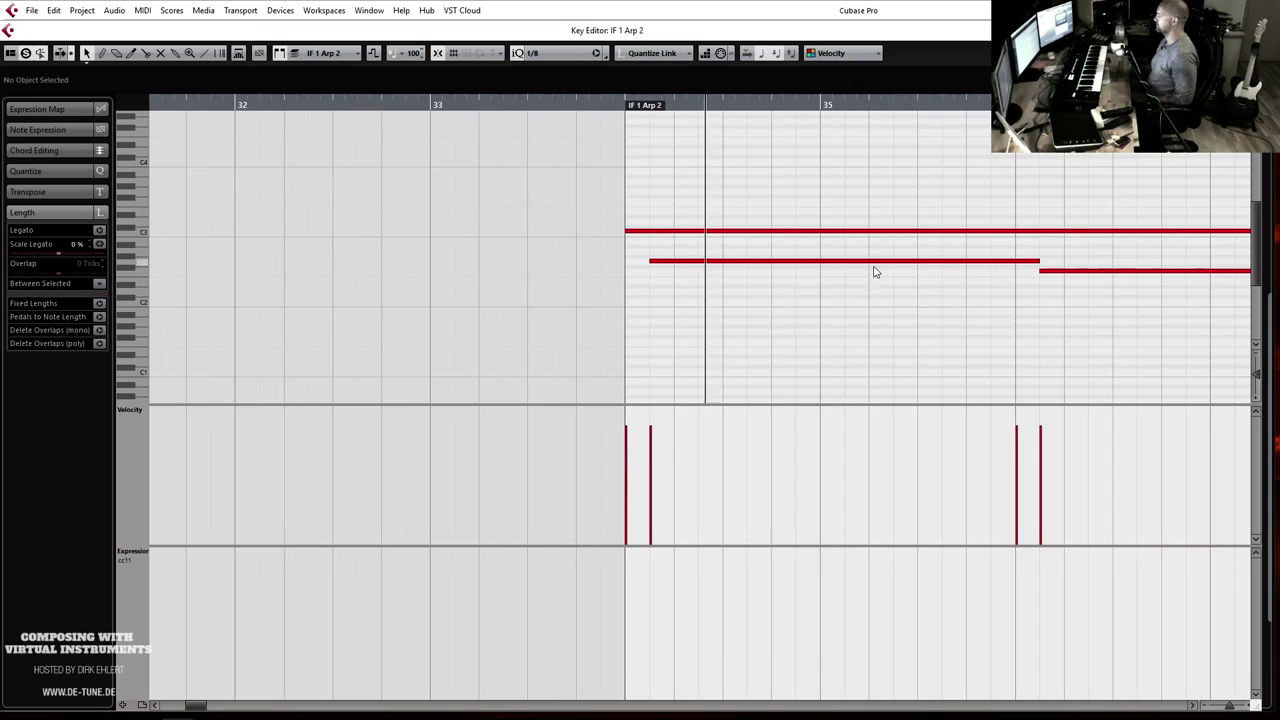
left_click(652, 260)
key("Down")
key("space")
key("space")
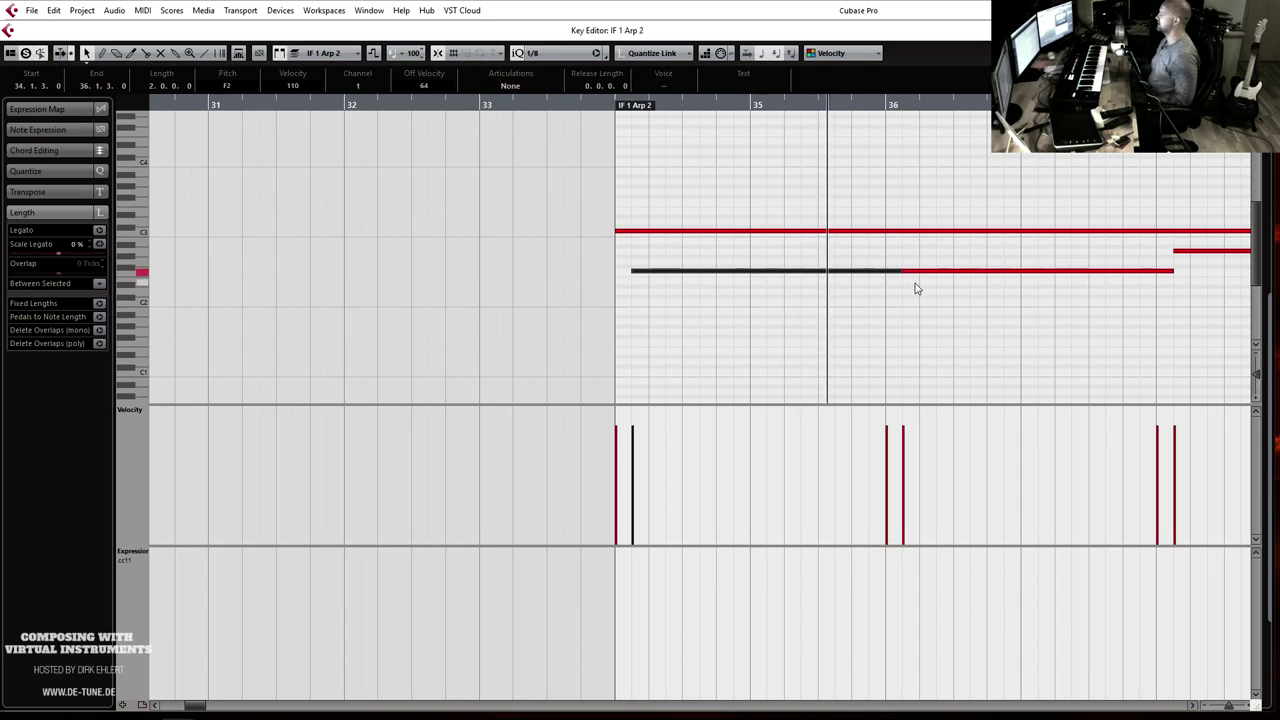
Step: Move the upper notes at bars 34 and 36 down to A2, playing the passage from bar 34 in between
left_click_drag(904, 233, 910, 257)
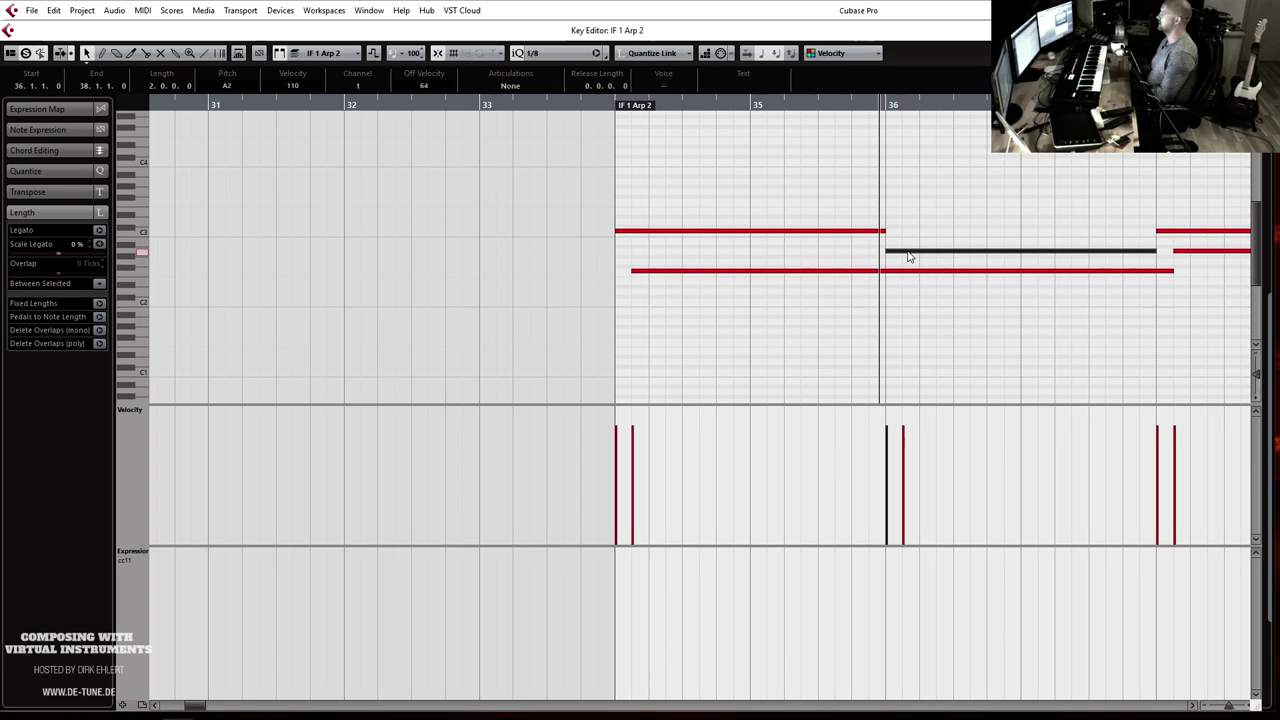
left_click(919, 271)
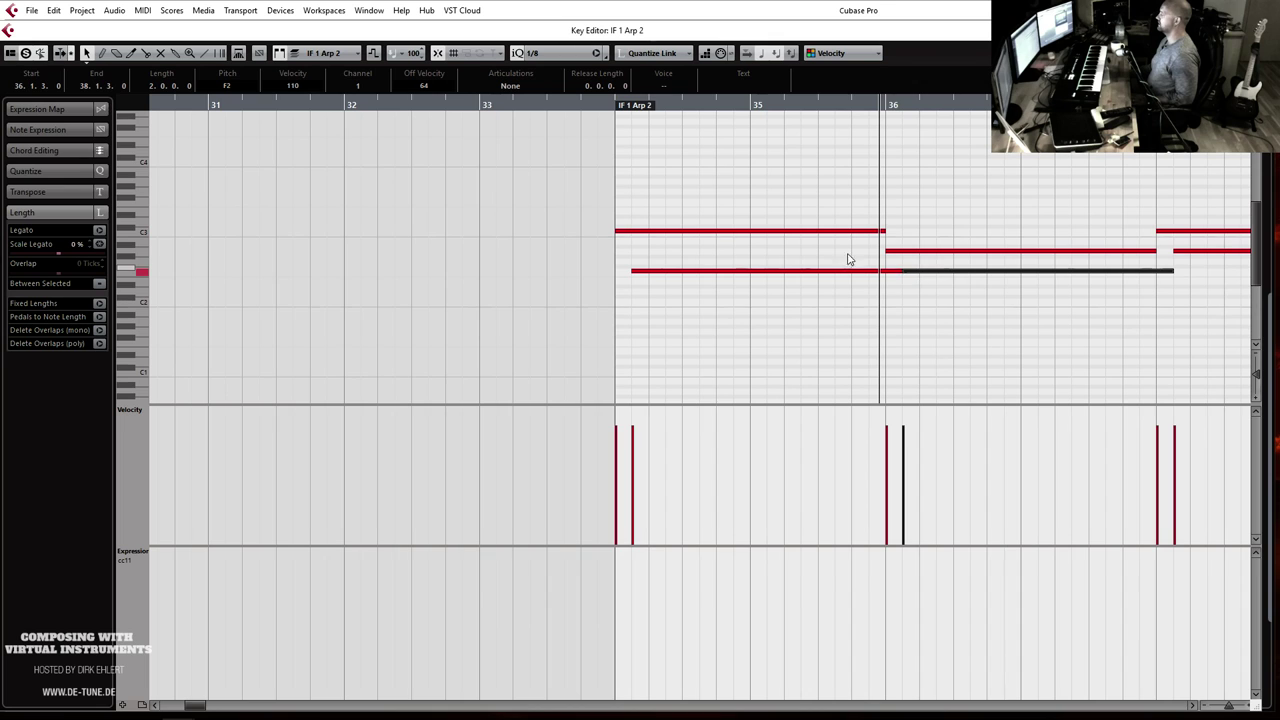
left_click(611, 106)
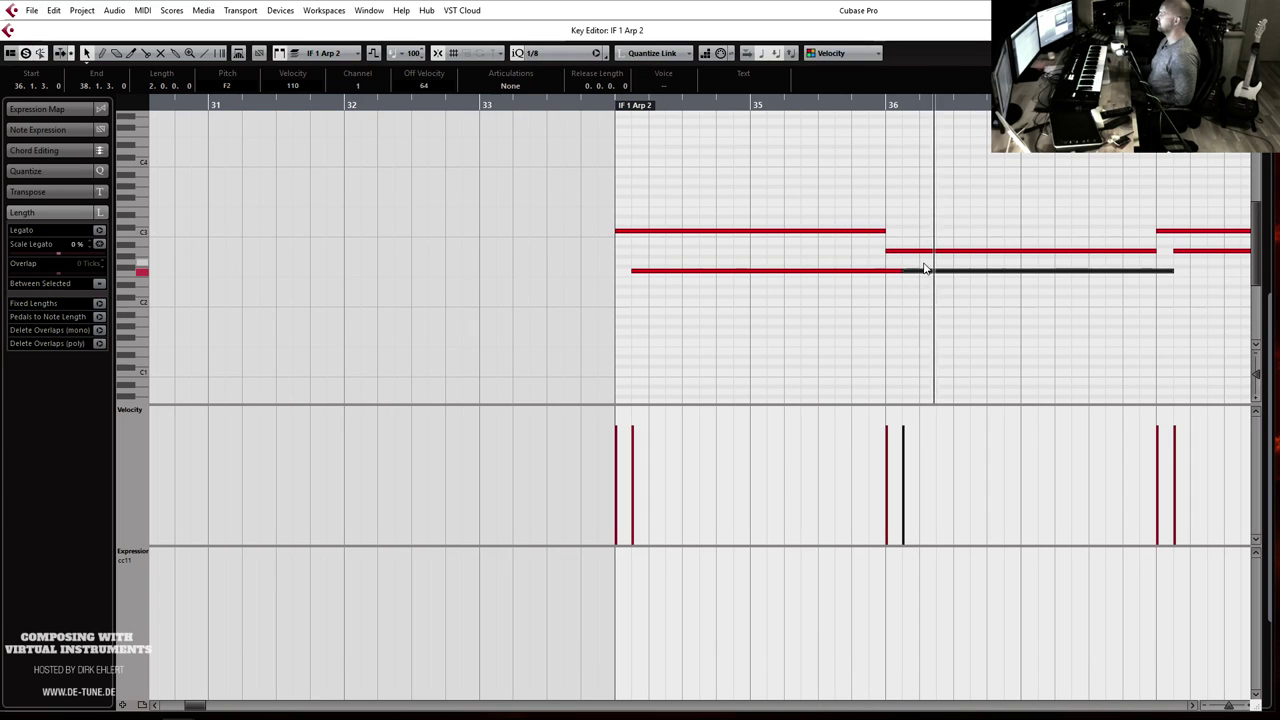
left_click_drag(737, 229, 755, 252)
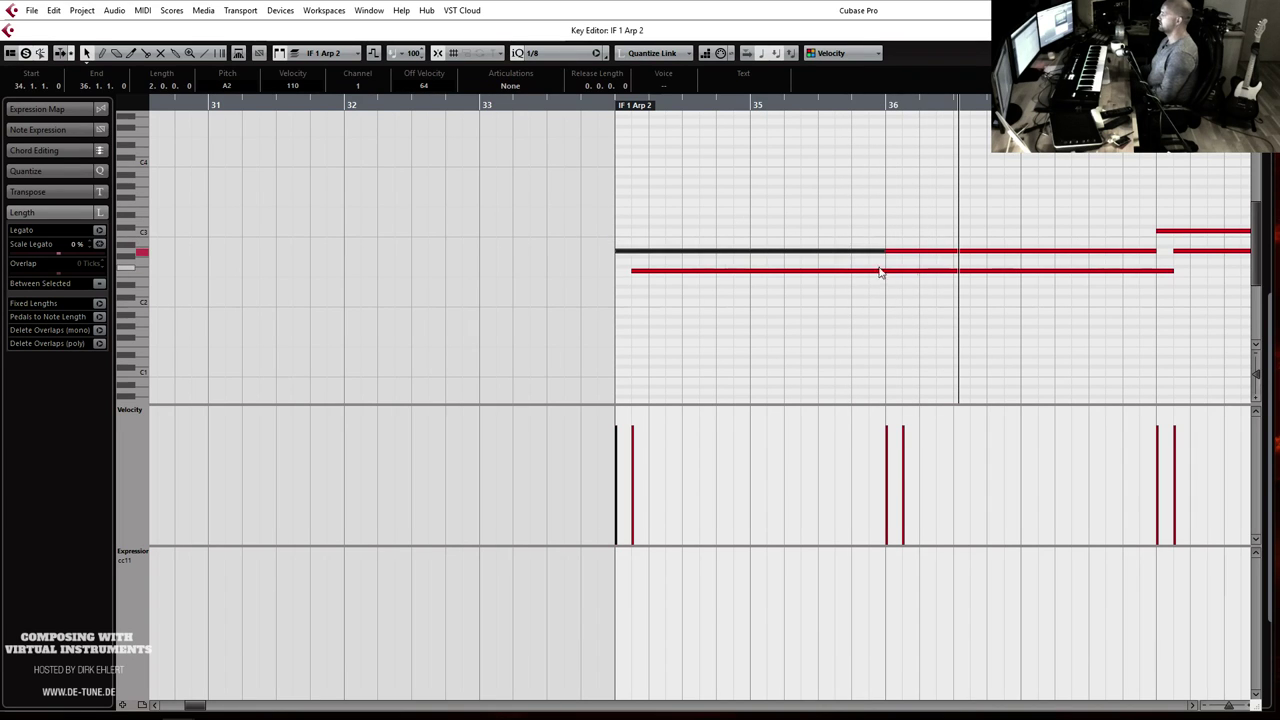
Step: Raise the upper note at bar 36 to C3 and the low note at 36.1.3 to A2, and play back from bar 34
left_click(910, 254)
key("Up")
key("Up")
key("Up")
left_click_drag(909, 253, 940, 307)
key("Up")
key("Up")
key("Up")
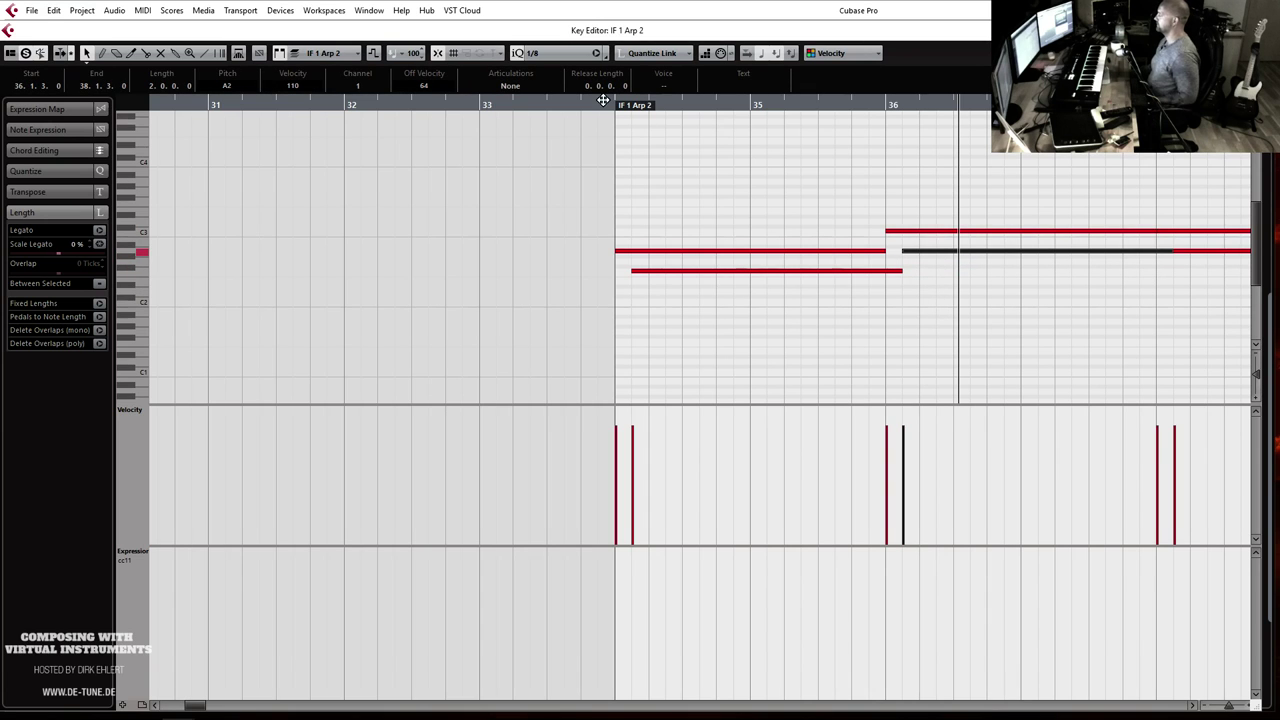
left_click(609, 103)
key("space")
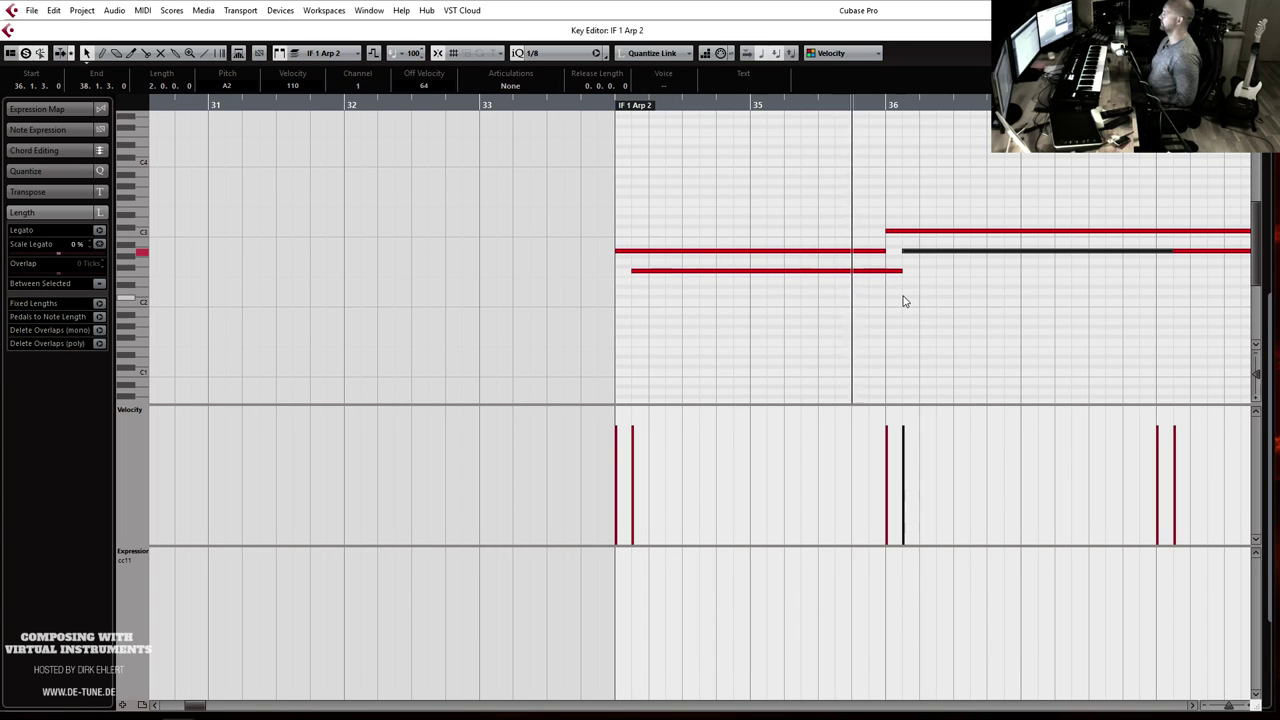
Step: Set the upper note at bar 38 of the arp clip to D3
key("g")
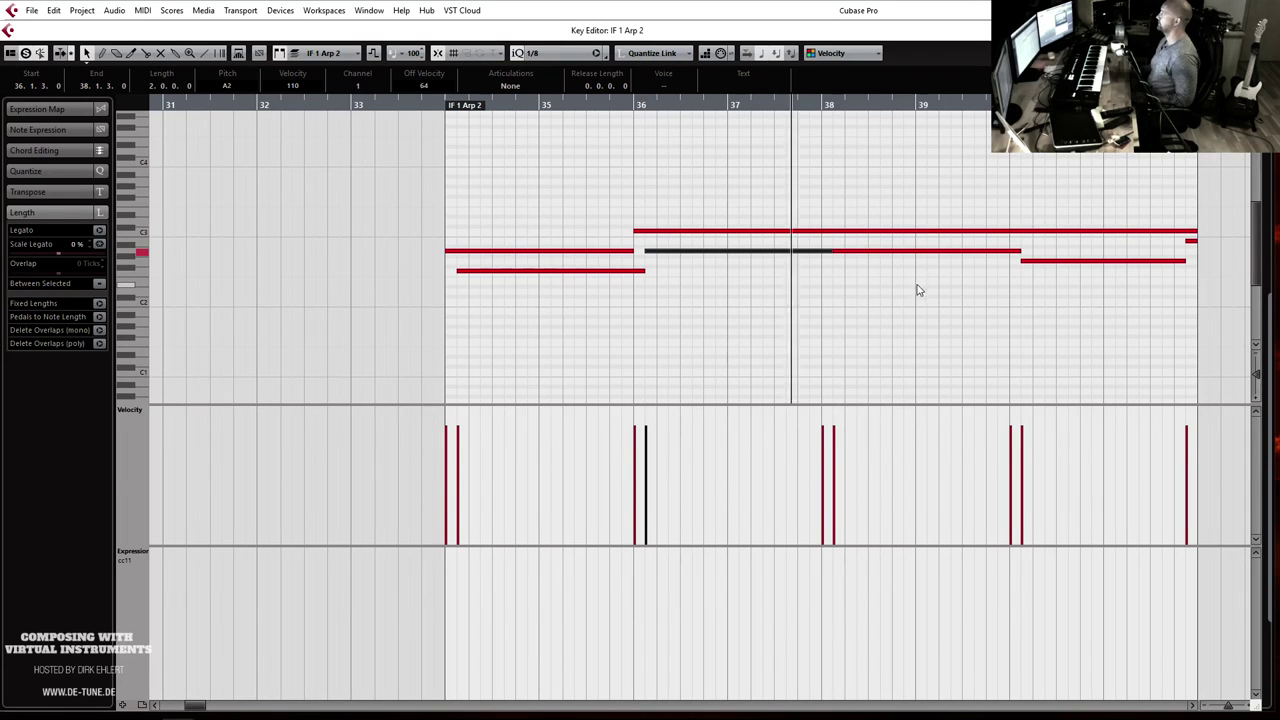
left_click_drag(846, 221, 862, 243)
key("Down")
left_click(851, 244)
left_click(851, 242)
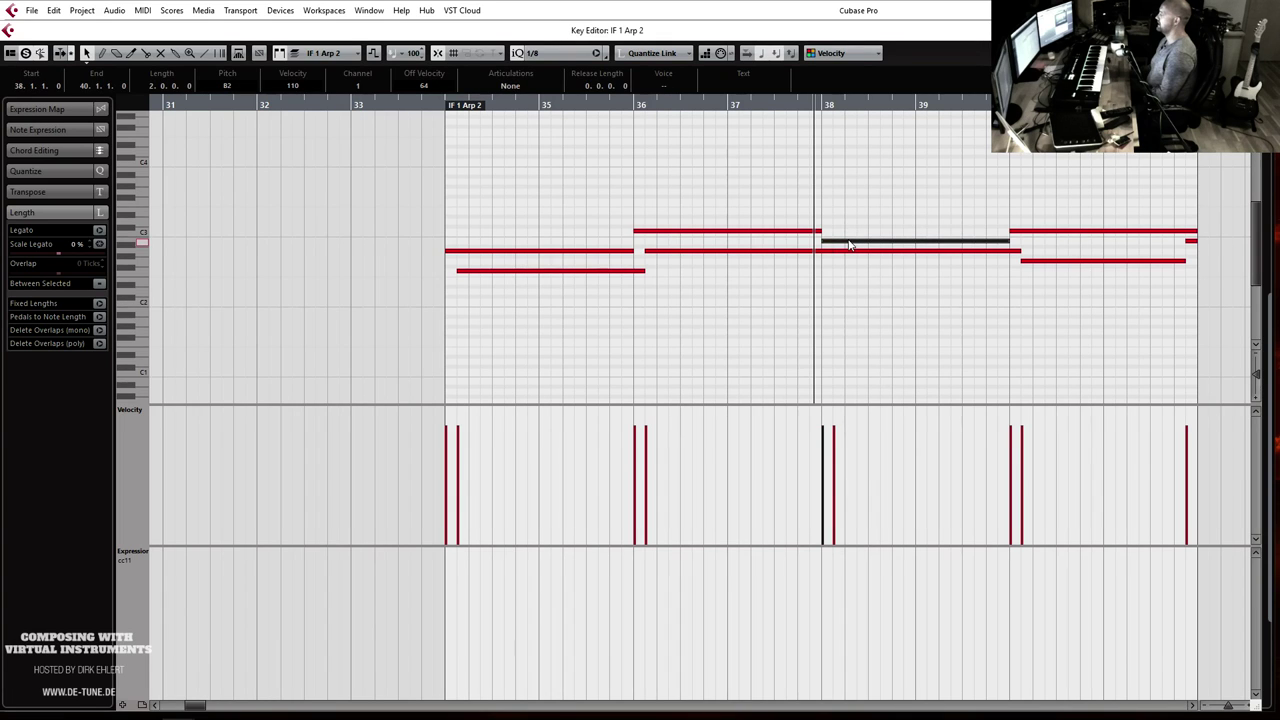
key("Up")
key("Up")
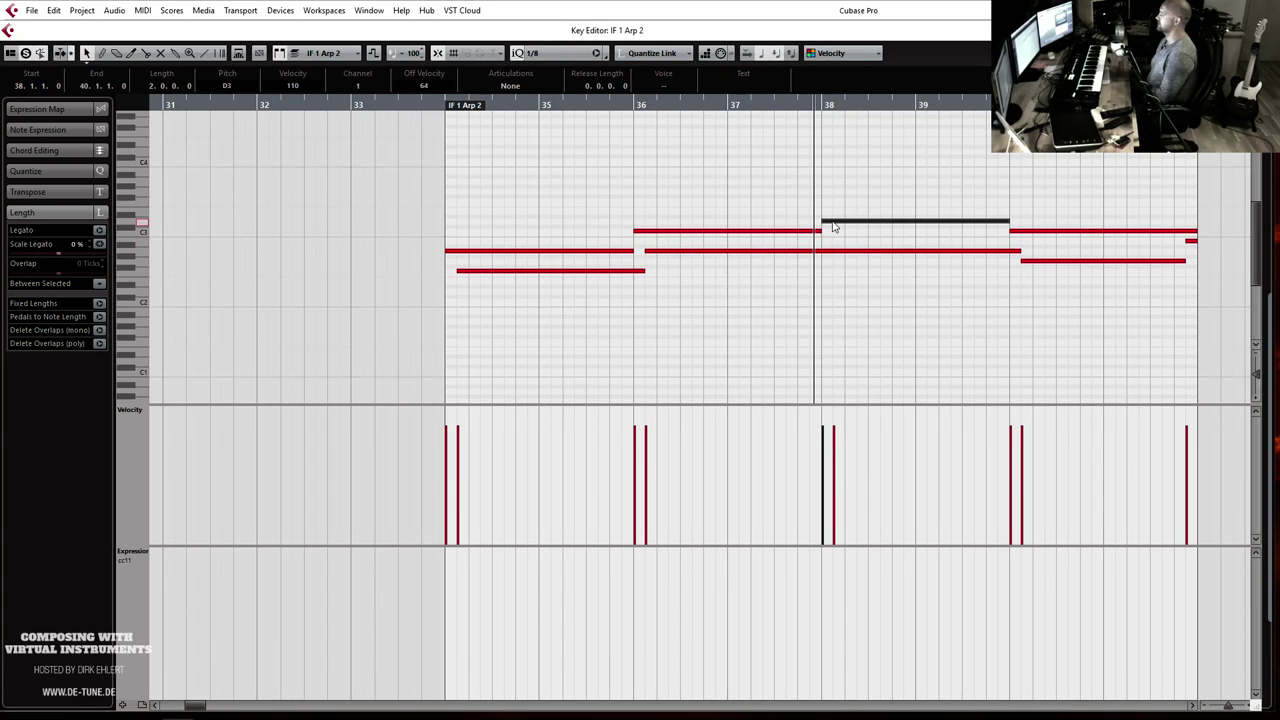
Step: Lower the note starting at 38.1.3 to G2, audition the passage and close the Key Editor
left_click(847, 250)
key("Down")
key("Down")
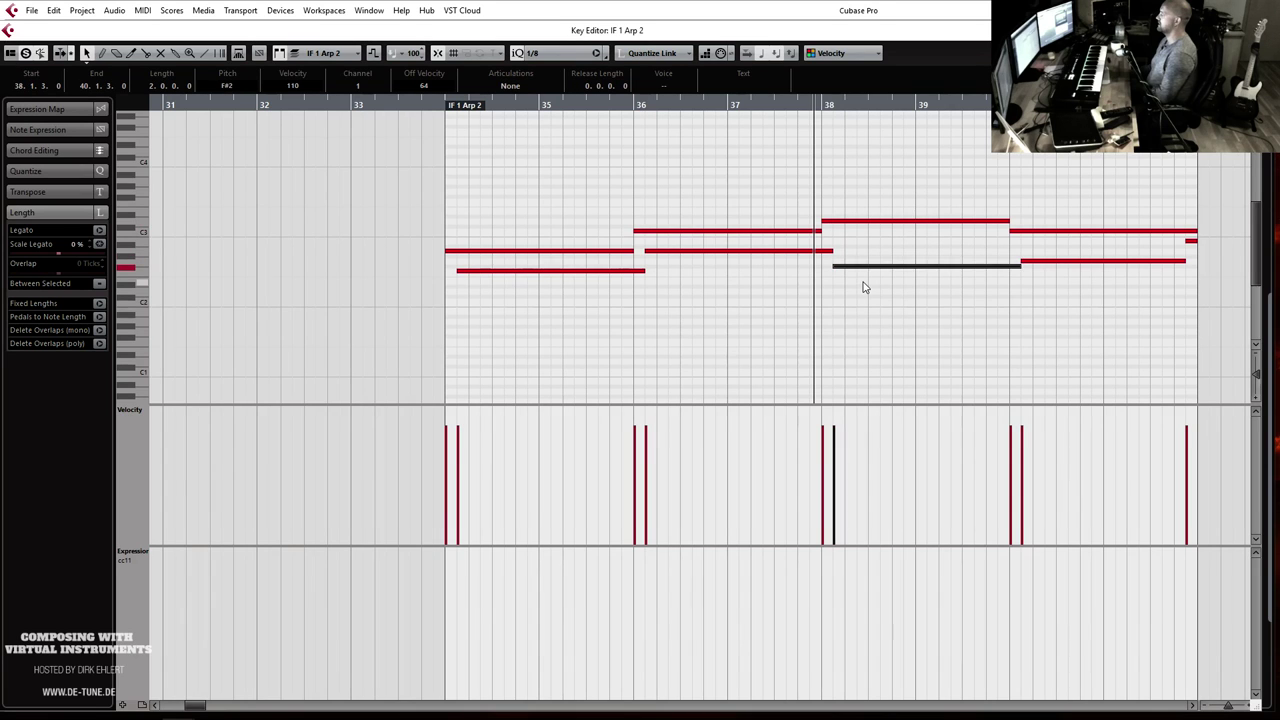
key("space")
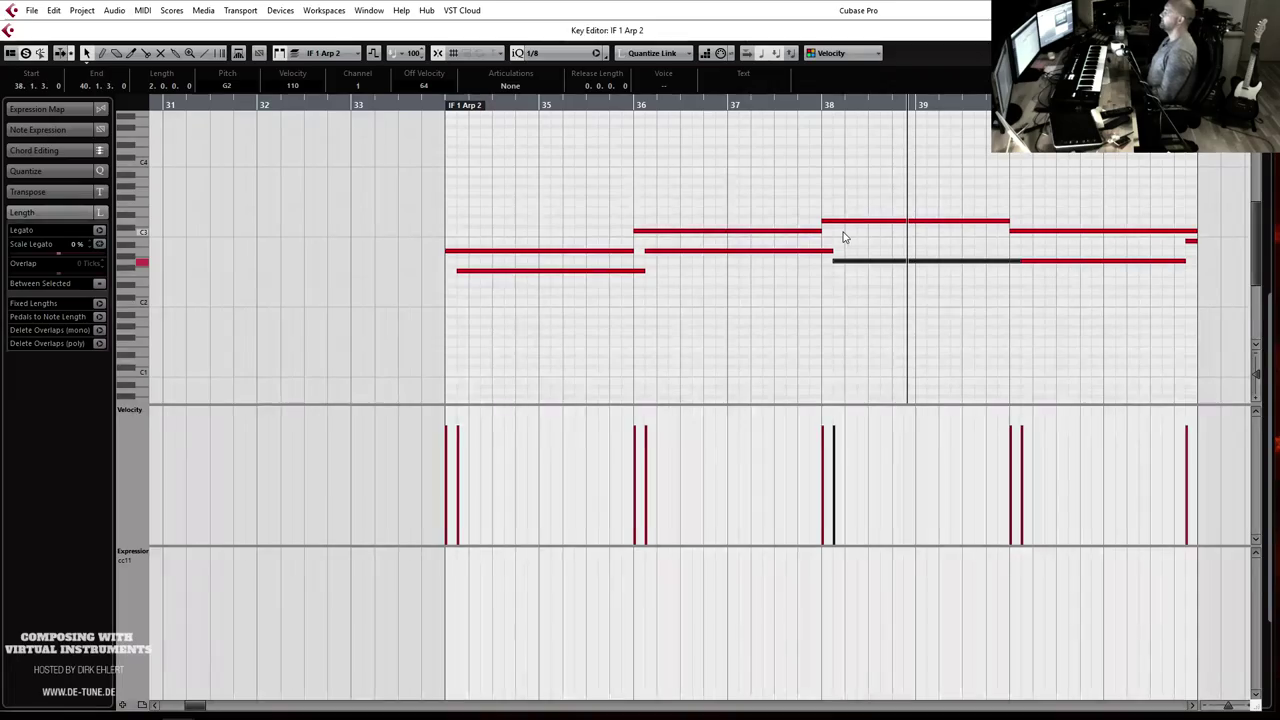
key("Escape")
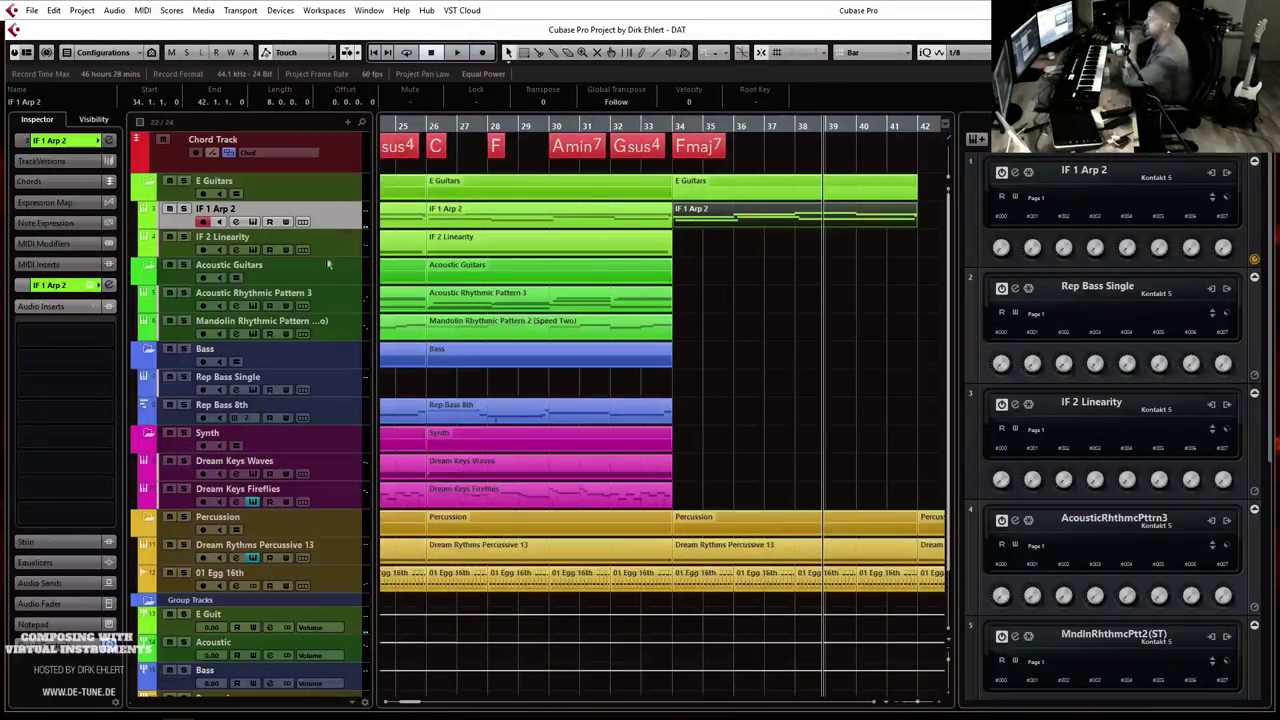
Step: Open the Kontakt instrument of IF 1 Arp 2, hide its Quick-Load browser and select the Indie Fingers 1 folder in the file list
key("e")
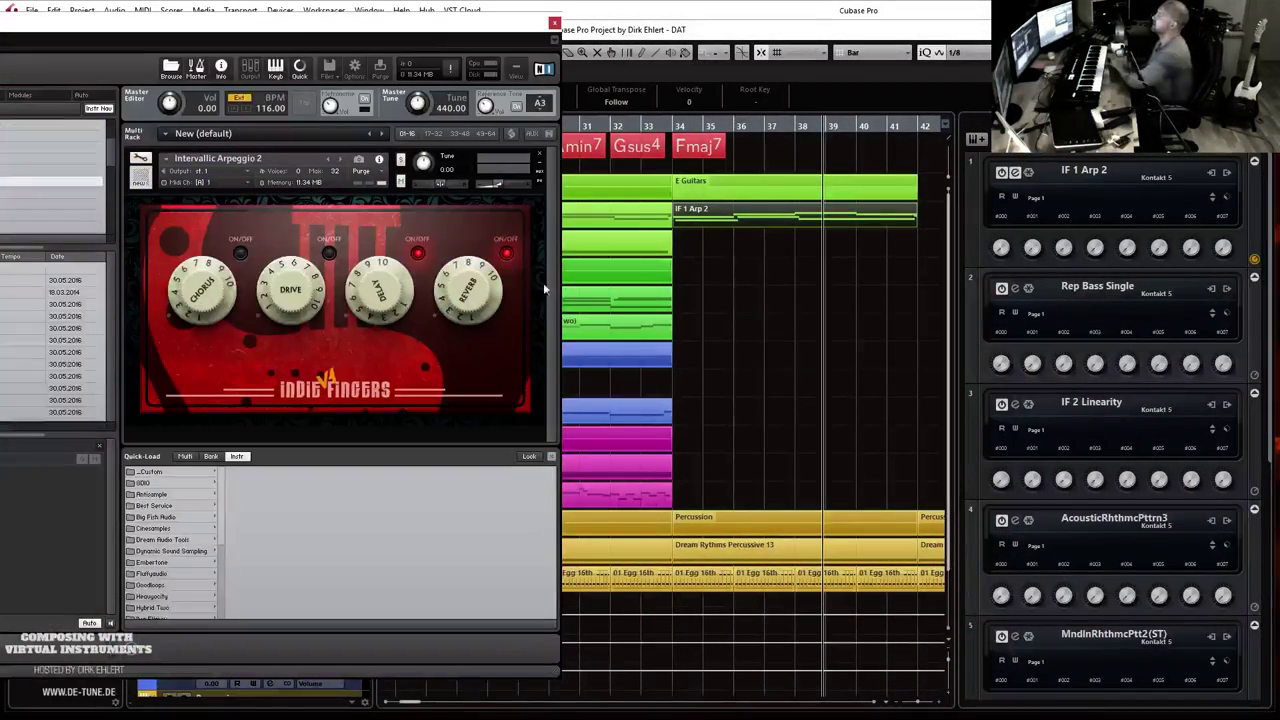
left_click_drag(291, 36, 637, 10)
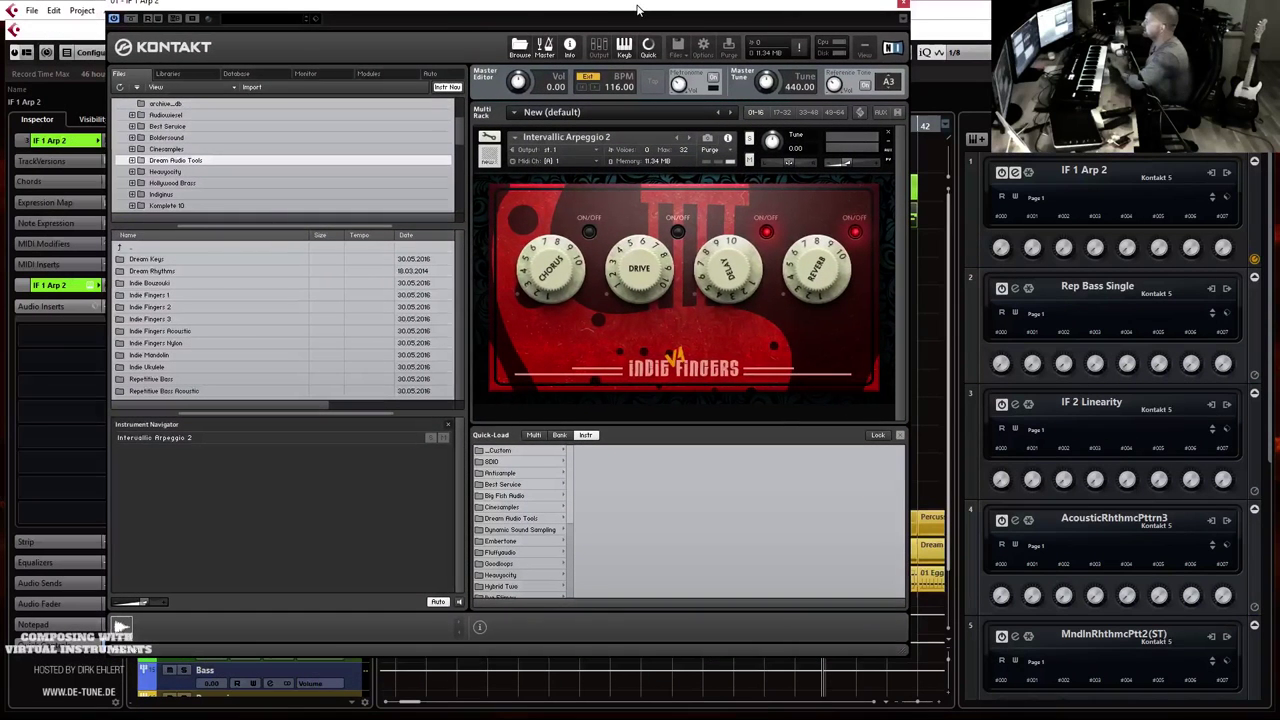
left_click(900, 435)
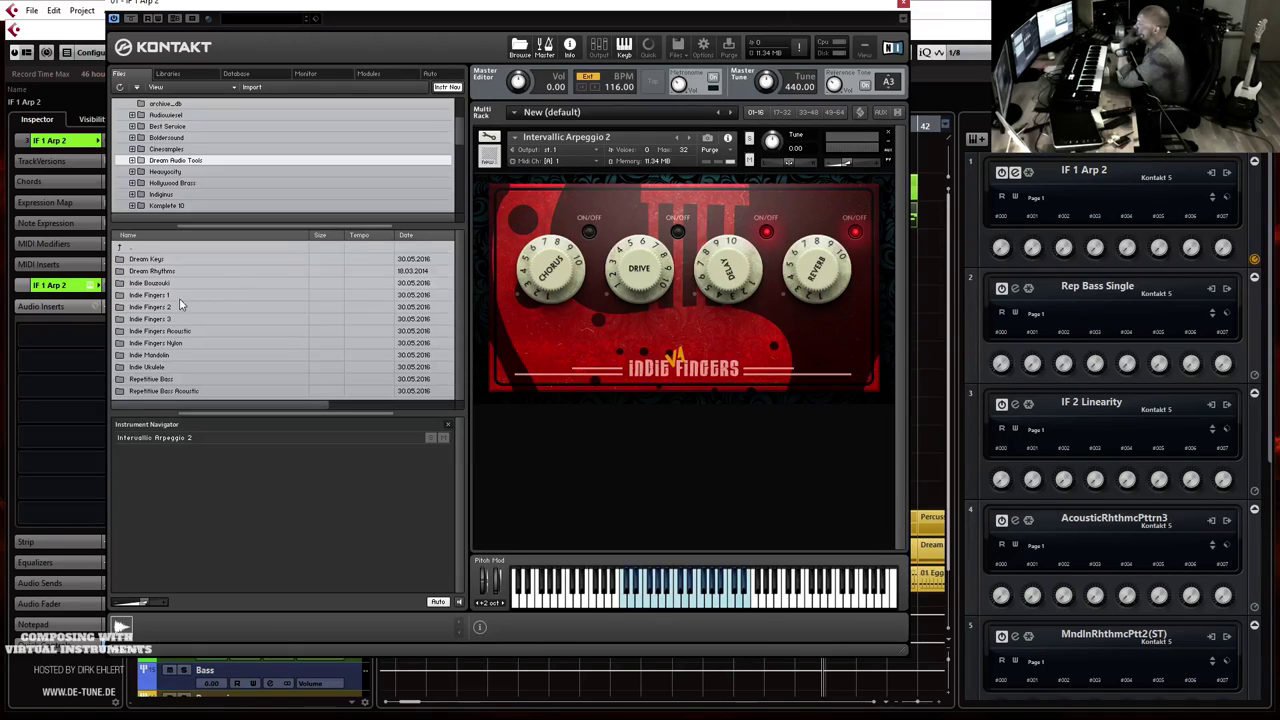
left_click(149, 297)
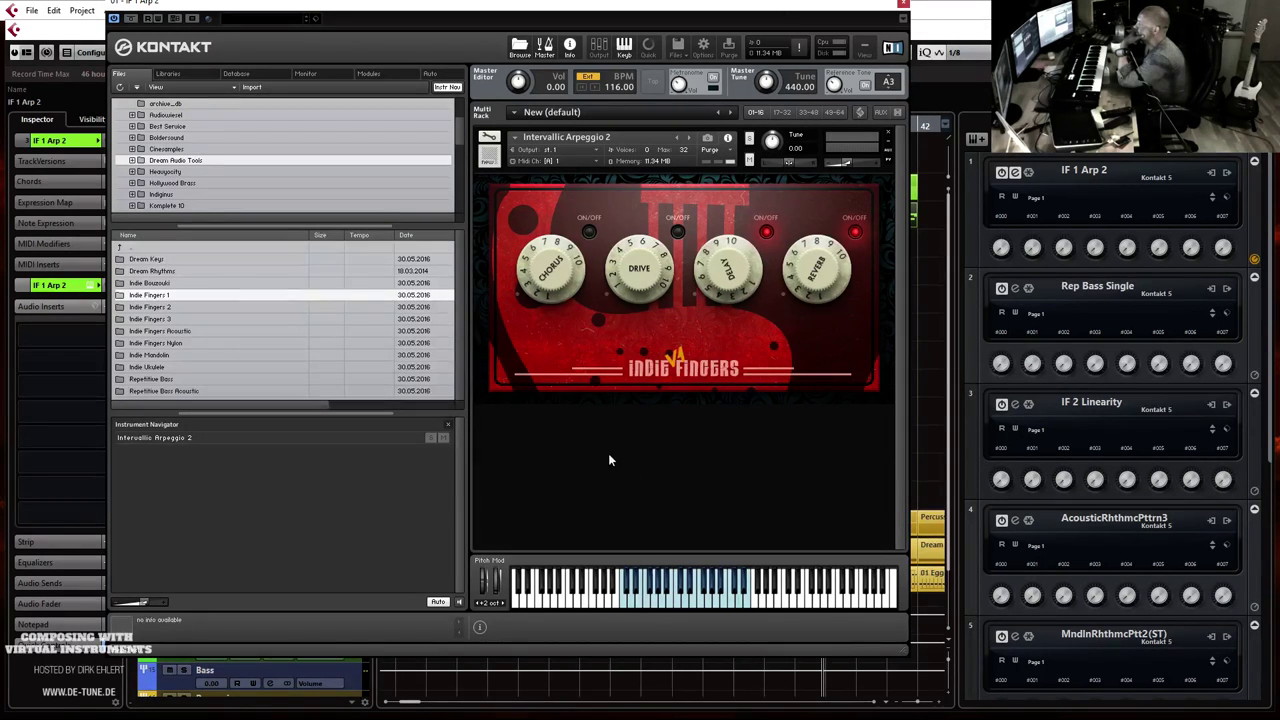
Step: Load Intervallic Arpeggio 3 from Dream Audio Tools' Indie Fingers full time patches as a second Kontakt instrument, and close the Kontakt window
key("ctrl+f")
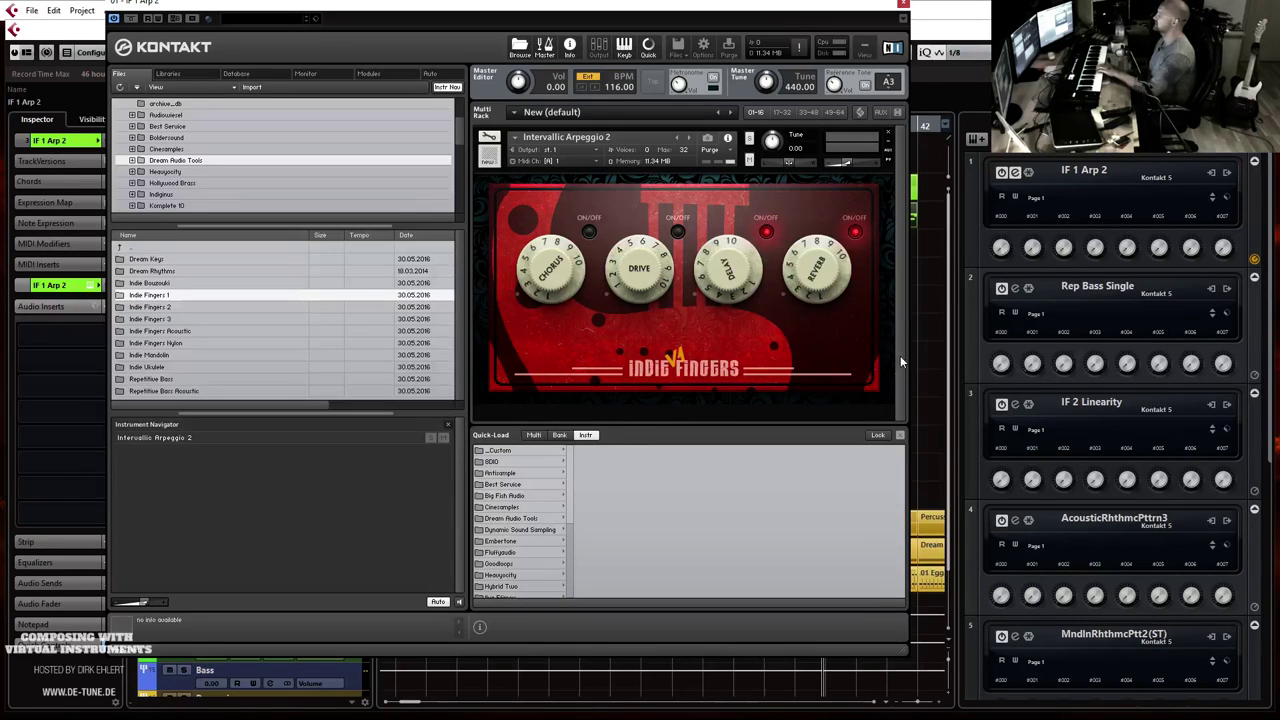
left_click(500, 508)
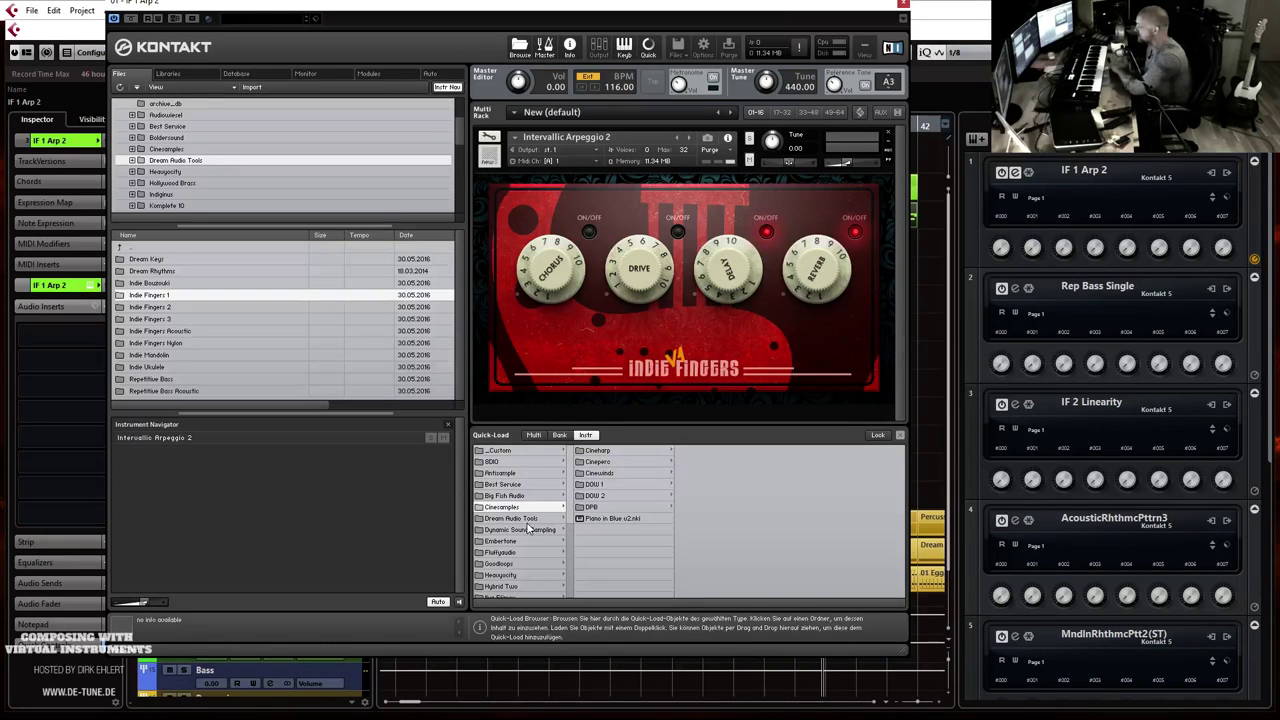
left_click(515, 519)
left_click(605, 487)
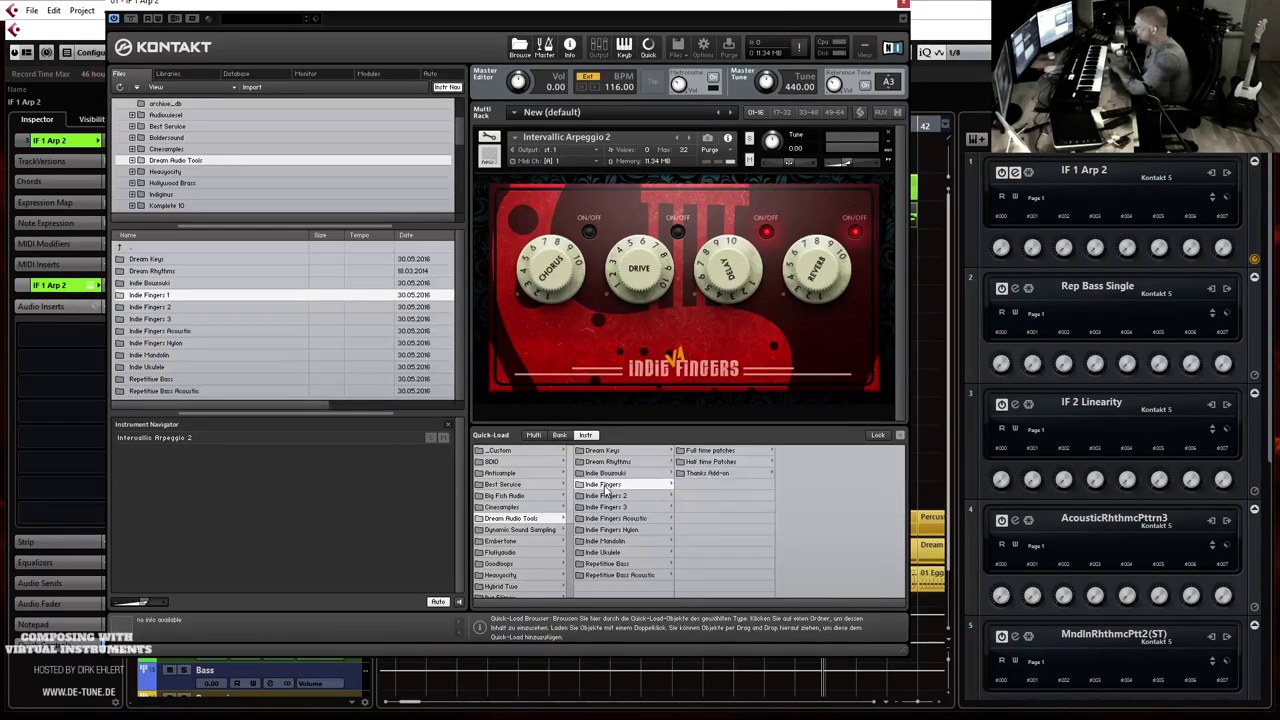
left_click(711, 453)
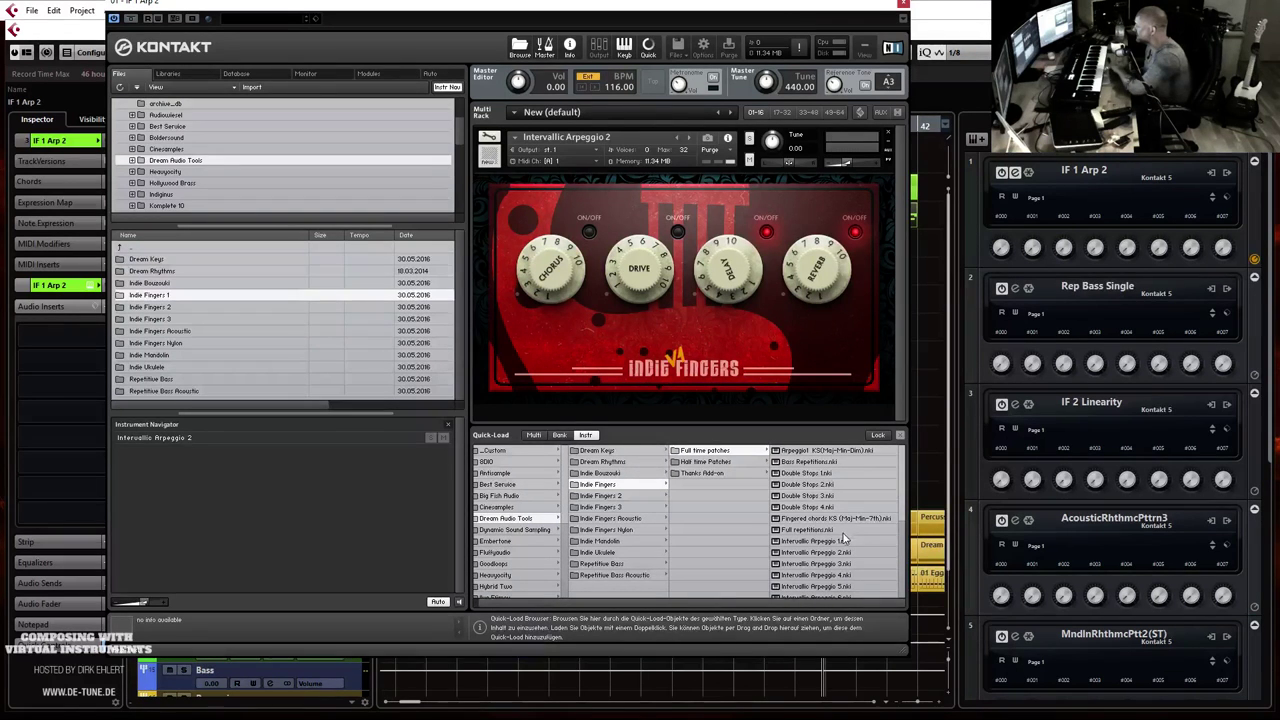
double_click(840, 567)
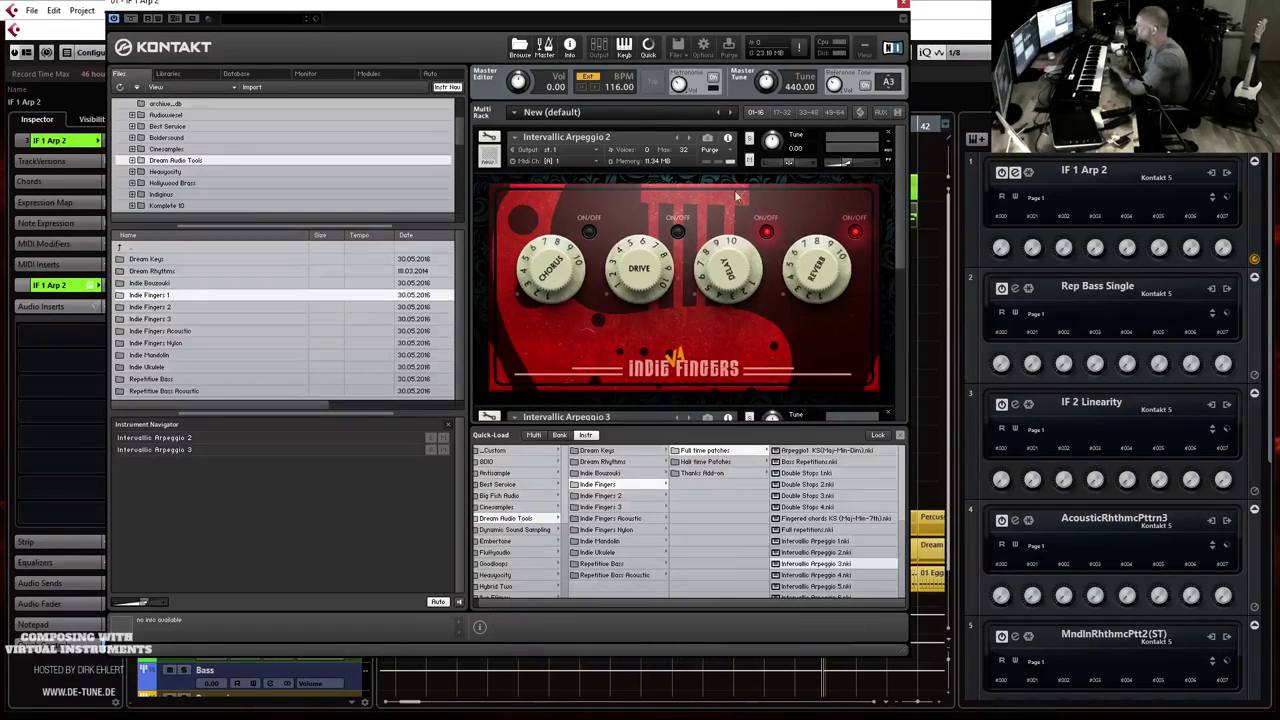
left_click(900, 434)
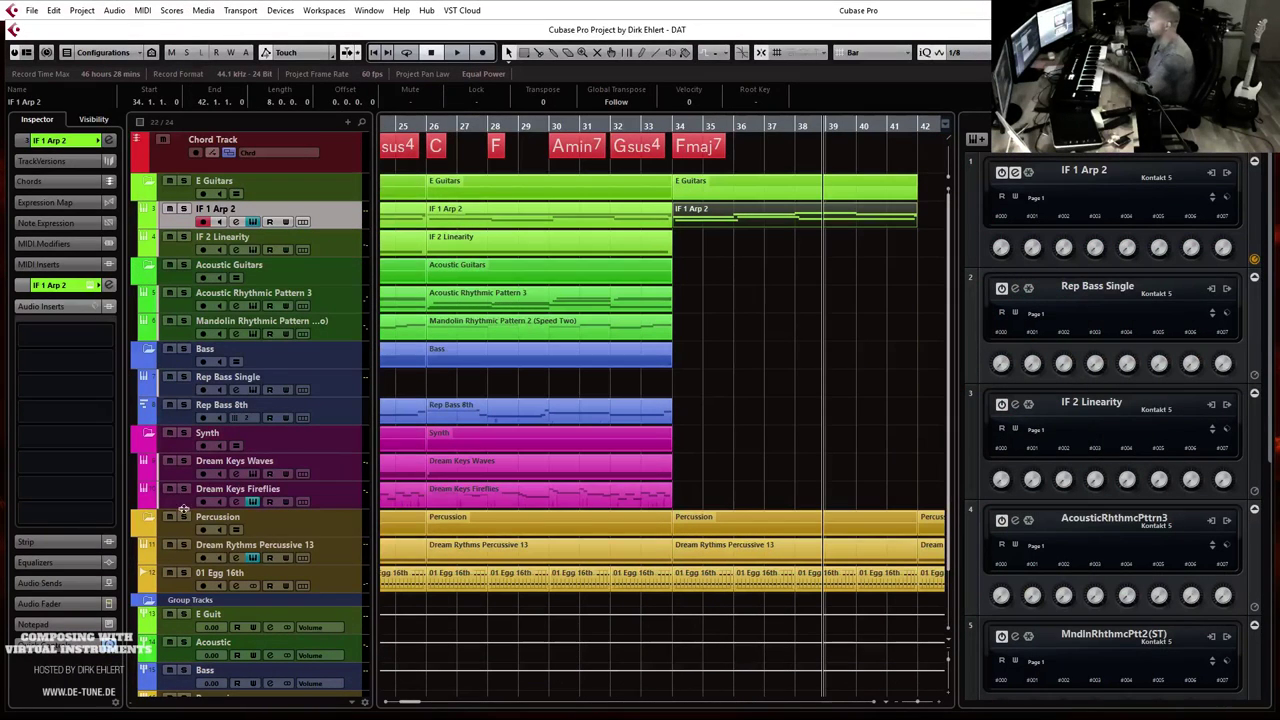
Step: Add a MIDI track below IF 1 Arp 2, routed to its Kontakt on channel 2, and collapse Intervallic Arpeggio 2 in the rack
right_click(331, 216)
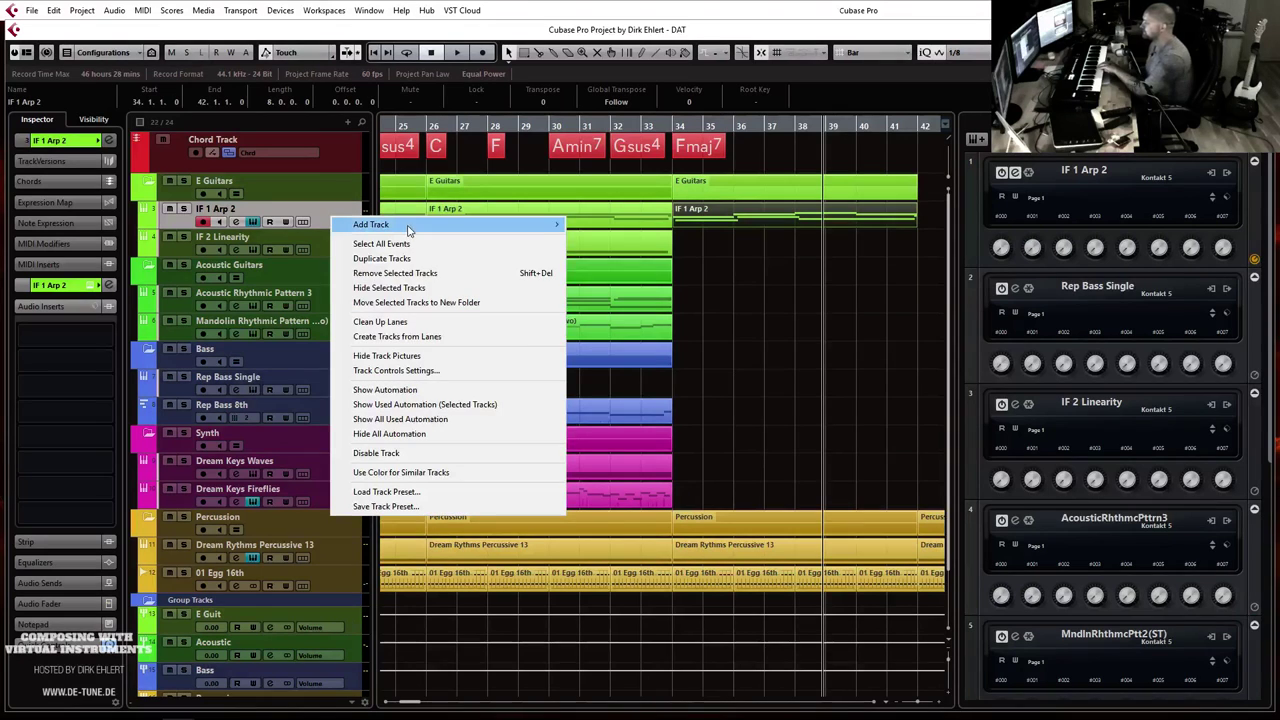
mouse_move(450, 224)
left_click(644, 256)
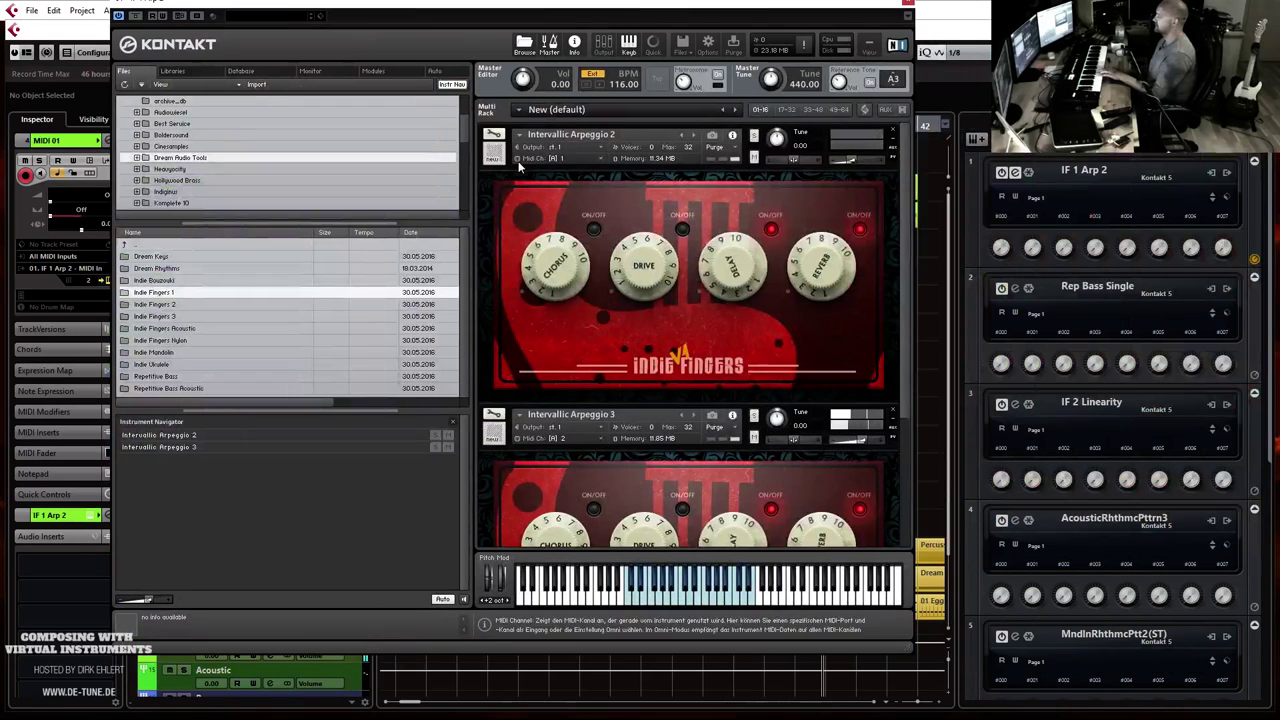
left_click(494, 160)
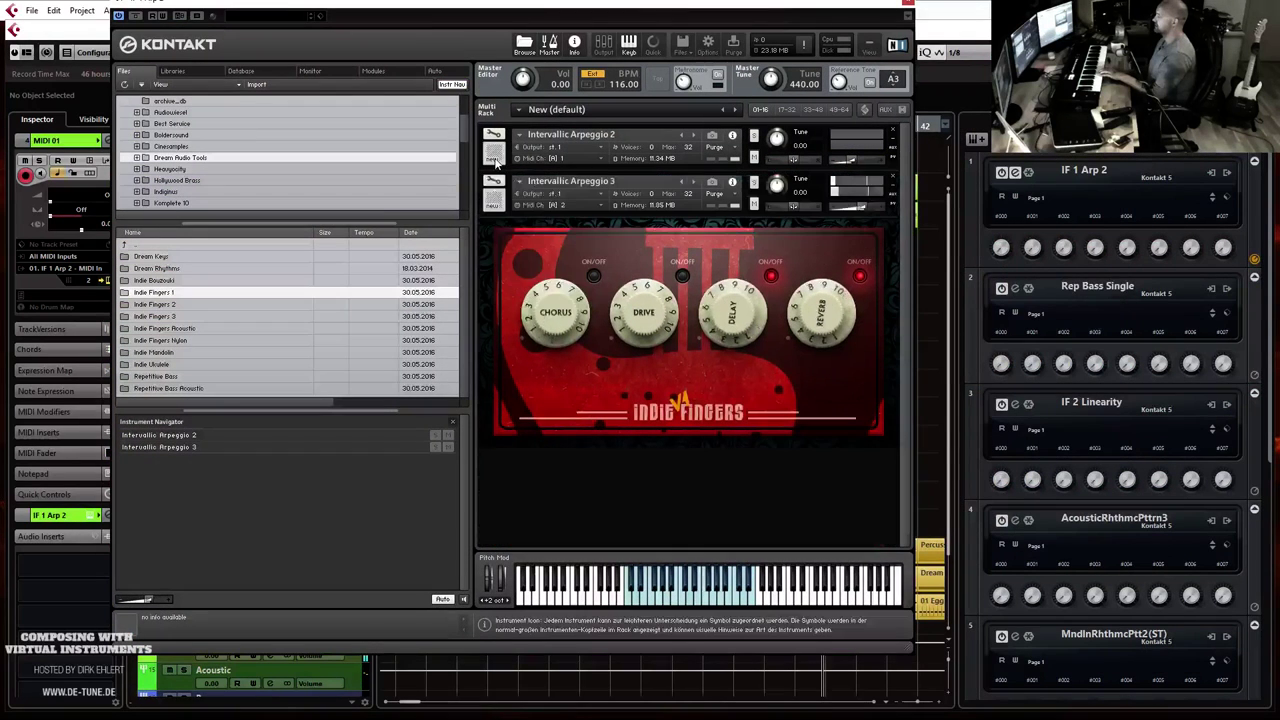
Step: Step the second Kontakt instrument forward through the arpeggio patches to Mid-Low Arpeggio 10, auditioning them
left_click(692, 184)
left_click(692, 186)
left_click(692, 186)
left_click(694, 186)
left_click(693, 187)
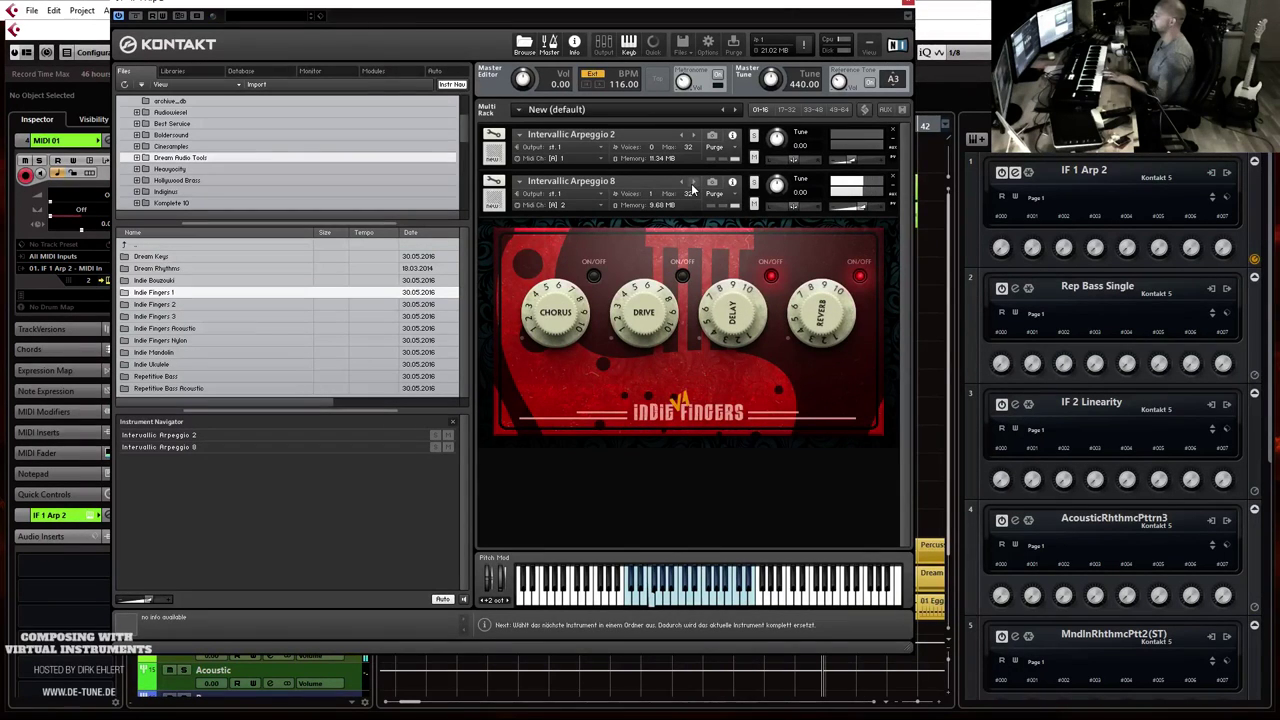
left_click(692, 186)
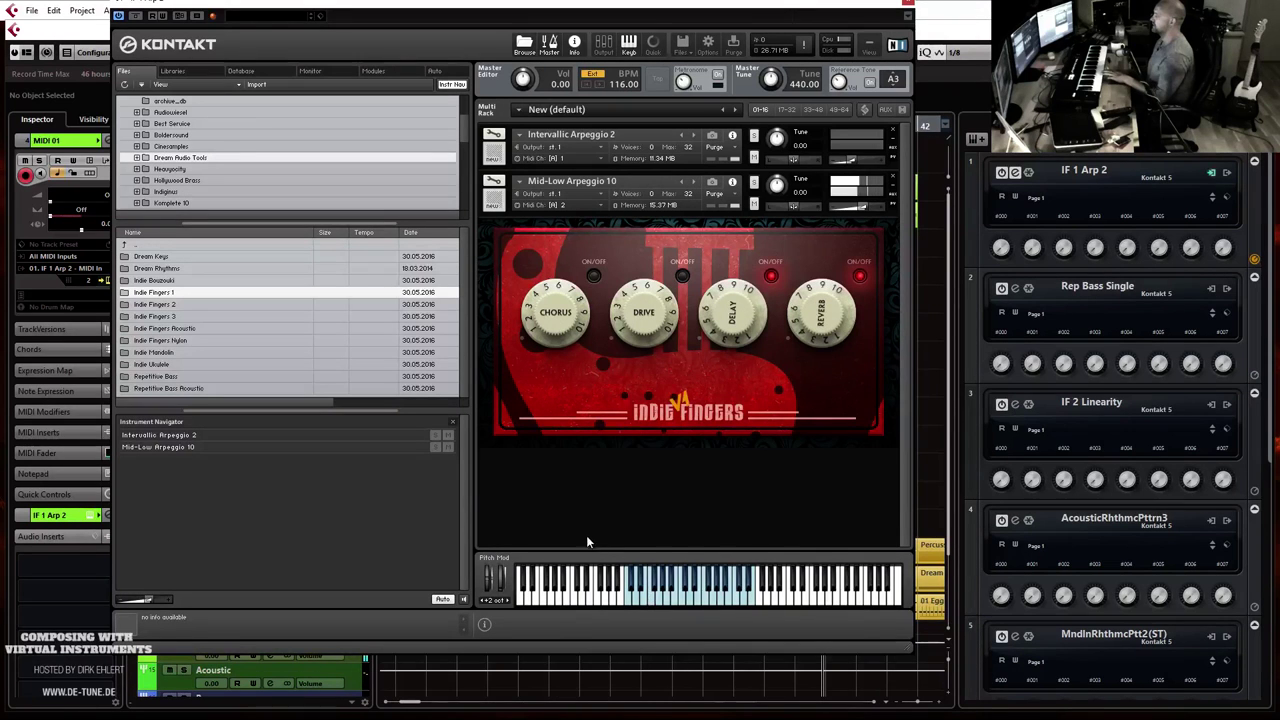
Step: Replace the second instrument with Full repetitions from the Indie Fingers full time patches and switch off its Drive effect
key("ctrl+f")
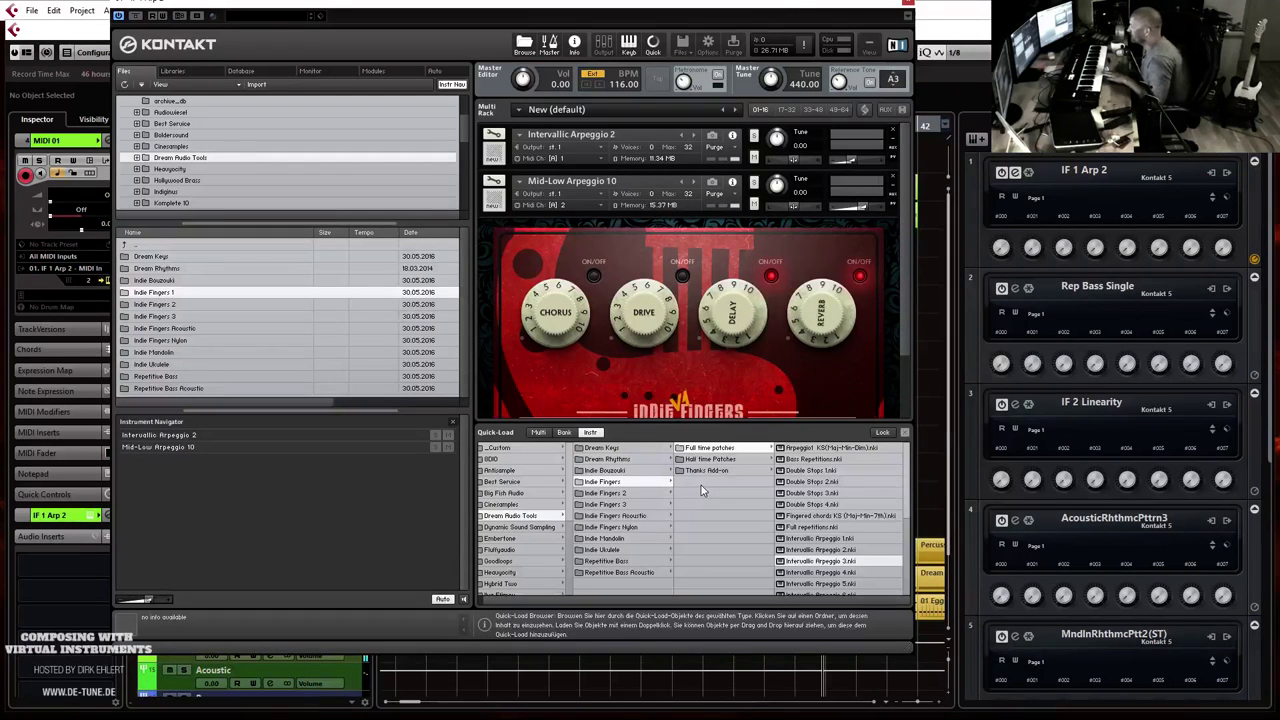
left_click(727, 473)
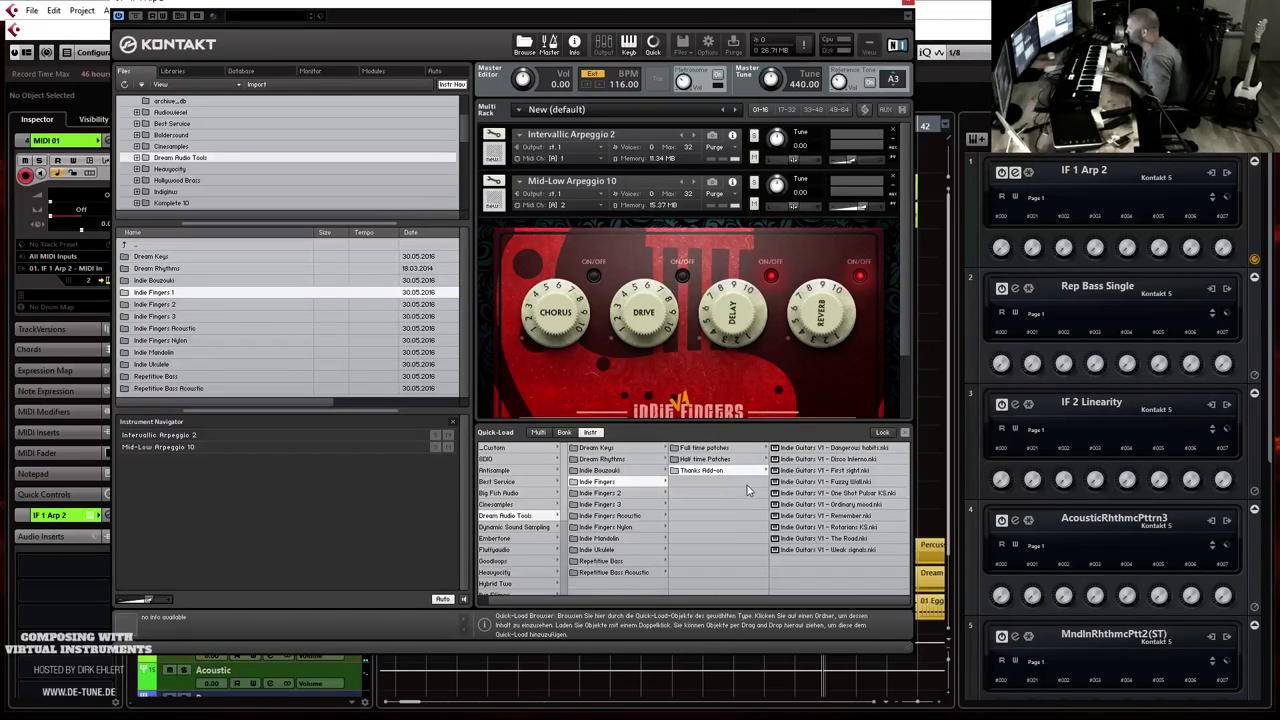
left_click(726, 449)
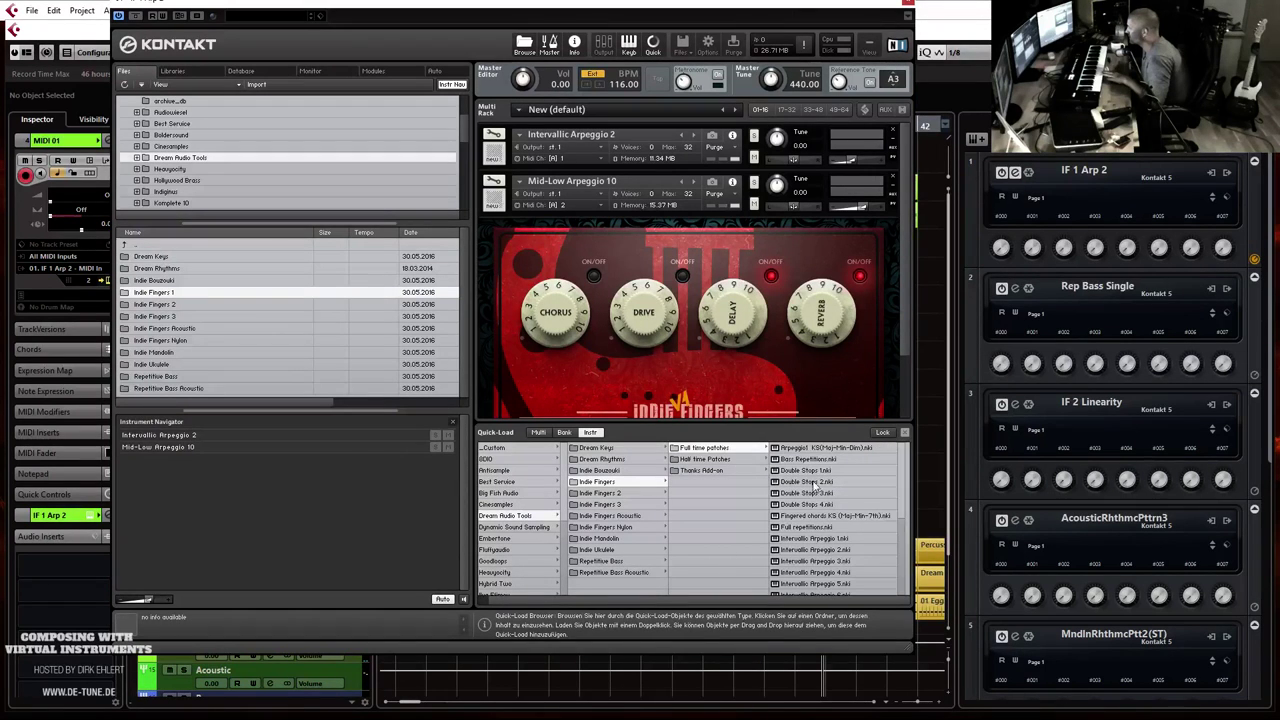
left_click(806, 528)
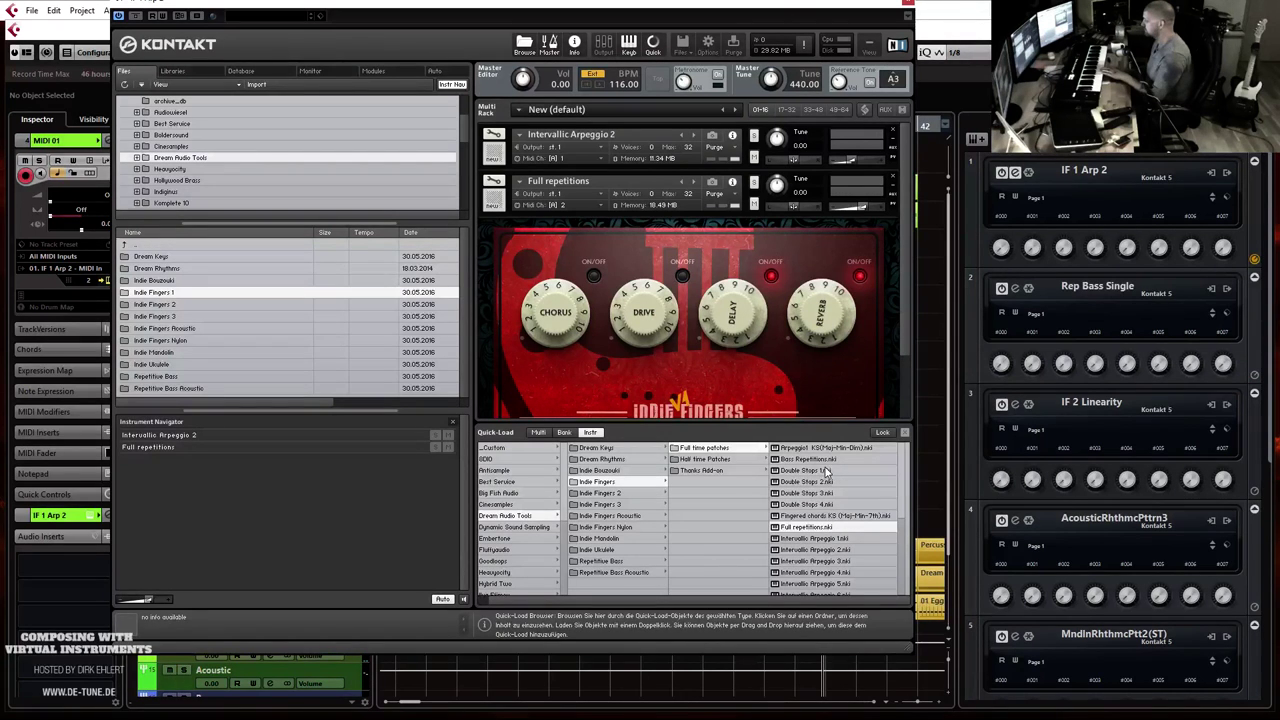
scroll(849, 475, "down", 5)
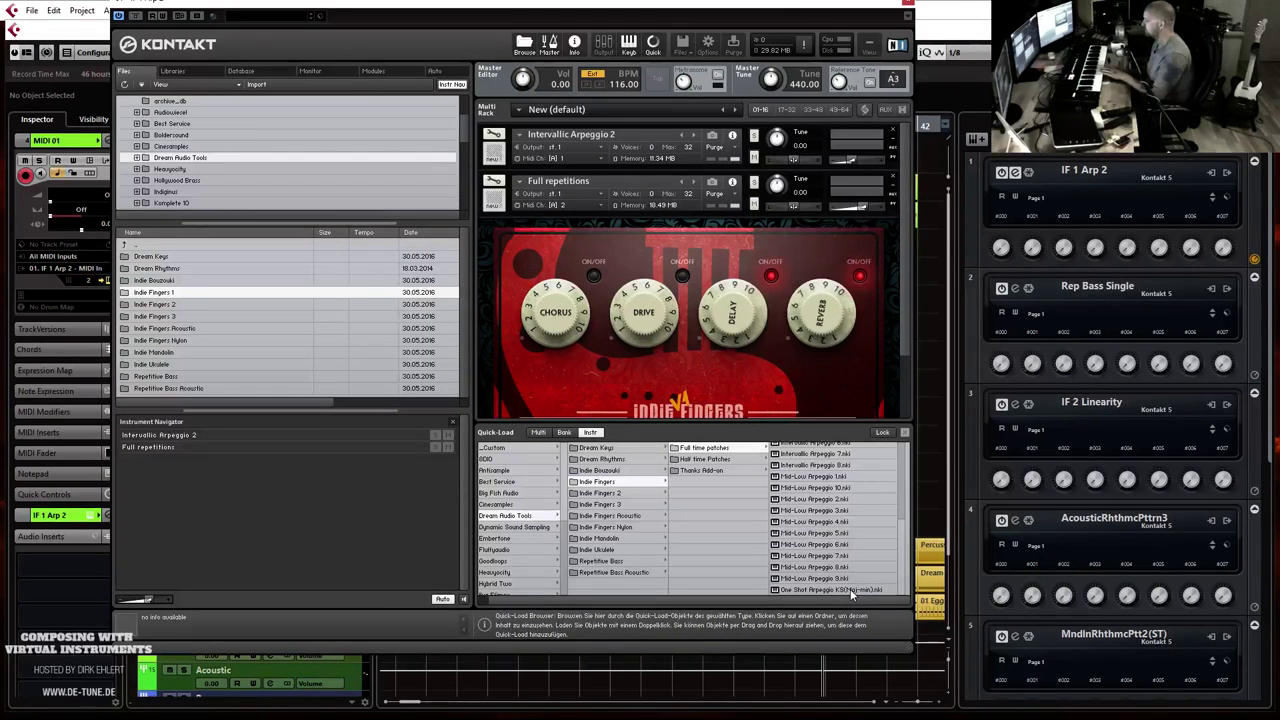
scroll(901, 520, "up", 5)
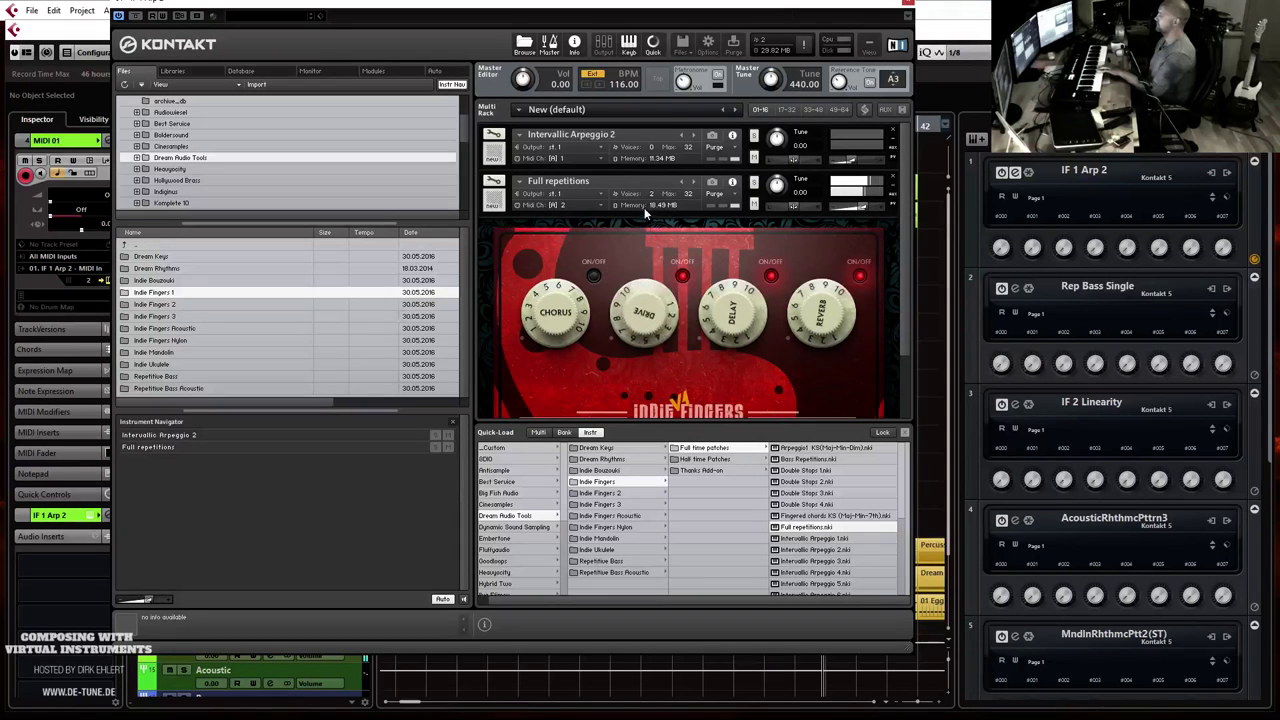
left_click(678, 275)
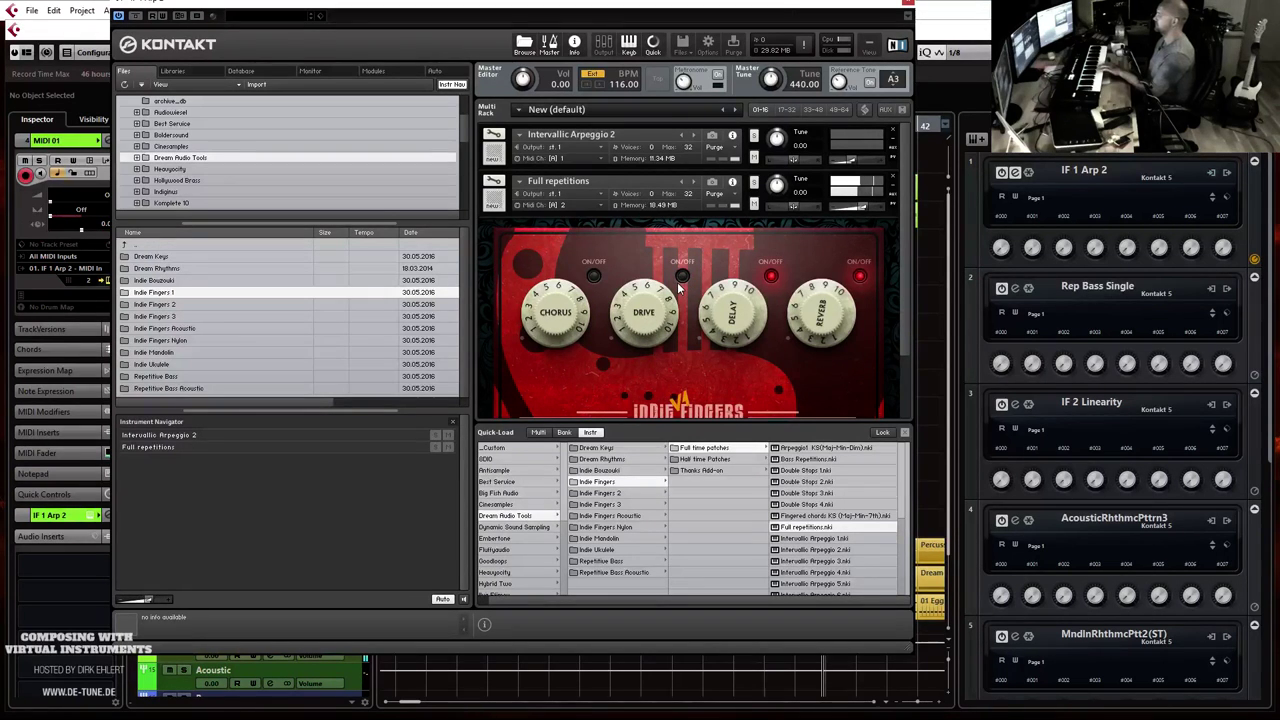
Step: Browse the Indie Fingers 2 and 3 patches and replace Full repetitions with Intimidation MW from Indie Fingers 3
left_click(626, 493)
scroll(768, 515, "down", 3)
scroll(770, 521, "down", 6)
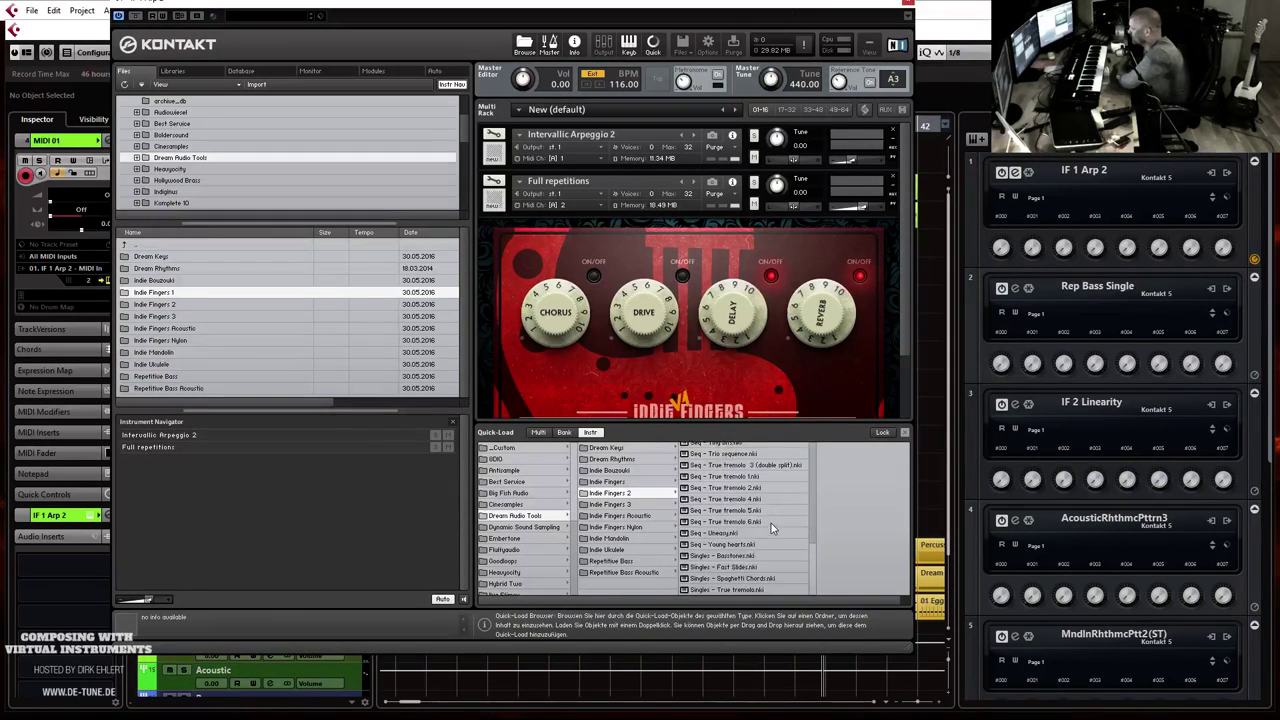
left_click(606, 504)
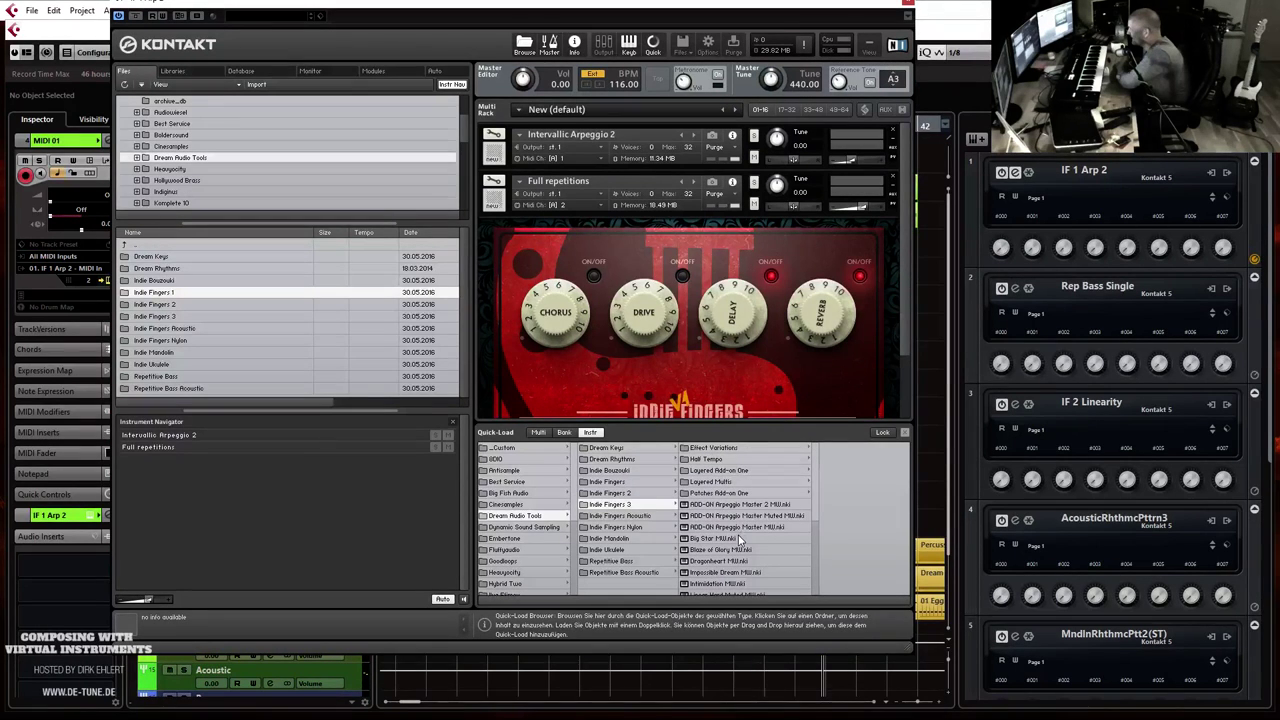
scroll(730, 543, "down", 1)
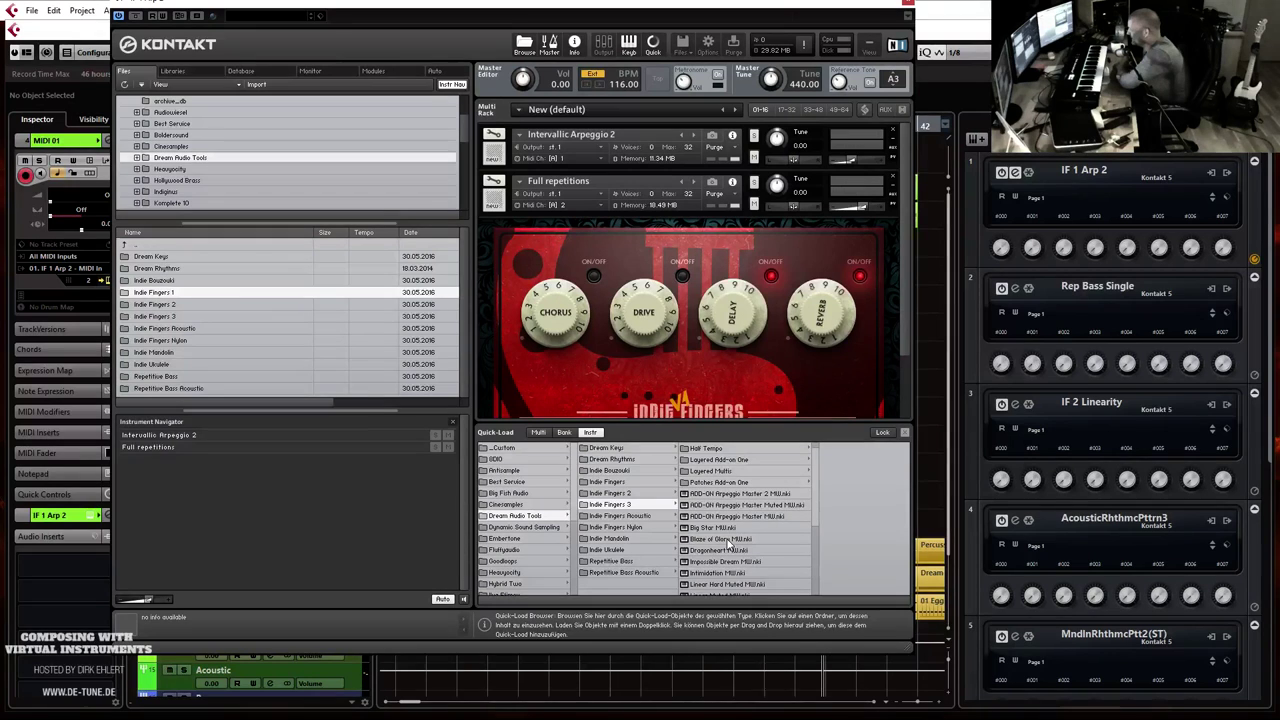
scroll(730, 543, "up", 1)
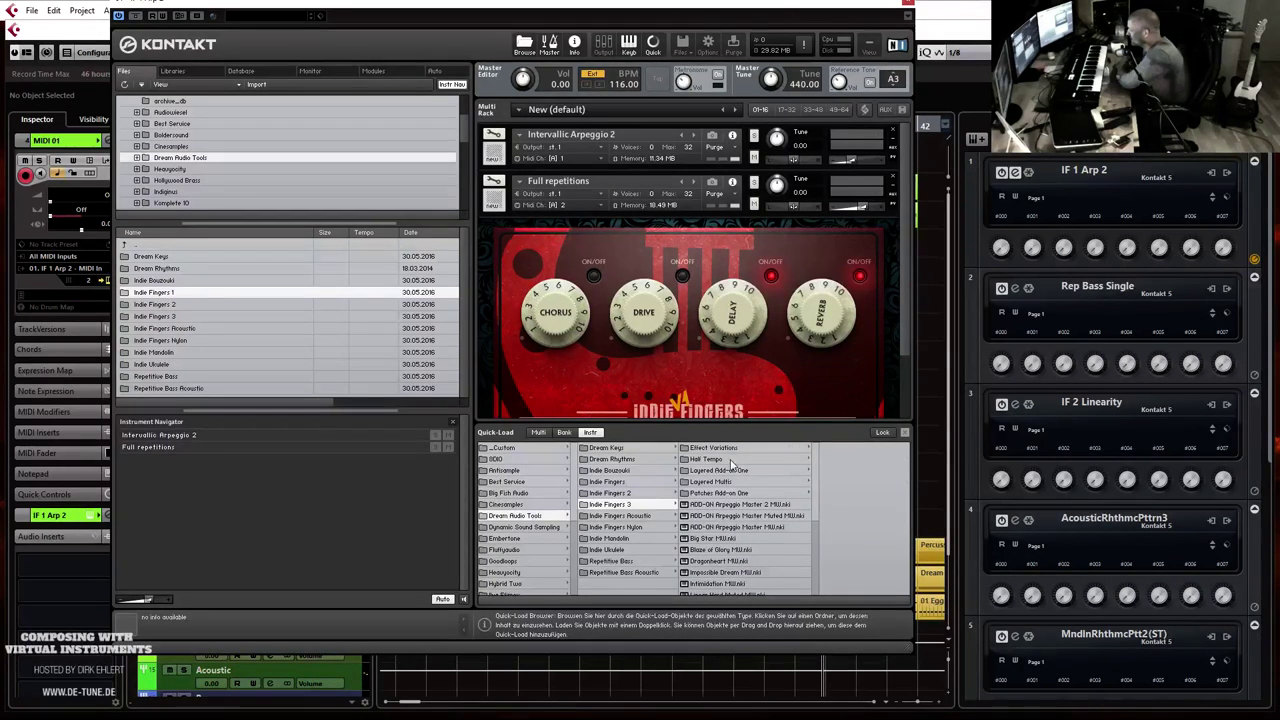
left_click(731, 461)
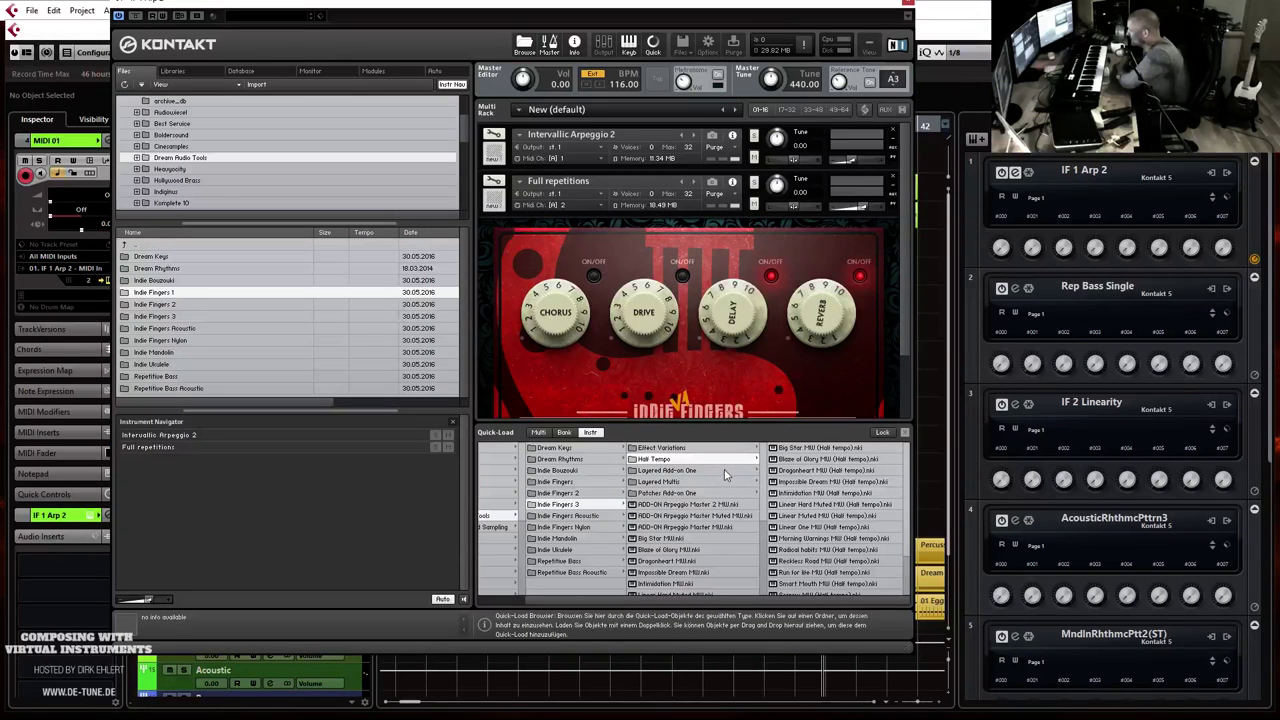
scroll(710, 505, "down", 12)
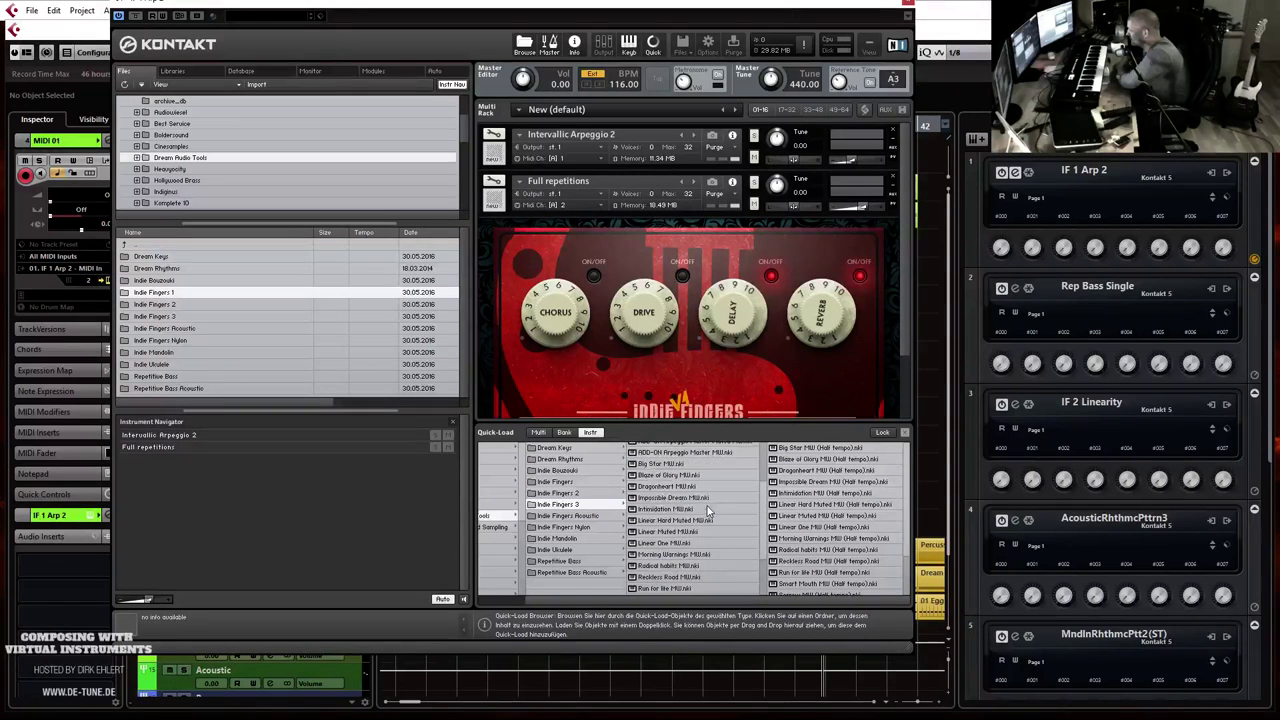
scroll(710, 508, "up", 7)
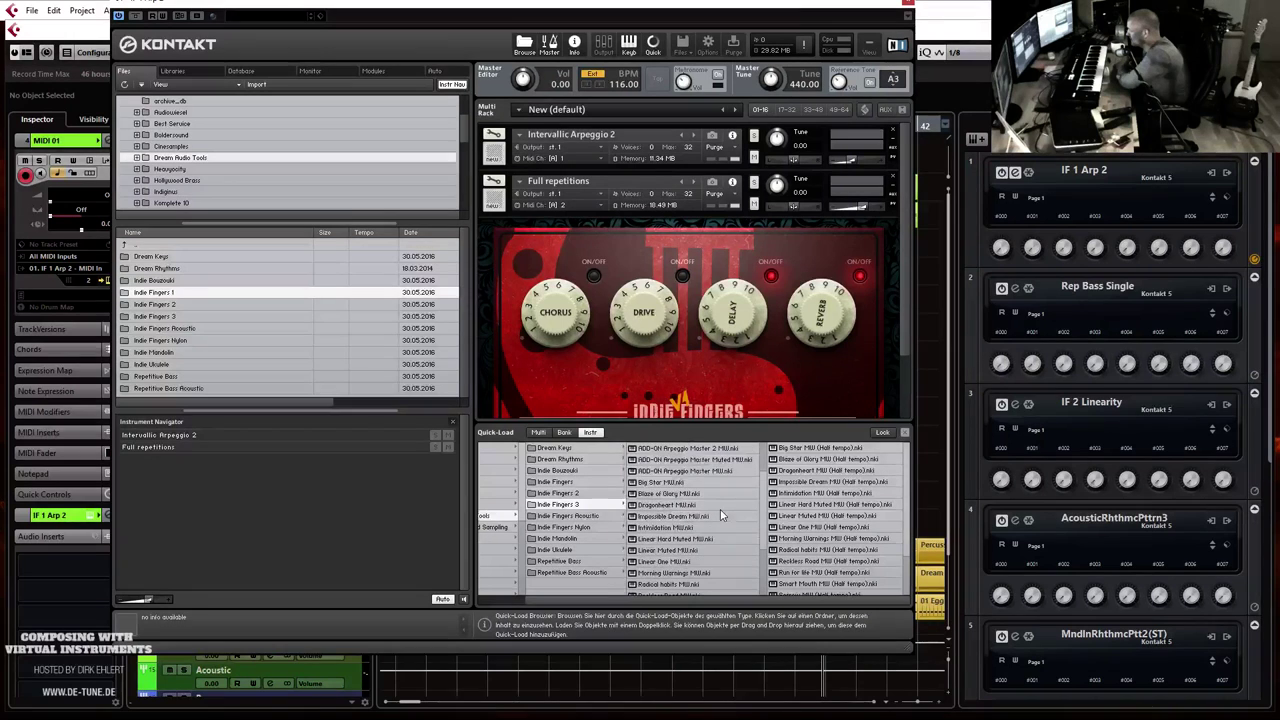
double_click(680, 528)
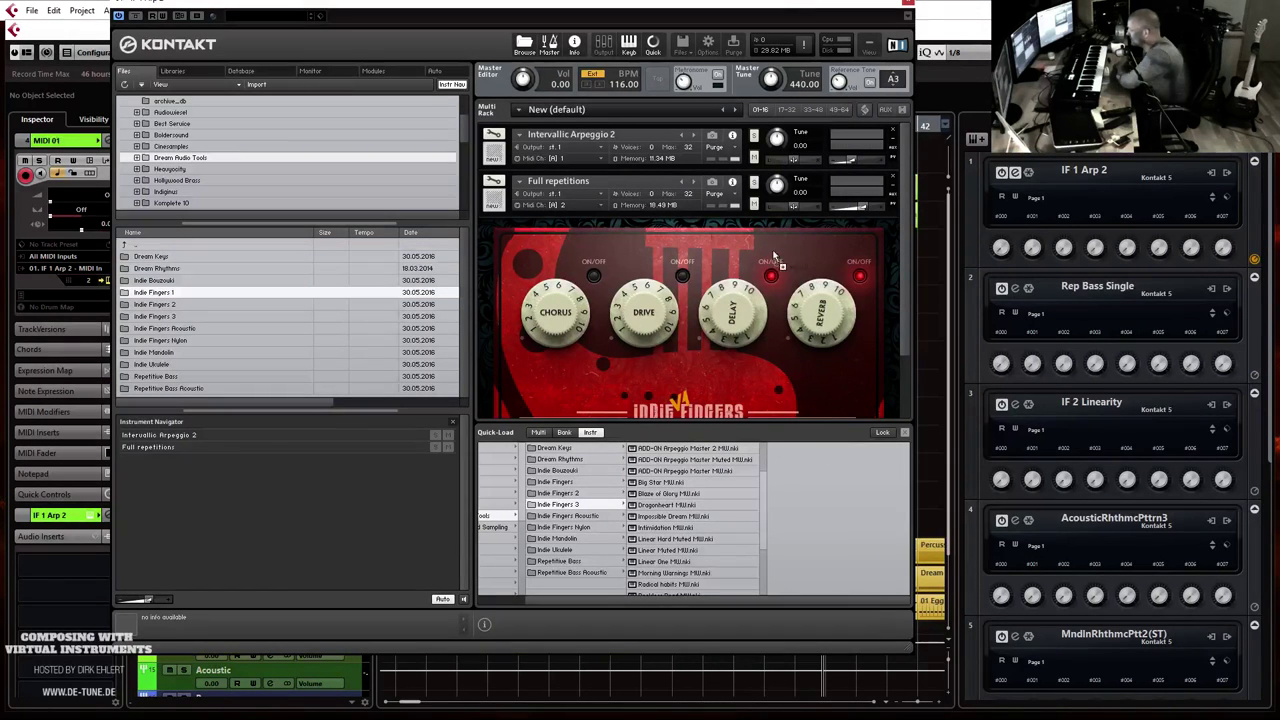
left_click(645, 417)
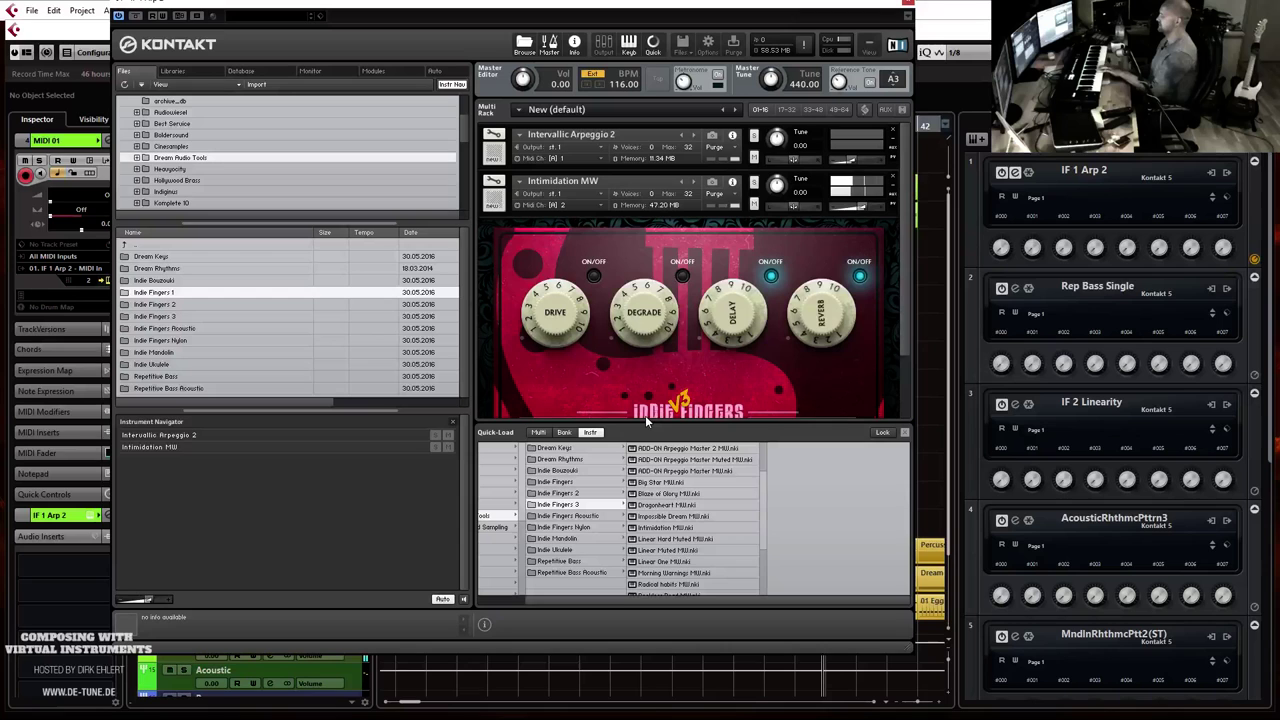
Step: Step the second instrument forward through the following Indie Fingers 3 patches to Run for life MW
left_click(695, 182)
left_click(697, 182)
left_click(697, 182)
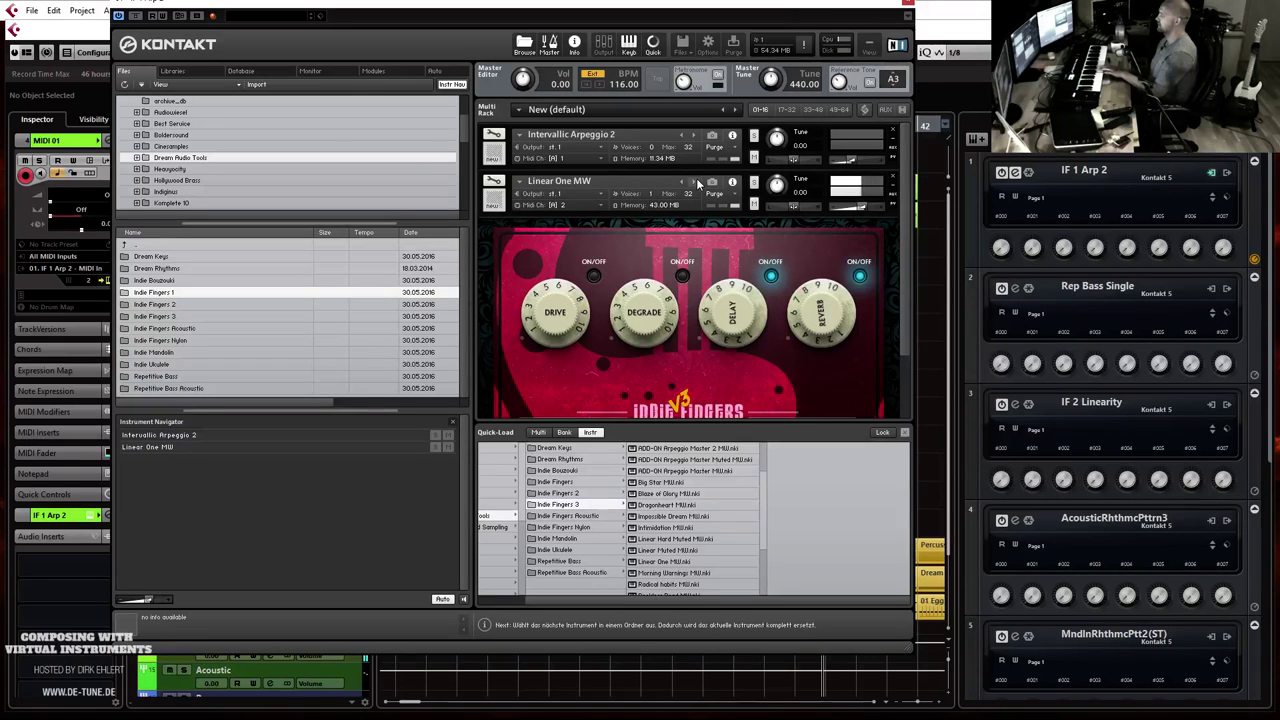
left_click(697, 182)
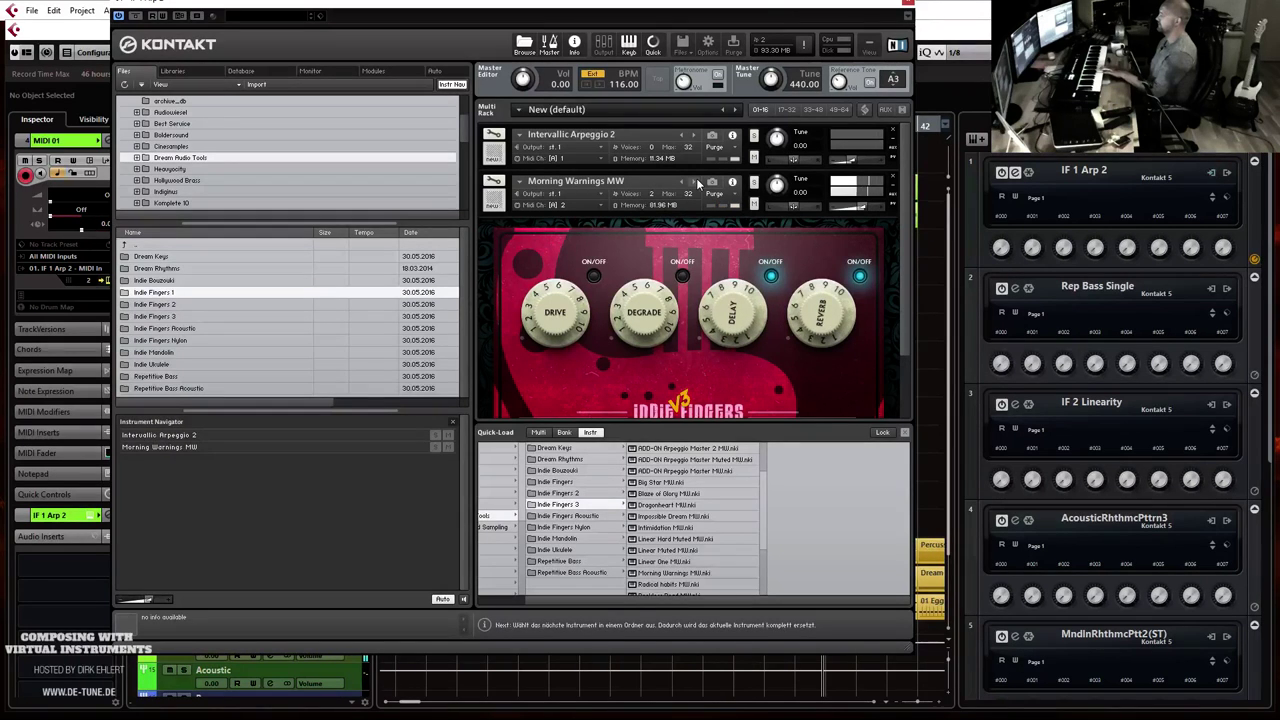
left_click(697, 182)
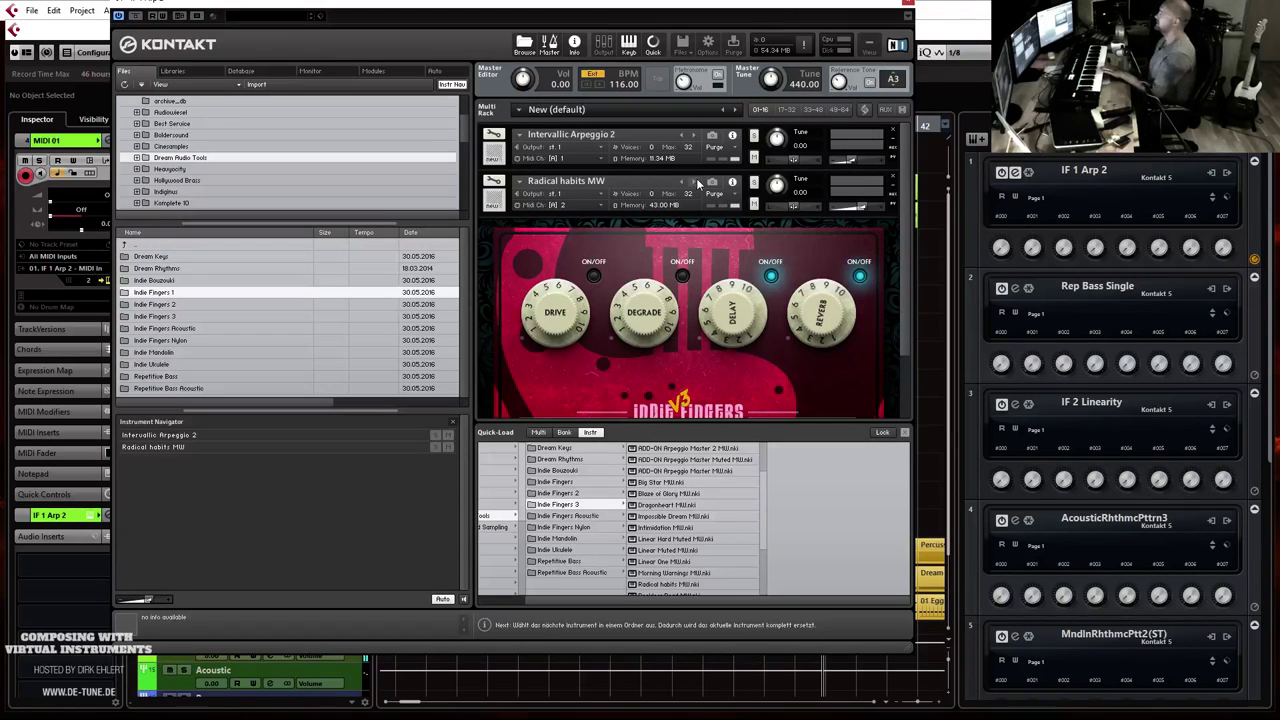
left_click(692, 183)
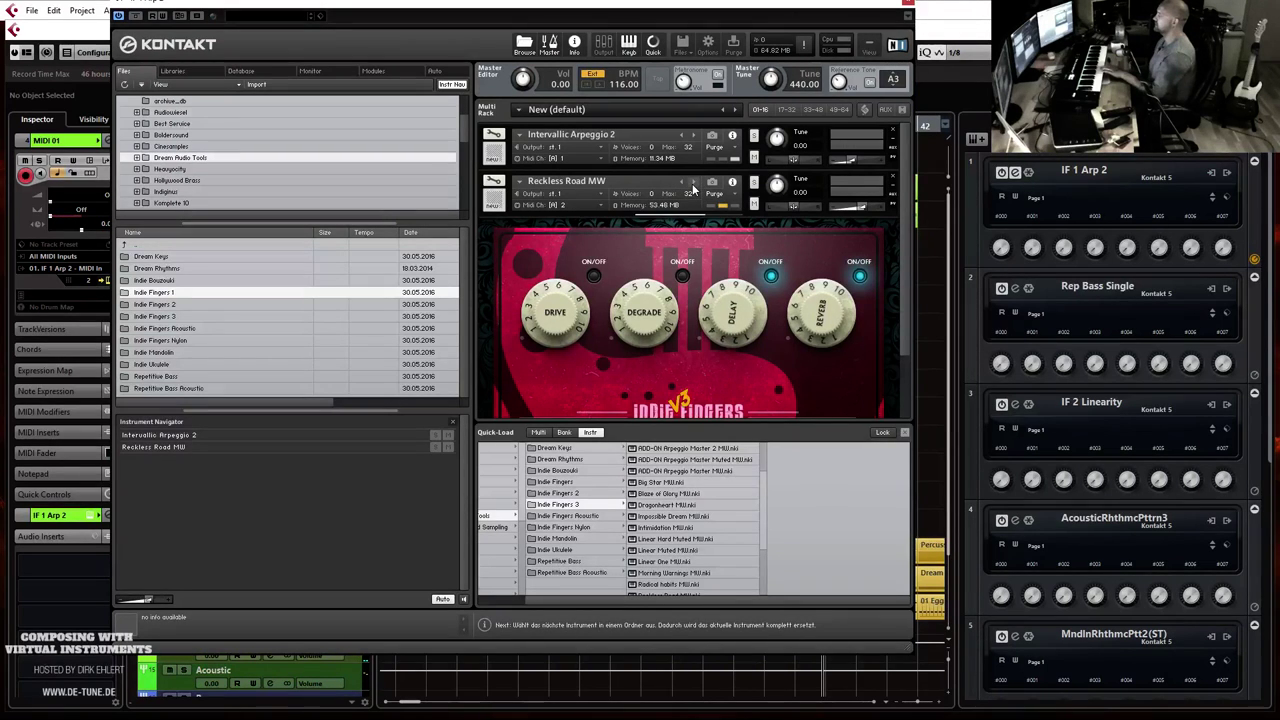
left_click(692, 183)
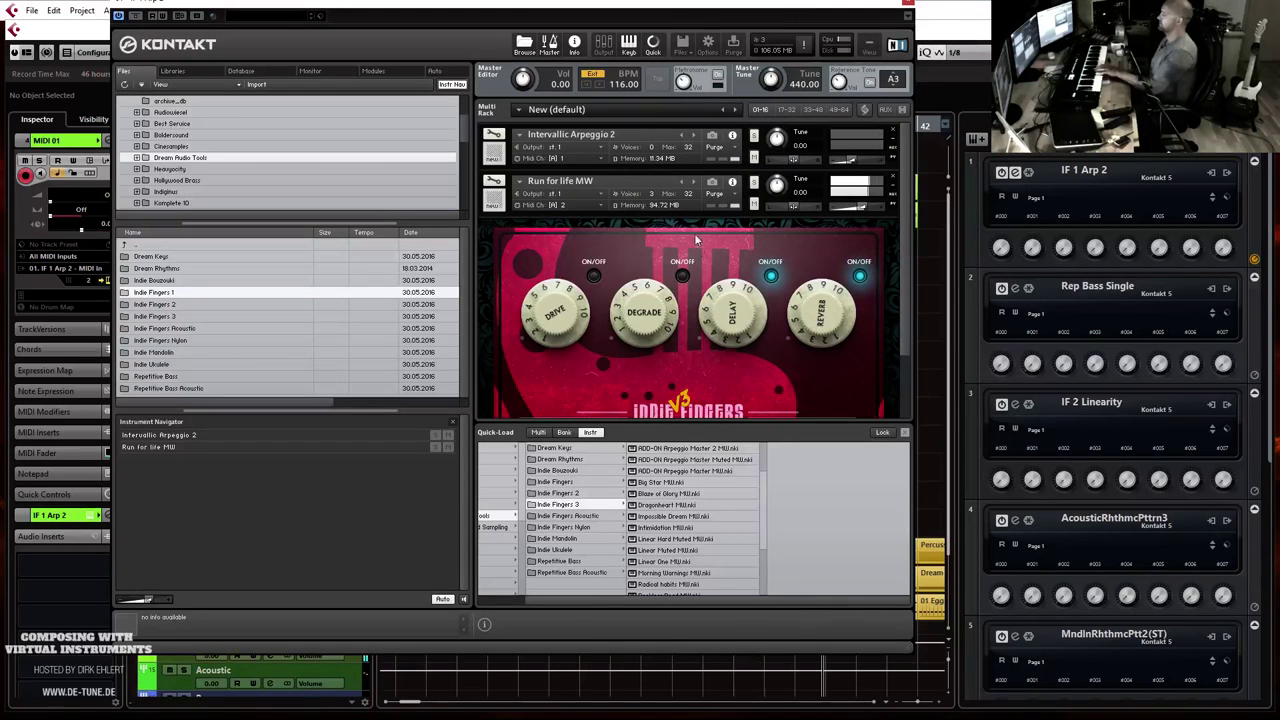
Step: Delete the IF 1 Arp 2 clip at bar 34 and draw an empty part on MIDI 01 from bar 34 to bar 42
left_click_drag(622, 8, 1084, 34)
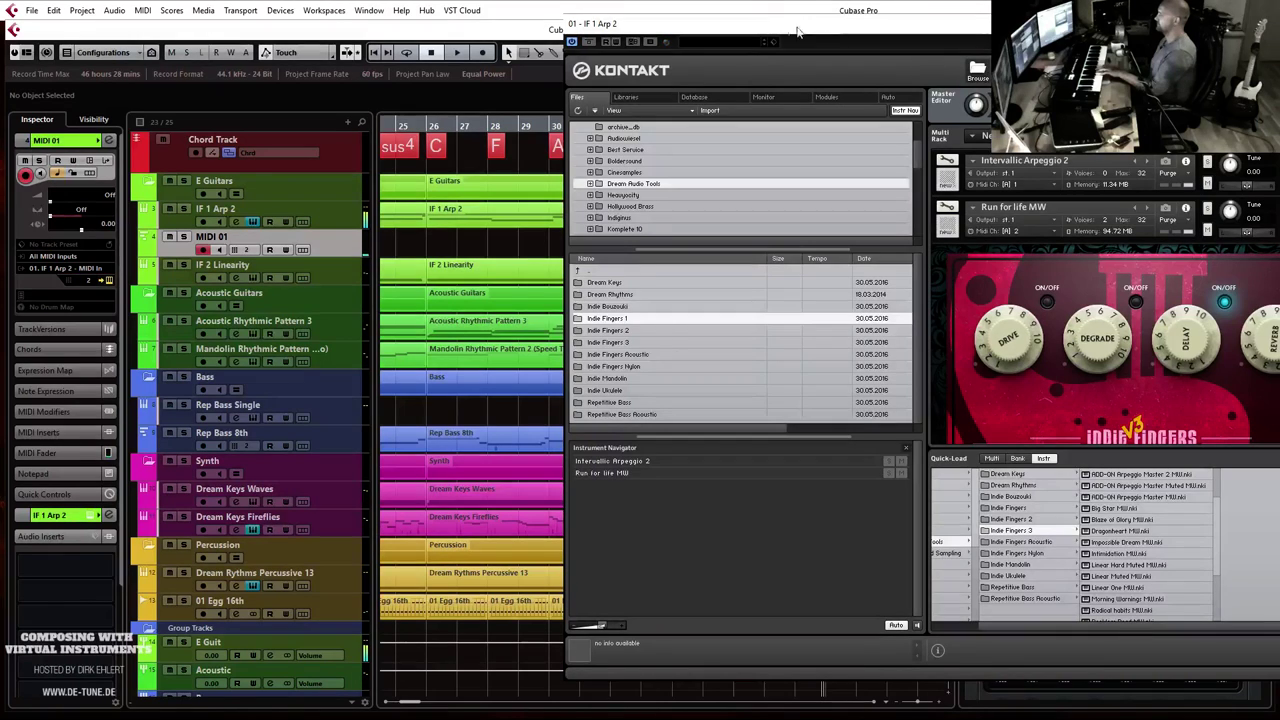
left_click_drag(797, 32, 1279, 34)
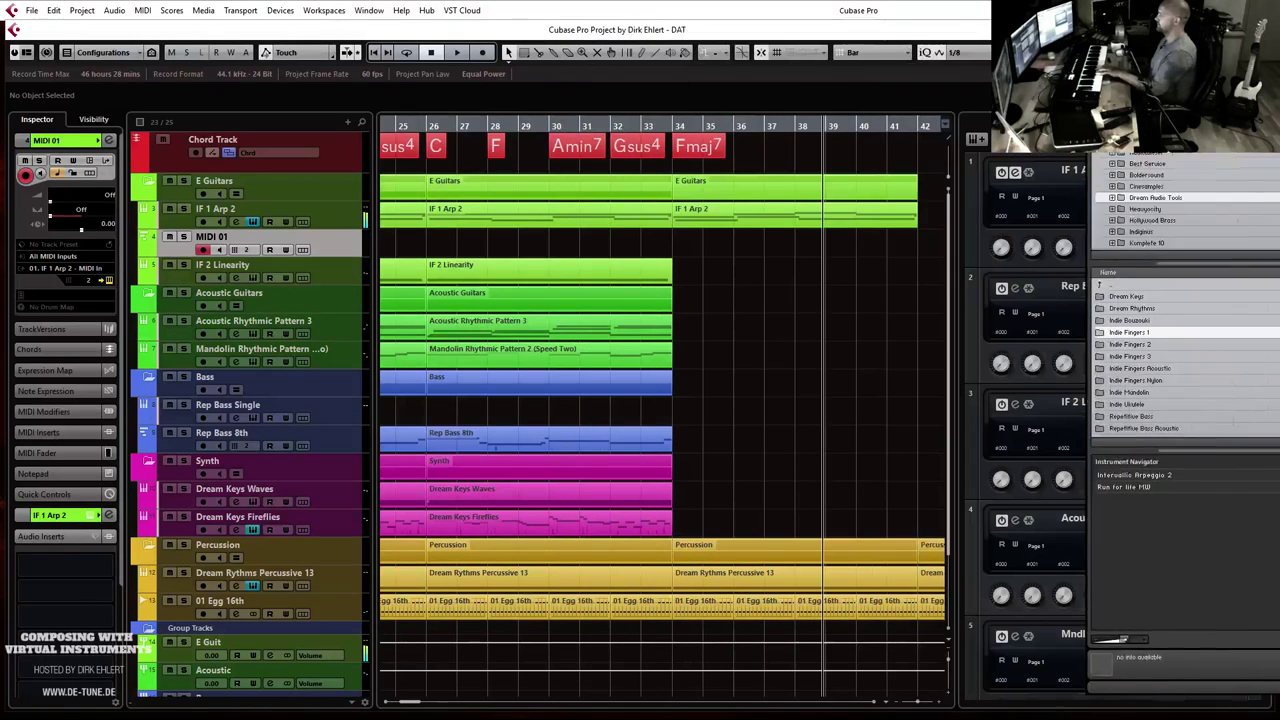
left_click(690, 220)
key("Delete")
left_click_drag(675, 245, 916, 240)
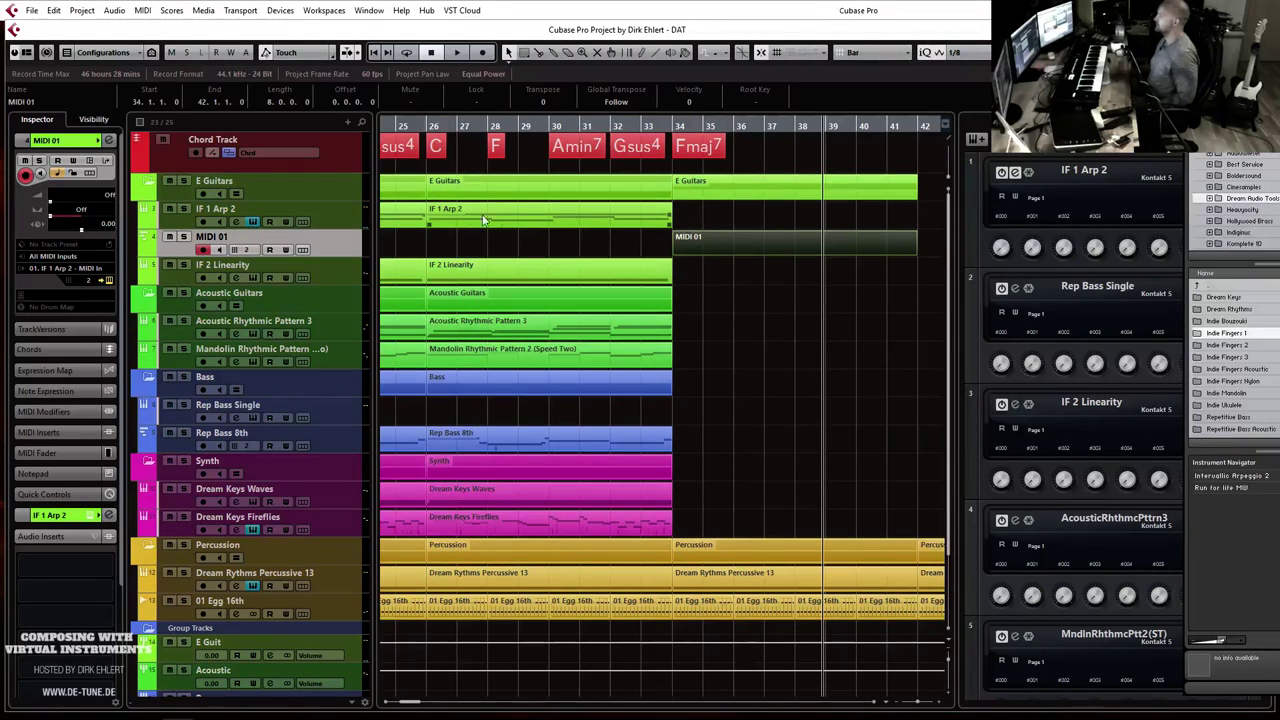
Step: In the MIDI 01 part, draw F2 from bar 34 to 36 and C3 from 34.1.3 to bar 36
left_click(675, 126)
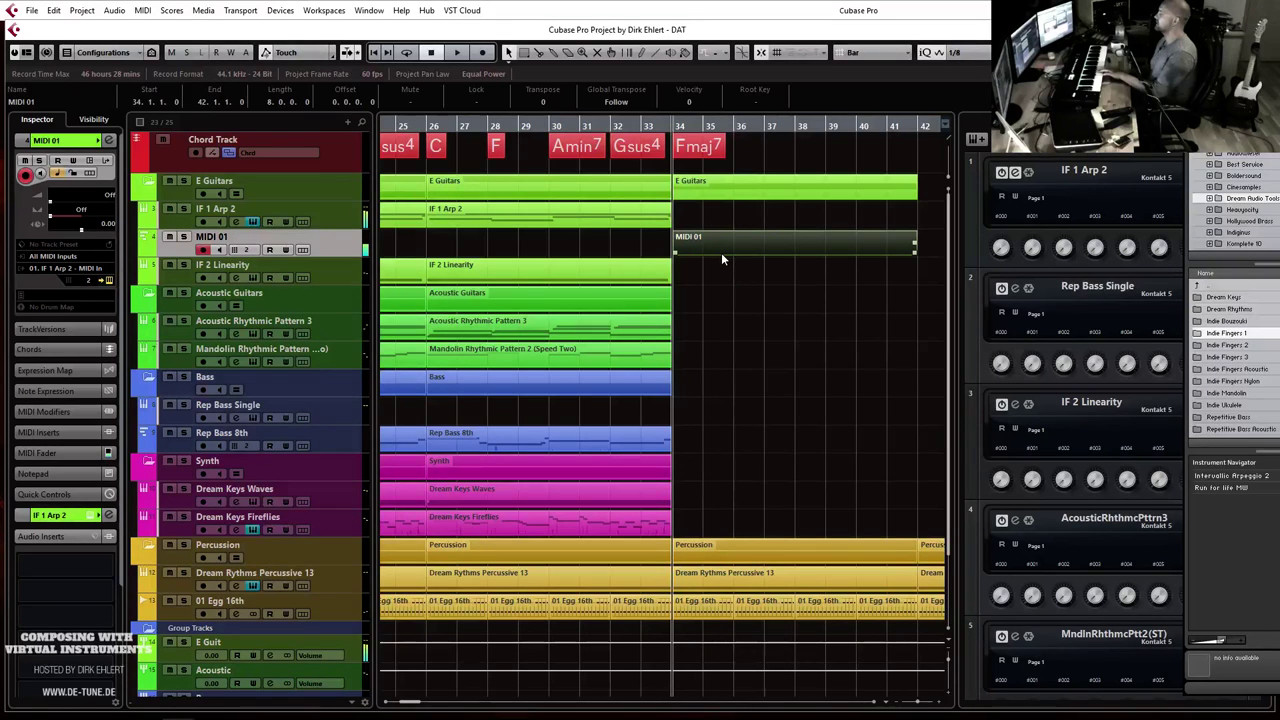
double_click(686, 240)
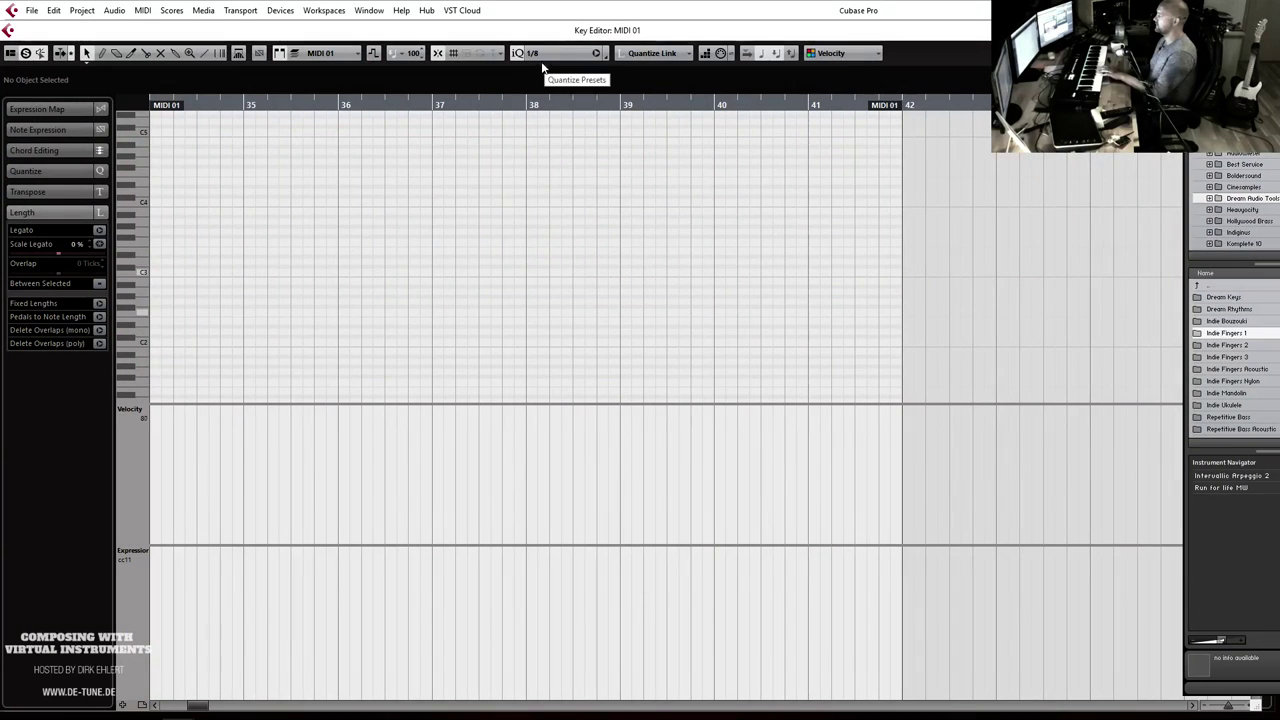
left_click_drag(157, 308, 340, 305)
left_click(168, 269)
left_click_drag(183, 268, 337, 263)
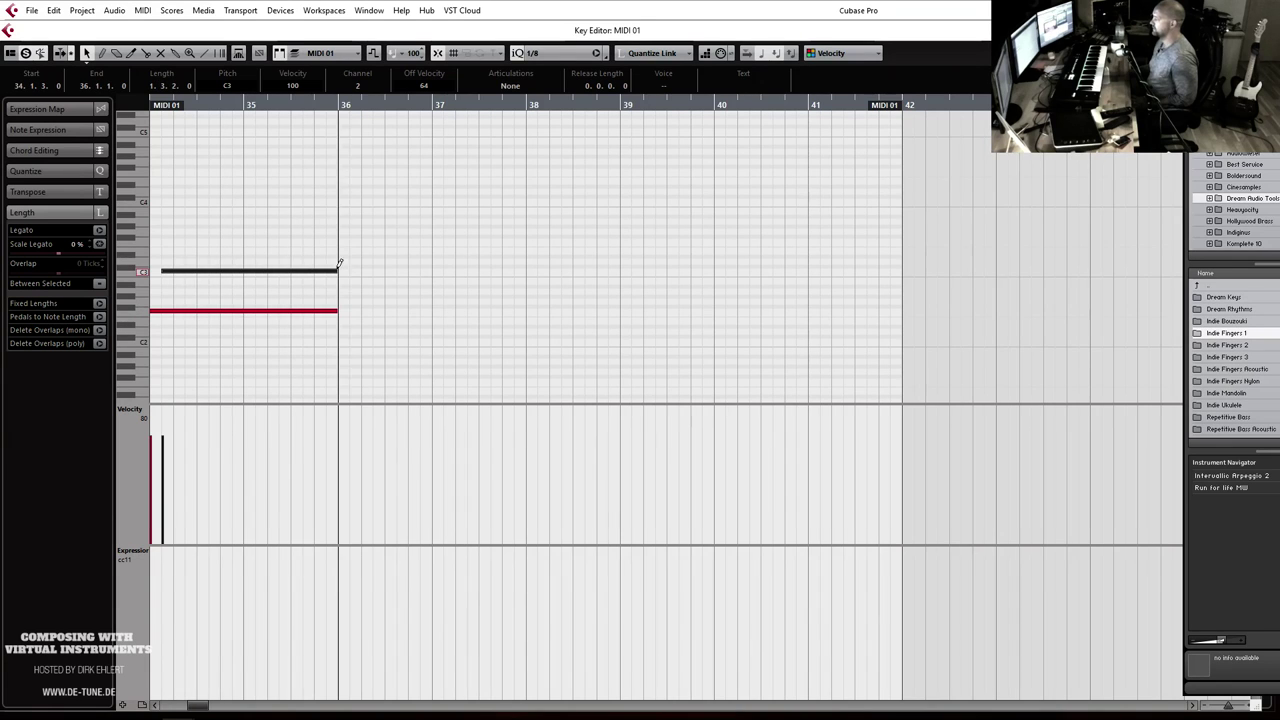
Step: Play back the transition from about bar 32 into bar 34 to hear the new guitar notes
key("h")
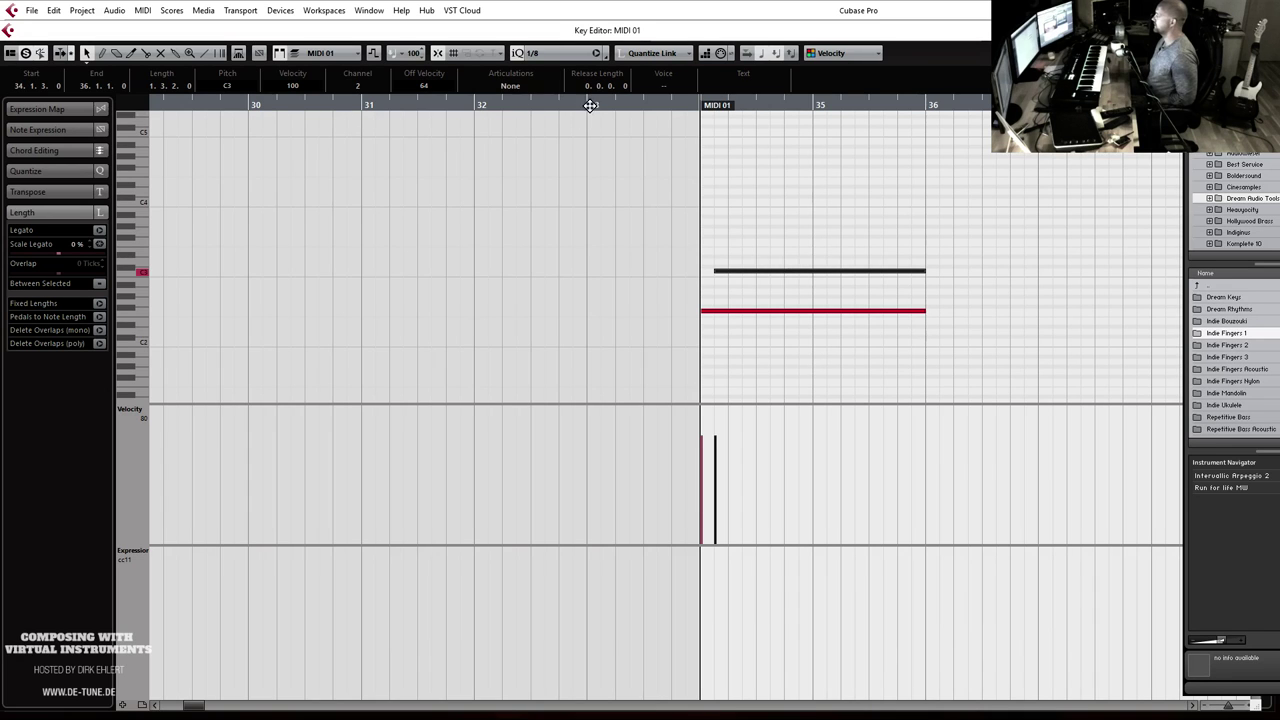
left_click(472, 104)
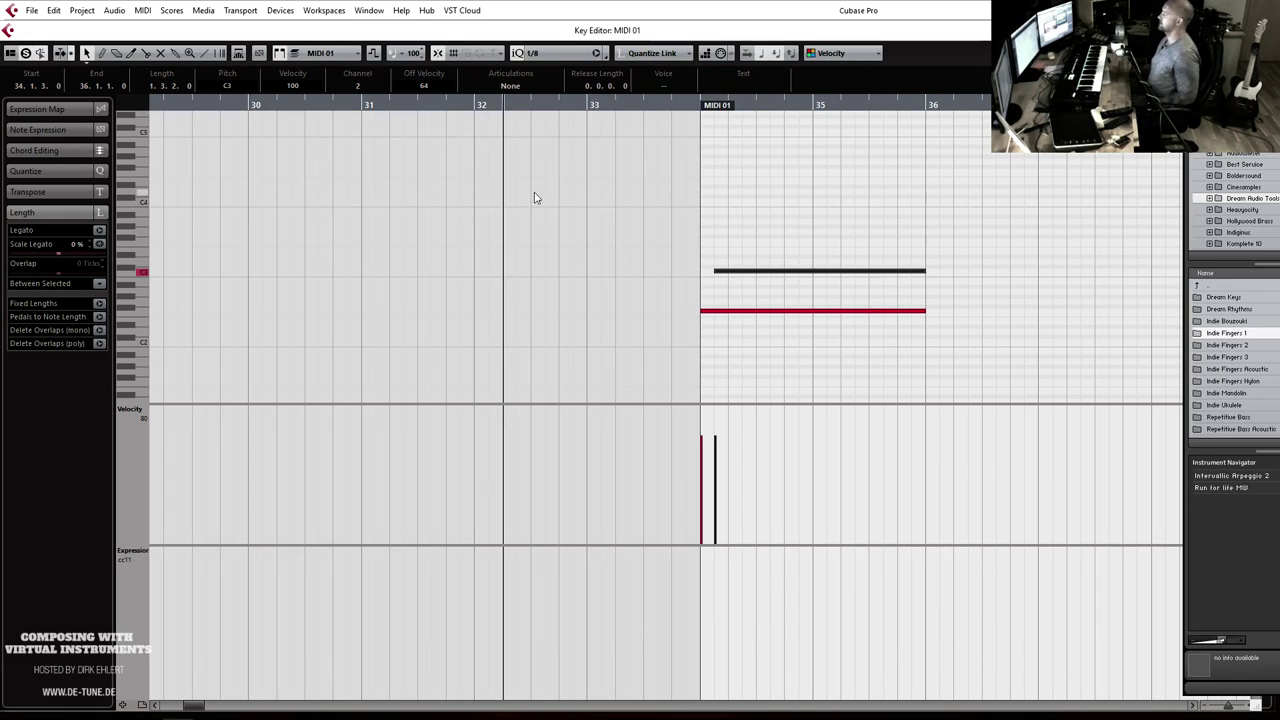
left_click(472, 104)
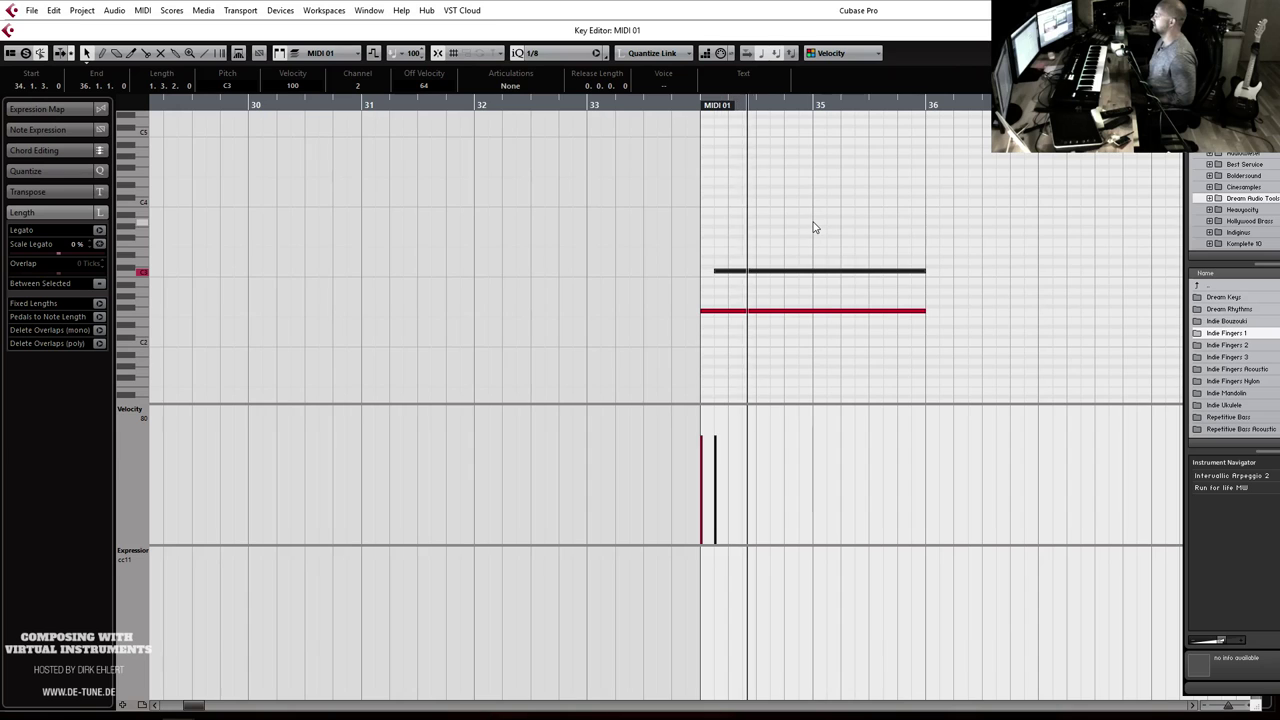
key("g")
key("h")
key("h")
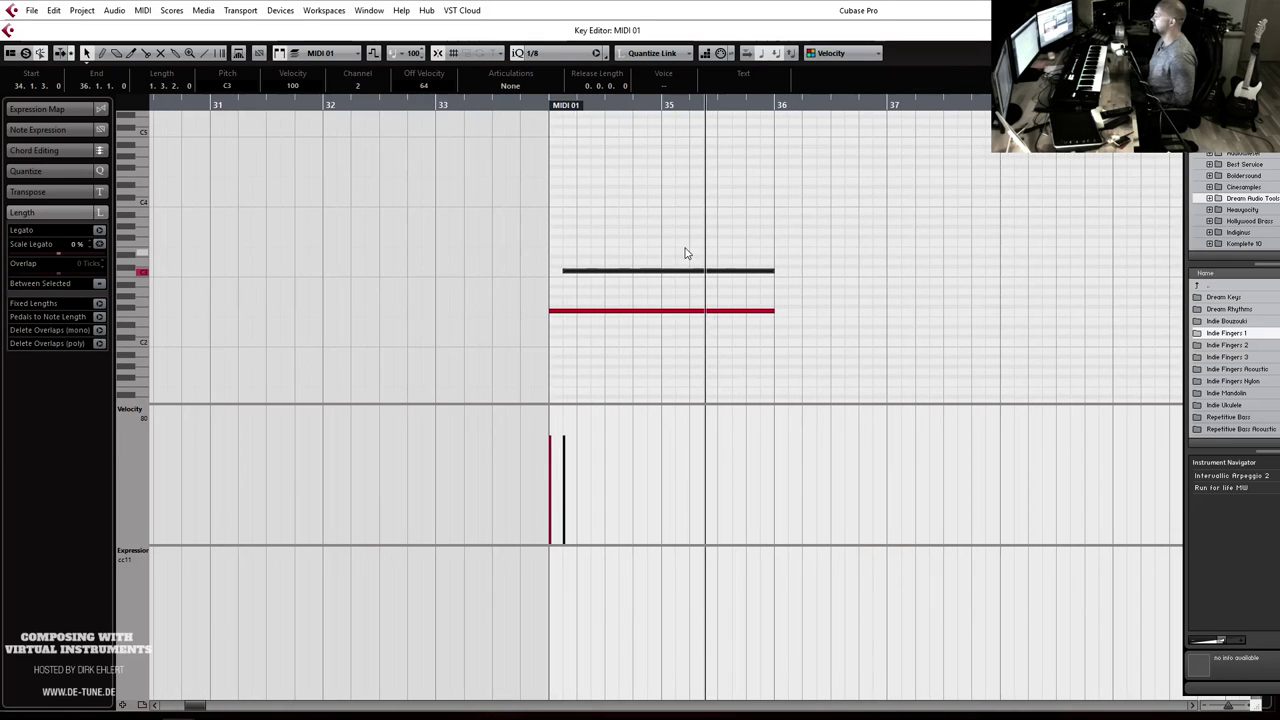
Step: Continue the two-note pattern at bars 36, 38 and 40 on A2–E3, G2–D3 and D2–A2, and raise all velocities to about 112
left_click_drag(651, 240, 663, 329)
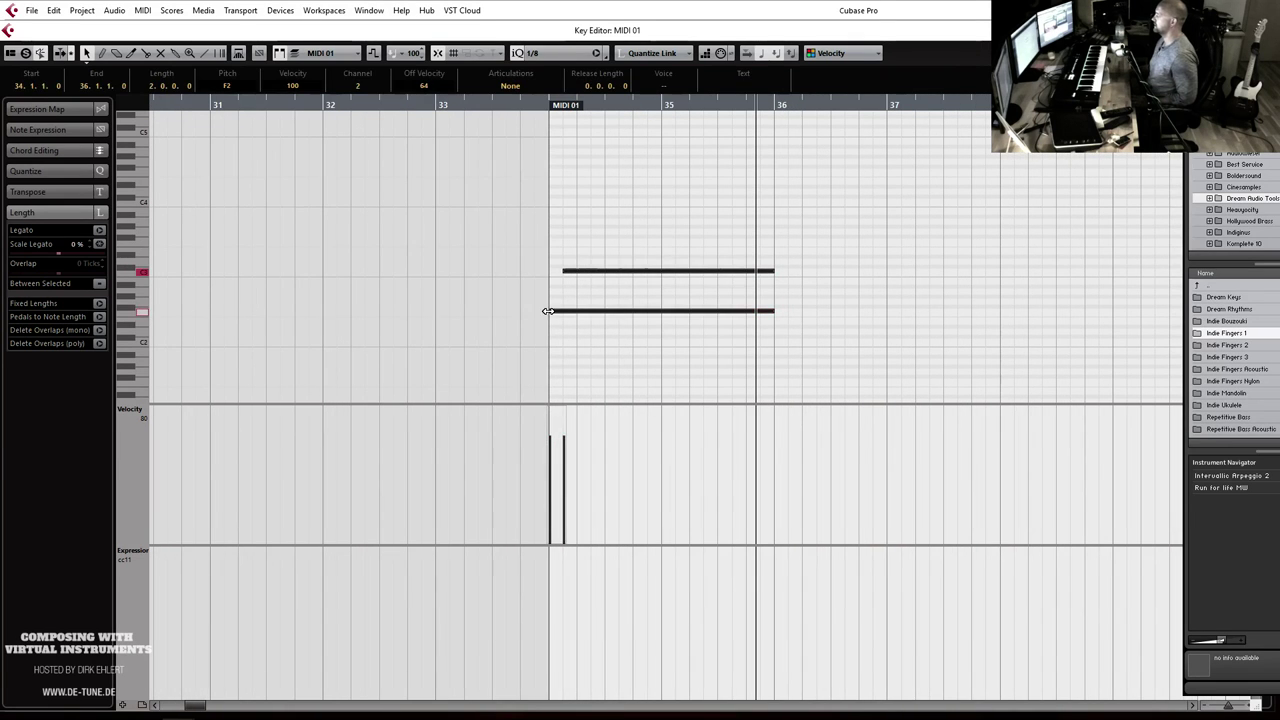
left_click_drag(562, 315, 1000, 335)
key("g")
key("h")
key("g")
key("g")
key("g")
left_click(992, 340)
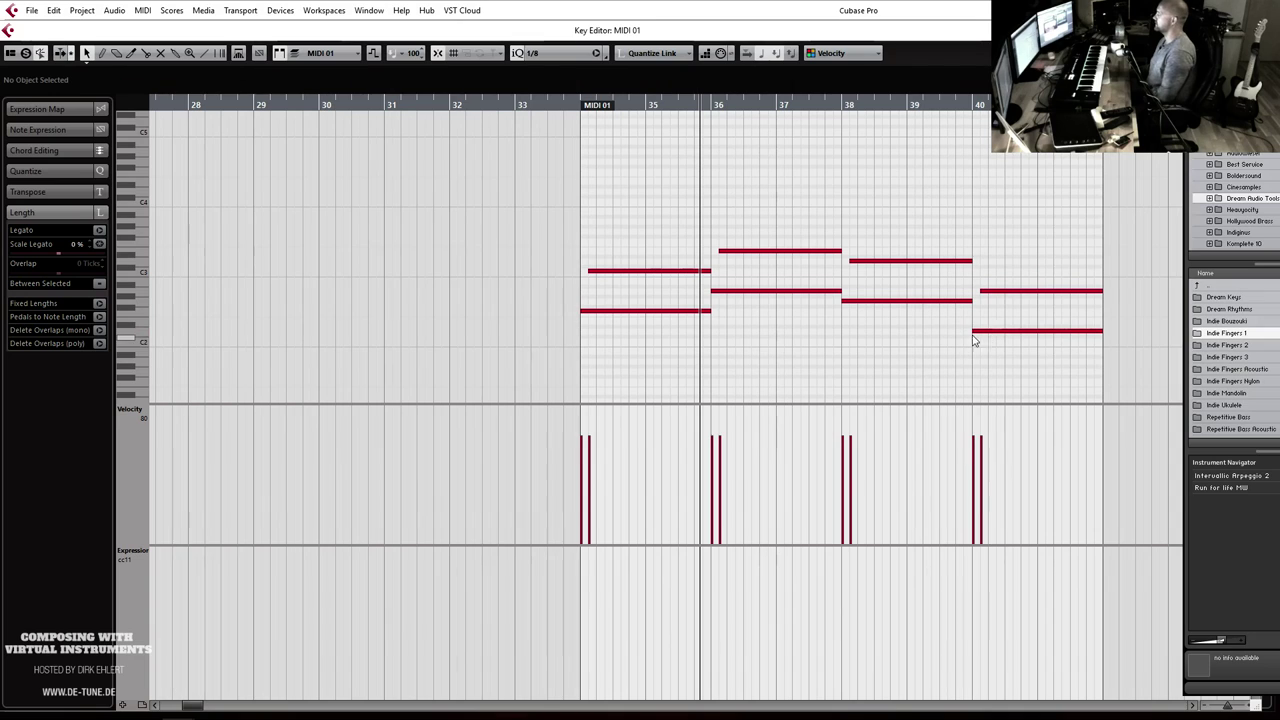
left_click_drag(597, 414, 986, 417)
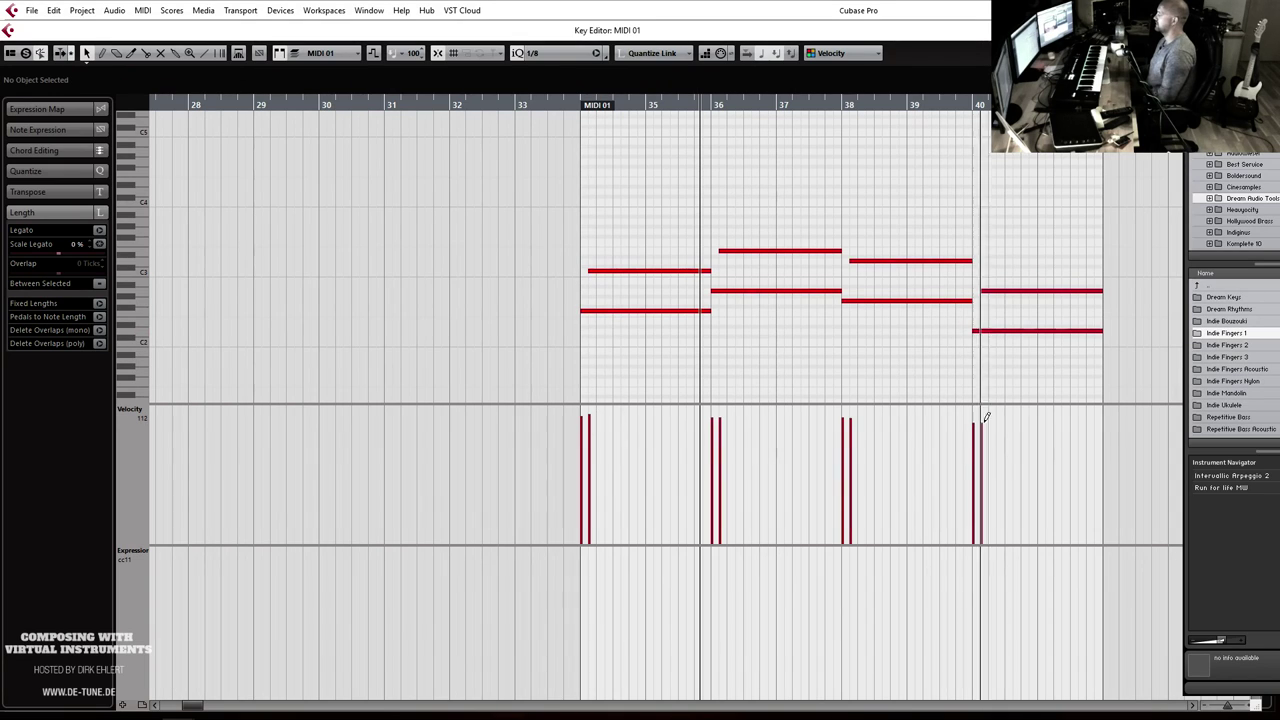
key("Return")
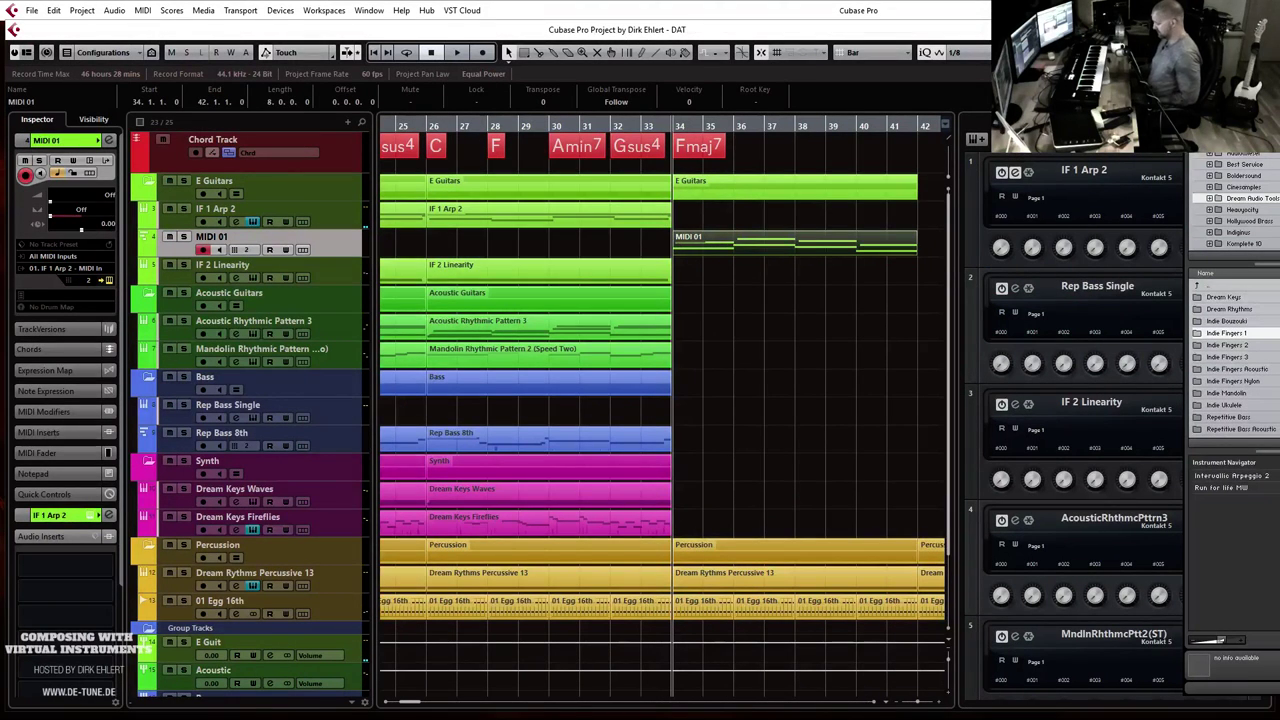
Step: Rename the MIDI 01 guitar track as IF 3 Run for life MW
double_click(252, 241)
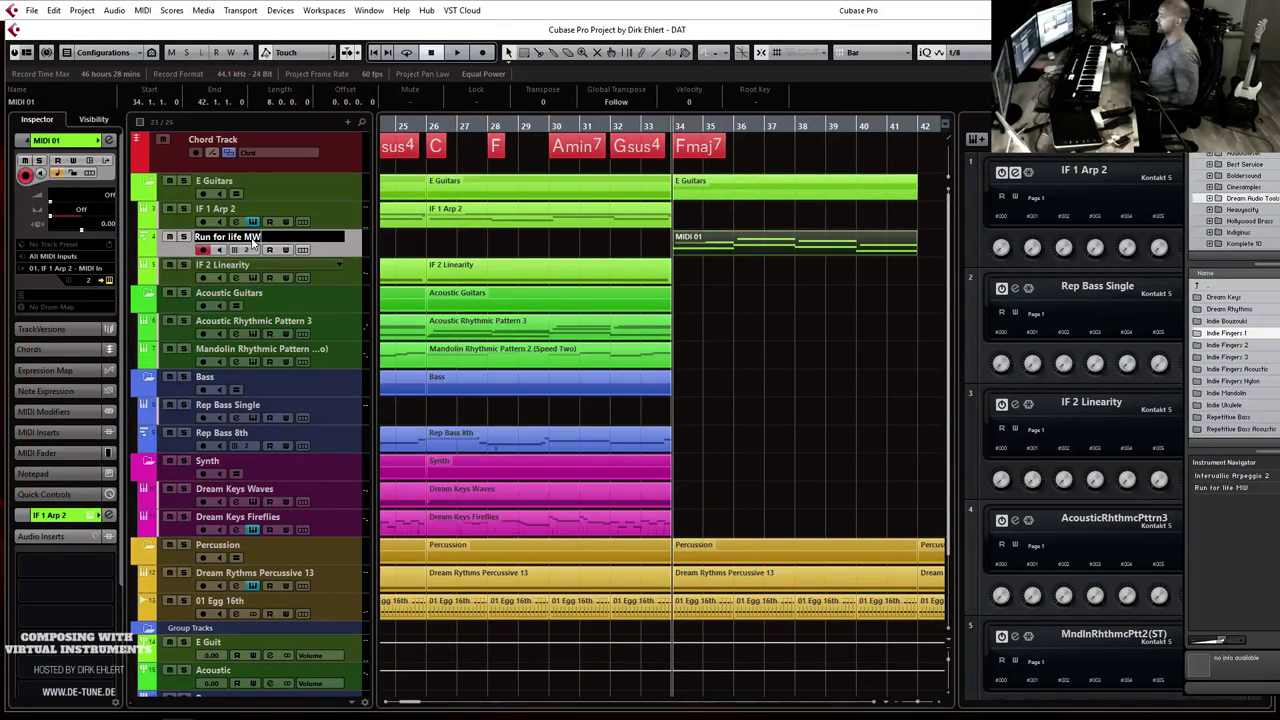
type("Run for life MW")
key("Return")
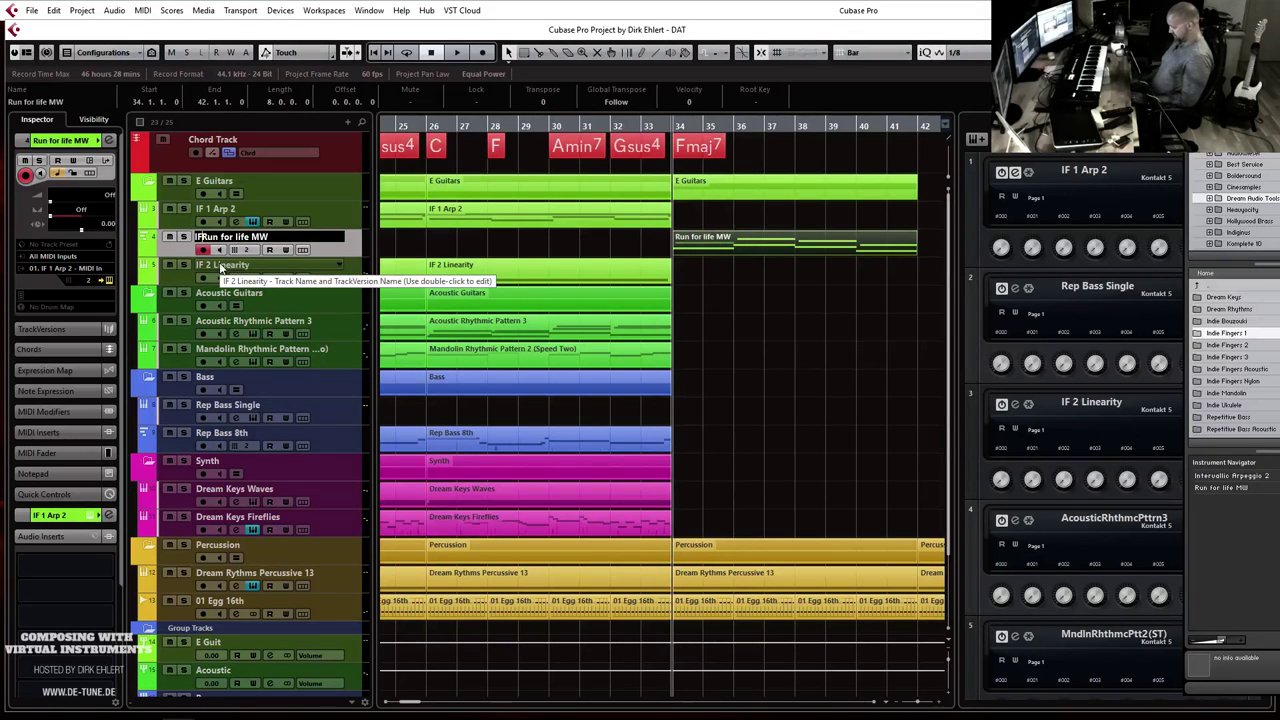
key("Return")
Step: Play back the new guitar part from bar 34 together with the percussion
key("space")
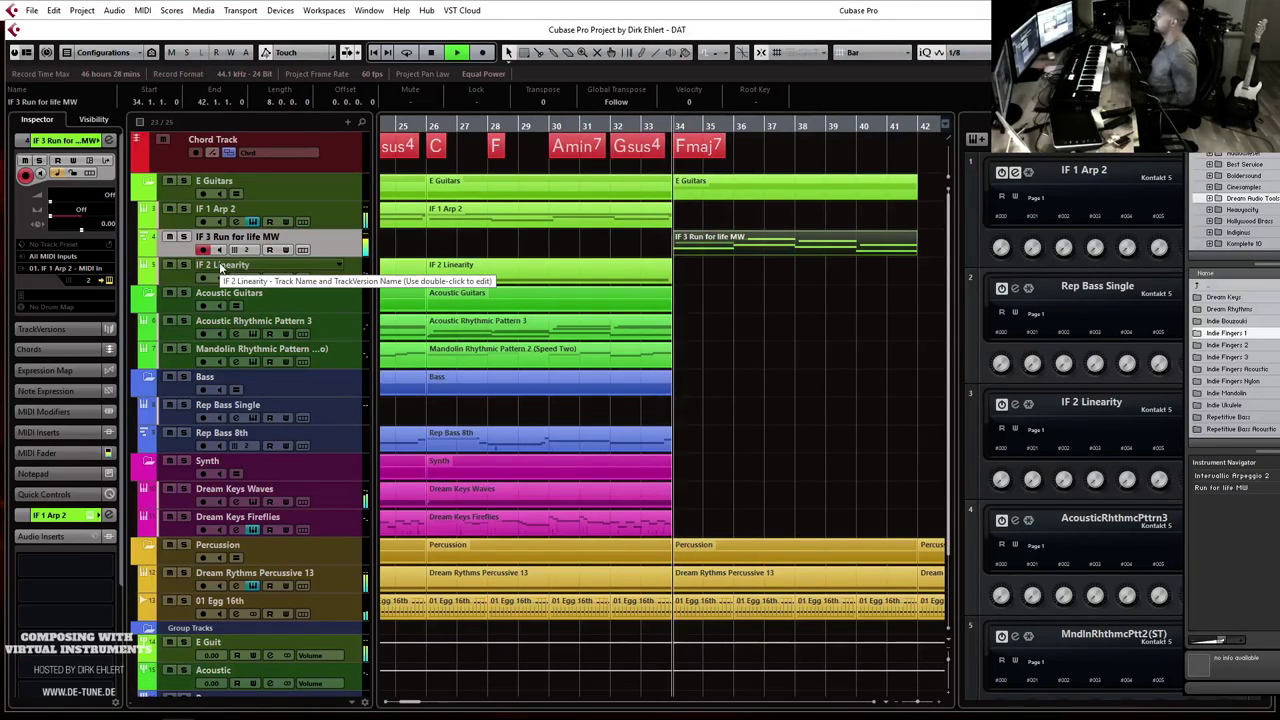
key("g")
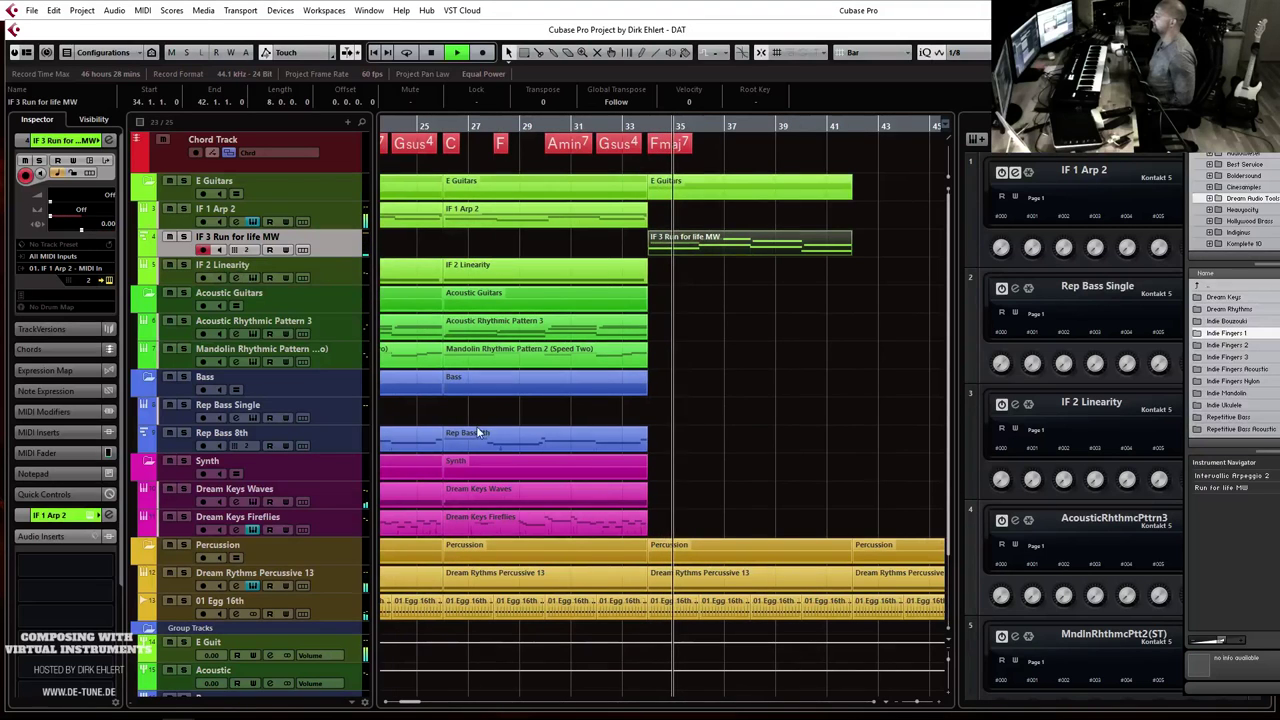
key("space")
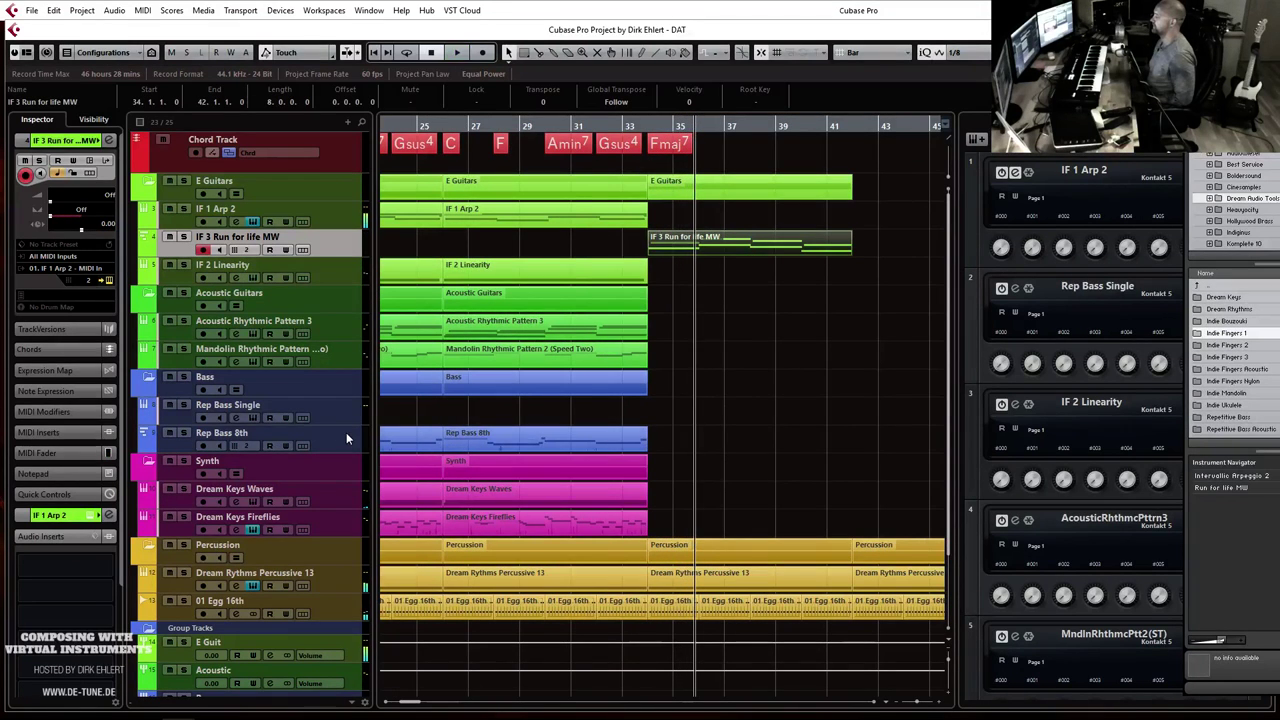
Step: Add a MIDI track directly below Rep Bass 8th in the Bass folder
right_click(346, 432)
mouse_move(480, 141)
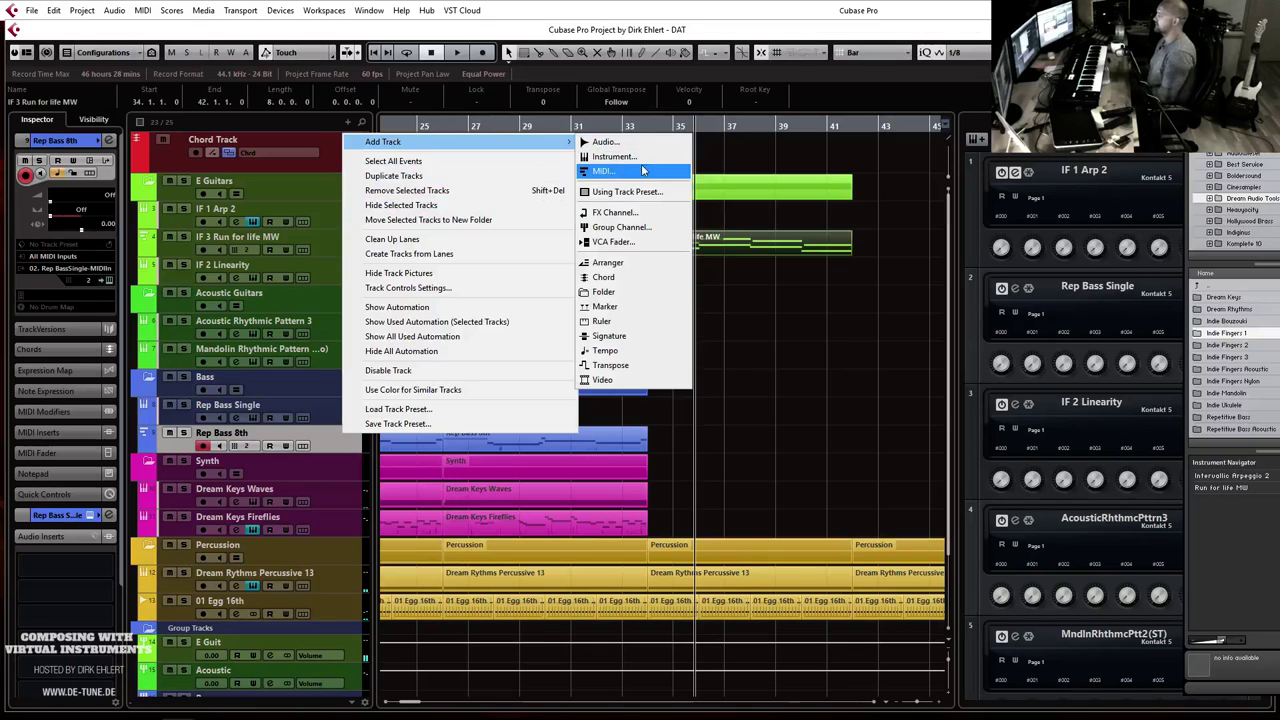
left_click(645, 170)
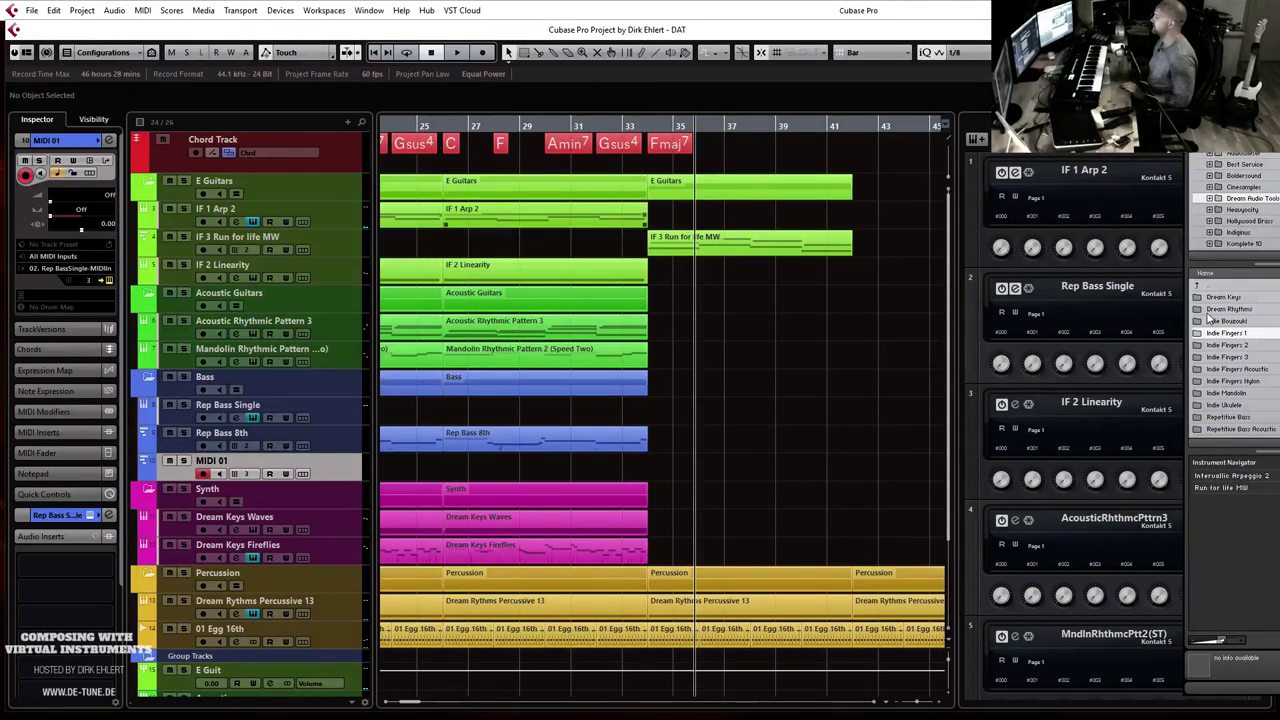
Step: Load Fourth String Quarters Clean from the Dream Audio Tools Repetitive Bass patches into the Rep Bass Single Kontakt instance
left_click(1029, 288)
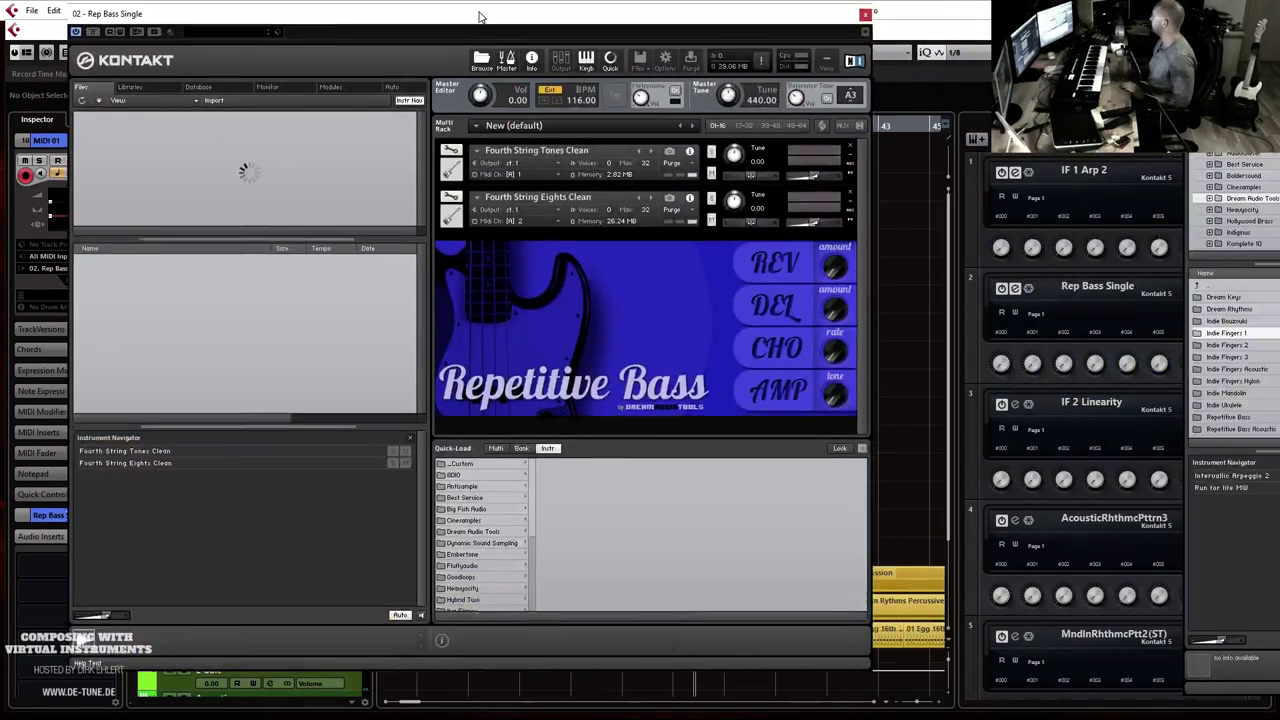
left_click(447, 525)
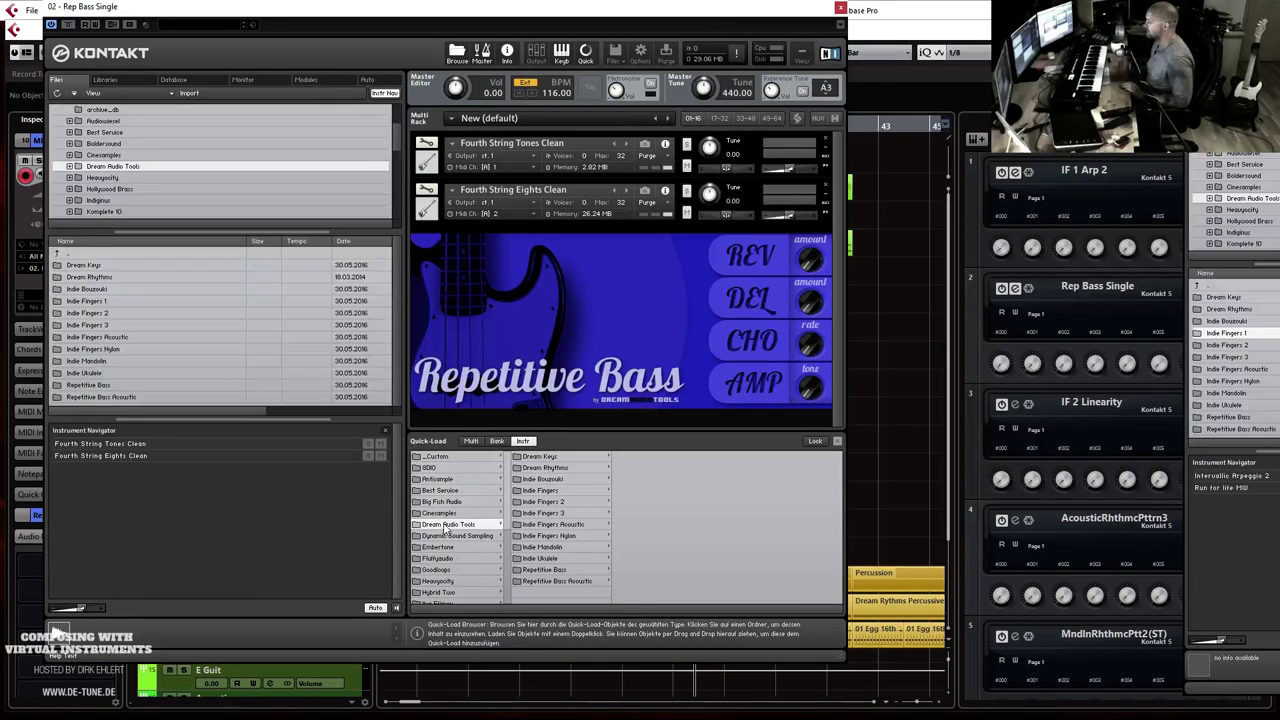
left_click(548, 571)
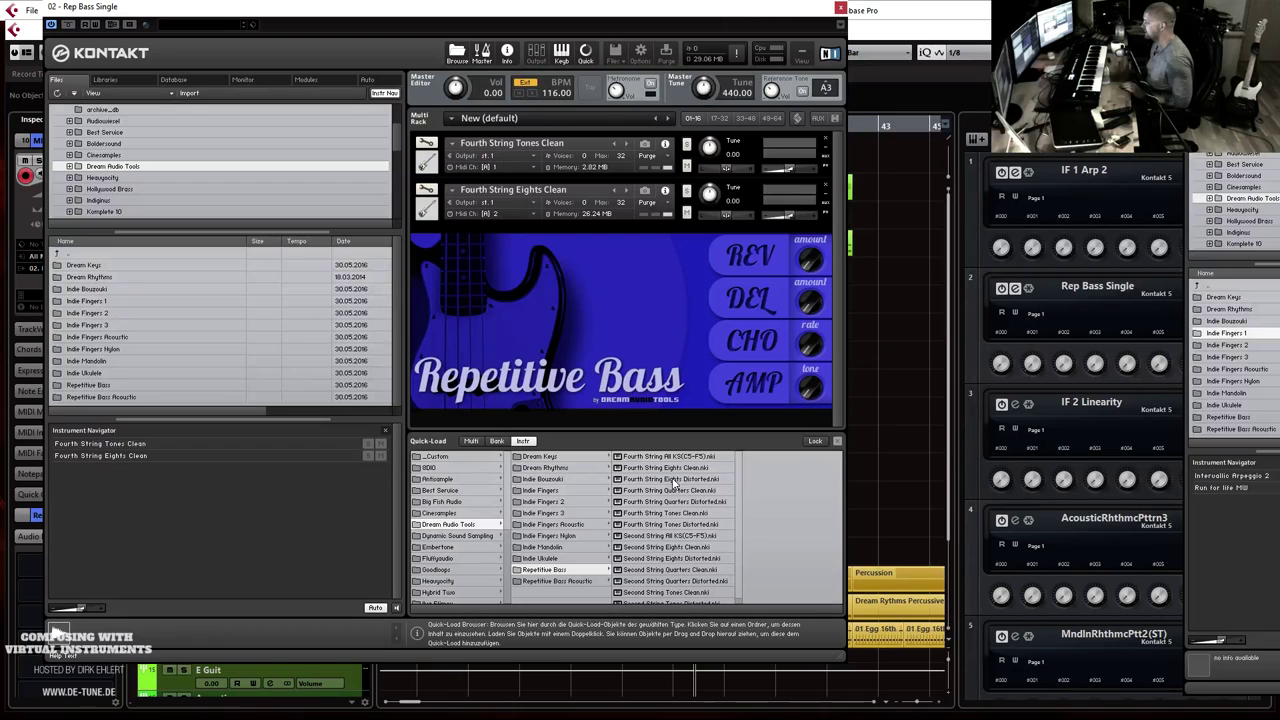
double_click(677, 491)
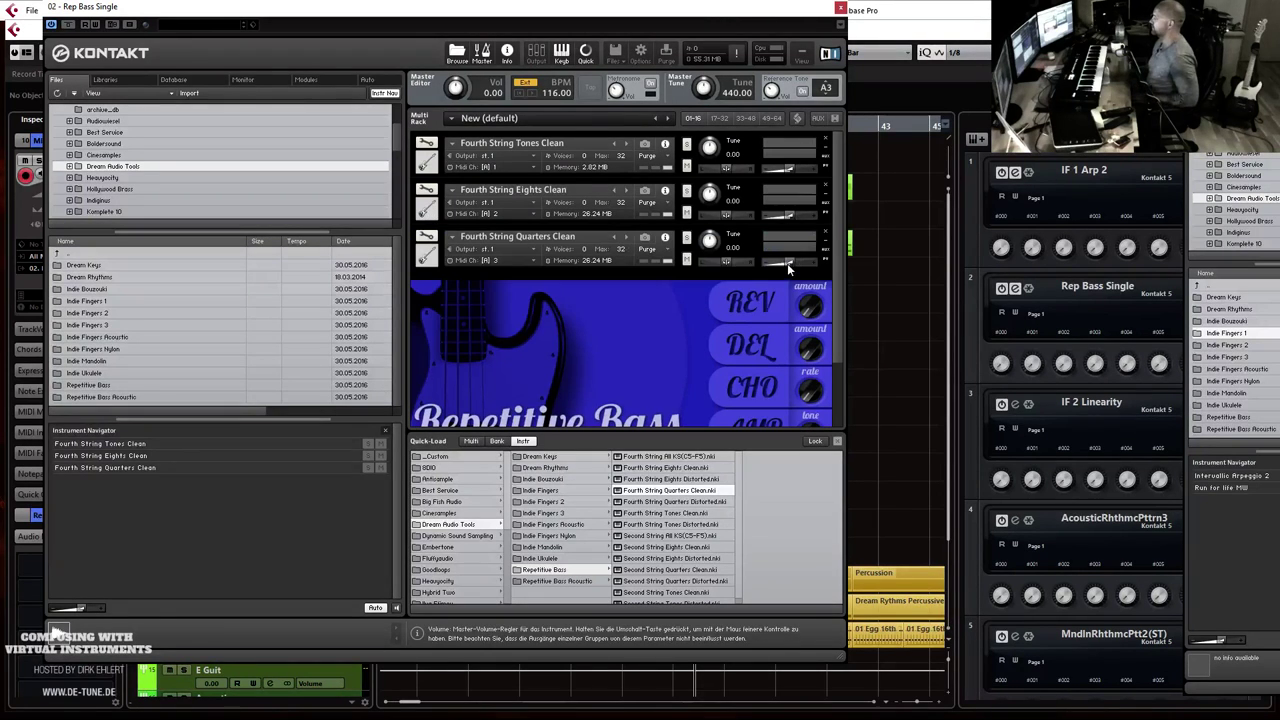
left_click(840, 8)
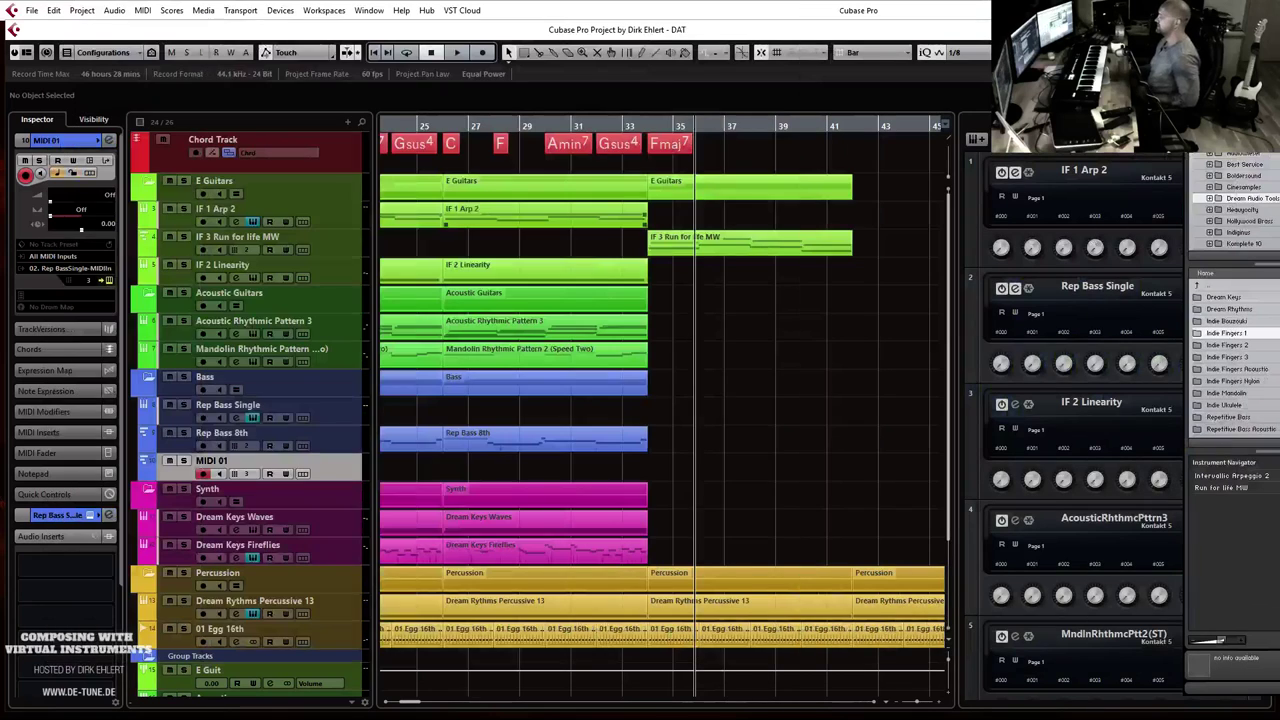
Step: Rename the new bass MIDI track as Rep Bass 4th, reusing the name of the Rep Bass 8th track
double_click(229, 433)
key("ctrl+c")
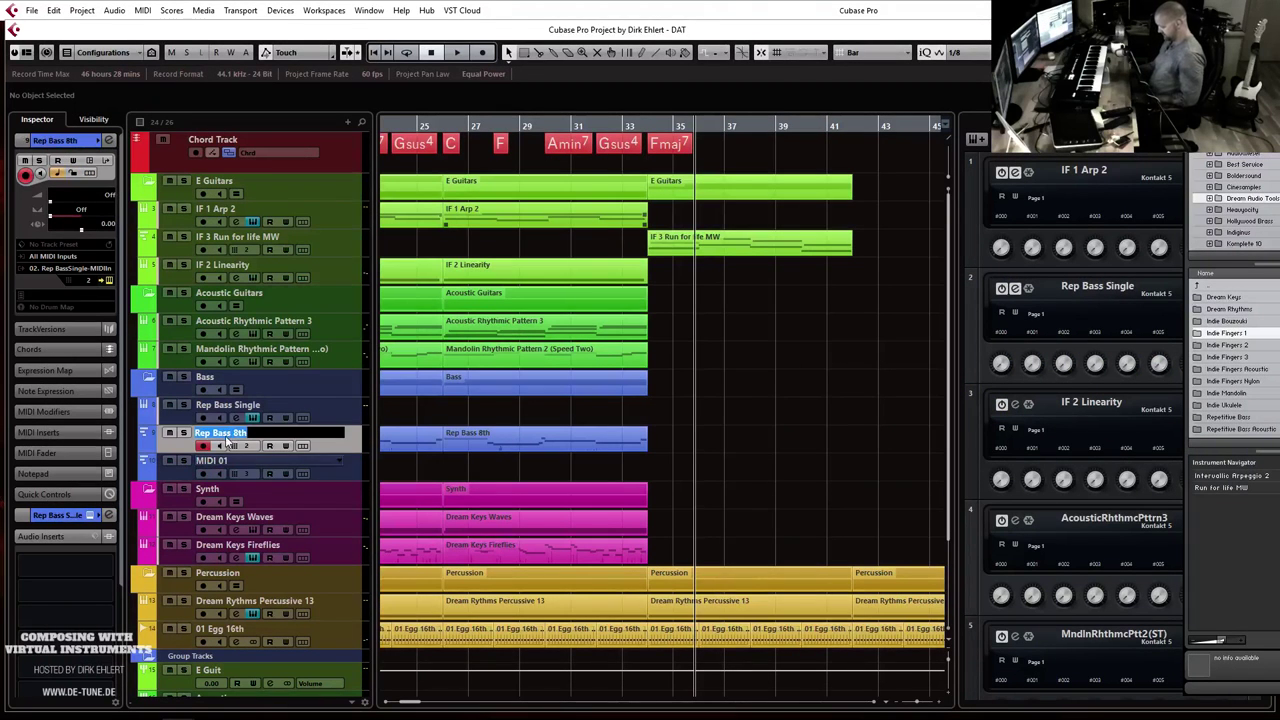
double_click(211, 462)
key("ctrl+v")
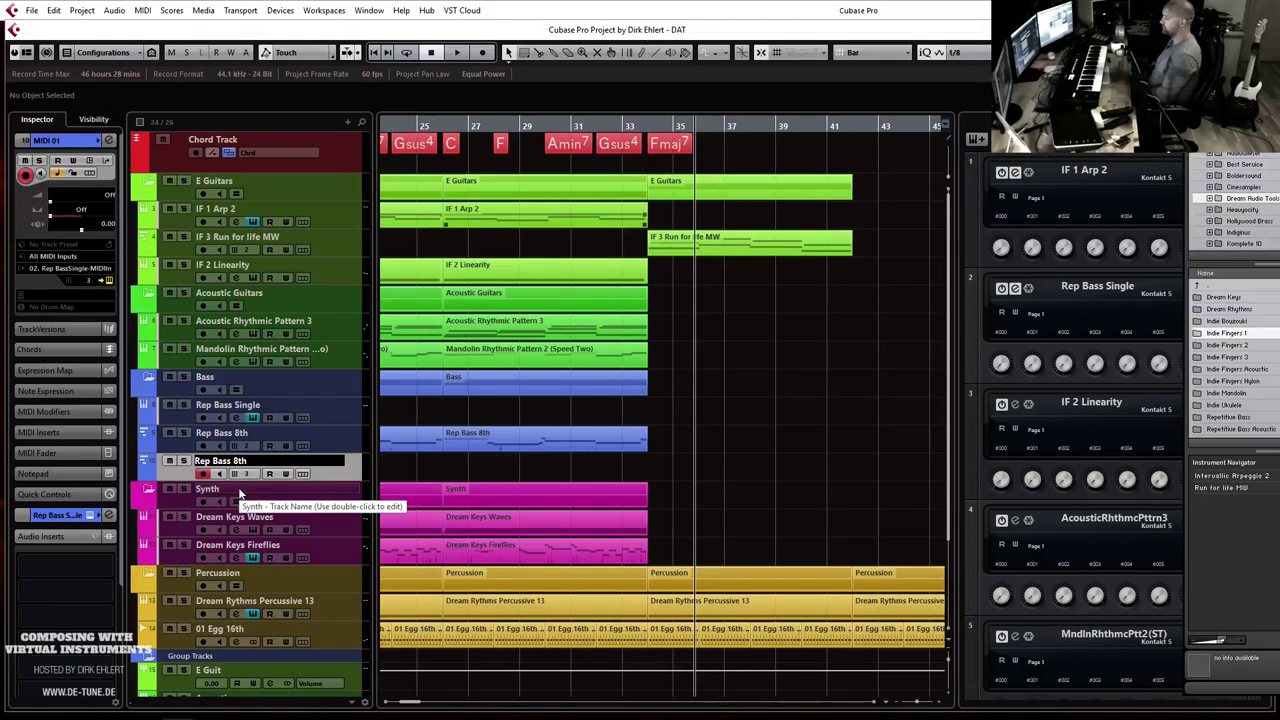
key("BackSpace")
type("4")
key("Return")
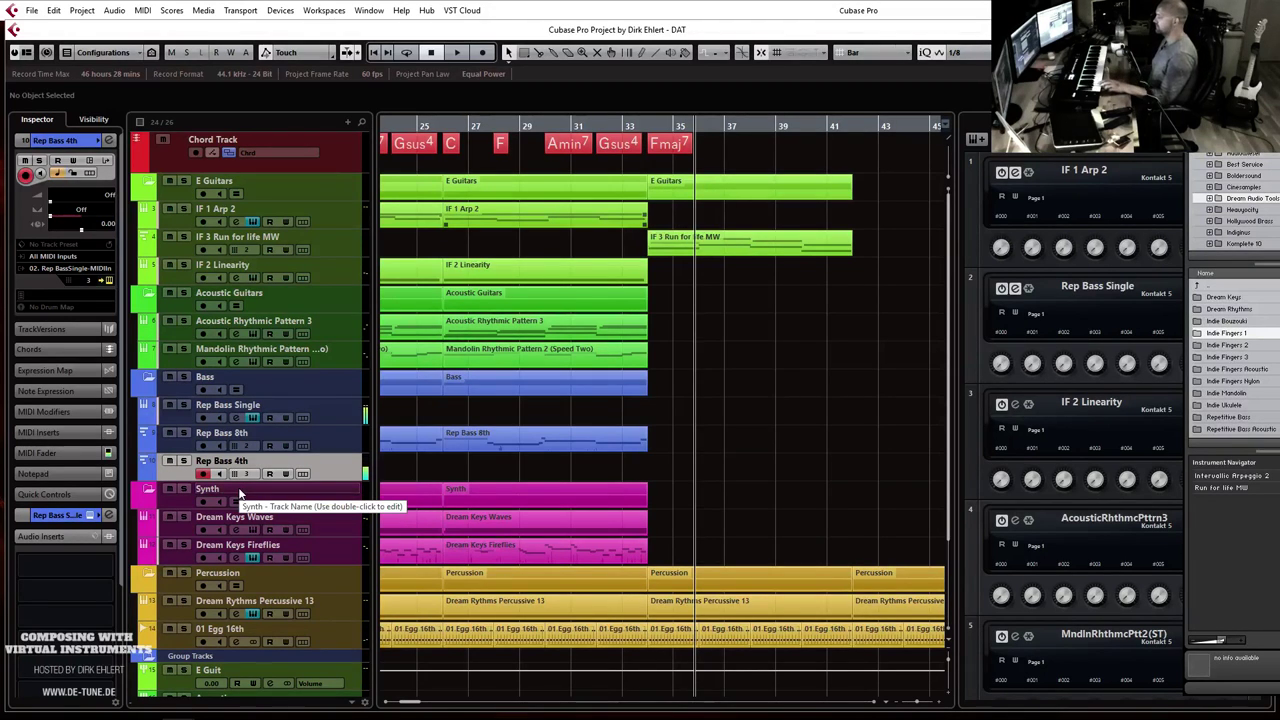
Step: Draw an empty part on the Rep Bass 4th track from bar 34 to bar 42
left_click(626, 127)
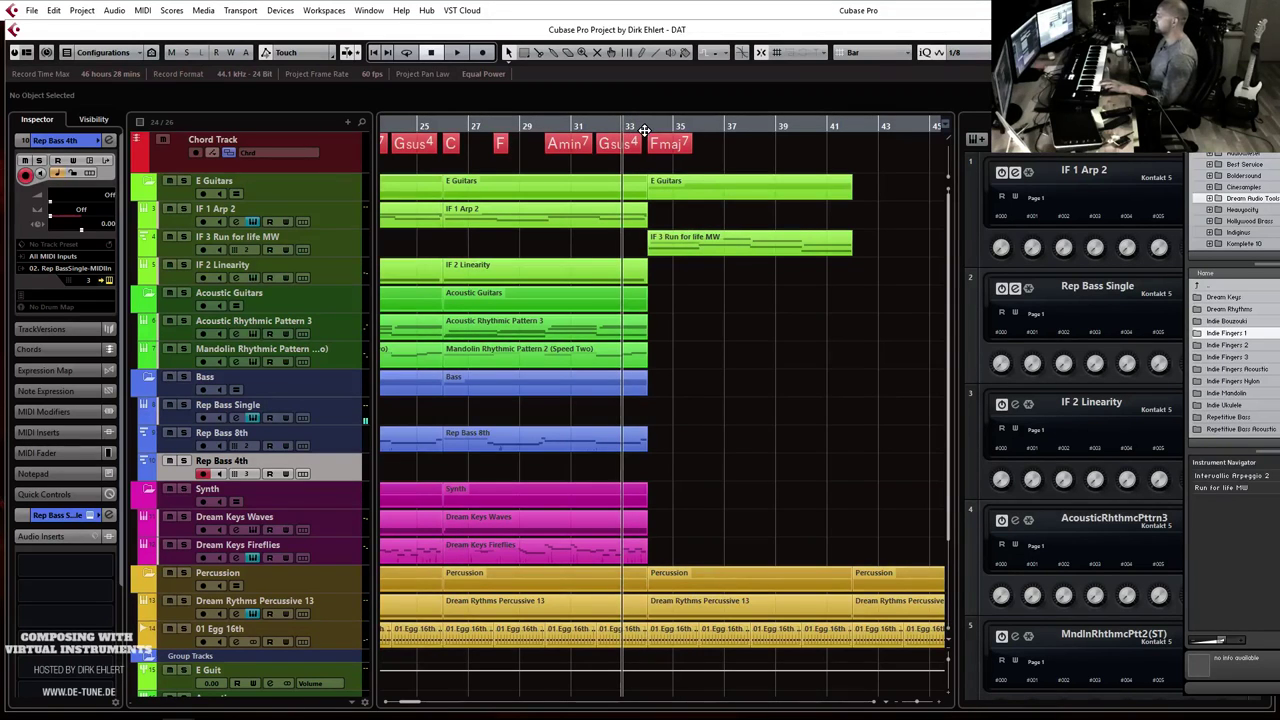
left_click(645, 129)
left_click_drag(654, 460, 754, 467)
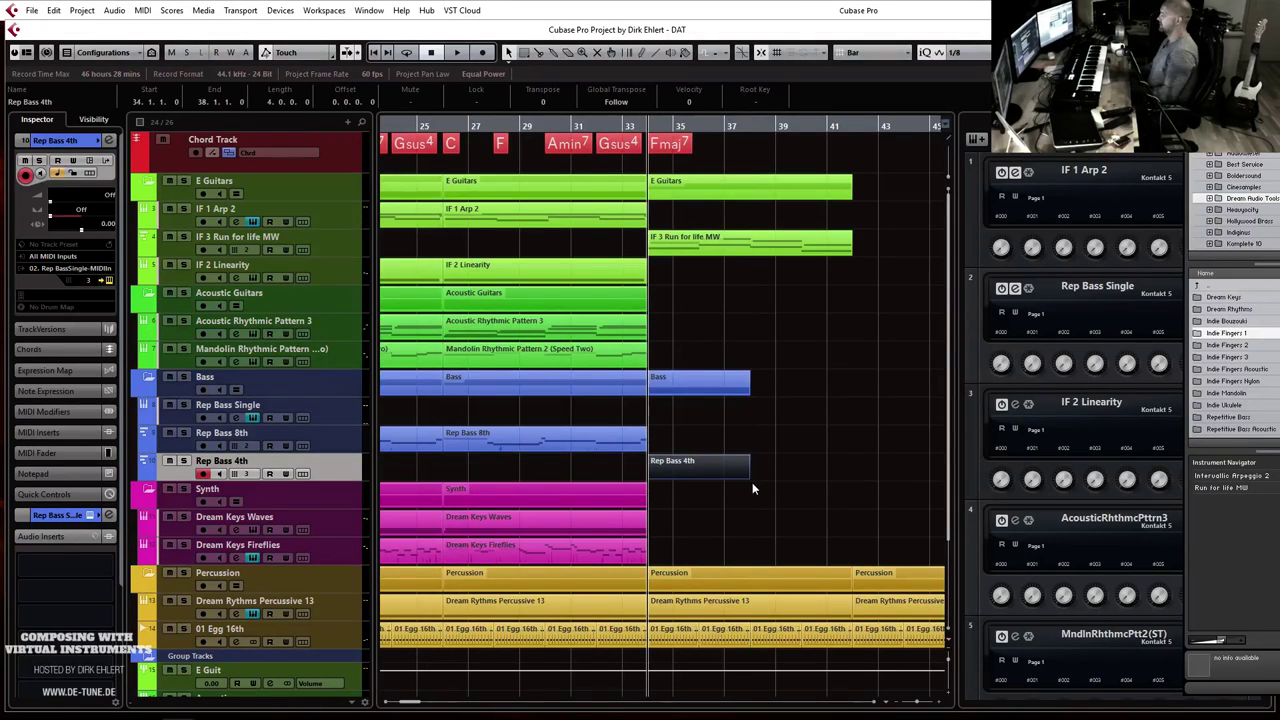
Step: Draw the bass line F1, F2, A1, G1, D1, D2 across bars 34 to 42 and raise its velocities to near maximum
double_click(745, 468)
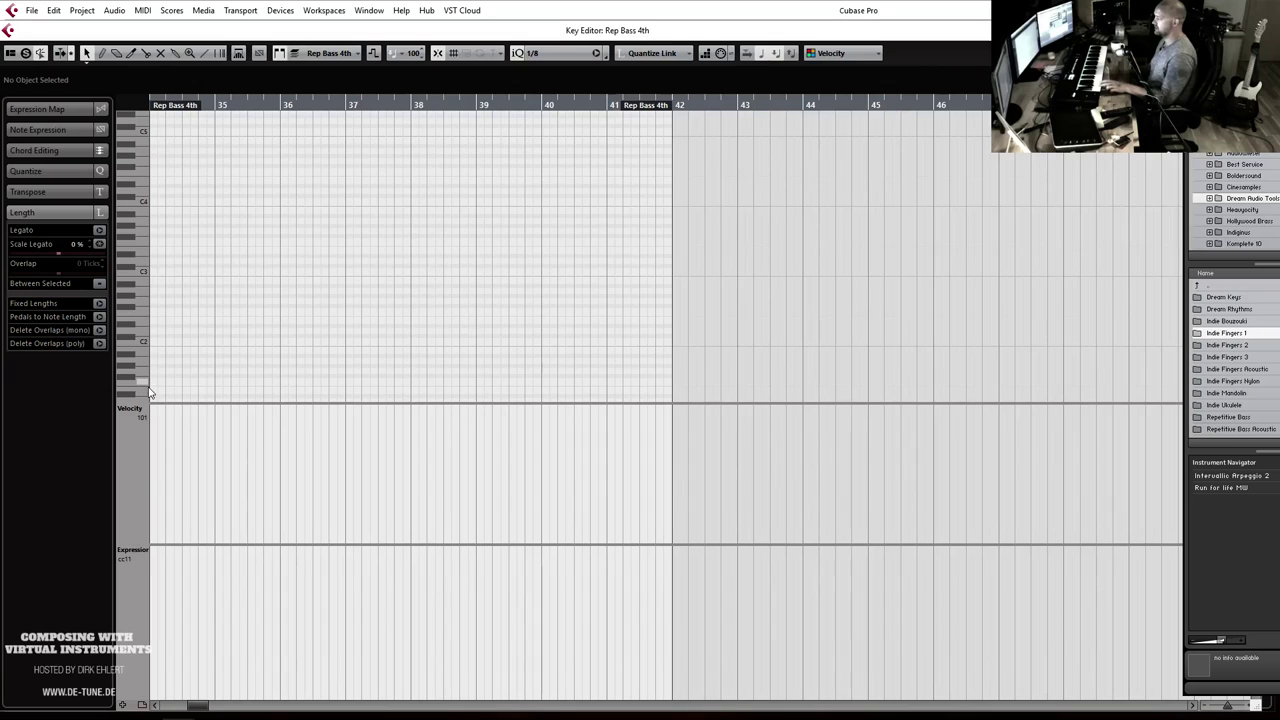
left_click_drag(153, 380, 255, 375)
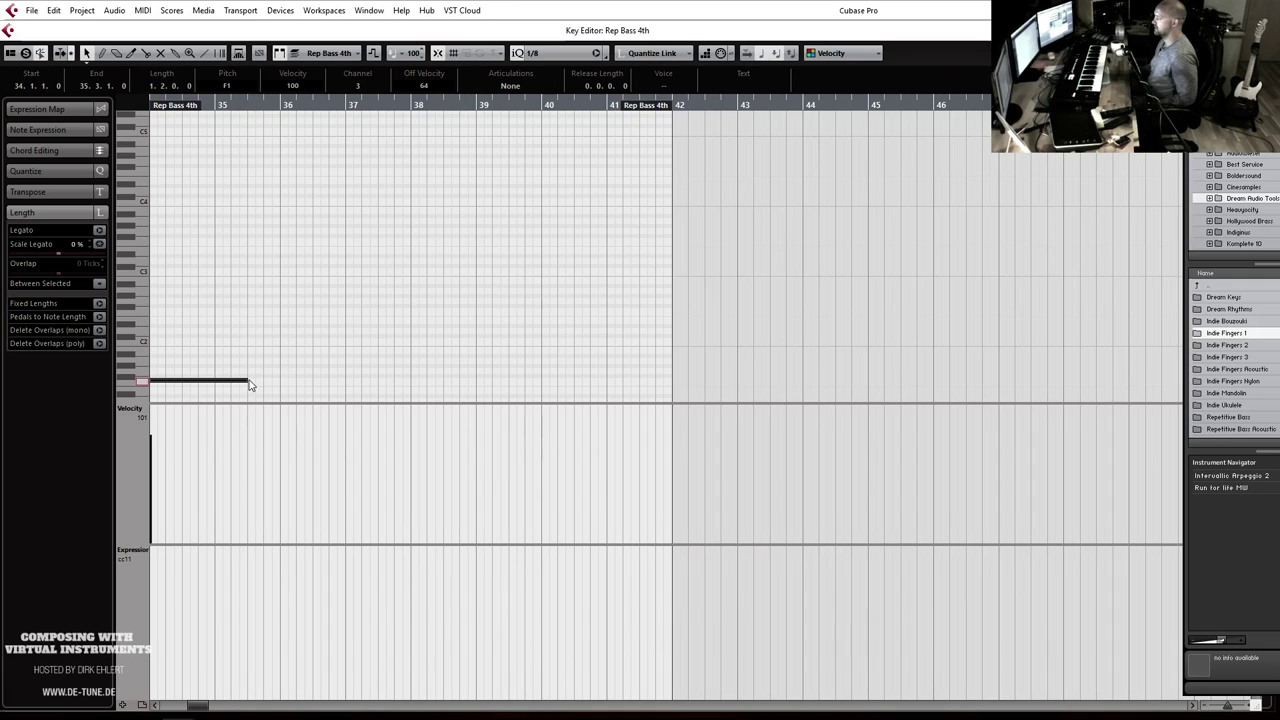
left_click_drag(251, 308, 279, 310)
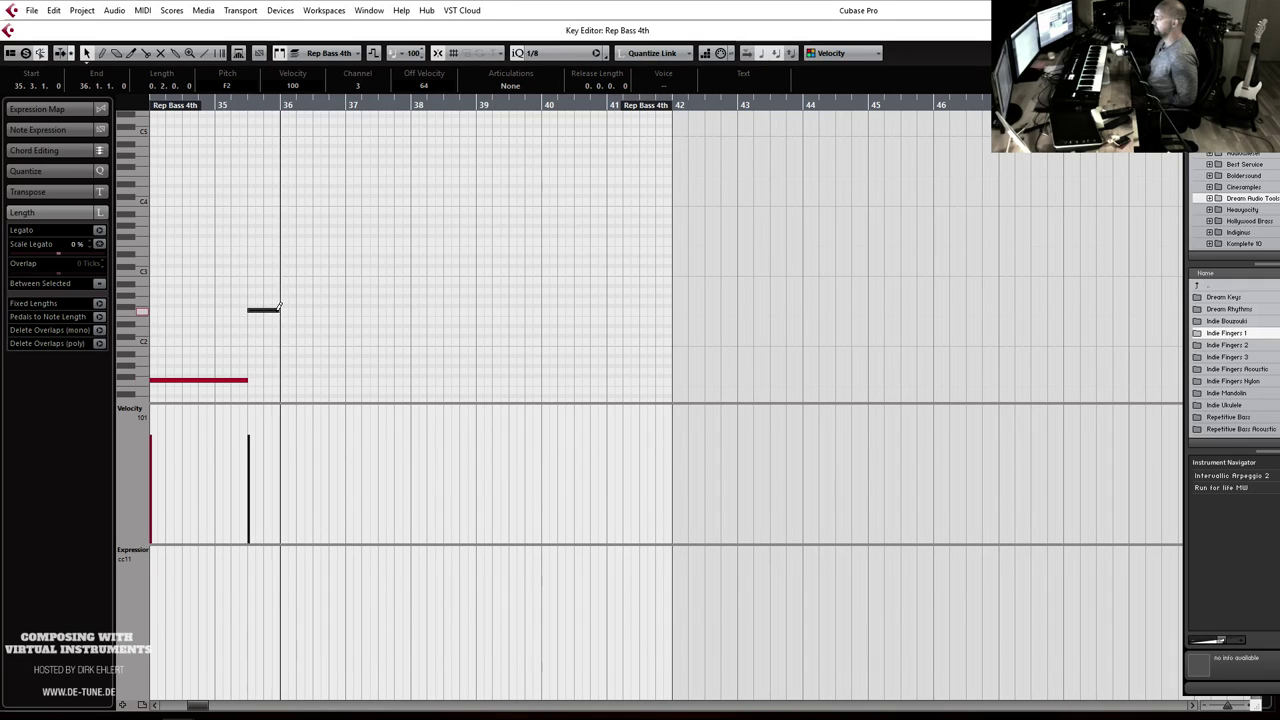
mouse_move(282, 358)
left_mouse_down()
mouse_move(537, 366)
mouse_move(597, 397)
mouse_move(670, 390)
mouse_move(634, 394)
mouse_move(657, 337)
mouse_move(642, 324)
mouse_move(670, 329)
left_mouse_up()
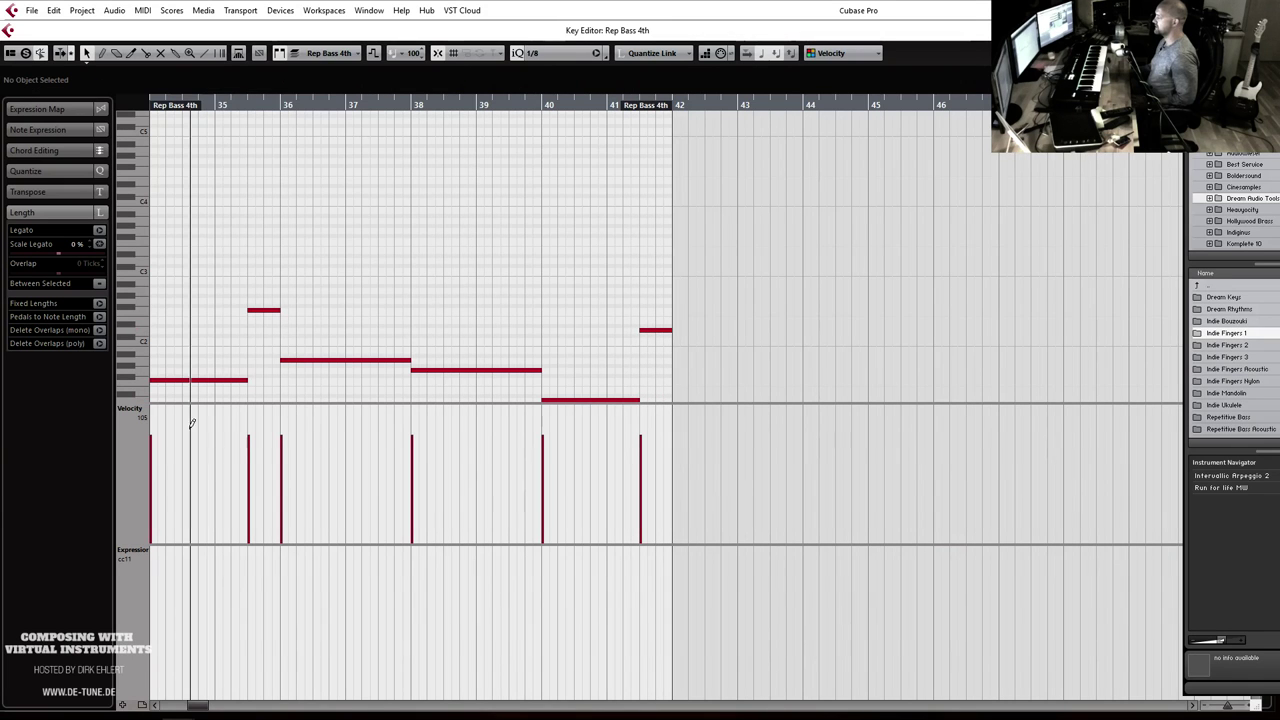
mouse_move(650, 410)
left_mouse_down()
mouse_move(354, 423)
mouse_move(184, 407)
left_mouse_up()
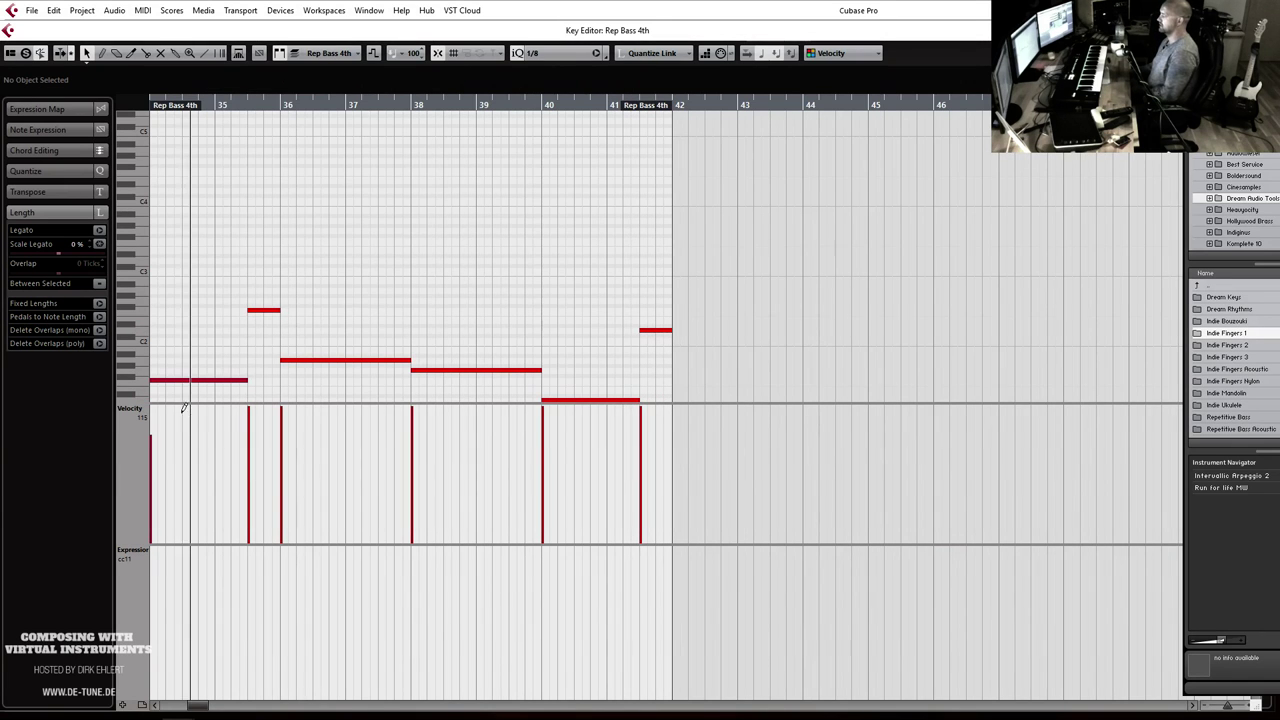
Step: Play back the transition into bar 34 with the new Rep Bass 4th part
key("Escape")
key("space")
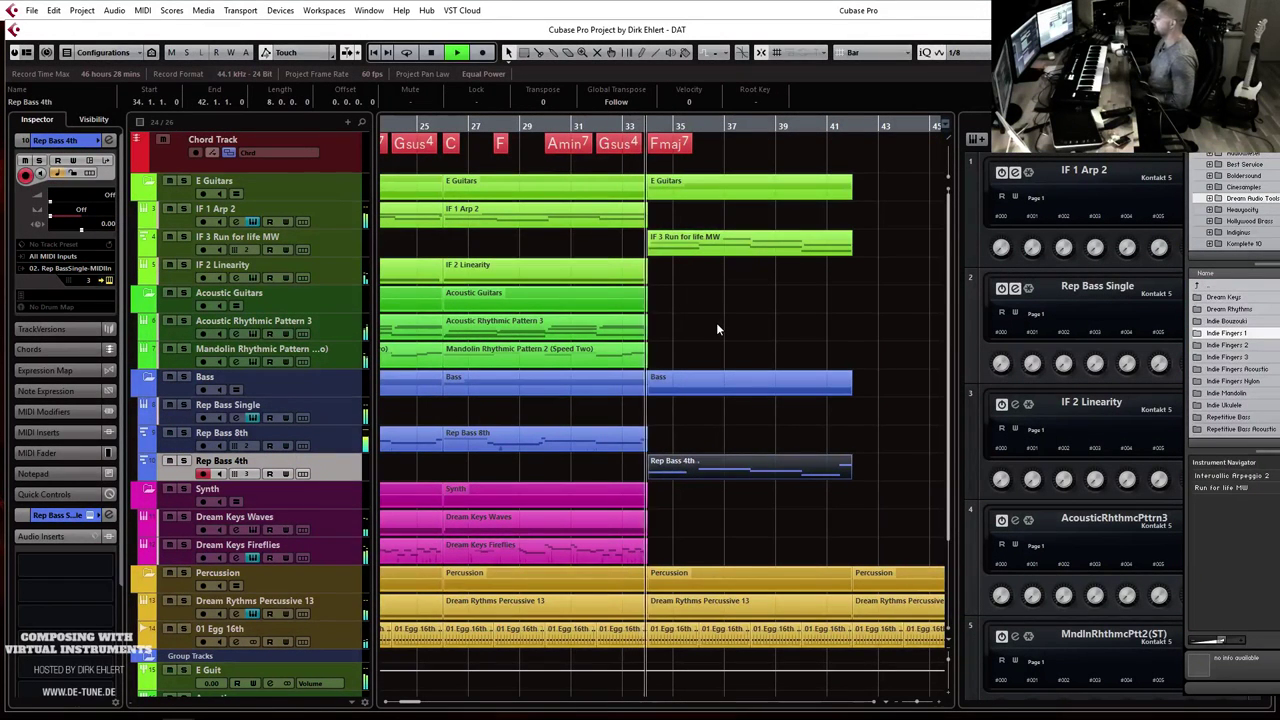
key("g")
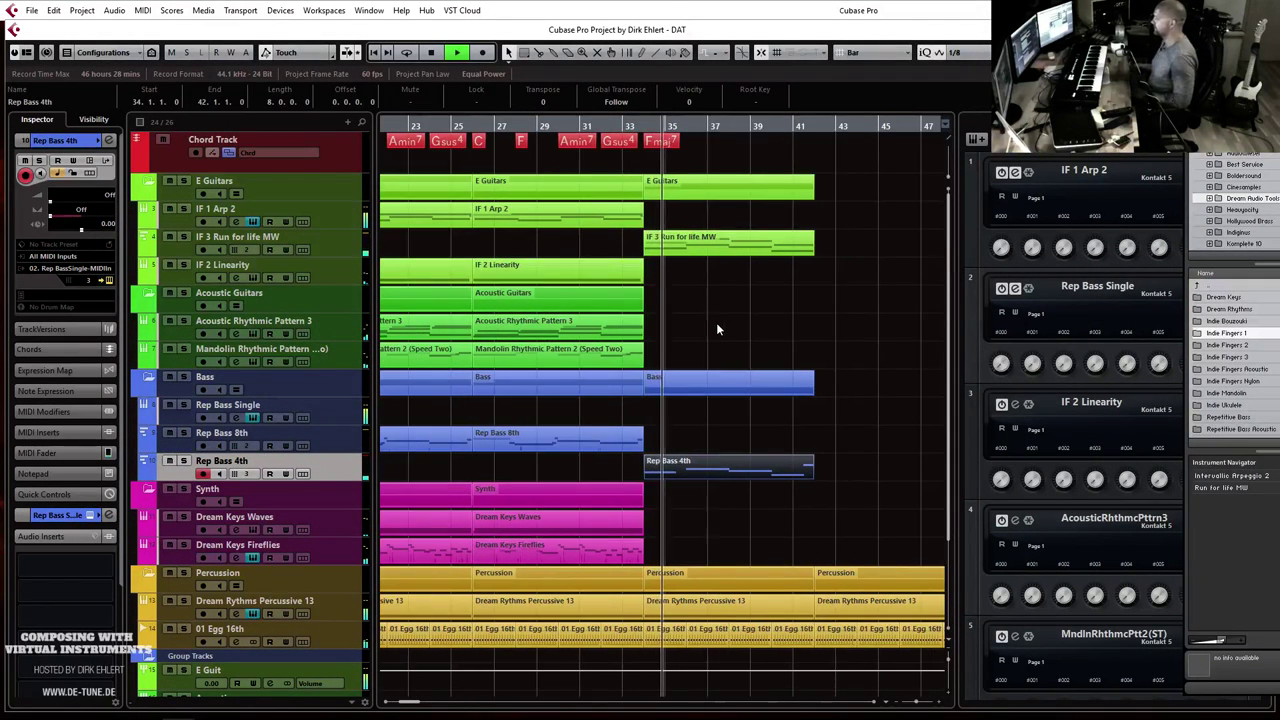
Step: Create an empty part on the IF 1 Arp 2 track from bar 34 to bar 42 and open it in the Key Editor
key("g")
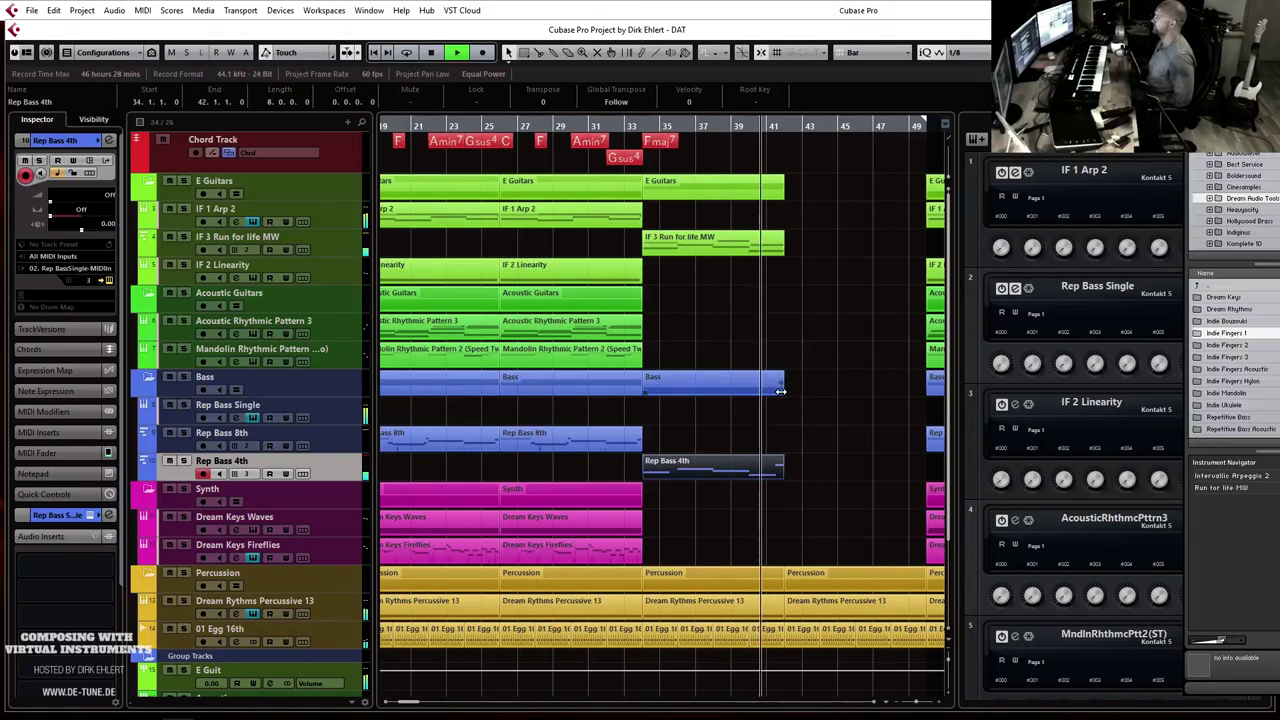
left_click(338, 227)
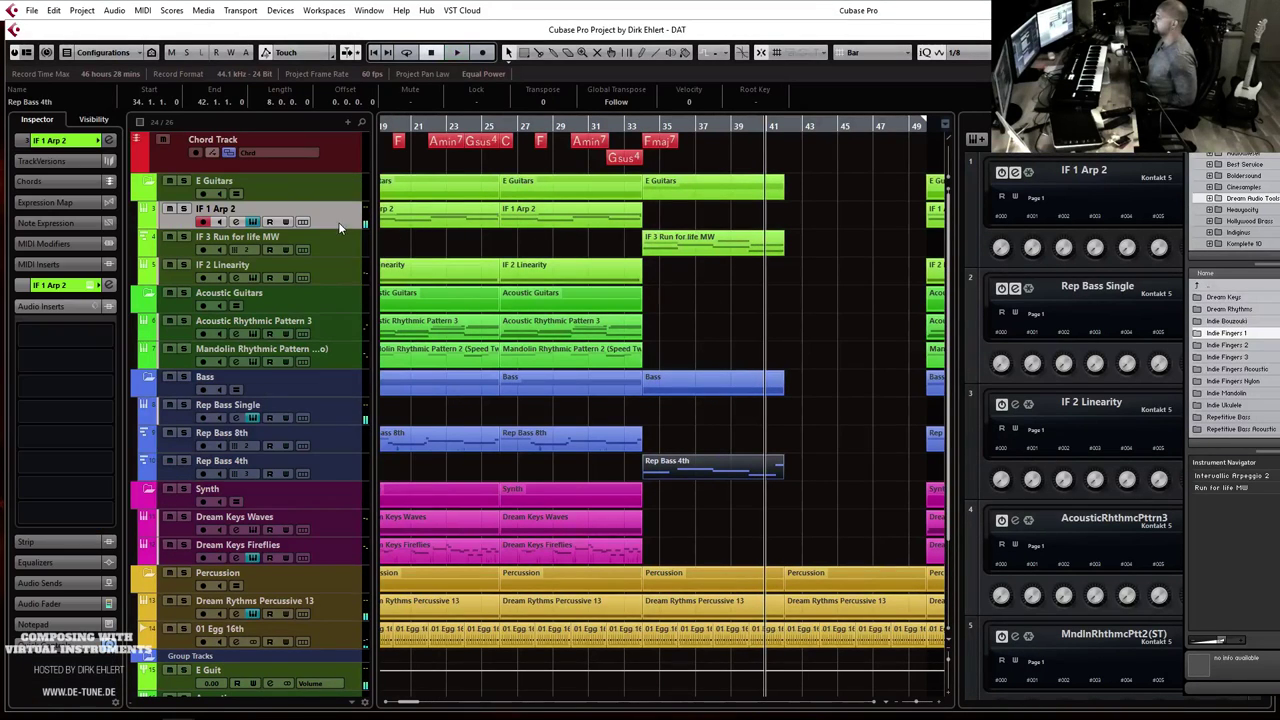
double_click(651, 212)
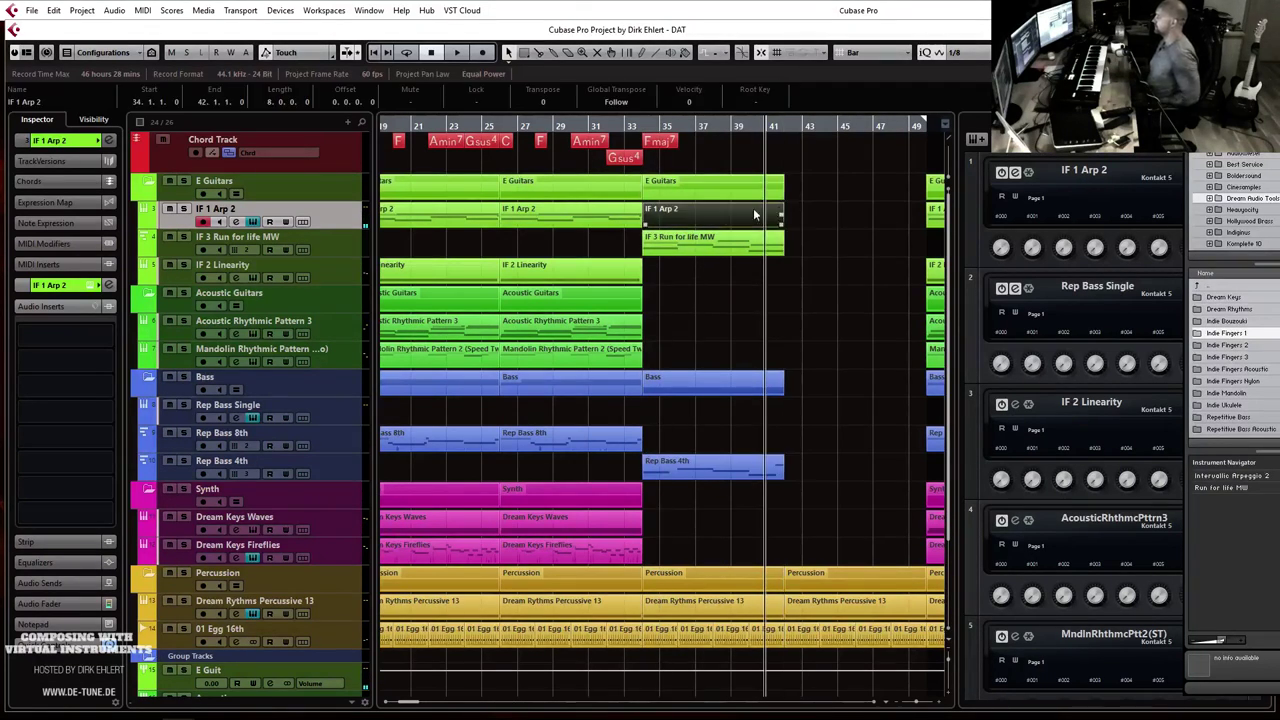
key("ctrl+z")
double_click(676, 206)
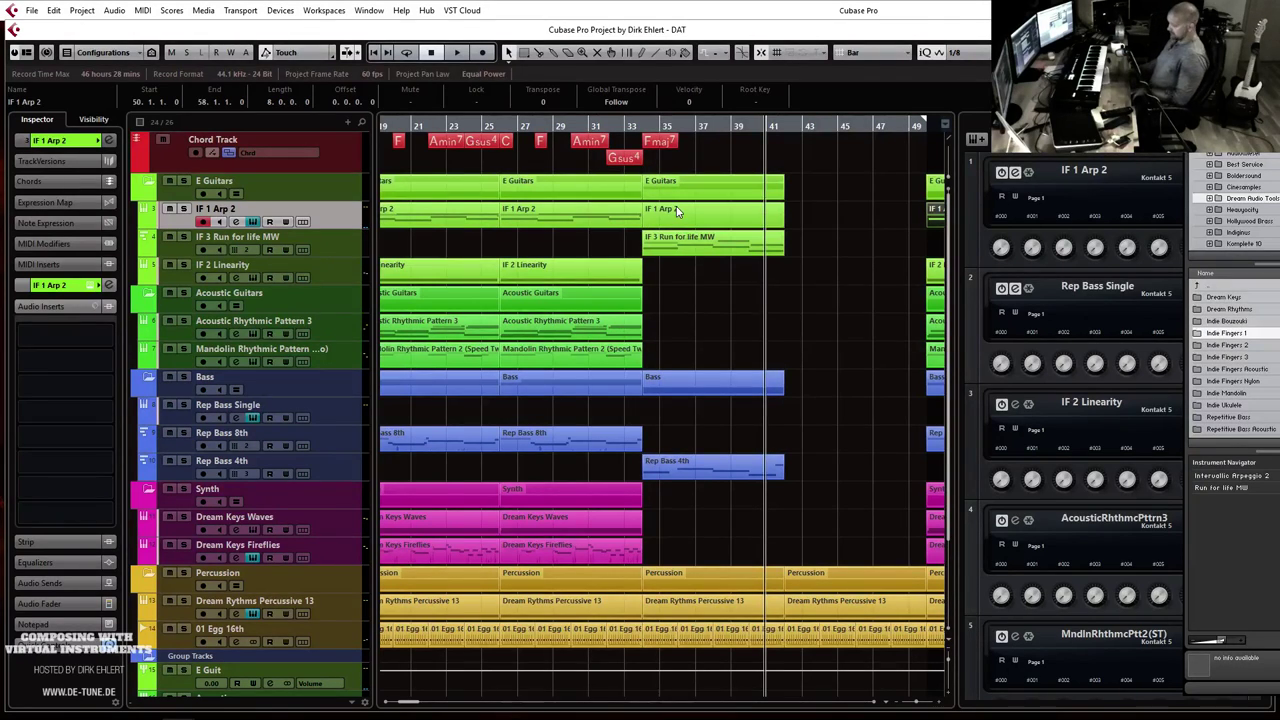
double_click(676, 206)
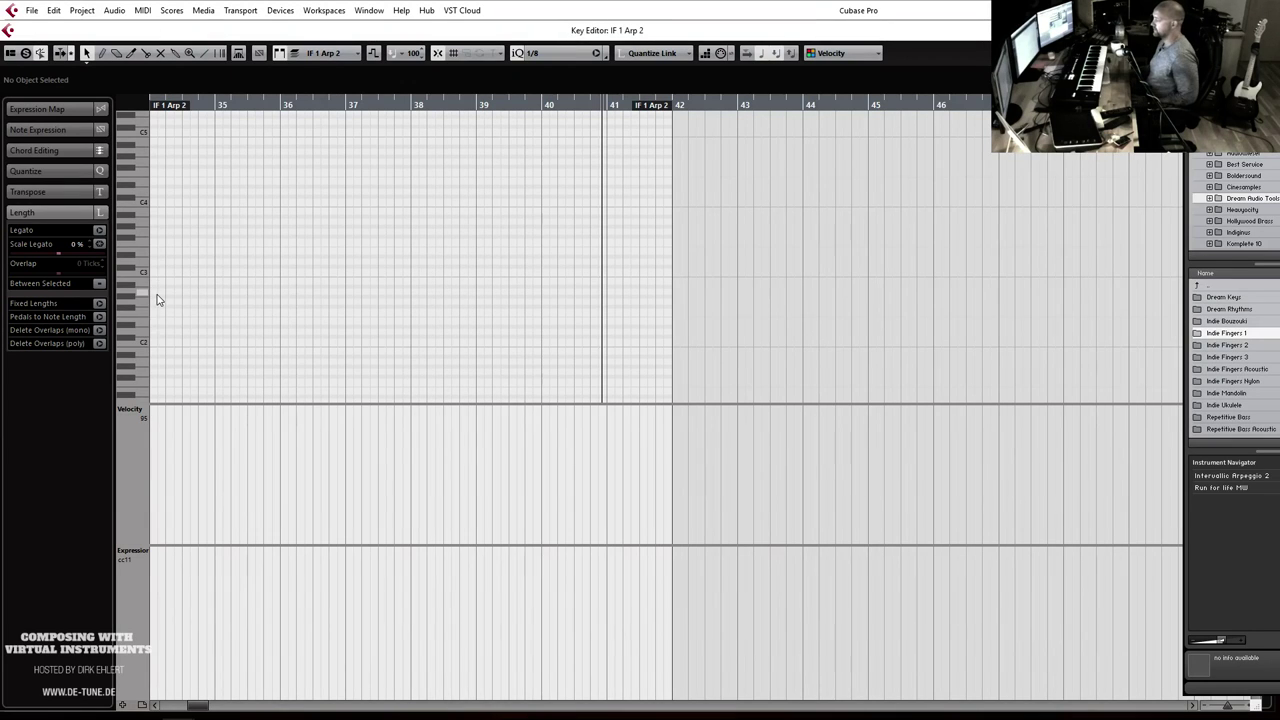
Step: Draw slightly staggered two-bar notes A2 and F2 at bar 34 and raise their velocities to 127
left_click_drag(151, 290, 281, 289)
left_click_drag(158, 310, 288, 300)
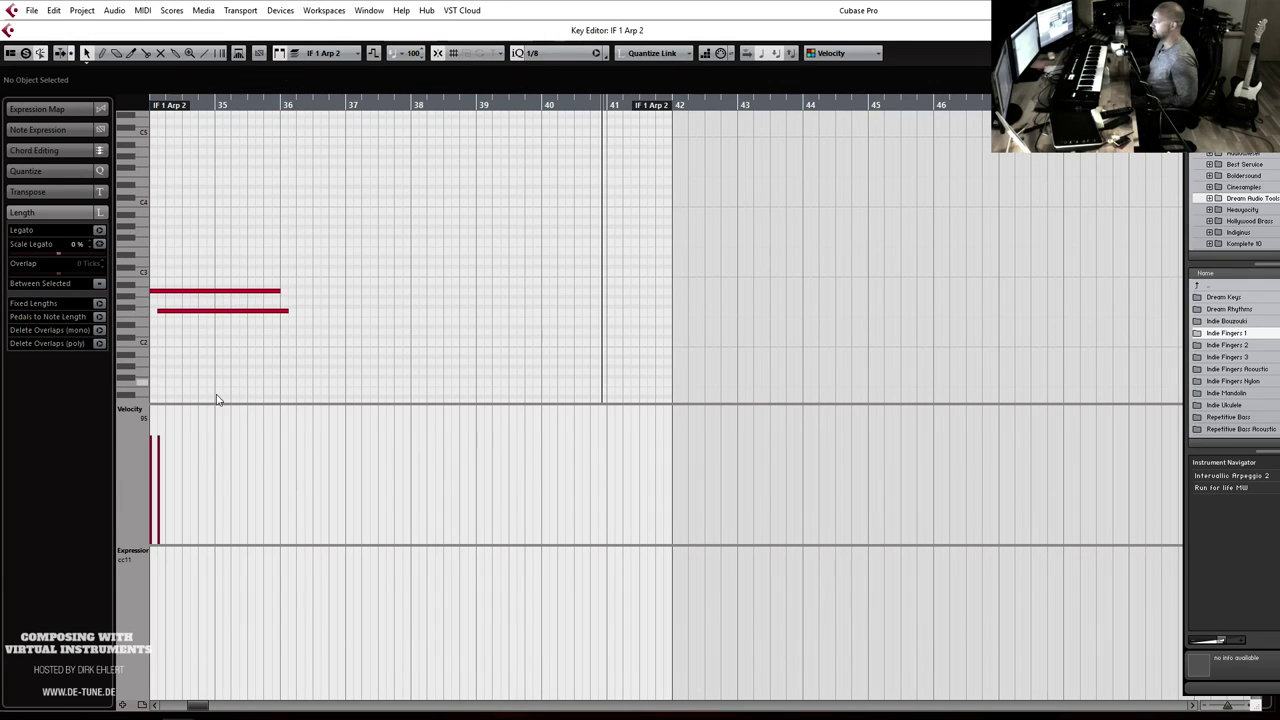
left_click_drag(170, 254, 218, 395)
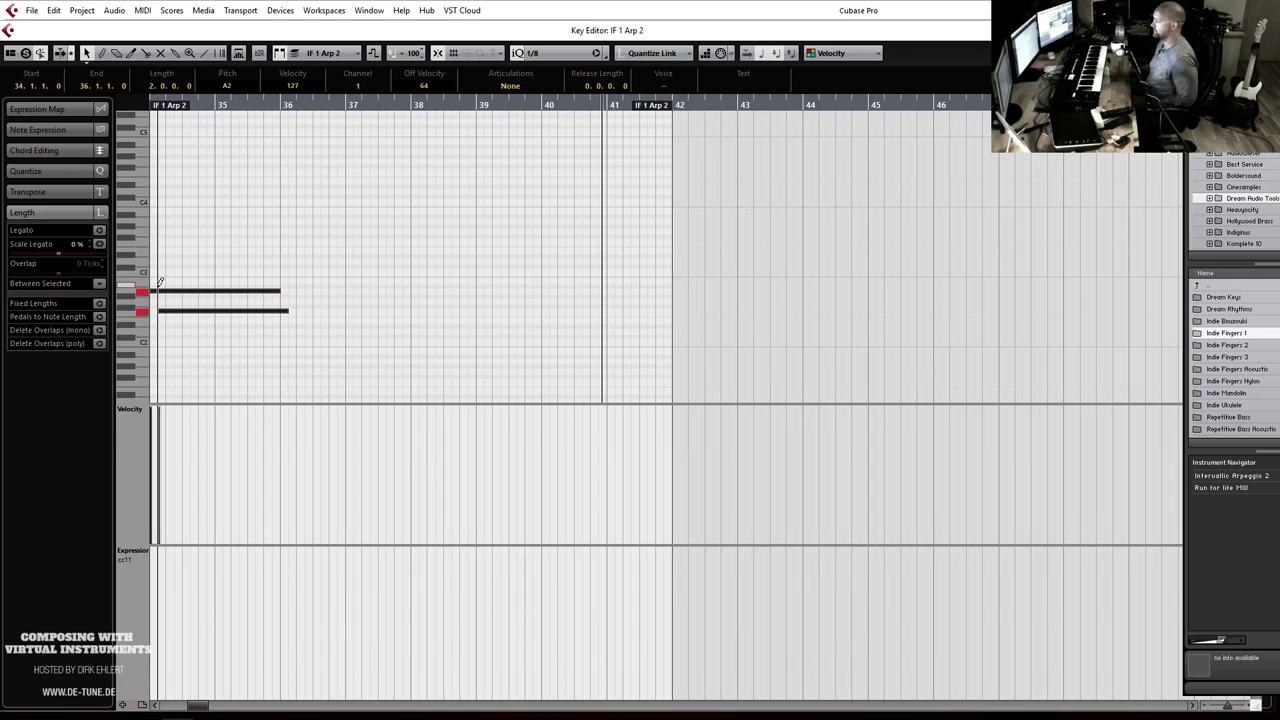
Step: Copy the staggered note pair to bar 36 as C3 and A2, and to bars 38 and 40 as G3 and D3
left_click_drag(163, 292, 425, 240)
left_click(312, 290)
left_click(316, 277)
left_click(422, 240)
left_click(423, 250)
key("Down")
key("Down")
left_click_drag(447, 214, 500, 300)
left_click_drag(435, 232, 562, 230)
left_click(672, 398)
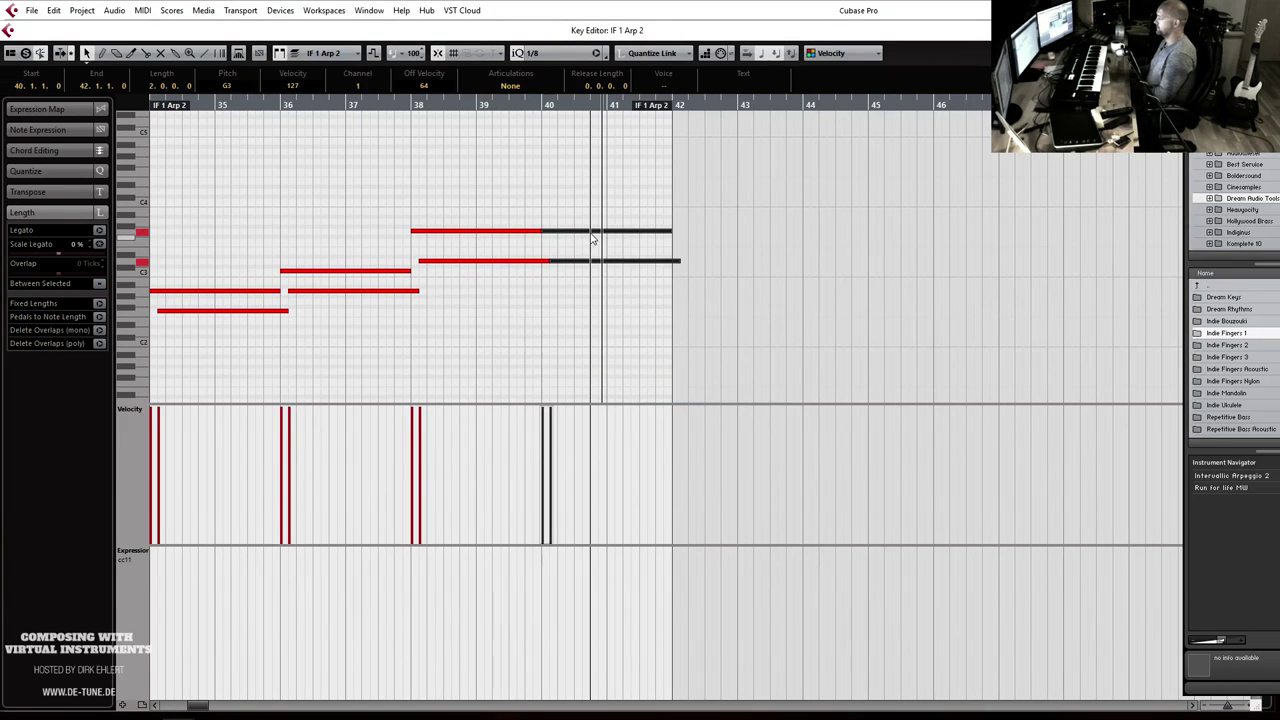
Step: Return to the project and play back the section from bar 34 with the new IF 1 Arp 2 part
key("Return")
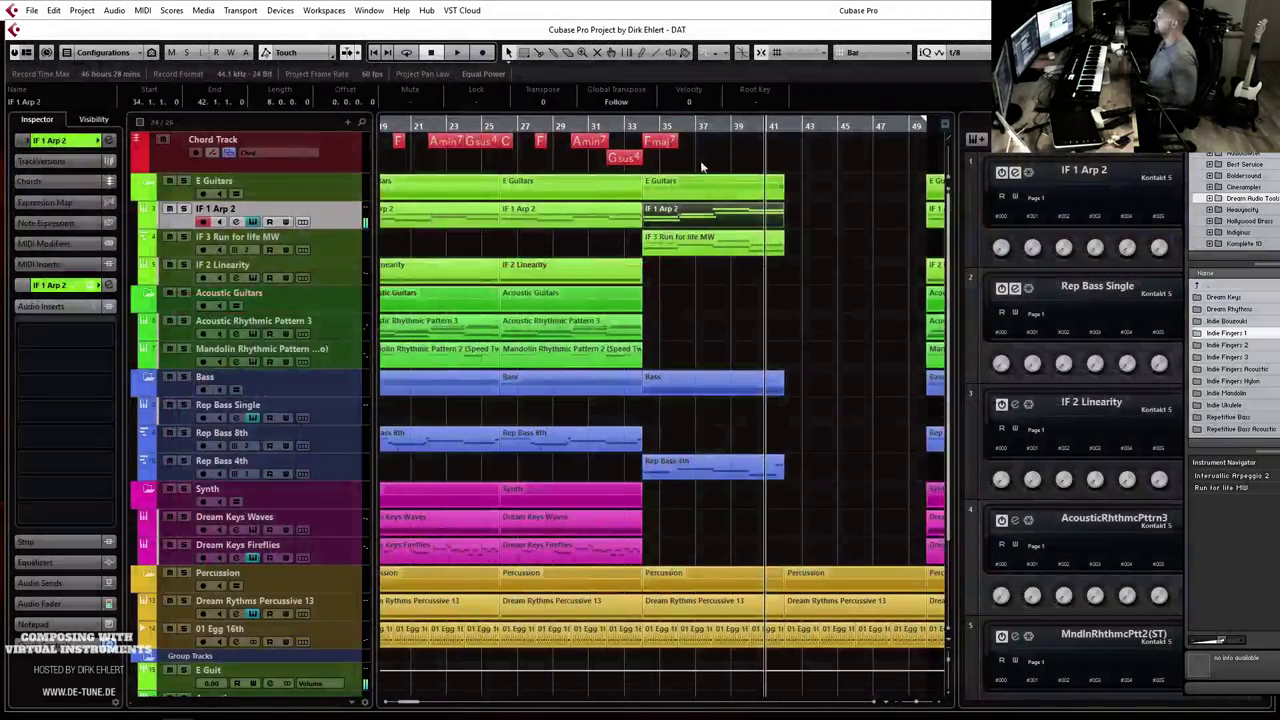
key("space")
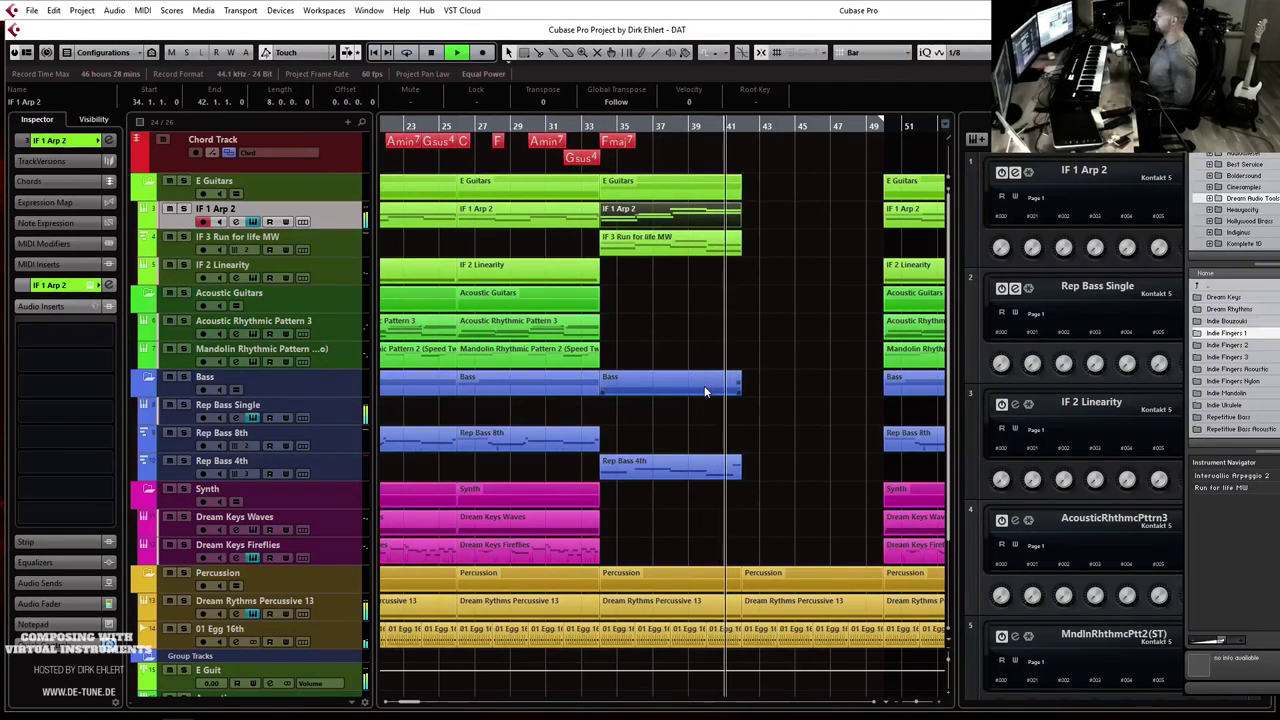
key("space")
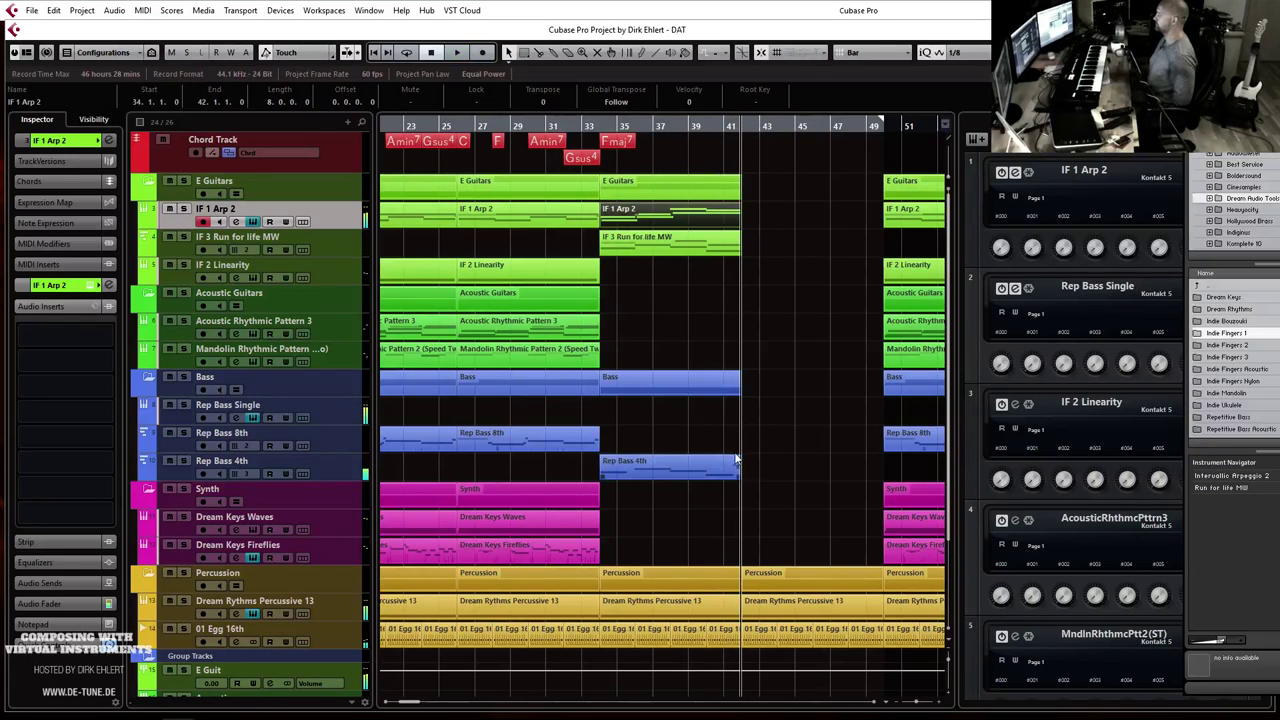
Step: Split the Rep Bass 4th part at bar 40 and move its last two bars to the Rep Bass 8th track
left_click(714, 472, "alt")
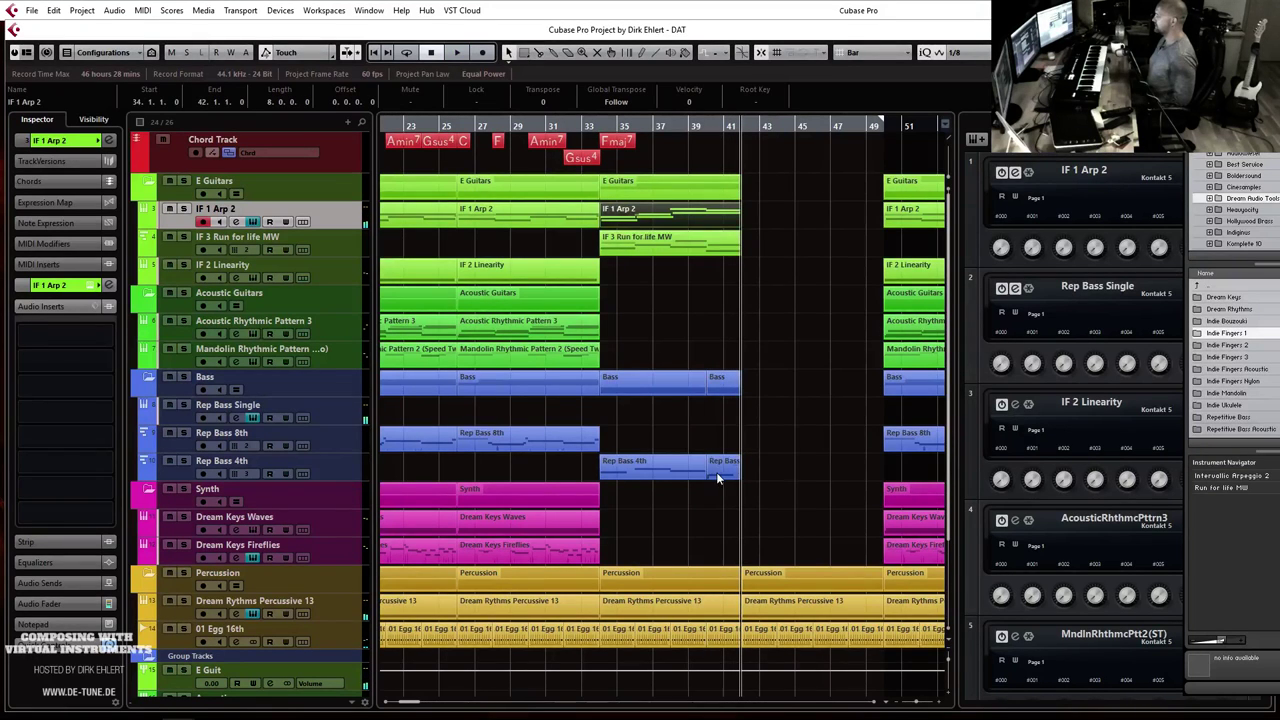
left_click(716, 470)
left_click_drag(722, 453, 720, 448)
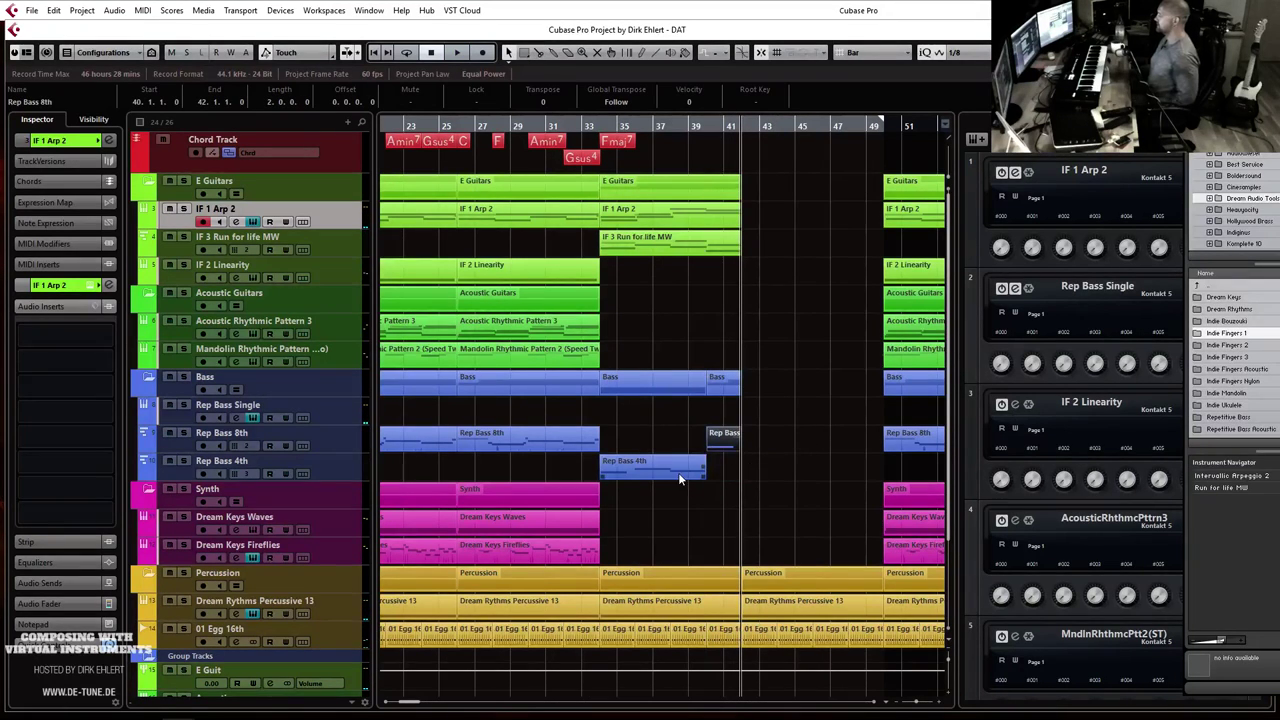
Step: Copy the bass parts onto the Rep Bass 8th track for bars 42 to 50 and duplicate both E Guitars parts across the same bars
left_click_drag(660, 481, 843, 448)
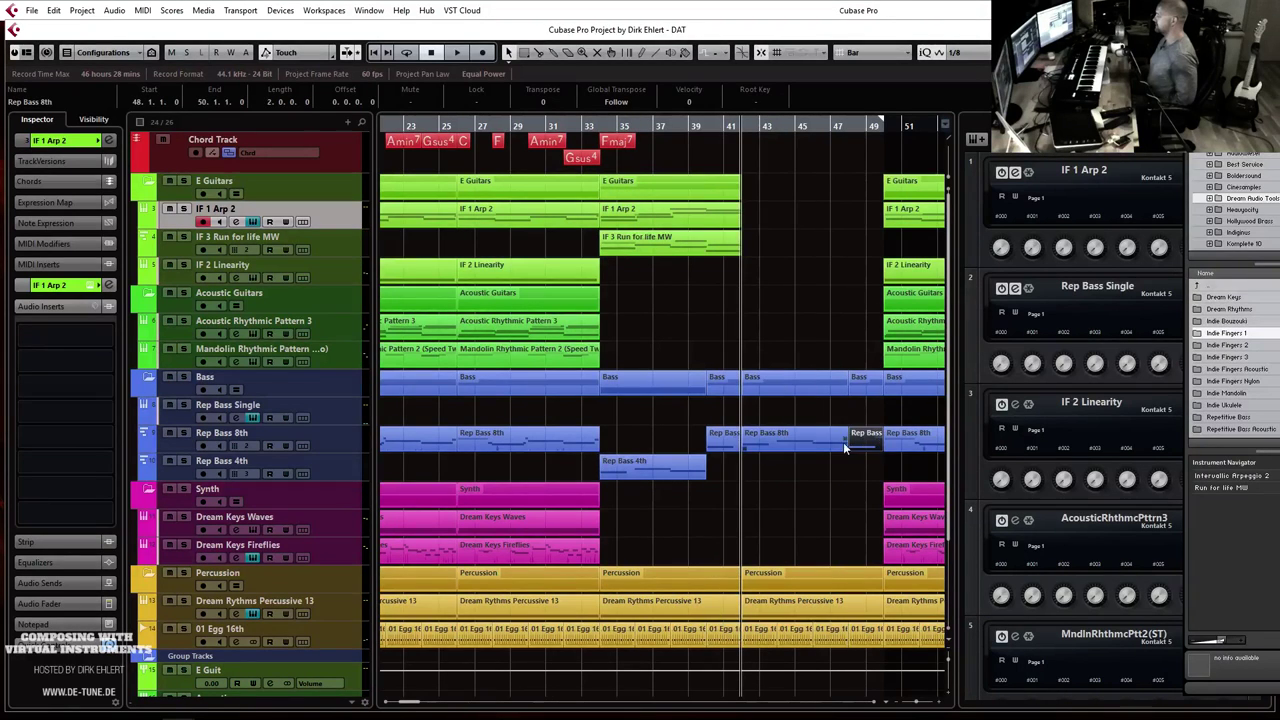
left_click_drag(760, 303, 600, 175)
key("ctrl+d")
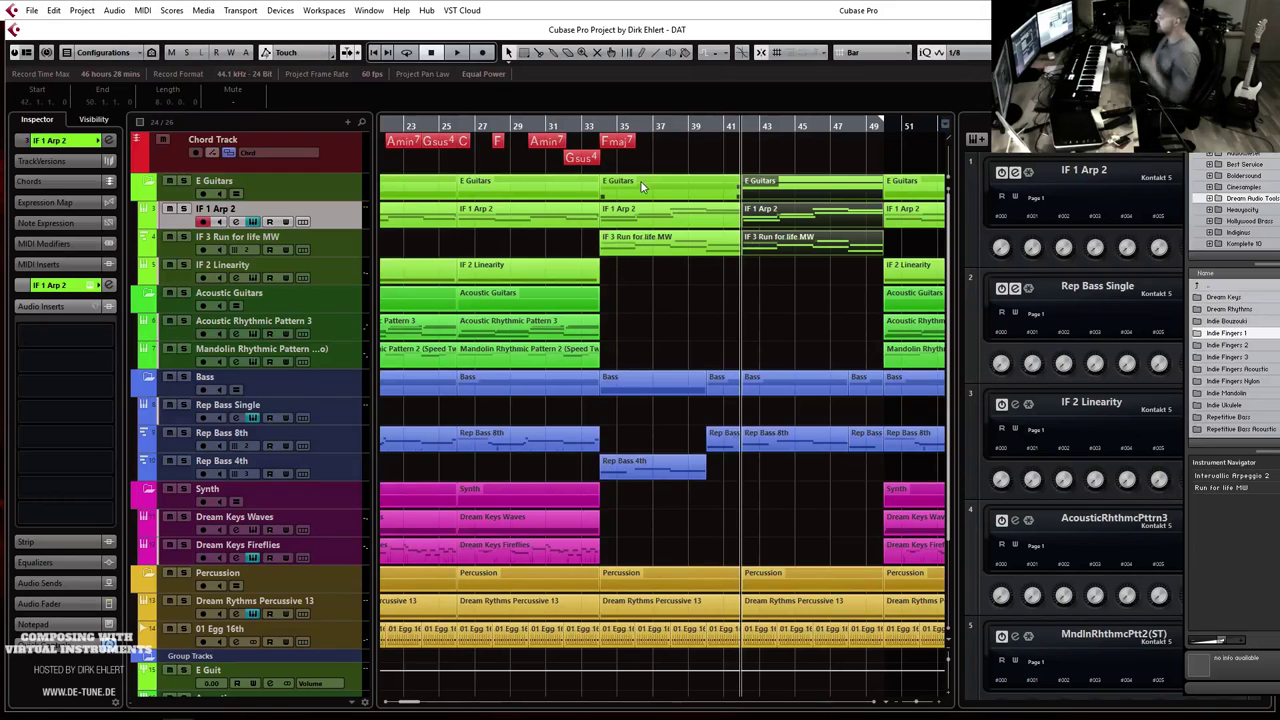
Step: Add a MIDI track directly below the Mandolin Rhythmic Pattern 2 track
right_click(342, 360)
mouse_move(540, 368)
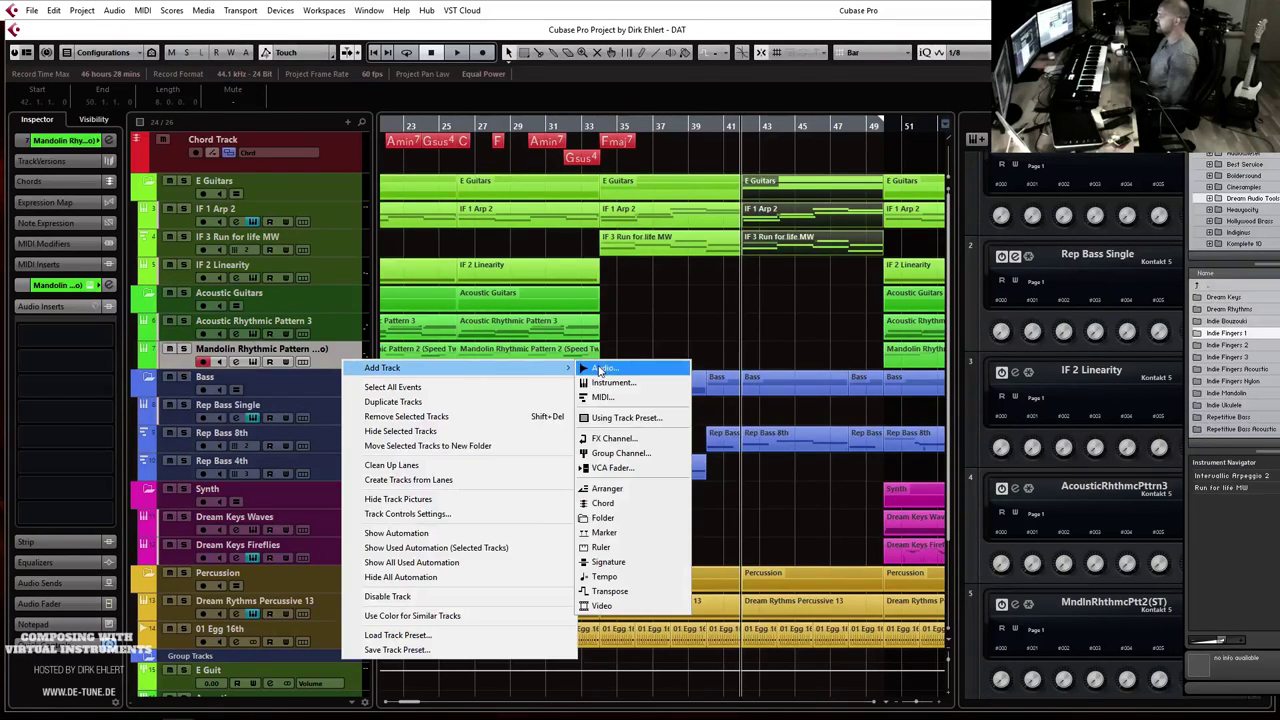
left_click(604, 398)
Step: Load Rhythmic Pattern 5 from the Indie Mandolin library into the mandolin's Kontakt instance, alongside Rhythmic Pattern 2
left_click(108, 281)
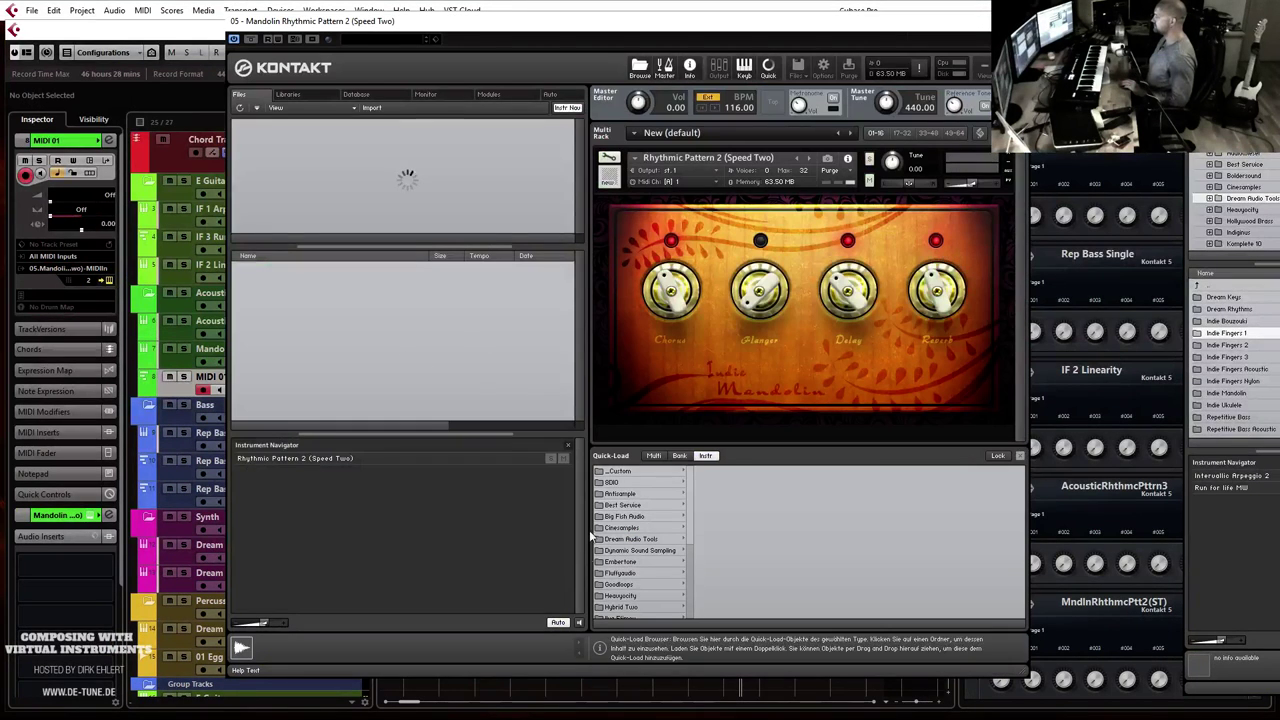
left_click(628, 539)
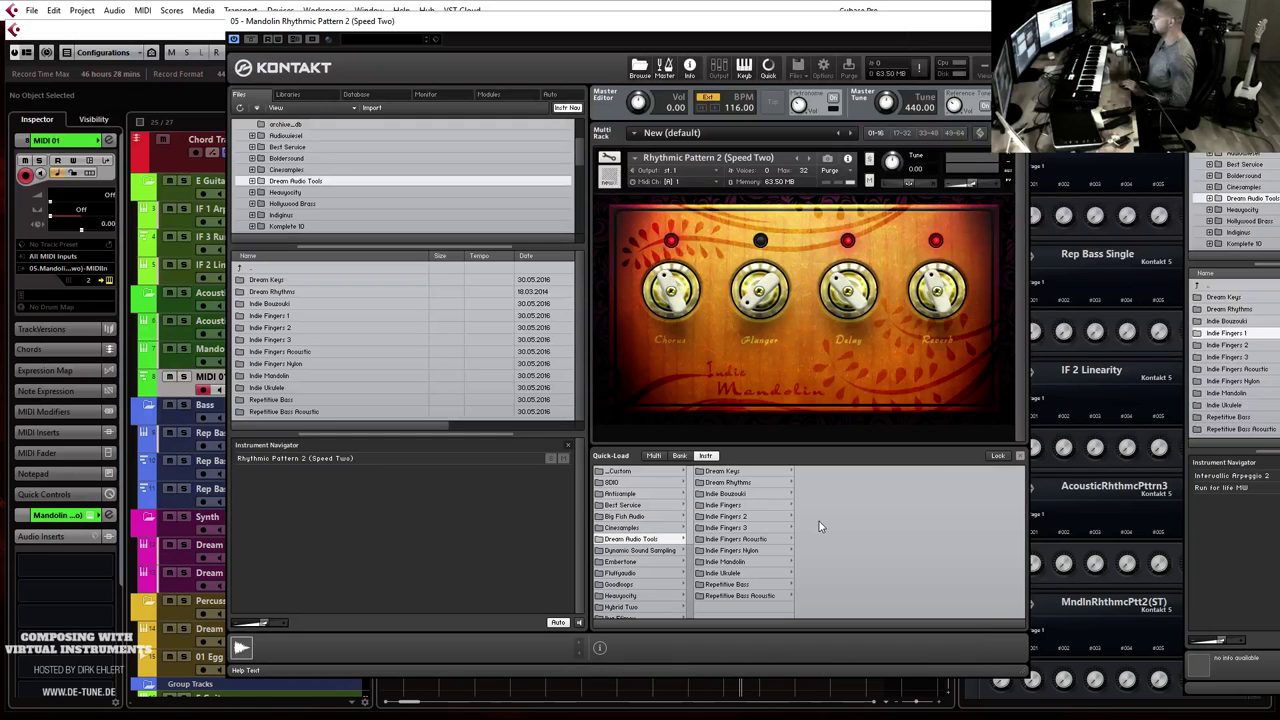
left_click(743, 563)
scroll(853, 588, "down", 3)
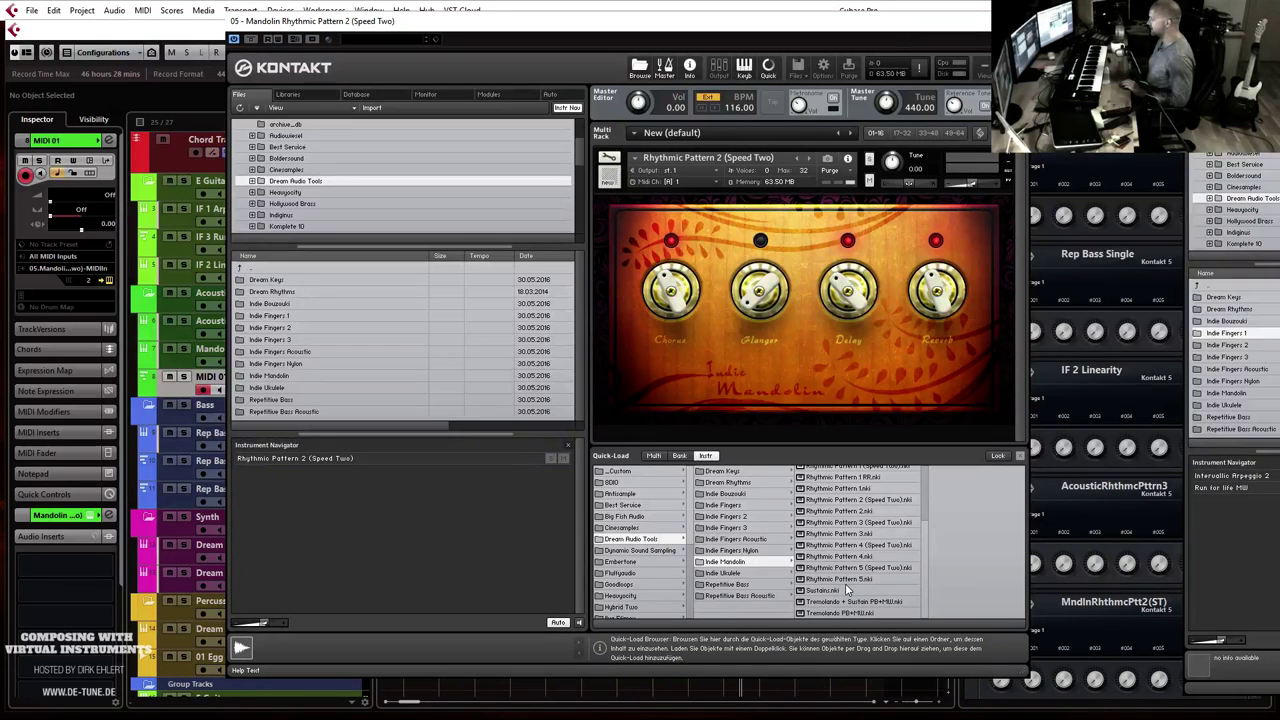
double_click(845, 579)
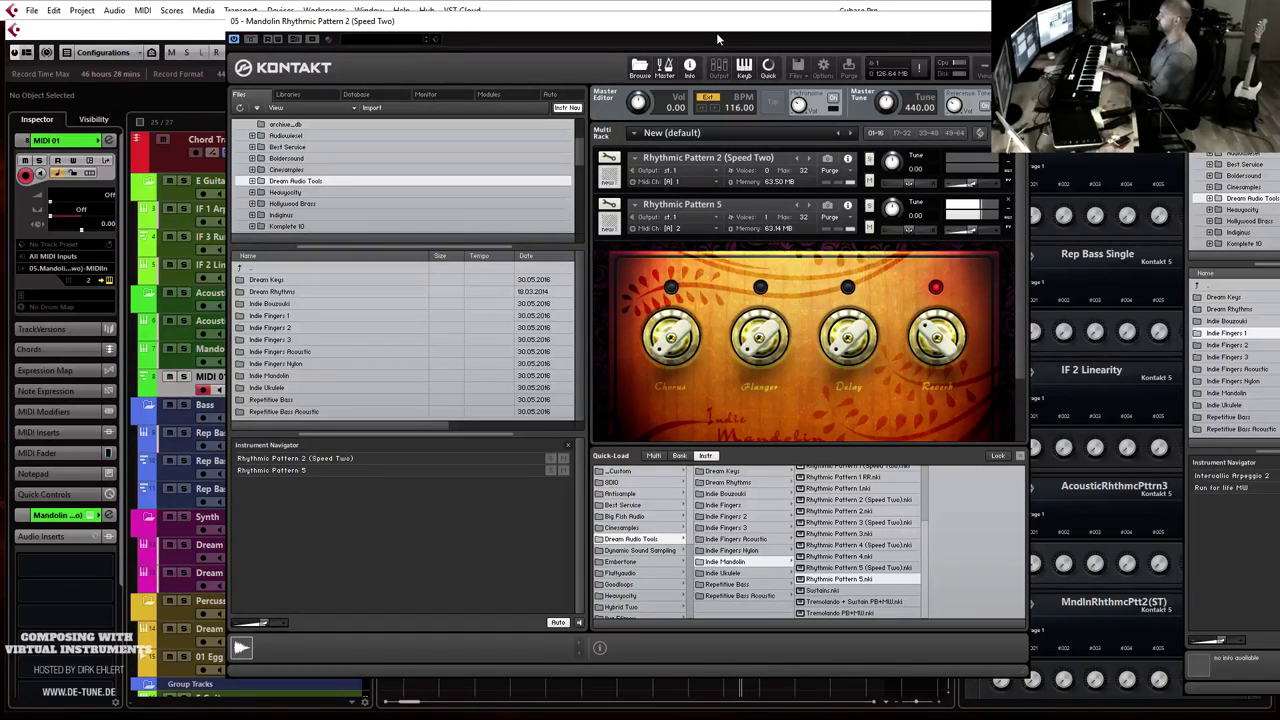
key("ctrl+w")
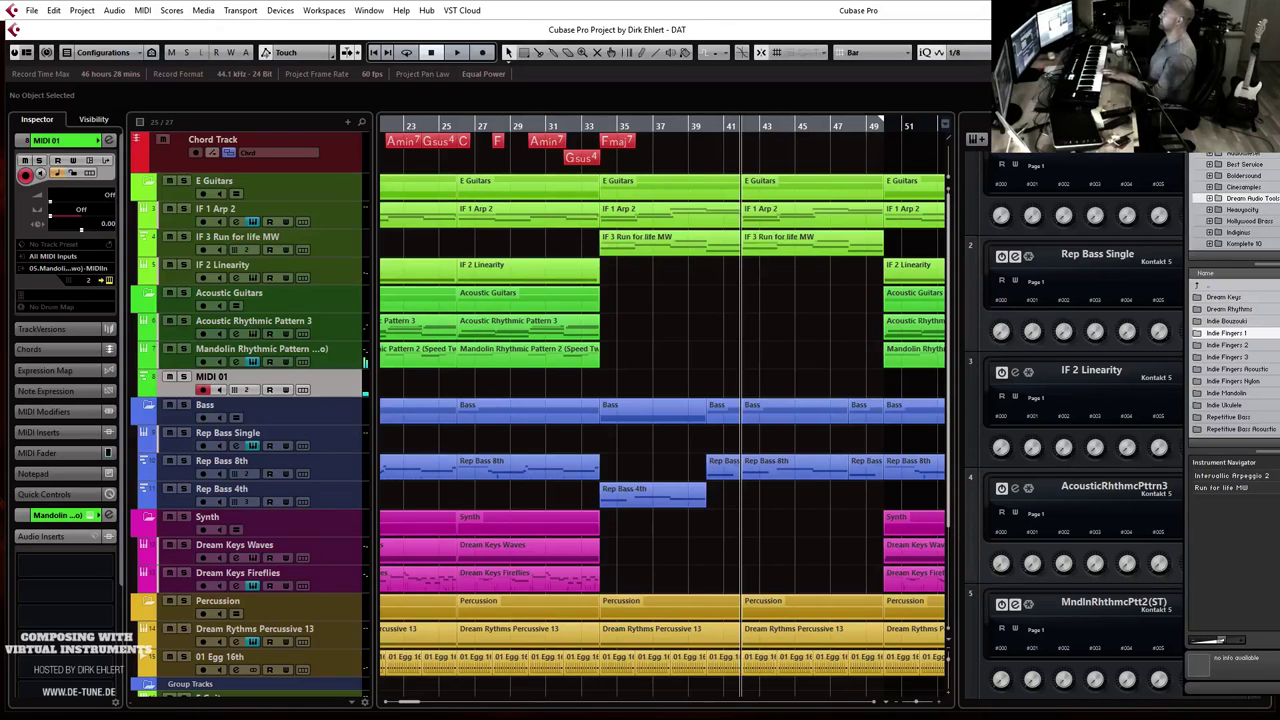
Step: Record a mandolin line on the new MIDI track from bar 34 up to bar 42
left_click(590, 127)
left_click(581, 126)
key("space")
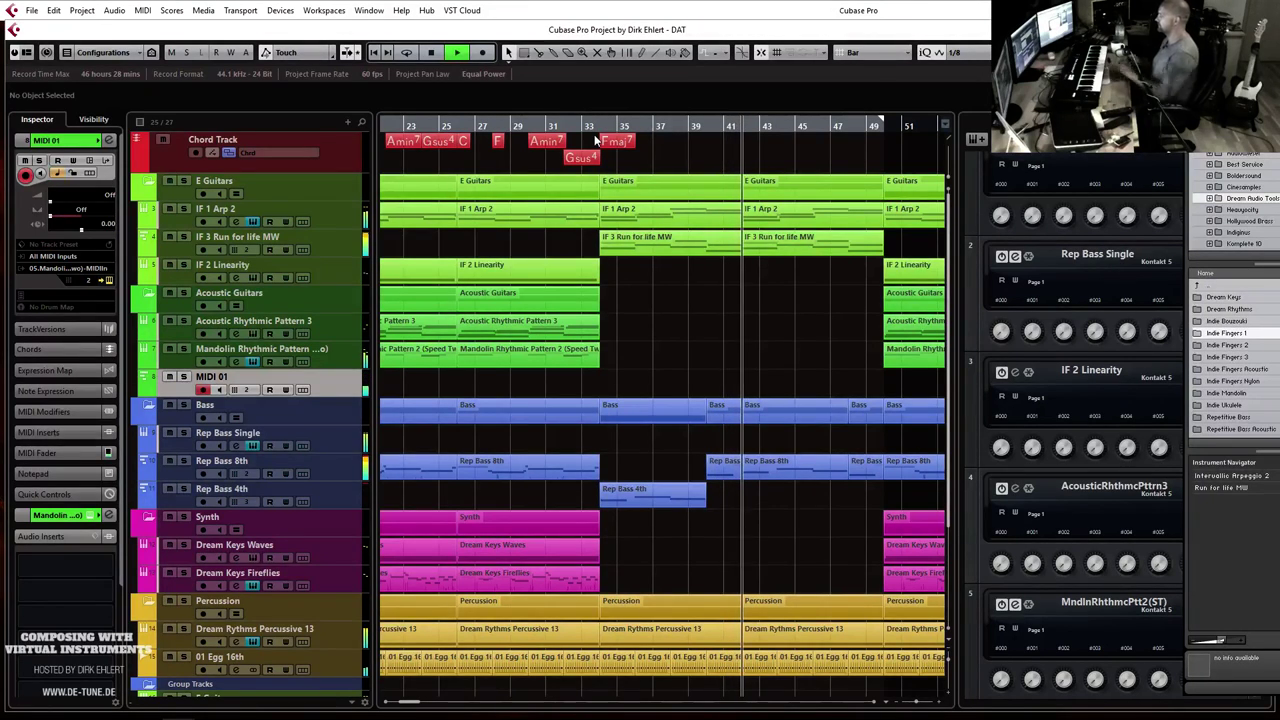
key("space")
Step: Trim the recorded mandolin part in the Key Editor so it runs from bar 34 to bar 42
key("Return")
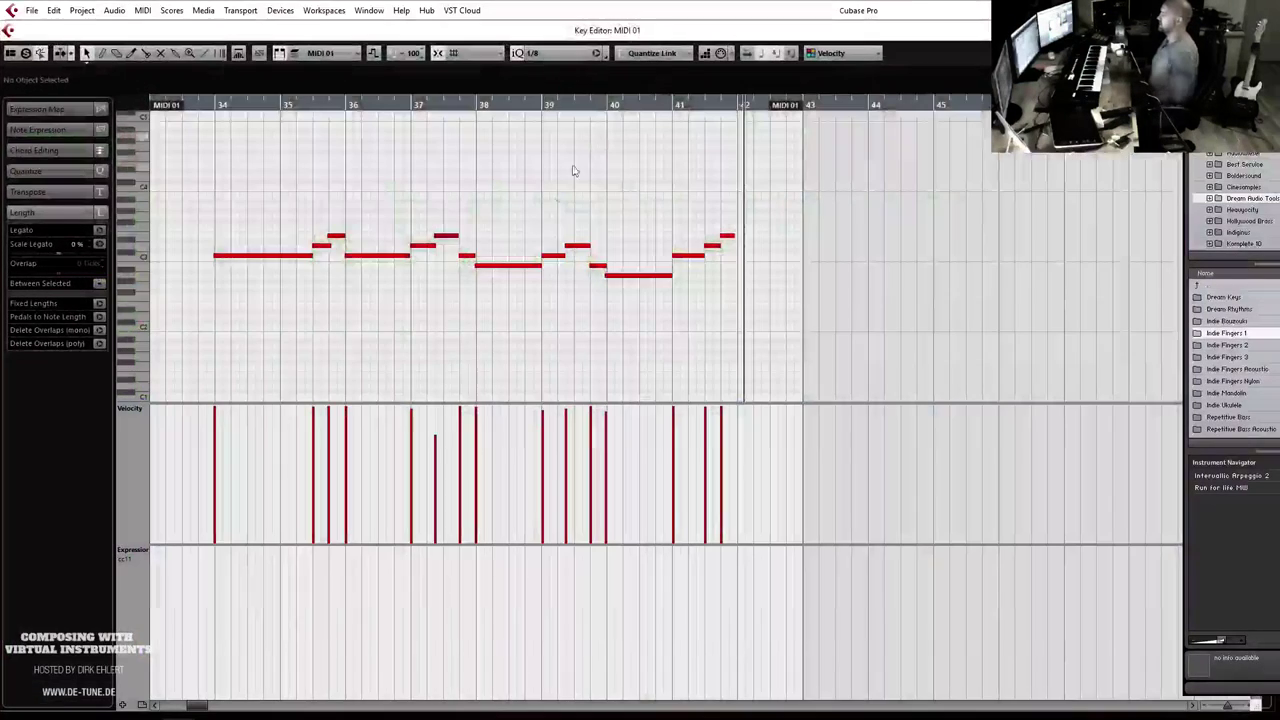
left_click_drag(152, 106, 233, 115)
left_click_drag(800, 113, 744, 111)
key("Return")
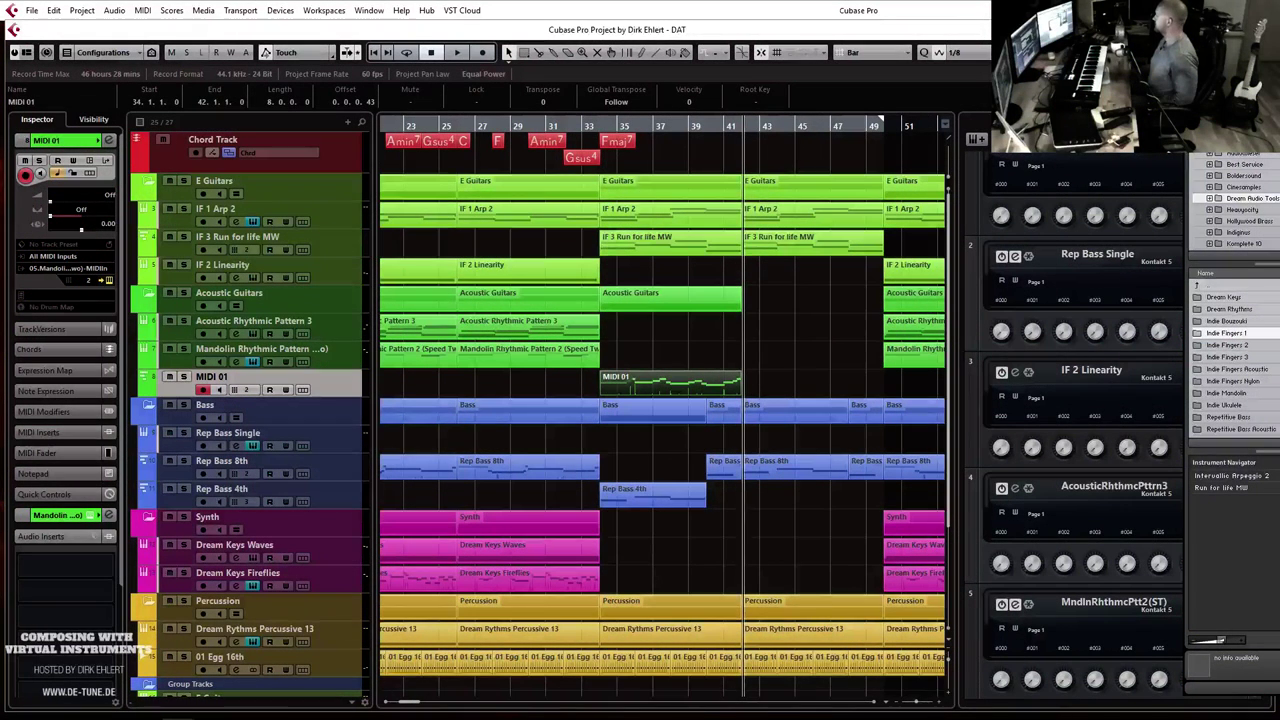
Step: Rename the new mandolin MIDI track as Mandolin Rhythmic Pattern 5
double_click(235, 376)
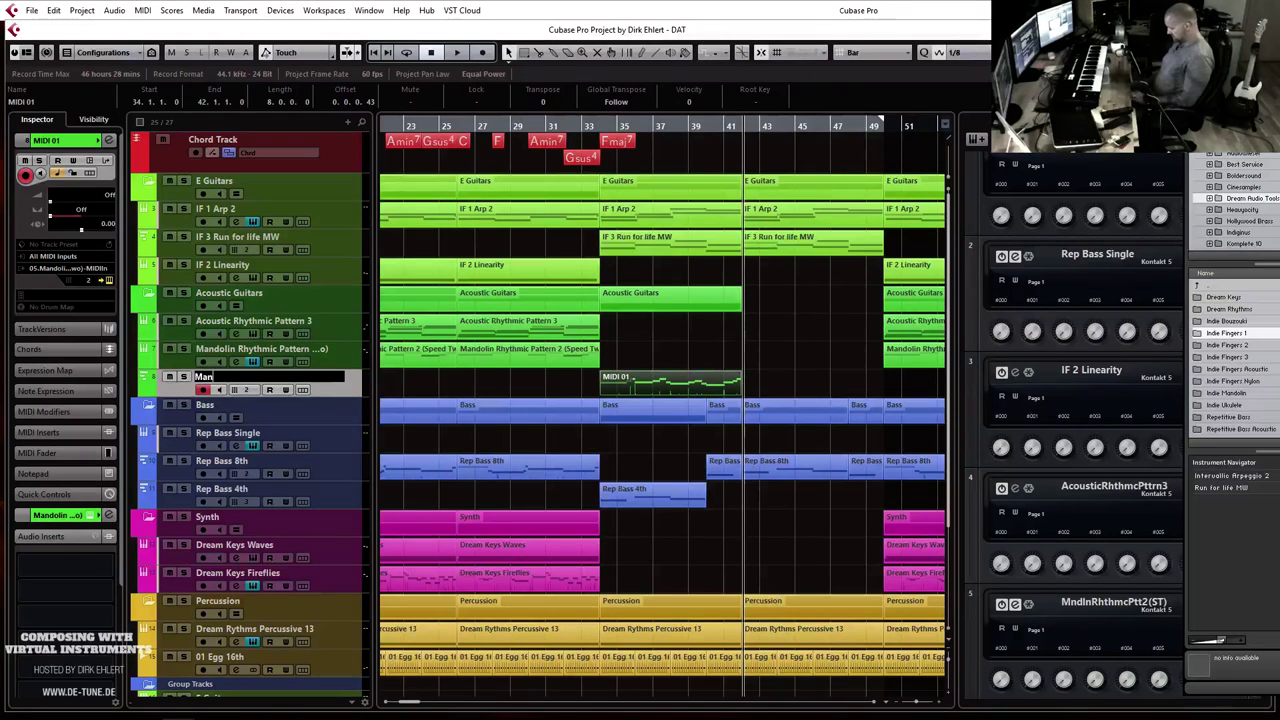
type("Mandolin Rhythmic Pattern 5")
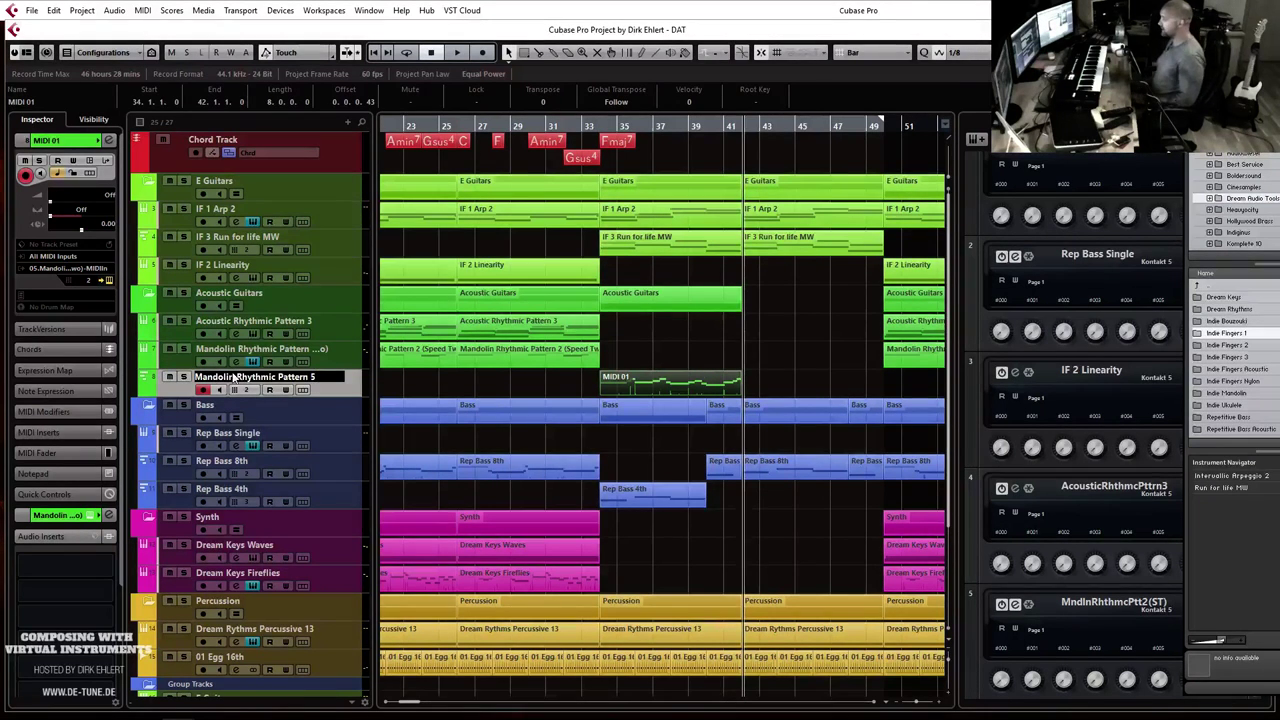
key("Return")
Step: Duplicate the Mandolin Rhythmic Pattern 5 part so it also fills bars 42 to 50
key("g")
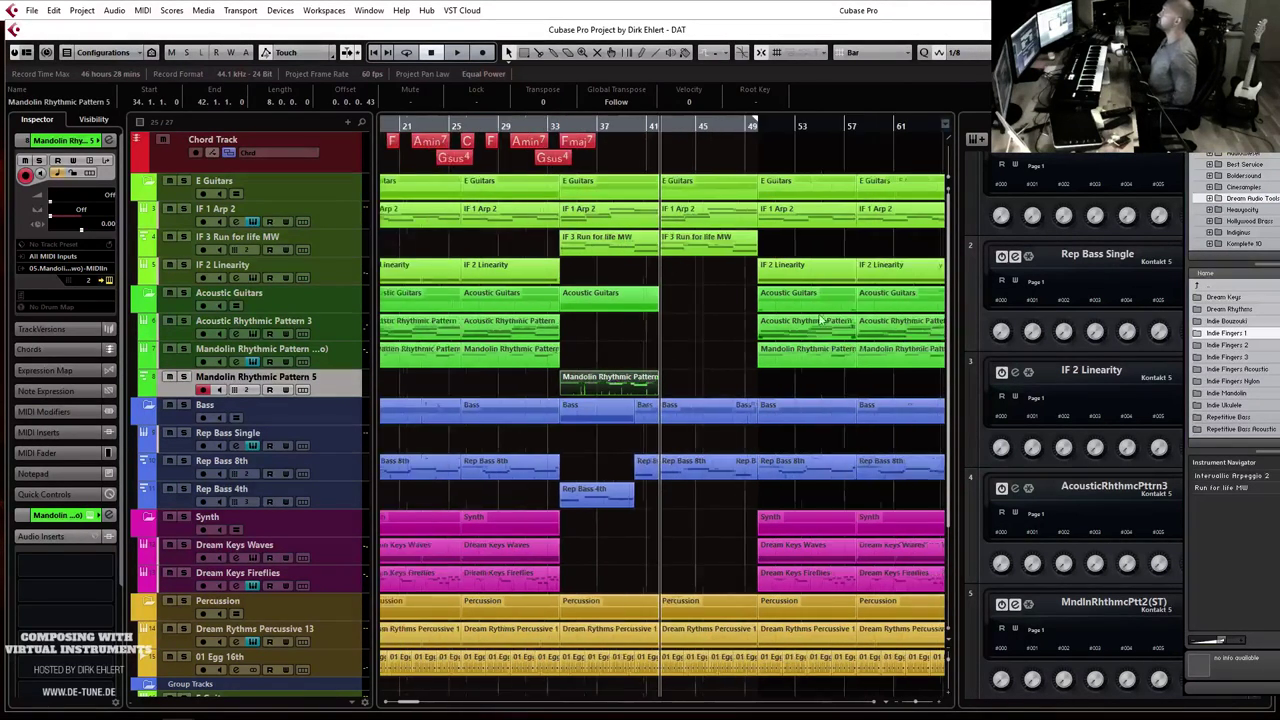
key("g")
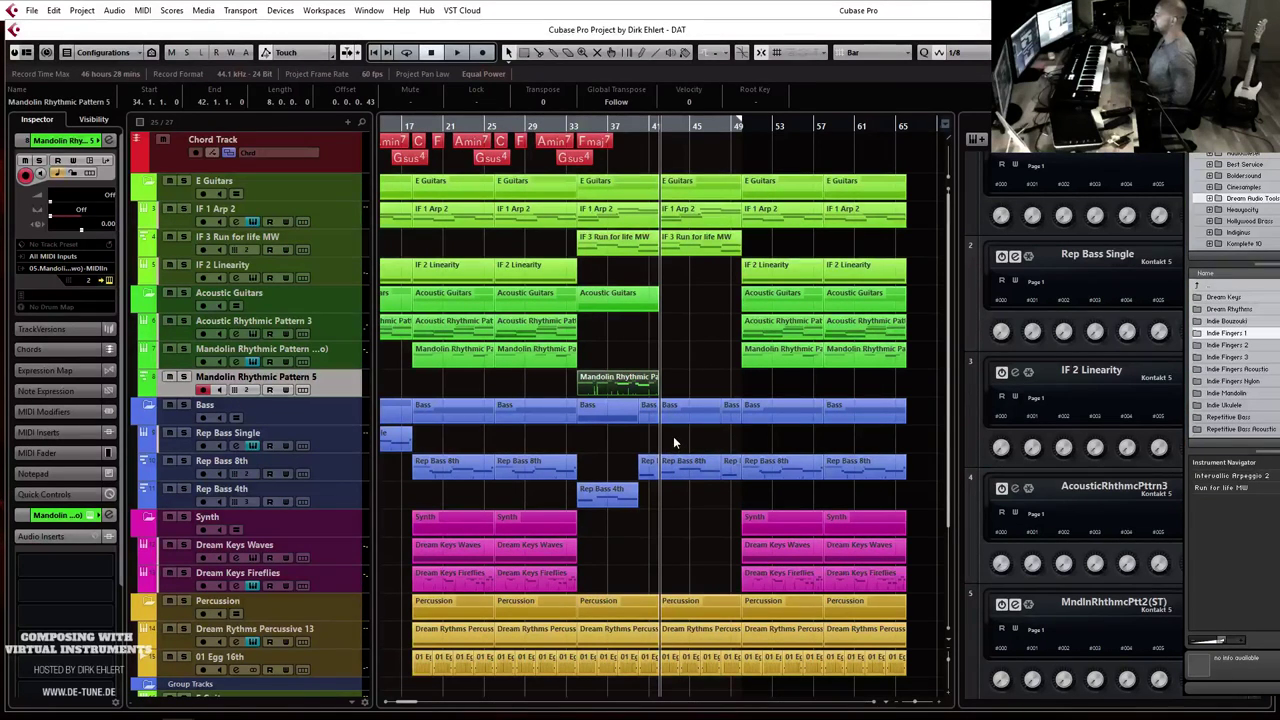
key("ctrl+d")
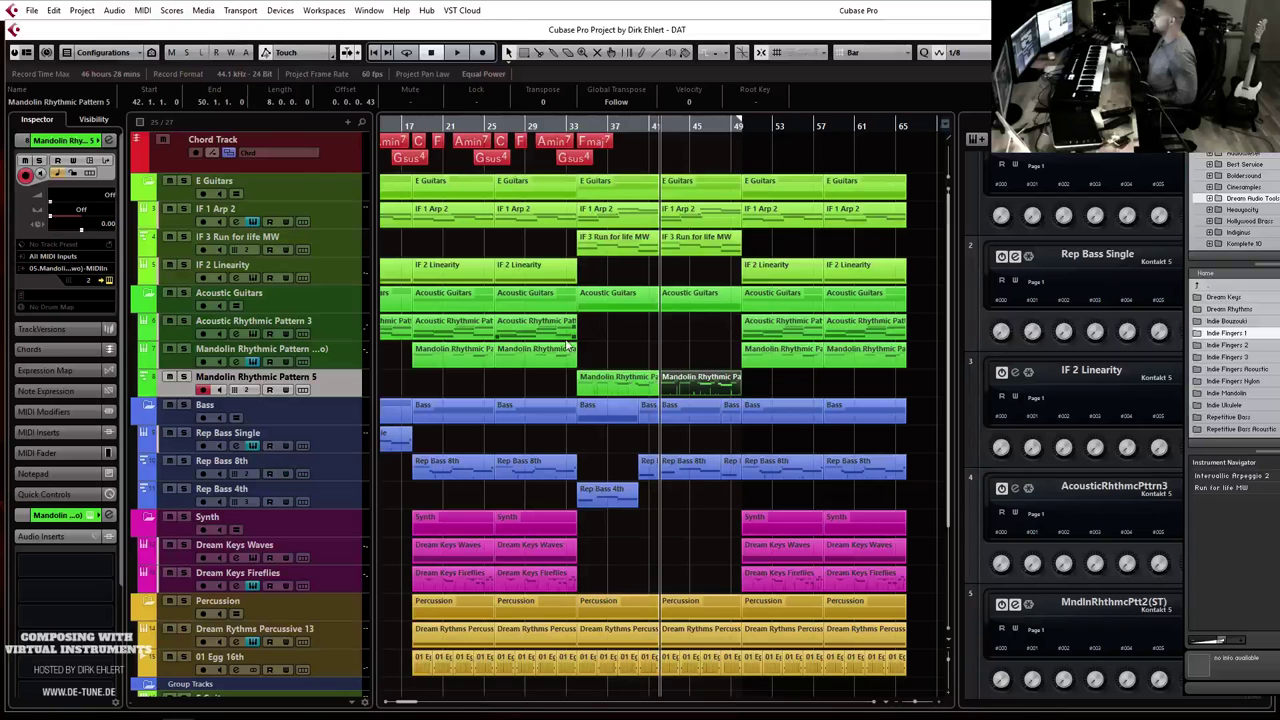
Step: Audition the Acoustic Rhythmic Pattern 3 part at bar 26 in solo
left_click(535, 328)
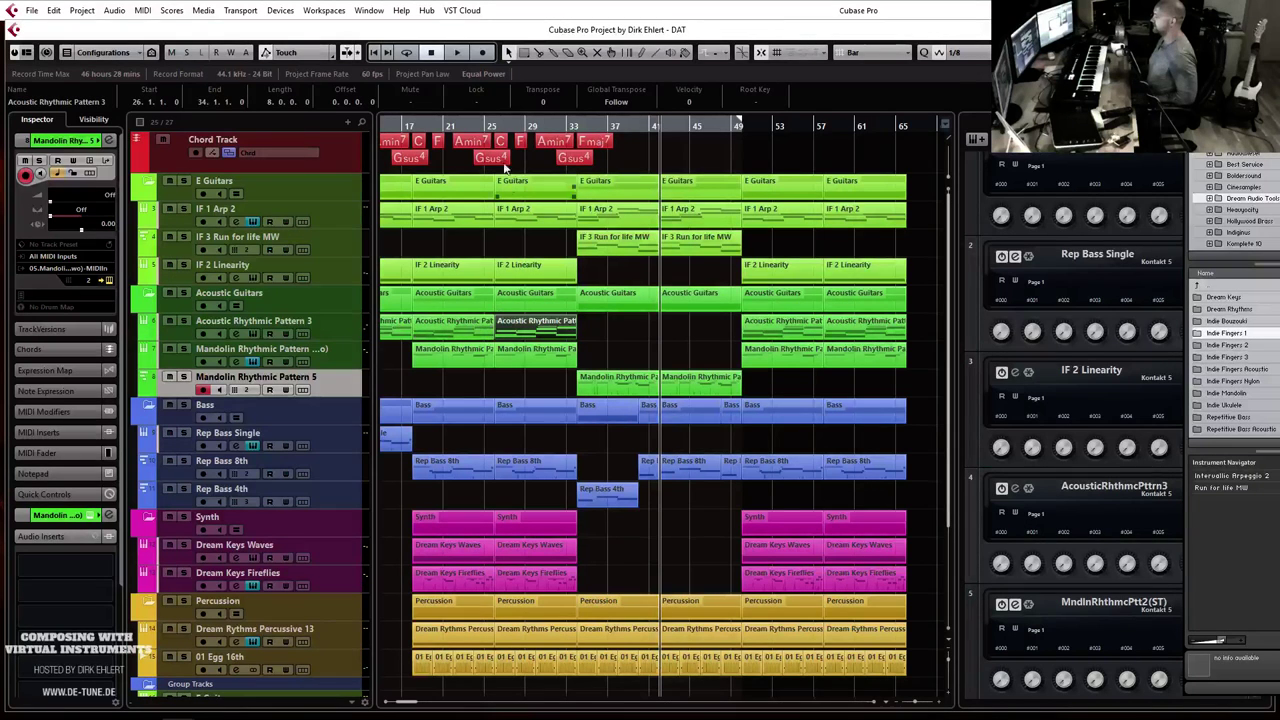
left_click(494, 130)
left_click(184, 321)
key("space")
left_click(184, 321)
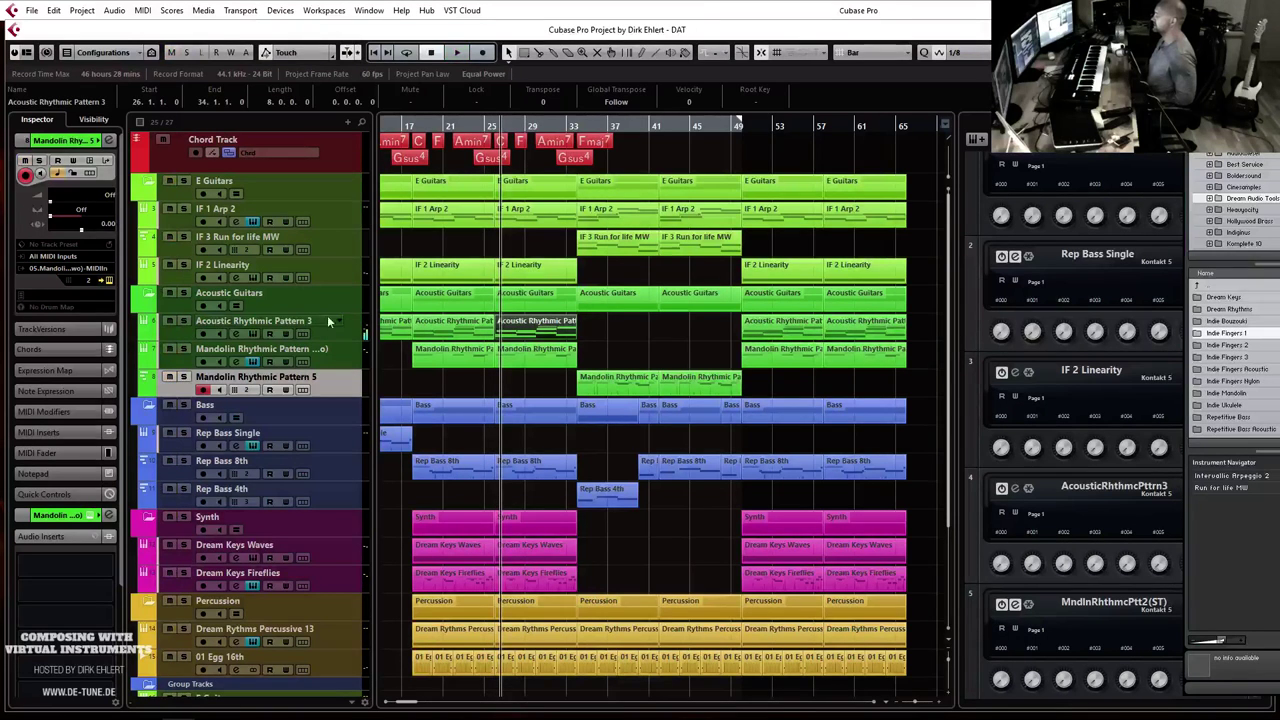
Step: Record a chord part on the Acoustic Rhythmic Pattern 3 track from bar 34 to about bar 42 and open it in the Key Editor
left_click(322, 331)
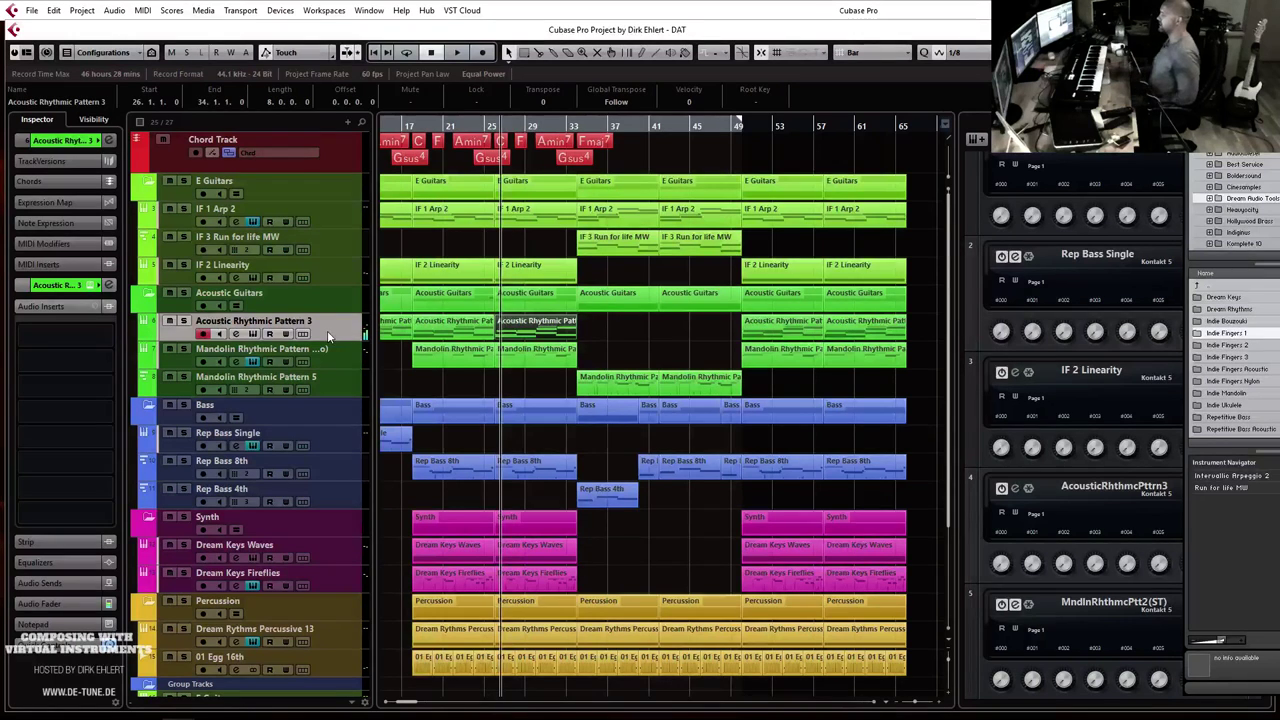
left_click(575, 127)
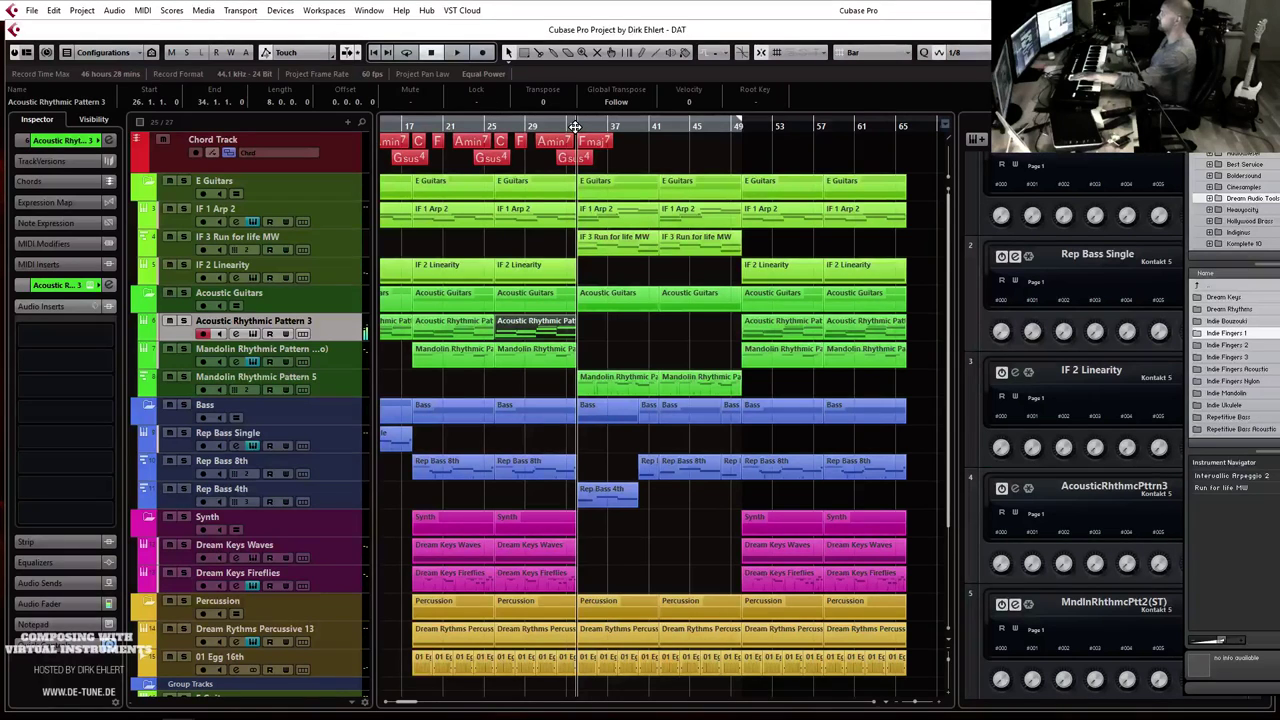
key("KP_Multiply")
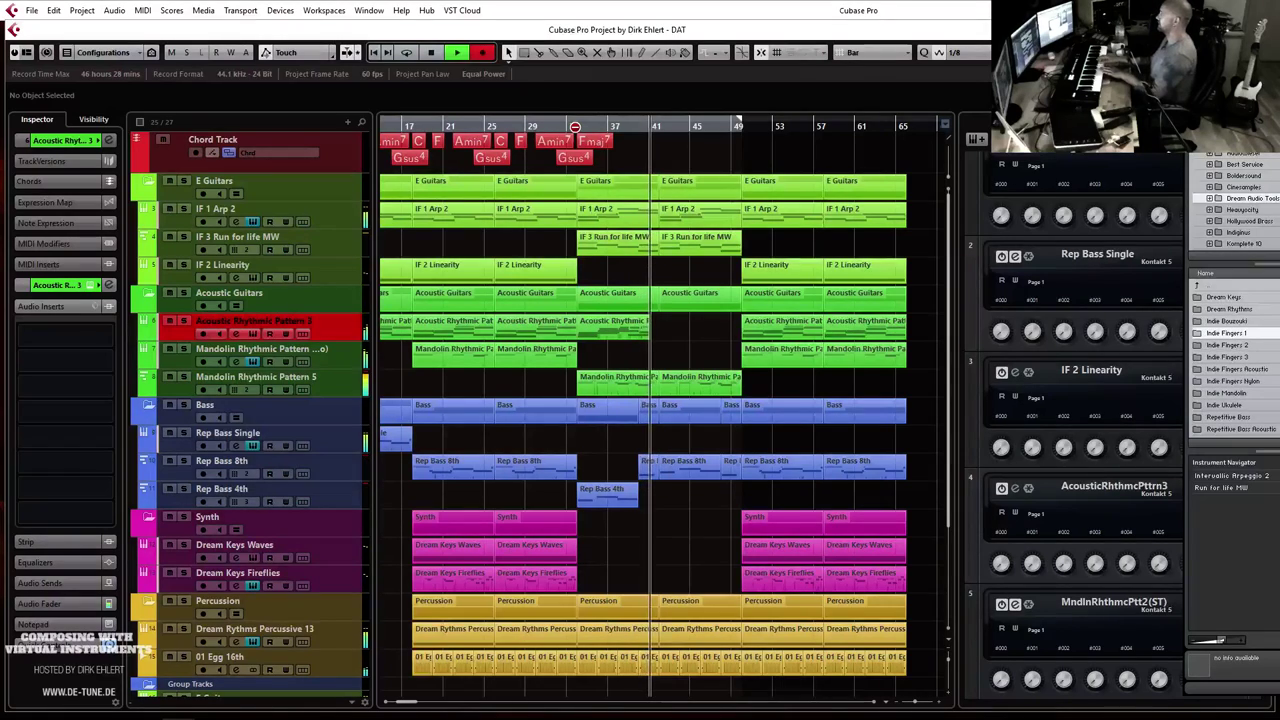
key("space")
key("ctrl+e")
scroll(534, 223, "left", 3)
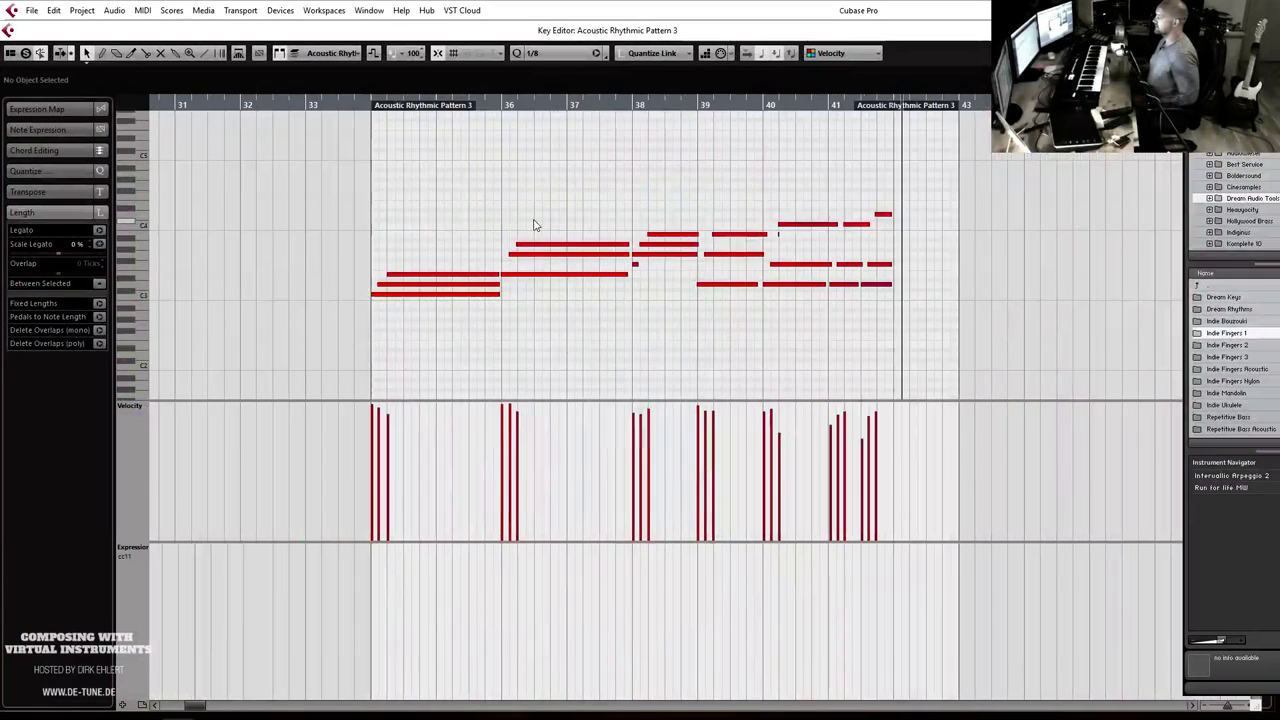
Step: Quantize the recorded acoustic guitar notes to 1/8 and delete the short stray note at the start of bar 38
left_click(541, 55)
left_click(556, 115)
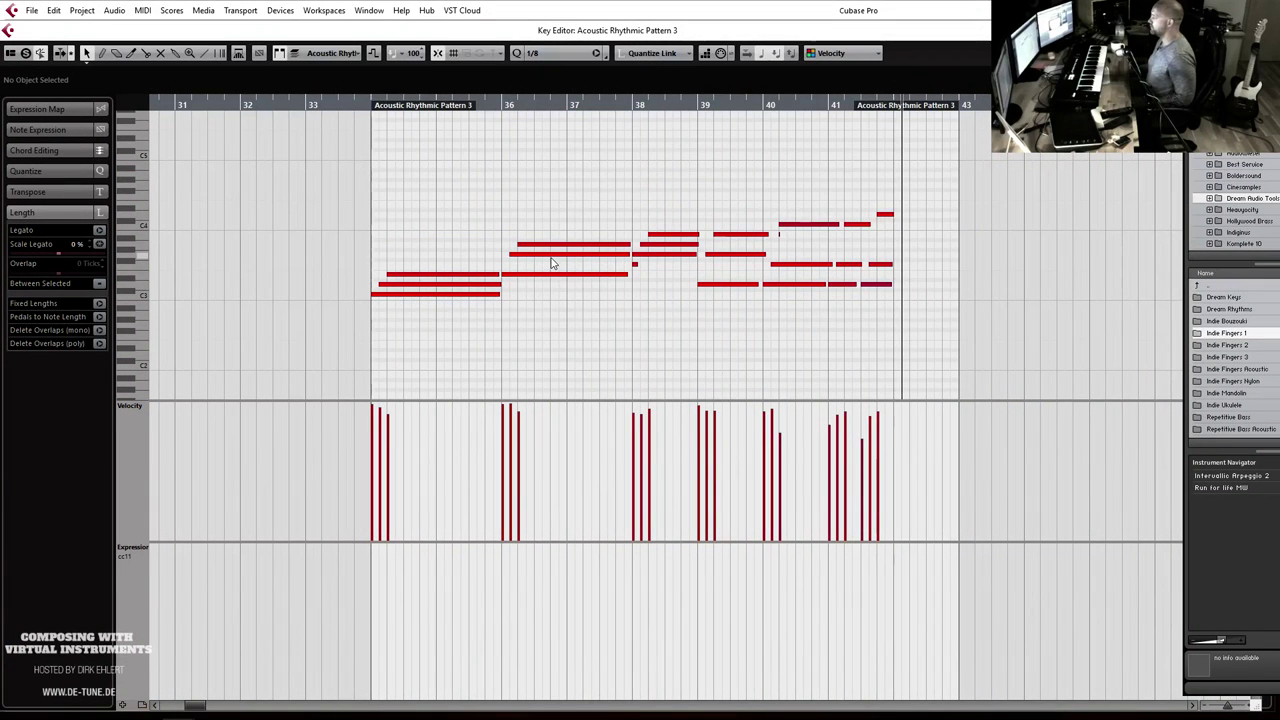
left_click(633, 264)
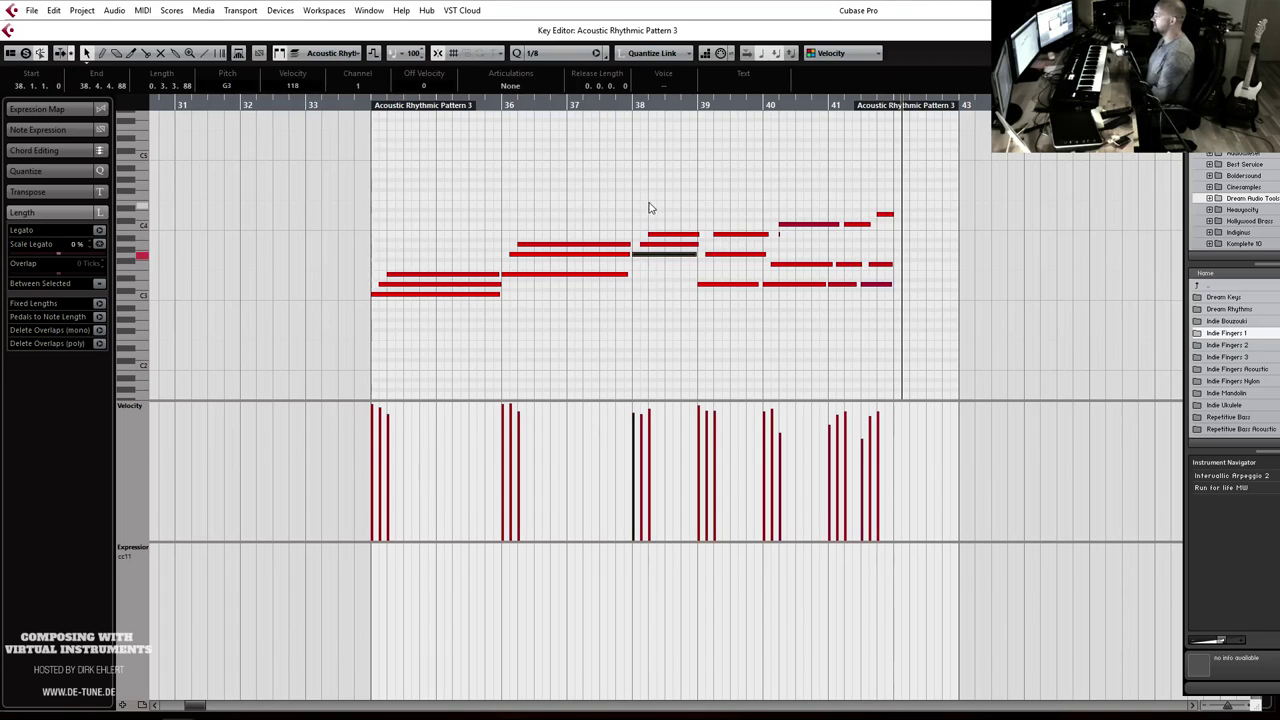
Step: Replace the chord in bar 38 with a copy of the three-note chord from bar 39
left_click_drag(648, 207, 696, 314)
key("Delete")
left_click_drag(701, 210, 664, 287)
left_click(700, 234)
left_click_drag(703, 234, 695, 290)
left_click(698, 254)
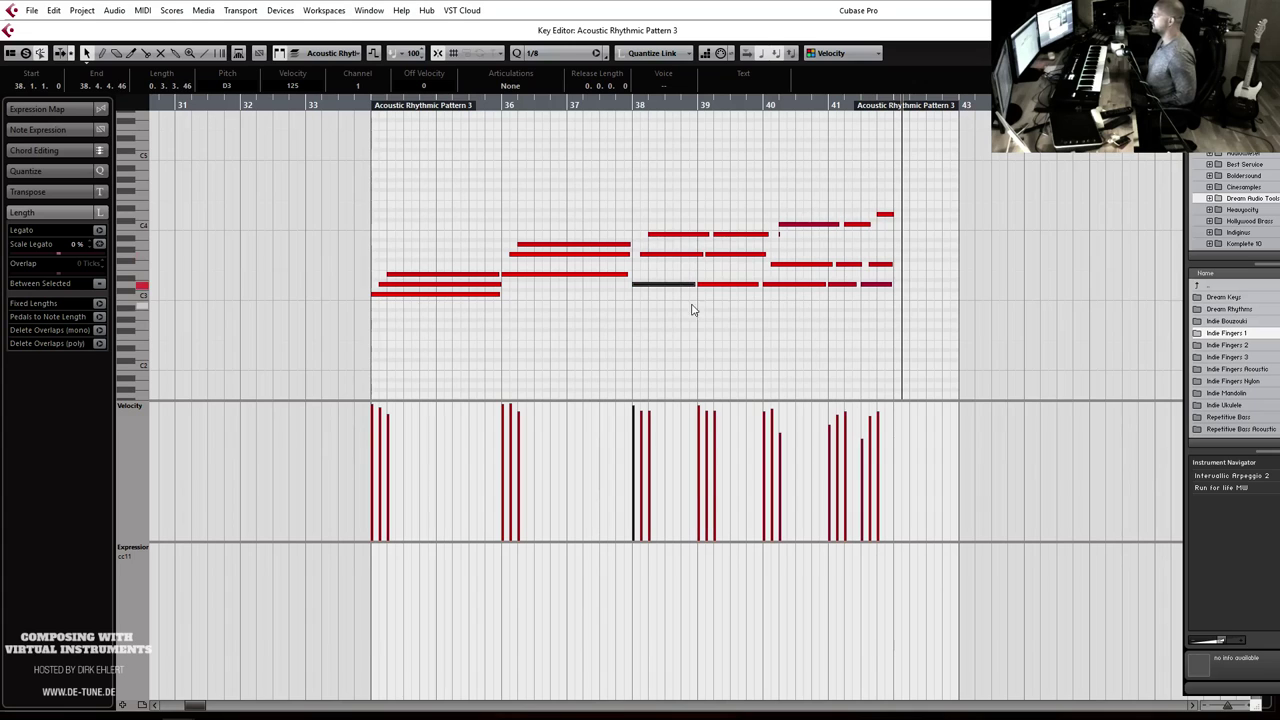
Step: Delete the tiny stray note in bar 40 and close the Key Editor
left_click(783, 225)
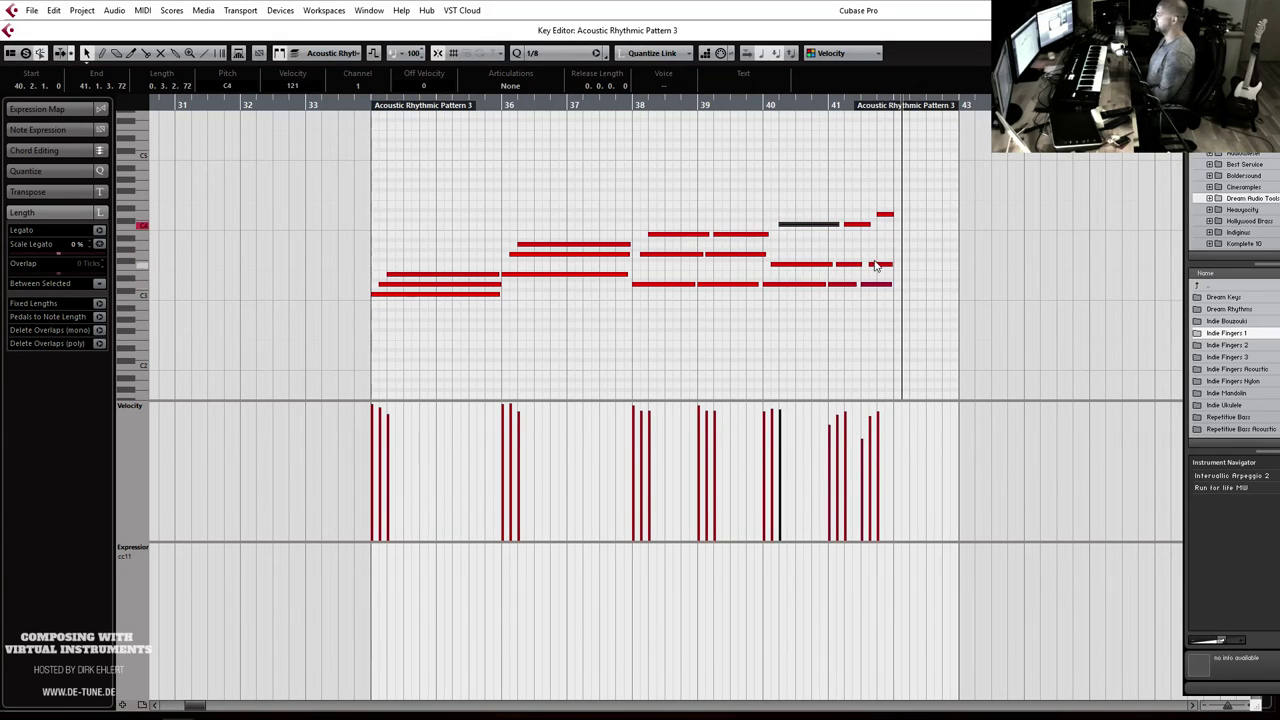
left_click(870, 225)
left_click_drag(870, 225, 871, 225)
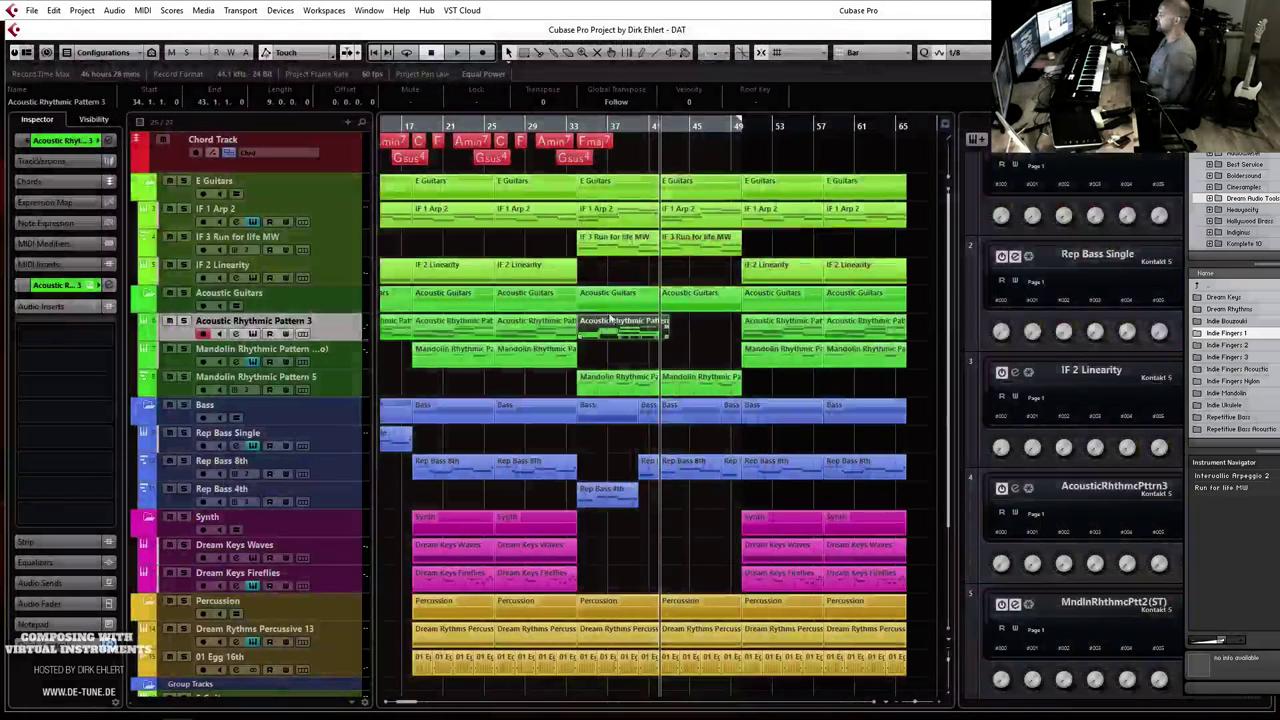
Step: Solo the electric and acoustic guitar tracks and play the arrangement from bar 34
left_click(184, 209)
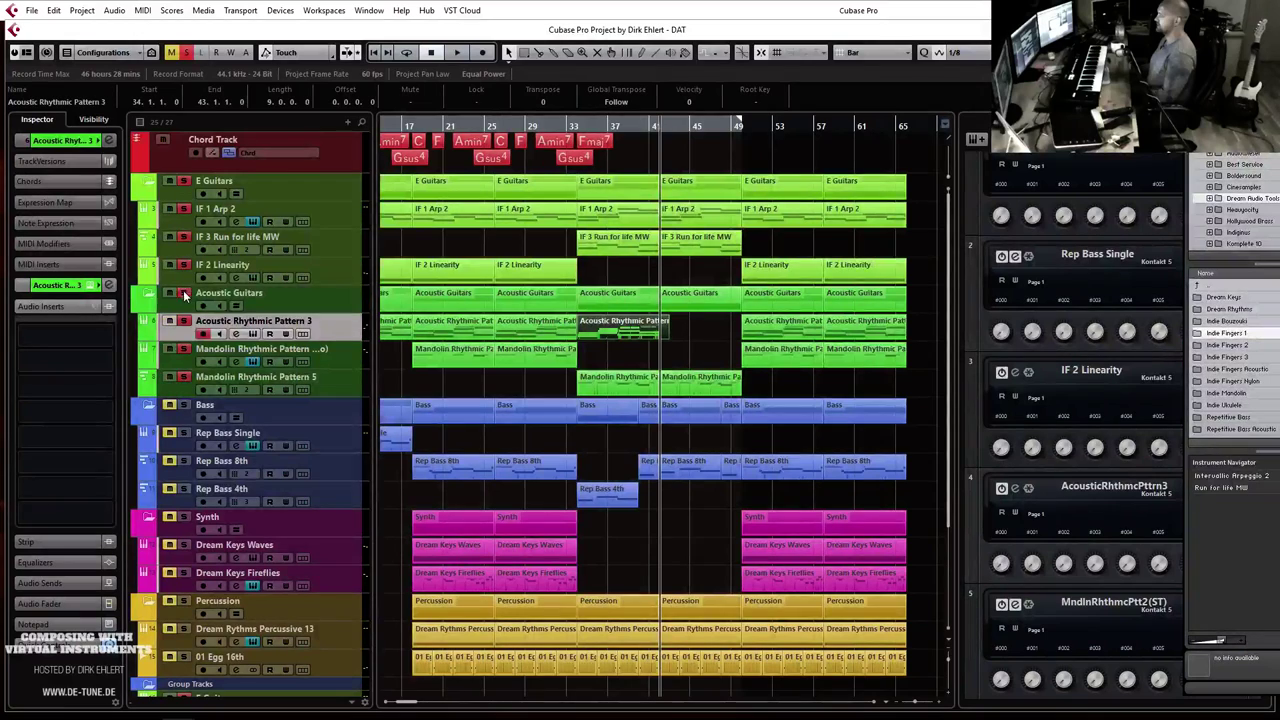
left_click(575, 125)
key("space")
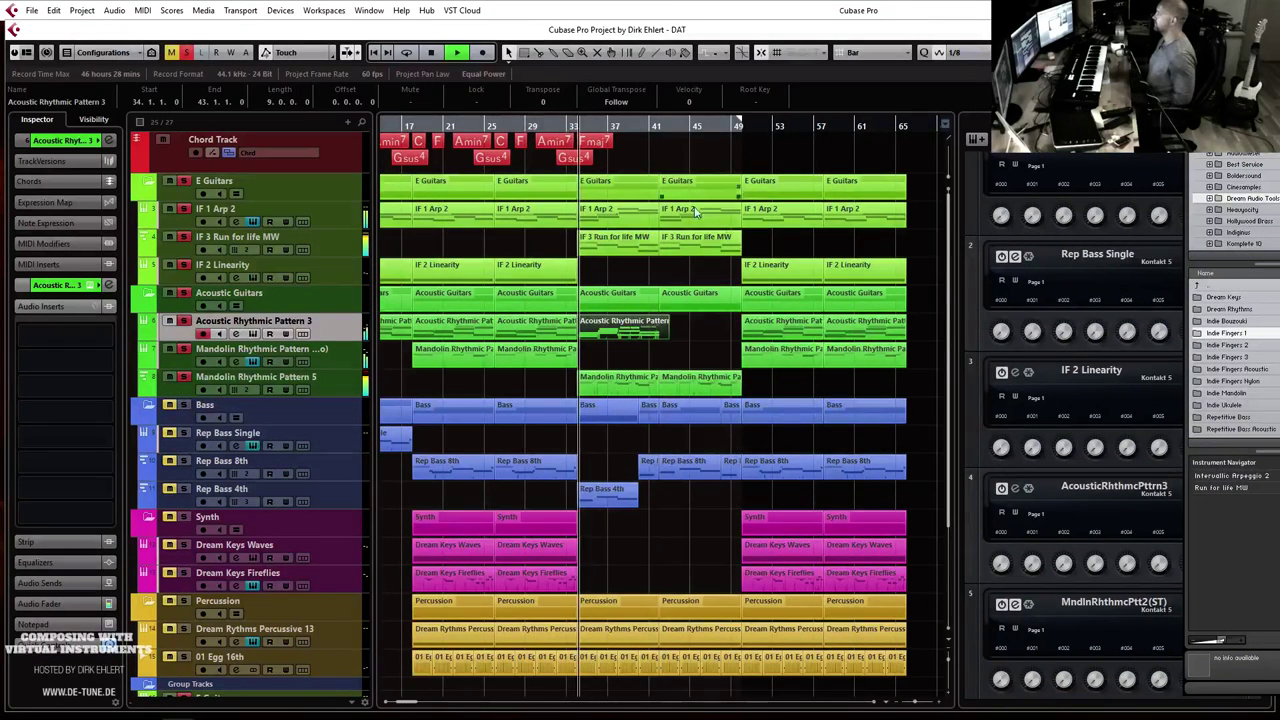
Step: Shorten the new Acoustic Rhythmic Pattern 3 part to end at bar 42 and duplicate it to fill bars 42 to 50
key("h")
key("h")
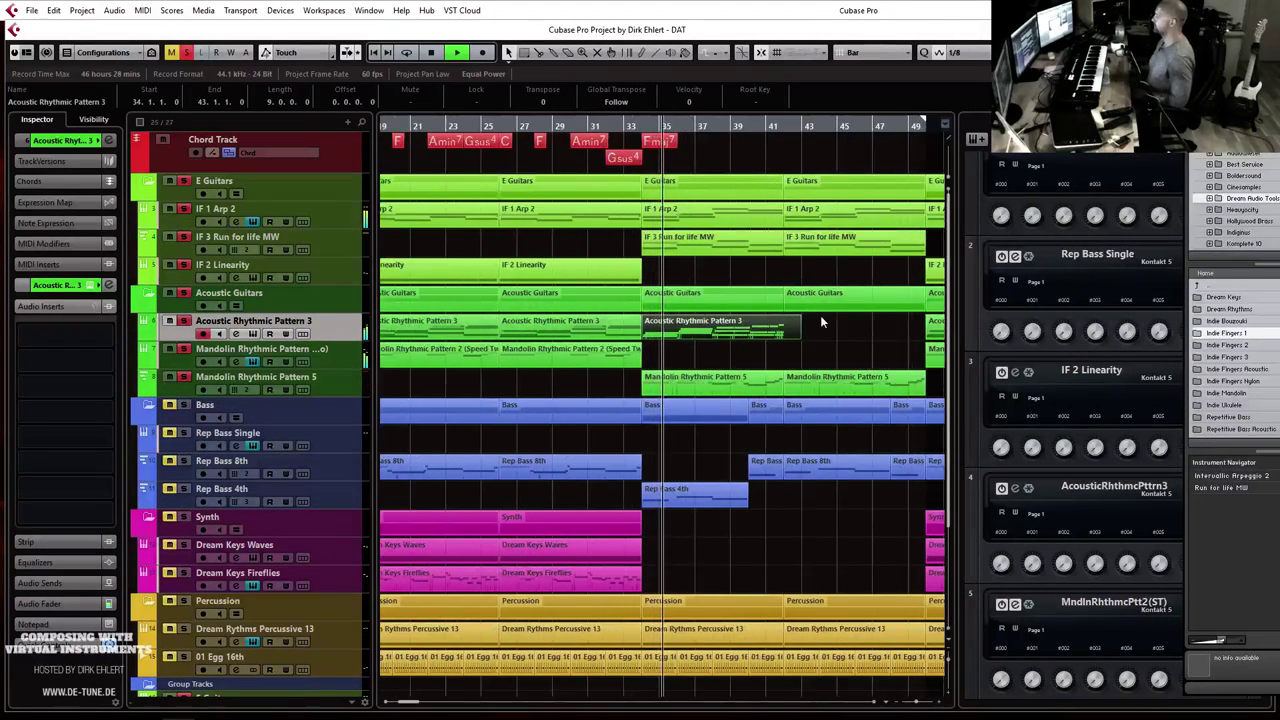
left_click_drag(821, 339, 805, 337)
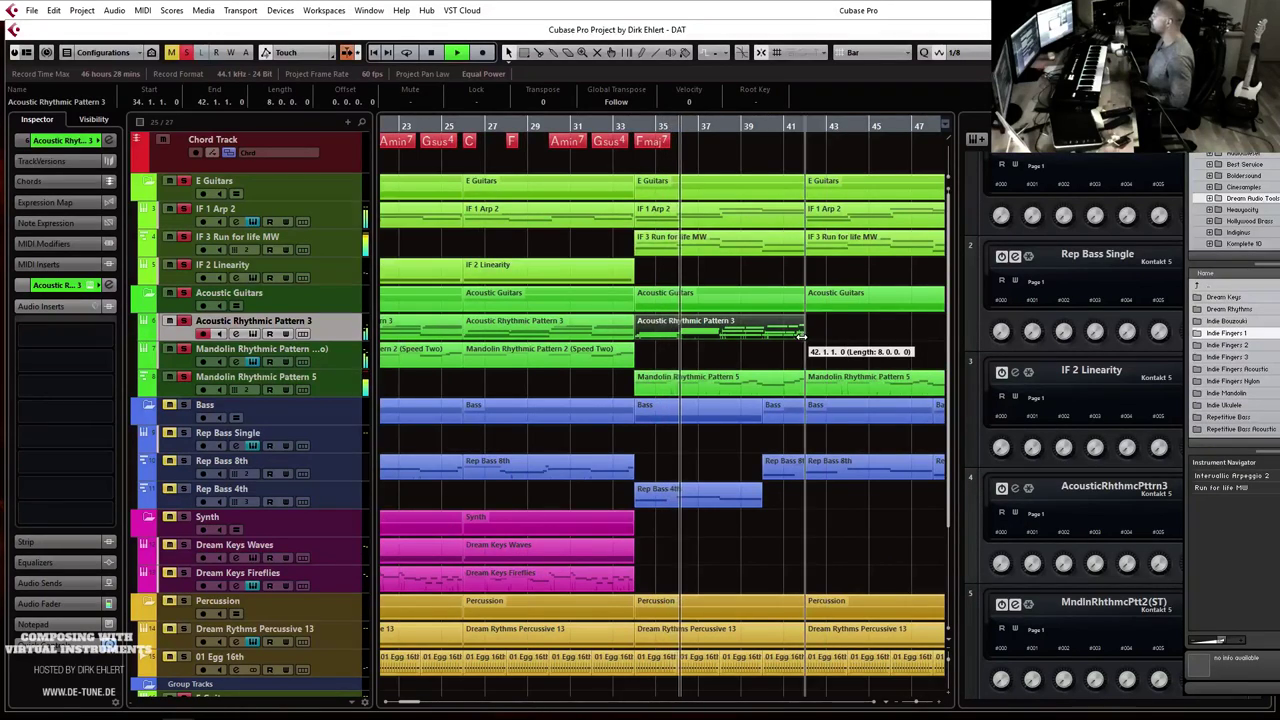
key("g")
key("g")
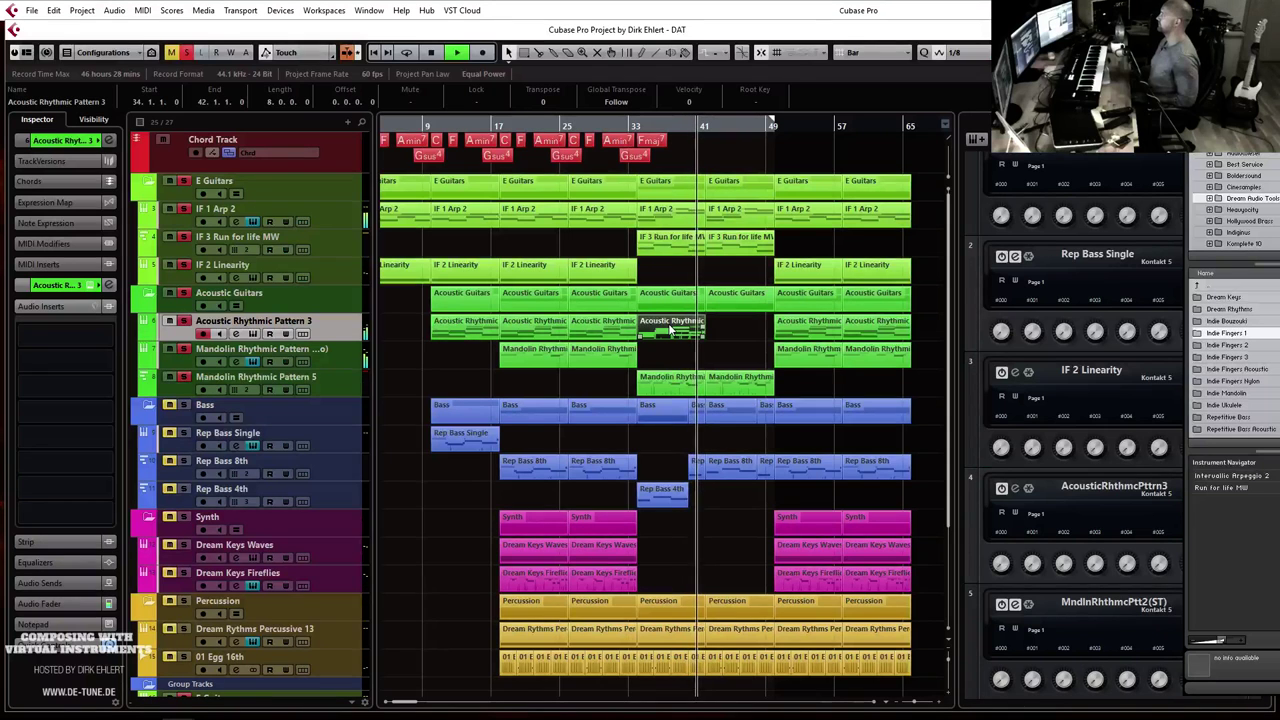
key("ctrl+d")
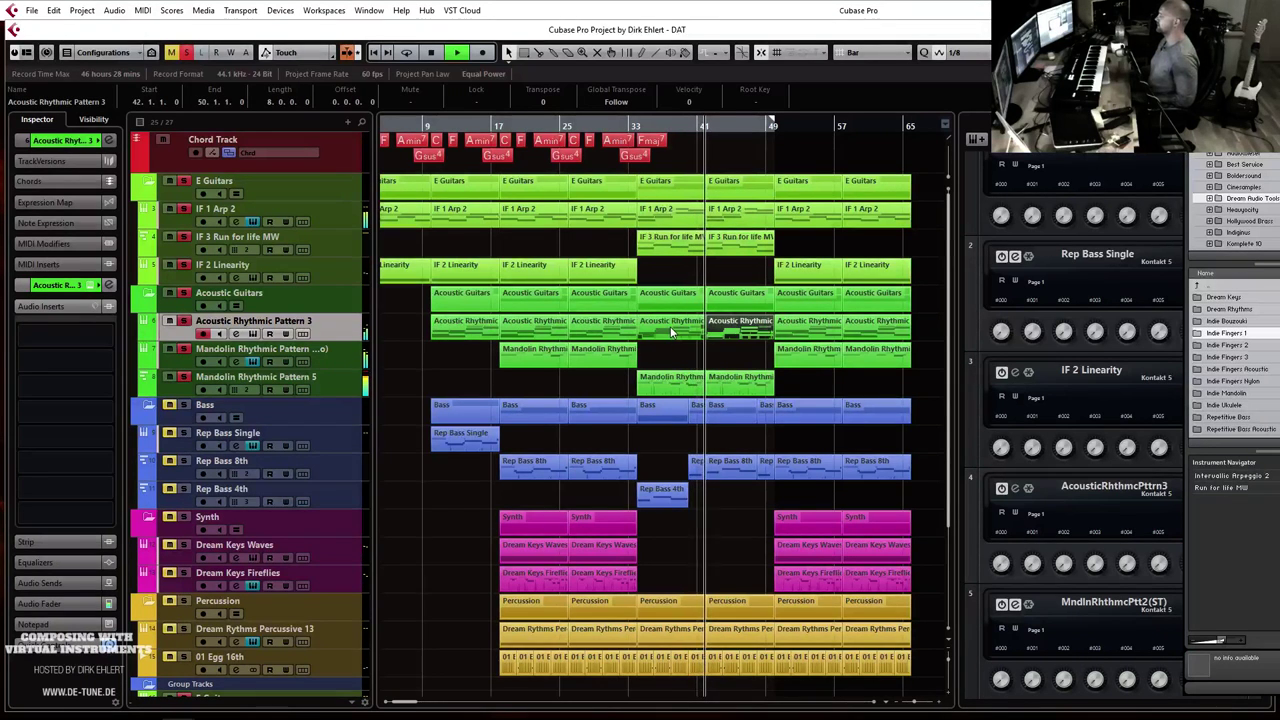
Step: Stop playback and clear all solo and mute states
key("g")
key("space")
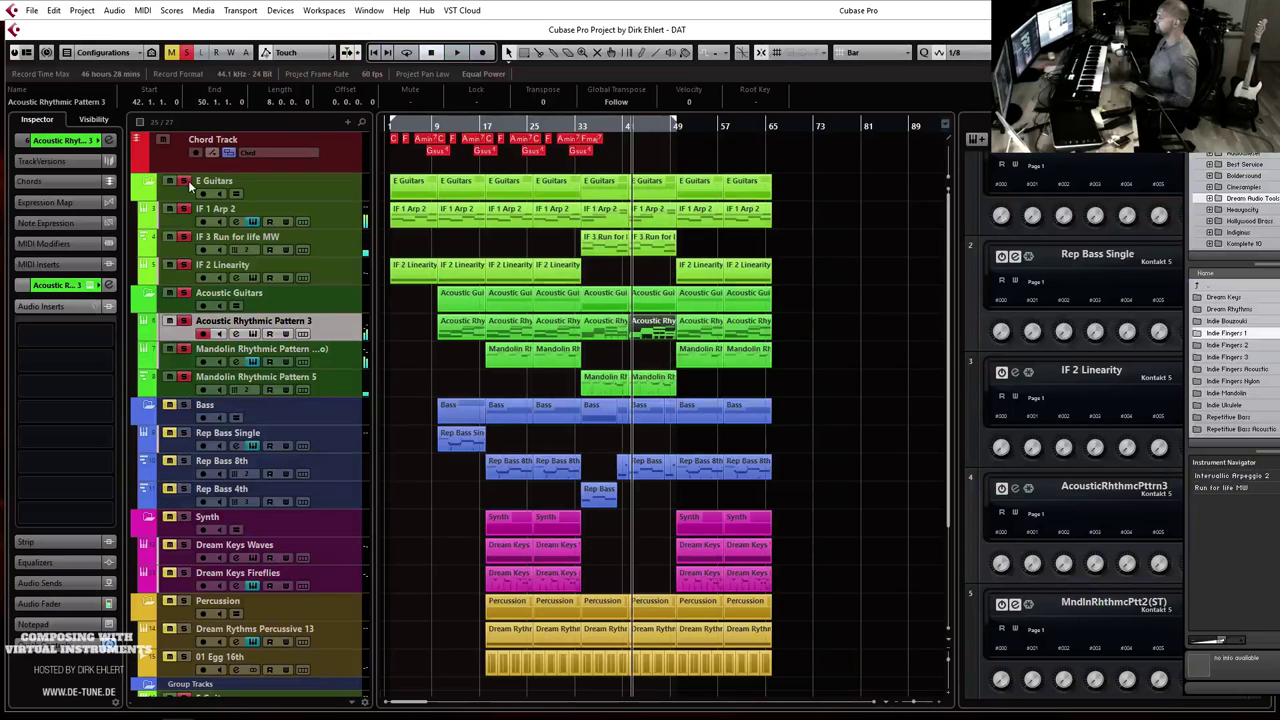
left_click(174, 52)
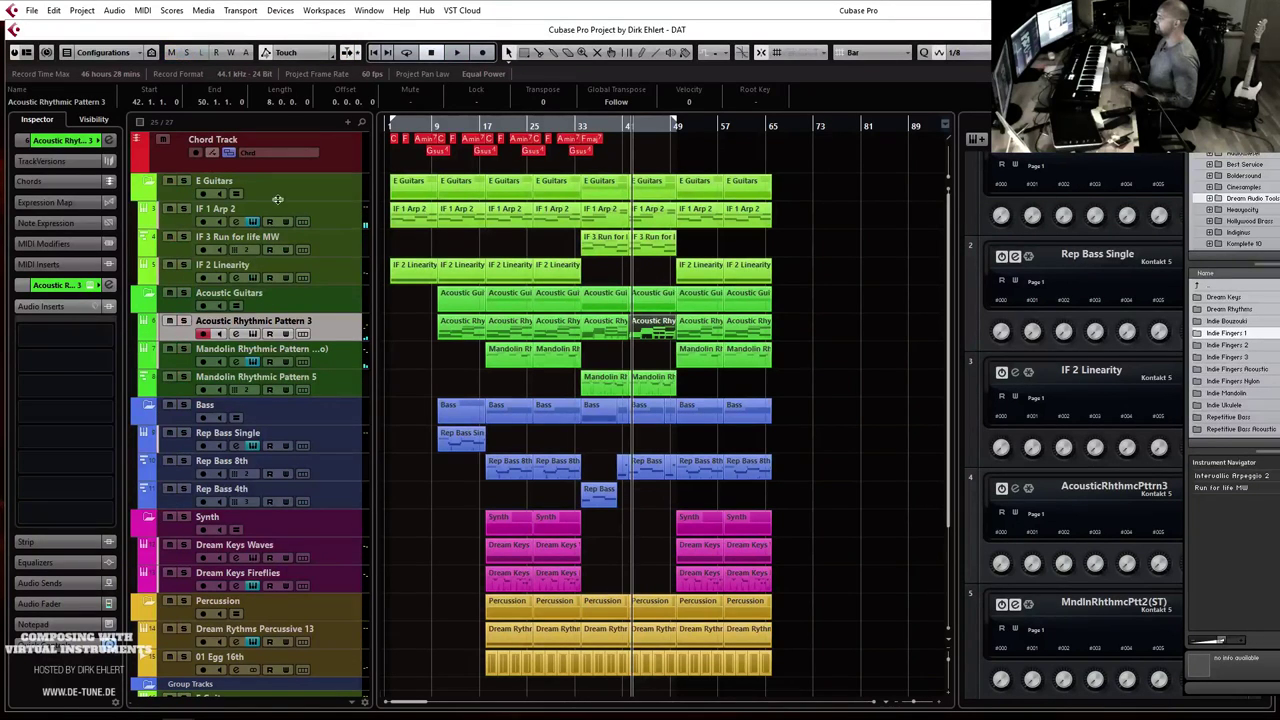
left_click(176, 308)
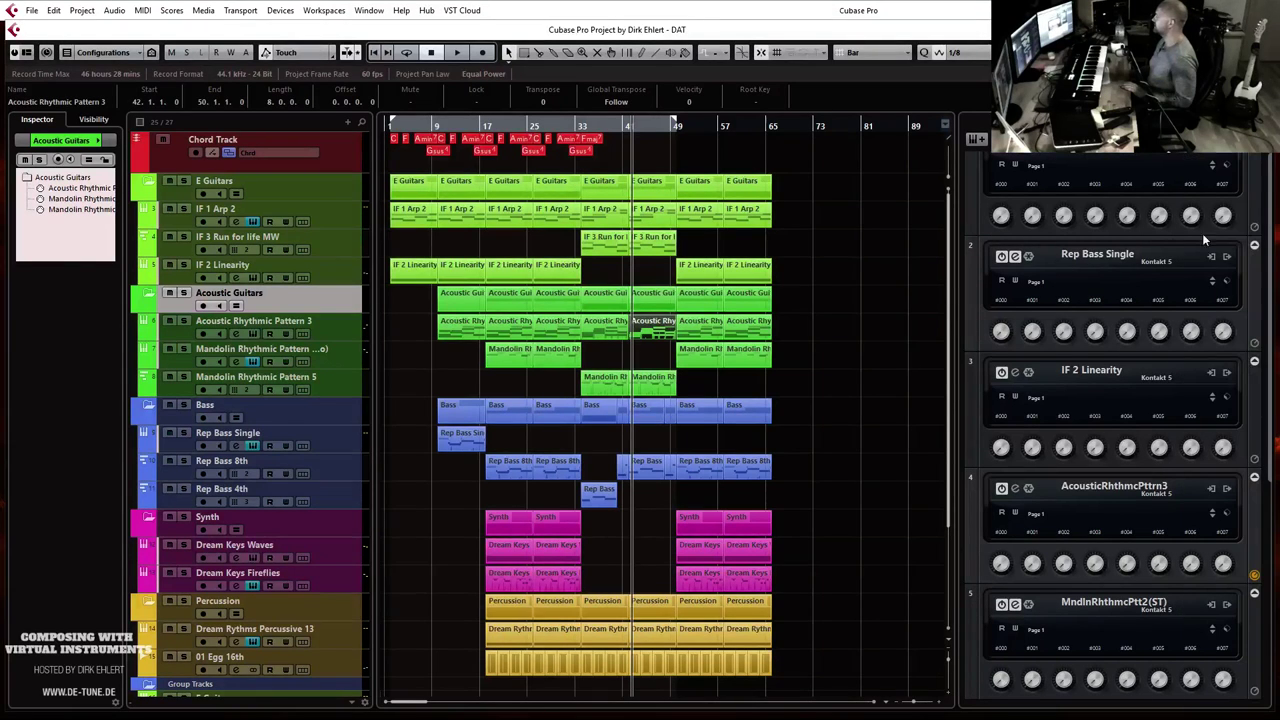
scroll(1032, 554, "up", 1)
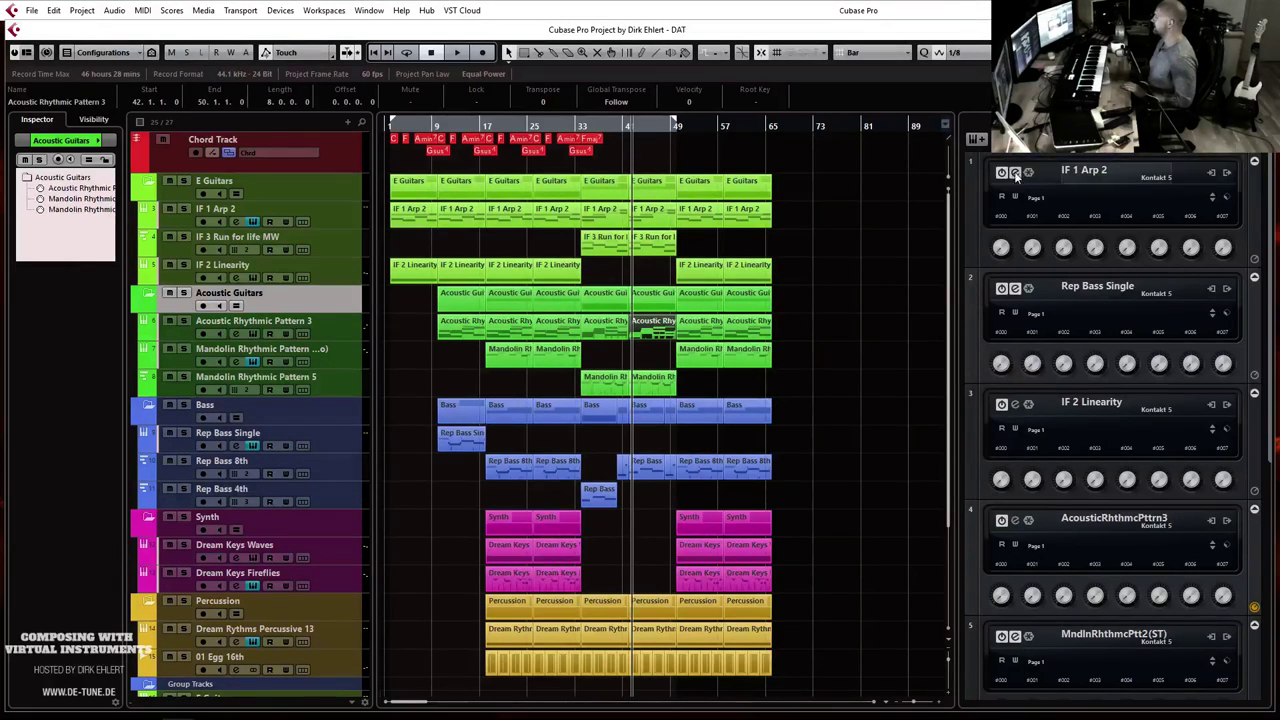
scroll(1032, 554, "down", 4)
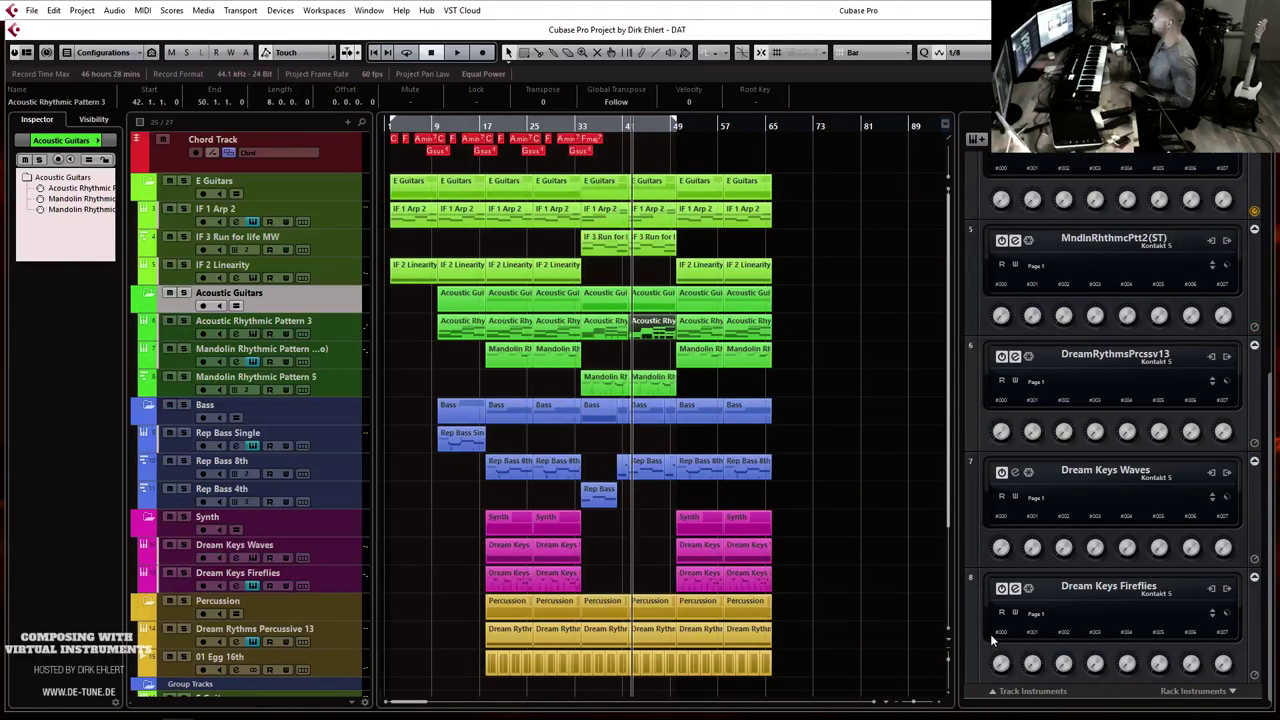
Step: Add an Addictive Drums 2 instrument track routed to the Percussion group and place it above Dream Rythms Percussive 13
left_click(184, 674)
left_click(1004, 687)
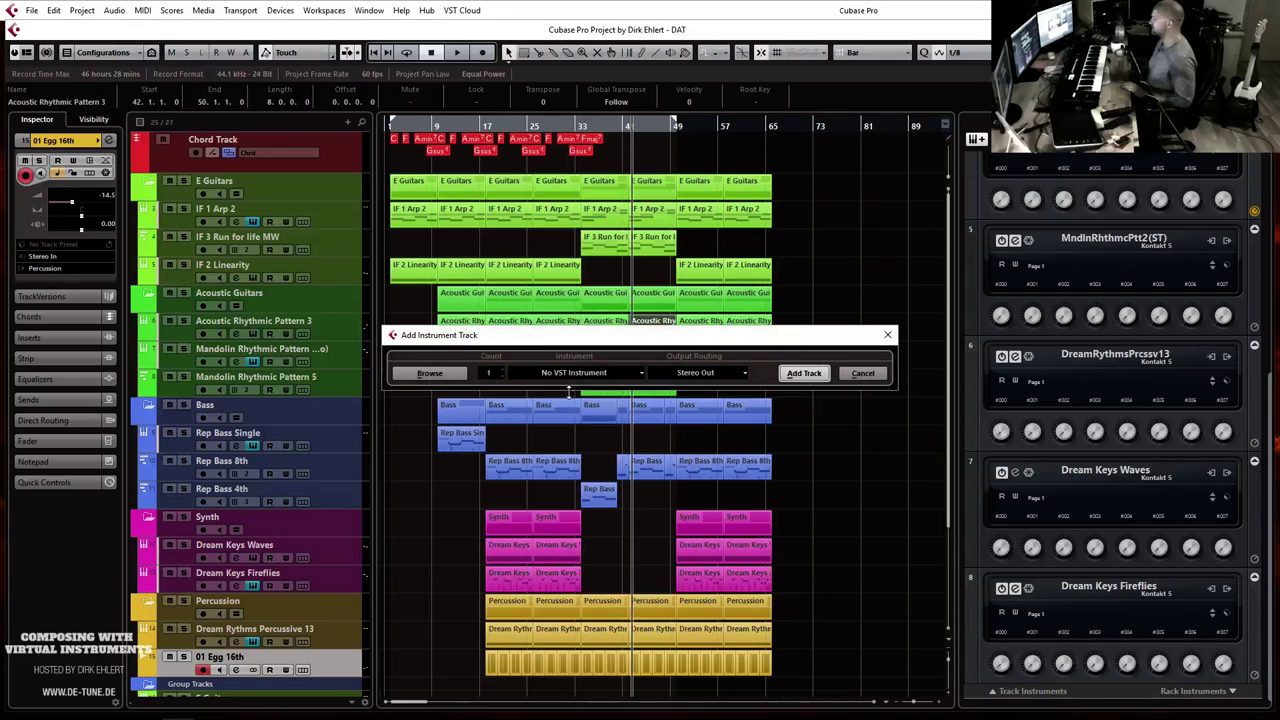
left_click(568, 373)
left_click(526, 433)
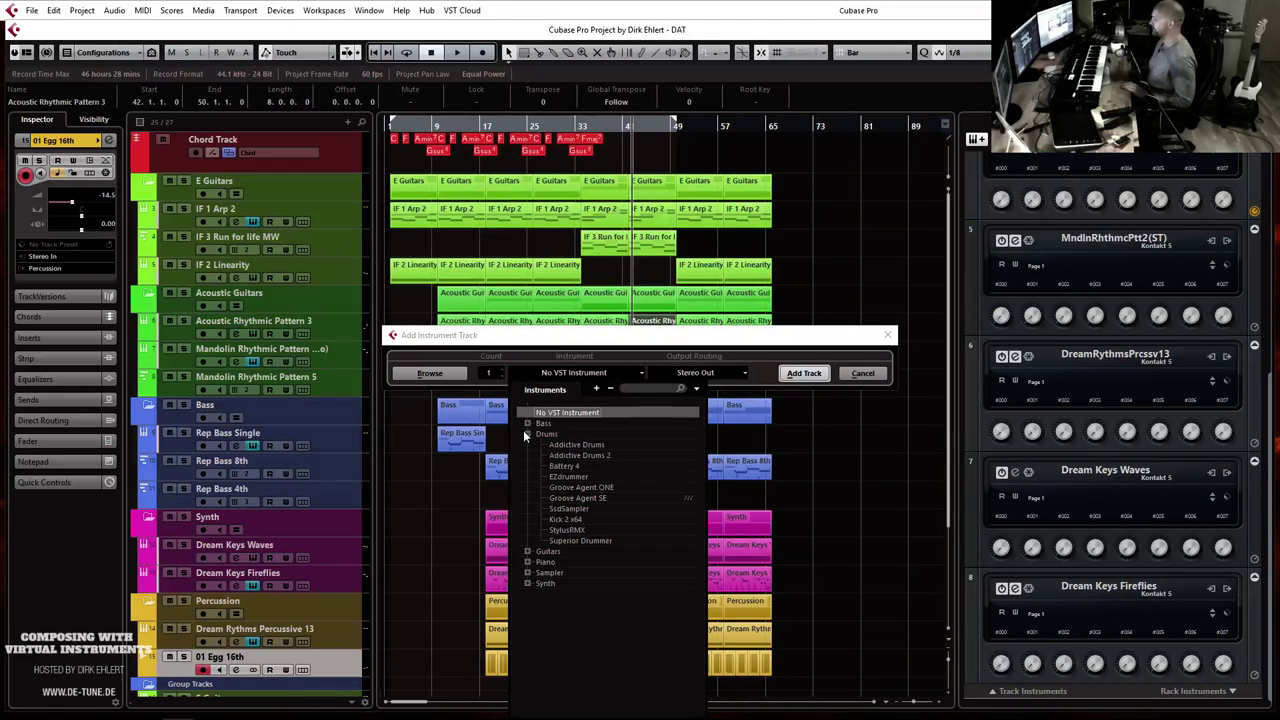
left_click(577, 456)
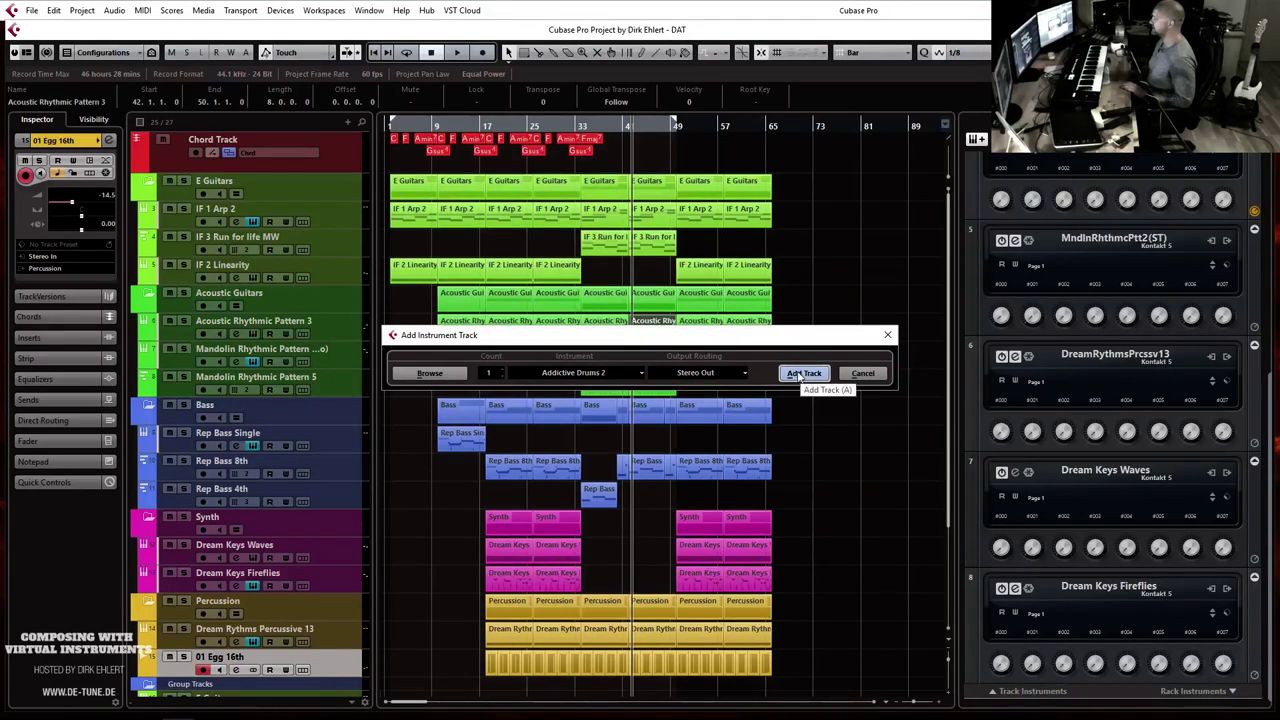
left_click(728, 374)
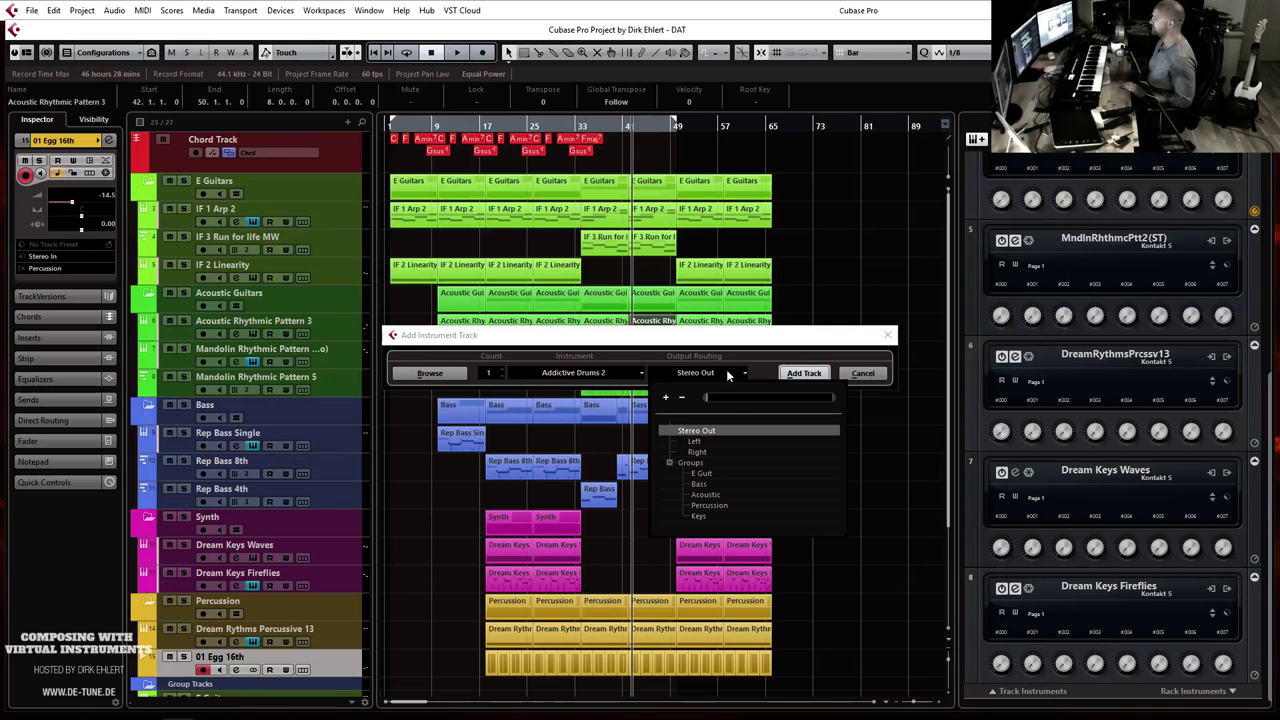
left_click(720, 504)
left_click(800, 374)
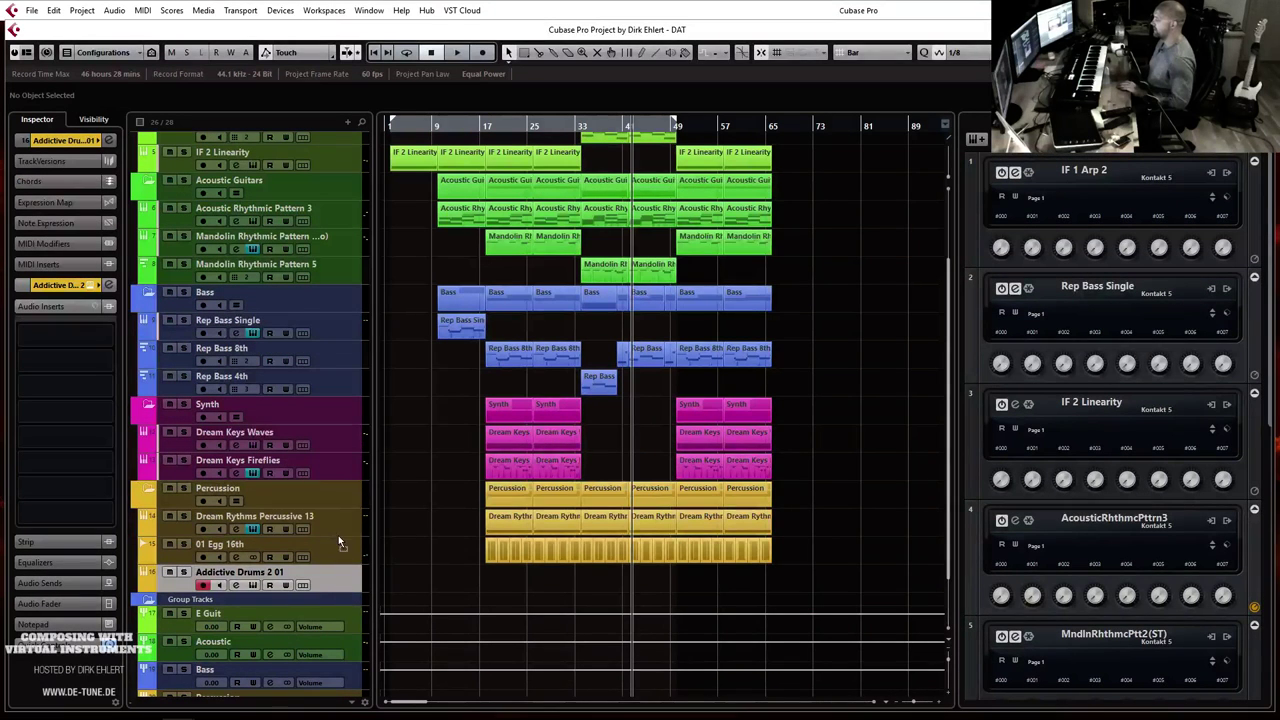
left_click_drag(338, 541, 339, 533)
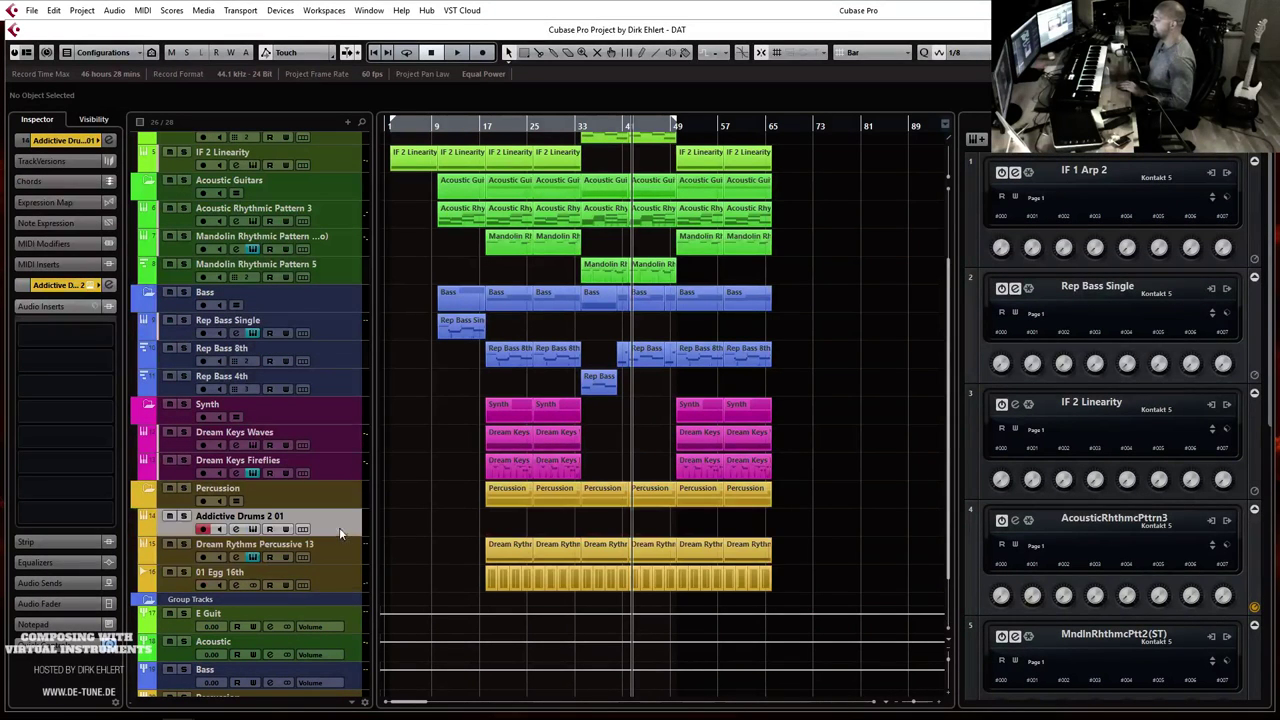
Step: Display the Indie kit presets in Addictive Drums 2, and lower the drum track's mixer fader to -6.08
left_click(109, 285)
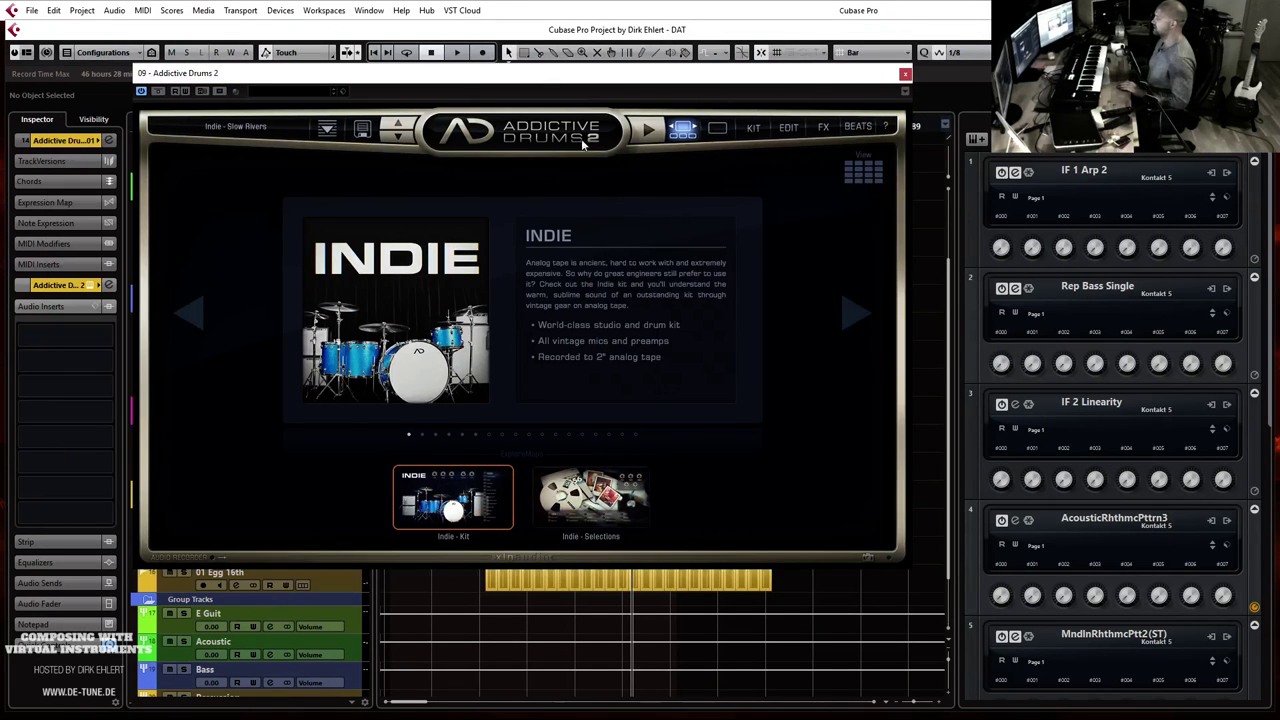
left_click(718, 131)
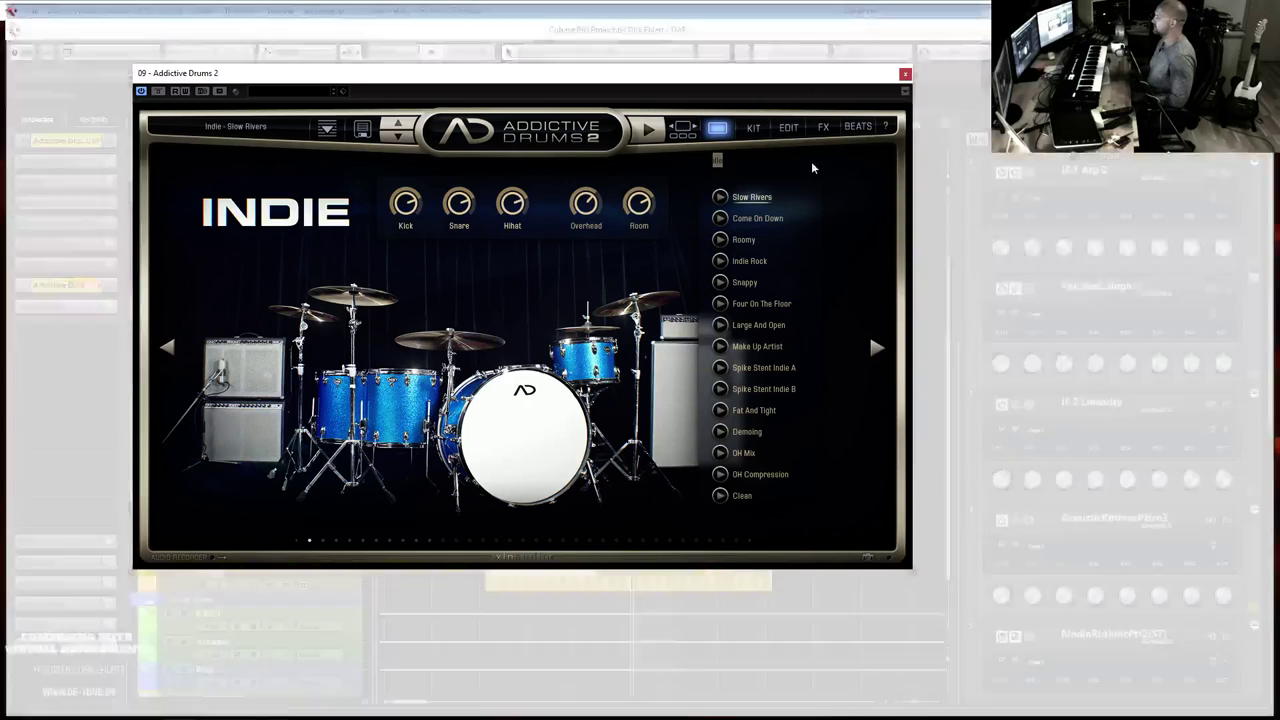
key("F3")
left_click(904, 75)
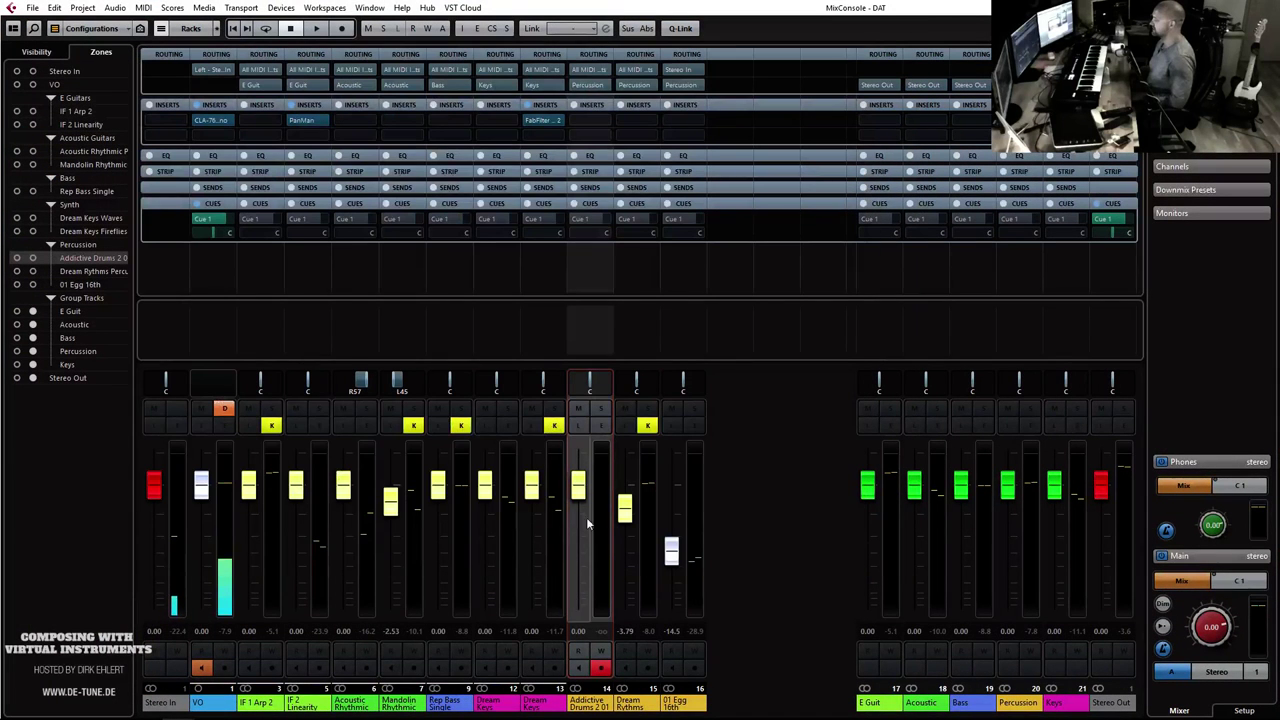
left_click_drag(582, 478, 582, 510)
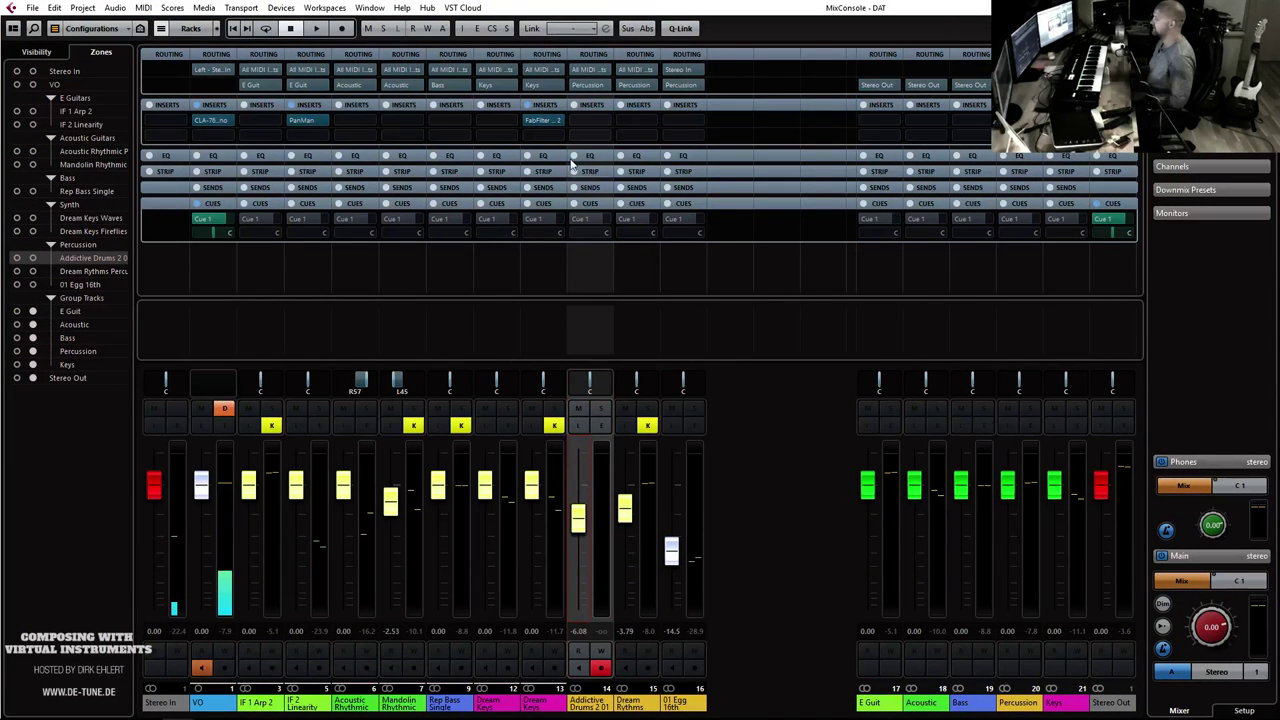
key("F3")
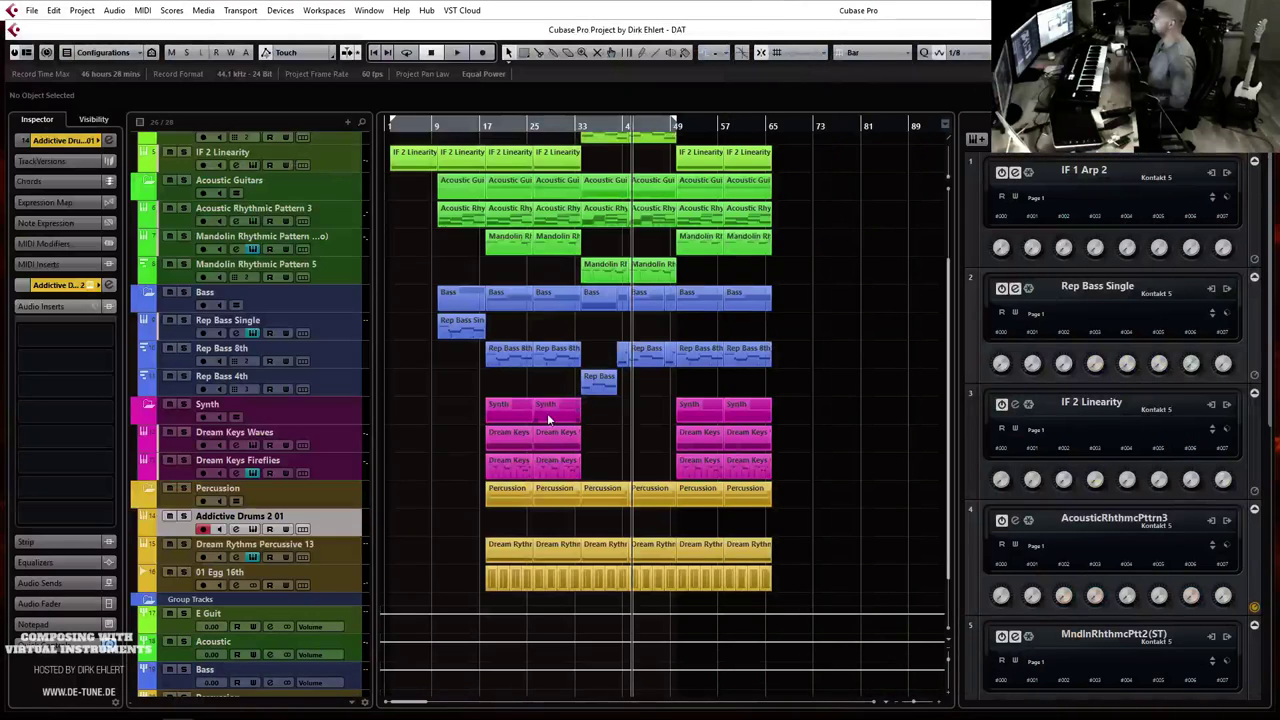
Step: Audition the Indie presets from Slow Rivers through Large And Open, keep Large And Open loaded and show its kit pieces
left_click(108, 285)
left_click(721, 197)
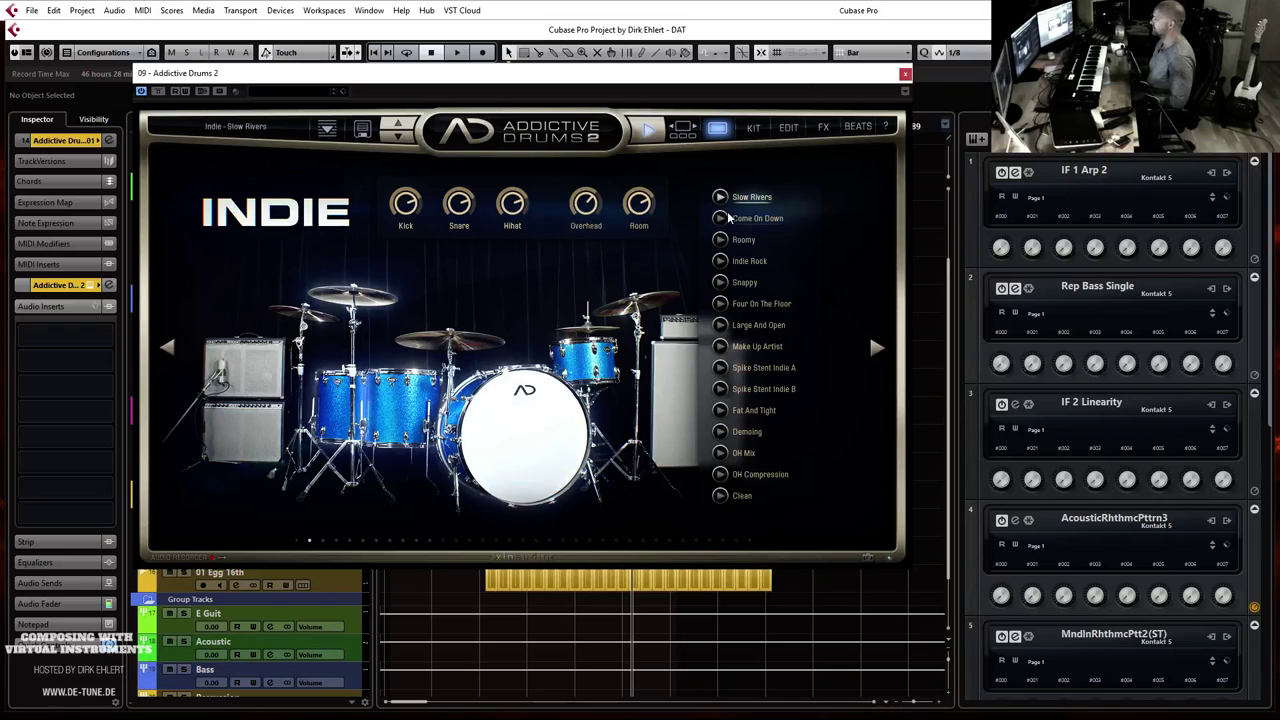
left_click(721, 218)
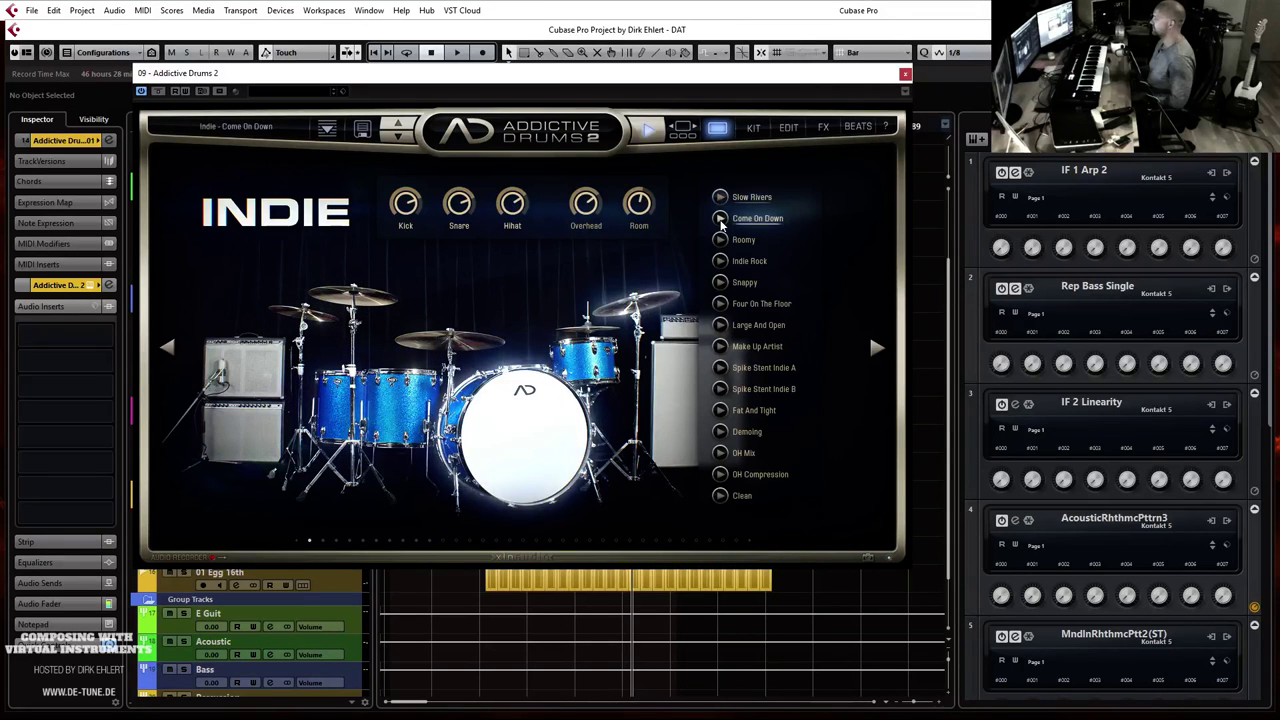
left_click(721, 240)
left_click(721, 261)
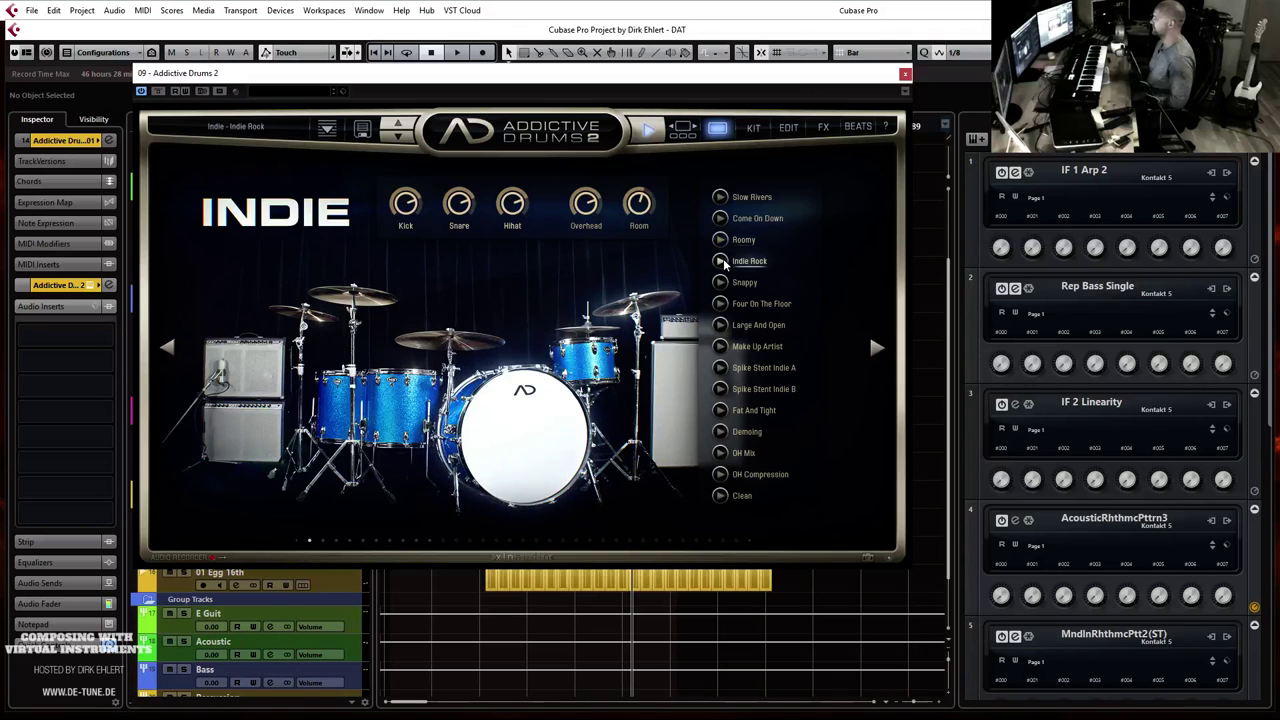
left_click(724, 284)
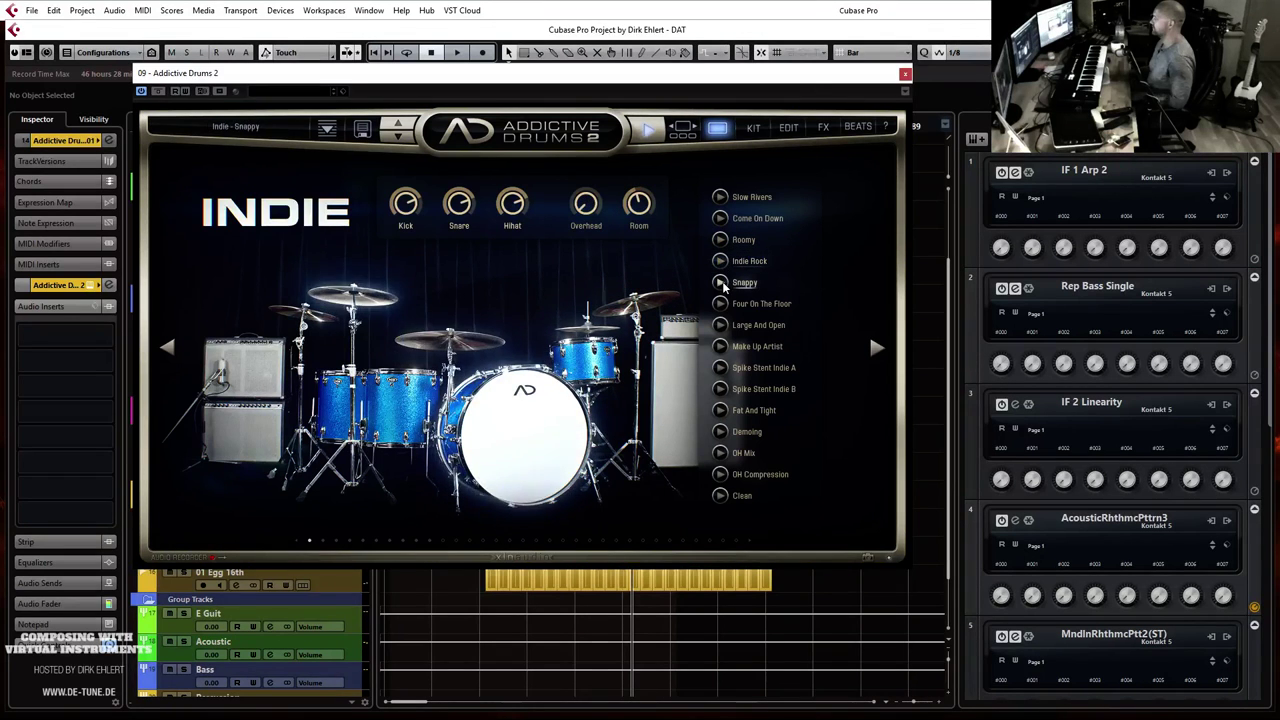
left_click(721, 305)
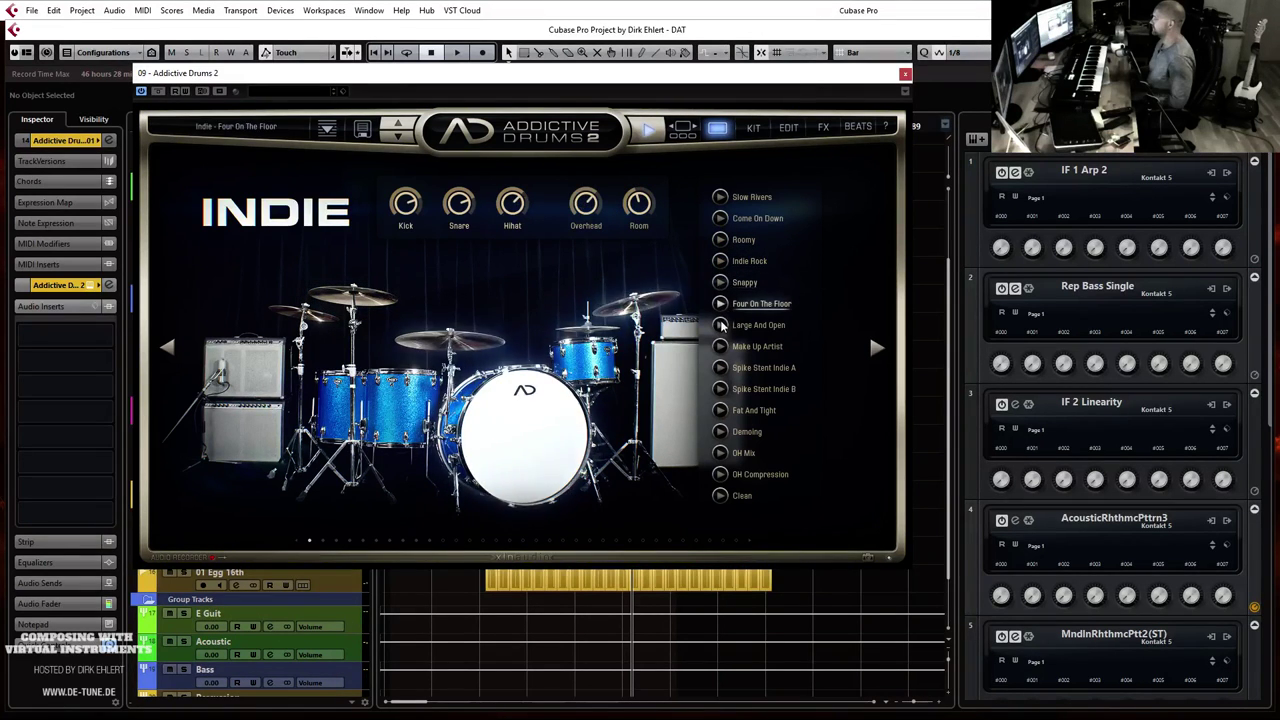
left_click(721, 326)
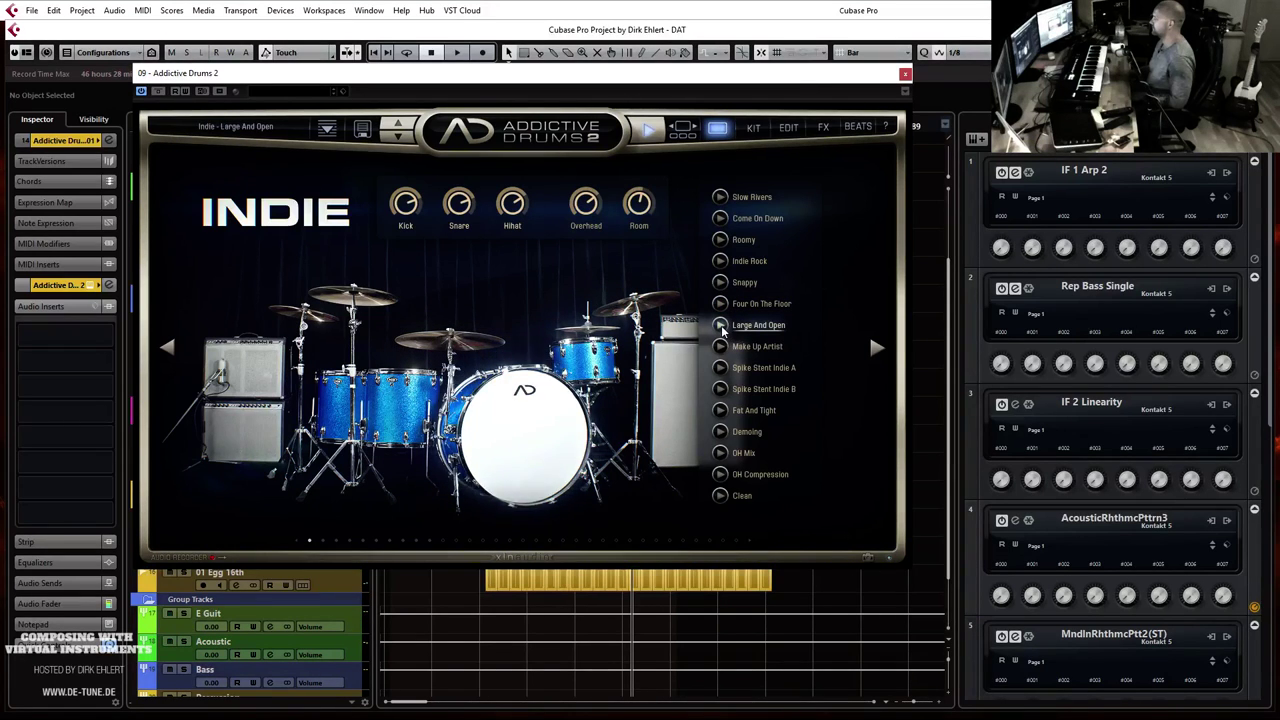
left_click(721, 327)
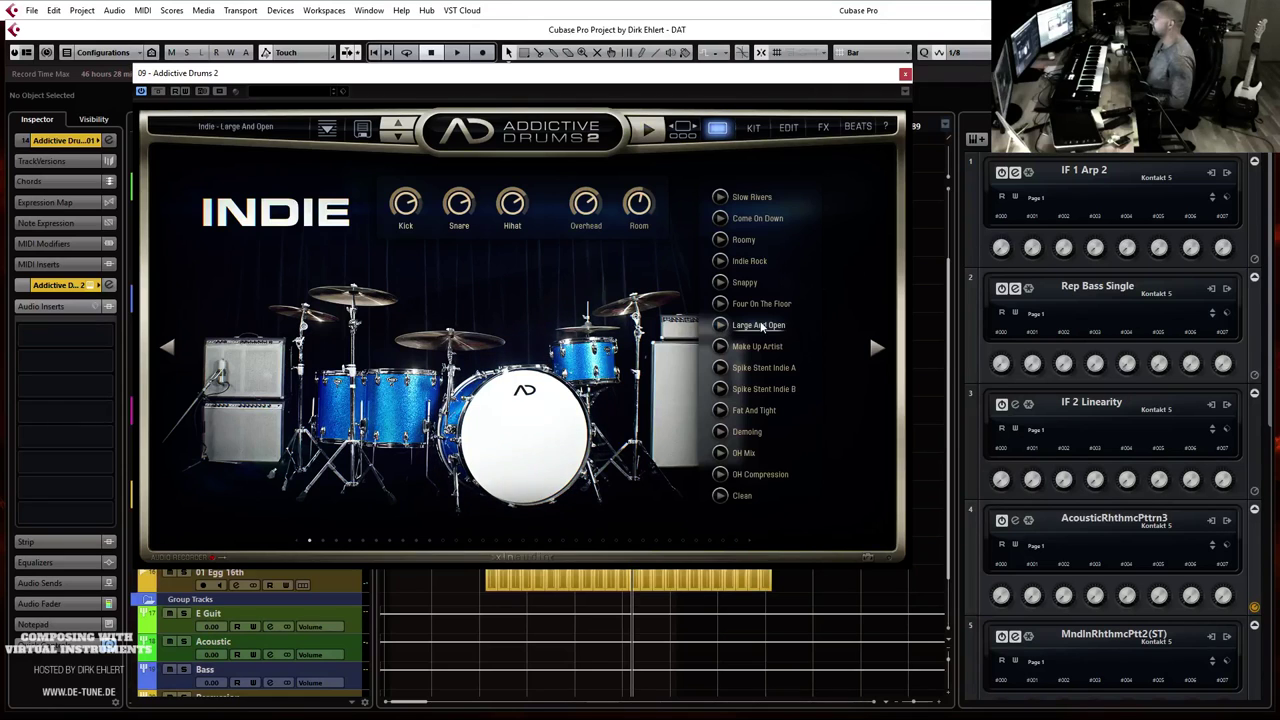
left_click(752, 130)
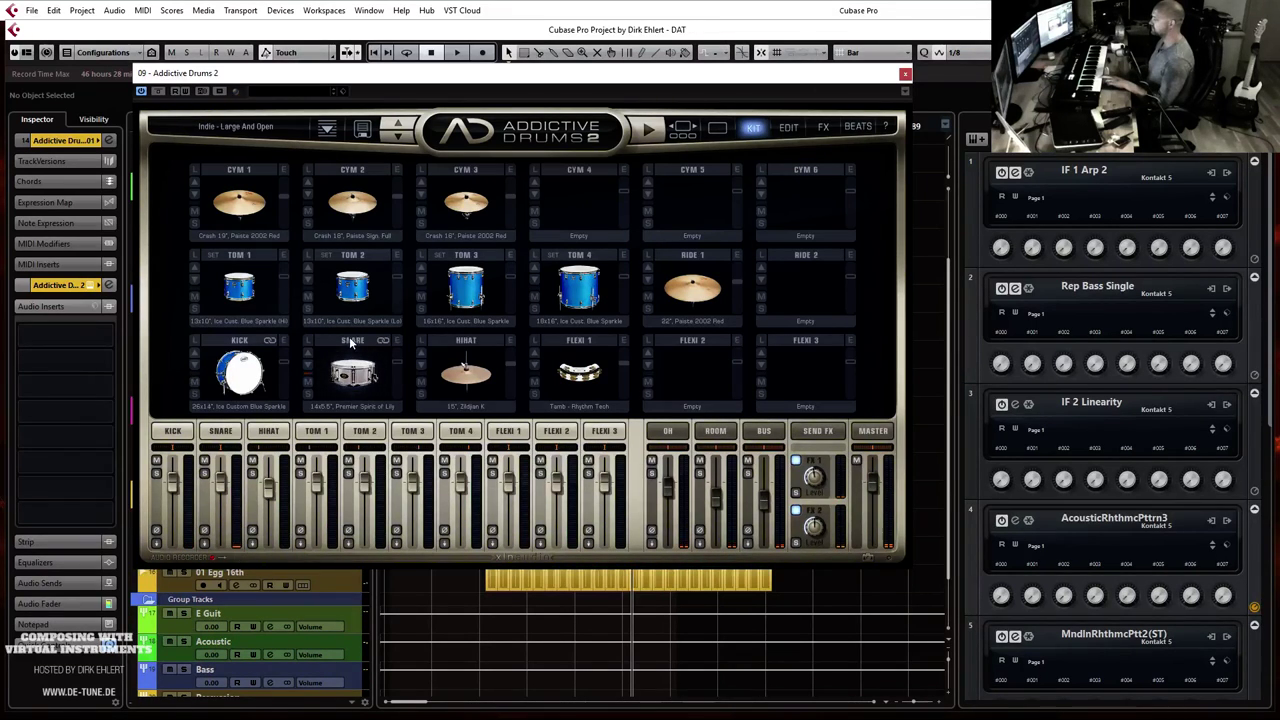
Step: Show the snare's settings, enable its pitch section, and lower the main pitch slightly
left_click(220, 431)
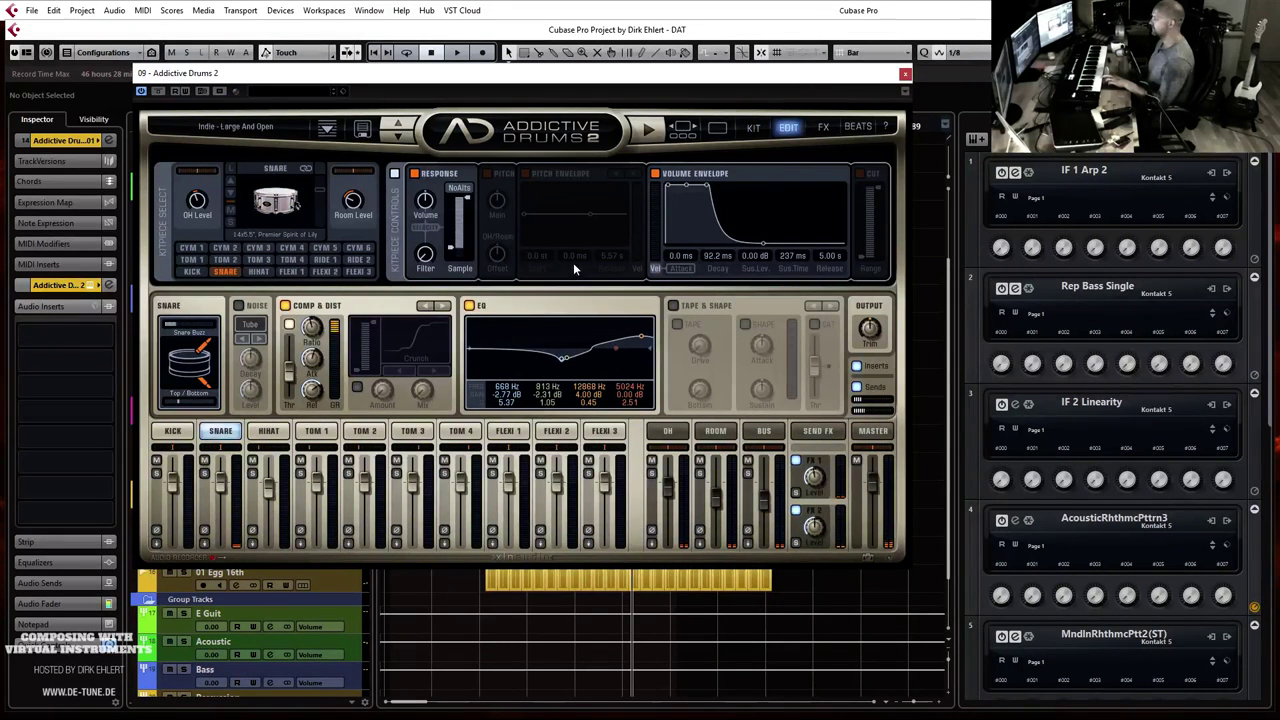
left_click(487, 174)
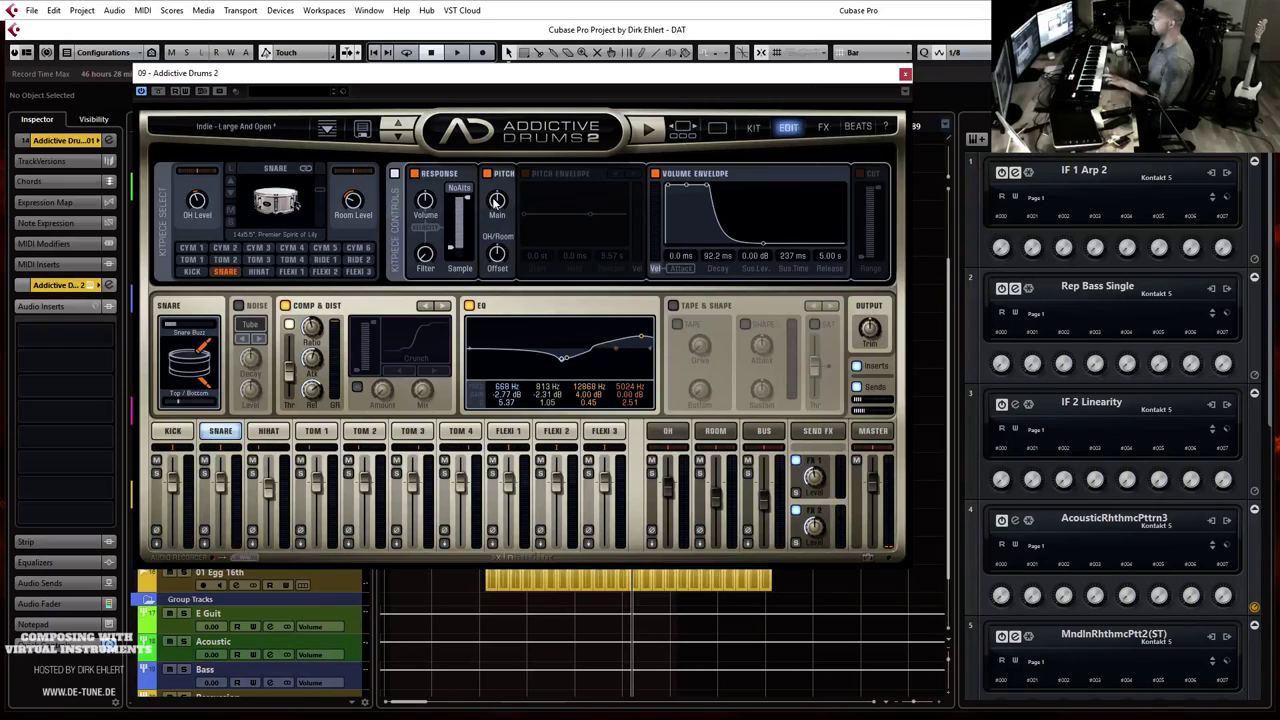
mouse_move(495, 205)
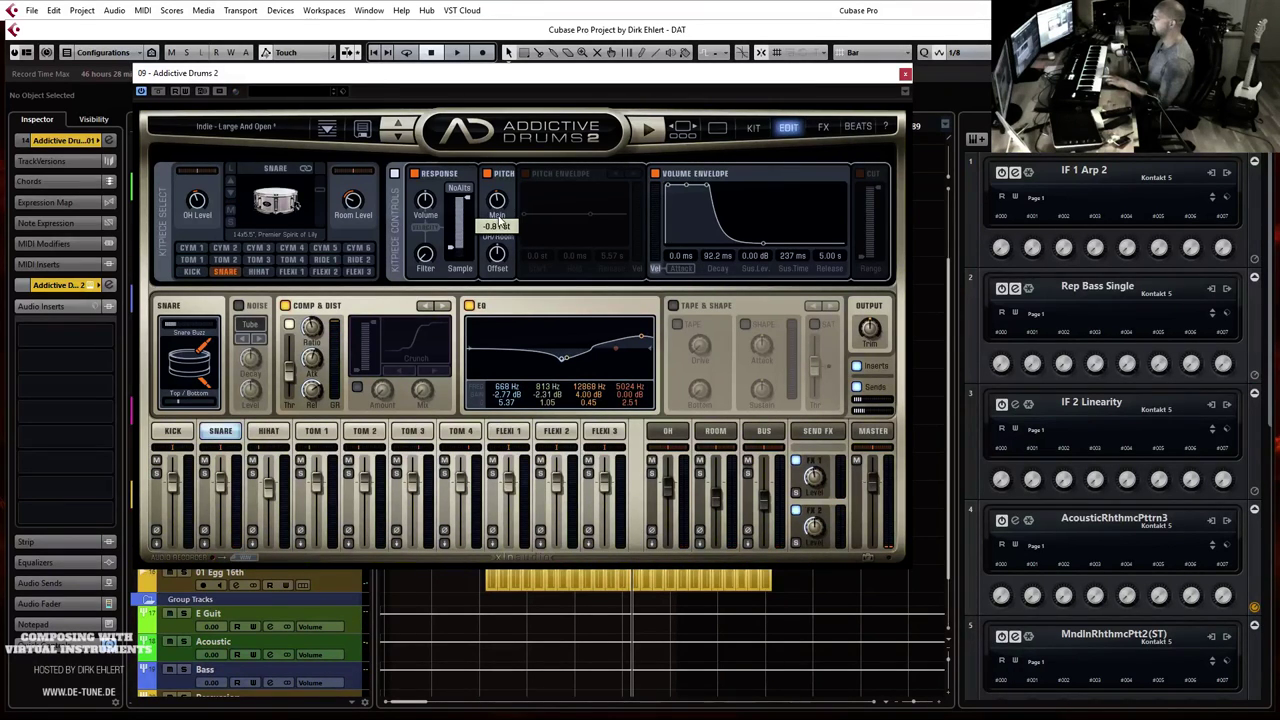
mouse_move(497, 258)
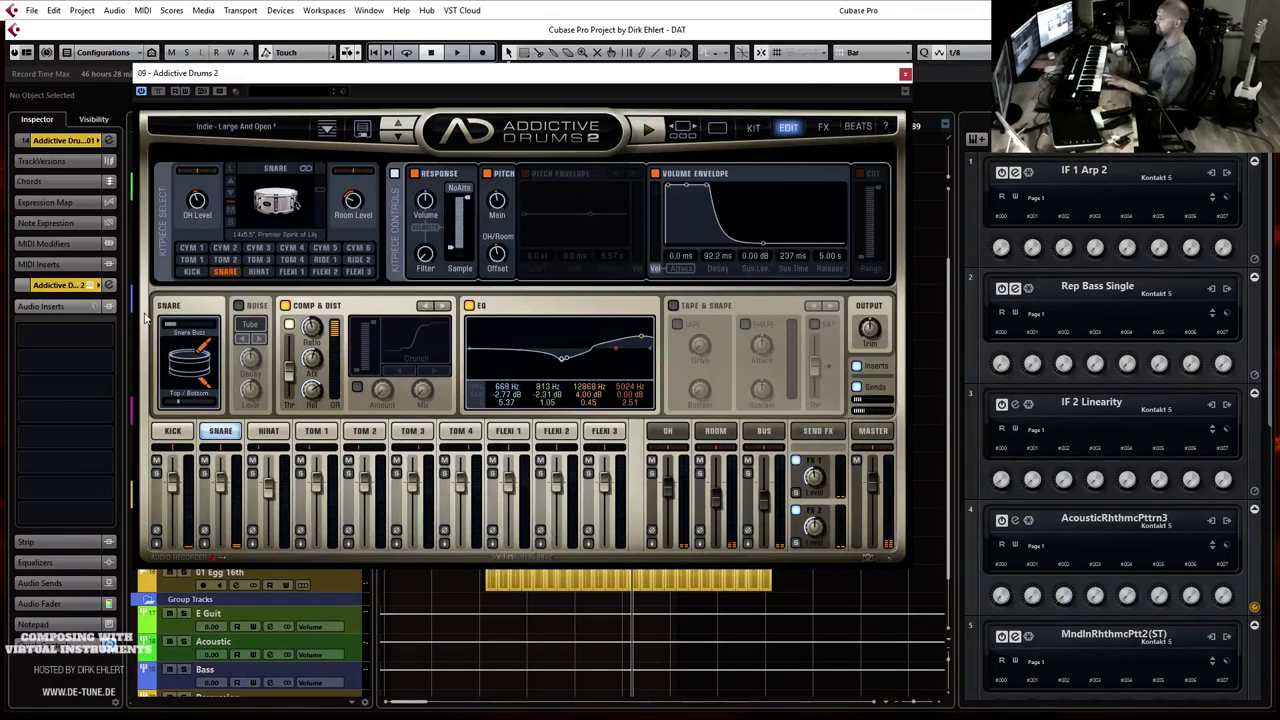
Step: Fine-tune the snare's top/bottom balance, buzz, overhead and room levels, and close the drum instrument
mouse_move(168, 408)
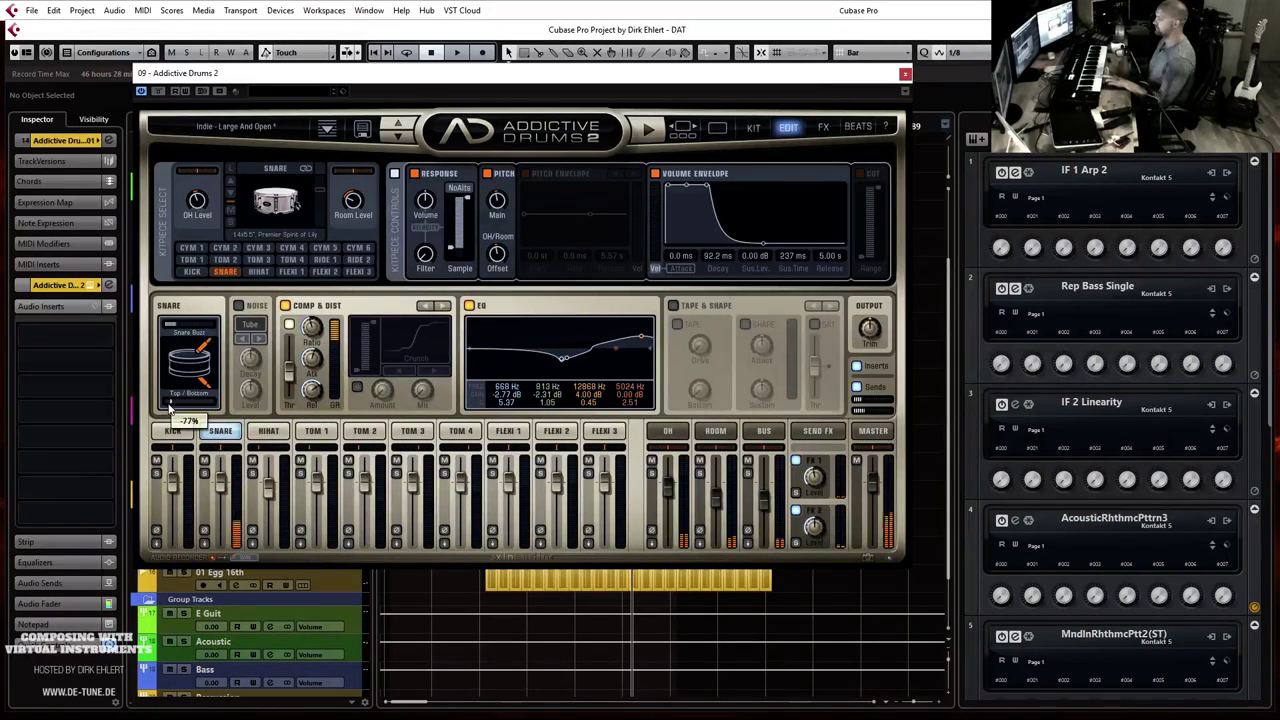
mouse_move(187, 330)
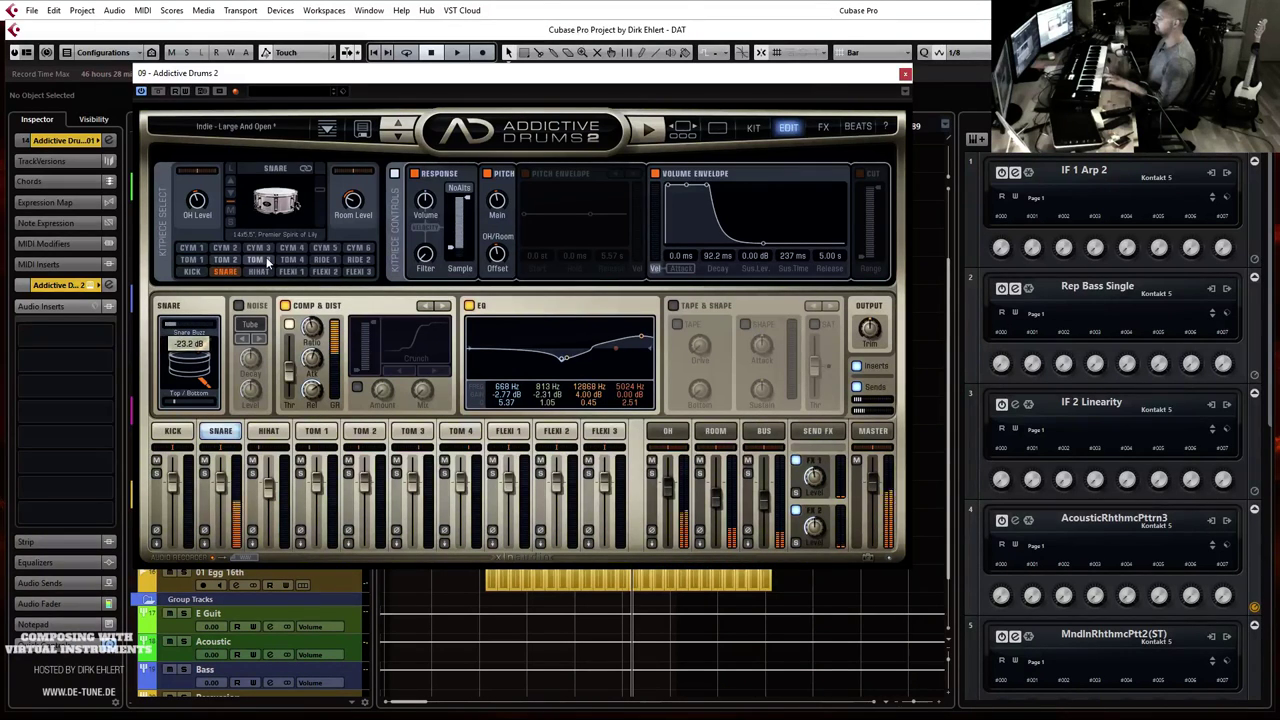
mouse_move(197, 201)
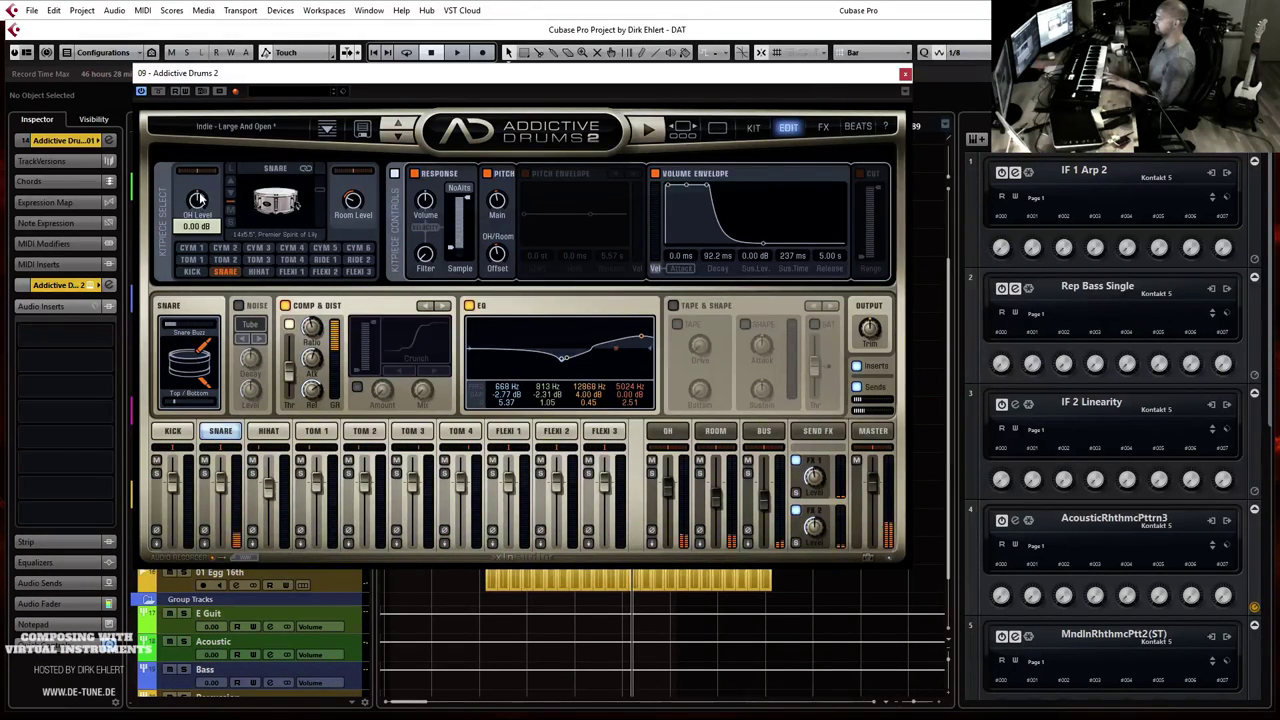
mouse_move(356, 192)
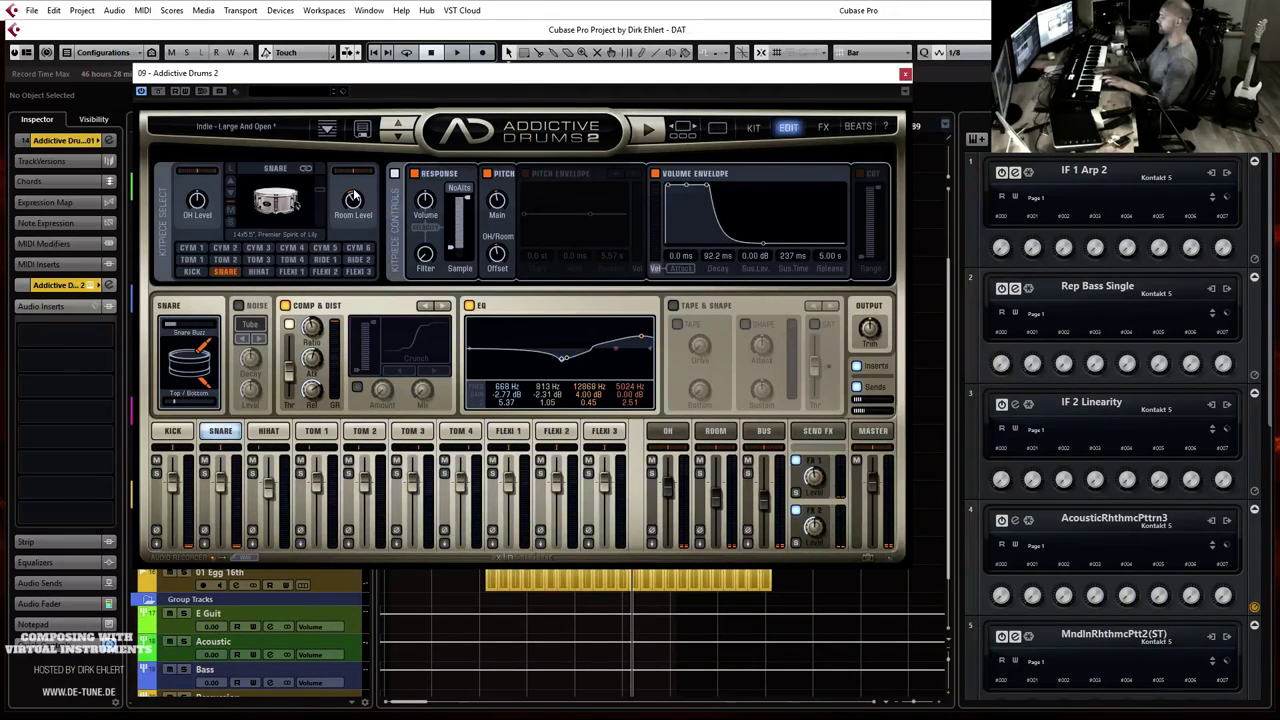
key("Escape")
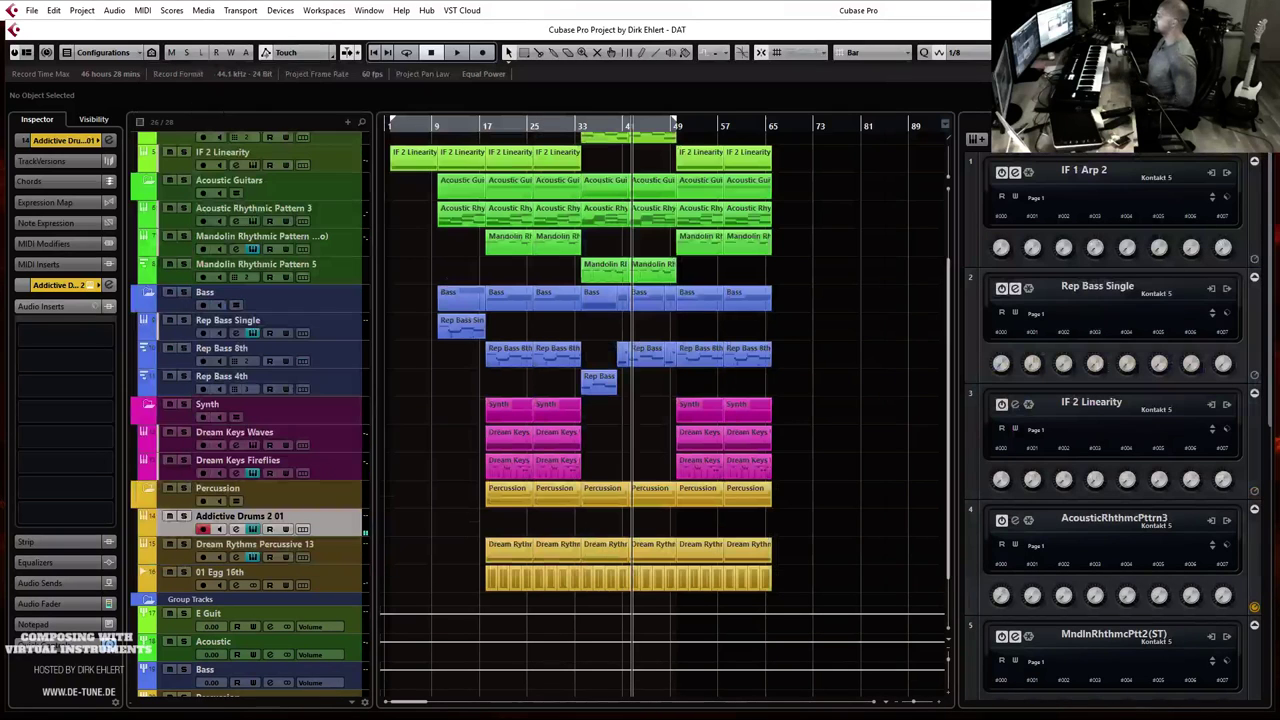
Step: Play the arrangement from about bar 30 into the transition at bar 34
left_click(562, 124)
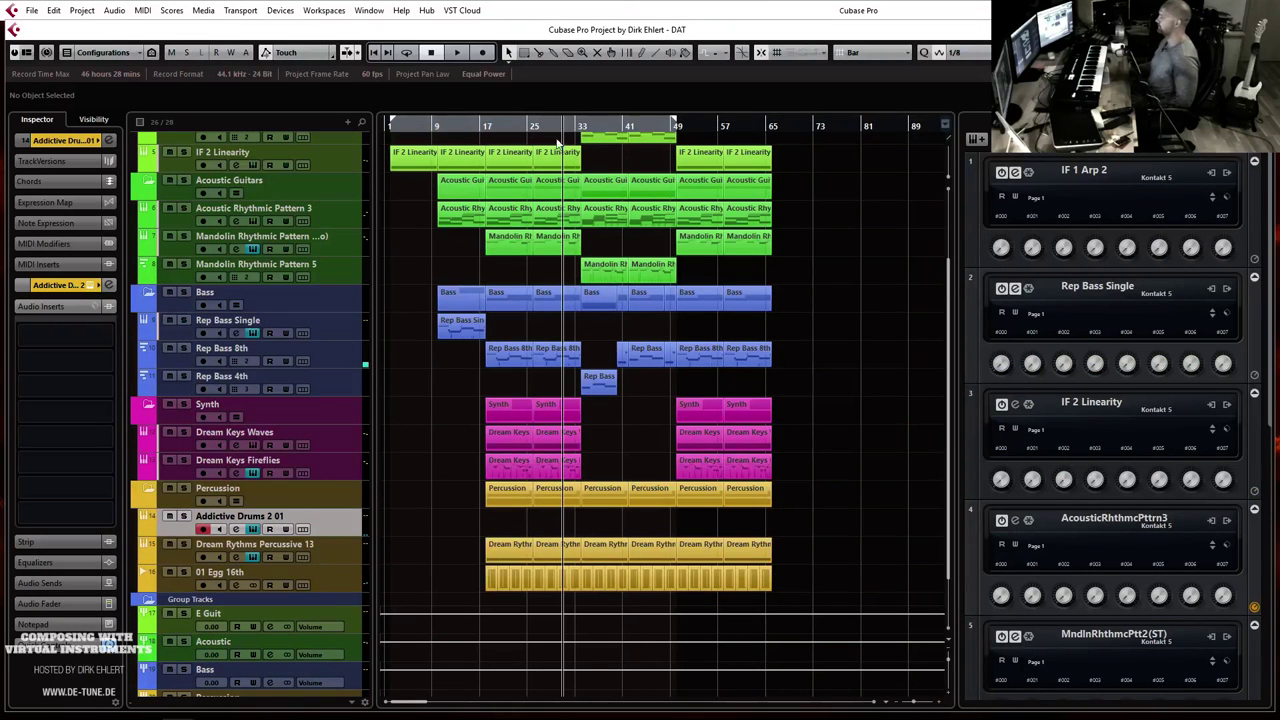
key("space")
key("h")
key("h")
key("h")
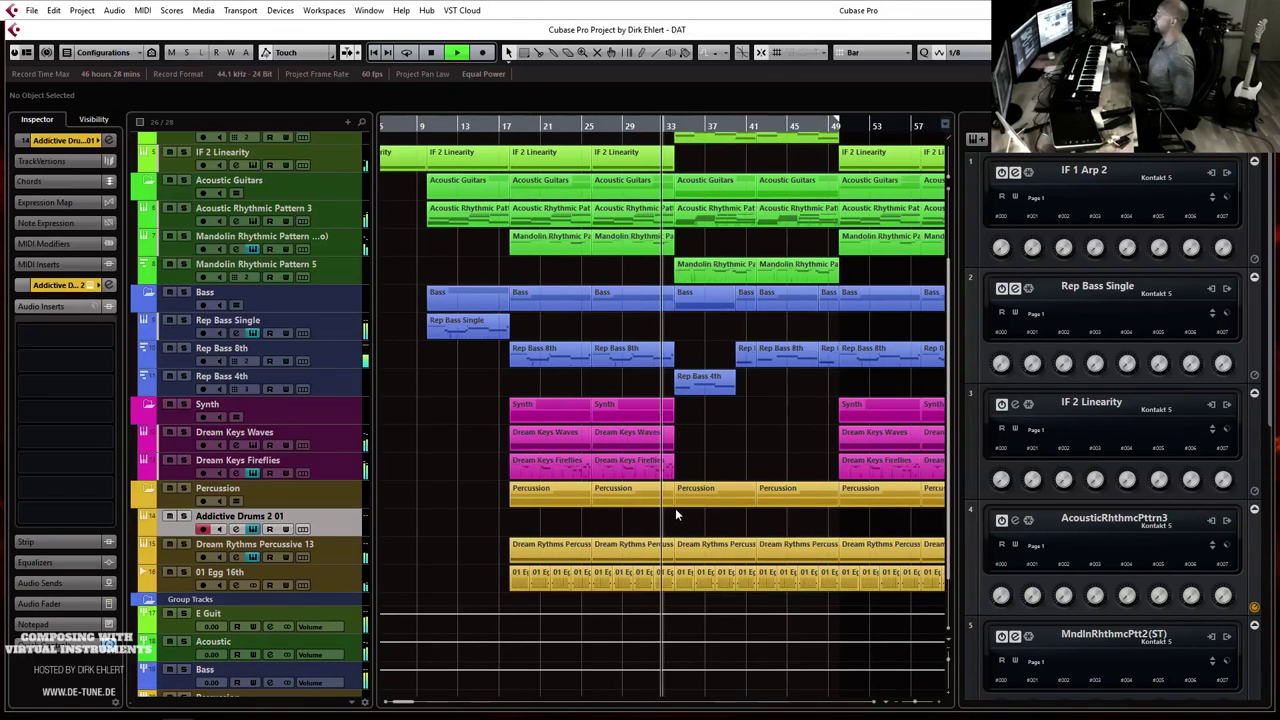
key("h")
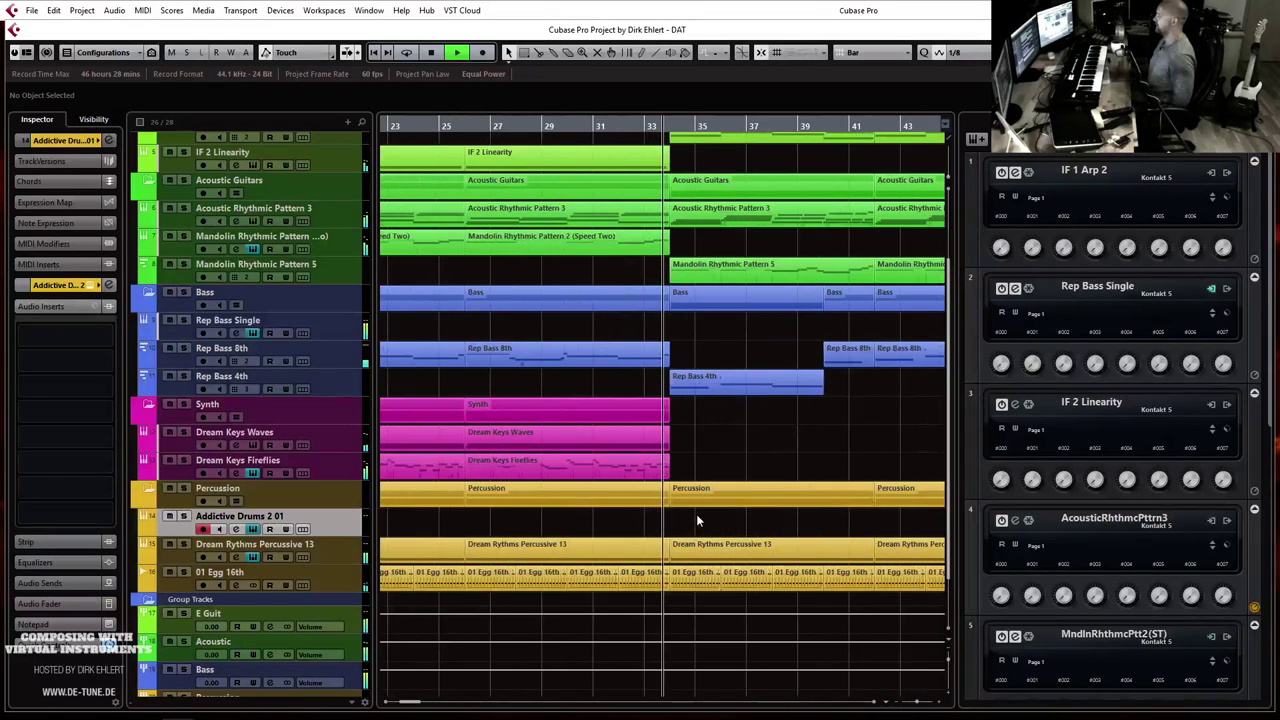
key("space")
Step: Create an Addictive Drums 2 part from bar 34 to 42, open its notes, and enter an A4 note at 34.1.1 with velocity 69
left_click_drag(666, 521, 754, 520)
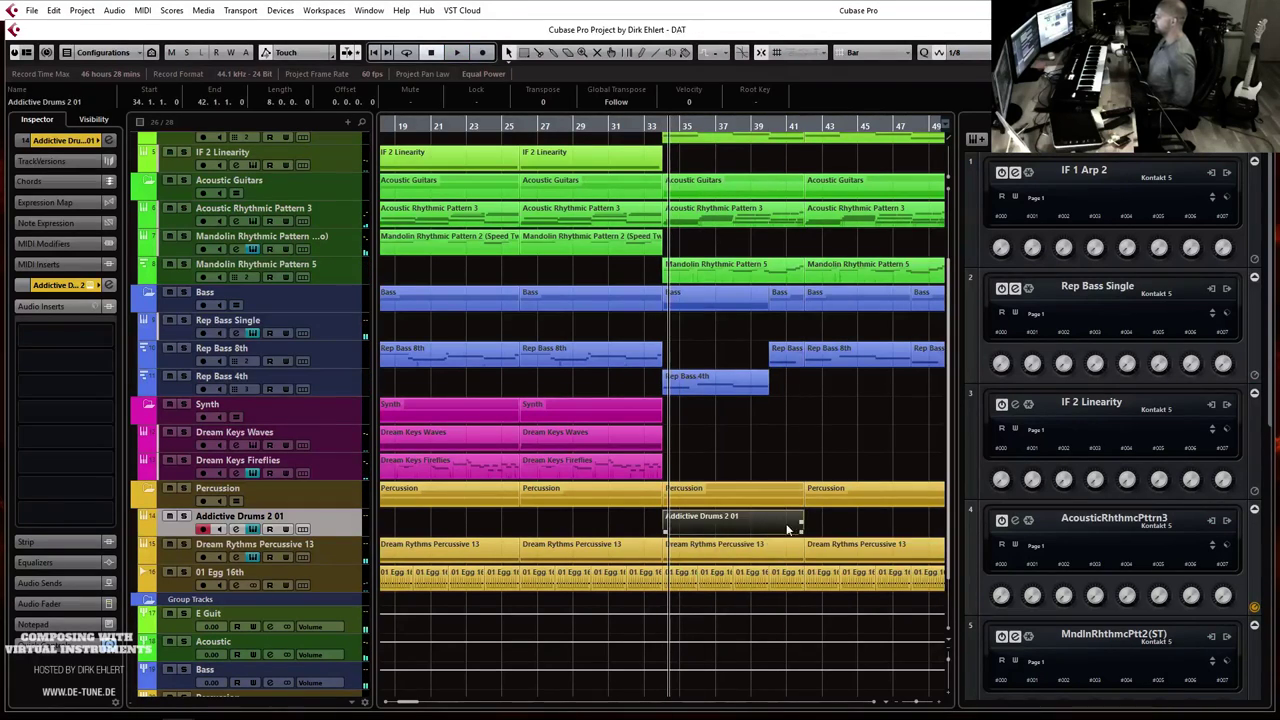
double_click(710, 521)
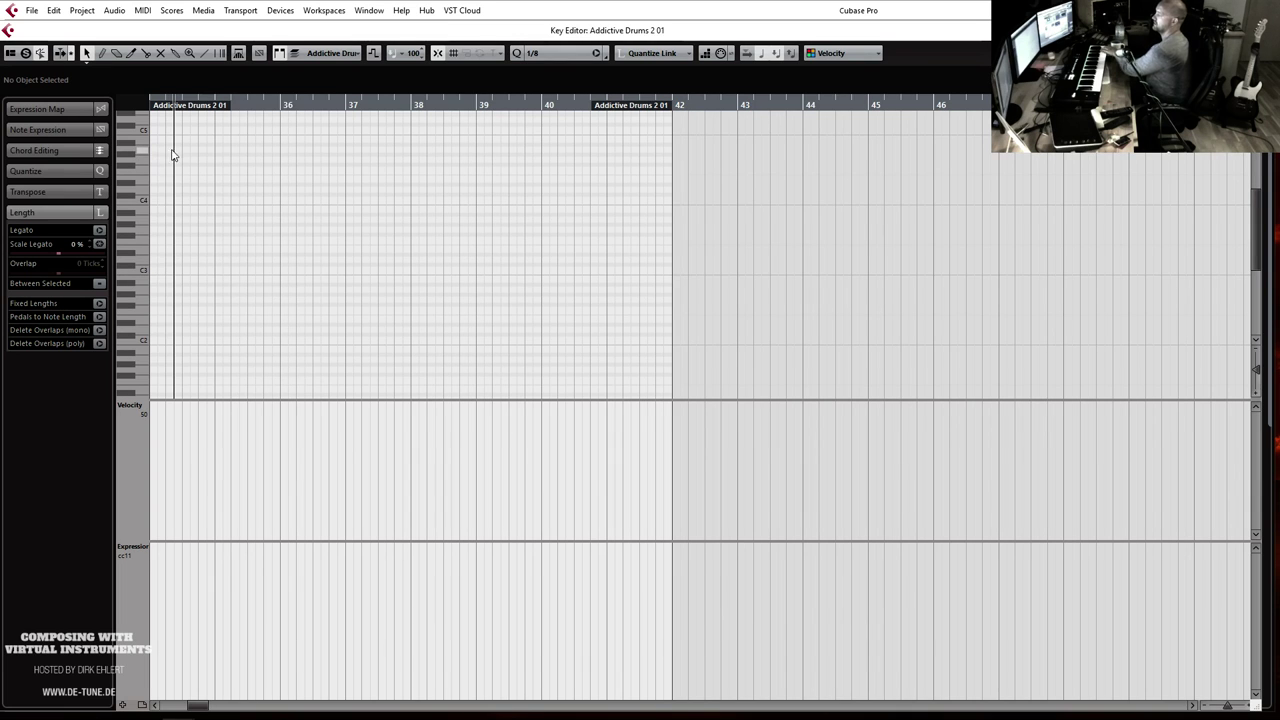
left_click_drag(183, 463, 157, 462)
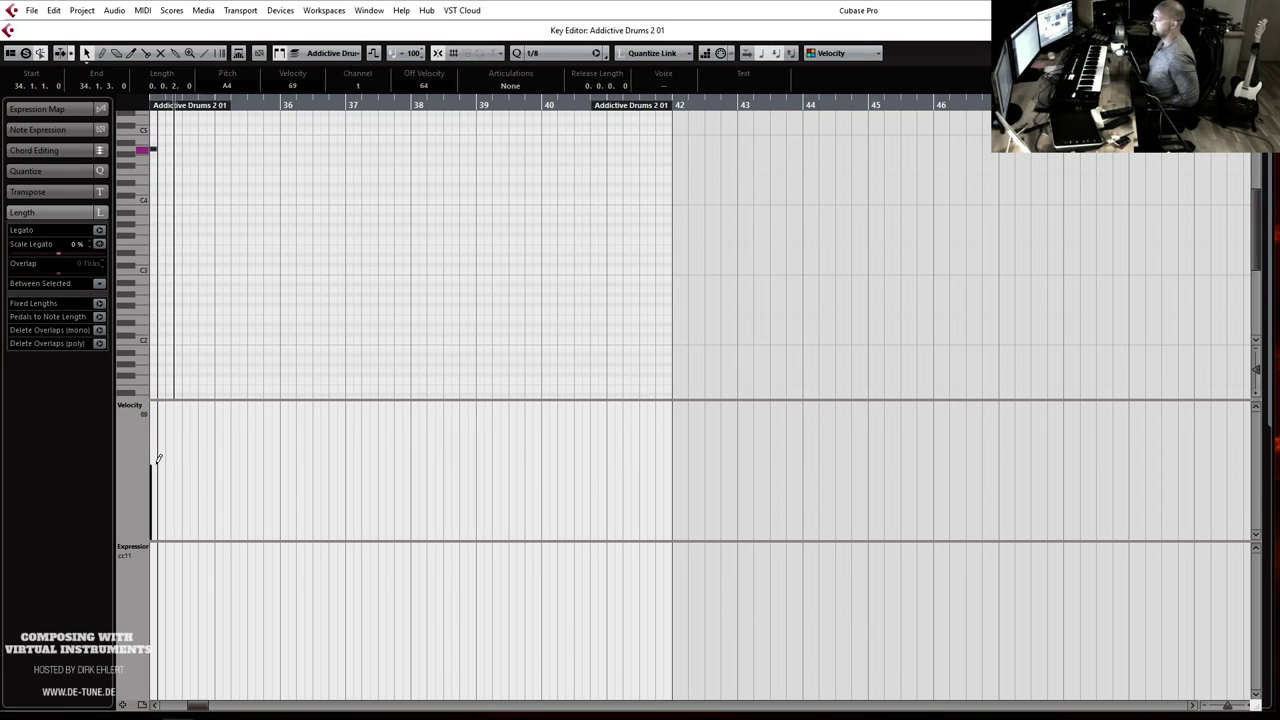
Step: Add C1 notes on the first two beats of bar 34 and lengthen both to quarter notes
scroll(209, 311, "down", 2)
left_click(154, 351)
left_click(174, 352)
scroll(349, 354, "left", 5)
key("g")
key("g")
scroll(474, 266, "left", 3)
scroll(468, 266, "up", 2)
scroll(489, 274, "right", 4)
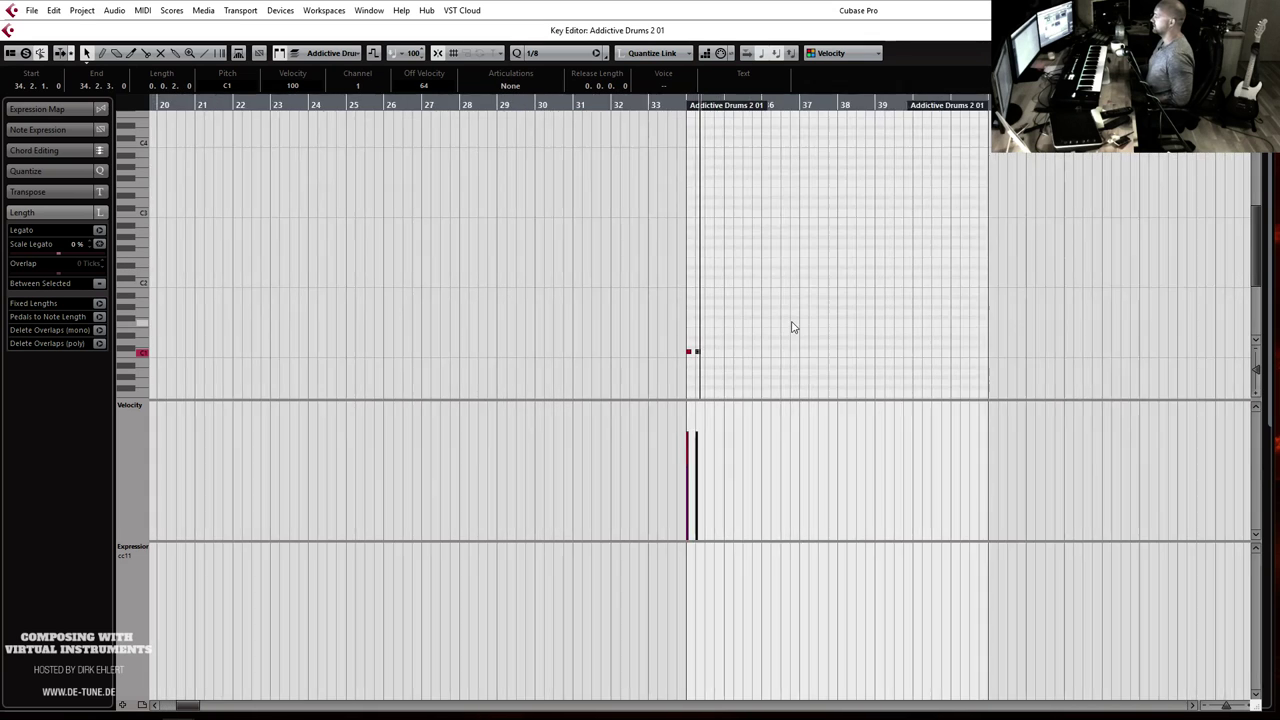
key("h")
key("h")
left_click_drag(763, 323, 523, 394)
left_click_drag(660, 362, 681, 365)
Step: Duplicate the two C1 notes onto beats three and four of bar 34, and set all four velocities to 110
left_click_drag(837, 303, 597, 383)
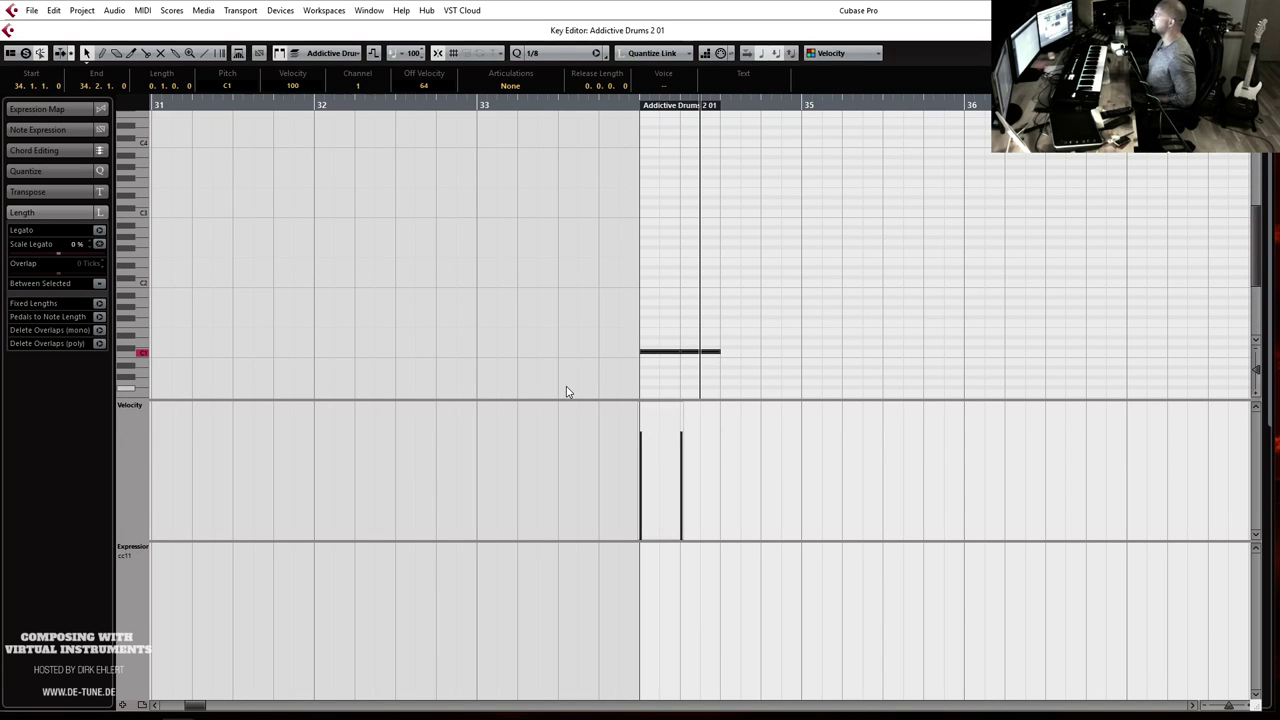
key("alt+d")
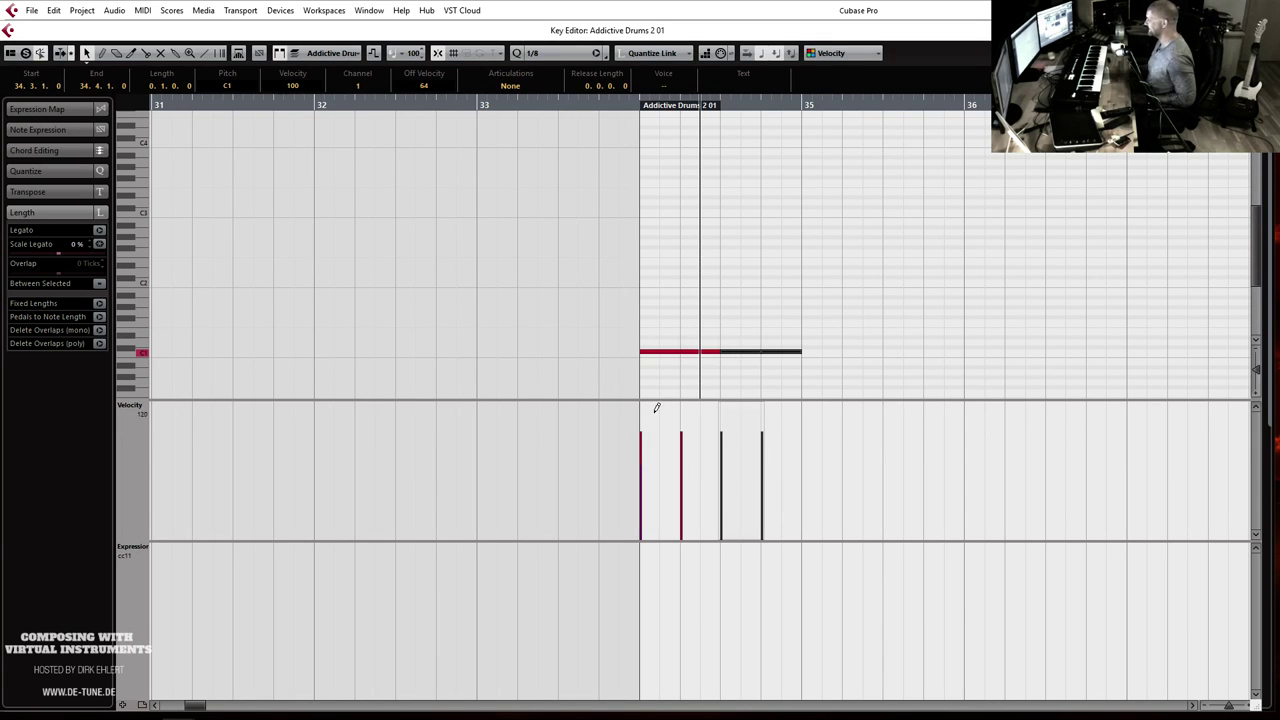
left_click_drag(651, 314, 908, 386)
left_click_drag(657, 421, 665, 401)
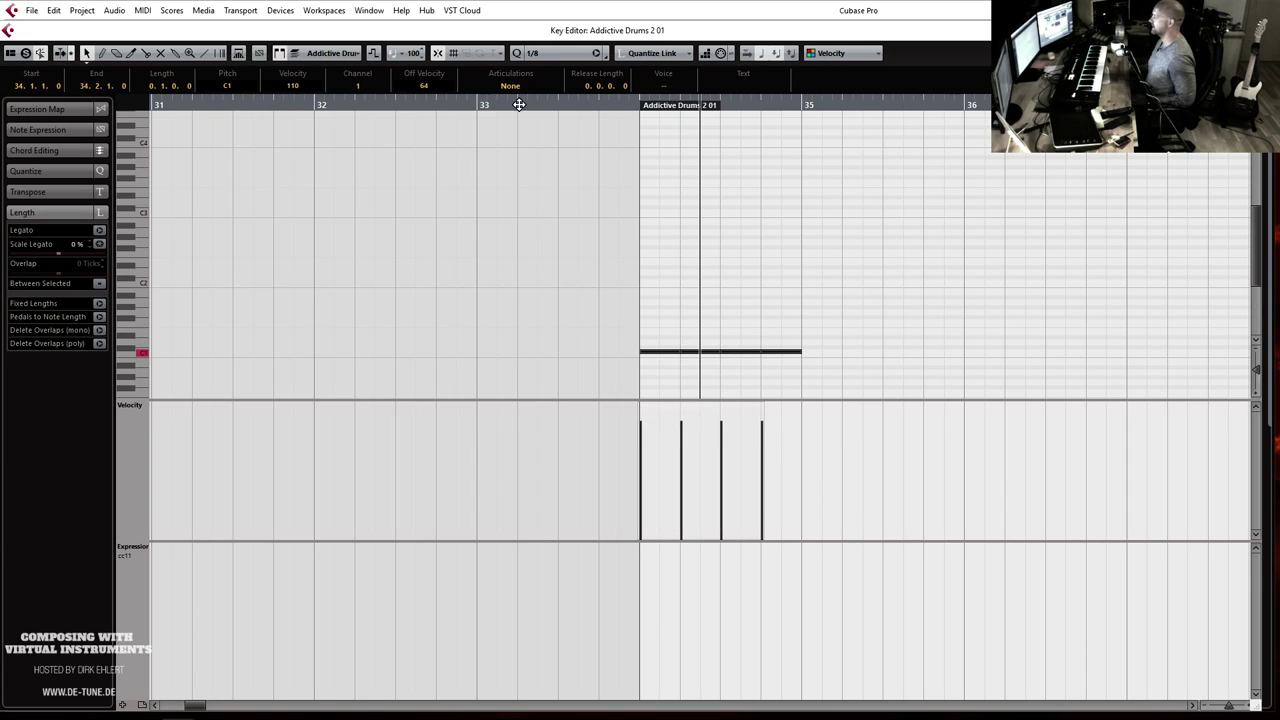
Step: Leave the note editor and play the arrangement from around bar 33 to hear the new drum hits
left_click(476, 105)
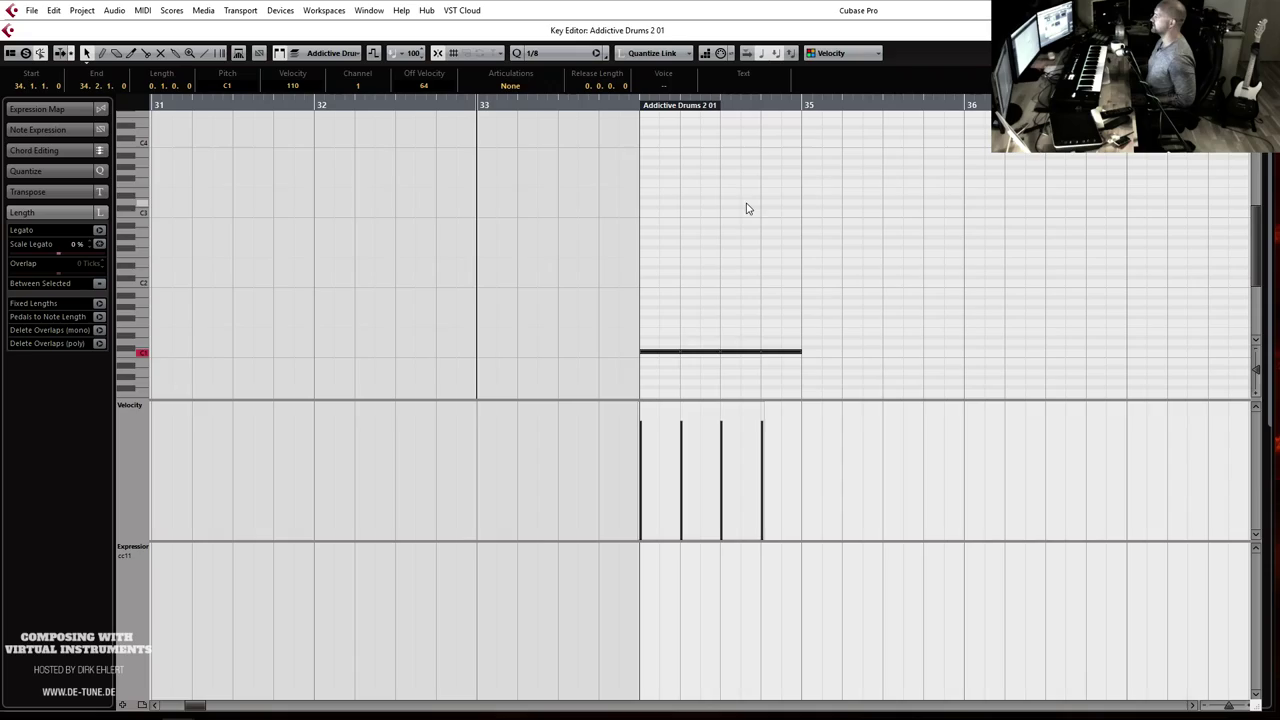
key("Return")
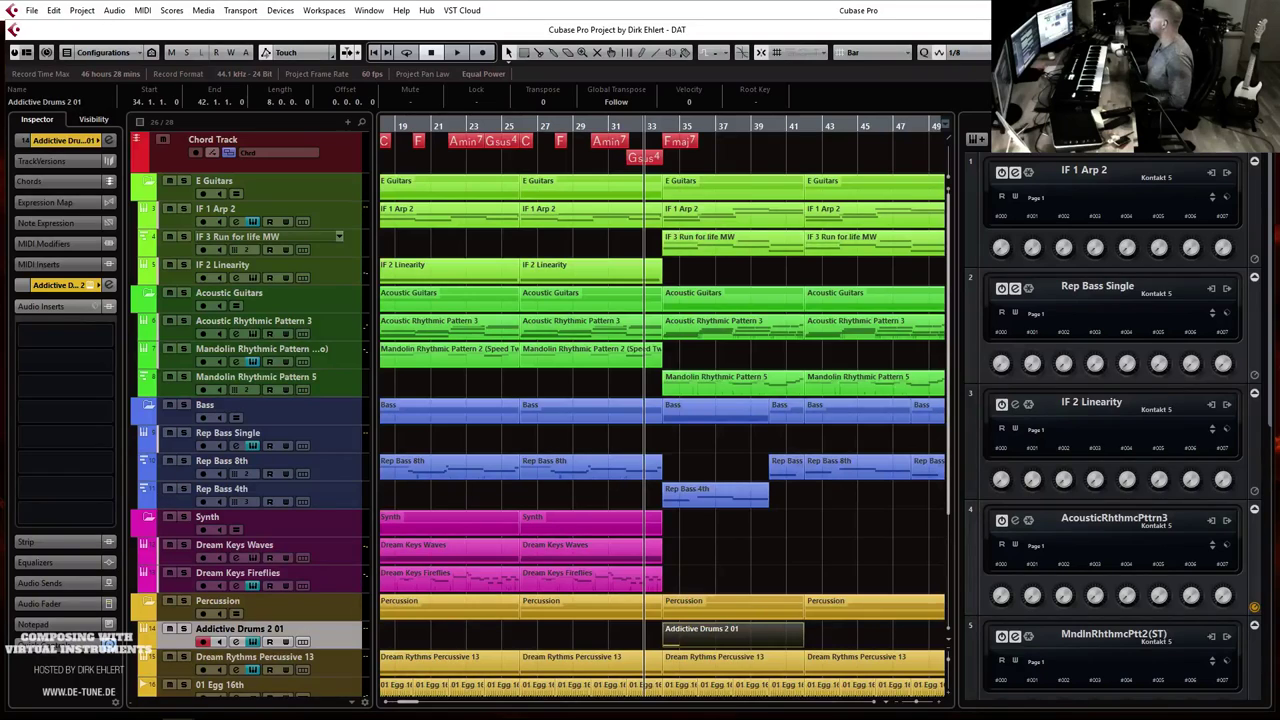
key("F3")
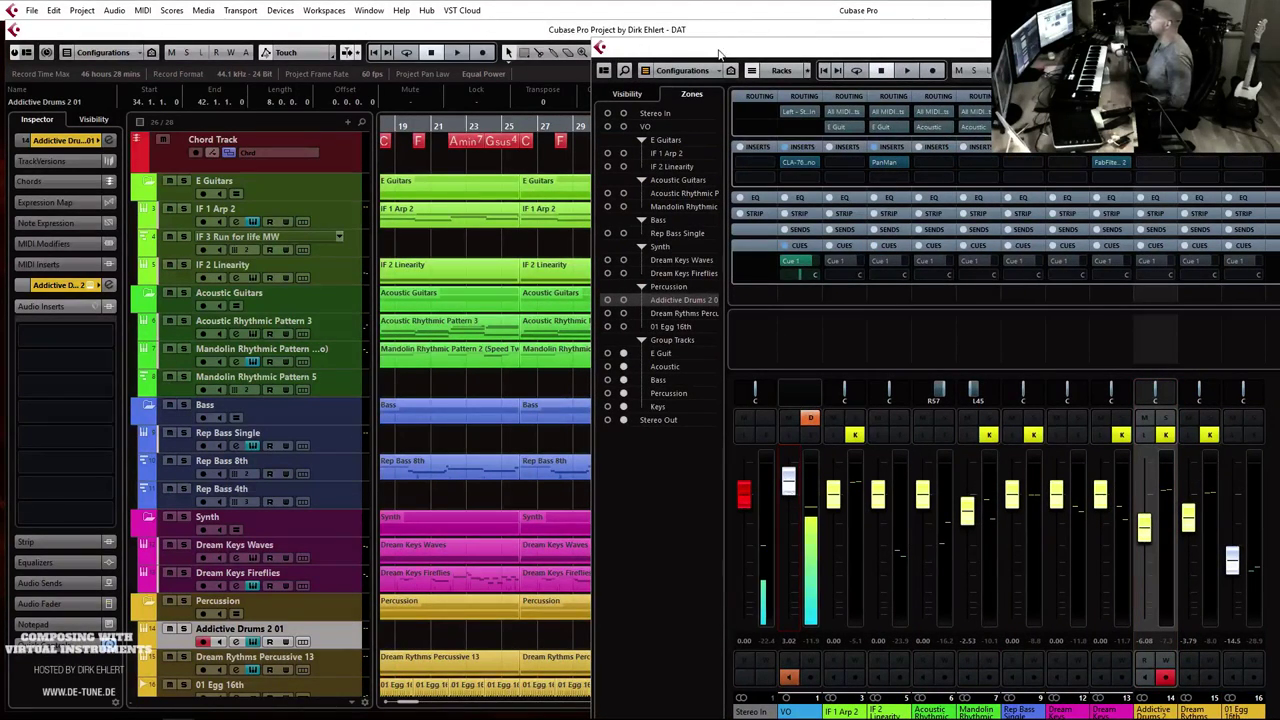
key("F3")
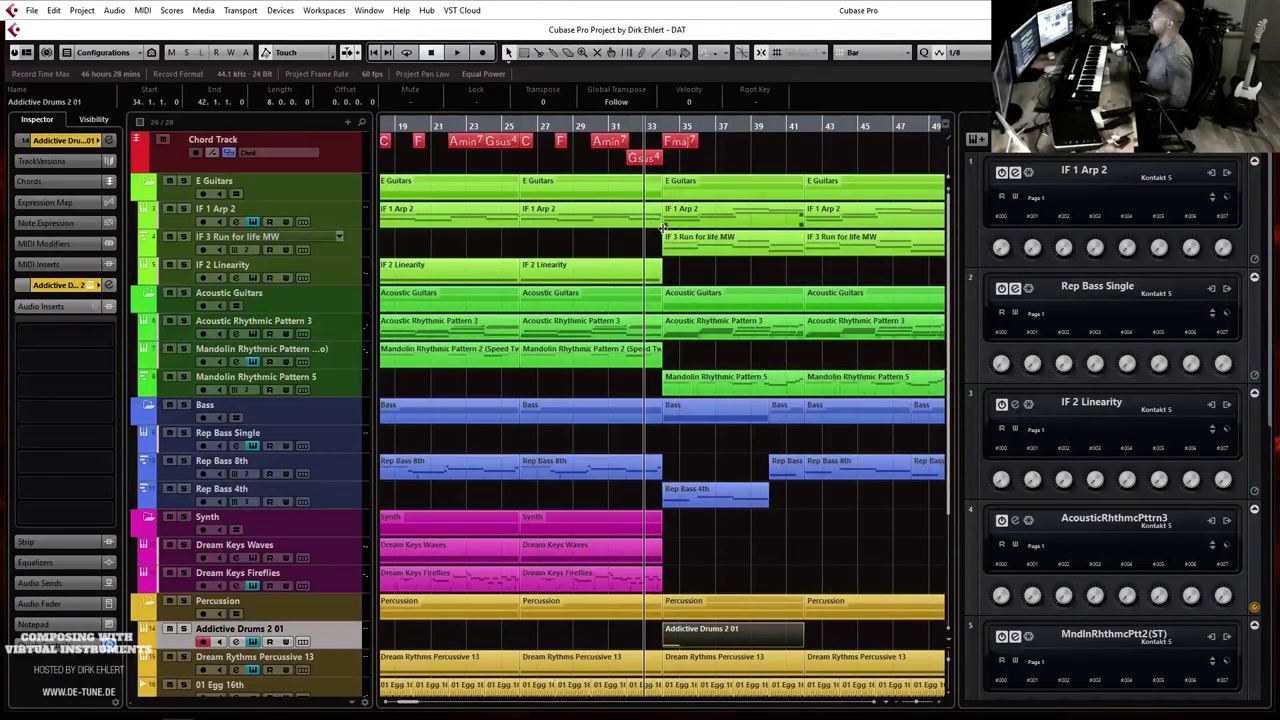
left_click(625, 127)
key("space")
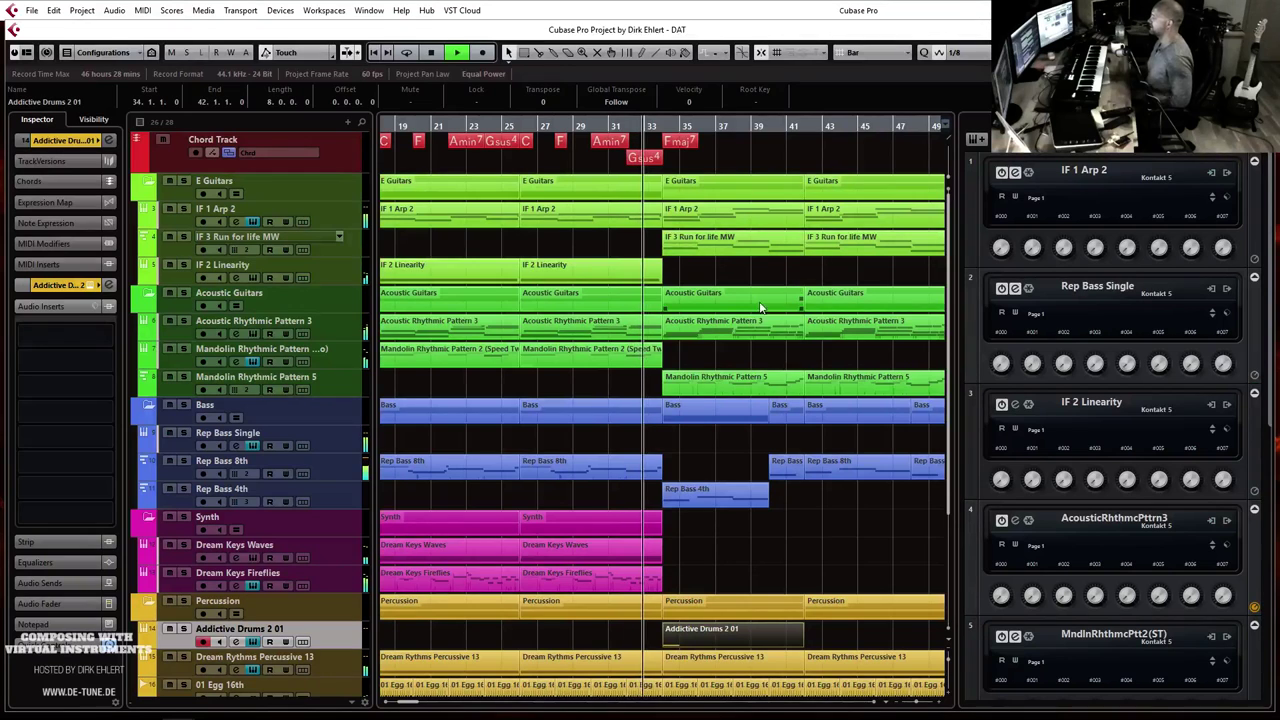
Step: Repeat the four C1 quarter notes through bars 35 to 37 of the drum part, and vary their velocities around 115
left_click(697, 643)
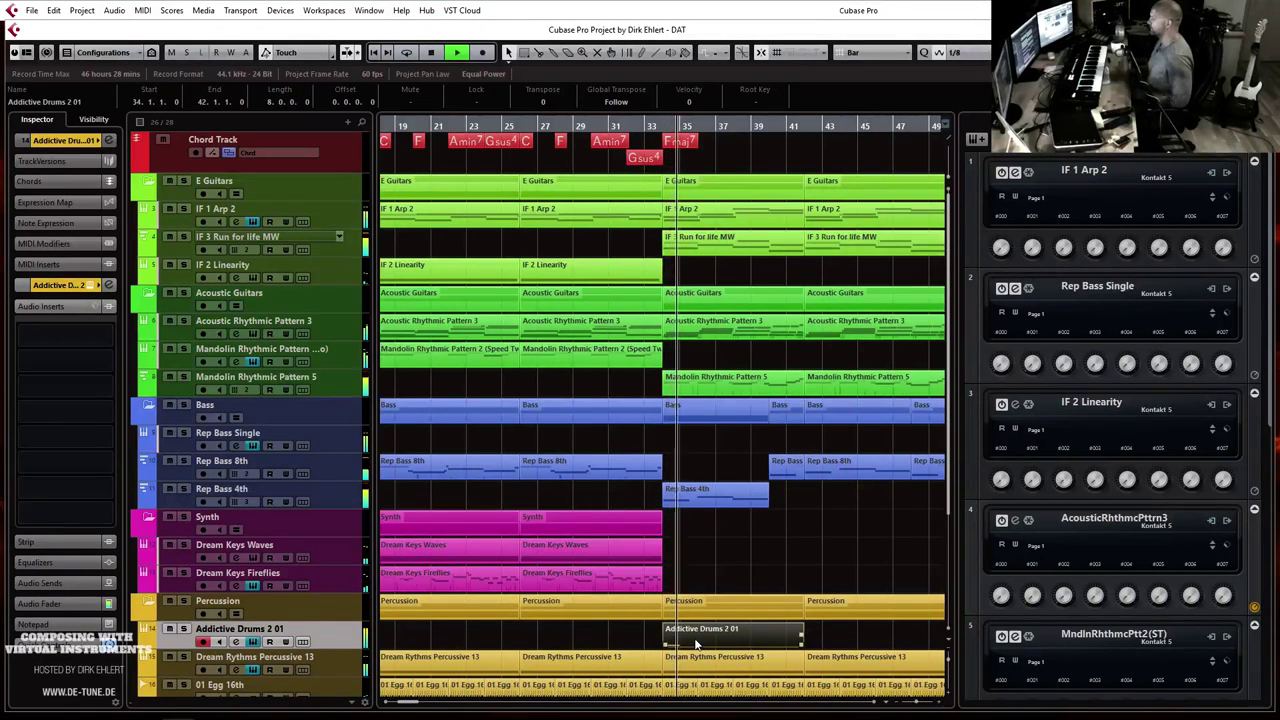
double_click(697, 643)
left_click_drag(343, 370, 171, 363)
key("alt+d")
key("alt+d")
key("alt+d")
key("g")
key("g")
key("g")
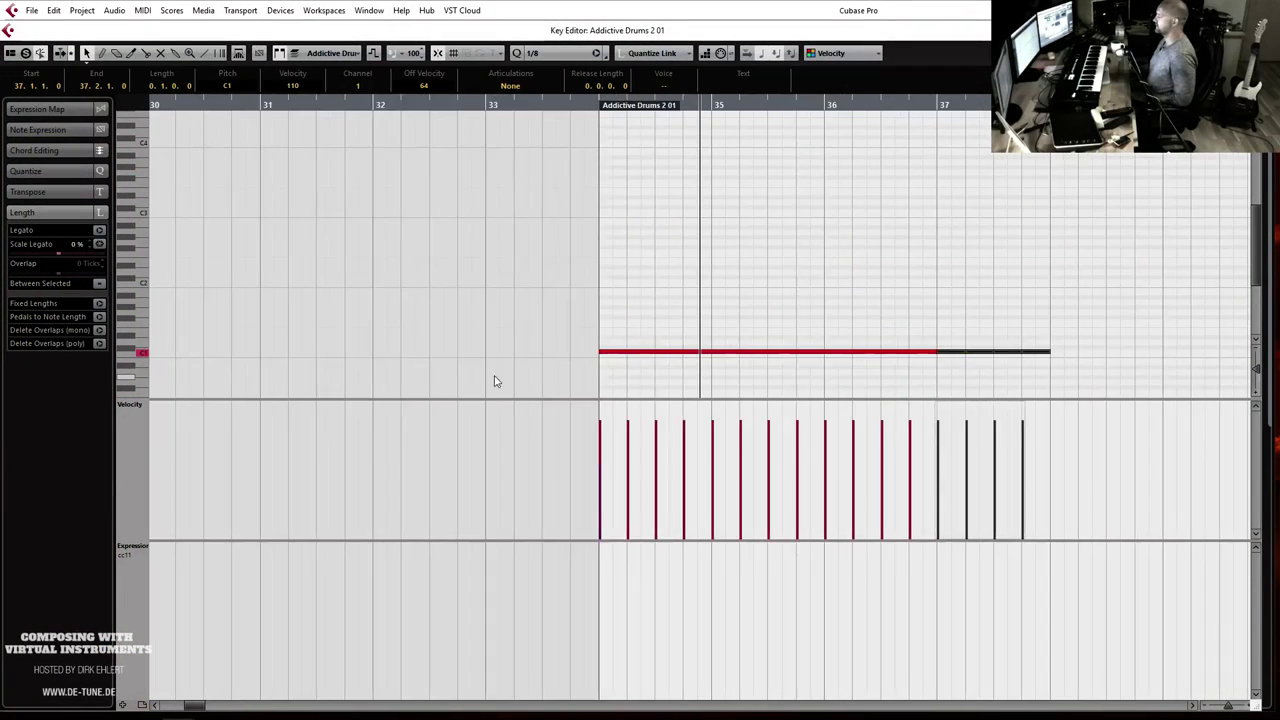
mouse_move(670, 412)
left_mouse_down()
mouse_move(895, 414)
mouse_move(852, 400)
left_mouse_up()
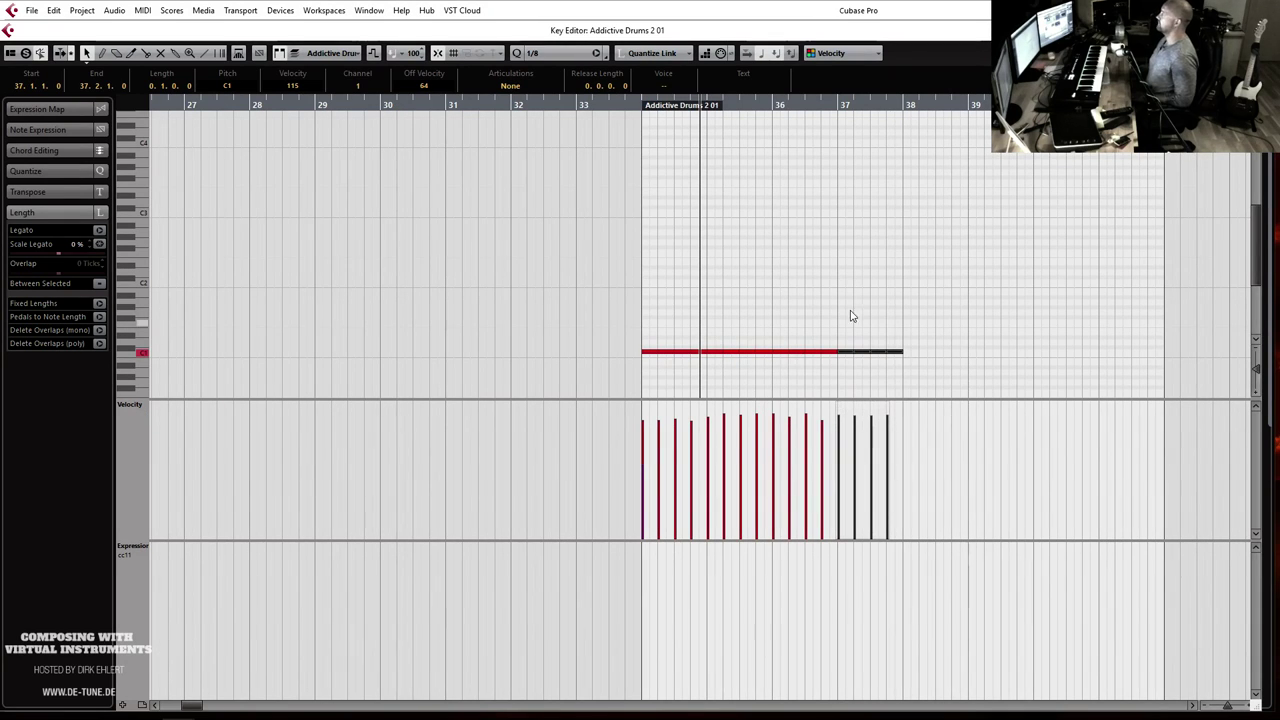
Step: Try recording a short D1 and E1 pattern from bar 34, and delete the recorded notes
scroll(718, 290, "up", 5)
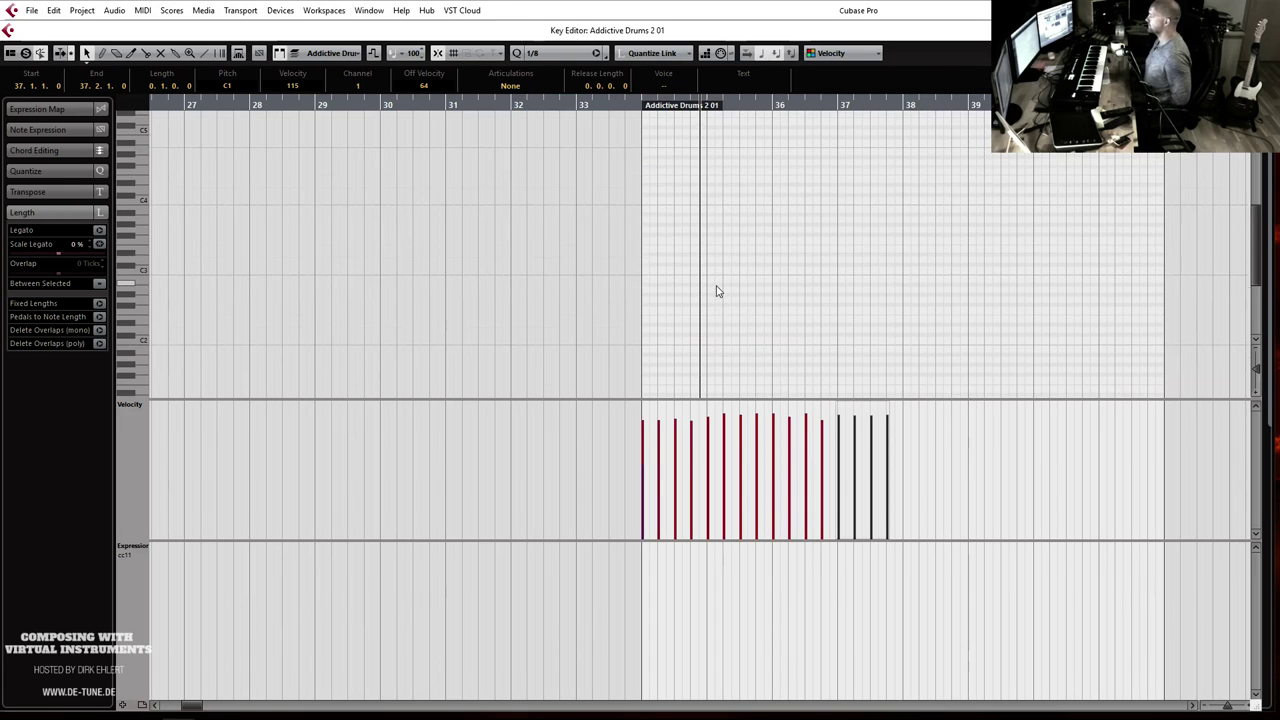
key("h")
key("h")
scroll(737, 249, "down", 5)
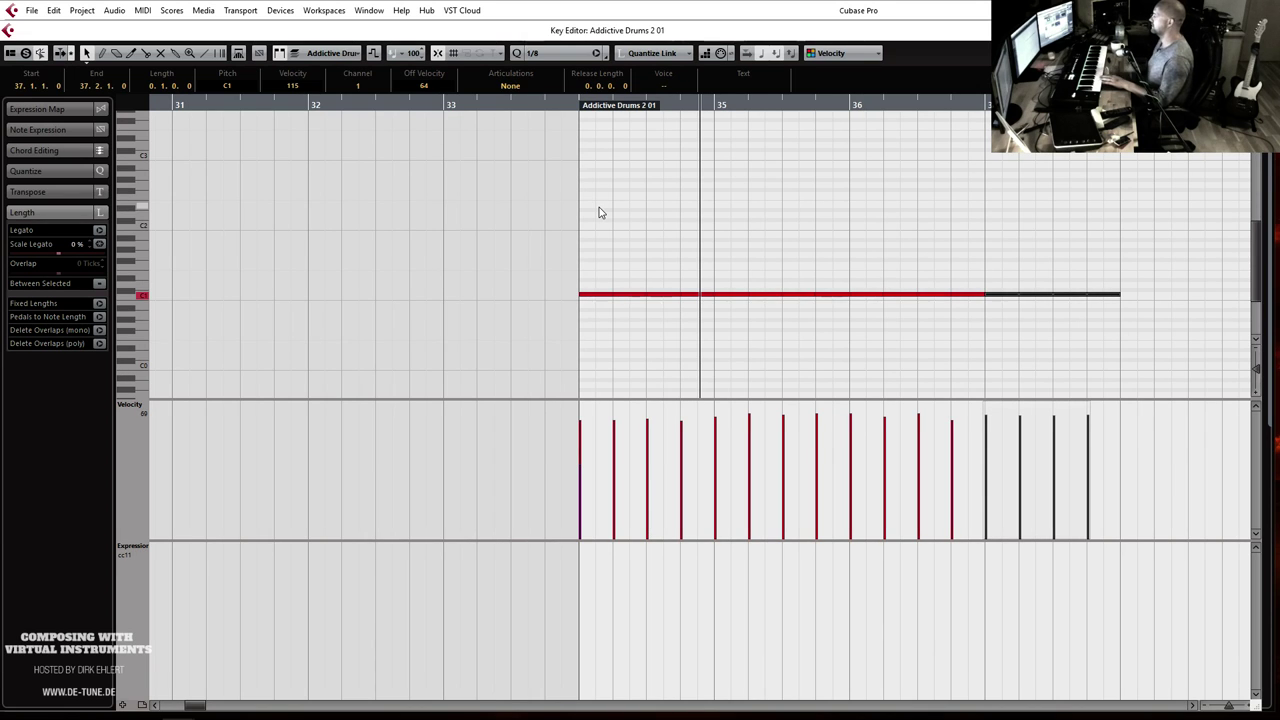
left_click(580, 106)
key("KP_Multiply")
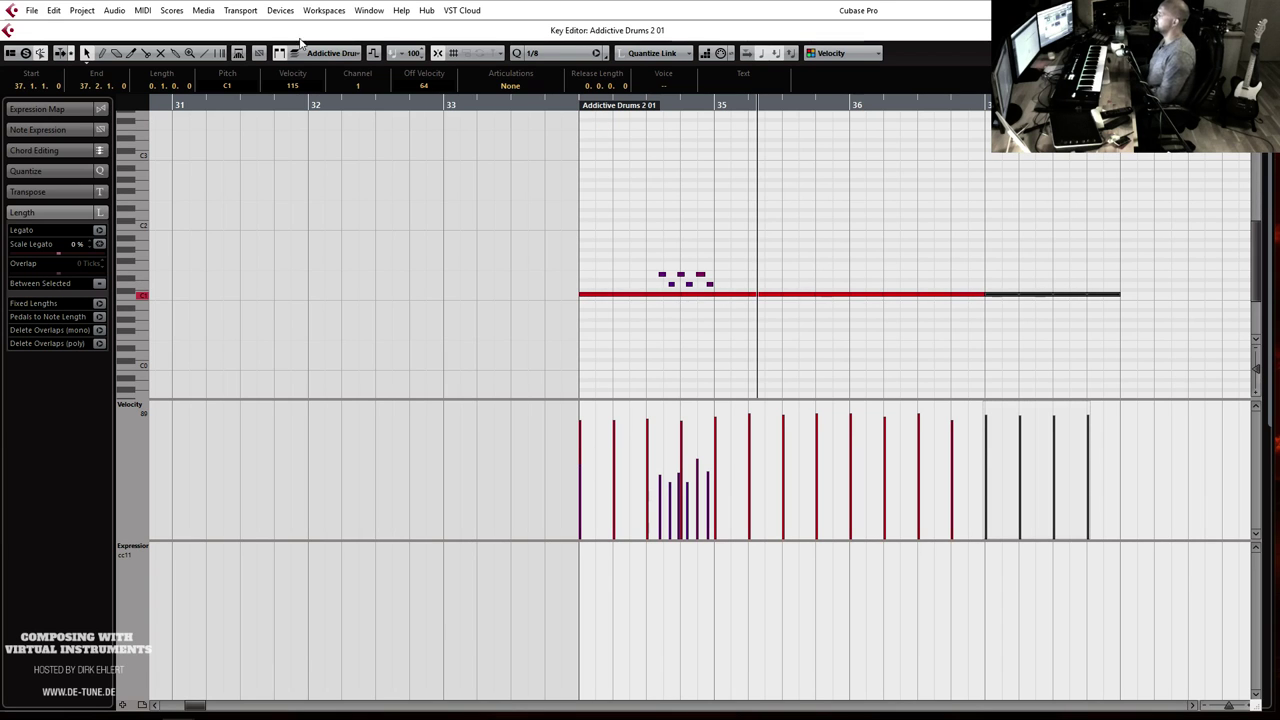
left_click_drag(646, 226, 787, 293)
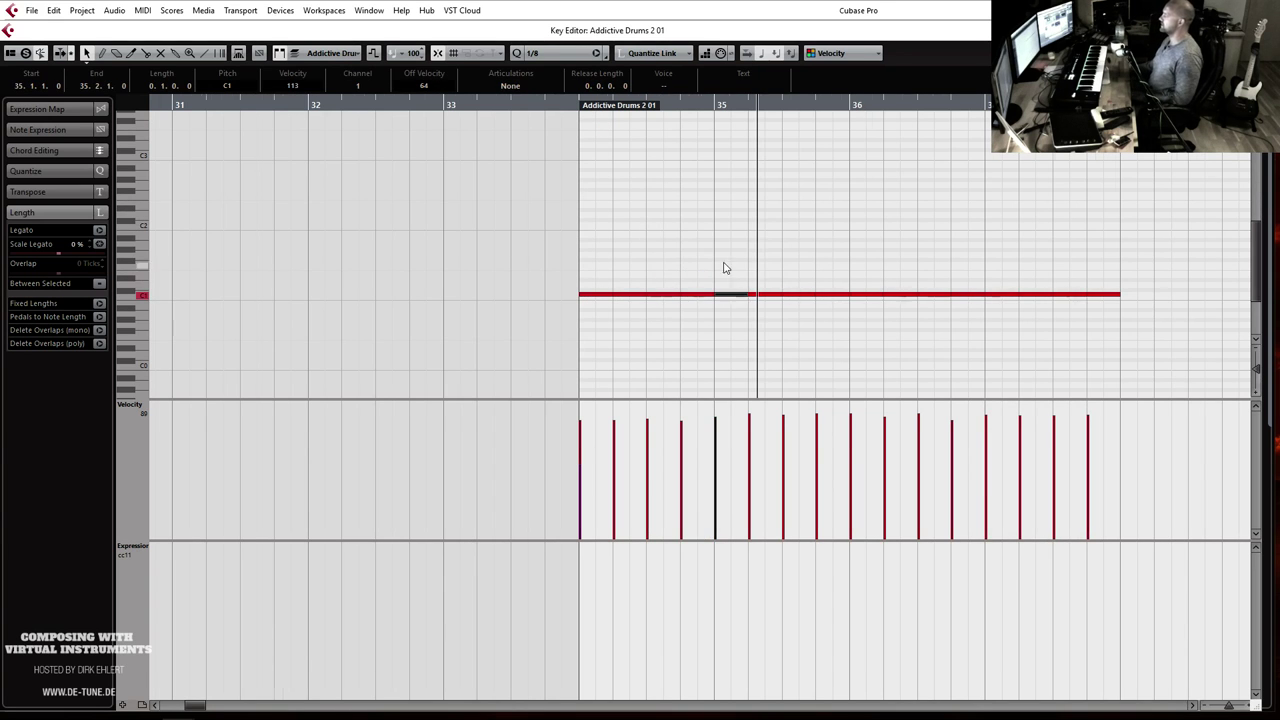
Step: Set the quantize grid to 1/16, and add a D1 note at 34.1.1 and an E1 note at 34.1.4
key("h")
key("h")
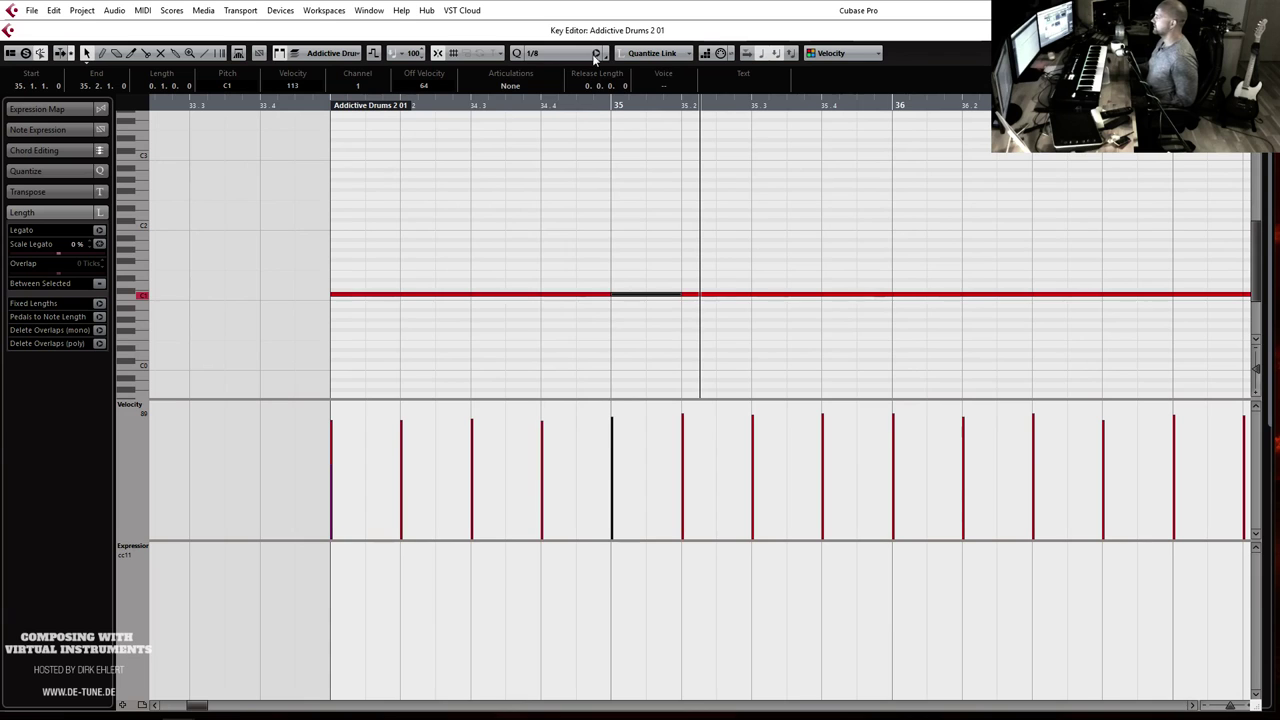
left_click(595, 58)
left_click(575, 130)
left_click(345, 284)
left_click(392, 274)
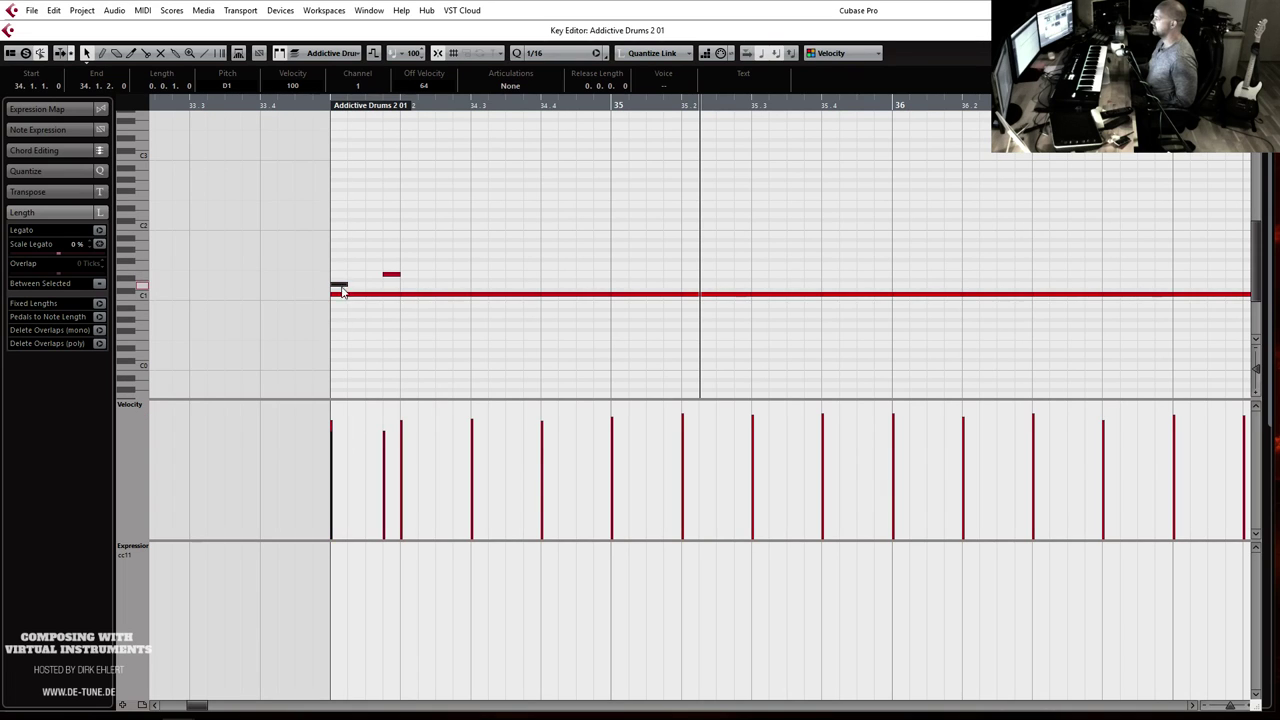
Step: Set the D1 note's velocity to 47 and move the note to 34.2.3
left_click(340, 479)
left_click(338, 482)
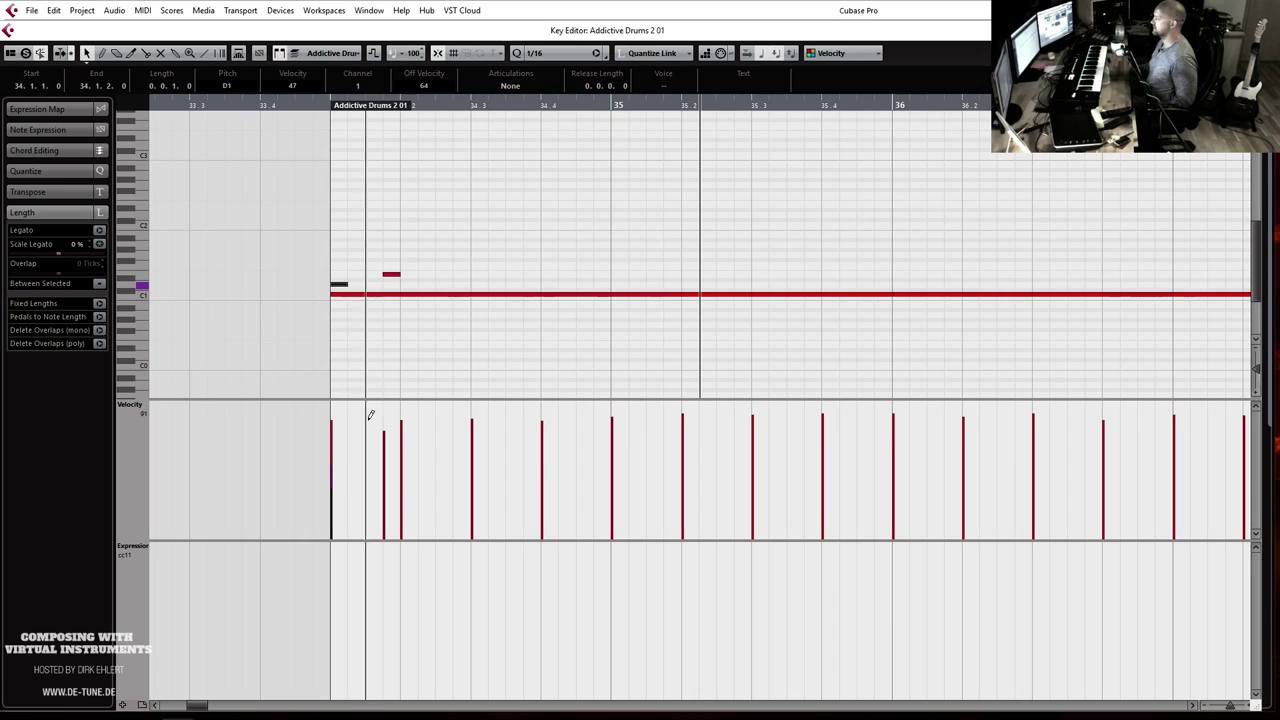
left_click_drag(340, 288, 443, 288)
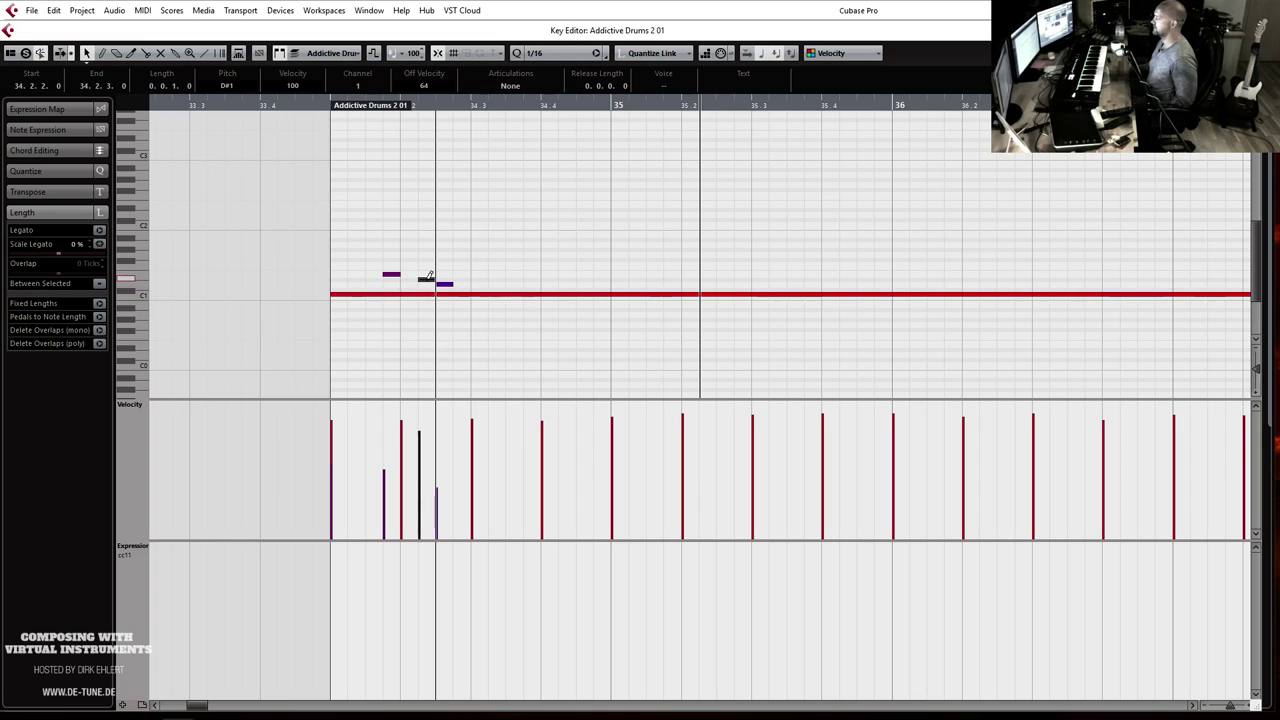
Step: Raise the note at 34.2.2 to E1 with a low velocity, and add an E1 note at 34.2.4 with velocity 18
key("Up")
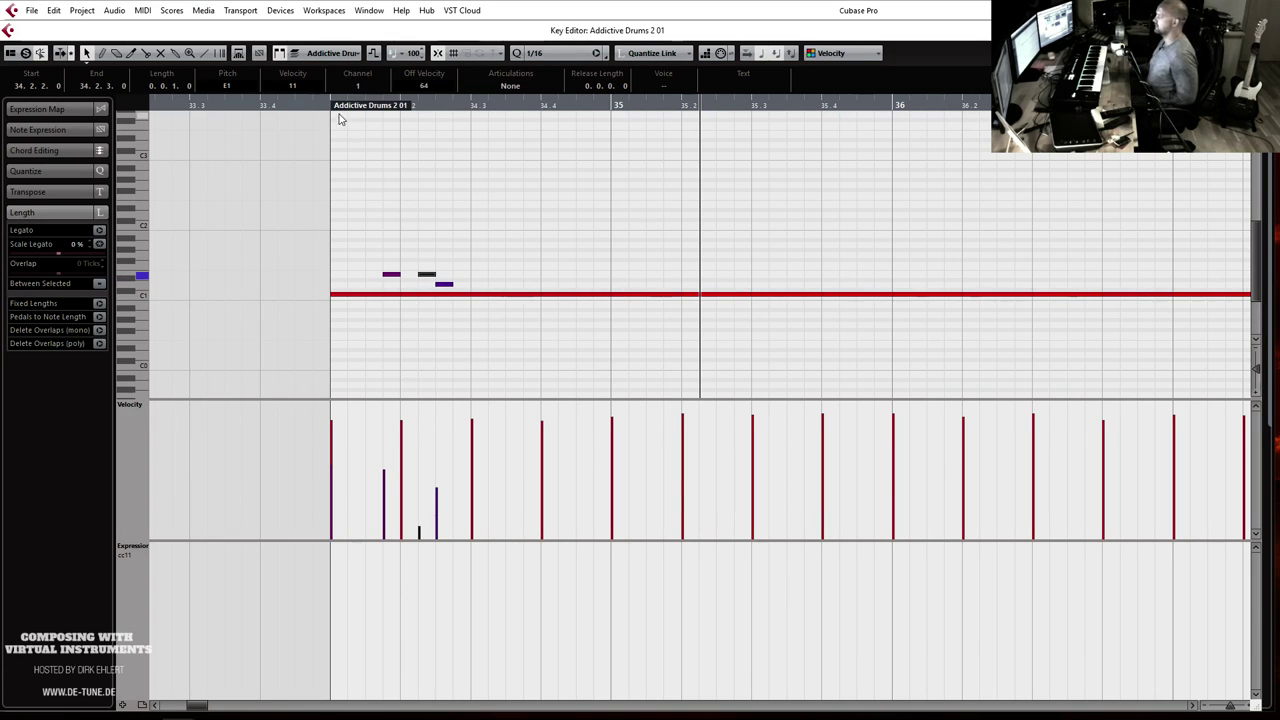
key("space")
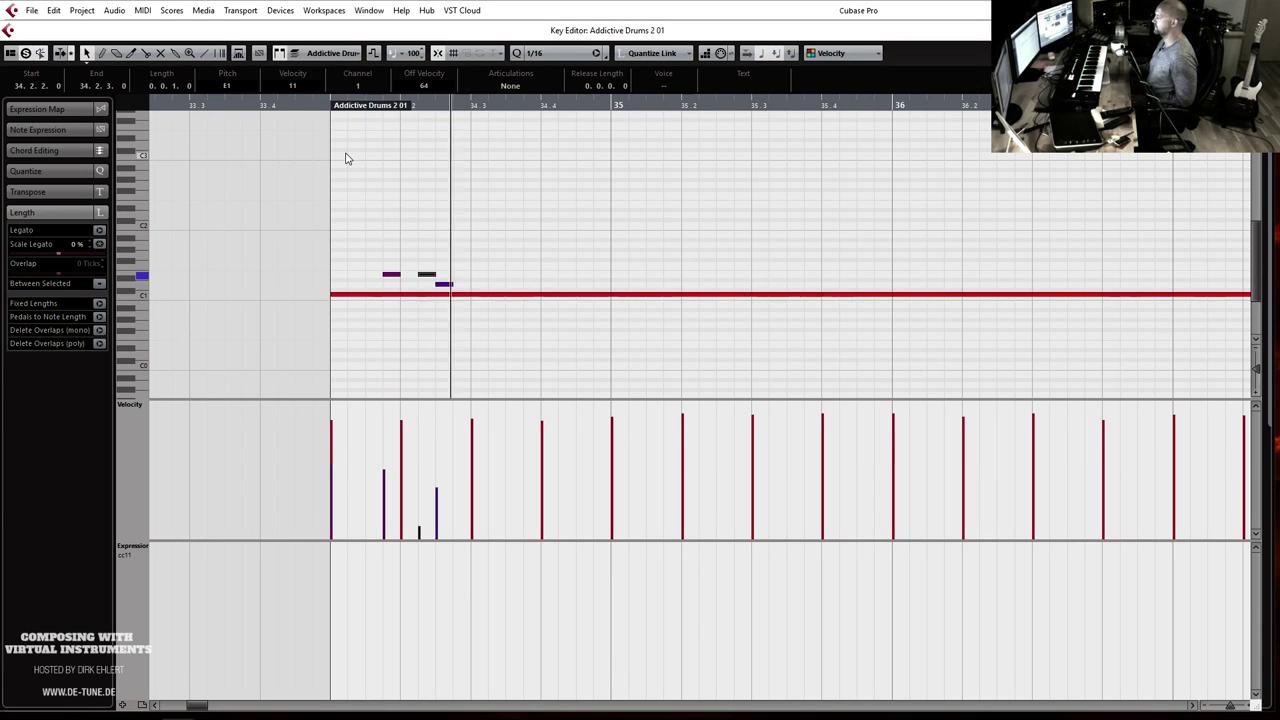
left_click(420, 510)
left_click(462, 274)
left_click(462, 511)
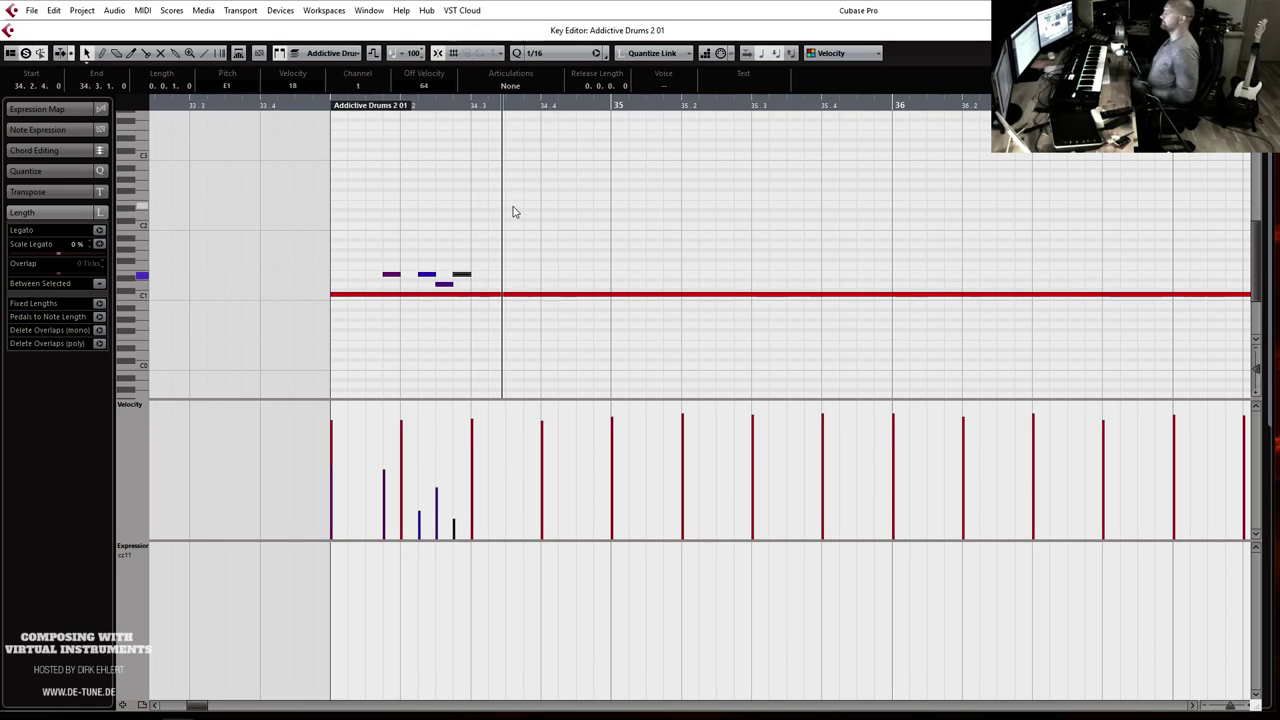
Step: Add D1 notes at 34.3.1, 34.4.1 and 34.4.3 and E1 notes at 34.3.4, 34.4.2 and 34.4.4, softening the last three
left_click(480, 284)
left_click(531, 274)
left_click(550, 284)
left_click(566, 274)
left_click(601, 274)
left_click(585, 290)
key("Up")
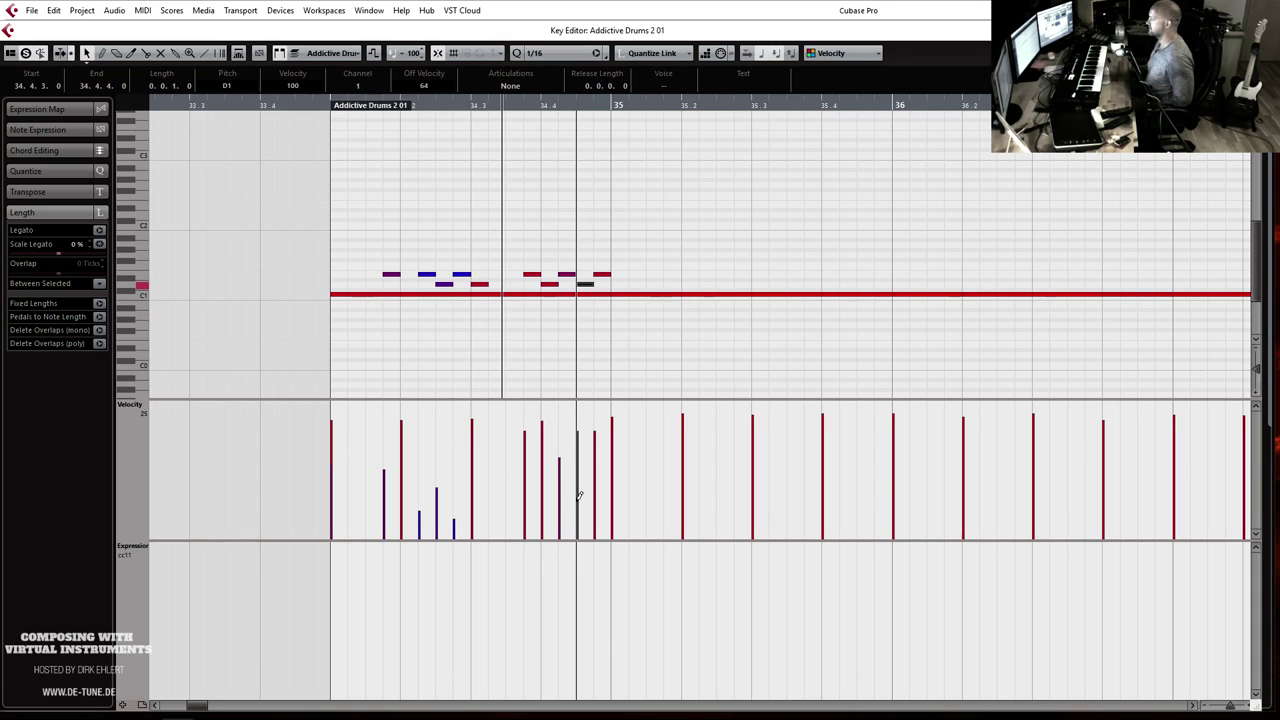
left_click(577, 470)
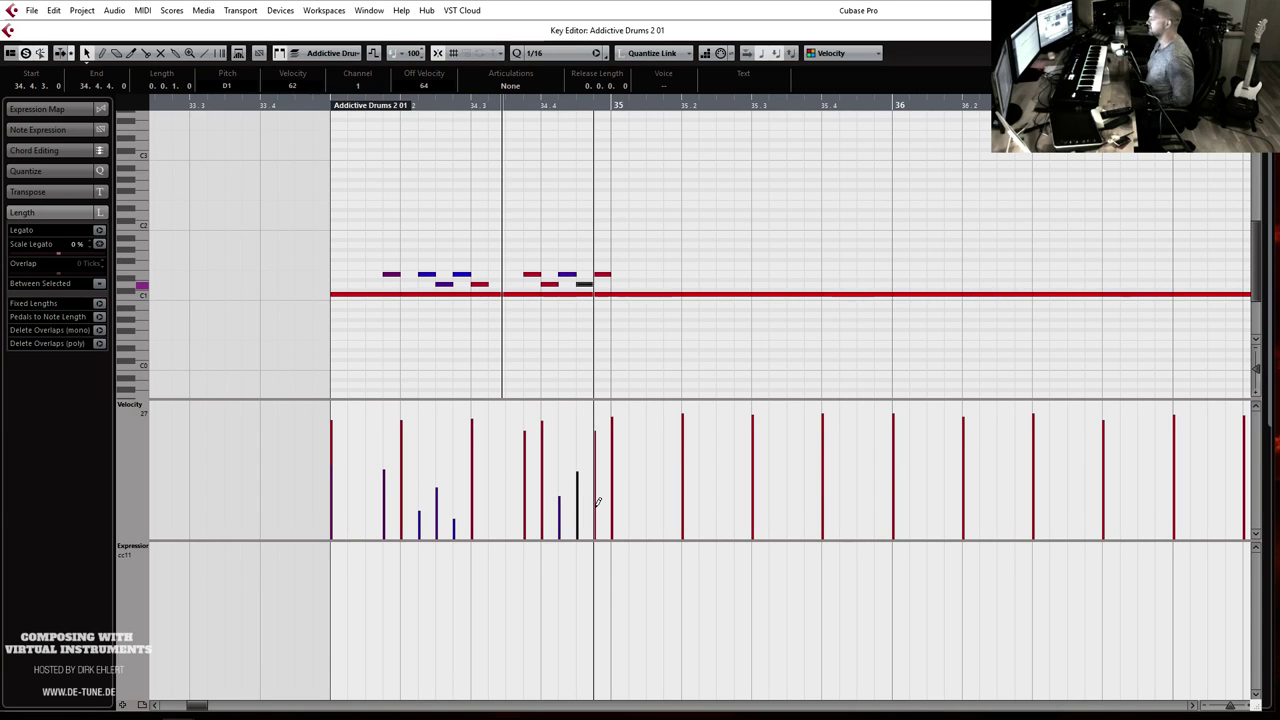
key("space")
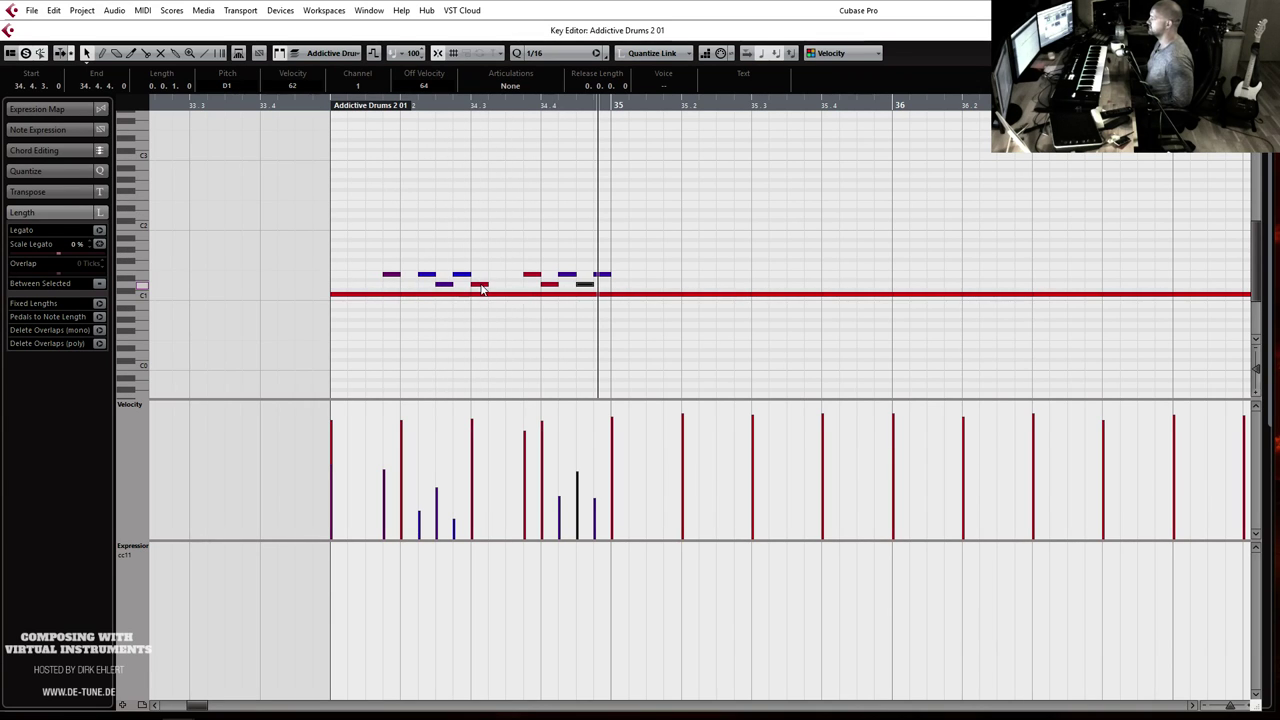
Step: Move the D1 note at 34.3.1 to 34.3.3 with velocity 65, and soften 34.2.2 while strengthening 34.2.3
left_click_drag(481, 289, 515, 289)
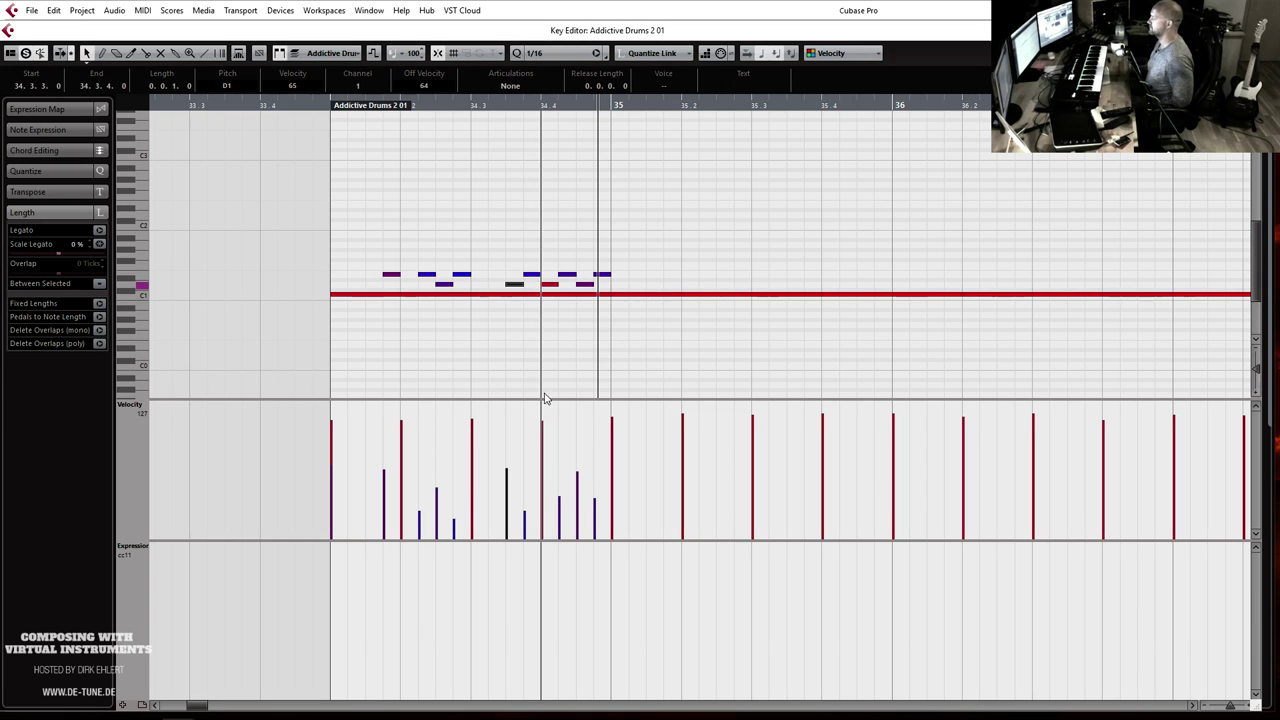
left_click(331, 105)
key("space")
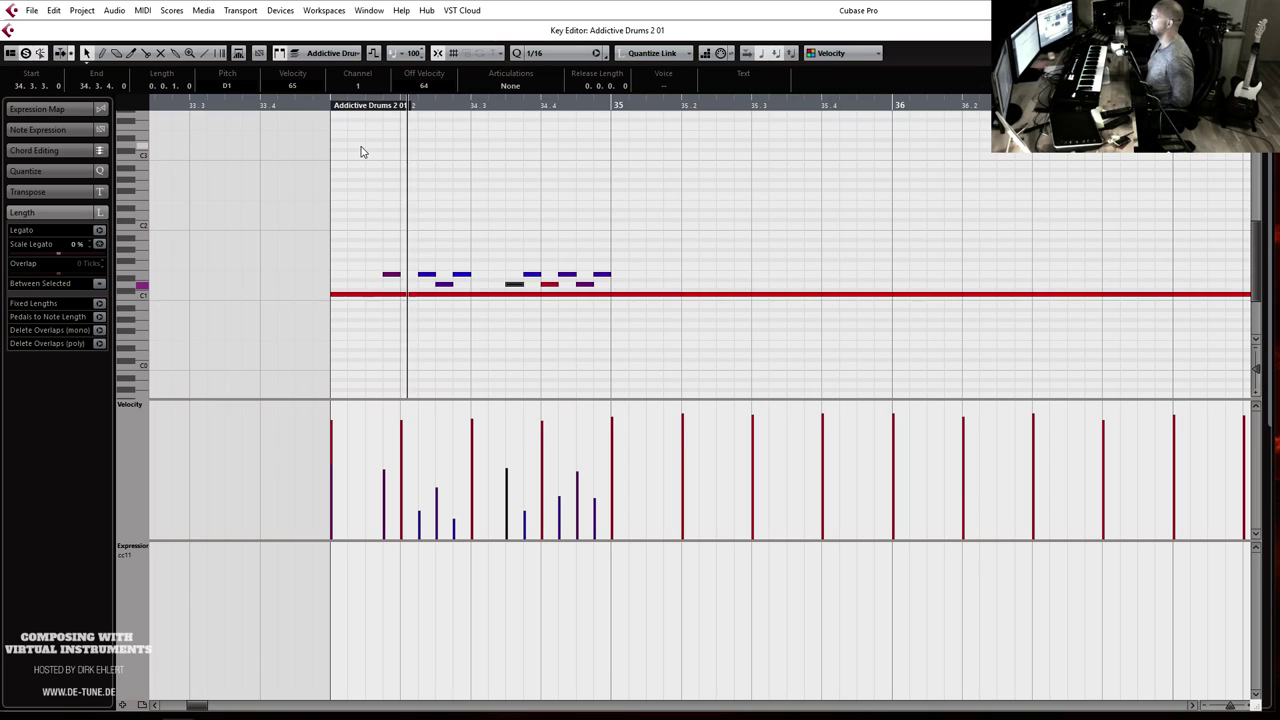
mouse_move(420, 534)
left_mouse_down()
mouse_move(443, 509)
mouse_move(440, 455)
left_mouse_up()
left_click(336, 108)
key("space")
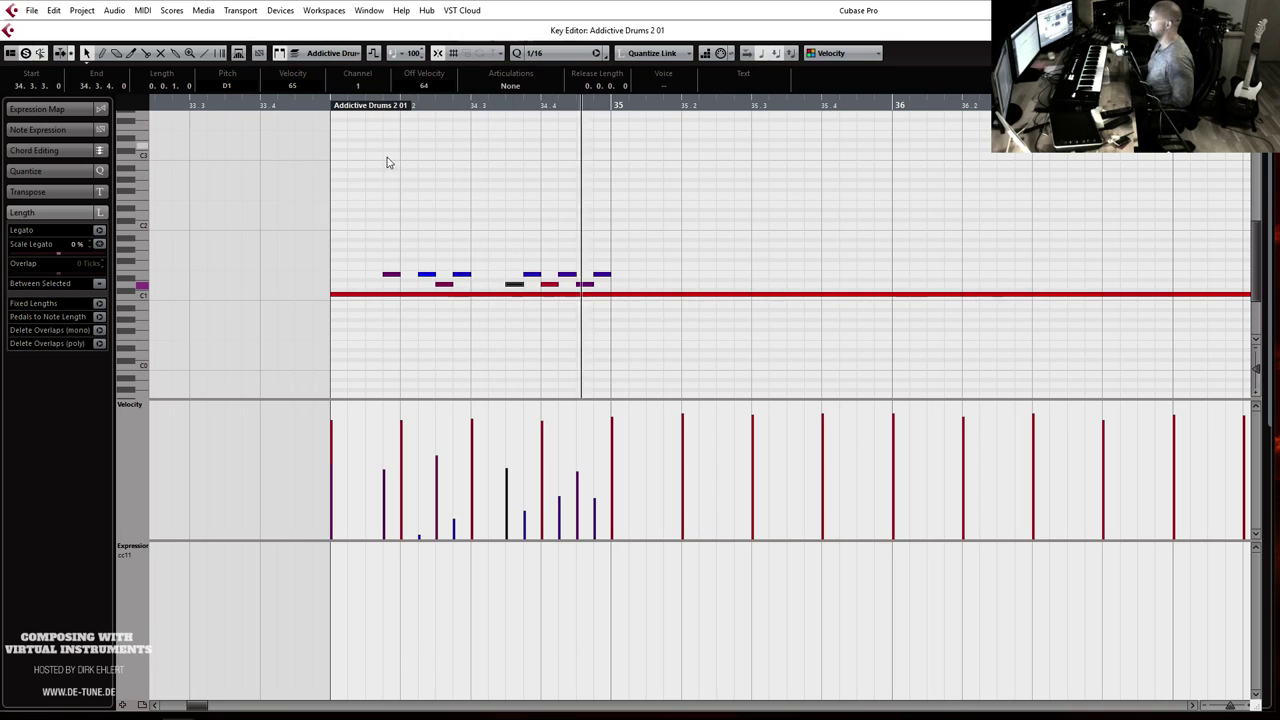
Step: Copy bar 34's D1 and E1 pattern to bar 35, add a D1 note at 35.1.1, and play both bars
left_click_drag(649, 244, 664, 276)
left_click(618, 284)
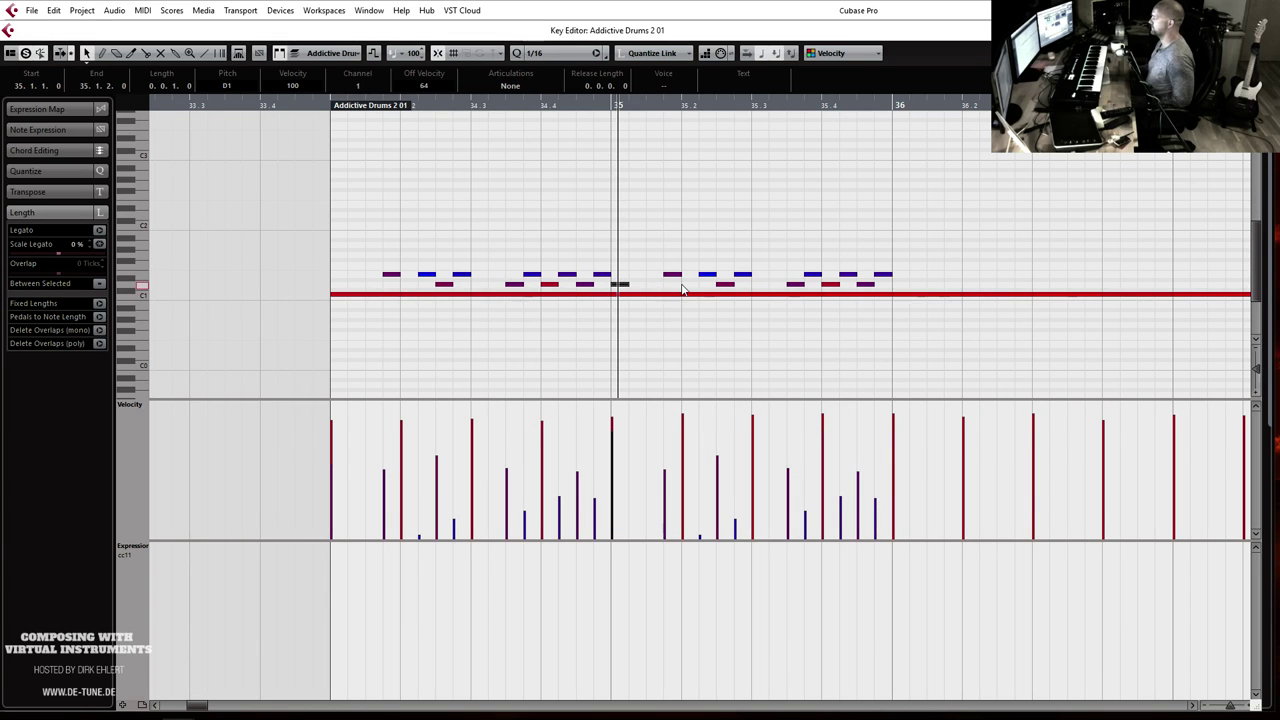
left_click(330, 106)
key("space")
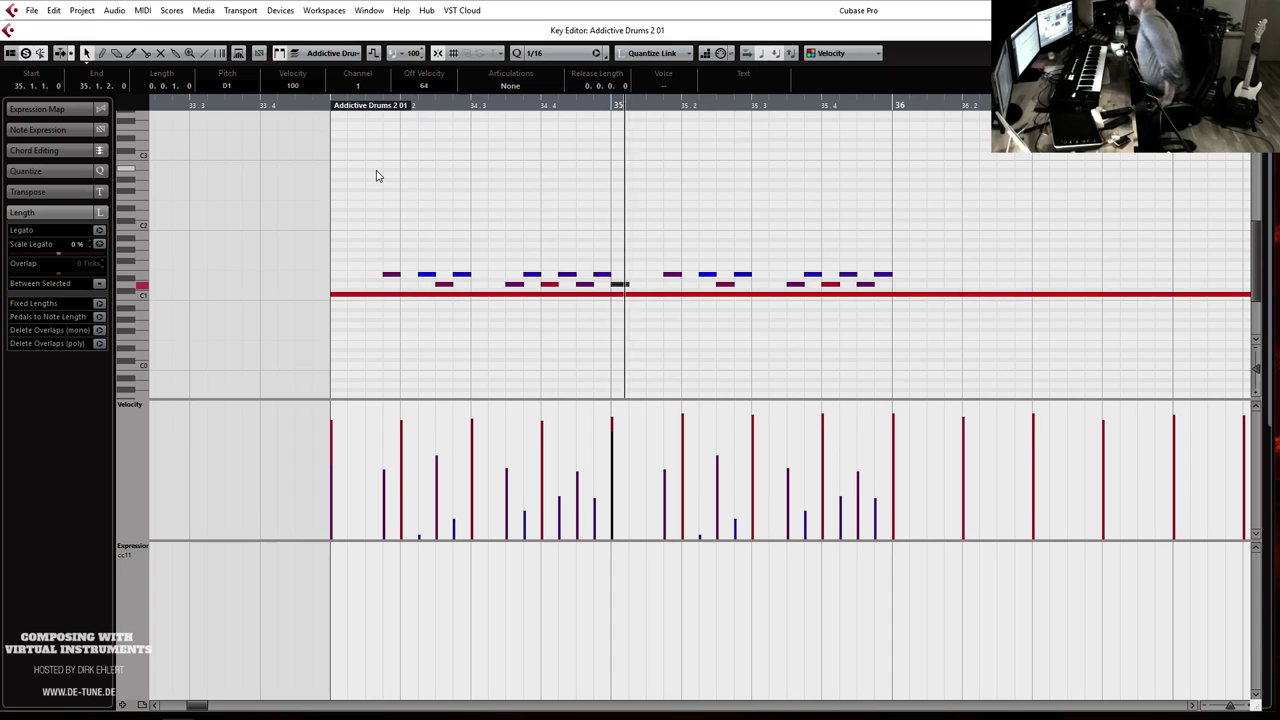
key("space")
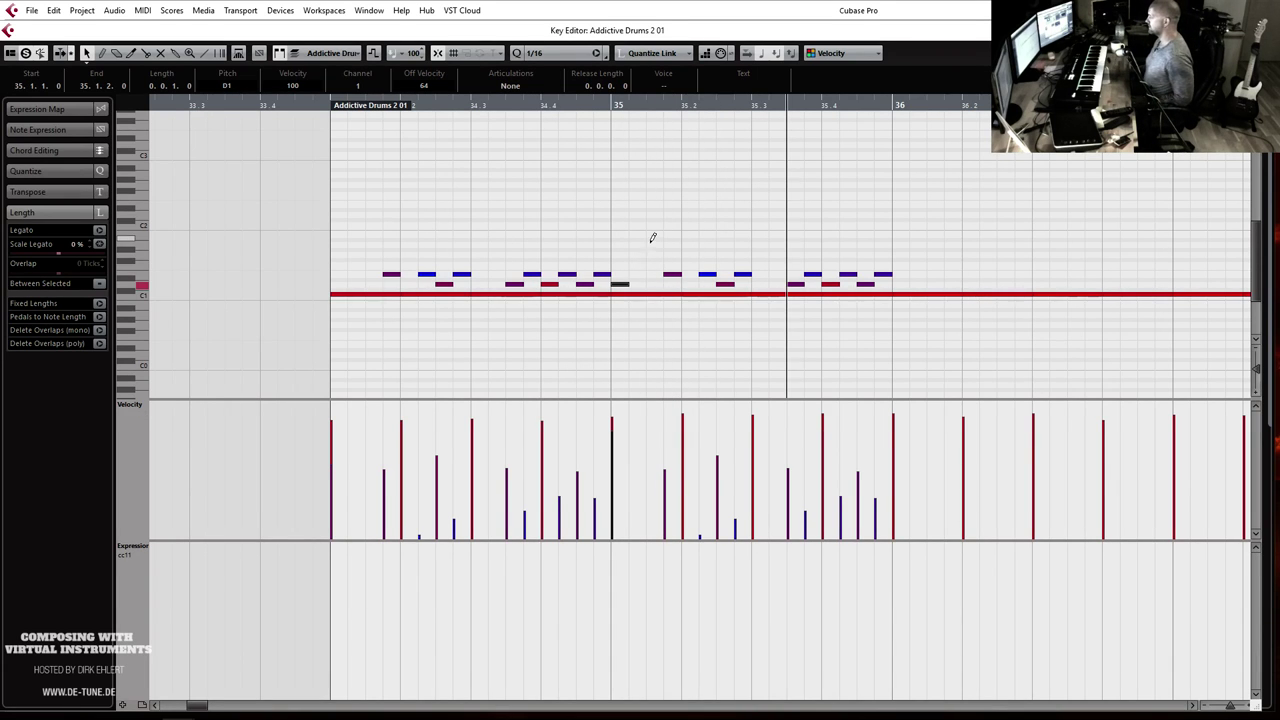
Step: Add G3 notes at 35.1.3 with velocity 59 and at 35.3.2 with velocity 66
left_click(654, 124)
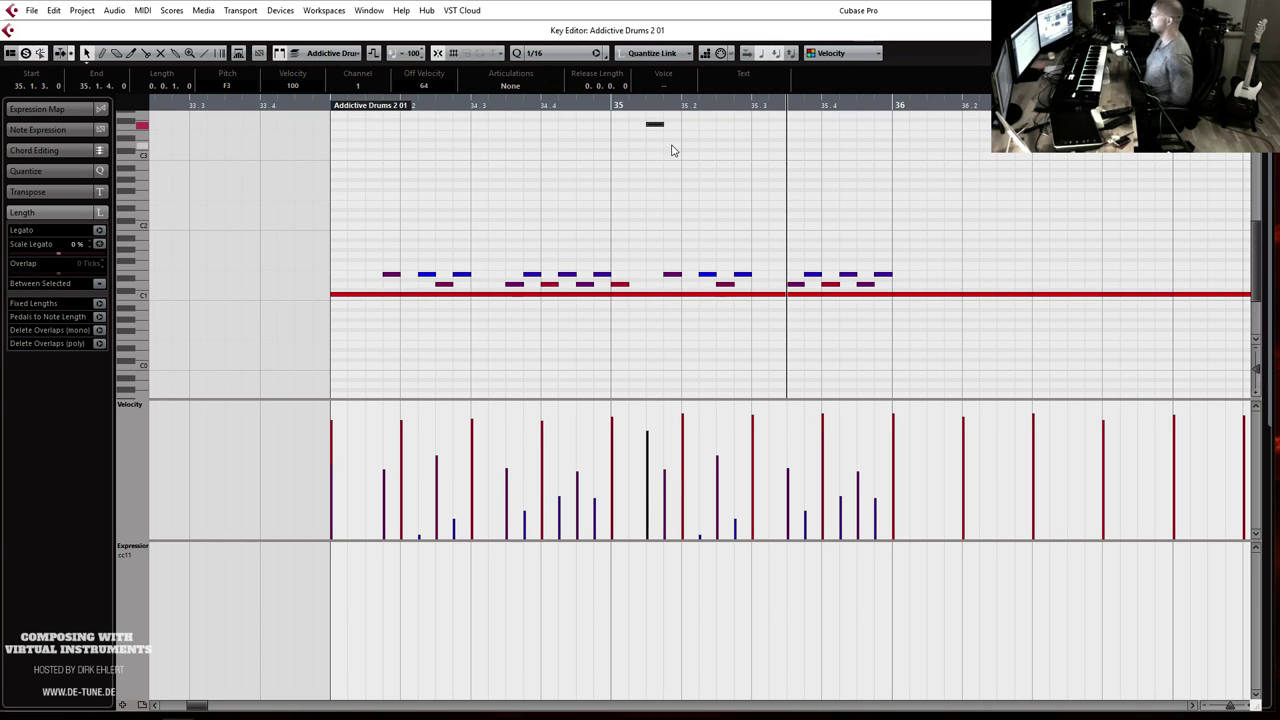
scroll(672, 150, "up", 3)
key("Up")
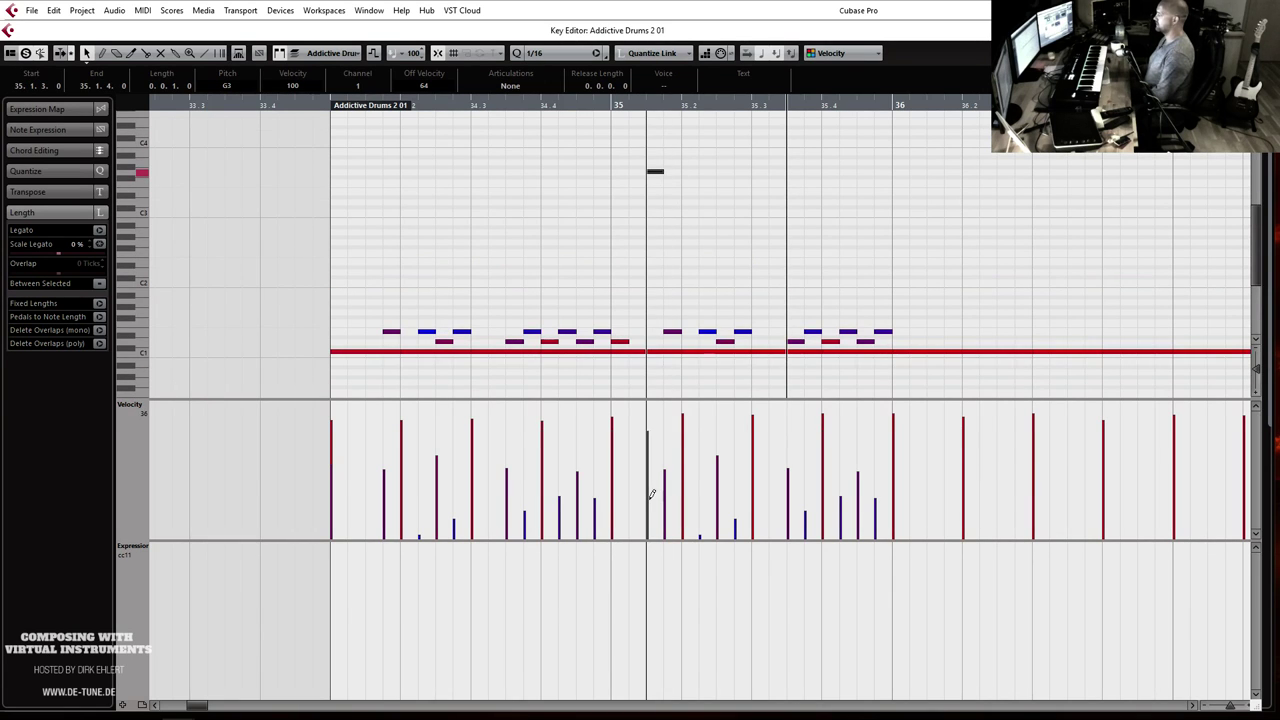
left_click(325, 106)
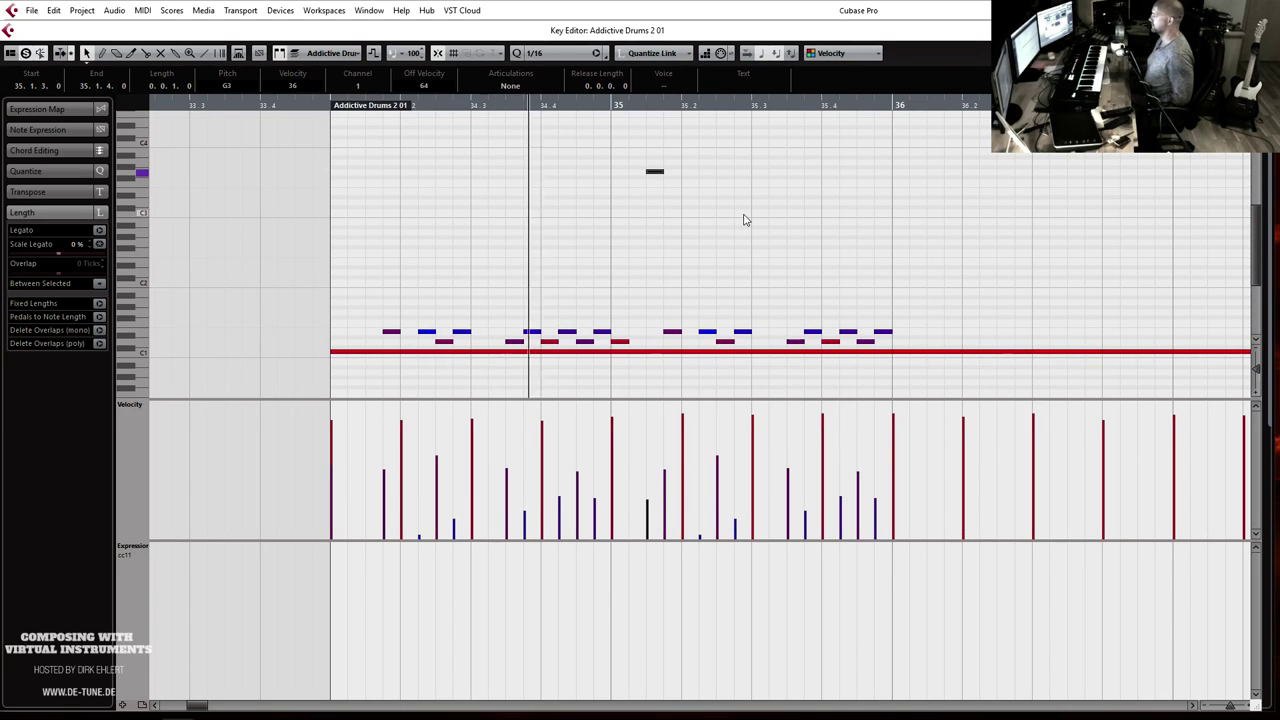
left_click(648, 472)
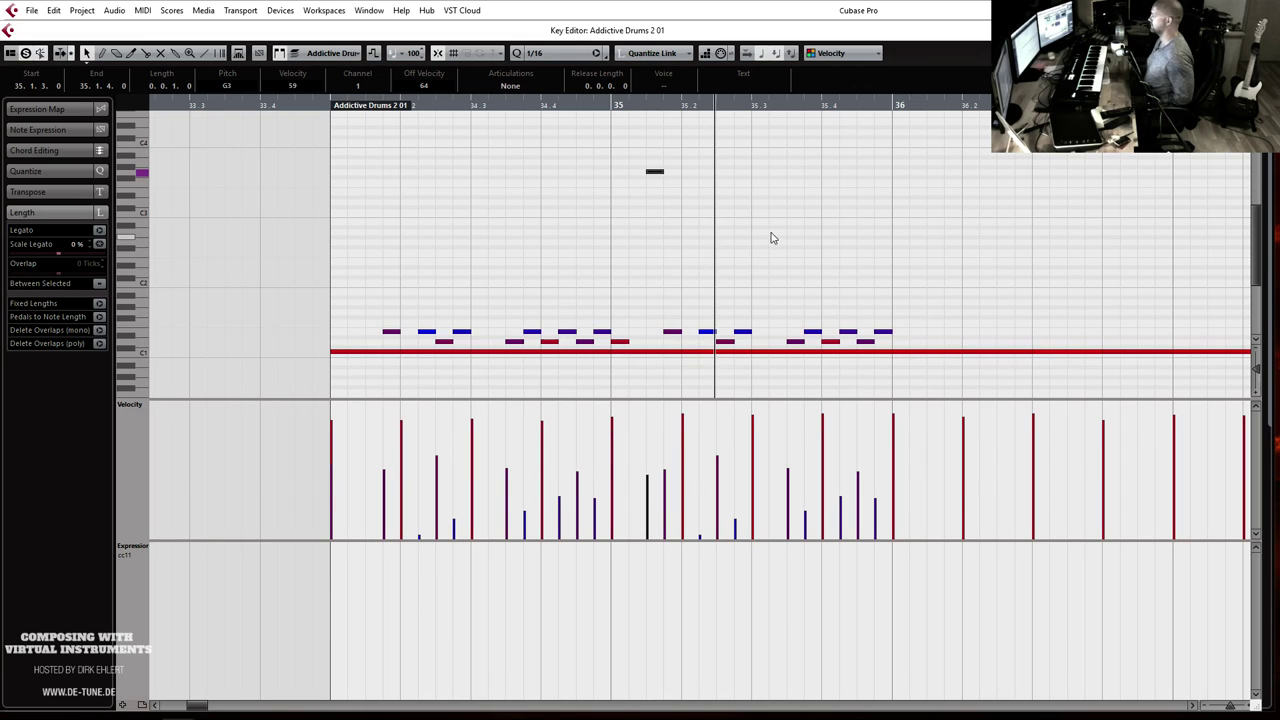
left_click(775, 171)
left_click_drag(777, 491, 777, 467)
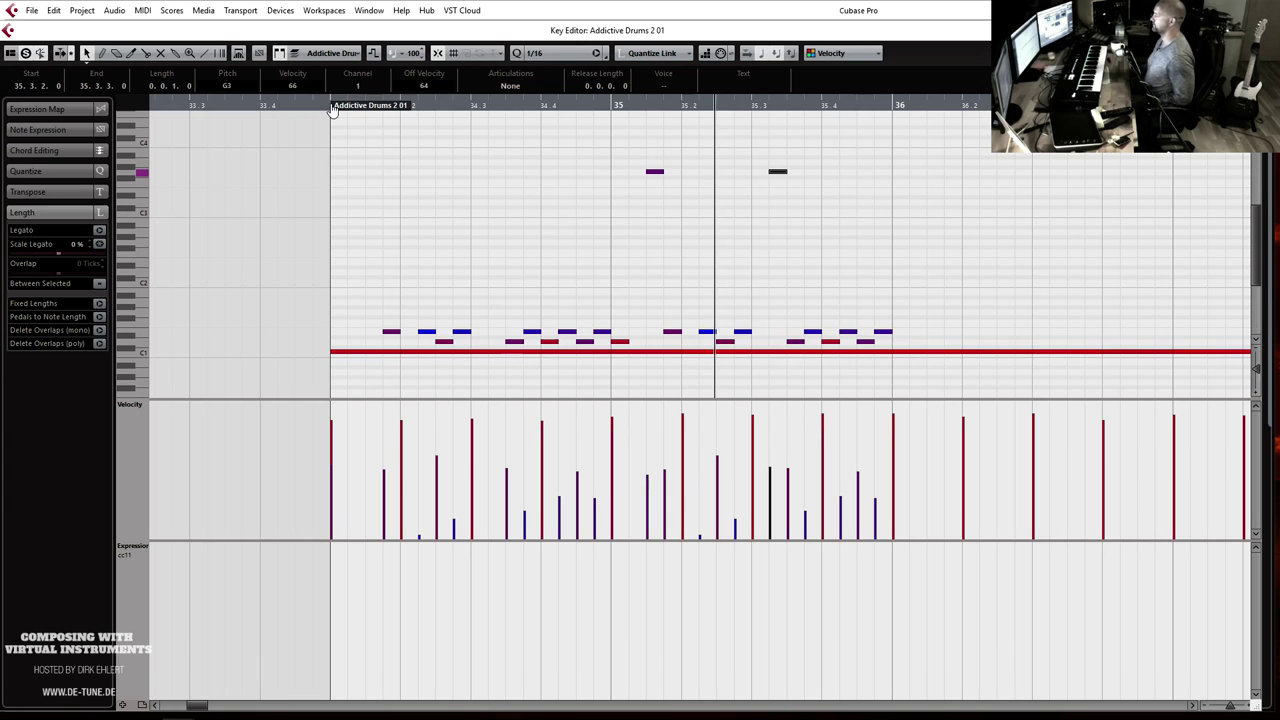
Step: Open the Addictive Drums 2 instrument and step through its snares to the 14x5" Sonor Designer
key("h")
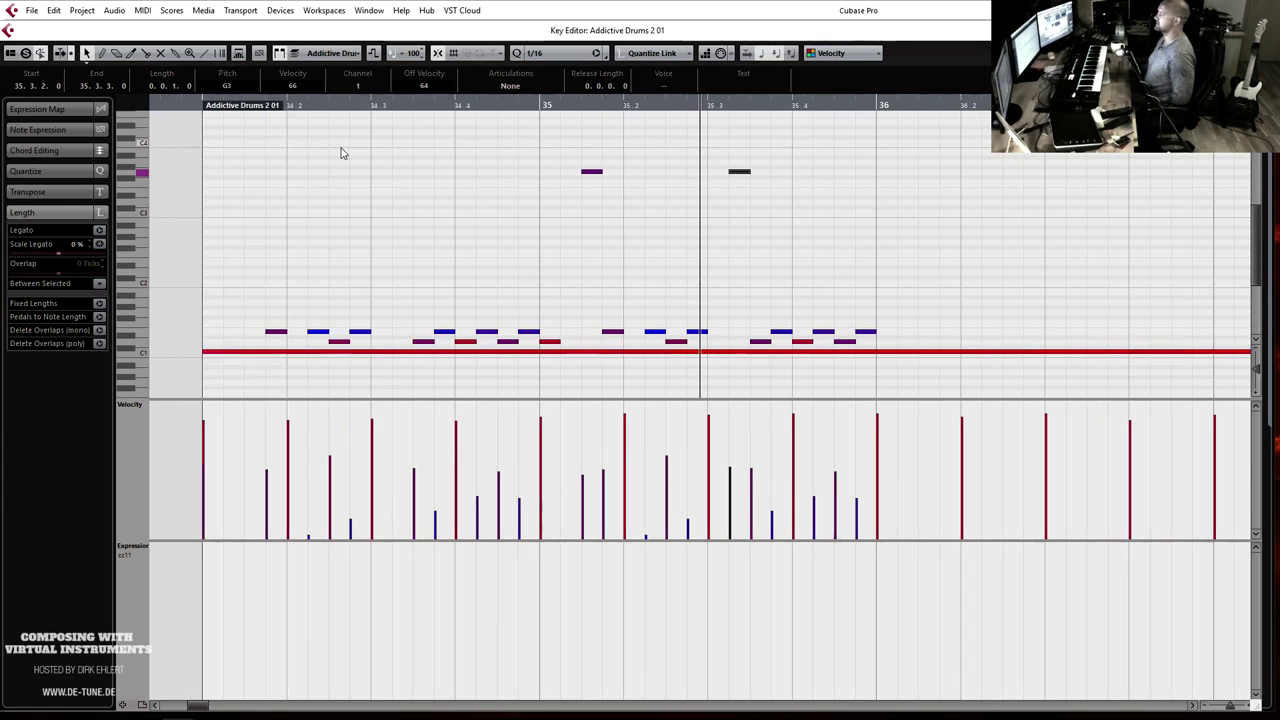
key("g")
key("g")
left_click(238, 103)
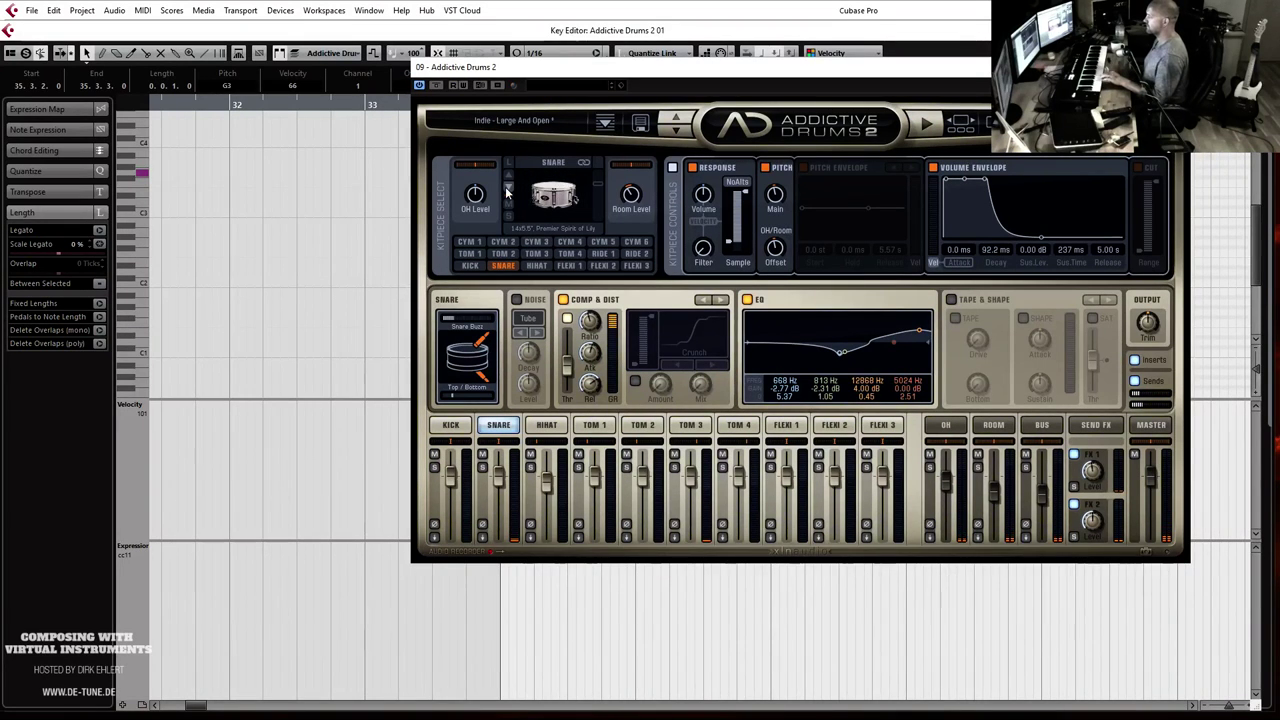
left_click(507, 192)
left_click(507, 192)
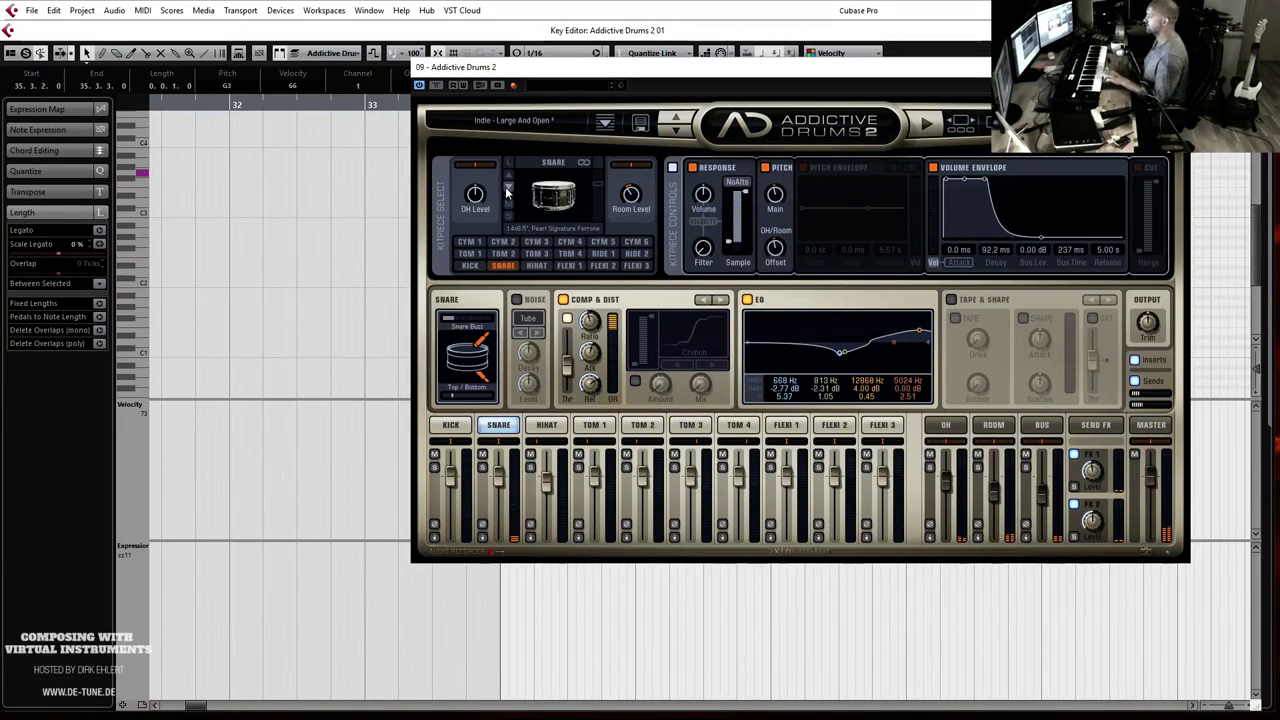
left_click(507, 192)
left_click(507, 192)
left_click(507, 192)
left_click(507, 192)
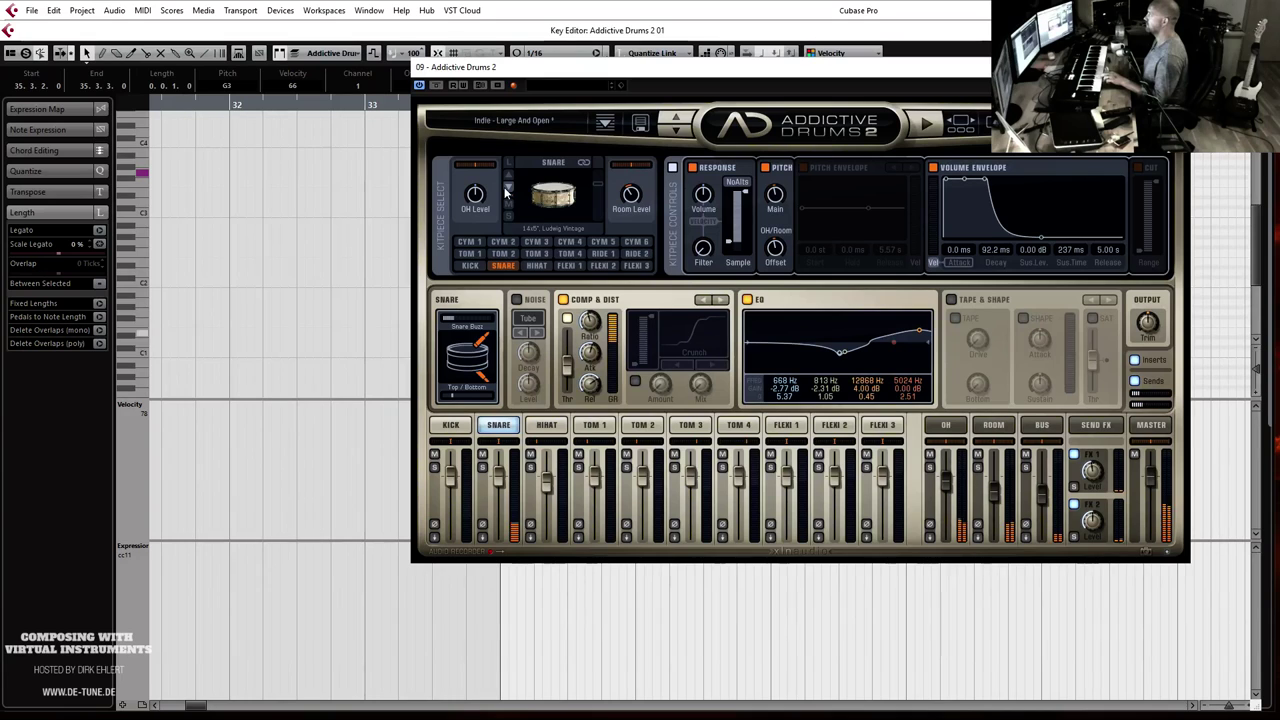
left_click(507, 192)
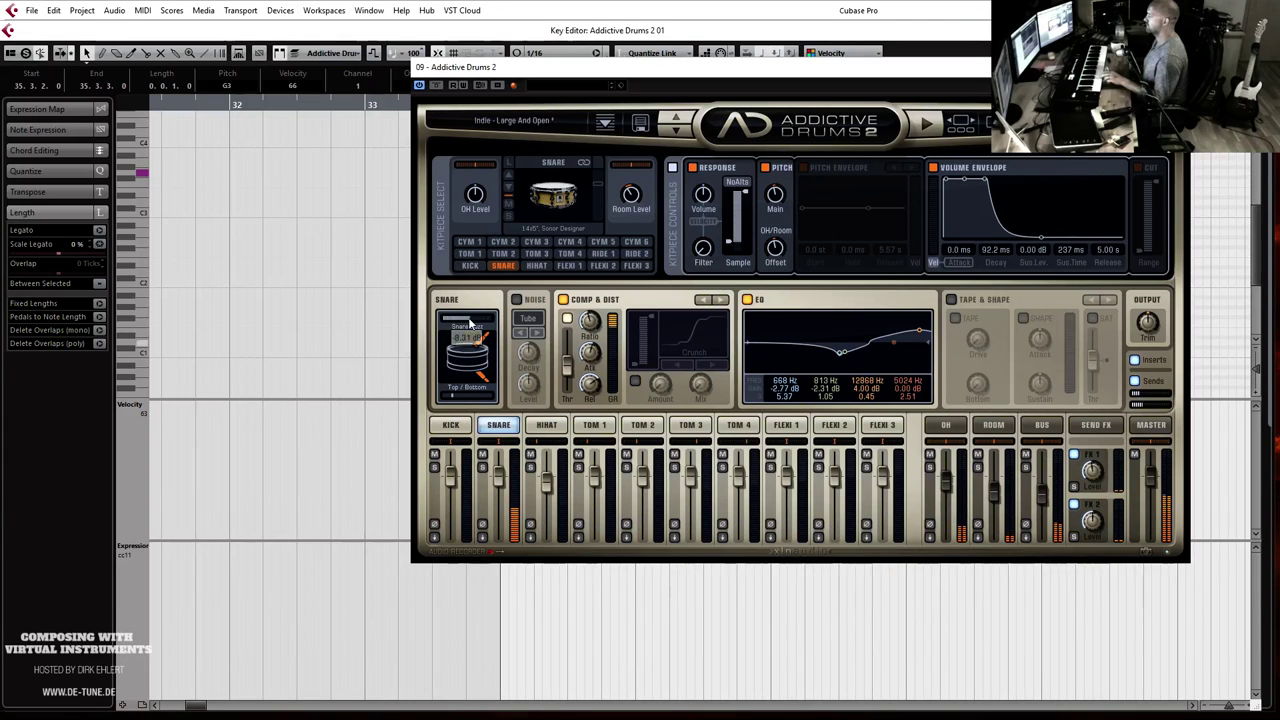
Step: Raise the snare buzz, and set the snare's volume envelope to a 14.3 ms sustain time and a 4.79 s release
left_click_drag(986, 183, 974, 181)
left_click_drag(1034, 240, 1027, 240)
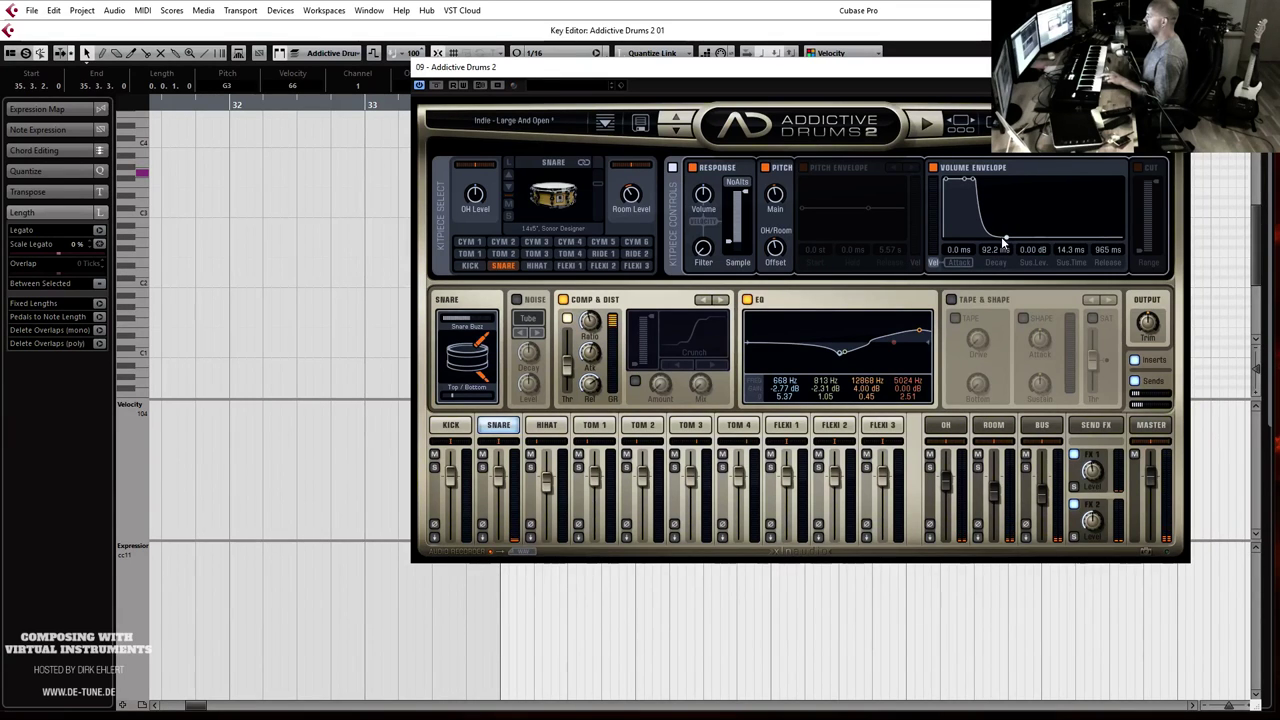
left_click_drag(1008, 242, 1023, 237)
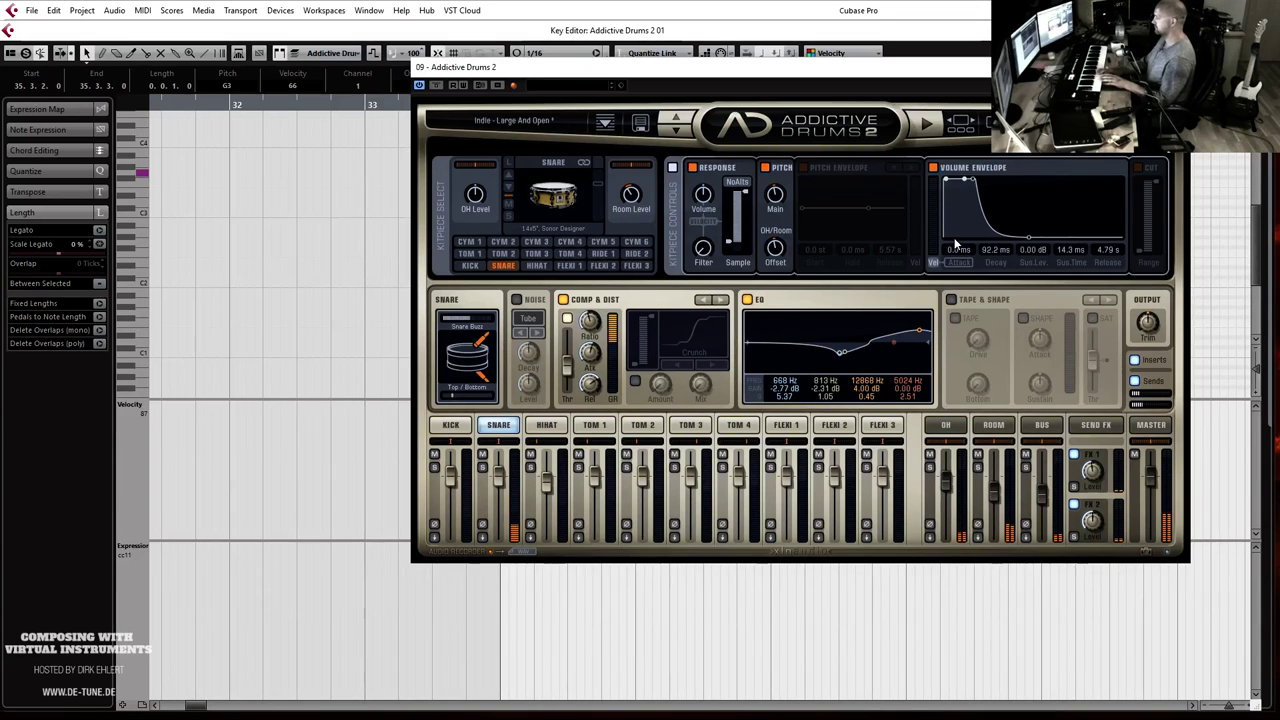
Step: Compare the snare with compression off and on, adjust the compressor's threshold, and play the drum part from bar 34
left_click(564, 301)
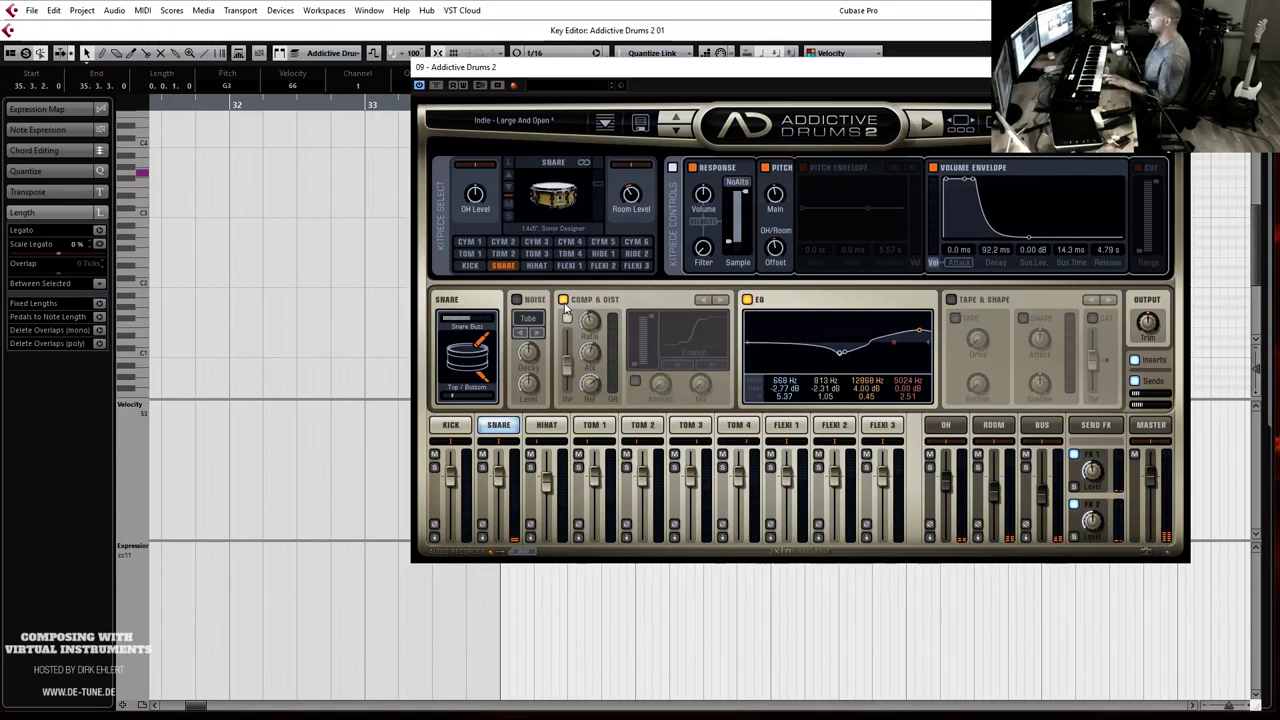
left_click(565, 306)
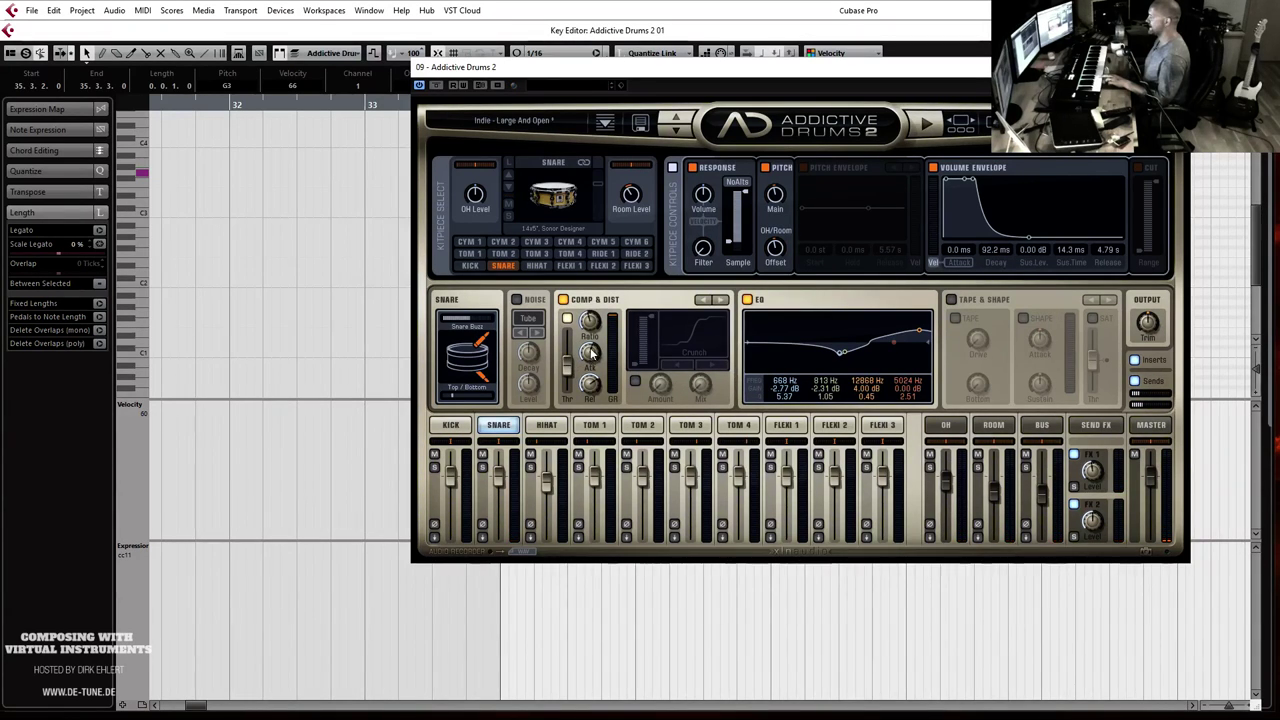
left_click_drag(589, 327, 573, 370)
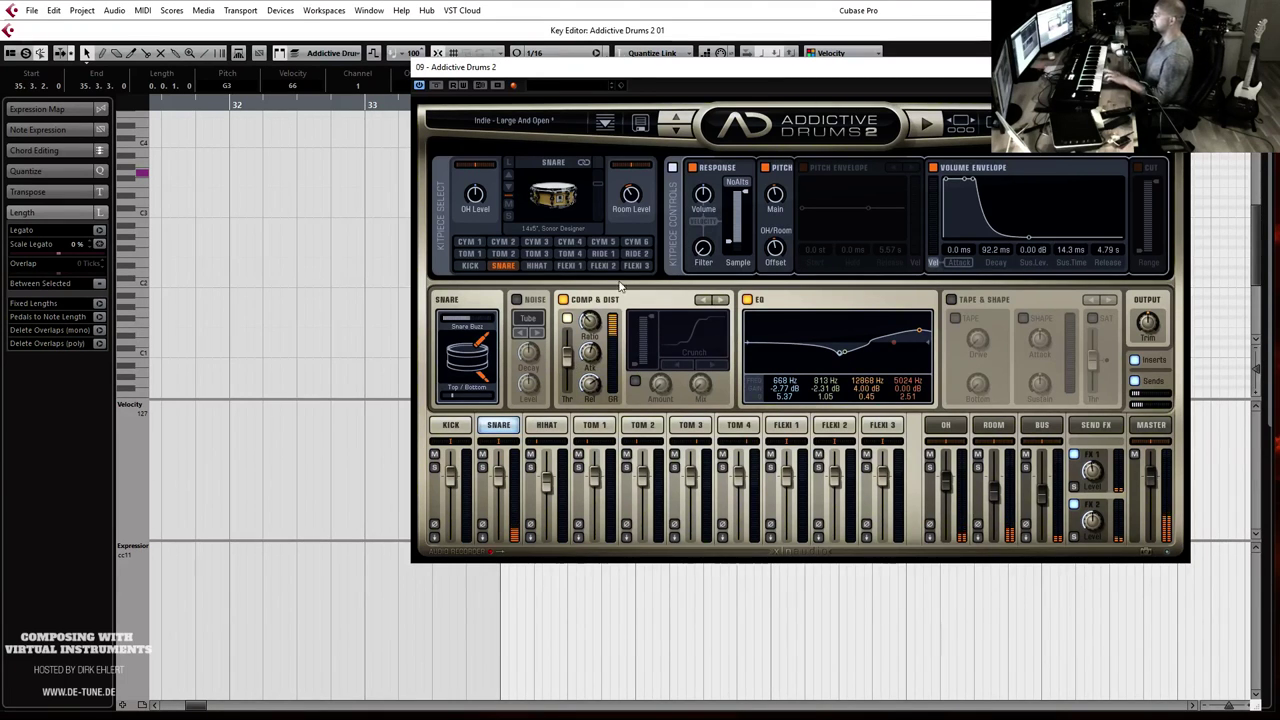
key("ctrl+w")
left_click(503, 106)
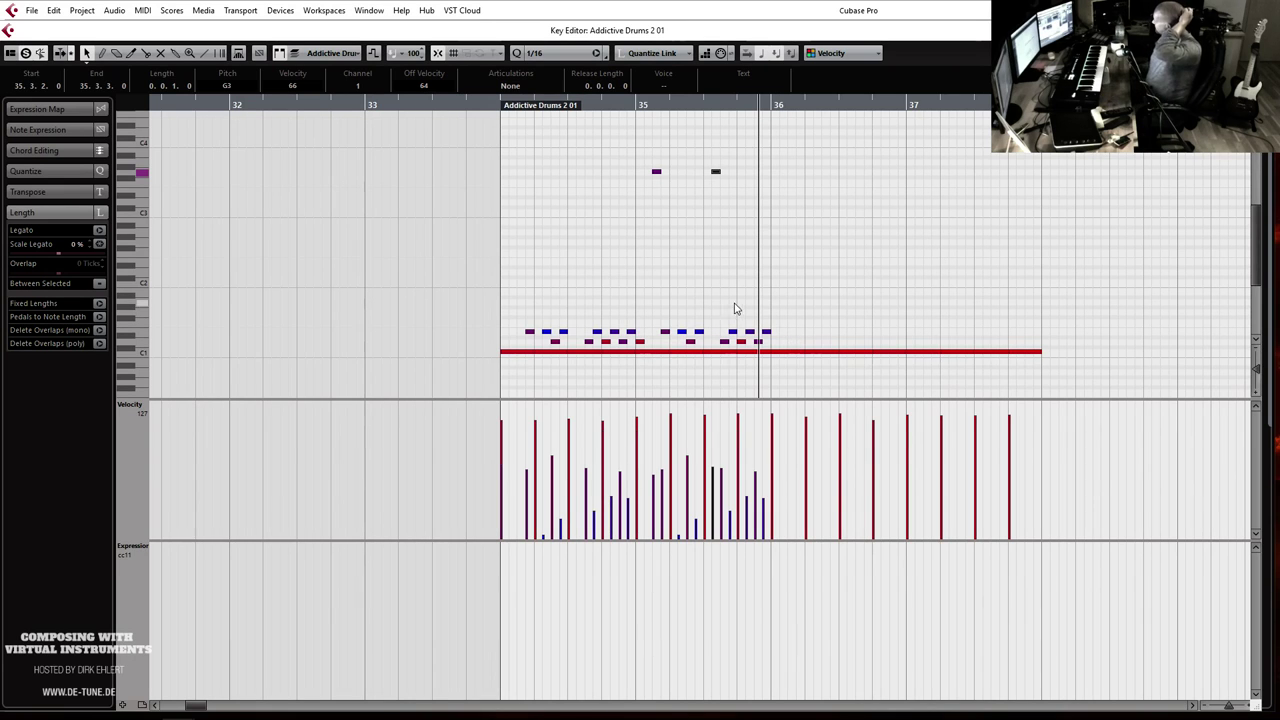
Step: Delete all notes above the C1 row, and add D1 notes at 34.1.1, 34.1.4 and 34.2.3, the last with velocity 56
left_click_drag(786, 346, 484, 122)
key("Delete")
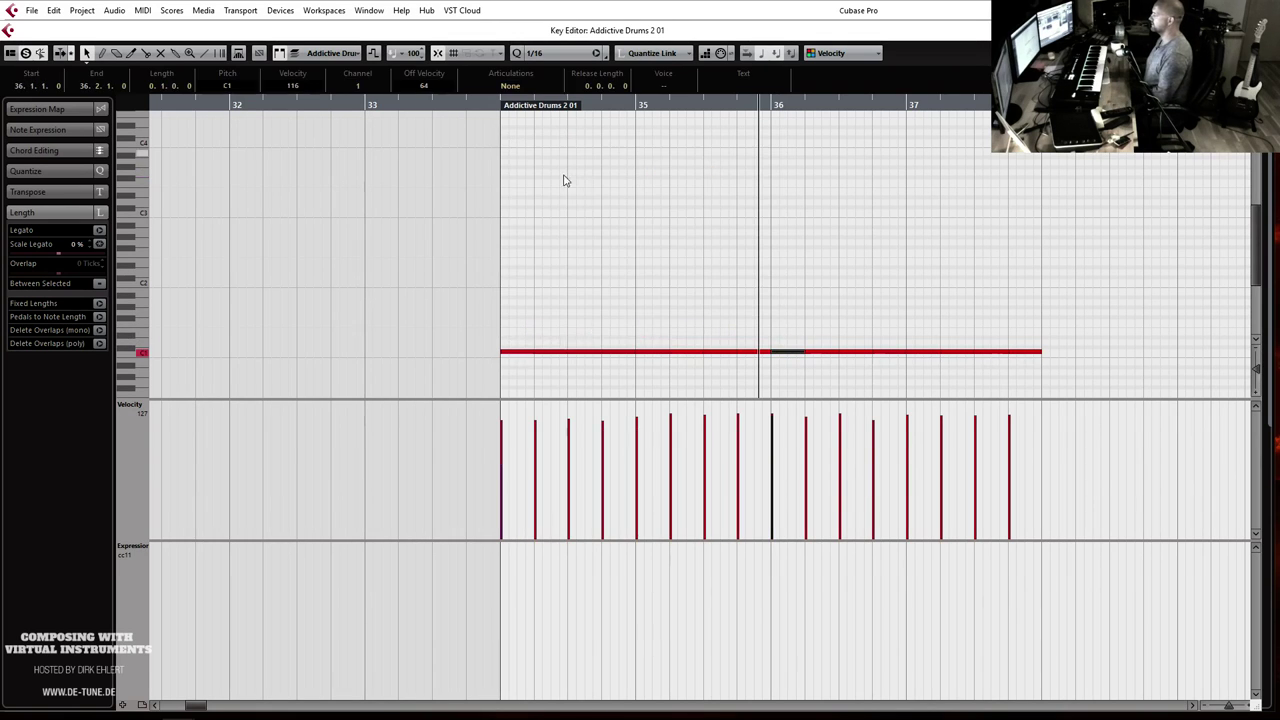
left_click(505, 341)
left_click(531, 341)
left_click(556, 341)
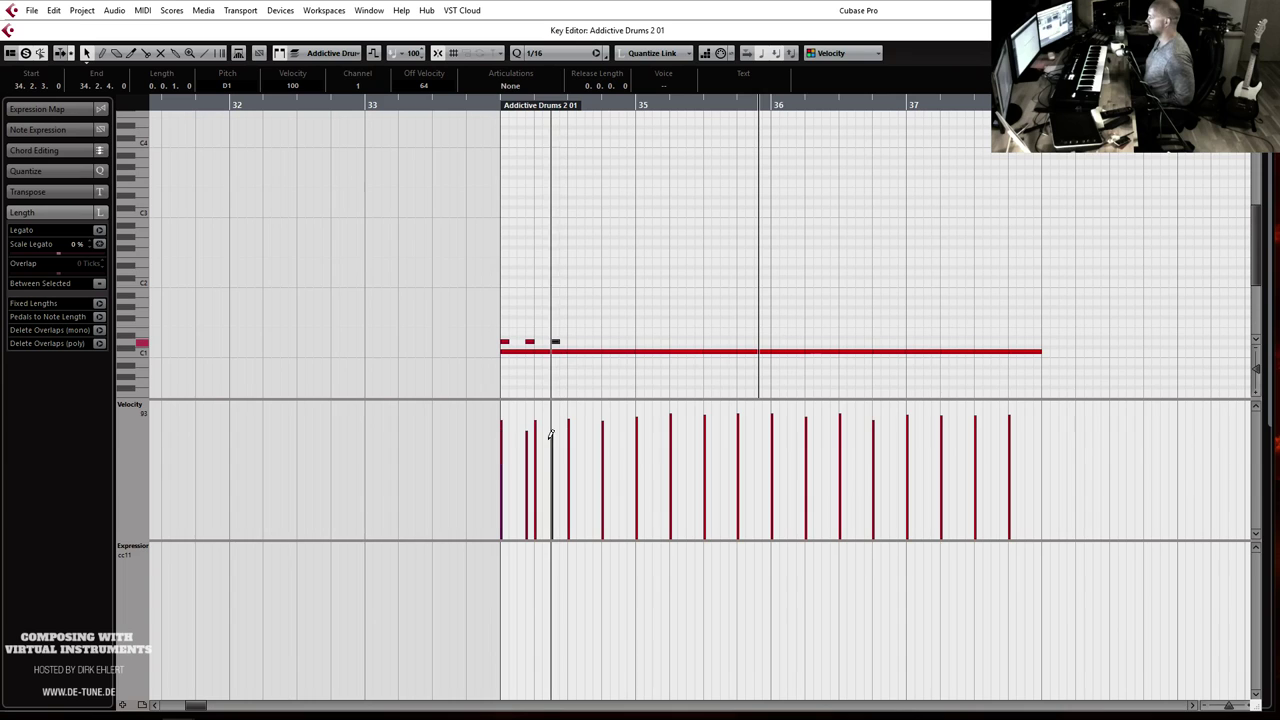
left_click_drag(528, 466, 551, 478)
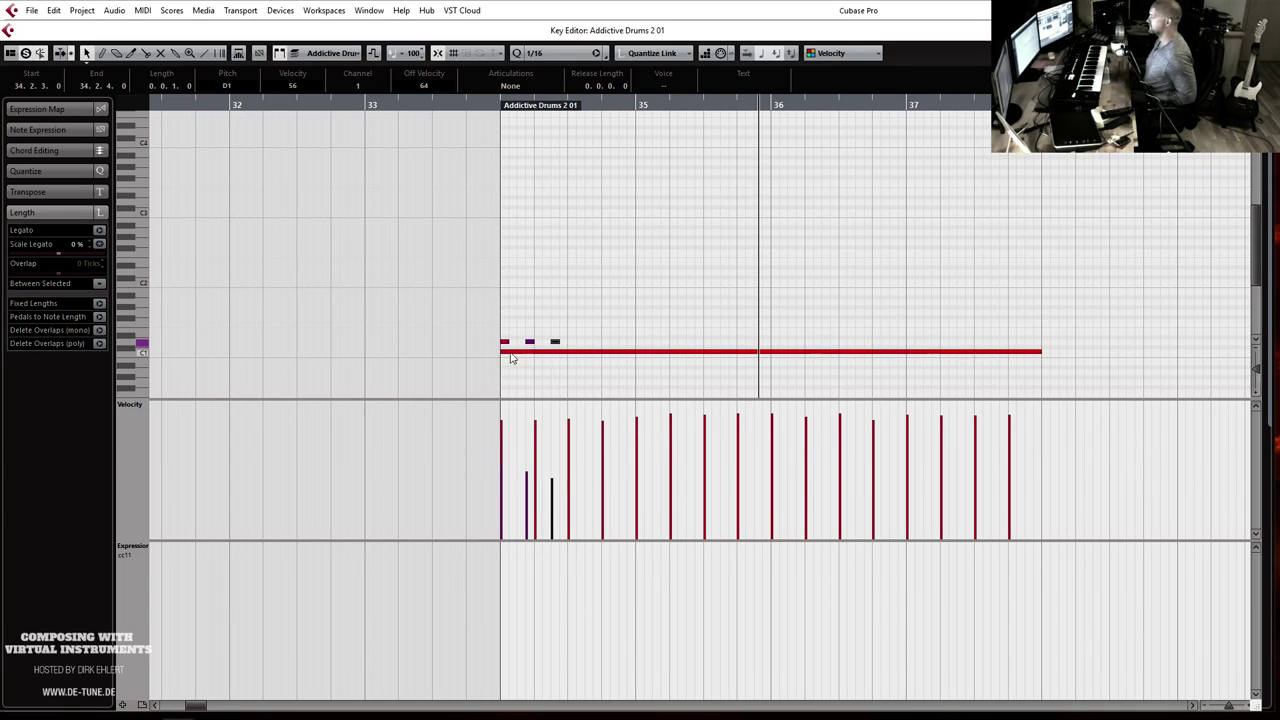
Step: Add D1 notes at 34.4.1 and 34.4.3 and an E1 note at 34.4.4, with low velocities on the last two
left_click(606, 341)
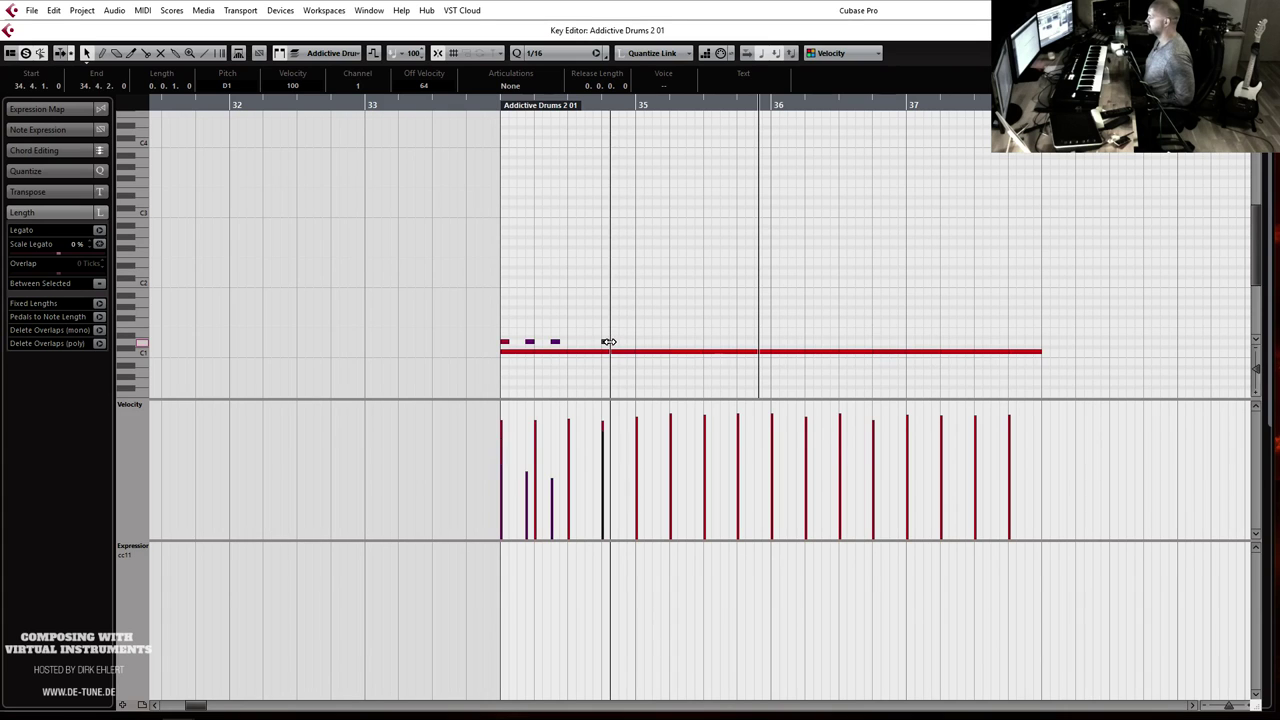
left_click(622, 342)
left_click(631, 331)
left_click(629, 510)
Step: Copy the new D1 and E1 pattern from bar 34 to bar 35, and play it back
left_click_drag(663, 309, 642, 344)
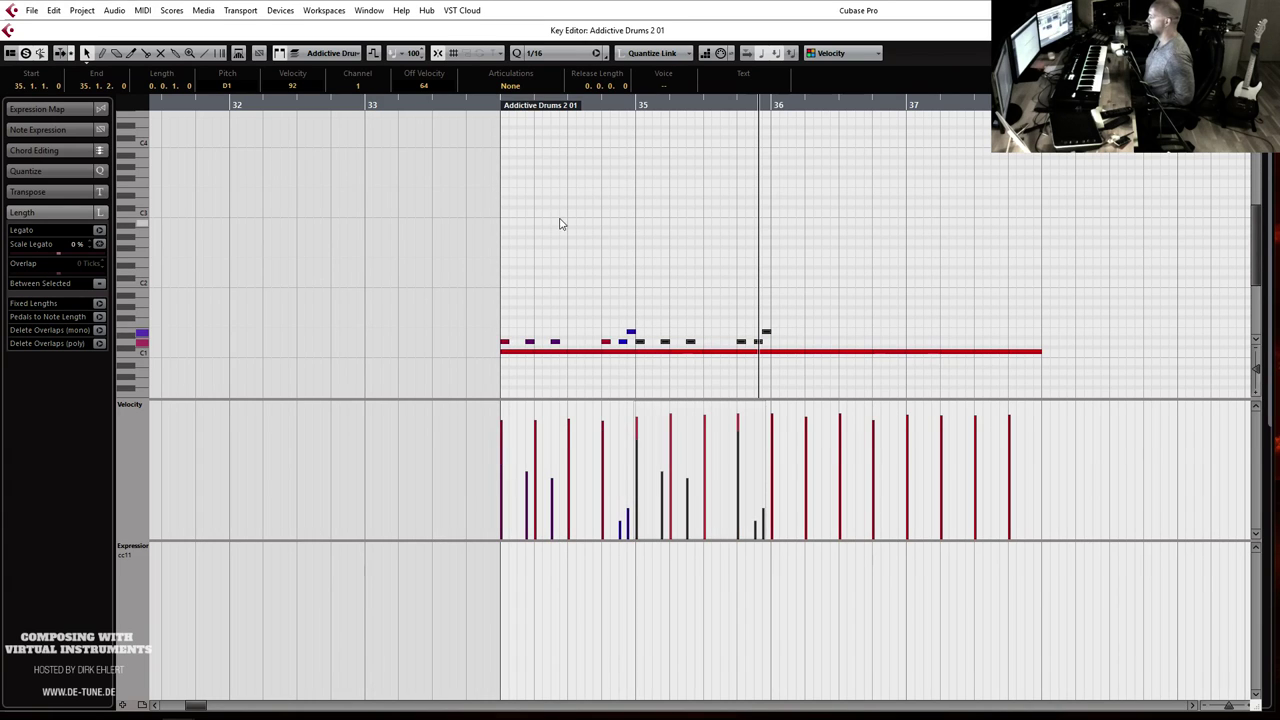
left_click(503, 116)
key("space")
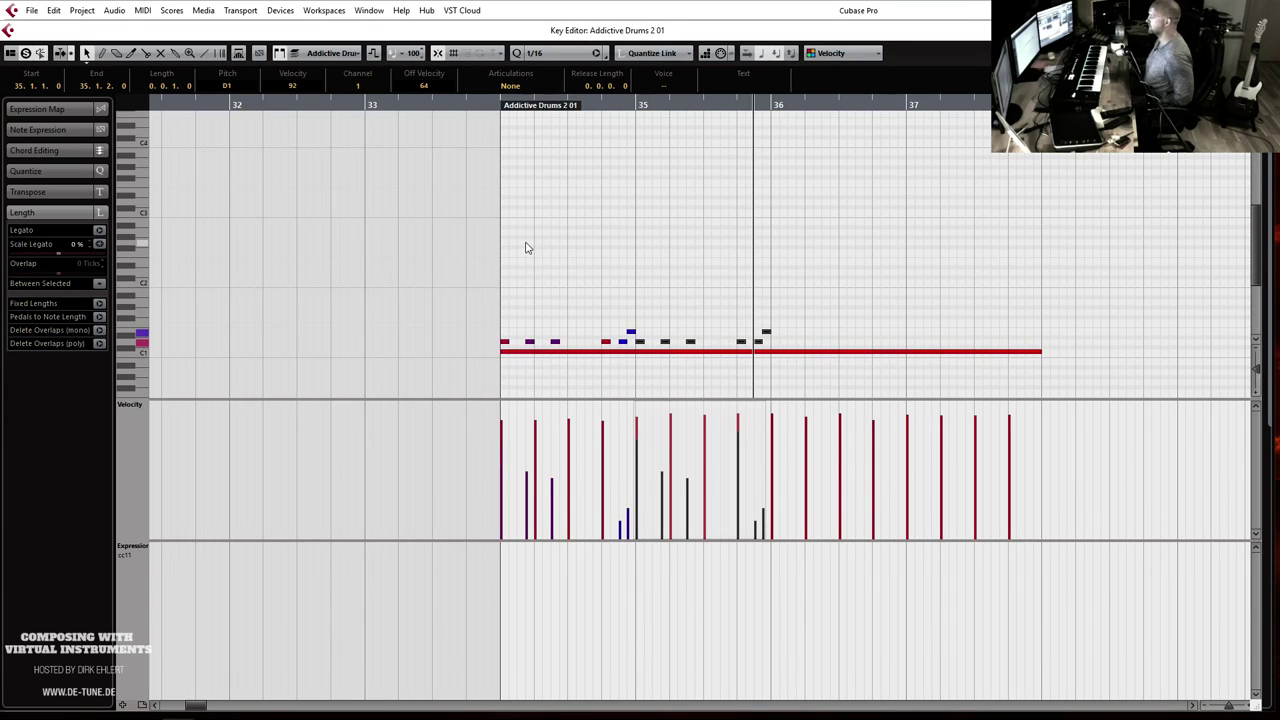
Step: Add five G3 notes at 34.1.3, 34.2.1, 34.2.3, 34.3.1 and 34.3.3, set the last one's velocity to 40, and play the pattern
left_click(520, 156)
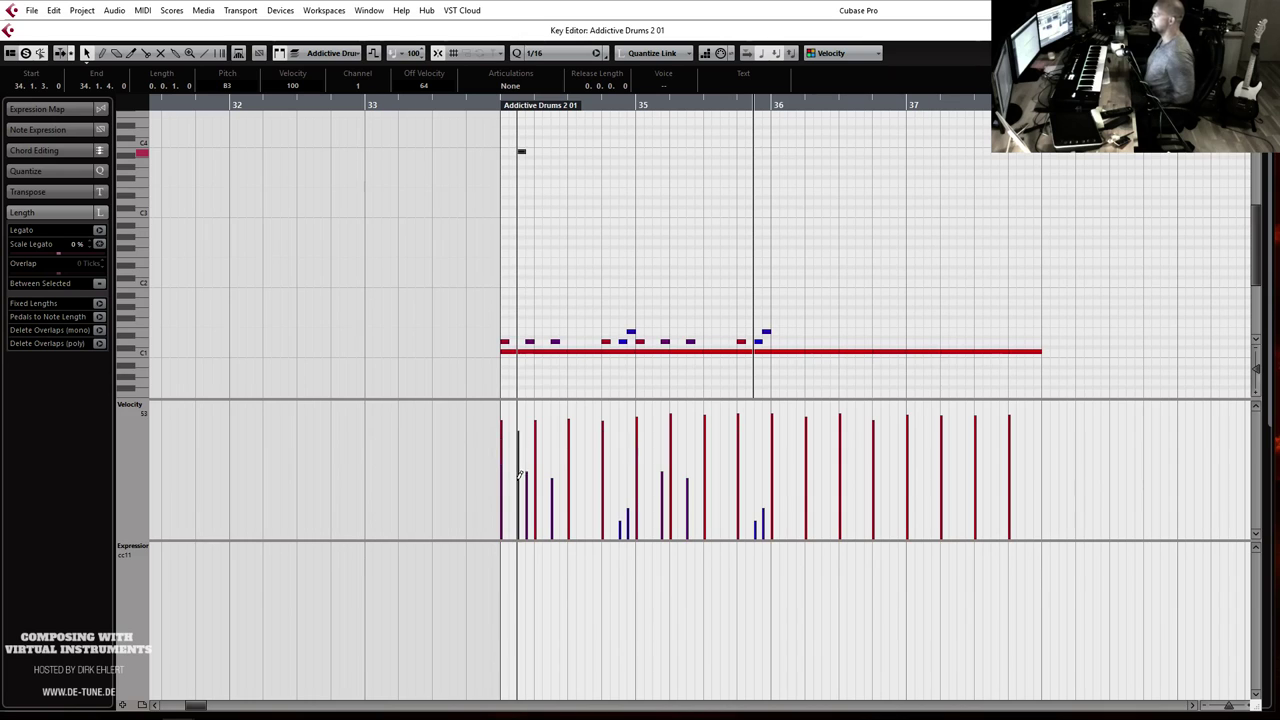
key("Down")
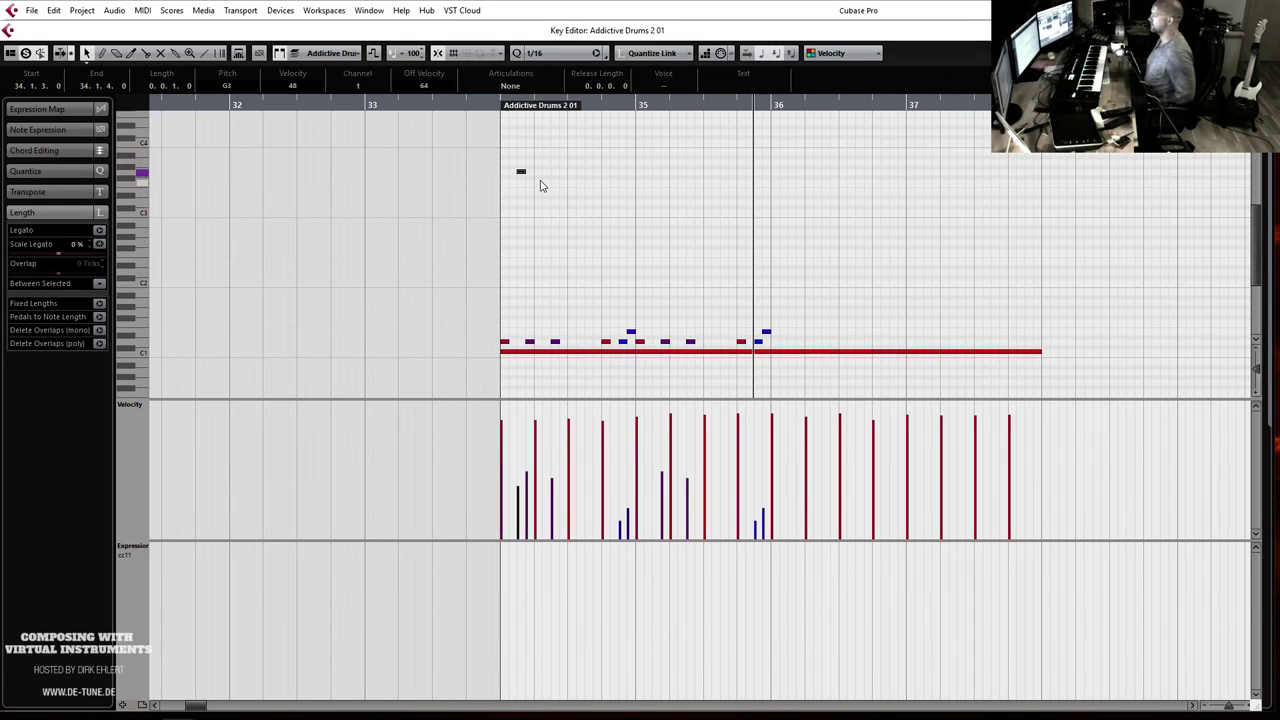
left_click(538, 171)
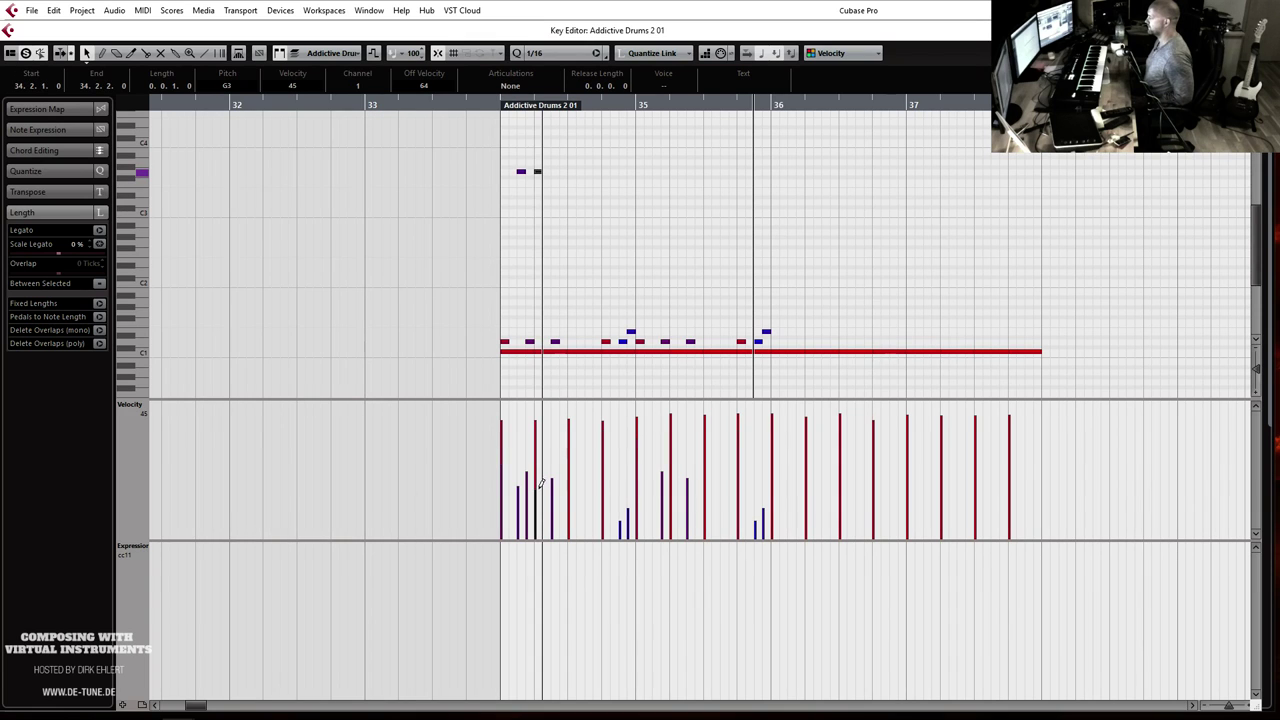
left_click(556, 171)
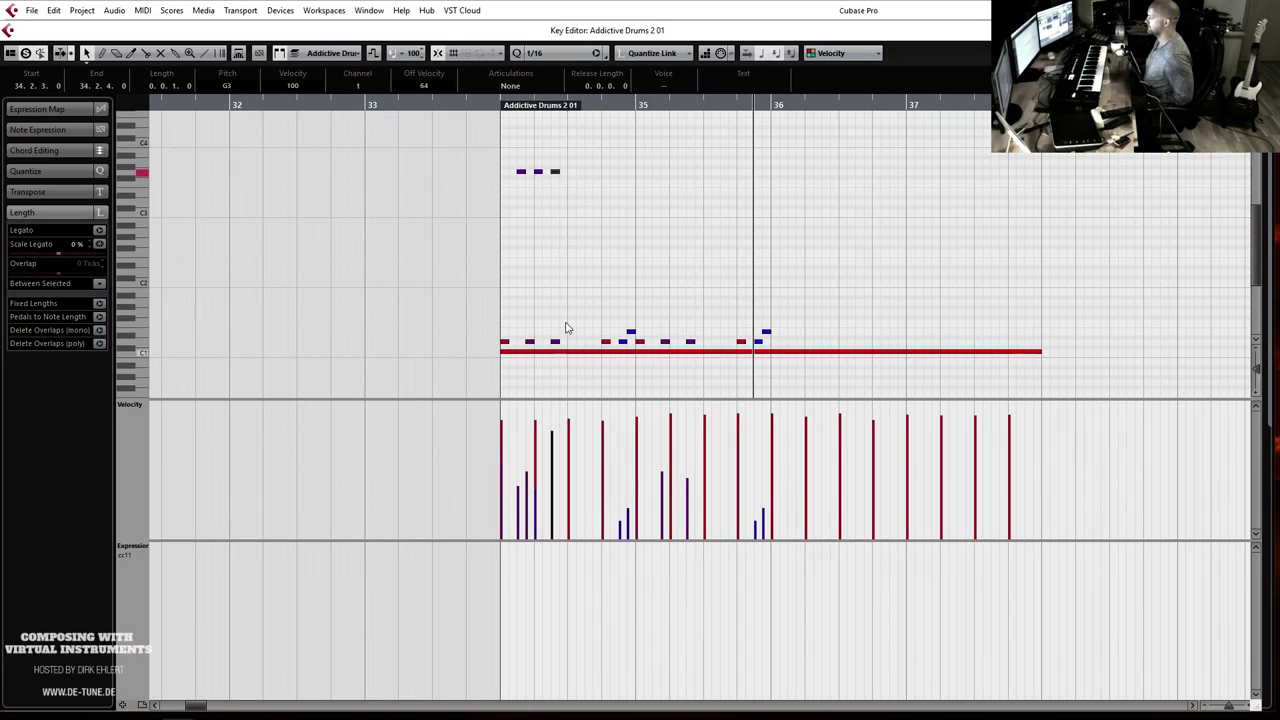
left_click(572, 171)
left_click(589, 171)
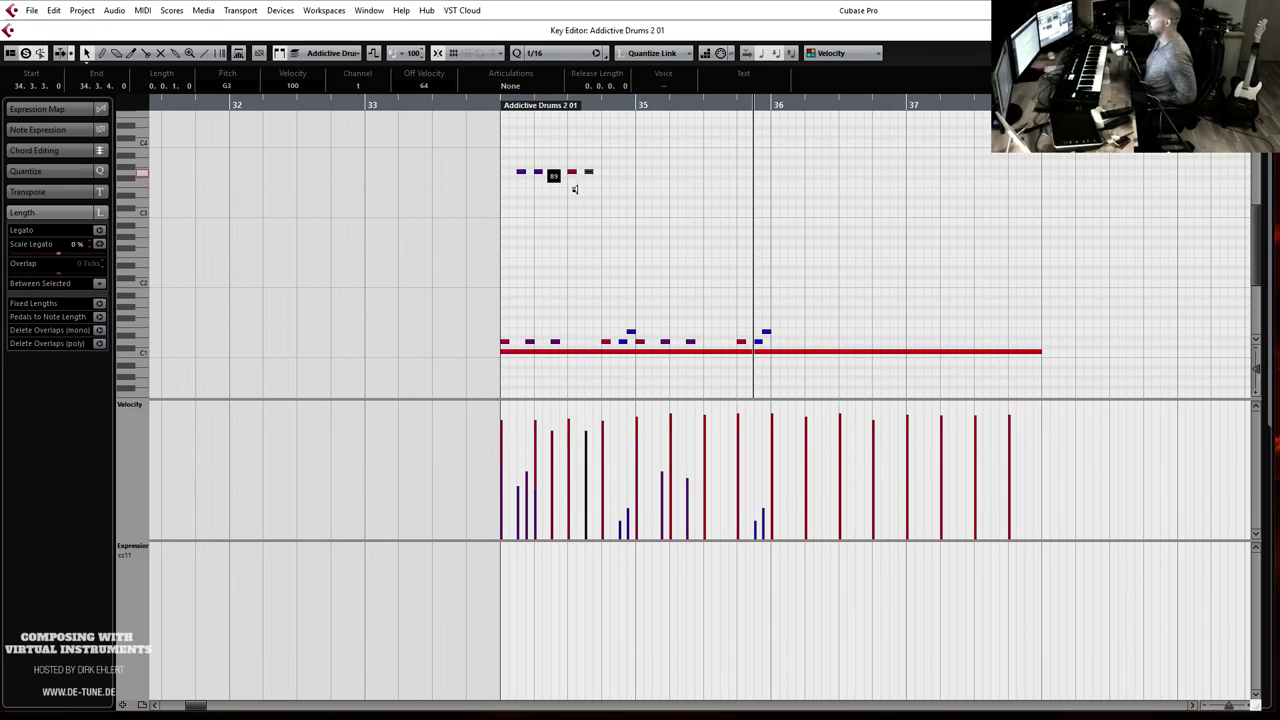
left_click_drag(588, 171, 597, 252)
key("space")
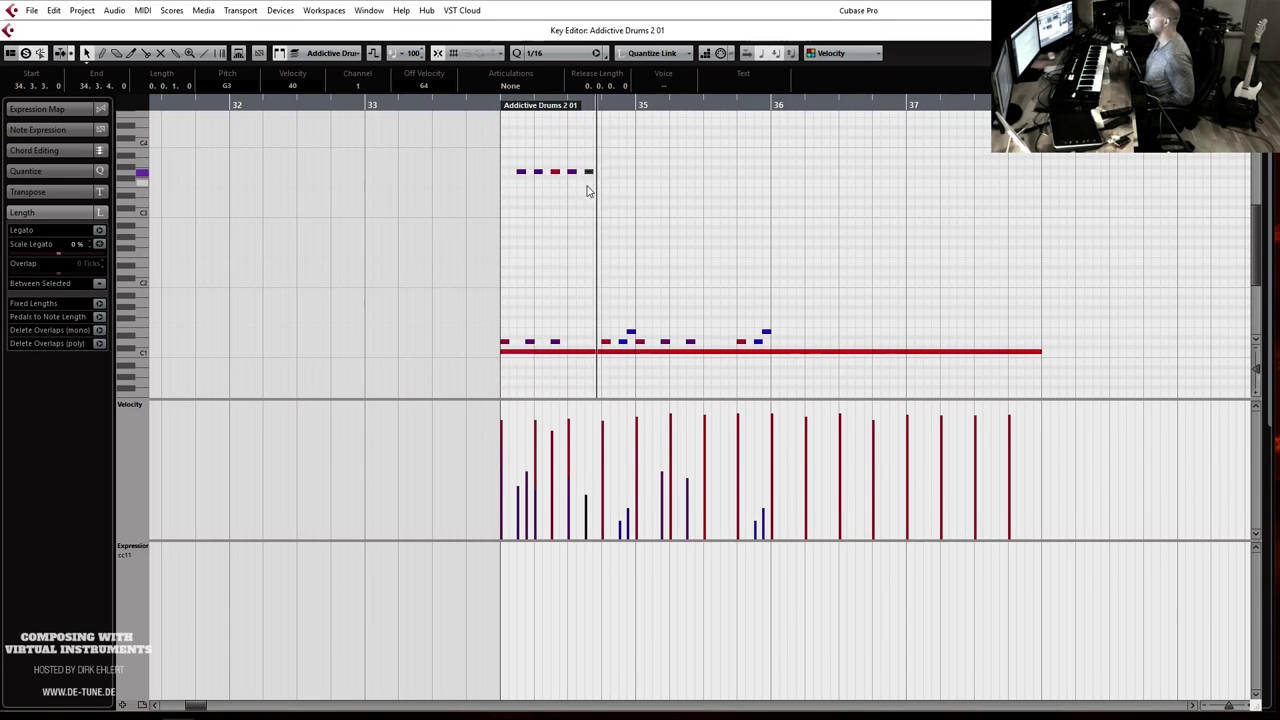
Step: Set the velocity of the G3 note at 34.2.3 to 66 and transpose all five G3 notes to A3
left_click_drag(555, 173, 540, 197)
key("Up")
key("Up")
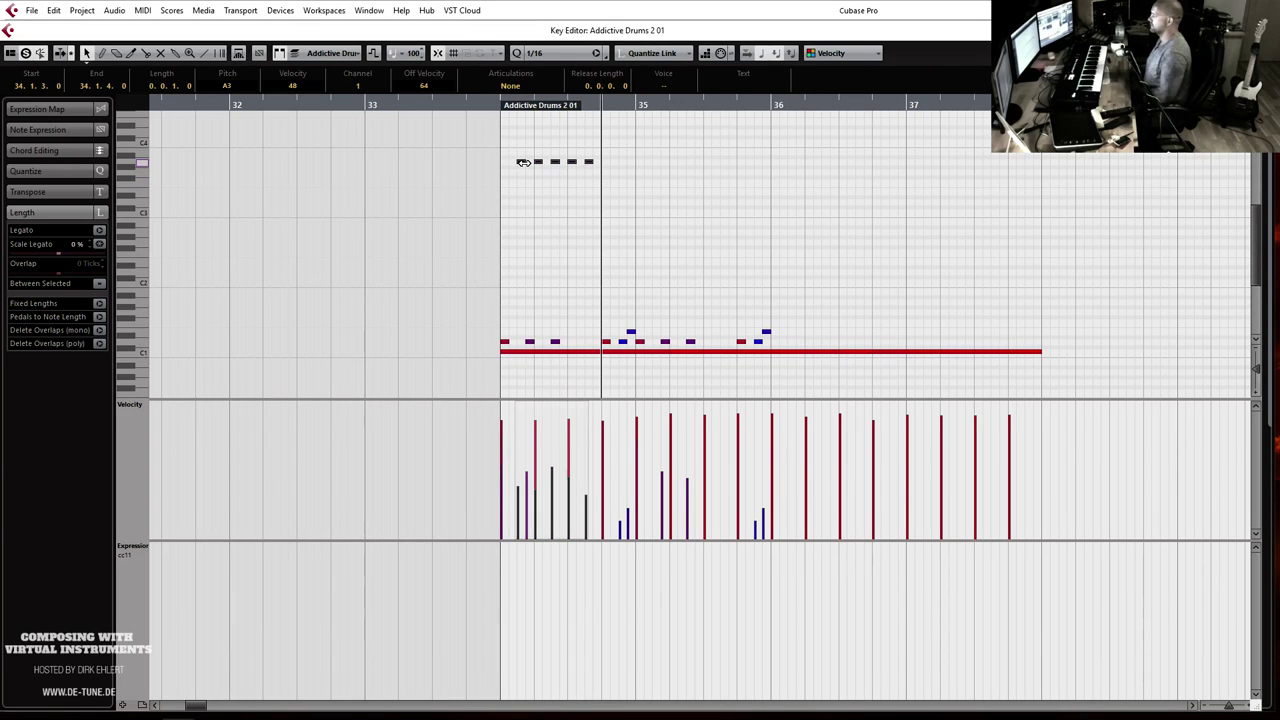
left_click(606, 170)
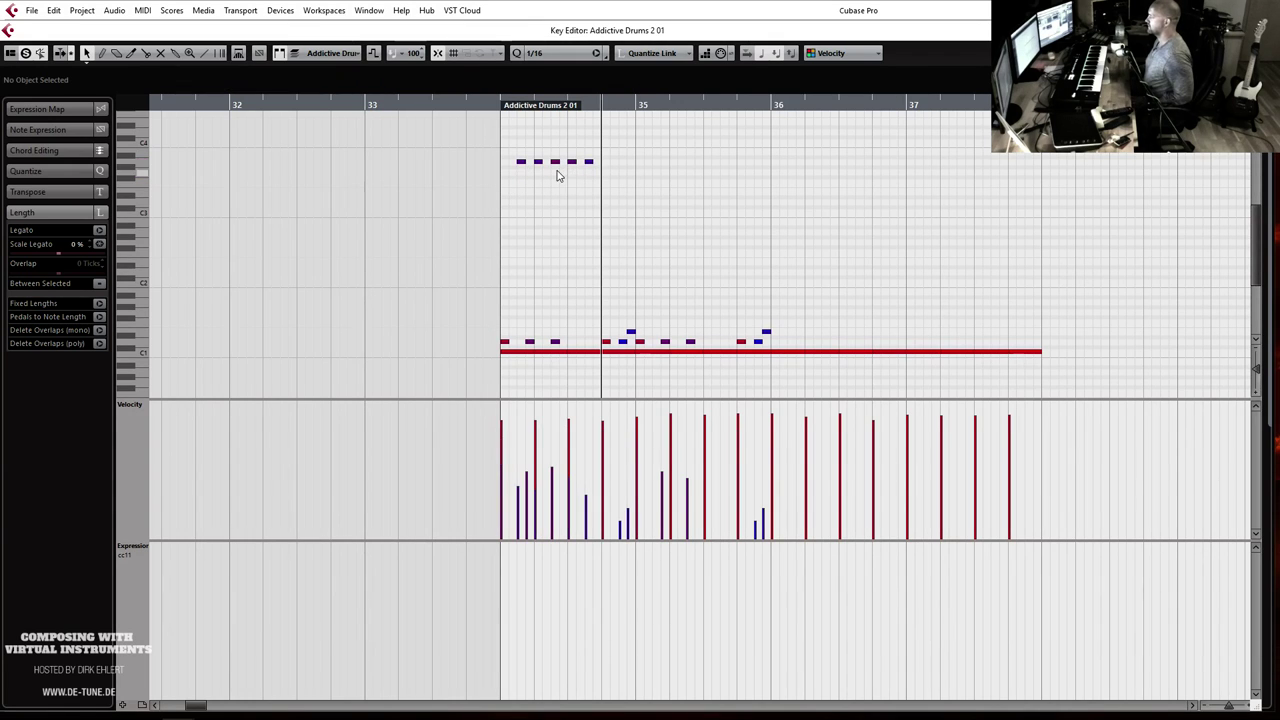
Step: Copy the A3 notes at 34.2.3 and 34.3.1 to 34.4.1 and 34.4.3, and play from bar 34
left_click(562, 160)
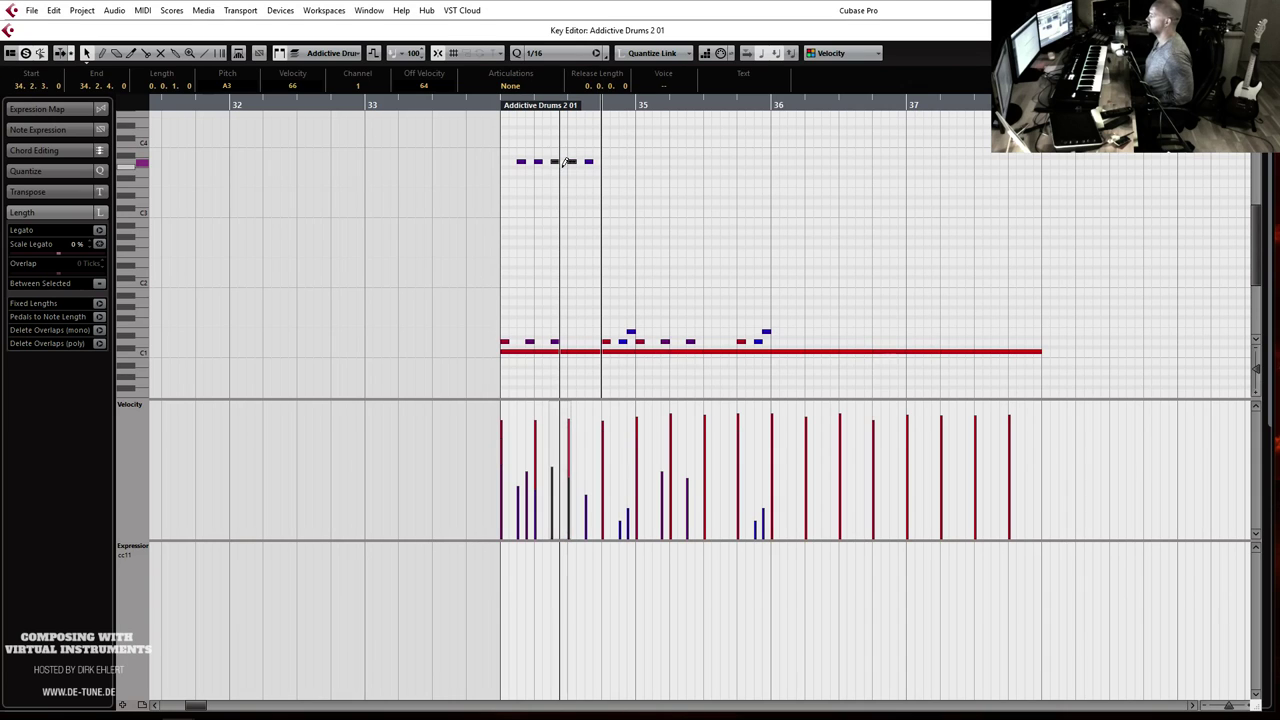
left_click_drag(562, 165, 606, 171)
left_click(492, 106)
key("space")
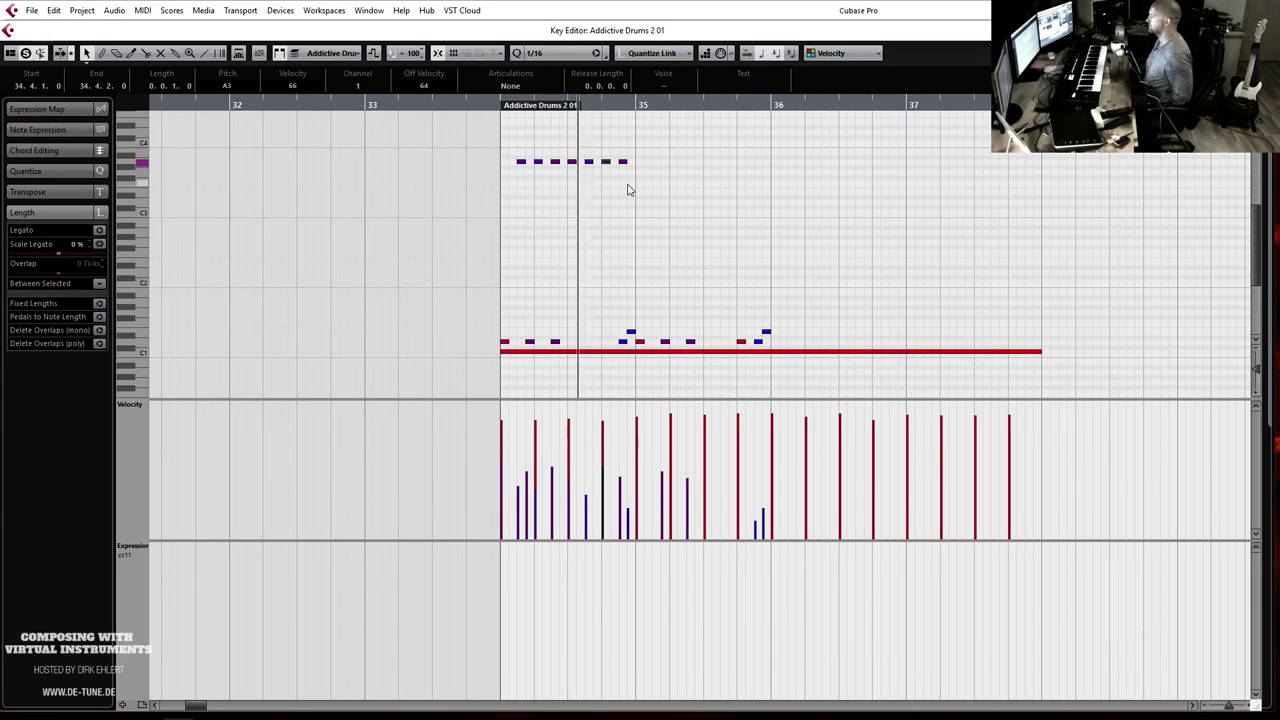
Step: Copy the A3 pattern from bar 34 to bar 35, add an A3 note at 35.1.1 with velocity 84, and play it back
mouse_move(645, 147)
left_mouse_down()
mouse_move(490, 183)
mouse_move(654, 163)
left_mouse_up()
left_click(640, 162)
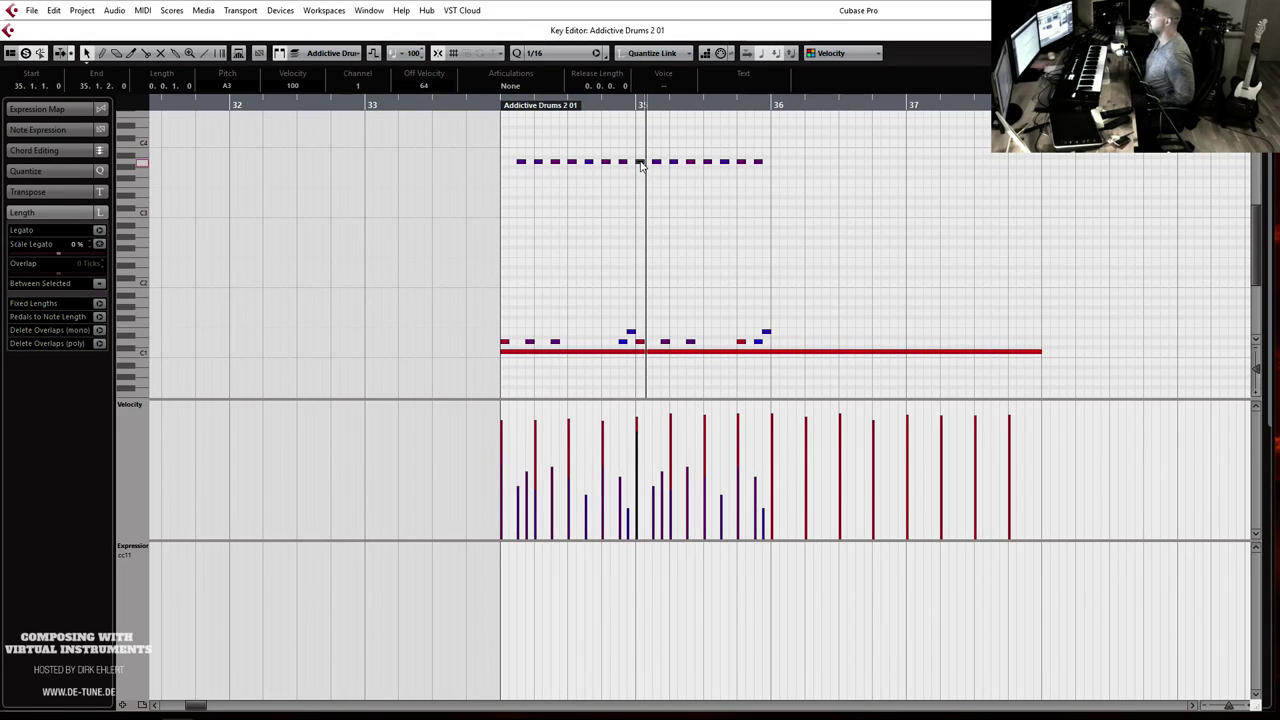
left_click_drag(636, 182, 636, 180)
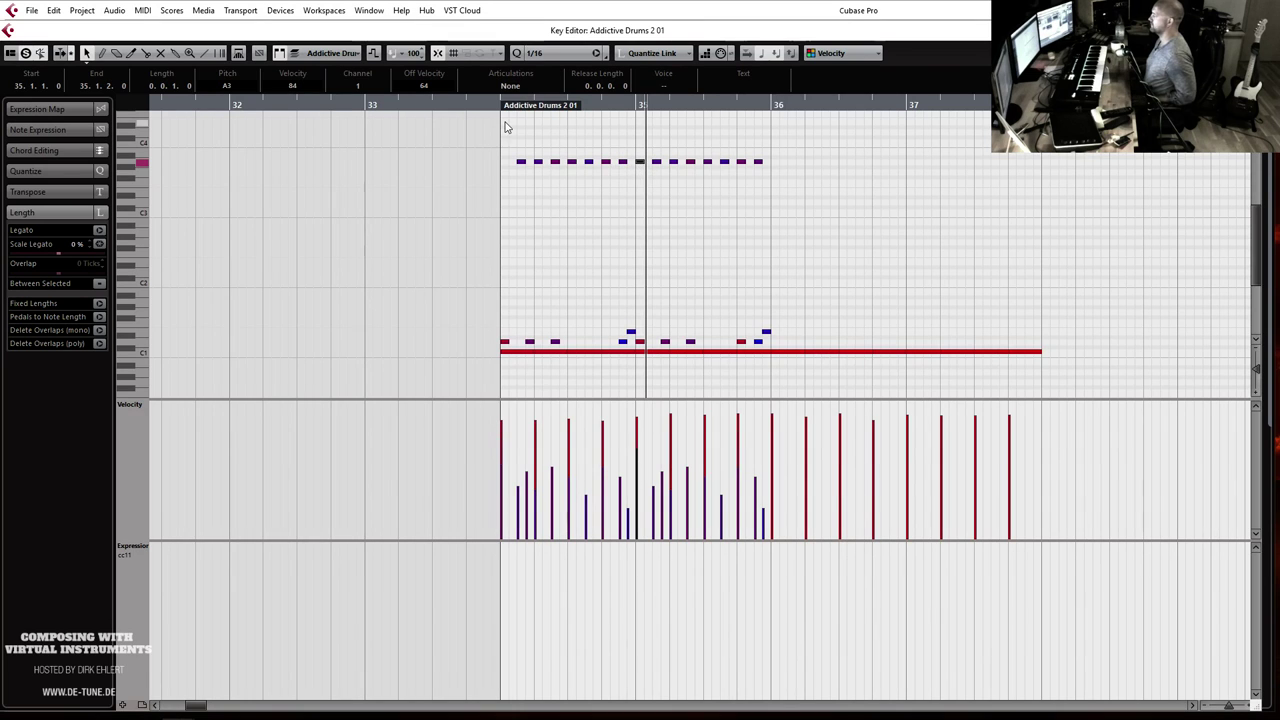
double_click(370, 107)
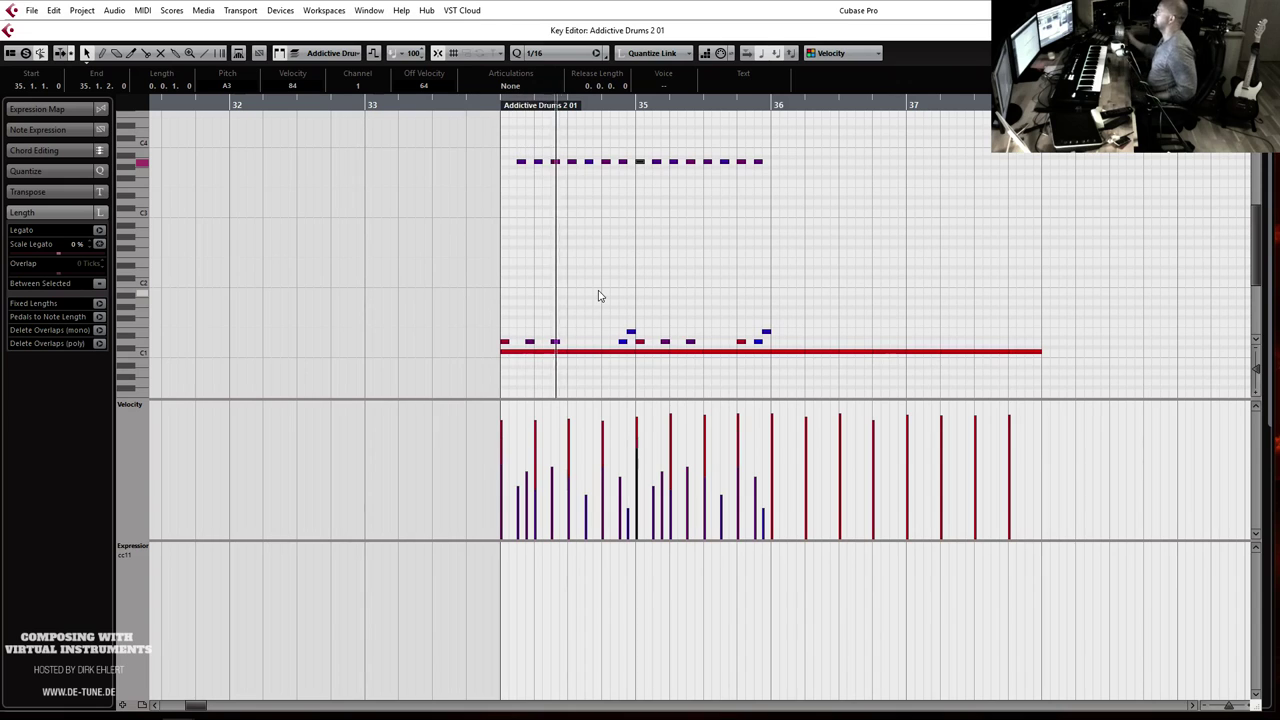
key("g")
key("g")
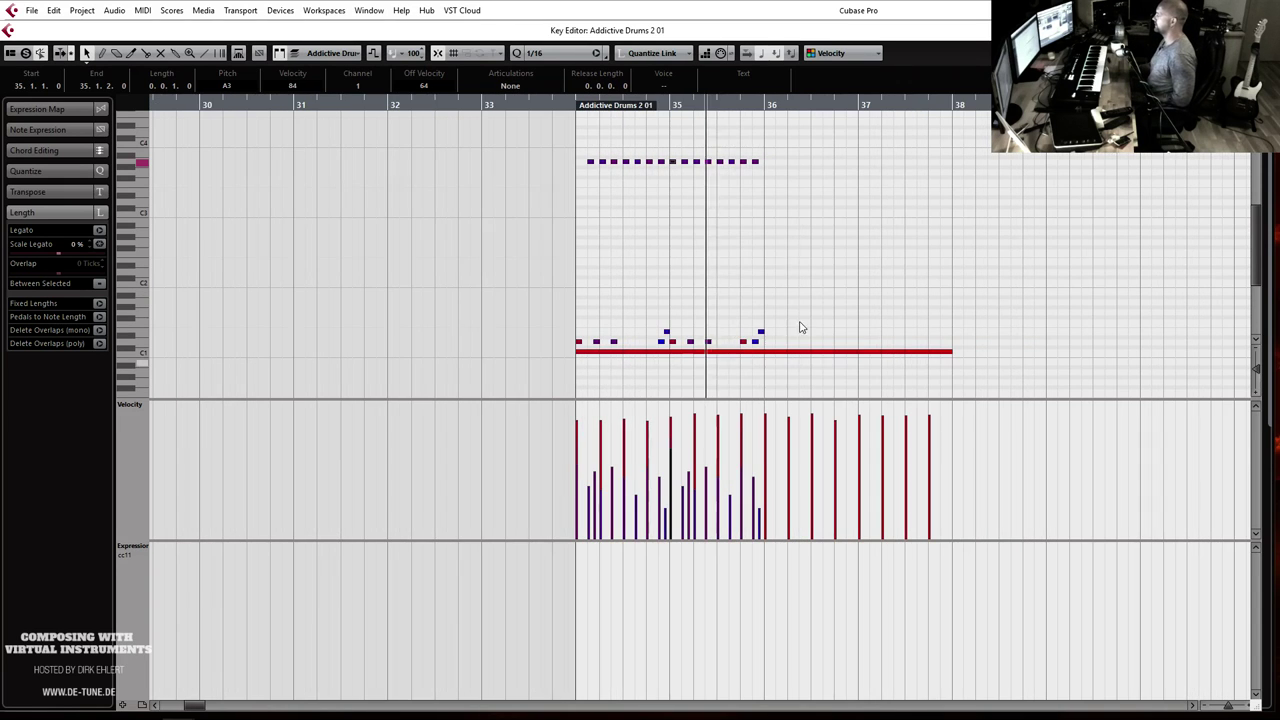
Step: Copy the A3 and D1/E1 patterns from bars 34–35 to bars 36–37, and add an A3 note at 36.1.1
left_click_drag(800, 182, 776, 163)
left_click(769, 185)
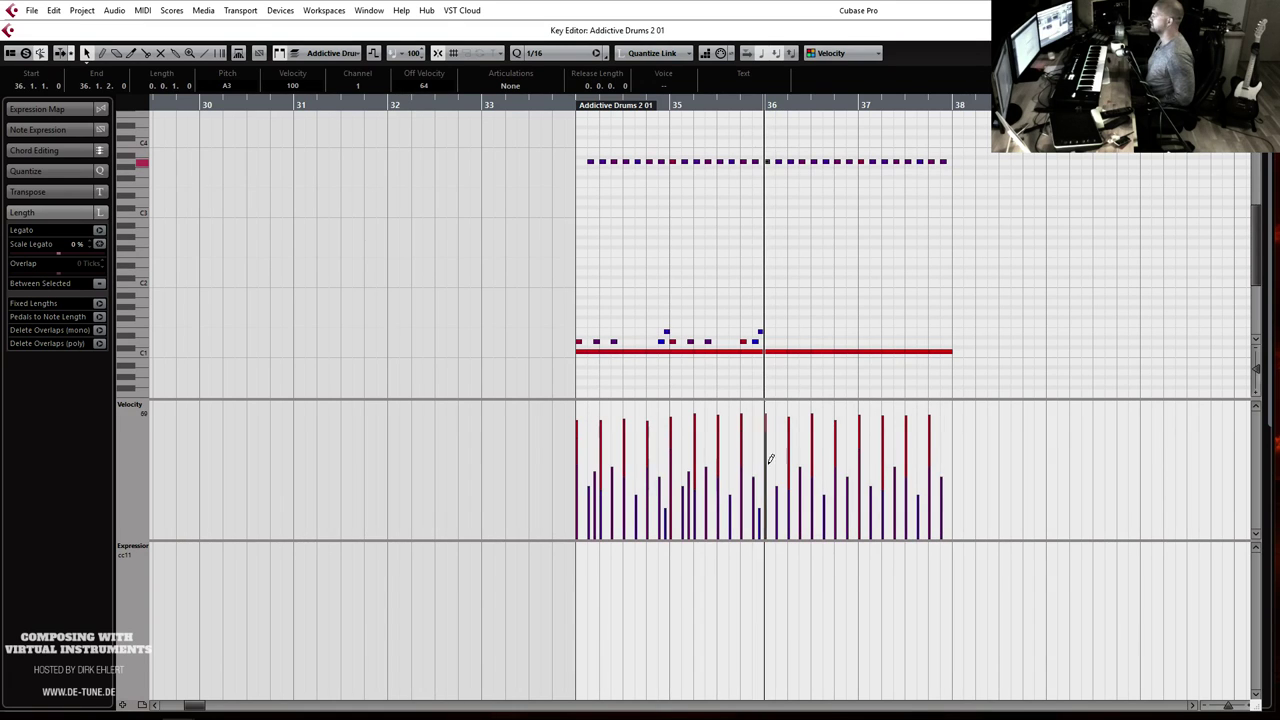
left_click_drag(786, 310, 771, 345)
Step: Delete the A3 note at 37.4.3, and add notes above C4 at 34.1.1 and 37.4.3
left_click(946, 160)
key("Delete")
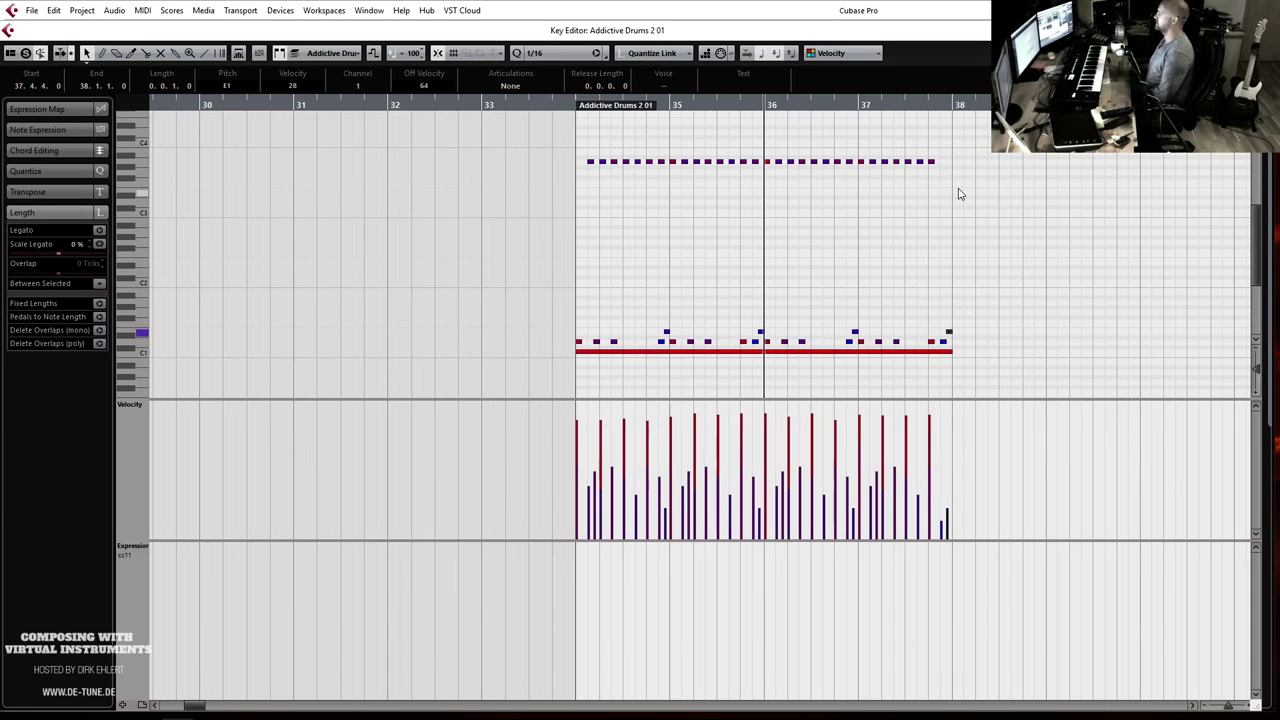
scroll(960, 193, "up", 3)
left_click(943, 196)
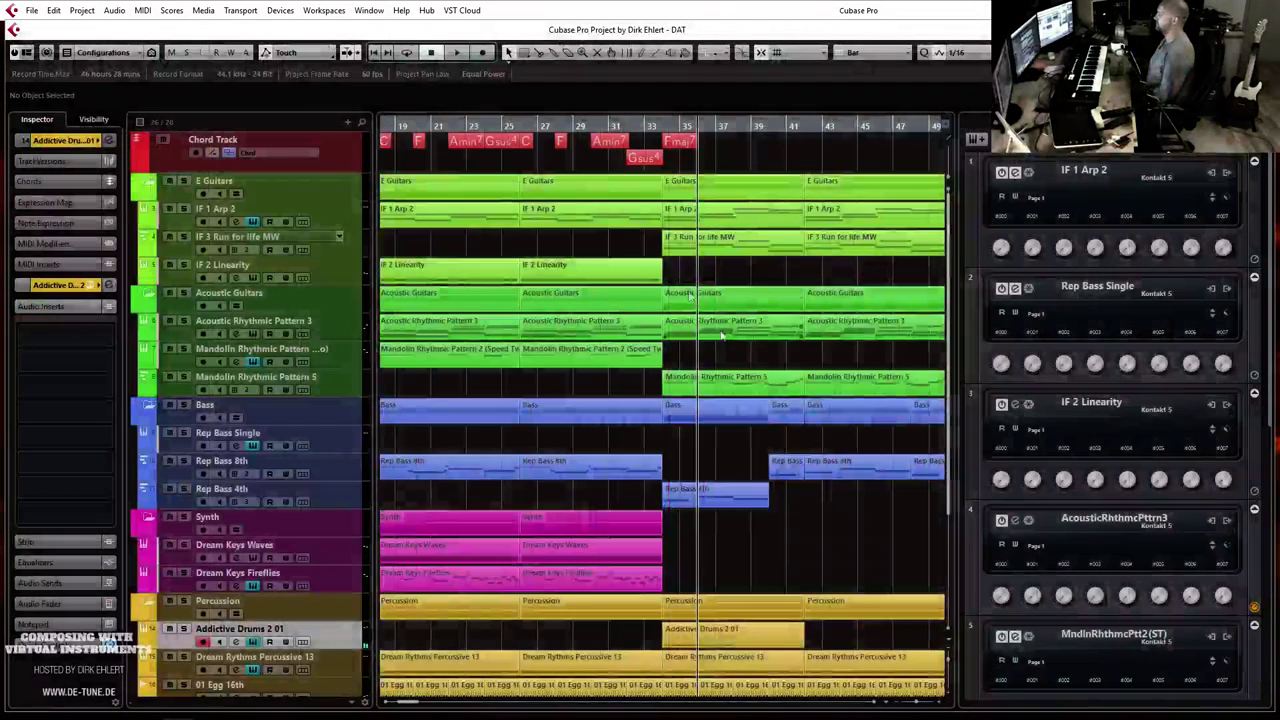
Step: Shorten the Addictive Drums 2 01 part to end at bar 38, and duplicate it from bar 38 to bar 42
scroll(790, 545, "down", 3)
left_click_drag(802, 528, 722, 522)
key("ctrl+d")
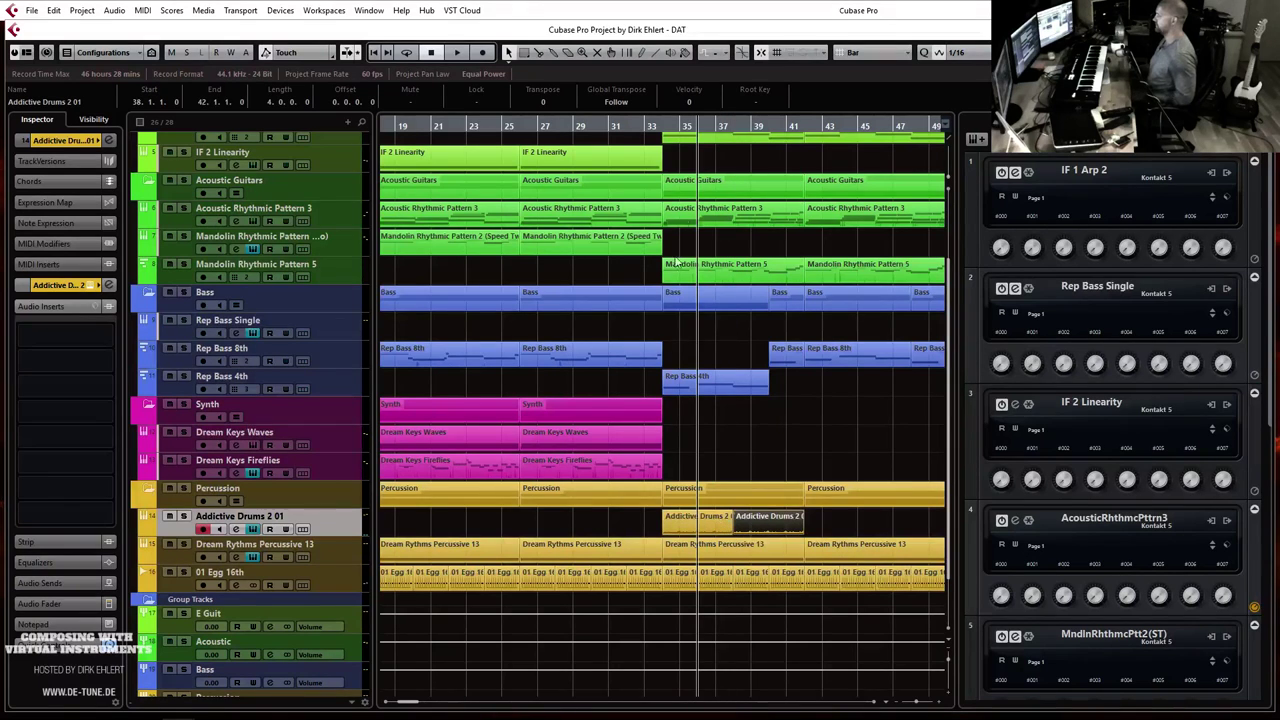
Step: Play back the full arrangement from just before bar 34 through the duplicated drum part
left_click(648, 120)
key("space")
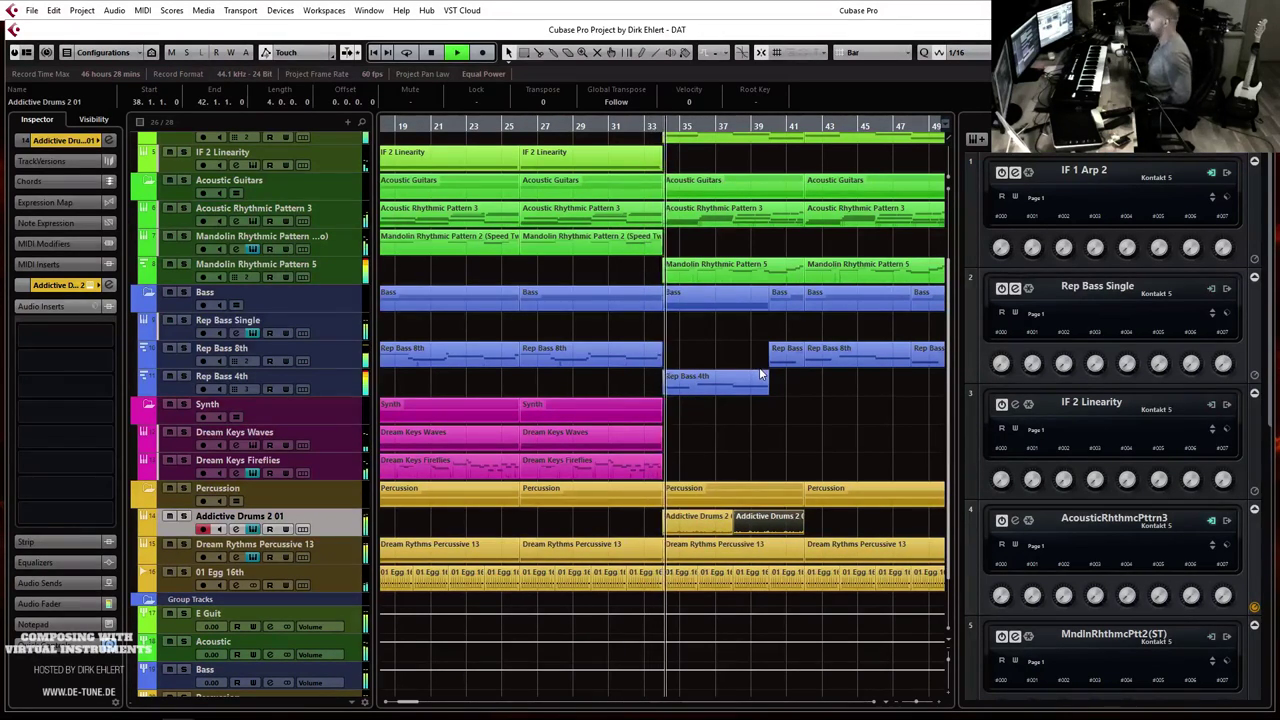
key("h")
key("g")
key("g")
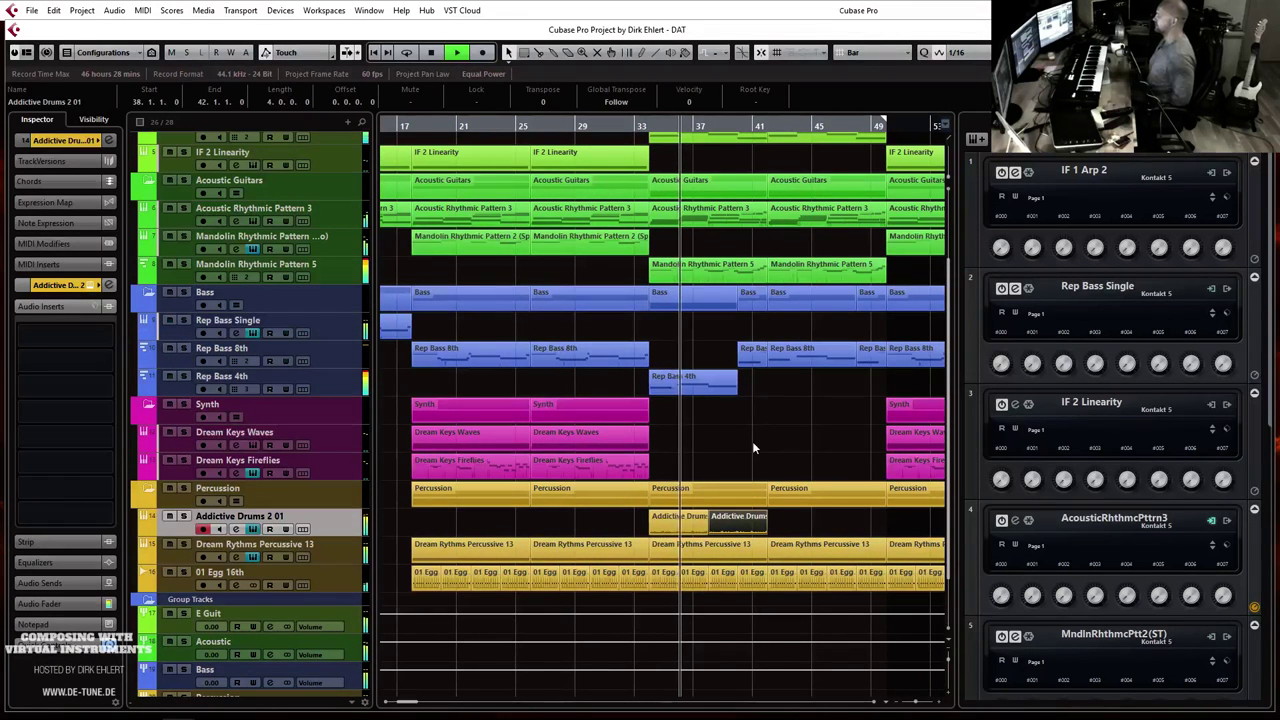
key("g")
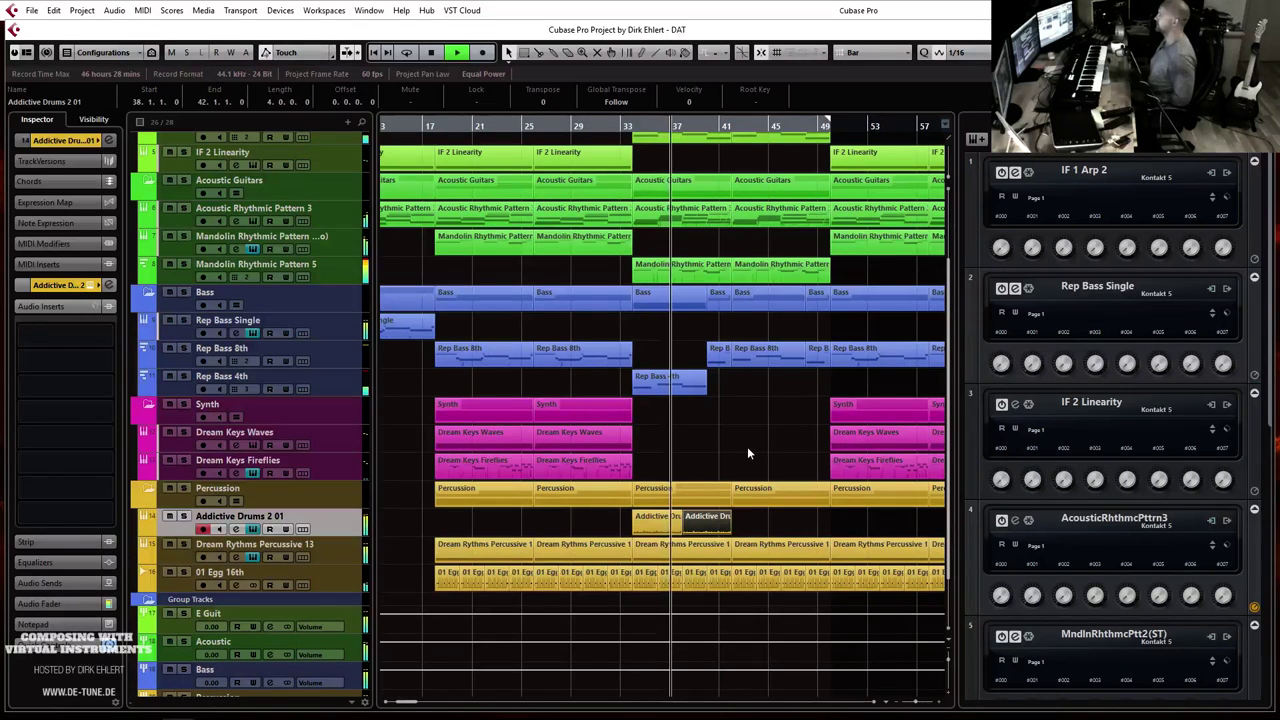
key("h")
key("h")
key("h")
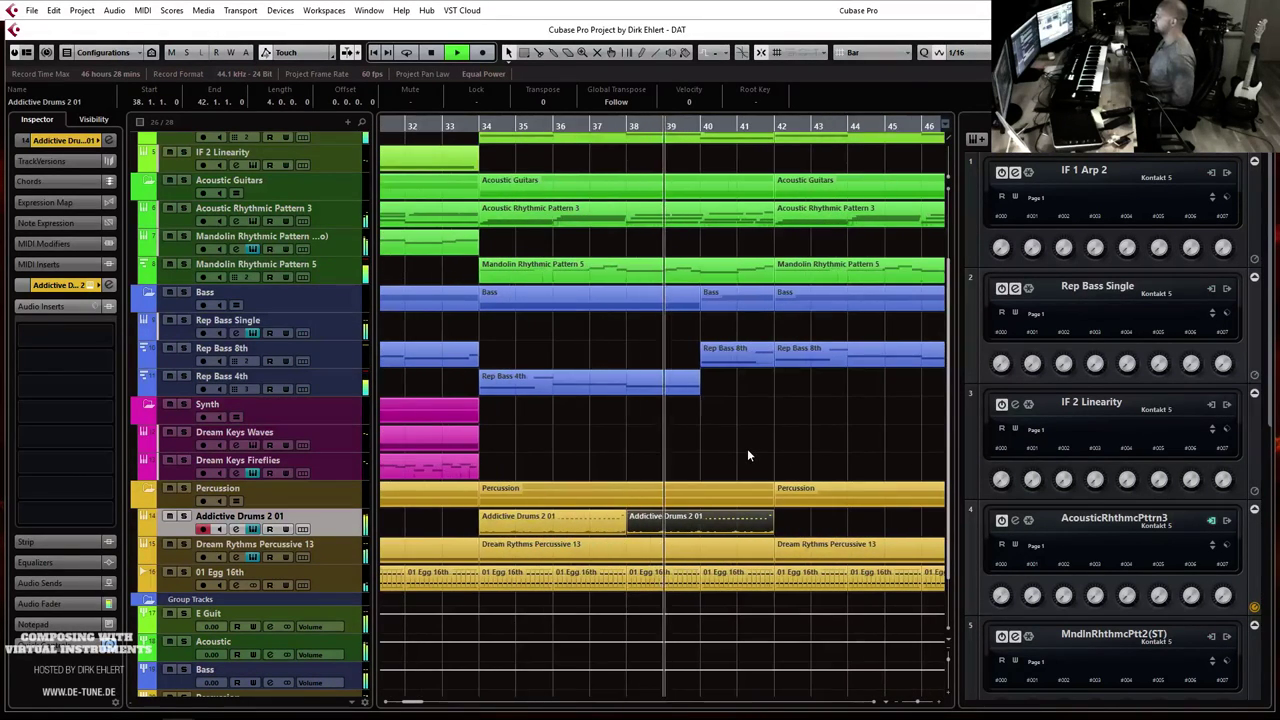
key("g")
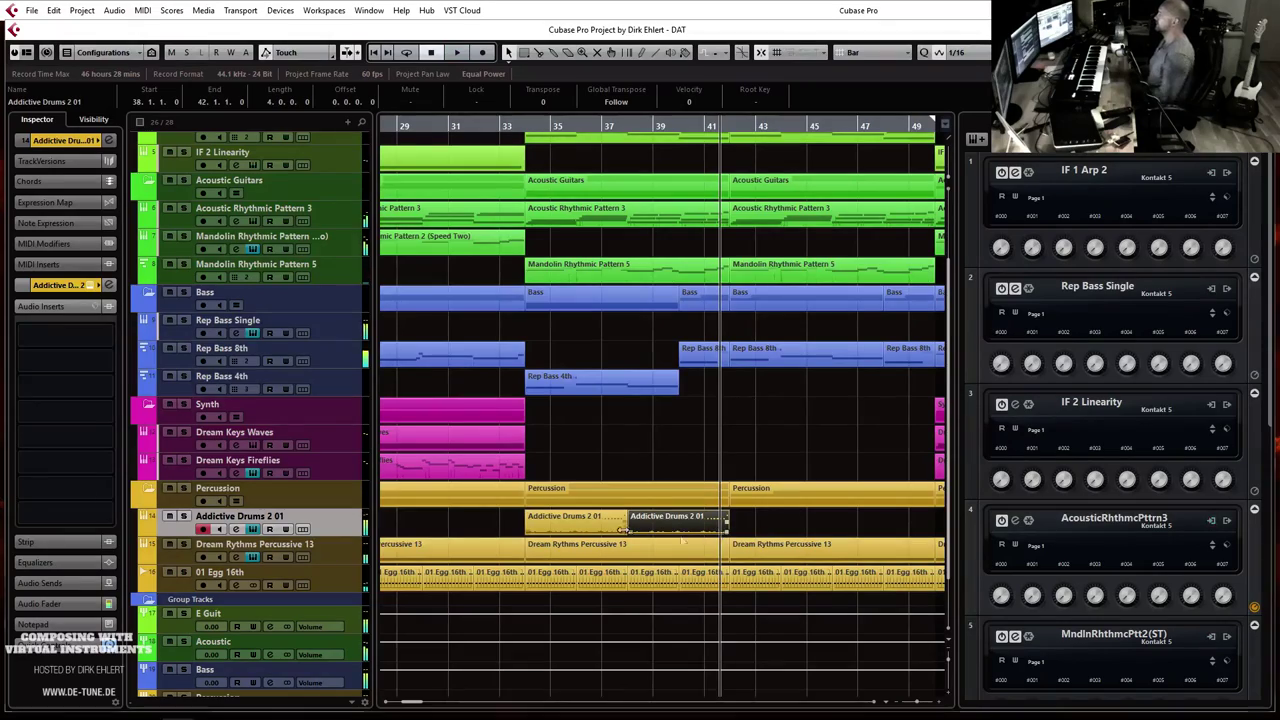
Step: In the drum part at bar 38, delete the upper notes from 41.3.1 onward and the D1 and E1 notes in beat 4 of bar 41
double_click(715, 527)
left_click_drag(477, 130, 574, 214)
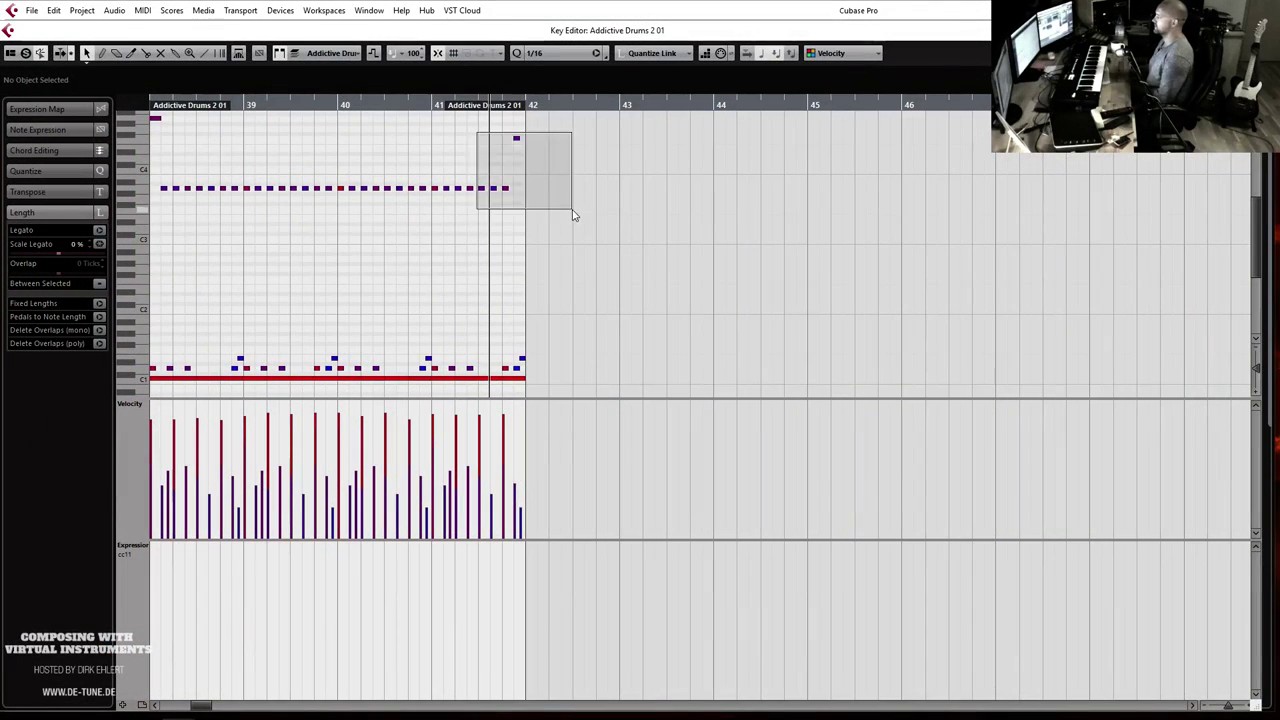
key("Delete")
left_click(521, 357)
key("h")
key("h")
key("h")
key("h")
key("h")
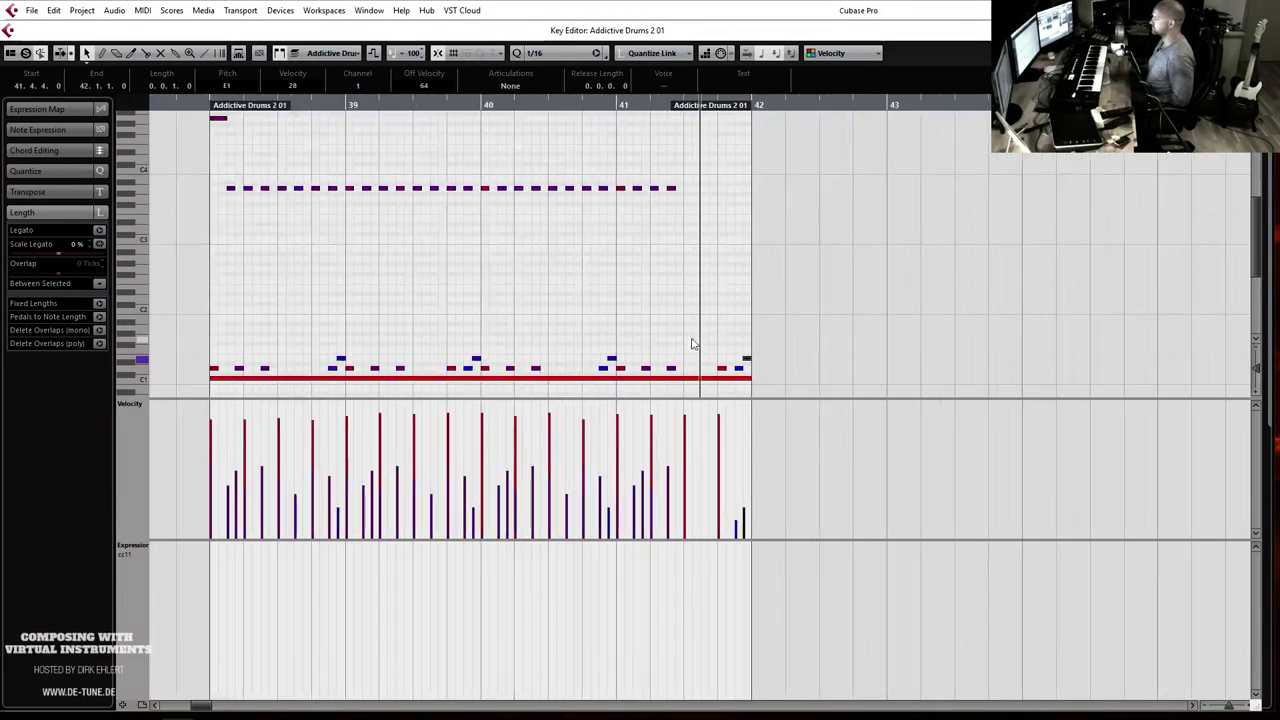
left_click(731, 334)
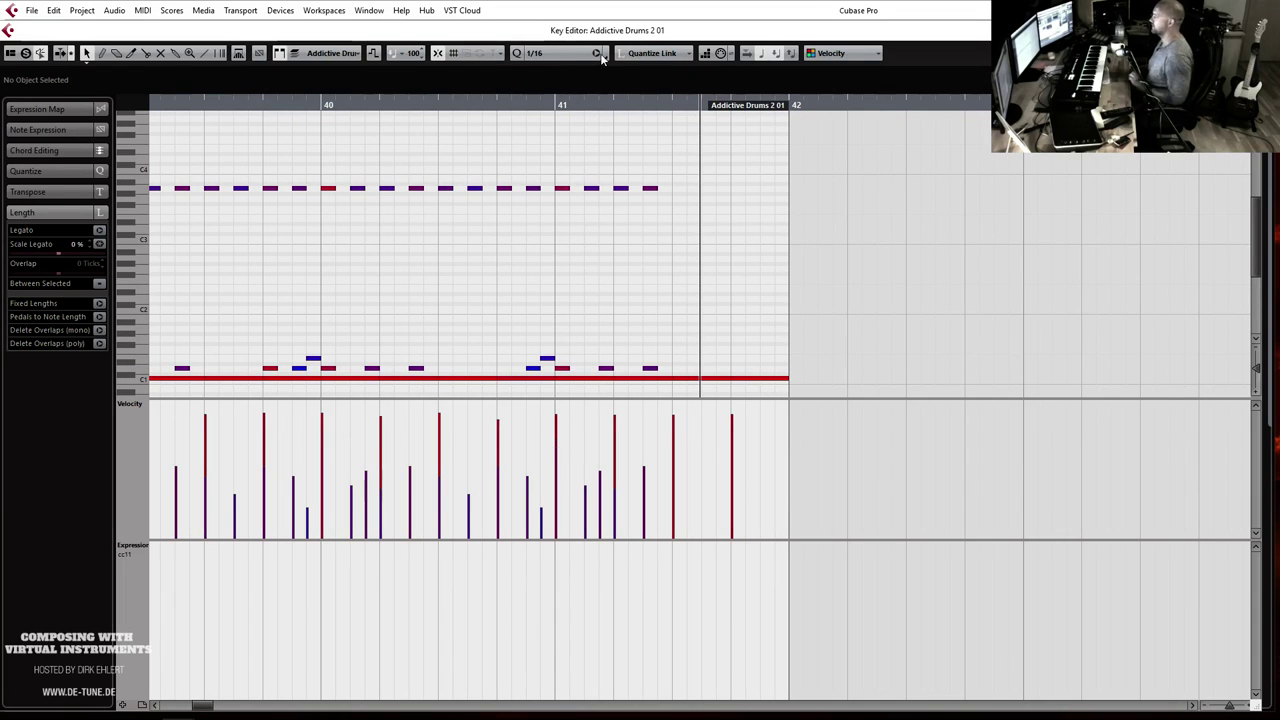
Step: Enter a fill of alternating E1 and D1 sixteenth notes from 41.3.1 to the end of bar 41, and play it back
left_click(678, 340)
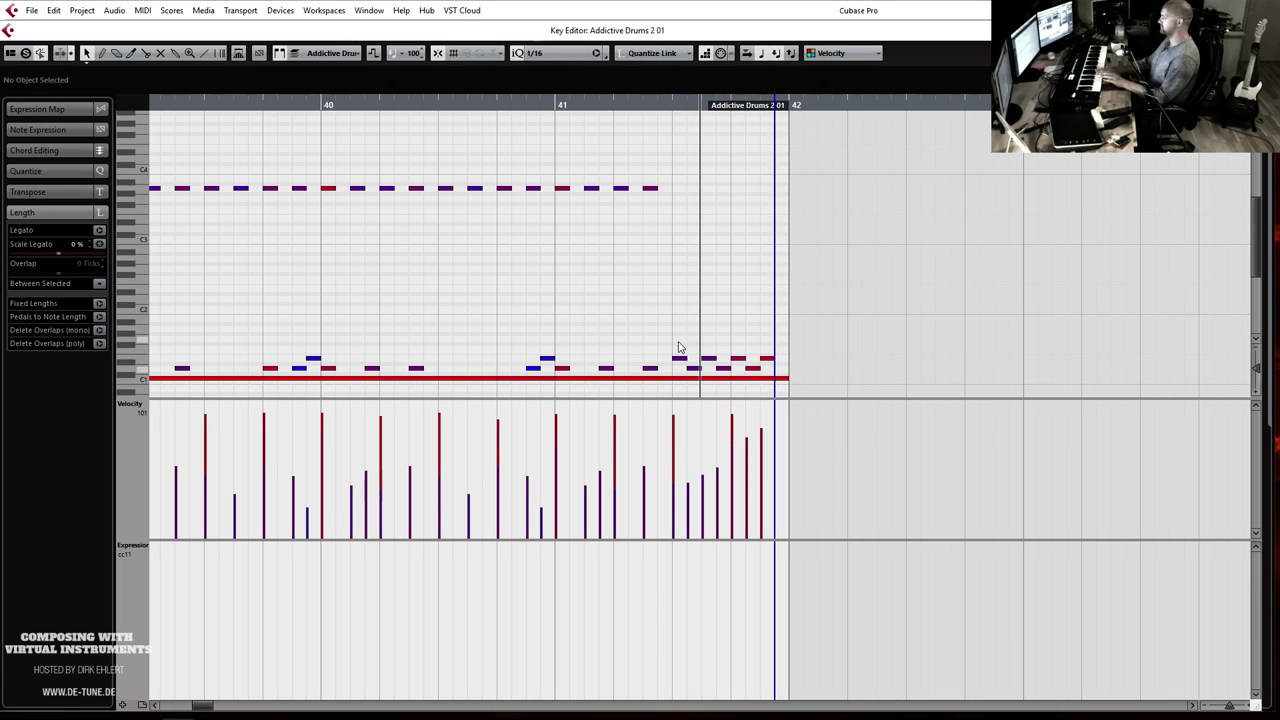
left_click(539, 109)
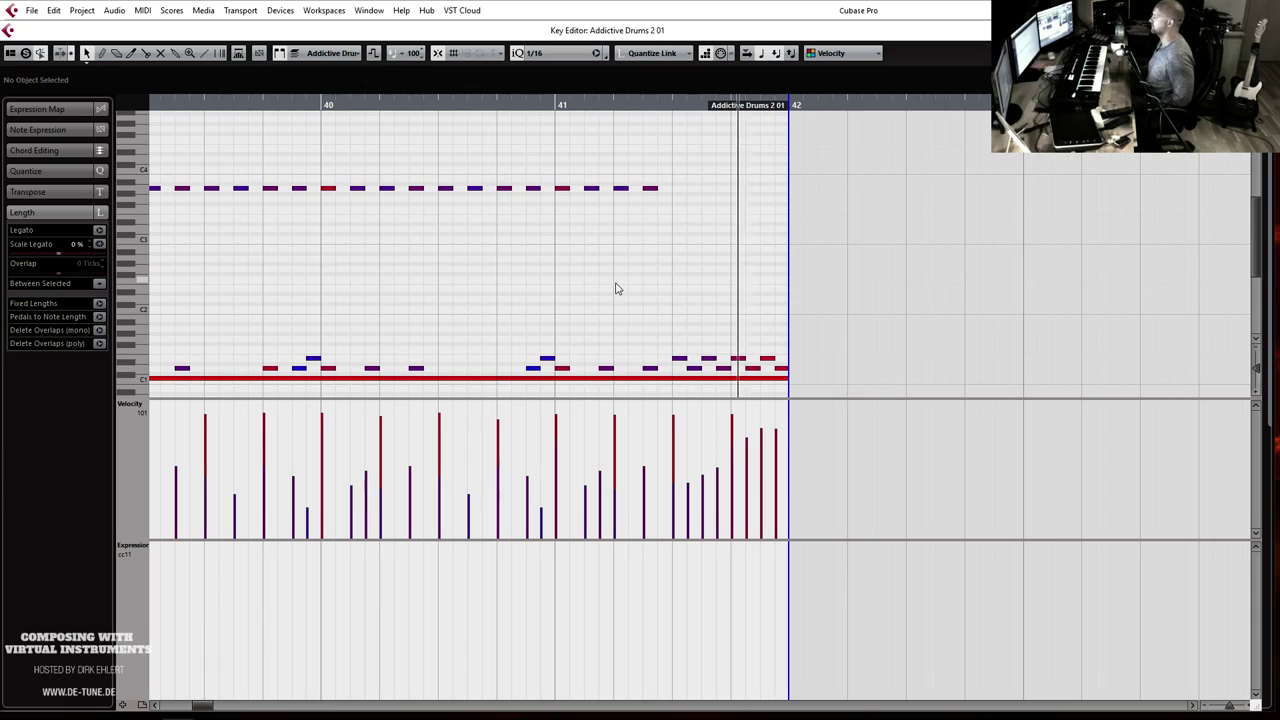
key("ctrl+e")
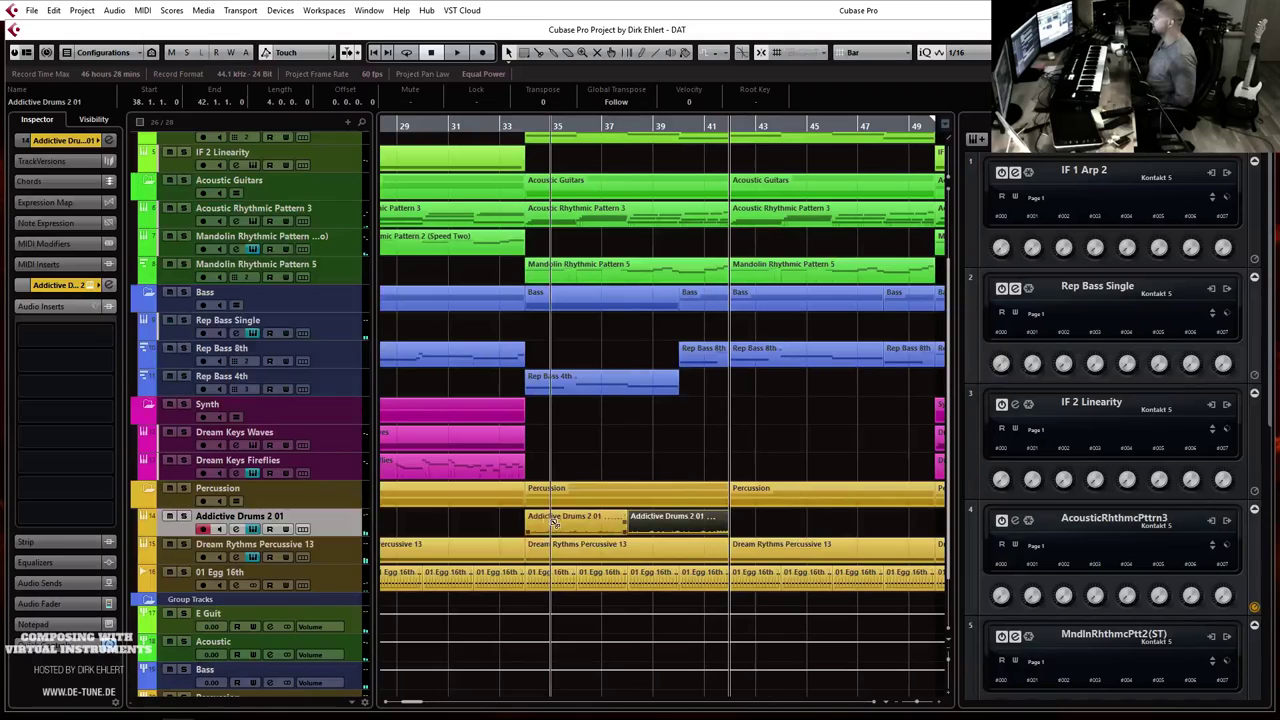
Step: Copy the bar 34 drum part to bar 42, and add C2 notes with velocity 127 on every off-beat eighth in bars 42 to 45
key("ctrl+e")
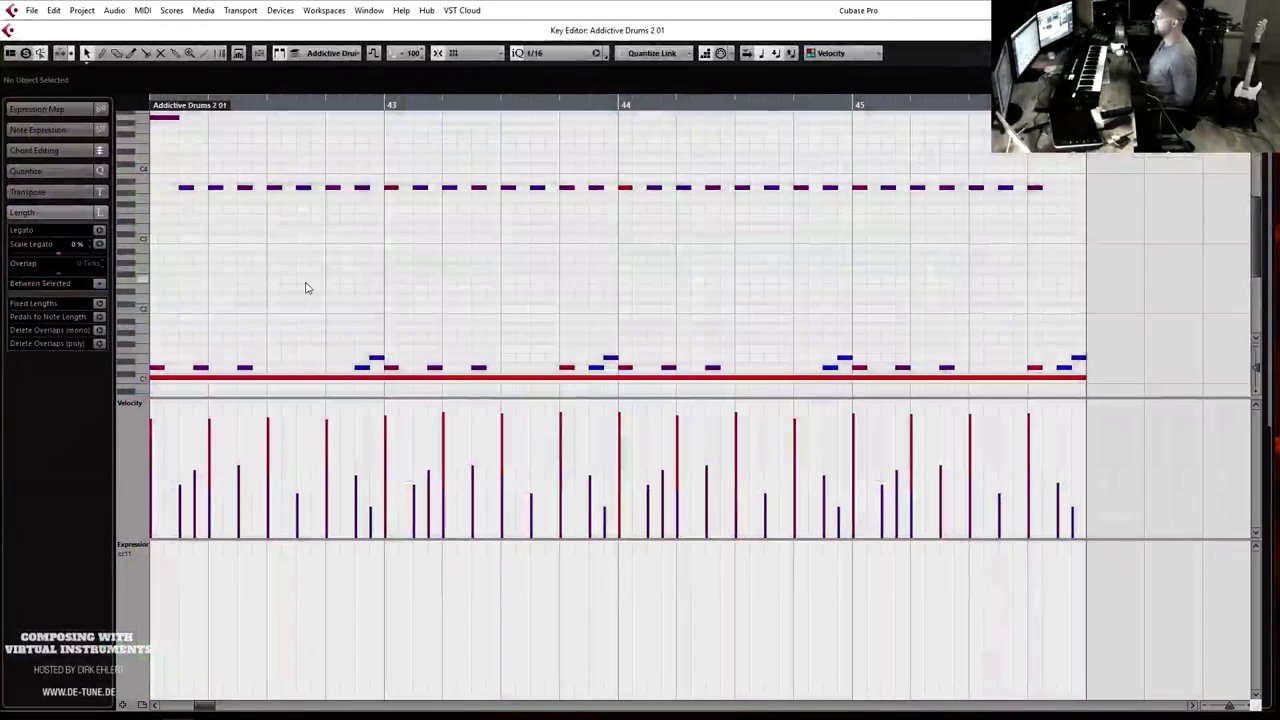
scroll(290, 290, "down", 3)
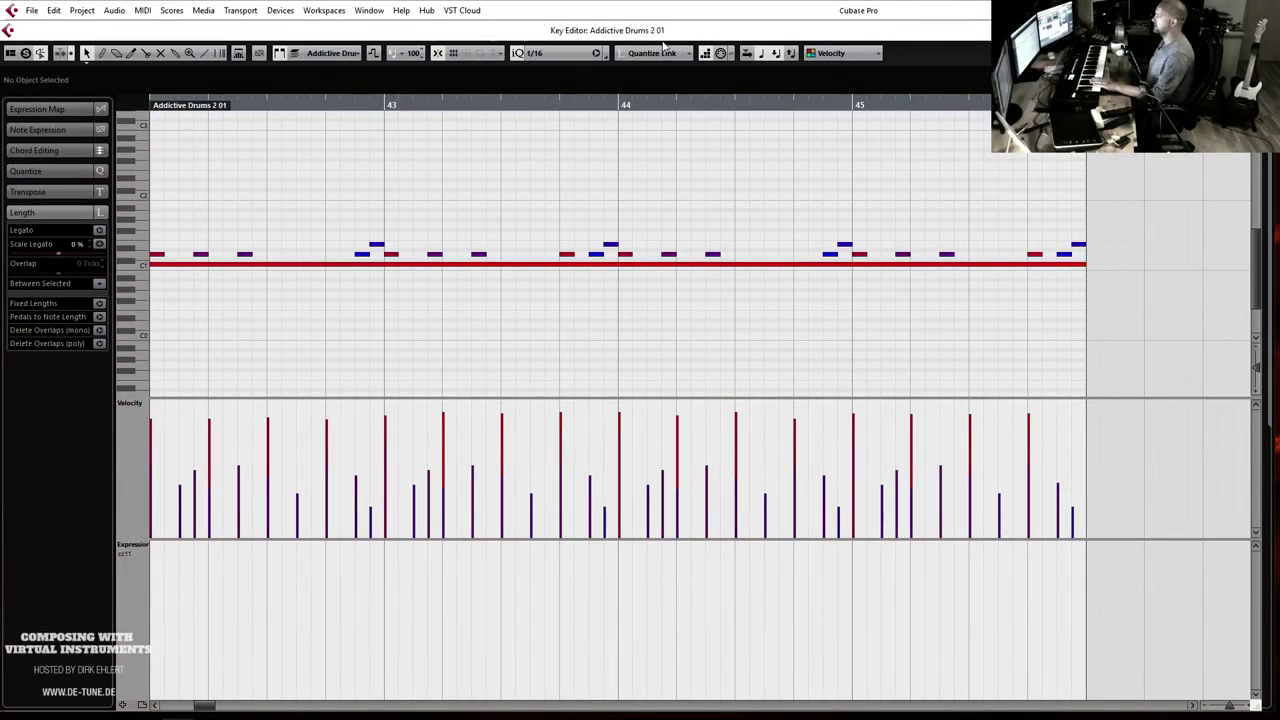
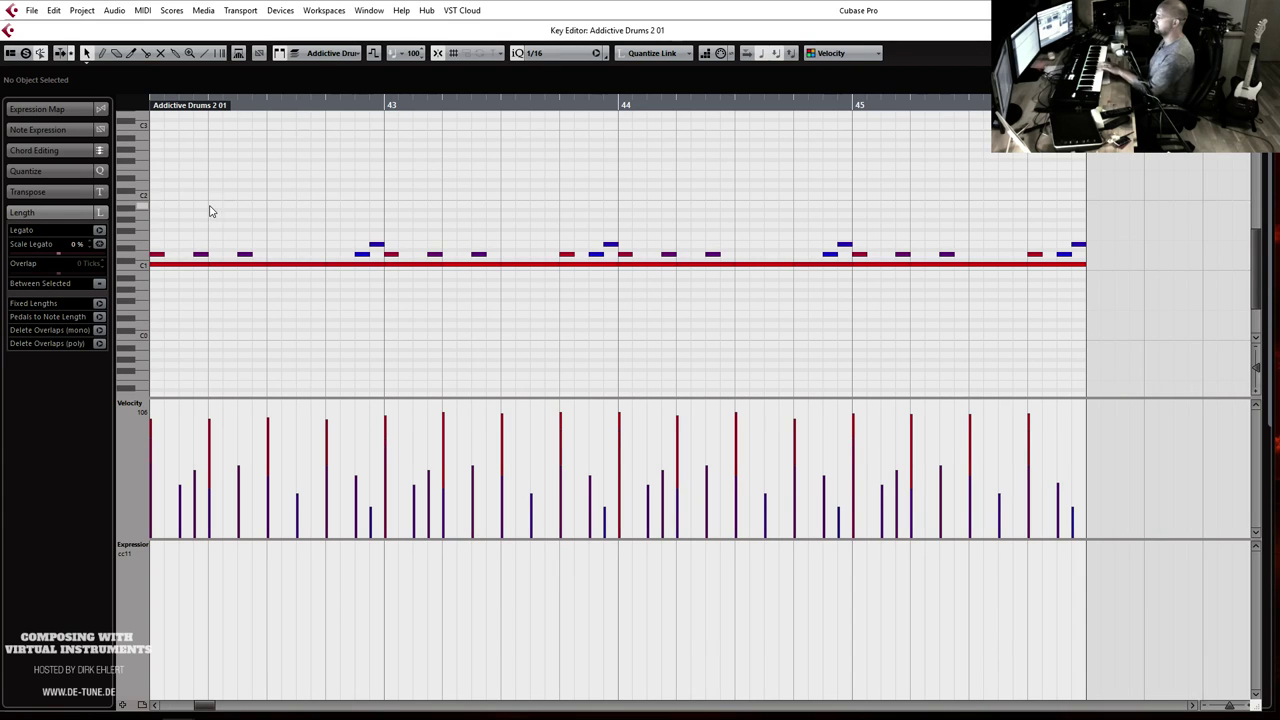
left_click(181, 194)
left_click(246, 194)
left_click(303, 194)
left_click(360, 194)
left_click_drag(395, 172, 421, 196)
left_click_drag(628, 160, 660, 196)
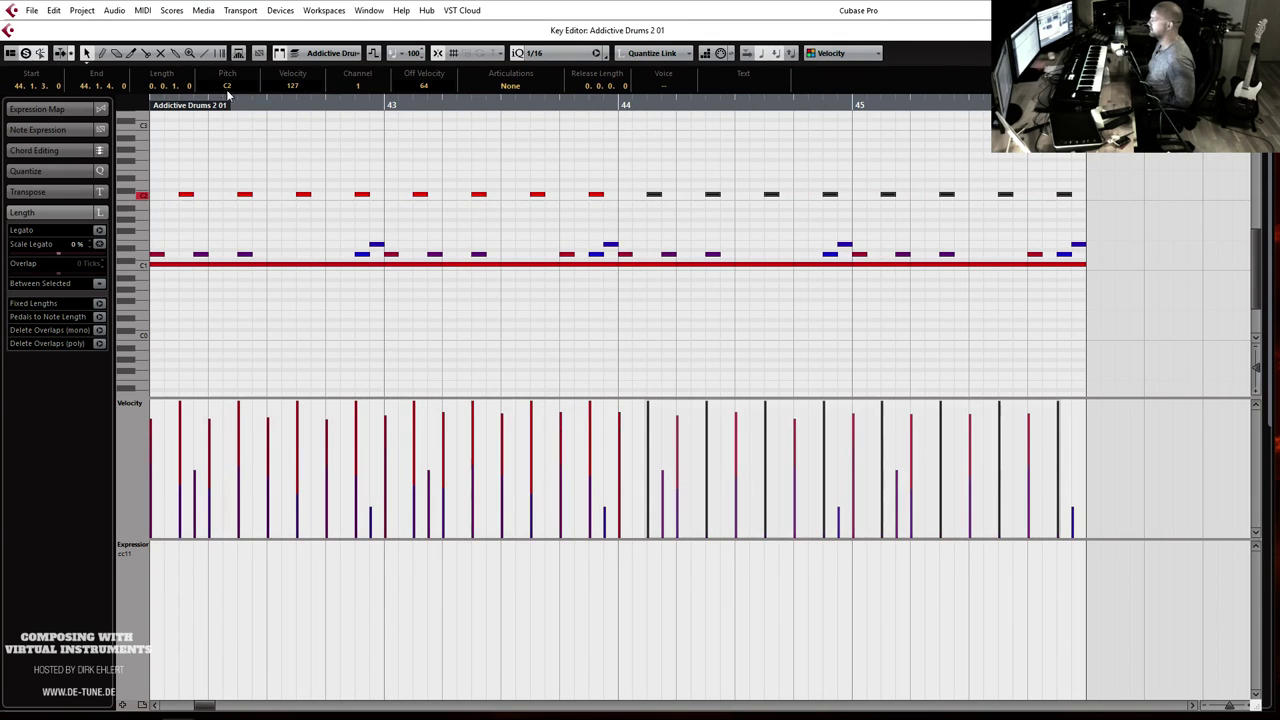
Step: Play back the drum part with the new C2 notes from bar 42
key("g")
key("space")
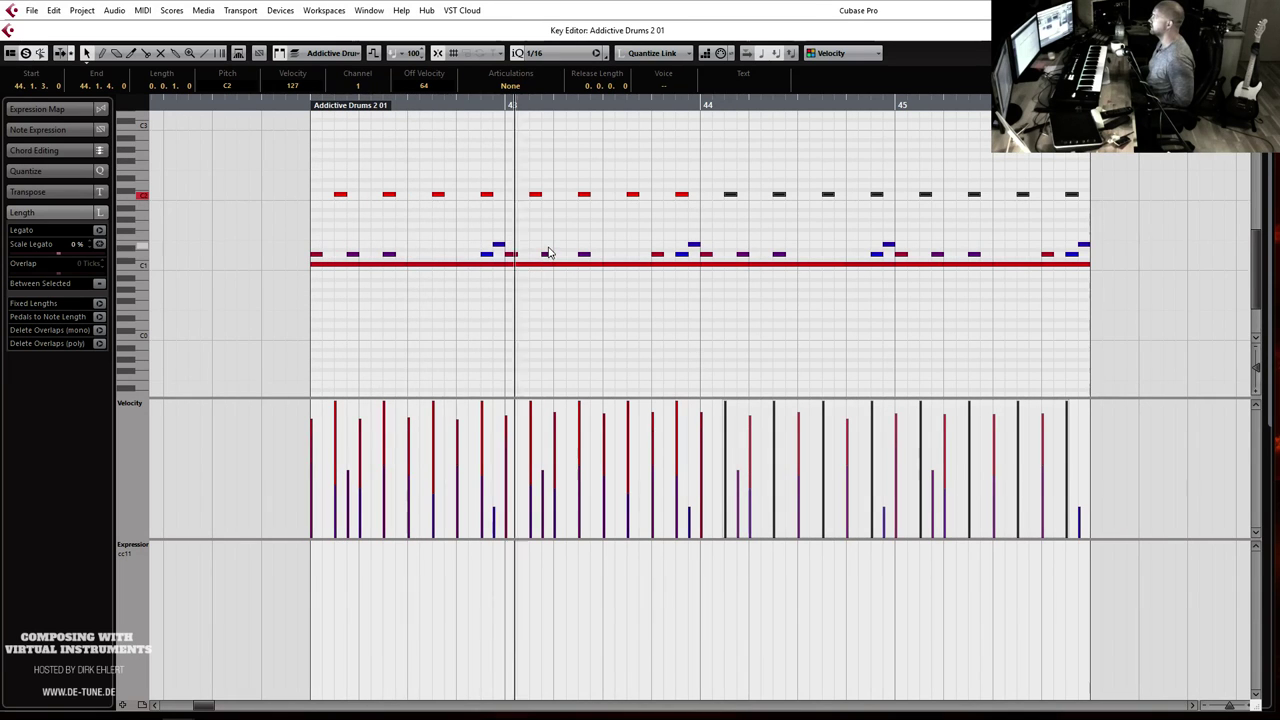
key("g")
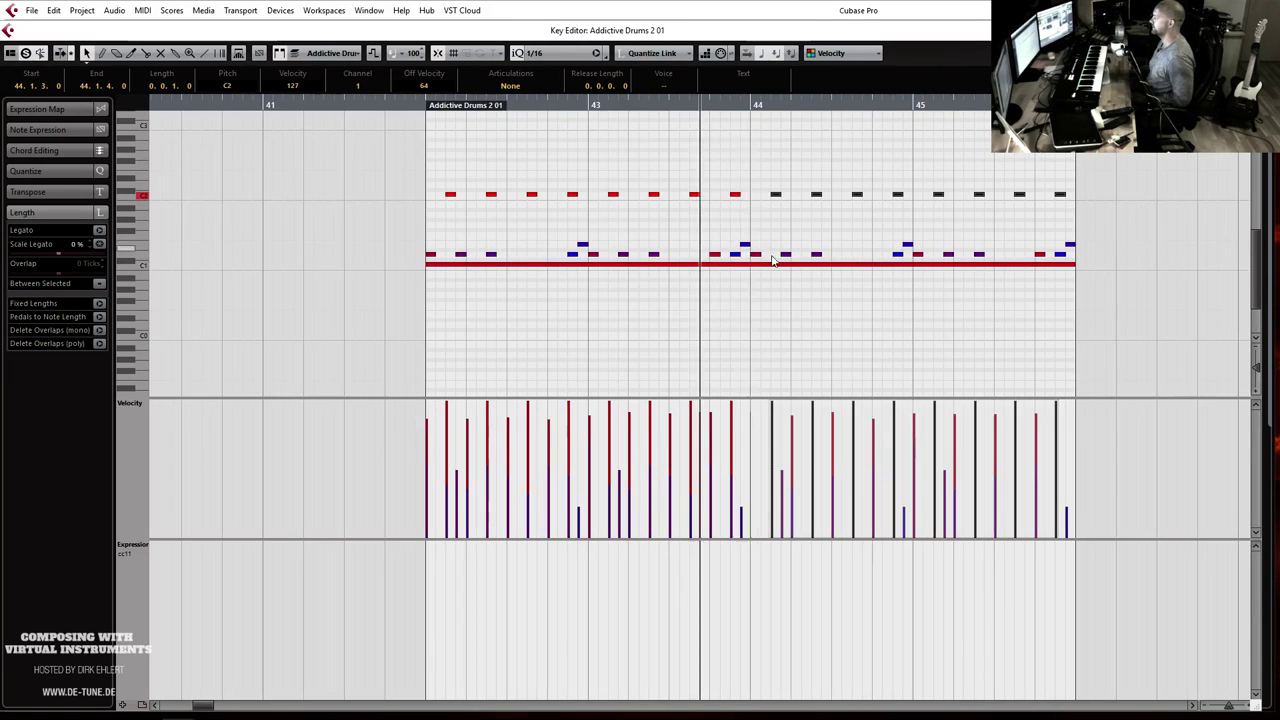
Step: Listen through the drum part with the C2 notes up to bar 46 and close the note editor
key("h")
key("h")
key("g")
key("g")
key("g")
key("g")
key("g")
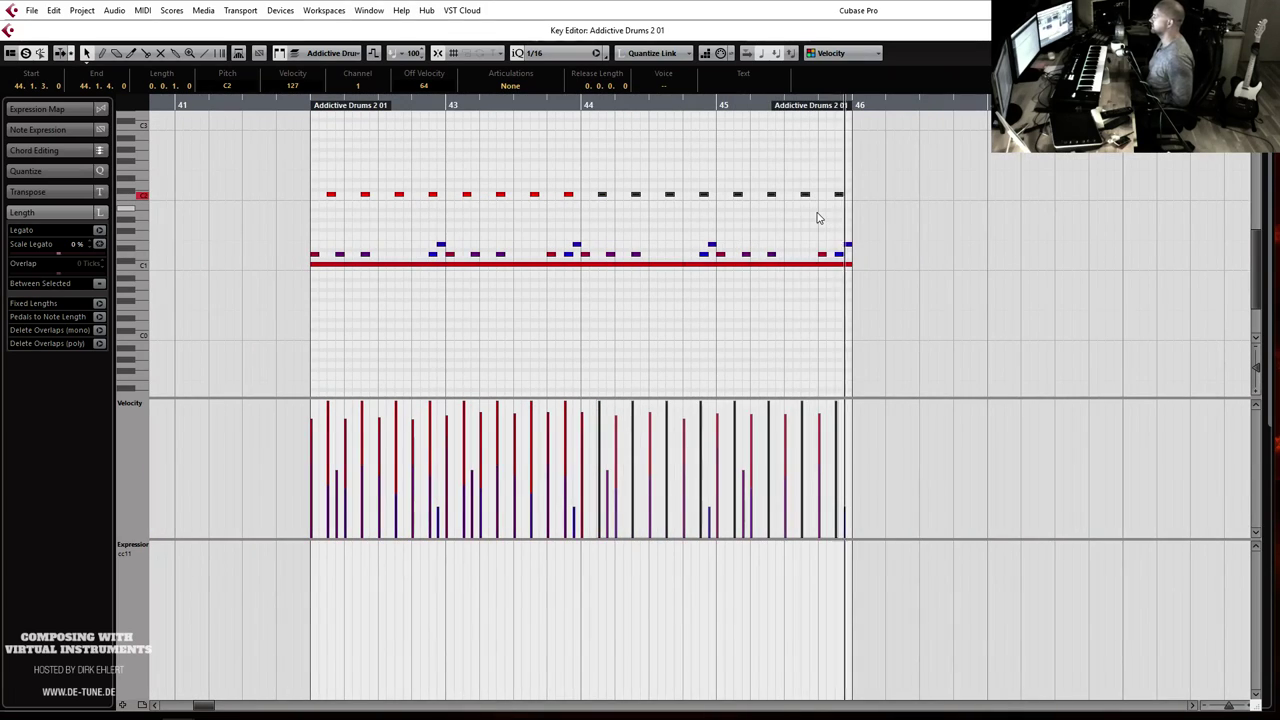
key("Escape")
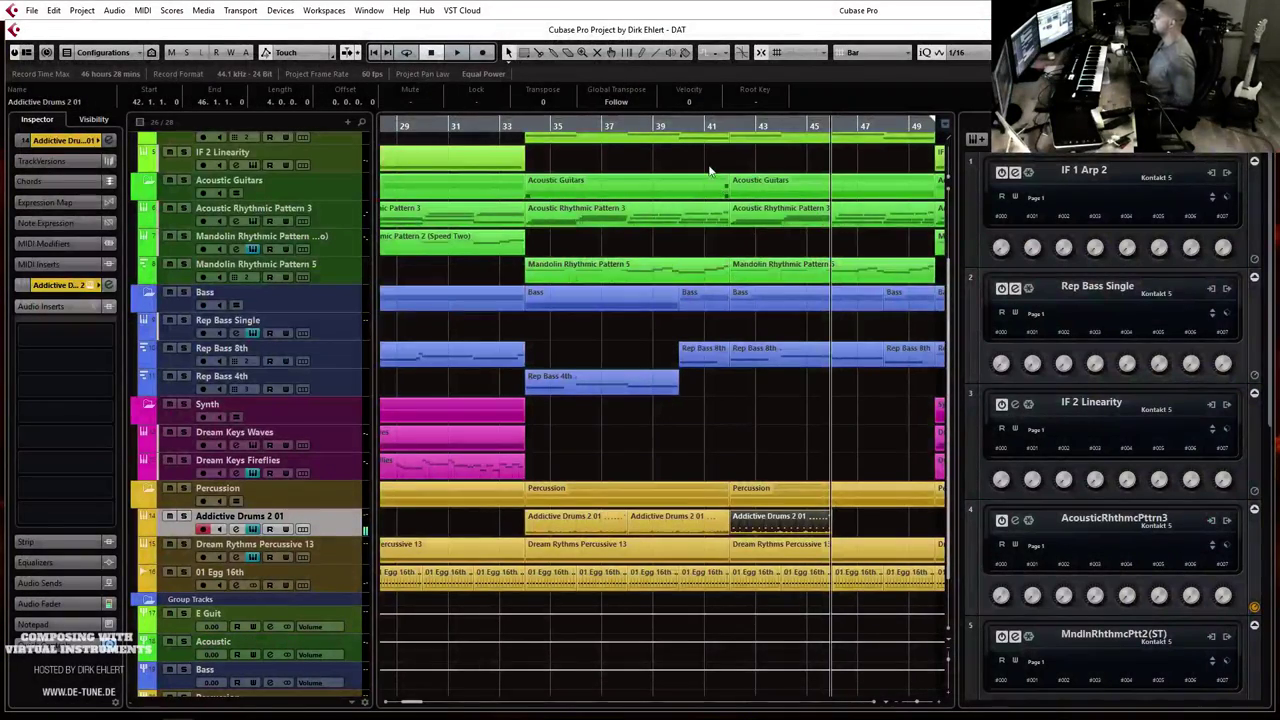
Step: Play back the full arrangement from about bar 40 into the new drum part at bar 42
left_click(692, 122)
key("space")
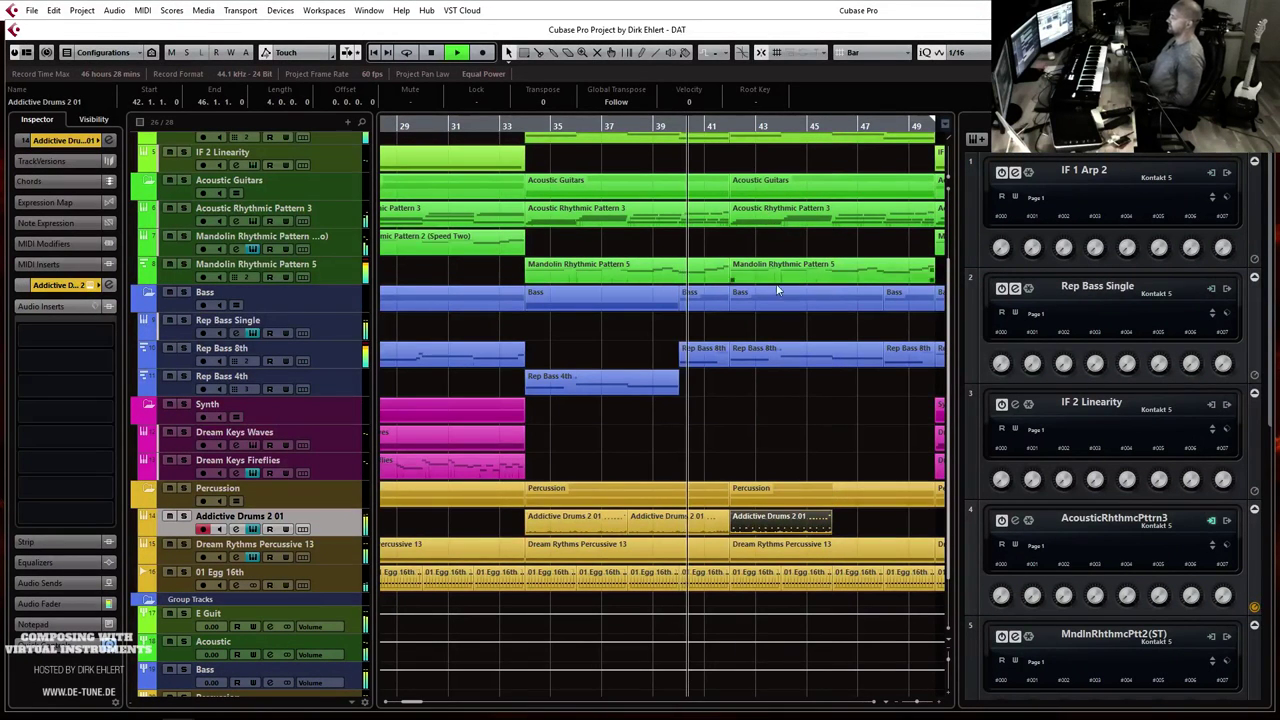
key("h")
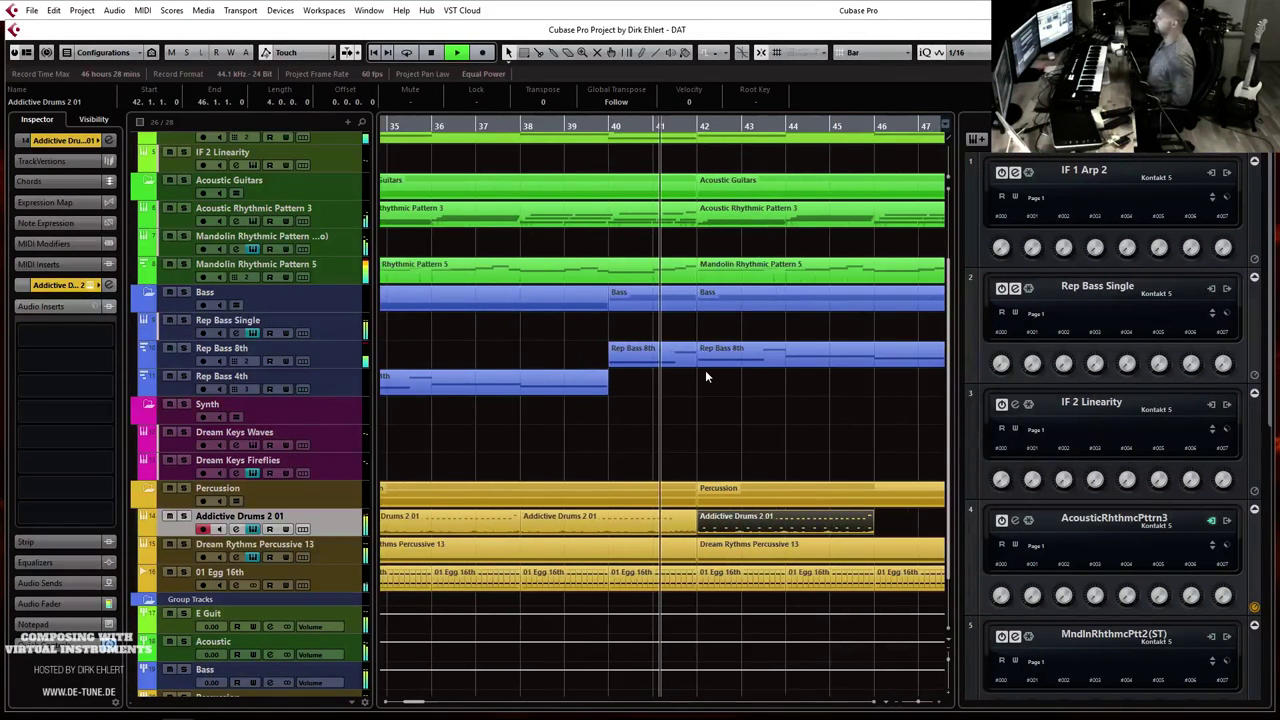
key("g")
key("g")
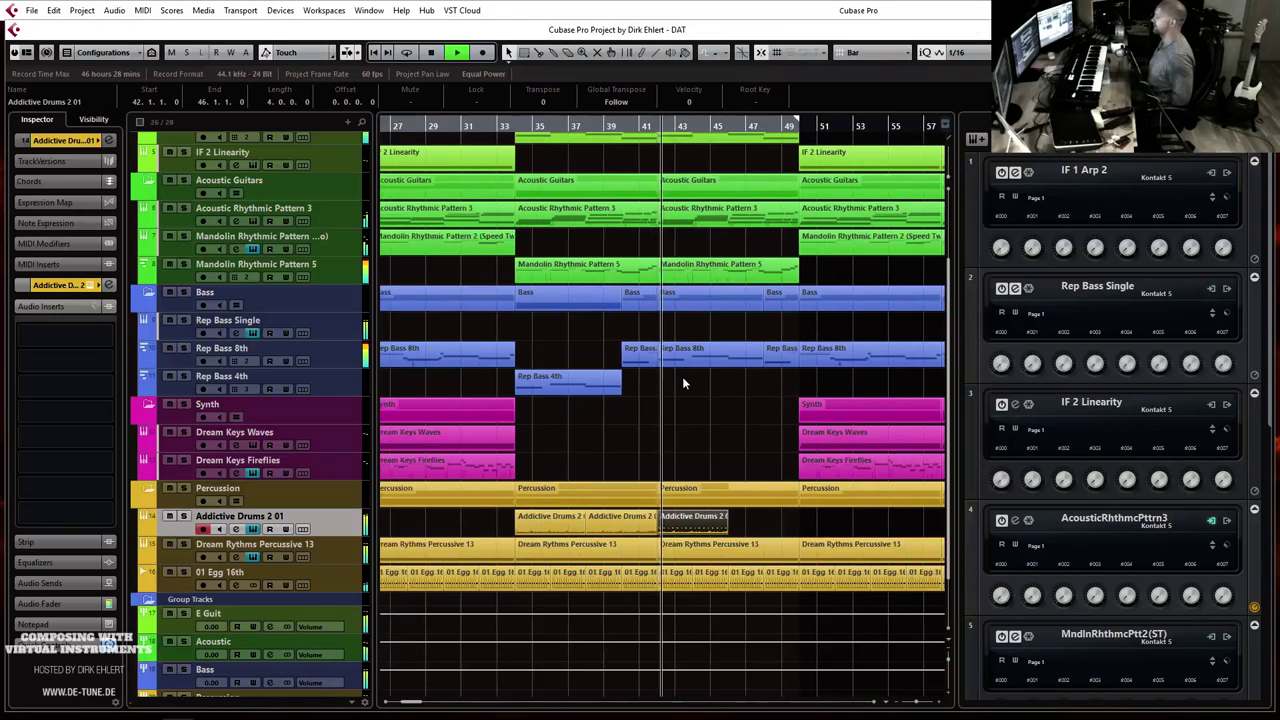
key("space")
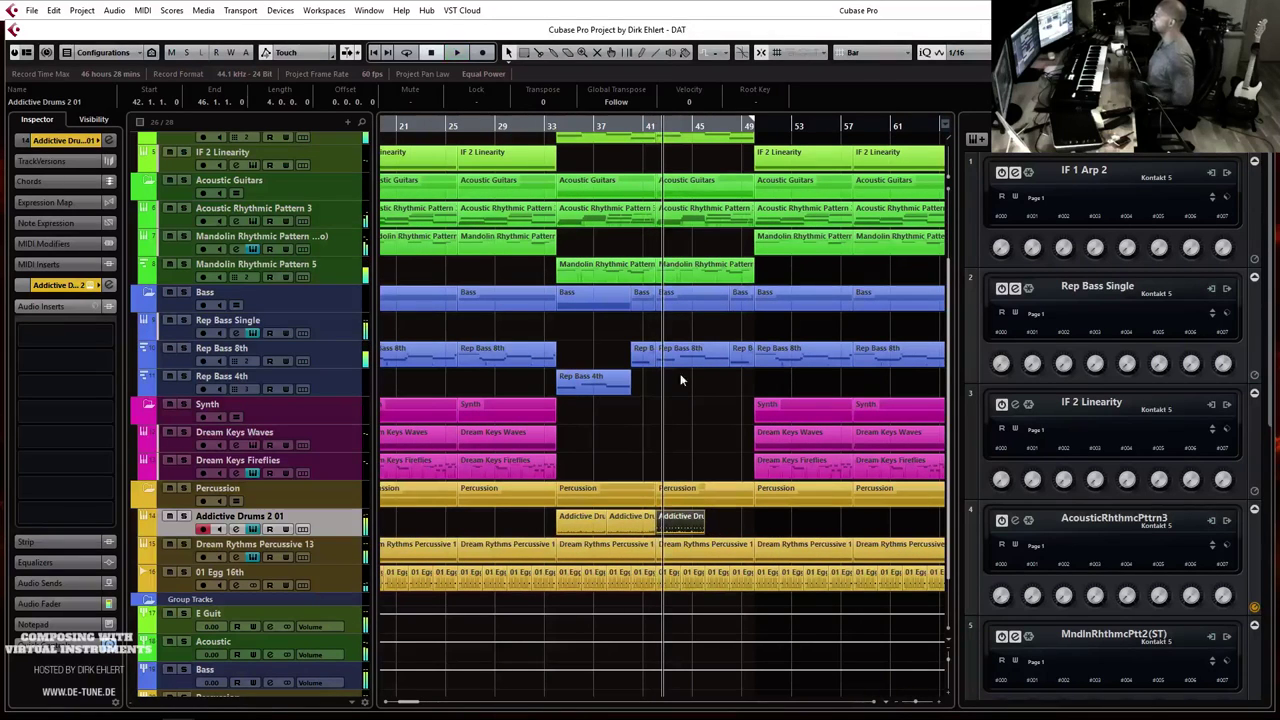
Step: Add a MIDI track below Rep Bass 4th and name it "Rep Bass 8th Dist"
right_click(310, 388)
mouse_move(350, 389)
left_click(605, 422)
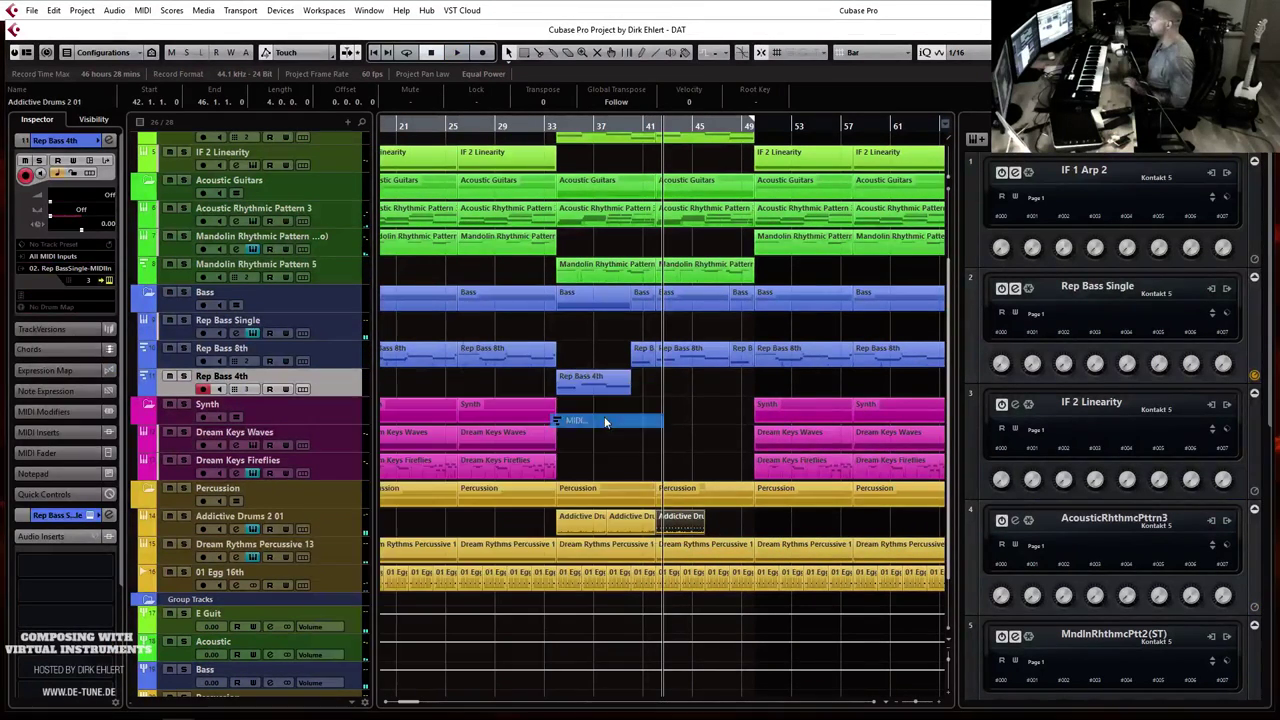
key("Return")
double_click(227, 403)
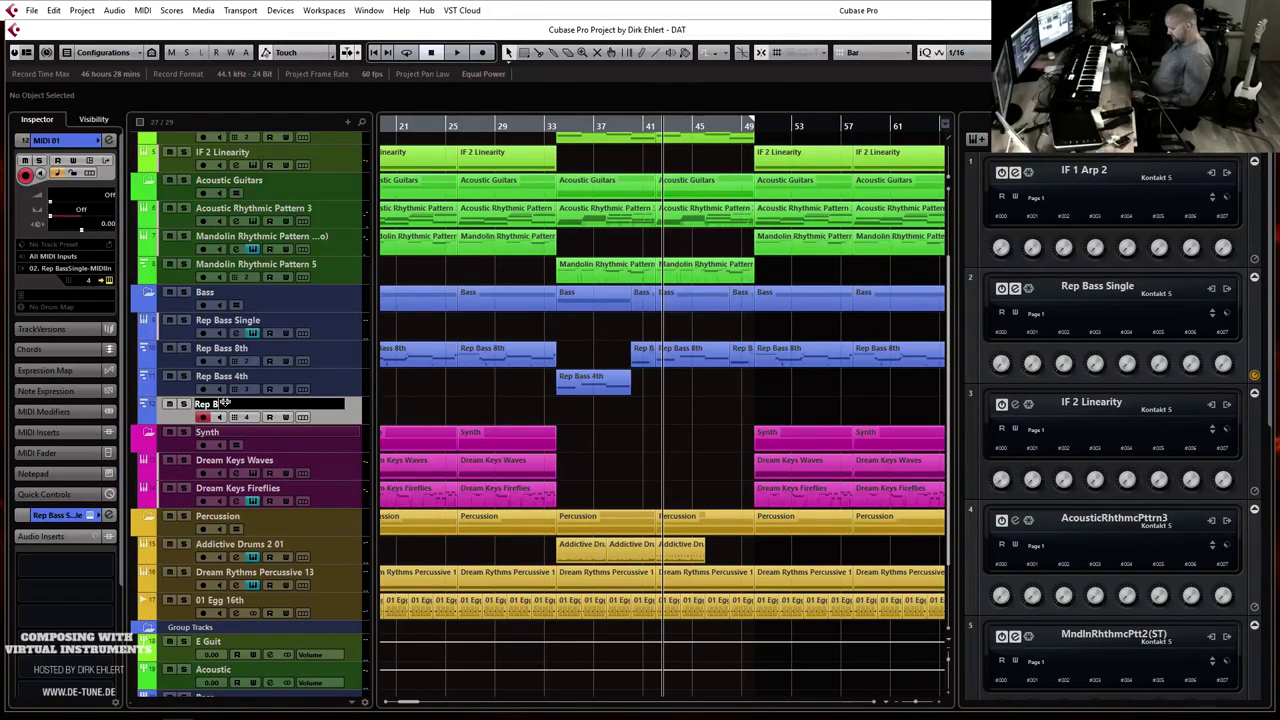
type("Rep Bass 8th Dist")
key("Return")
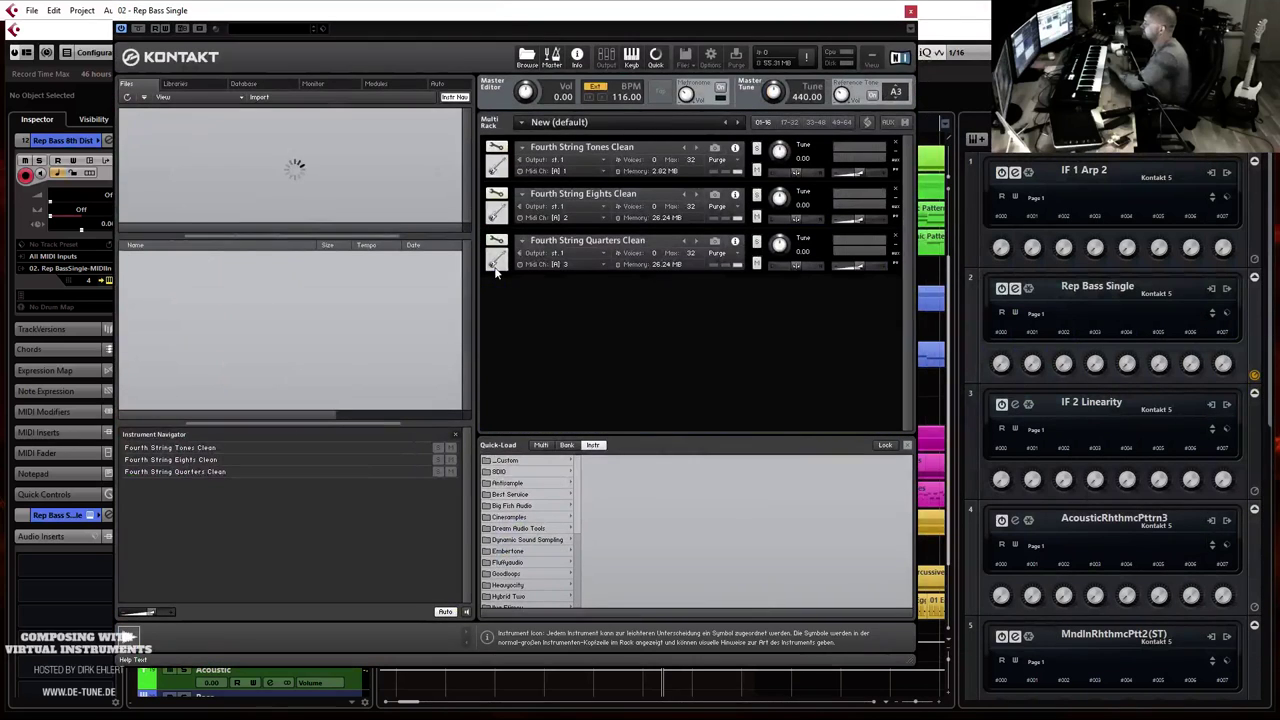
Step: Load Fourth String Eights Distorted from Dream Audio Tools' Repetitive Bass folder into the Rep Bass Single Kontakt rack, and close Kontakt
left_click(508, 529)
left_click(623, 574)
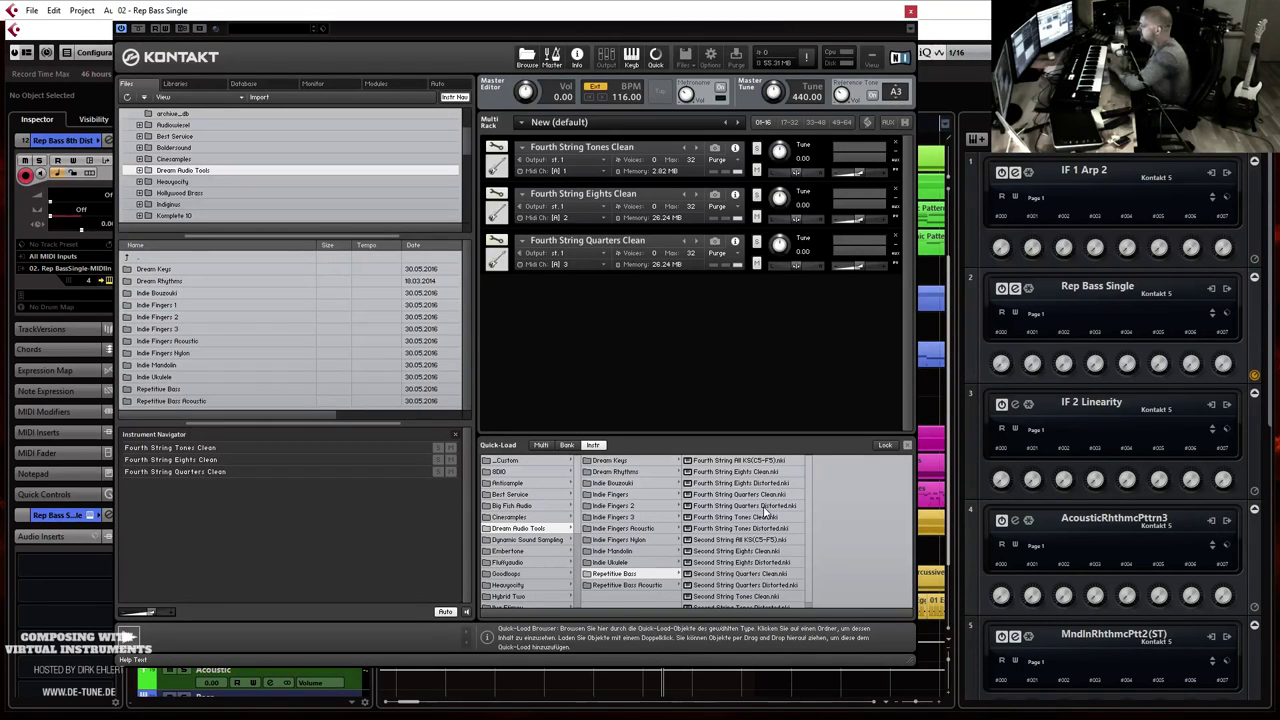
left_click_drag(751, 485, 690, 374)
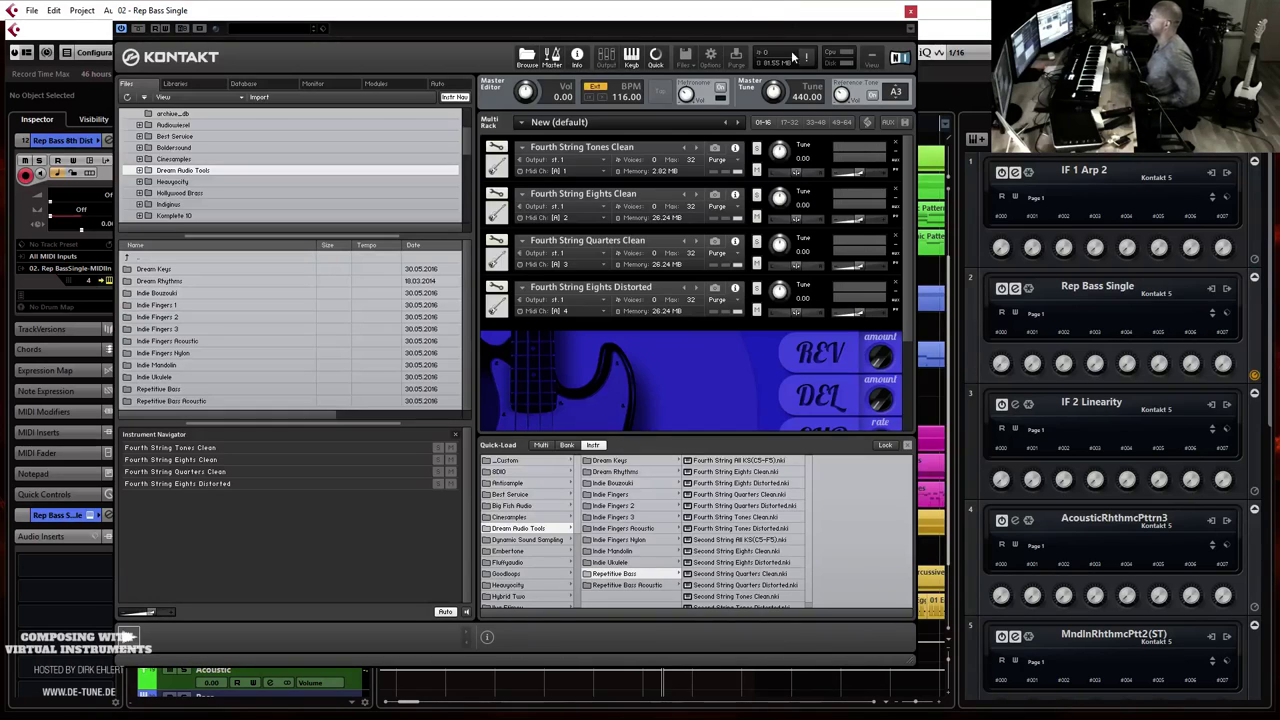
left_click(910, 10)
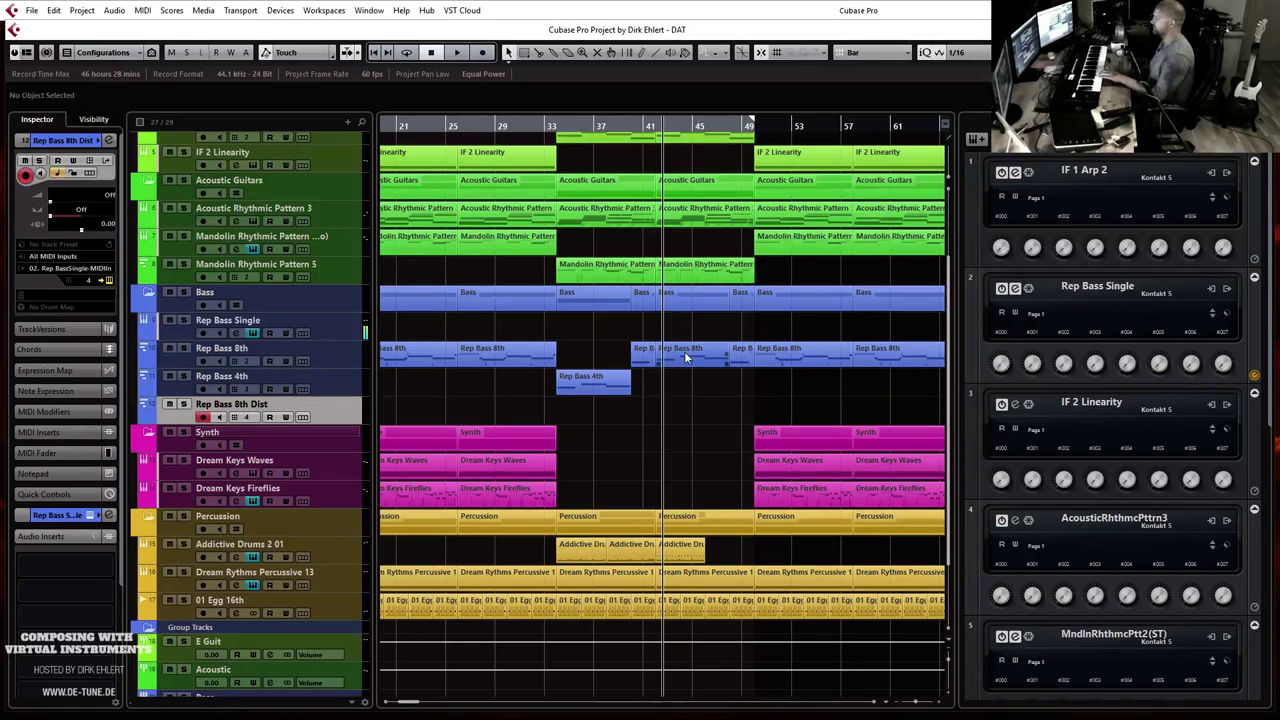
Step: Move the Rep Bass 8th part at bar 42 to the Rep Bass 8th Dist track and play back from about bar 40
left_click_drag(673, 366, 690, 410)
left_click(637, 126)
key("space")
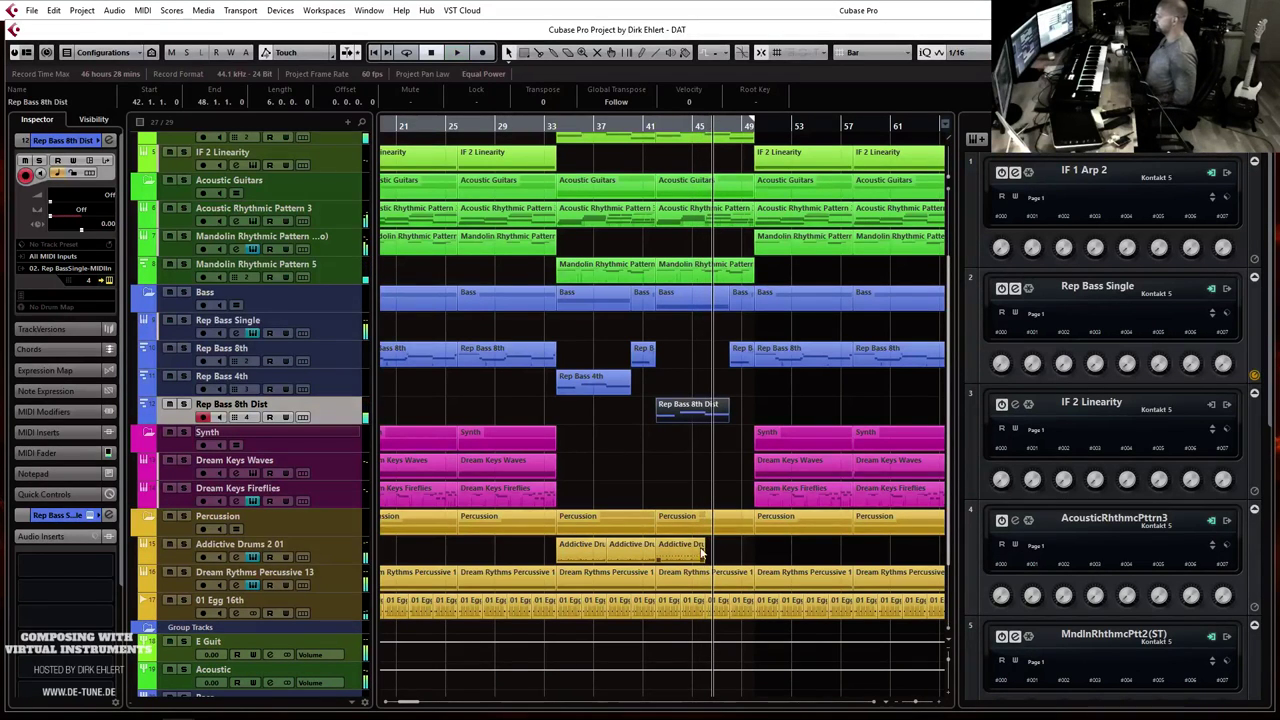
Step: Copy the Addictive Drums 2 part at bar 42 to bar 46
left_click(686, 557)
left_click(677, 410)
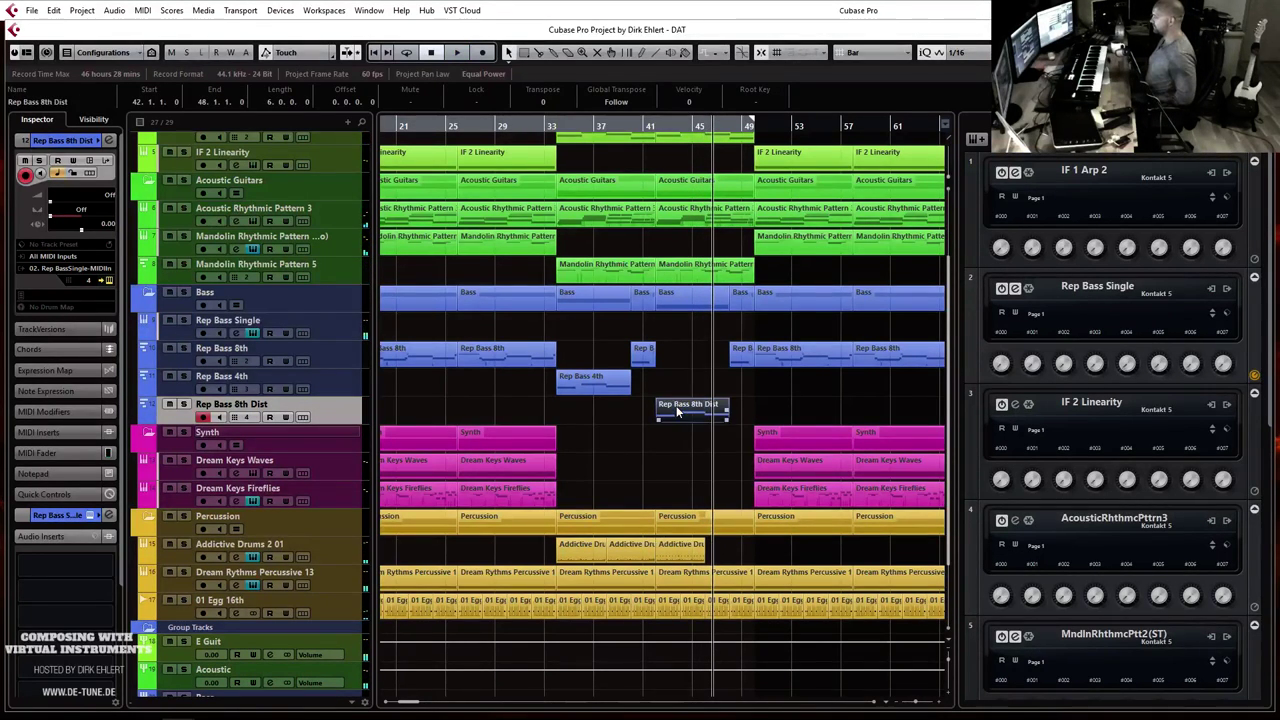
left_click(680, 413)
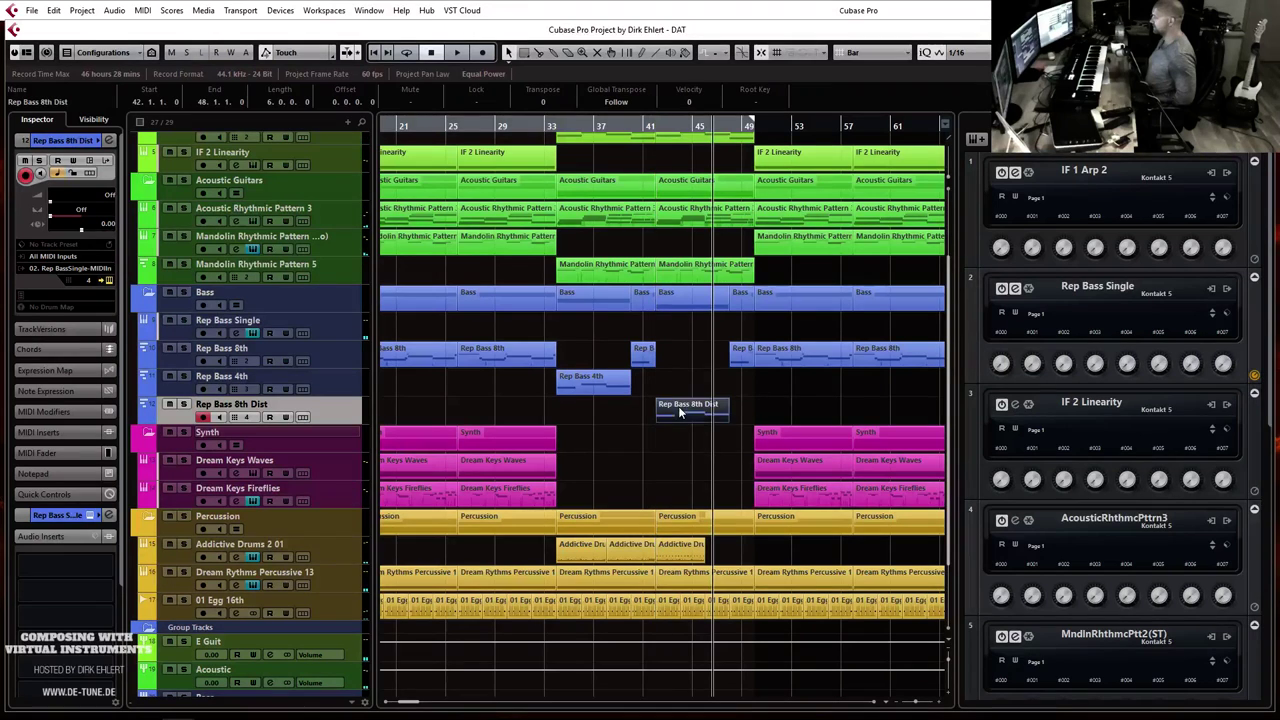
left_click(686, 545)
left_click_drag(686, 545, 735, 545)
Step: Move the Rep Bass 8th part at bar 48 to the Rep Bass 8th Dist track, play it back briefly, and return to bar 42
left_click_drag(741, 364, 738, 406)
key("space")
key("space")
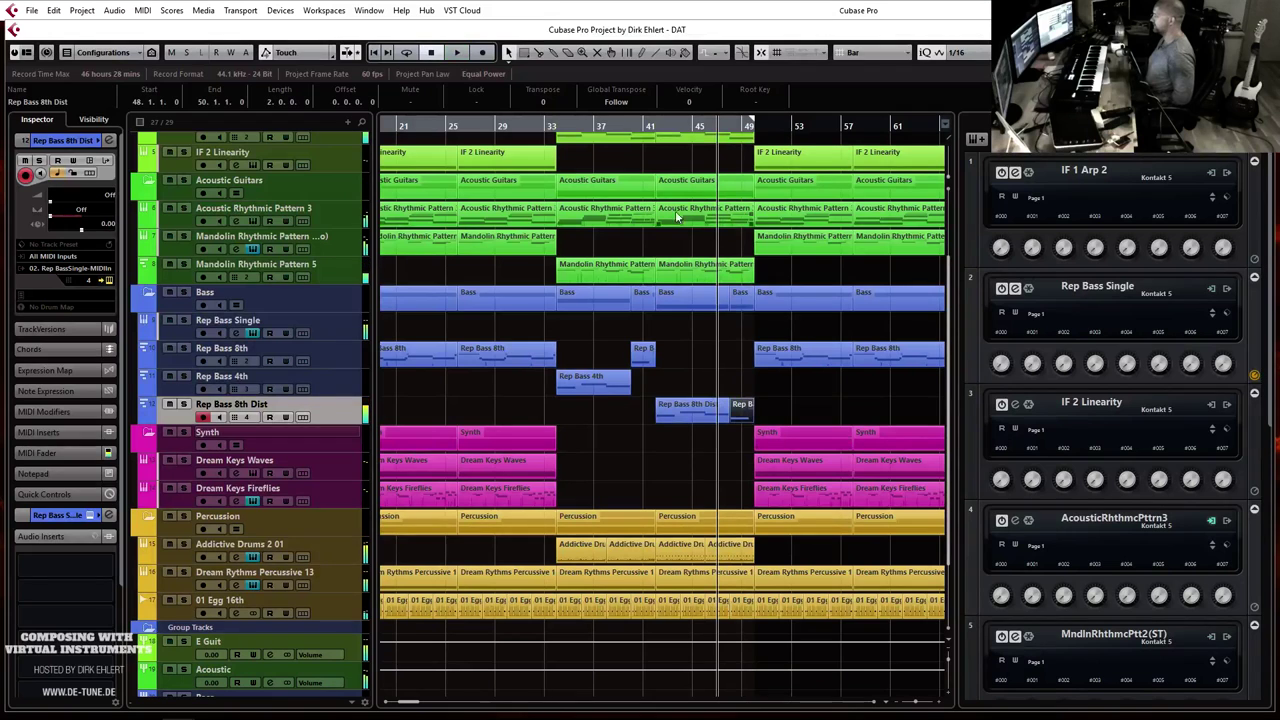
left_click(655, 127)
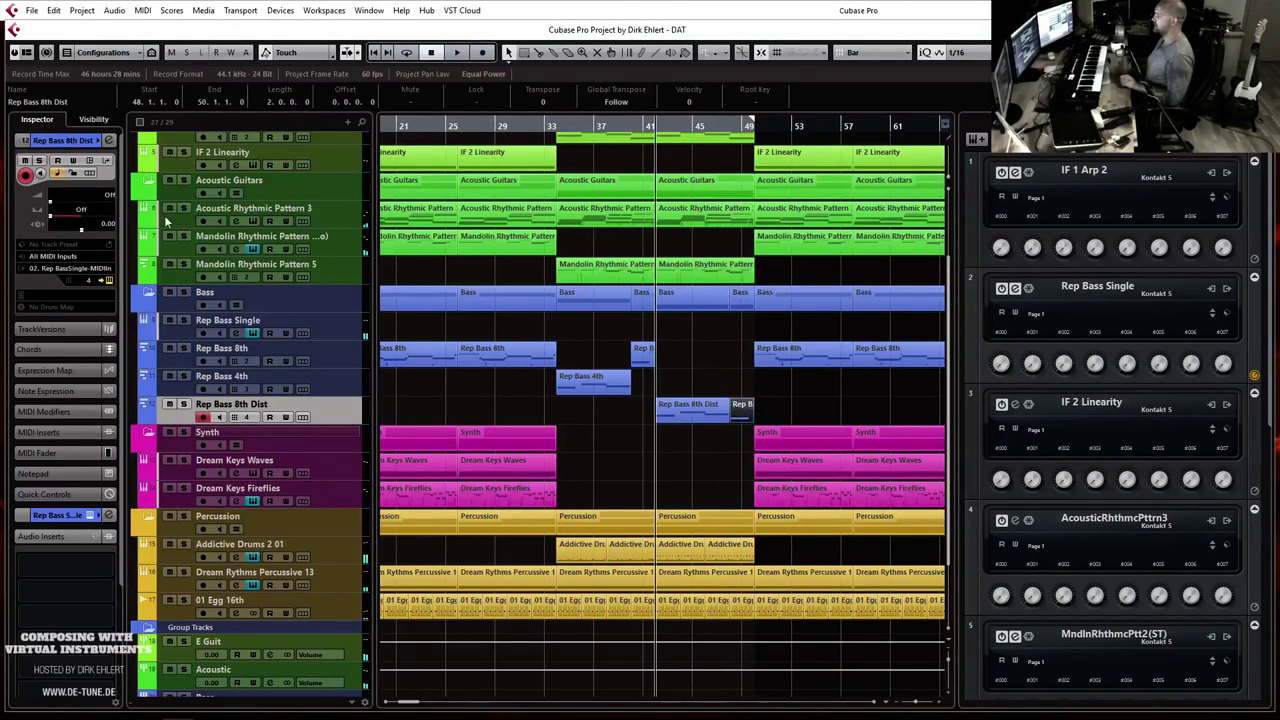
Step: Duplicate the IF 2 Linearity track and delete all the parts on the duplicate
right_click(341, 166)
key("Escape")
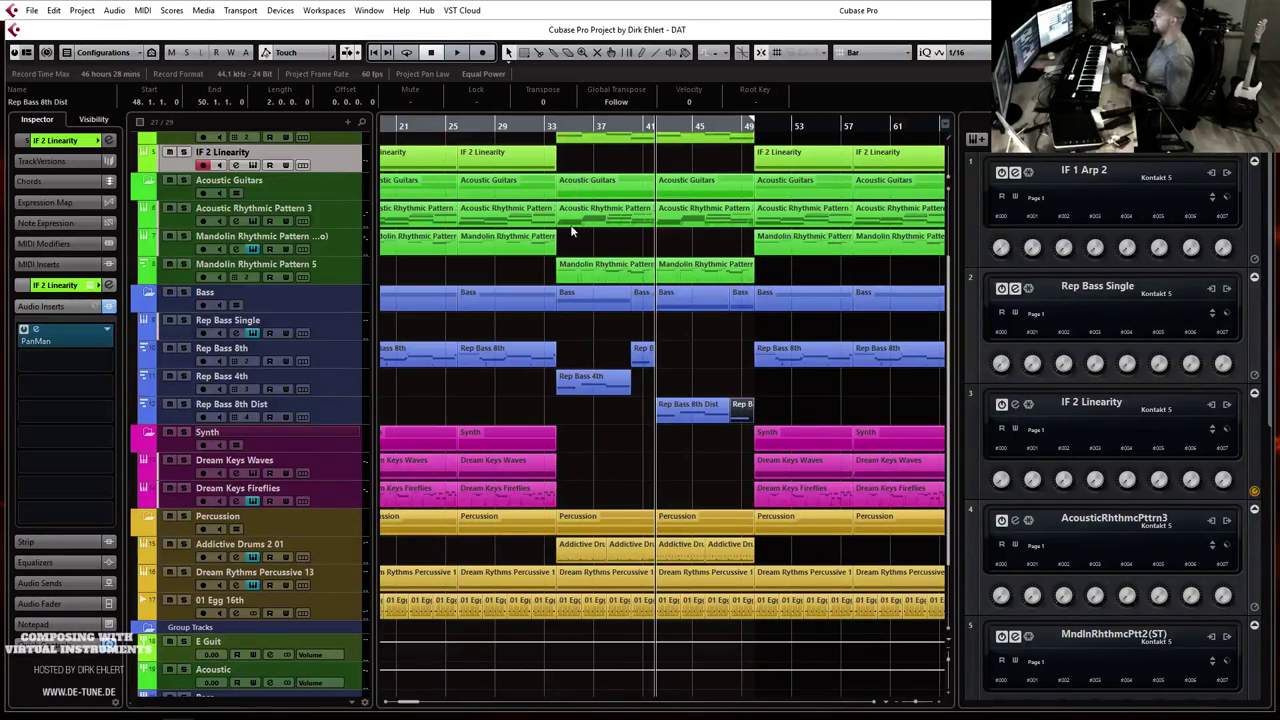
scroll(538, 239, "up", 4)
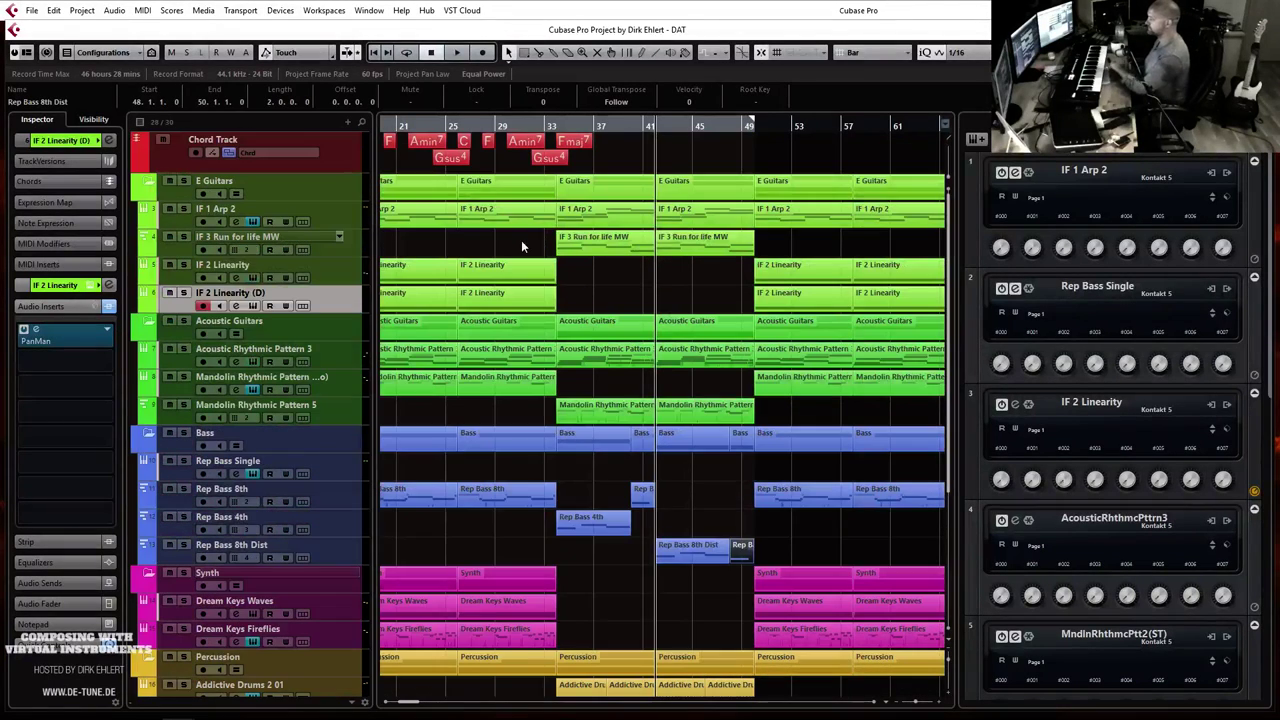
scroll(569, 287, "left", 5)
left_click(579, 292)
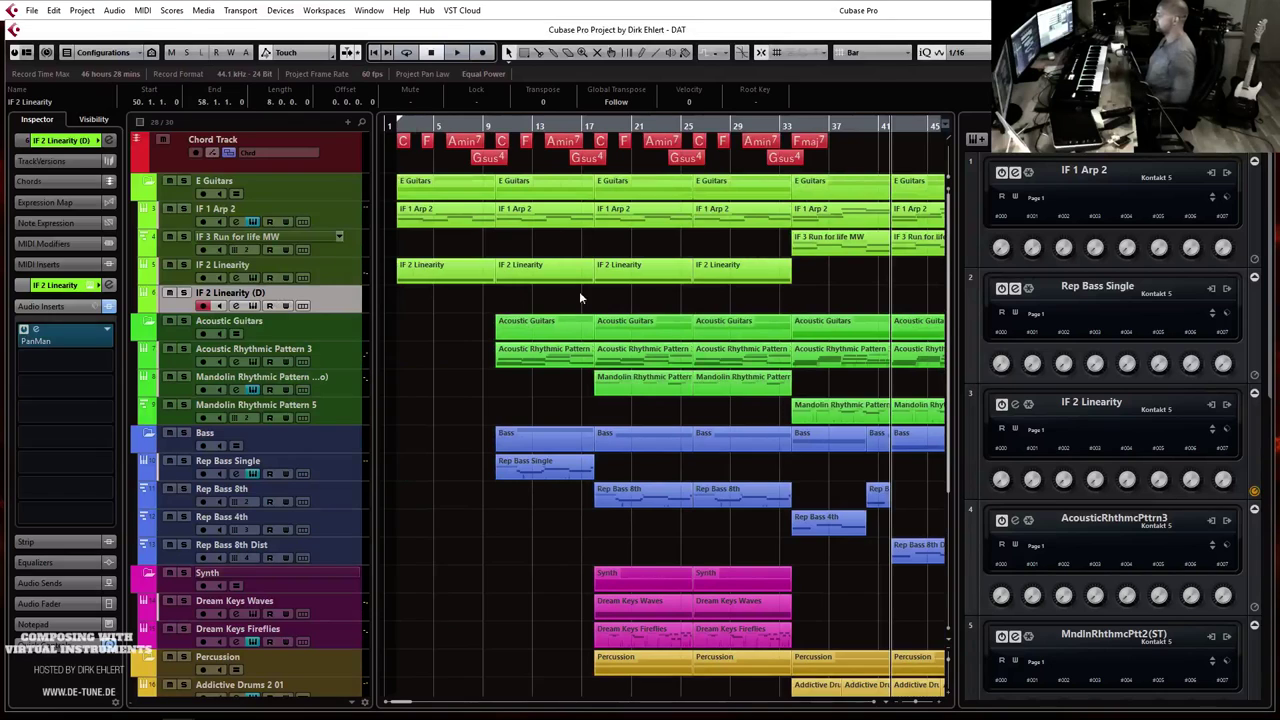
key("g")
key("g")
key("ctrl+v")
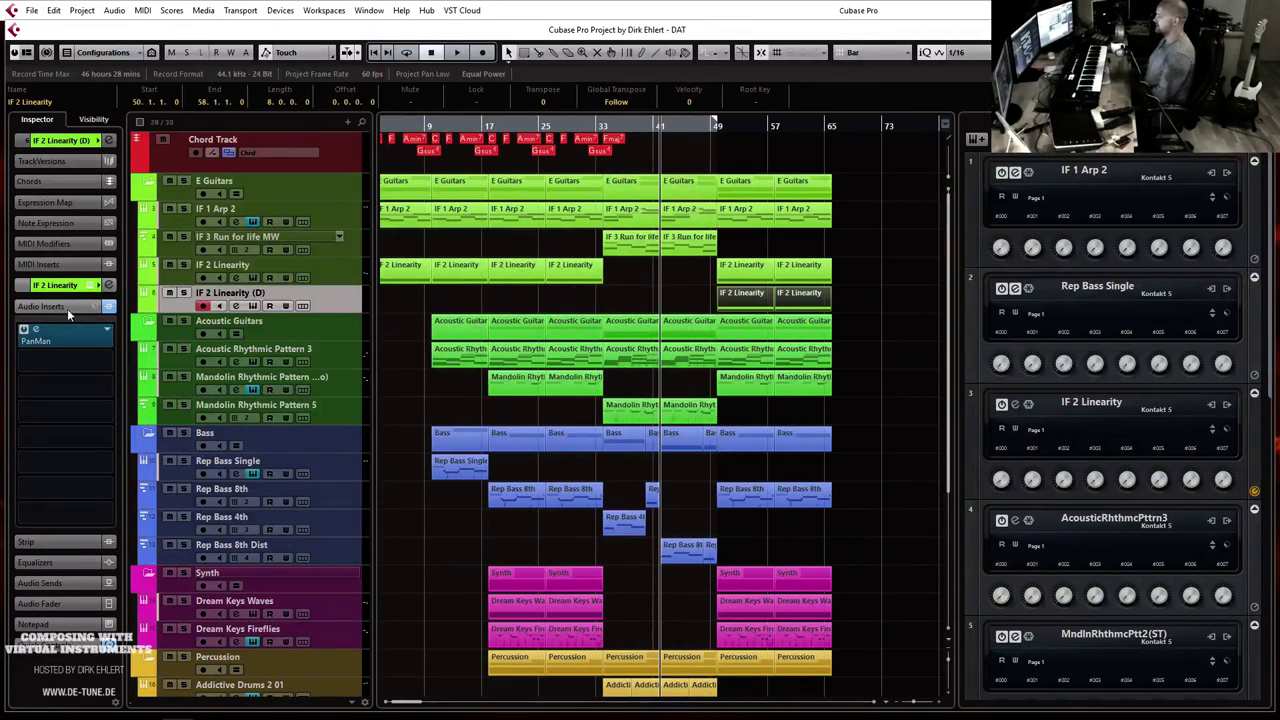
Step: Replace the duplicate track's Kontakt instrument with Blaze of Glory MW from Indie Fingers 3, and remove its PanMan insert
left_click(108, 285)
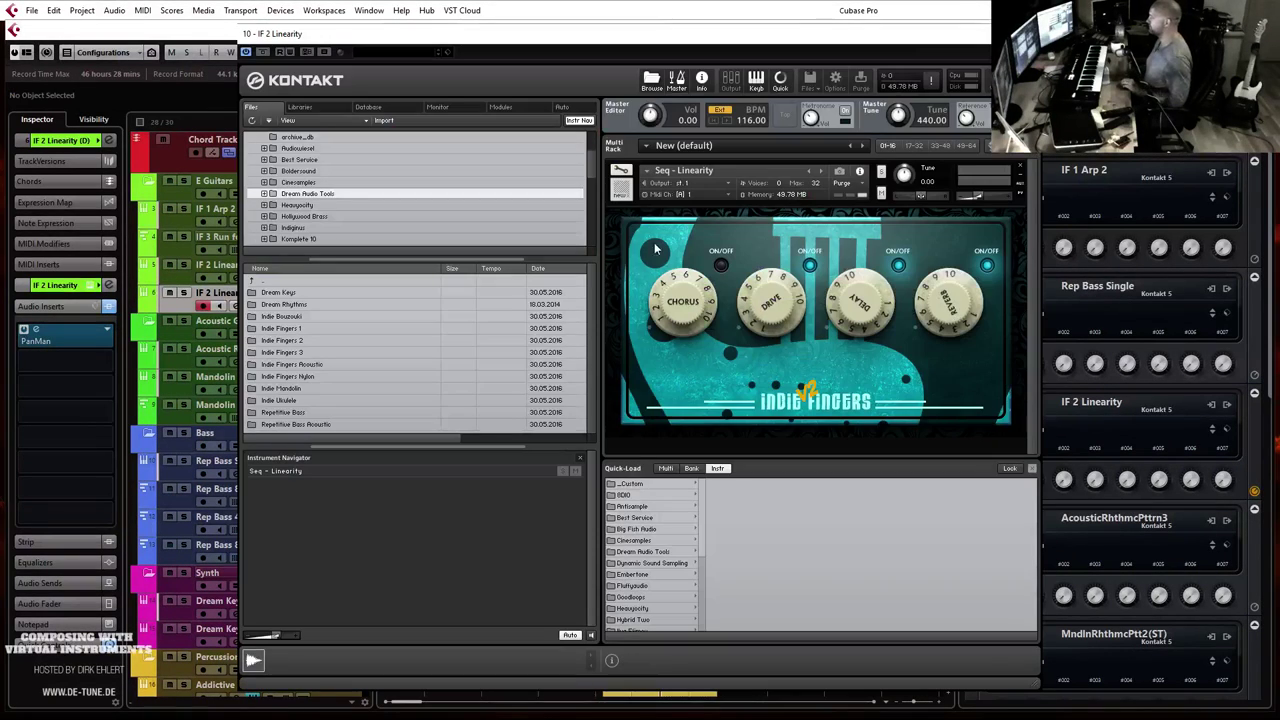
left_click(640, 553)
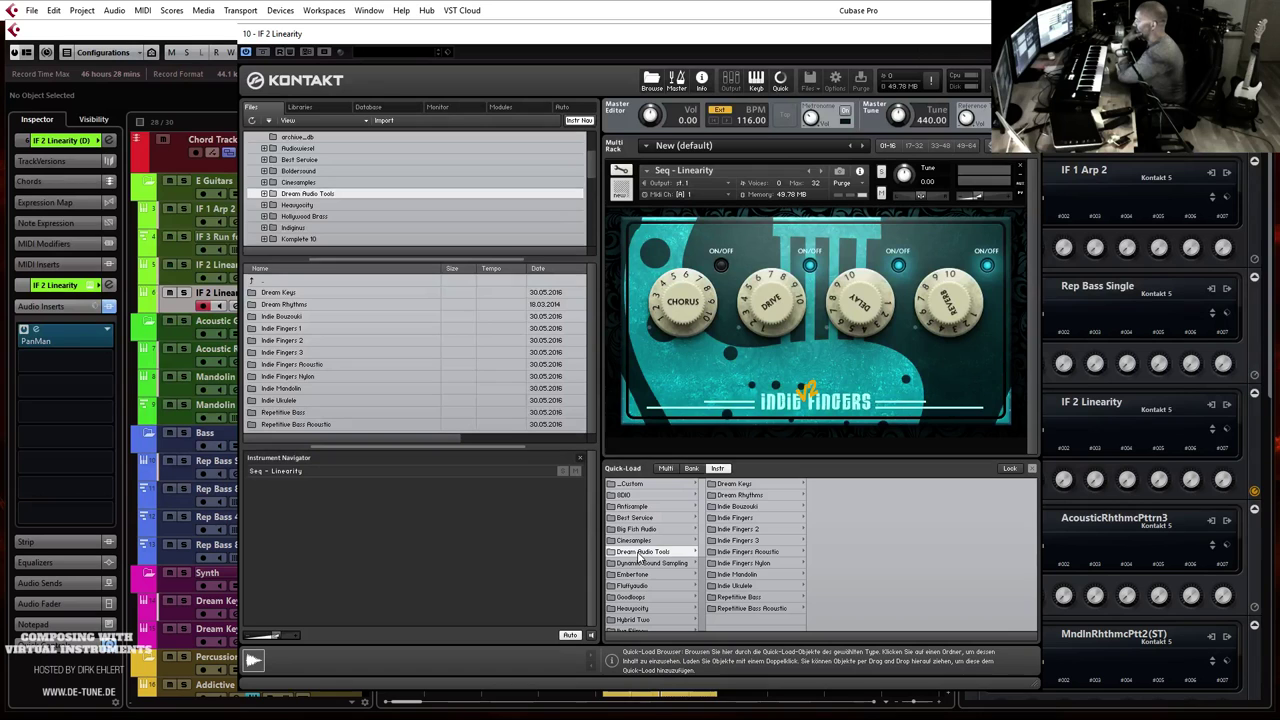
left_click(747, 531)
left_click(791, 541)
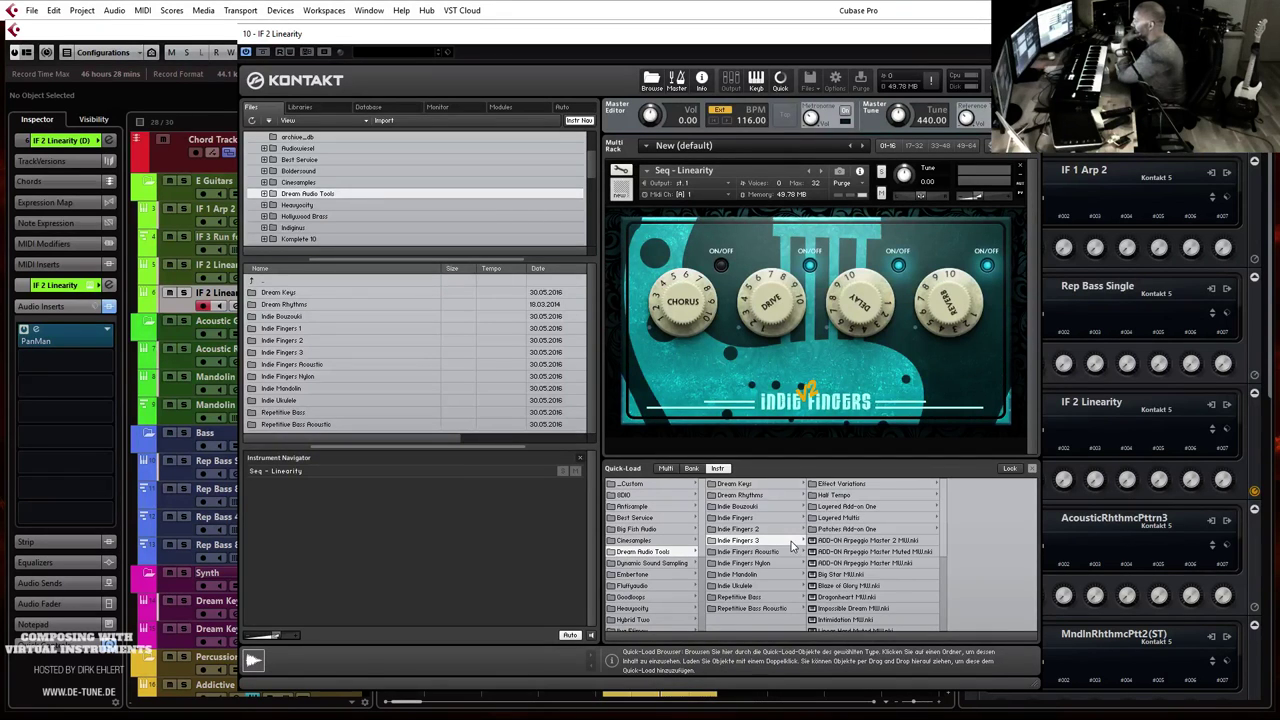
scroll(878, 558, "down", 2)
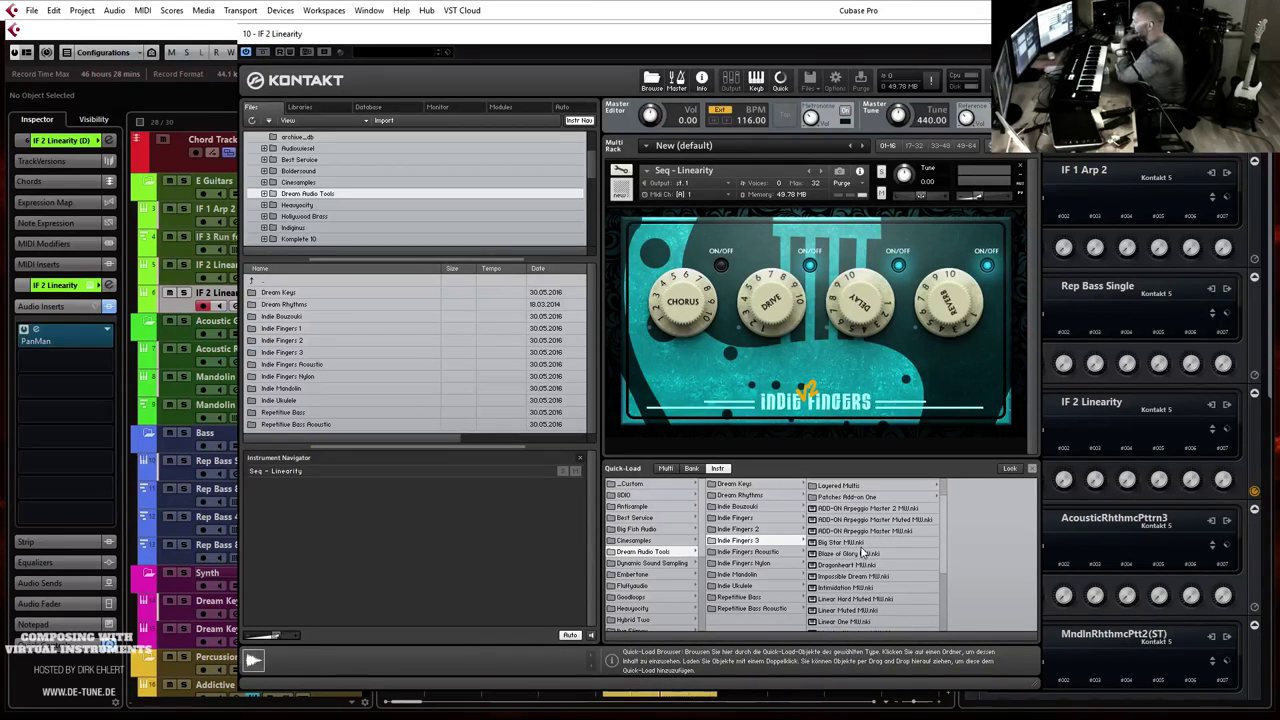
left_click(734, 484)
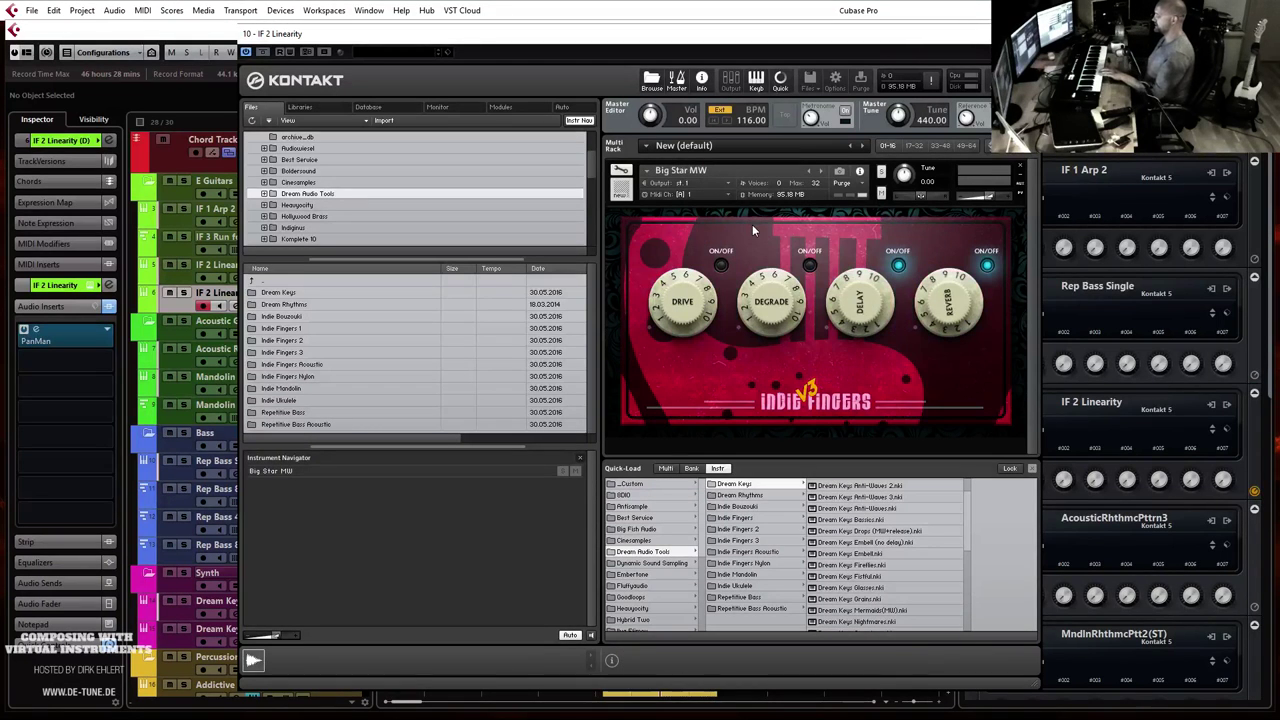
left_click(820, 172)
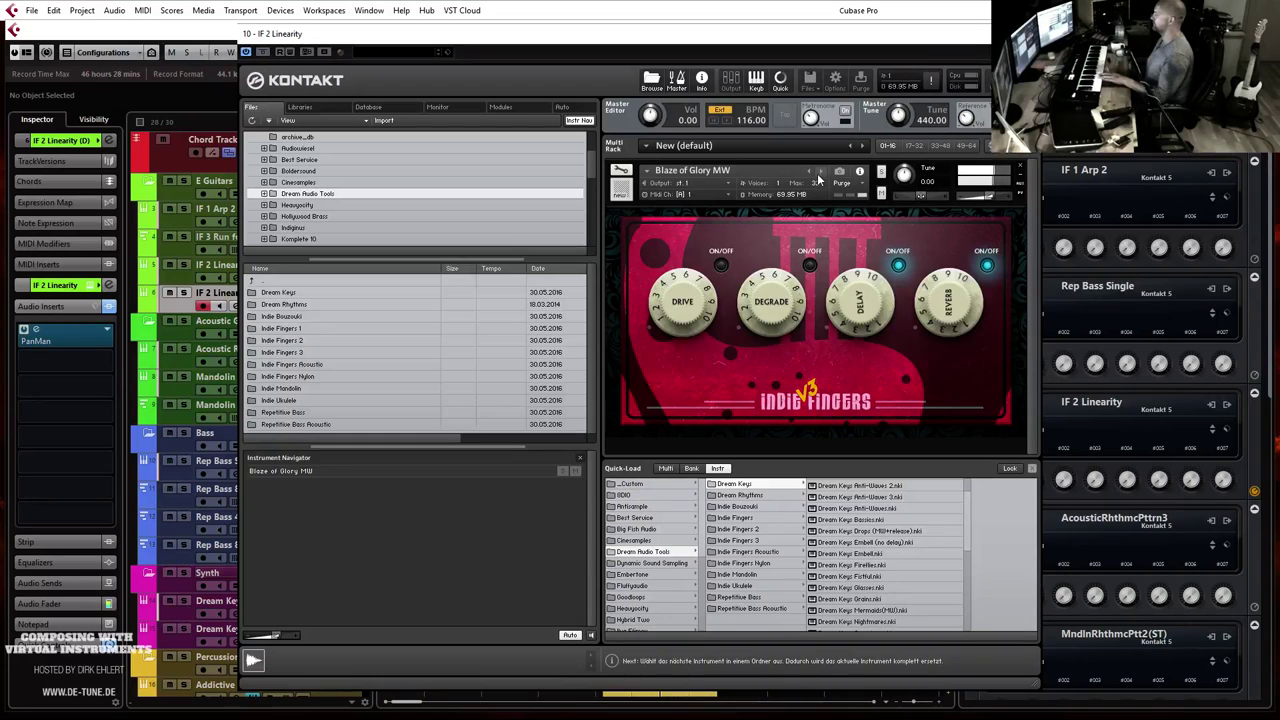
left_click(106, 332)
left_click(70, 359)
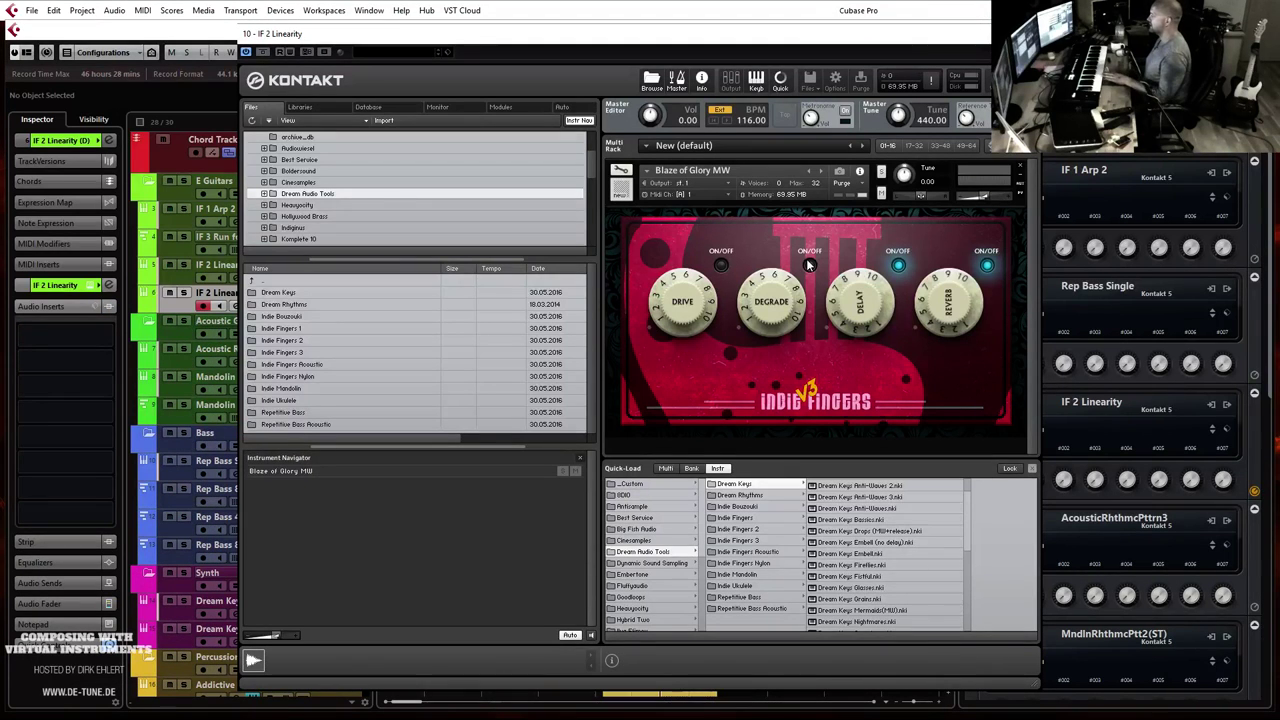
Step: Switch on Drive for Blaze of Glory MW, raise its Drive, Reverb and Delay, adjust the instrument volume, and close Kontakt
left_click(721, 265)
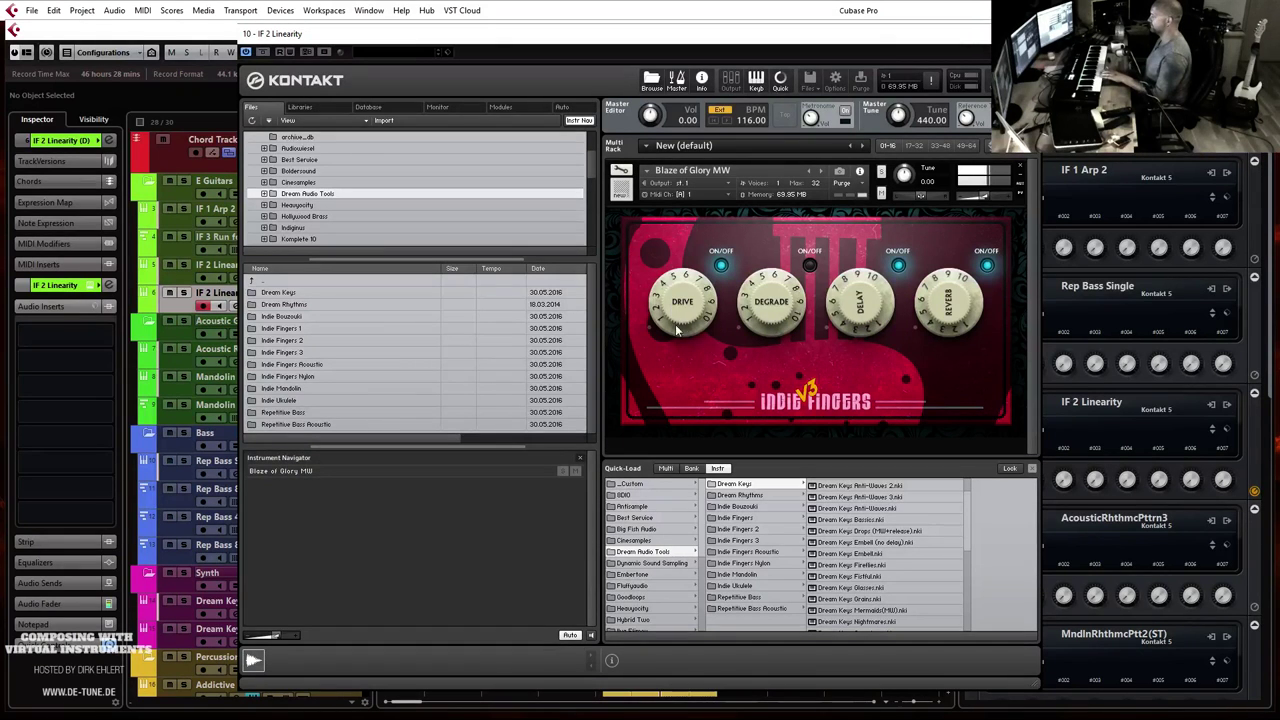
left_click_drag(683, 310, 686, 253)
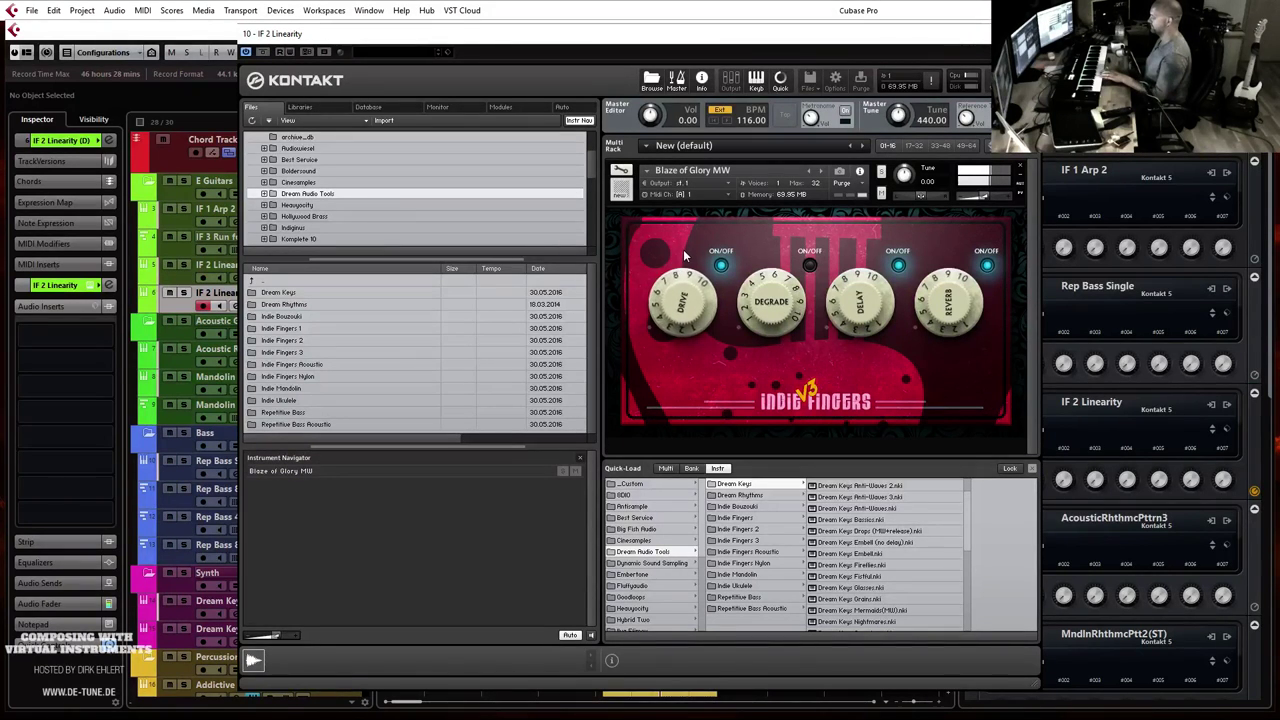
mouse_move(984, 203)
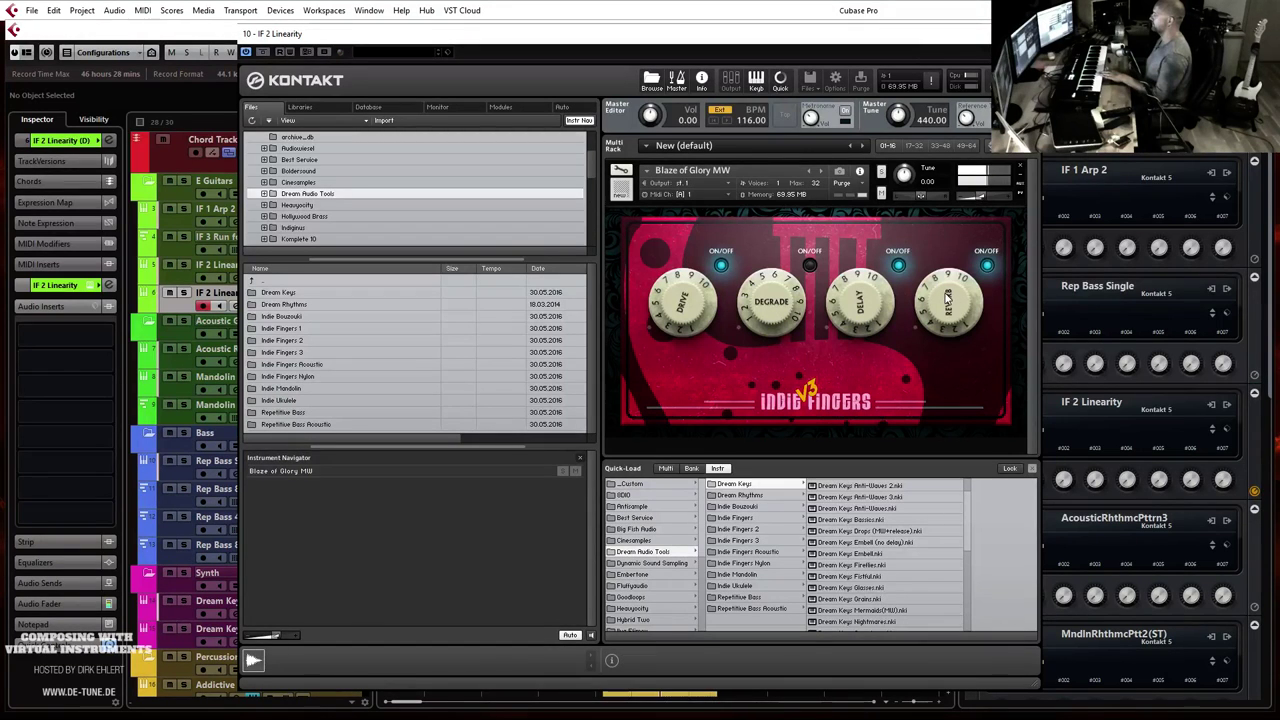
left_click_drag(947, 293, 947, 268)
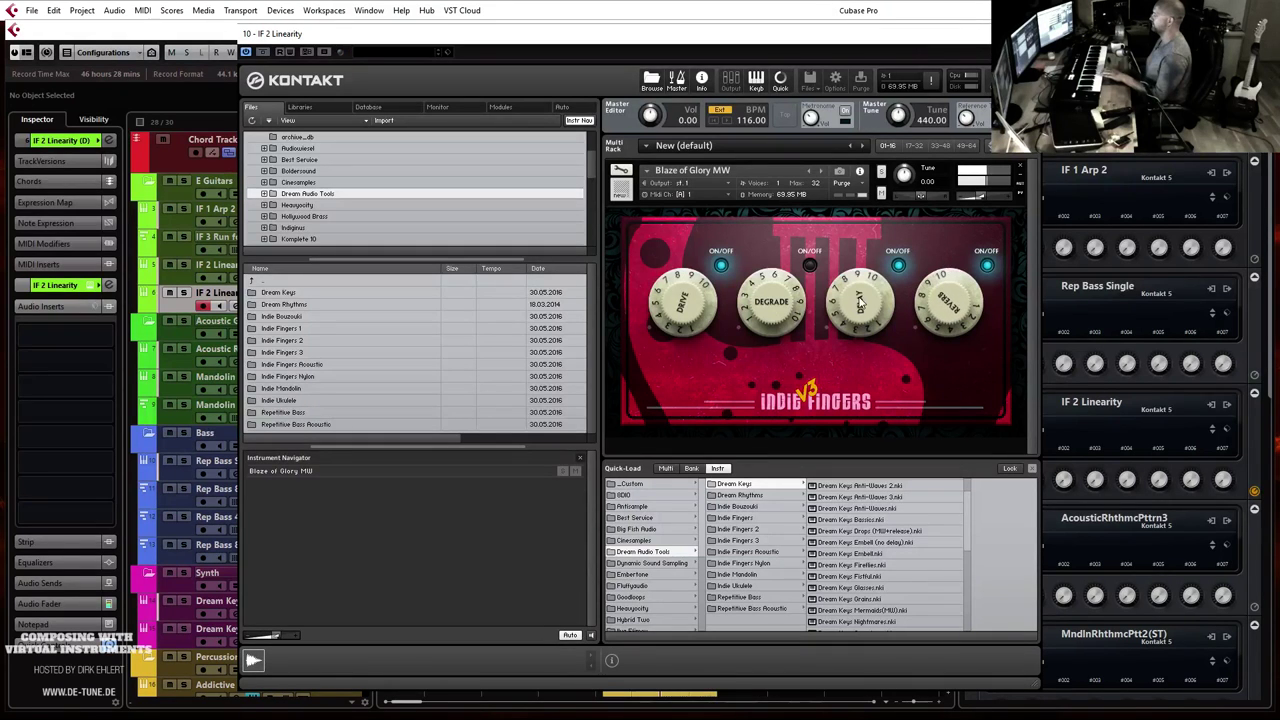
left_click_drag(856, 291, 862, 258)
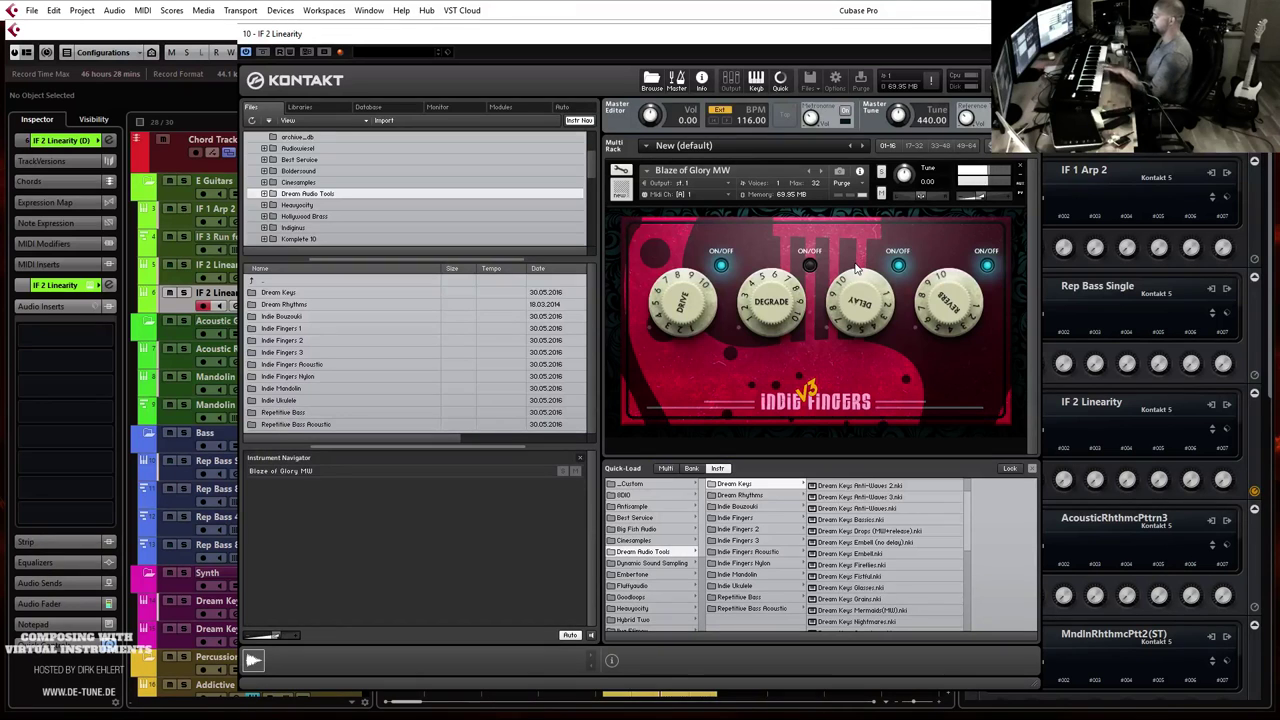
left_click_drag(976, 185, 977, 200)
left_click(1030, 34)
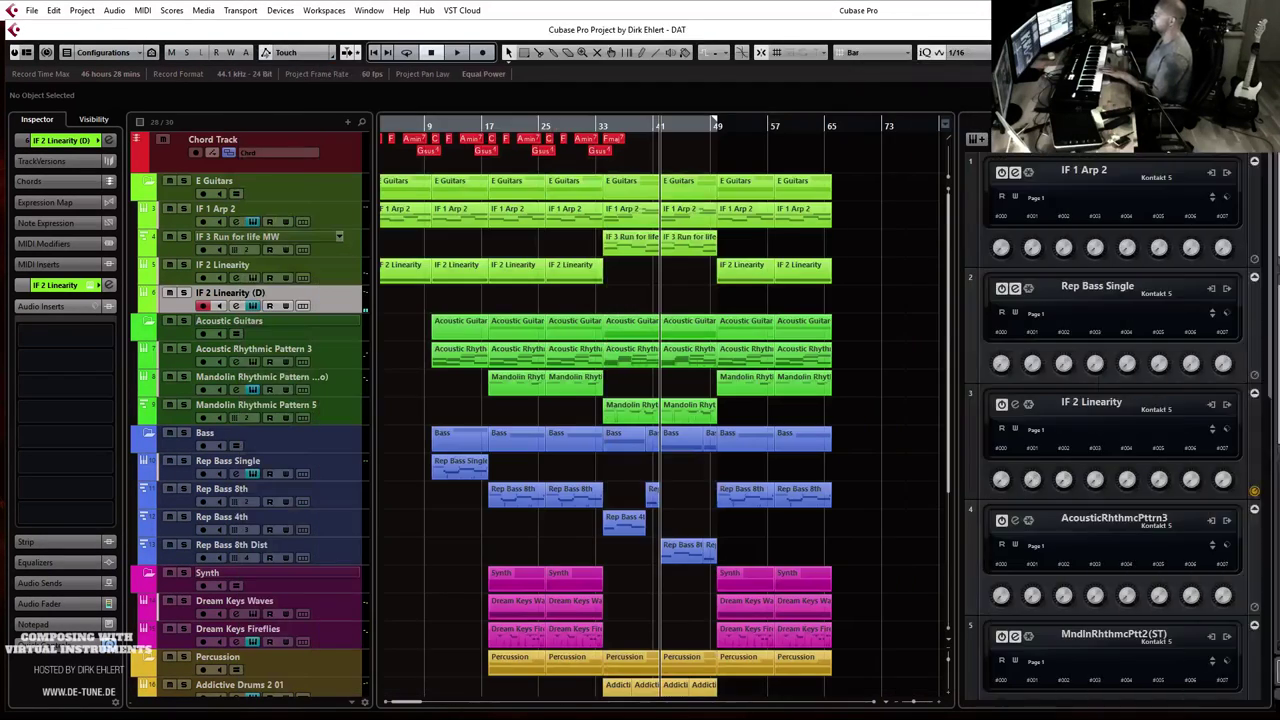
Step: Play back the section from about bar 33 and again from about bar 40 with the new guitar instrument
left_click(598, 121)
key("space")
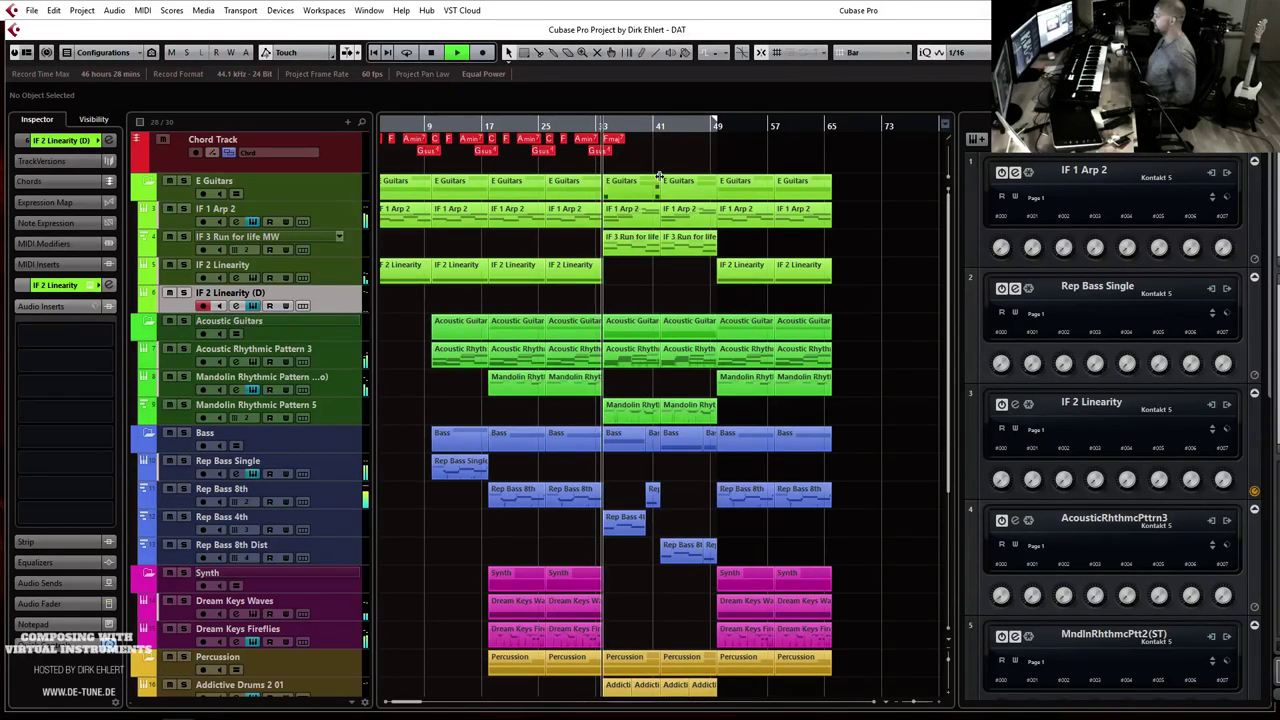
key("space")
left_click(652, 127)
key("space")
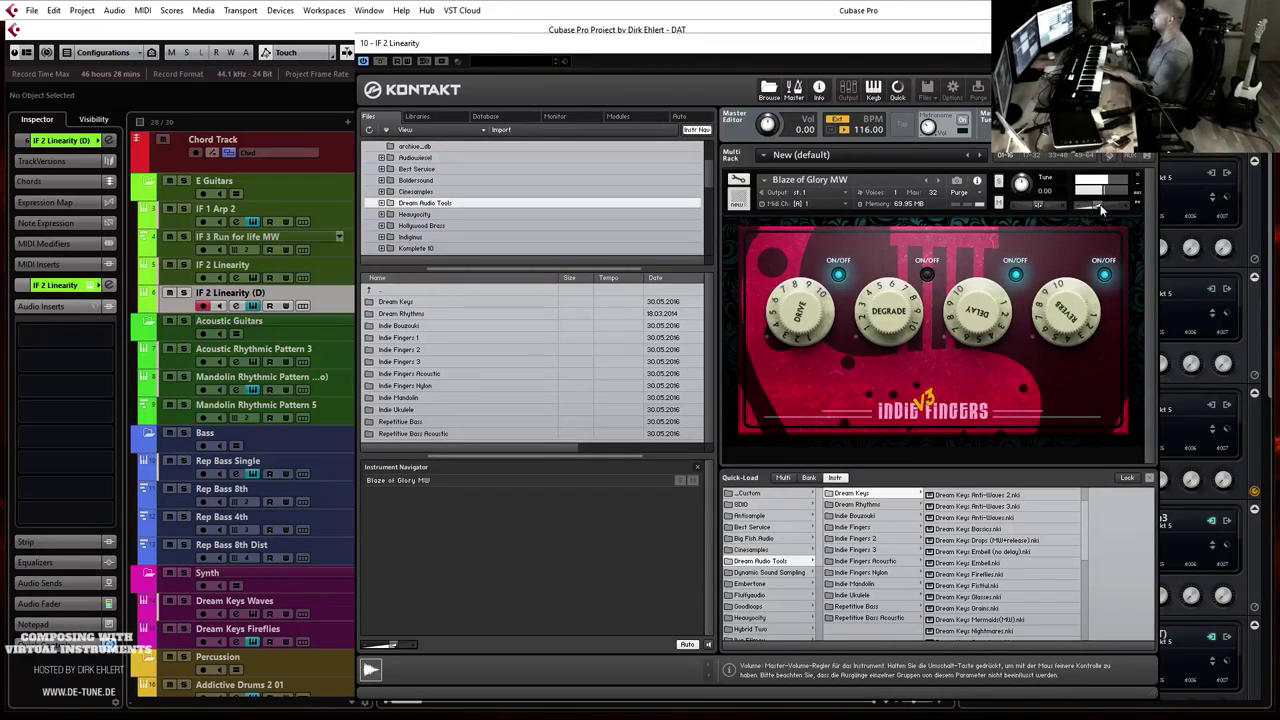
key("ctrl+w")
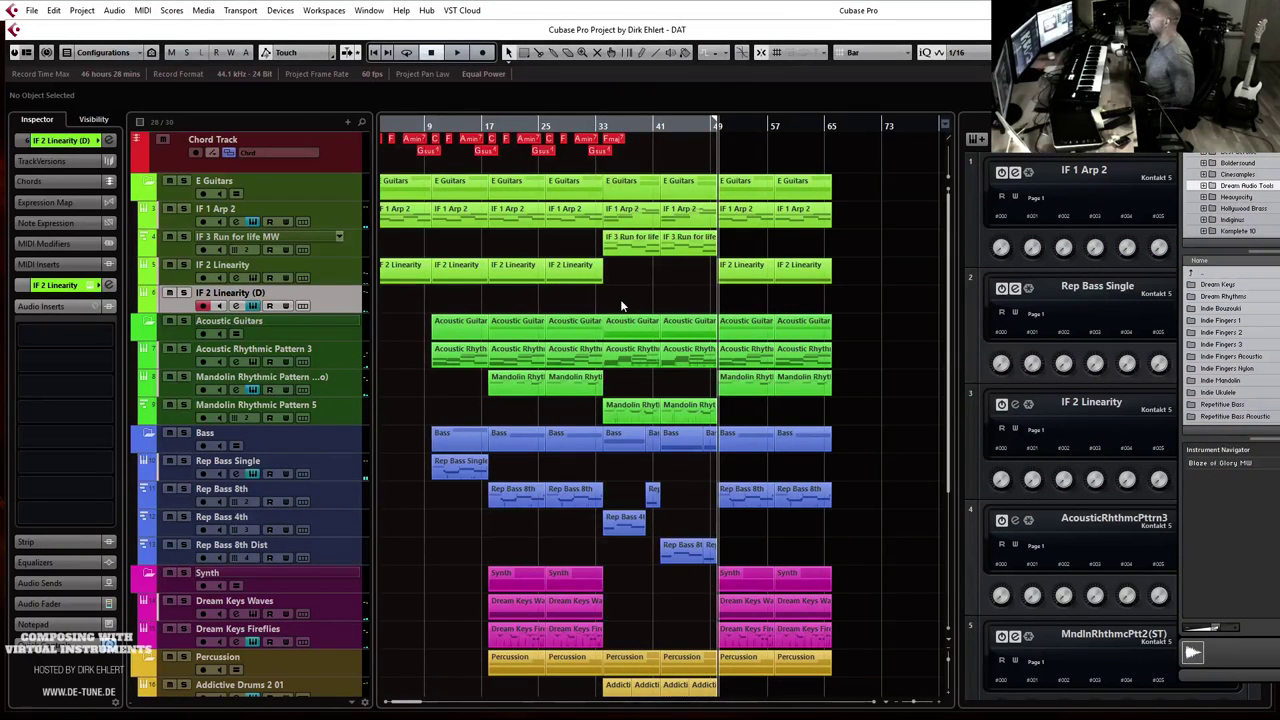
Step: Insert the played guitar notes as a part from bar 41 to 51 on IF 2 Linearity (D), and open it for note editing
double_click(644, 287)
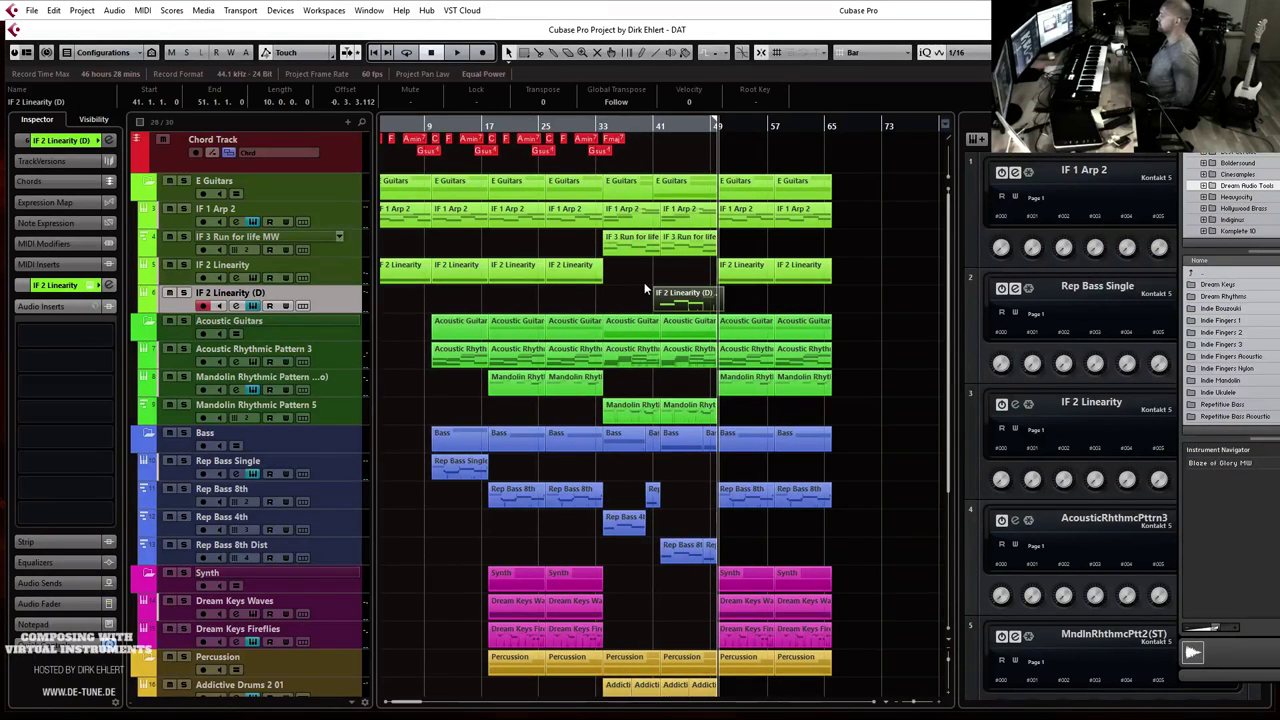
double_click(703, 299)
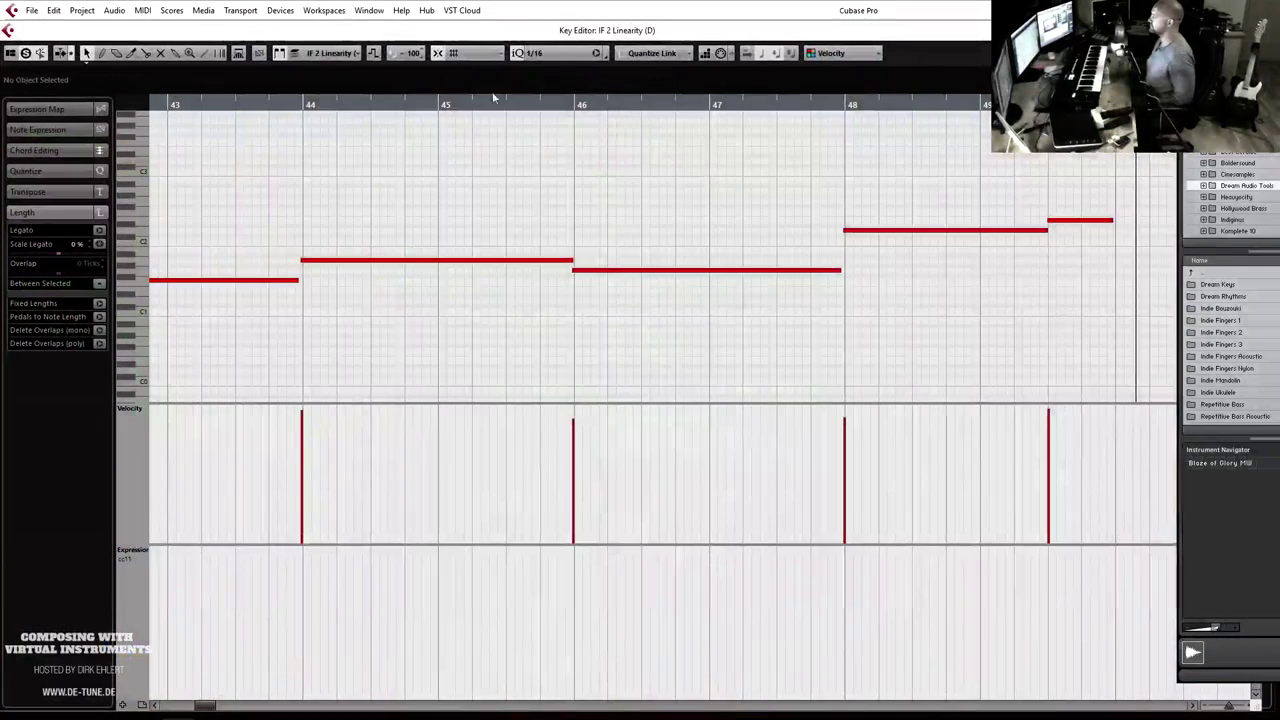
Step: Quantize the notes of the IF 2 Linearity (D) part to 1/8 and close its key editor
left_click(555, 53)
left_click(557, 127)
key("q")
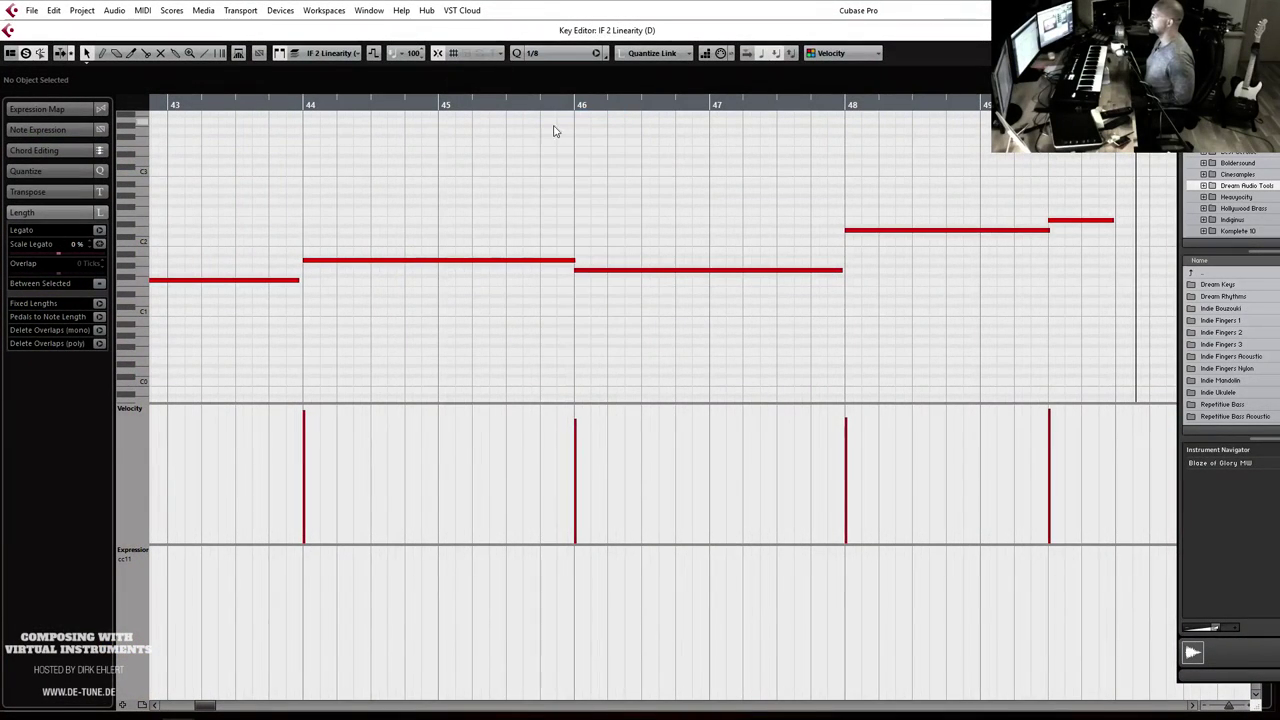
key("g")
key("g")
key("g")
key("g")
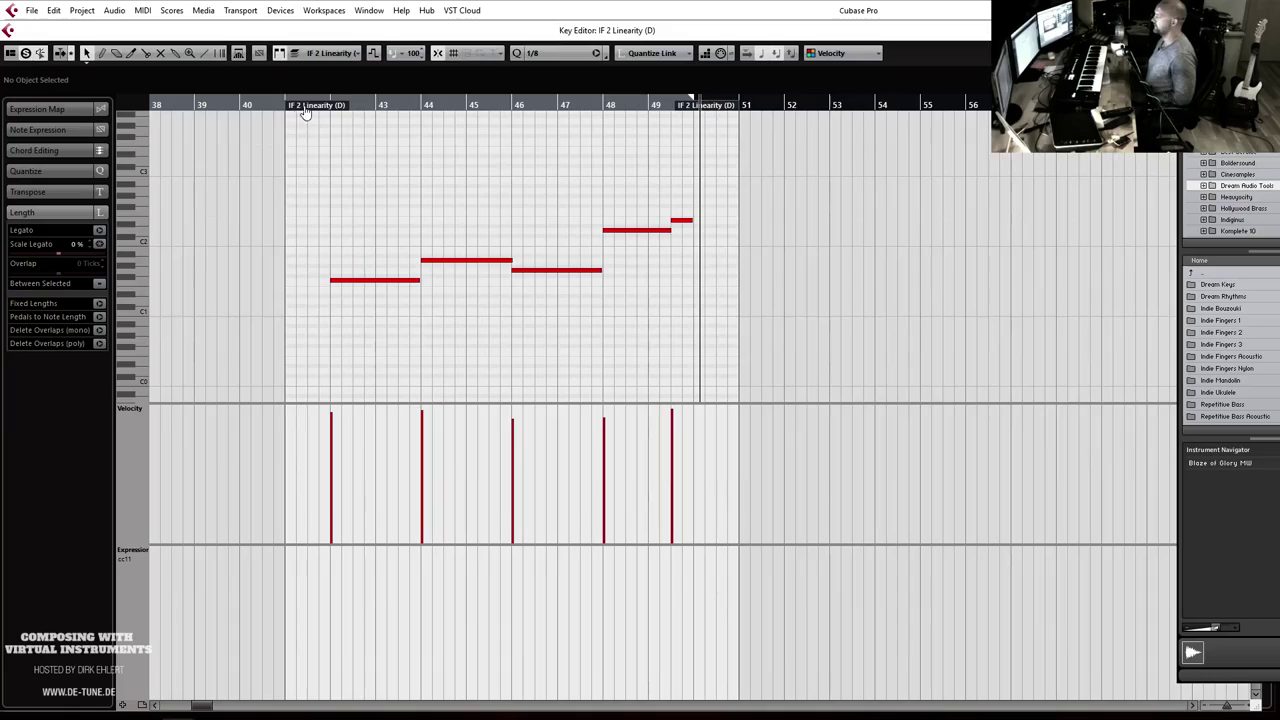
key("ctrl+w")
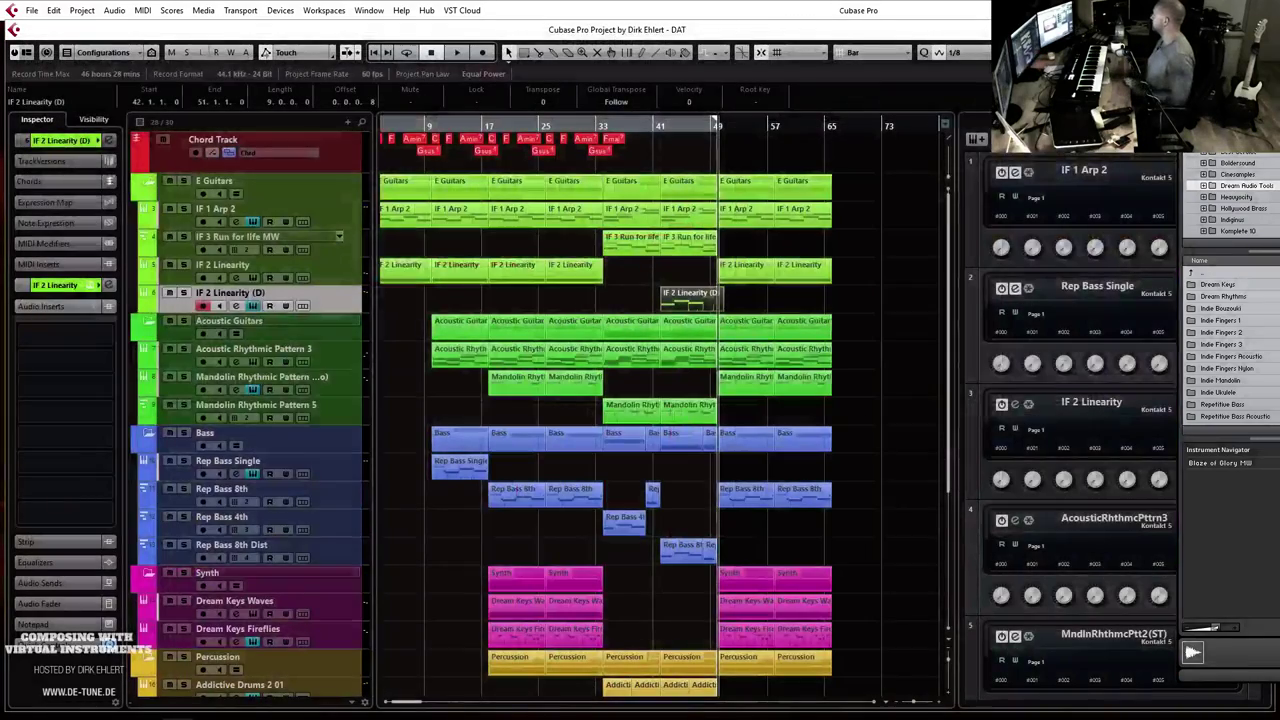
Step: Adjust the output level and Drive of the Blaze of Glory MW instrument on the IF 2 Linearity (D) track
key("e")
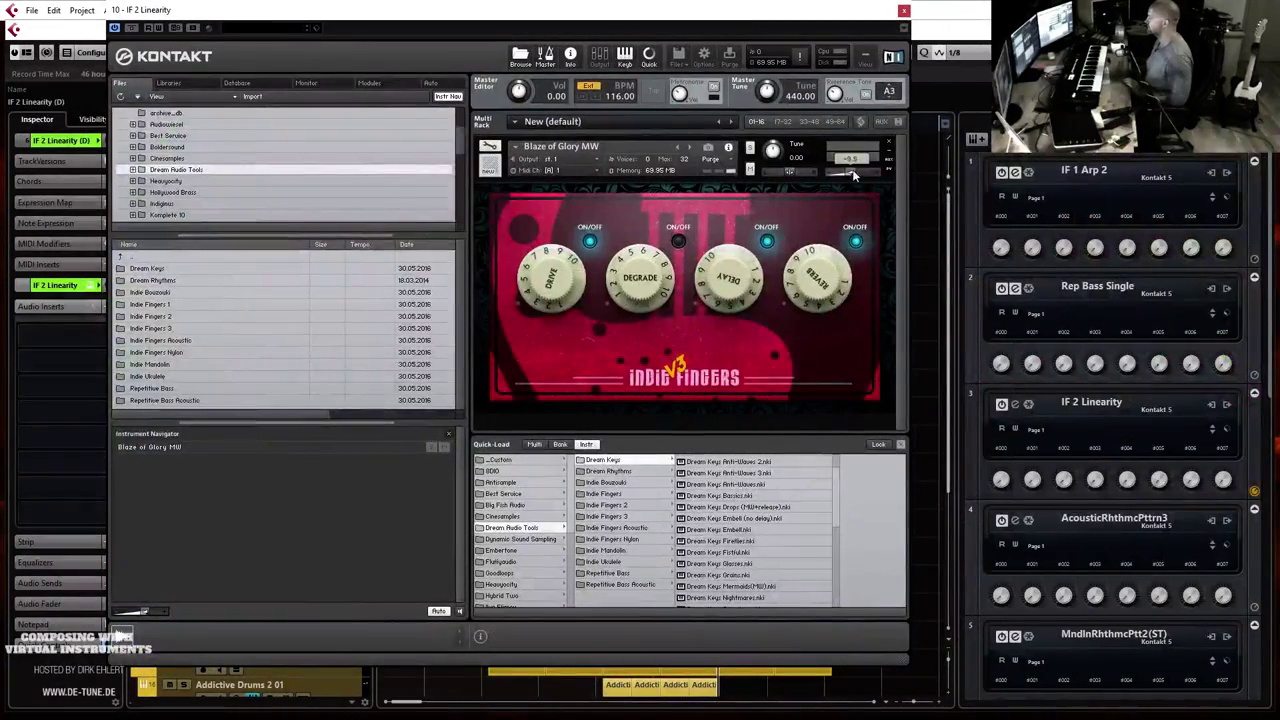
left_click_drag(533, 280, 537, 268)
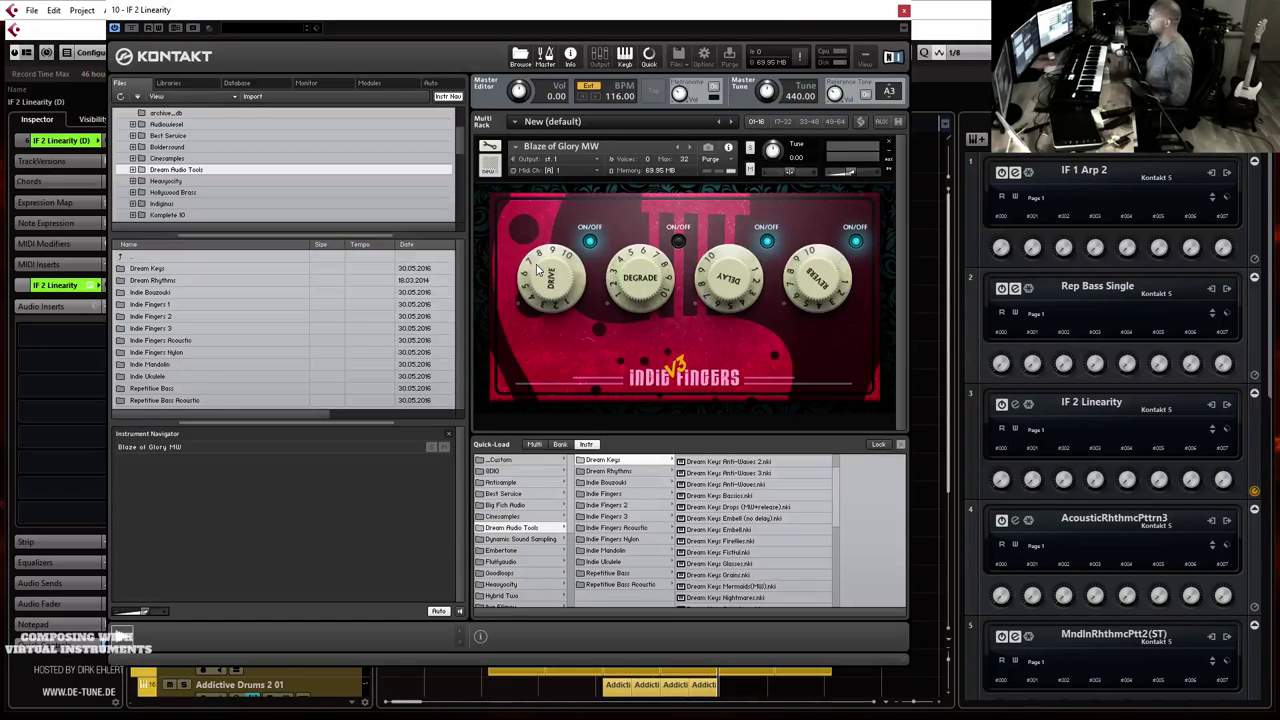
key("e")
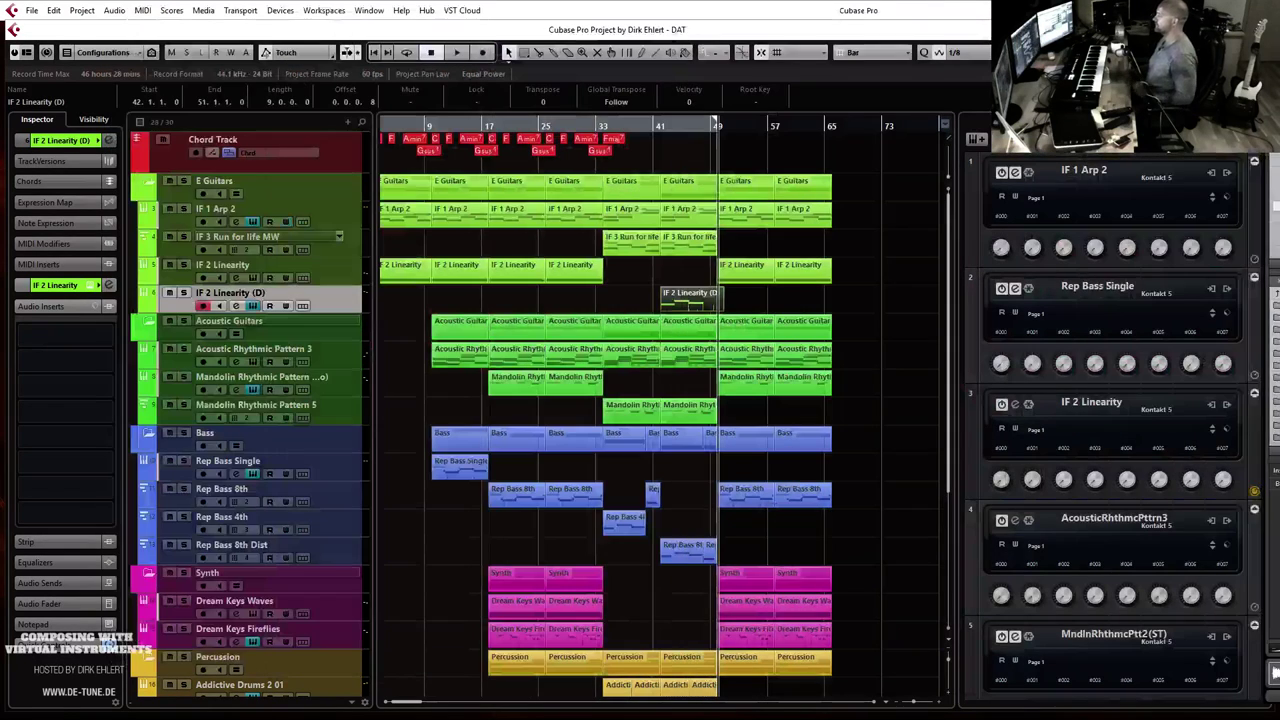
Step: Play back the arrangement leading into the IF 2 Linearity (D) part to check how it sits in the mix
key("space")
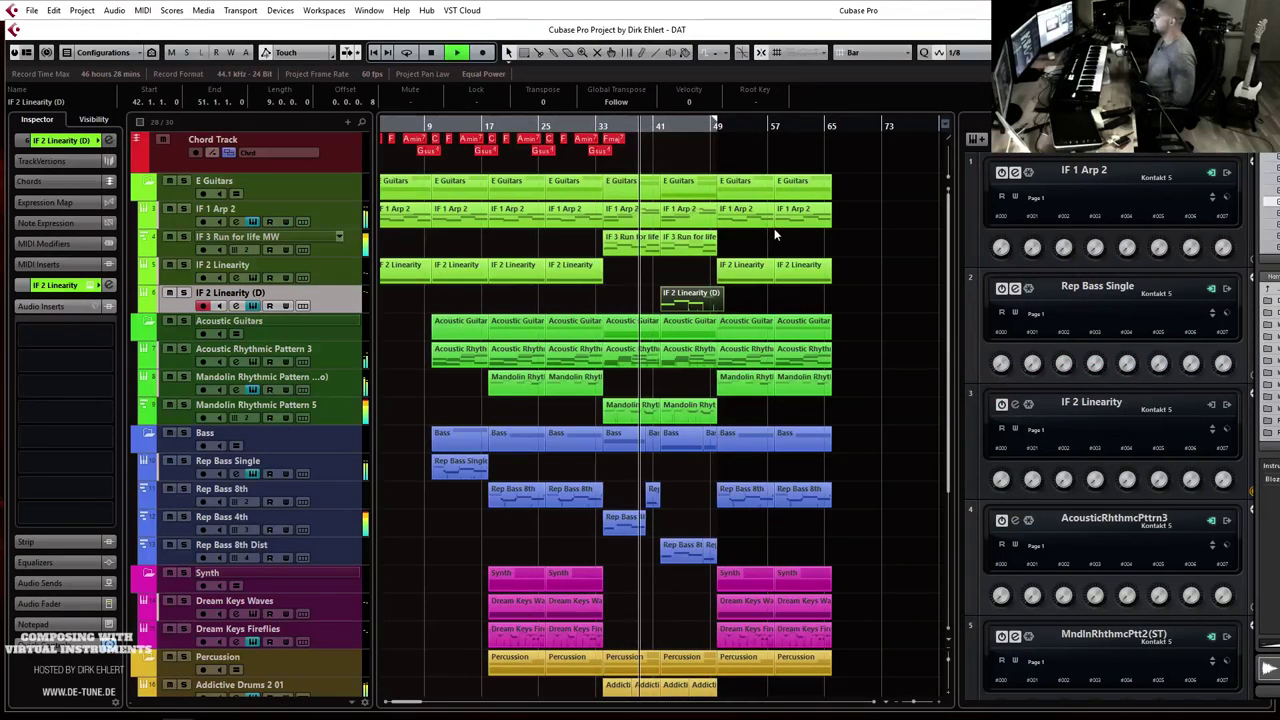
key("h")
key("h")
key("h")
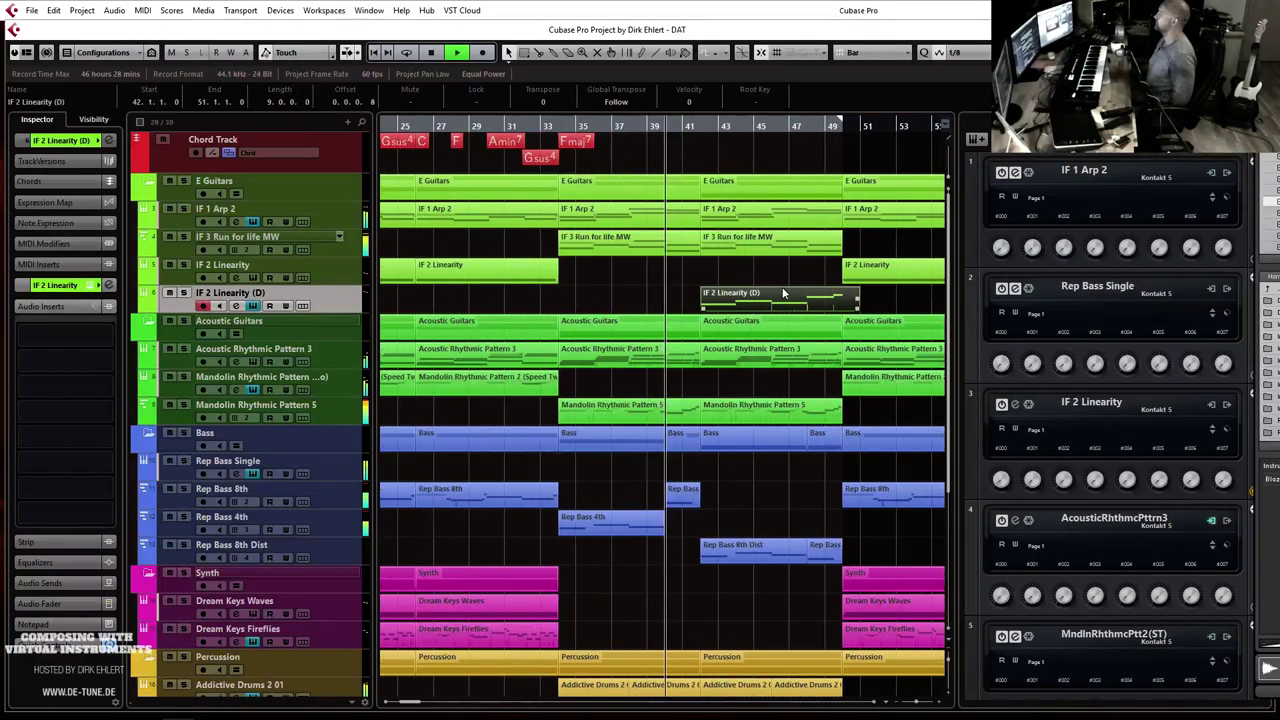
key("h")
key("h")
key("h")
key("g")
key("g")
key("g")
key("g")
key("g")
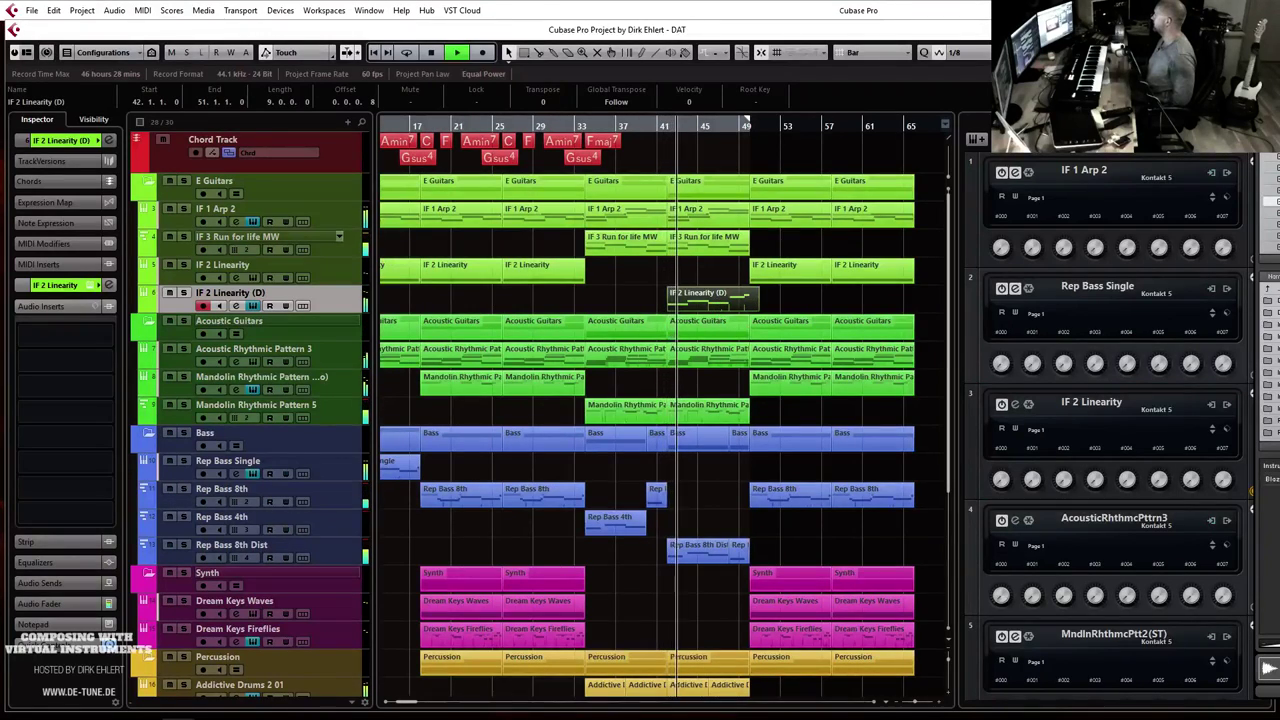
Step: Check the instrument of IF 2 Linearity (D) and trim its part to 8 bars, ending at bar 50
key("e")
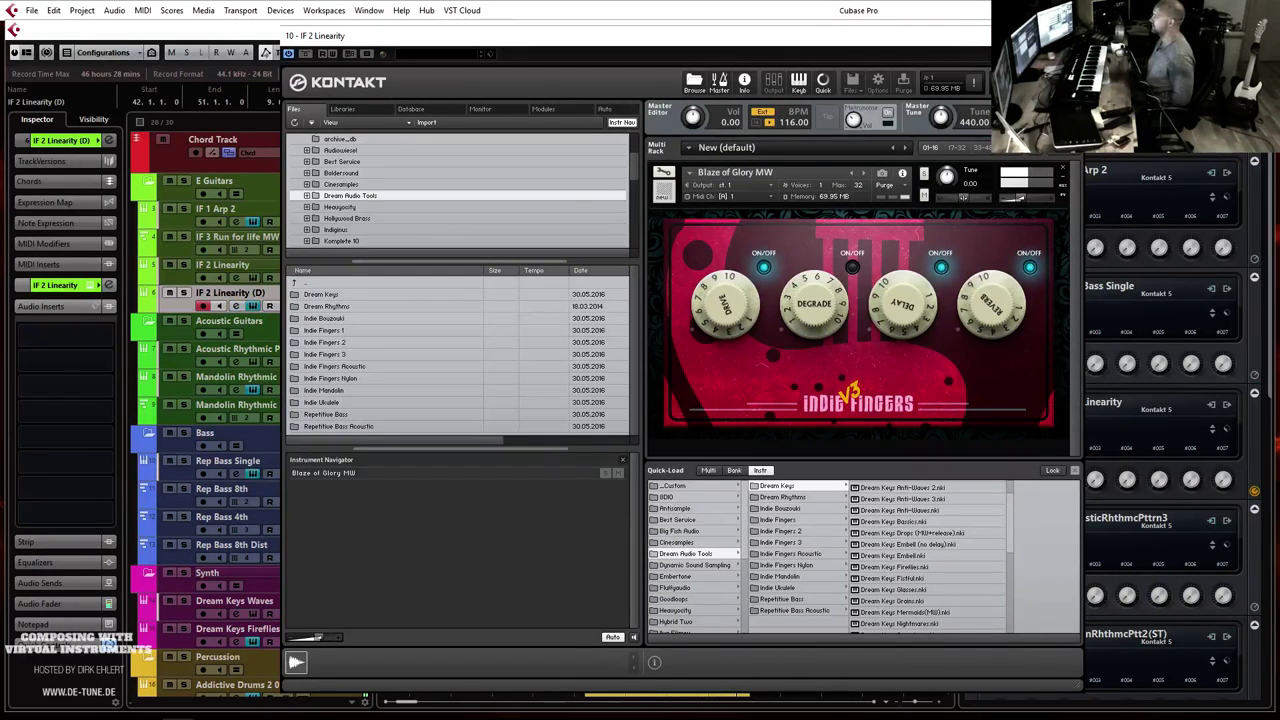
left_click(109, 285)
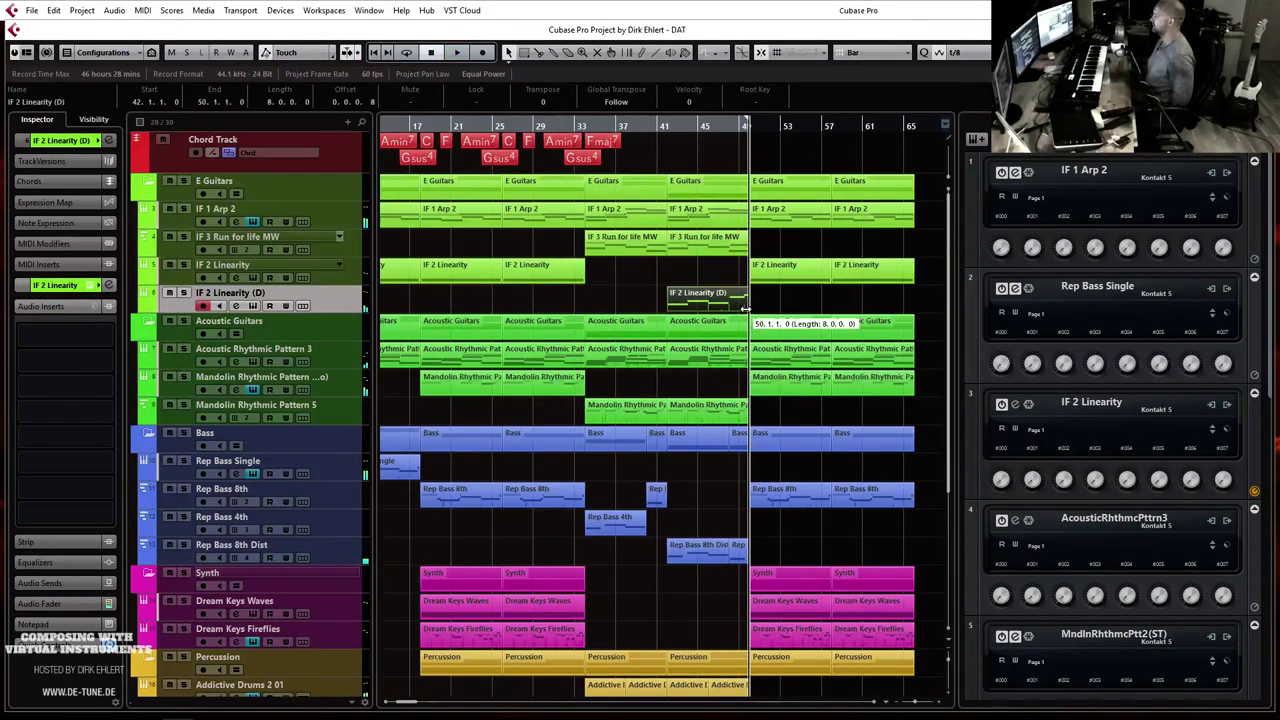
Step: Open the last Addictive Drums 2 01 part, starting at bar 46, for note editing
scroll(727, 455, "down", 4)
double_click(744, 465)
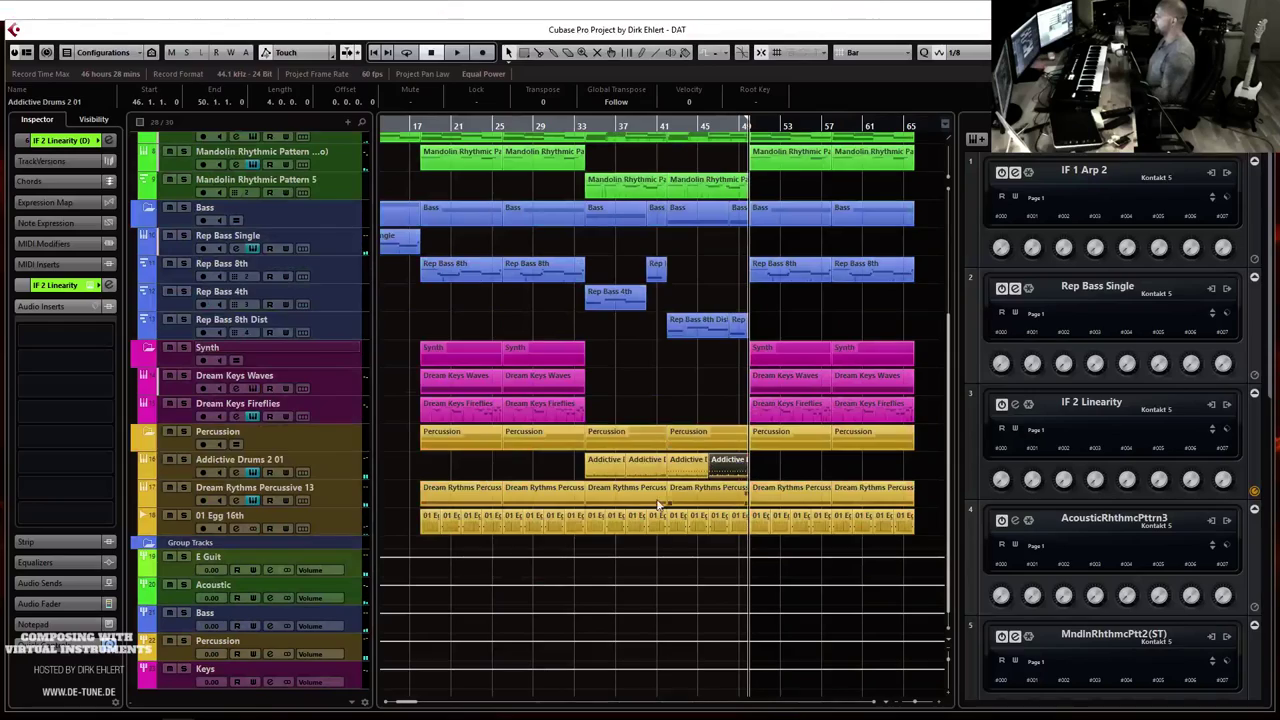
key("h")
key("h")
key("h")
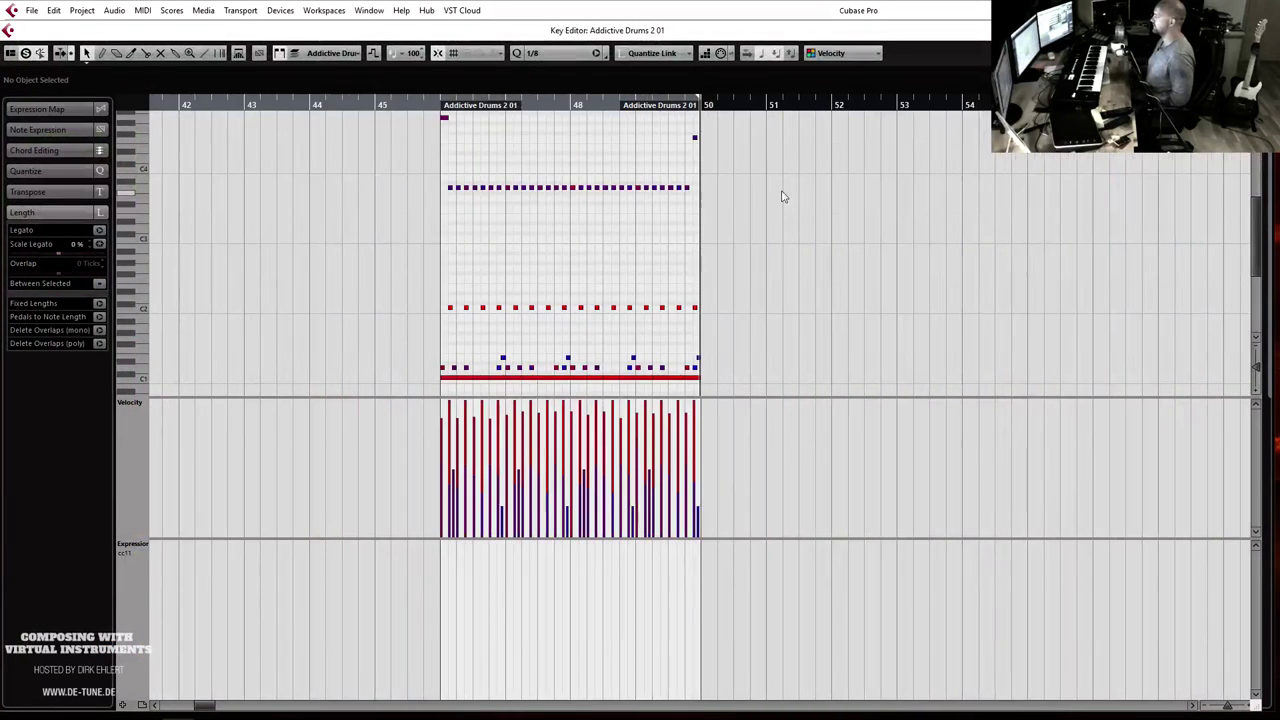
scroll(250, 173, "up", 2)
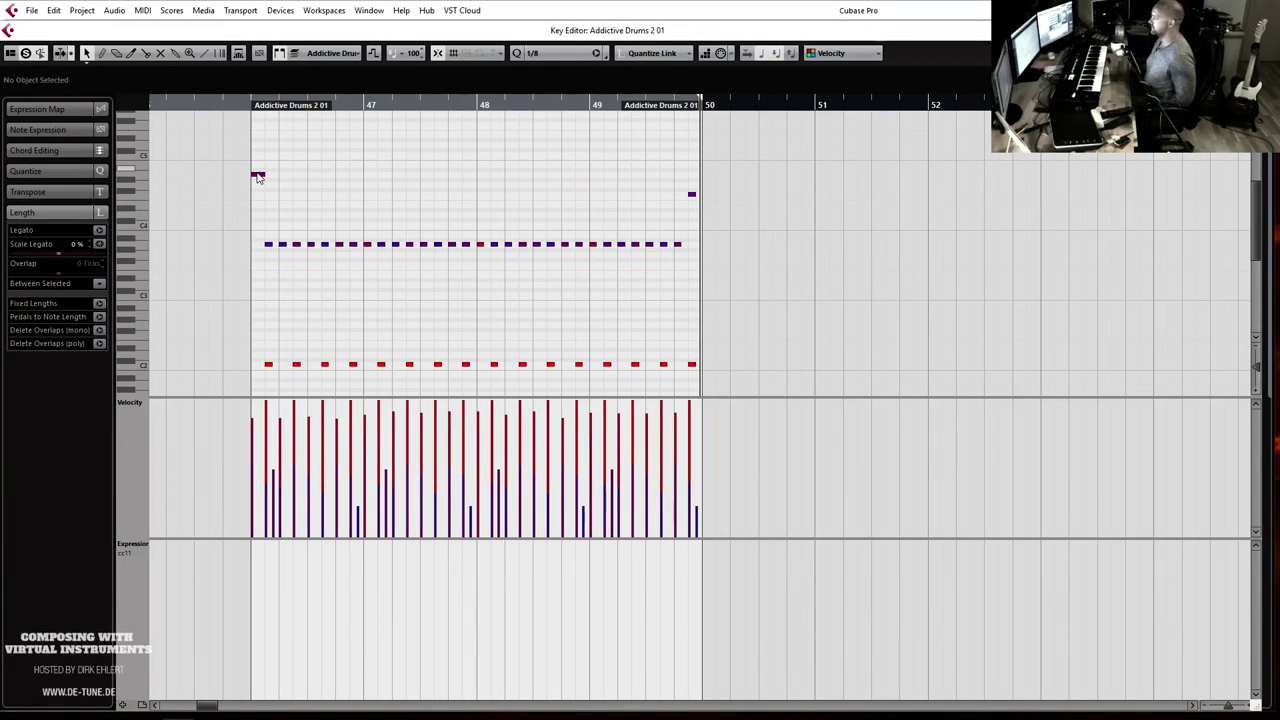
Step: Using 1/16 quantize, duplicate the A4 note into a four-hit pattern in bar 46 and copy that pattern to bar 47
left_click(257, 176)
left_click_drag(258, 176, 287, 174)
left_click(543, 53)
left_click(573, 131)
left_click_drag(286, 177, 279, 178)
left_click_drag(328, 176, 366, 177)
left_click_drag(262, 176, 375, 176)
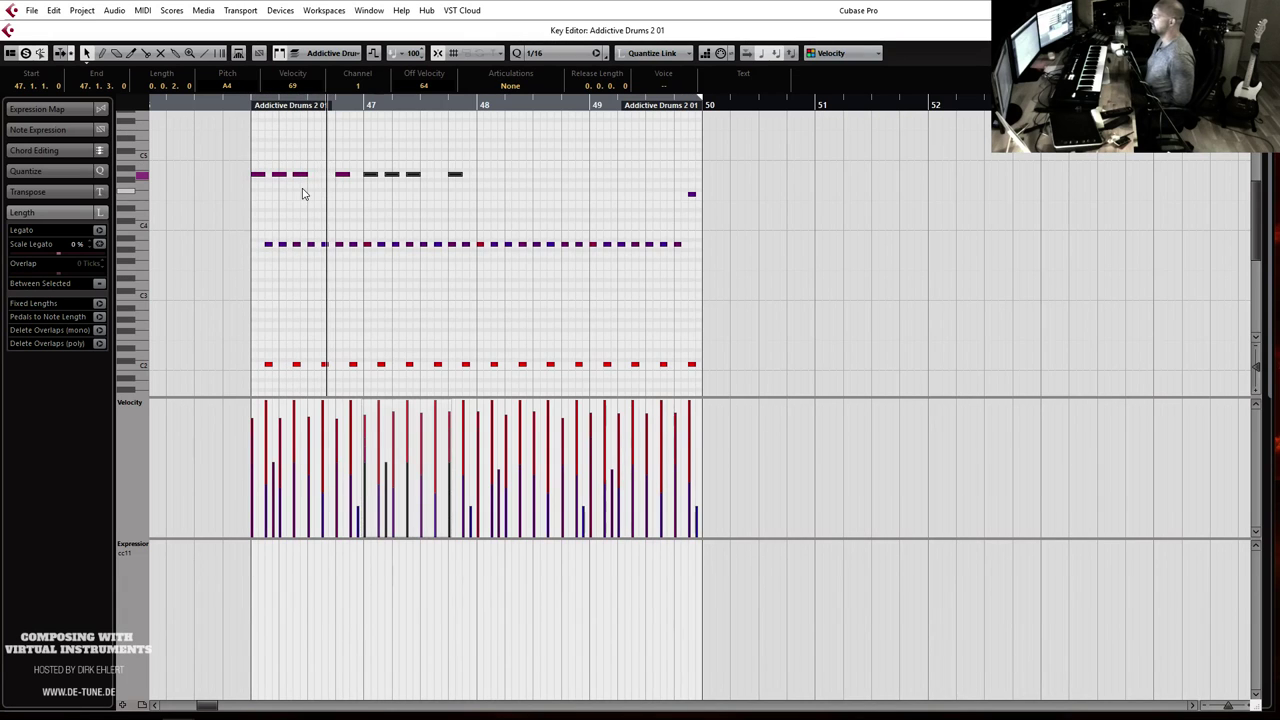
Step: Delete the second A4 hit in bar 46 and in bar 47 of the drum part
key("h")
key("h")
scroll(662, 158, "down", 2)
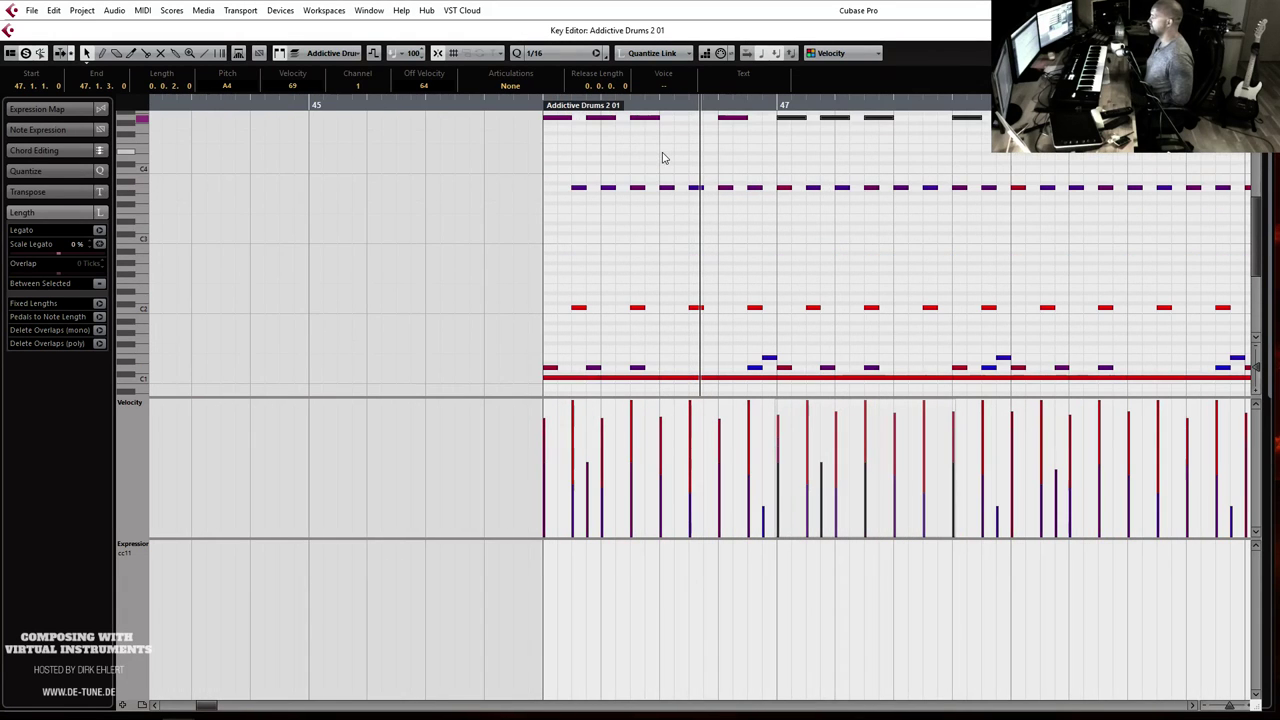
left_click(603, 126)
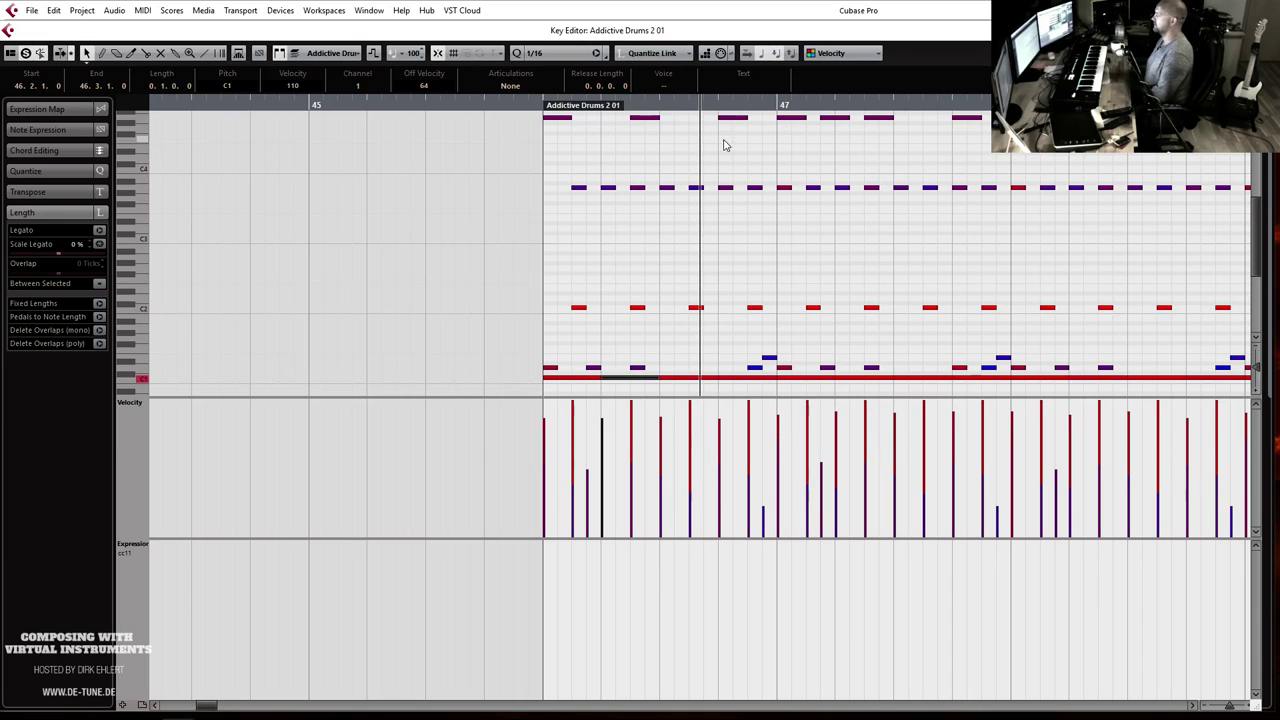
left_click(829, 120)
Step: Play back the drum part from just before bar 46 to check the A4 accent pattern
key("space")
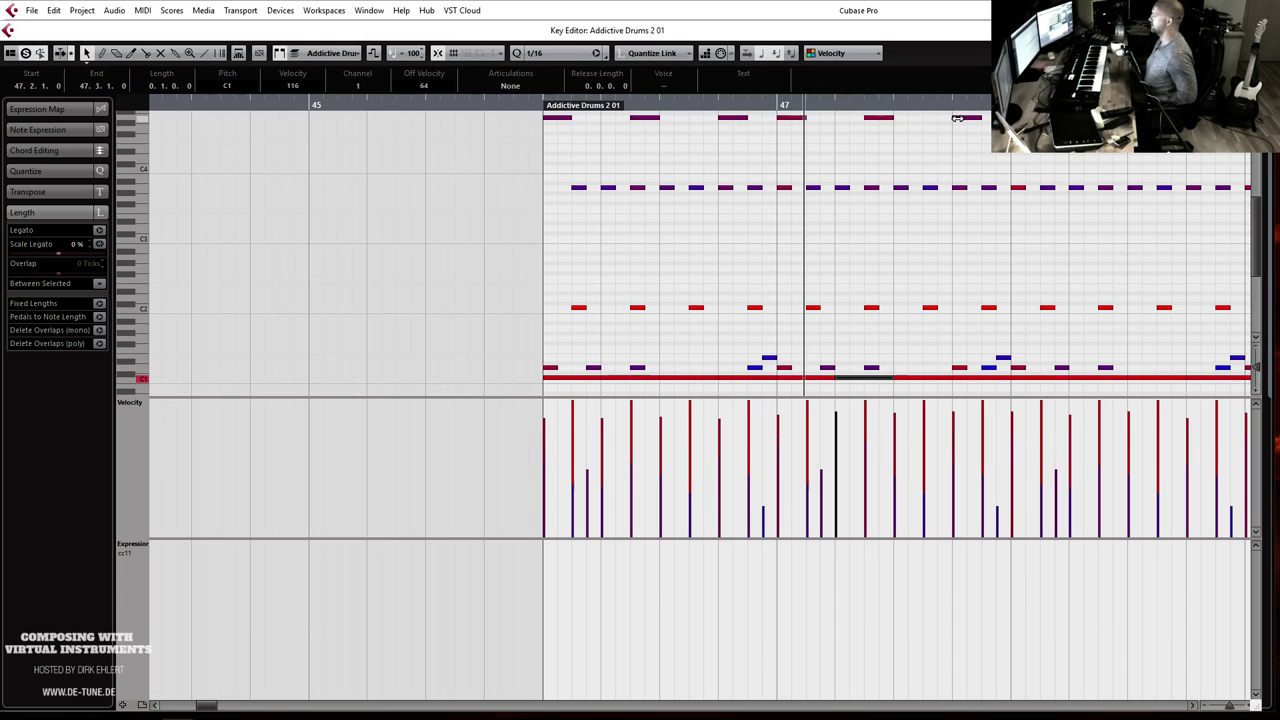
left_click(533, 104)
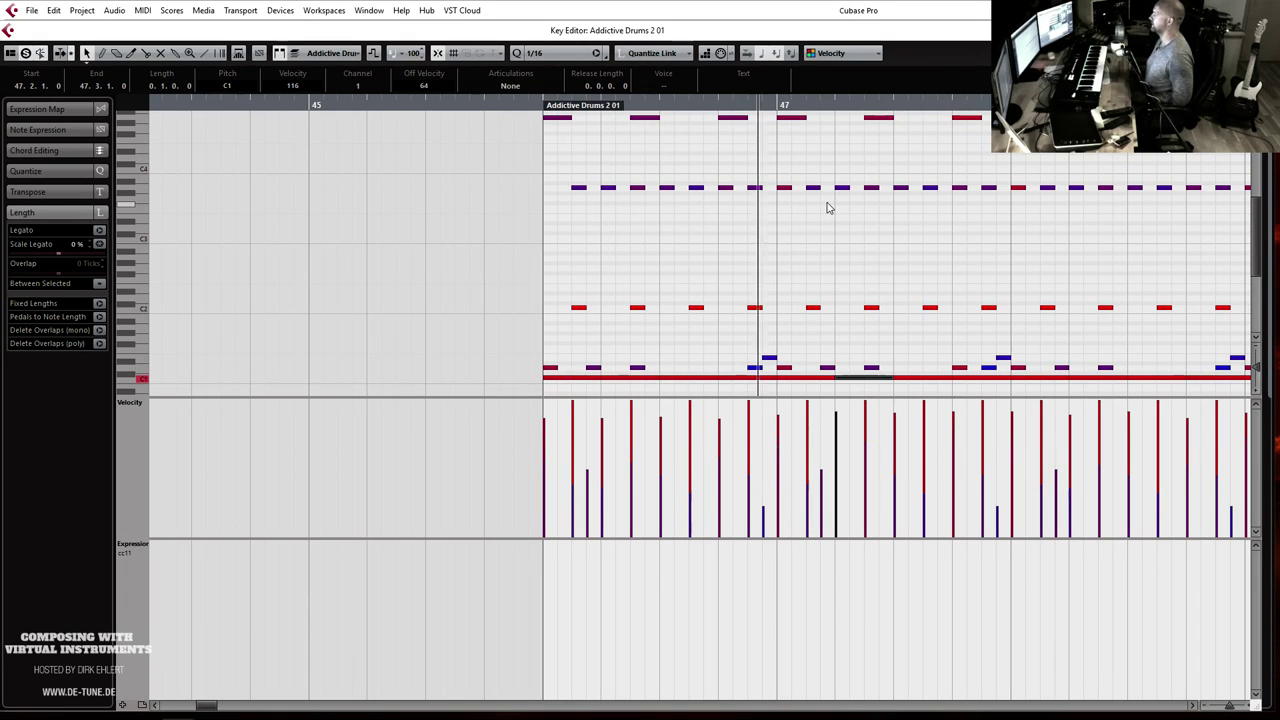
key("g")
key("g")
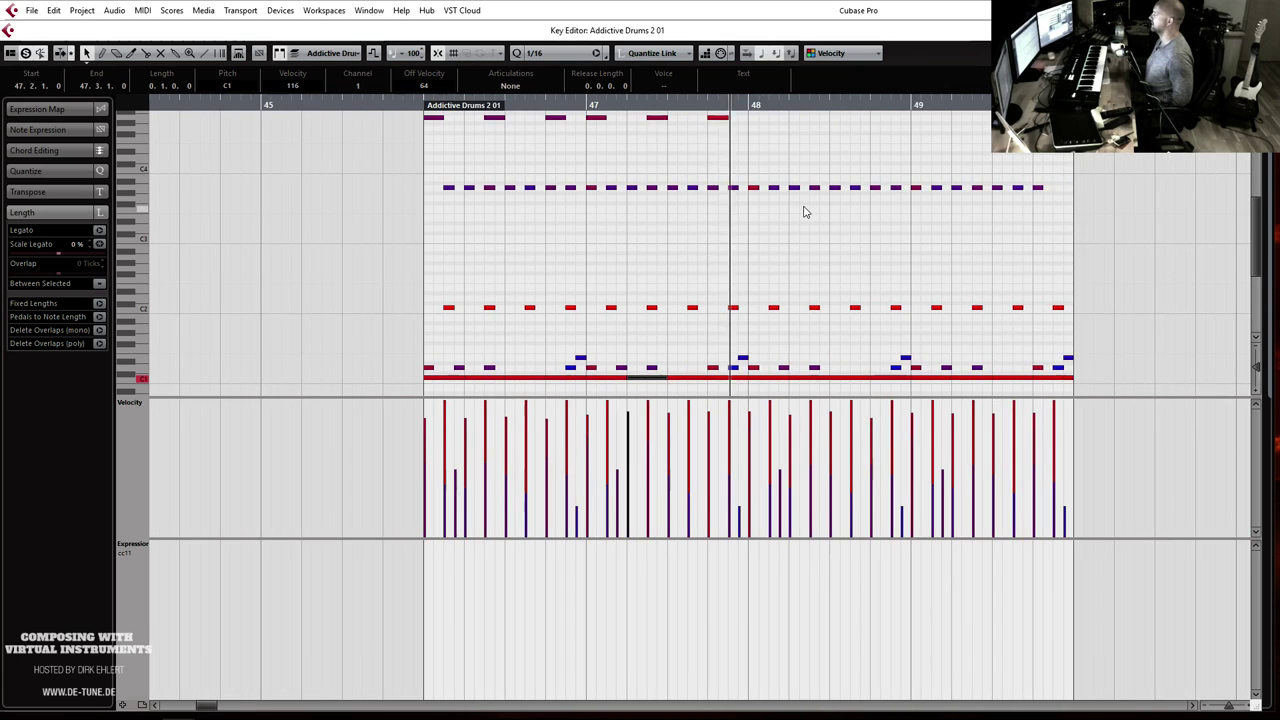
key("g")
key("space")
Step: Copy the three A4 hits of bar 47 to the start of bar 48
scroll(731, 140, "up", 2)
left_click_drag(726, 148, 579, 206)
left_click_drag(705, 174, 710, 171)
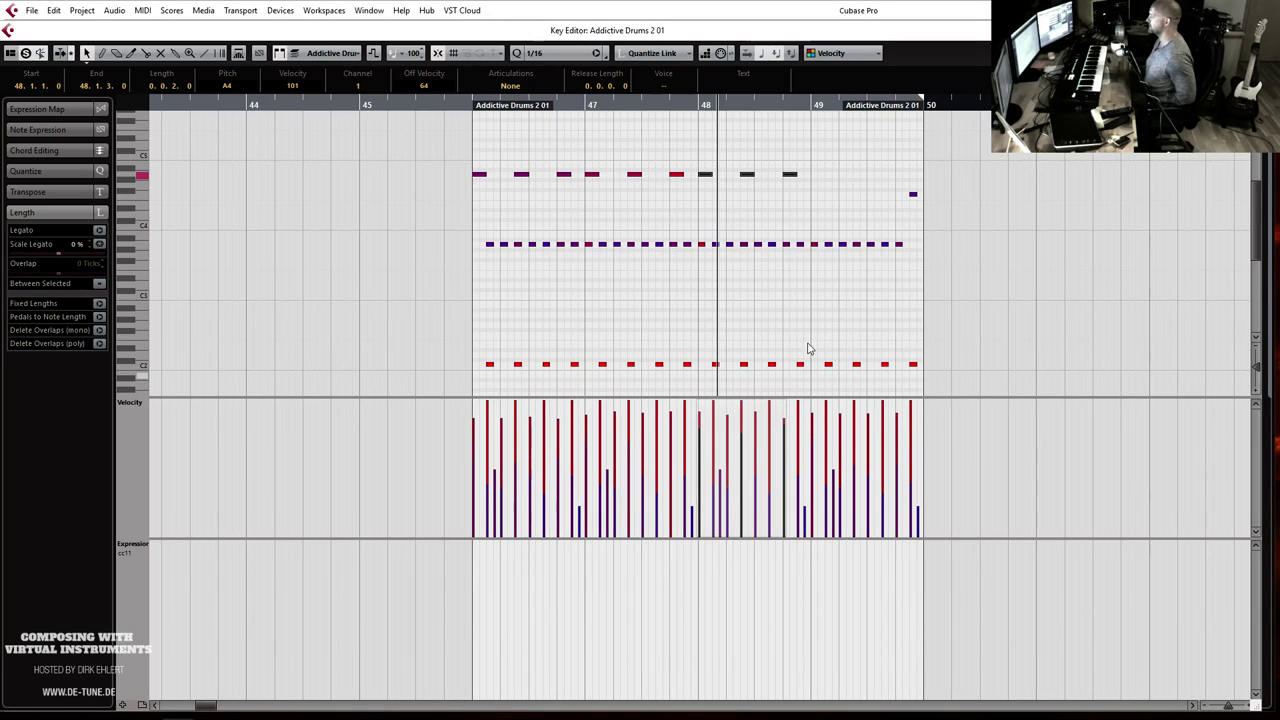
Step: Delete all drum notes in bar 49 except those on C1
left_click_drag(826, 160, 710, 194)
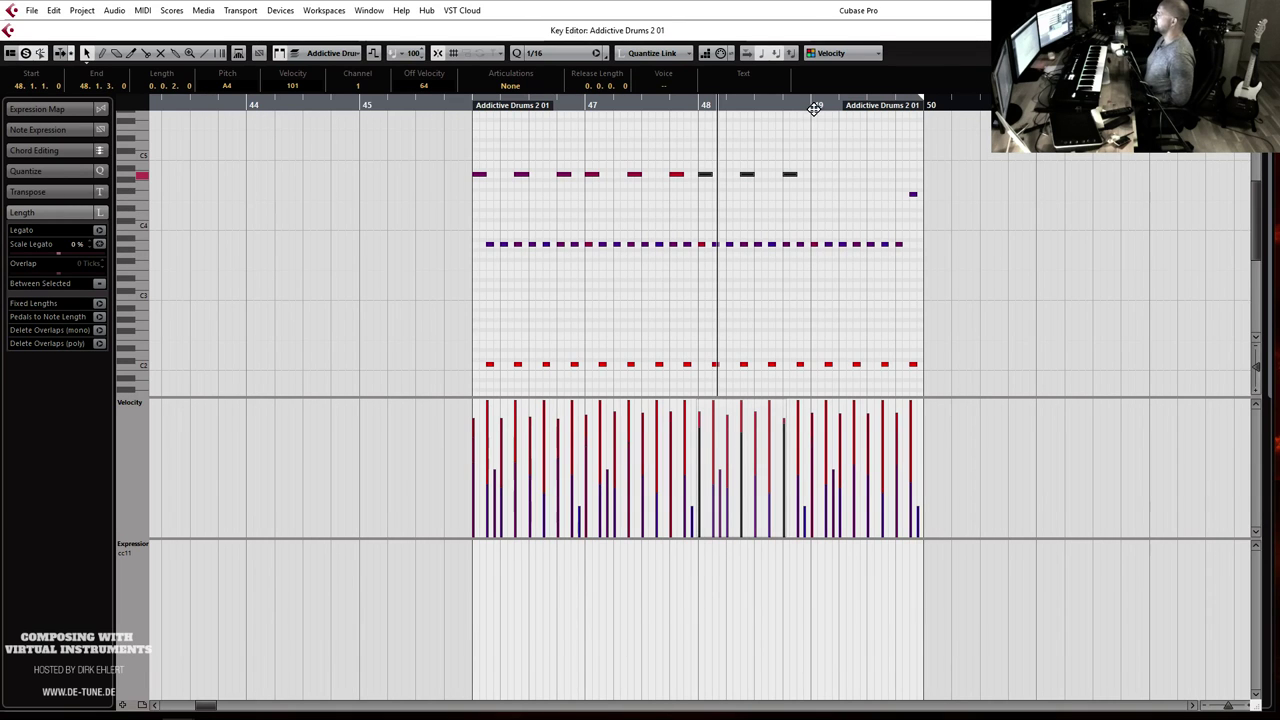
key("h")
key("h")
key("h")
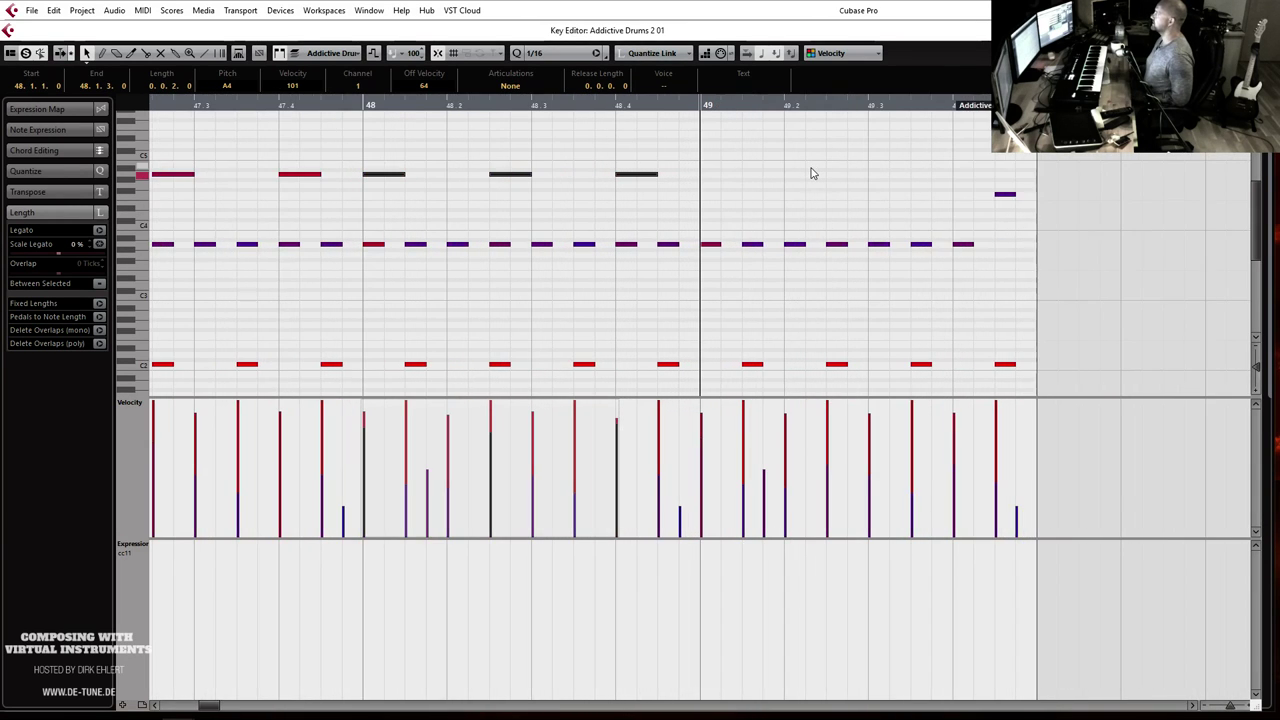
key("g")
scroll(807, 181, "down", 3)
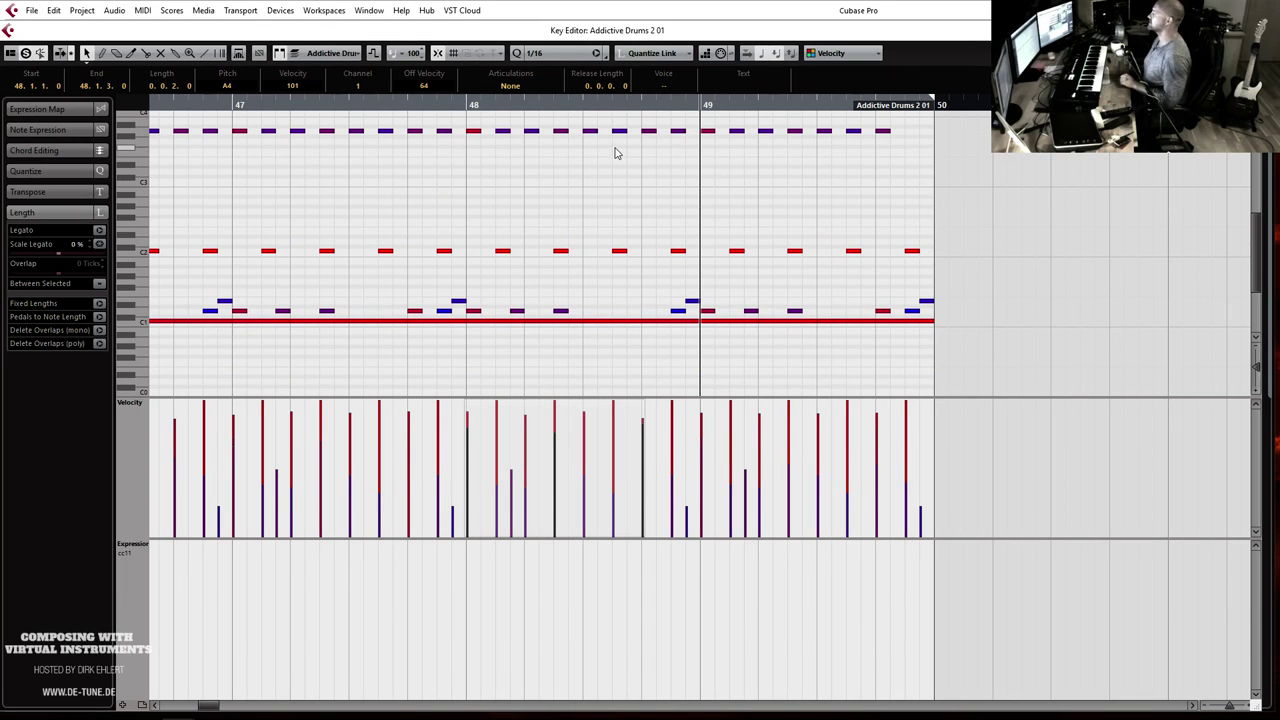
scroll(614, 151, "up", 2)
scroll(615, 150, "up", 2)
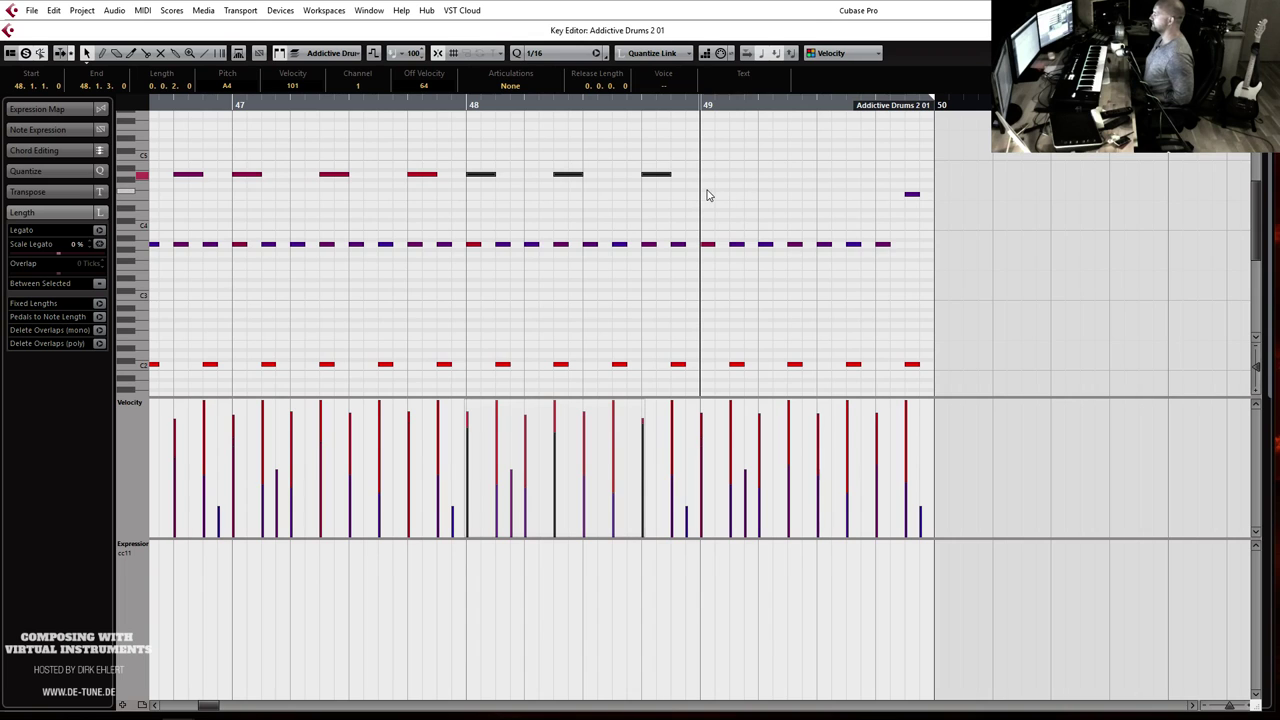
left_click_drag(706, 191, 931, 290)
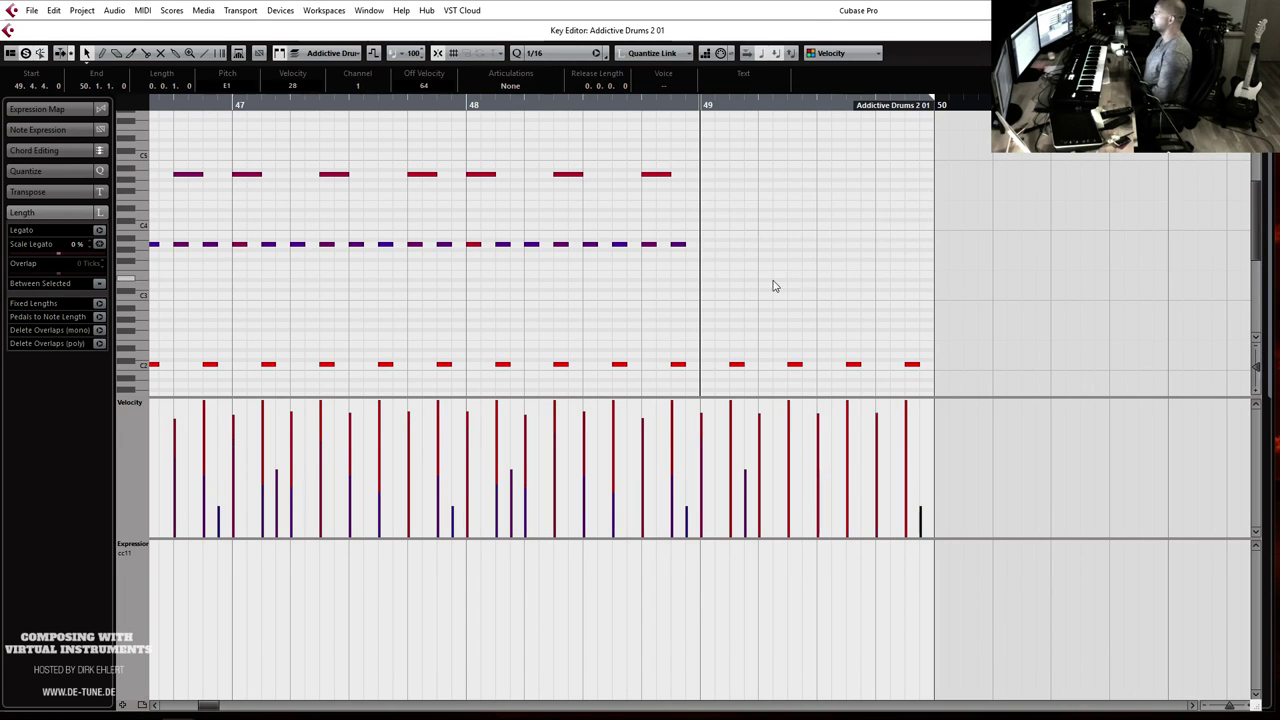
scroll(760, 276, "down", 2)
left_click_drag(712, 235, 987, 317)
key("Delete")
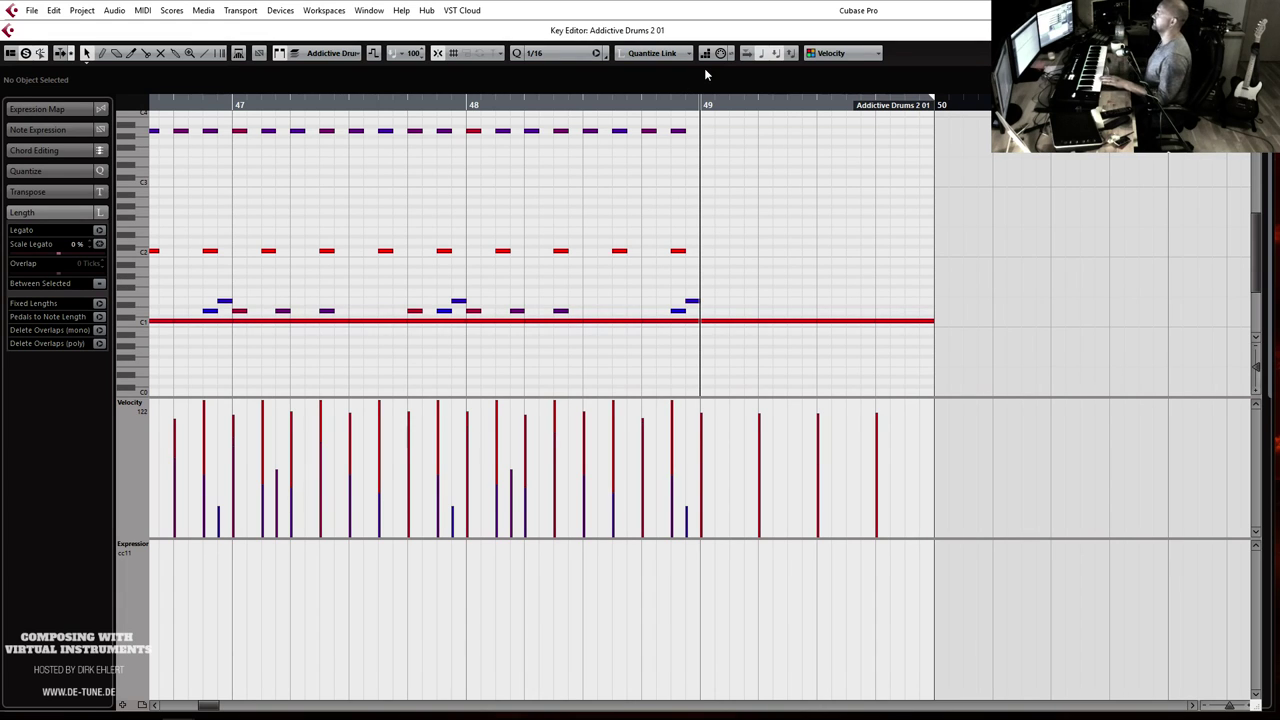
Step: Set the quantize value to 1/8 and record a new drum fill into bar 49 of the Addictive Drums 2 01 part
left_click(570, 54)
left_click(575, 101)
left_click(549, 55)
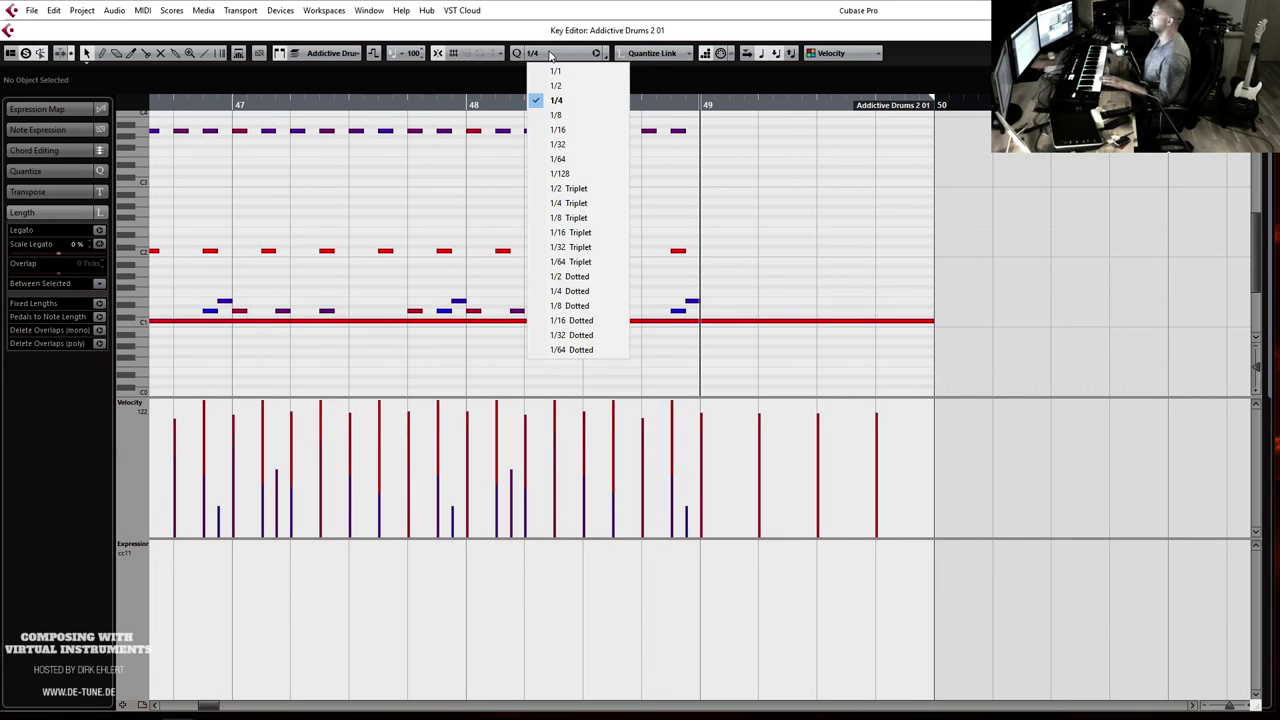
left_click(562, 115)
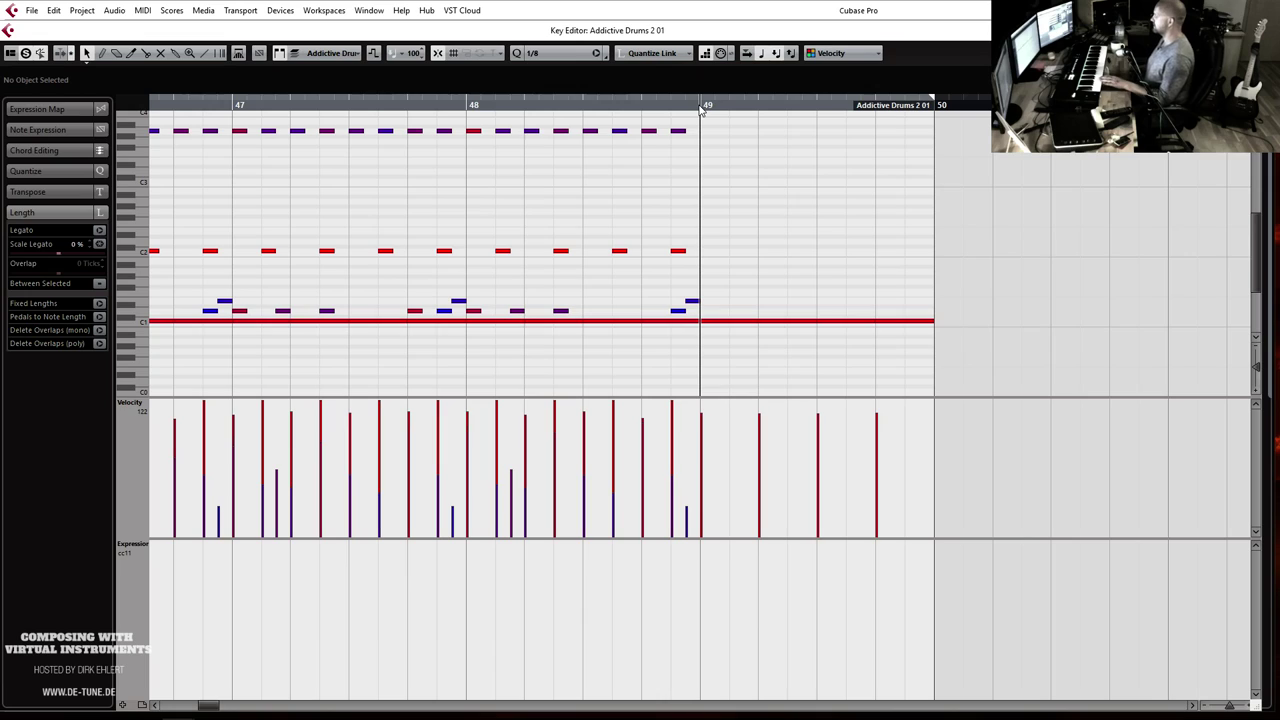
key("KP_Multiply")
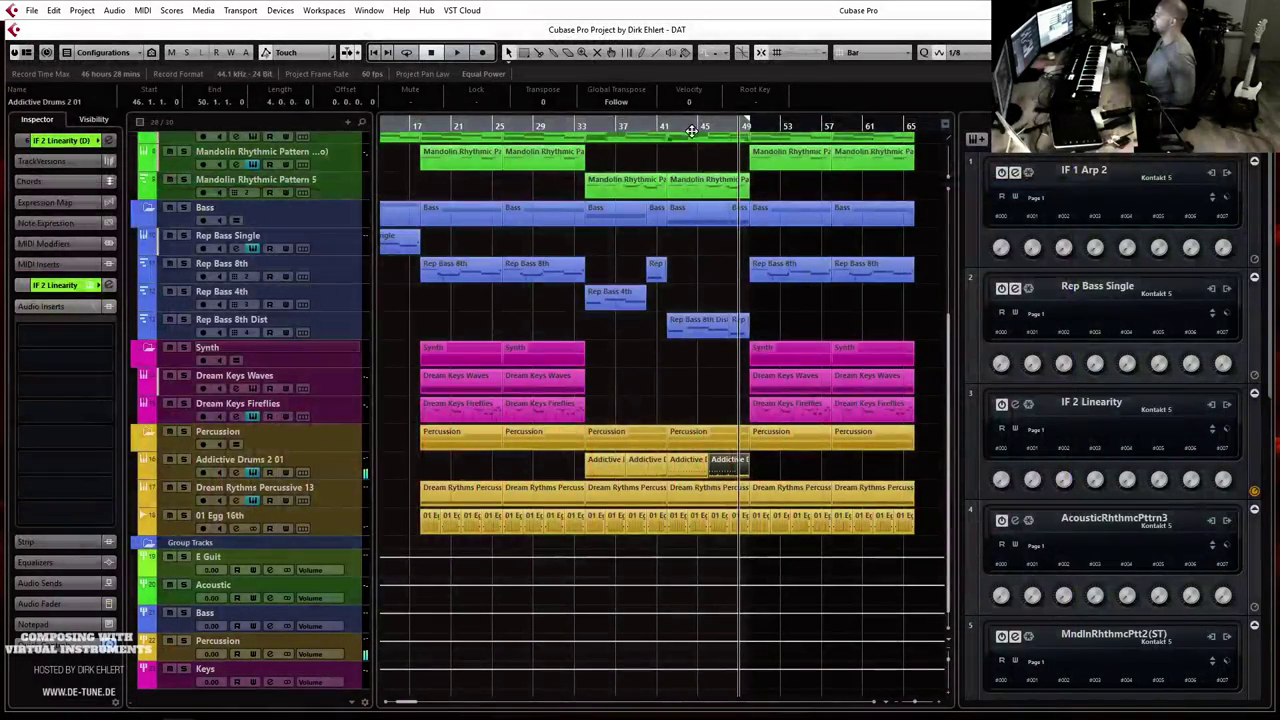
Step: Play back the project through the end of the Addictive Drums 2 01 part to check the new fill
left_click(691, 131)
key("space")
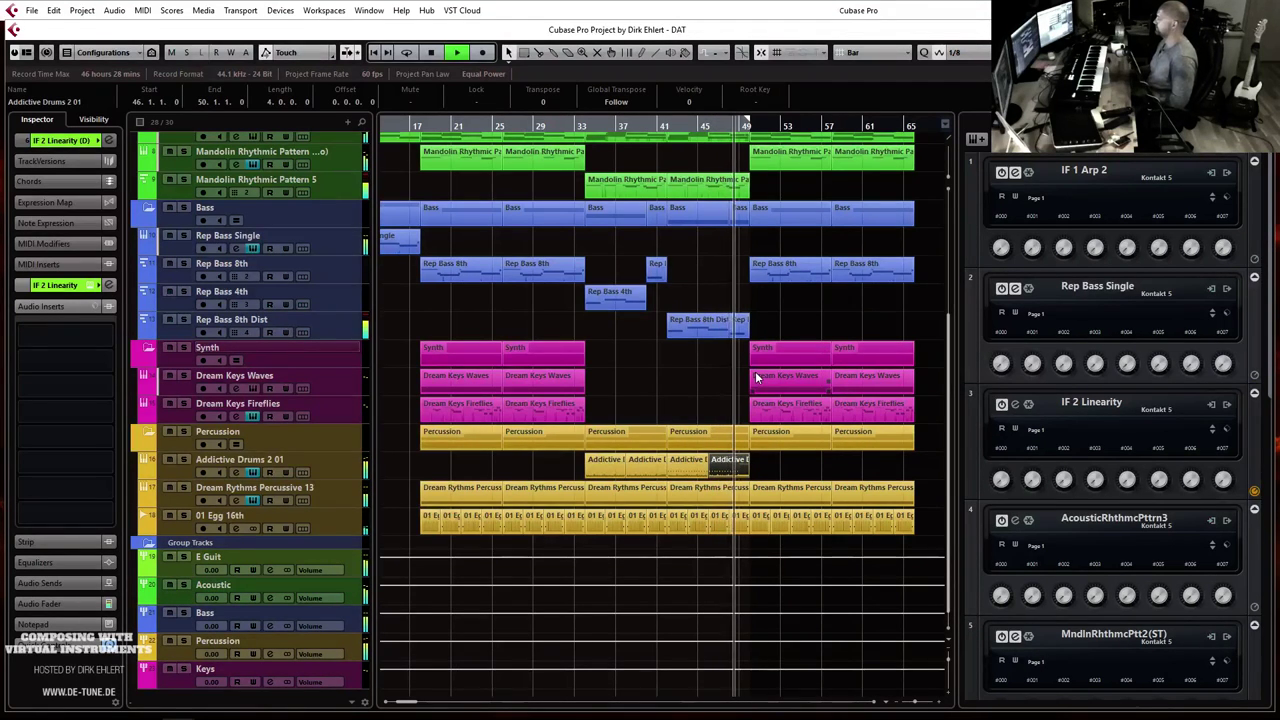
key("h")
key("h")
key("h")
key("h")
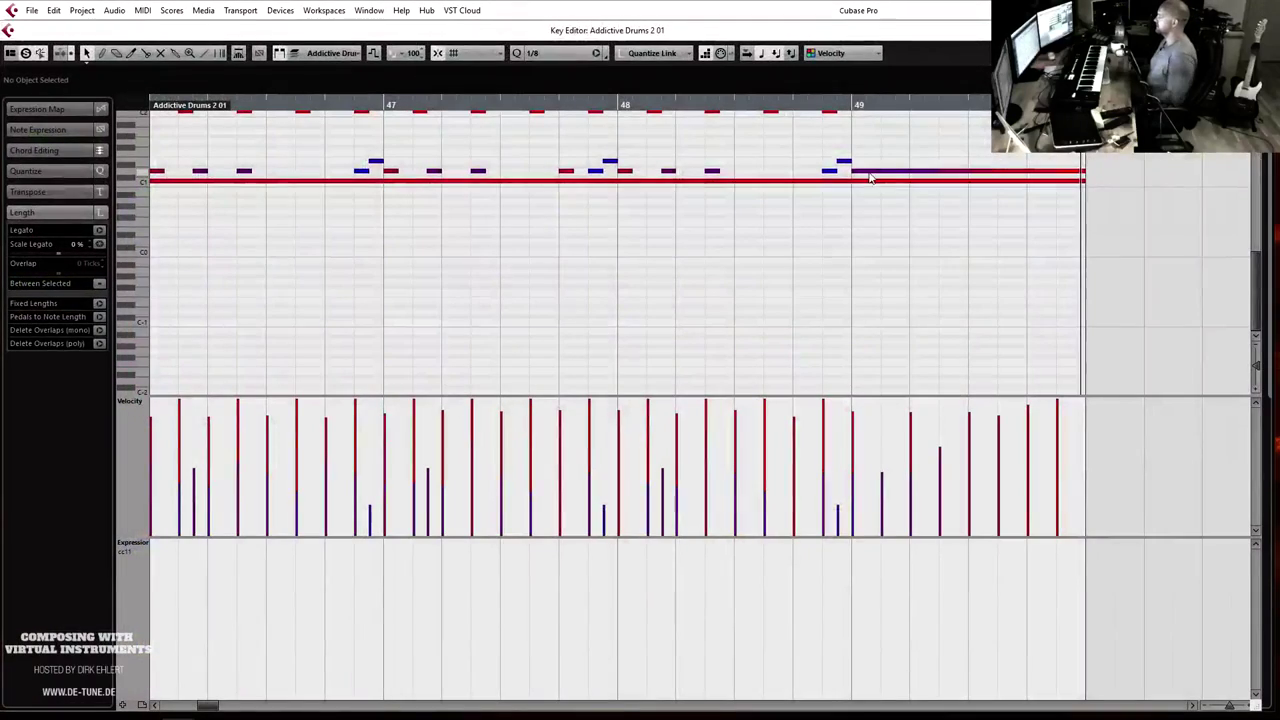
Step: Transpose the A4 hits in bars 46 to 48 down to F4 and add an A4 hit at the start of bar 49
left_click_drag(870, 178, 167, 217)
key("Down")
key("Down")
key("Down")
key("Down")
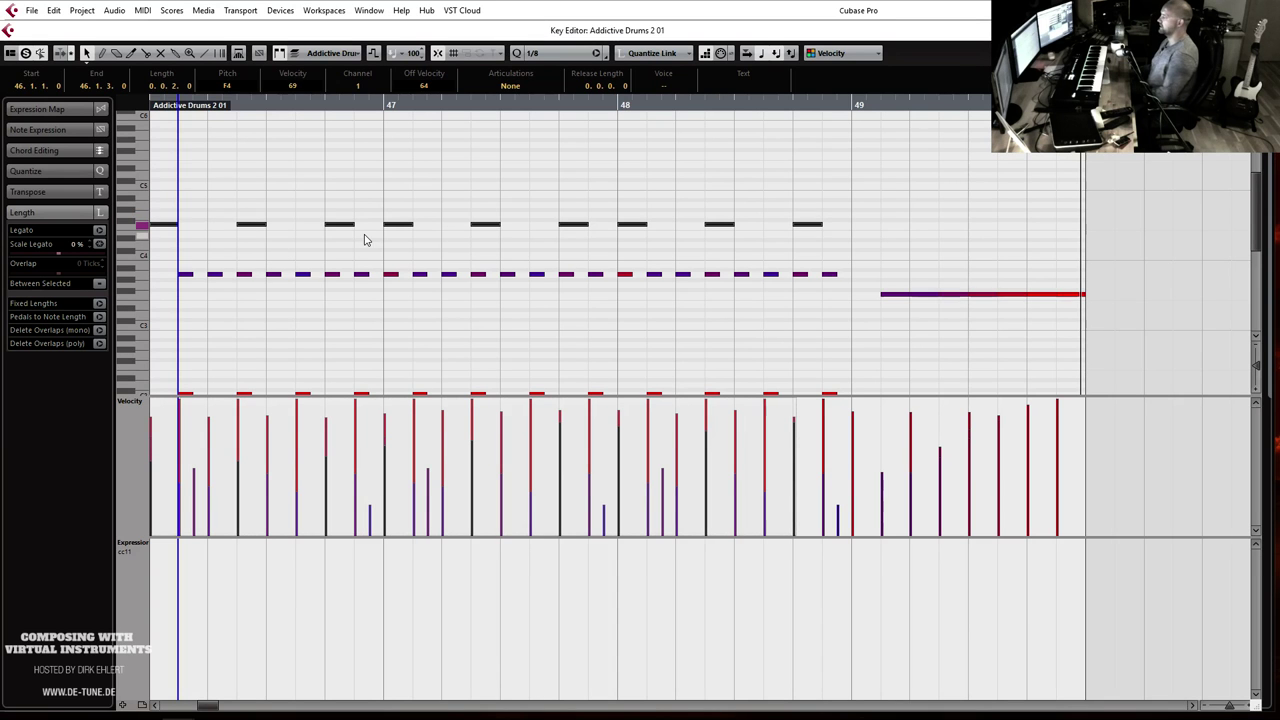
left_click(875, 224)
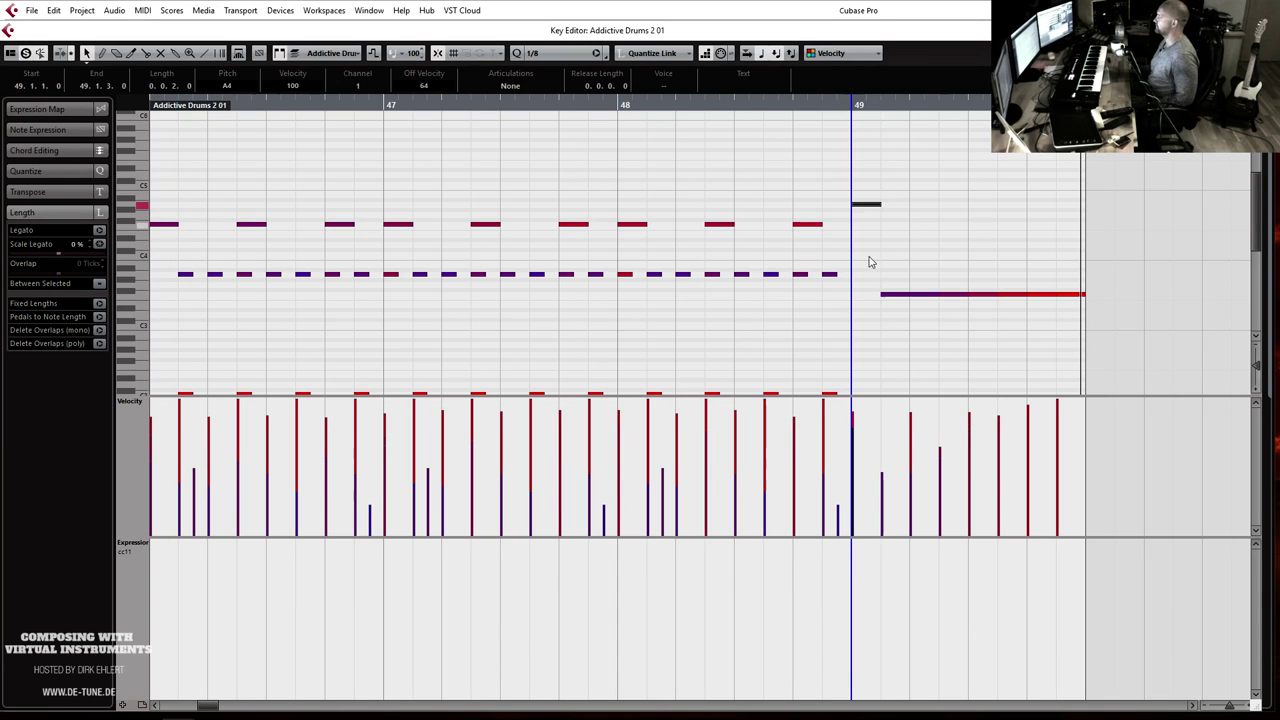
key("Escape")
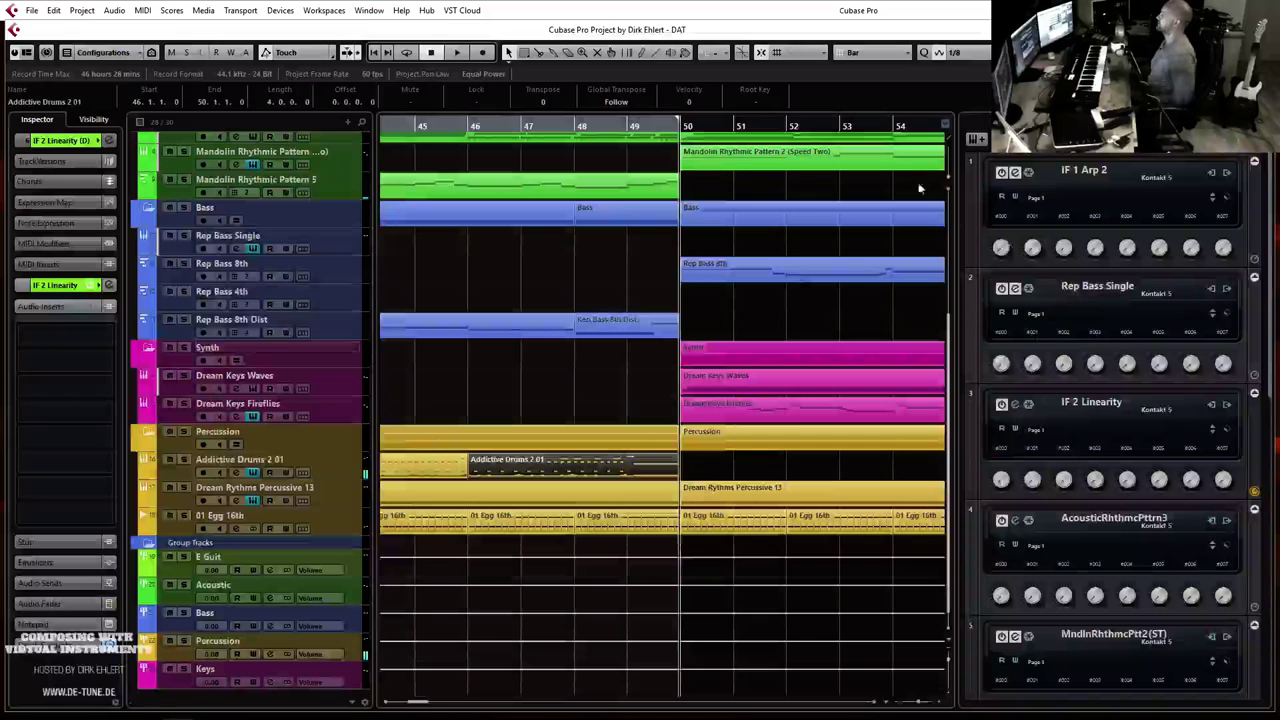
Step: Play back the drum fill in bars 48 and 49 through the transition into bar 50
key("space")
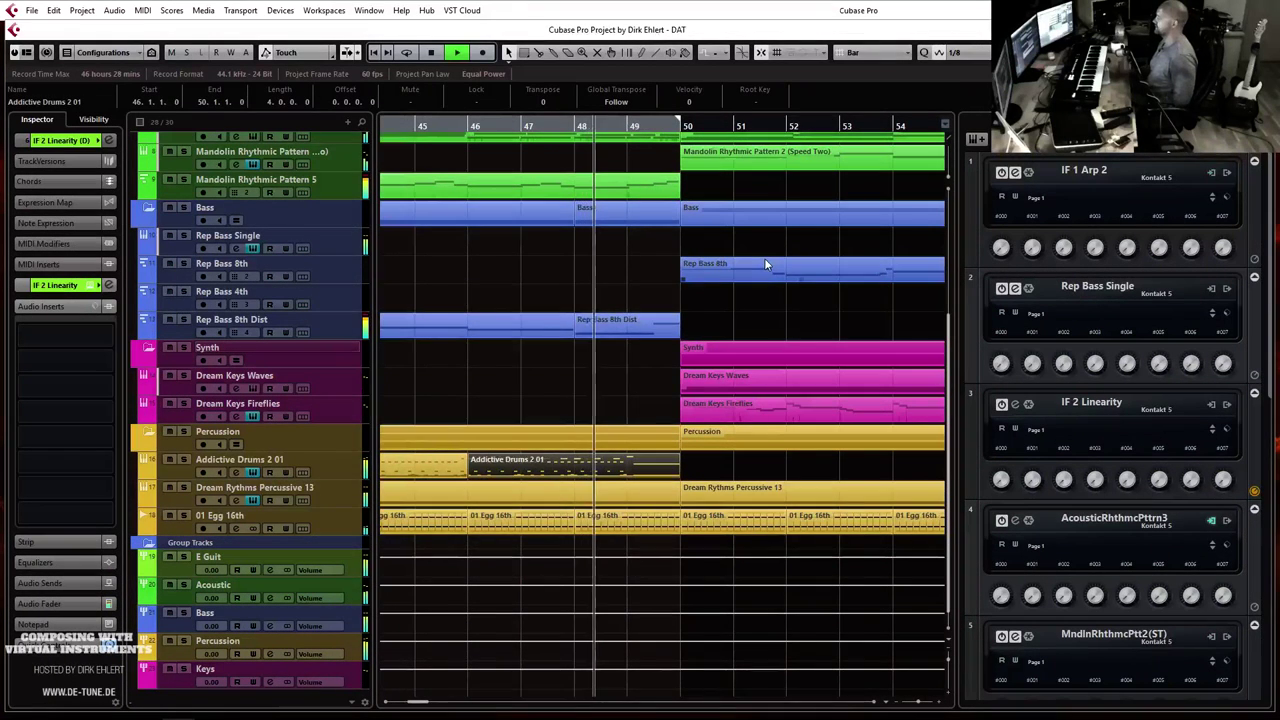
key("g")
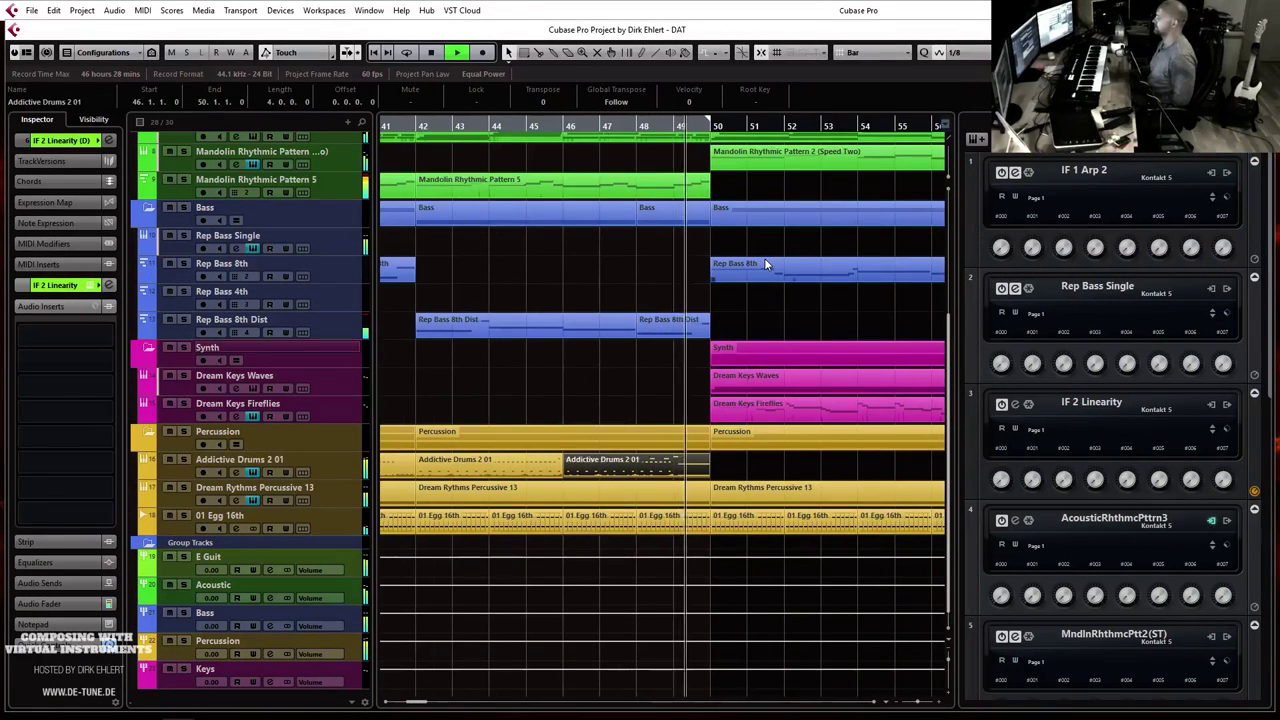
key("g")
key("g")
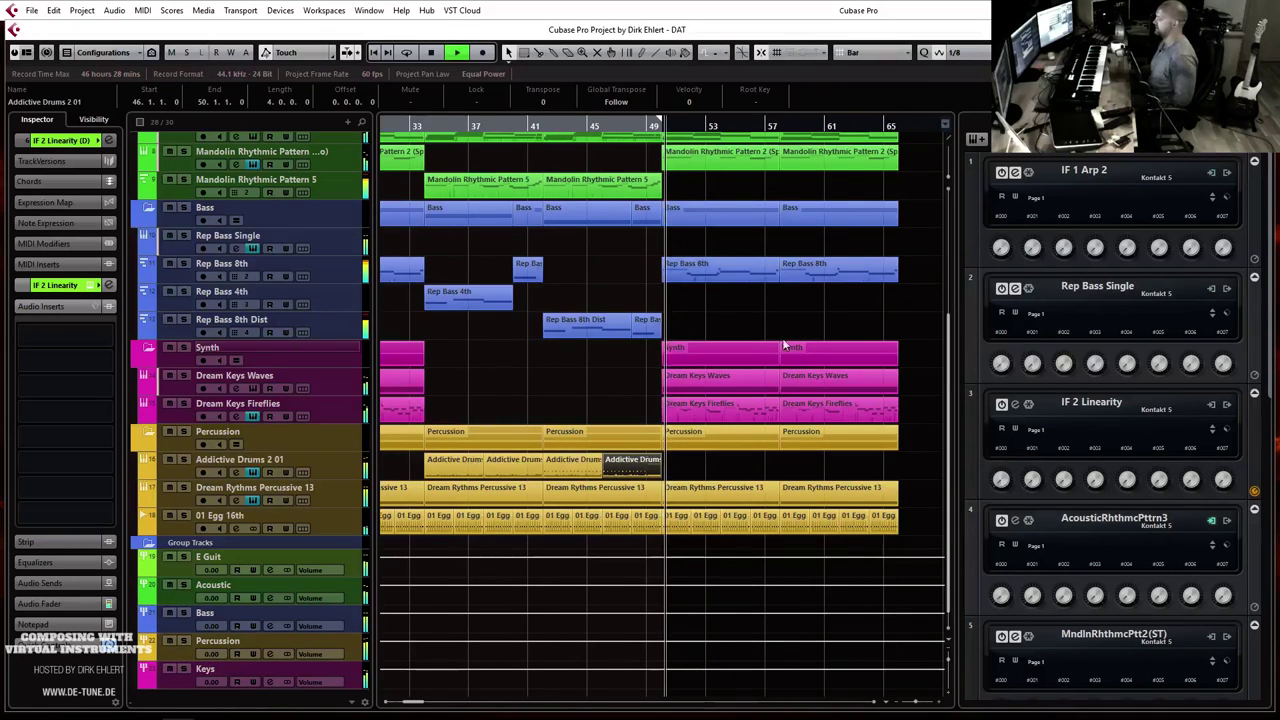
key("space")
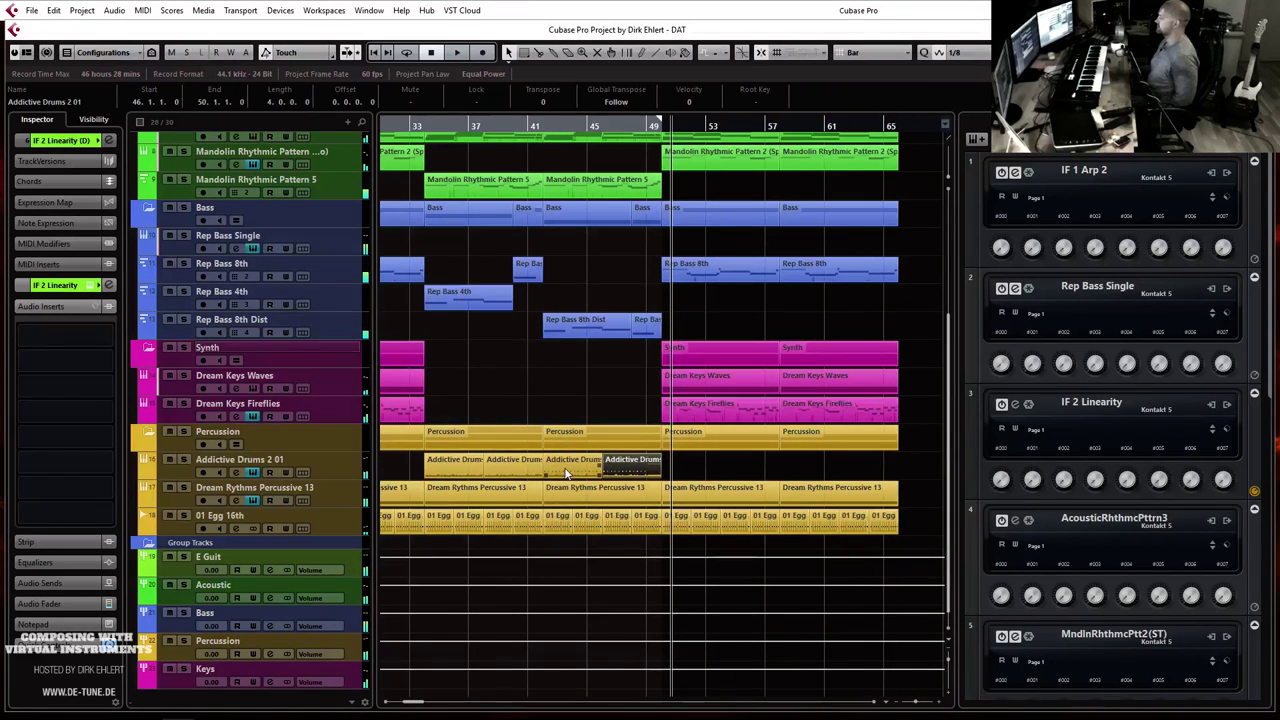
Step: During playback of the Addictive Drums 2 01 section, move both Rep Bass 8th parts from bar 50 onward to the Rep Bass 8th Dist track
left_click(333, 472)
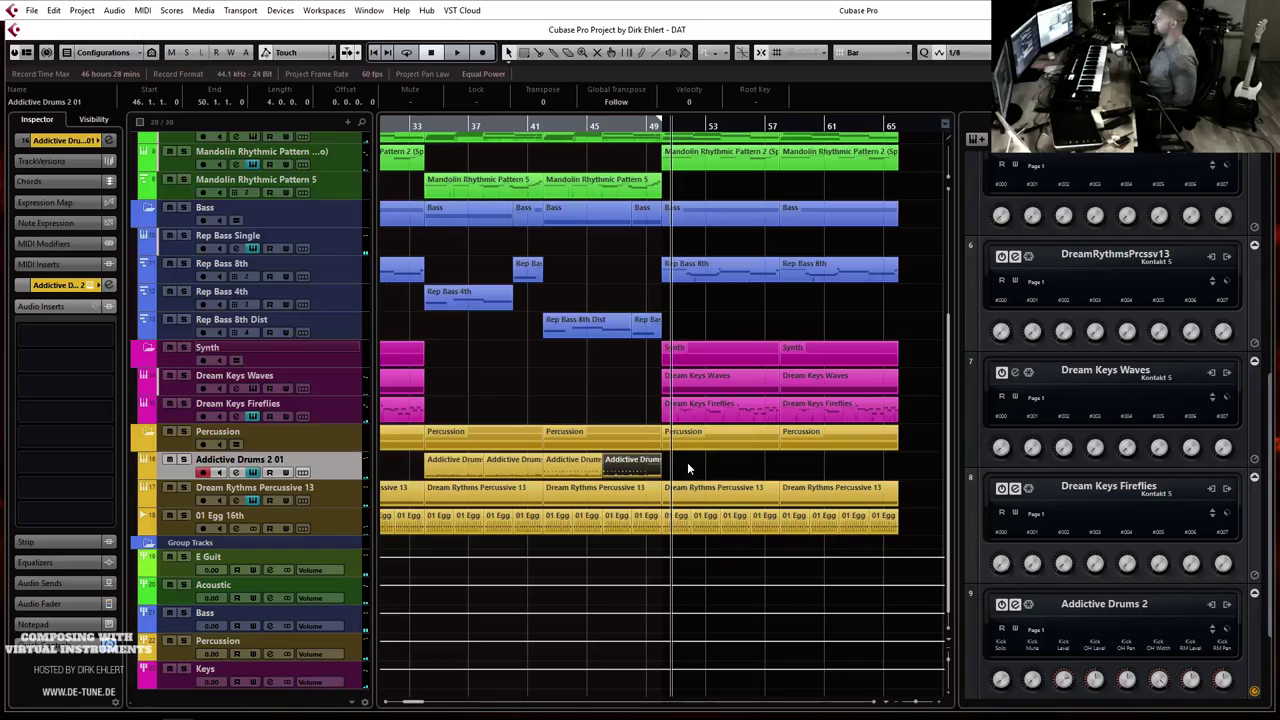
left_click(426, 128)
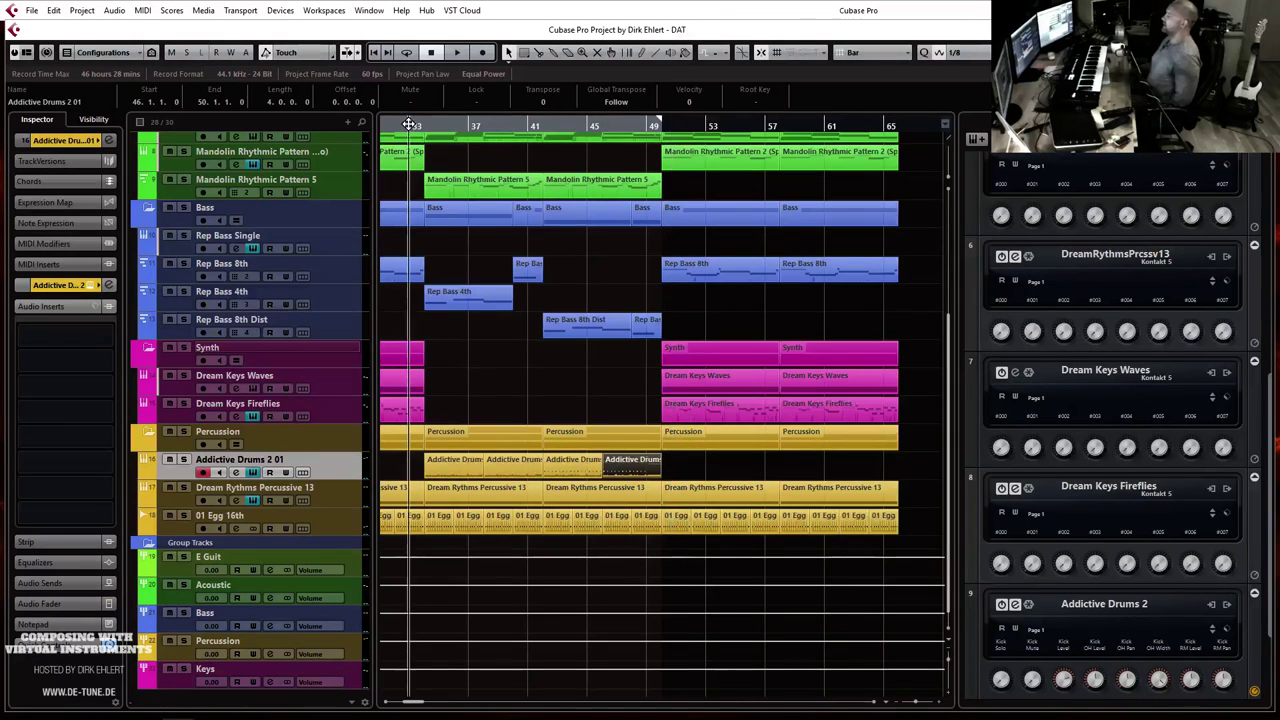
key("space")
left_click_drag(665, 322, 770, 308)
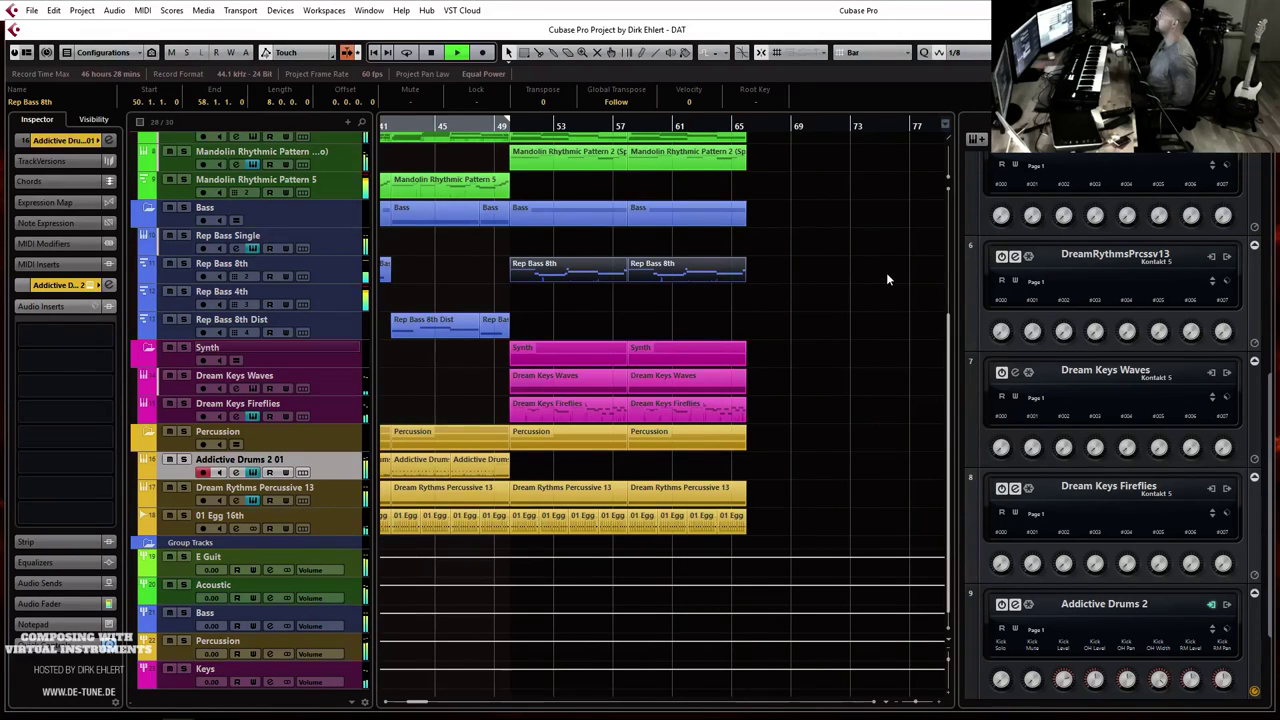
scroll(886, 279, "left", 2)
scroll(886, 279, "left", 2)
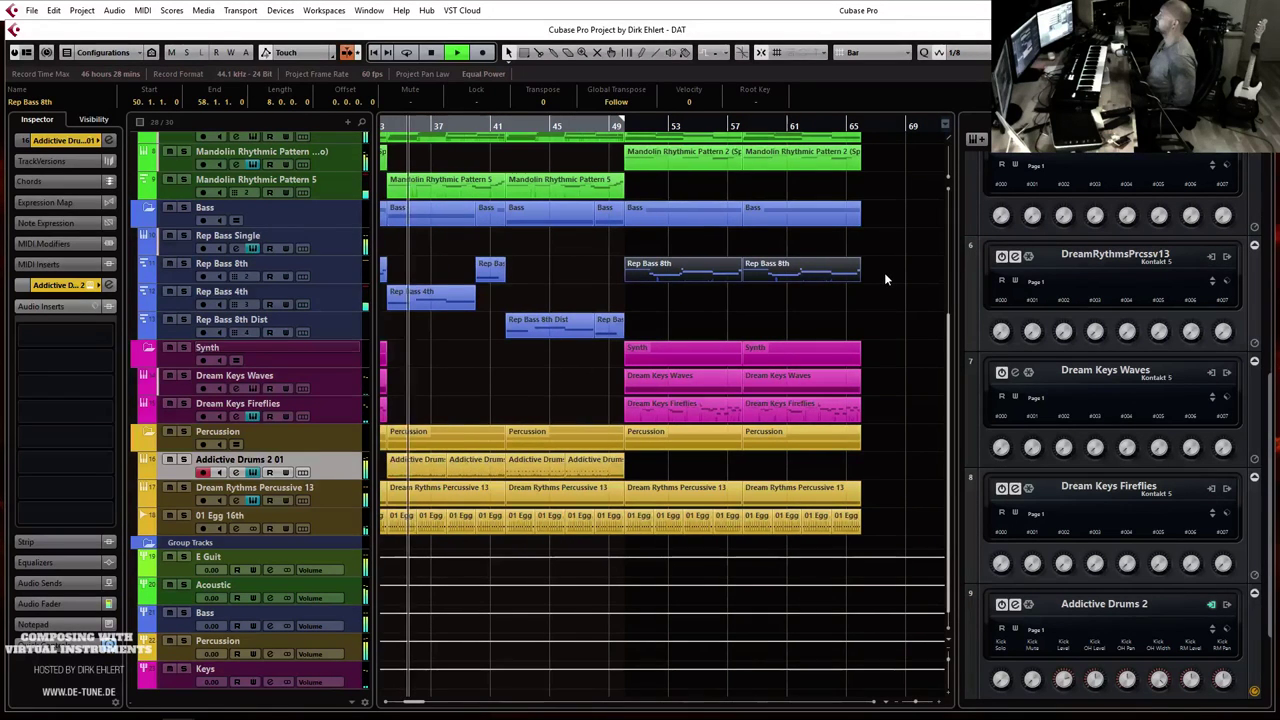
left_click_drag(658, 280, 660, 322)
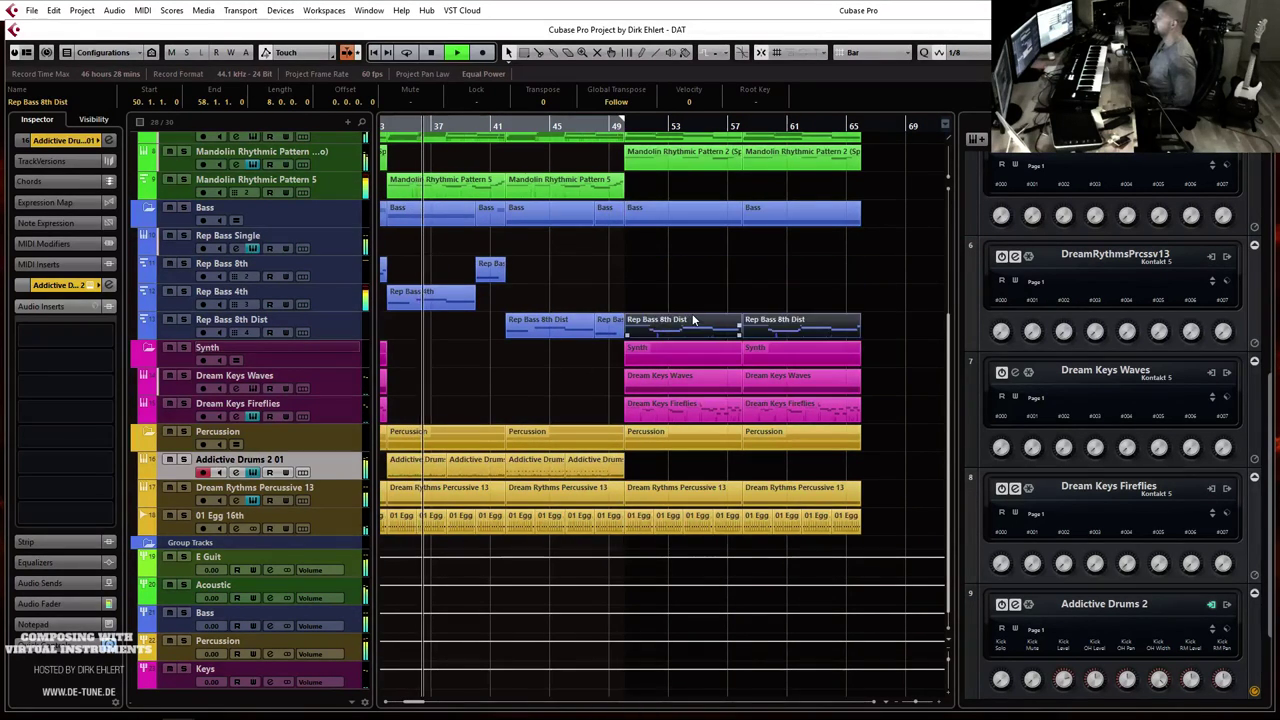
Step: Continue playback through the drum section into bar 50 to check the transition with the distorted bass
key("g")
key("g")
key("g")
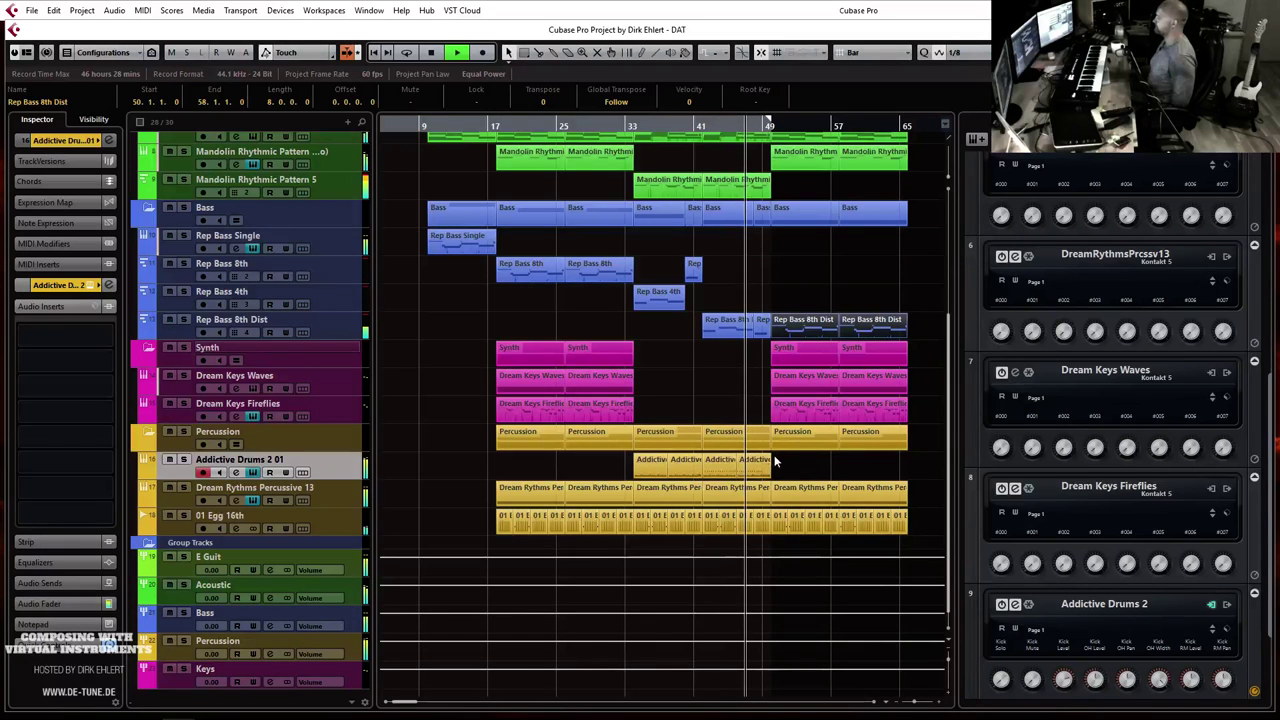
key("h")
key("h")
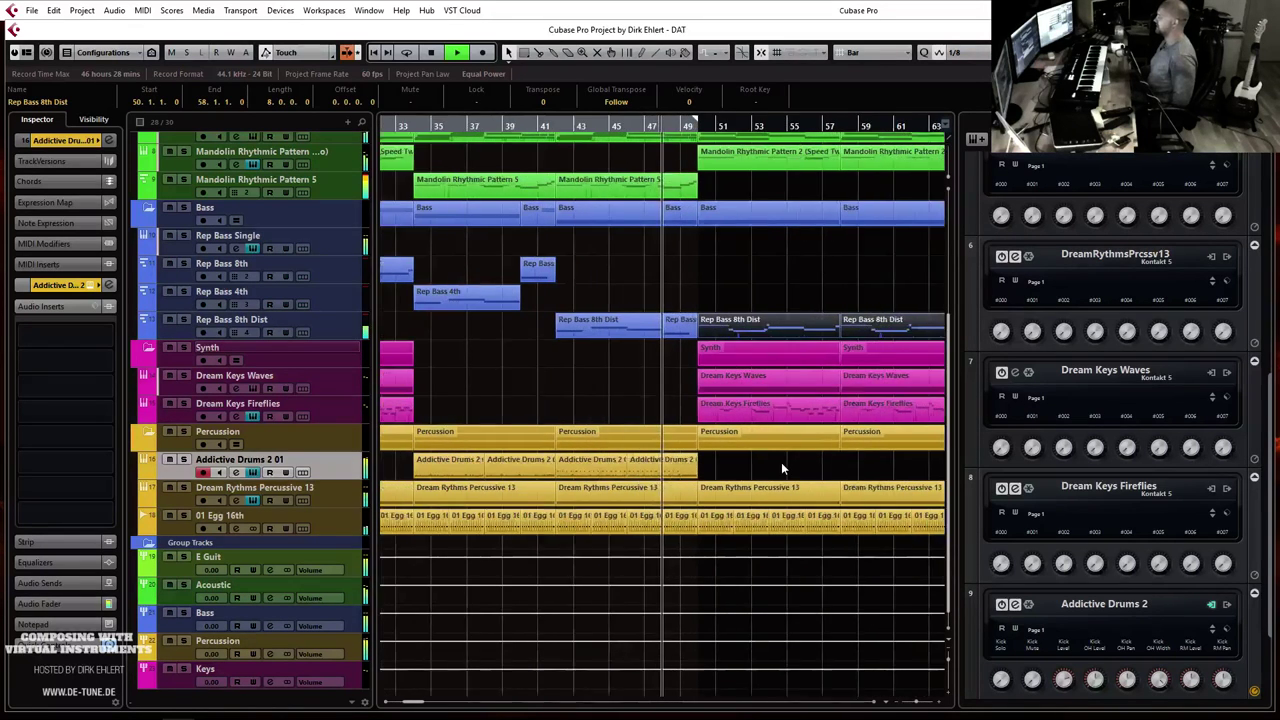
key("h")
key("h")
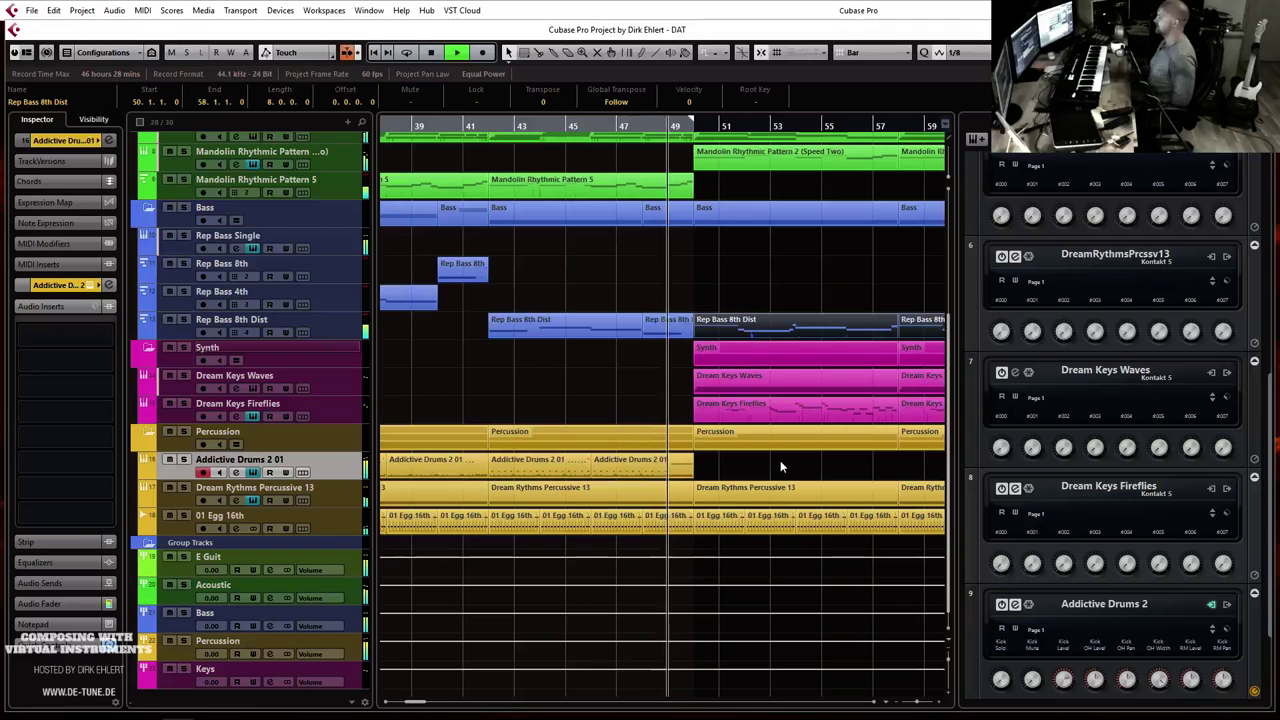
key("space")
key("g")
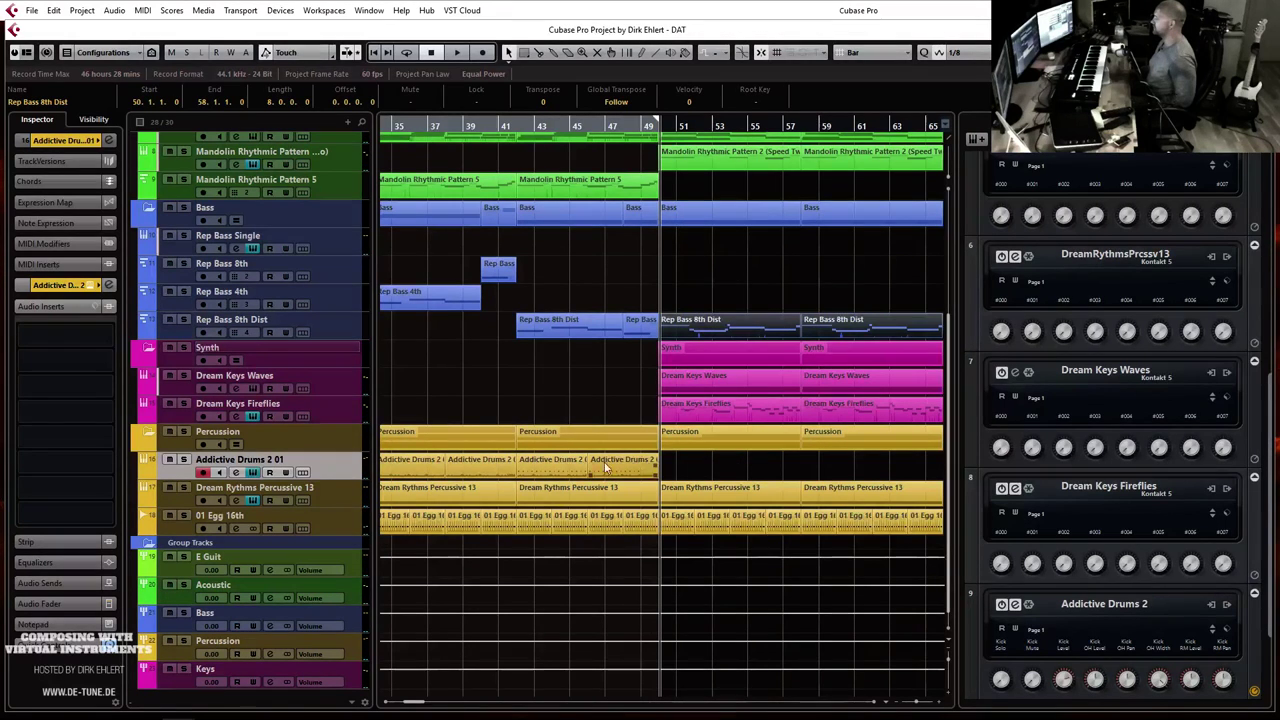
Step: Deselect all parts and open the beat library of the Addictive Drums 2 instrument
left_click_drag(543, 463, 692, 470)
key("Escape")
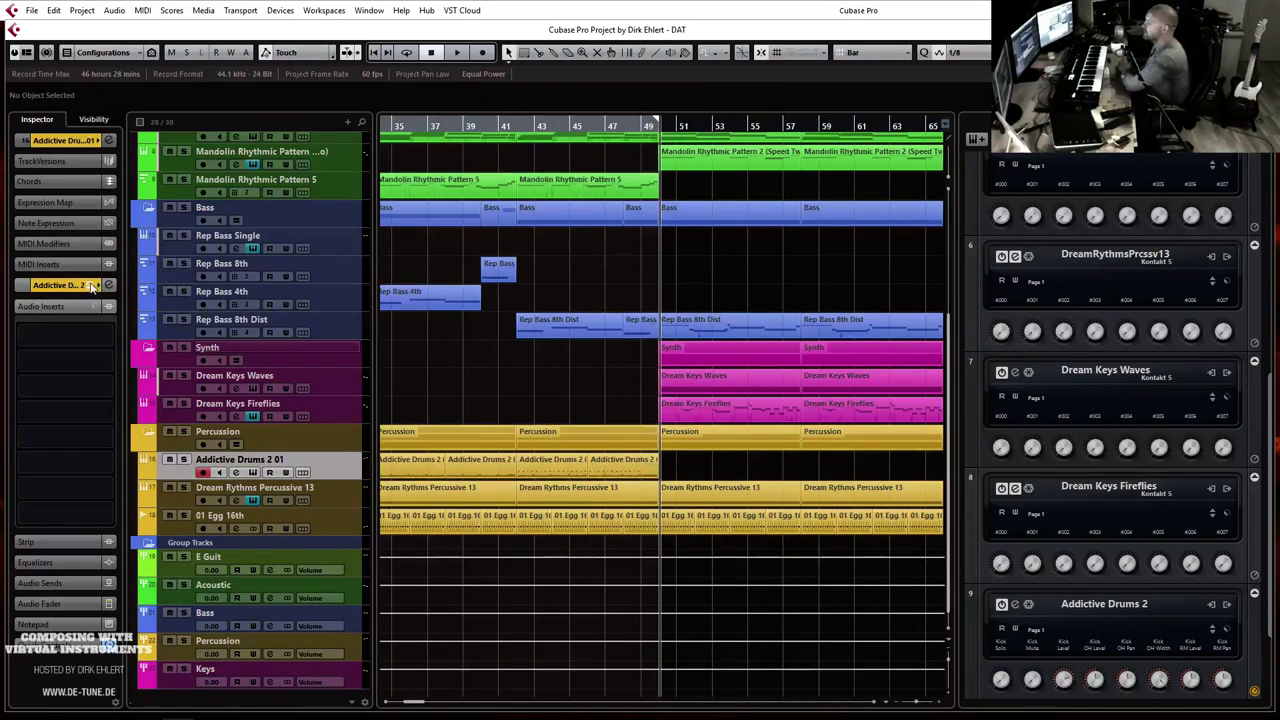
key("Return")
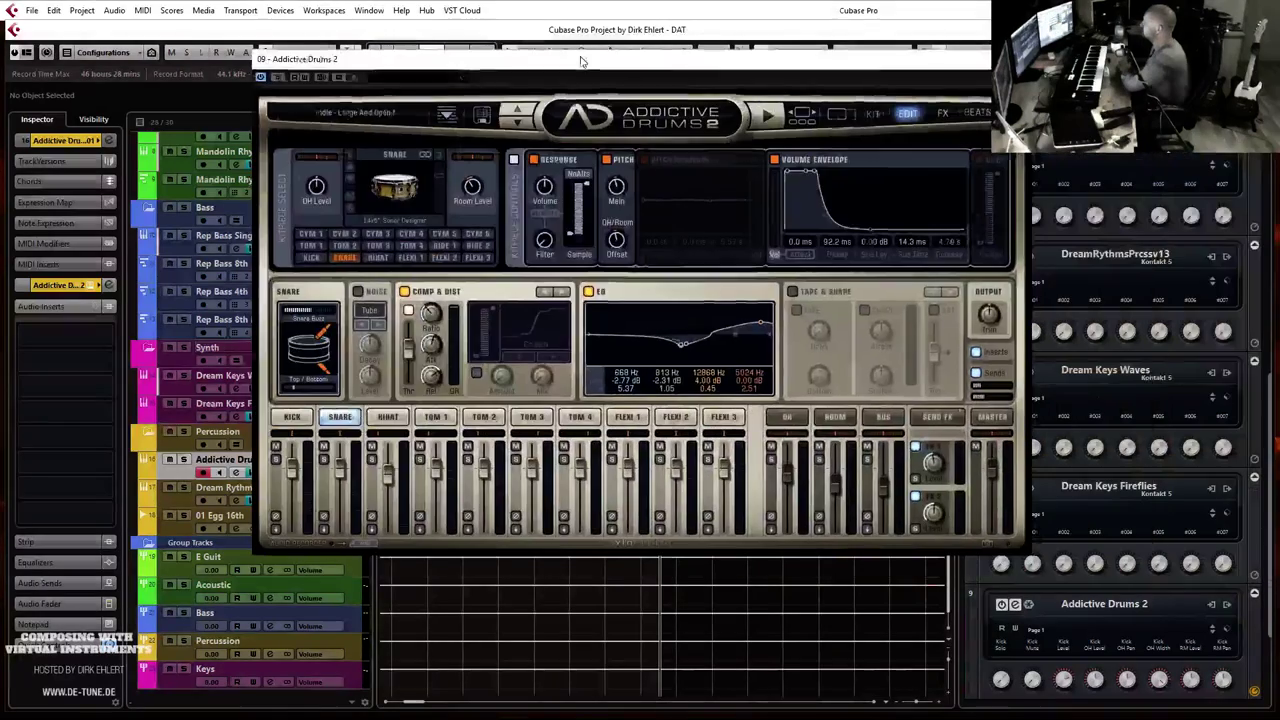
left_click(942, 114)
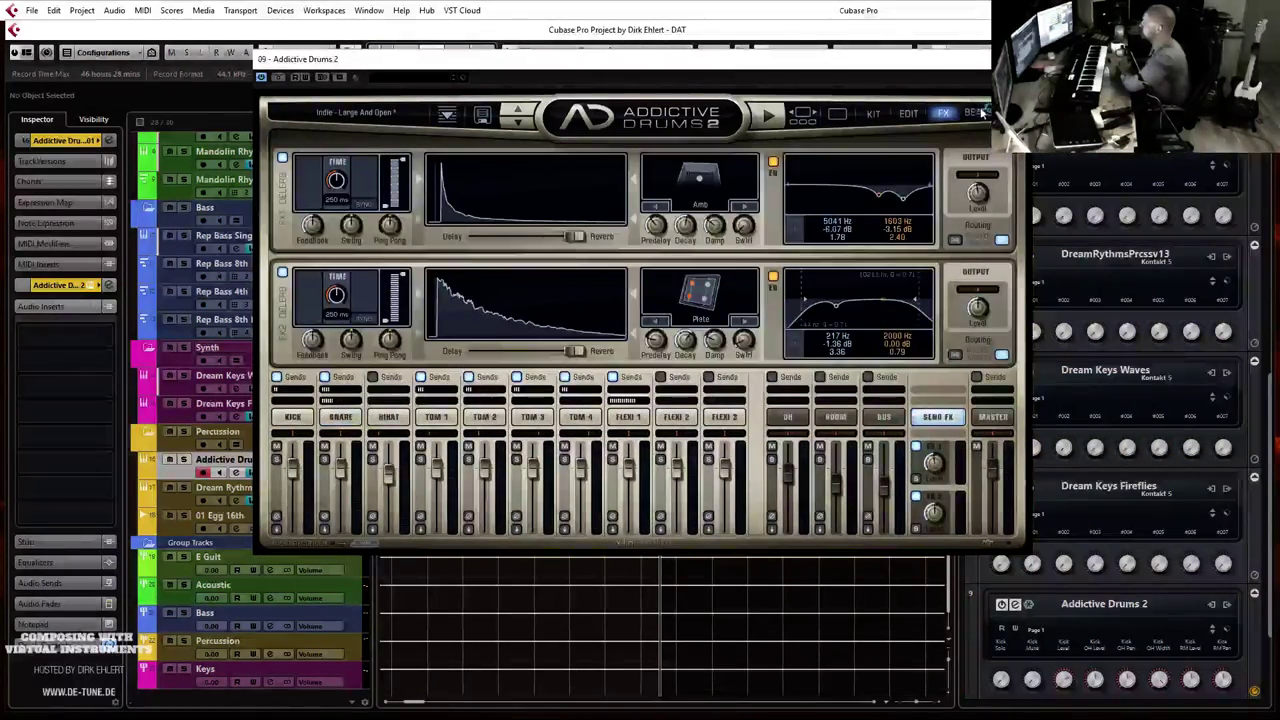
left_click(976, 113)
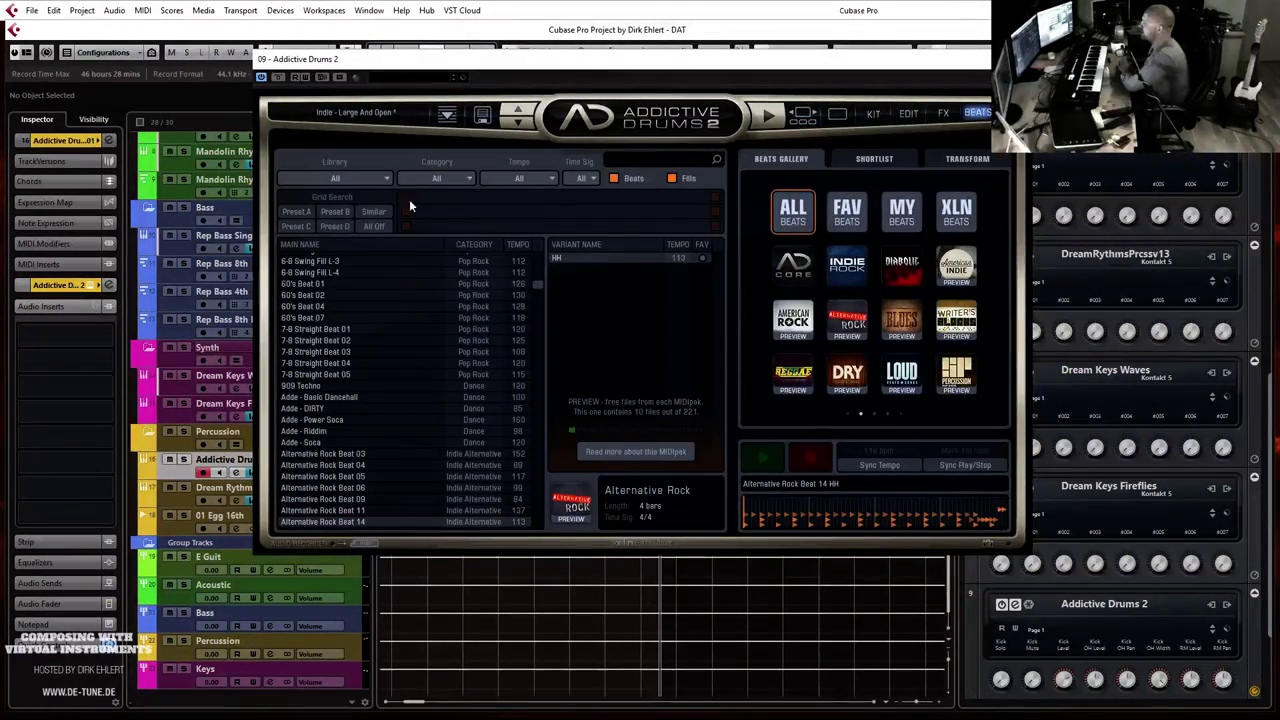
Step: Enable Sync Tempo and filter the beats to the Indie Alternative category within Host +/-10 bpm
left_click(533, 178)
left_click(513, 180)
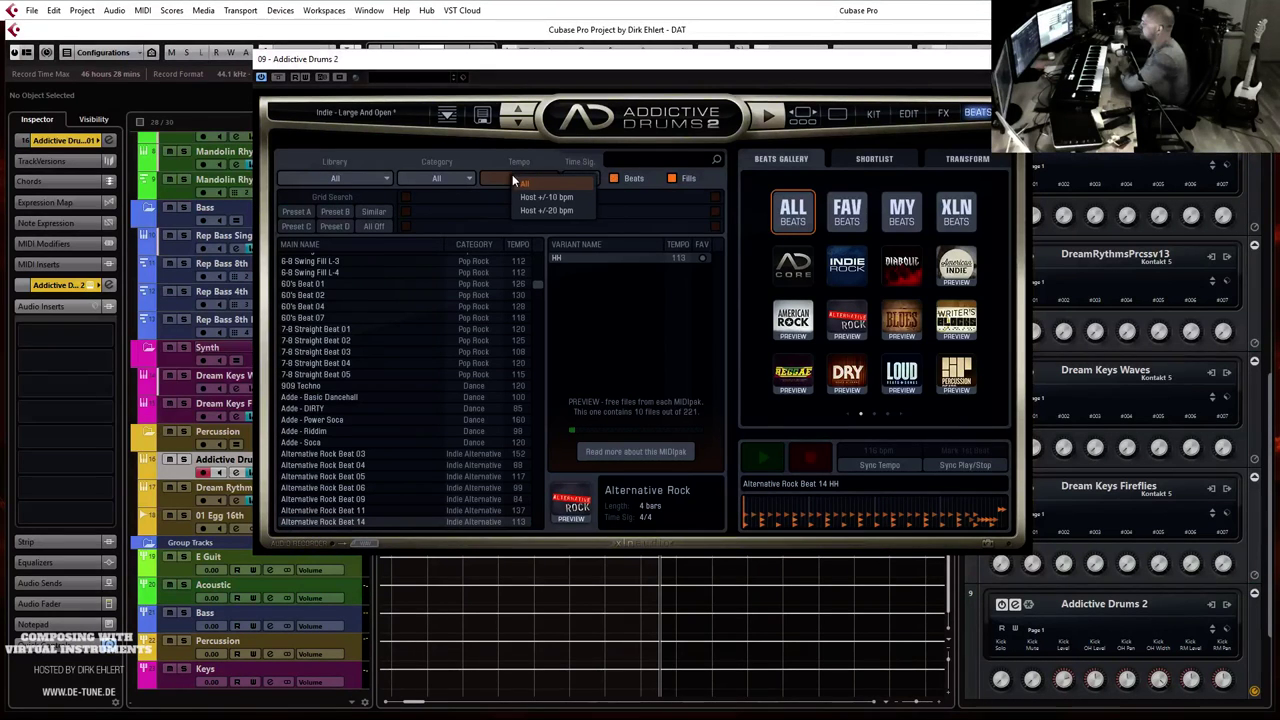
left_click(878, 466)
left_click(456, 178)
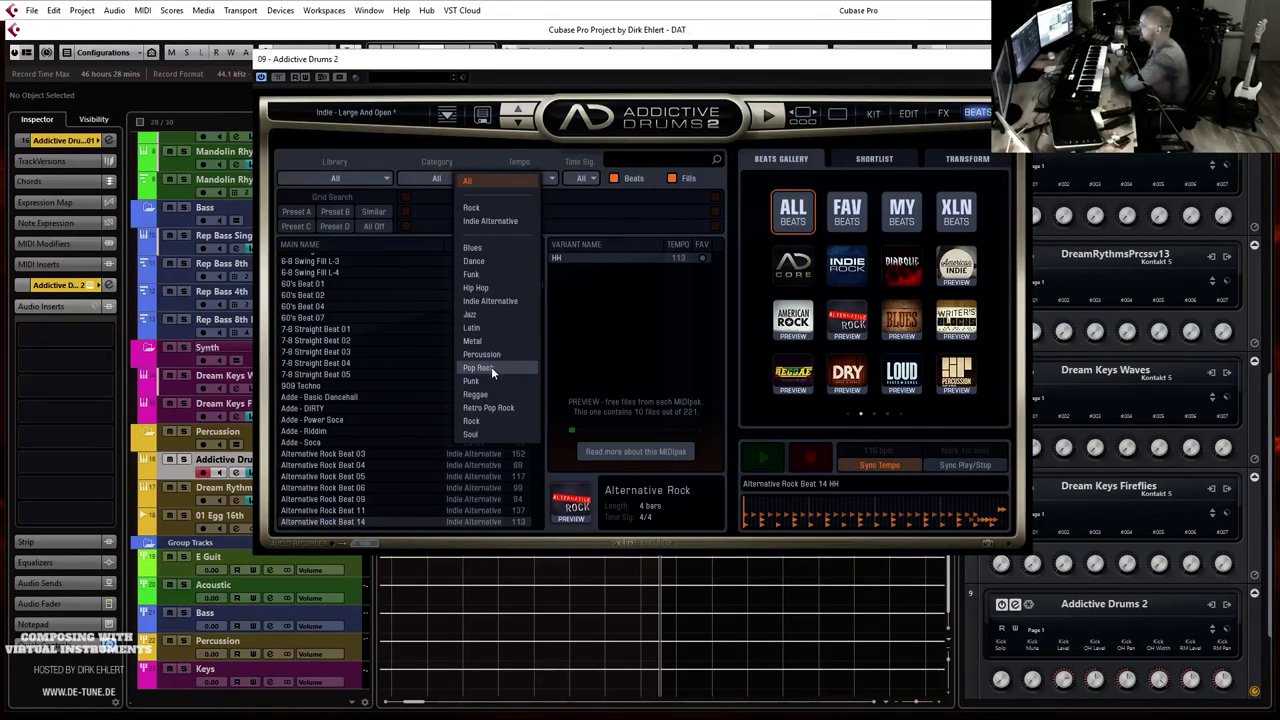
left_click(493, 301)
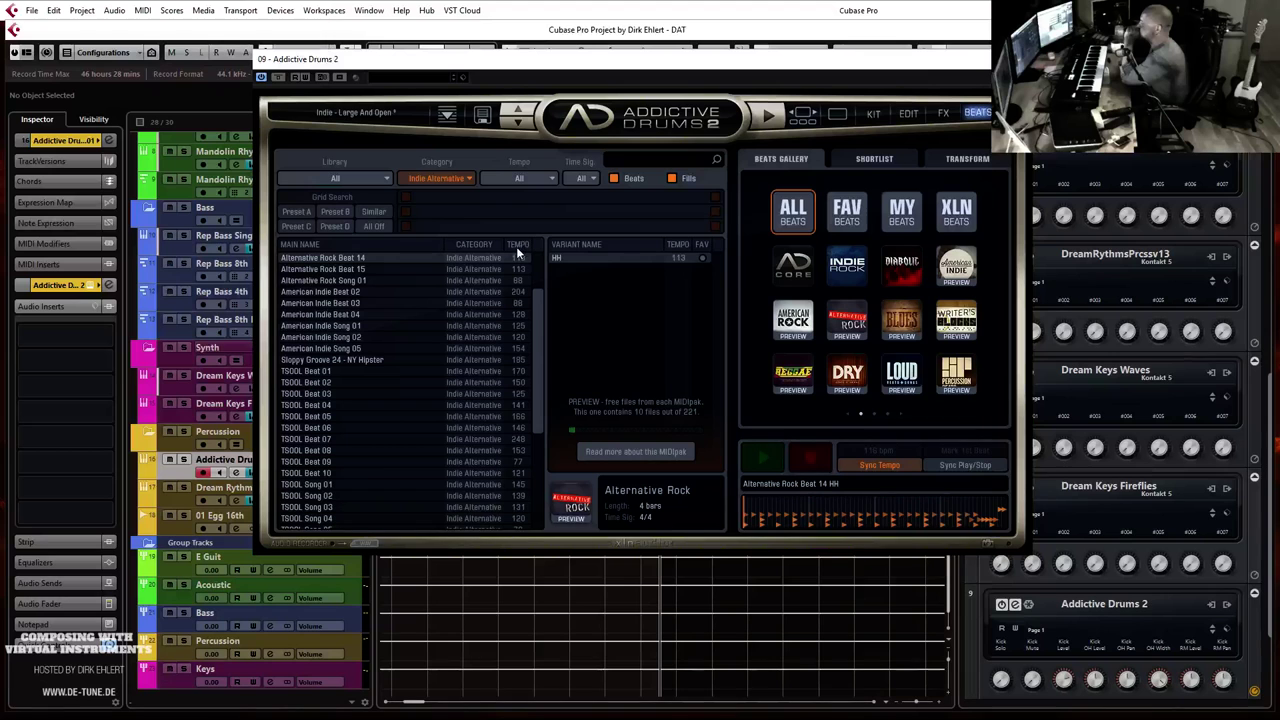
left_click(541, 179)
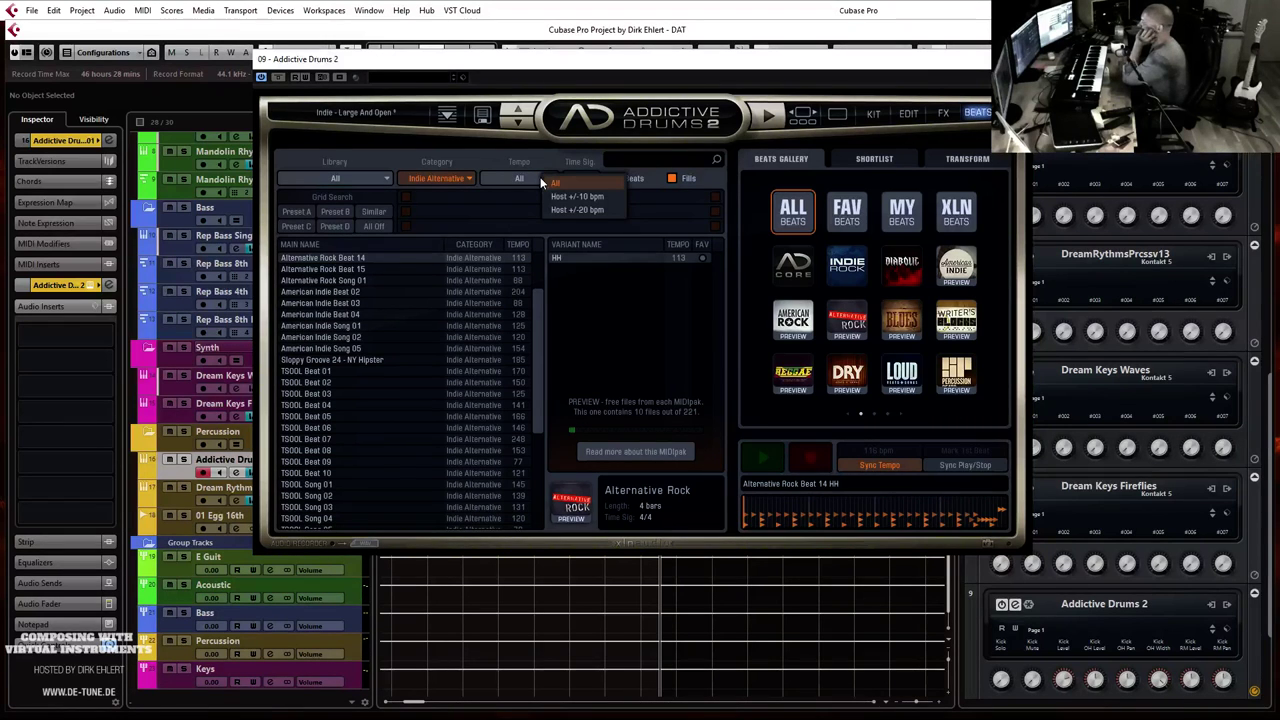
left_click(577, 197)
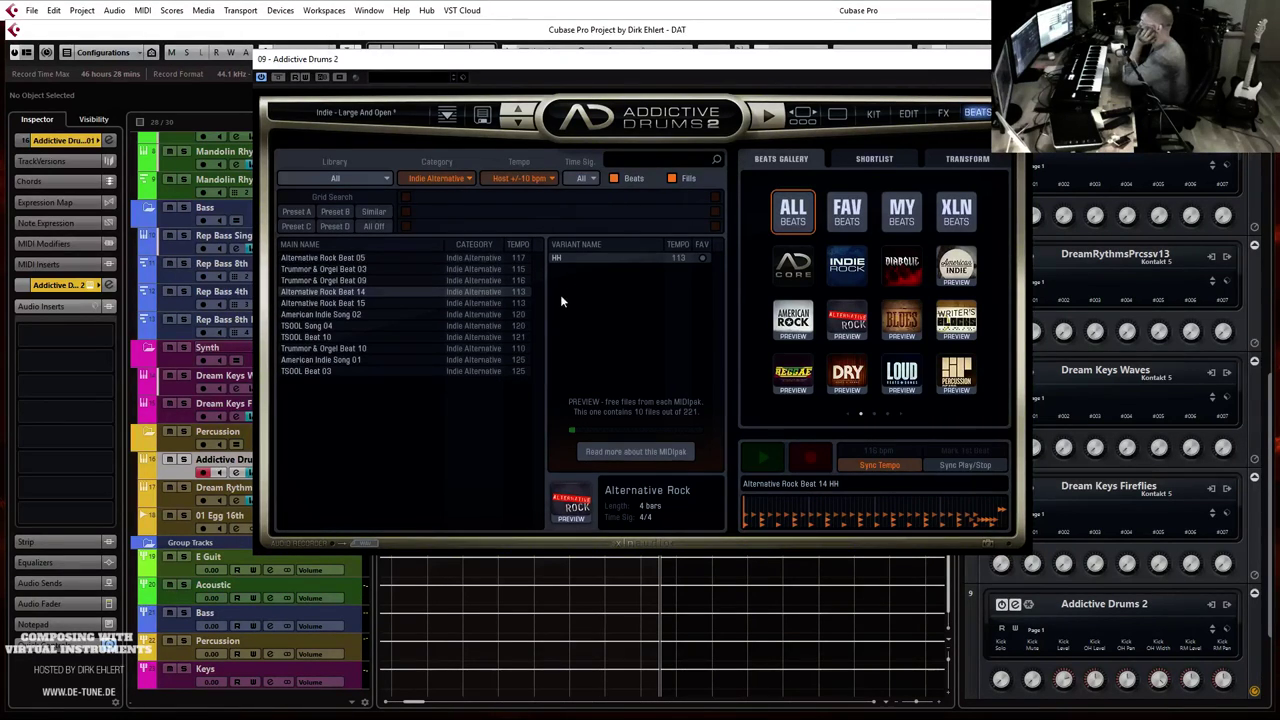
Step: Audition Alternative Rock Beat 05, Trummor & Orgel Beat 03 and the Tom variant of Trummor & Orgel Beat 09, then close the instrument
left_click(332, 261)
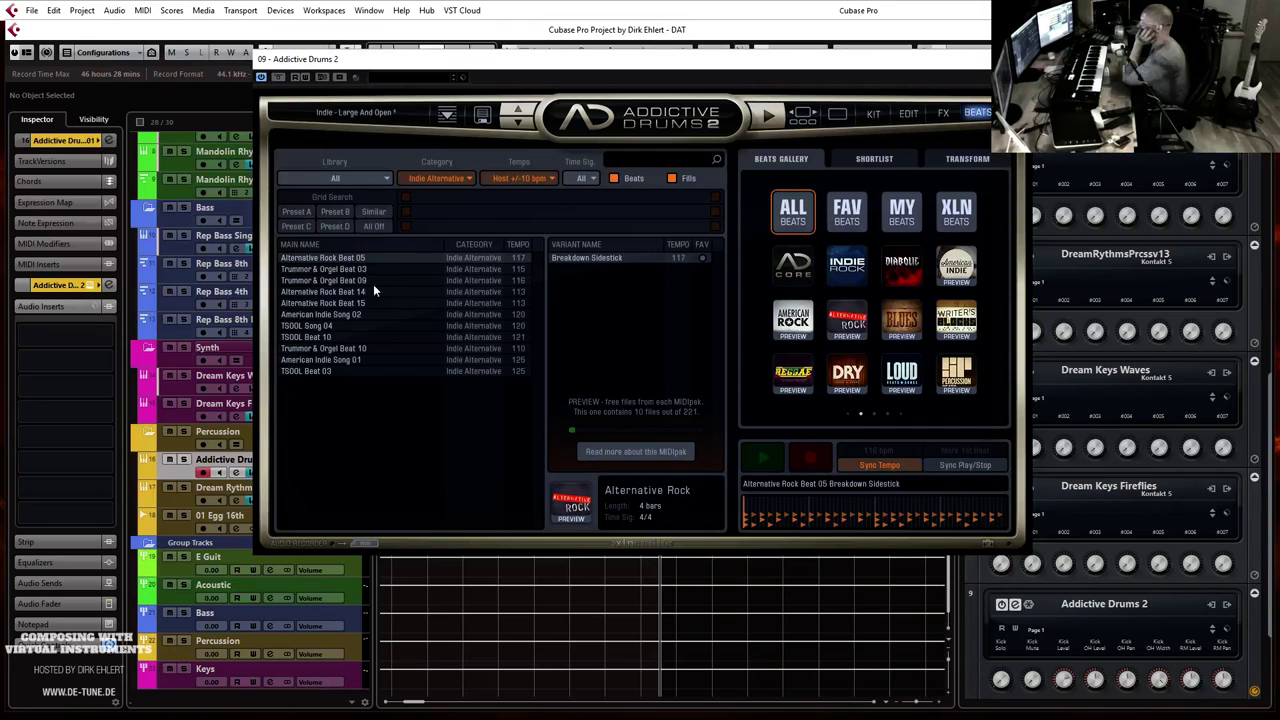
left_click(765, 459)
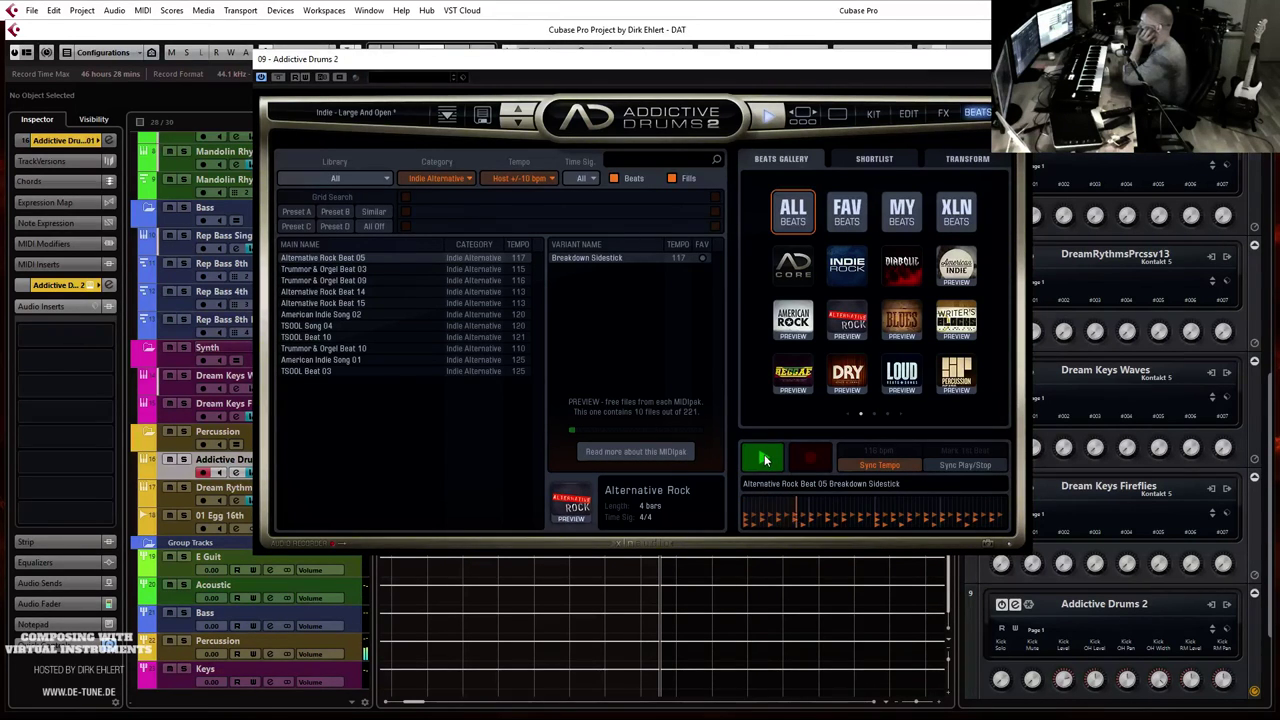
left_click(765, 459)
left_click(328, 268)
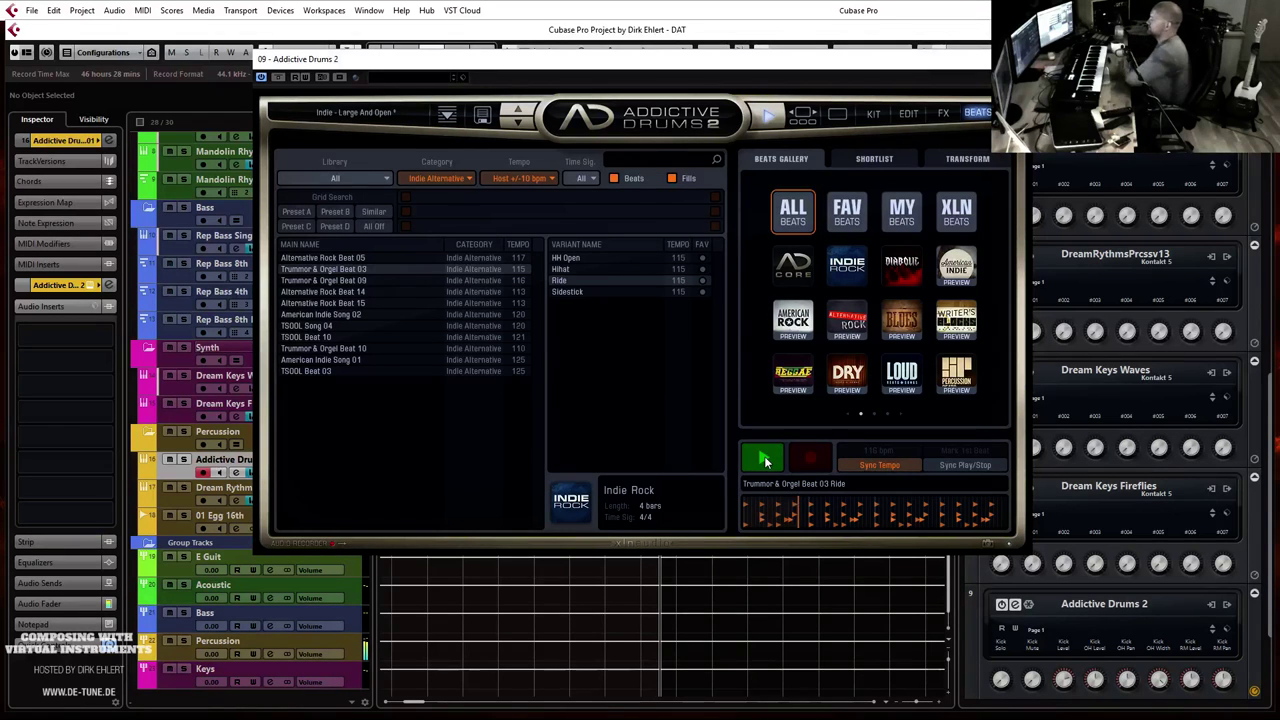
left_click(330, 278)
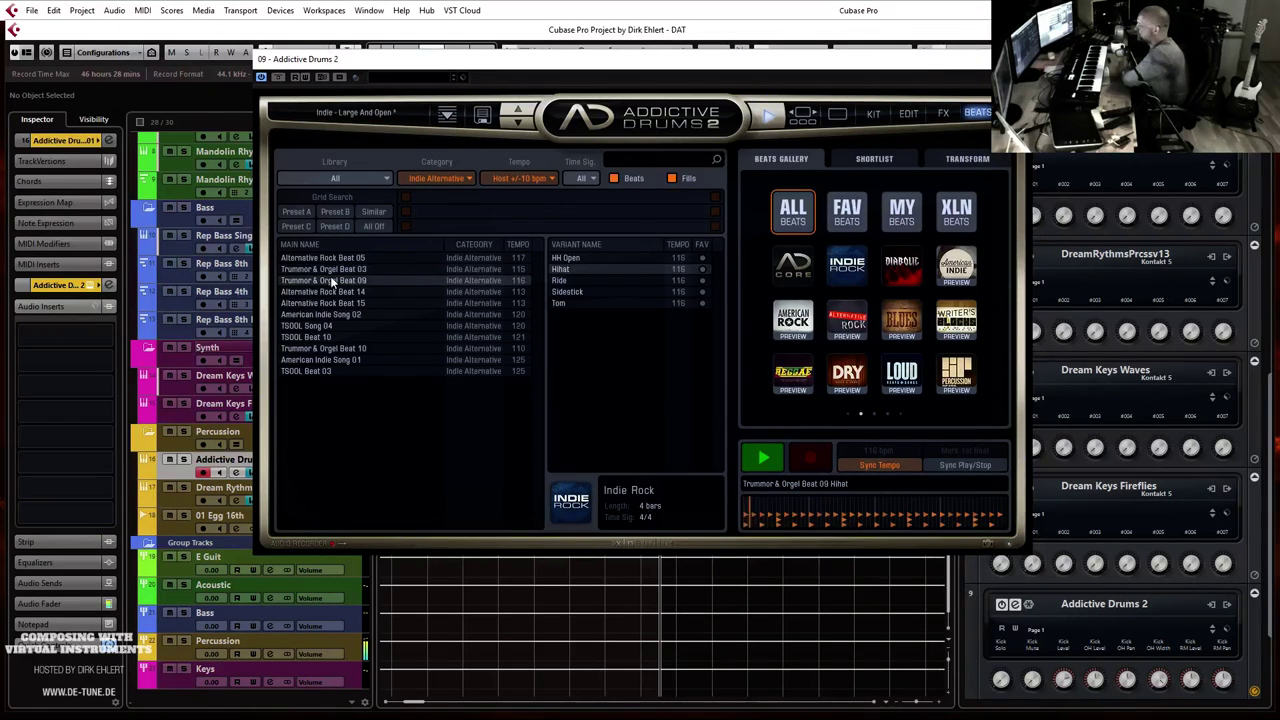
left_click(584, 303)
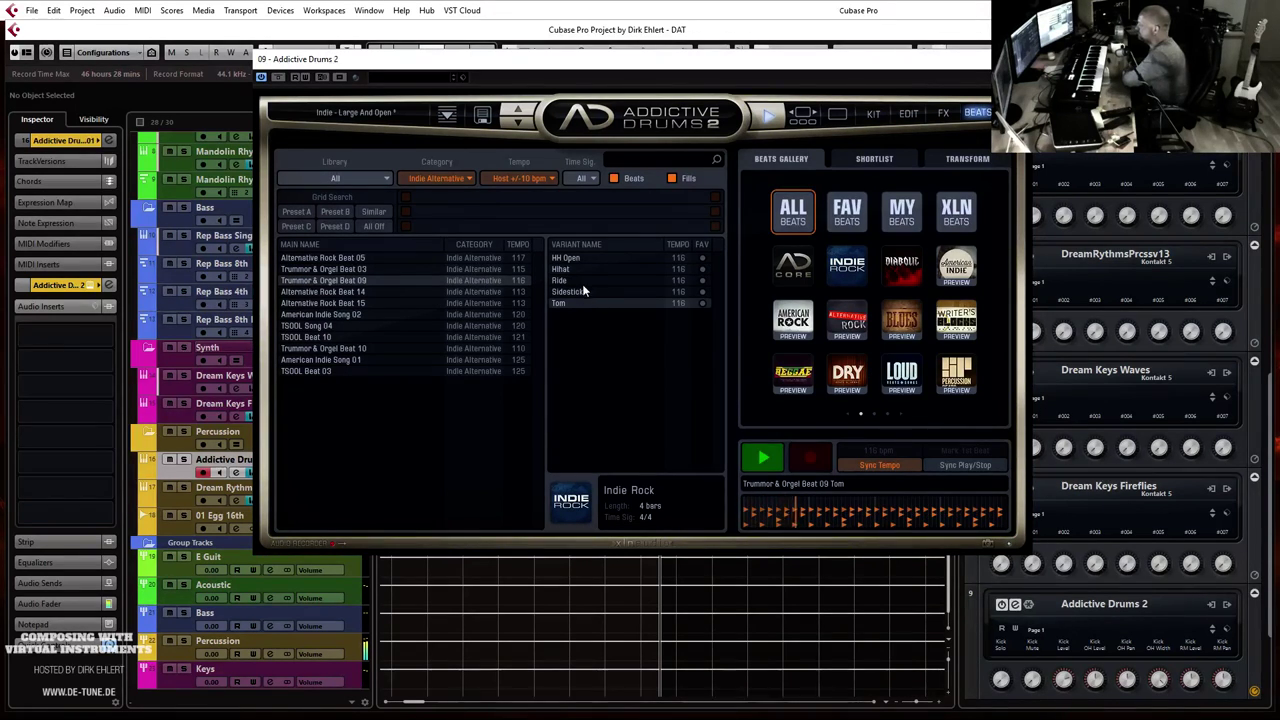
left_click(768, 460)
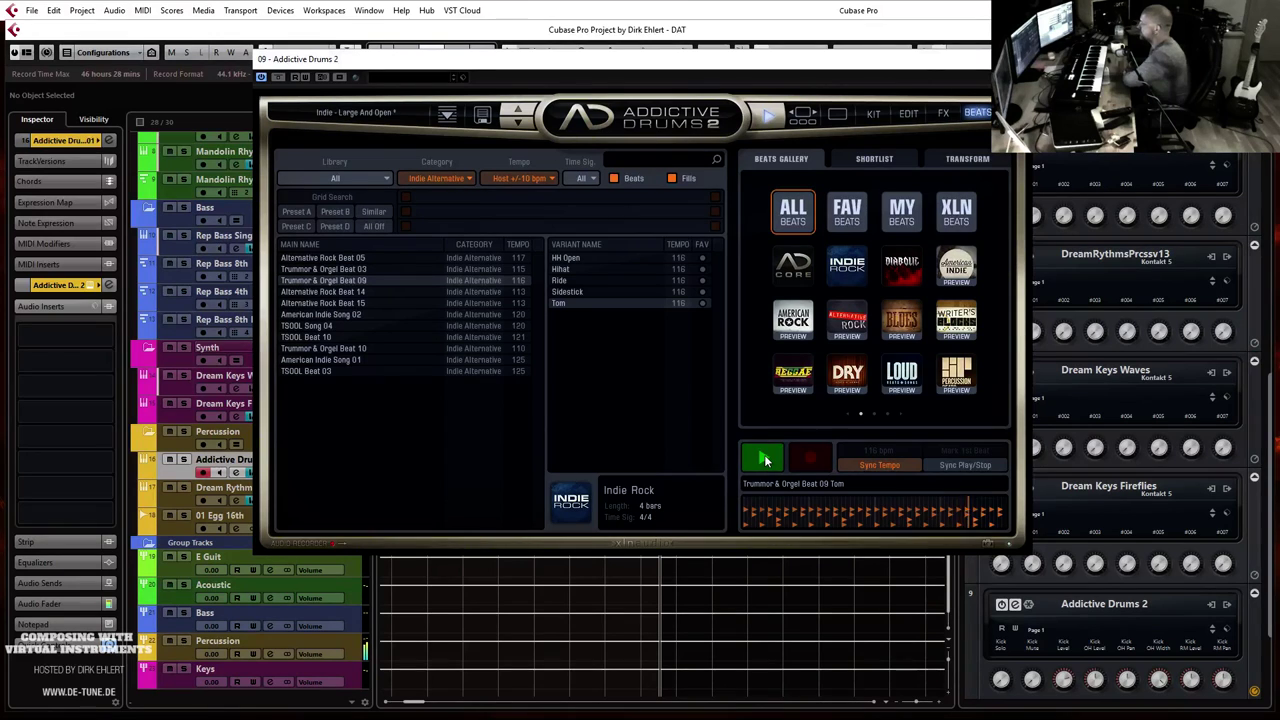
left_click(765, 459)
key("ctrl+w")
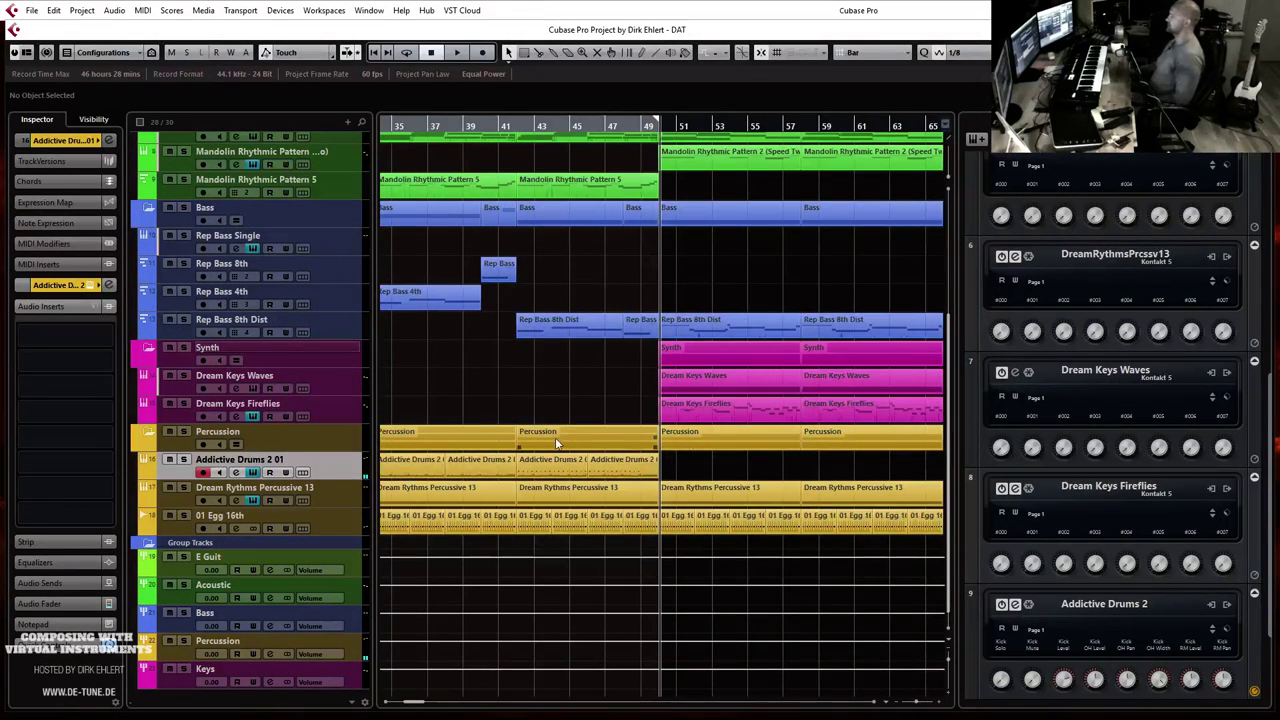
Step: Select the Dream Keys Waves track and play the arrangement briefly from bar 34
left_click(484, 379)
key("g")
left_click(464, 120)
key("space")
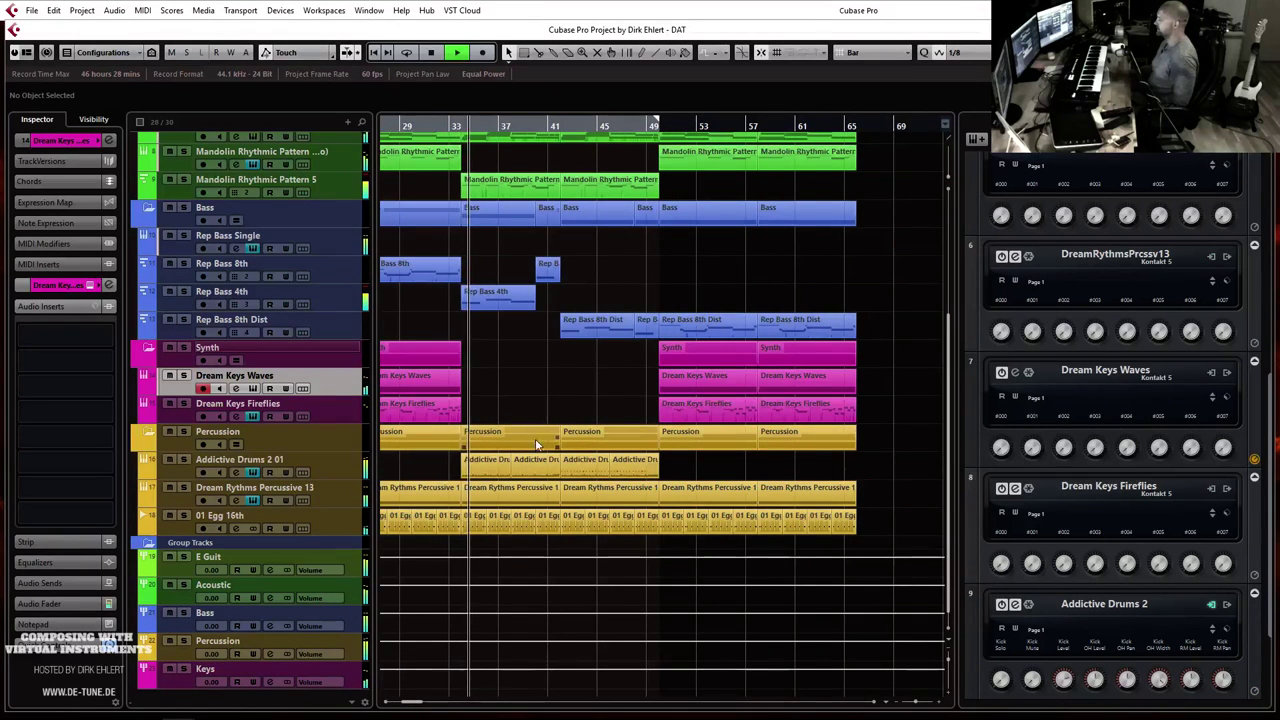
key("space")
Step: Move the first drum part to bar 69 and place the Trummor & Orgel Beat 09 Tom groove on Addictive Drums 2 01 at bar 18
left_click_drag(486, 460, 815, 460)
key("g")
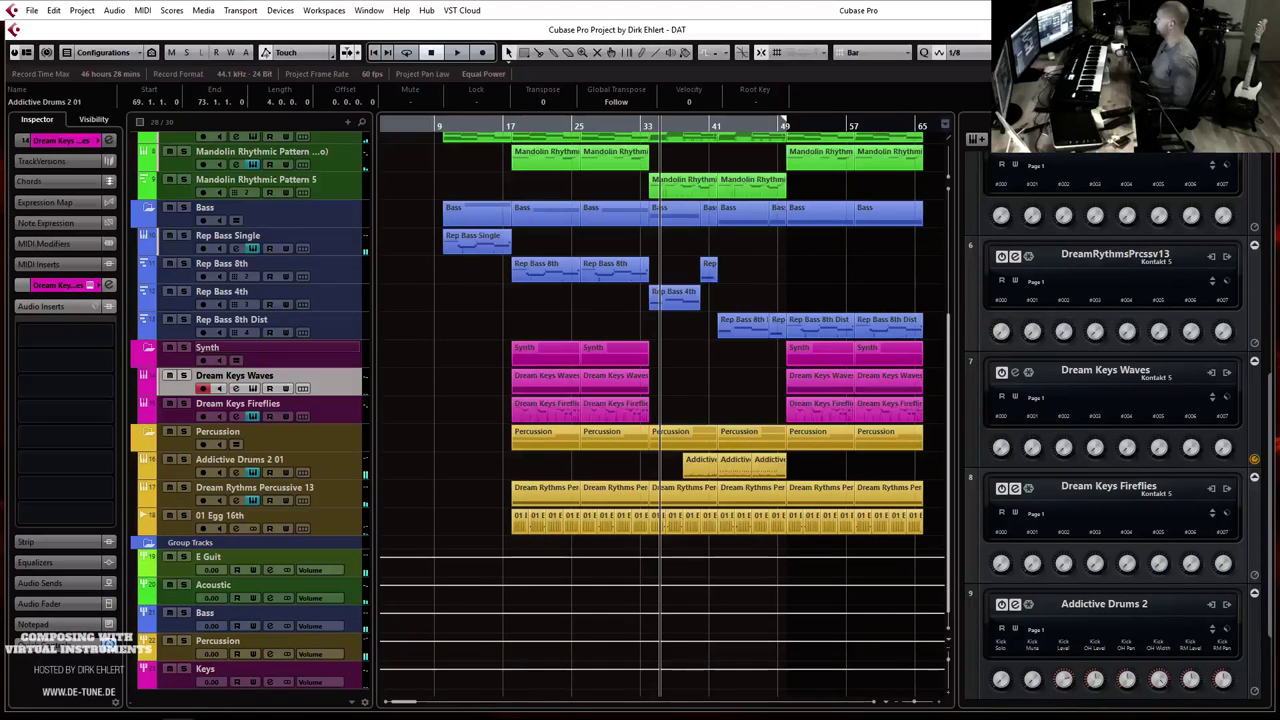
left_click(516, 462)
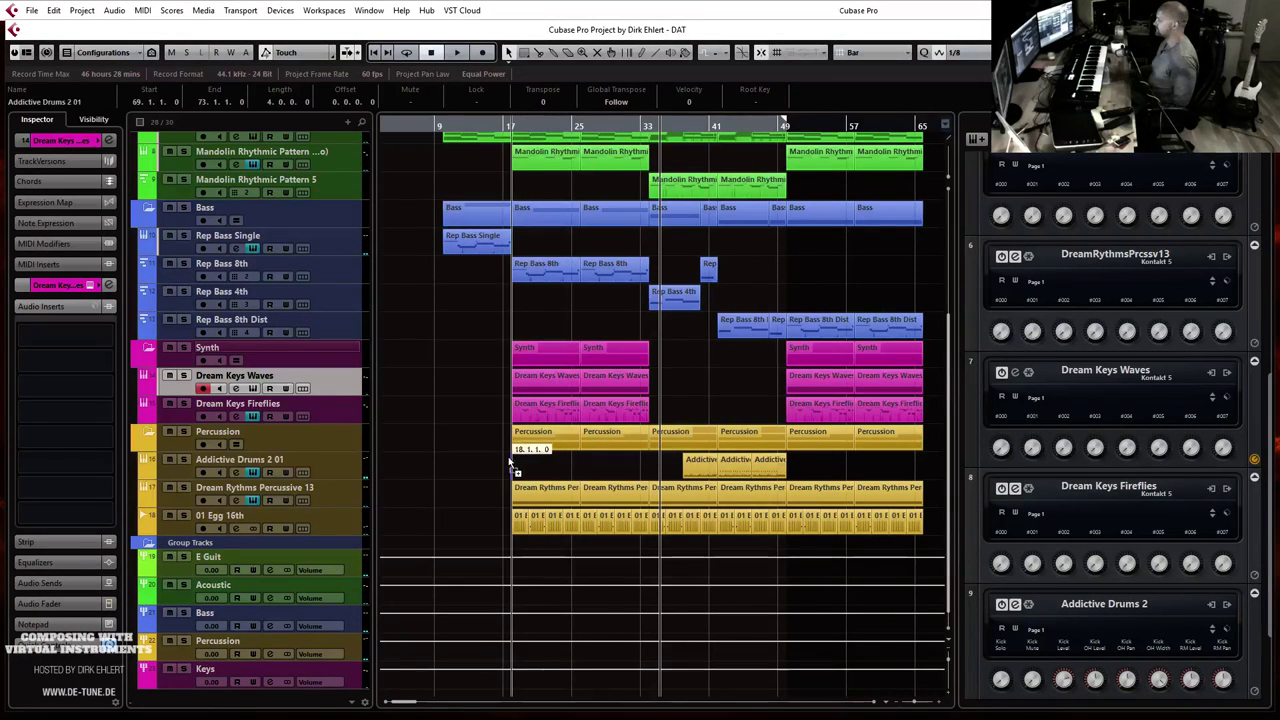
Step: Move the Tom groove on Addictive Drums 2 01 from bar 18 to bar 34 and play the arrangement from there
key("space")
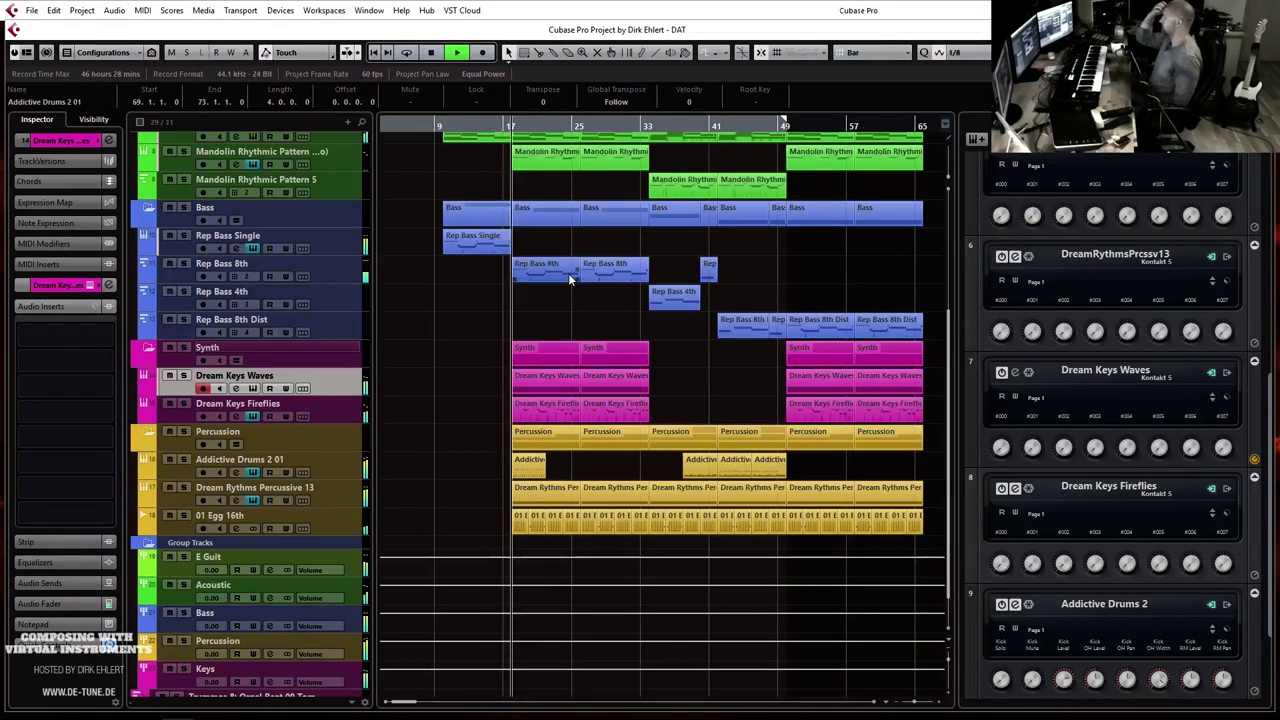
key("space")
left_click_drag(538, 462, 674, 462)
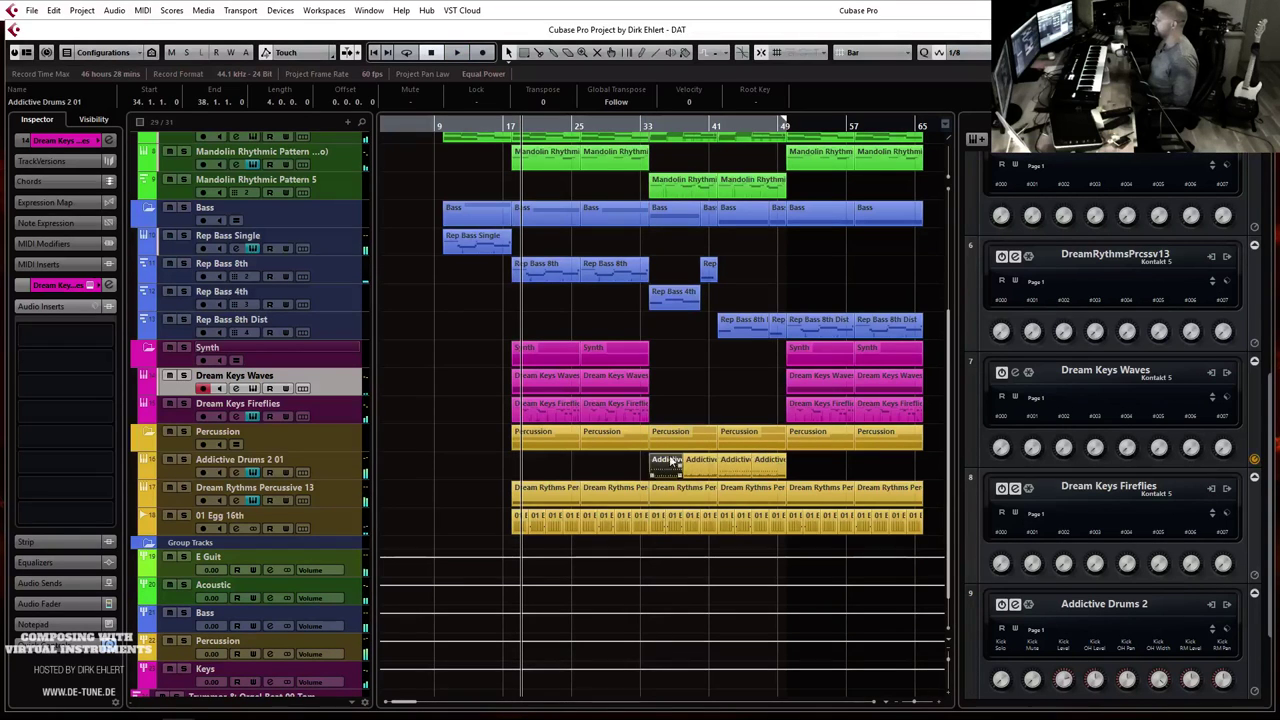
left_click(639, 124)
key("space")
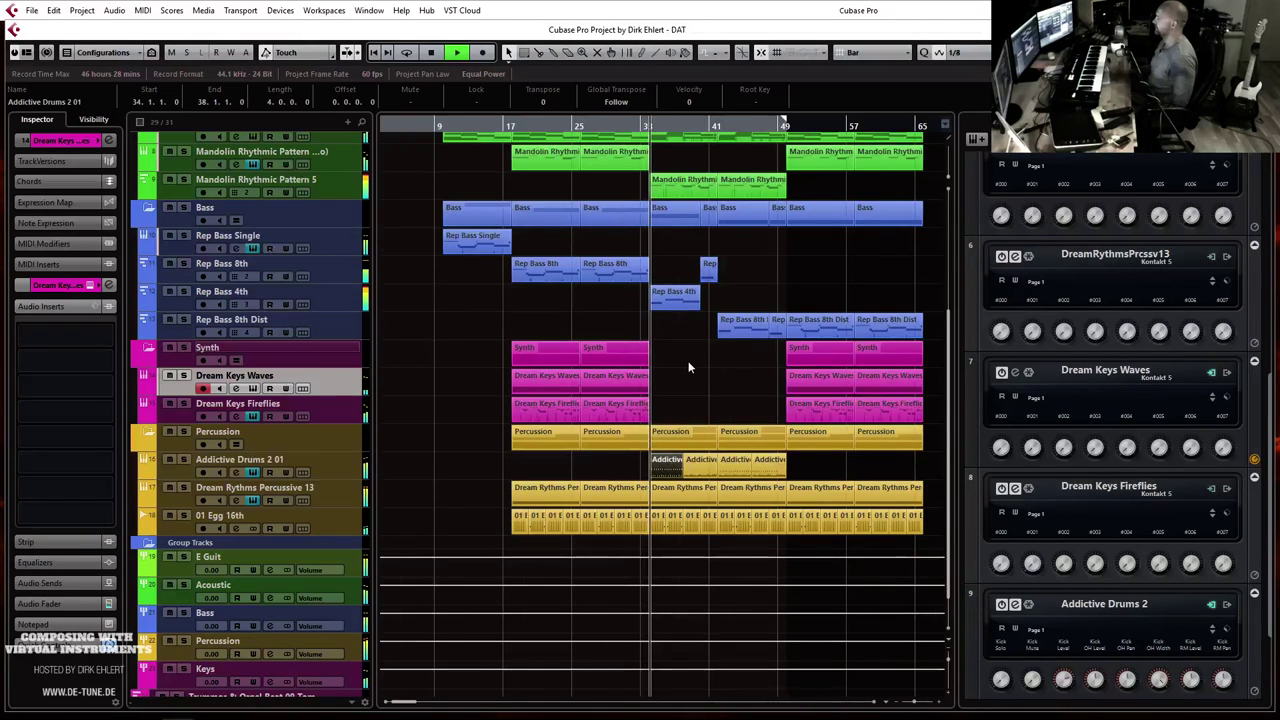
key("h")
key("g")
key("g")
key("g")
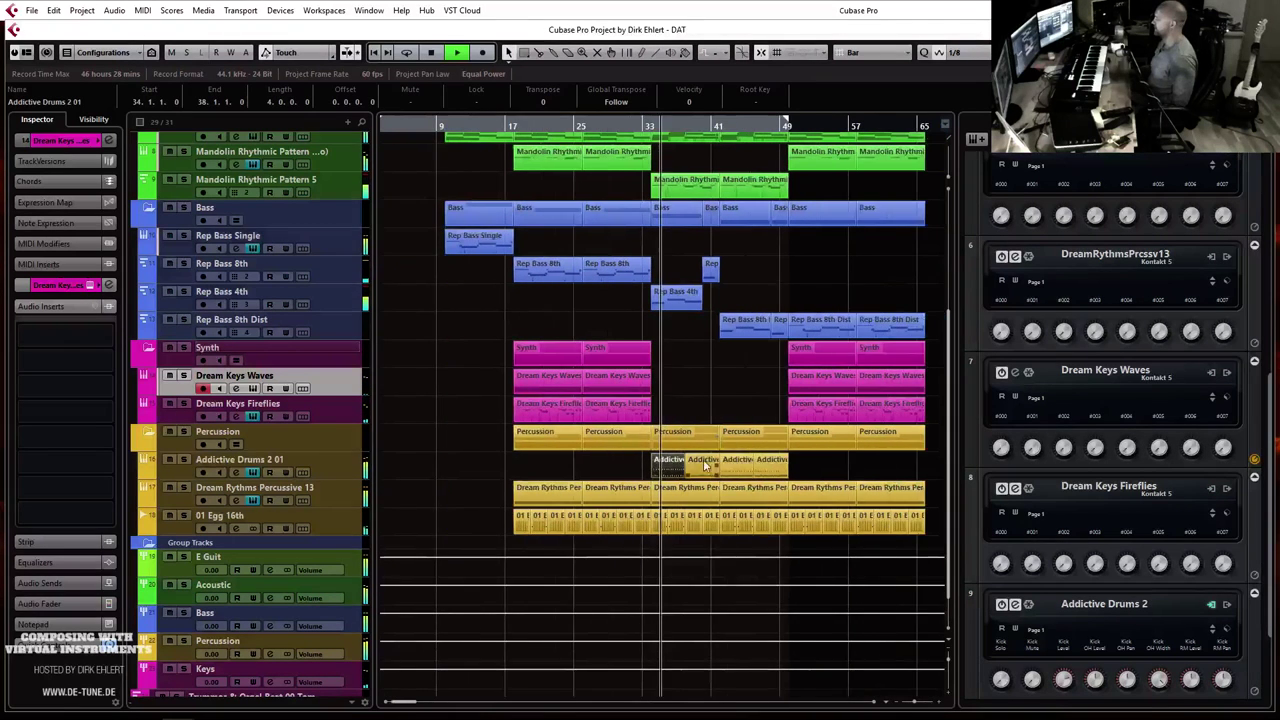
key("space")
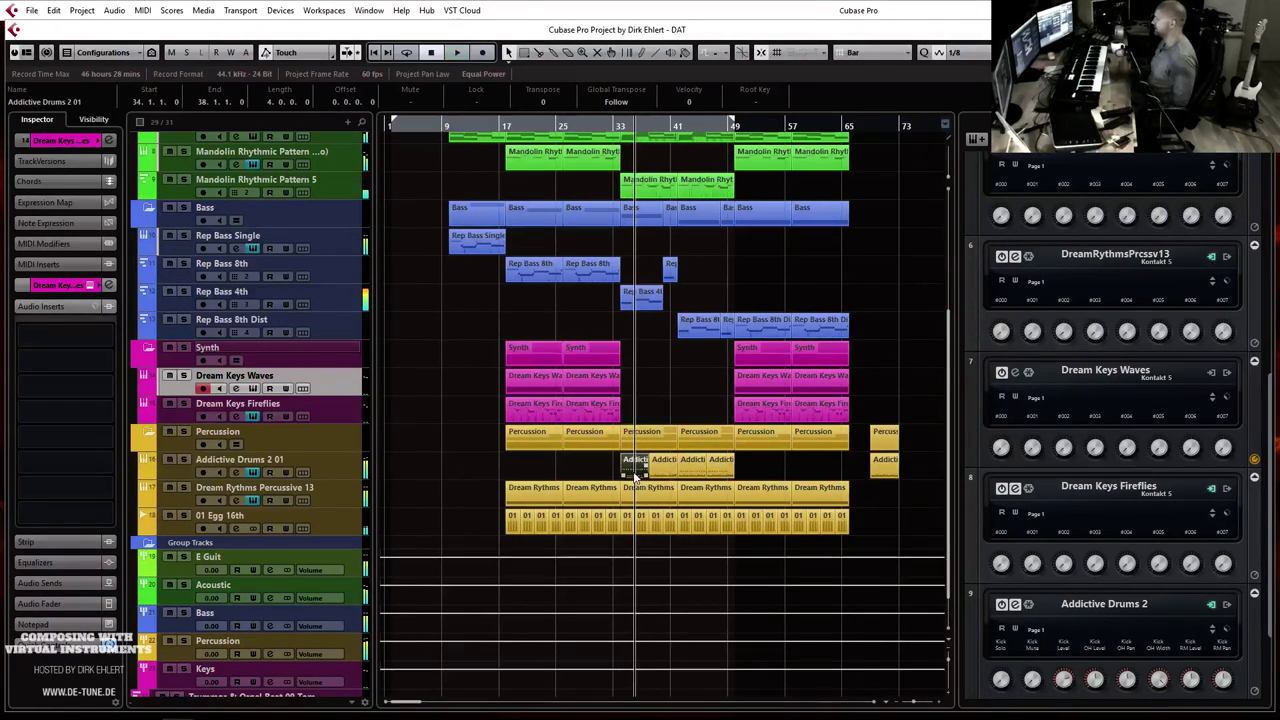
Step: Move the Tom groove on to bar 42, return the drum part parked at bar 69 to bar 34, and start playback
left_click_drag(633, 475, 698, 470)
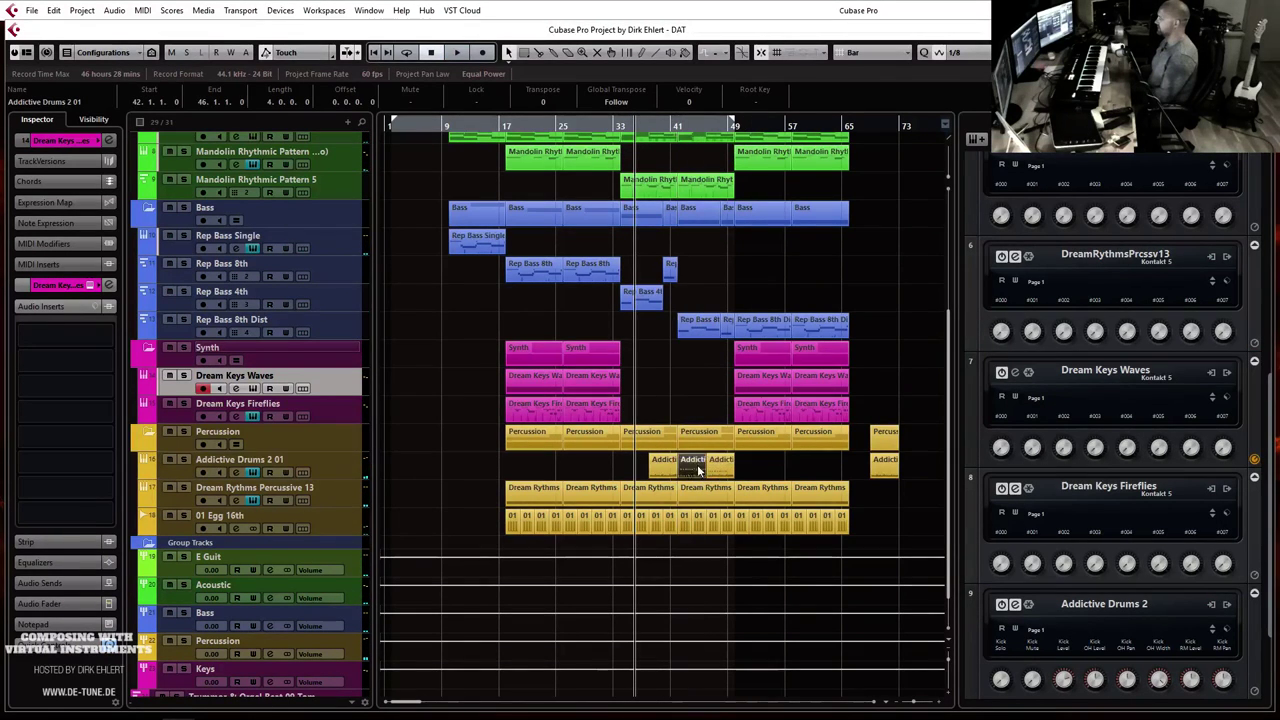
left_click_drag(887, 472, 646, 470)
key("space")
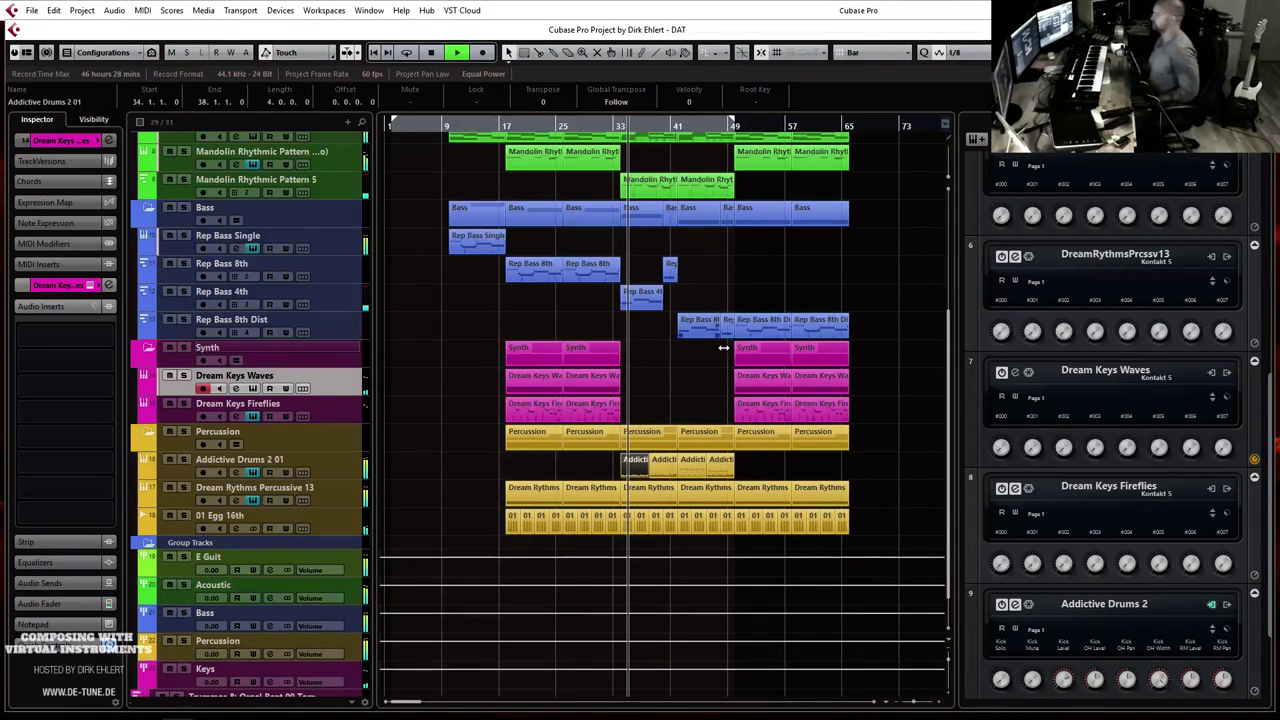
Step: Delete the leftover Trummor & Orgel Beat 09 Tom track during playback
scroll(673, 383, "down", 2)
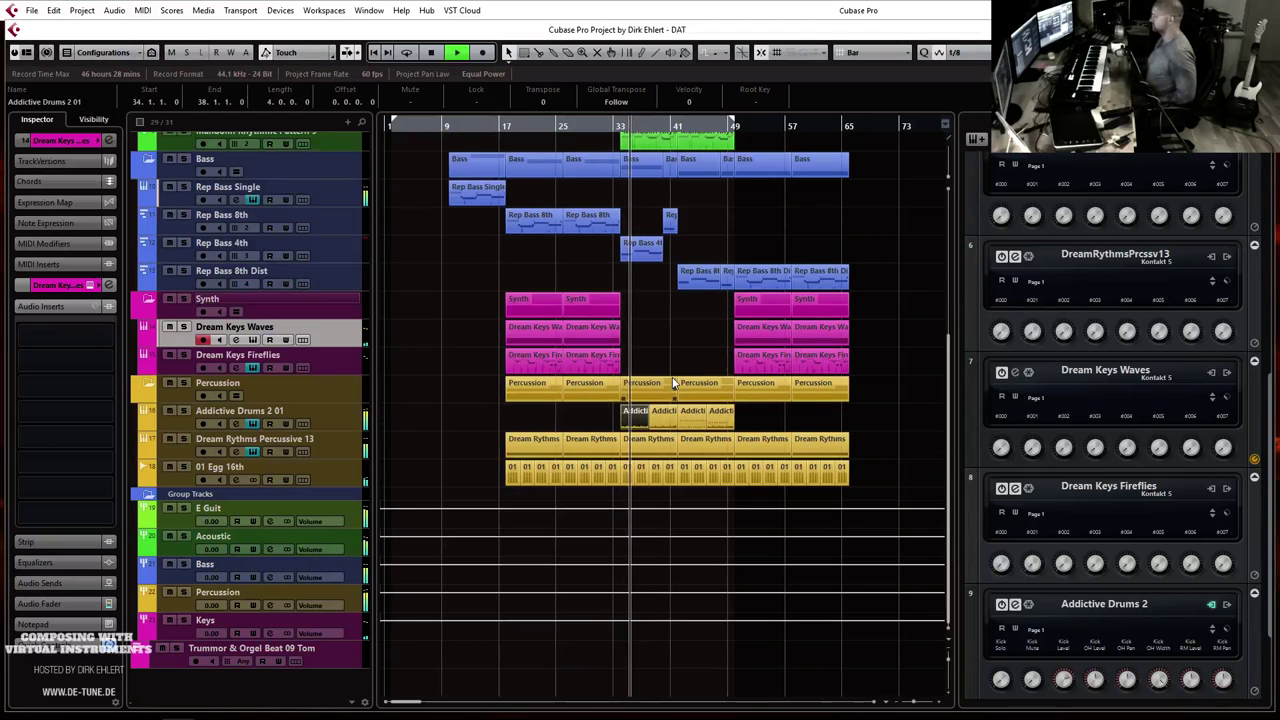
left_click(345, 661)
key("Delete")
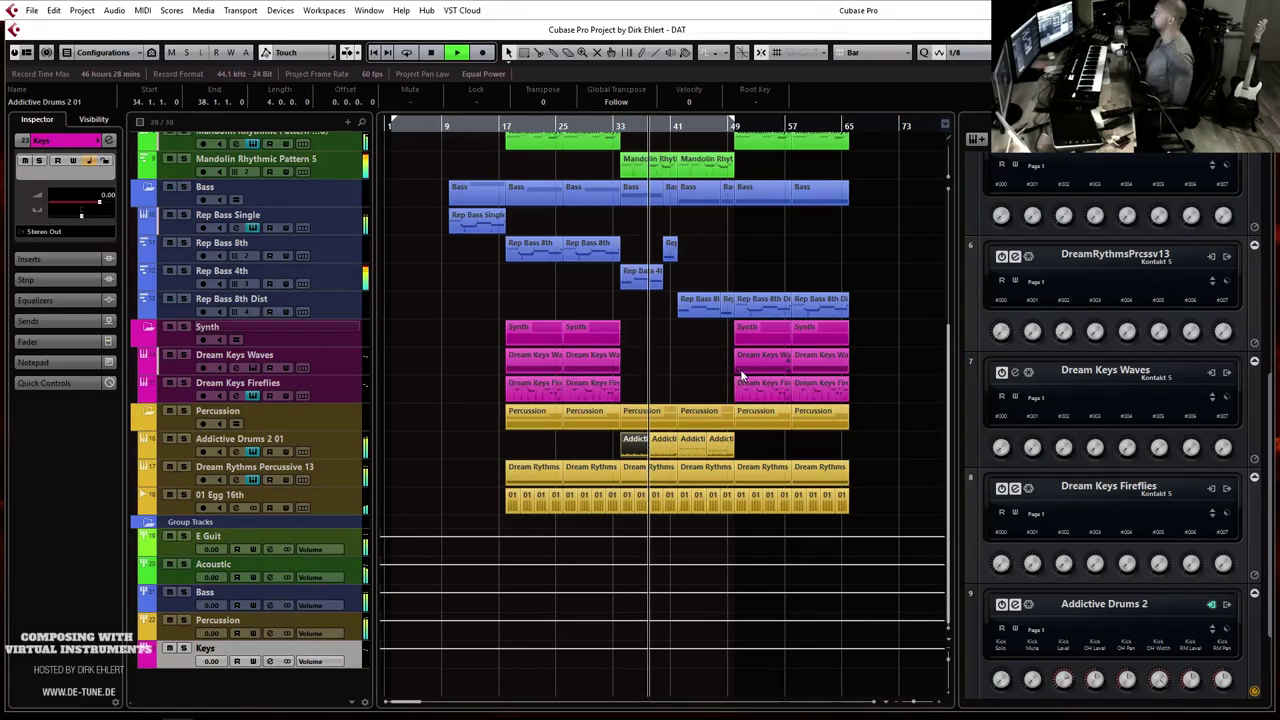
key("h")
key("h")
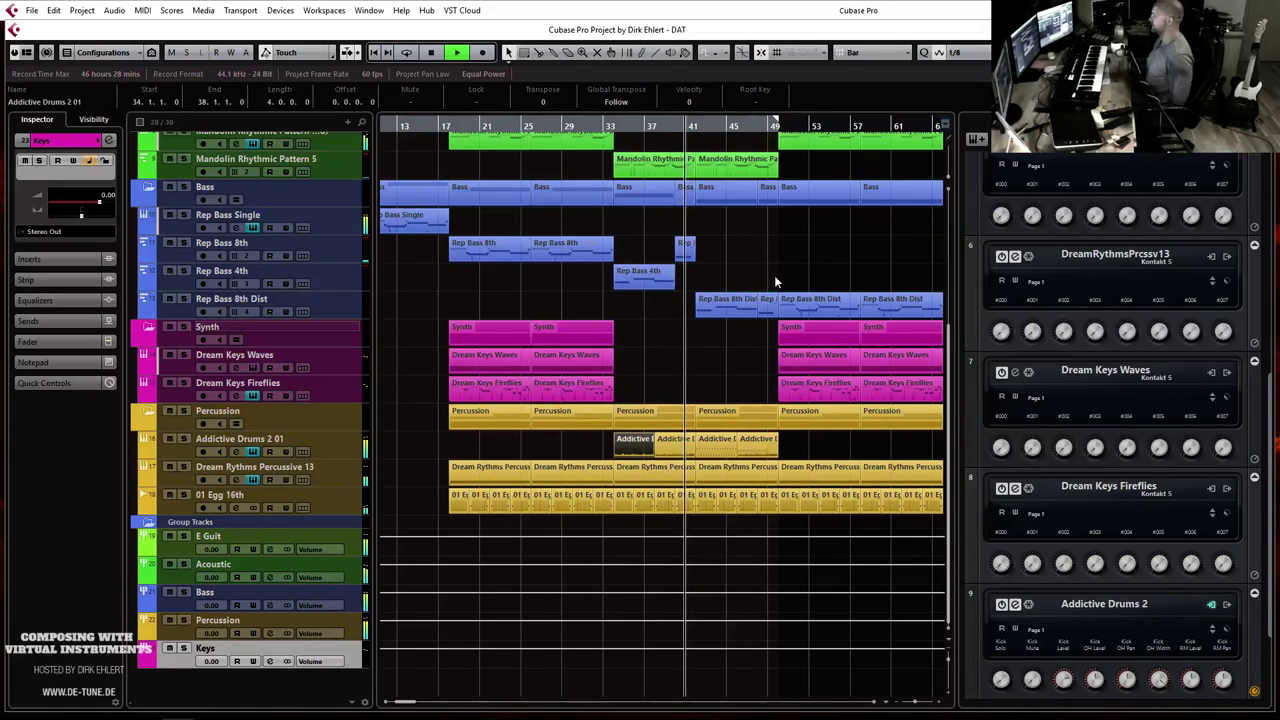
key("g")
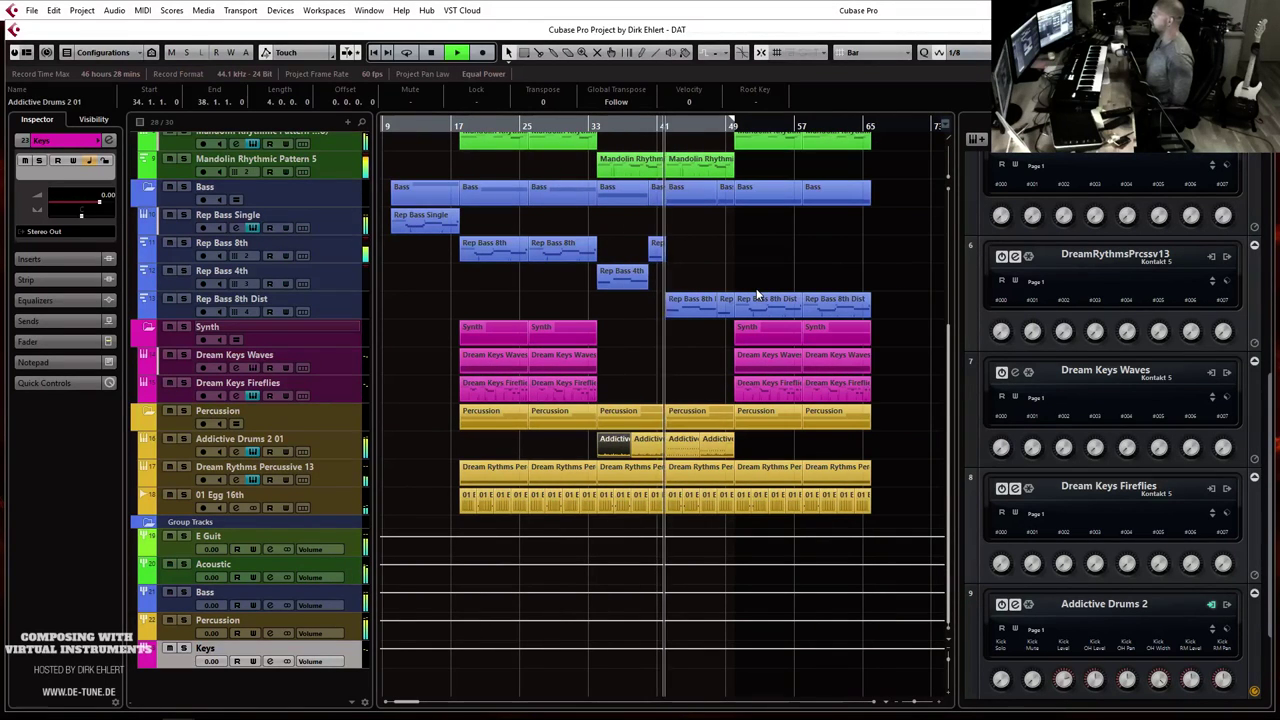
Step: Open the drum part at bar 42 in the Key Editor and replace its first upper hit with a G4 note
double_click(676, 447)
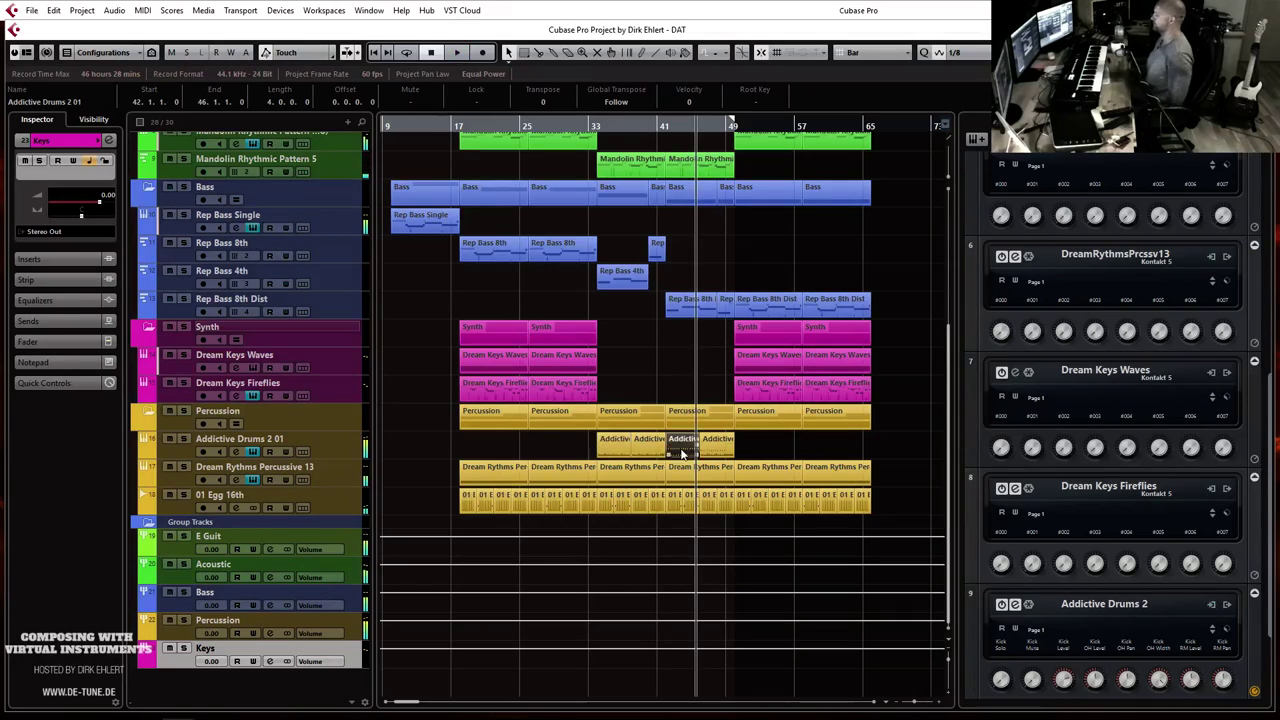
left_click(157, 161)
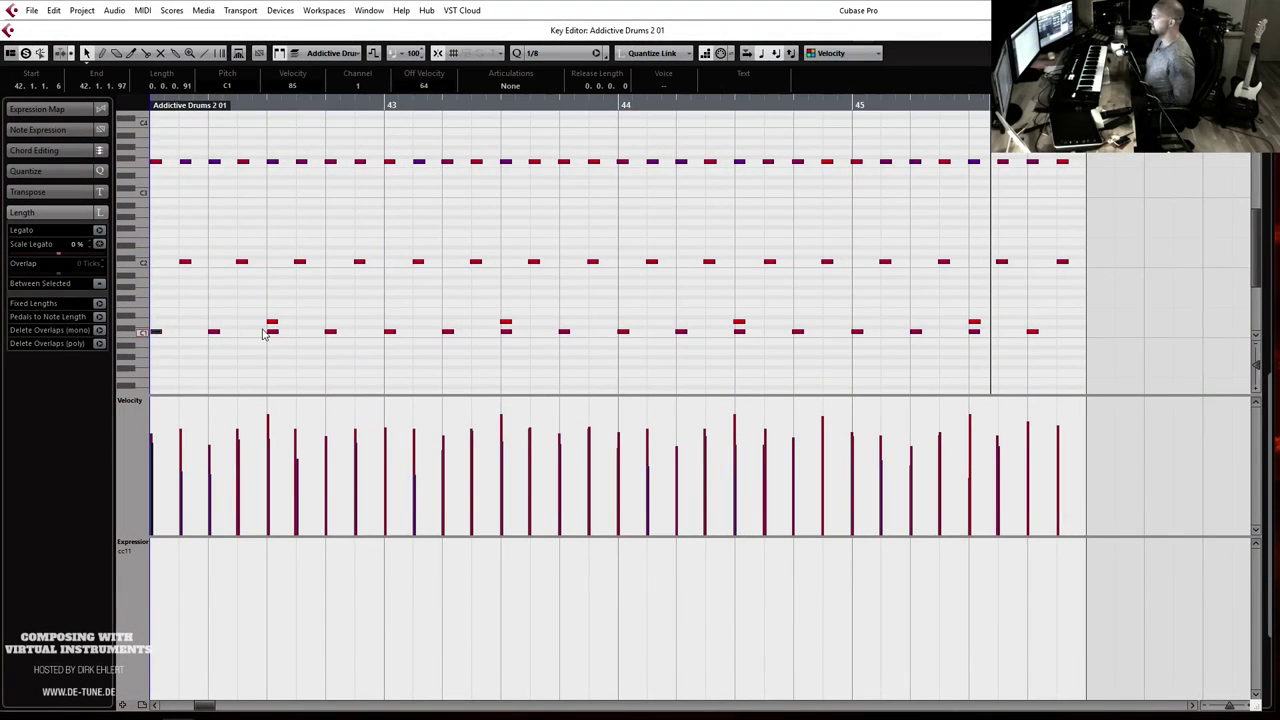
left_click(181, 264)
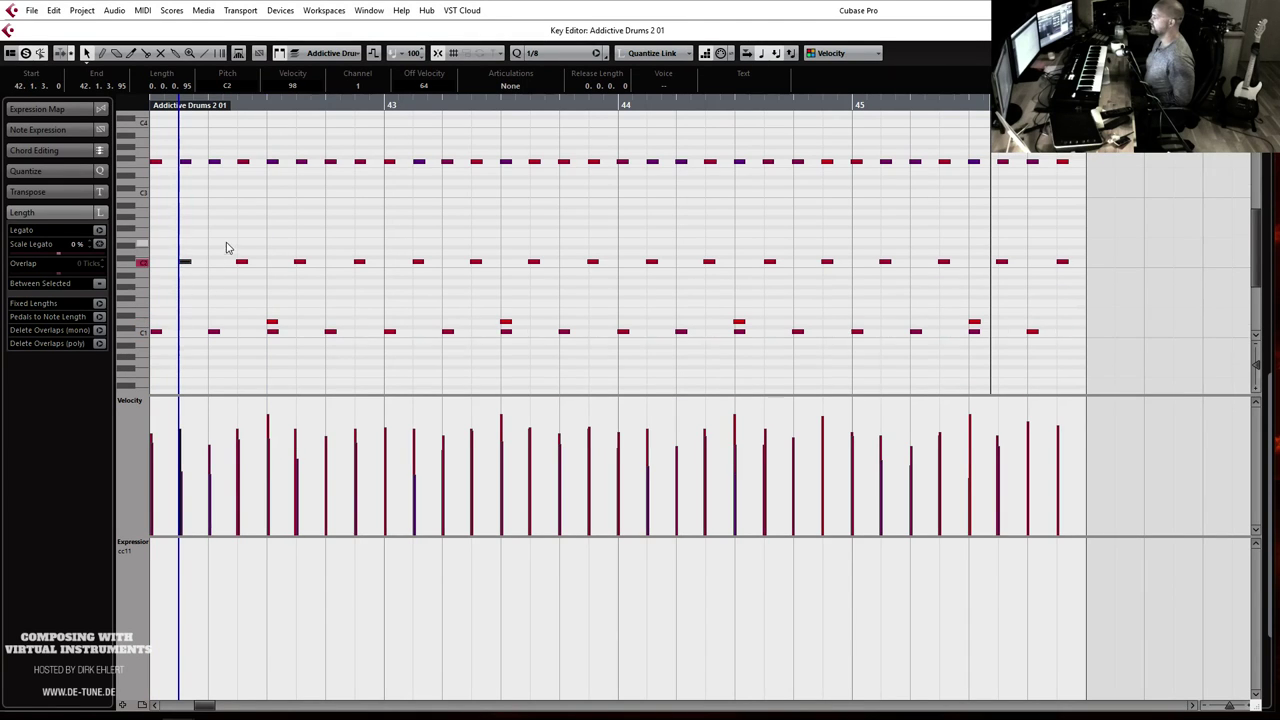
scroll(226, 248, "up", 2)
left_click(163, 188)
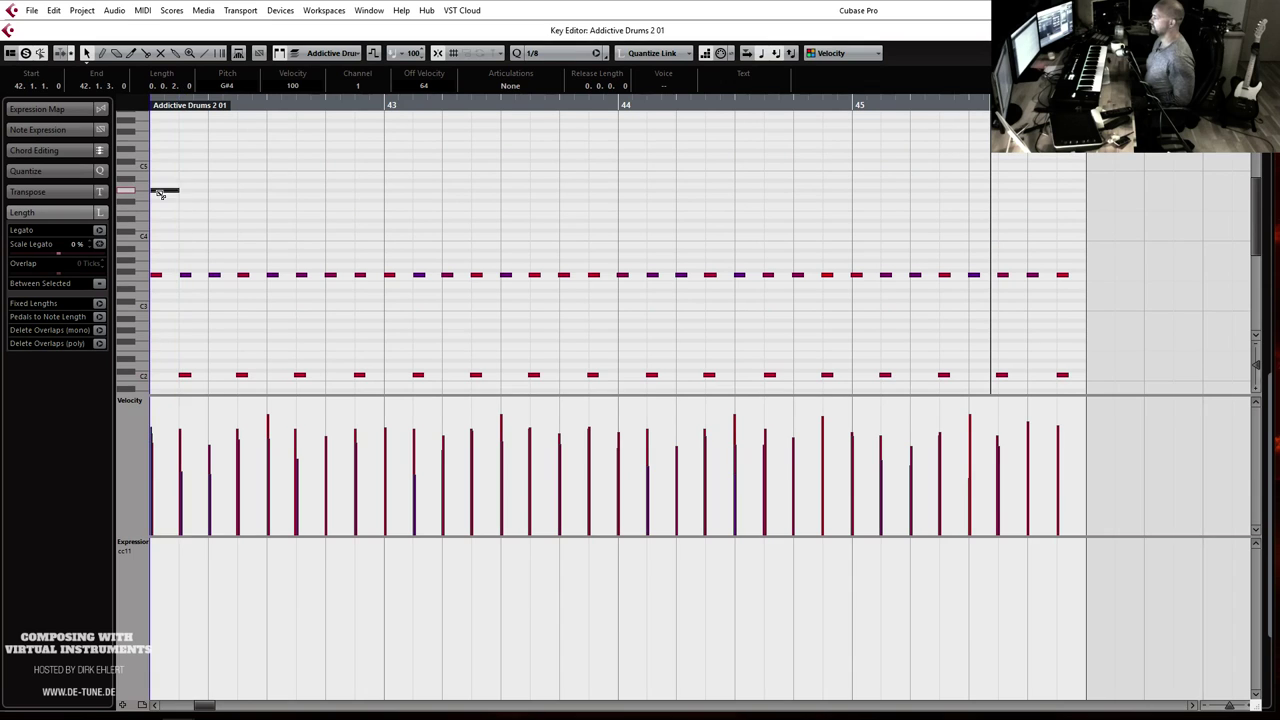
key("Up")
key("Up")
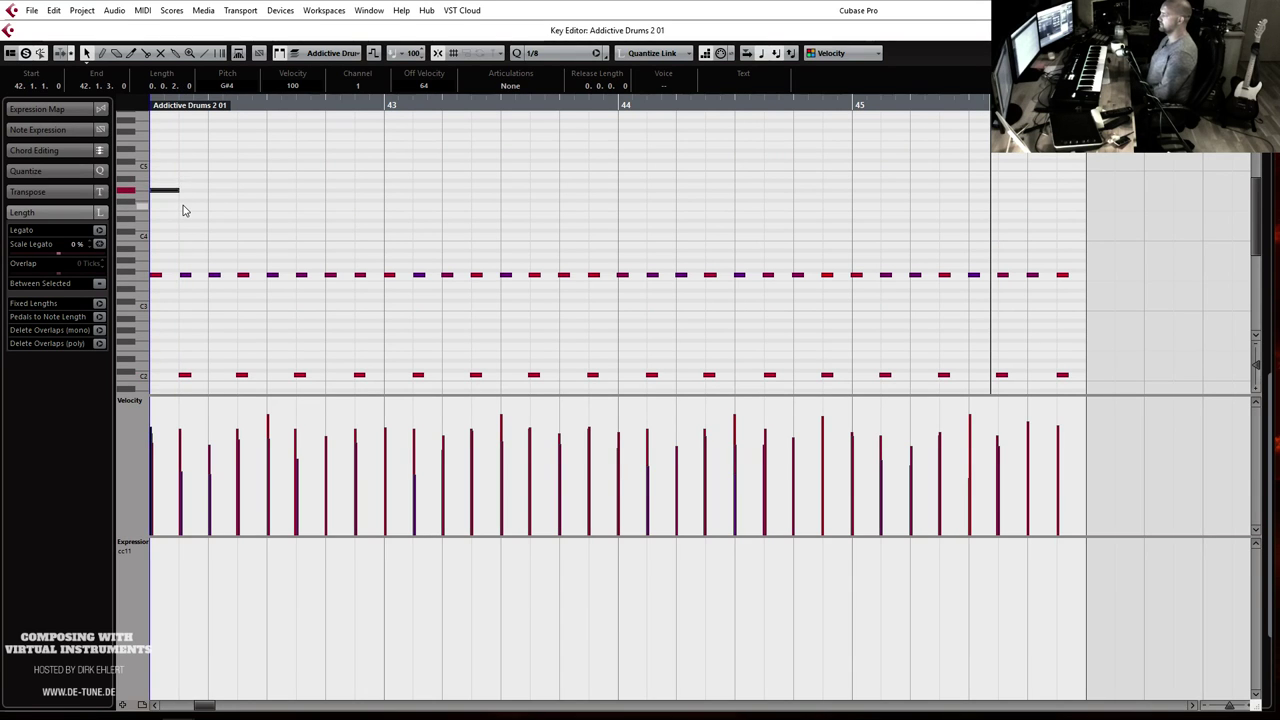
key("Right")
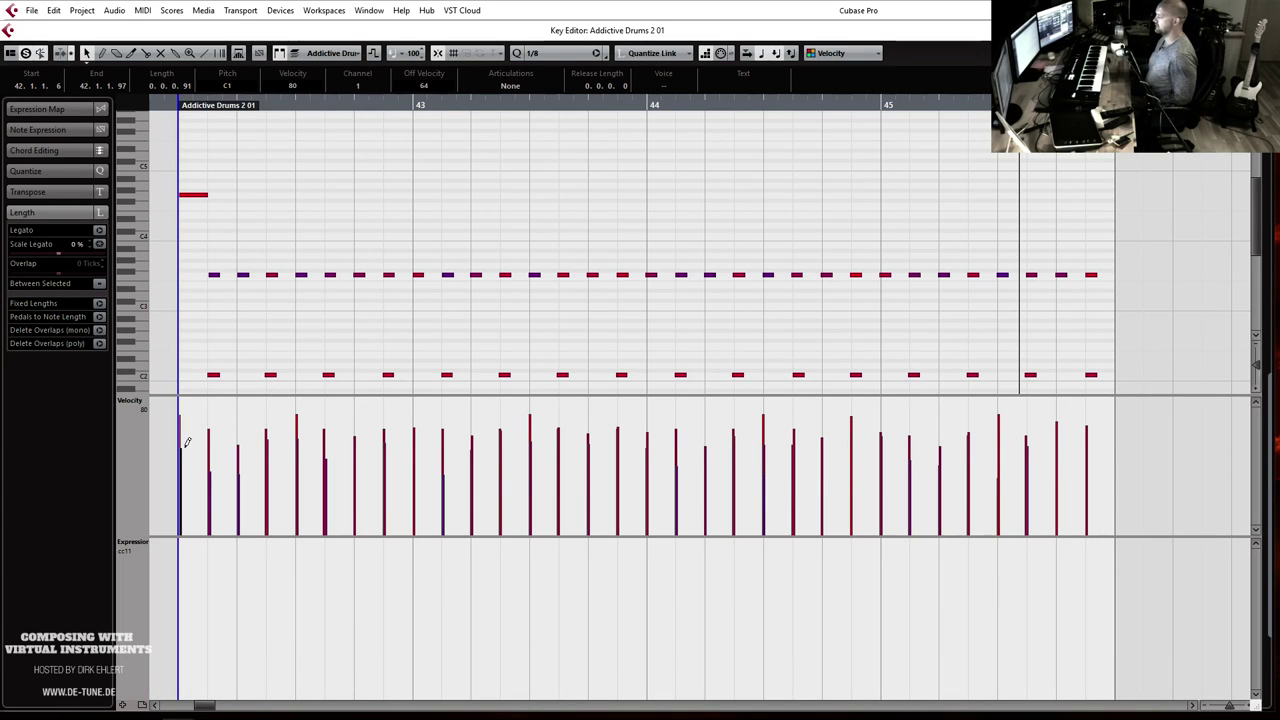
Step: Play the edited drum part from just before bar 42 and raise the upper hit at the start of bar 44 to A4
scroll(607, 126, "left", 5)
left_click(547, 115)
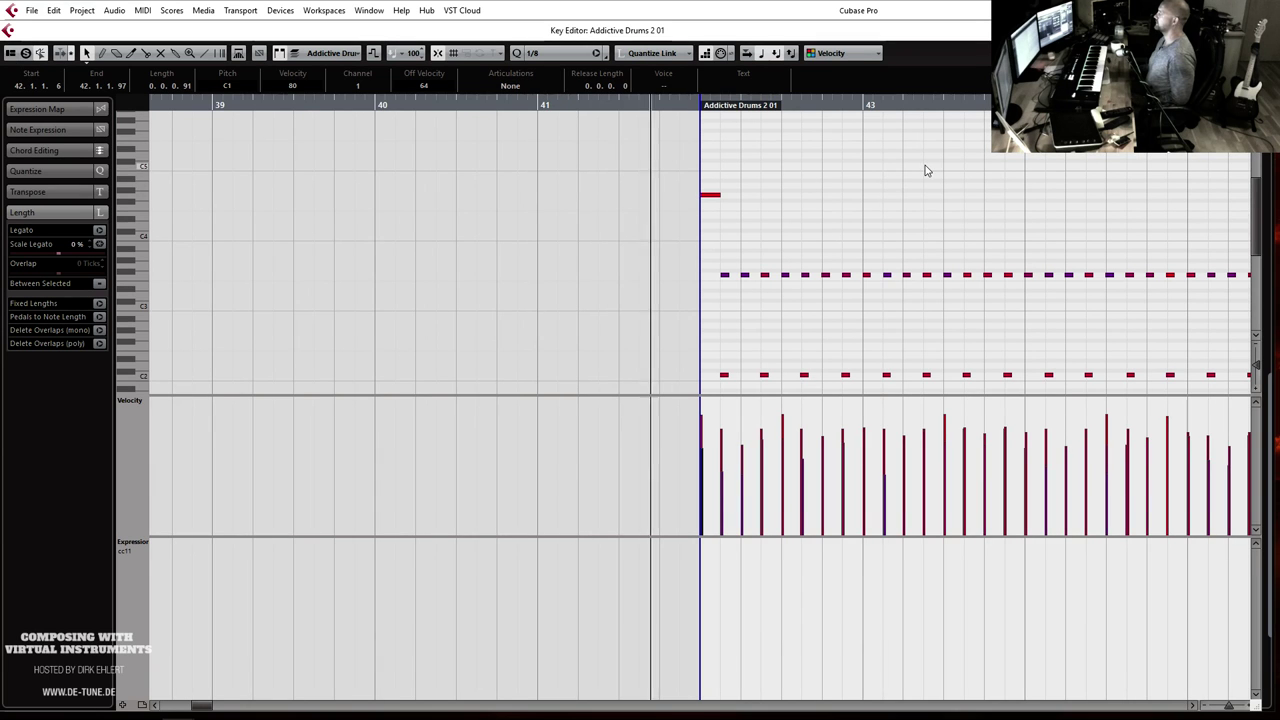
key("g")
key("g")
key("g")
key("g")
key("h")
key("h")
key("h")
key("h")
key("h")
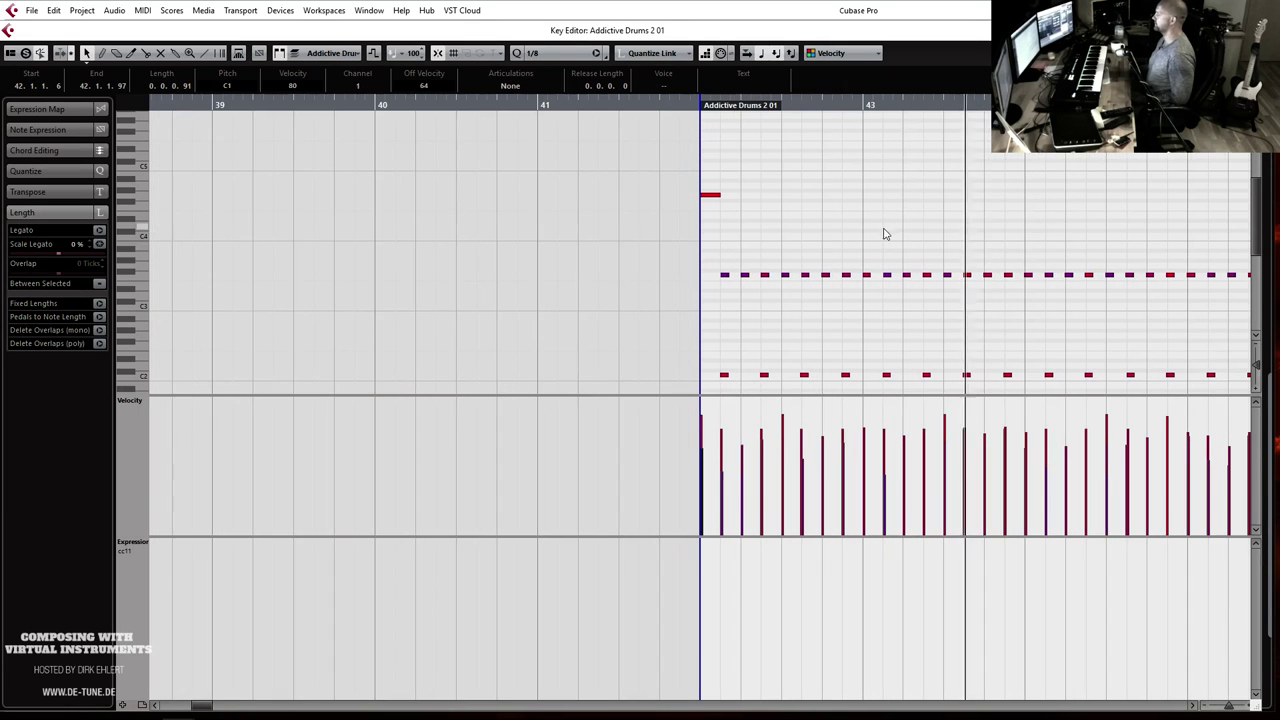
left_click(1028, 274)
key("Up")
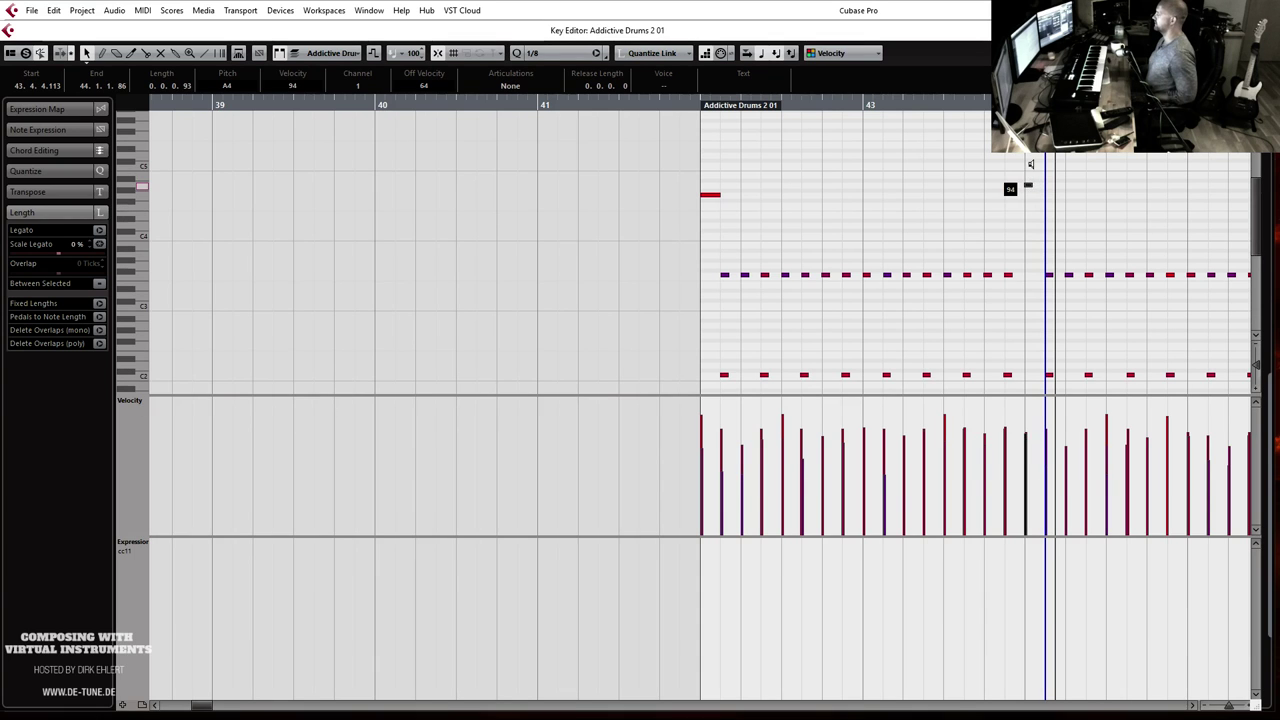
Step: Play the edited drum part from bar 42 to check both accents, and close the Key Editor
left_click(697, 114)
left_click(690, 105)
key("space")
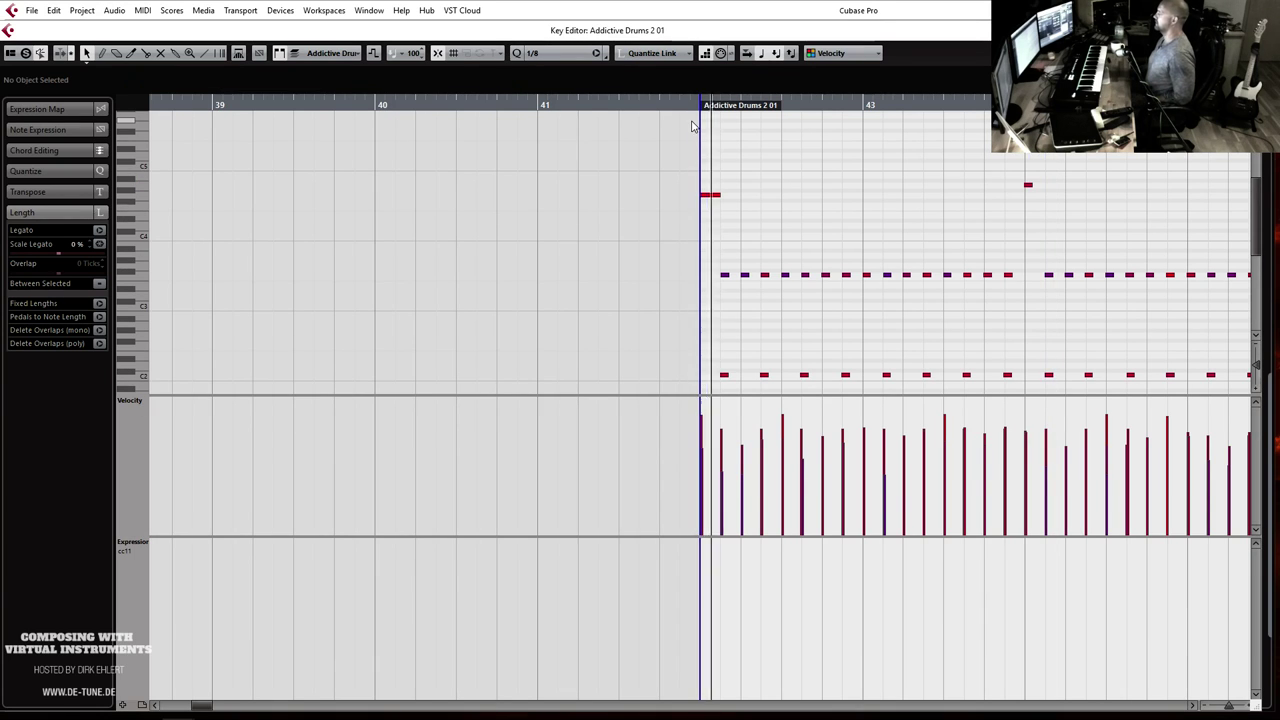
key("g")
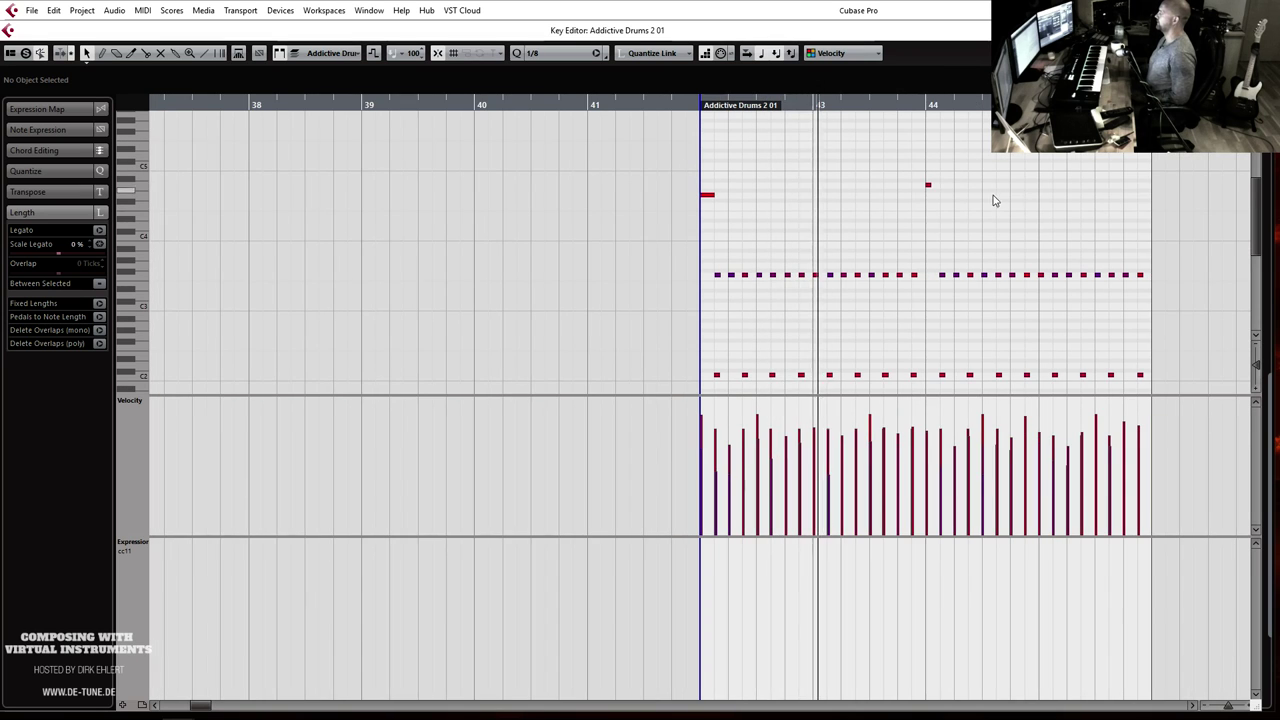
key("h")
key("h")
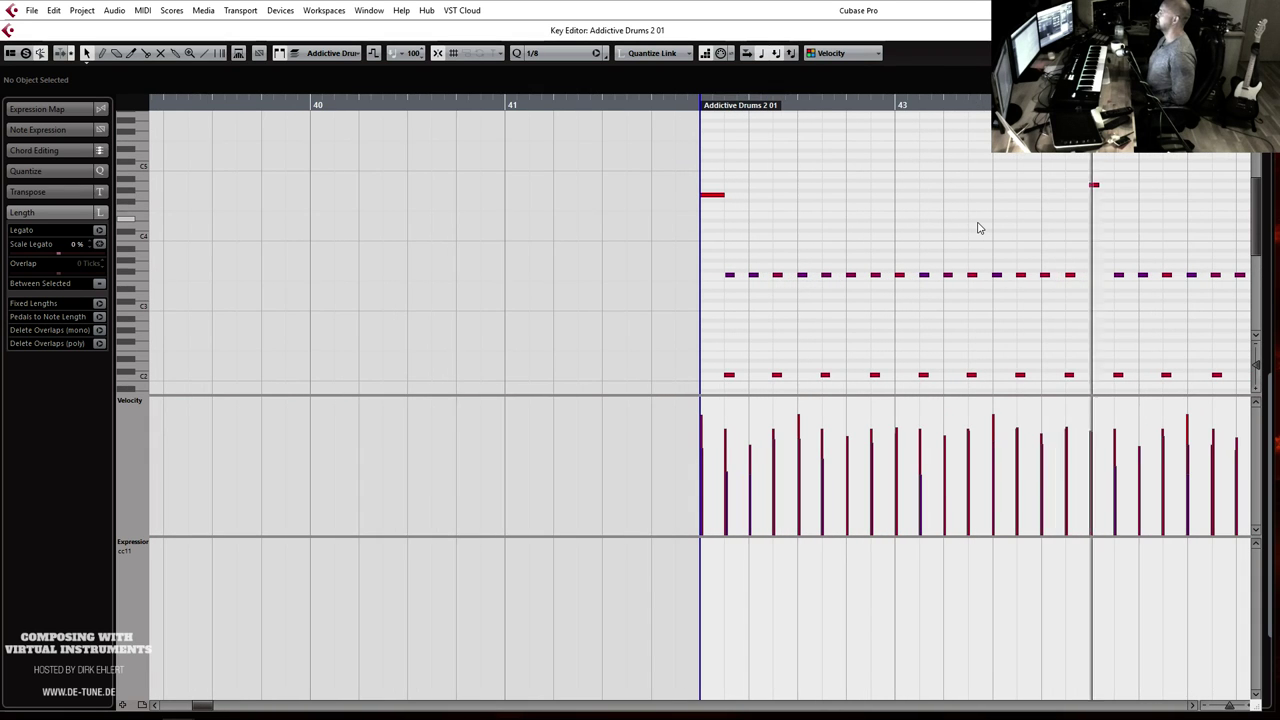
key("h")
key("h")
key("g")
key("g")
key("Return")
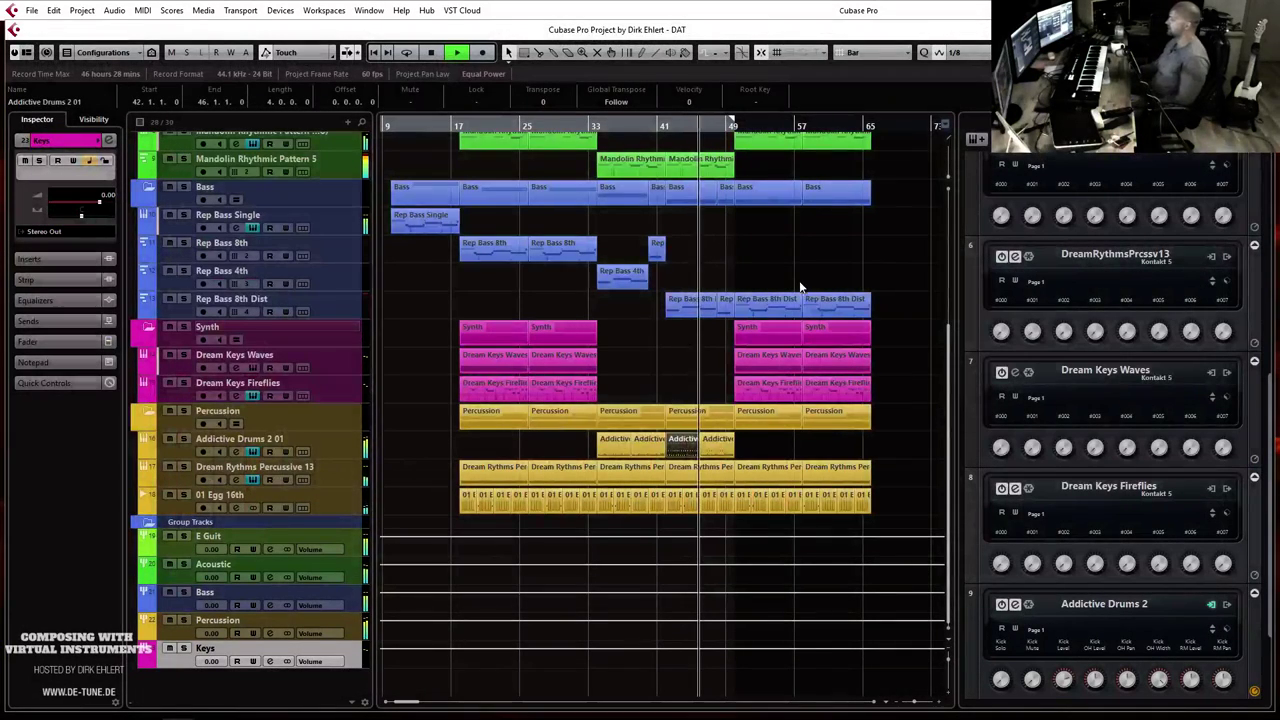
Step: Listen to the rest of the drum section in the arrangement and stop playback at bar 50
key("h")
key("h")
key("h")
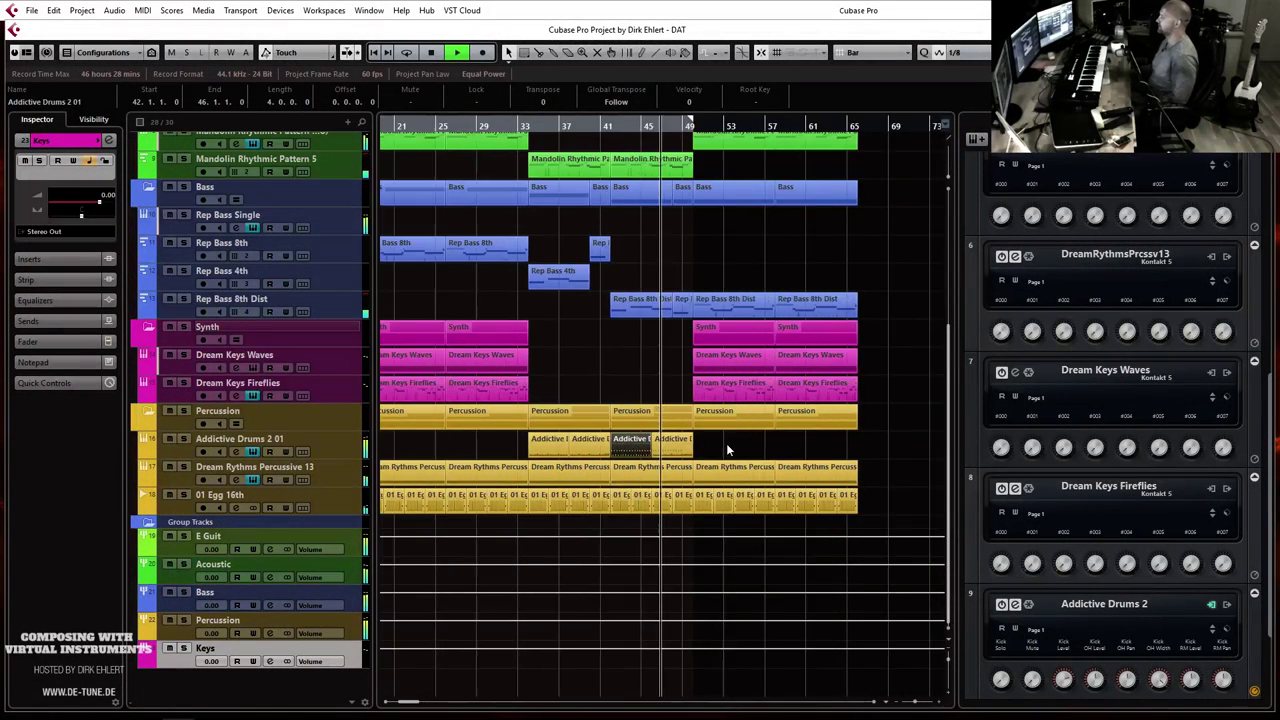
key("g")
key("g")
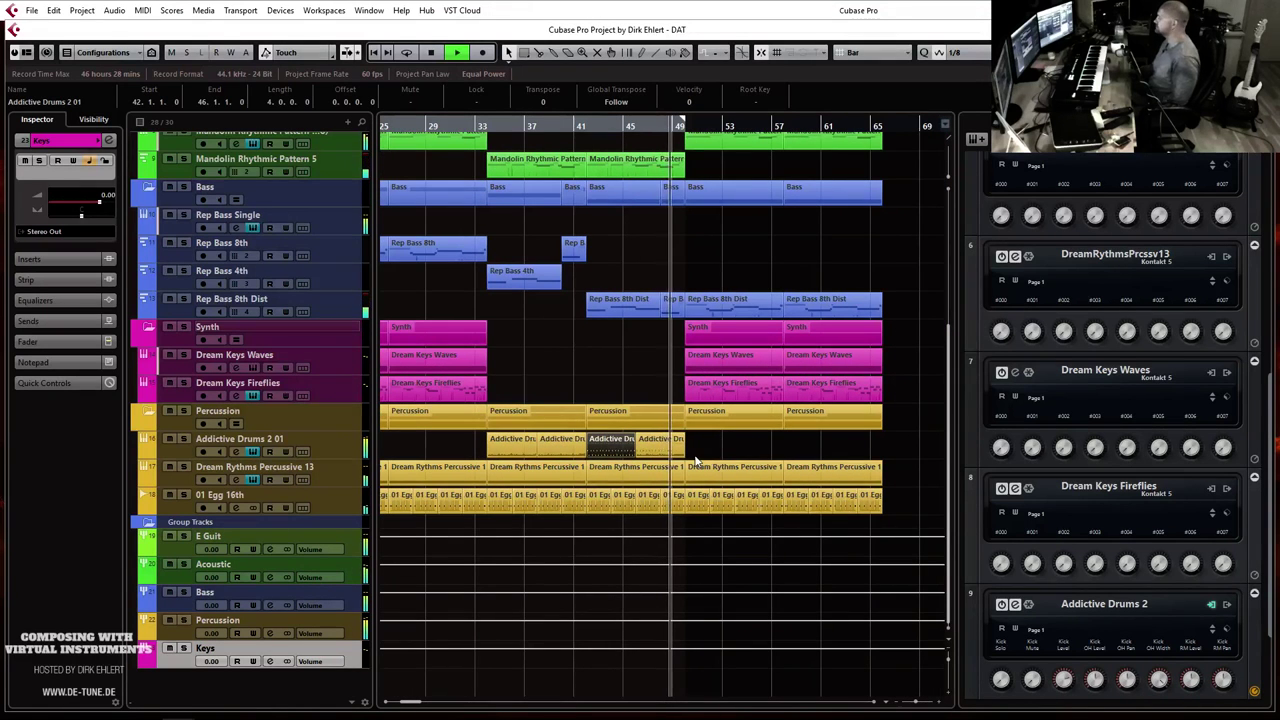
key("space")
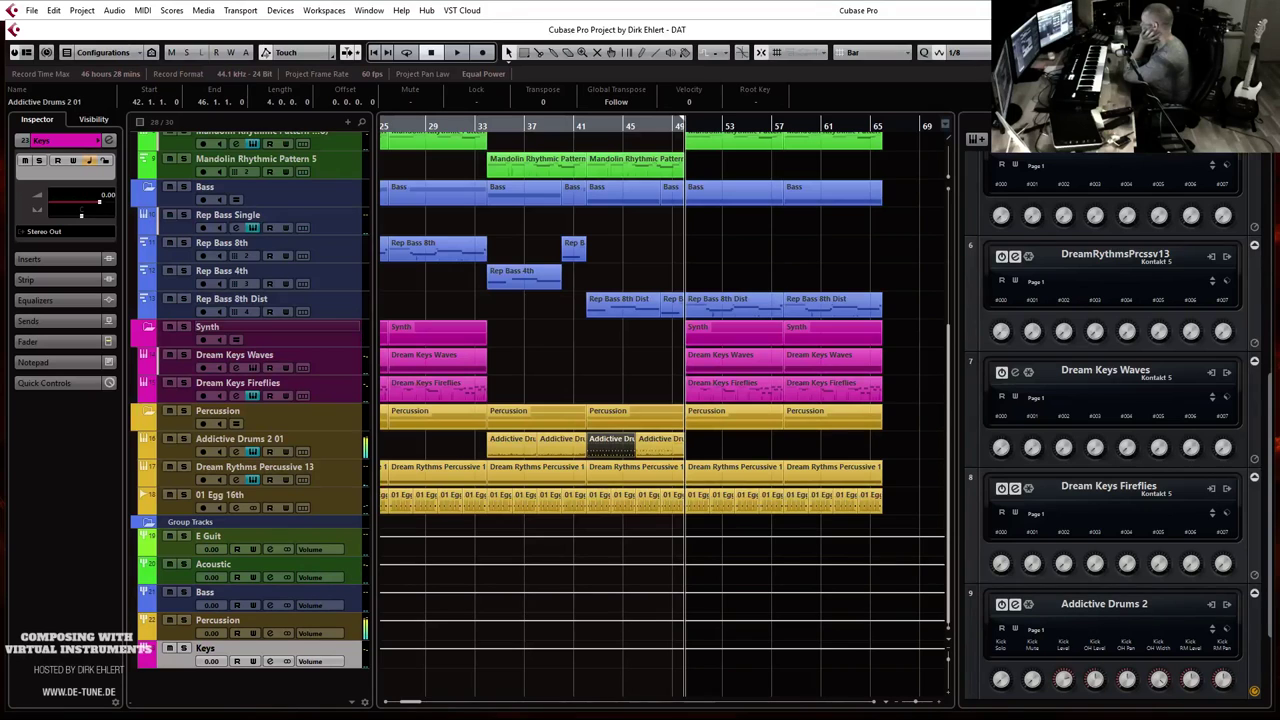
Step: Open Addictive Drums 2 and audition Alternative Rock Beats 14 and 15, American Indie Song 02 and the TSOOL Song 04 chorus
left_click(1015, 604)
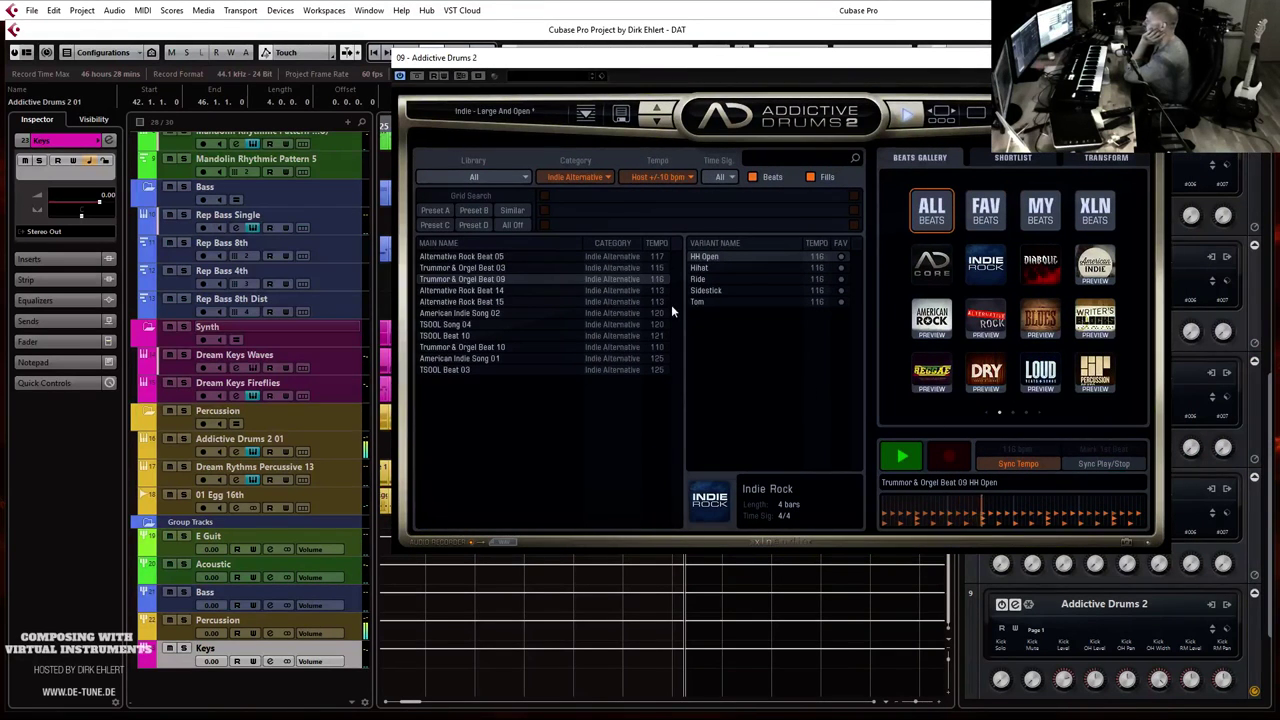
left_click(478, 290)
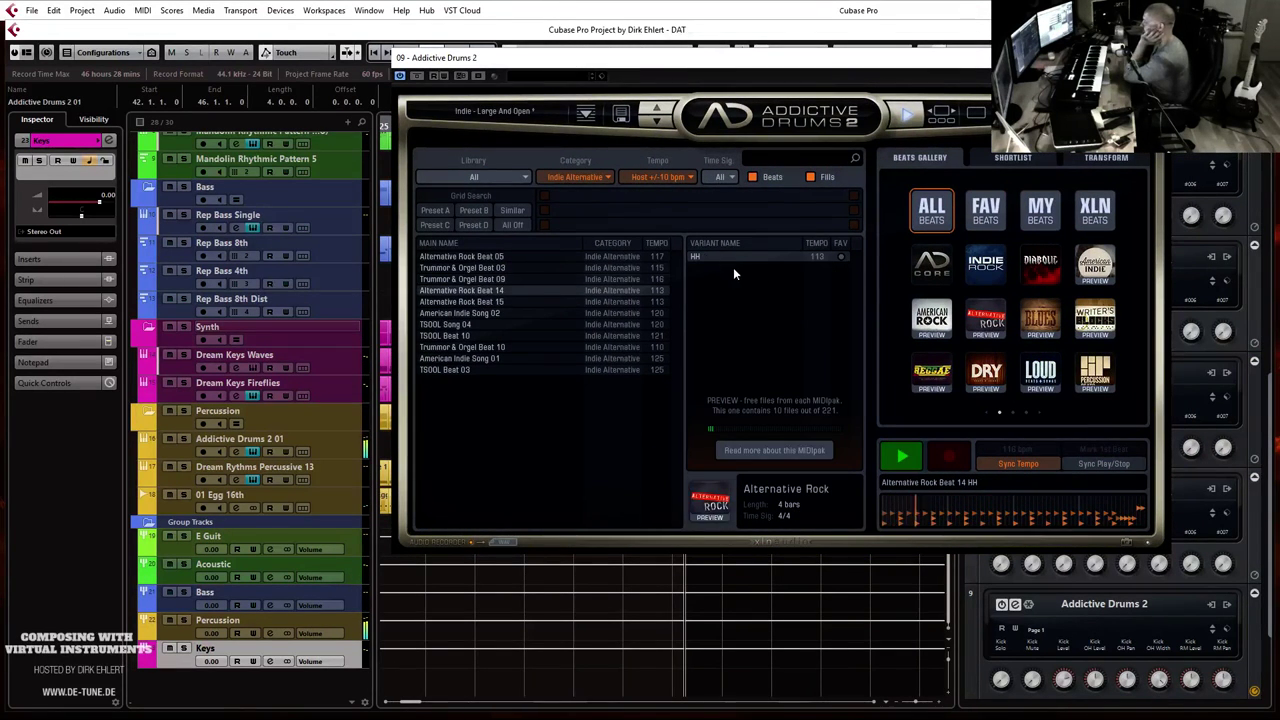
left_click(475, 303)
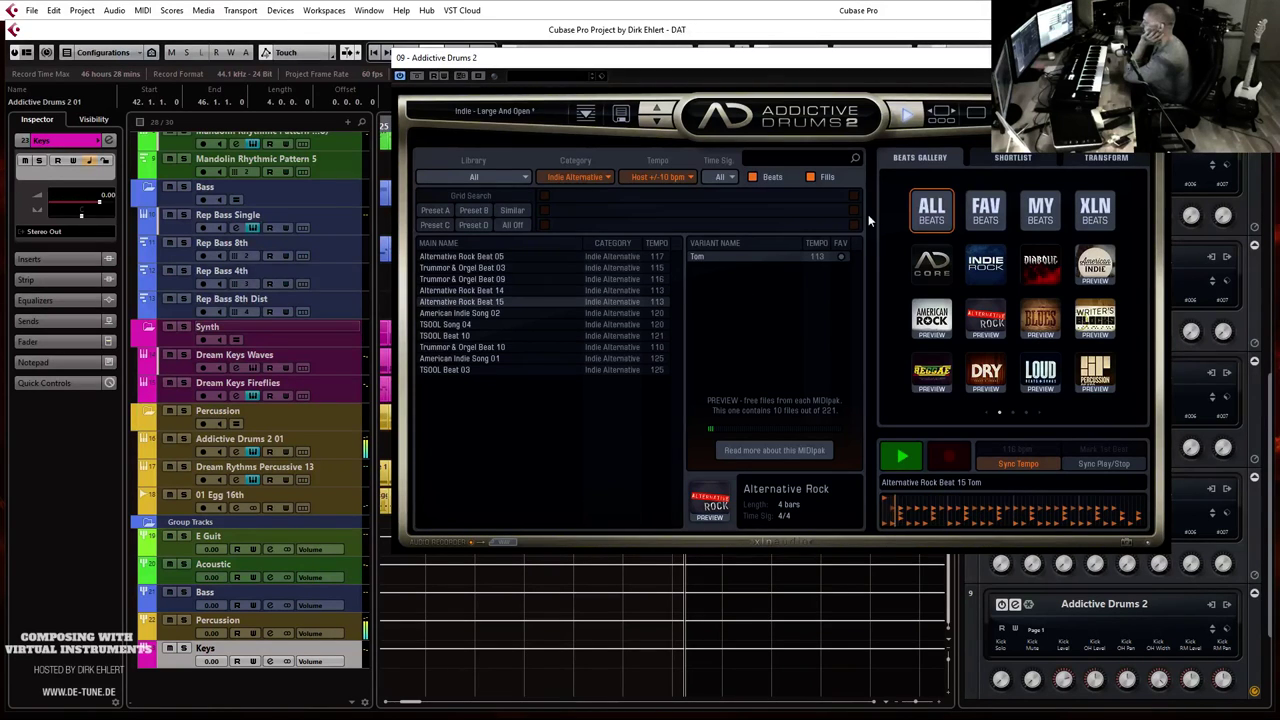
left_click(486, 314)
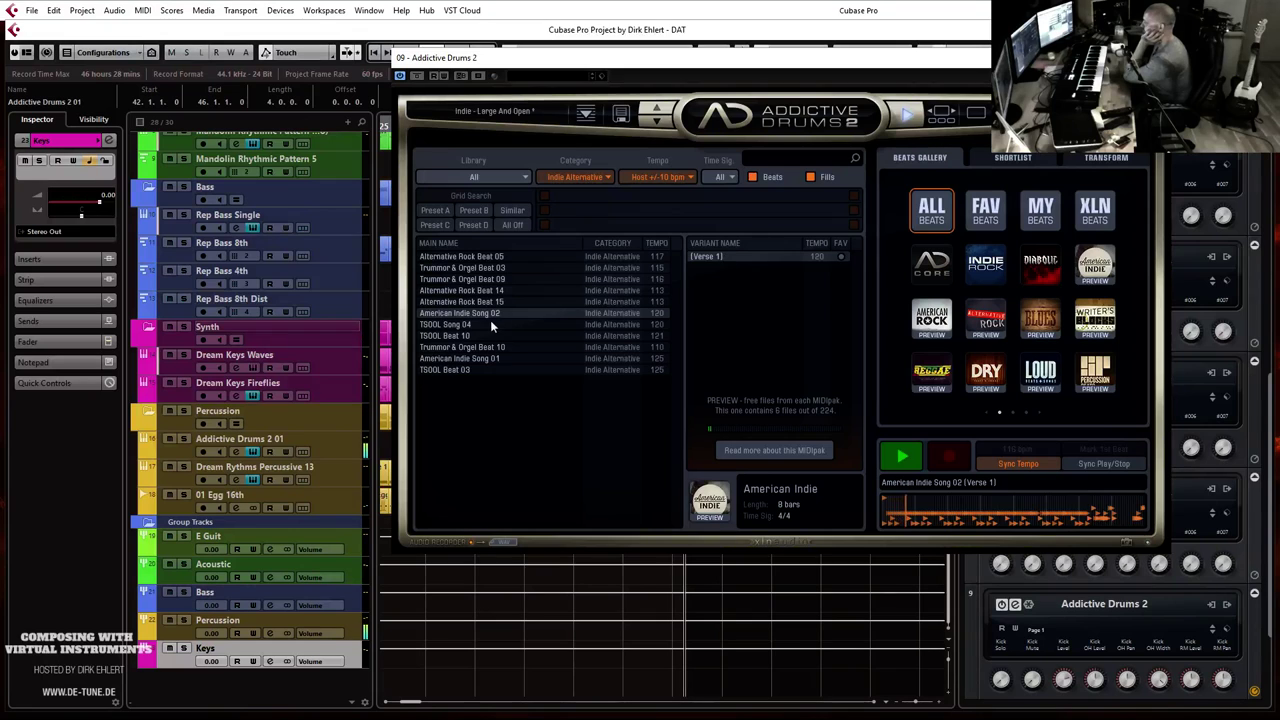
left_click(491, 324)
left_click(718, 279)
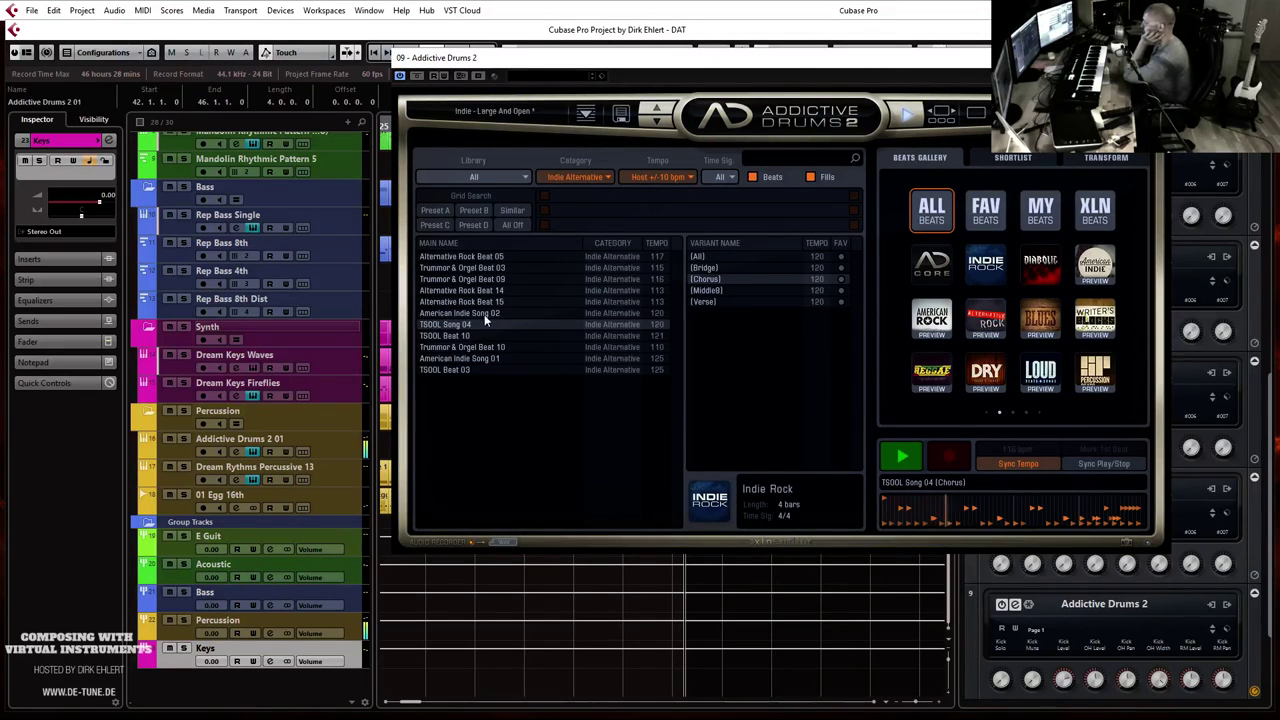
Step: Audition the Hihat and HH Open variants of TSOOL Beat 10 and the Tom and HH Open variants of Trummor & Orgel Beat 10
left_click(467, 335)
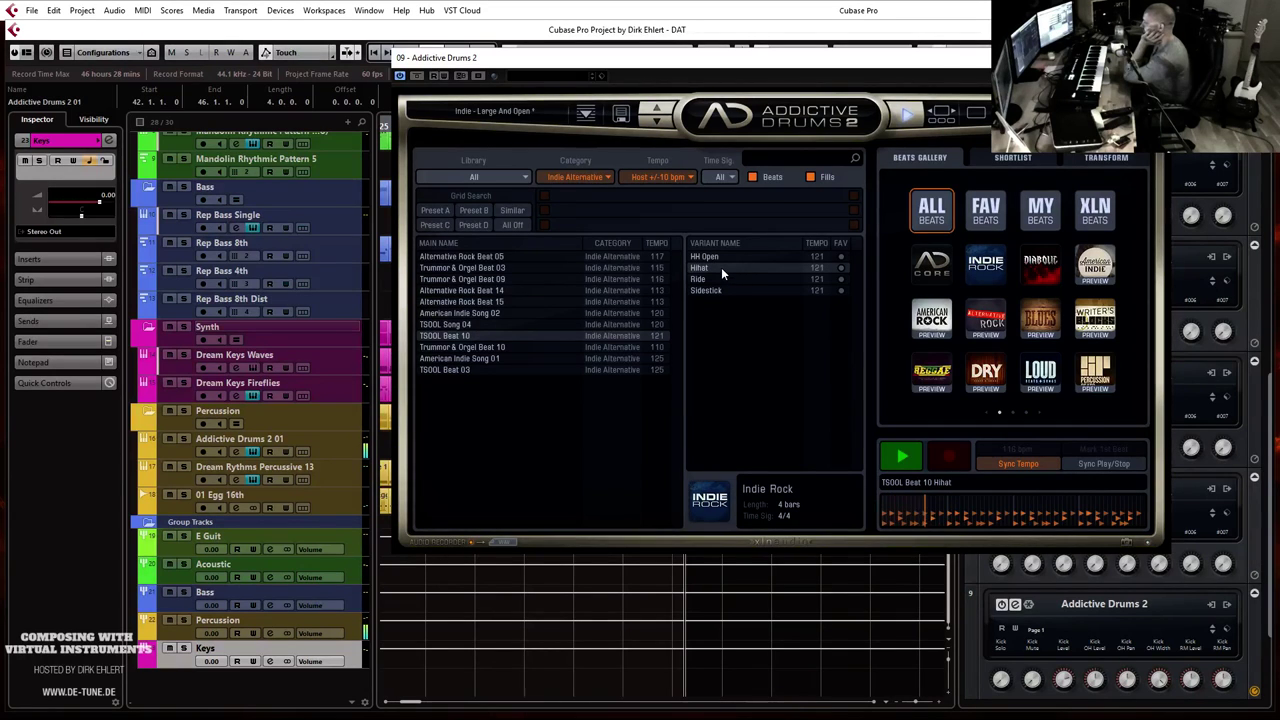
left_click(722, 256)
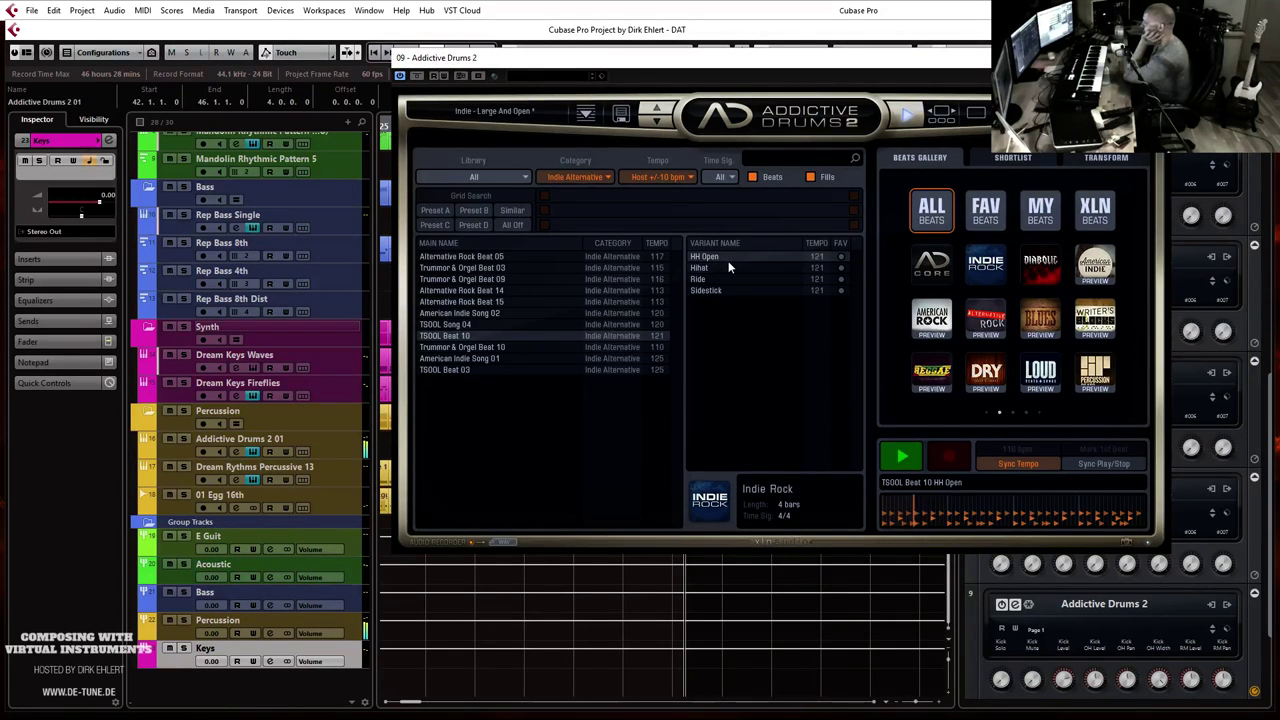
left_click(487, 346)
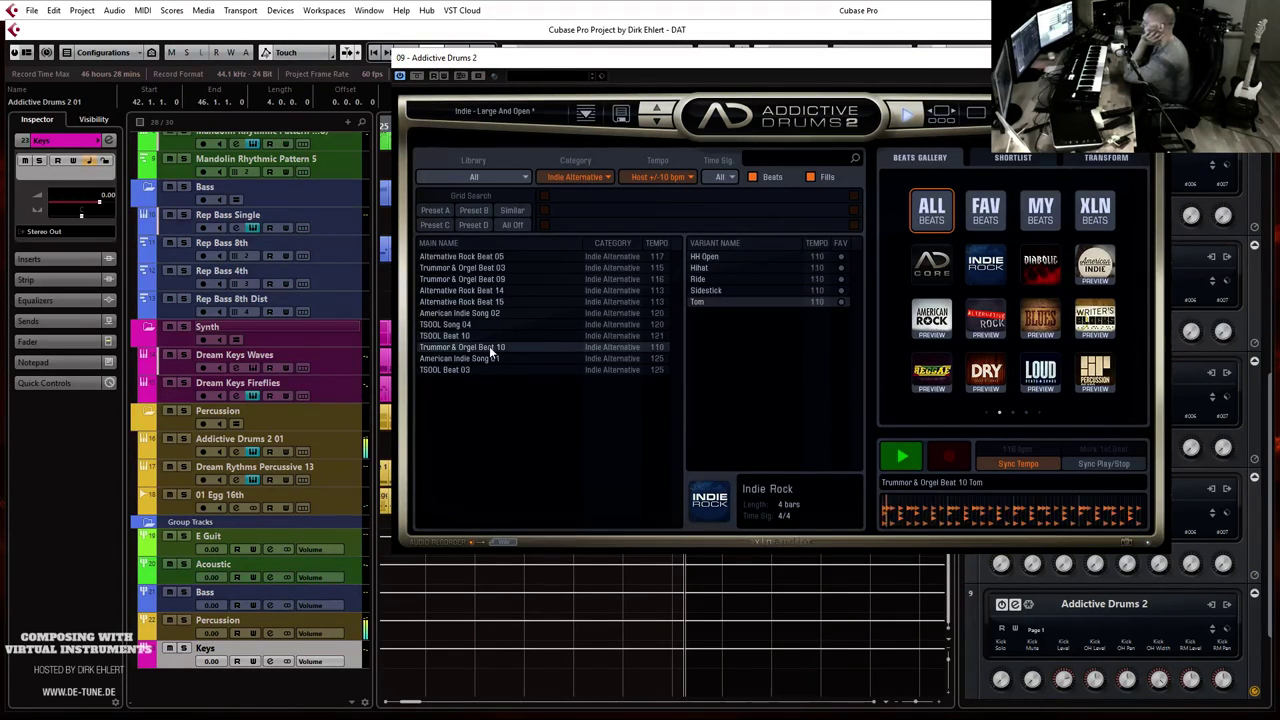
left_click(733, 257)
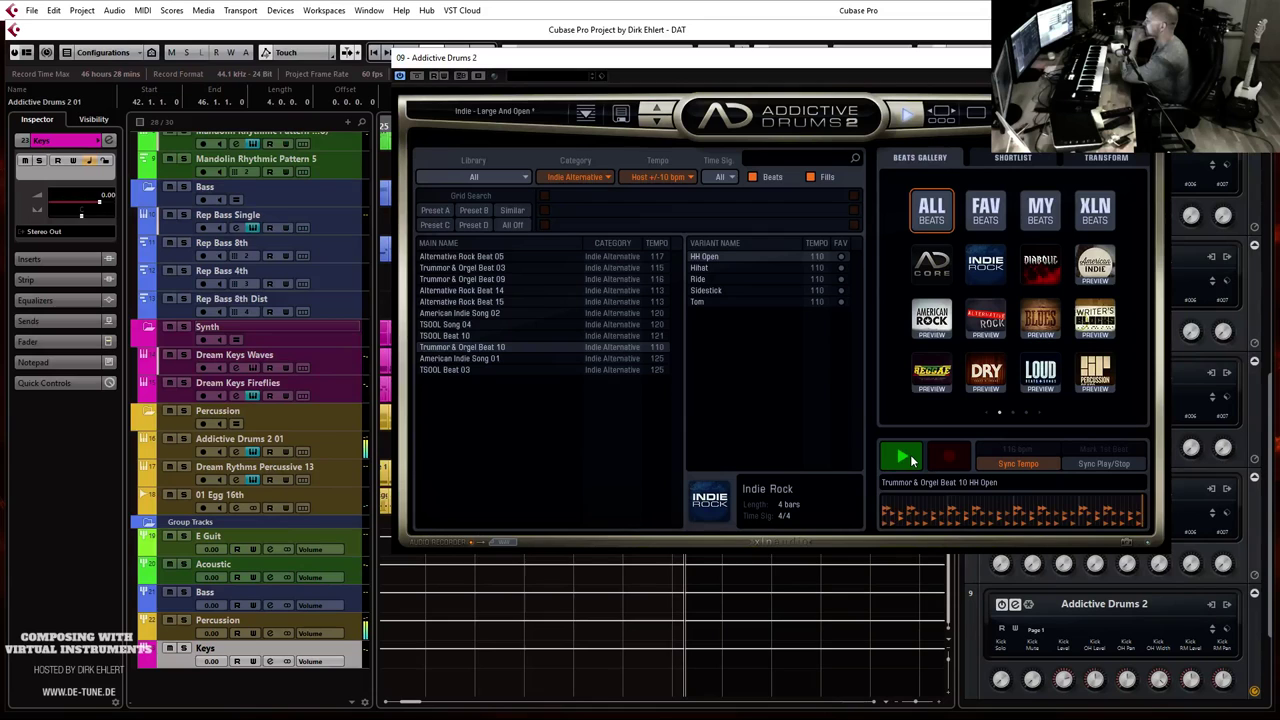
Step: Audition American Indie Song 01 and TSOOL Beat 03, and place the TSOOL Beat 03 Ride pattern on a new track in the arrangement
left_click(485, 359)
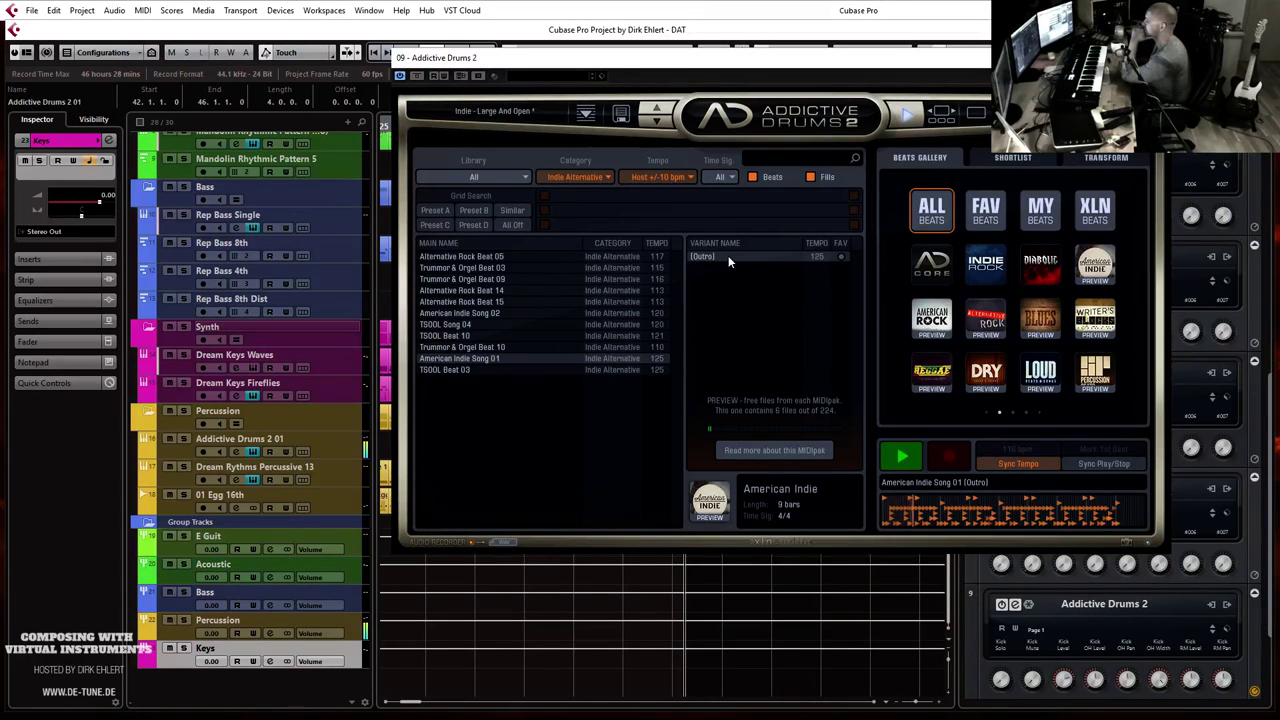
left_click(471, 370)
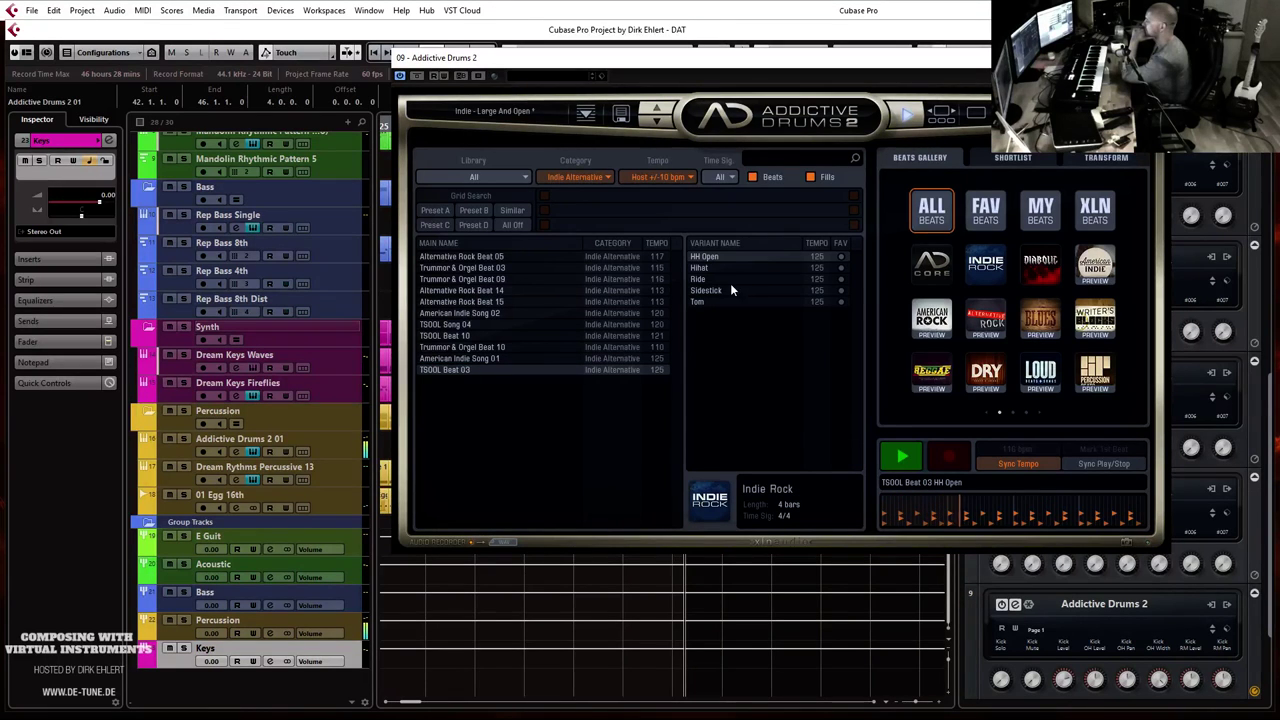
left_click(722, 279)
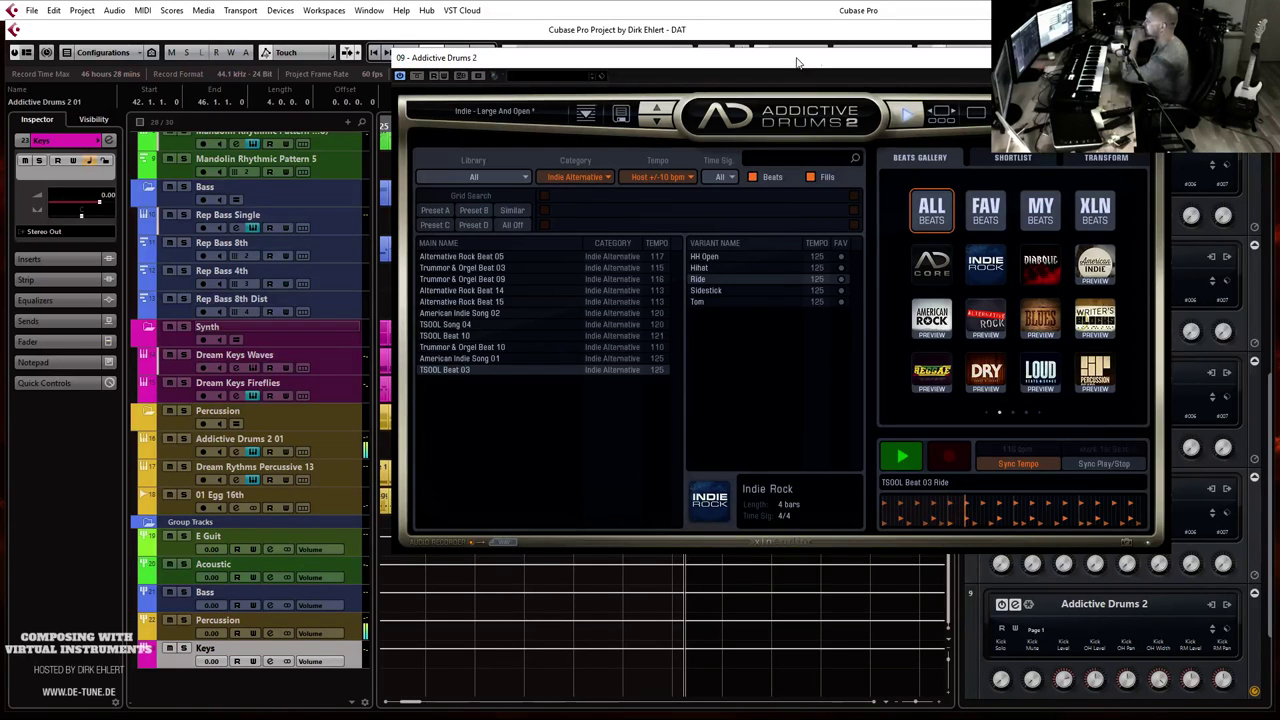
key("ctrl+w")
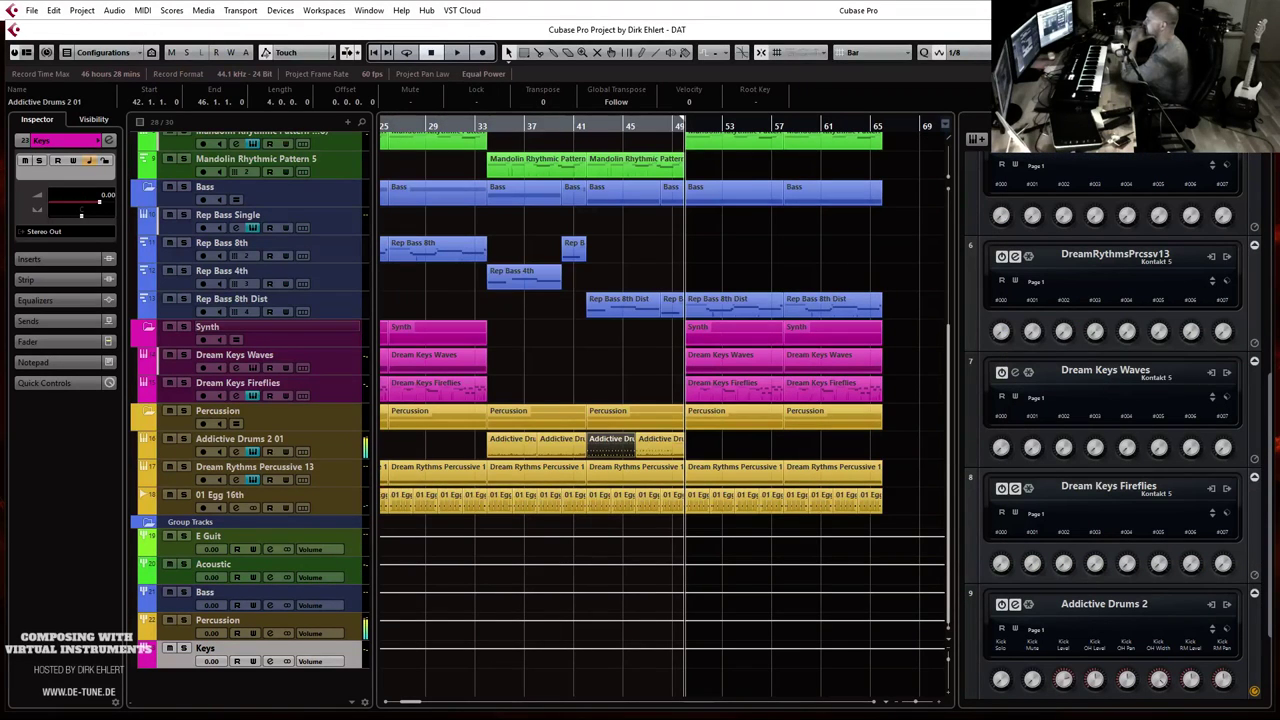
left_click_drag(770, 455, 688, 455)
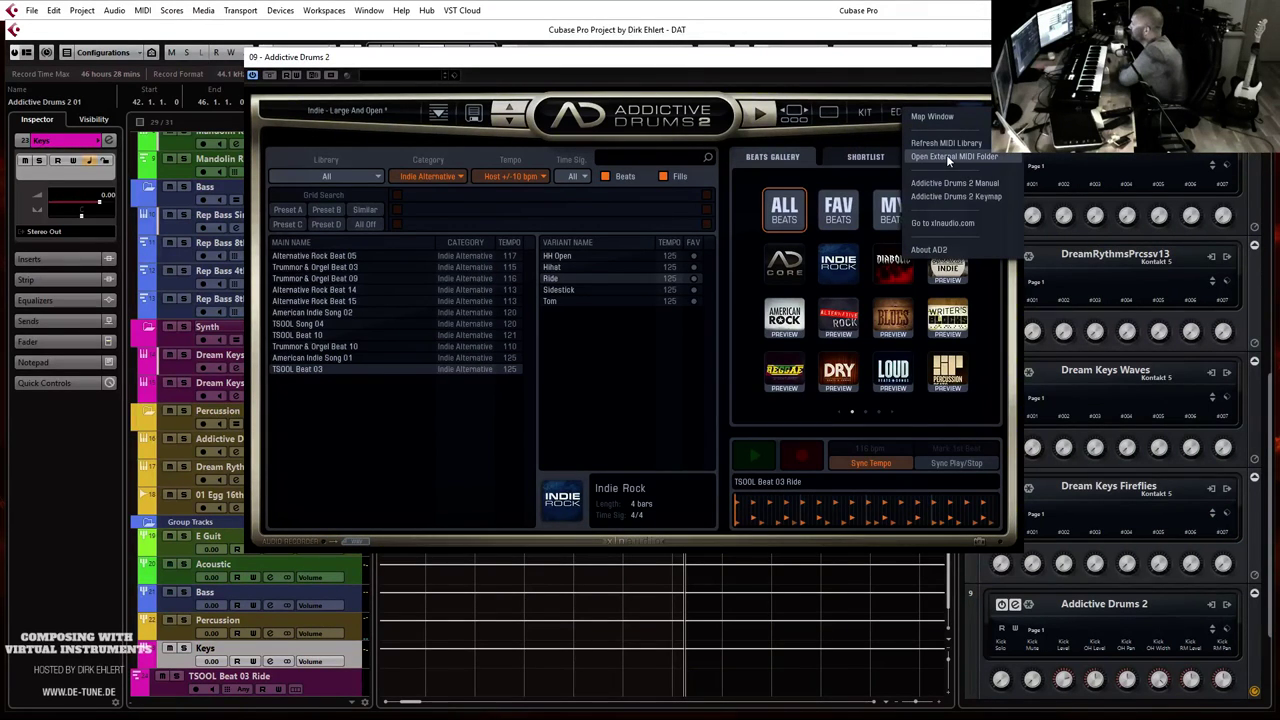
Step: Bring up the Addictive Drums 2 Map Window and audition the Flexi 3, Flexi 2, Cymbal 6 and Cymbal 4 keys
left_click(932, 117)
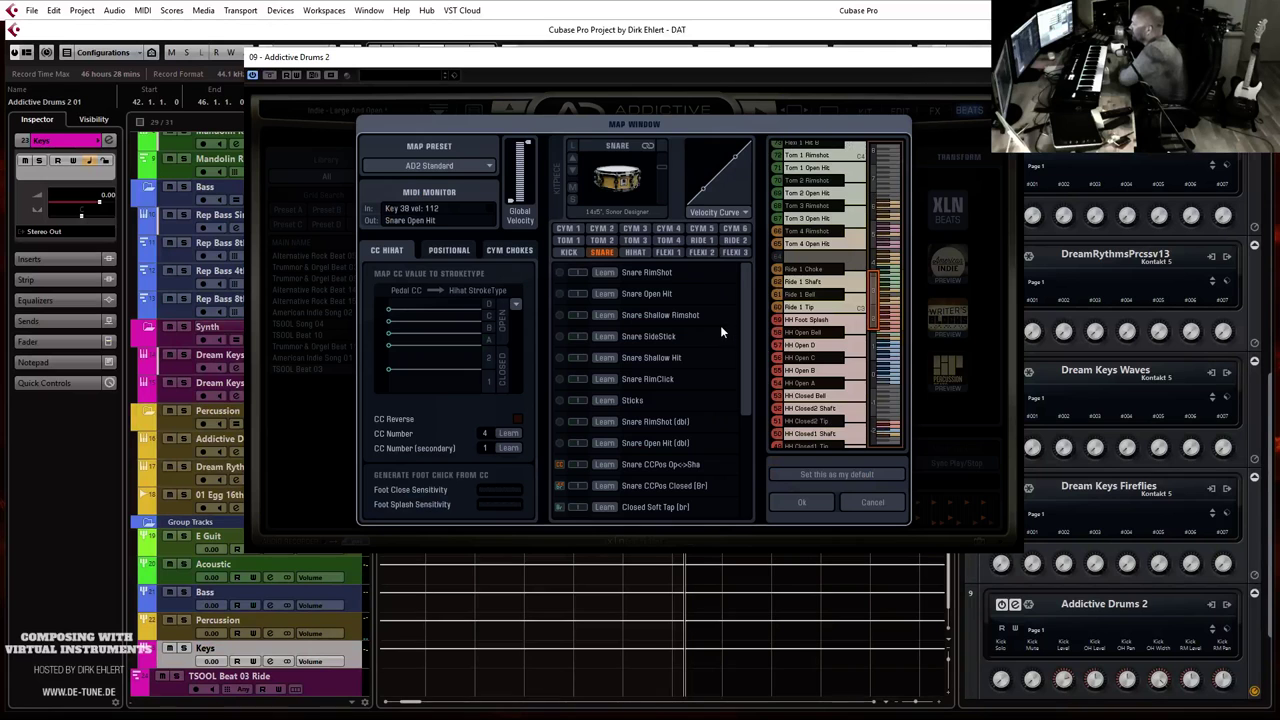
scroll(873, 208, "up", 5)
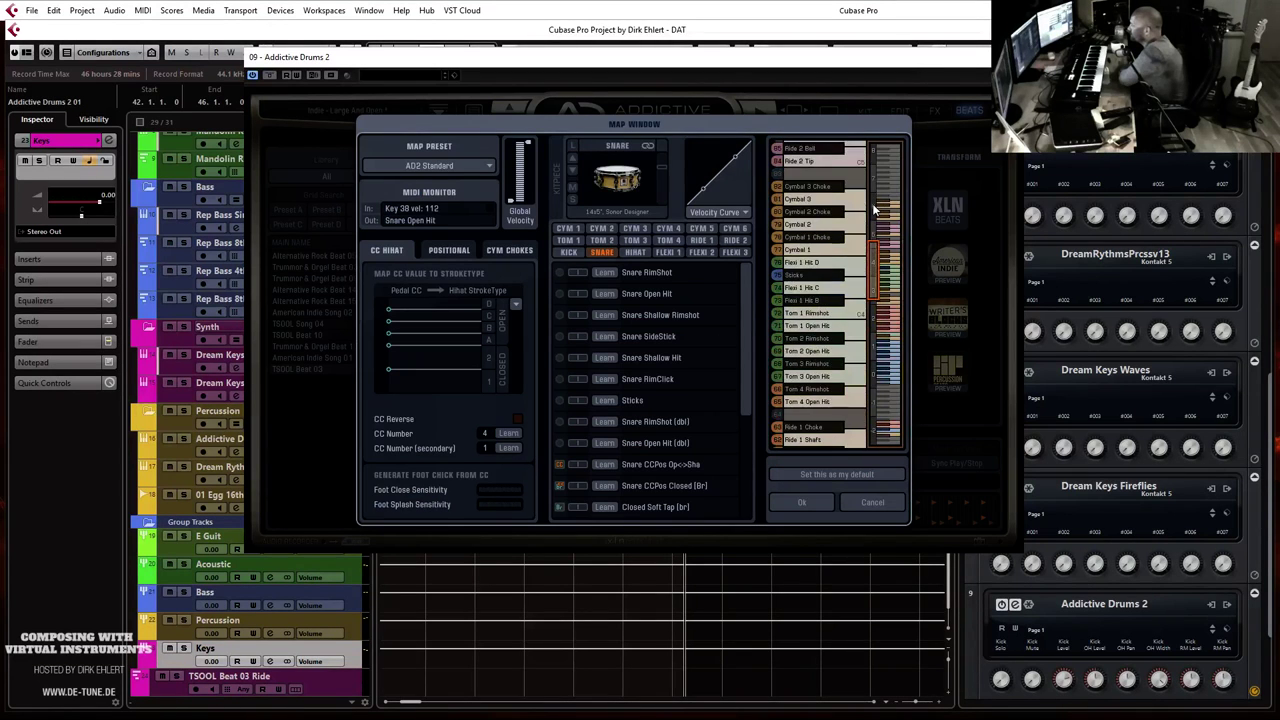
scroll(871, 208, "up", 3)
left_click(829, 234)
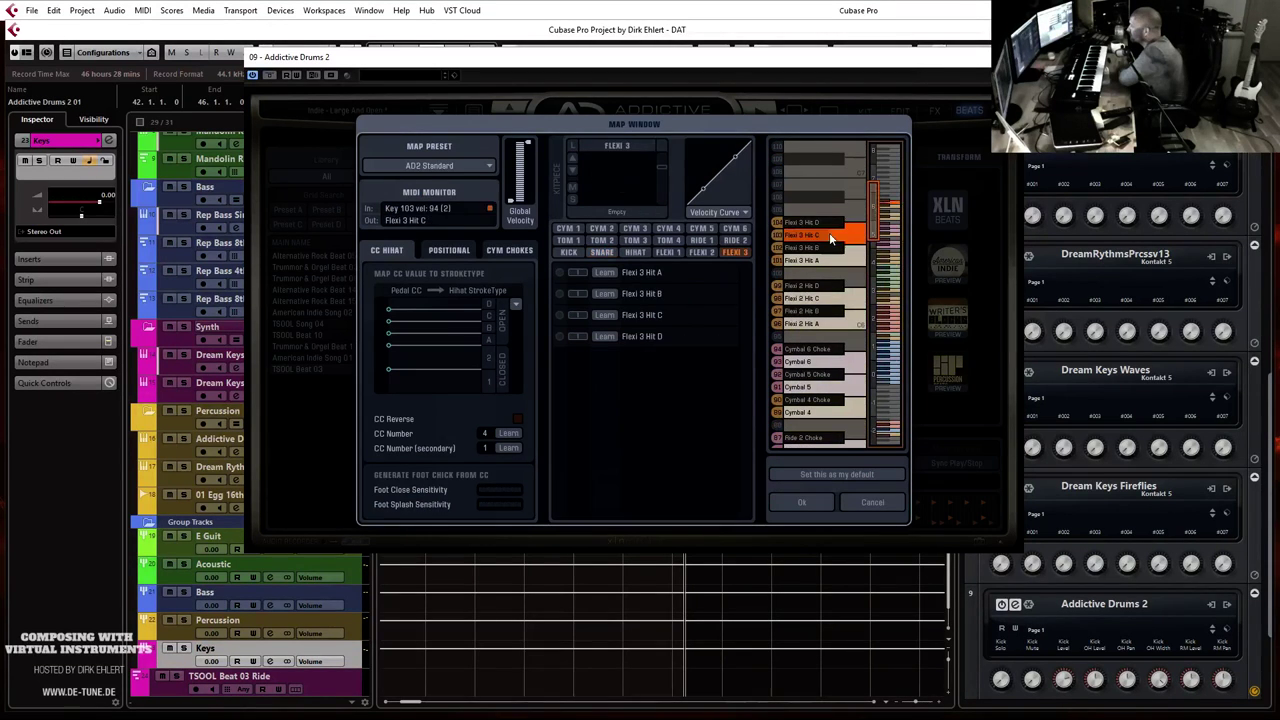
left_click(842, 286)
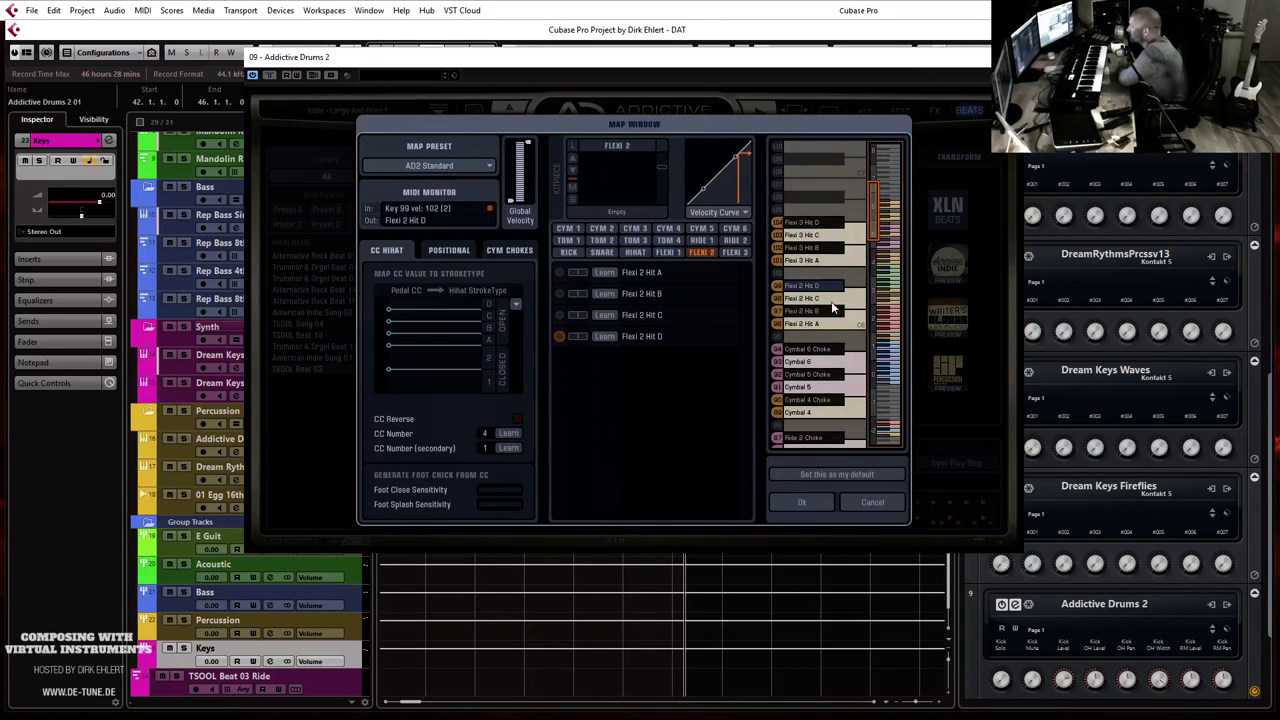
left_click(847, 361)
left_click(845, 400)
left_click(857, 411)
Step: Audition the Ride 2 articulations and Cymbal 3 in the key map
scroll(857, 411, "down", 3)
left_click(849, 368)
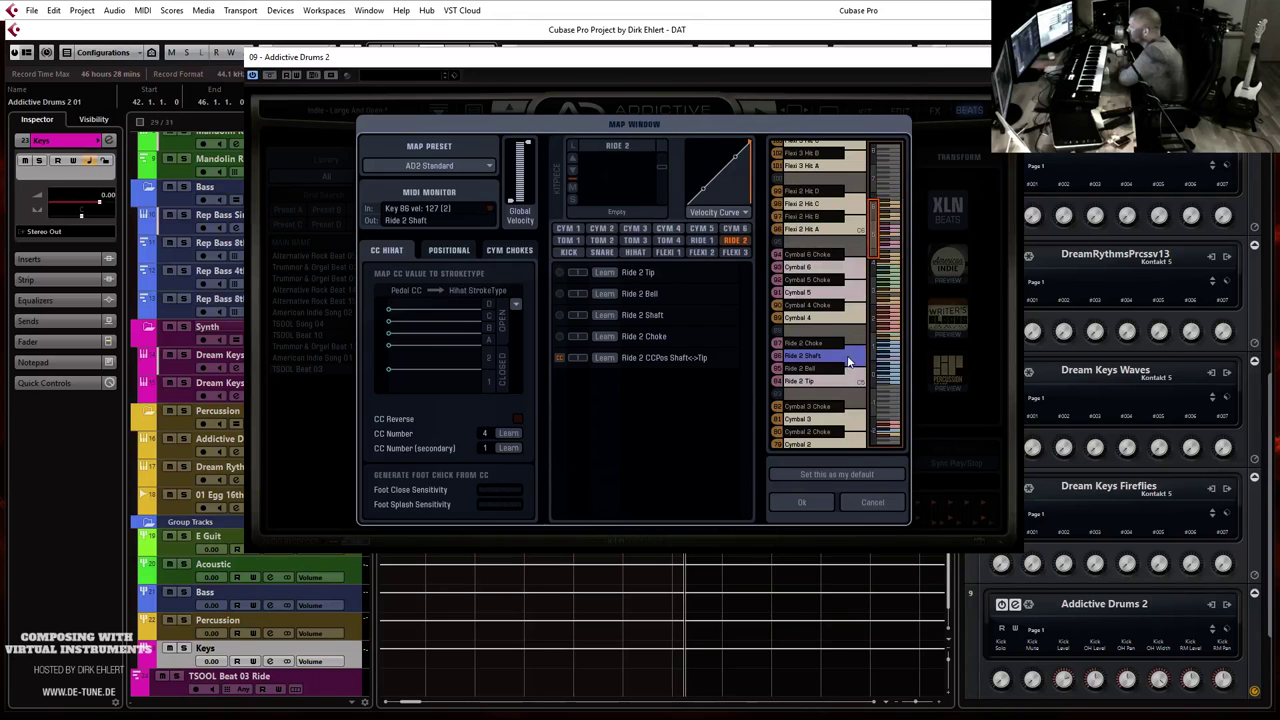
left_click(852, 381)
left_click(851, 420)
Step: Audition the low snare sweep keys, the kick and Closed Soft Tap in the key map, and leave the Map Window without applying changes
scroll(848, 392, "down", 6)
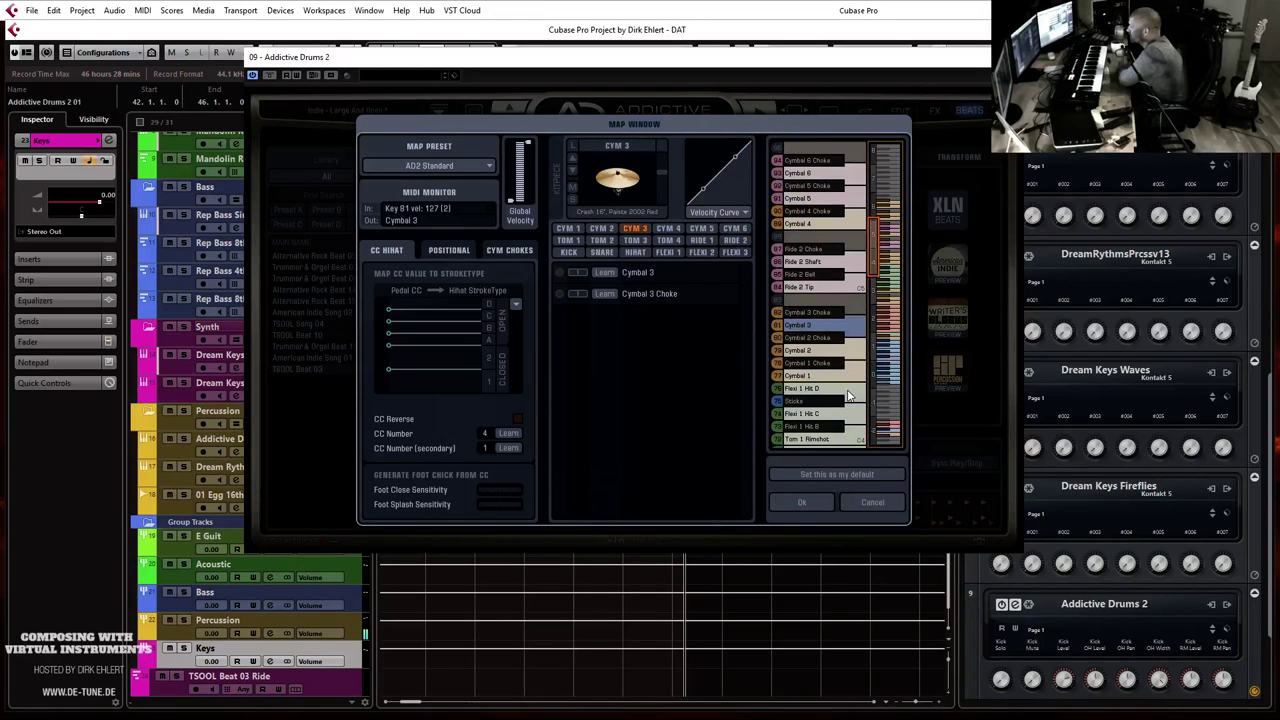
scroll(848, 388, "down", 10)
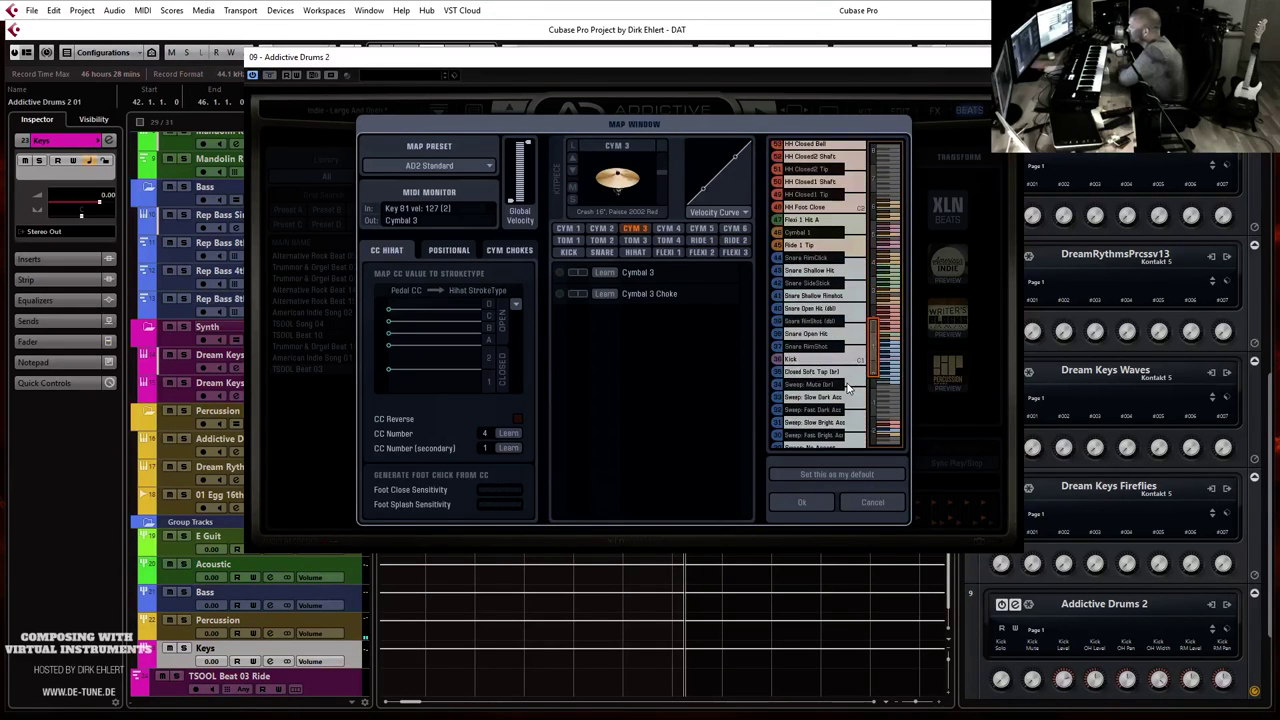
left_click(846, 328)
left_click(846, 303)
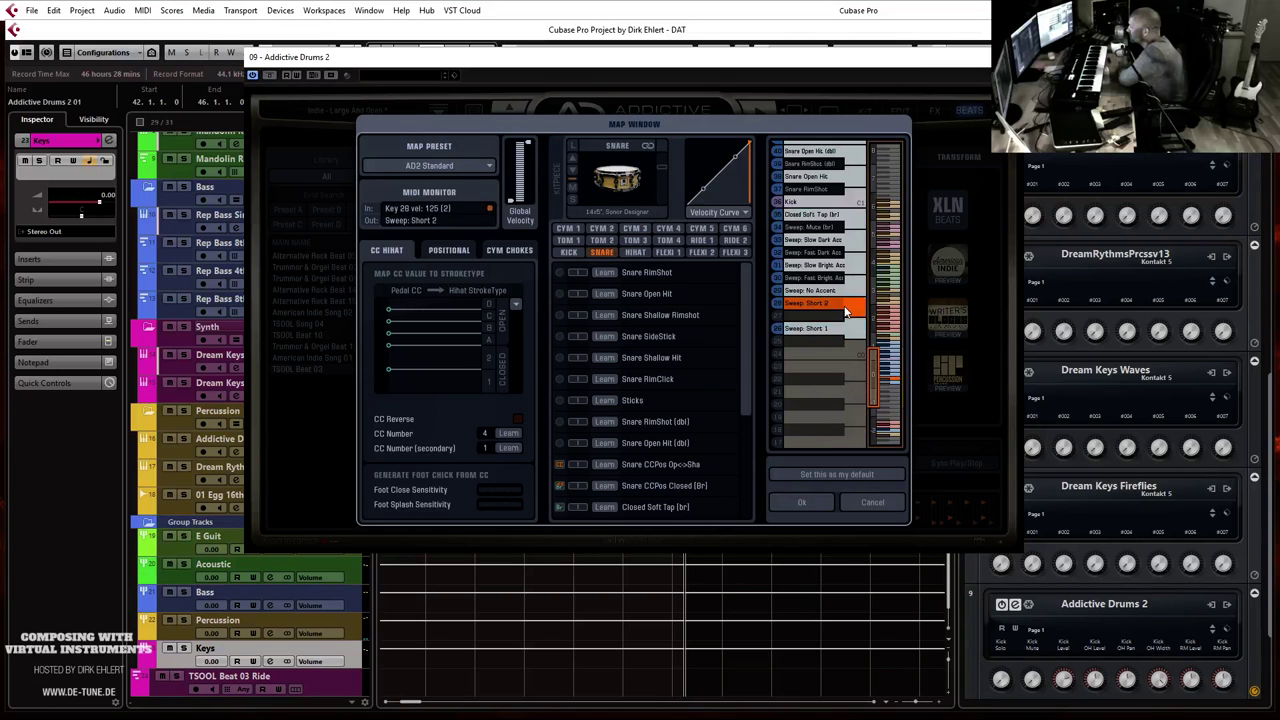
left_click(846, 290)
left_click(836, 278)
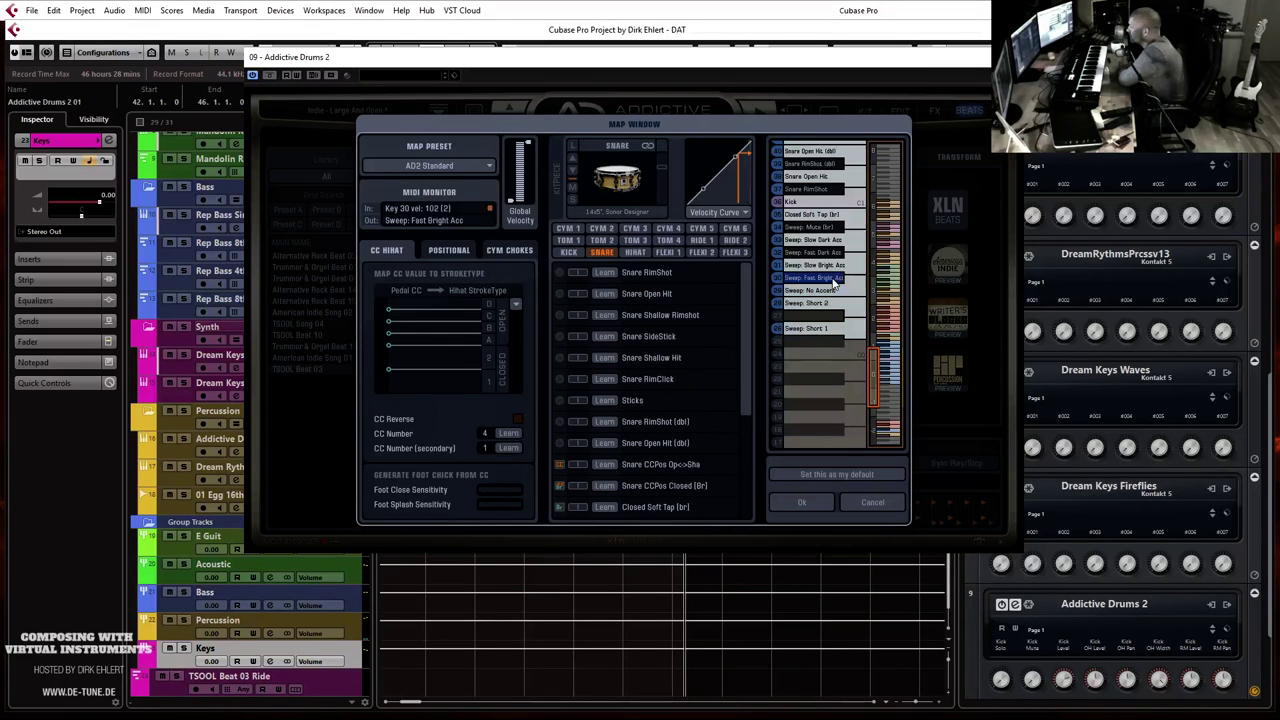
left_click(838, 202)
left_click(843, 215)
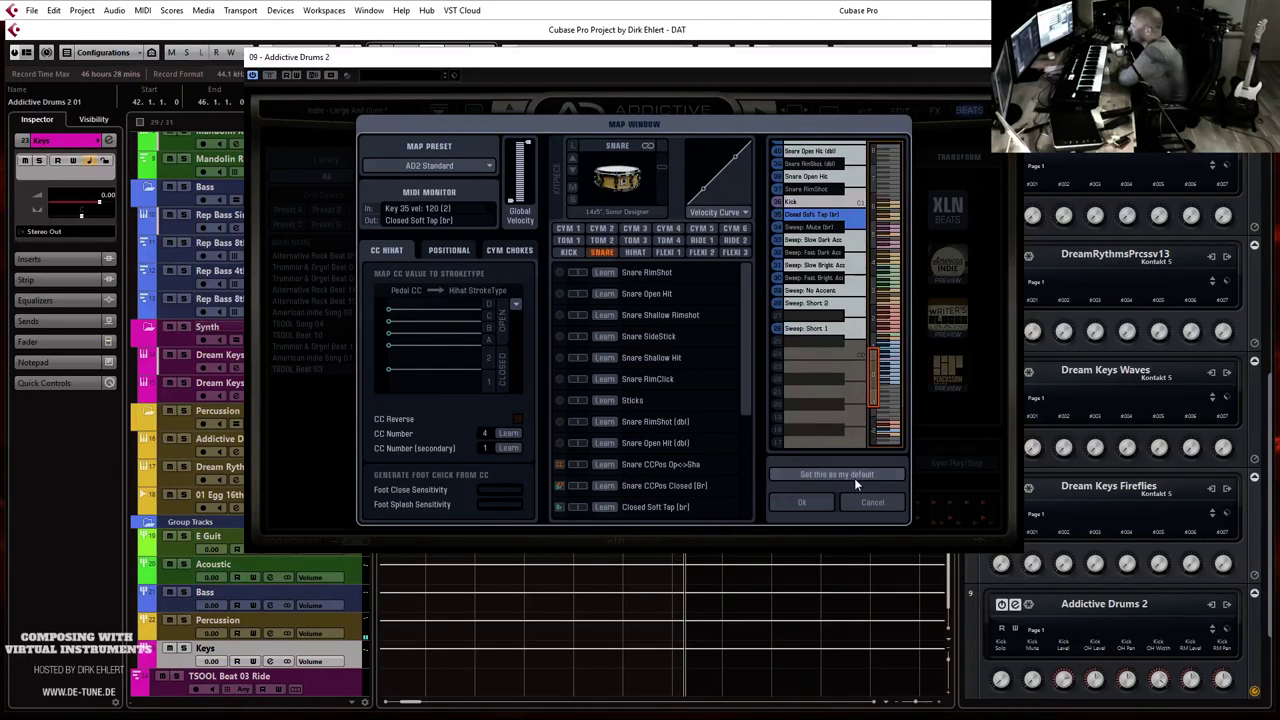
left_click(869, 503)
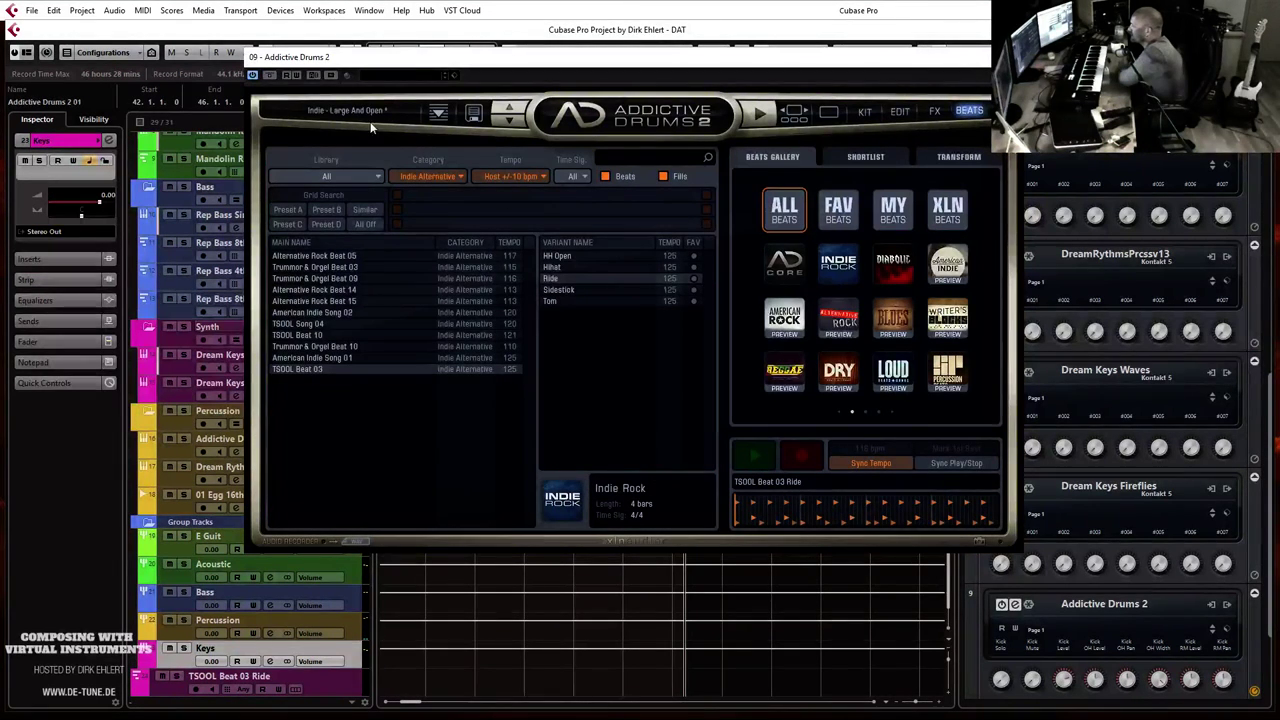
Step: Show the Indie kit's individual pieces and audition the Flexi 1 tambourine several times
left_click(829, 112)
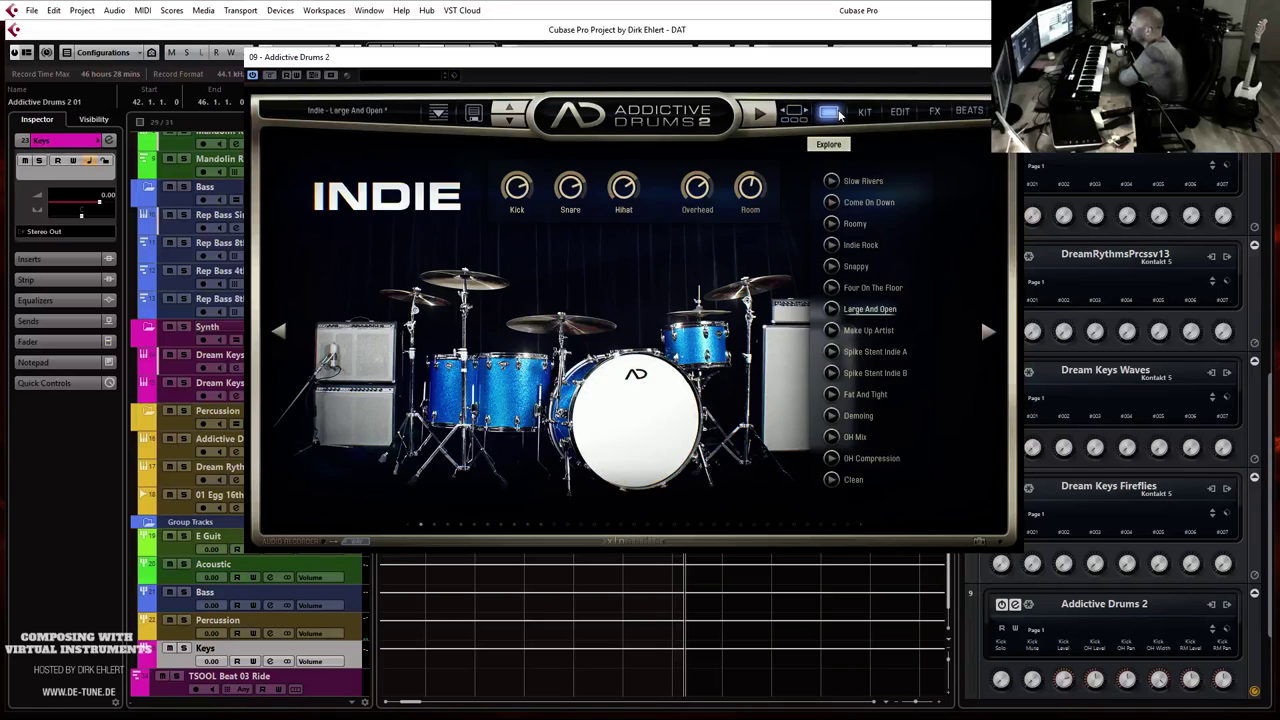
left_click(864, 111)
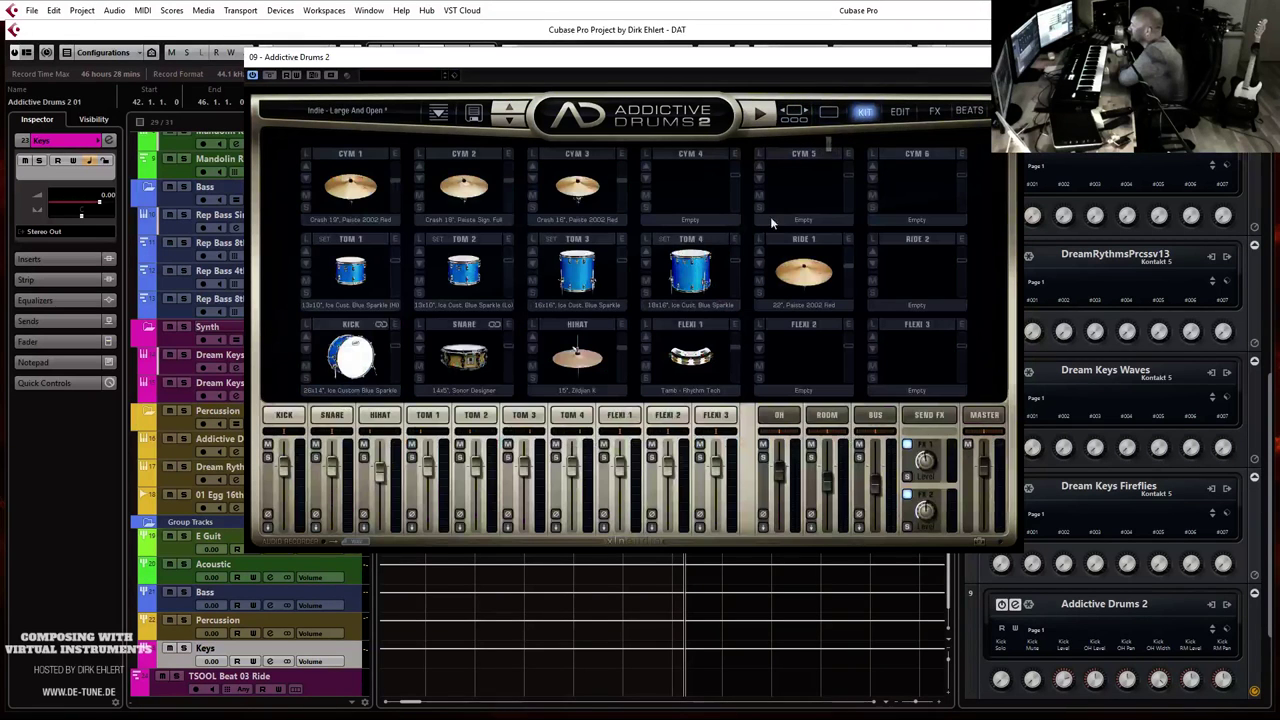
left_click(688, 354)
left_click(686, 352)
left_click(686, 352)
left_click(685, 350)
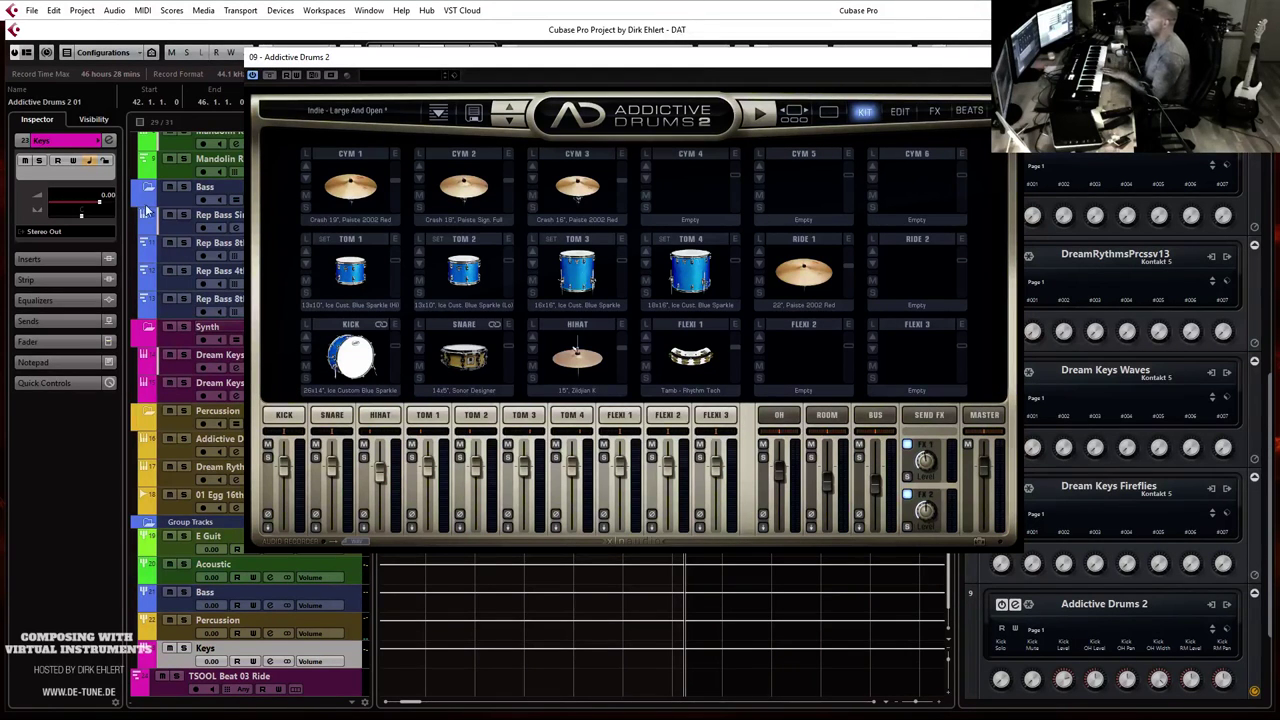
Step: Record-enable the Addictive Drums 2 01 track and reopen the Map Window to monitor incoming keys
left_click(186, 452)
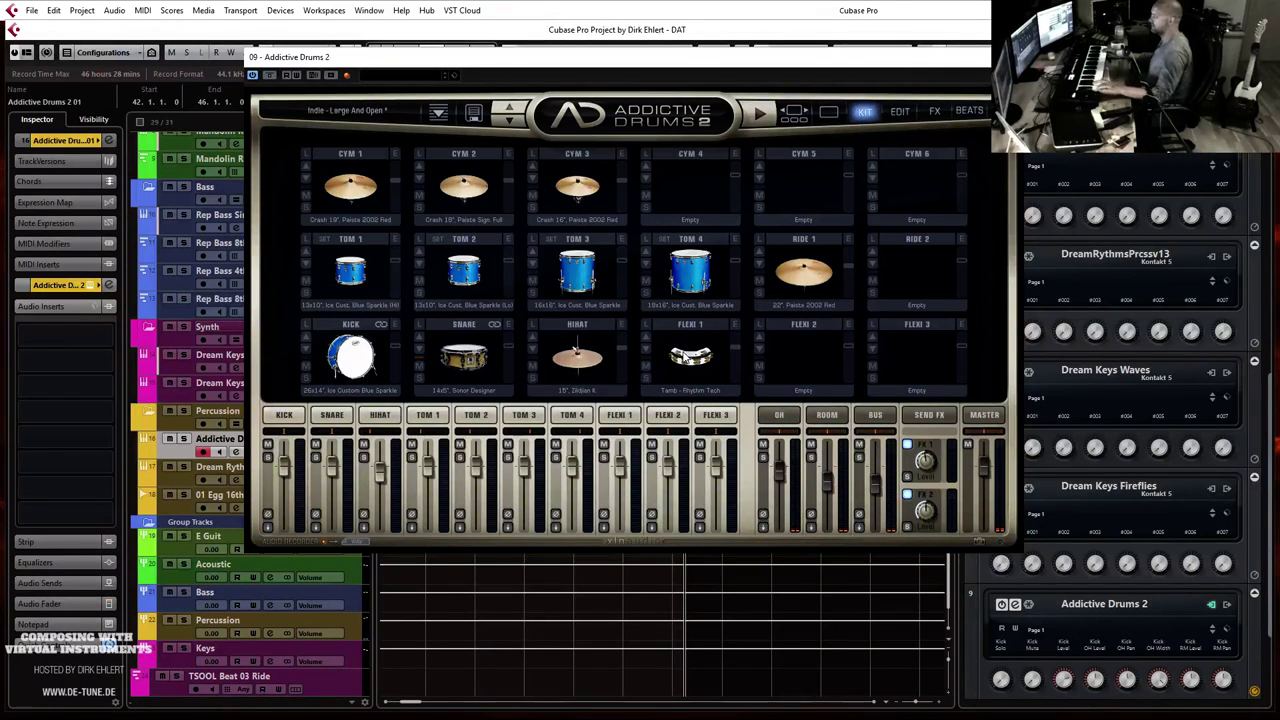
left_click(980, 112)
left_click(950, 125)
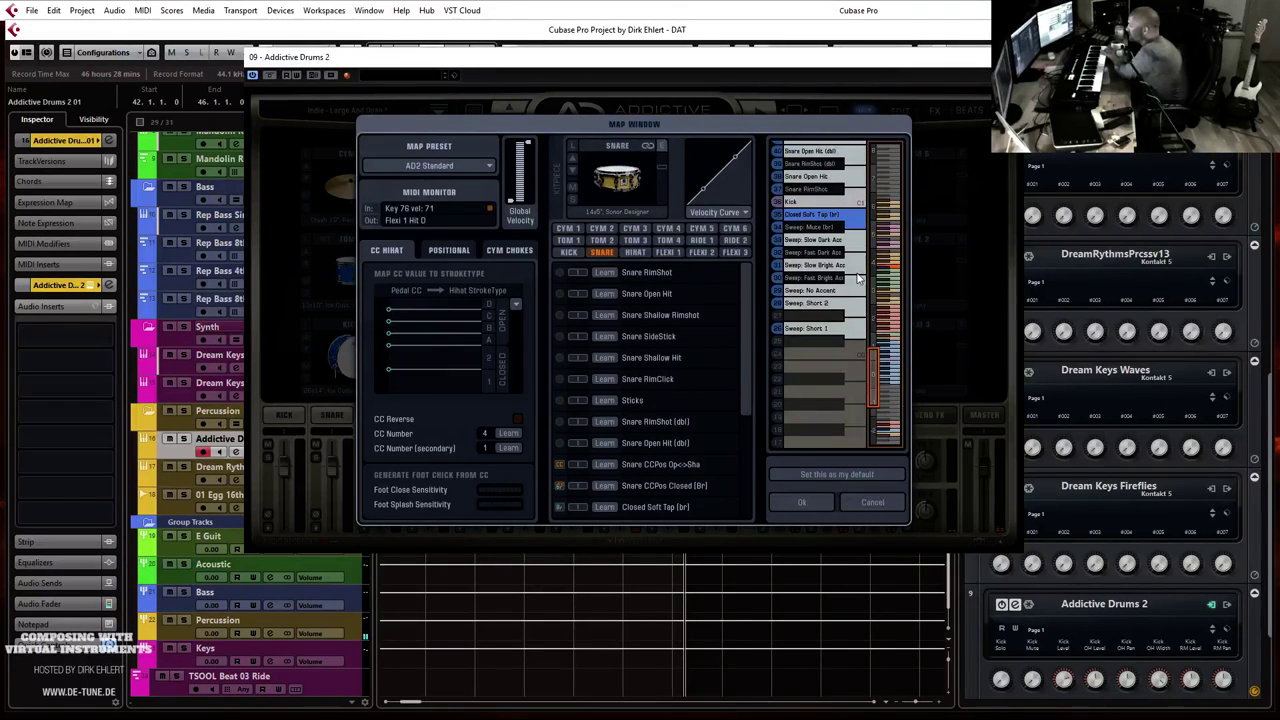
Step: Audition the Flexi 2, Cymbal 4 and Ride 2 keys in the key map
scroll(866, 267, "up", 8)
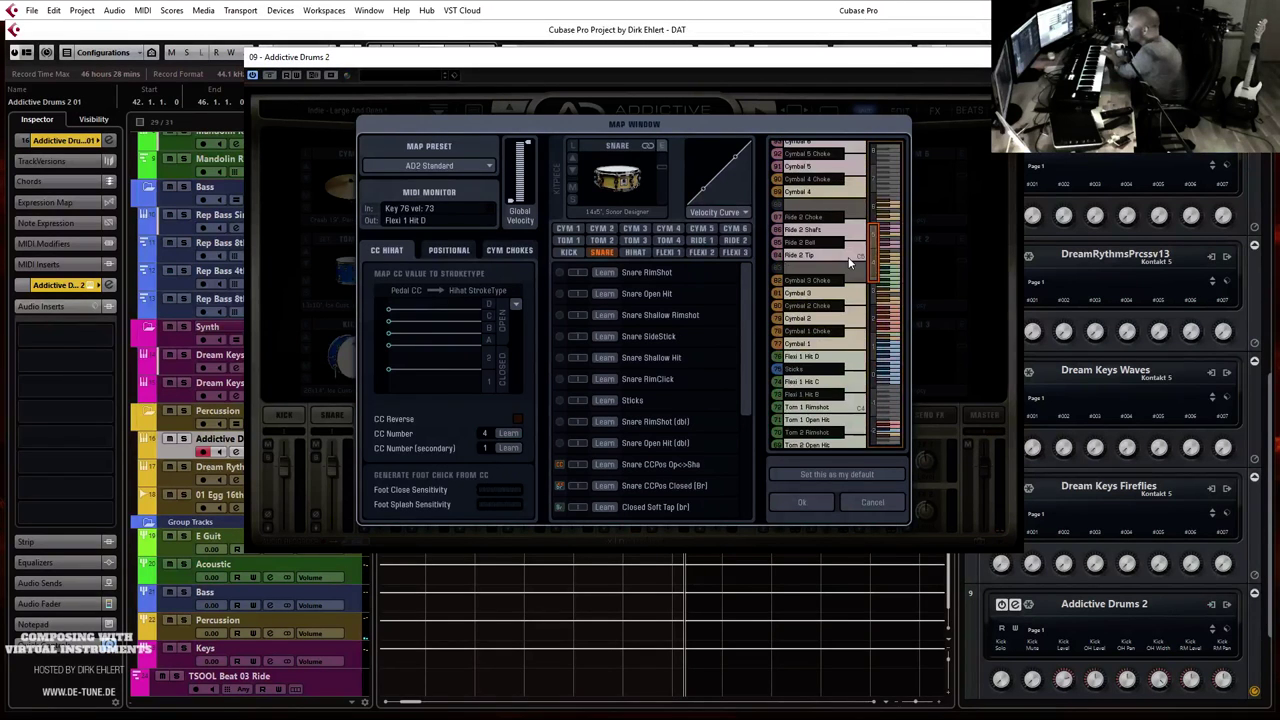
scroll(852, 227, "up", 5)
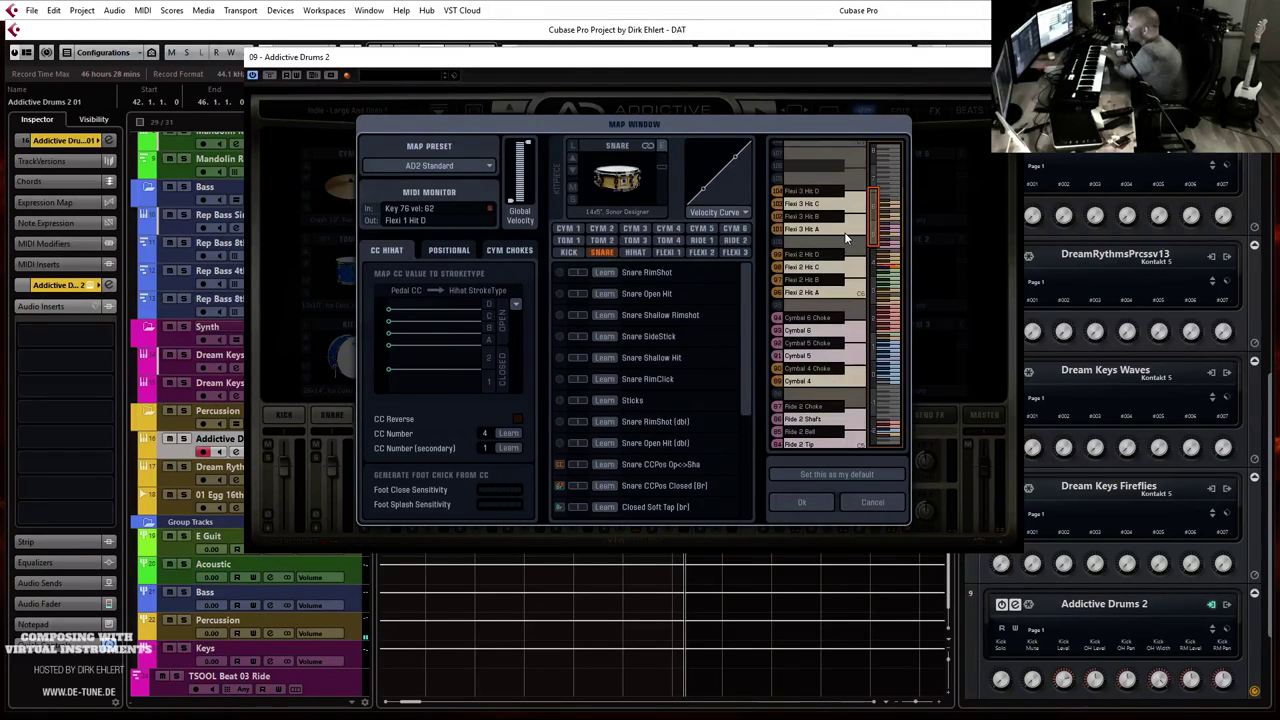
left_click(840, 292)
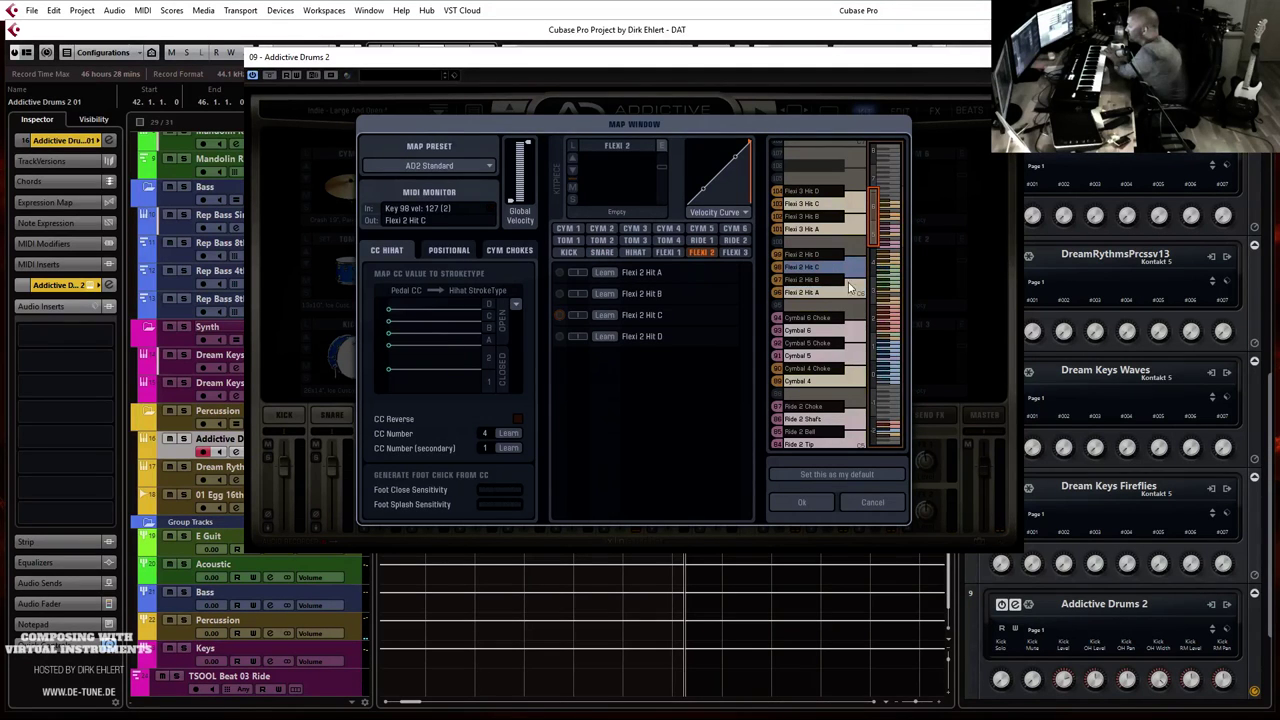
left_click(849, 429)
left_click(836, 379)
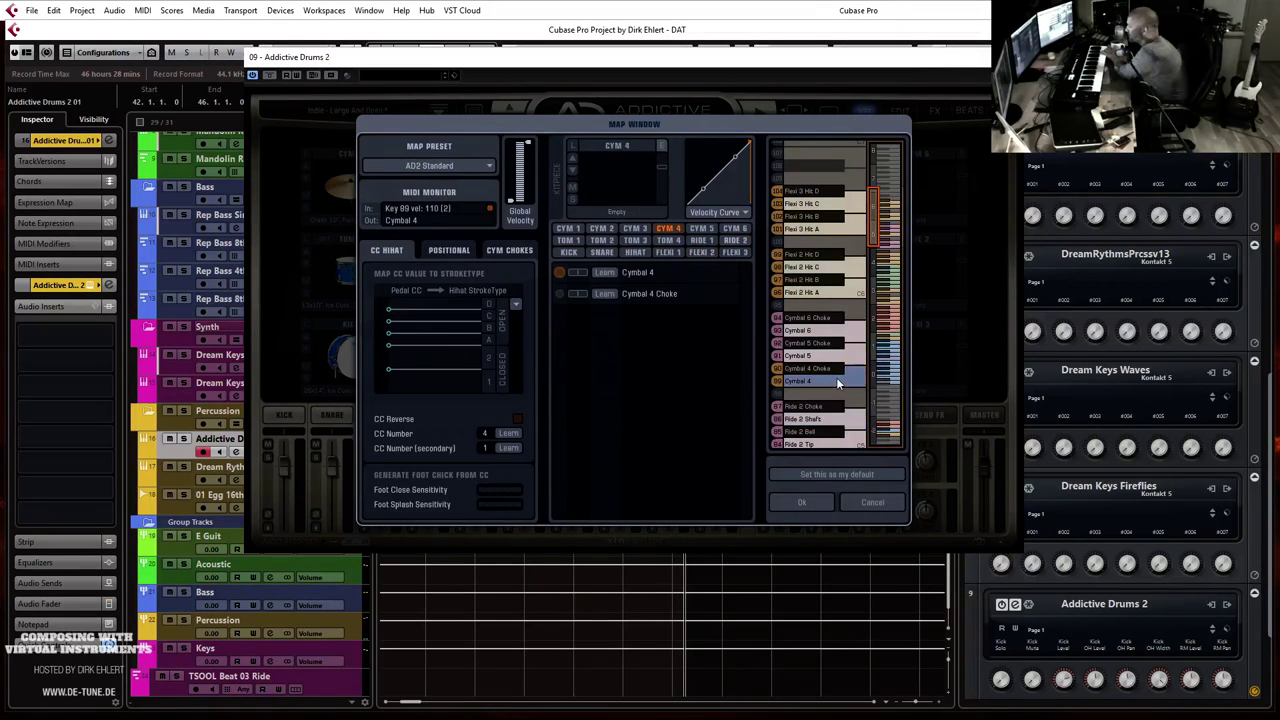
scroll(838, 381, "down", 2)
left_click(838, 381)
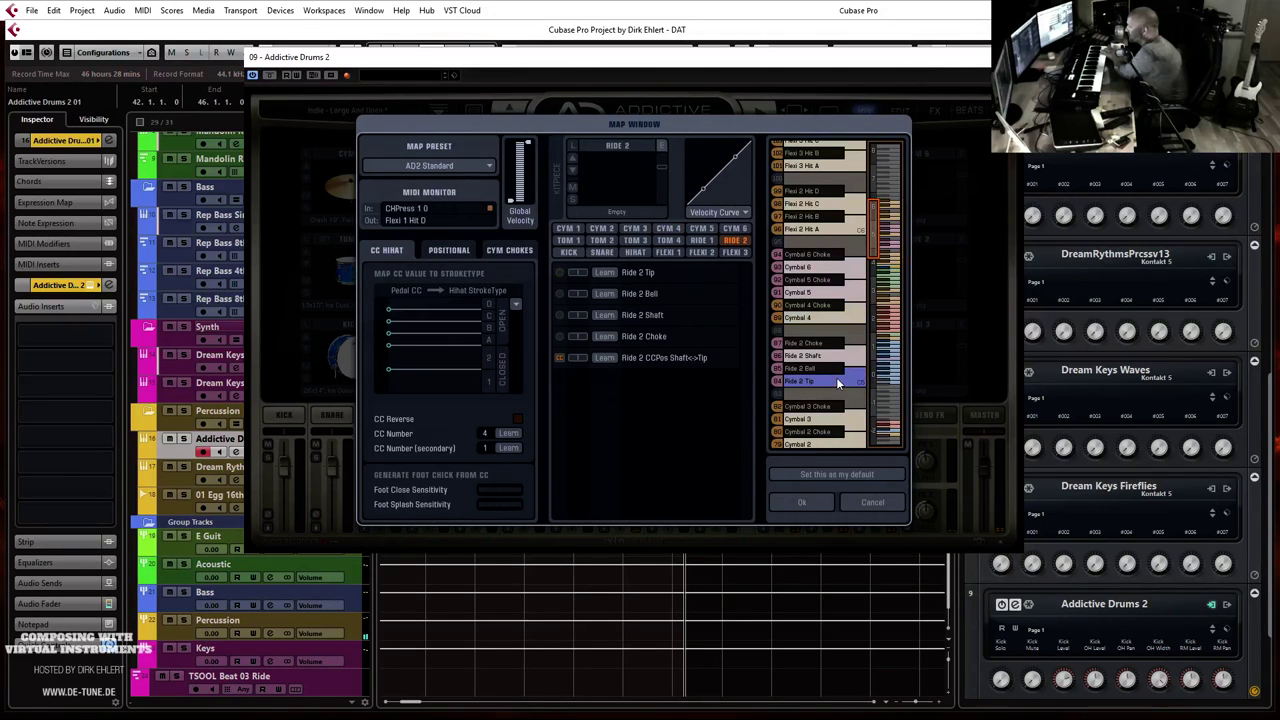
Step: Audition the Flexi 1 tambourine hits in the key map and look through the cymbal, ride and hi-hat keys
scroll(841, 382, "down", 3)
left_click(841, 387)
left_click(852, 413)
scroll(856, 400, "down", 2)
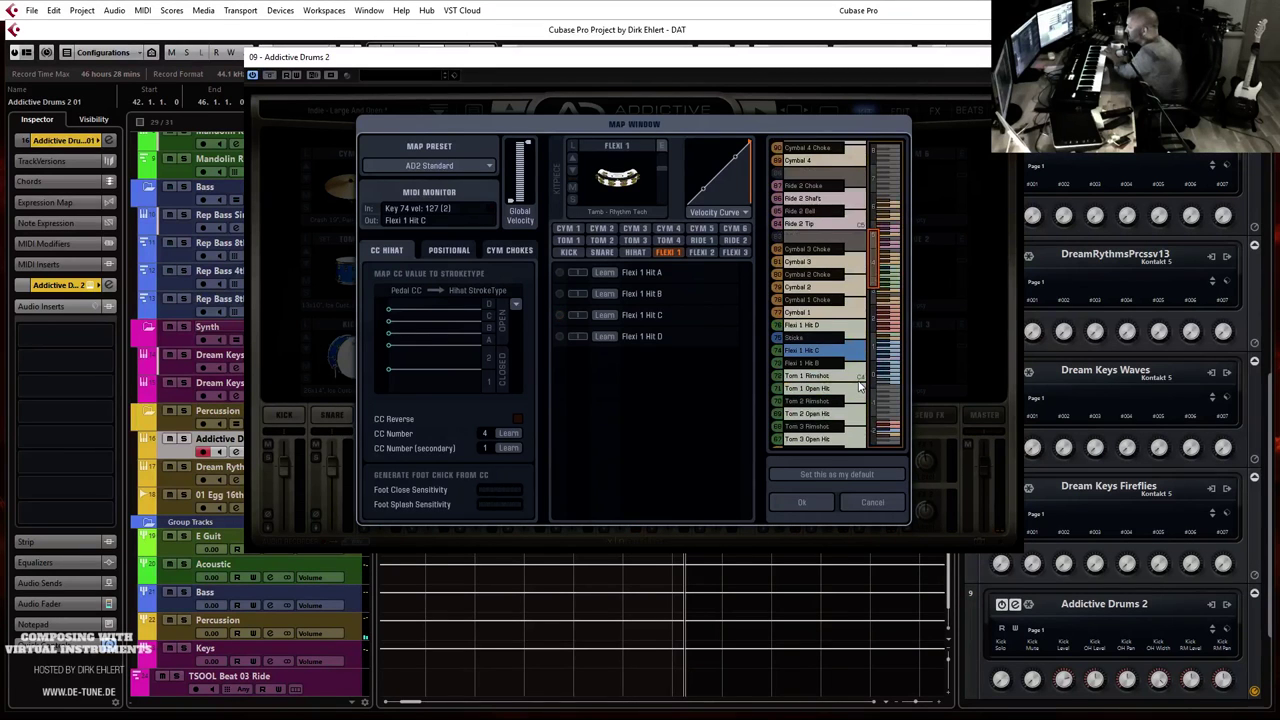
scroll(858, 387, "up", 4)
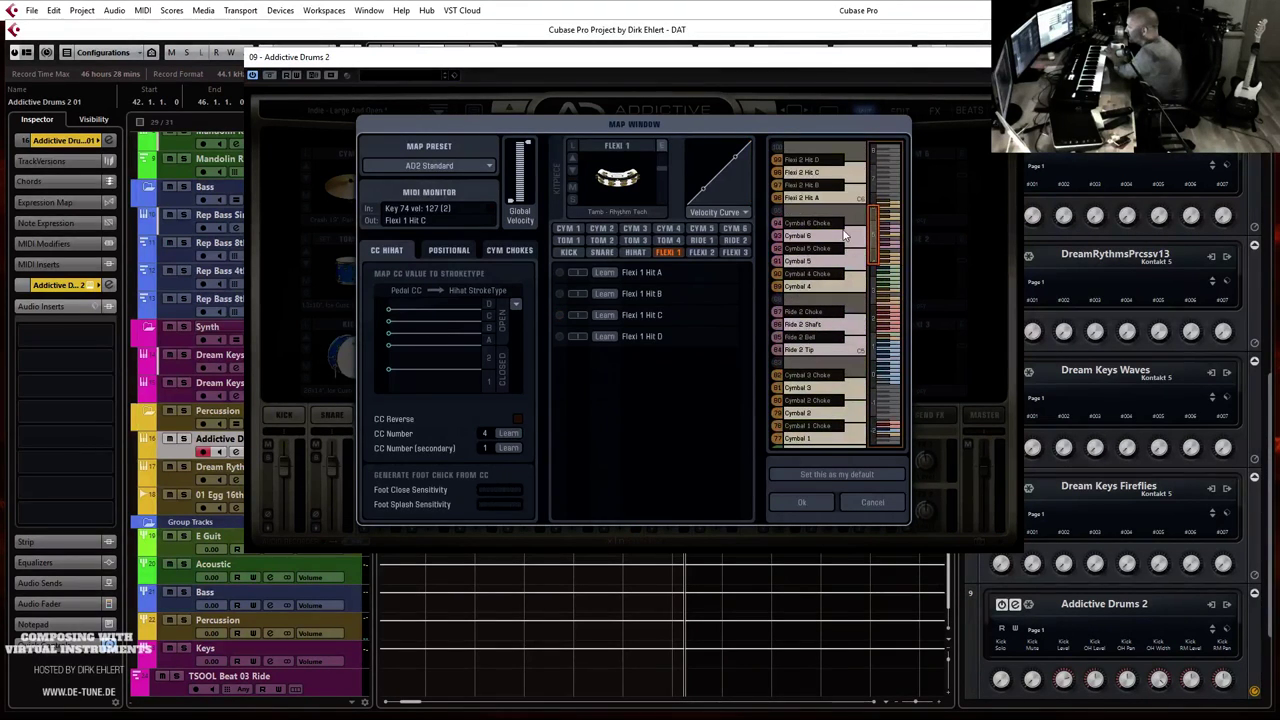
scroll(840, 244, "down", 8)
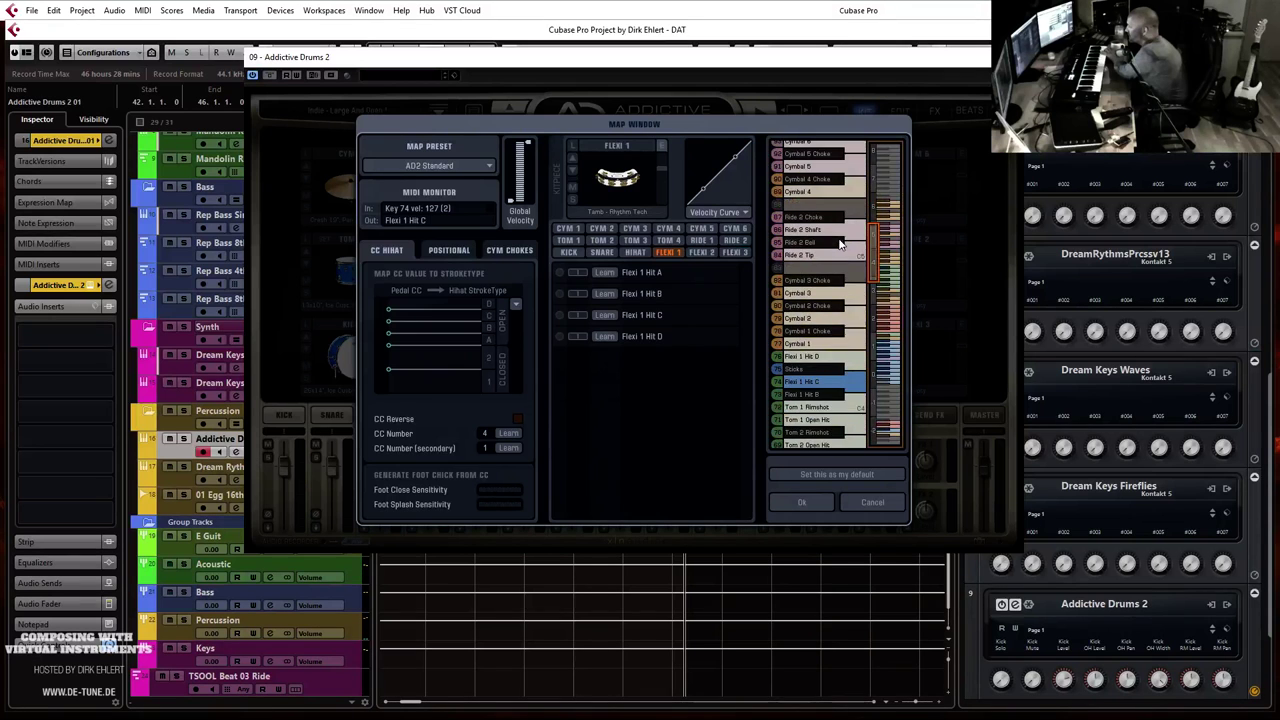
scroll(840, 244, "down", 6)
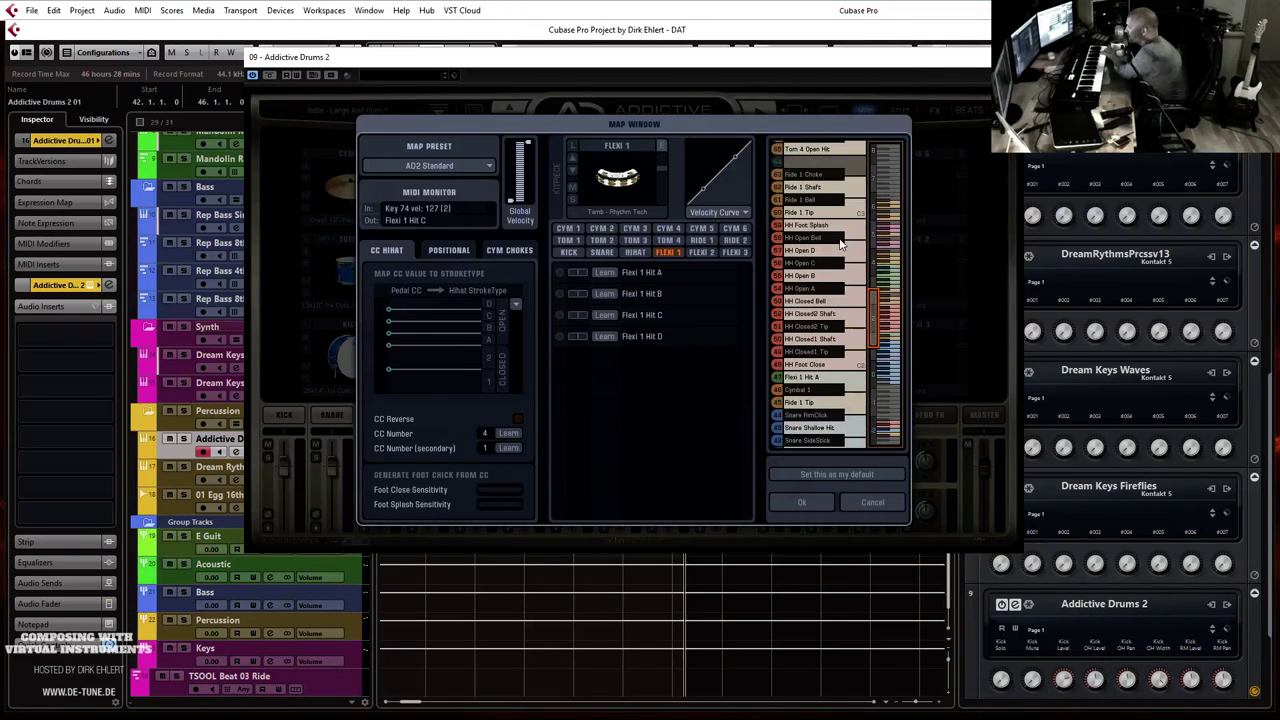
scroll(840, 244, "down", 1)
left_click(837, 317)
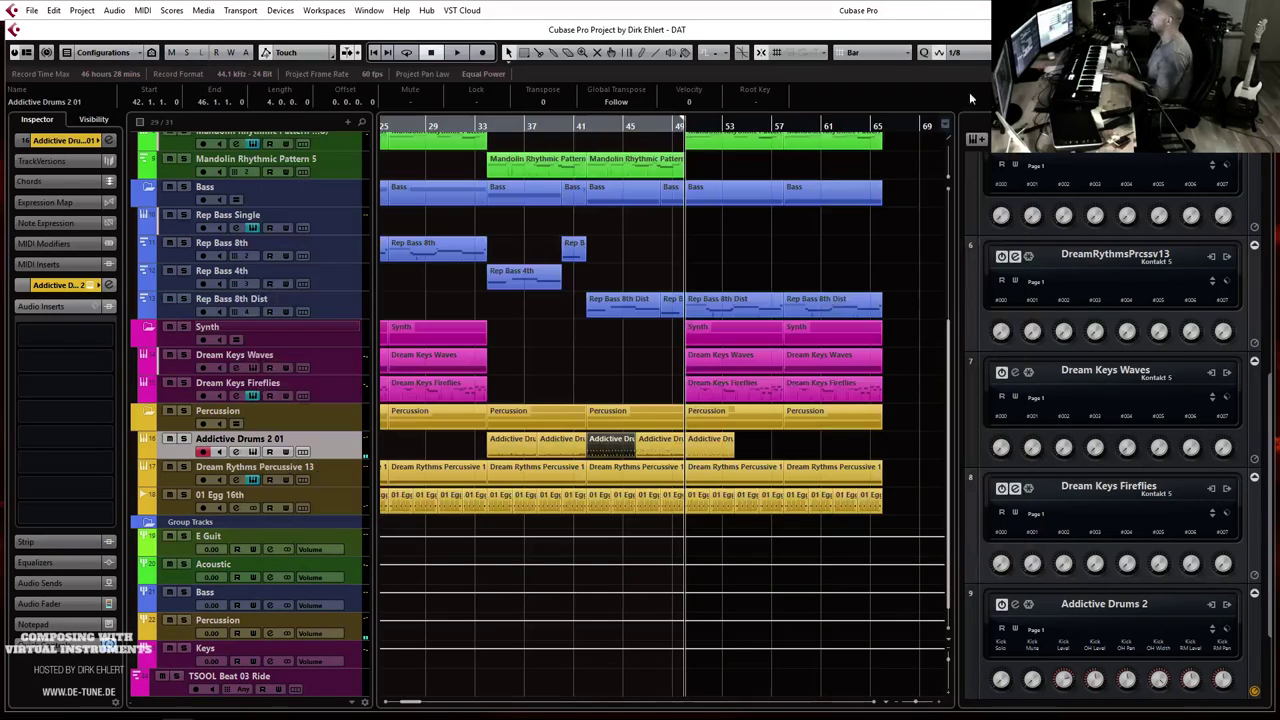
Step: Open the Addictive Drums 2 01 part at bar 50 in the Key Editor and set the quantize value to 1/16
left_click(855, 14)
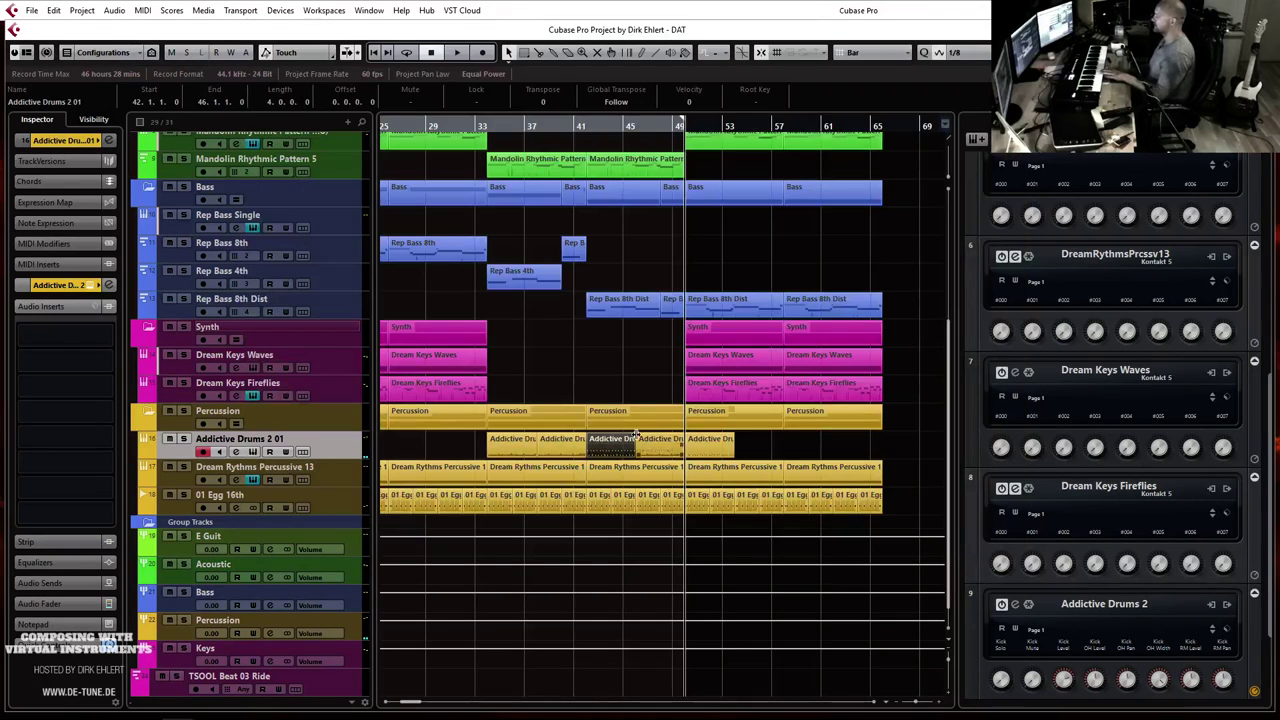
double_click(722, 452)
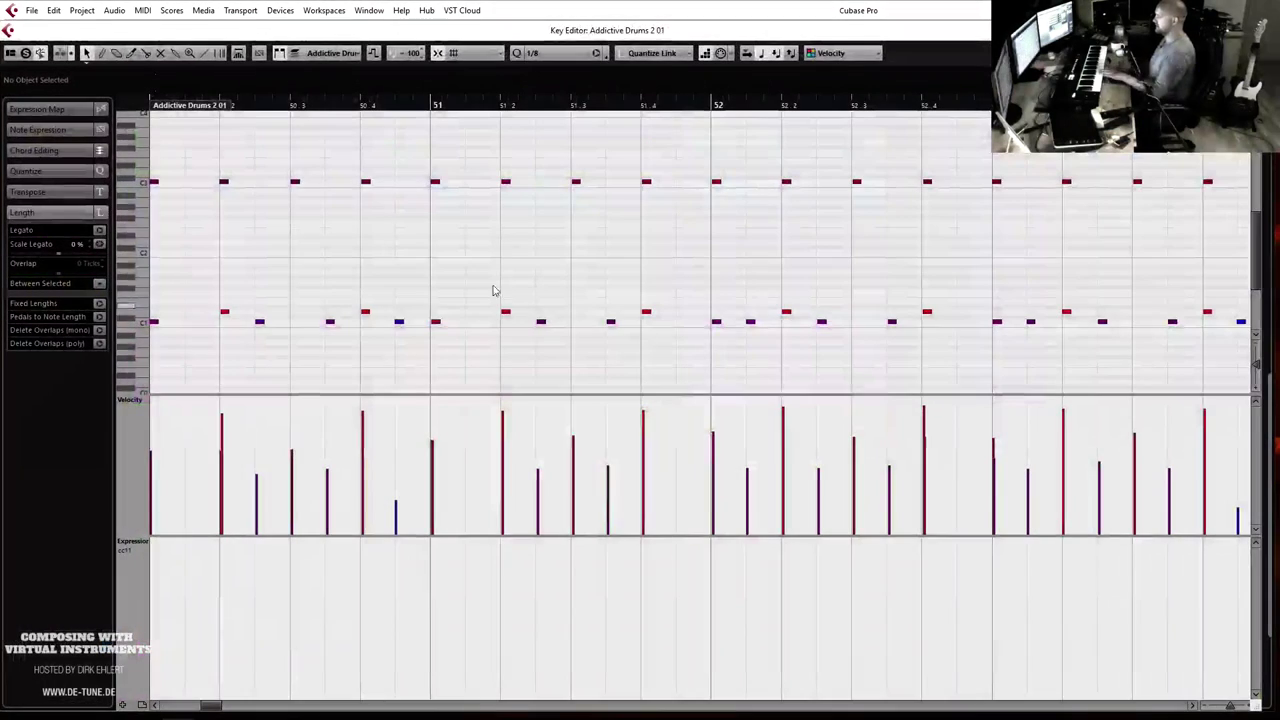
left_click(560, 53)
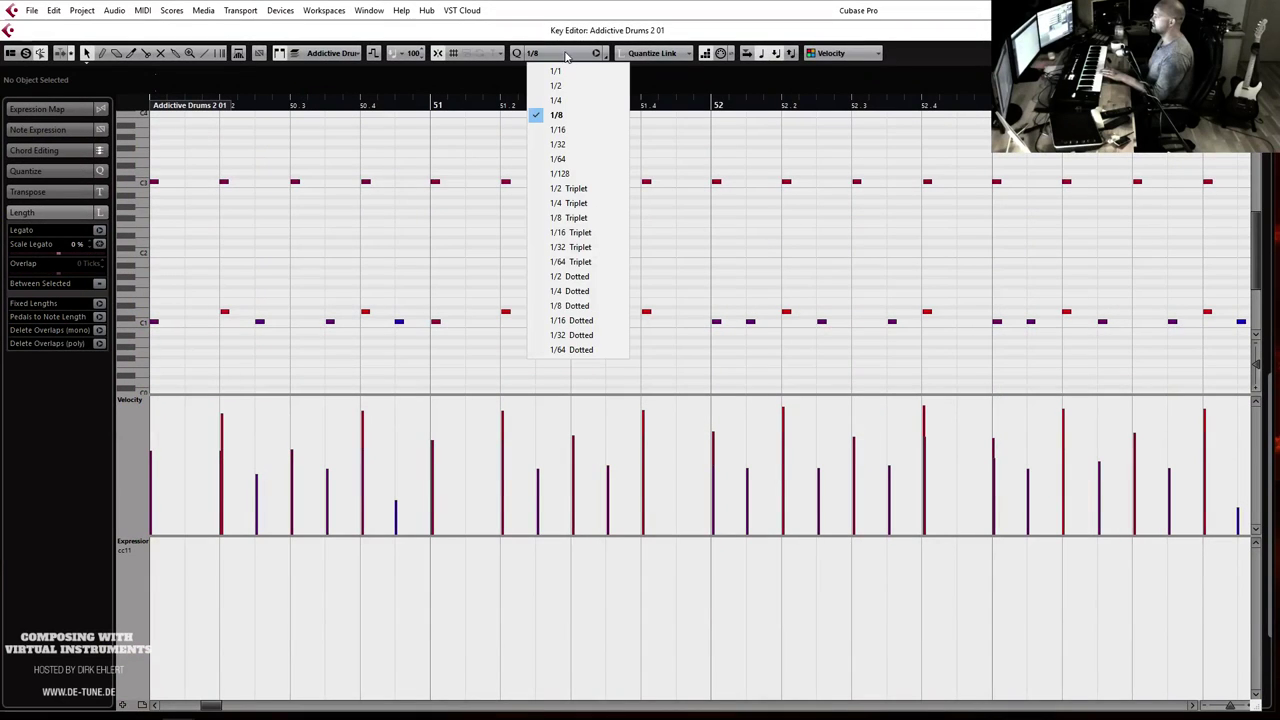
left_click(585, 131)
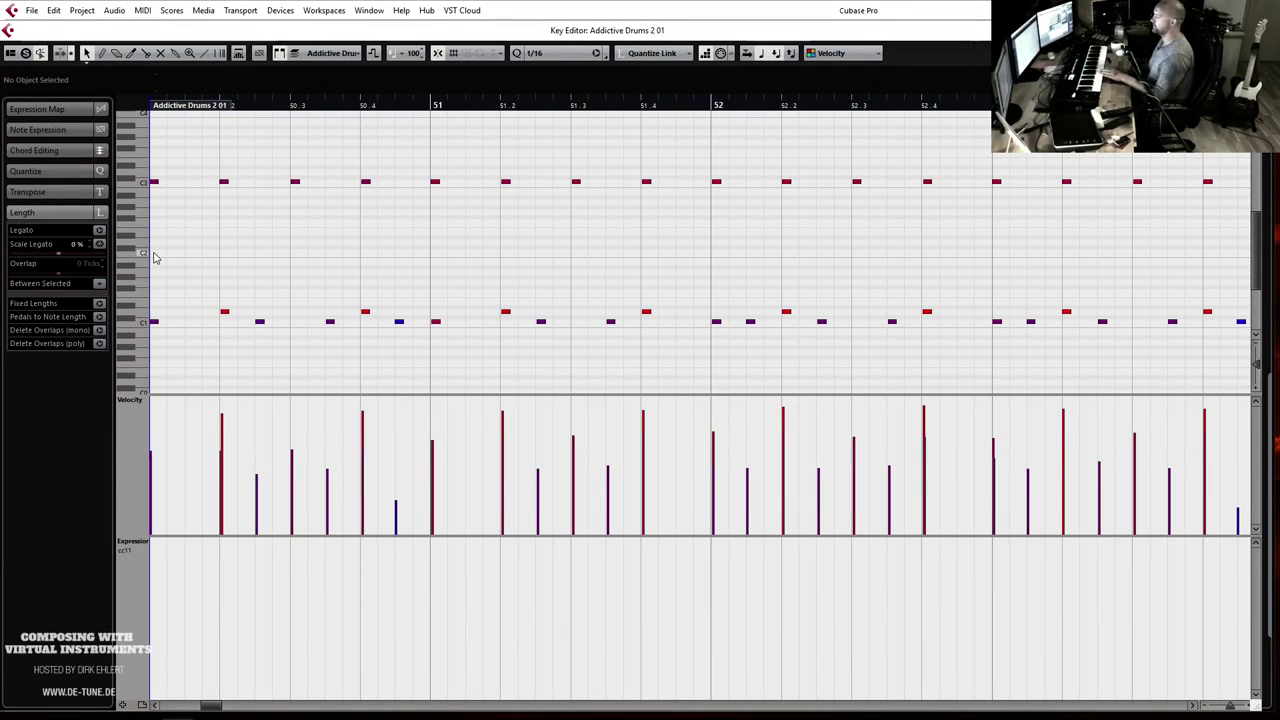
Step: Record a two-bar sixteenth-note tambourine pattern from bar 50 and duplicate its notes to bar 52
key("KP_Multiply")
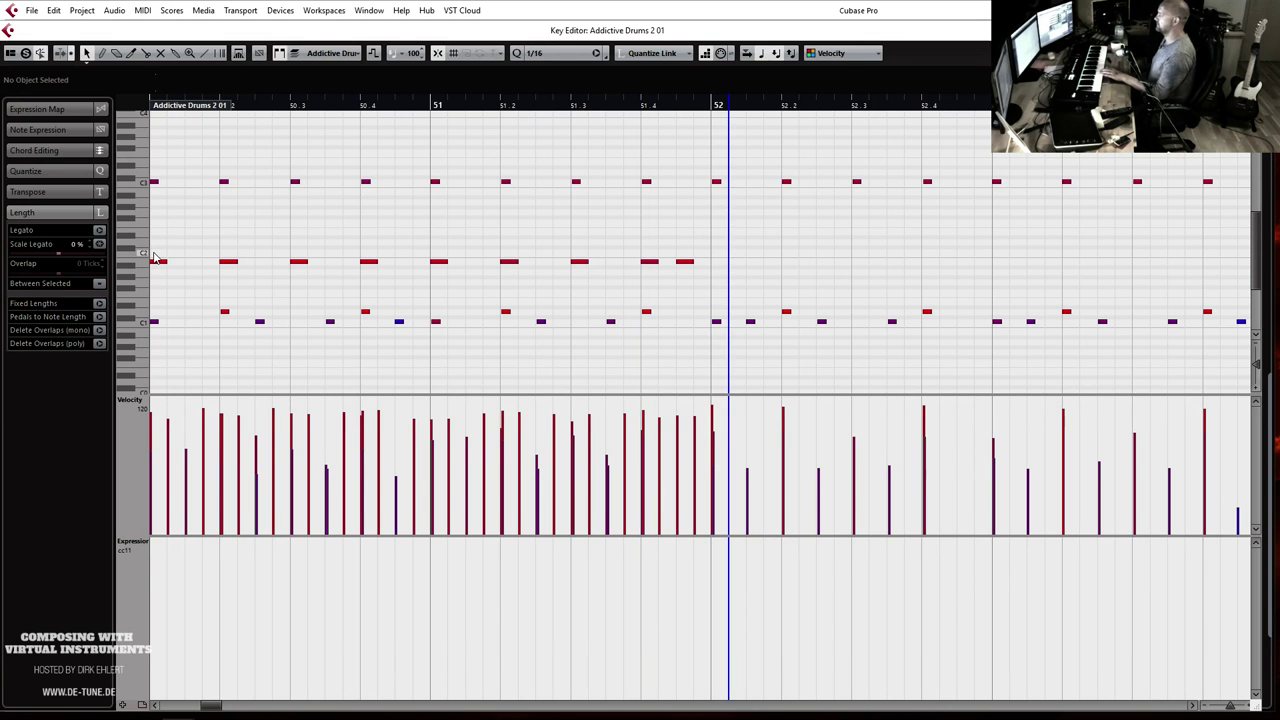
scroll(806, 158, "up", 3)
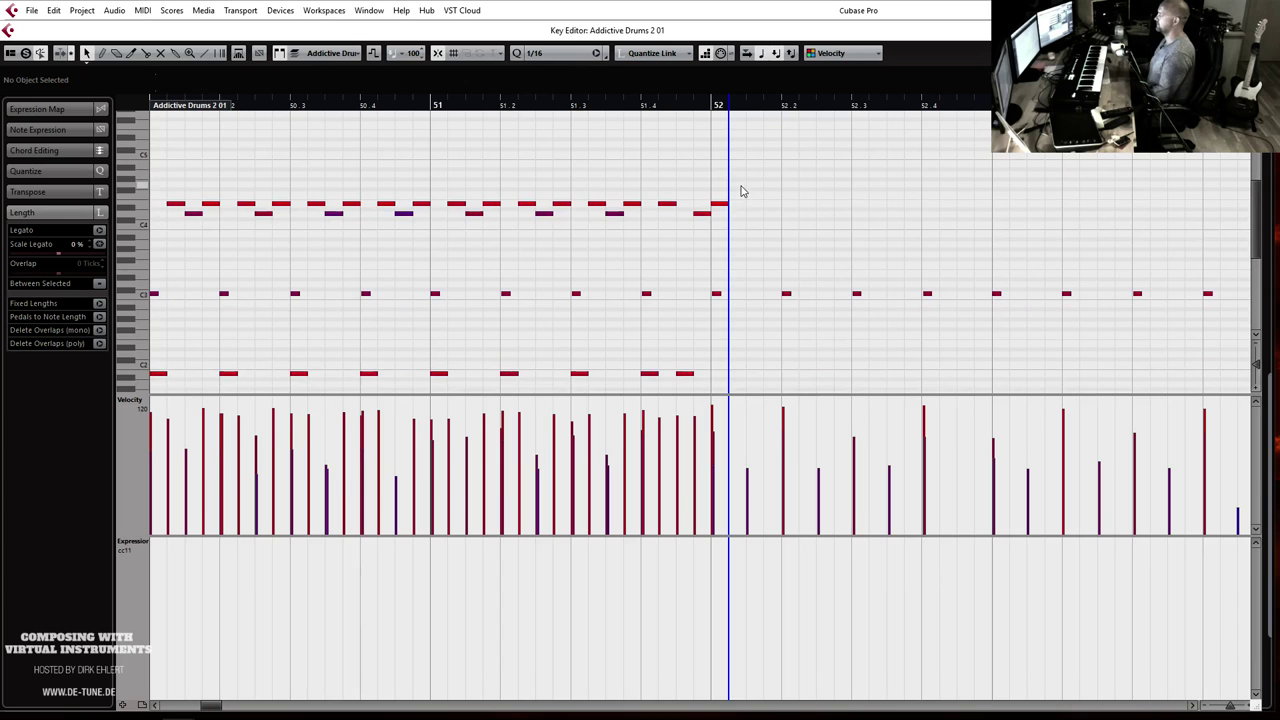
left_click_drag(737, 183, 150, 235)
key("space")
left_click_drag(726, 367, 172, 390)
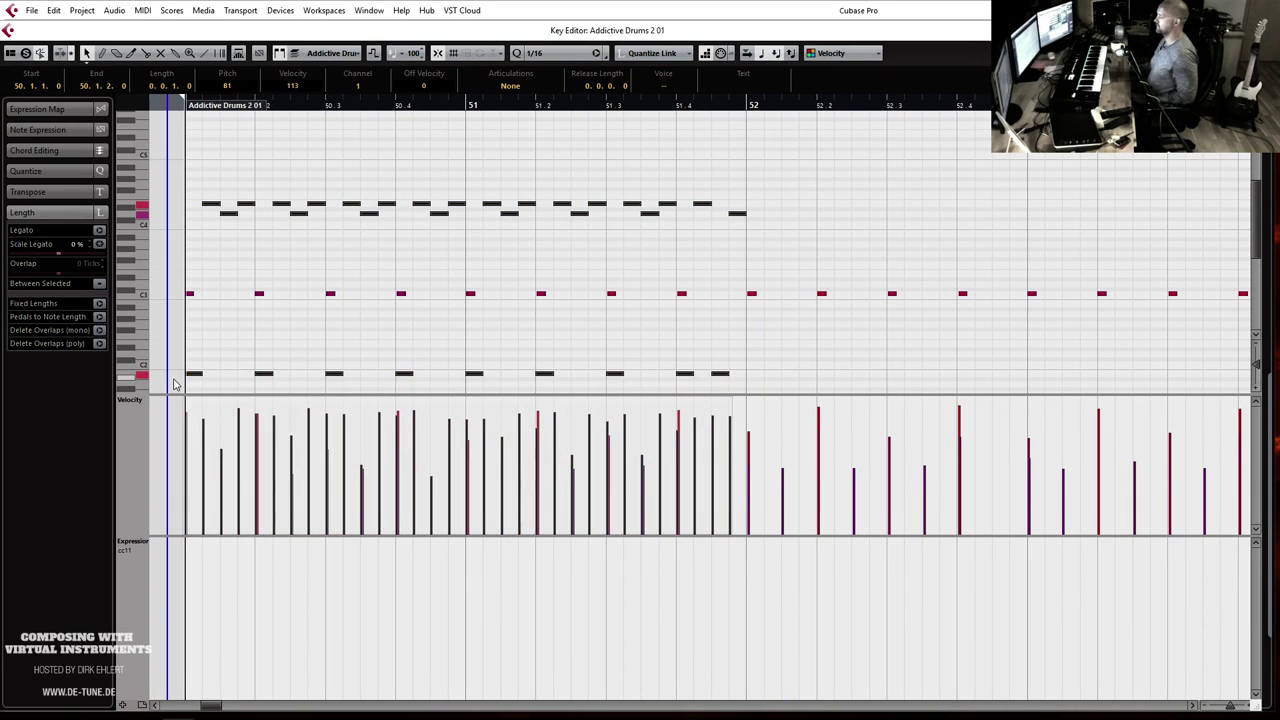
key("ctrl+d")
key("space")
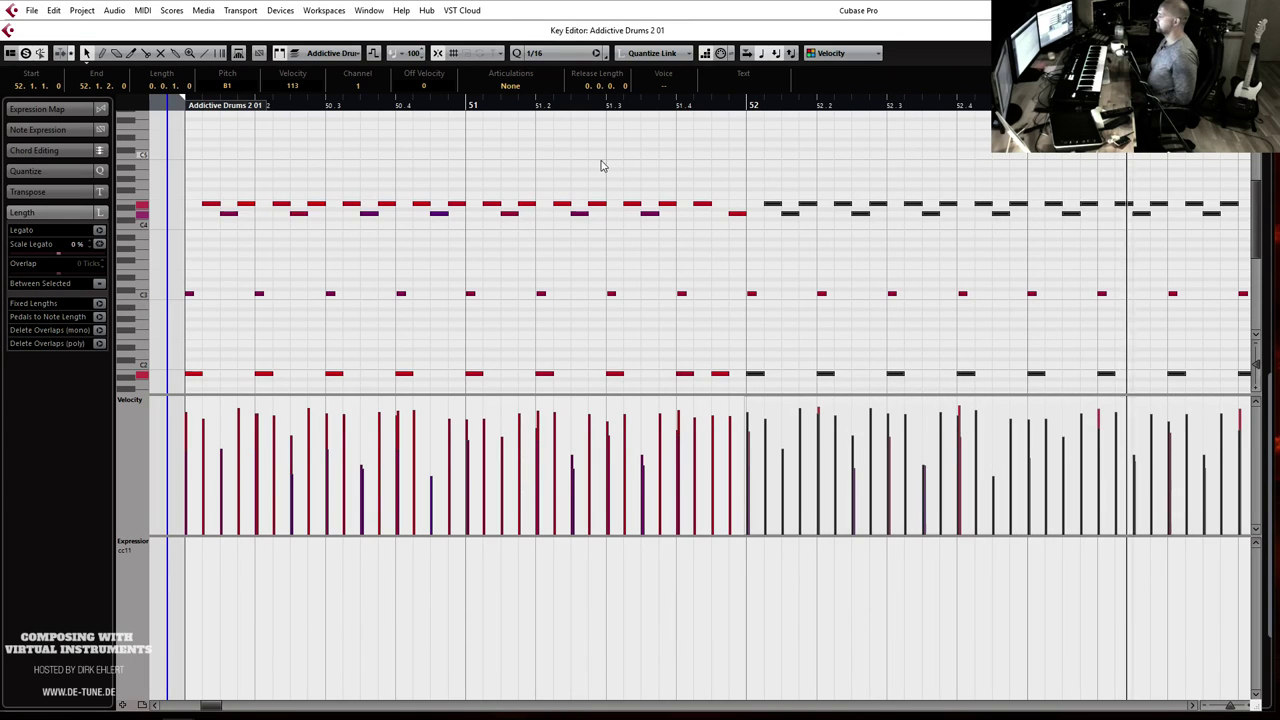
Step: Move the first C3 note at bar 50 up to G4 and raise its velocity to 116
key("space")
key("g")
left_click_drag(720, 296, 660, 316)
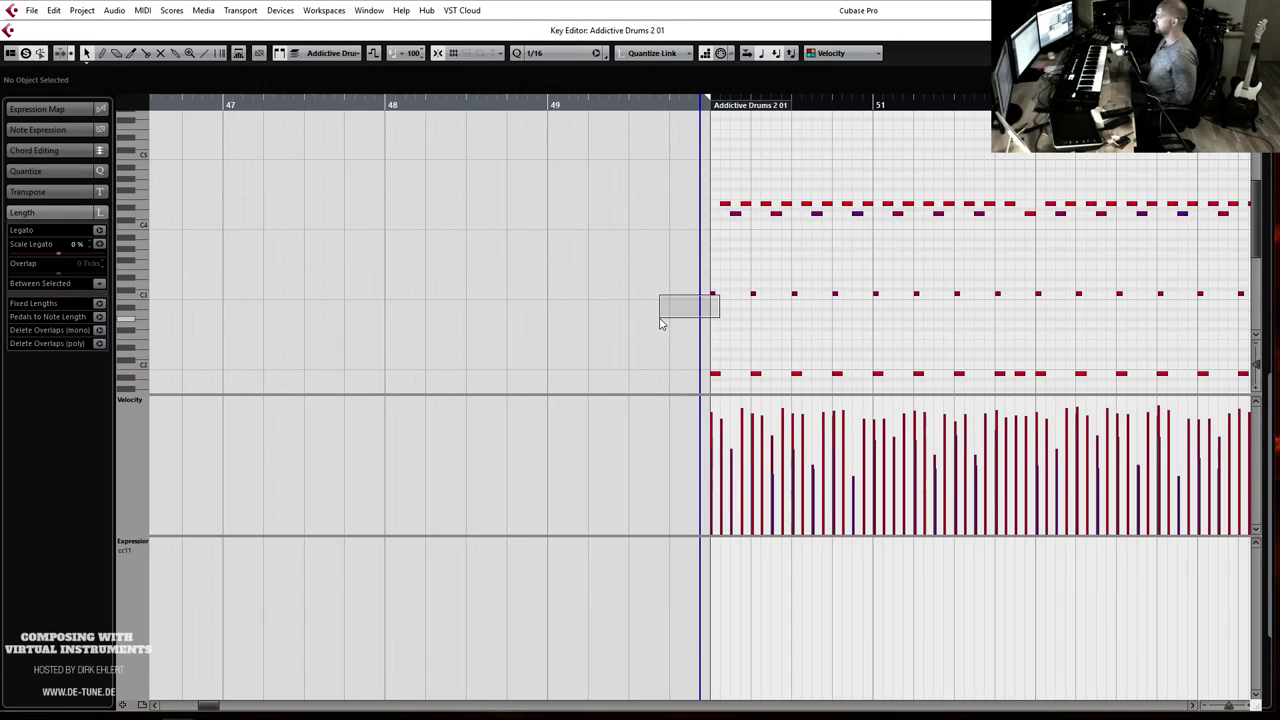
key("g")
scroll(775, 279, "down", 2)
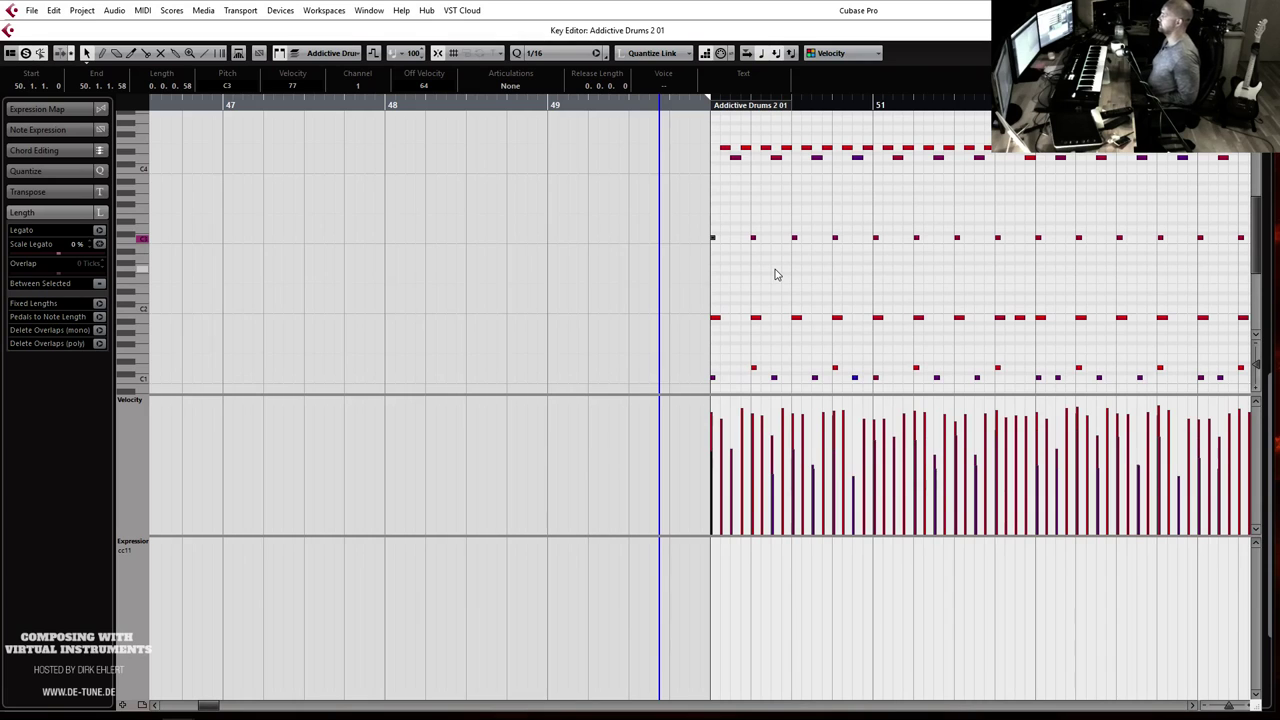
scroll(775, 274, "up", 4)
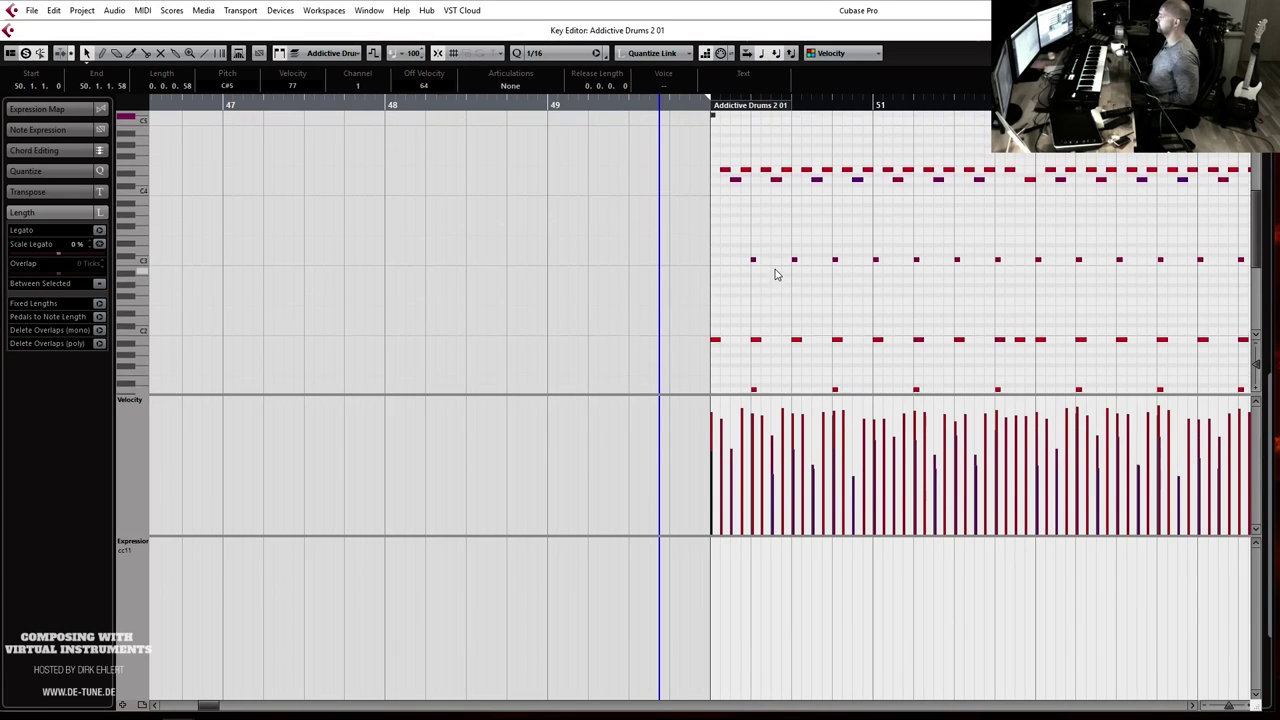
scroll(775, 274, "up", 1)
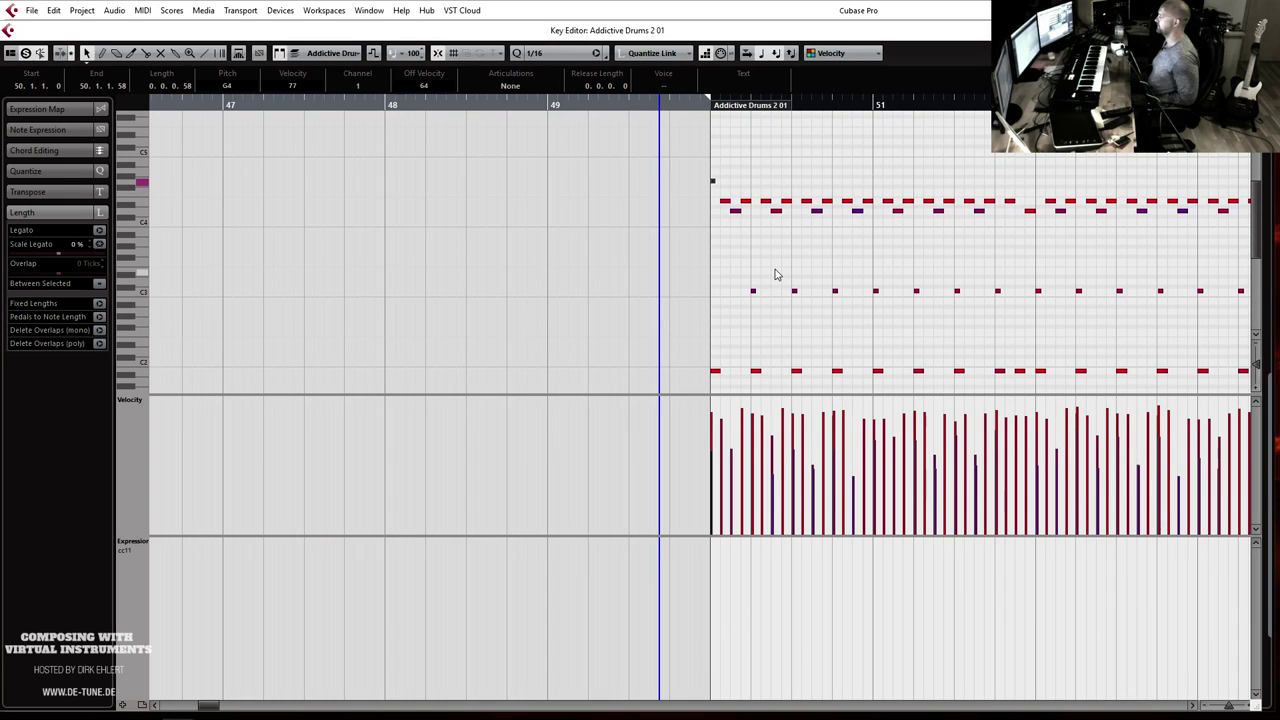
mouse_move(712, 185)
left_mouse_down()
mouse_move(715, 167)
mouse_move(719, 178)
left_mouse_up()
key("g")
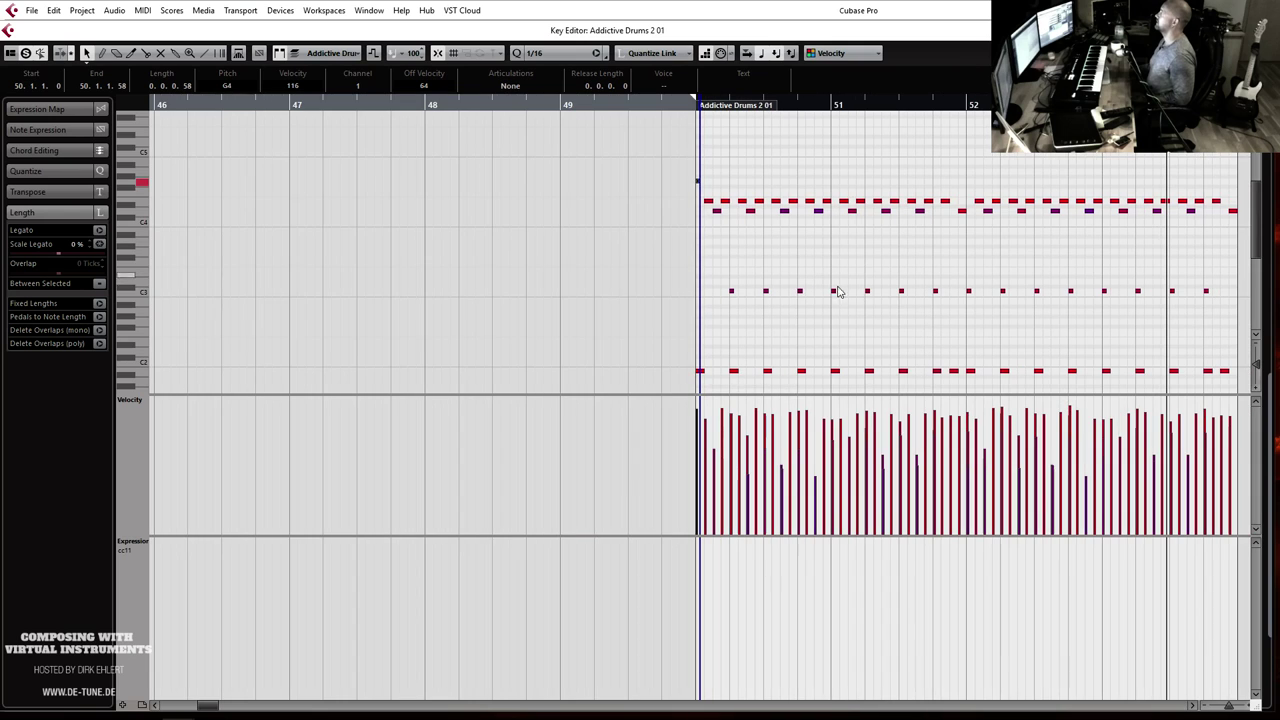
Step: Raise the velocities of all remaining C3 notes, bringing the first one to 97, and leave the Key Editor
scroll(864, 297, "right", 3)
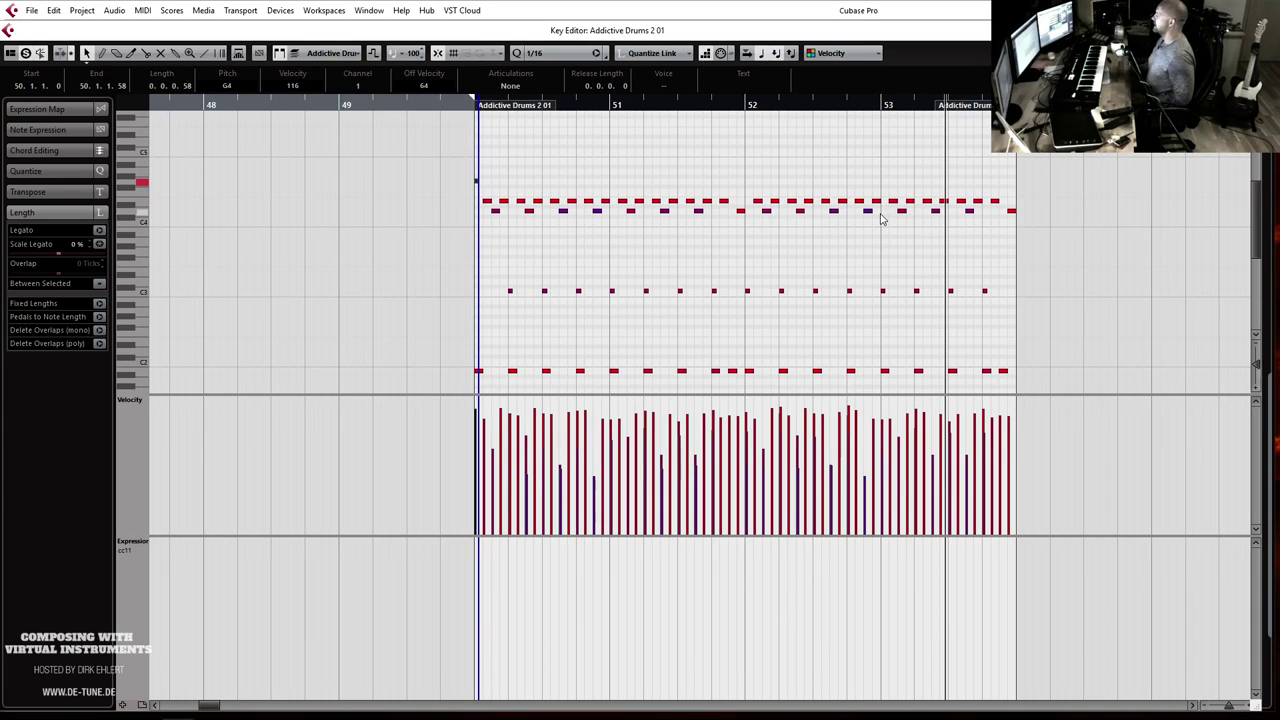
left_click_drag(501, 279, 1041, 308)
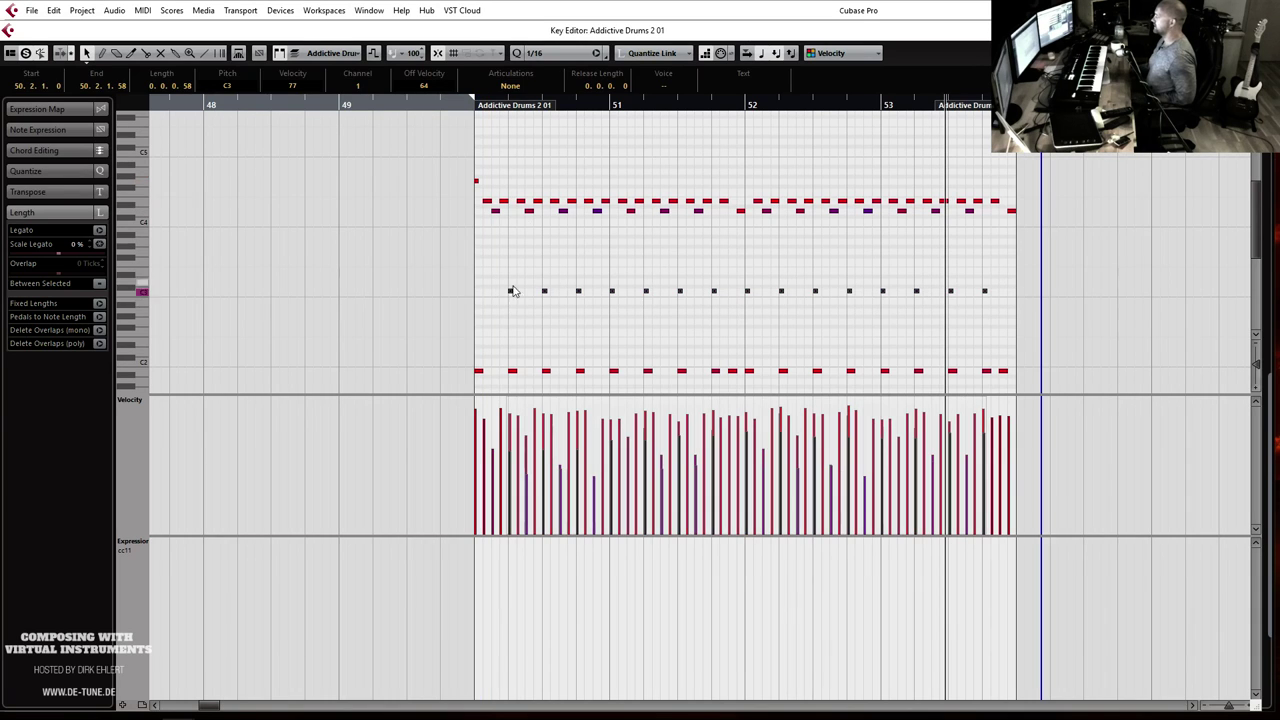
left_click_drag(511, 293, 513, 267)
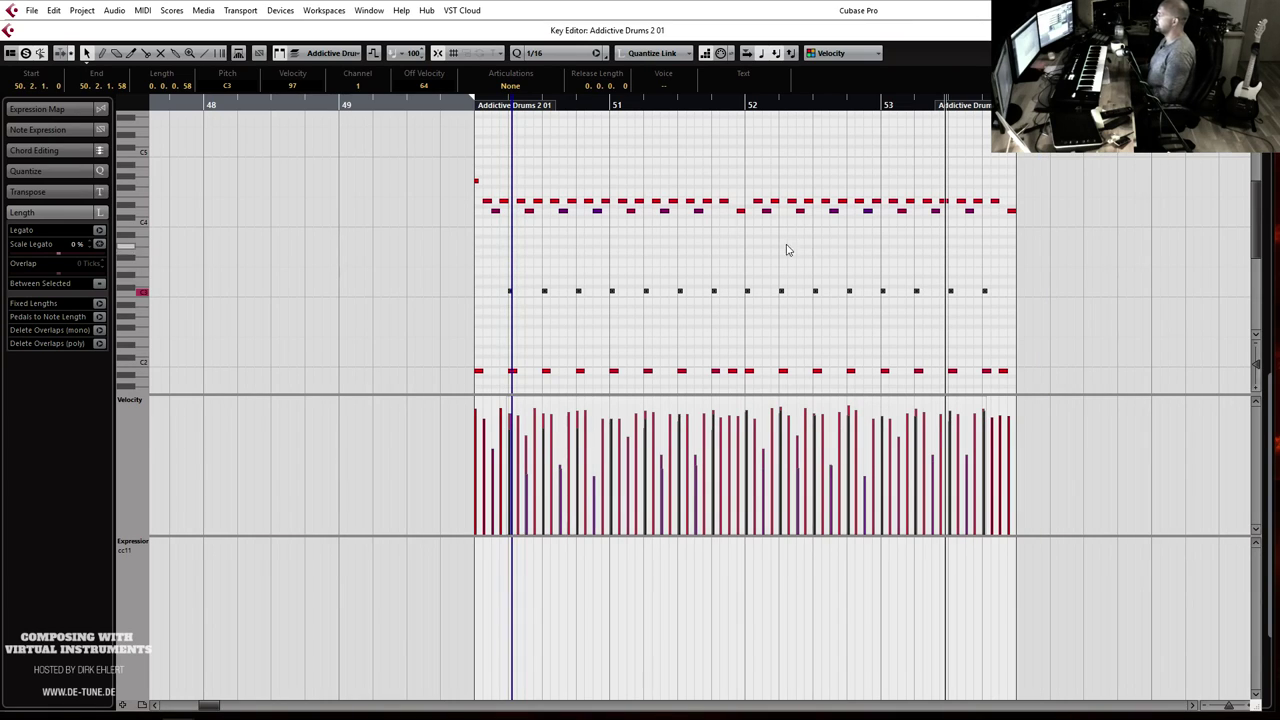
key("Escape")
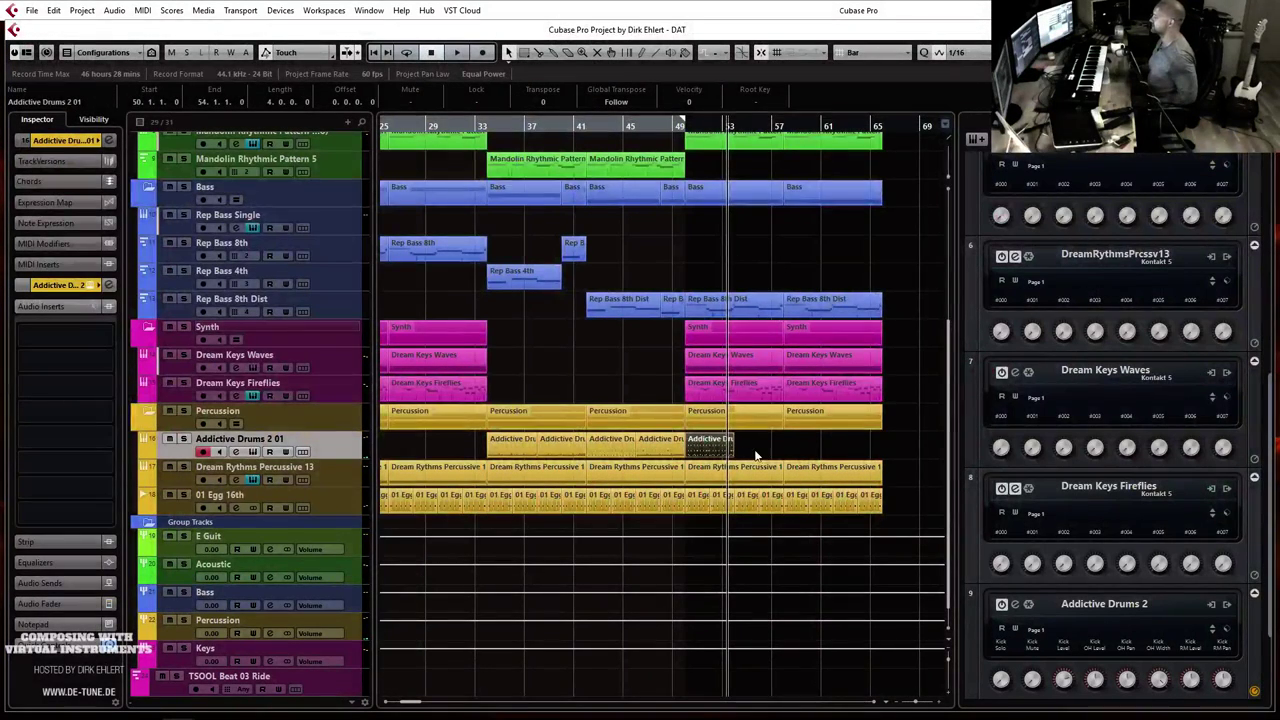
Step: Play the arrangement from bar 50 to check the new beat, and duplicate the Addictive Drums 2 01 part to bar 54
left_click(686, 138)
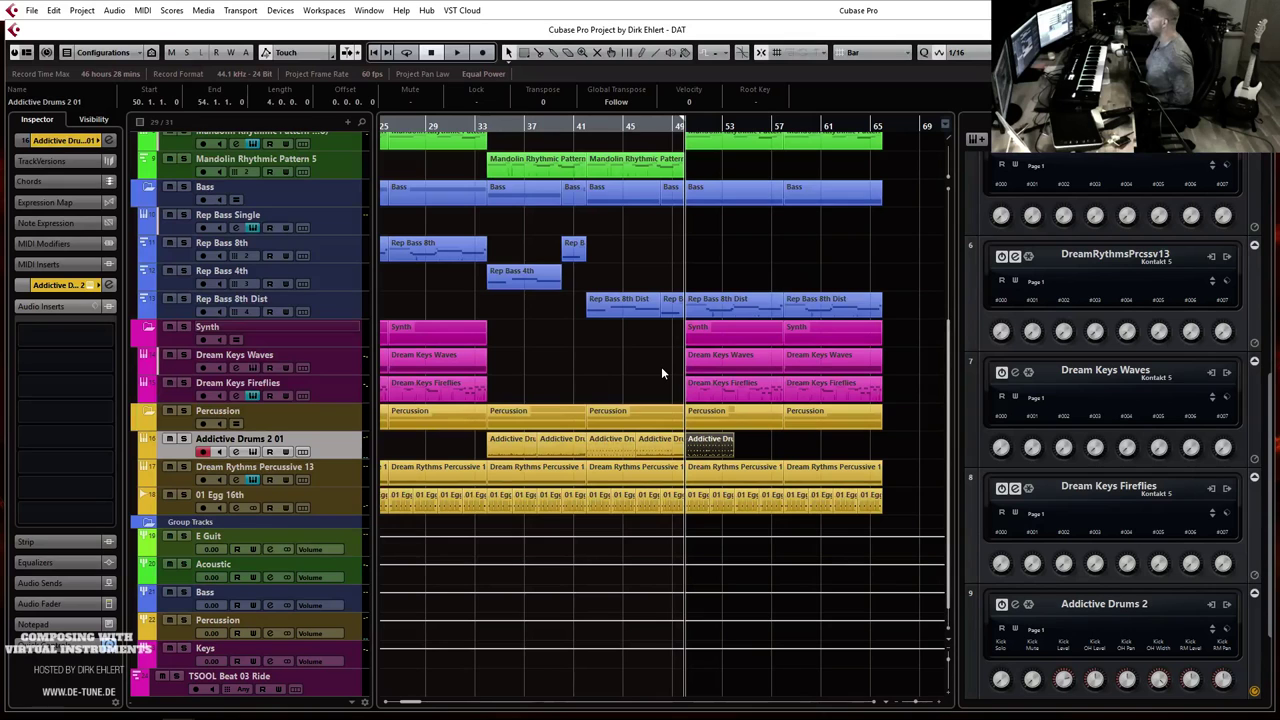
key("space")
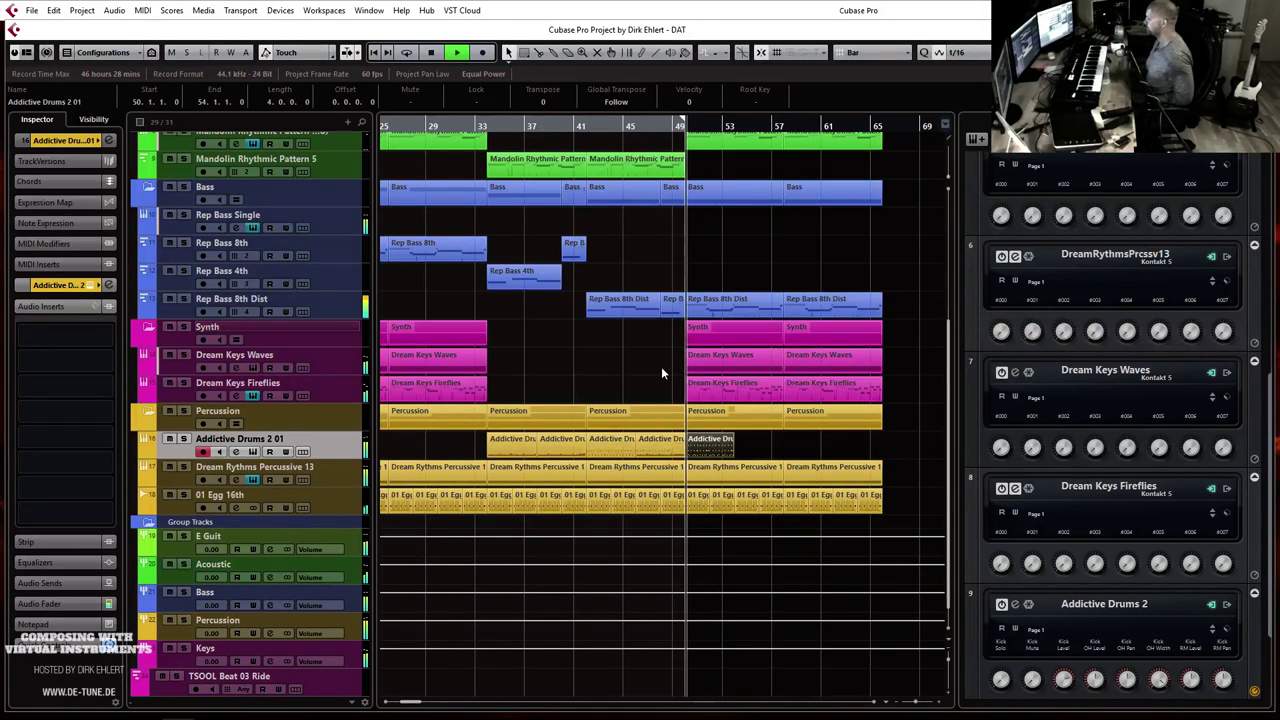
scroll(729, 345, "up", 4)
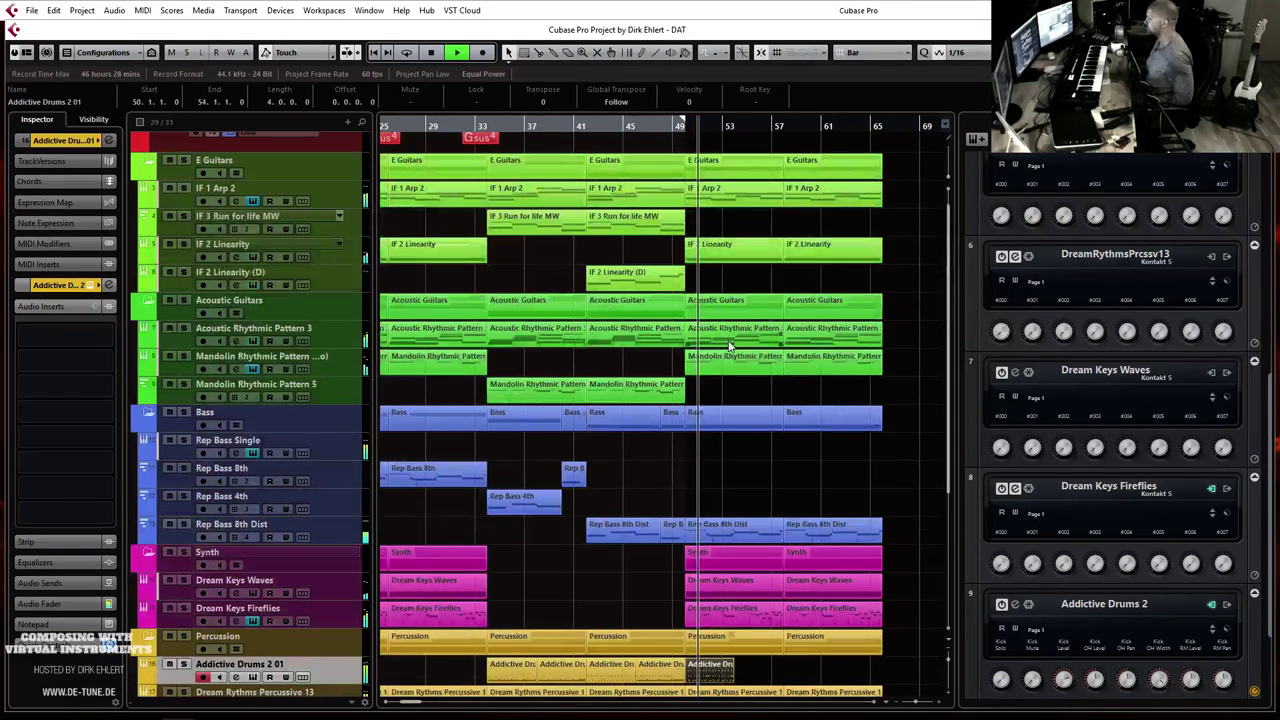
scroll(729, 345, "down", 4)
scroll(724, 357, "up", 2)
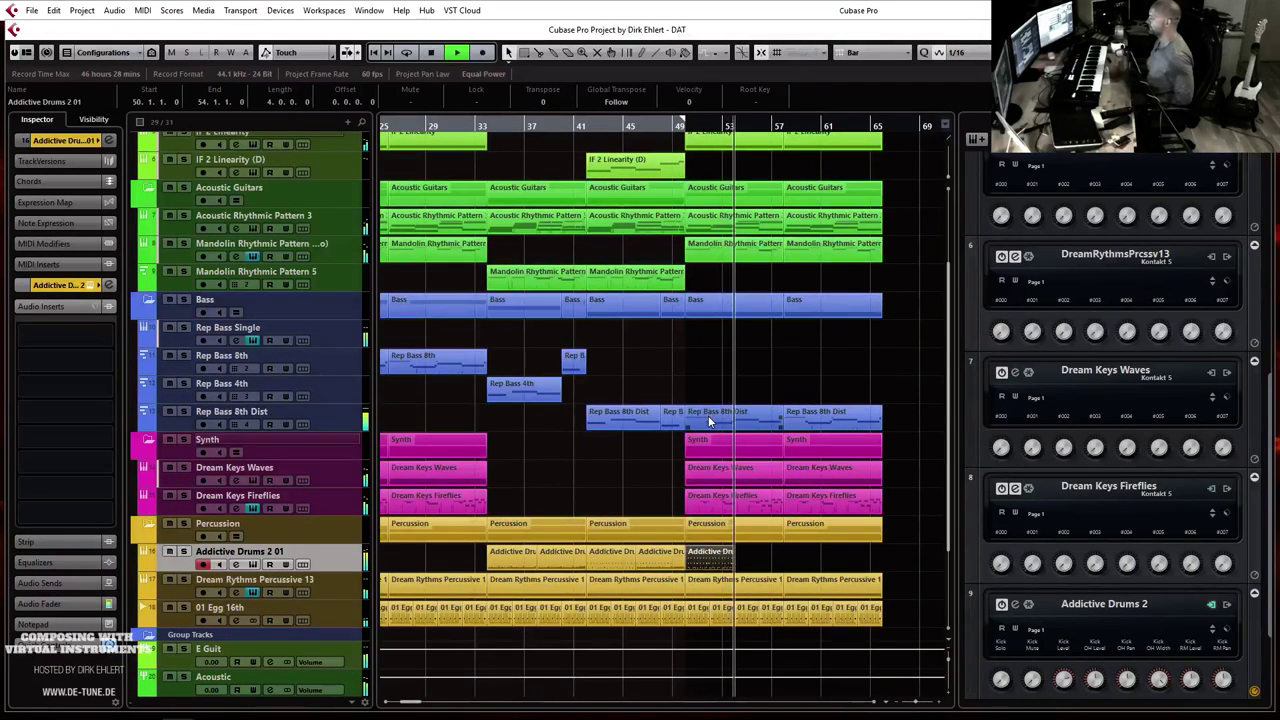
key("space")
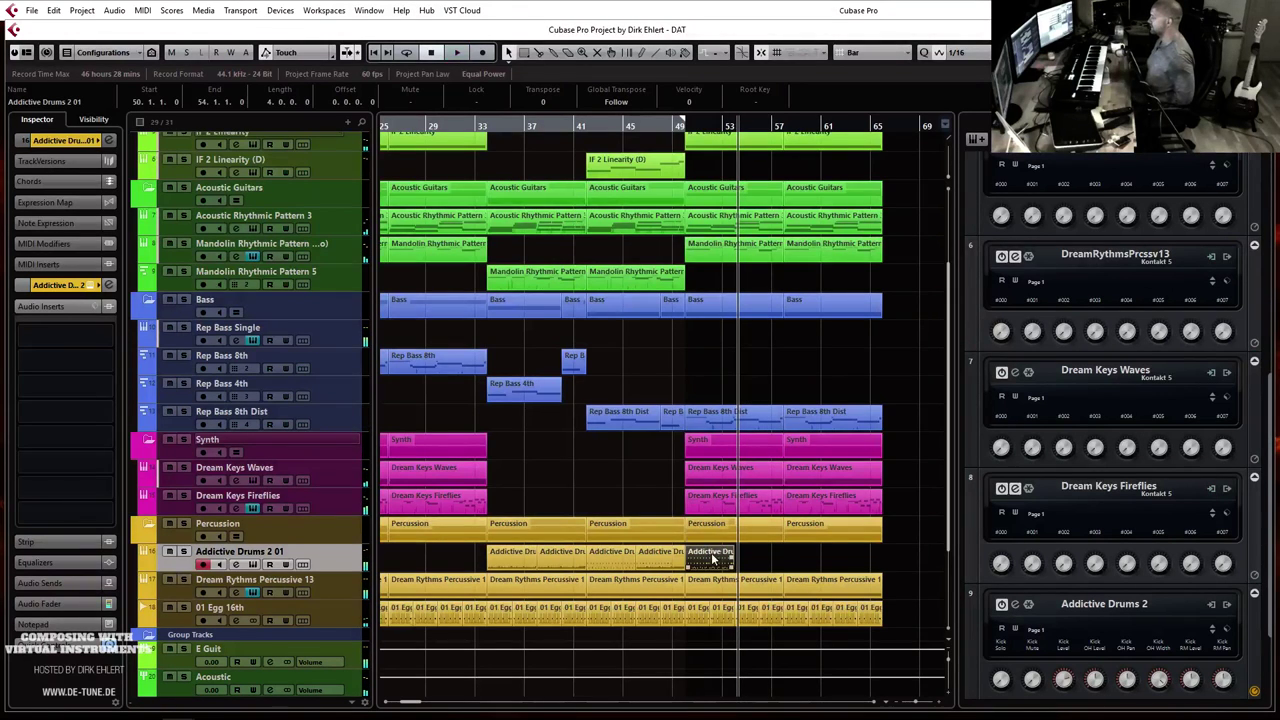
key("ctrl+d")
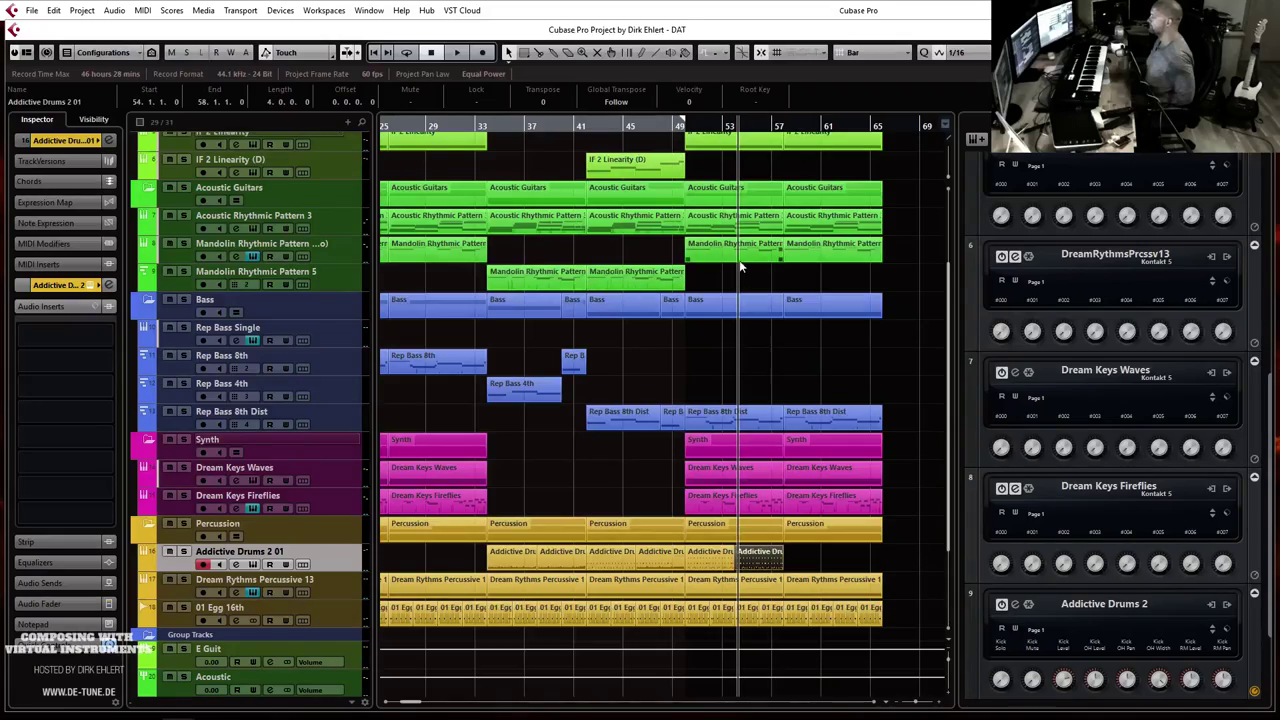
Step: Move both mandolin parts from bar 50 onto the Mandolin Rhythmic Pattern 5 track and play the arrangement from bar 50
left_click_drag(918, 246, 720, 282)
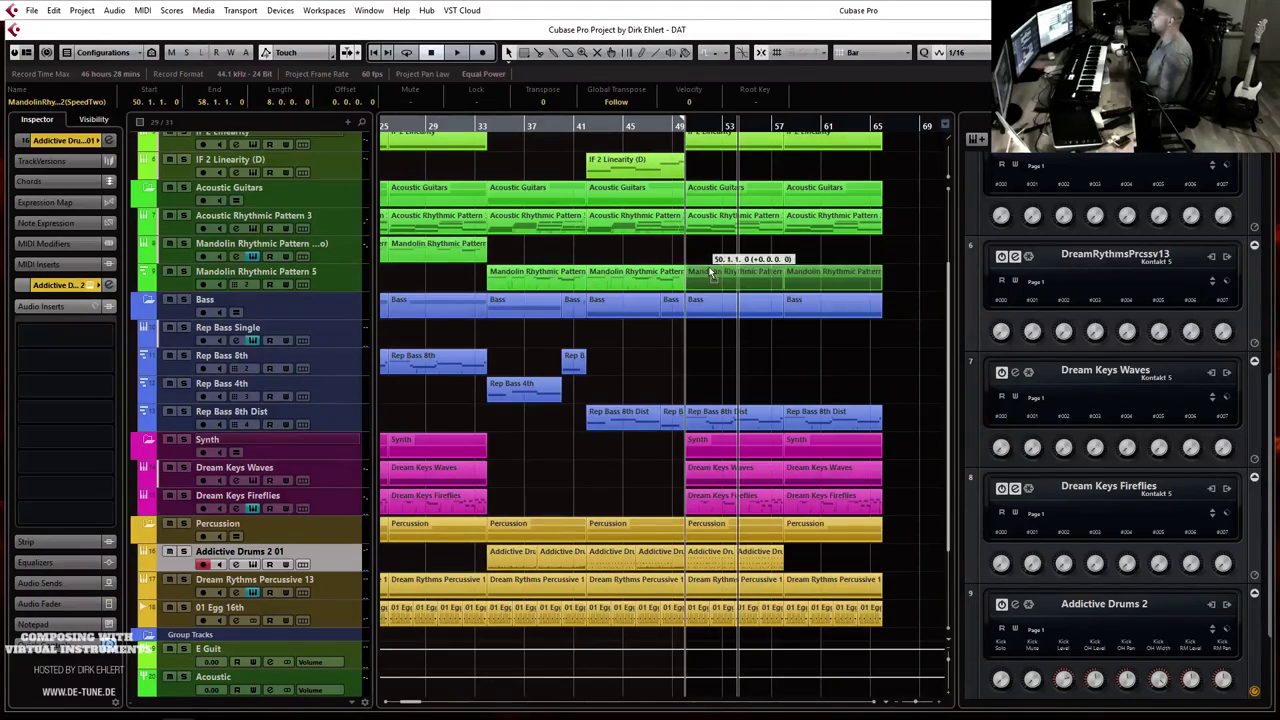
double_click(676, 276)
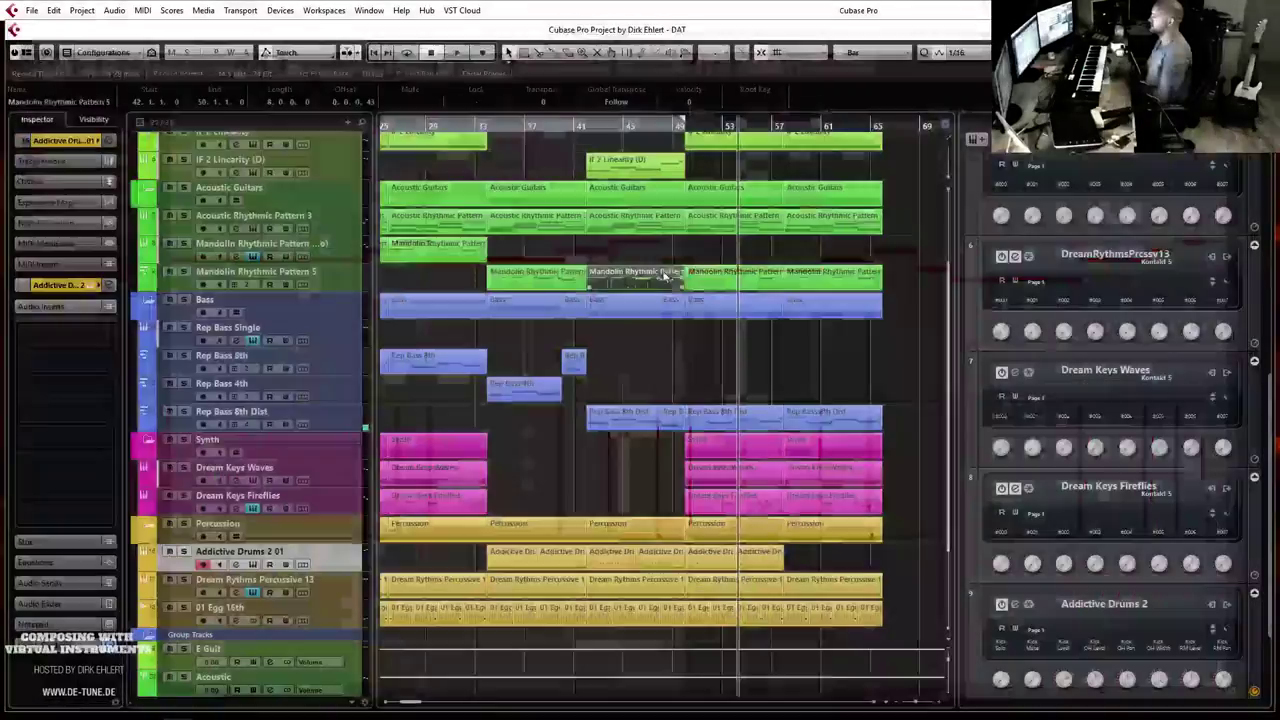
key("space")
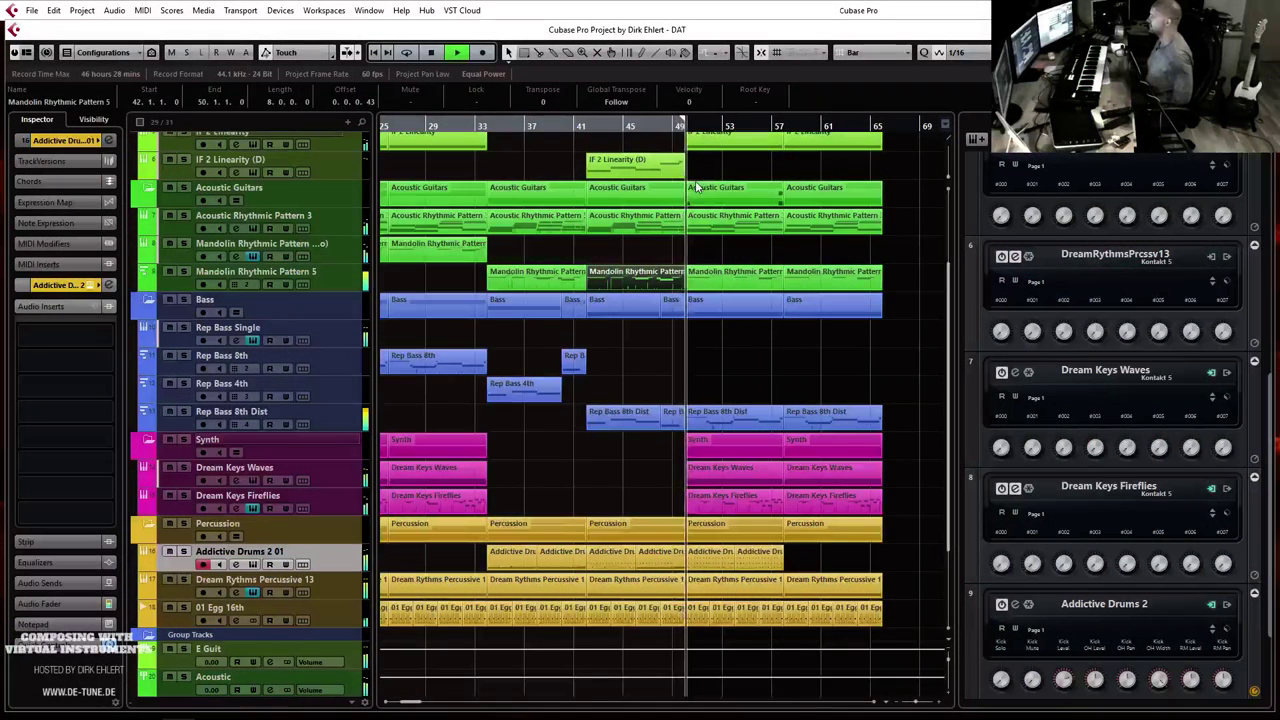
key("h")
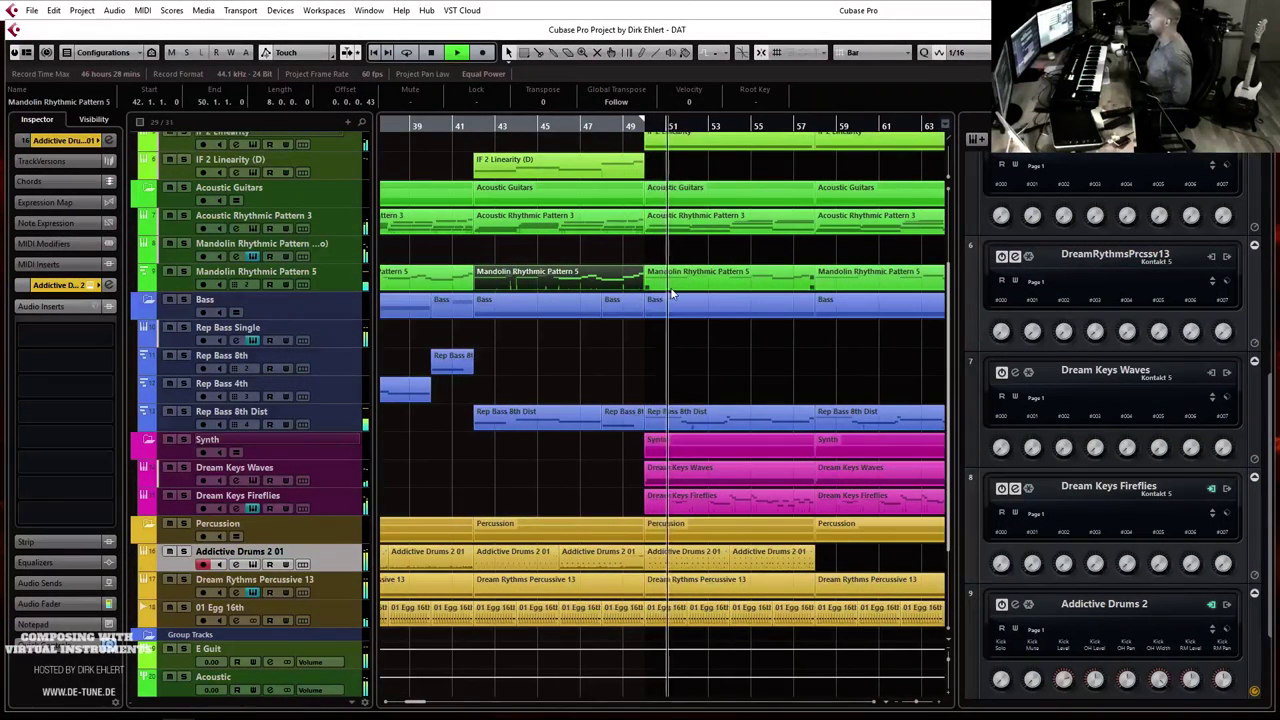
key("g")
scroll(672, 275, "up", 3)
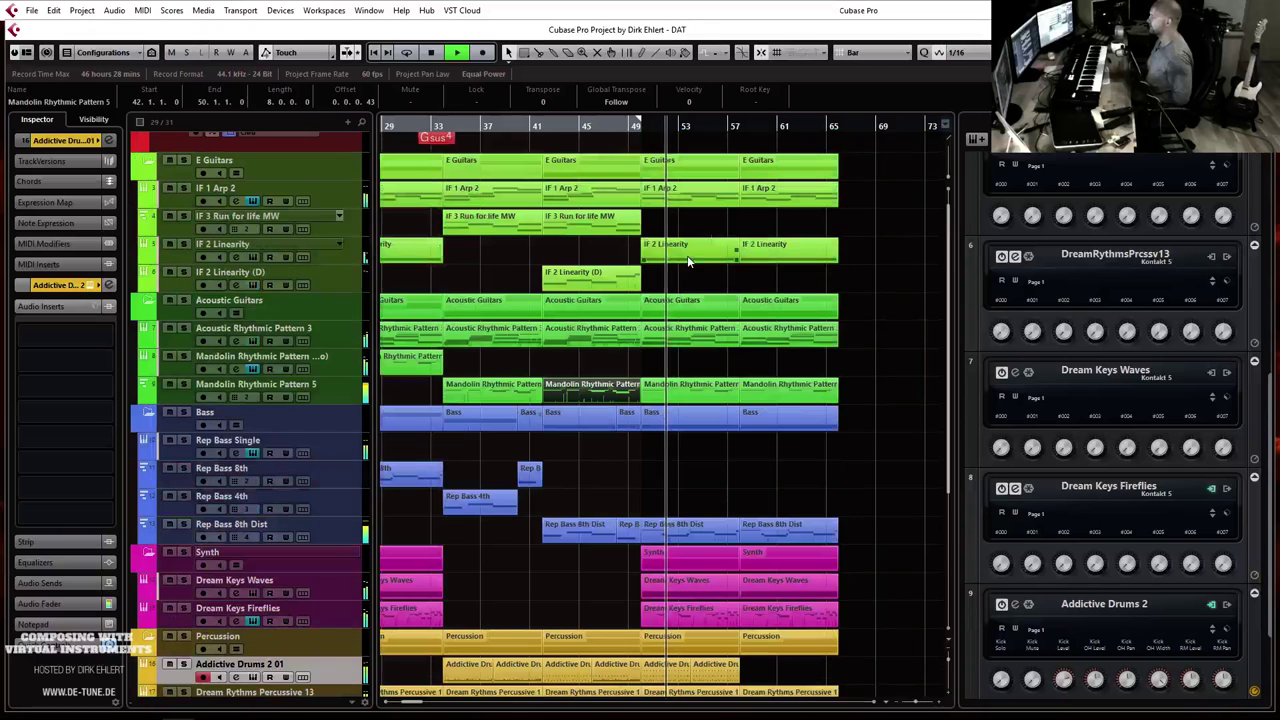
key("space")
left_click(543, 137)
key("space")
key("space")
Step: Open the IF 2 Linearity (D) part at bar 50 in the Key Editor and select its long C3 note
double_click(674, 259)
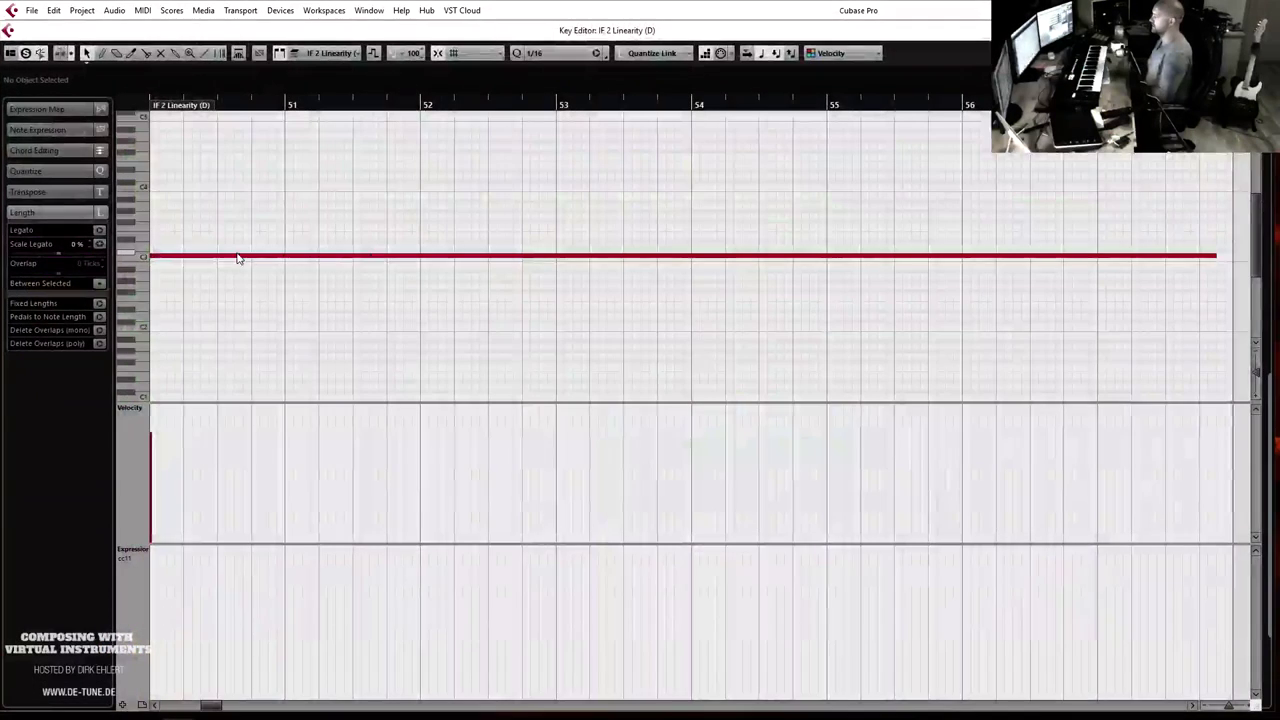
left_click(232, 258)
left_click_drag(232, 258, 235, 262)
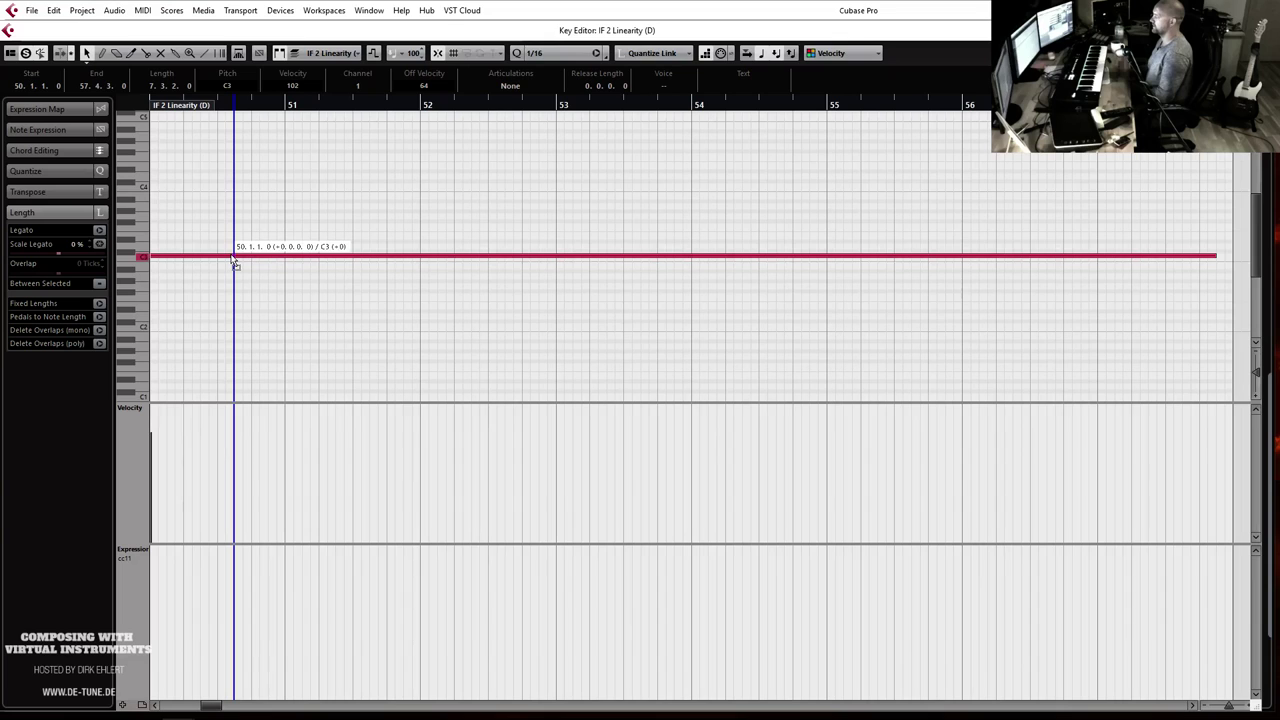
left_click_drag(235, 262, 233, 260)
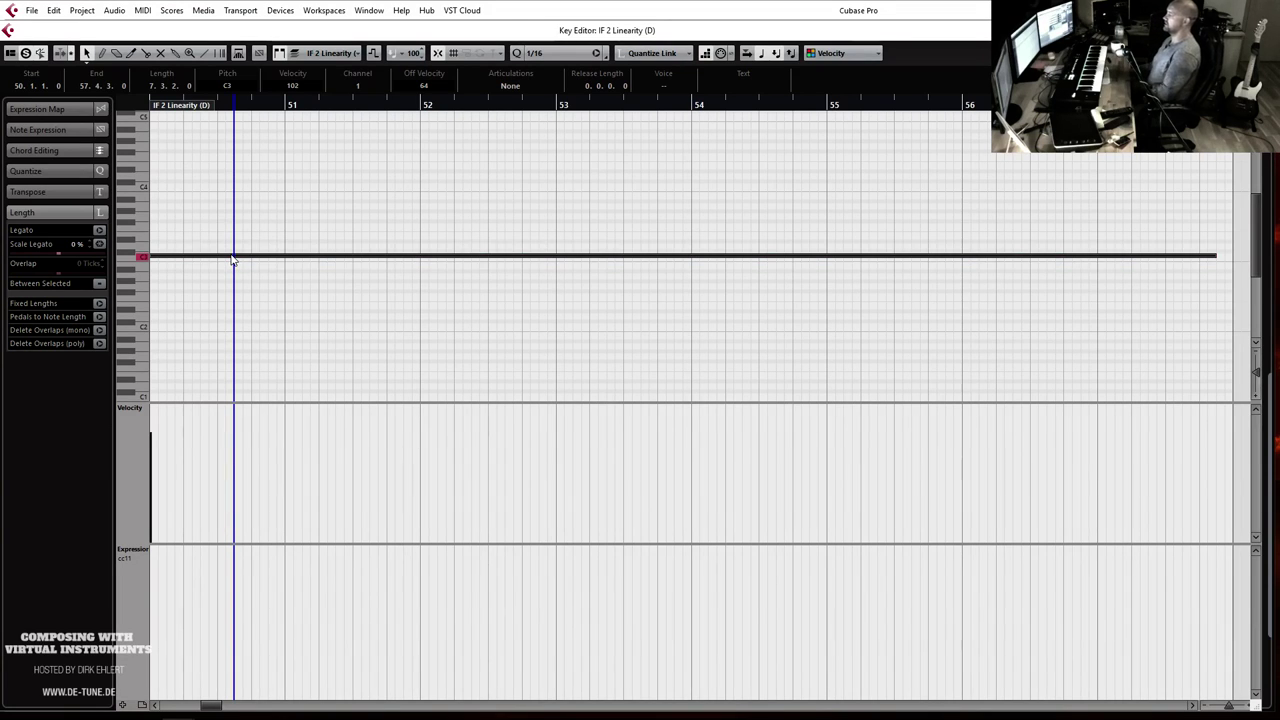
scroll(360, 194, "left", 5)
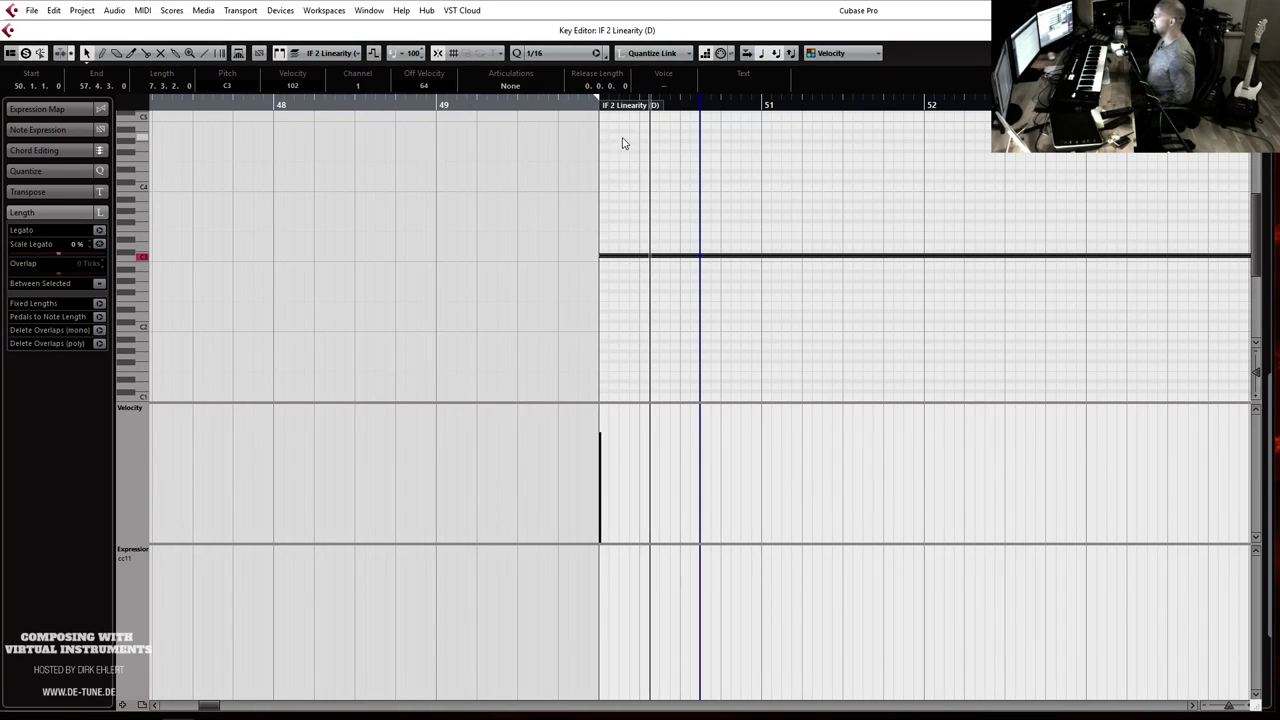
Step: Raise the long note's velocity to 115 and transpose it down an octave to C2
key("space")
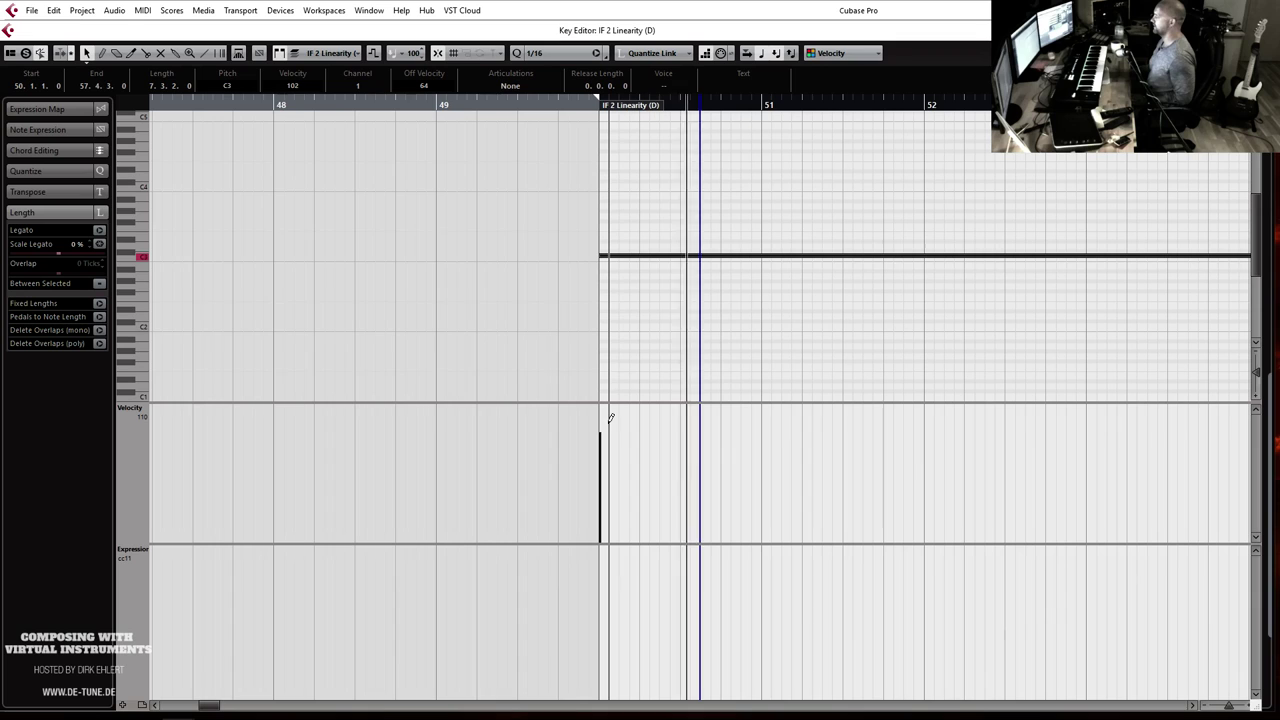
left_click(612, 416)
key("space")
left_click_drag(616, 240, 644, 308)
key("space")
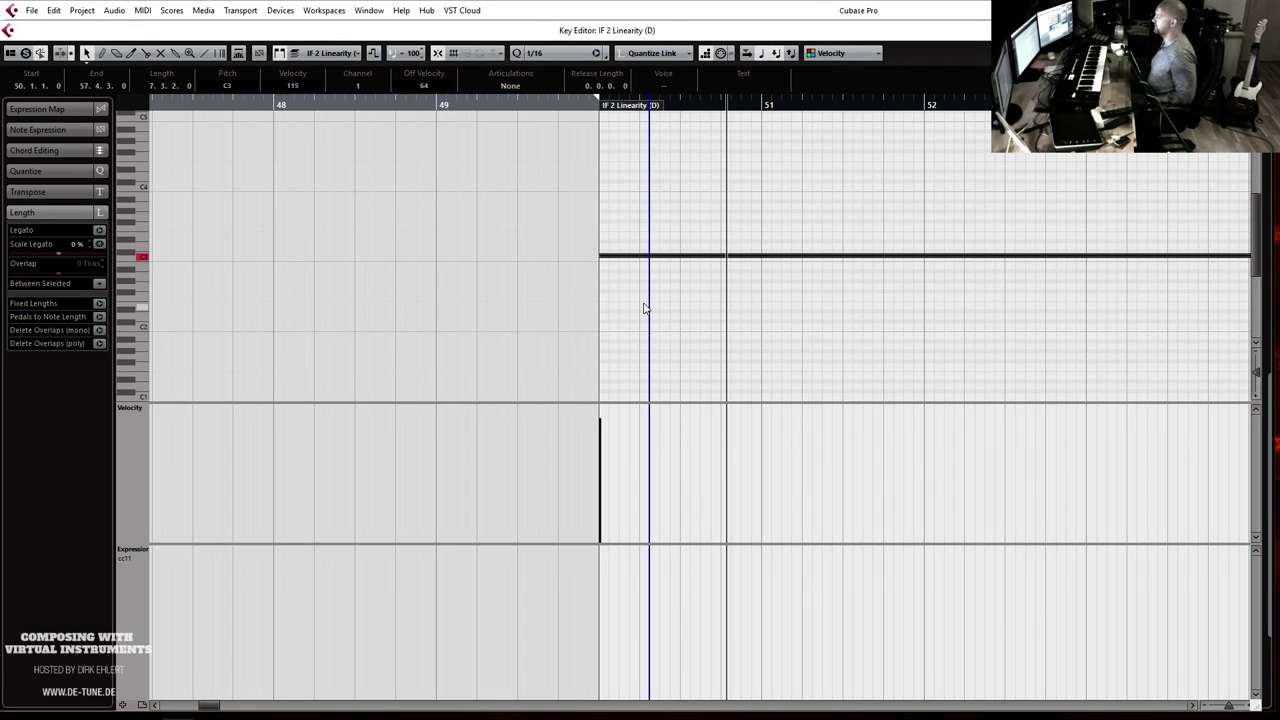
key("shift+Down")
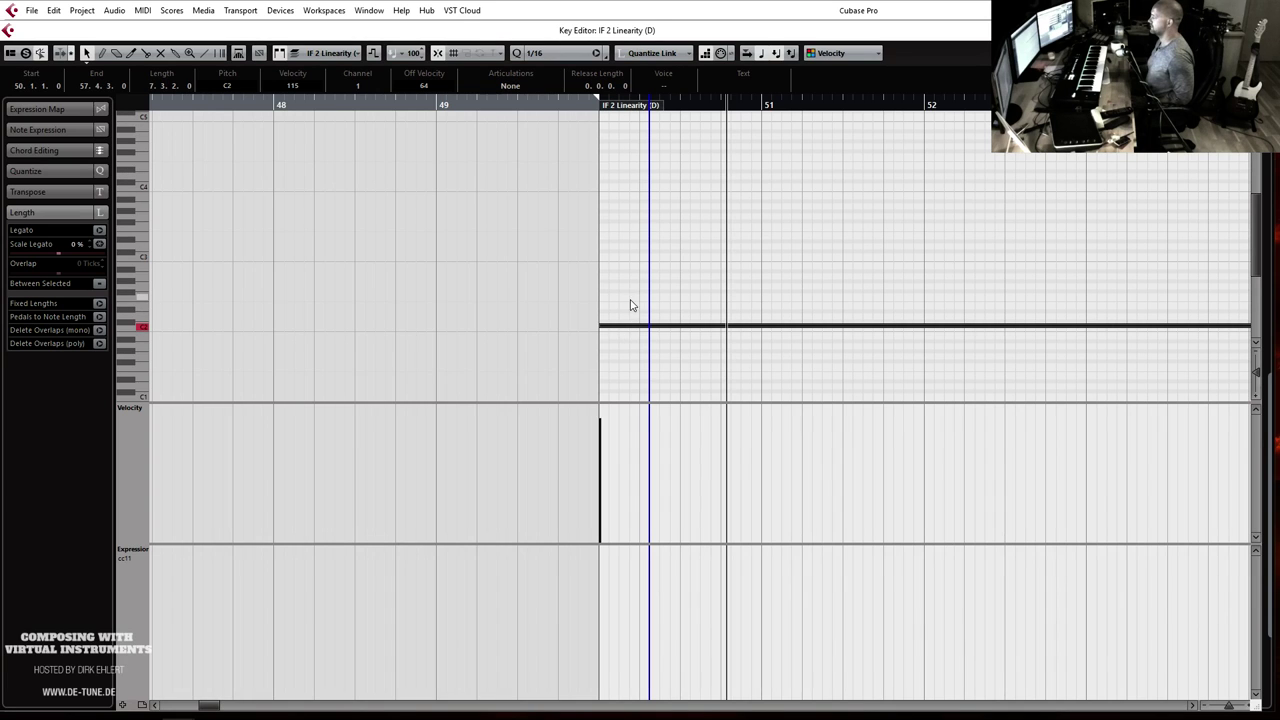
Step: Add a one-bar G2 note at 50.1.2 above the C2 note and duplicate it to 51.1.2
left_click_drag(620, 272, 760, 270)
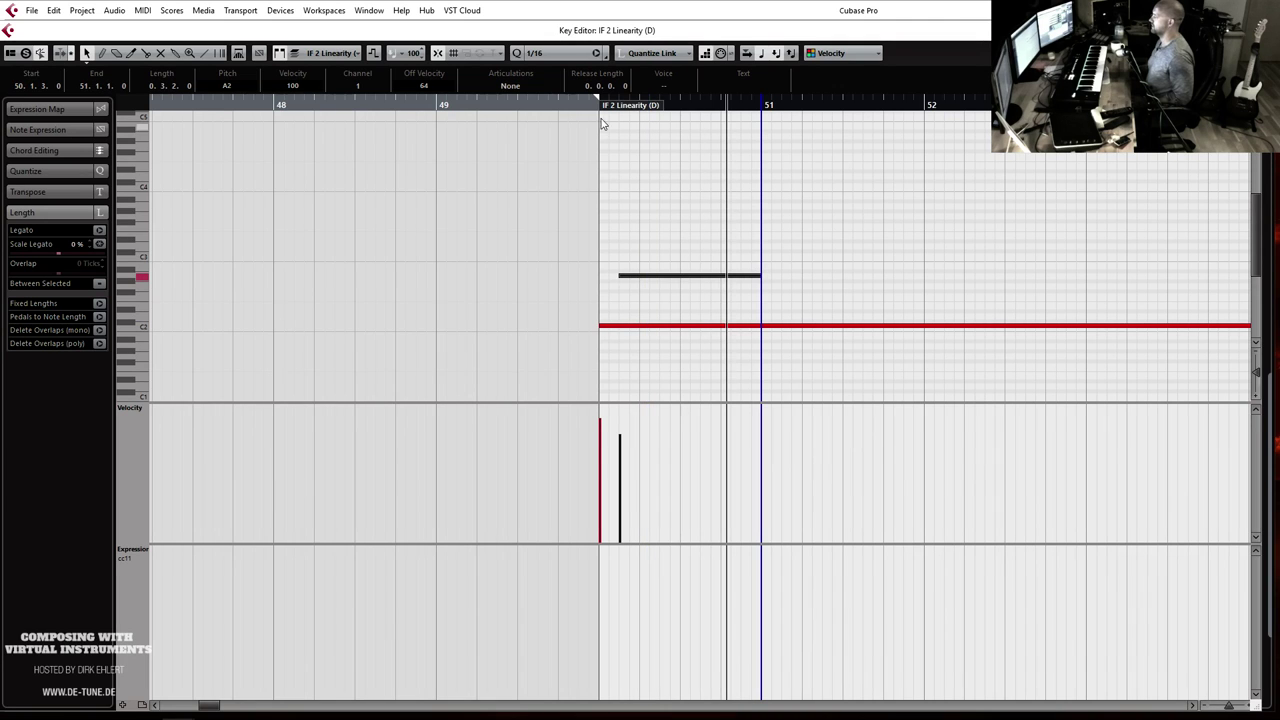
left_click_drag(624, 275, 640, 276)
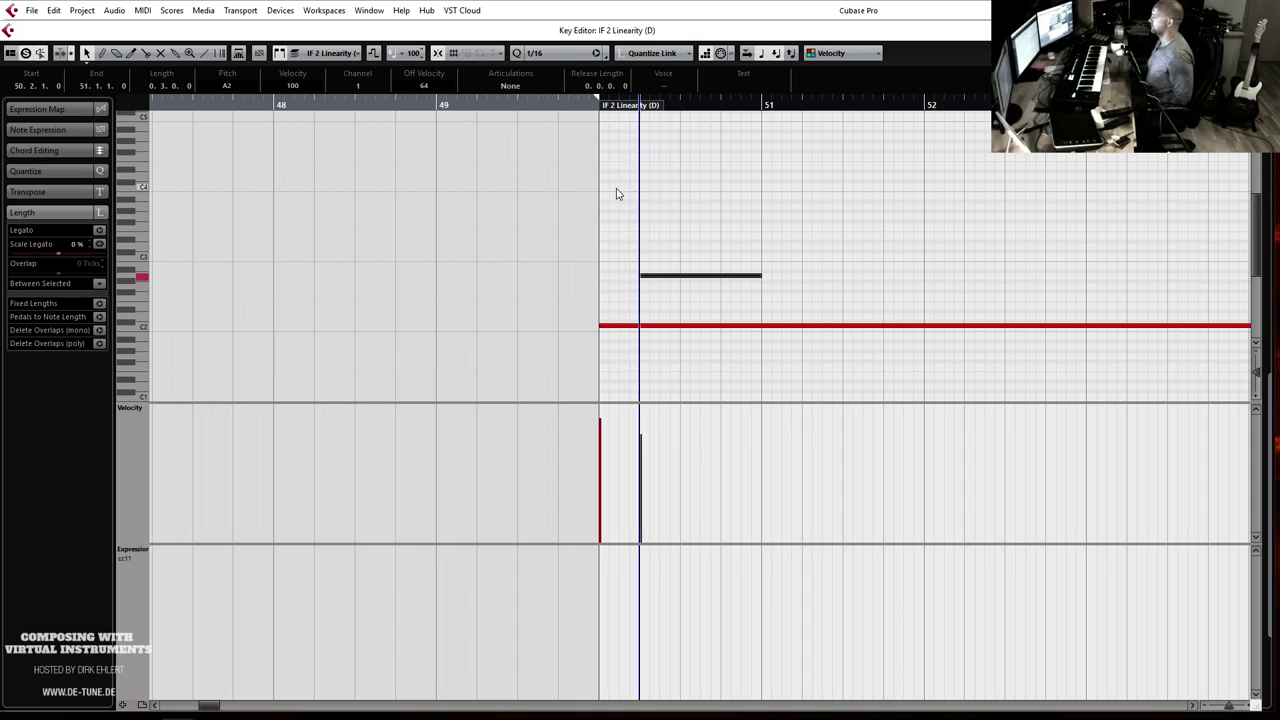
left_click_drag(645, 274, 609, 275)
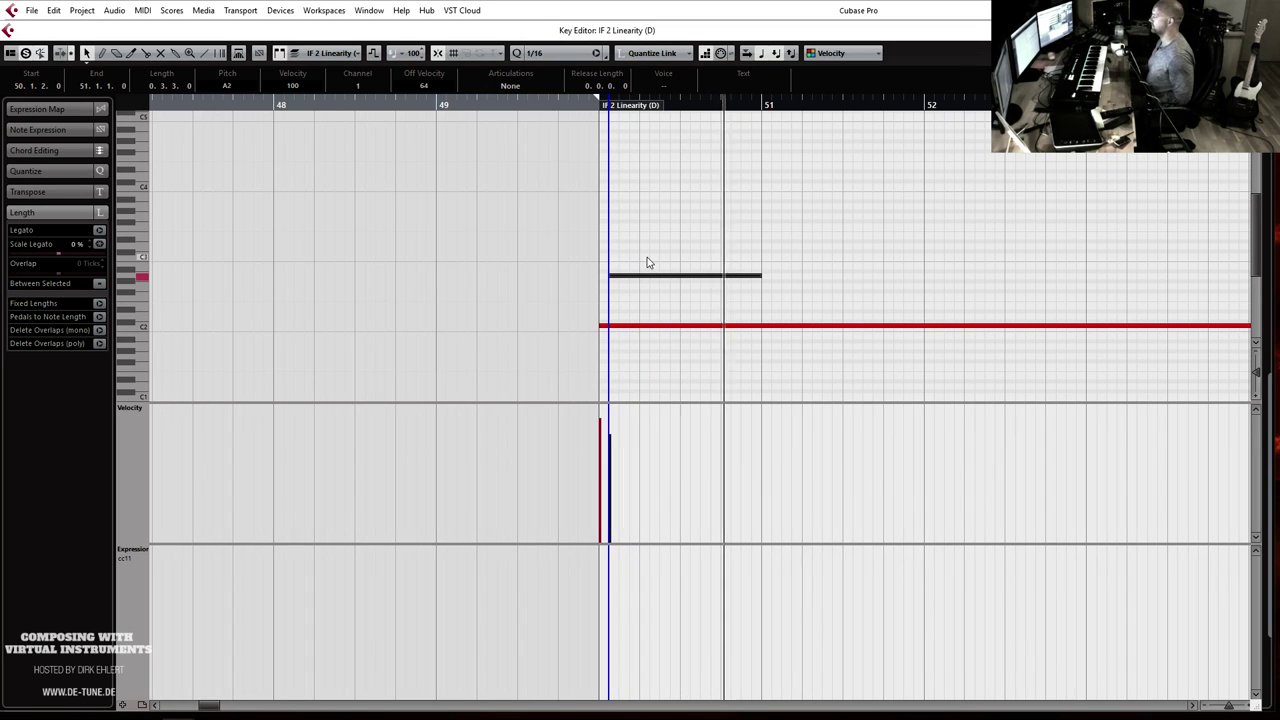
key("Down")
key("Down")
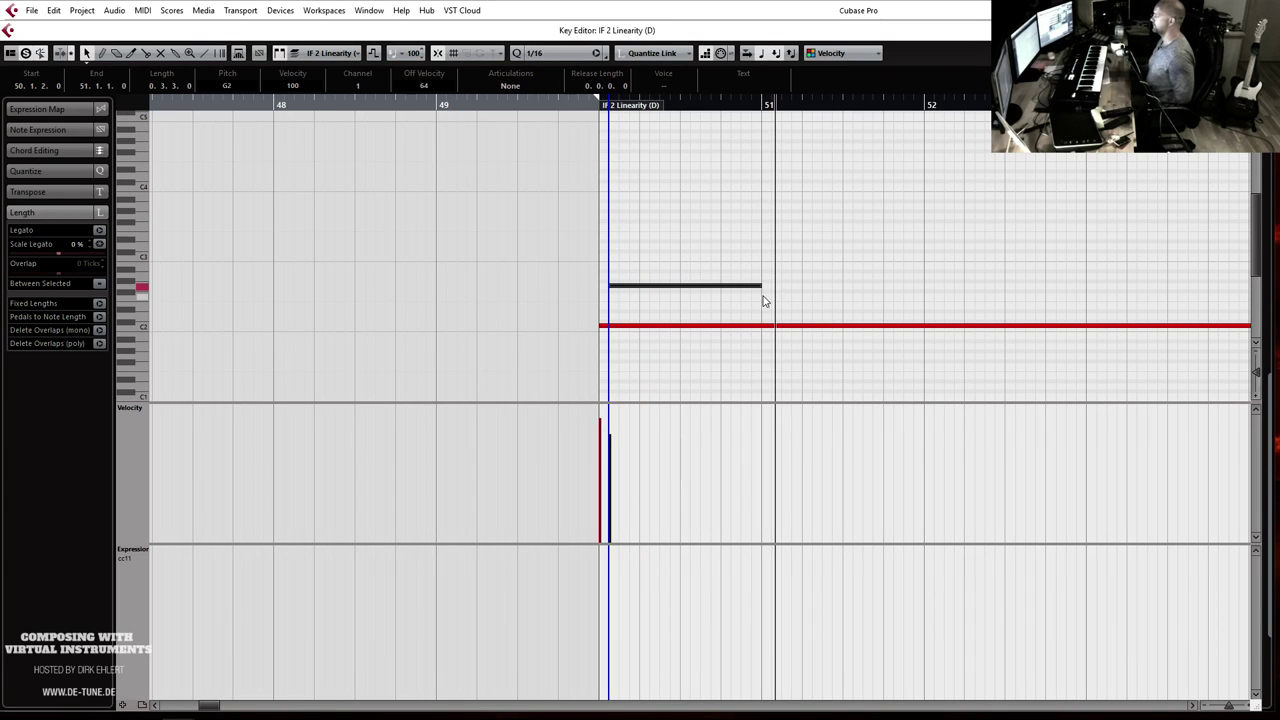
left_click_drag(760, 293, 773, 288)
key("ctrl+d")
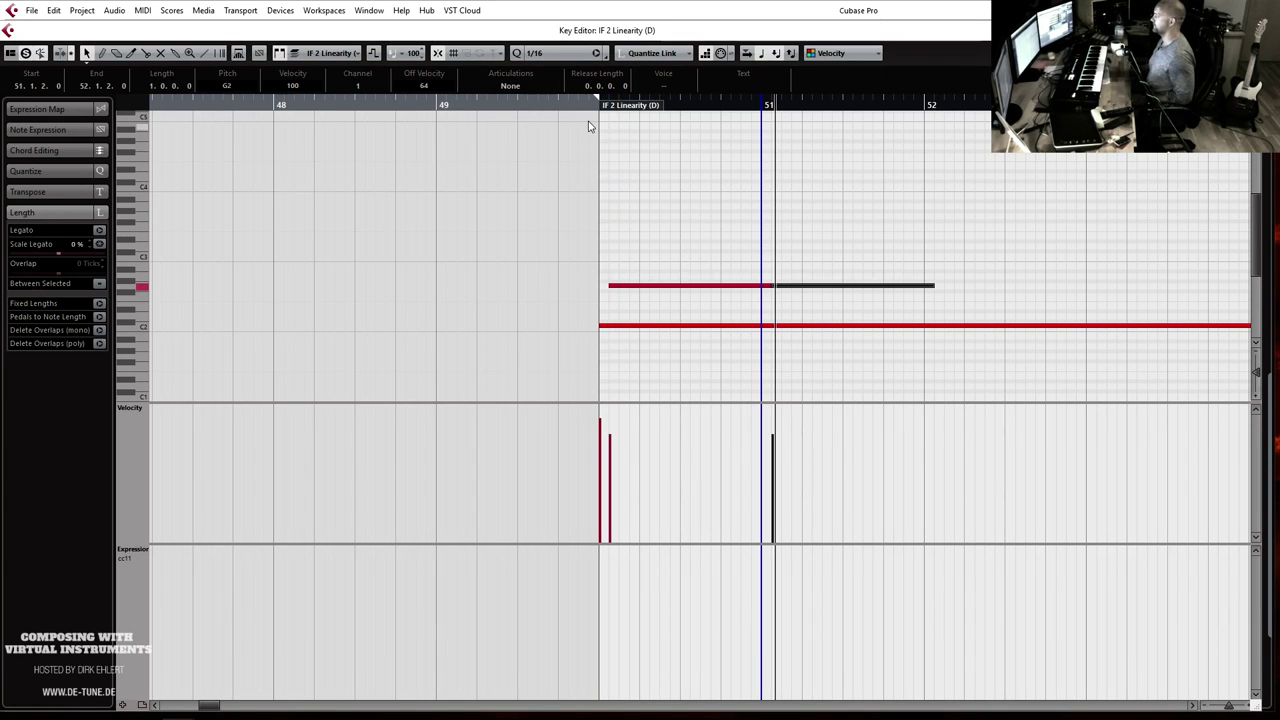
Step: Split the long C2 note at bar 52 and transpose its second part up to F2
key("g")
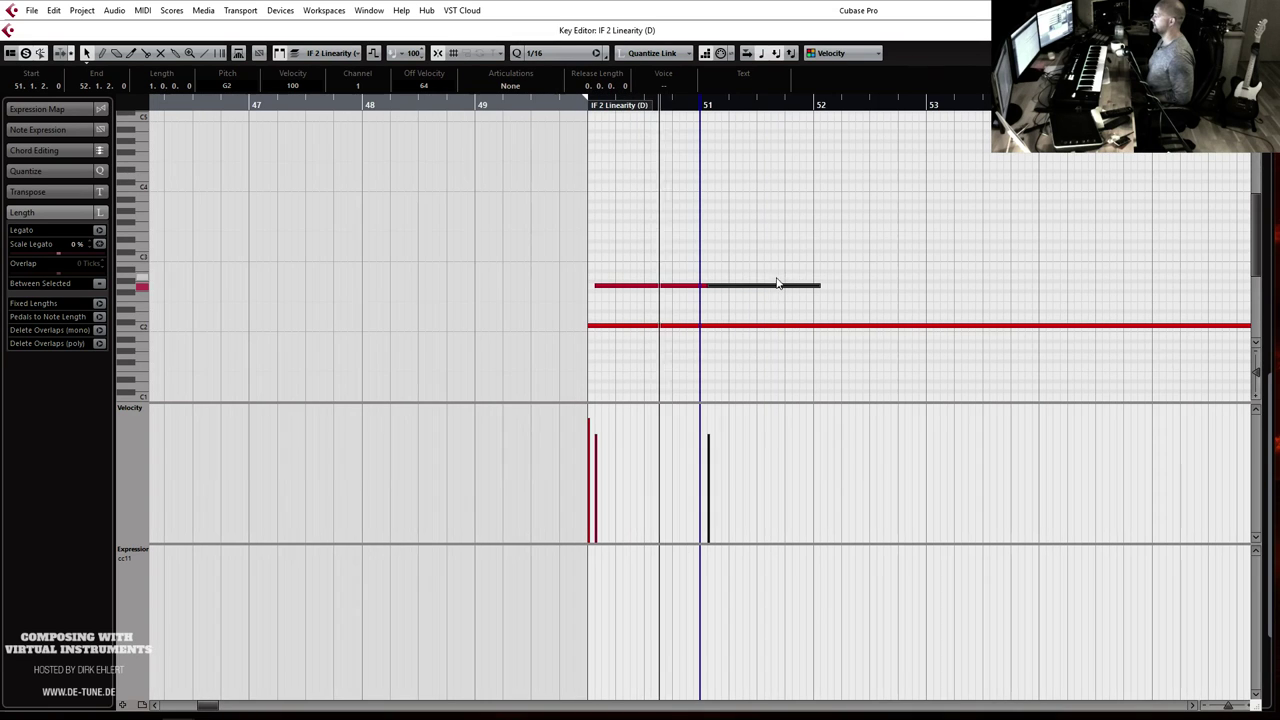
key("g")
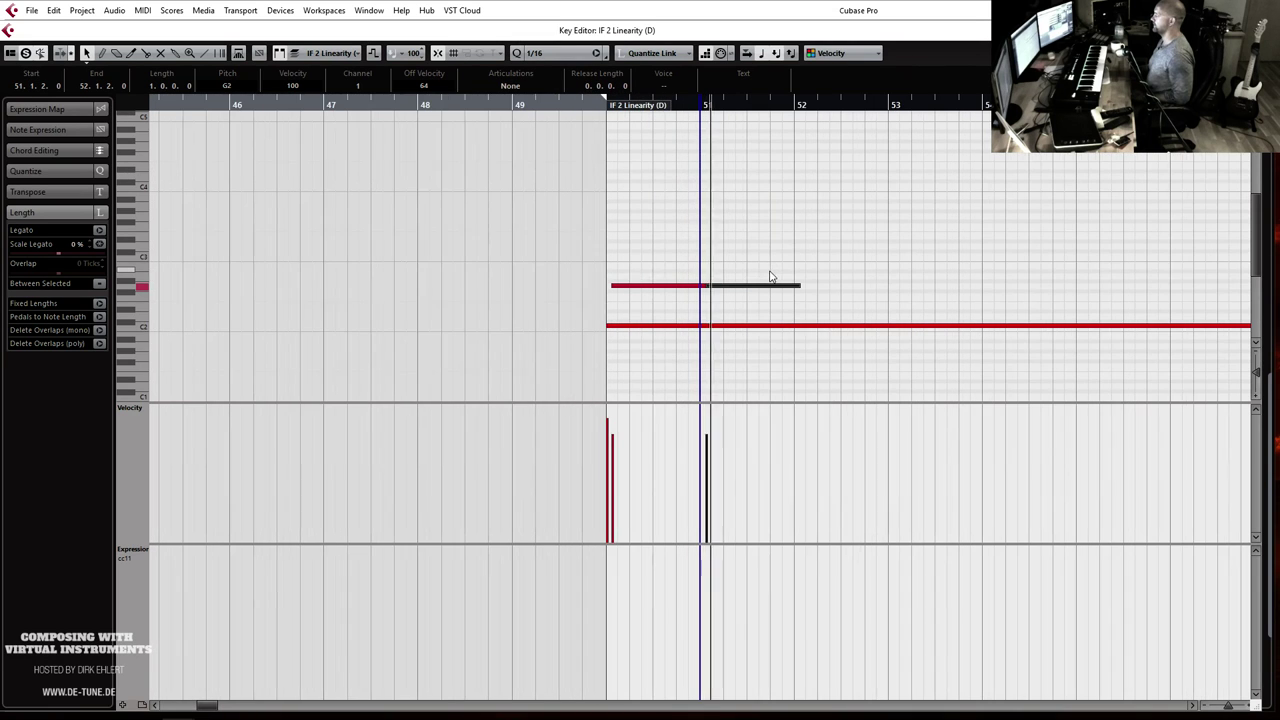
left_click(796, 325, "alt")
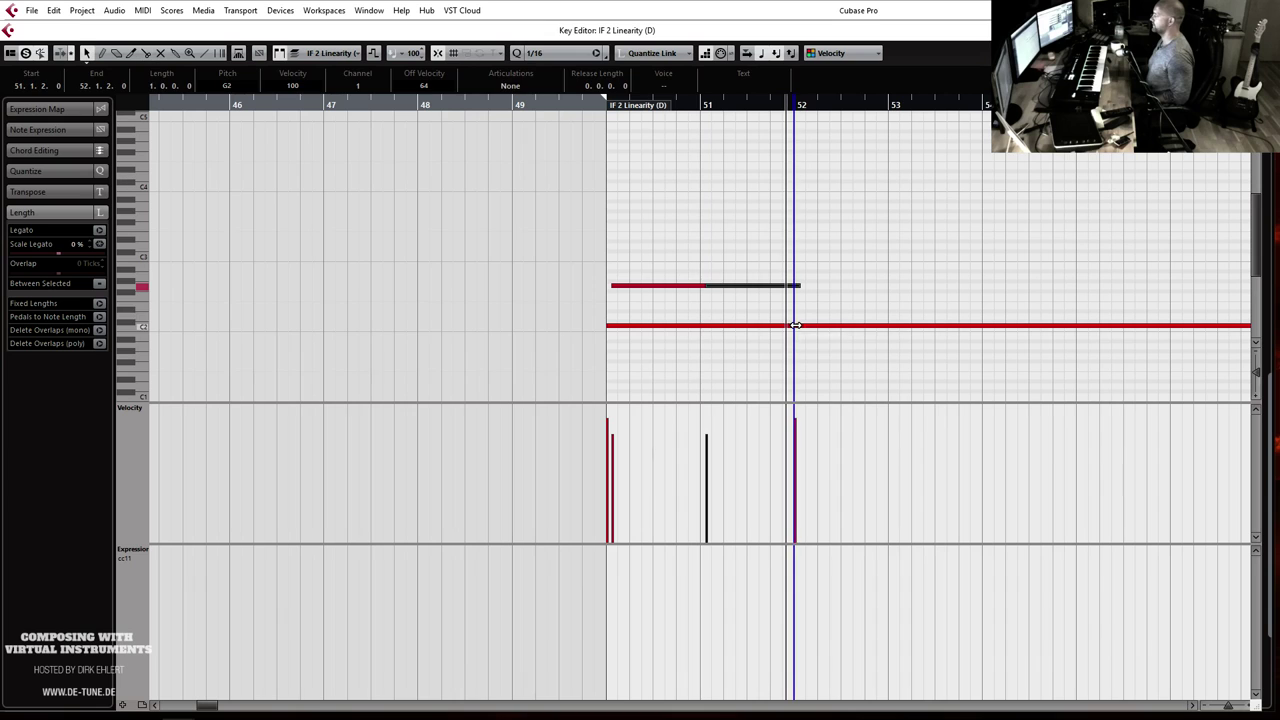
left_click(814, 326)
key("Up")
key("Up")
key("Up")
key("Up")
key("Up")
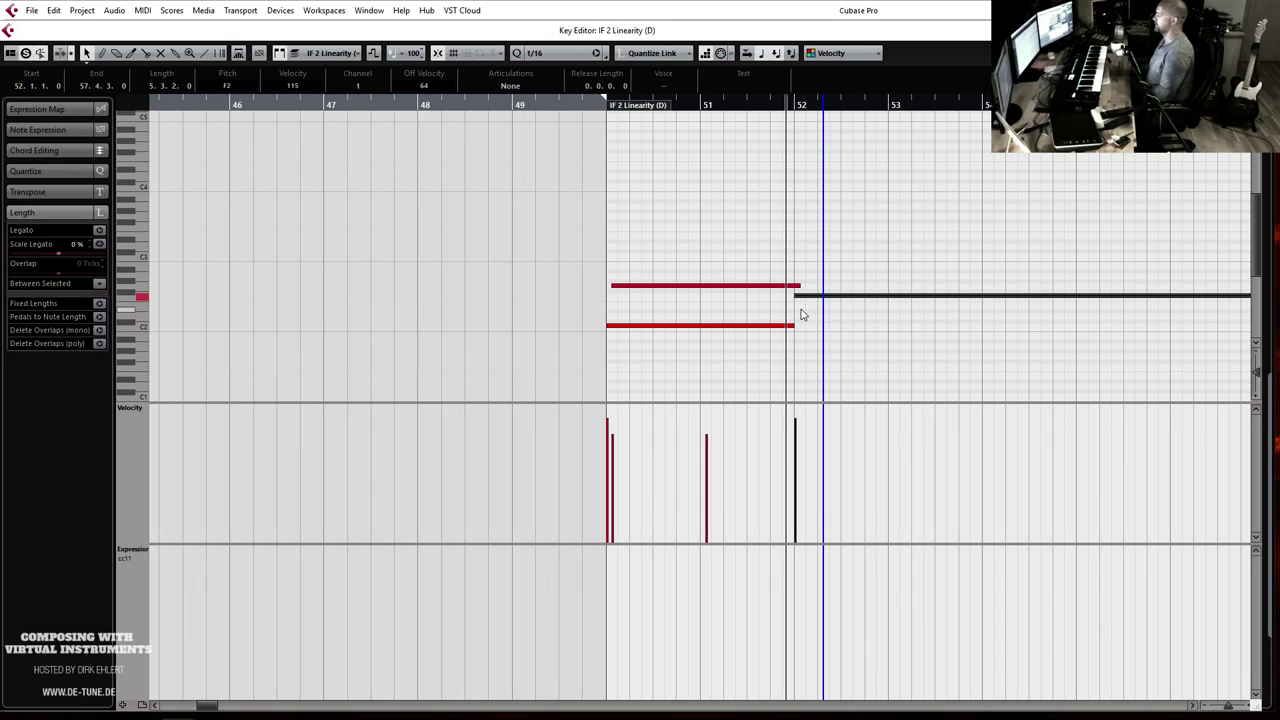
Step: Copy the two G2 notes to C3 starting at 52.1.2, and trim the second G2 note to end at bar 52
left_click_drag(724, 264, 830, 257)
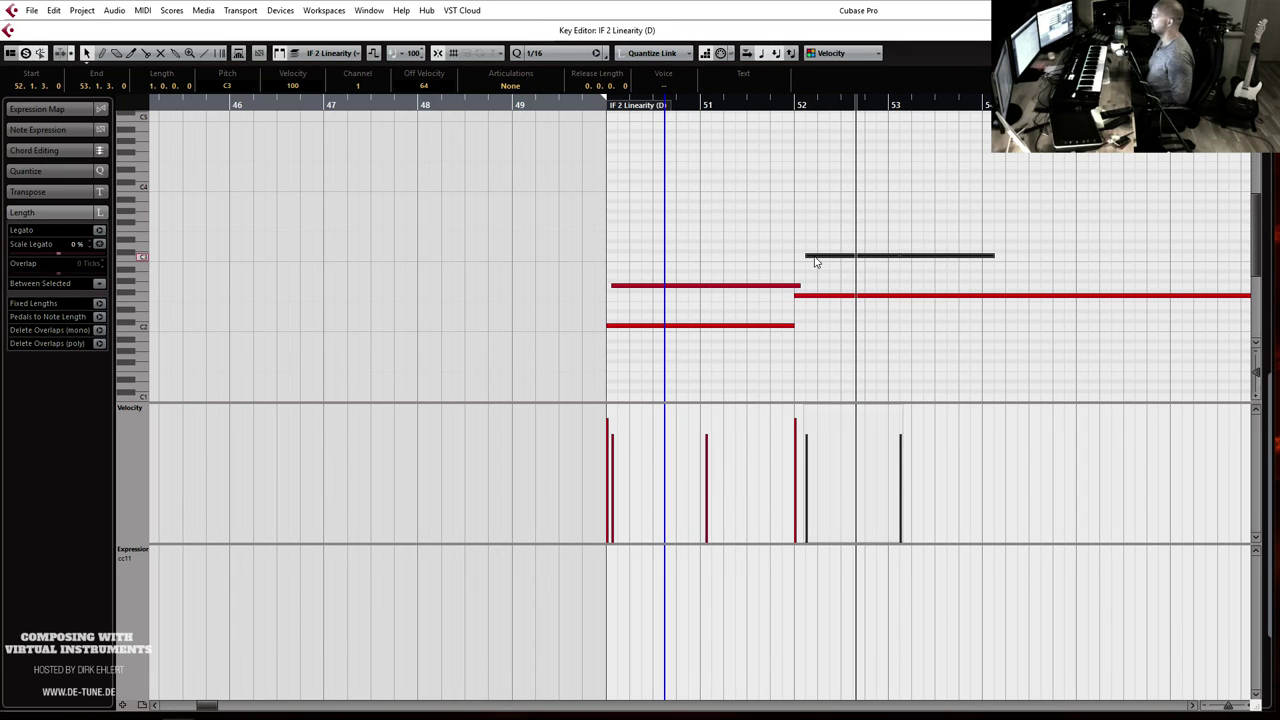
key("ctrl+Left")
left_click_drag(800, 289, 794, 287)
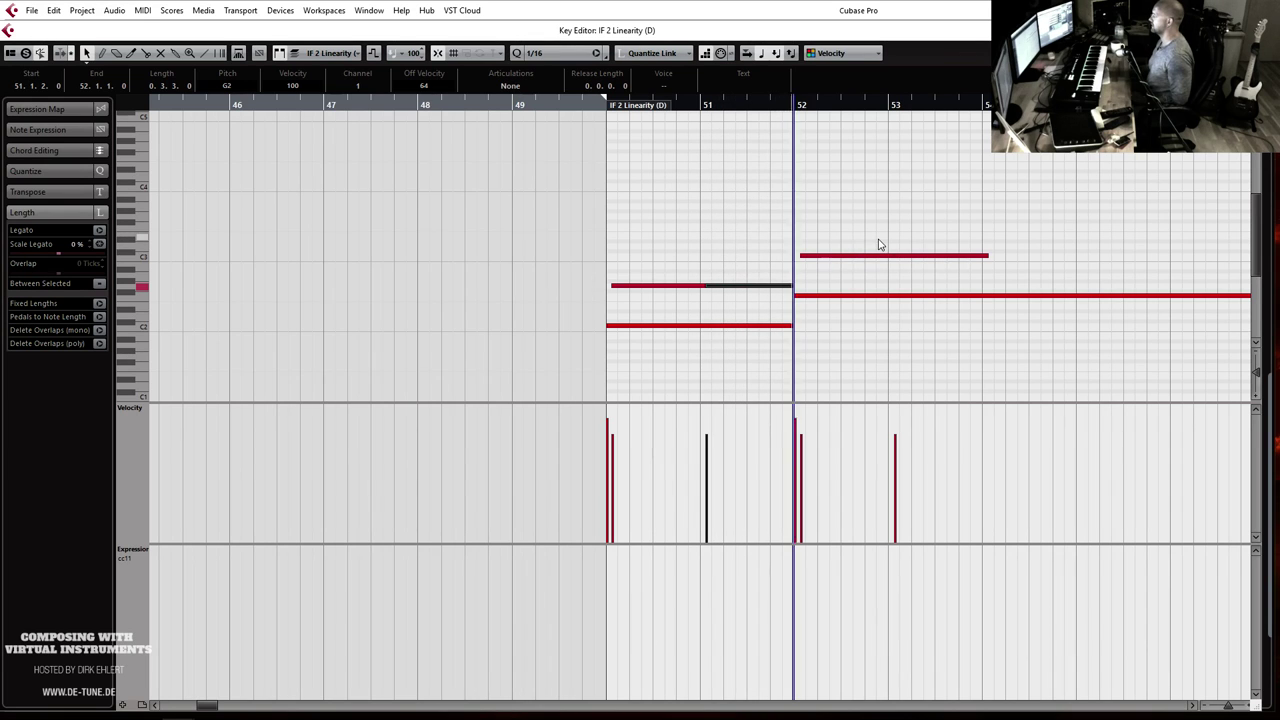
Step: Lower the C3 note at 53.1.2 to B2 and turn its part from 53.3.2 onward into an A2 note
left_click_drag(920, 255, 938, 275)
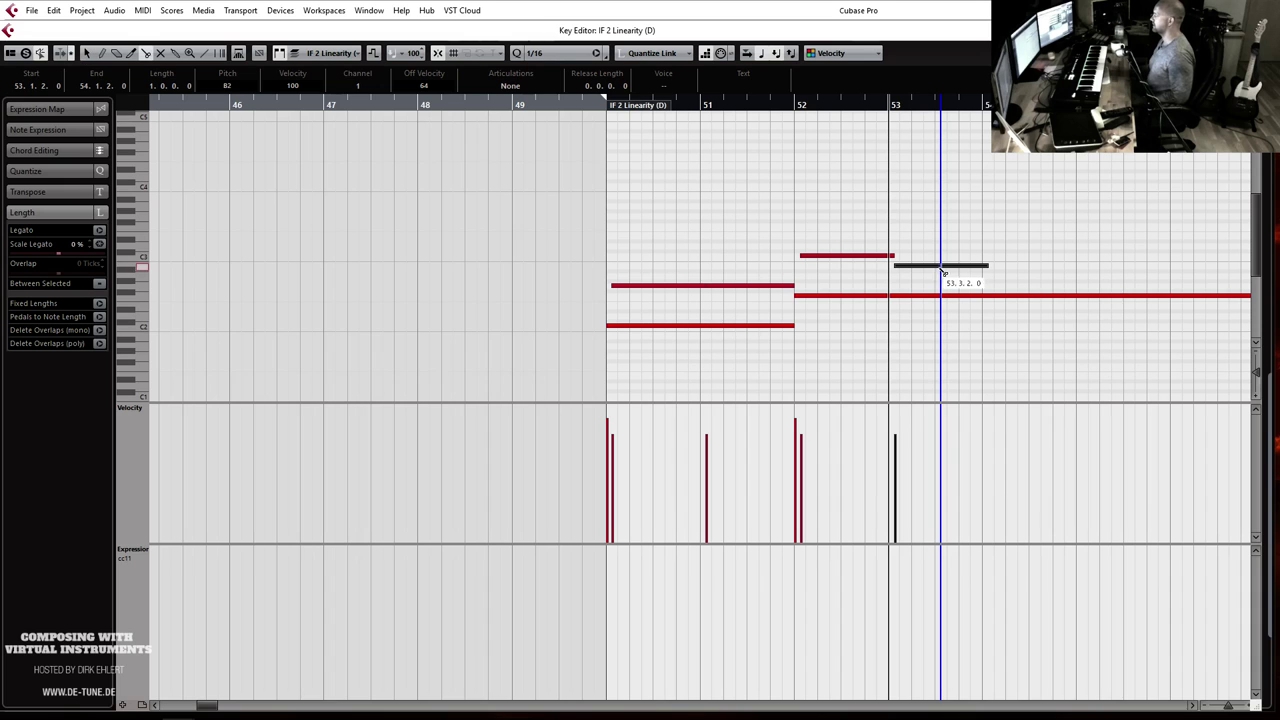
left_click(941, 268, "alt")
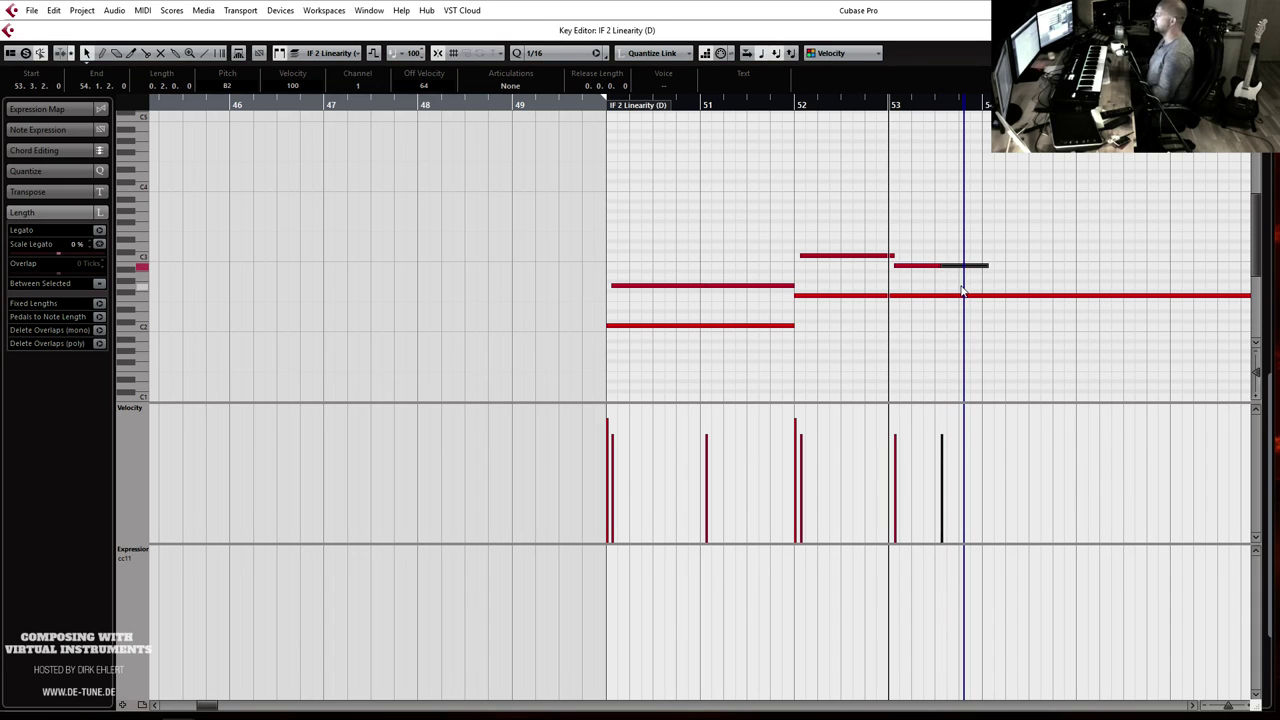
left_click(601, 107)
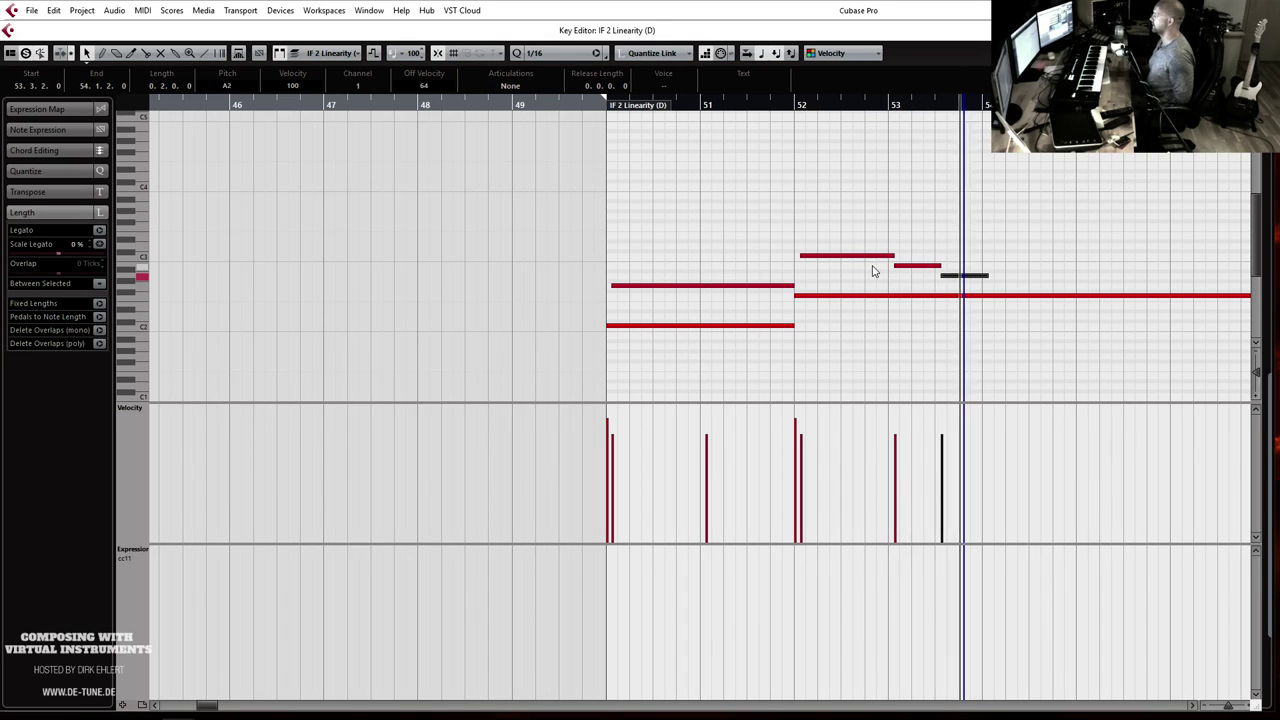
Step: Split the F2 note at bar 54 and transpose its second part down to A1
left_click(1003, 297)
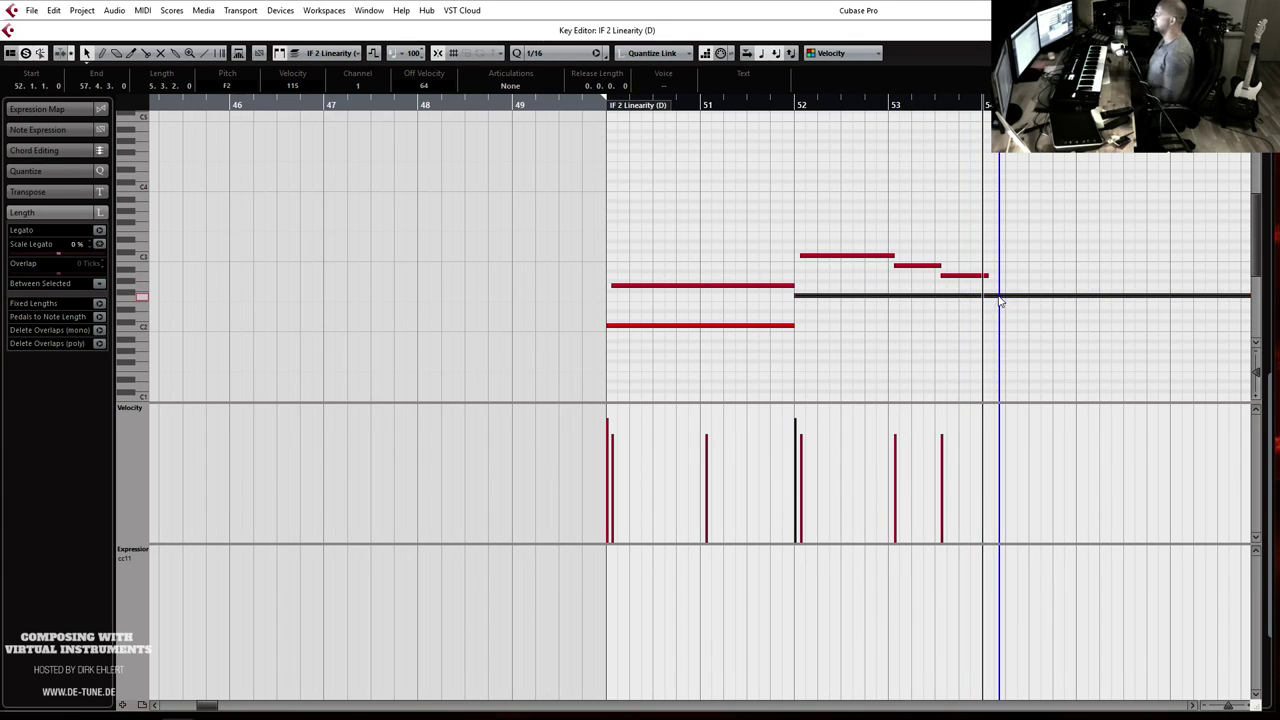
left_click(987, 298, "alt")
key("Down")
key("Down")
key("Down")
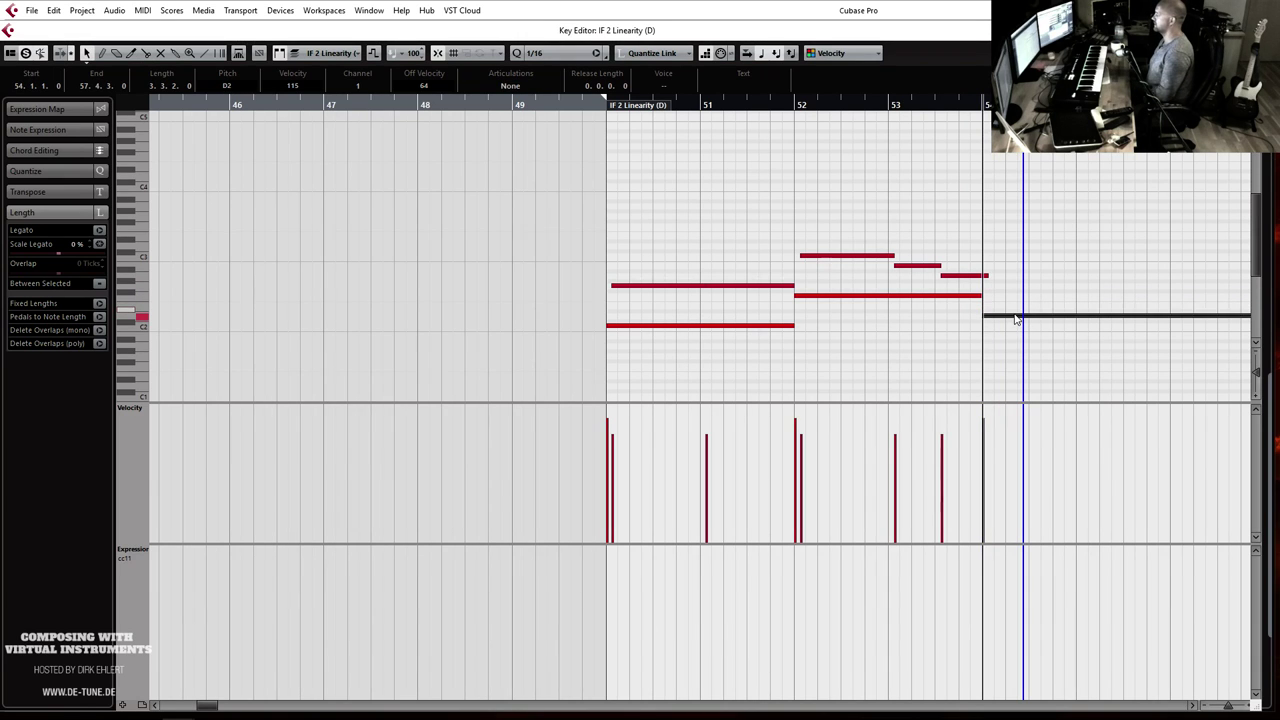
key("Down")
key("Down")
key("Down")
key("Down")
key("Down")
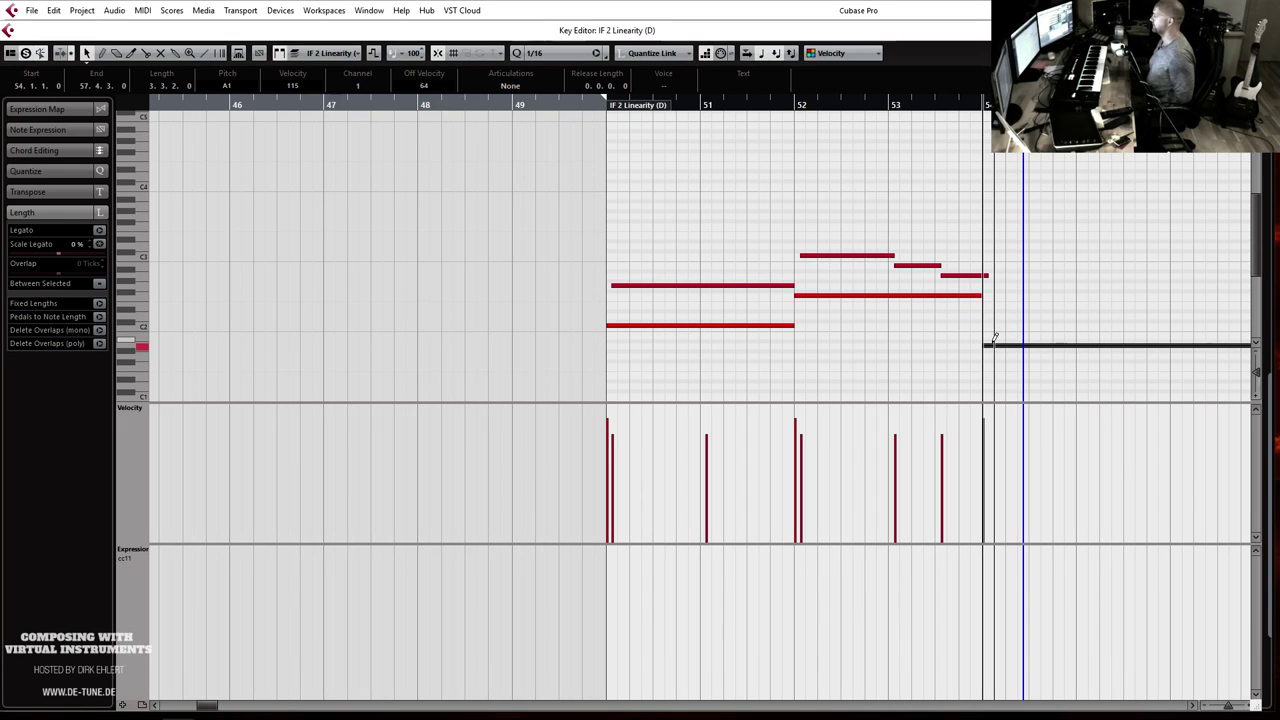
Step: Copy the A1 note up to E2 starting at 54.1.2, and split the copy at 55.3.2, raising its second part to G2
left_click_drag(996, 347, 1002, 308)
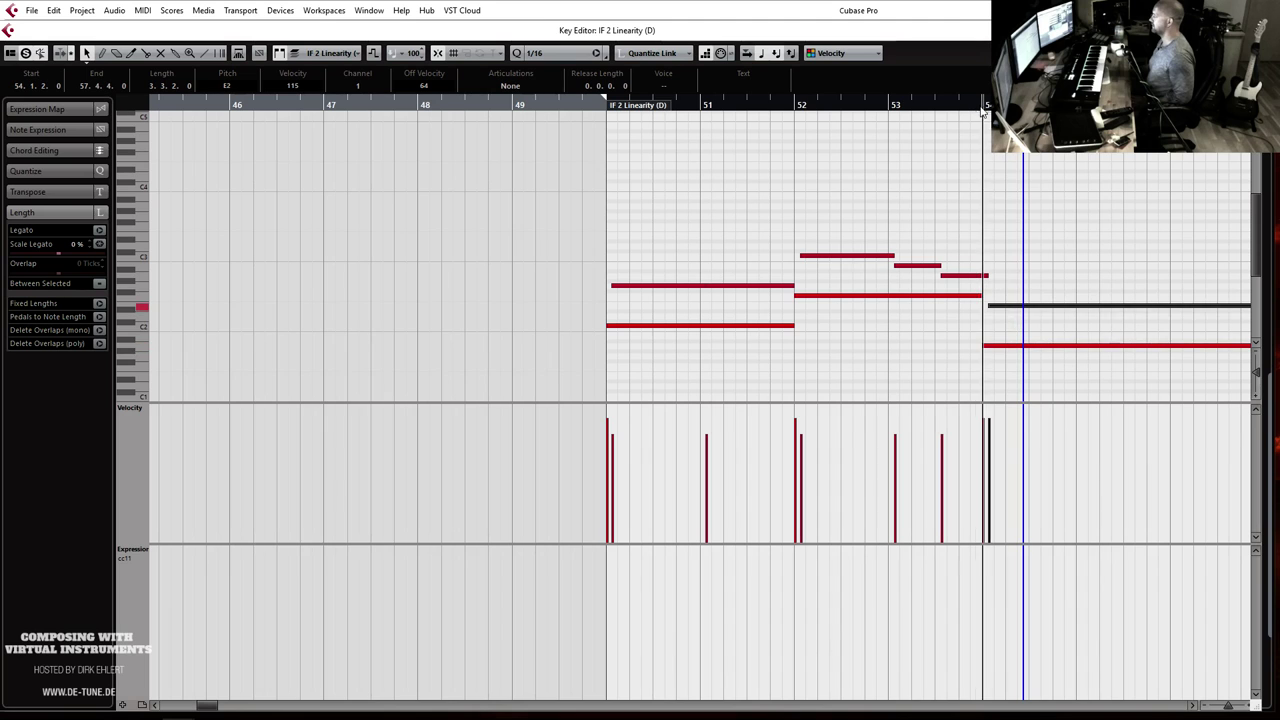
key("g")
key("g")
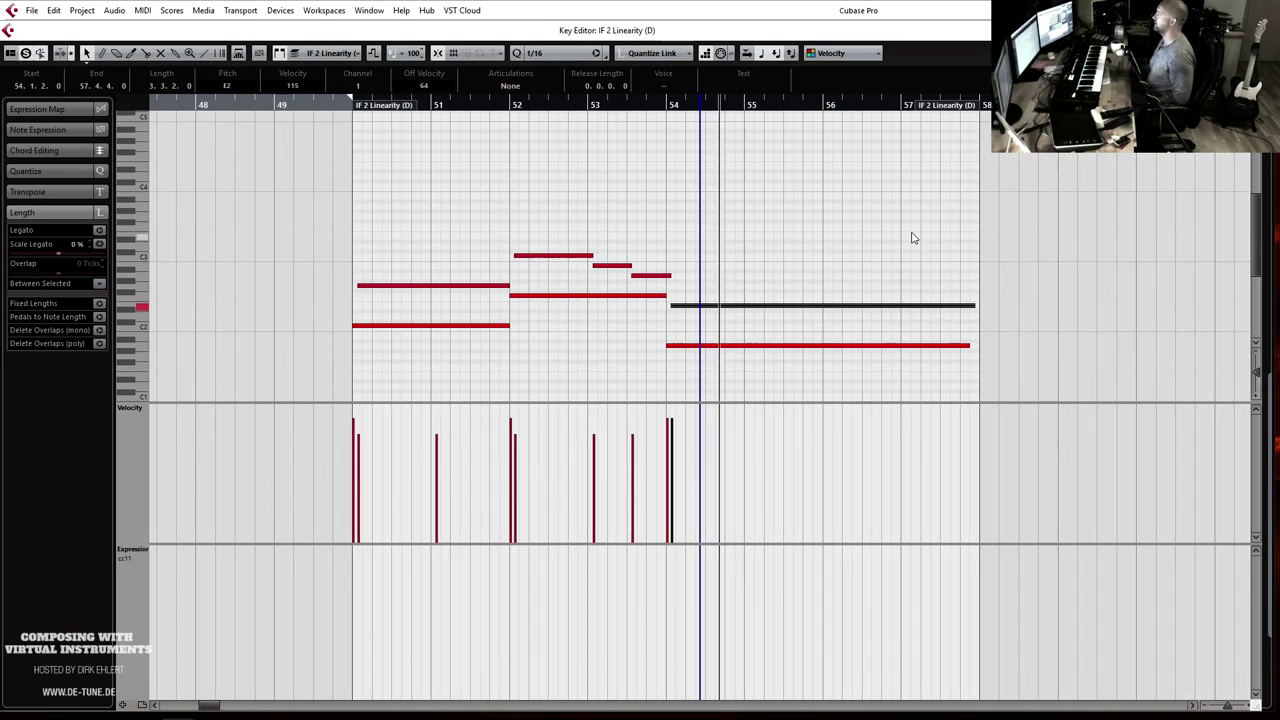
left_click(773, 306, "alt")
left_click_drag(812, 314, 797, 295)
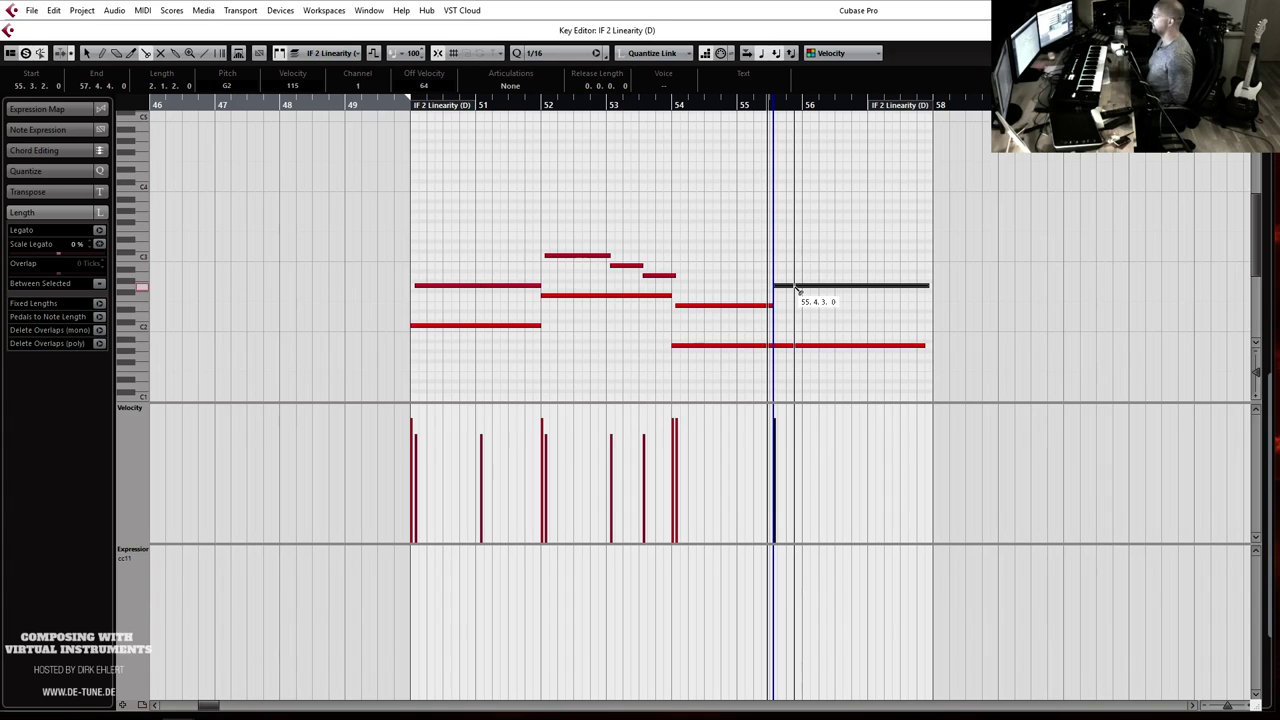
Step: Split the G2 note at 55.4.2 and 56.1.1, raising the short middle section to A2 and keeping the last section on G2
left_click(792, 287)
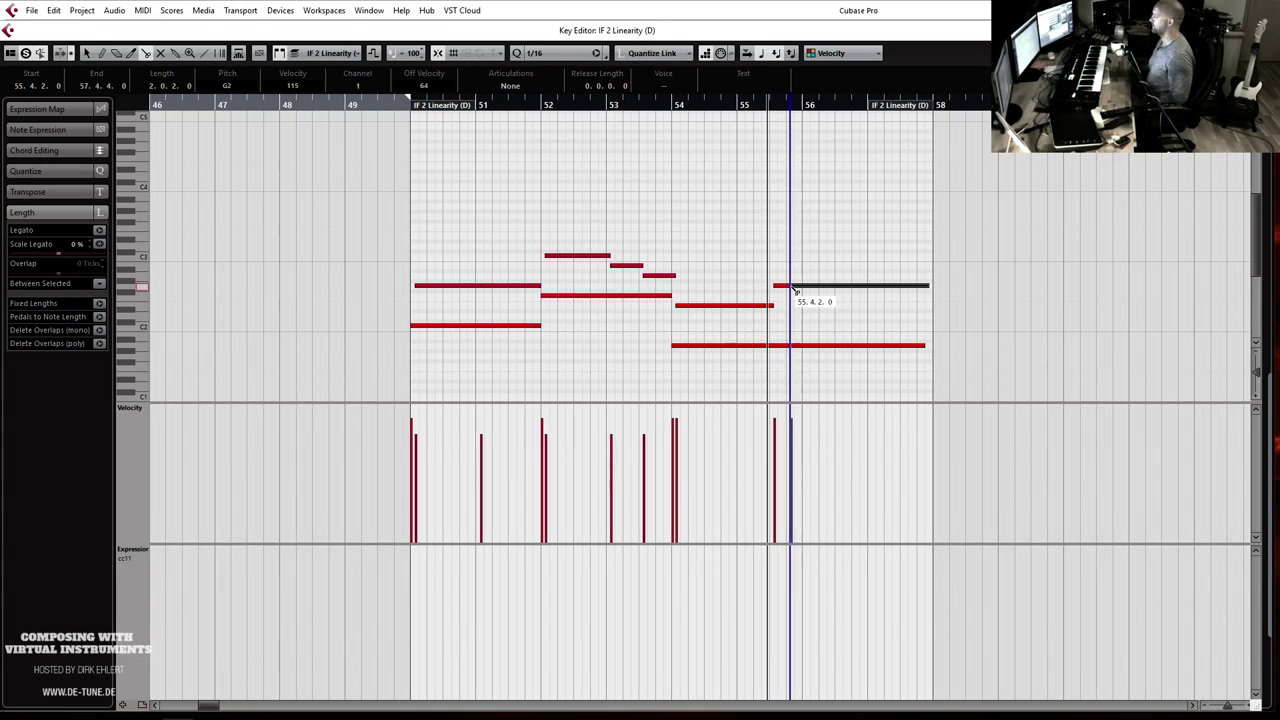
key("Up")
key("Up")
left_click(811, 286)
key("Down")
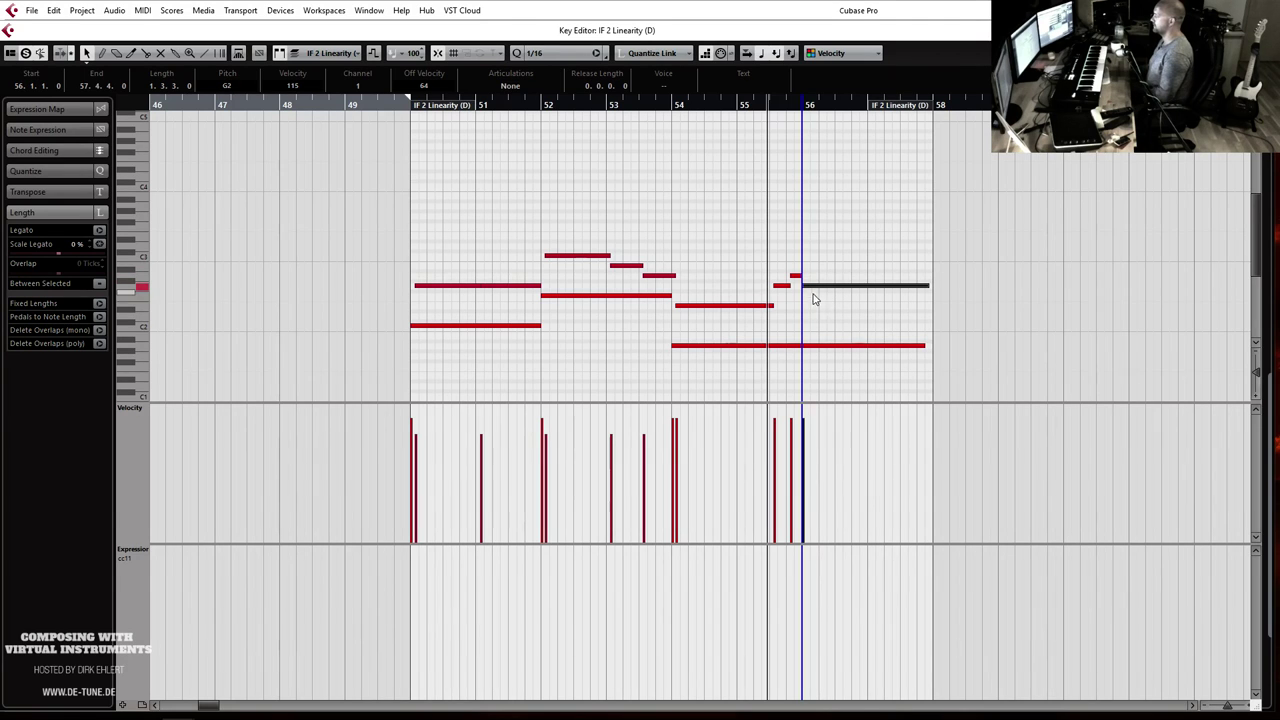
Step: Split the A1 note at 56.1.1 and raise its second part to D2
left_click(815, 346)
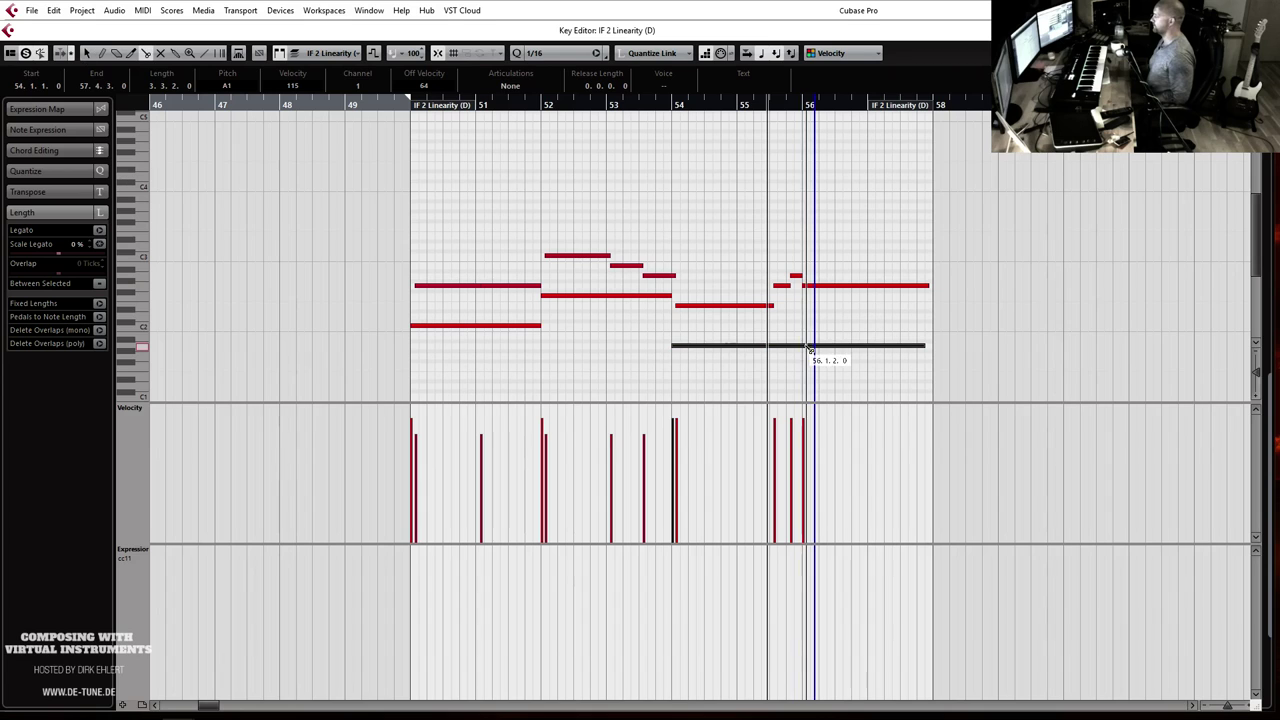
key("Up")
key("Up")
key("Up")
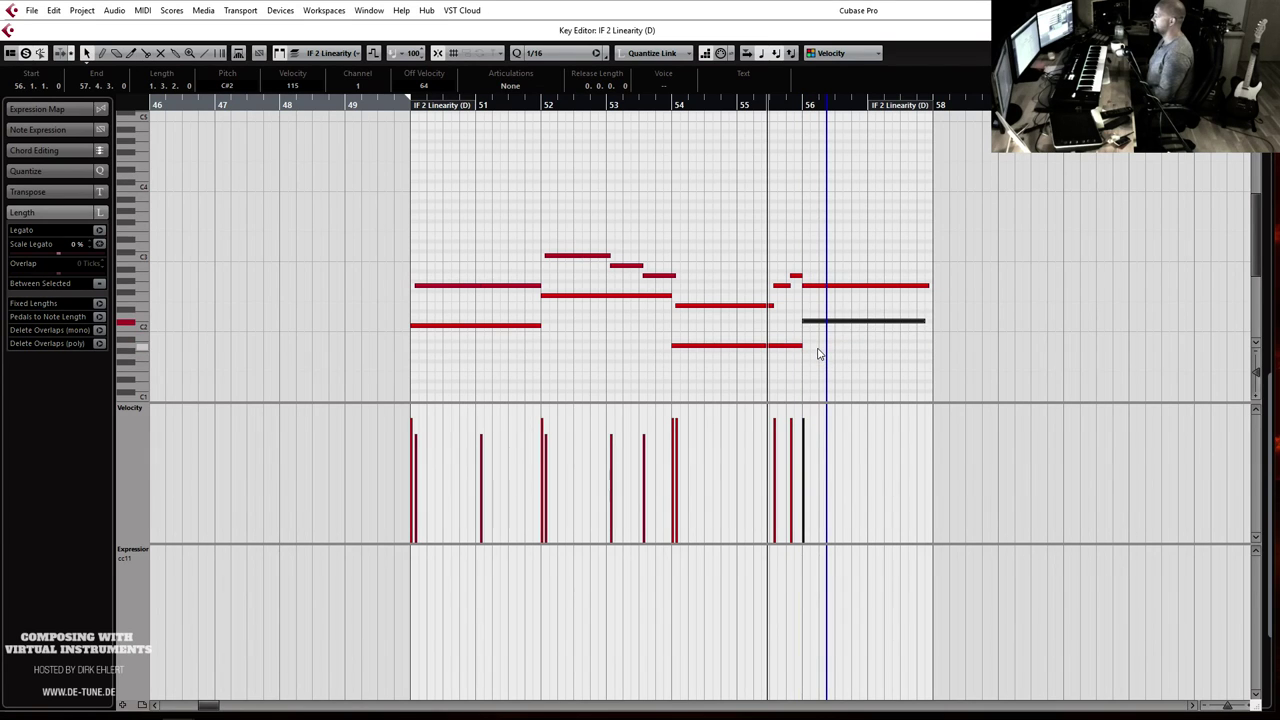
key("Up")
Step: Start the last G2 note at 56.1.2 and split it at 57.1.2 and 57.3.2, raising the new sections to A2 and B2
left_click(806, 286)
left_click_drag(805, 286, 908, 277)
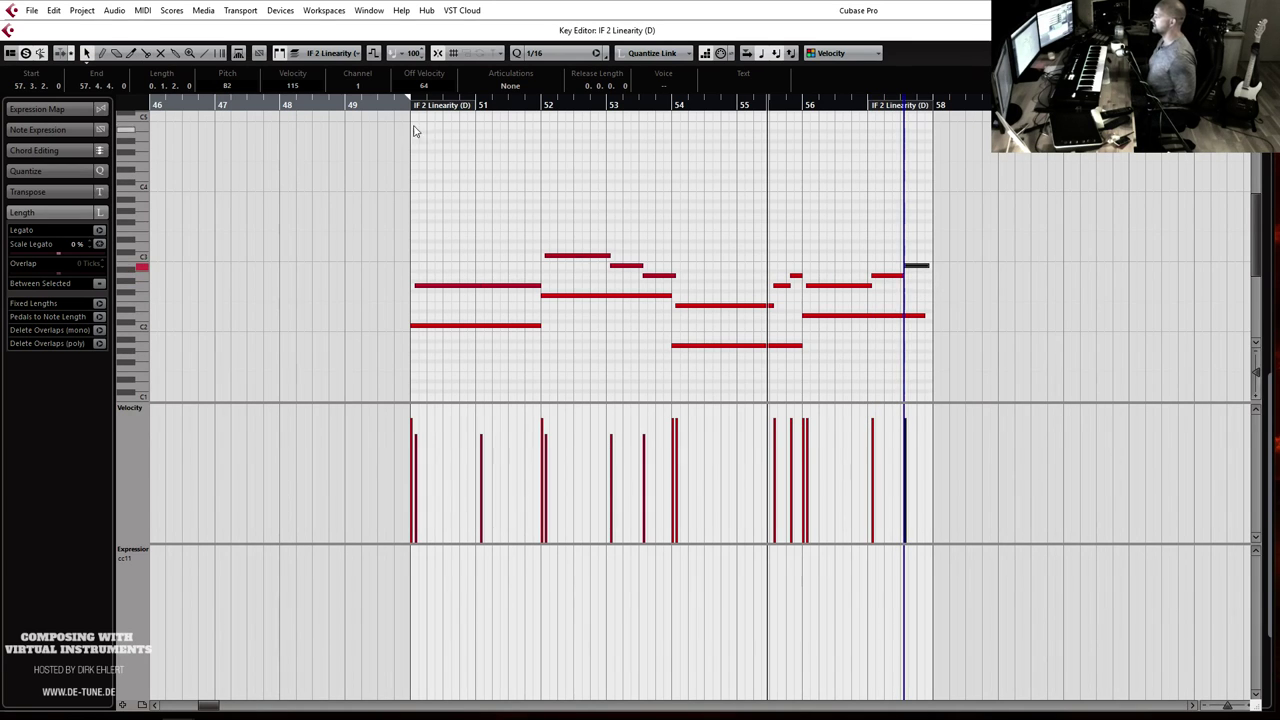
key("space")
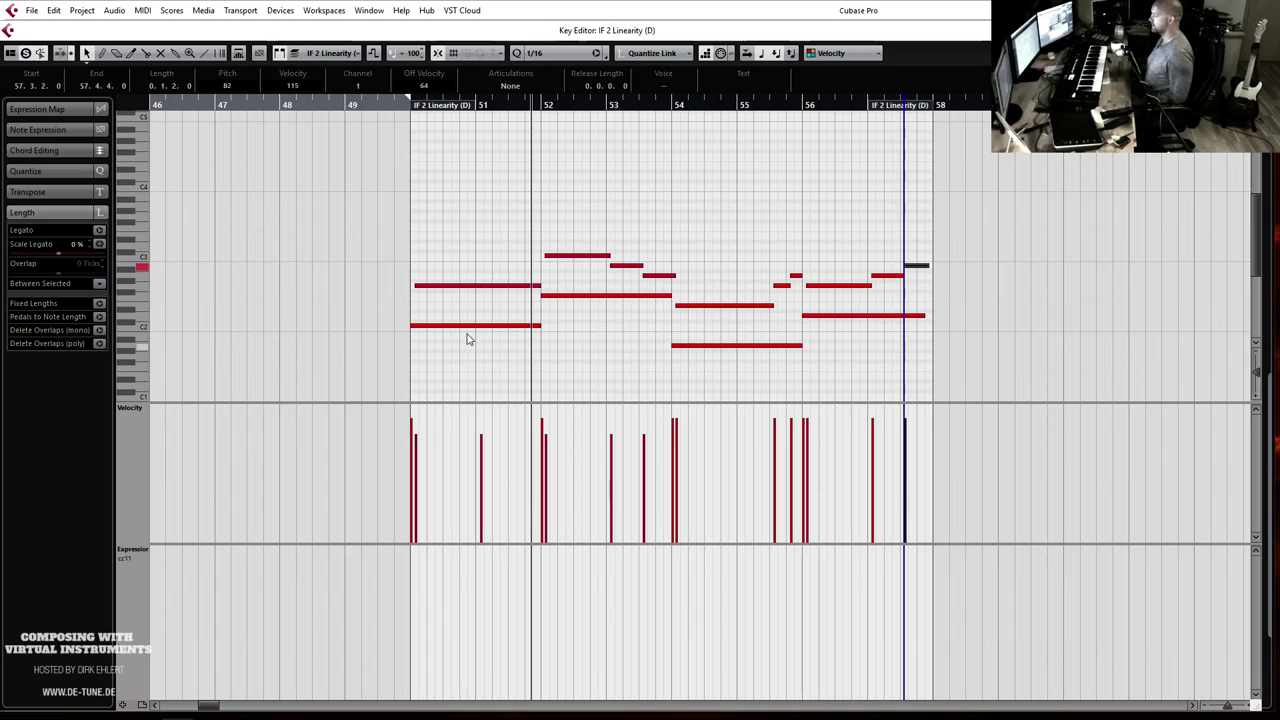
Step: Split the opening G2 note at 51.1.2 and 51.3.2 into G2, F2 and E2, and start bar 55's G2 and A2 at 55.1.2 and 55.3.2
left_click(504, 290)
left_click_drag(519, 300, 531, 304)
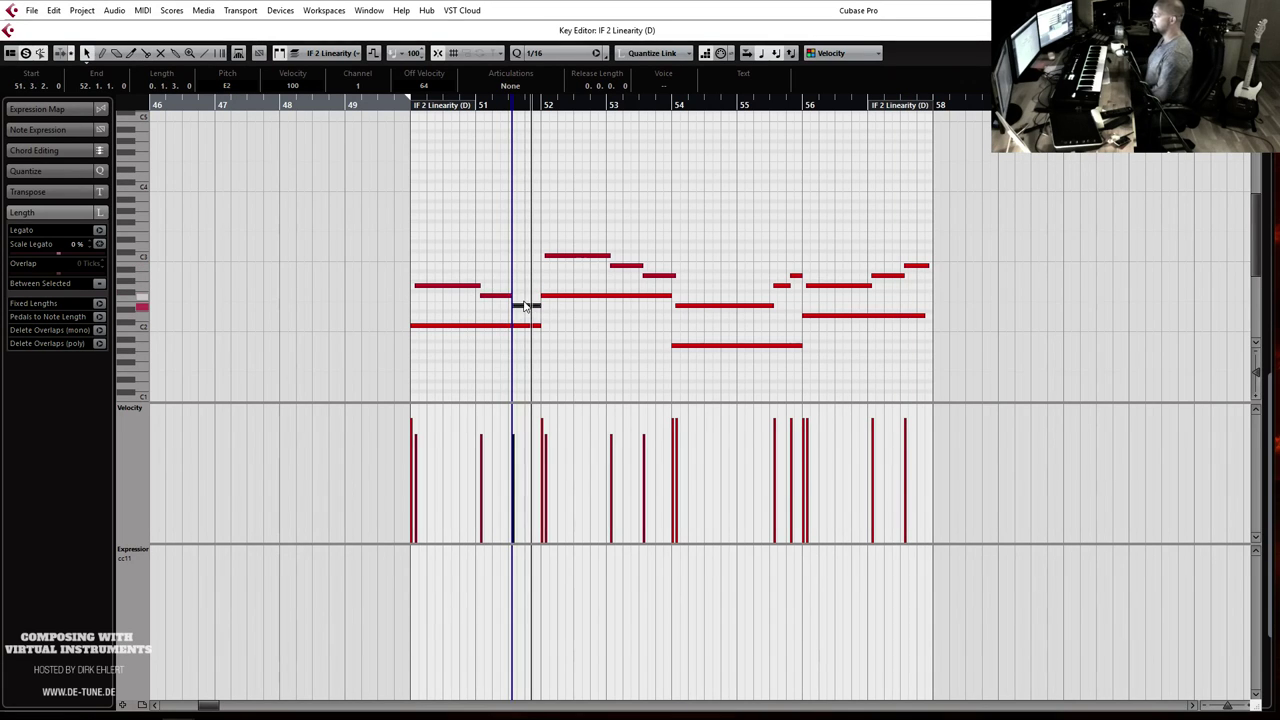
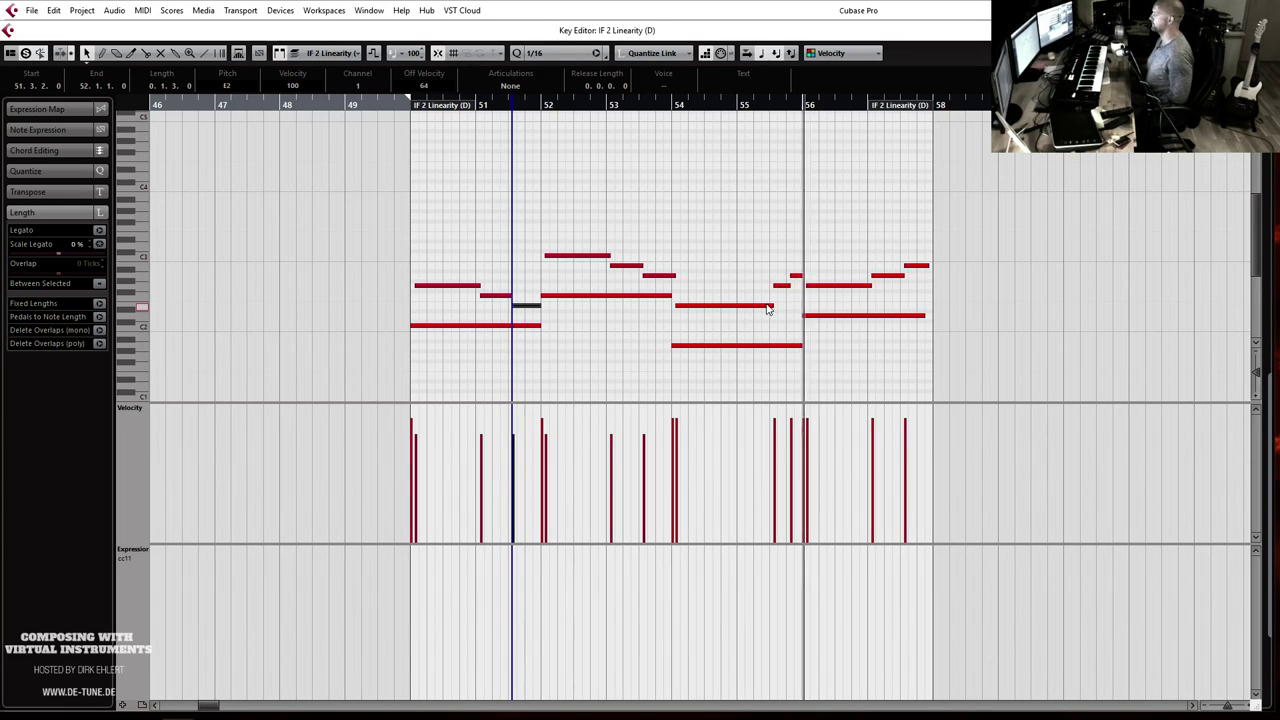
mouse_move(772, 303)
left_mouse_down()
mouse_move(737, 305)
mouse_move(755, 287)
mouse_move(741, 287)
mouse_move(739, 306)
mouse_move(786, 282)
mouse_move(773, 284)
left_mouse_up()
key("Return")
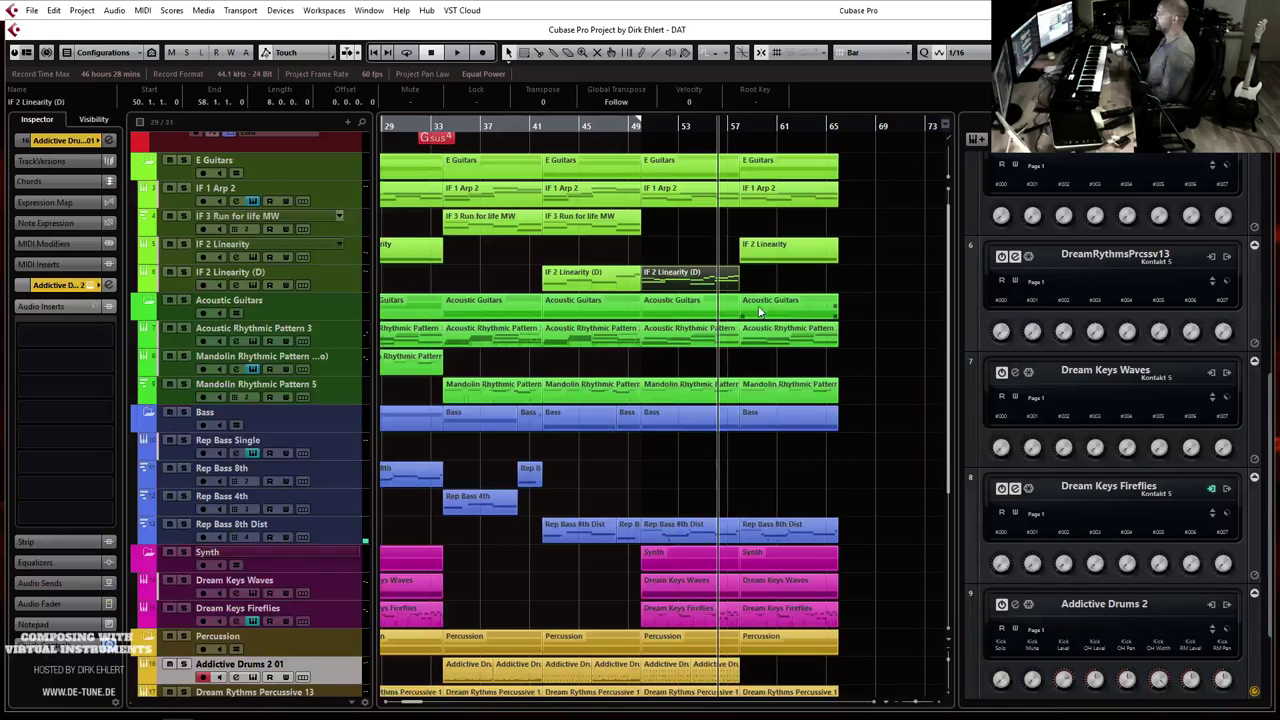
Step: Play the IF 2 Linearity (D) part from bar 50 in the Key Editor, comparing its notes with the Rep Bass 8th Dist part
left_click(665, 530)
double_click(690, 284)
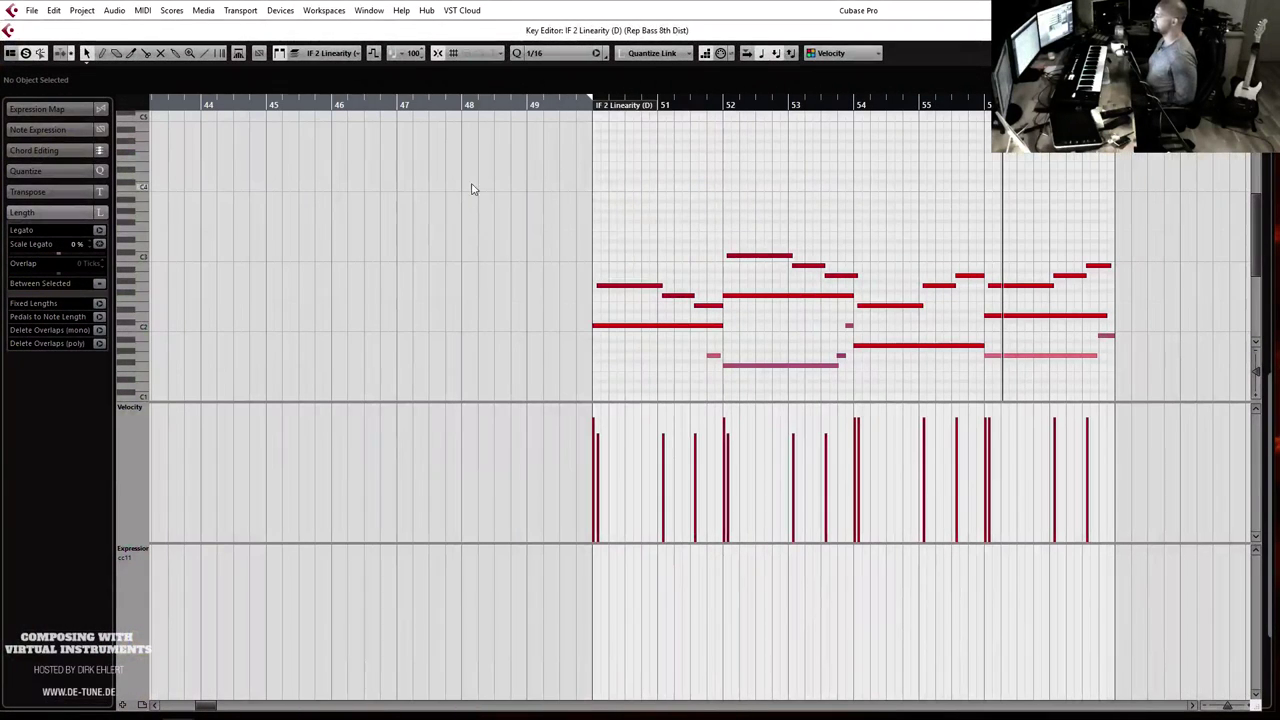
key("space")
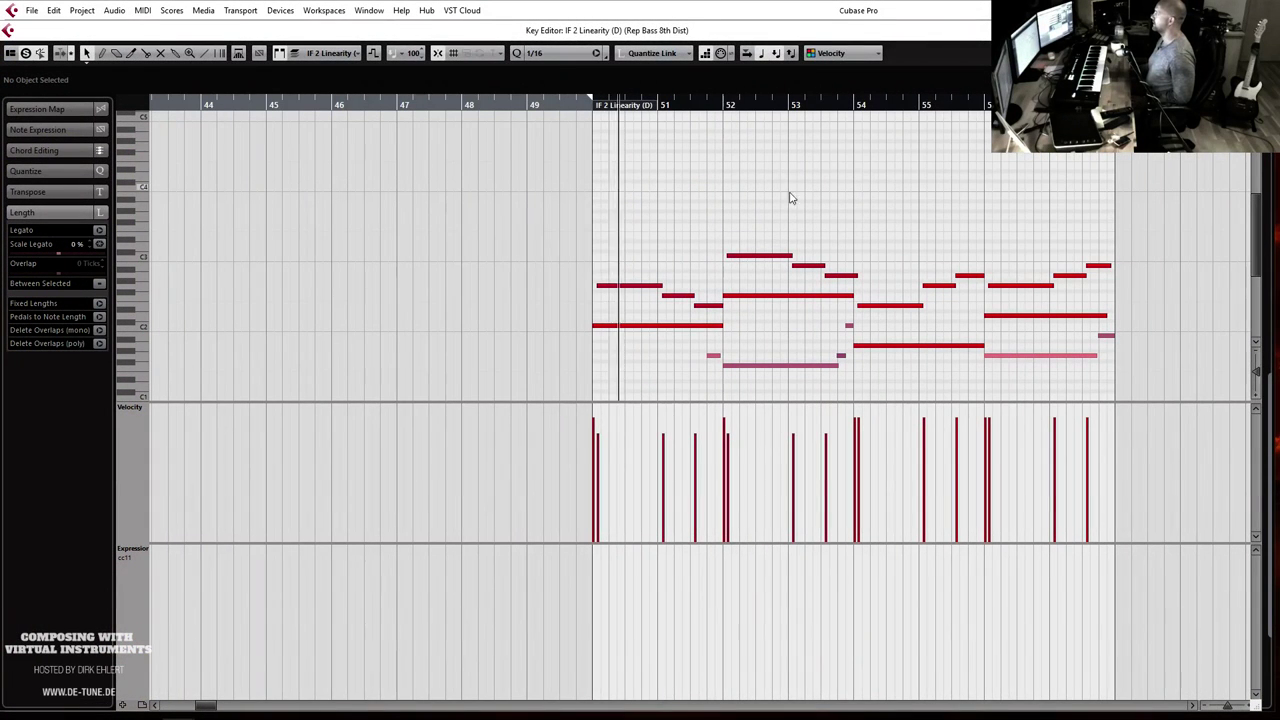
key("g")
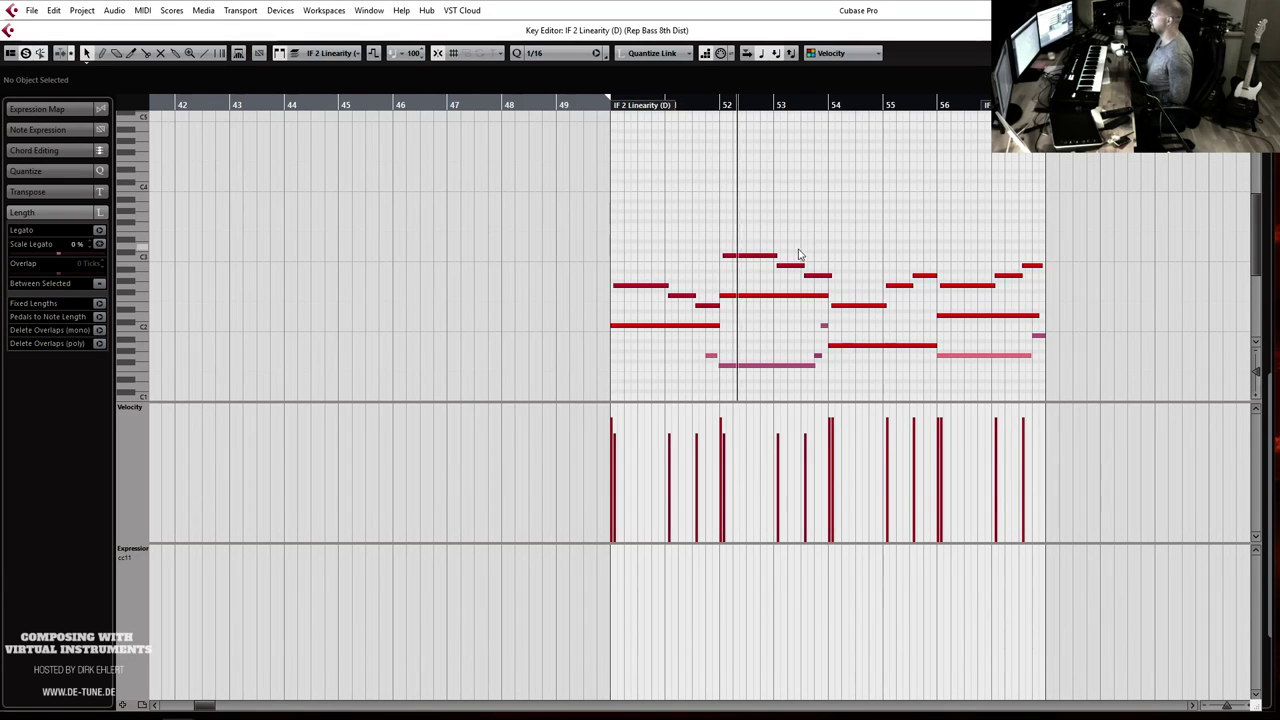
key("h")
key("h")
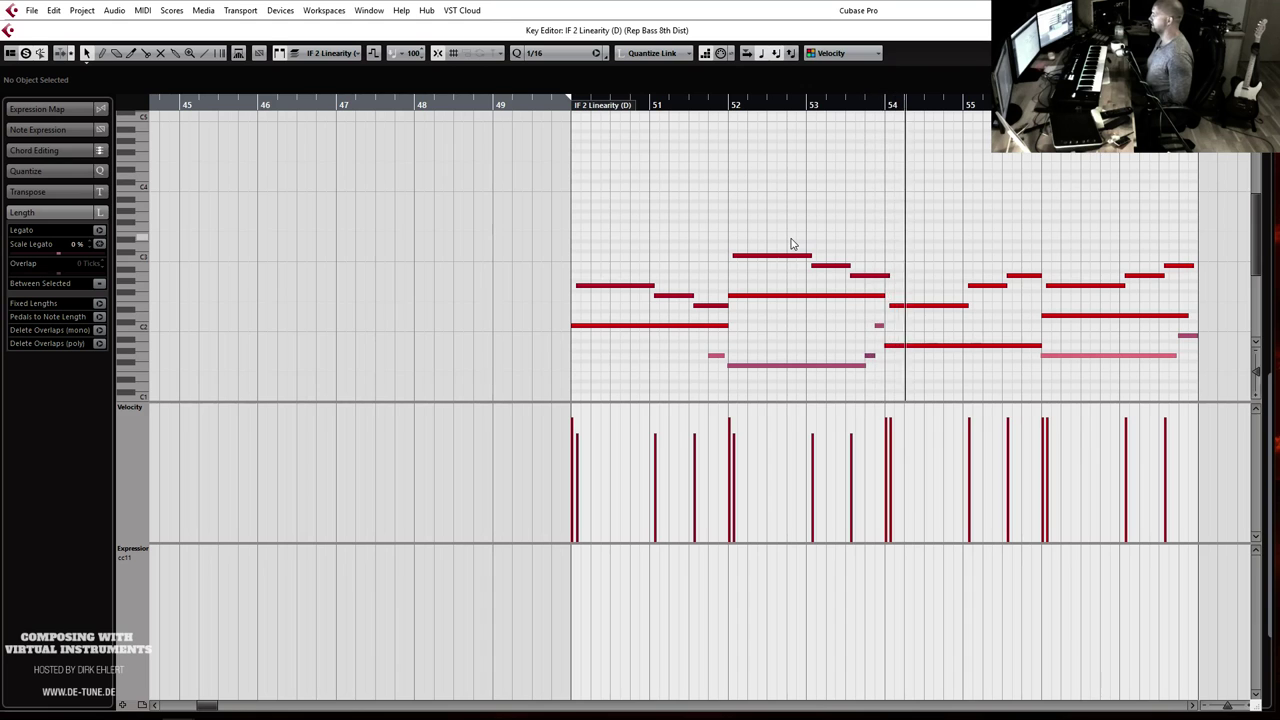
key("g")
key("g")
key("g")
key("g")
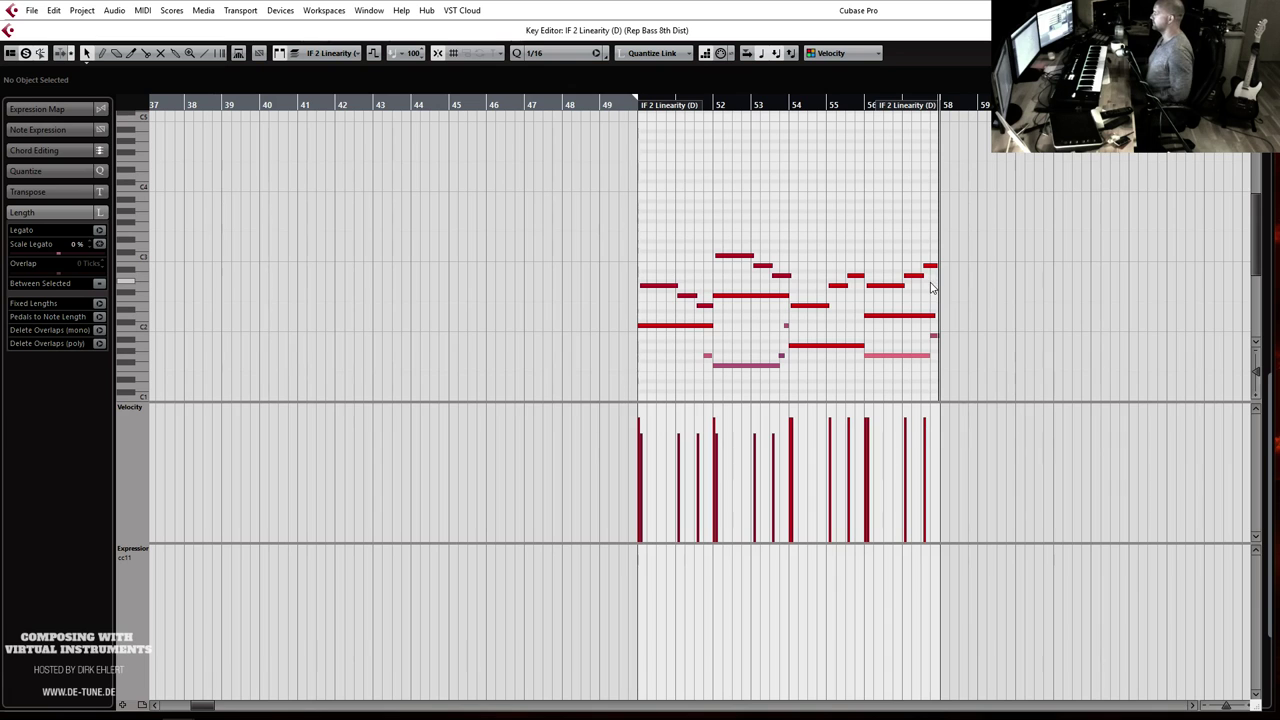
scroll(930, 288, "up", 5)
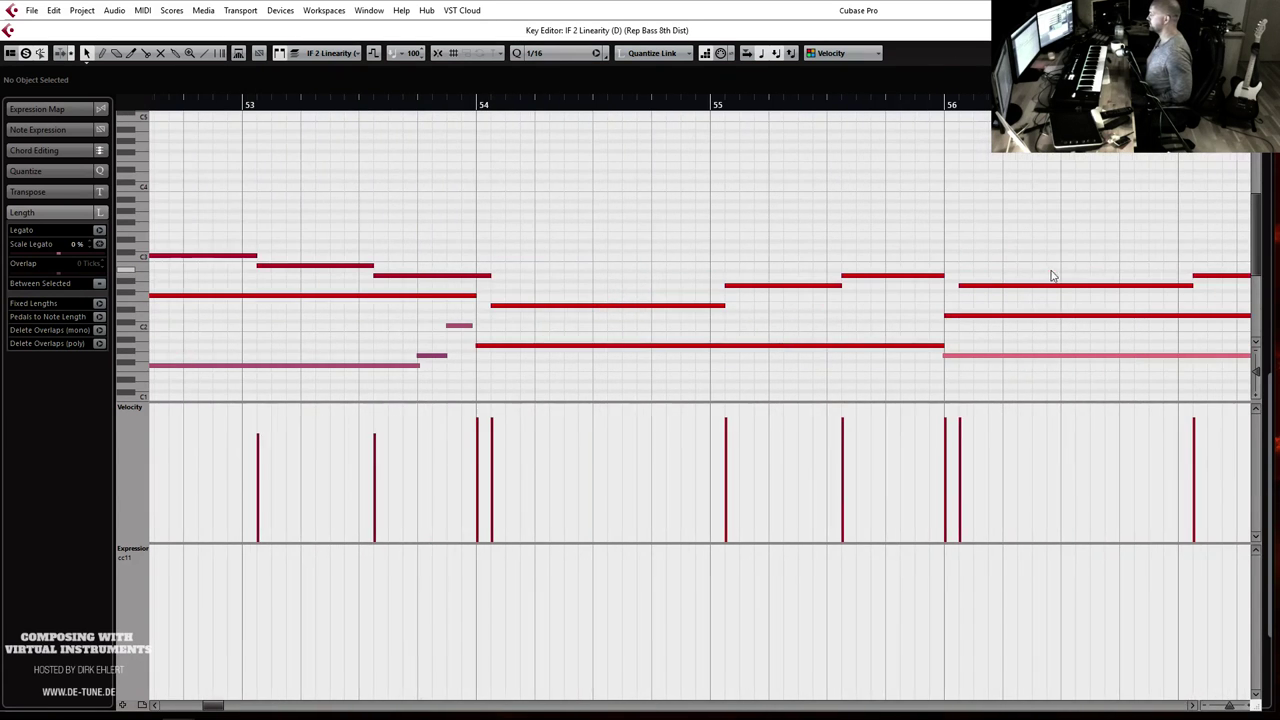
scroll(1051, 276, "right", 3)
left_click_drag(732, 264, 741, 272)
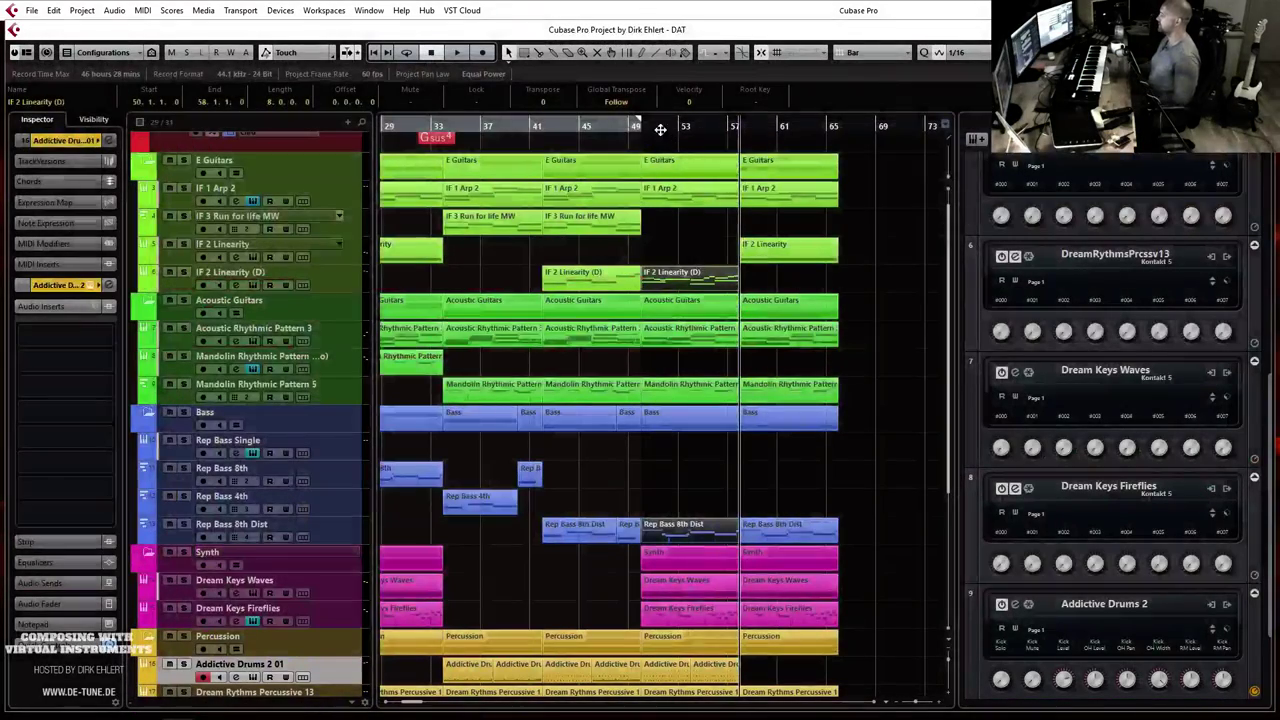
Step: Play the full arrangement across the transition into bar 50 and look over the tracks
key("space")
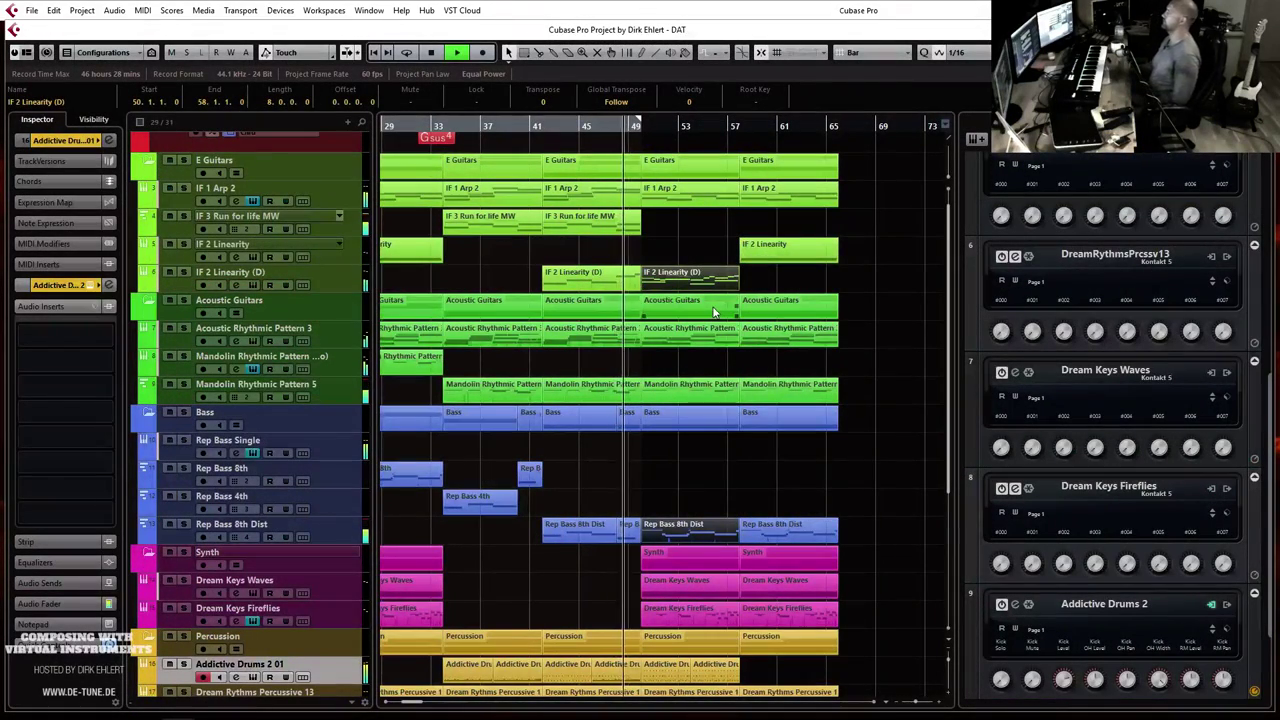
scroll(760, 344, "down", 5)
scroll(756, 342, "up", 3)
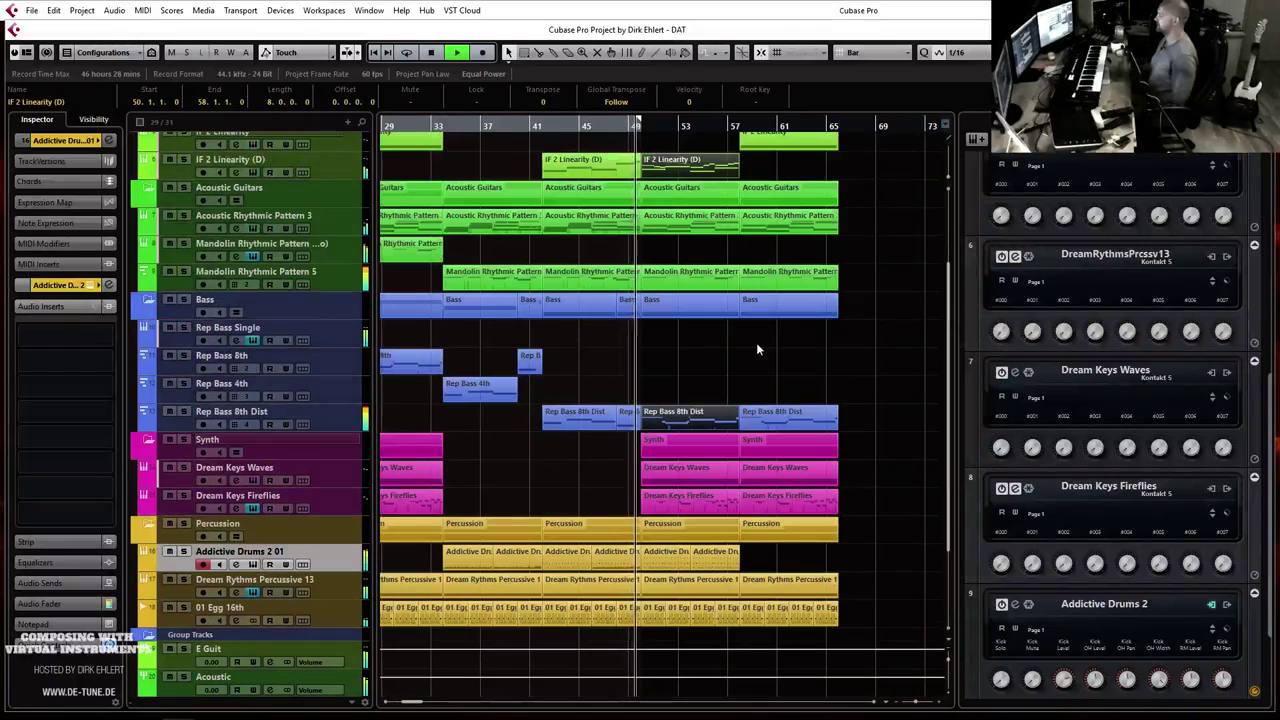
key("h")
key("h")
key("h")
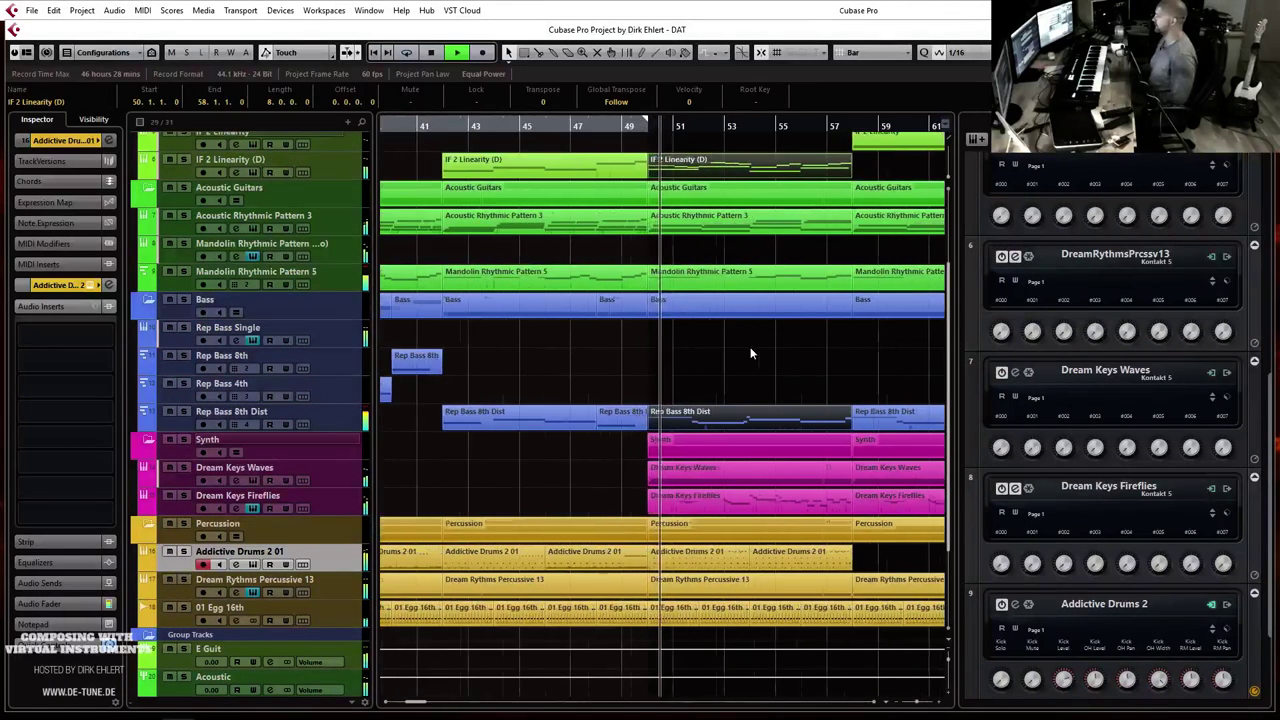
scroll(740, 340, "up", 4)
key("g")
key("g")
key("g")
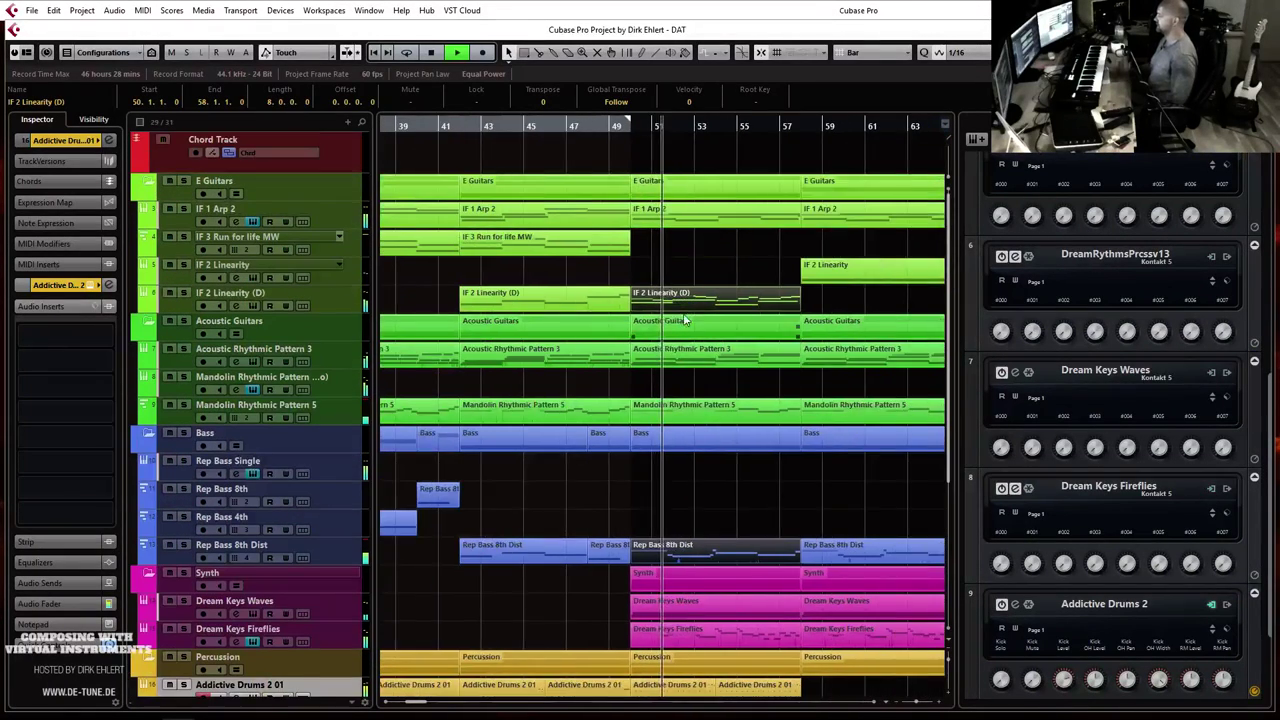
key("space")
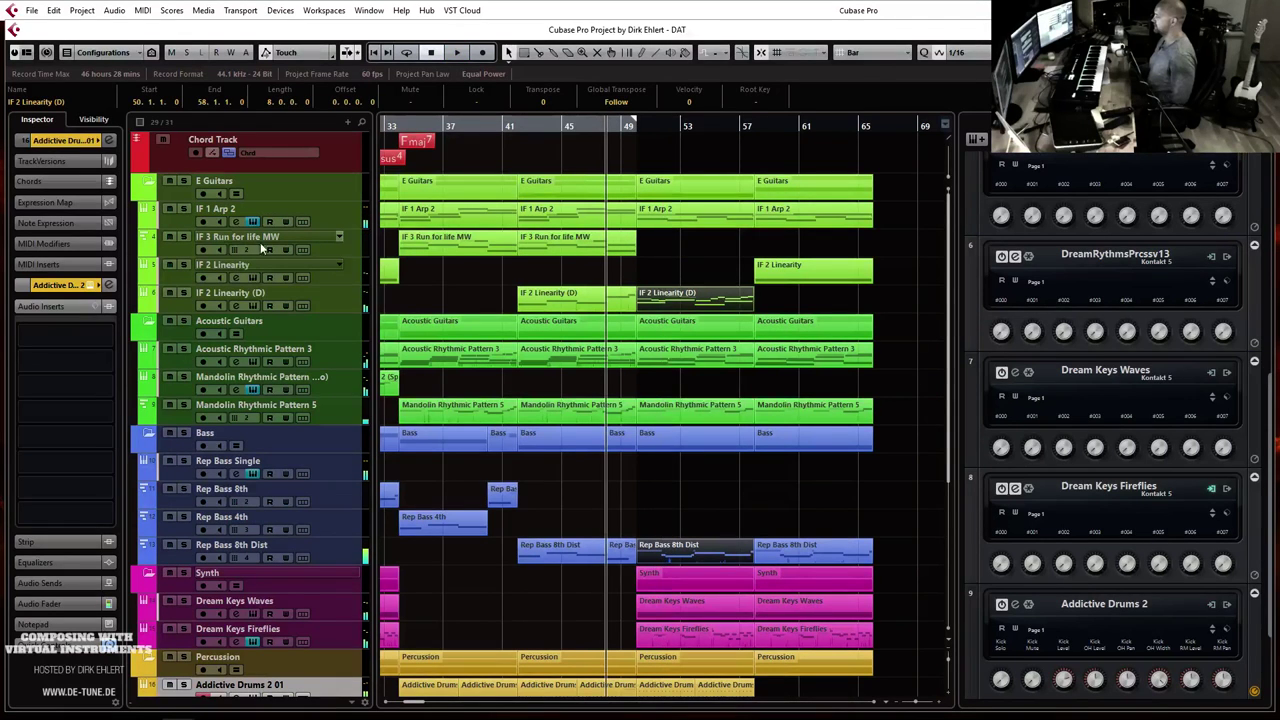
Step: Listen to the IF 3 Run for life MW track in solo shortly before bar 50
left_click(189, 236)
key("space")
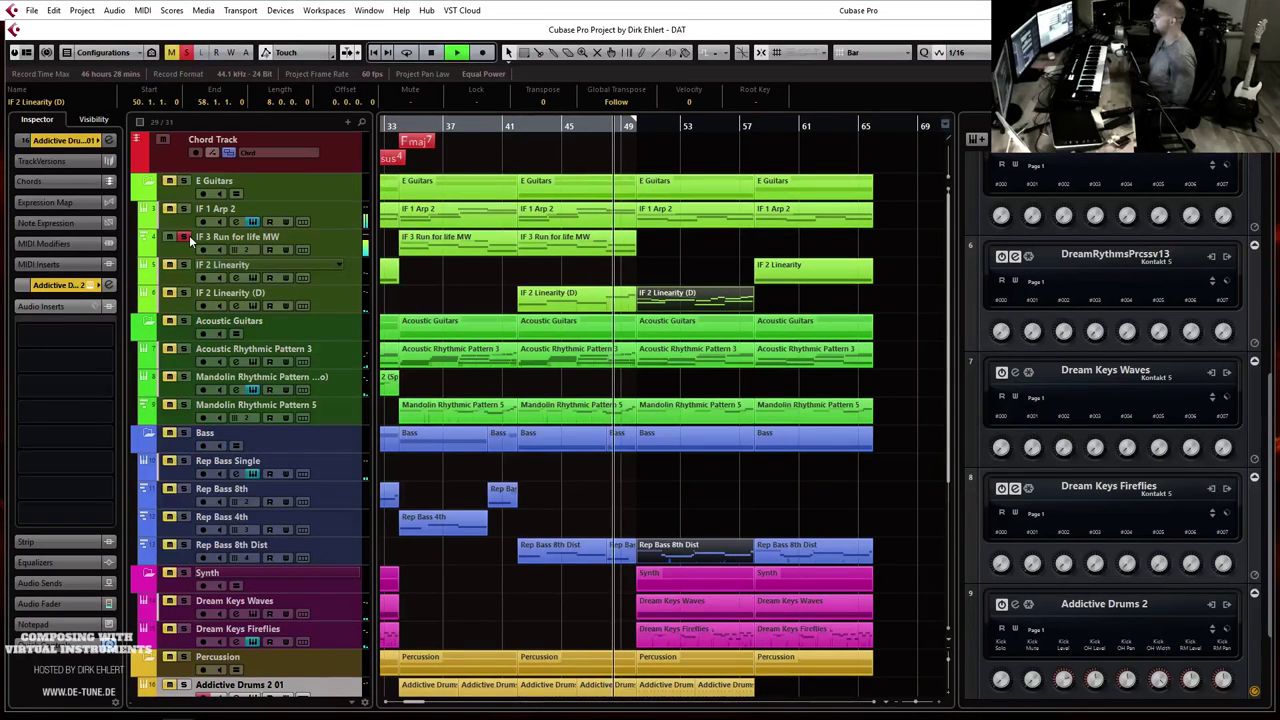
key("space")
left_click(189, 236)
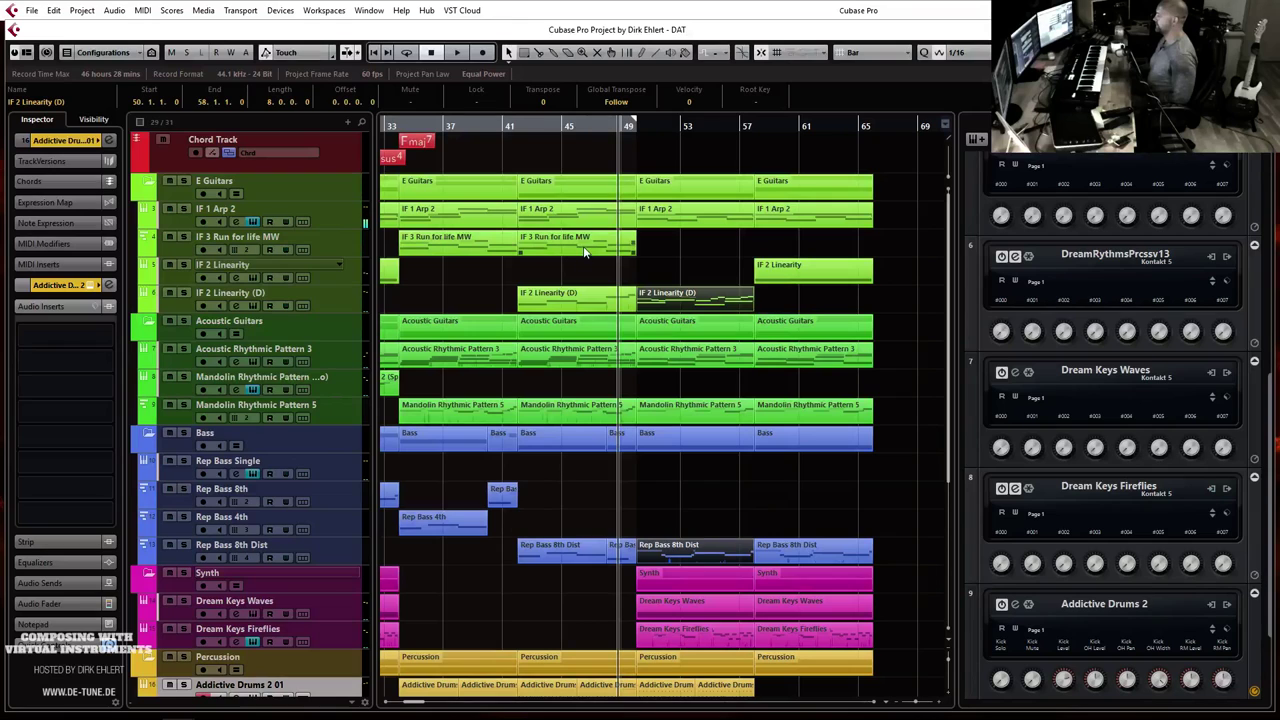
Step: Copy the IF 3 Run for life MW part to bar 50 and raise the copy's first low note to G2
double_click(661, 241)
left_click(296, 275)
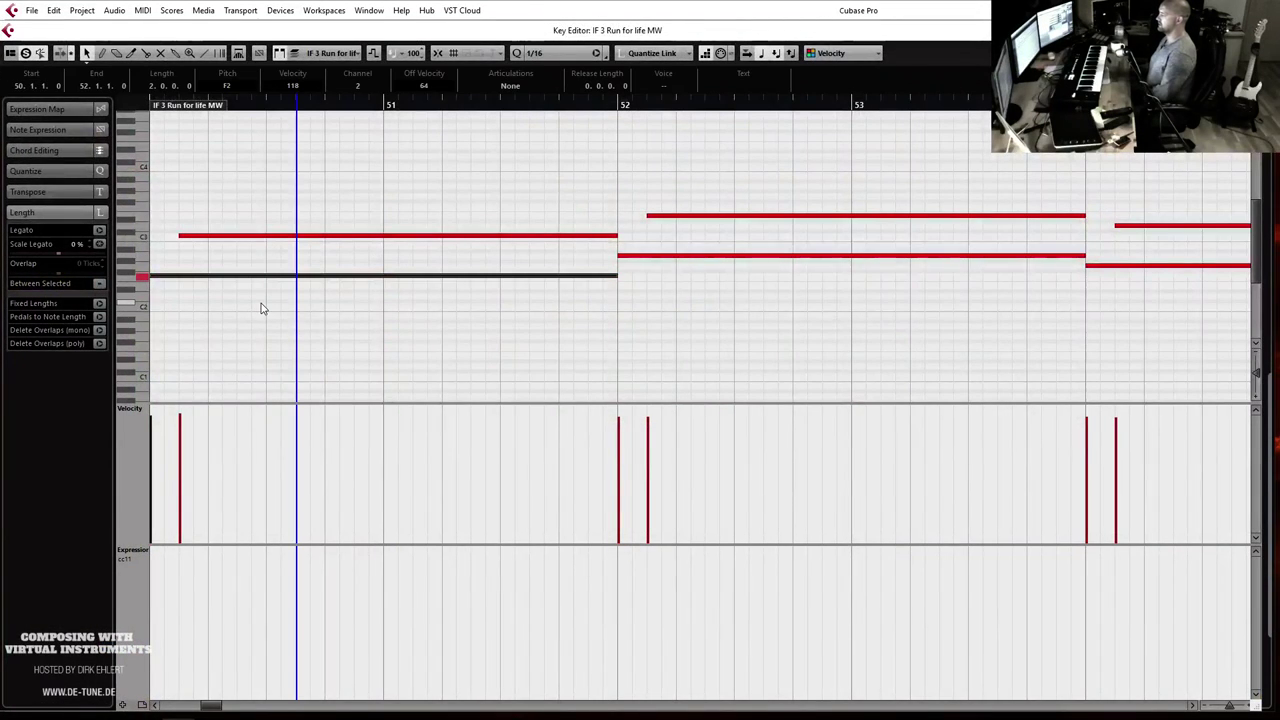
key("Up")
key("Up")
left_click(245, 237)
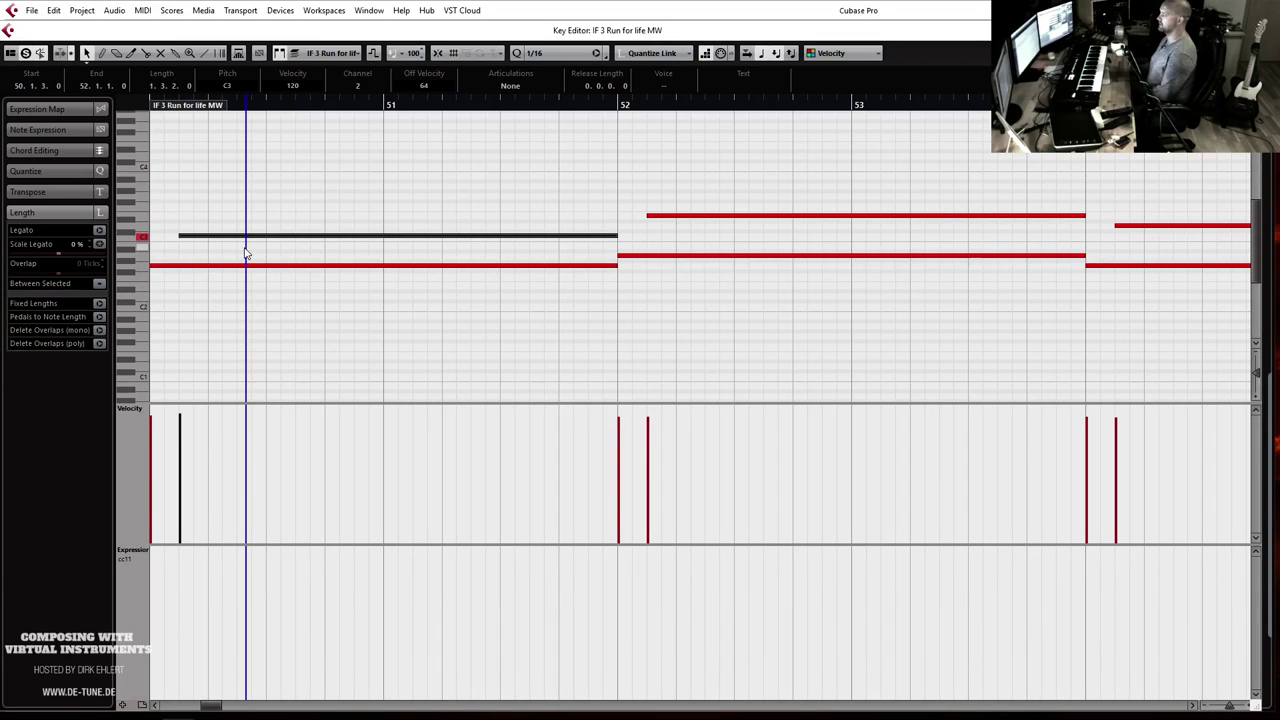
Step: Raise the upper note starting at 52.1.3 to F3
left_click(682, 256)
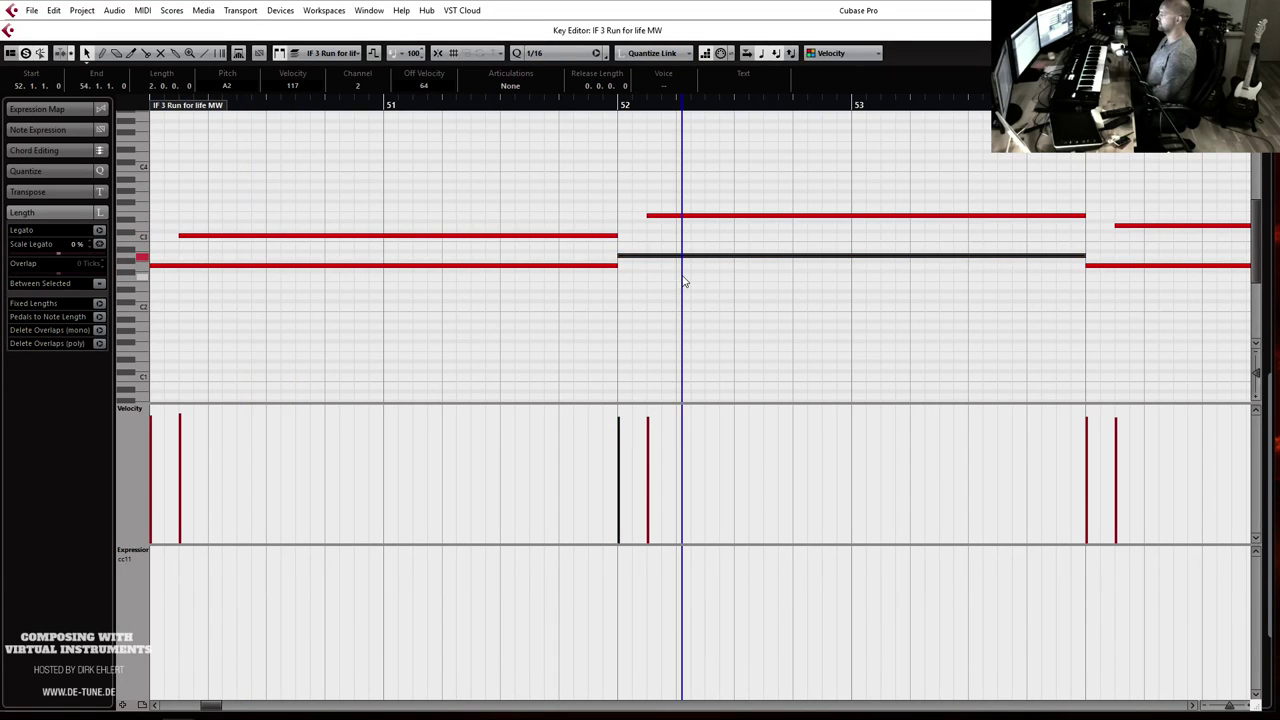
left_click(672, 215)
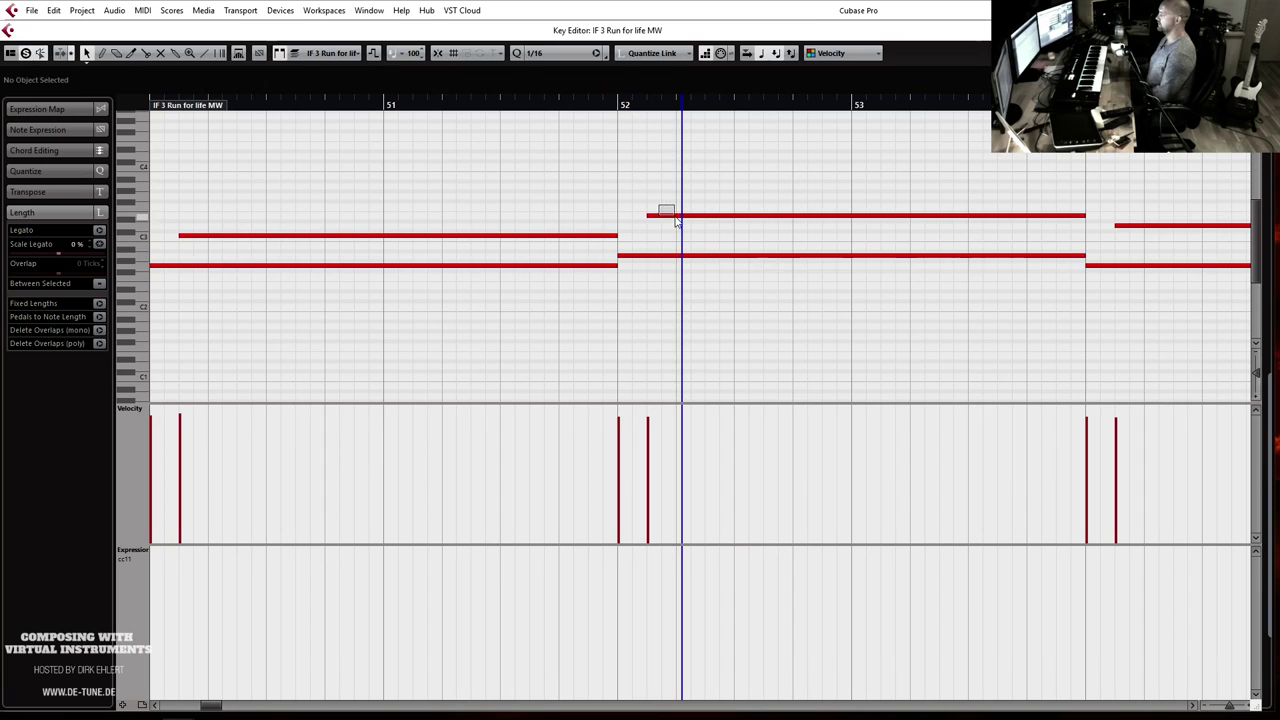
key("Up")
Step: Raise the lower note at 54.1.1 to A2 and the upper note at 54.1.3 to E3
left_click(1138, 265)
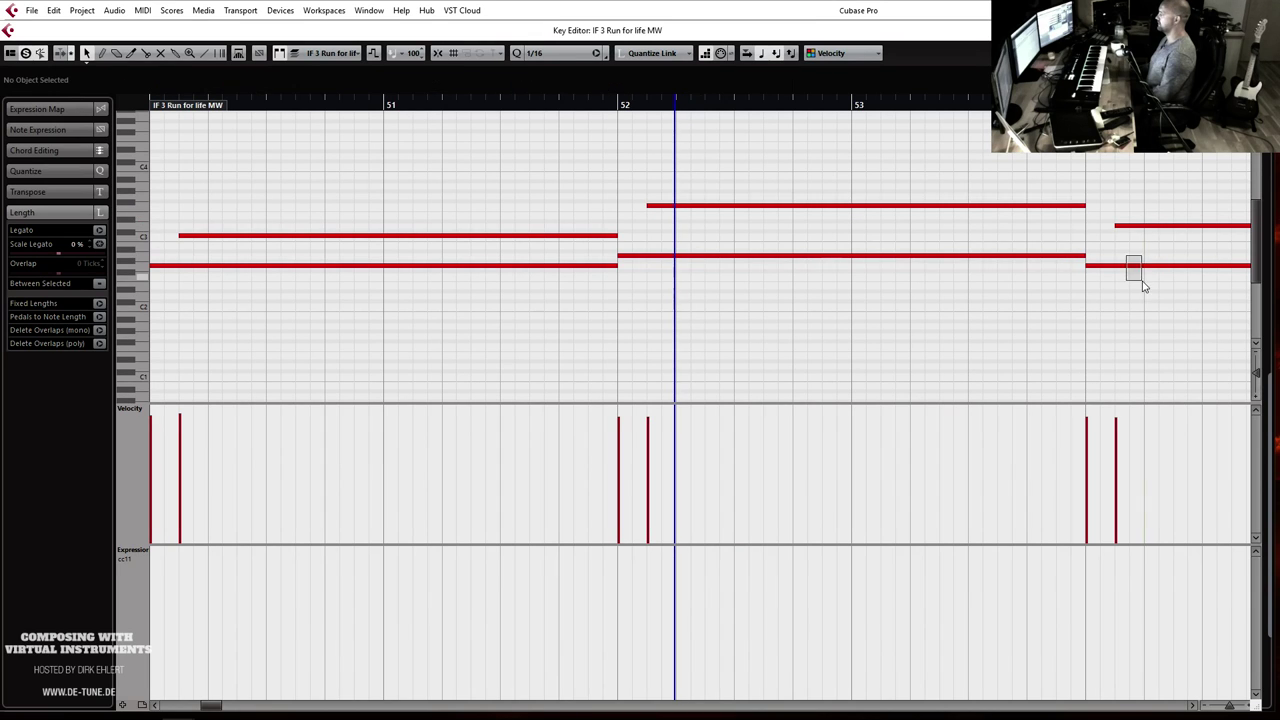
key("Up")
key("Up")
key("Up")
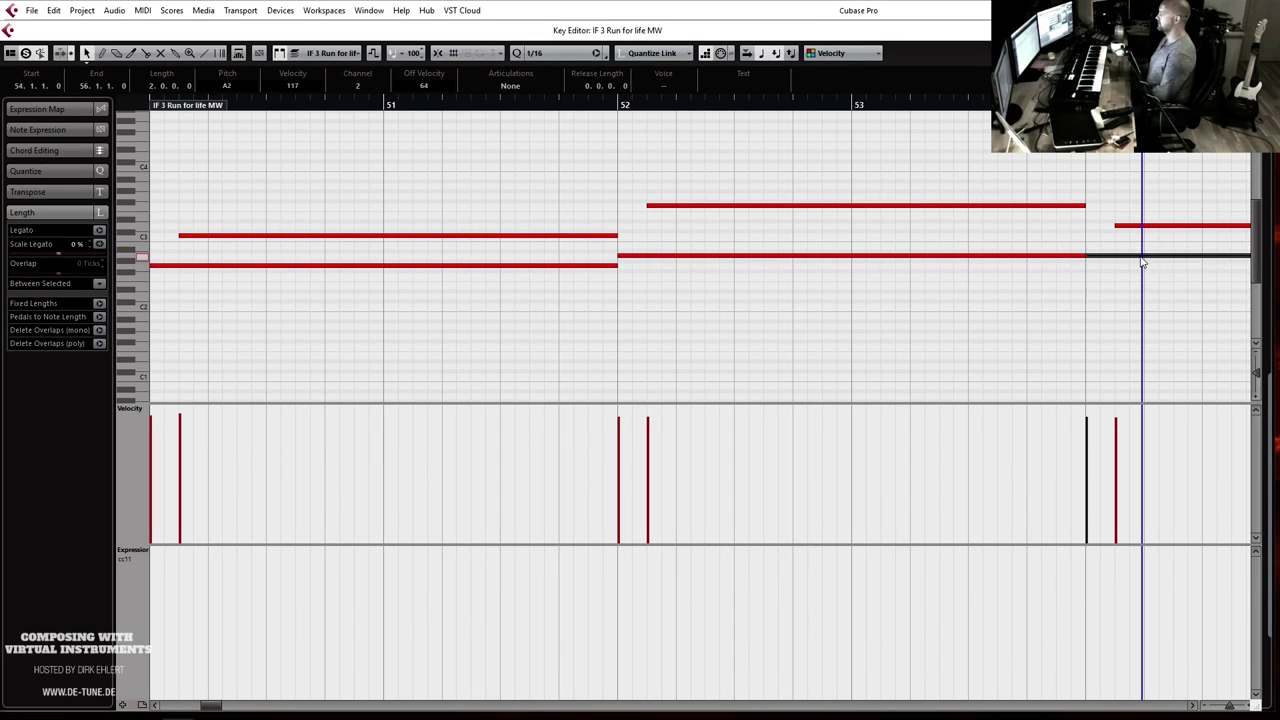
left_click(1123, 226)
key("Up")
key("Up")
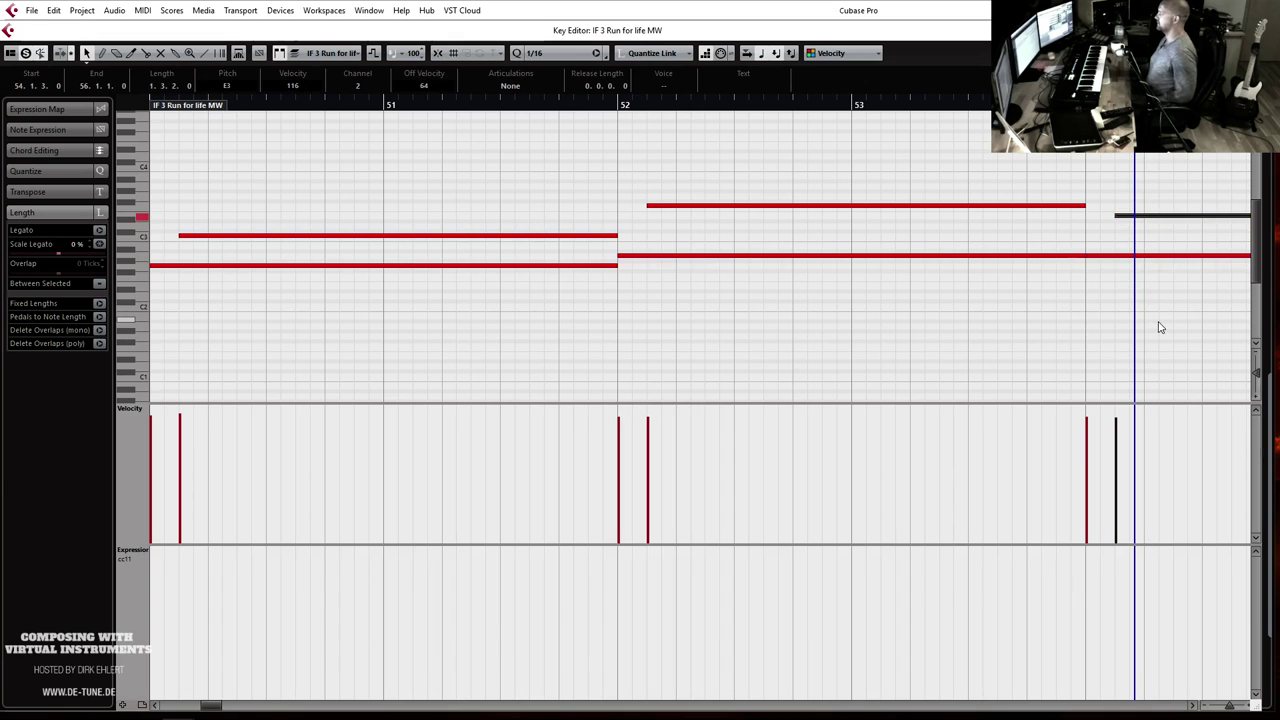
Step: Transpose the final lower and upper notes from bar 56 upward in the IF 3 Run for life MW part
scroll(1160, 327, "right", 5)
left_click(938, 295)
key("Up")
key("Up")
key("Up")
key("Up")
key("Up")
key("Right")
key("Up")
key("Up")
key("Up")
key("Up")
key("Up")
key("Up")
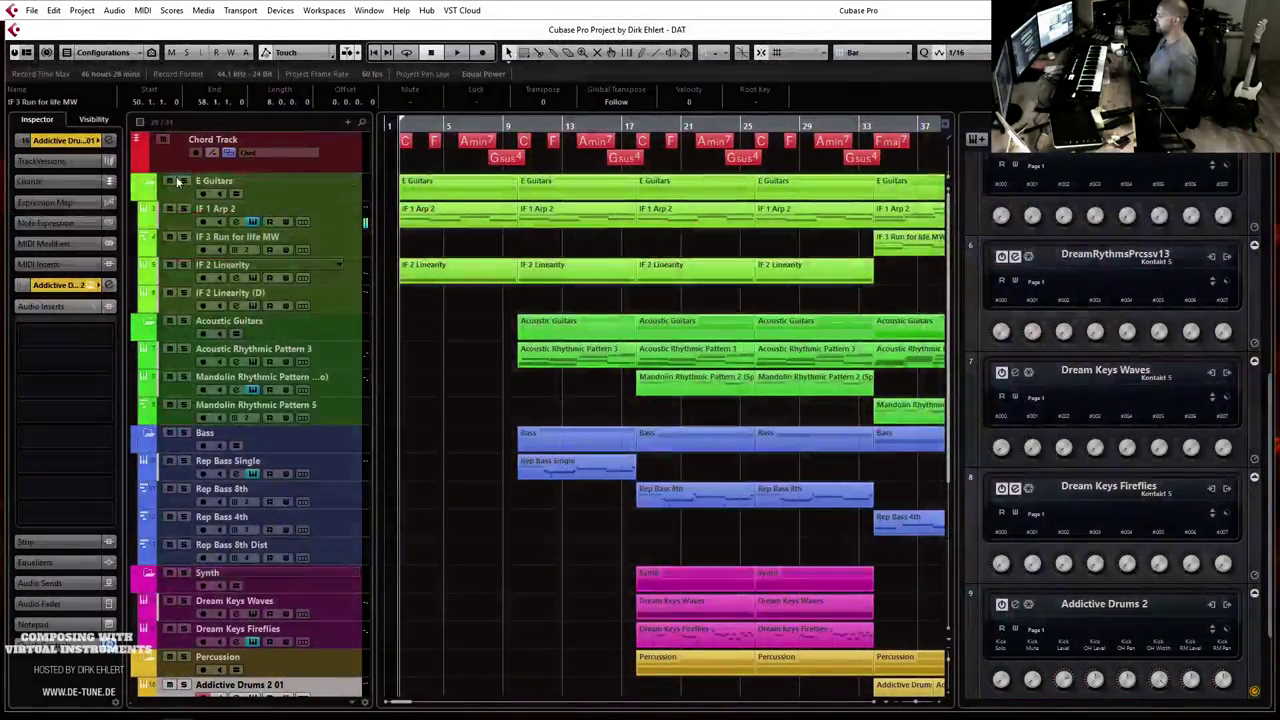
Step: Solo the E Guitars folder and listen to its tracks from around bar 50
left_click(182, 181)
key("g")
key("g")
key("g")
left_click(667, 128)
key("h")
key("h")
key("h")
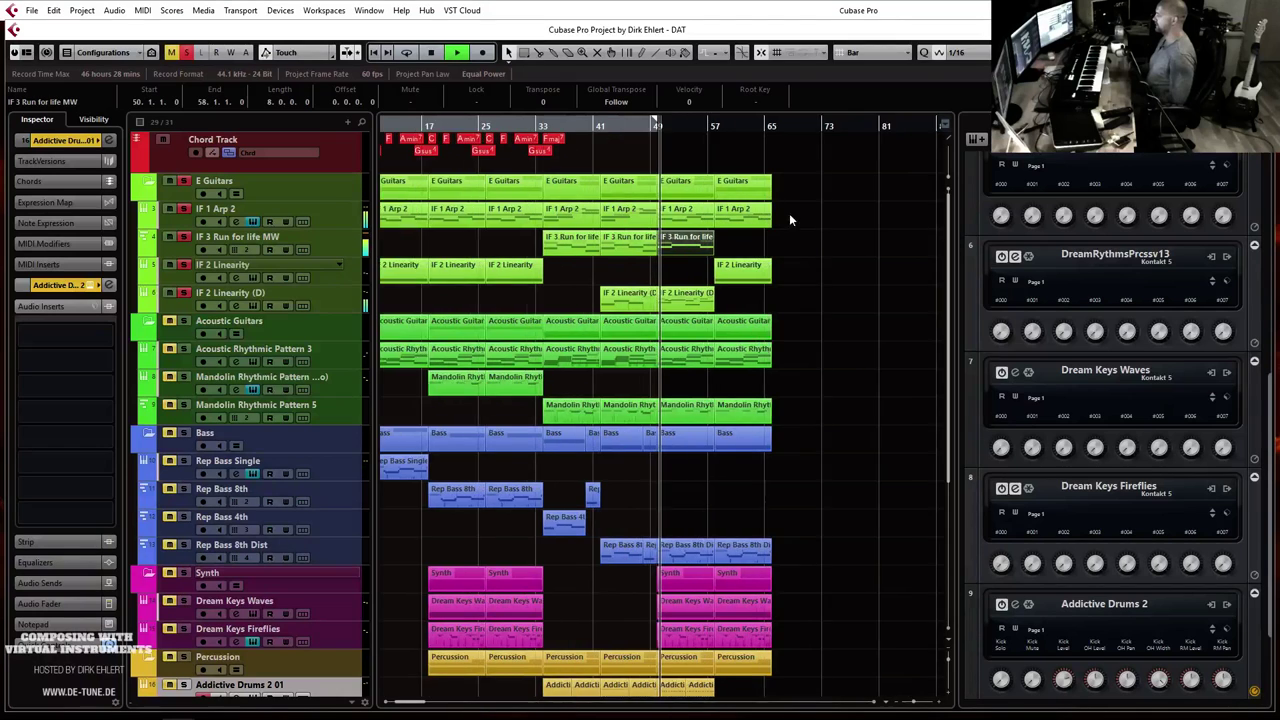
key("g")
key("g")
key("g")
key("g")
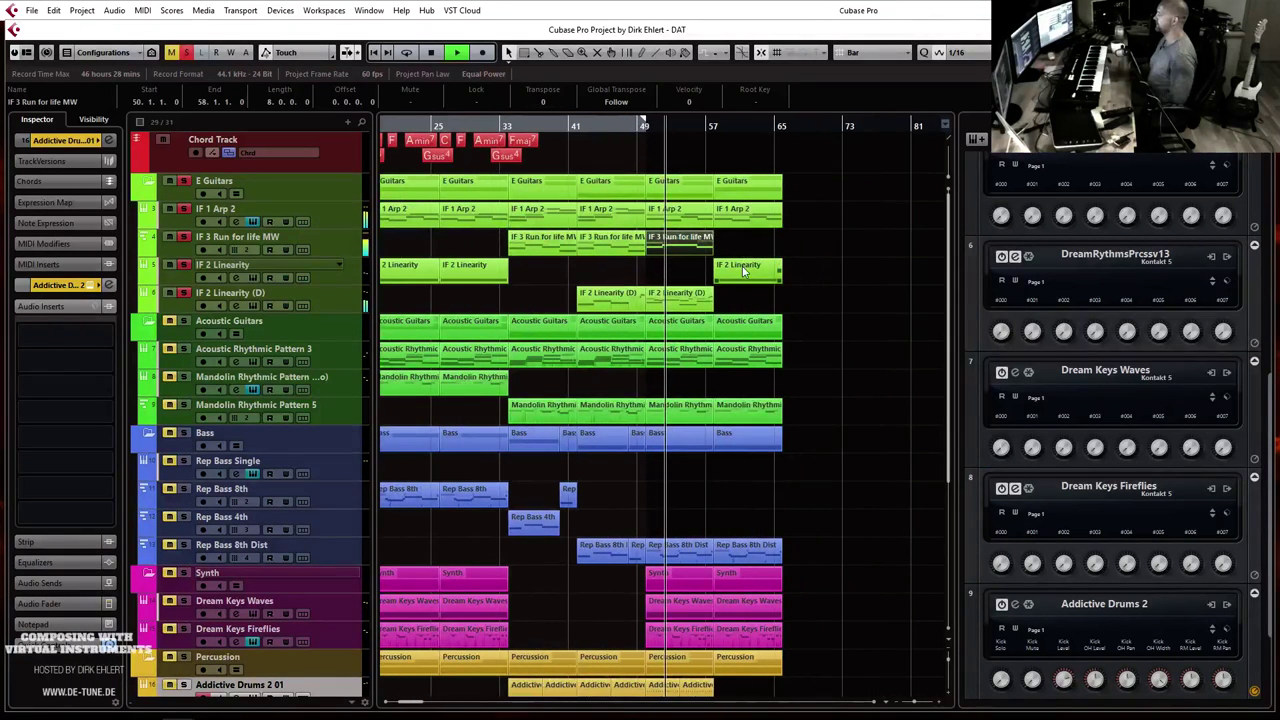
Step: Delete the IF 2 Linearity part at bar 58 and duplicate the bar 50 IF 3 Run for life MW and IF 2 Linearity (D) parts there
left_click(743, 280)
key("Delete")
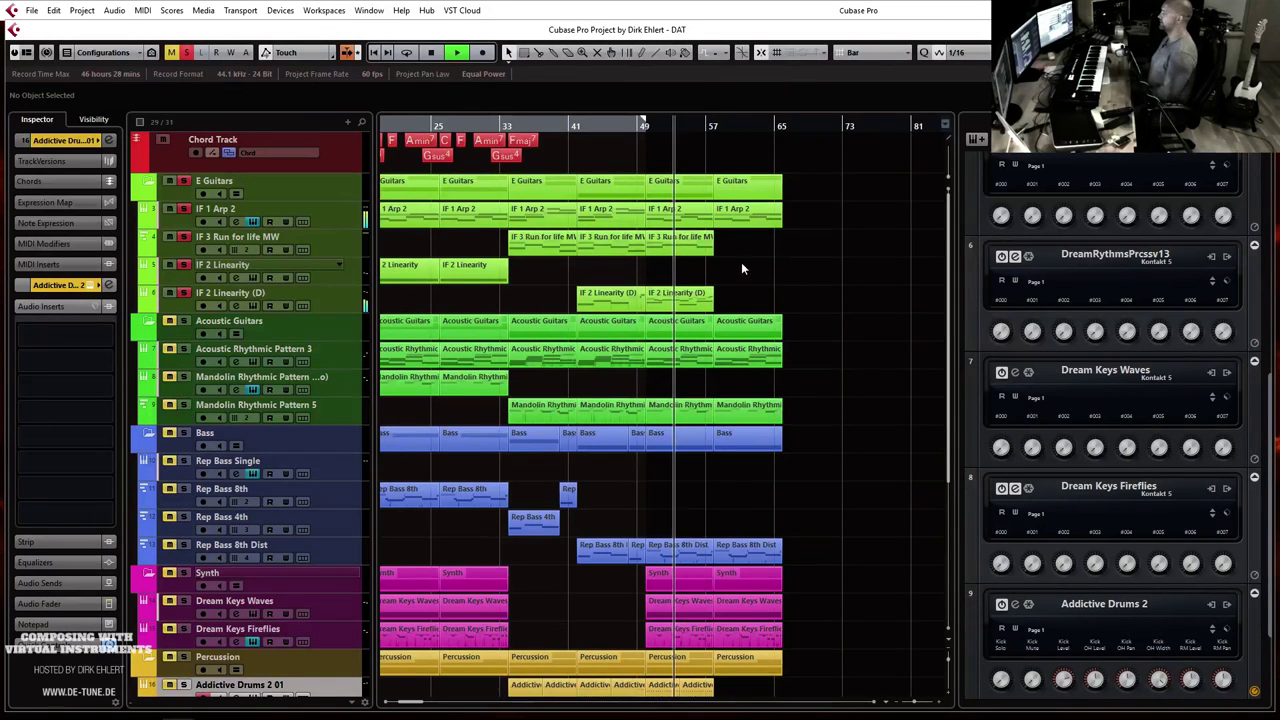
left_click_drag(739, 249, 698, 302)
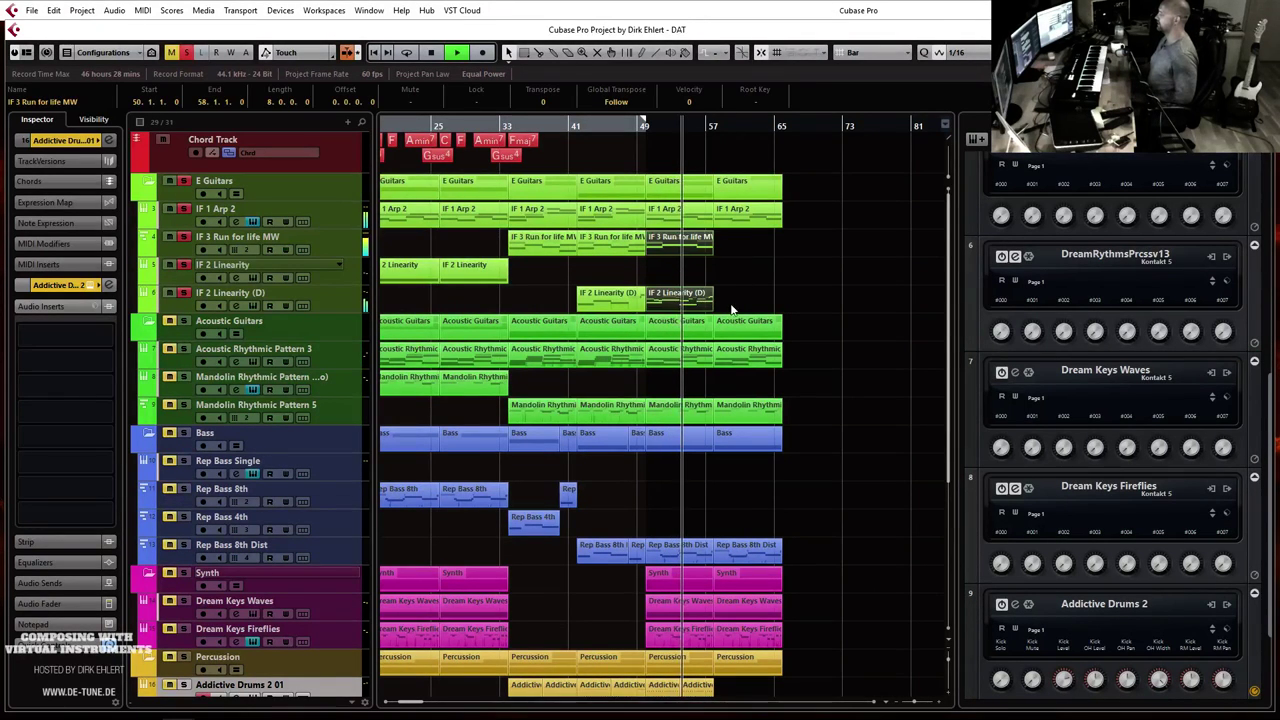
key("ctrl+d")
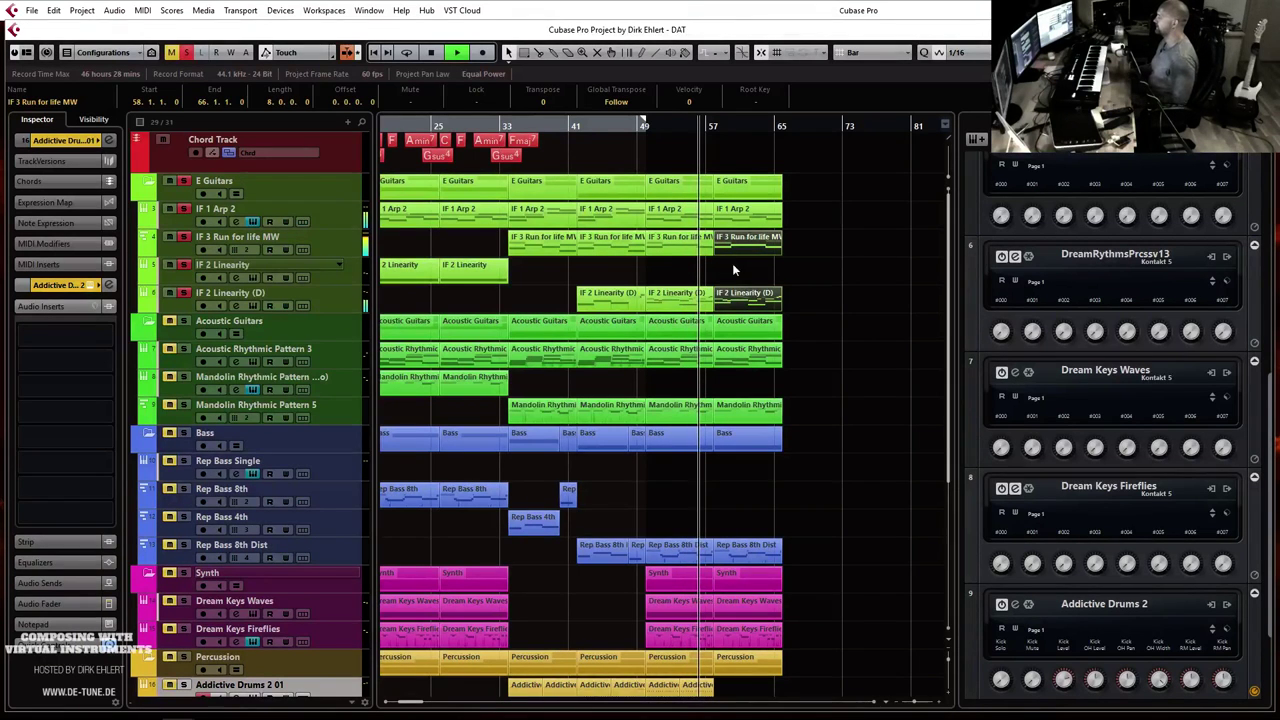
Step: Stop playback and rename the IF 2 Linearity (D) track as IF 3 Blaze Of Glory MW
left_click(321, 304)
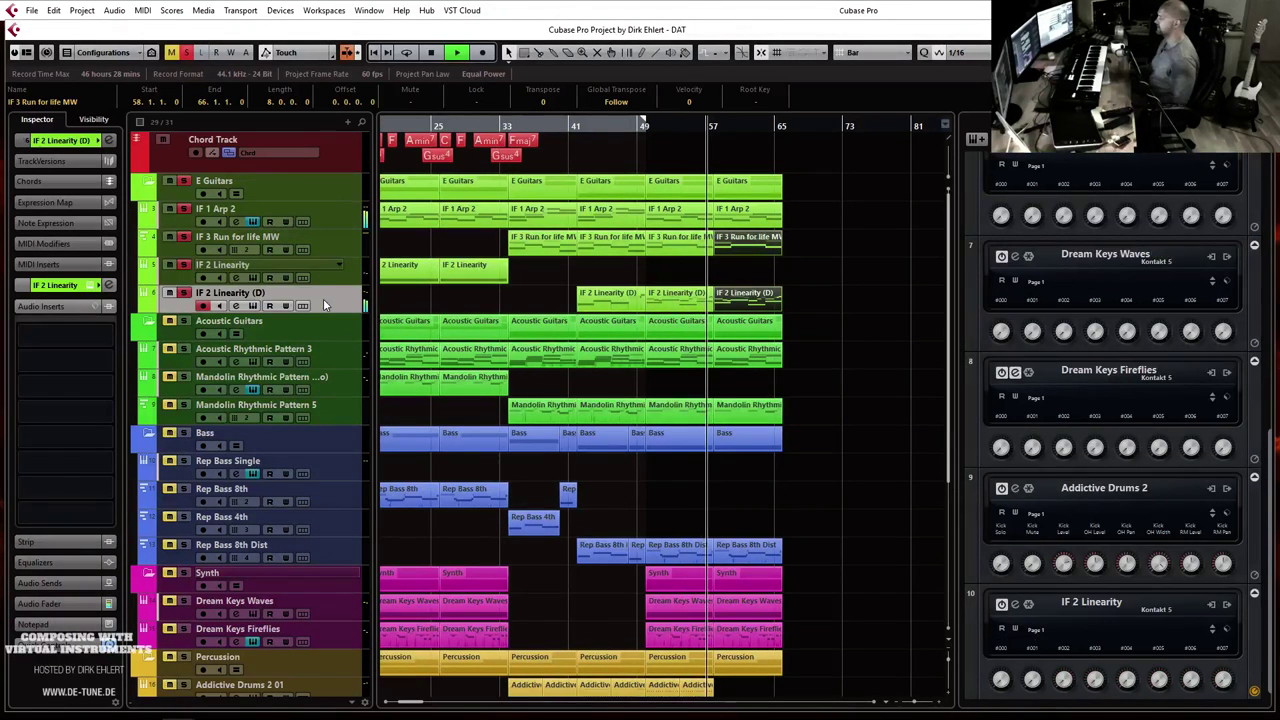
key("space")
left_click(92, 285)
left_click(92, 285)
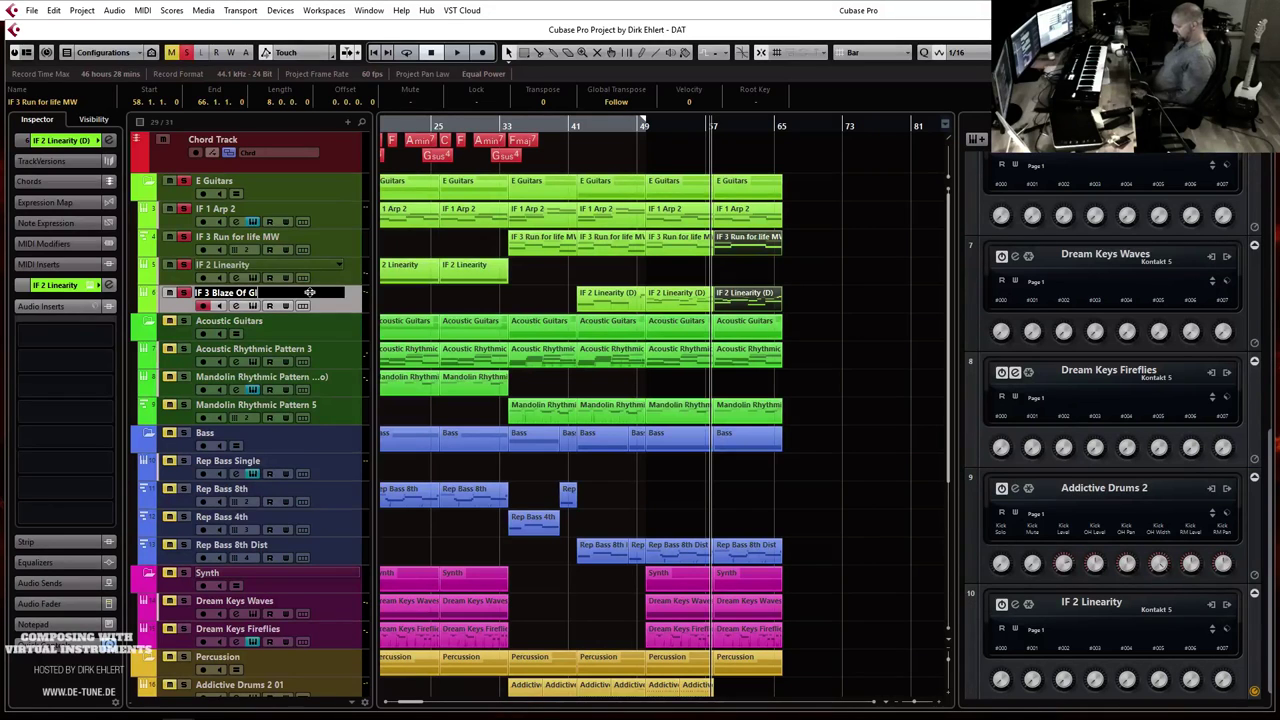
key("Return")
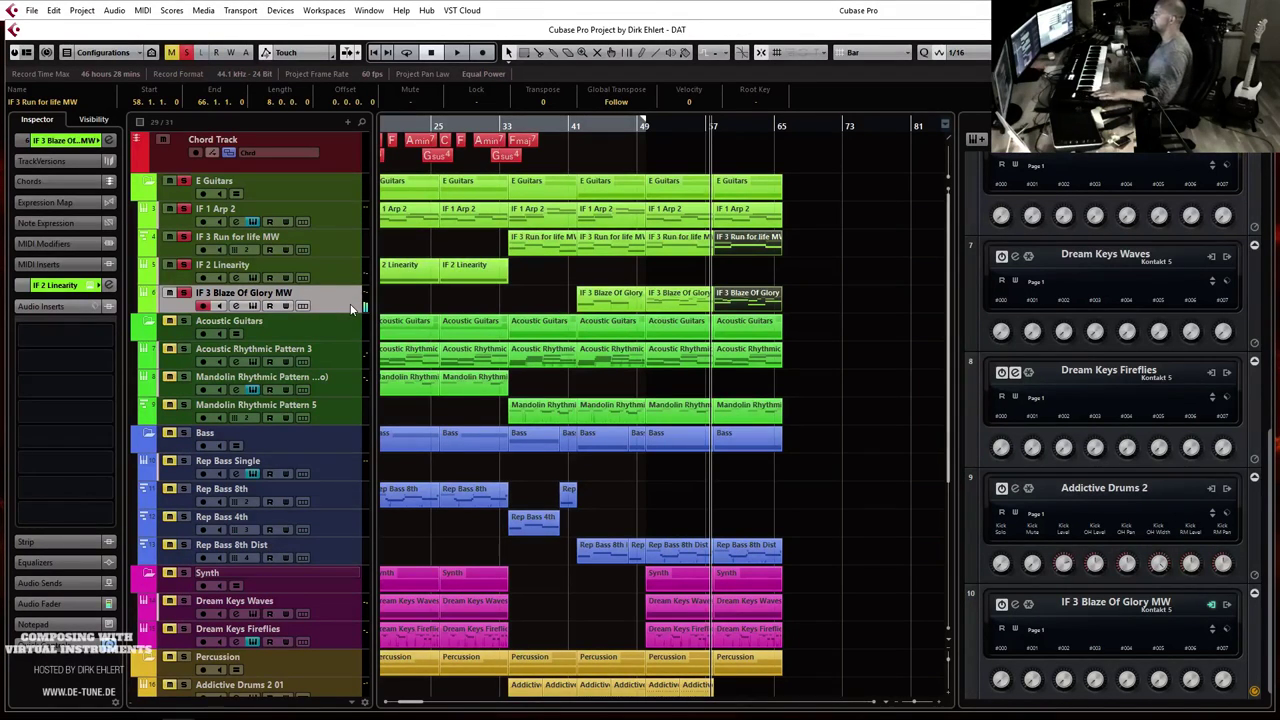
Step: Audition the soloed electric guitars leading into bar 50, clear the E Guitars folder's solo and play the full arrangement
left_click(632, 122)
left_click(596, 128)
key("space")
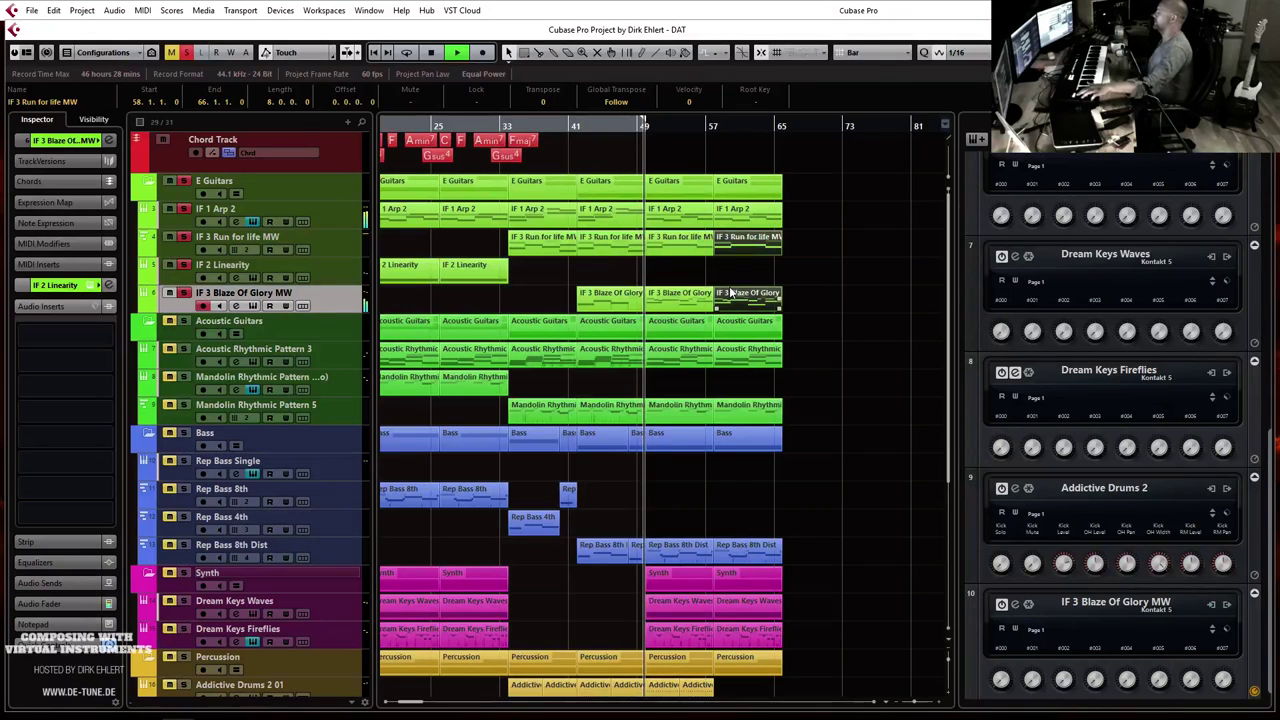
left_click(632, 295)
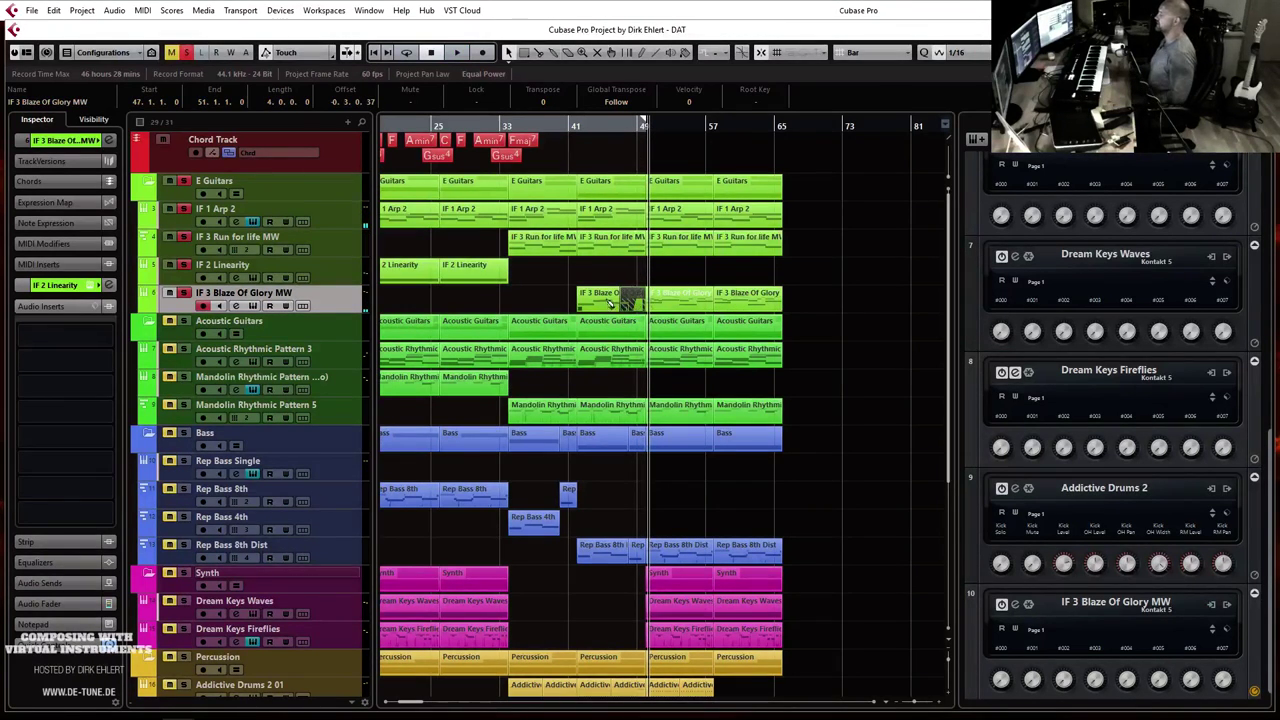
left_click(620, 305)
left_click(185, 181)
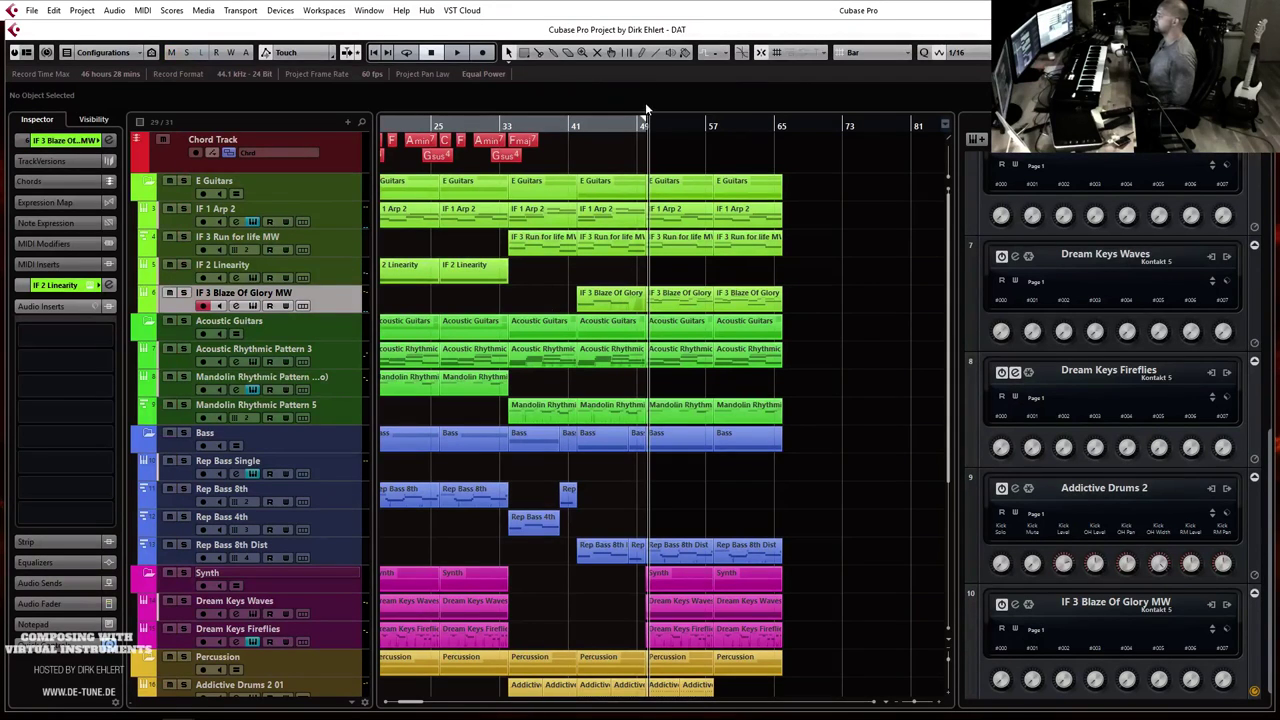
key("space")
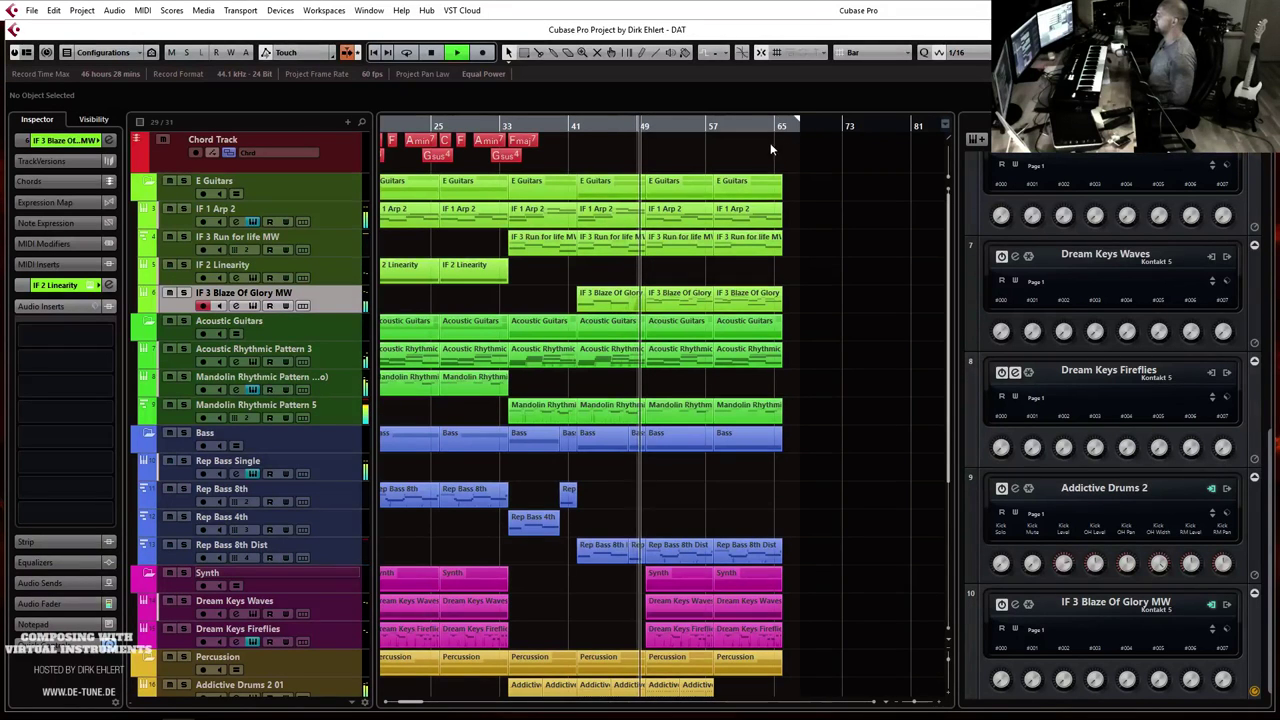
Step: Duplicate the two Addictive Drums 2 01 parts between bars 50 and 58 so the copies start at bar 58
key("h")
key("h")
key("h")
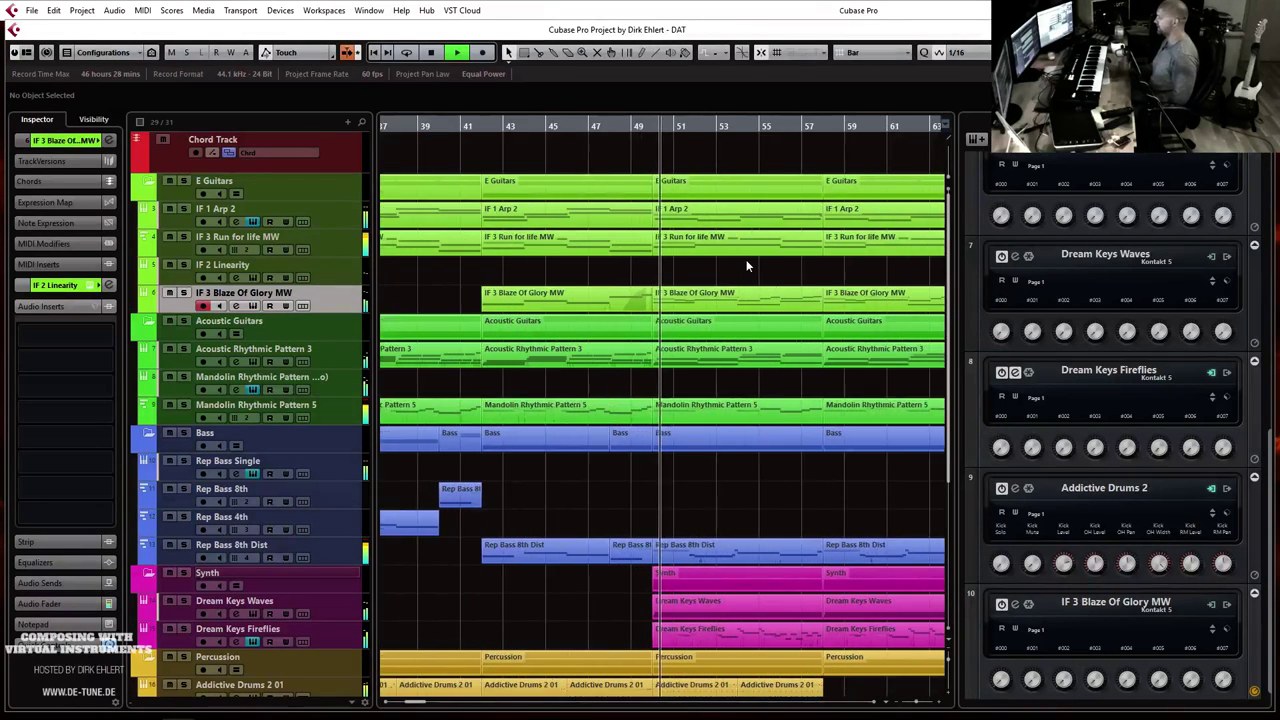
key("g")
key("g")
key("g")
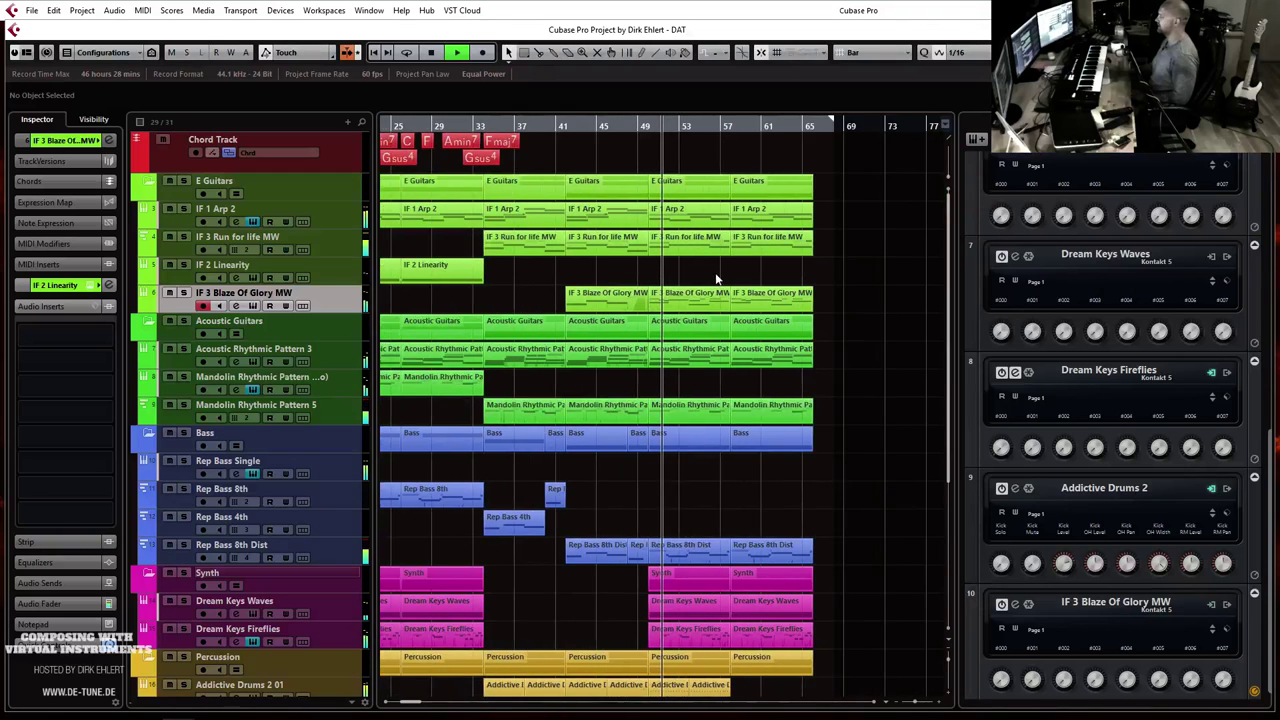
key("h")
key("h")
key("h")
scroll(720, 310, "down", 4)
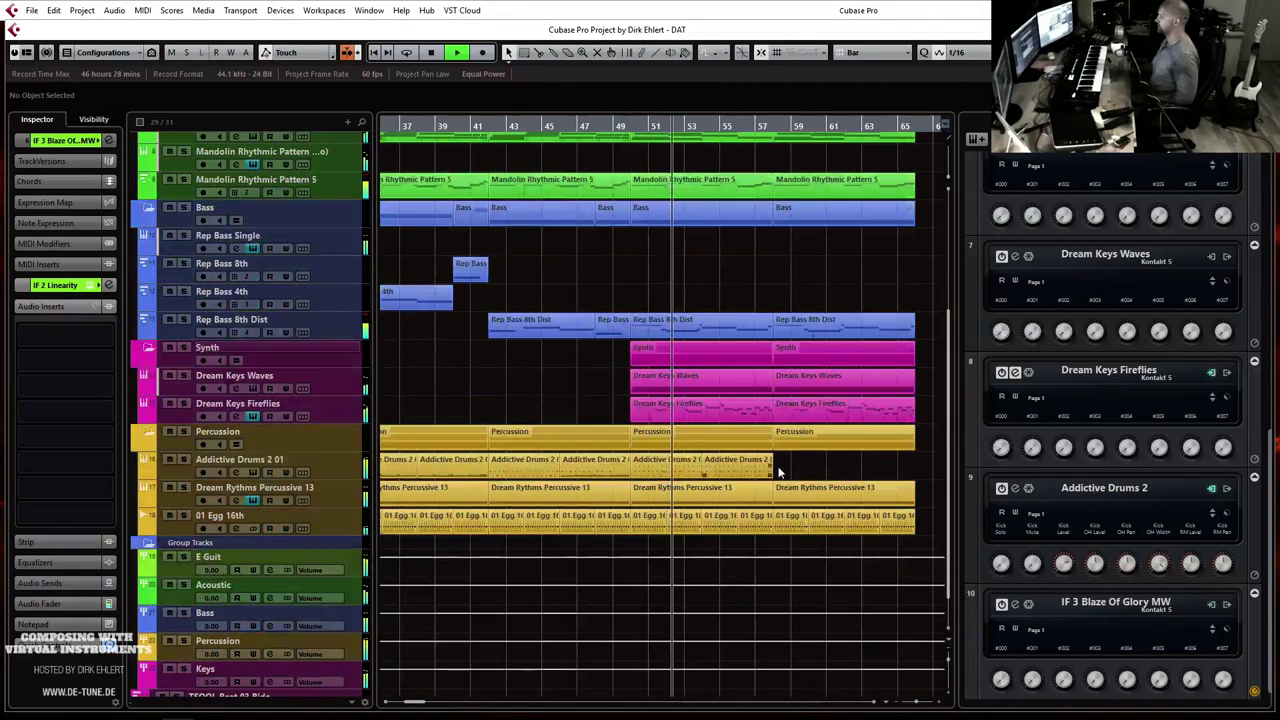
left_click_drag(777, 466, 701, 474)
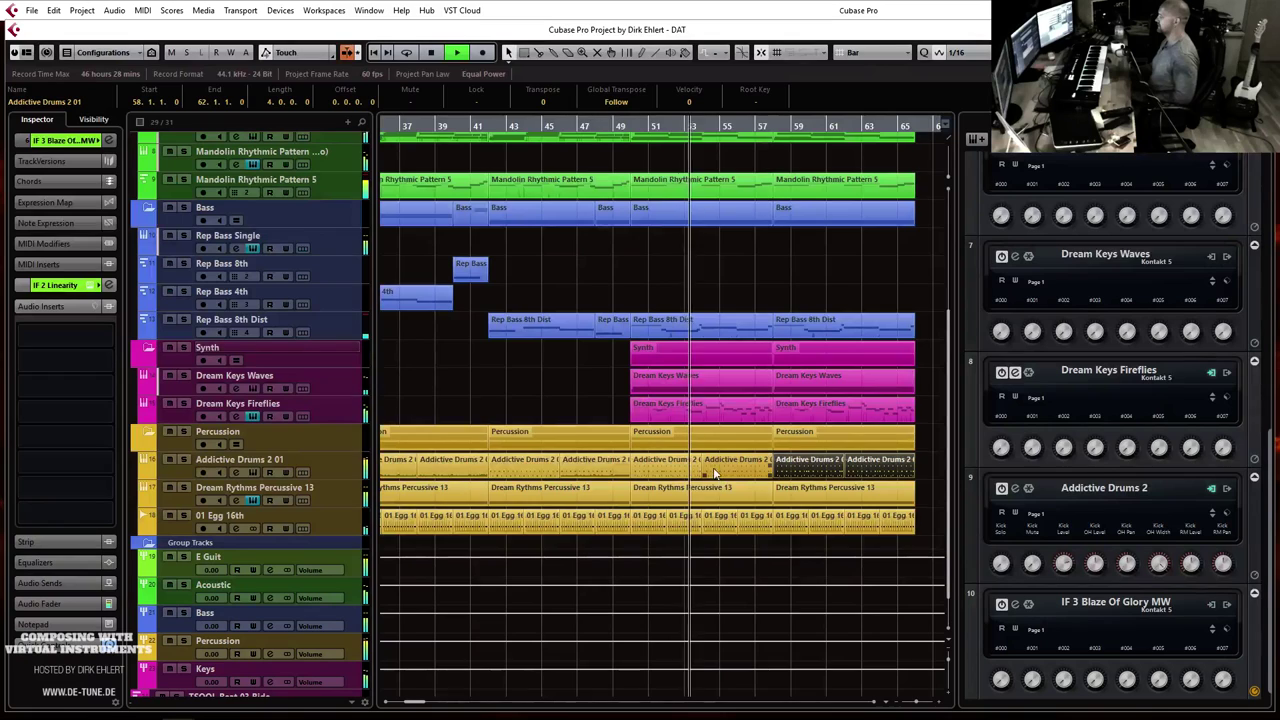
key("ctrl+d")
Step: Listen to the full arrangement up to just past bar 58, reviewing all tracks, and stop playback
key("g")
key("g")
key("g")
key("g")
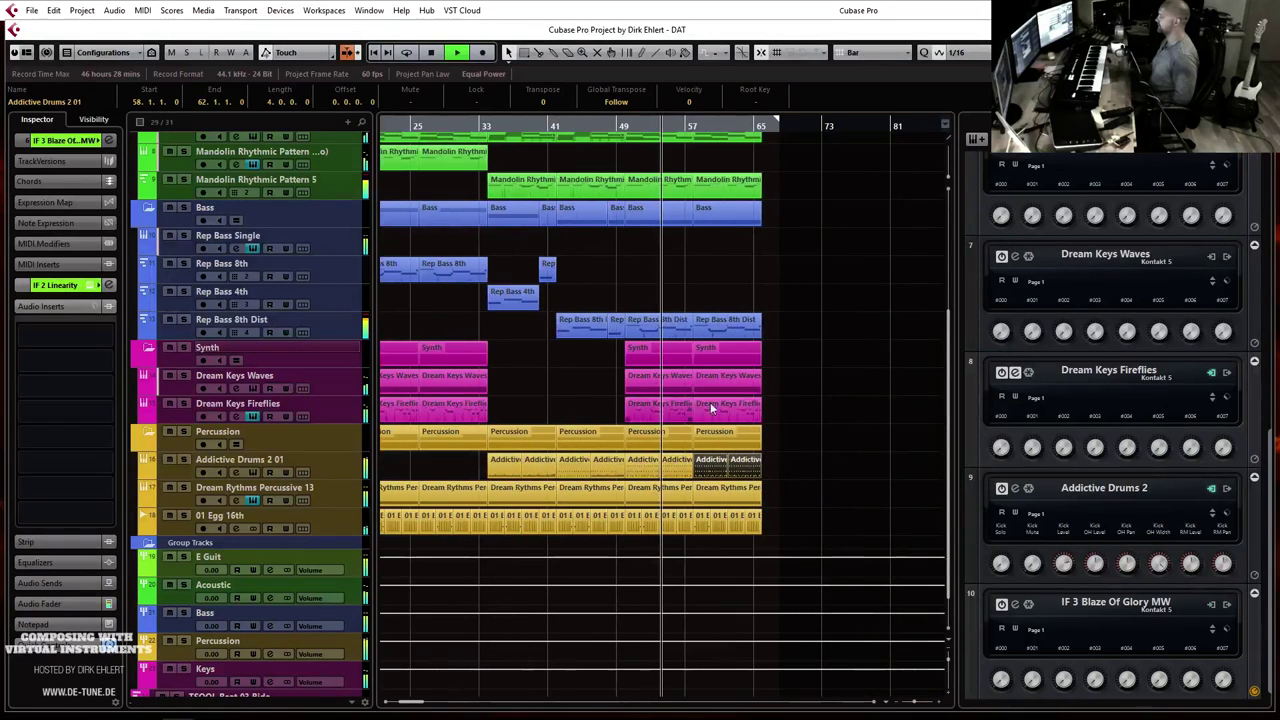
scroll(826, 302, "up", 4)
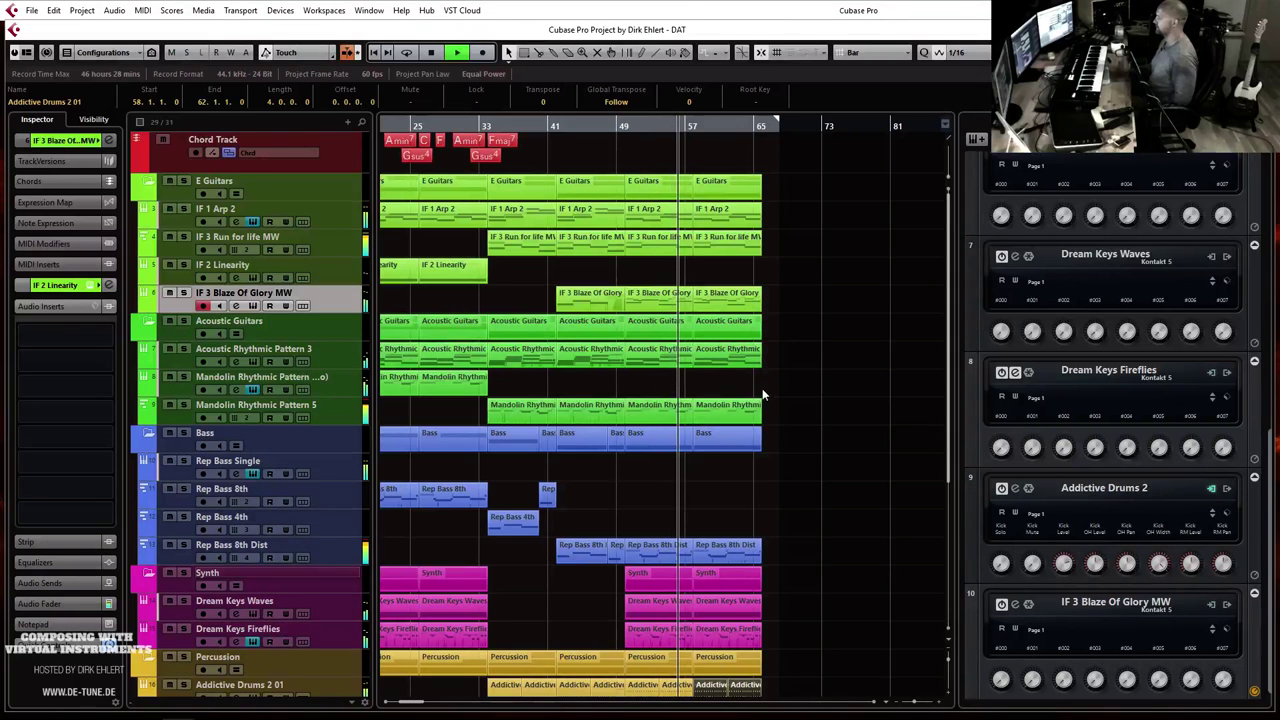
scroll(776, 356, "down", 3)
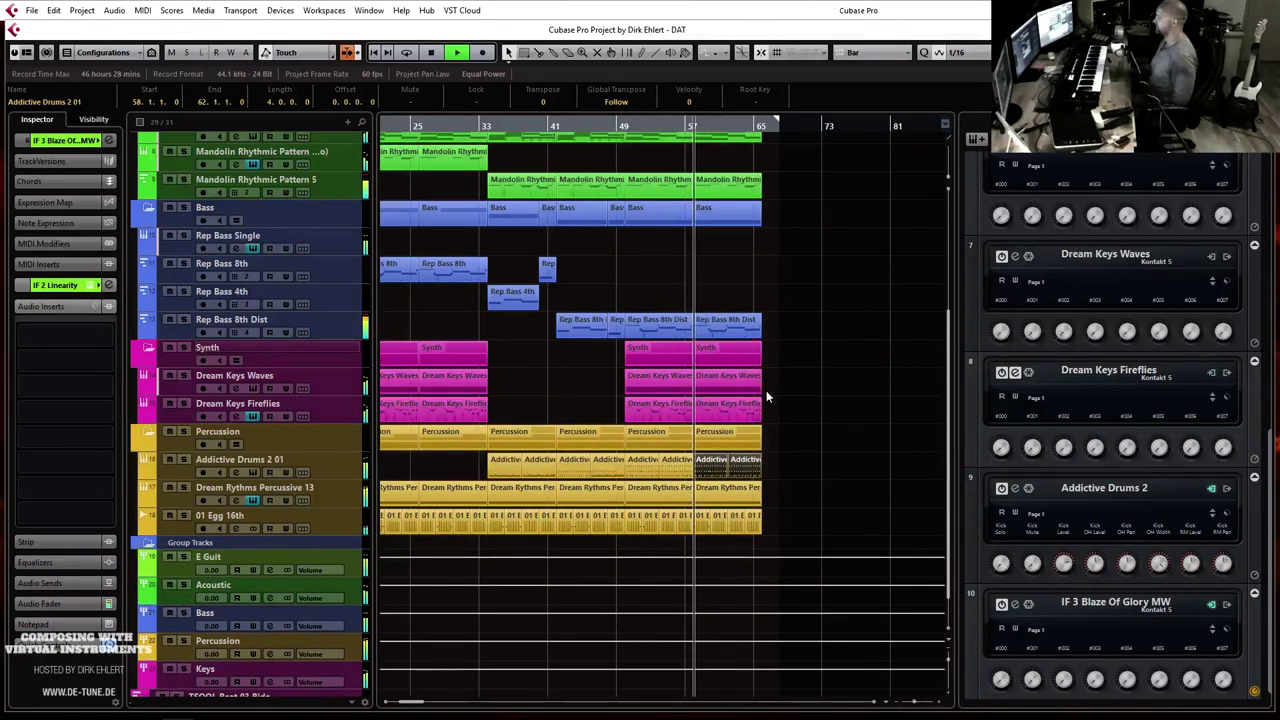
scroll(769, 370, "right", 2)
key("space")
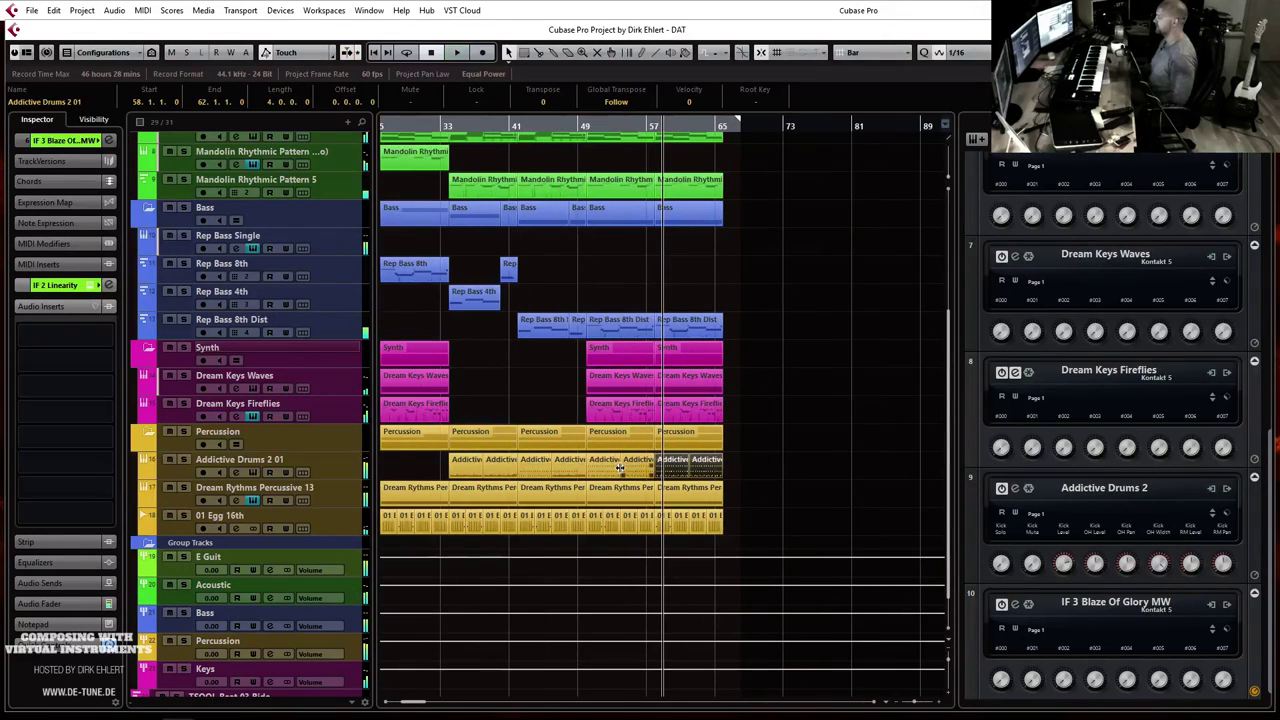
Step: Open the Addictive Drums 2 01 part at bar 50 in the Key Editor and bring its low C1 notes into view
double_click(607, 474)
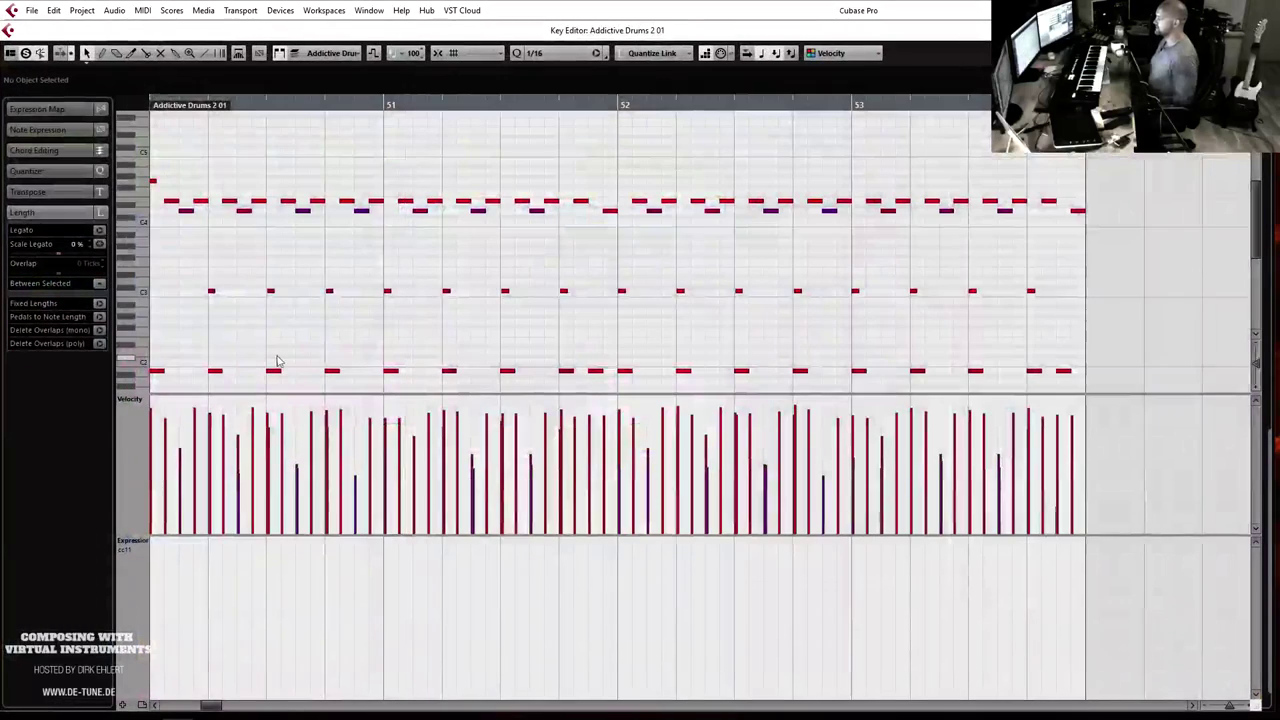
key("g")
key("space")
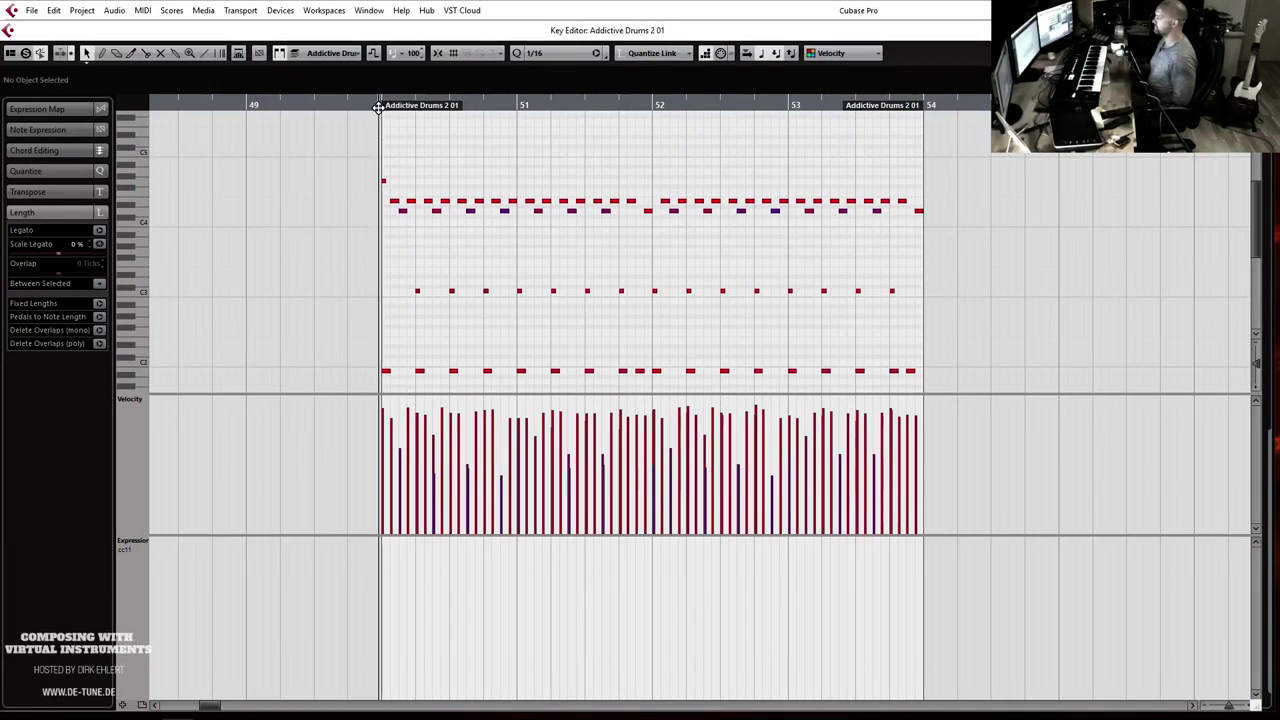
left_click(397, 108)
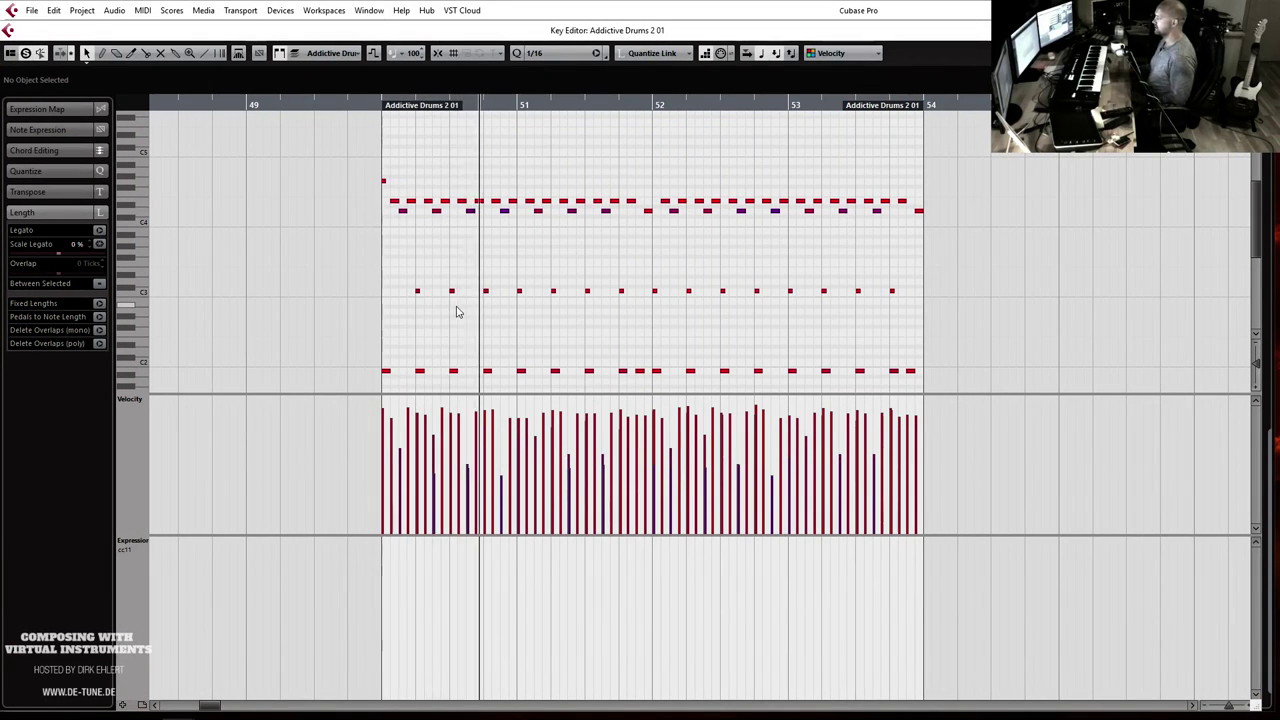
scroll(462, 291, "down", 2)
scroll(394, 333, "down", 4)
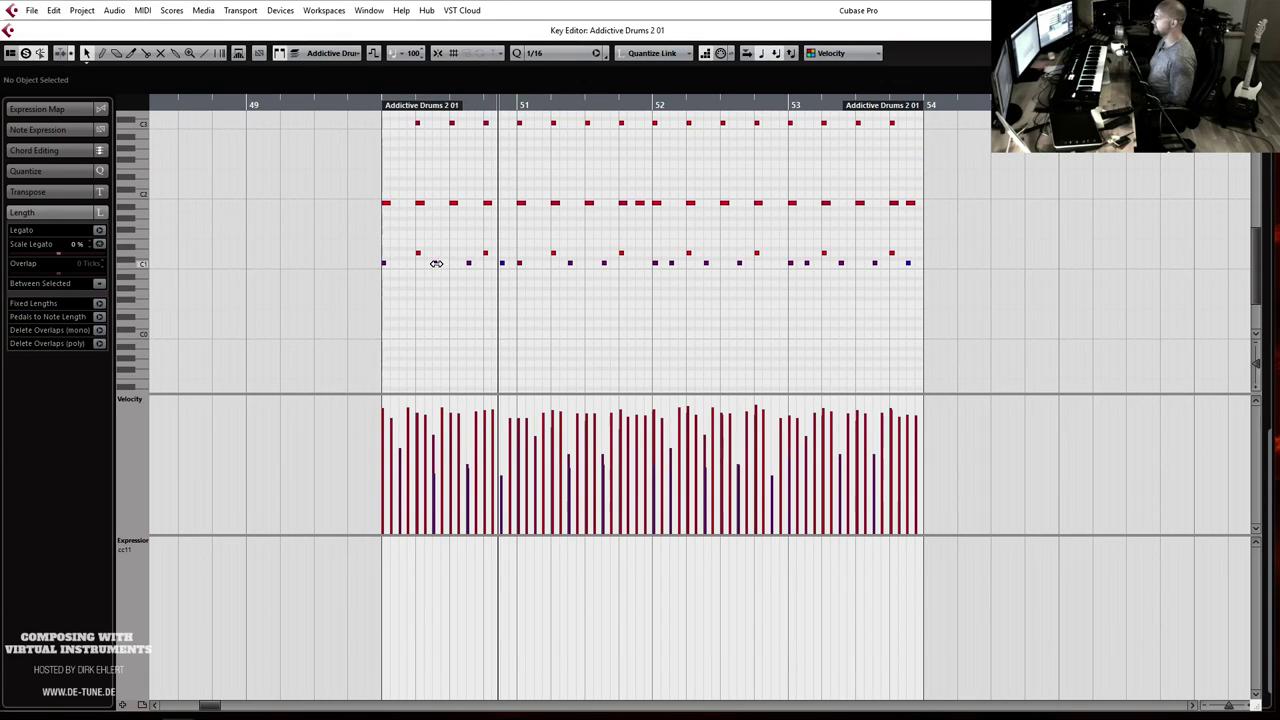
Step: Set the quantize value to 1/8 and move bar 50's C1 drum notes onto the four beats
left_click_drag(435, 264, 420, 265)
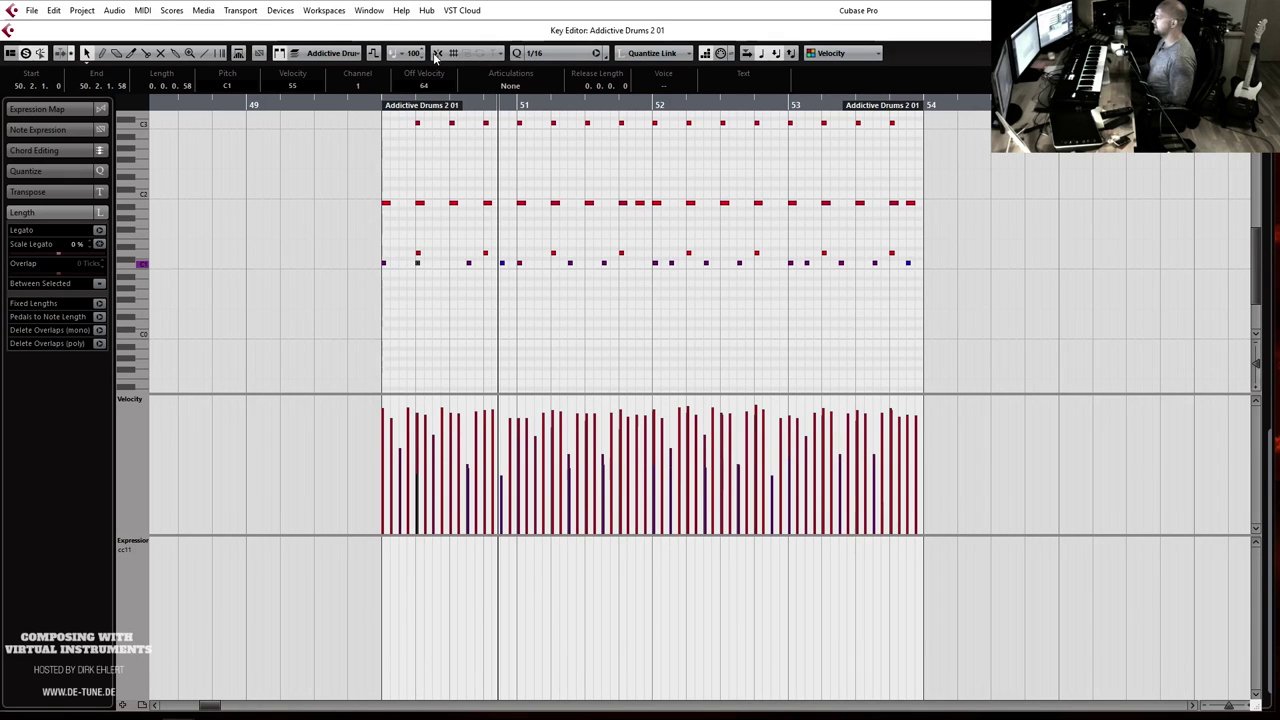
left_click(545, 54)
left_click(555, 115)
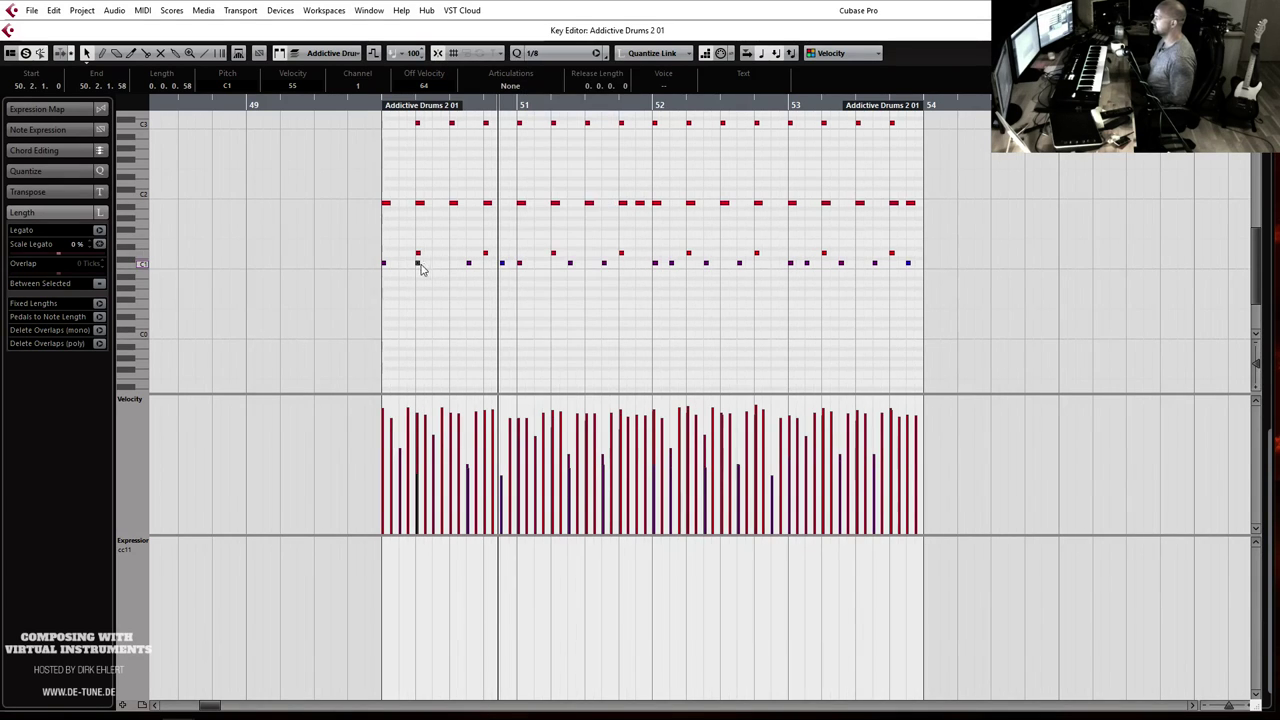
left_click_drag(420, 268, 423, 270)
left_click_drag(466, 264, 385, 280)
Step: Raise the velocities of bar 50's four C1 notes to about 120 and delete the C1 notes from bar 51 onward
mouse_move(396, 401)
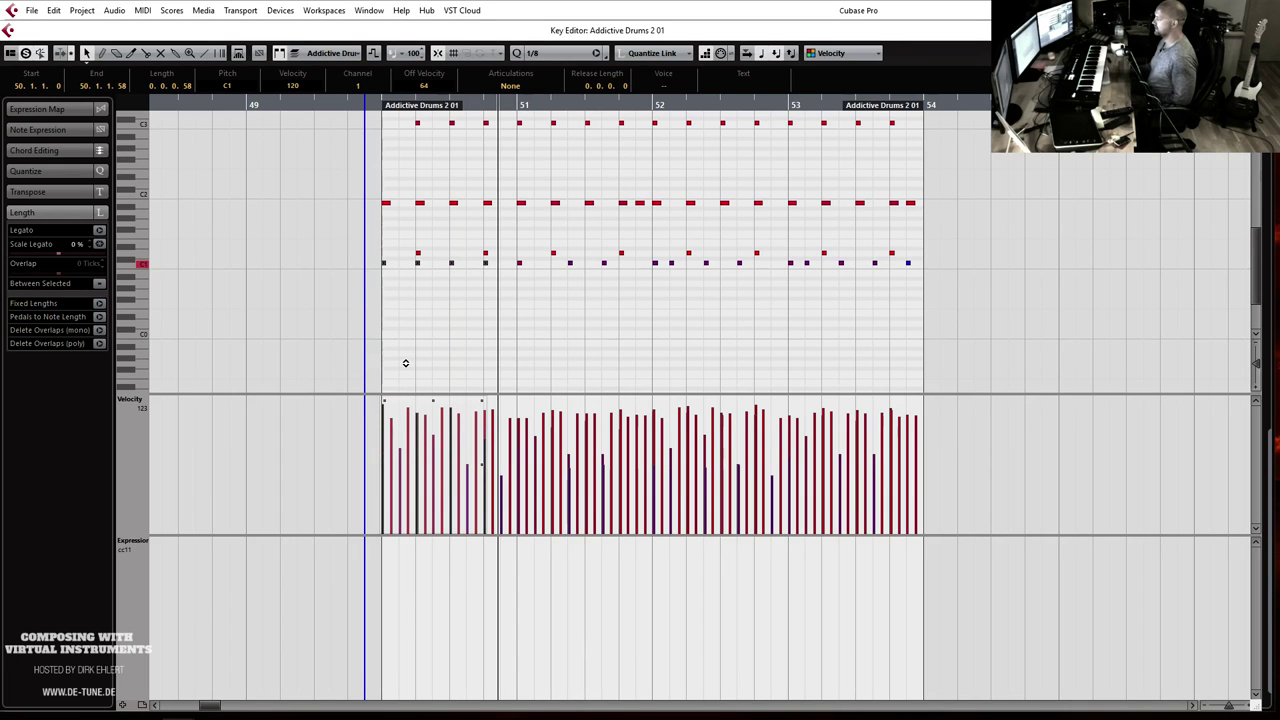
left_click(405, 363)
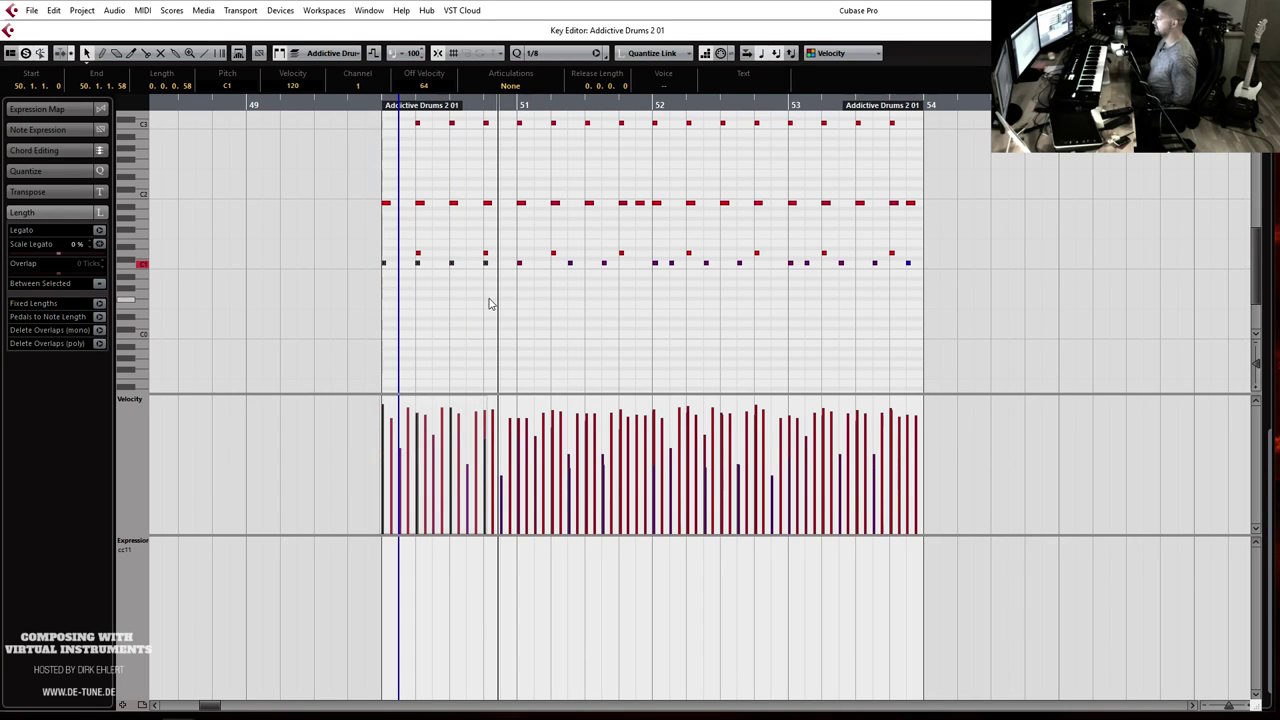
left_click(488, 382)
left_click_drag(513, 260, 987, 315)
key("Delete")
Step: Repeat bar 50's four C1 notes in bars 51, 52 and 53, and close the Key Editor
left_click_drag(500, 262, 343, 285)
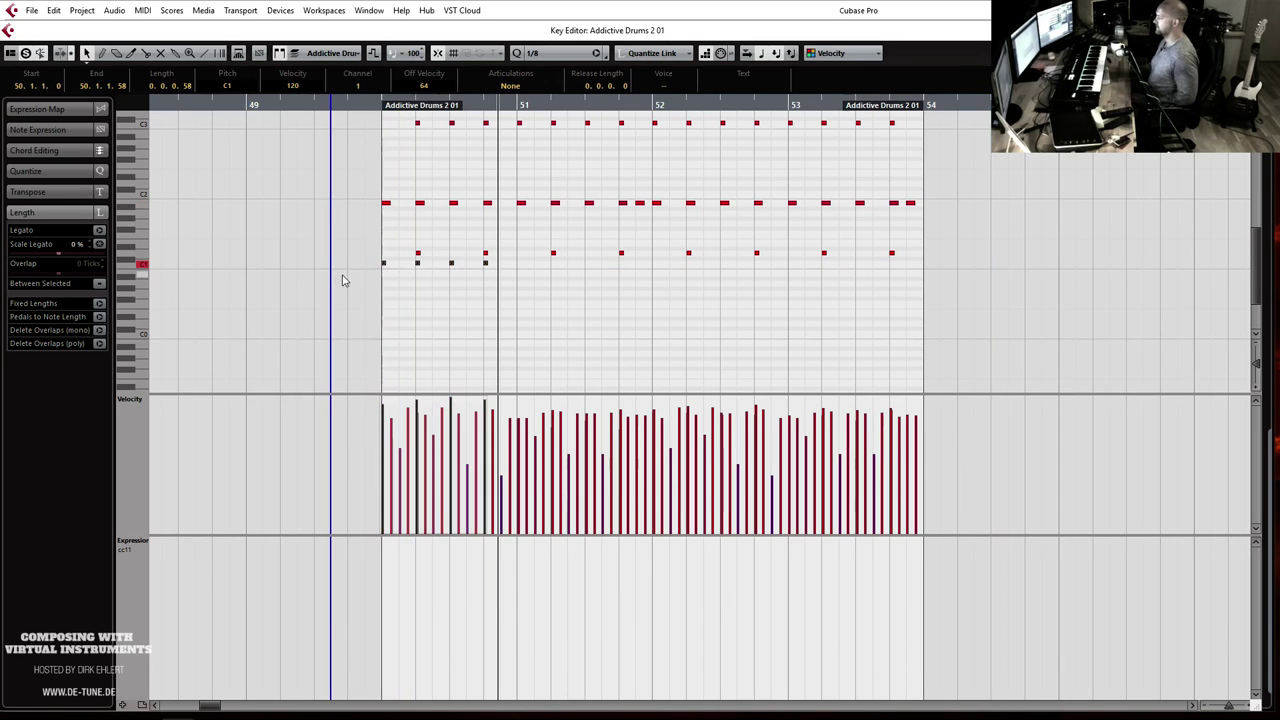
key("alt+d")
key("alt+d")
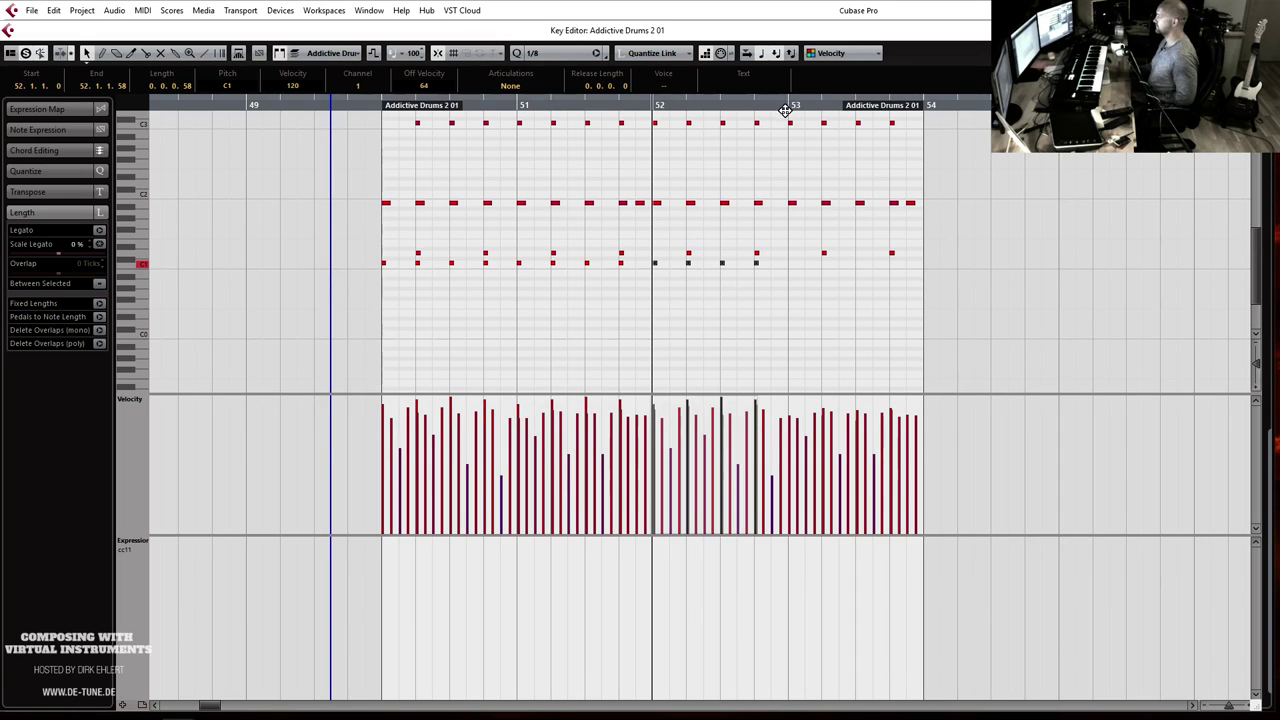
key("alt+d")
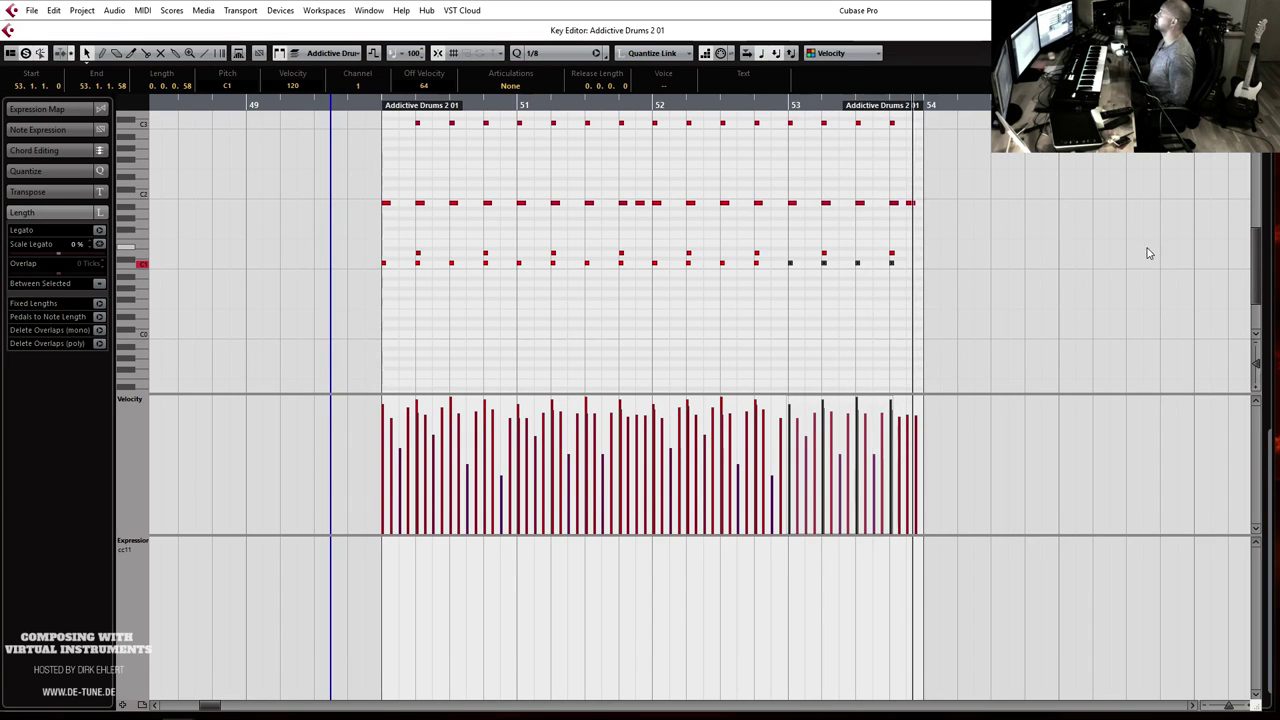
left_click(694, 357)
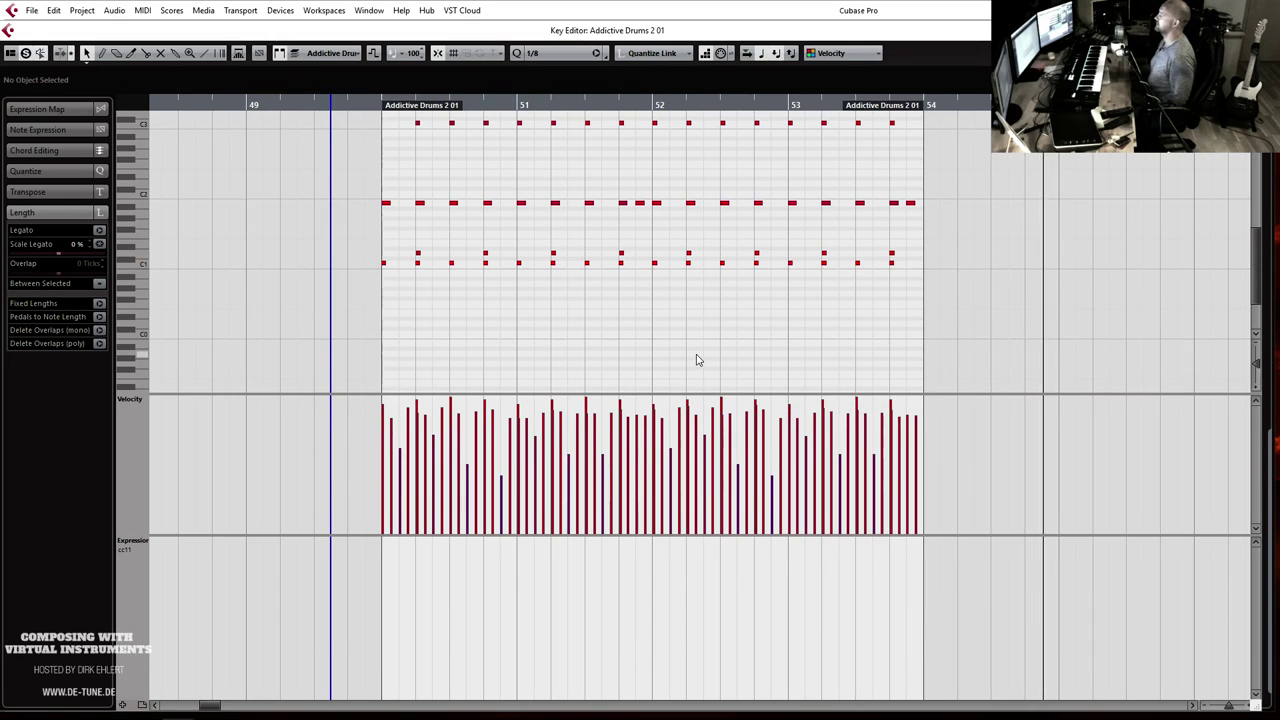
key("Return")
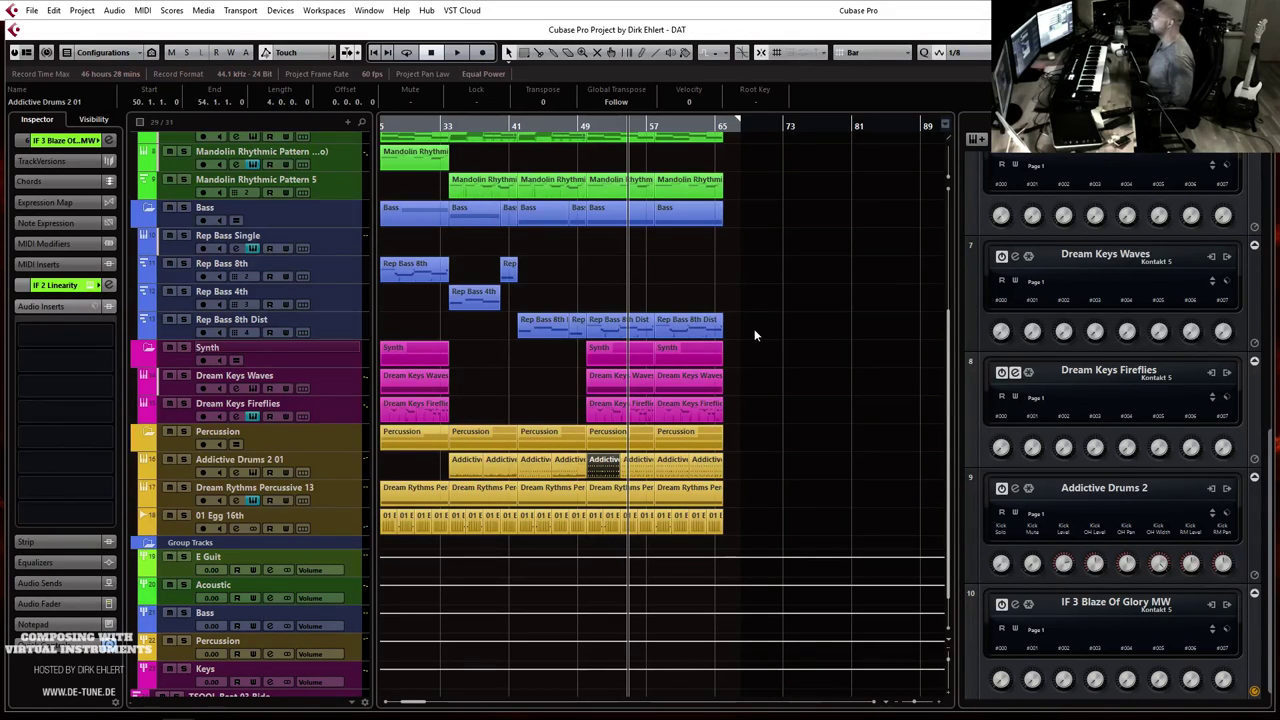
Step: Start playback just before bar 50 and delete the Addictive Drums 2 01 parts at bars 54, 58 and 62
left_click(577, 124)
key("space")
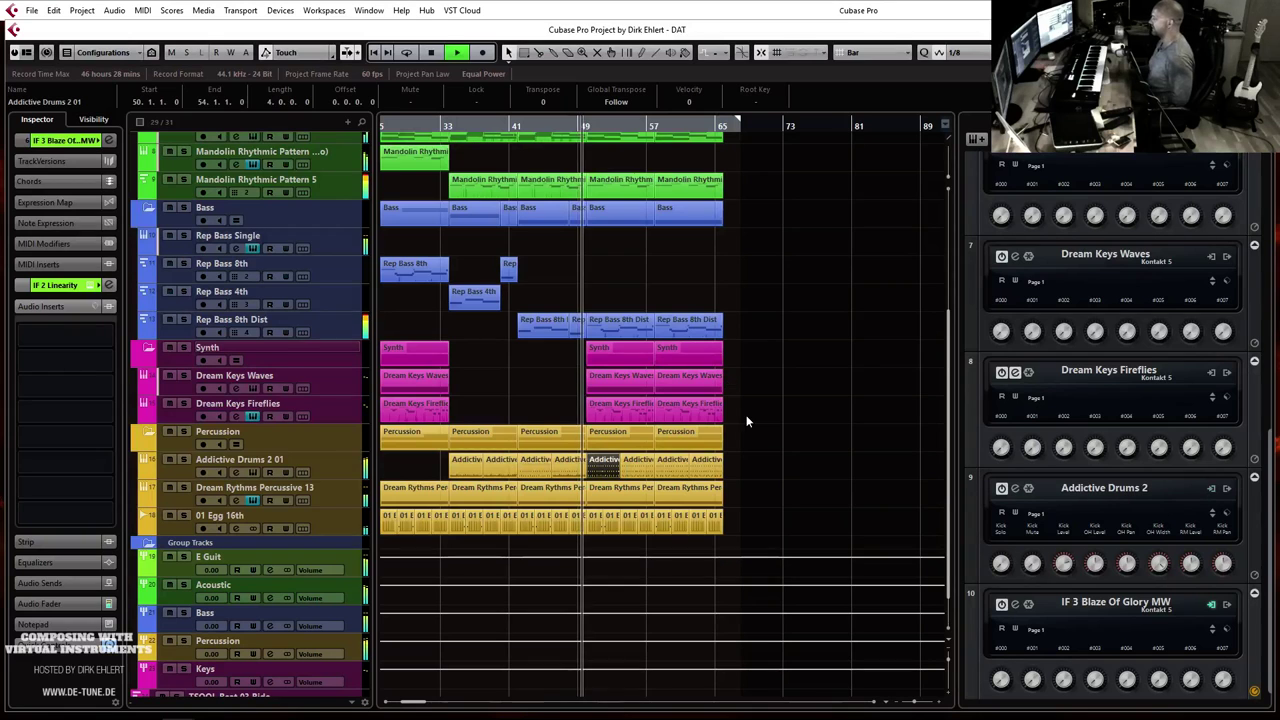
left_click_drag(635, 465, 665, 475)
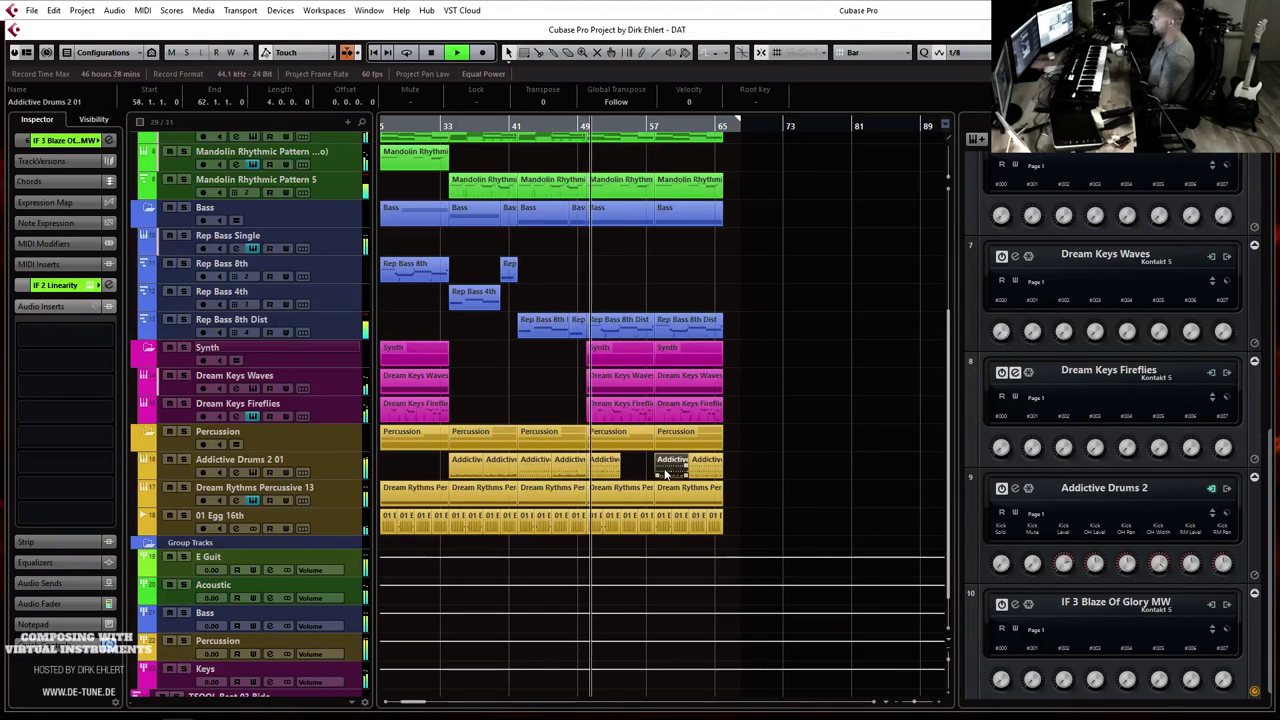
key("Delete")
left_click(700, 466)
key("Delete")
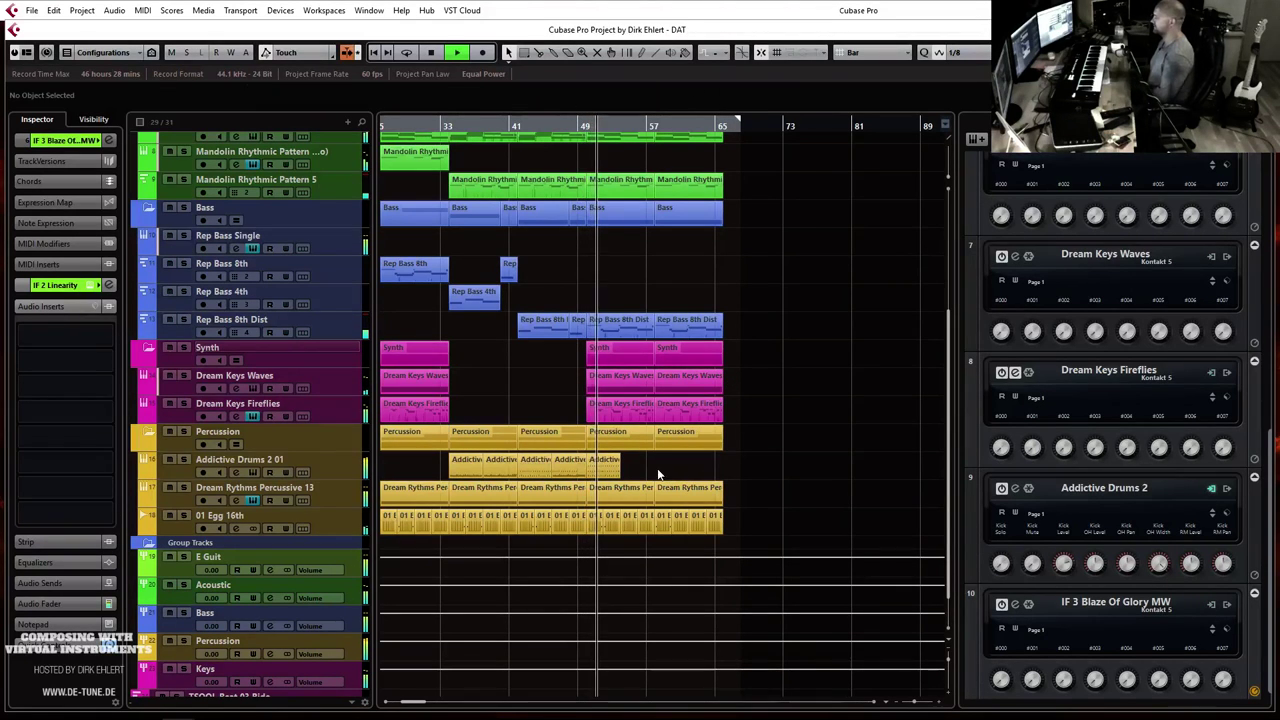
Step: Duplicate the edited bar 50 Addictive Drums 2 01 part three times to fill bars 54 to 66
left_click(604, 472)
key("ctrl+d")
key("ctrl+d")
key("ctrl+d")
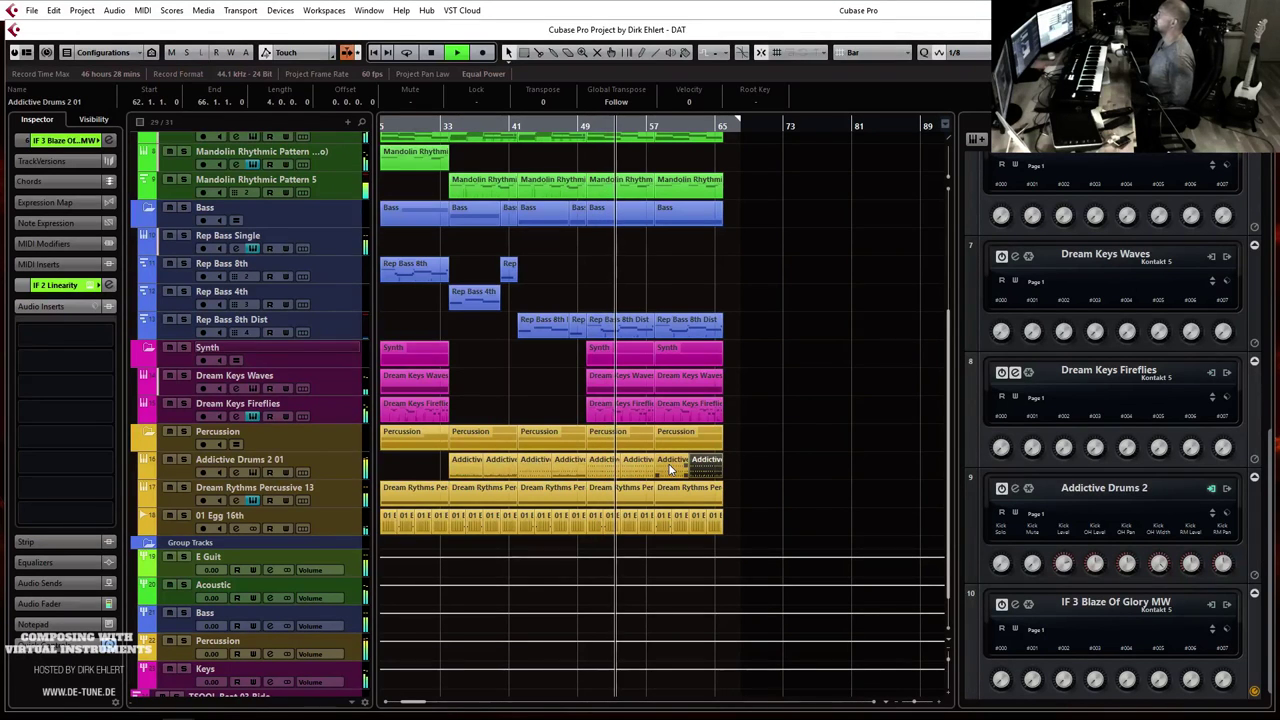
Step: Listen to the arrangement with the new drum parts, reviewing the section from bar 50 to 66
key("g")
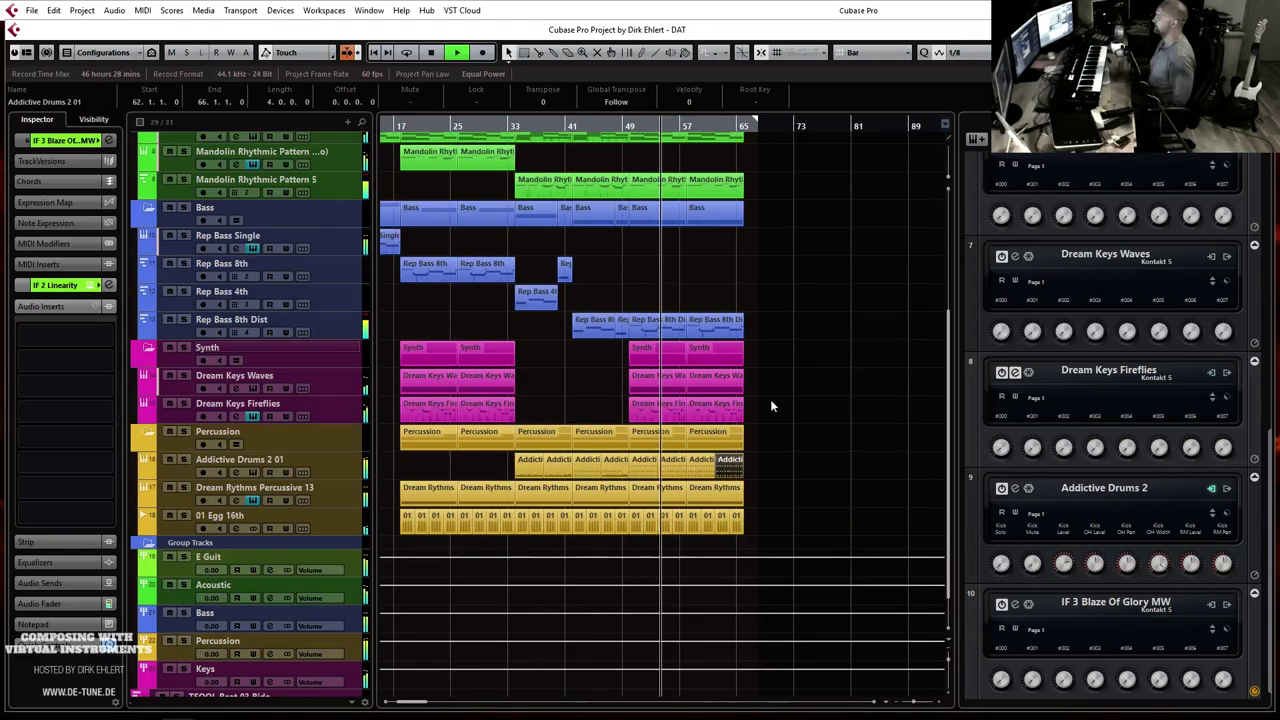
key("h")
key("h")
key("h")
key("g")
key("g")
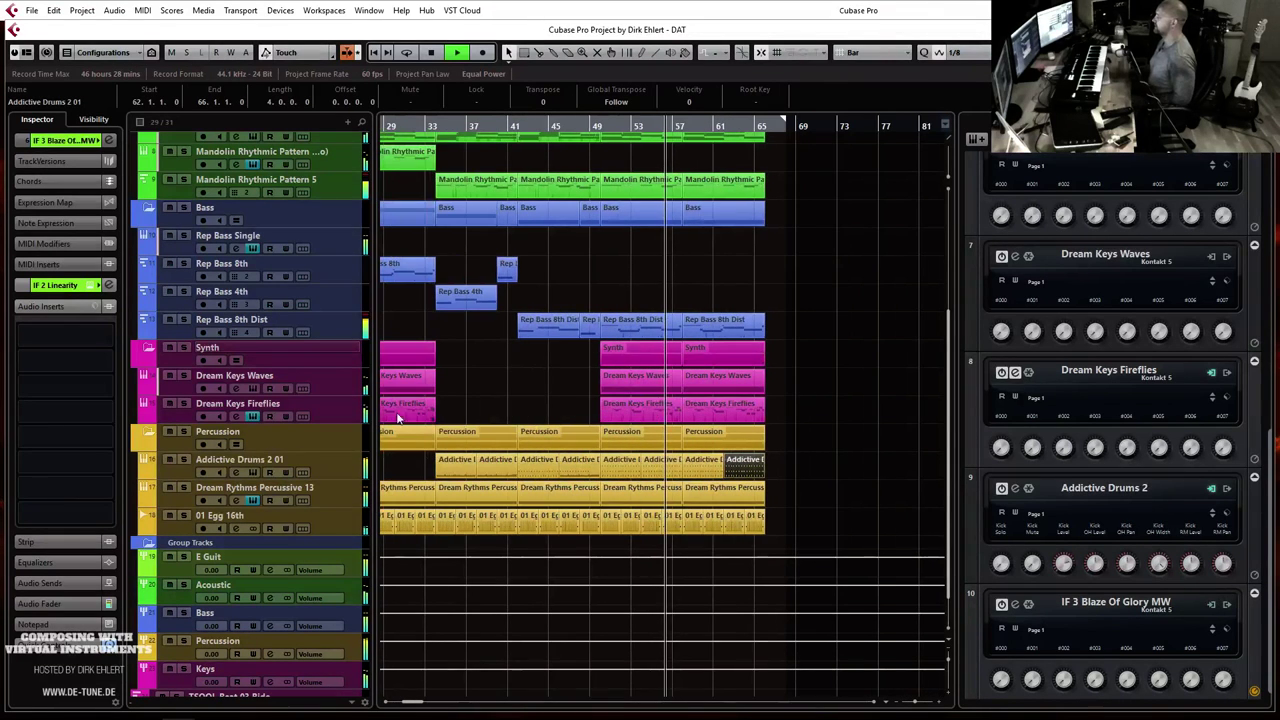
Step: Stop playback, duplicate the Dream Keys Fireflies track and remove the FabFilter Pro-Q 2 insert from the copy
key("space")
right_click(335, 414)
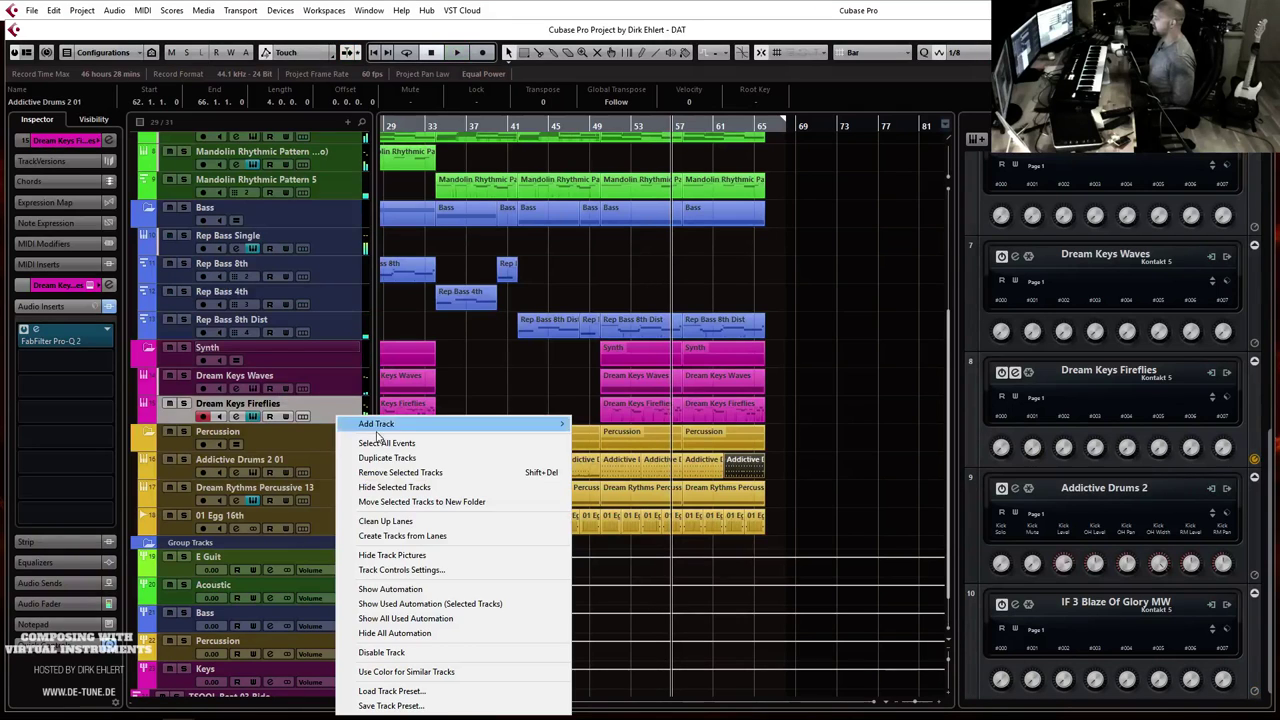
left_click(400, 457)
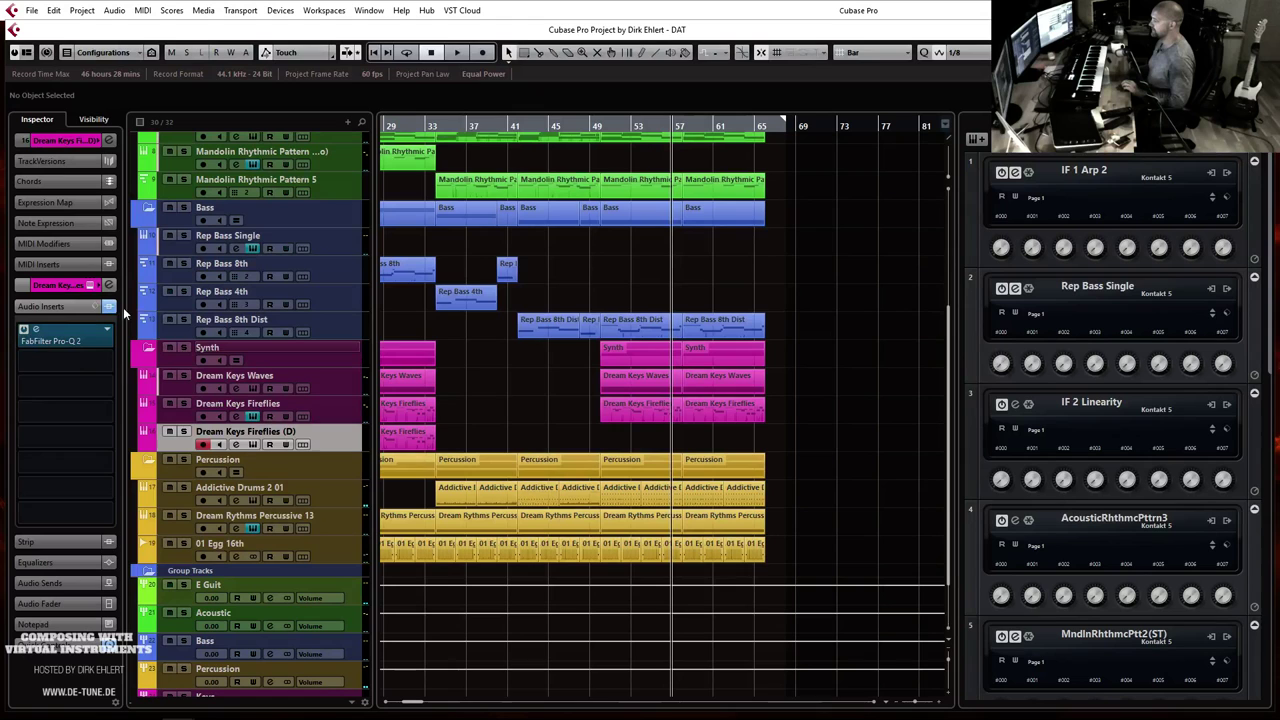
left_click(100, 334)
left_click(85, 358)
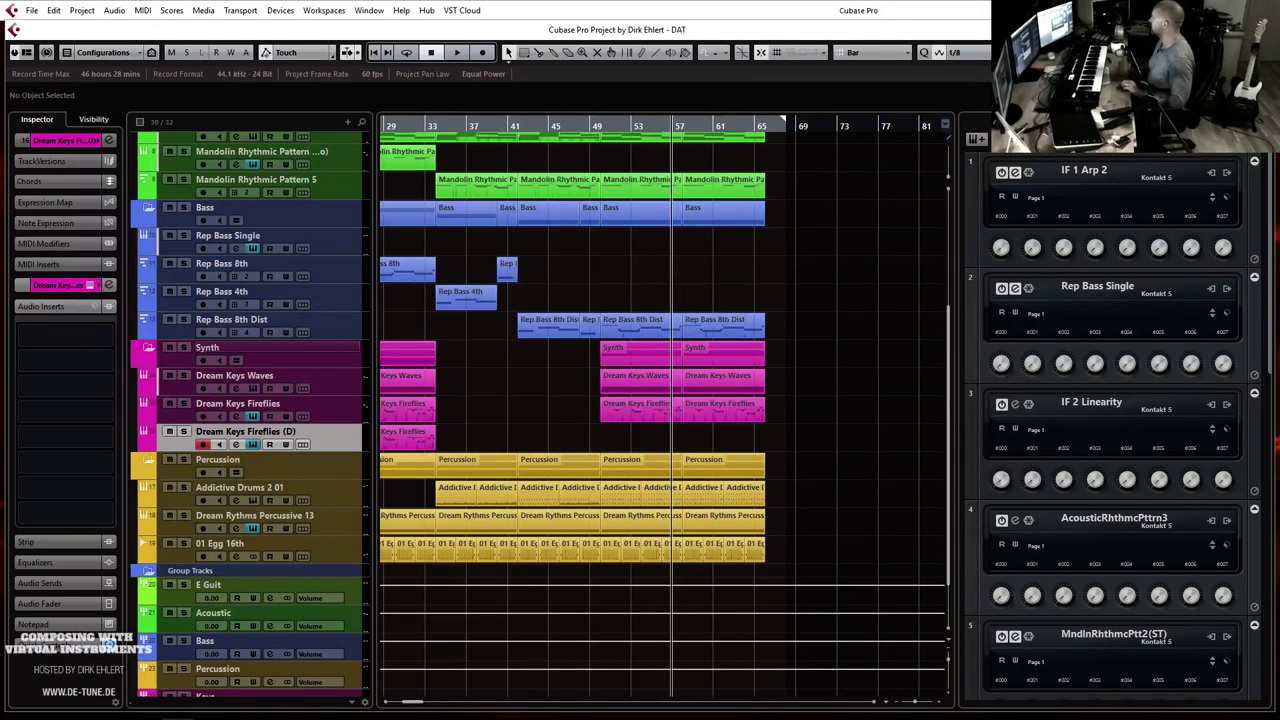
Step: Replace the duplicated track's Kontakt instrument with Arpeggio Designer RR from the Dream Audio Tools Indie Bouzouki library
left_click(108, 285)
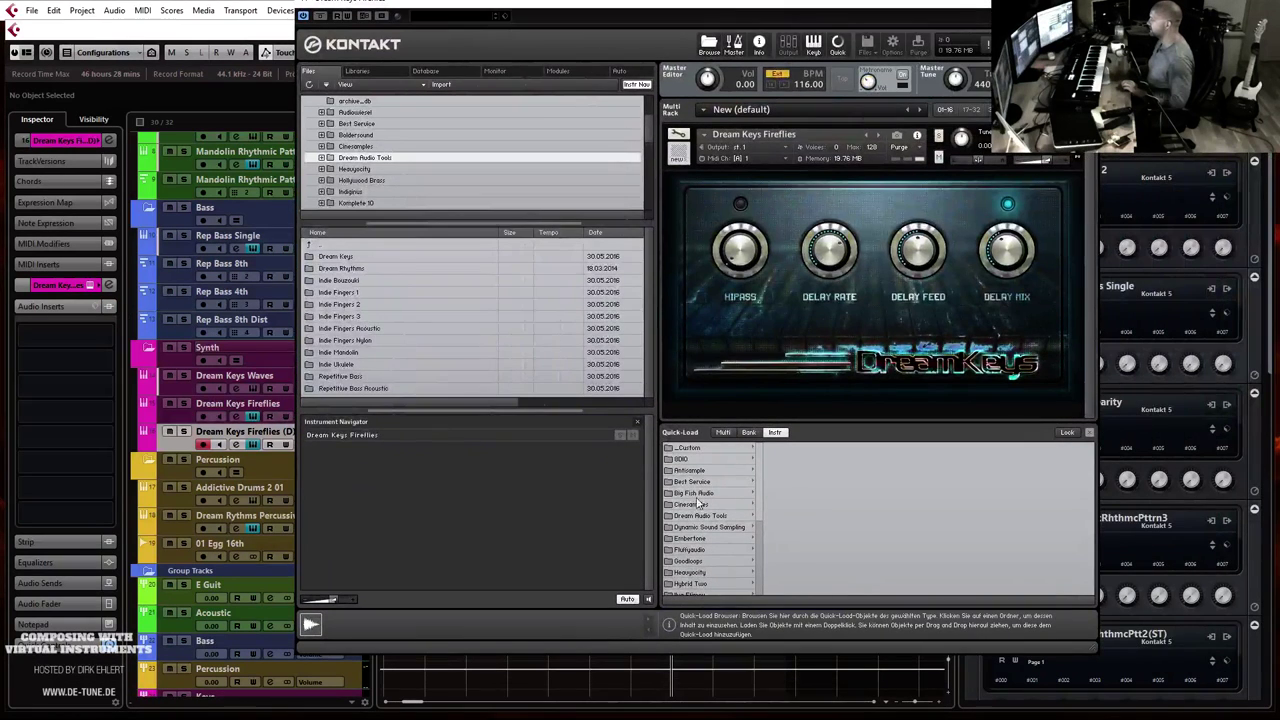
left_click(698, 520)
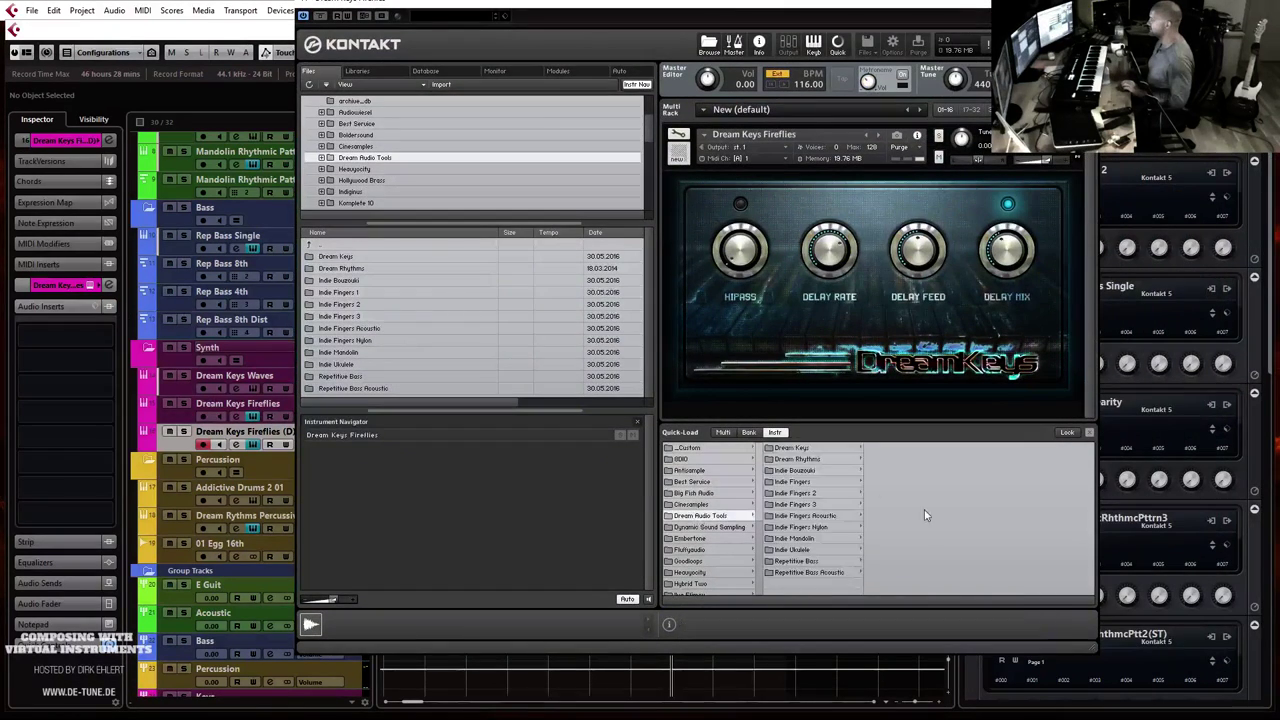
left_click(803, 471)
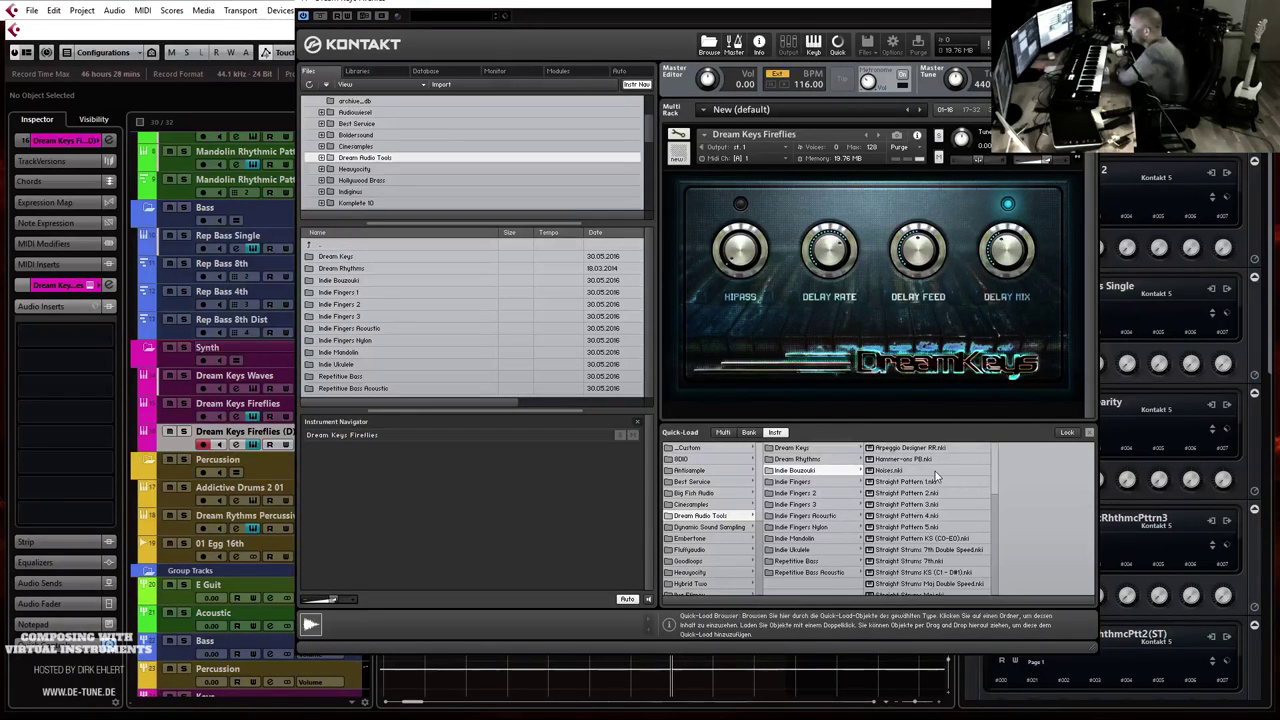
scroll(941, 478, "down", 4)
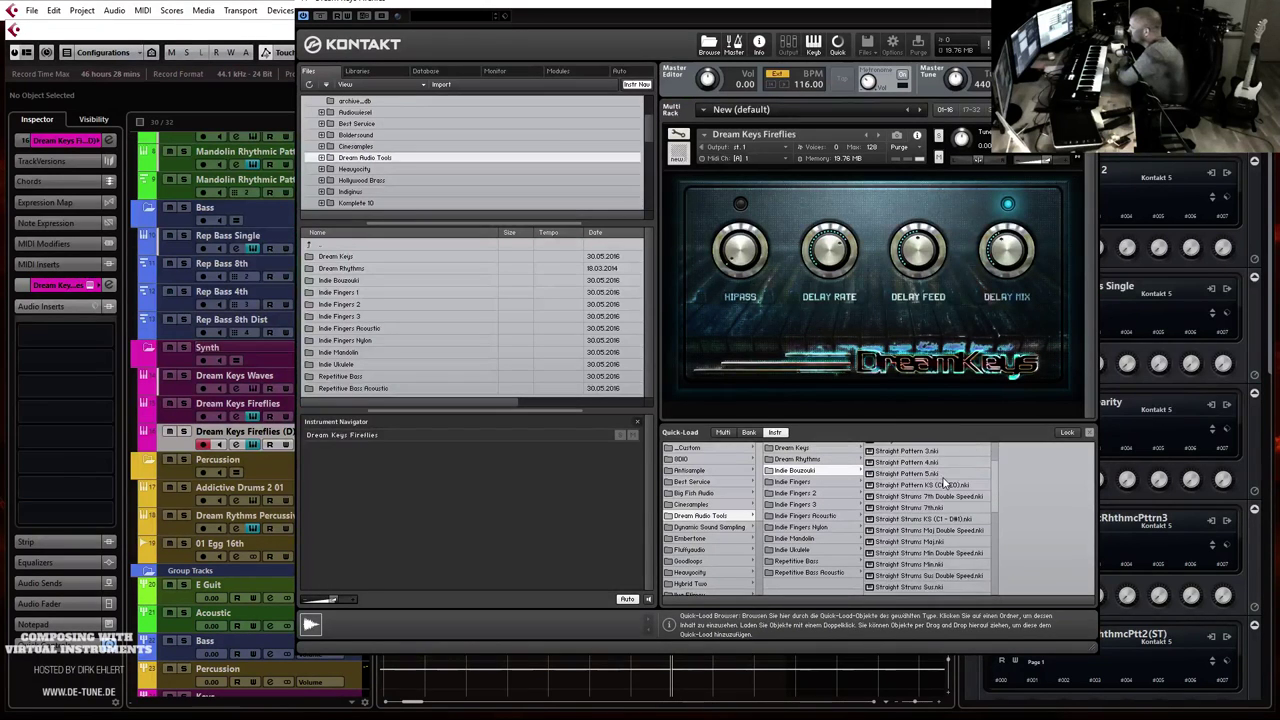
scroll(945, 482, "down", 3)
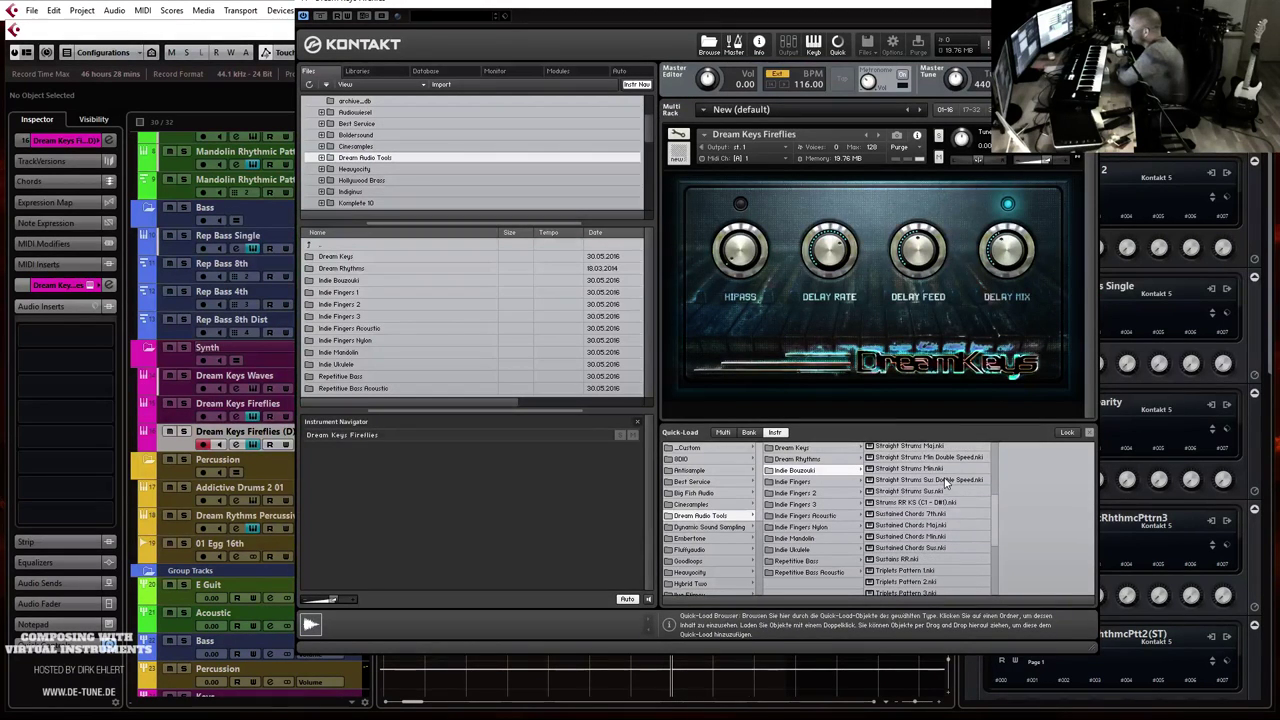
scroll(945, 482, "down", 1)
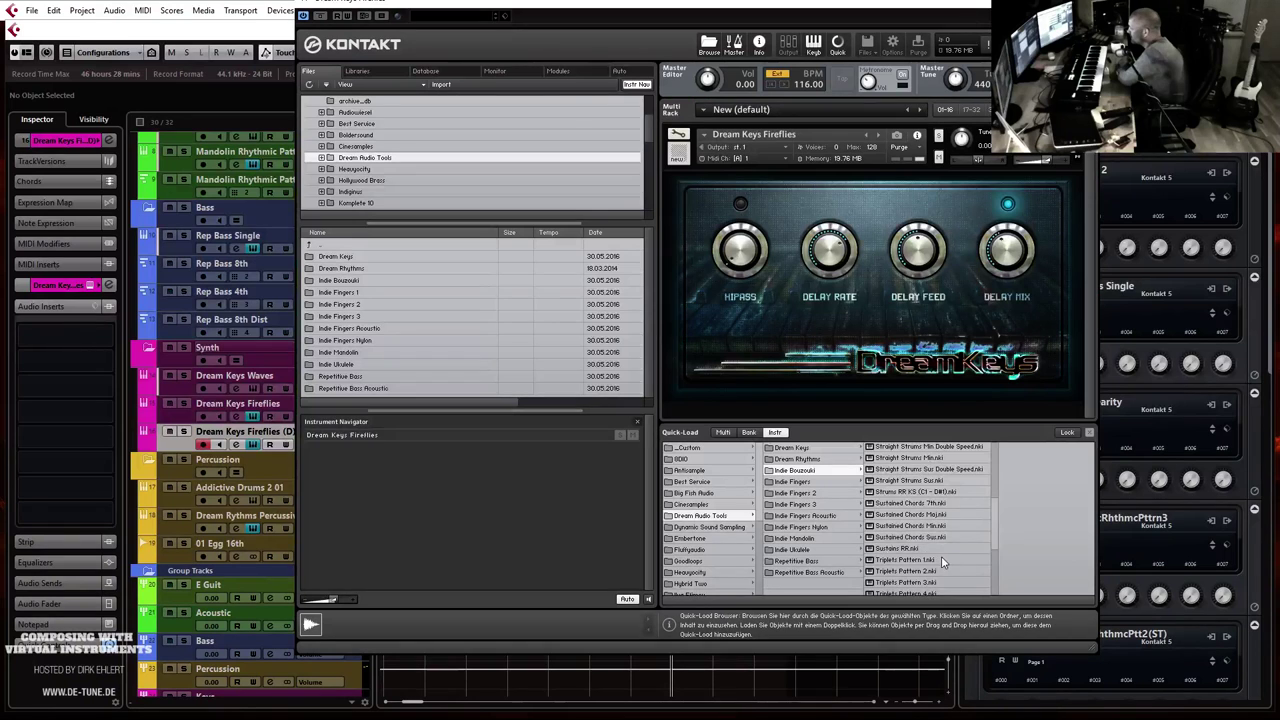
scroll(942, 556, "down", 5)
scroll(943, 557, "down", 6)
scroll(943, 558, "up", 20)
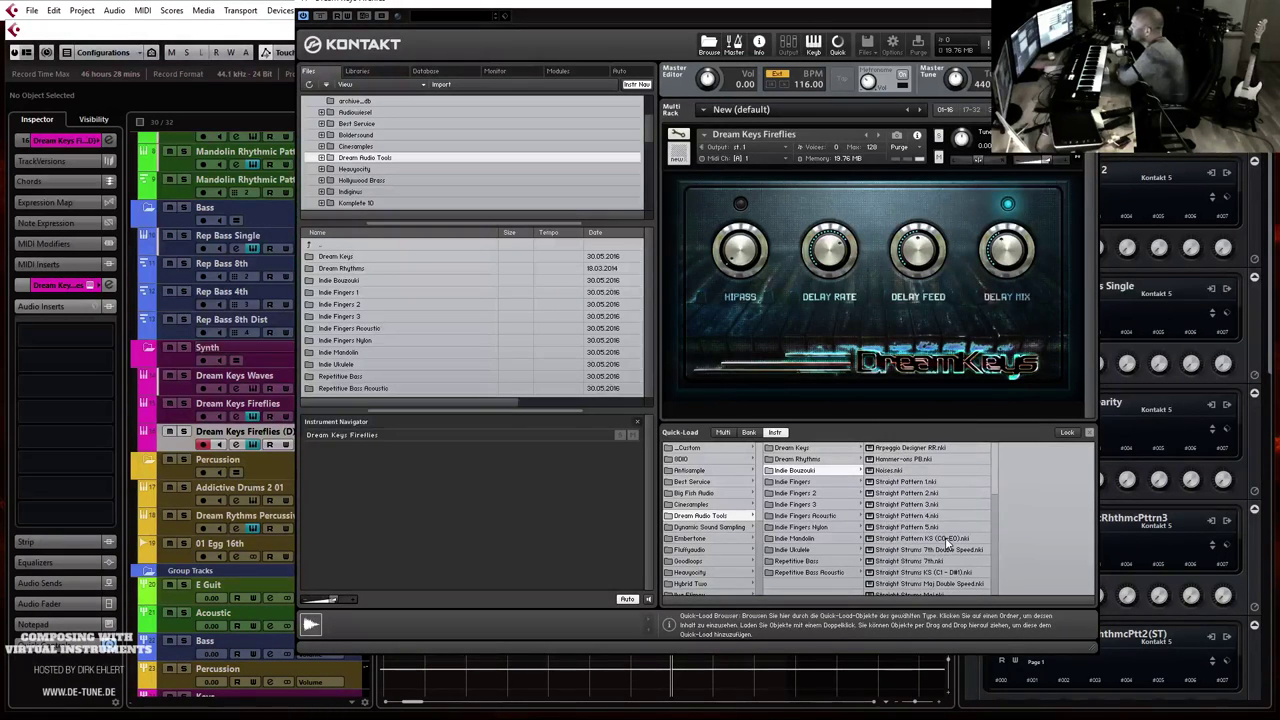
double_click(913, 450)
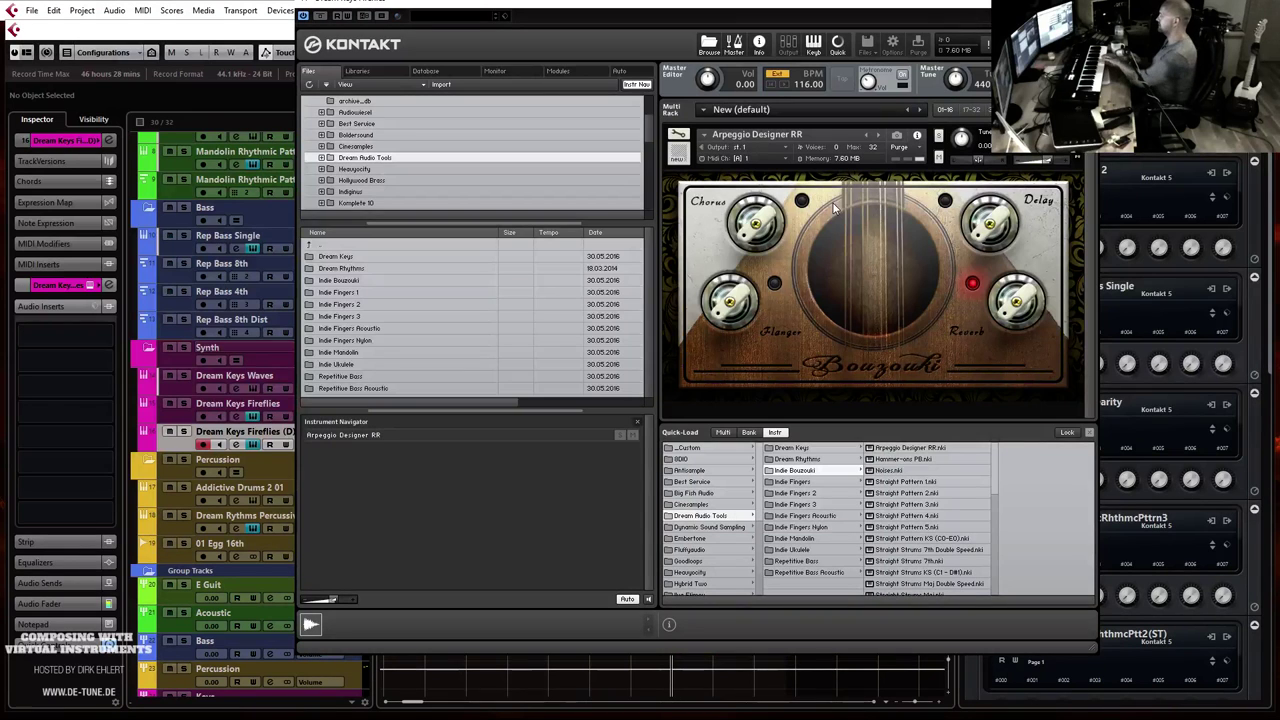
Step: Turn on the Delay effect of the Arpeggio Designer RR instrument and close Kontakt
left_click(945, 202)
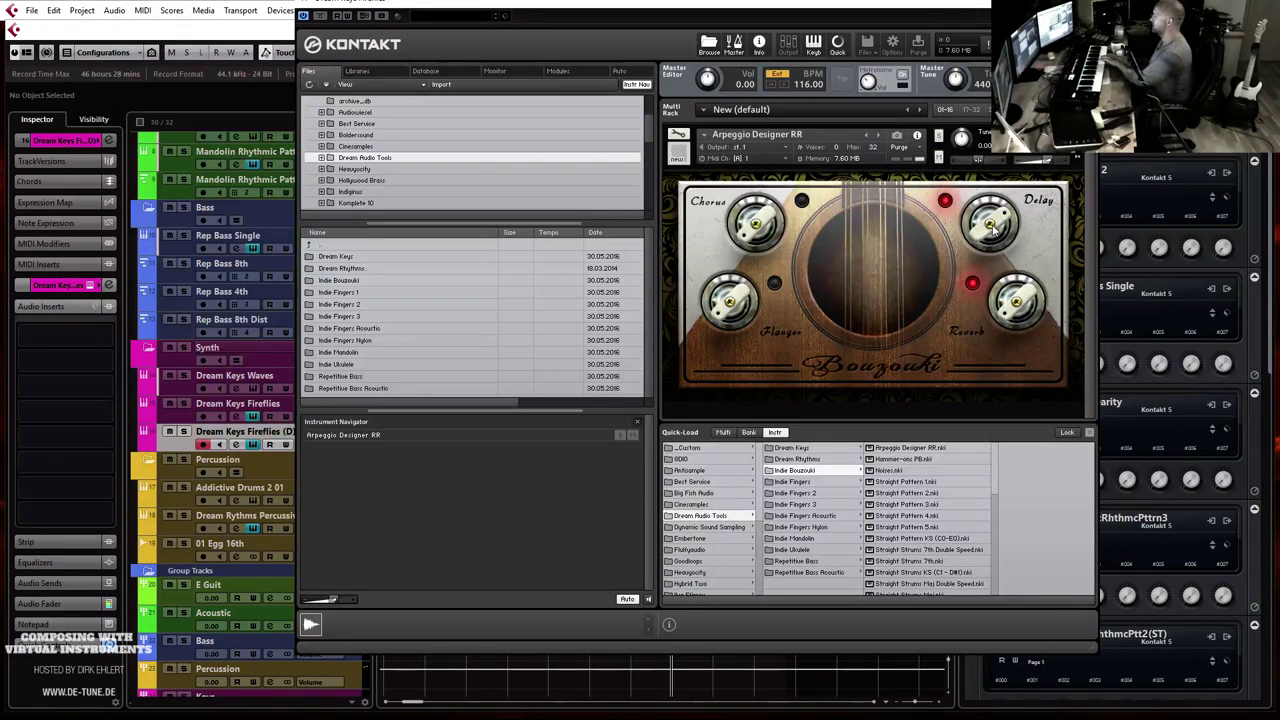
left_click_drag(1003, 296, 1007, 243)
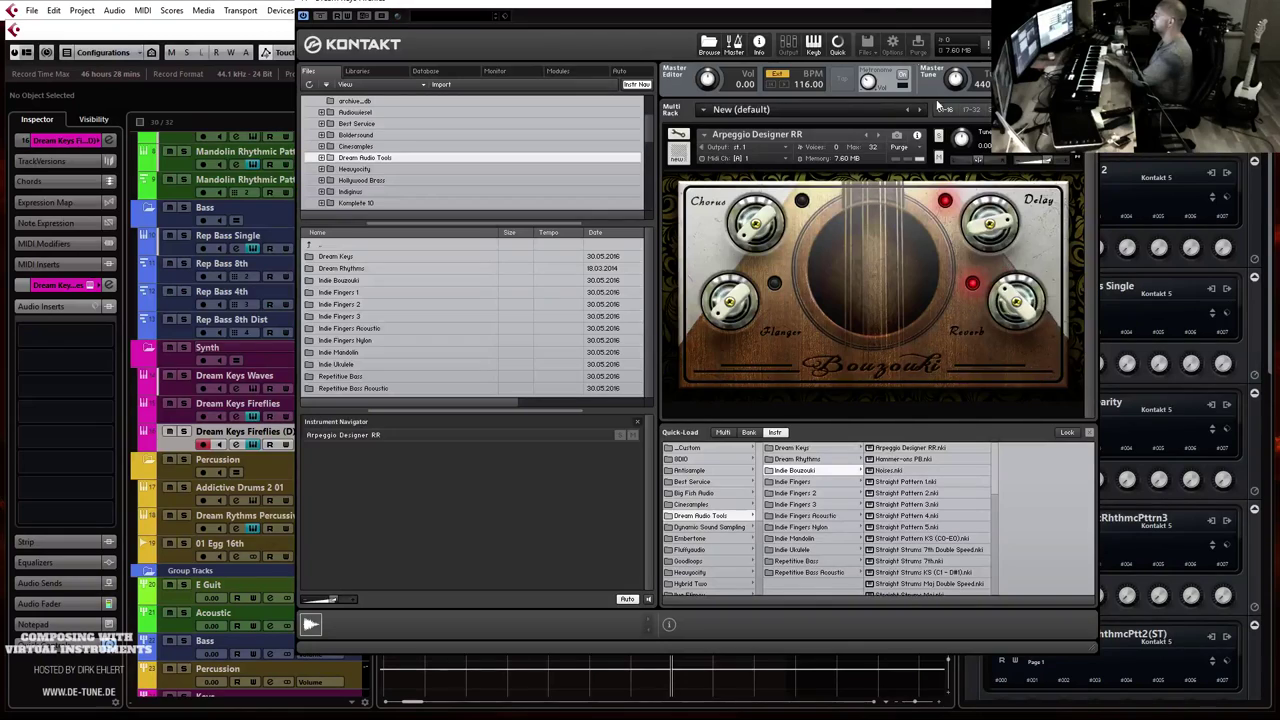
left_click(980, 15)
Step: Play the arrangement from about bar 49 to rehearse a bouzouki line over it
left_click(592, 126)
key("space")
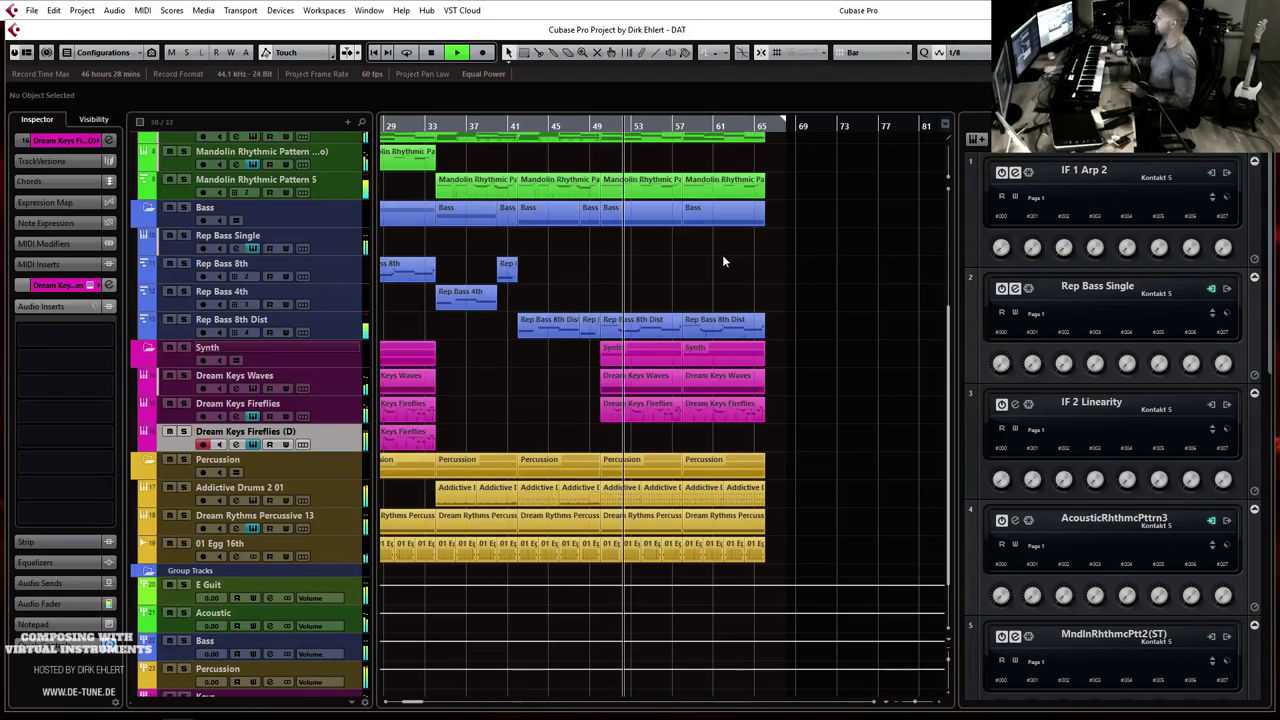
key("space")
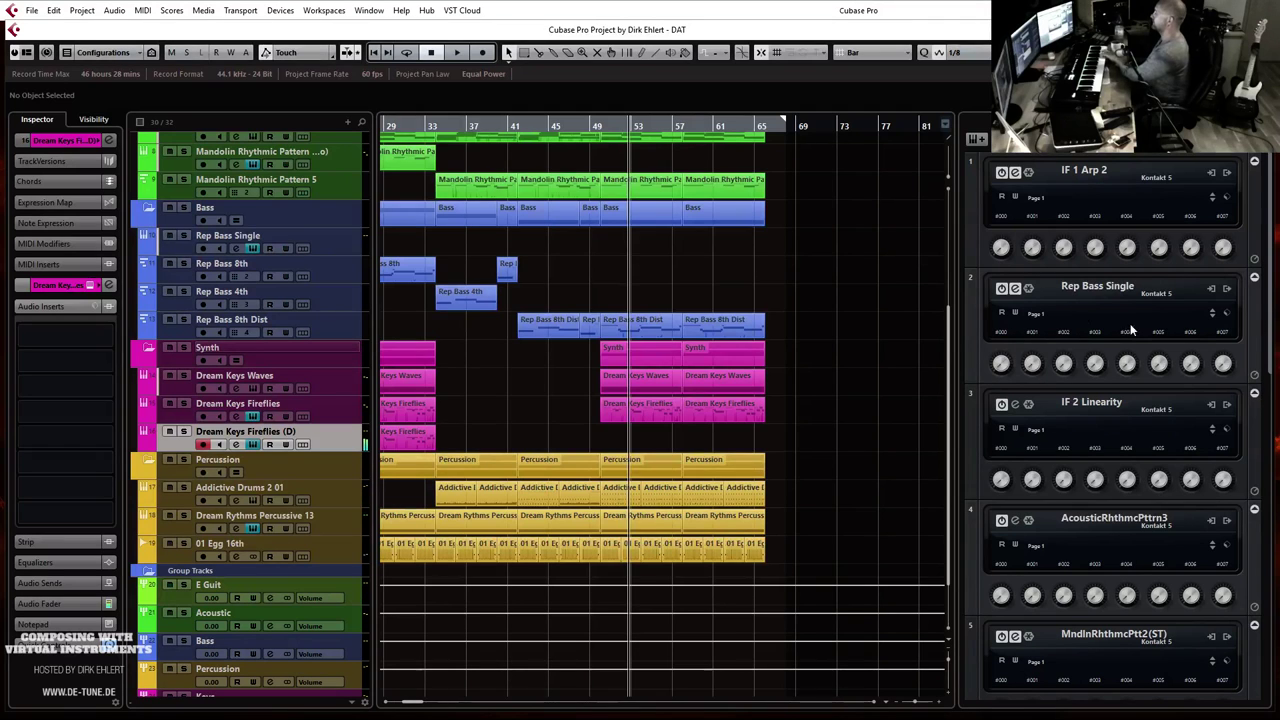
Step: Play a bouzouki line along with playback from bar 49 and capture it with Retrospective Record on the duplicated track
left_click(588, 127)
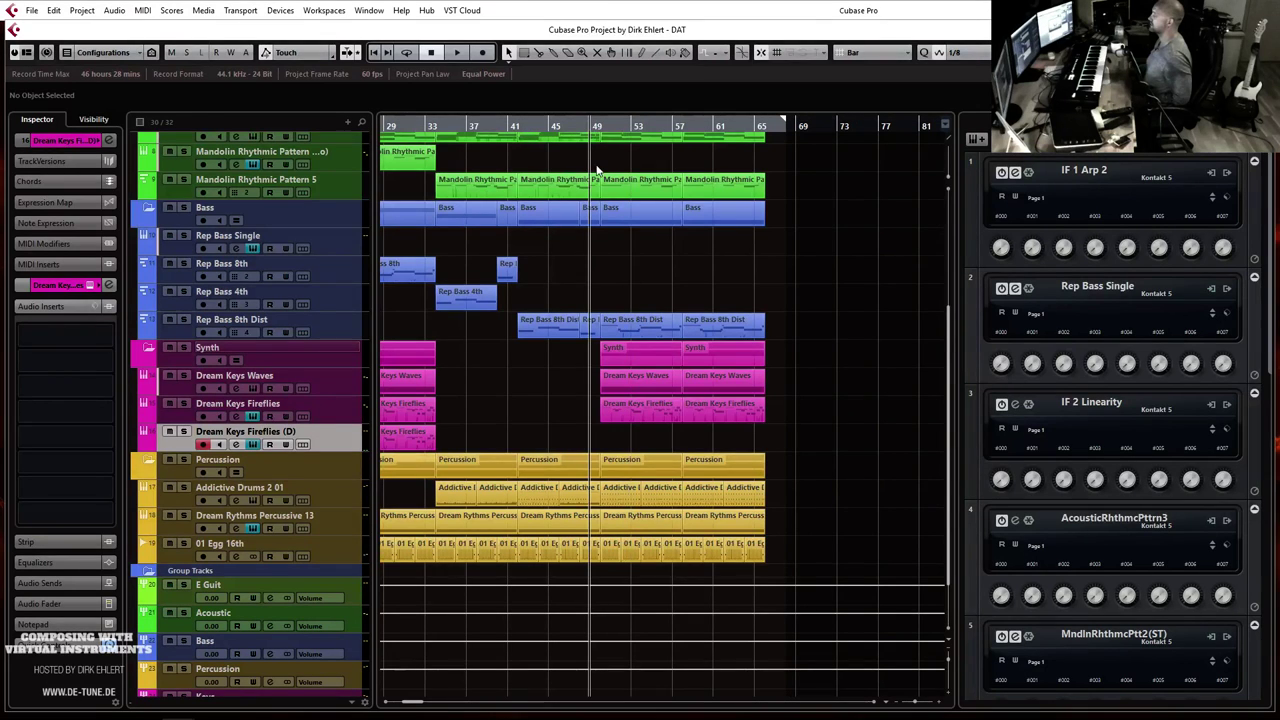
key("space")
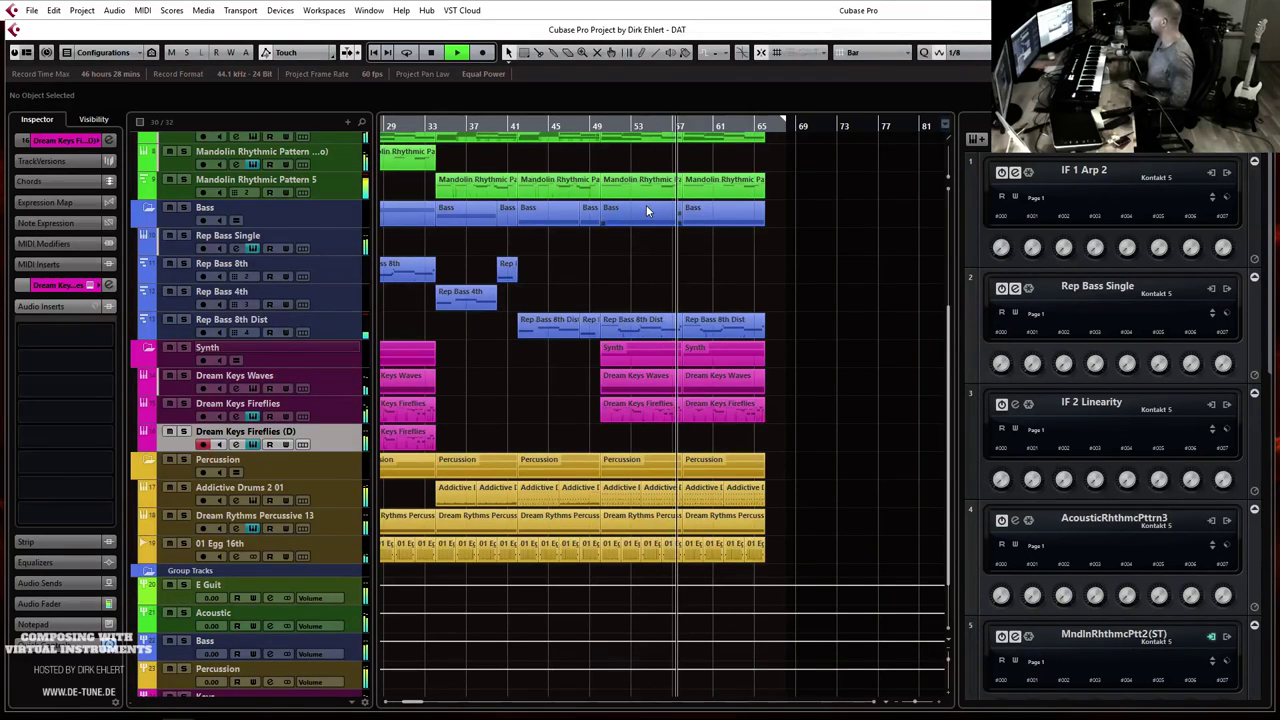
key("space")
key("shift+KP_Multiply")
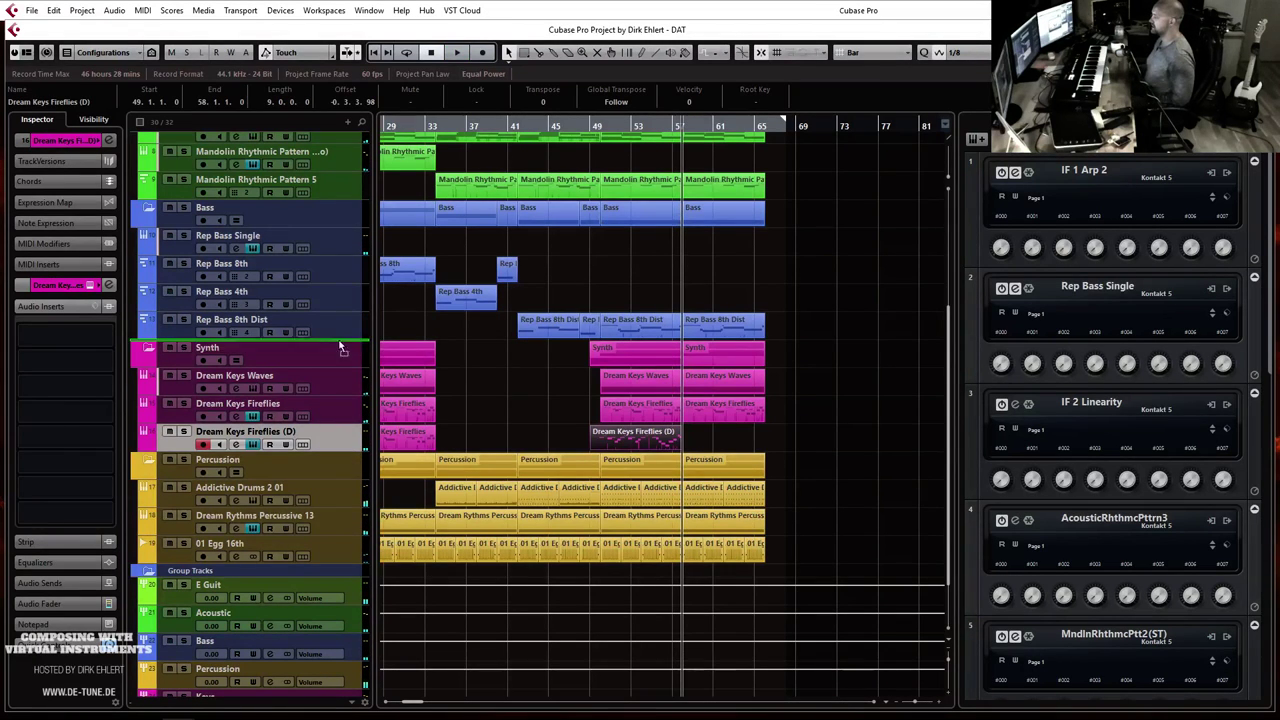
Step: Move the duplicated track below Mandolin Rhythmic Pattern 5 in the Acoustic Guitars folder and rename it Bouzouki
scroll(337, 180, "up", 3)
left_click_drag(340, 190, 300, 290)
double_click(290, 292)
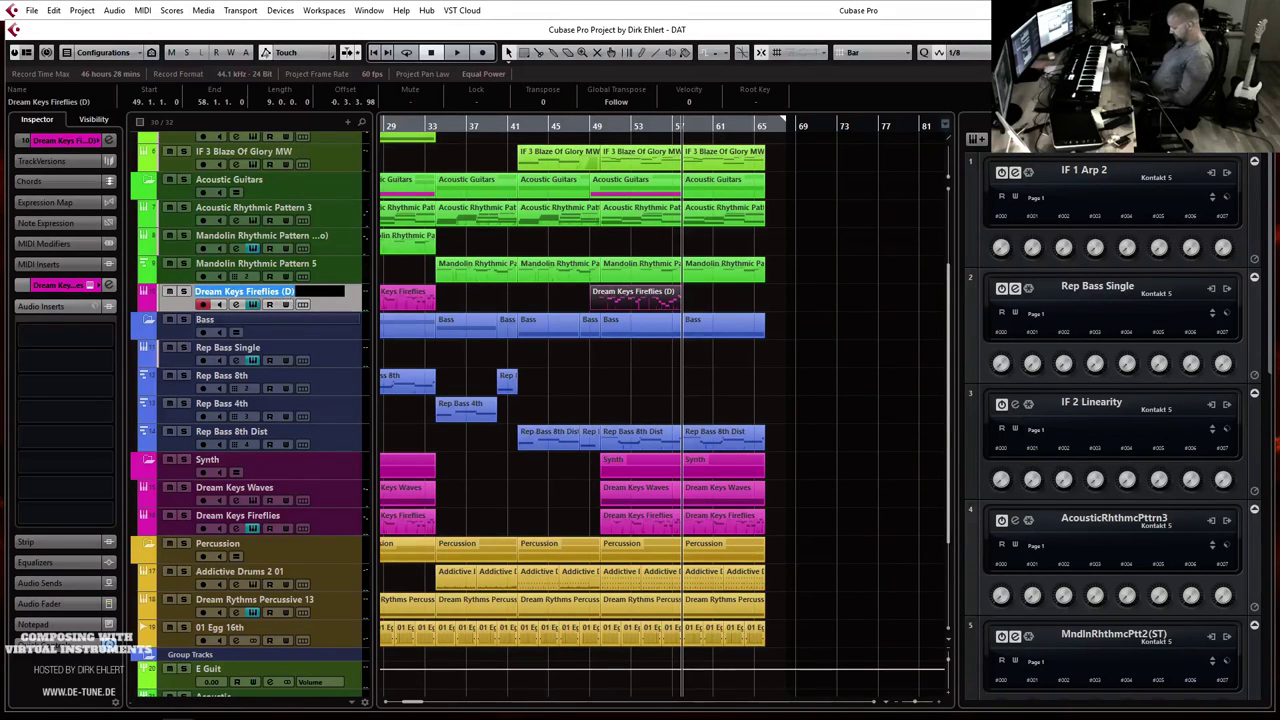
type("Bouzouki")
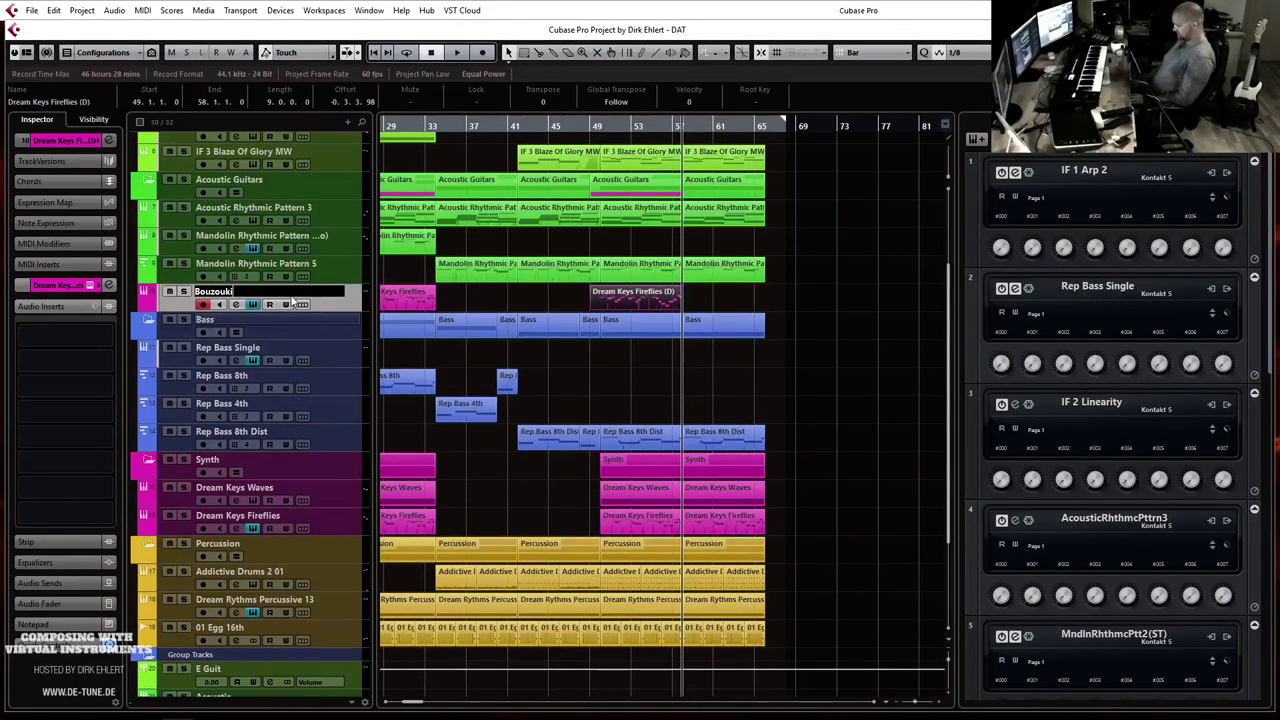
key("Return")
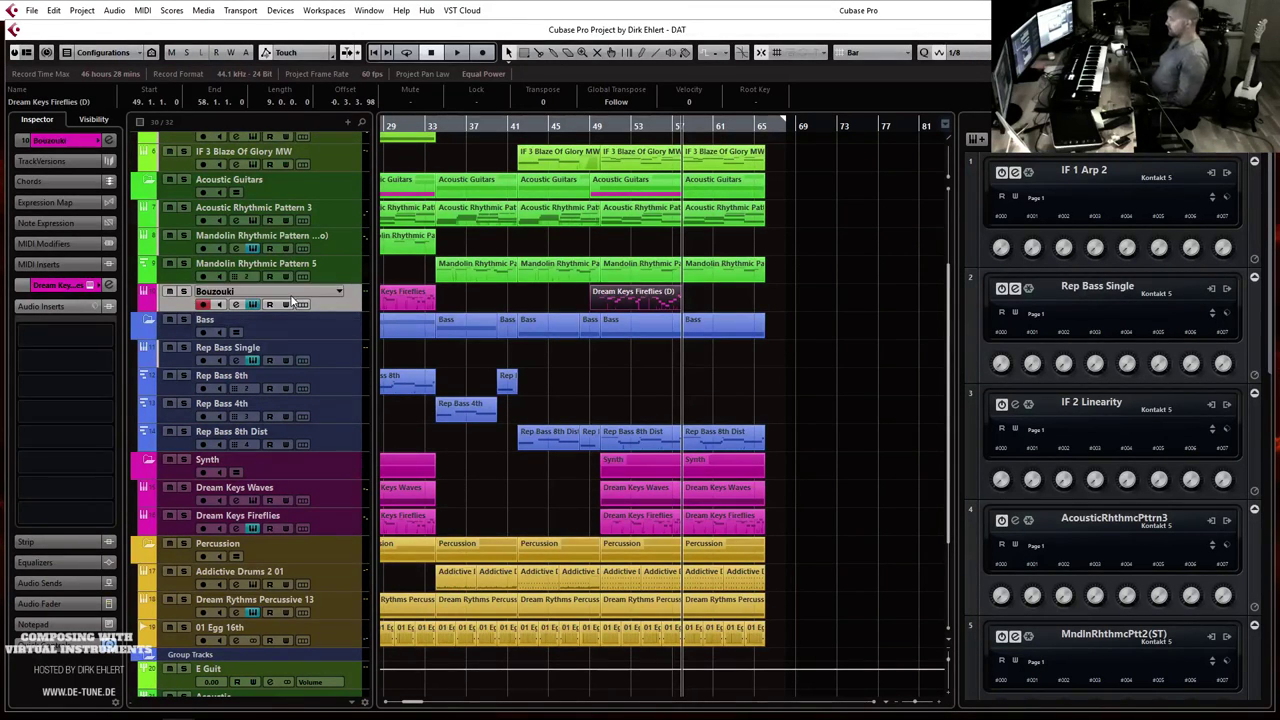
Step: Colour the Bouzouki track green like the other acoustic guitars and show its basic track settings
left_click(98, 146)
left_click(127, 141)
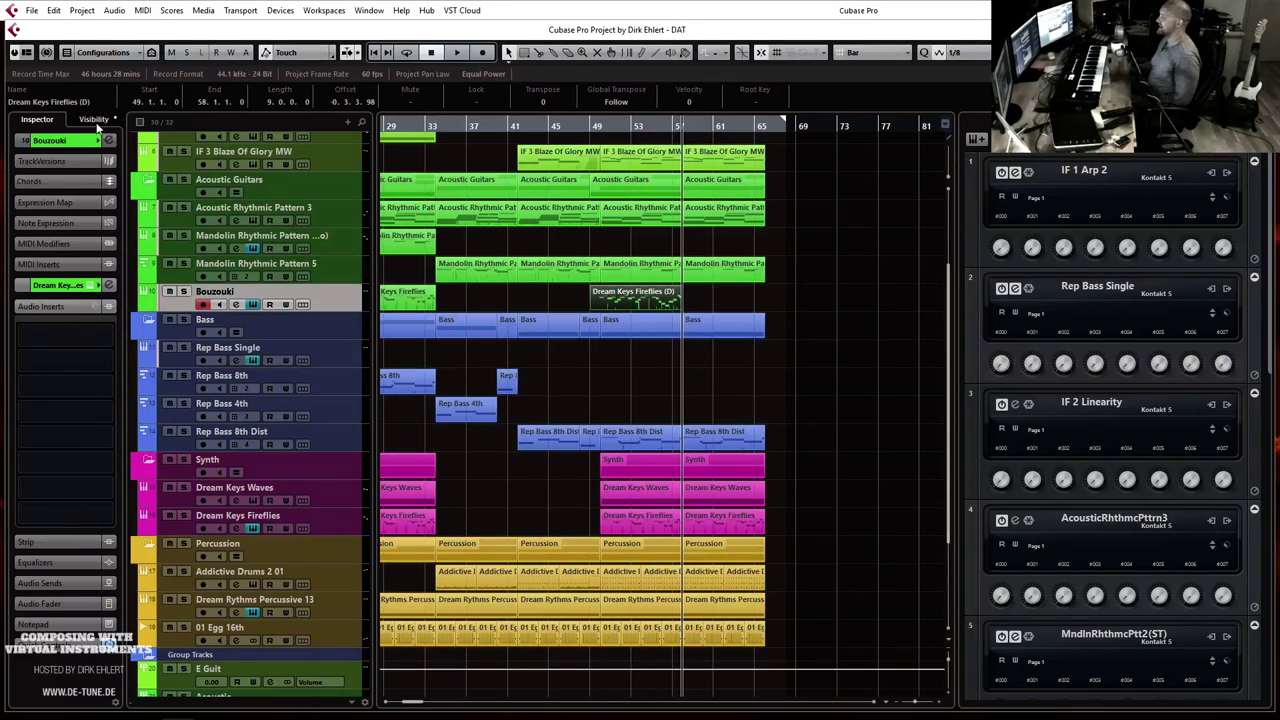
left_click(95, 119)
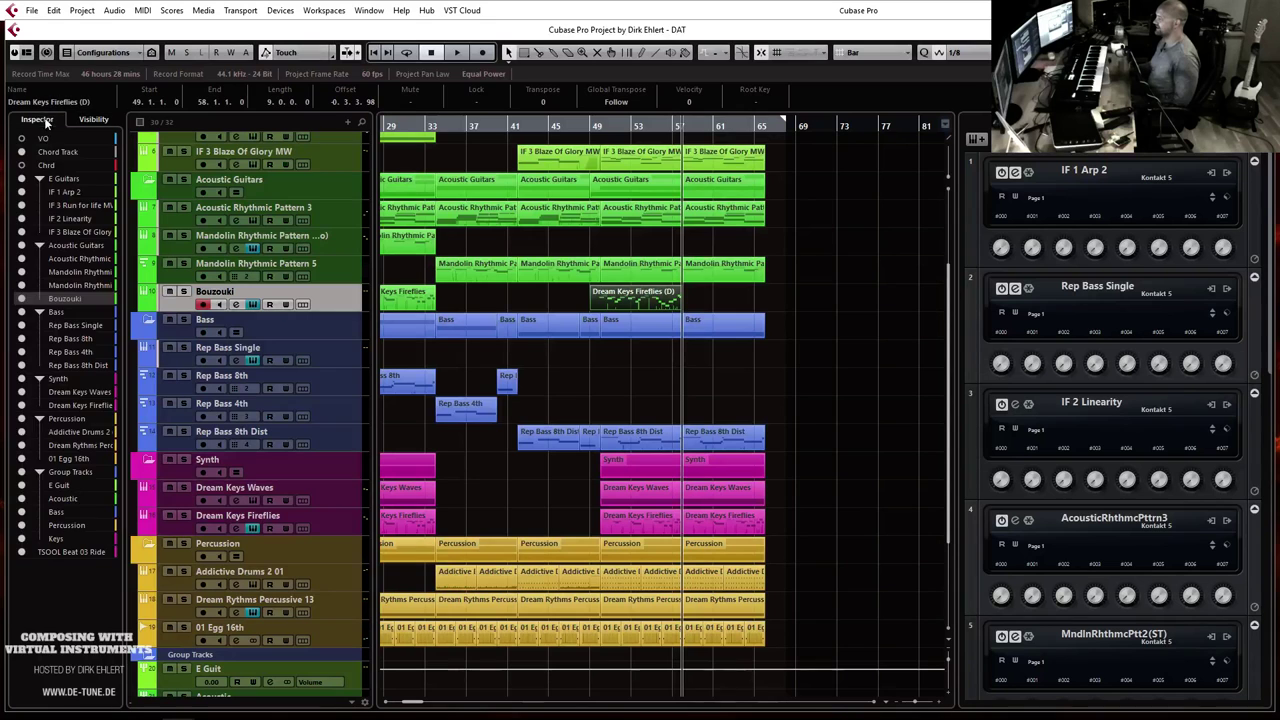
left_click(45, 120)
left_click(60, 140)
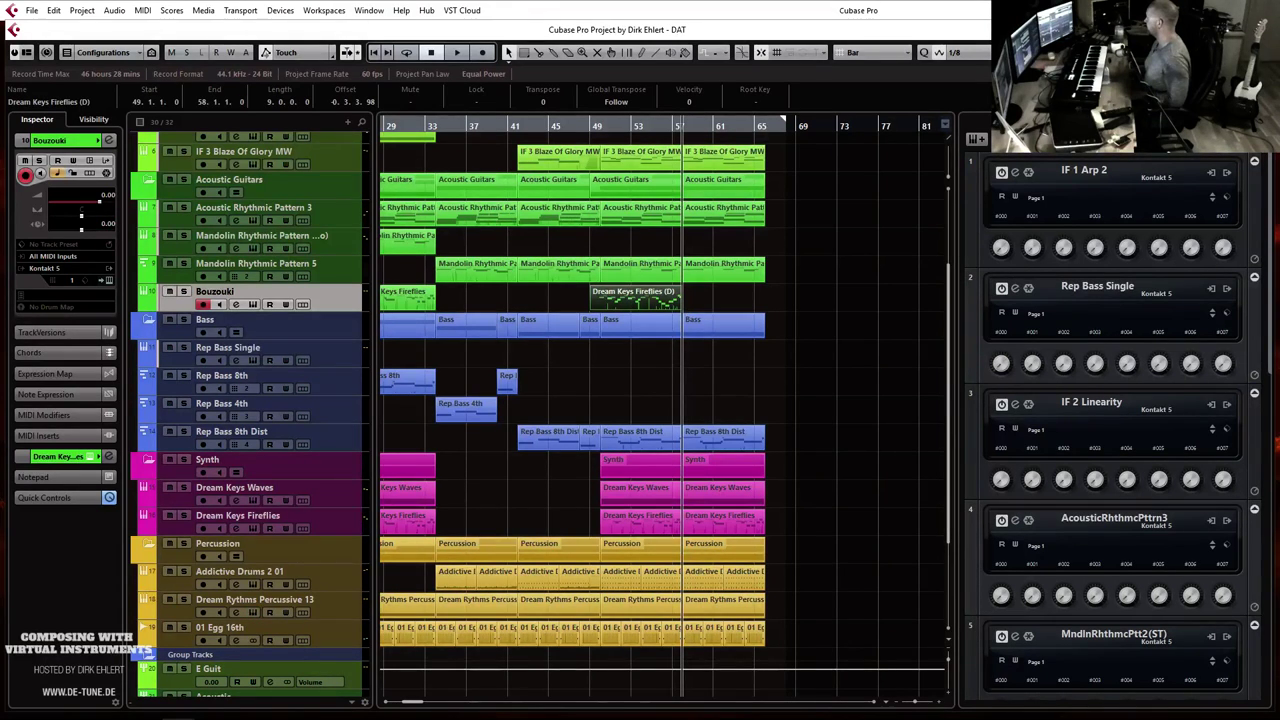
Step: Open the recorded Bouzouki part in the Key Editor and quantize its notes to 1/16 with Iterative Quantize
double_click(600, 292)
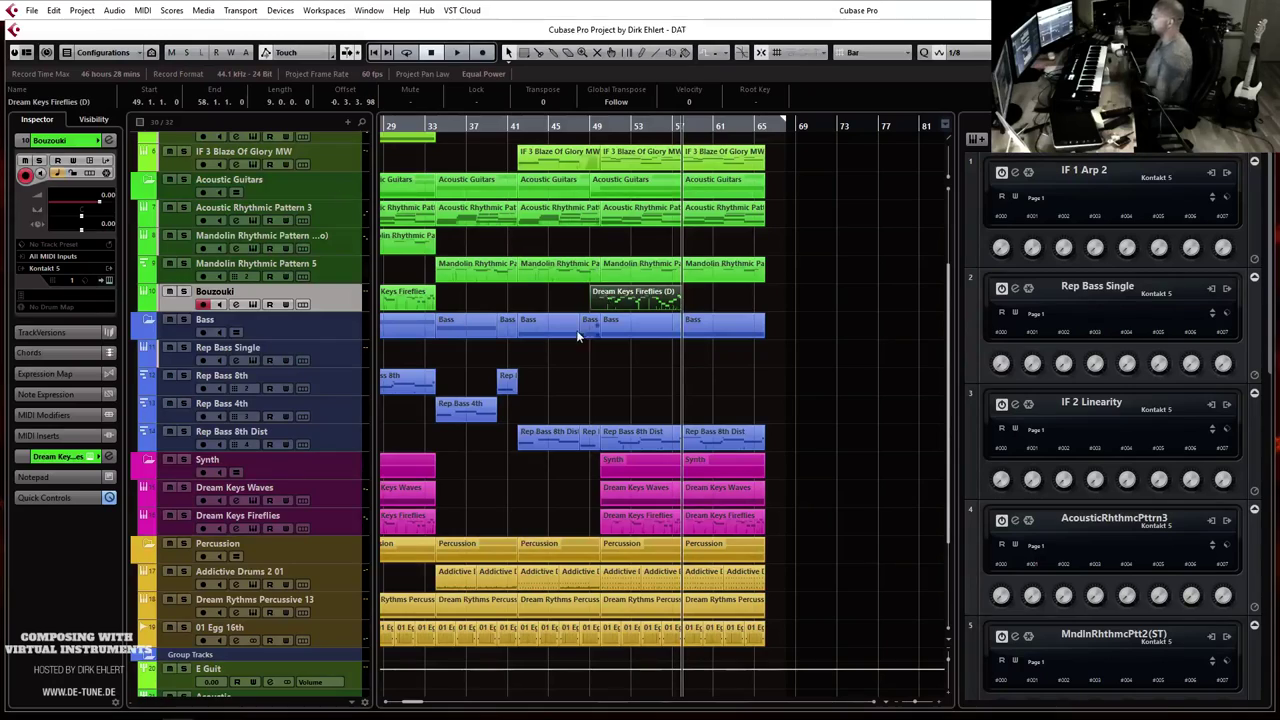
left_click(519, 53)
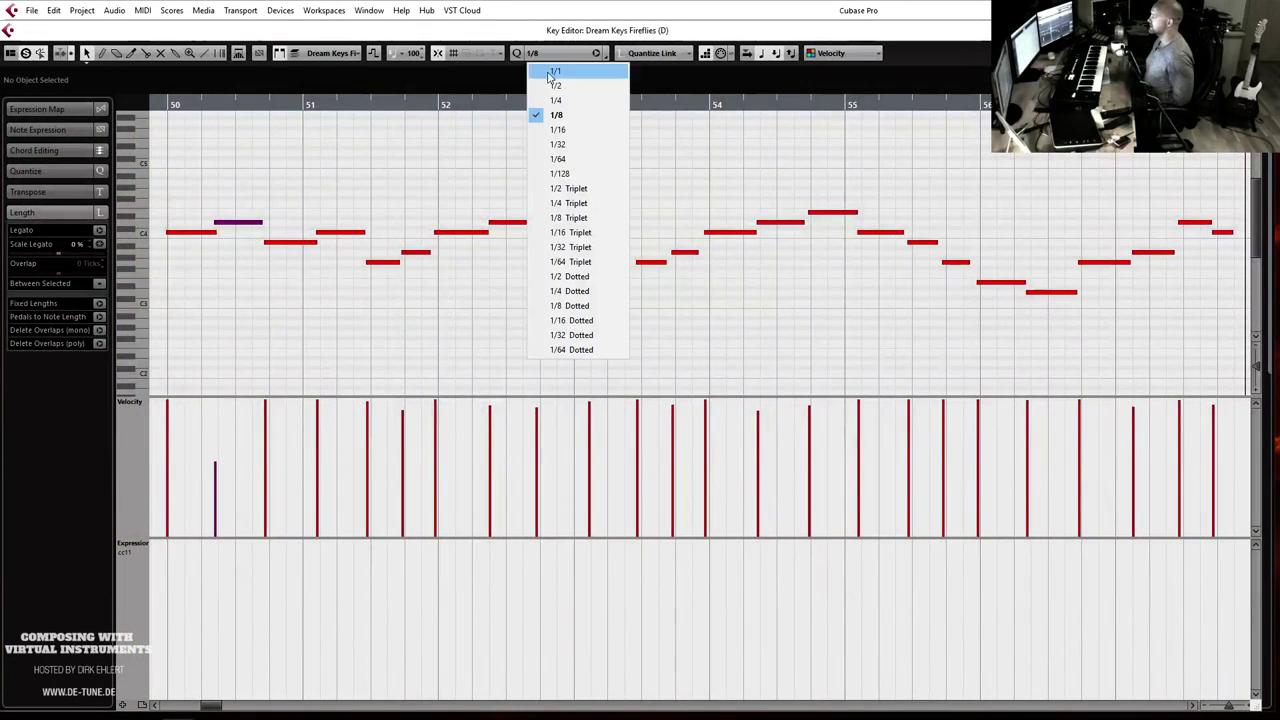
left_click(552, 130)
key("q")
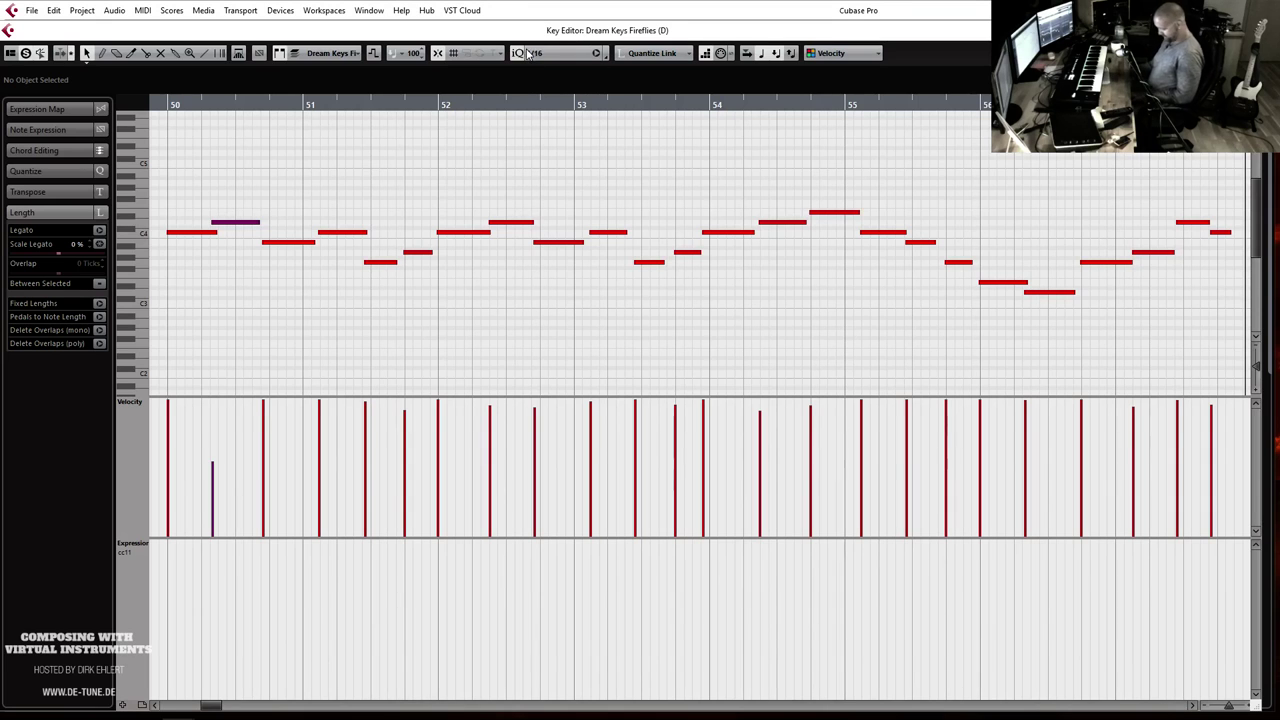
Step: Set the quantize preset to 1/8, quantize the Bouzouki notes again and close the Key Editor
left_click(549, 54)
left_click(556, 115)
left_click(576, 147)
key("q")
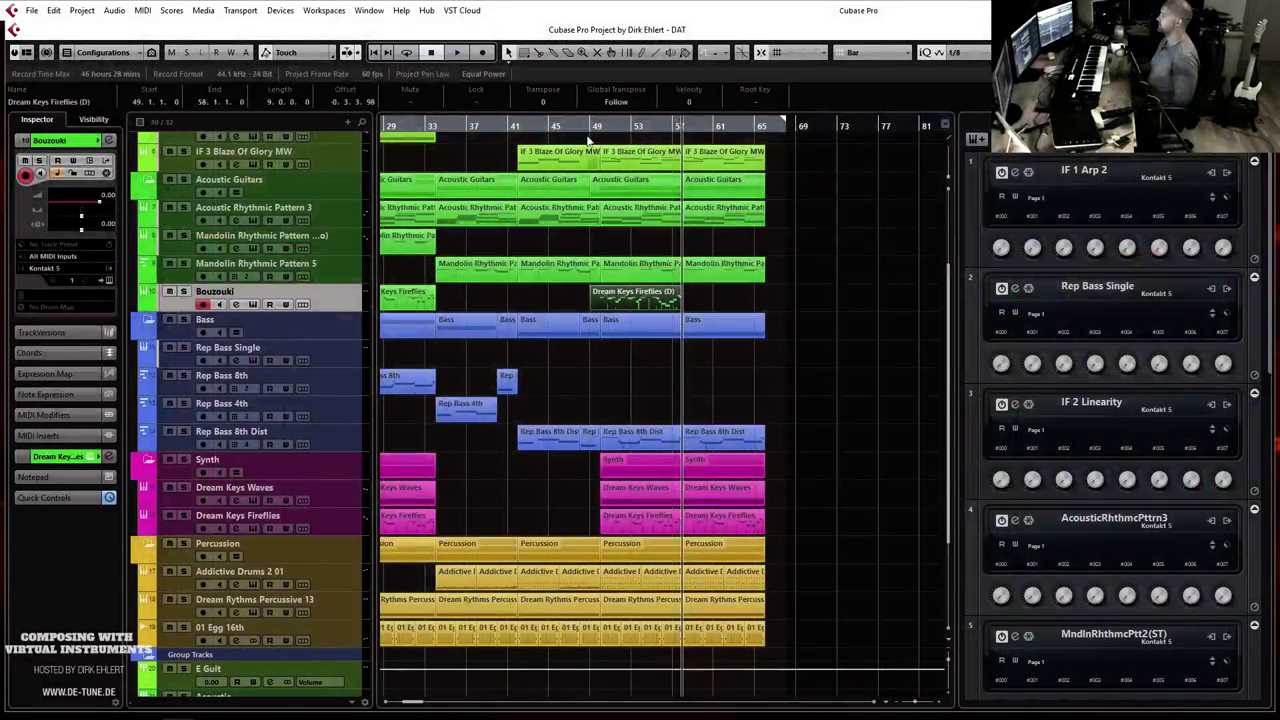
Step: Listen to the quantized Bouzouki part from bar 49 and check its Kontakt instrument during playback
left_click(589, 139)
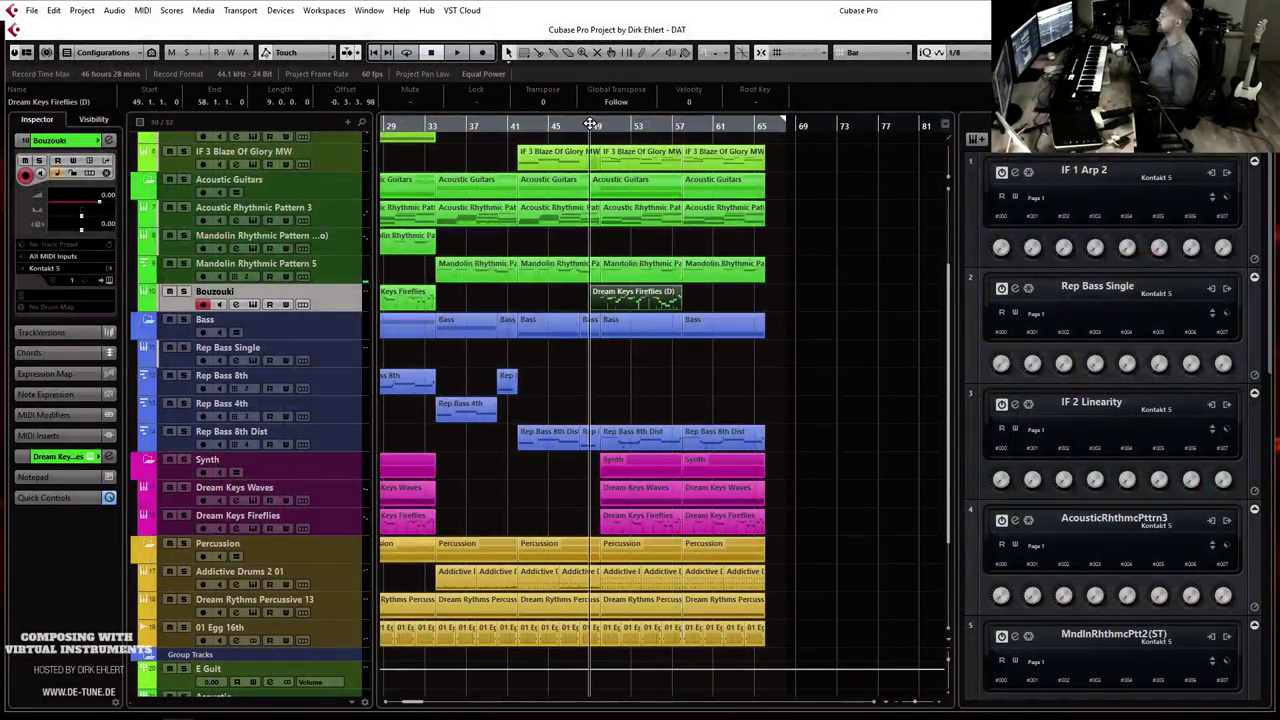
key("space")
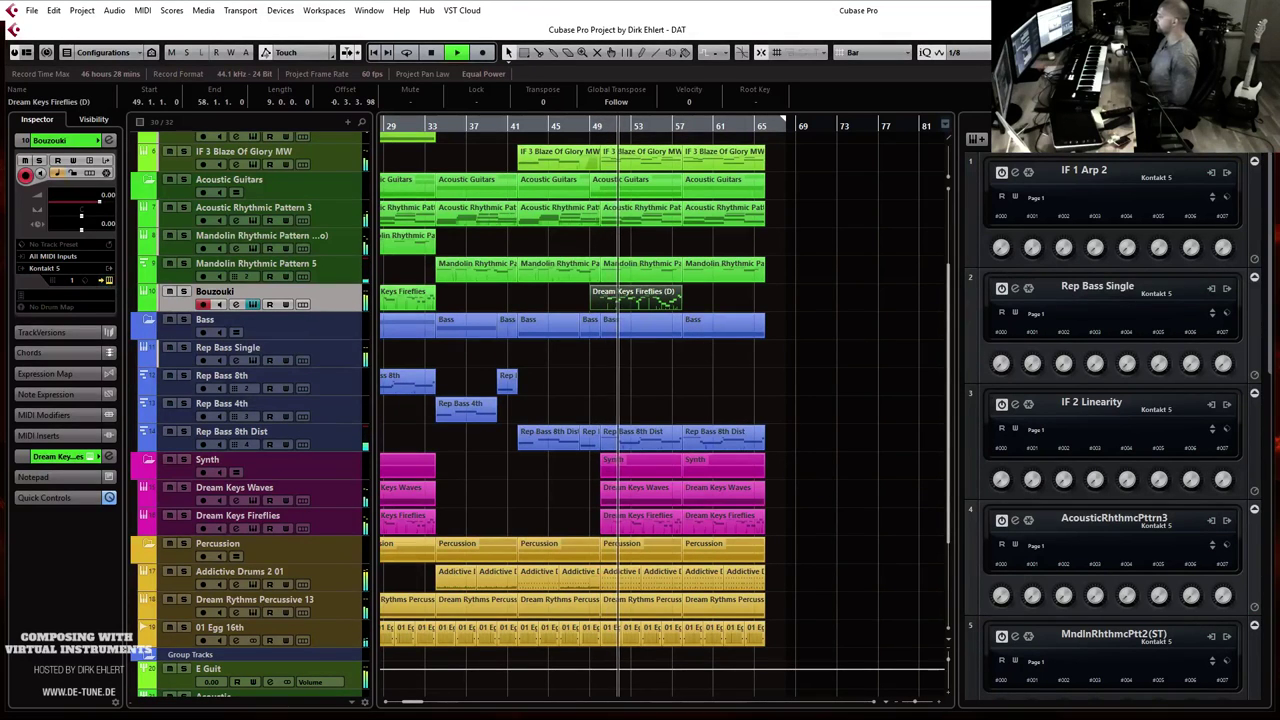
left_click(252, 304)
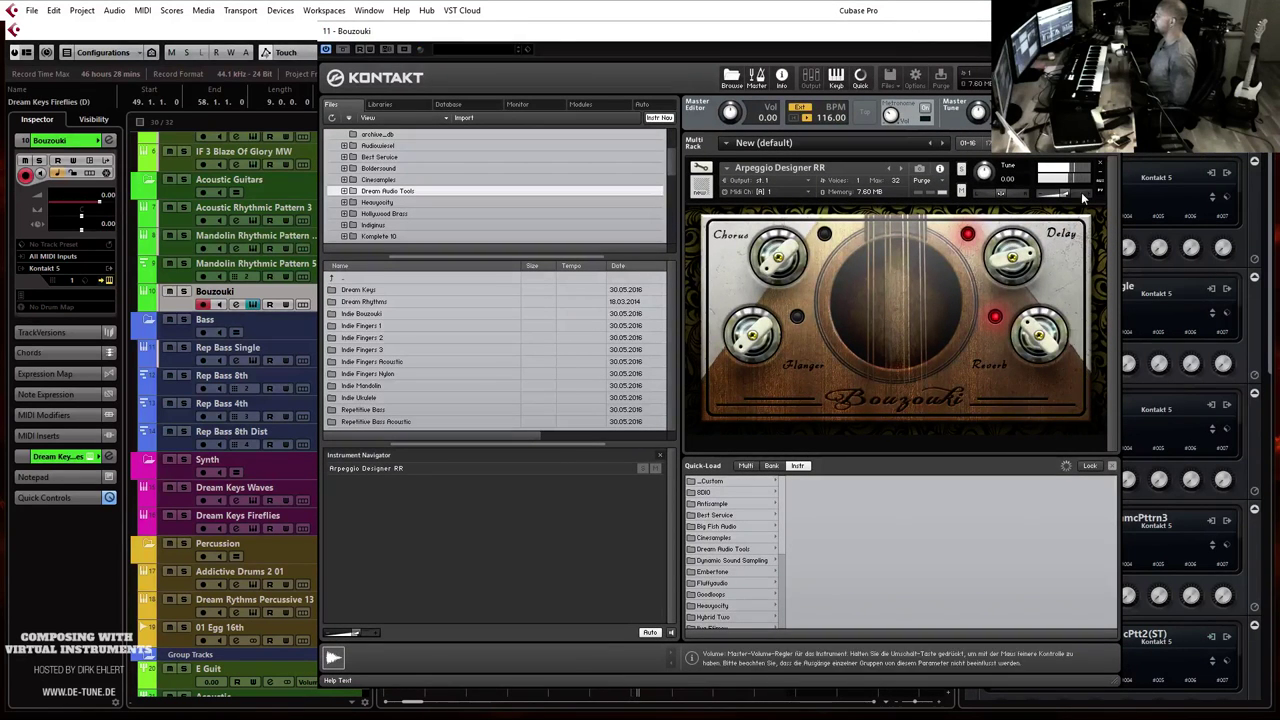
left_click(252, 304)
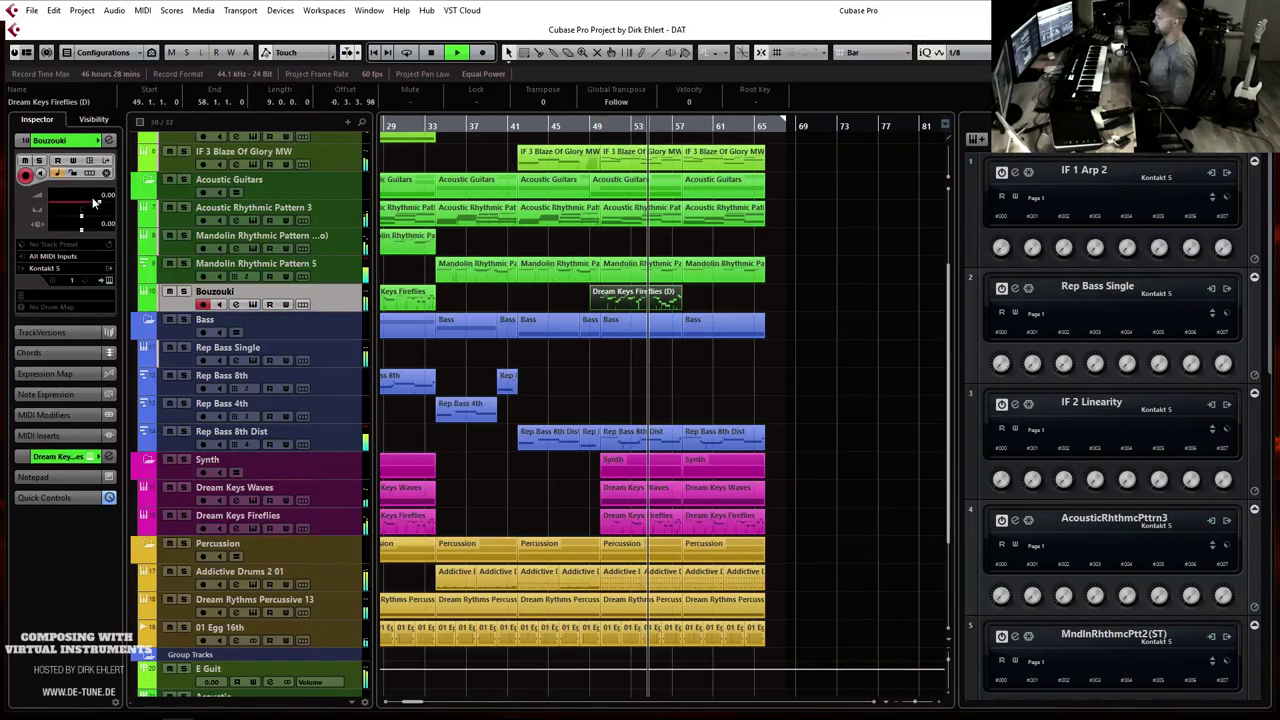
Step: Lower the Bouzouki track's volume to -2.47 and trim the start of its recorded part to bar 50
left_click_drag(97, 205, 91, 205)
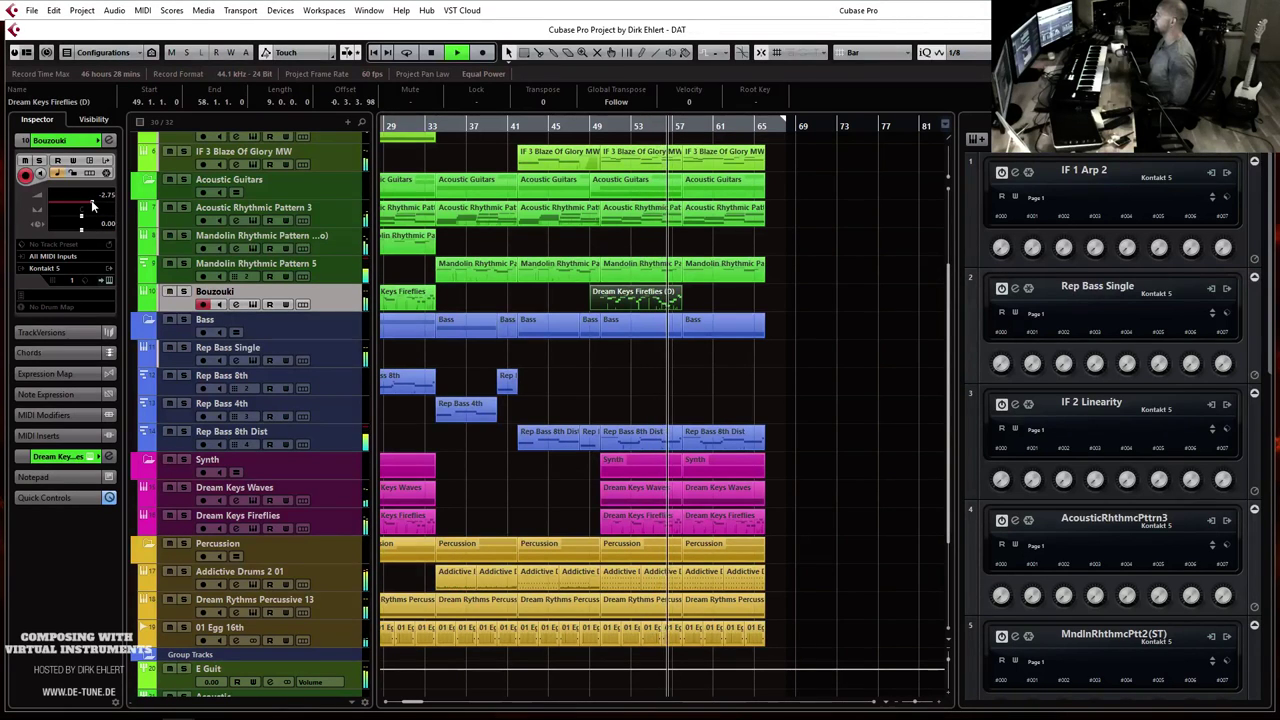
left_click_drag(91, 204, 94, 205)
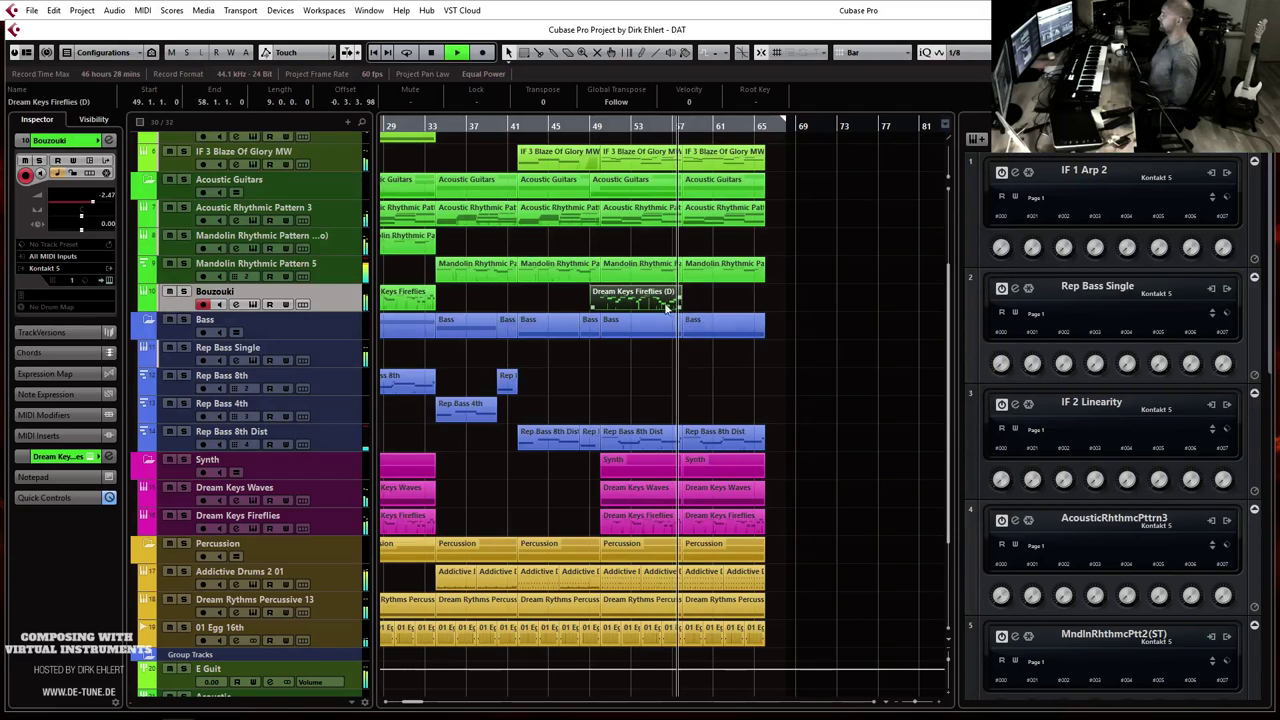
left_click_drag(590, 306, 601, 306)
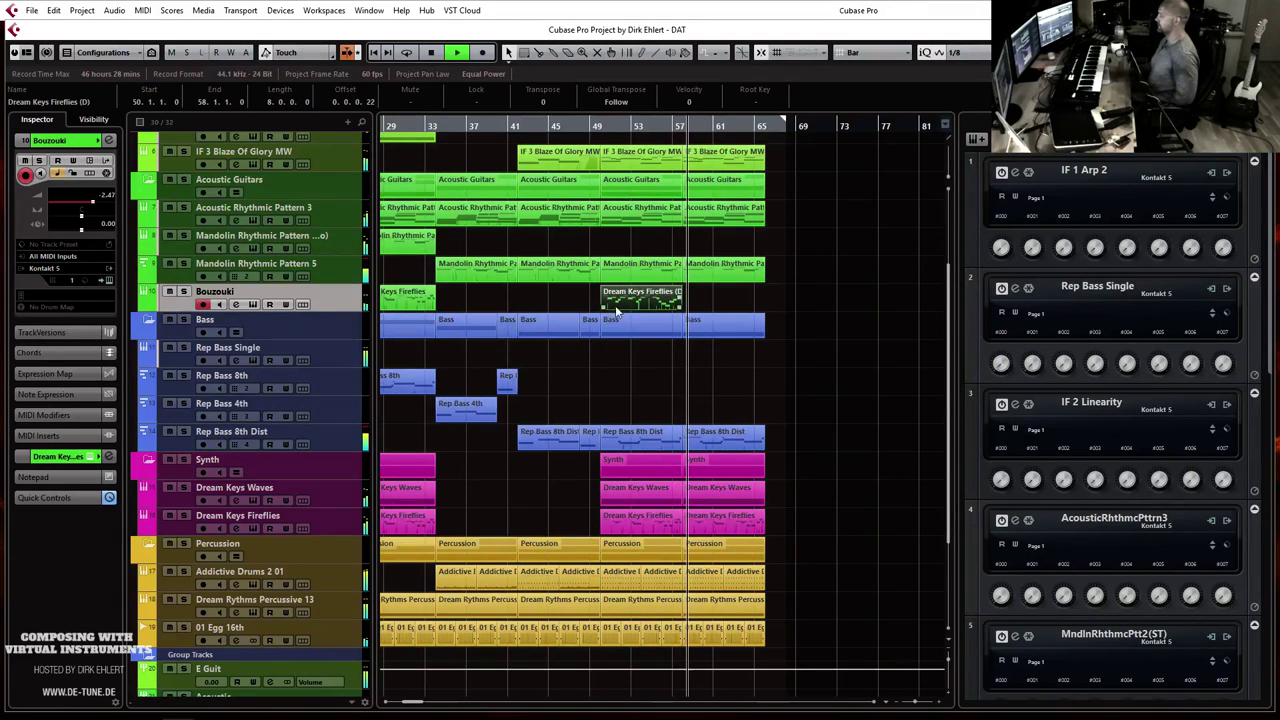
Step: Paste an eight-bar Bouzouki part at bar 58, check the preceding part's notes in the Key Editor and stop playback
key("ctrl+v")
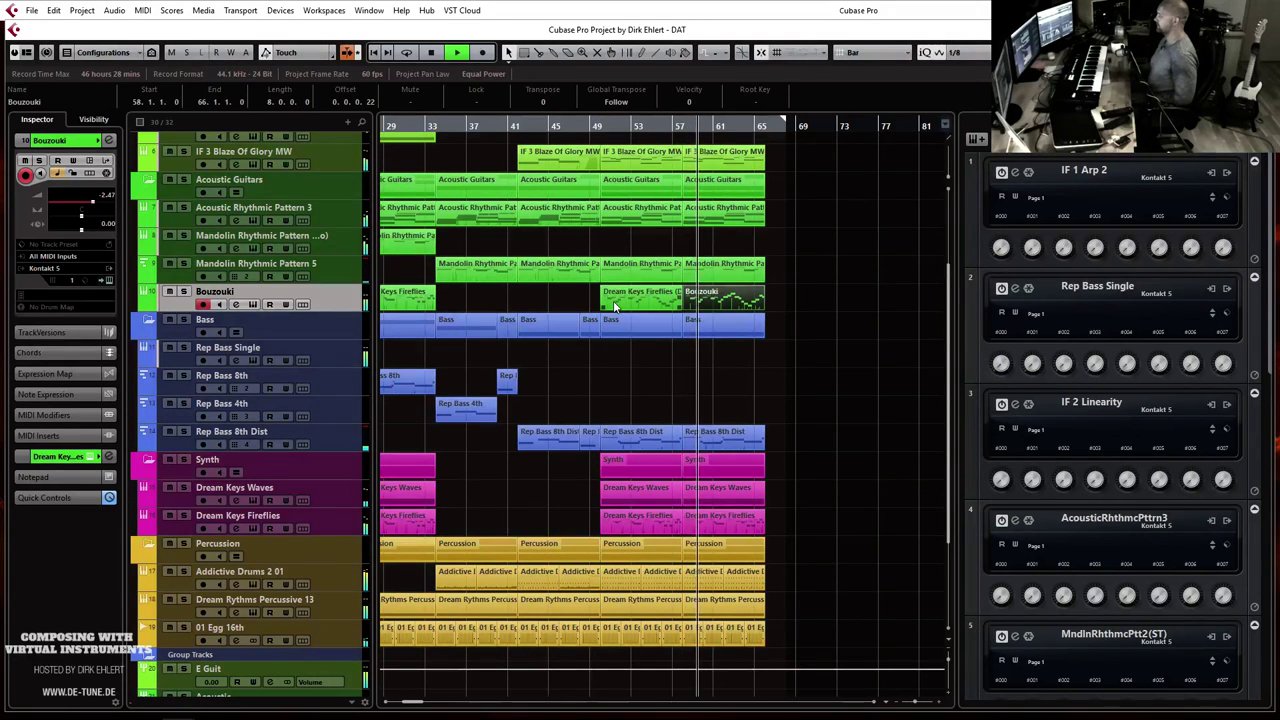
double_click(615, 298)
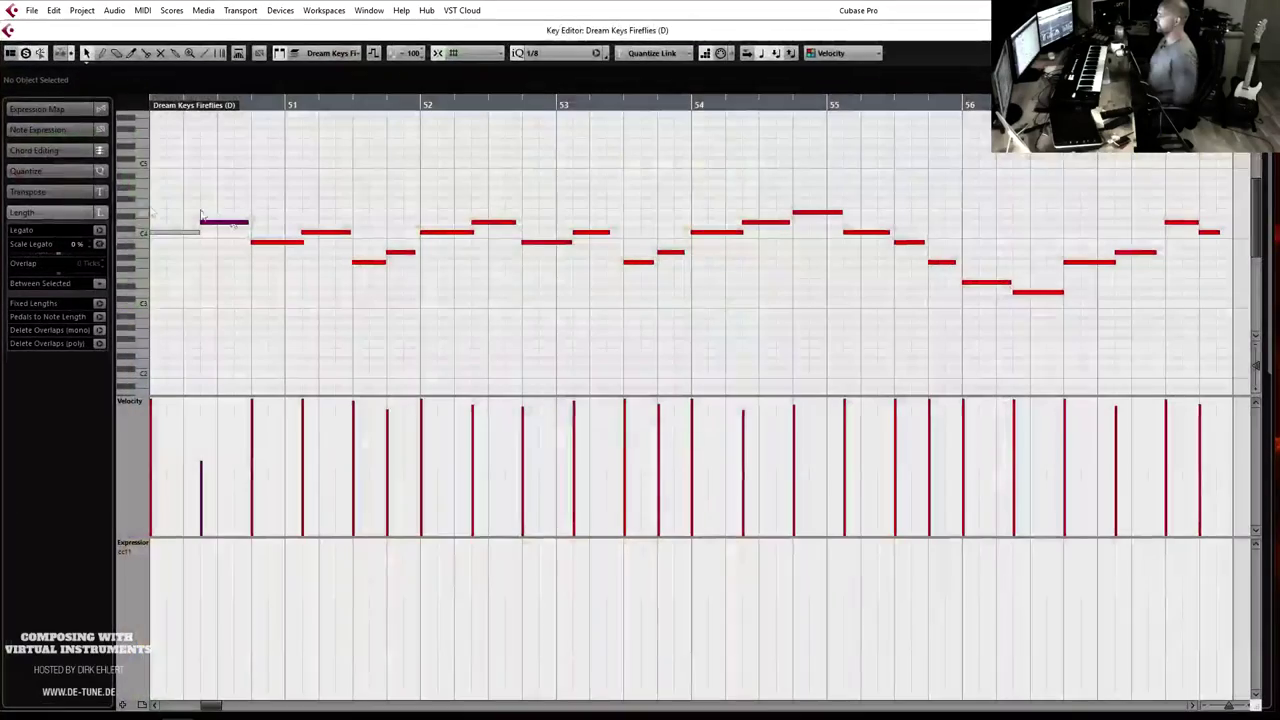
key("Return")
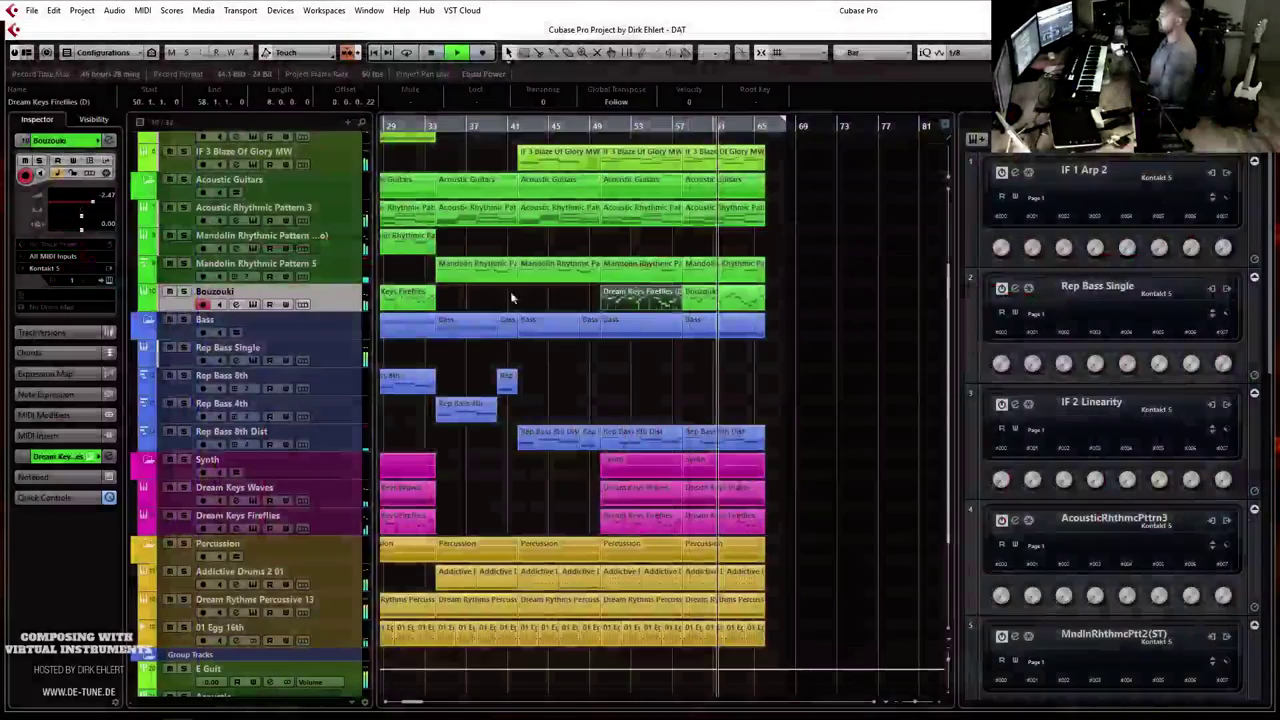
key("shift+KP_Multiply")
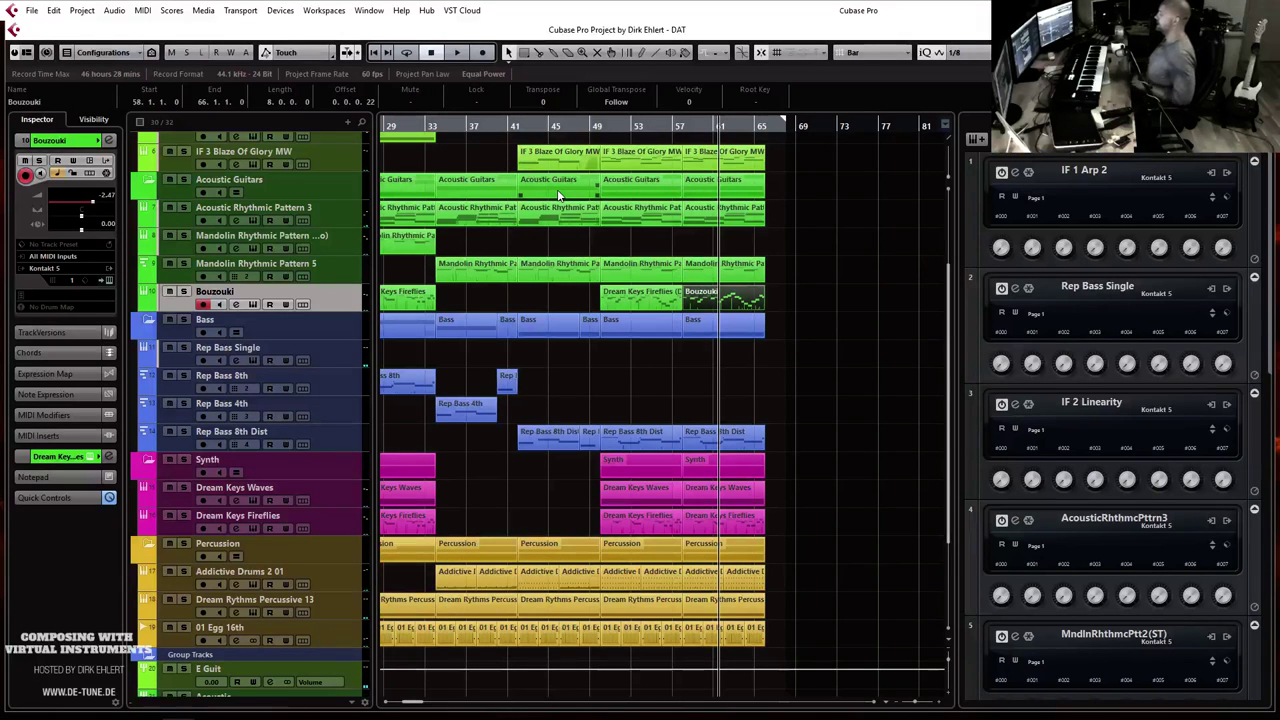
left_click(591, 125)
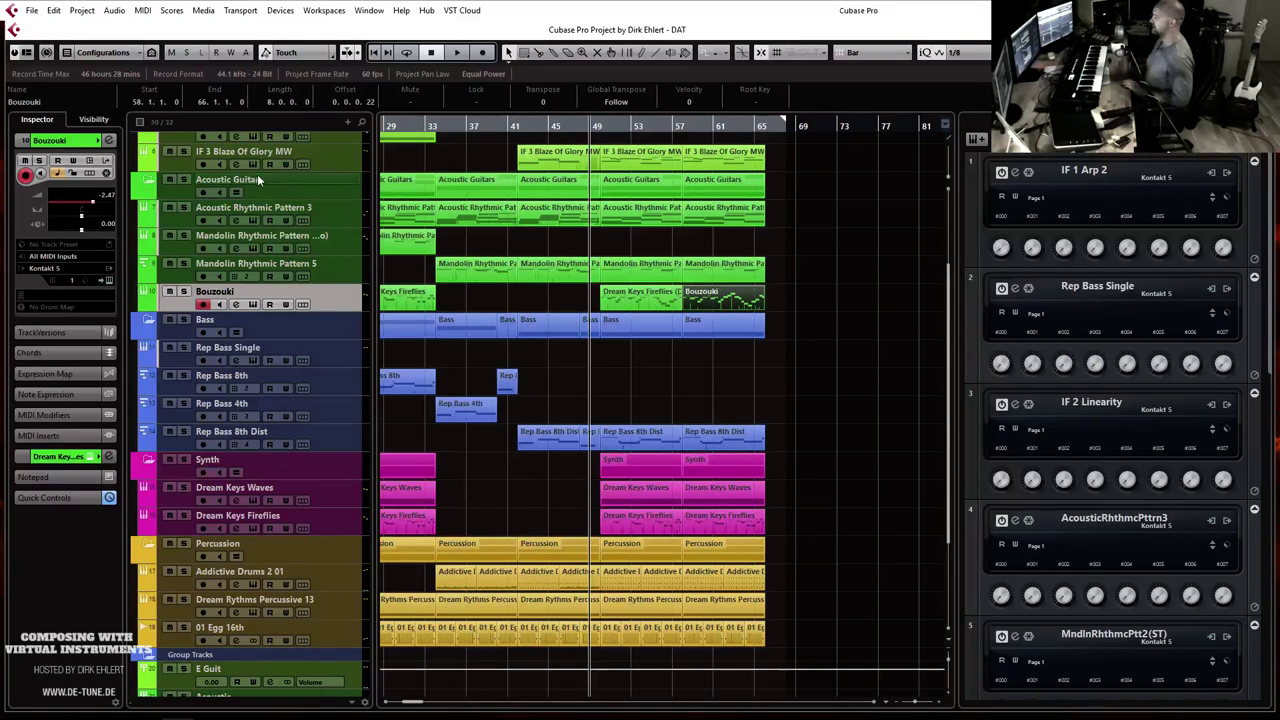
Step: Duplicate the IF 3 Blaze Of Glory MW track and load Seq - Fuzzy Story 1 (8ths) from Indie Fingers 2 into its Kontakt
right_click(330, 165)
left_click(370, 210)
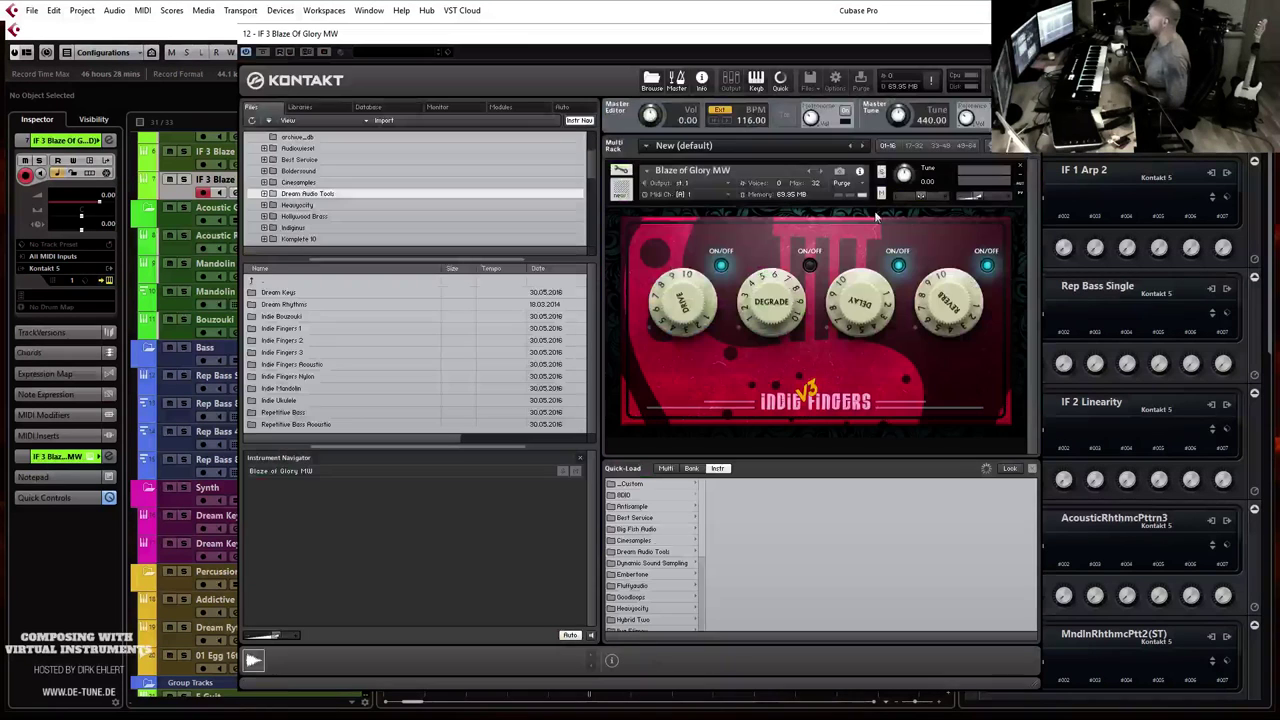
left_click(655, 553)
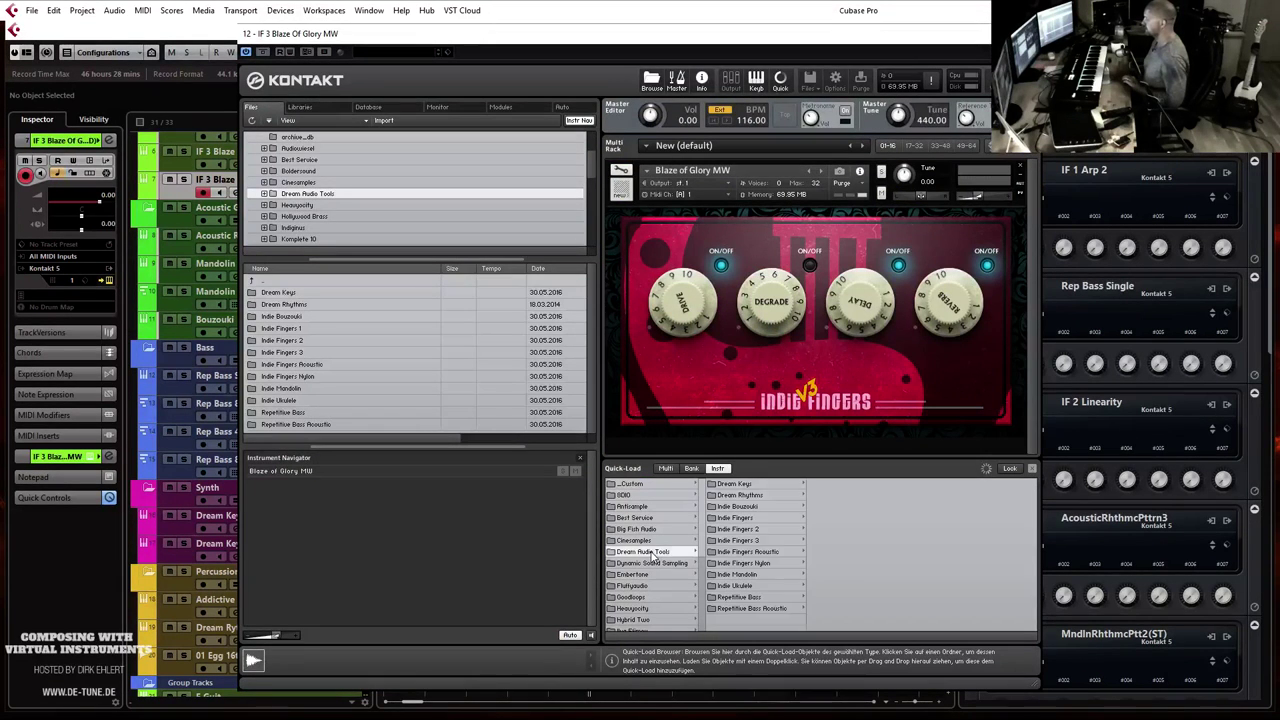
left_click(757, 530)
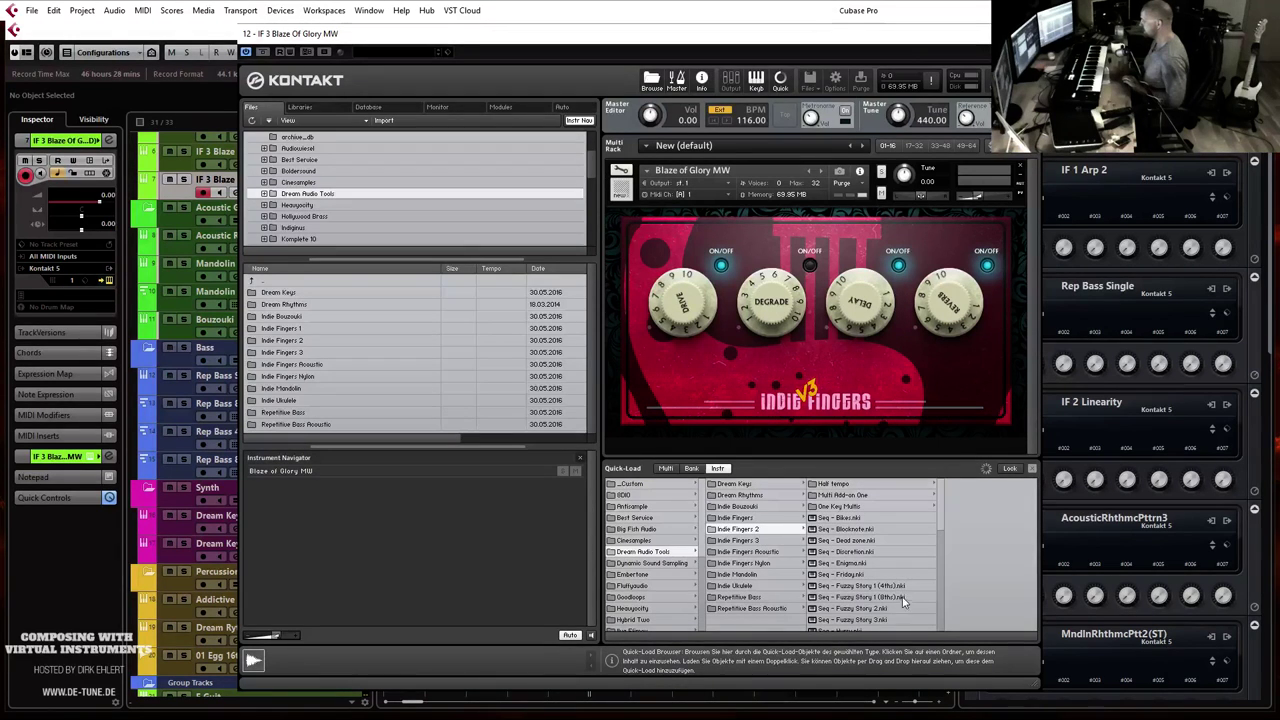
left_click_drag(883, 597, 795, 224)
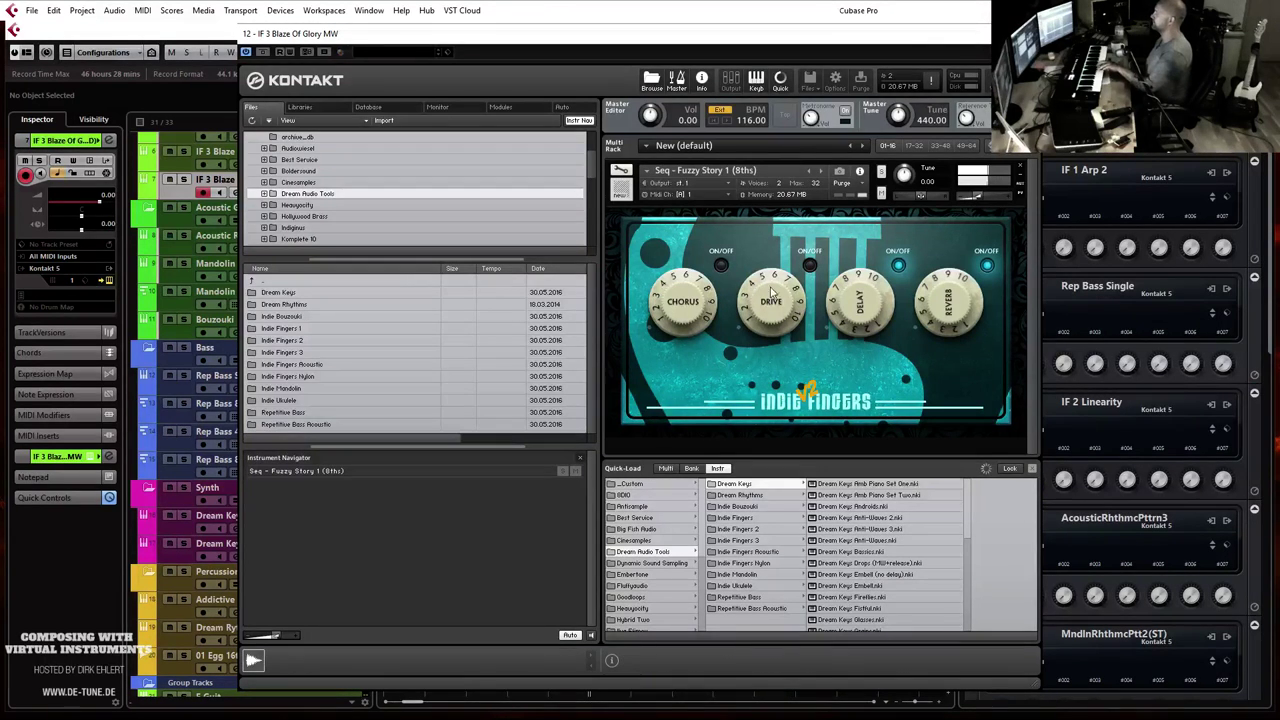
Step: Try the Drive effect, audition Seq - Fuzzy Story 2 and 3, and return to Seq - Fuzzy Story 1 (8ths)
left_click(809, 266)
left_click_drag(763, 308, 771, 236)
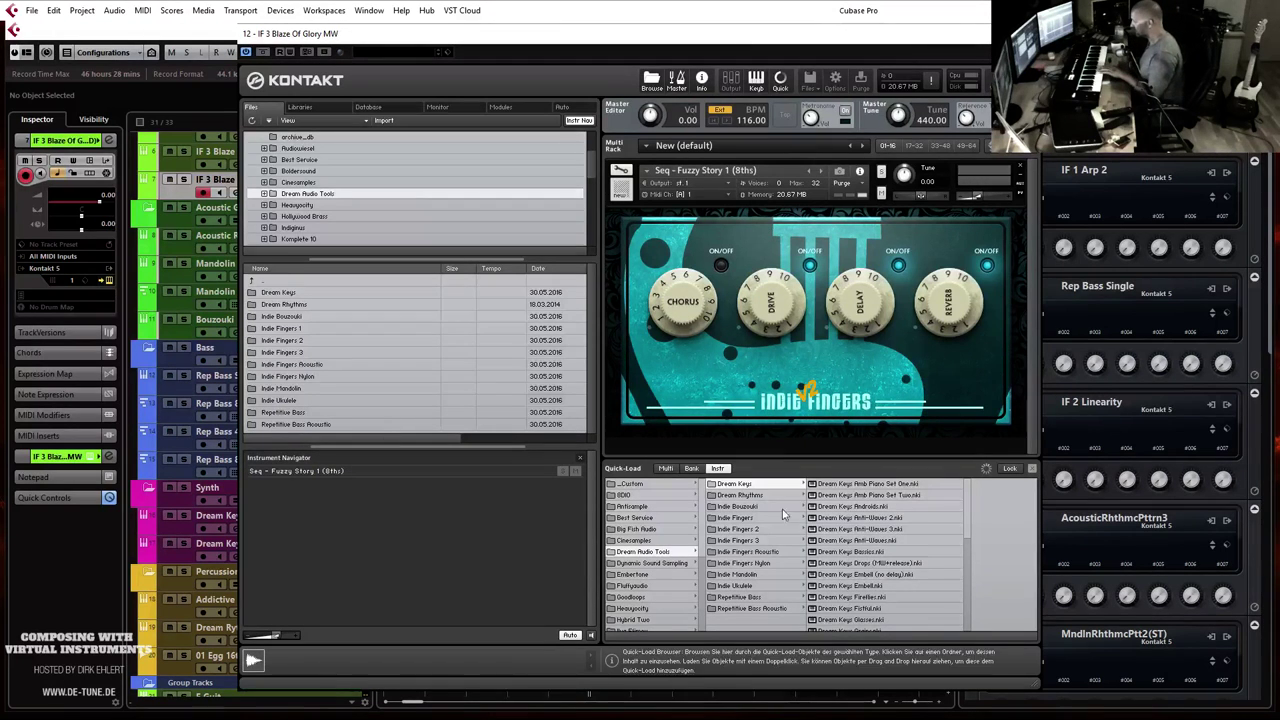
left_click(726, 530)
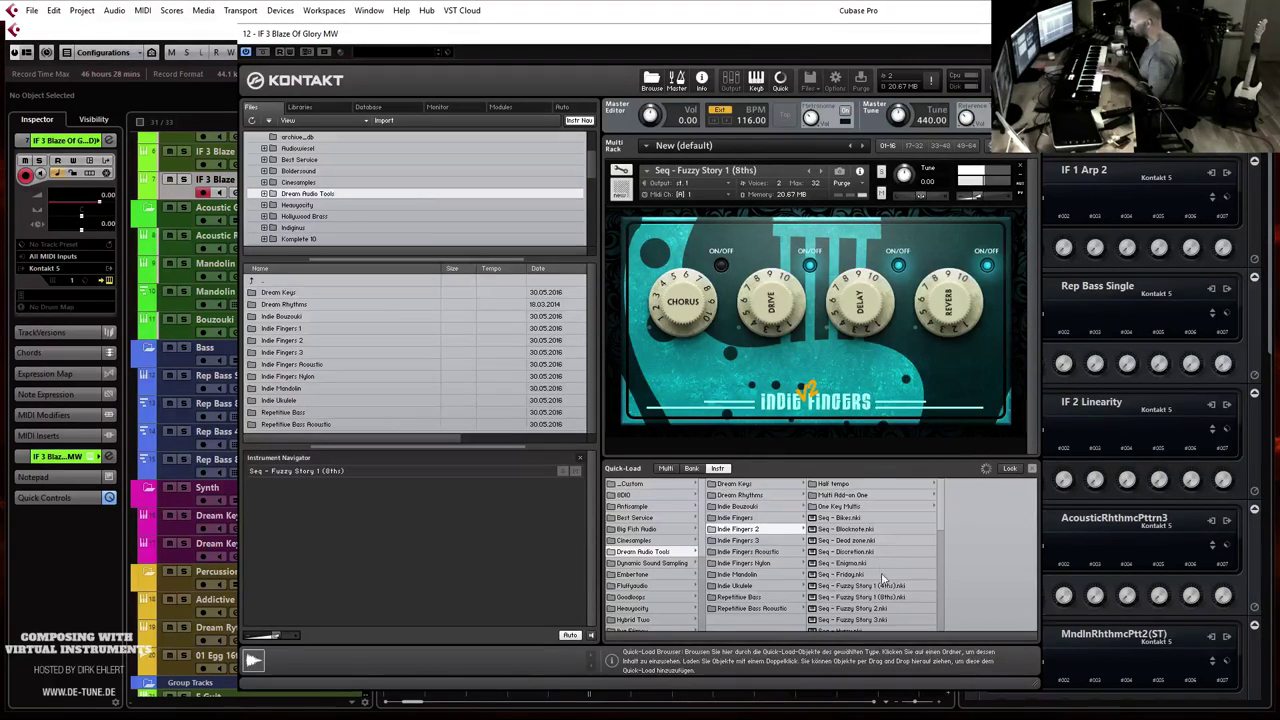
left_click(833, 484)
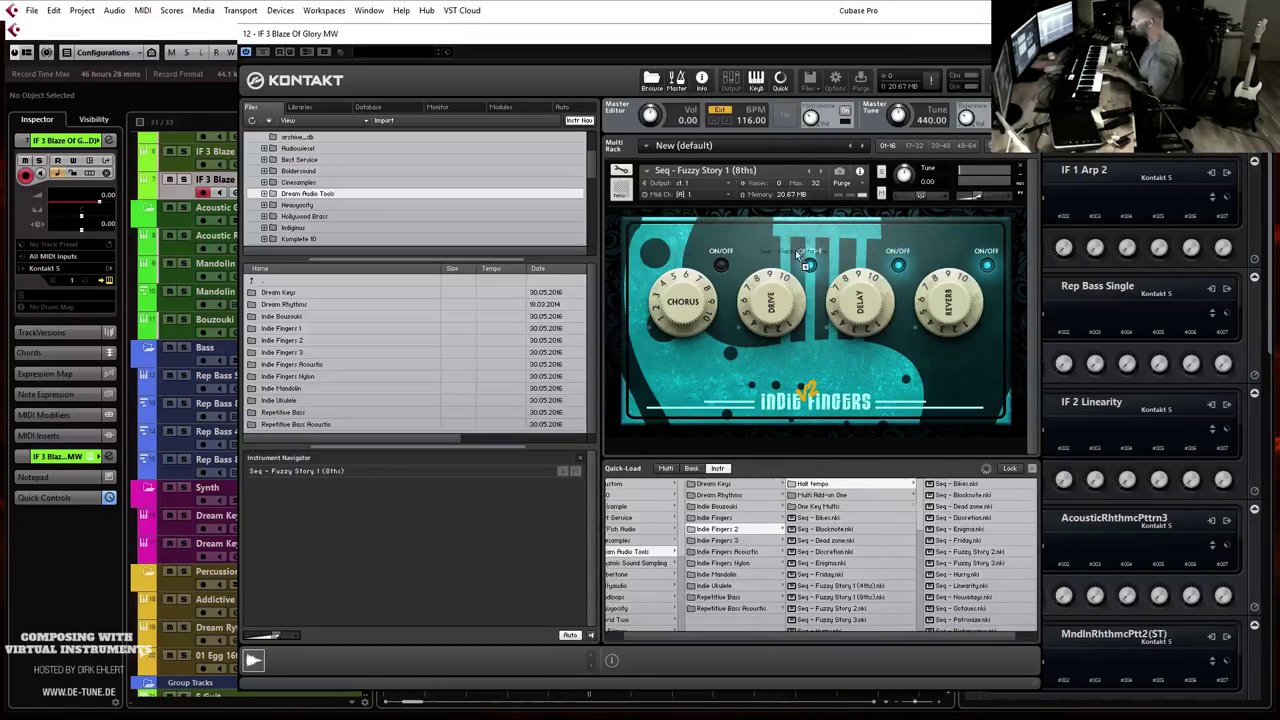
left_click_drag(744, 170, 743, 176)
left_click(650, 417)
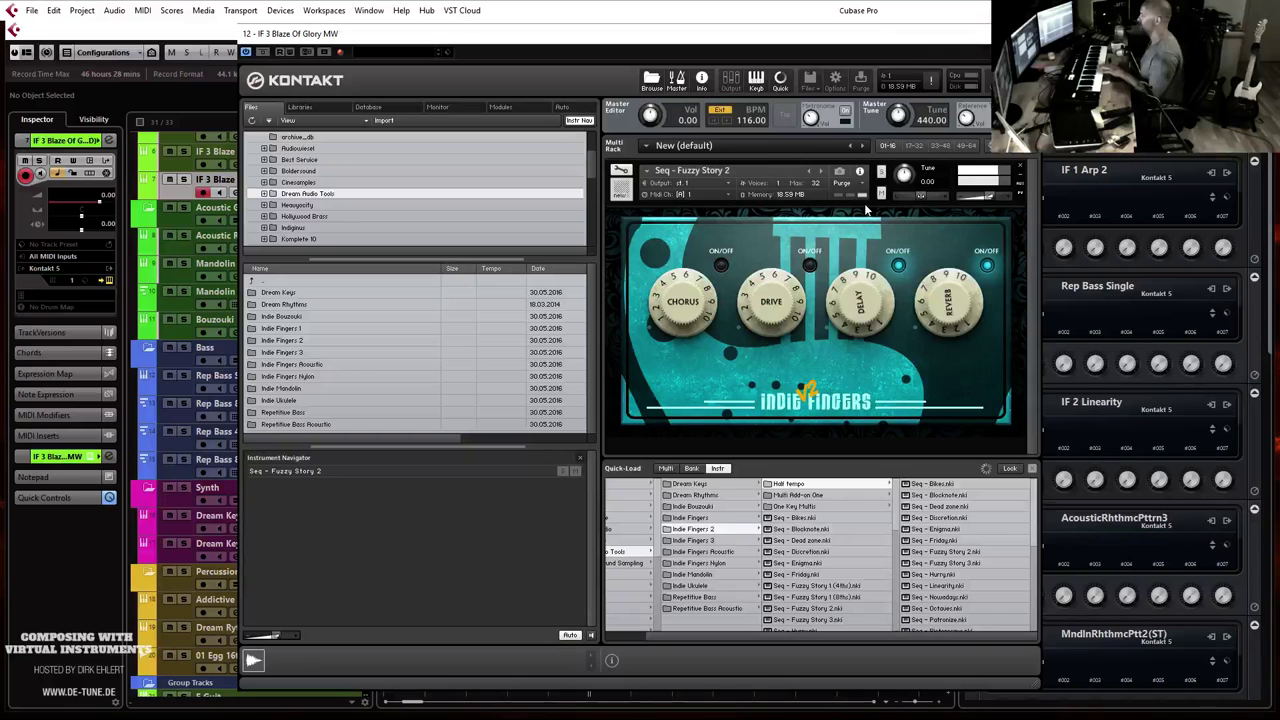
left_click(821, 172)
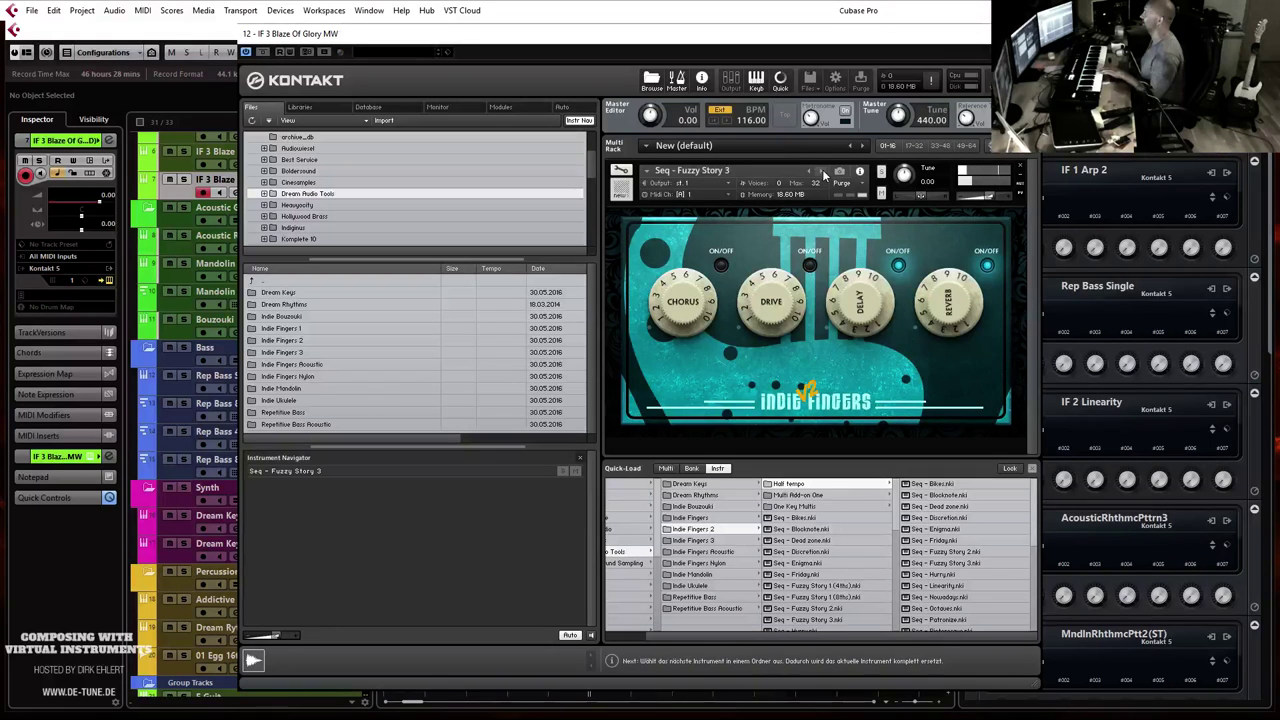
left_click(808, 172)
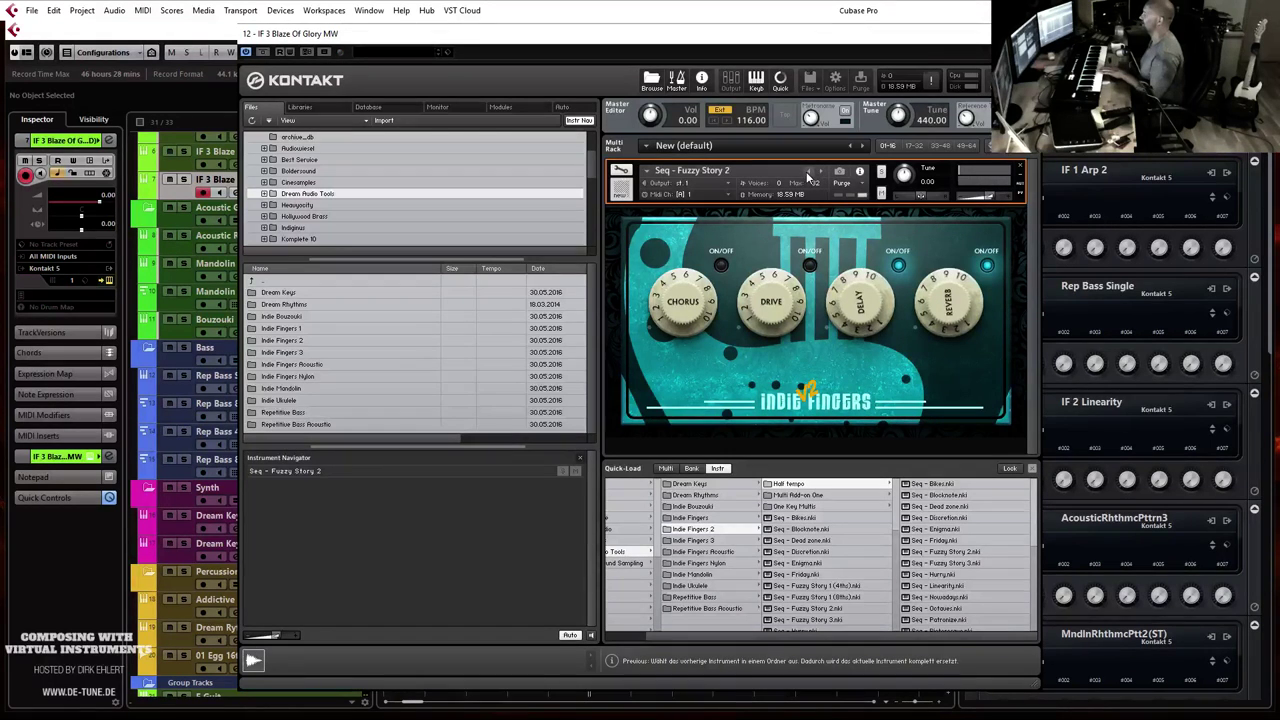
left_click(808, 172)
Step: Enable Drive on Seq - Fuzzy Story 1 (8ths), adjust its Drive, Delay and Reverb amounts and close Kontakt
left_click(809, 264)
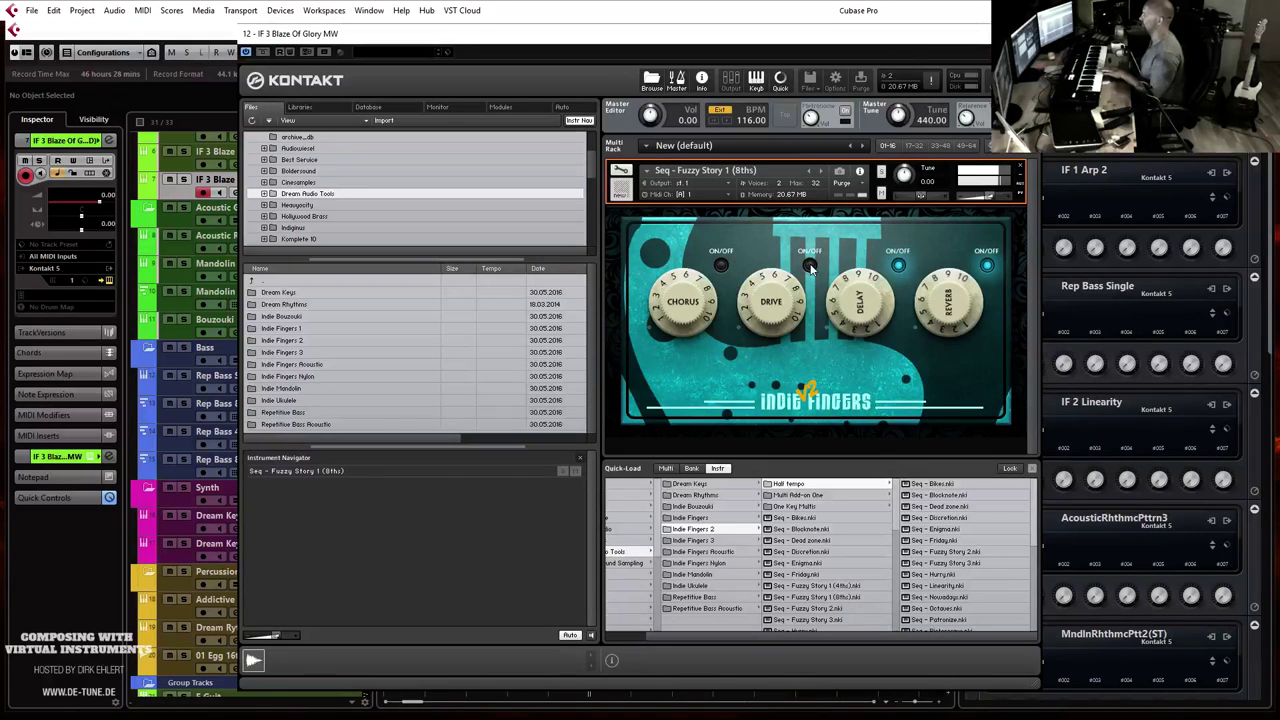
left_click_drag(775, 290, 766, 256)
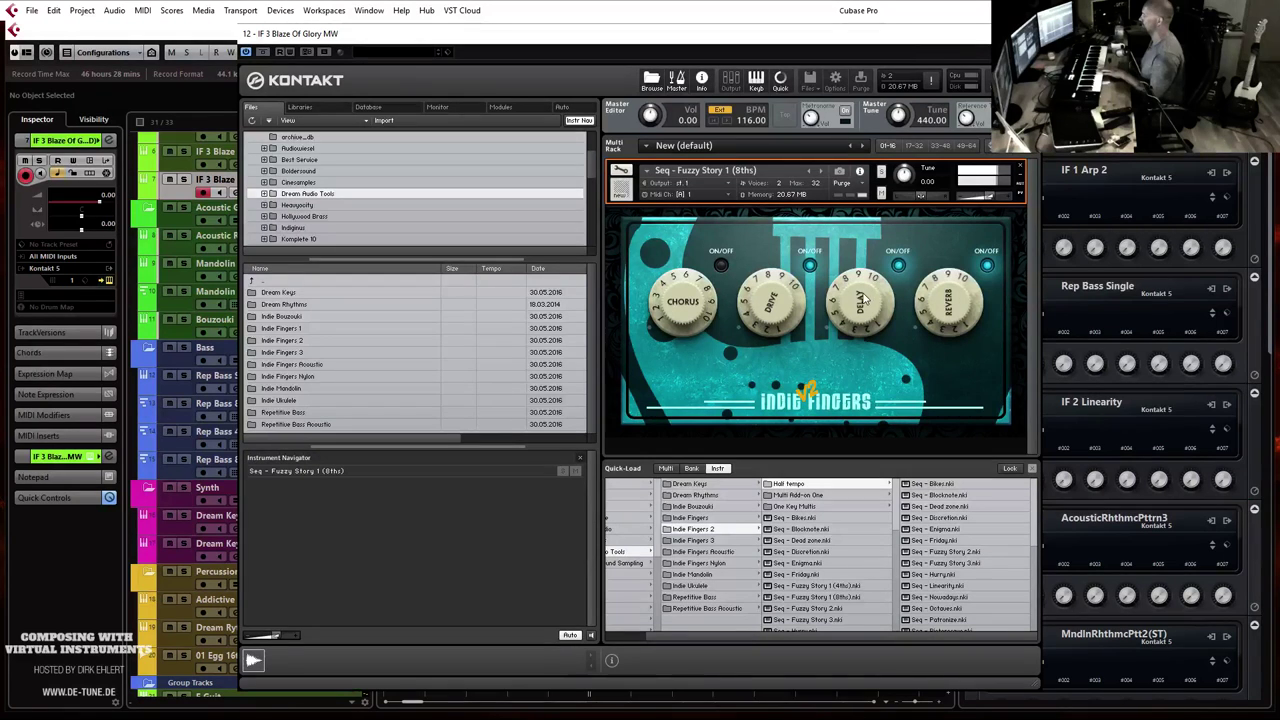
left_click_drag(866, 300, 866, 288)
left_click_drag(939, 309, 950, 338)
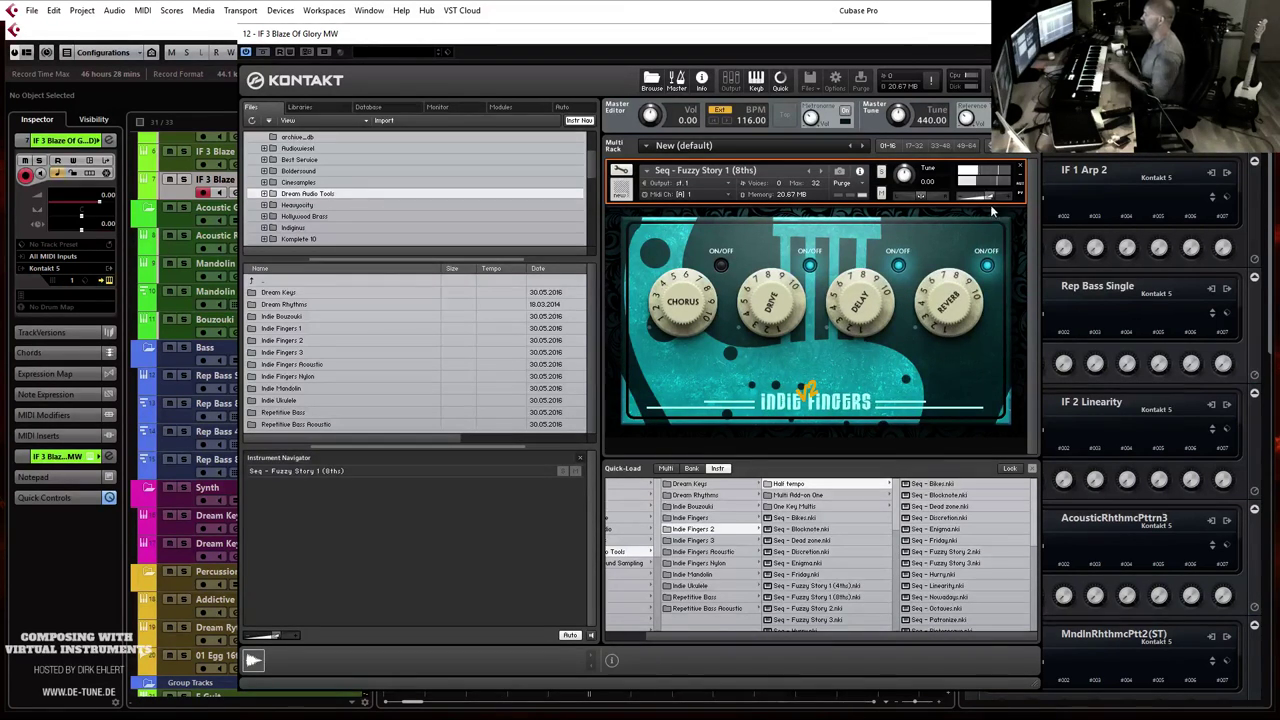
left_click(987, 40)
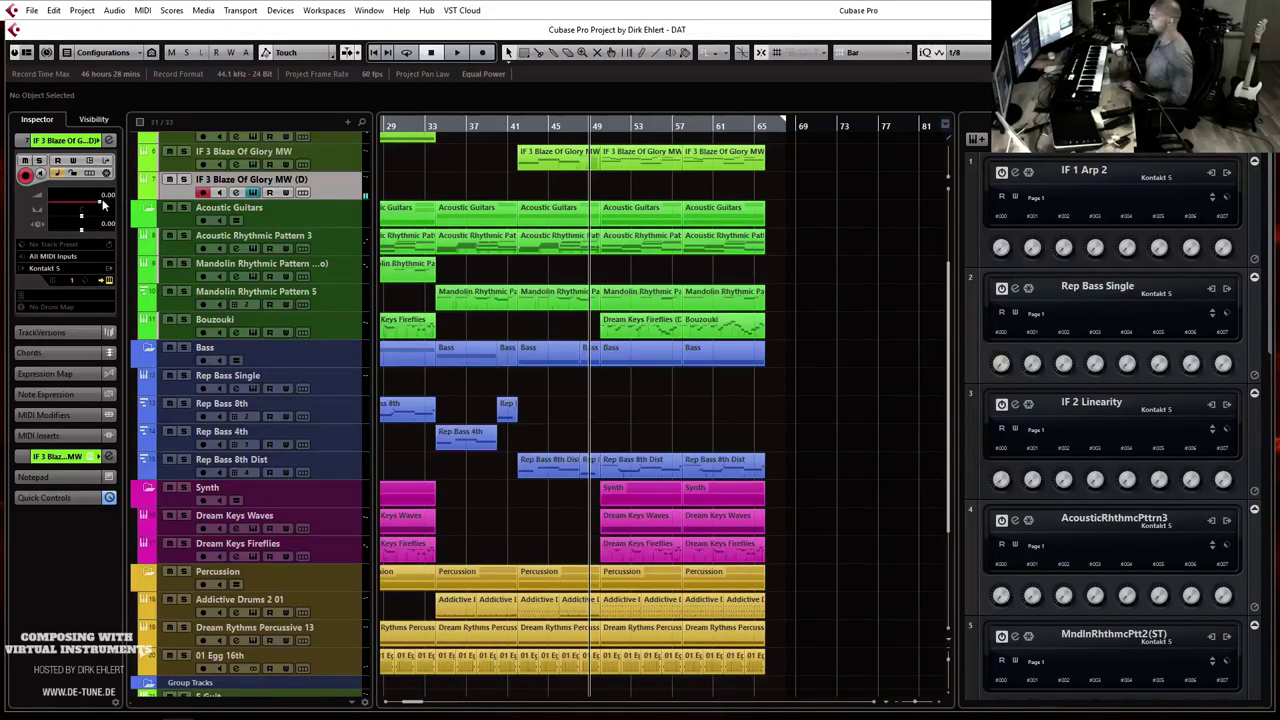
Step: Set the duplicated guitar track's volume to -1.92 and record a new part on it from about bar 57 to the arrangement's end
left_click(673, 127)
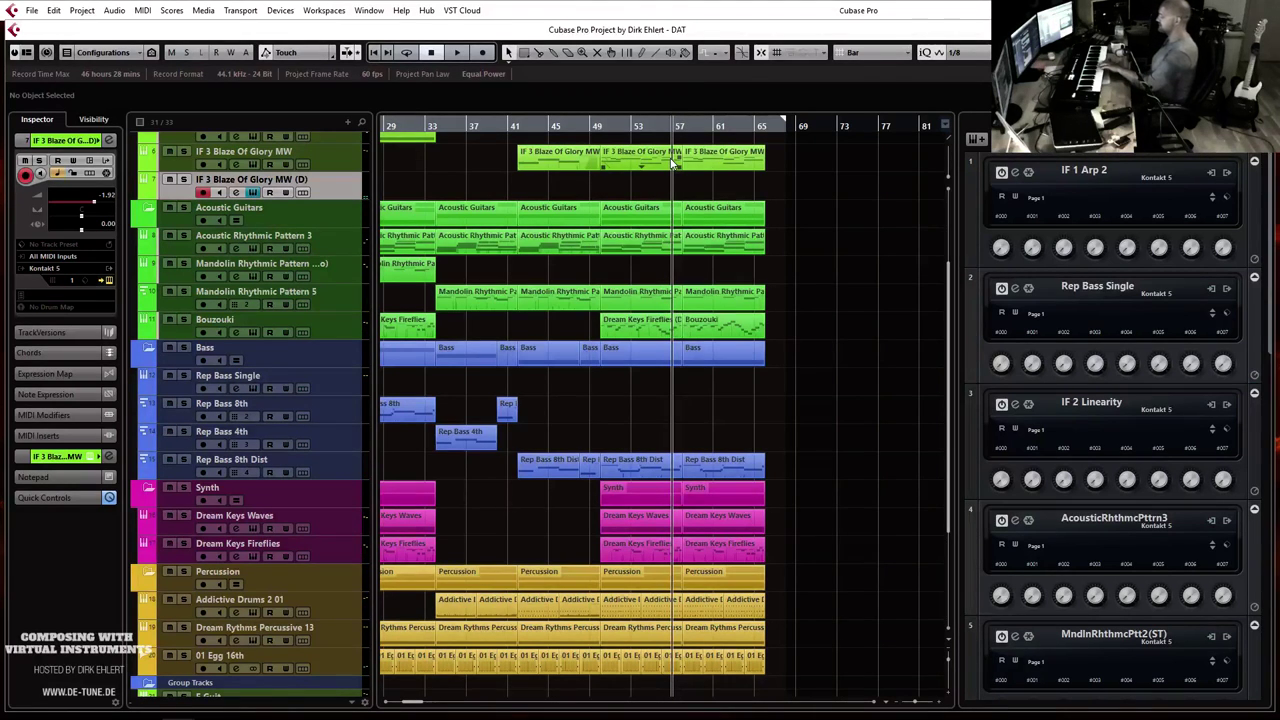
key("KP_Multiply")
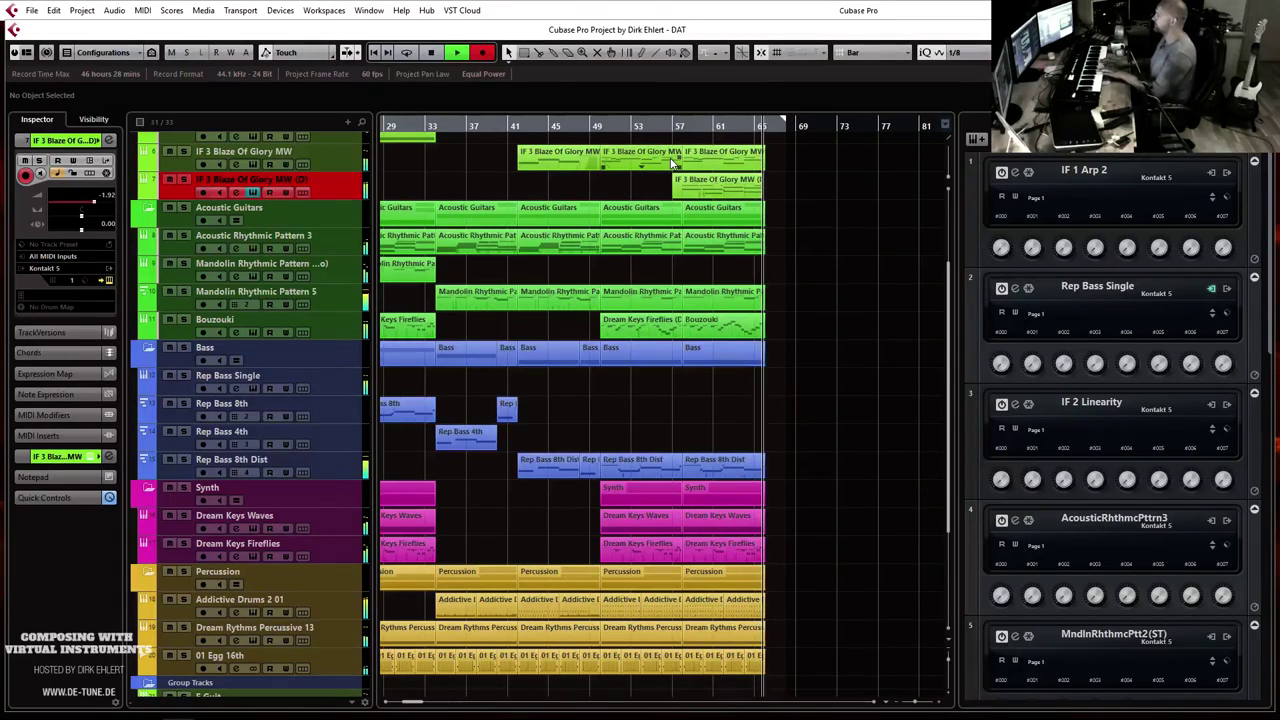
key("space")
Step: Open the newly recorded guitar part in the Key Editor, trim its start to bar 58 and zoom out during playback
key("ctrl+e")
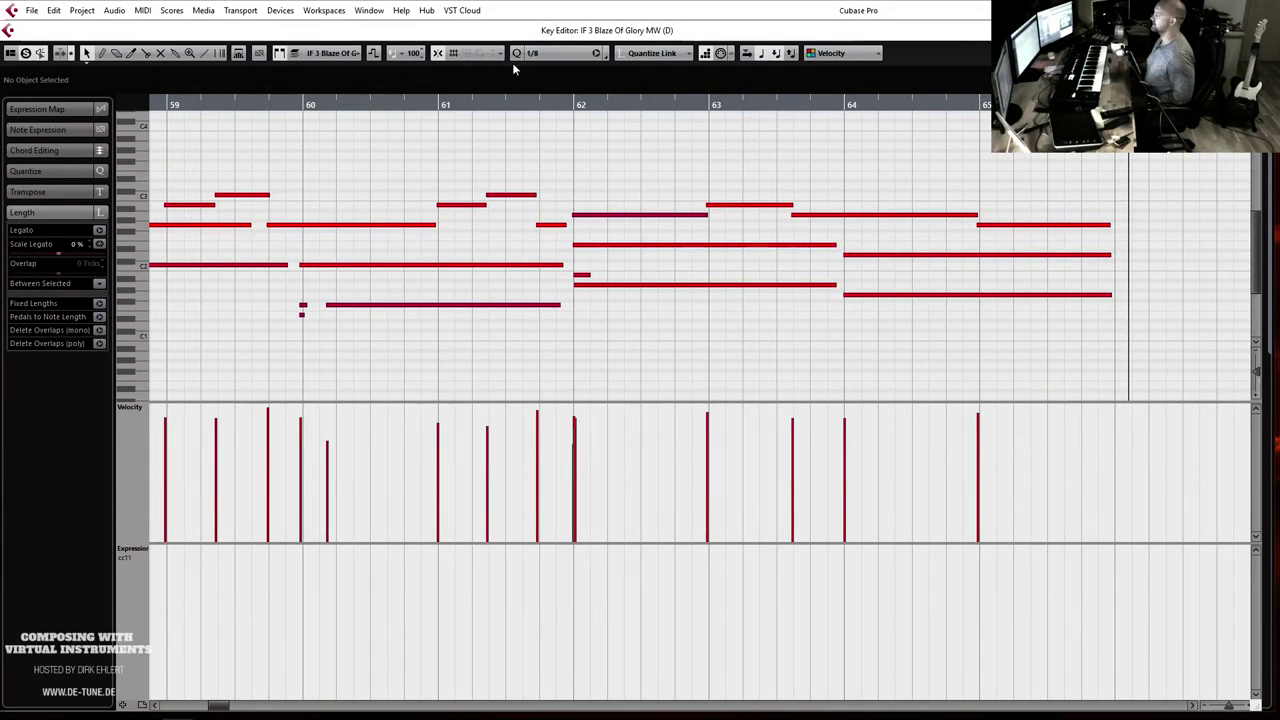
scroll(543, 320, "left", 5)
left_click_drag(463, 110, 600, 110)
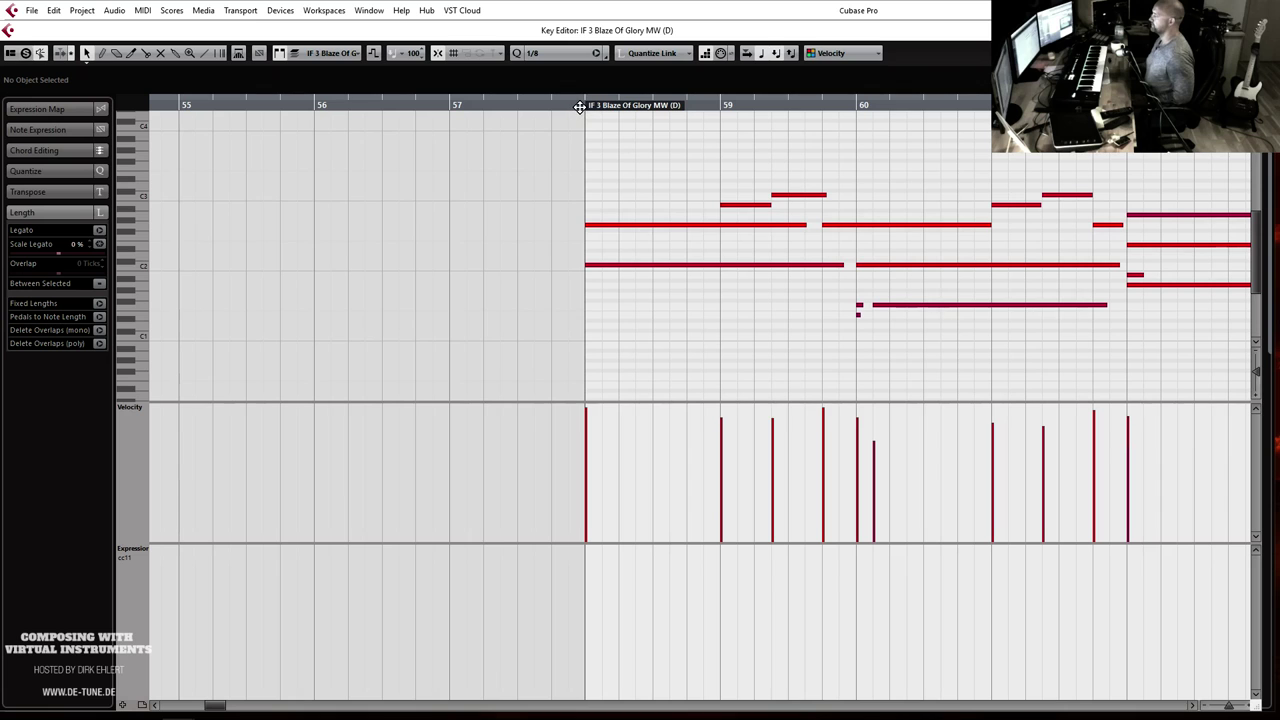
key("space")
key("g")
key("g")
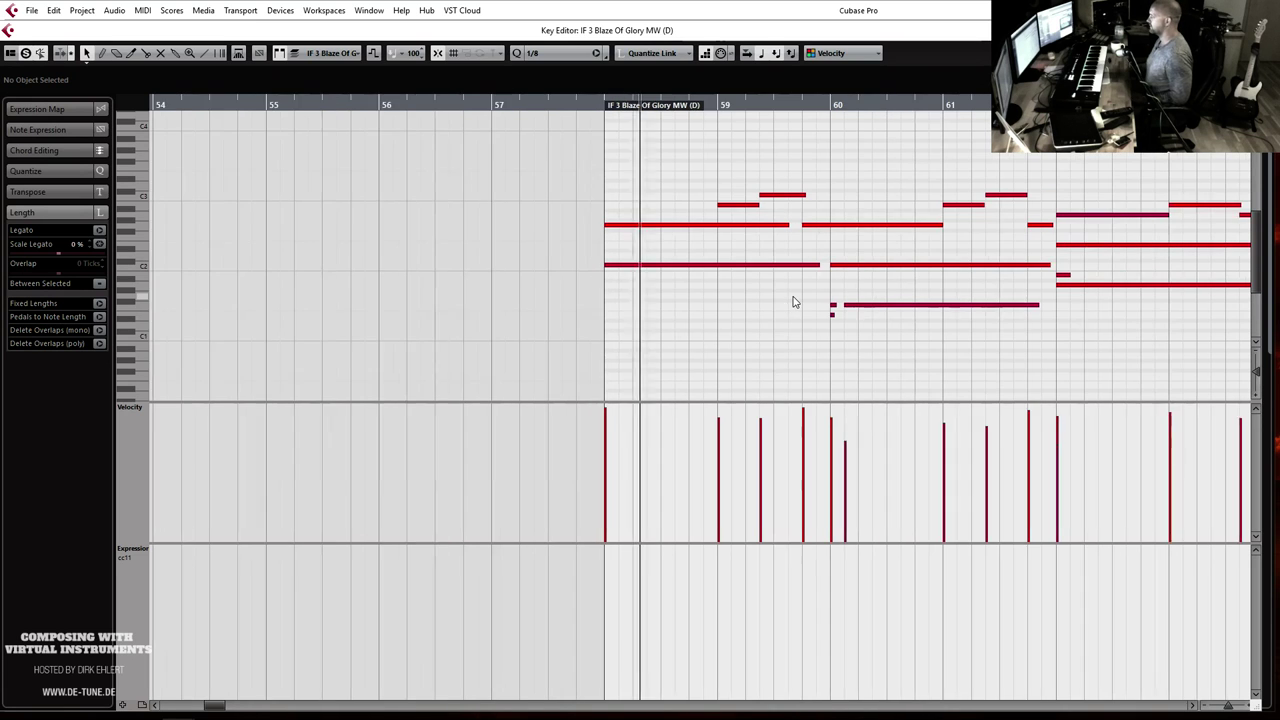
Step: Remove the short stray notes at bar 60, start the F1 note at 60.1.1, and trim the G2 and C2 note starts to 58.1.3 and 60.1.3
left_click_drag(798, 305, 786, 320)
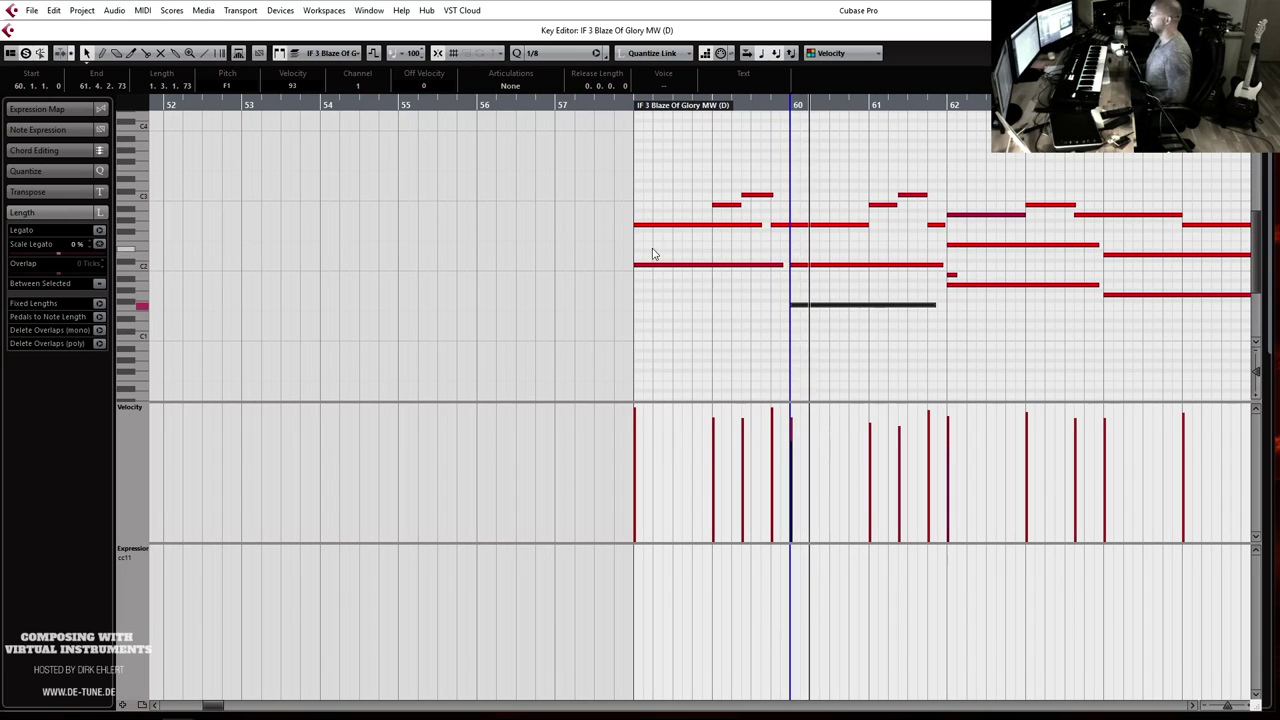
left_click_drag(633, 226, 643, 226)
key("space")
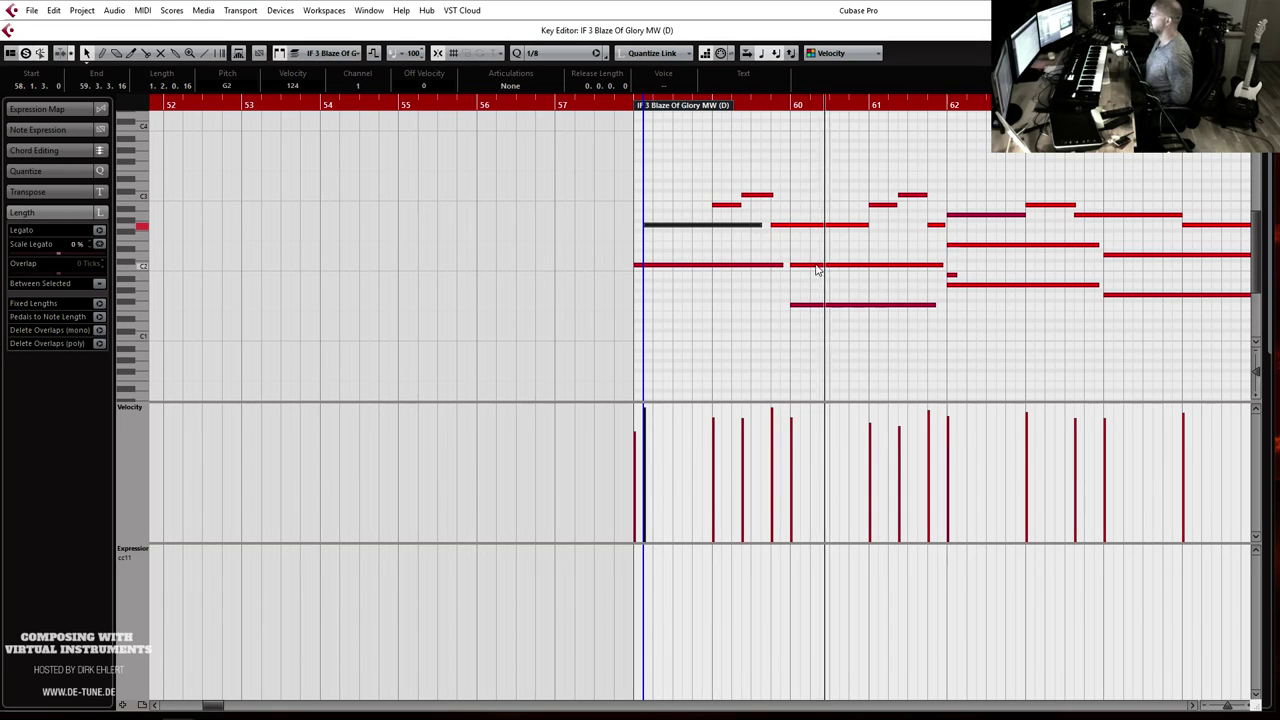
left_click_drag(791, 265, 800, 265)
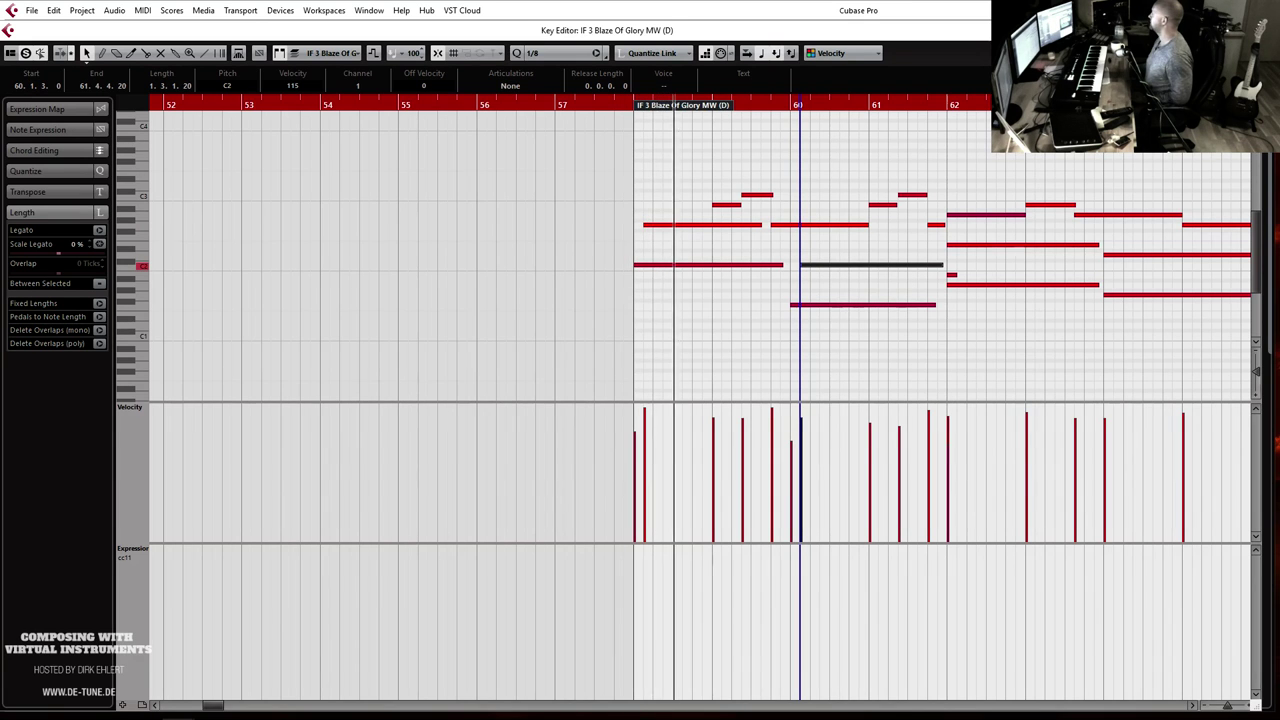
Step: Check the Seq - Fuzzy Story 1 (8ths) instrument in Kontakt during playback and close its window
key("e")
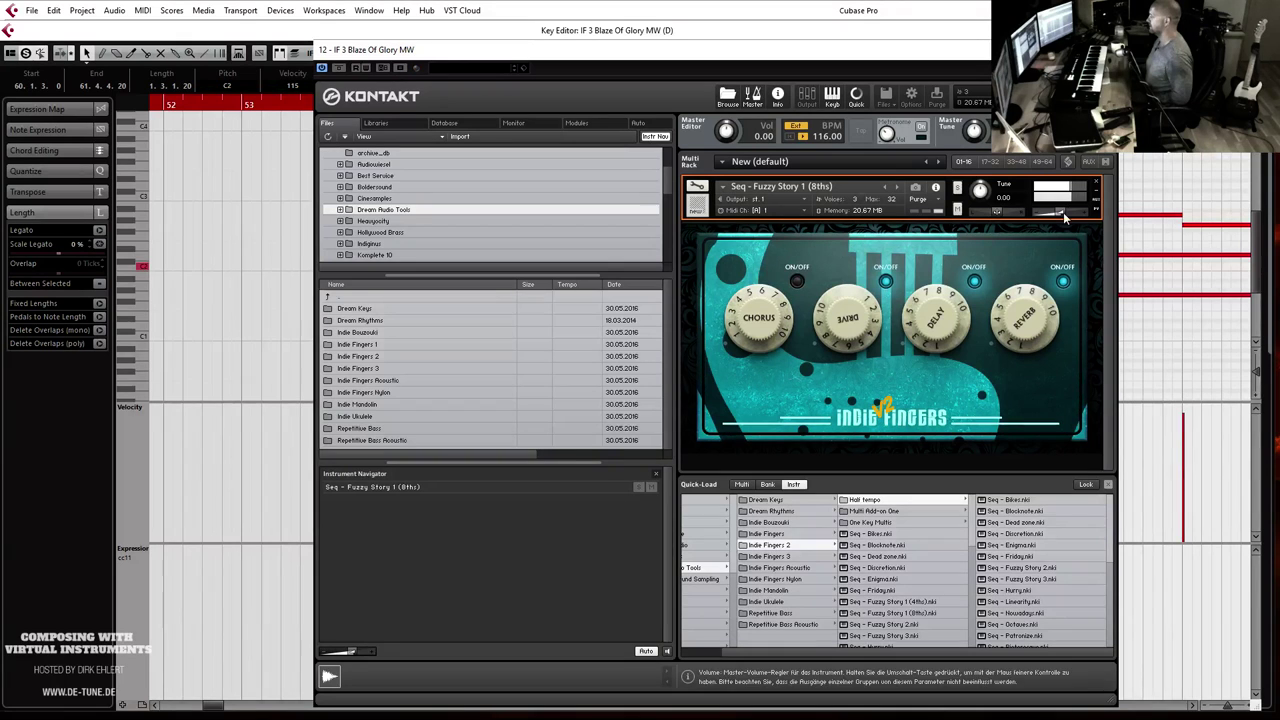
key("e")
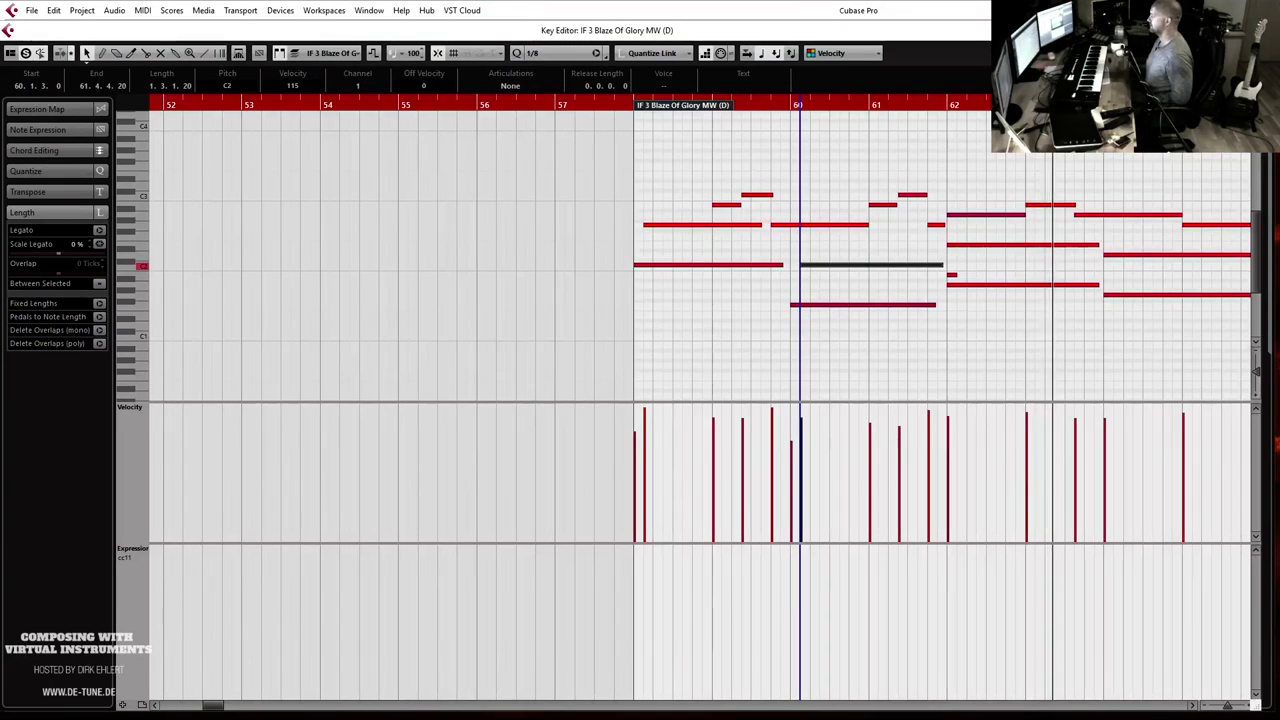
Step: Remove the short stray note at bar 62, split the final G2 note at 65.3.1 and raise its second half to B2
left_click(960, 245)
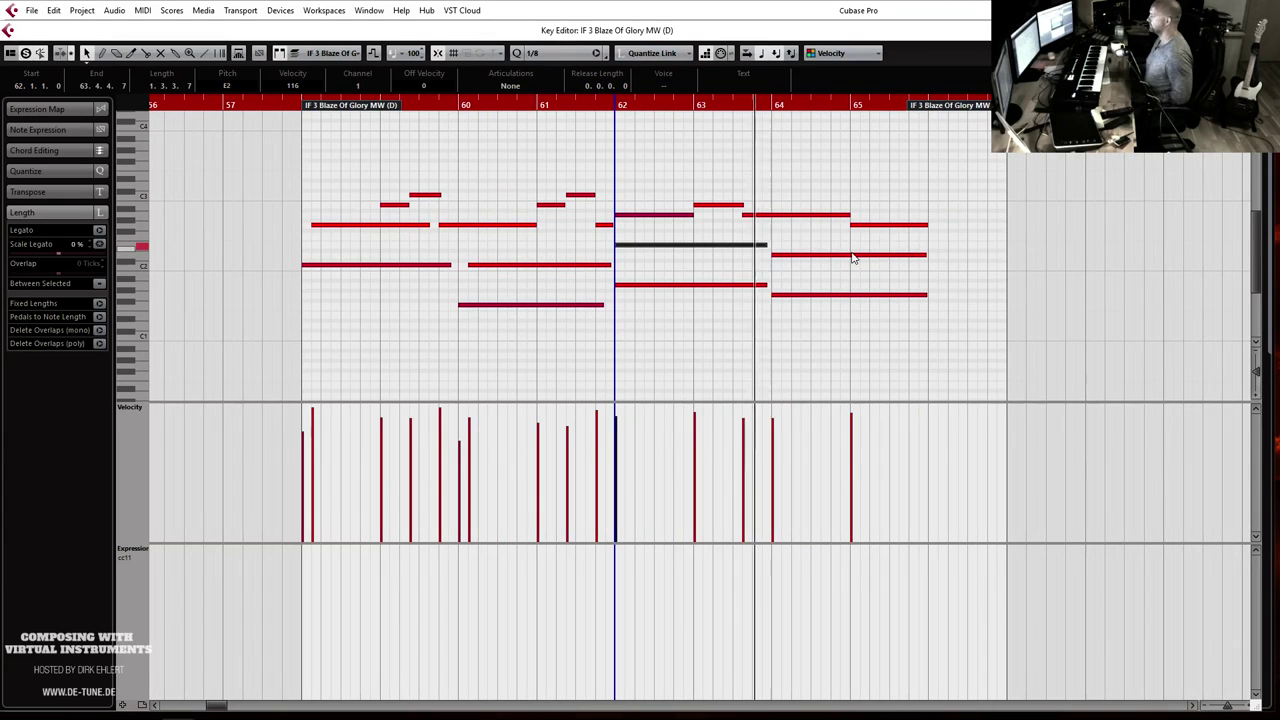
left_click(903, 226)
key("Up")
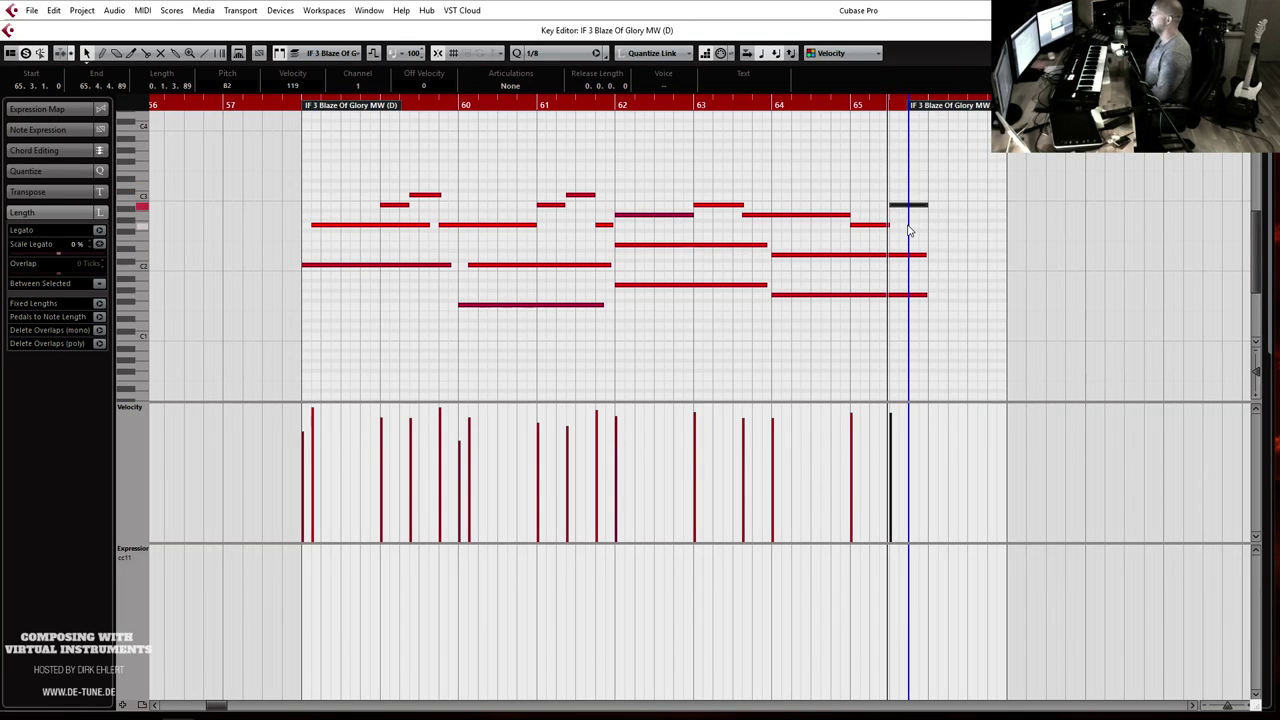
Step: Close the Key Editor, trim the new guitar part's end to bar 66 and lower its track volume to -4.34
key("ctrl+w")
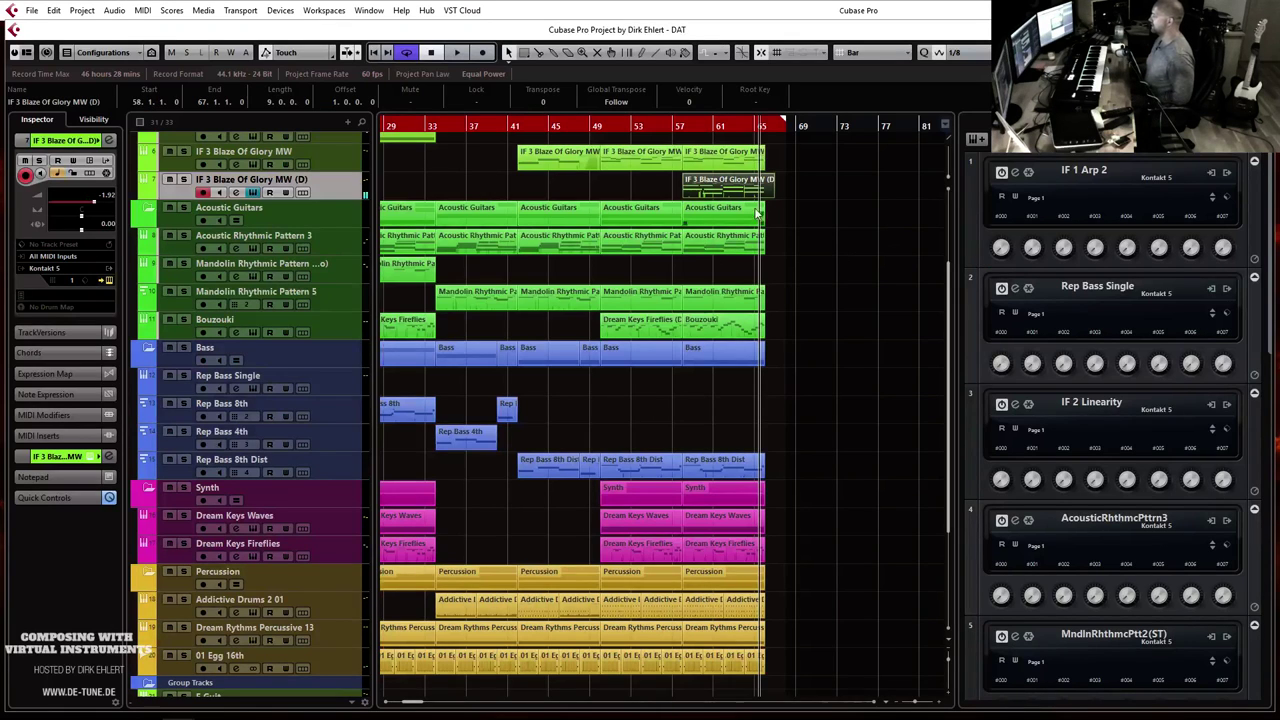
left_click_drag(776, 202, 756, 200)
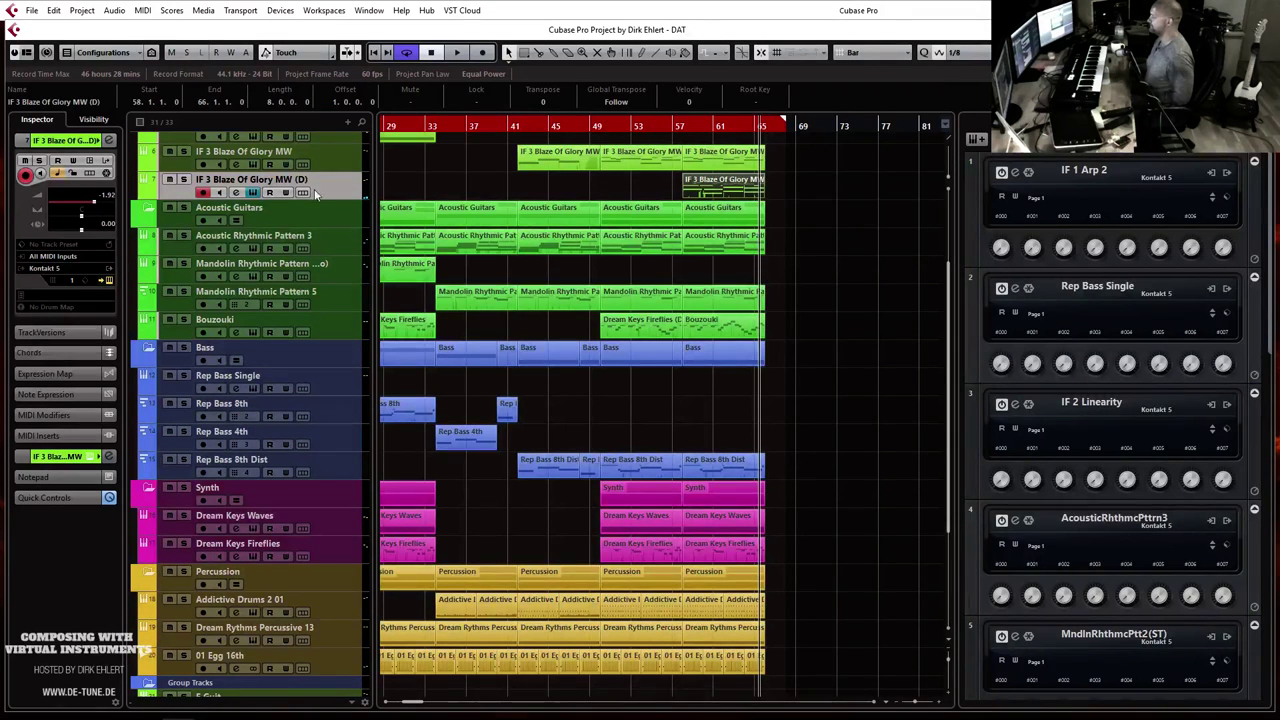
scroll(91, 201, "down", 3)
Step: Turn off the low-cut filter in the channel settings of the IF 3 Blaze Of Glory MW (D) track
left_click(109, 173)
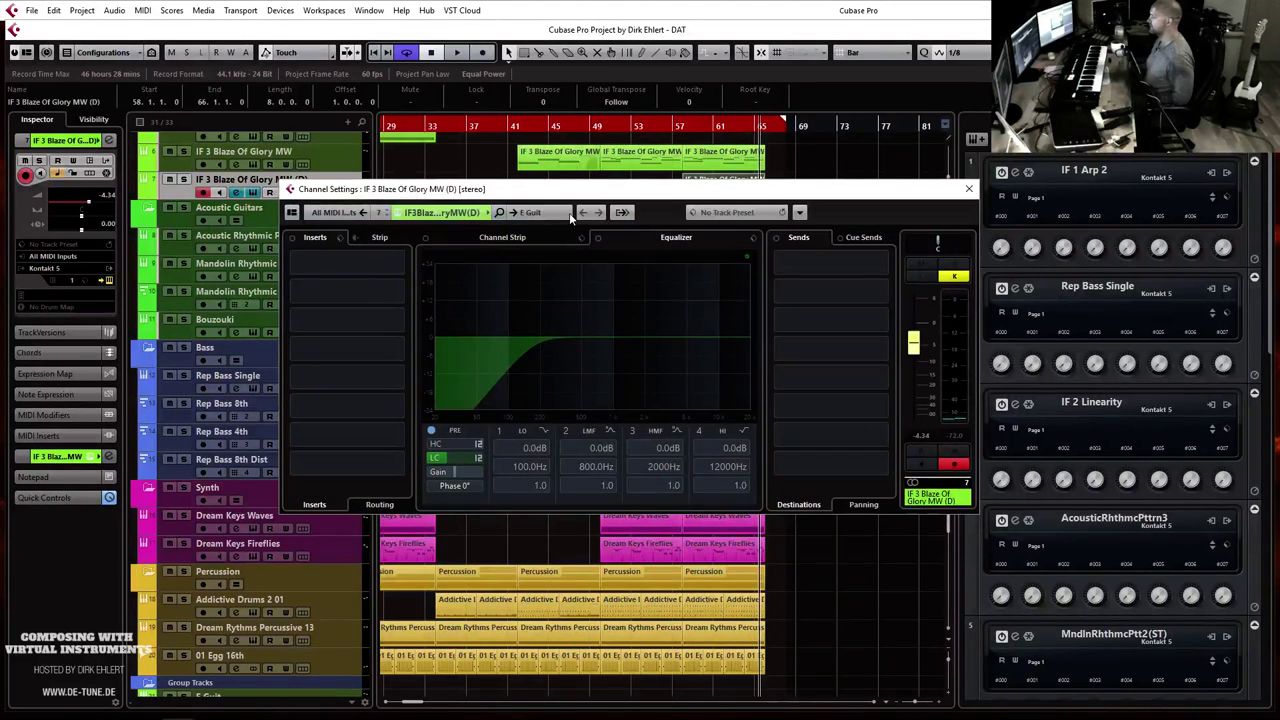
left_click(463, 459)
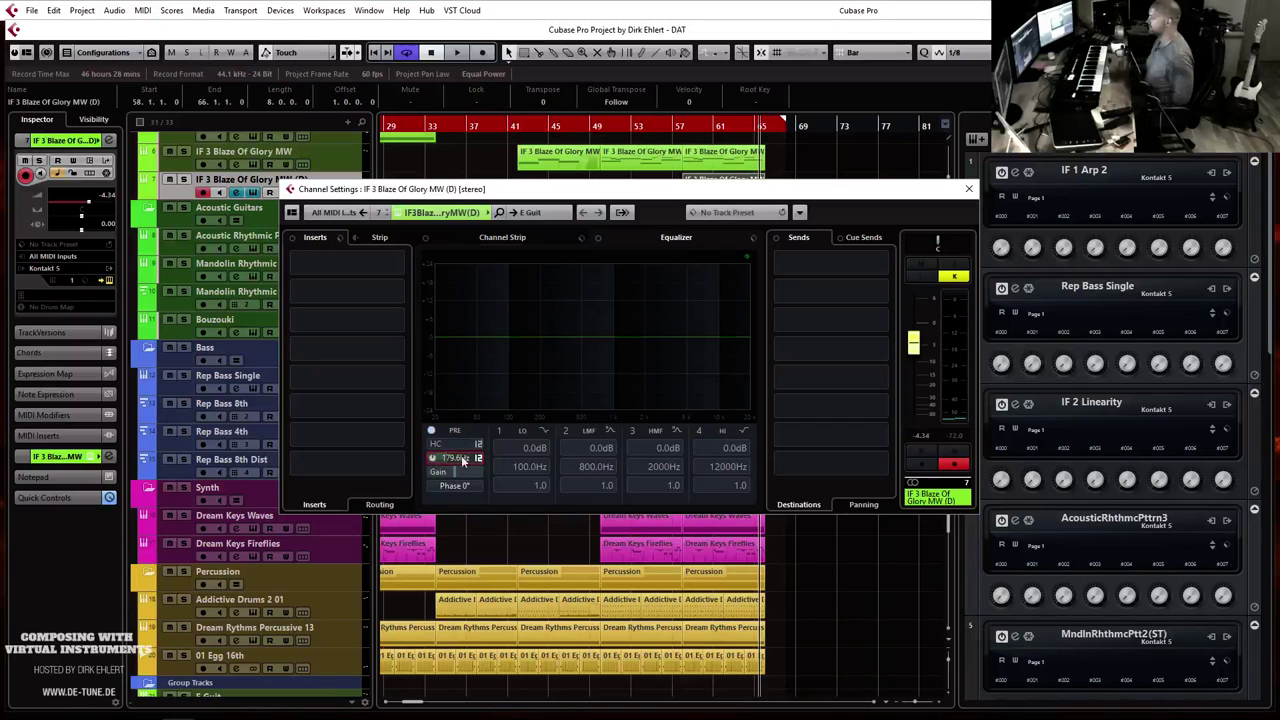
left_click(971, 191)
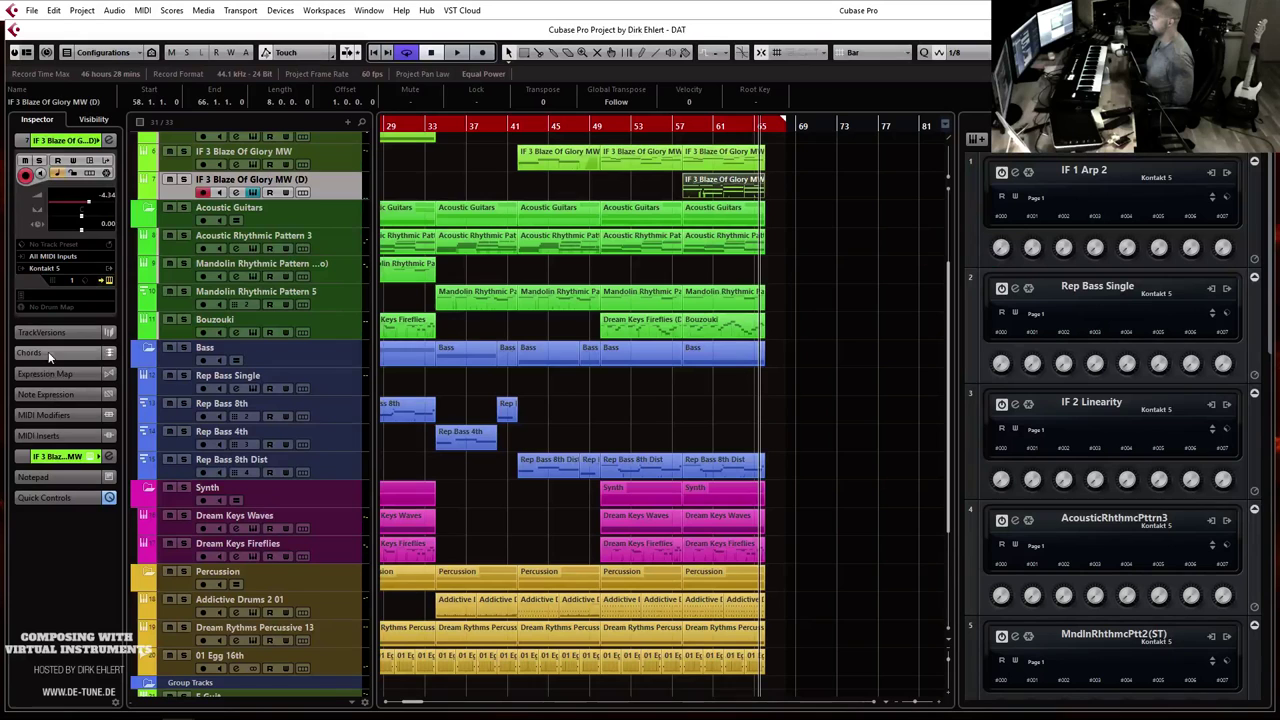
Step: Insert FabFilter Pro-Q 2 into the first audio insert slot of the new guitar track
left_click(56, 456)
left_click(60, 310)
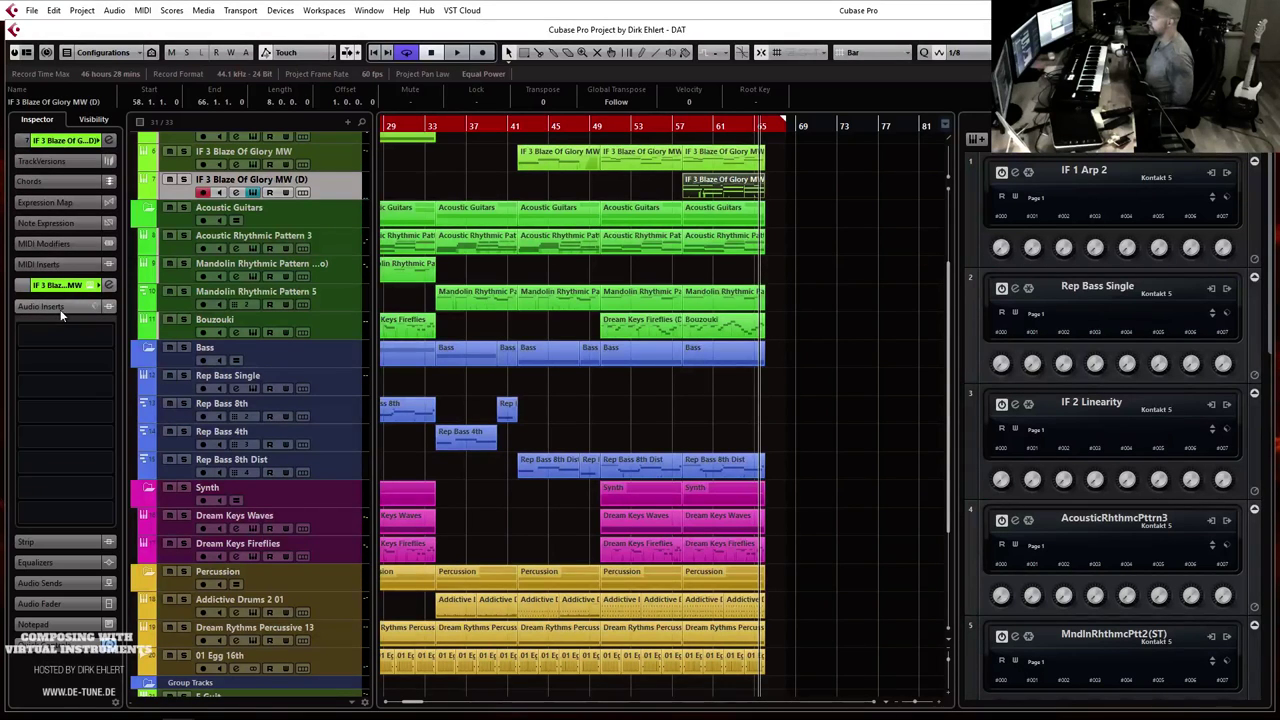
left_click(108, 338)
left_click(38, 400)
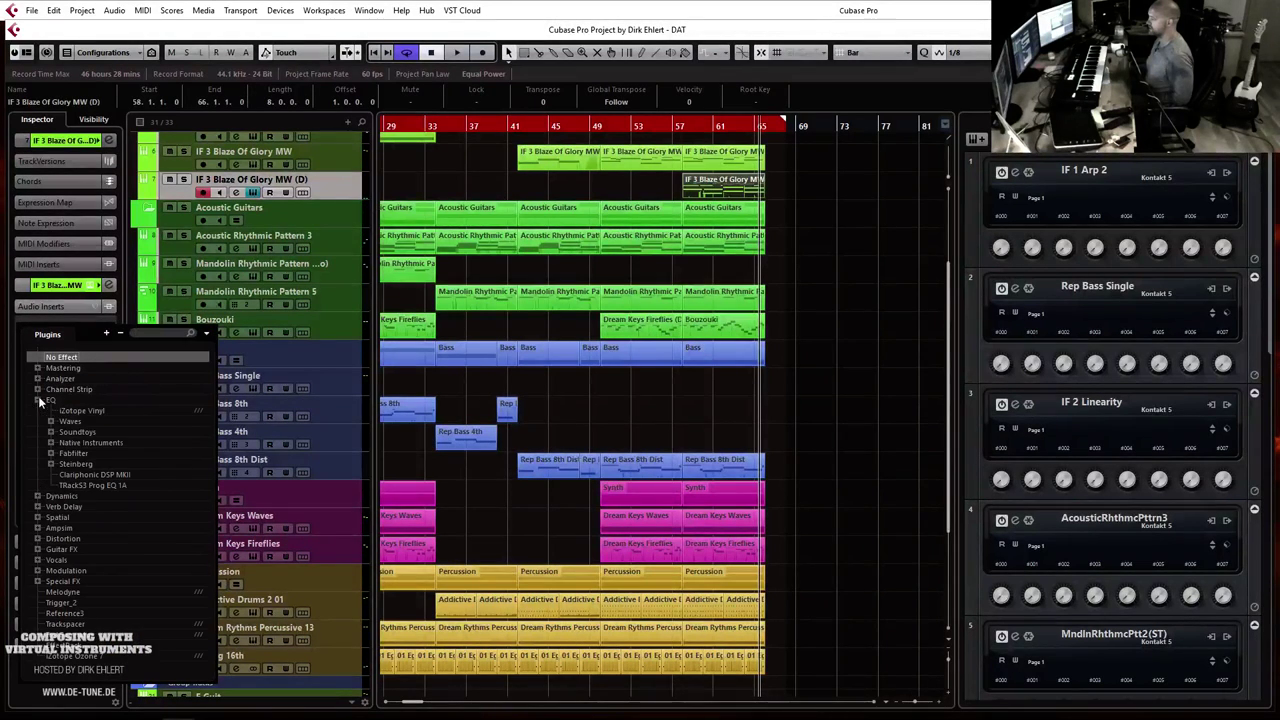
left_click(52, 454)
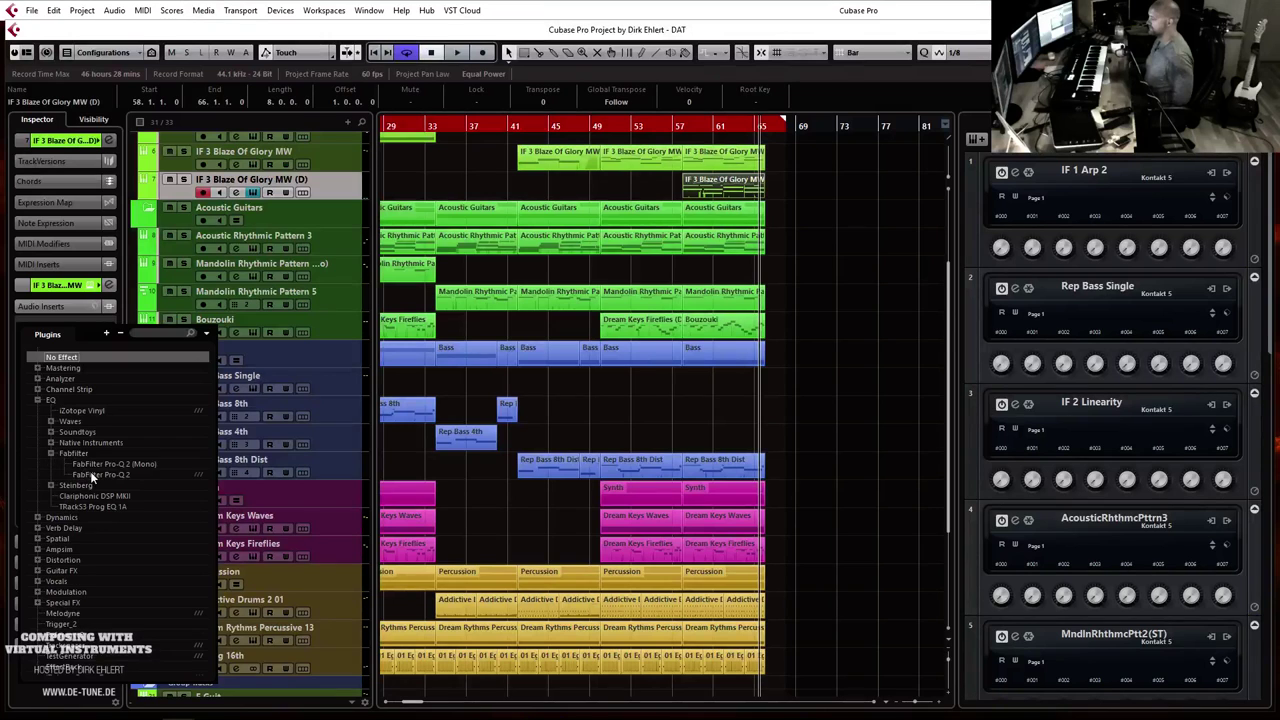
left_click(100, 474)
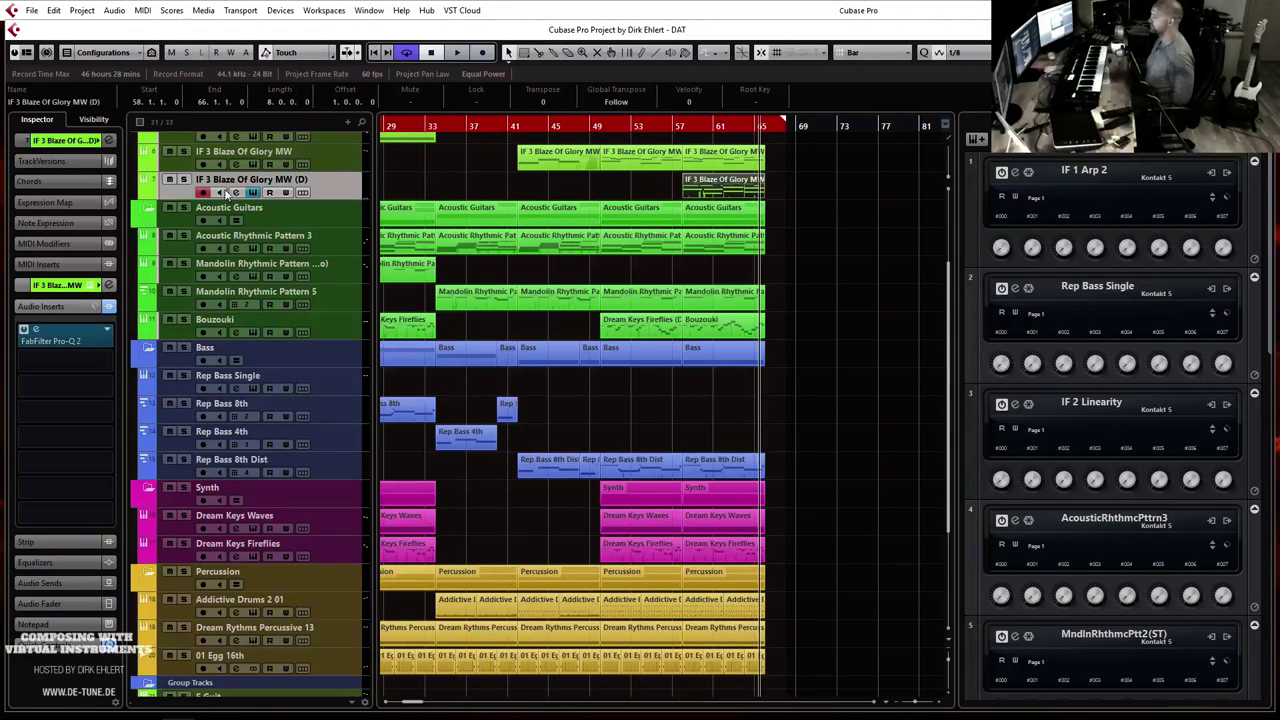
Step: Solo the new guitar track, loop its part from bar 58 to 66 and open its Pro-Q 2 during playback
left_click(186, 180)
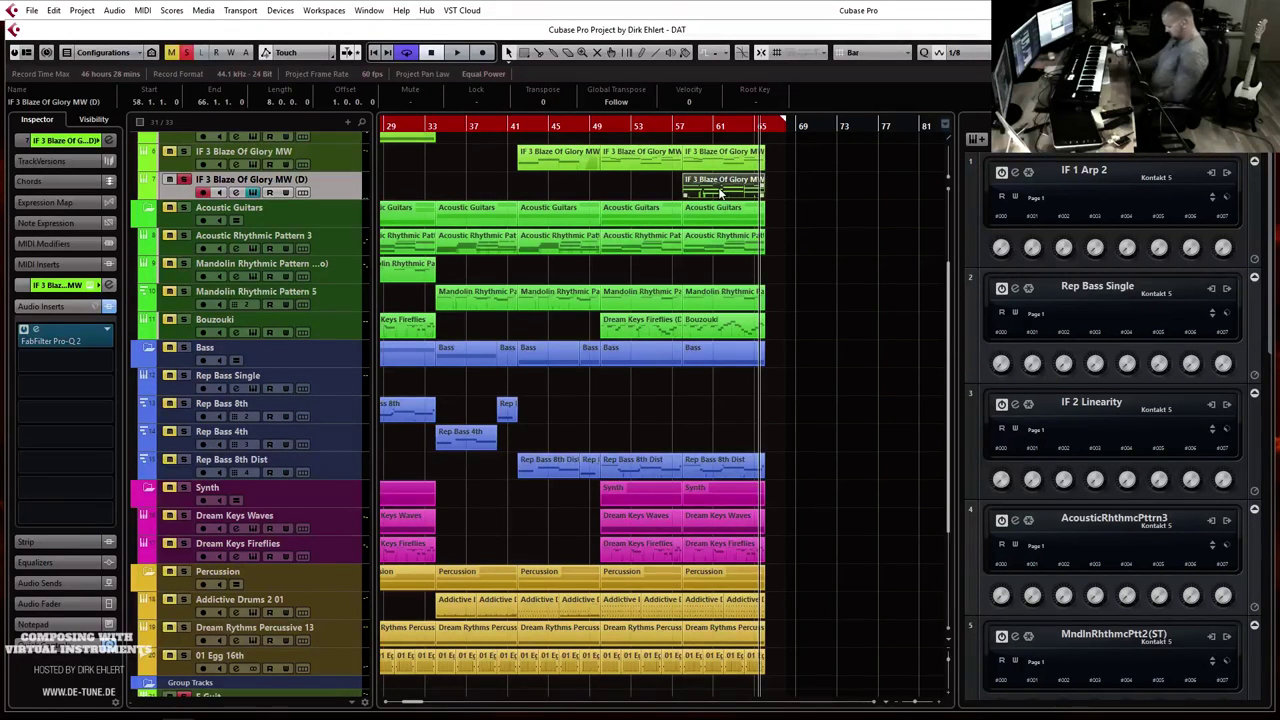
key("p")
key("space")
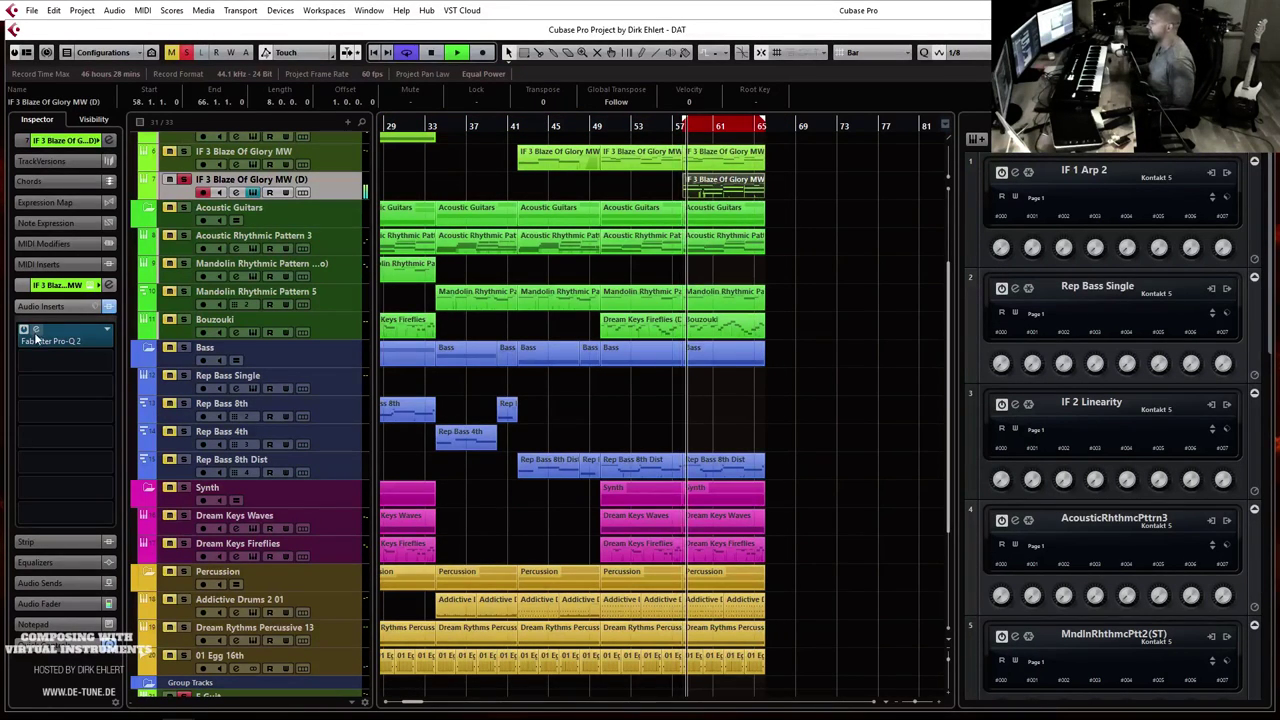
left_click(37, 329)
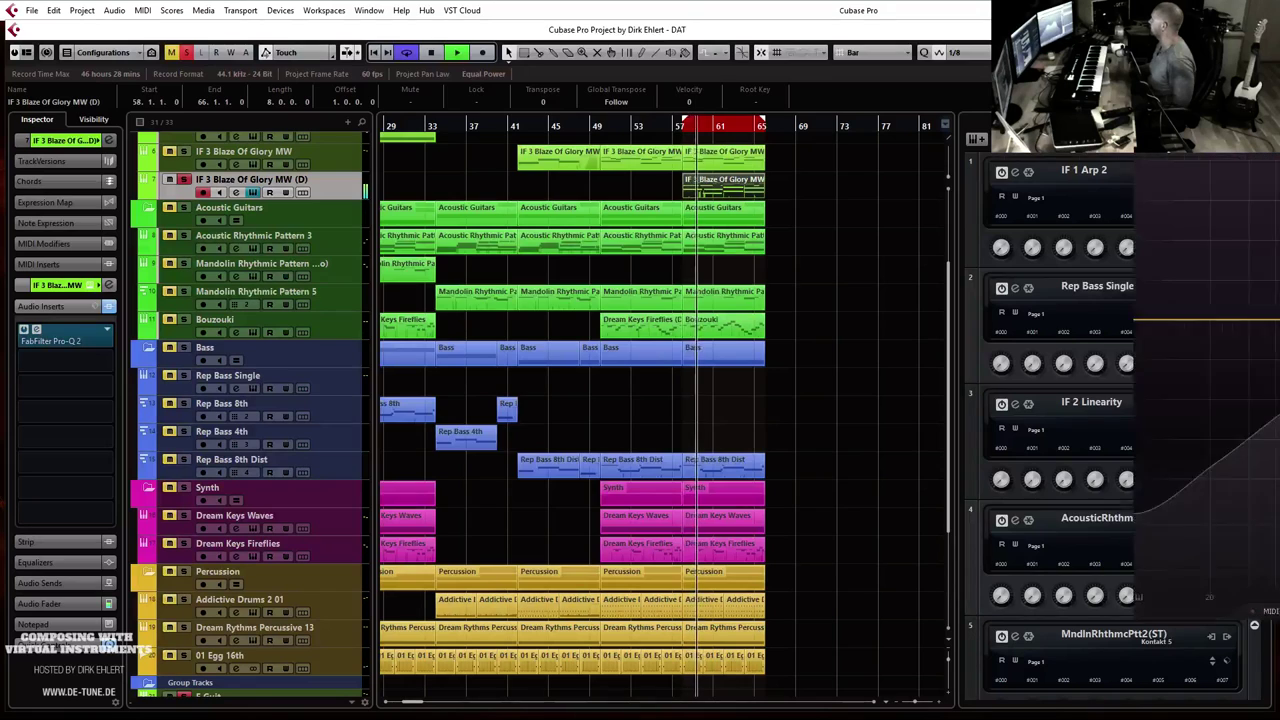
Step: Add a low cut and a narrow bell boost of about 1.86 dB near 240 Hz with Q about 2.17
left_click_drag(374, 276, 607, 282)
left_click_drag(850, 271, 647, 265)
scroll(652, 220, "up", 5)
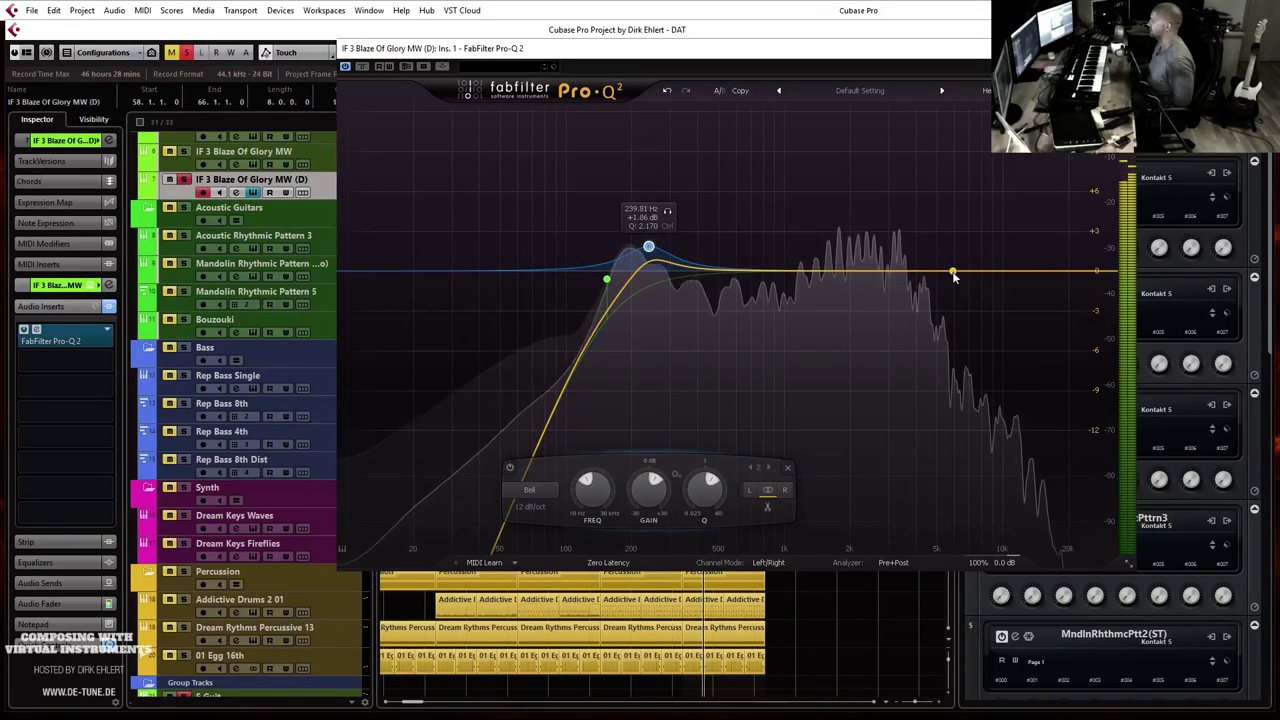
Step: Add a wide high-frequency bell boost of about 5.17 dB near 4960 Hz with Q about 0.83
left_click_drag(953, 277, 978, 168)
scroll(973, 175, "up", 4)
scroll(975, 172, "down", 6)
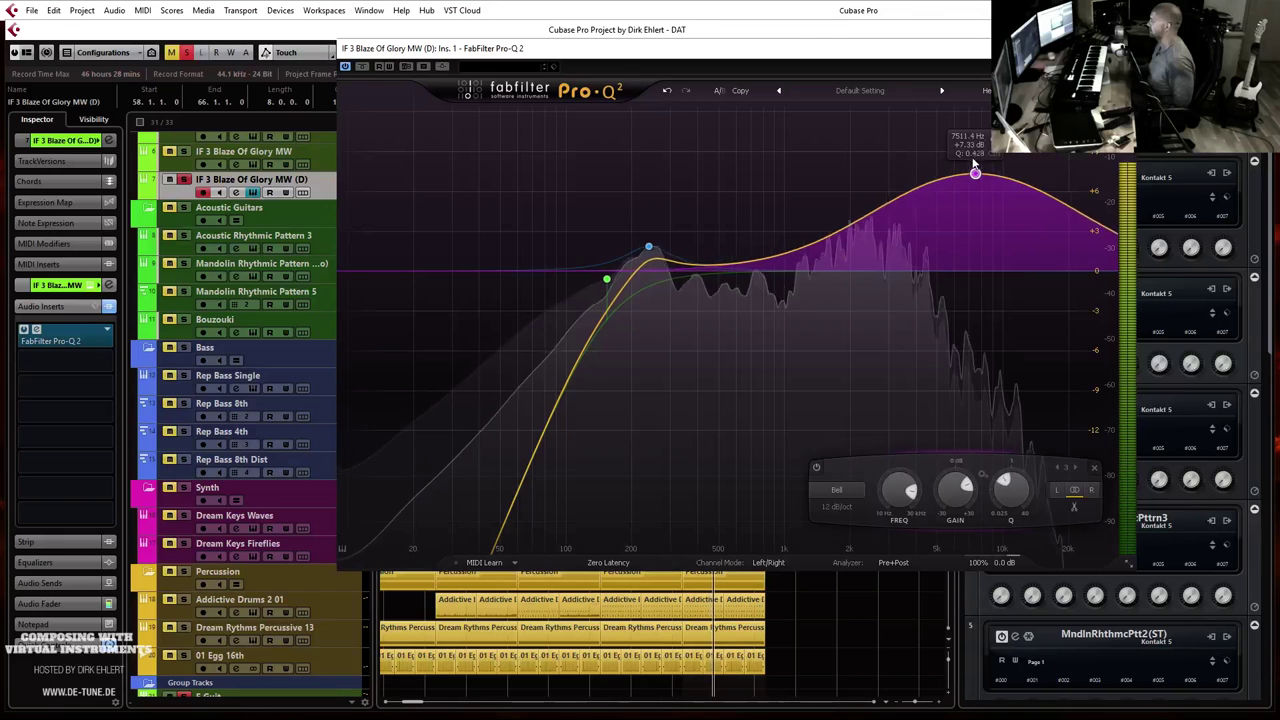
scroll(975, 168, "down", 3)
scroll(973, 170, "up", 5)
left_click_drag(971, 172, 934, 208)
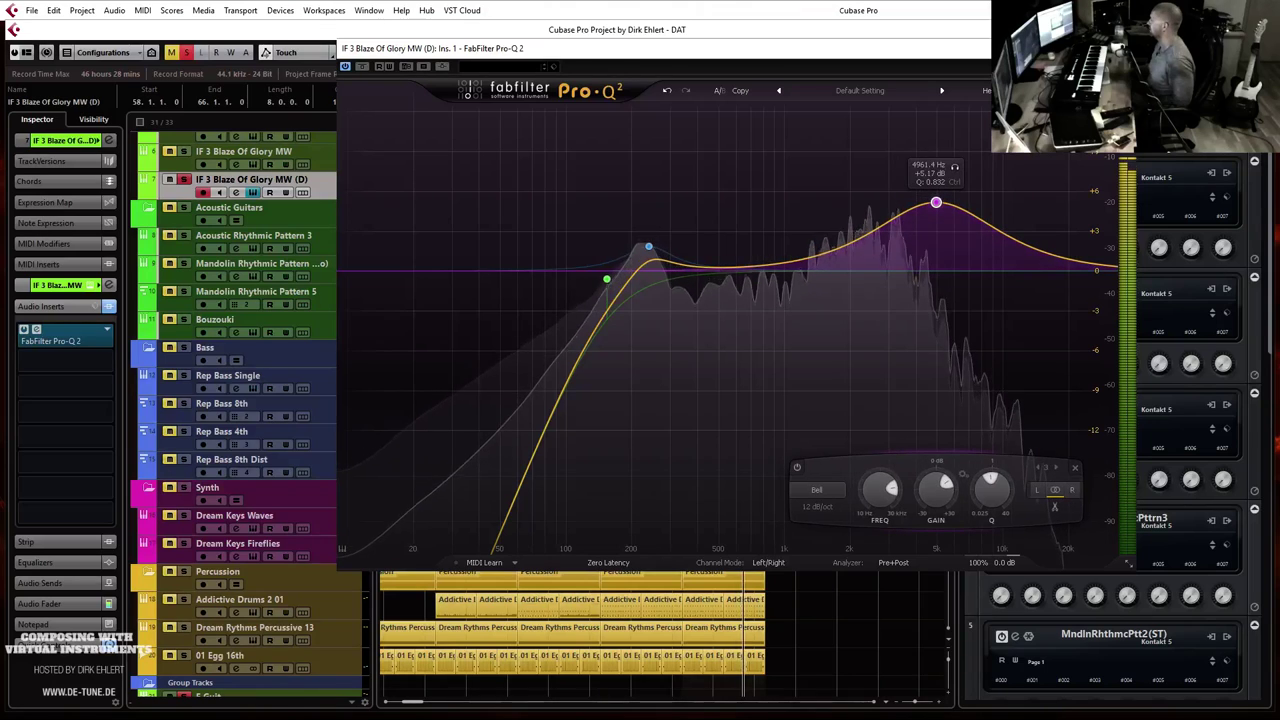
Step: Switch off the Drive effect of the Seq - Fuzzy Story 1 (8ths) instrument in Kontakt and close its window
key("Return")
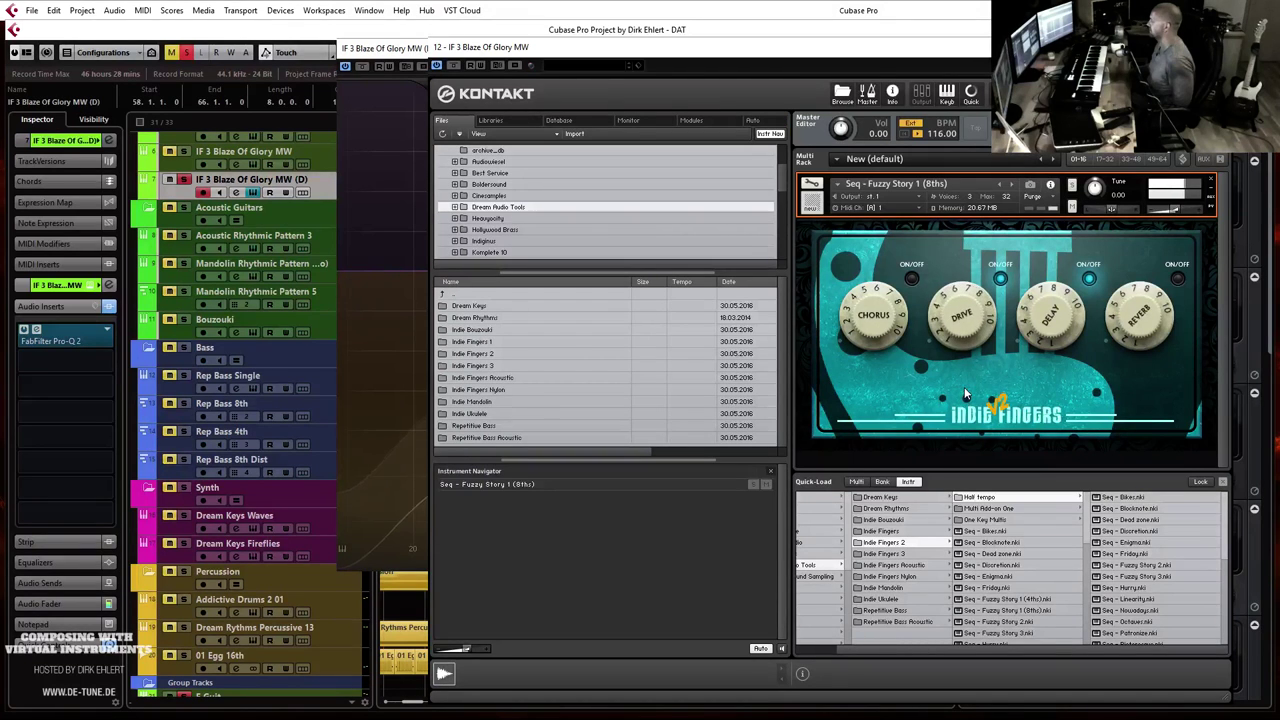
left_click(1001, 279)
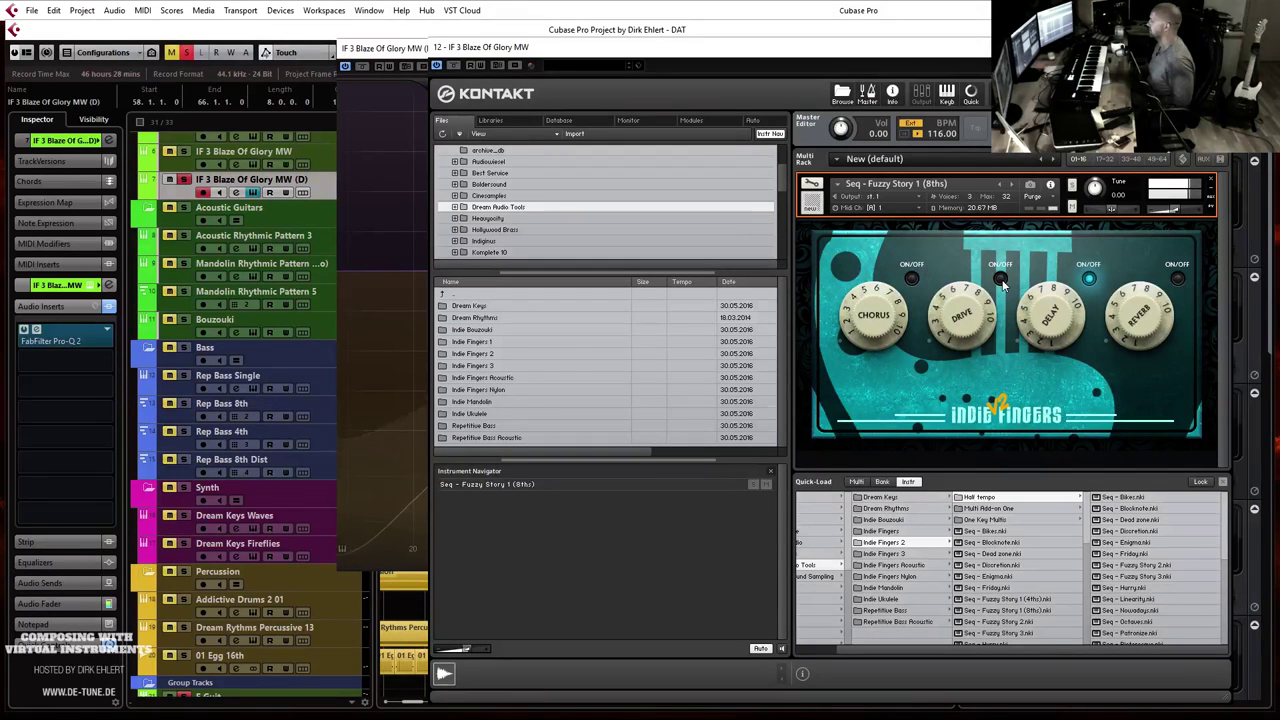
key("ctrl+w")
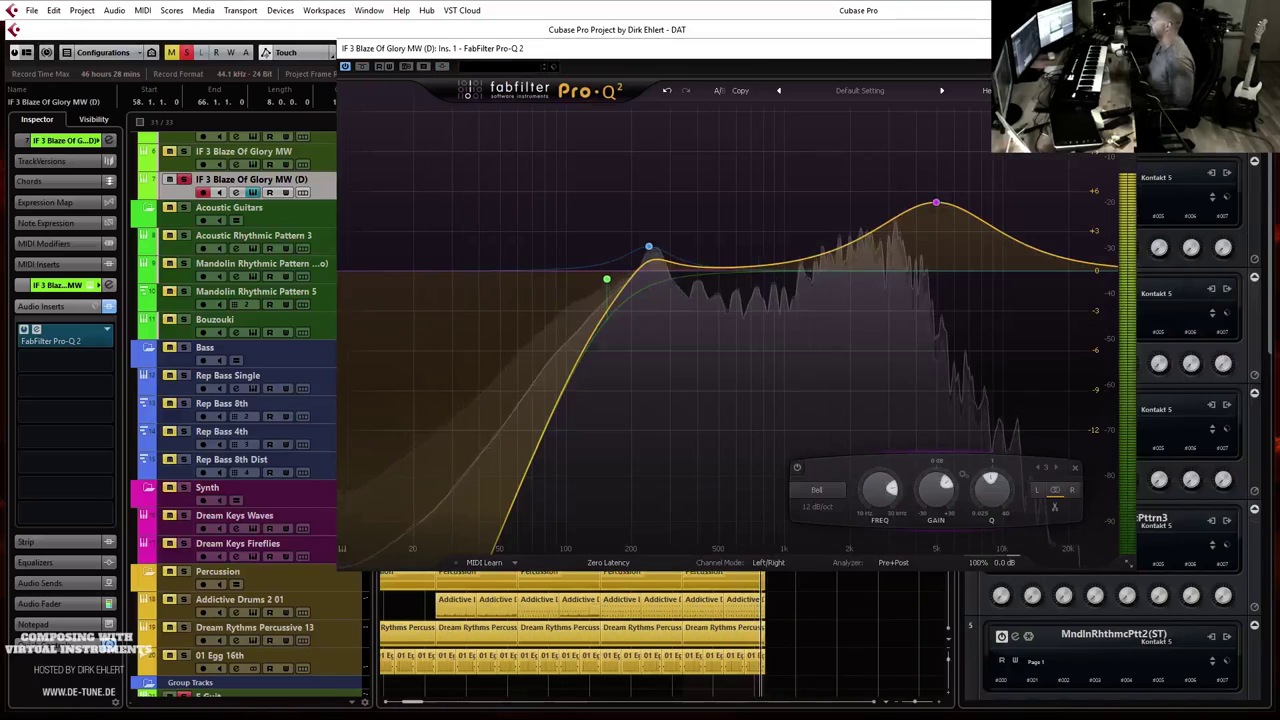
Step: Add a narrow cut of about 4.57 dB near 776 Hz and reduce the high-frequency boost to about 3 dB at a lower frequency
left_click_drag(934, 206, 903, 221)
left_click_drag(812, 256, 794, 290)
scroll(766, 371, "up", 5)
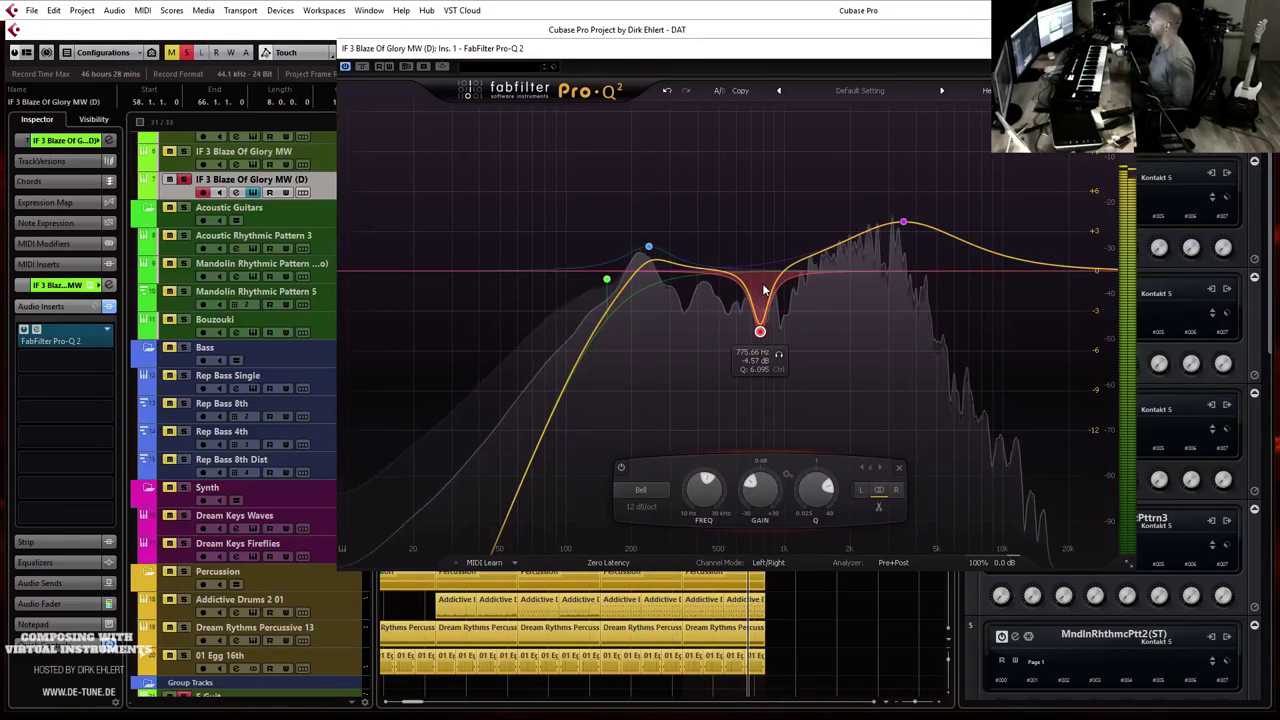
mouse_move(903, 221)
left_mouse_down()
mouse_move(906, 244)
mouse_move(903, 231)
left_mouse_up()
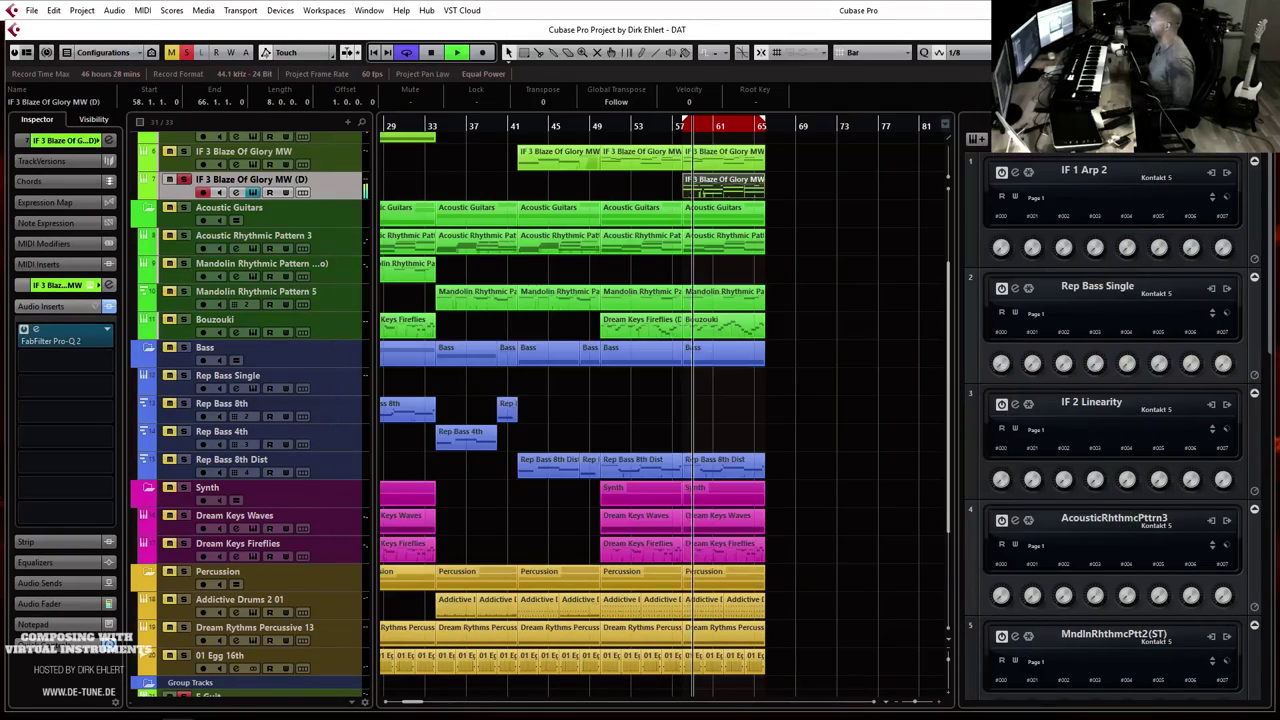
Step: Unsolo the new guitar track, play the loop with all tracks and raise the guitar's audio fader to -3.85
left_click(184, 180)
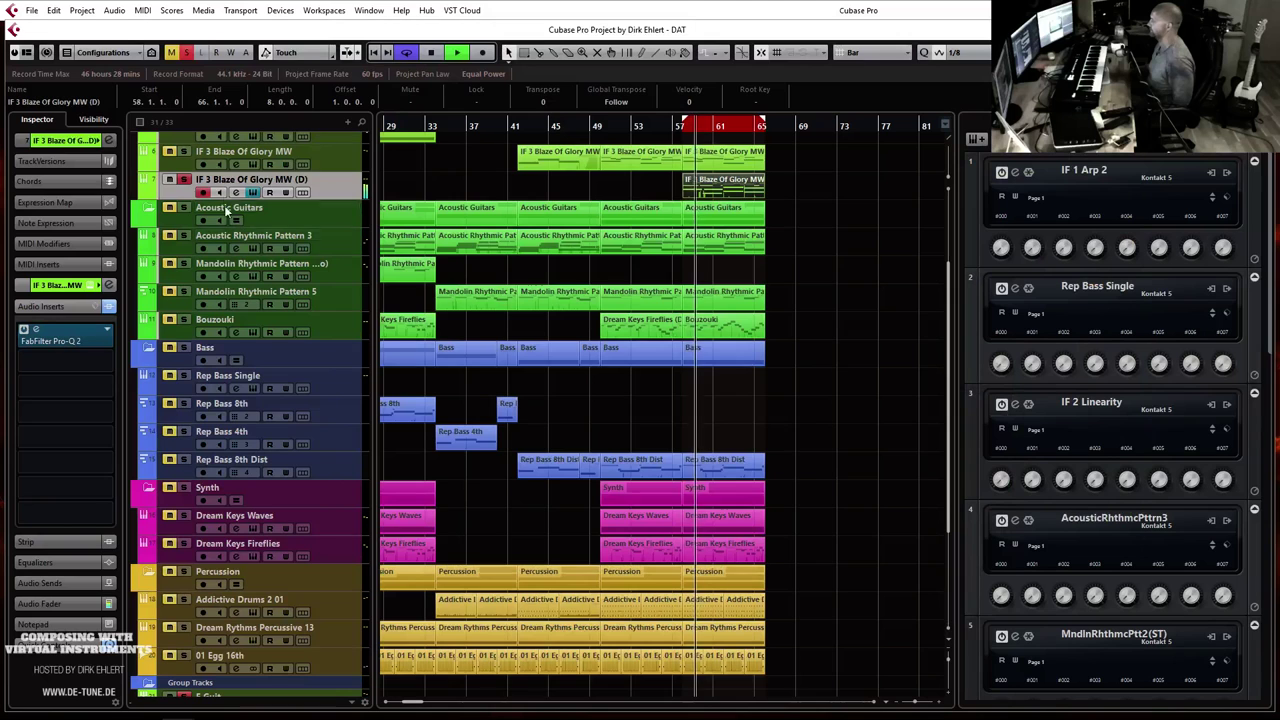
left_click(184, 180)
key("space")
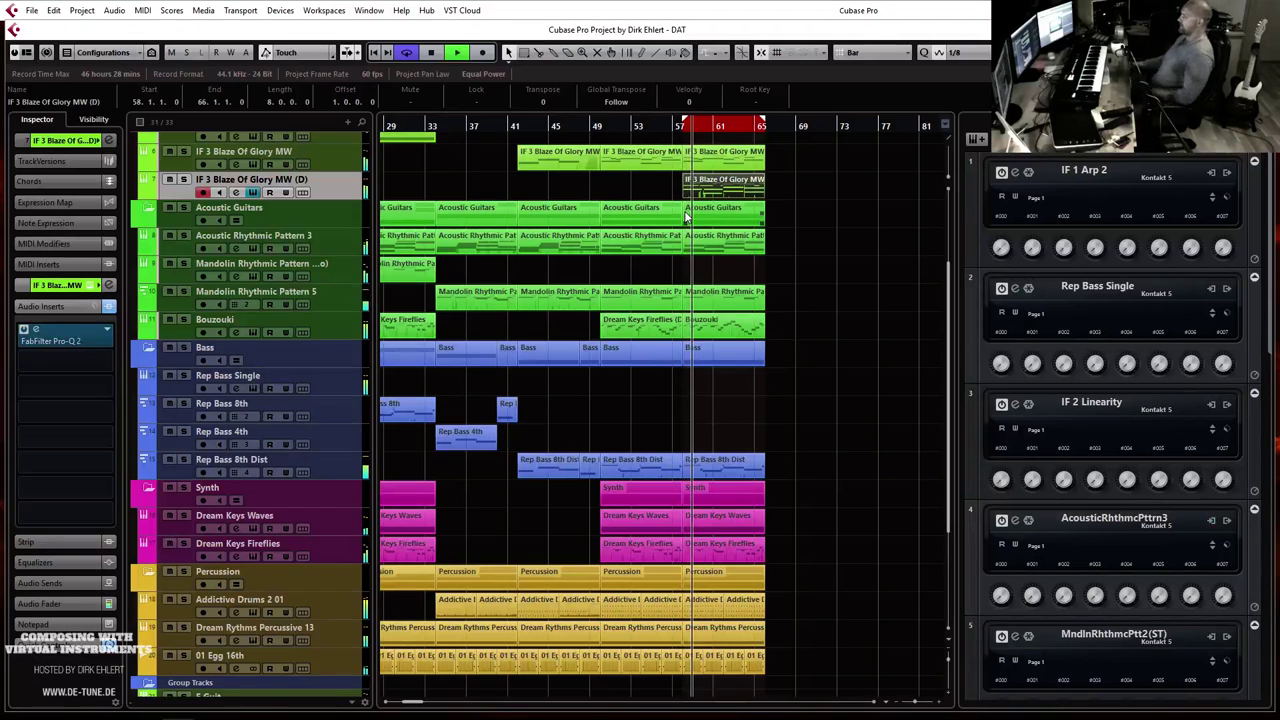
left_click(46, 604)
left_click_drag(44, 518, 44, 515)
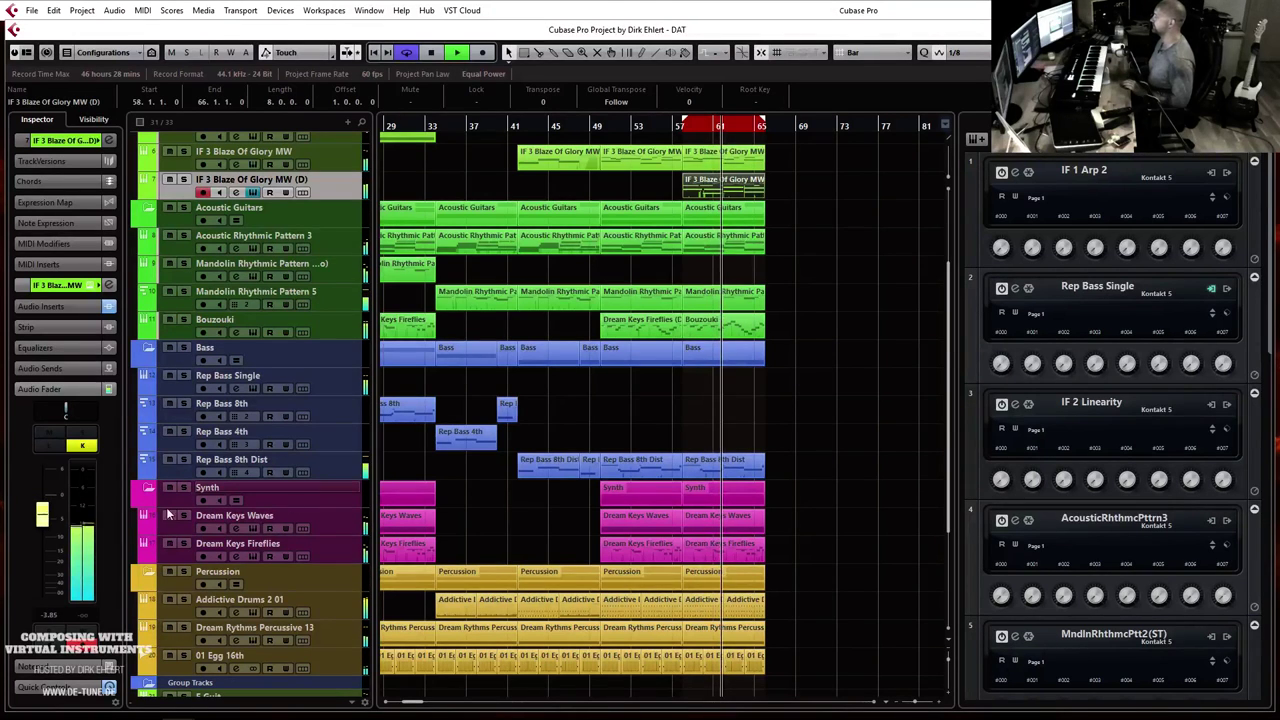
Step: Rename the IF 3 Blaze Of Glory MW (D) track as IF 2 Fuzz
double_click(261, 181)
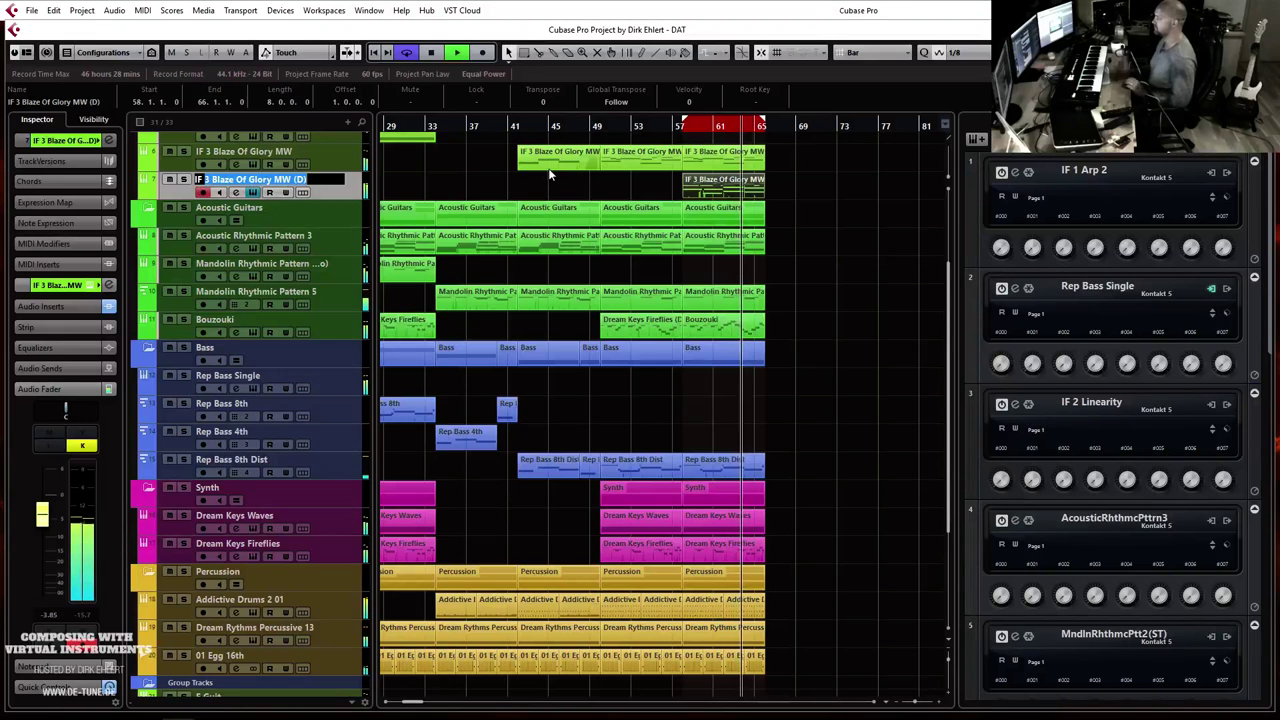
type("IF 2 Fuzz")
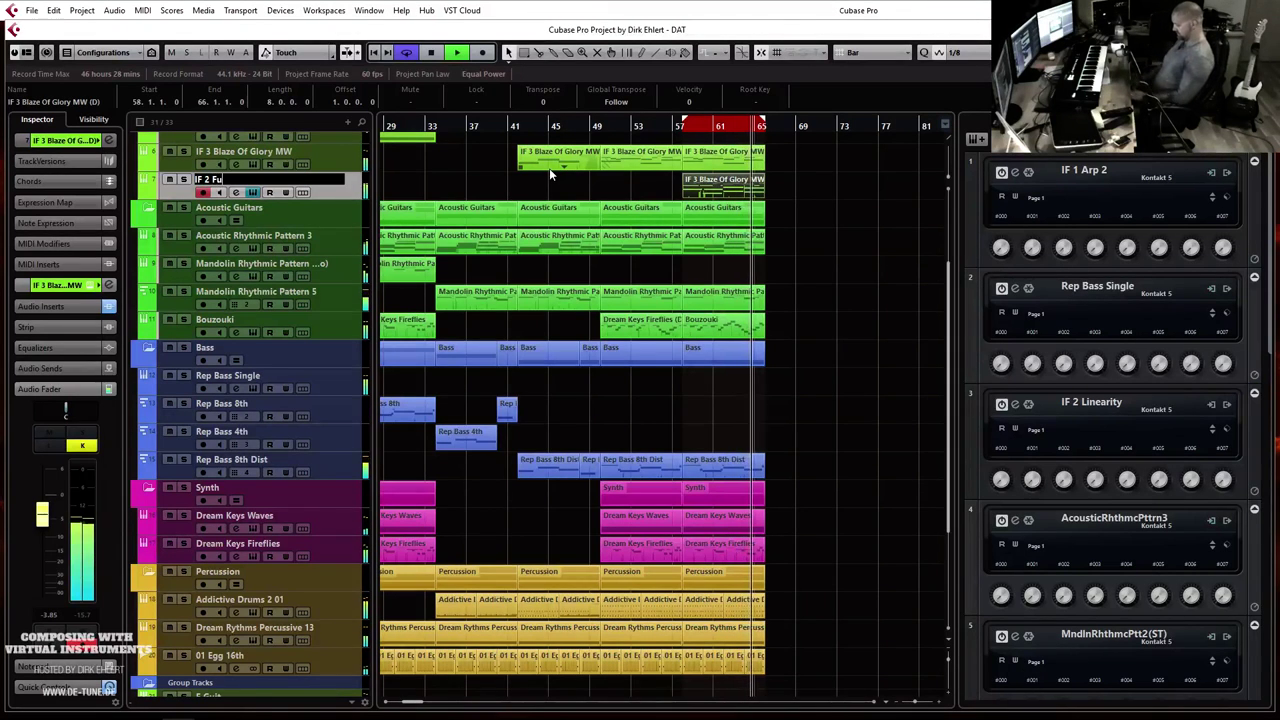
Step: Name the duplicated guitar track IF 2 Fuzz and solo it
key("Return")
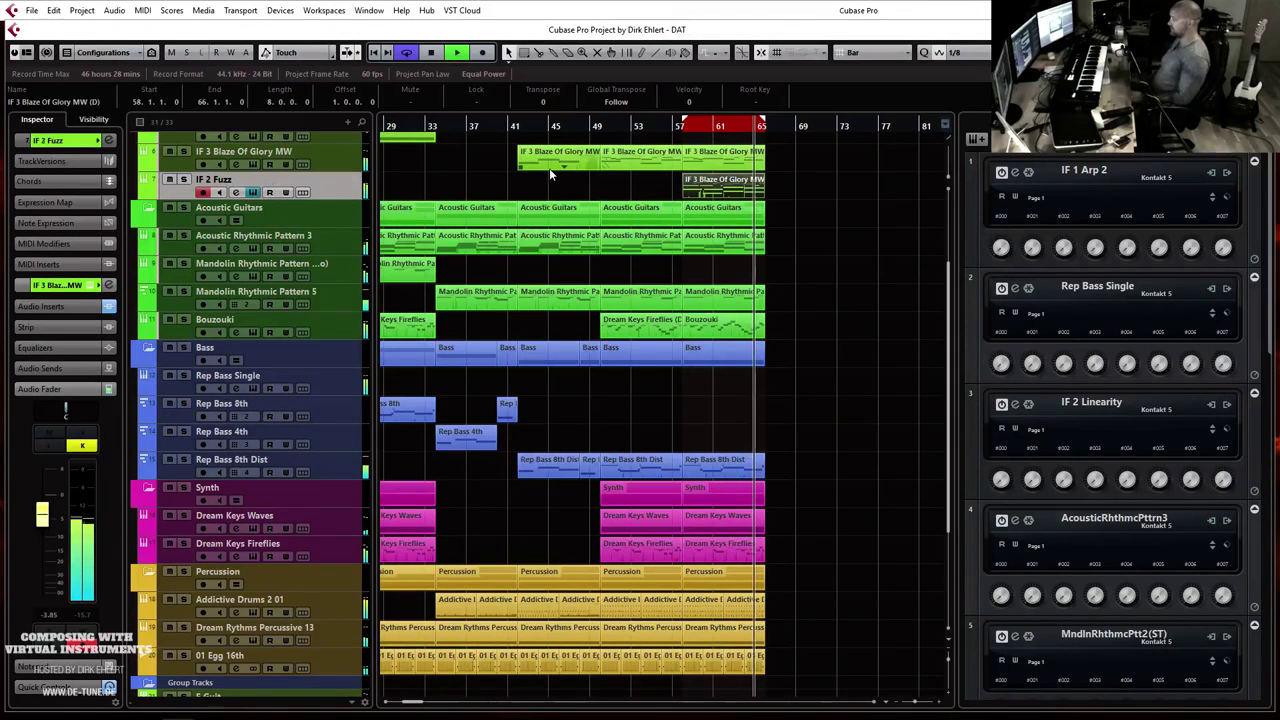
left_click(183, 179)
Step: Insert the Quadrafuzz v2 distortion effect below FabFilter Pro-Q 2 on the IF 2 Fuzz track
left_click(61, 308)
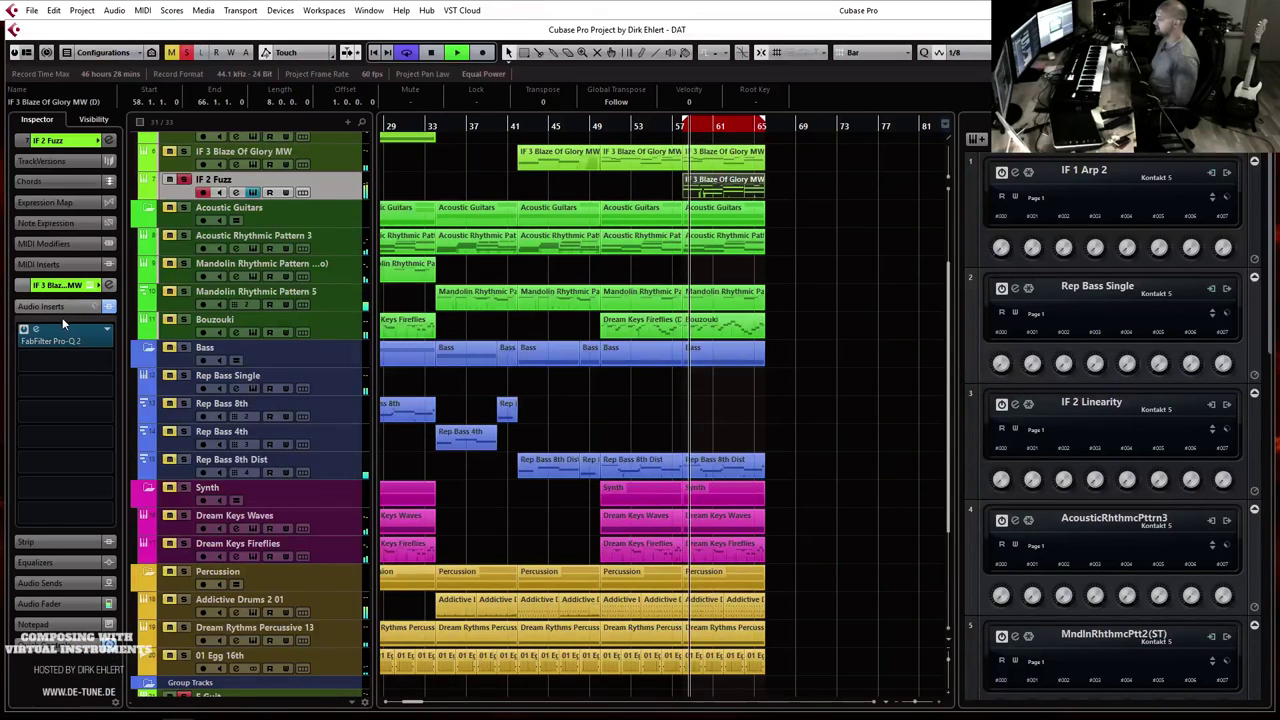
left_click(103, 366)
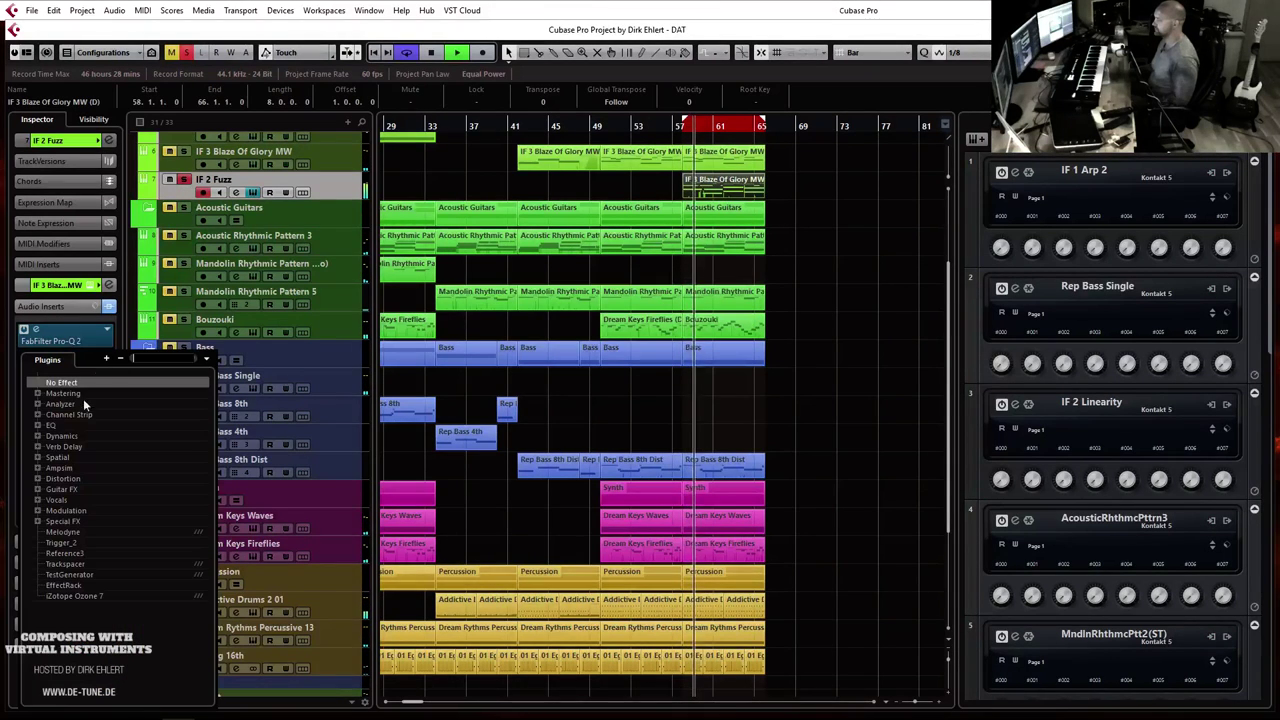
left_click(38, 479)
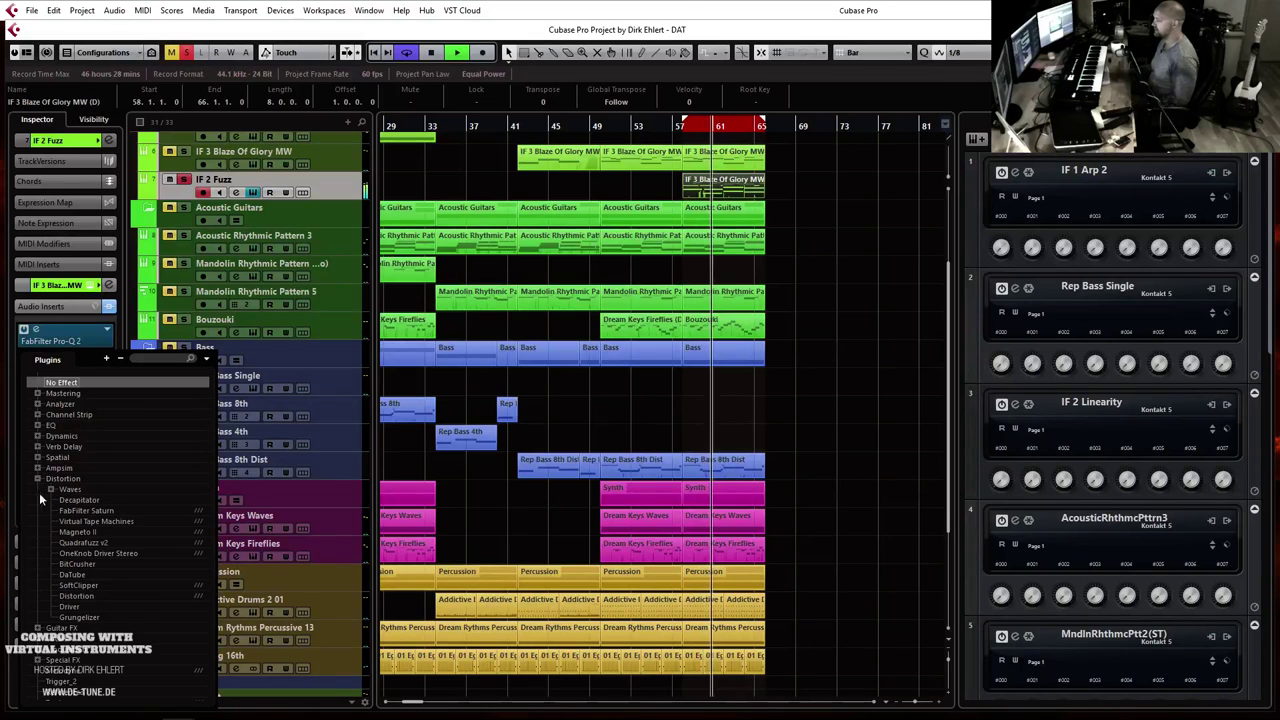
left_click(88, 543)
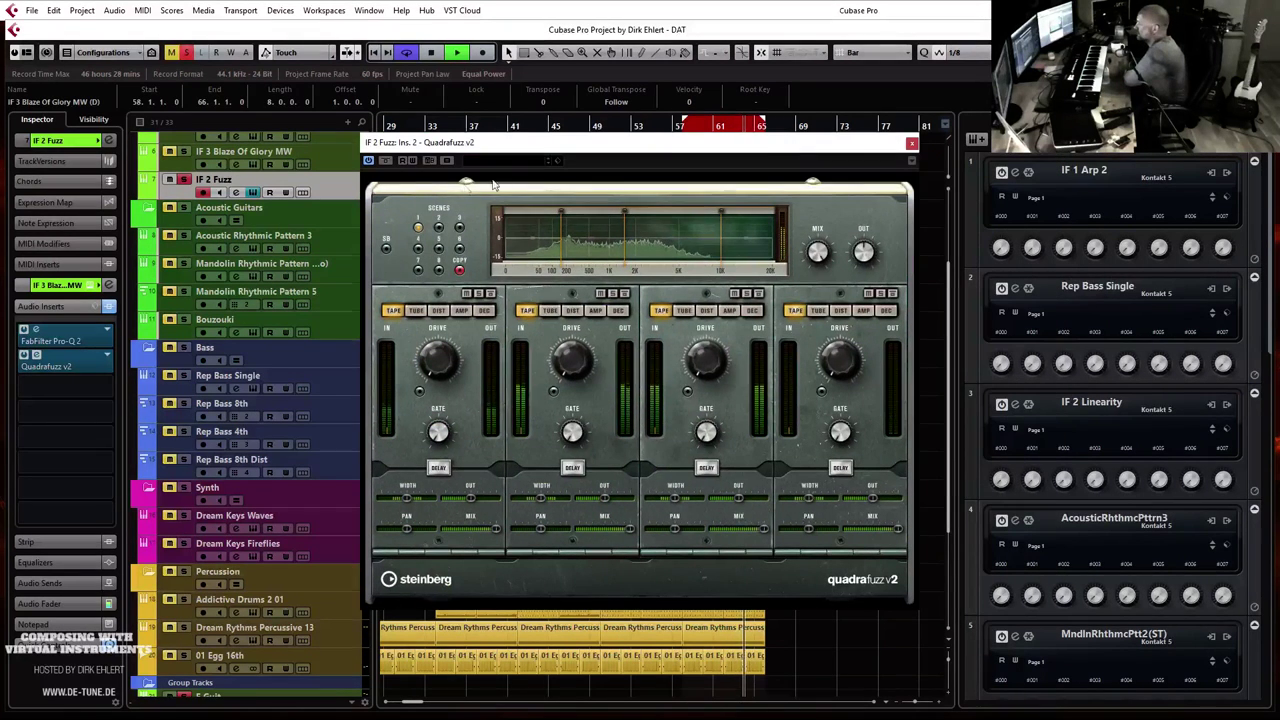
Step: Load the E Guitar Warmifyer preset in Quadrafuzz v2 and browse the remaining presets before closing the preset browser
left_click(501, 162)
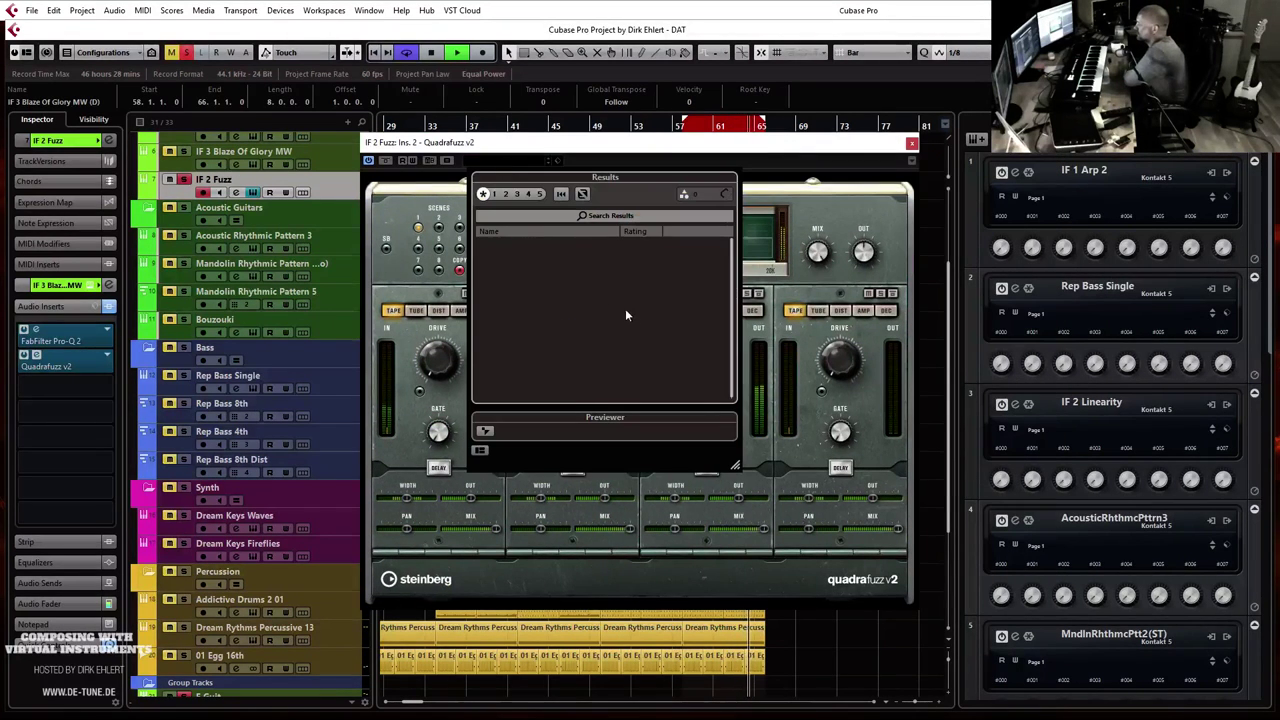
scroll(611, 306, "down", 5)
scroll(613, 325, "down", 3)
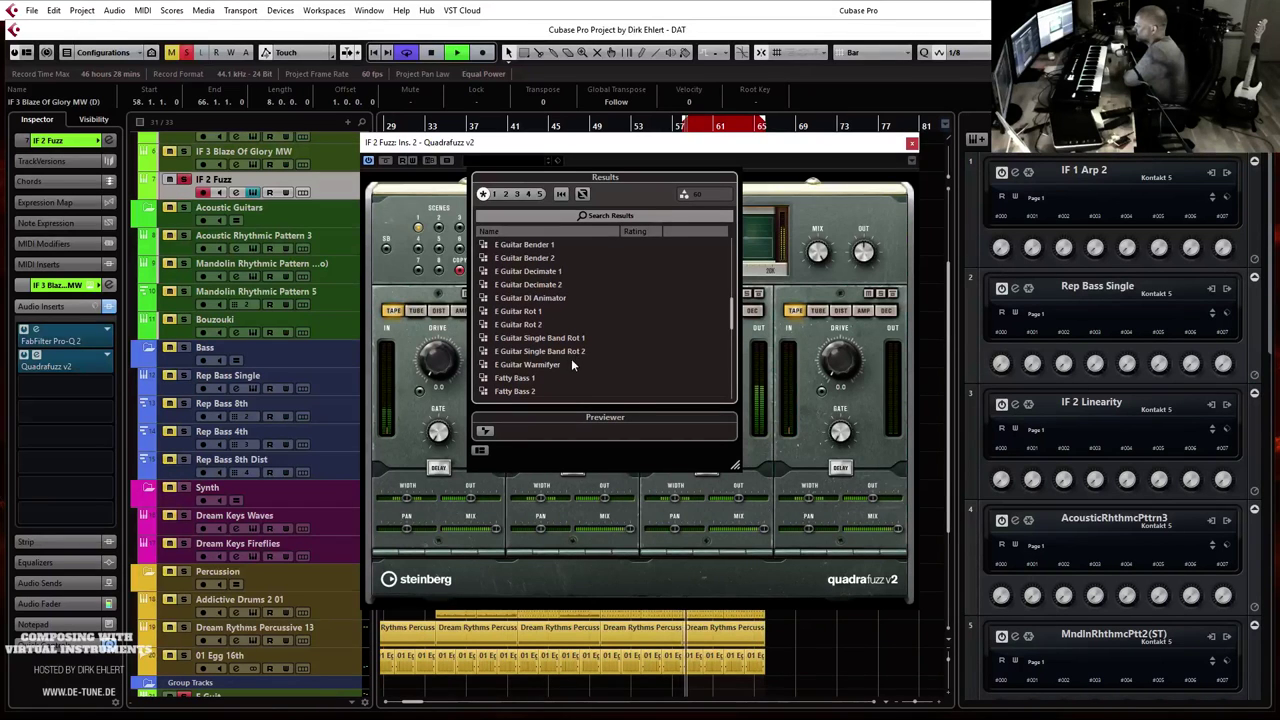
left_click(535, 366)
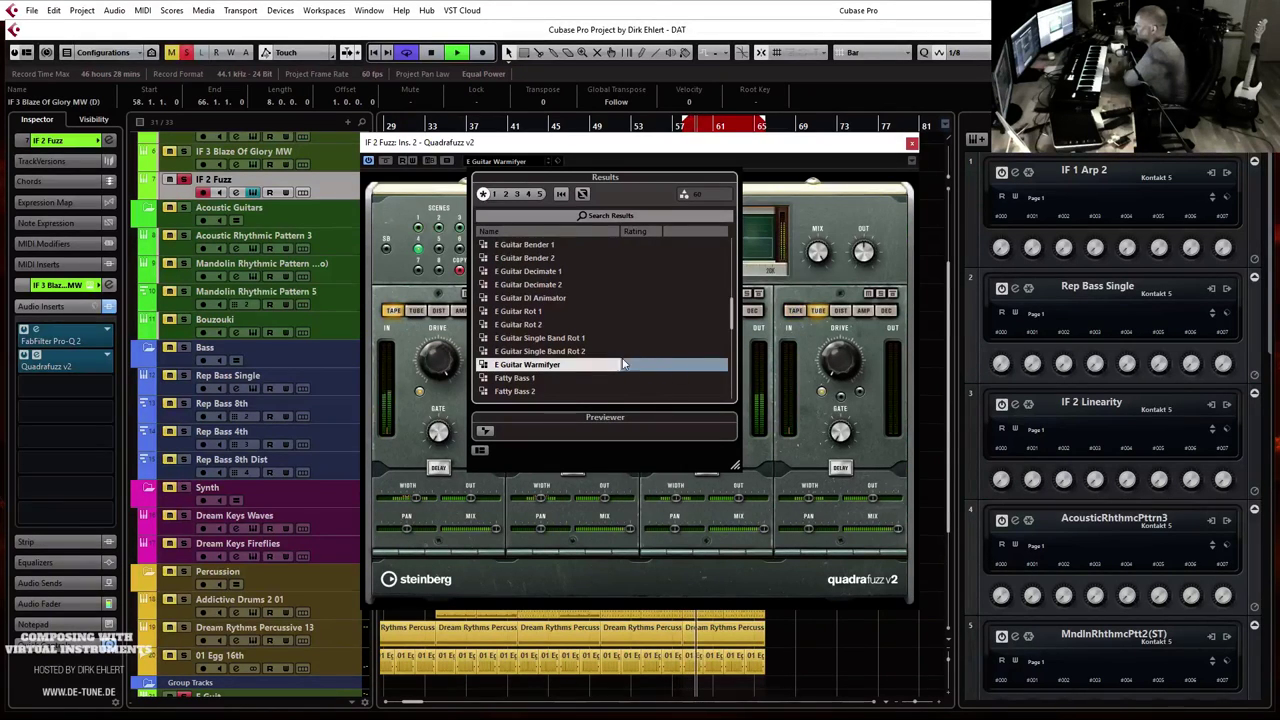
scroll(610, 345, "down", 2)
scroll(565, 347, "down", 5)
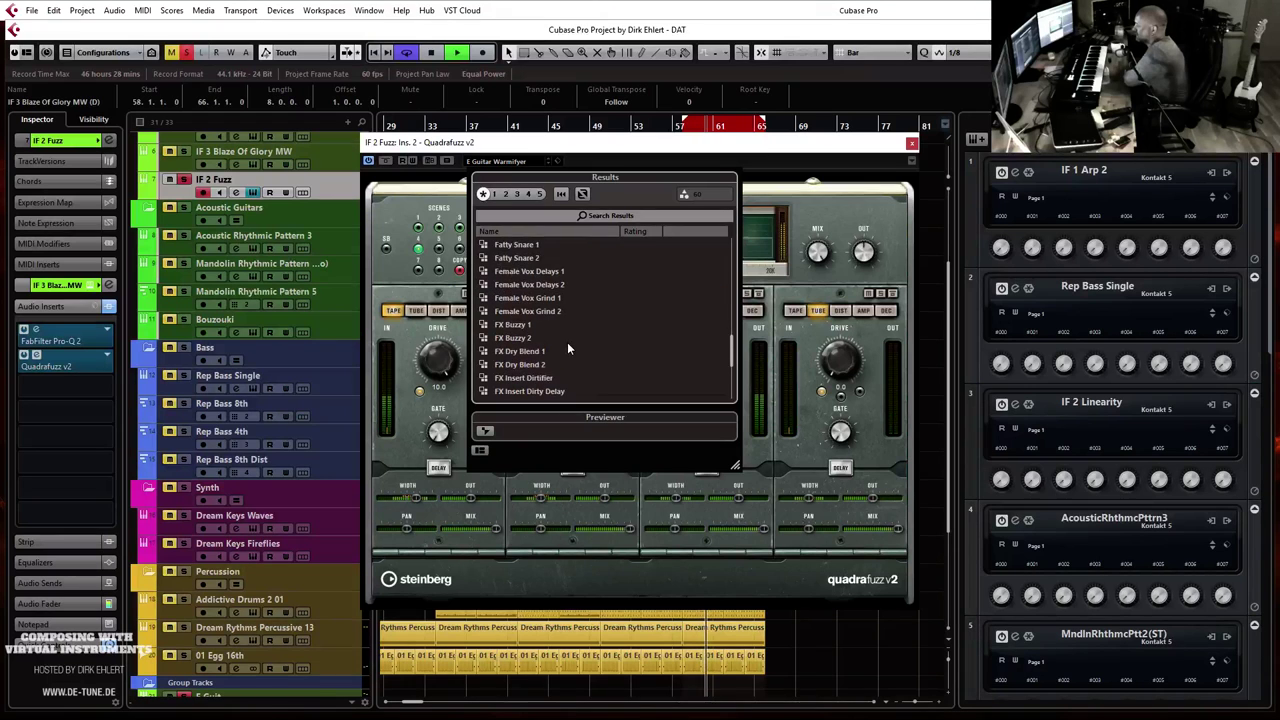
scroll(567, 347, "down", 1)
scroll(570, 335, "up", 8)
scroll(564, 291, "up", 3)
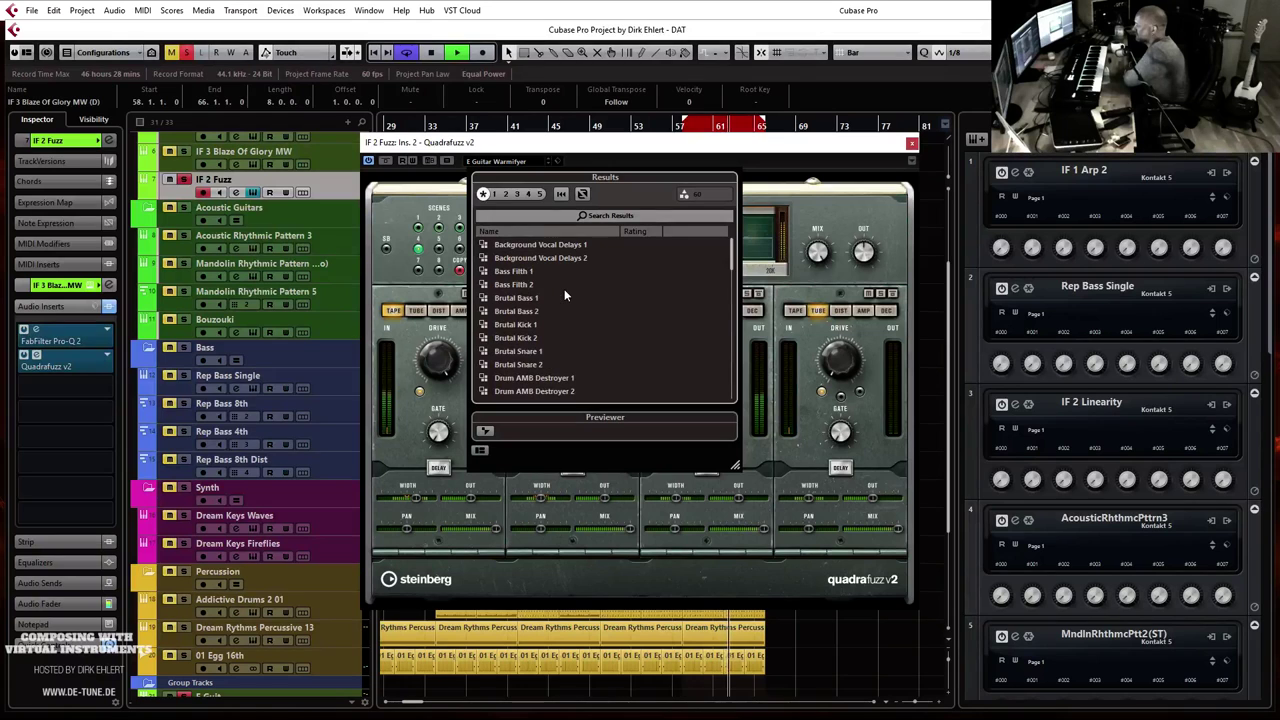
left_click(856, 206)
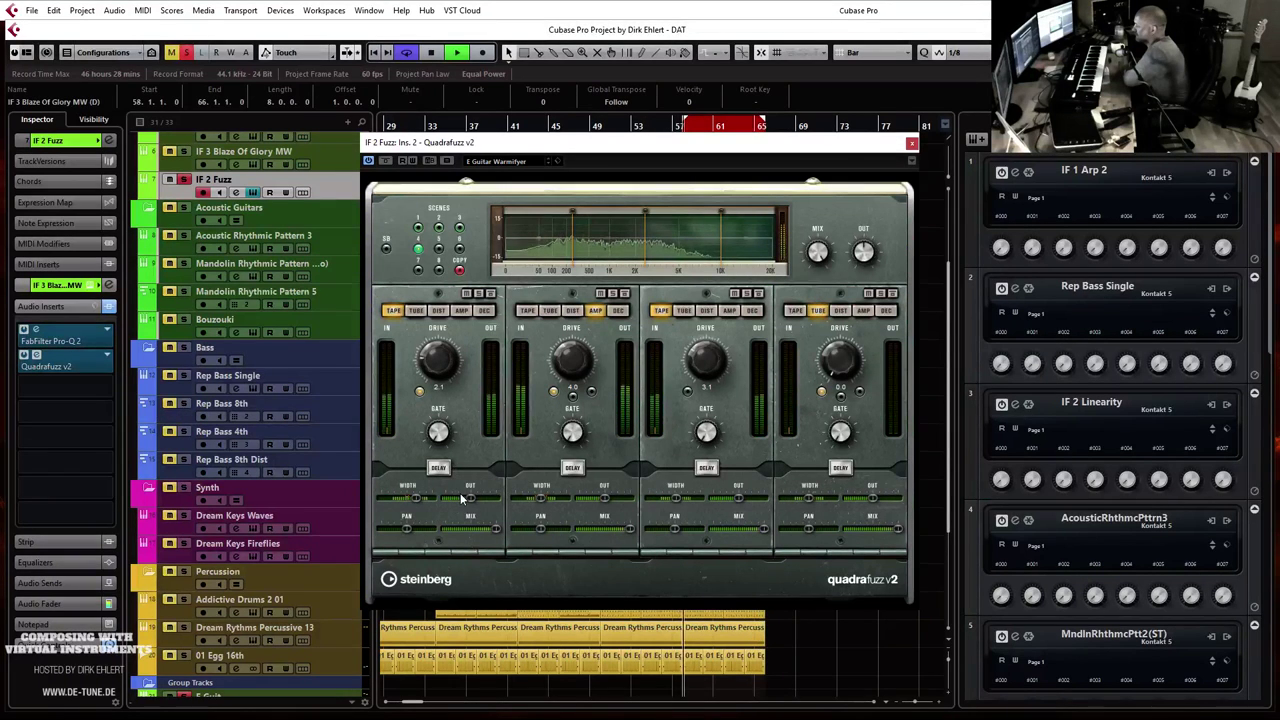
Step: Switch the third Quadrafuzz band to Tube distortion and close the plug-in window
left_click(690, 314)
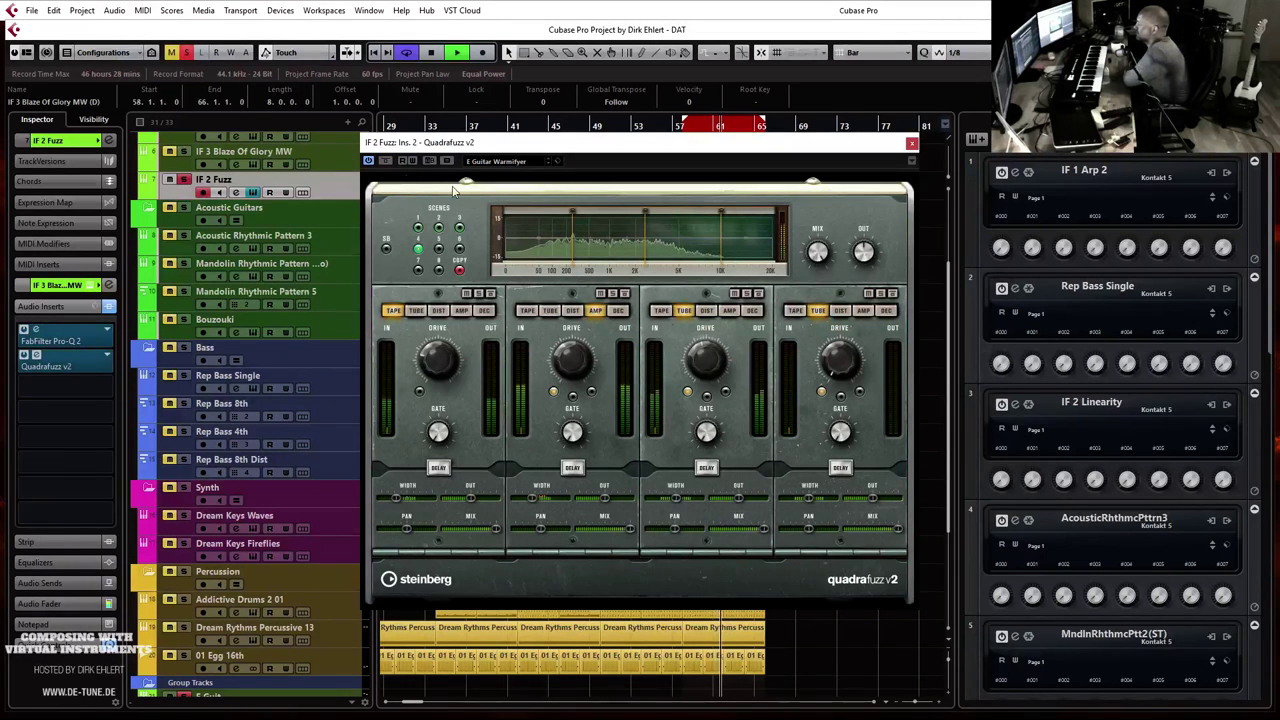
left_click(910, 146)
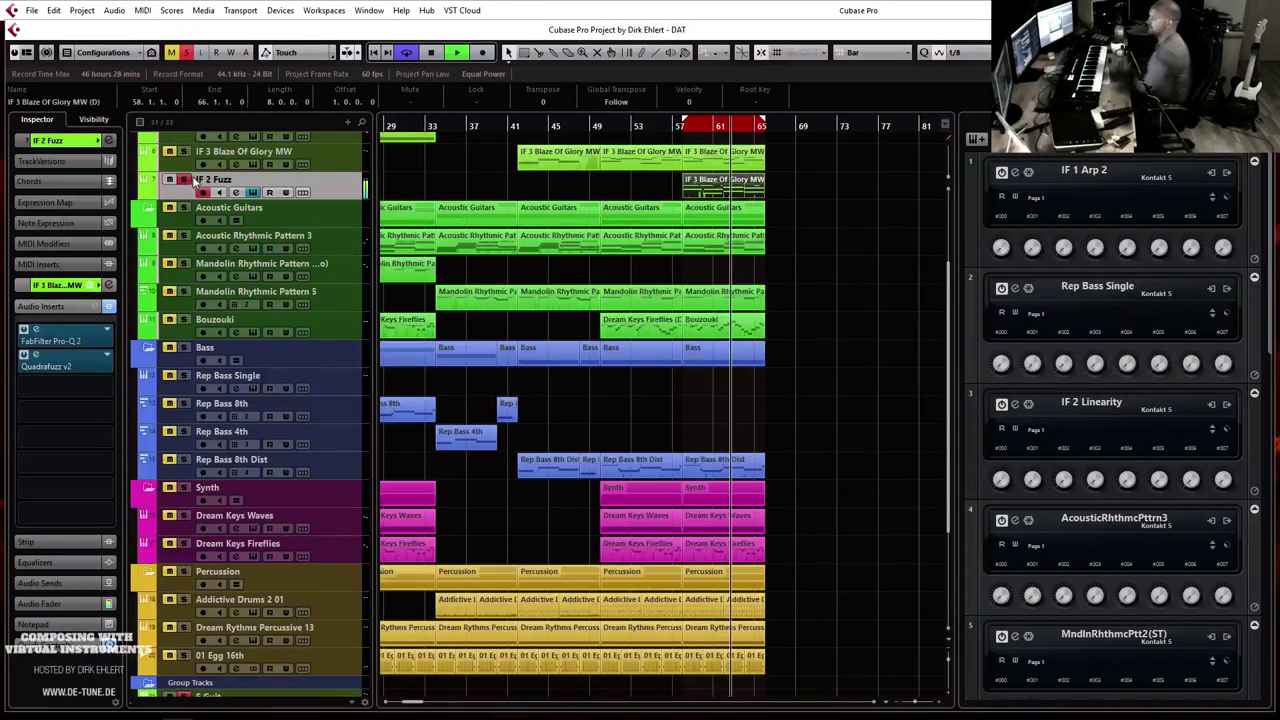
Step: Play the full mix from just before bar 57 and lower the IF 2 Fuzz volume to about -10.8 dB, comparing with the track muted
left_click(668, 125)
key("space")
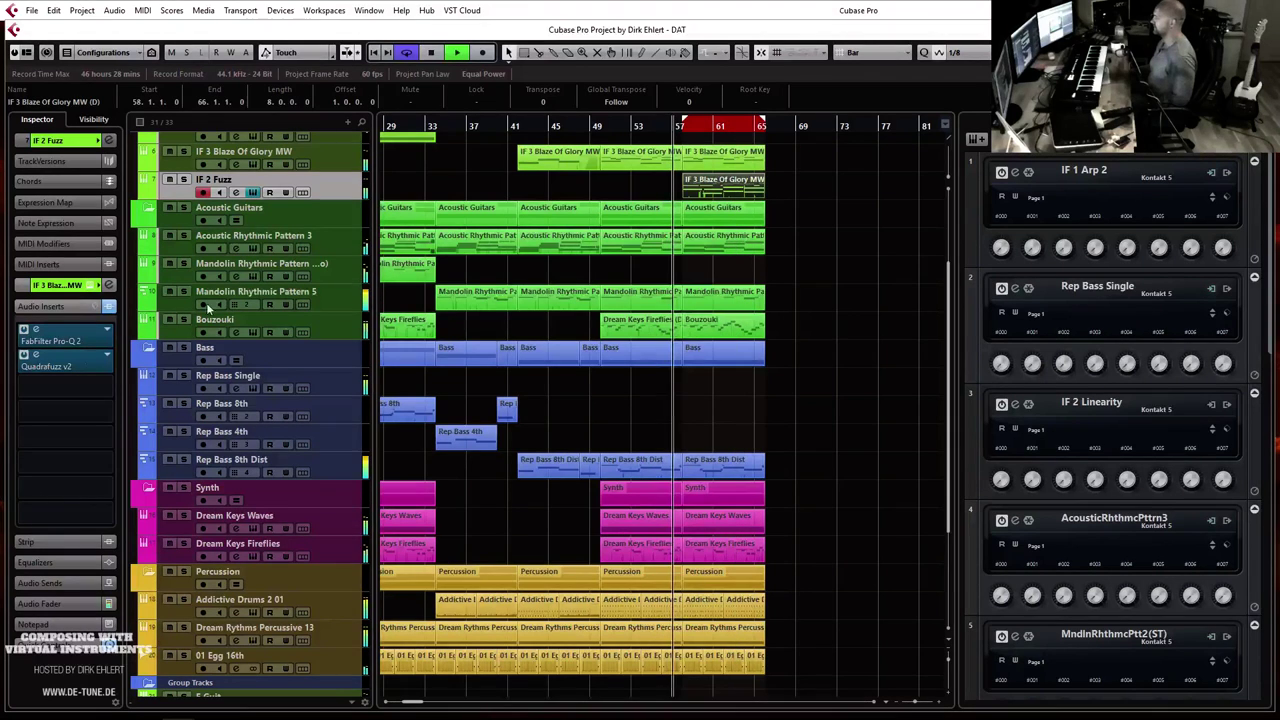
left_click(48, 582)
left_click(46, 602)
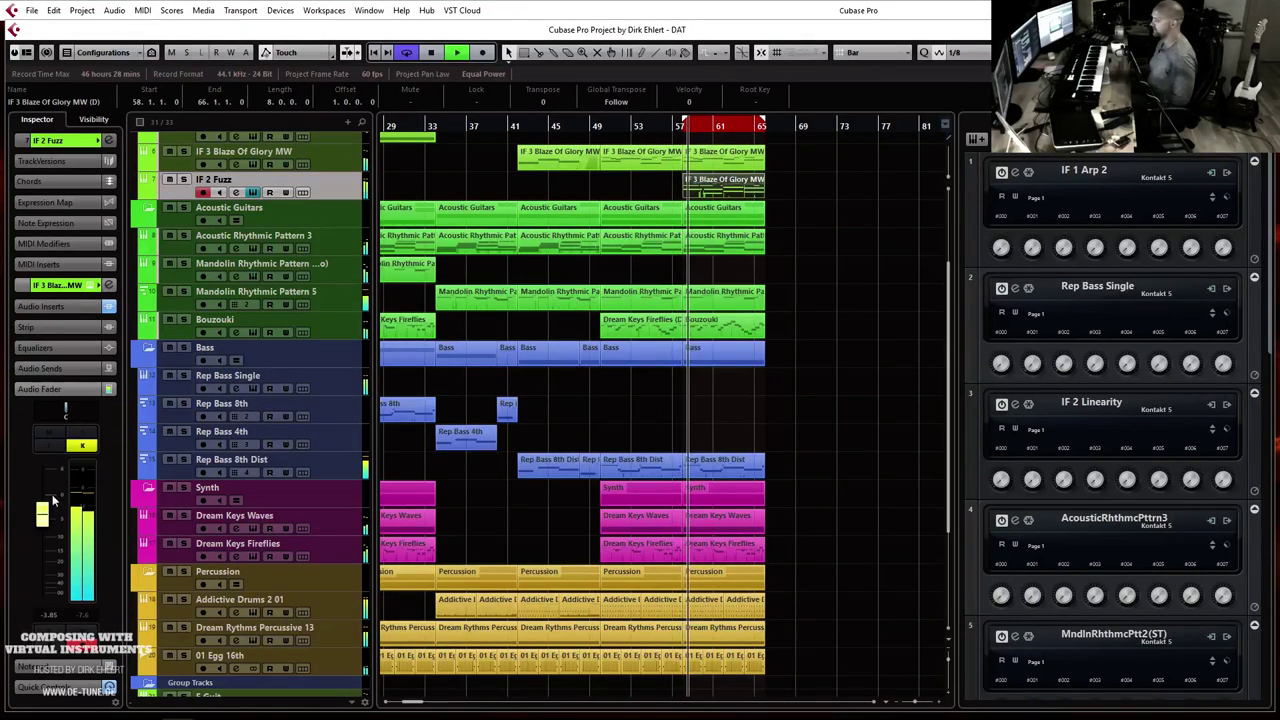
left_click_drag(42, 515, 40, 540)
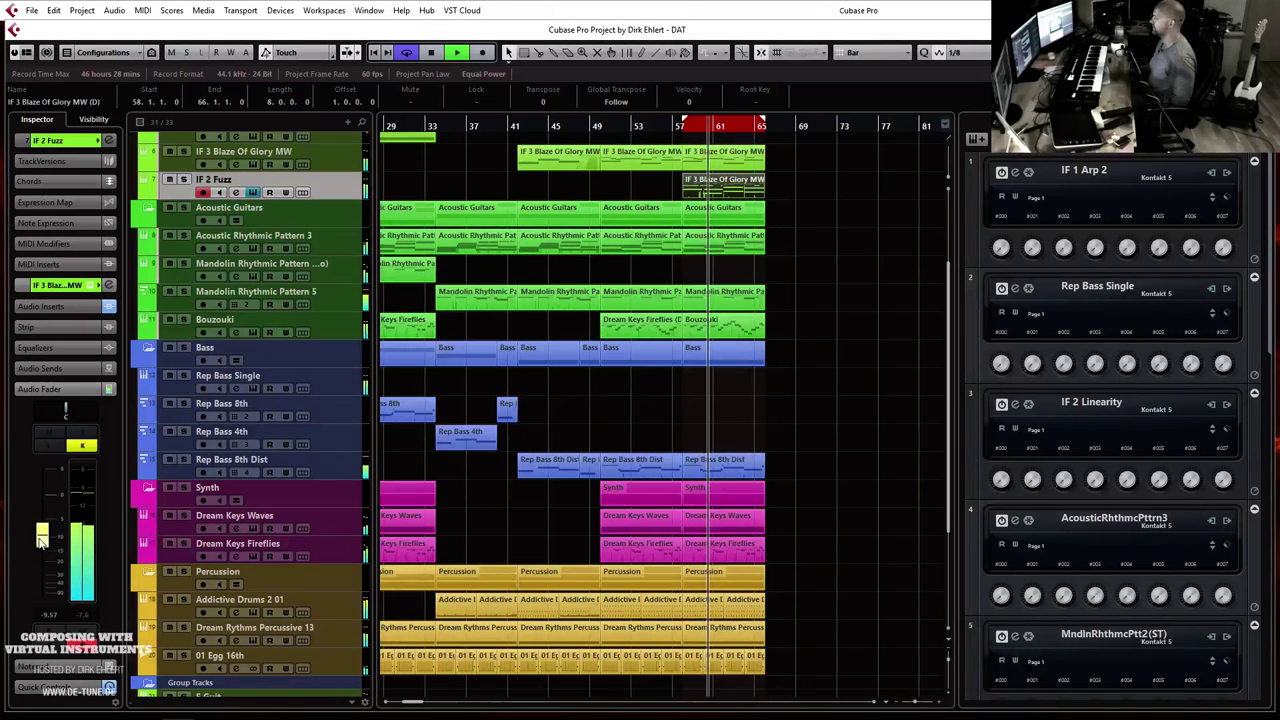
left_click(169, 180)
left_click(169, 180)
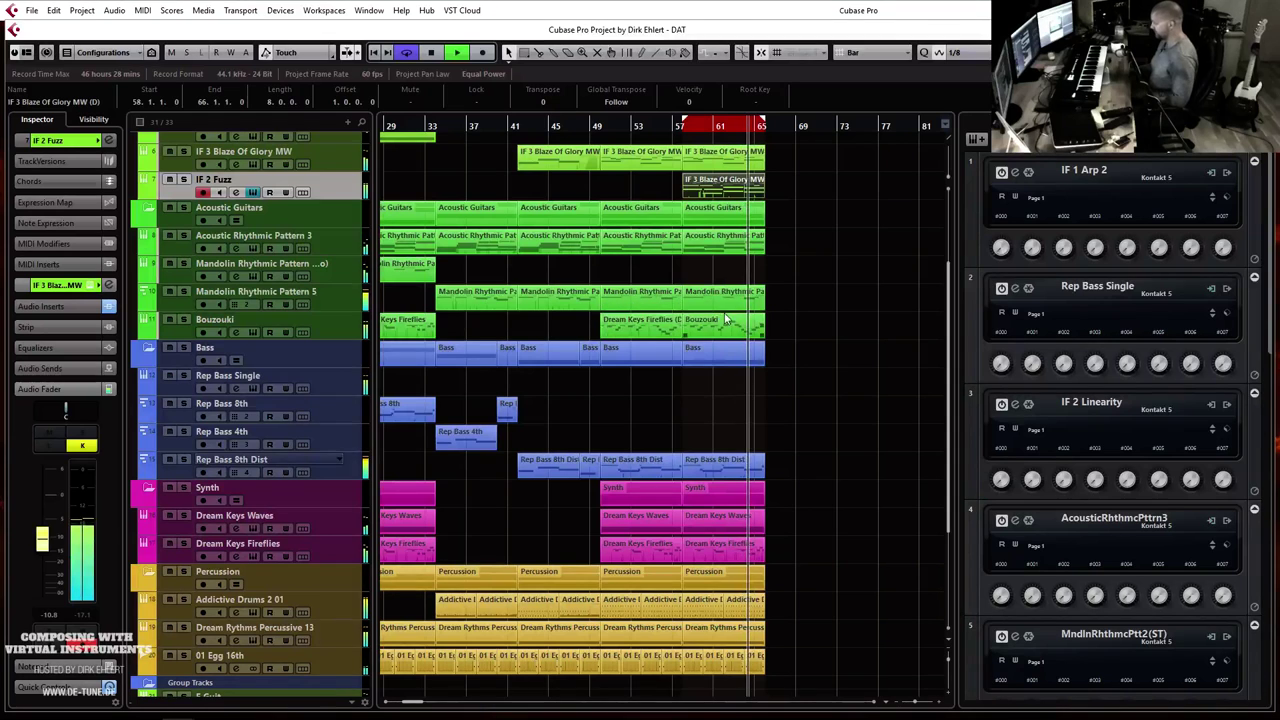
Step: Stop playback and replace the last two Dream Keys Fireflies parts, from bar 50 on, with copies of the Bouzouki track's parts
left_click(816, 240)
scroll(805, 256, "right", 3)
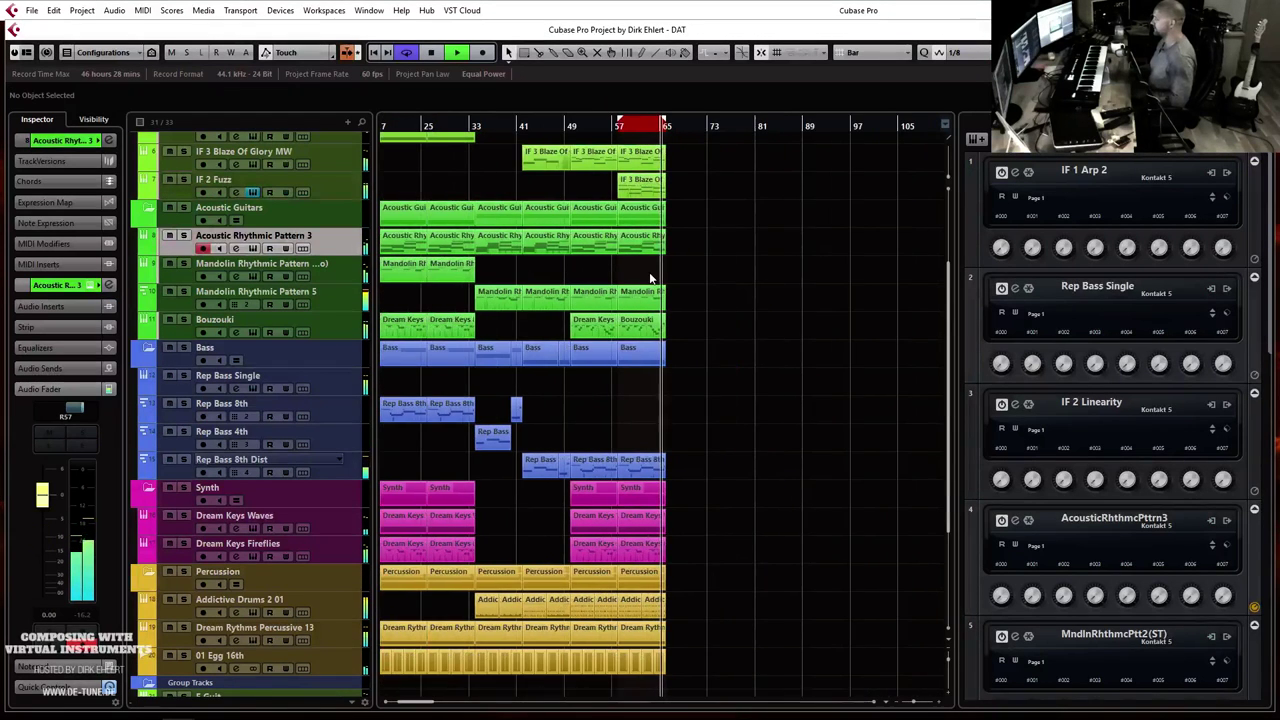
key("space")
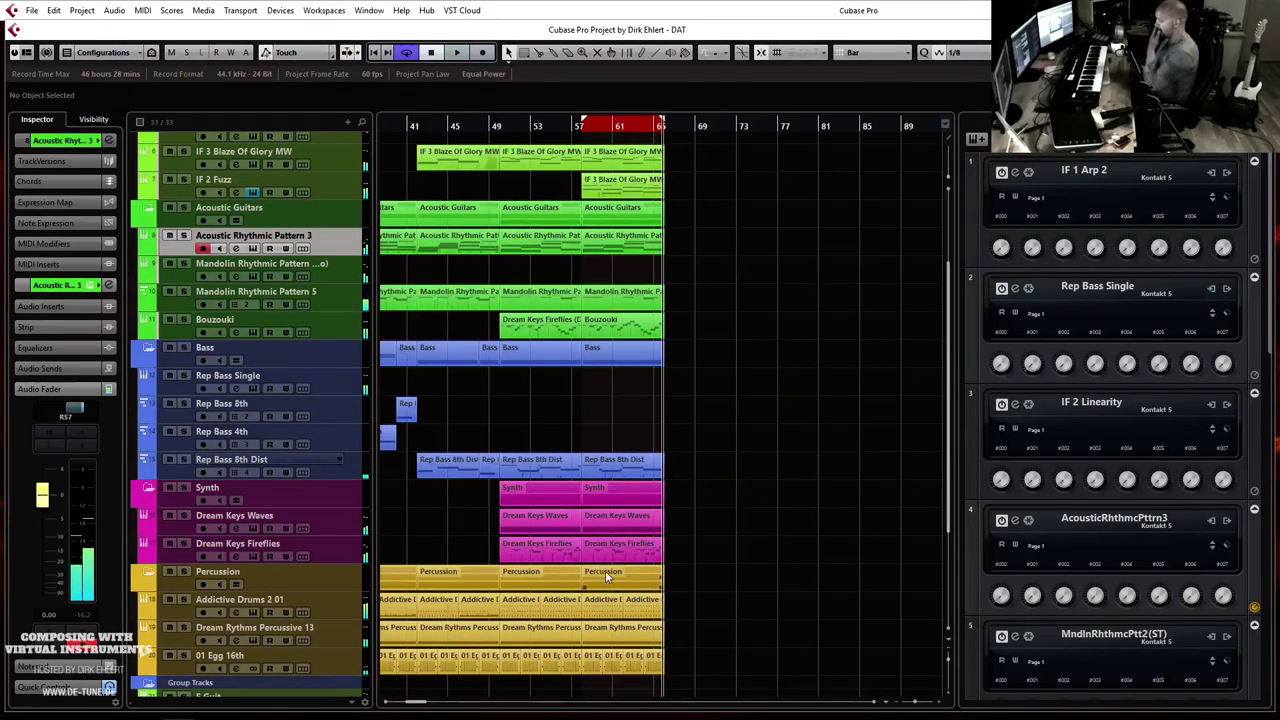
left_click(608, 546)
key("Delete")
left_click(556, 558)
key("Delete")
left_click_drag(549, 330, 548, 554)
Step: Play the Bouzouki and Dream Keys Fireflies tracks soloed from about bar 50, then stop and clear the solo
left_click(499, 125)
left_click(184, 320)
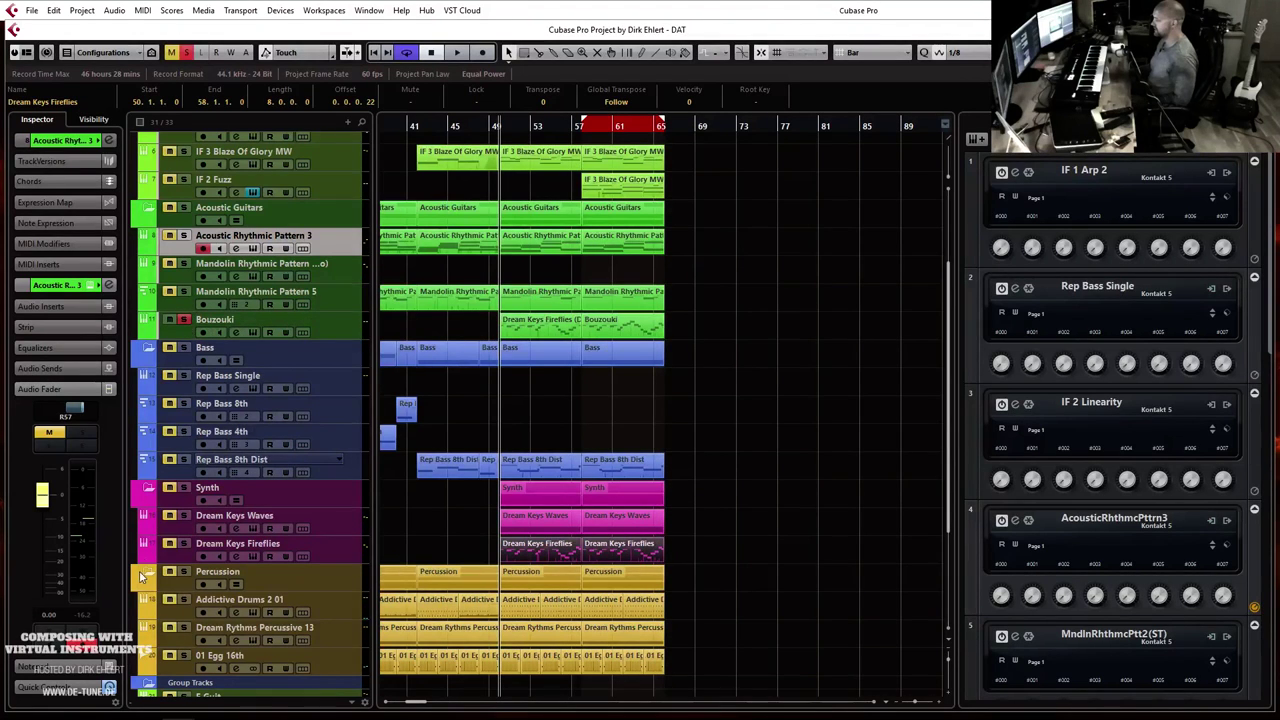
key("space")
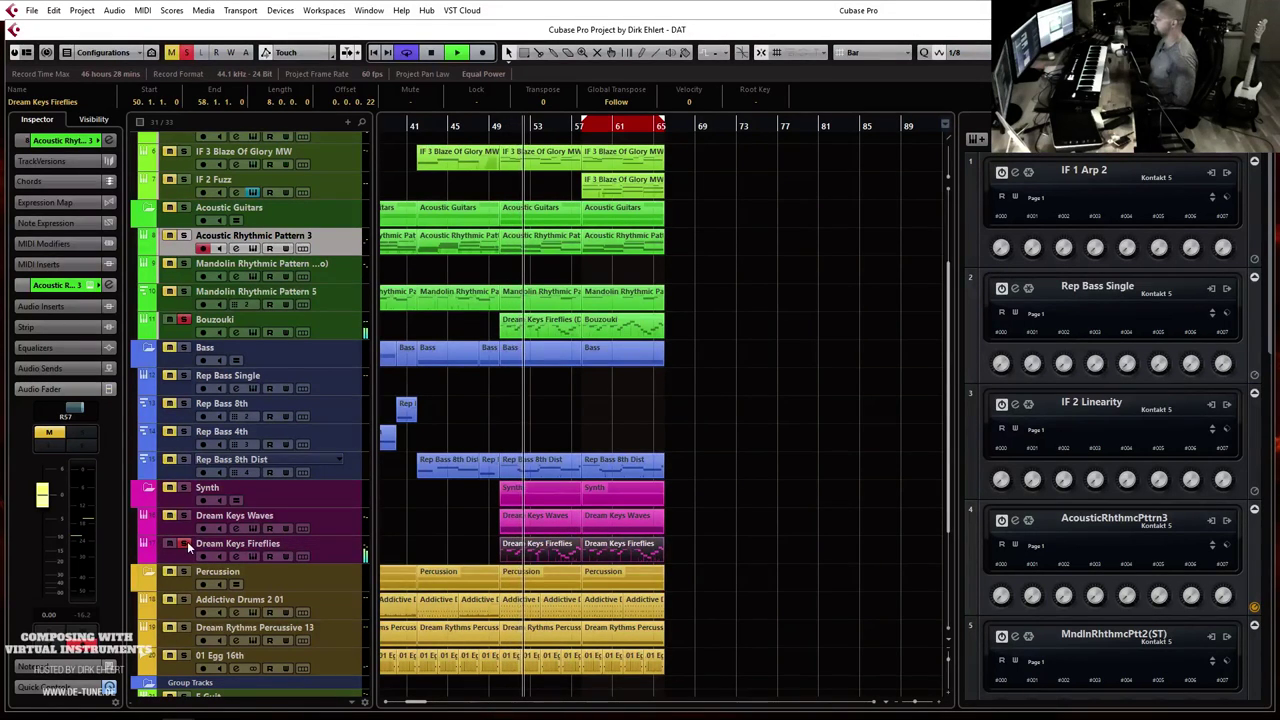
left_click(185, 320)
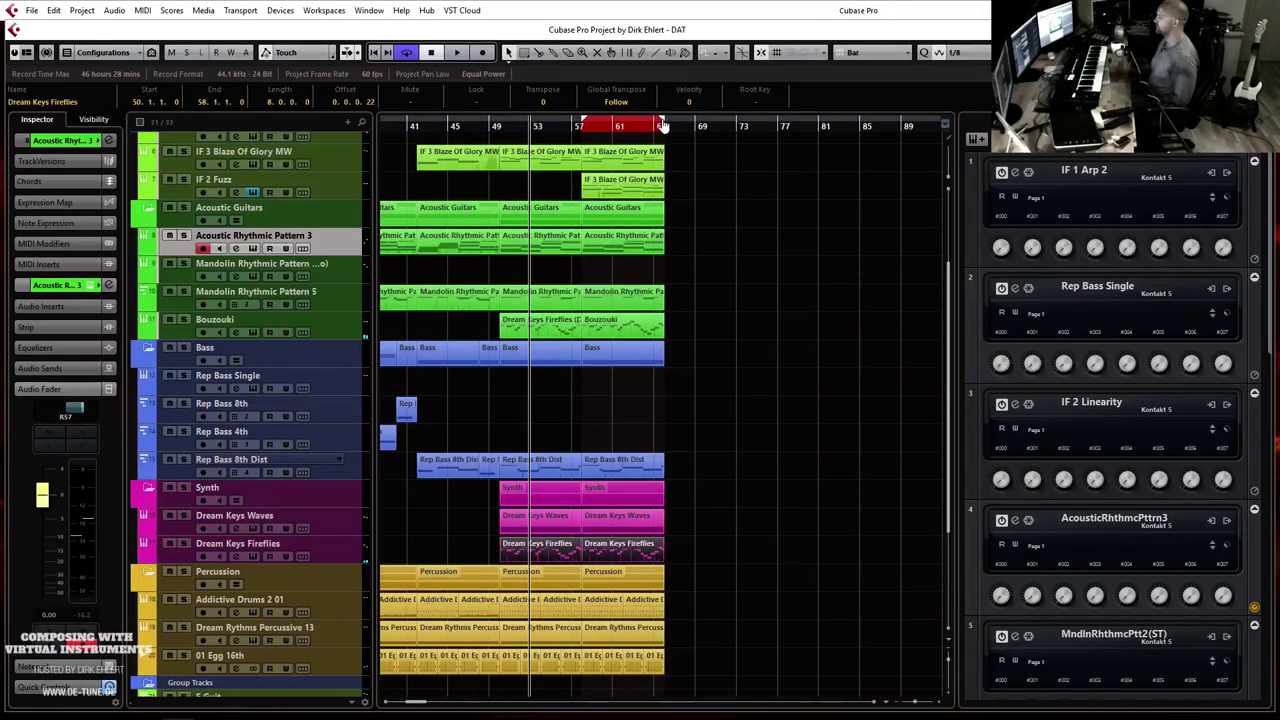
Step: Extend the cycle range to span from bar 1 to about bar 77
left_click_drag(664, 121, 768, 124)
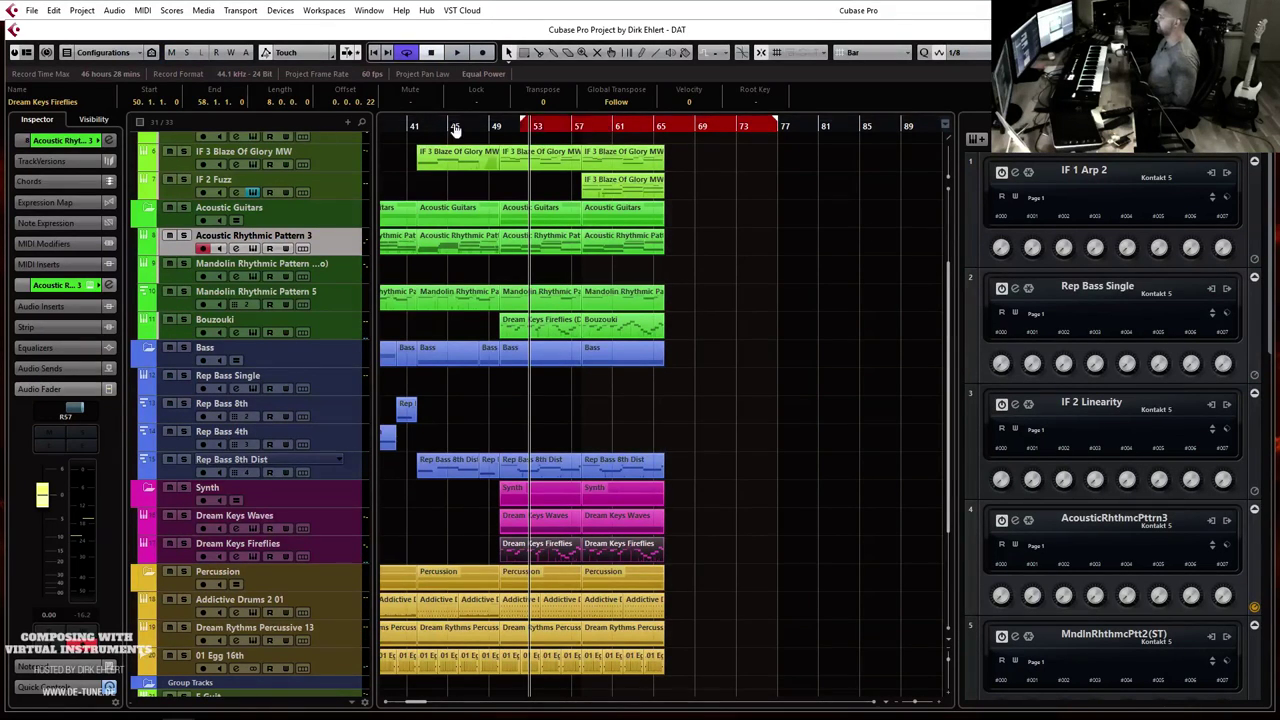
scroll(207, 145, "left", 10)
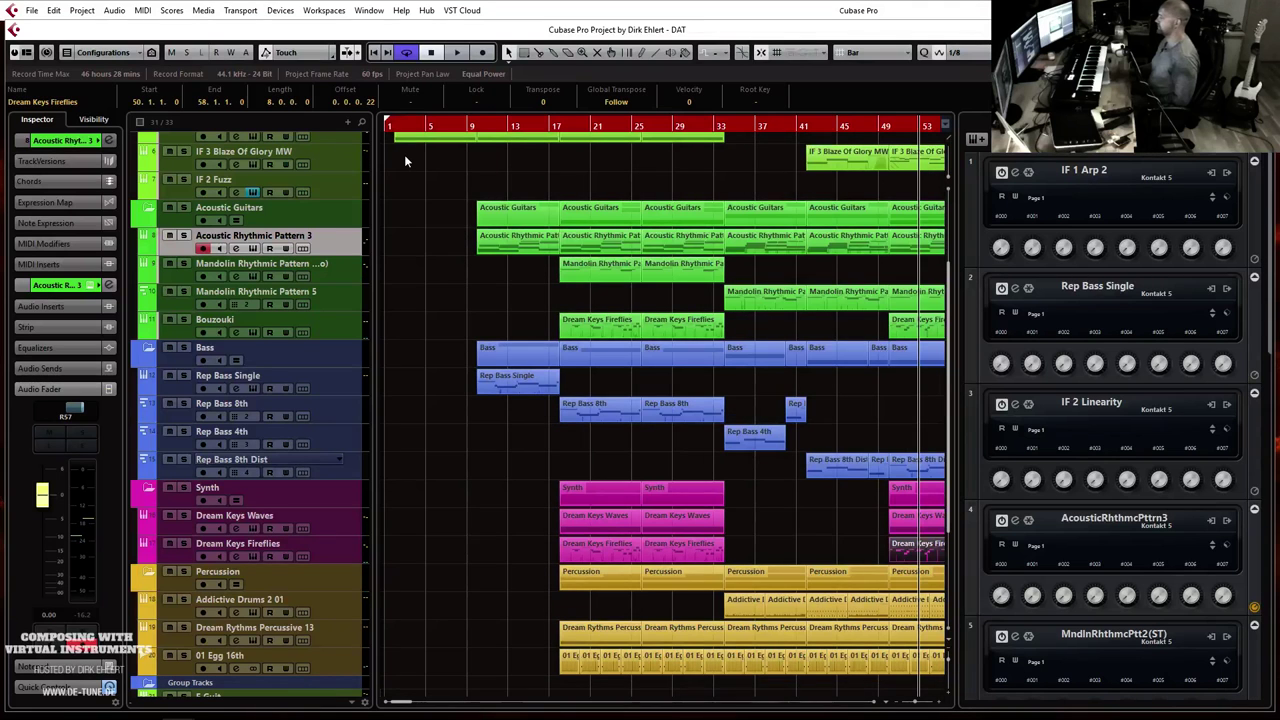
key("Home")
Step: Fit the whole arrangement in view and enlarge the track heights to examine the Chord Track and guitar parts
key("g")
key("g")
key("g")
key("g")
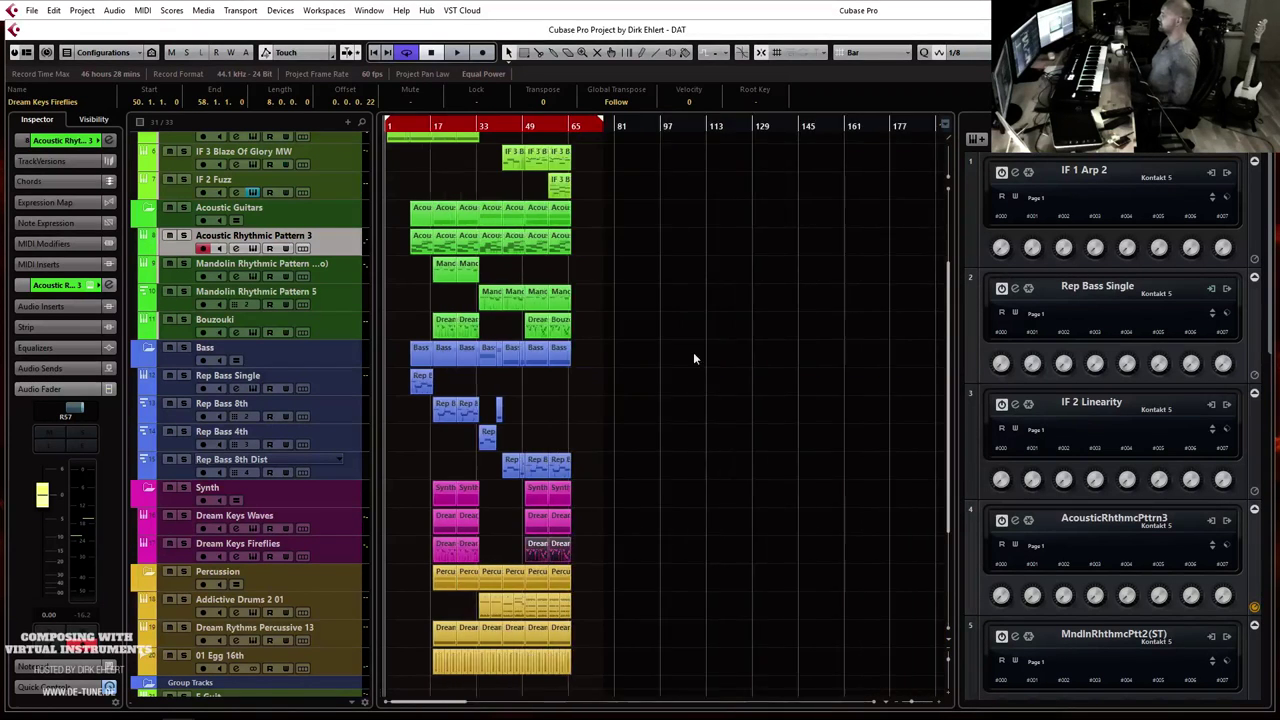
key("g")
key("h")
key("h")
scroll(661, 360, "up", 3)
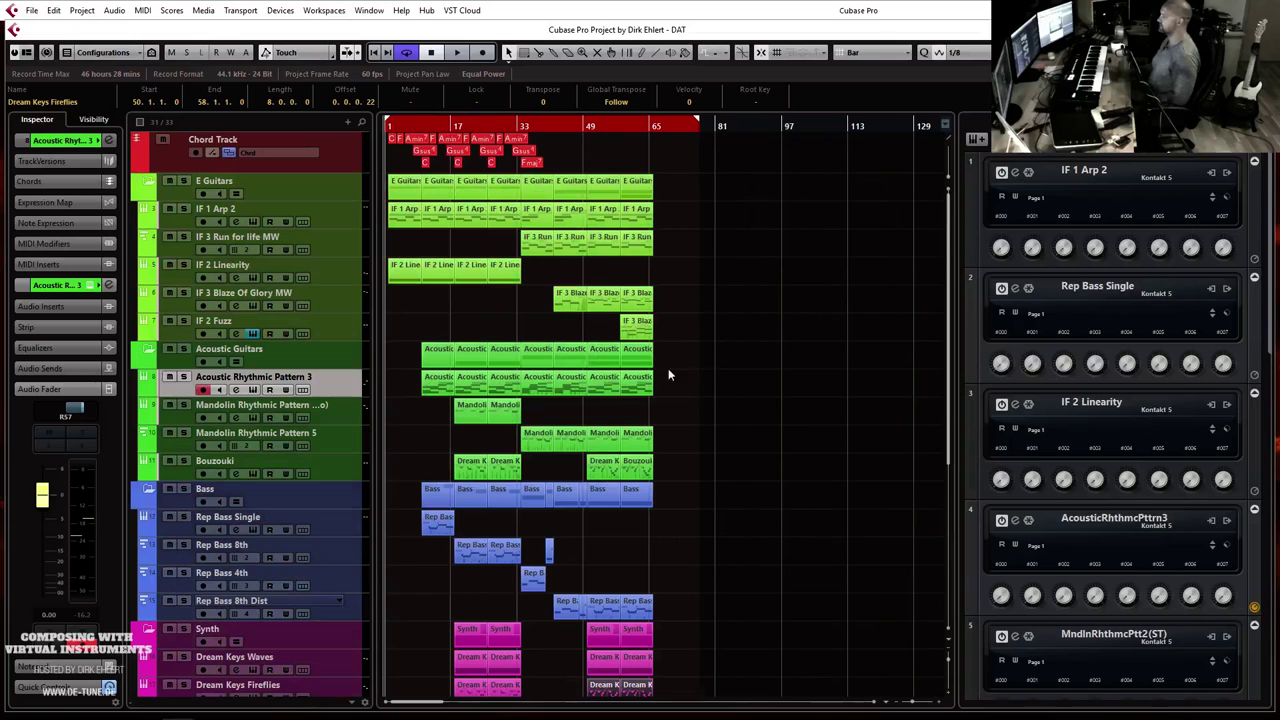
left_click(947, 656)
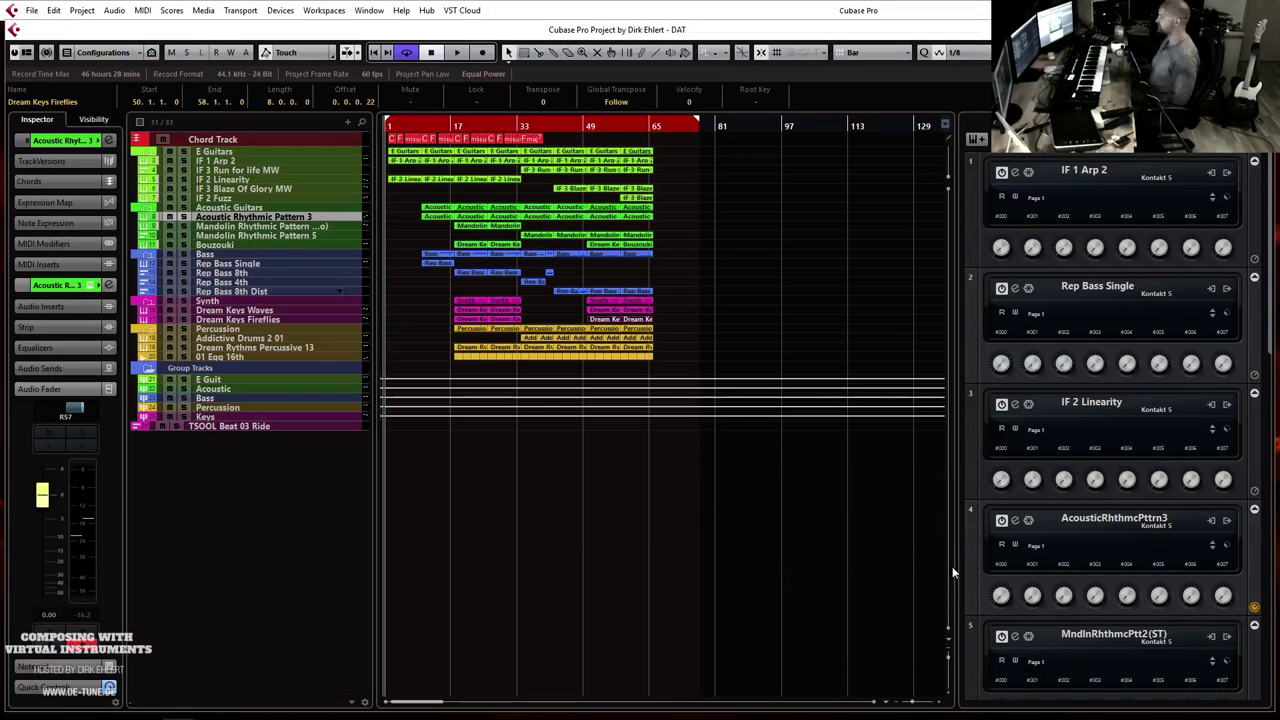
left_click(947, 657)
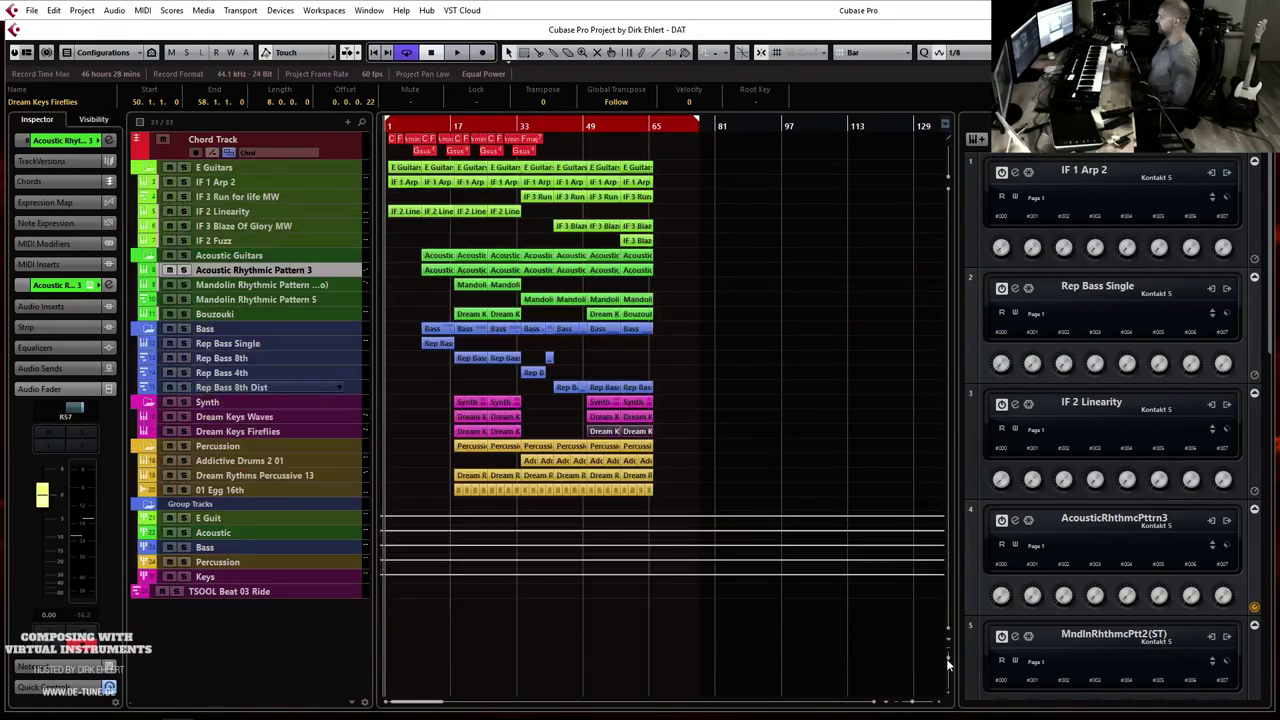
left_click(947, 657)
scroll(775, 510, "up", 5)
scroll(770, 420, "up", 2)
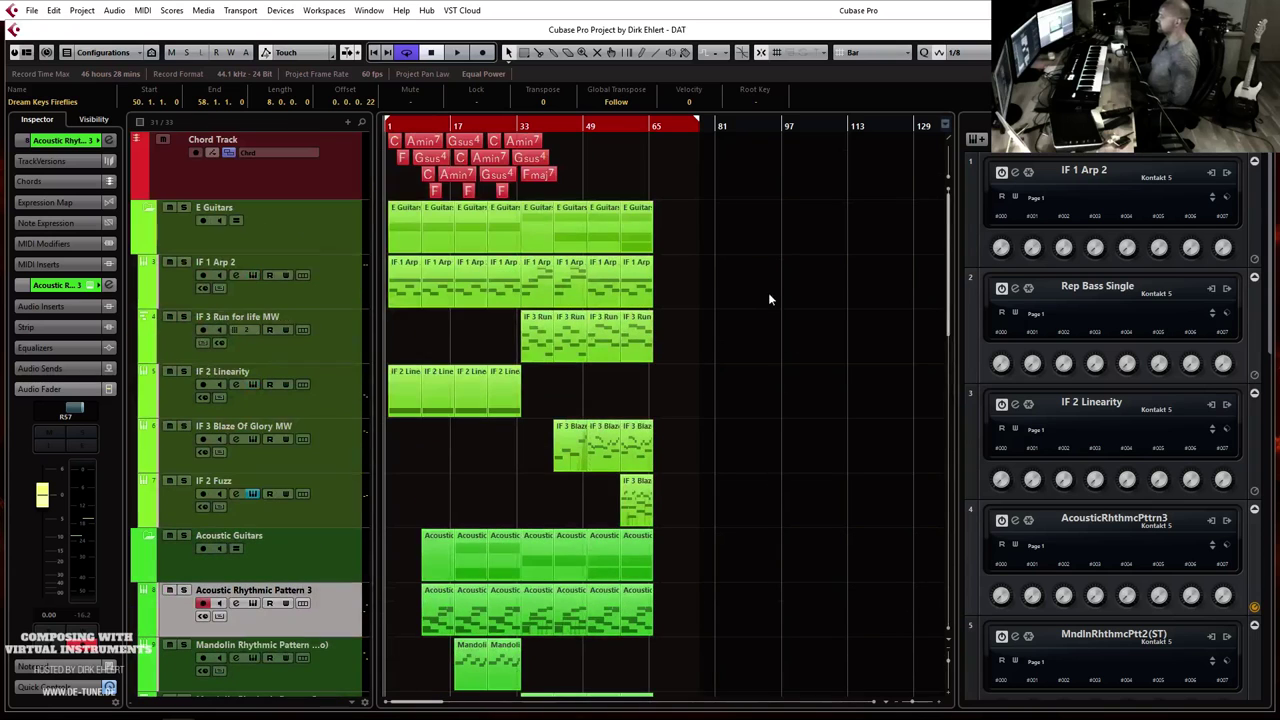
Step: Place a copied Amin7 chord event at bar 38 on the Chord Track, after the Fmaj7 chord
key("h")
key("h")
key("h")
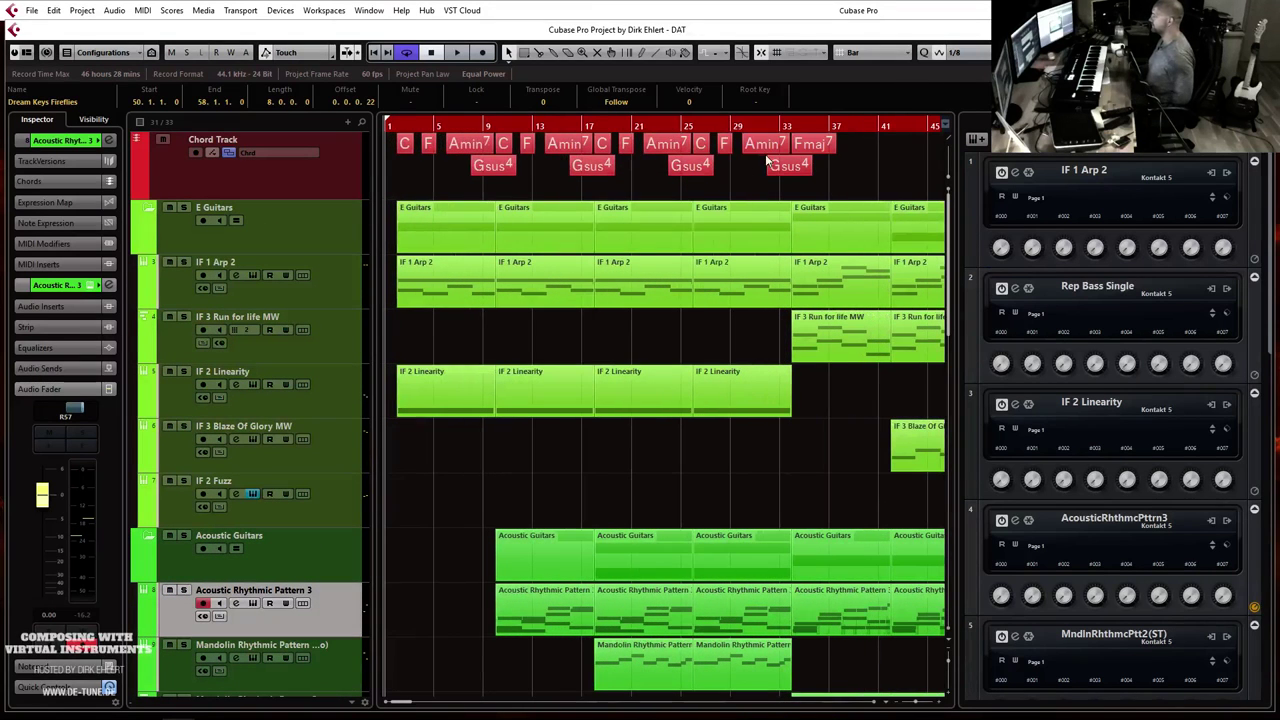
left_click_drag(797, 146, 849, 147)
key("h")
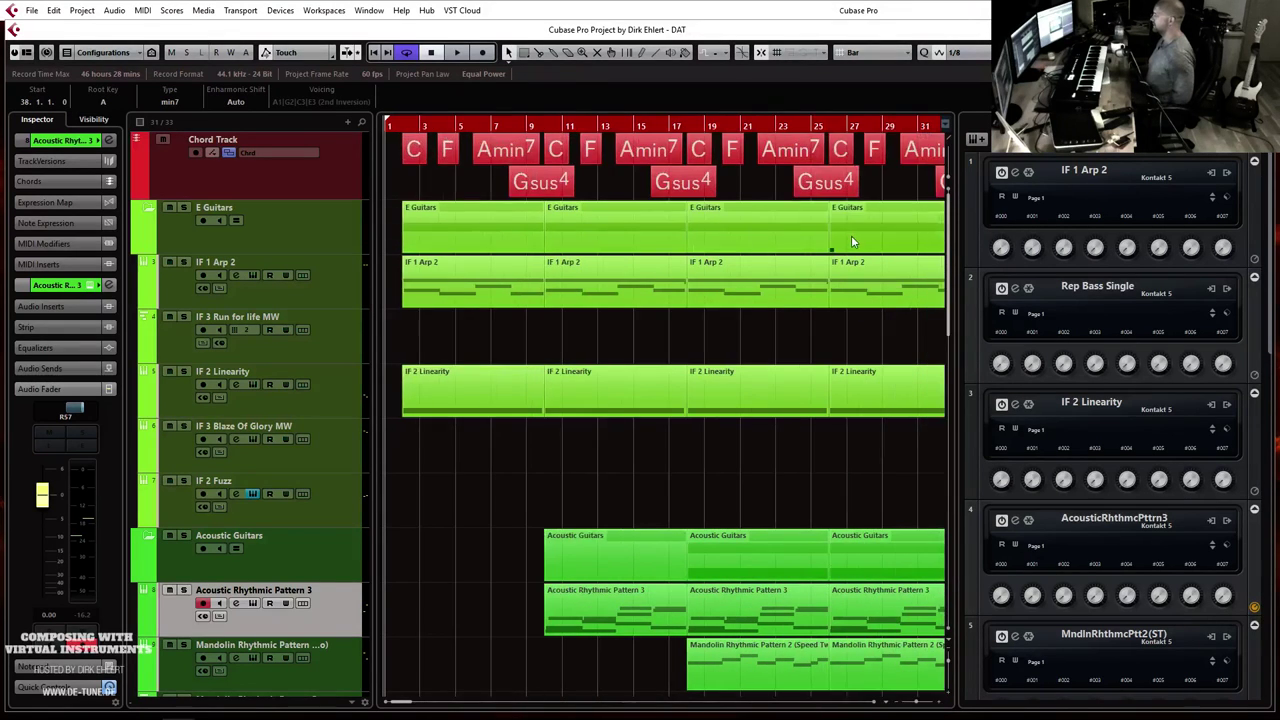
Step: During playback, move the last Amin7 chord event to bar 36 and copy it to bar 38
scroll(737, 231, "right", 5)
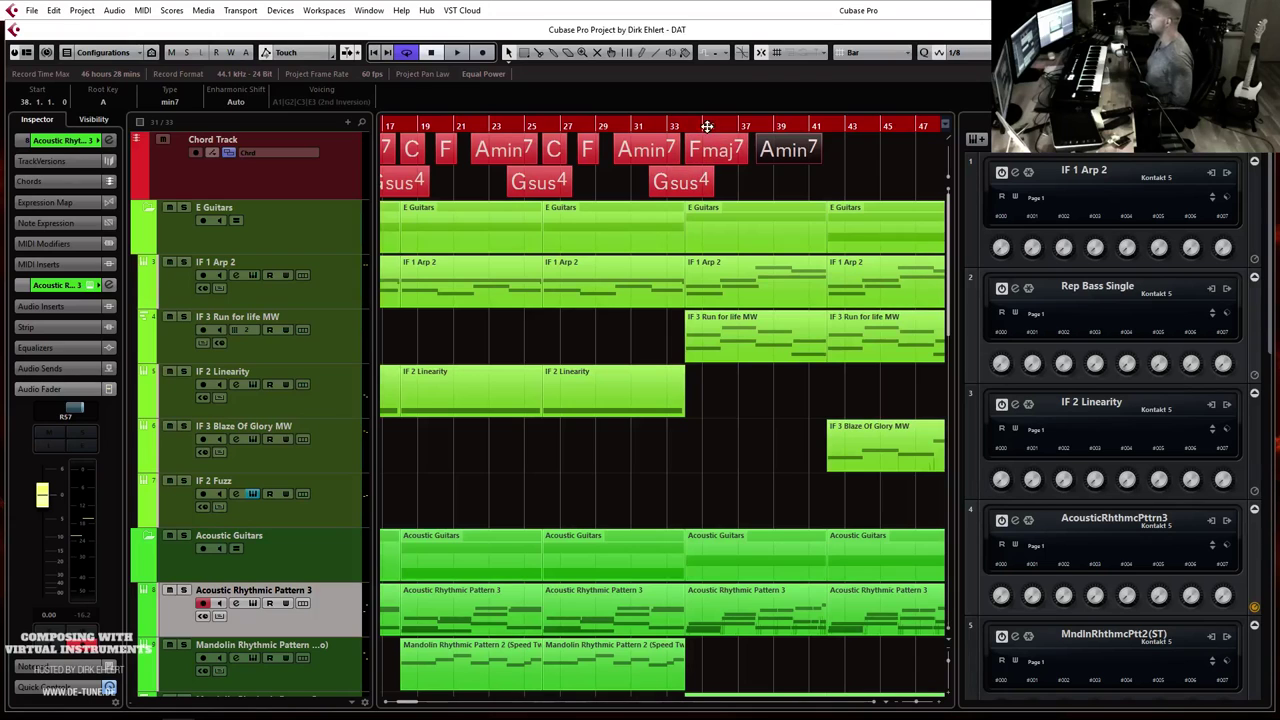
key("space")
left_click_drag(792, 157, 754, 159)
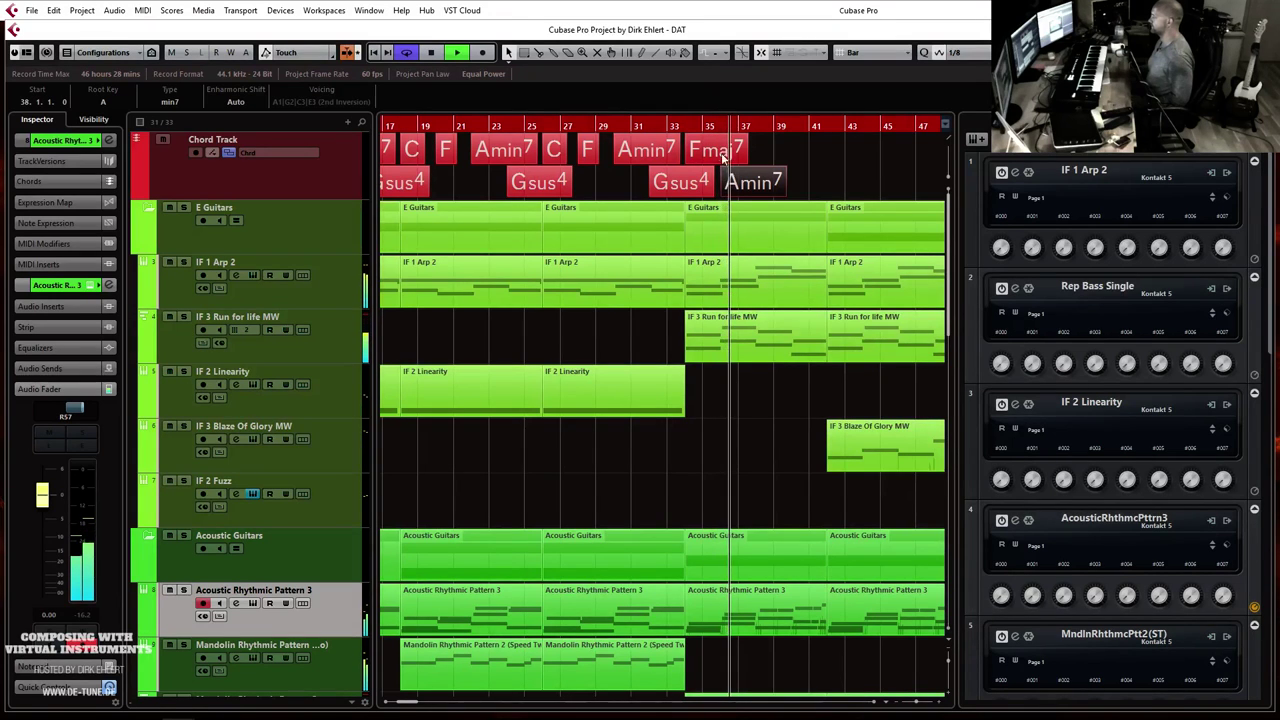
left_click_drag(755, 187, 790, 156)
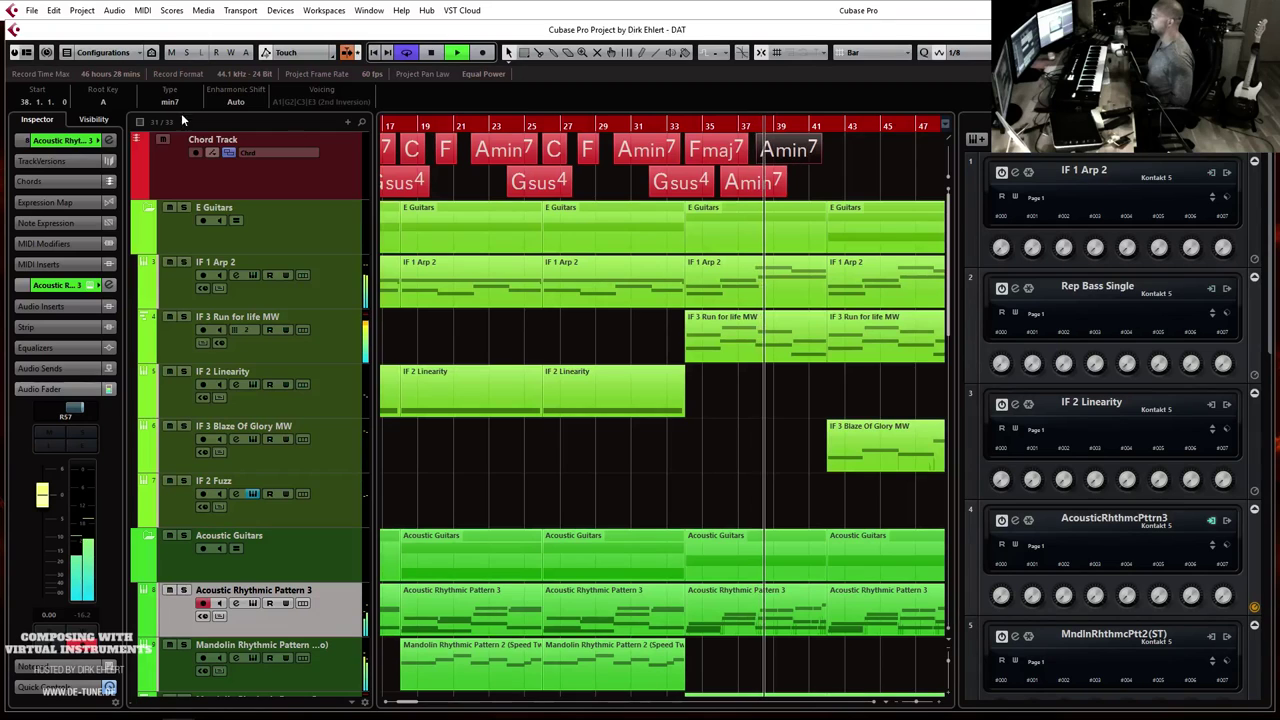
Step: Change the copied chord event at bar 38 to a G major chord
left_click(105, 103)
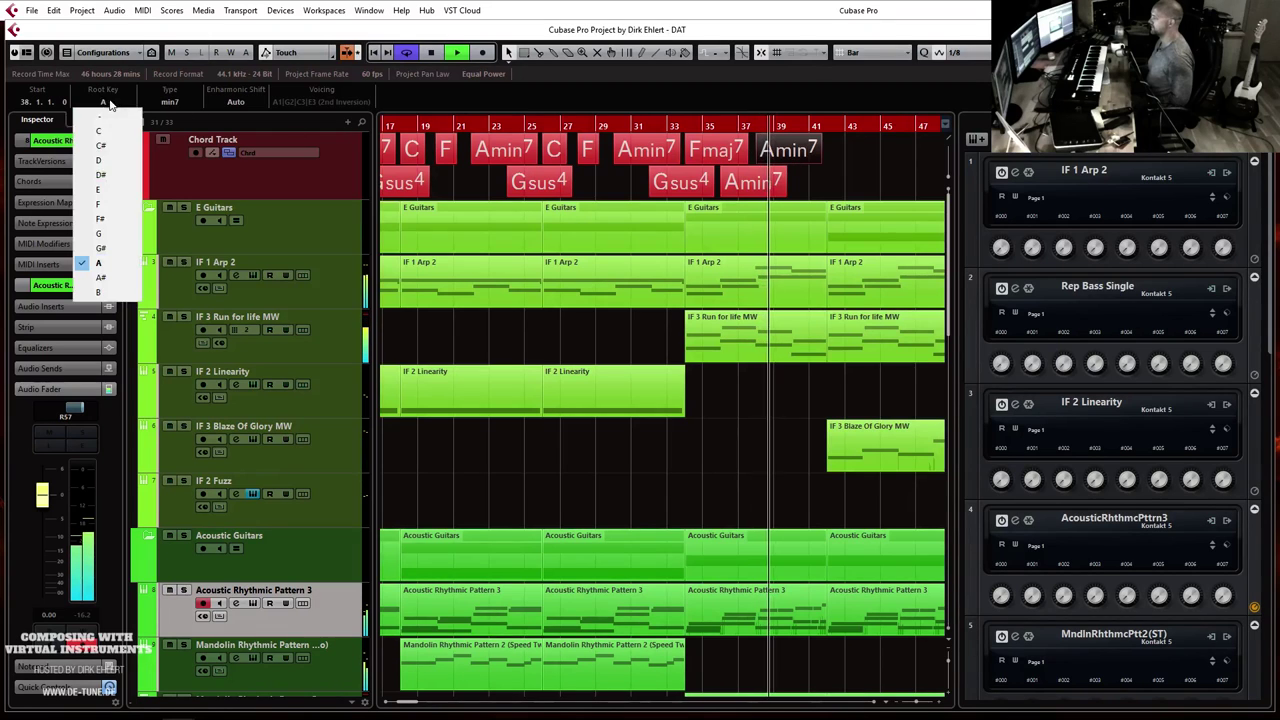
left_click(99, 233)
left_click(170, 103)
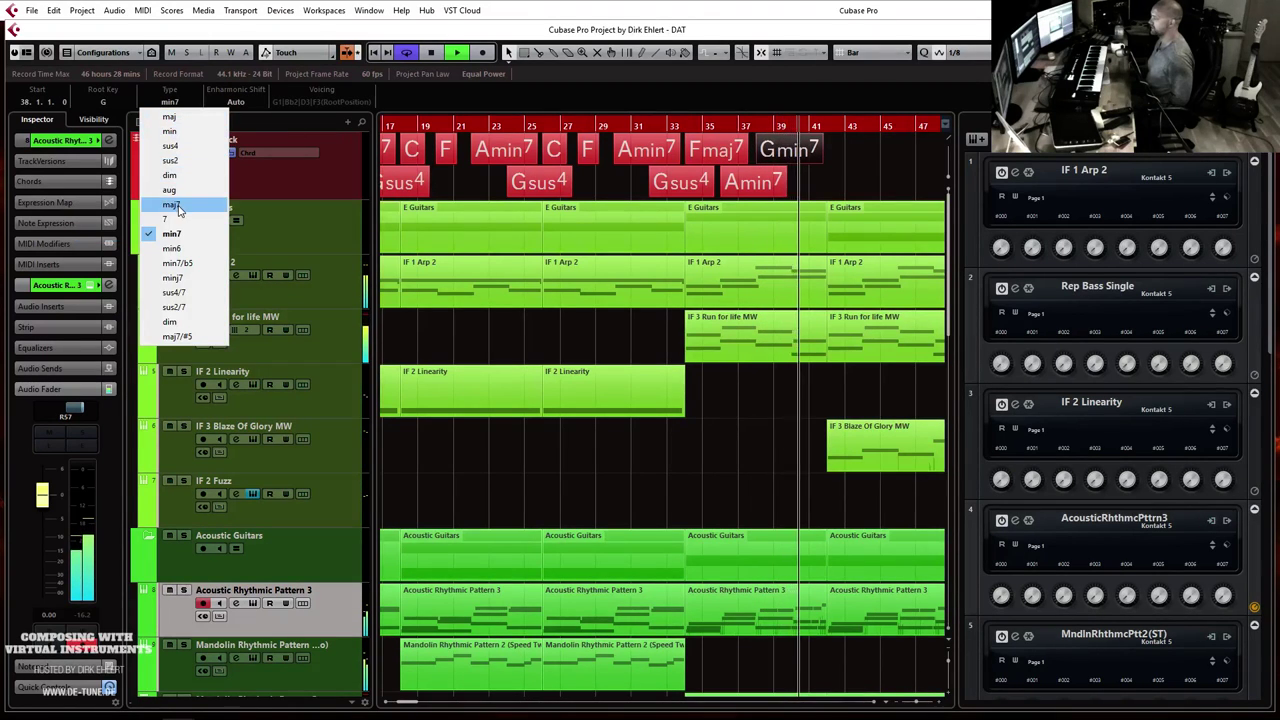
left_click(169, 117)
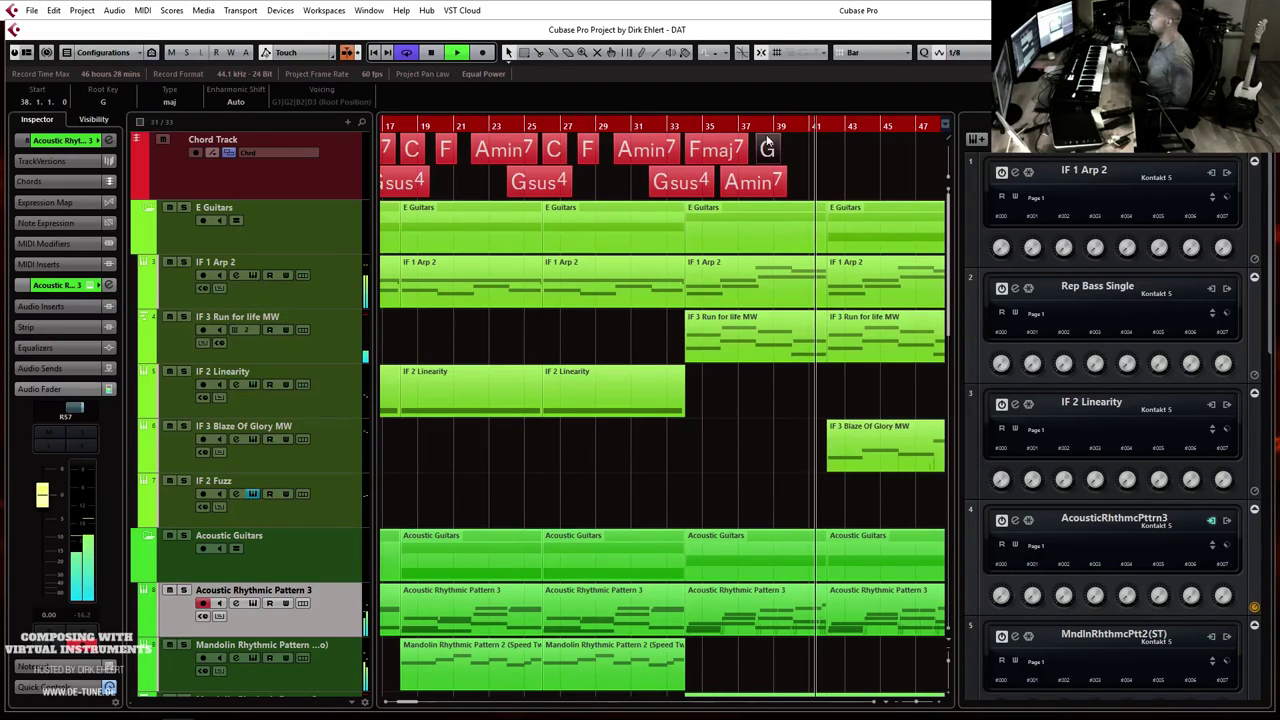
Step: Copy the G chord event to bar 40 and change the copy to Dmin7
left_click_drag(768, 150, 808, 150)
left_click(100, 102)
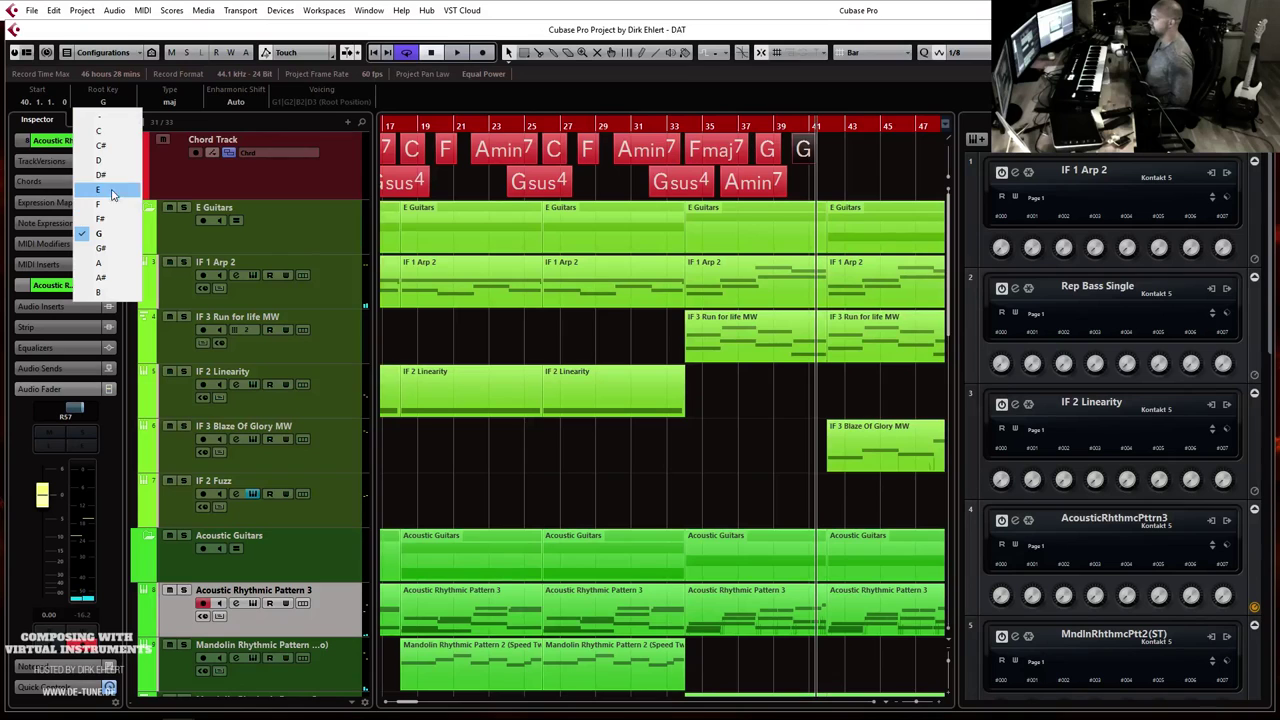
left_click(104, 160)
left_click(174, 114)
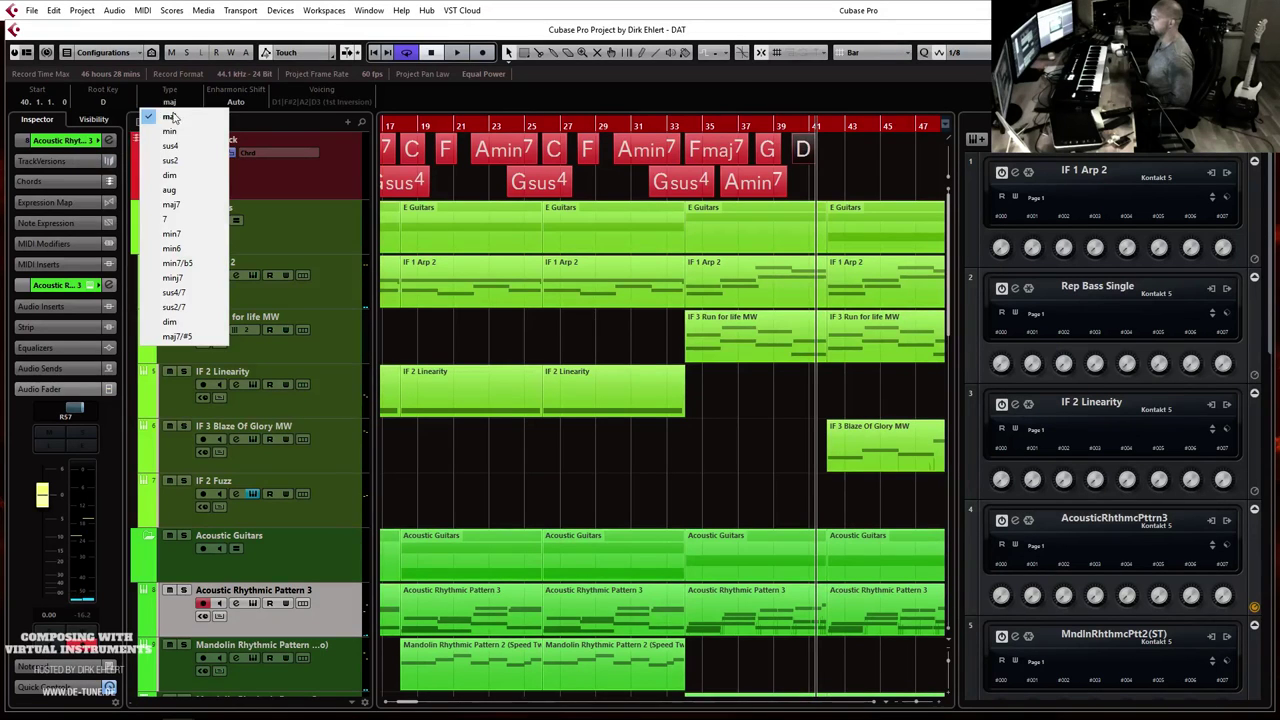
left_click(192, 233)
Step: Copy the Fmaj7, Amin7, G and Dmin7 chord events as a block starting at bar 42
mouse_move(898, 142)
left_mouse_down()
mouse_move(735, 171)
mouse_move(889, 147)
left_mouse_up()
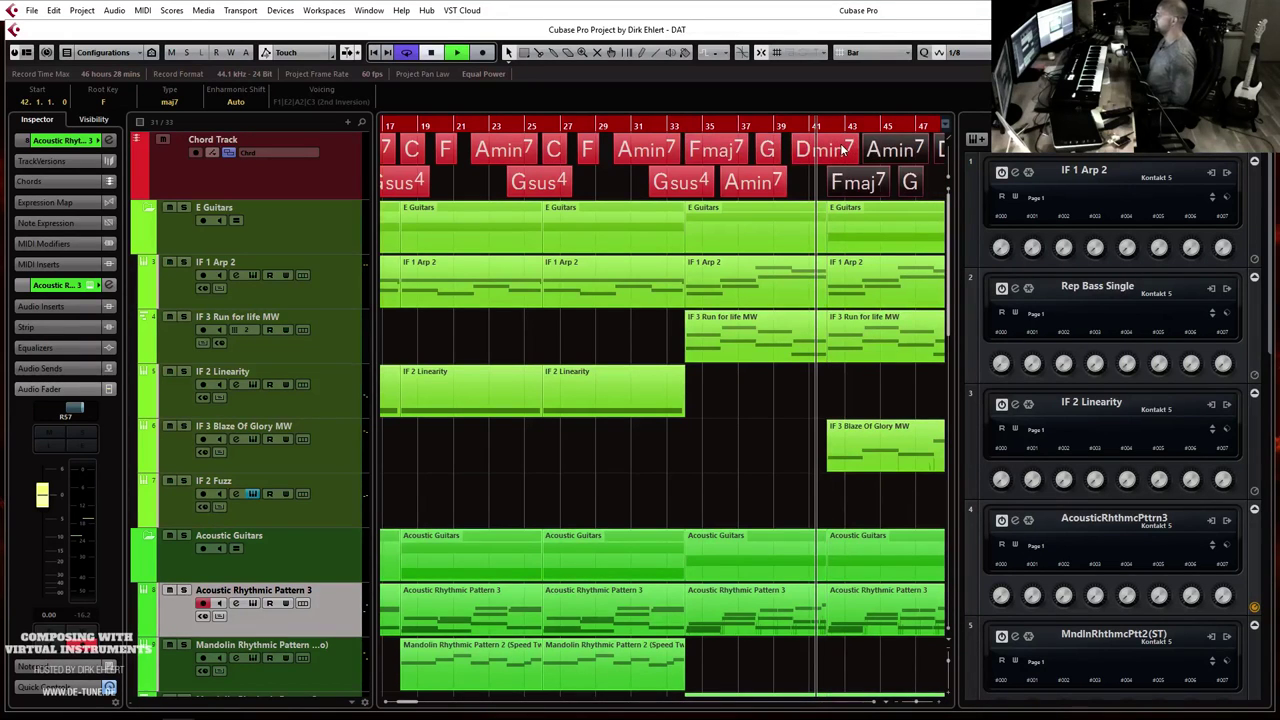
key("g")
key("g")
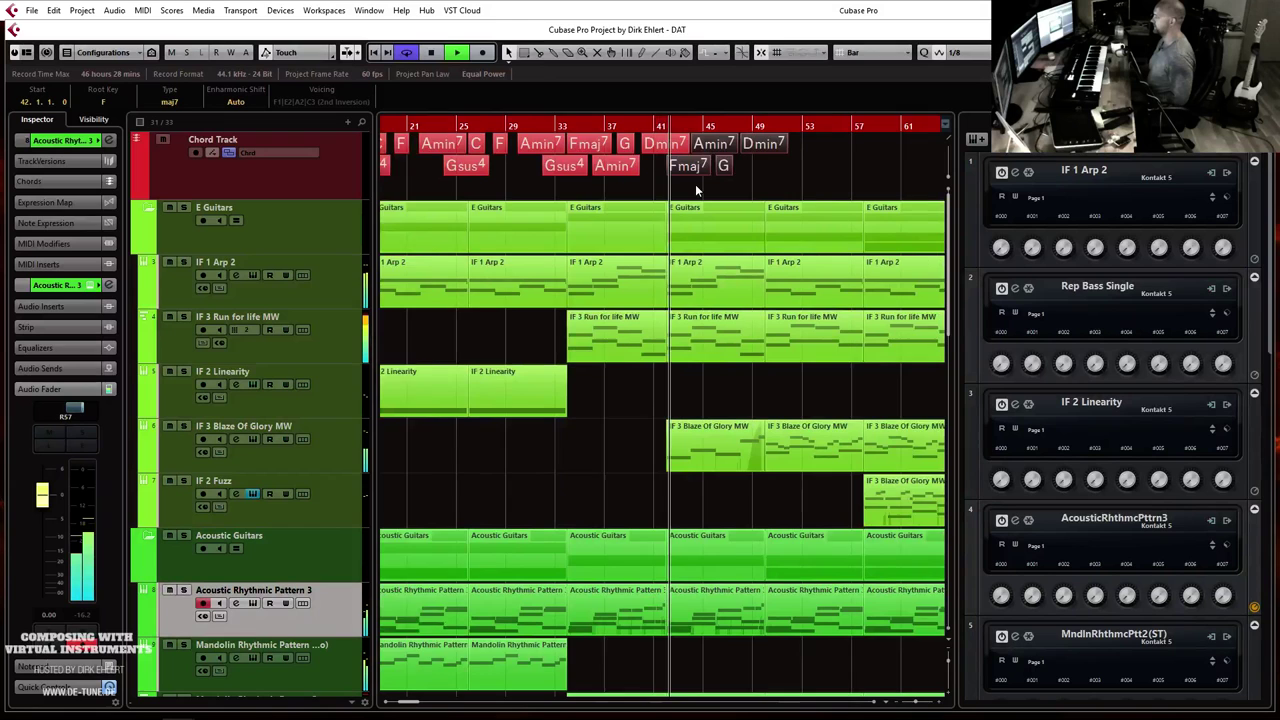
key("g")
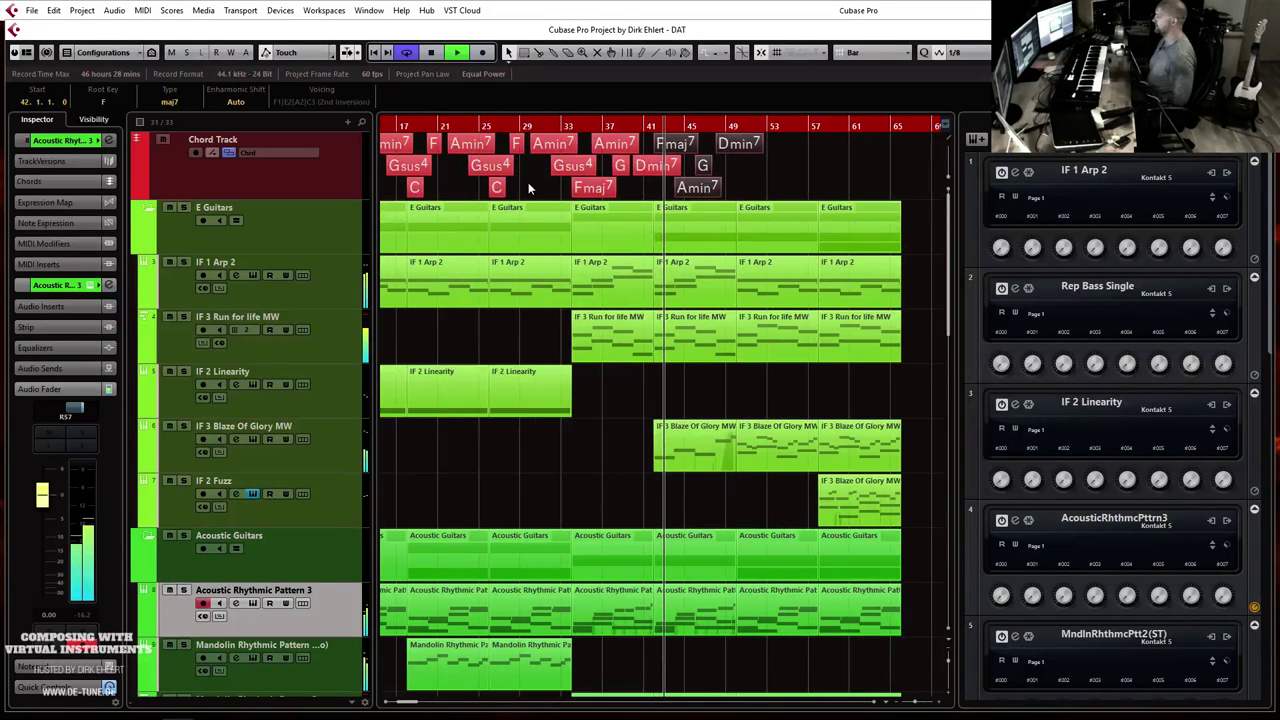
Step: Copy the C, F, Amin7 and Gsus4 chord events starting at bar 10 to bar 50 and again to bar 58
scroll(525, 176, "left", 2)
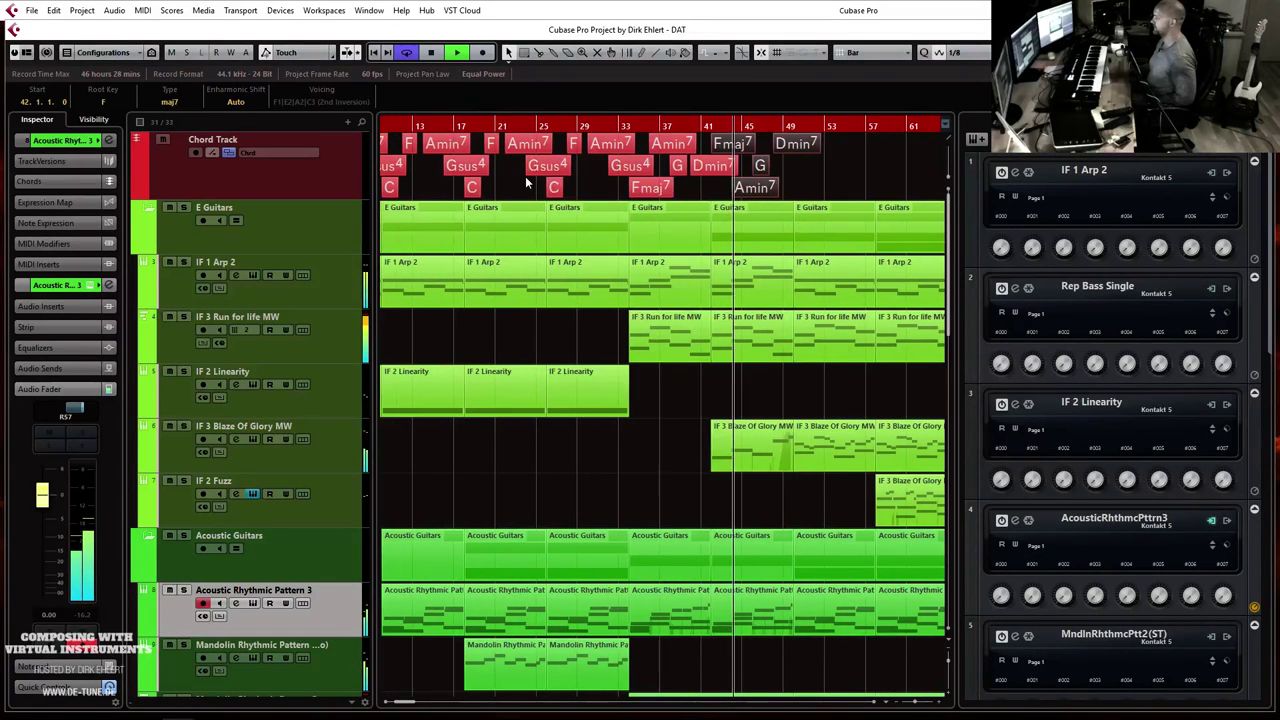
scroll(525, 176, "left", 2)
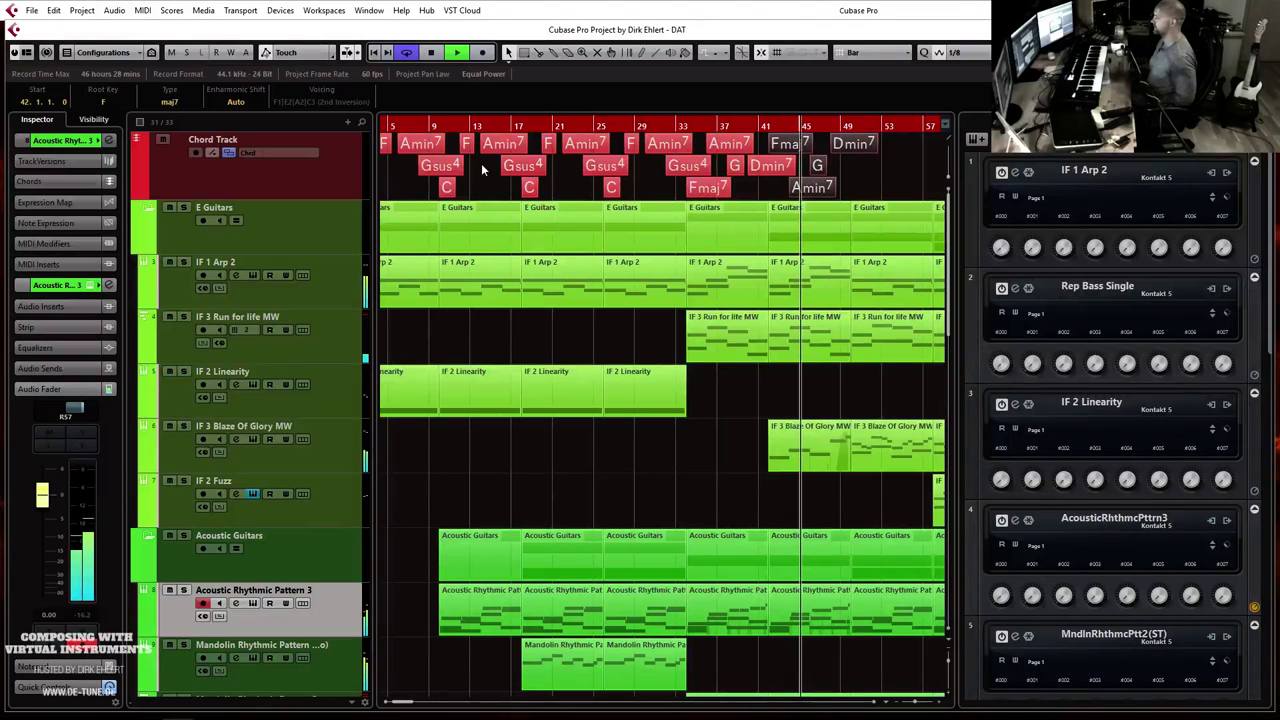
left_click(446, 187)
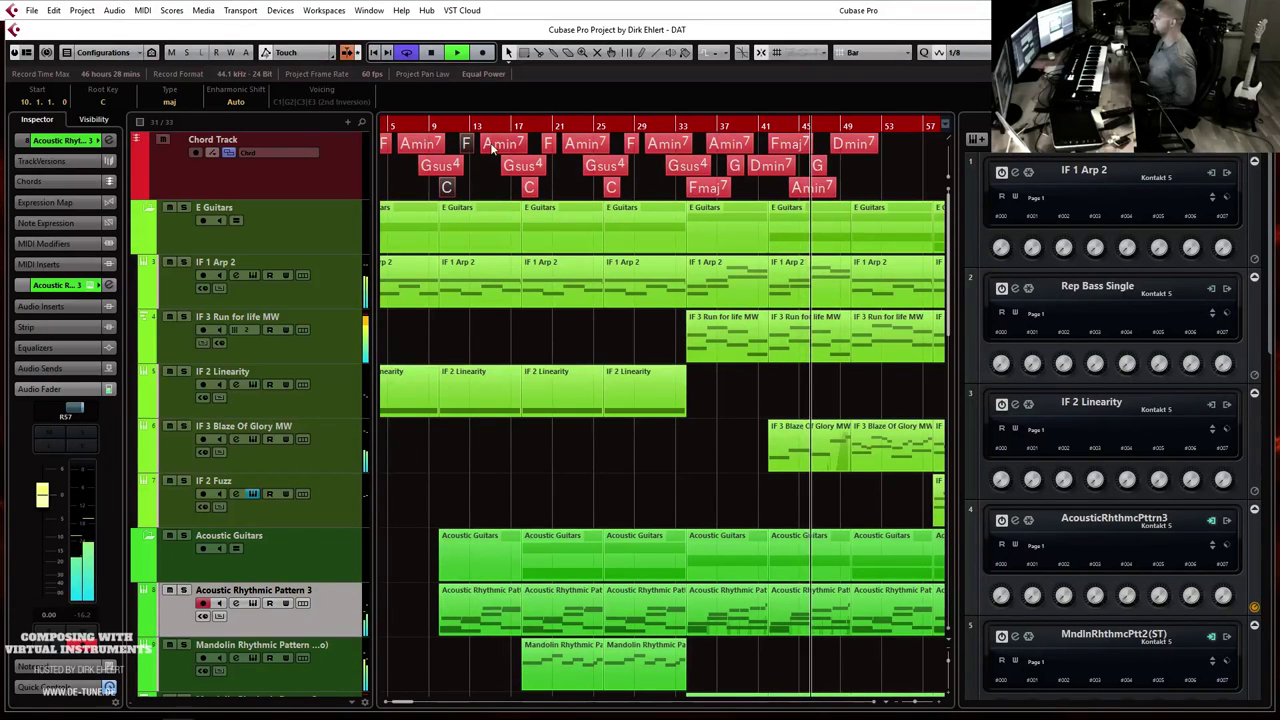
left_click_drag(448, 189, 860, 190)
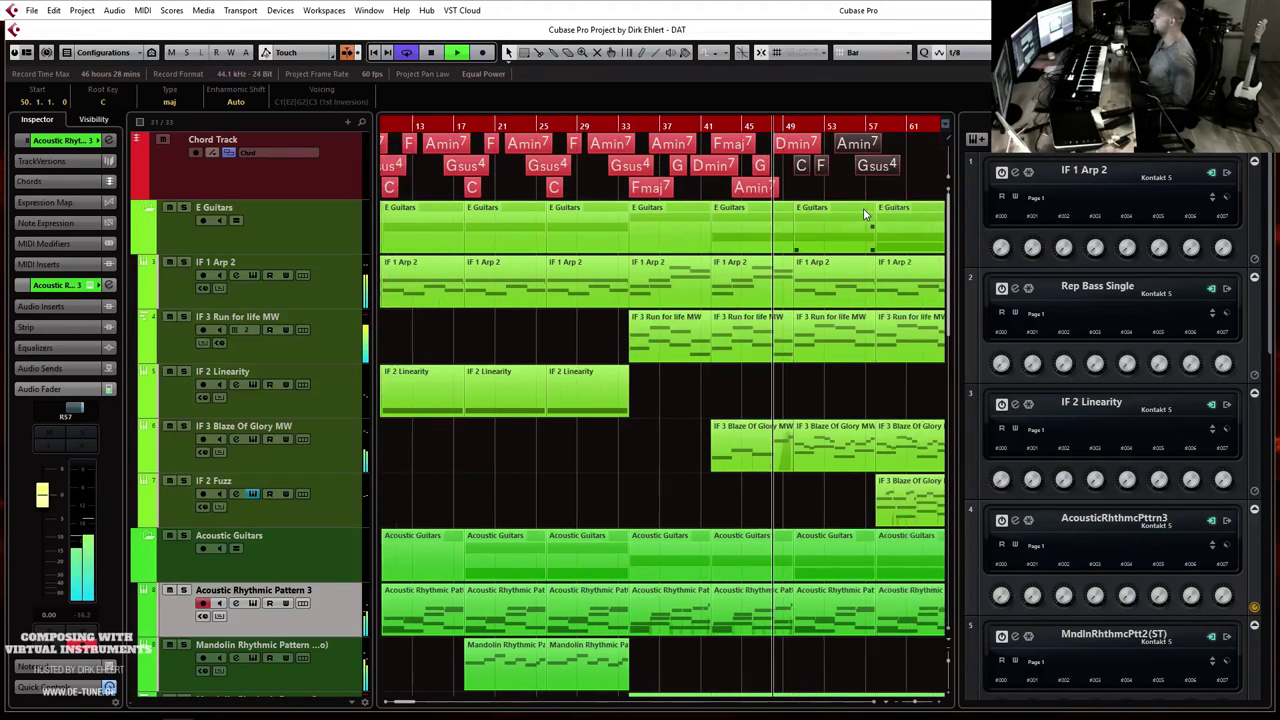
left_click_drag(747, 172, 830, 178)
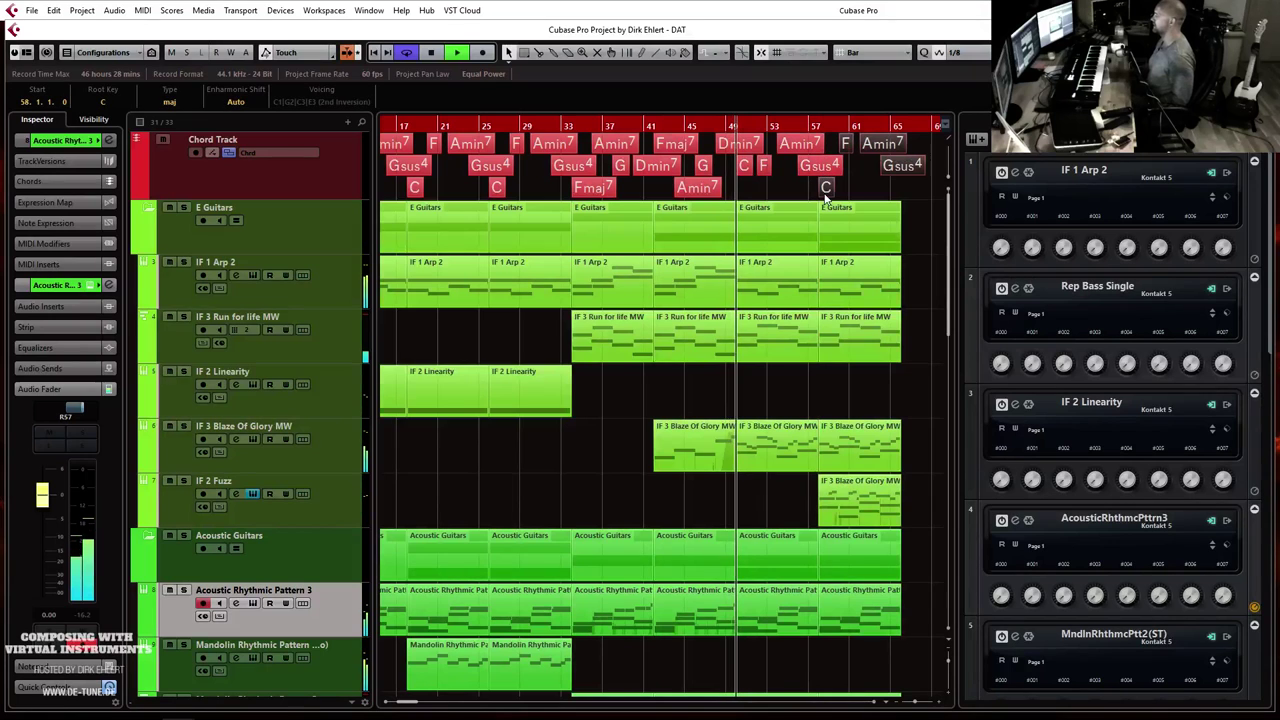
key("h")
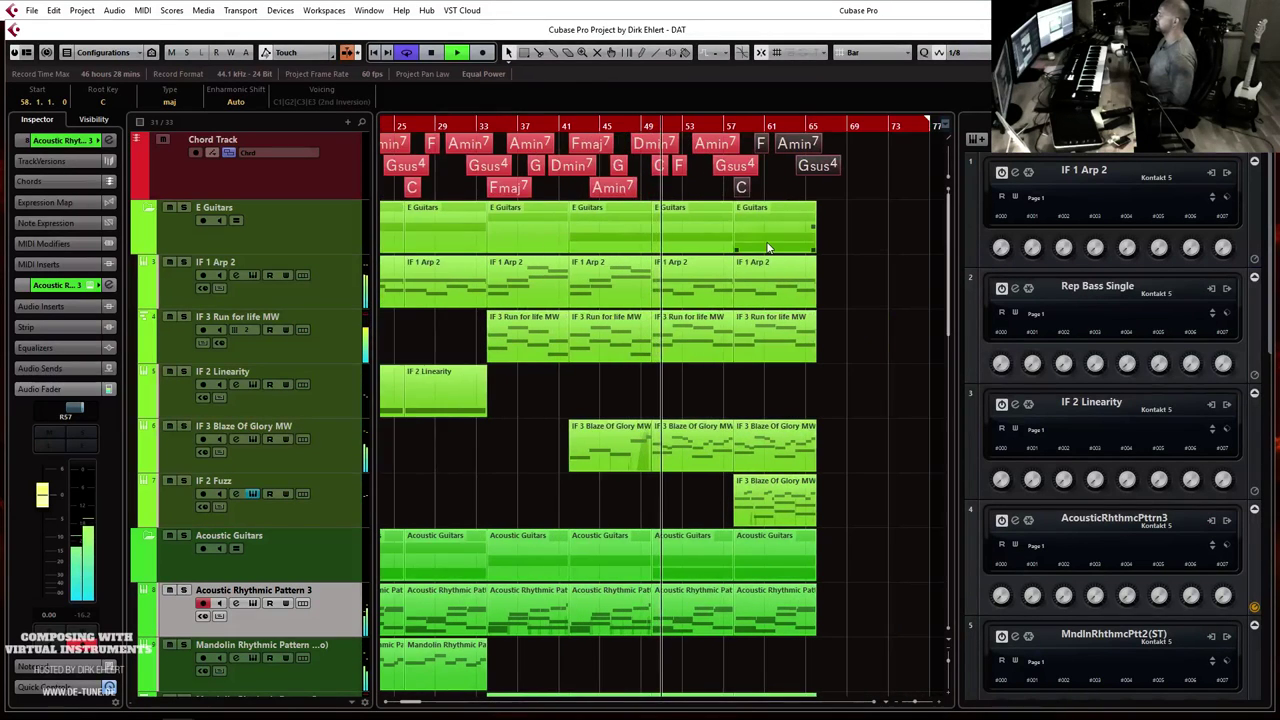
key("h")
key("g")
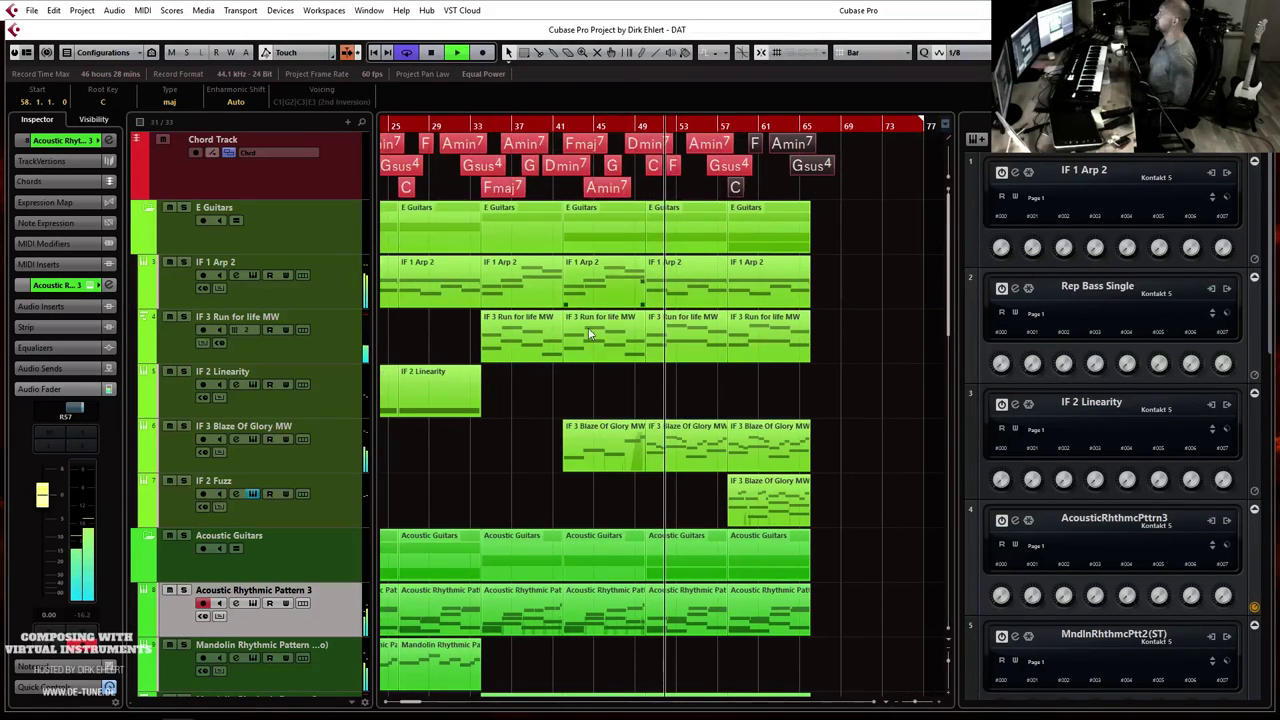
Step: Play the arrangement from the start through to its end around bar 65, and return to the beginning of the timeline
key("space")
key("Home")
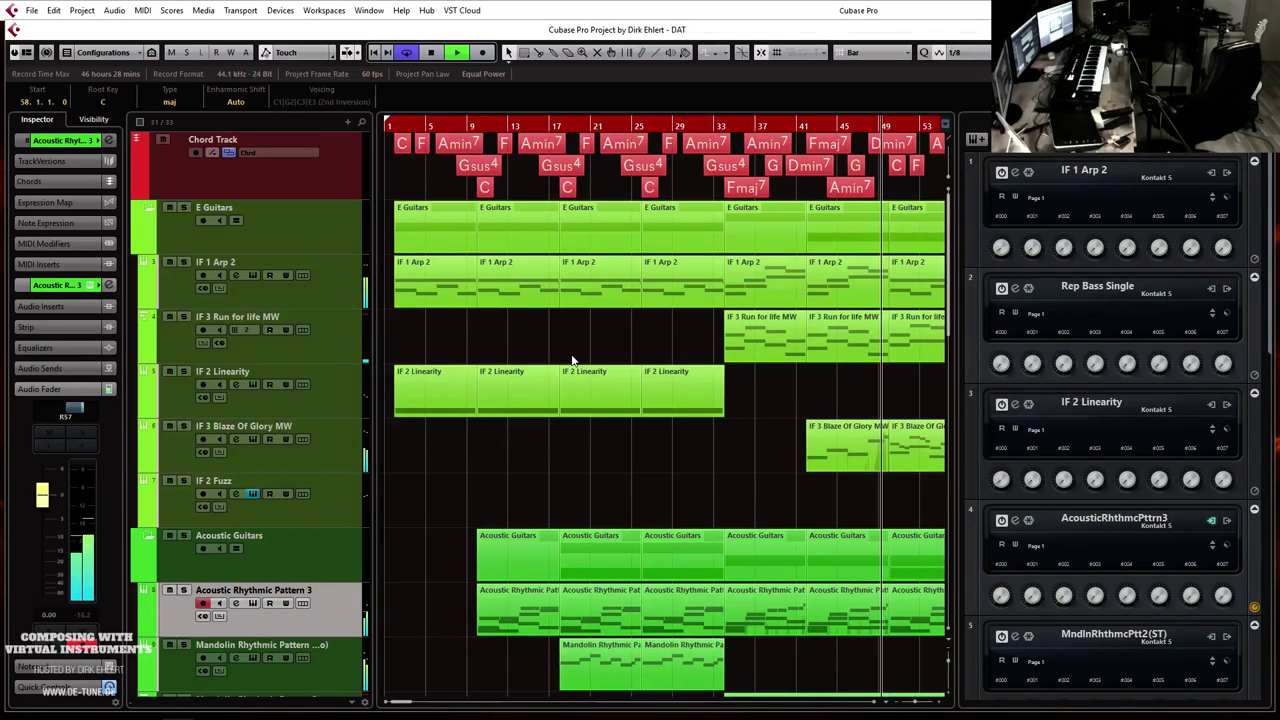
scroll(572, 360, "right", 5)
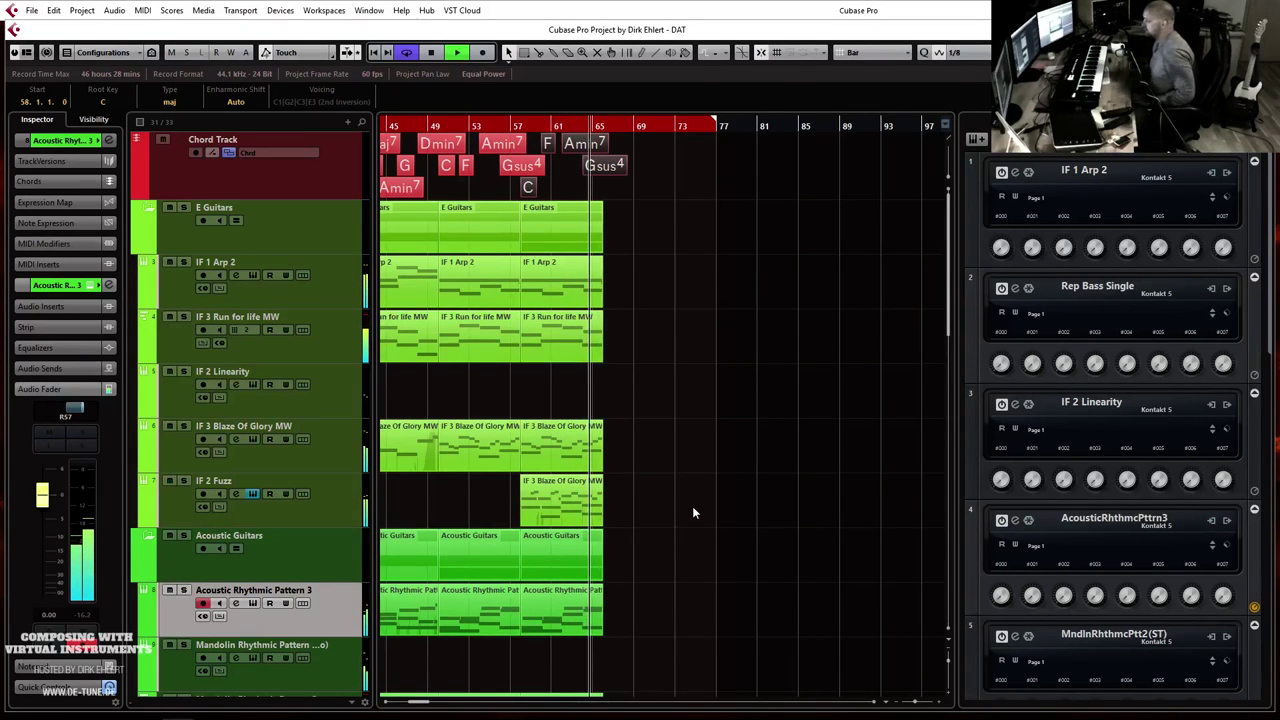
scroll(693, 511, "up", 3)
scroll(693, 511, "down", 3)
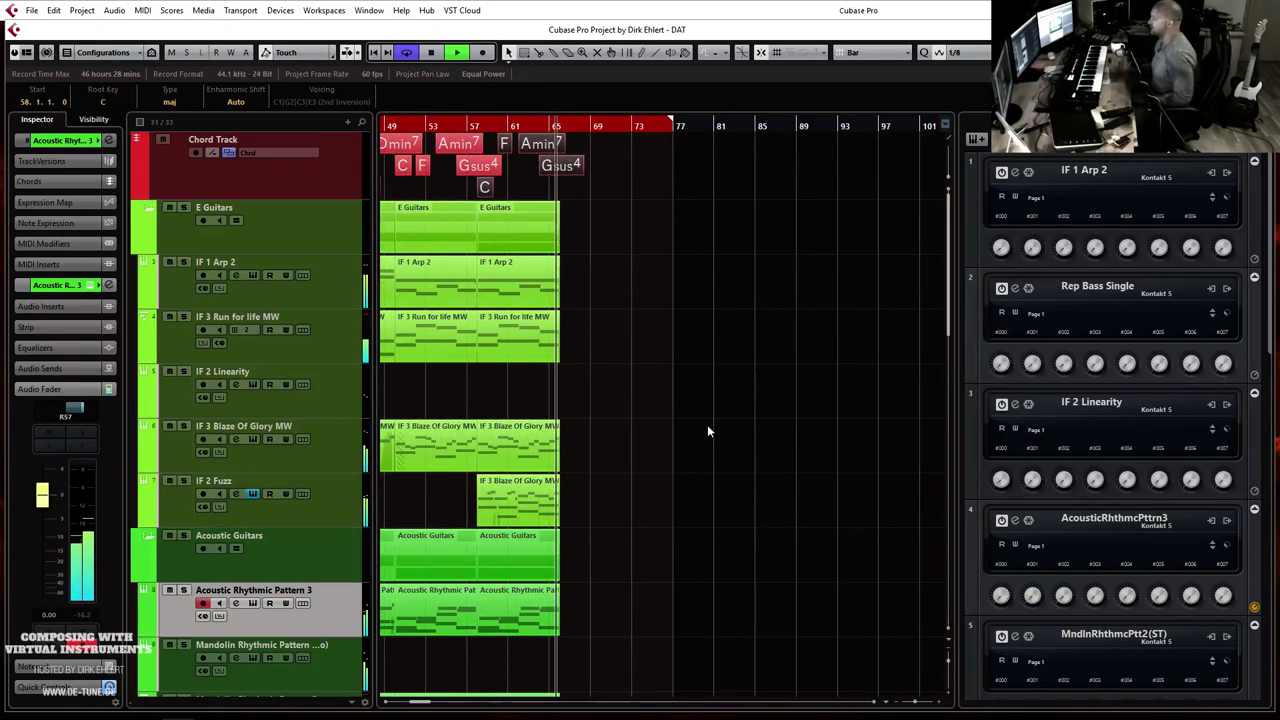
key("space")
scroll(716, 388, "left", 3)
key("Home")
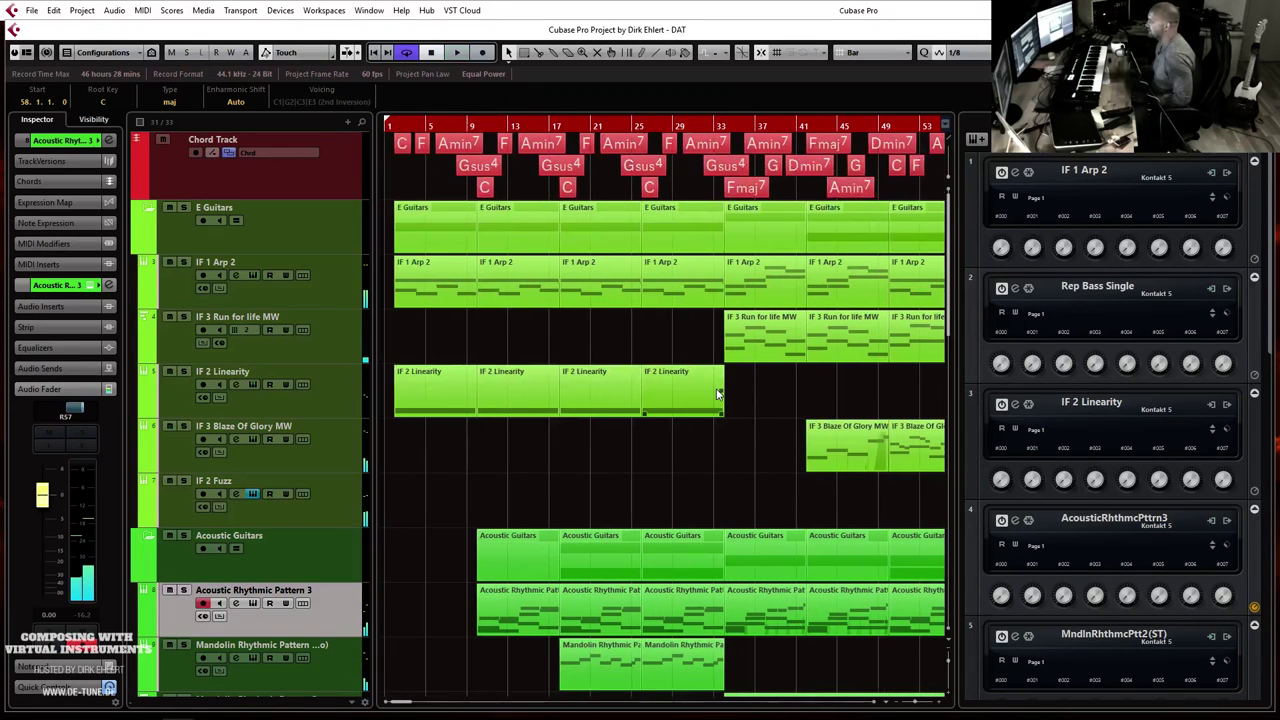
Step: Delete the two Bouzouki events between bars 18 and 34 and place the playback cursor near bar 16
scroll(619, 418, "down", 6)
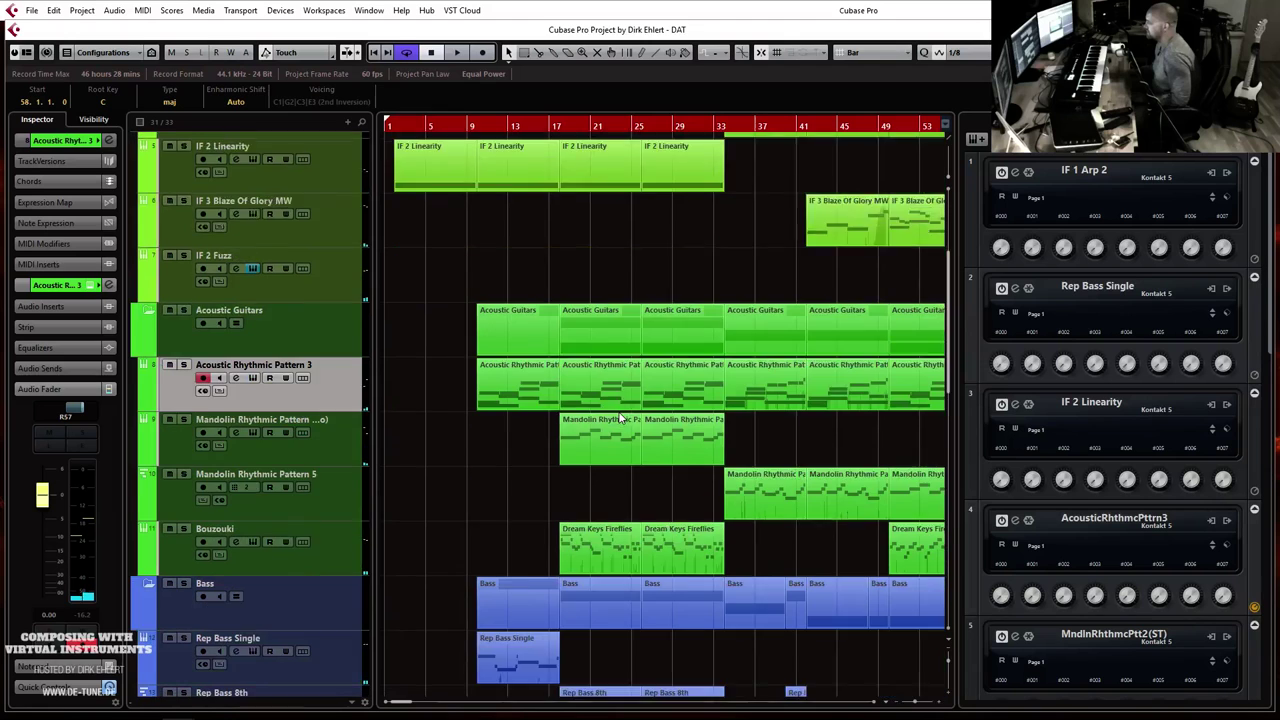
scroll(711, 408, "down", 3)
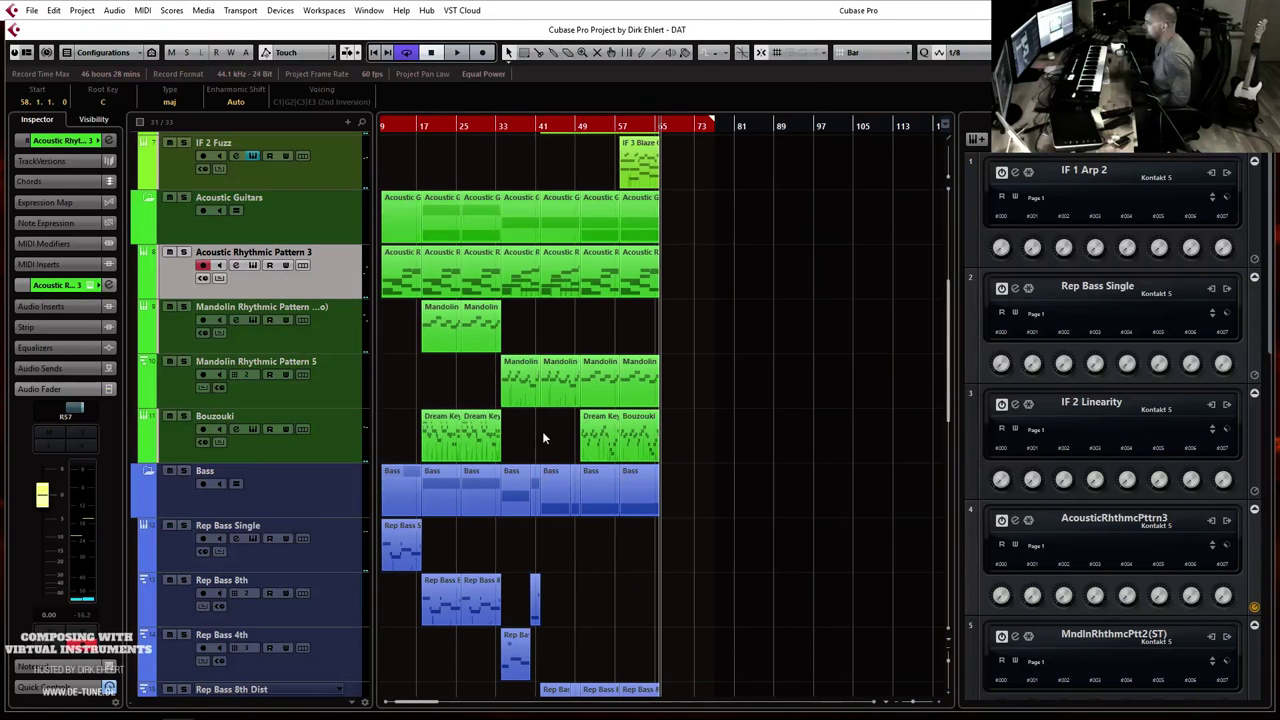
left_click(424, 432)
scroll(466, 433, "left", 1)
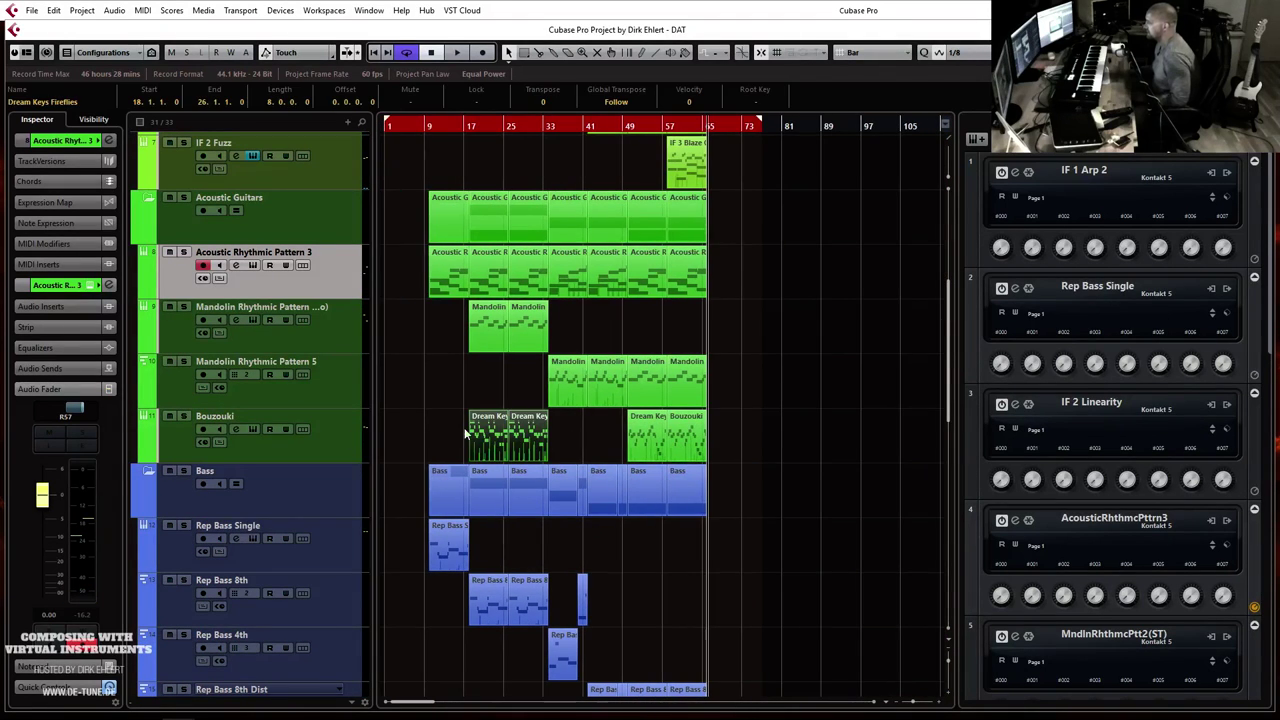
key("Delete")
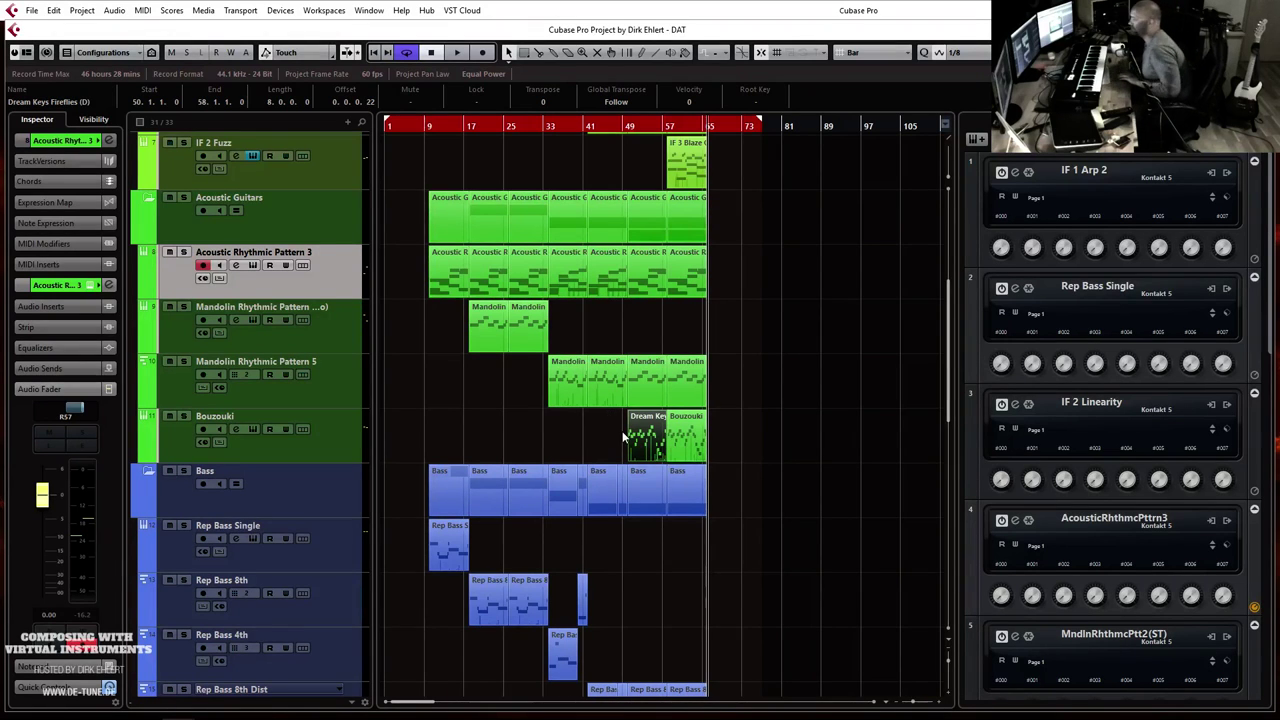
left_click(469, 129)
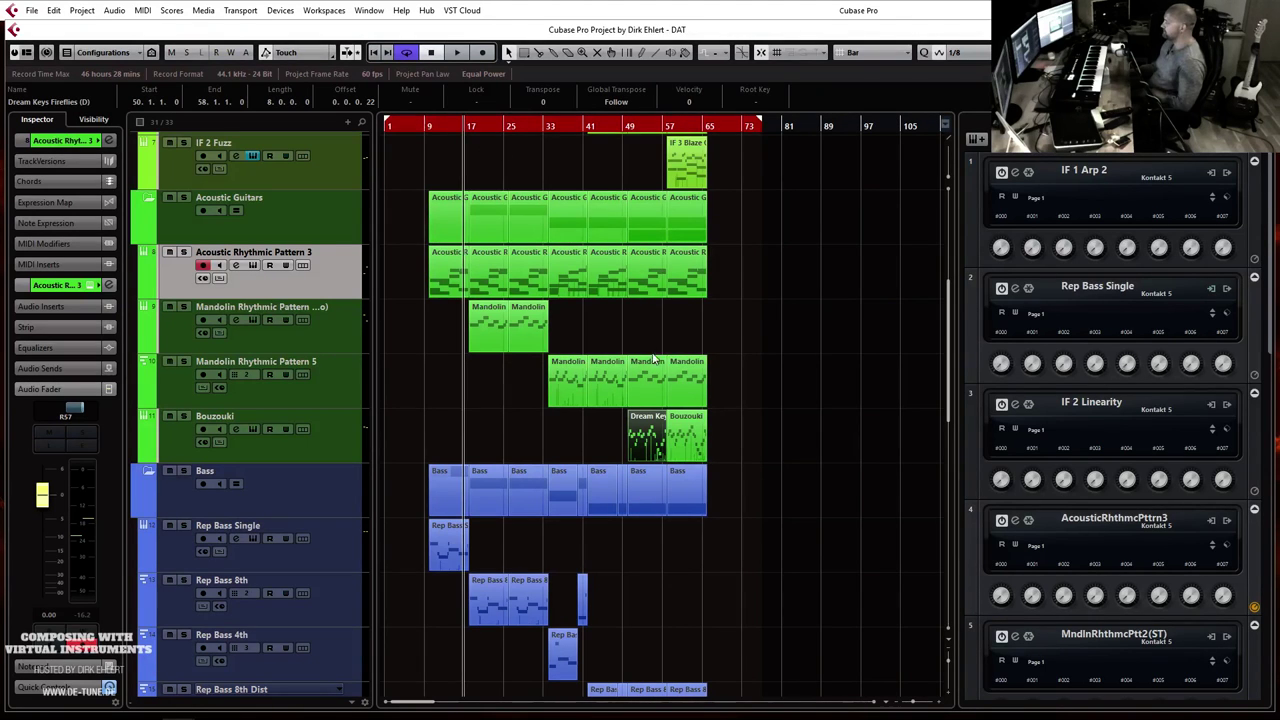
Step: Try deleting the last two Mandolin Rhythmic Pattern 5 events, from bar 50 on, and undo the deletion
left_click_drag(649, 349, 708, 372)
key("Delete")
left_click(331, 380)
right_click(340, 375)
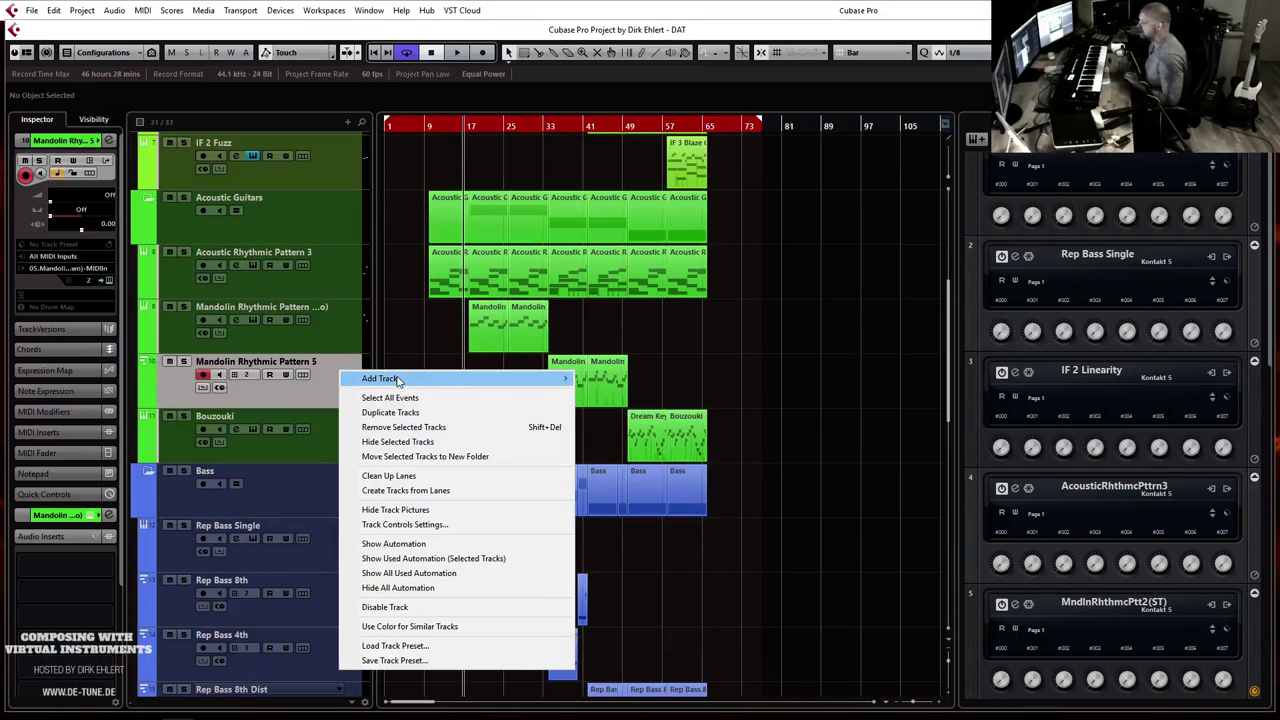
mouse_move(400, 378)
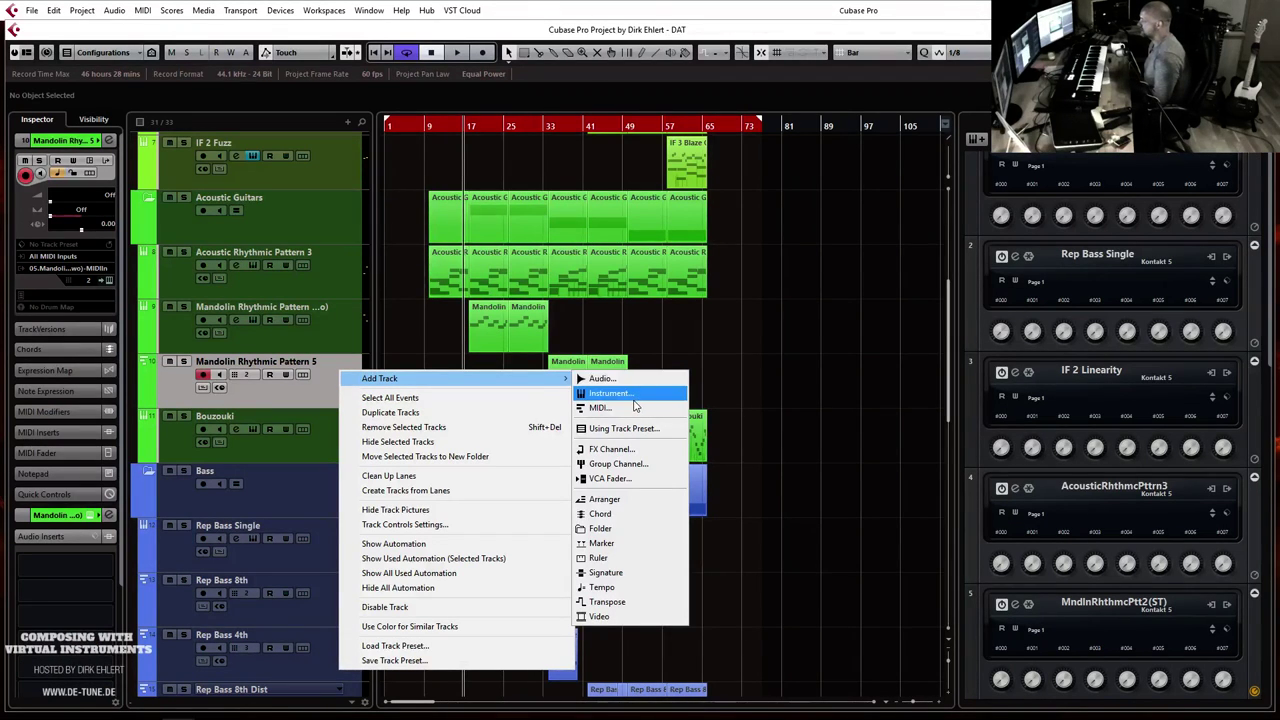
left_click(705, 341)
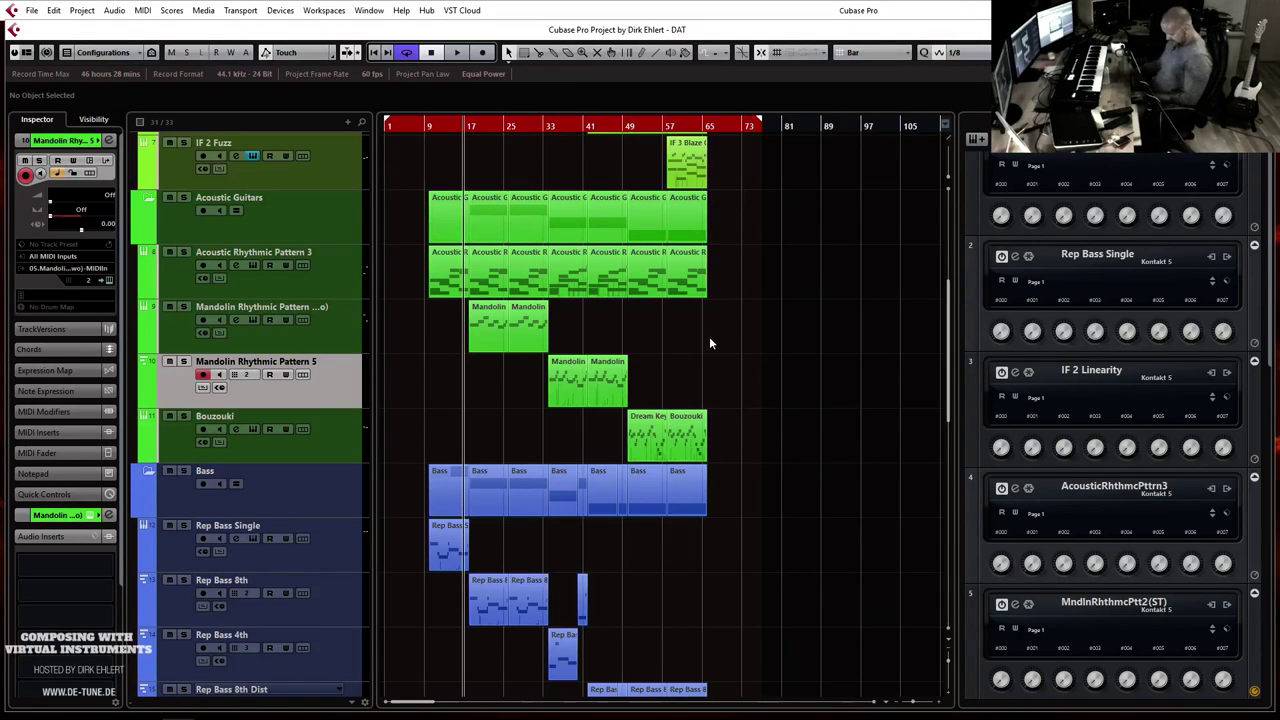
key("ctrl+d")
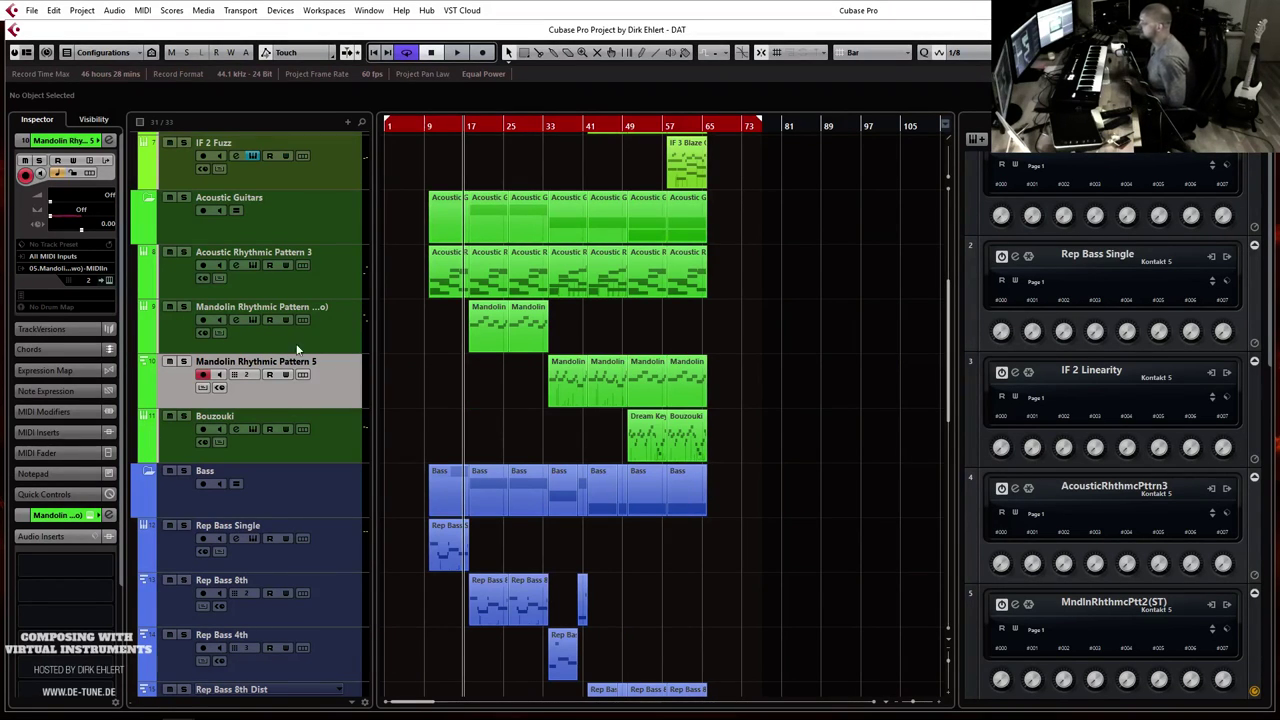
Step: Duplicate the Mandolin Rhythmic Pattern 2 (Speed Two) track, place the copy below Bouzouki and delete its events
right_click(331, 332)
left_click(384, 375)
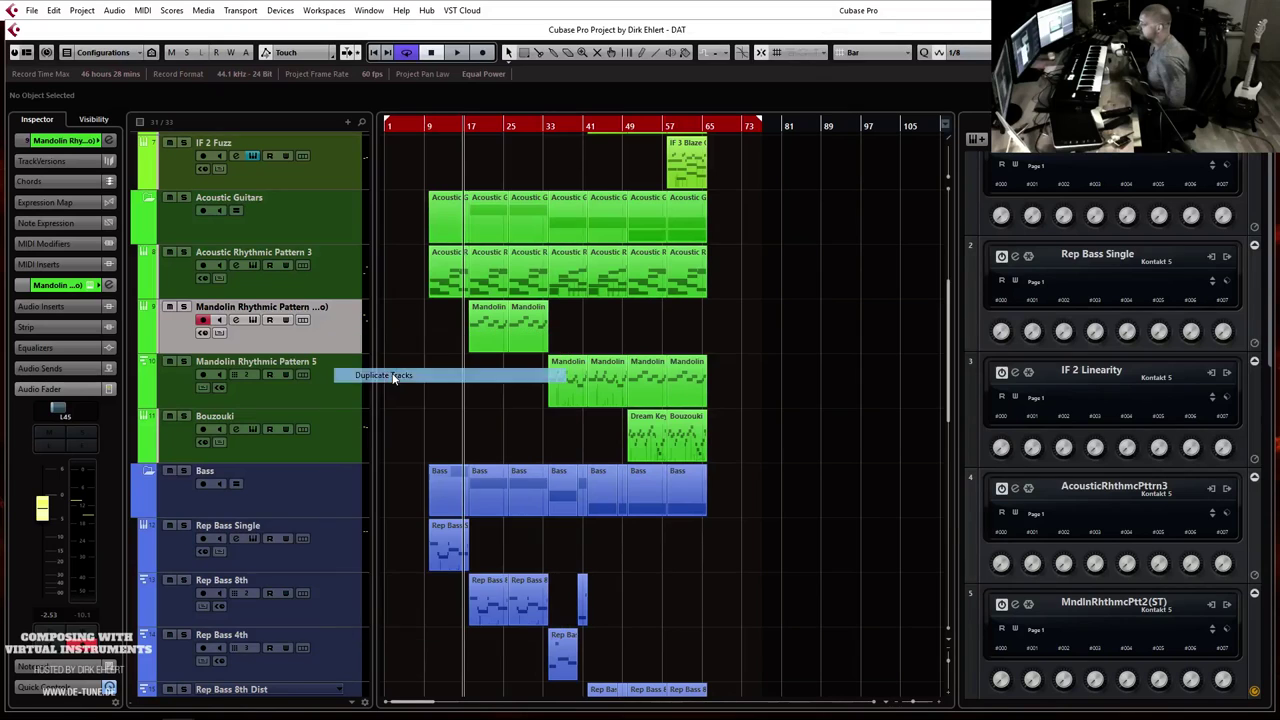
left_click_drag(336, 479, 335, 478)
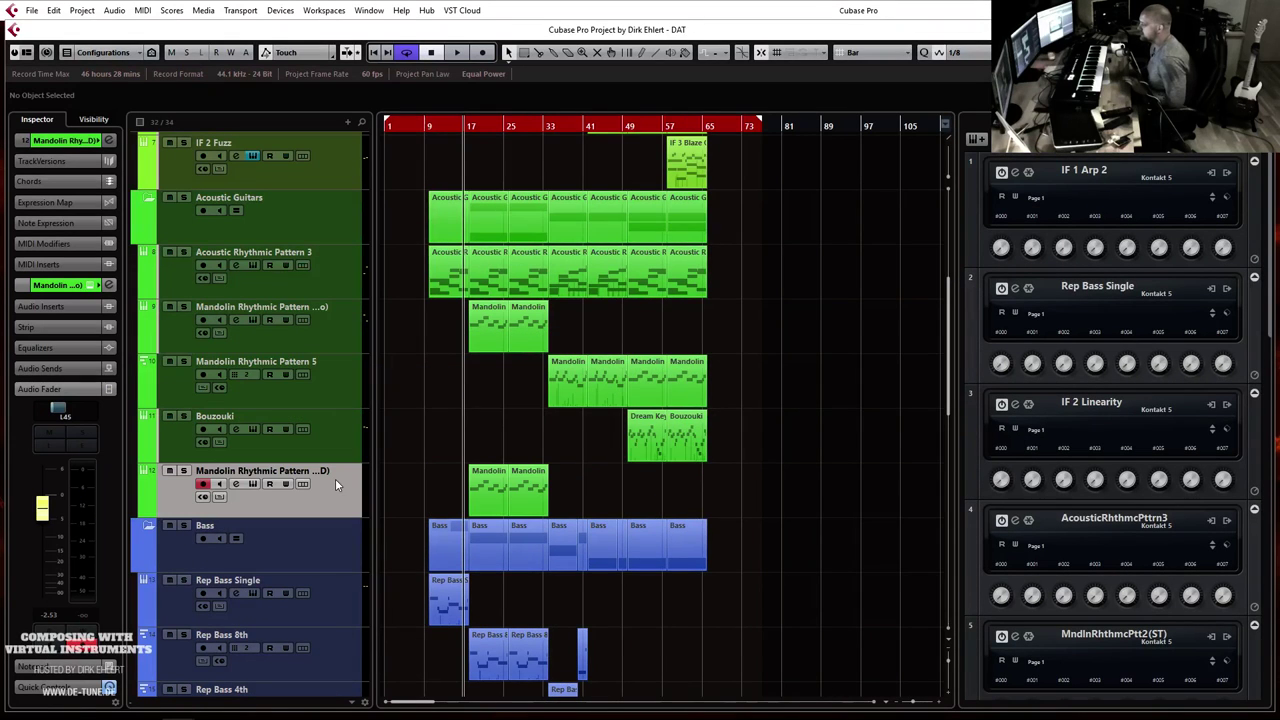
left_click(529, 488)
key("Delete")
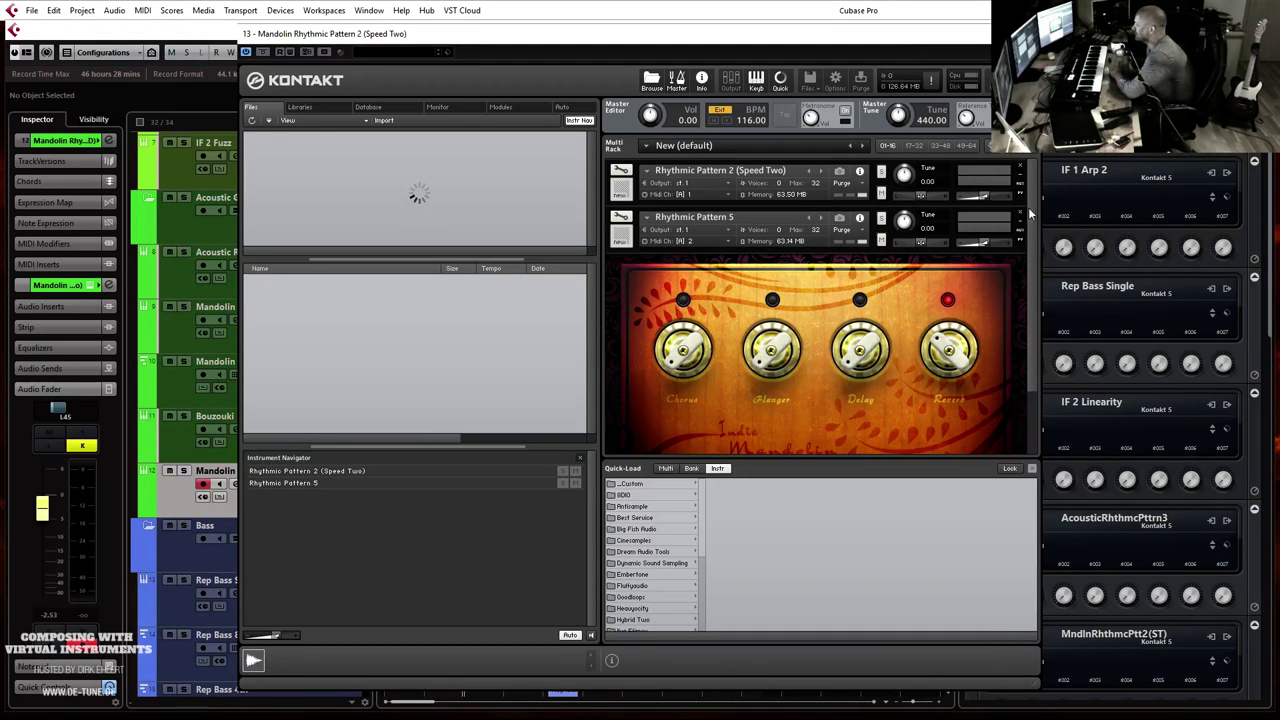
Step: In the duplicated track's Kontakt, remove Rhythmic Pattern 5 and replace Rhythmic Pattern 2 with Tremolando PB+MW from Indie Mandolin
left_click(1020, 213)
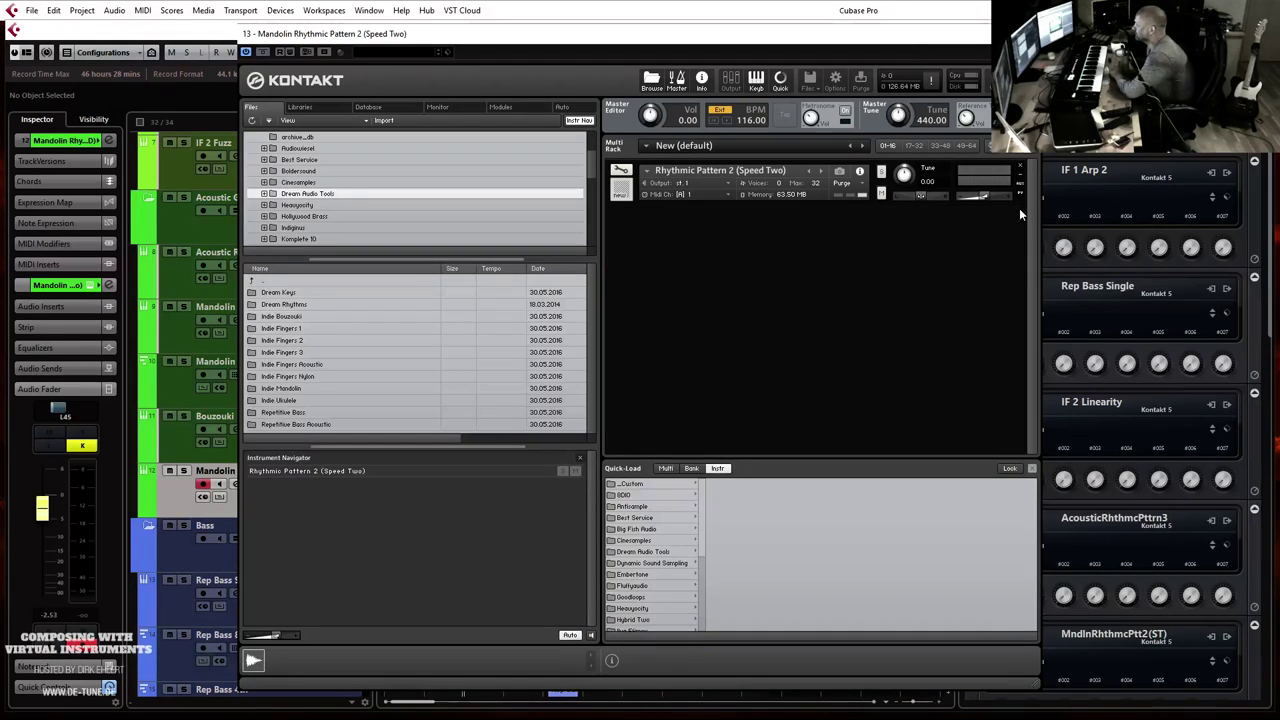
left_click(645, 552)
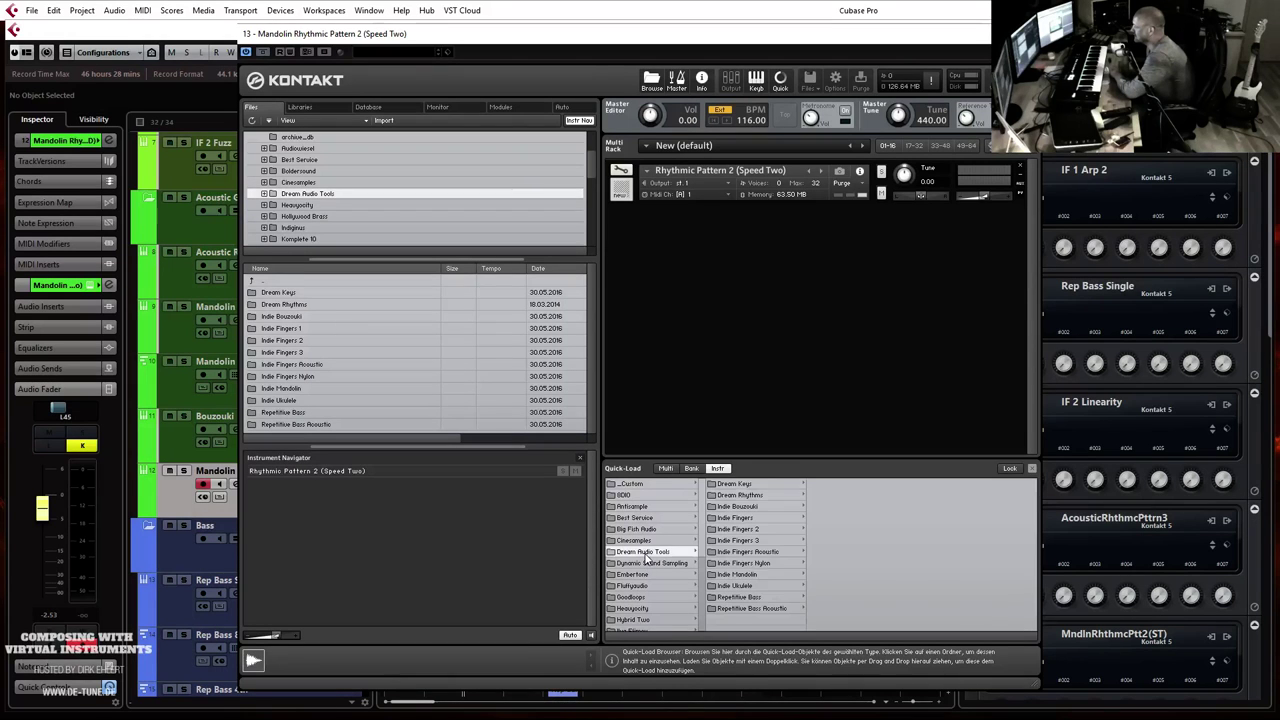
left_click(754, 577)
scroll(885, 577, "down", 3)
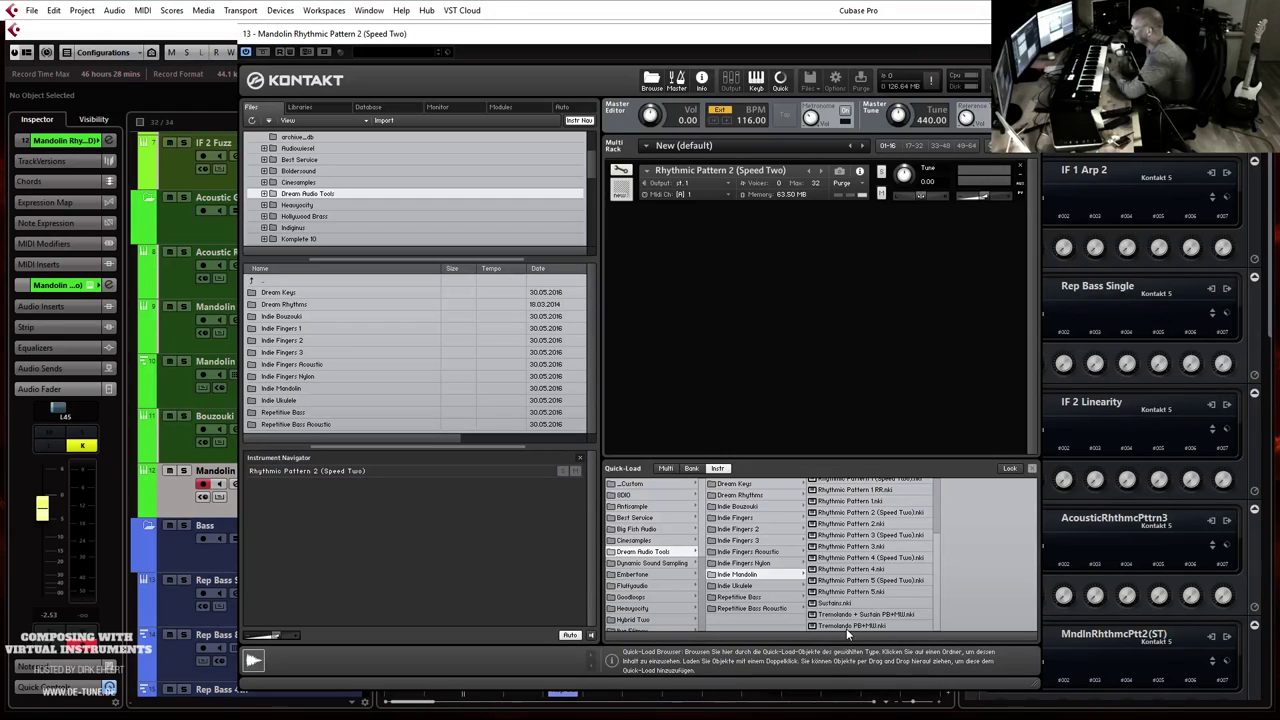
left_click_drag(841, 626, 750, 186)
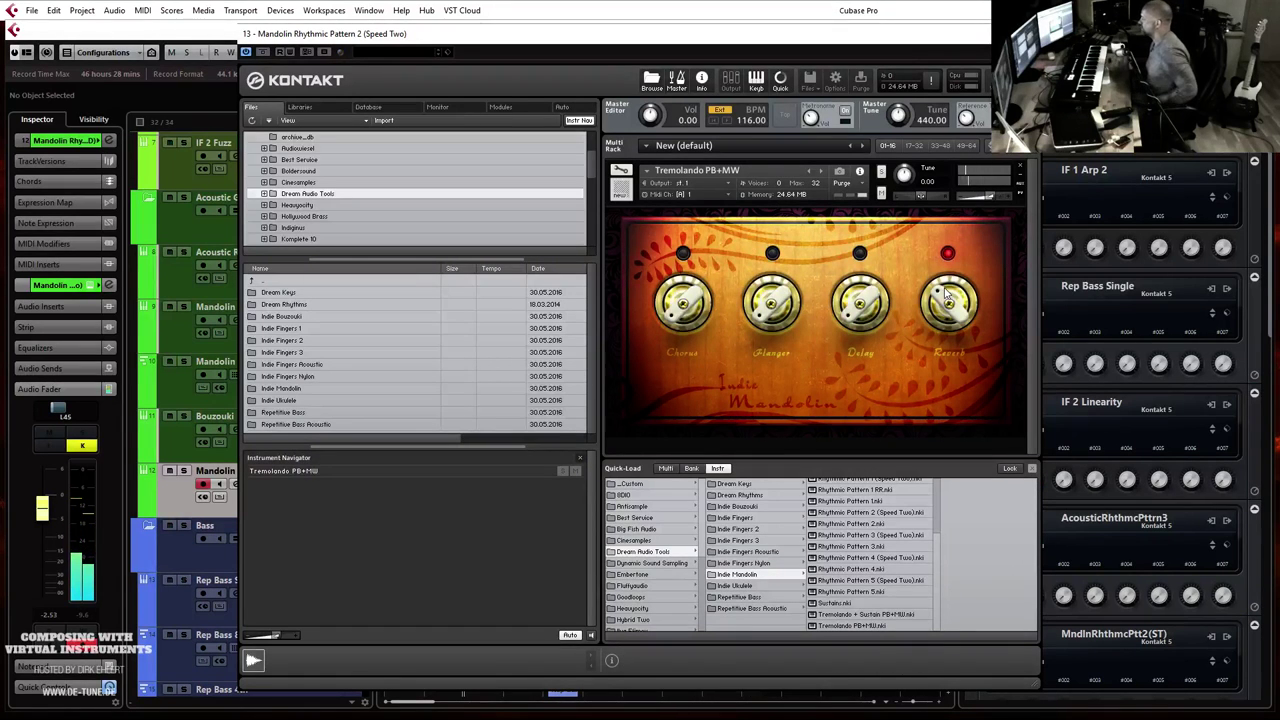
Step: Switch off the Reverb in the Tremolando PB+MW instrument, close Kontakt and centre the duplicated mandolin track's pan
left_click(948, 253)
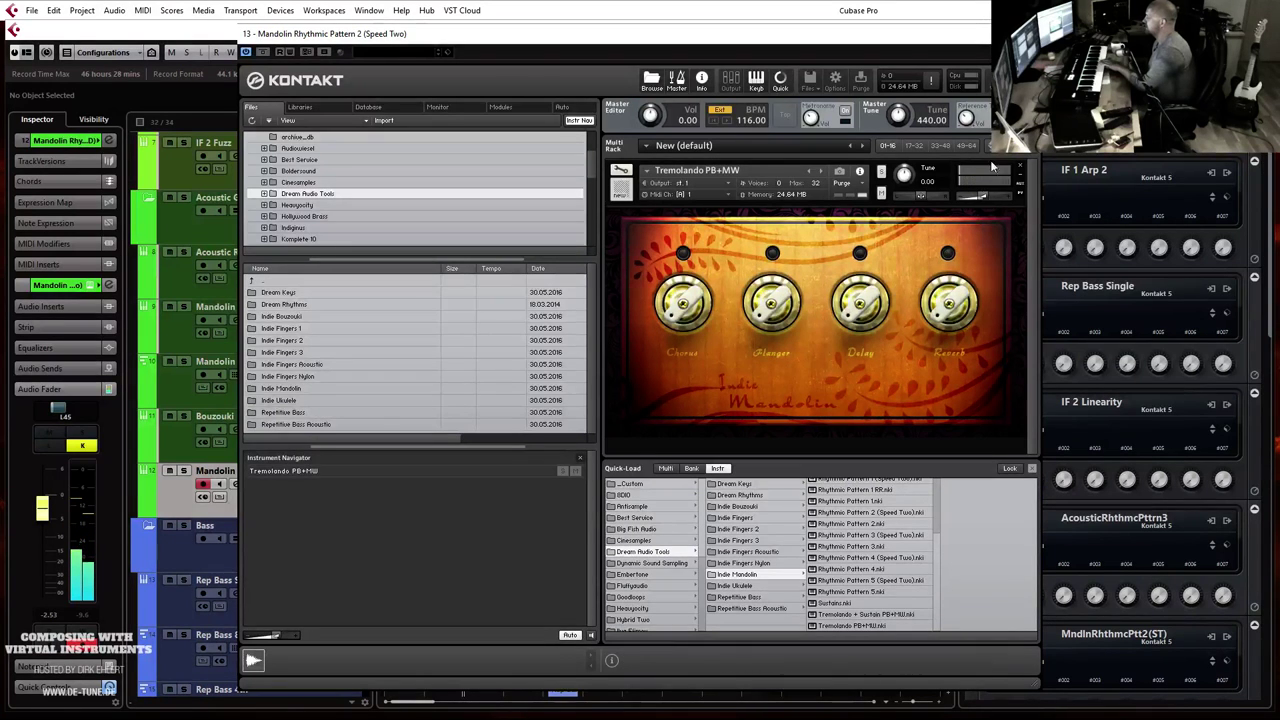
key("Escape")
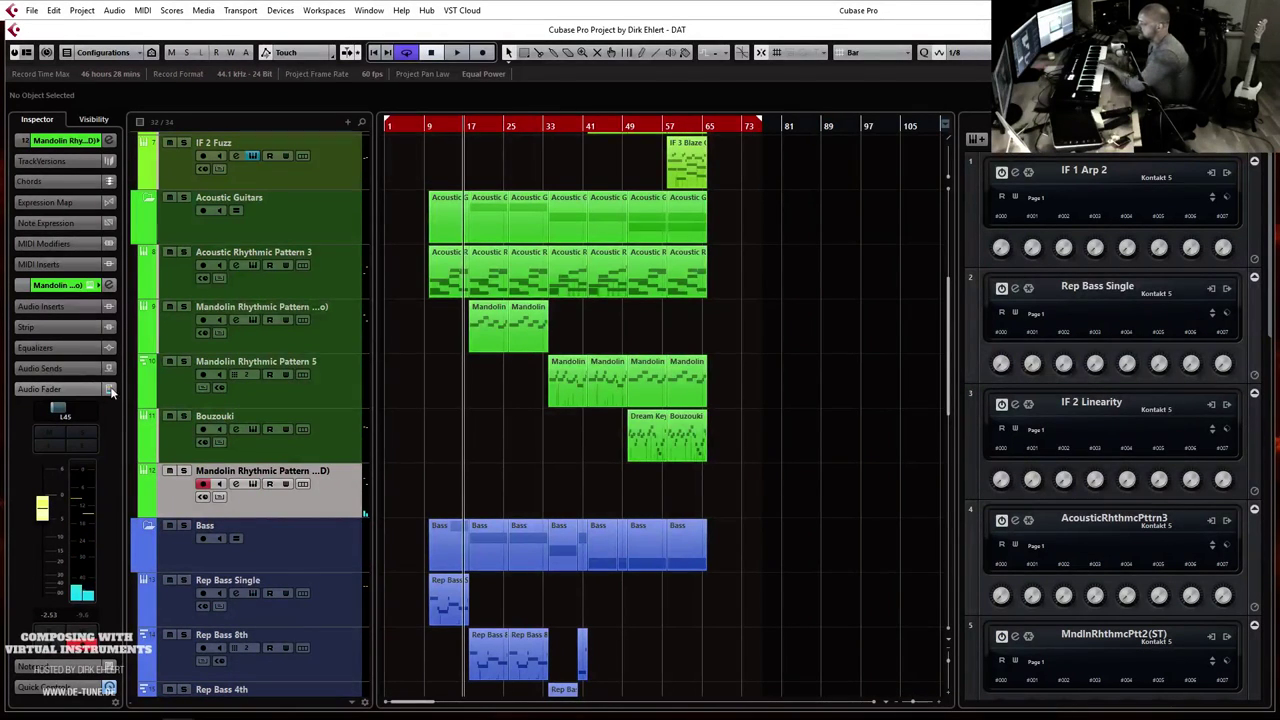
mouse_move(66, 411)
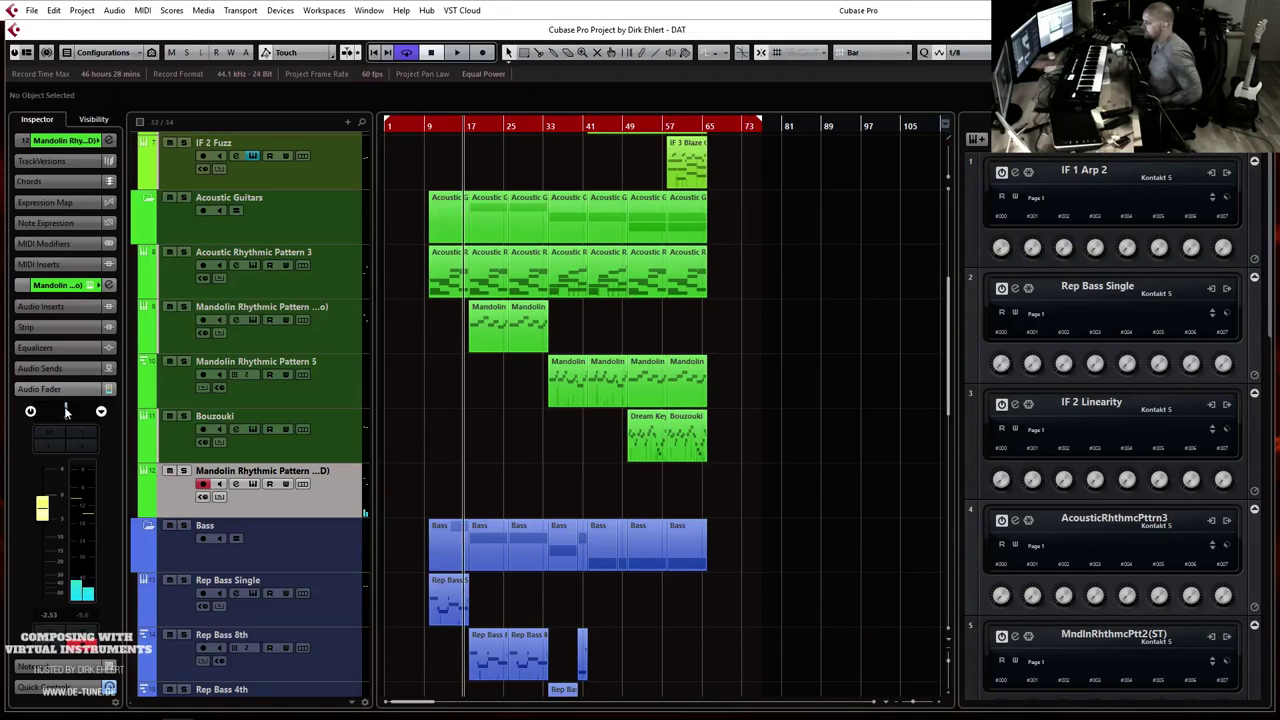
Step: Insert the S-Gear2_x64 amp simulator in the first audio insert slot of the duplicated mandolin track
left_click(59, 289)
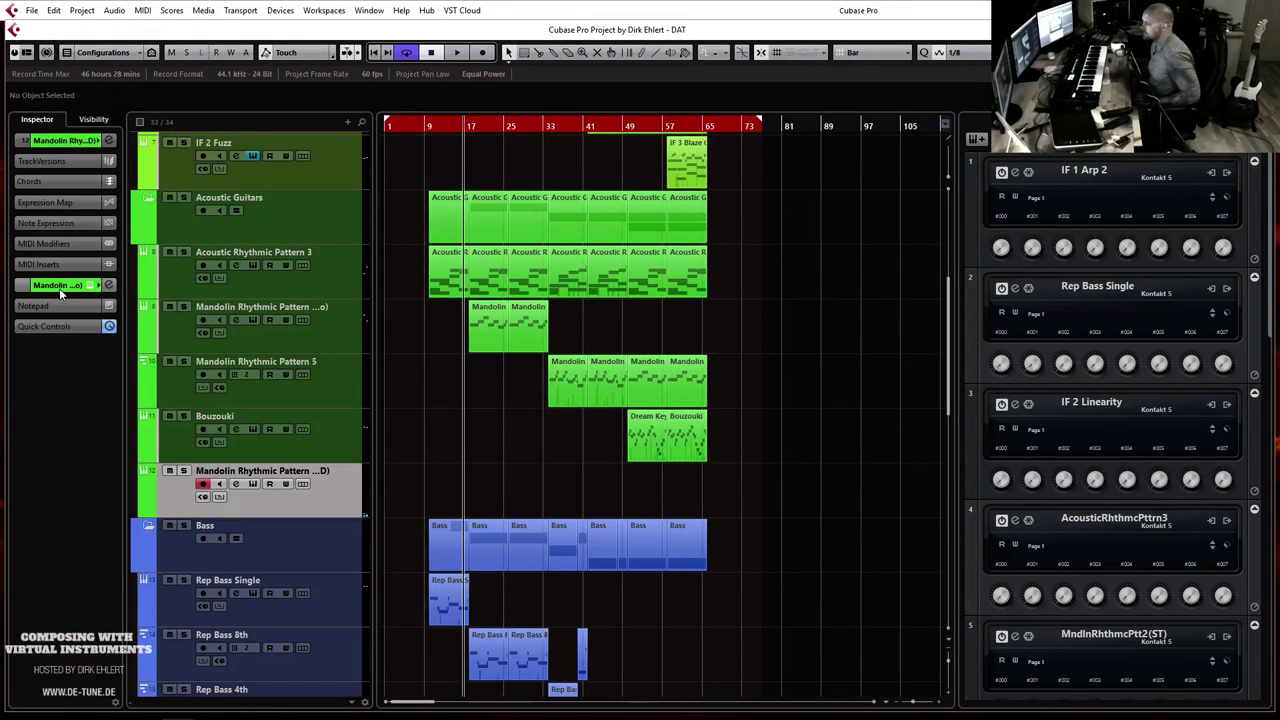
left_click(52, 306)
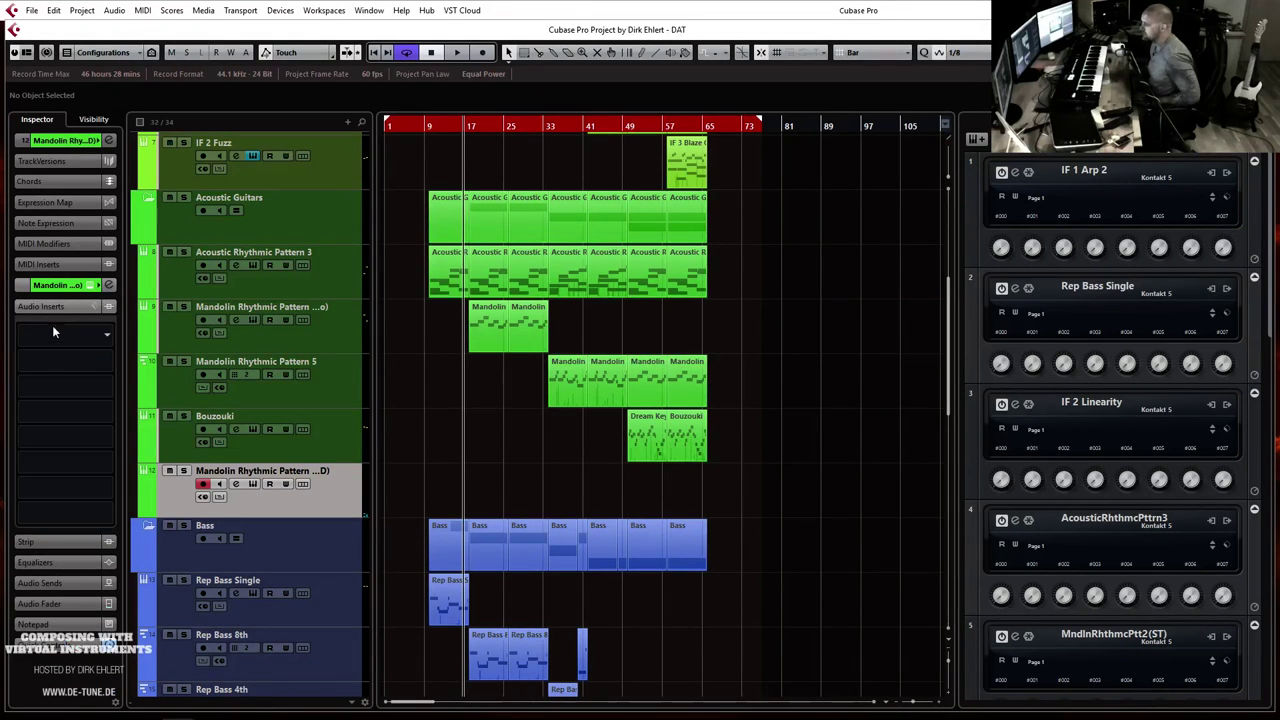
left_click(107, 337)
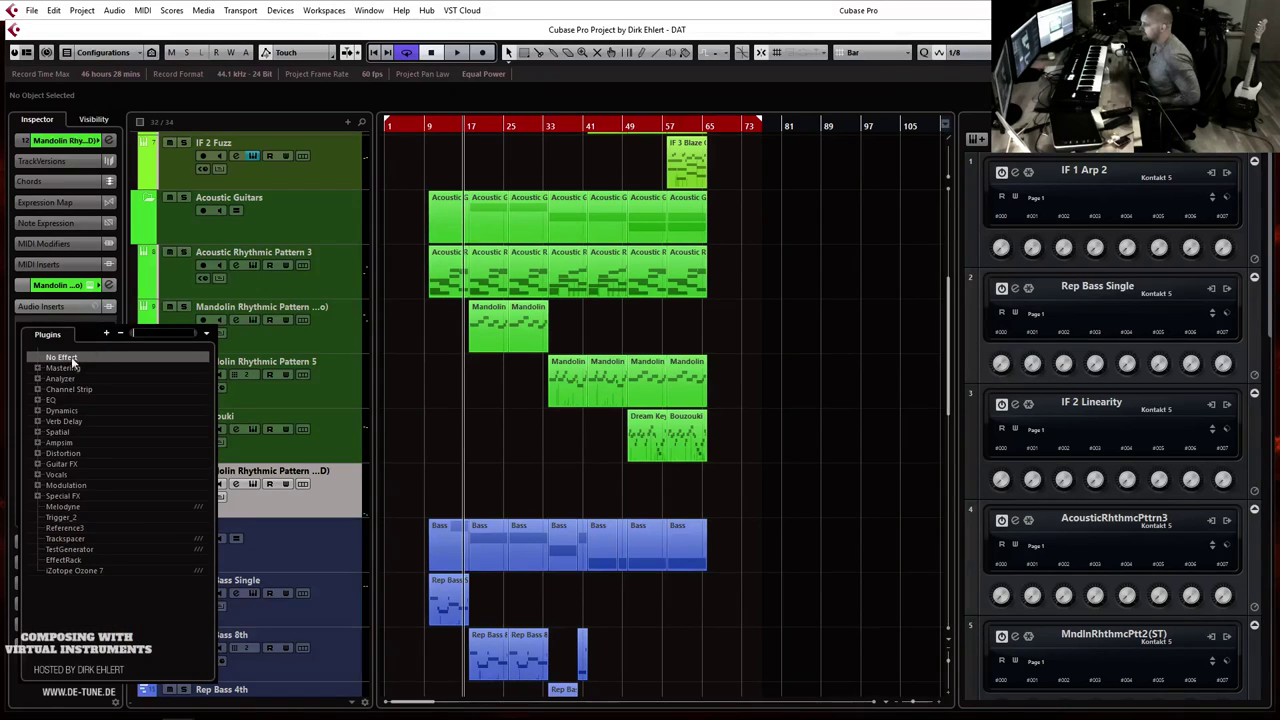
left_click(38, 442)
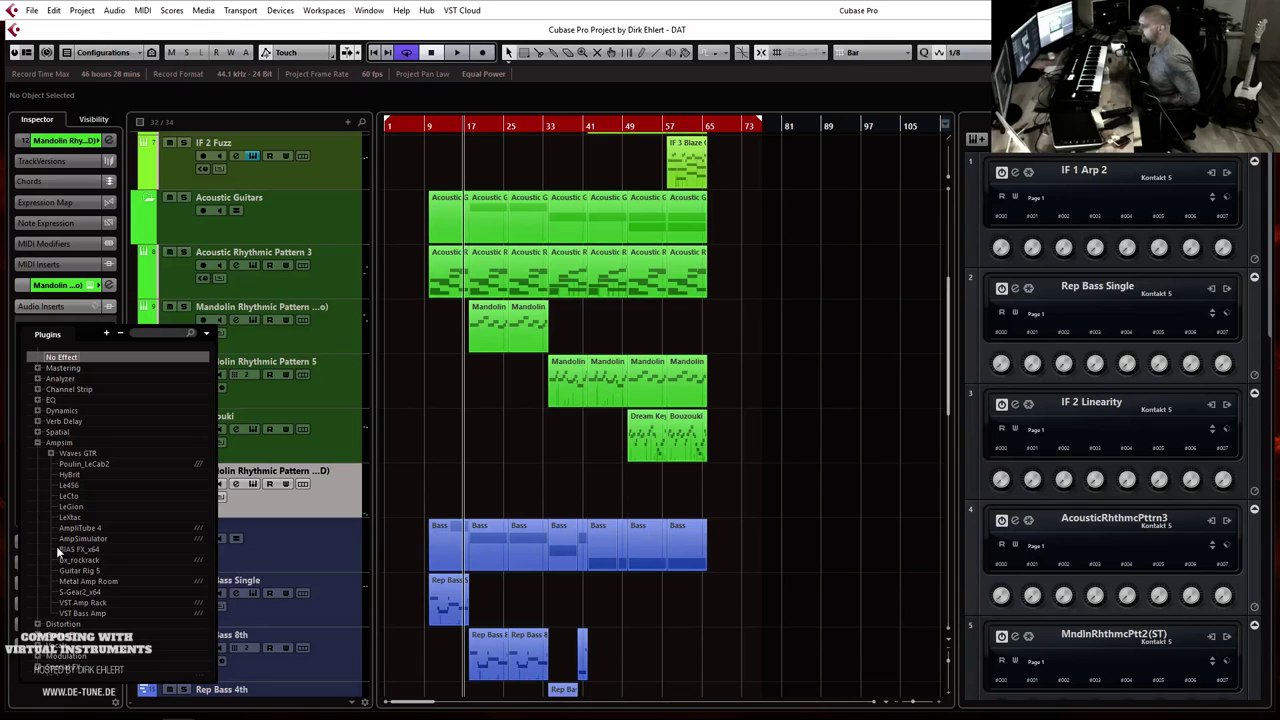
left_click(158, 583)
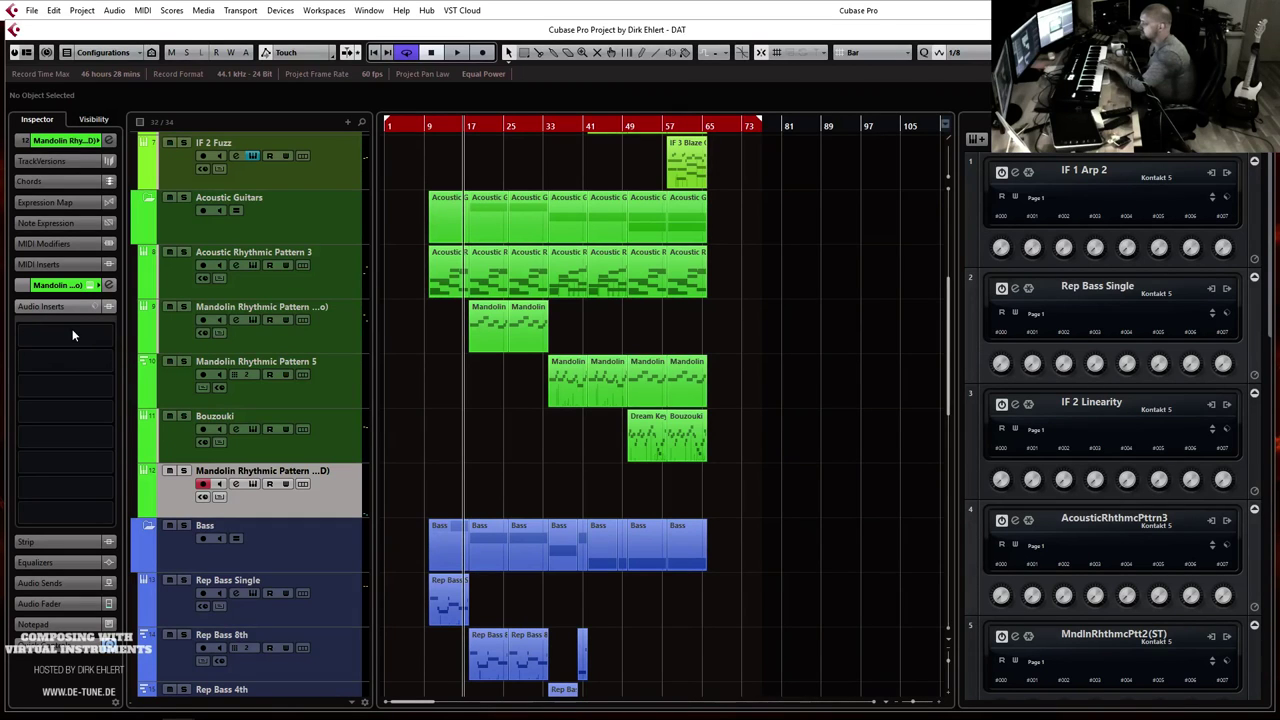
left_click(40, 333)
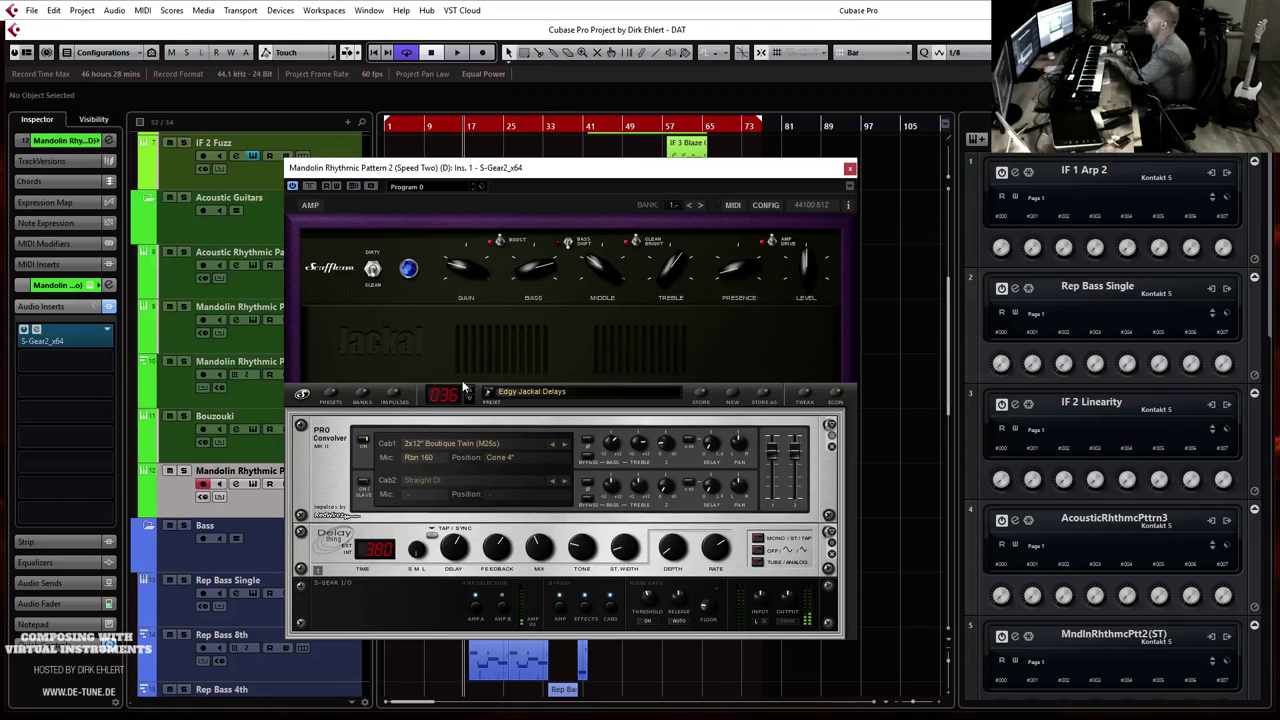
Step: Try the Liontone preset from S-Gear's Duke bank and load Deluxe Drive from the Custom '57 bank instead
left_click(362, 395)
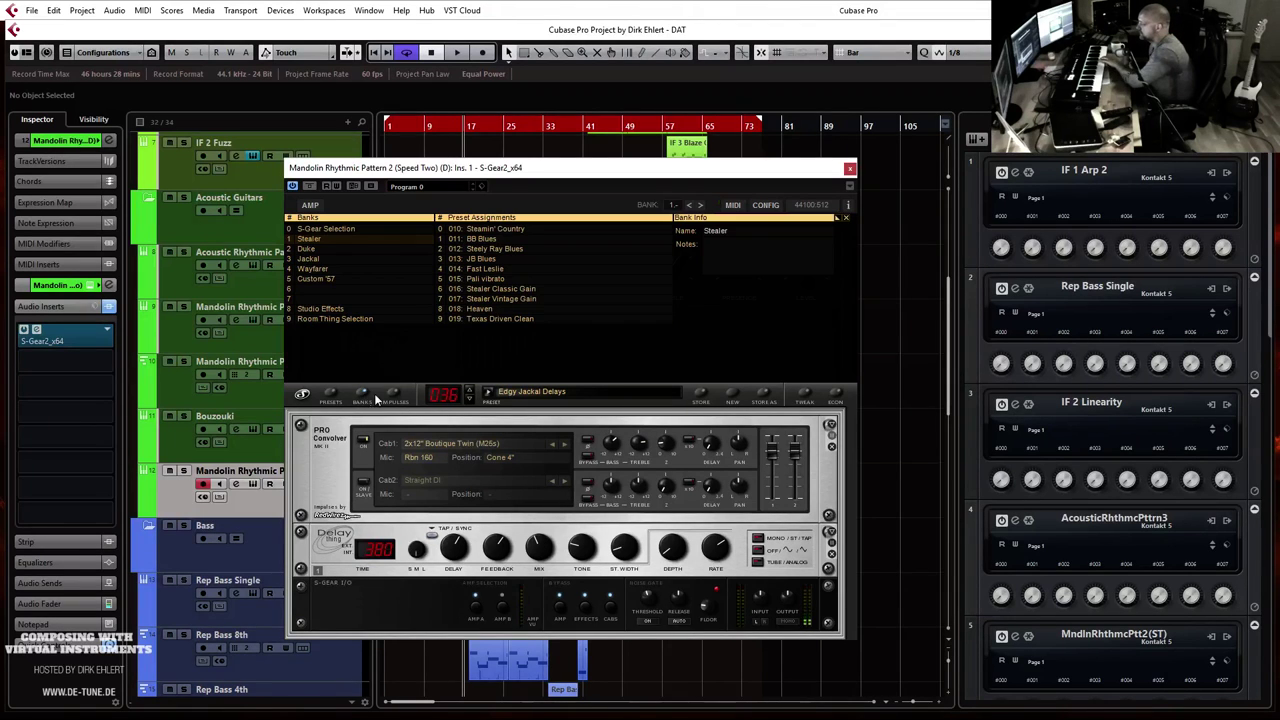
left_click(324, 249)
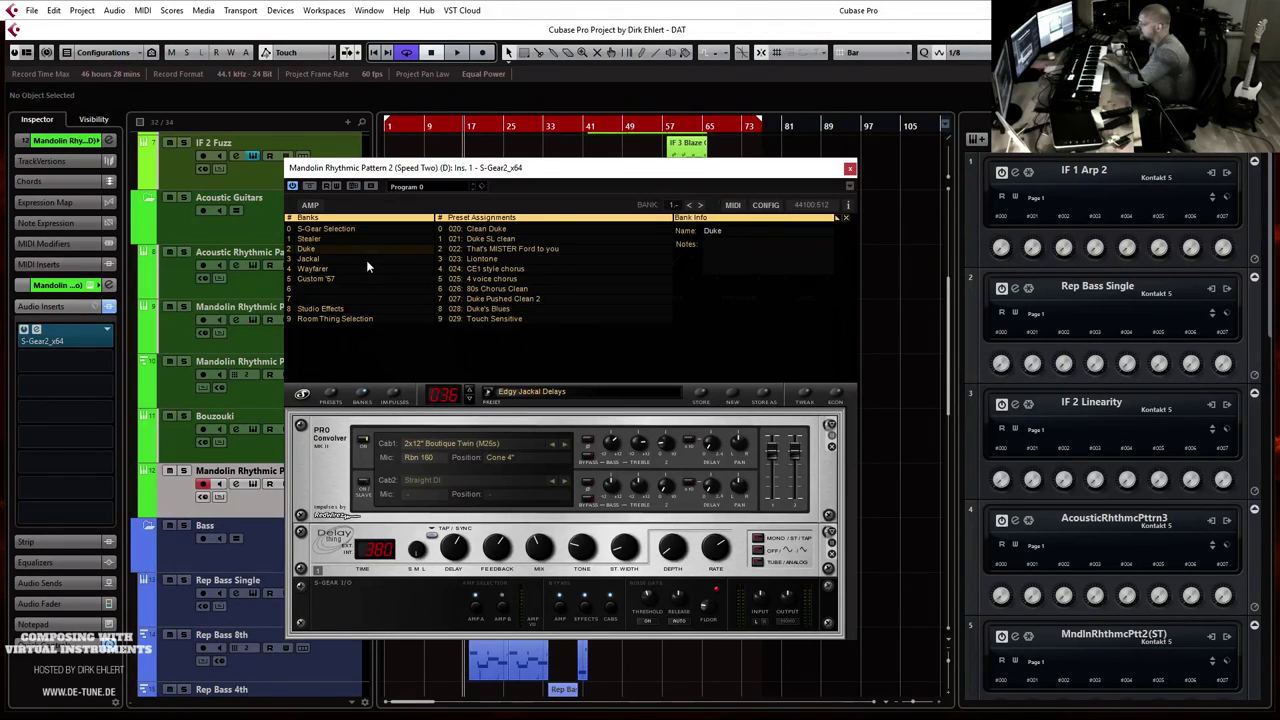
left_click(486, 260)
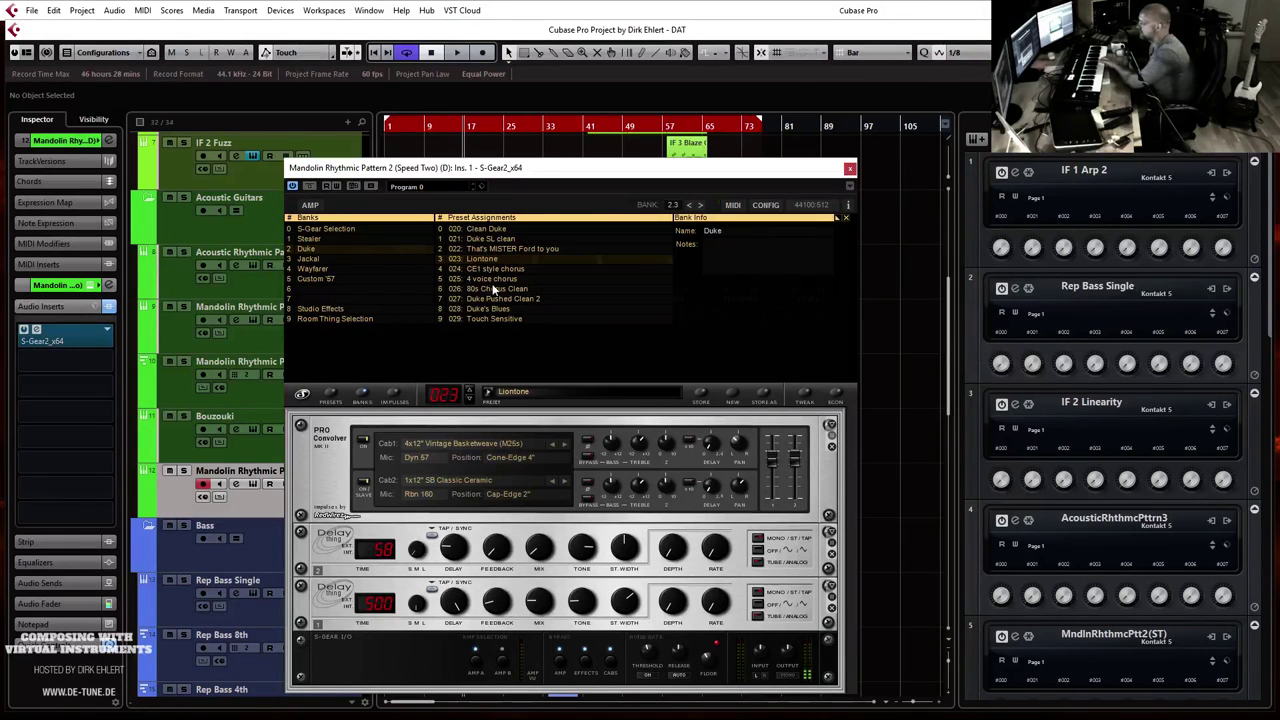
left_click(339, 280)
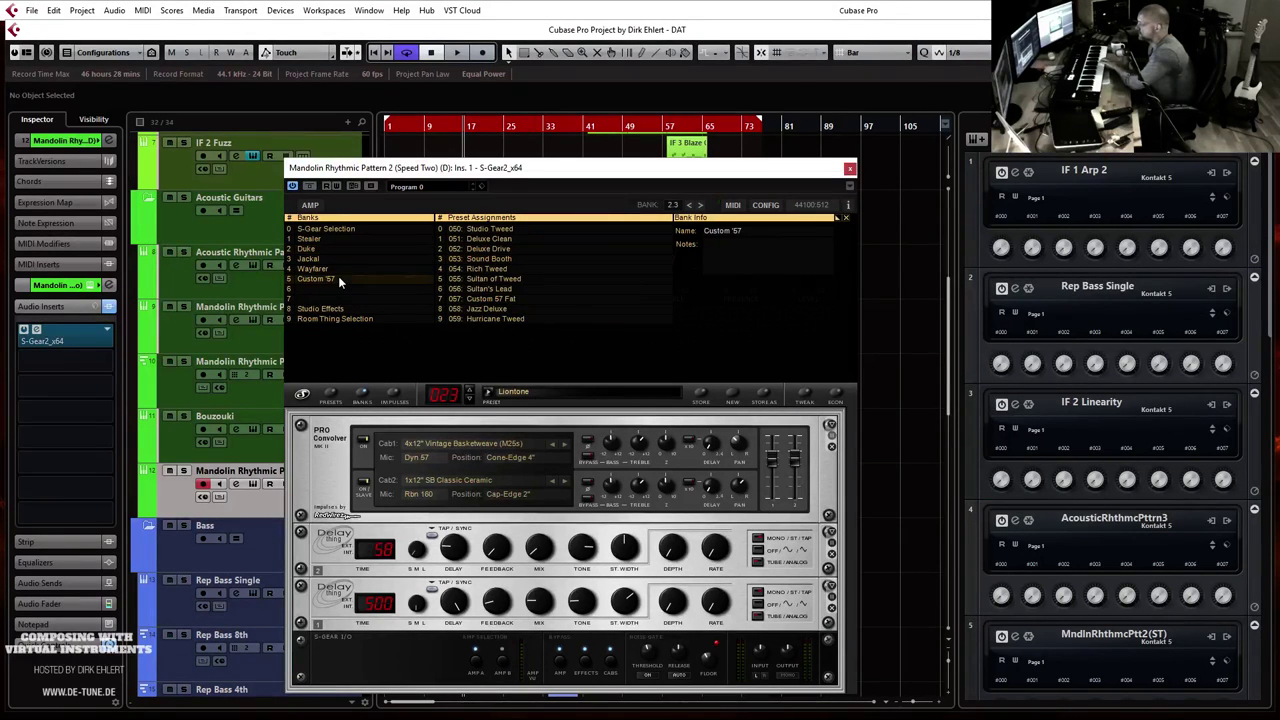
left_click(500, 248)
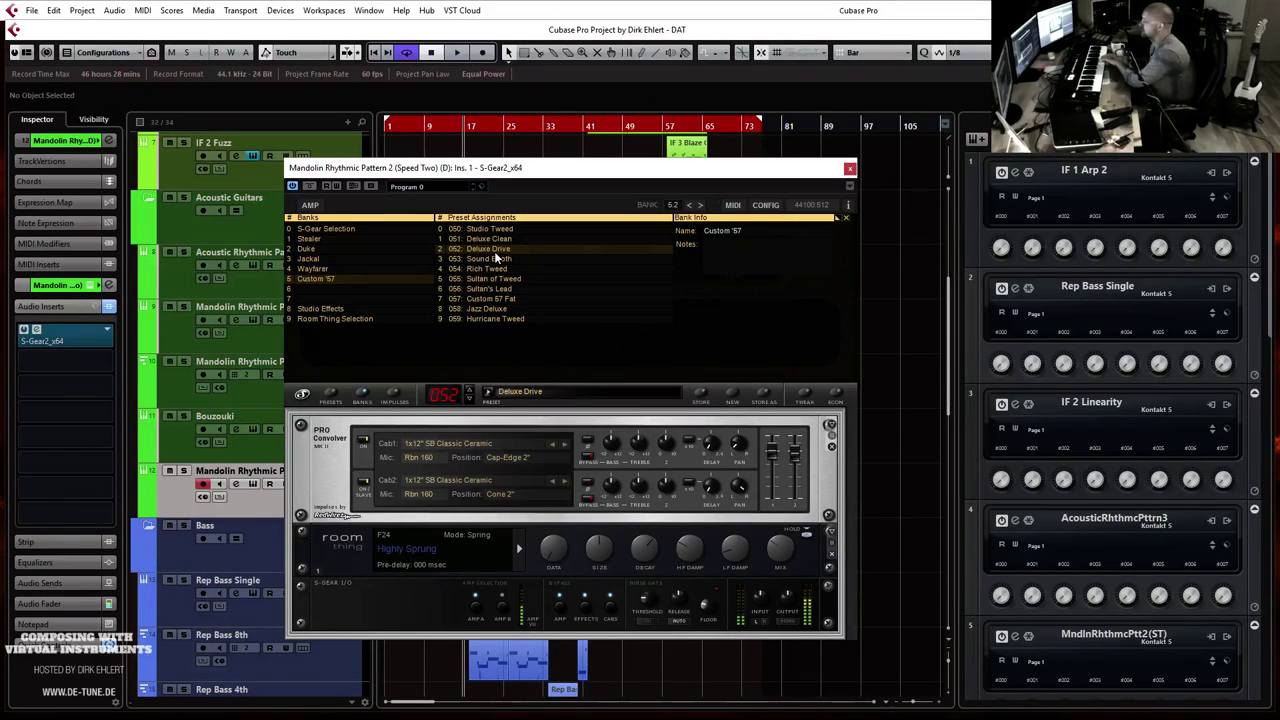
Step: Set S-Gear's Room Thing reverb to F19: Bright Plate 1 and add a Delay Thing device after it
left_click(439, 551)
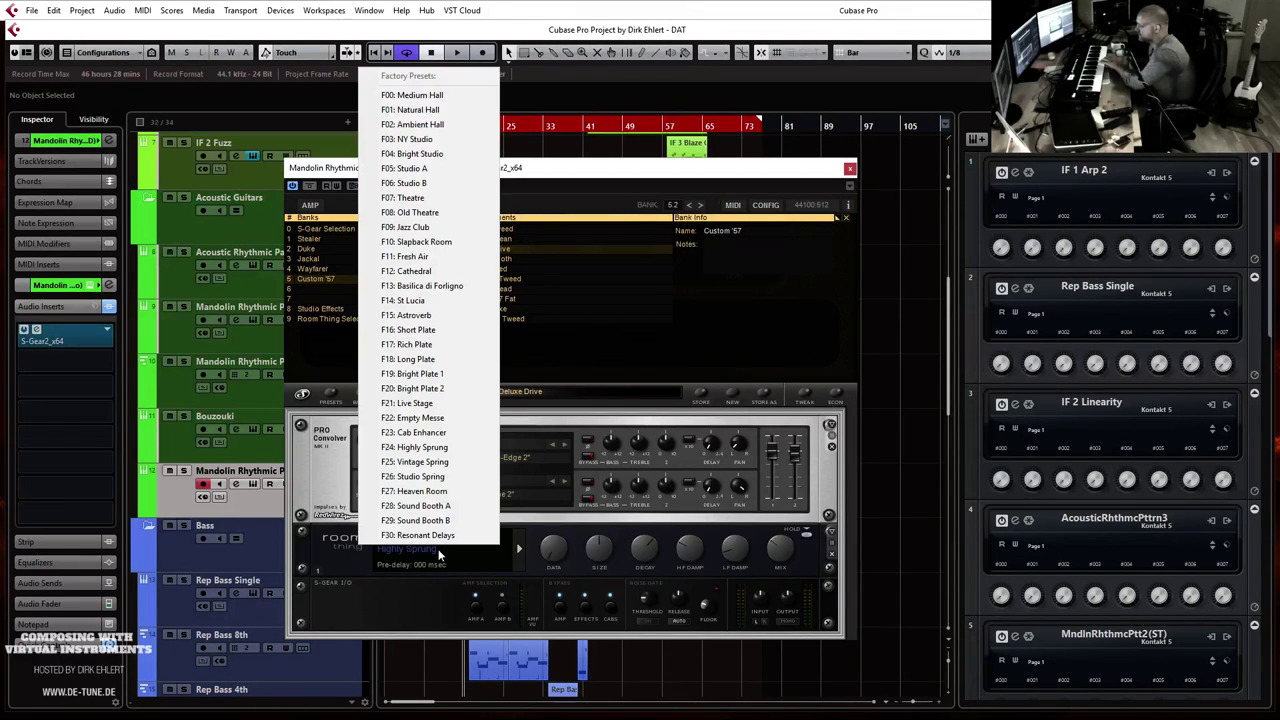
left_click(480, 373)
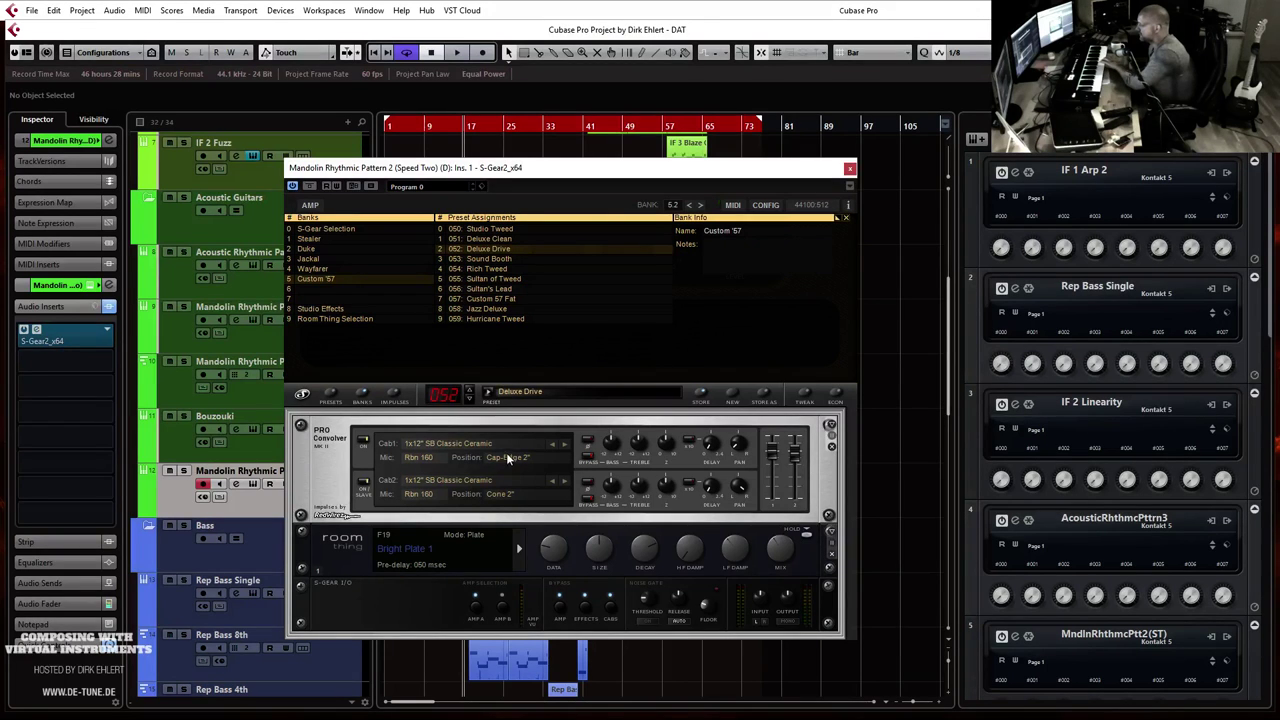
right_click(803, 565)
mouse_move(920, 567)
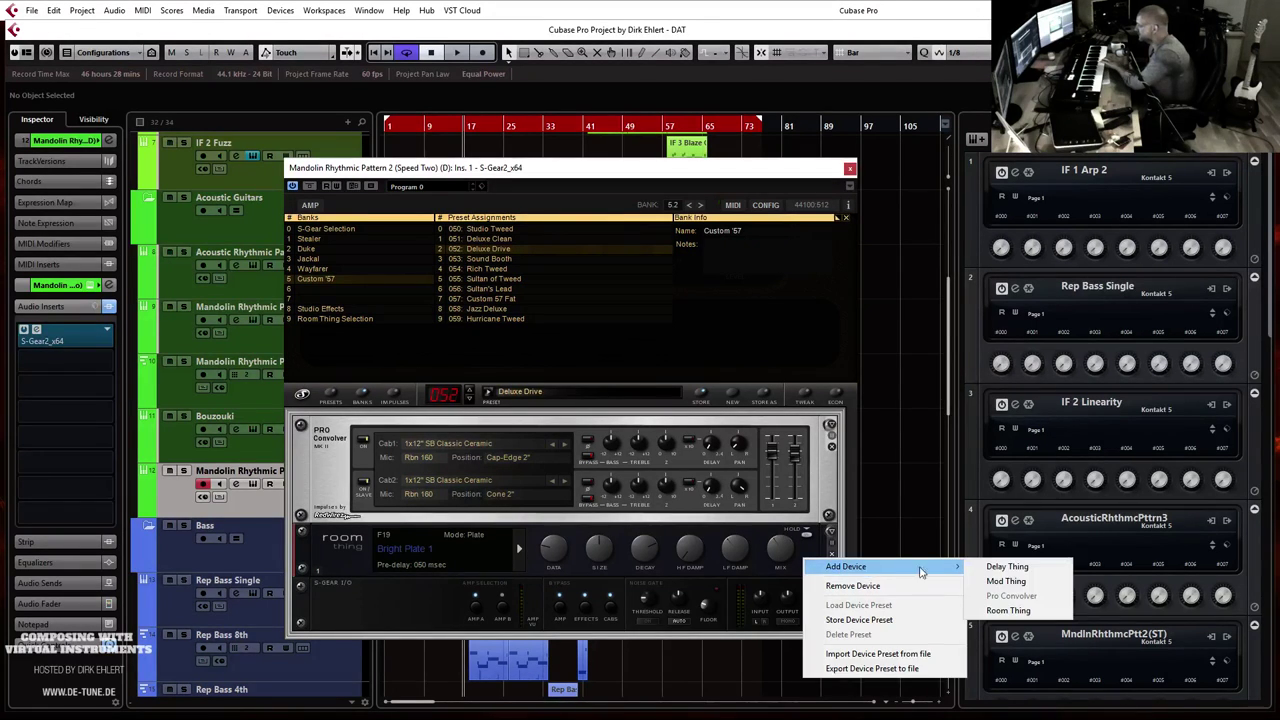
left_click(1007, 567)
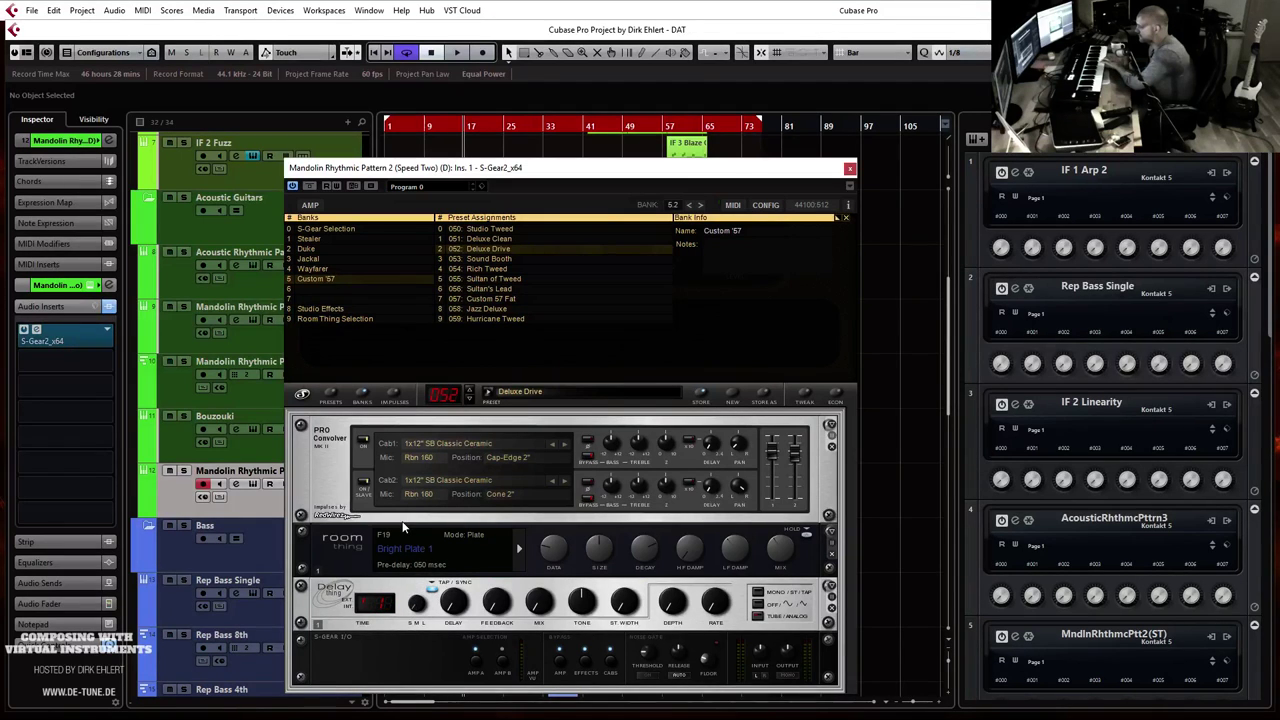
Step: Sync the Delay Thing to dotted 1/8 notes, lower its mix and close the S-Gear window
left_click(385, 601)
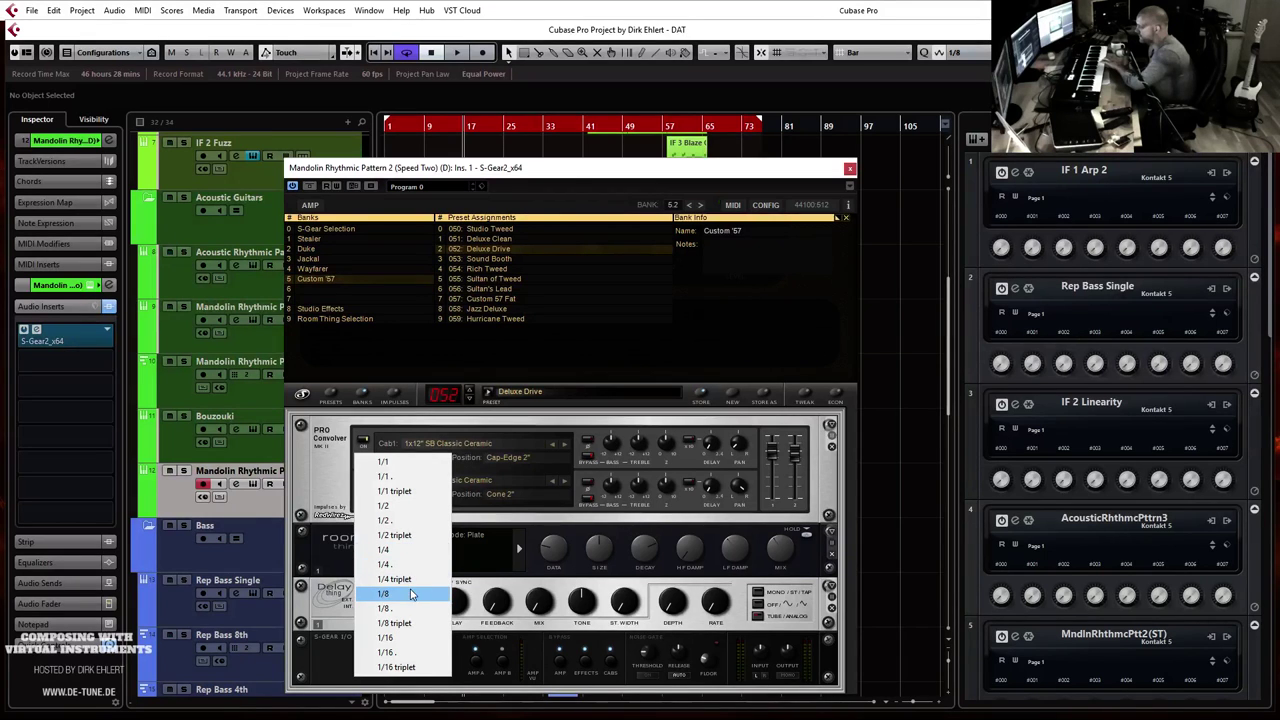
left_click(407, 609)
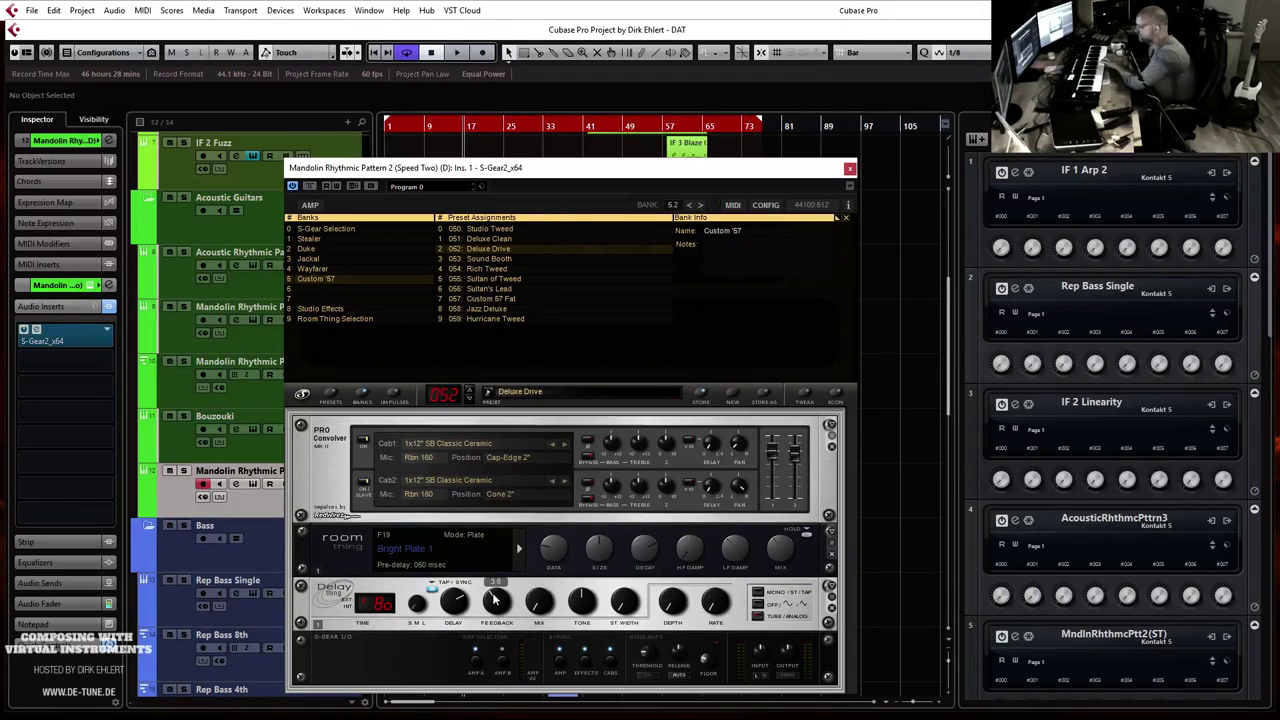
left_click_drag(527, 608, 538, 564)
mouse_move(777, 551)
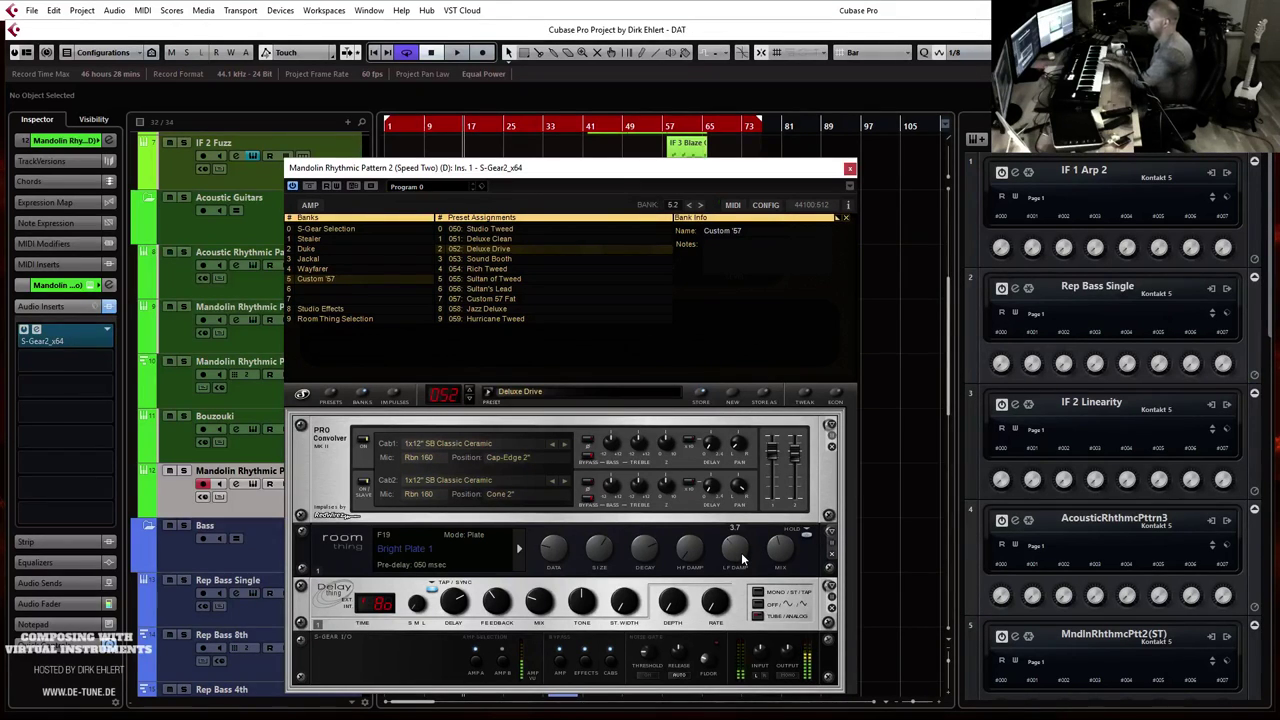
left_click(849, 167)
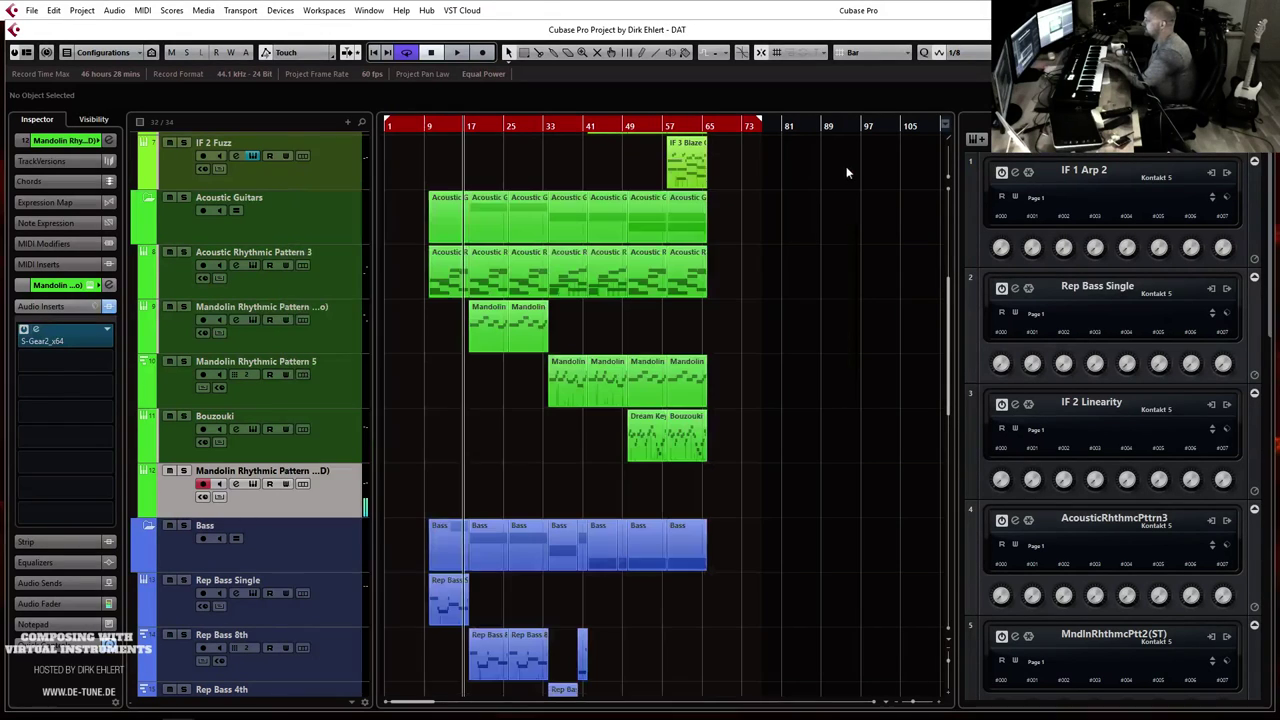
Step: Lower the duplicated mandolin track's volume to -13.1 dB and raise its equalizer low cut to about 268 Hz
left_click(48, 603)
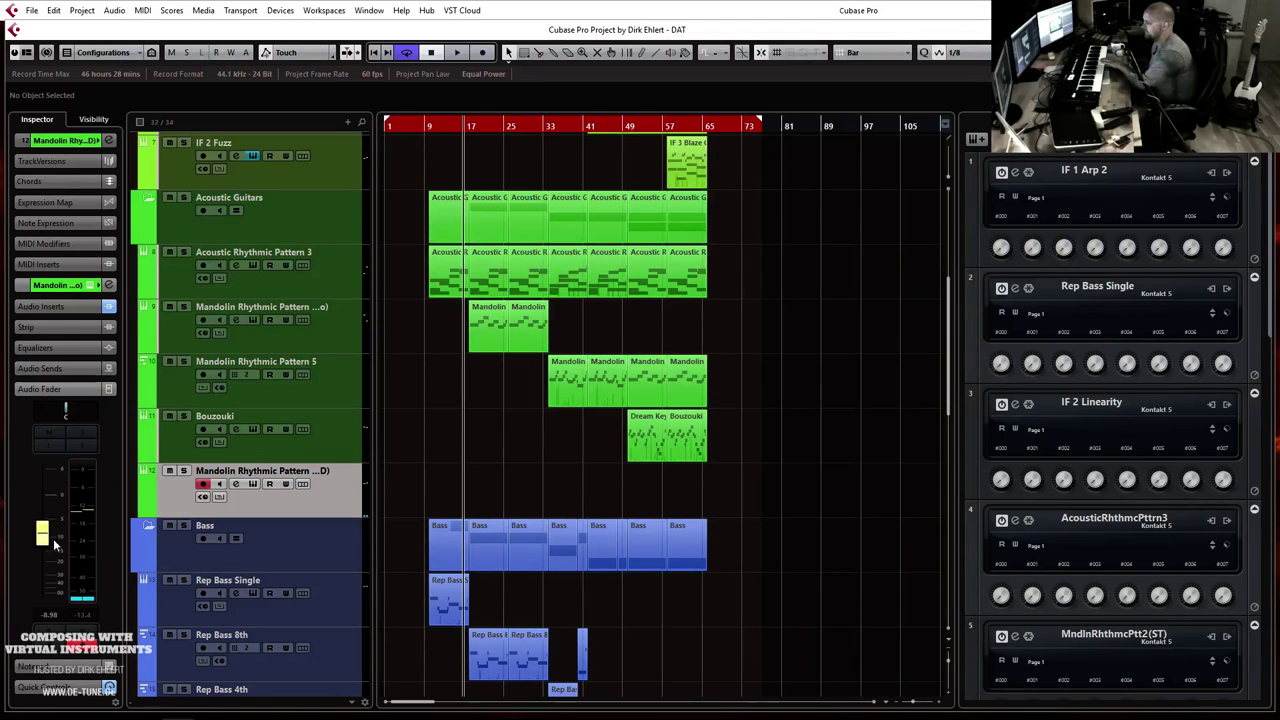
left_click_drag(46, 542, 46, 554)
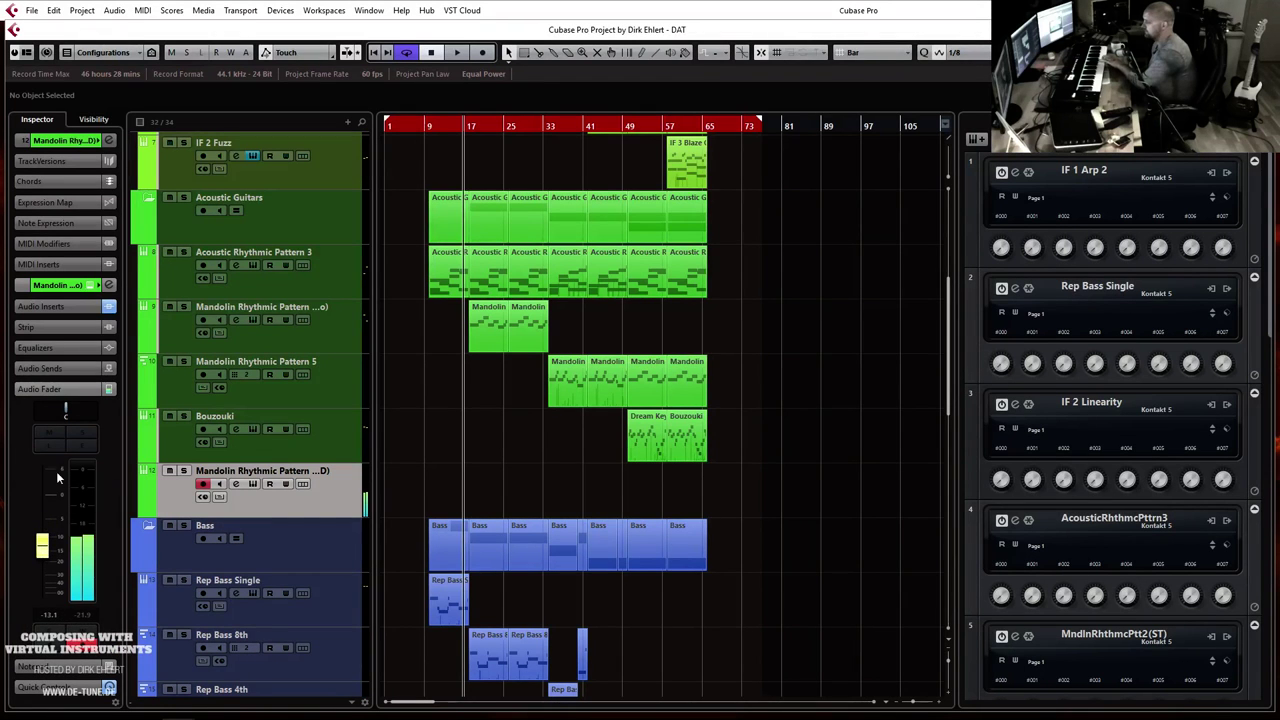
left_click(108, 306)
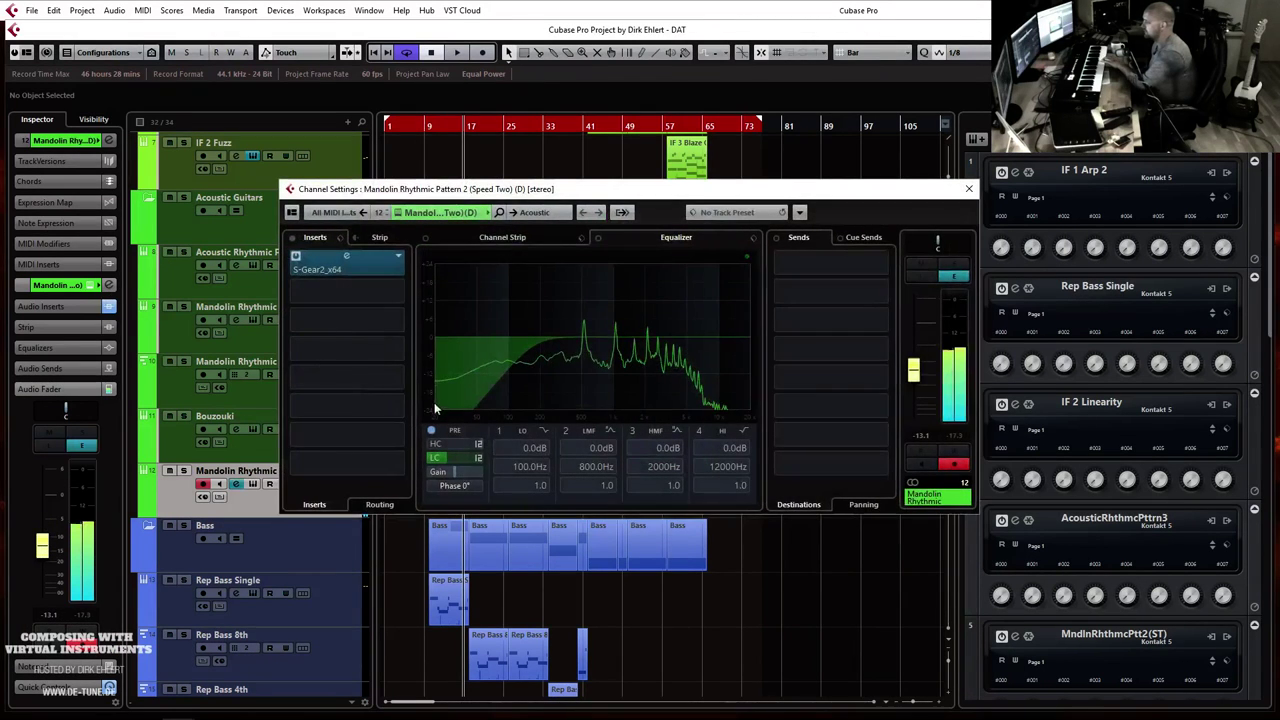
scroll(455, 457, "up", 5)
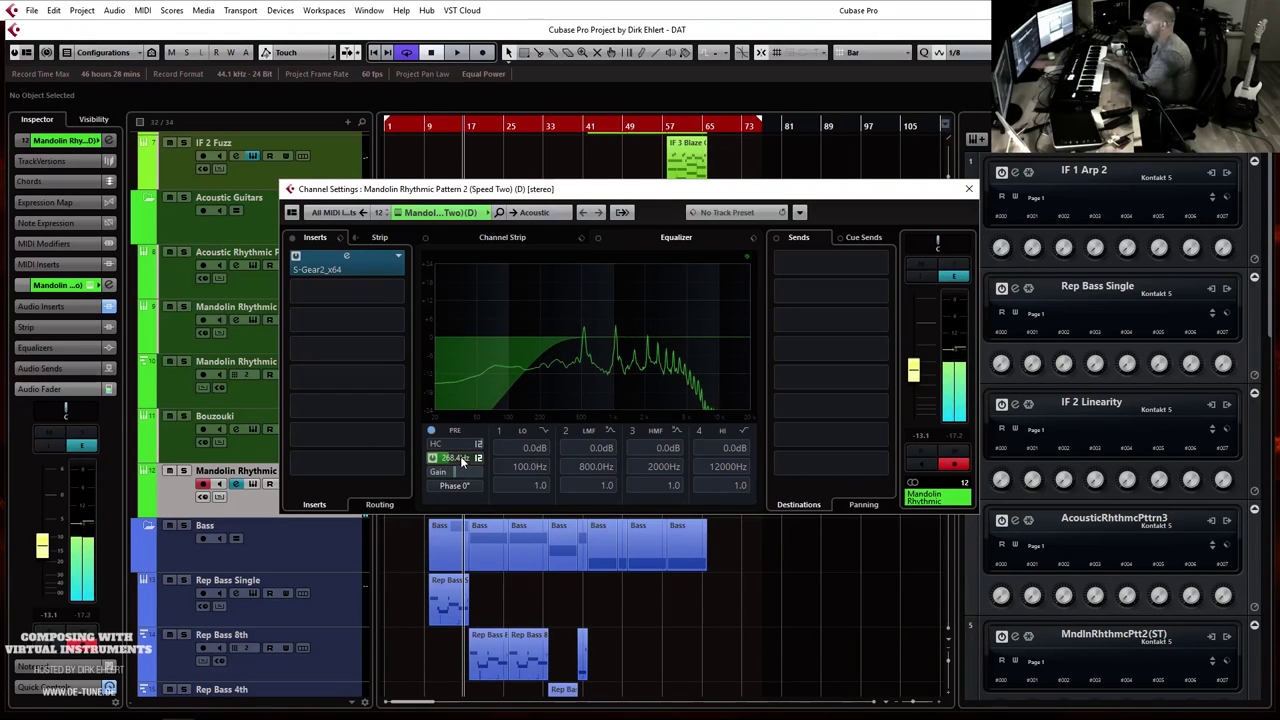
Step: Enable EQ band 2 with a -4.5 dB cut at 515.2 Hz, narrow its Q and close the channel settings
left_click(566, 430)
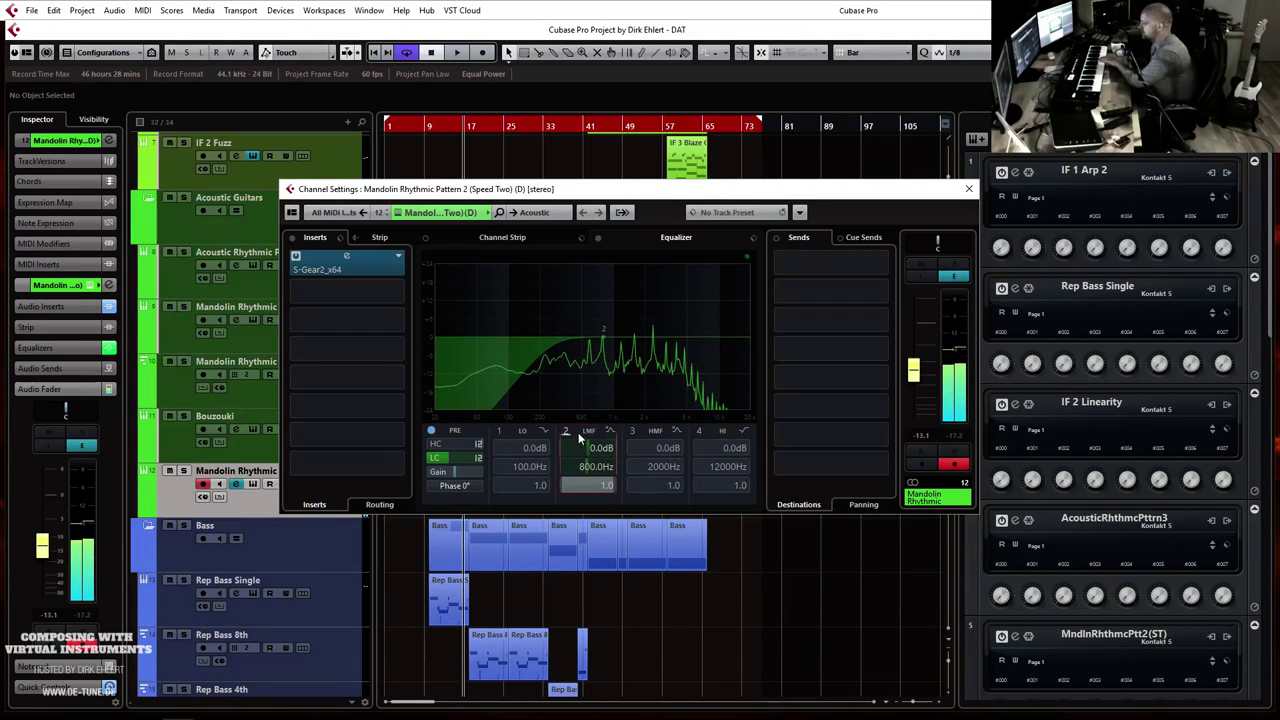
left_click_drag(585, 448, 585, 455)
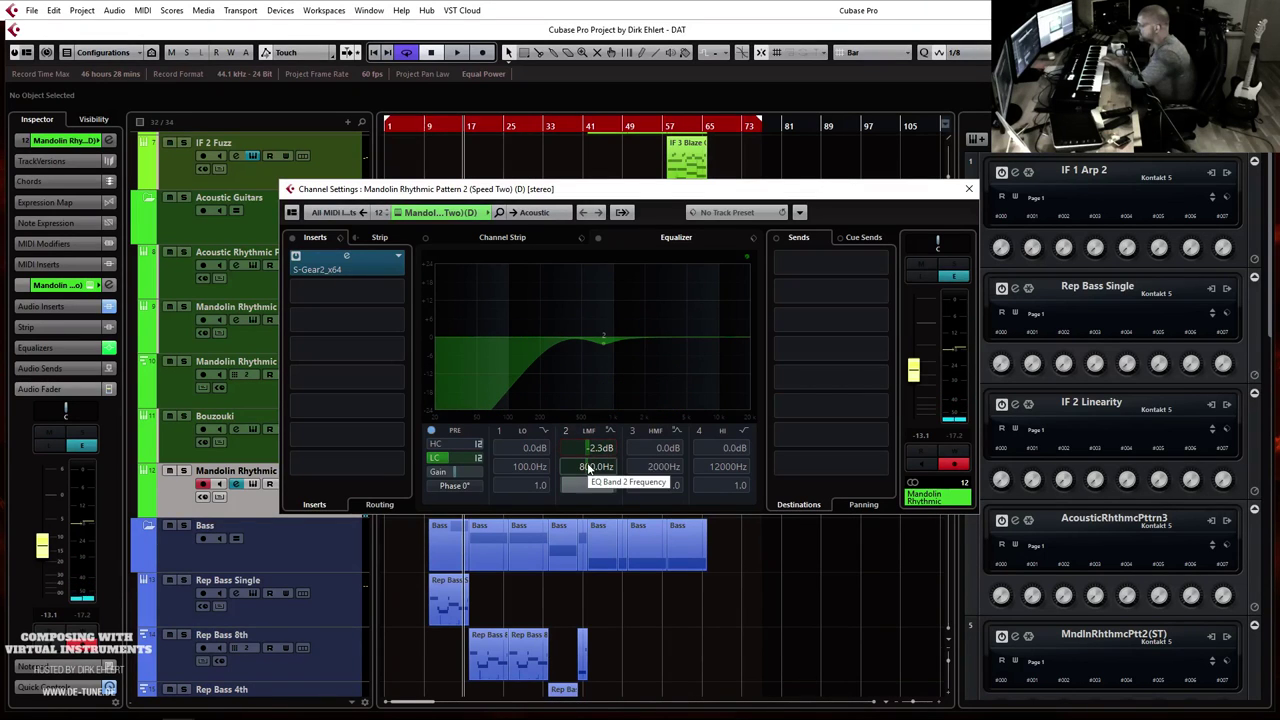
scroll(588, 467, "up", 2)
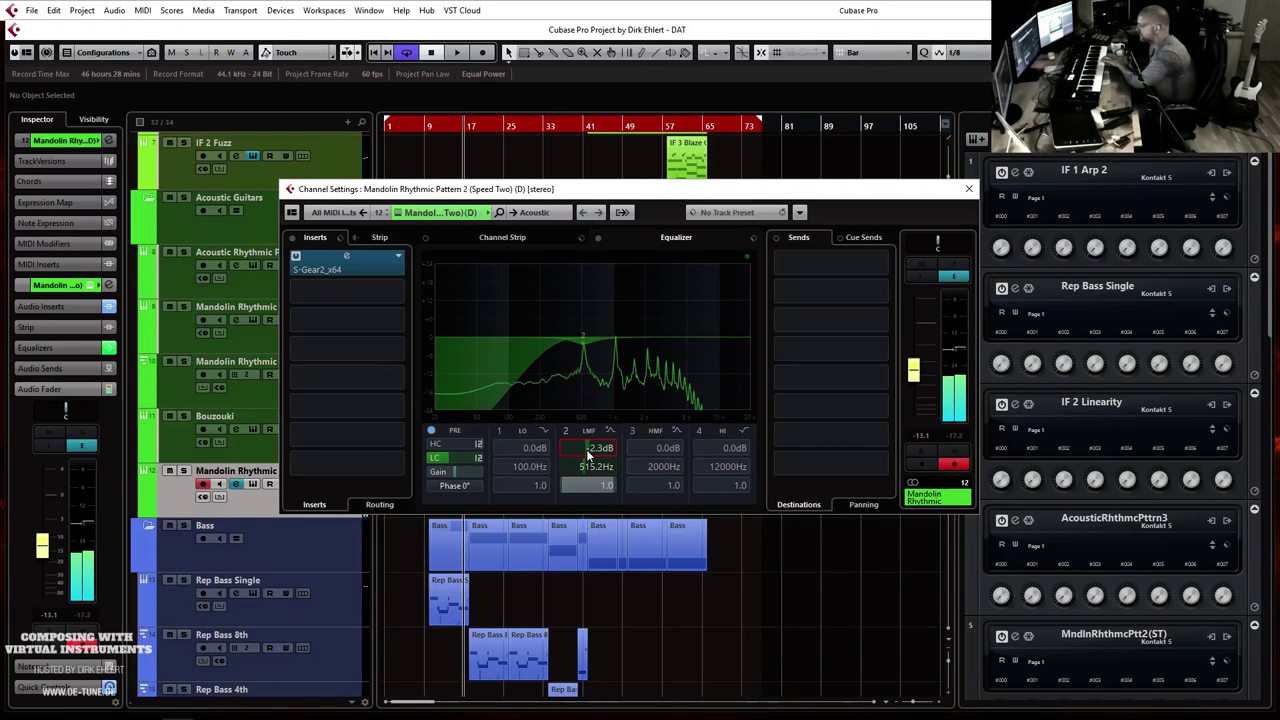
scroll(584, 449, "down", 3)
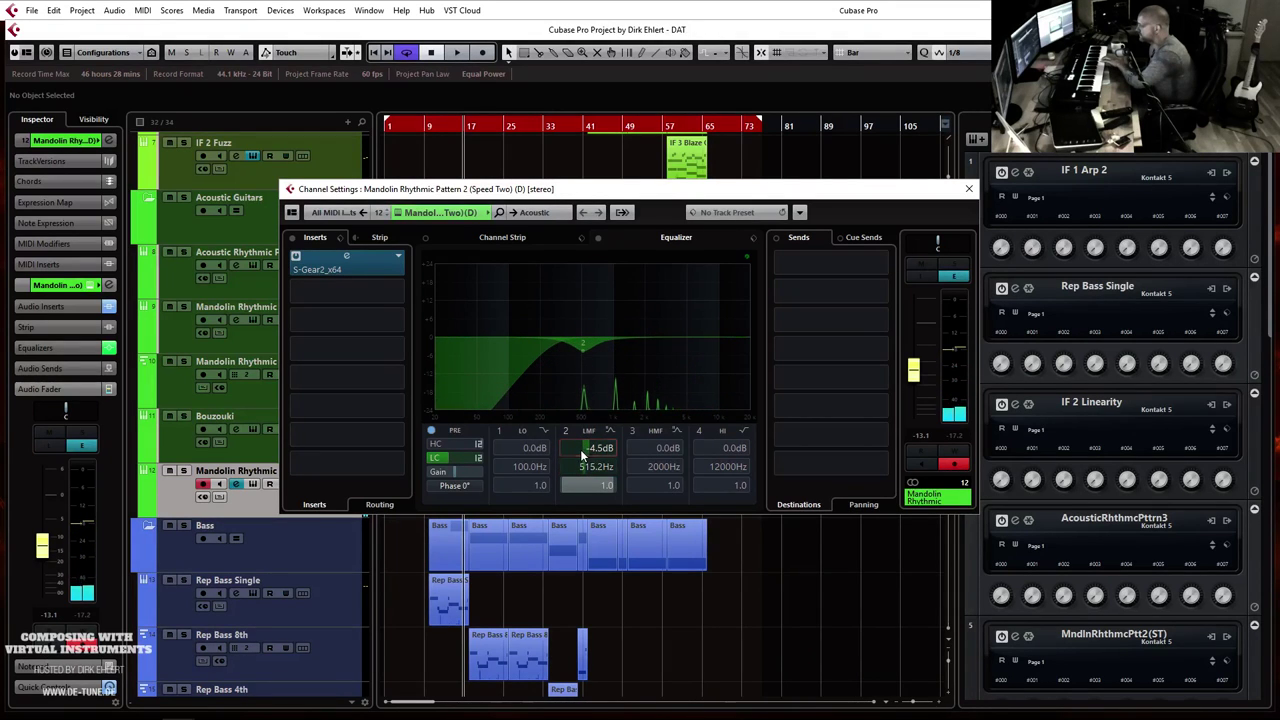
scroll(606, 485, "up", 4)
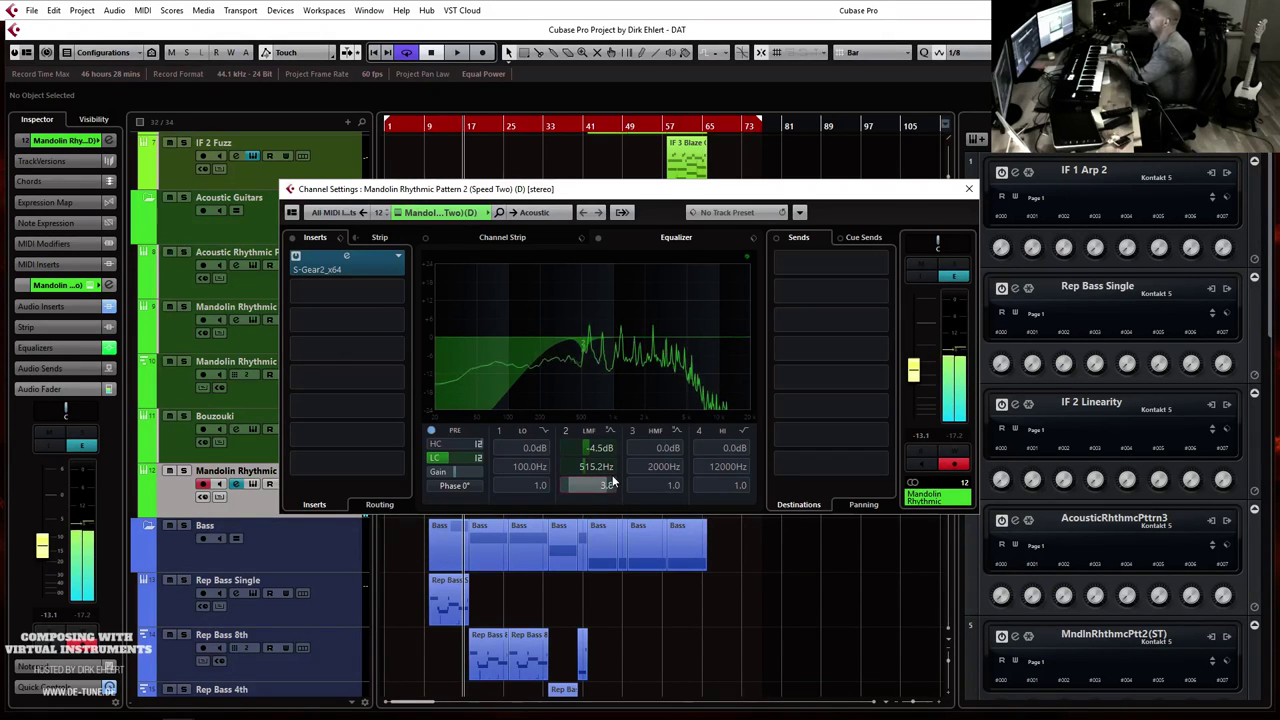
left_click(968, 188)
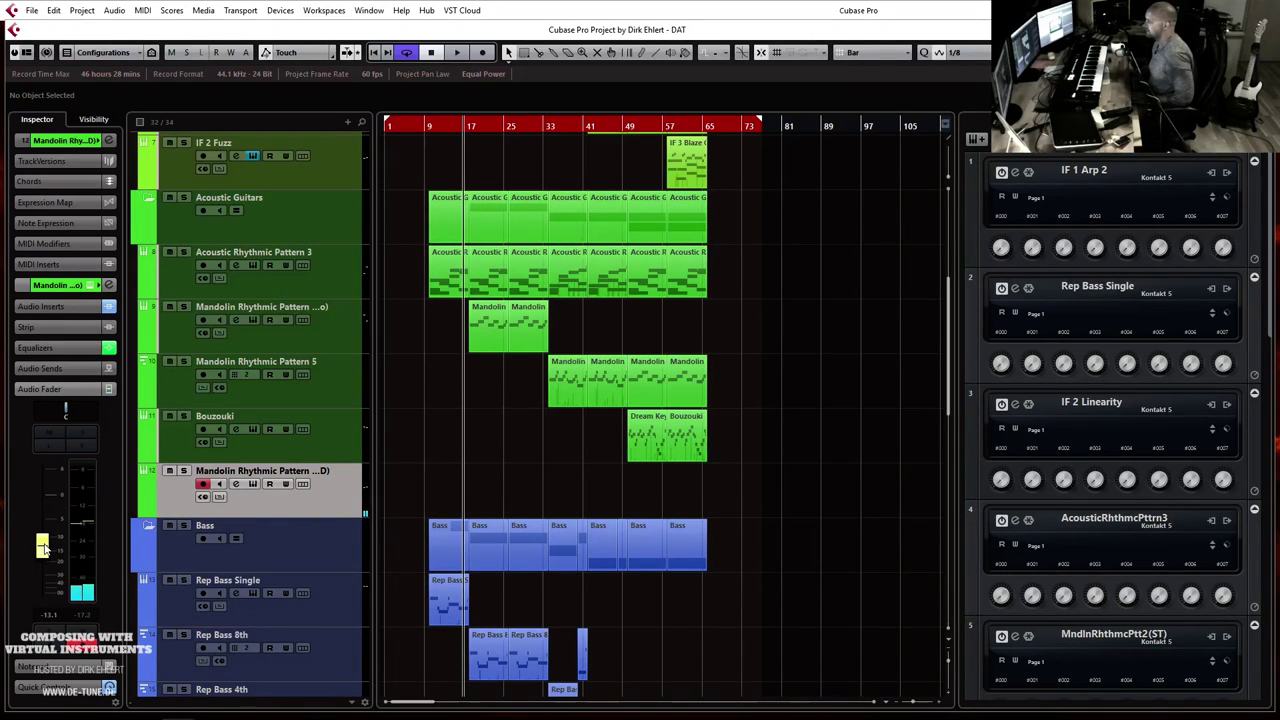
Step: Play the arrangement from bar 49 to audition the tremolando mandolin in context, and trim its volume to -13.9 dB
left_click(624, 126)
key("space")
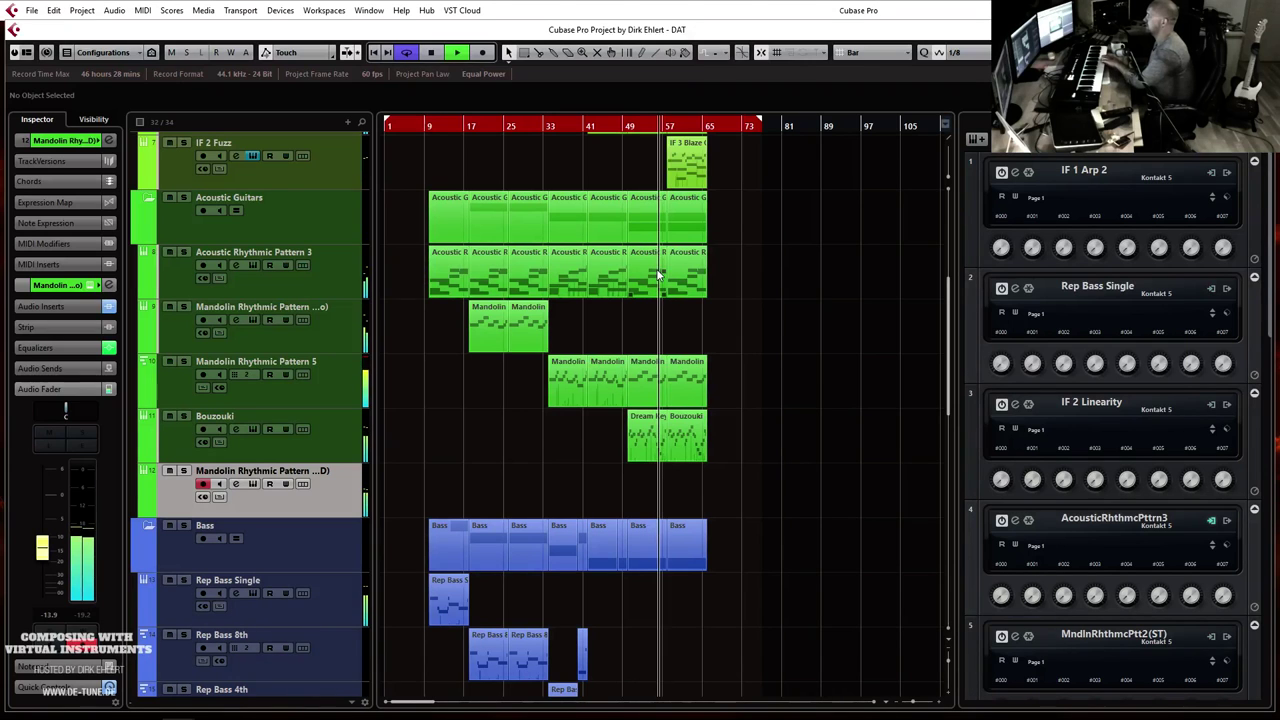
key("space")
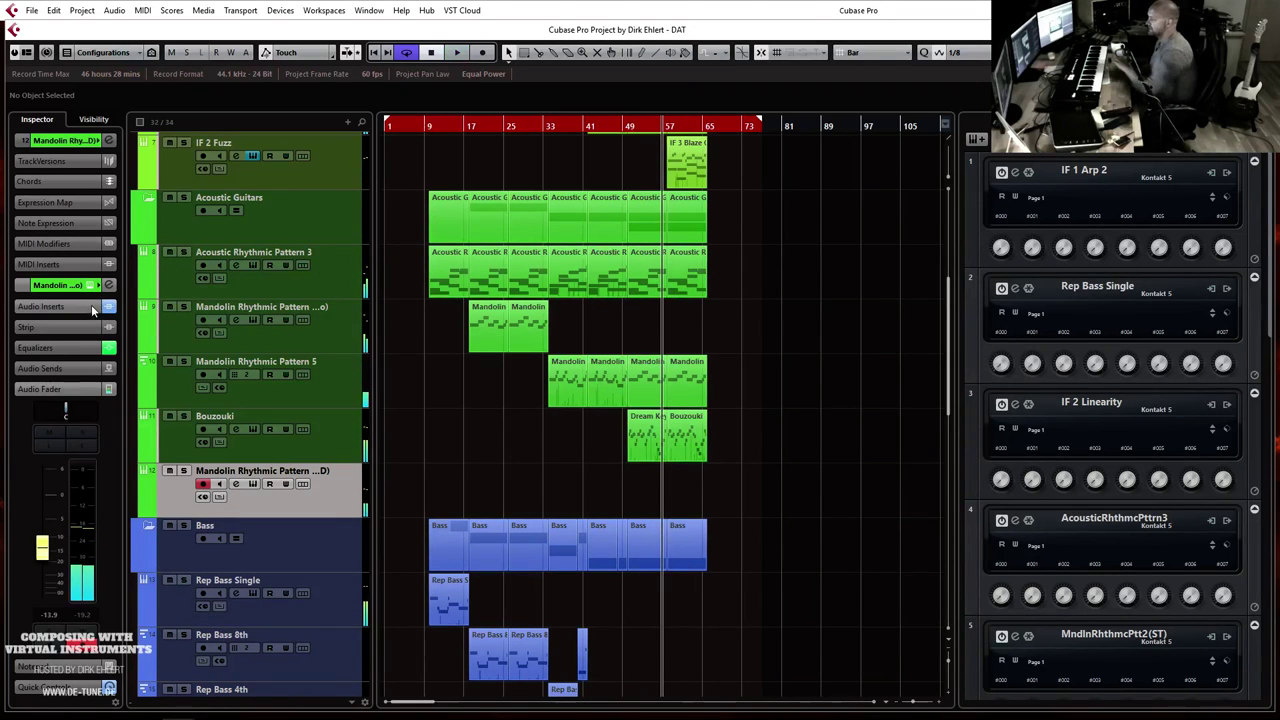
left_click(107, 308)
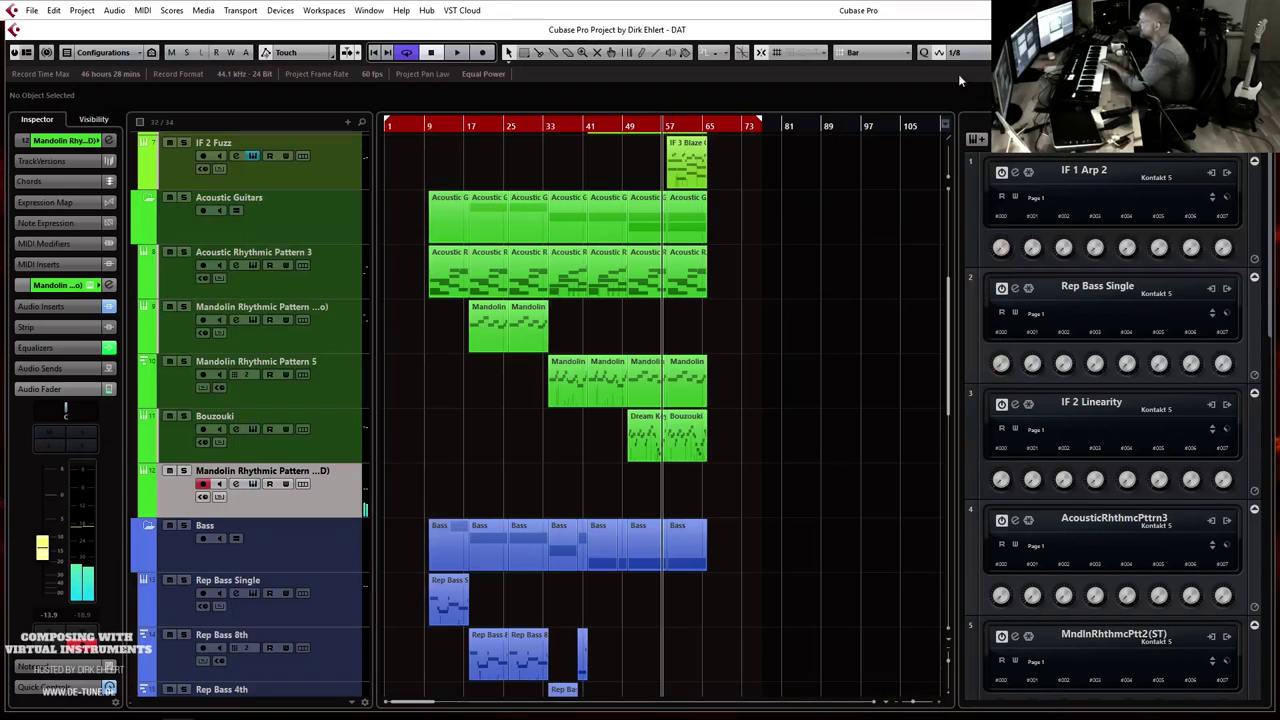
Step: Change the tremolando mandolin's S-Gear amp to The Jackal, toggle its dirty/clean switch, raise the gain and set the level to about 6.2
key("Escape")
left_click(79, 307)
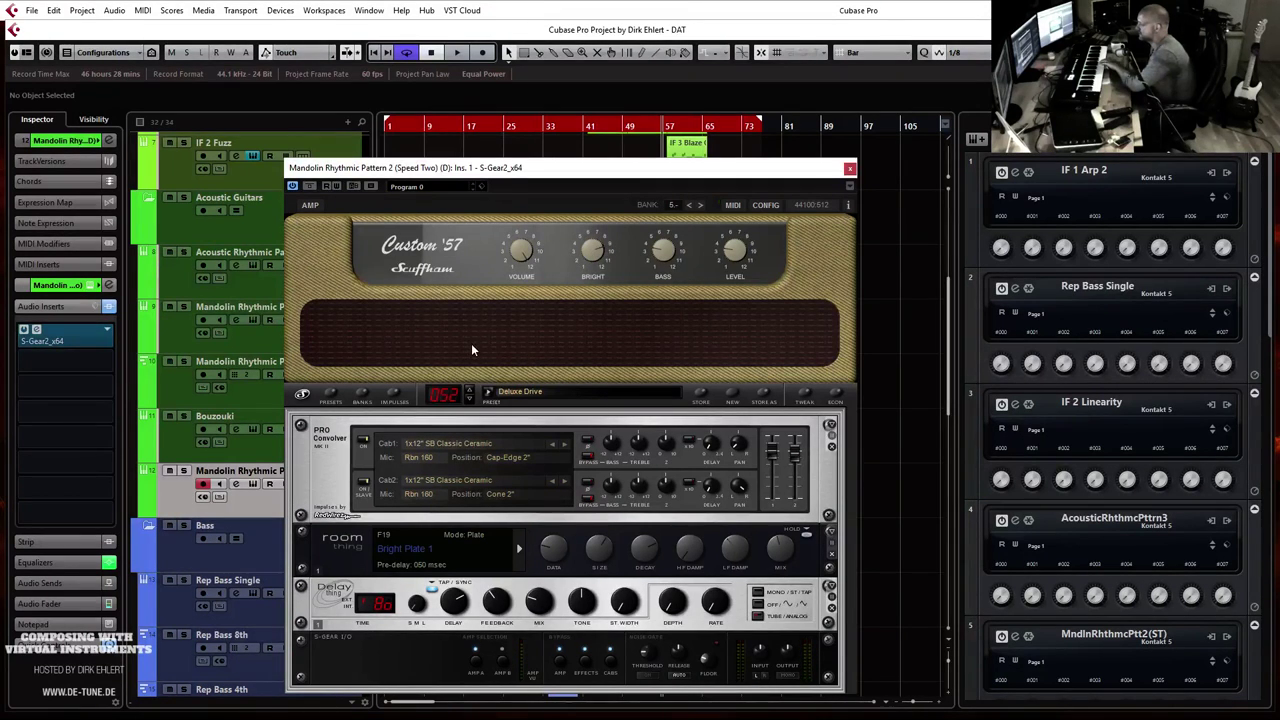
right_click(433, 300)
mouse_move(476, 310)
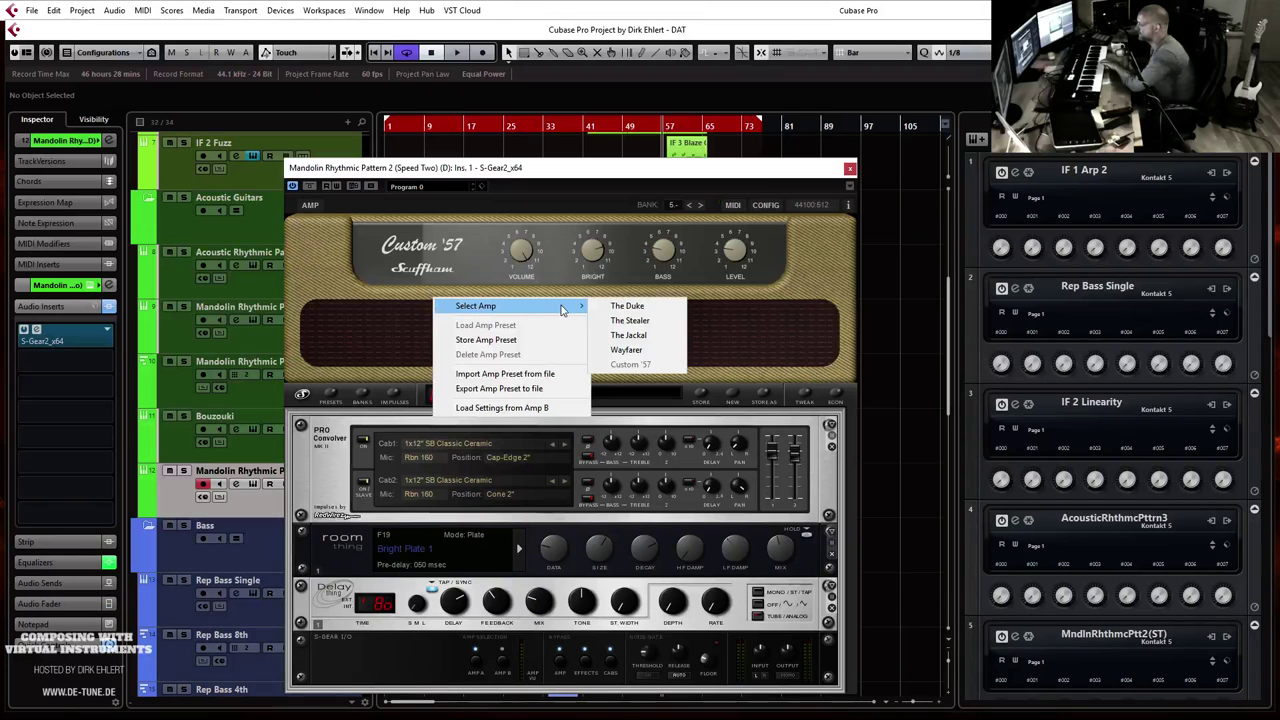
left_click(628, 335)
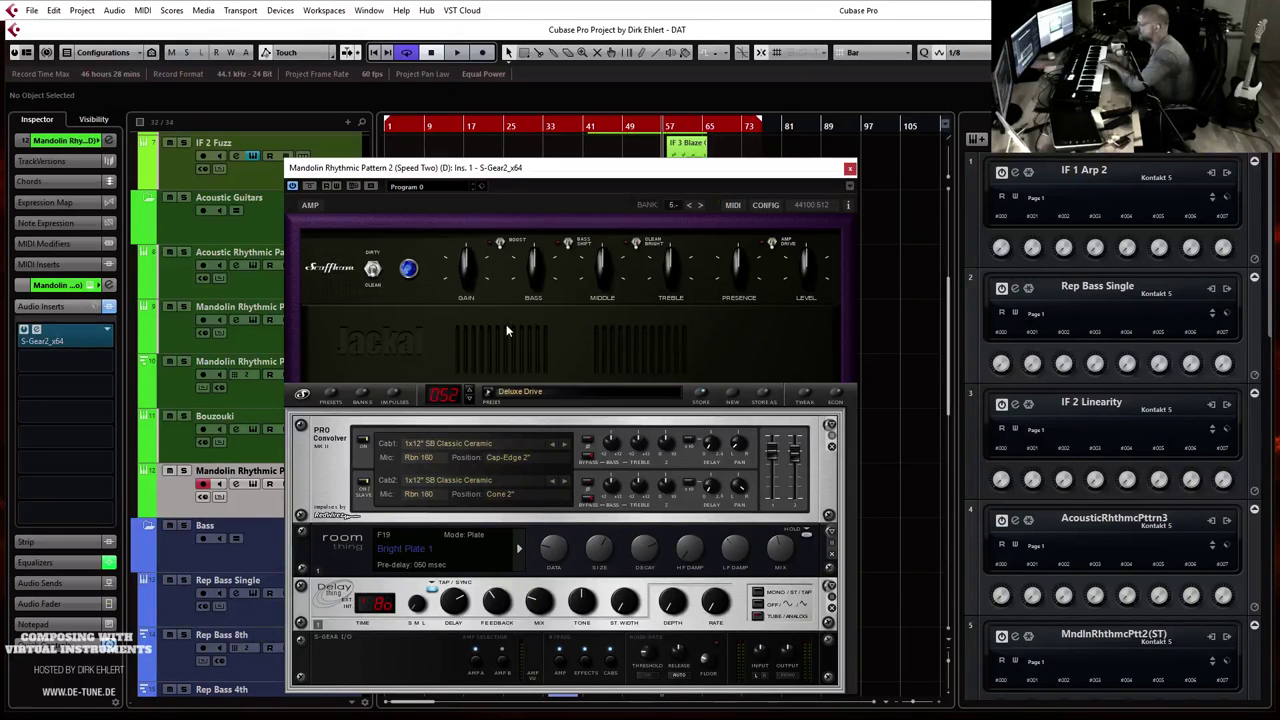
left_click(372, 268)
left_click_drag(484, 262, 478, 252)
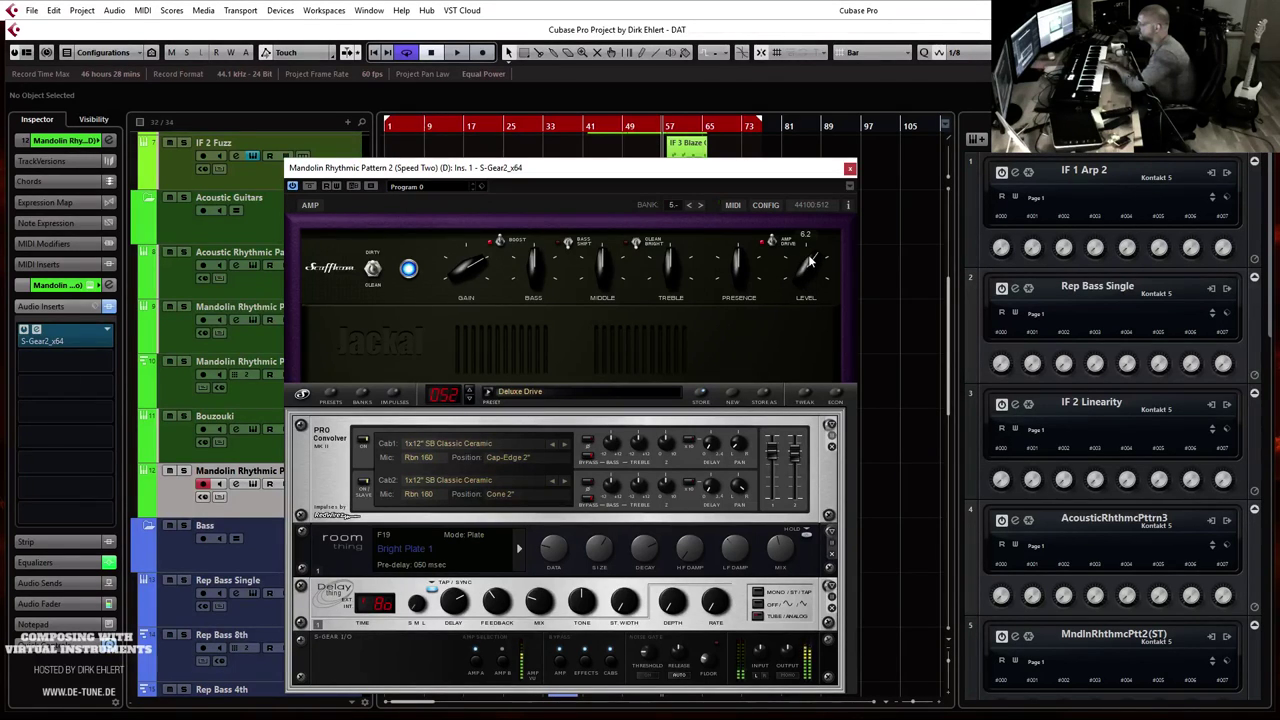
left_click(850, 167)
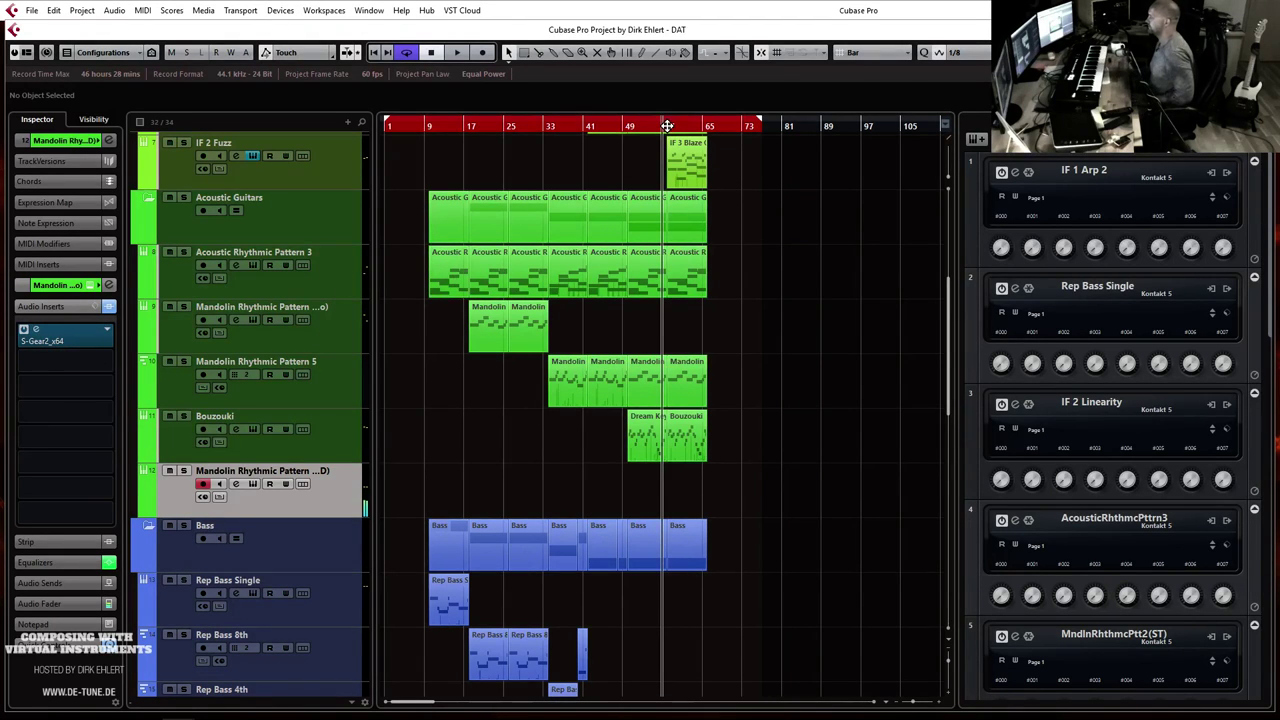
Step: Play the arrangement from just before bar 49 to audition the new amp sound, and lower the mandolin track's volume to -15.5 dB
left_click(618, 126)
key("space")
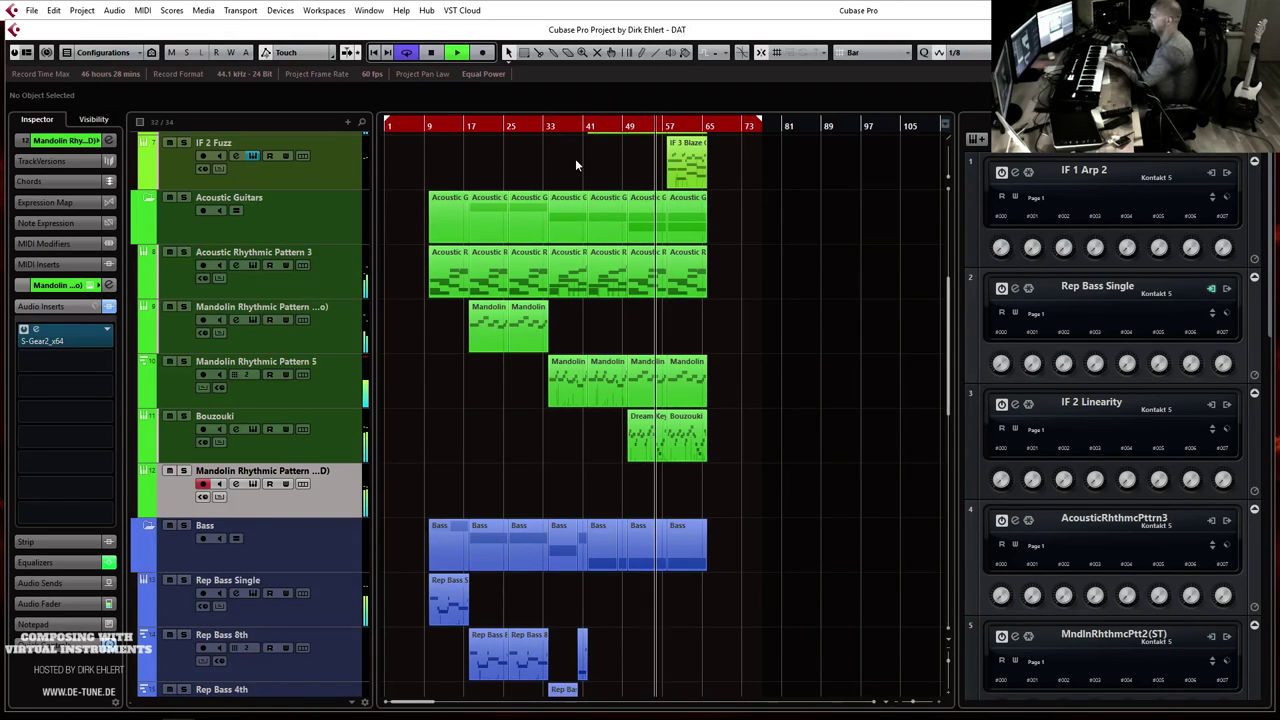
key("space")
left_click(43, 603)
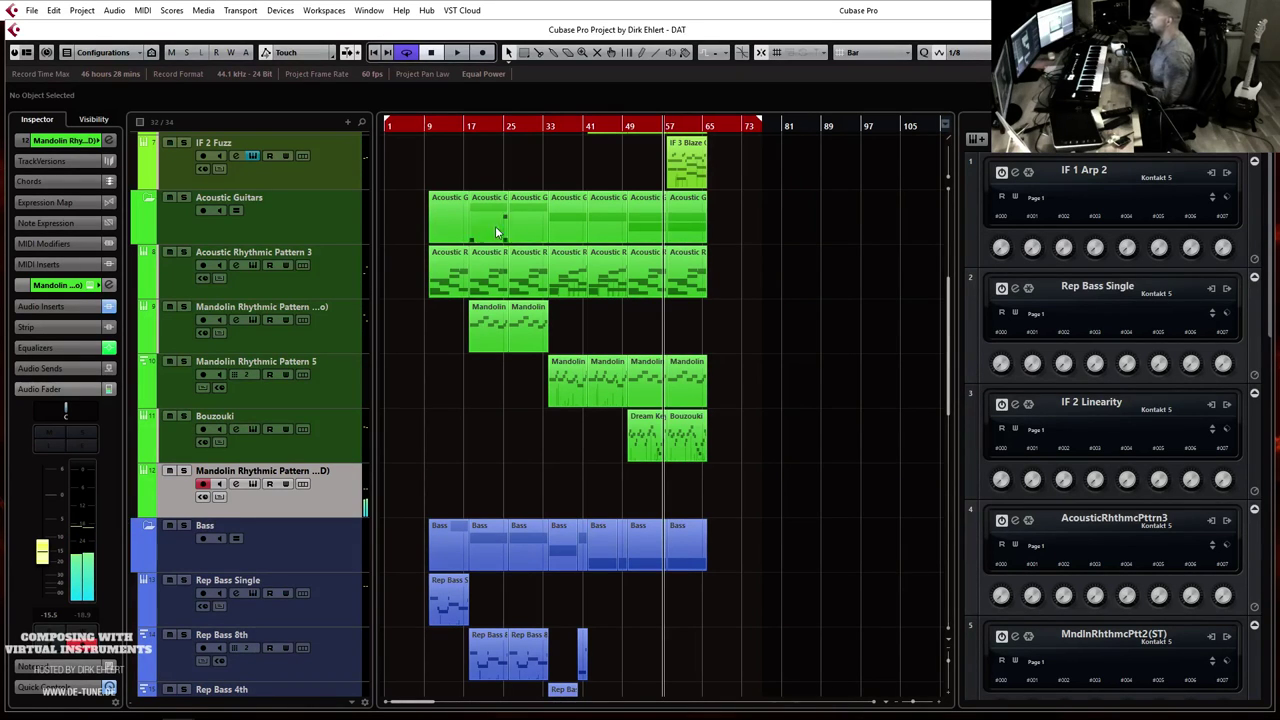
left_click(621, 125)
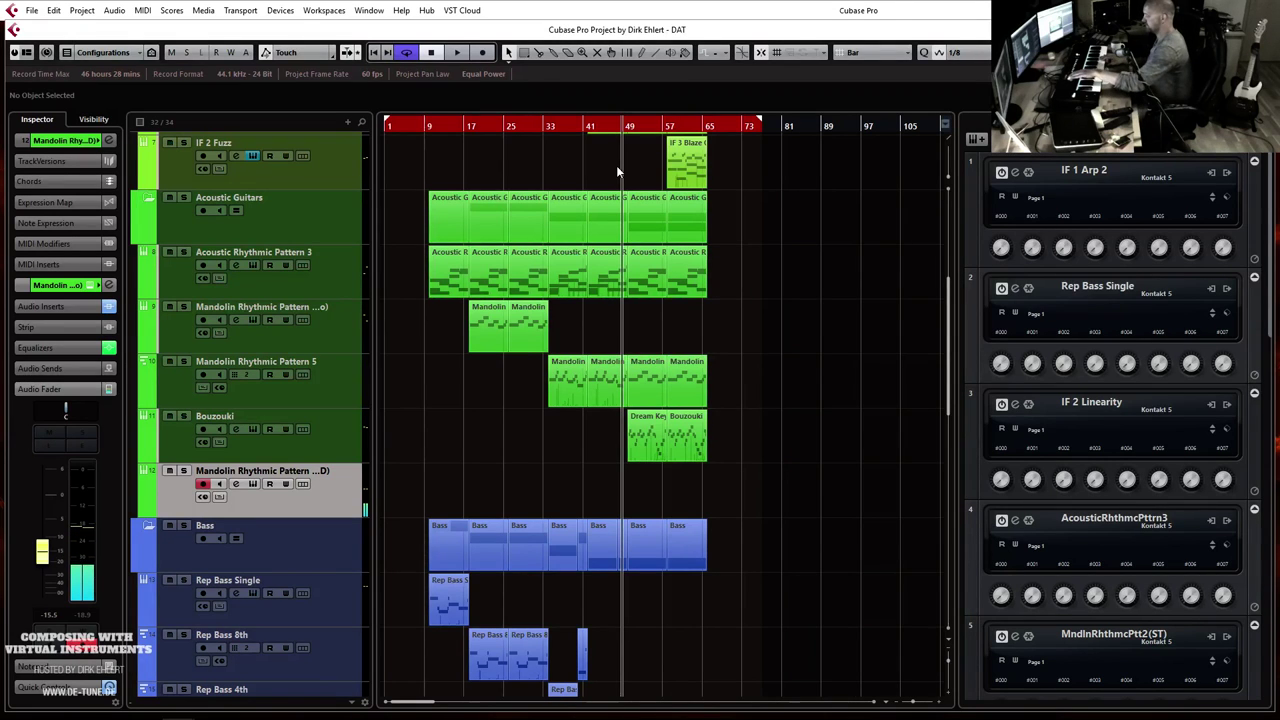
key("KP_Multiply")
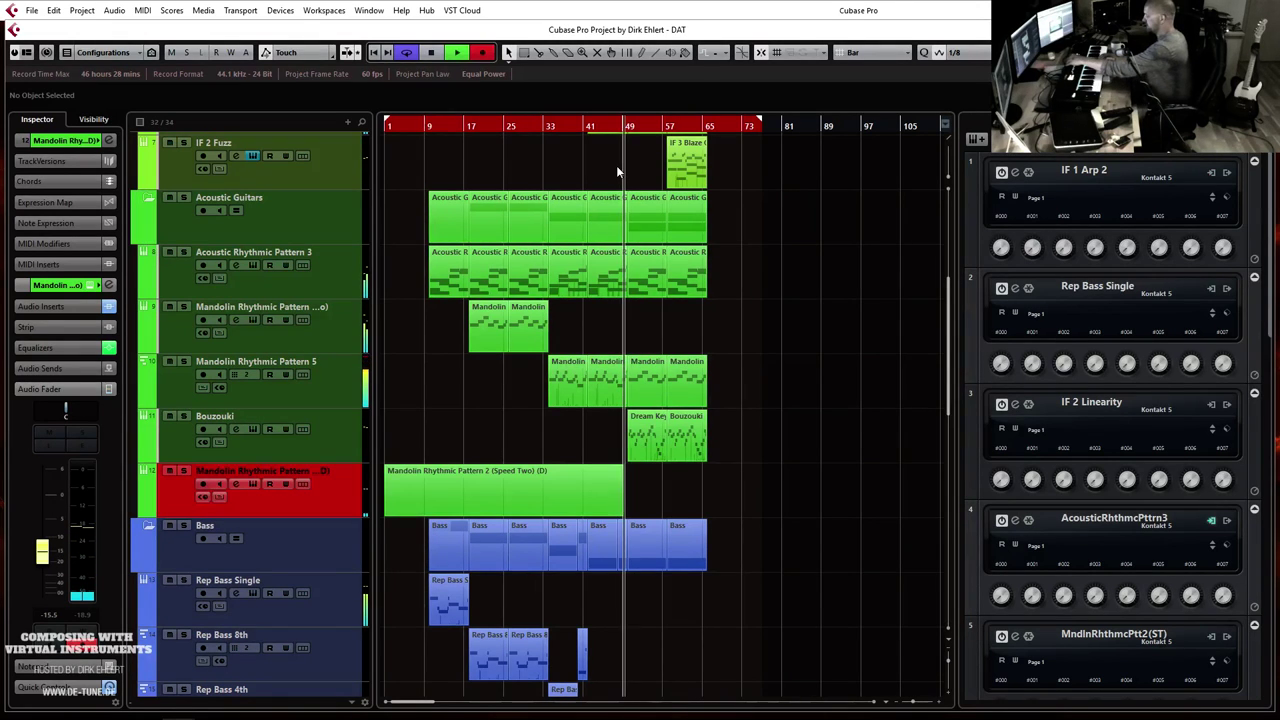
key("space")
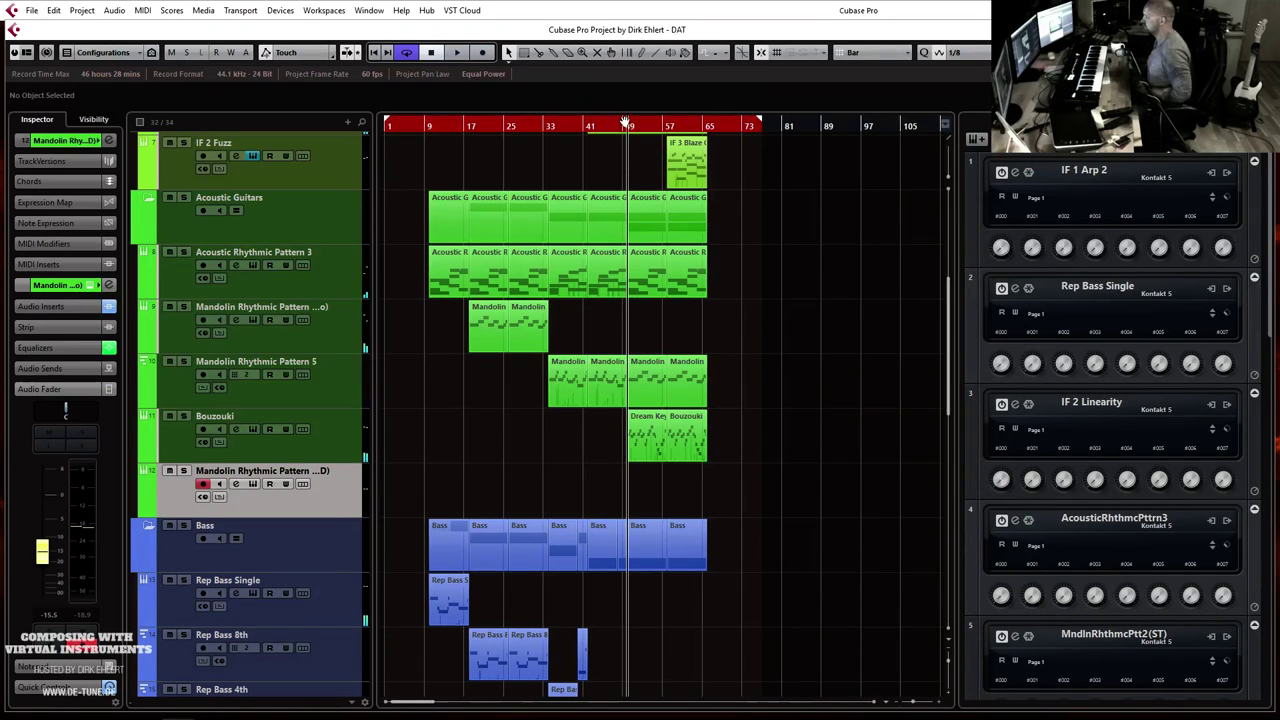
Step: Record the tremolando mandolin solo from bar 47 to bar 67 and switch on iterative quantize at 1/8 in its Key Editor
left_click(613, 126)
left_click(614, 127)
key("KP_Multiply")
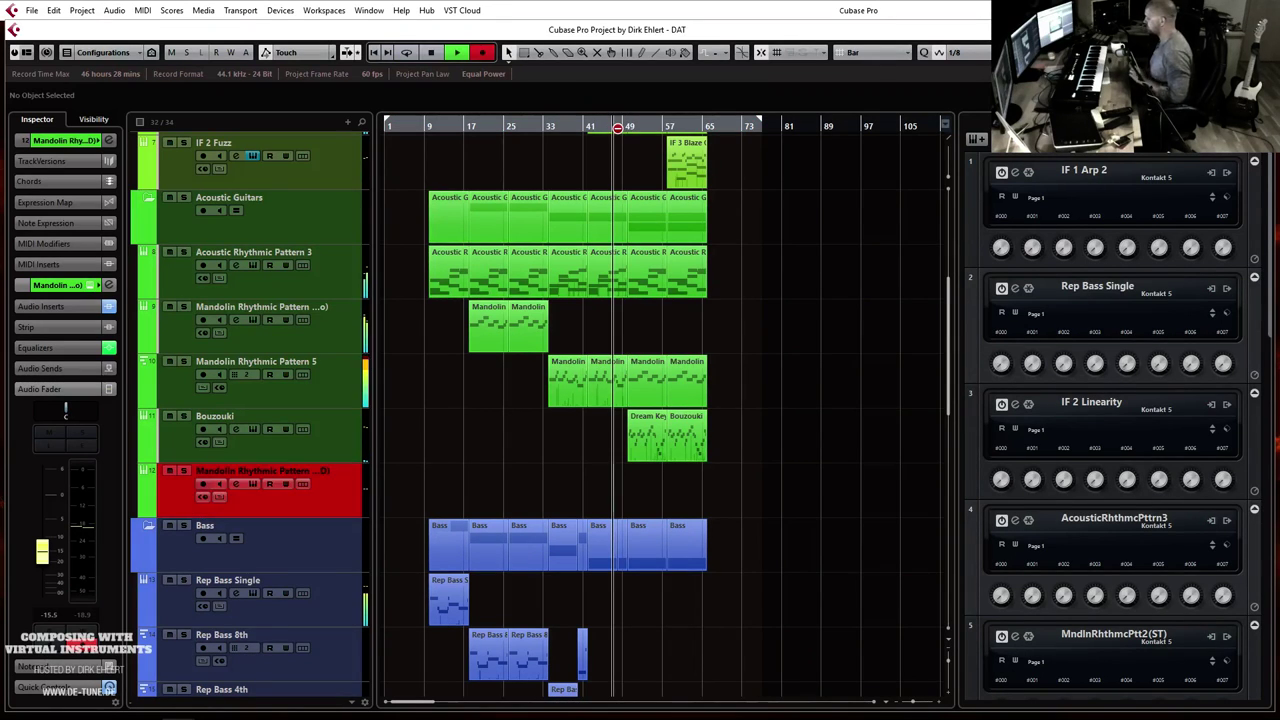
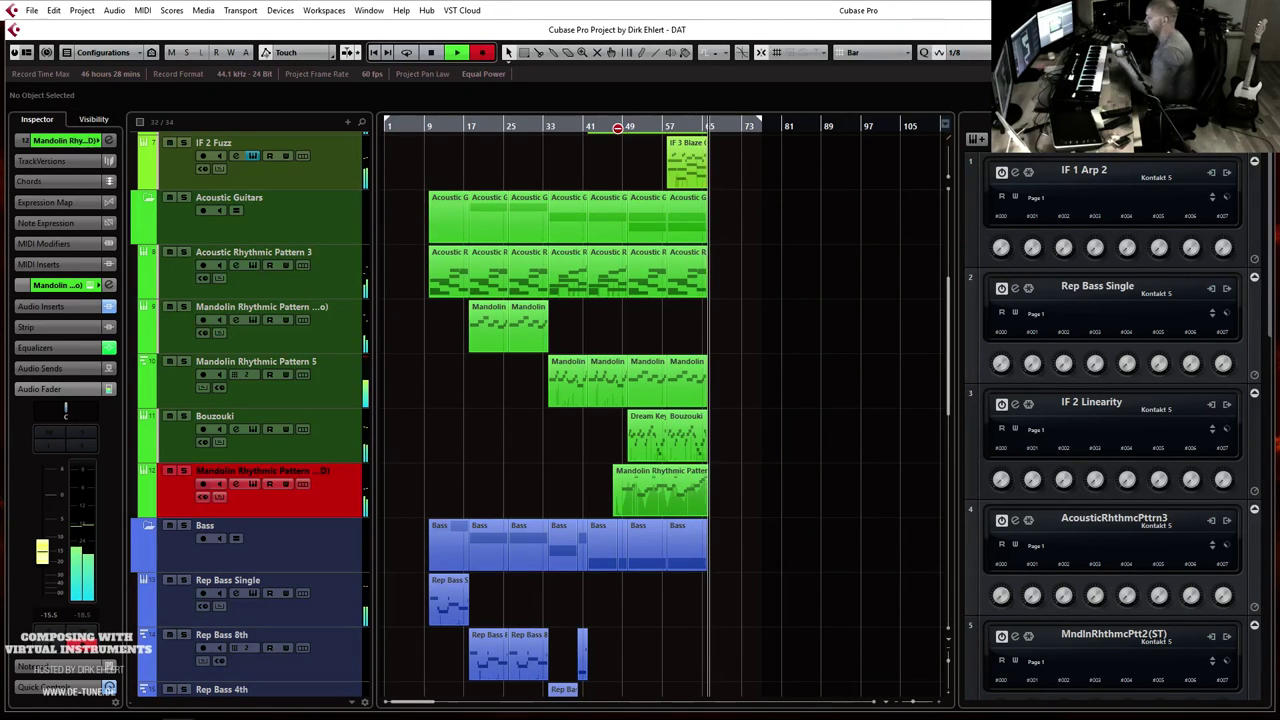
key("space")
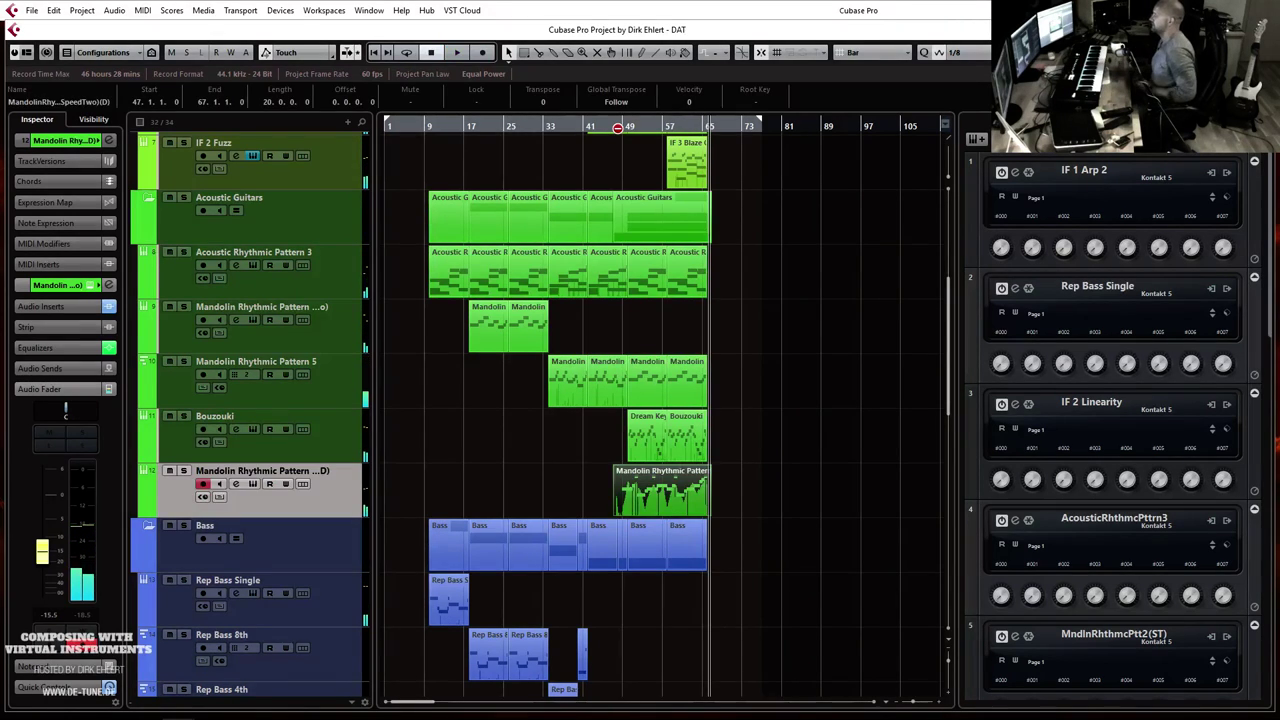
double_click(662, 497)
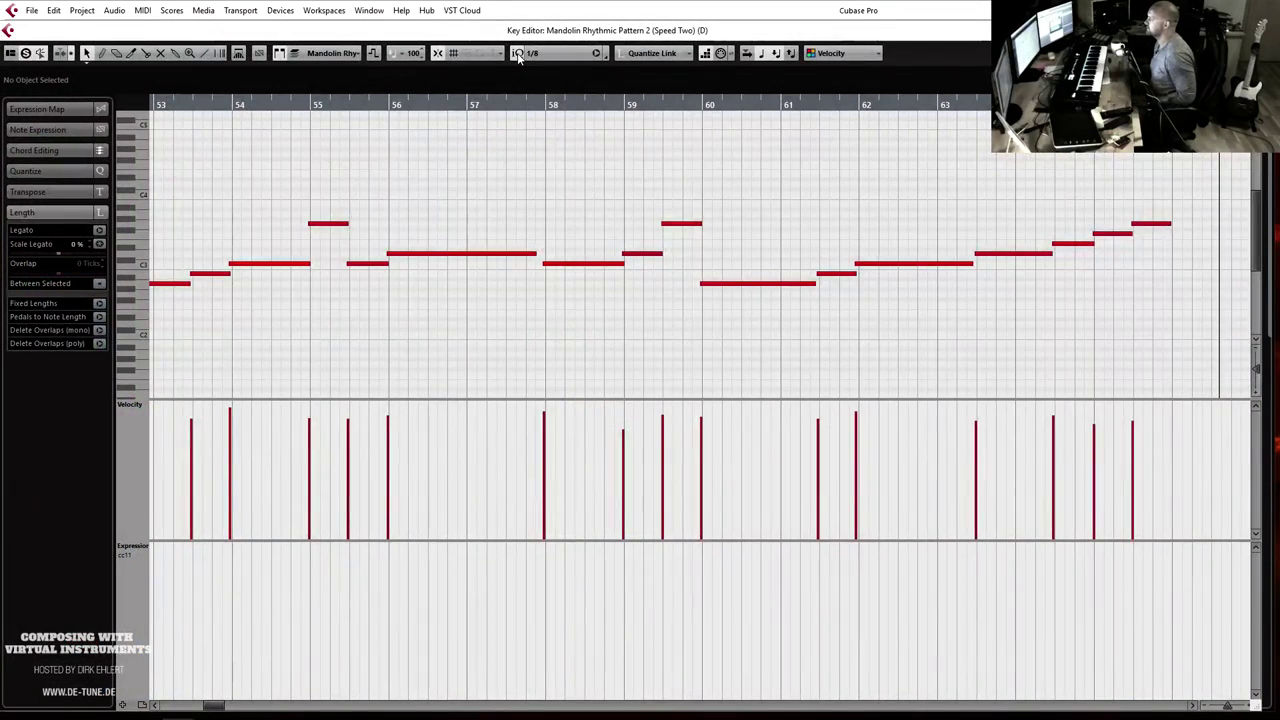
key("Escape")
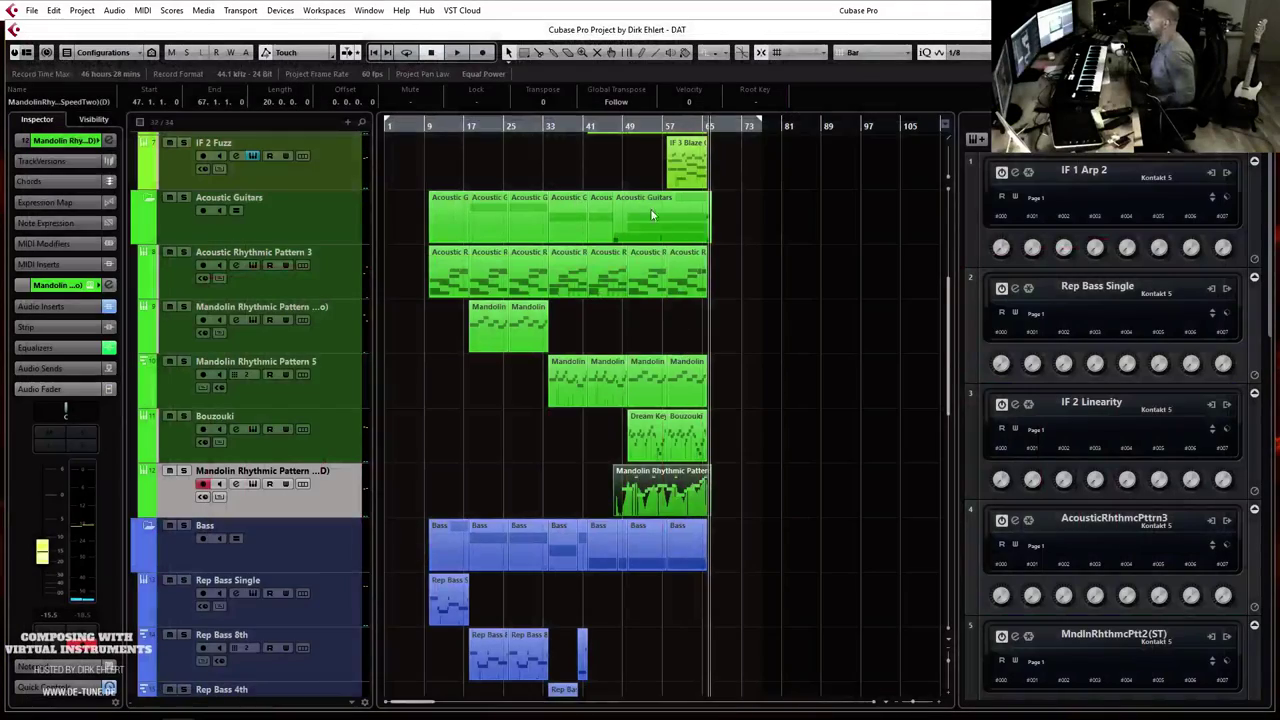
Step: Select the IF 2 Fuzz track and play the arrangement from bar 47 to hear the recorded mandolin solo with the other tracks
left_click(614, 127)
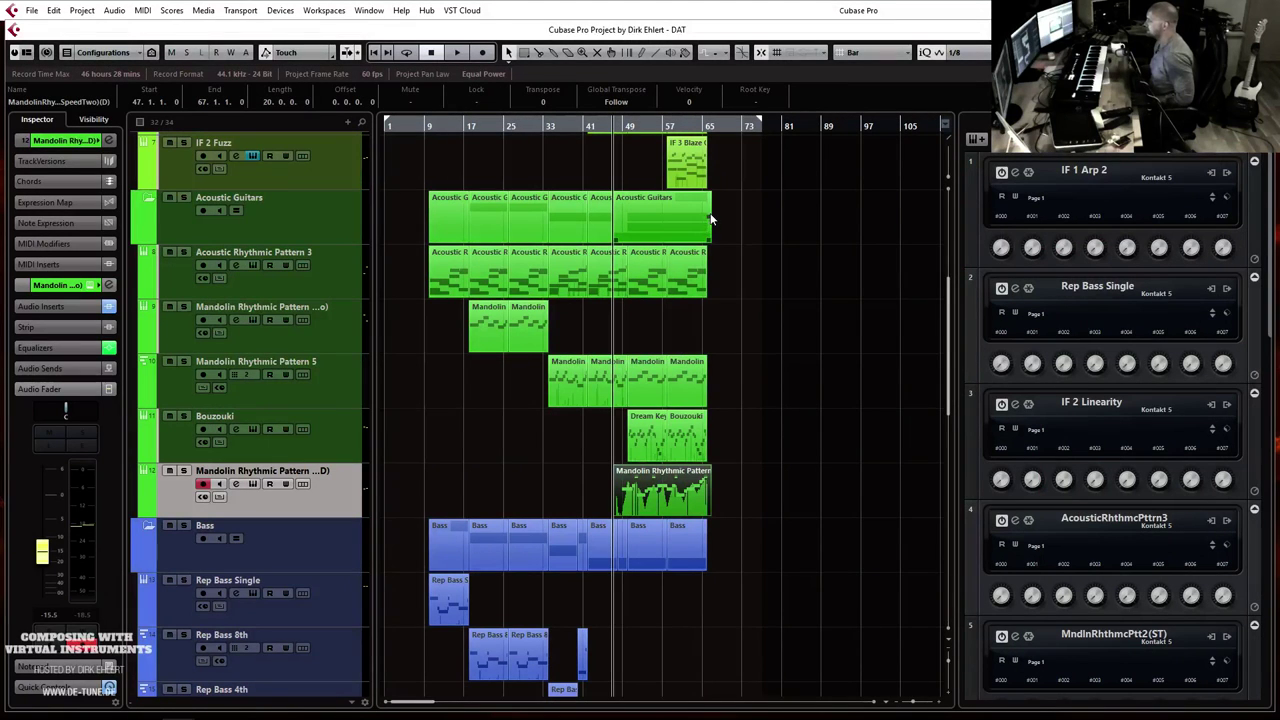
left_click(283, 170)
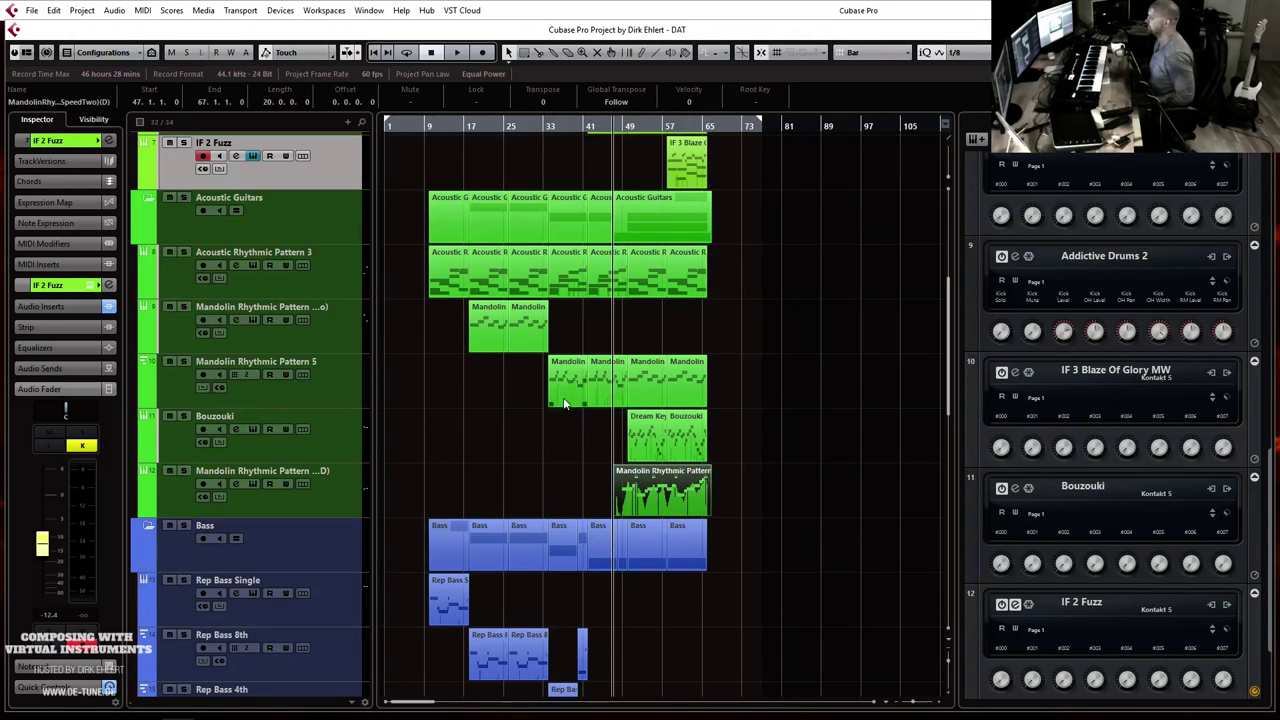
key("space")
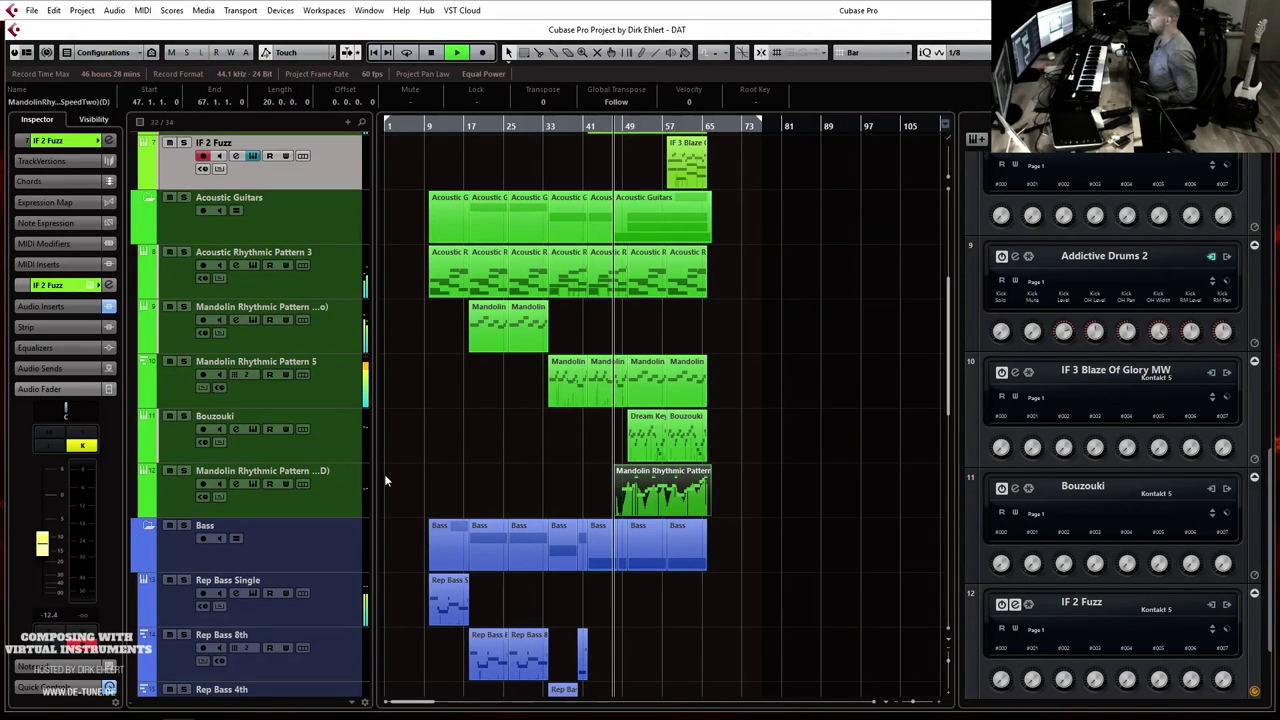
scroll(702, 358, "down", 8)
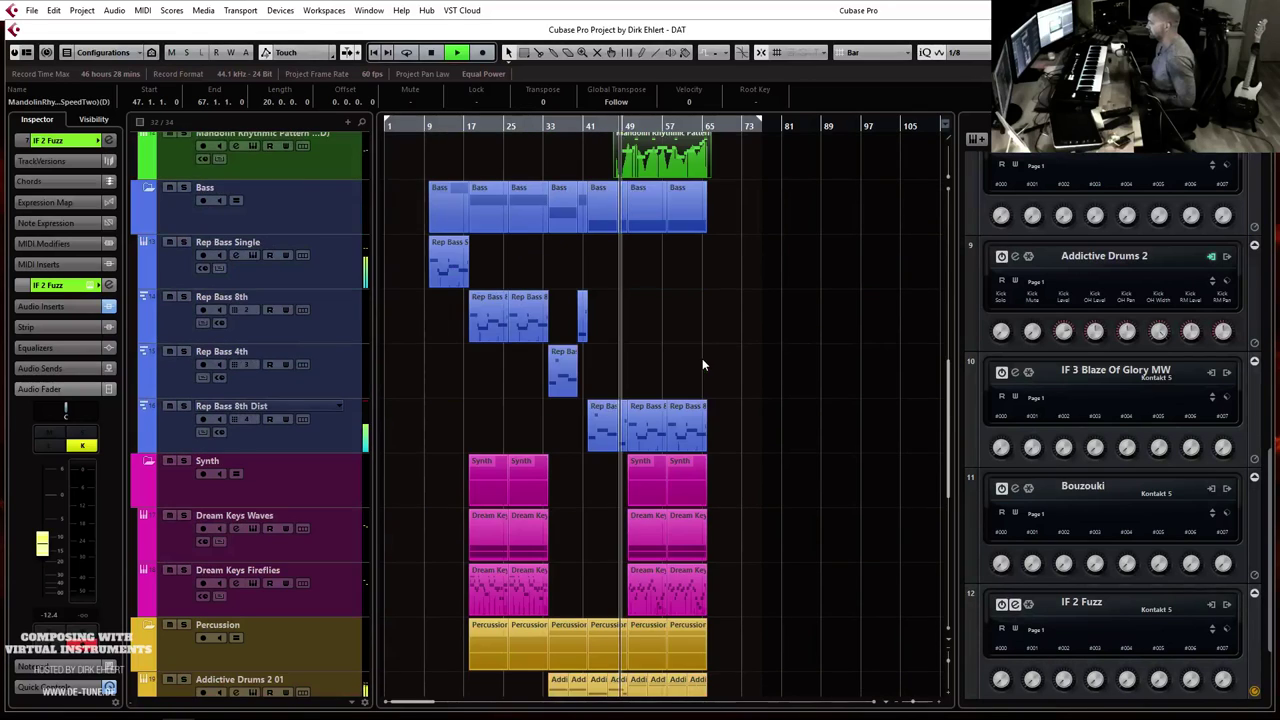
scroll(703, 364, "up", 2)
scroll(703, 364, "up", 4)
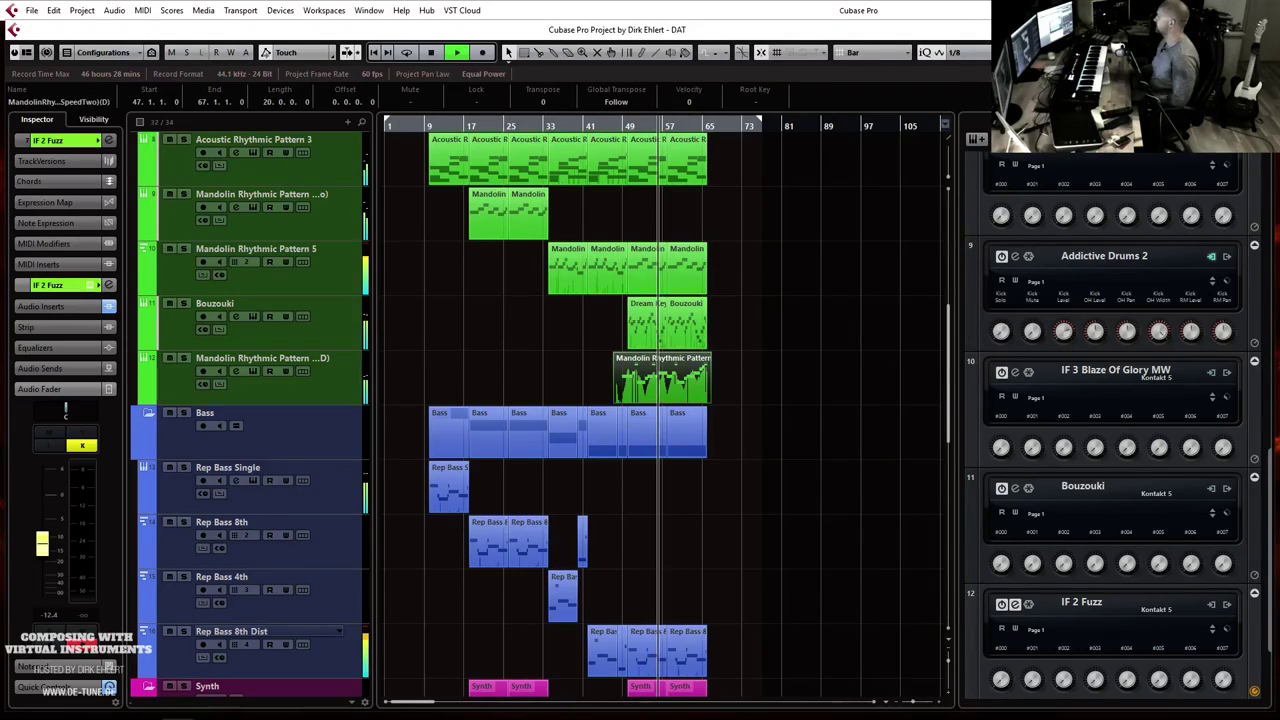
Step: Open the MixConsole, select the Stereo Out channel and check the levels during playback, then stop
key("F3")
double_click(313, 5)
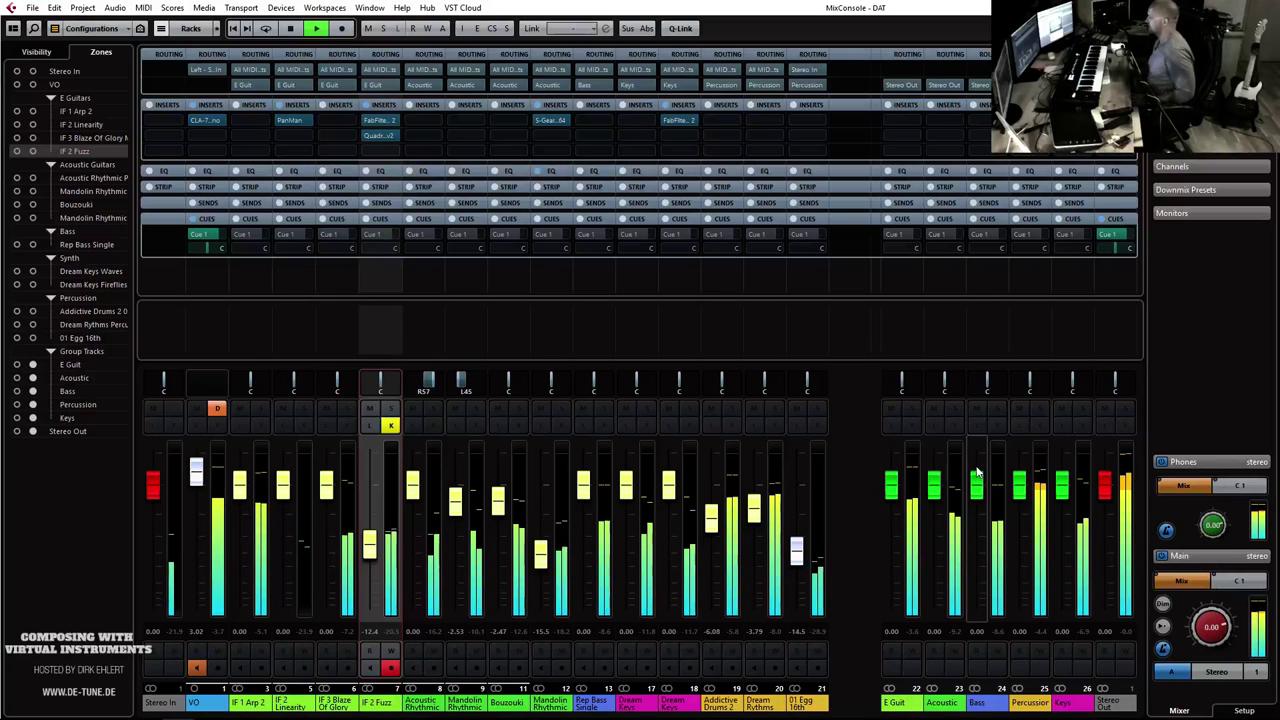
left_click(1130, 461)
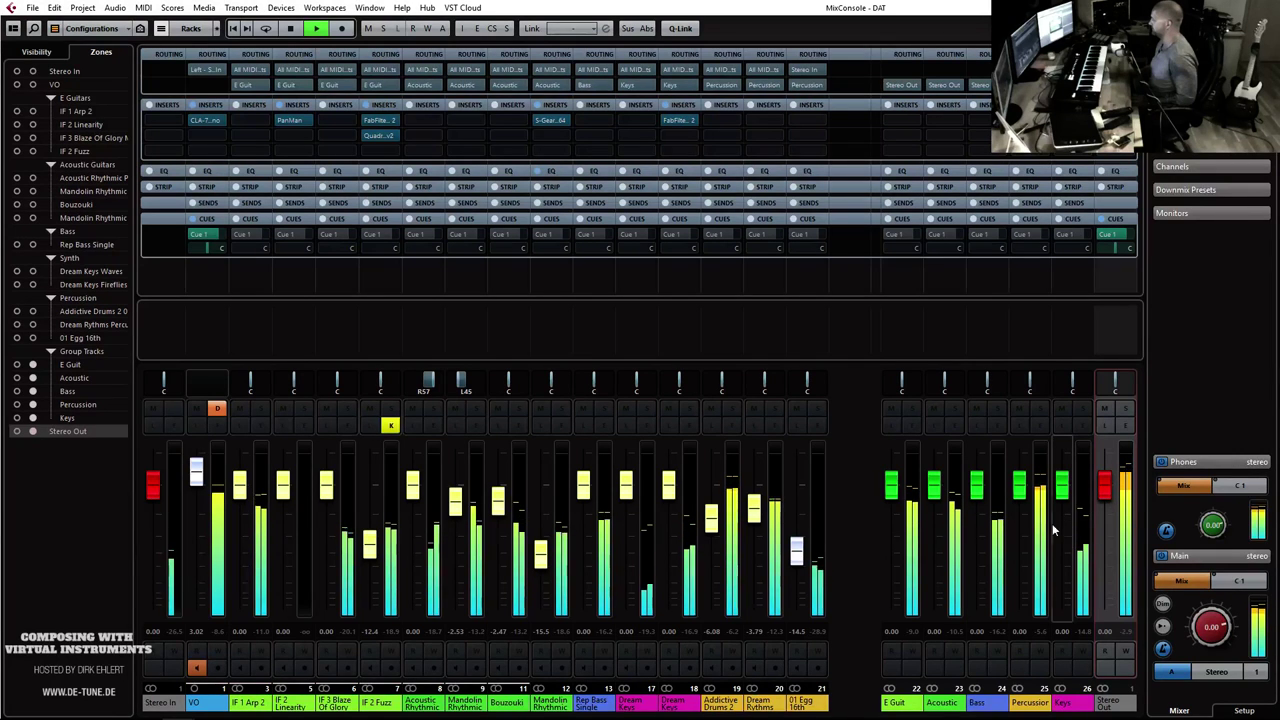
key("space")
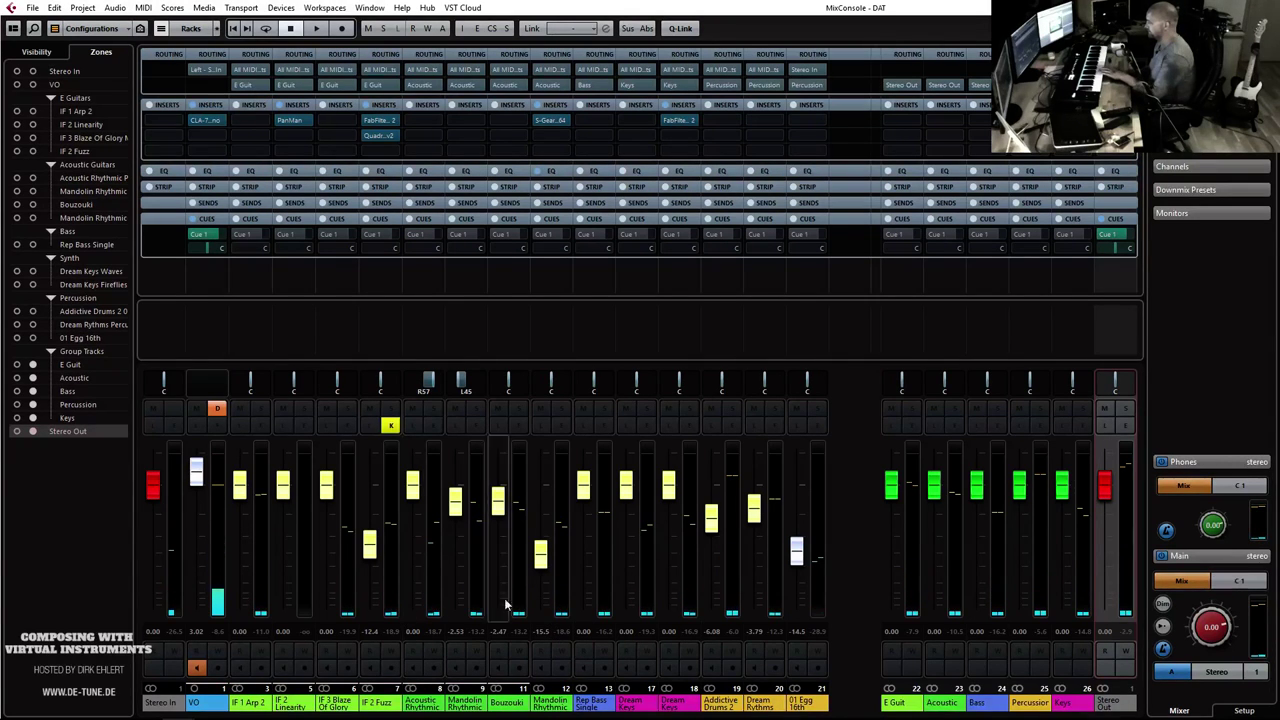
Step: Rename the tremolando mandolin channel to Mando Solo, route its output to the E Guit group and close the MixConsole
left_click(558, 576)
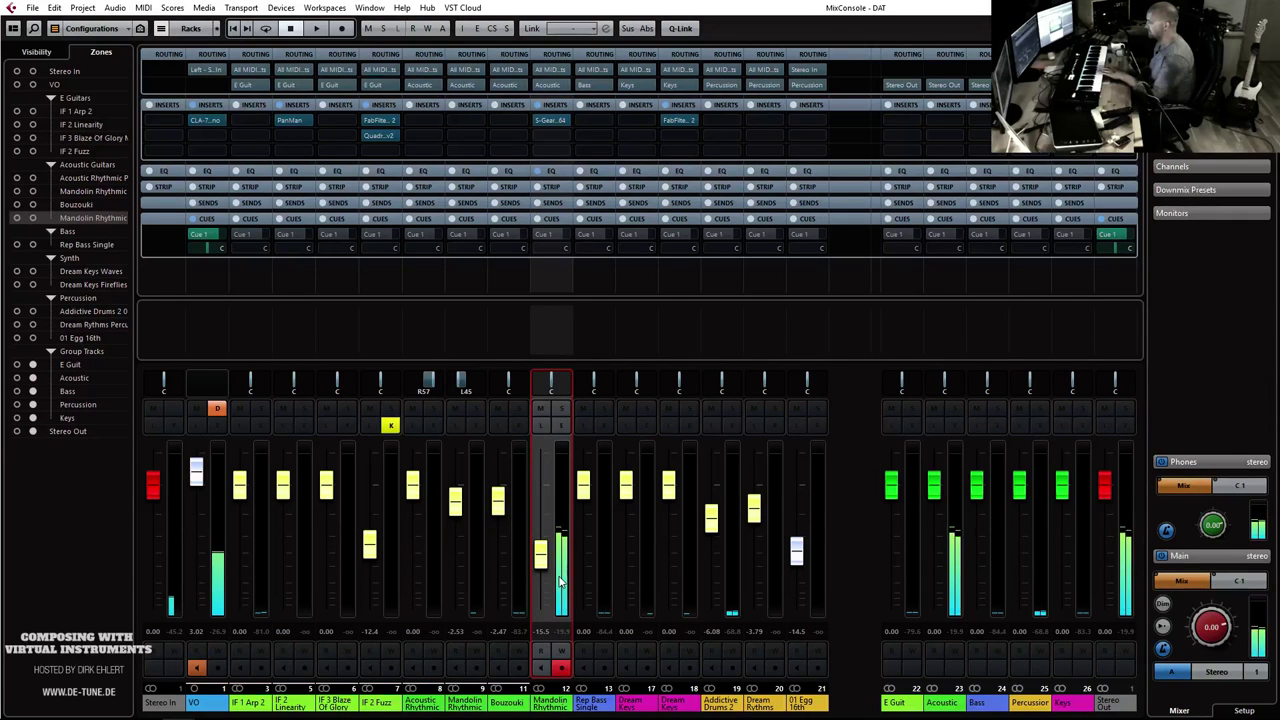
double_click(558, 704)
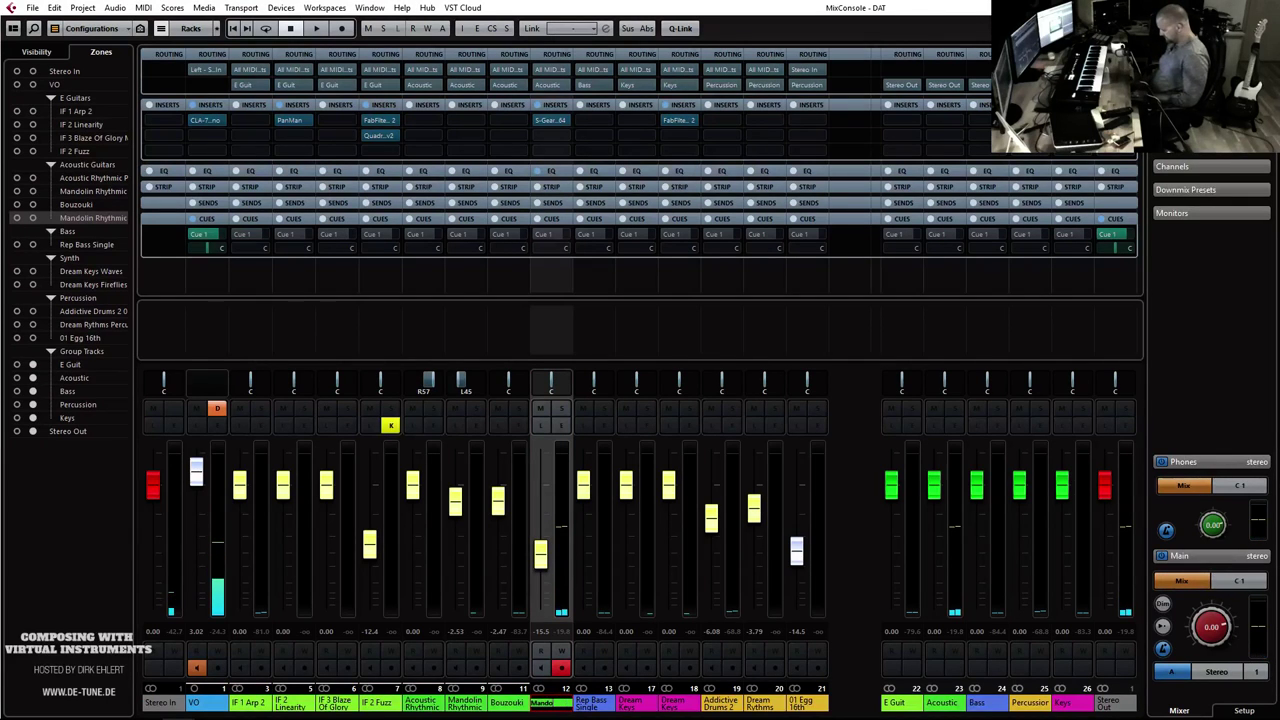
key("Return")
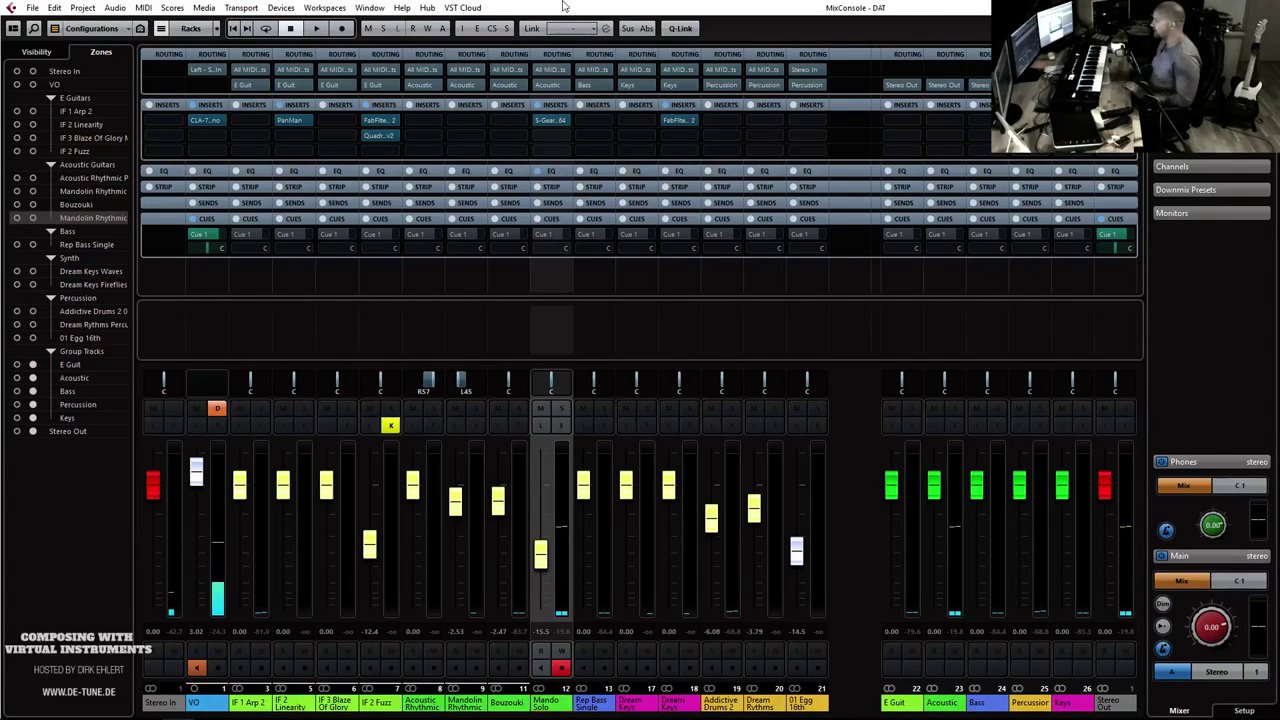
left_click(549, 85)
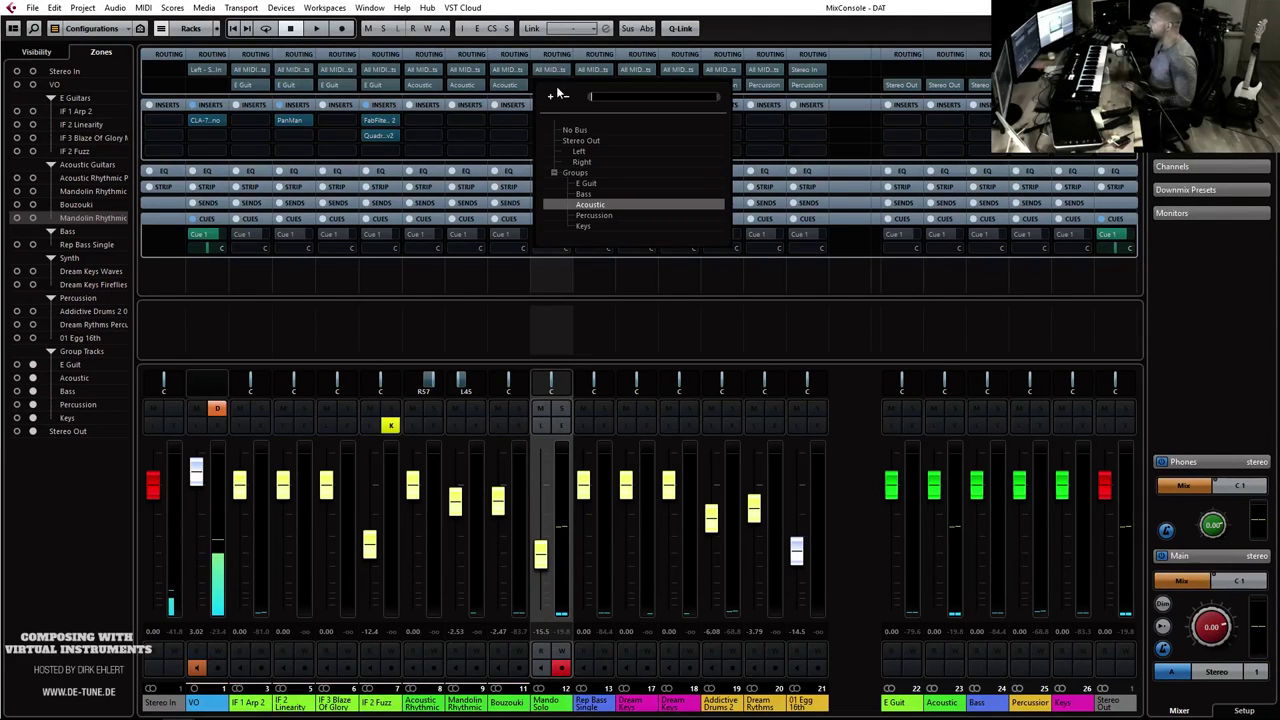
left_click(590, 186)
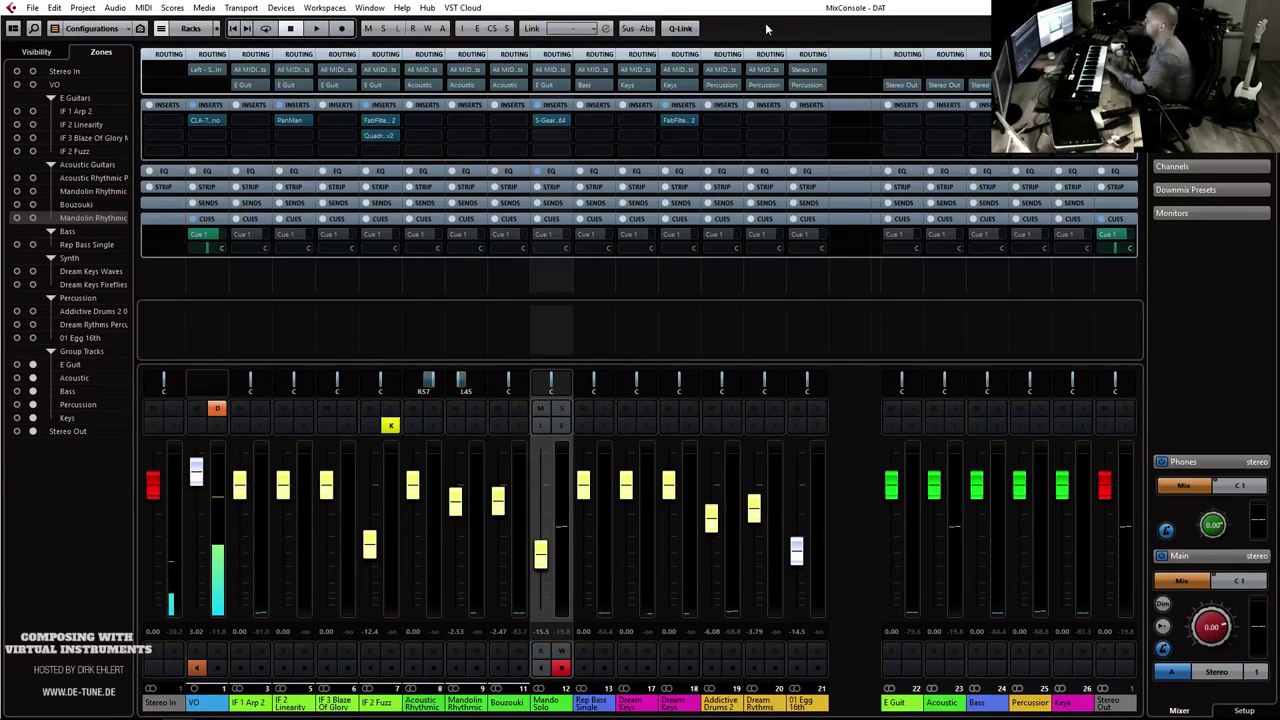
key("F3")
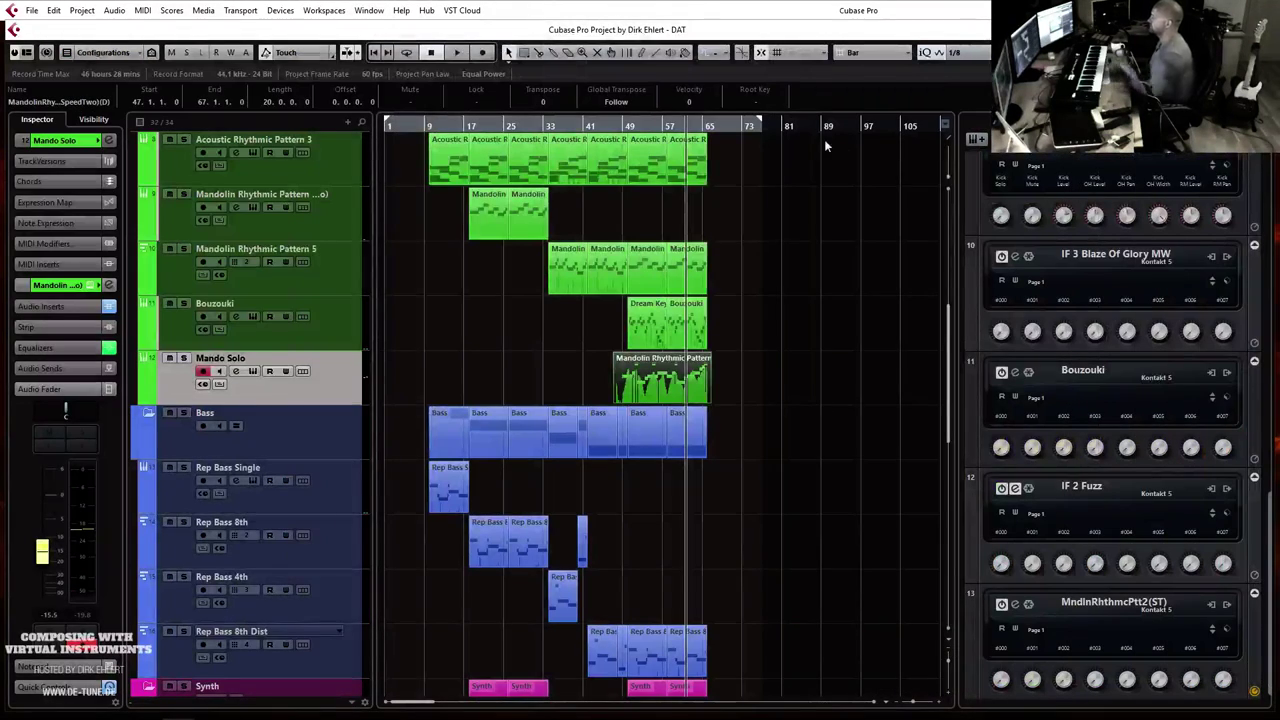
Step: Play the ending of the arrangement and duplicate the last Dream Rythms Percussive 13 part so the copy runs from bar 66 to bar 74
double_click(699, 127)
scroll(797, 383, "down", 5)
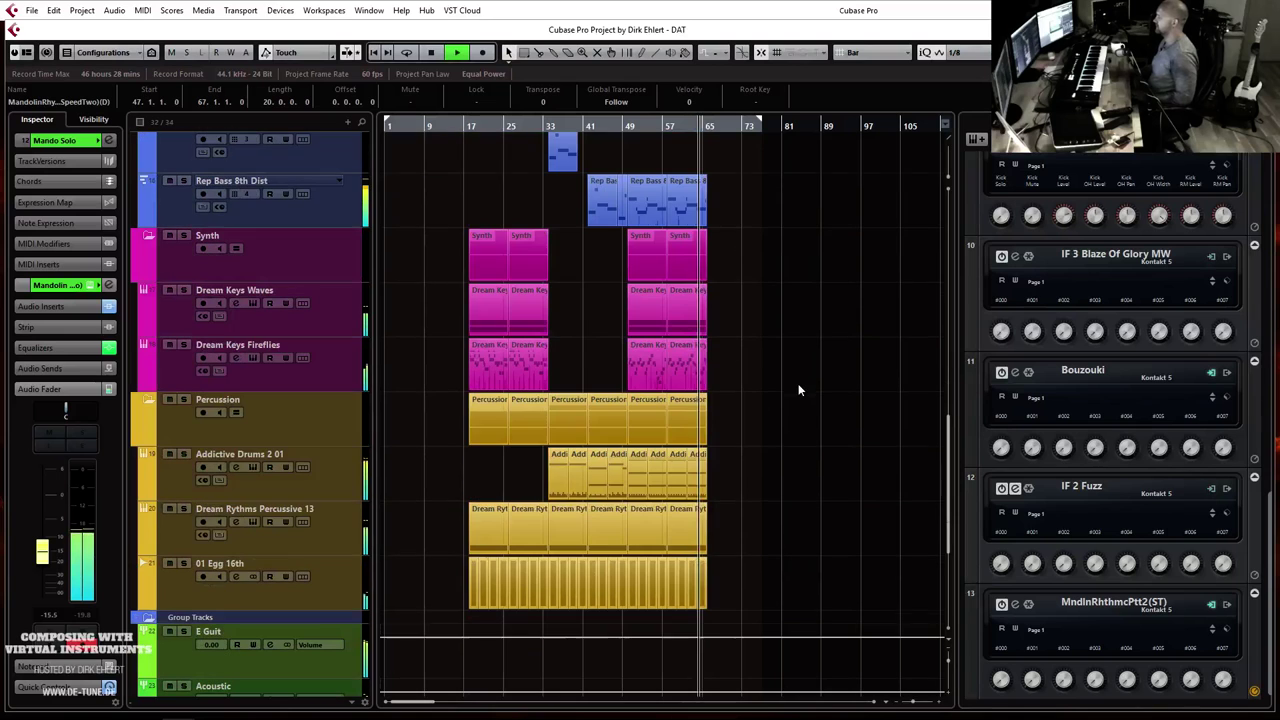
left_click(693, 532)
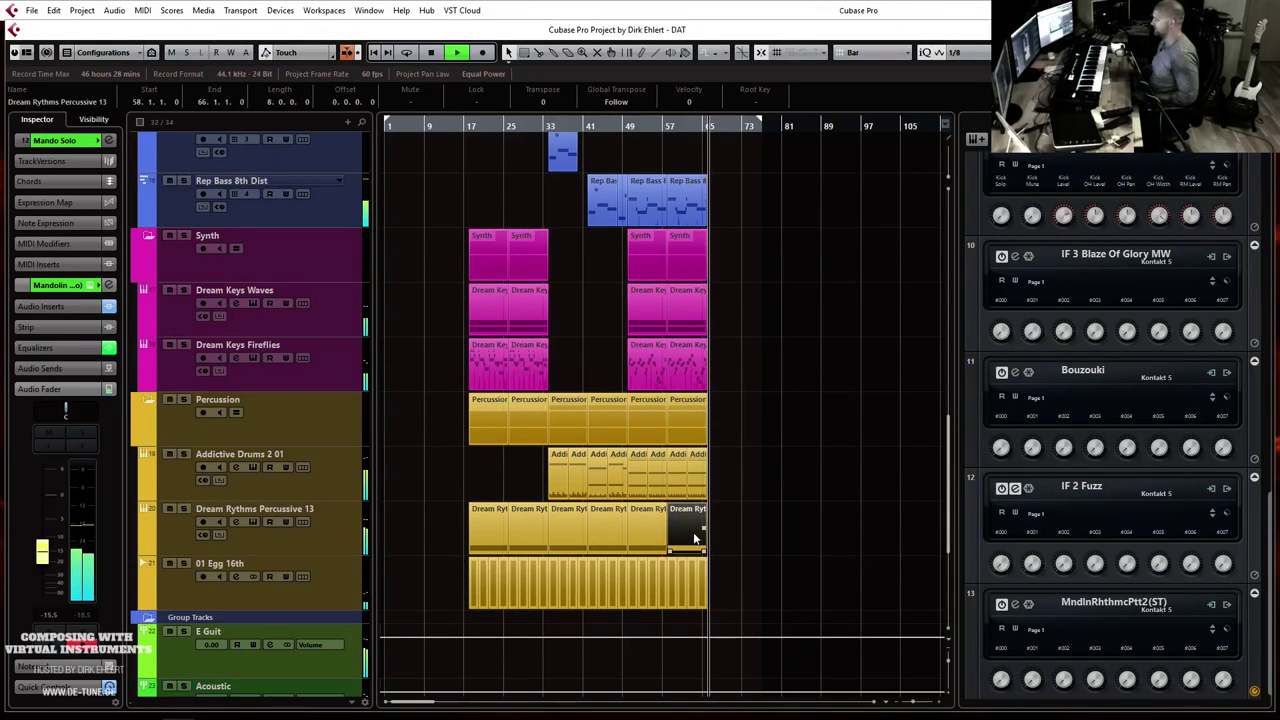
key("ctrl+d")
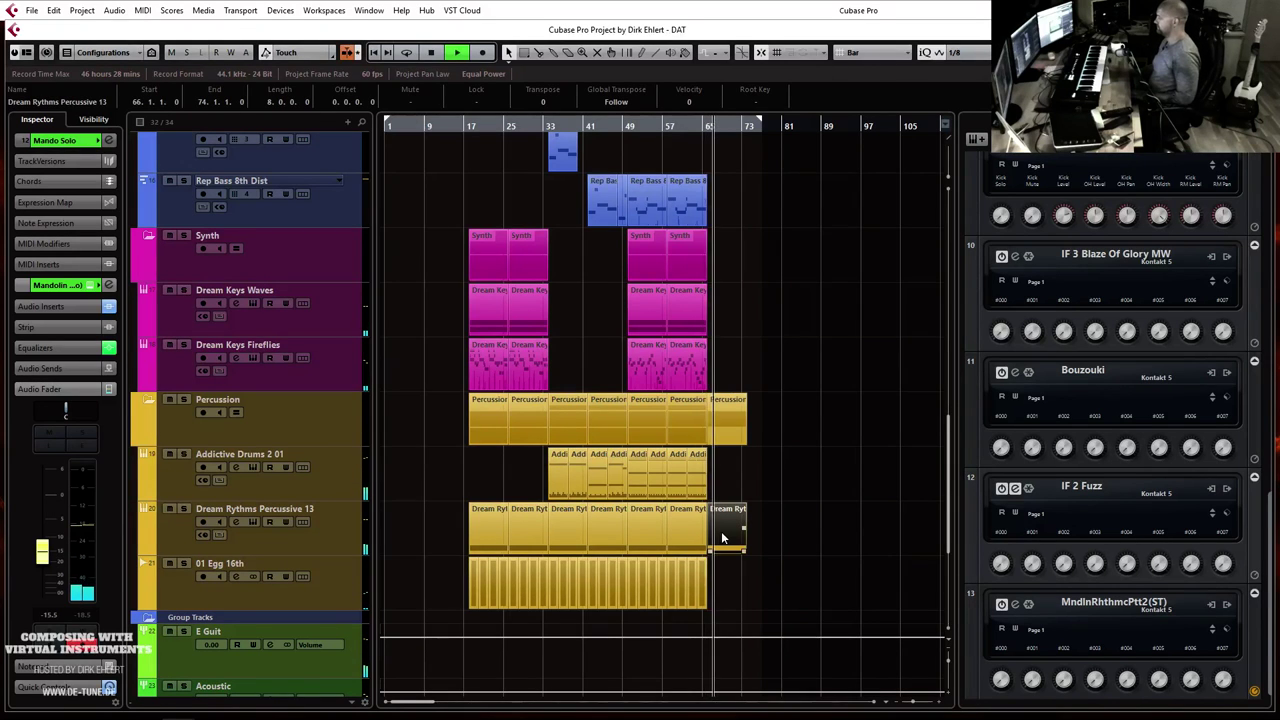
key("h")
key("h")
key("space")
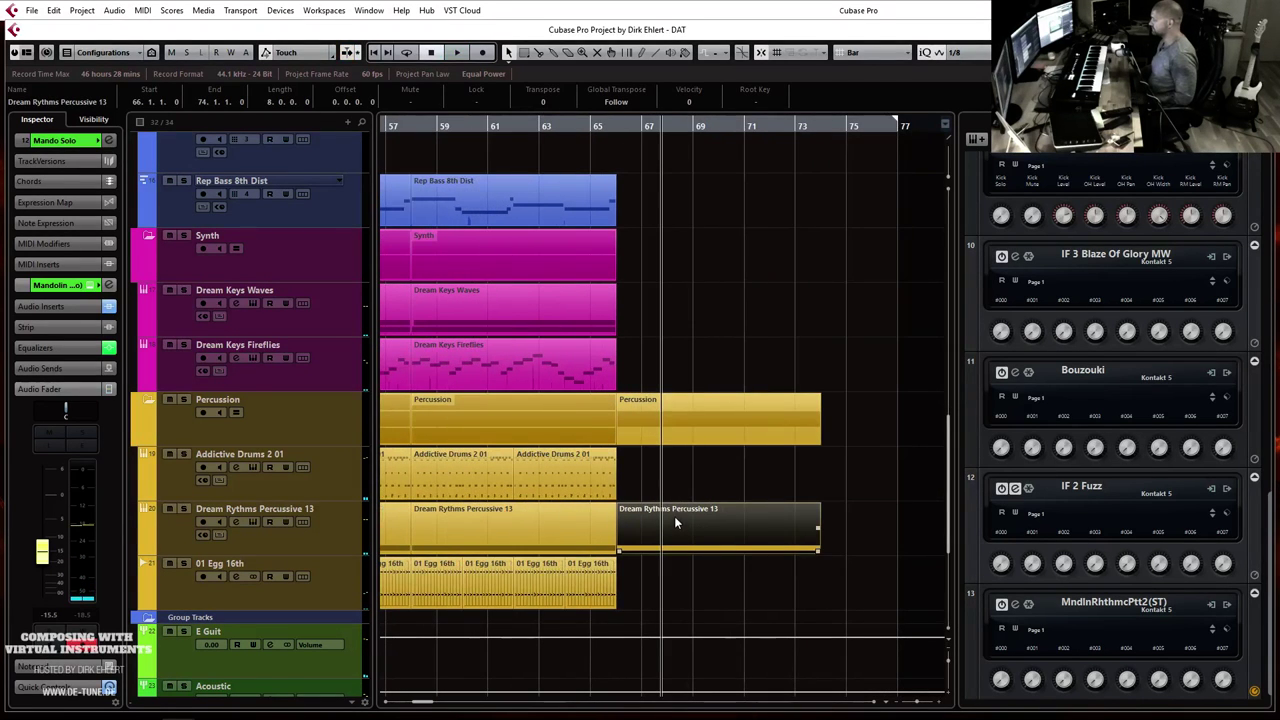
Step: Create an empty part on the Rep Bass Single track from bar 66 to bar 70
left_click(615, 127)
scroll(608, 275, "up", 5)
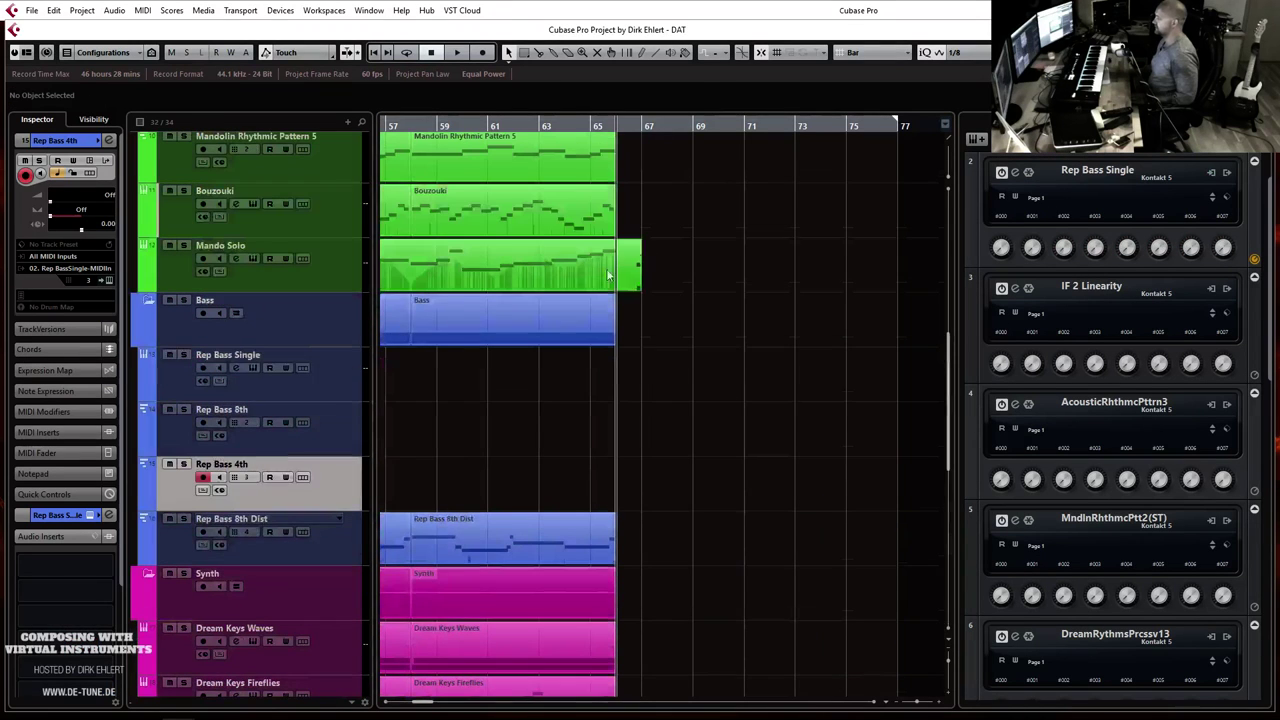
left_click(315, 383)
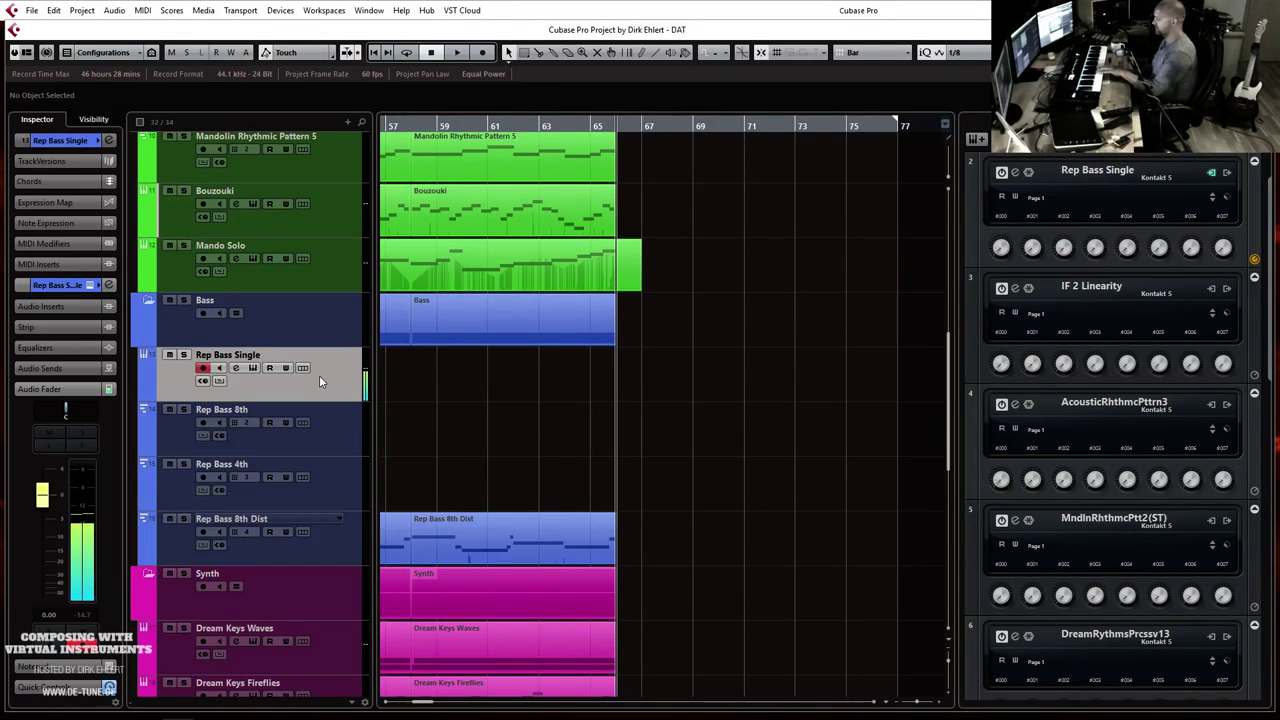
left_click_drag(630, 387, 700, 378)
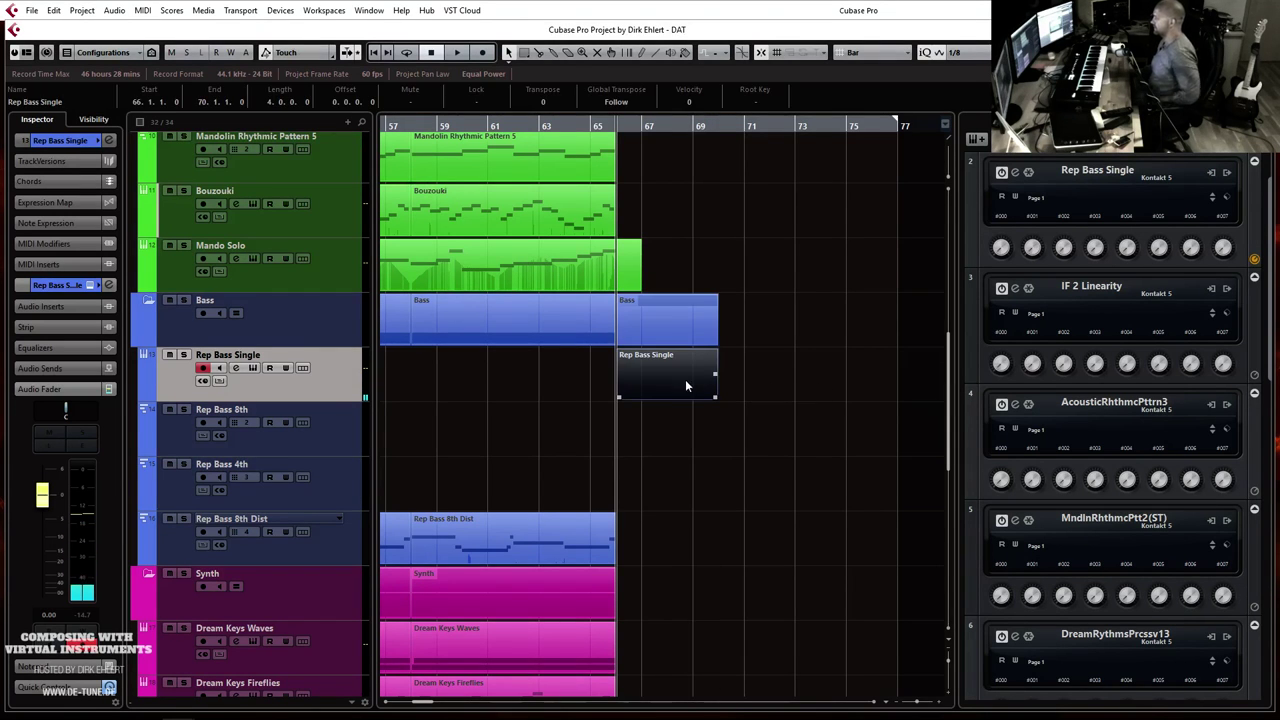
Step: Draw one sustained C2 note in the new Rep Bass Single part from bar 66 to 69.3.3 and close the Key Editor
double_click(685, 379)
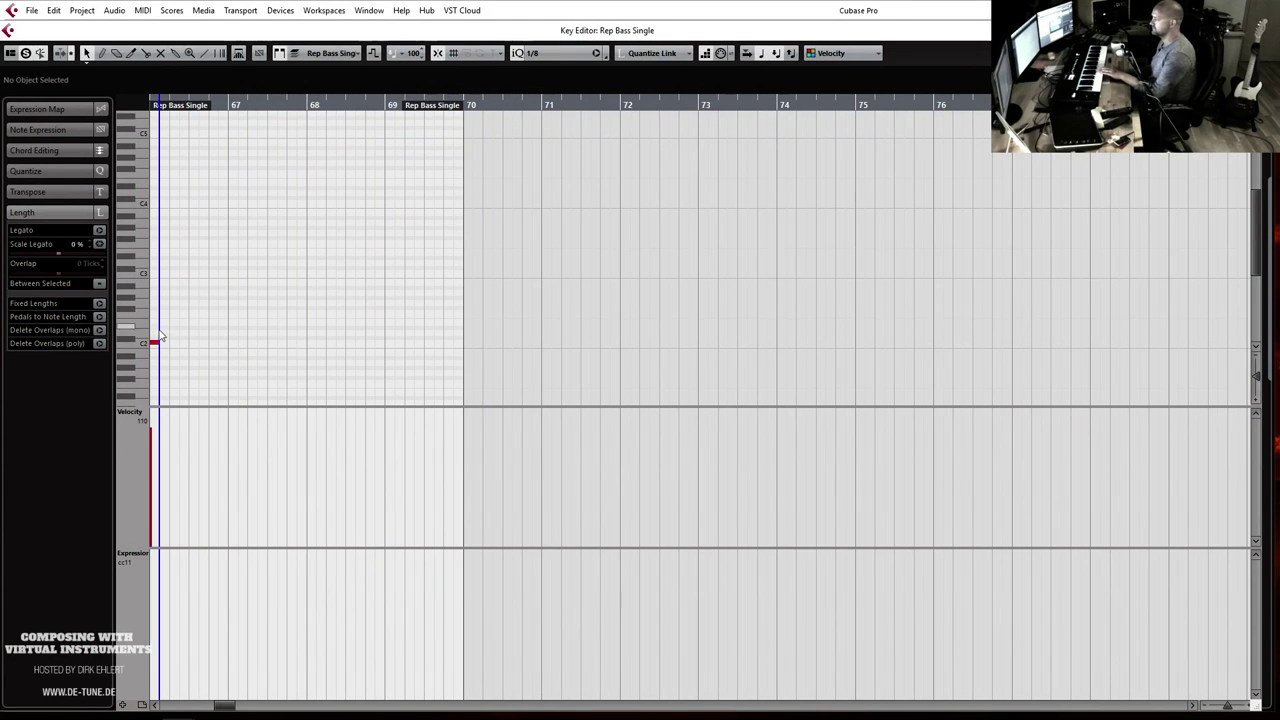
mouse_move(157, 343)
left_mouse_down()
mouse_move(400, 365)
mouse_move(431, 380)
left_mouse_up()
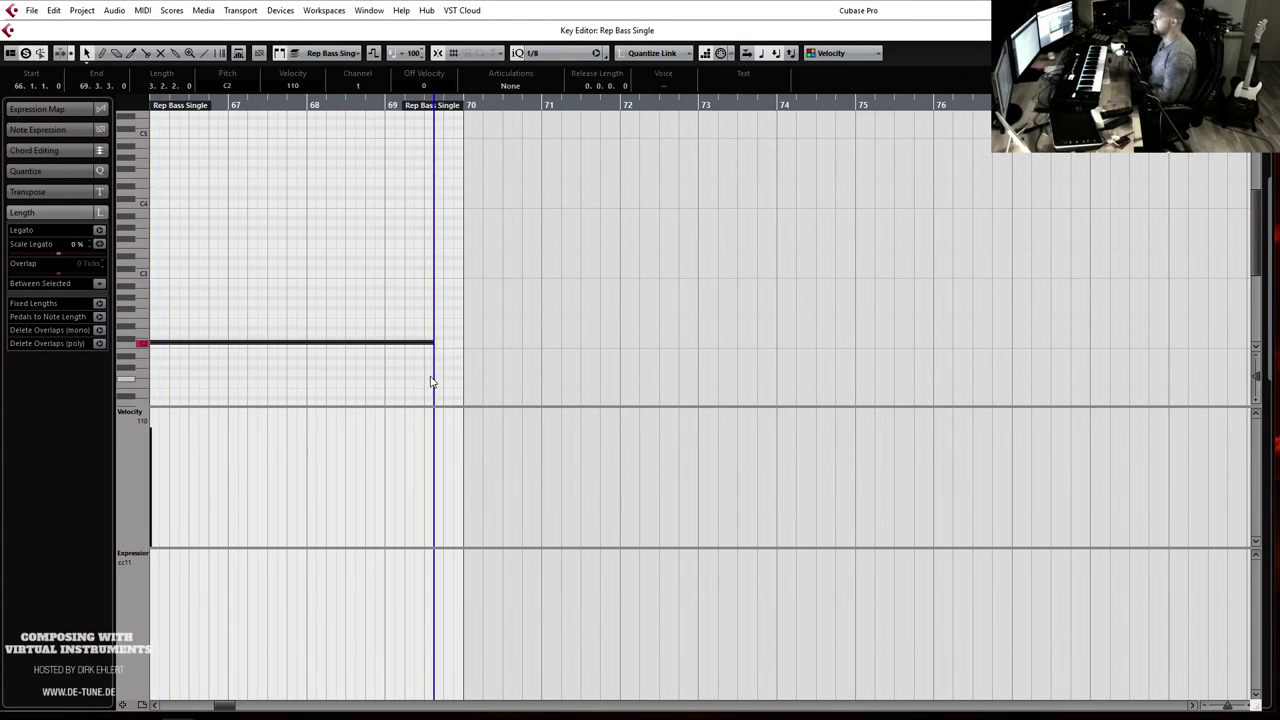
key("Return")
Step: Play the transition into the ending from bar 65 to hear the sustained bass note, then stop
left_click(580, 131)
key("space")
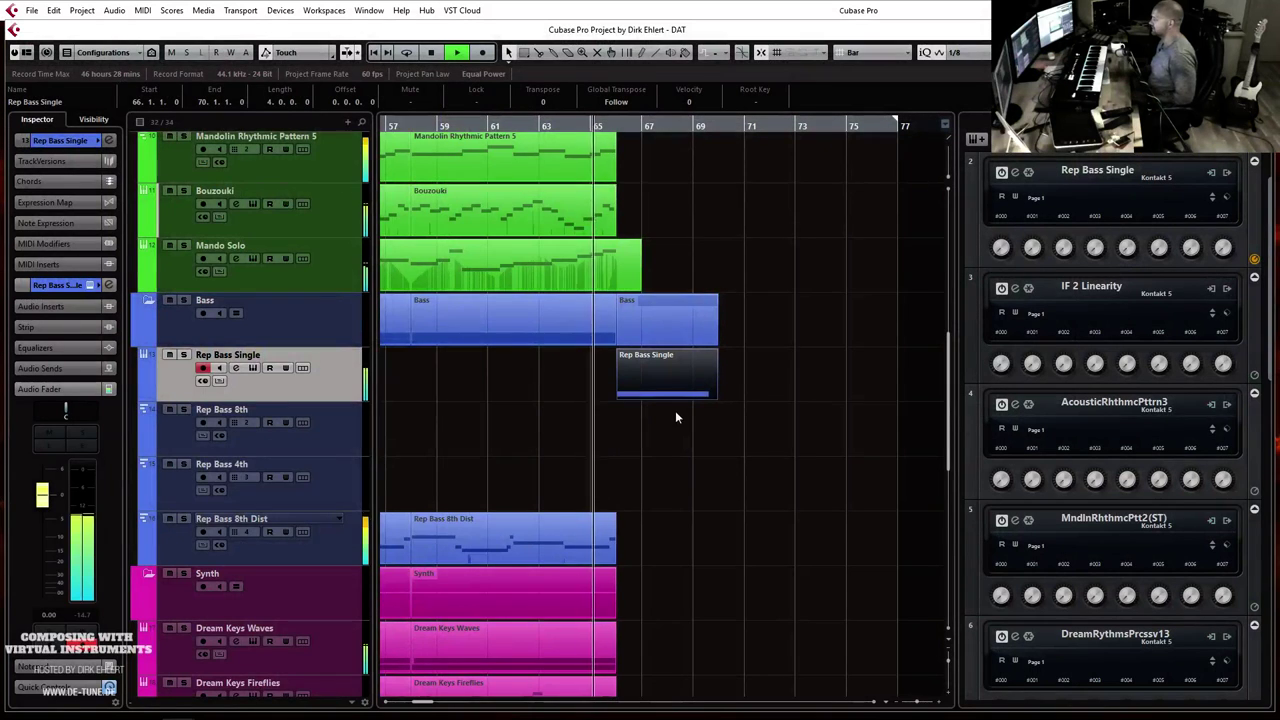
scroll(678, 412, "down", 5)
scroll(678, 412, "up", 2)
key("space")
Step: Extend the last Addictive Drums 2 01 part to bar 68 and open it in the Key Editor with a 1/16 quantize grid
left_click_drag(663, 388, 766, 397)
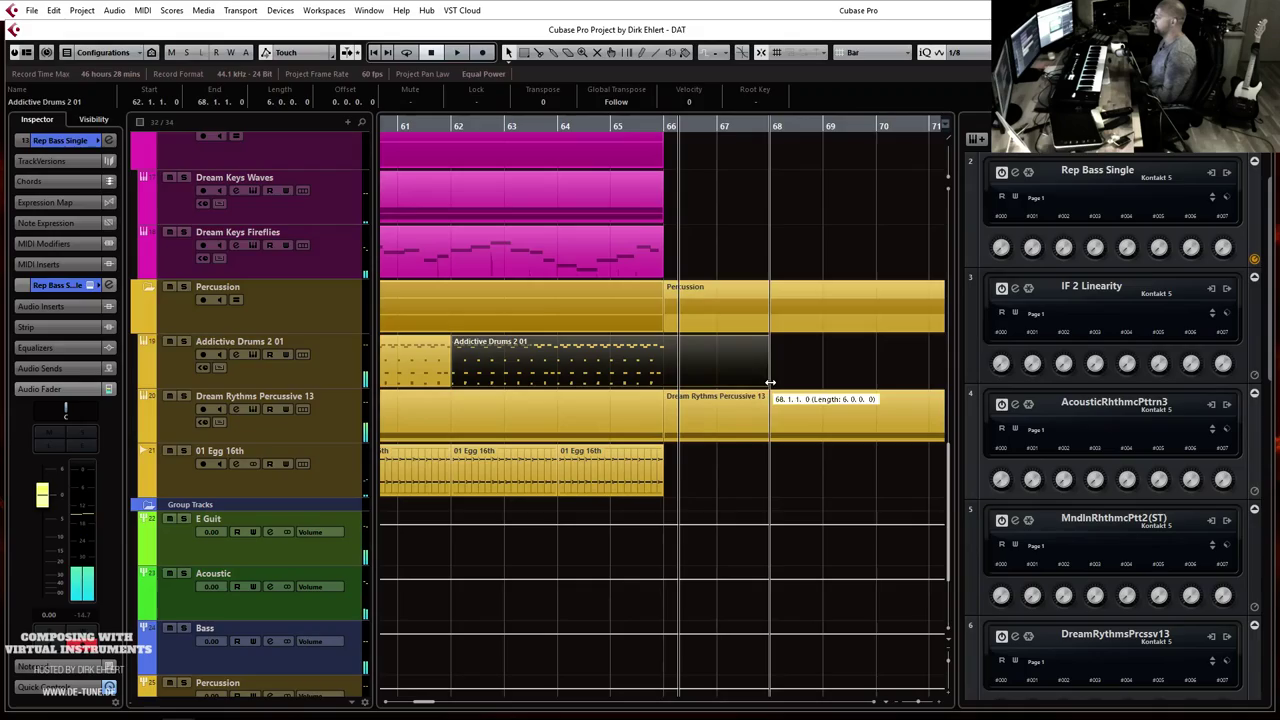
key("Return")
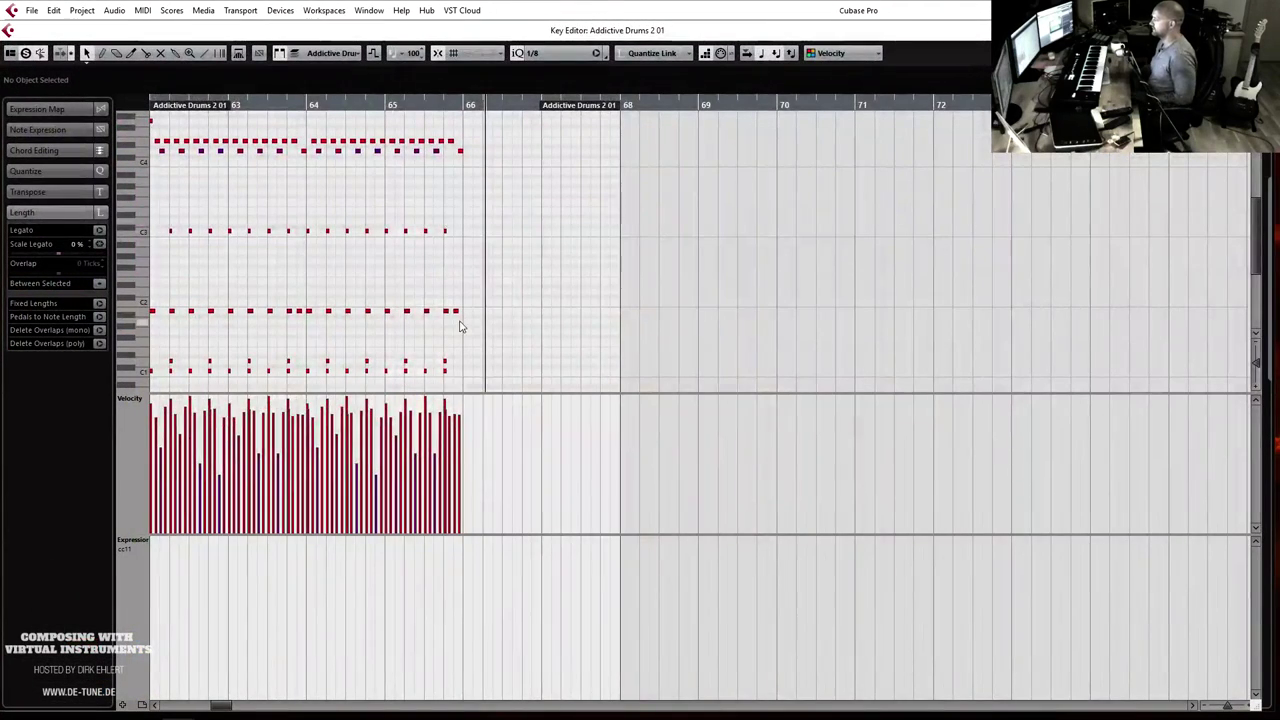
key("h")
key("h")
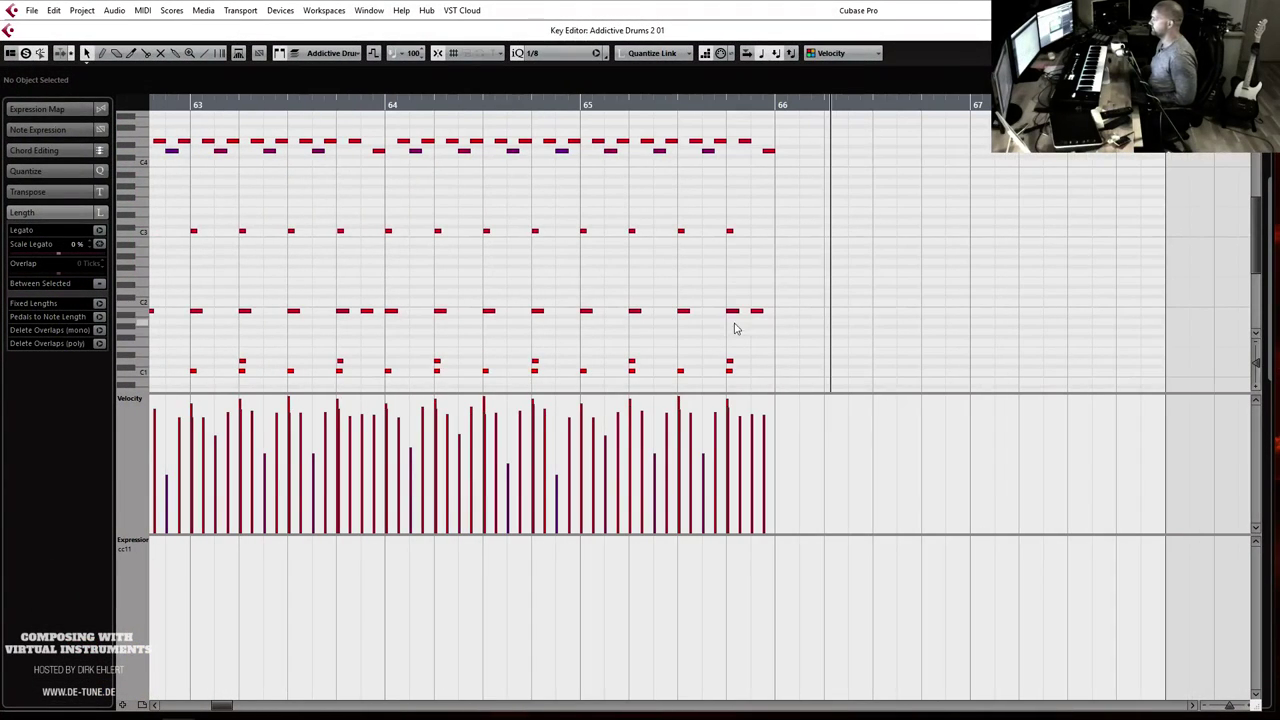
left_click(545, 58)
left_click(573, 130)
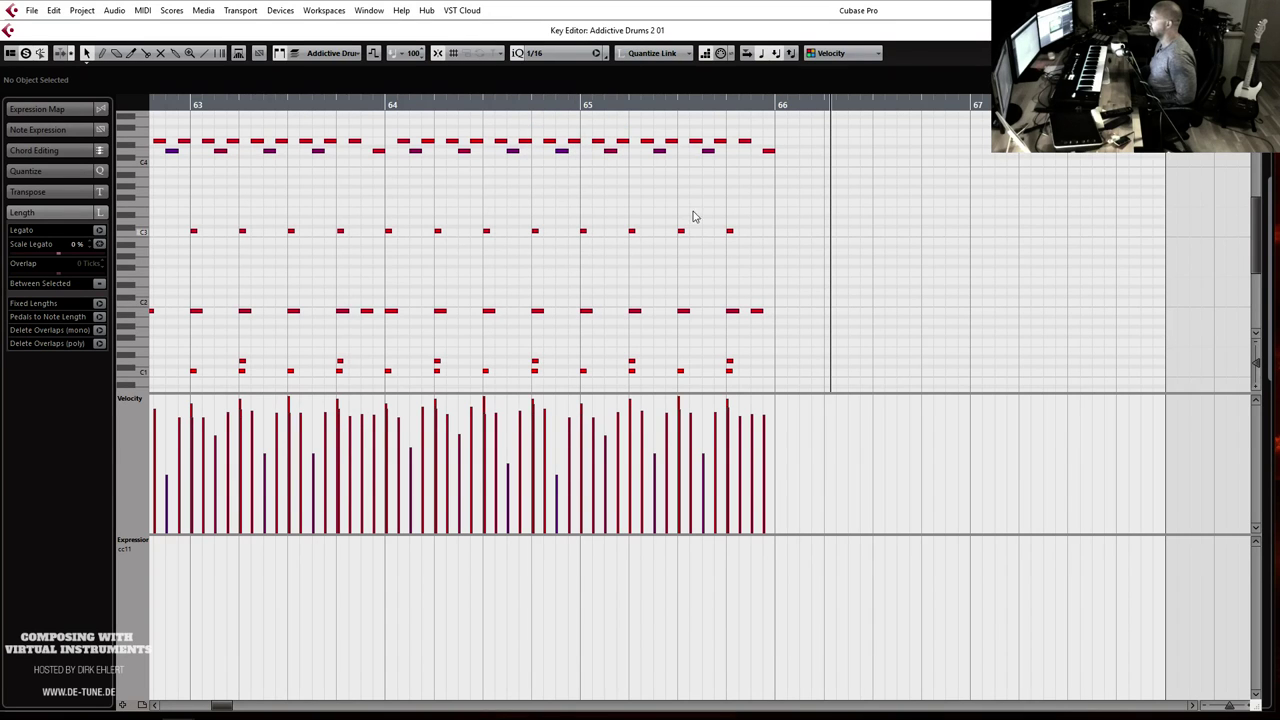
left_click_drag(684, 130, 878, 202)
key("Delete")
left_click(675, 141)
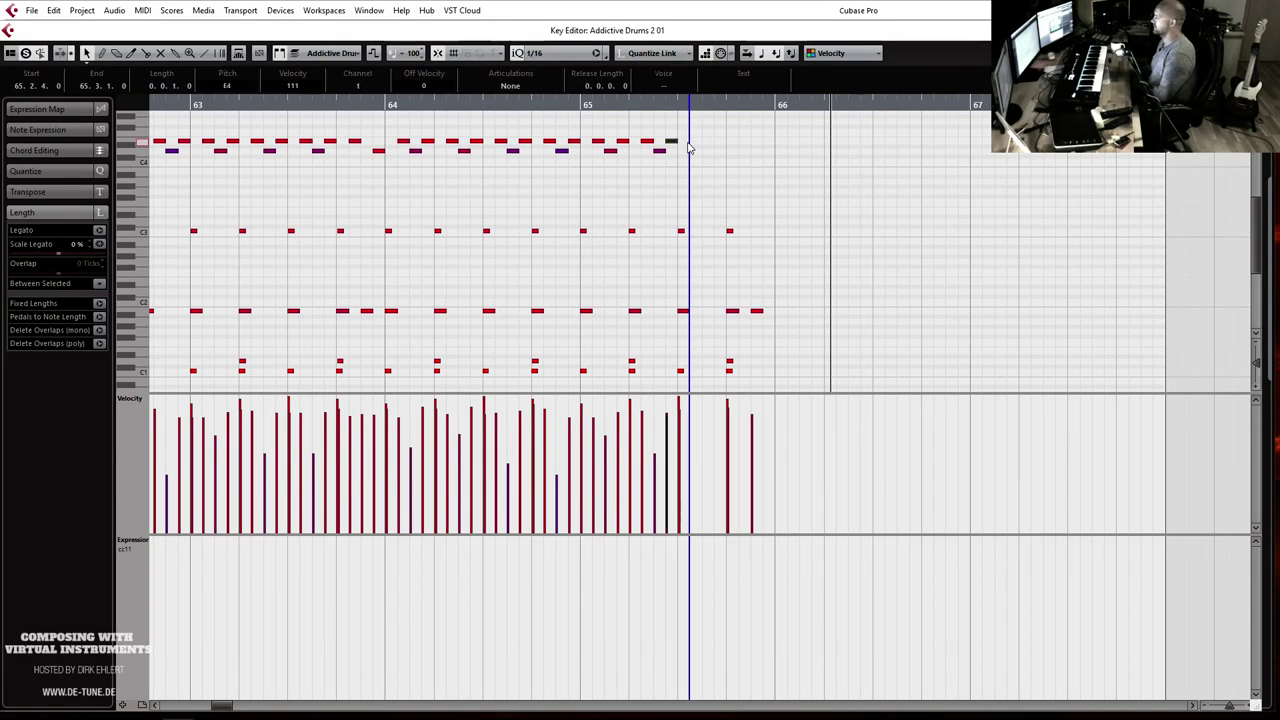
key("ctrl+z")
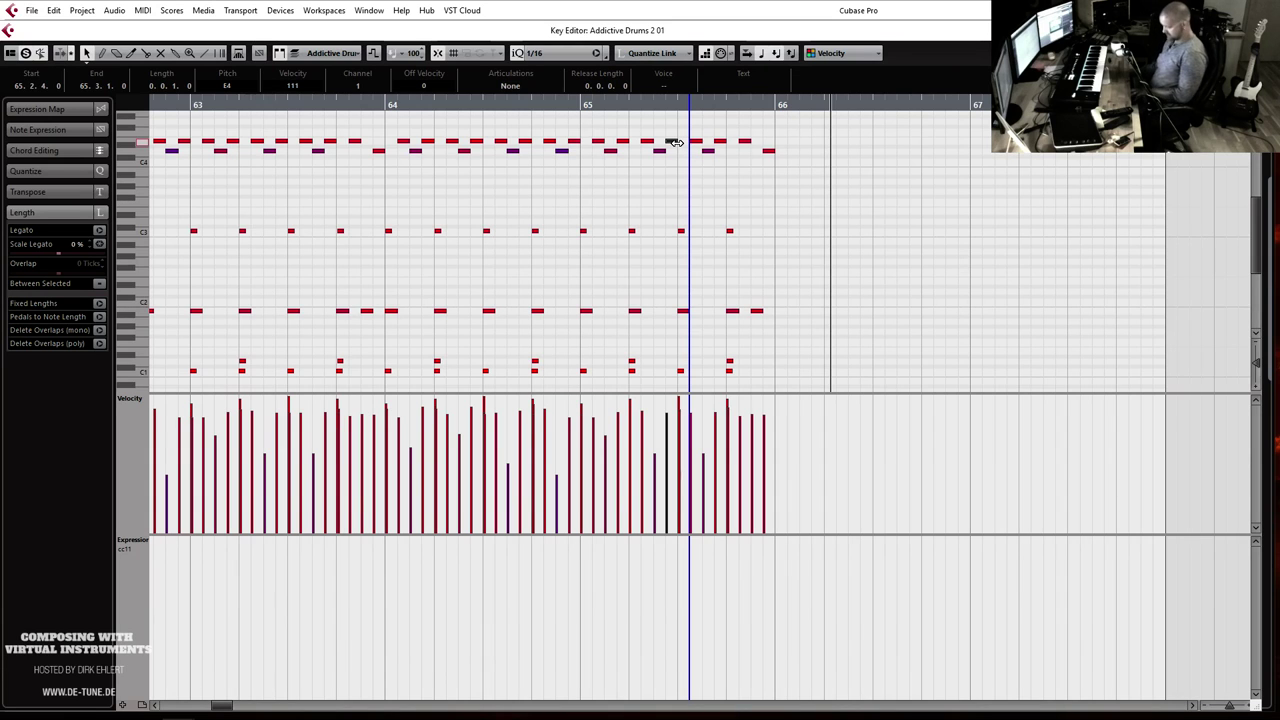
Step: Move the C3 drum note on beat 3 of bar 65 to G4 and delete the C3 note on beat 4
left_click(680, 231)
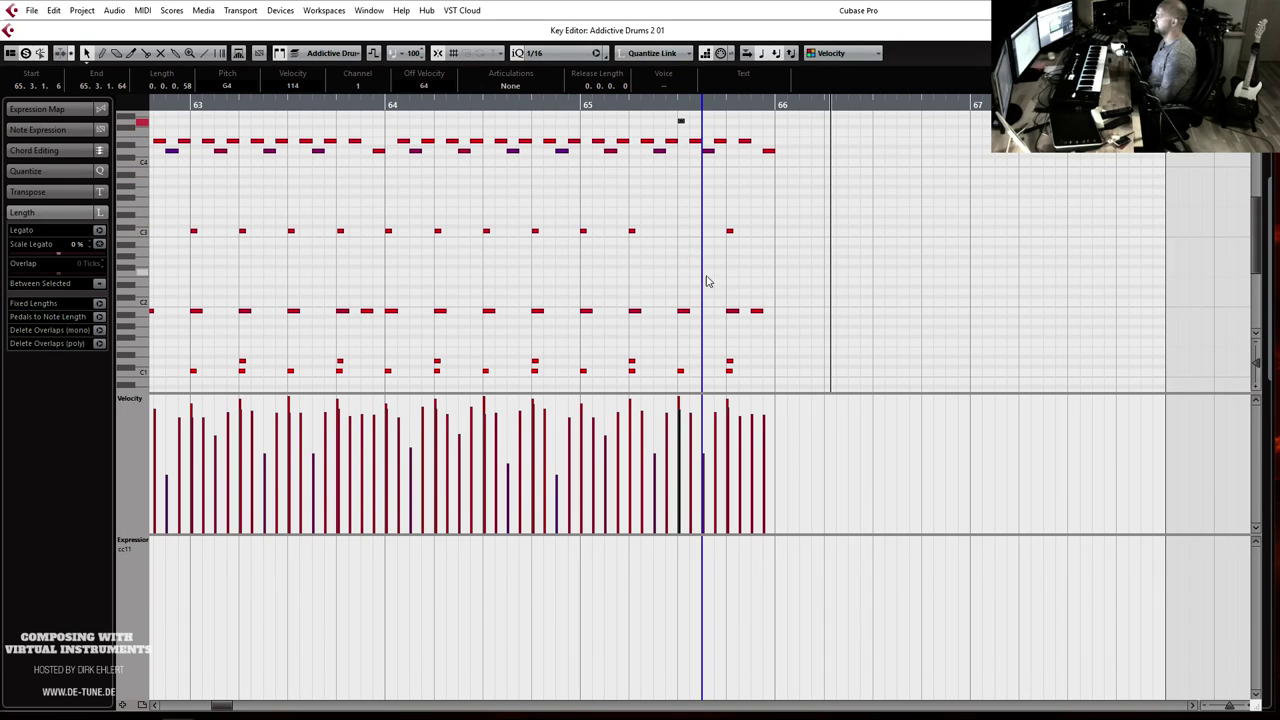
left_click(728, 232)
key("Delete")
Step: Draw a sixteenth-note drum fill from 65.3.3 to the end of bar 65, adding notes on D1 and E1
left_click(734, 311)
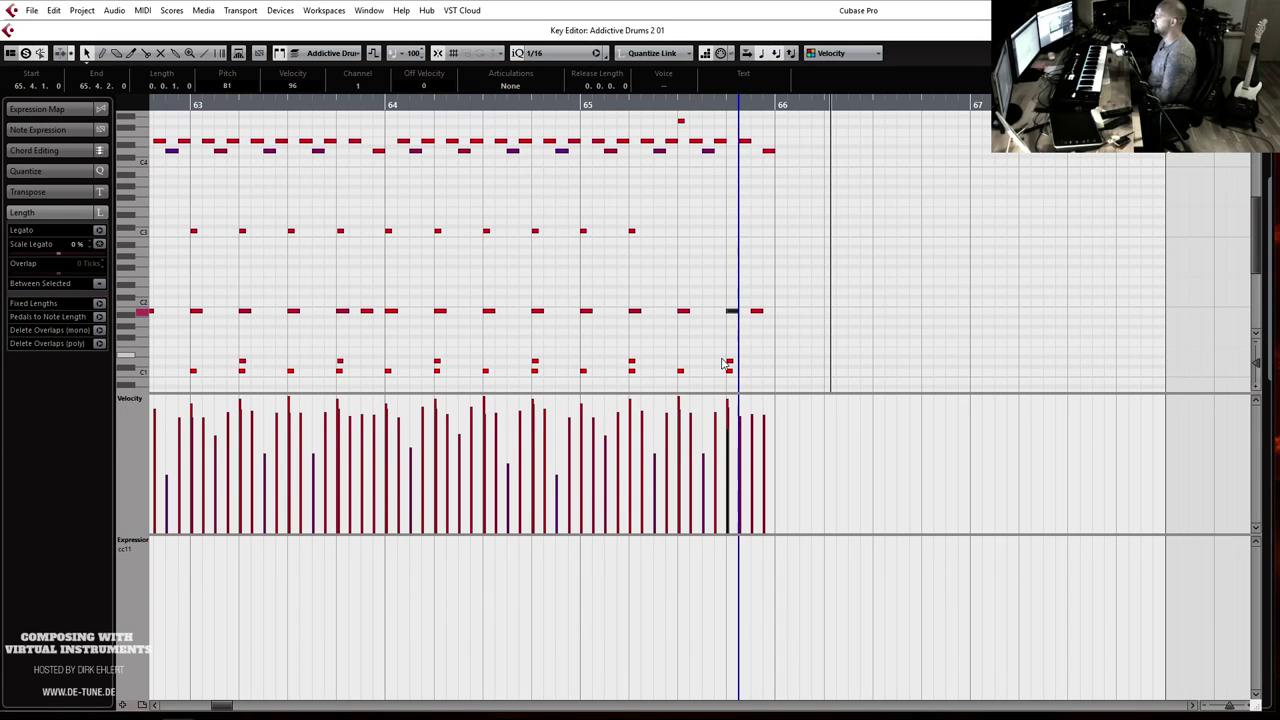
key("space")
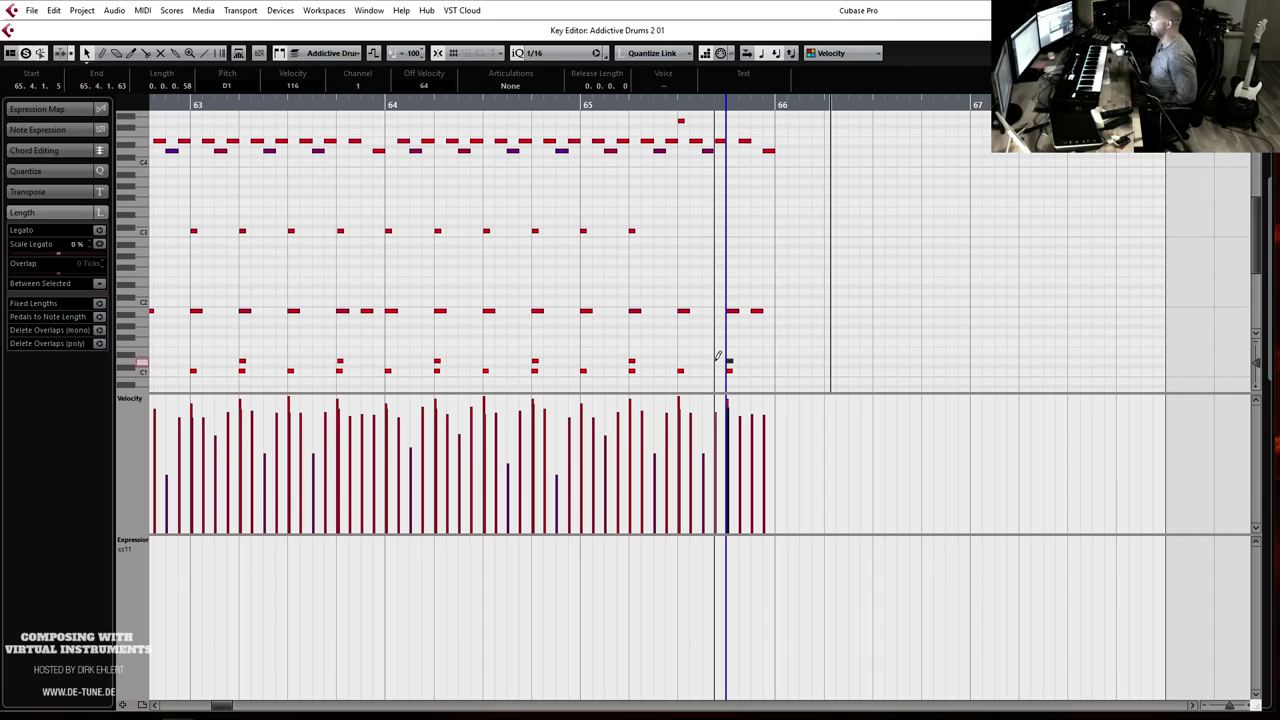
left_click(706, 361)
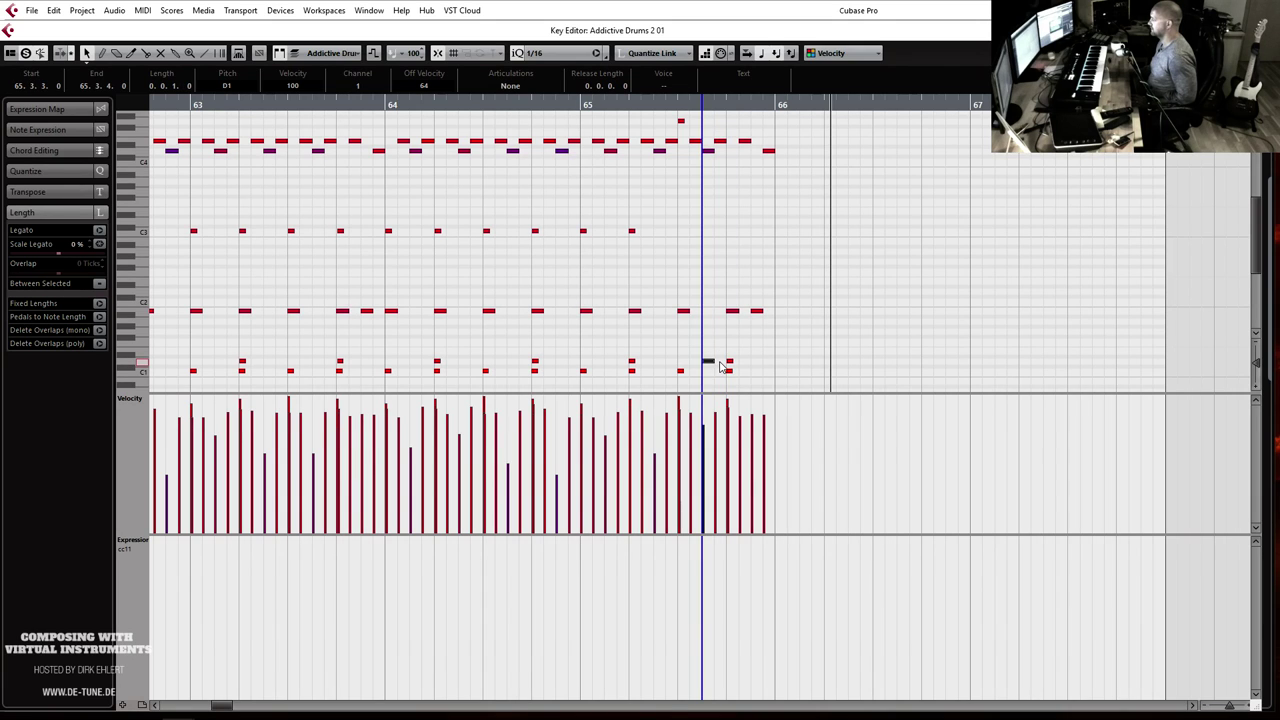
left_click(721, 355)
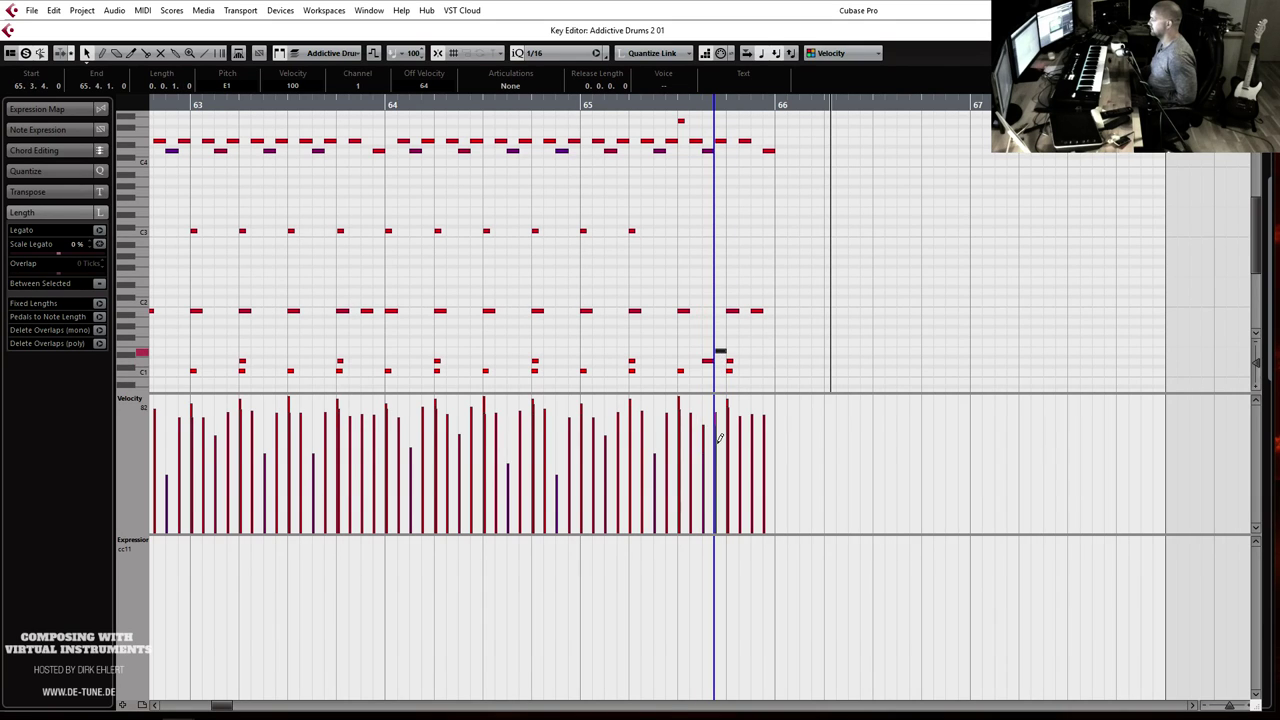
left_click(747, 352)
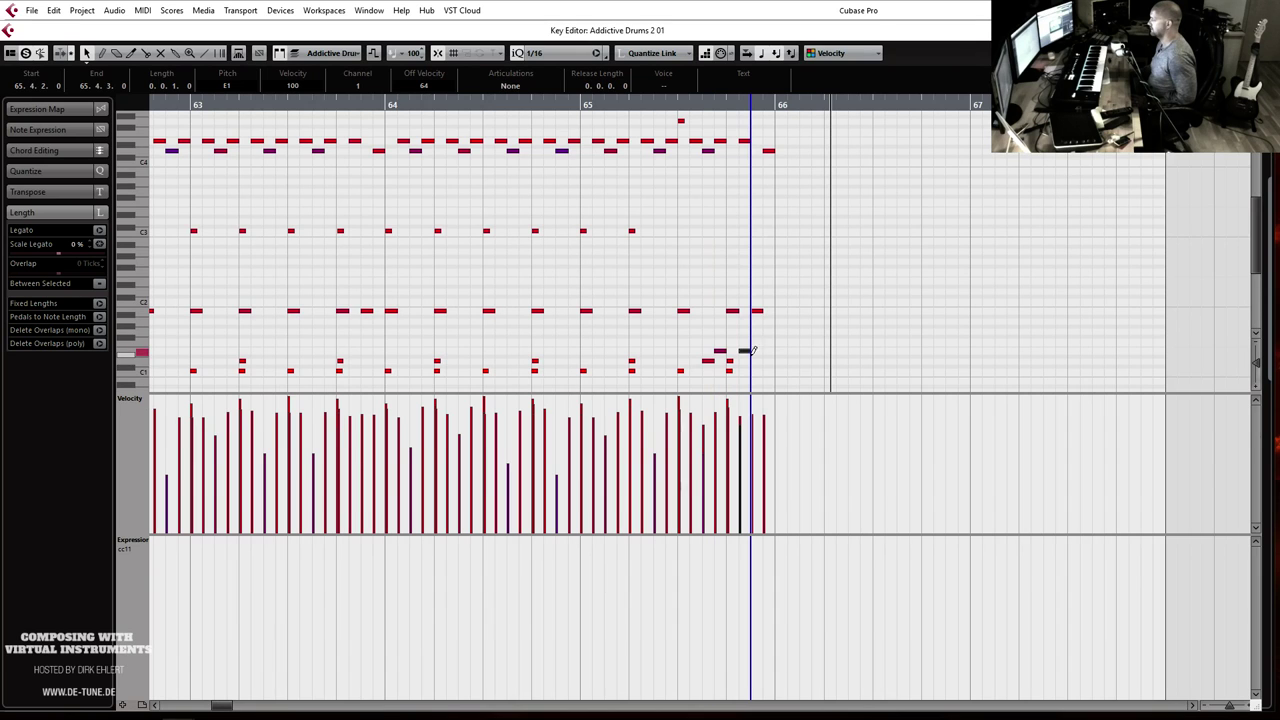
left_click(767, 361)
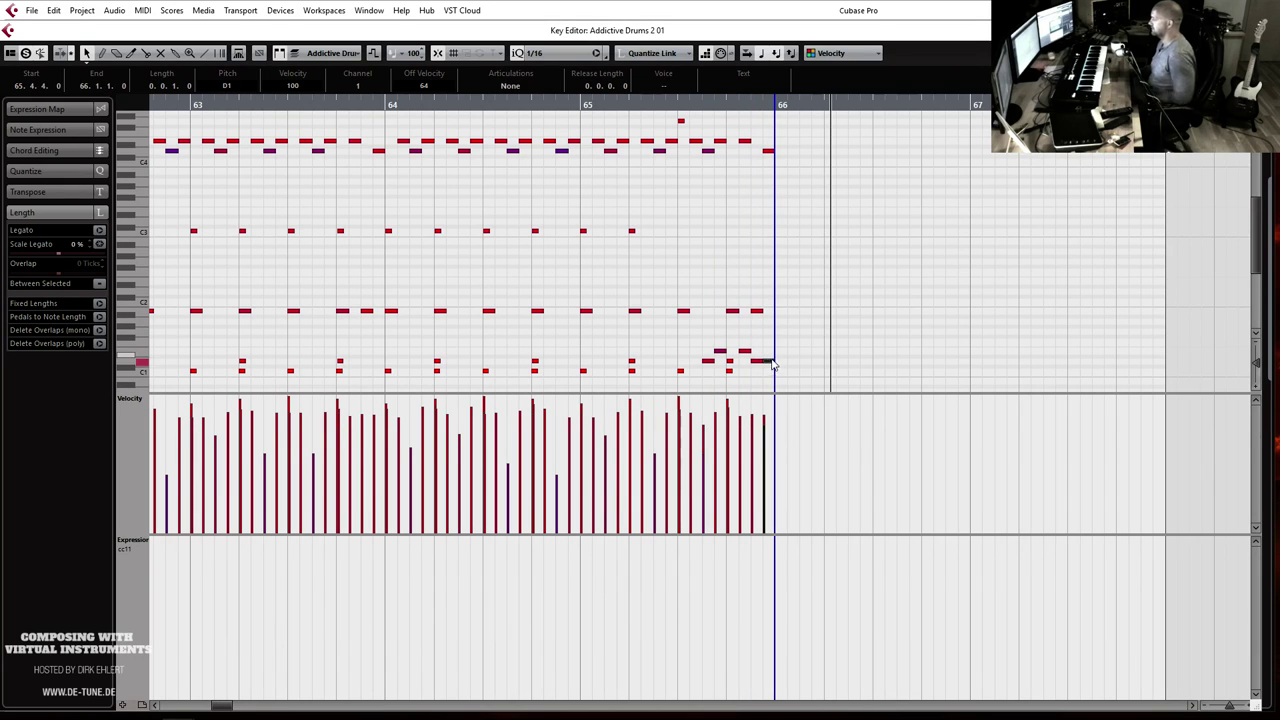
key("Up")
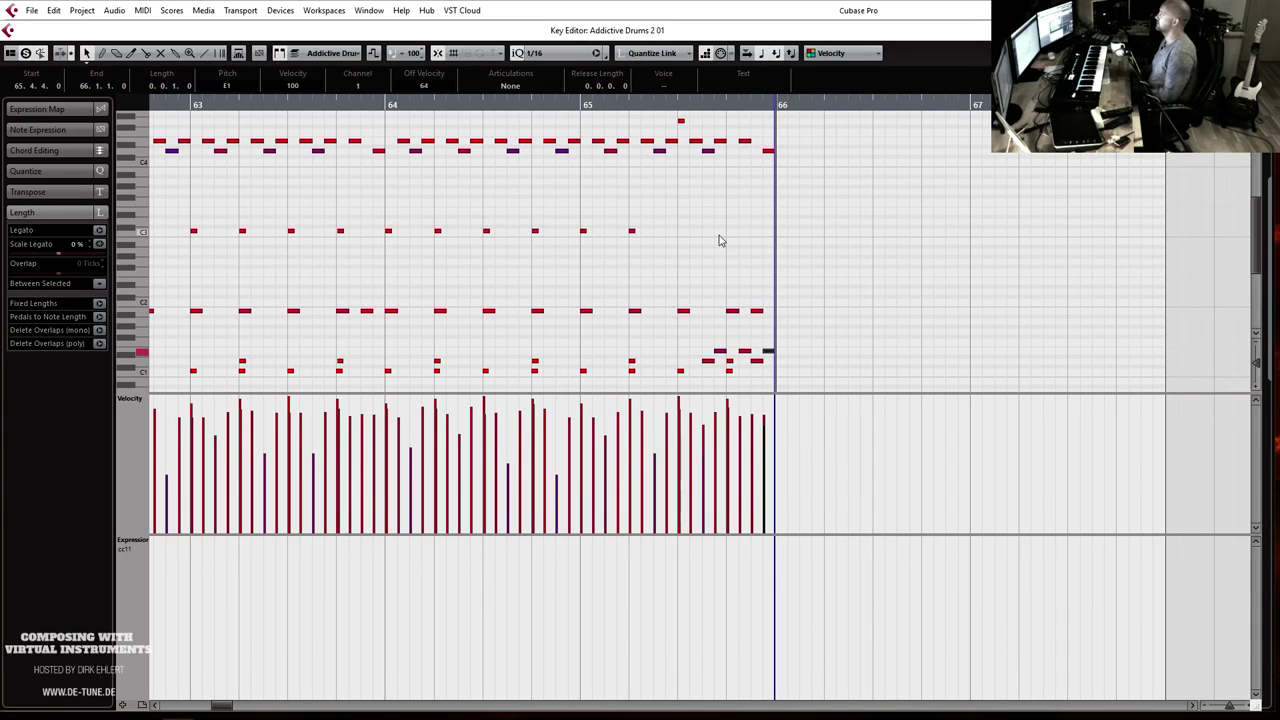
Step: Add C1 kick notes at 65.3.3 and 65.4.3, set their velocity to 85 and close the editor
left_click(707, 370)
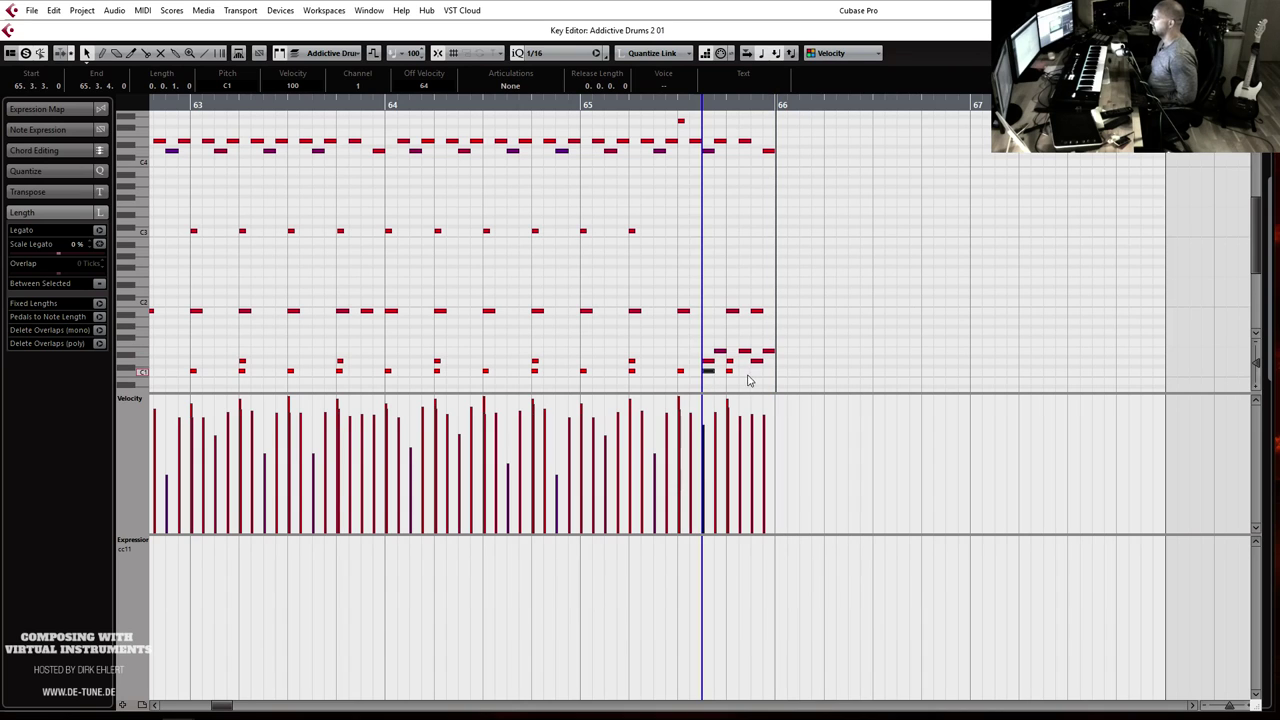
left_click(756, 371)
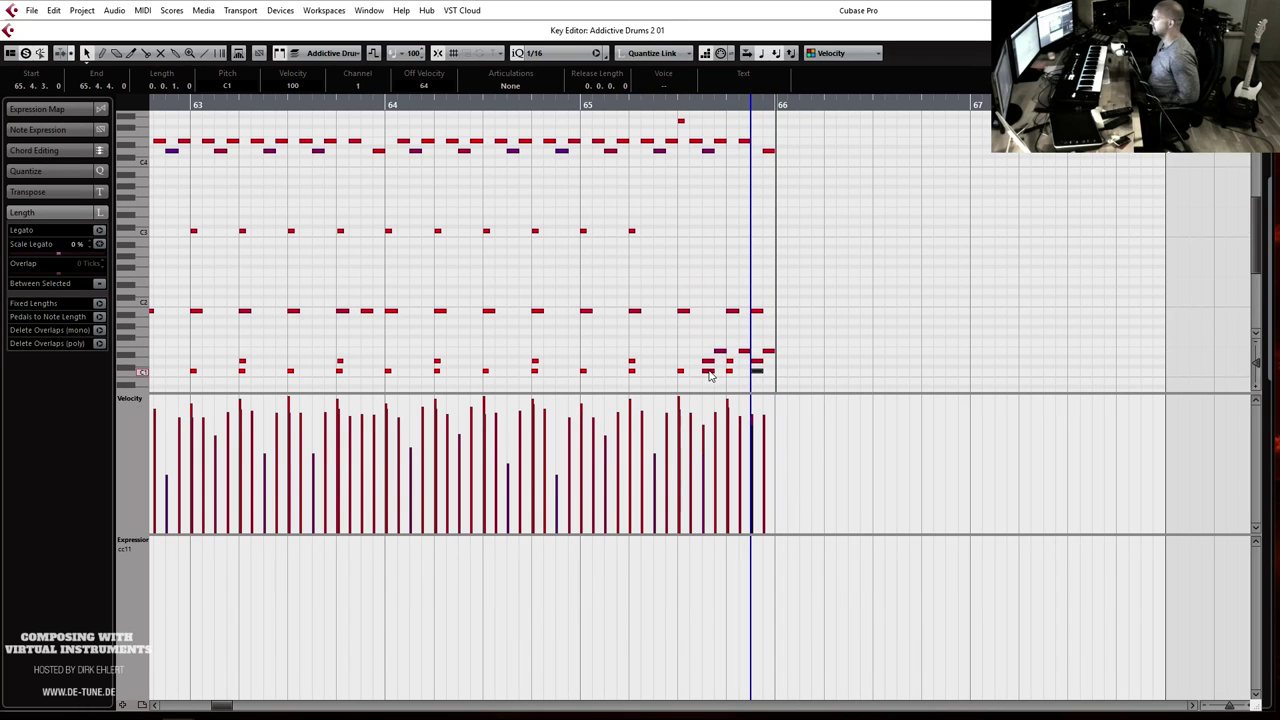
left_click(709, 373)
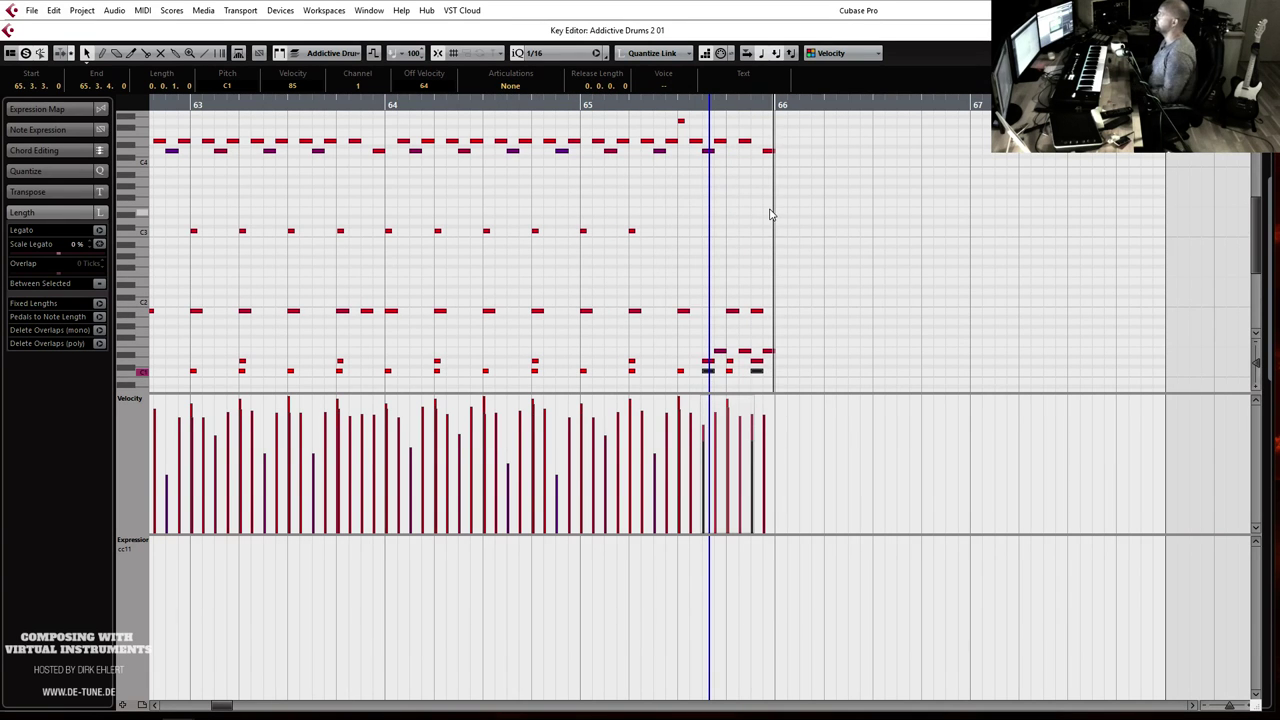
key("ctrl+e")
Step: Add C1 and F4 hits on the first beat of bar 66 in the drum part, then play the fill into the ending
double_click(684, 372)
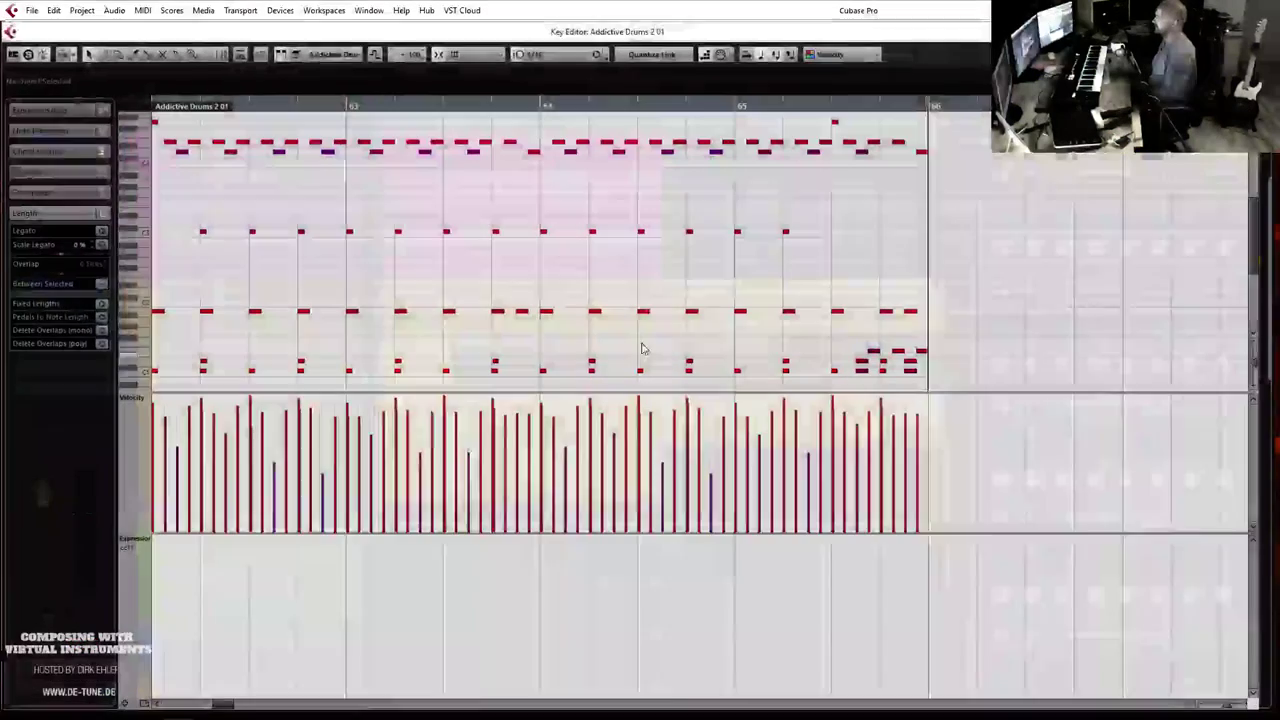
left_click(938, 370)
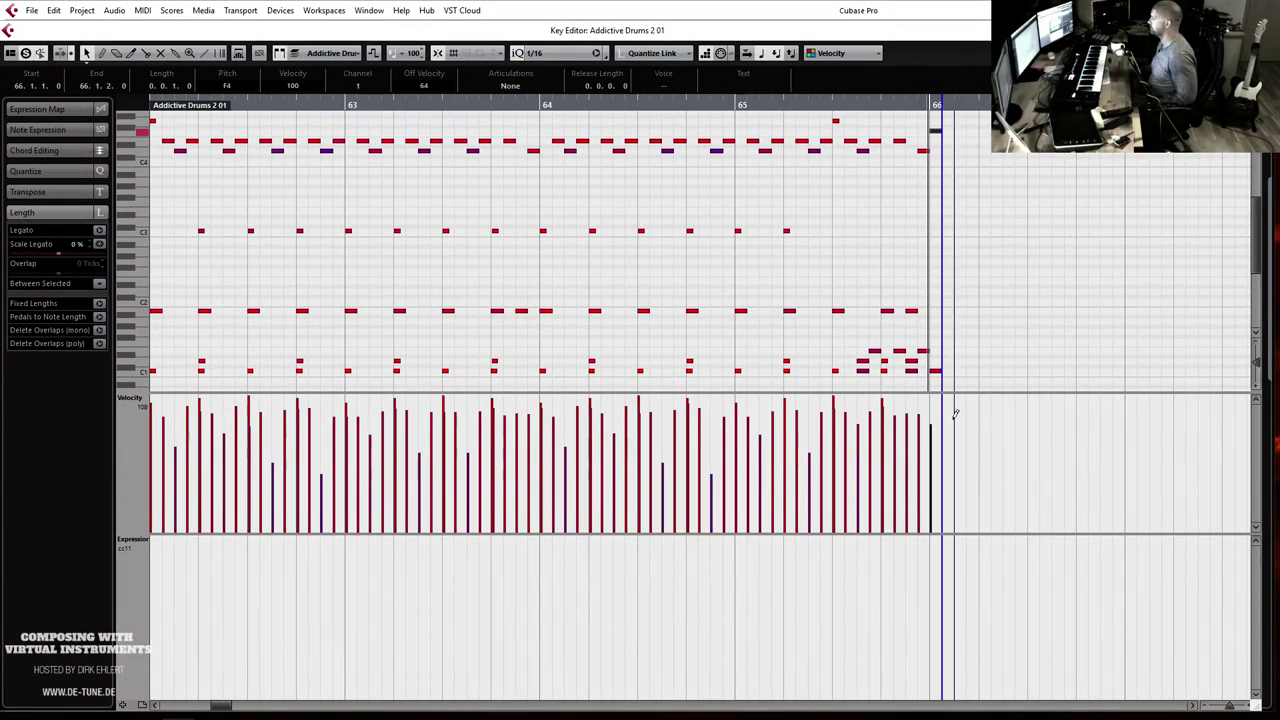
key("ctrl+e")
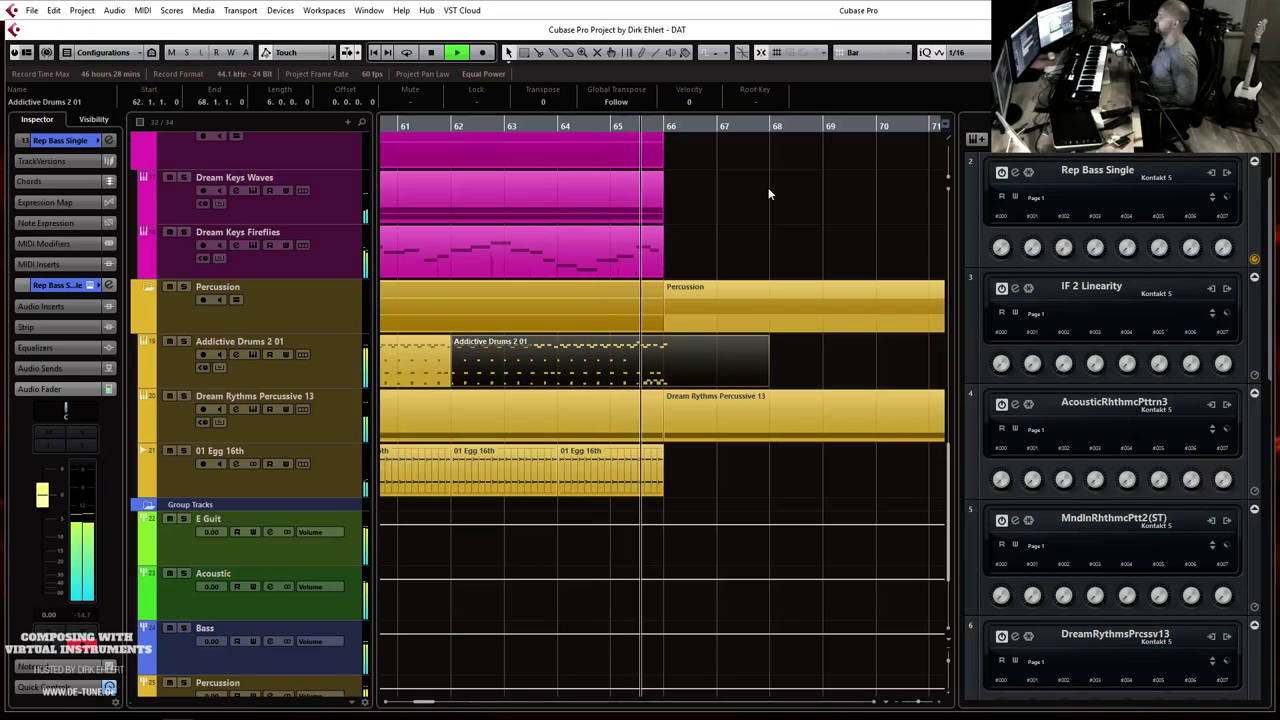
key("g")
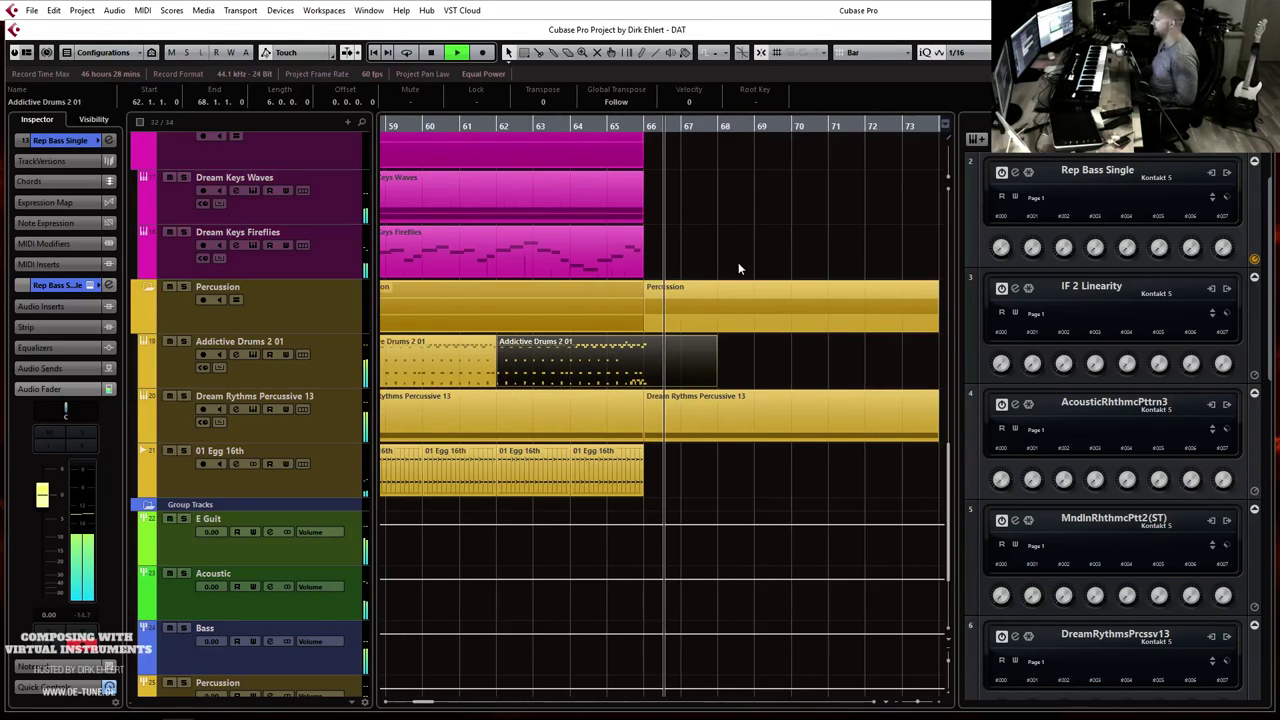
key("g")
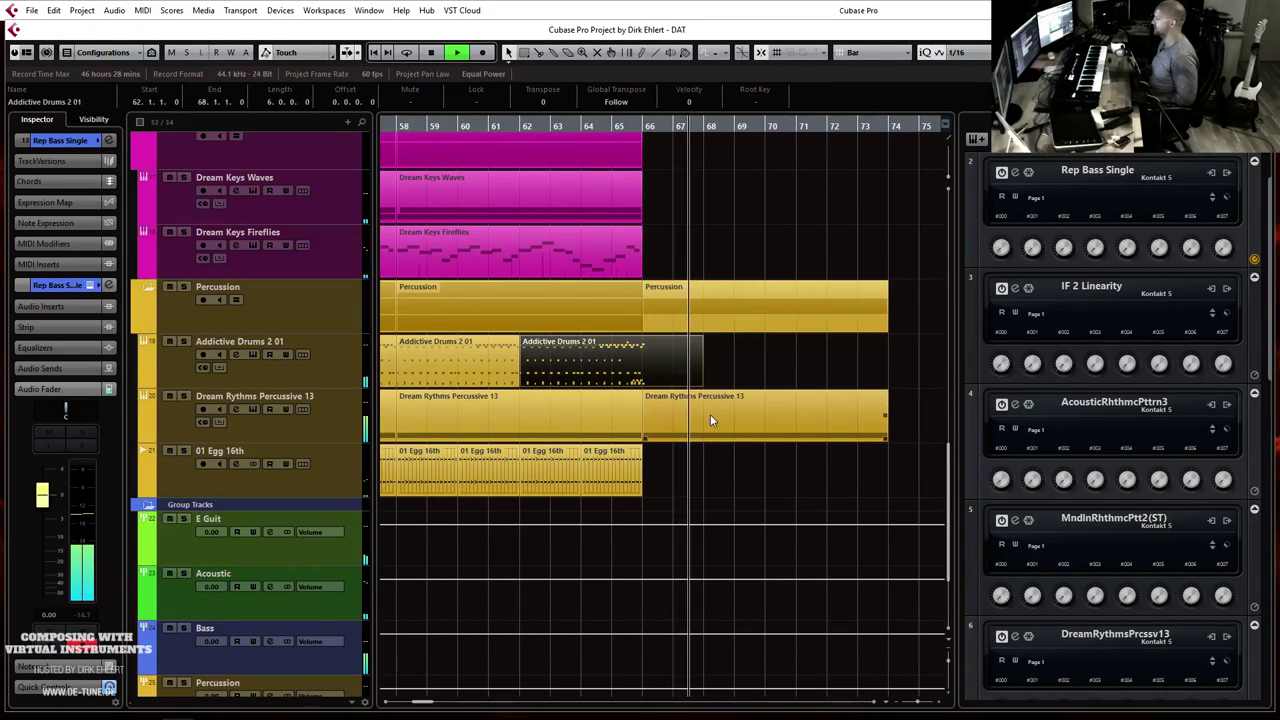
Step: Shorten the sustained note in the last Dream Rythms Percussive 13 part so it ends at bar 67
double_click(709, 416)
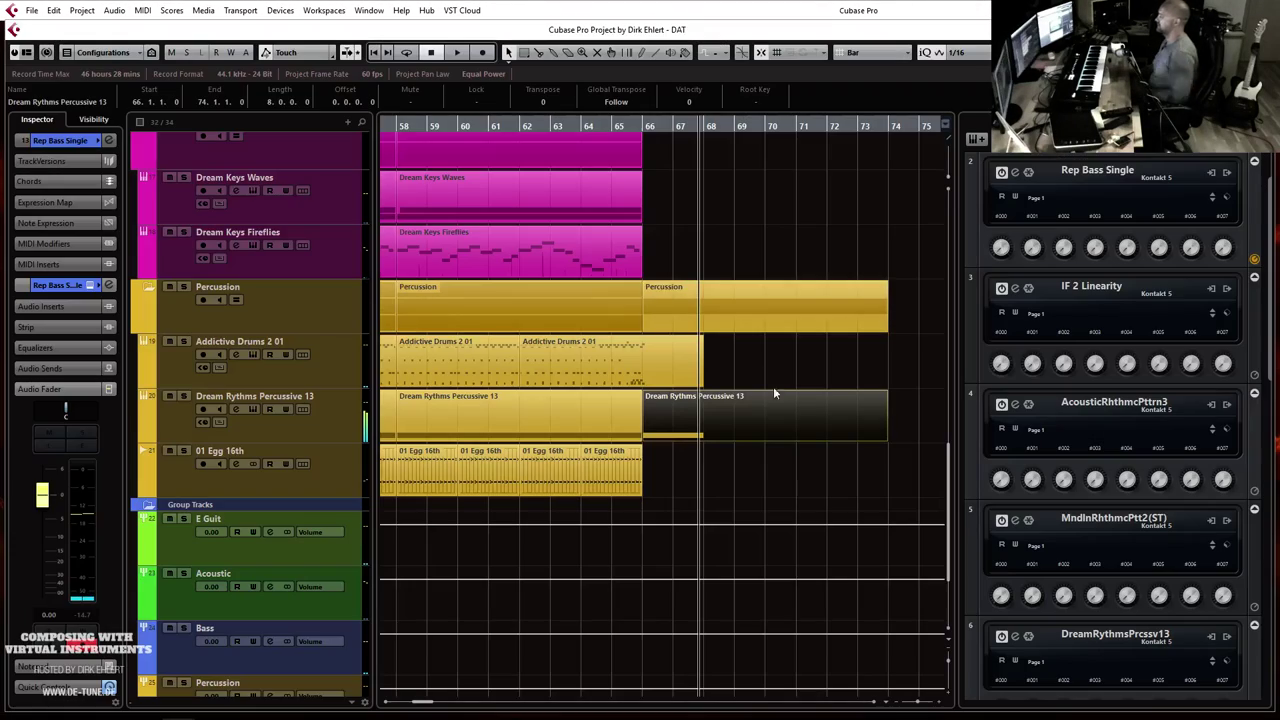
double_click(773, 386)
left_click_drag(537, 254, 347, 267)
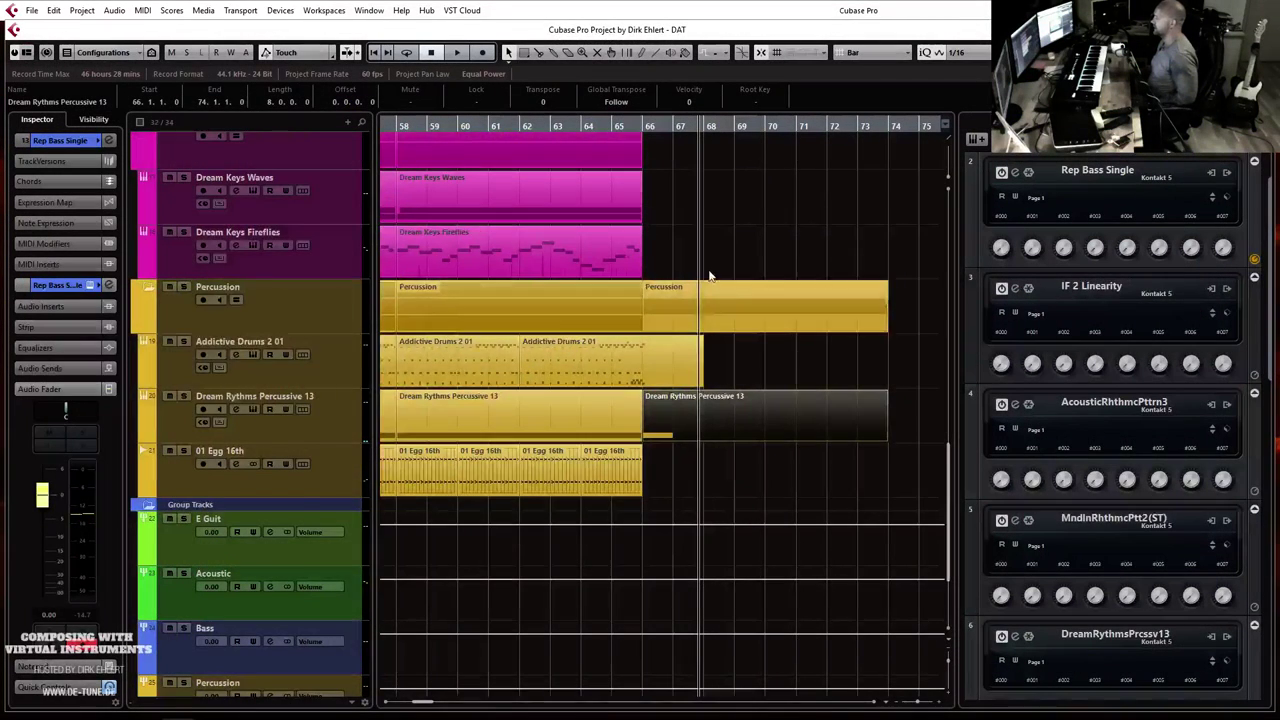
Step: Record a sustained three-note chord of C2, G2 and D3 on Dream Keys Waves, starting the take at bar 65
scroll(708, 274, "up", 2)
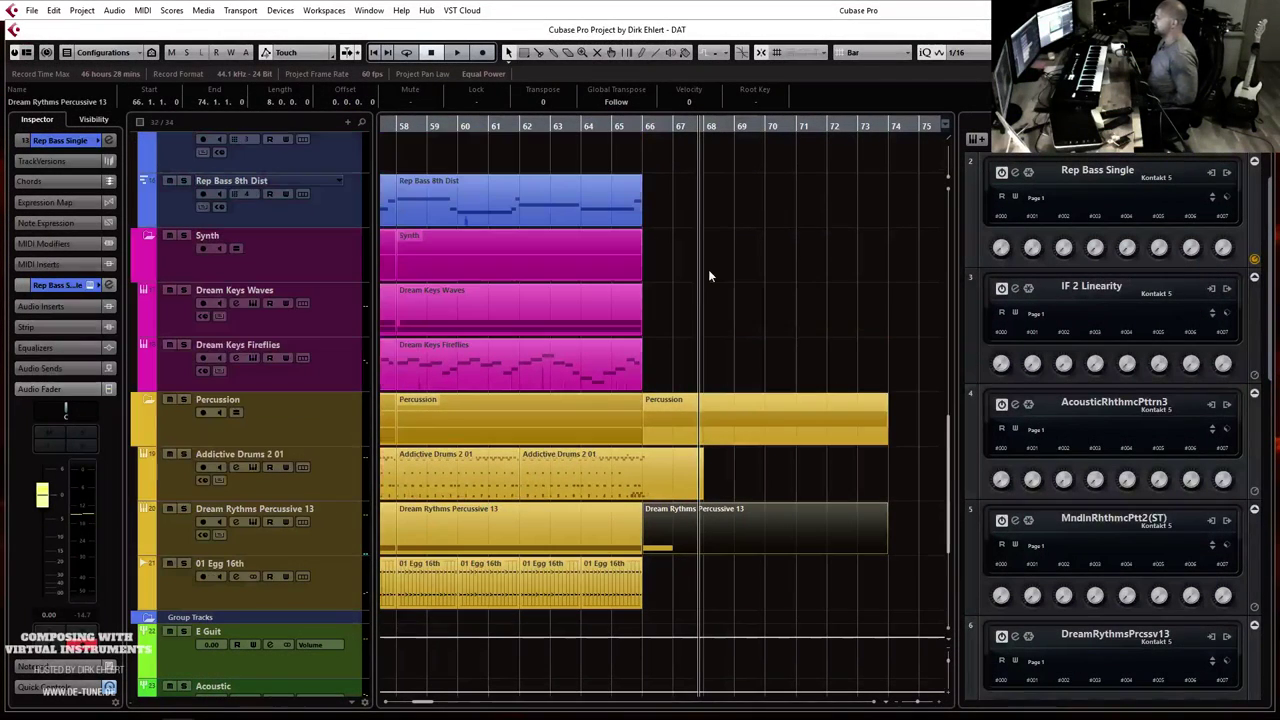
left_click(318, 330)
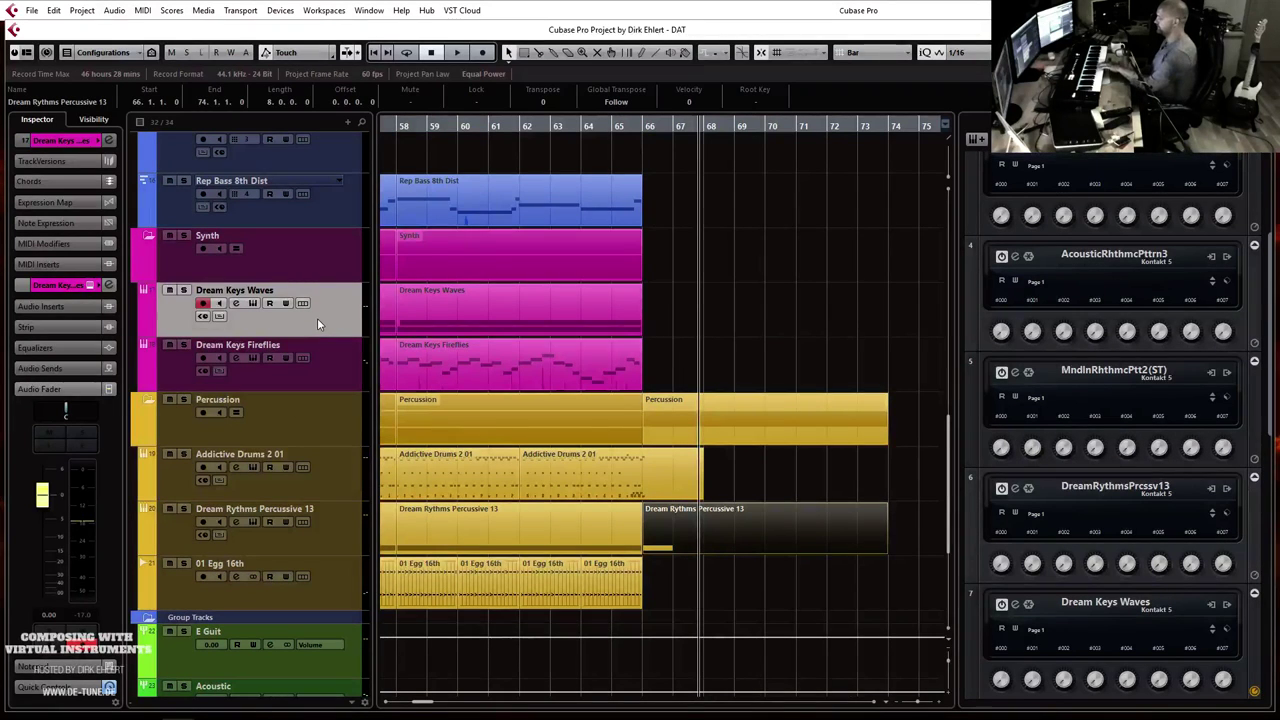
left_click(524, 297)
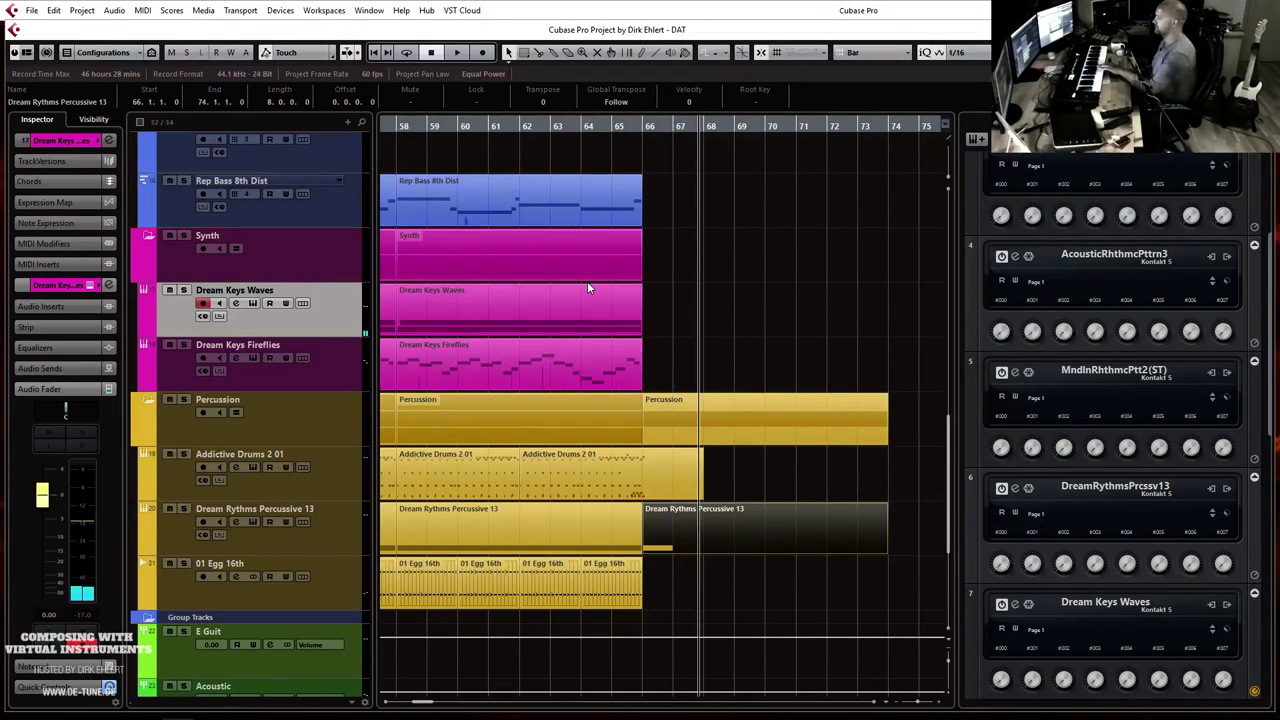
left_click(613, 126)
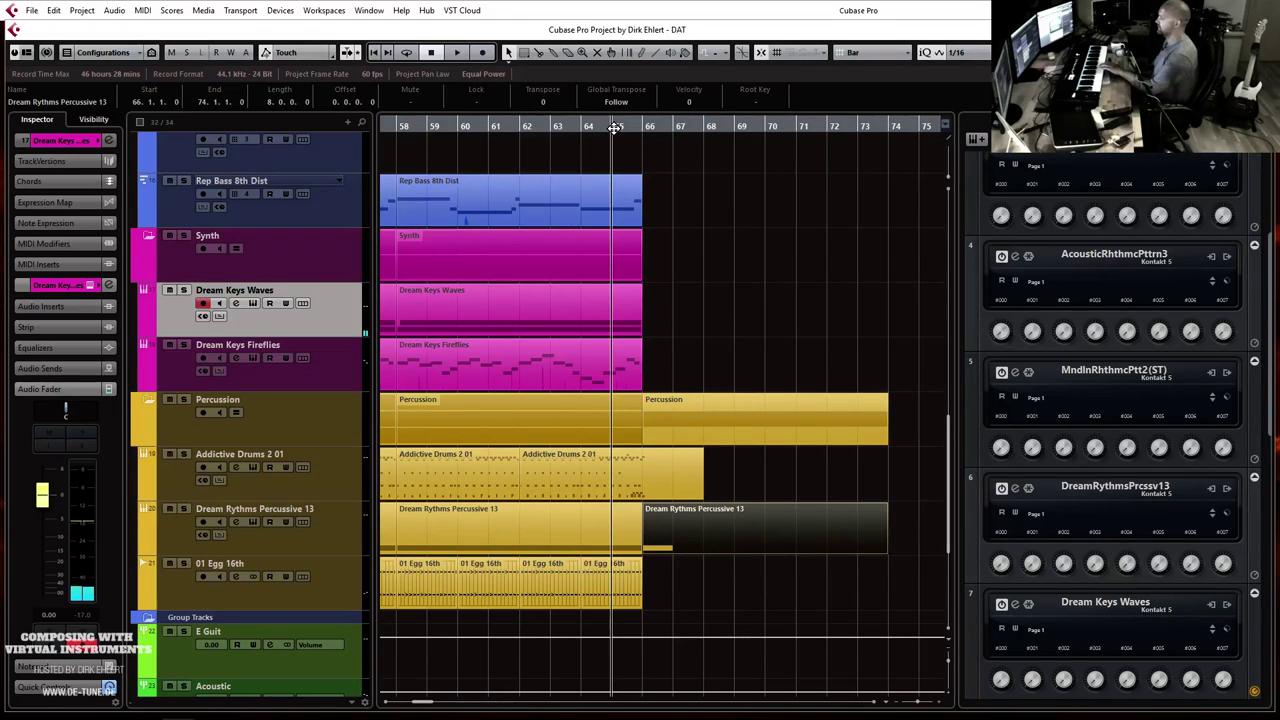
key("KP_Multiply")
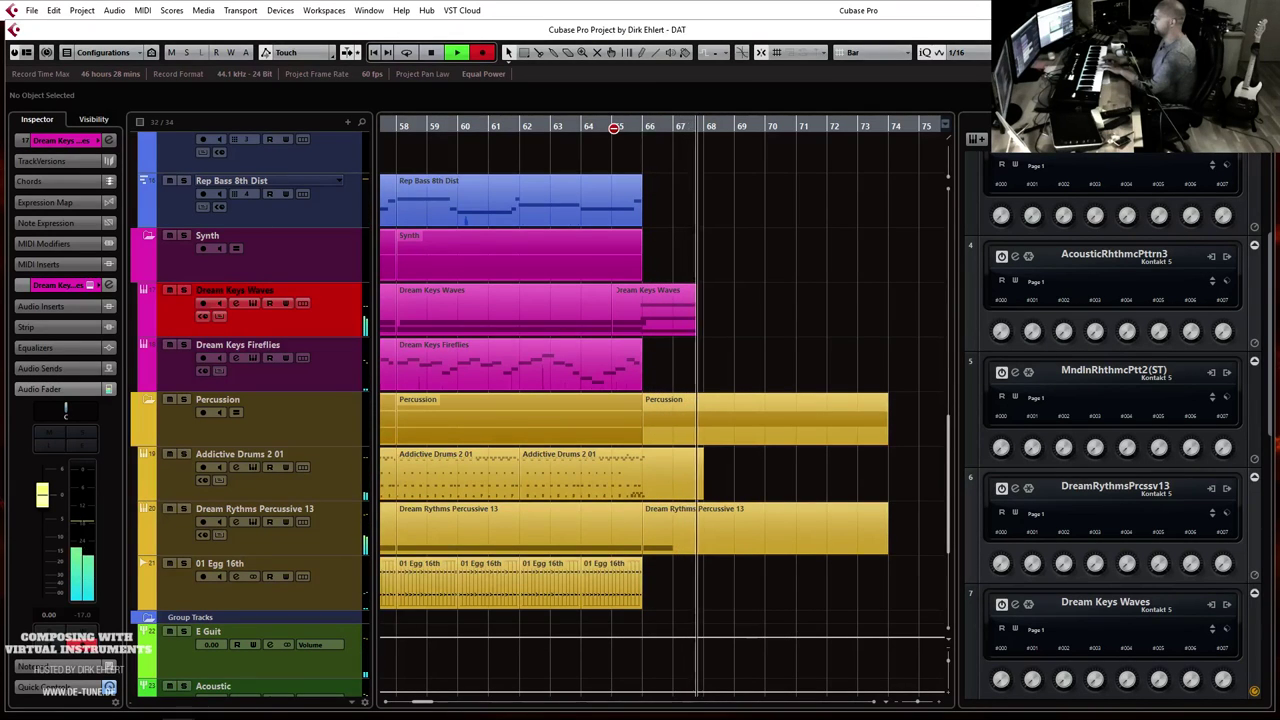
key("space")
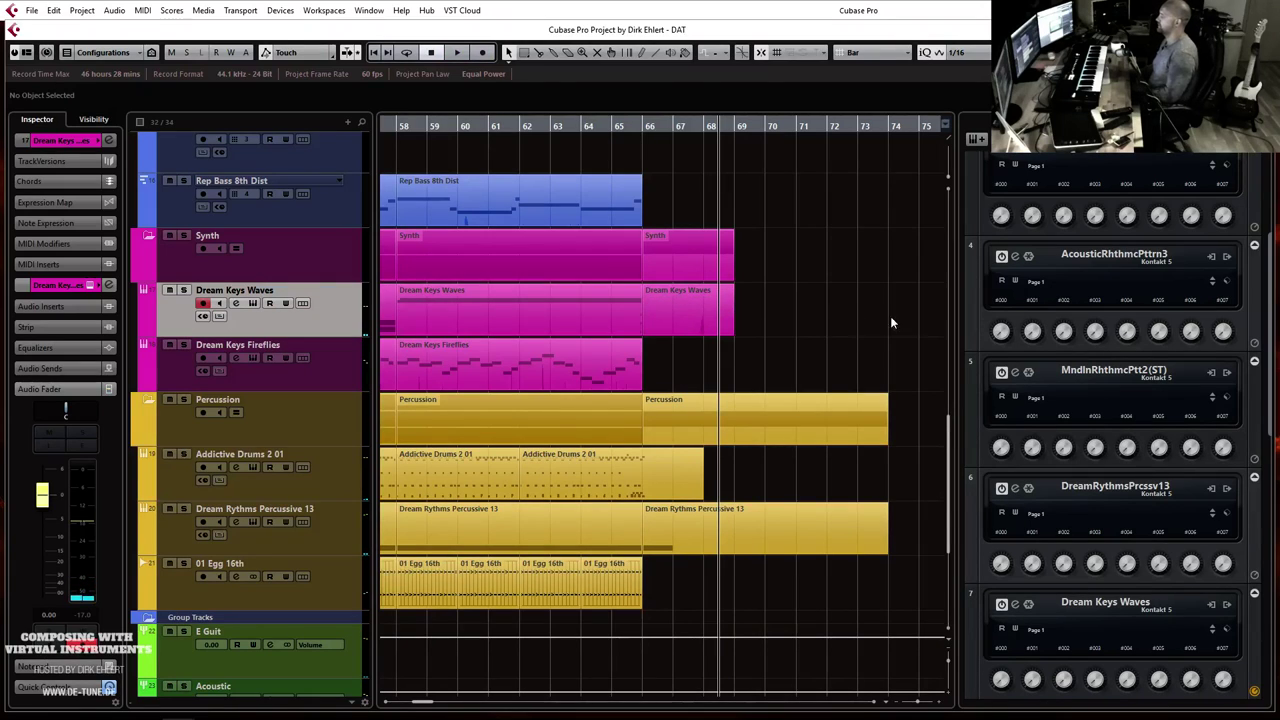
Step: Quantize the three recorded Dream Keys Waves chord notes to 1/4 notes in the Key Editor
double_click(595, 322)
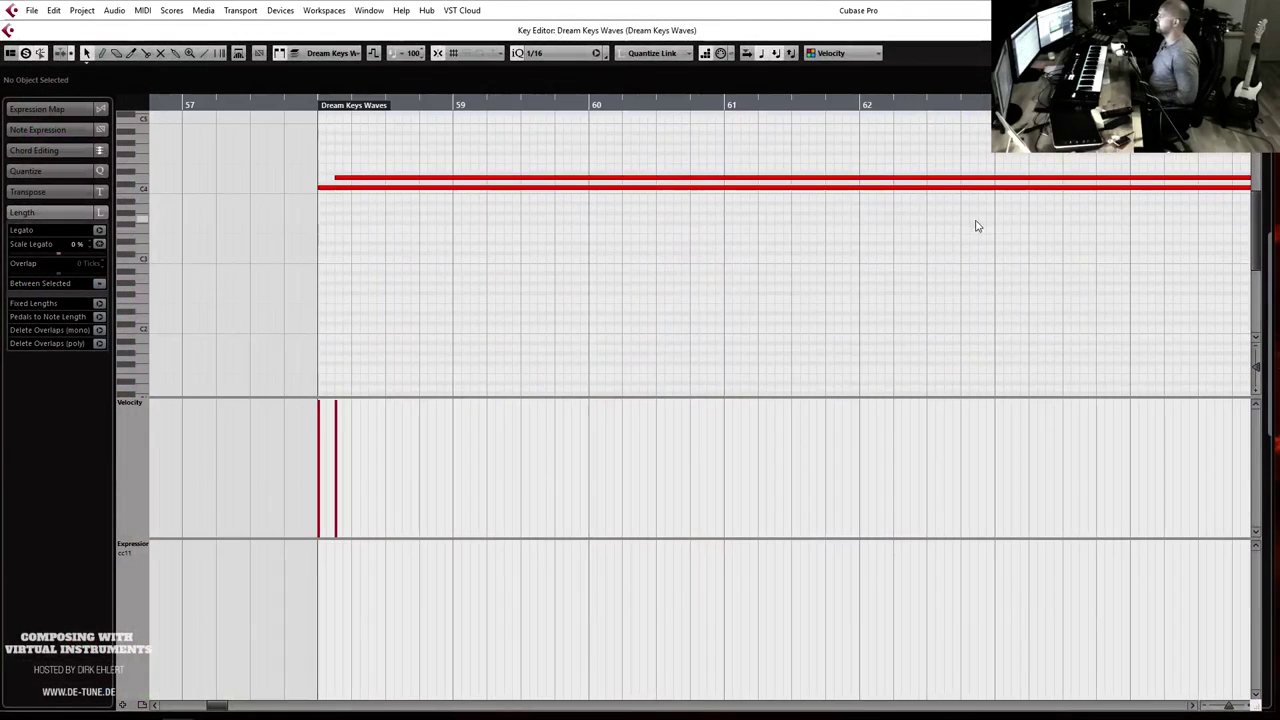
key("g")
key("g")
key("g")
key("g")
left_click_drag(764, 222, 820, 337)
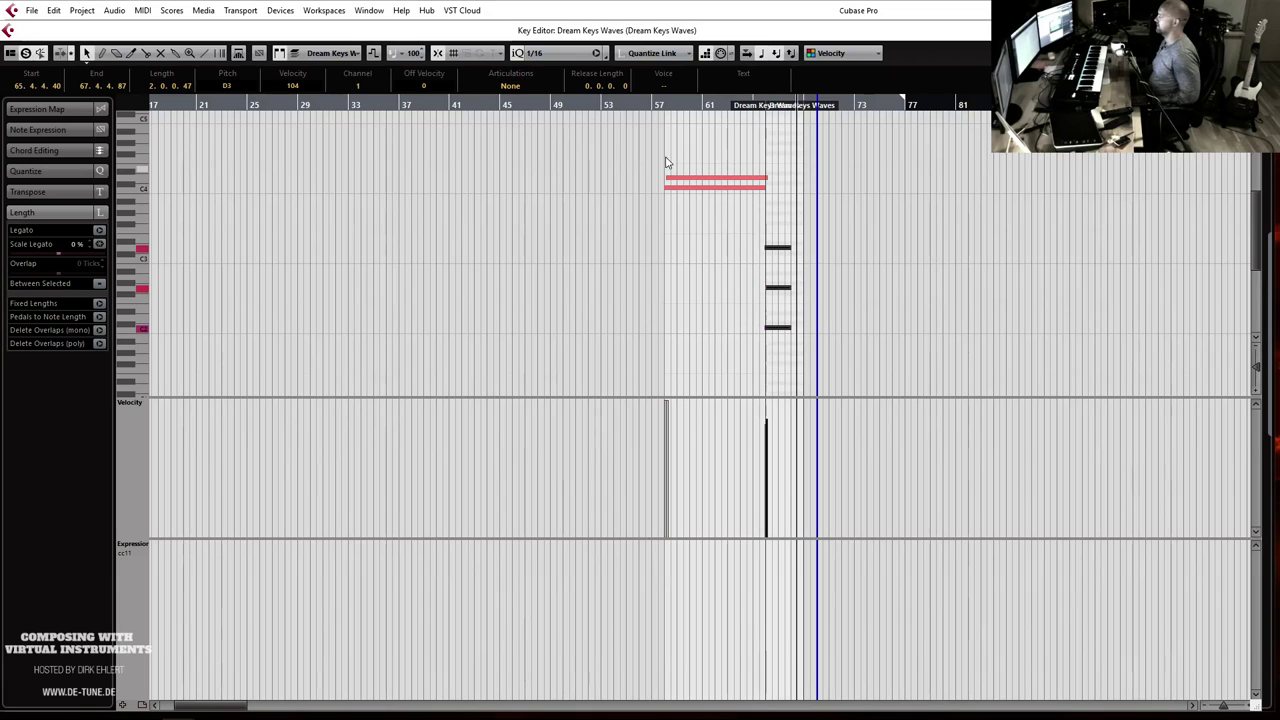
left_click(529, 52)
left_click(545, 98)
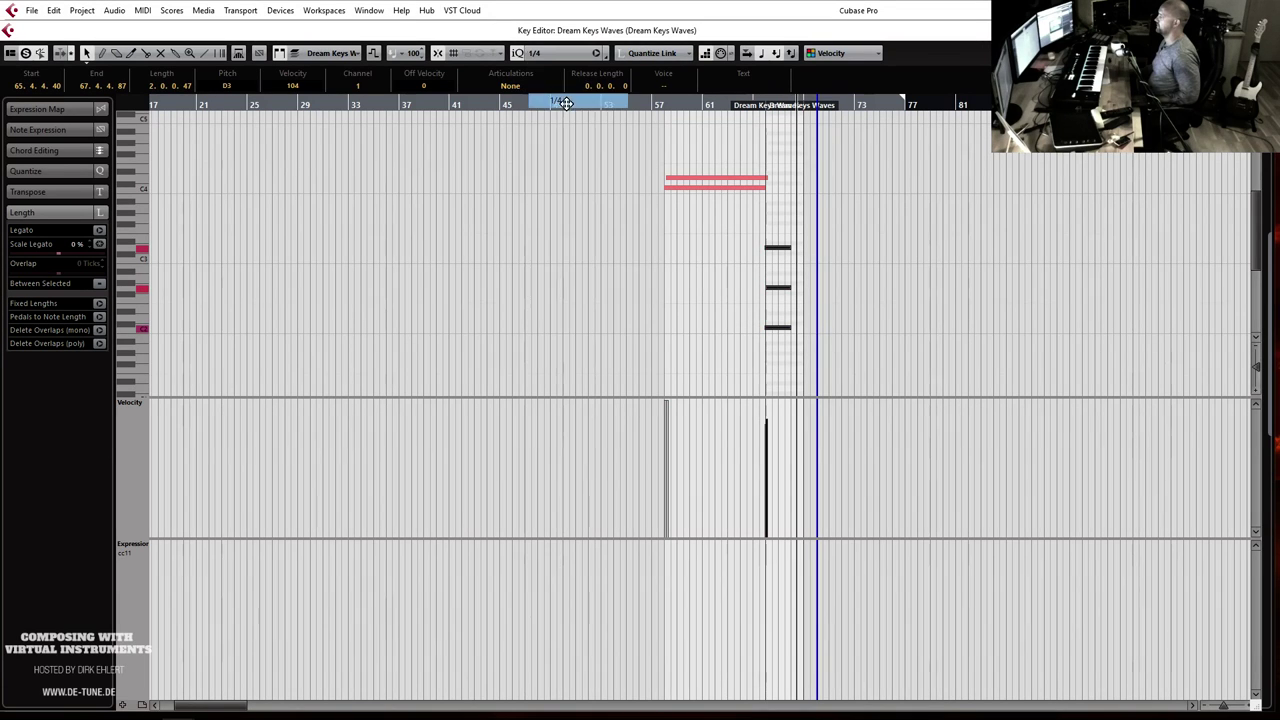
key("q")
left_click(783, 214)
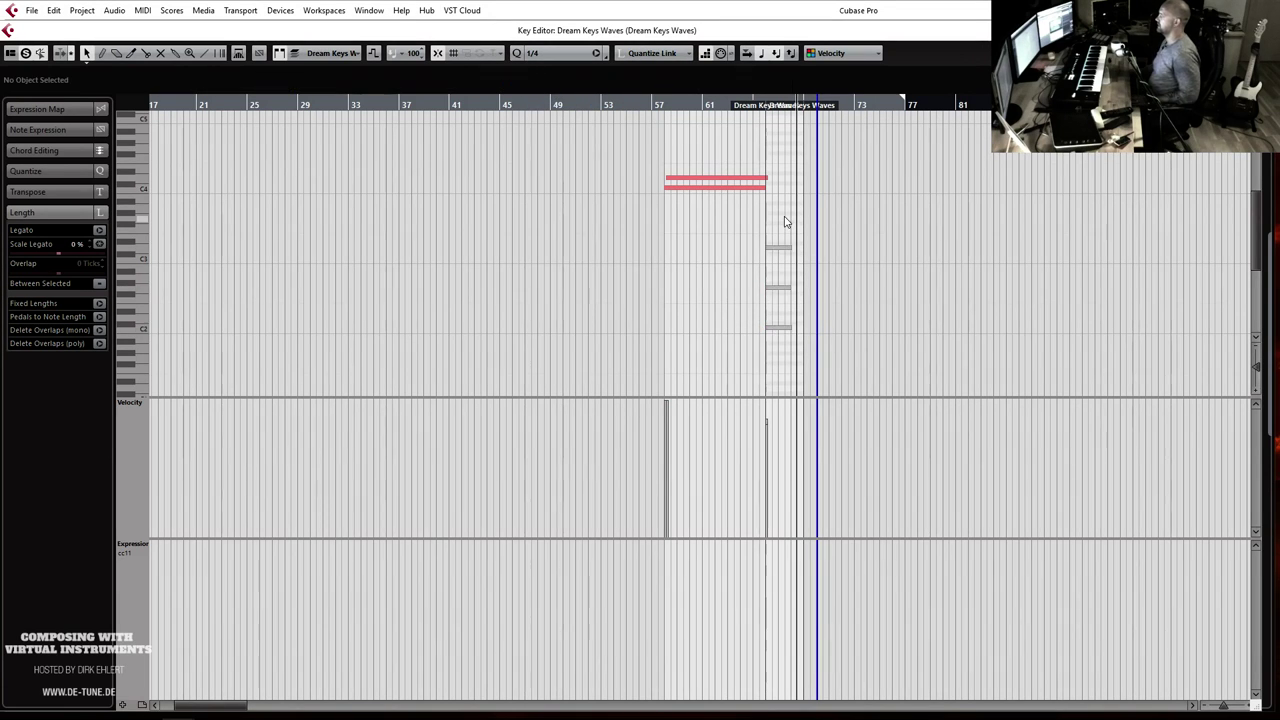
Step: Align the start of the three-note Dream Keys Waves chord with bar 66 and close the editor
left_click(781, 288)
mouse_move(774, 255)
left_mouse_down()
mouse_move(786, 244)
mouse_move(776, 259)
left_mouse_up()
key("h")
key("h")
key("h")
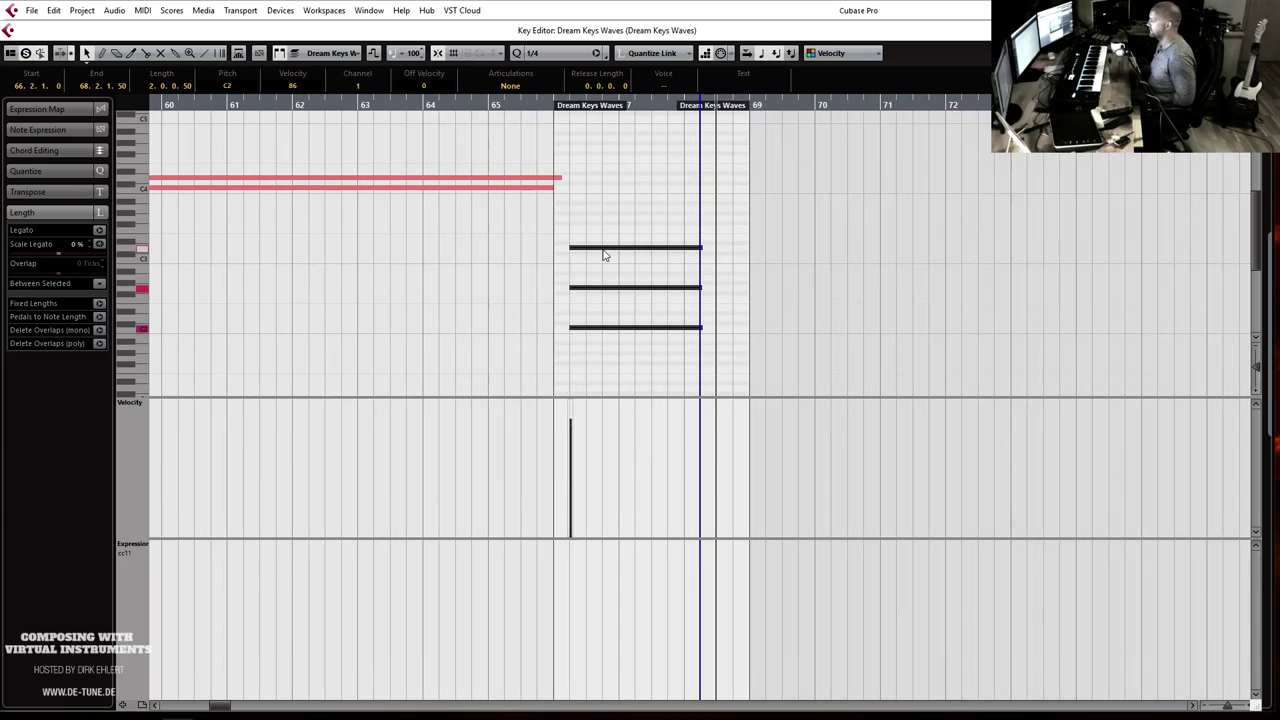
left_click_drag(593, 255, 576, 252)
left_click(620, 217)
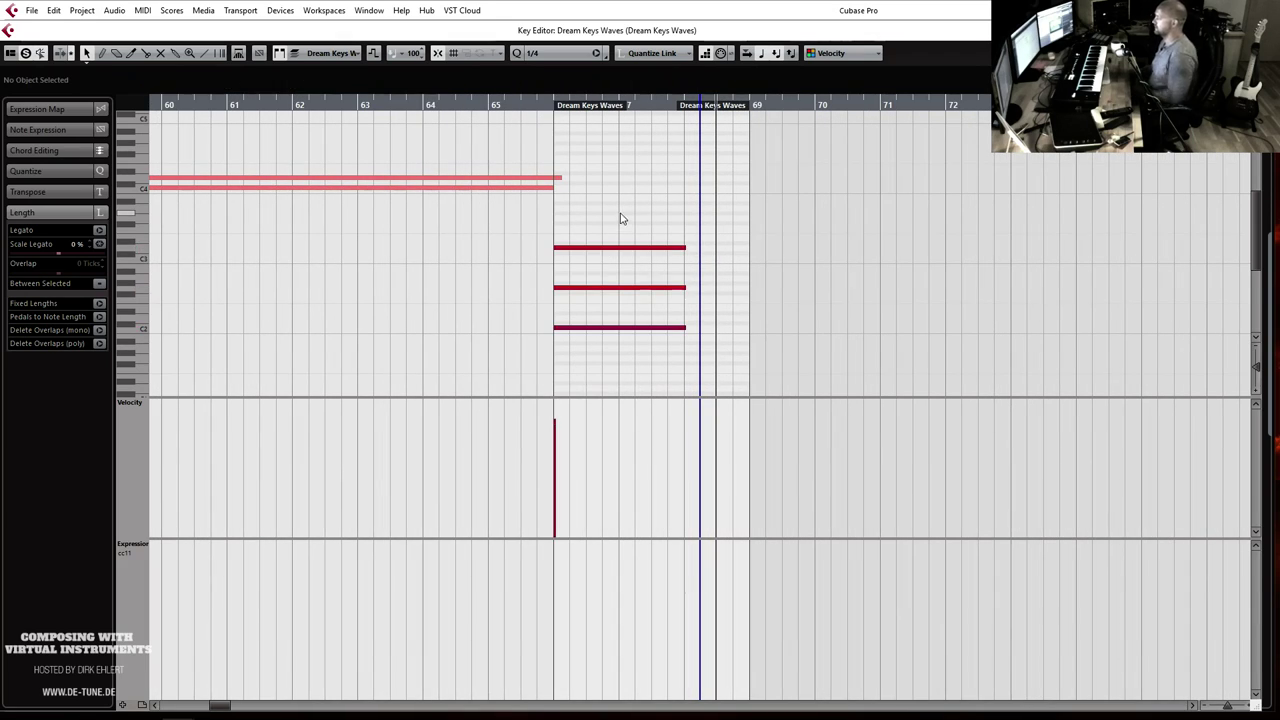
key("Escape")
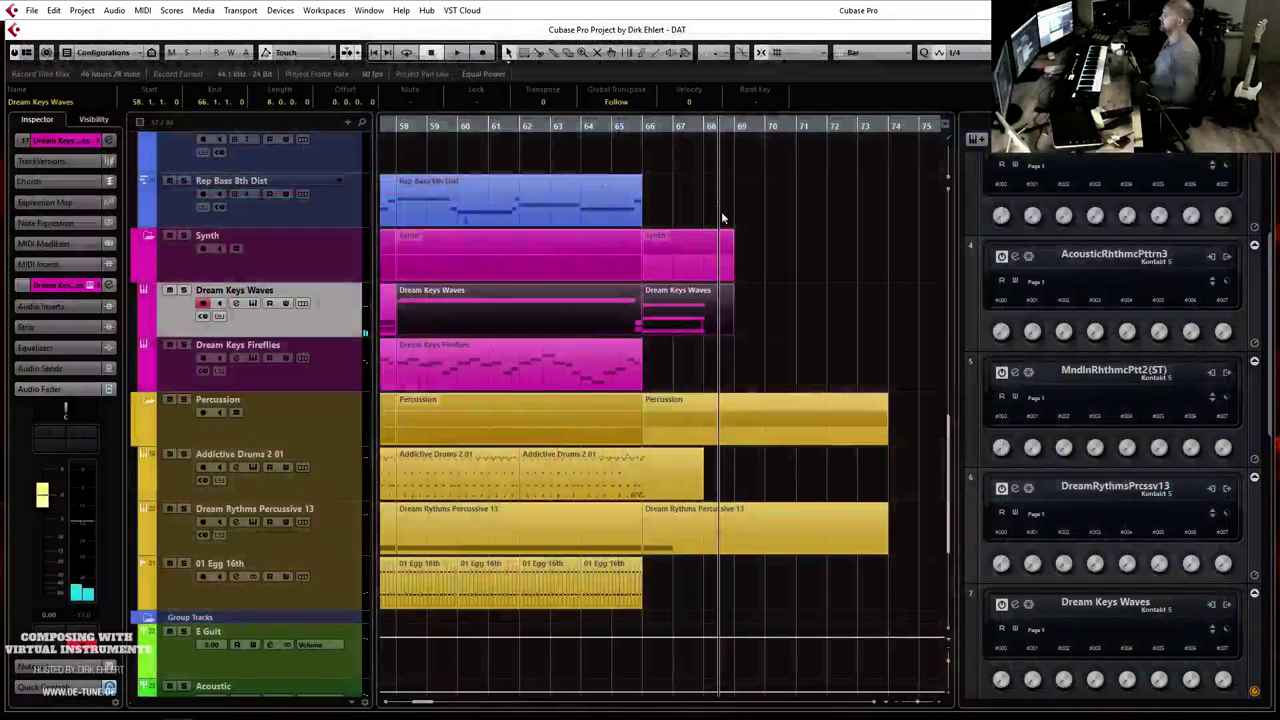
Step: Play the transition into bar 66 from about bar 64 to check the synth chord
double_click(579, 122)
left_click(804, 226)
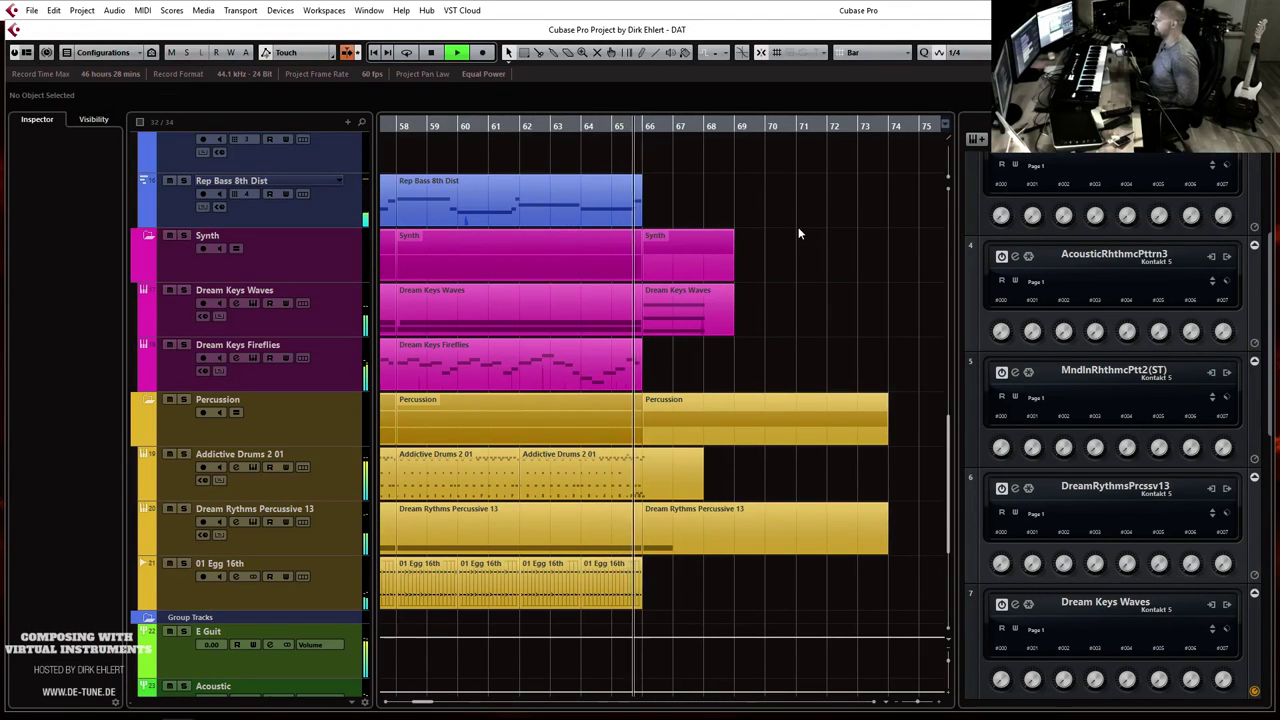
key("space")
left_click(340, 380)
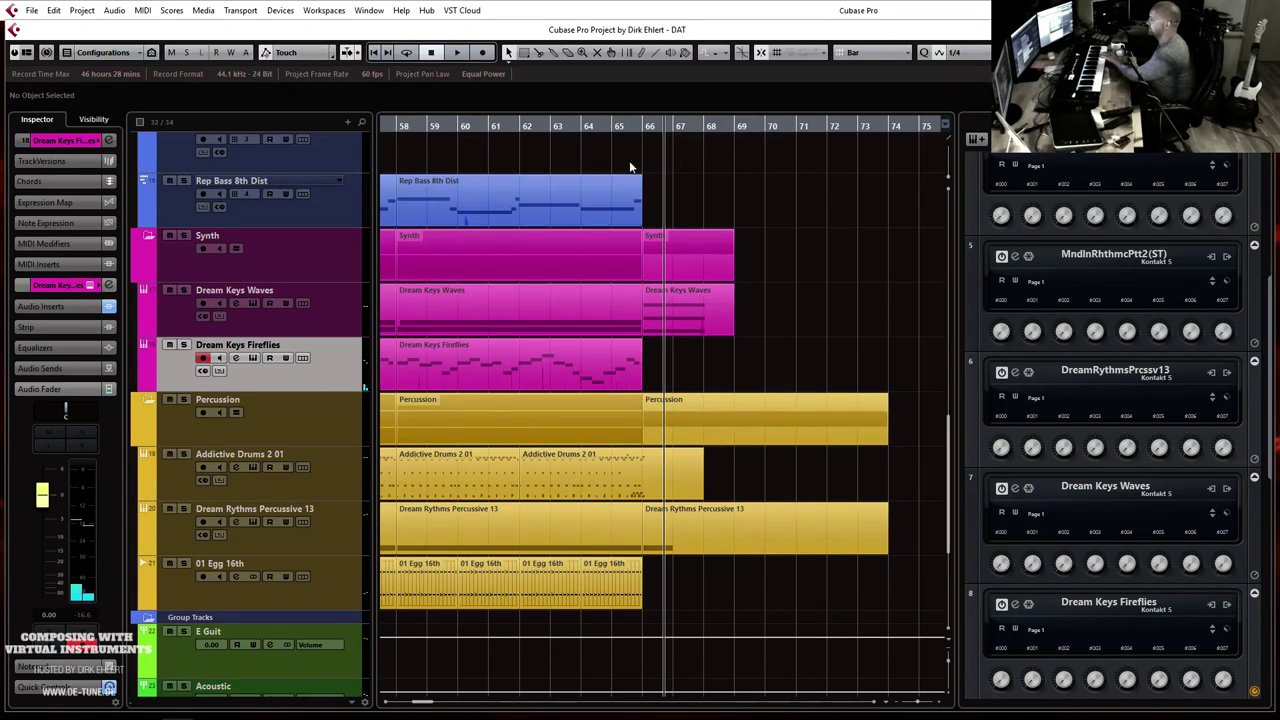
key("Up")
key("Up")
key("Up")
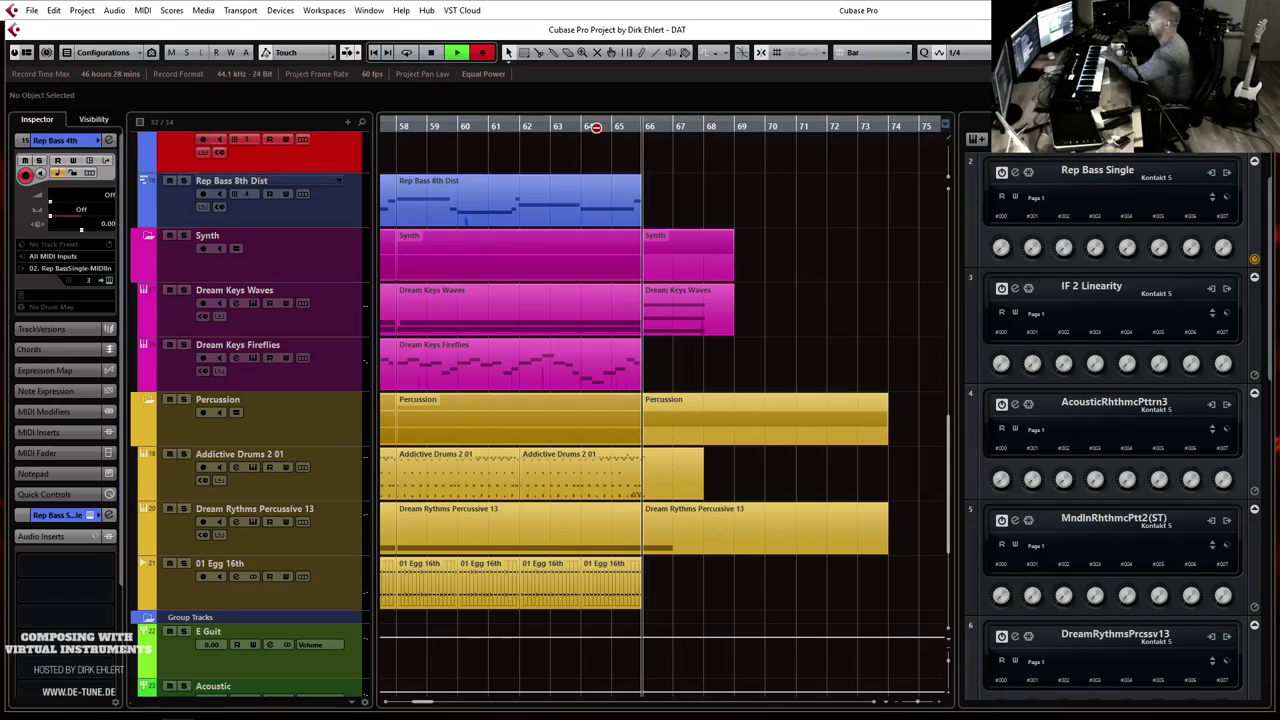
key("KP_Multiply")
key("space")
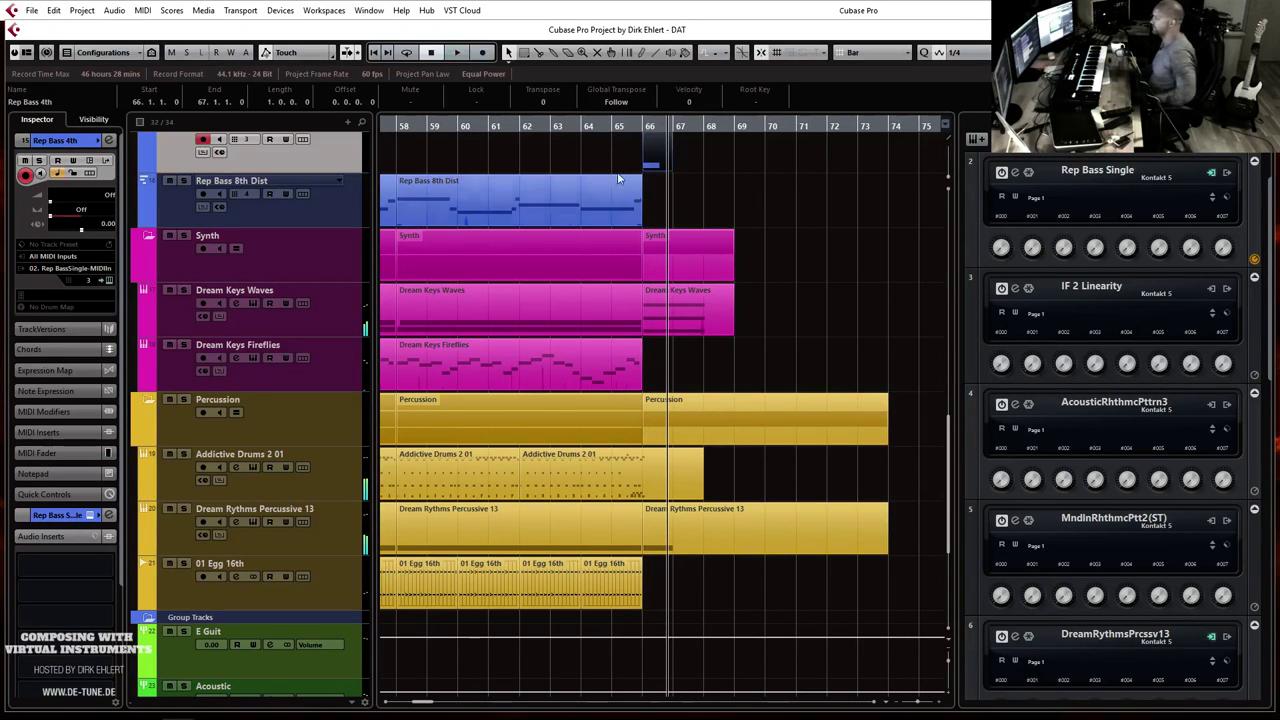
key("Delete")
Step: Record a sustained C4 note on Dream Keys Fireflies from bar 66 and check it in the Key Editor
left_click(291, 372)
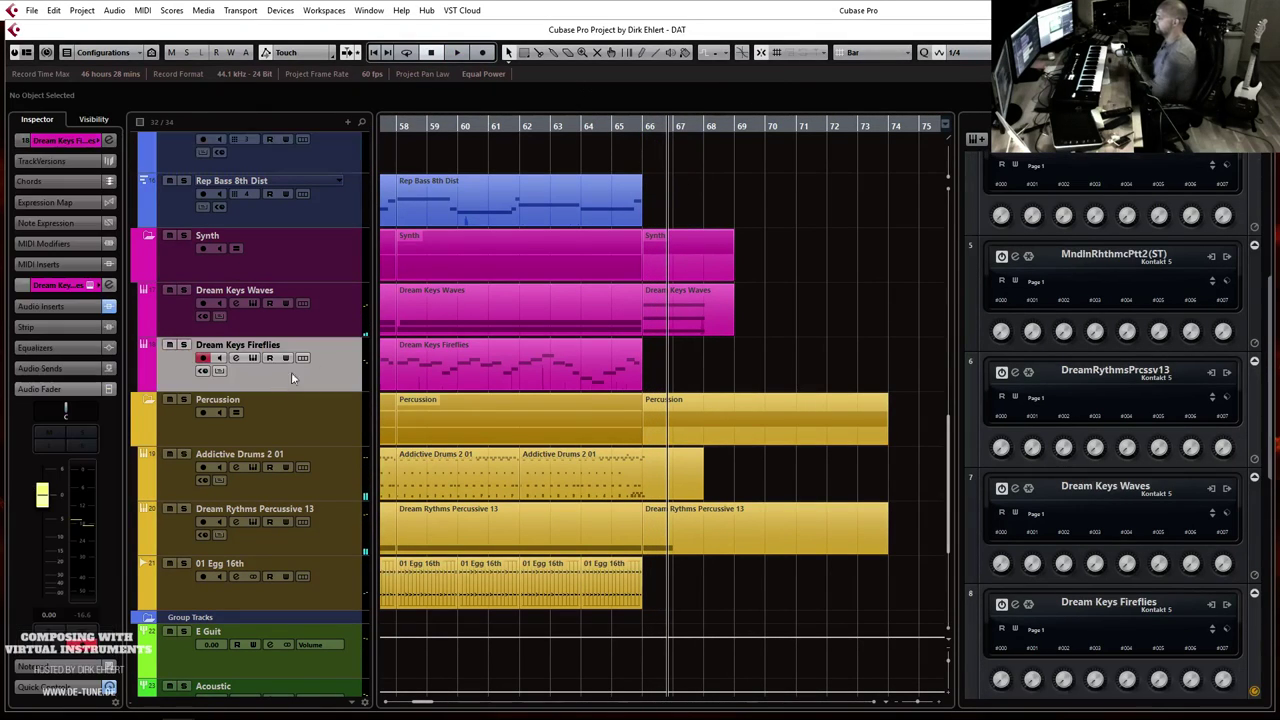
left_click(640, 130)
key("KP_Multiply")
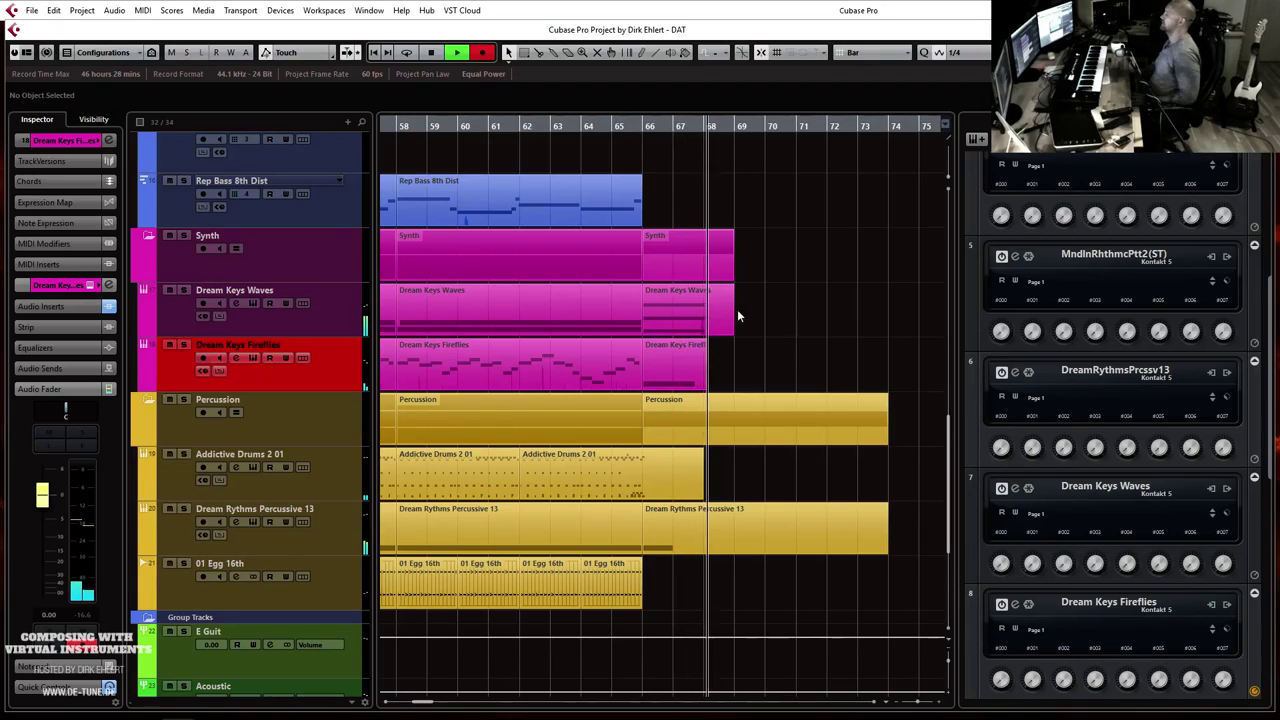
key("space")
double_click(423, 350)
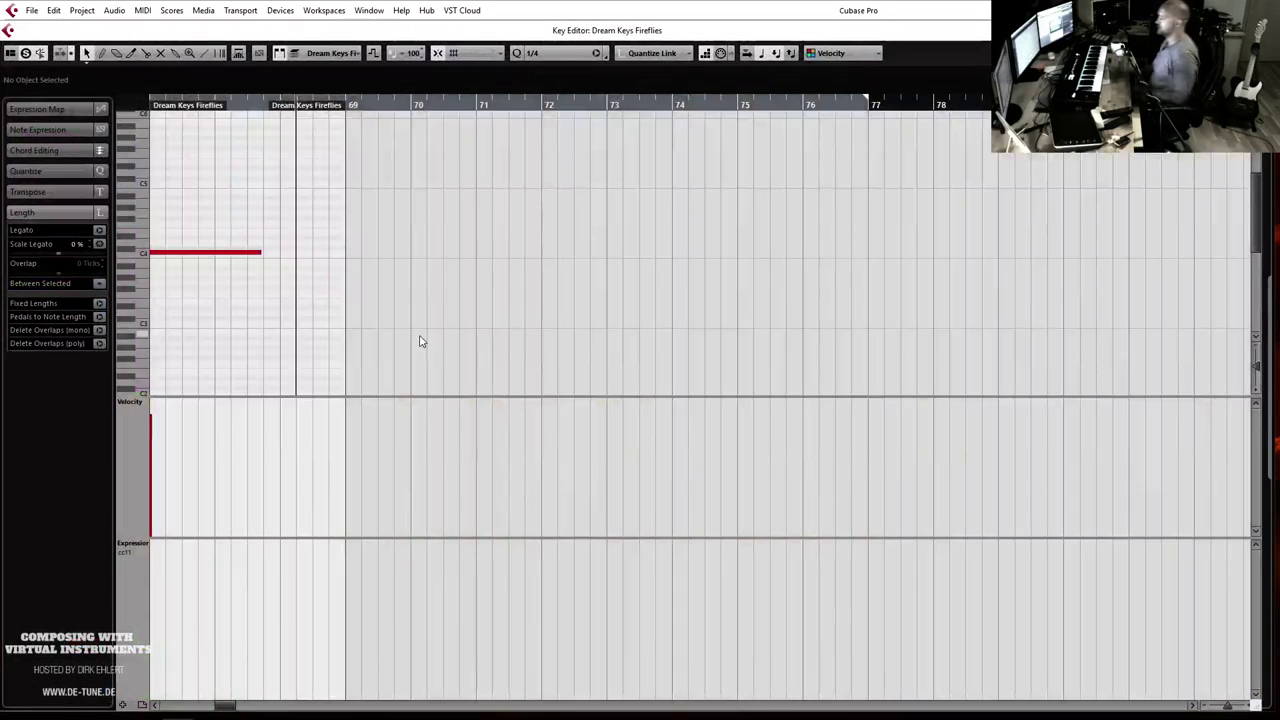
key("Return")
Step: Record a held C2 and G2 chord on Acoustic Rhythmic Pattern 3 from bar 66
scroll(718, 272, "up", 5)
scroll(718, 267, "up", 2)
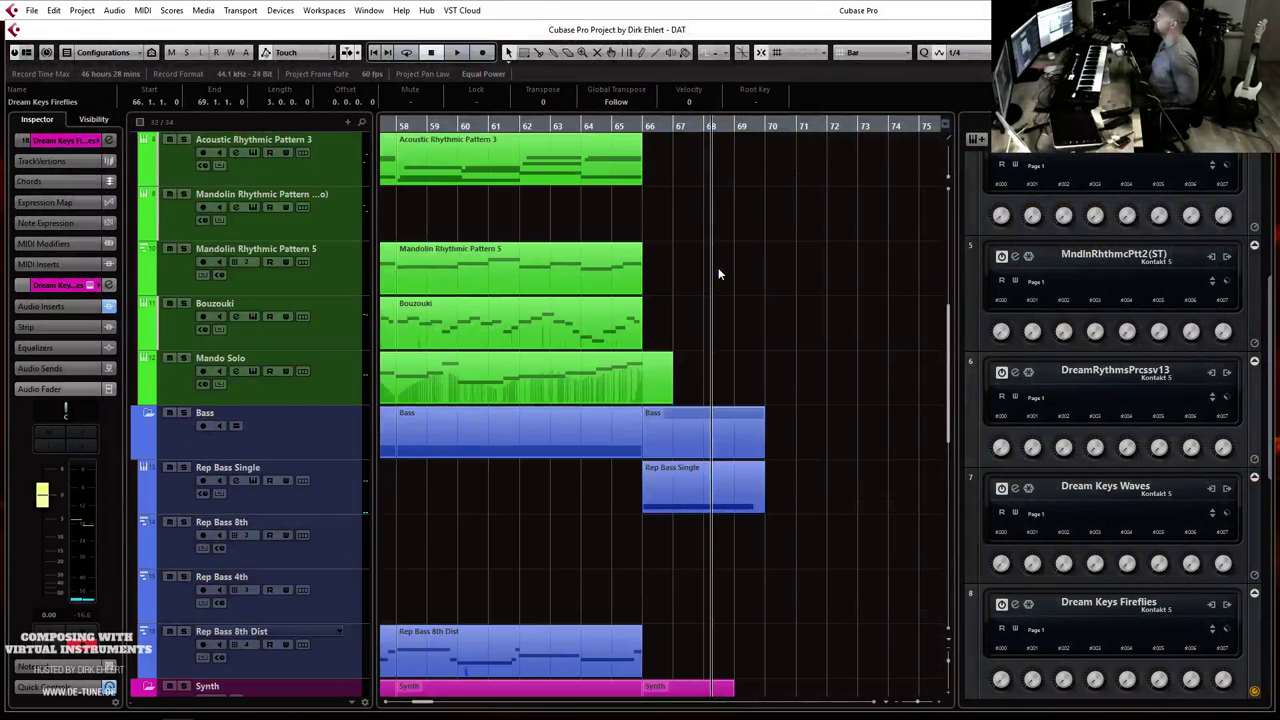
left_click(335, 278)
left_click(336, 222)
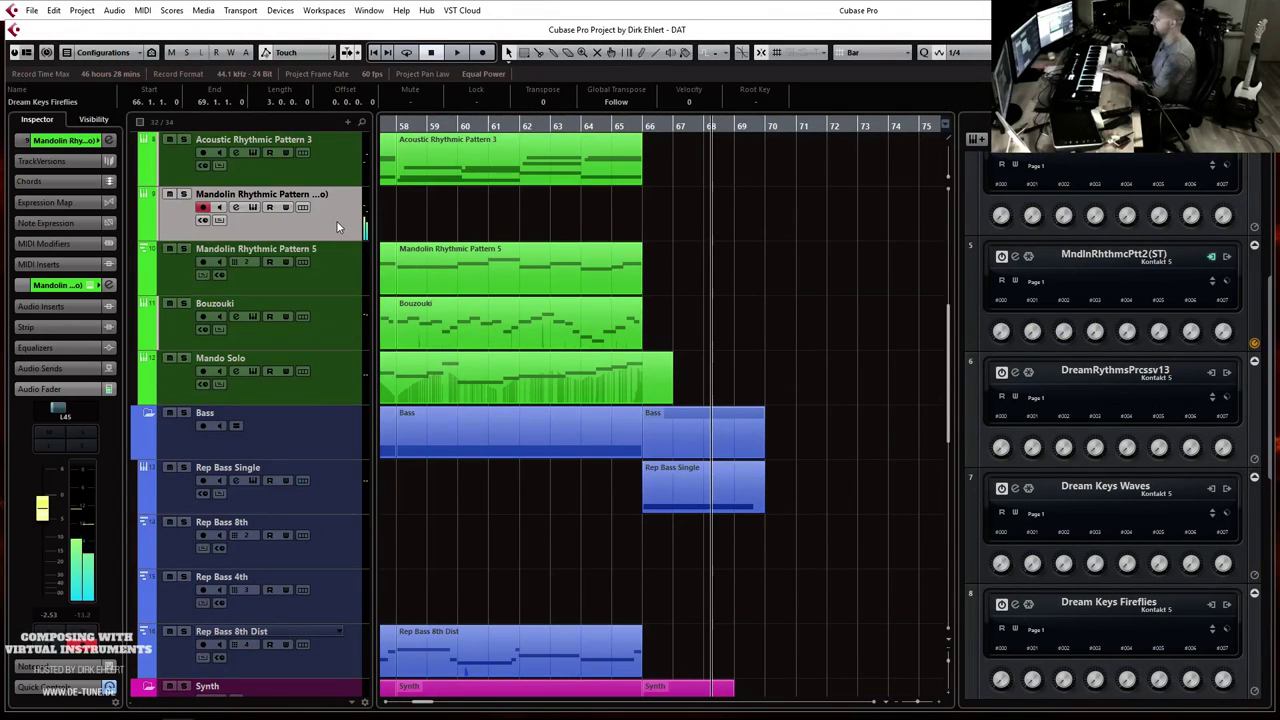
left_click(330, 171)
scroll(640, 252, "up", 2)
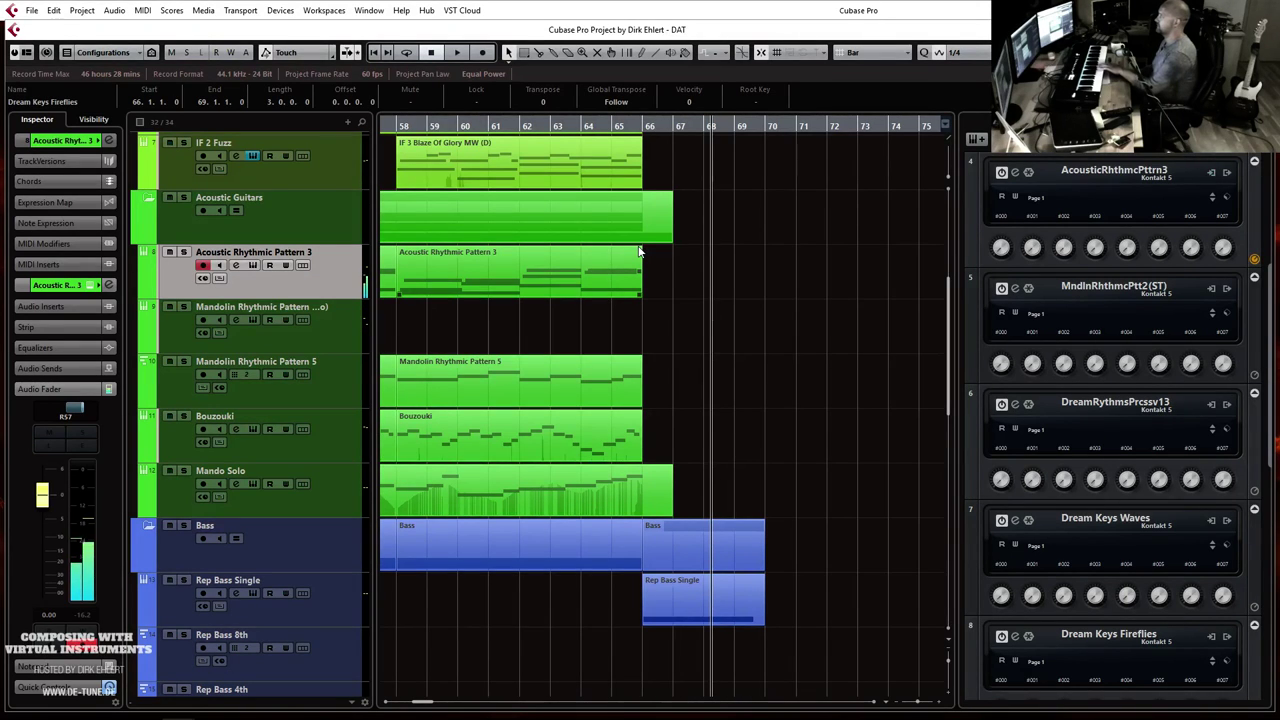
left_click(641, 128)
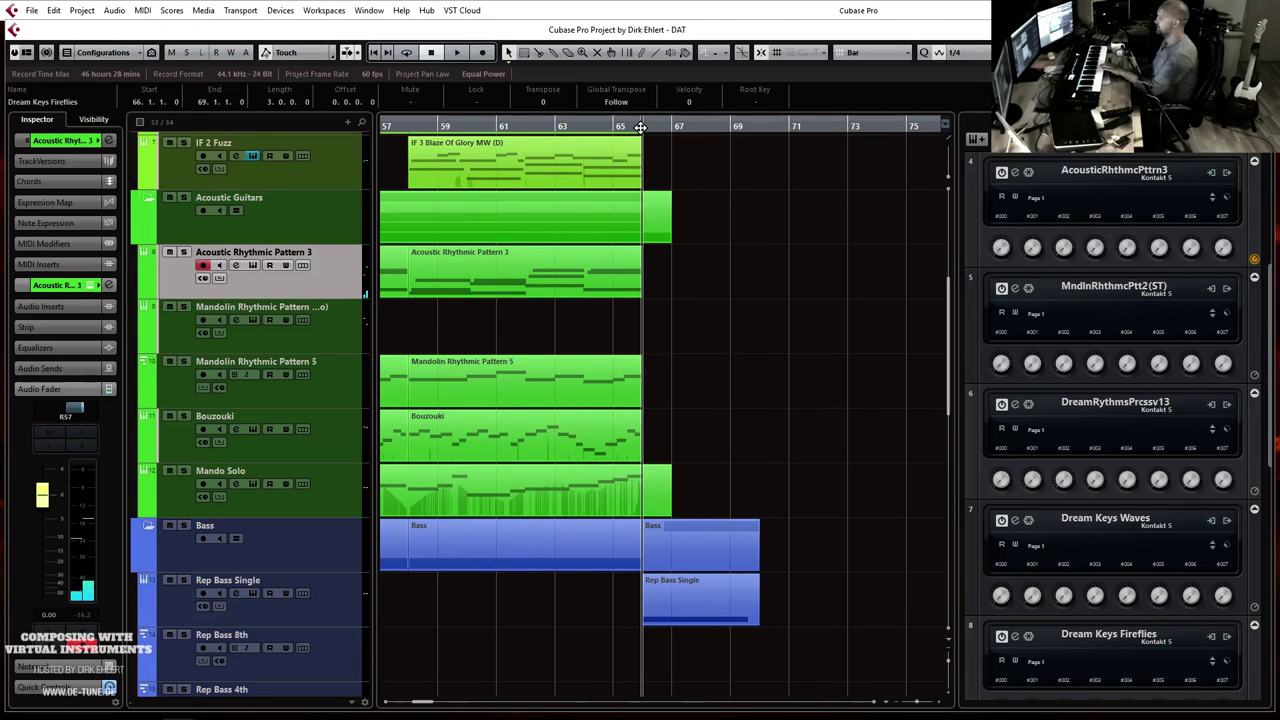
key("KP_Multiply")
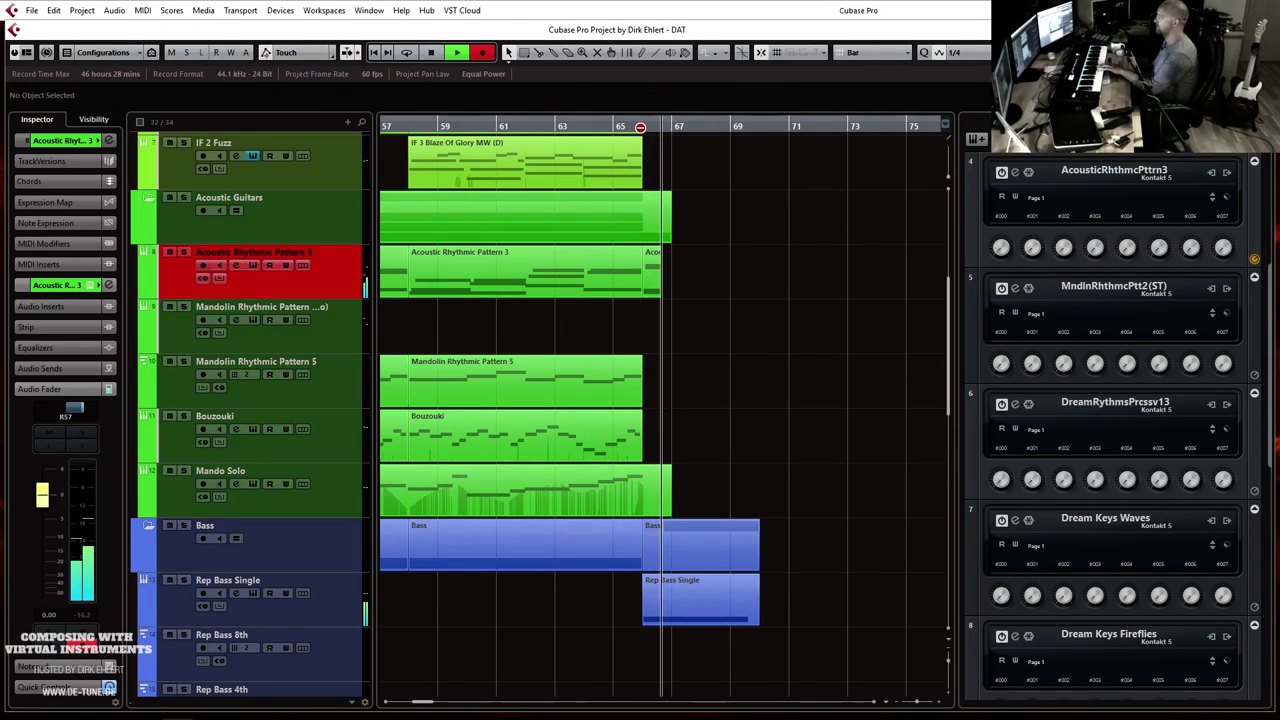
key("space")
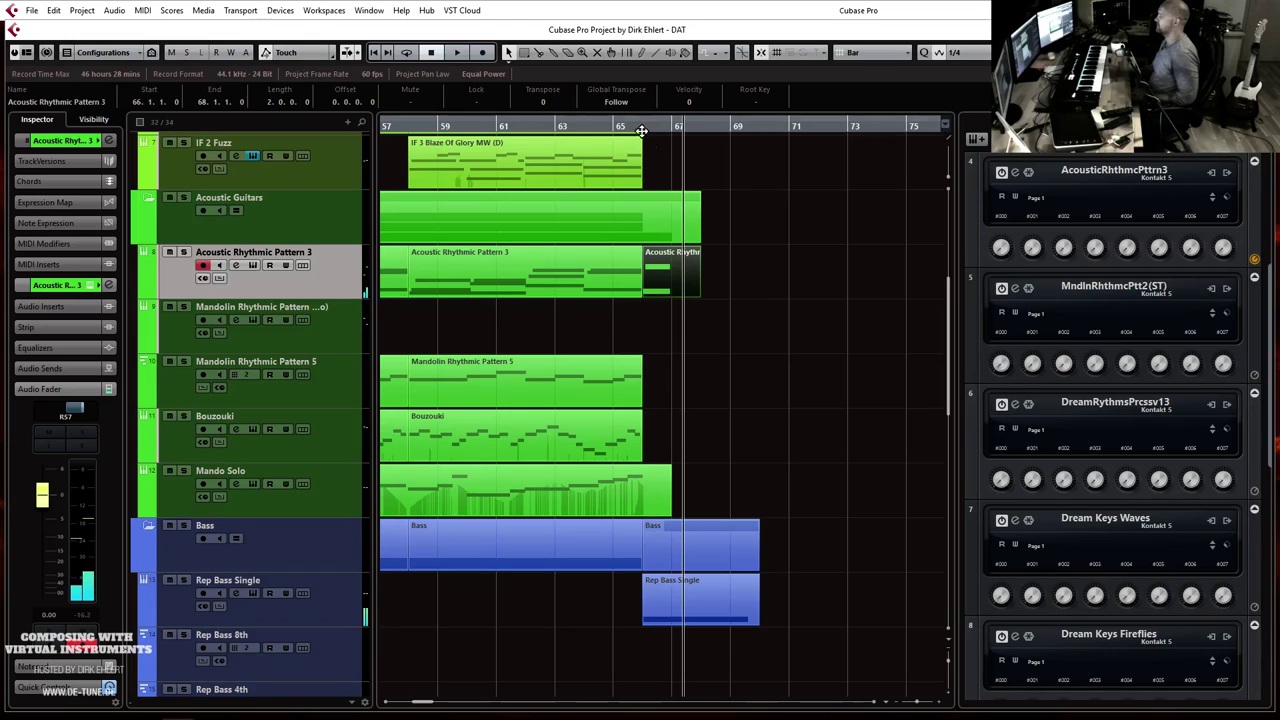
Step: Quantize the new Acoustic Rhythmic Pattern 3 chord to 1/8 notes and close the Key Editor
double_click(460, 278)
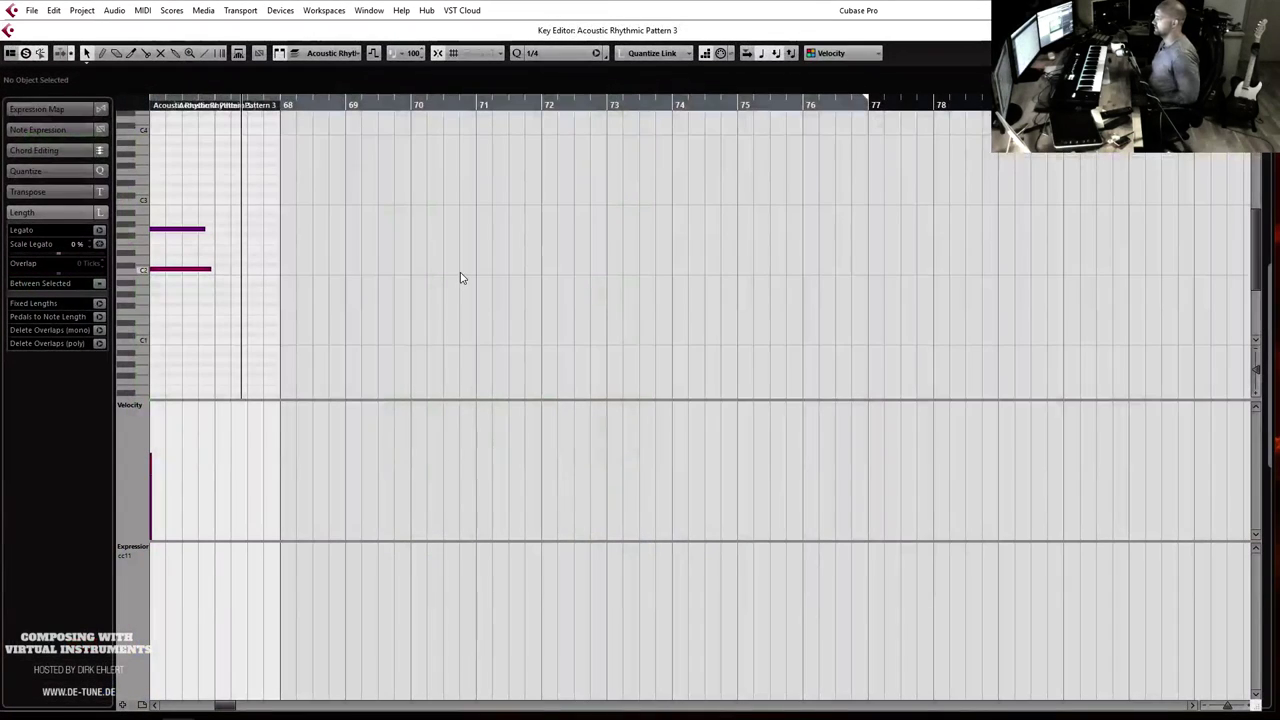
left_click(556, 53)
left_click(565, 118)
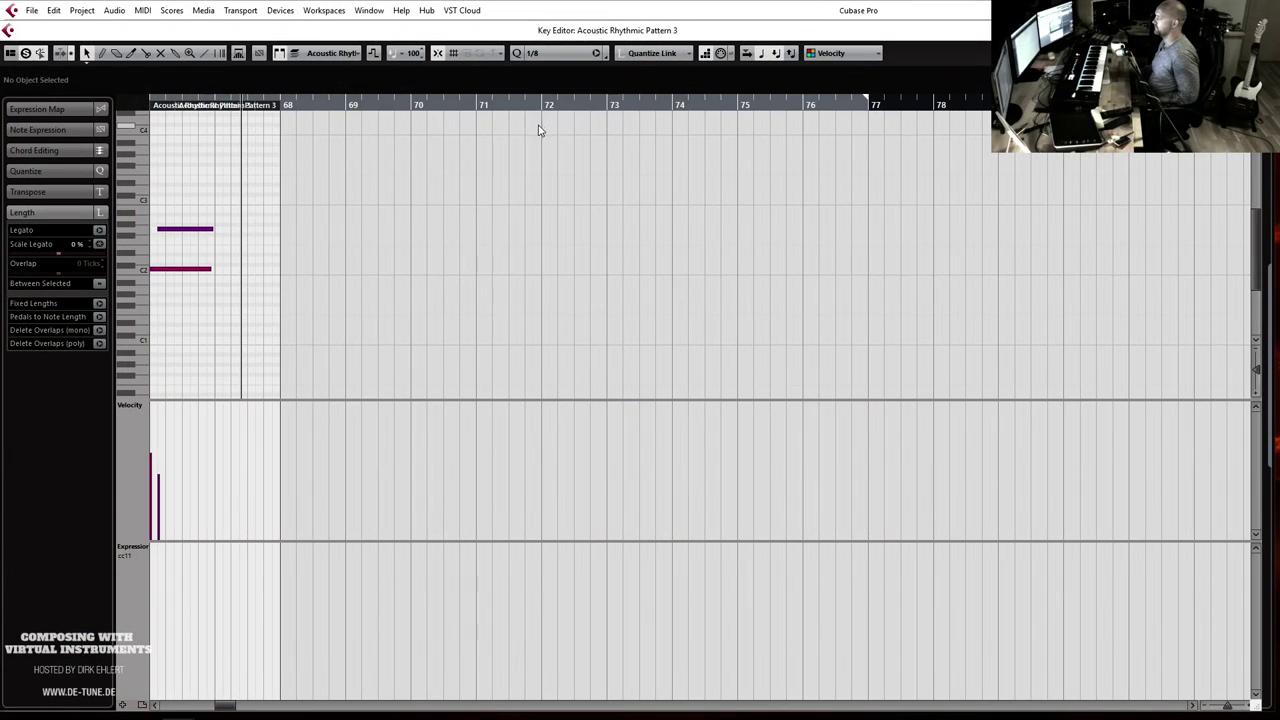
key("Return")
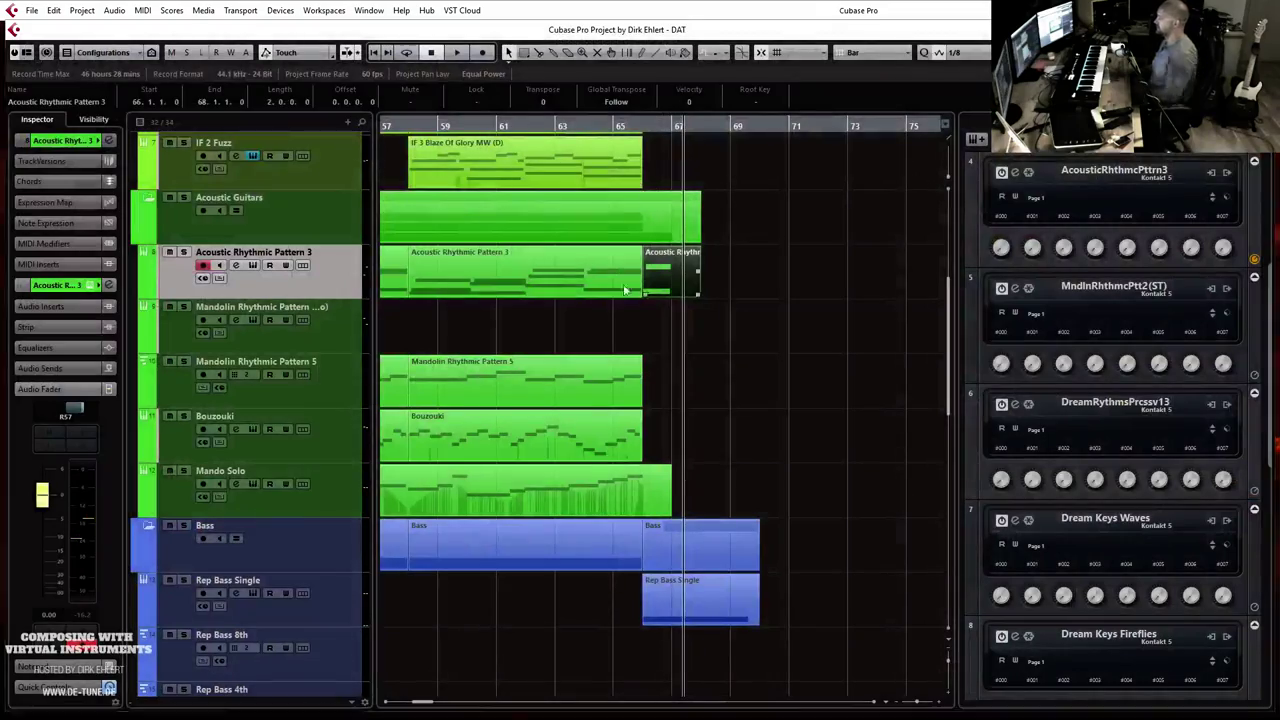
key("Return")
key("Return")
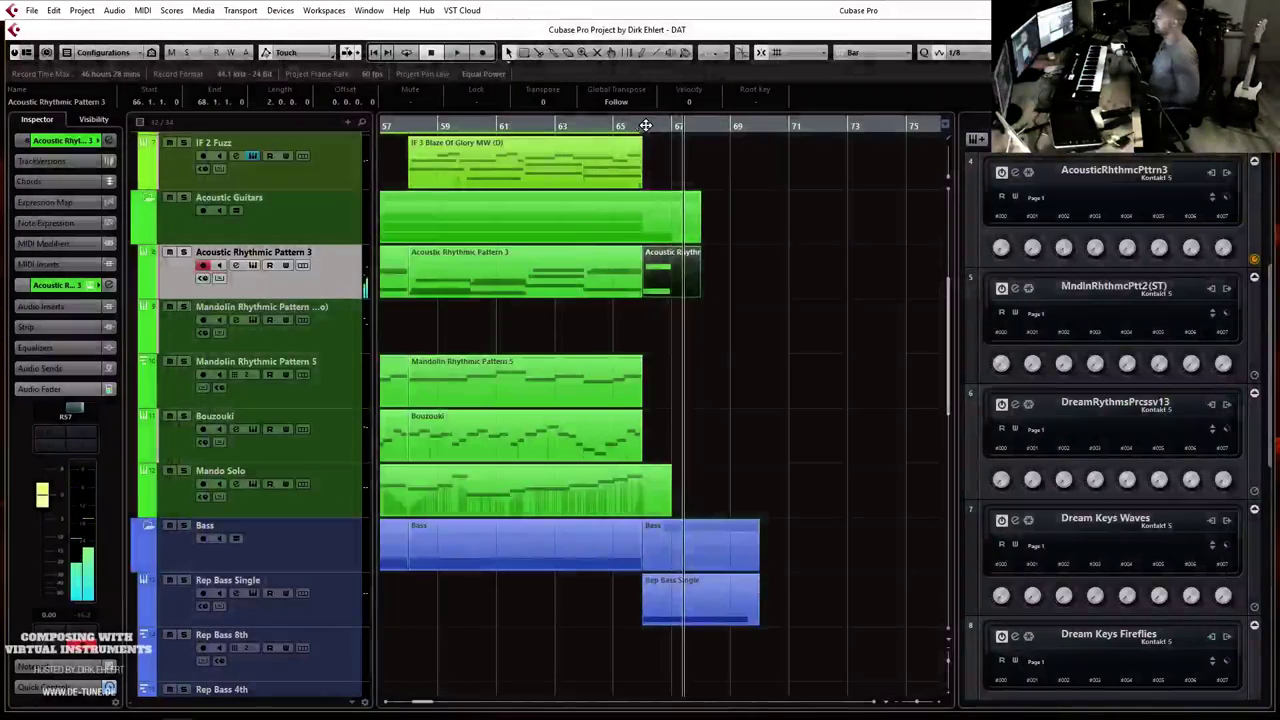
Step: Play the ending from bar 66 to check the acoustic guitar chord with the other parts
left_click(643, 126)
key("space")
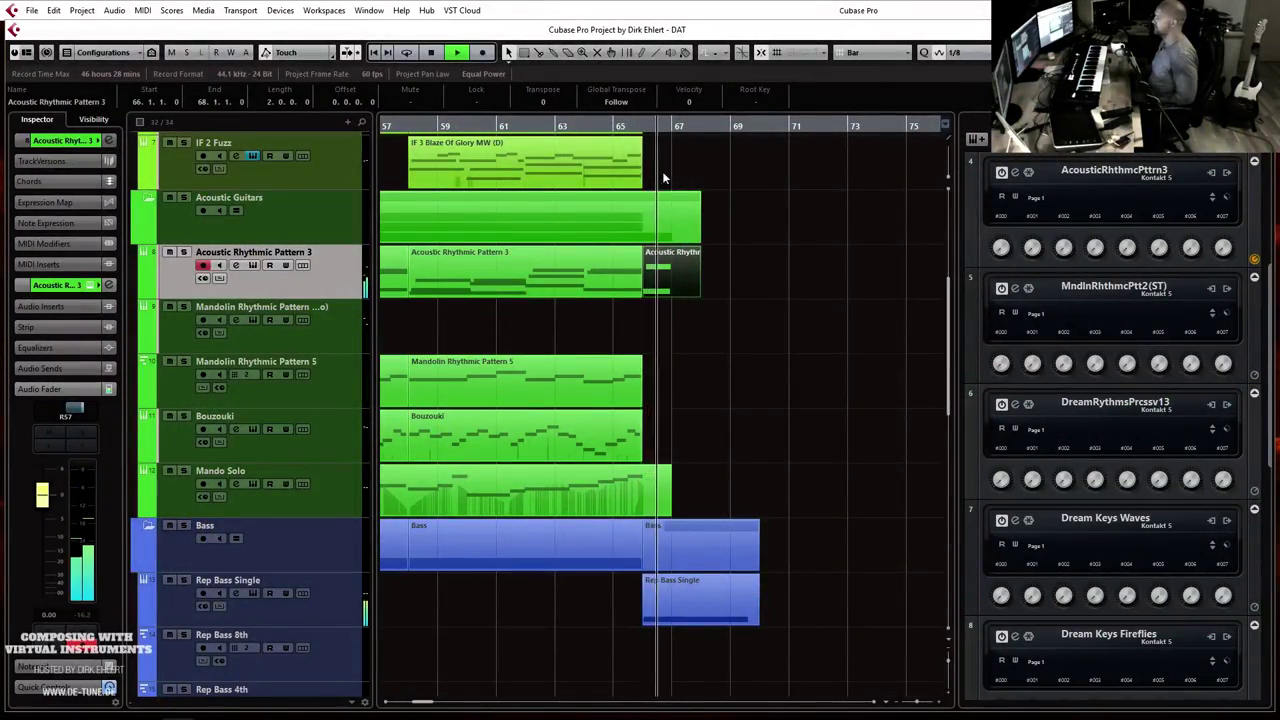
key("h")
scroll(746, 224, "up", 4)
key("h")
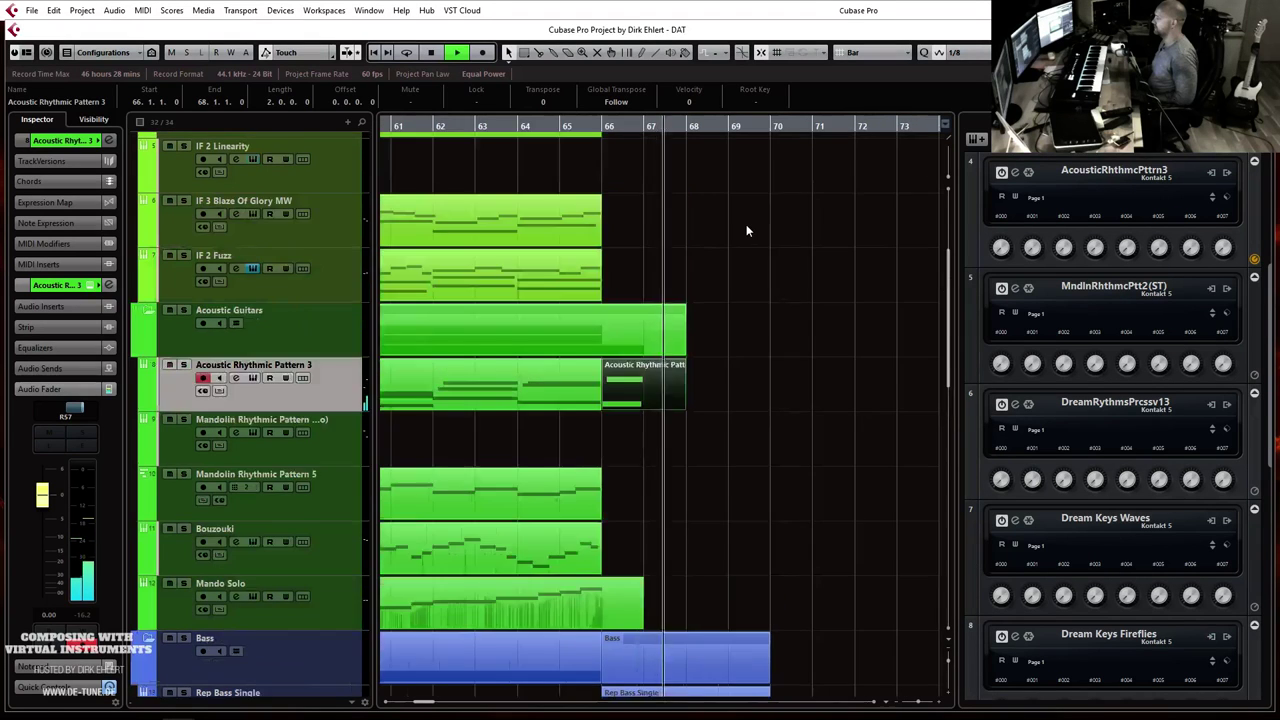
Step: Duplicate the IF 1 Arp 2 track
scroll(714, 239, "up", 2)
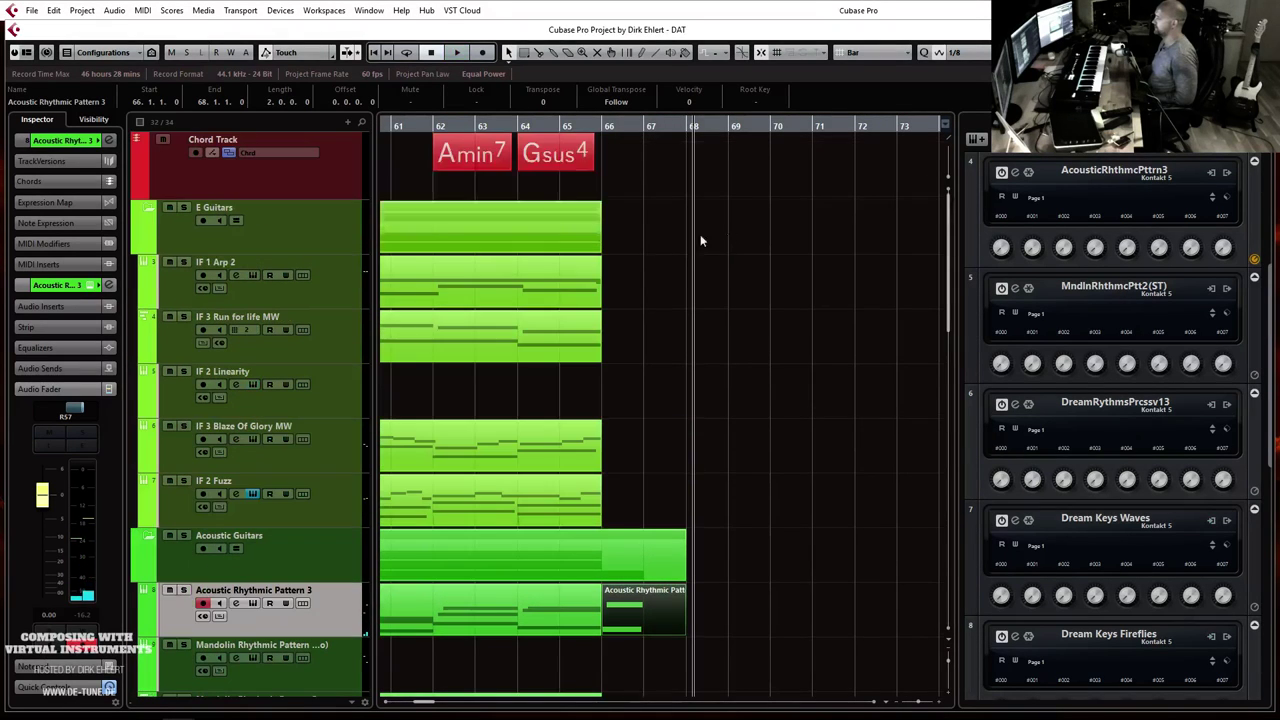
left_click(315, 294)
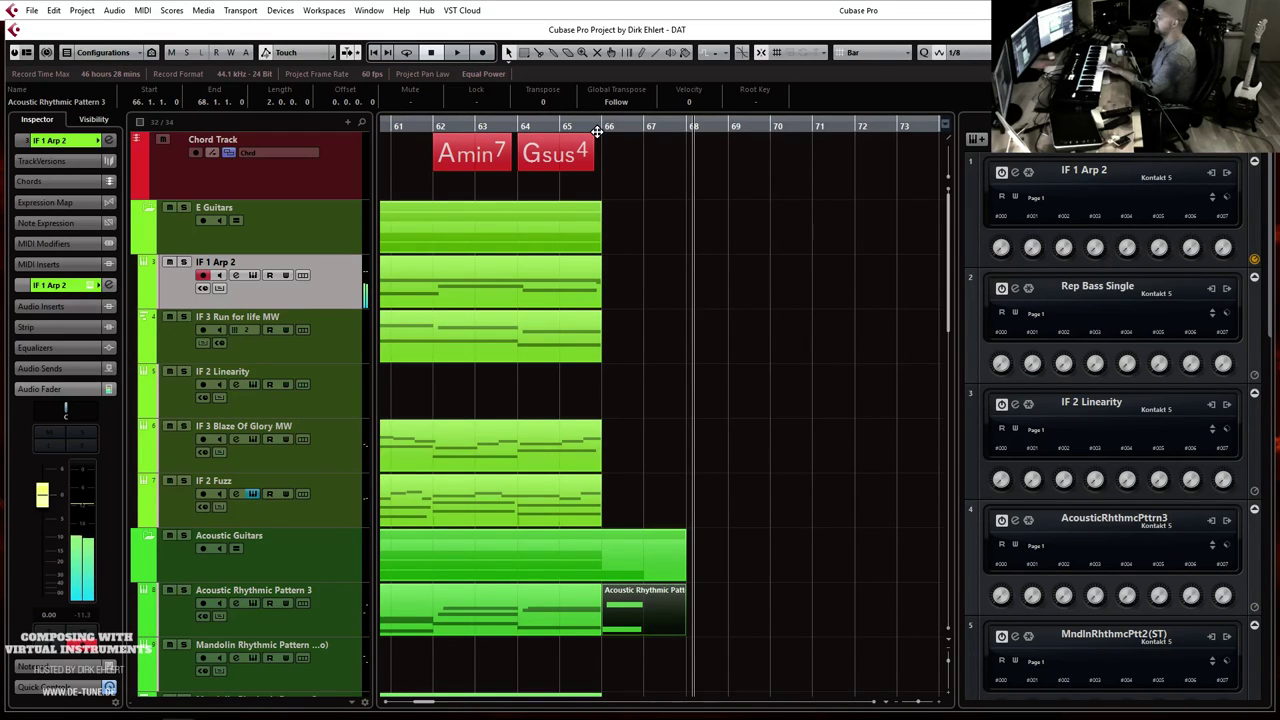
right_click(328, 293)
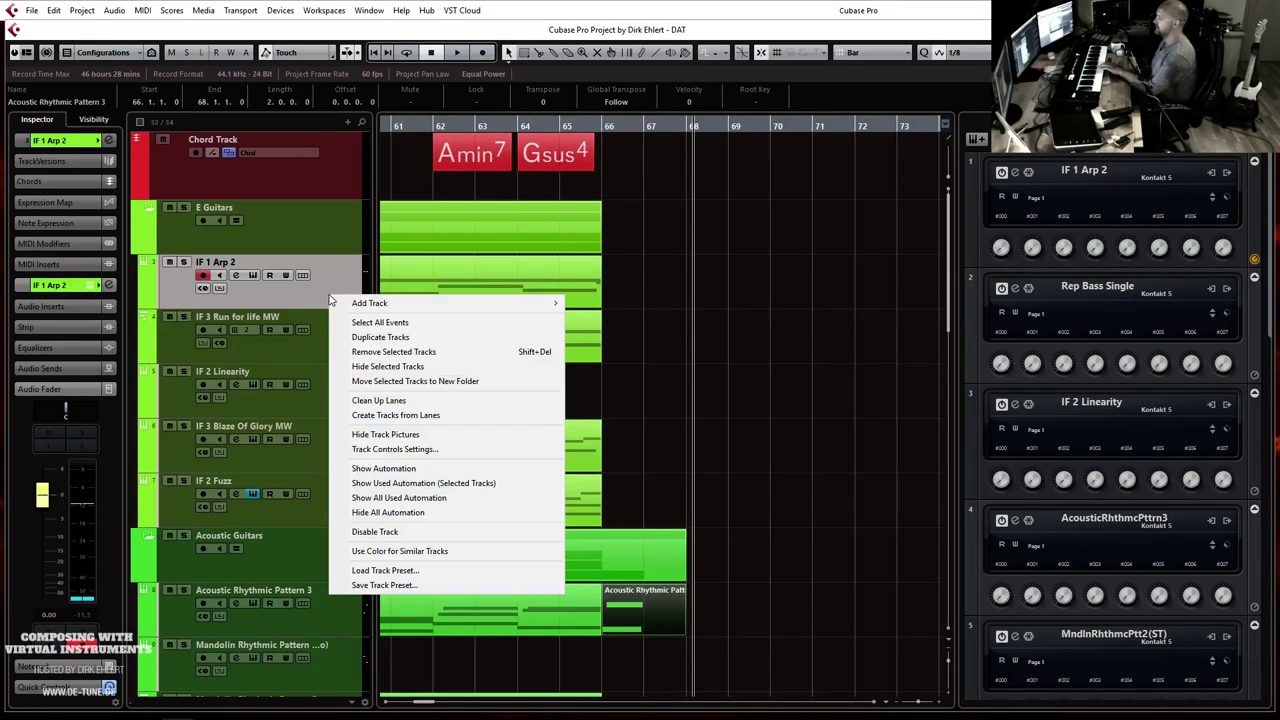
mouse_move(556, 303)
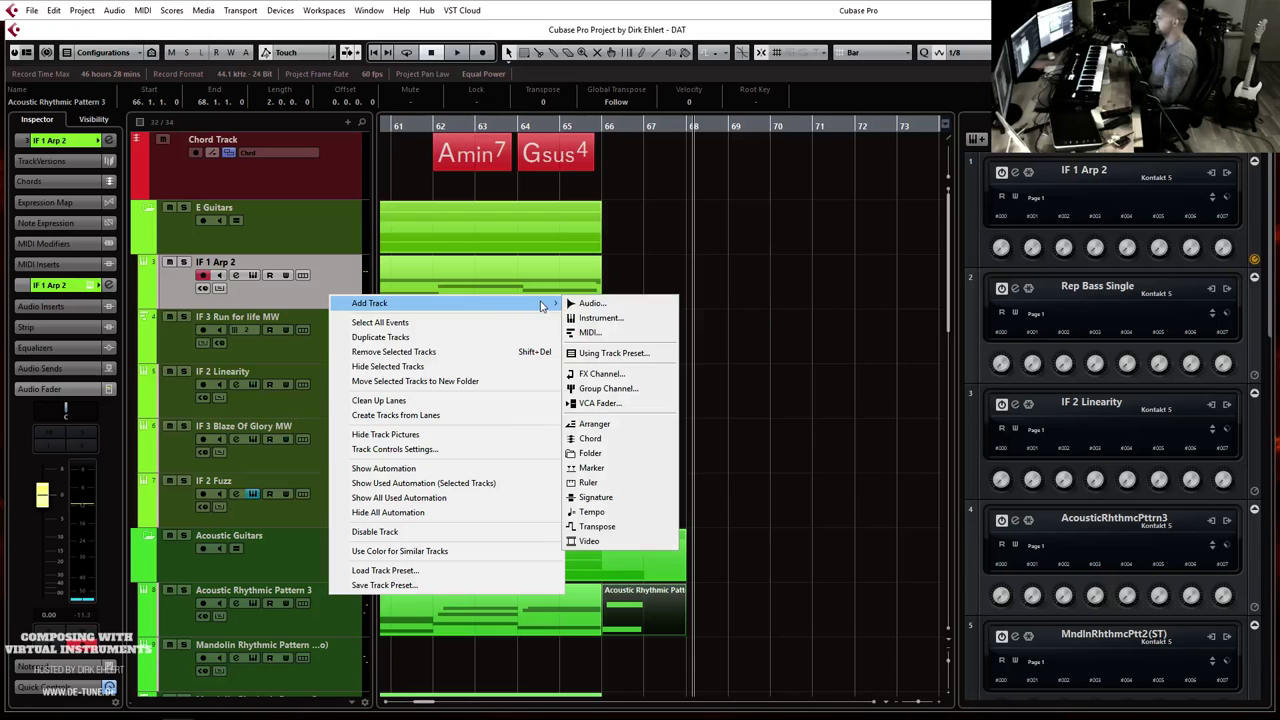
left_click(440, 337)
Step: Delete all the copied parts on the IF 1 Arp 2 (D) track
key("g")
key("g")
key("g")
key("g")
key("g")
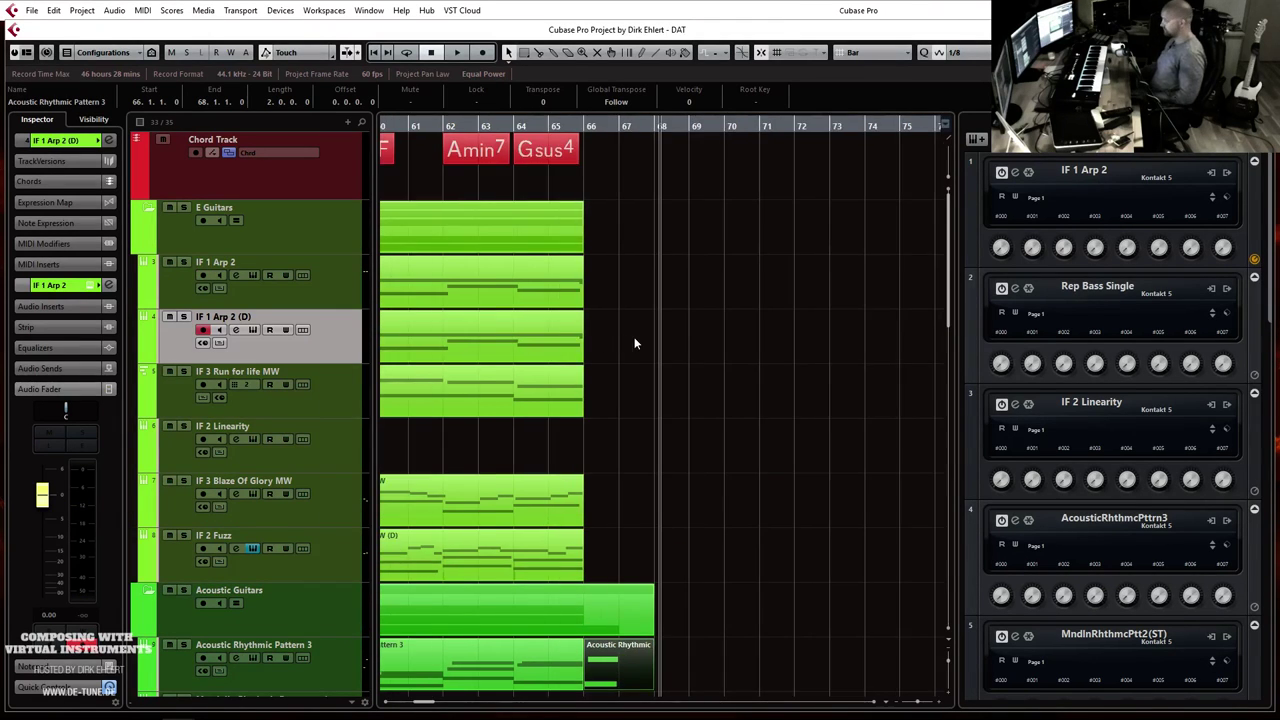
key("g")
left_click_drag(688, 340, 122, 336)
key("Delete")
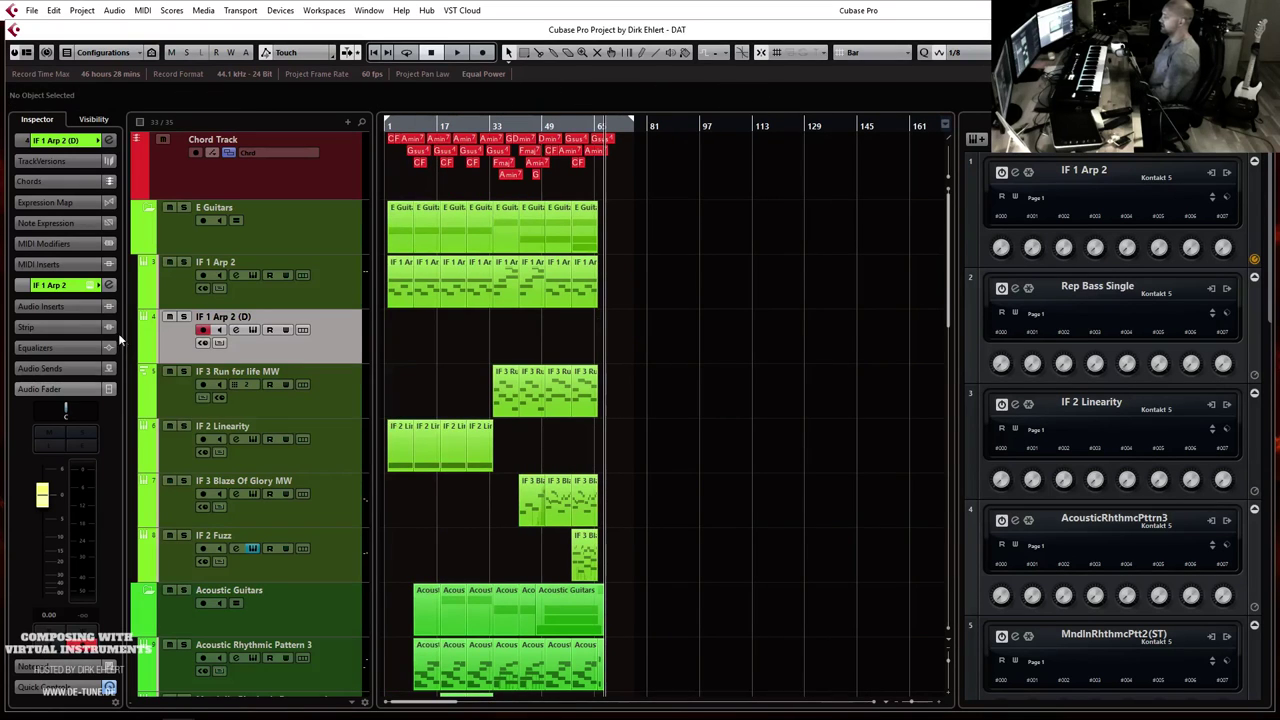
Step: In the duplicate's Kontakt, replace both loaded patches with Fingered chords KS (Maj-Min-7th) from the Indie Fingers full time patches and lower its volume
left_click(90, 286)
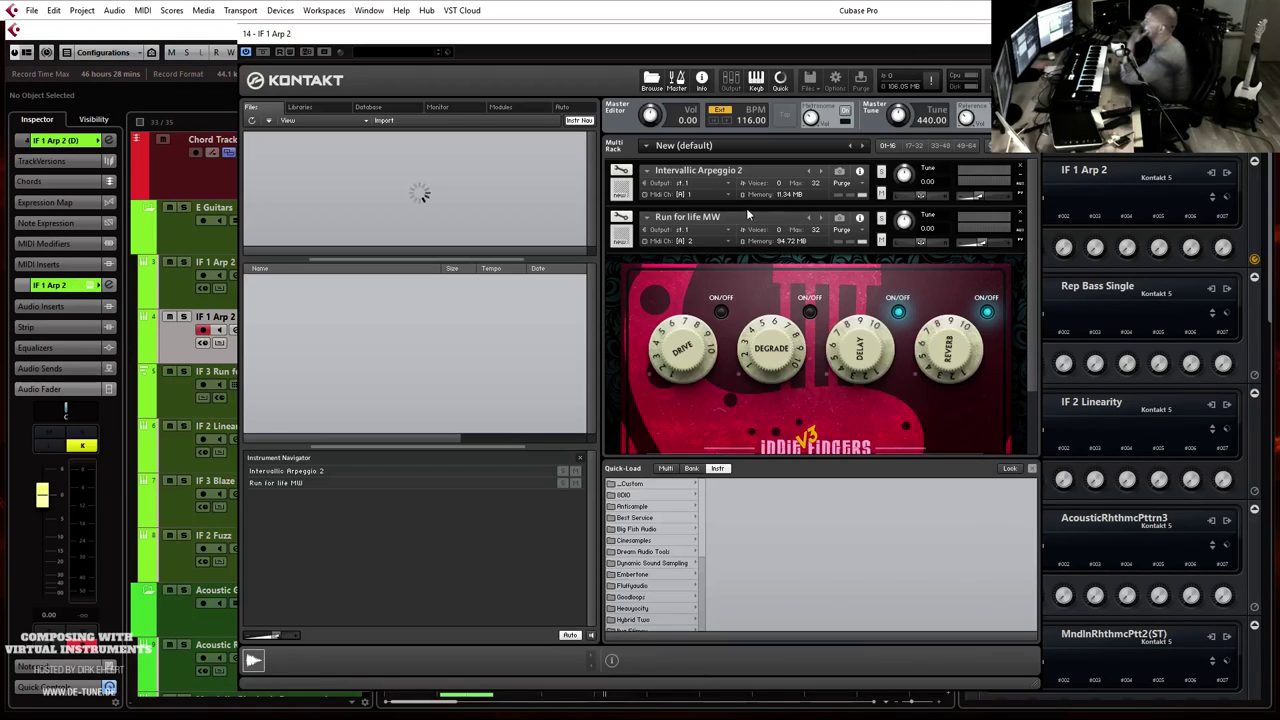
left_click(1021, 216)
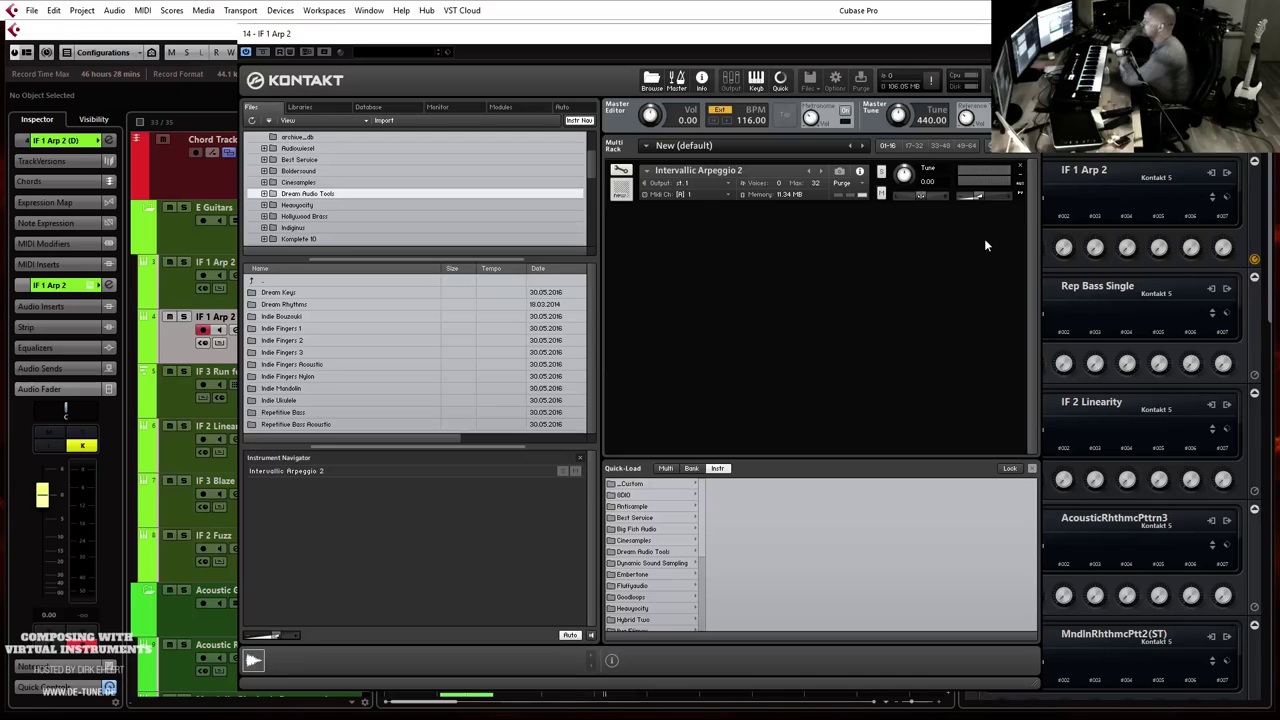
left_click(656, 552)
left_click(748, 518)
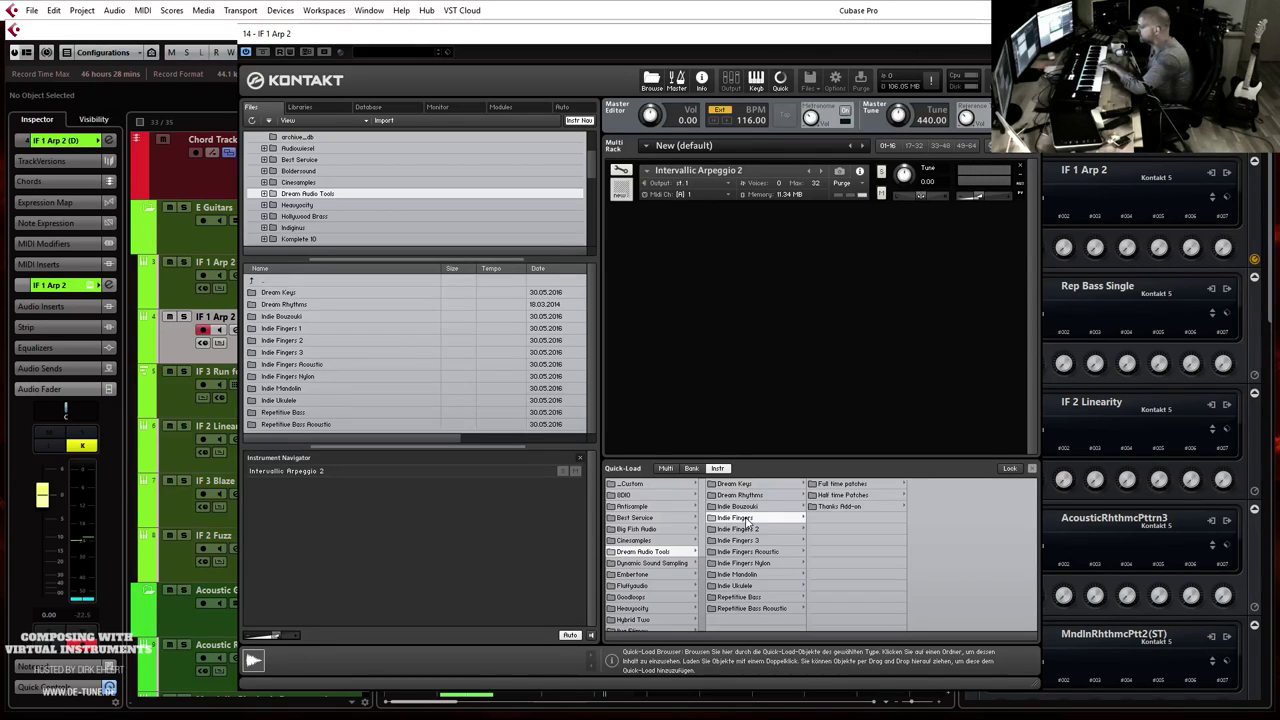
left_click(848, 506)
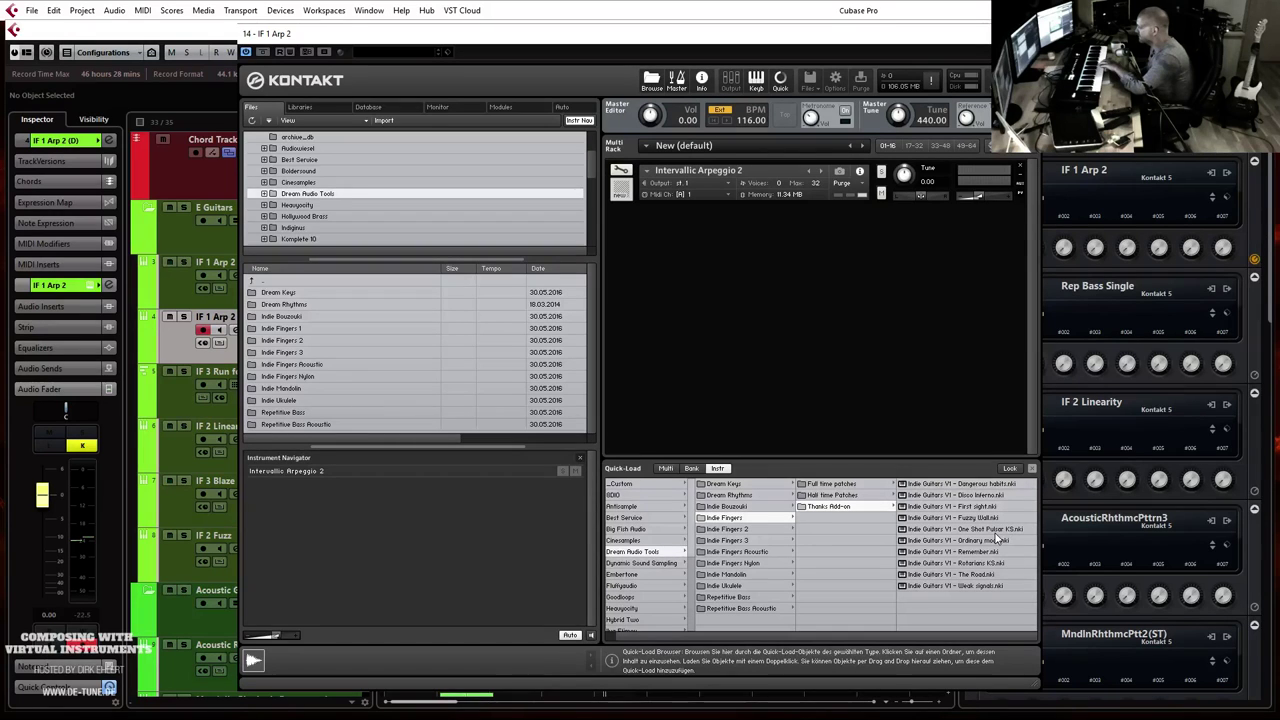
left_click(851, 486)
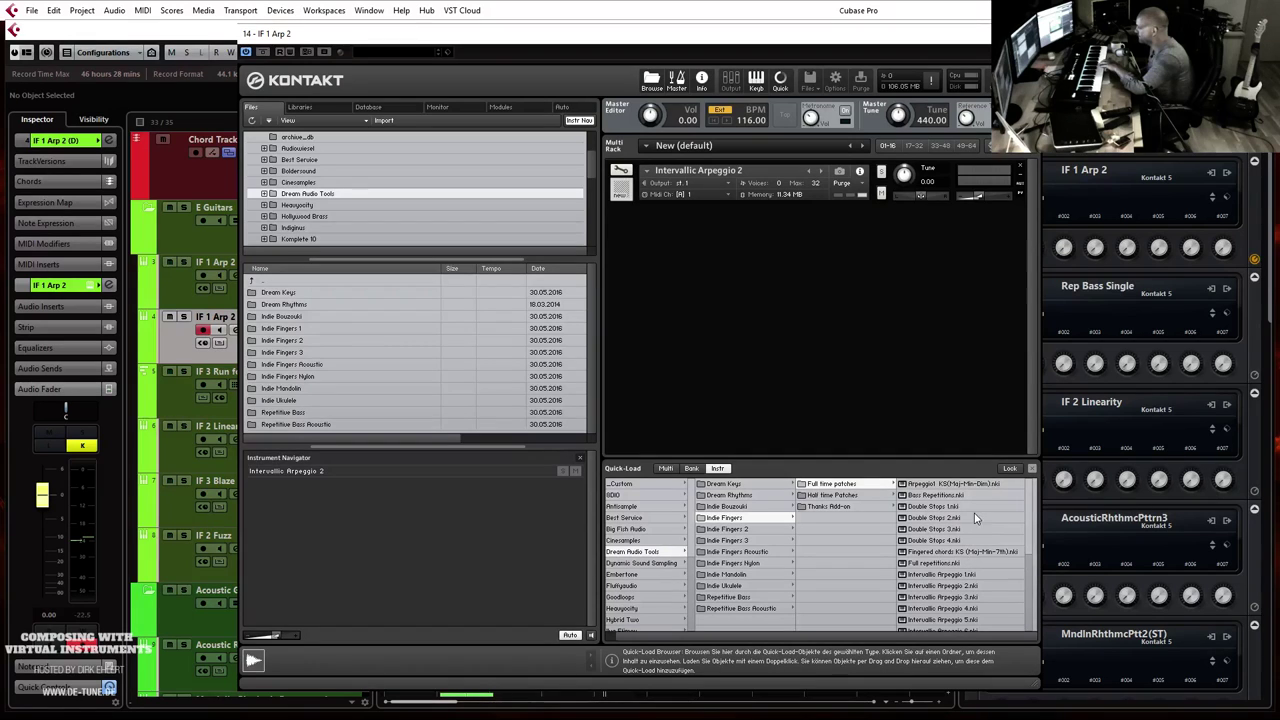
left_click_drag(960, 556, 771, 173)
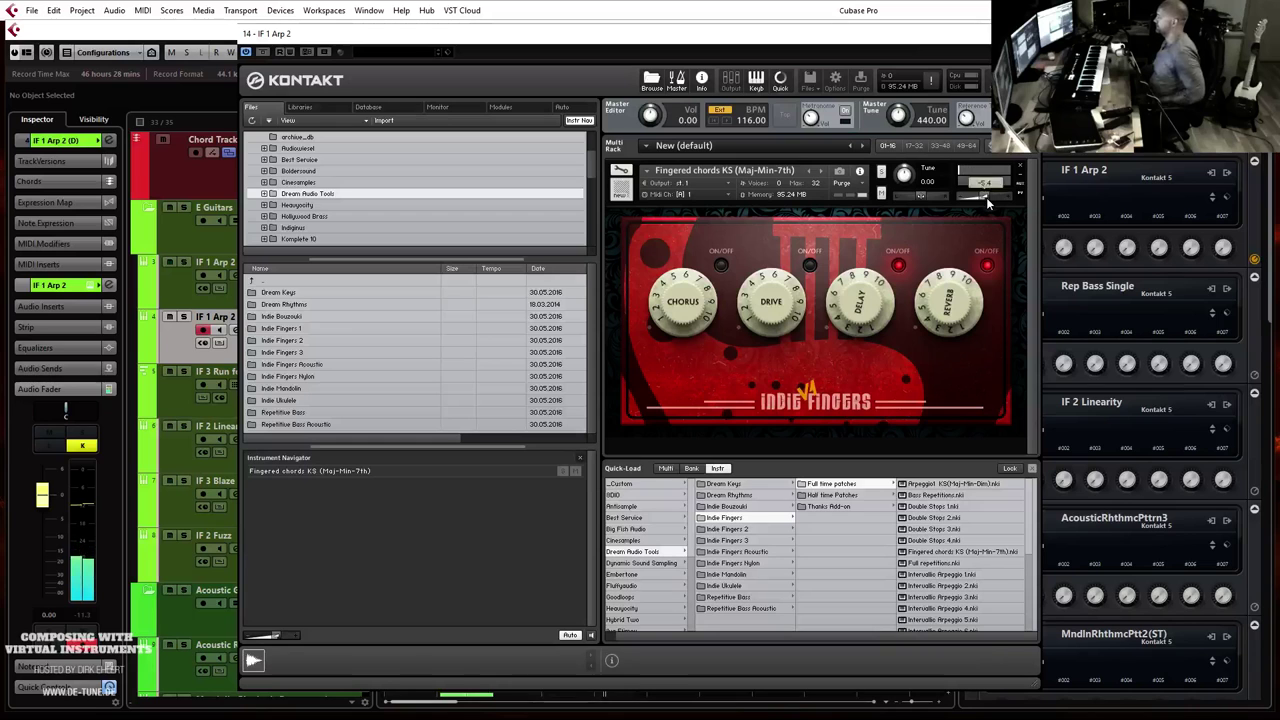
left_click_drag(983, 196, 973, 201)
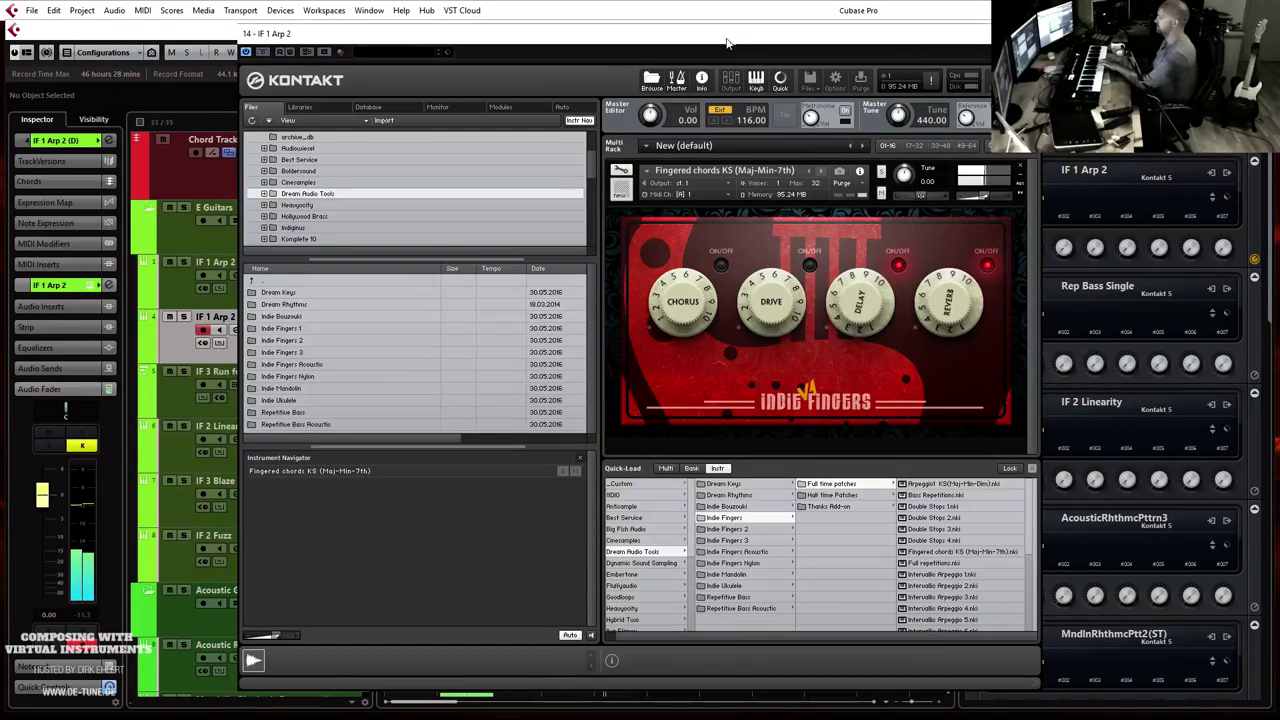
Step: Close Kontakt and record a sustained C3 on IF 1 Arp 2 (D) starting just before bar 66
key("ctrl+w")
left_click(584, 126)
key("space")
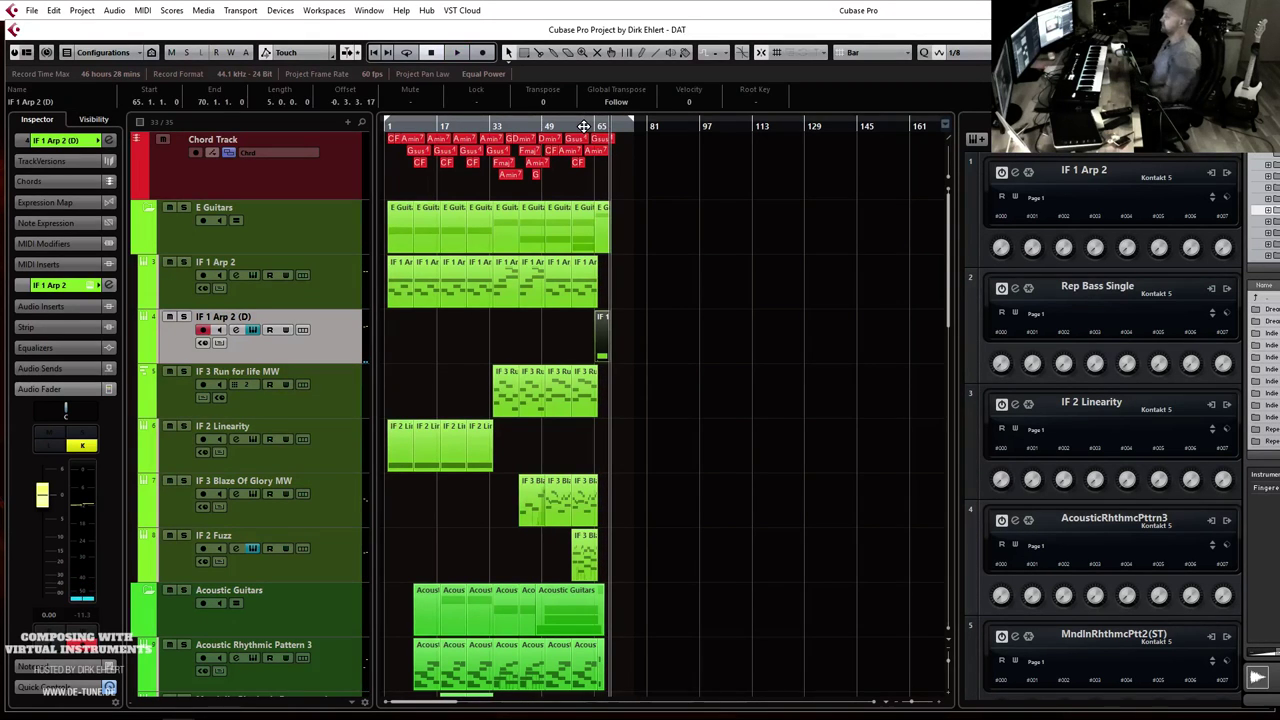
Step: Extend the recorded C3 note in the Key Editor to about 69.3.4 and close the editor
key("Return")
left_click_drag(417, 255, 457, 256)
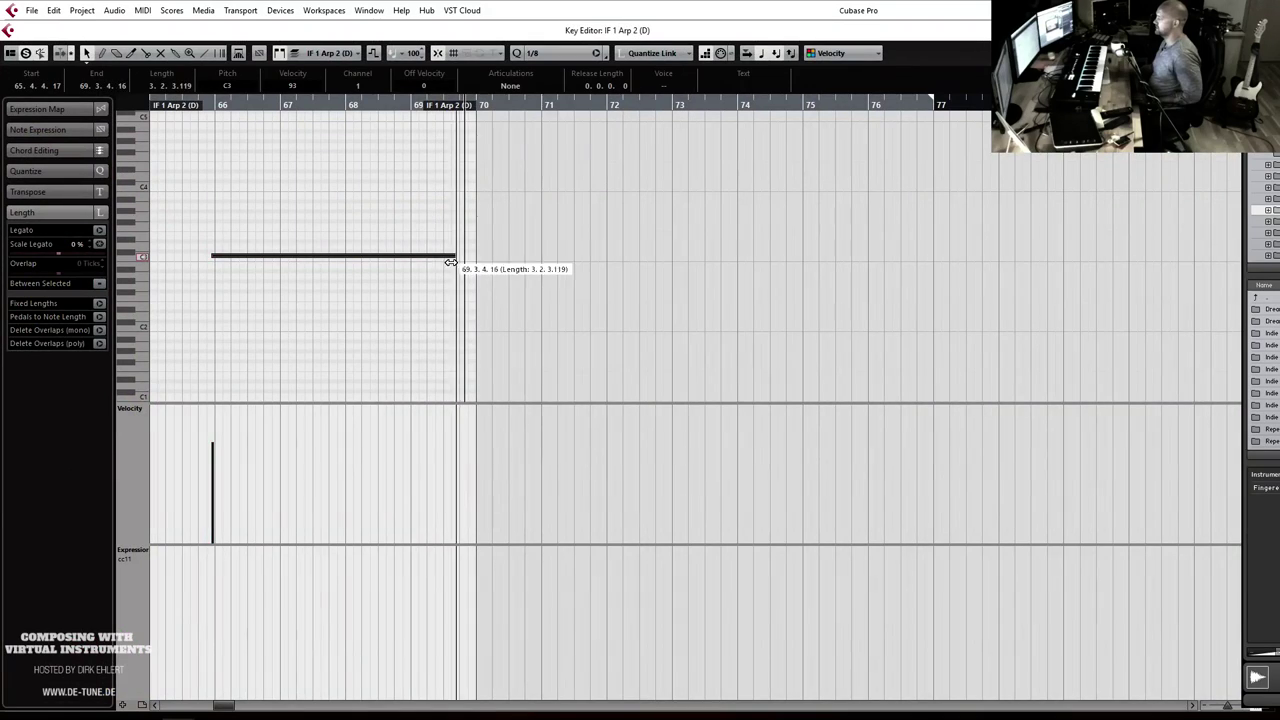
key("Return")
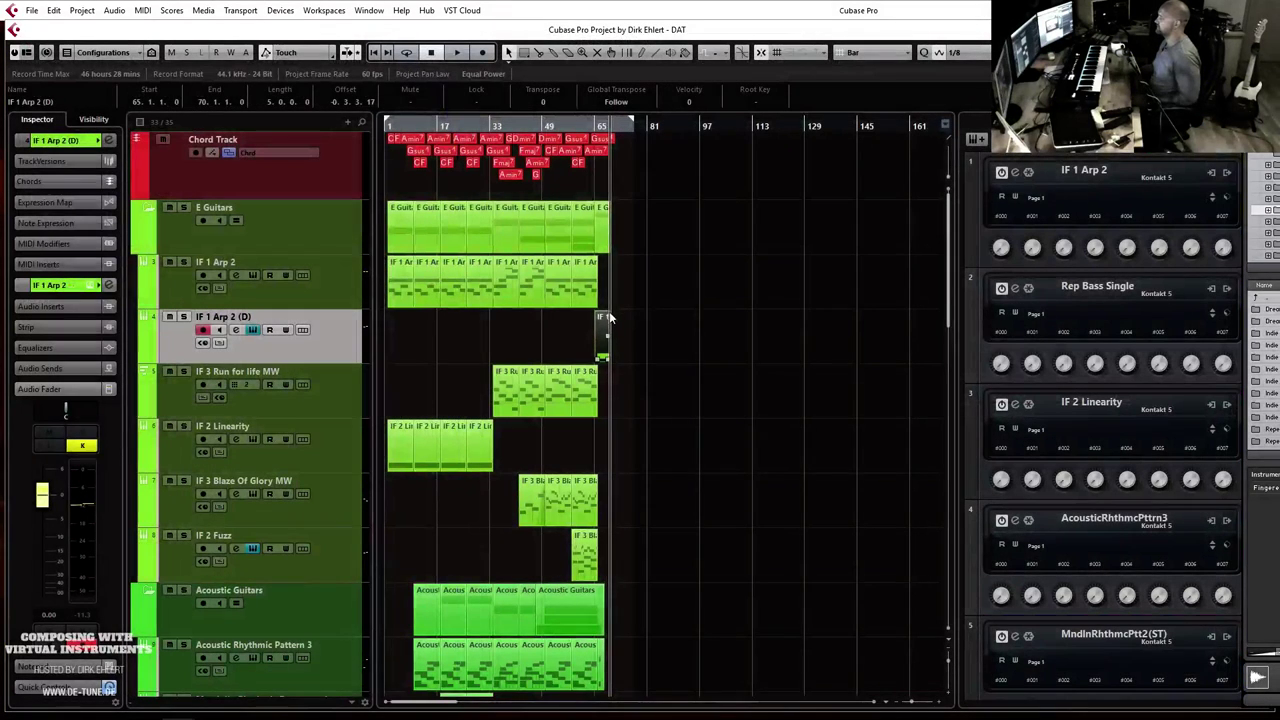
Step: Return to the project start and insert Virtual Mix Rack on the E Guit group channel in the MixConsole
key("Home")
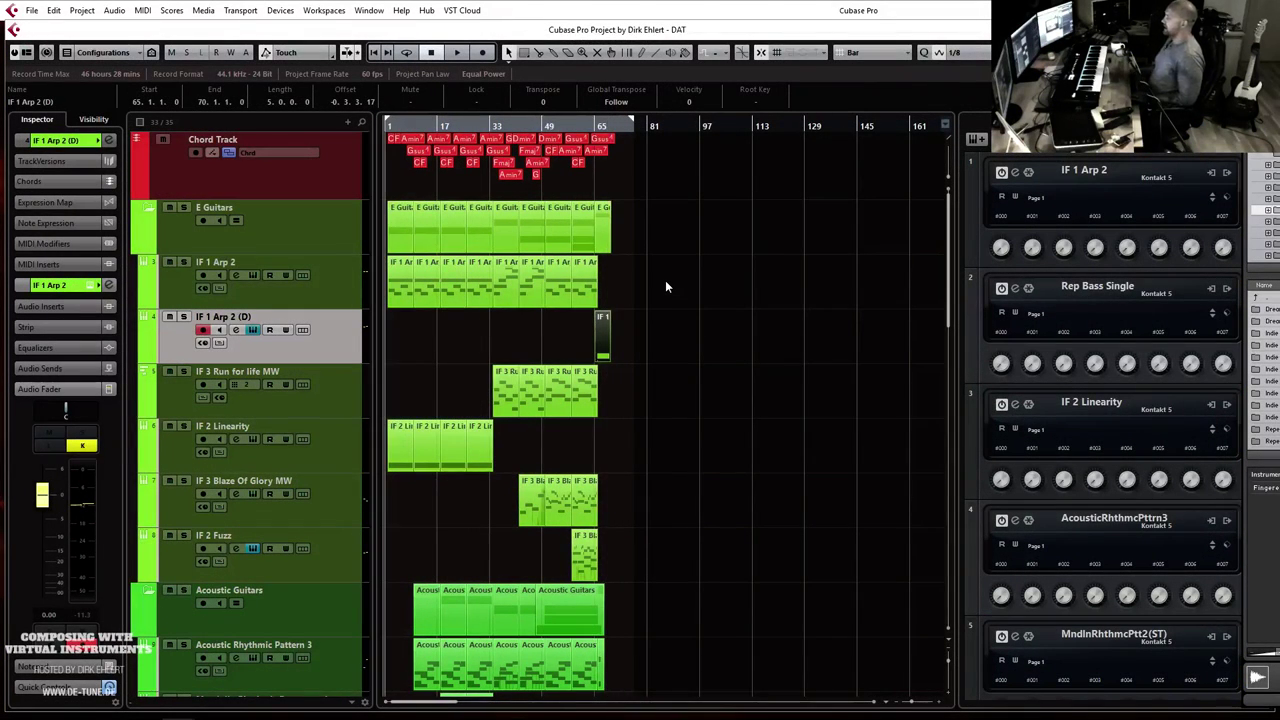
key("h")
key("h")
key("h")
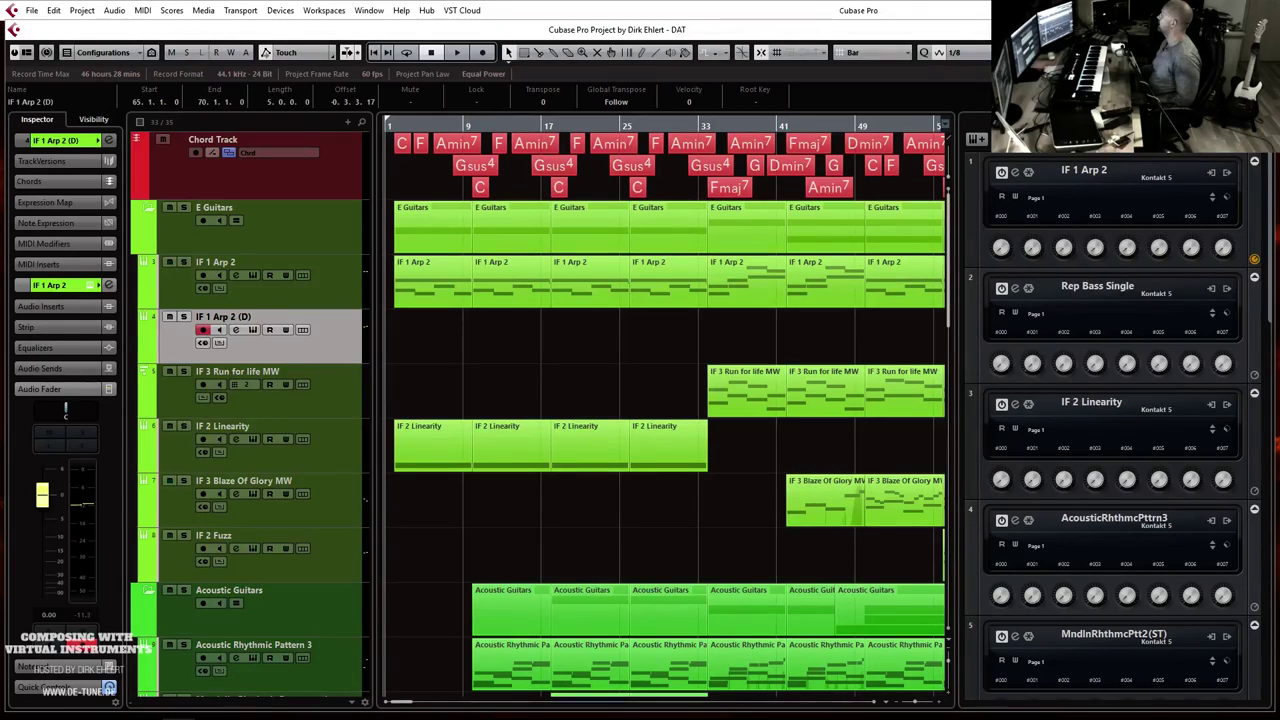
key("F3")
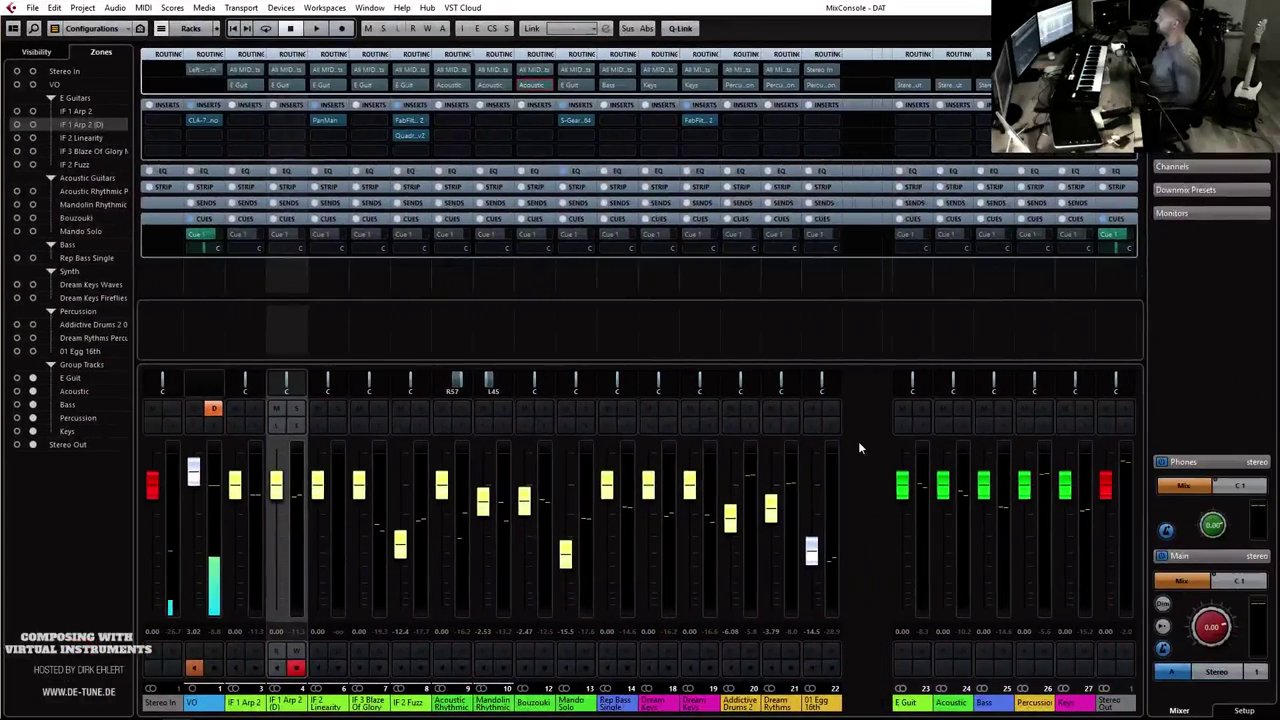
left_click(925, 120)
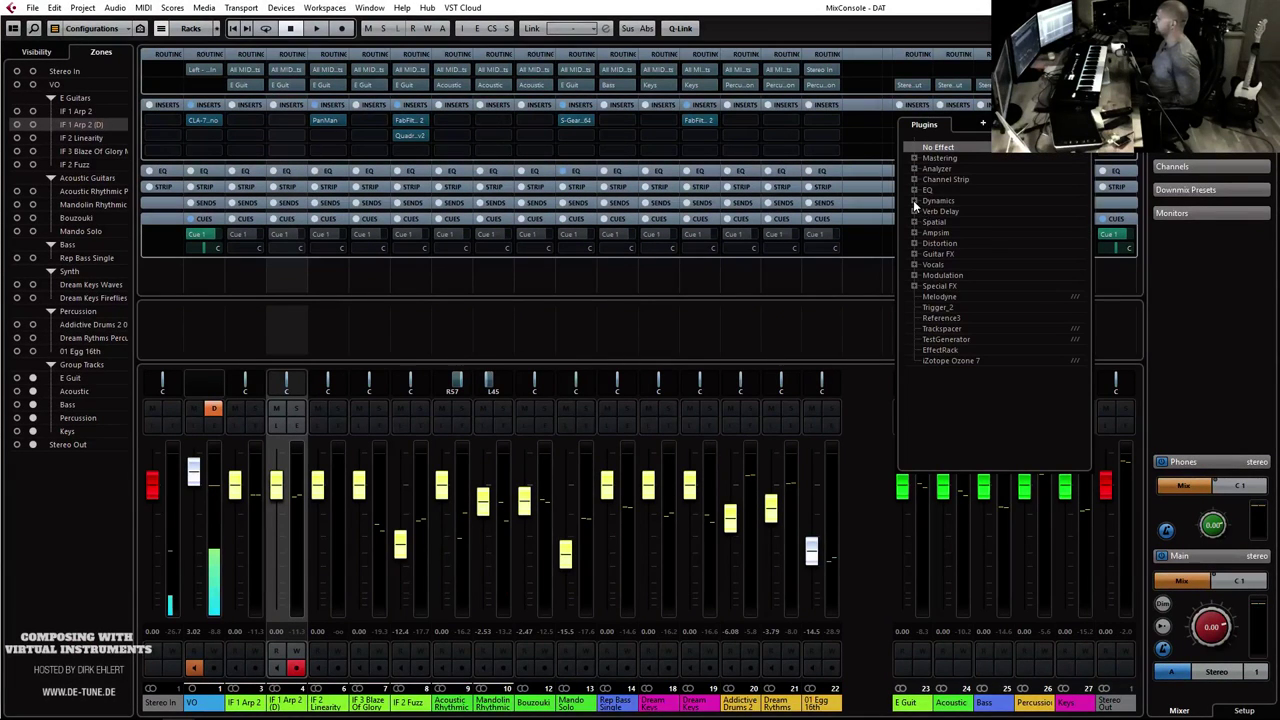
left_click(914, 179)
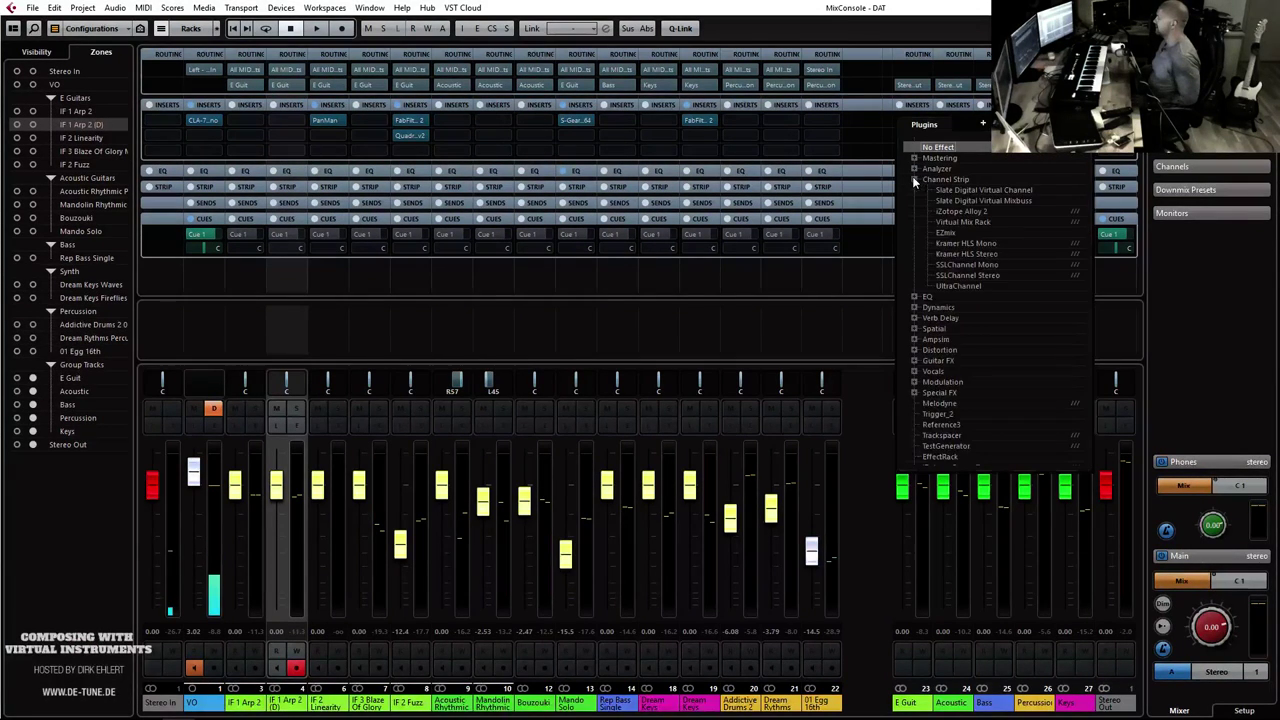
left_click(976, 222)
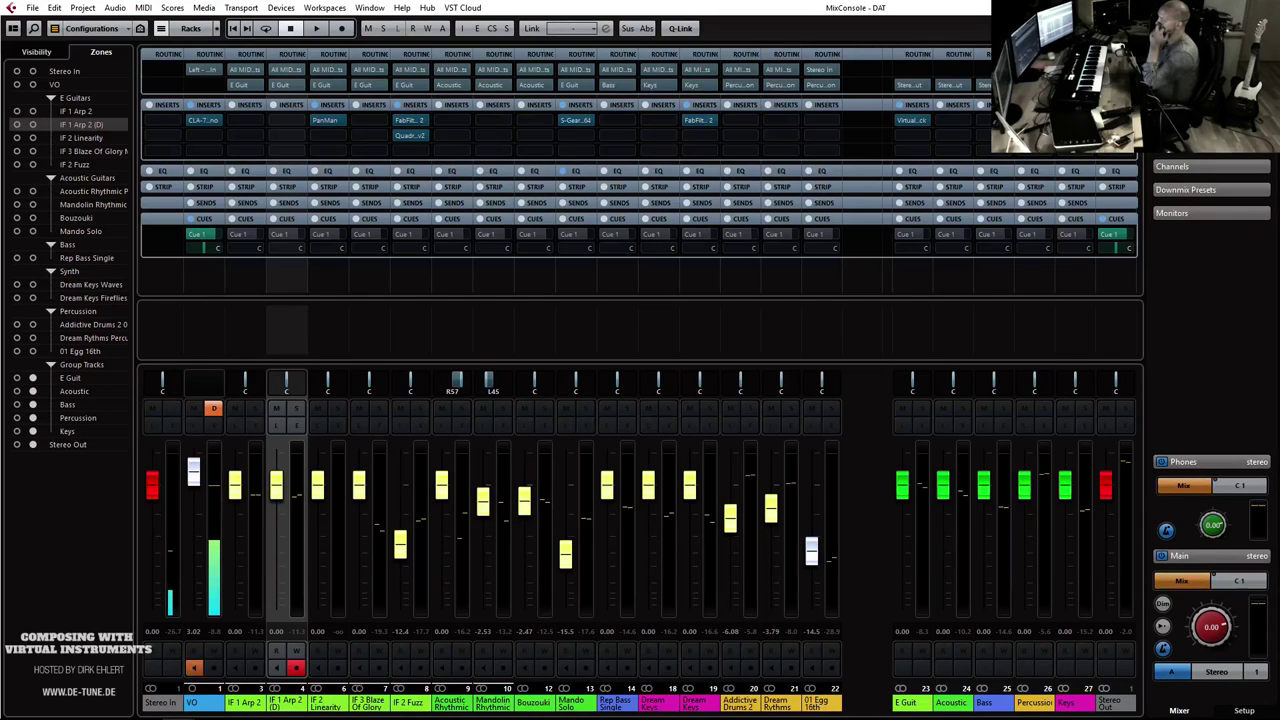
Step: Load VCC Channel into E Guit's Virtual Mix Rack and set it to Brit N with noise reduction on and a group assigned
left_click(905, 120)
scroll(530, 300, "down", 10)
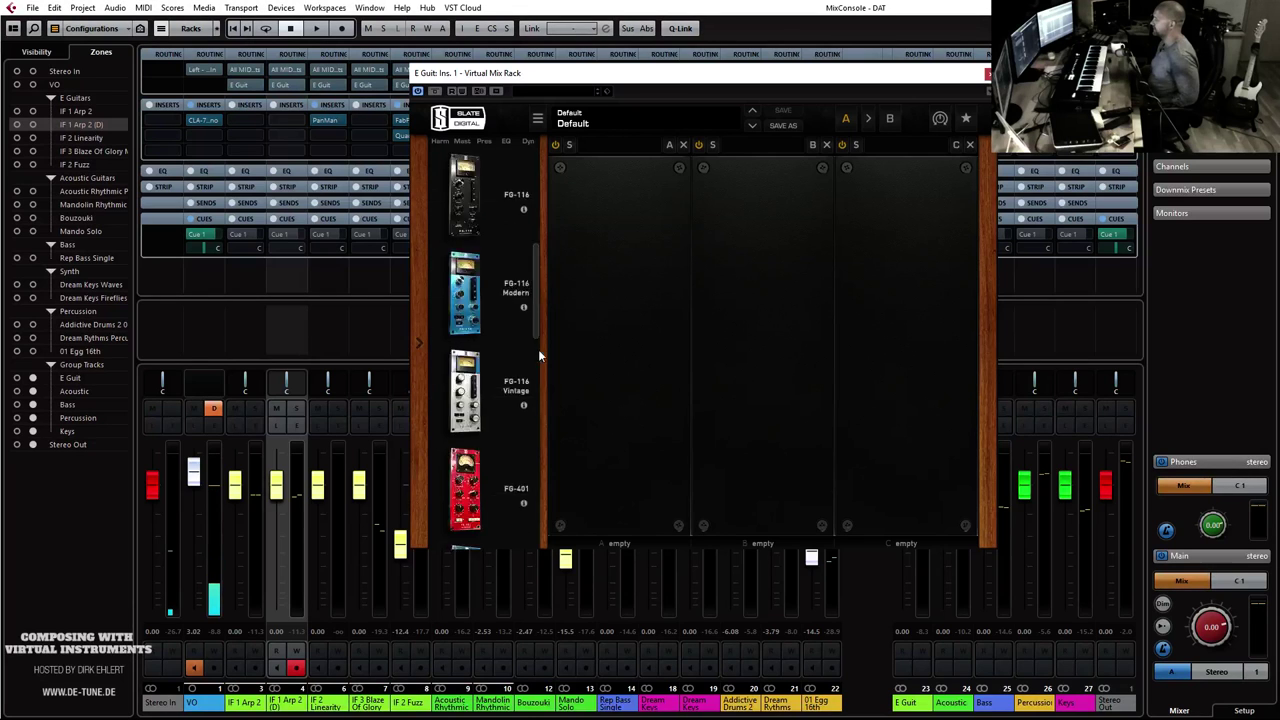
left_click_drag(470, 430, 617, 433)
left_click_drag(628, 374, 645, 297)
left_click(588, 490)
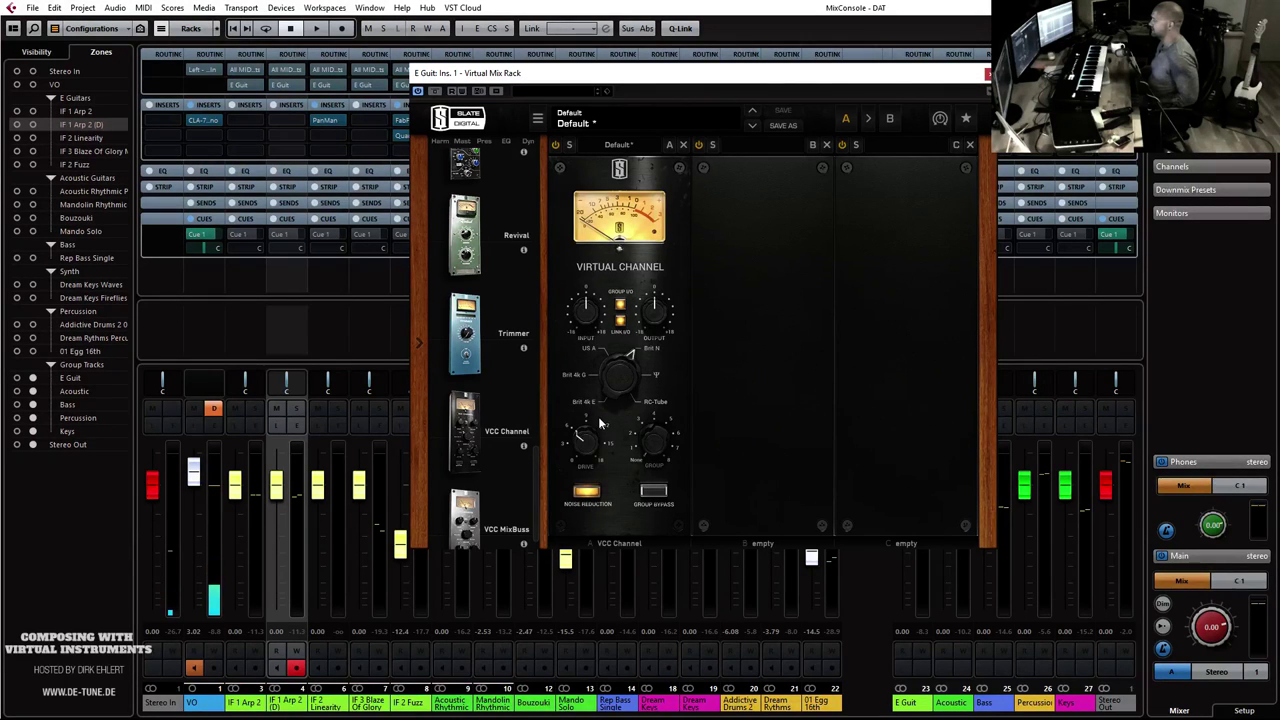
left_click_drag(650, 444, 646, 430)
left_click(987, 74)
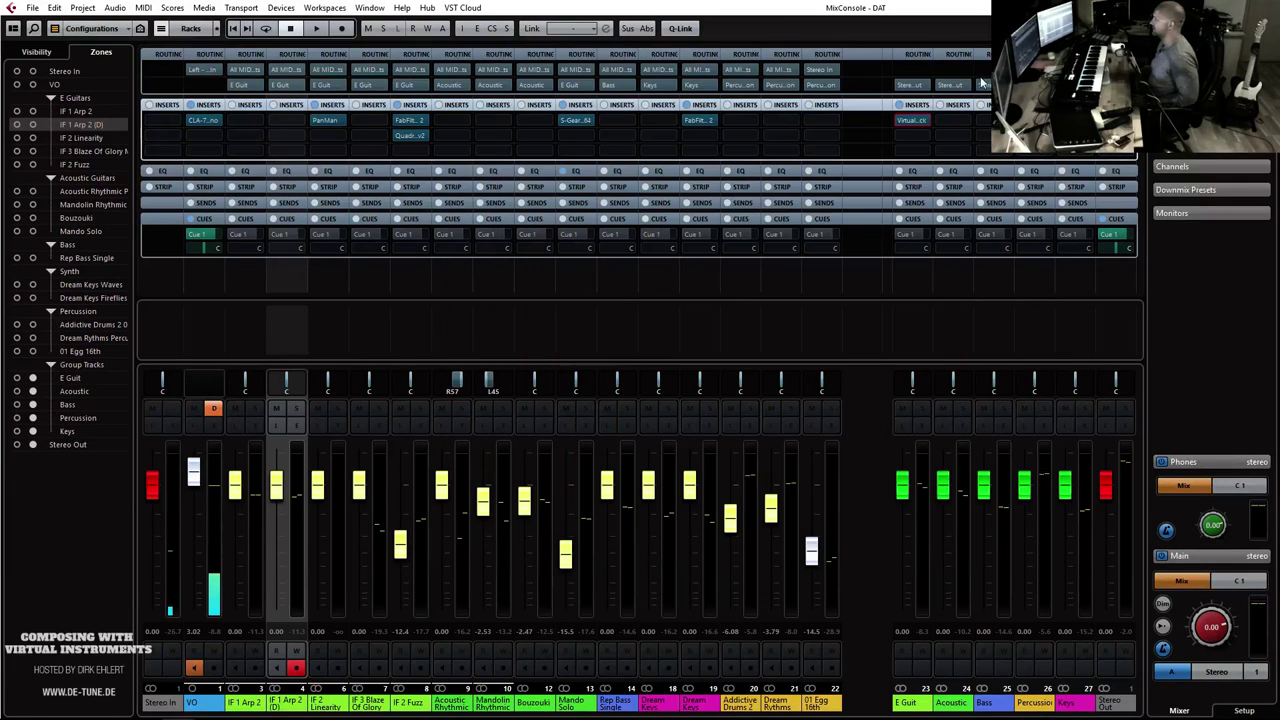
Step: Copy the configured Virtual Mix Rack insert to the Acoustic and Bass group channels
left_click_drag(955, 122, 985, 120)
Step: Q-Link the five group channels from E Guit to Keys, then mute and unmute them together
left_click(1082, 524)
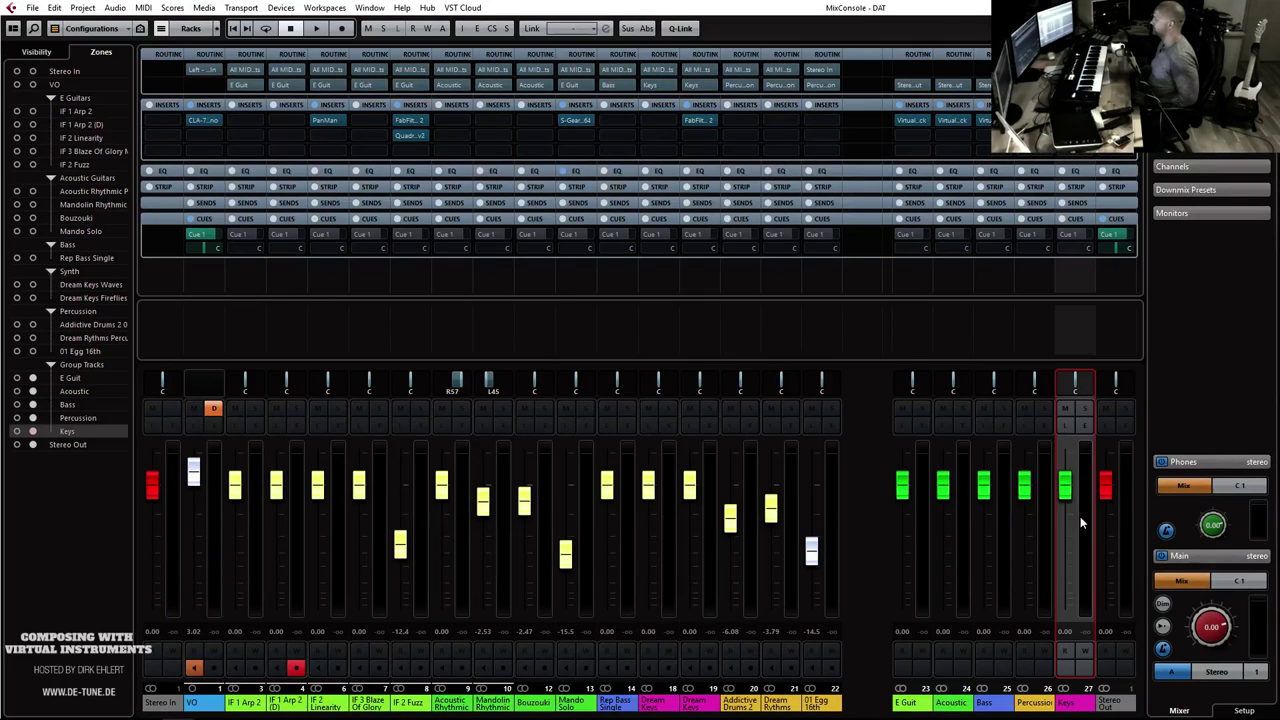
left_click(924, 580, "shift")
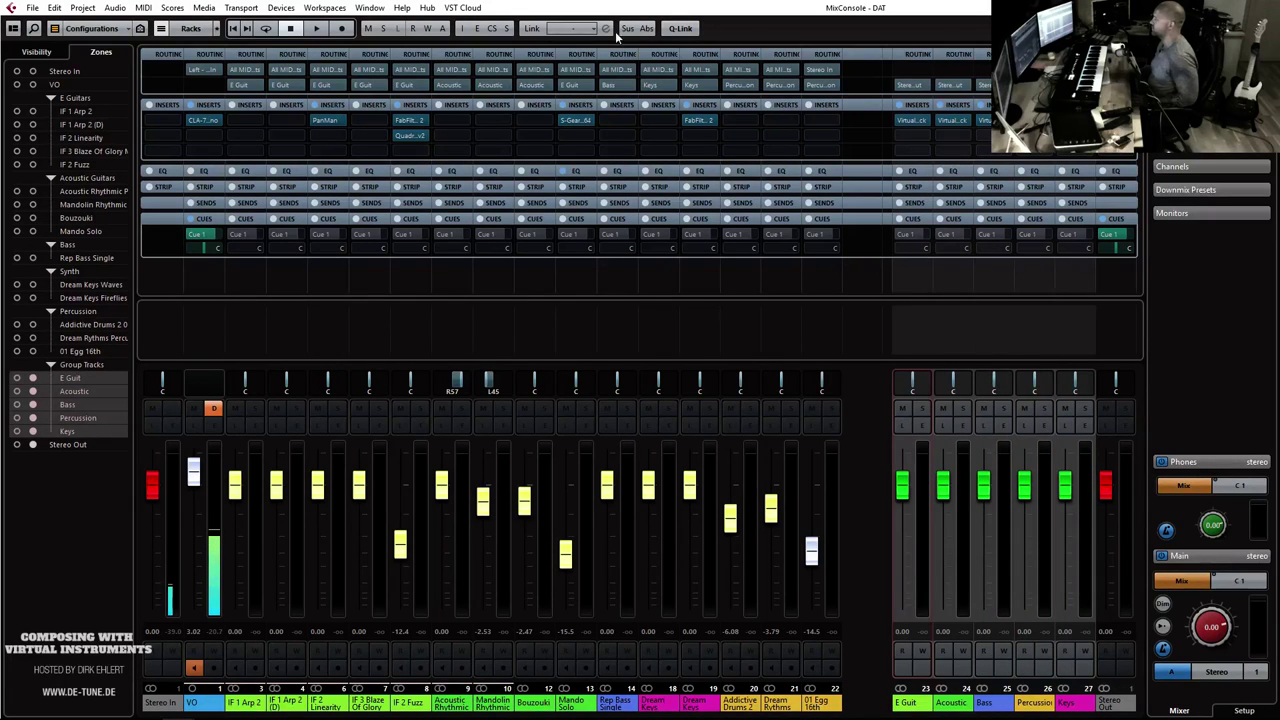
left_click(675, 30)
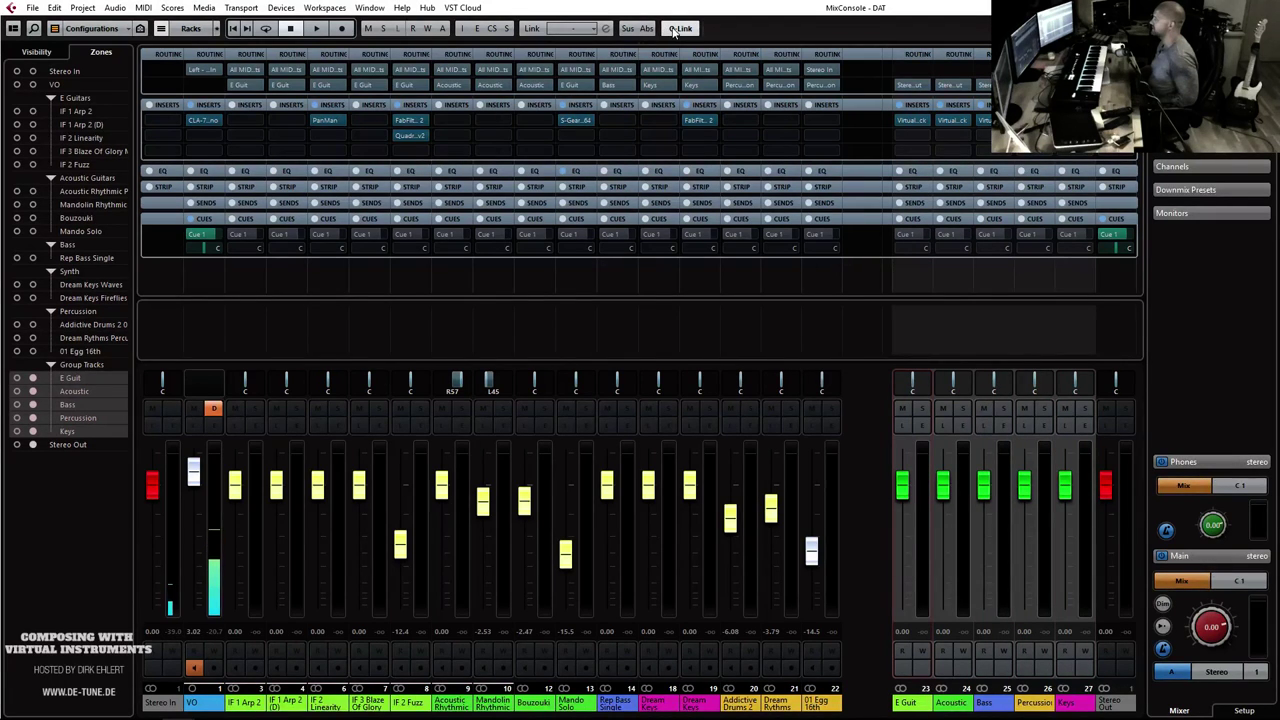
left_click(902, 409)
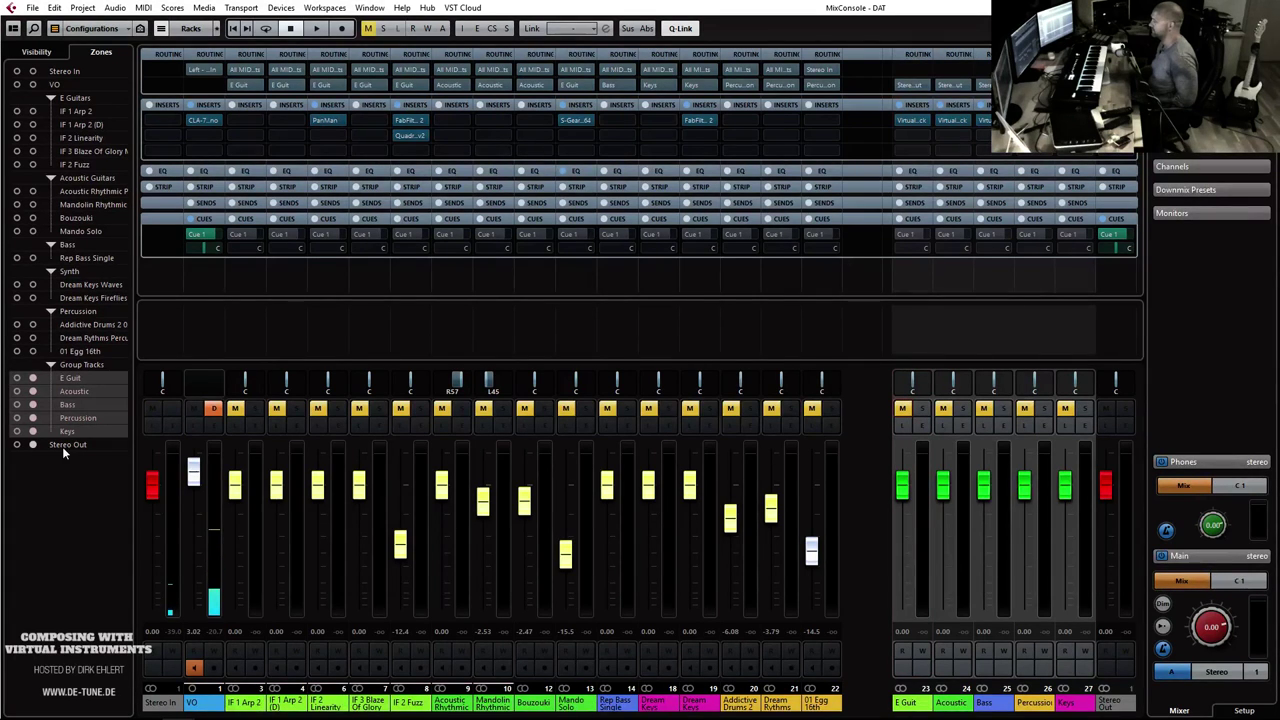
left_click(903, 409)
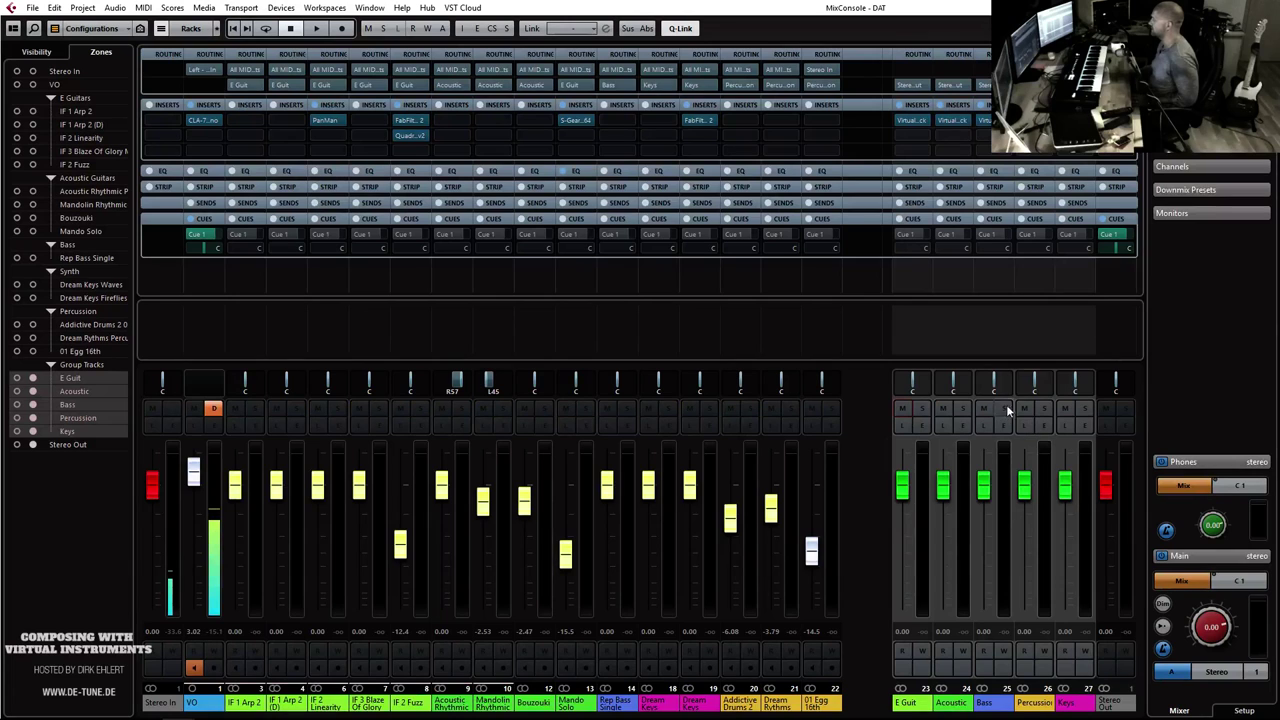
Step: Solo the Acoustic group channel and play the arrangement from the start
left_click(965, 551)
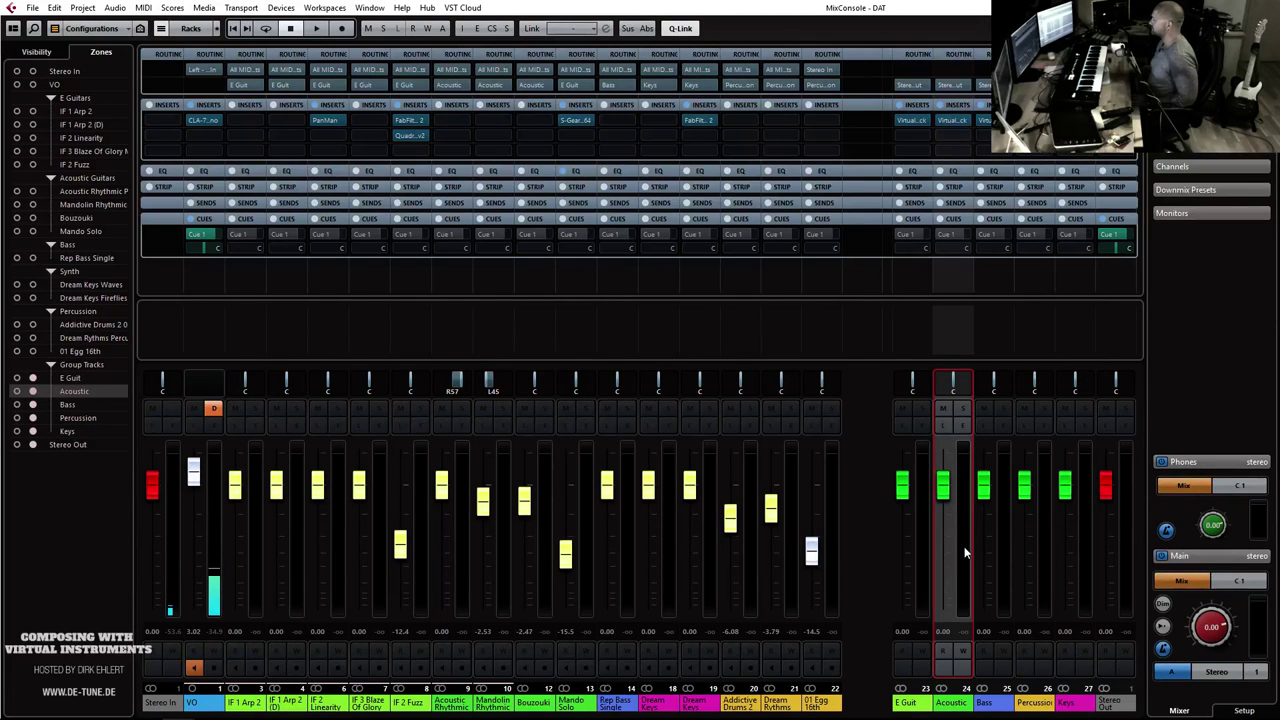
left_click(962, 408)
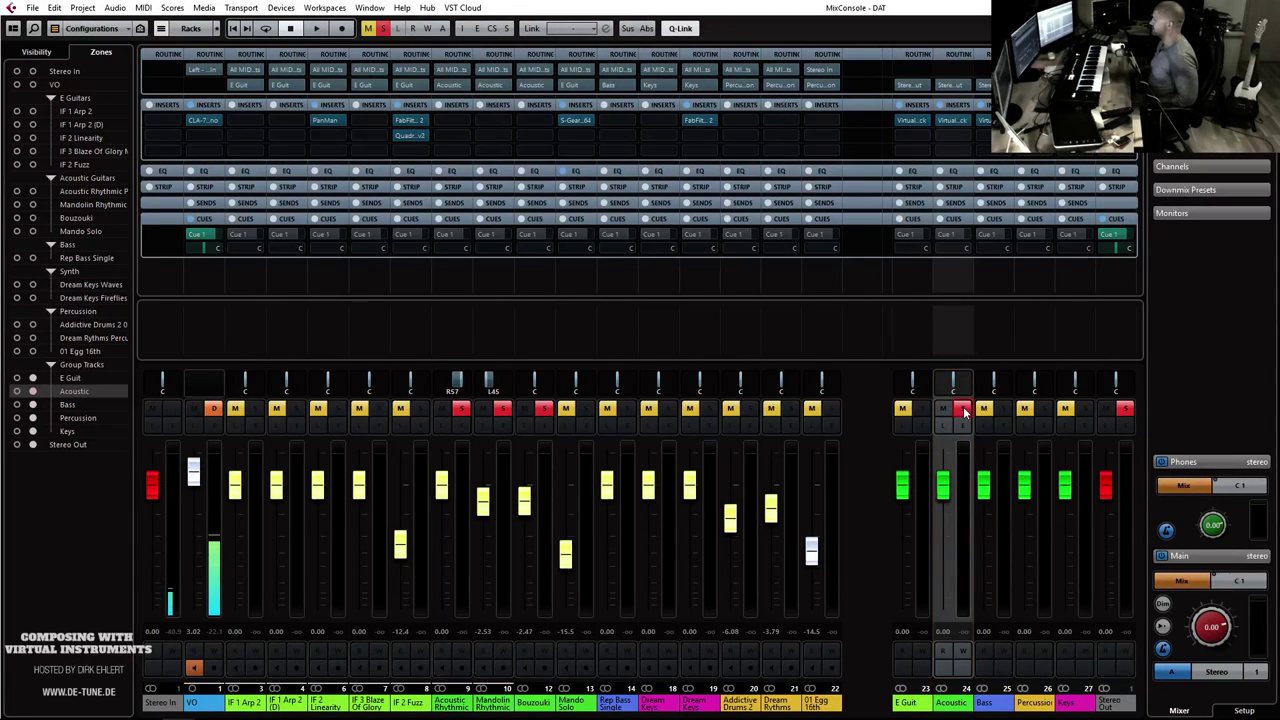
key("space")
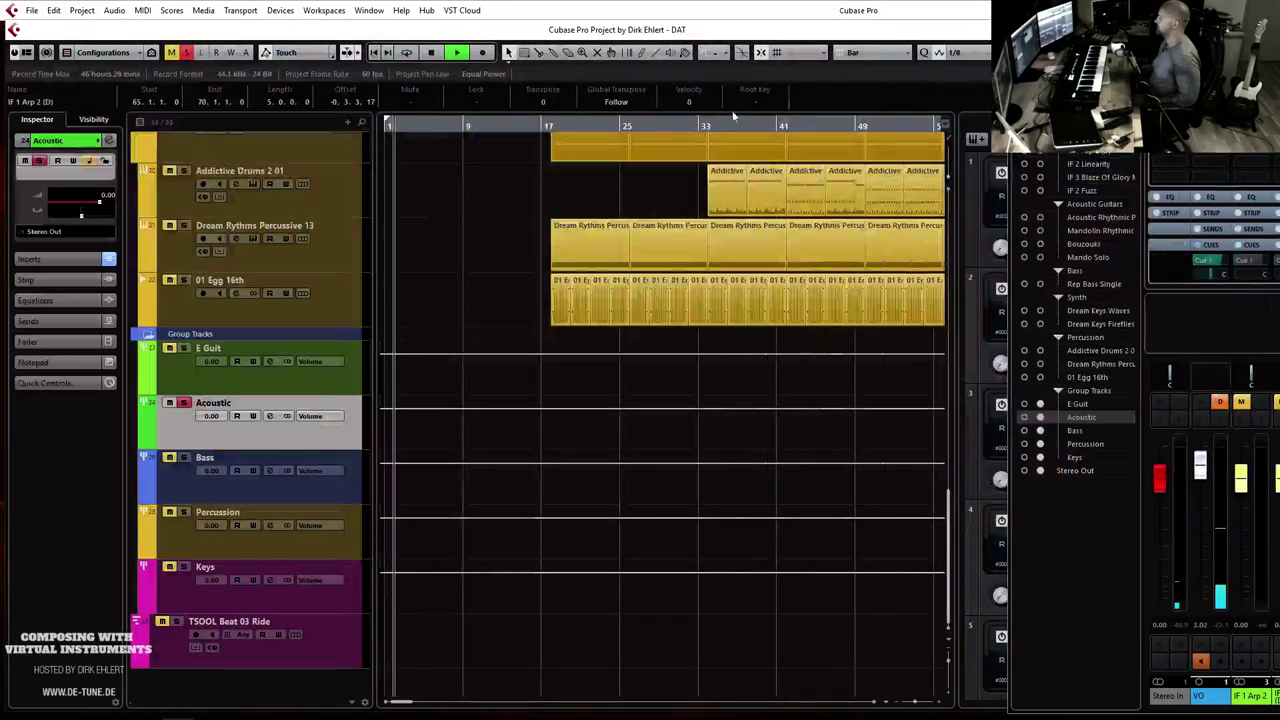
scroll(659, 242, "up", 10)
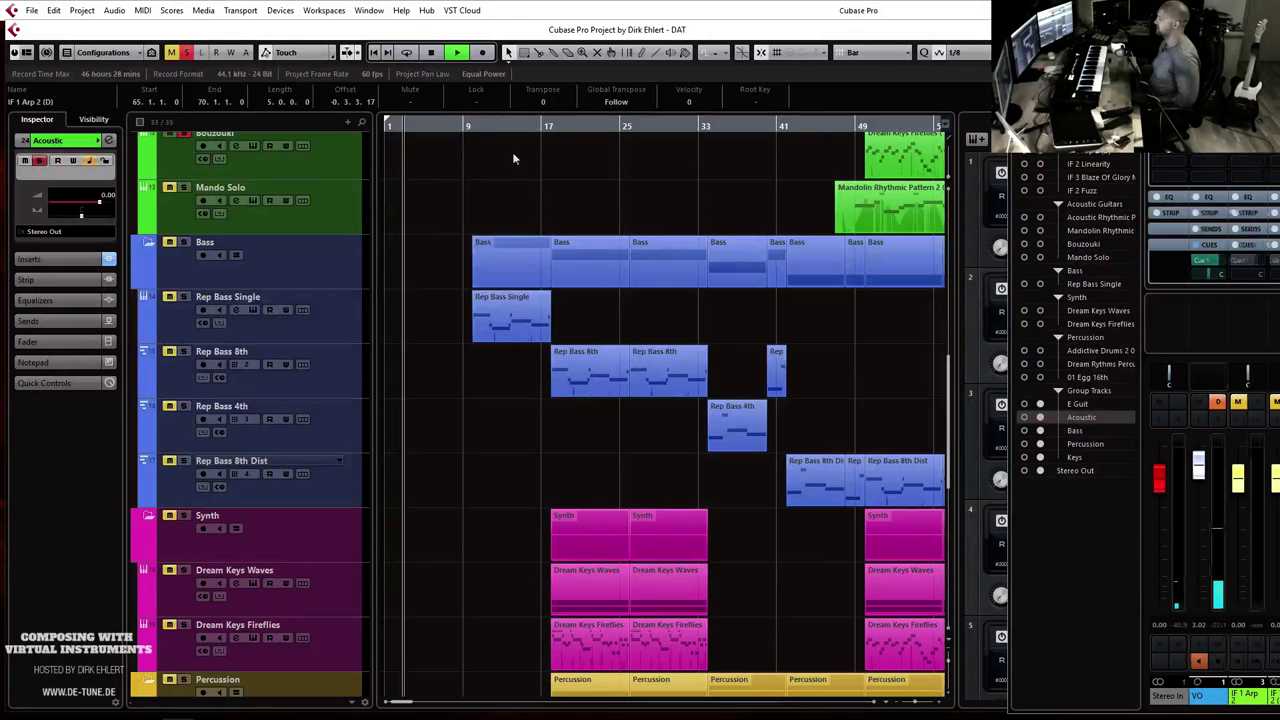
scroll(545, 171, "up", 8)
scroll(490, 151, "up", 5)
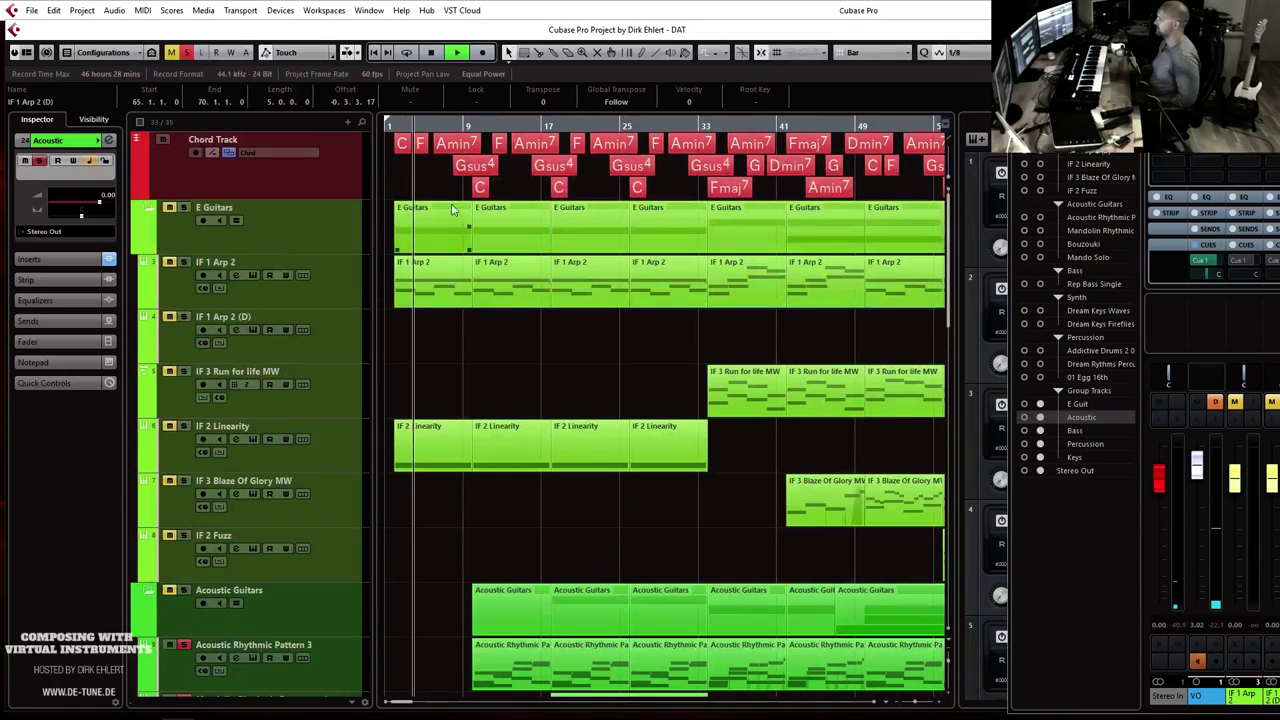
Step: Play from bar 9 and add AirEQ Air to the Acoustic group's Virtual Mix Rack with an air boost of about 3 dB
key("space")
double_click(463, 126)
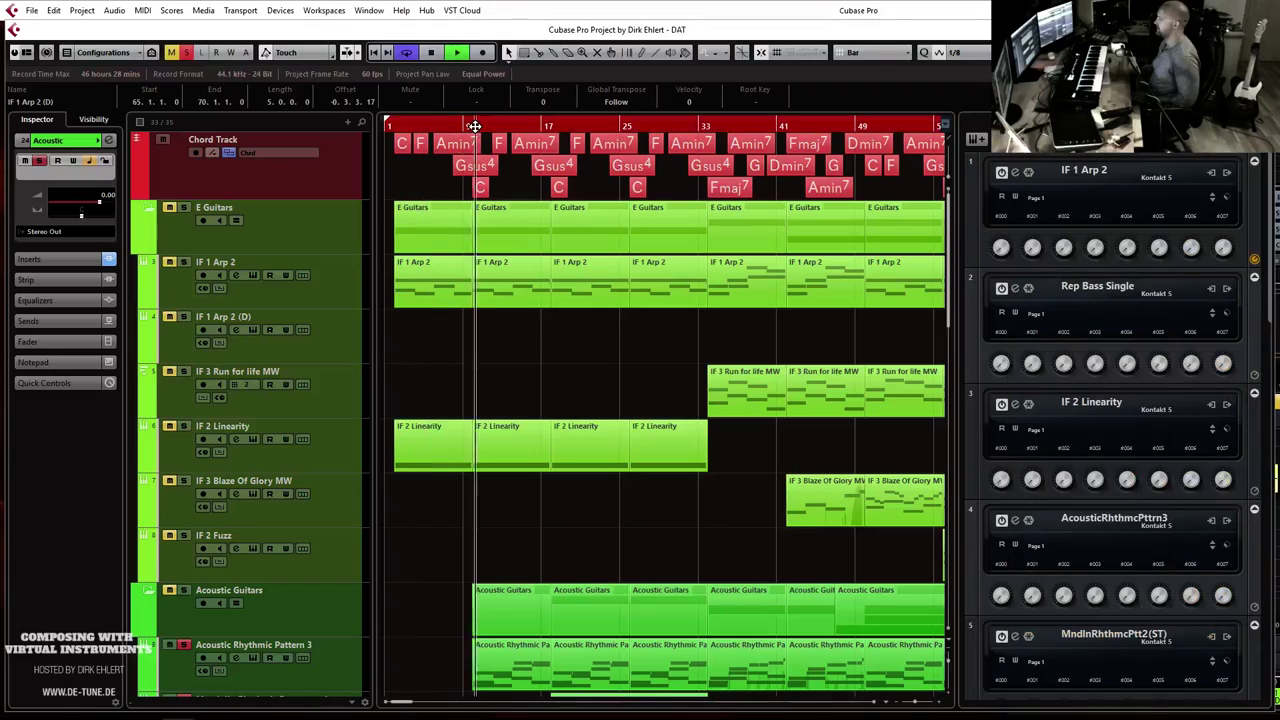
key("F3")
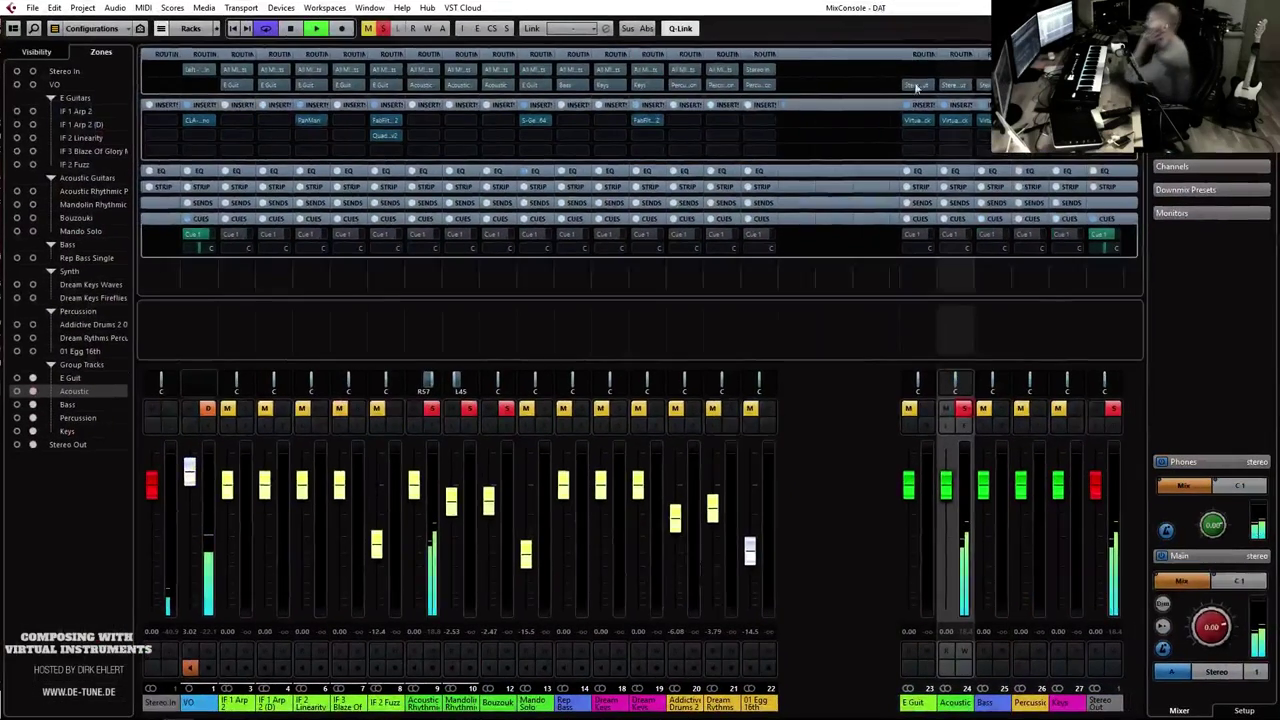
left_click(962, 120)
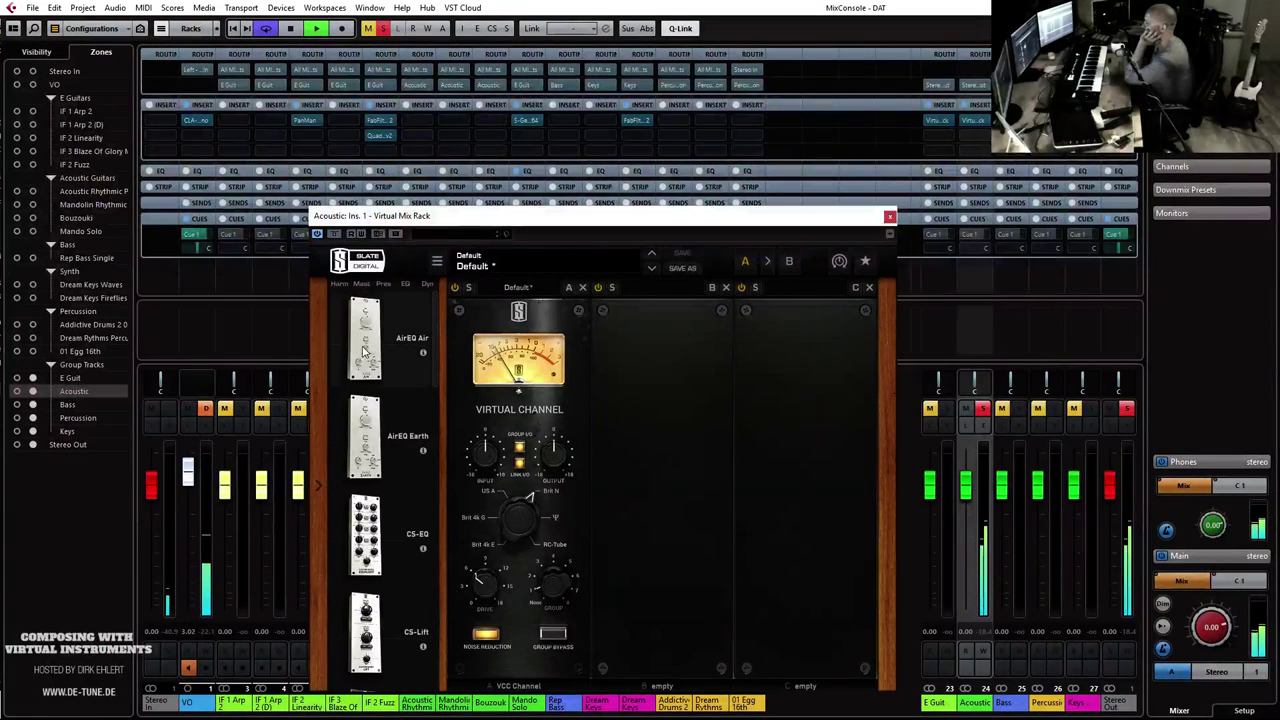
left_click_drag(370, 345, 700, 450)
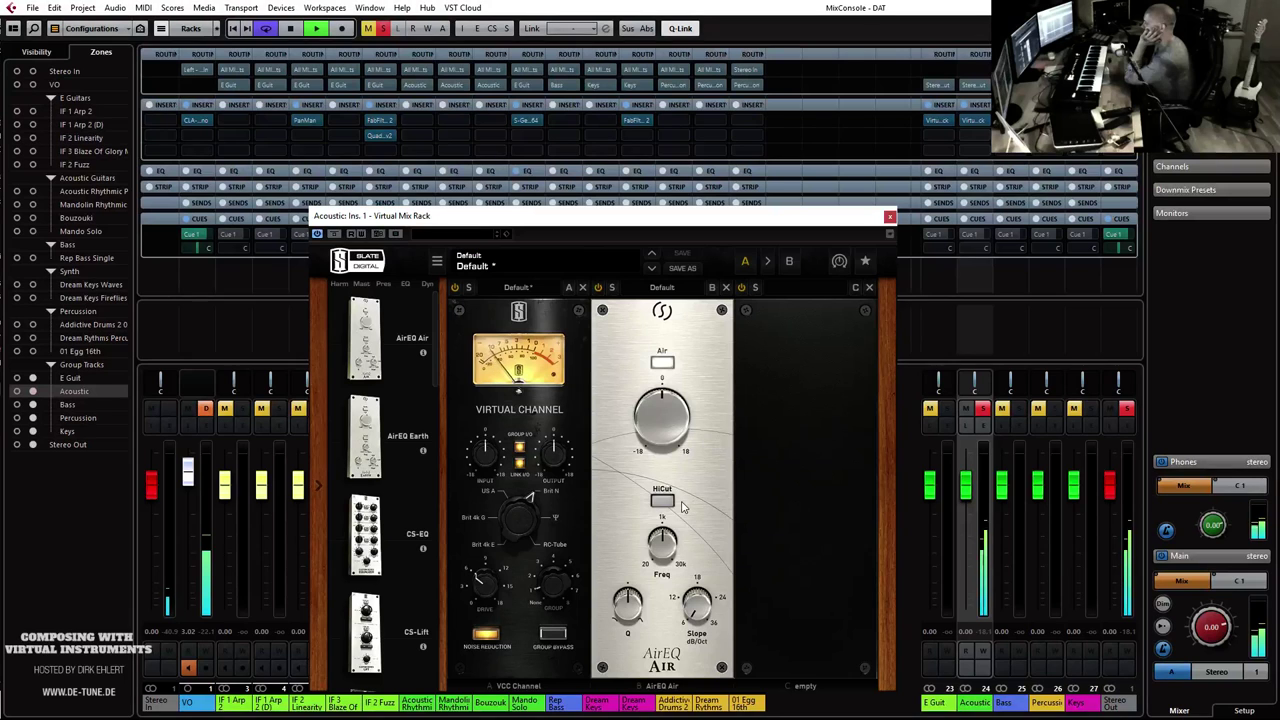
mouse_move(667, 436)
left_mouse_down()
mouse_move(675, 404)
mouse_move(669, 417)
left_mouse_up()
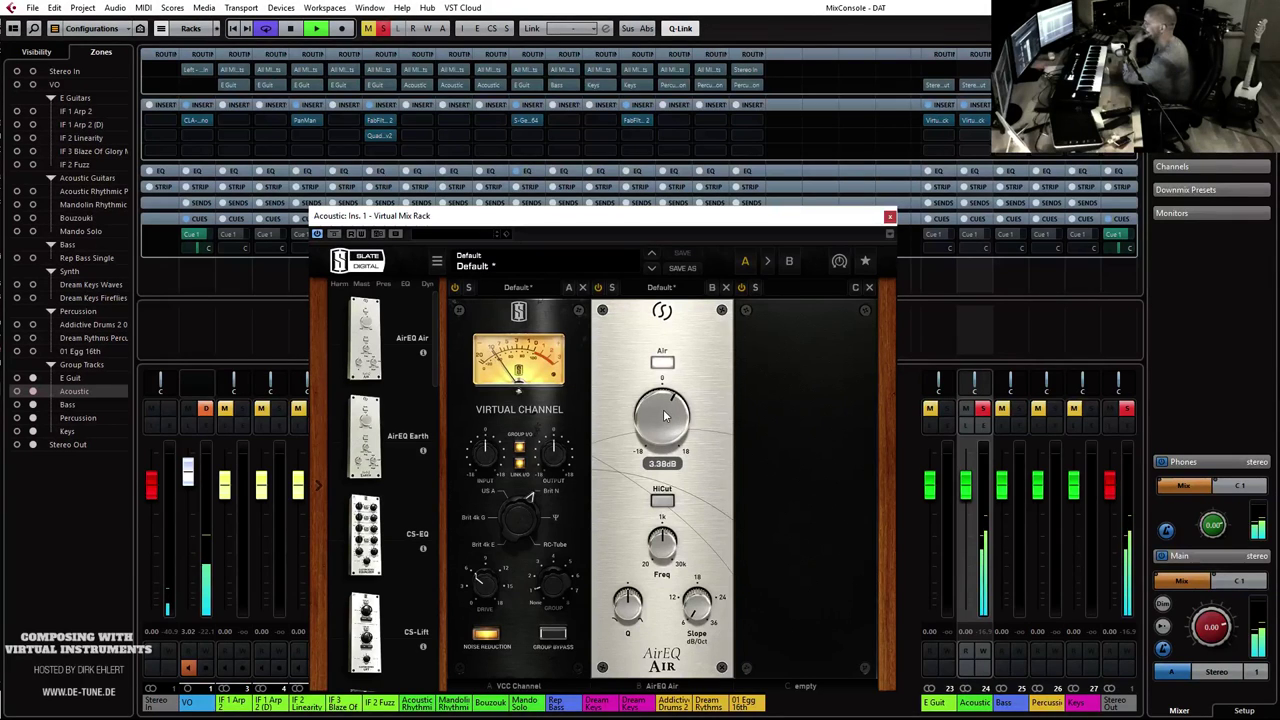
left_click_drag(665, 420, 668, 425)
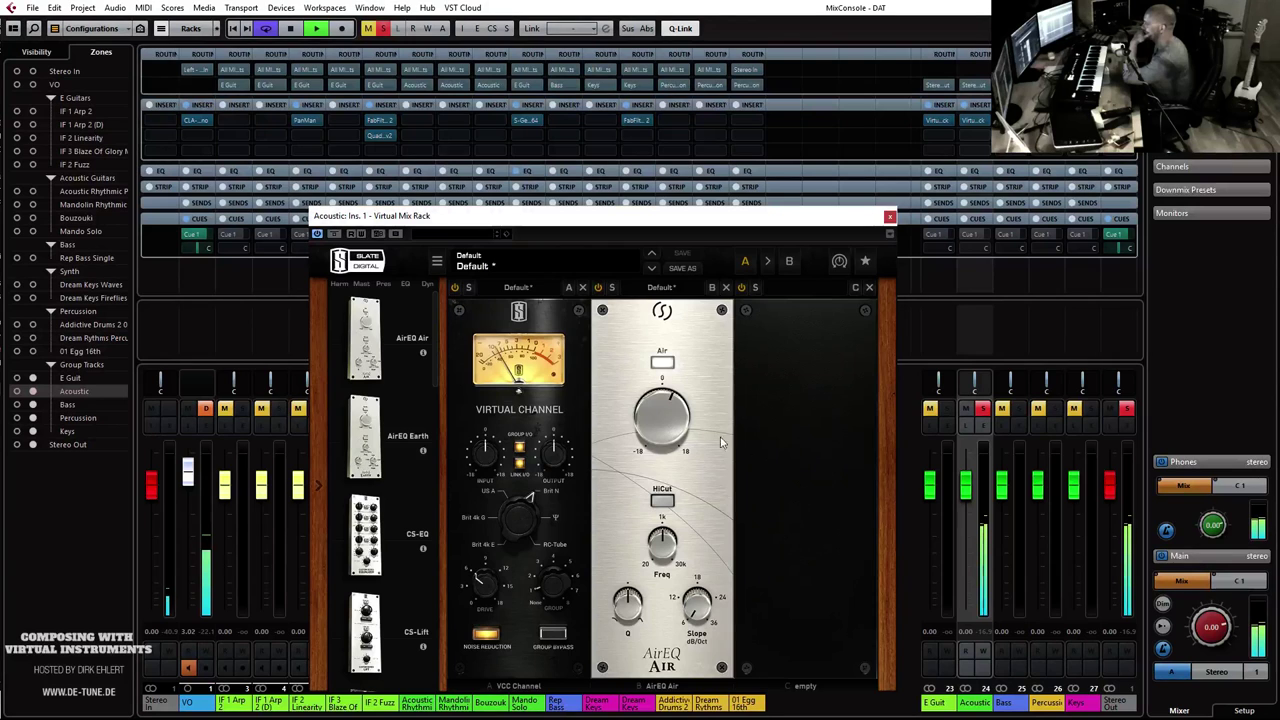
Step: Add FG-116 Vintage with the Acoustic Guitar 2 preset to the Acoustic rack, adjust its output and place it before AirEQ Air
left_click_drag(434, 379, 429, 452)
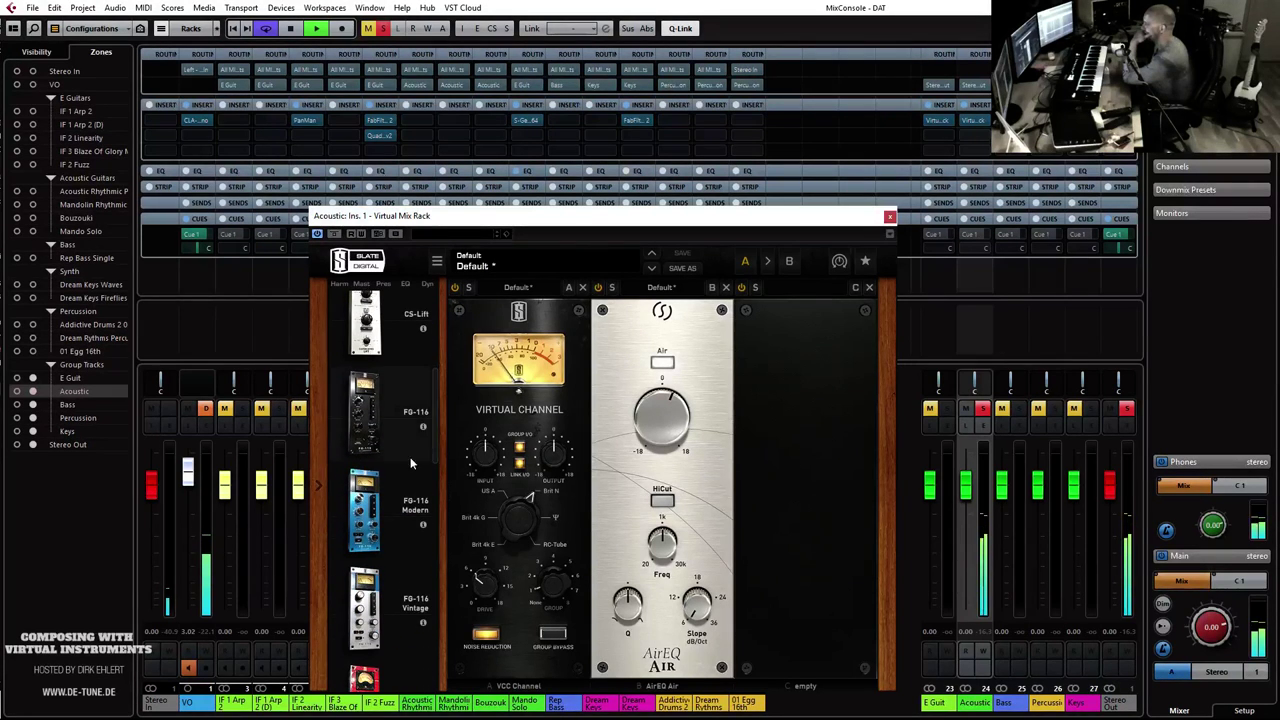
left_click_drag(378, 620, 790, 540)
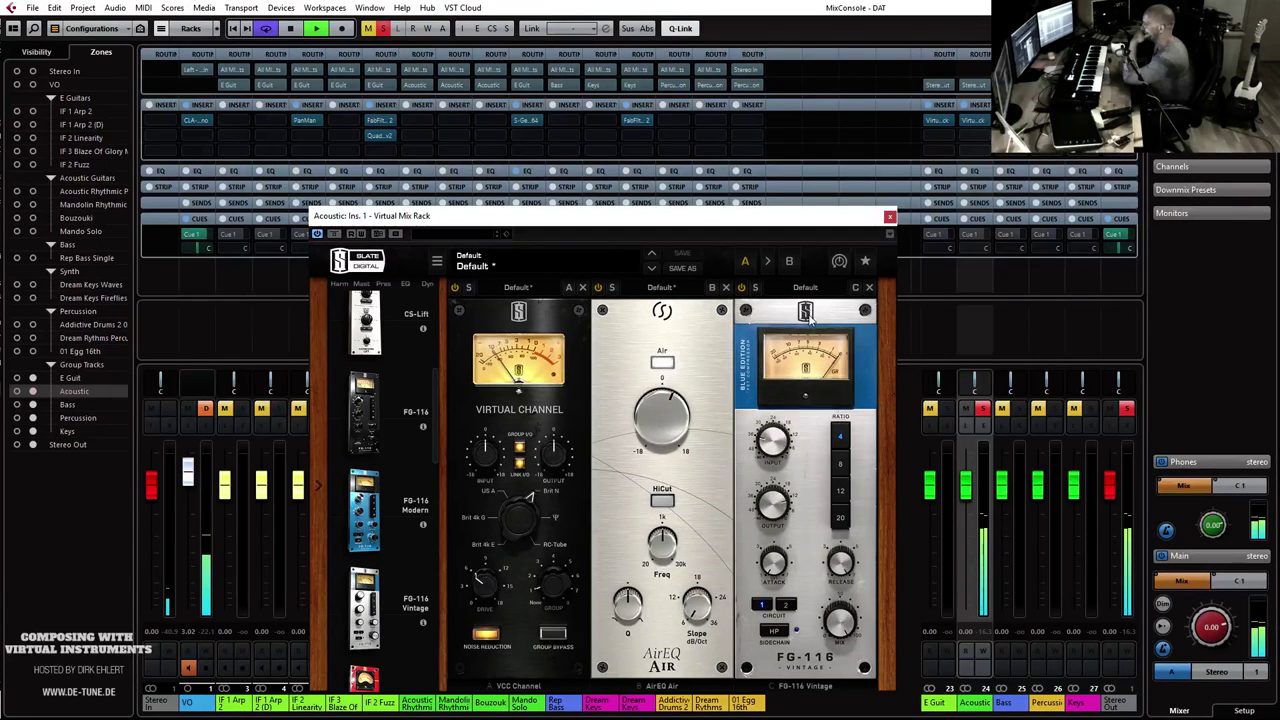
left_click(805, 288)
left_click(790, 401)
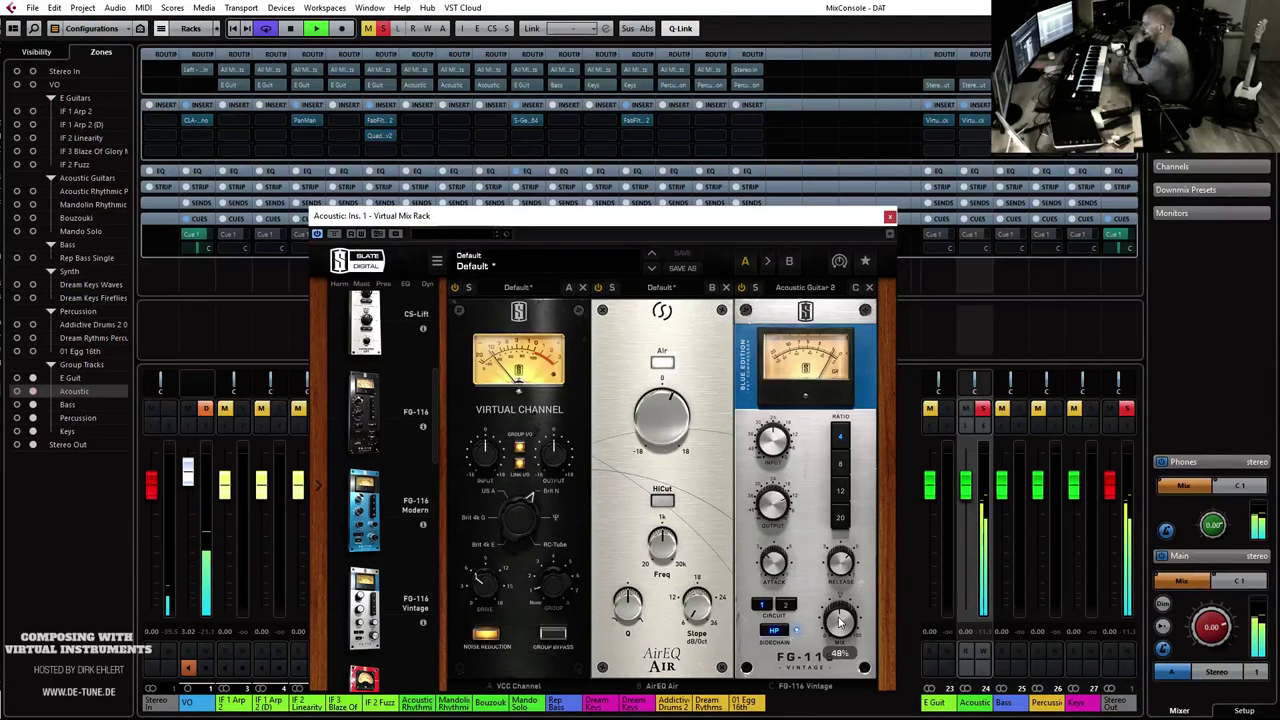
mouse_move(770, 510)
left_click_drag(770, 510, 770, 525)
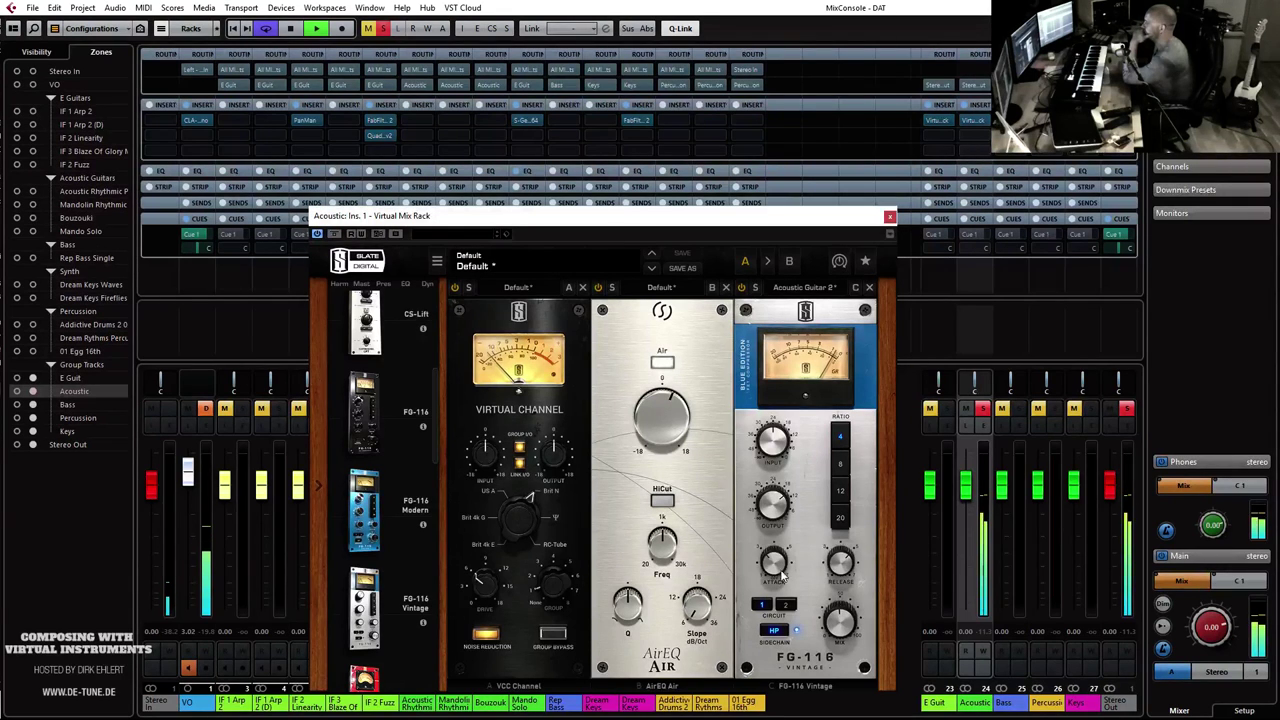
left_click_drag(773, 418, 660, 425)
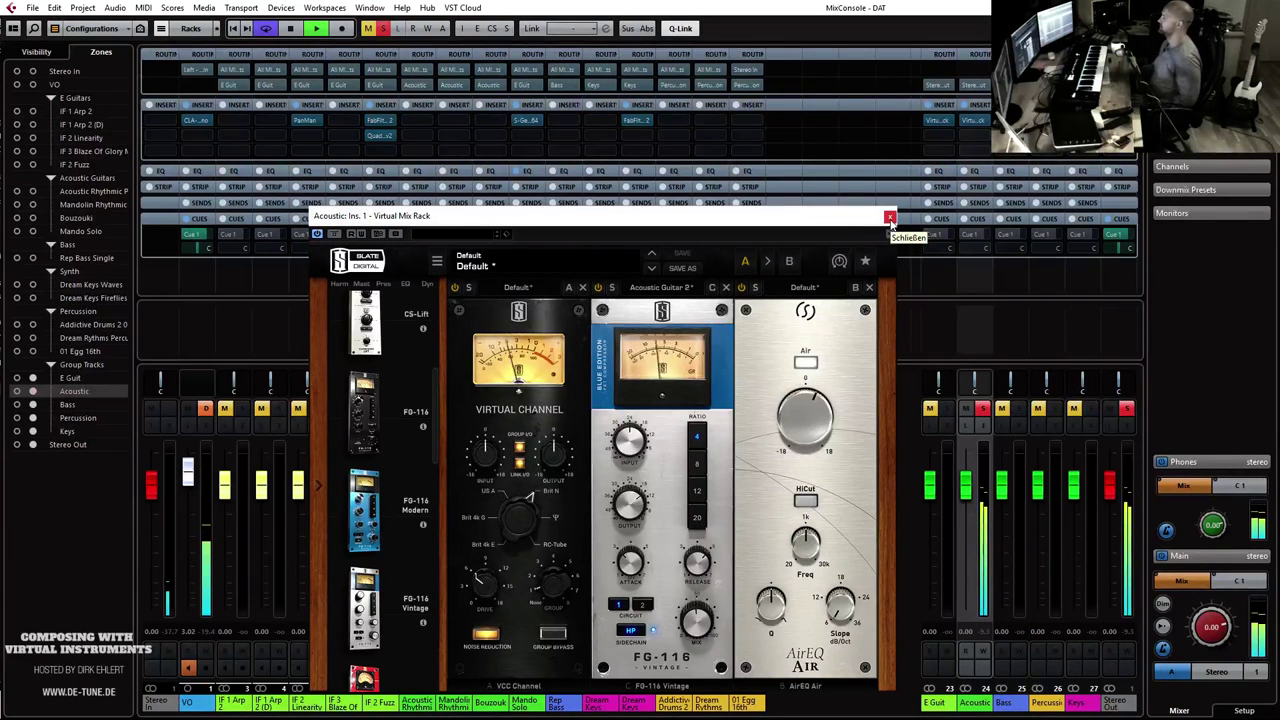
left_click(890, 218)
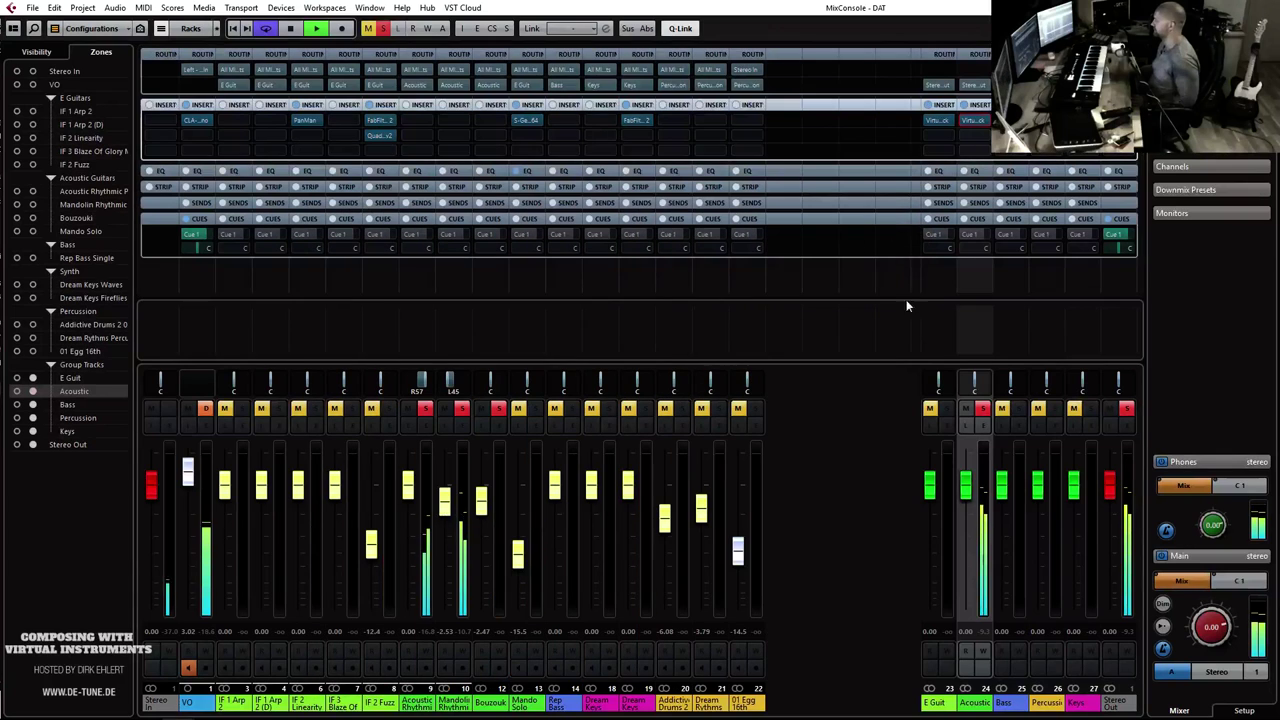
Step: Lower the Acoustic group fader to -1.13 dB and solo the E Guit group in place of Acoustic during playback
left_click(965, 488)
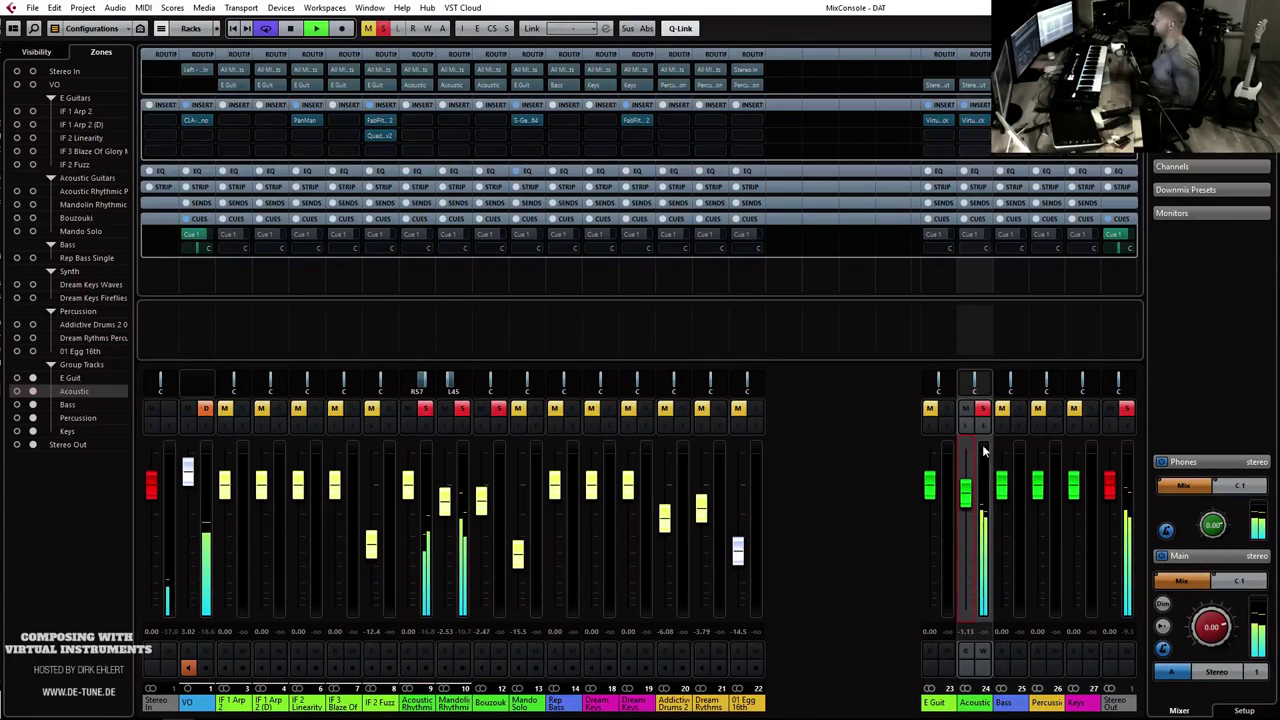
left_click(946, 408)
key("space")
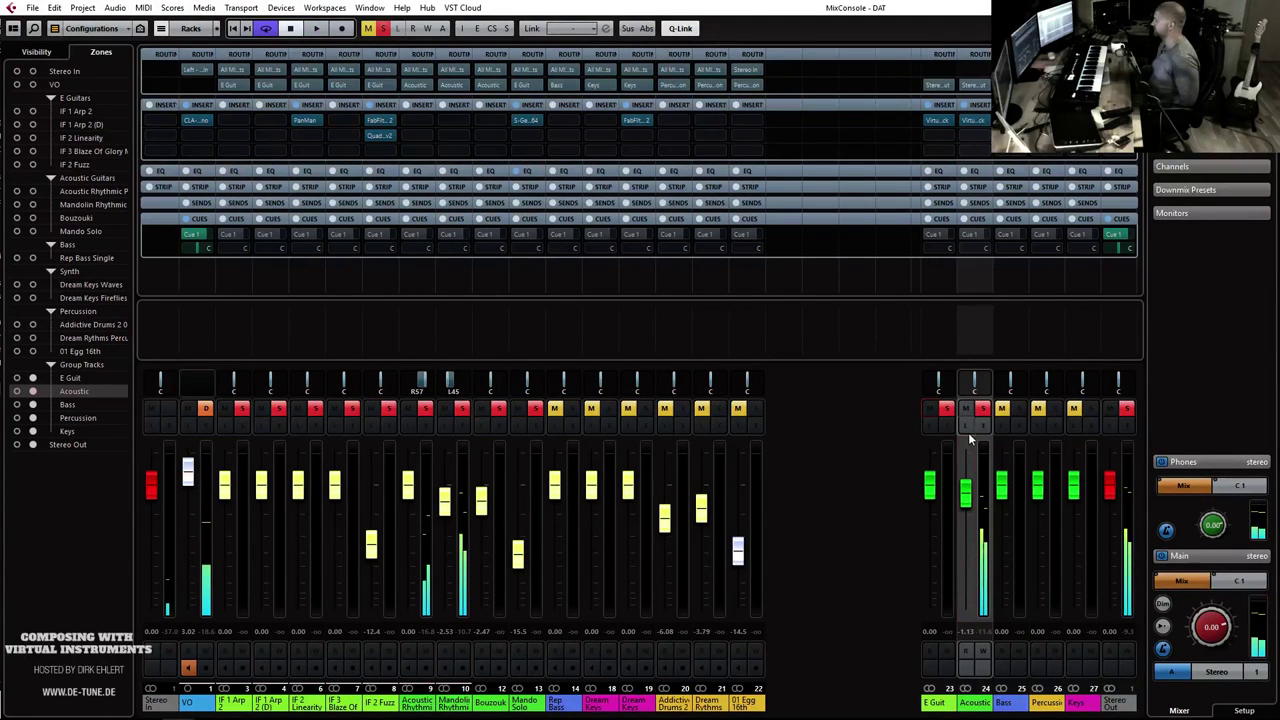
left_click(982, 408)
key("space")
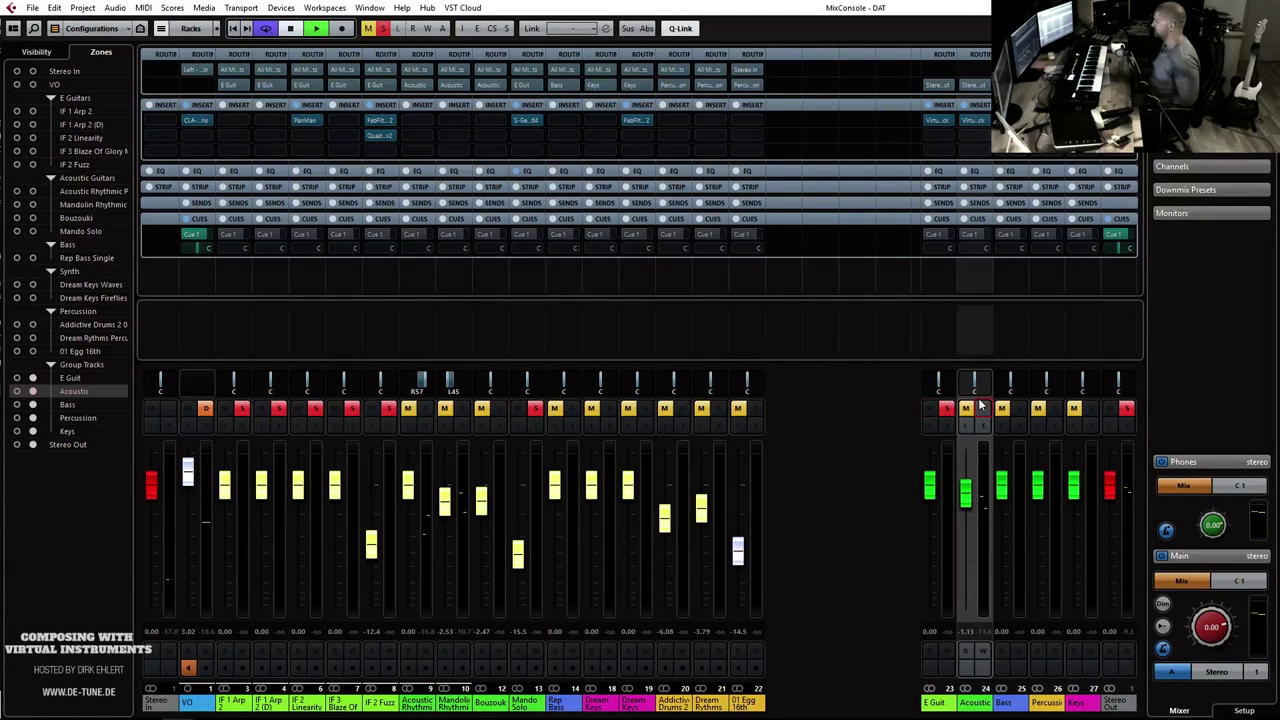
Step: Add FG-73 ahead of the VCC Channel in E Guit's Virtual Mix Rack, with Virtual Drive at about 58 dB
double_click(838, 16)
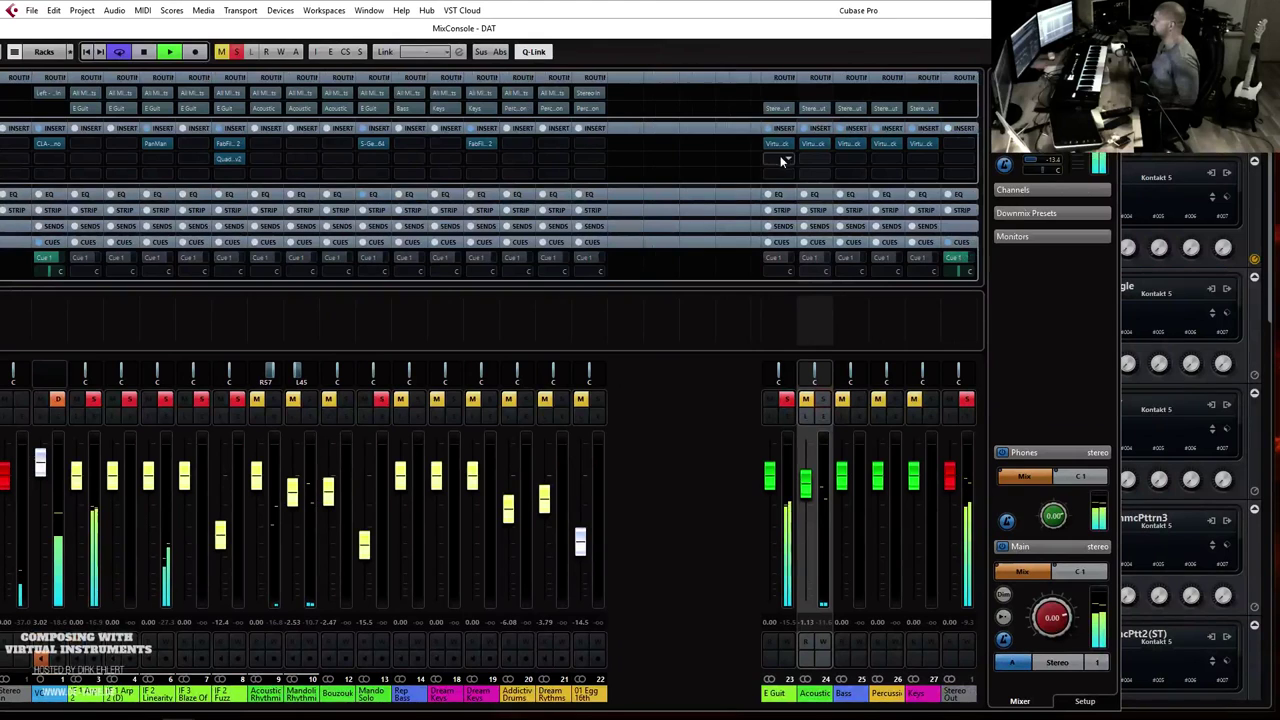
left_click(779, 145)
left_click_drag(530, 222, 536, 399)
left_click_drag(466, 250, 642, 202)
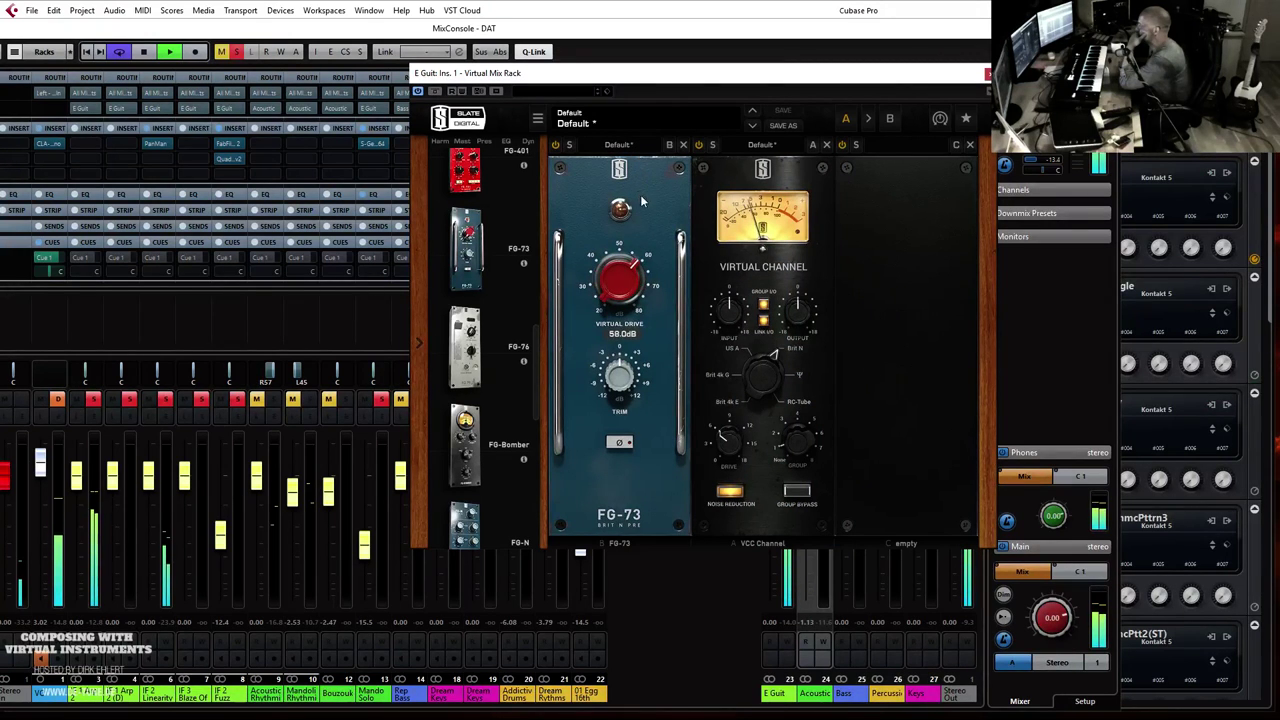
left_click_drag(623, 294, 623, 296)
Step: Add FG-116 Vintage after the VCC Channel in E Guit's rack, load the Electric Guitars 1 preset and adjust its output
scroll(540, 341, "up", 1)
scroll(540, 341, "up", 1)
scroll(543, 333, "up", 3)
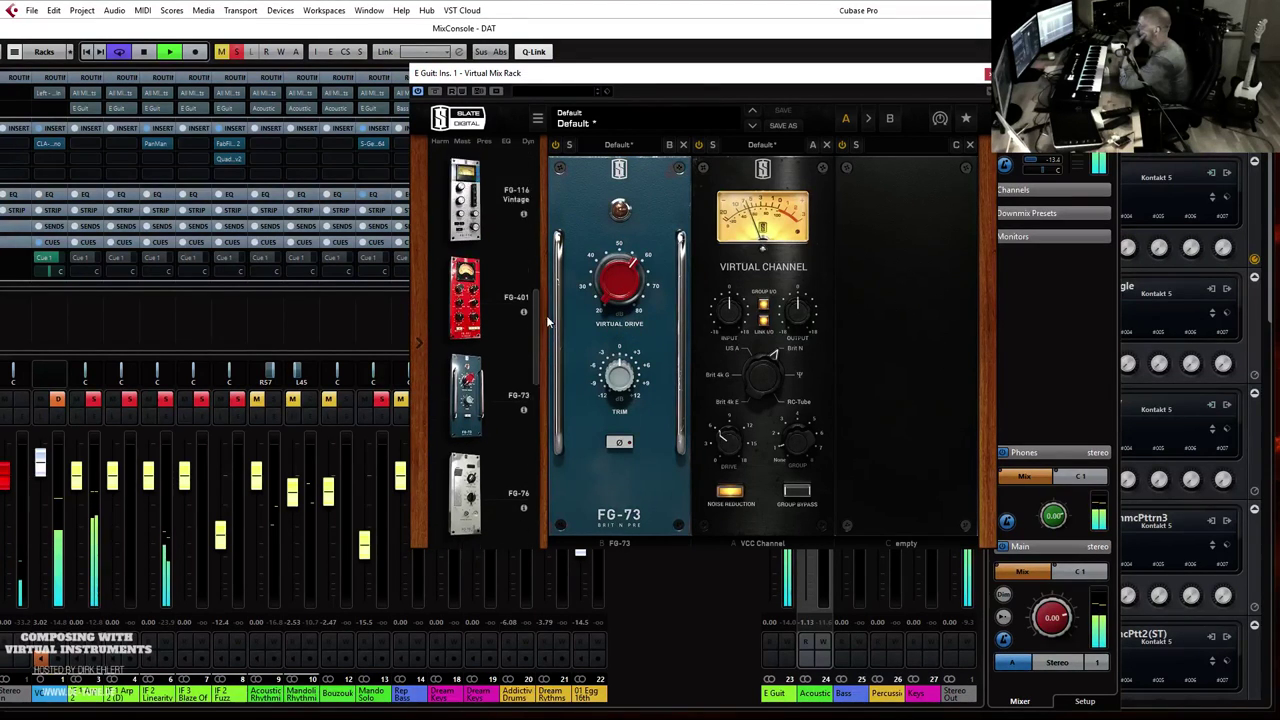
scroll(556, 280, "up", 1)
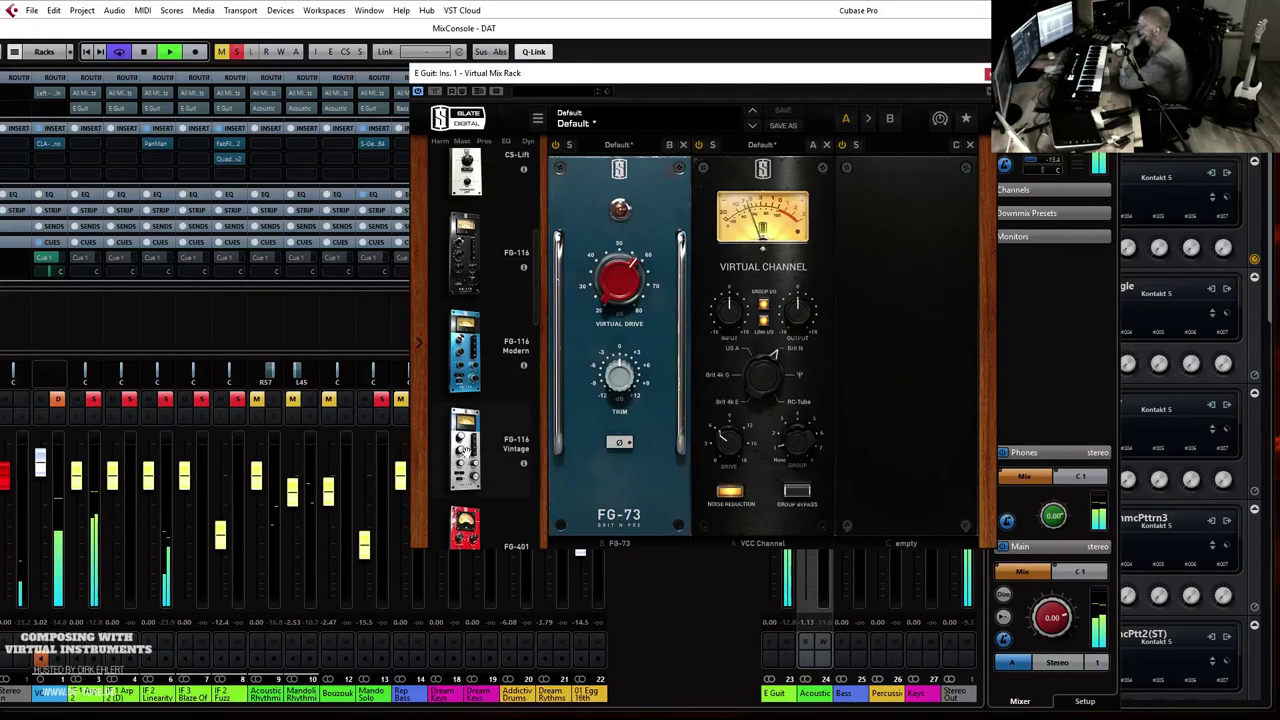
left_click_drag(463, 451, 876, 404)
left_click(907, 144)
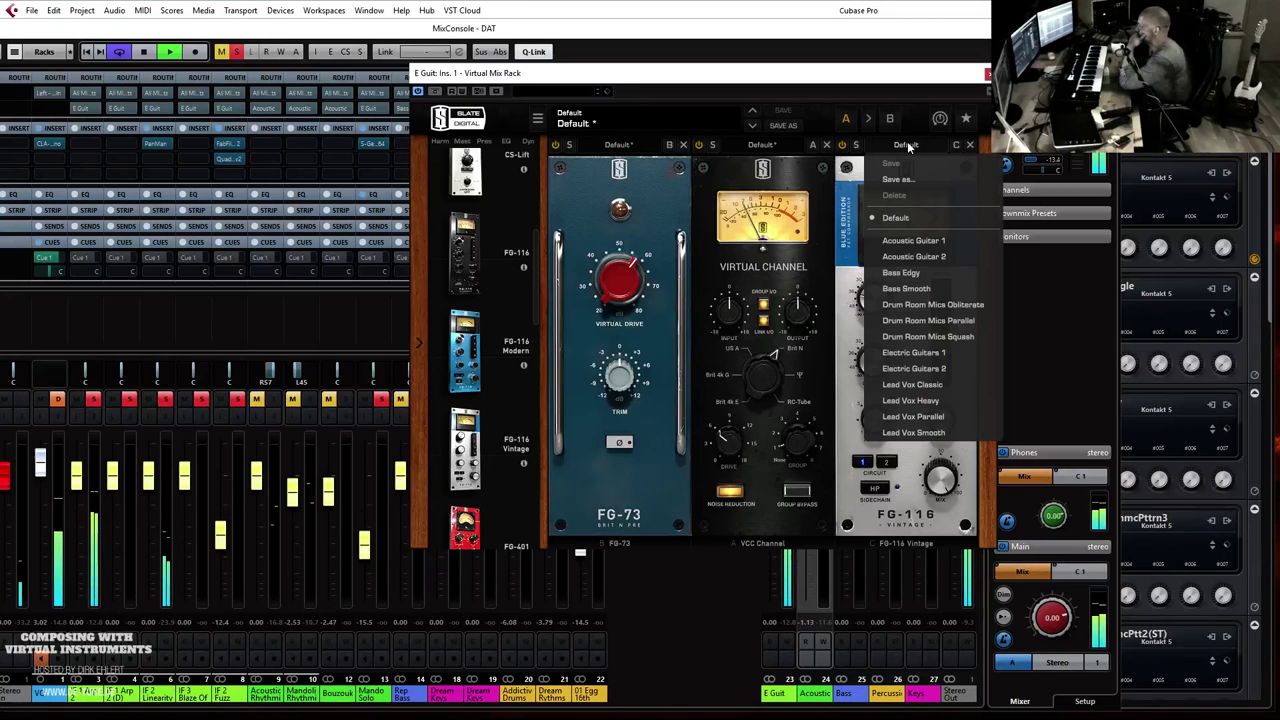
left_click(945, 352)
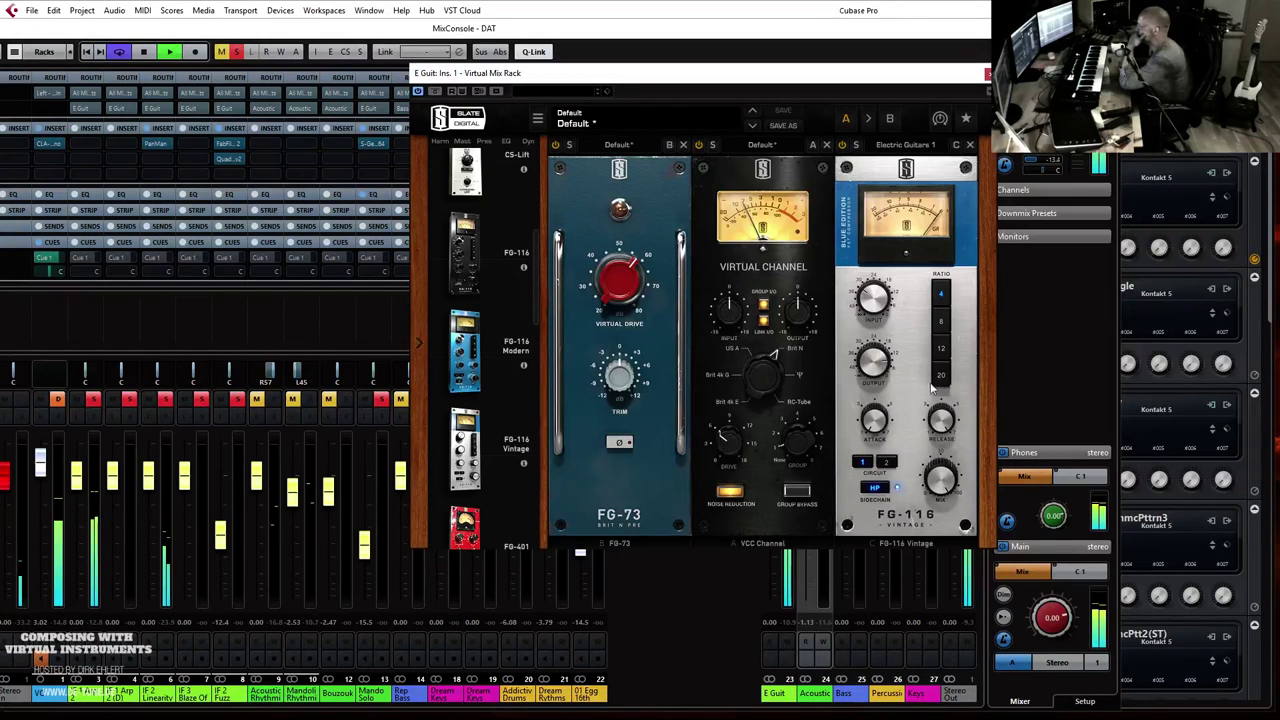
left_click_drag(885, 387, 879, 378)
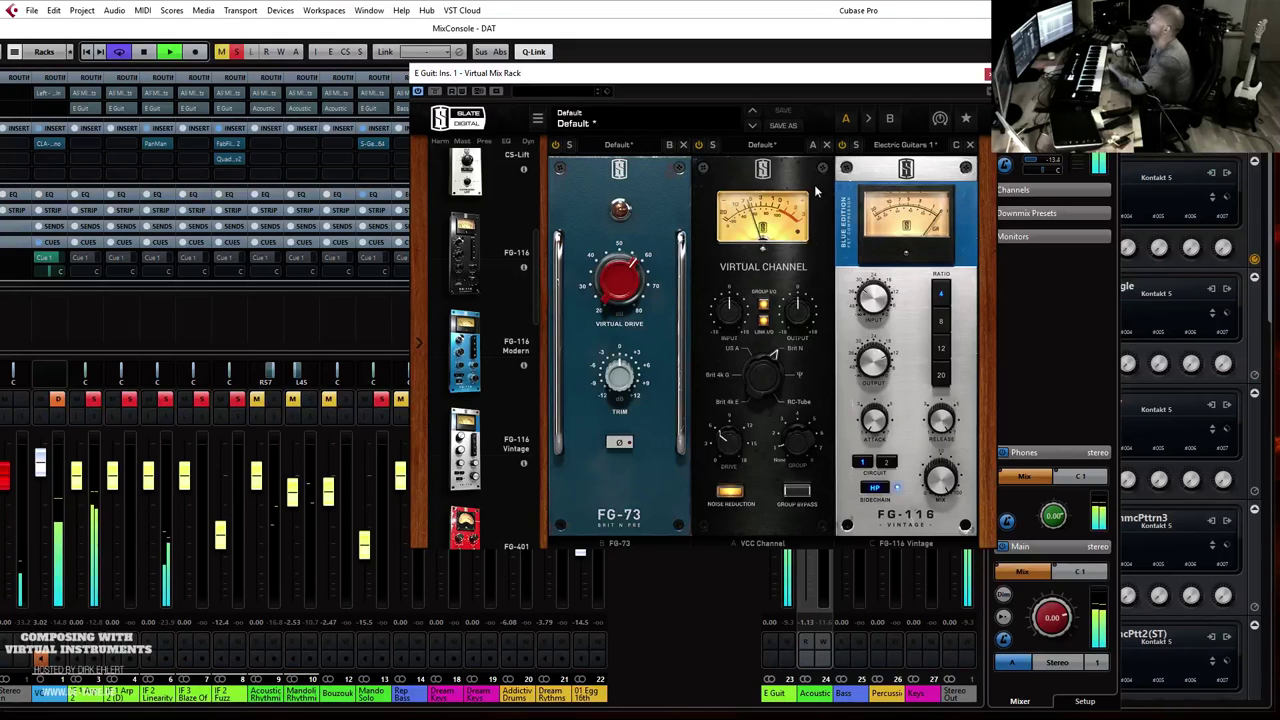
key("Escape")
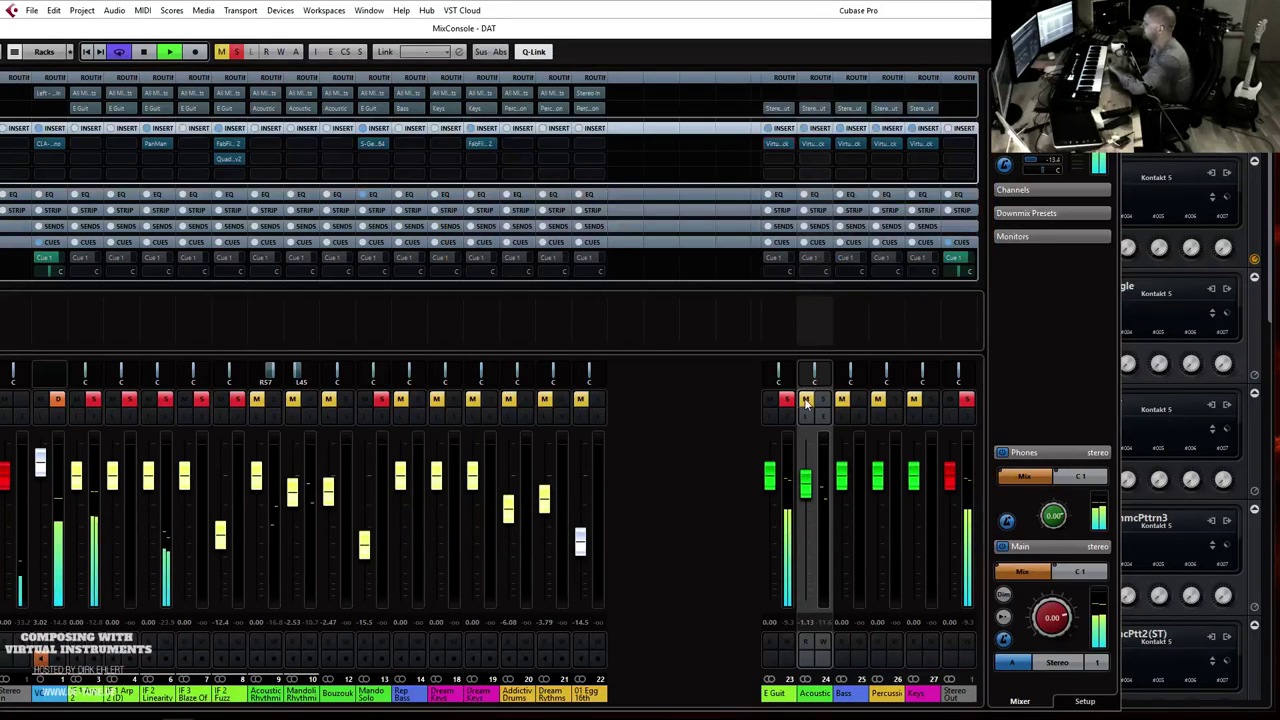
Step: Lower the E Guit group fader to -0.65 dB, then add the Bass group to the solo and set its fader to -1.23 dB
left_click_drag(770, 478, 768, 483)
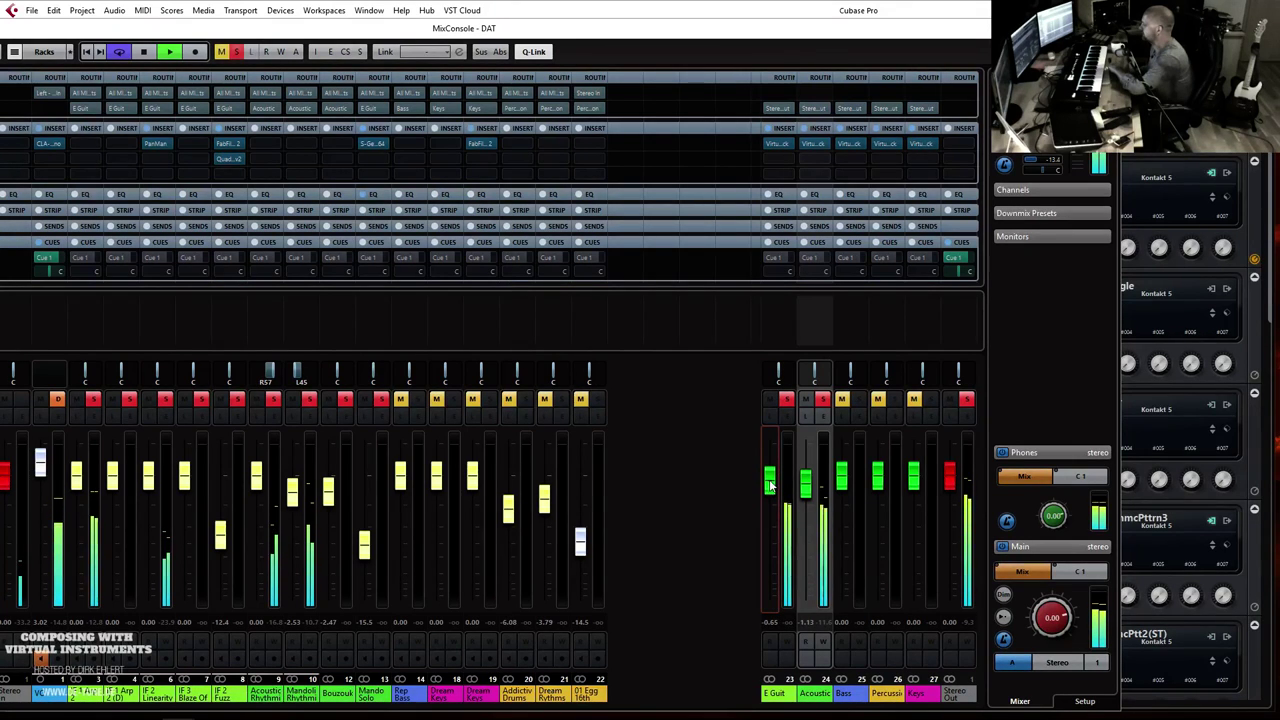
left_click(842, 399)
left_click(858, 399)
left_click_drag(842, 486, 842, 493)
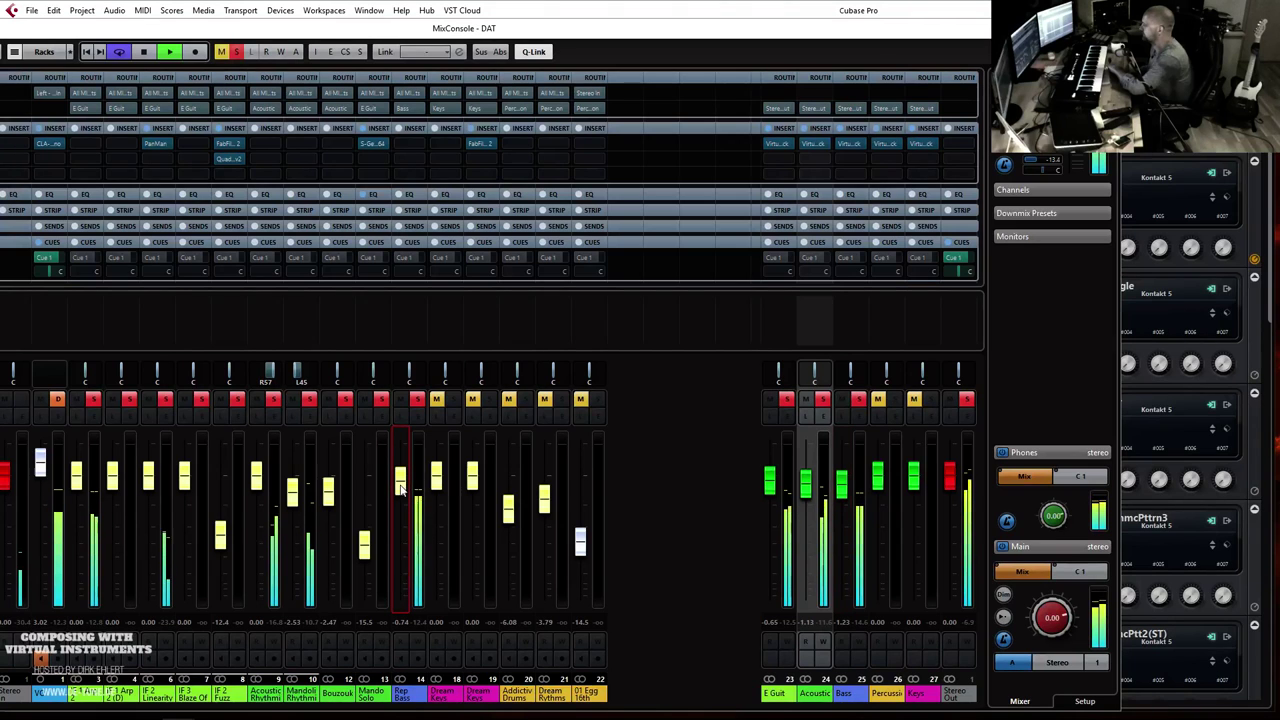
Step: Clear the solos on the Bass, Acoustic and E Guit groups and solo only the Rep Bass Single channel
left_click(858, 400)
left_click(822, 400)
left_click(786, 399)
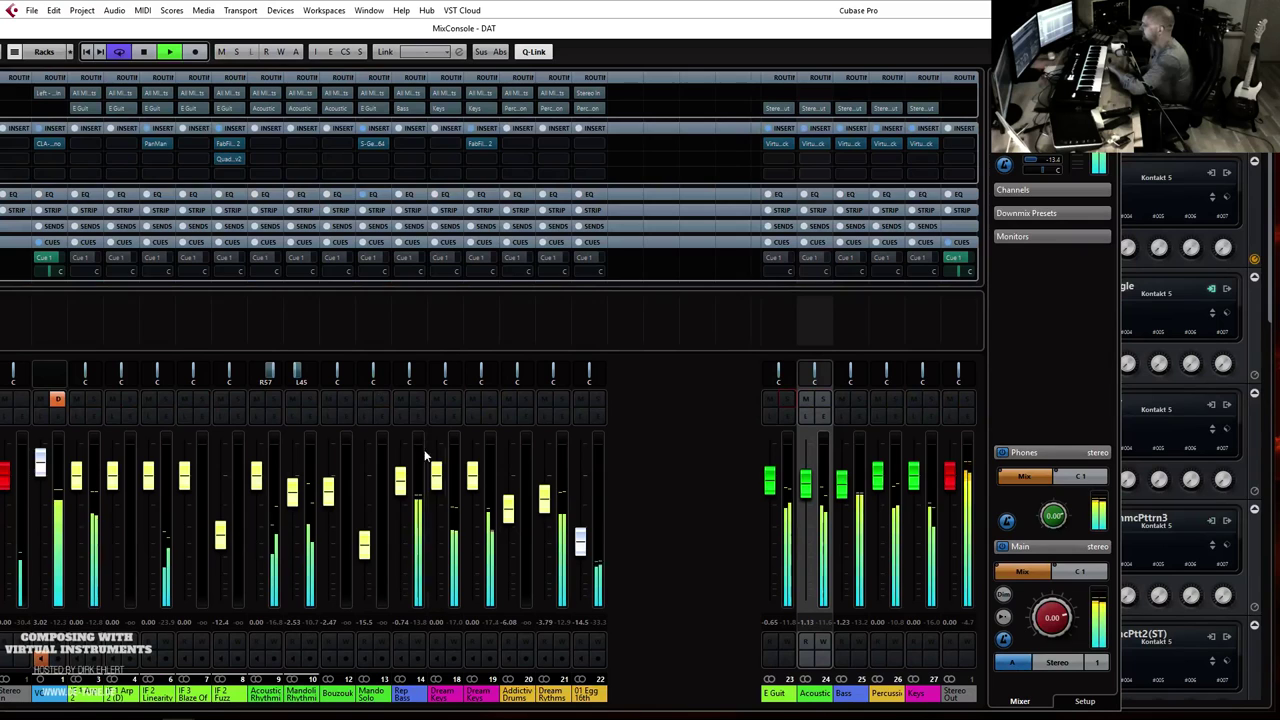
left_click(417, 399)
Step: Insert the Soundtoys LittleRadiator on Rep Bass Single and lower the channel's fader to -5.76 dB
left_click(422, 143)
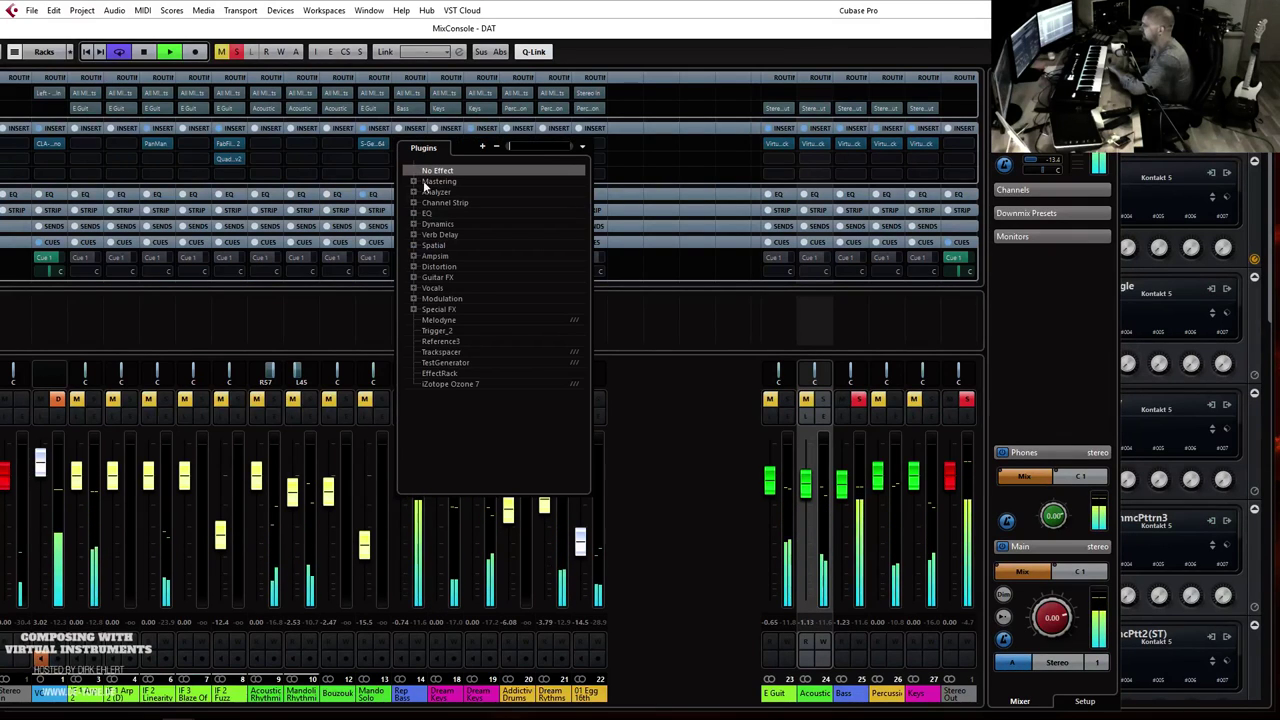
left_click(415, 224)
left_click(428, 267)
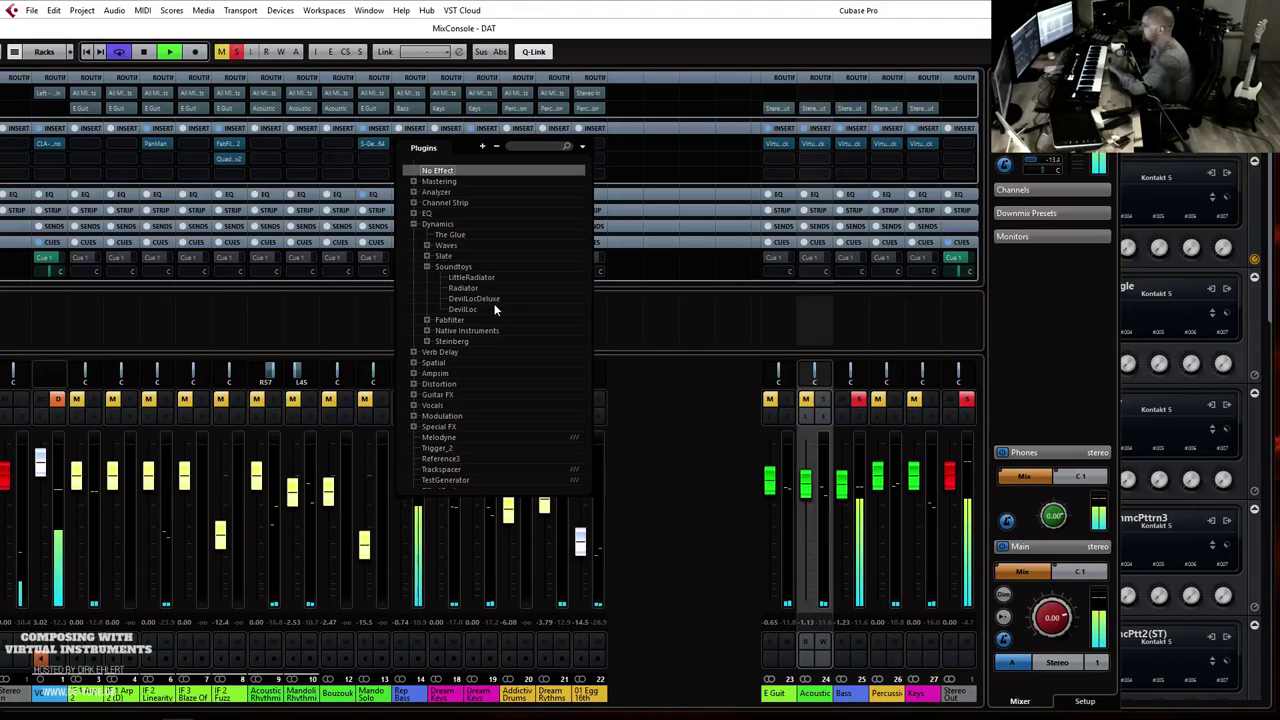
left_click(466, 277)
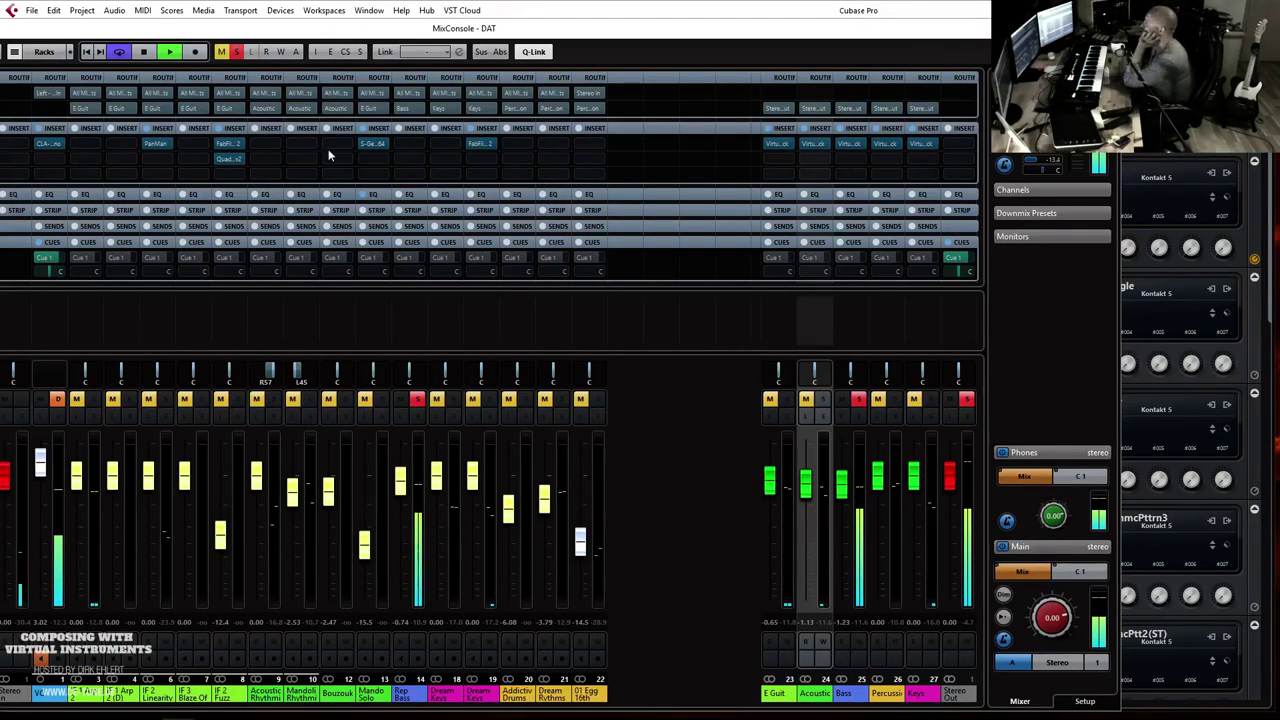
left_click(408, 144)
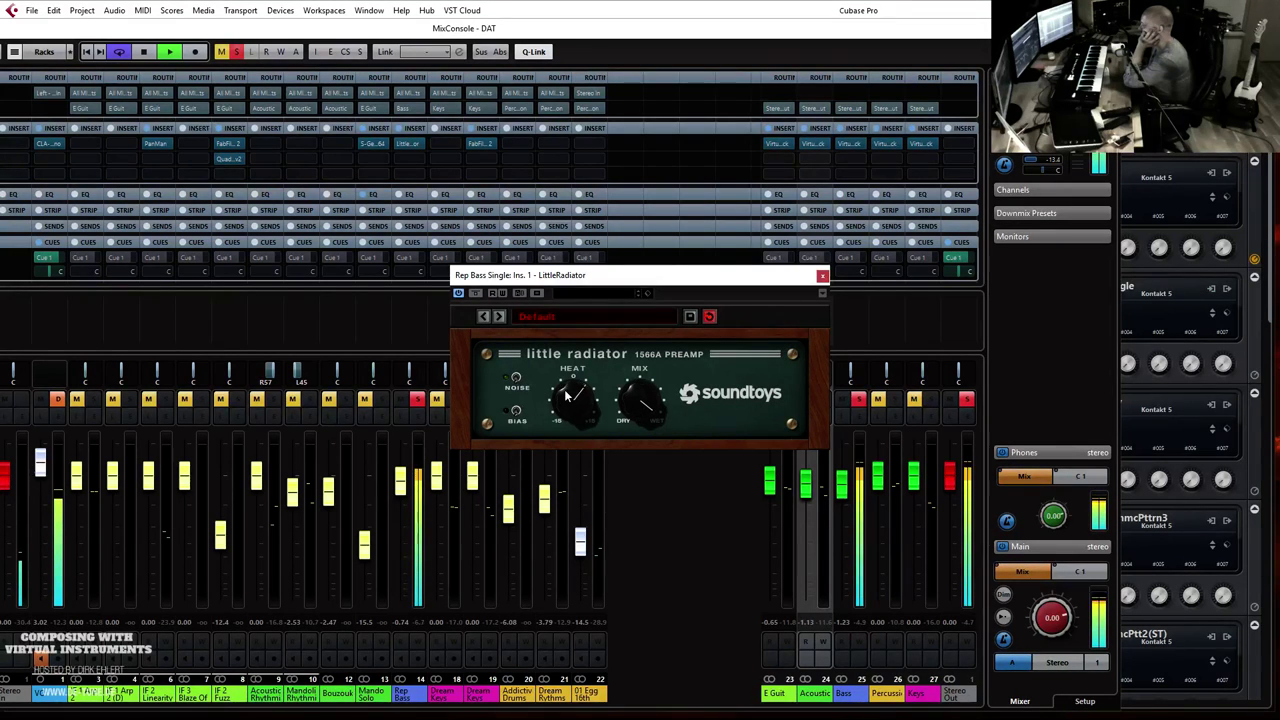
left_click(822, 276)
left_click_drag(400, 482, 405, 497)
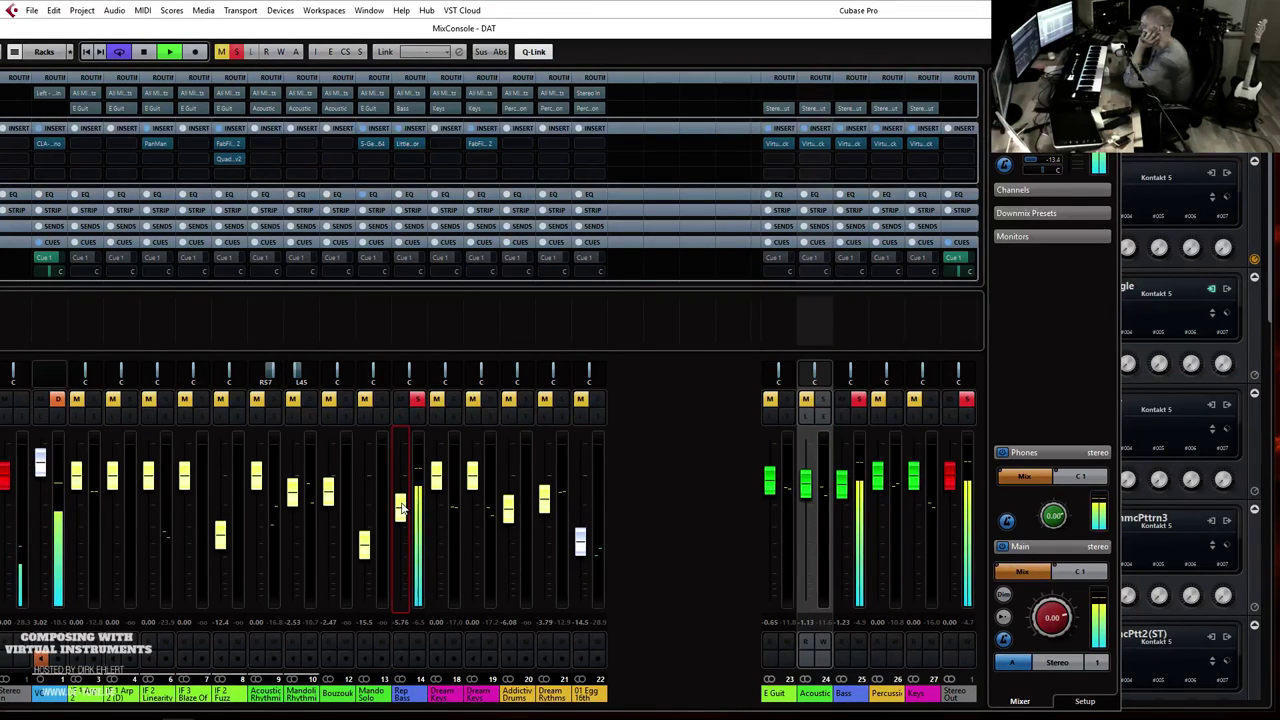
Step: Compare the full mix with the soloed Bass group, then add the Acoustic, E Guit and Keys groups to the solo
left_click(858, 400)
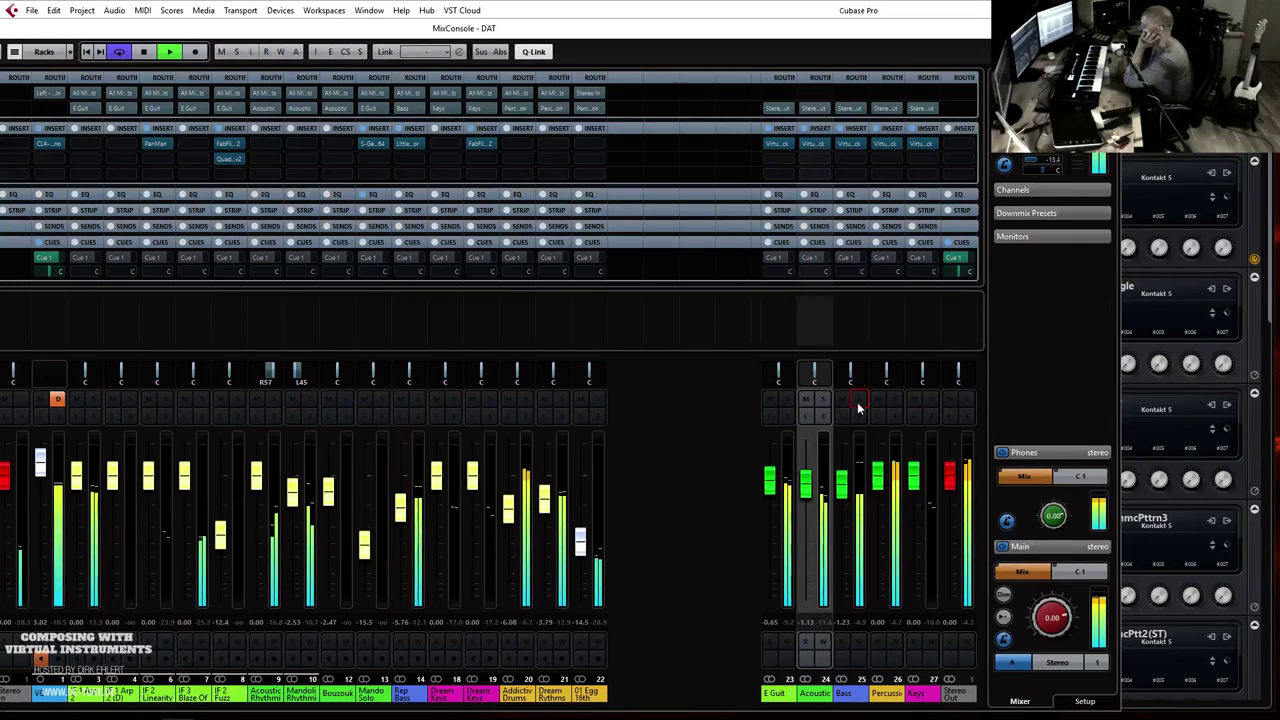
left_click(858, 401)
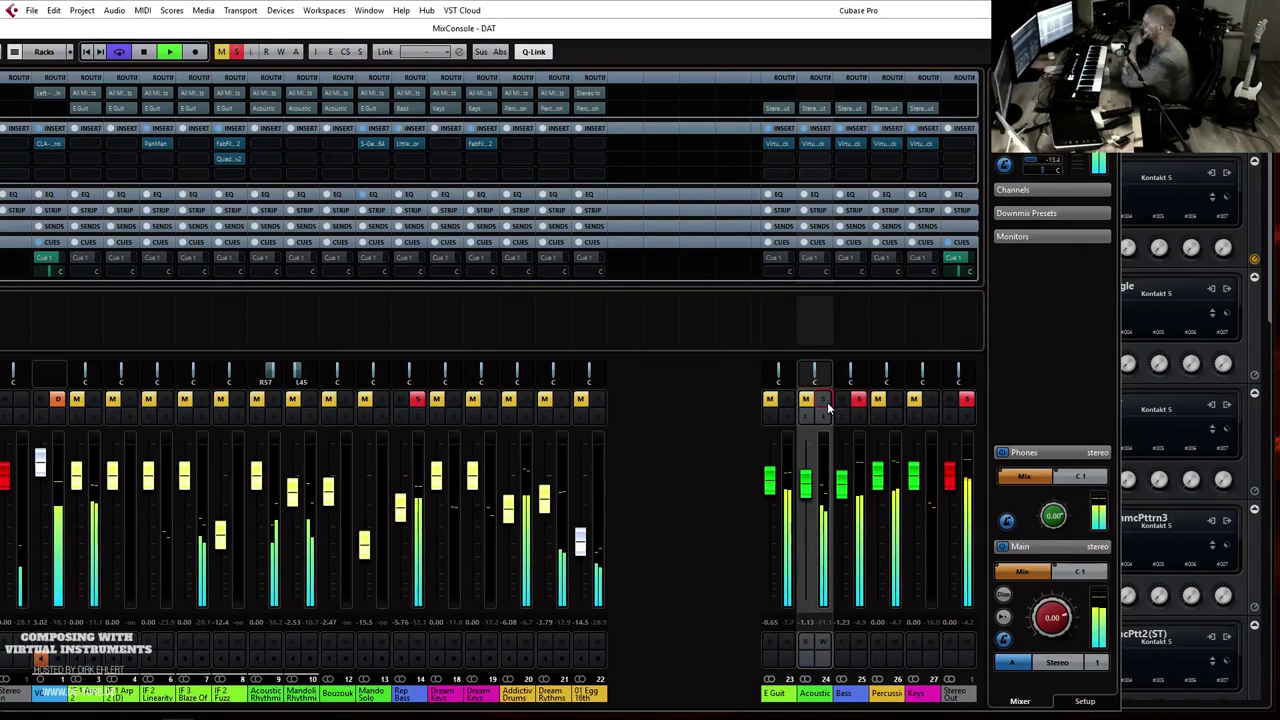
left_click(822, 400)
left_click(787, 399)
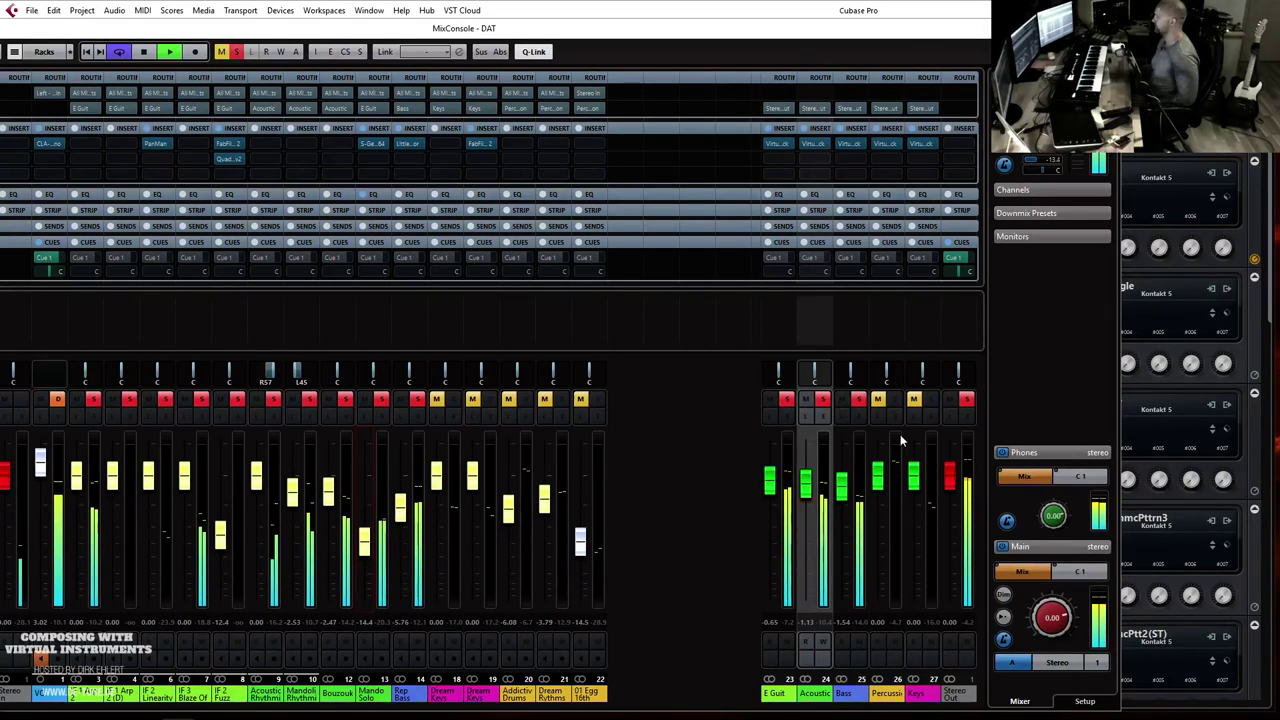
left_click(914, 400)
left_click(930, 401)
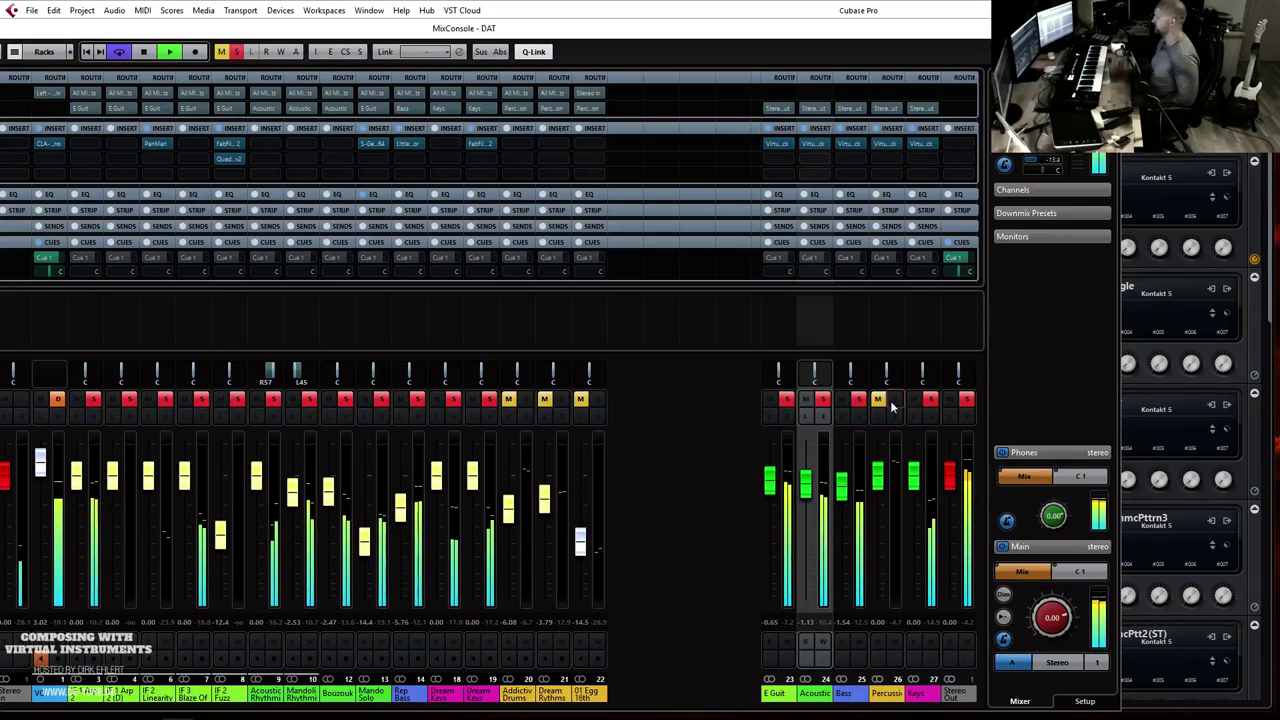
Step: Remove the Bass, Acoustic and E Guit groups from the solo so that only the Keys group is soloed
left_click(858, 400)
left_click(822, 400)
left_click(786, 400)
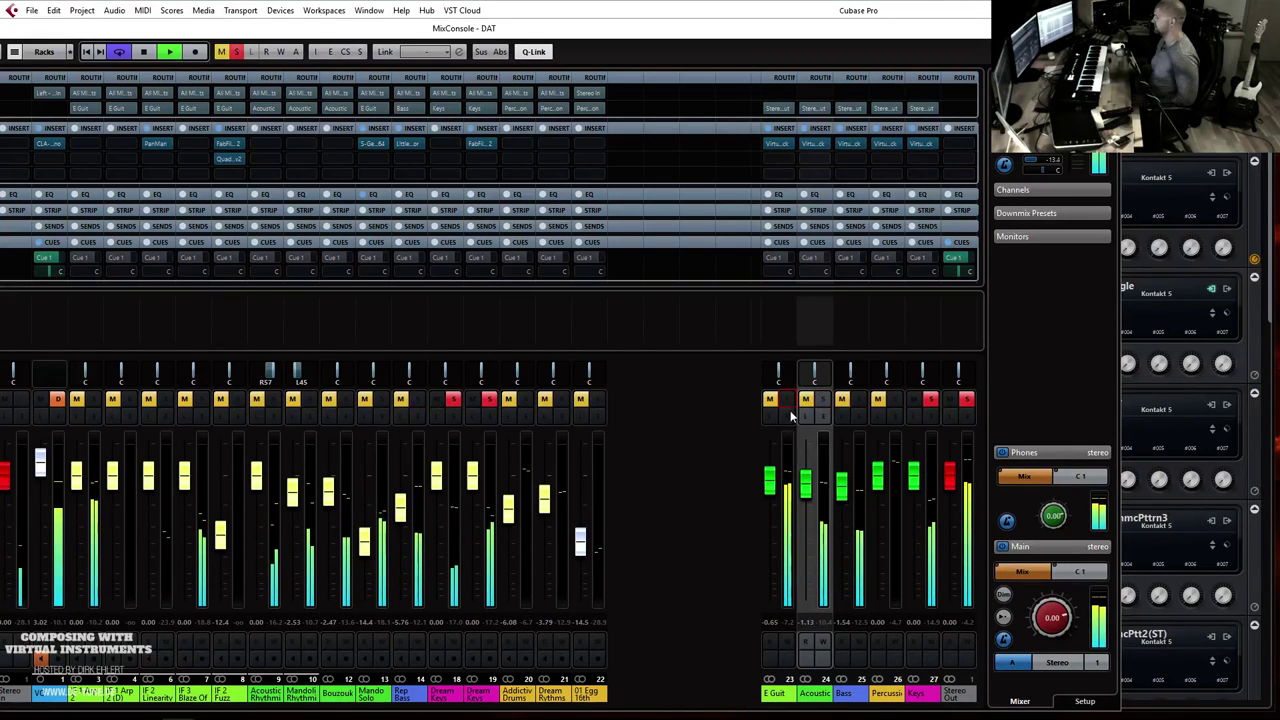
Step: Add the Revival module to the second slot of the Keys group's Virtual Mix Rack and set its Shimmer to 6.75
left_click(920, 143)
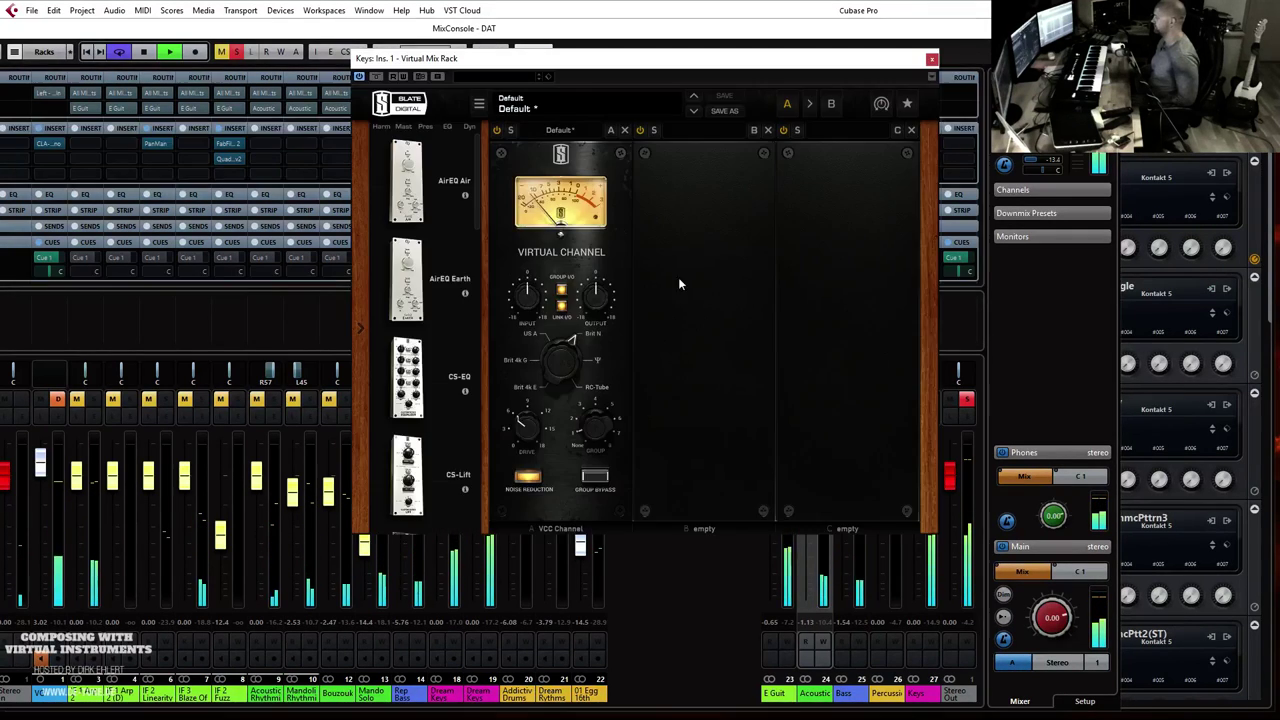
left_click_drag(476, 180, 473, 454)
scroll(444, 420, "down", 2)
left_click_drag(458, 370, 718, 380)
mouse_move(704, 318)
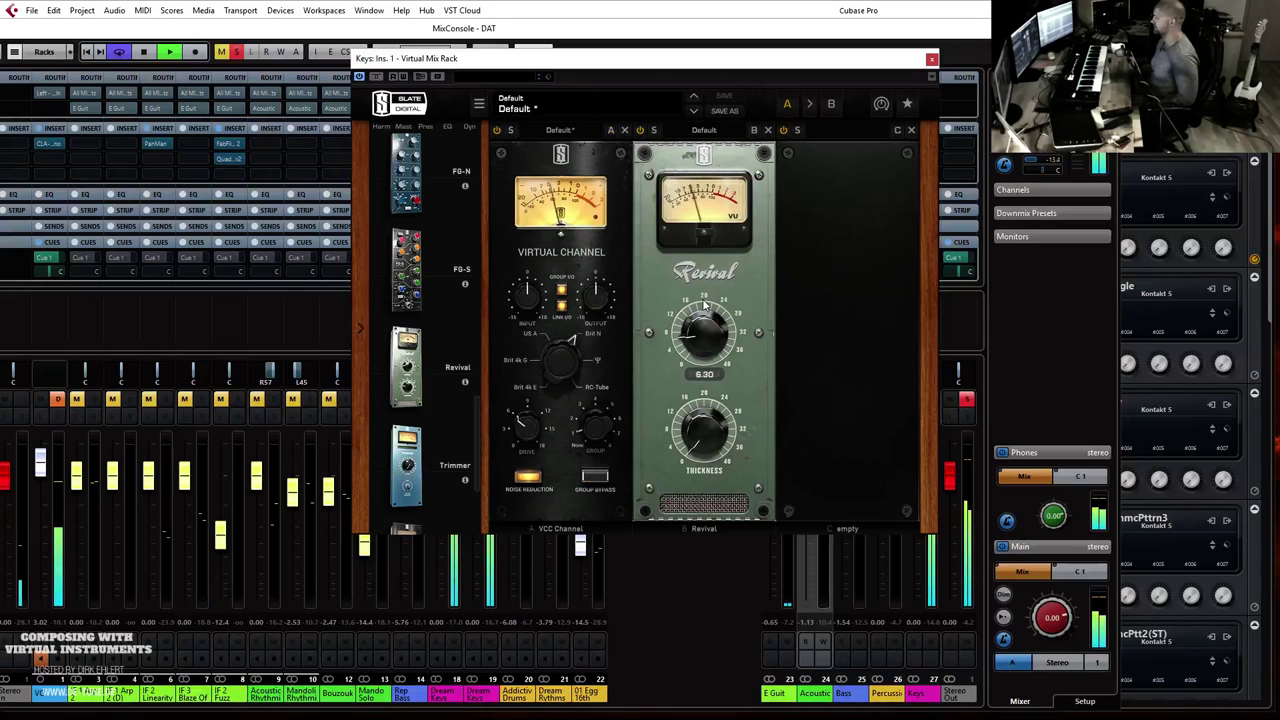
left_click_drag(704, 305, 697, 294)
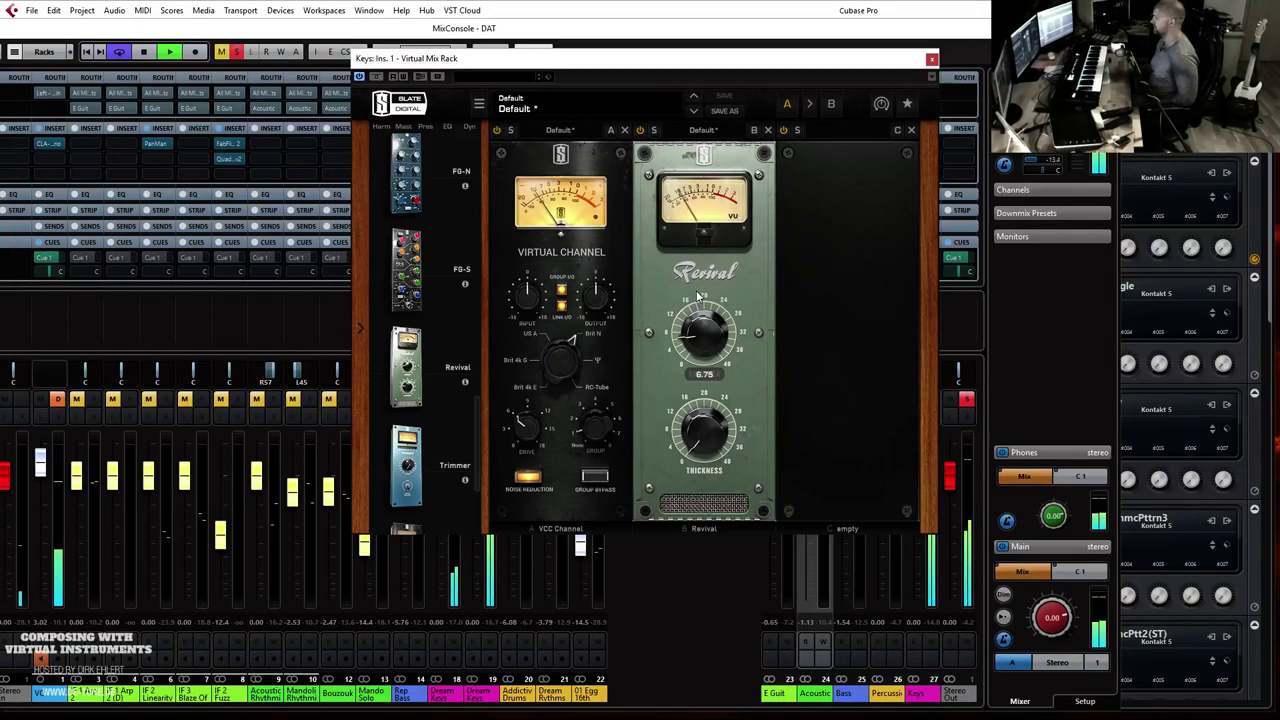
left_click(931, 61)
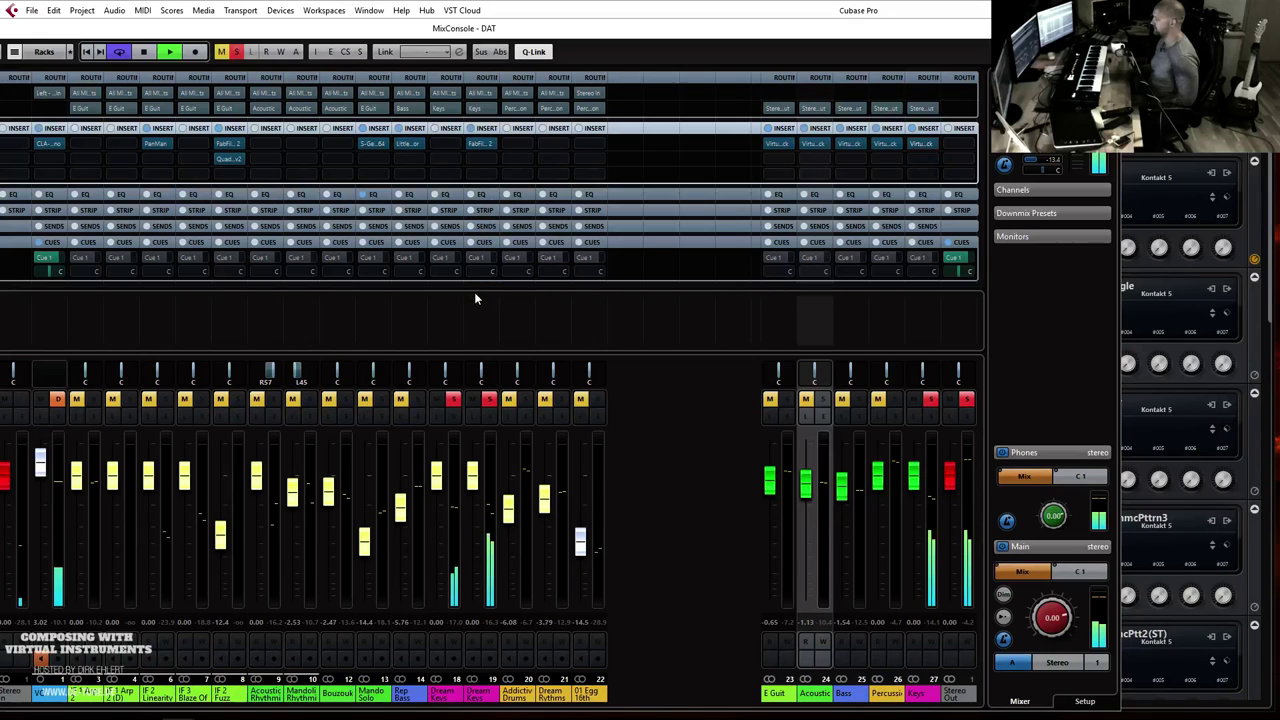
Step: Remove Dream Keys Fireflies from the solo to listen to Dream Keys Waves alone, and clear the remaining solo in the project window
left_click(477, 401)
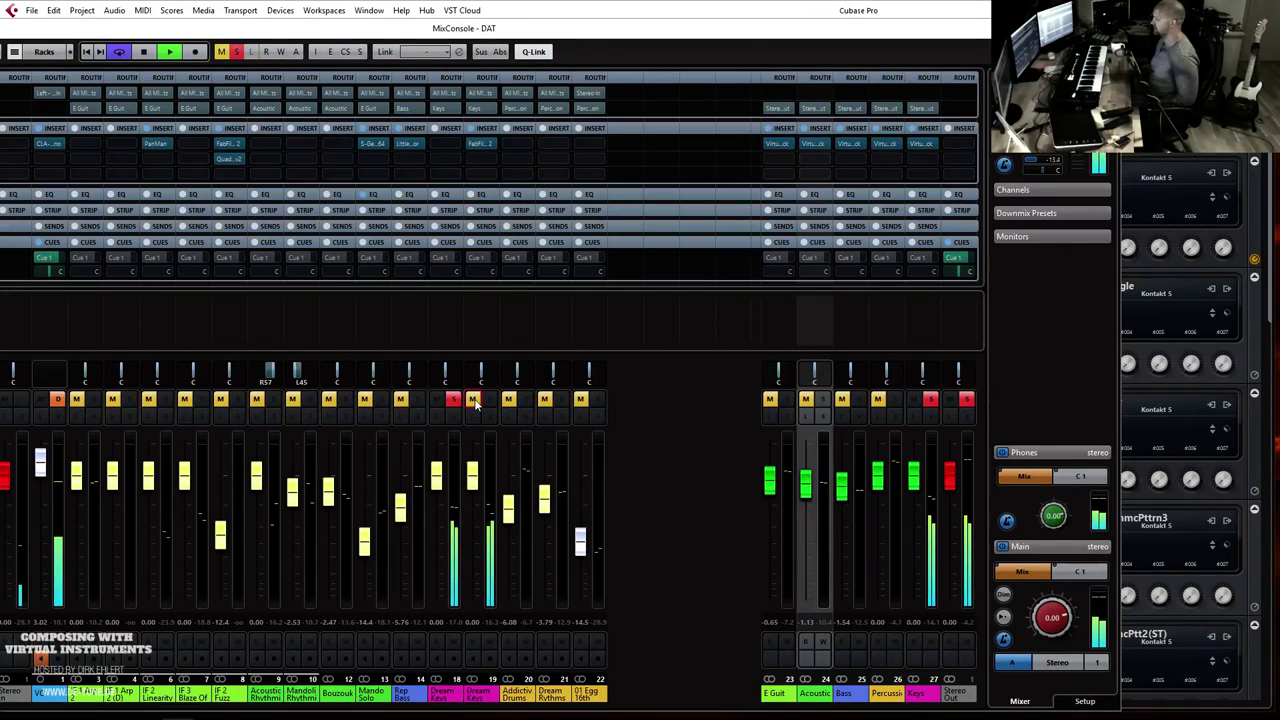
key("space")
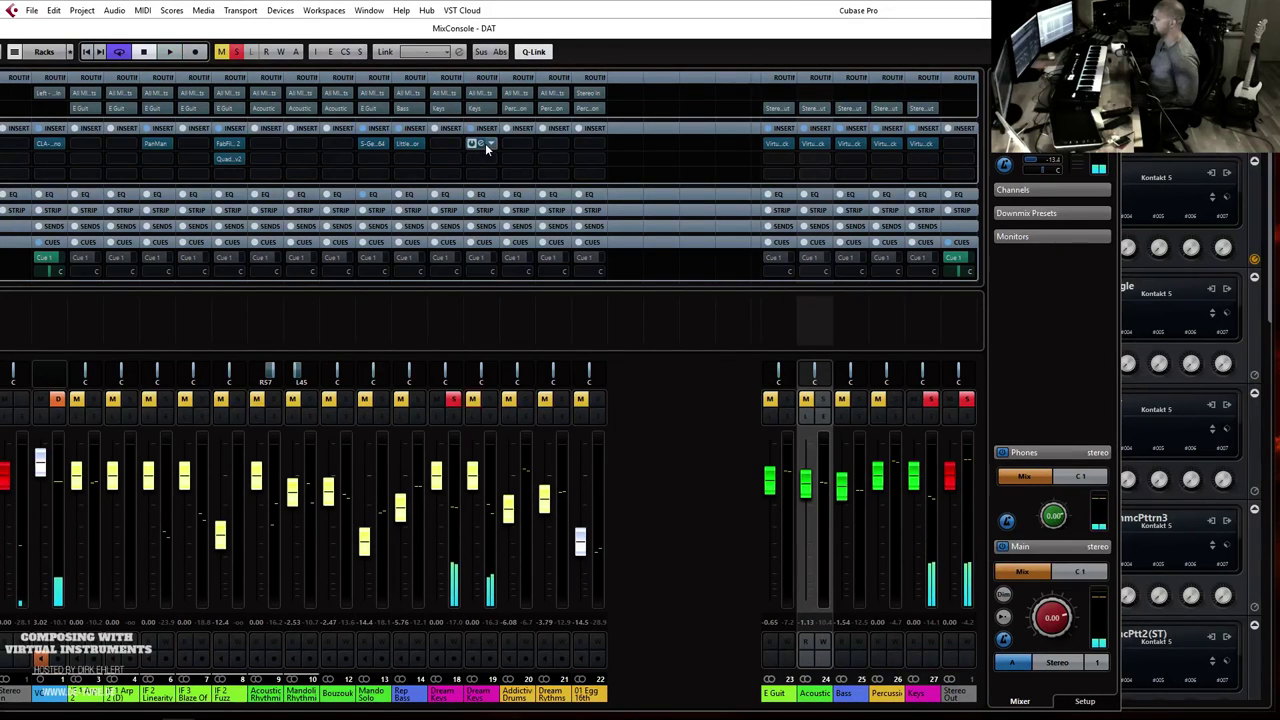
left_click(453, 401)
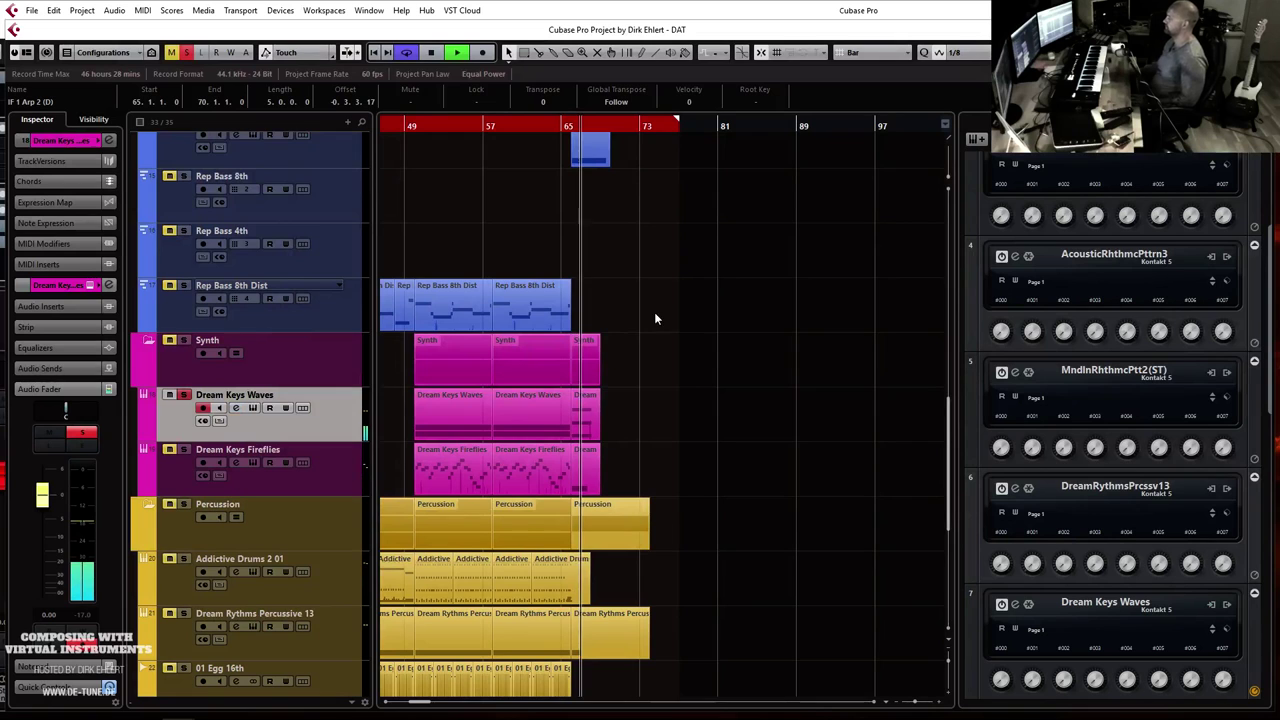
key("space")
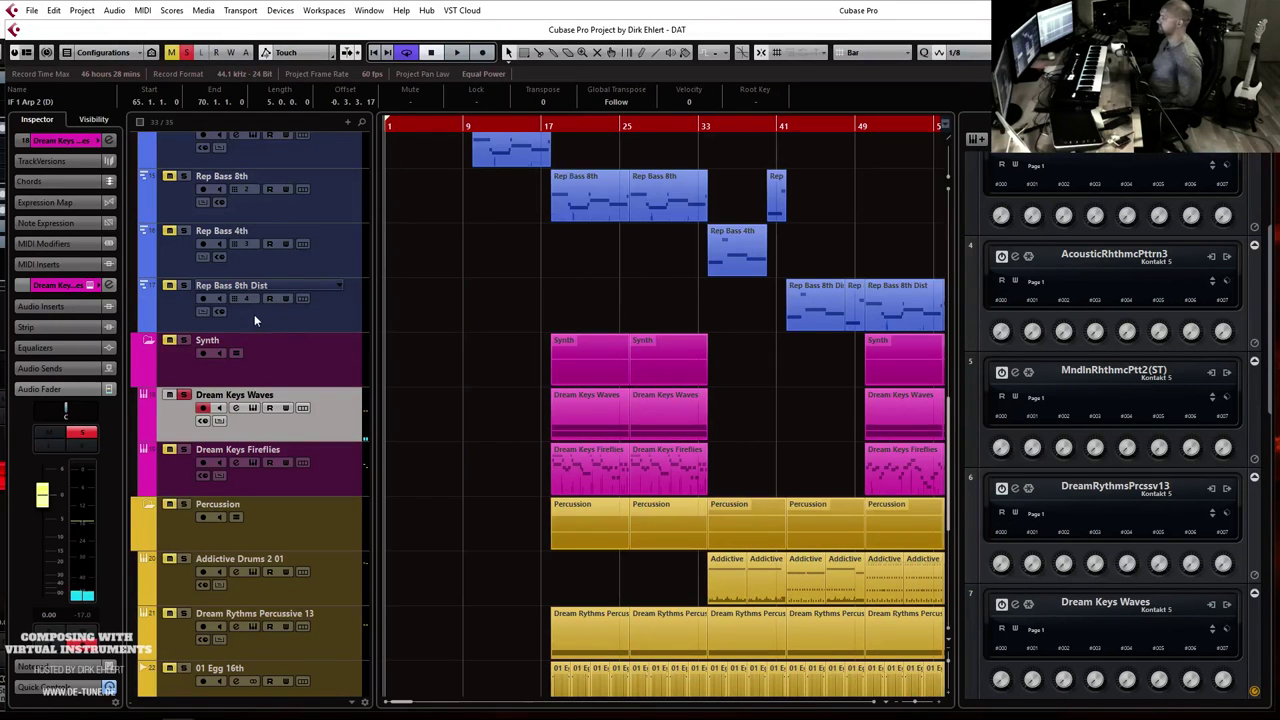
left_click(182, 395)
key("space")
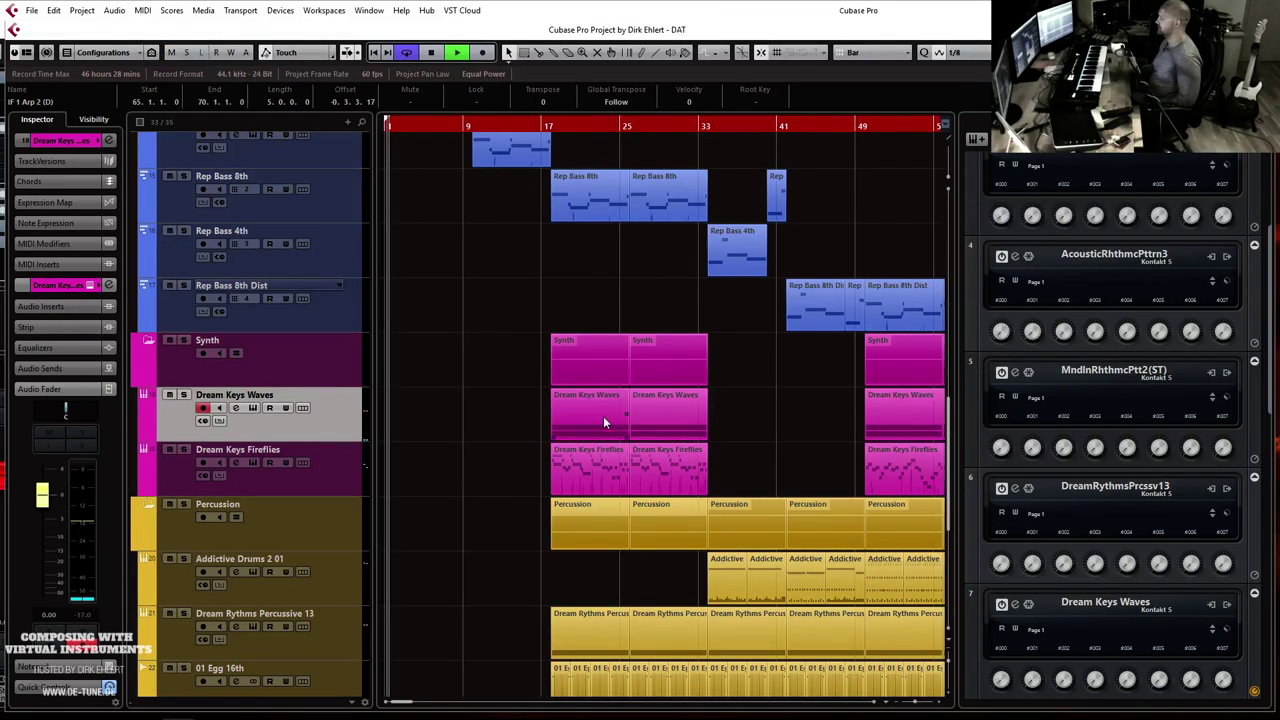
Step: Play the arrangement from bar 17 with only the Percussion group soloed, and open that group's Virtual Mix Rack
key("g")
key("g")
key("g")
scroll(530, 400, "down", 5)
key("space")
left_click(466, 127)
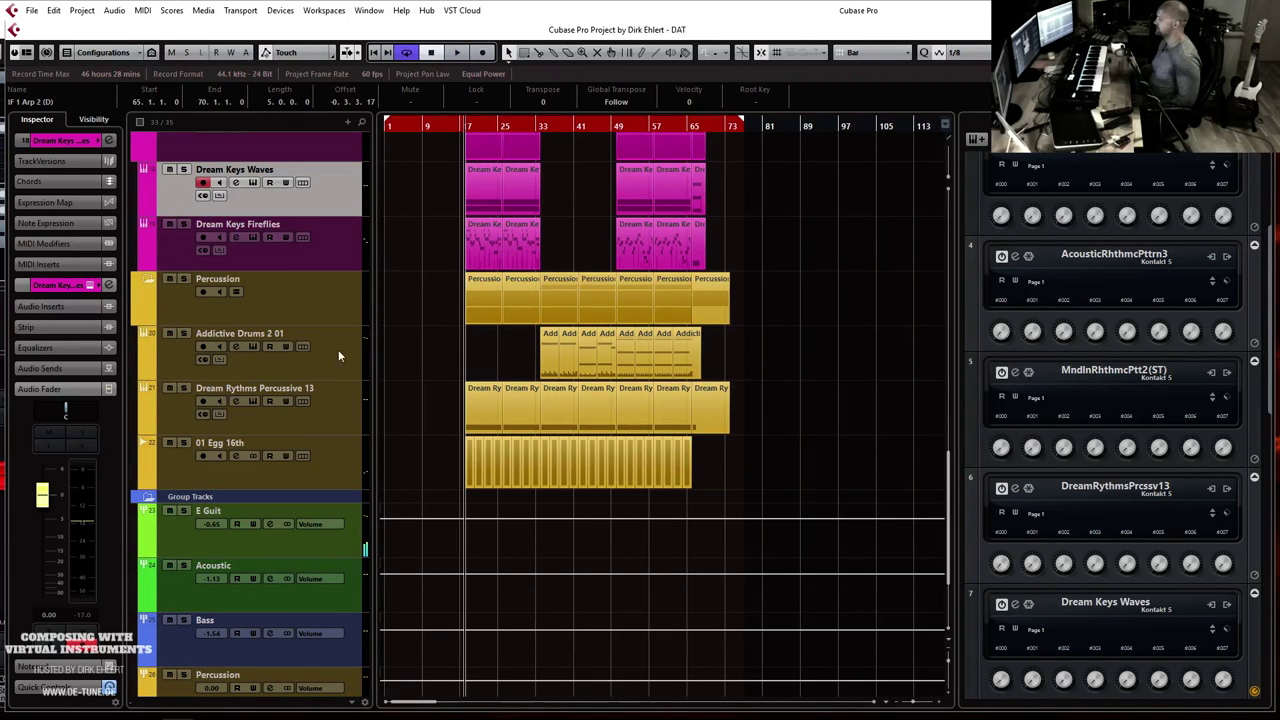
key("F3")
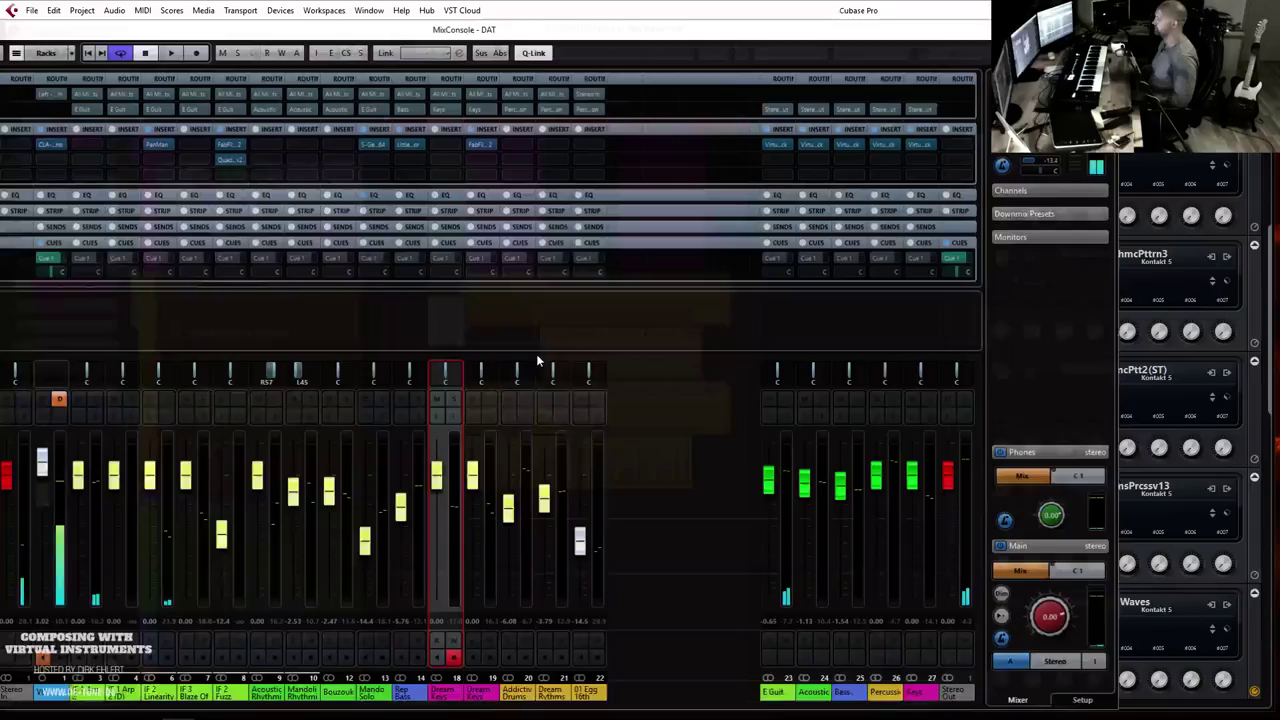
left_click(893, 400)
key("space")
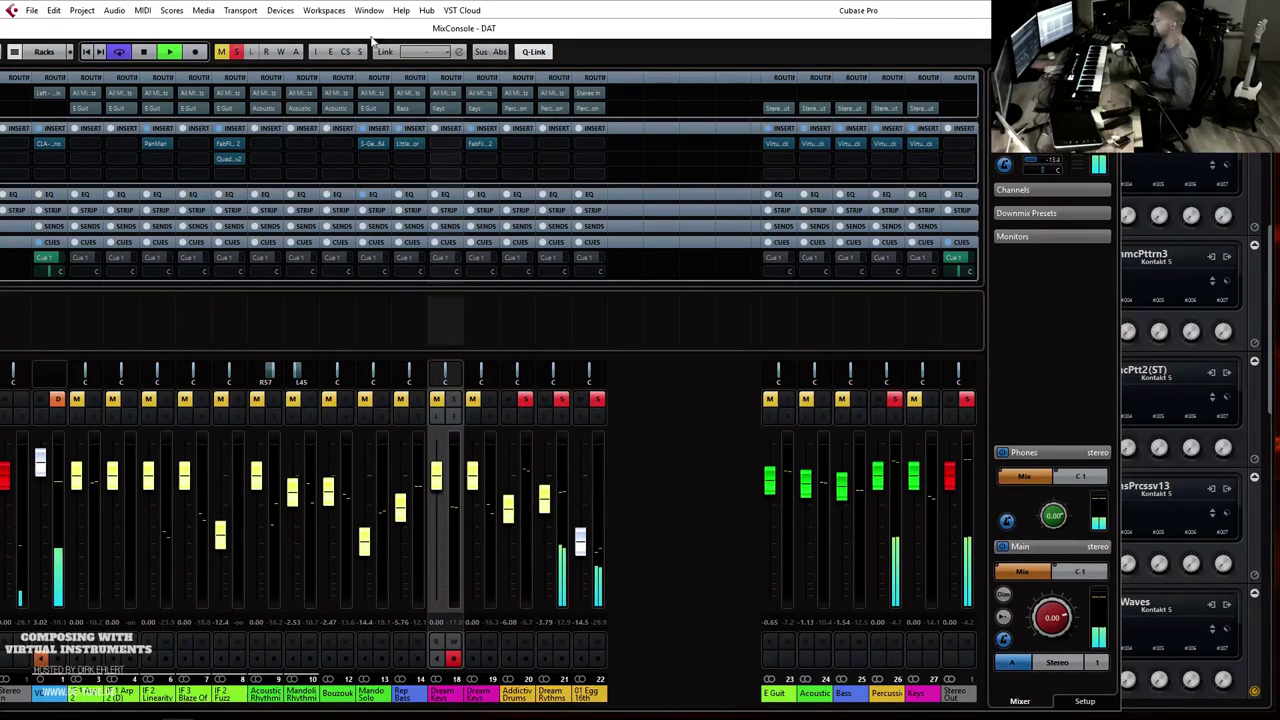
key("alt+l")
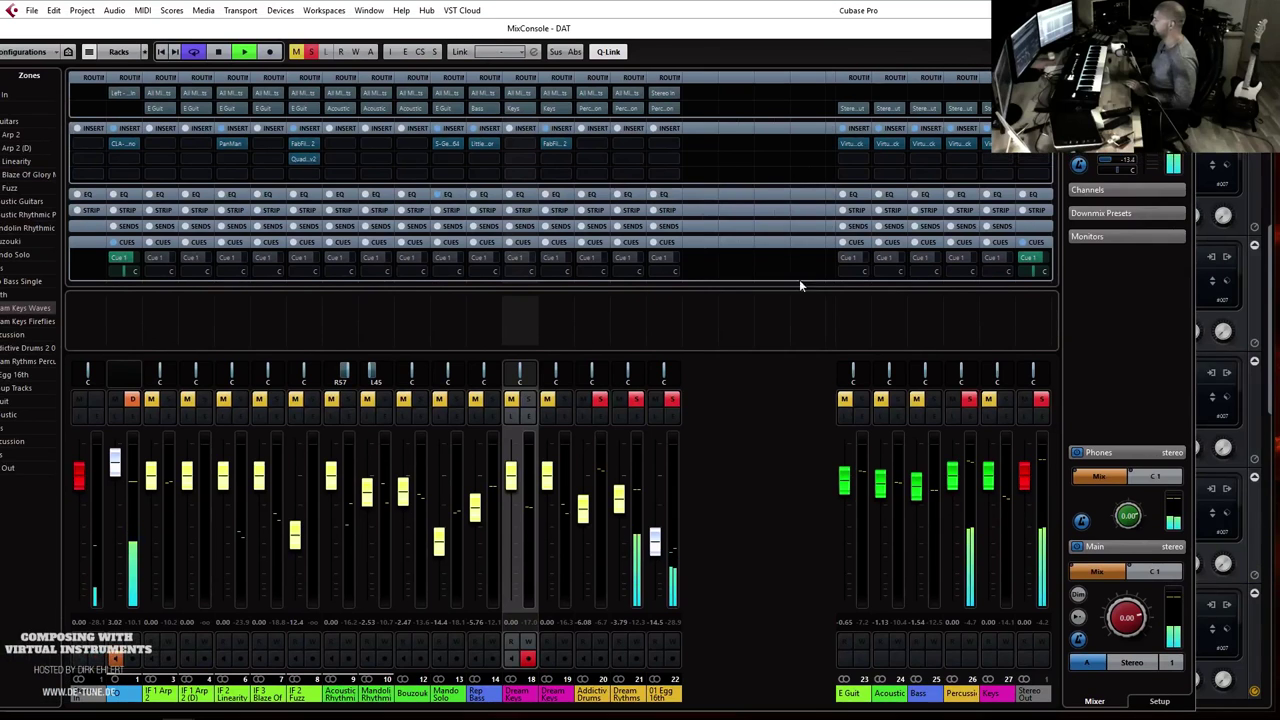
left_click(962, 144)
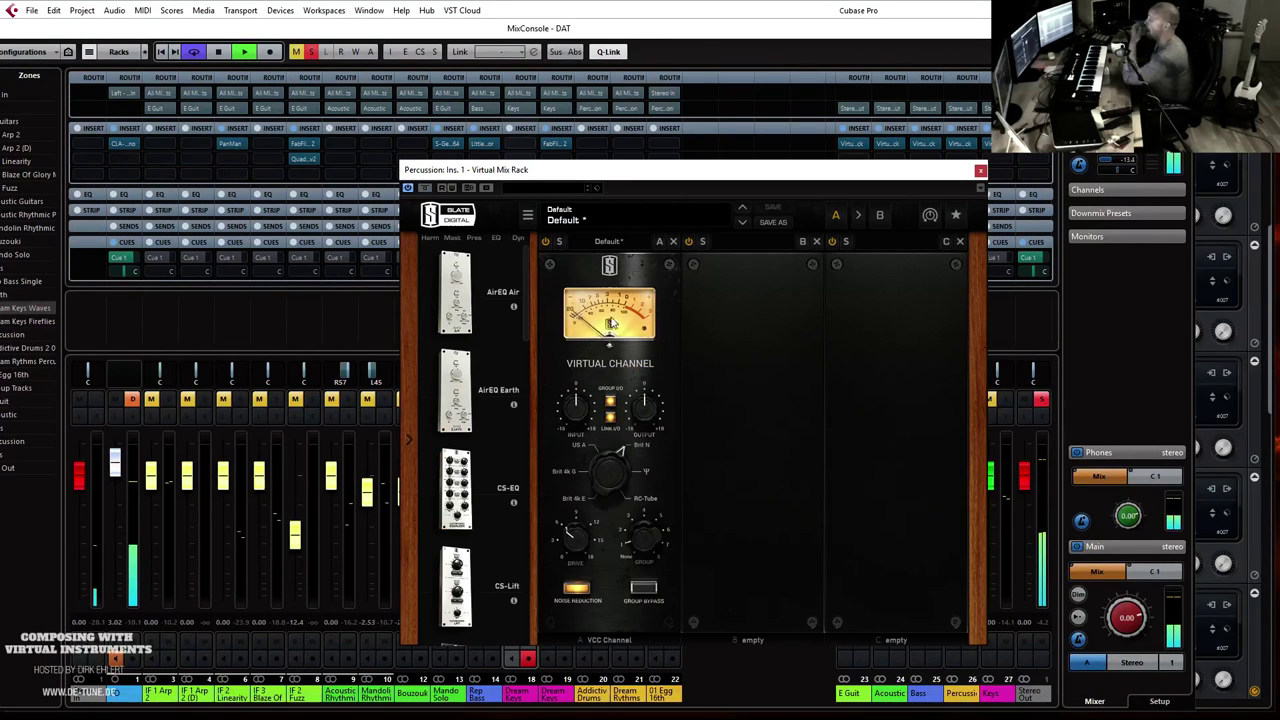
left_click_drag(527, 295, 696, 427)
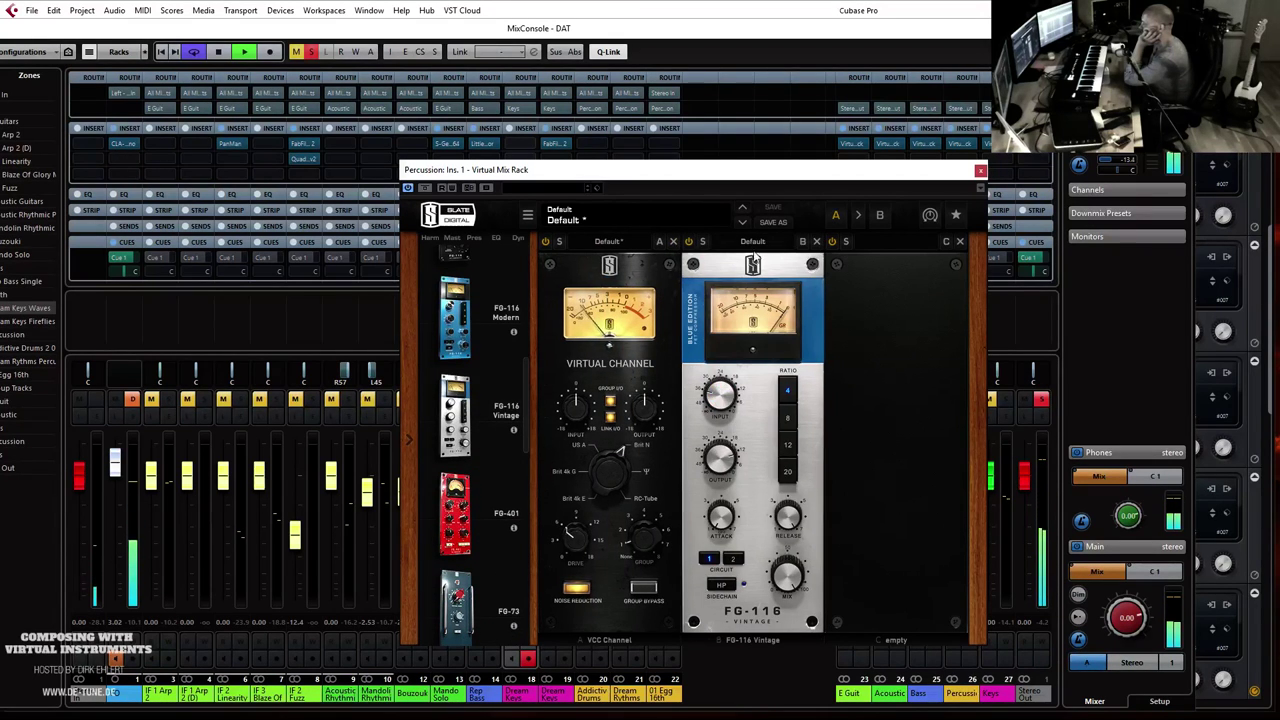
left_click(752, 241)
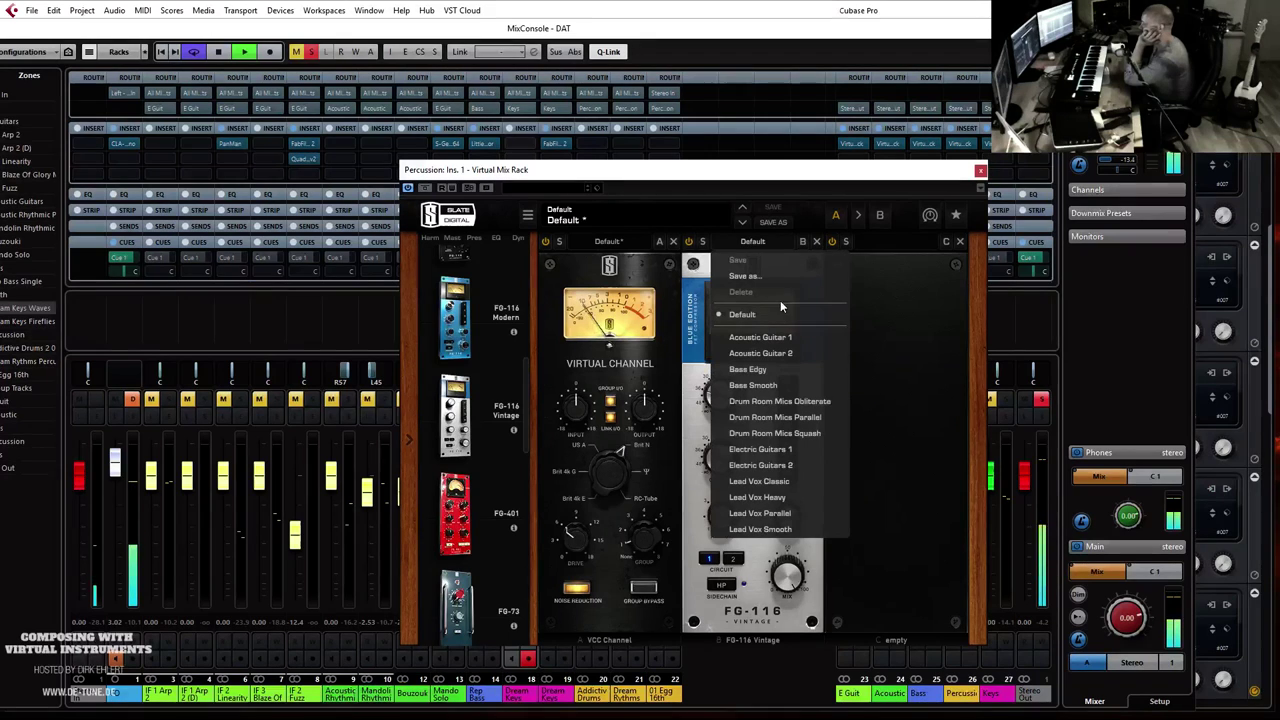
left_click(818, 245)
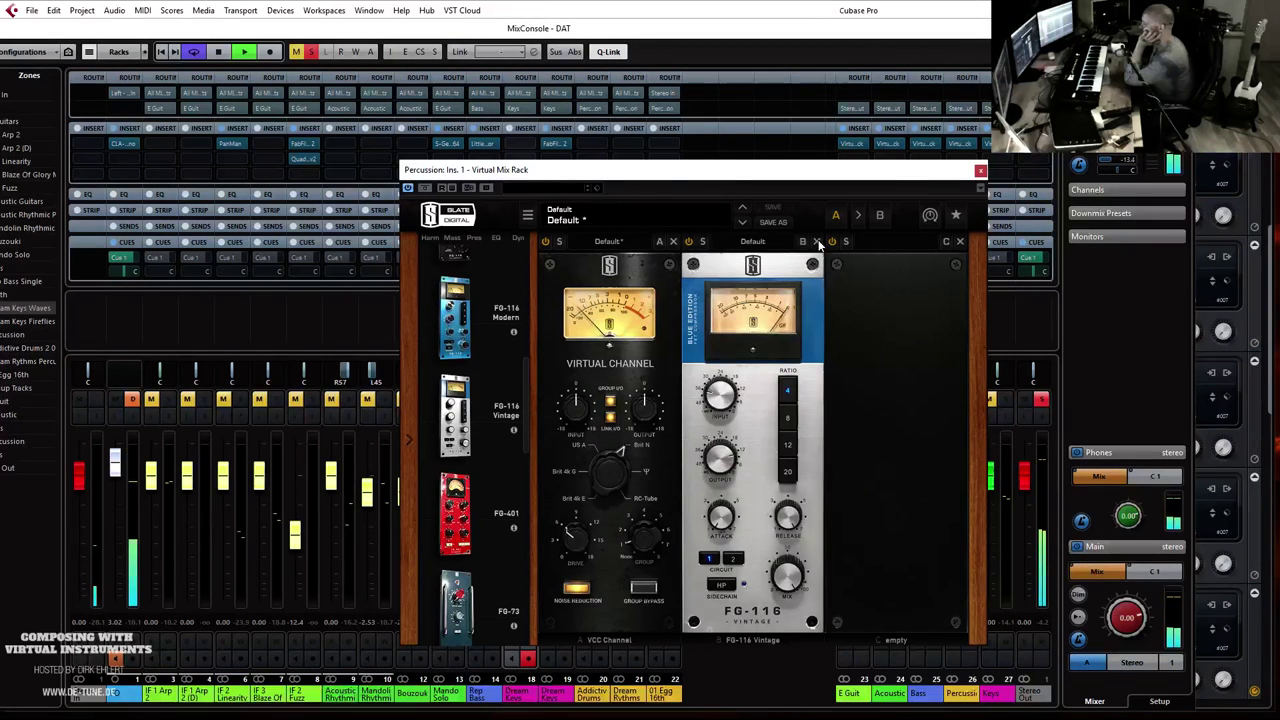
left_click(816, 241)
Step: Add the FG-116 Modern compressor to the Percussion rack's second slot and apply its Drum Buss Parallel preset with circuit 2 selected
left_click_drag(485, 320, 757, 308)
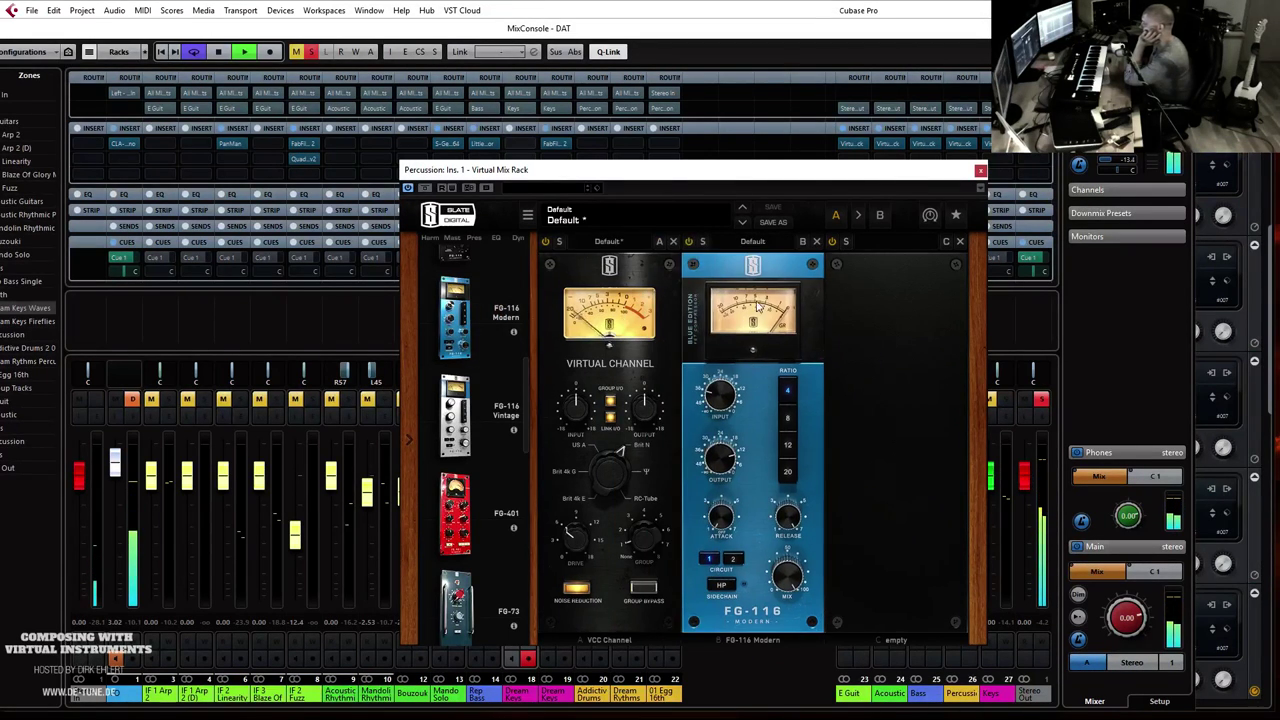
left_click(756, 242)
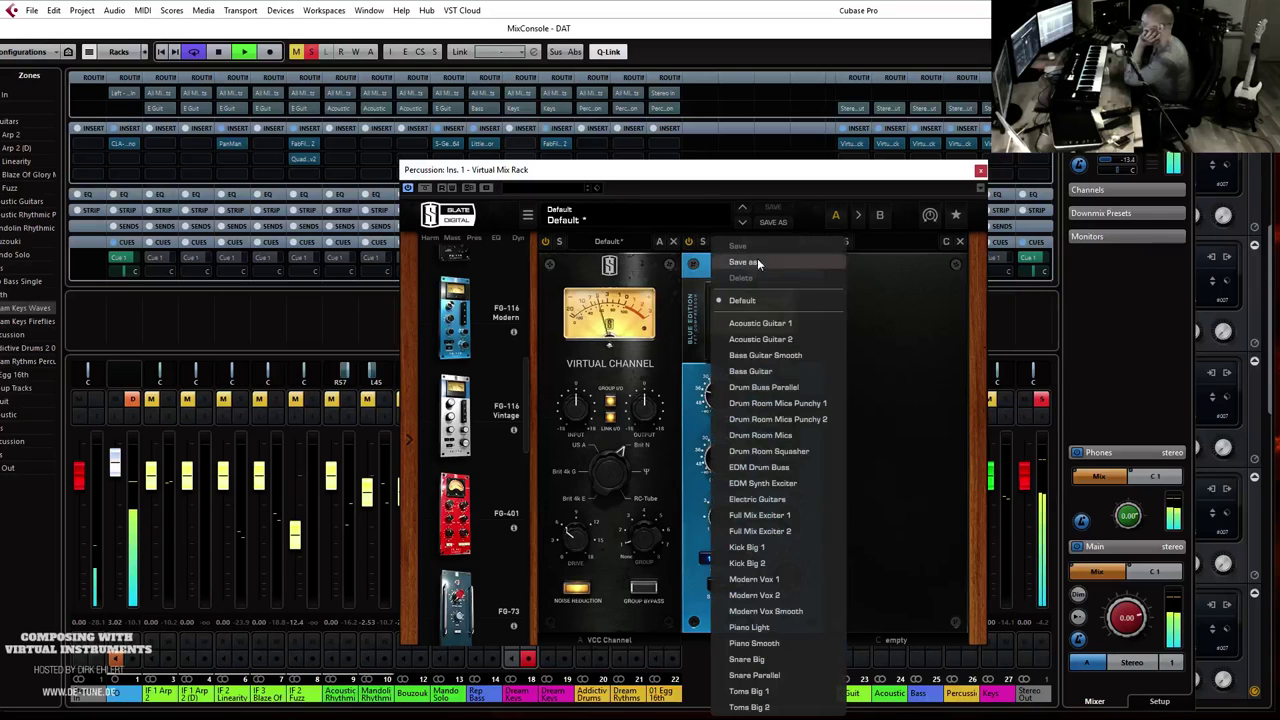
left_click(765, 386)
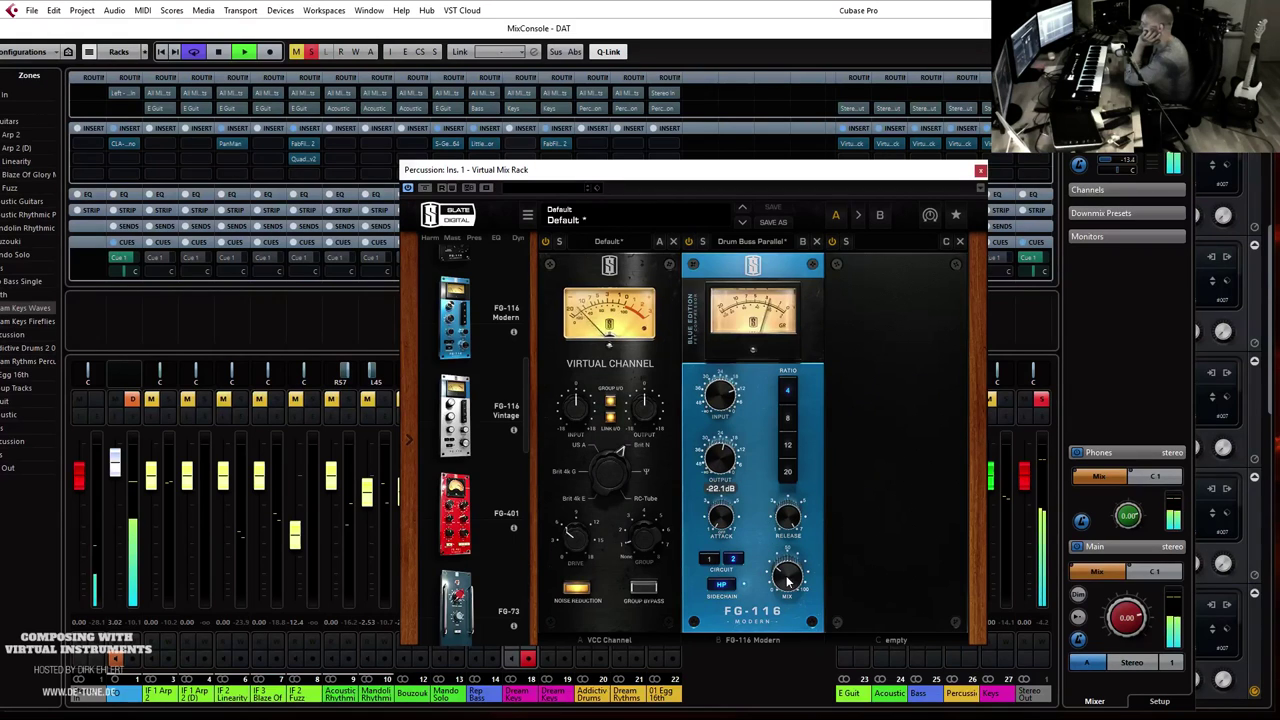
left_click(733, 558)
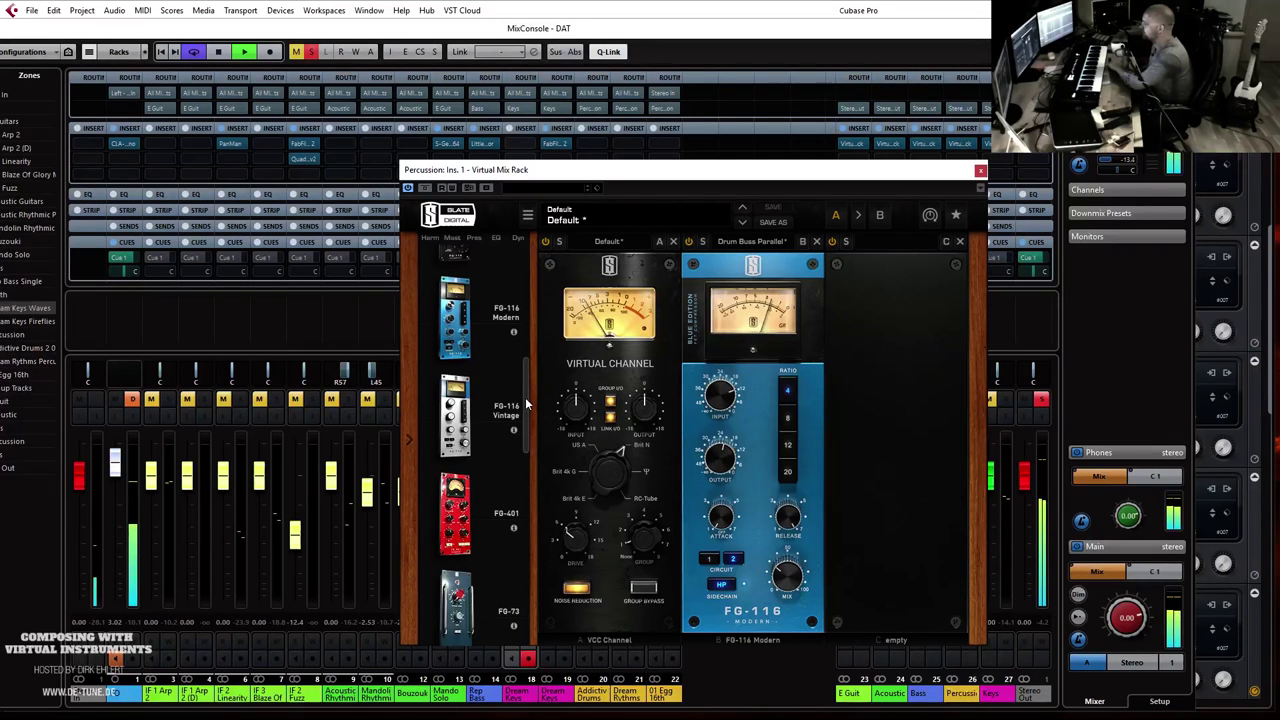
Step: Add the CS-Lift module to the Percussion rack's third slot, with Low Lift at 1.18 and High Lift at 0.83
scroll(525, 410, "up", 10)
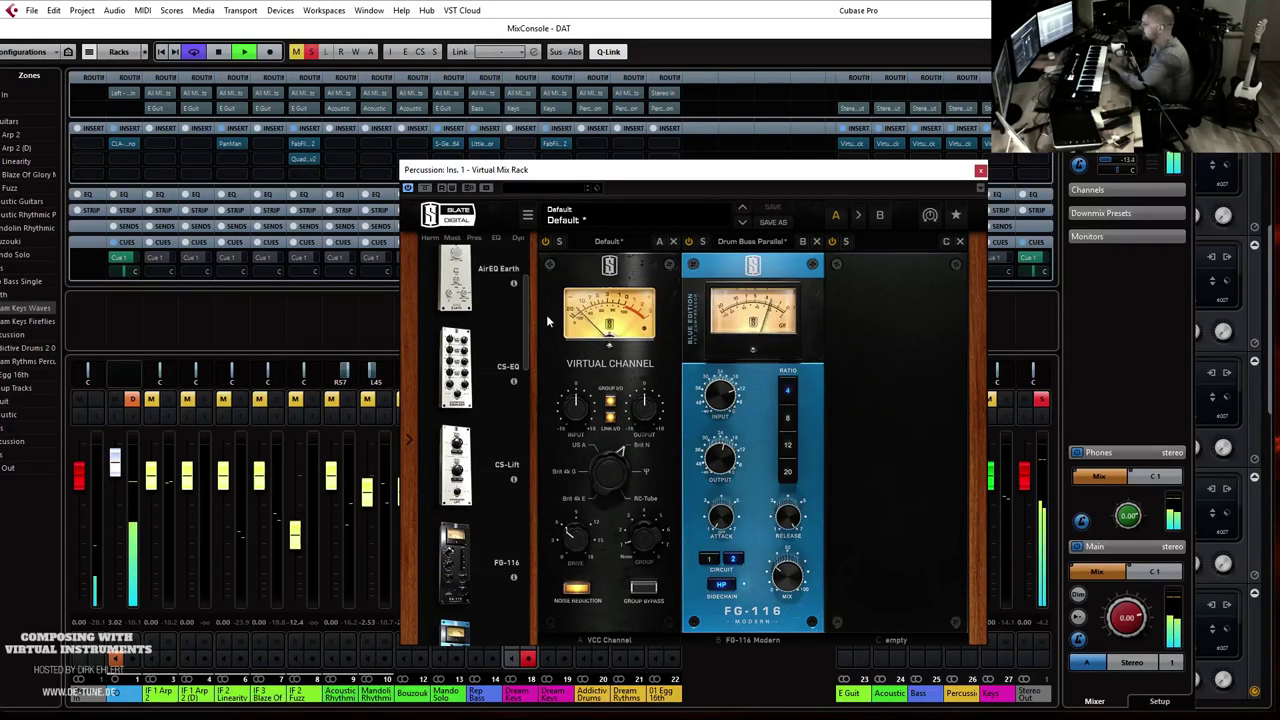
left_click_drag(490, 460, 900, 435)
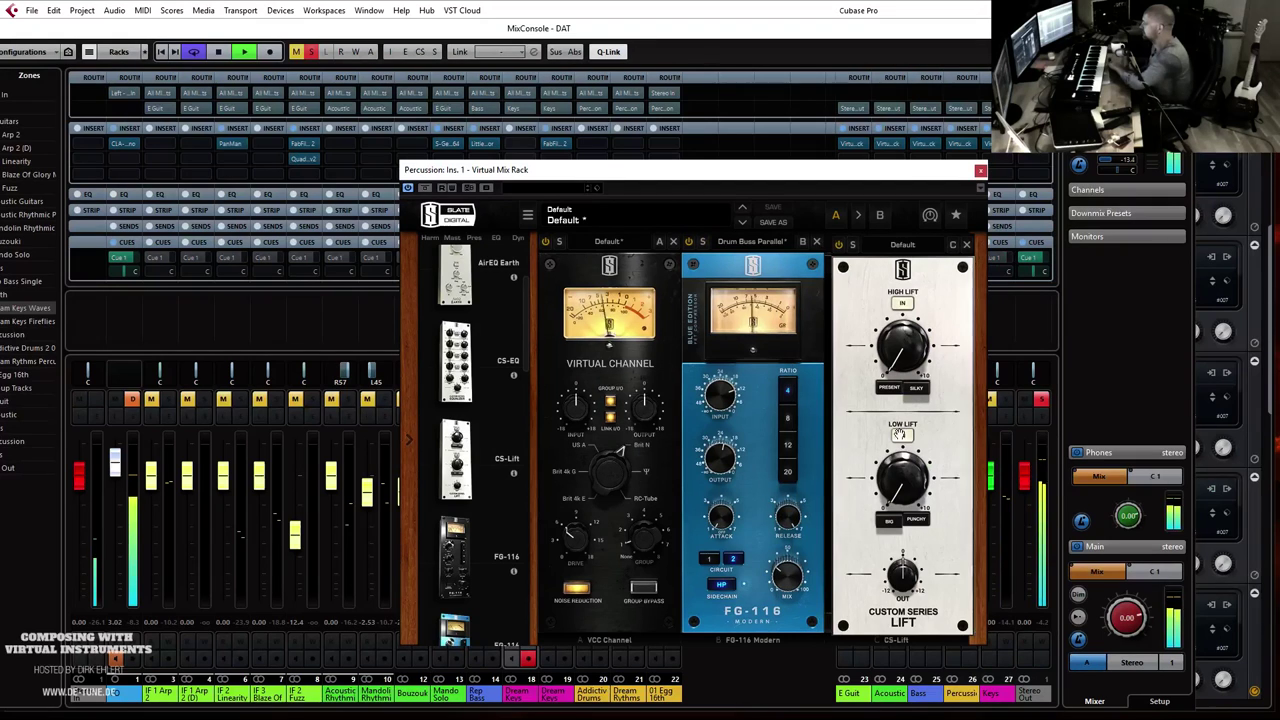
mouse_move(888, 489)
left_click_drag(888, 489, 882, 470)
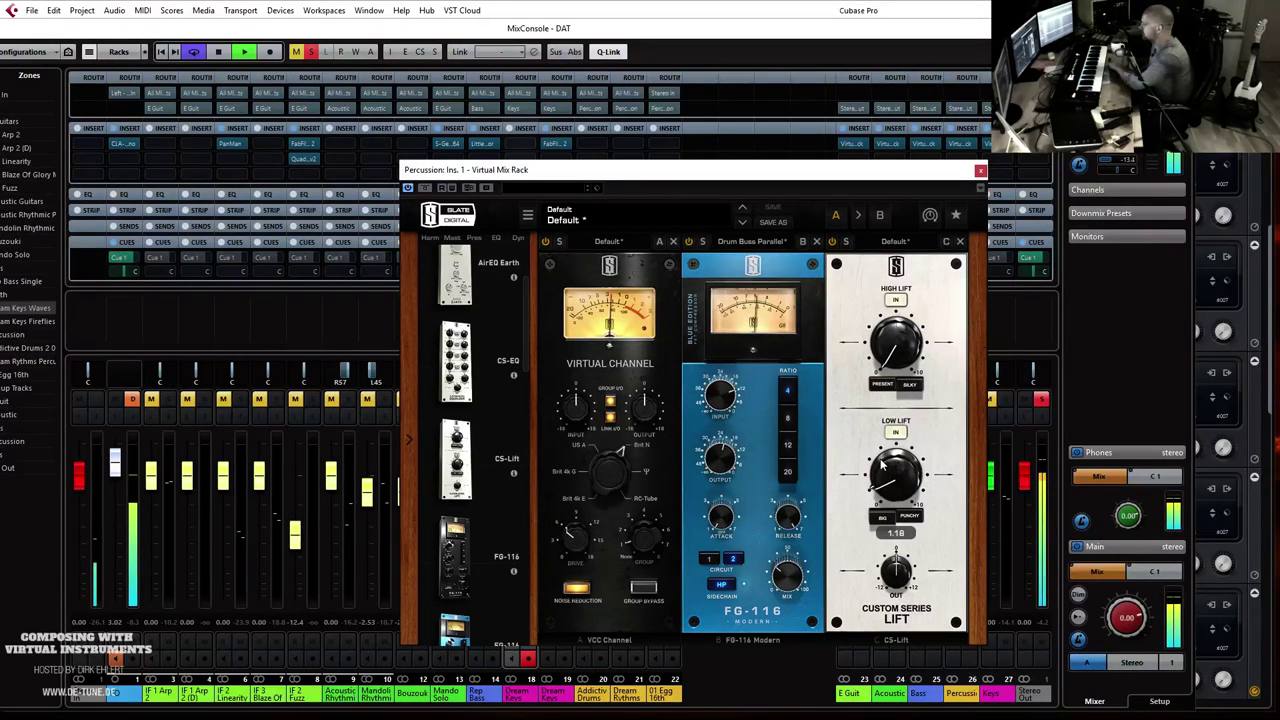
left_click_drag(888, 338, 883, 333)
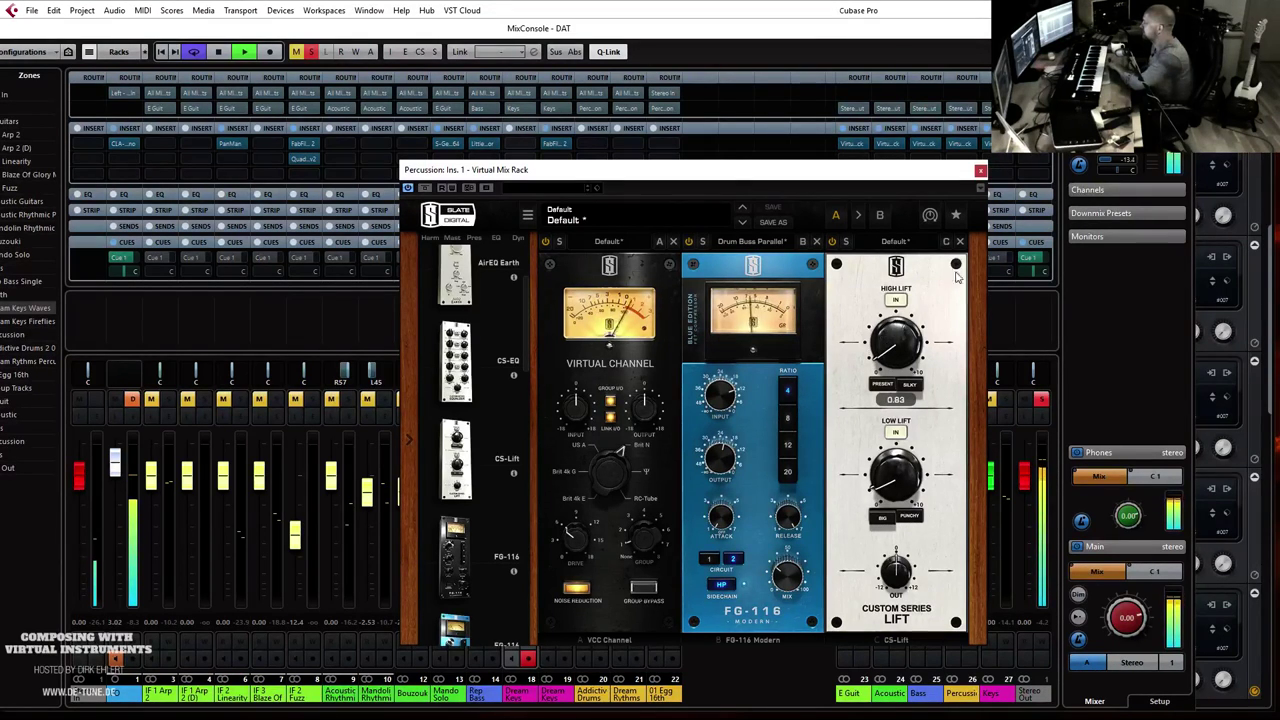
key("Escape")
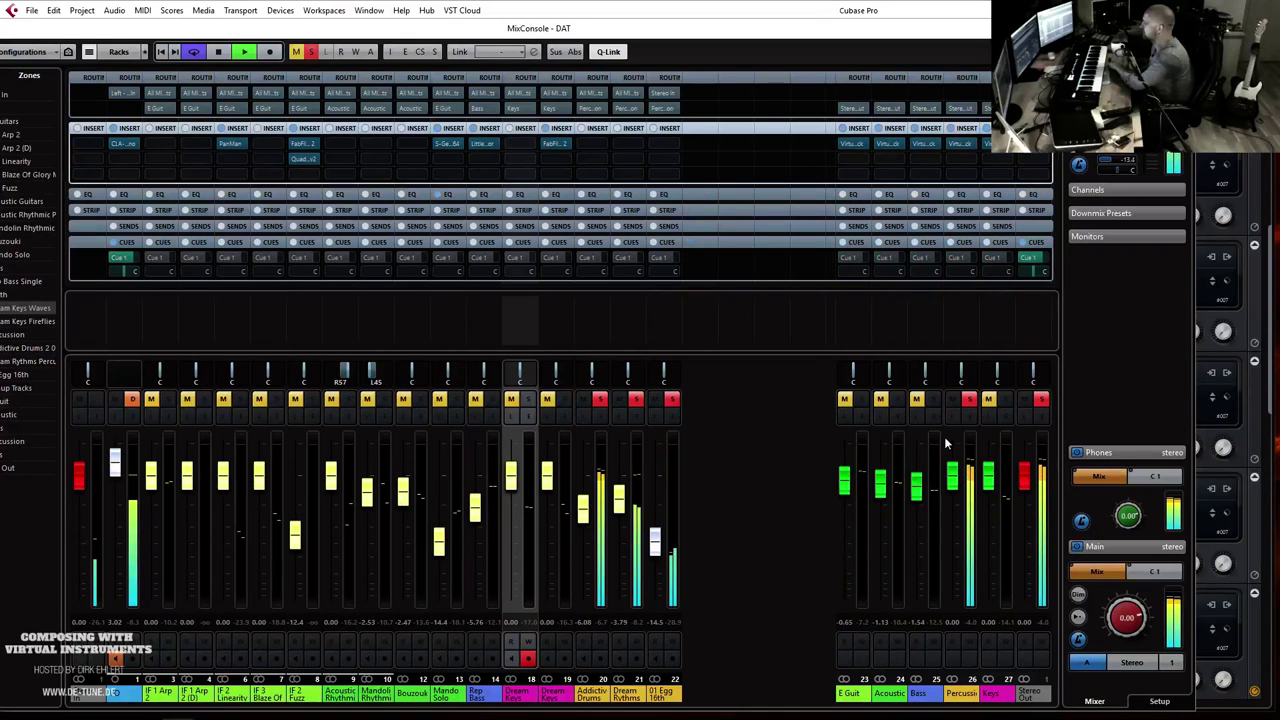
Step: Lower the Percussion group fader to -1.23 dB, check it together with the Bass group, and clear all solos
left_click(953, 490)
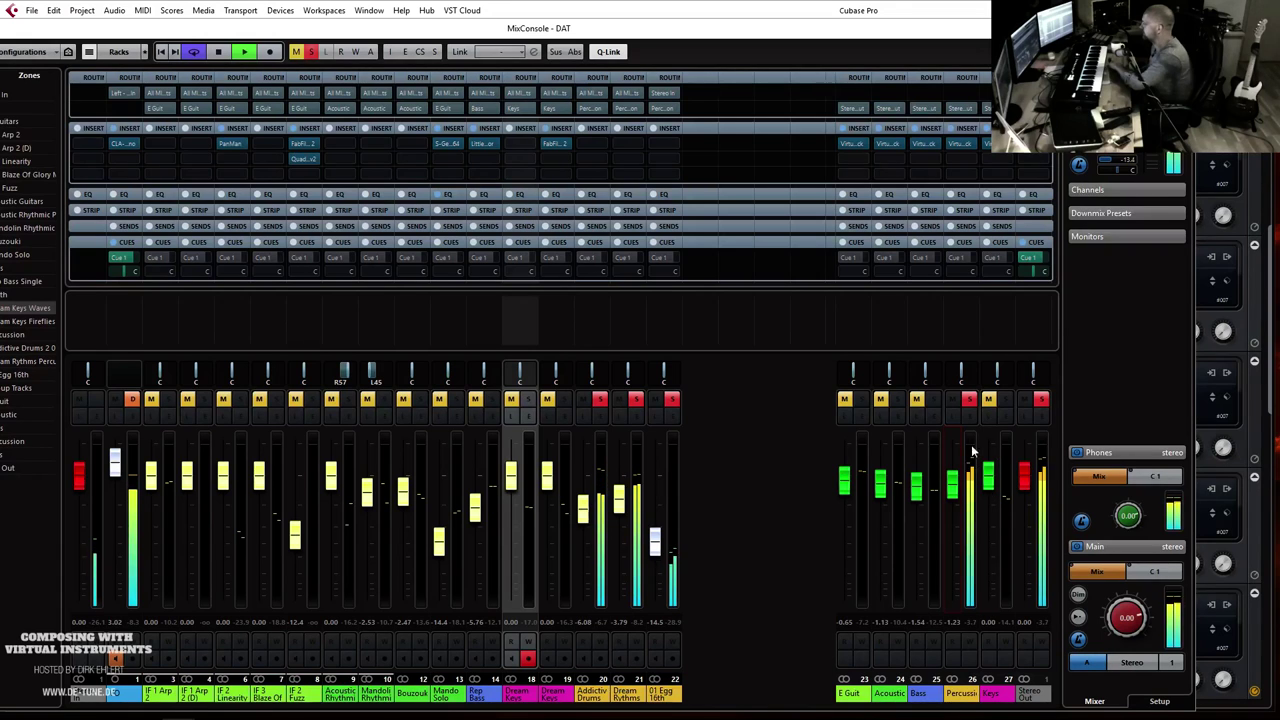
left_click(930, 400)
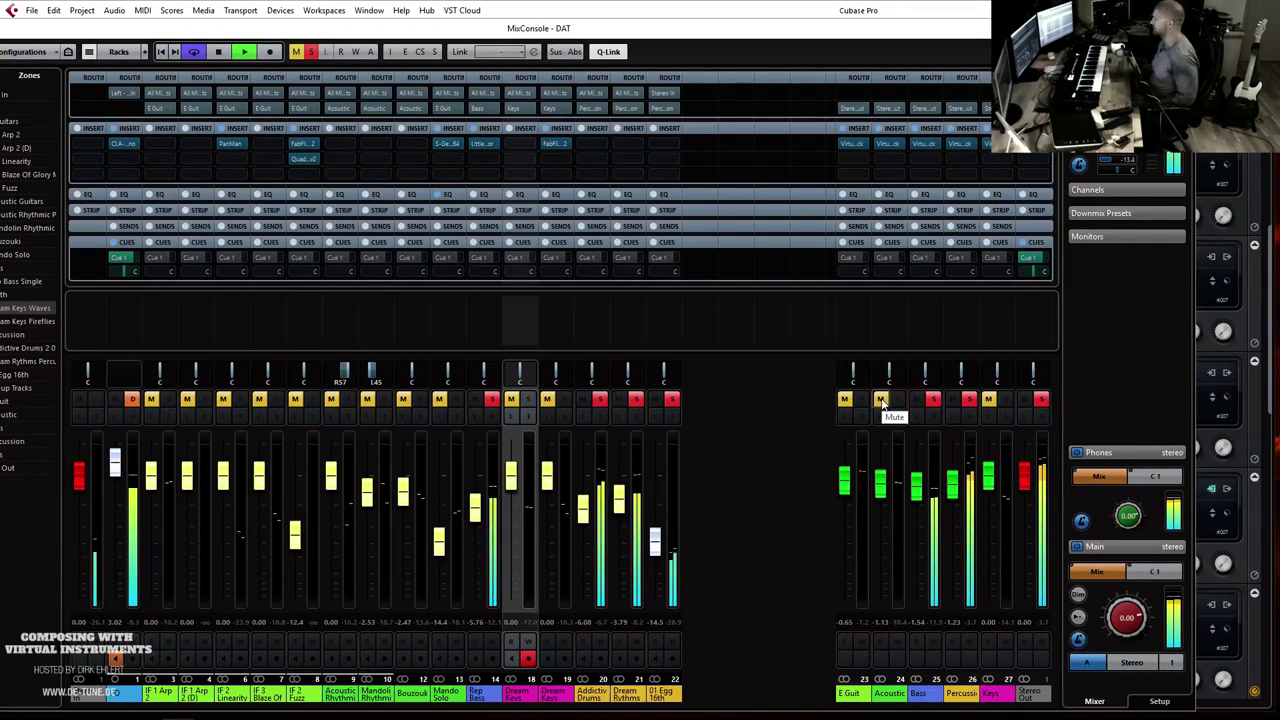
left_click(968, 401)
key("space")
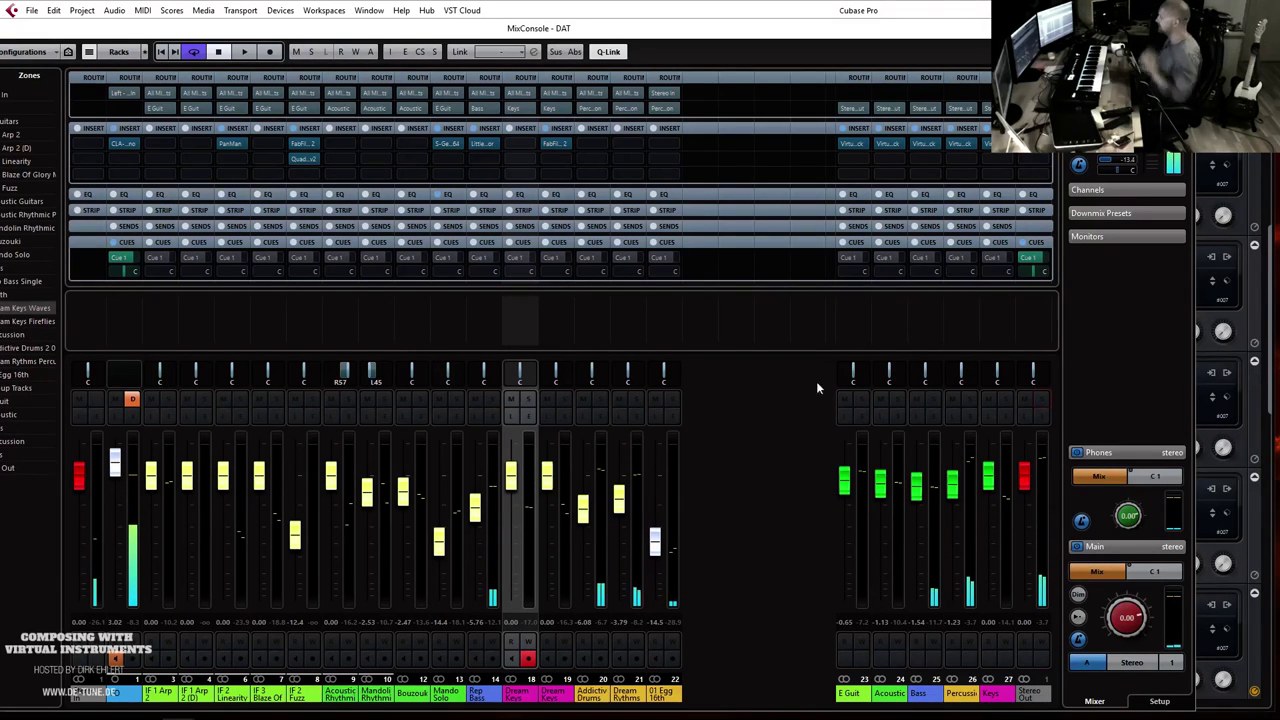
Step: Replace the VCC Channel and Revival modules in the Stereo Out's Virtual Mix Rack with VCC MixBuss at 6 dB drive, and play the full mix
left_click(1030, 143)
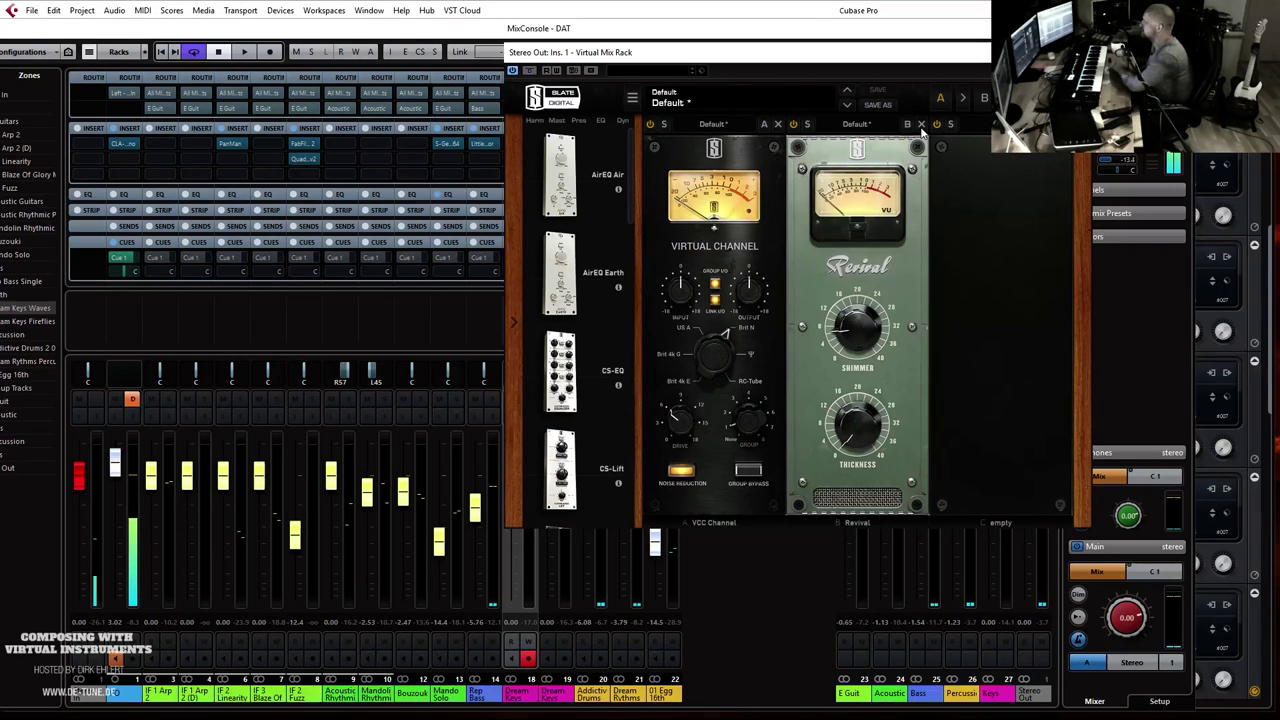
left_click(778, 123)
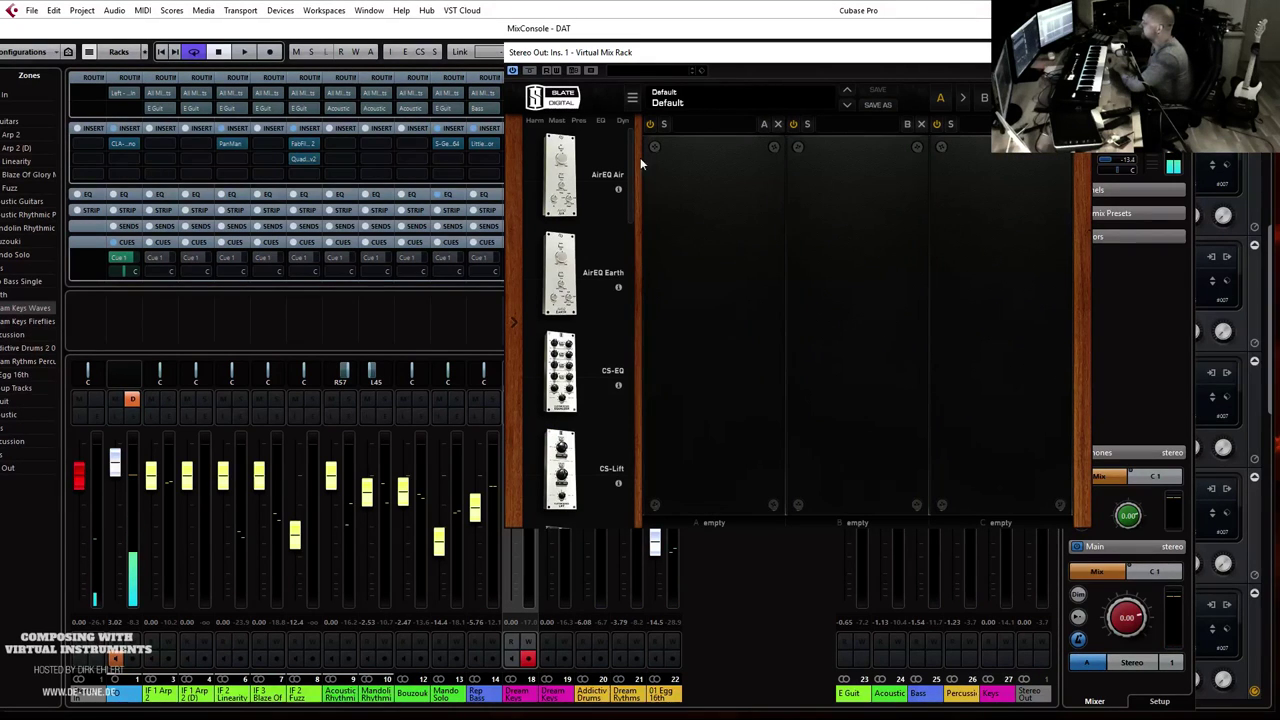
left_click_drag(633, 168, 715, 330)
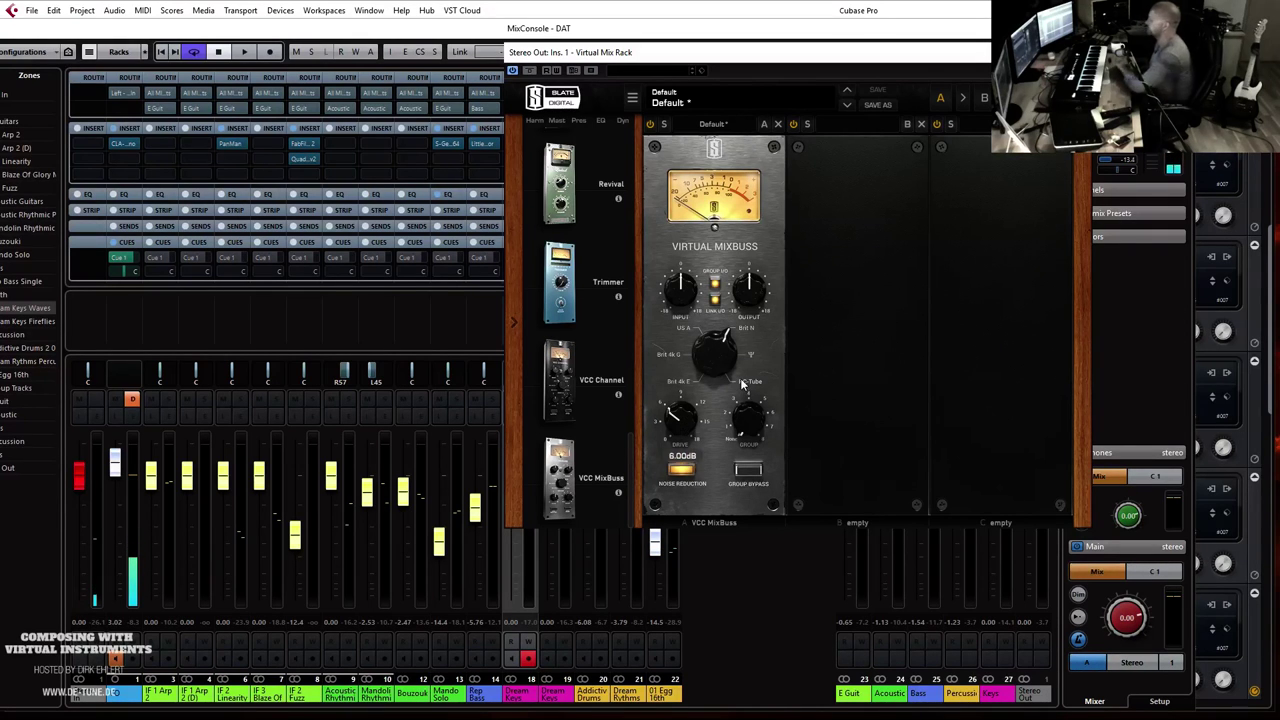
key("space")
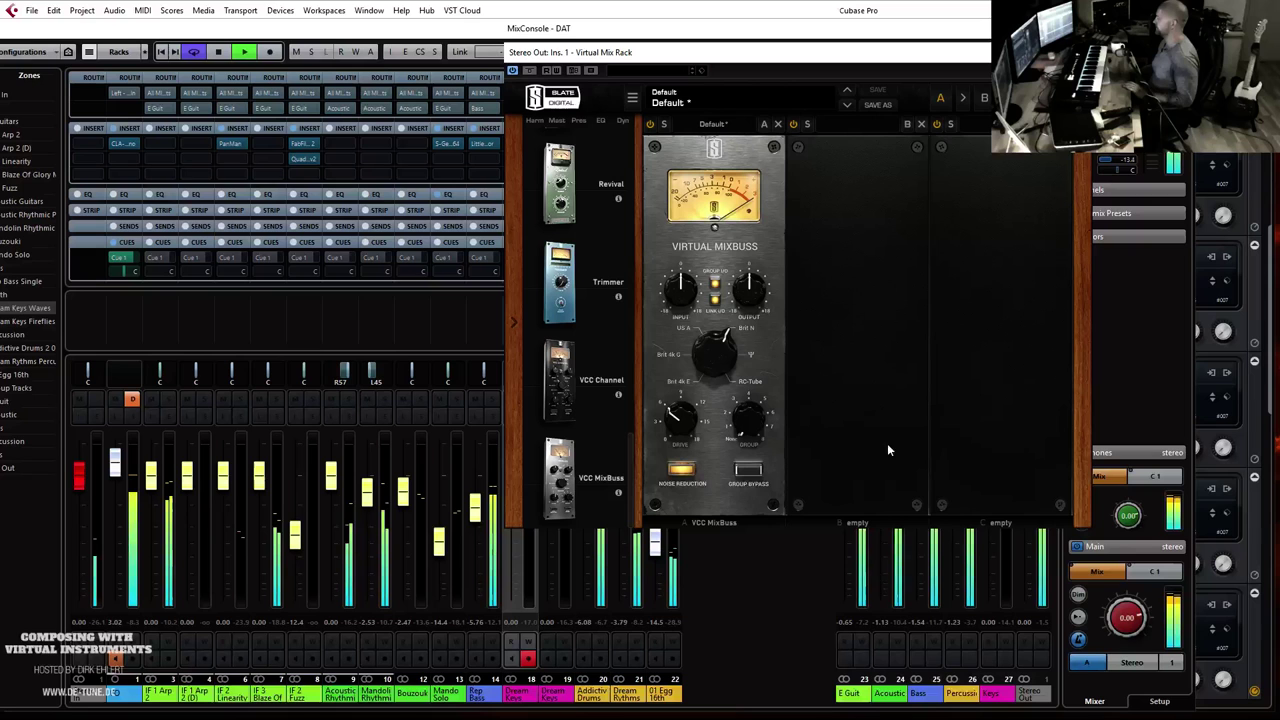
left_click_drag(1037, 57, 797, 155)
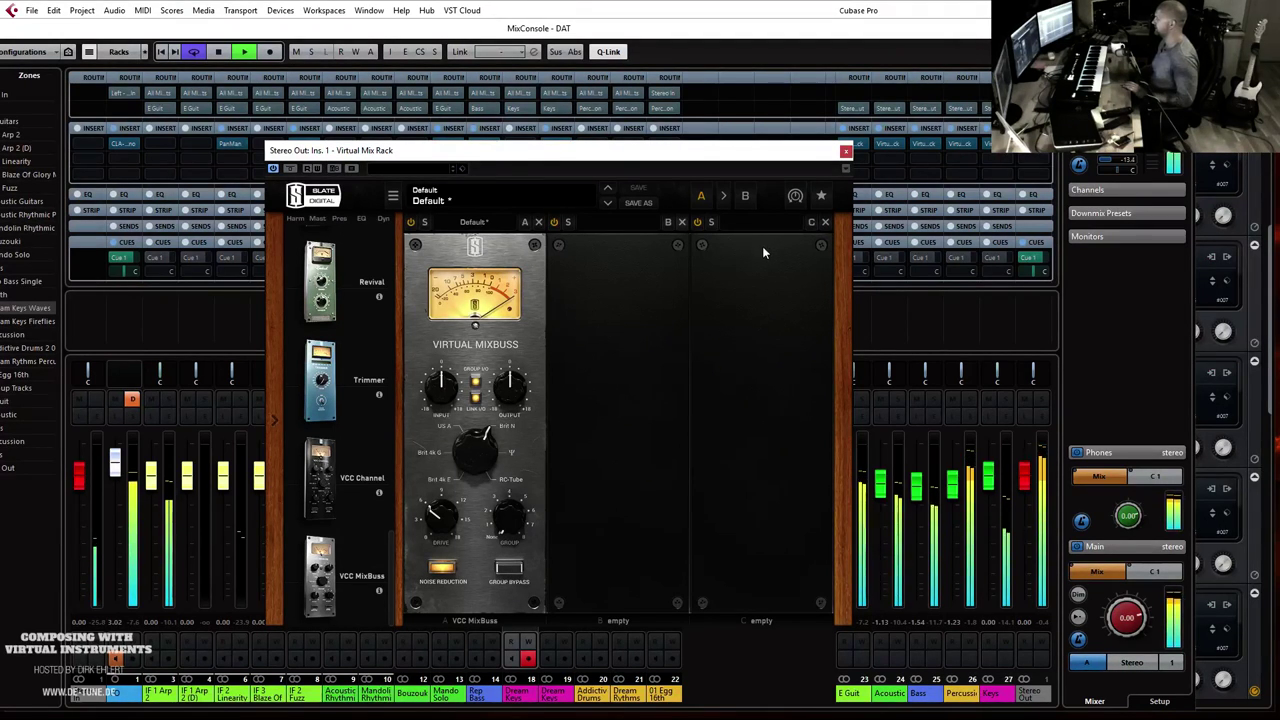
Step: Add a Trimmer module set to about -1.26 dB to the Stereo Out's Virtual Mix Rack and place it ahead of VCC MixBuss
left_click_drag(667, 157, 751, 139)
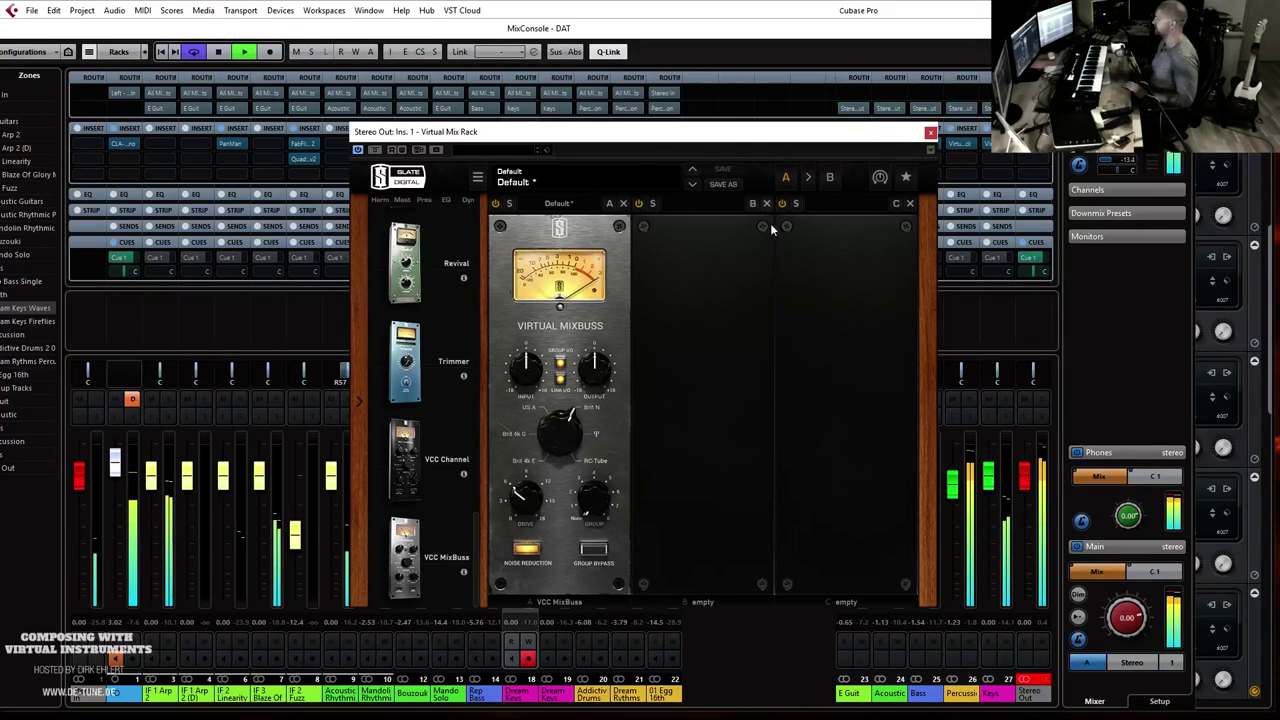
left_click_drag(413, 367, 737, 352)
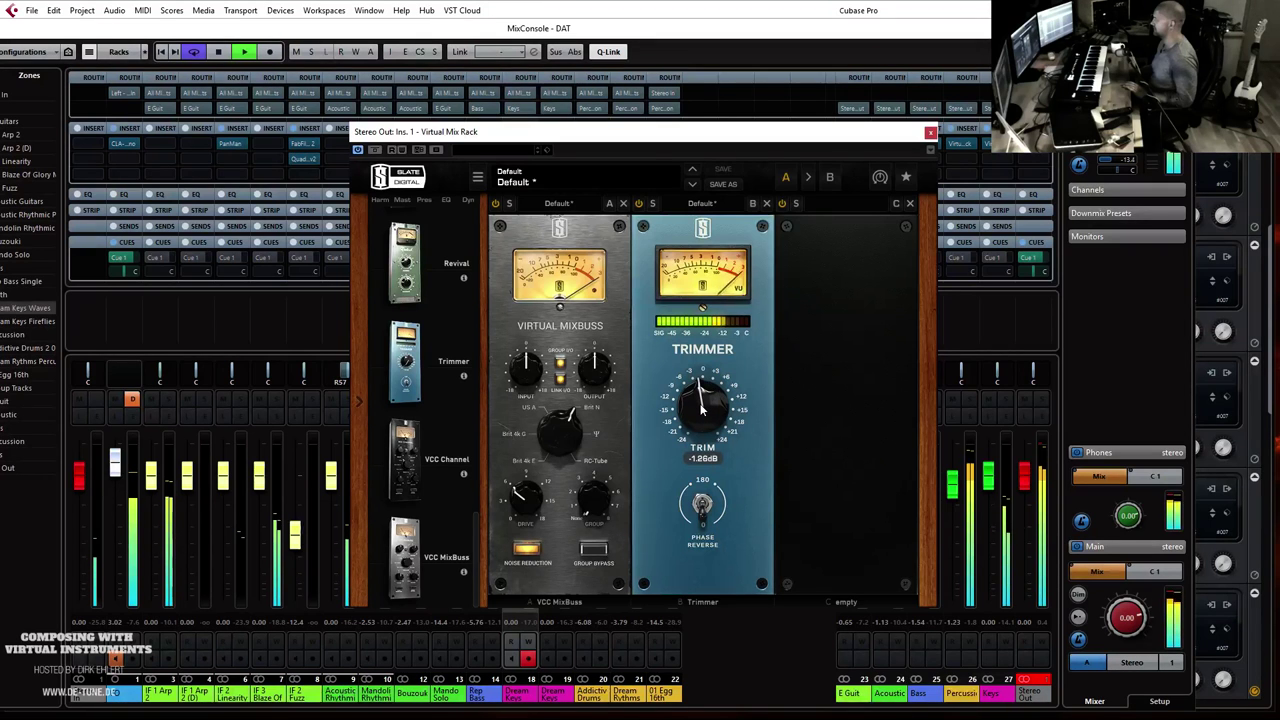
left_click_drag(585, 236, 727, 258)
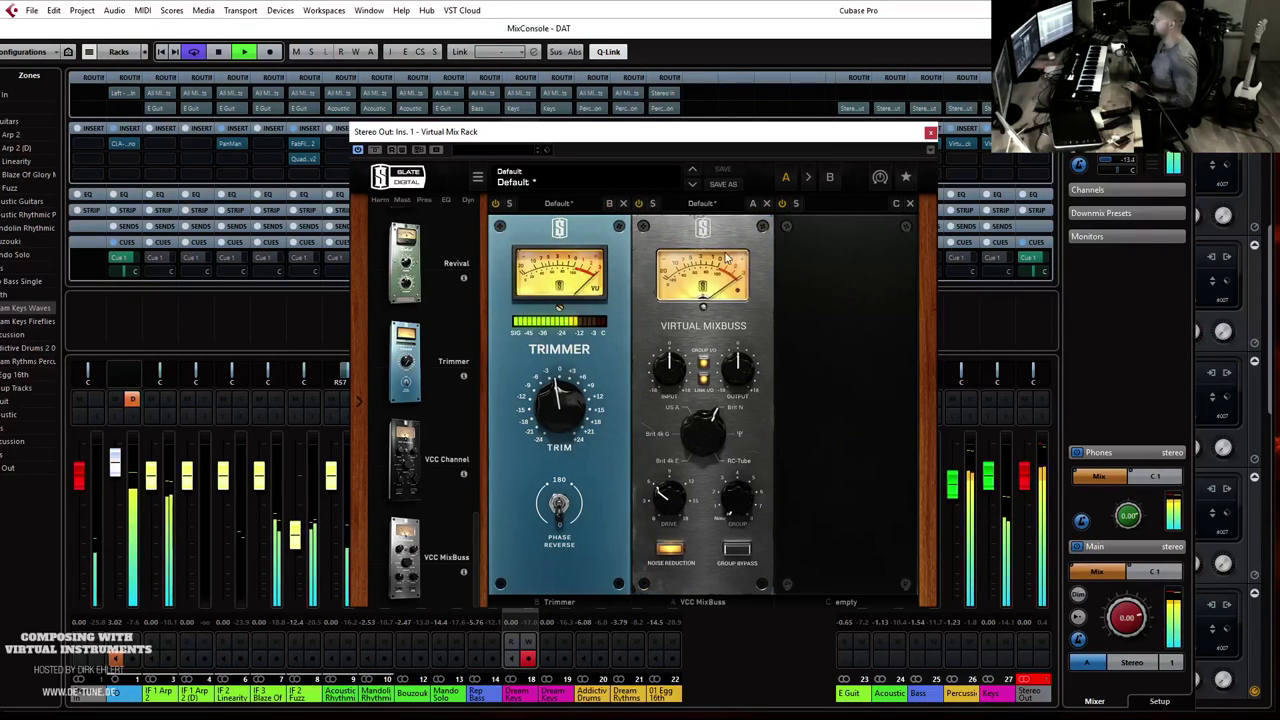
left_click(1046, 456)
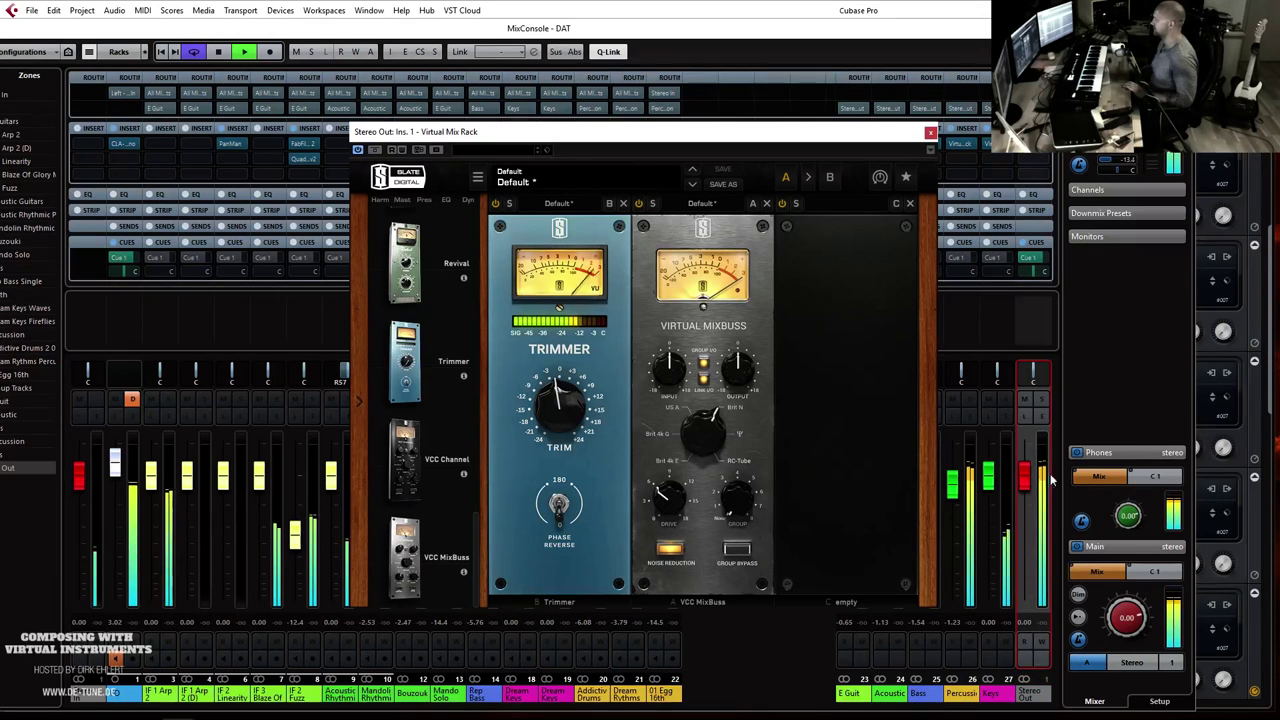
mouse_move(565, 422)
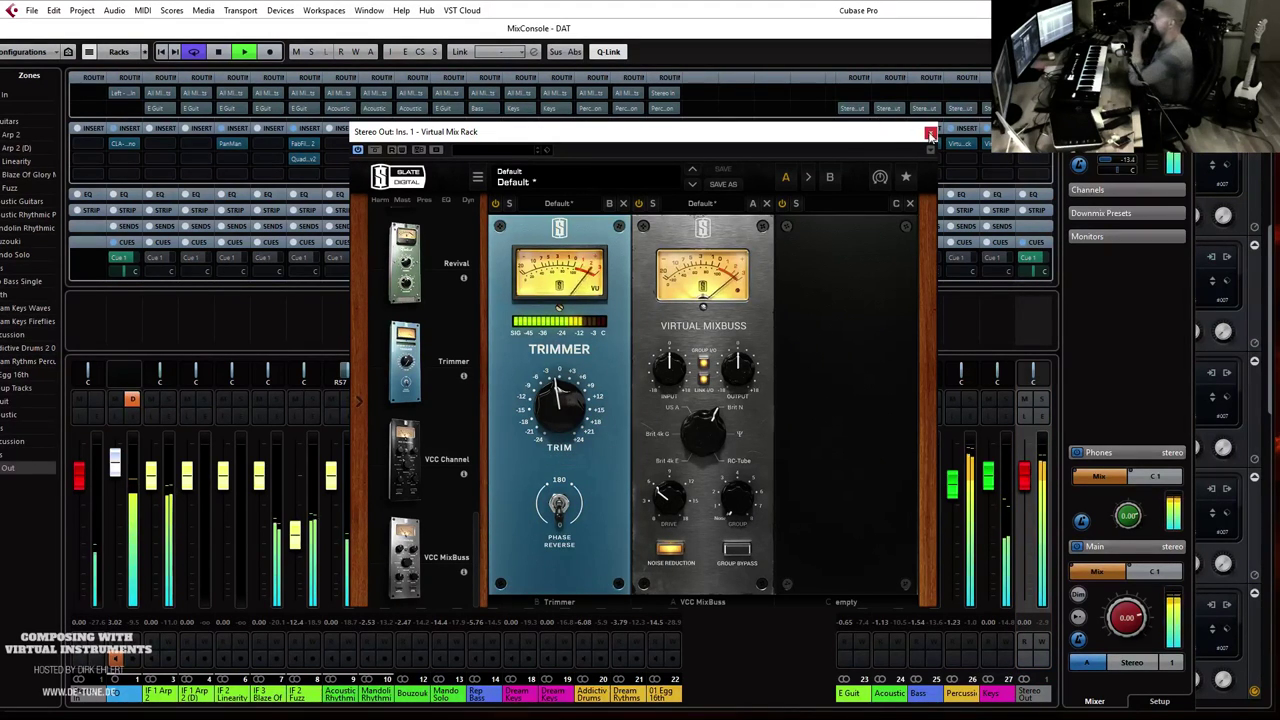
left_click(930, 134)
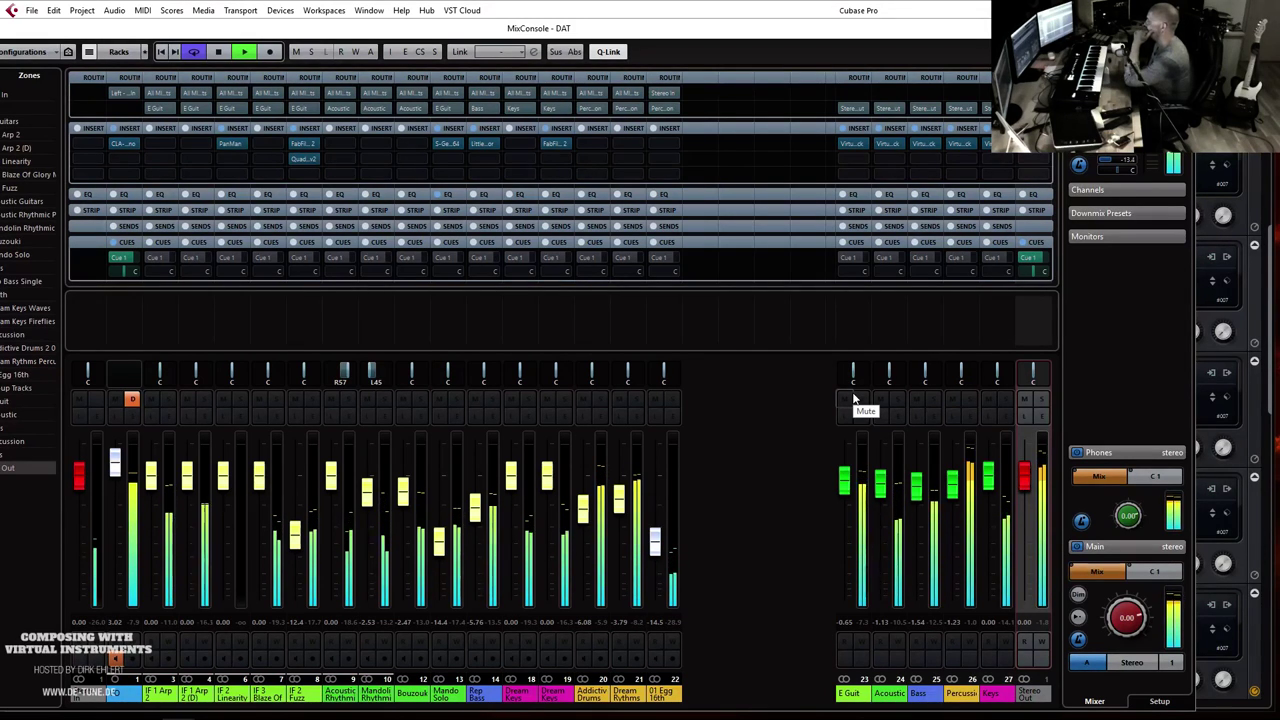
Step: Stop playback, load iZotope Ozone 7 into the second insert of Stereo Out, and open its interface
key("space")
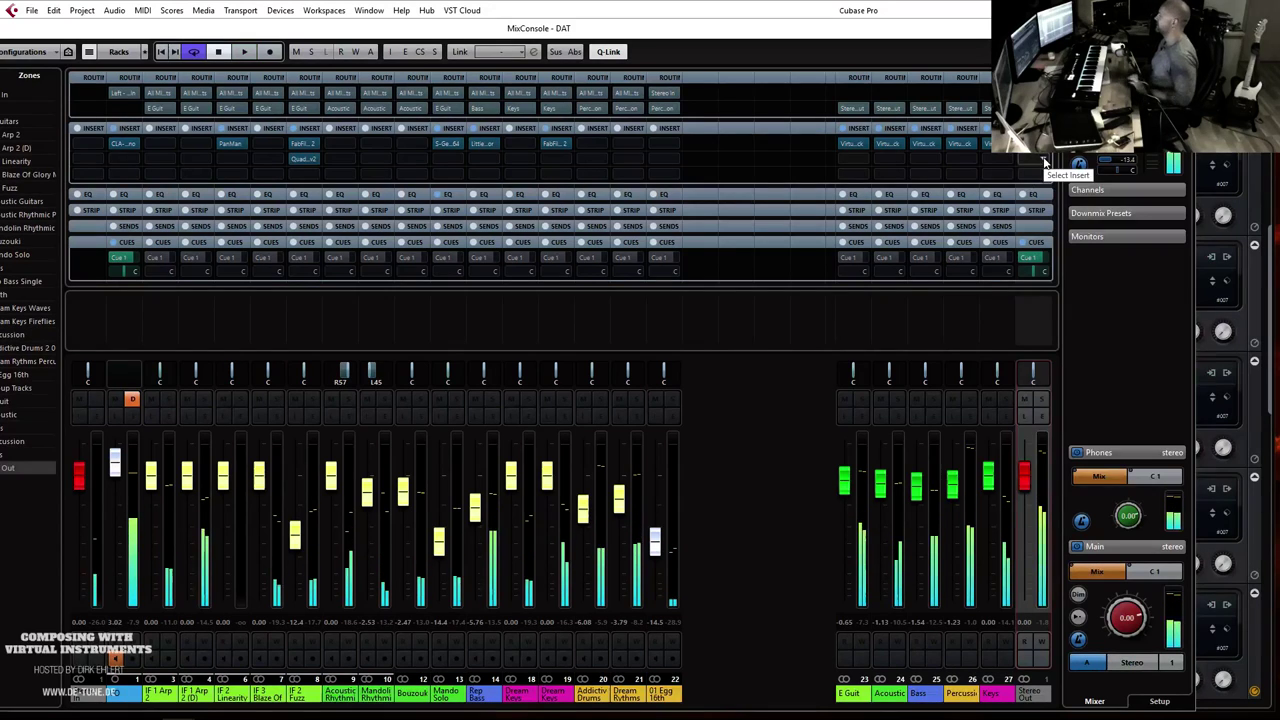
left_click(1043, 165)
left_click(1037, 196)
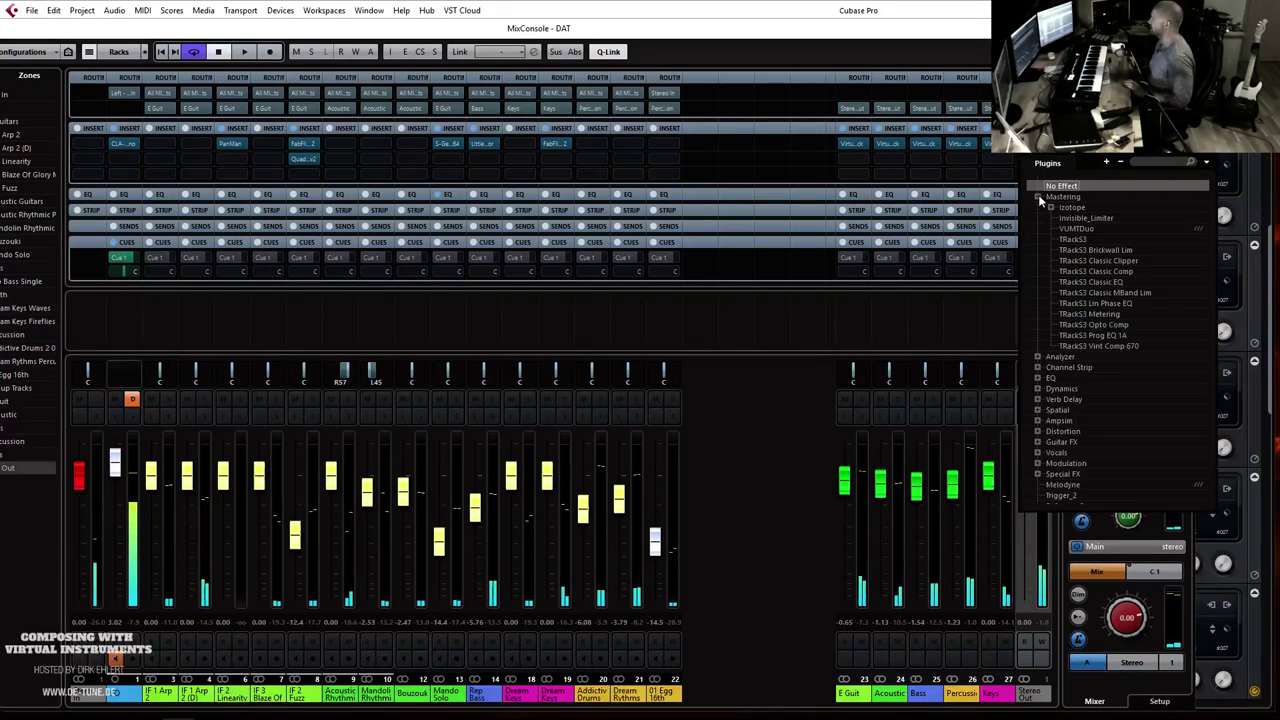
left_click(1051, 208)
left_click(1119, 230)
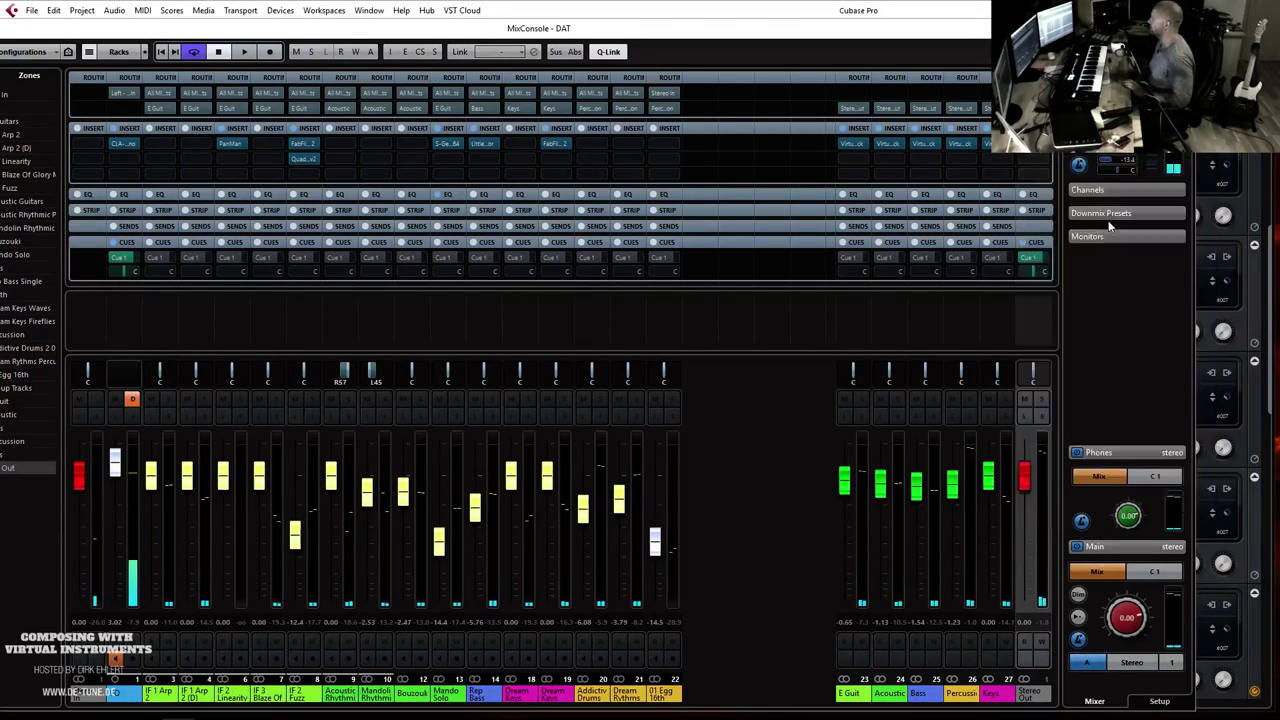
mouse_move(1034, 160)
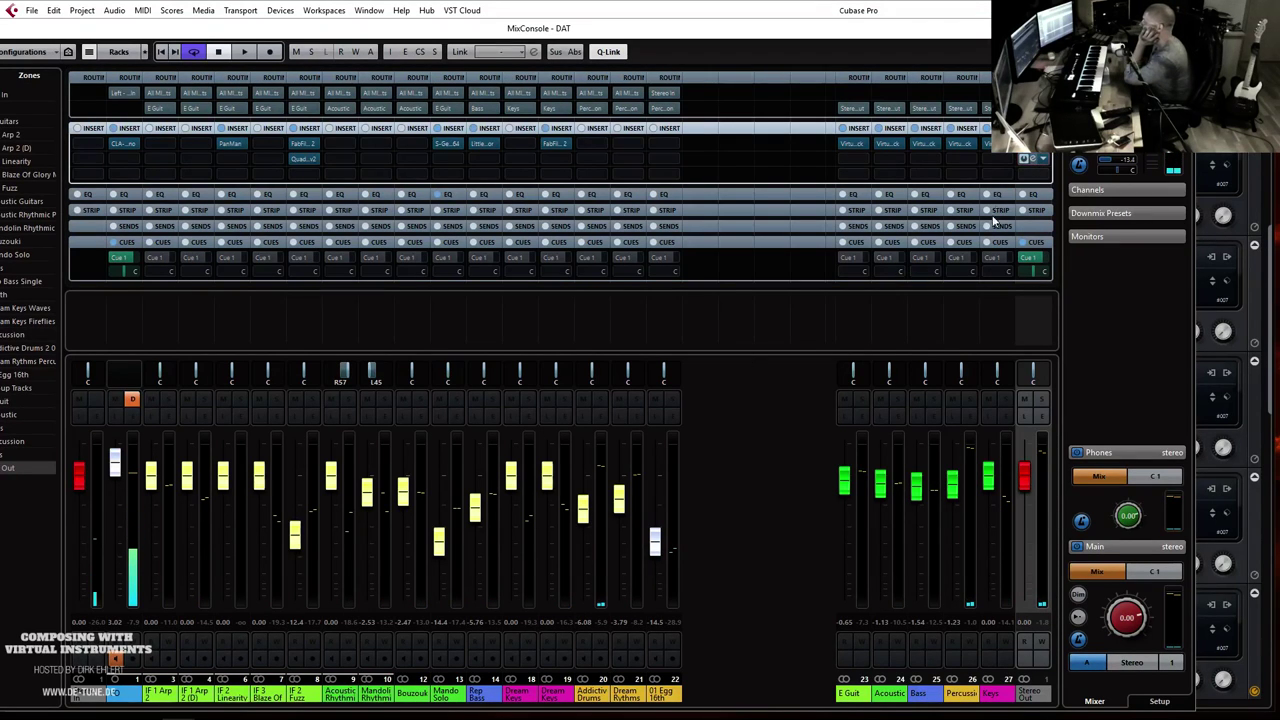
left_click(1034, 160)
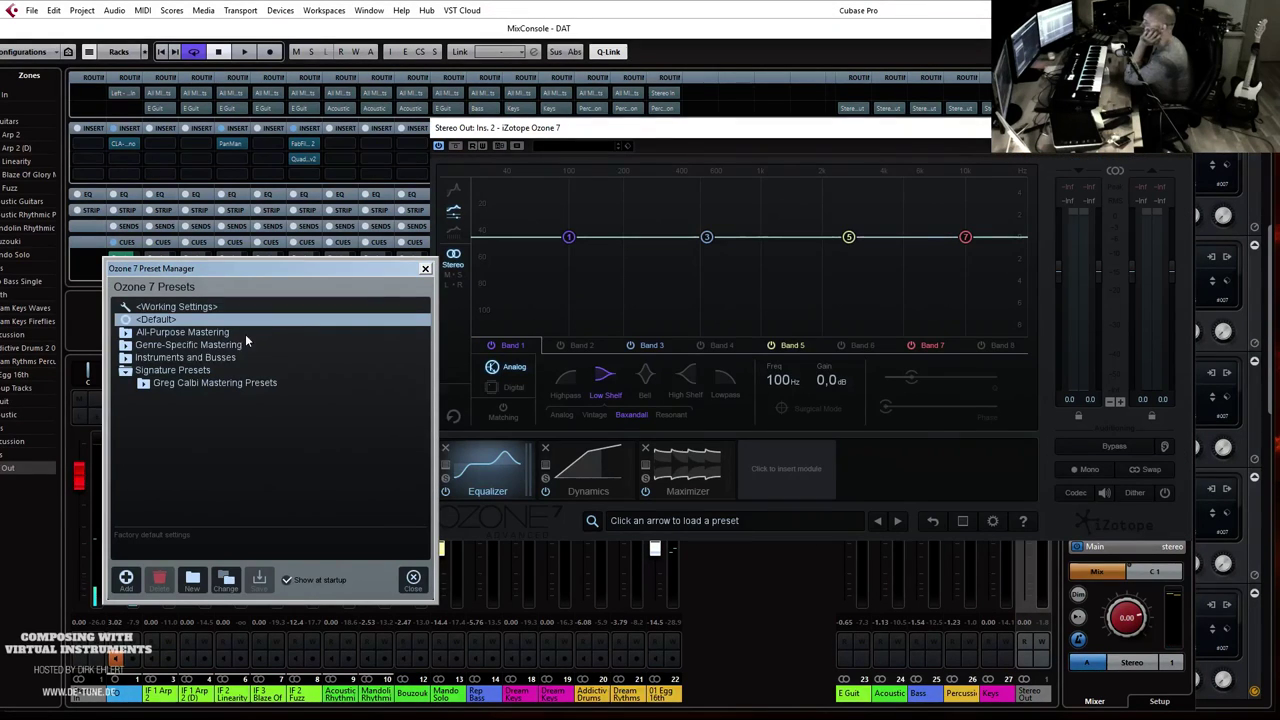
Step: Load the Light Folk preset from Ozone's Genre-Specific Mastering presets, play the mix, and close the preset manager
left_click(125, 346)
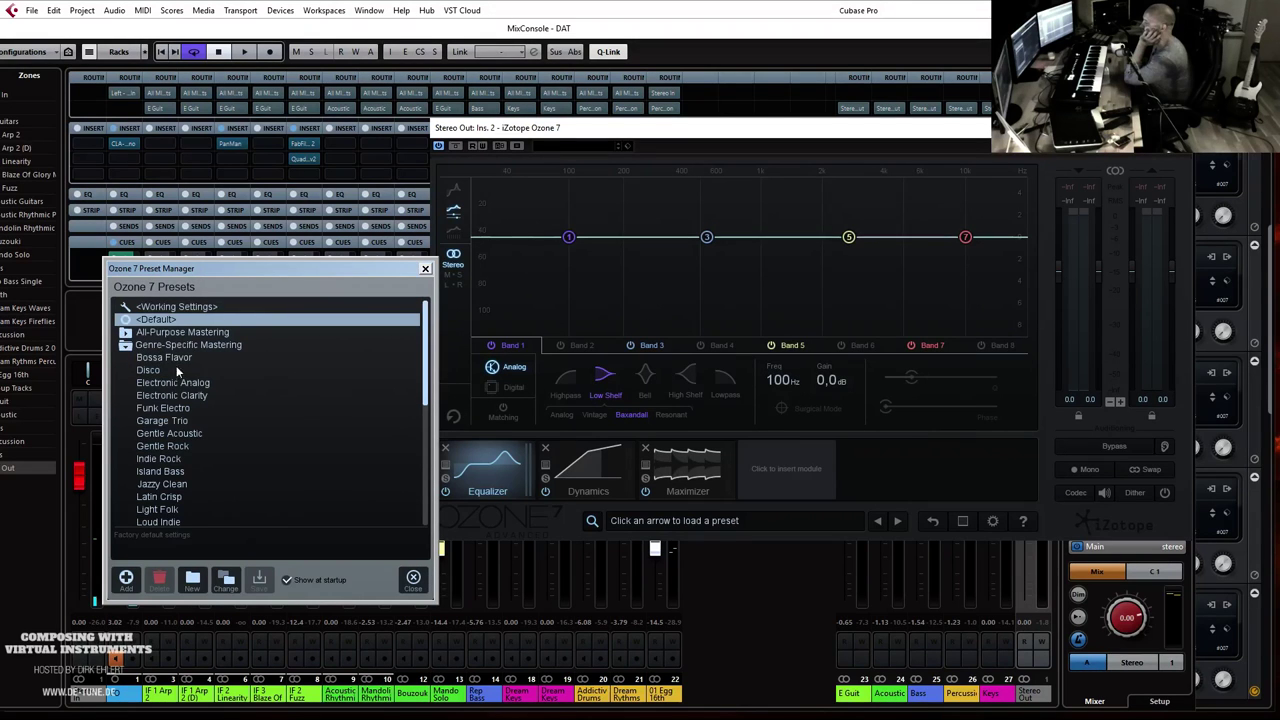
scroll(208, 390, "down", 2)
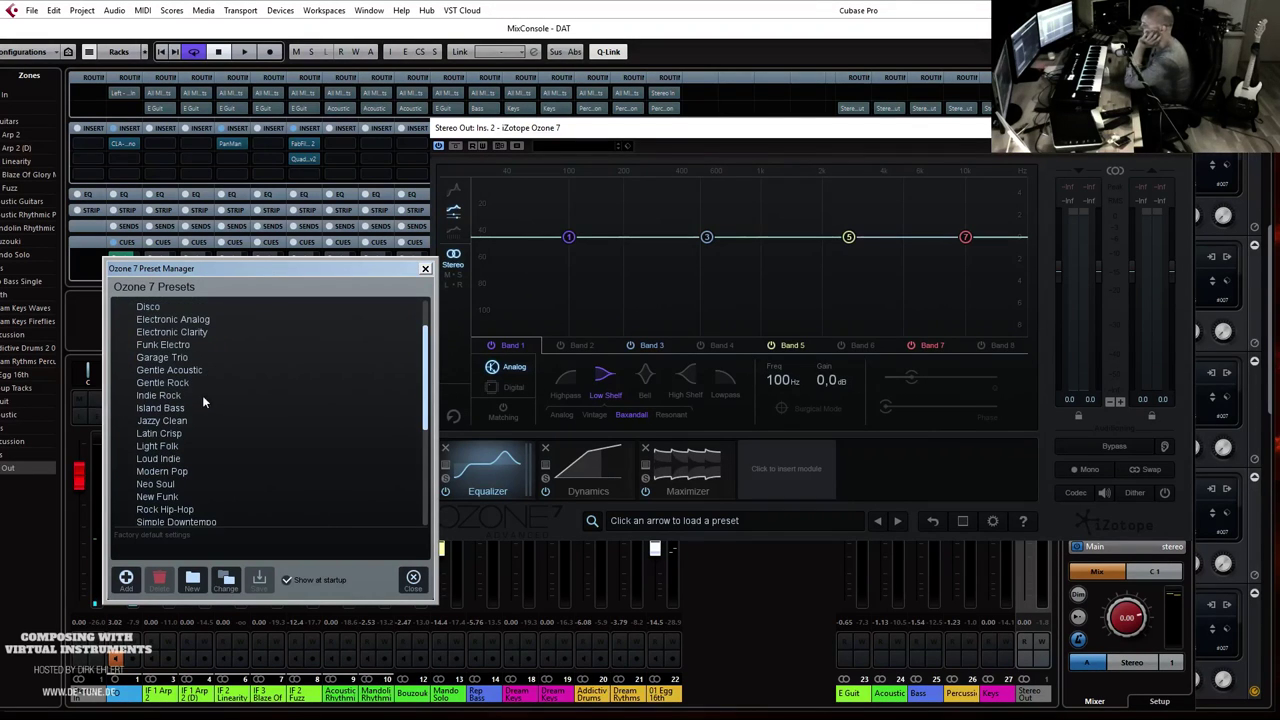
scroll(197, 398, "down", 3)
scroll(196, 400, "down", 1)
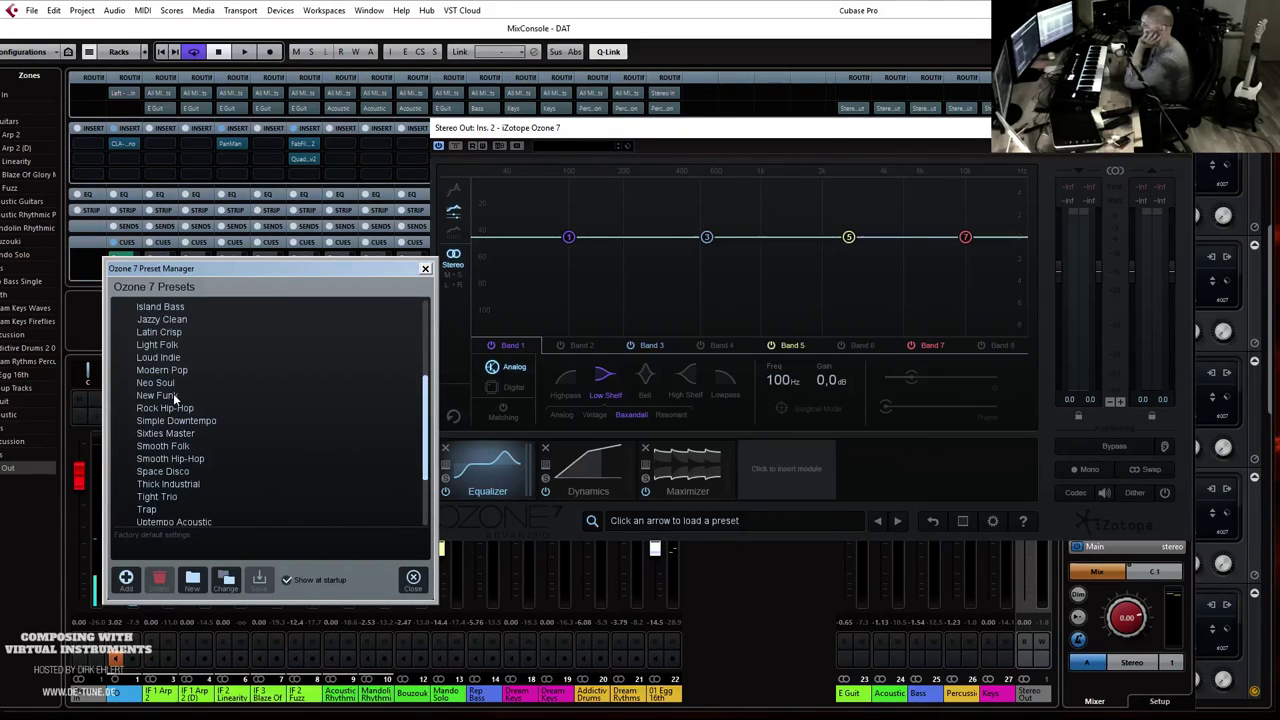
left_click(145, 345)
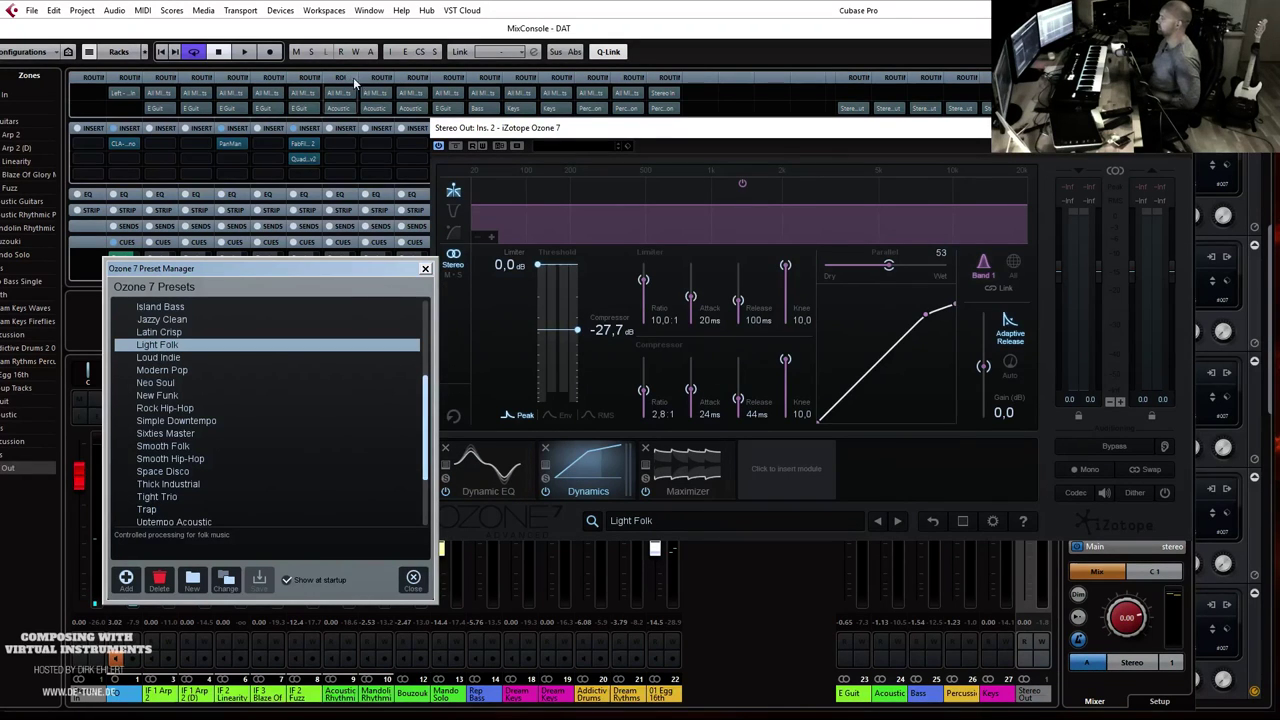
key("space")
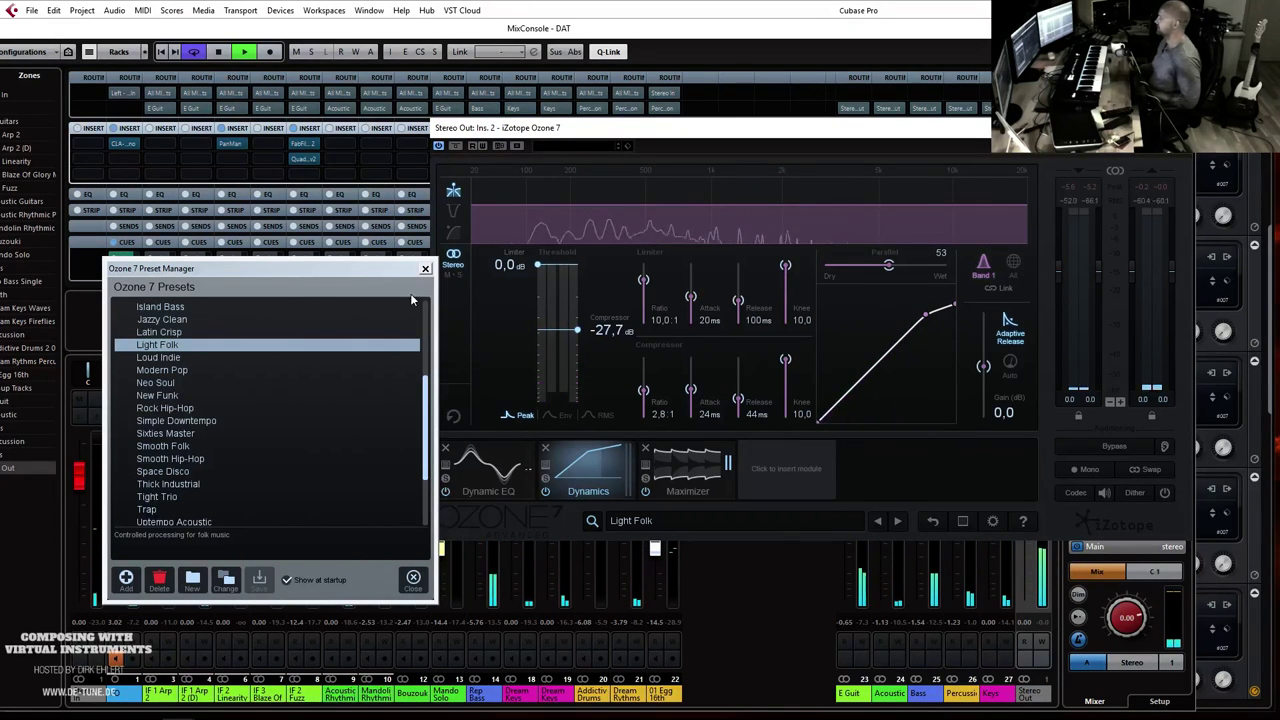
left_click(425, 268)
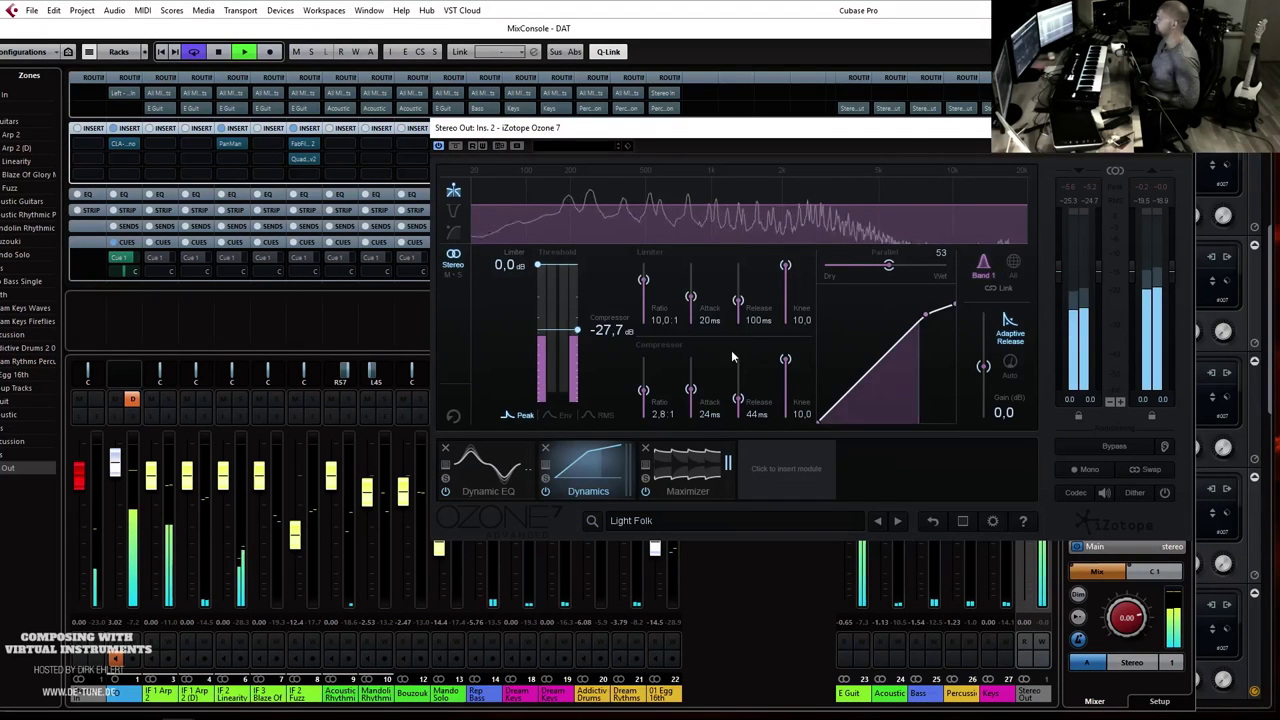
Step: Set the Maximizer ceiling to -0.3 dB and review the Dynamic EQ module
left_click(700, 483)
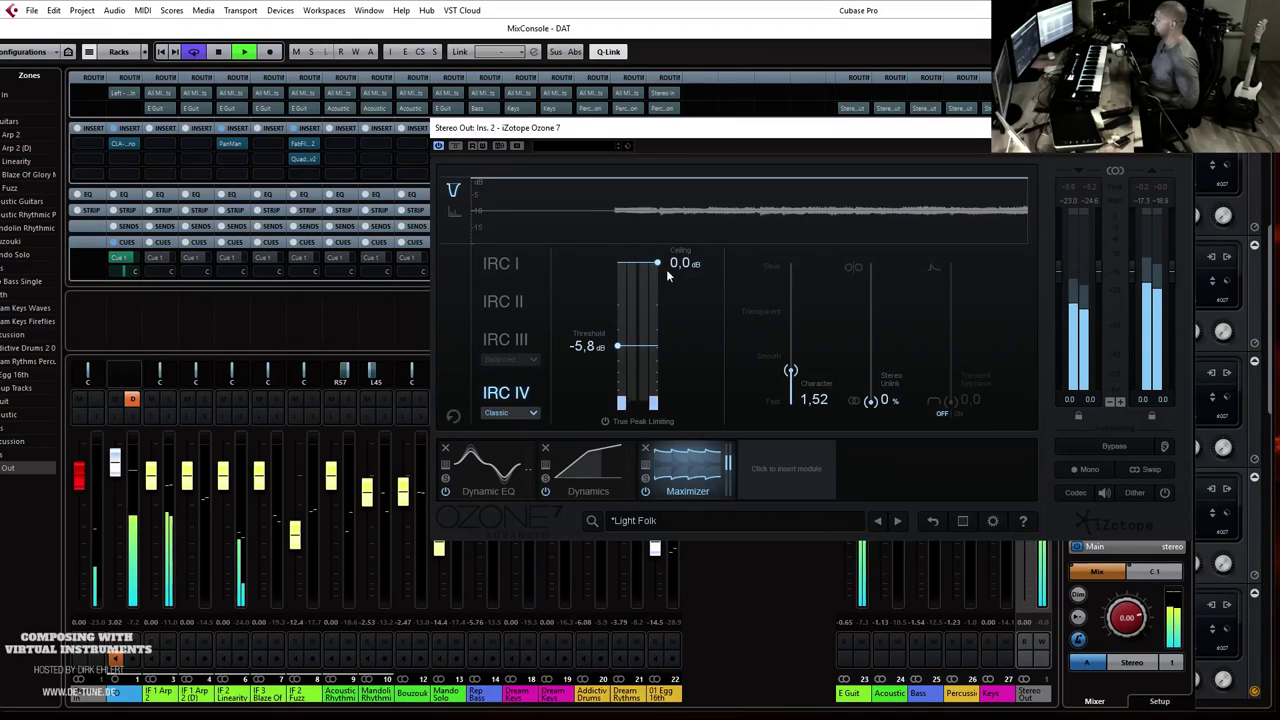
left_click_drag(657, 263, 657, 270)
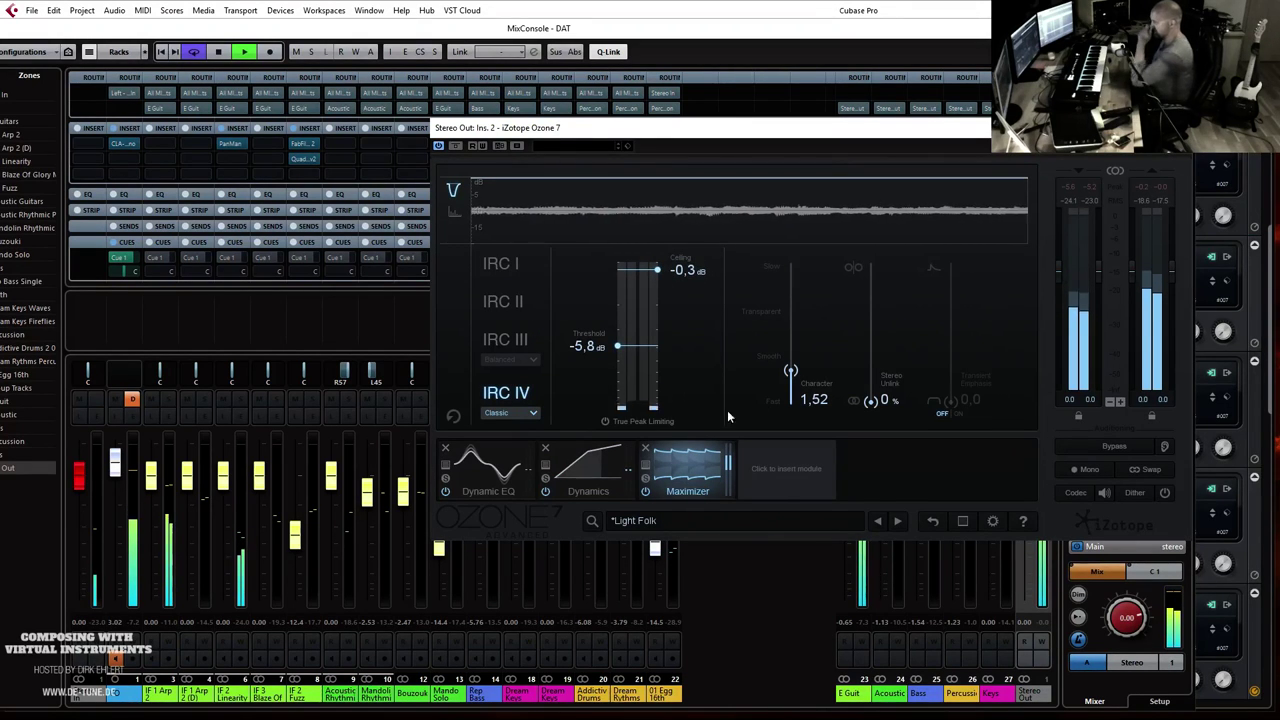
left_click(488, 486)
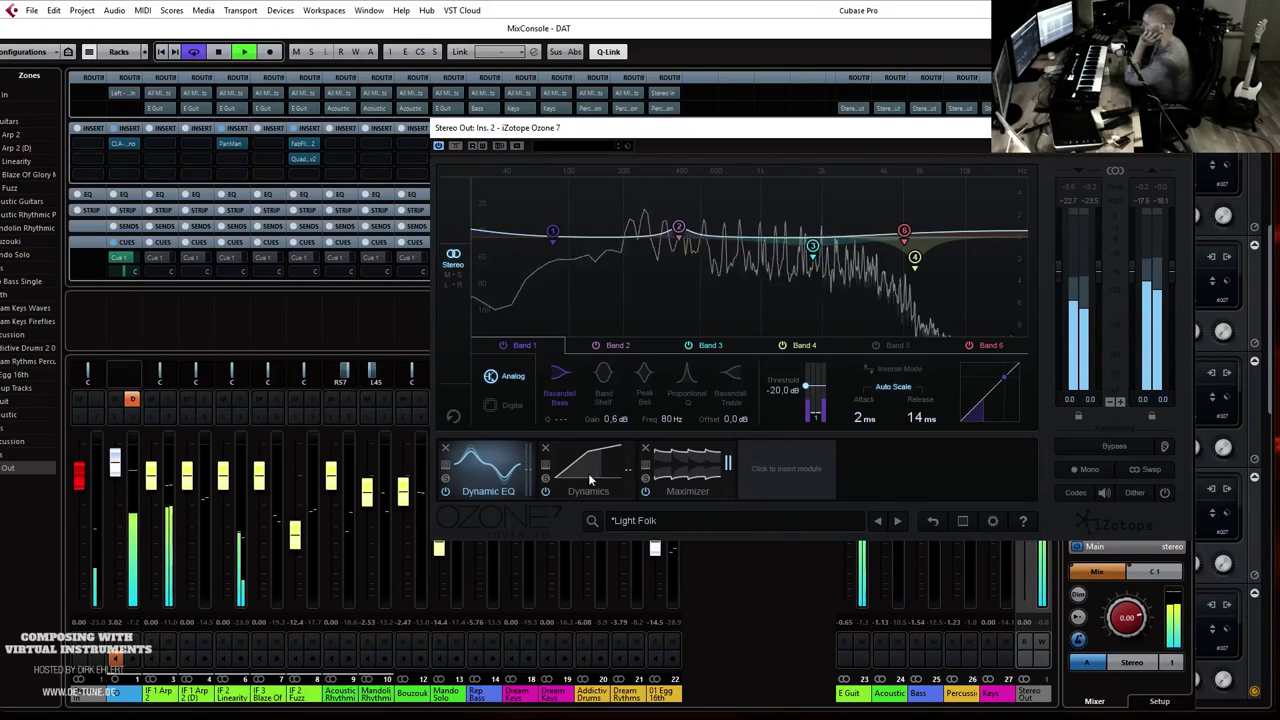
Step: Insert a Vintage Tape module at the start of the Ozone chain with Harmonics at 1.2, and compare it against bypass
left_click(783, 472)
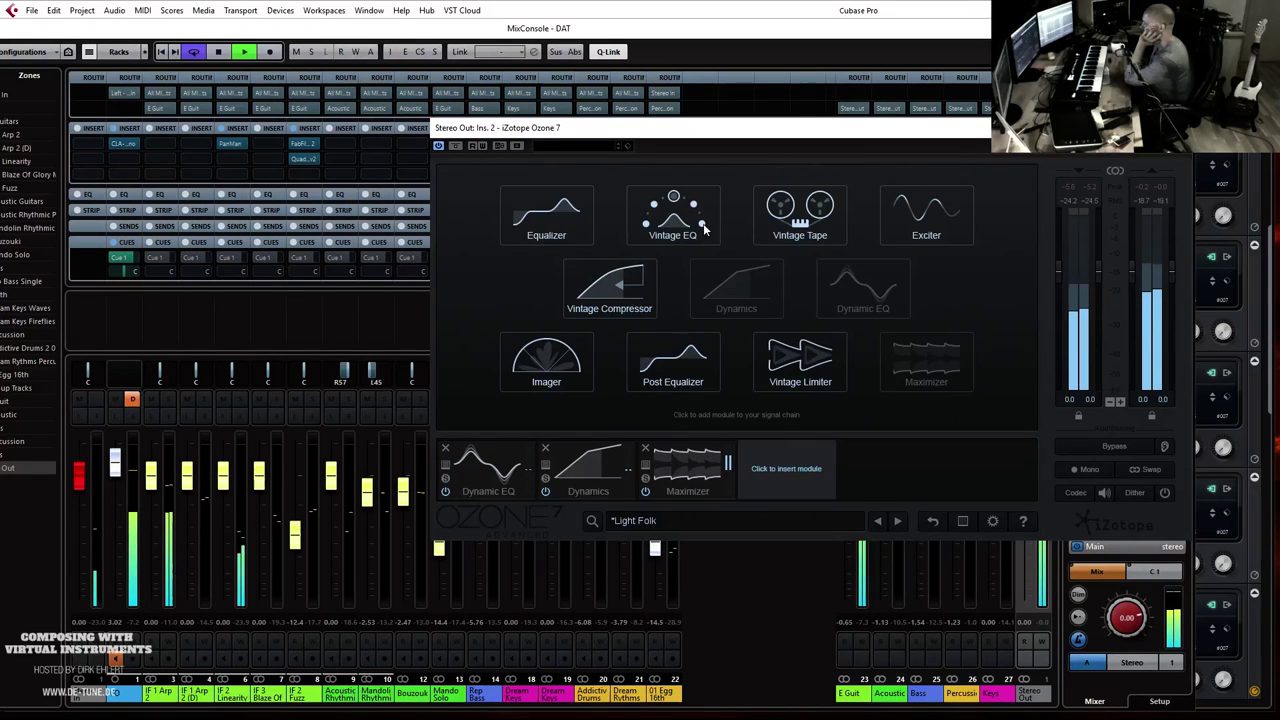
left_click(815, 227)
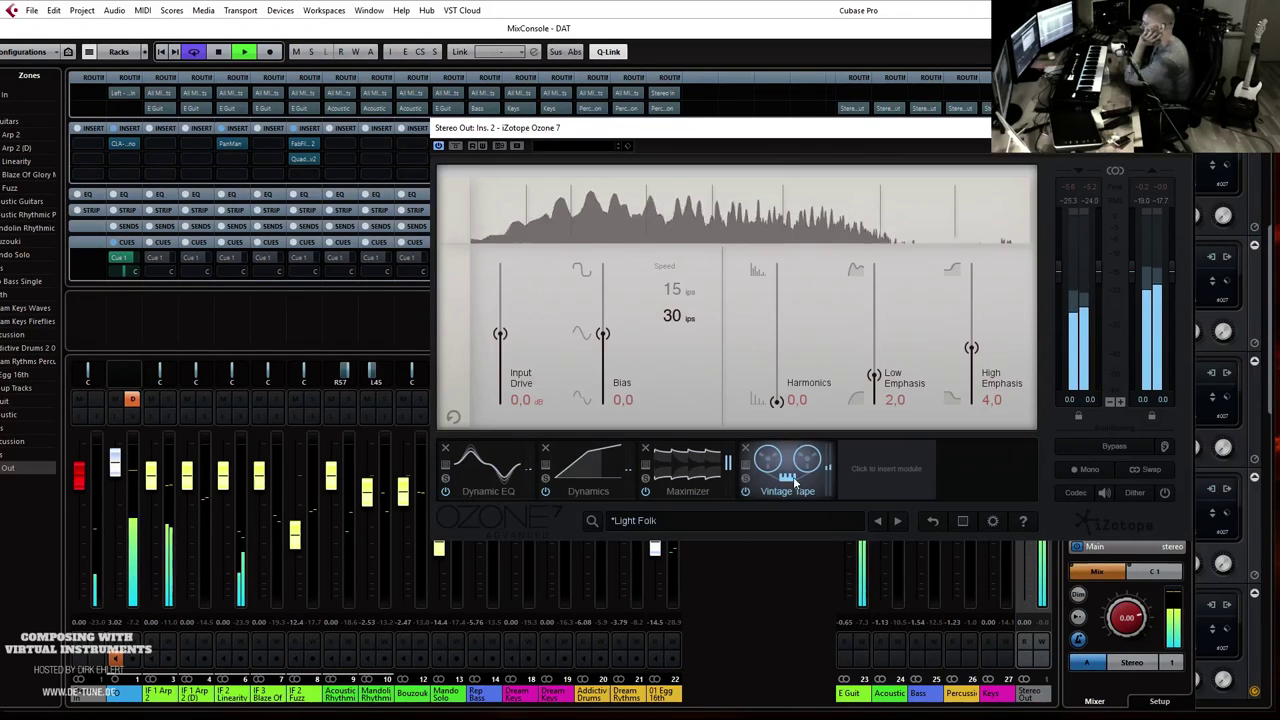
left_click_drag(786, 468, 492, 474)
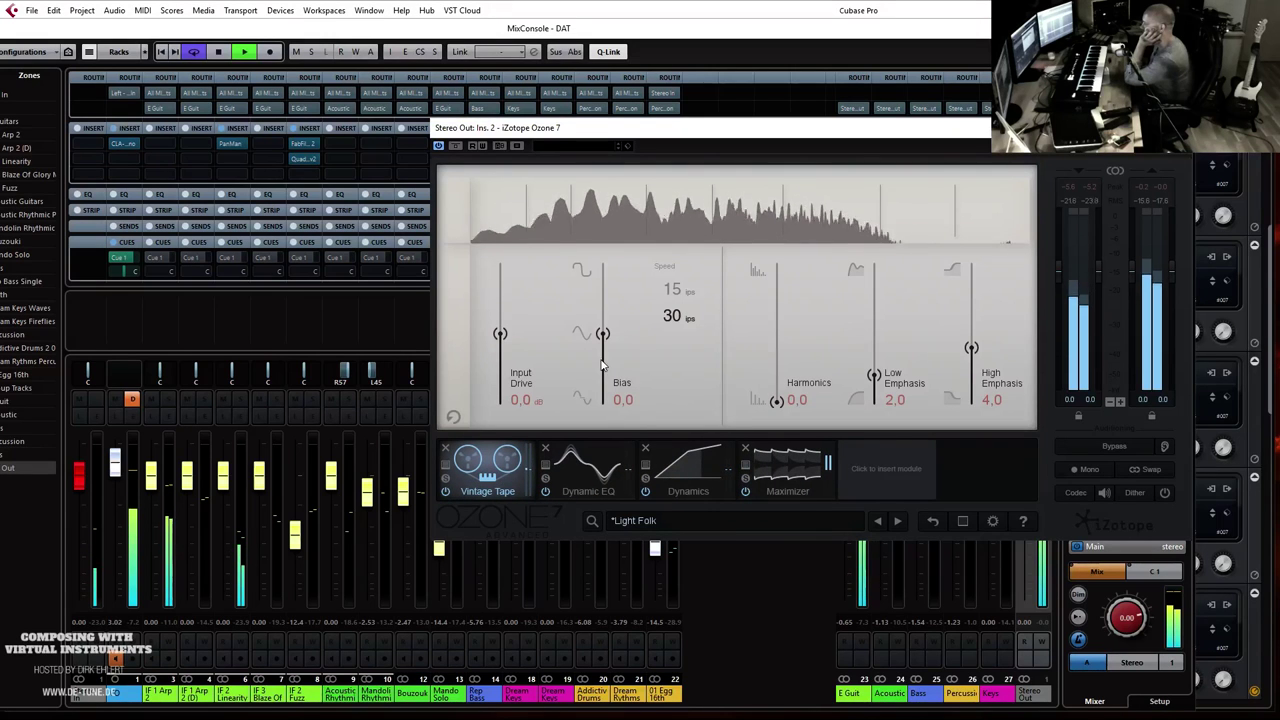
left_click_drag(785, 401, 780, 390)
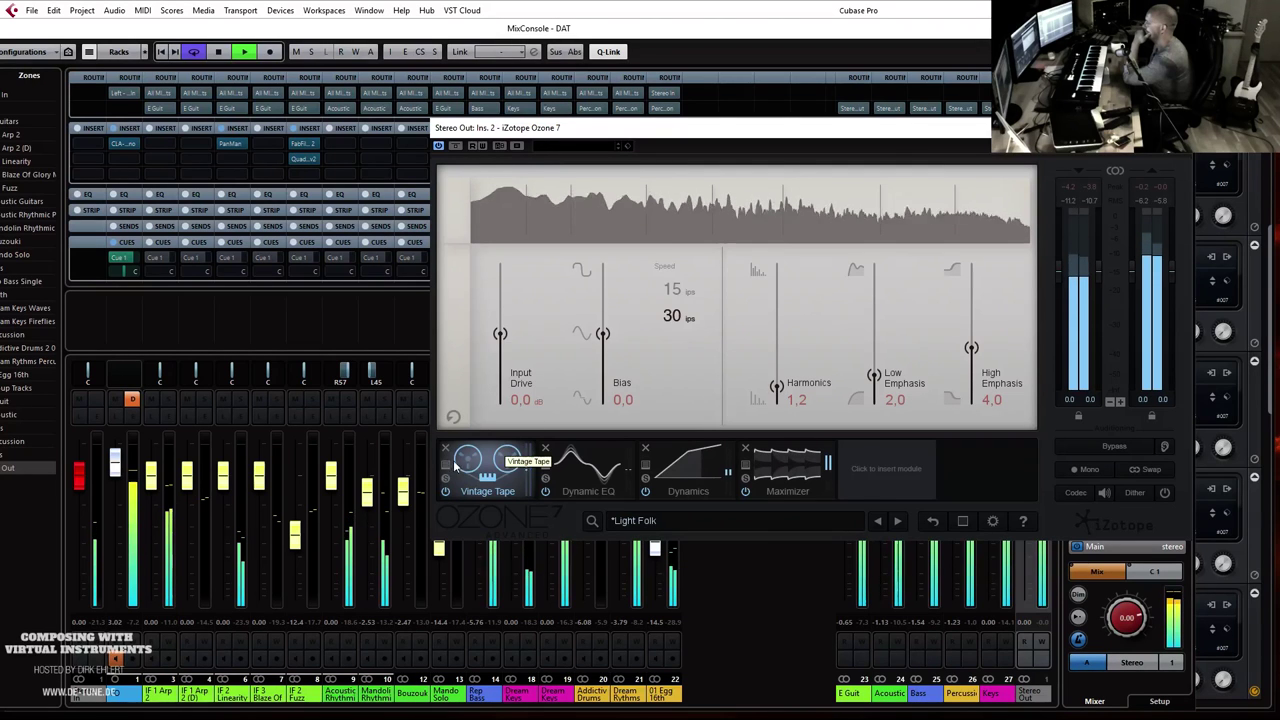
left_click(444, 493)
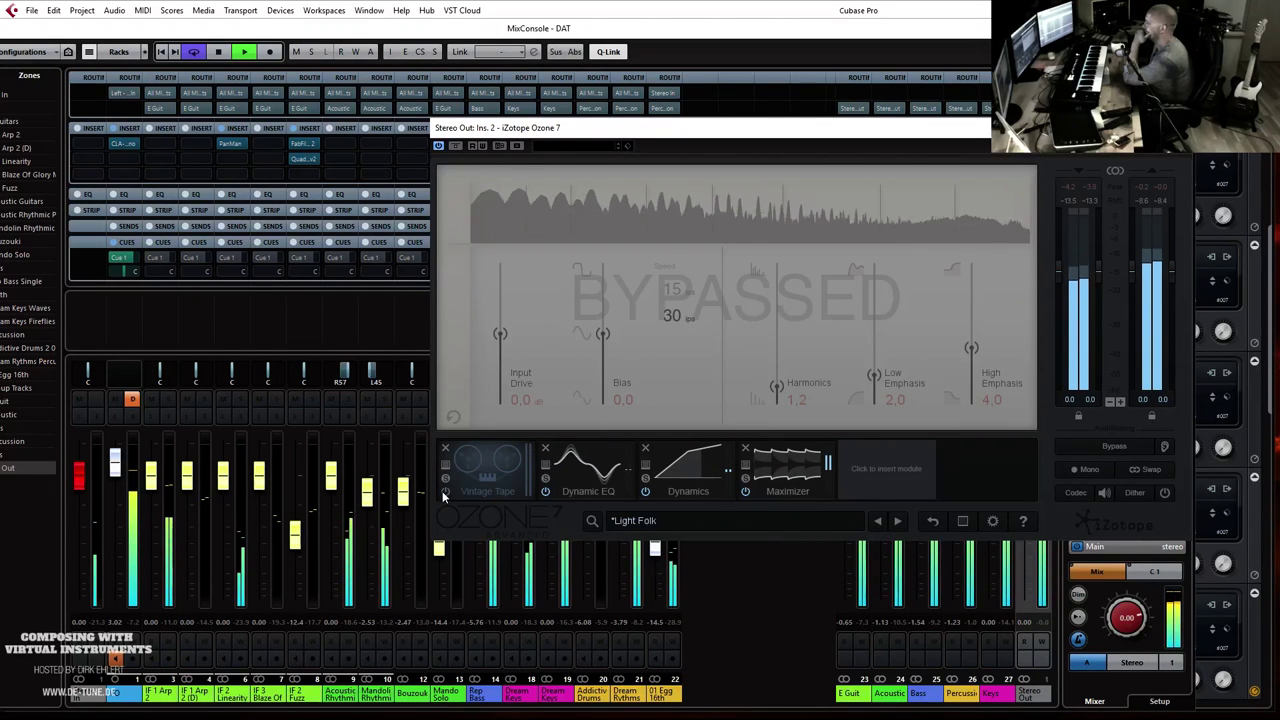
left_click(445, 492)
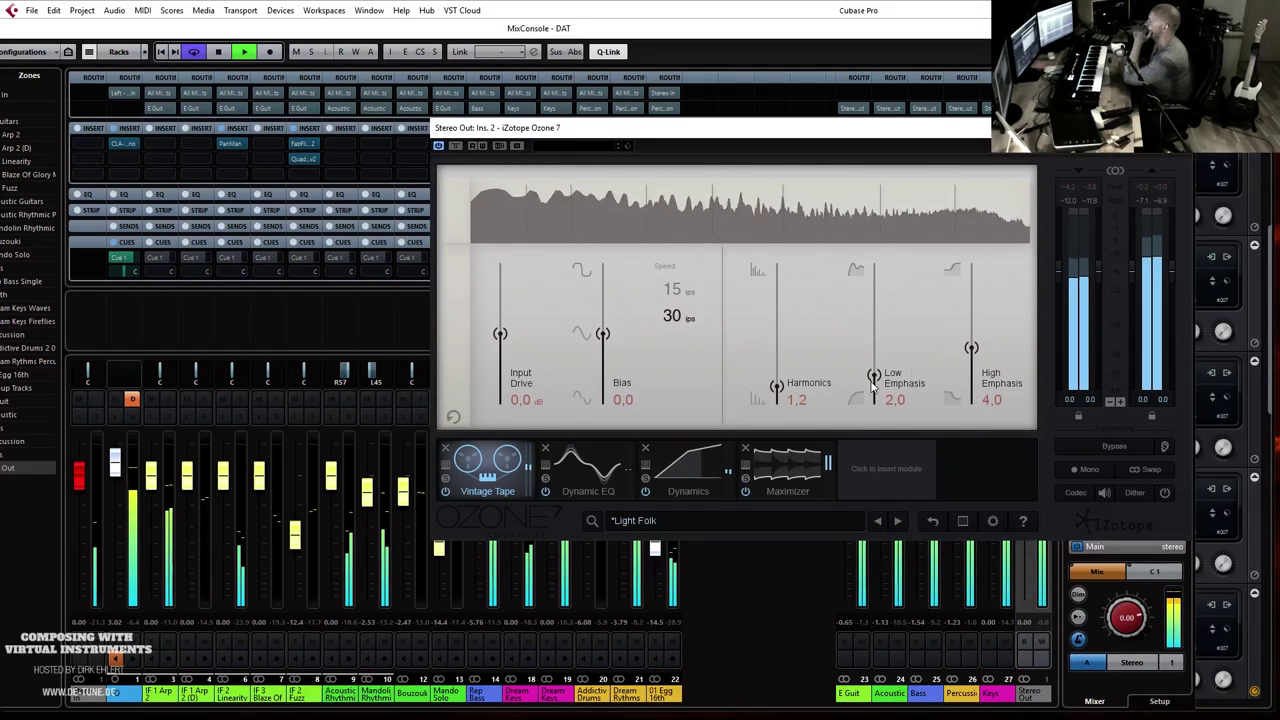
Step: Raise the compressor threshold in Ozone's Dynamics module to -19.2 dB while monitoring its gain reduction trace
left_click(670, 470)
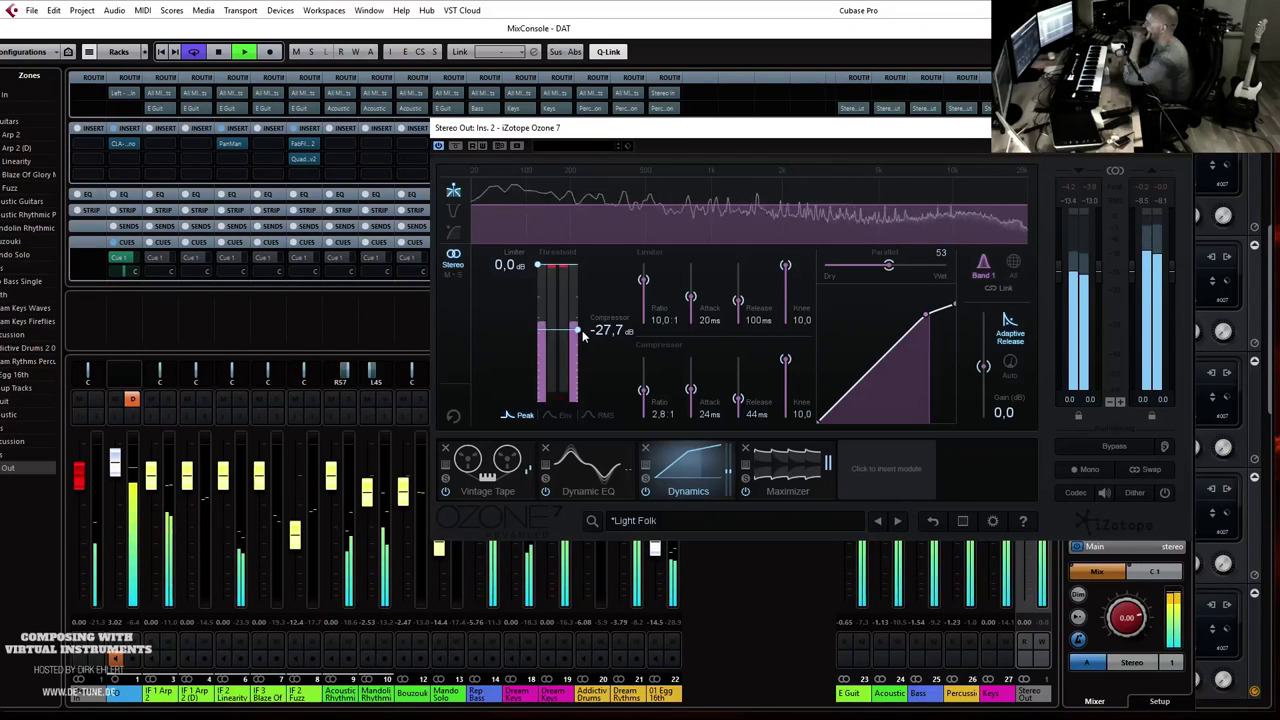
left_click_drag(580, 332, 578, 328)
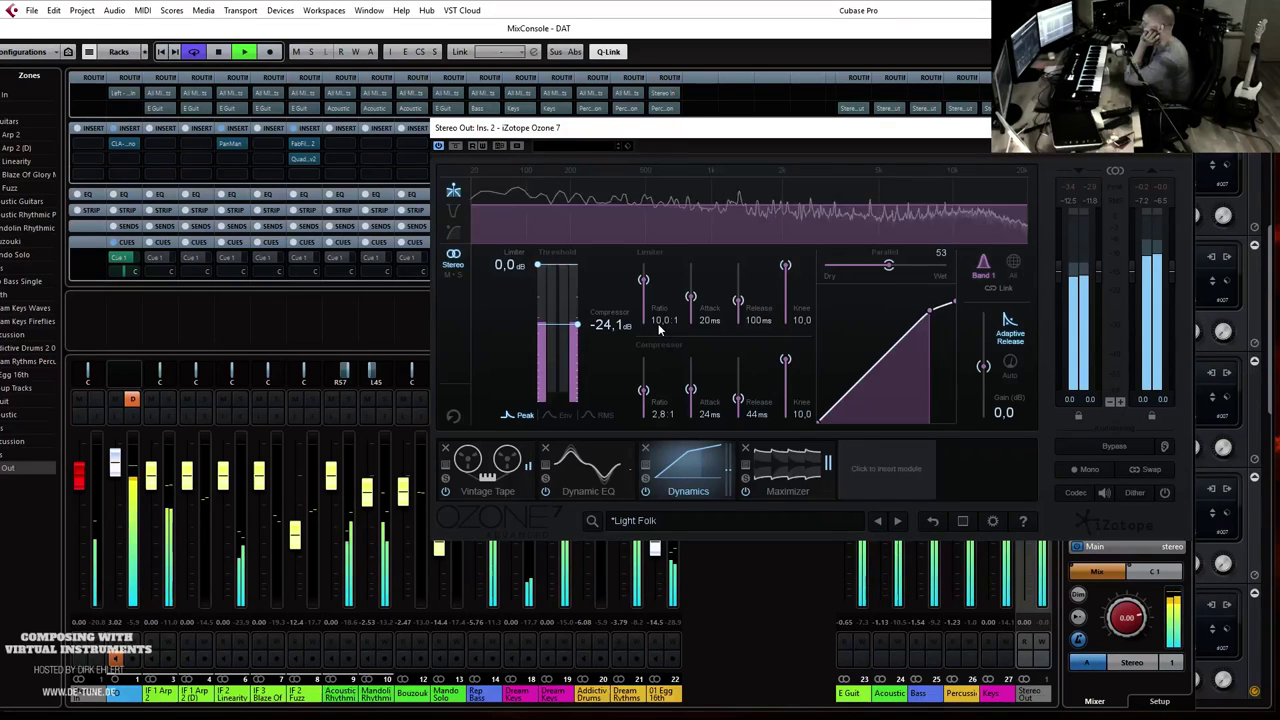
left_click(454, 211)
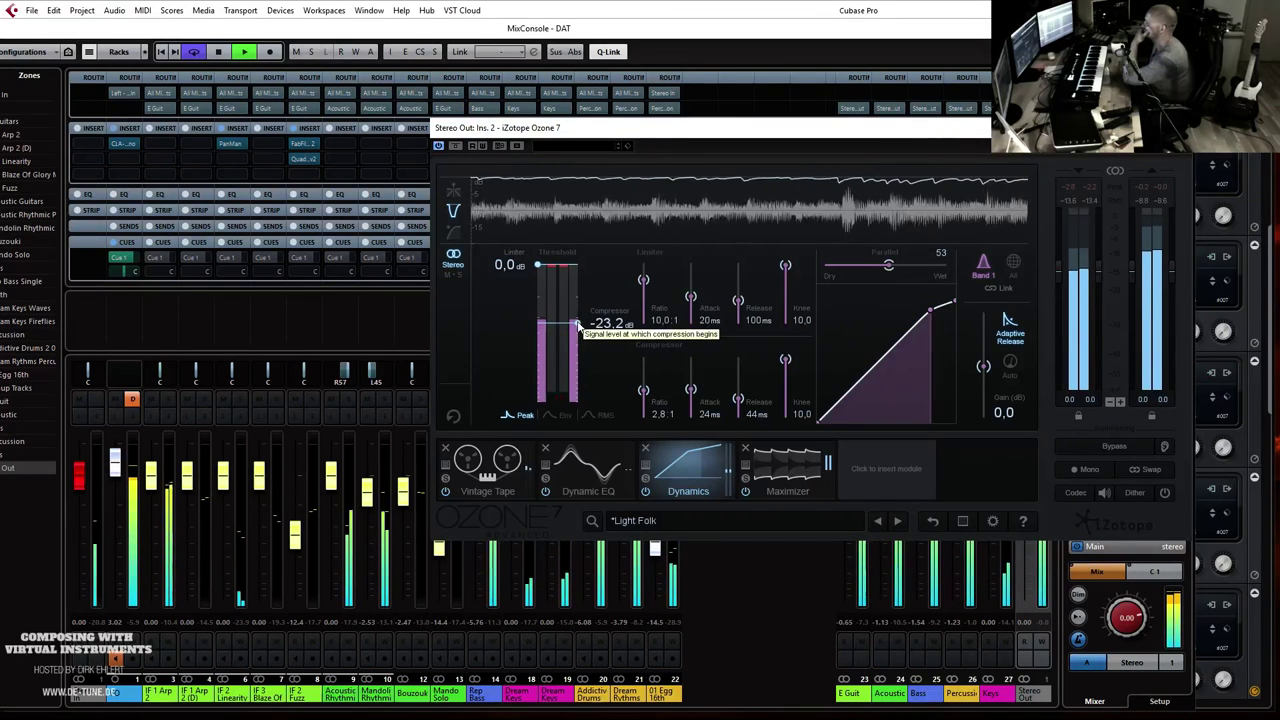
left_click_drag(577, 324, 580, 318)
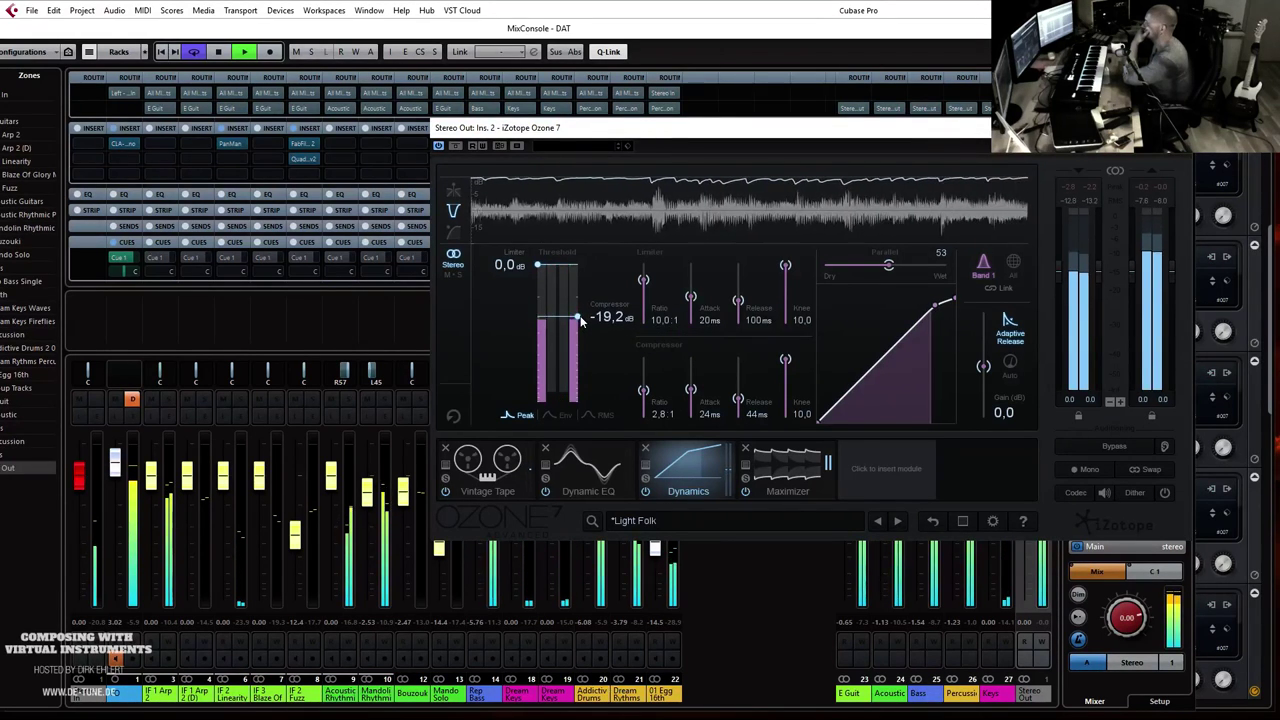
Step: Set the Maximizer threshold to -4.5 dB and its Character to 5.01
left_click(769, 464)
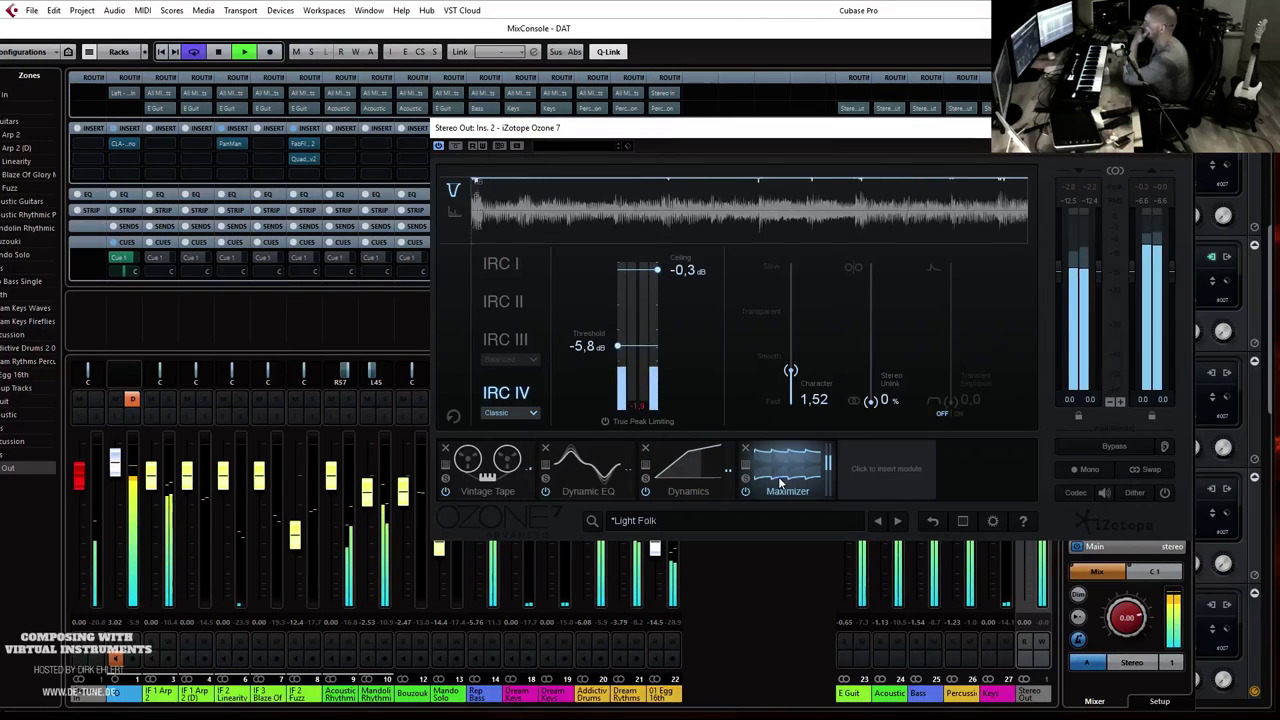
left_click_drag(618, 347, 617, 337)
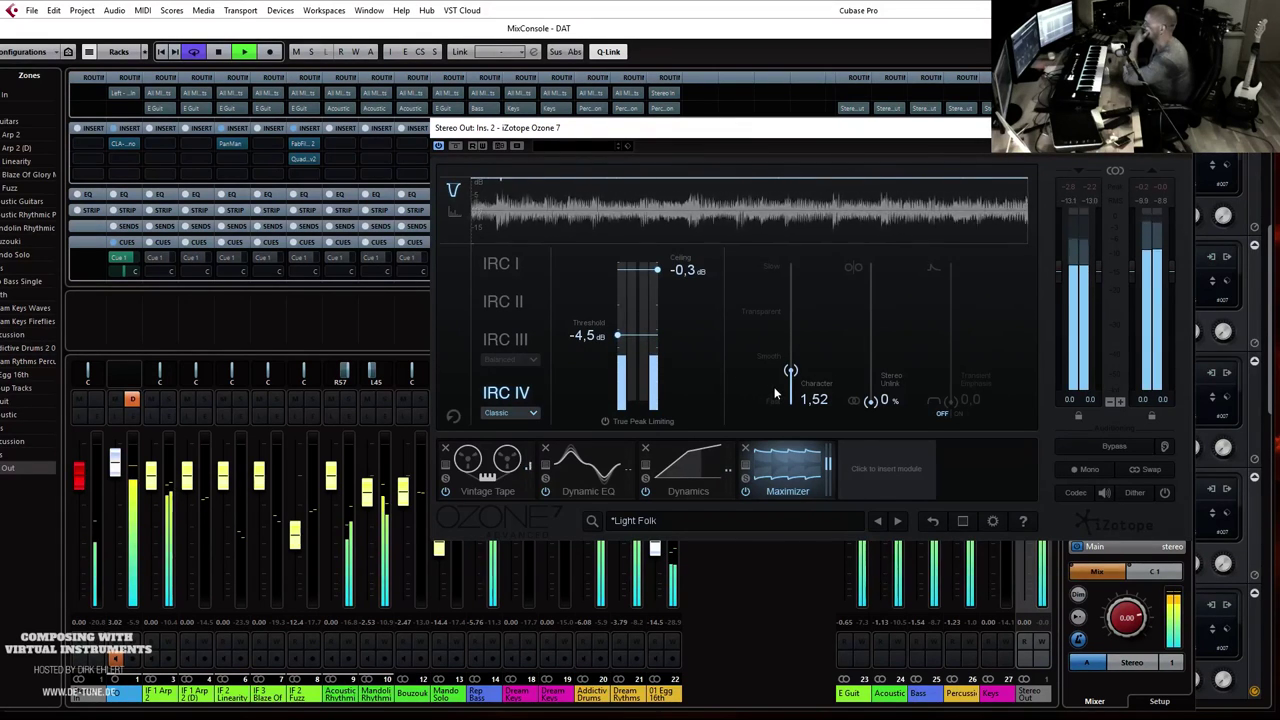
left_click_drag(790, 371, 791, 318)
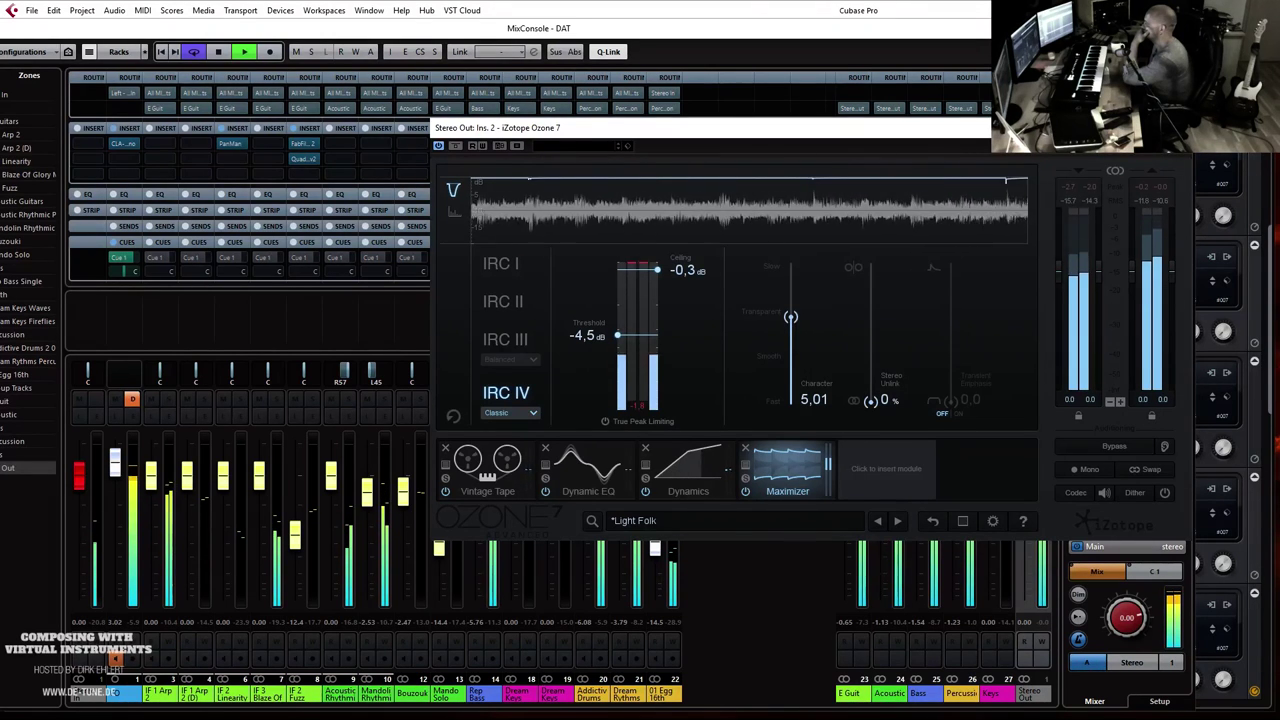
Step: Close the Ozone window, bring the Loudness meter into view, and restart the loudness measurement of the playing mix
left_click(1180, 128)
left_click(1155, 63)
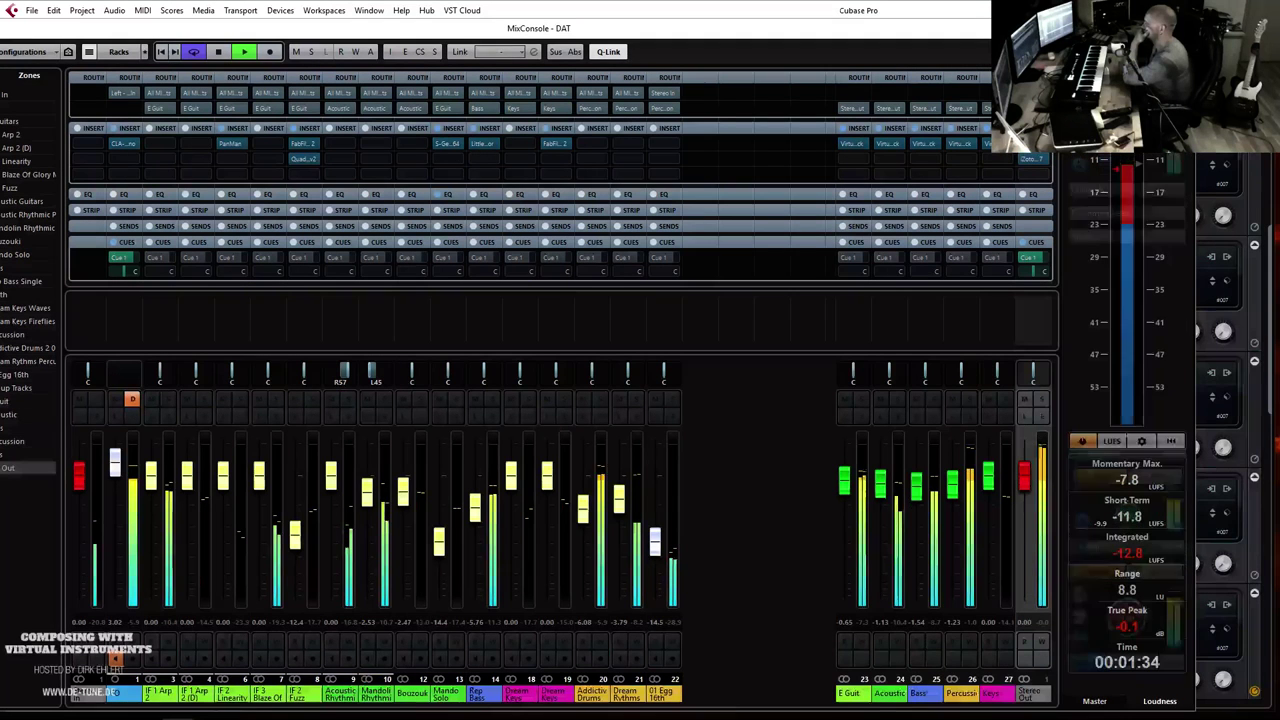
left_click(1174, 441)
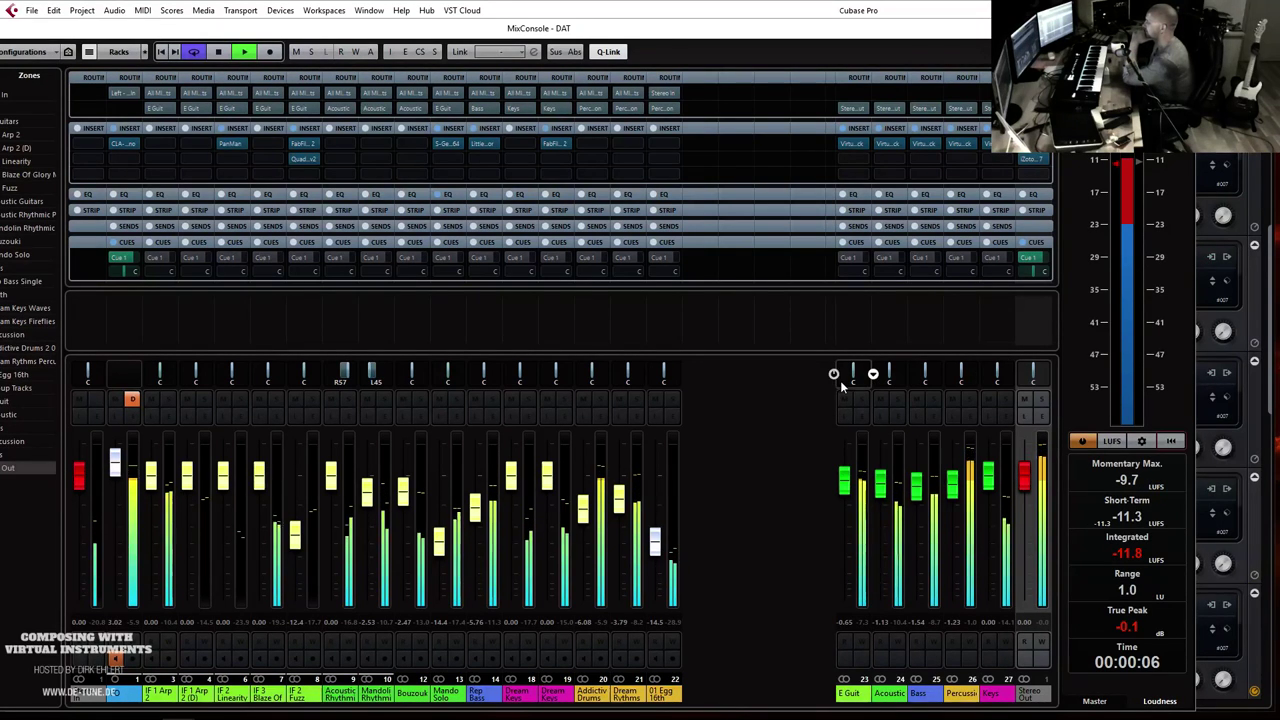
Step: Check the Mandolin Rhythmic channel in solo, lower its fader to -3.39 dB in the full mix, and close the MixConsole
double_click(868, 35)
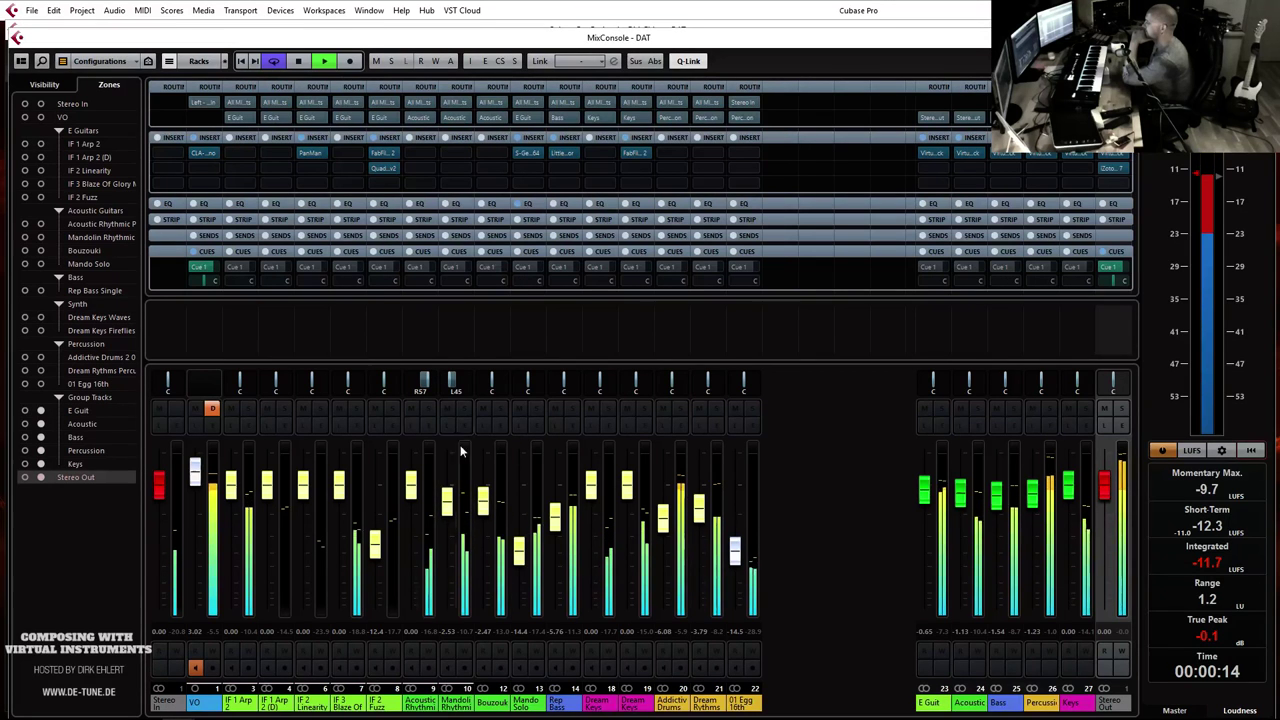
left_click(464, 410)
left_click(464, 410)
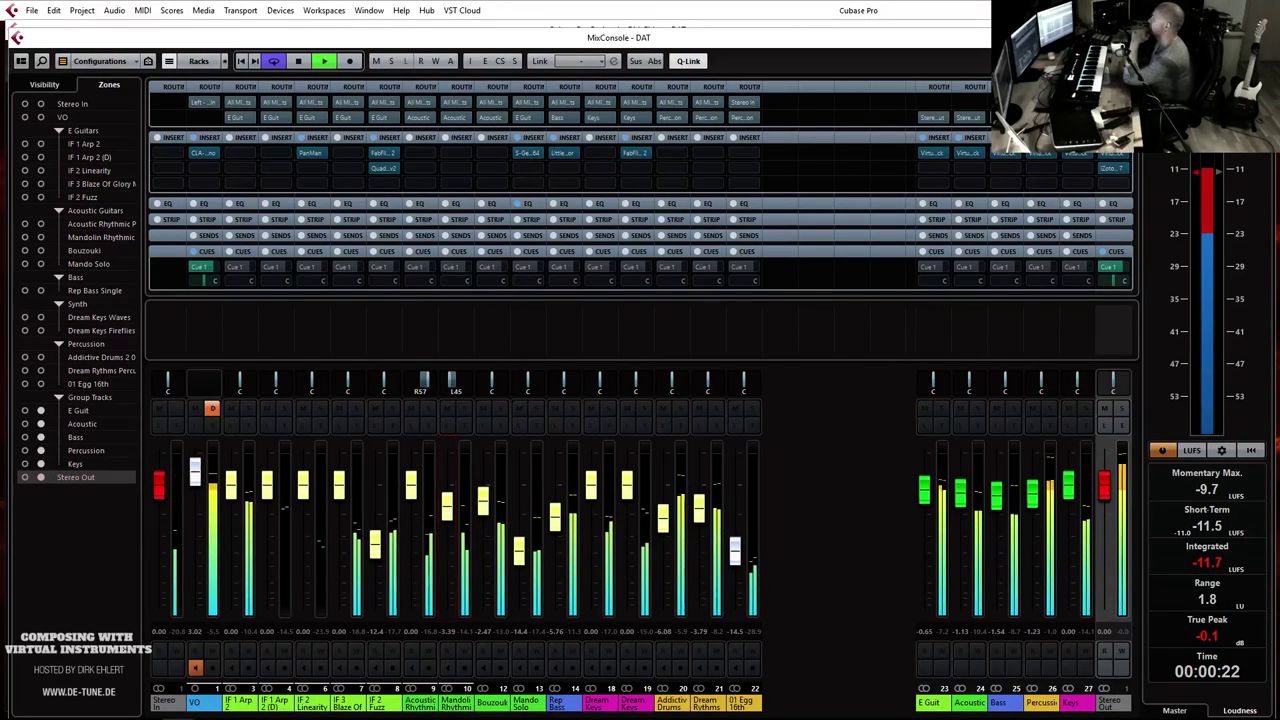
key("F3")
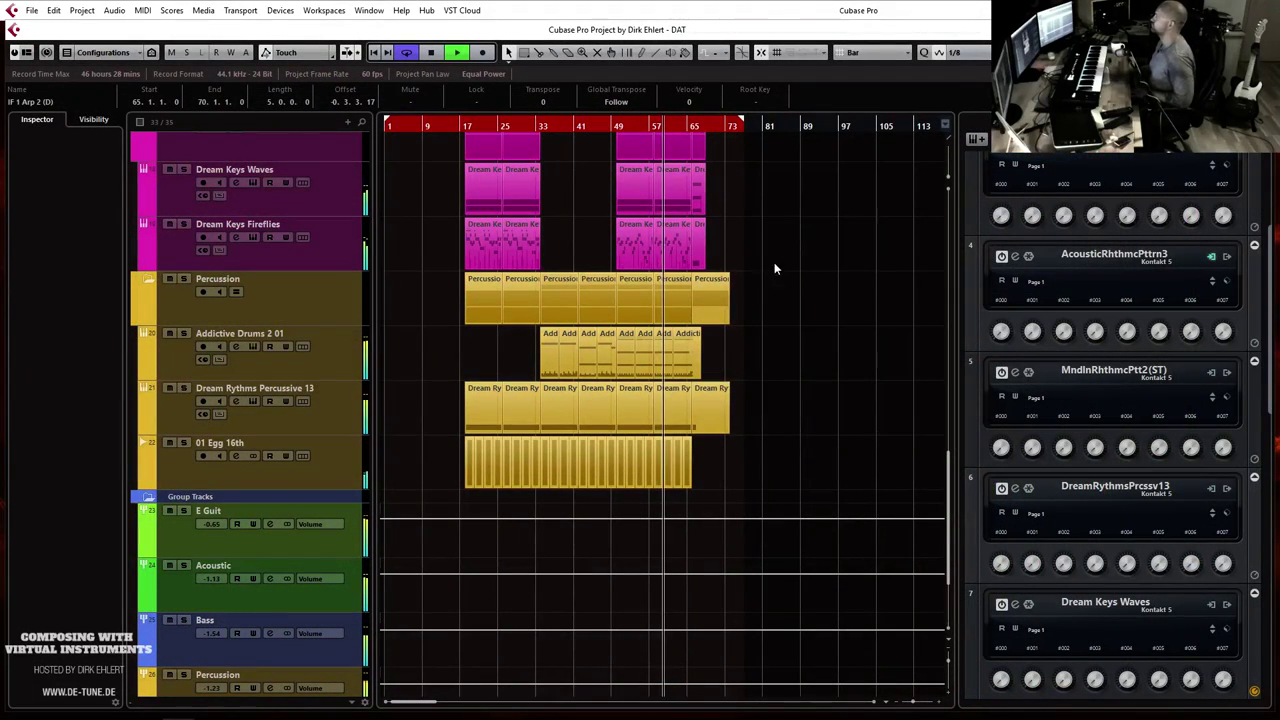
Step: Stop playback, return to the project start, and fit all tracks and the full song length into the project window
scroll(776, 271, "up", 10)
key("space")
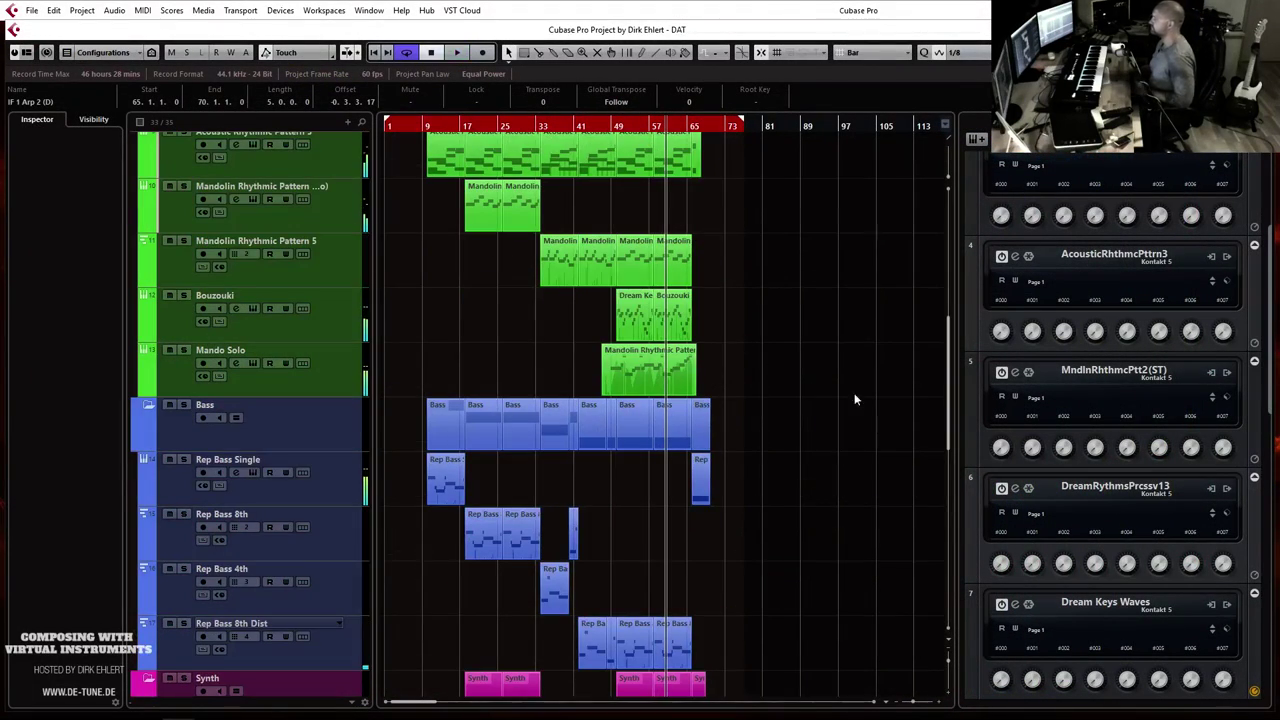
left_click(945, 656)
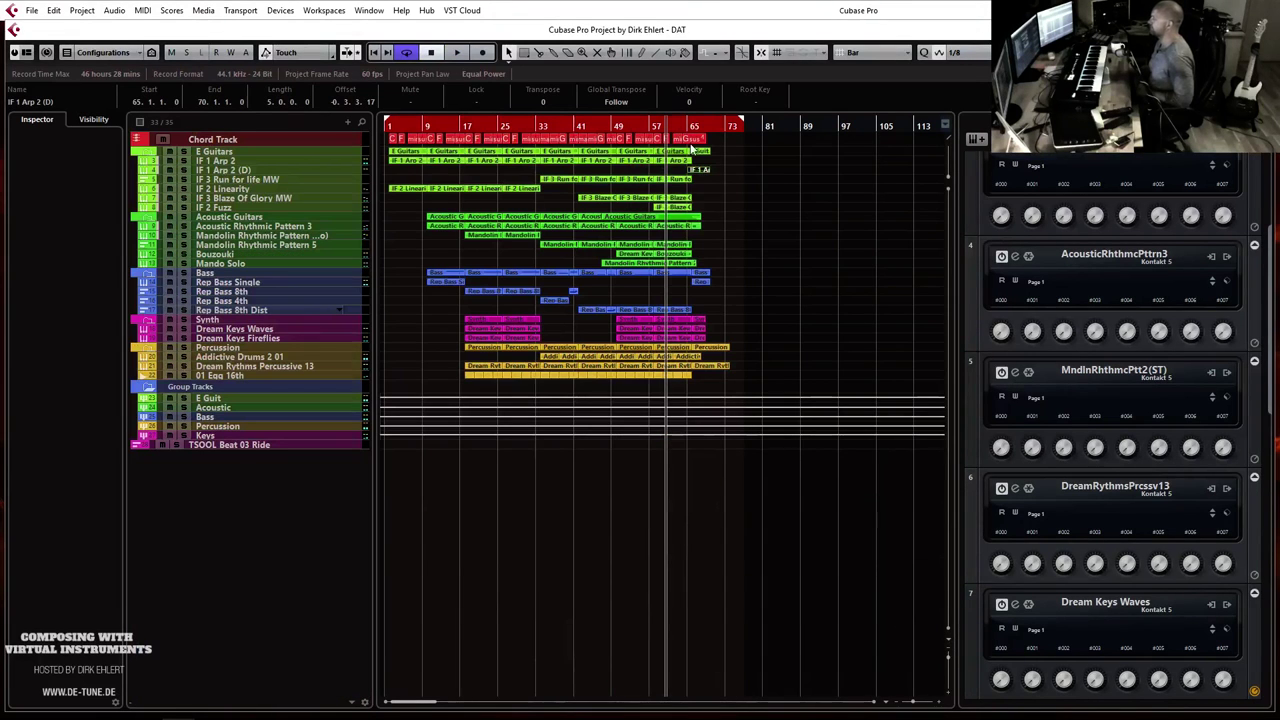
key("Home")
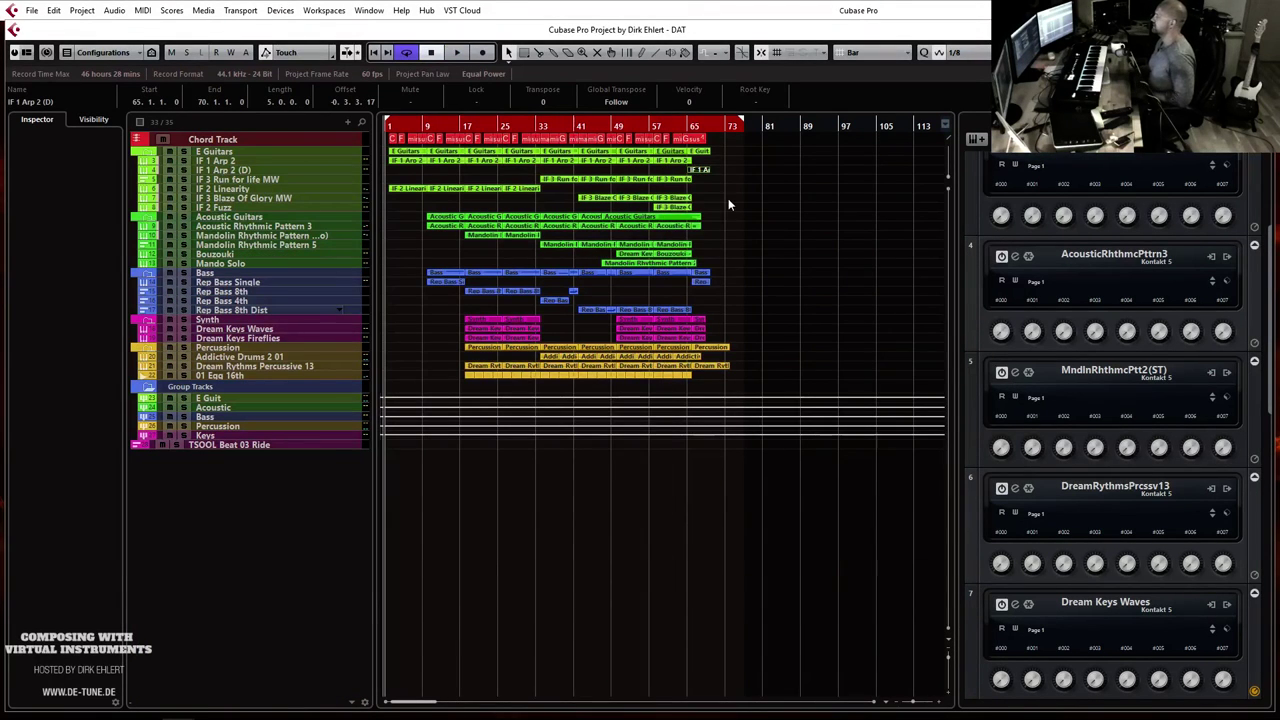
key("h")
key("h")
key("h")
key("g")
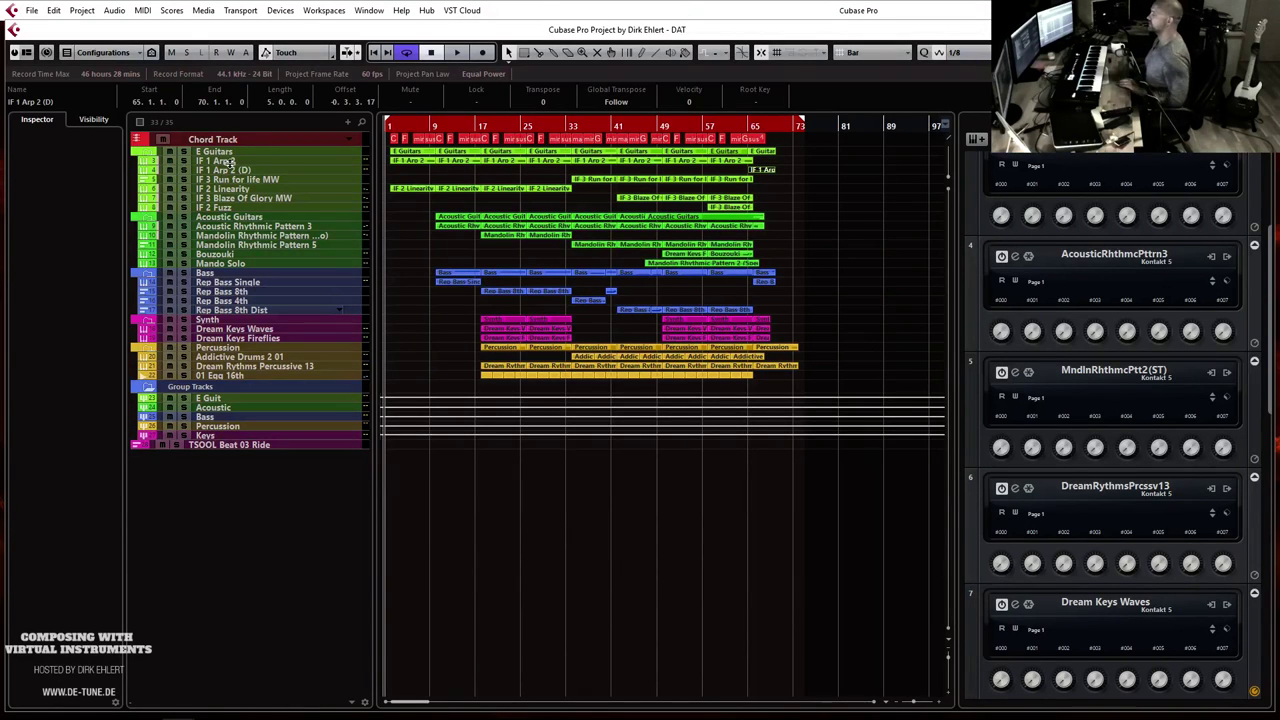
left_click(946, 661)
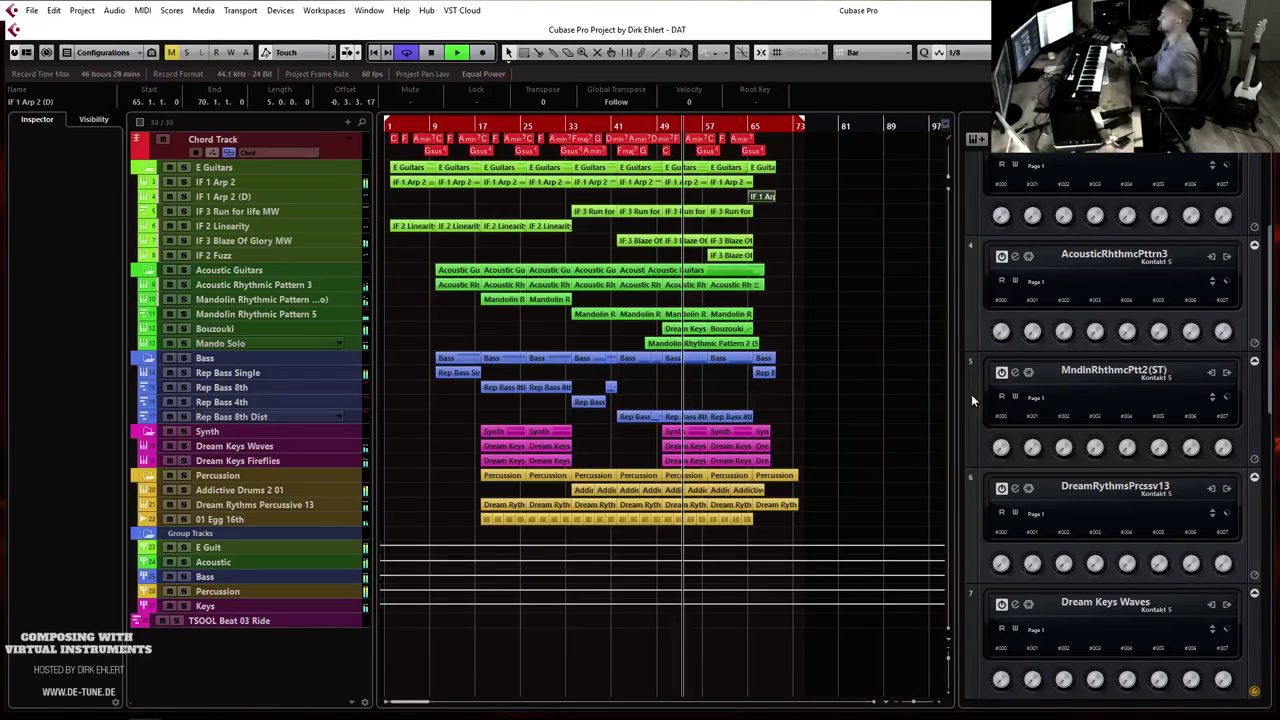
Step: Clear the event selection during full-song playback, and briefly show the Transport panel to check the position and levels
left_click(865, 386)
key("F2")
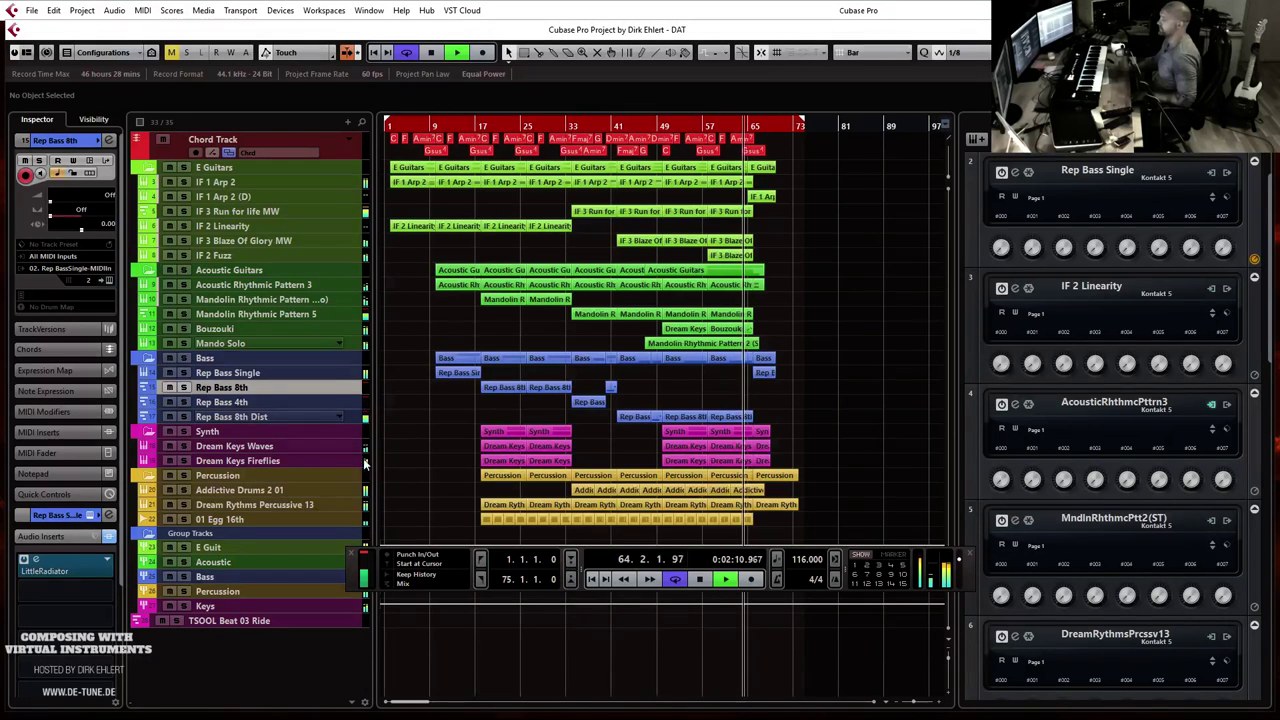
key("F2")
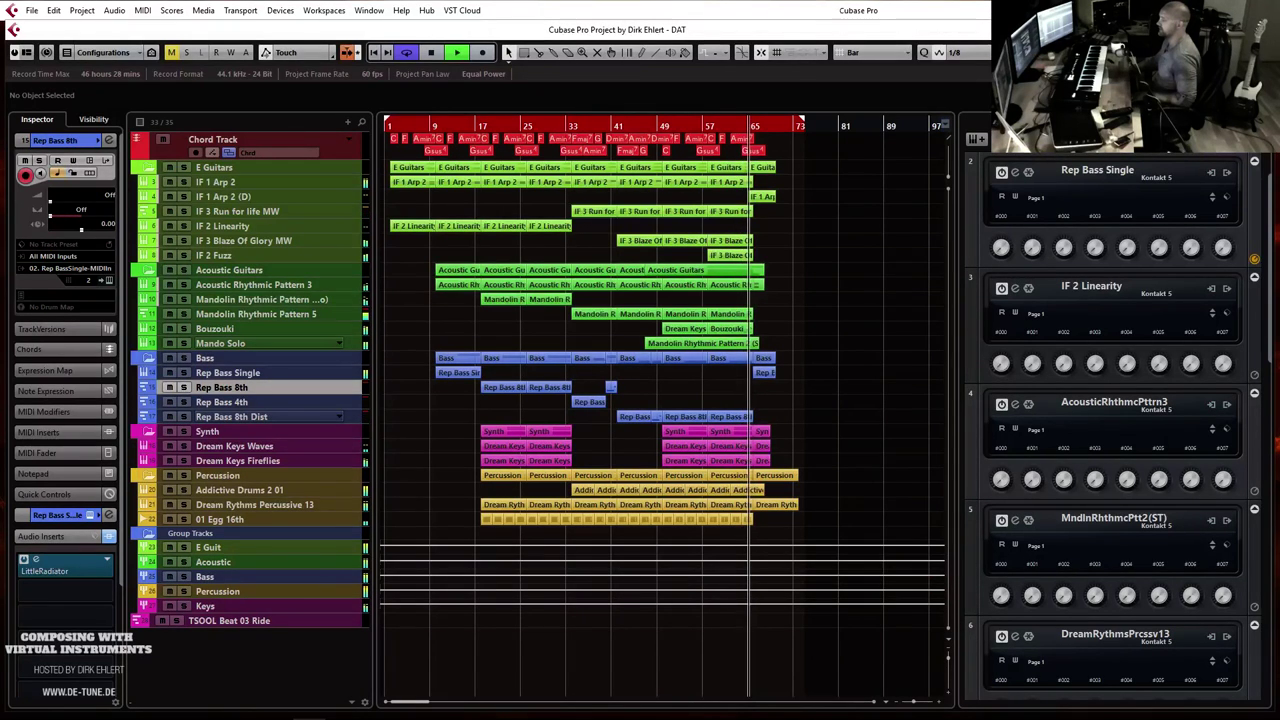